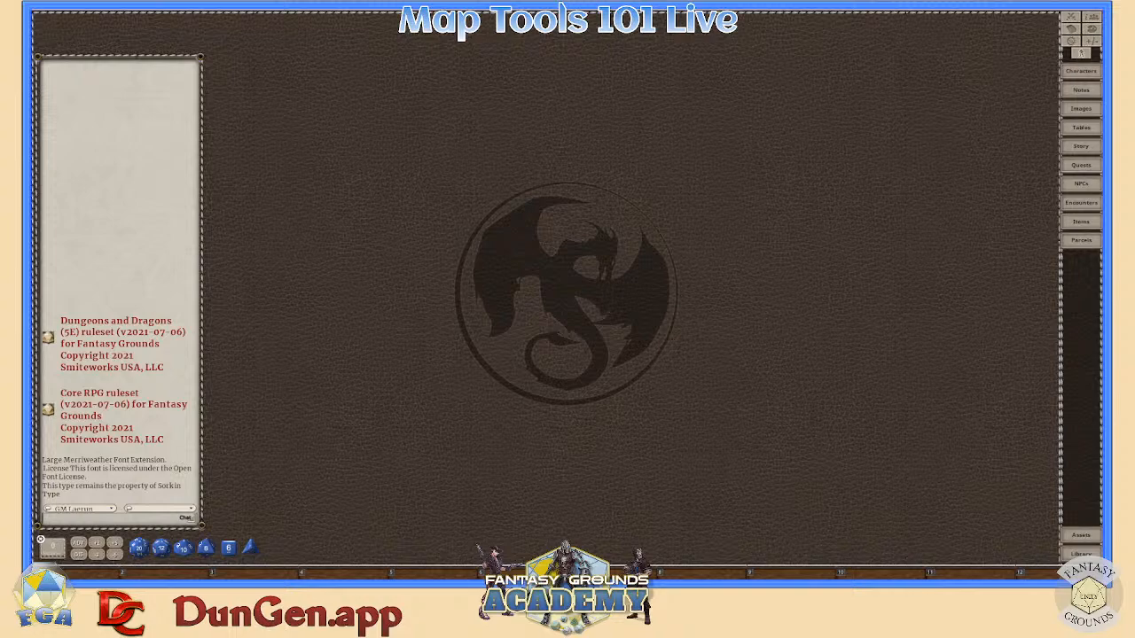
- Switch to Streamlabs OBS, set Computer Audio to -0.4 dB, and unmute both the Computer Audio and Headset channels
click(705, 384)
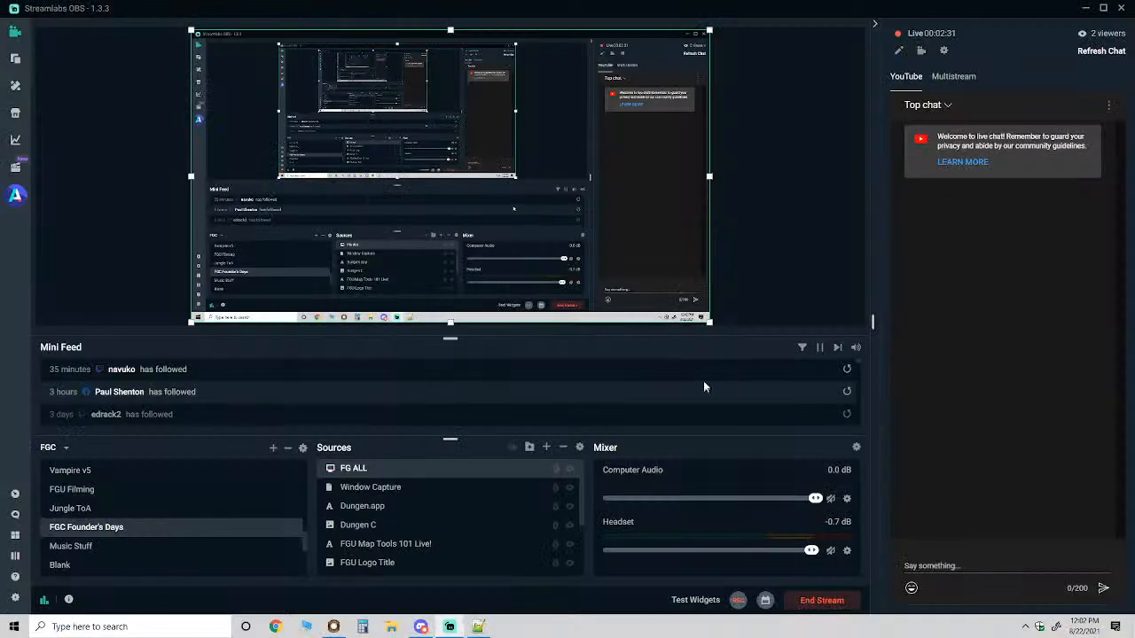
click(449, 627)
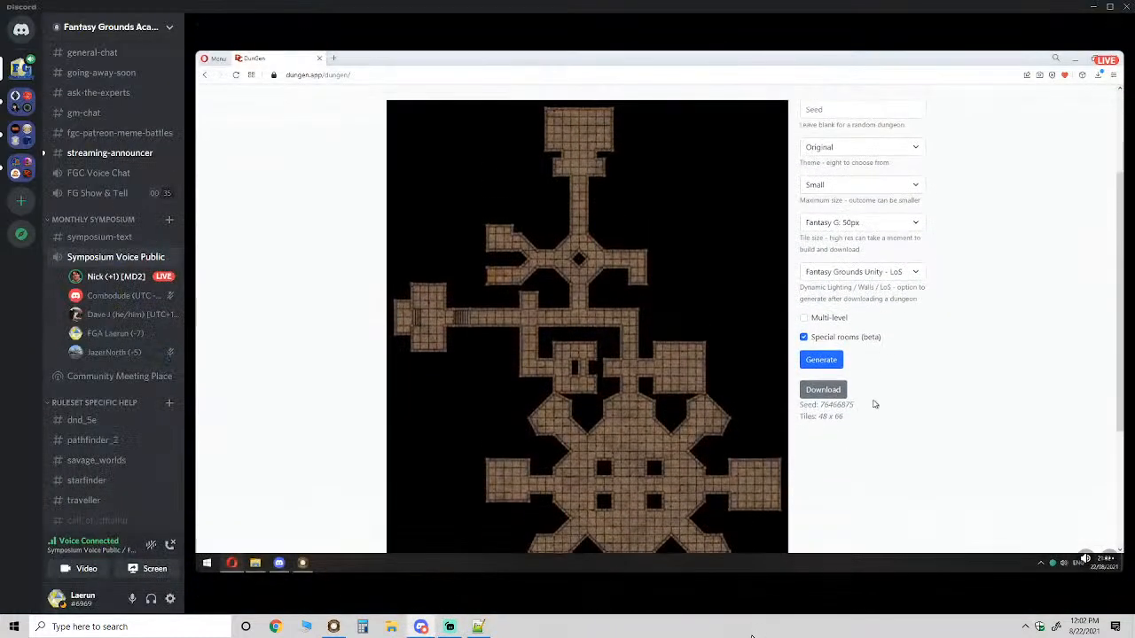
mouse_move(536, 587)
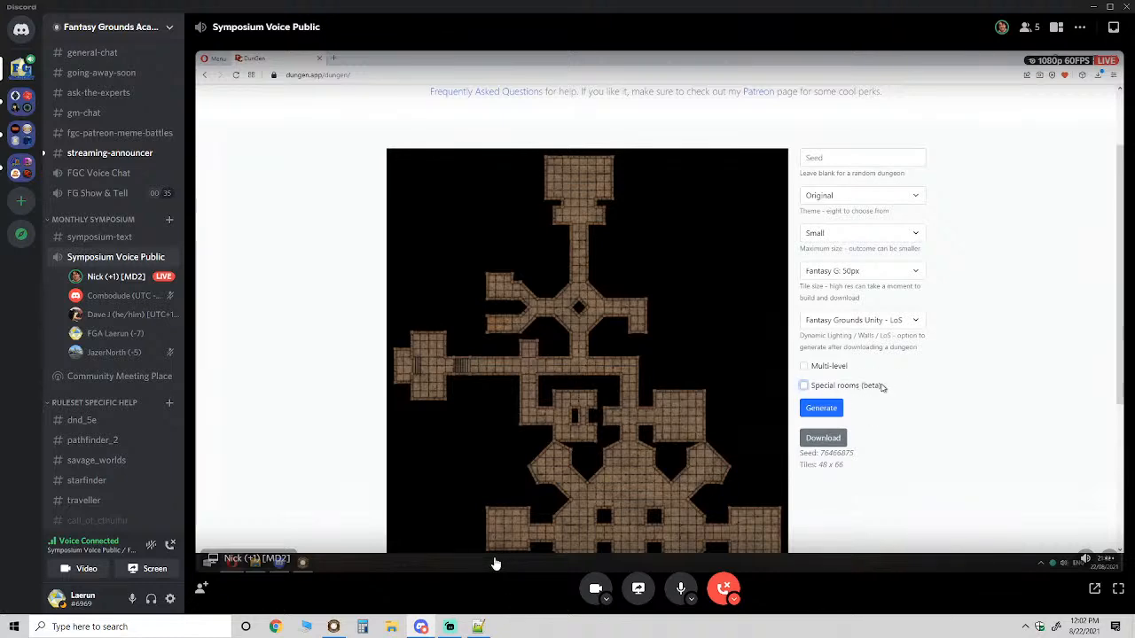
click(450, 627)
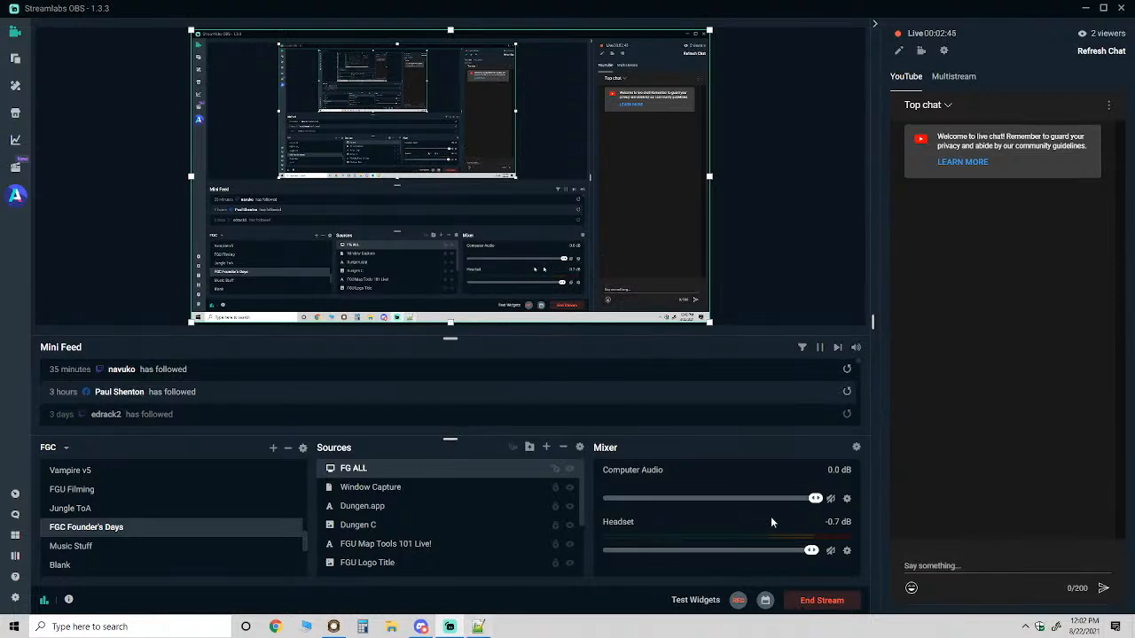
click(814, 499)
click(831, 499)
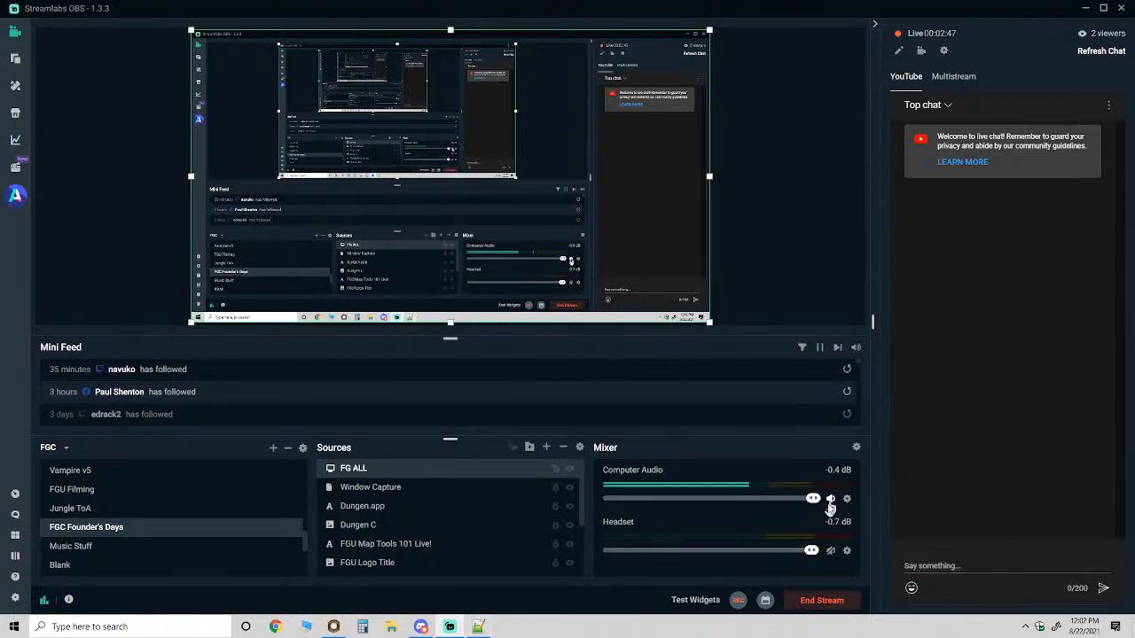
click(830, 552)
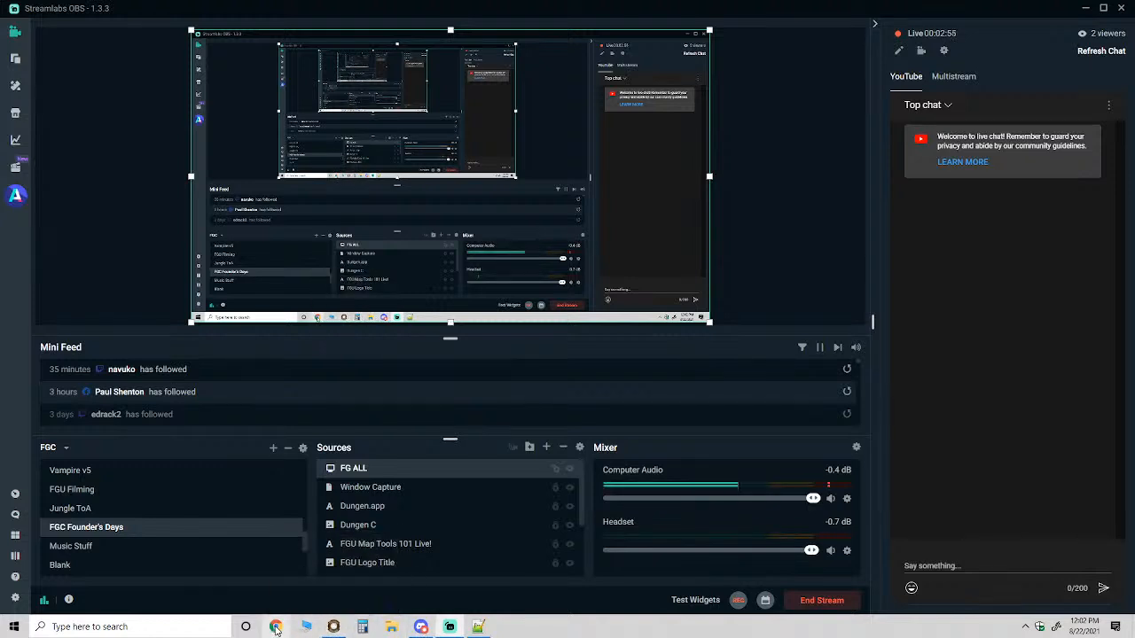
- Switch to the Discord stream and open the Fantasy Grounds Assets window, placing it beside the Images list
mouse_move(420, 627)
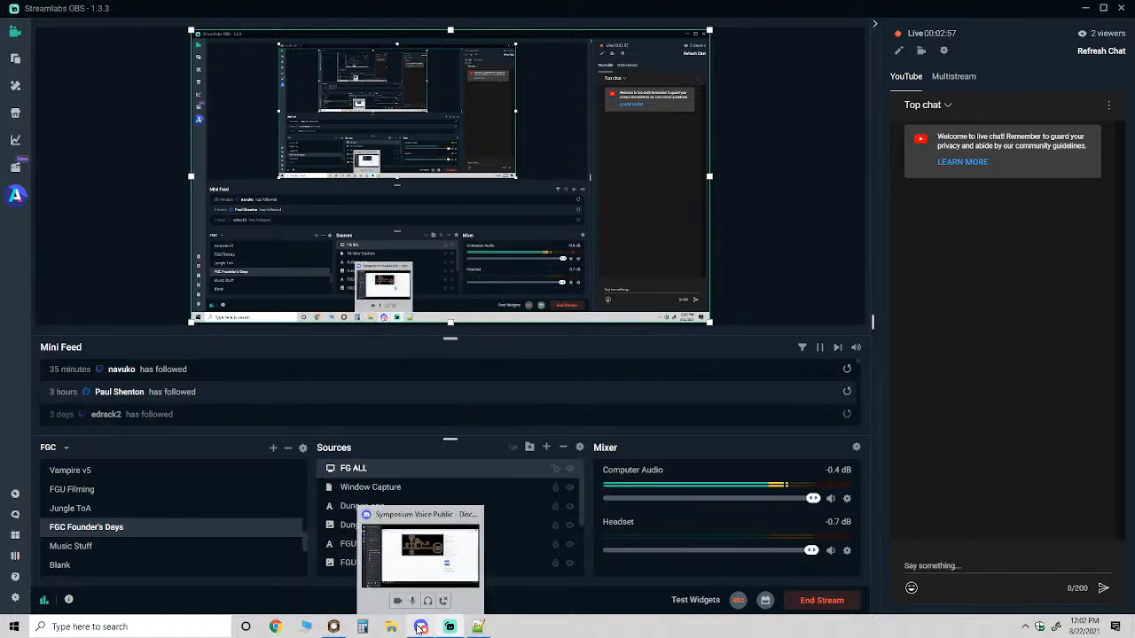
click(427, 554)
mouse_move(630, 426)
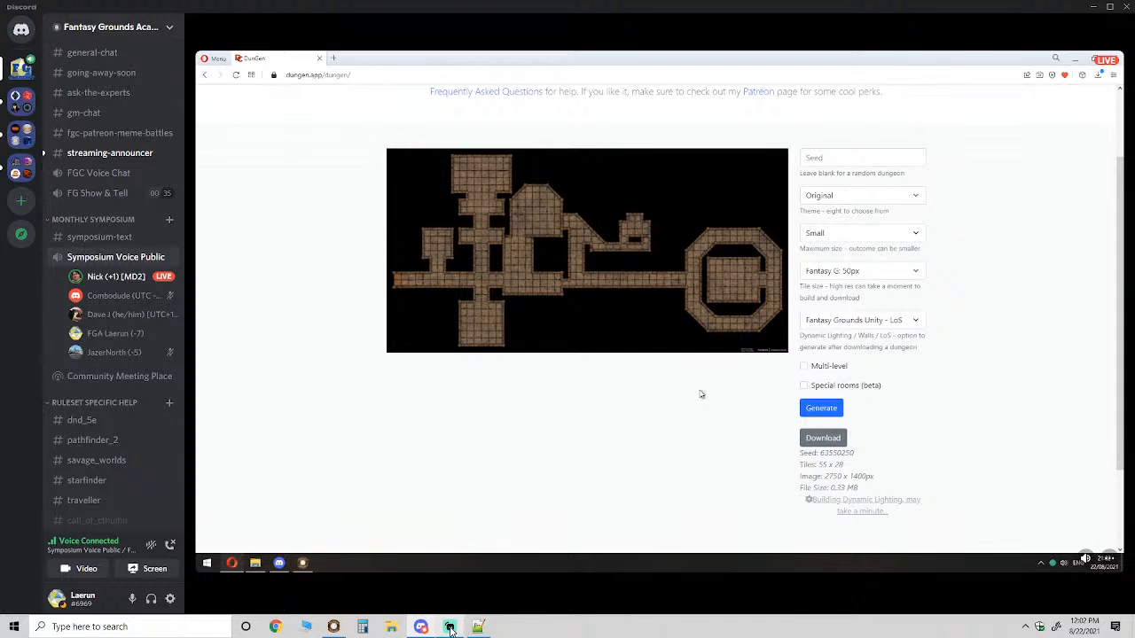
mouse_move(735, 488)
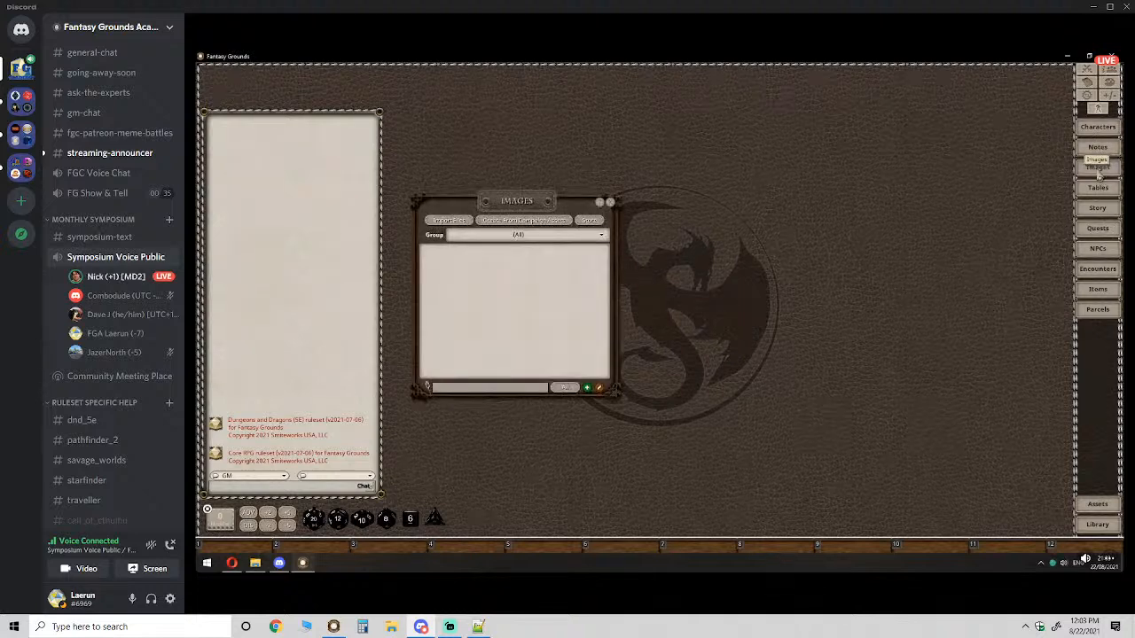
click(1100, 510)
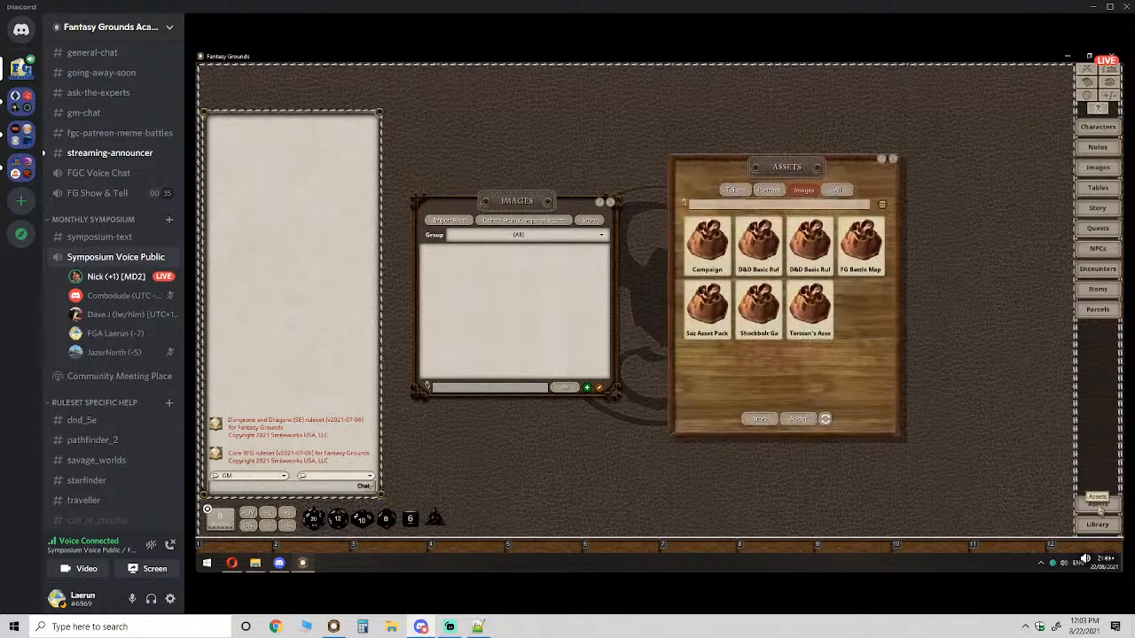
drag(795, 167, 806, 142)
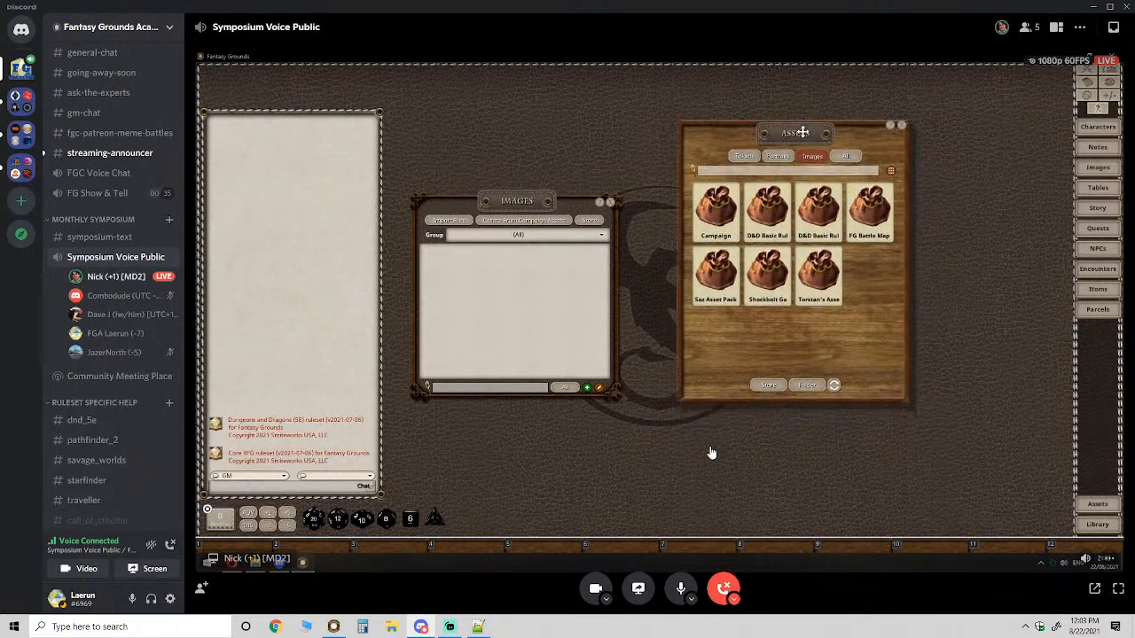
- Switch to Streamlabs OBS and mute the Headset channel
click(450, 627)
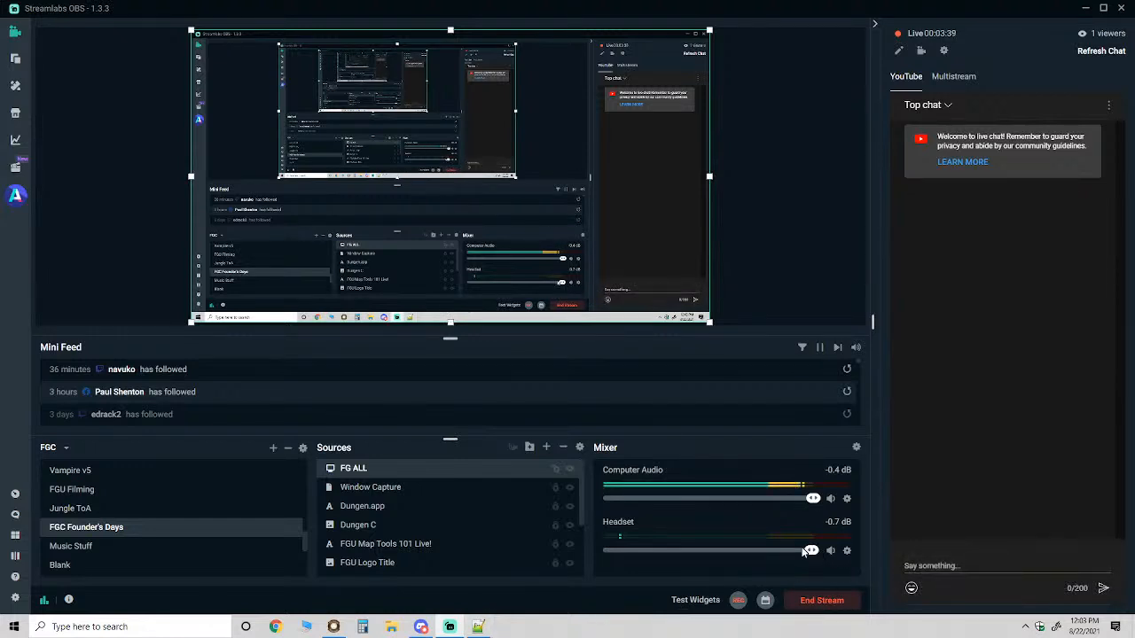
click(831, 550)
click(334, 627)
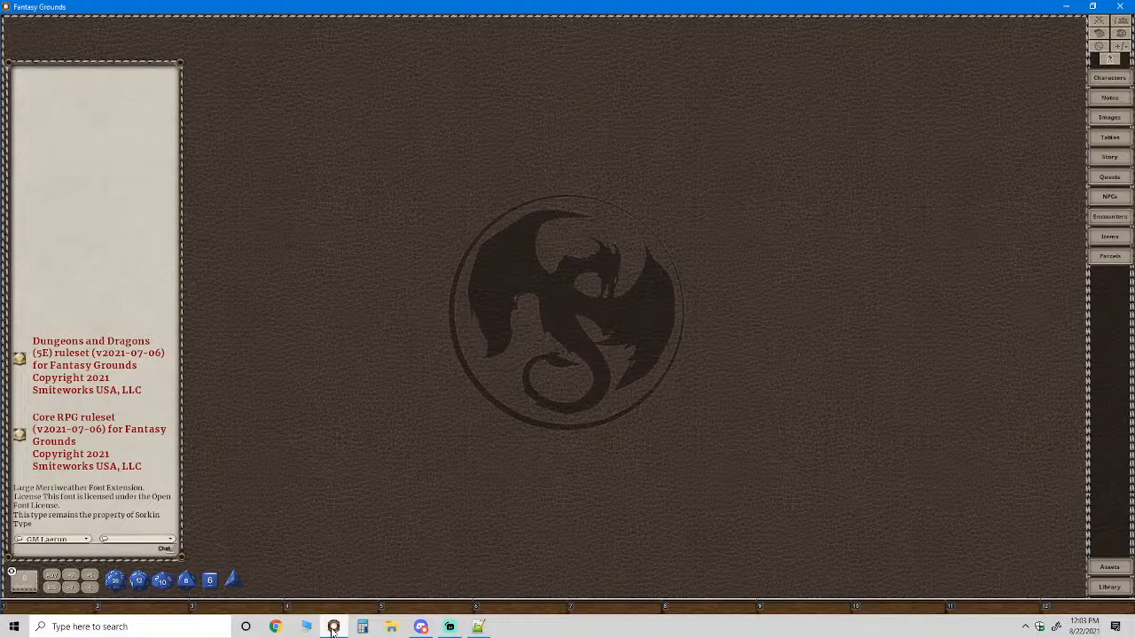
click(330, 629)
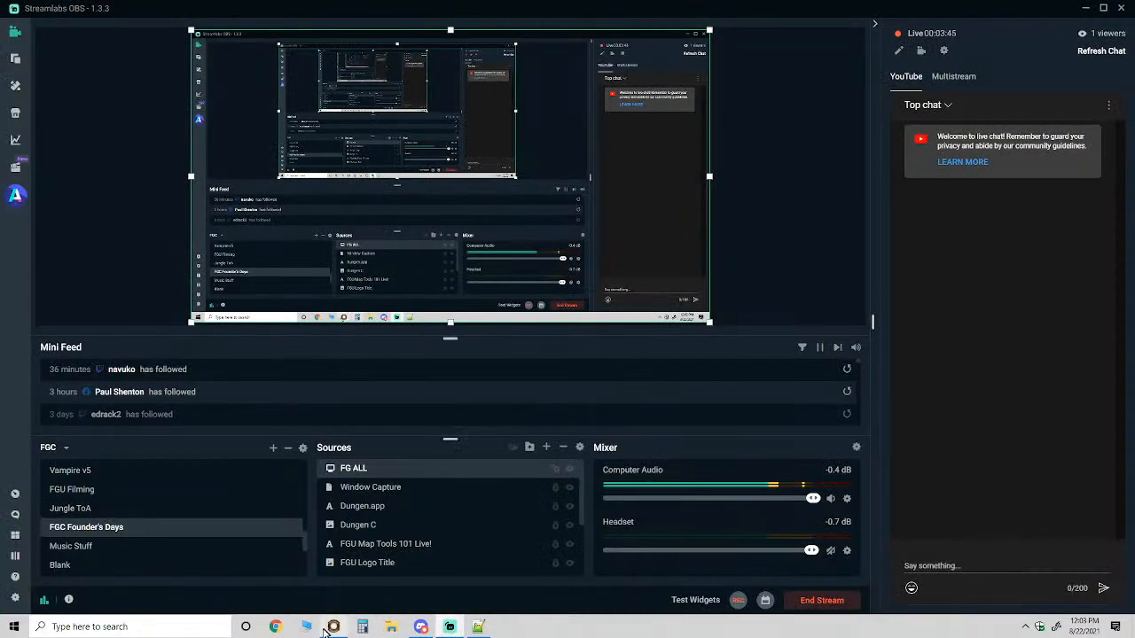
- Switch to Discord and show the shared stream full screen
click(421, 627)
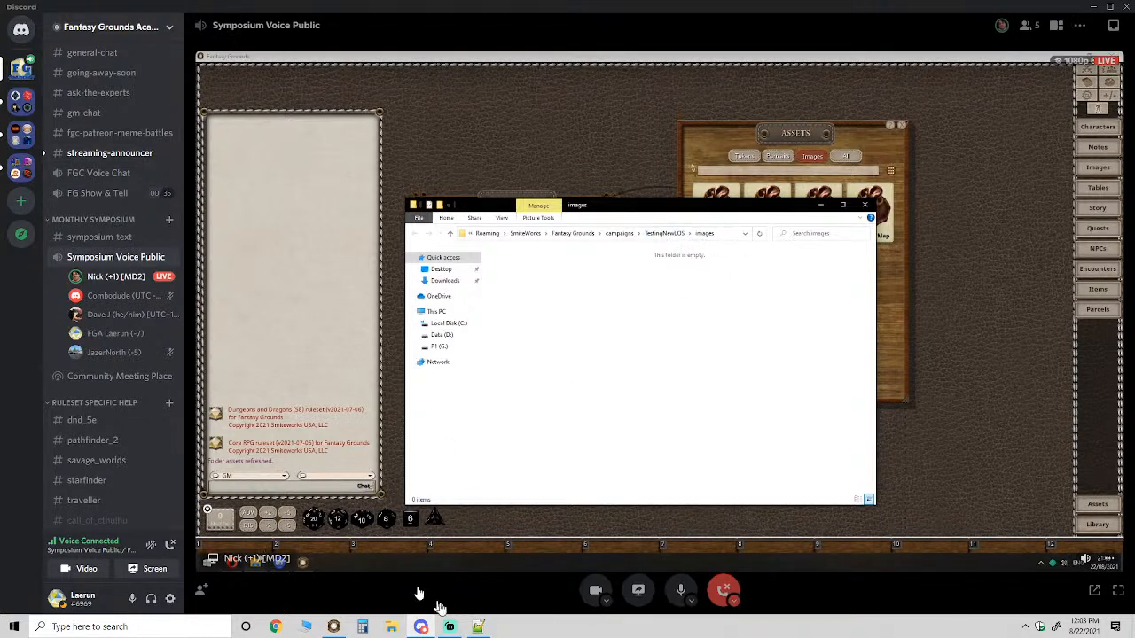
mouse_move(449, 628)
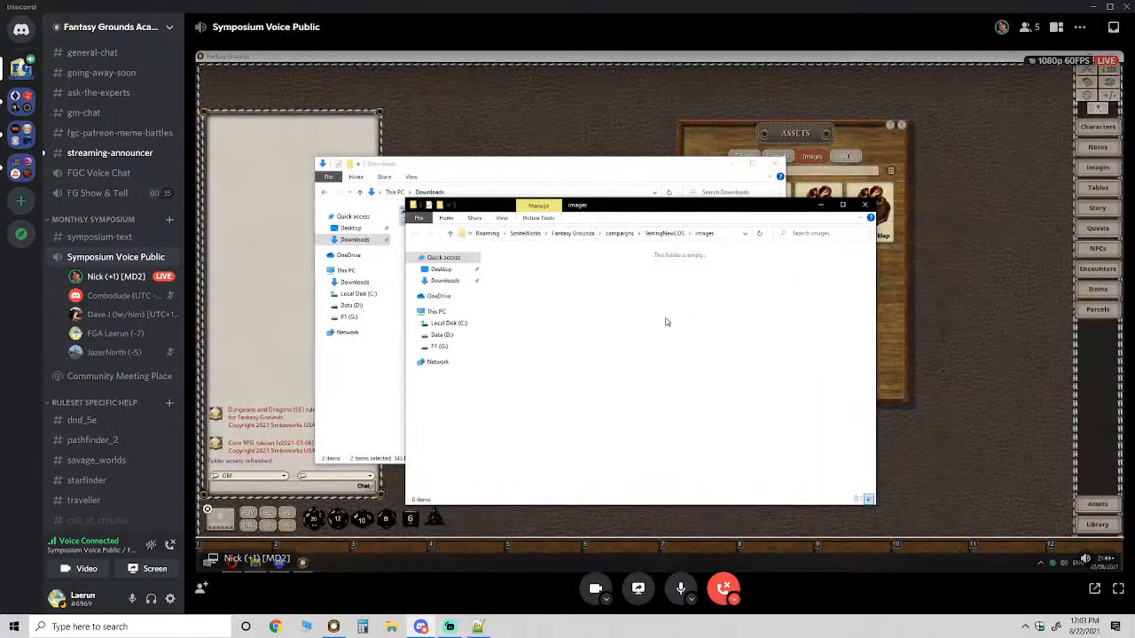
click(1120, 593)
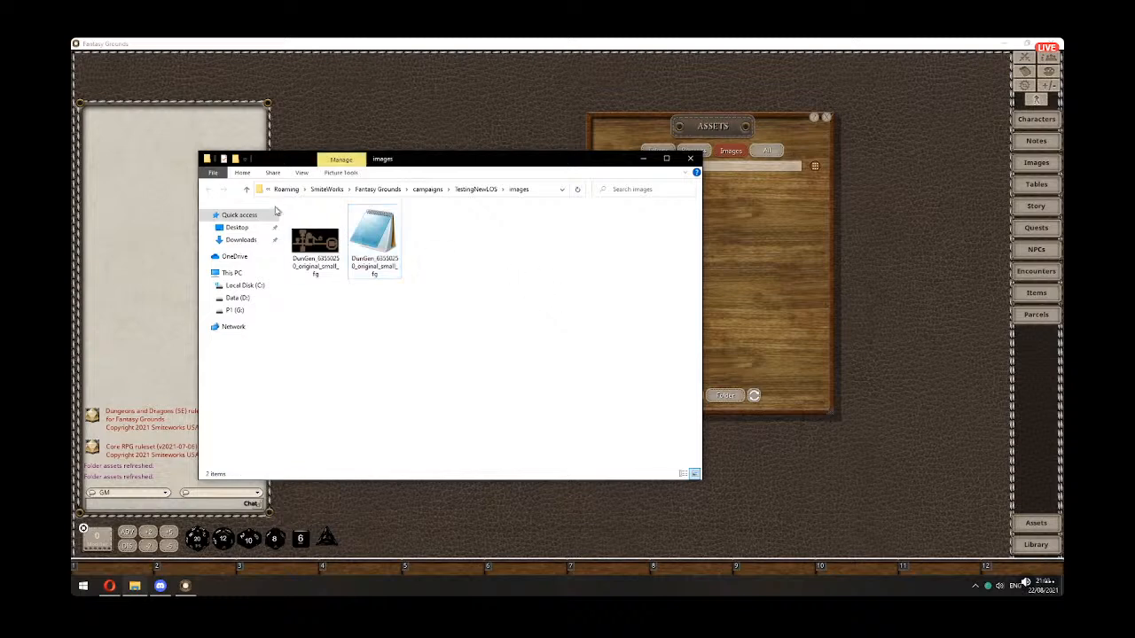
- Check the two DunGen files in the campaign images folder and add the DunGen_63550250 map asset to the Images list
click(317, 265)
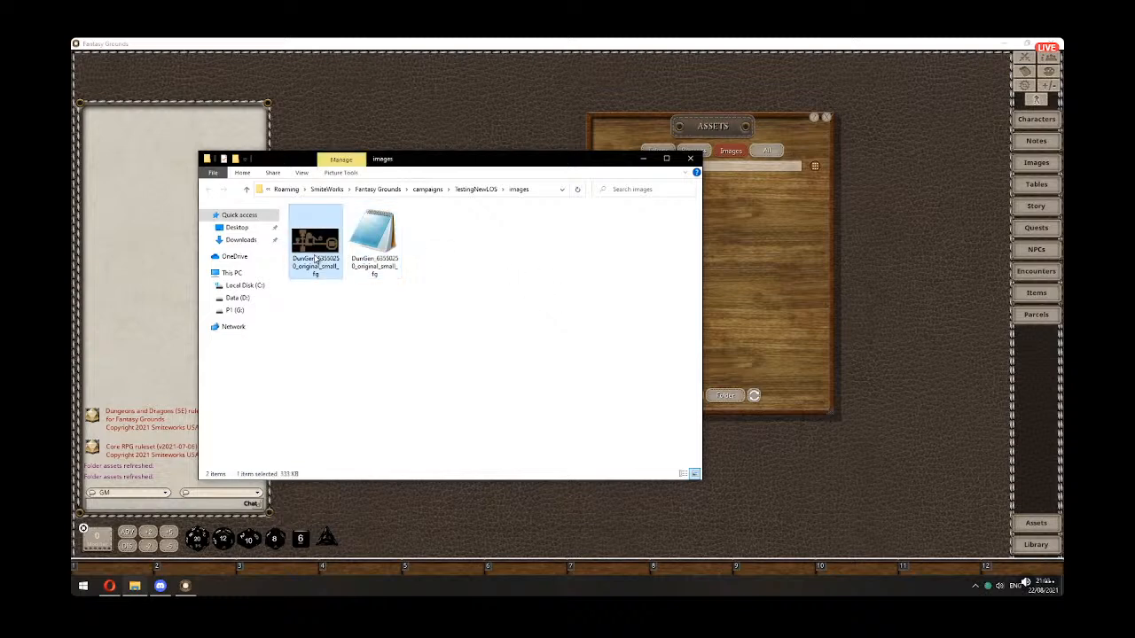
click(380, 266)
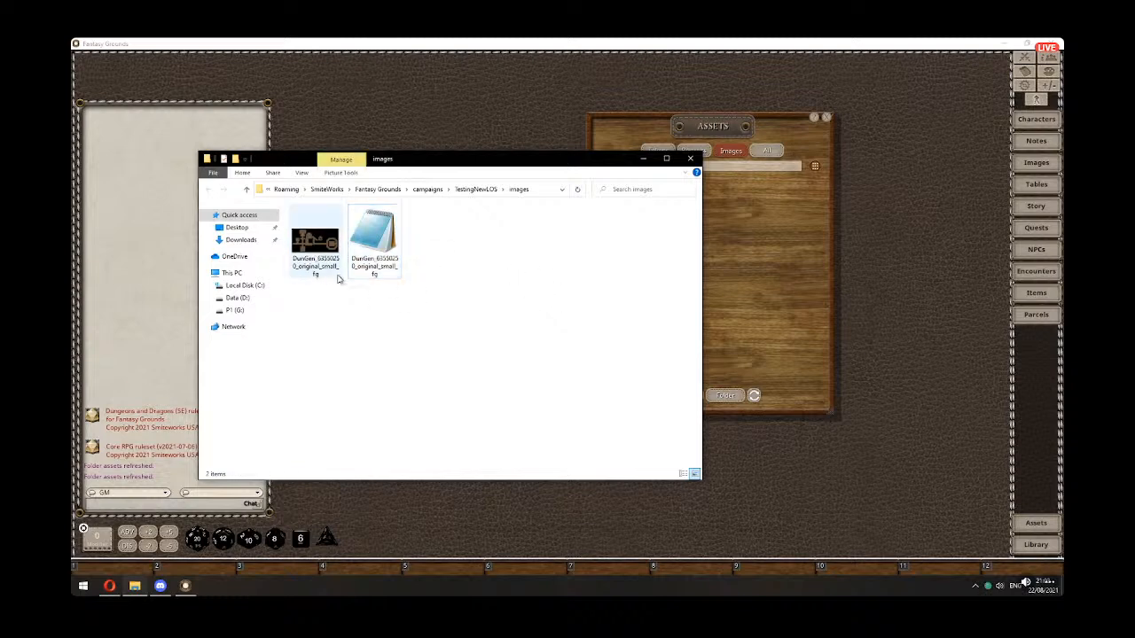
click(752, 282)
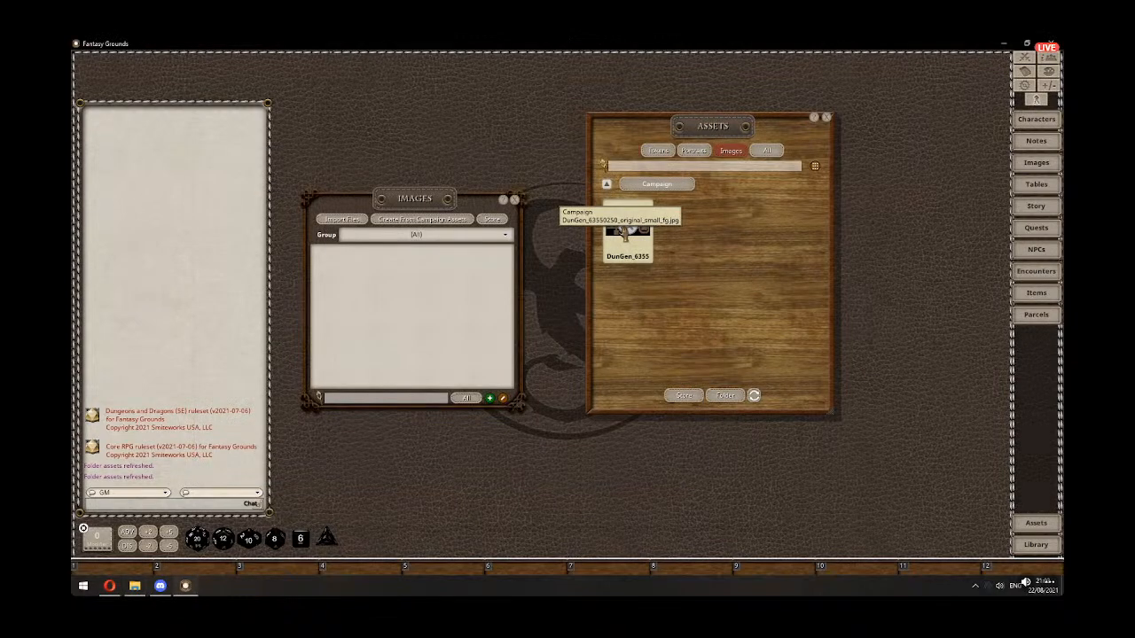
drag(639, 259, 434, 286)
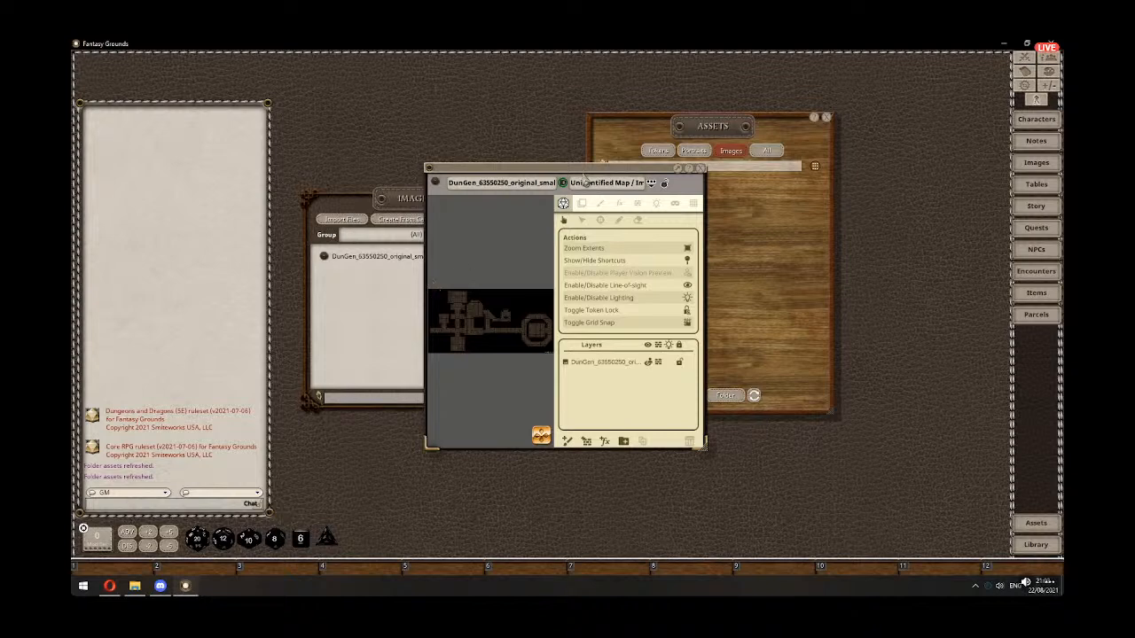
- Enlarge the DunGen map window to fill most of the desktop and frame the dungeon inside it
drag(585, 180, 431, 76)
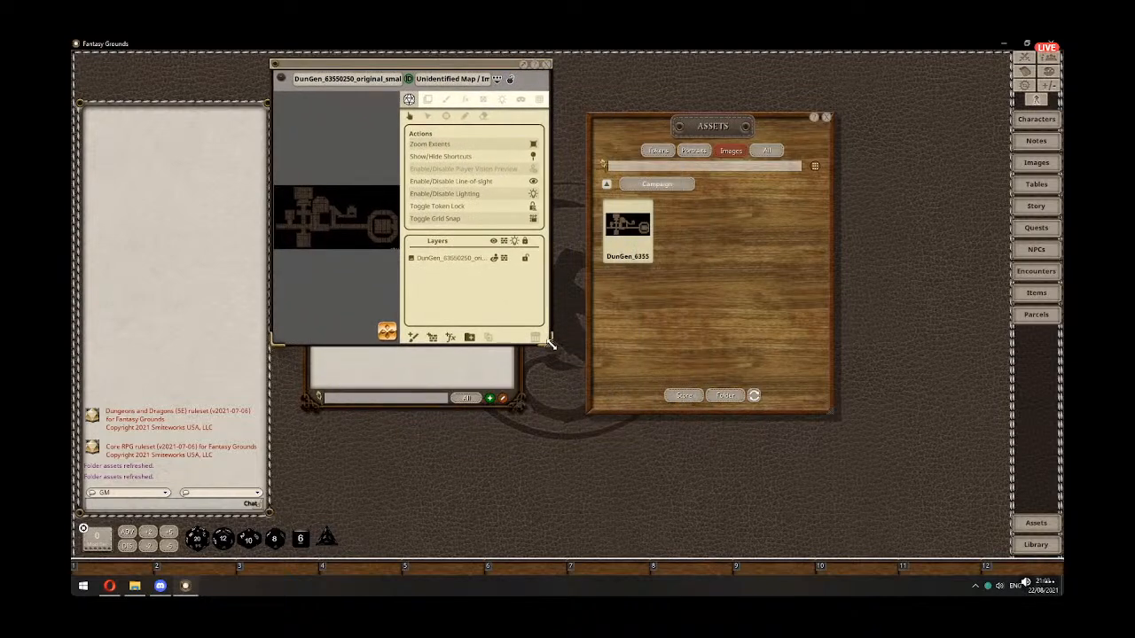
drag(550, 344, 1004, 548)
scroll(497, 304, up, 5)
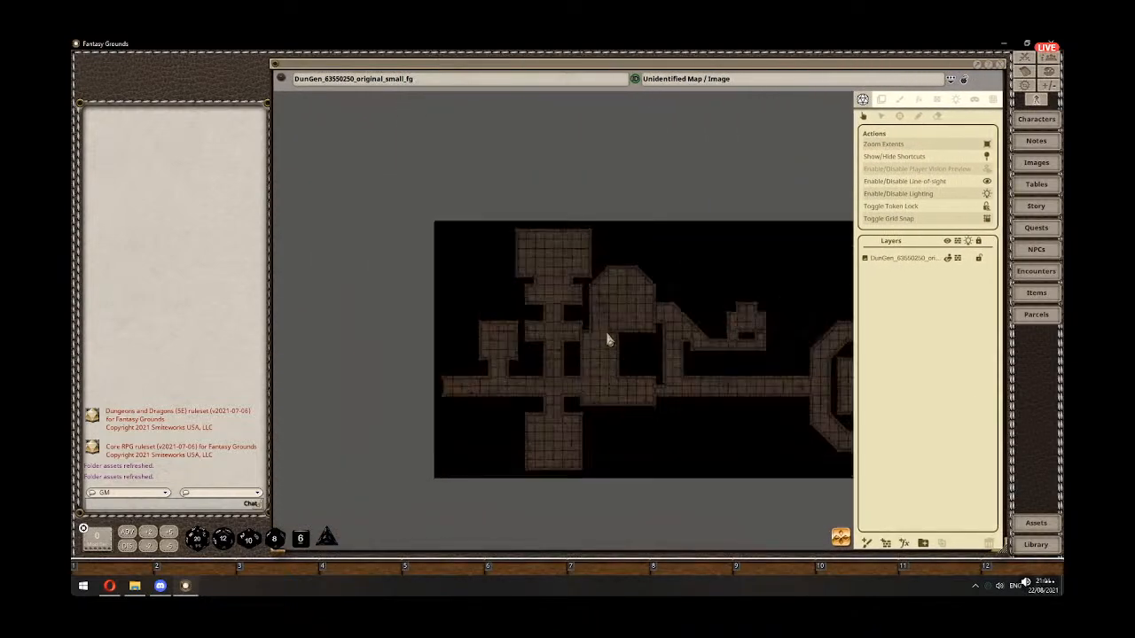
scroll(608, 340, up, 5)
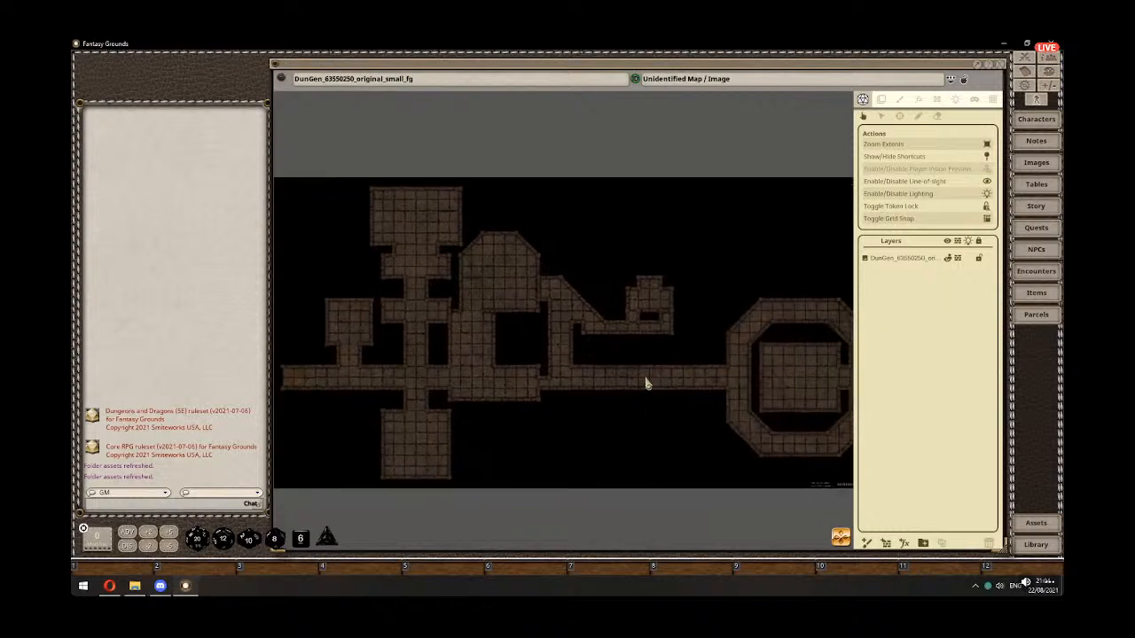
mouse_move(613, 373)
mouse_down()
mouse_move(588, 352)
mouse_move(600, 361)
mouse_up()
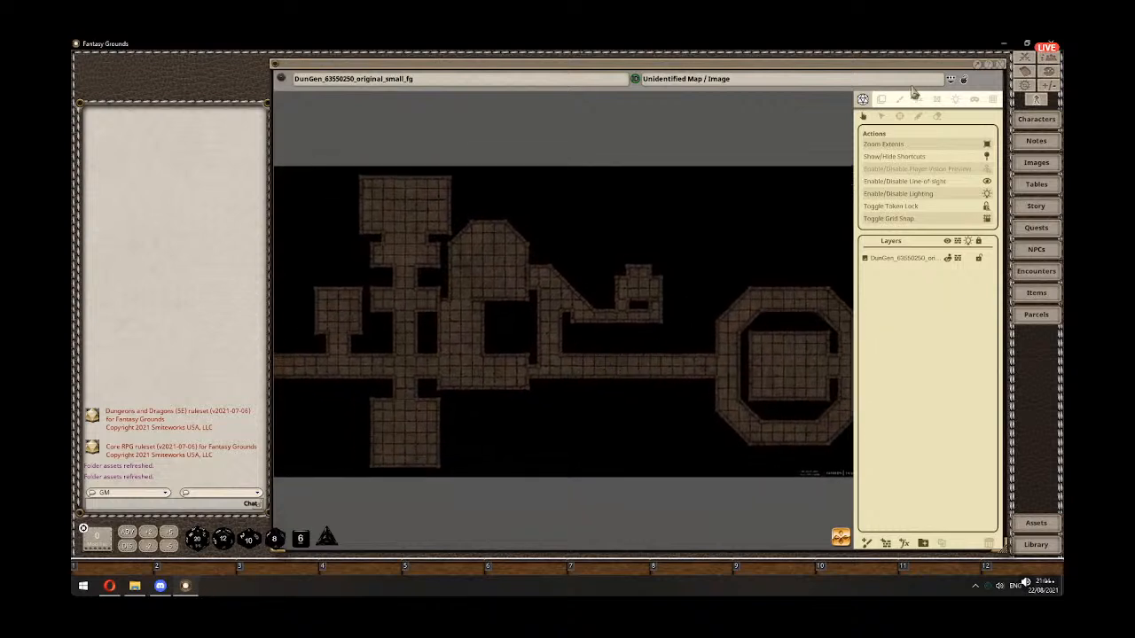
drag(906, 72, 874, 72)
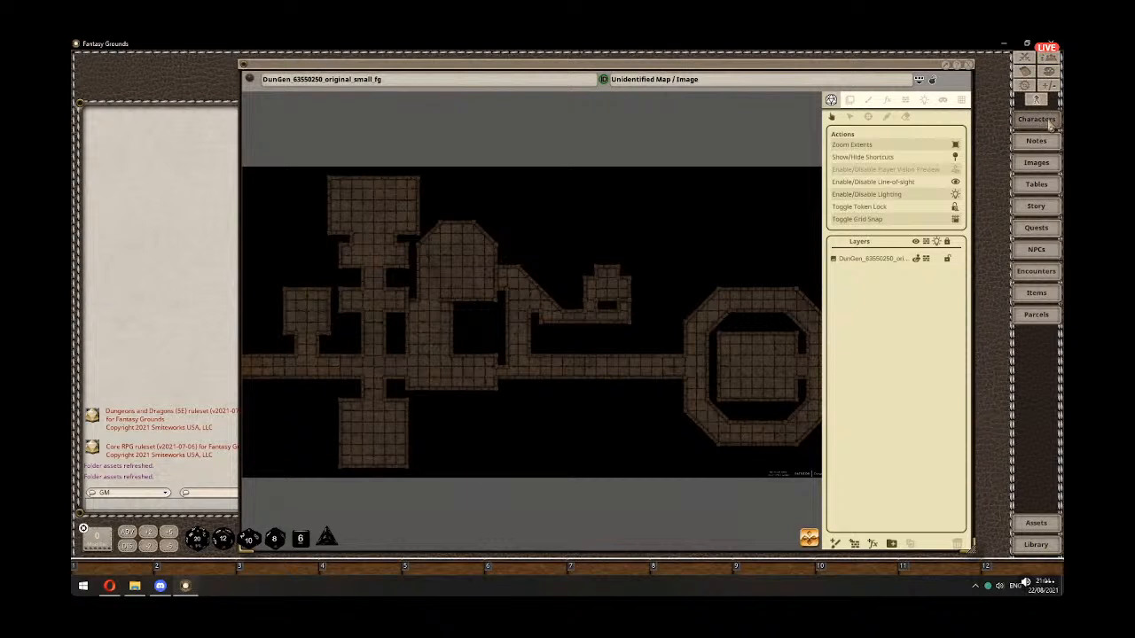
- Place the Test character's token in the narrow corridor near the map's centre and disable the map's lighting
click(1038, 120)
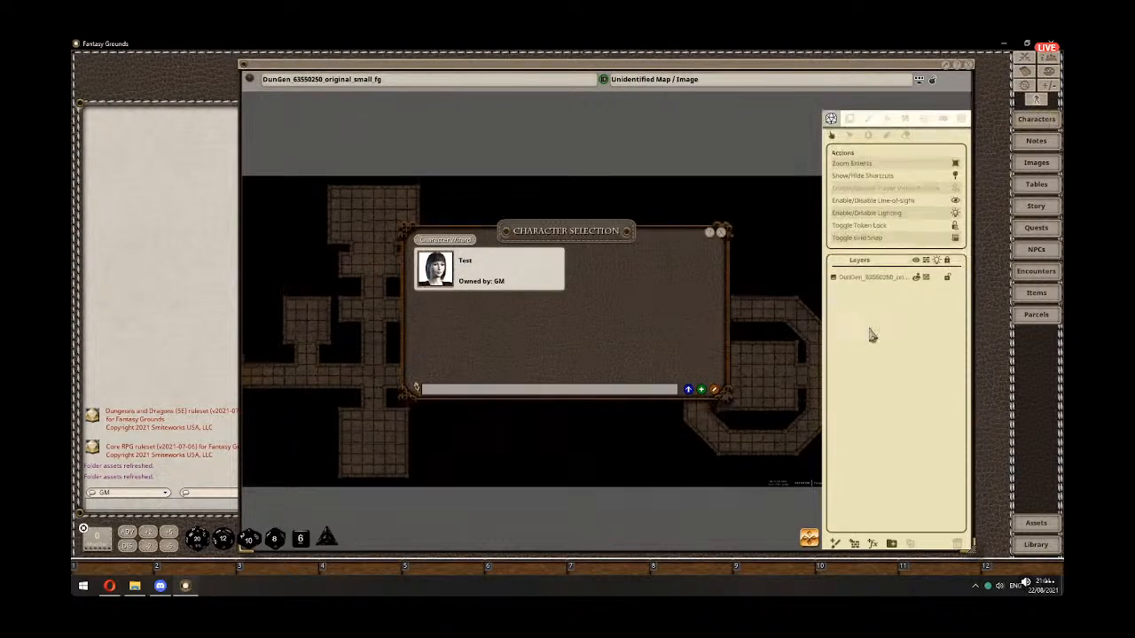
click(721, 232)
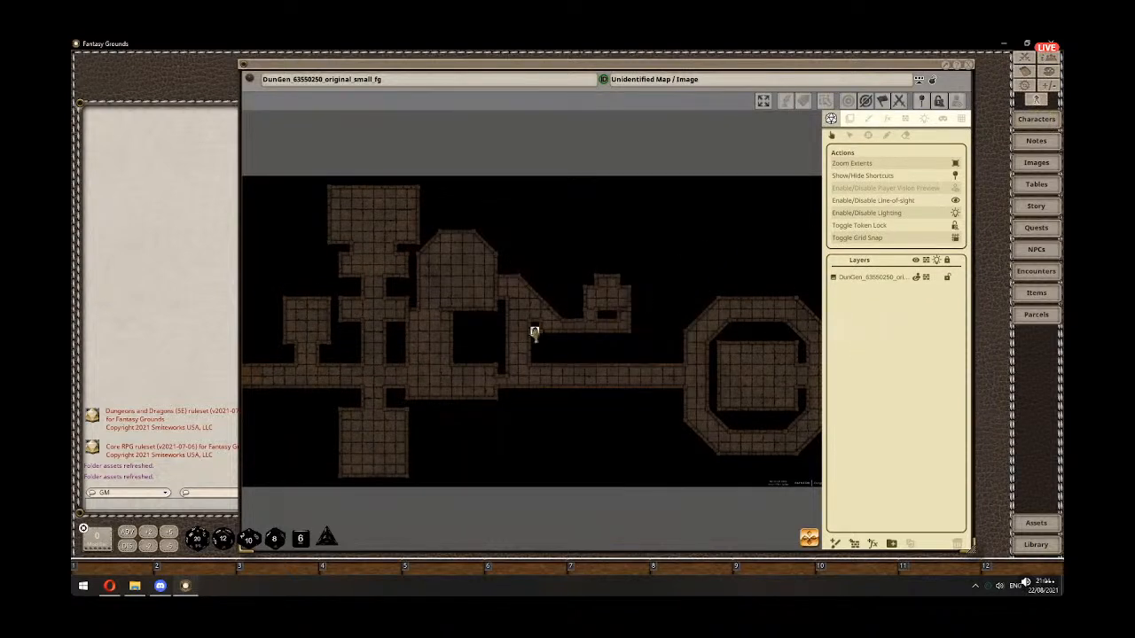
click(955, 201)
click(958, 203)
drag(521, 342, 532, 333)
click(955, 217)
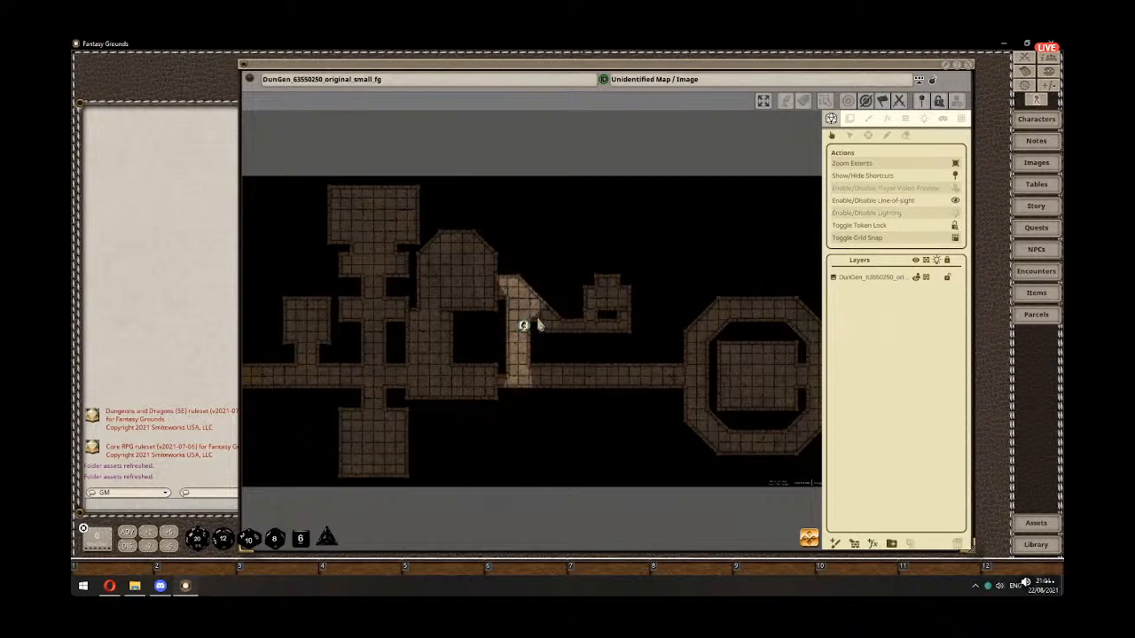
- Move the Test token to the western corridor crossing and display the line-of-sight walls around the surrounding rooms
scroll(476, 333, up, 6)
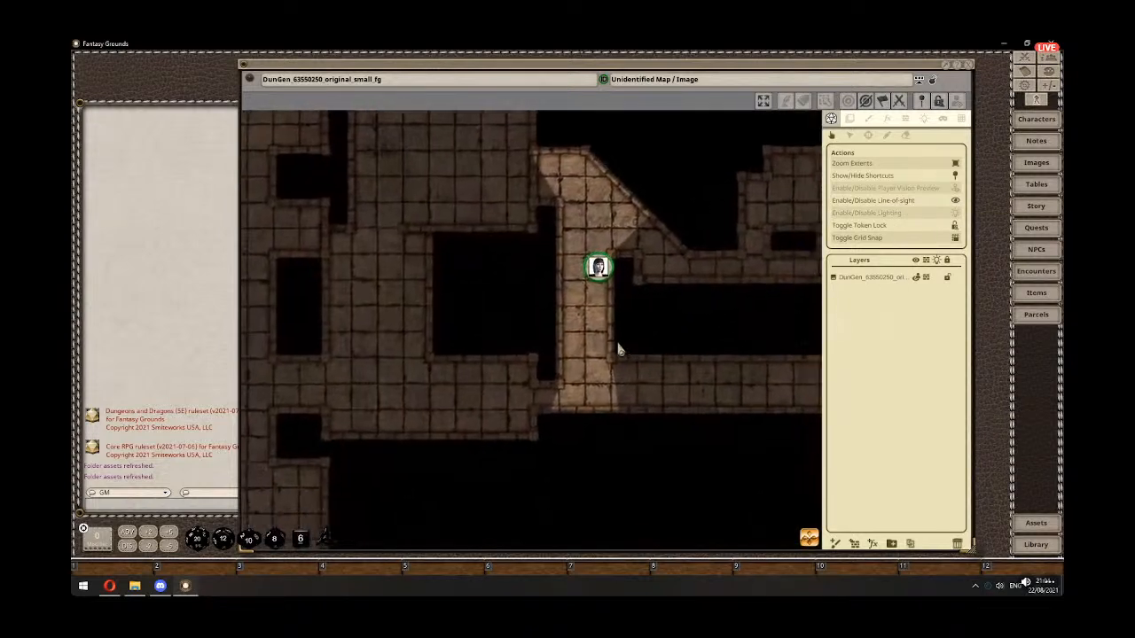
drag(557, 244, 429, 379)
click(906, 119)
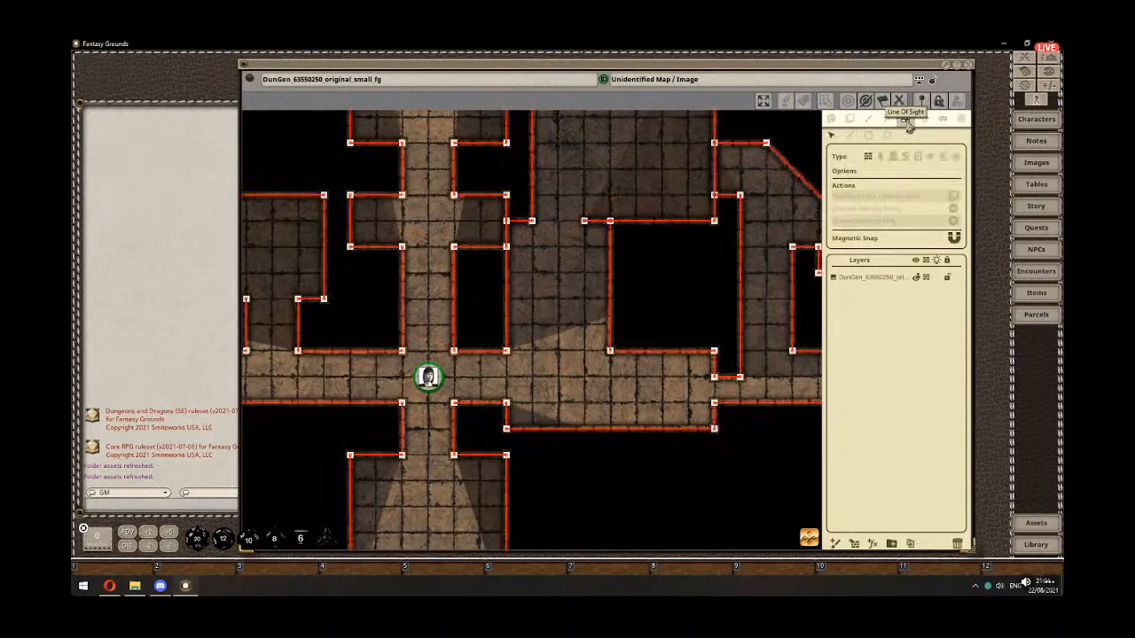
drag(505, 384, 669, 291)
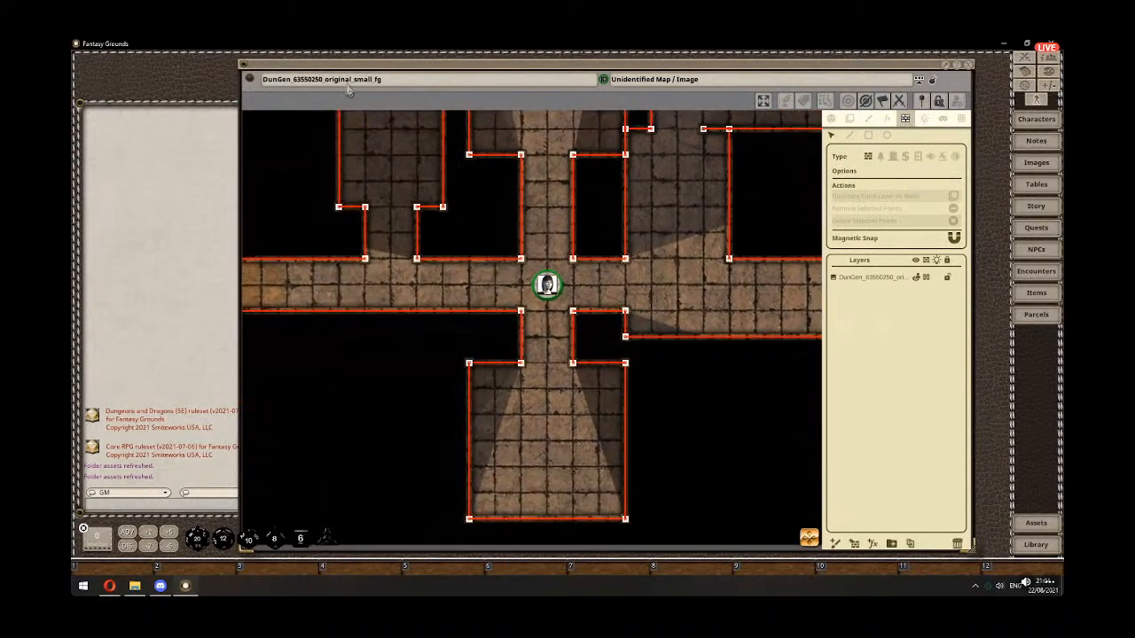
drag(396, 361, 310, 377)
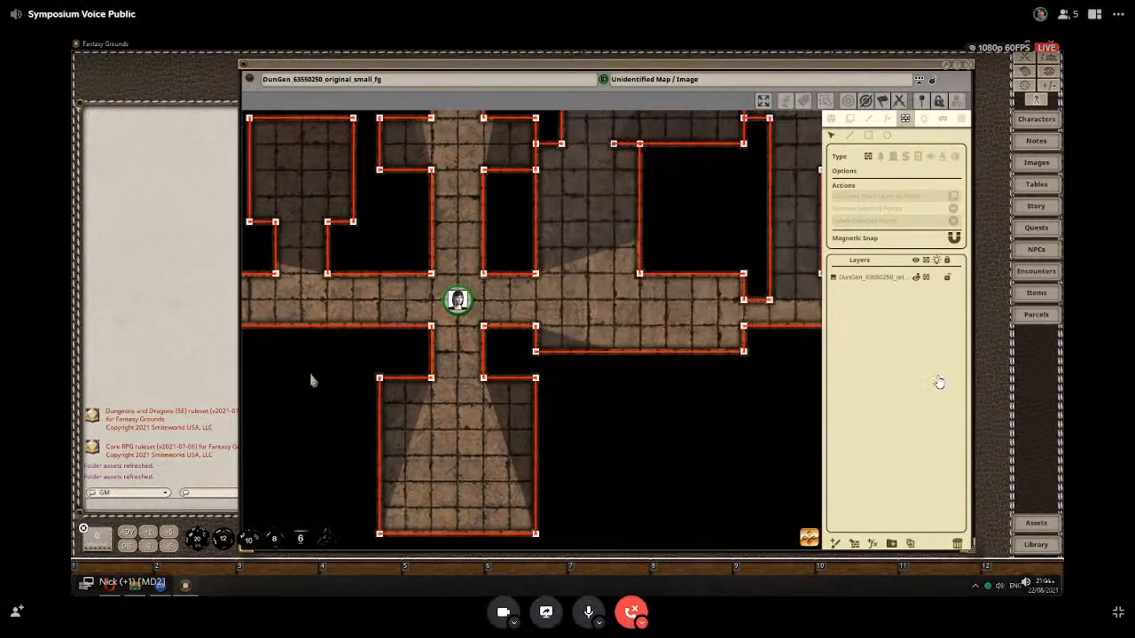
mouse_move(713, 219)
mouse_down()
mouse_move(574, 397)
mouse_move(494, 367)
mouse_move(823, 294)
mouse_move(832, 229)
mouse_up()
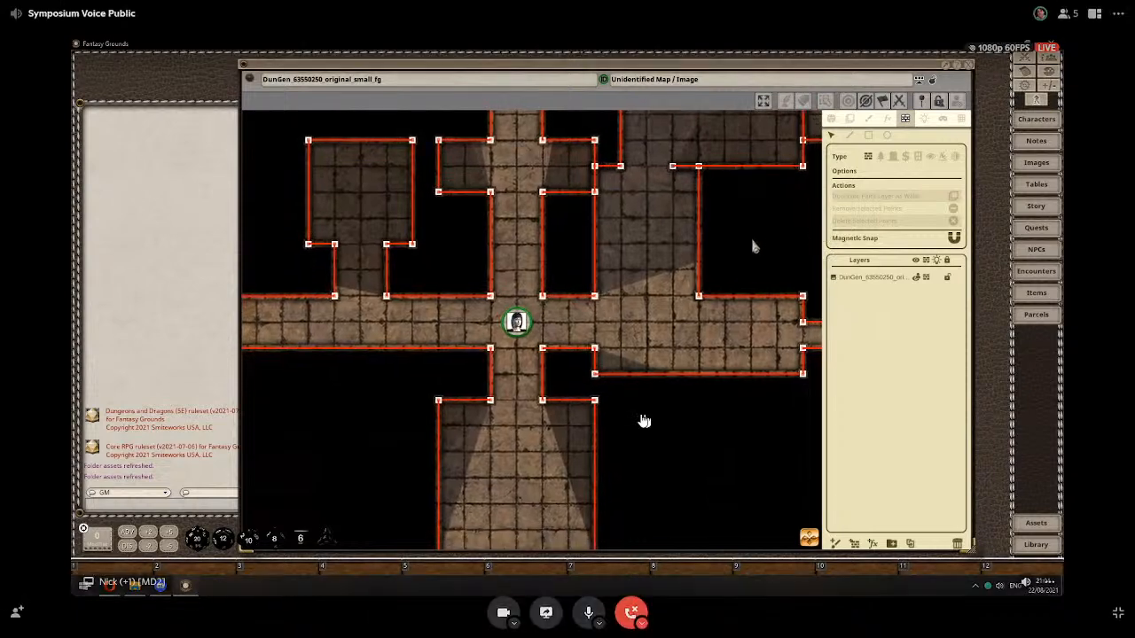
drag(750, 240, 708, 210)
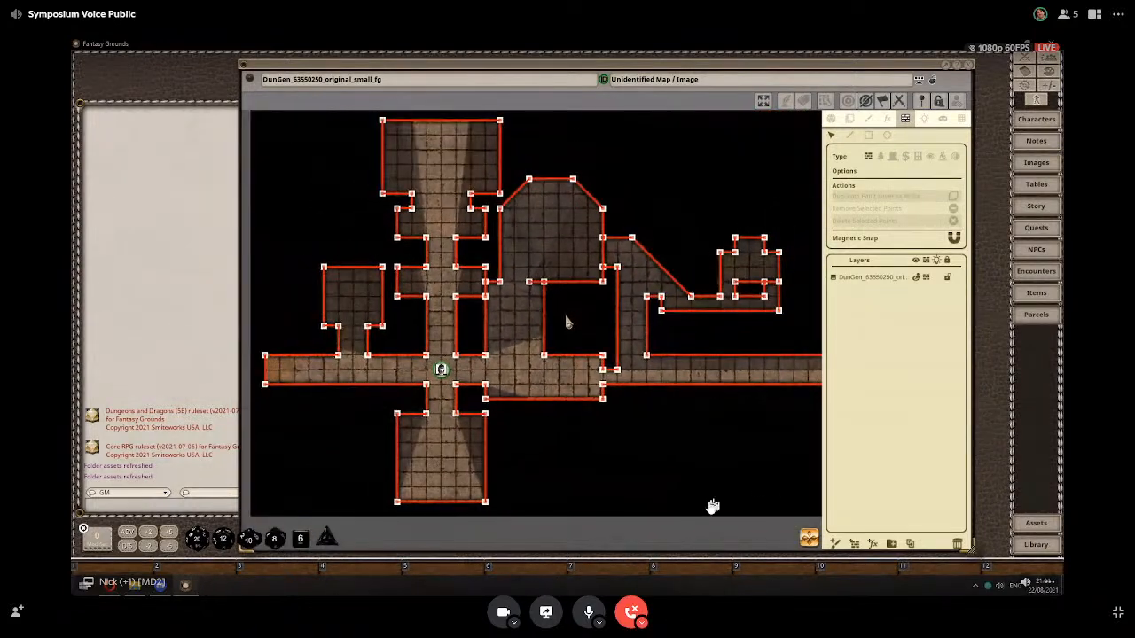
- Leave the full-screen call view, check the live broadcast in Streamlabs OBS and return to the Discord screen share
key(Escape)
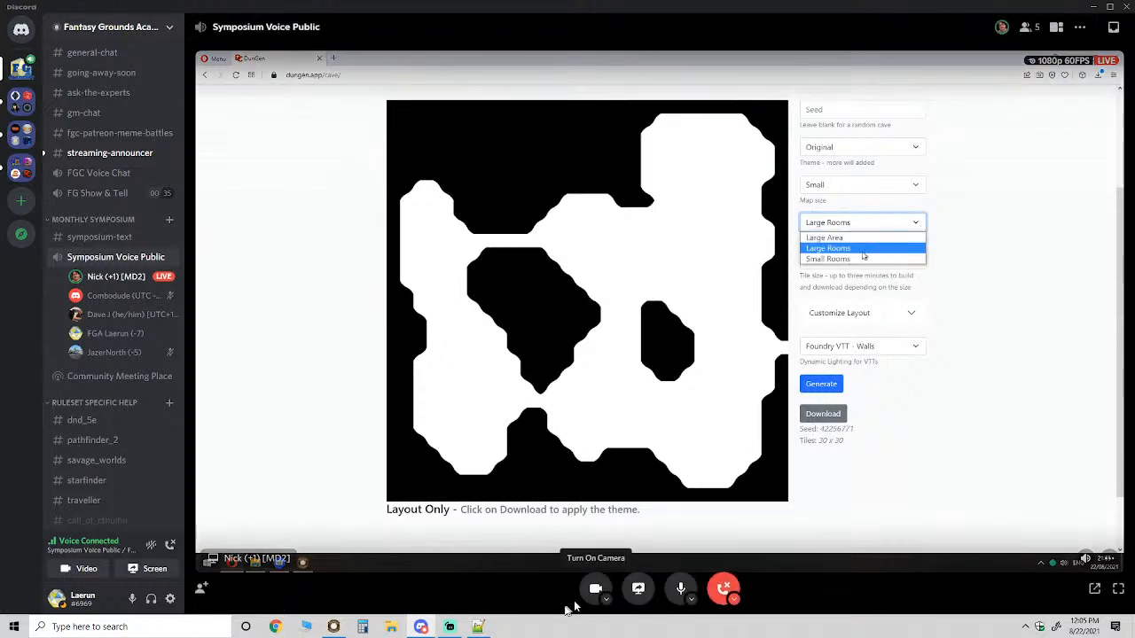
mouse_move(453, 631)
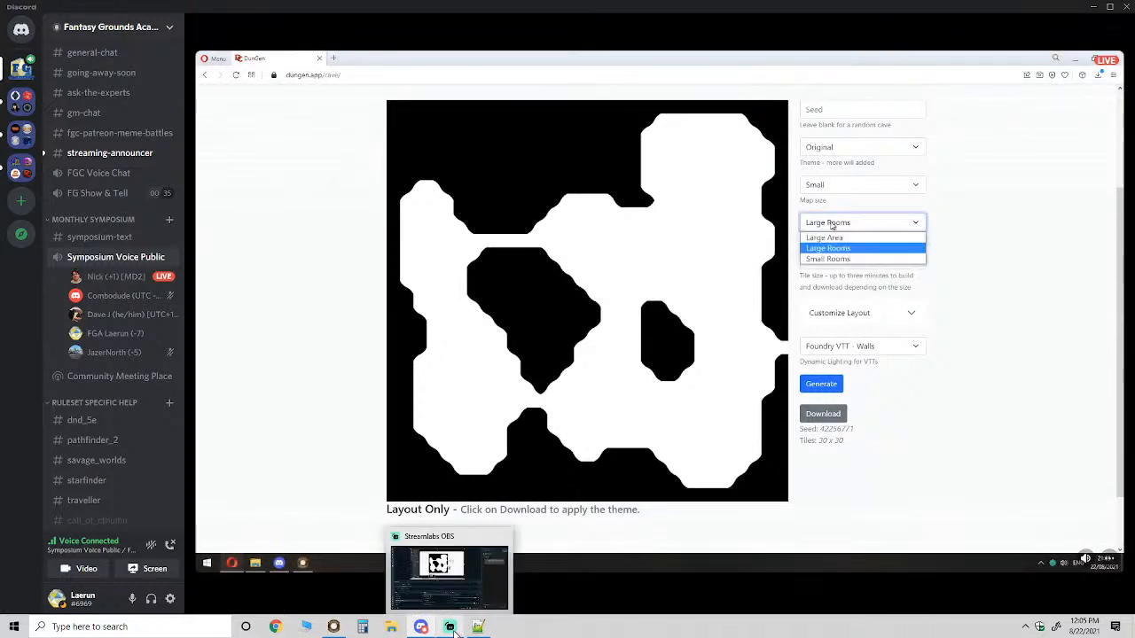
click(452, 629)
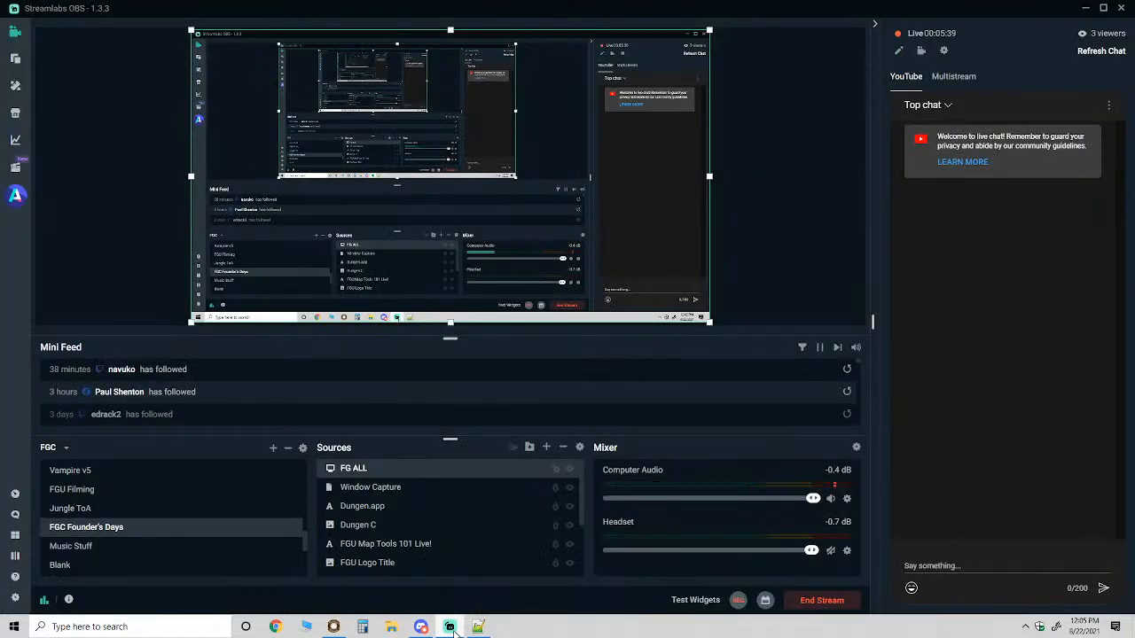
click(452, 629)
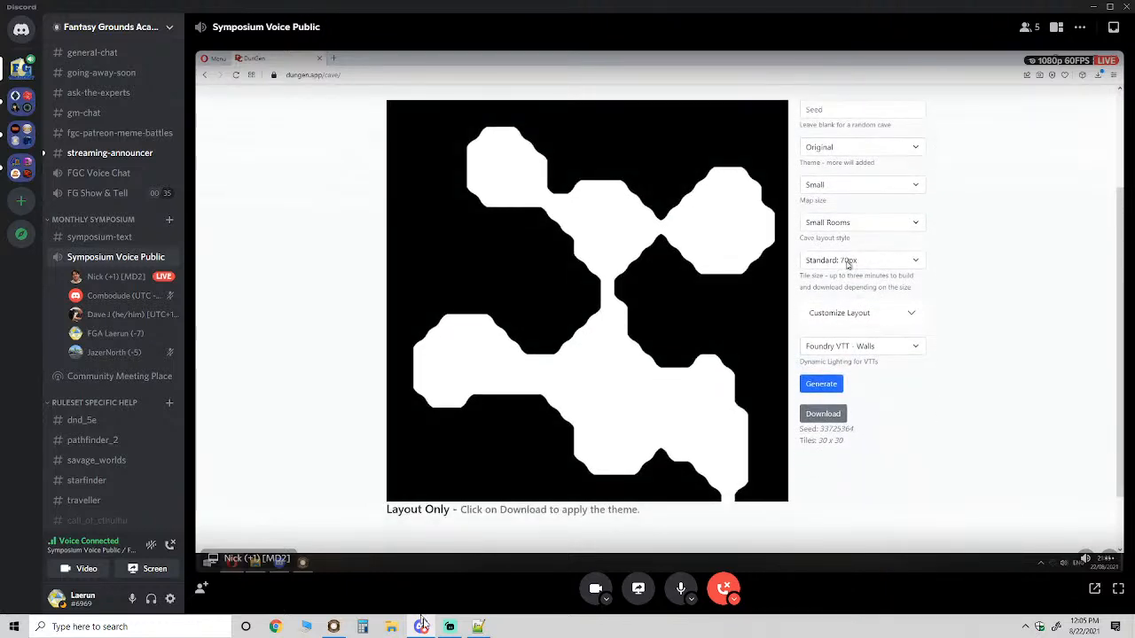
click(450, 627)
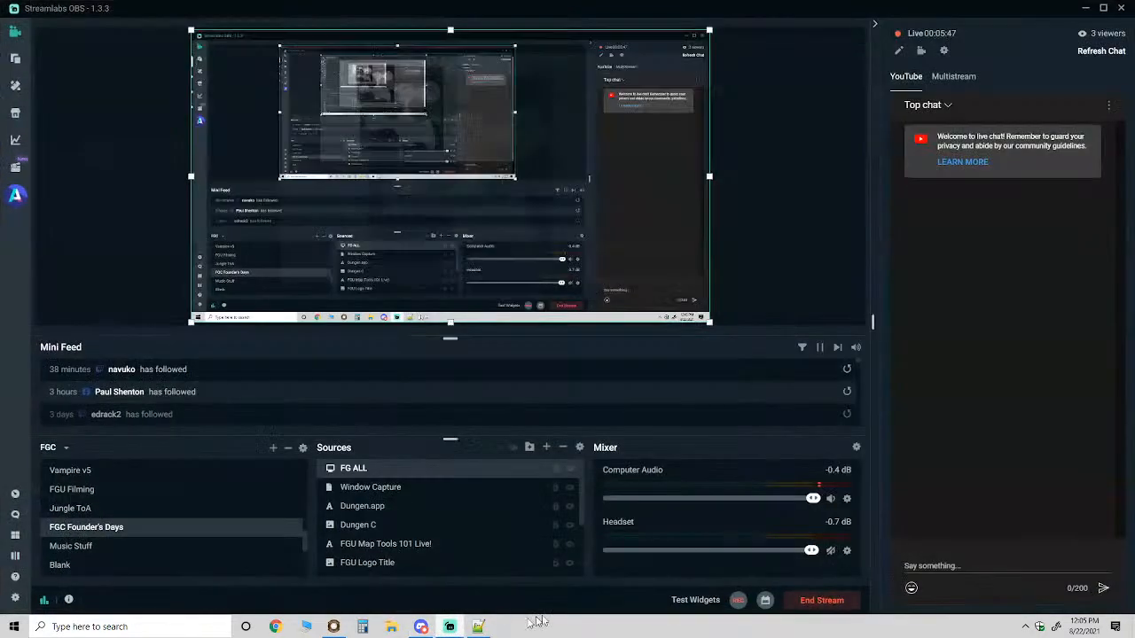
click(421, 627)
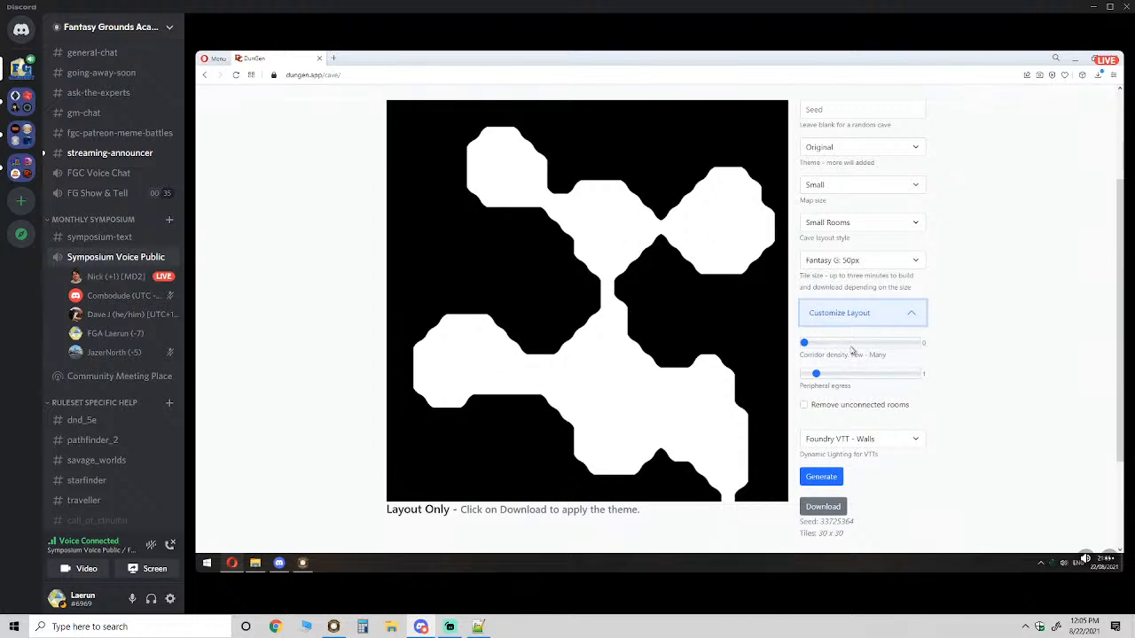
mouse_move(804, 343)
mouse_down()
mouse_move(912, 343)
mouse_move(806, 345)
mouse_up()
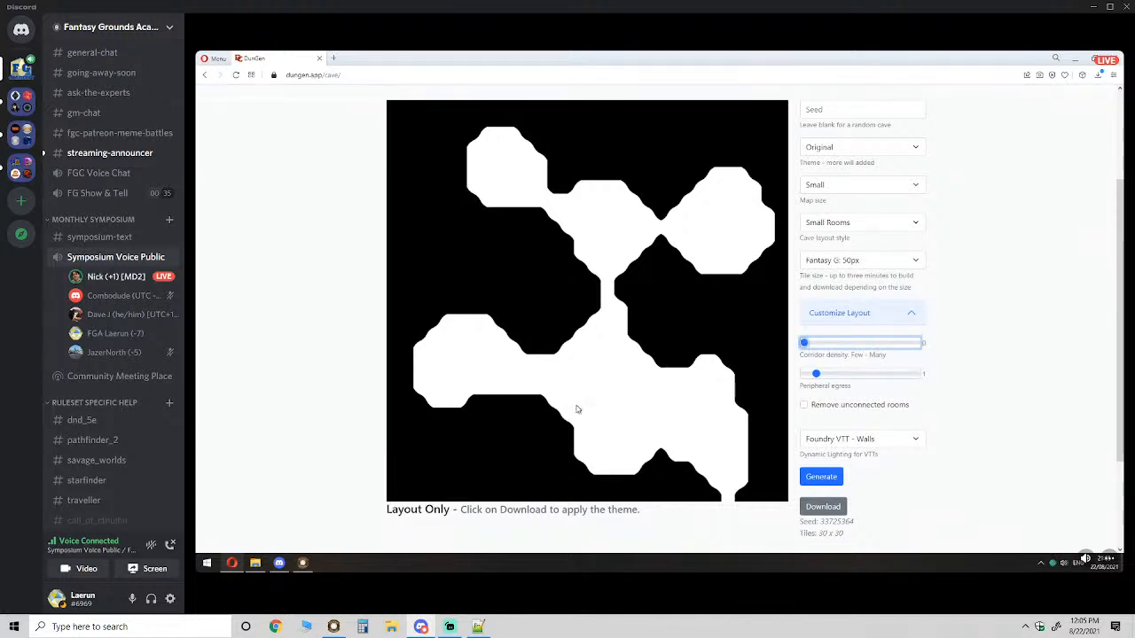
drag(799, 388, 861, 392)
click(724, 515)
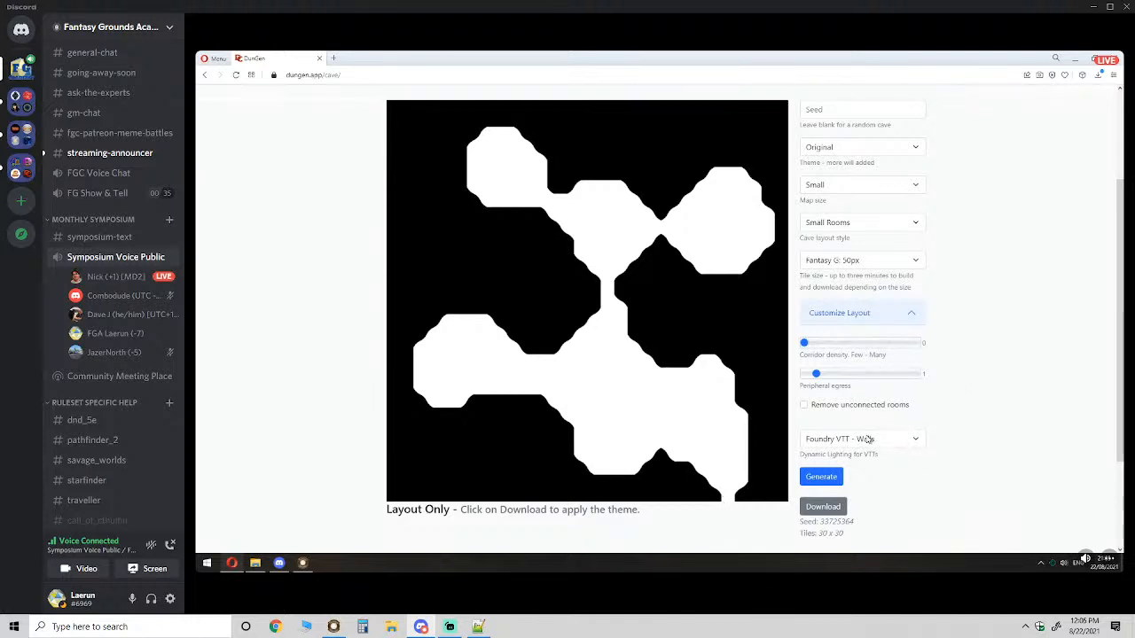
- Set the cave map's dynamic lighting format to Fantasy Grounds Unity - LoS
scroll(865, 439, down, 1)
click(856, 391)
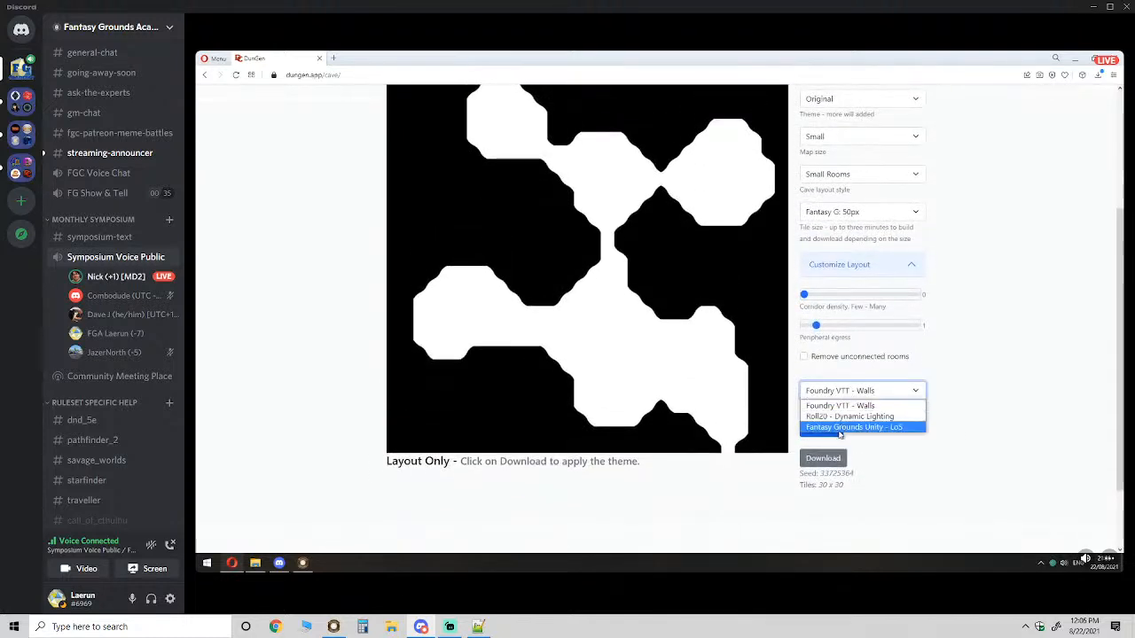
click(839, 427)
scroll(970, 413, up, 1)
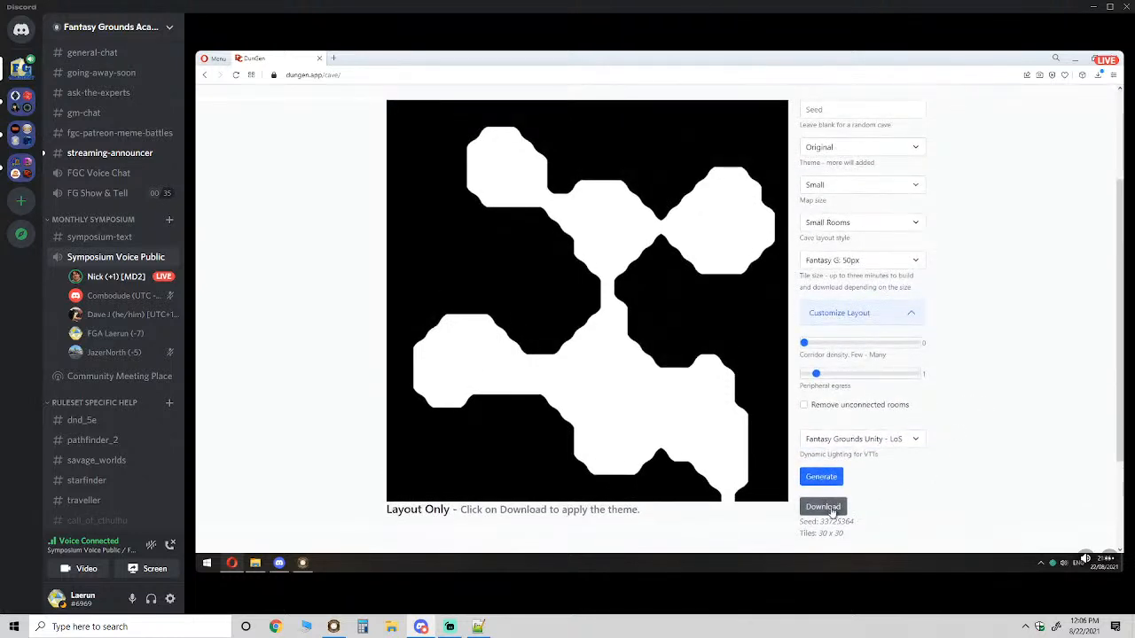
- Download the themed cave map image and generate its line-of-sight definitions file
click(832, 509)
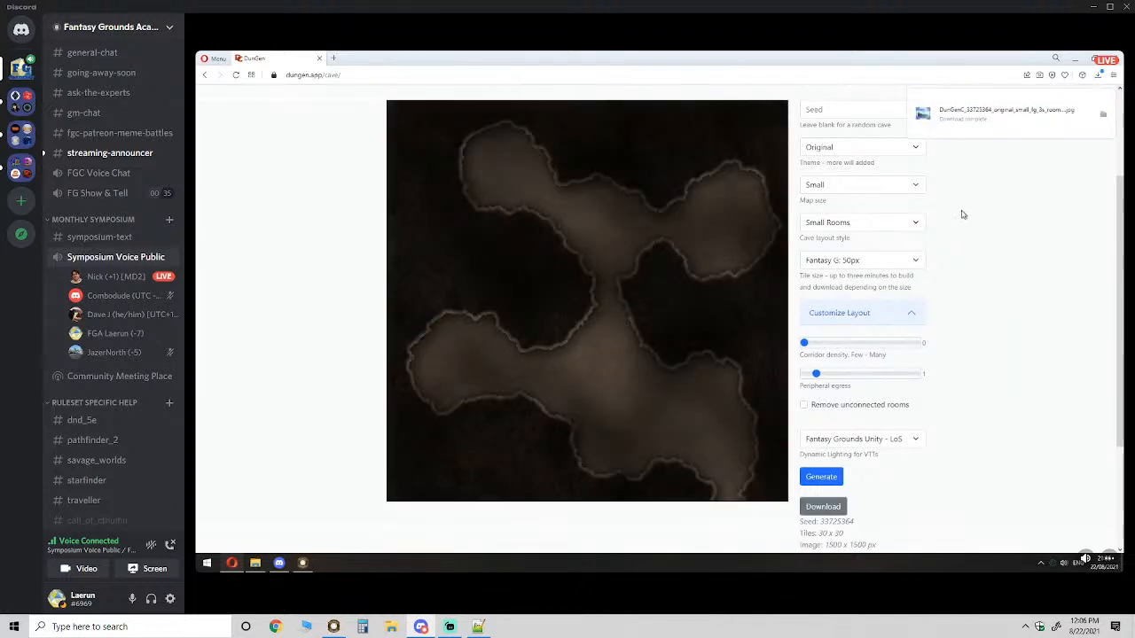
scroll(964, 227, down, 1)
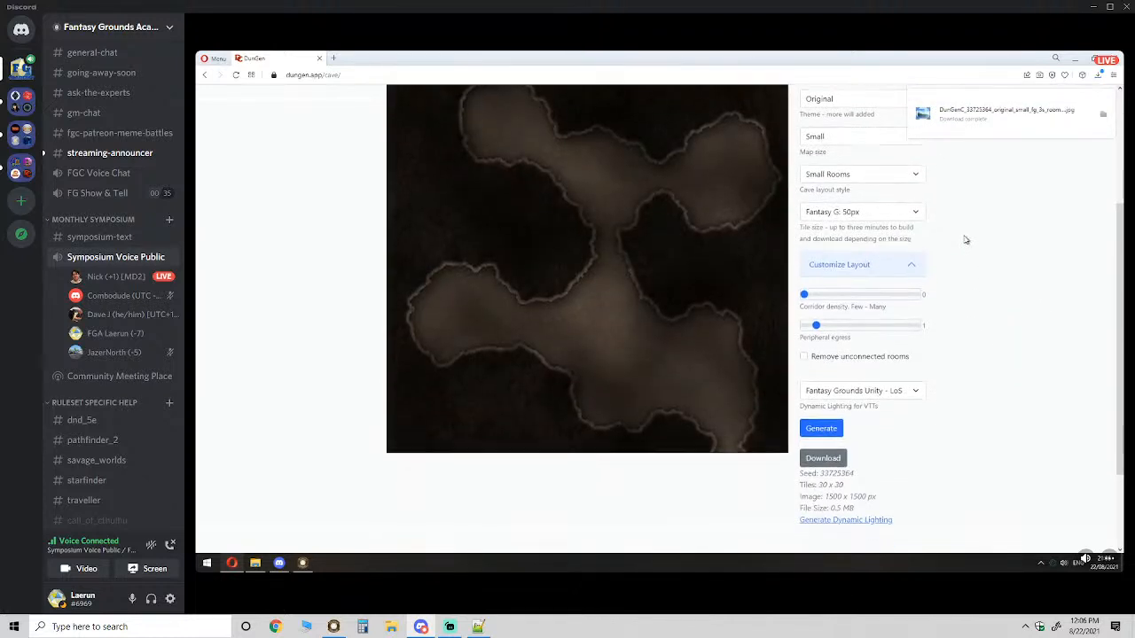
click(829, 525)
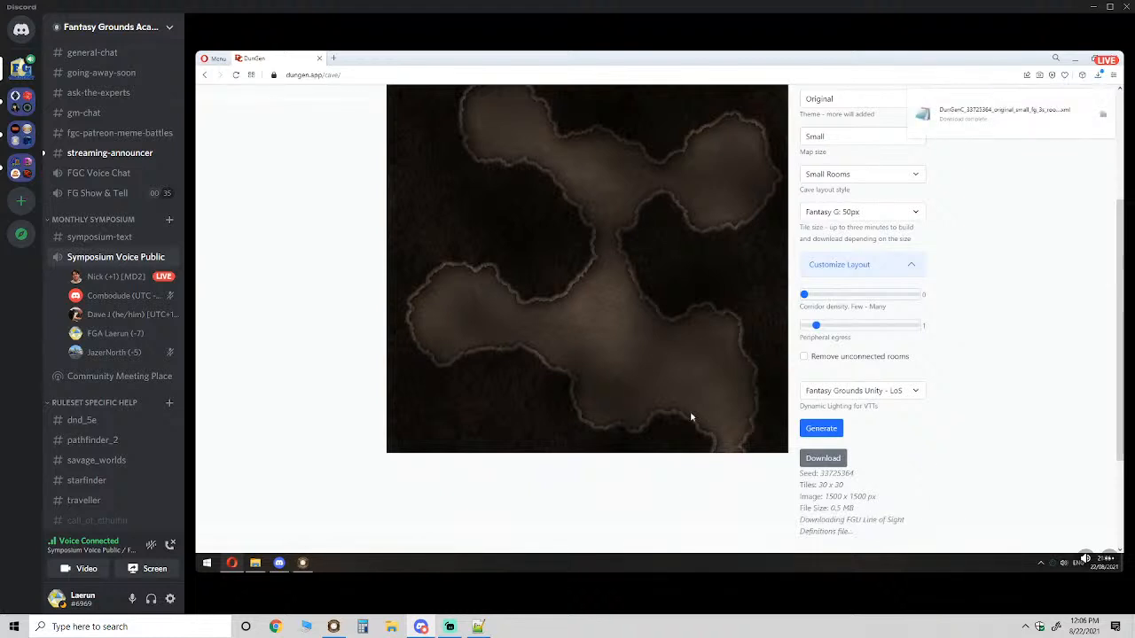
- Copy the two DunGenC_33725364 files from Downloads into the campaign's images folder and close both folder windows
click(255, 564)
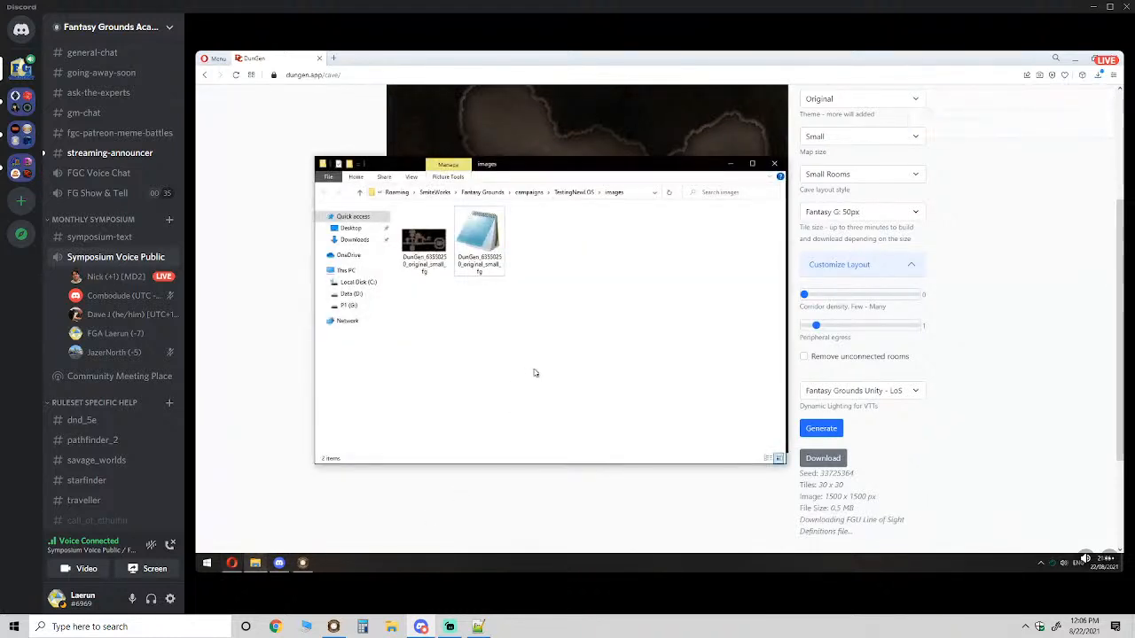
right_click(255, 563)
click(244, 488)
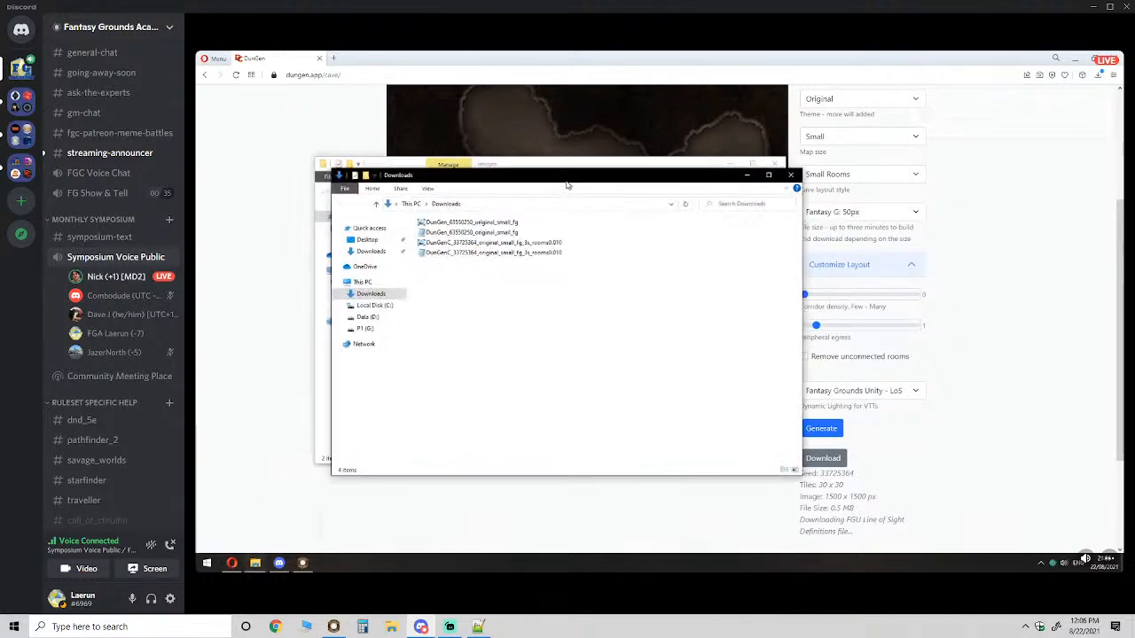
drag(598, 176, 856, 212)
drag(816, 317, 517, 326)
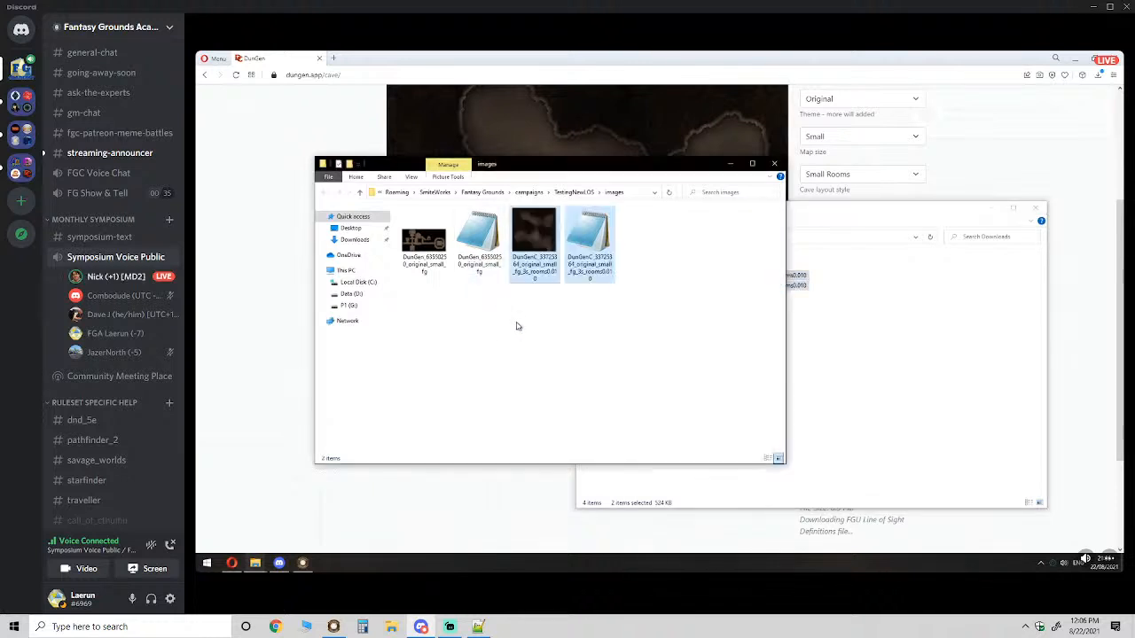
click(548, 357)
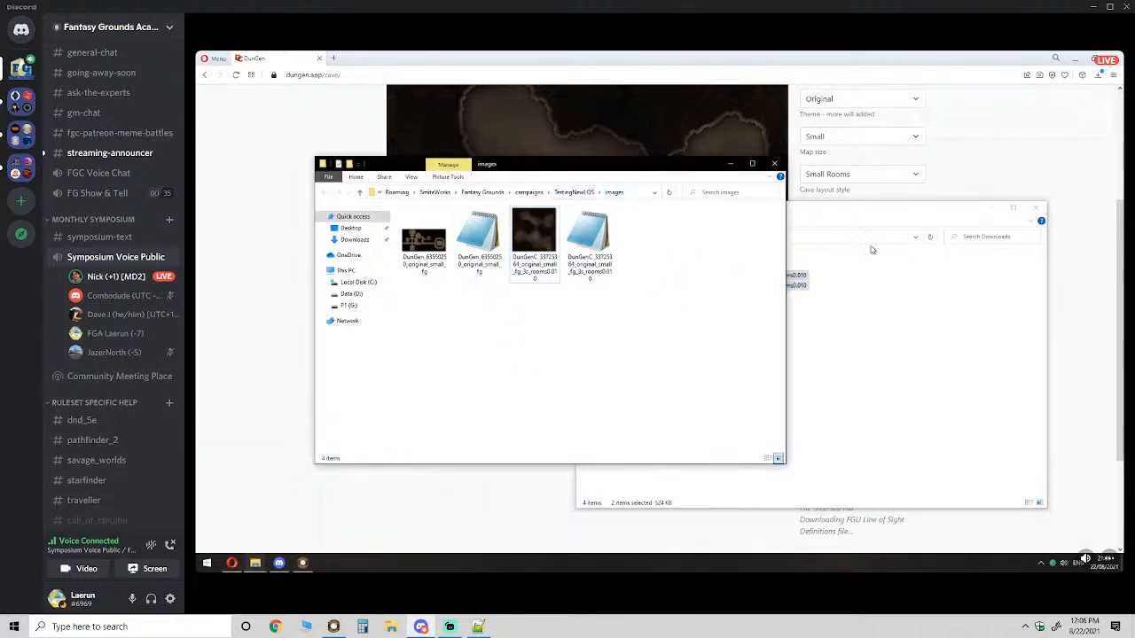
click(1035, 208)
click(774, 163)
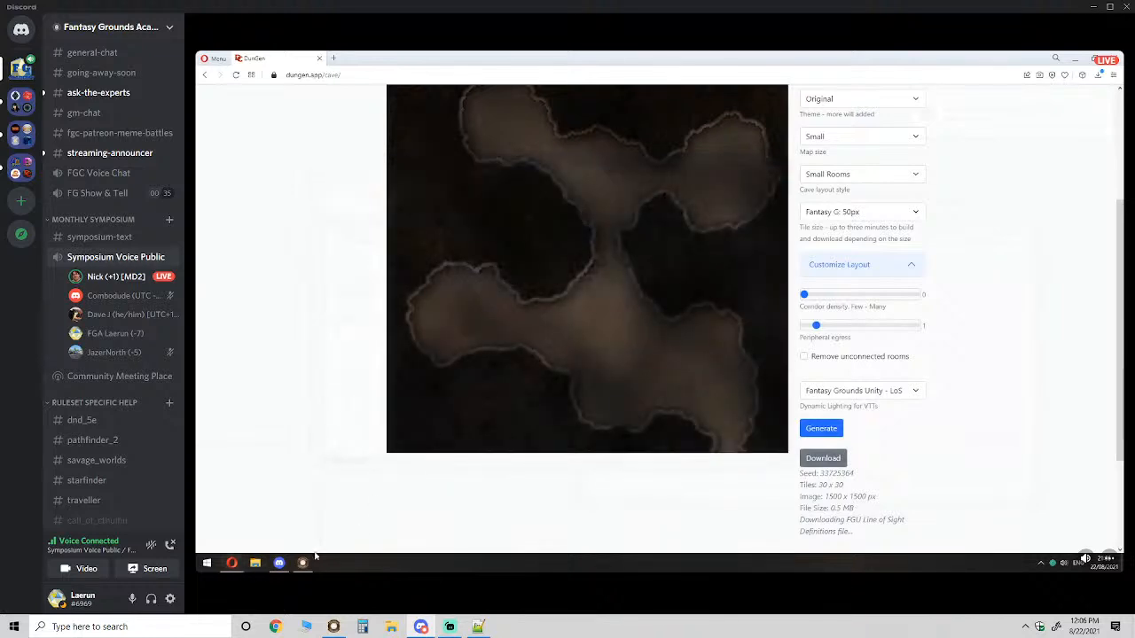
- Switch to Fantasy Grounds, close the DunGen dungeon map and refresh the folder assets
click(304, 561)
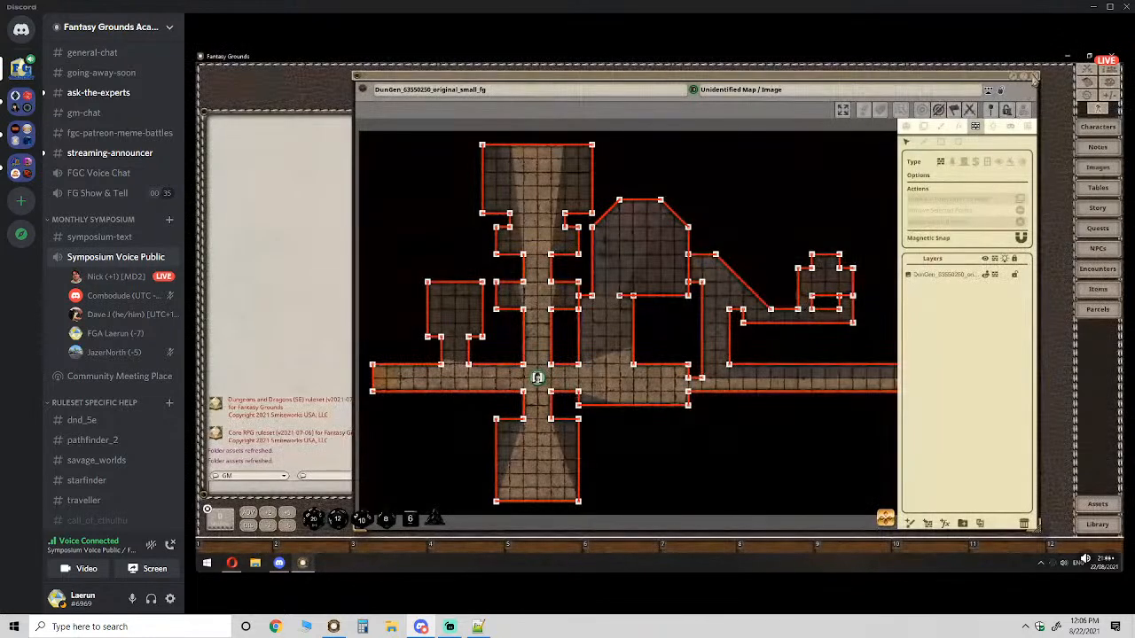
click(1034, 77)
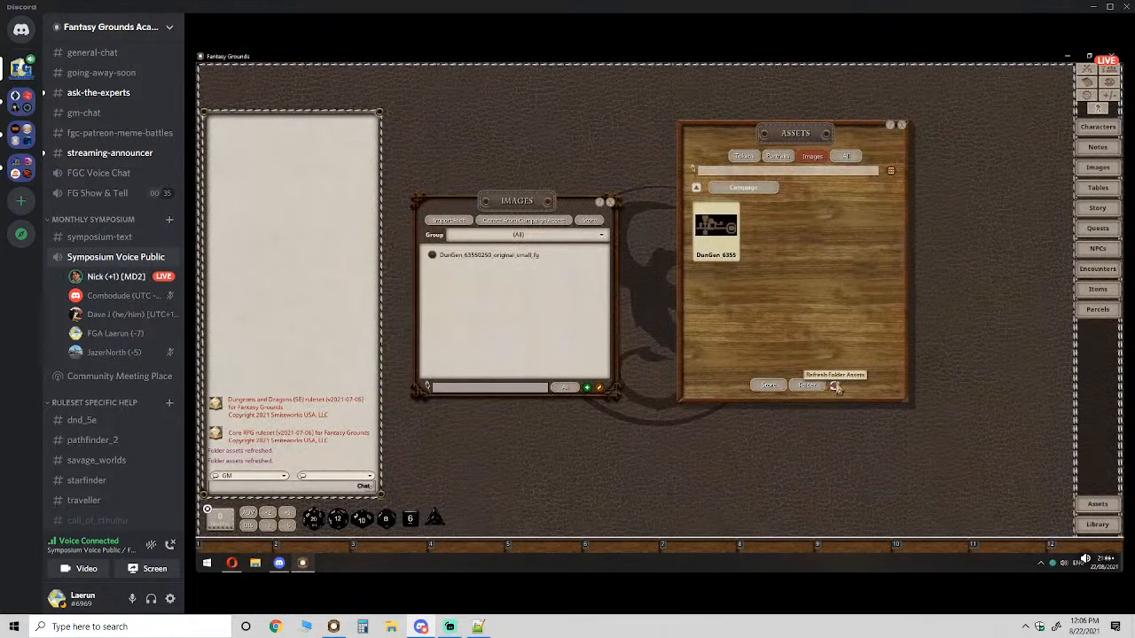
click(835, 386)
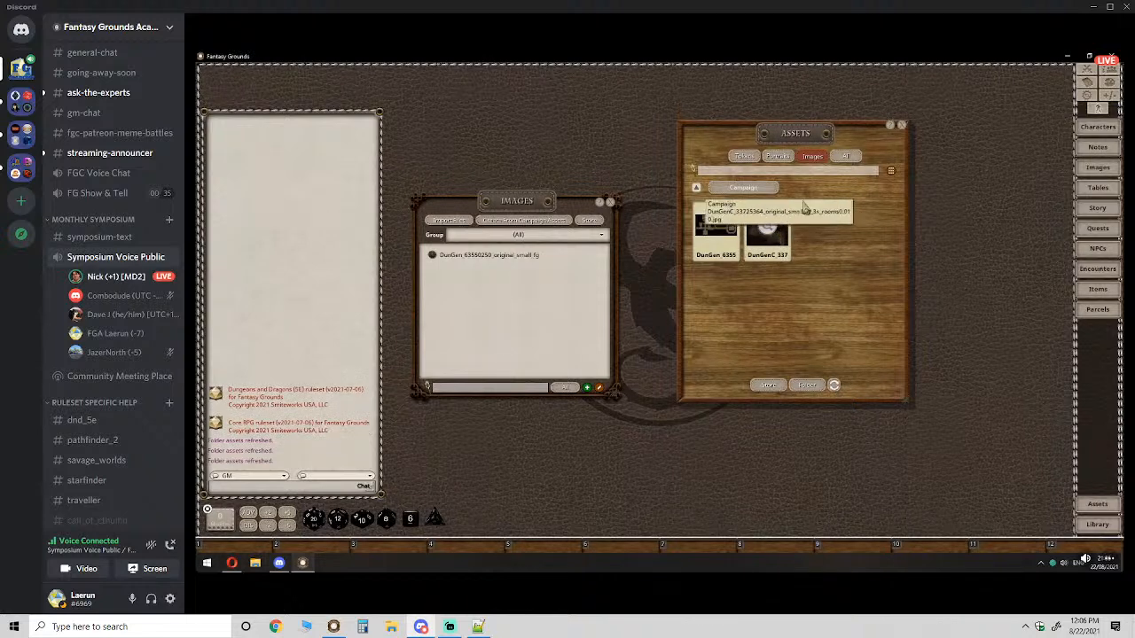
- Add the DunGenC_33725364 cave map asset to the Images list and enlarge its map window across most of the desktop
drag(806, 207, 791, 238)
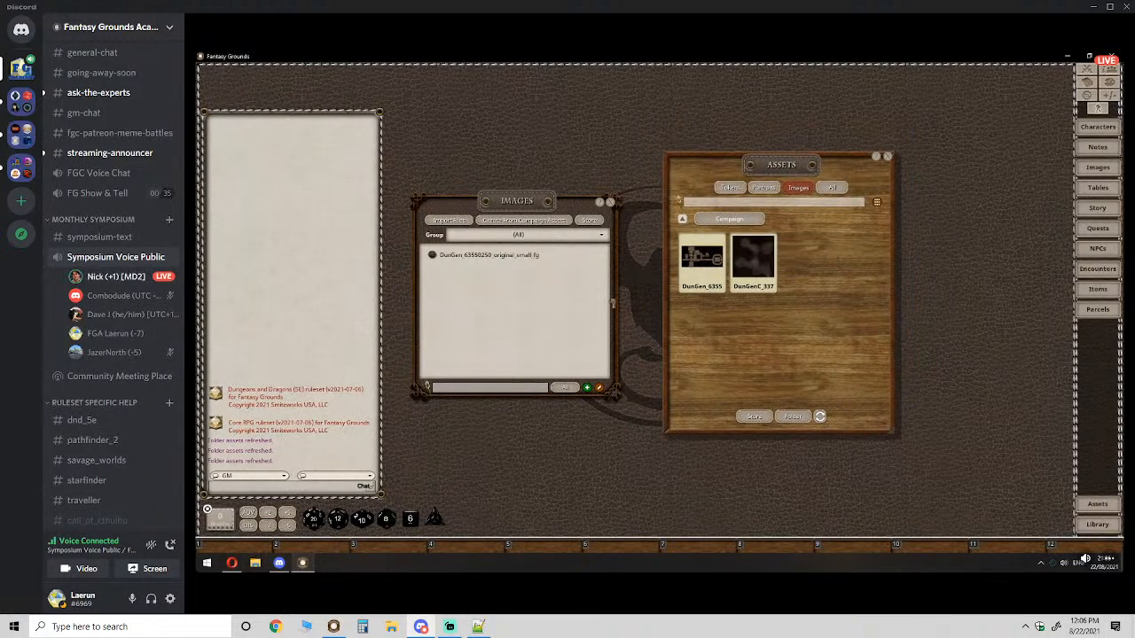
drag(612, 303, 511, 305)
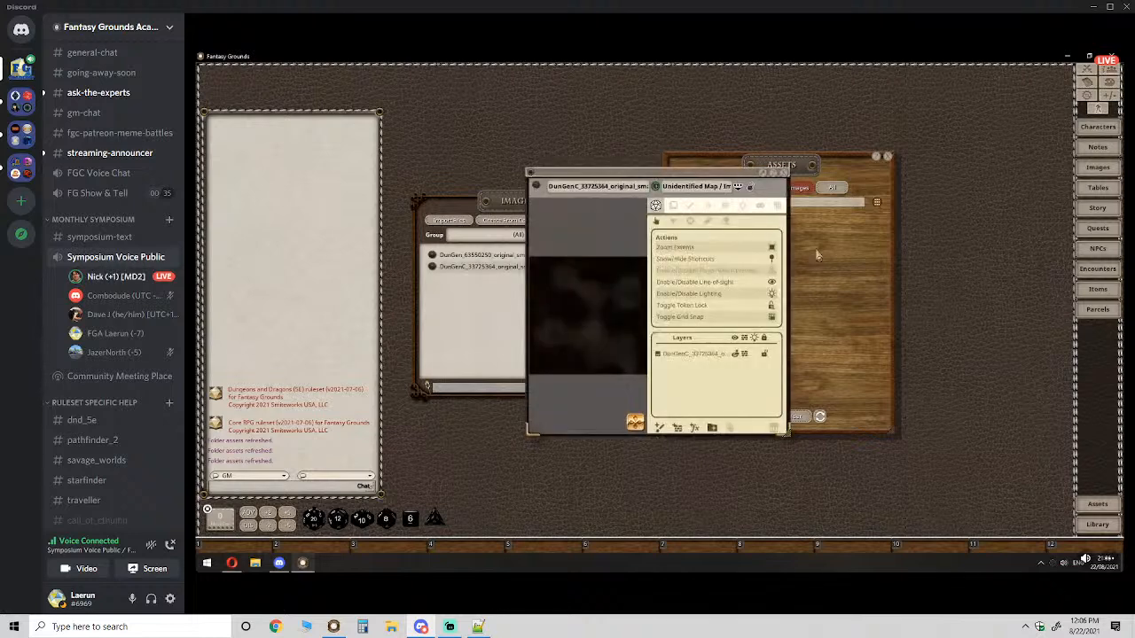
drag(669, 177, 537, 87)
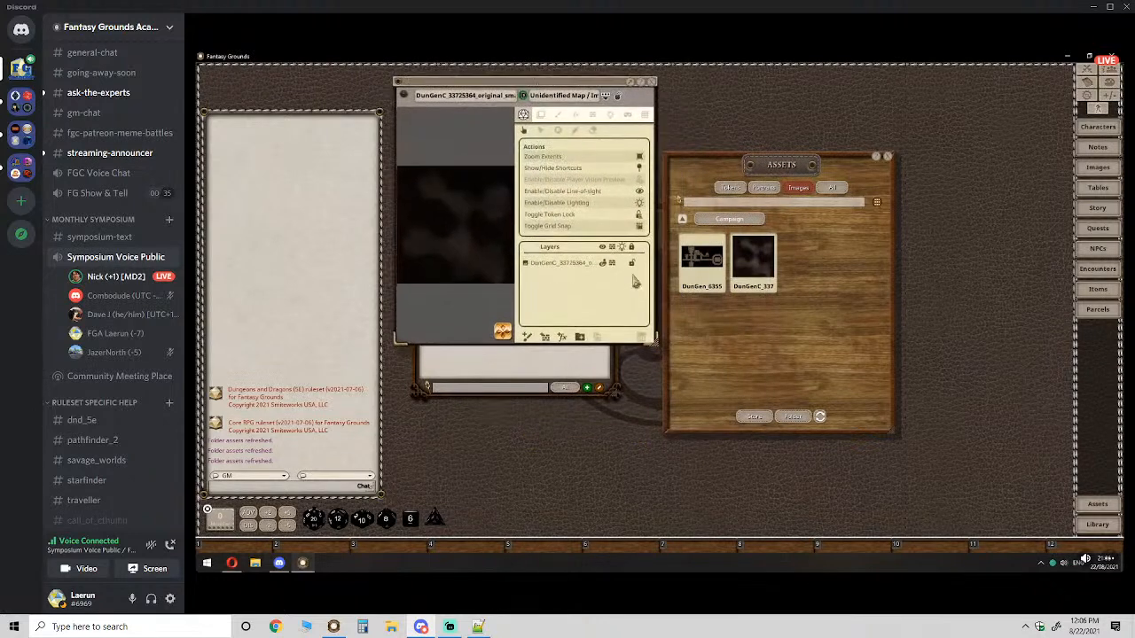
drag(656, 341, 1056, 521)
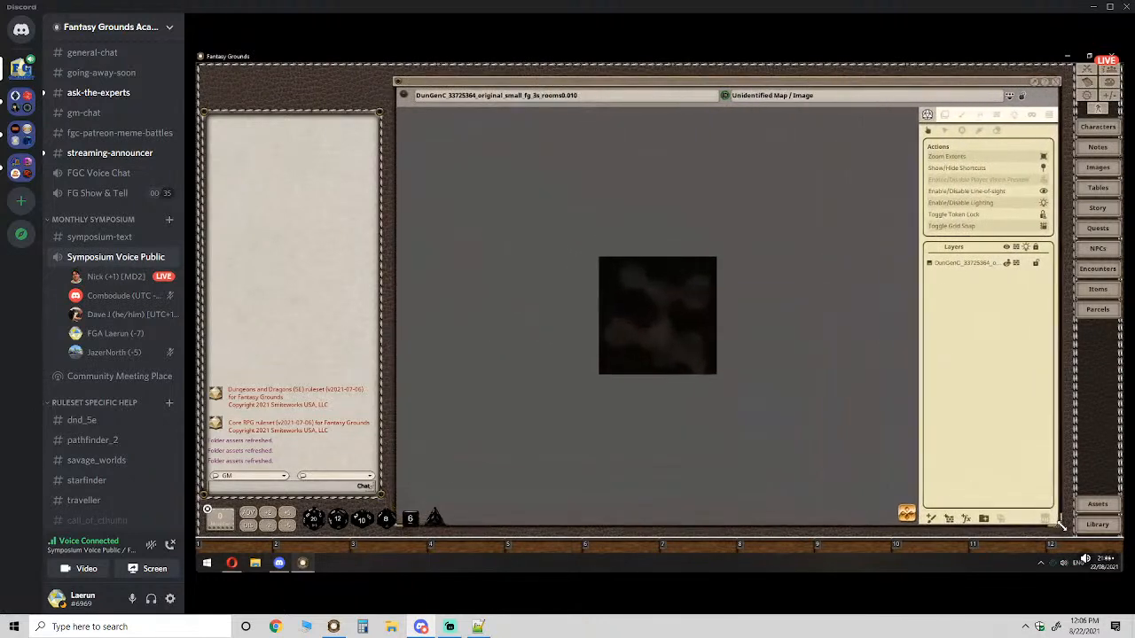
scroll(654, 284, up, 3)
drag(801, 82, 759, 72)
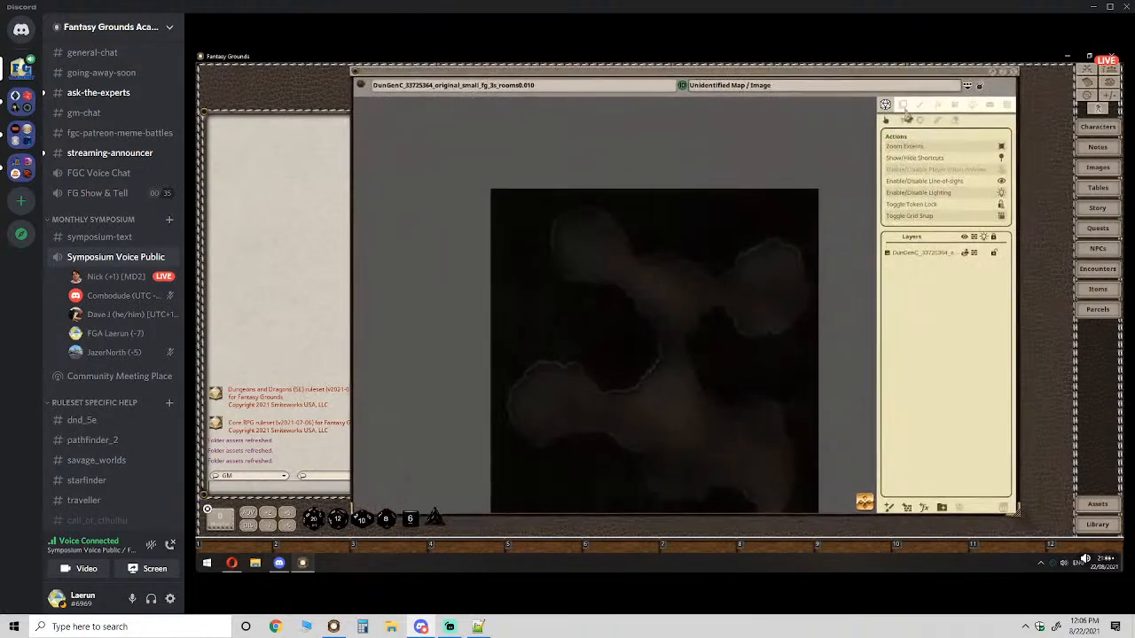
- Place the Test character's token near the centre of the cave map and close the character selection
click(1096, 129)
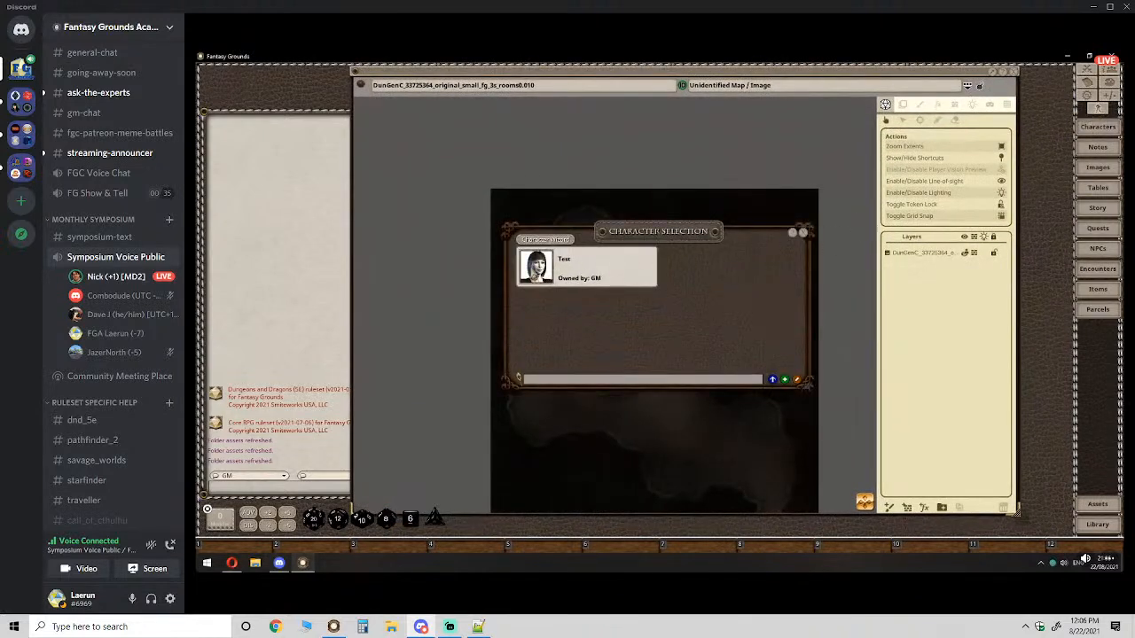
drag(535, 274, 953, 324)
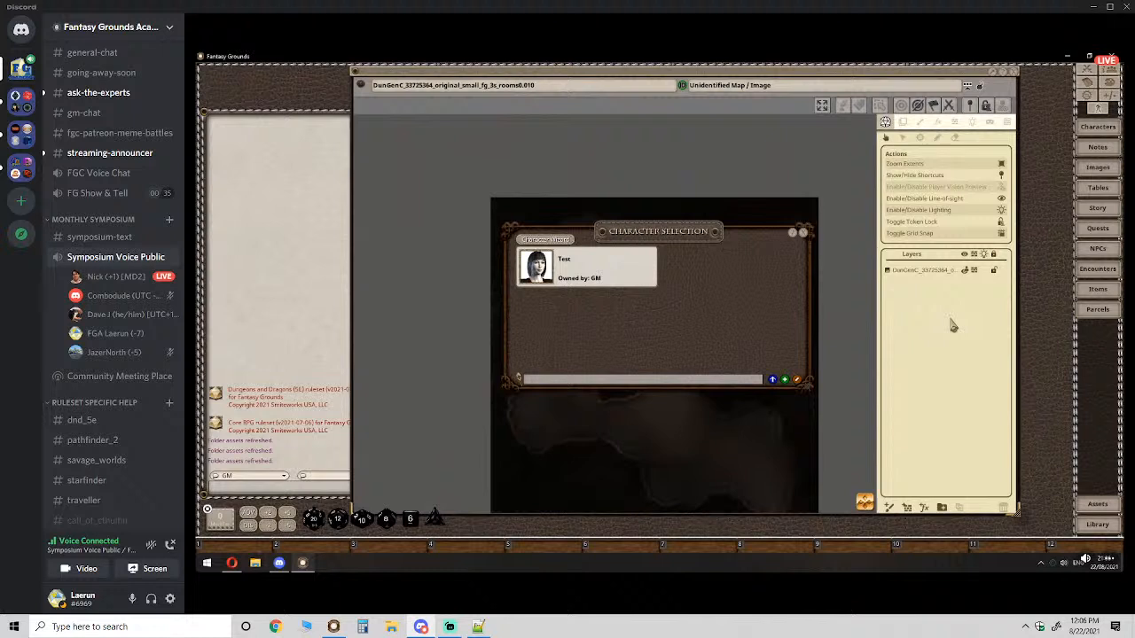
click(804, 235)
drag(656, 361, 652, 356)
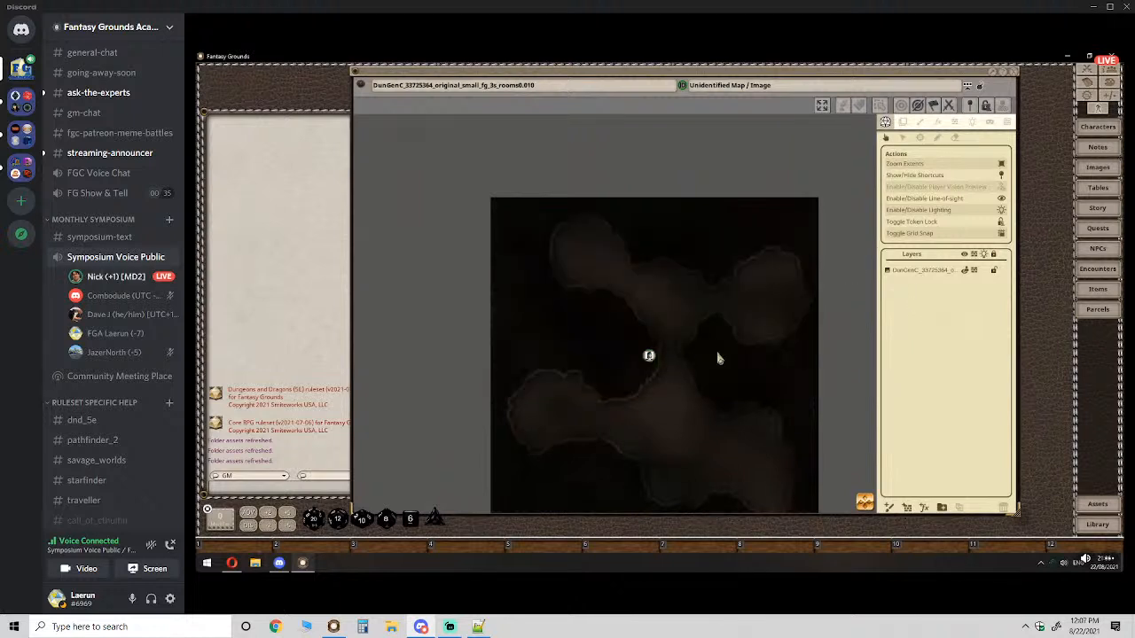
- Move the Test token into the open cave below the narrow passage with line-of-sight temporarily disabled, and disable the map's lighting
click(1002, 198)
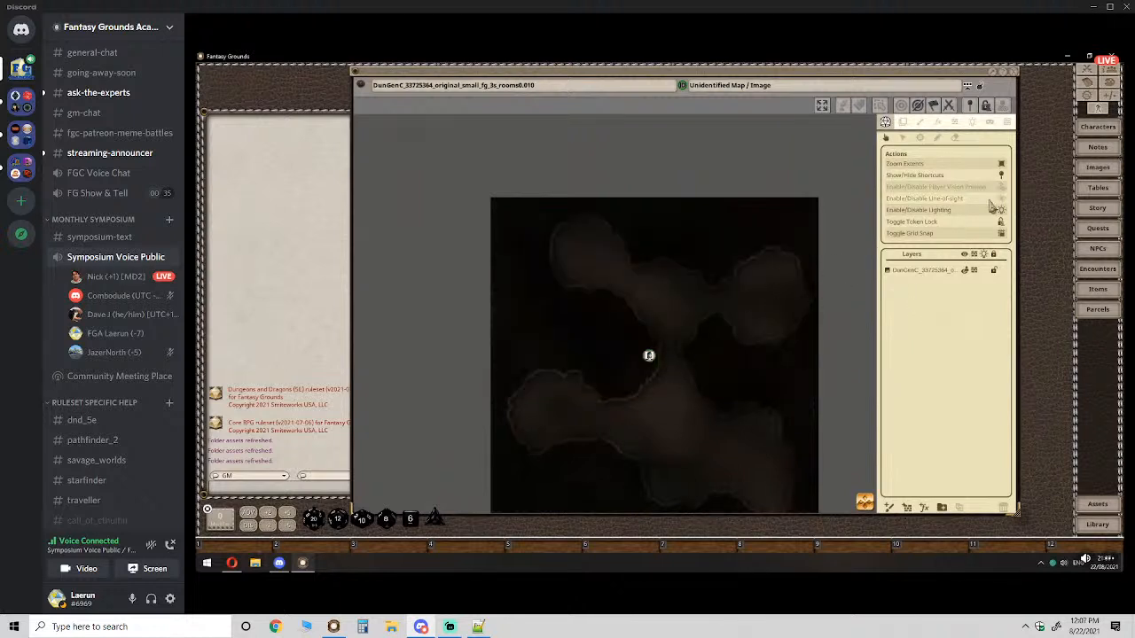
drag(652, 357, 671, 389)
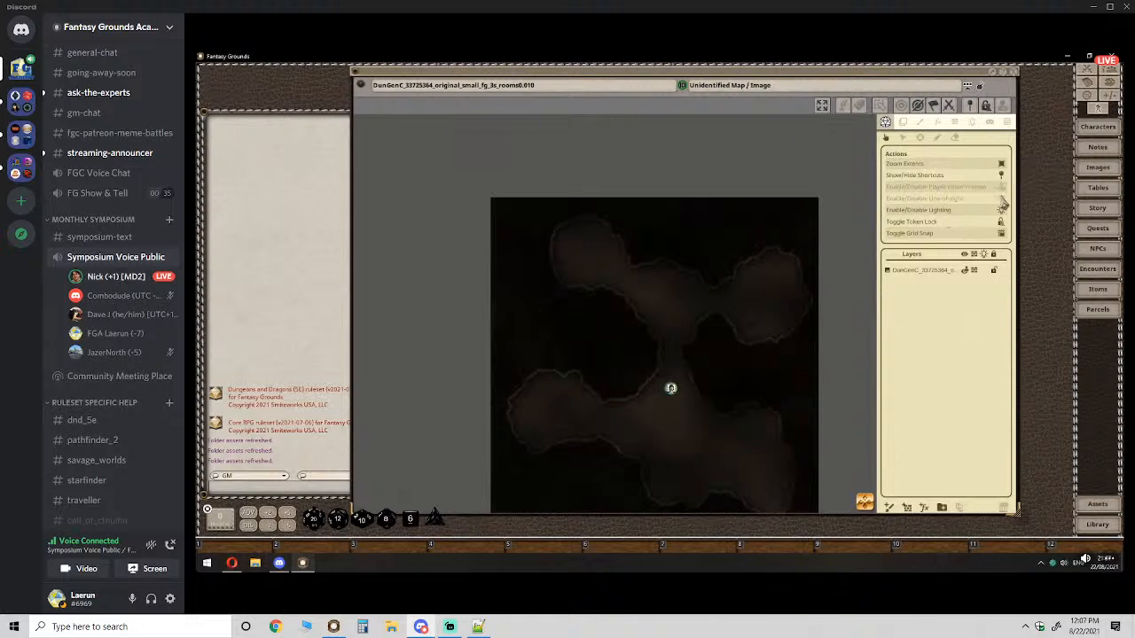
click(1002, 199)
click(1001, 210)
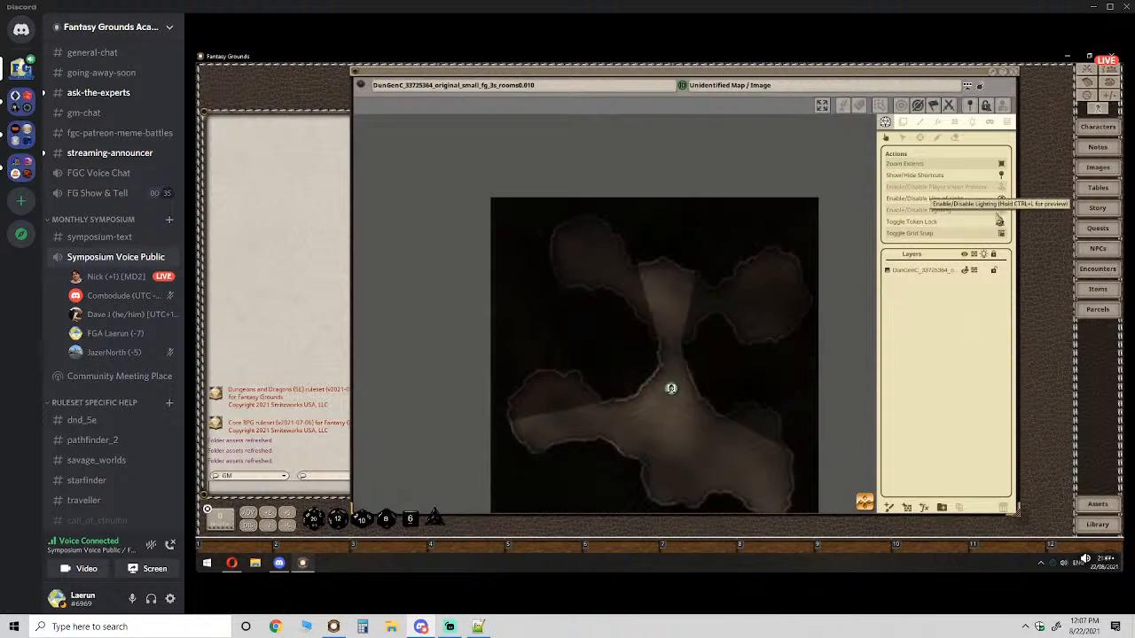
- Move the Test token into the western chamber and back to the large central cave to demonstrate its line of sight
scroll(694, 411, up, 3)
scroll(694, 411, up, 3)
drag(679, 428, 760, 360)
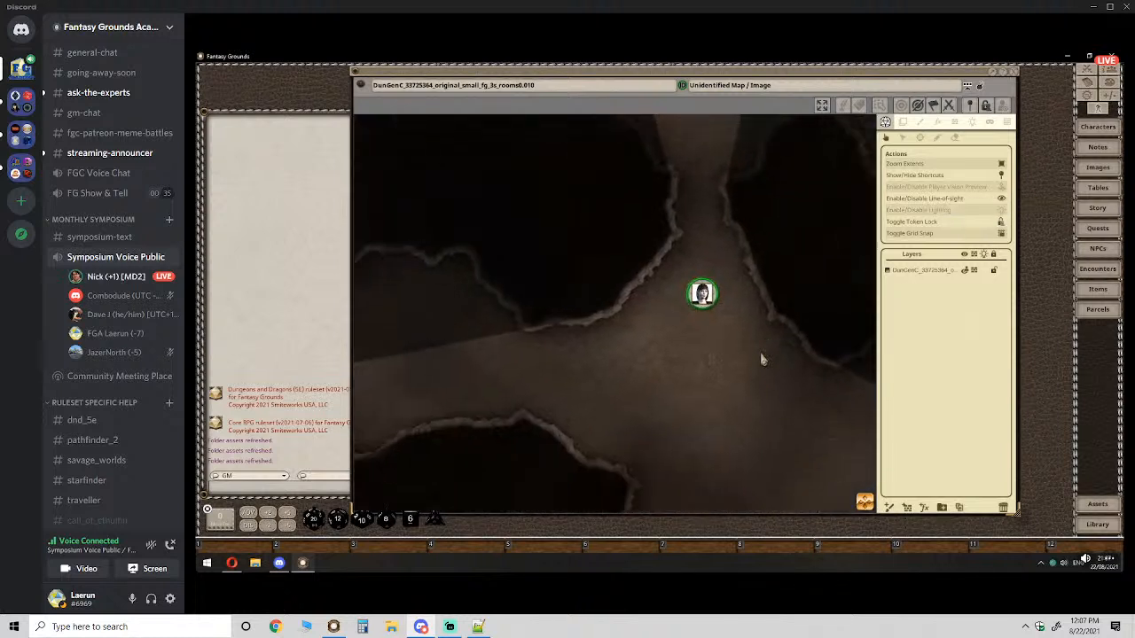
drag(706, 291, 501, 368)
drag(660, 383, 755, 339)
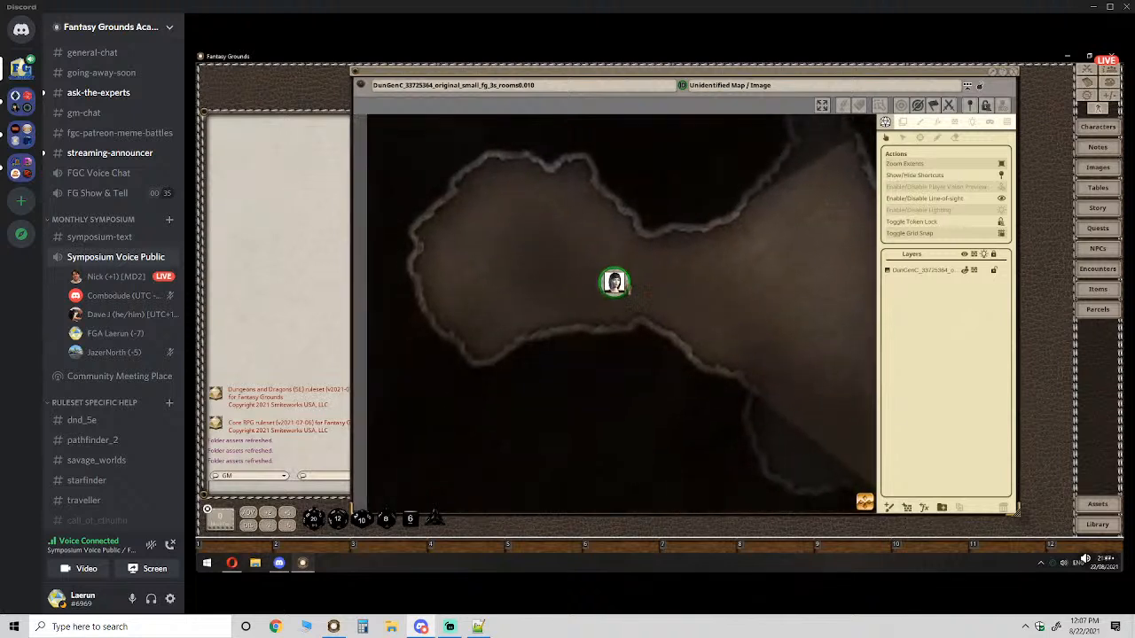
drag(626, 289, 821, 333)
drag(778, 390, 593, 364)
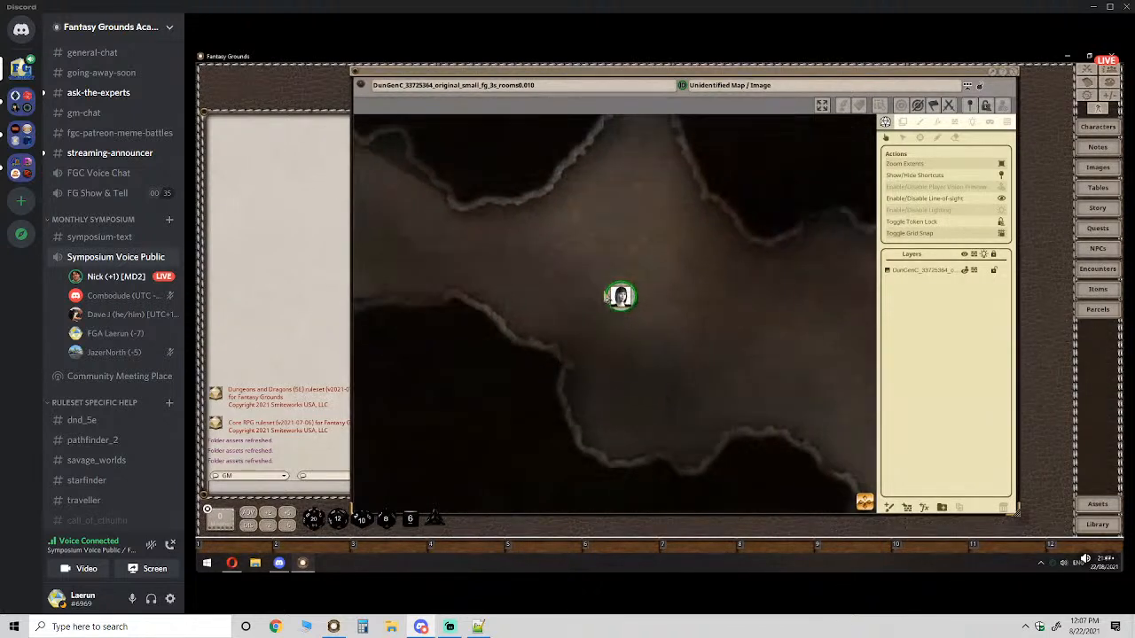
- Move the Test token into the southeastern chamber and down to the southern cave exit to demonstrate its line of sight
drag(621, 297, 812, 389)
drag(771, 298, 626, 258)
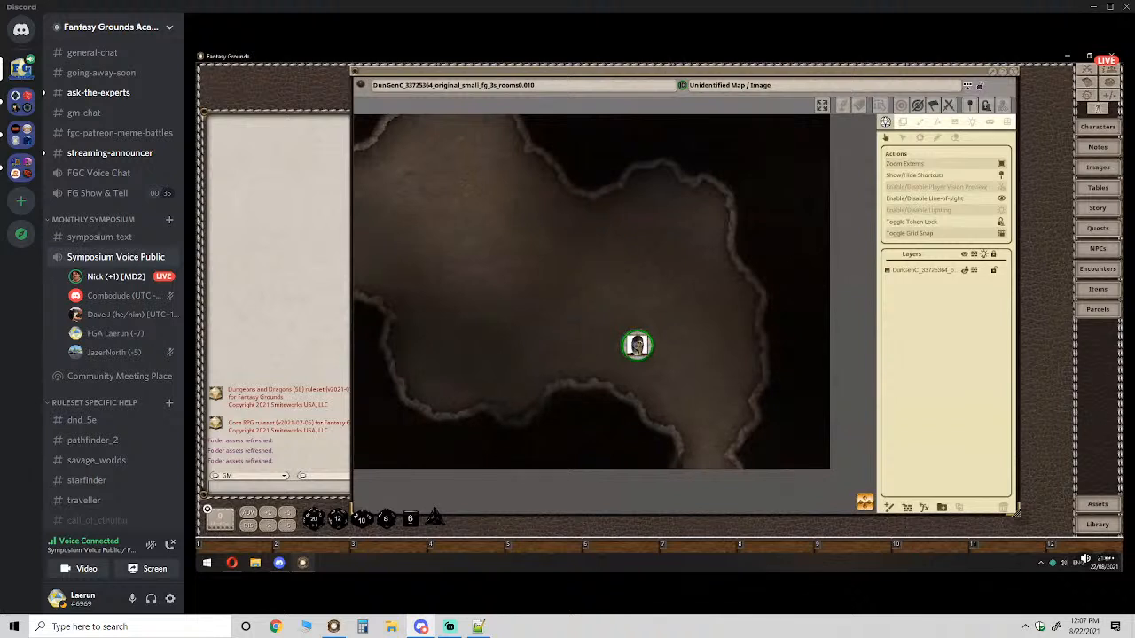
drag(639, 344, 706, 429)
drag(595, 298, 641, 329)
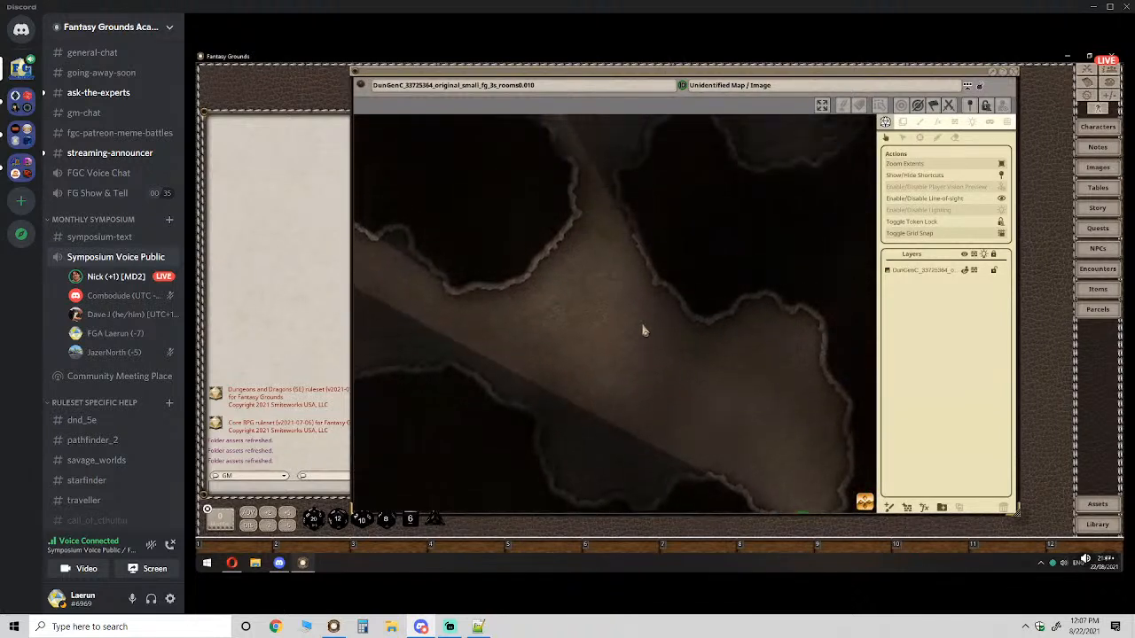
scroll(647, 333, down, 2)
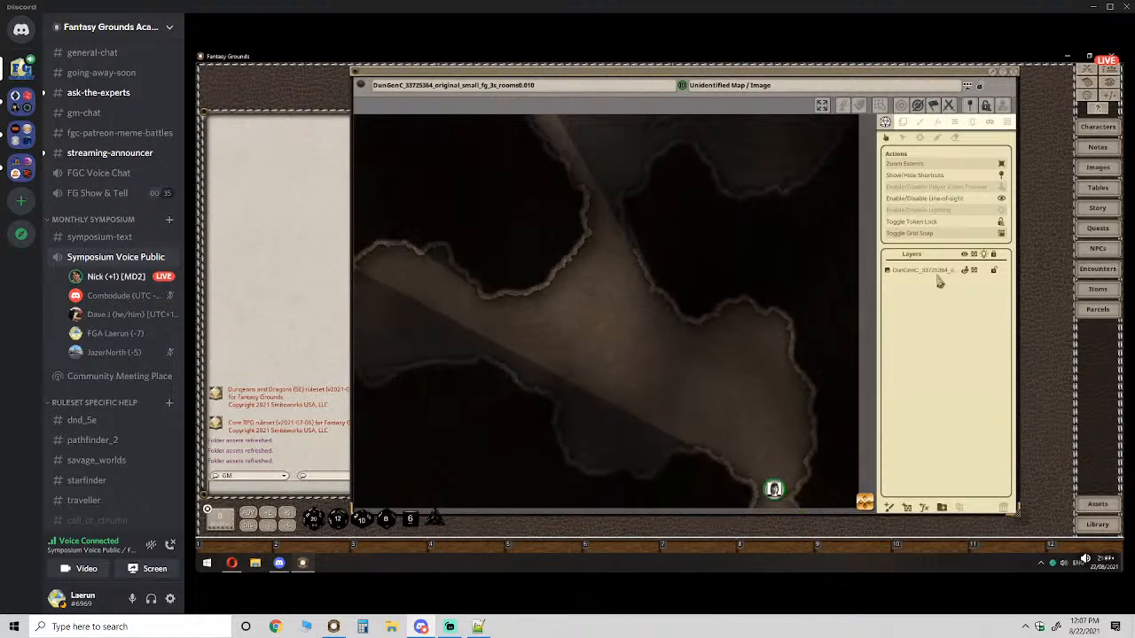
- Display the imported line-of-sight walls on the cave map, examine them around the chambers and passages, and return to the normal map view
click(954, 123)
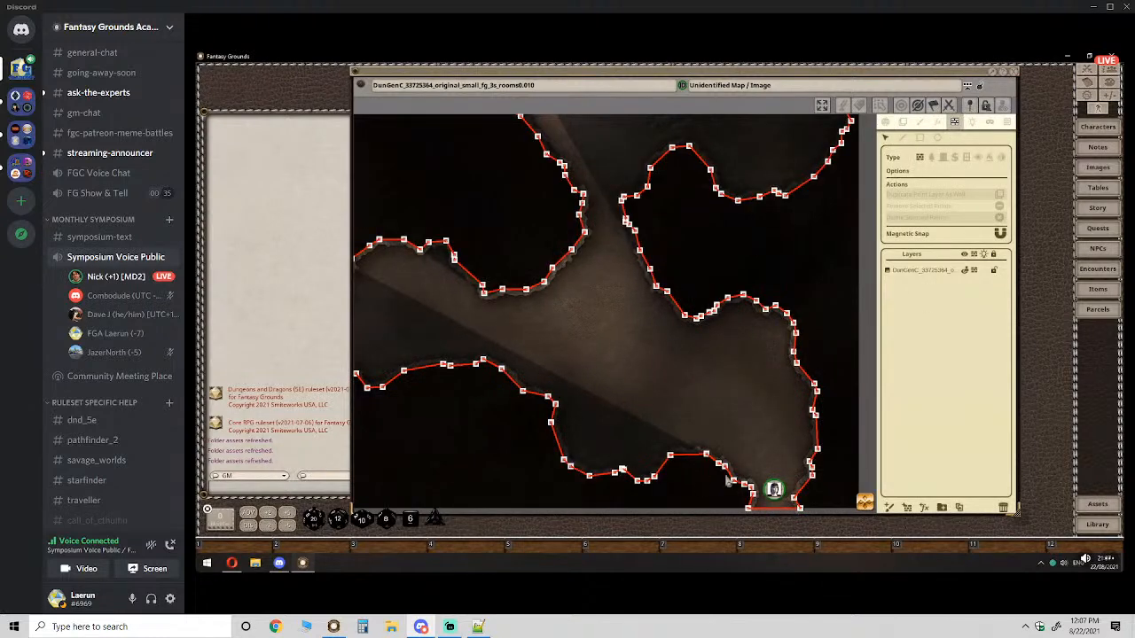
drag(600, 153, 609, 393)
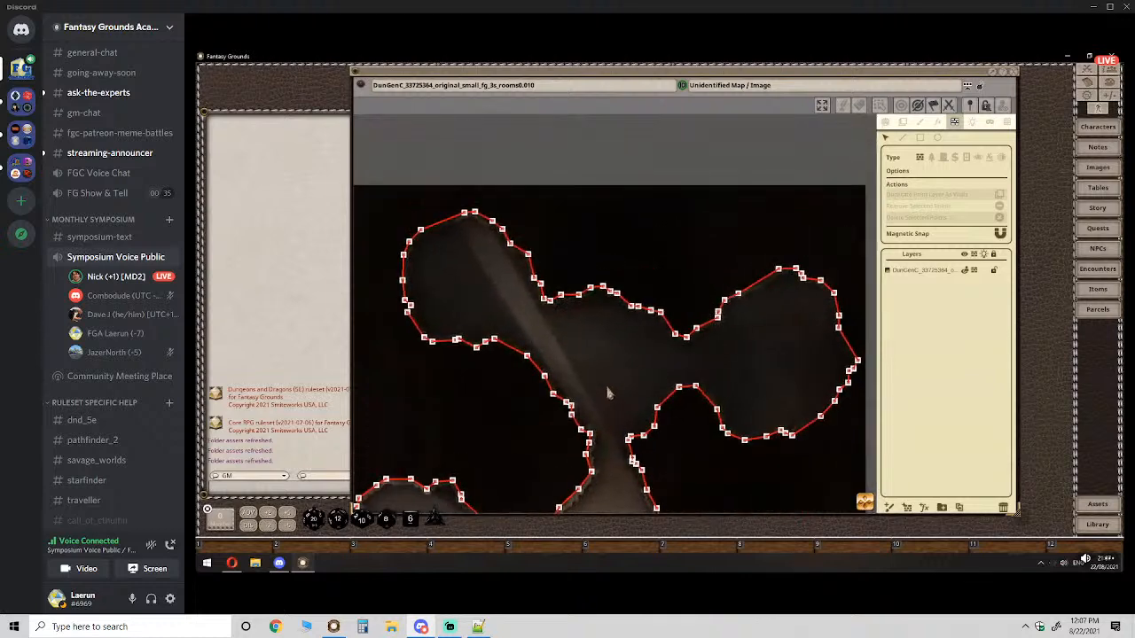
drag(603, 486, 656, 315)
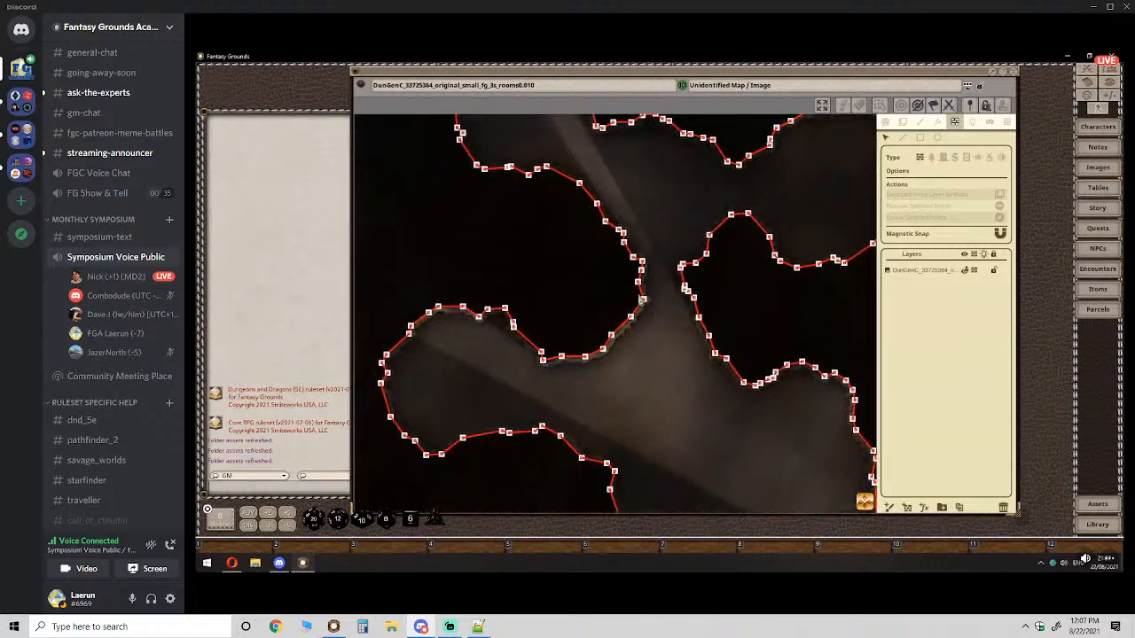
drag(708, 377, 634, 266)
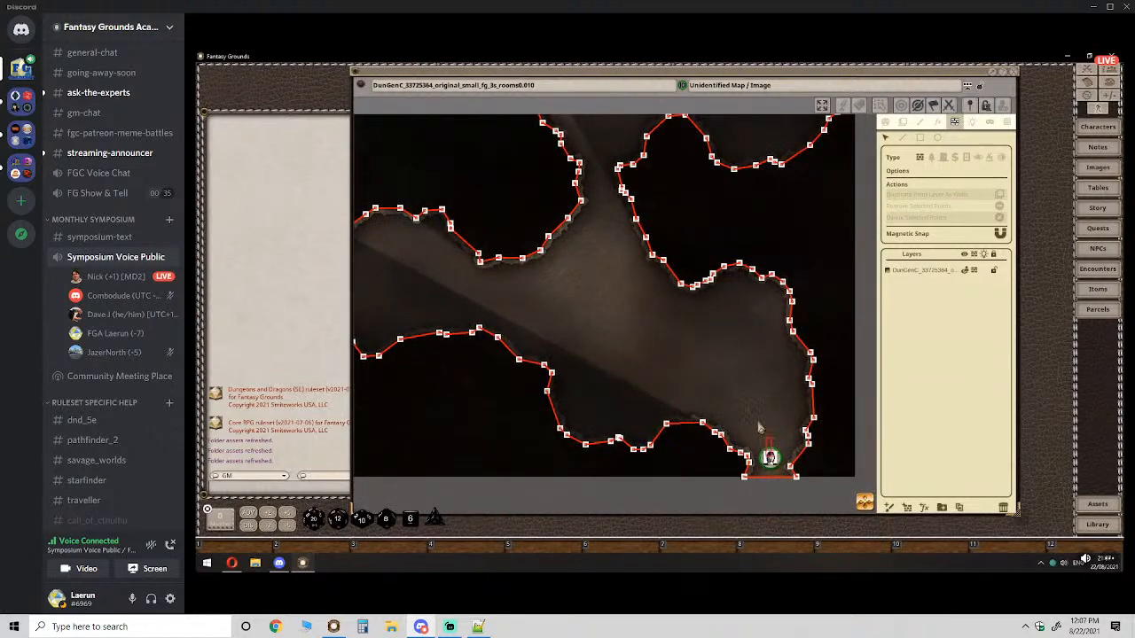
click(885, 122)
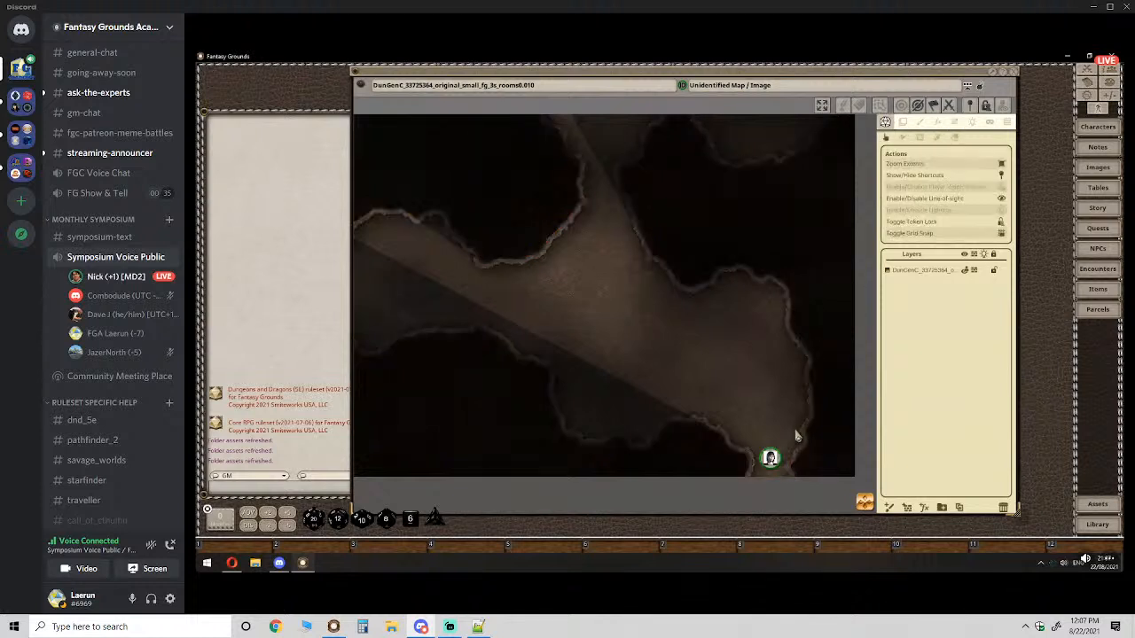
- Move the Test token from the southern exit to the northwestern chamber and position the map window near the desktop's upper edge
drag(771, 452, 520, 246)
drag(617, 288, 652, 335)
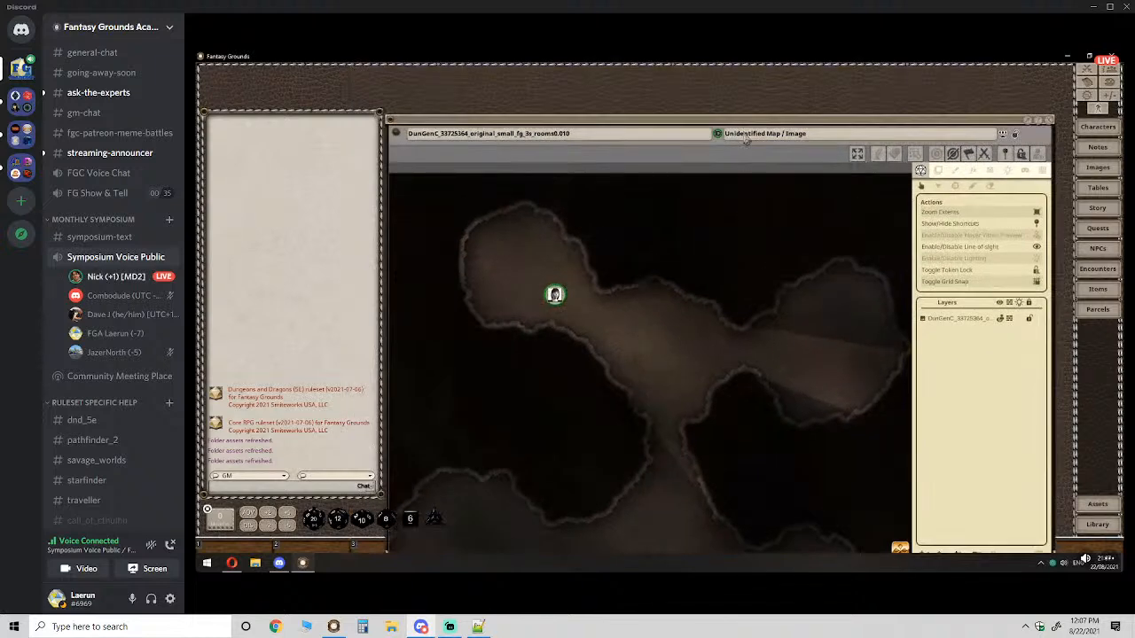
drag(746, 140, 722, 92)
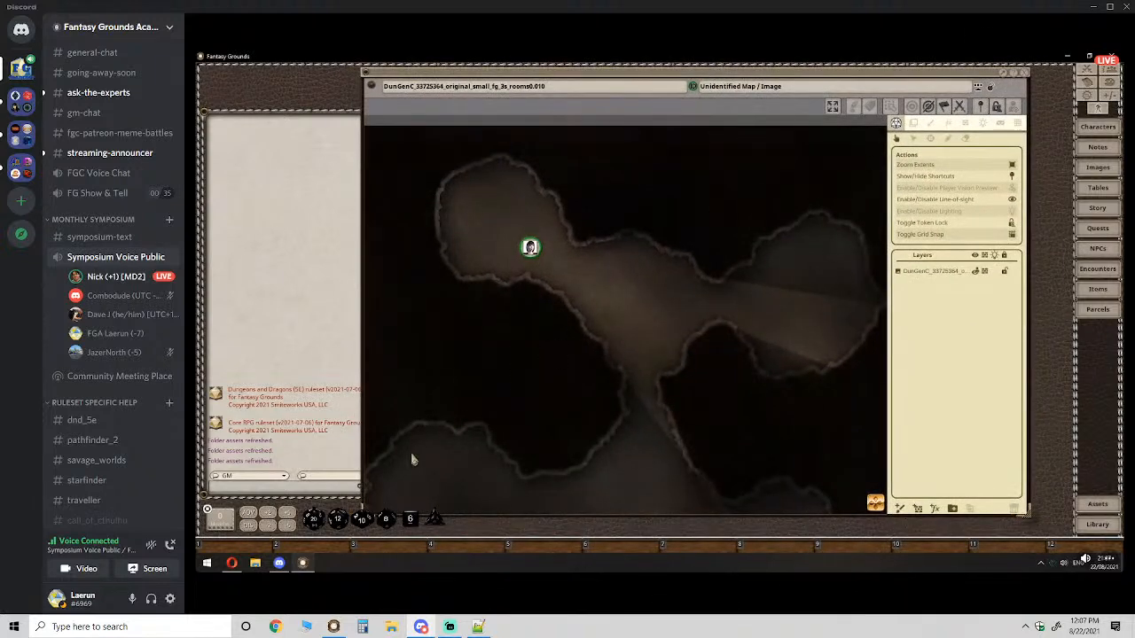
- Switch to DunGen's Cave Generator in the browser, review the cave and its settings, and compare them with the imported map in Fantasy Grounds
click(231, 563)
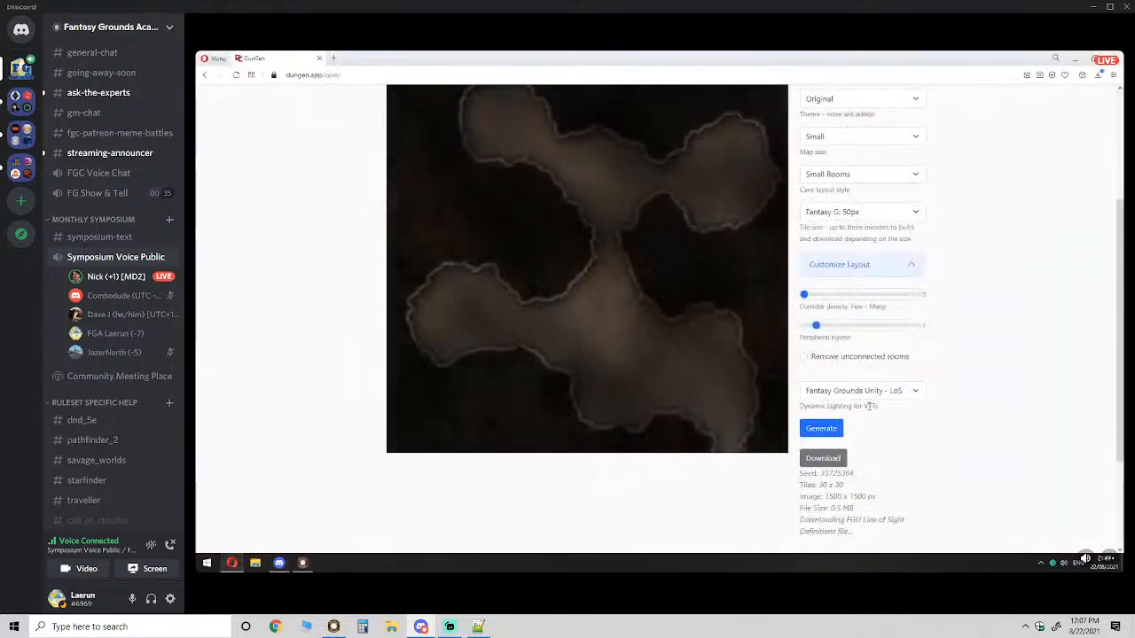
scroll(609, 274, up, 1)
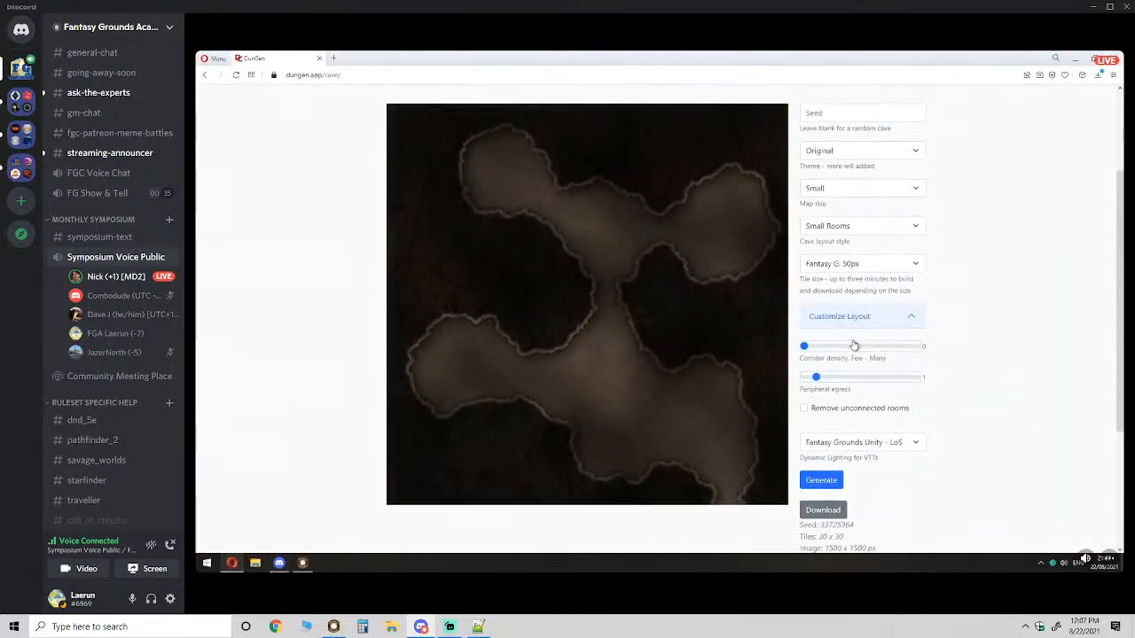
scroll(854, 345, up, 2)
scroll(887, 408, down, 2)
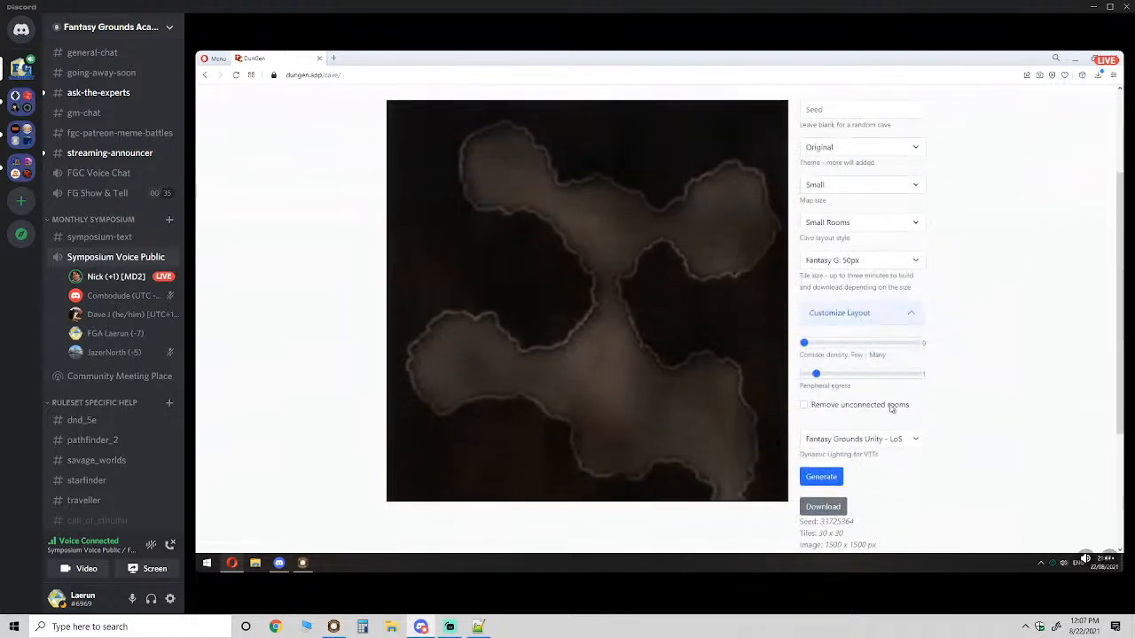
mouse_move(1123, 408)
mouse_down()
mouse_move(1123, 449)
mouse_move(1123, 408)
mouse_up()
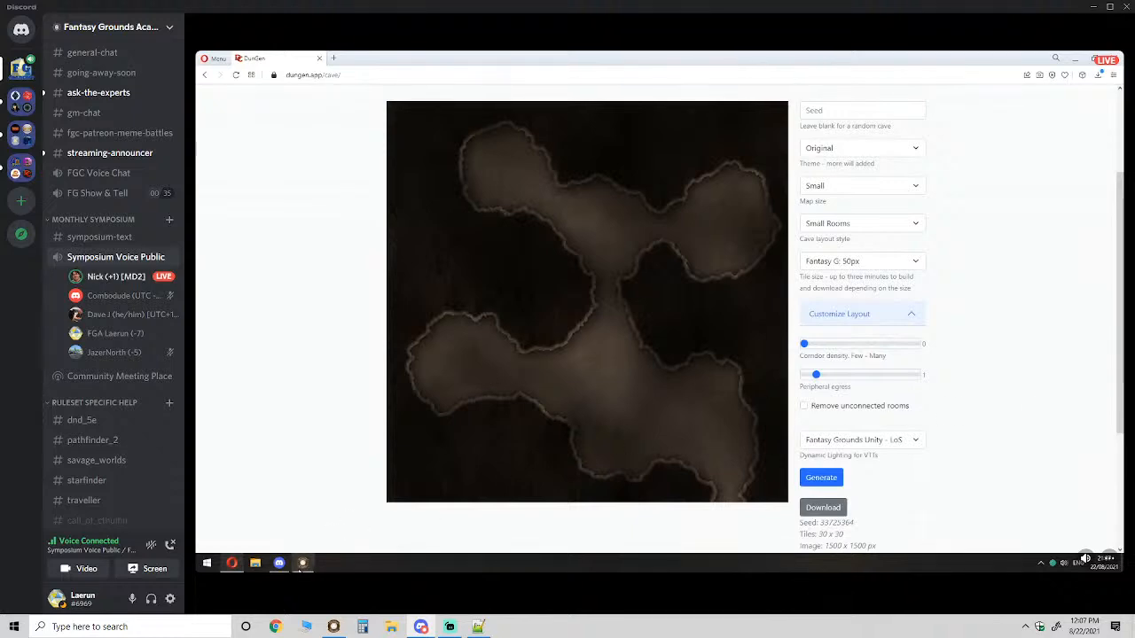
click(303, 564)
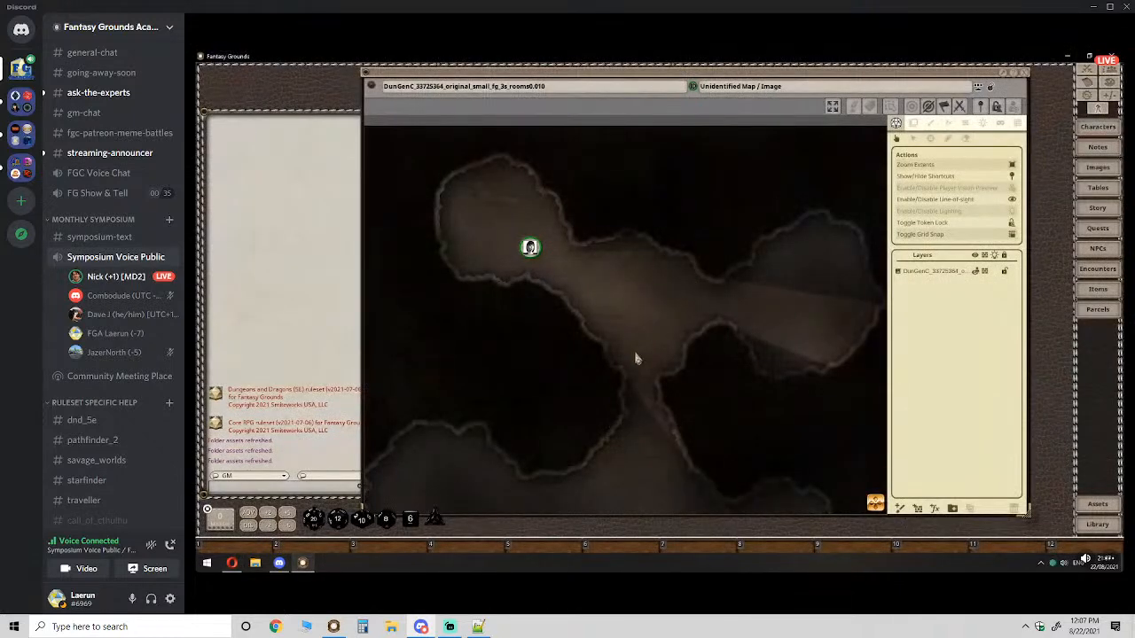
scroll(635, 358, down, 2)
drag(646, 428, 615, 325)
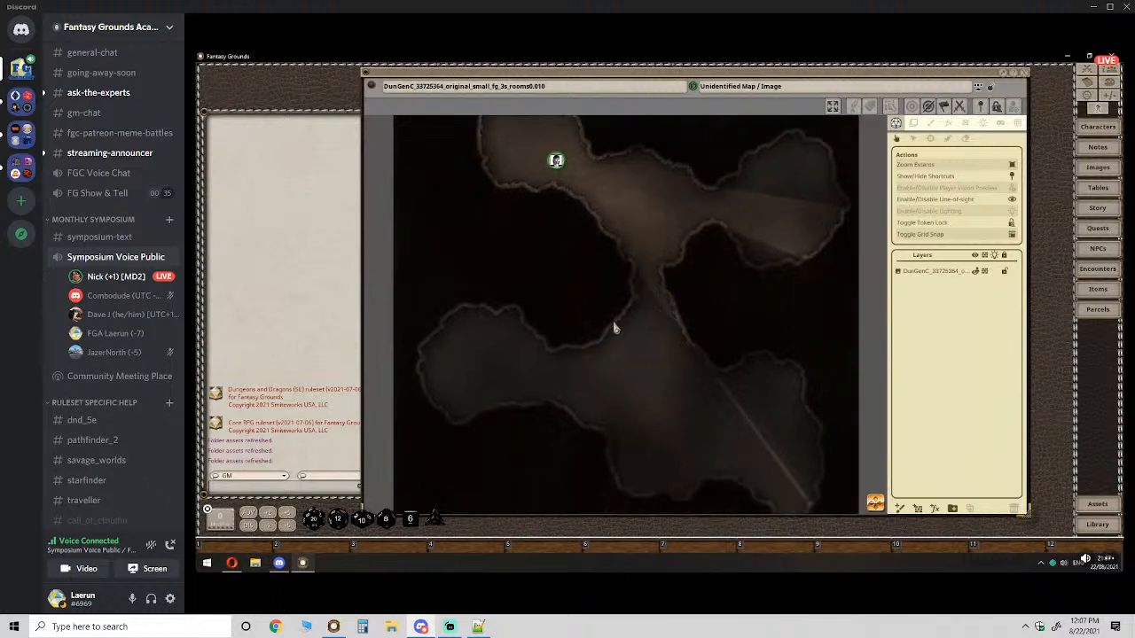
drag(721, 317, 697, 354)
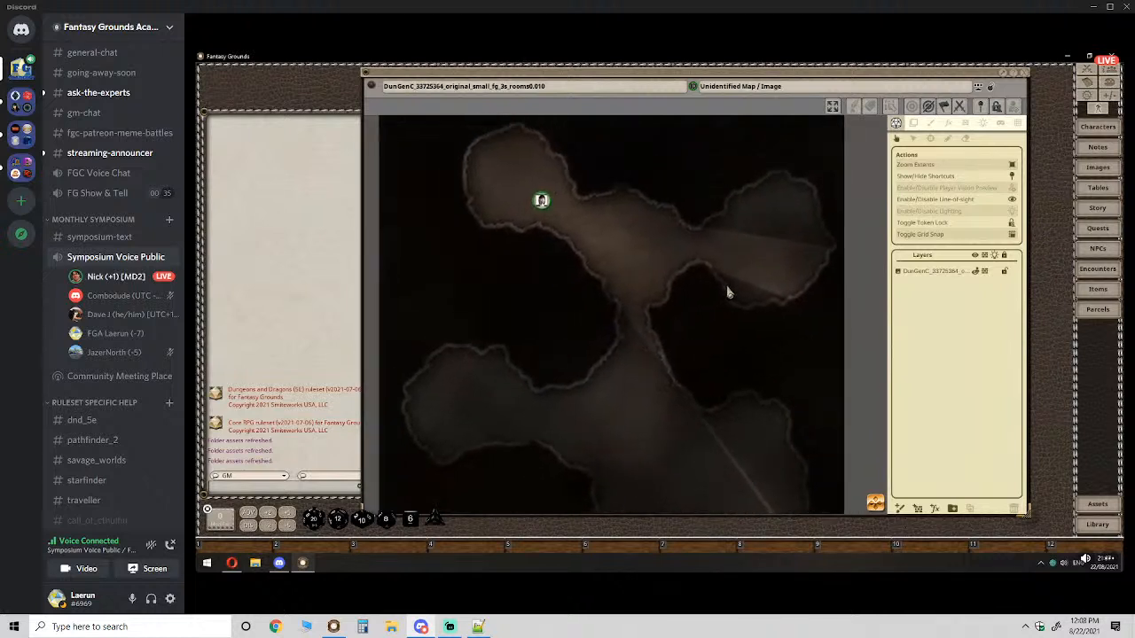
- Switch to DunGen in the browser, open its Automatic Dynamic Lighting page, and examine the video instructions and custom map options
click(232, 563)
scroll(938, 335, up, 2)
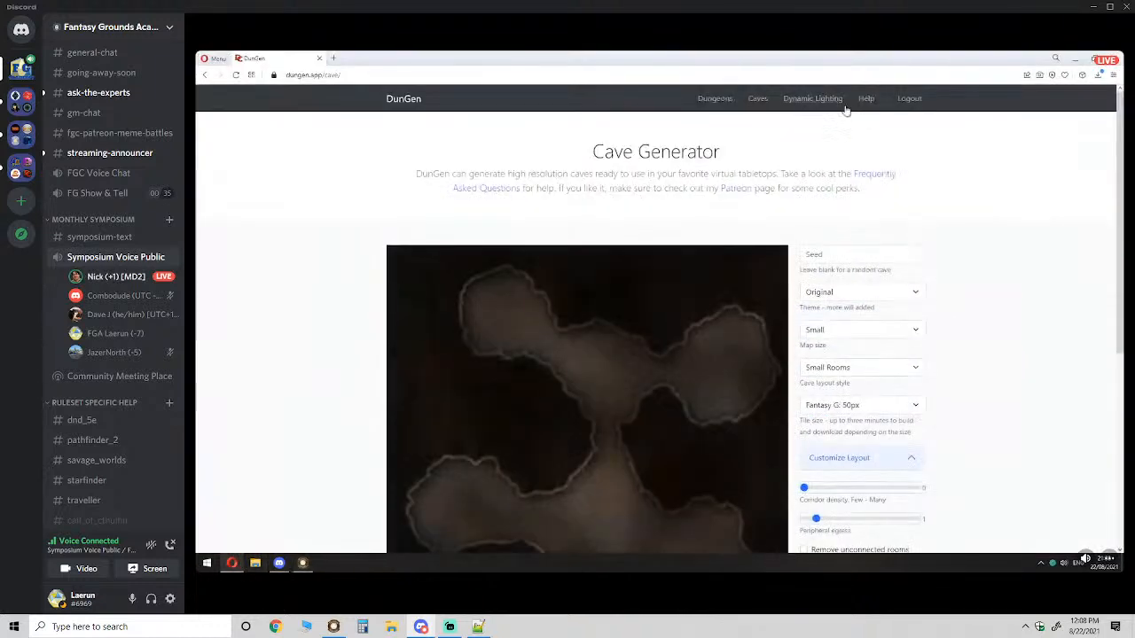
click(828, 104)
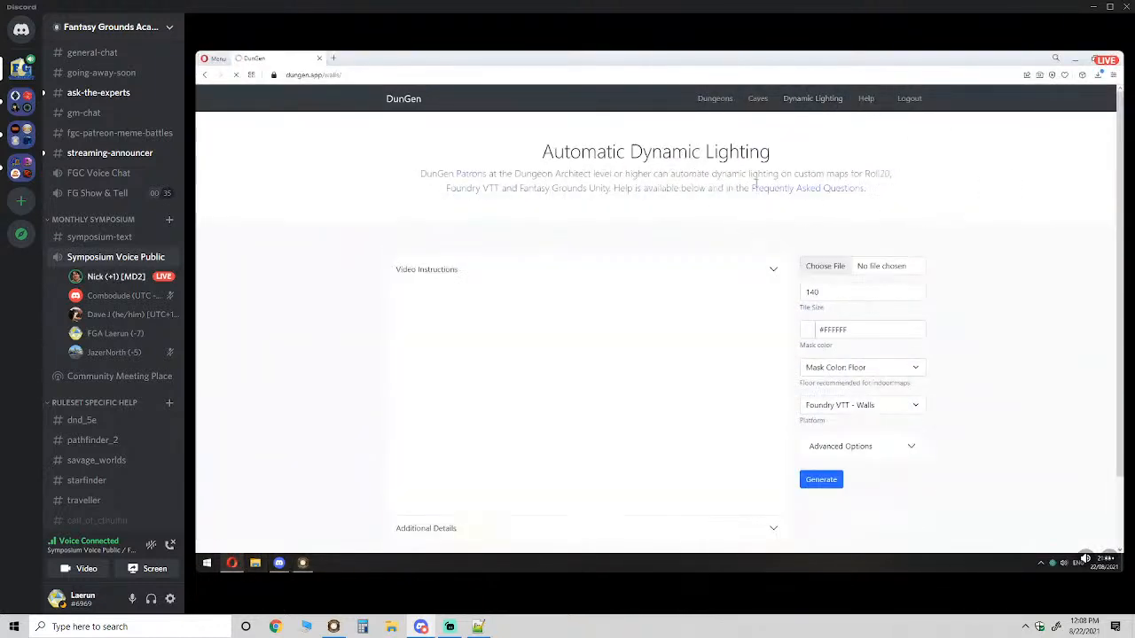
scroll(788, 276, down, 1)
scroll(788, 276, down, 1)
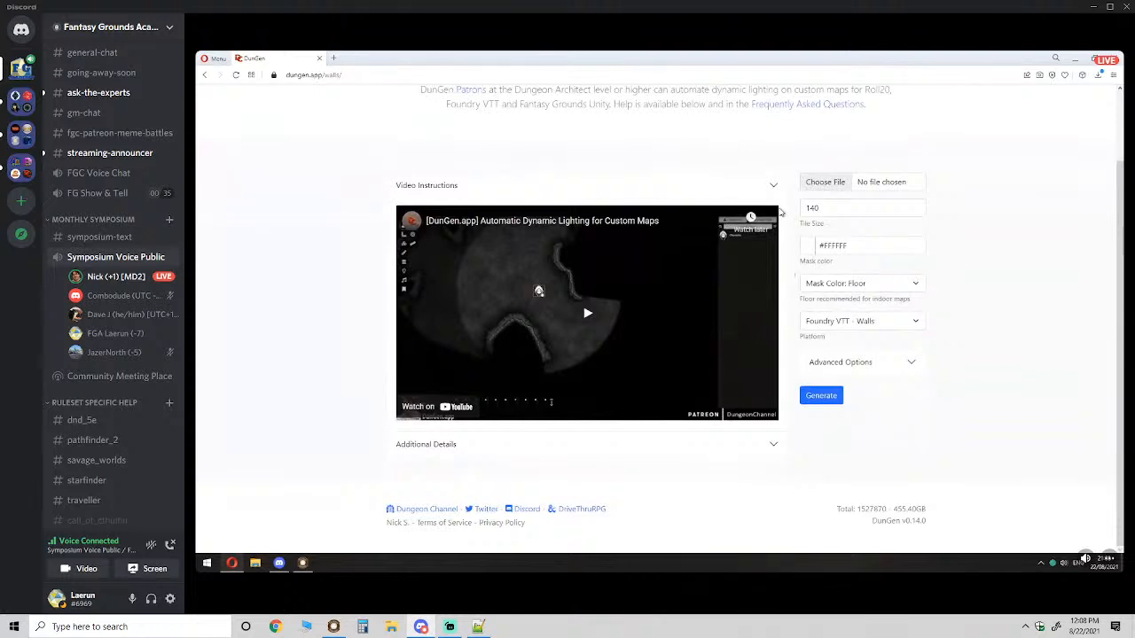
scroll(783, 301, up, 1)
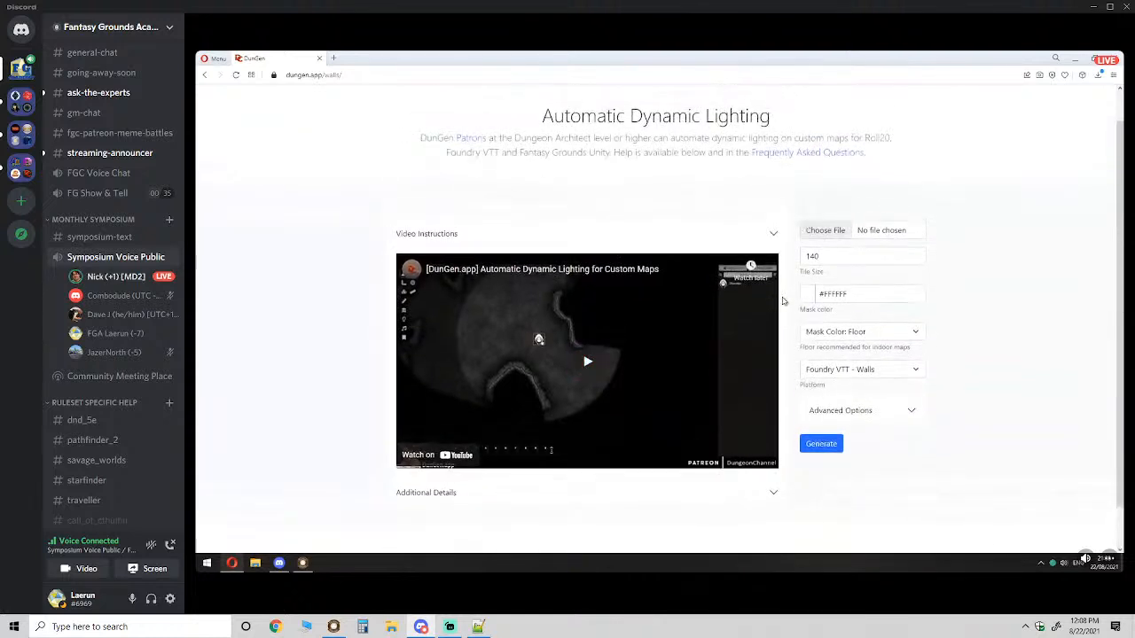
scroll(783, 301, up, 1)
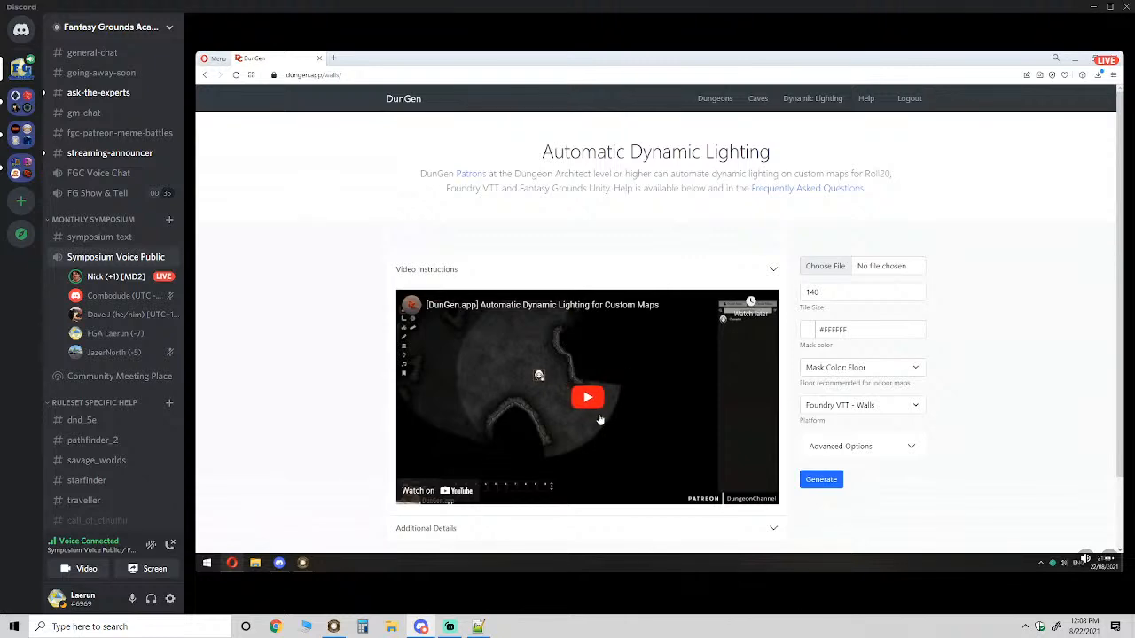
scroll(784, 345, down, 2)
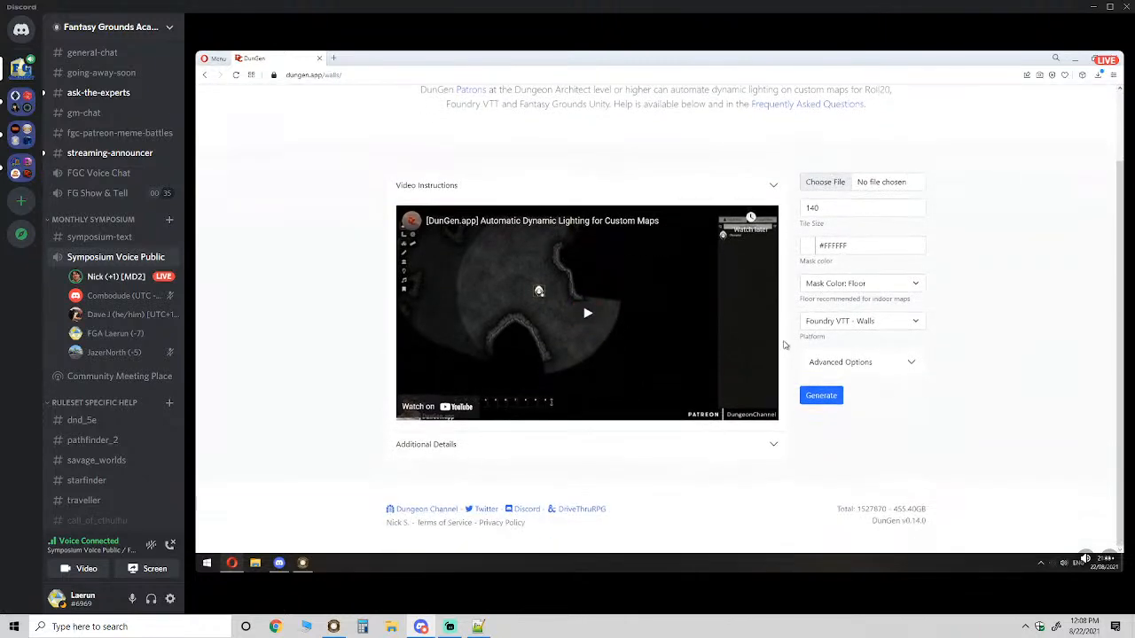
scroll(784, 345, up, 3)
- Open DunGen's Dungeon Generator page and look over its options, briefly checking the cave map in Fantasy Grounds
click(715, 98)
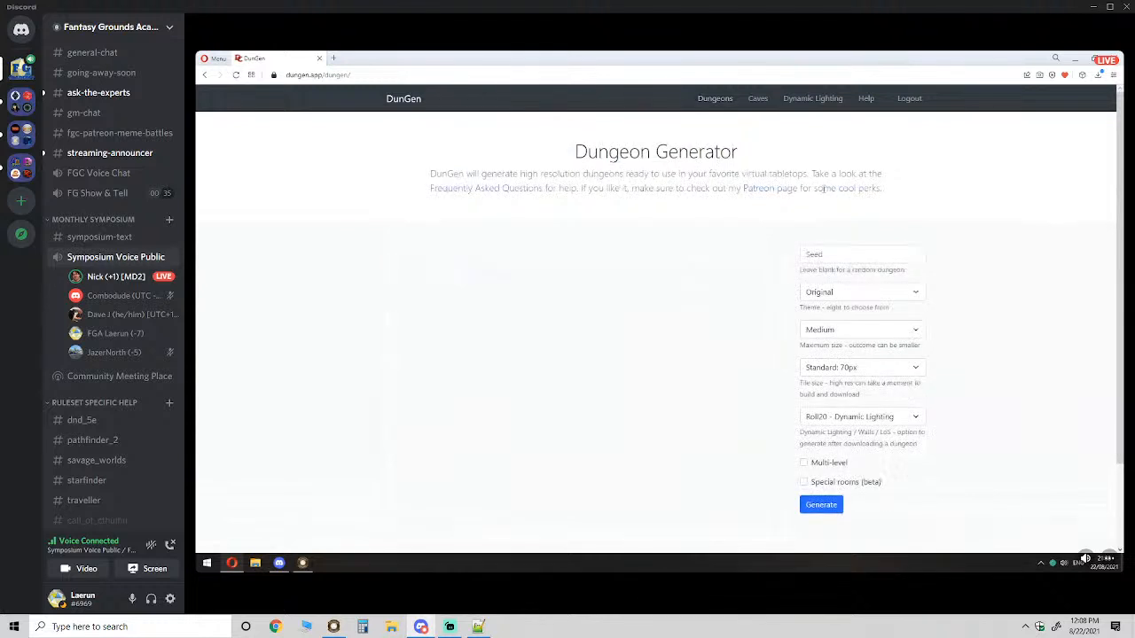
scroll(780, 246, down, 1)
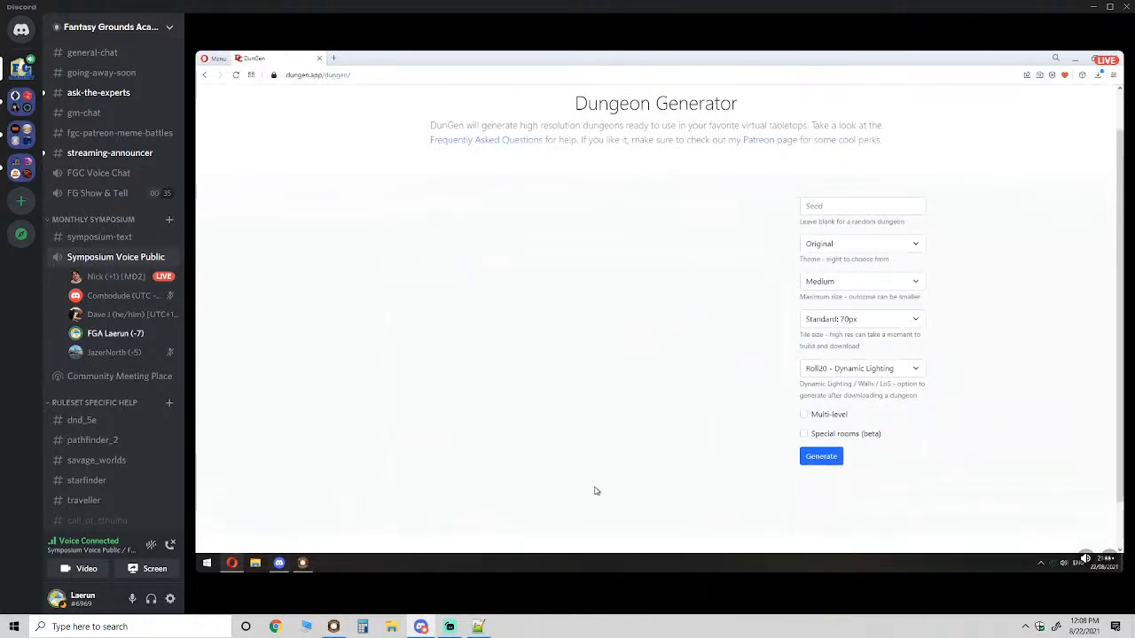
scroll(596, 491, up, 1)
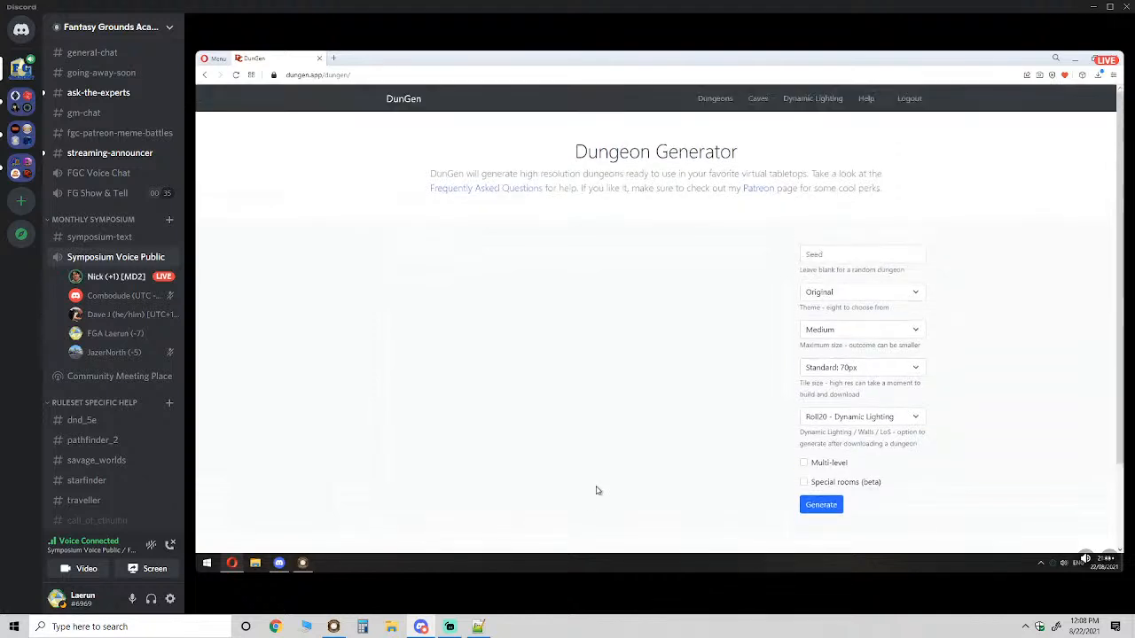
click(303, 565)
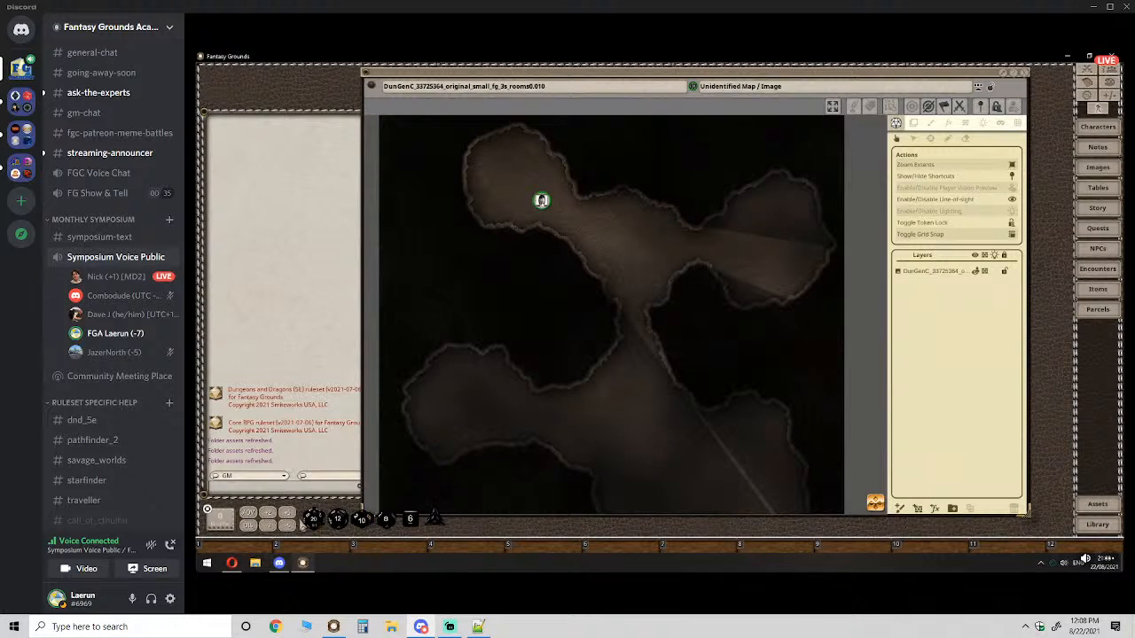
click(232, 563)
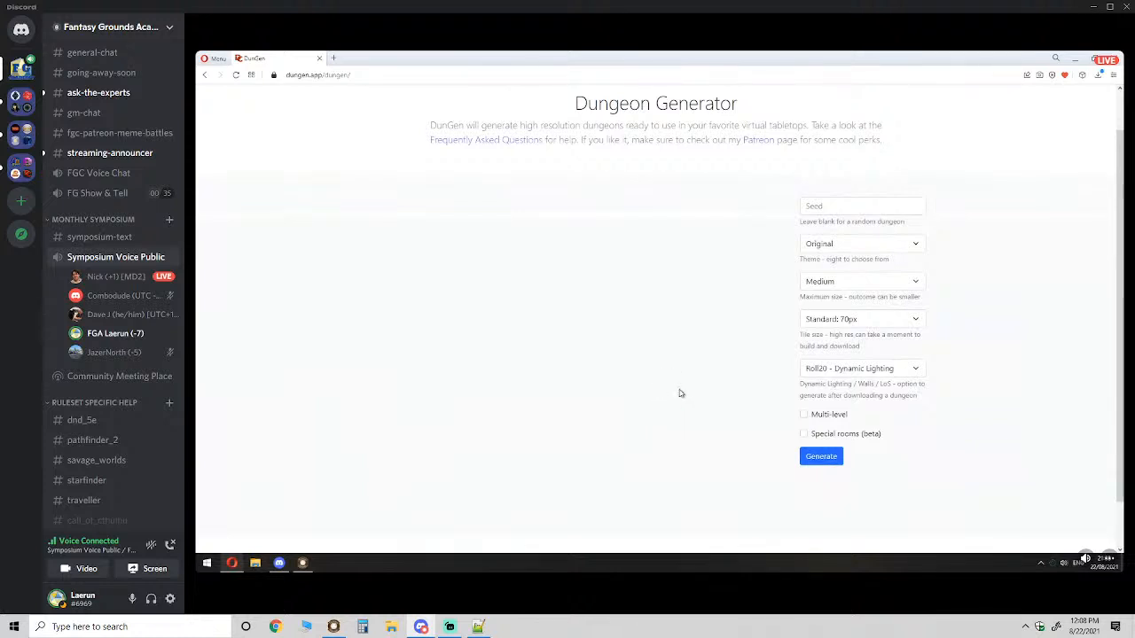
- Set the dungeon's maximum size to Small, generate a random dungeon, and view its layout, seed and tile dimensions
click(918, 327)
click(958, 348)
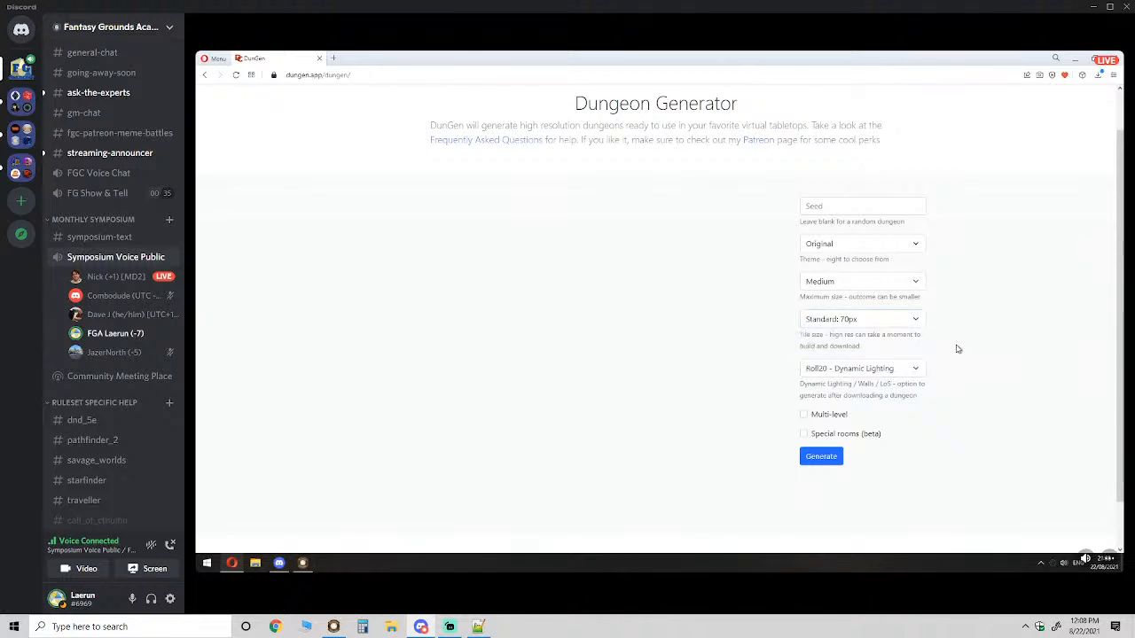
click(920, 284)
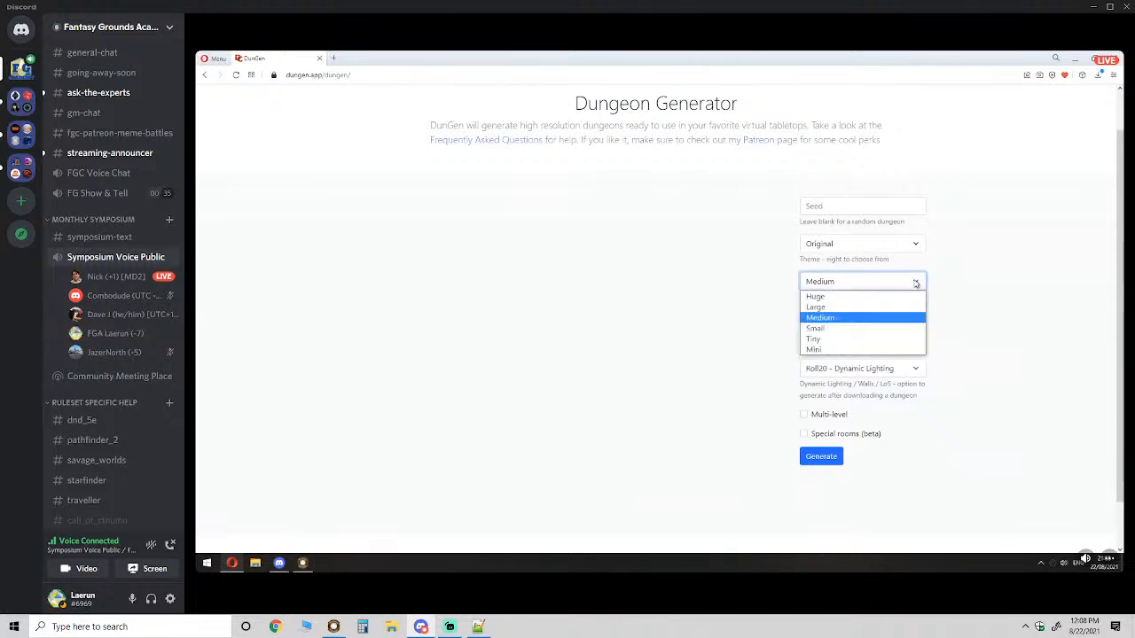
click(915, 330)
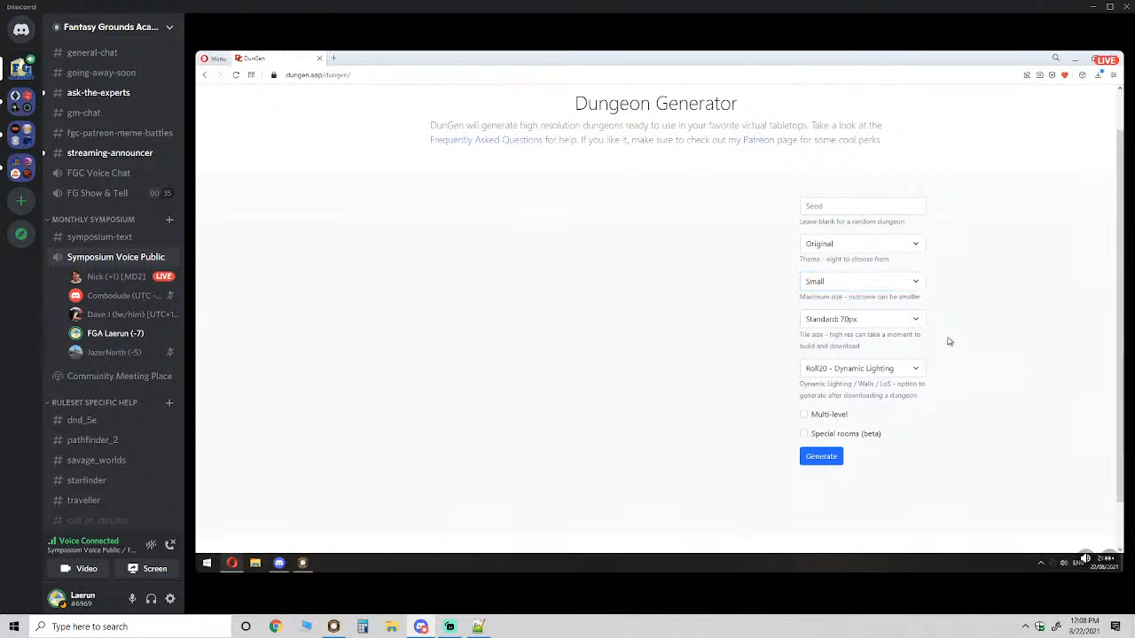
scroll(949, 342, down, 1)
click(841, 413)
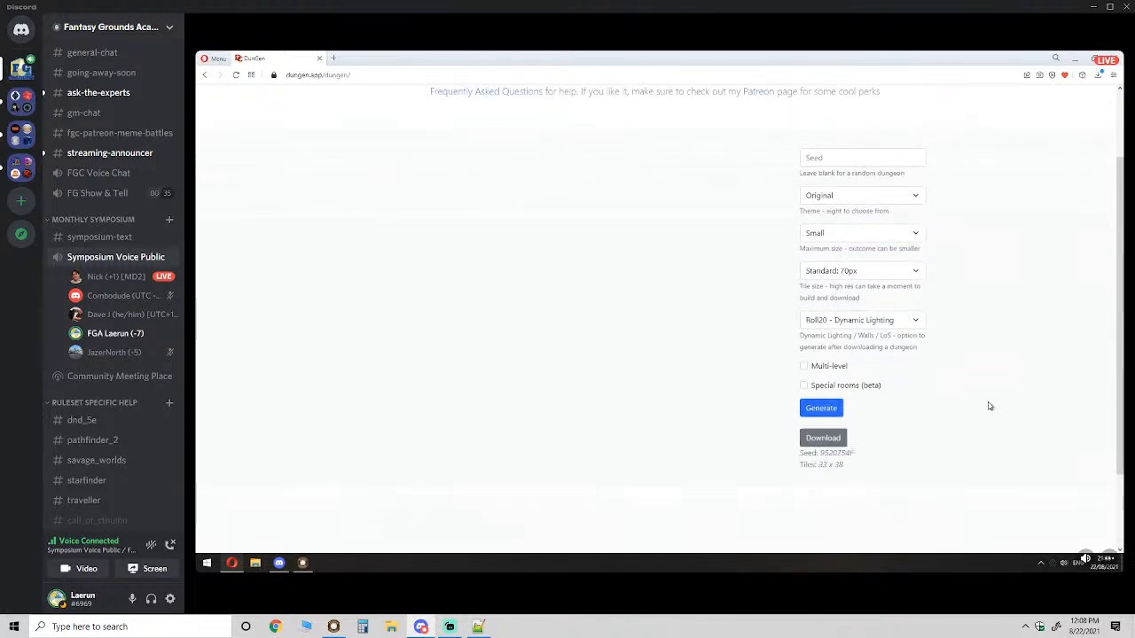
scroll(990, 406, down, 2)
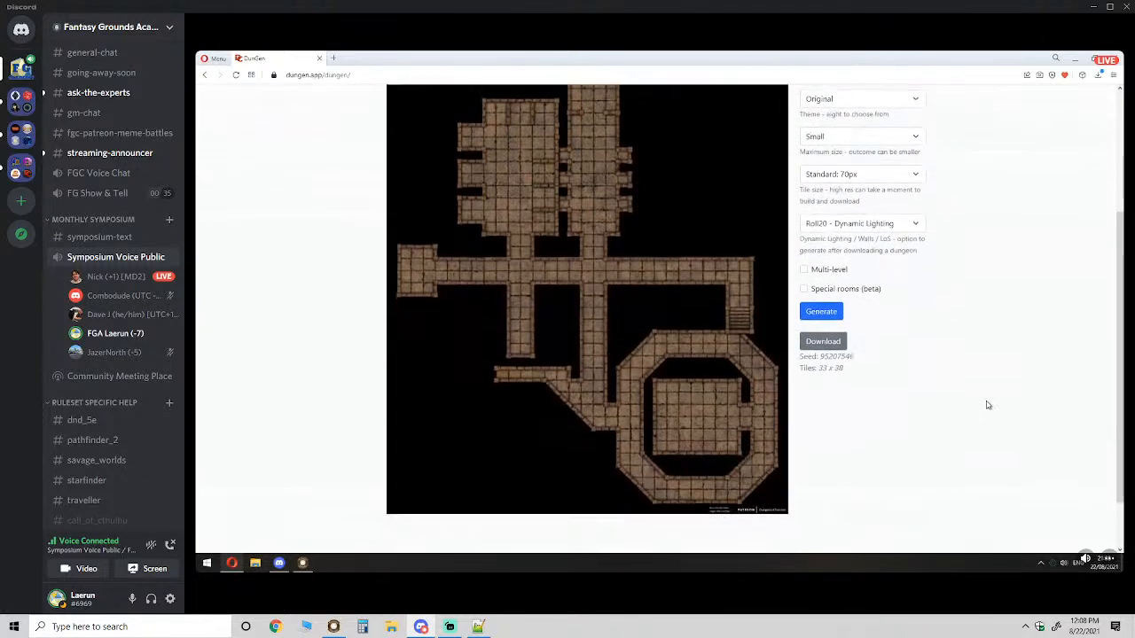
drag(807, 356, 861, 370)
click(970, 385)
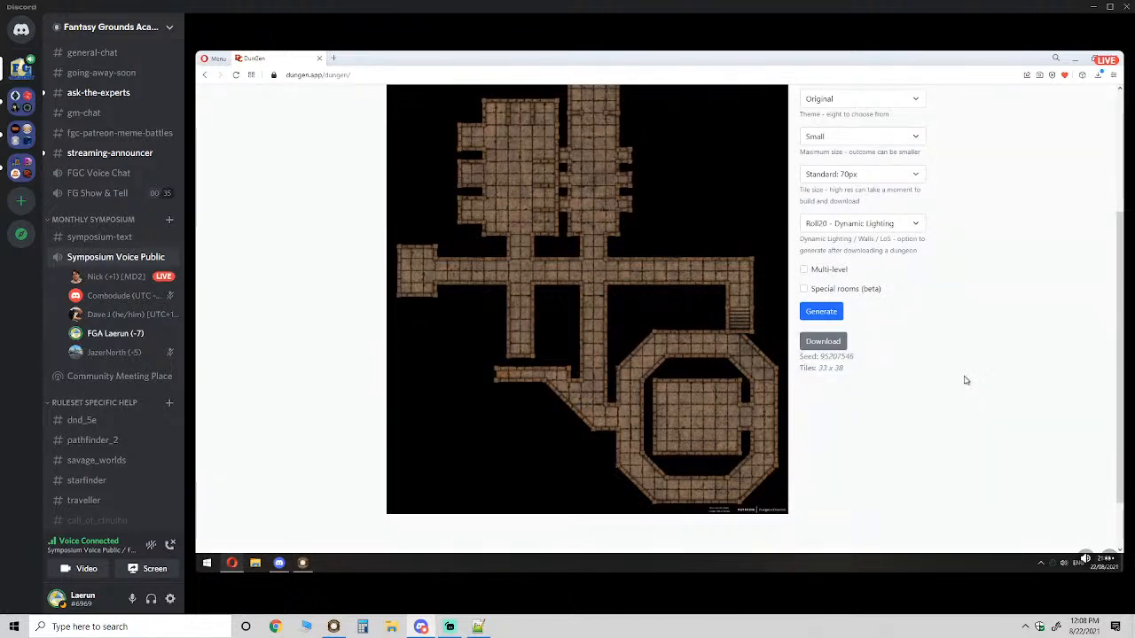
scroll(967, 379, up, 1)
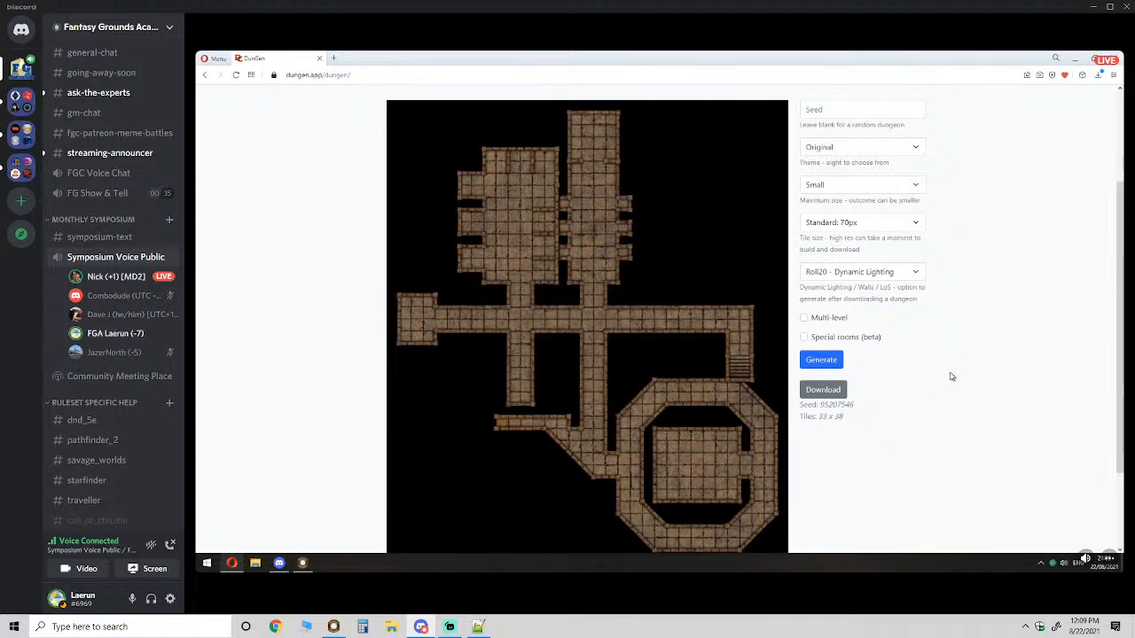
- Copy the generated dungeon's seed 95207546 into the Seed field so the same layout can be regenerated
double_click(846, 404)
key(ctrl+c)
click(859, 111)
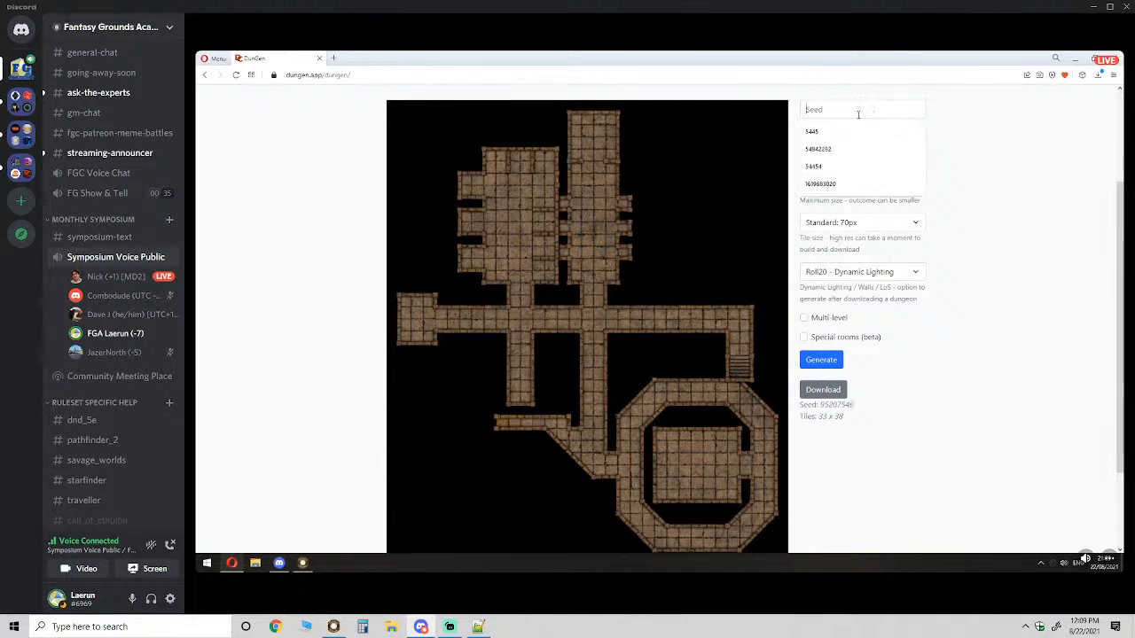
key(ctrl+v)
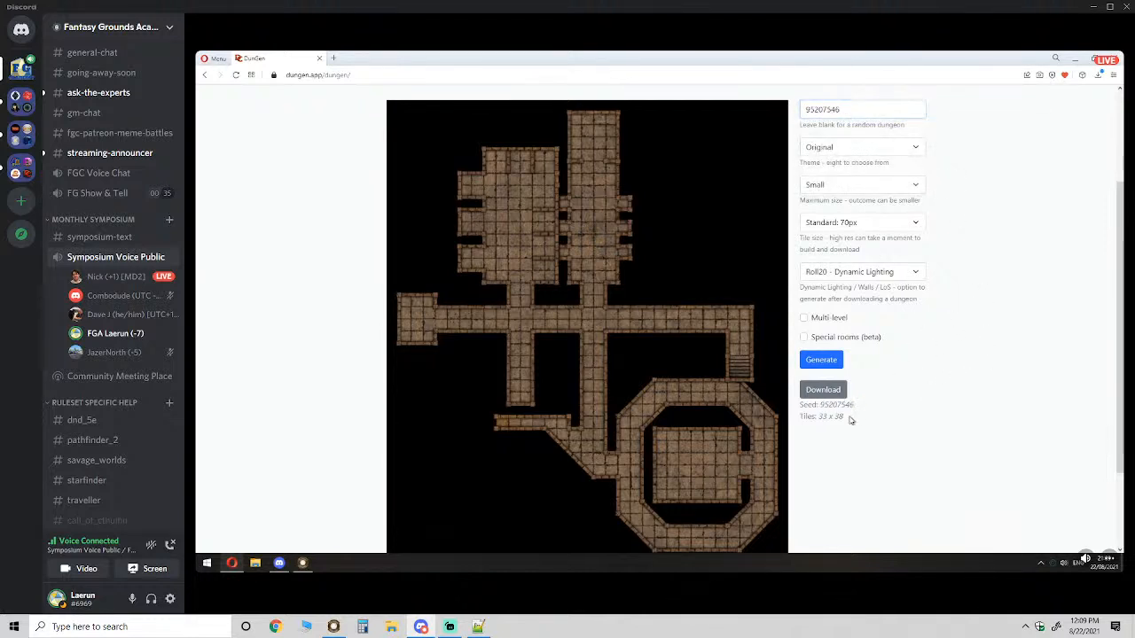
drag(801, 405, 856, 407)
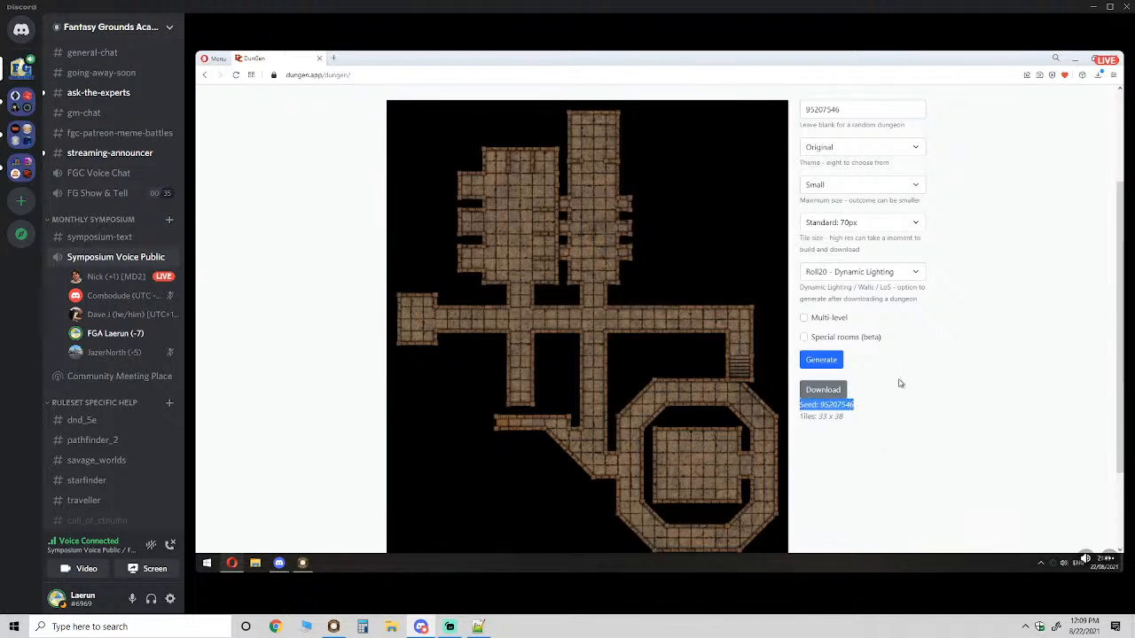
drag(839, 115, 810, 110)
click(999, 196)
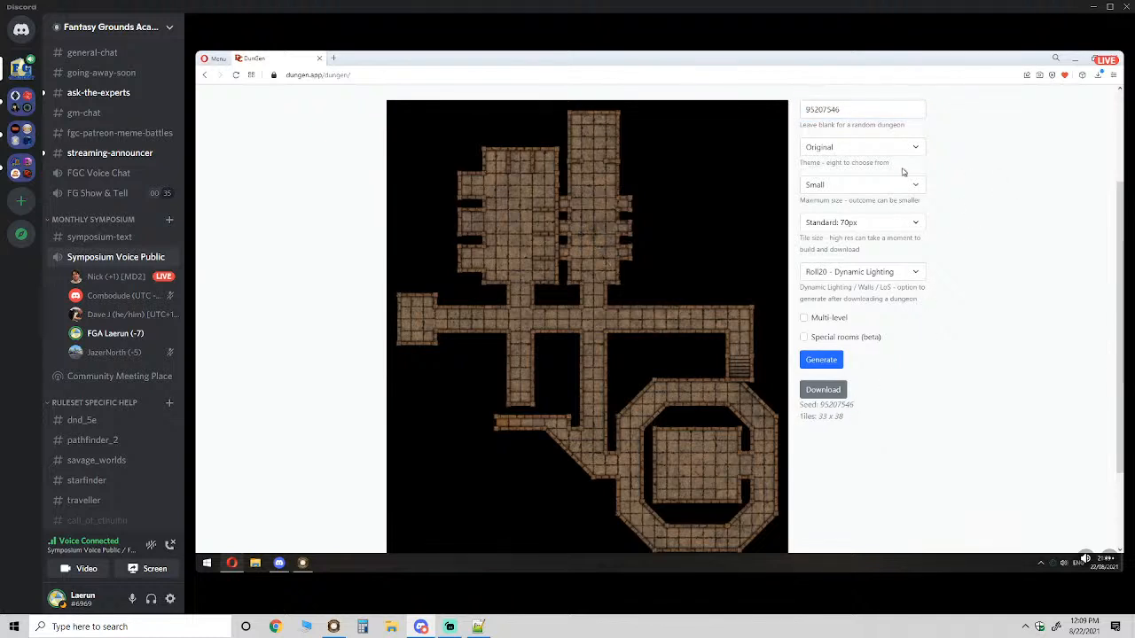
- Regenerate the same dungeon with the Ice Temple theme and again with the Stylized Gray theme
click(898, 150)
click(893, 173)
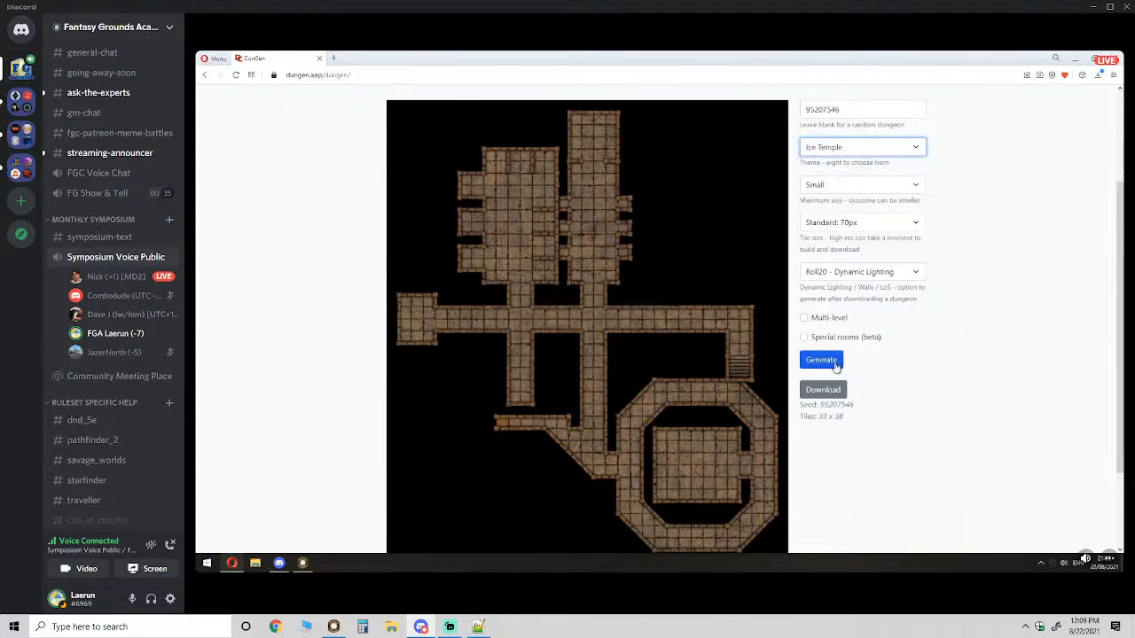
click(835, 367)
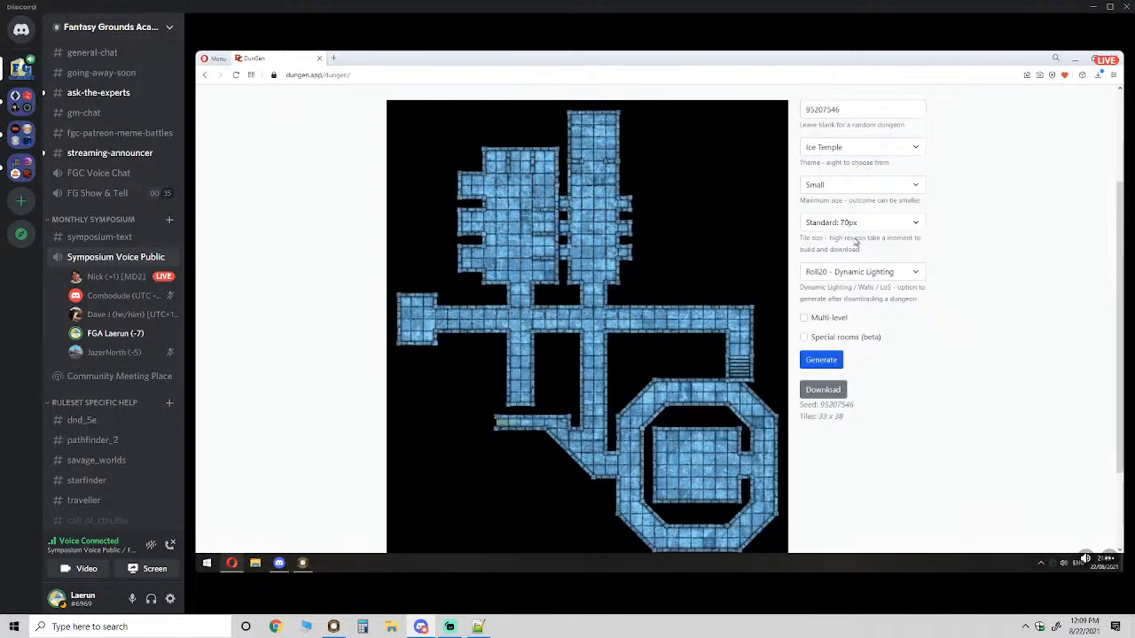
click(853, 149)
click(851, 179)
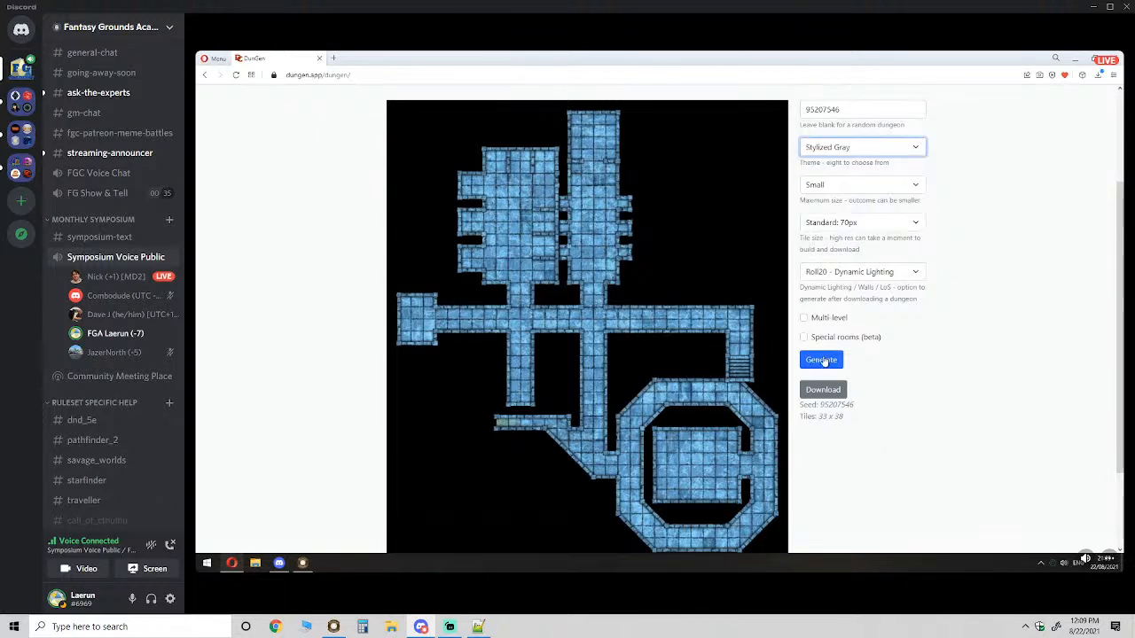
click(824, 361)
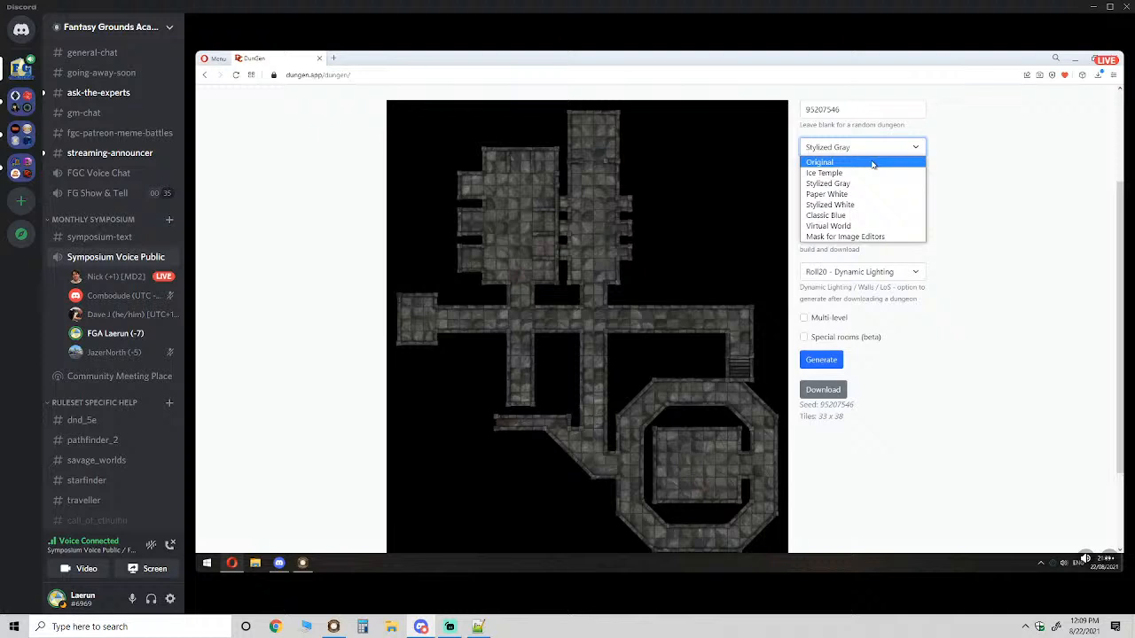
- Change the dungeon's theme to Stylized White, regenerate the map and look over the result
click(868, 206)
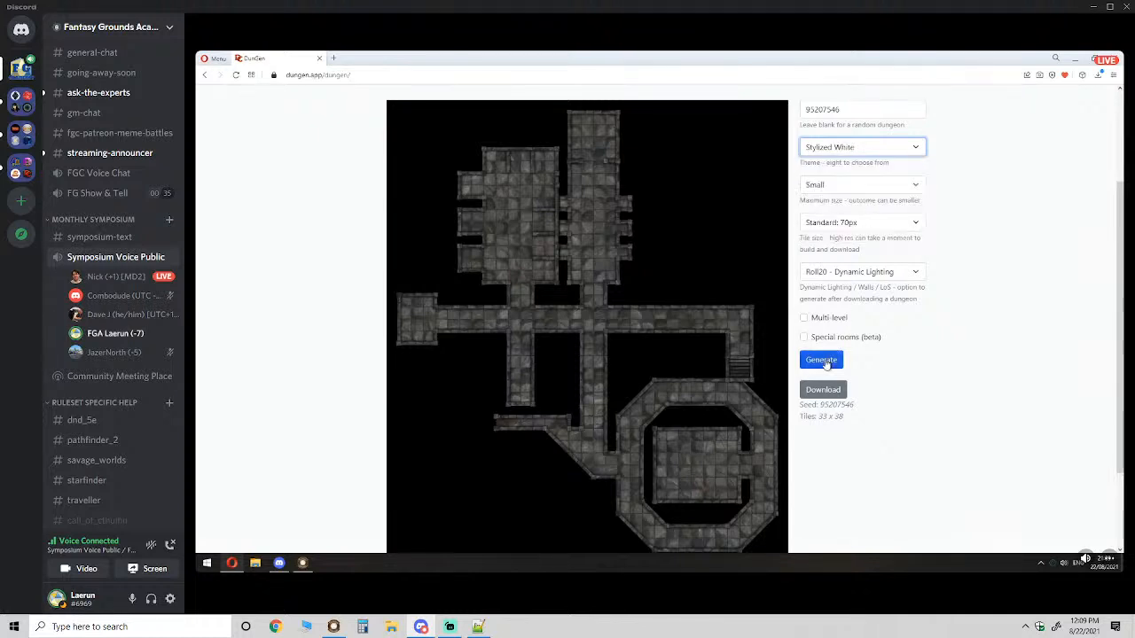
click(822, 361)
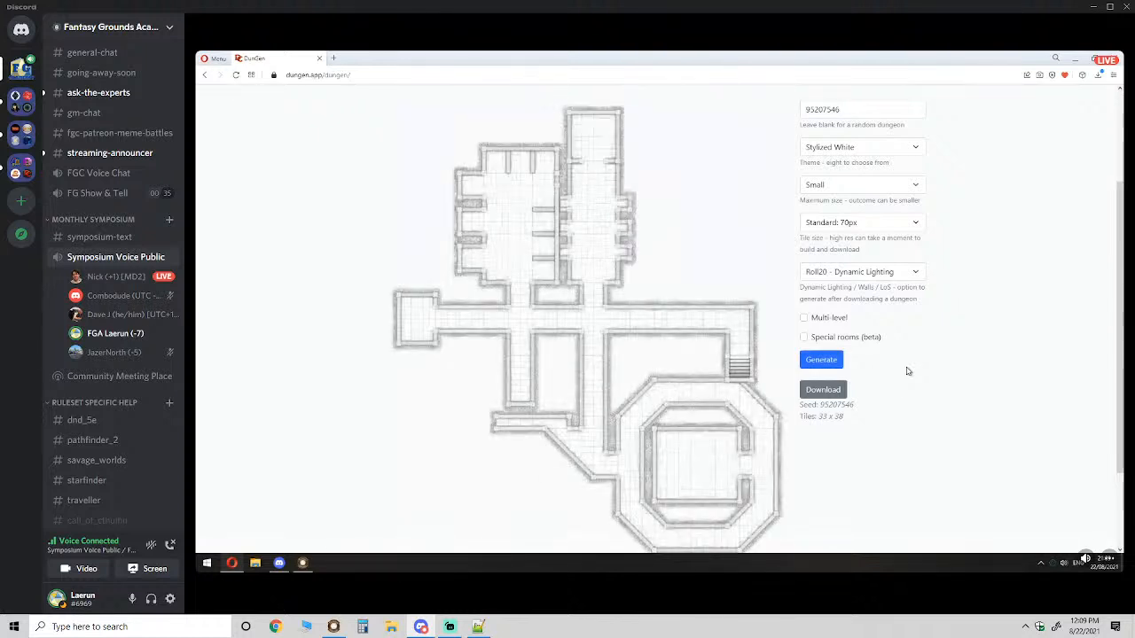
right_click(612, 293)
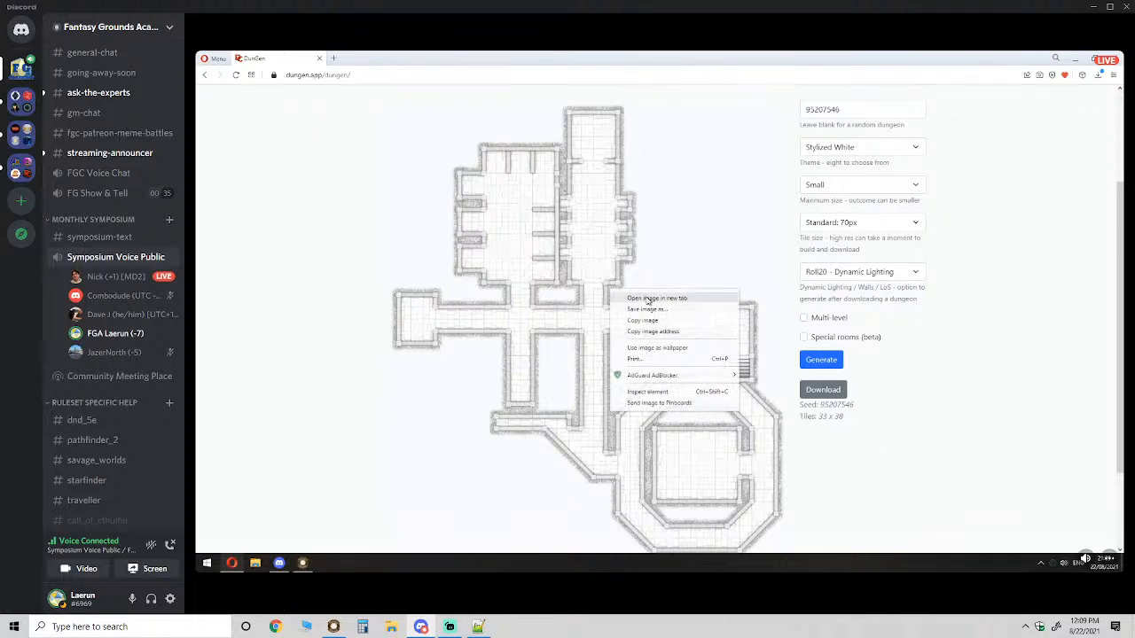
click(917, 372)
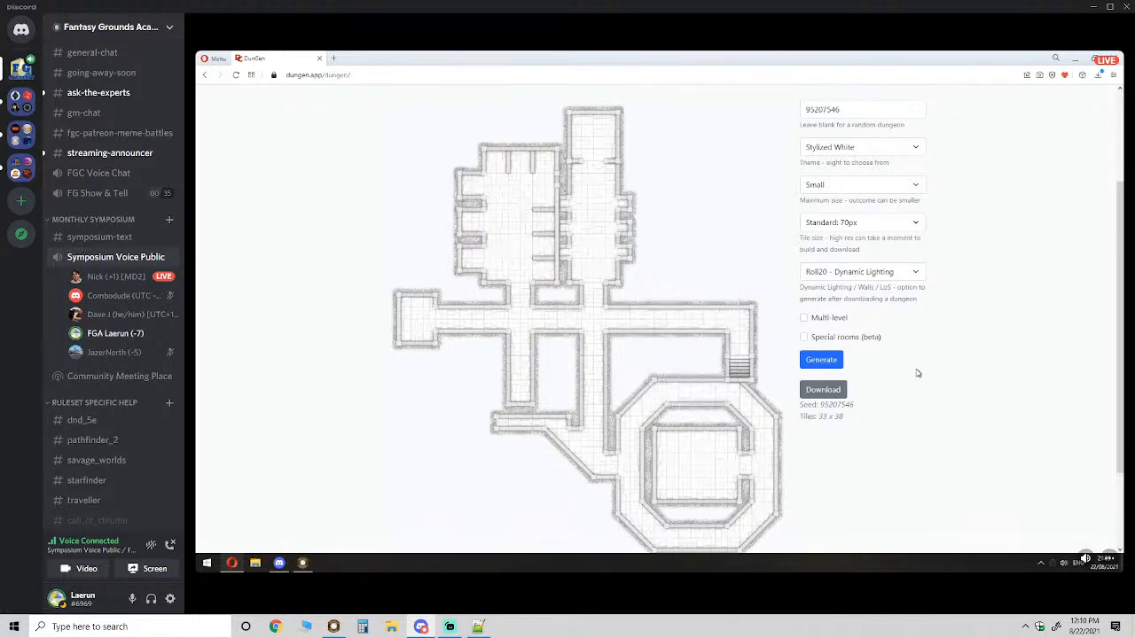
scroll(920, 373, down, 1)
scroll(921, 373, up, 1)
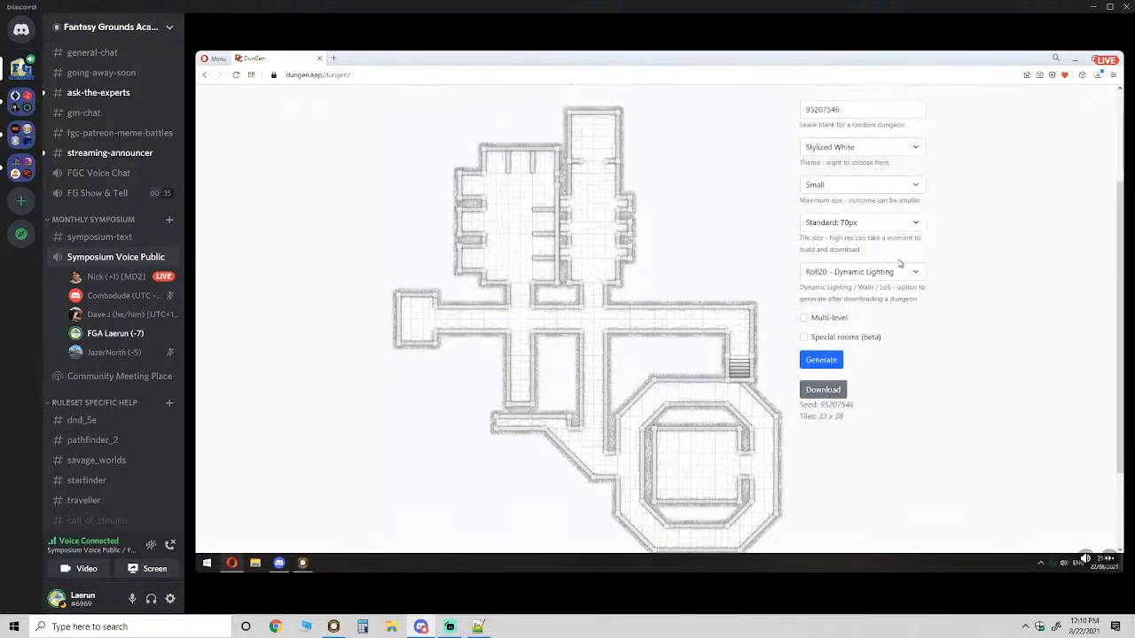
- Regenerate the same dungeon with the Classic Blue theme and look through the available themes
click(878, 147)
click(878, 215)
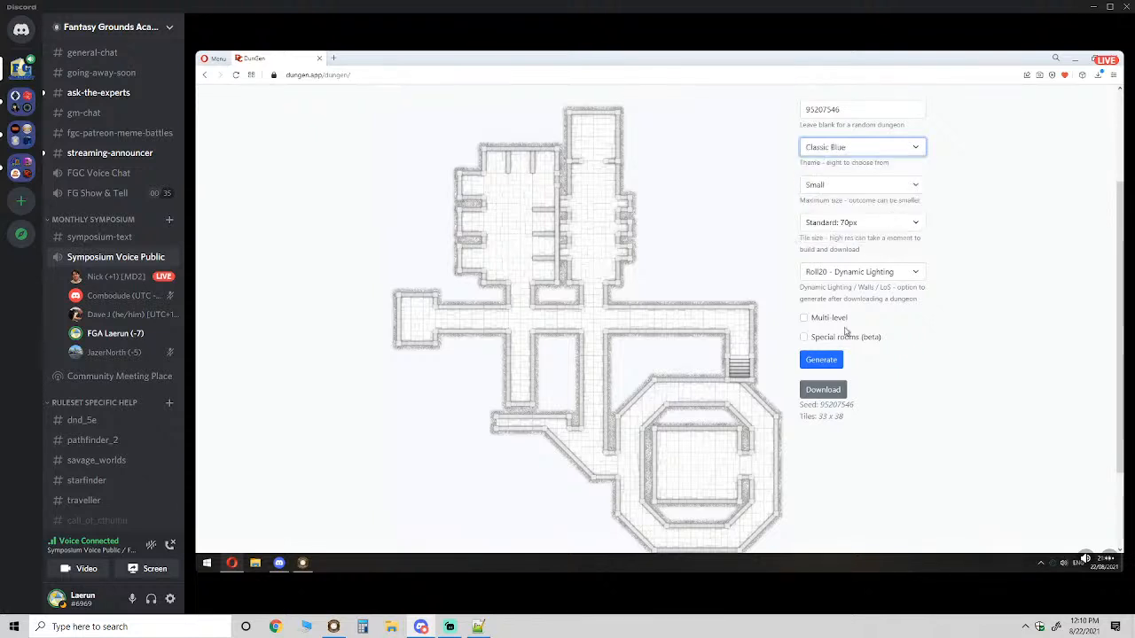
click(821, 359)
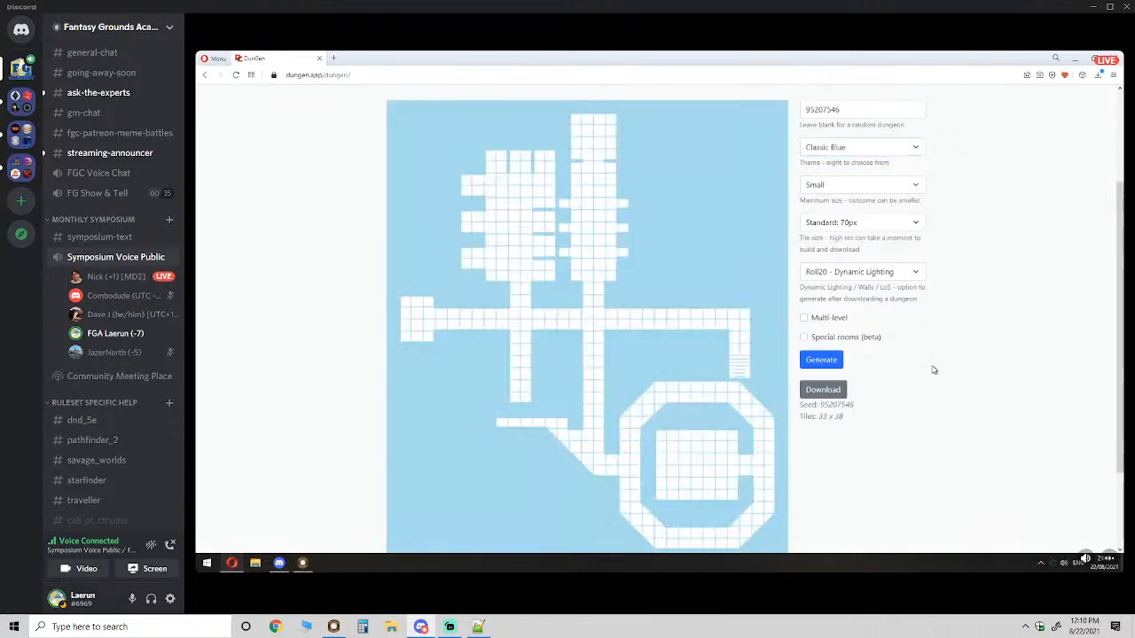
click(924, 147)
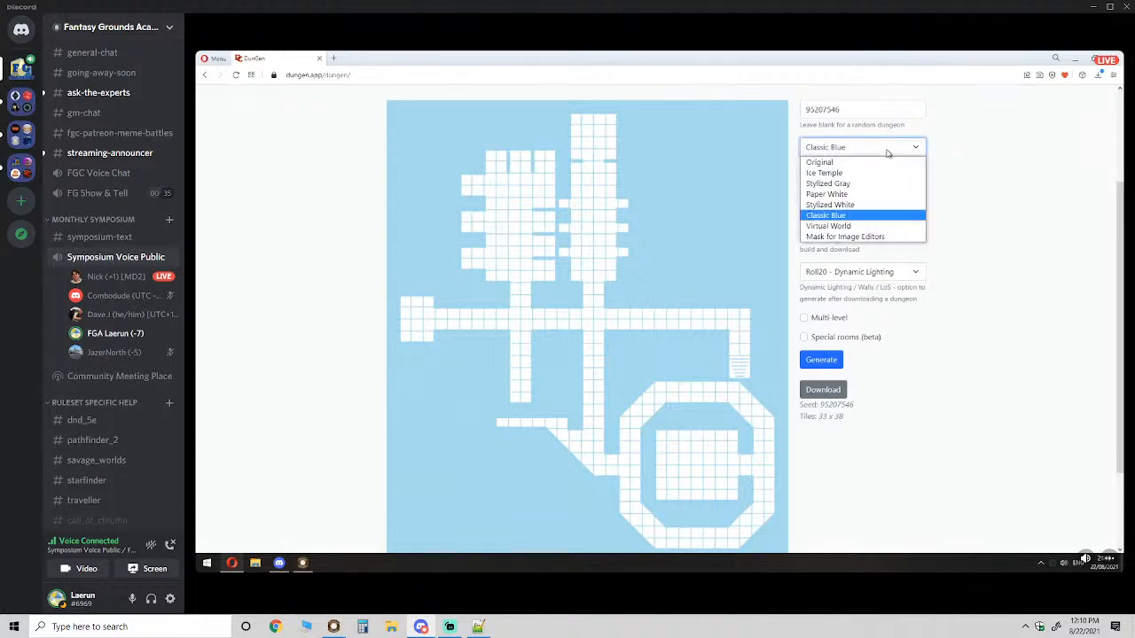
click(927, 145)
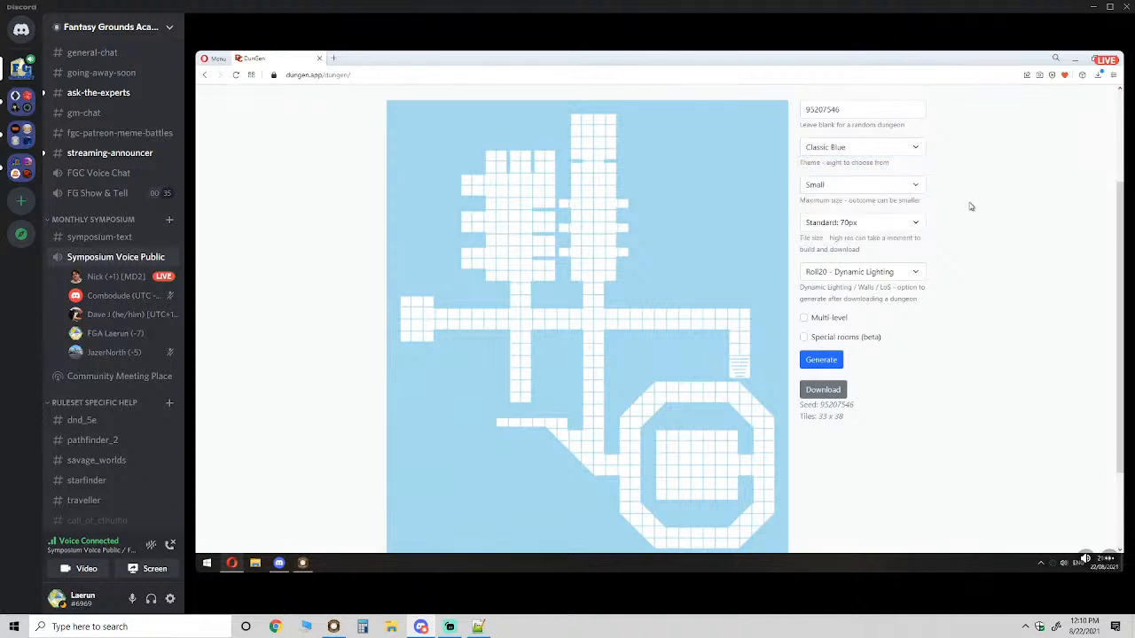
- Set the dungeon's theme back to Stylized White and regenerate the map
click(878, 147)
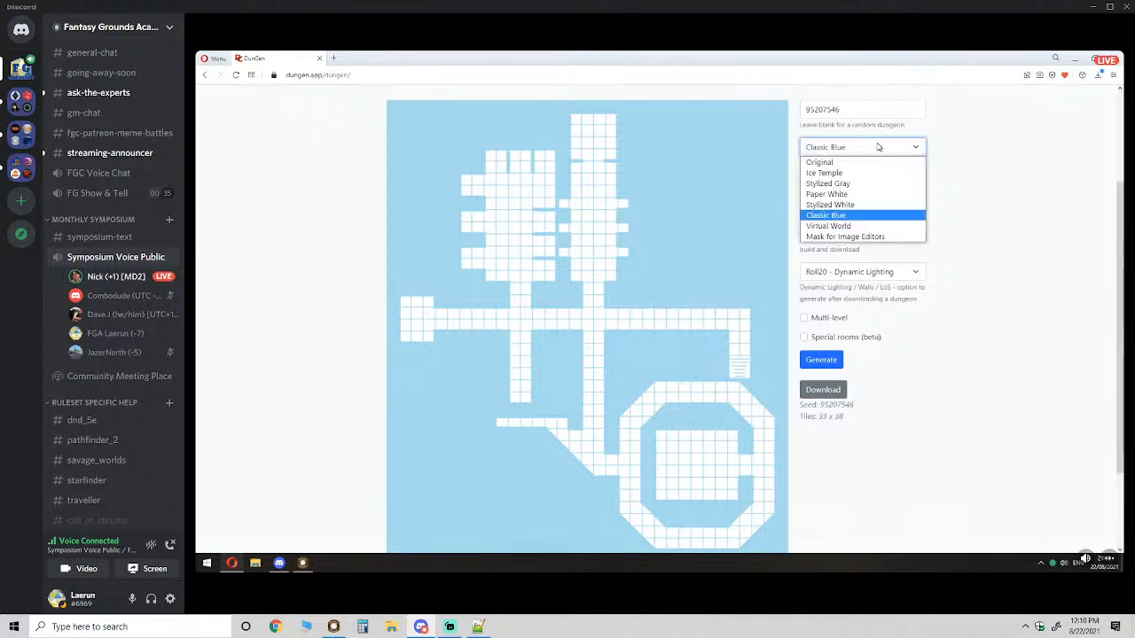
click(853, 205)
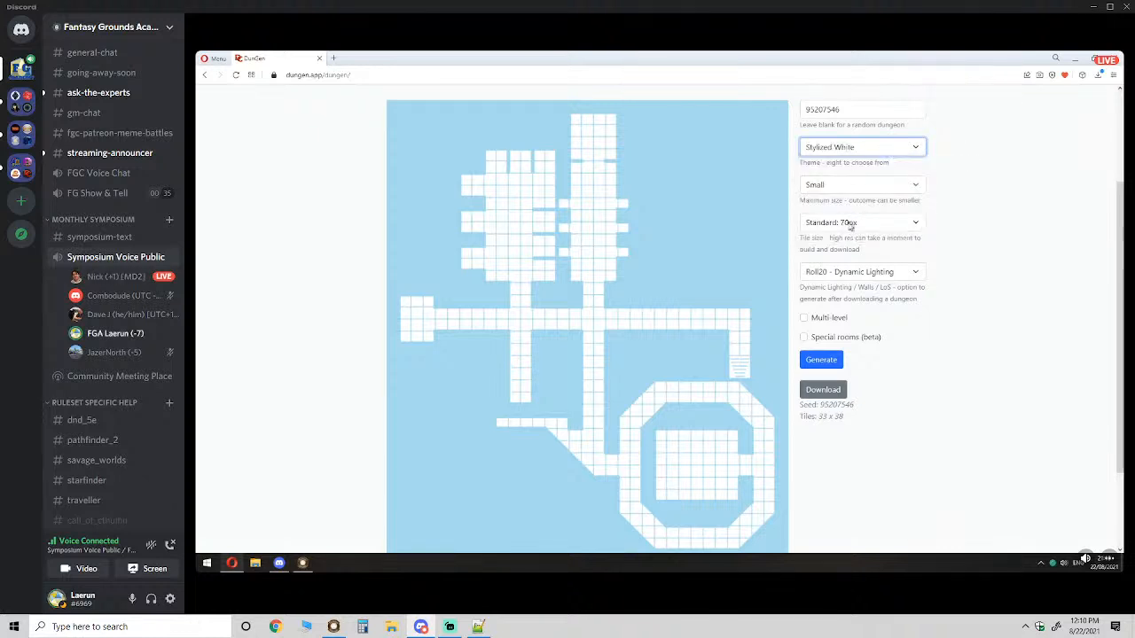
click(821, 359)
- Open the Stylized White map image in a separate tab, examine the whole layout, and close that tab
right_click(654, 319)
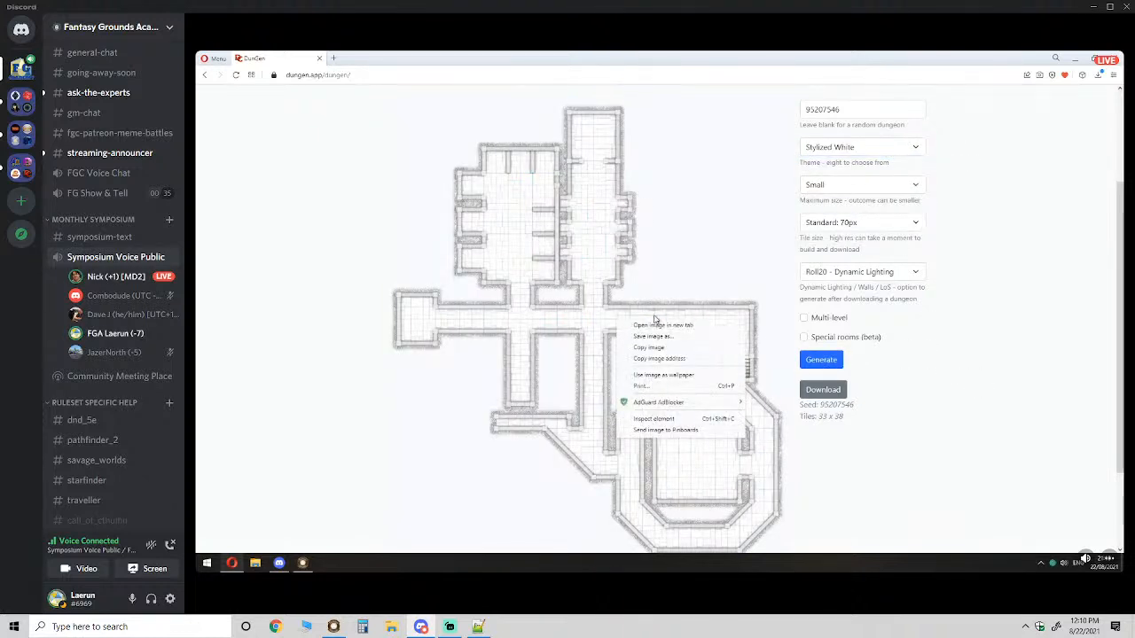
click(656, 325)
key(ctrl+Tab)
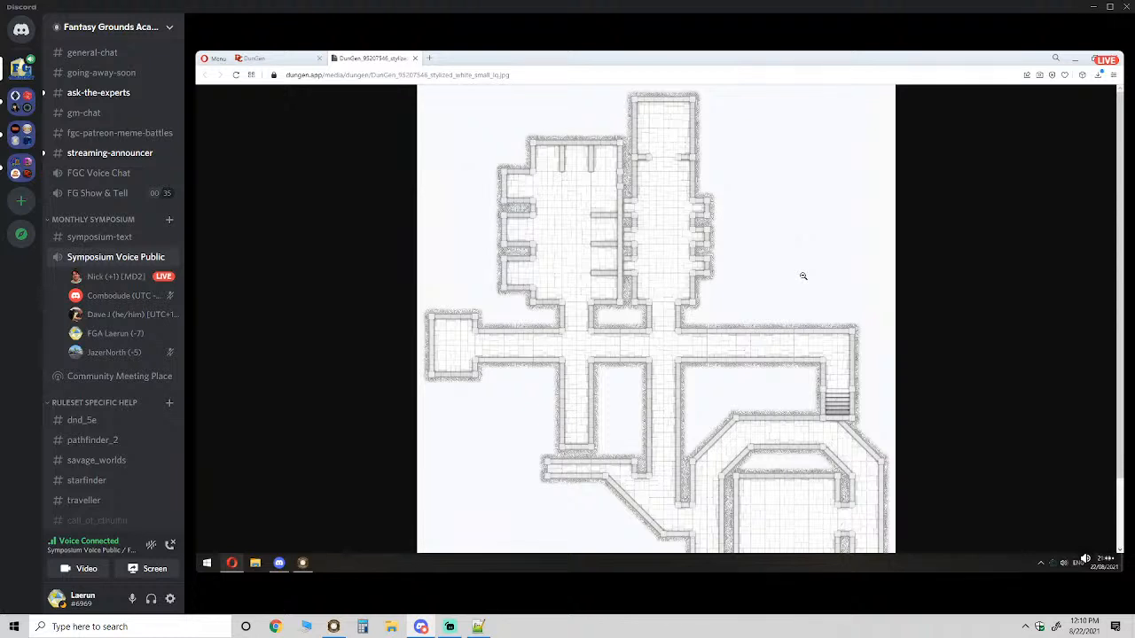
scroll(803, 275, down, 1)
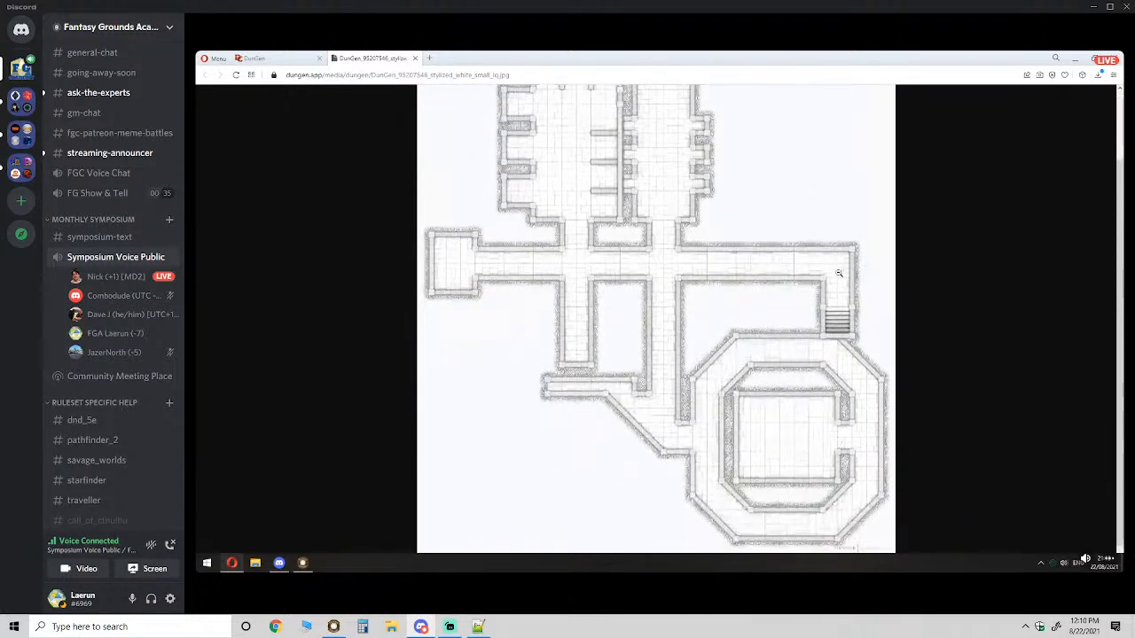
scroll(892, 271, up, 1)
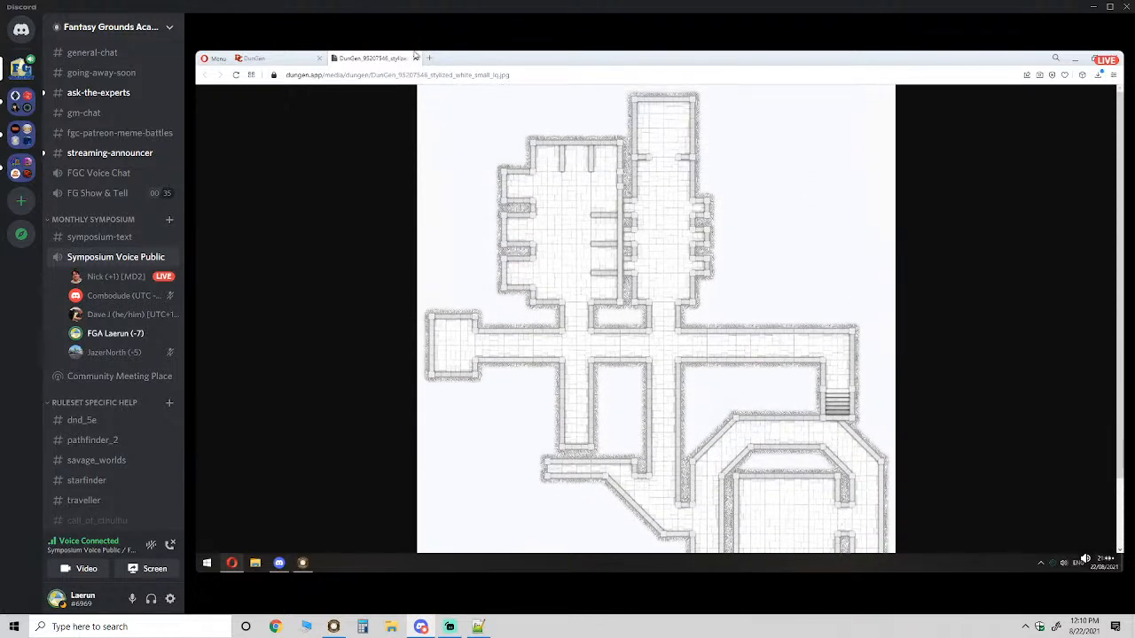
click(415, 57)
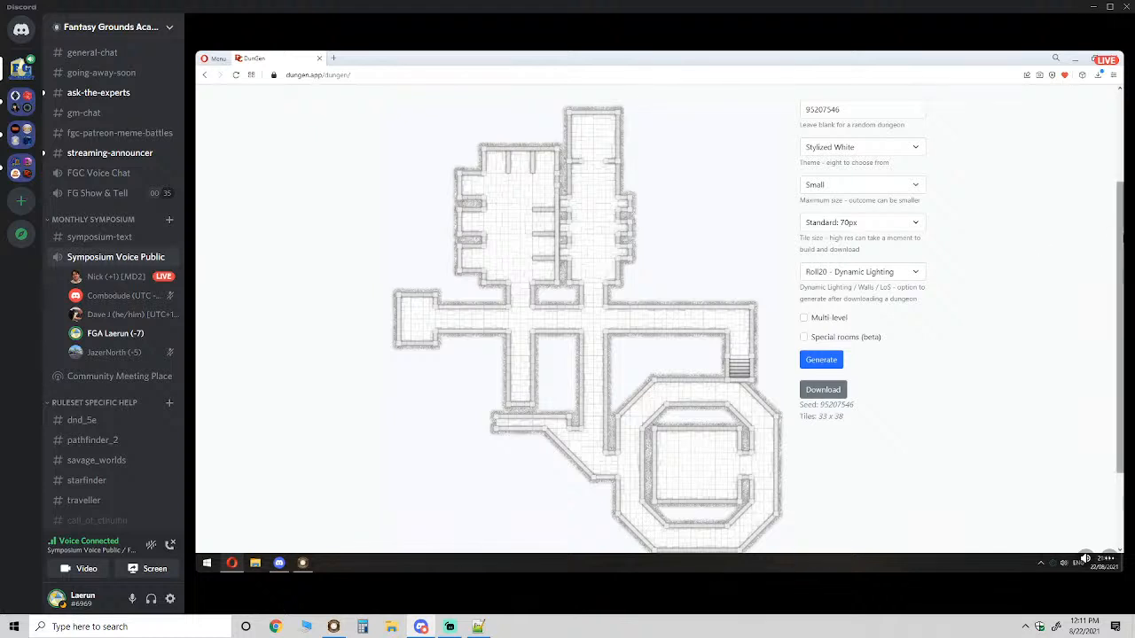
drag(1122, 249, 1122, 257)
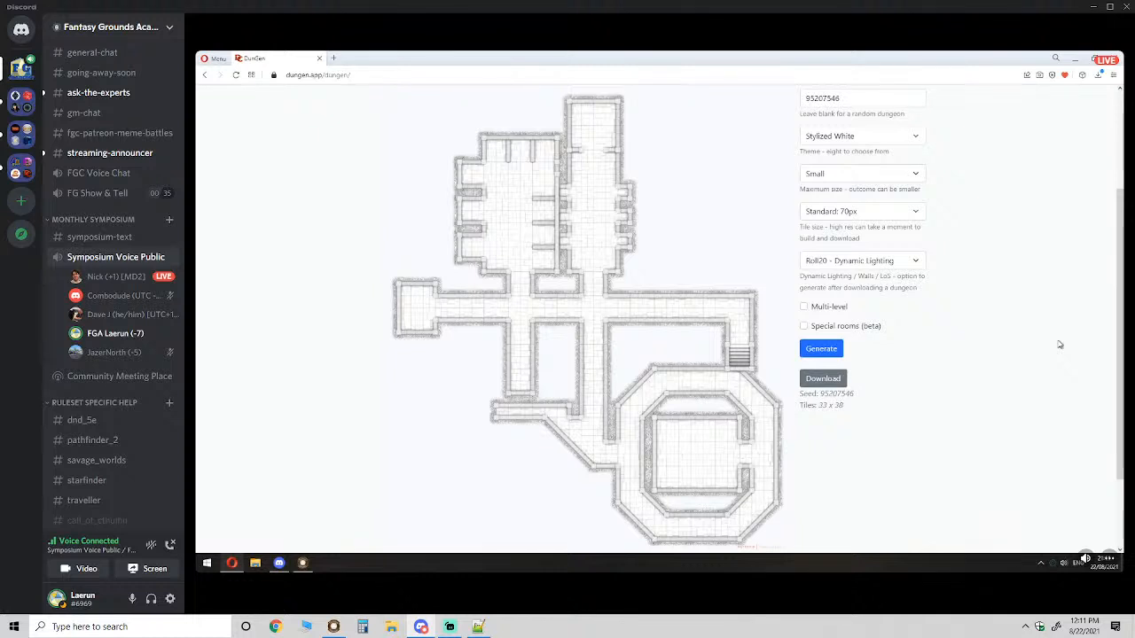
scroll(1059, 345, up, 2)
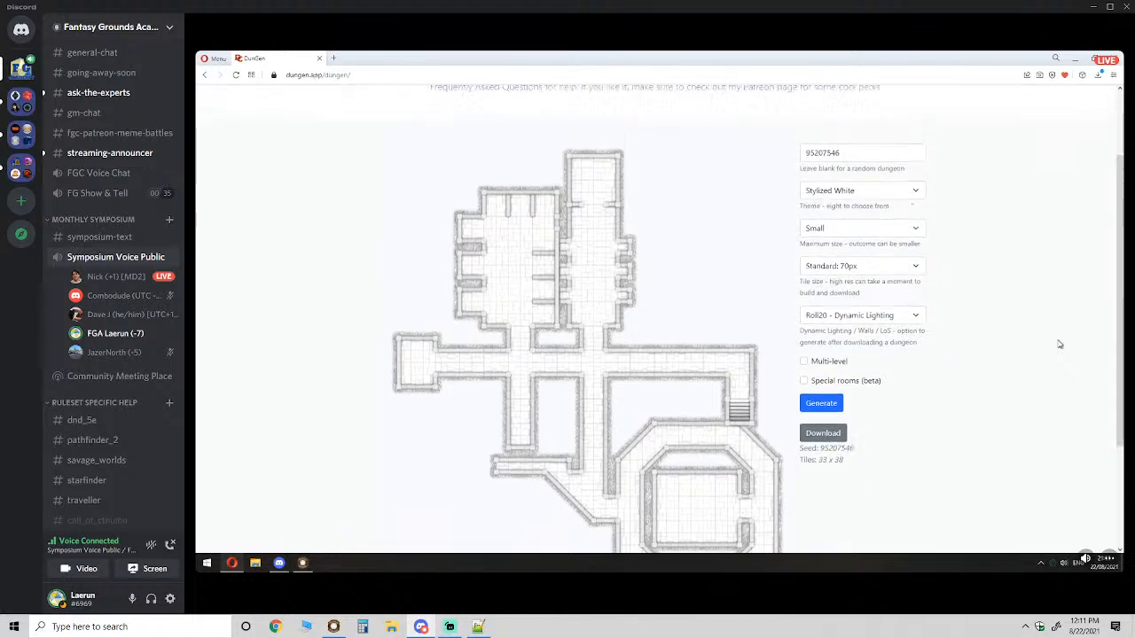
scroll(1058, 345, down, 1)
scroll(1058, 345, down, 1)
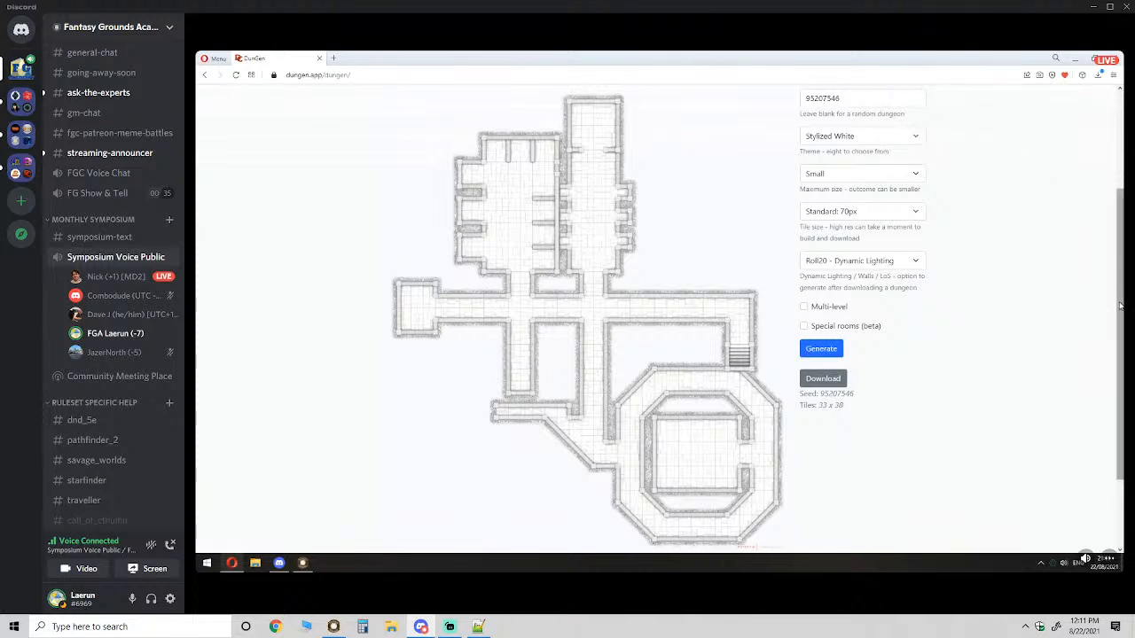
- Open the Automatic Dynamic Lighting page and examine its custom map settings, expanding and collapsing the Advanced Options
scroll(1122, 328, up, 2)
scroll(1122, 329, up, 5)
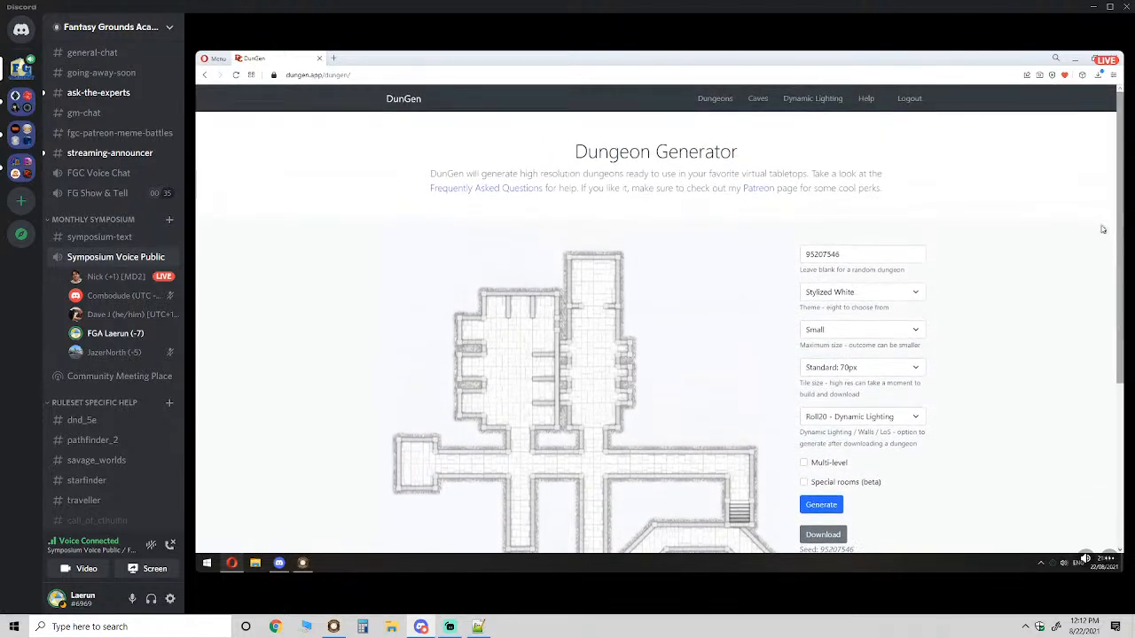
click(824, 100)
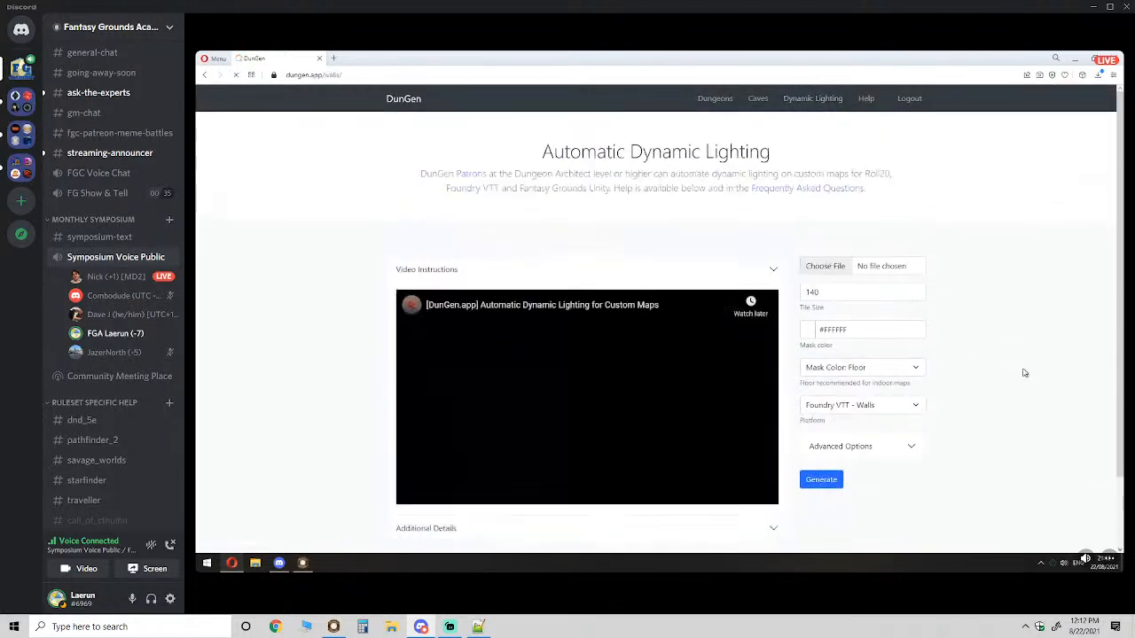
scroll(887, 444, down, 1)
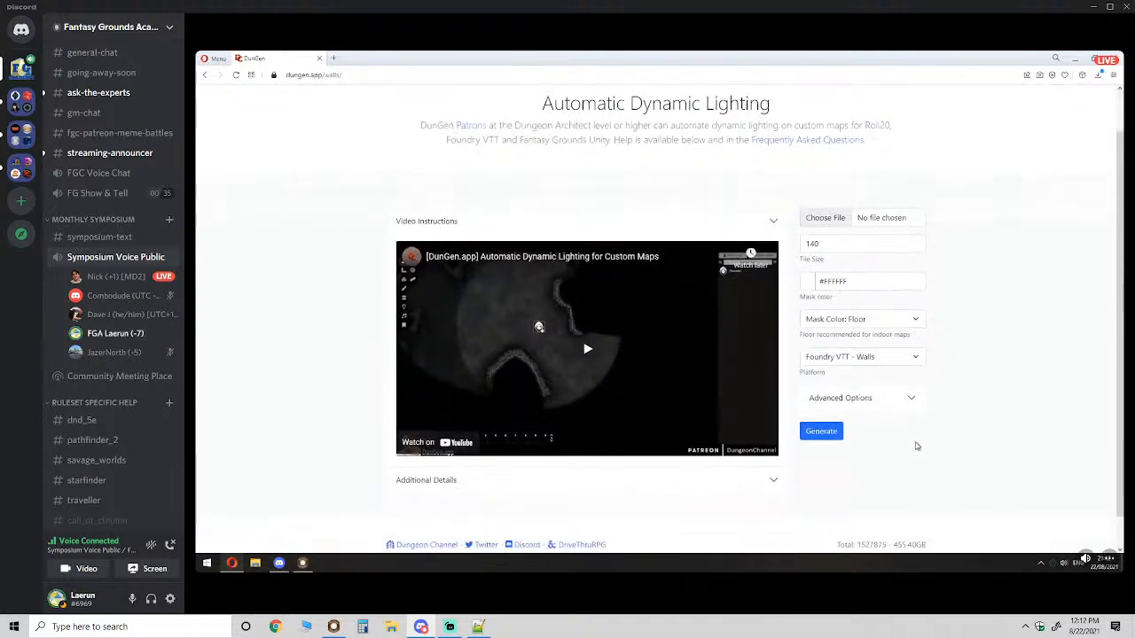
click(915, 398)
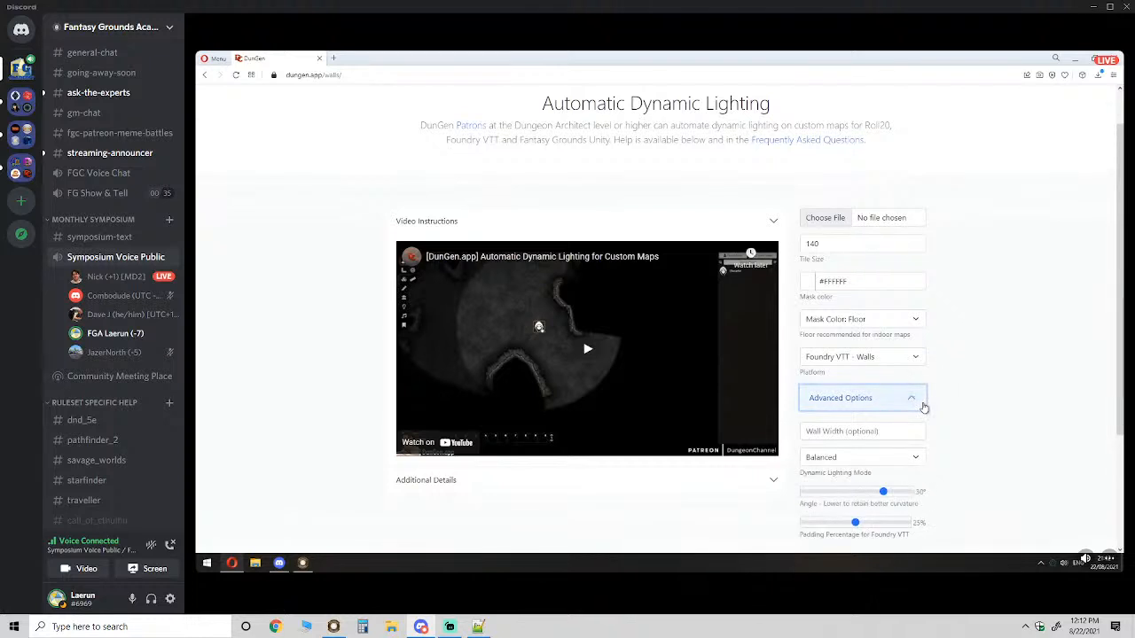
scroll(918, 394, down, 1)
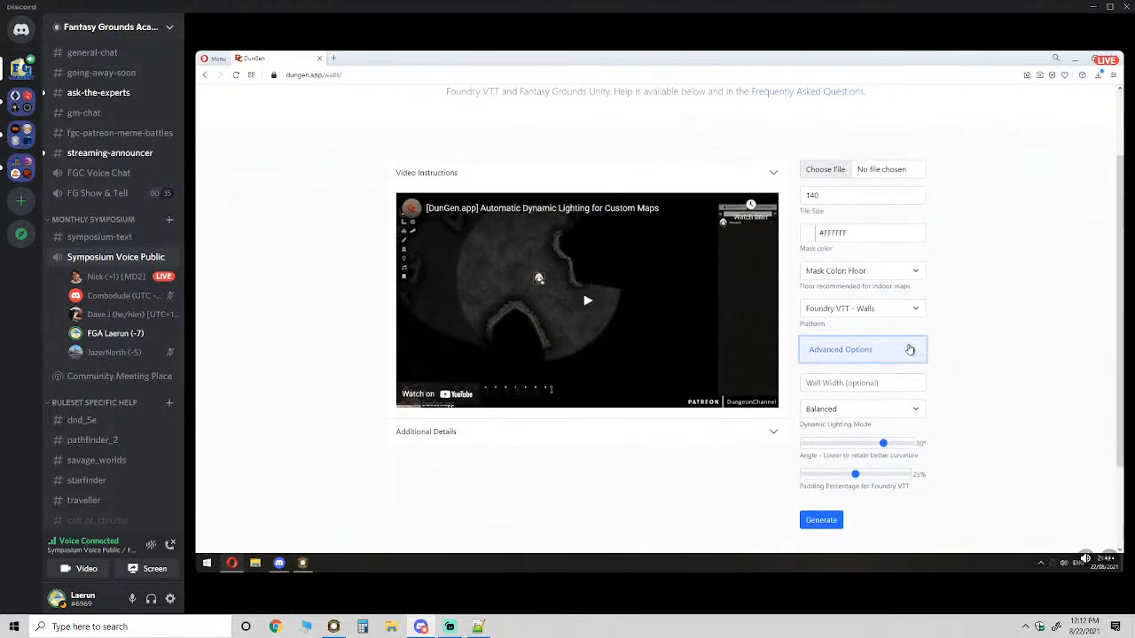
click(910, 349)
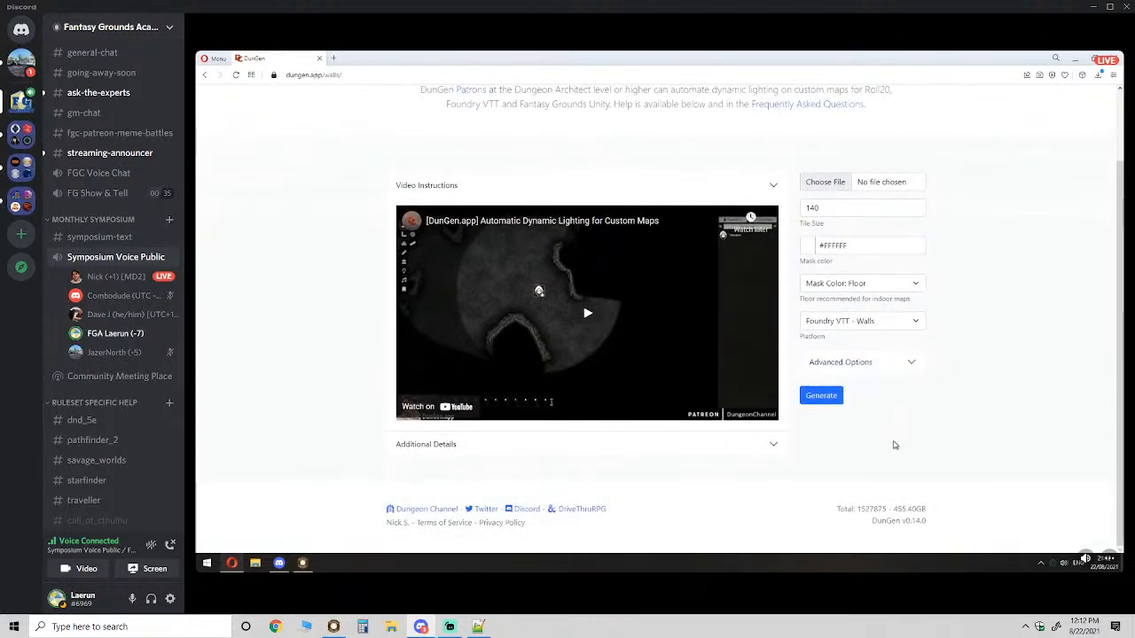
scroll(947, 452, up, 2)
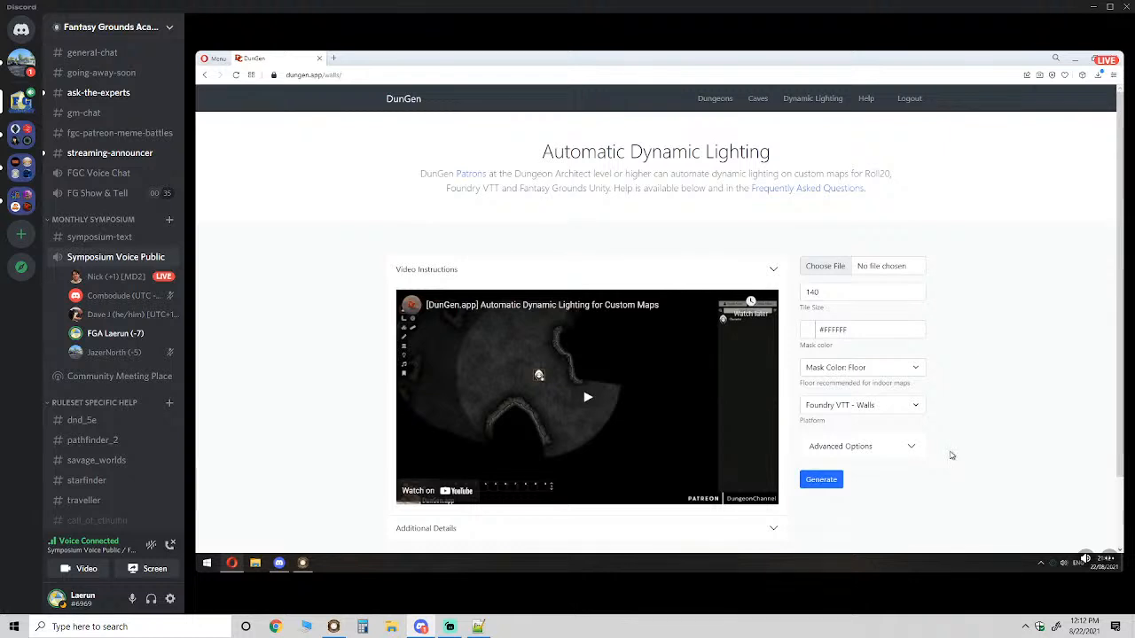
scroll(951, 455, down, 1)
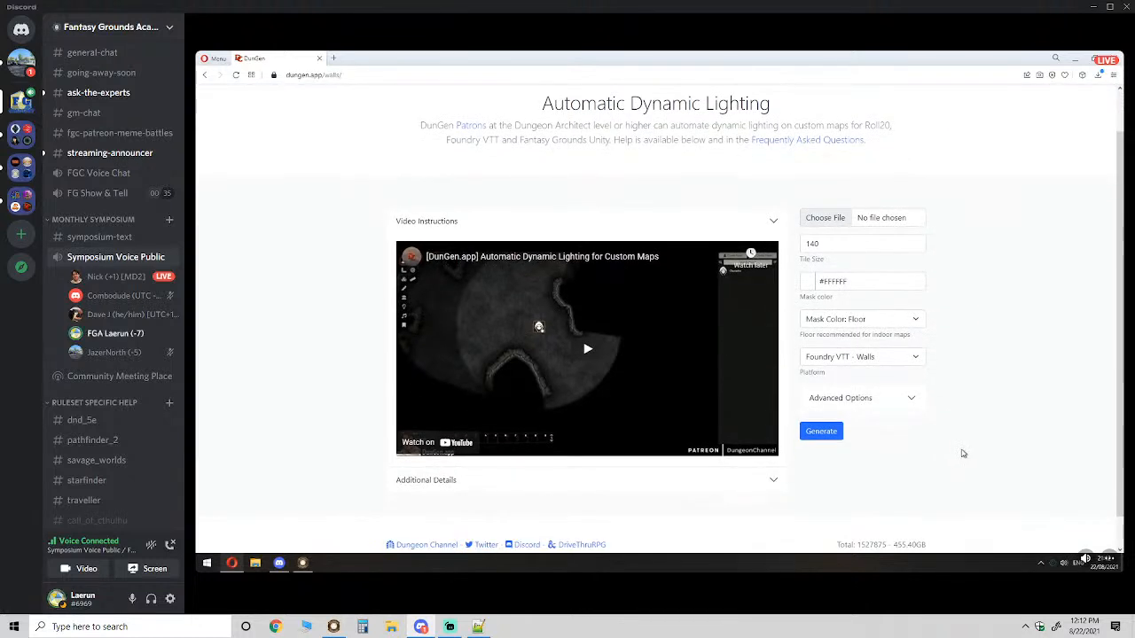
- Expand the Additional Details on the Automatic Dynamic Lighting page, read its masking and advanced option explanations, and reopen the Video Instructions
scroll(963, 453, down, 1)
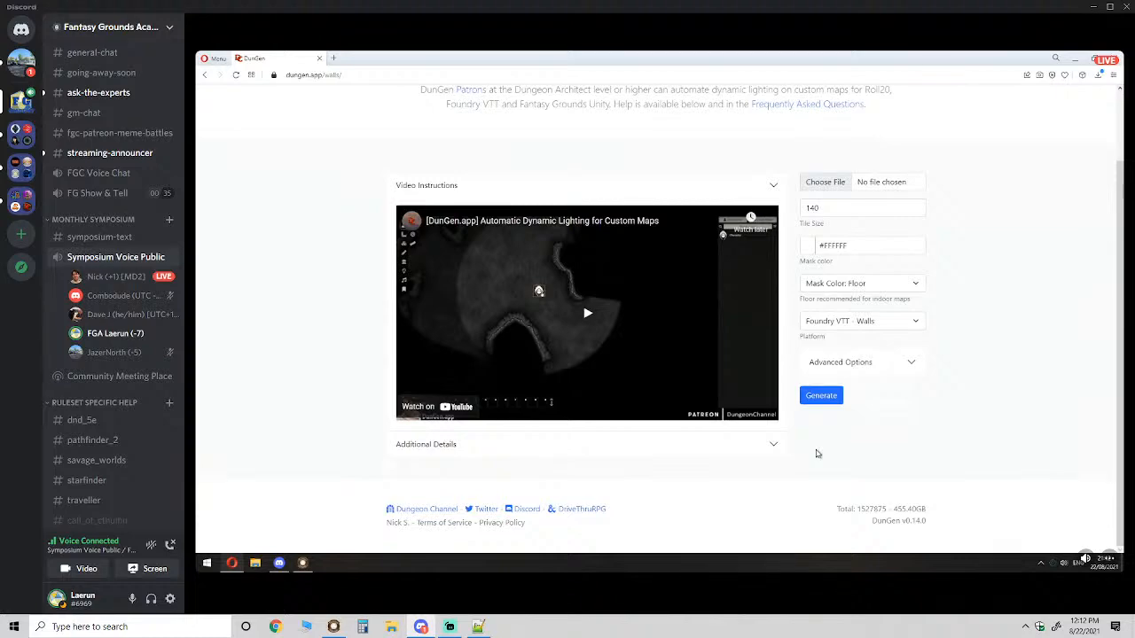
click(778, 445)
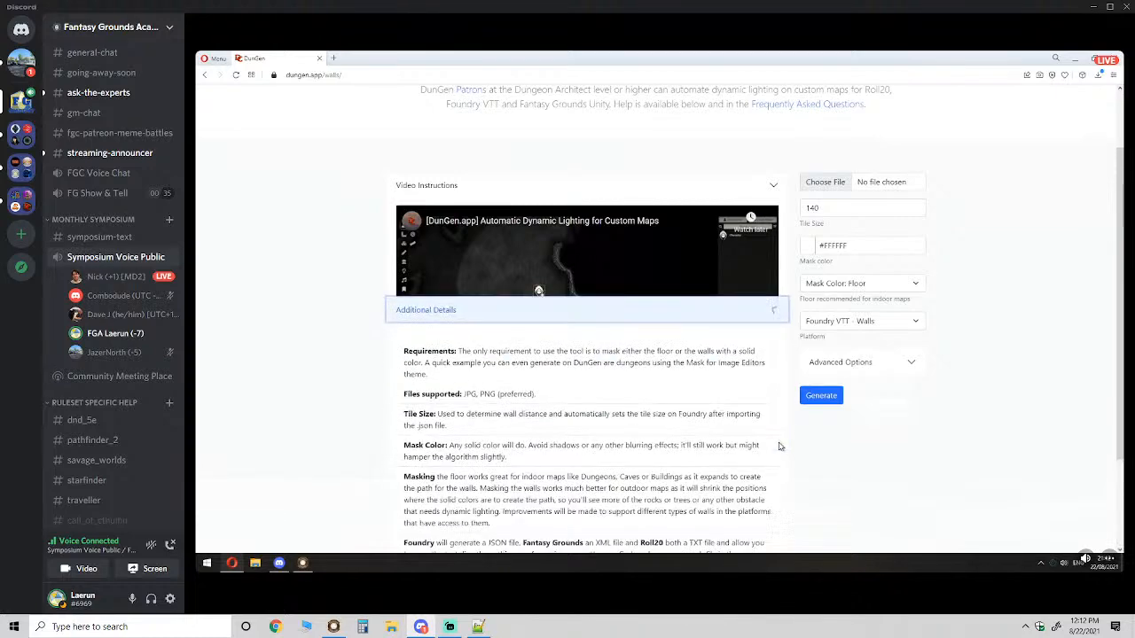
scroll(857, 449, down, 3)
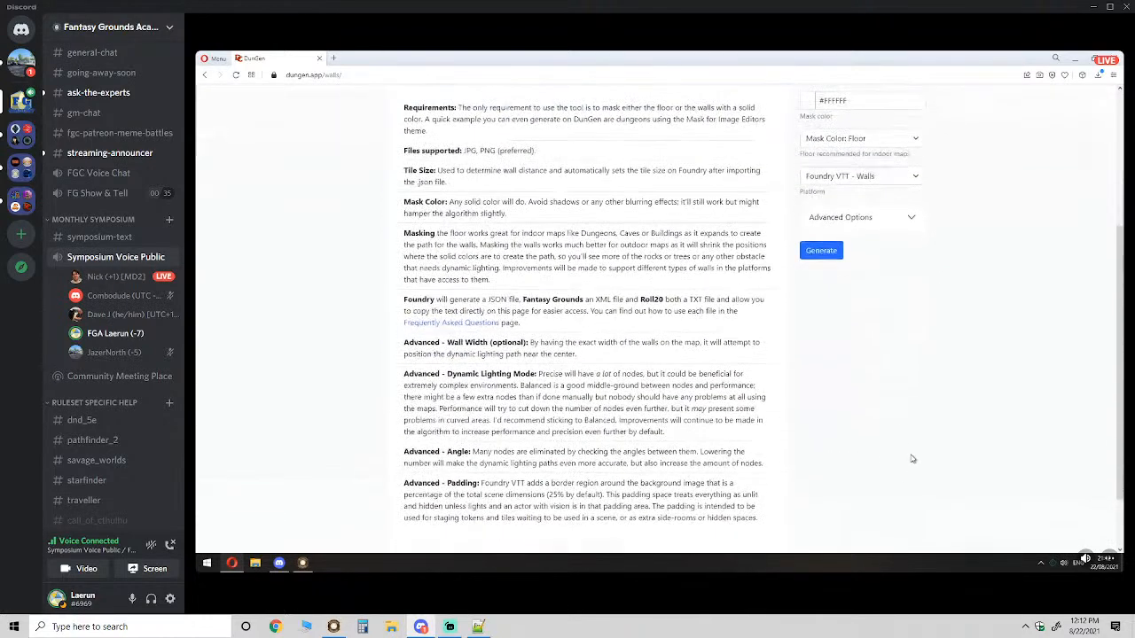
scroll(852, 319, up, 2)
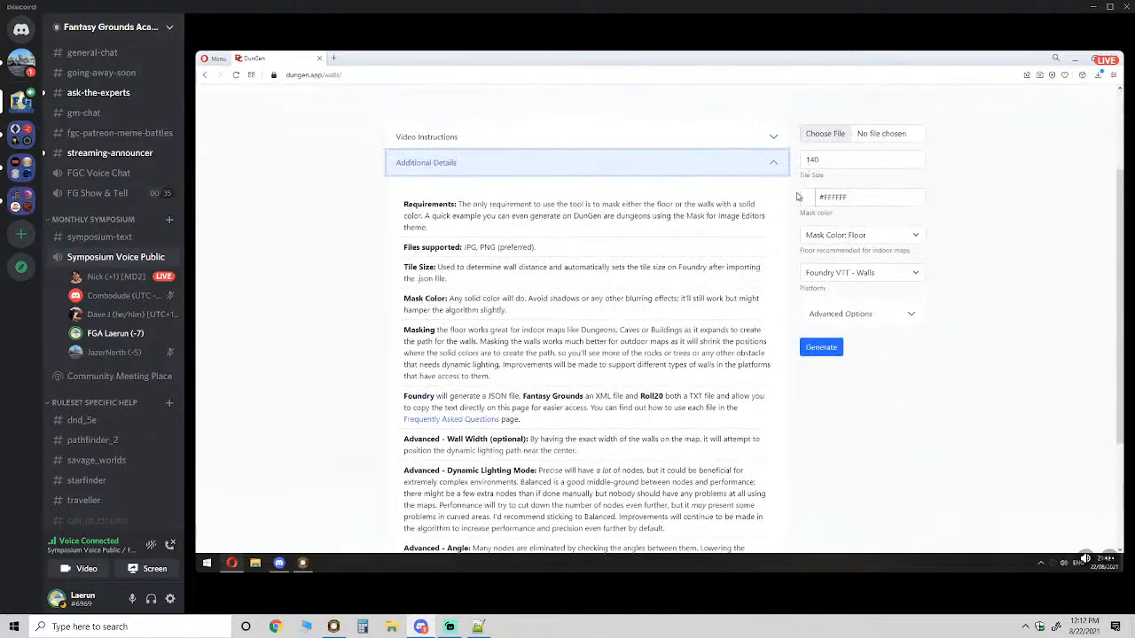
scroll(797, 197, down, 2)
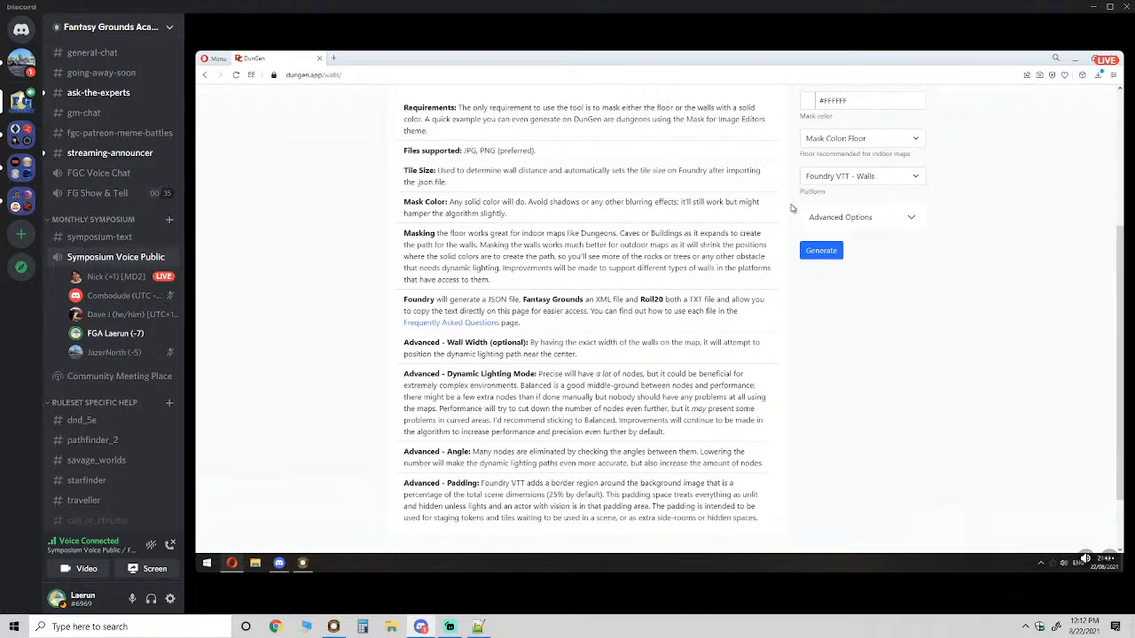
scroll(793, 209, up, 2)
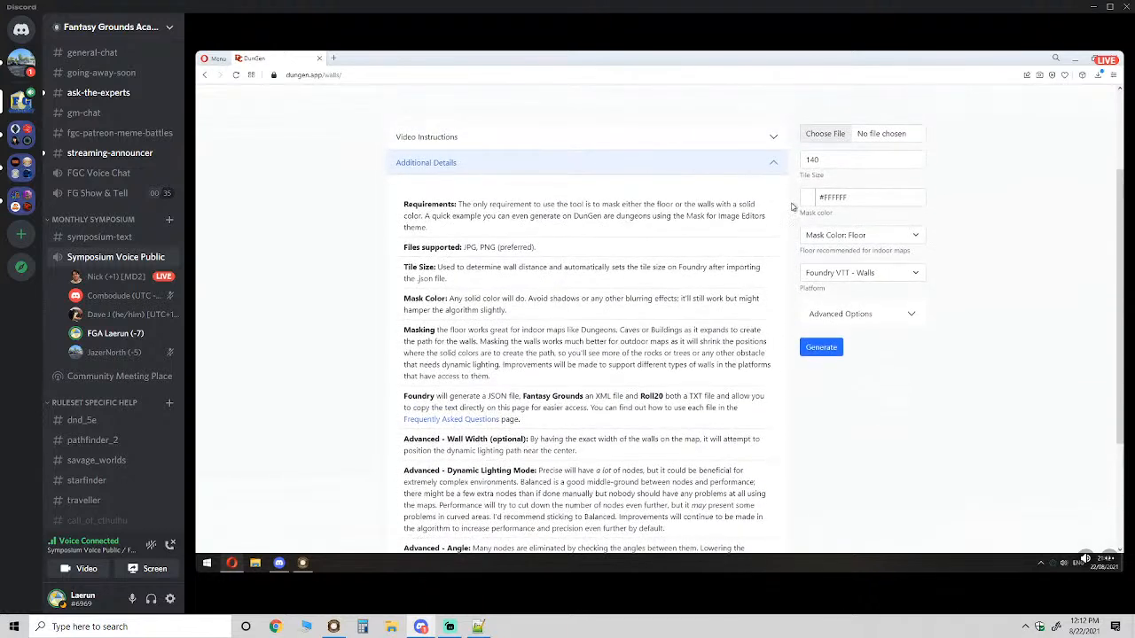
click(781, 140)
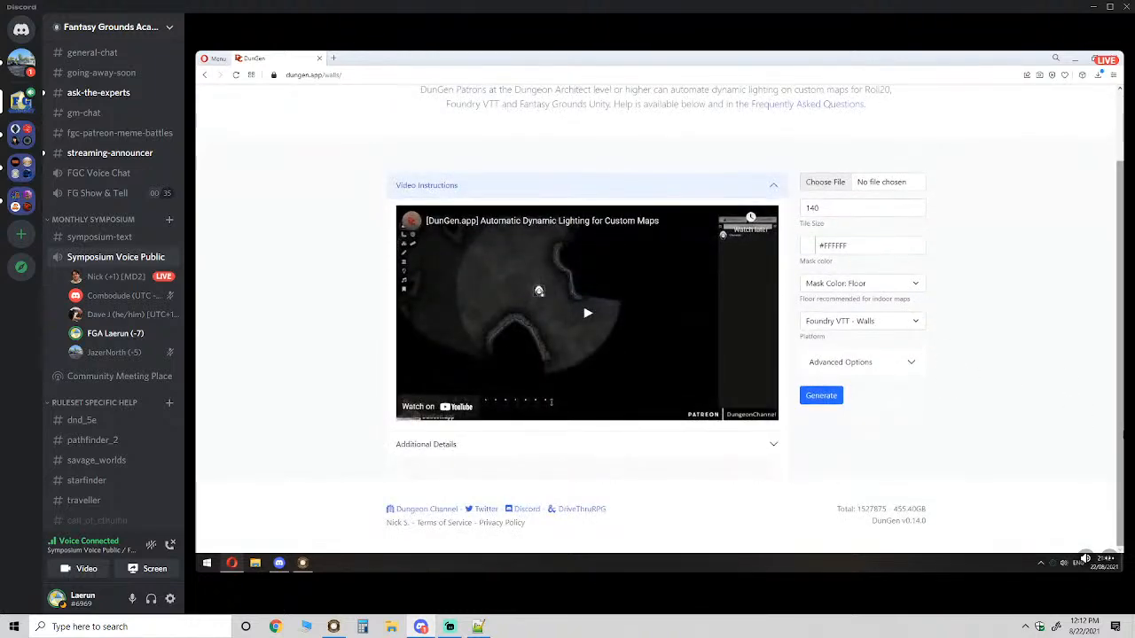
scroll(1119, 337, up, 1)
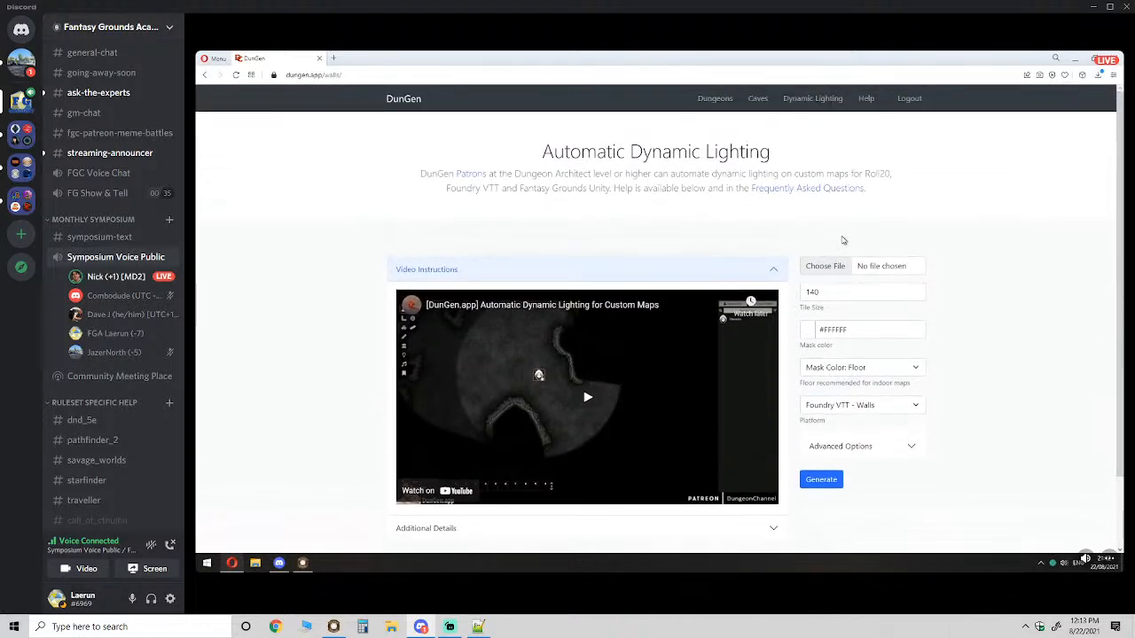
right_click(823, 254)
right_click(792, 253)
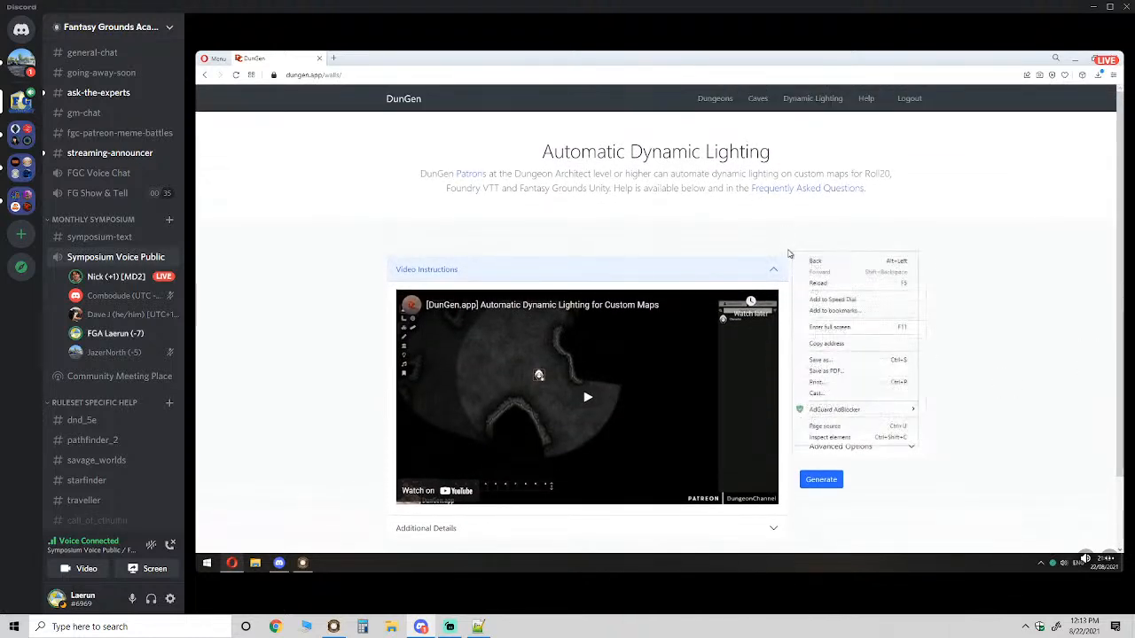
right_click(640, 257)
right_click(665, 249)
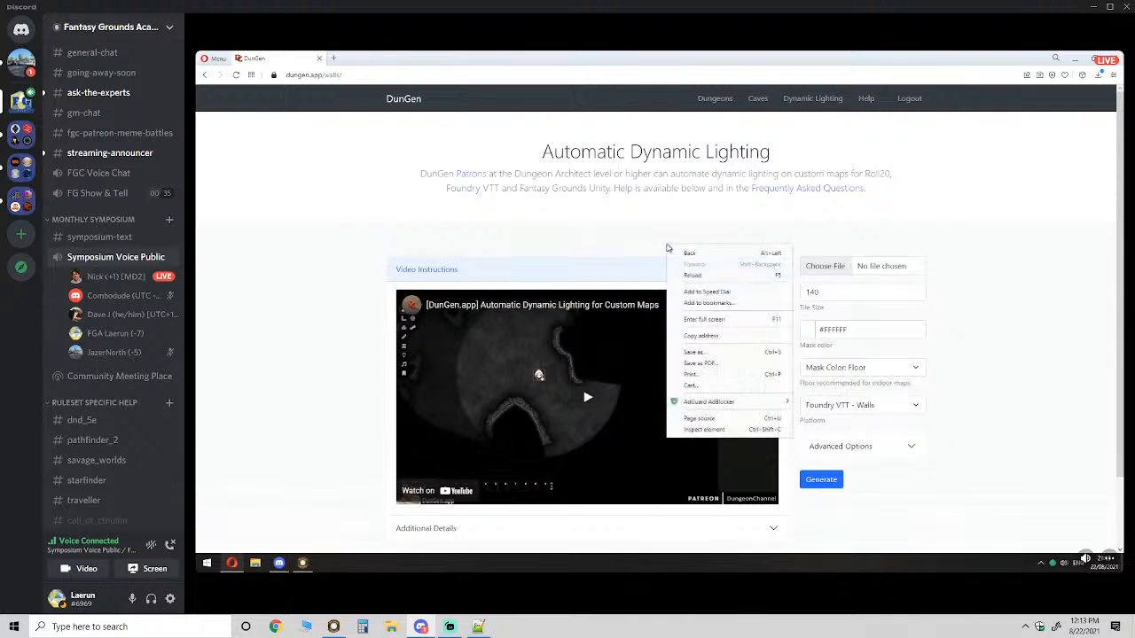
click(650, 248)
right_click(656, 255)
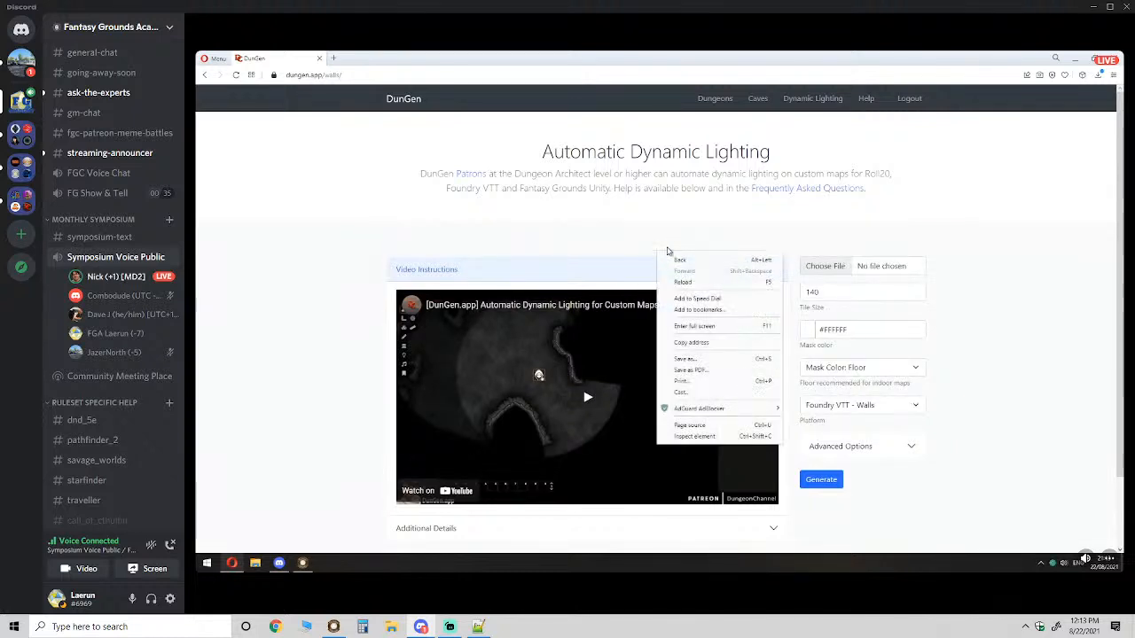
right_click(668, 252)
click(655, 250)
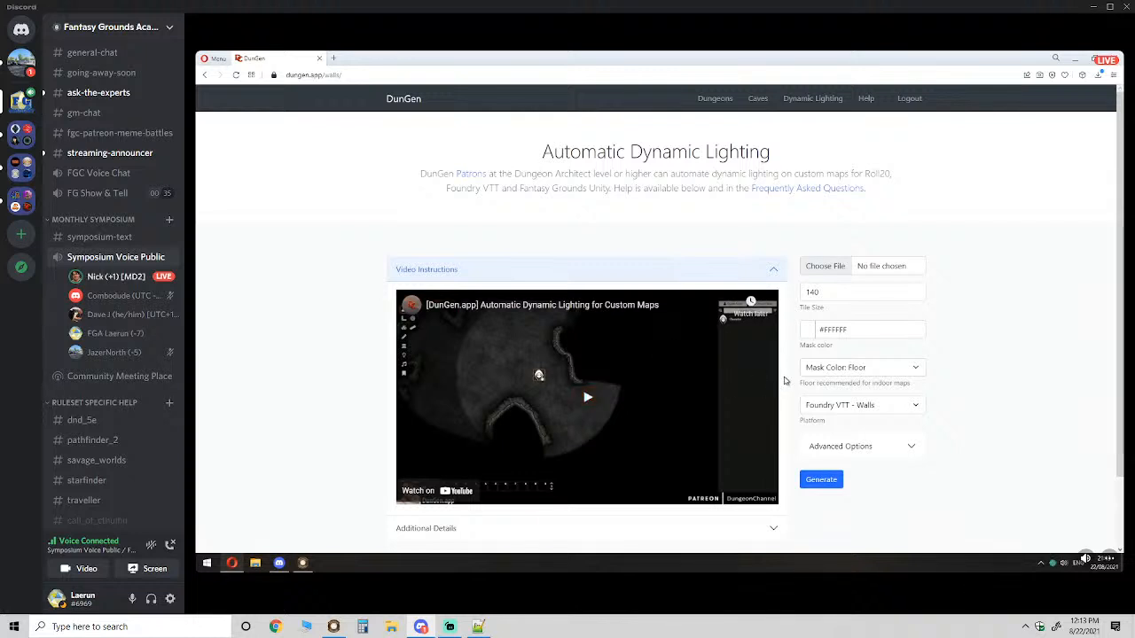
- Visit the Cave Generator page and return to the dungeon generator page
click(750, 100)
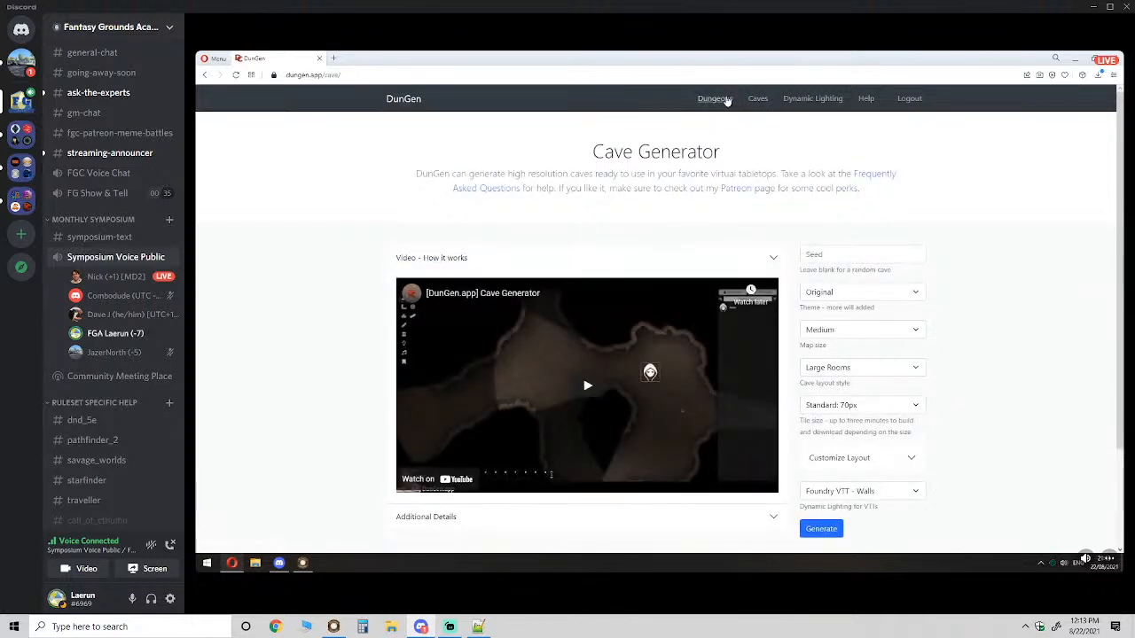
click(715, 98)
scroll(964, 284, down, 2)
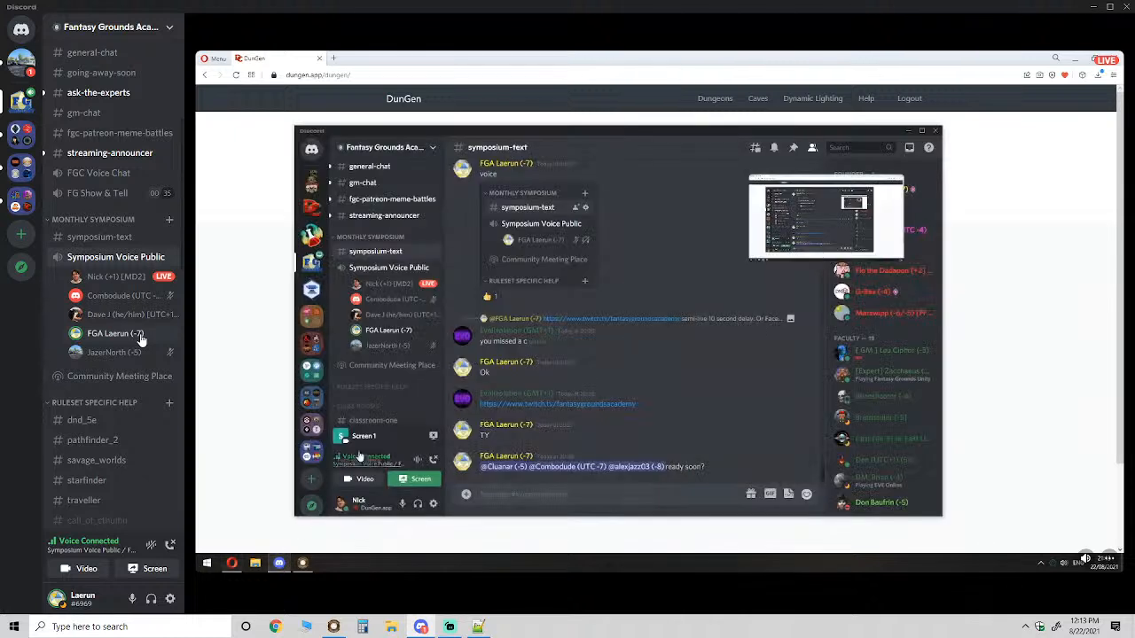
click(140, 335)
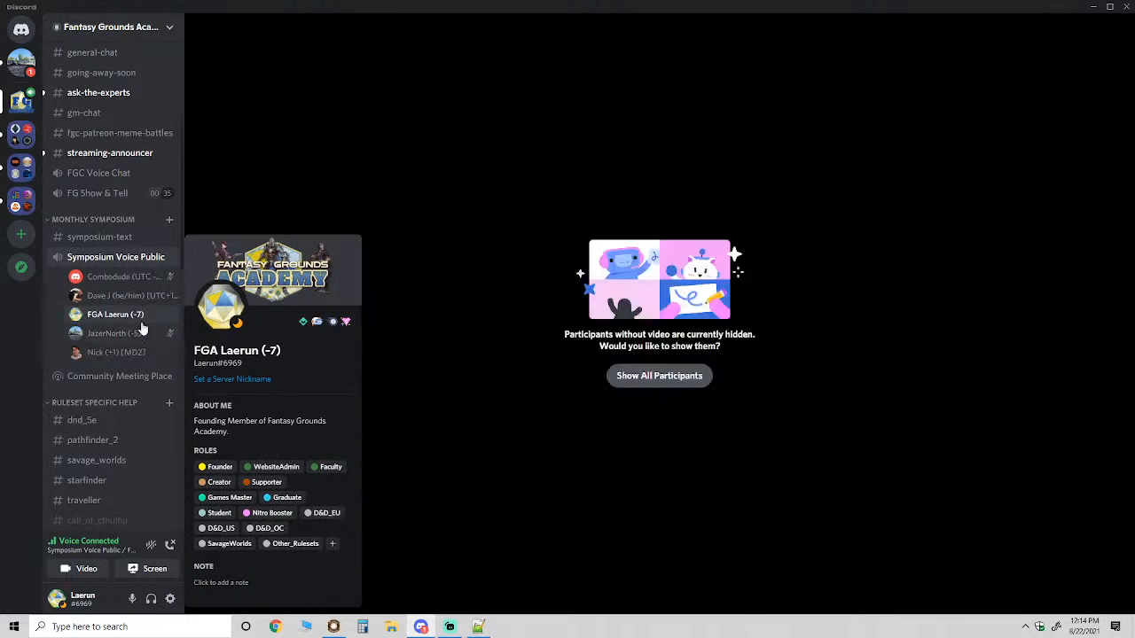
right_click(141, 319)
mouse_move(212, 494)
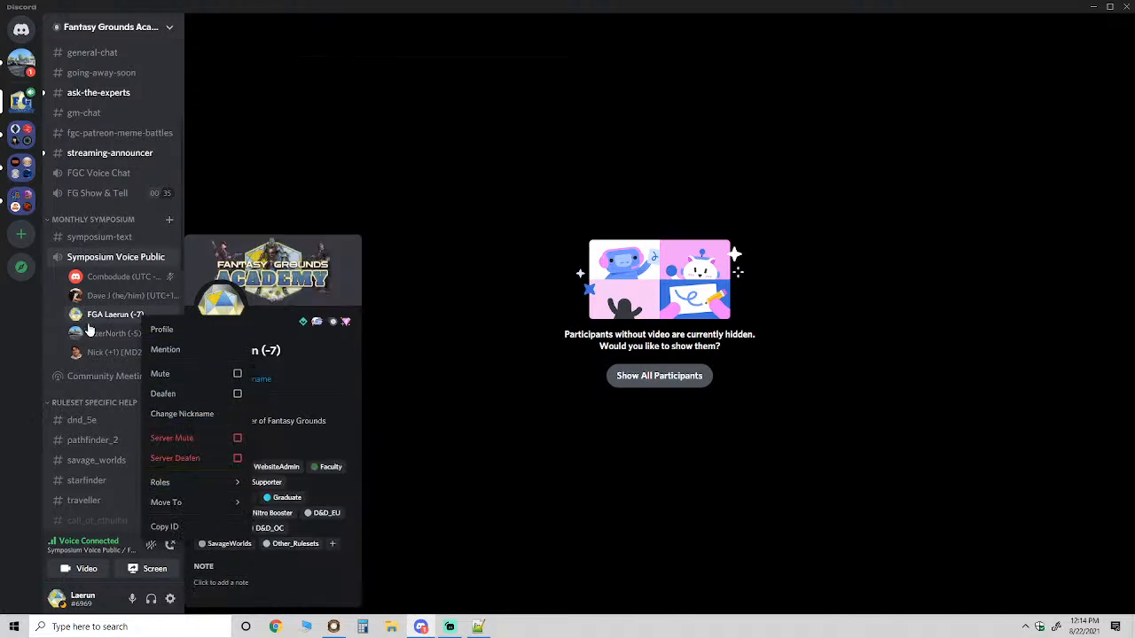
click(490, 185)
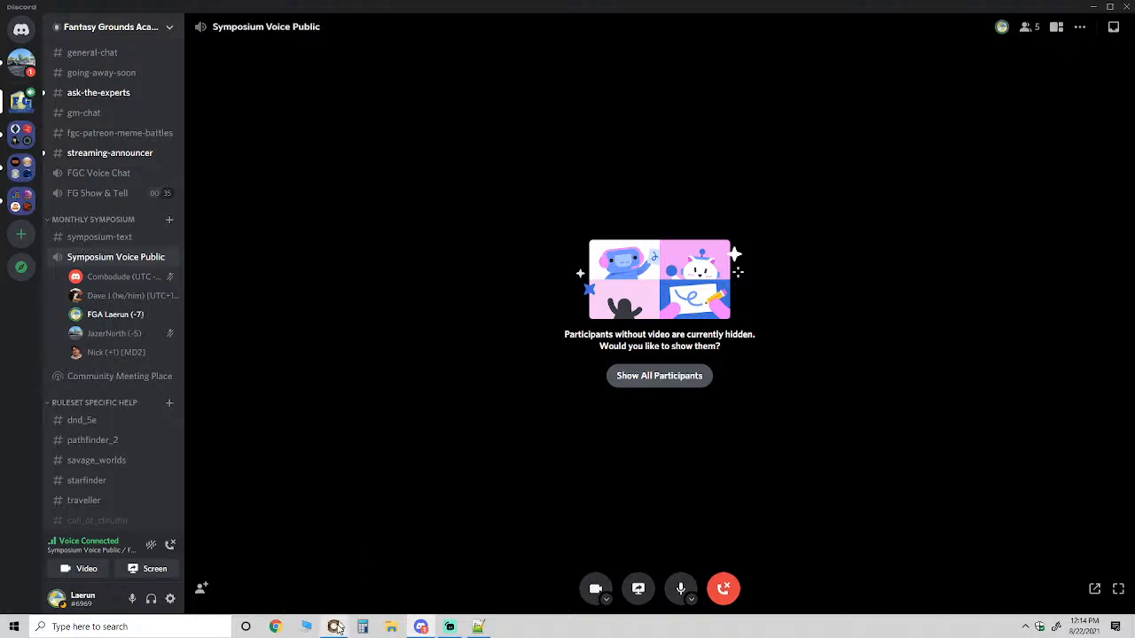
- Check the Fantasy Grounds window and go live in the Symposium Voice Public channel, sharing Fantasy Grounds through Discord
click(333, 627)
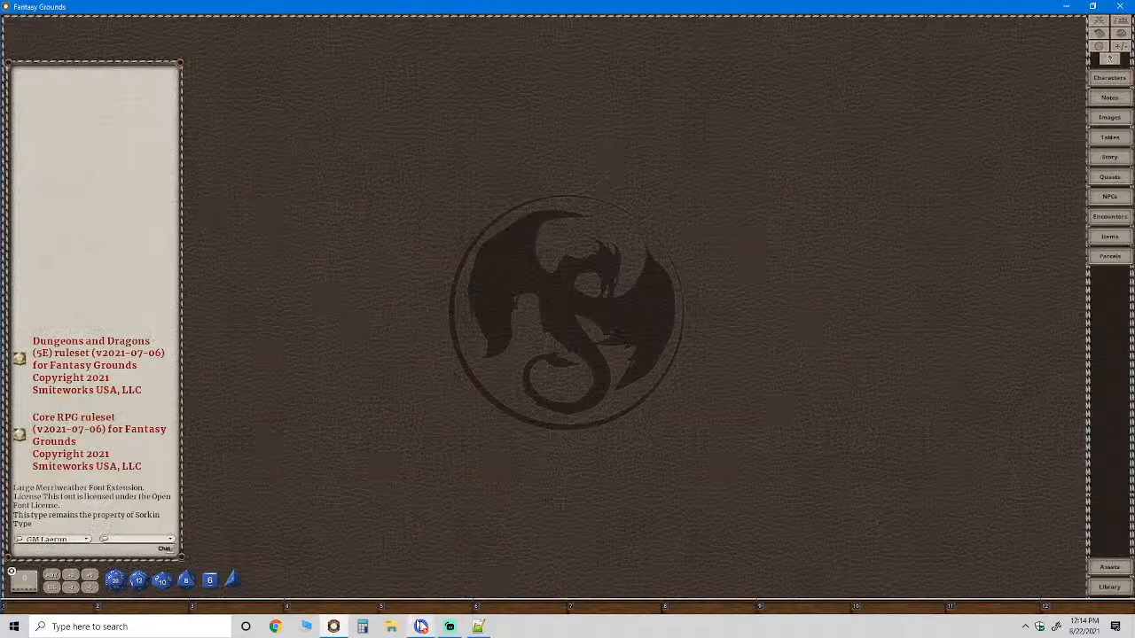
click(421, 627)
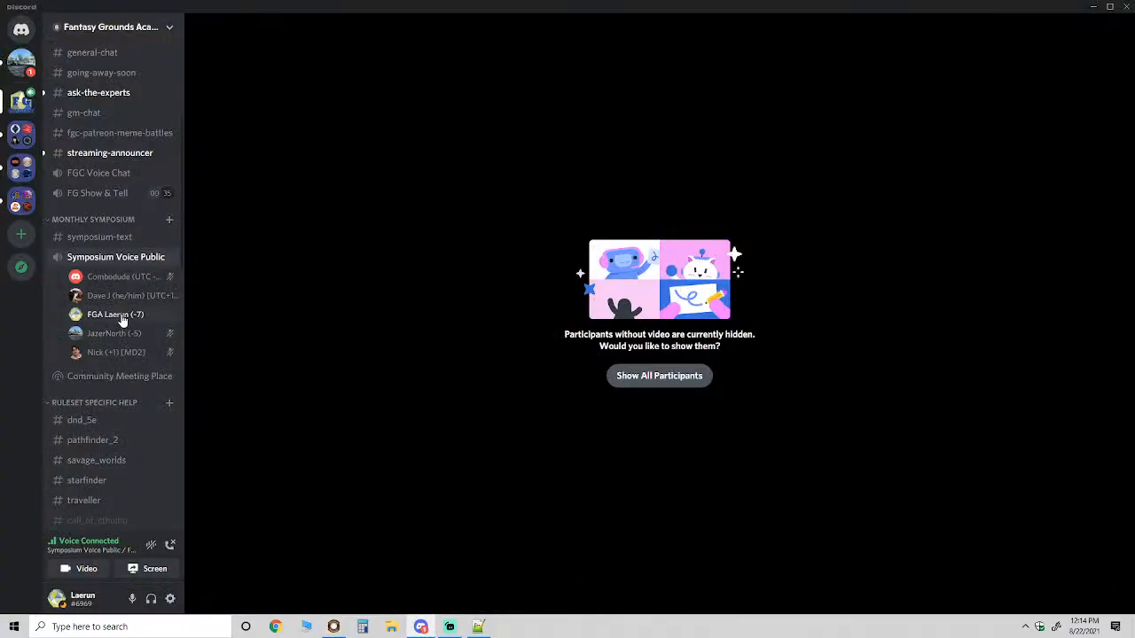
click(157, 576)
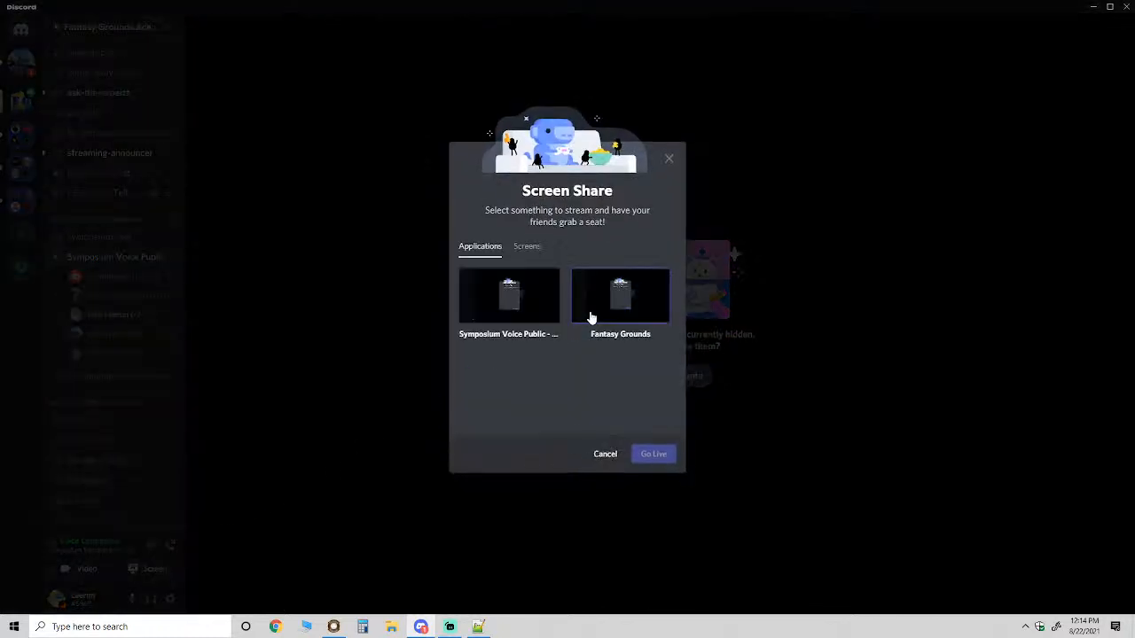
click(620, 292)
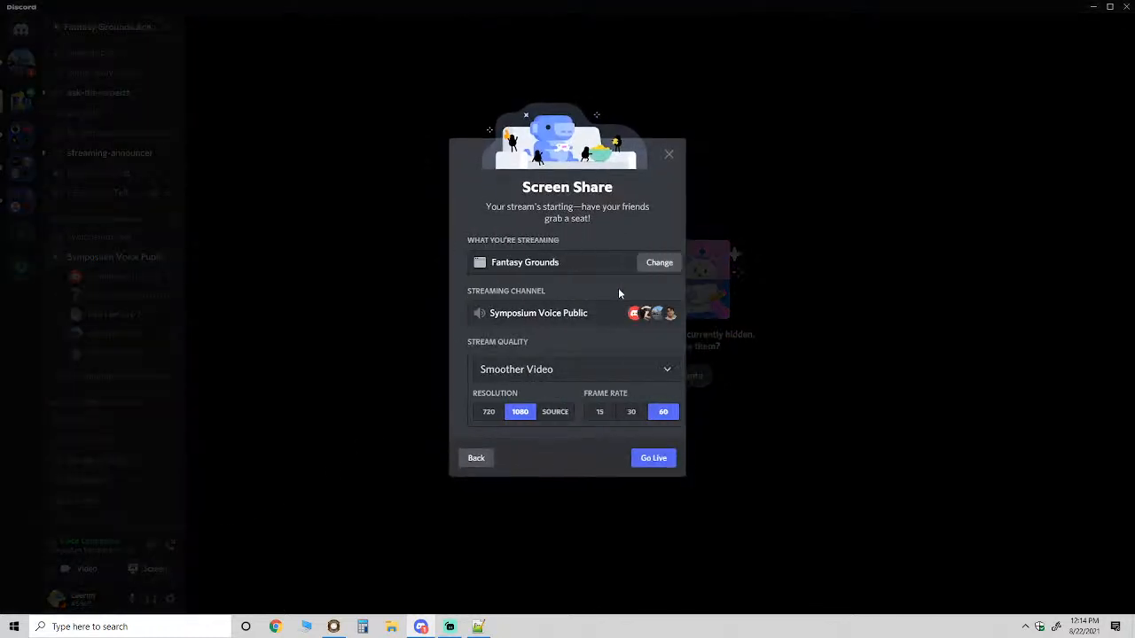
click(651, 463)
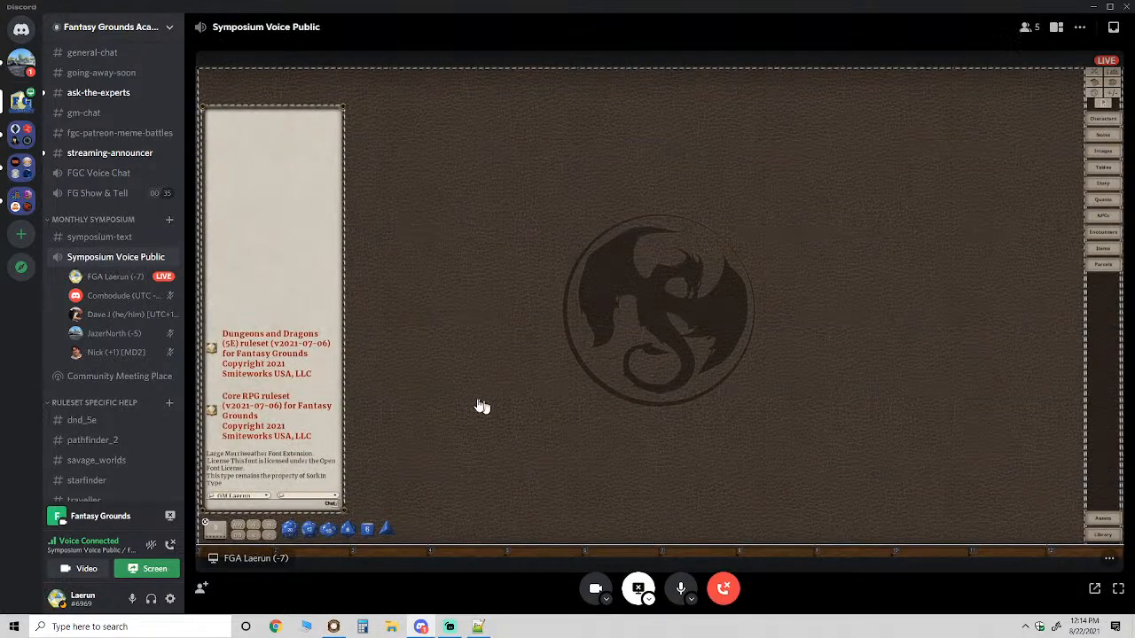
- Minimize Discord, switch to Streamlabs OBS, and hide the FG ALL source to reveal the framed Fantasy Grounds layout
click(18, 60)
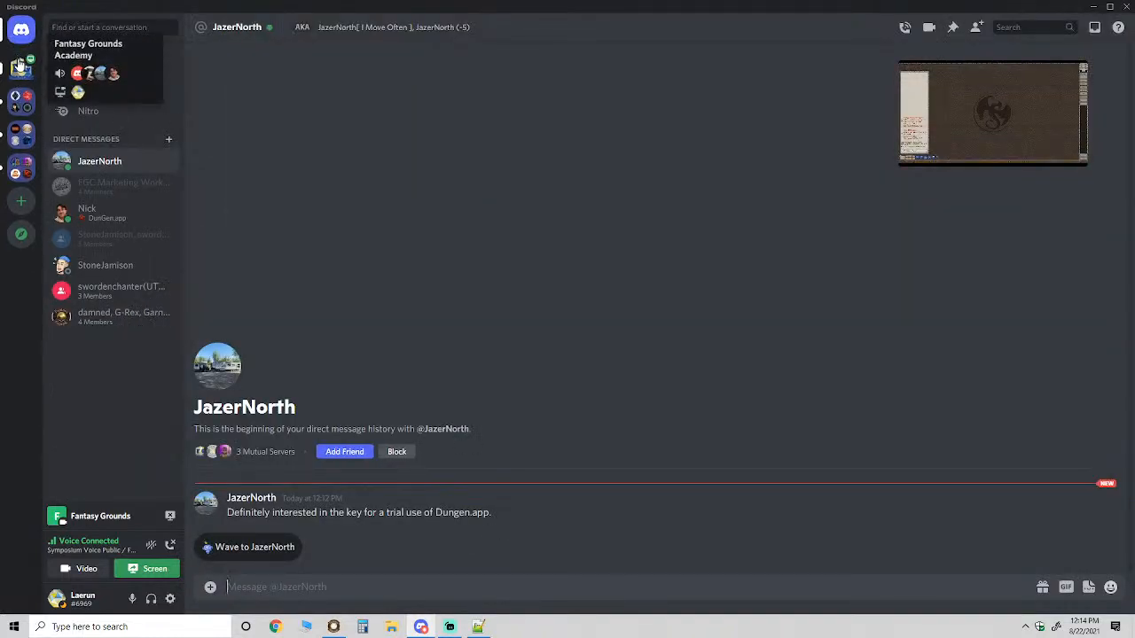
click(1094, 7)
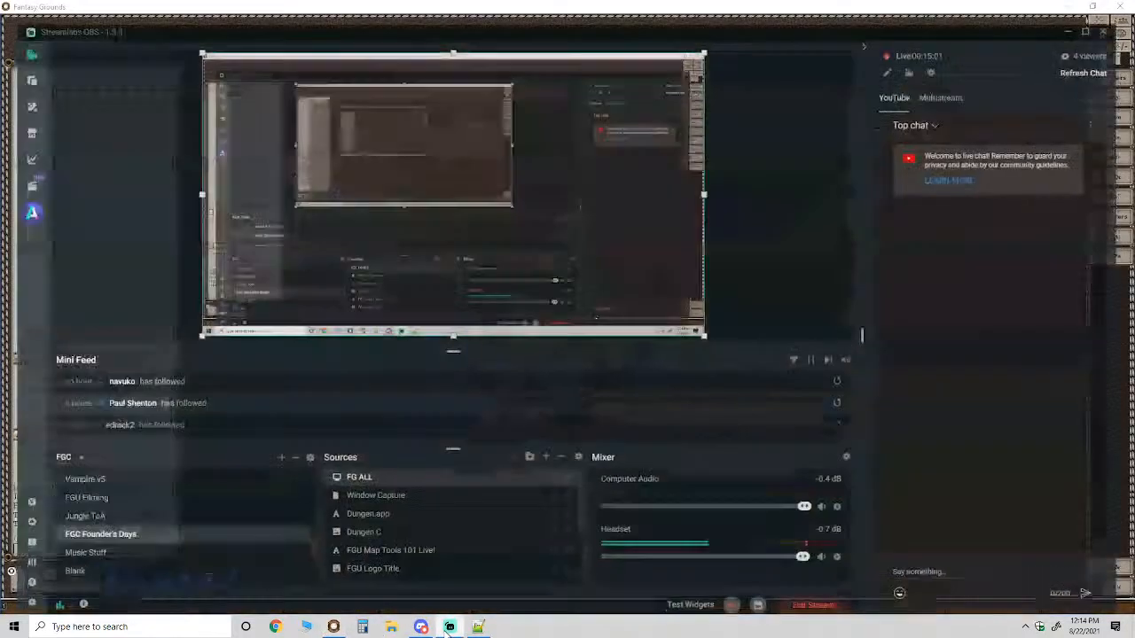
click(450, 627)
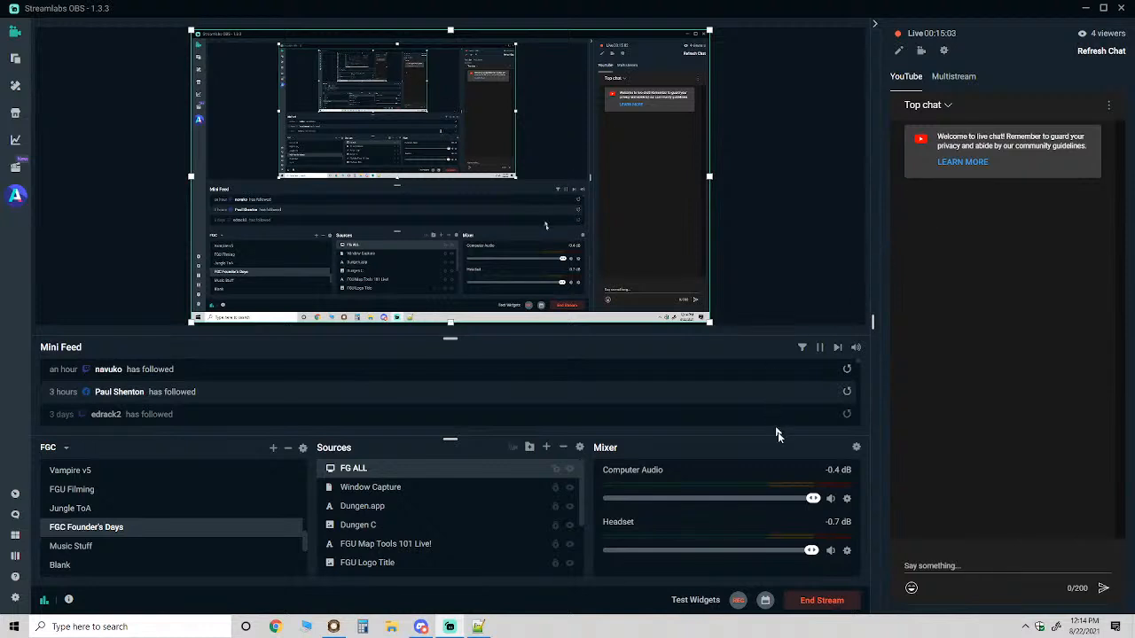
click(559, 470)
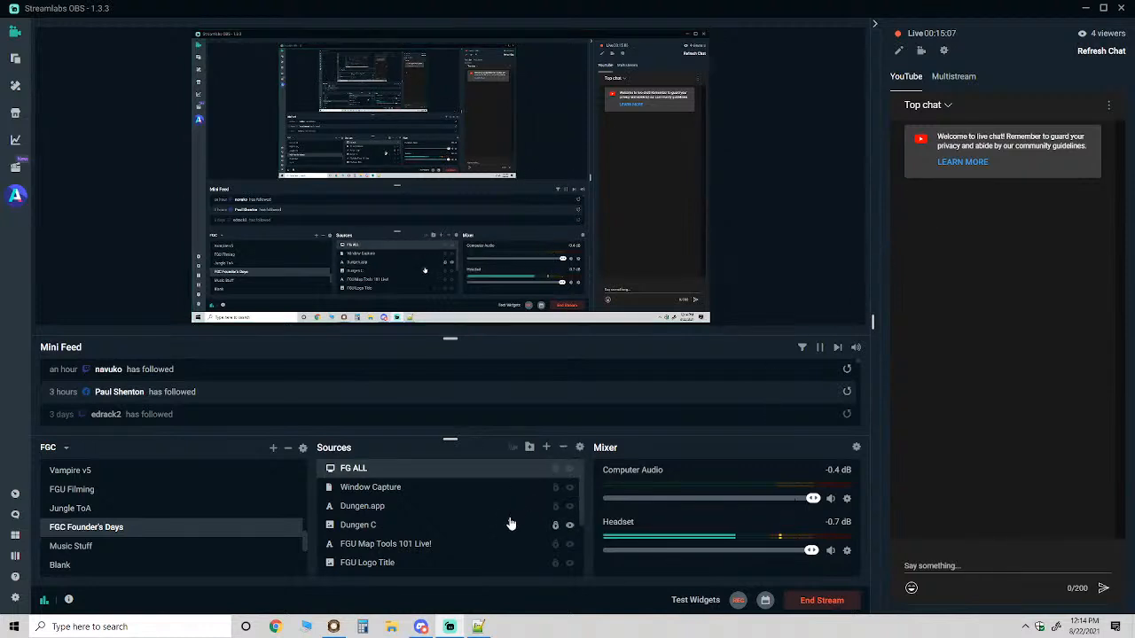
scroll(511, 524, down, 3)
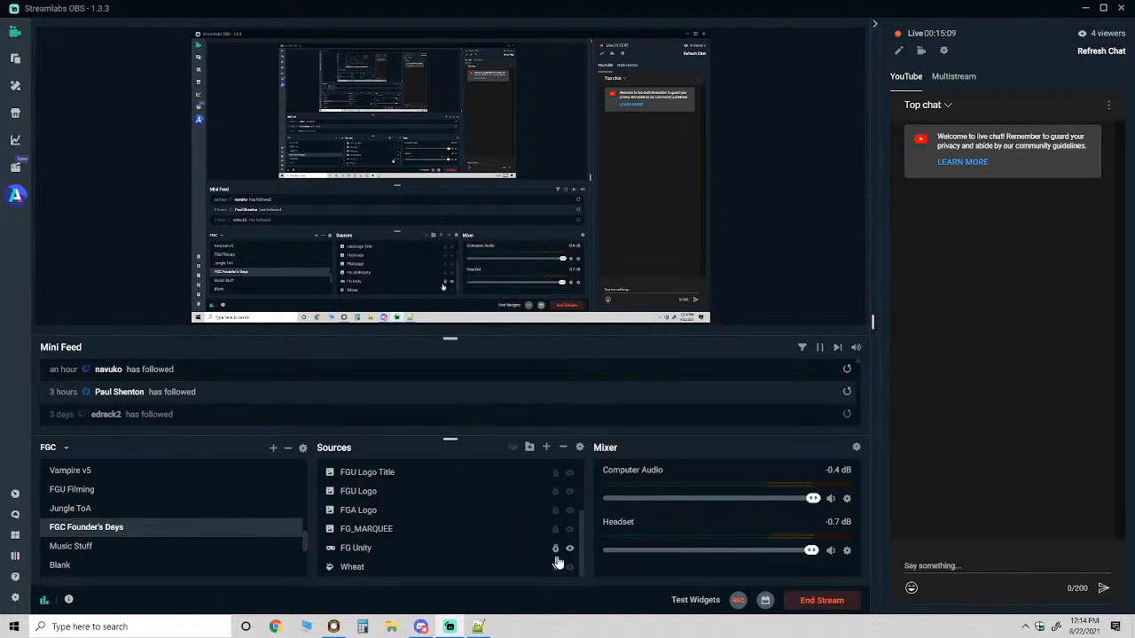
scroll(459, 521, up, 3)
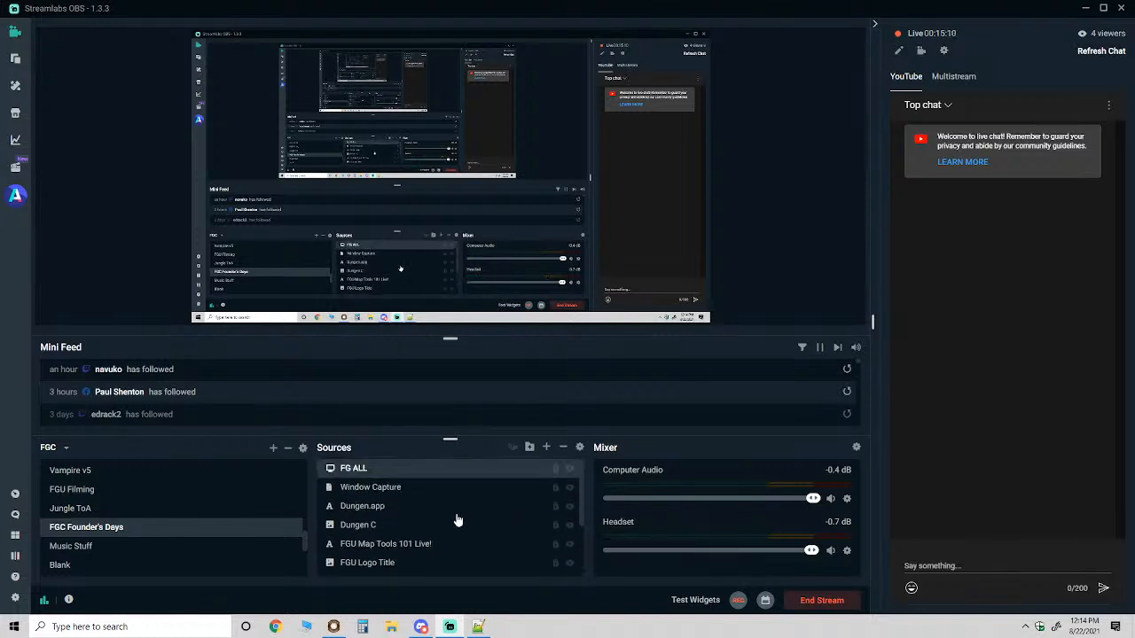
click(396, 474)
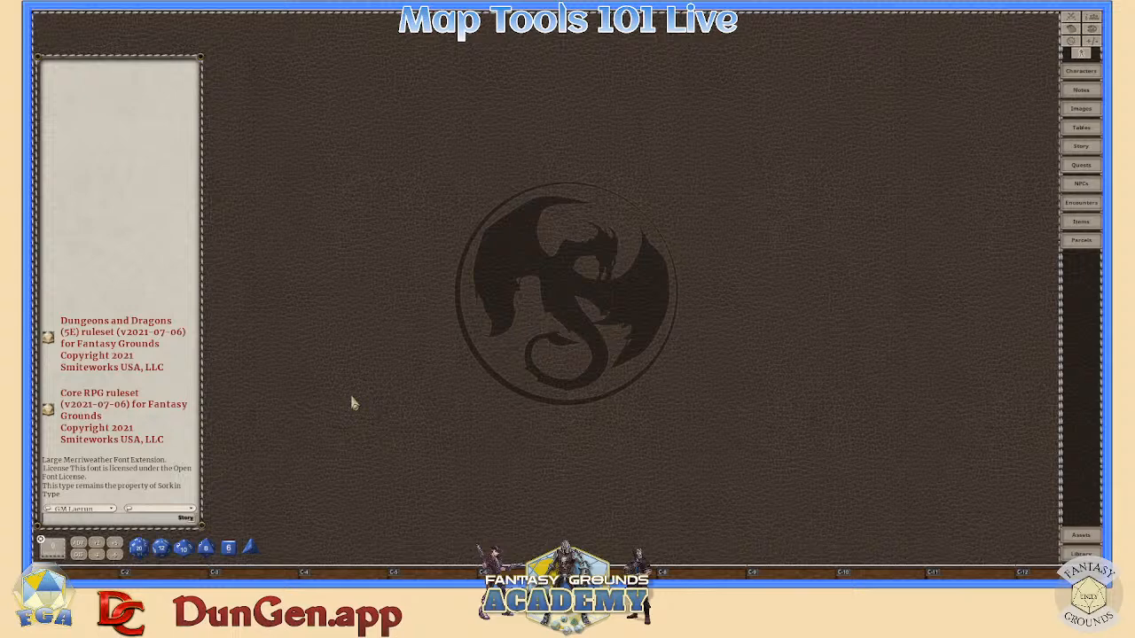
- Clear all messages from the Fantasy Grounds chat window
right_click(103, 252)
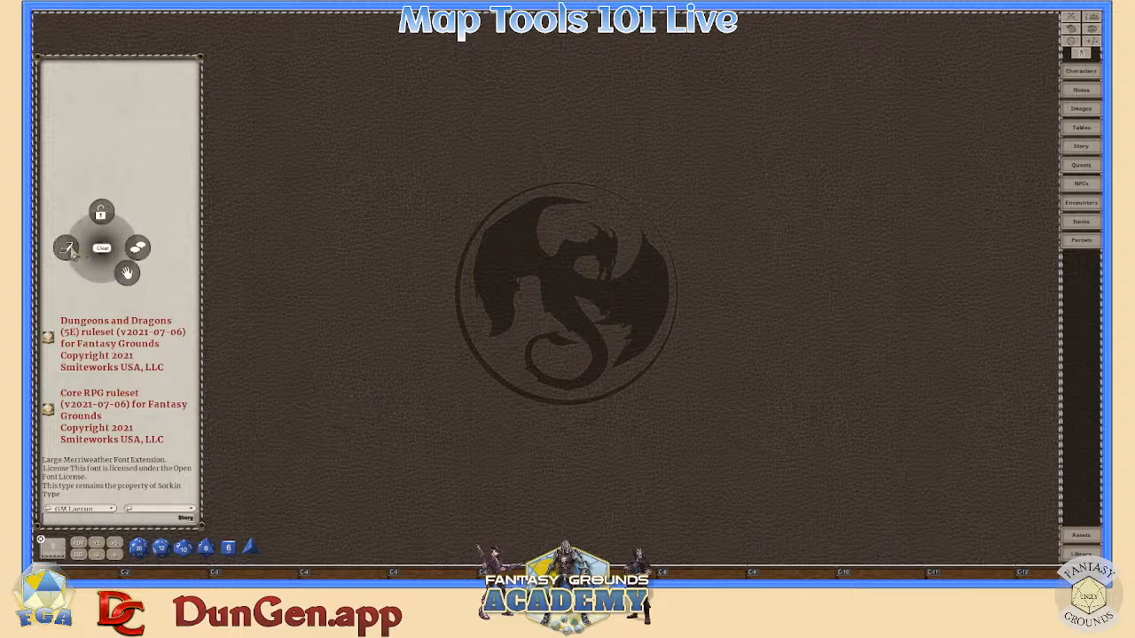
click(69, 251)
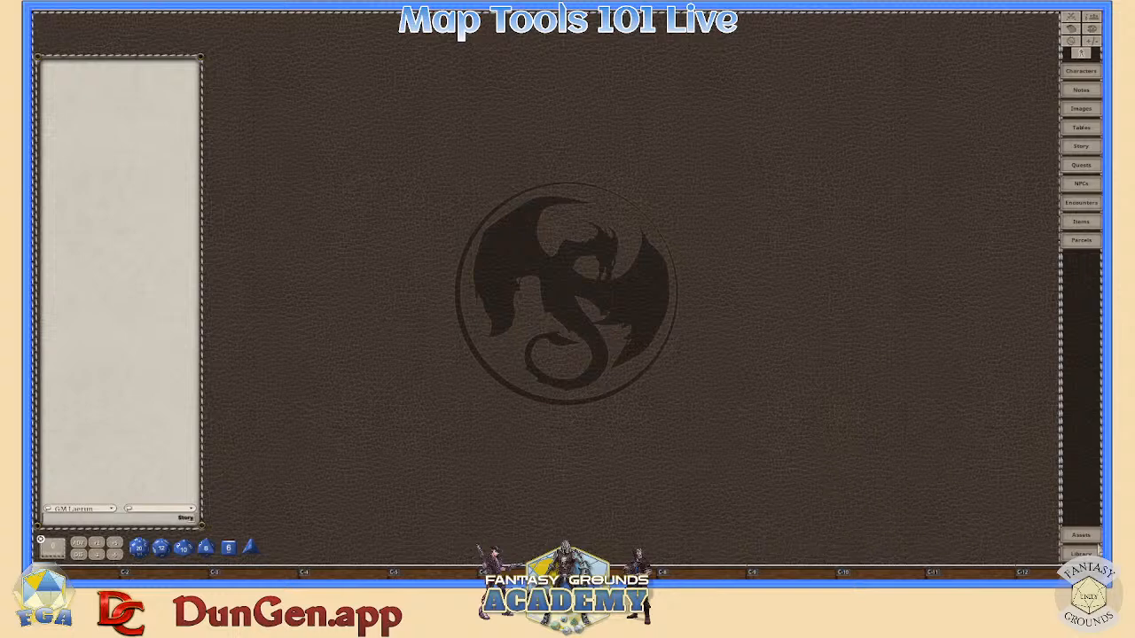
- Open the Assets window on its images, enlarge it beside the chat window, and open the assets folder
click(1081, 536)
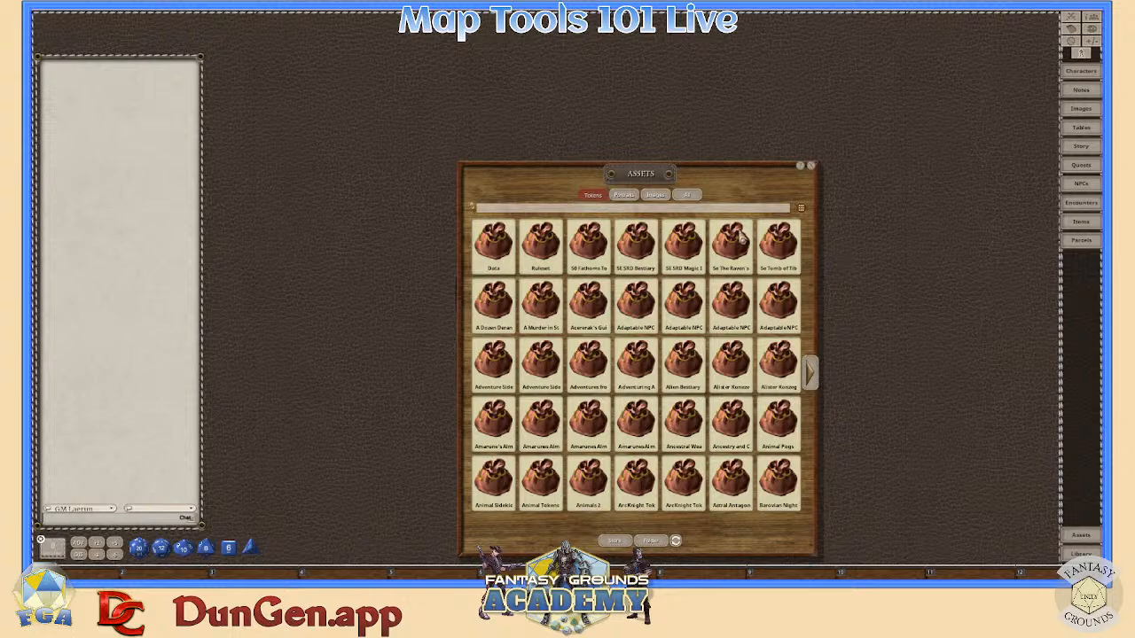
click(654, 194)
drag(621, 172, 399, 61)
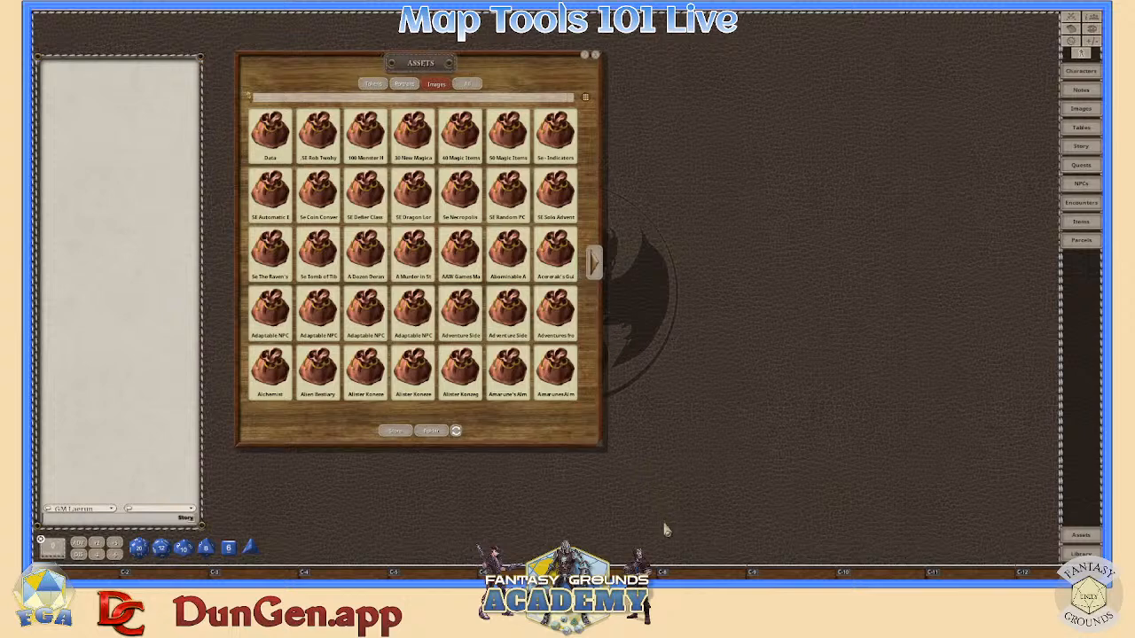
drag(666, 530, 664, 532)
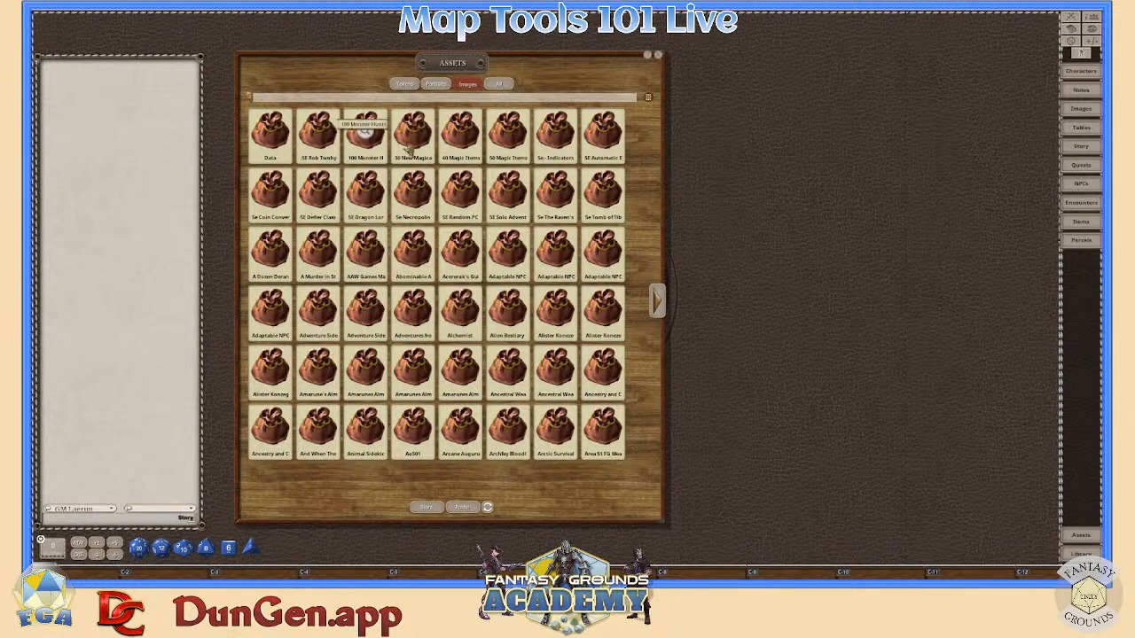
click(466, 512)
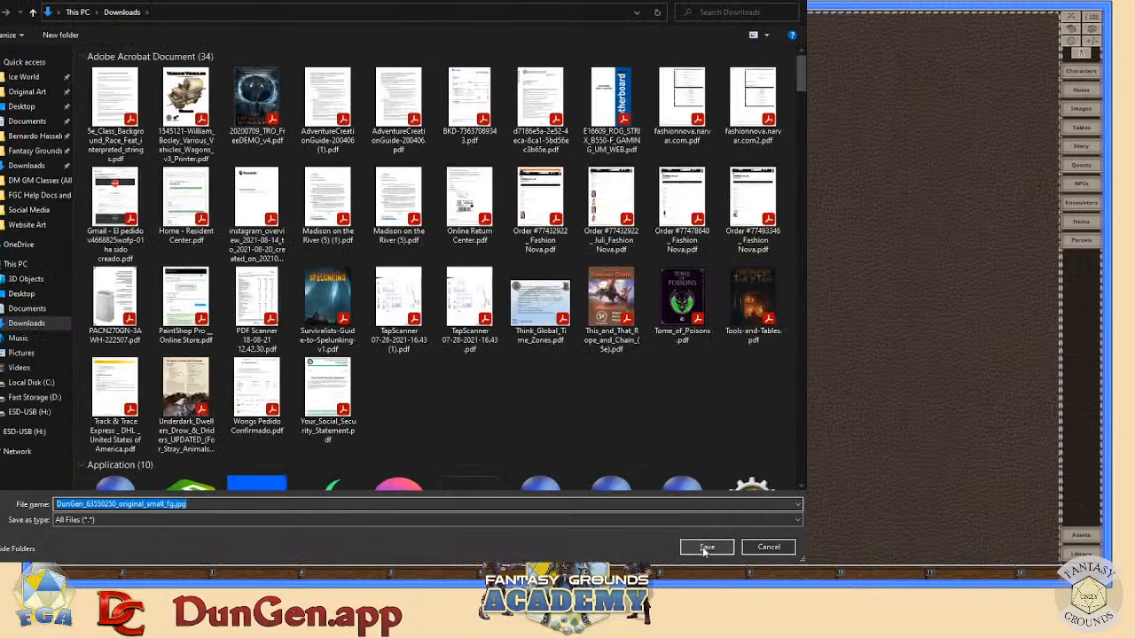
- Save the maps as DunGen_63550250_original_small_fg.jpg and DunGenC_33725364_original_small_fg_3s_rooms0.010.jpg in the Downloads folder
click(706, 546)
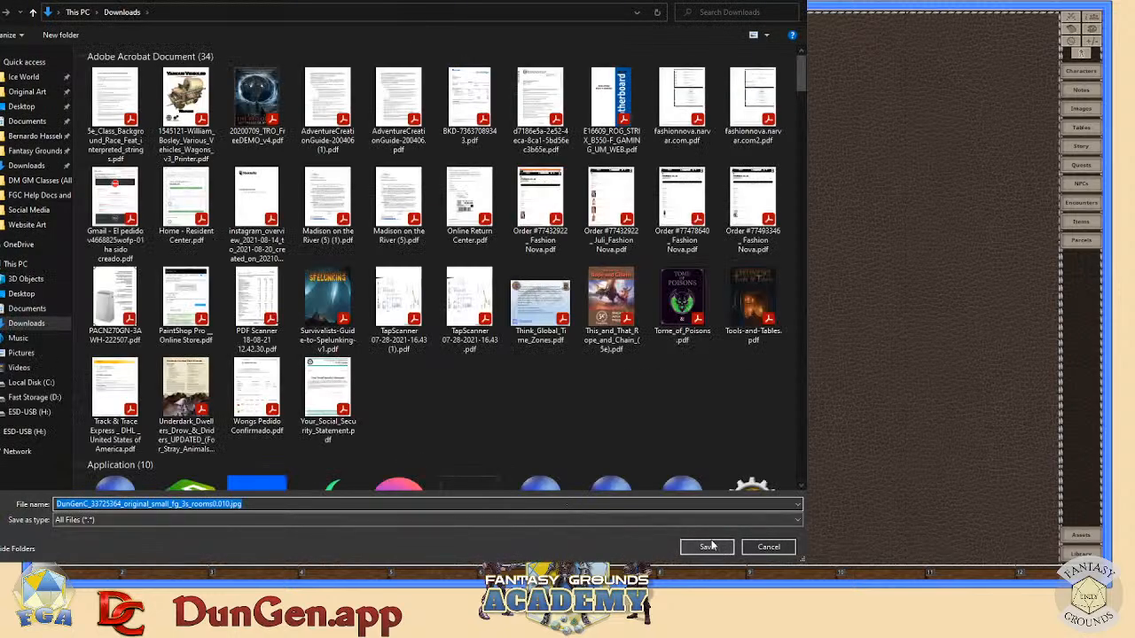
click(709, 546)
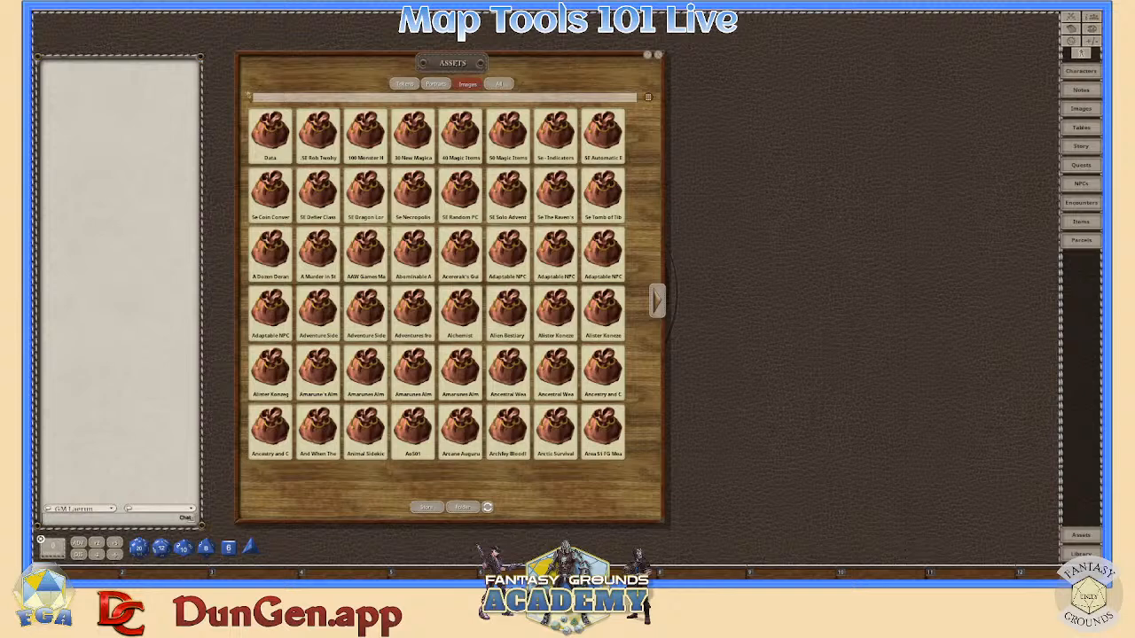
key(ctrl)
key(ctrl)
- Open the assets folder from the Assets window and refresh the folder assets
click(461, 511)
click(464, 511)
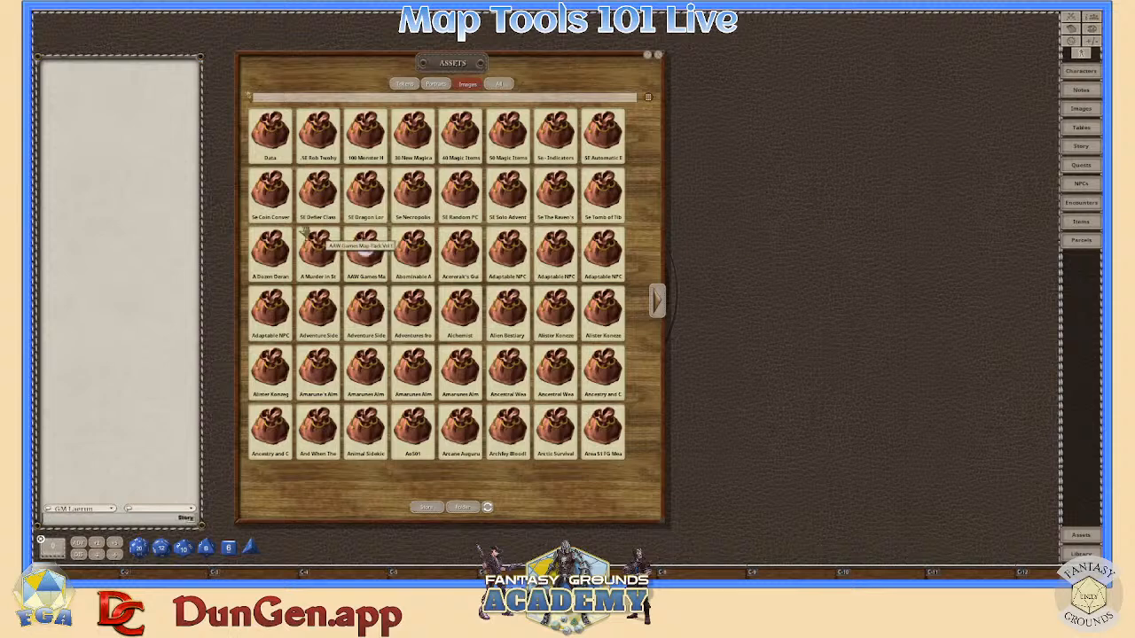
click(490, 514)
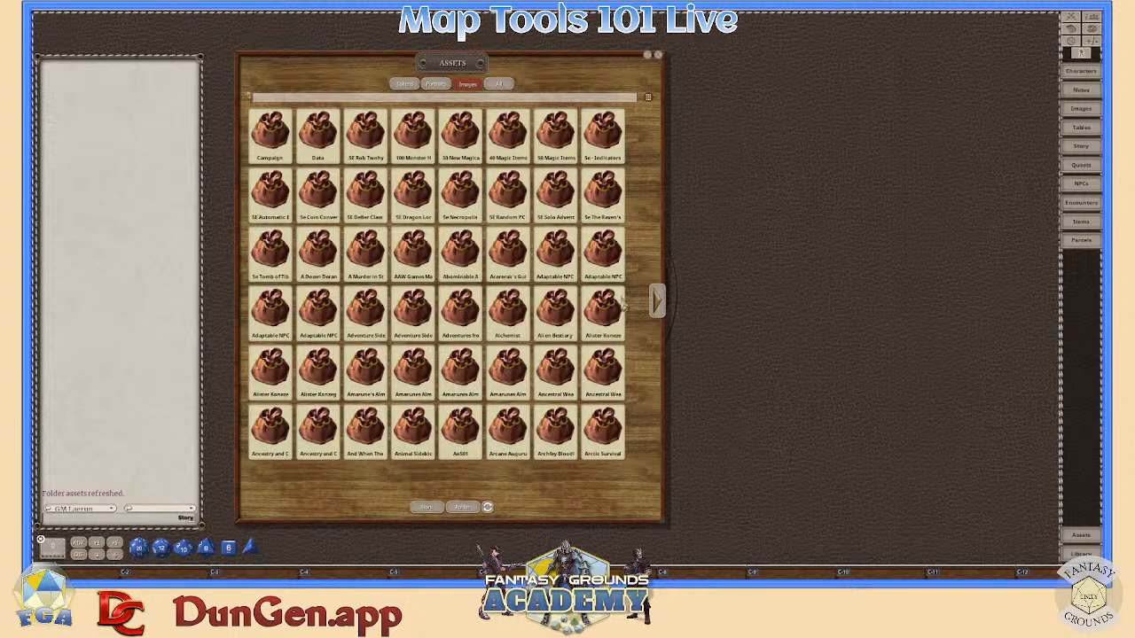
- Open the Campaign image assets and preview the DunGen_63550250 dungeon map in an enlarged preview window
click(275, 133)
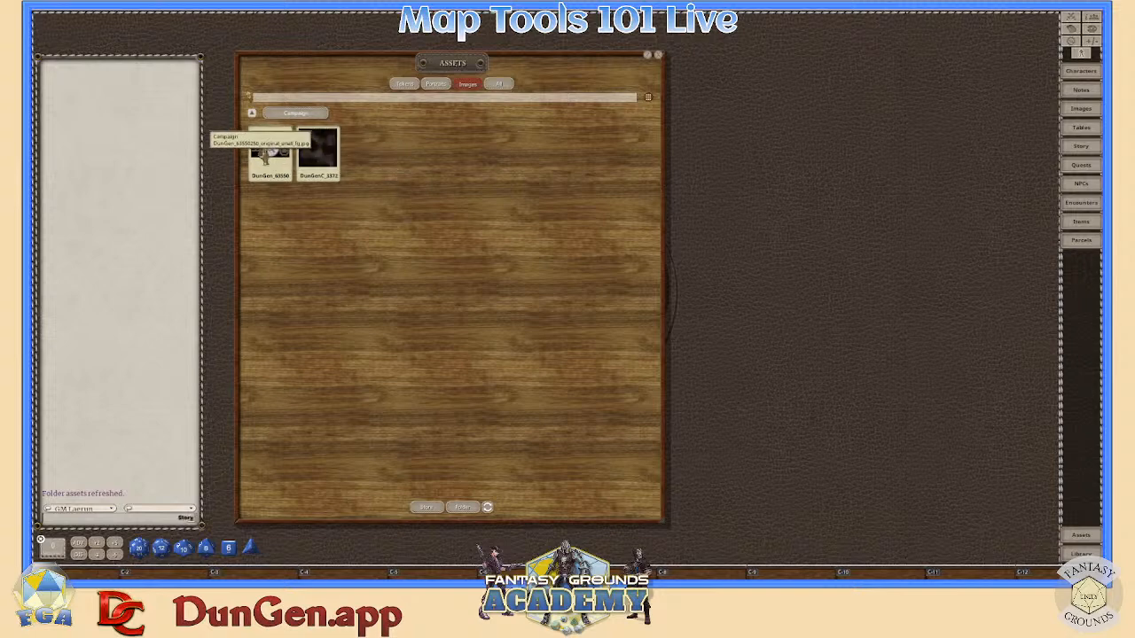
click(264, 154)
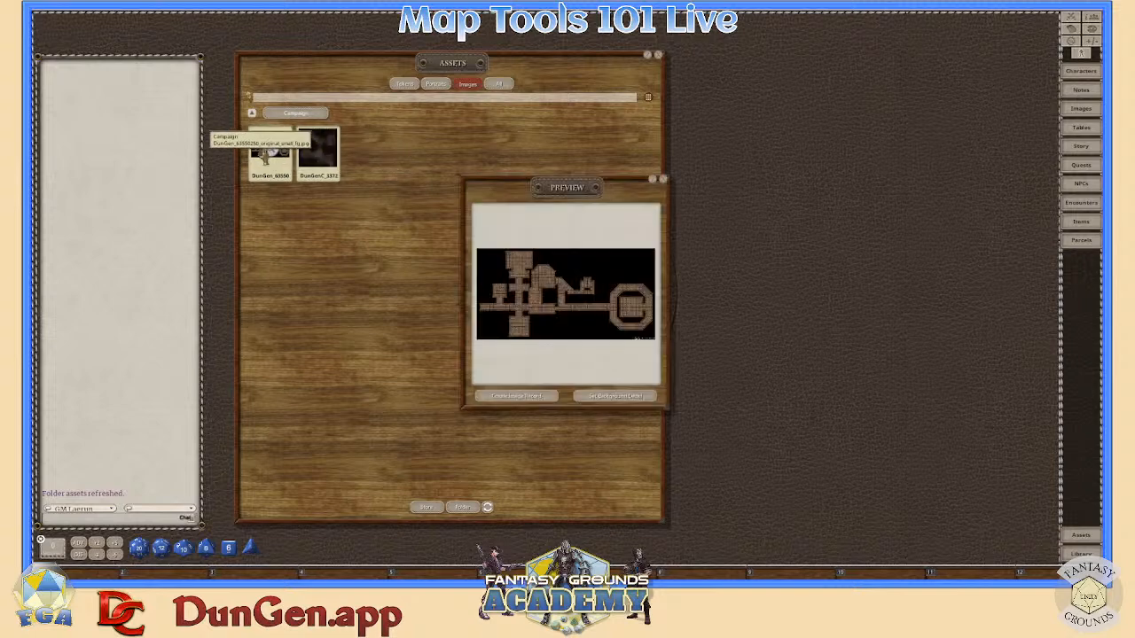
drag(567, 199, 503, 158)
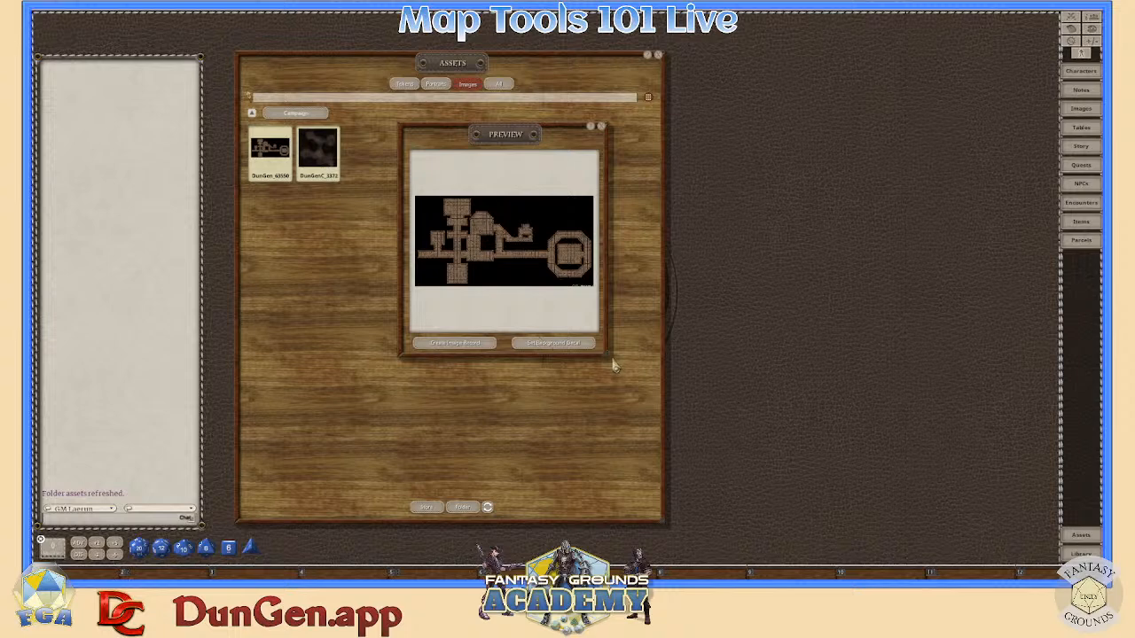
drag(605, 353, 782, 522)
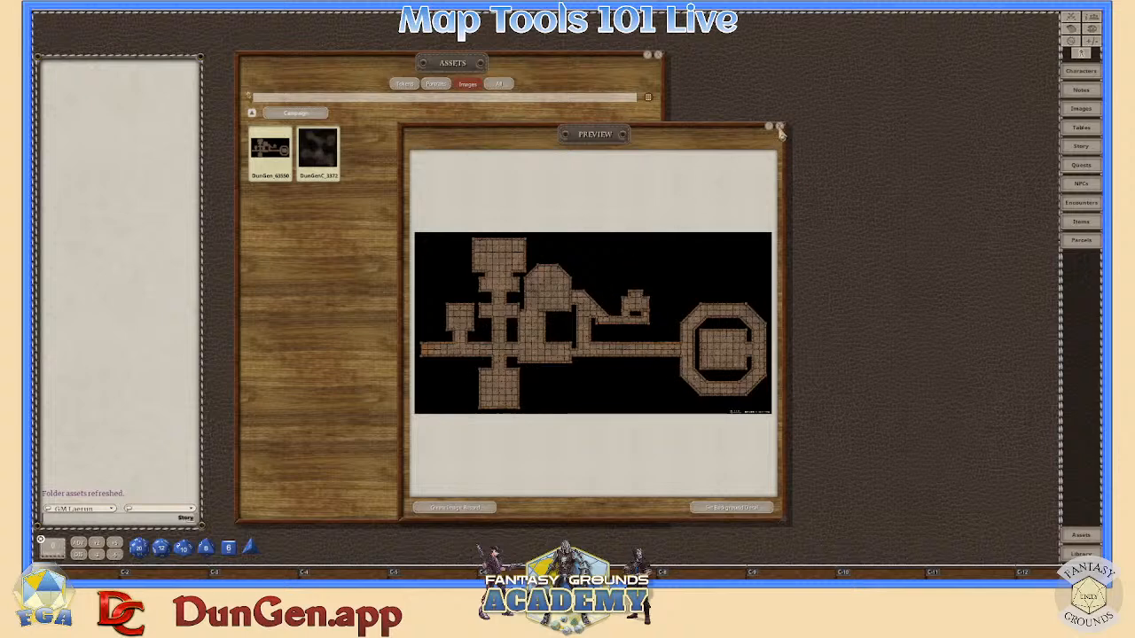
- Open the Images list, place it clear of the map preview, and add a new group
click(1084, 109)
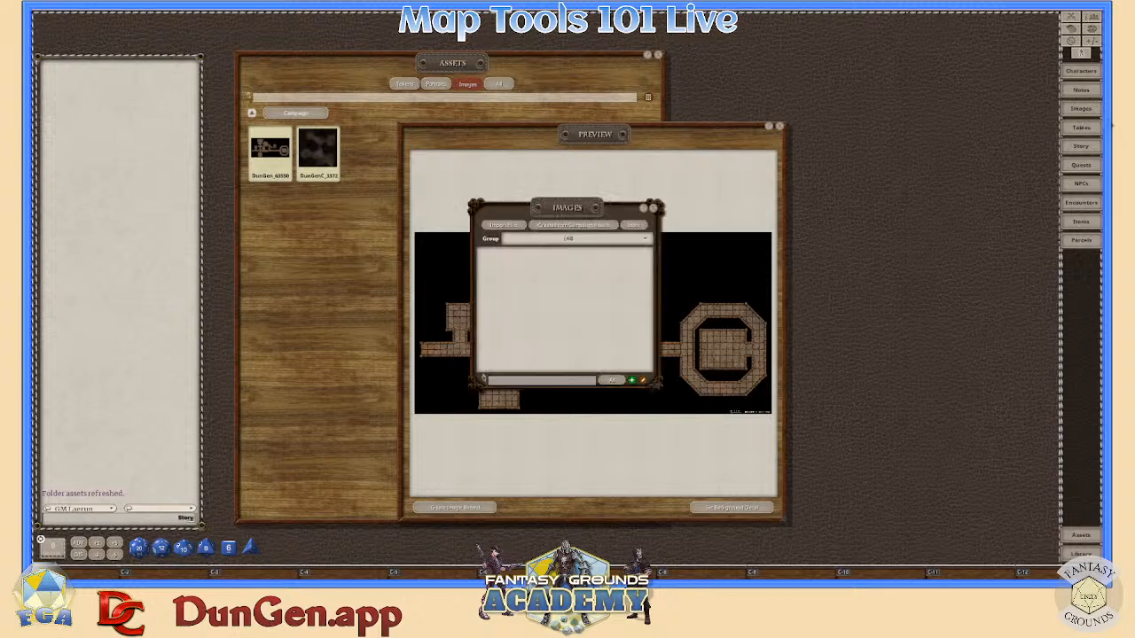
drag(561, 210, 858, 78)
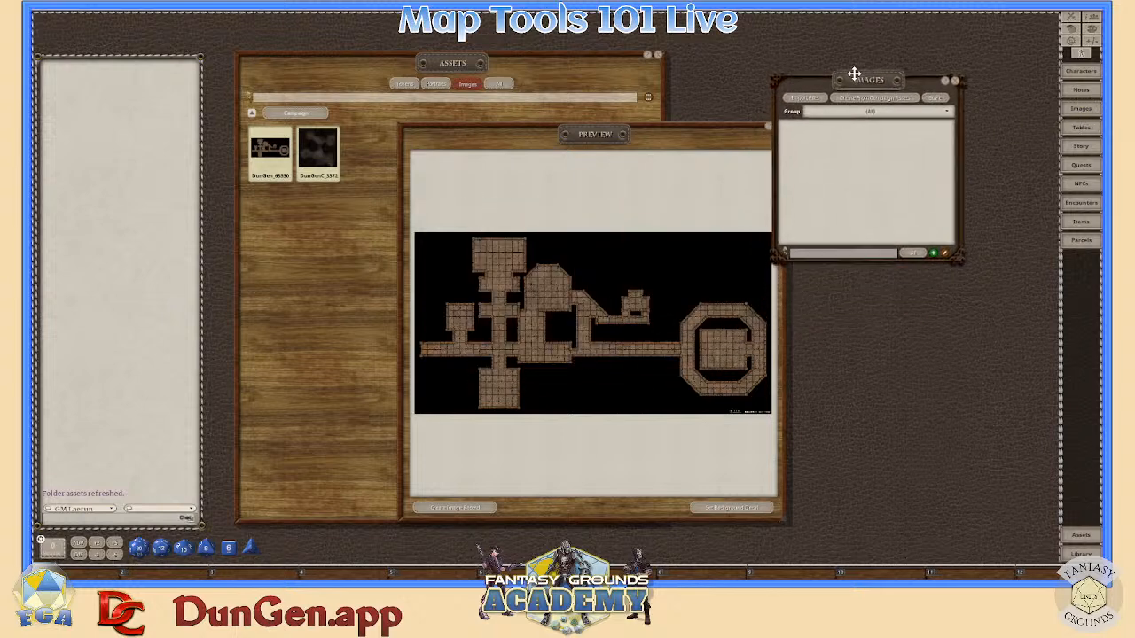
click(908, 105)
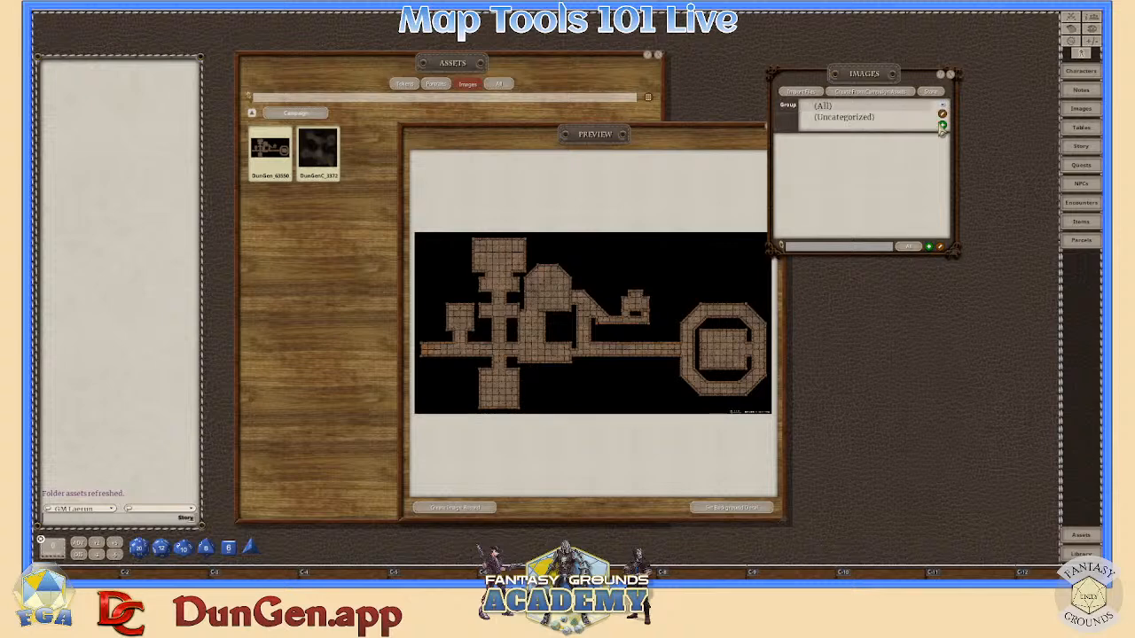
click(943, 126)
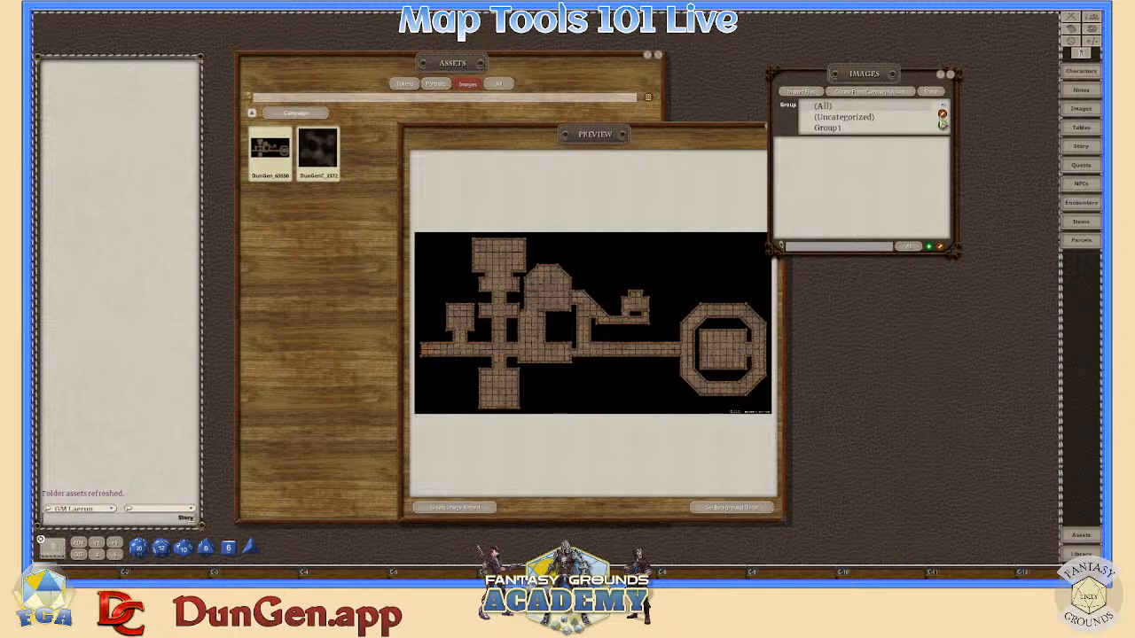
- Rename the new image group as DunGen Maps and make it the active group
click(942, 114)
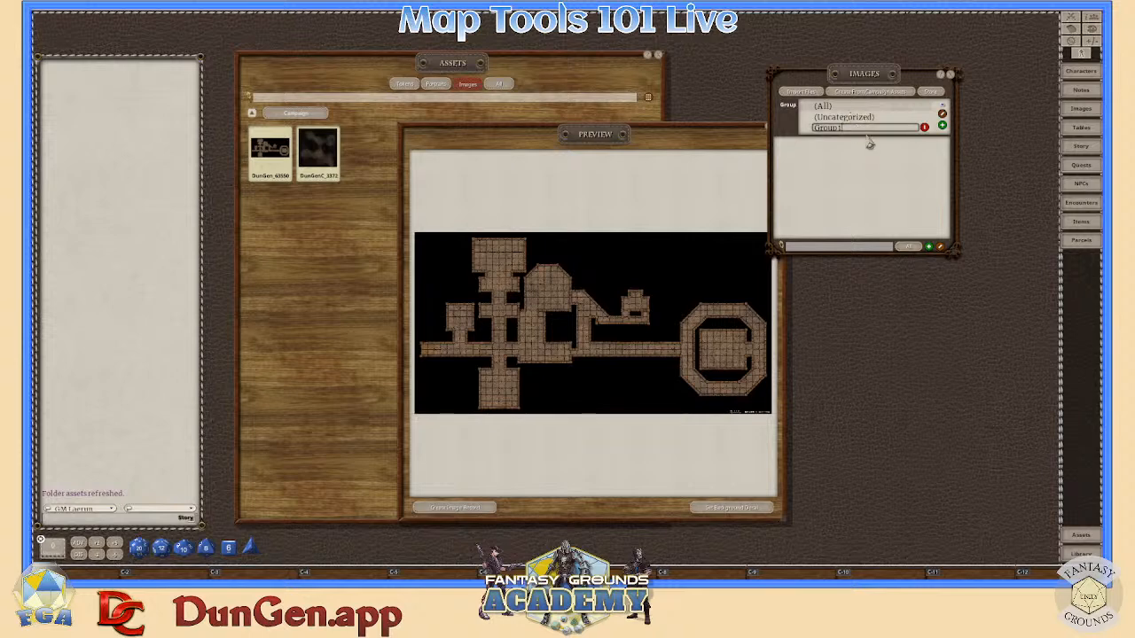
key(ctrl+a)
key(BackSpace)
text(DunGen maps)
key(BackSpace)
key(BackSpace)
key(BackSpace)
key(BackSpace)
text(Maps)
click(944, 125)
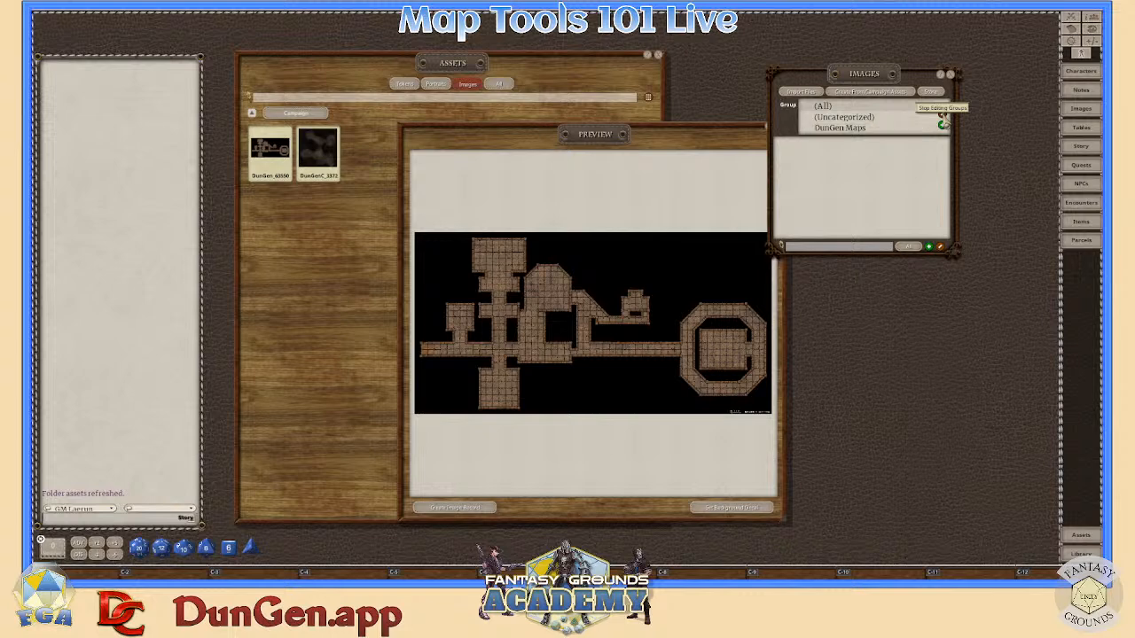
click(856, 130)
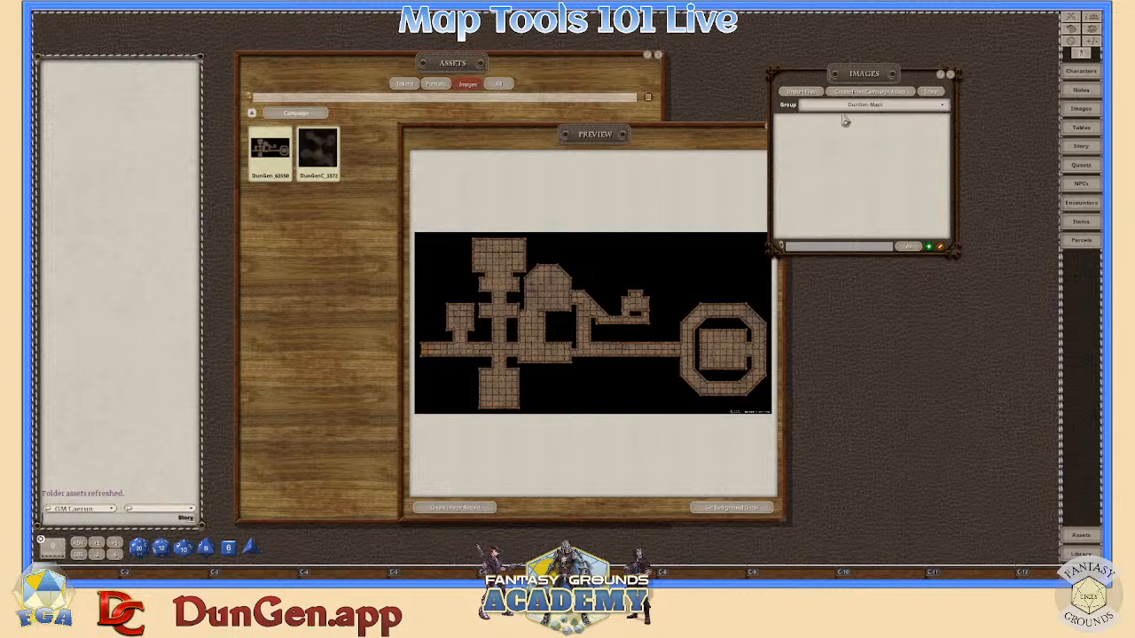
- Close the map preview and import all campaign image assets as image records into the DunGen Maps group
drag(869, 78, 903, 68)
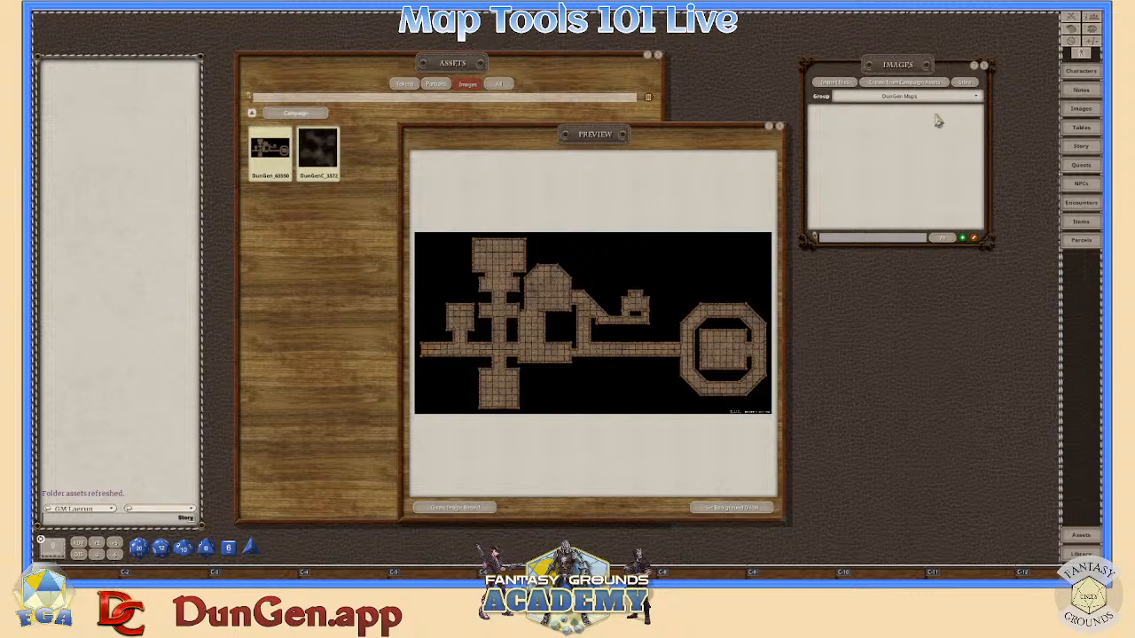
click(779, 129)
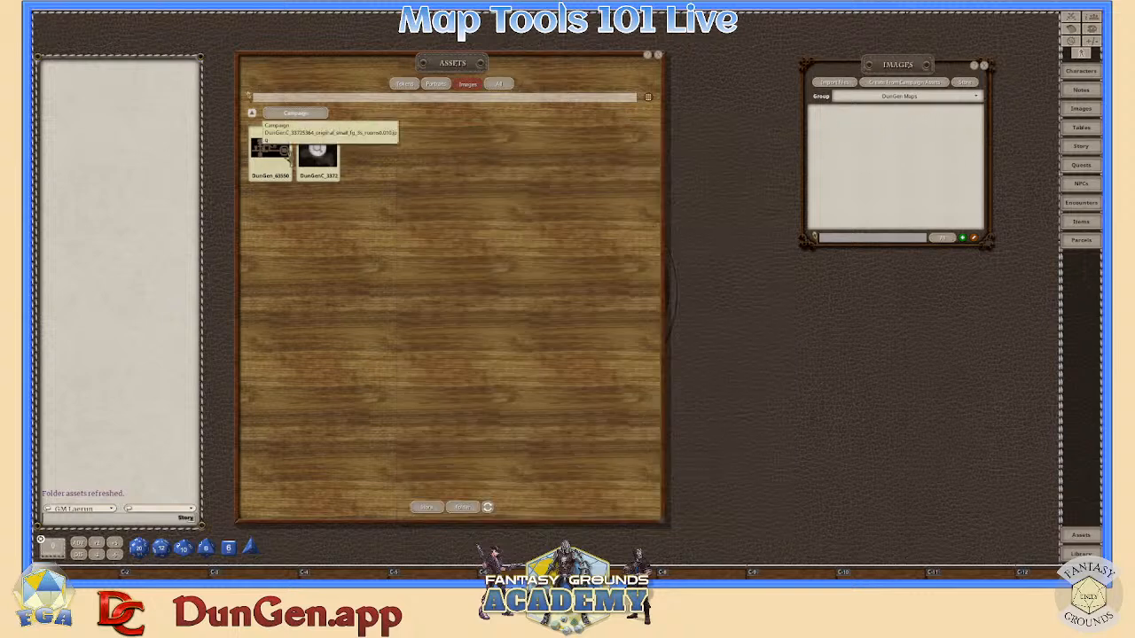
click(904, 81)
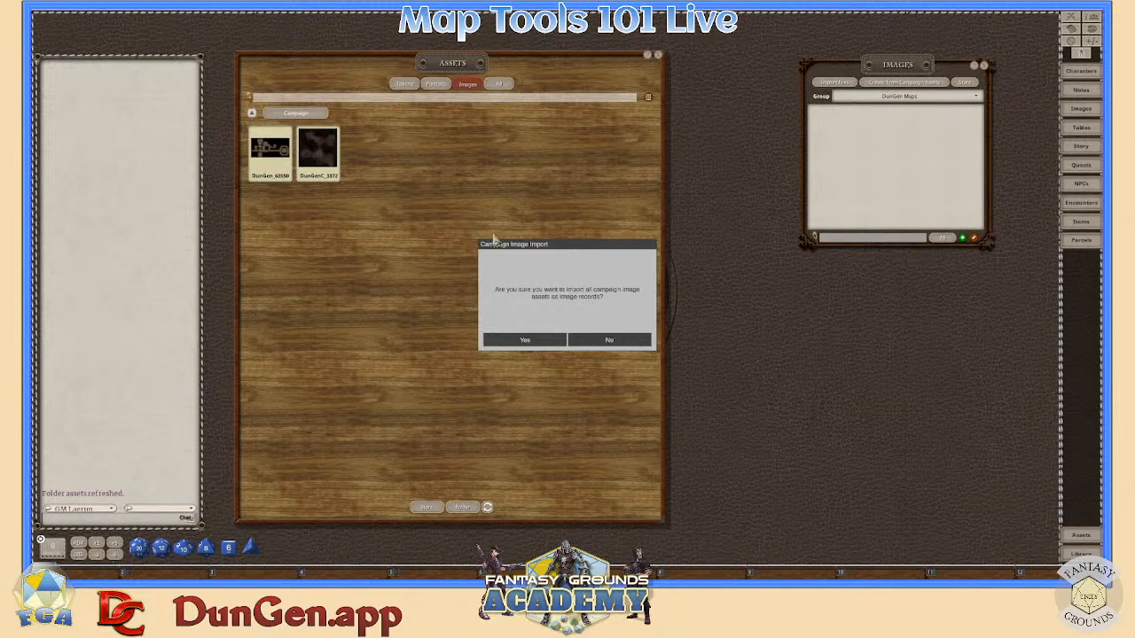
click(525, 341)
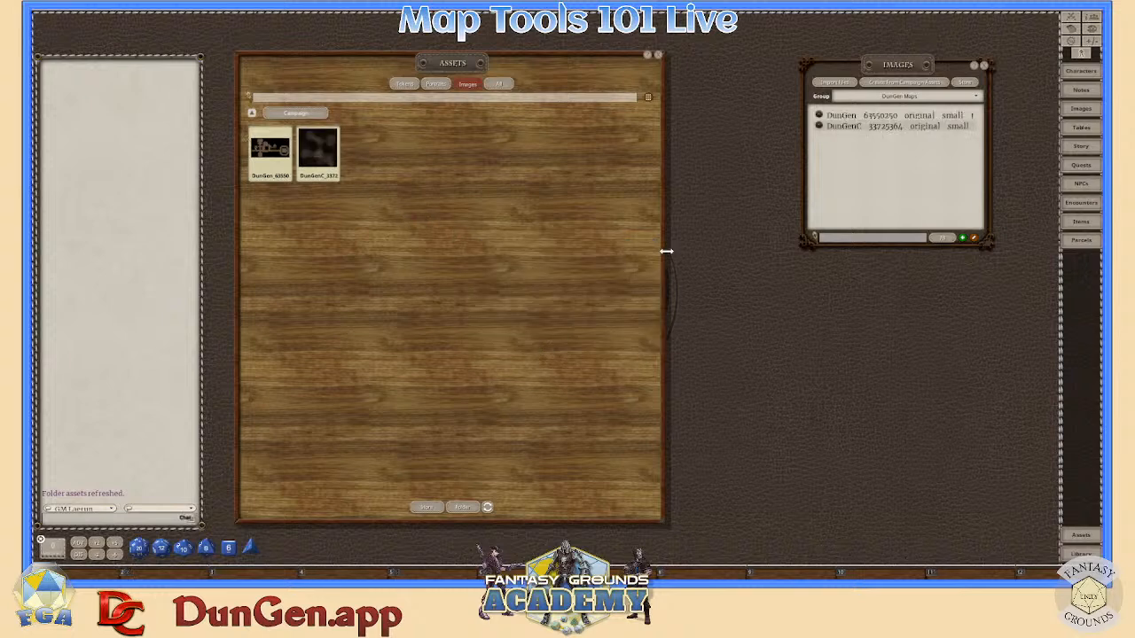
- Close the Assets window and reposition and enlarge the Images list so the full record names fit
drag(841, 66, 509, 52)
click(658, 55)
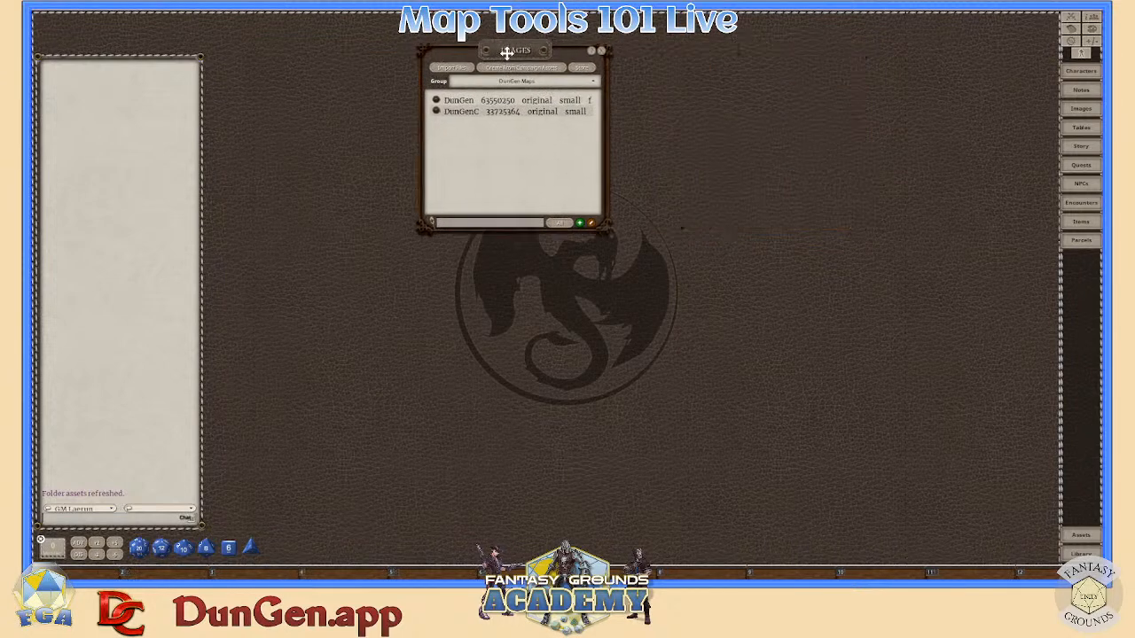
drag(603, 230, 788, 372)
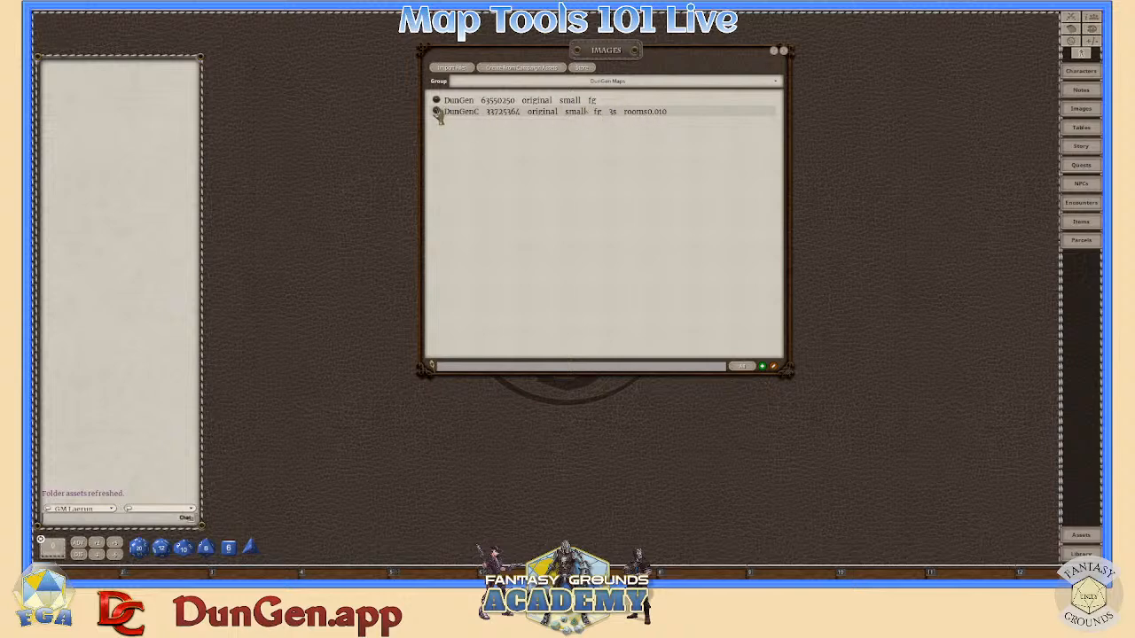
- Open the DunGenC cave and DunGen dungeon map records, close the Images list, and arrange both maps side by side
click(437, 113)
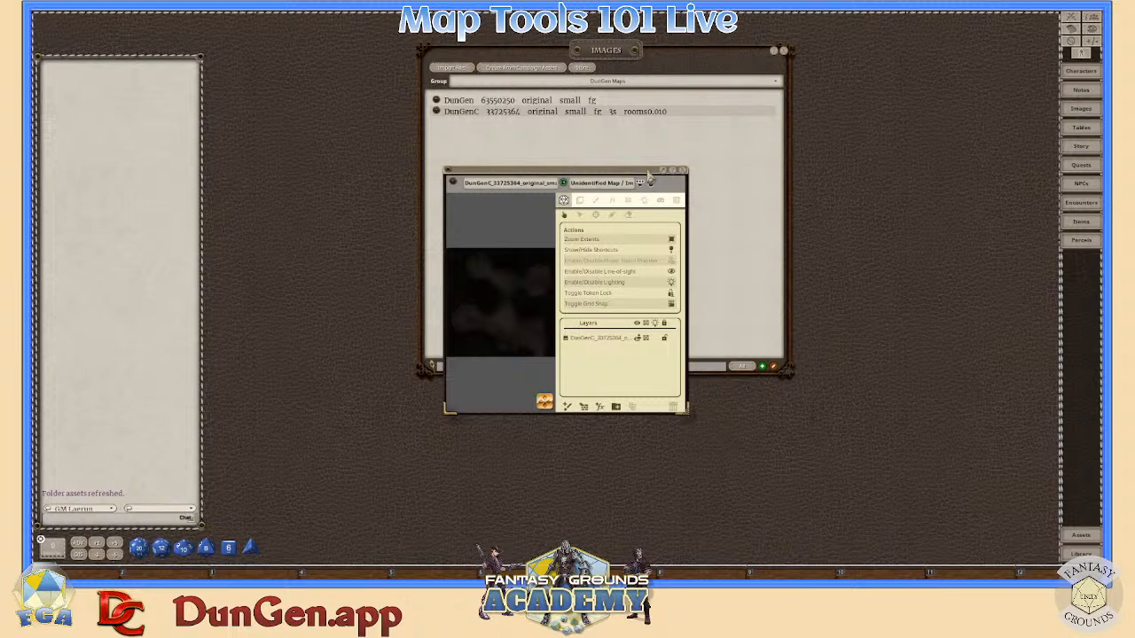
drag(575, 51, 810, 107)
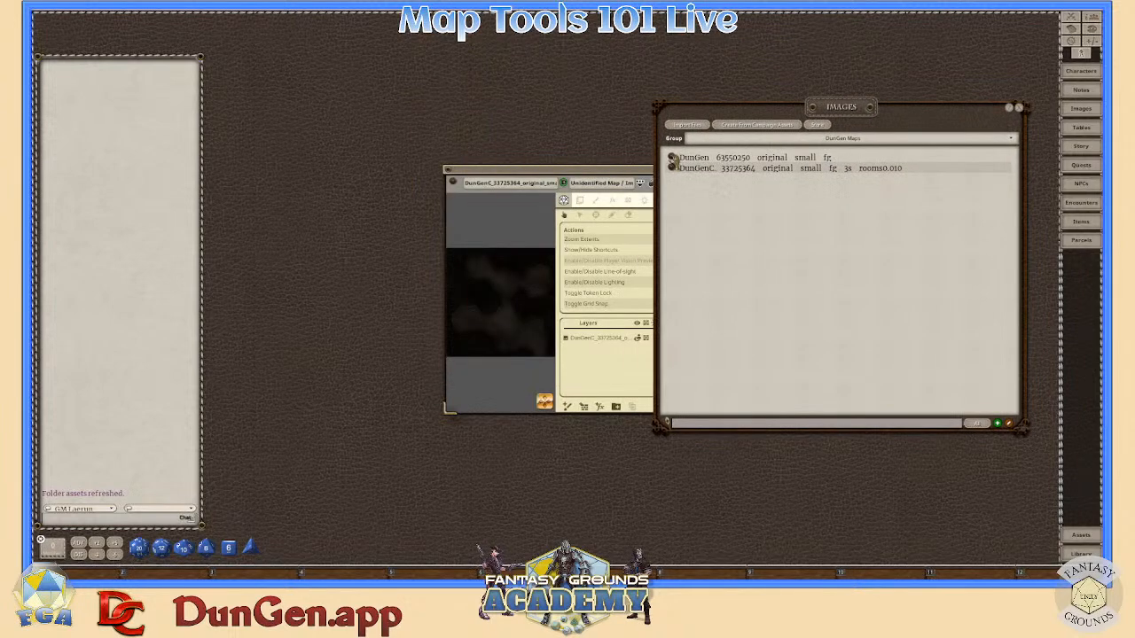
click(671, 157)
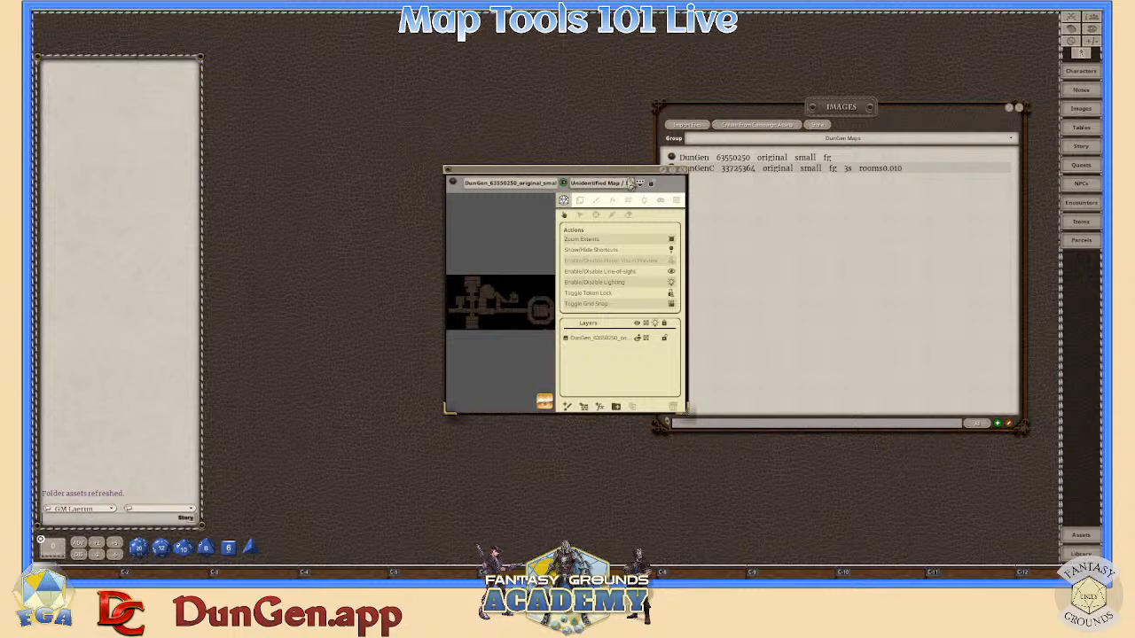
drag(631, 176, 423, 132)
click(1019, 109)
drag(612, 155, 816, 33)
drag(453, 123, 448, 29)
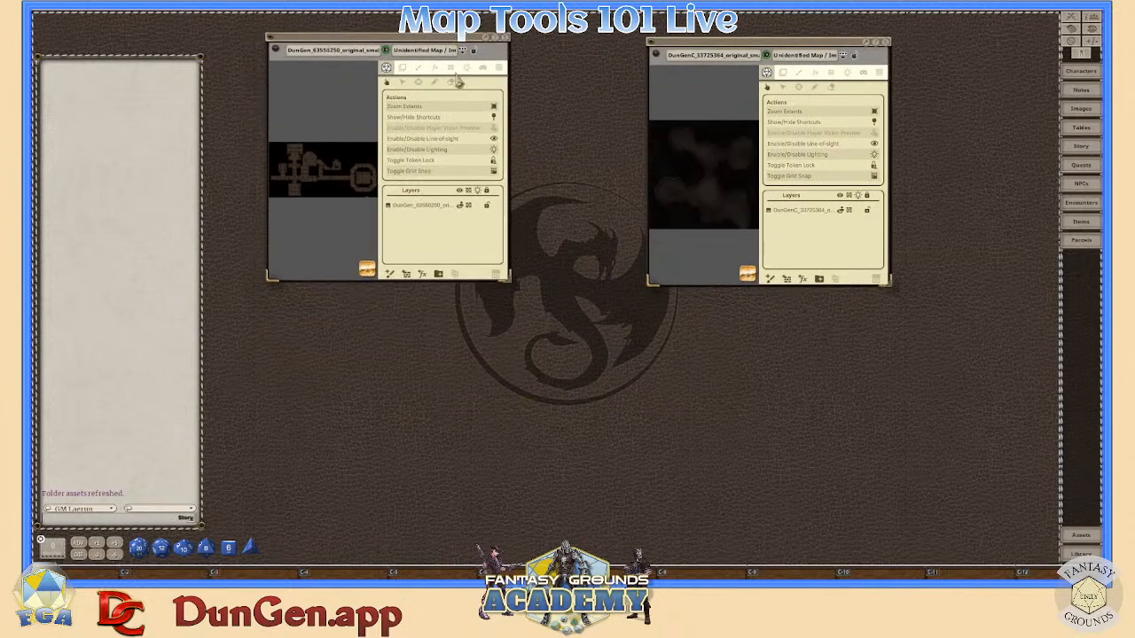
- Display the line-of-sight walls on both the dungeon and cave maps and enlarge their windows
click(452, 71)
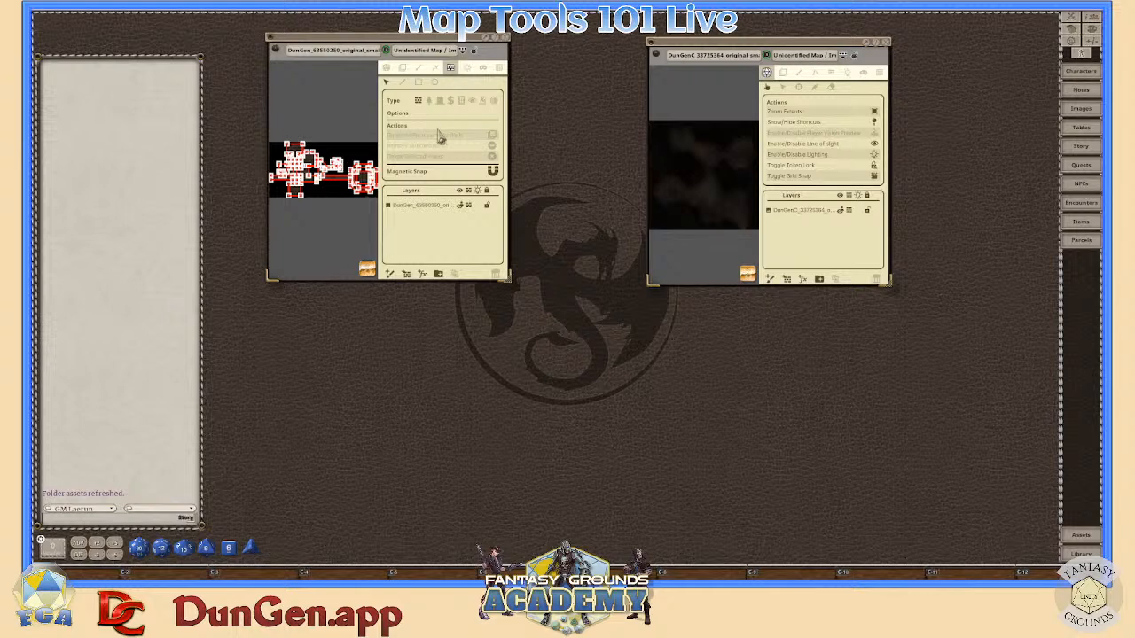
click(832, 73)
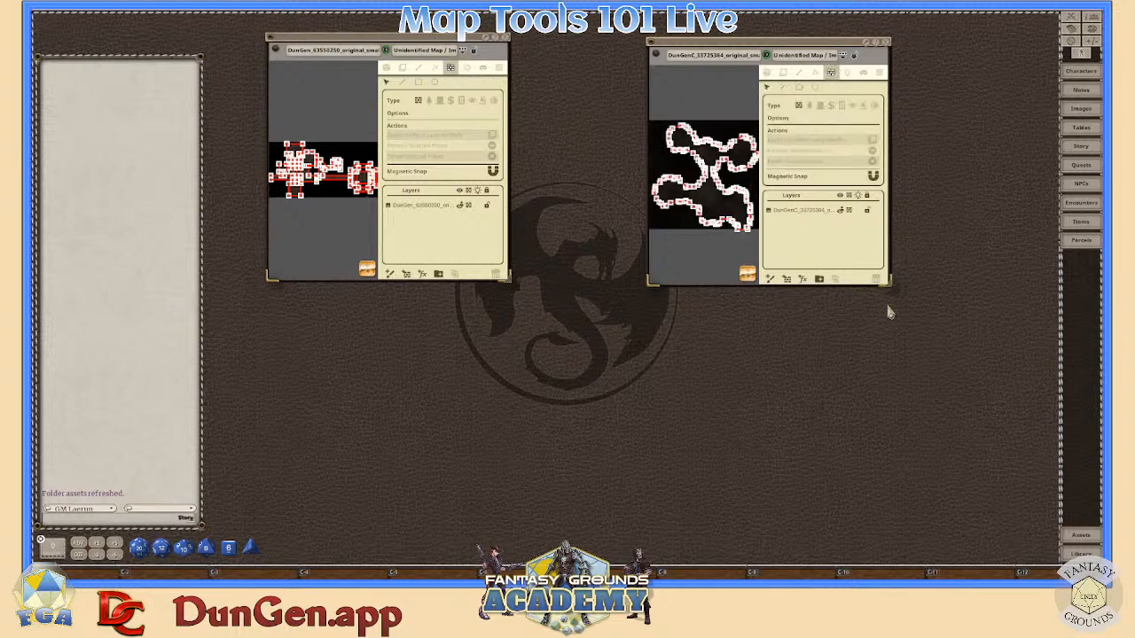
drag(892, 287, 1011, 454)
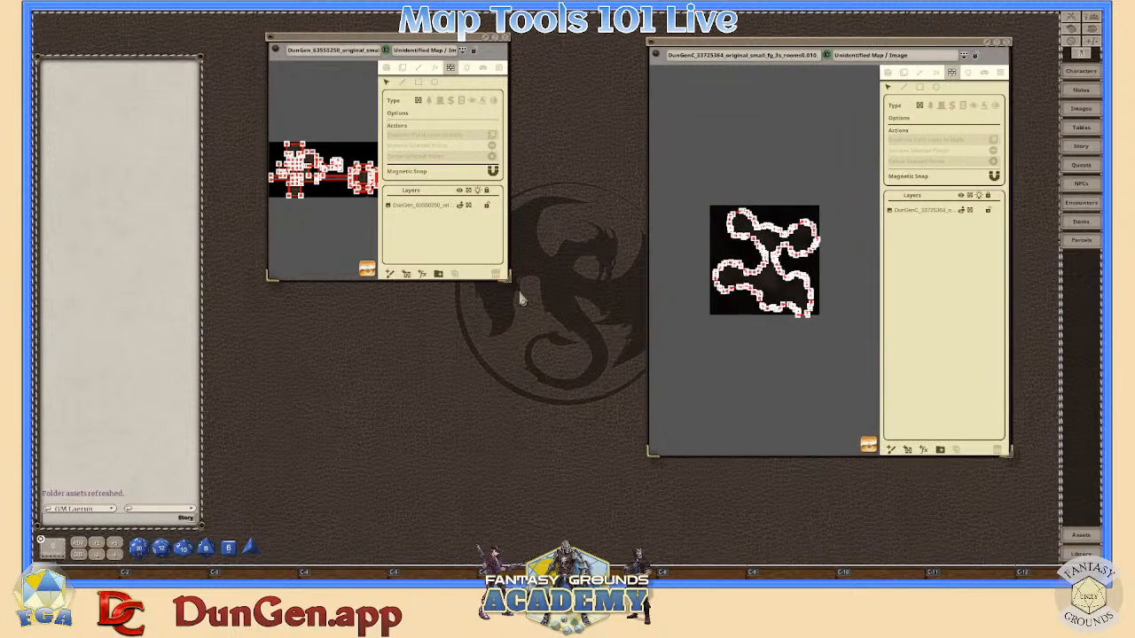
drag(510, 279, 643, 472)
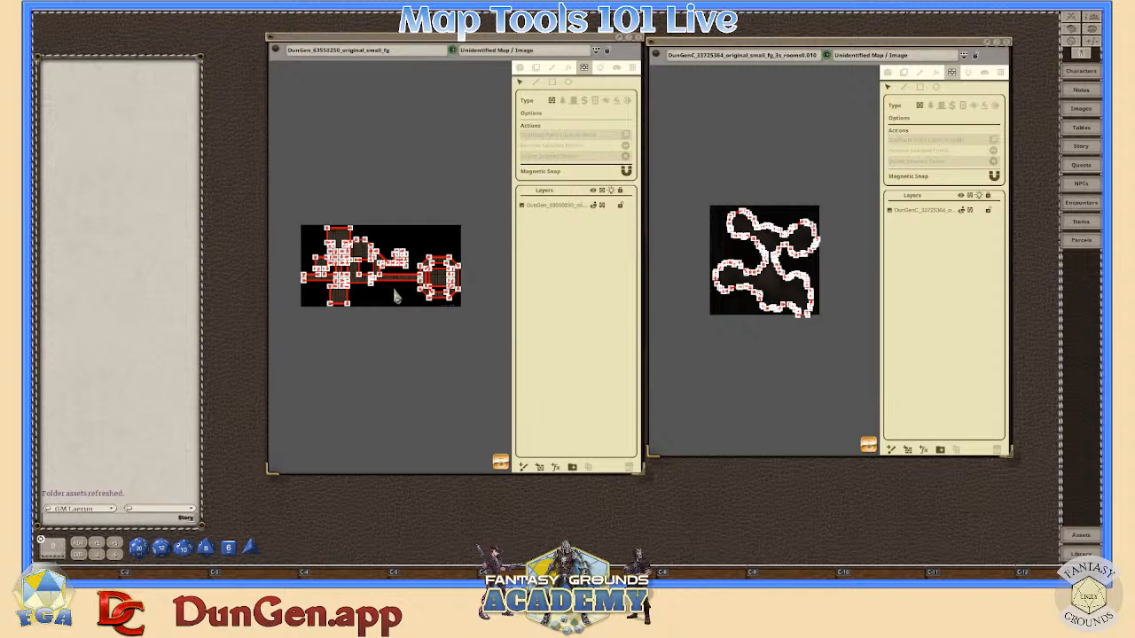
- Examine the line-of-sight wall points along the cave map's passages up close
scroll(755, 299, up, 6)
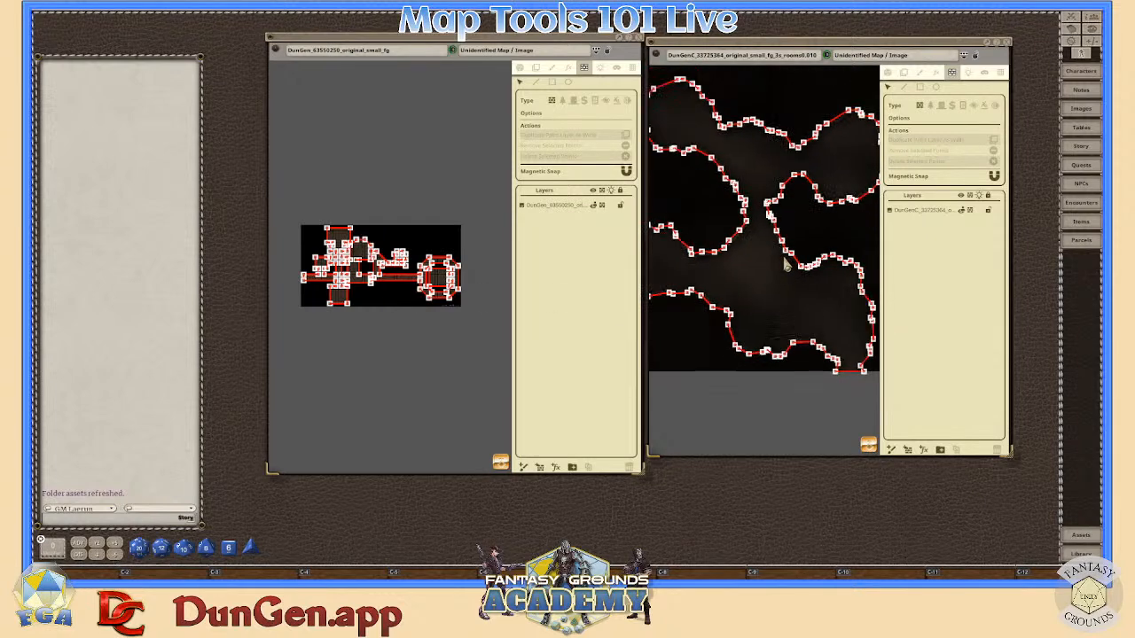
scroll(784, 264, down, 6)
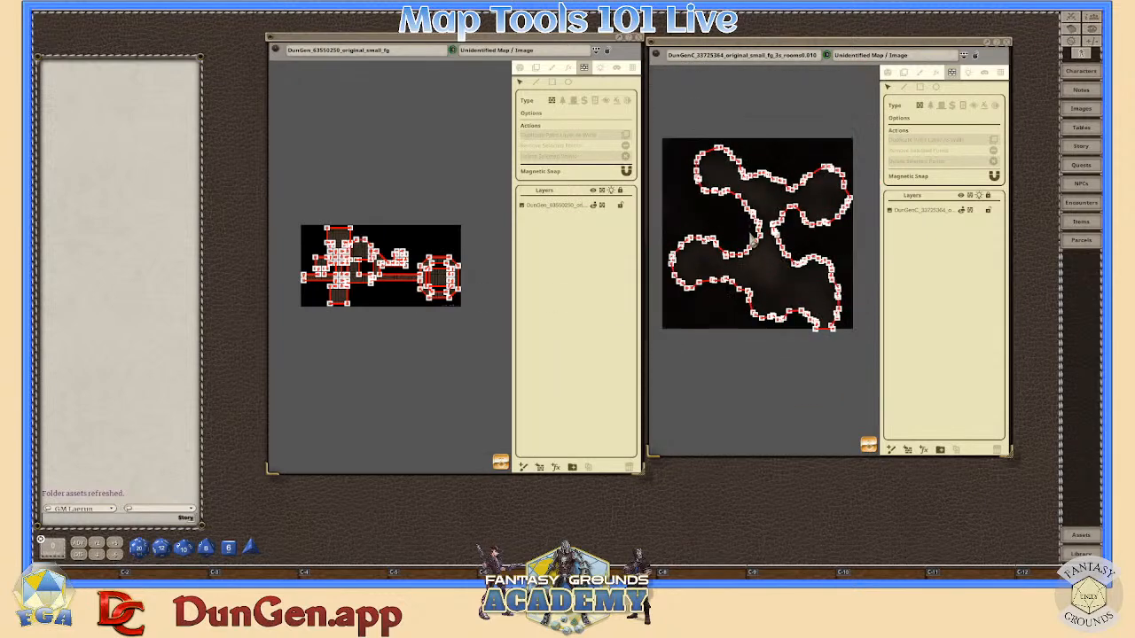
scroll(752, 239, up, 1)
scroll(760, 252, down, 1)
scroll(771, 257, up, 2)
scroll(784, 266, down, 1)
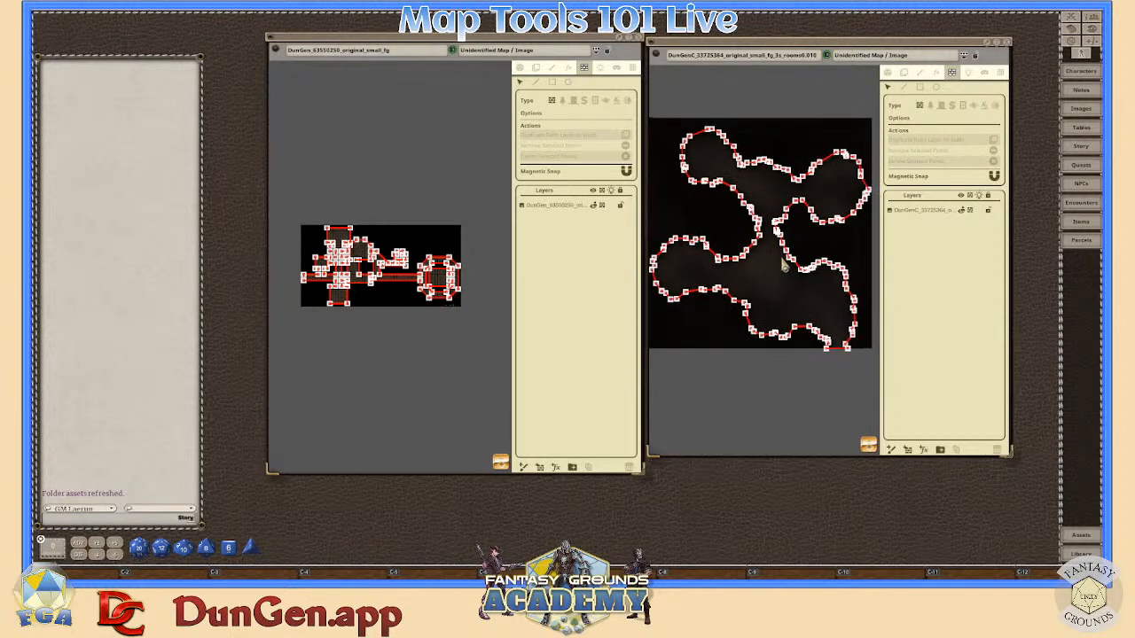
scroll(784, 272, up, 1)
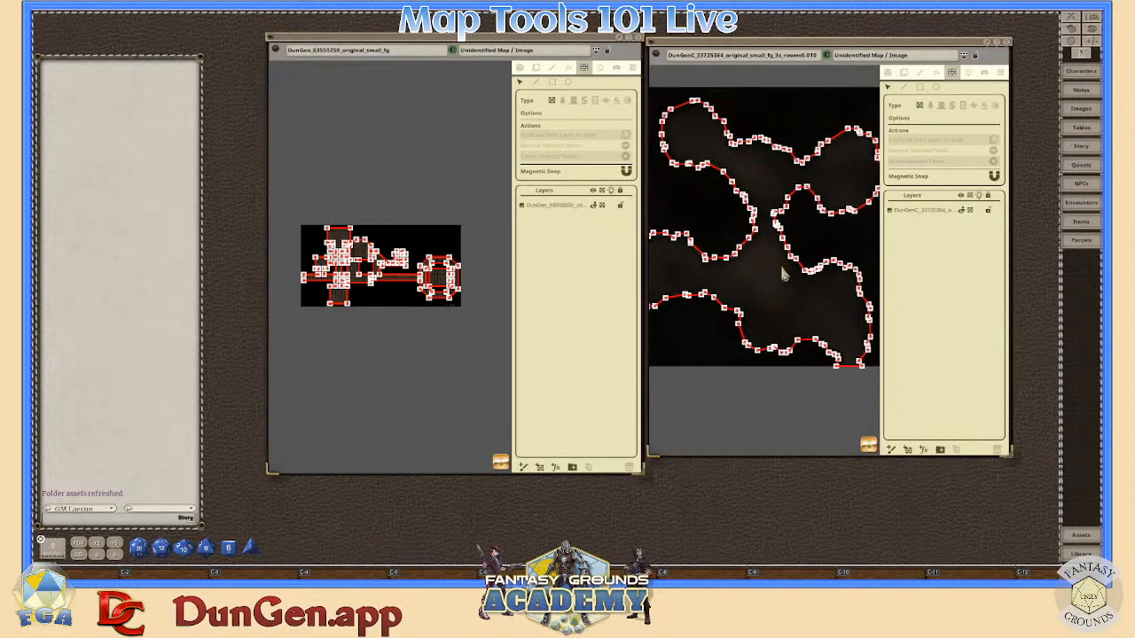
scroll(761, 255, up, 1)
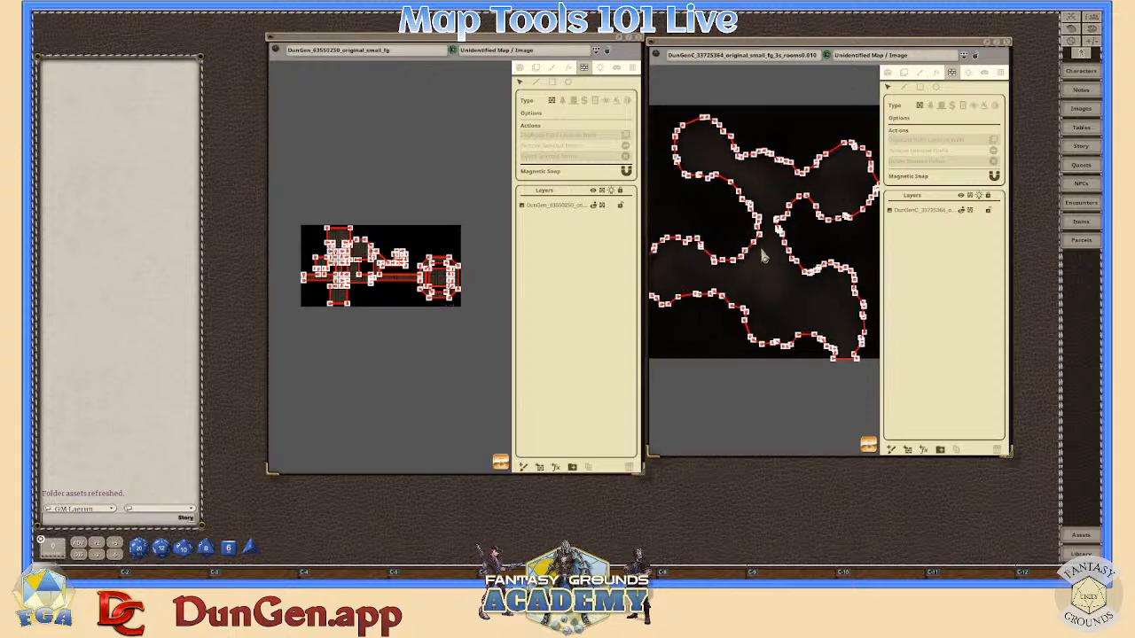
scroll(766, 259, up, 5)
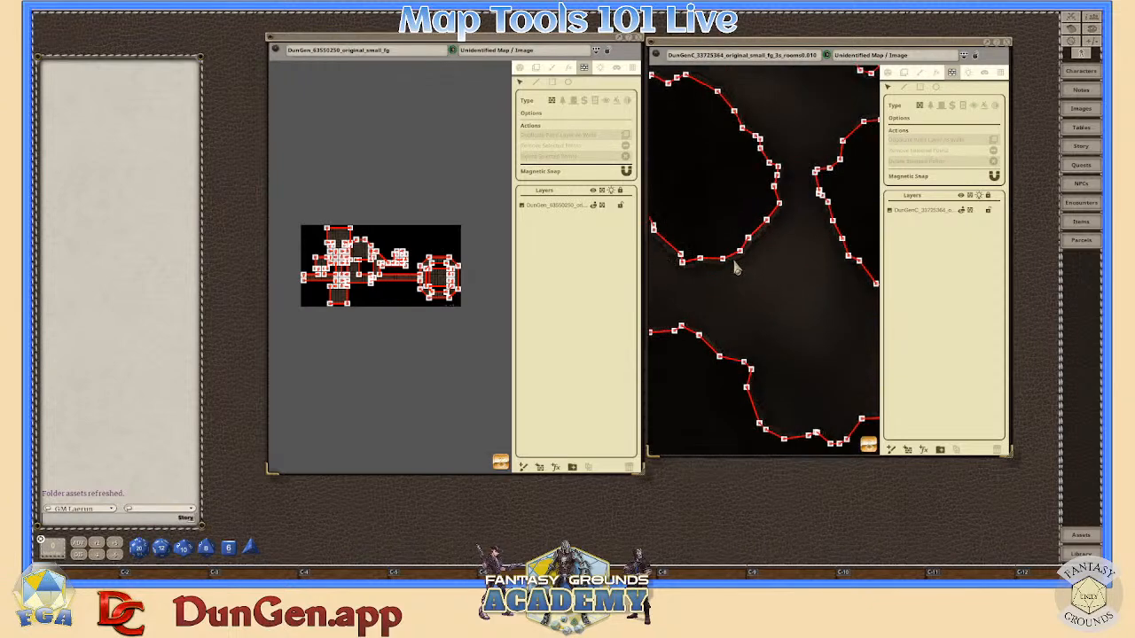
- Examine how the cave map's wall points follow the rock edges, from single curves out to the broader cave outline
scroll(734, 264, up, 1)
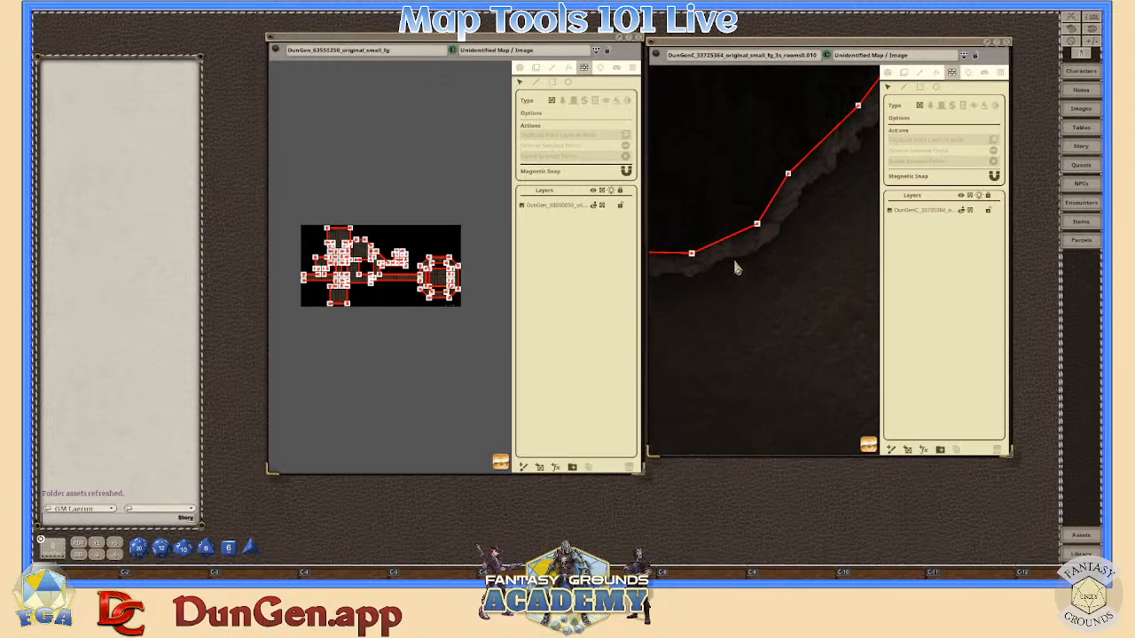
scroll(740, 252, down, 5)
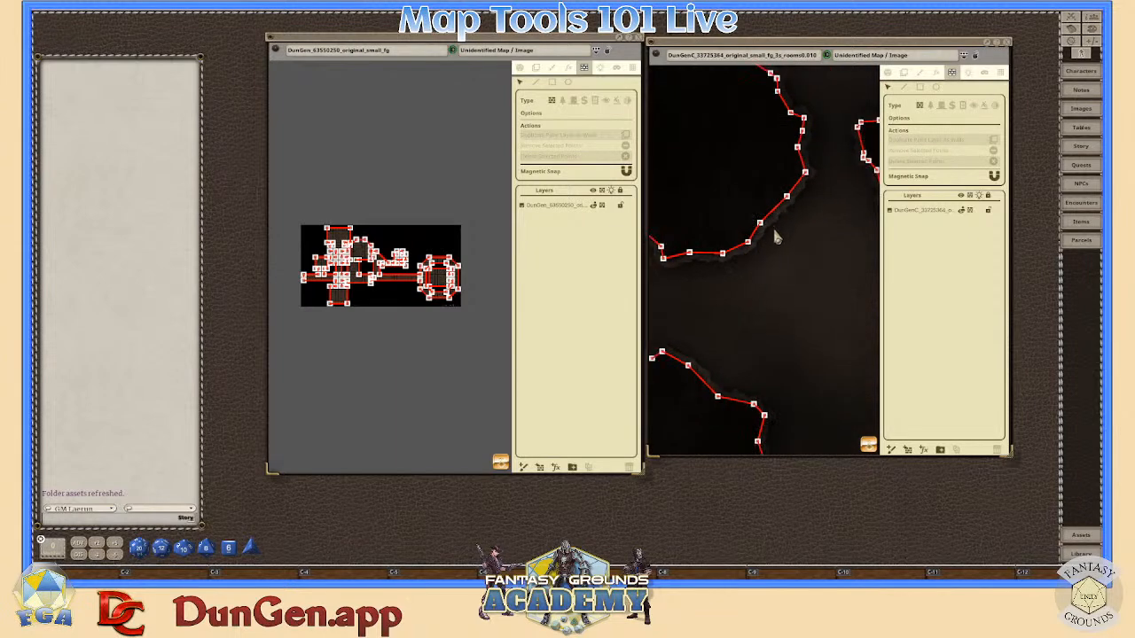
scroll(775, 235, up, 3)
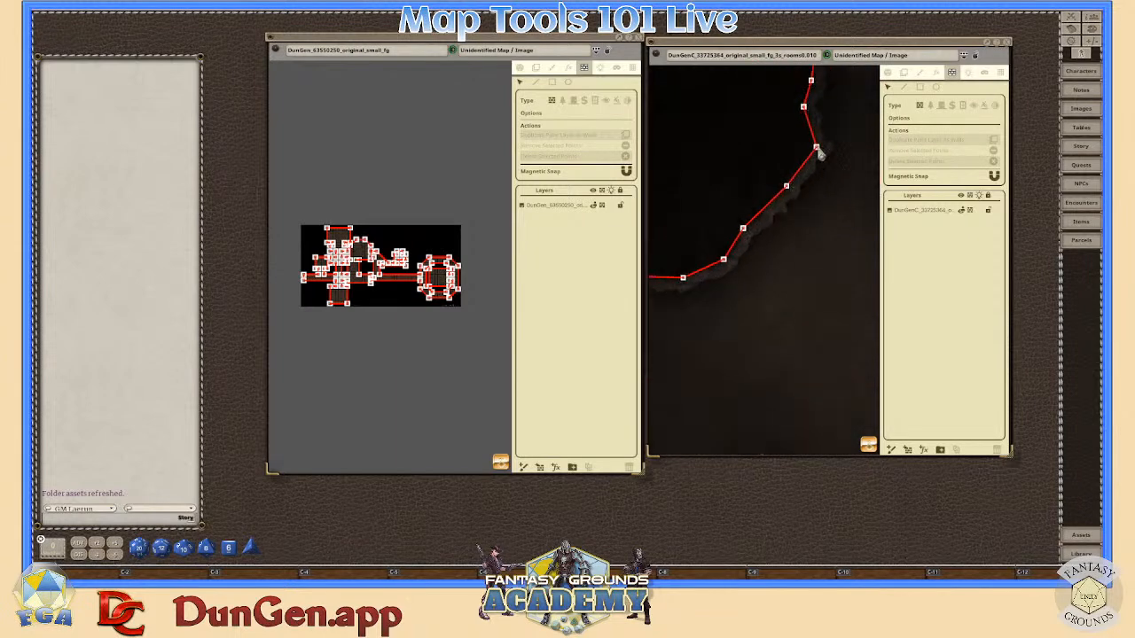
scroll(823, 185, down, 4)
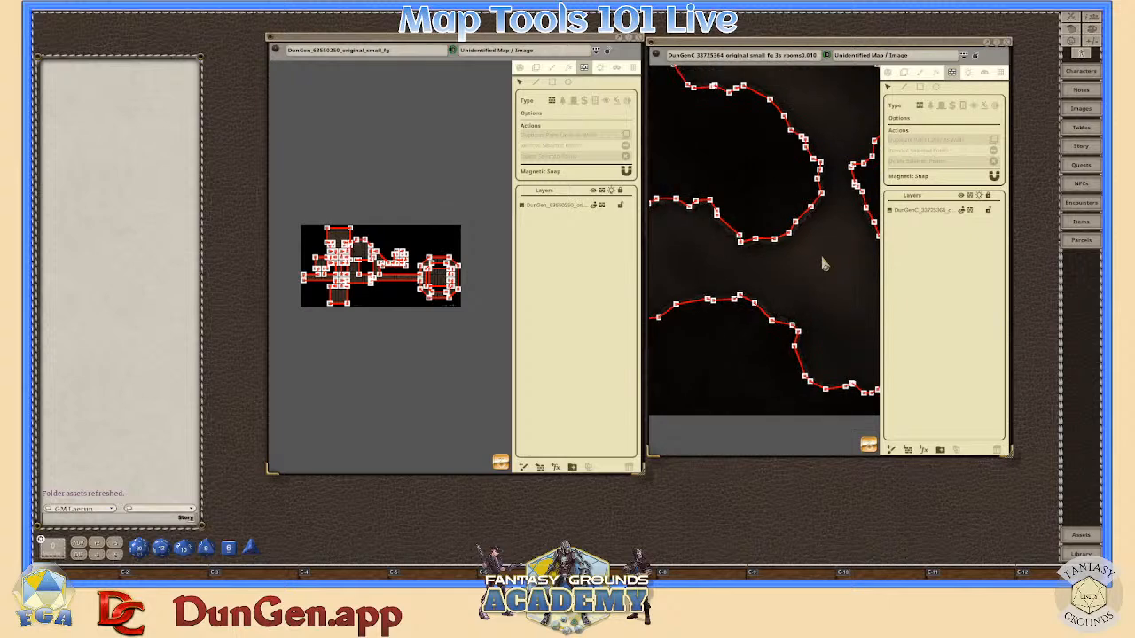
scroll(829, 248, down, 3)
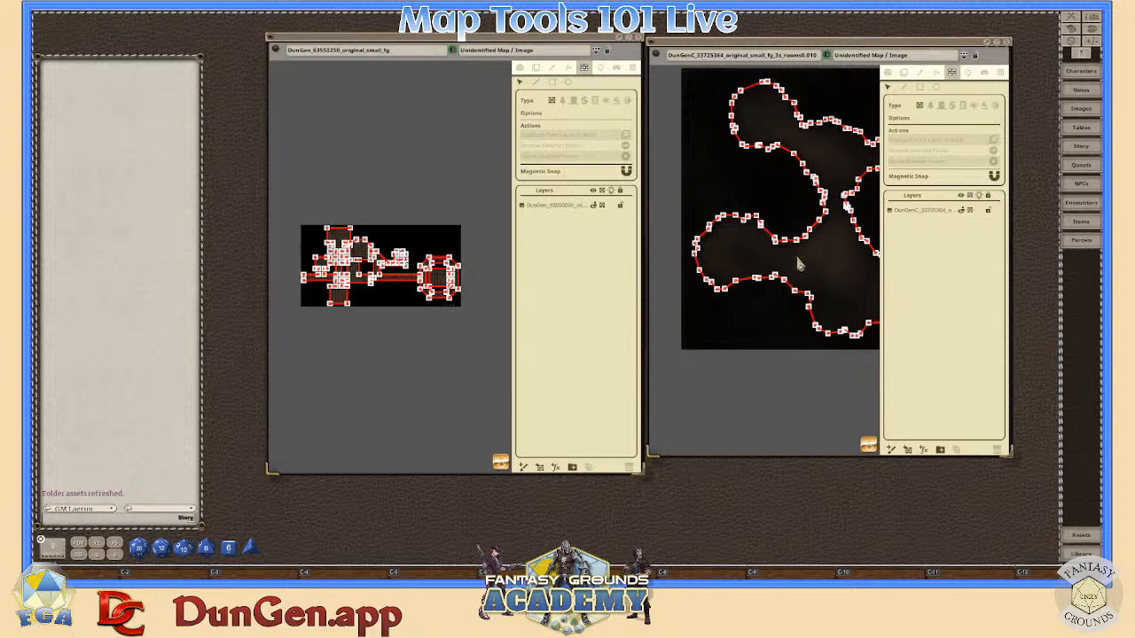
scroll(796, 257, up, 1)
scroll(795, 277, down, 2)
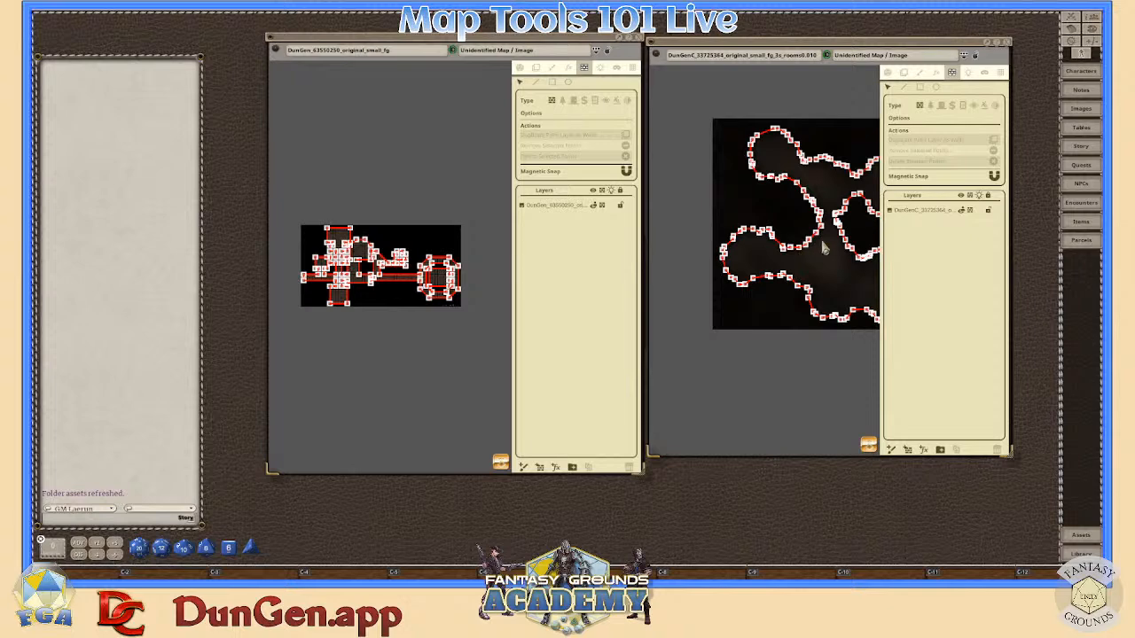
scroll(798, 254, up, 2)
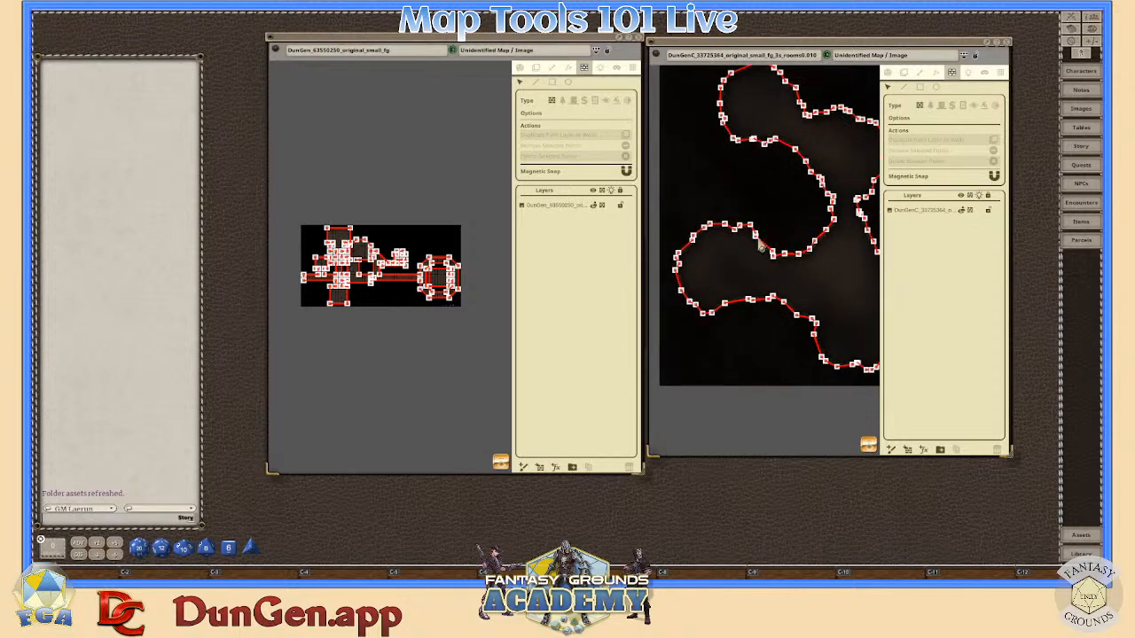
scroll(740, 214, down, 1)
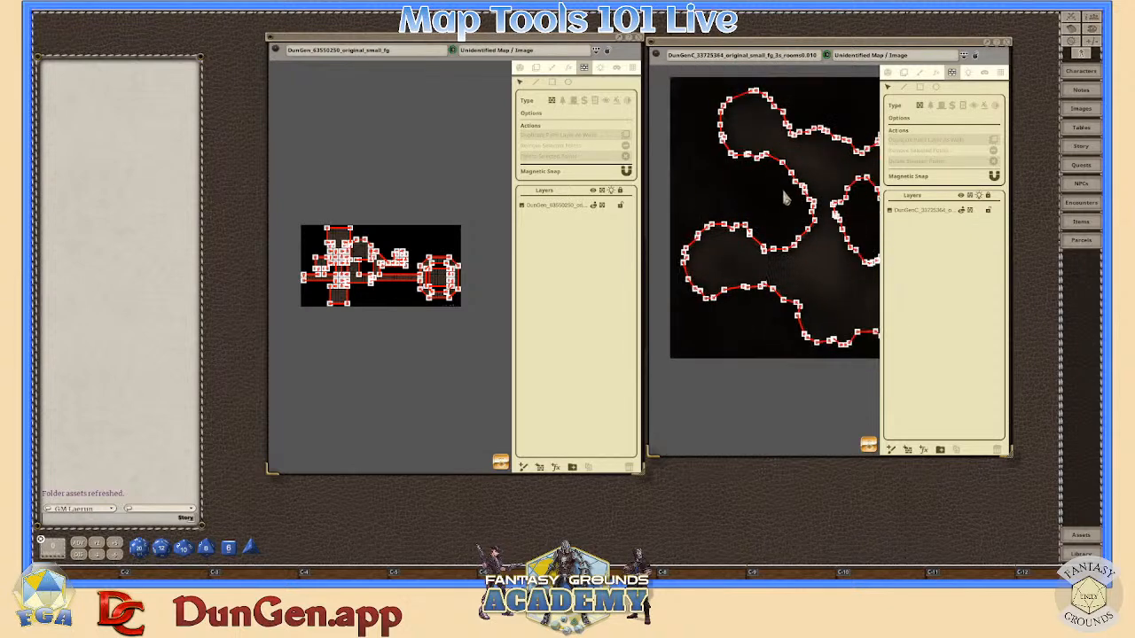
scroll(781, 186, down, 1)
- Close the cave map, then move the dungeon map window and enlarge it across the tabletop
scroll(351, 253, up, 2)
scroll(354, 264, up, 2)
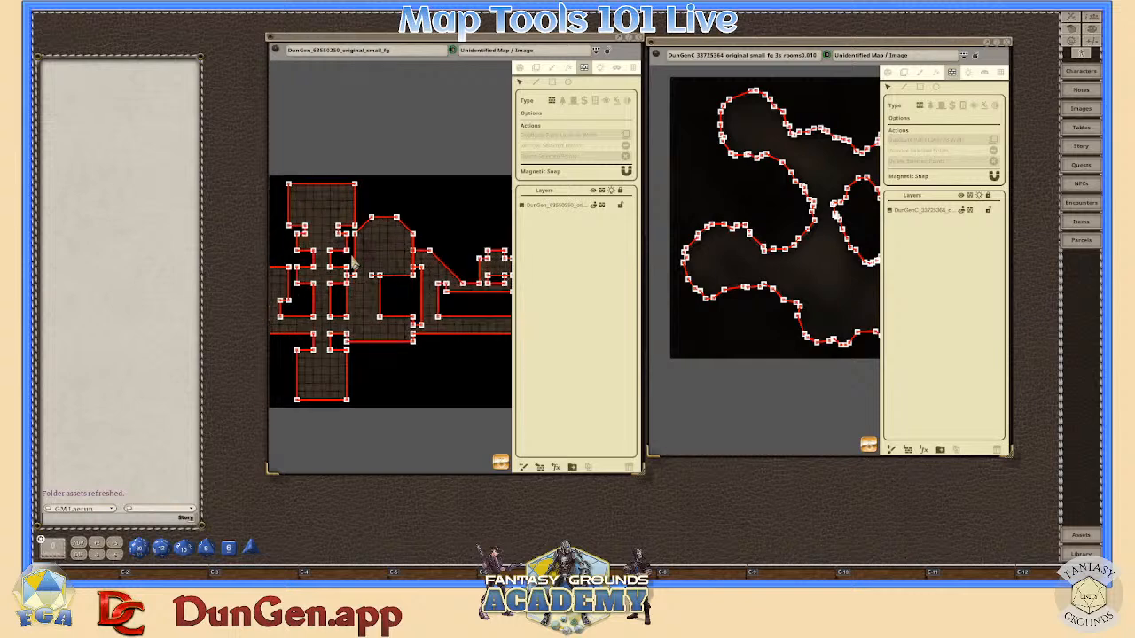
click(974, 56)
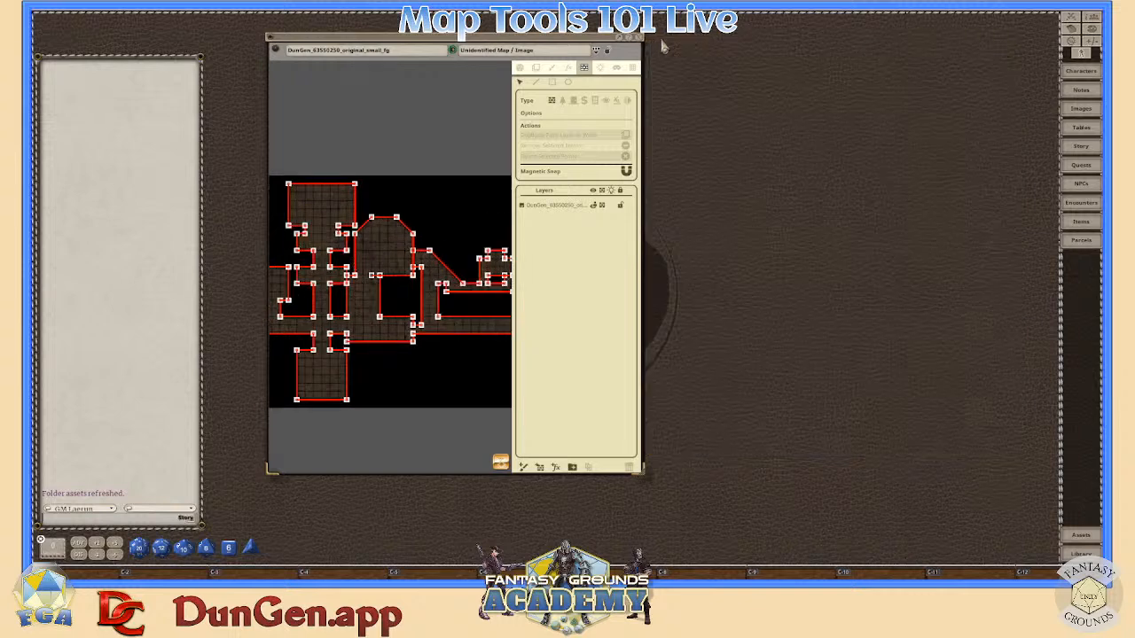
drag(550, 34, 609, 10)
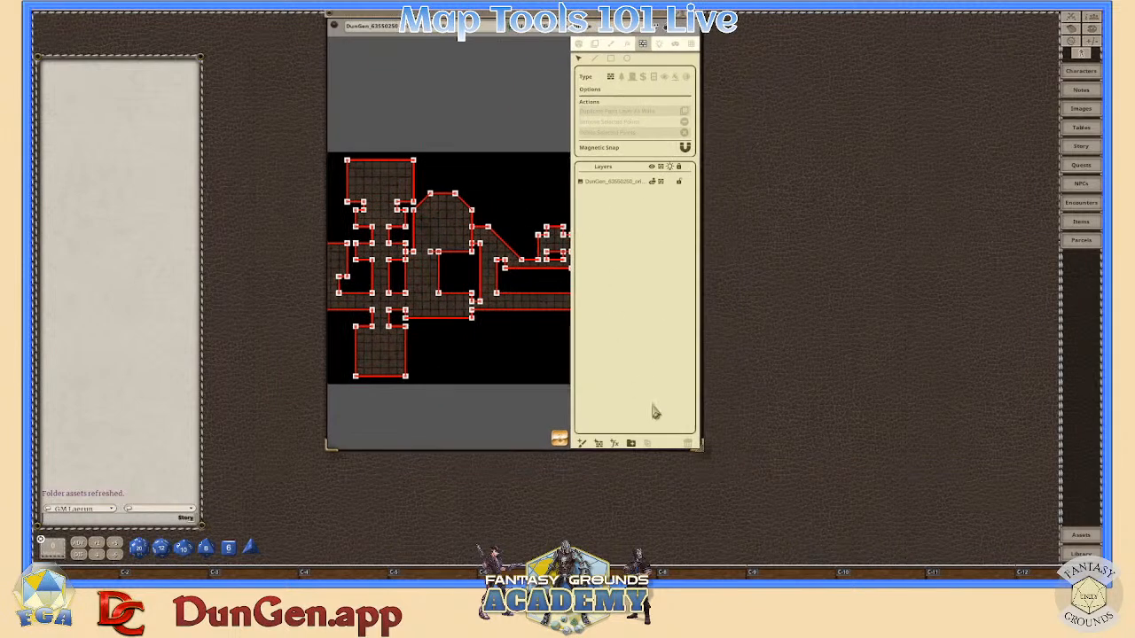
drag(701, 452, 1044, 557)
scroll(652, 341, up, 4)
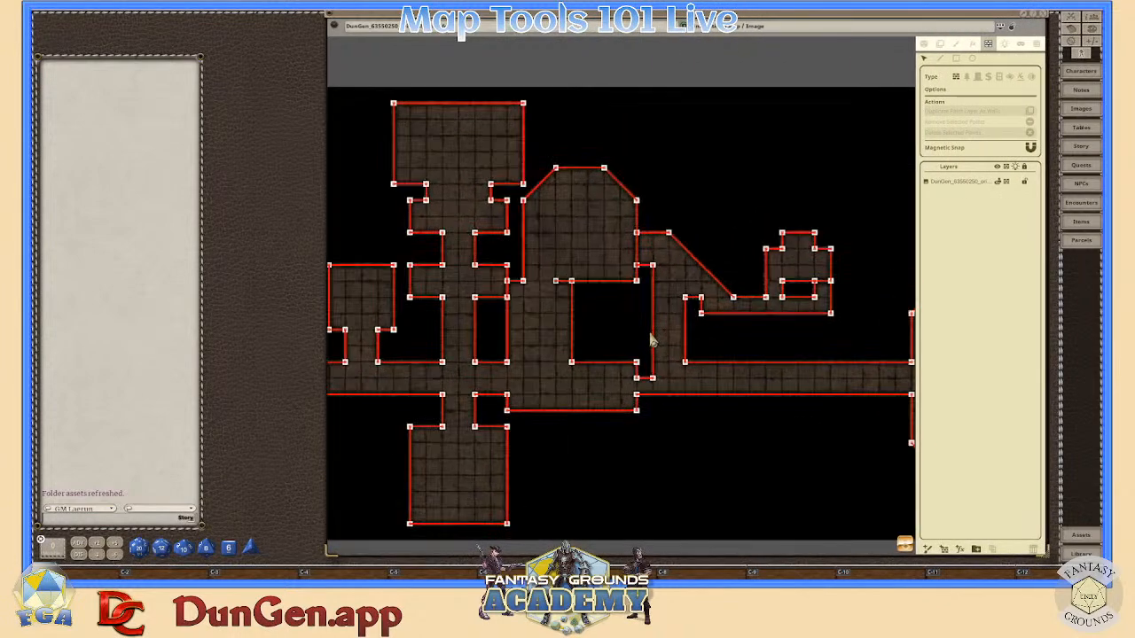
- Shift and widen the dungeon map window up to the sidebar, and zoom the whole map to fit
scroll(652, 340, down, 3)
scroll(722, 380, up, 3)
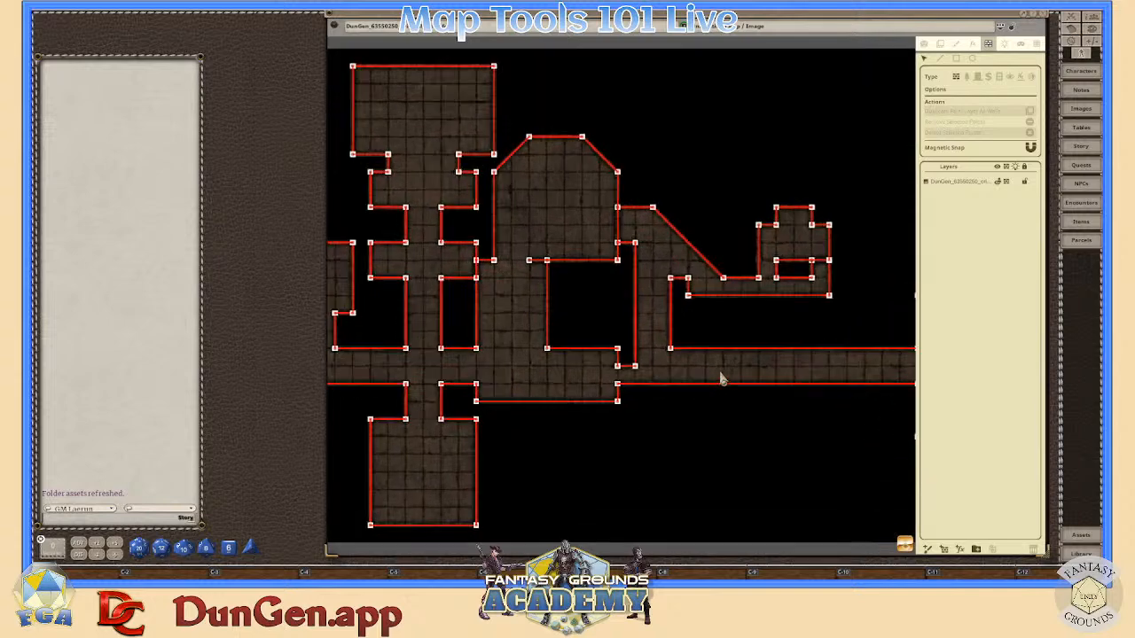
scroll(725, 382, down, 4)
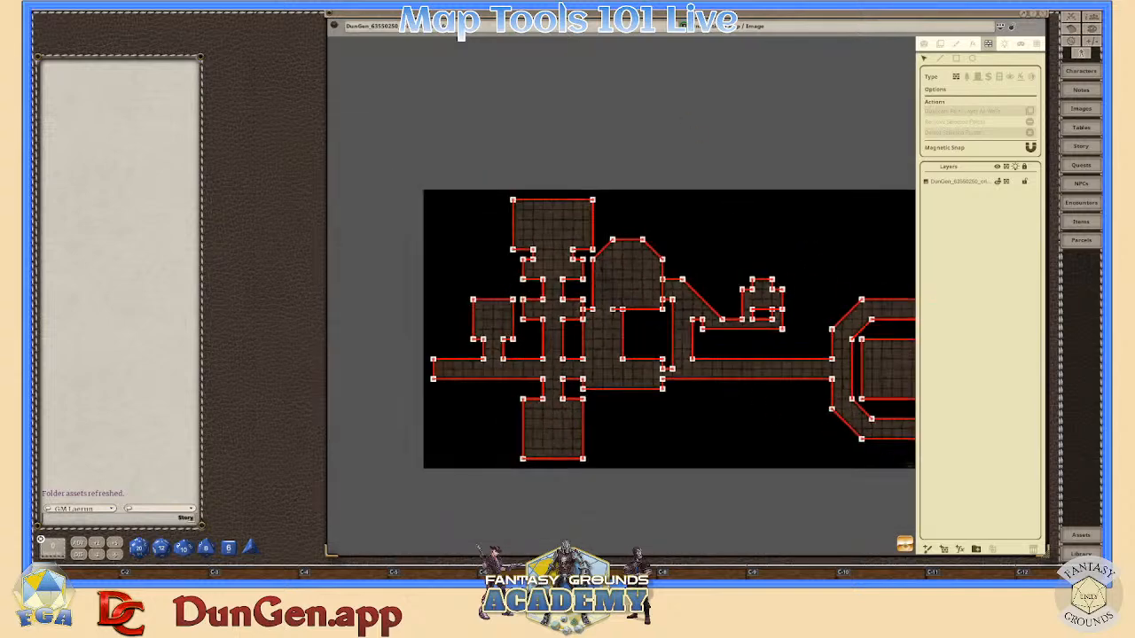
drag(748, 20, 642, 27)
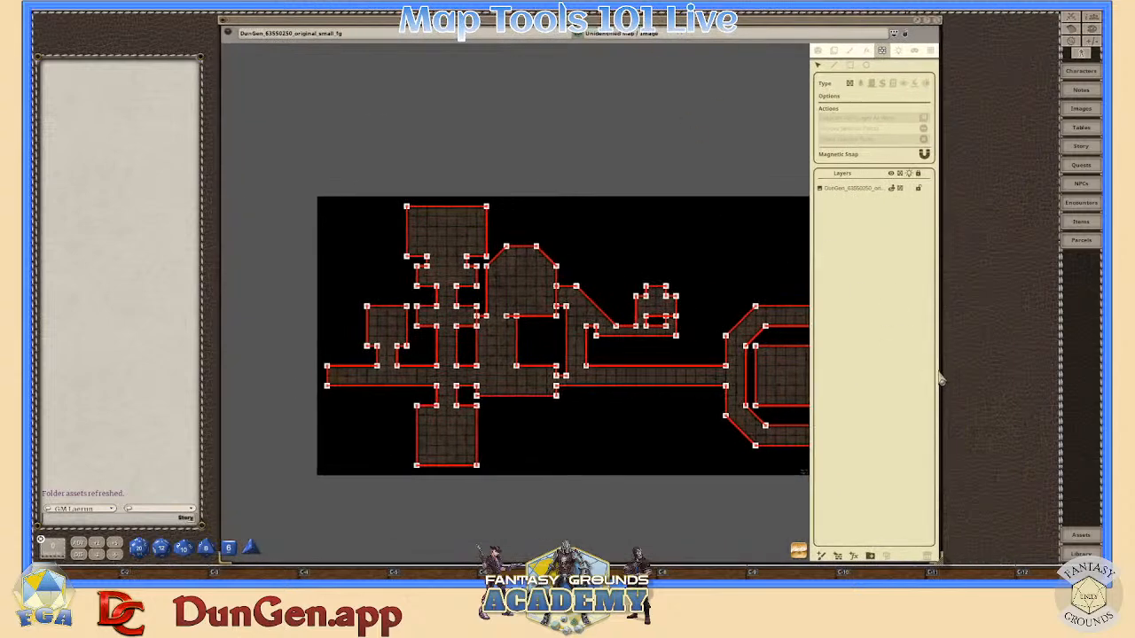
drag(945, 371, 1057, 364)
scroll(816, 370, up, 4)
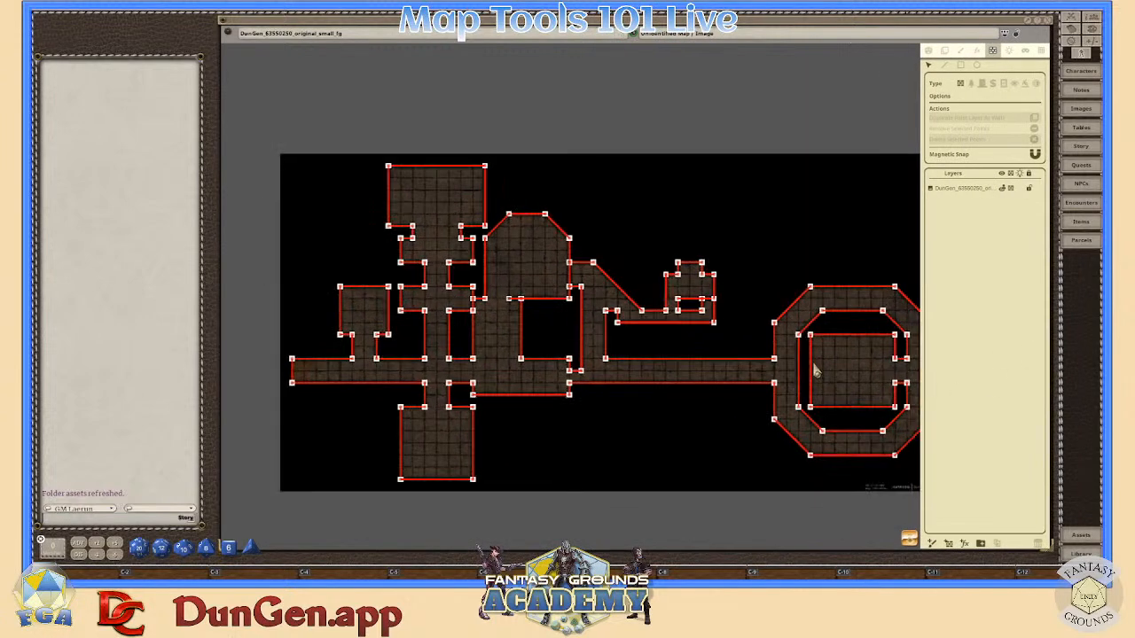
scroll(815, 371, down, 1)
click(1007, 40)
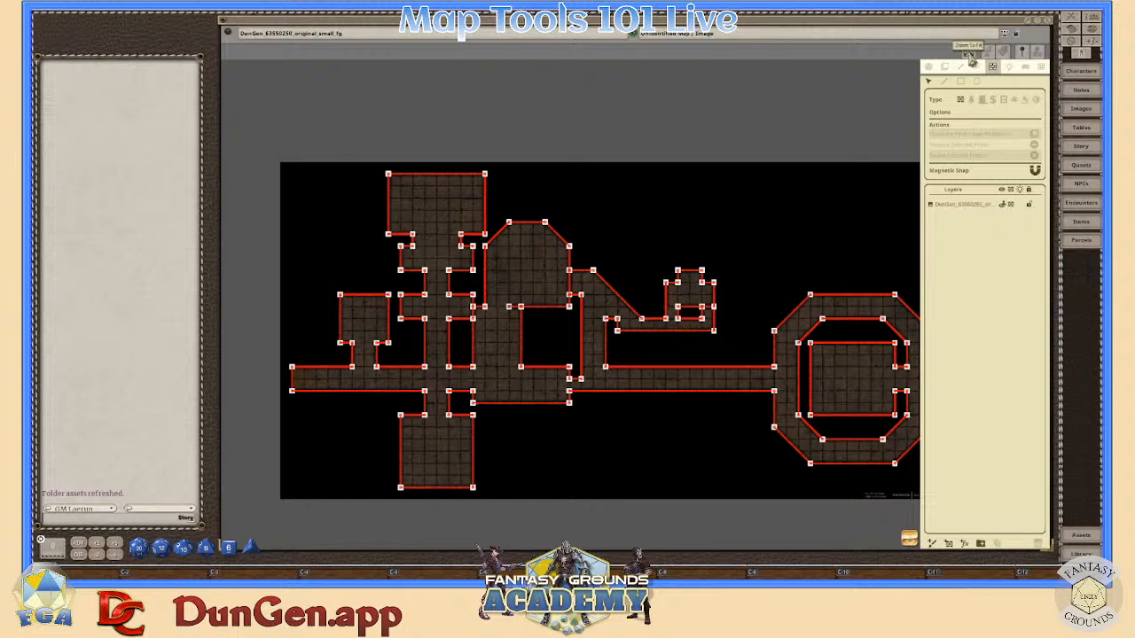
click(975, 59)
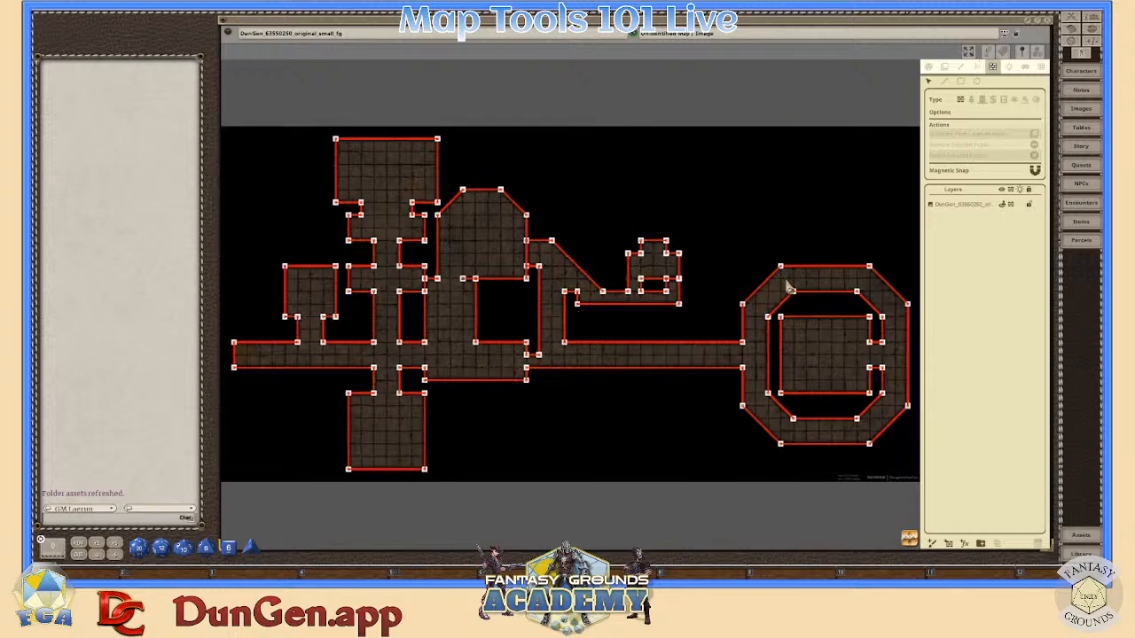
- Pull a wall point from the small room across the map to the large upper room's neck, stretching out a long diagonal wall
scroll(814, 307, down, 4)
drag(696, 289, 523, 239)
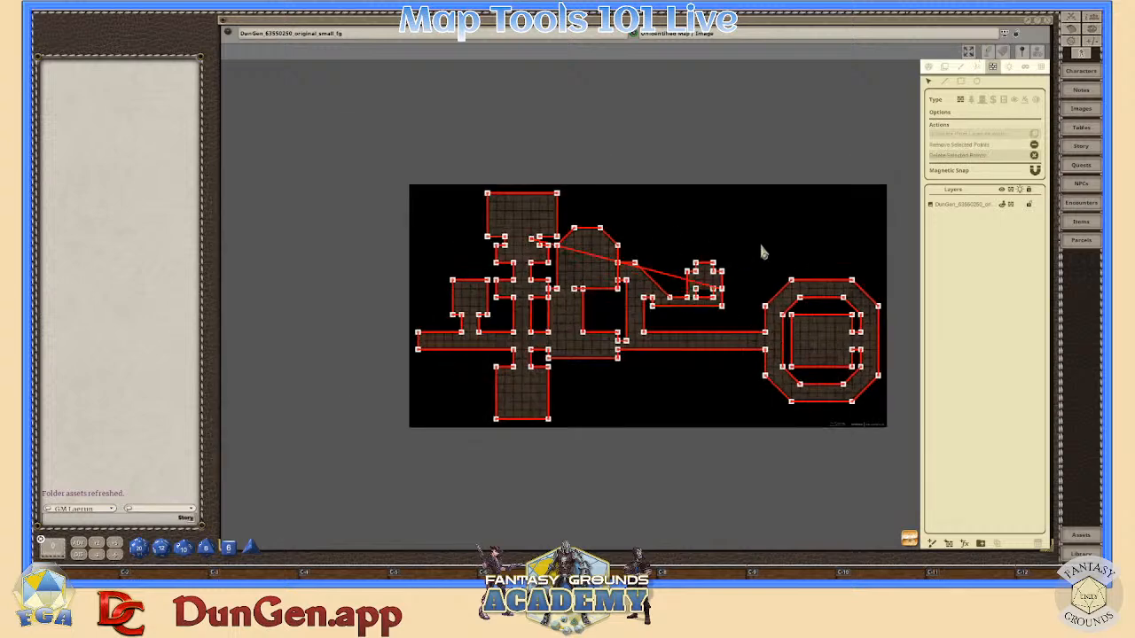
click(704, 217)
scroll(765, 306, up, 5)
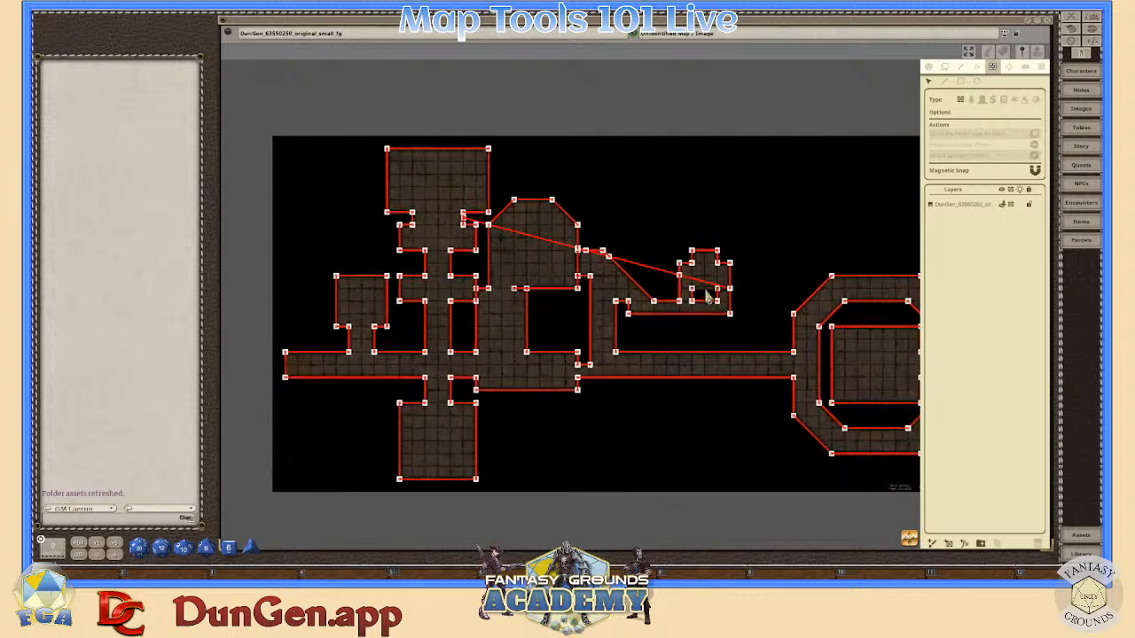
- Delete the wall segment on the small room's east side, above its junction with the diagonal wall
click(737, 288)
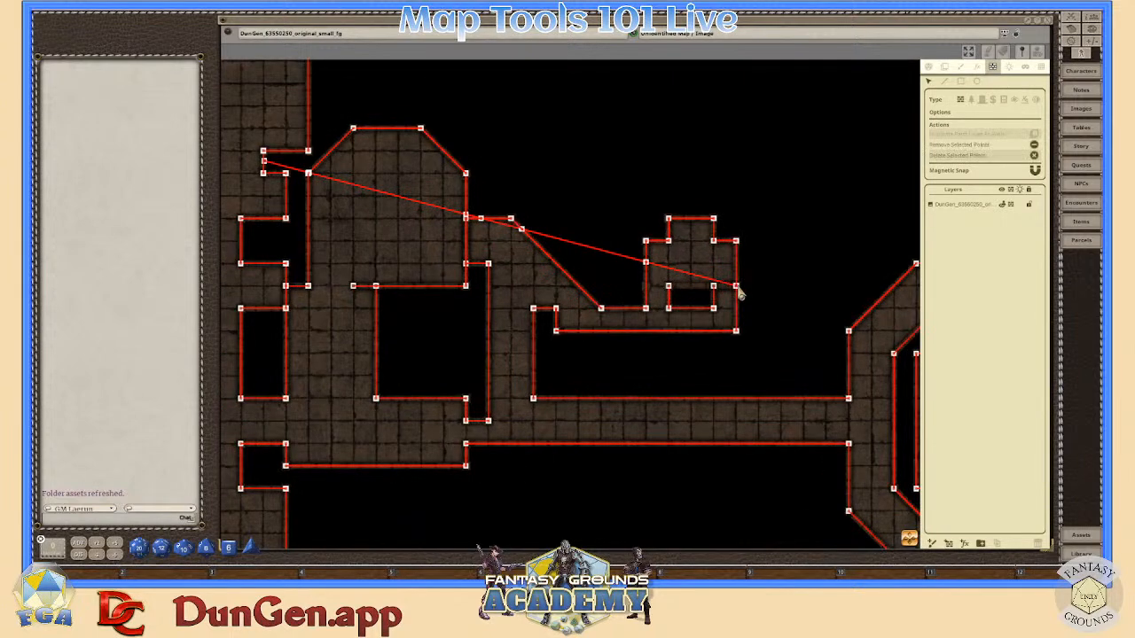
key(Delete)
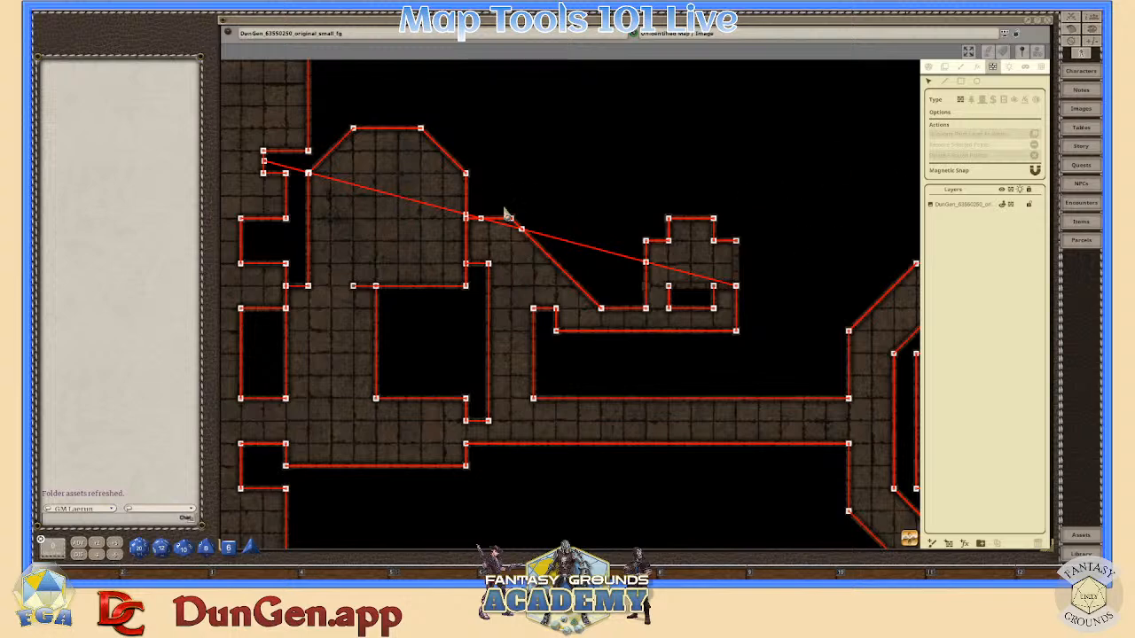
scroll(726, 289, up, 3)
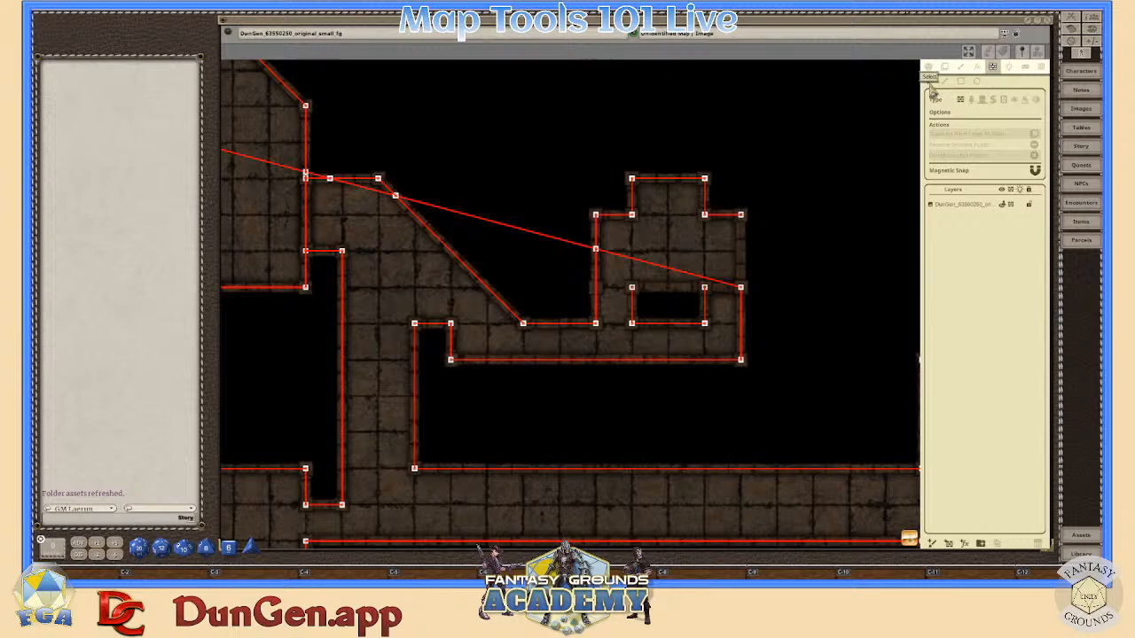
- Move the point where the diagonal wall crosses the slanted corridor wall slightly along that wall
scroll(551, 250, down, 6)
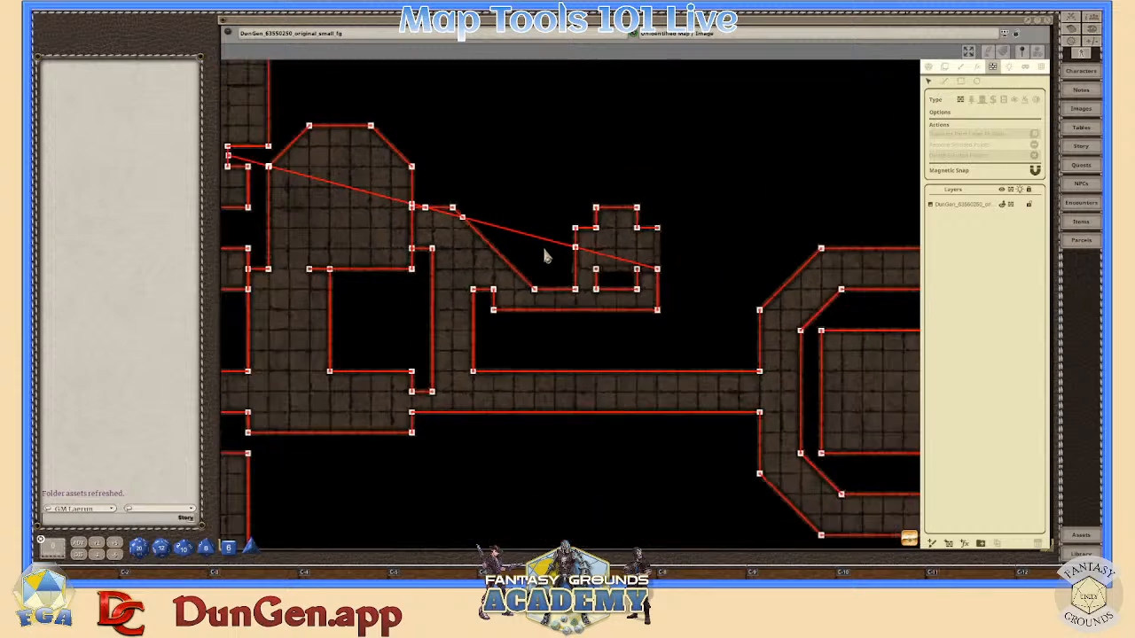
scroll(476, 239, up, 1)
drag(462, 222, 500, 228)
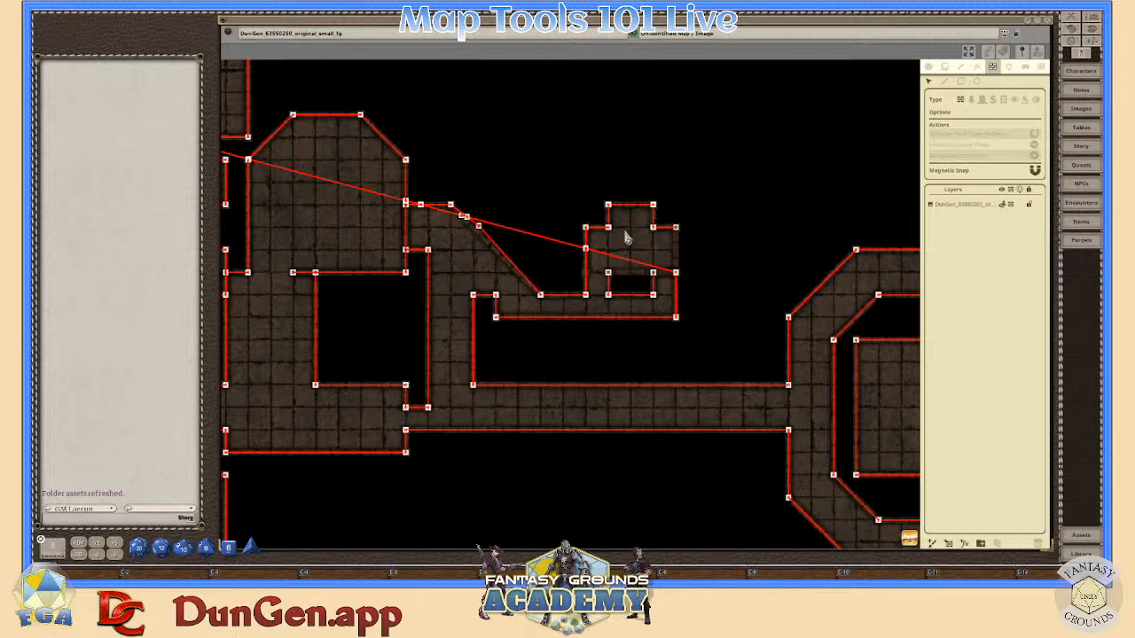
- Draw a short, nearly vertical wall crossing the diagonal wall inside the large angled chamber
scroll(626, 237, down, 6)
scroll(441, 205, up, 3)
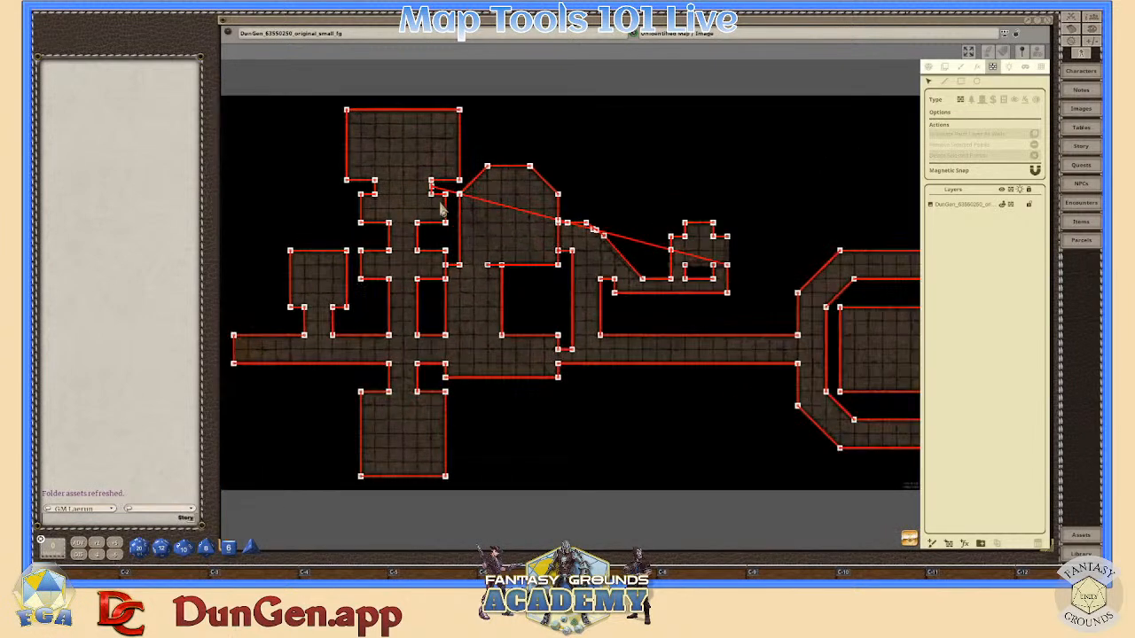
scroll(440, 205, up, 2)
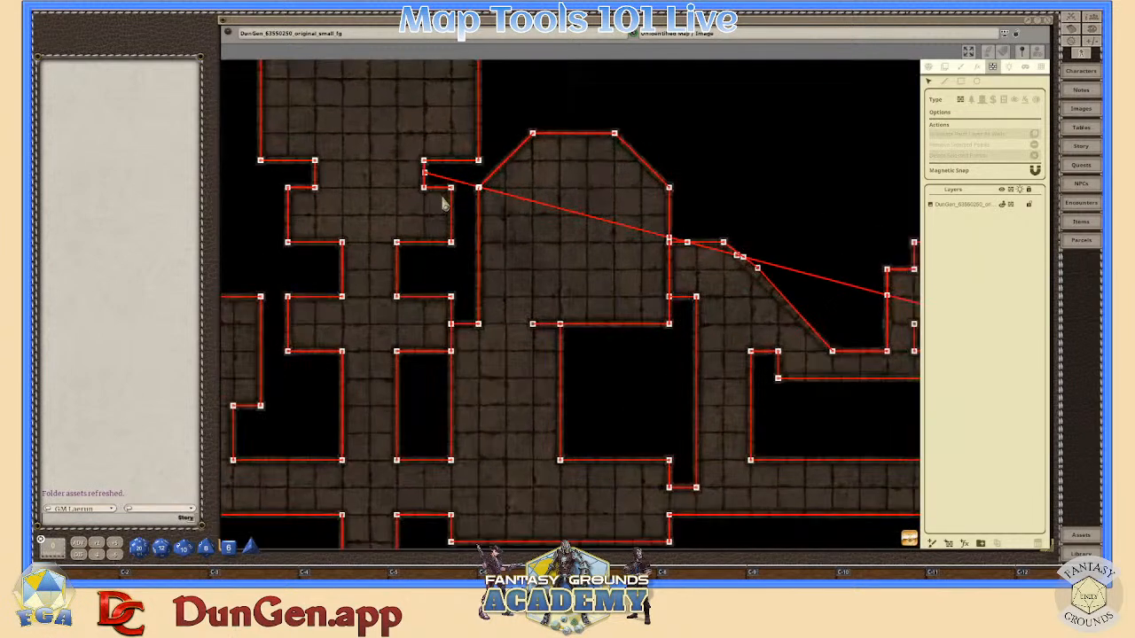
click(944, 81)
click(594, 181)
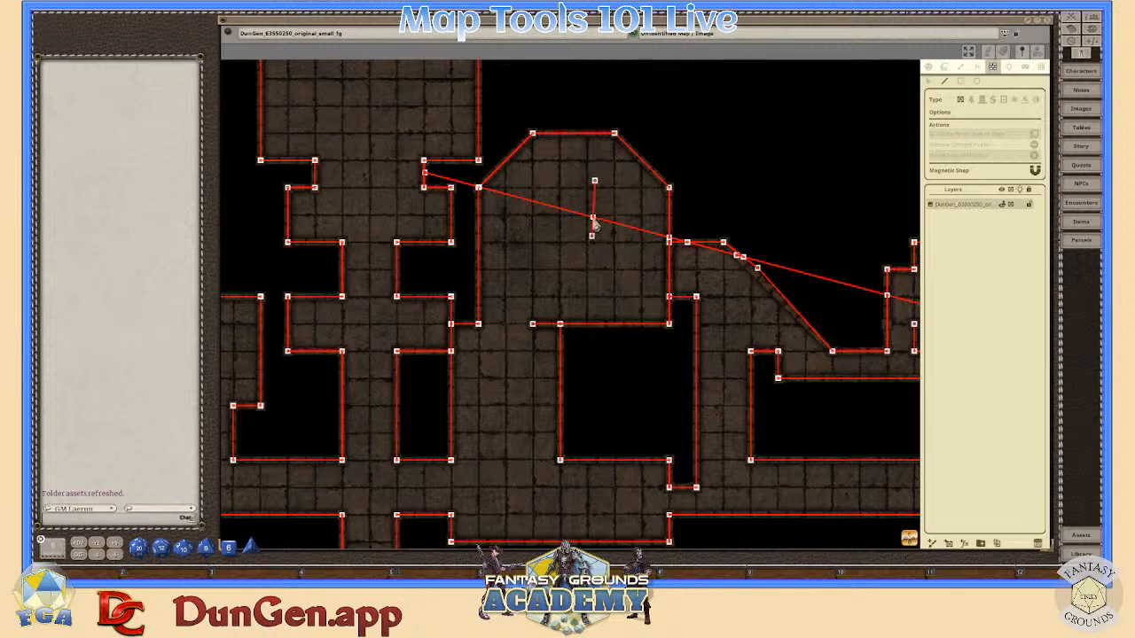
- Select the short wall's points and delete them along with the diagonal wall's section through the large chamber
click(929, 82)
drag(561, 153, 601, 236)
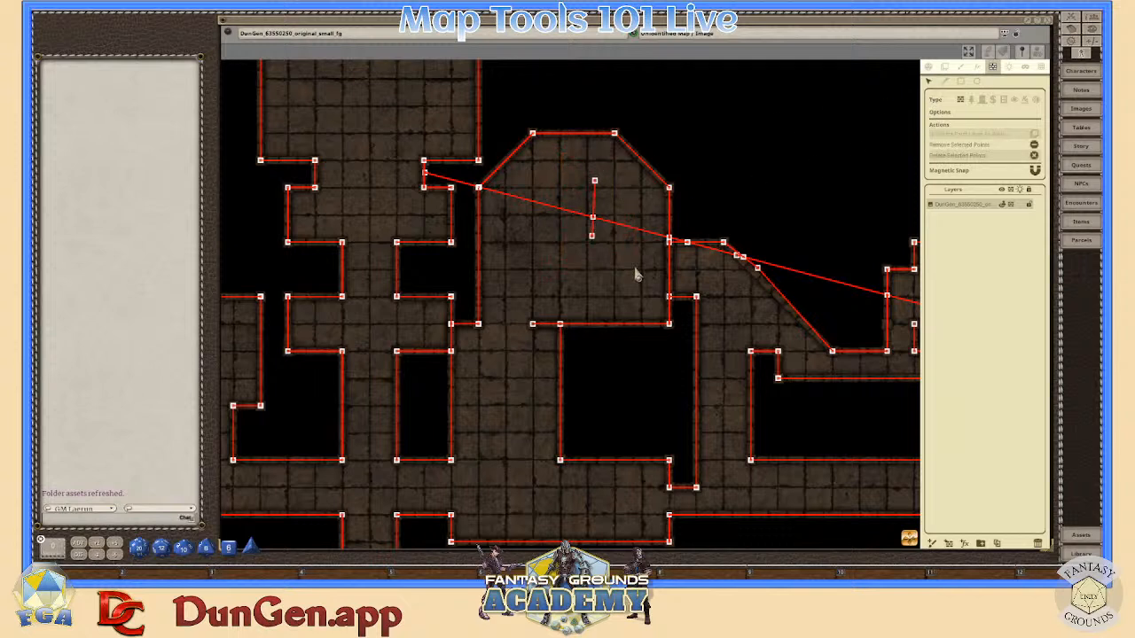
key(Delete)
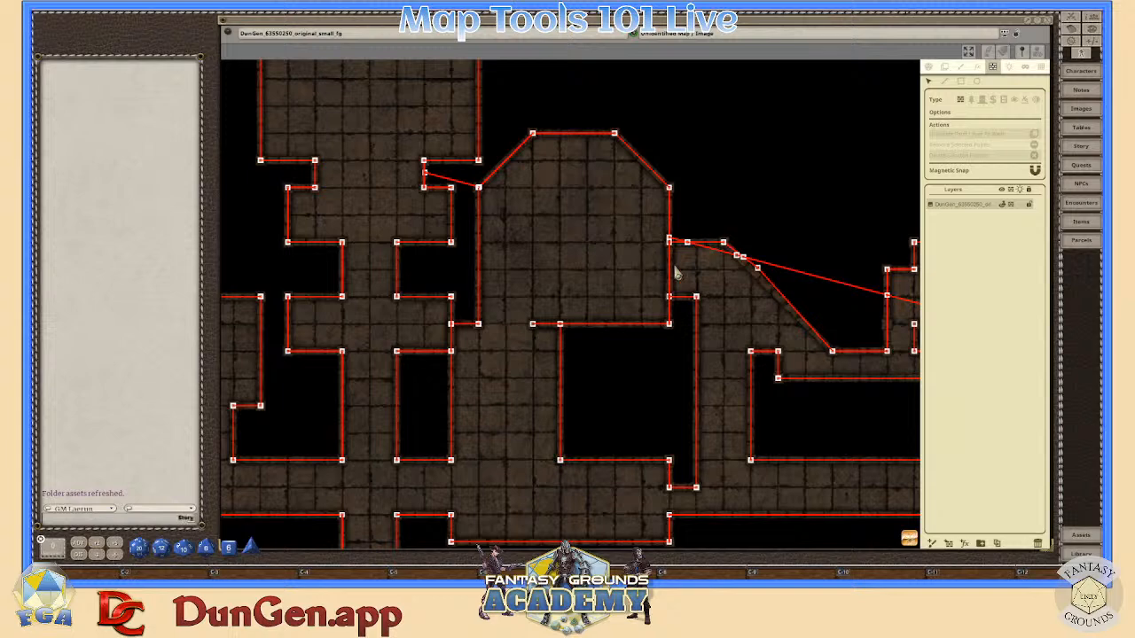
- Examine the remaining diagonal wall pieces and their intersection points beside the large chamber and the slanted corridor
scroll(739, 207, down, 1)
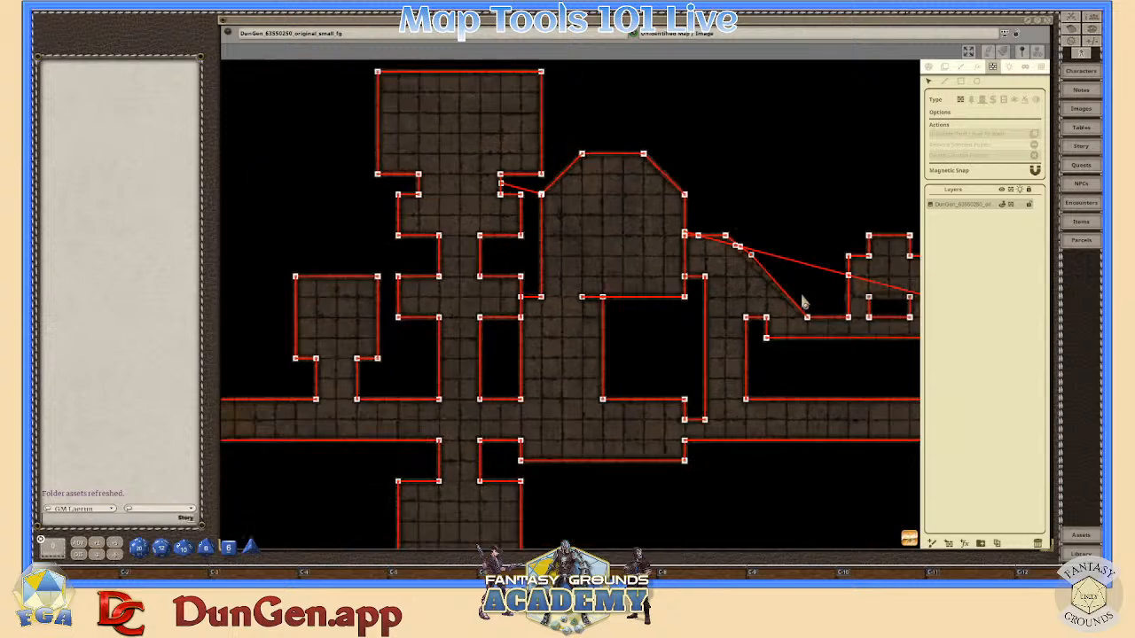
scroll(590, 238, up, 3)
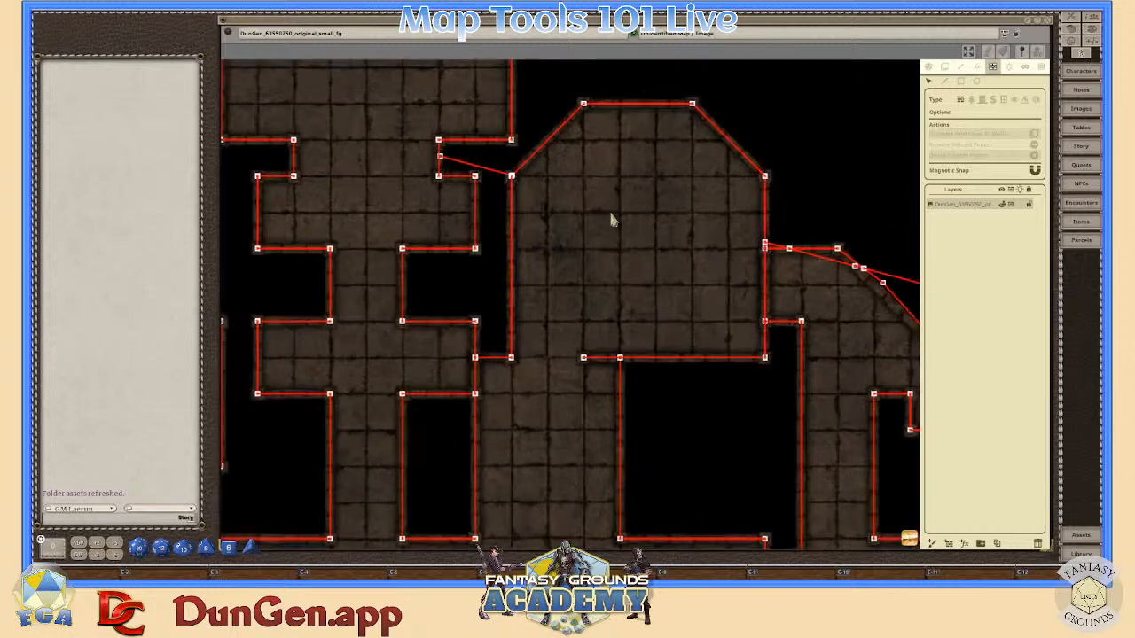
scroll(610, 220, down, 4)
scroll(814, 356, up, 1)
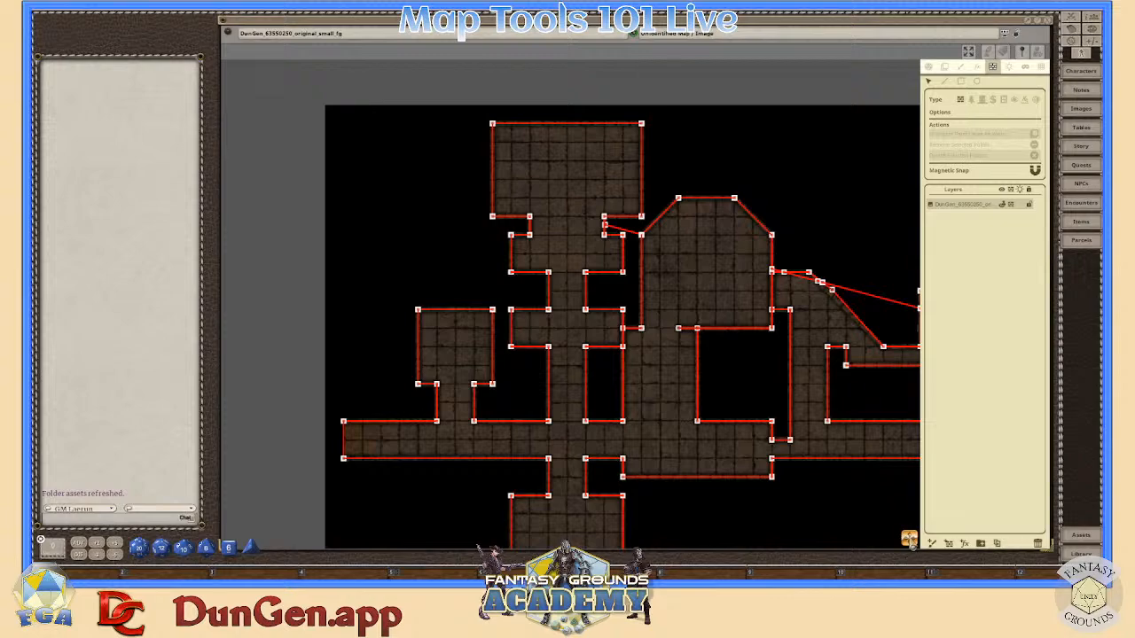
scroll(816, 253, up, 4)
scroll(710, 301, up, 1)
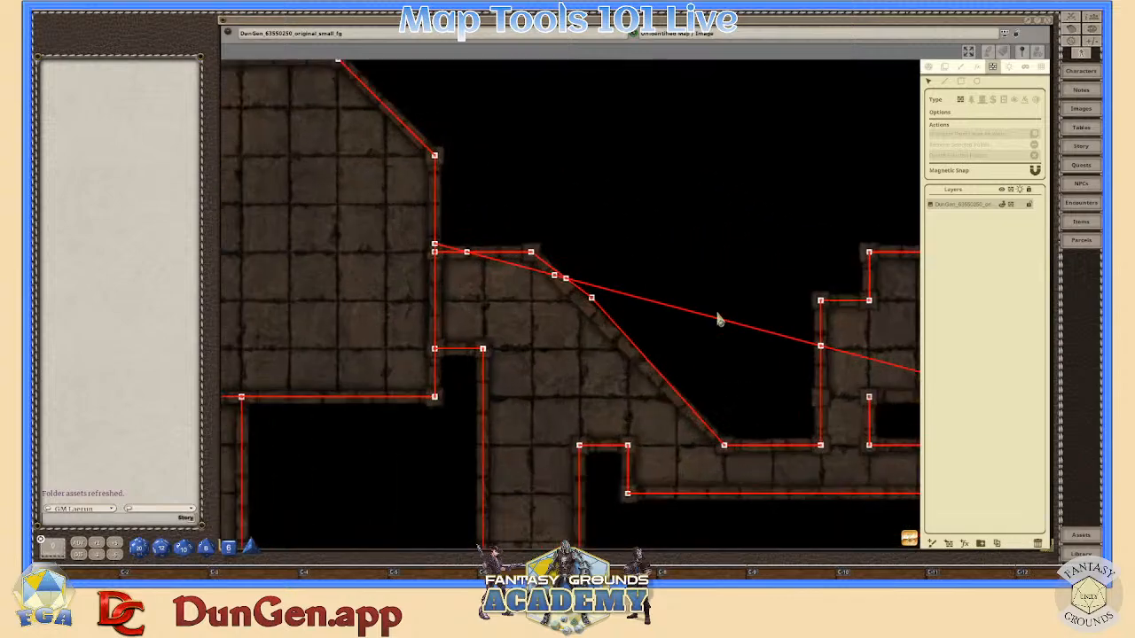
scroll(716, 321, down, 3)
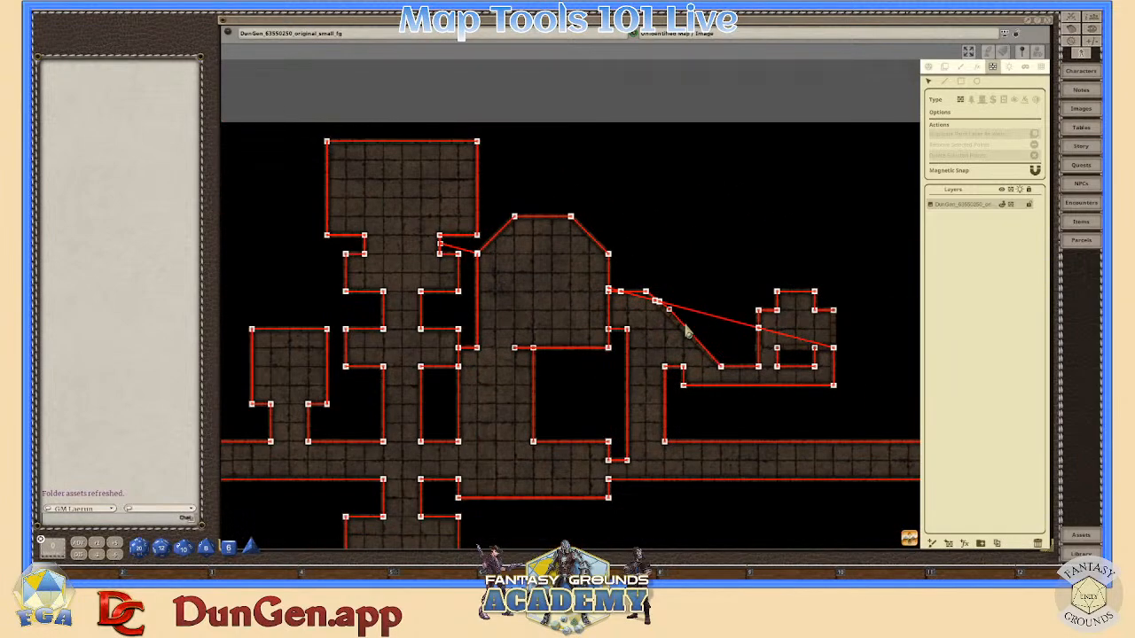
- Delete the diagonal wall's end point on the notch between the top room and the large angled chamber
scroll(621, 310, up, 2)
scroll(491, 296, down, 2)
scroll(491, 296, up, 3)
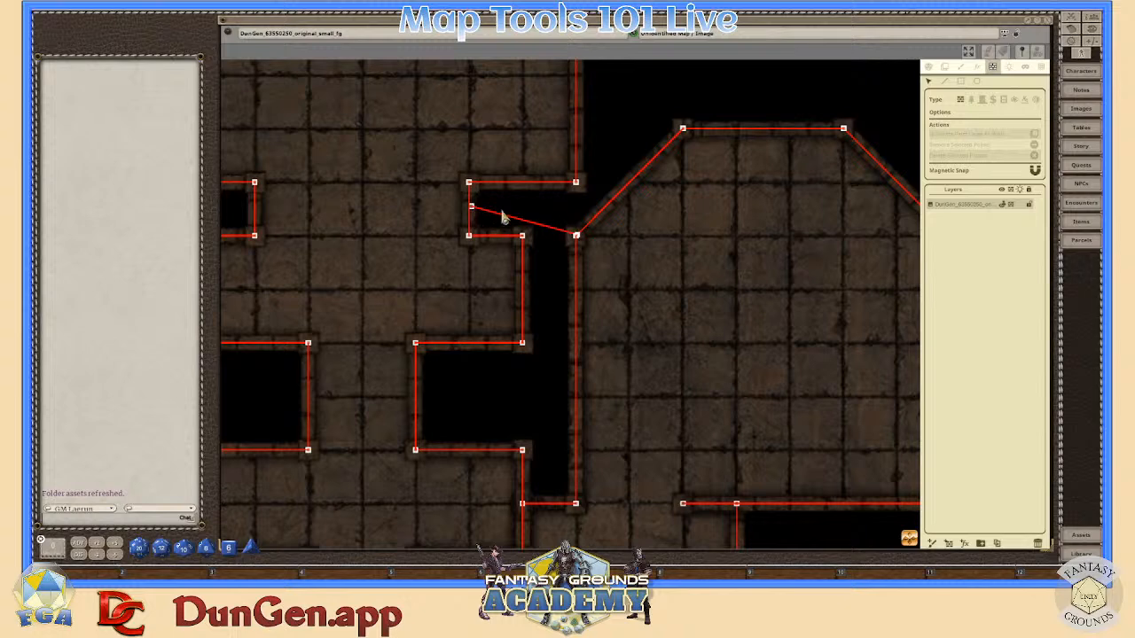
click(473, 209)
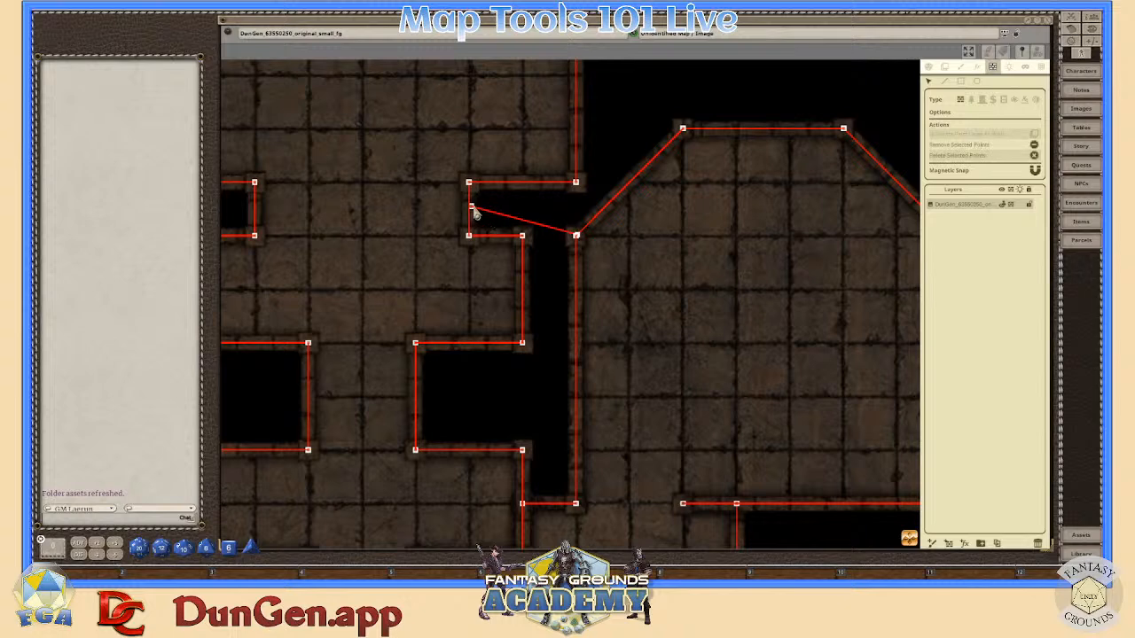
key(Delete)
scroll(685, 269, down, 5)
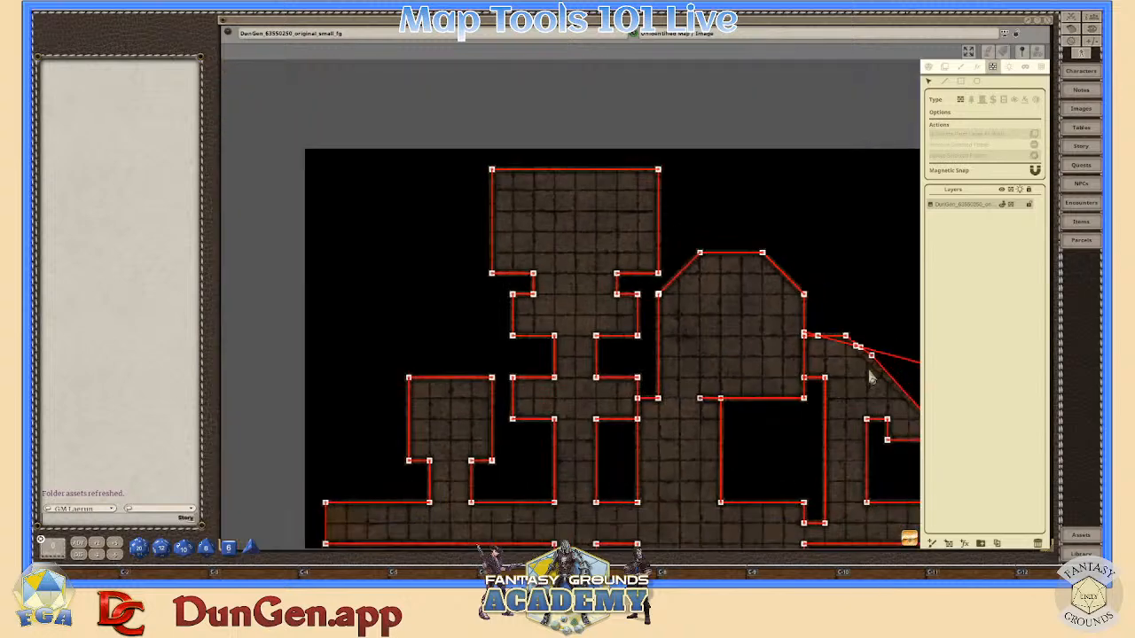
- Delete the diagonal wall's crossing point on the short horizontal wall between the large chamber and the slanted corridor
scroll(866, 363, up, 3)
scroll(874, 355, down, 3)
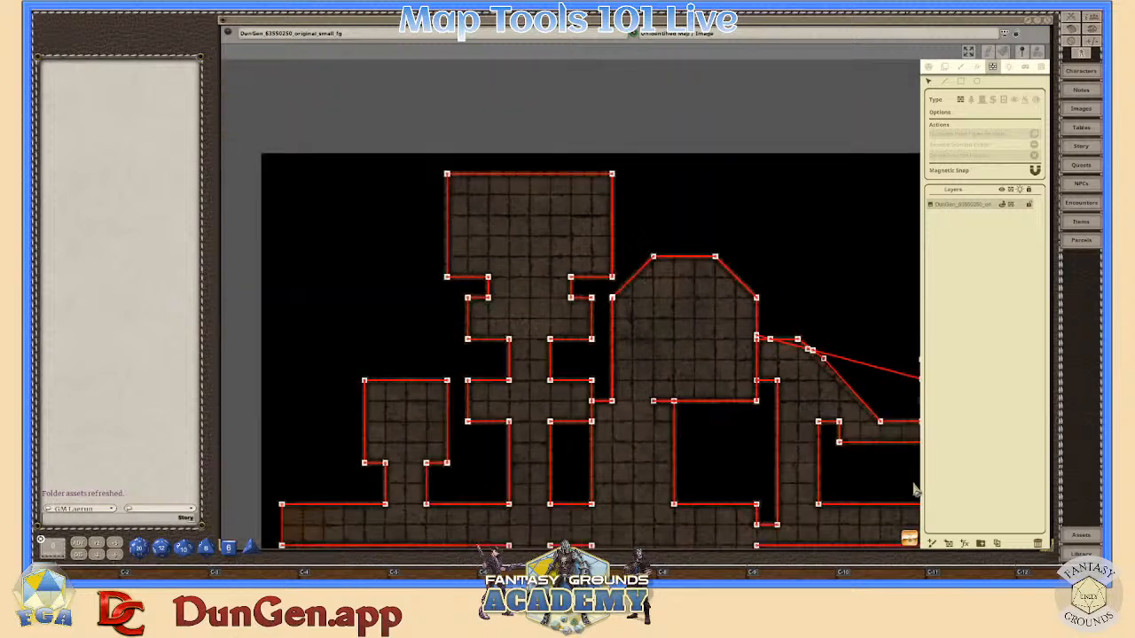
drag(910, 539, 936, 587)
scroll(656, 461, down, 2)
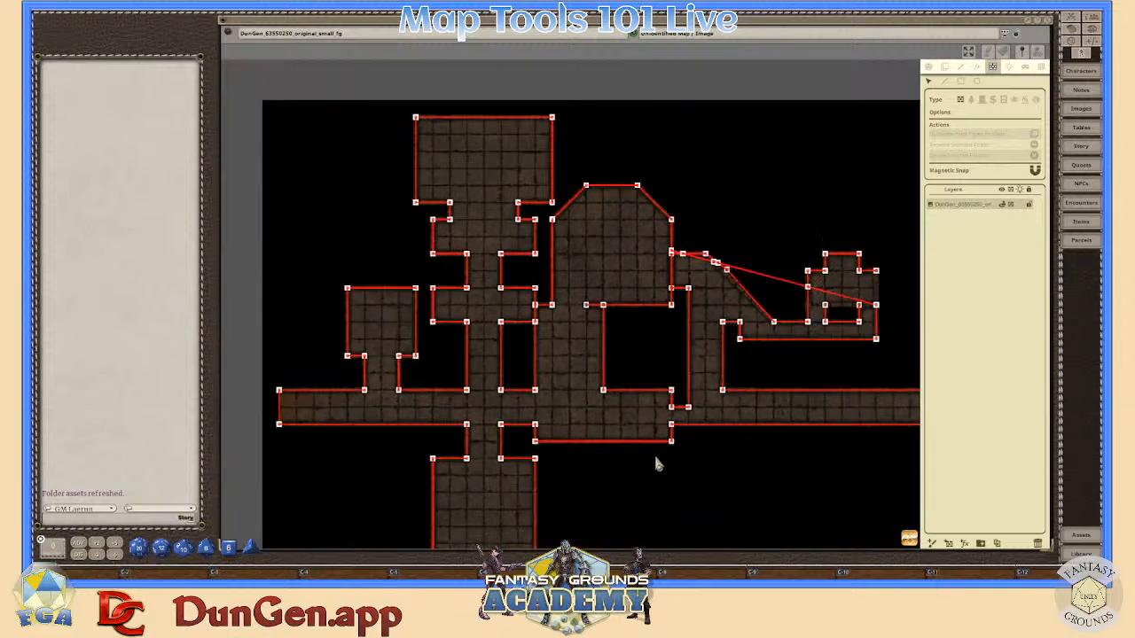
scroll(799, 307, up, 3)
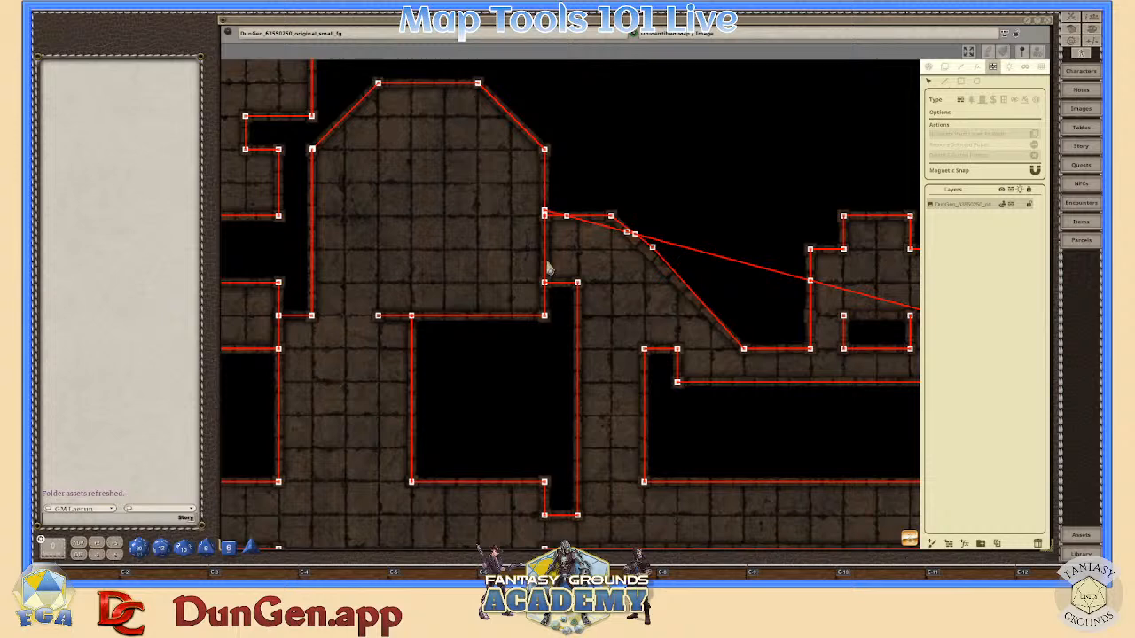
scroll(549, 266, up, 3)
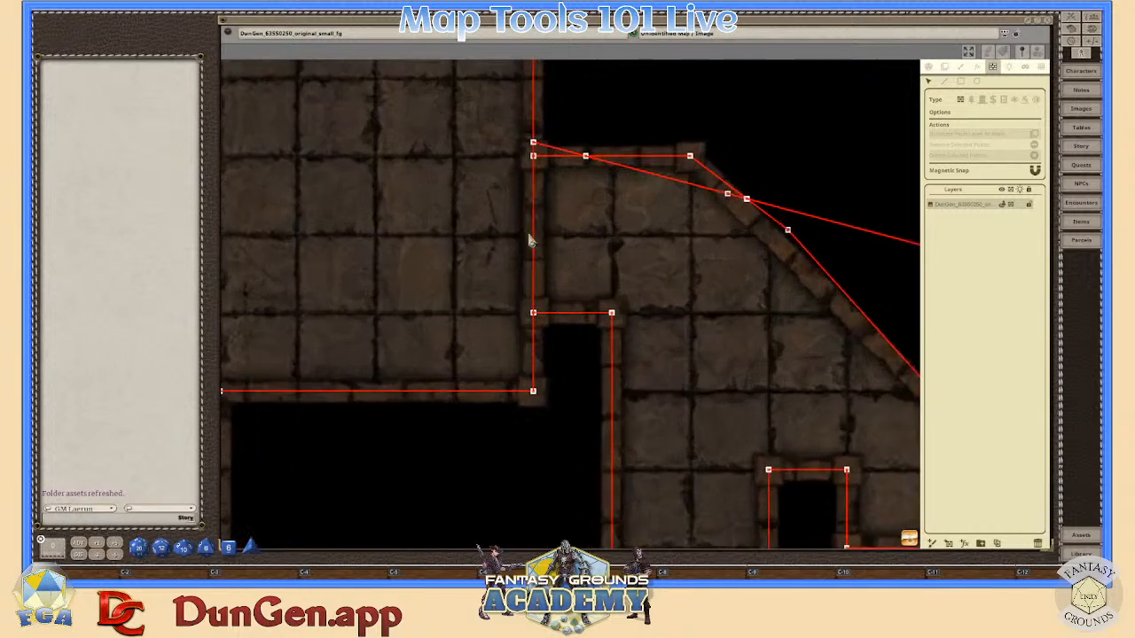
scroll(530, 239, down, 3)
scroll(535, 239, up, 2)
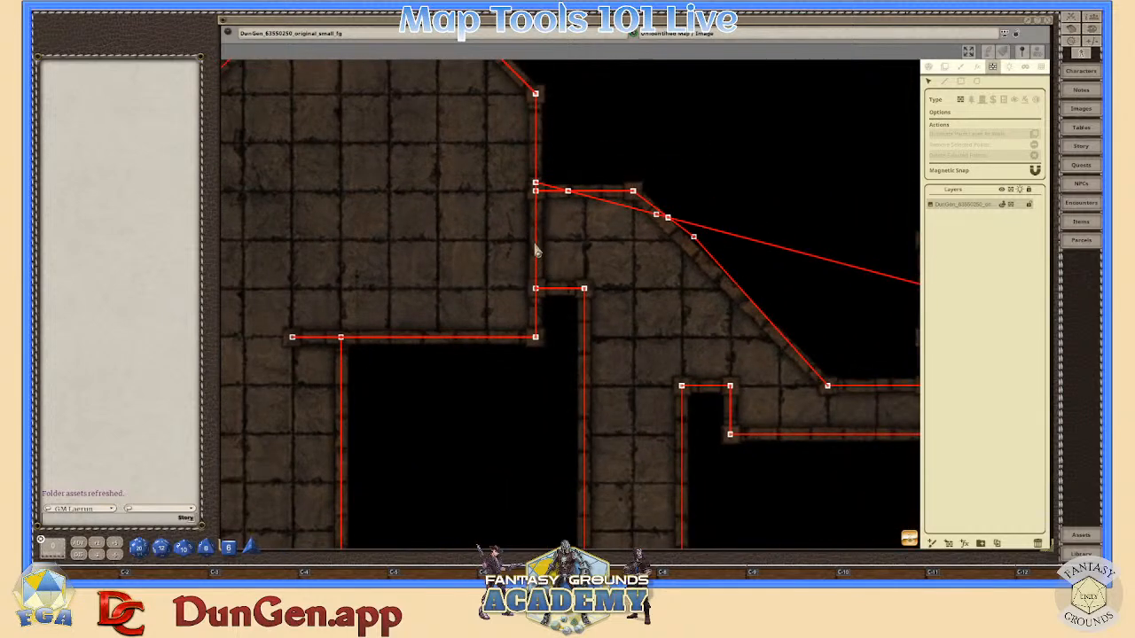
scroll(536, 232, up, 2)
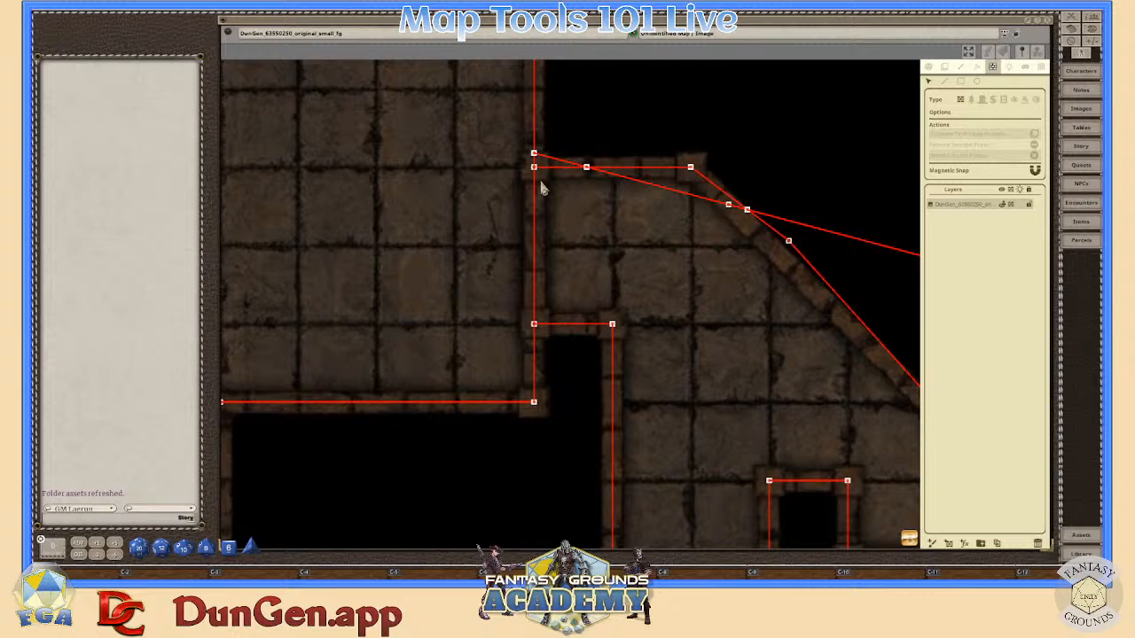
click(587, 170)
key(Delete)
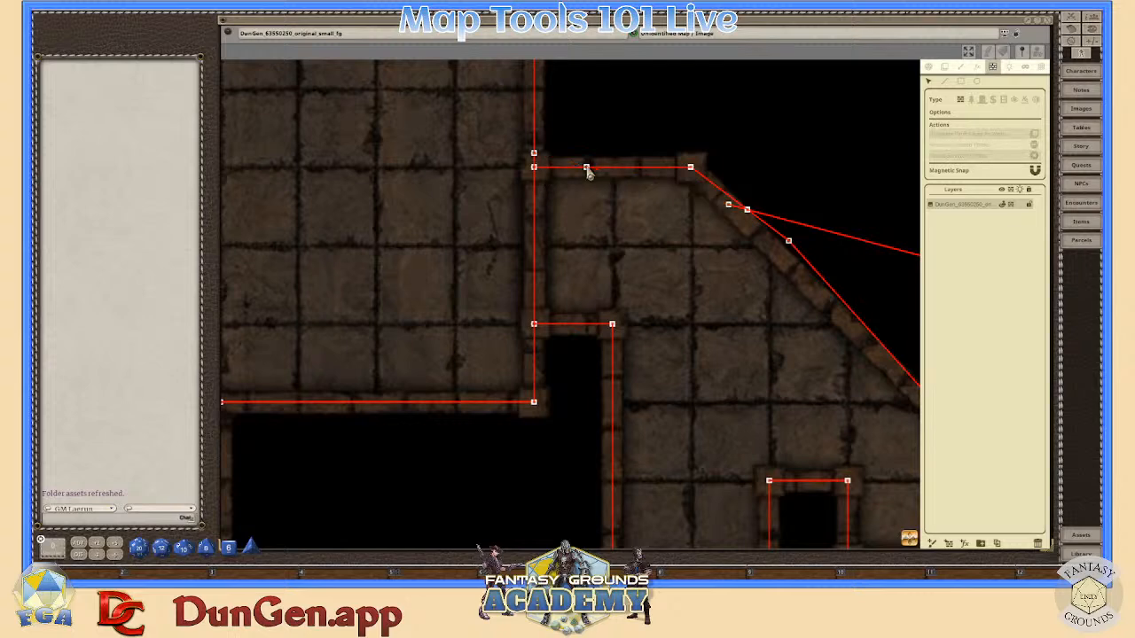
- Delete the diagonal wall's end point on the far side of the small room beyond the slanted corridor
scroll(626, 319, down, 4)
scroll(620, 346, down, 3)
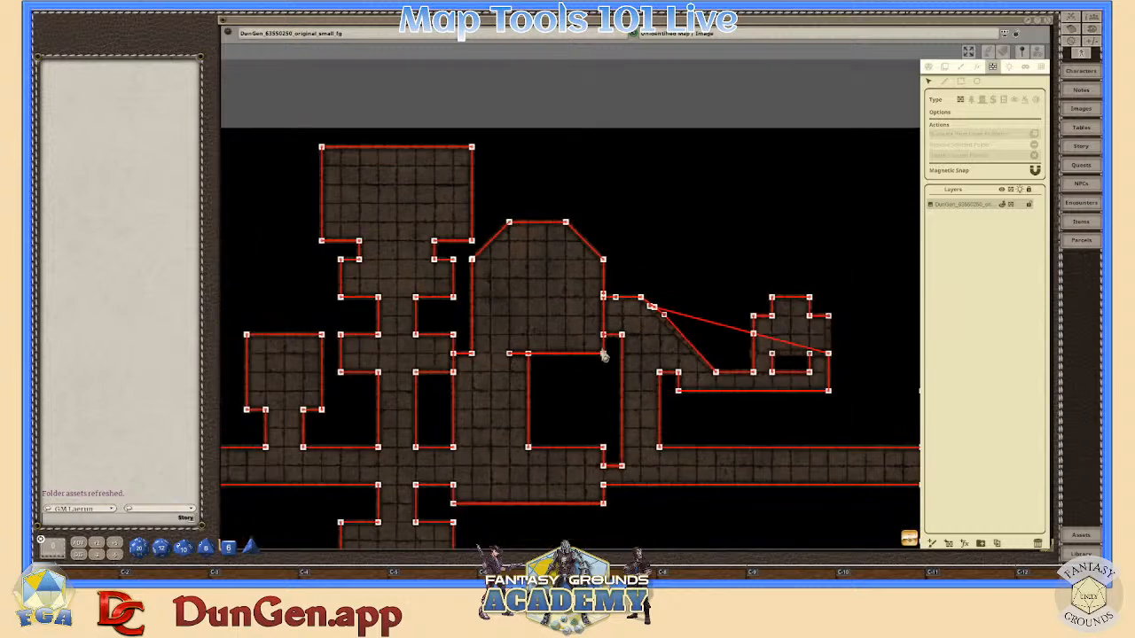
scroll(751, 403, down, 5)
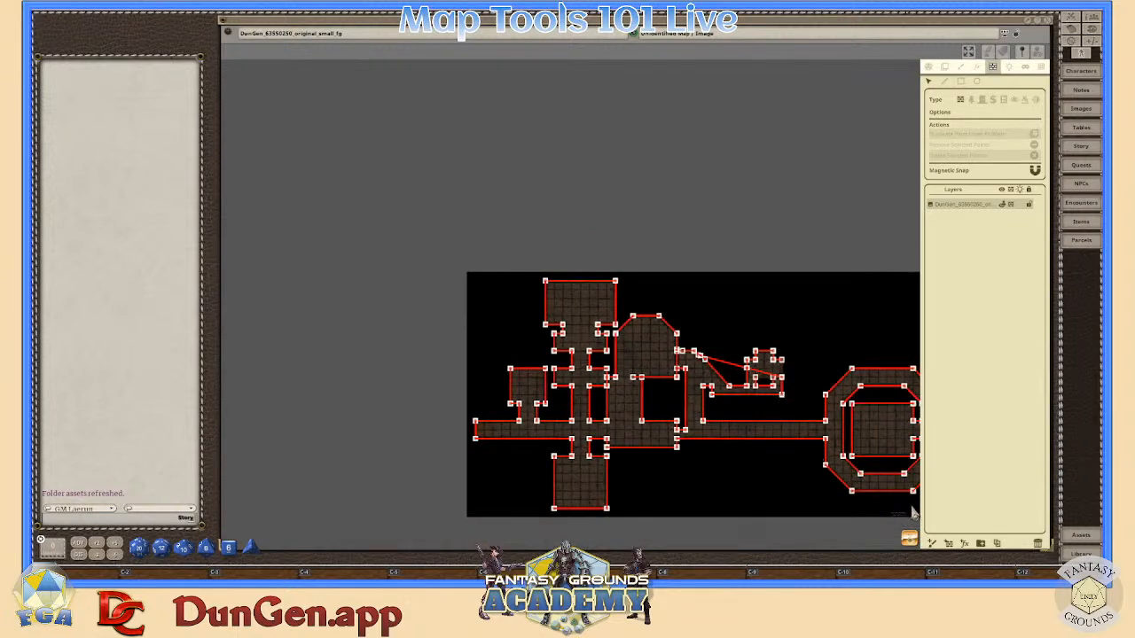
scroll(674, 381, down, 3)
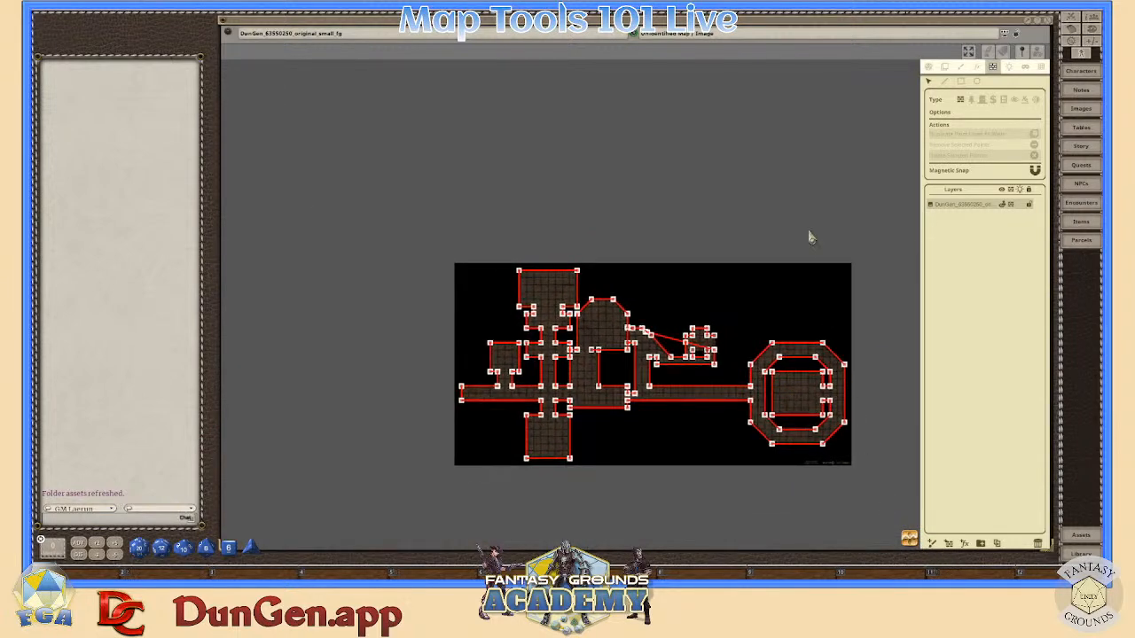
scroll(719, 352, up, 5)
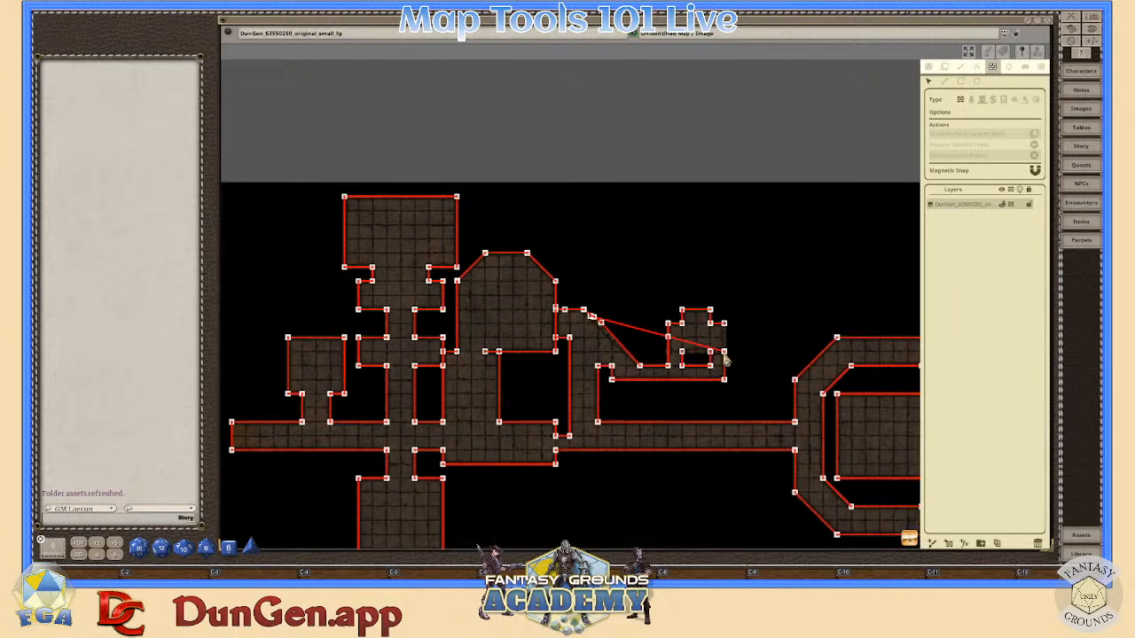
click(724, 355)
key(Delete)
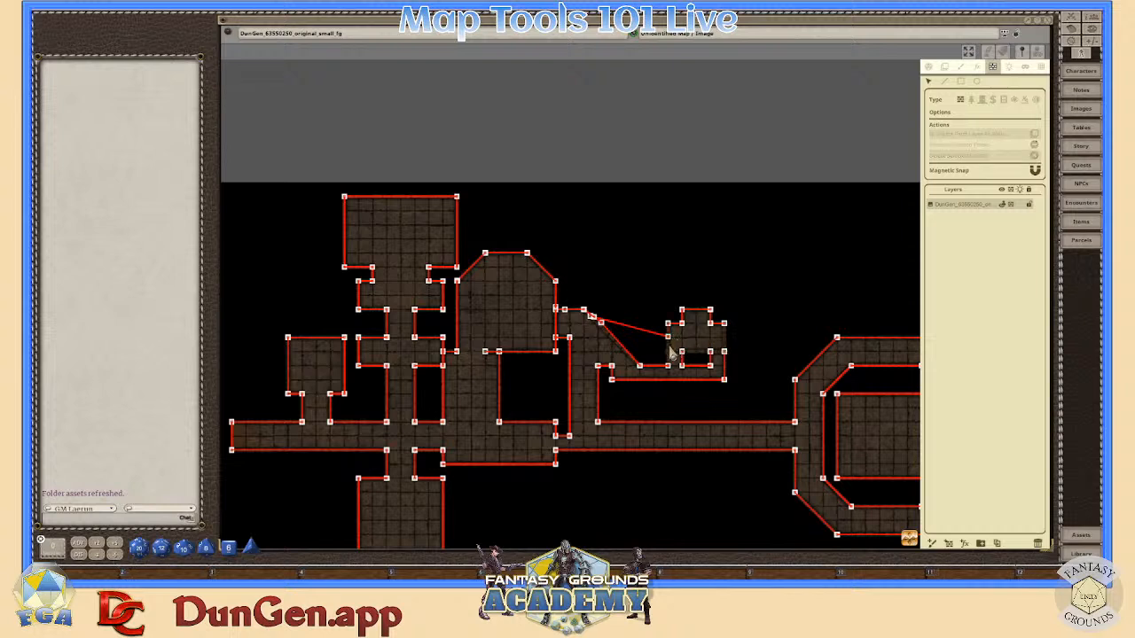
- Select the point where the remaining diagonal wall meets the slanted corridor wall and delete it
scroll(666, 284, up, 2)
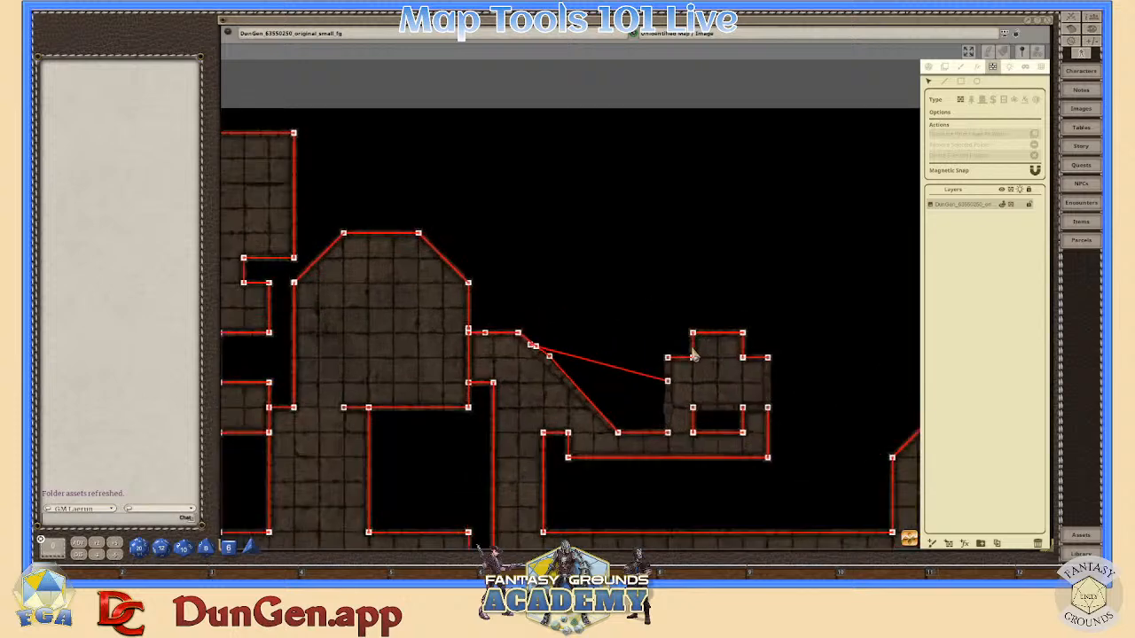
scroll(603, 370, up, 3)
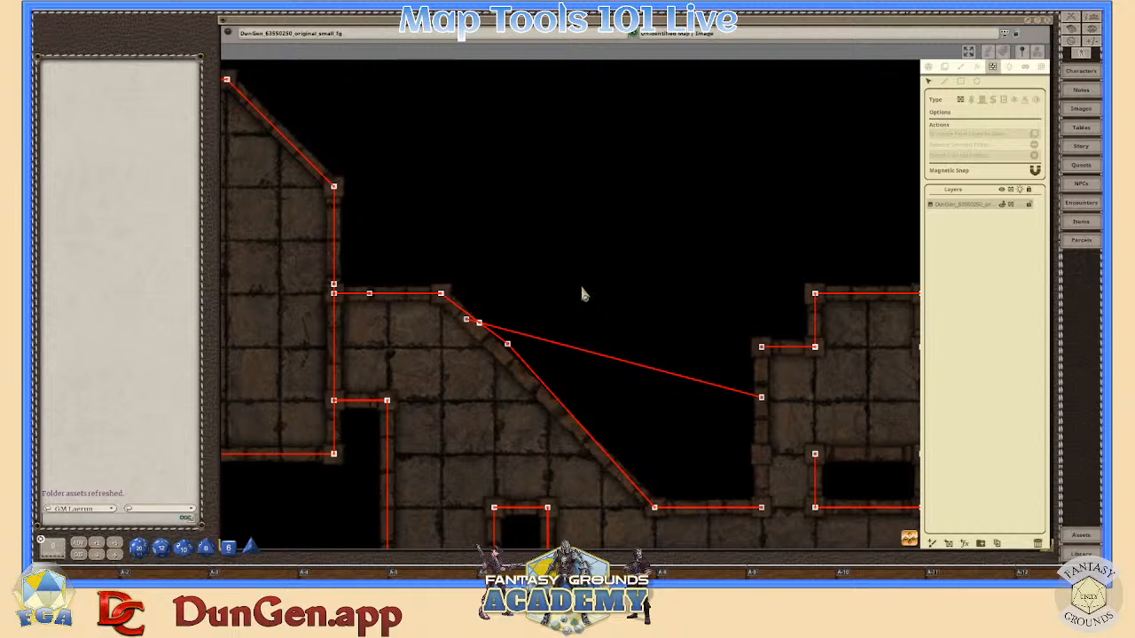
scroll(642, 335, down, 2)
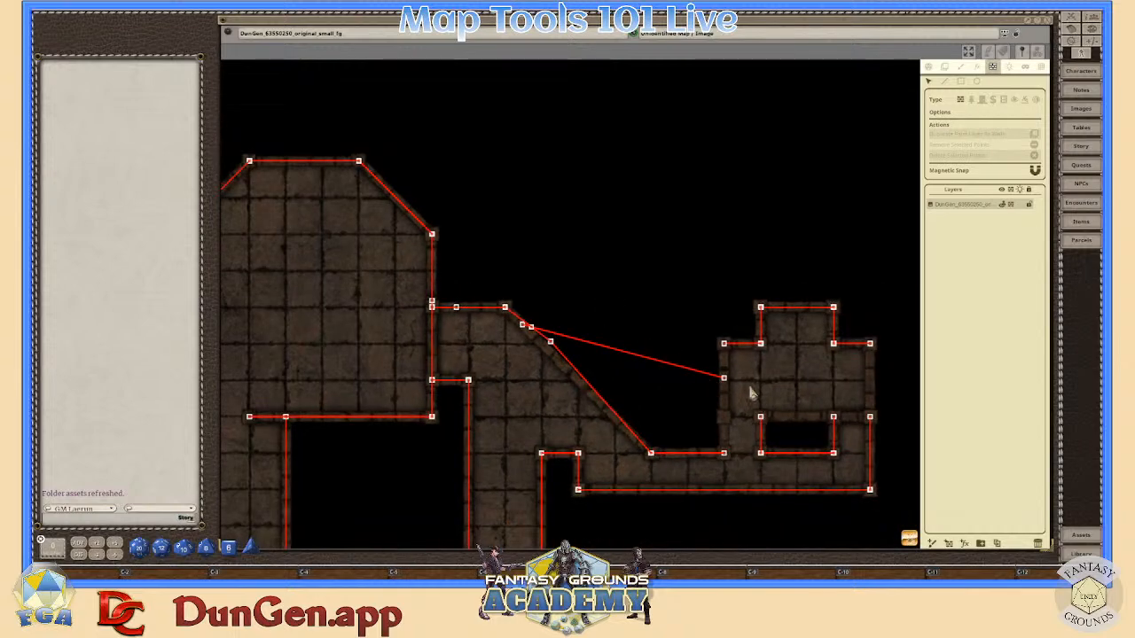
scroll(674, 373, up, 1)
click(522, 325)
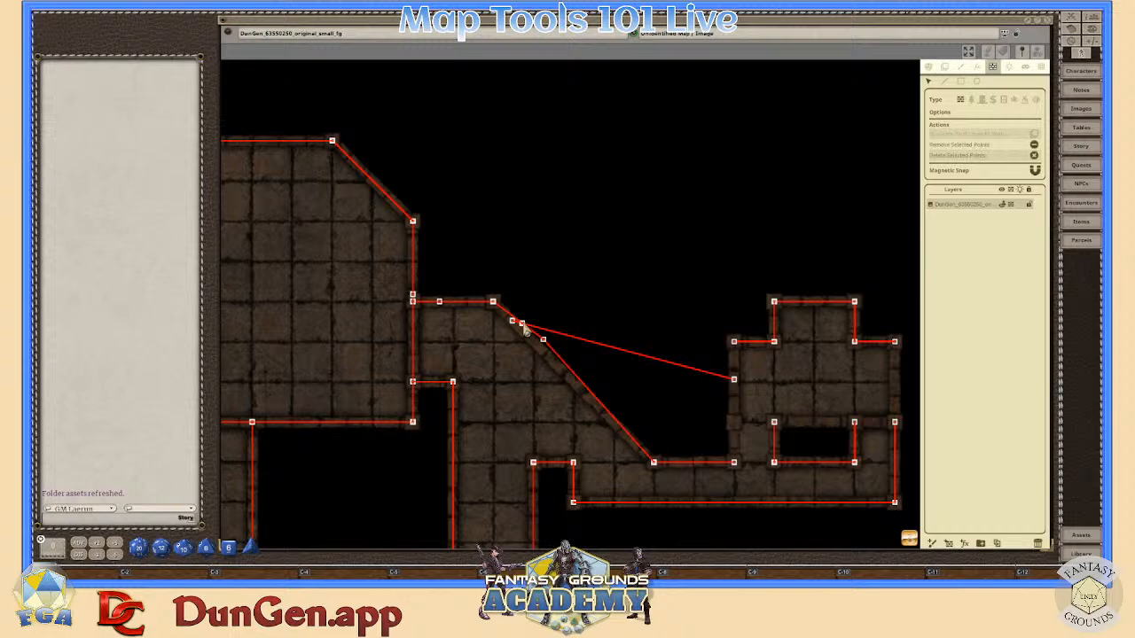
click(523, 326)
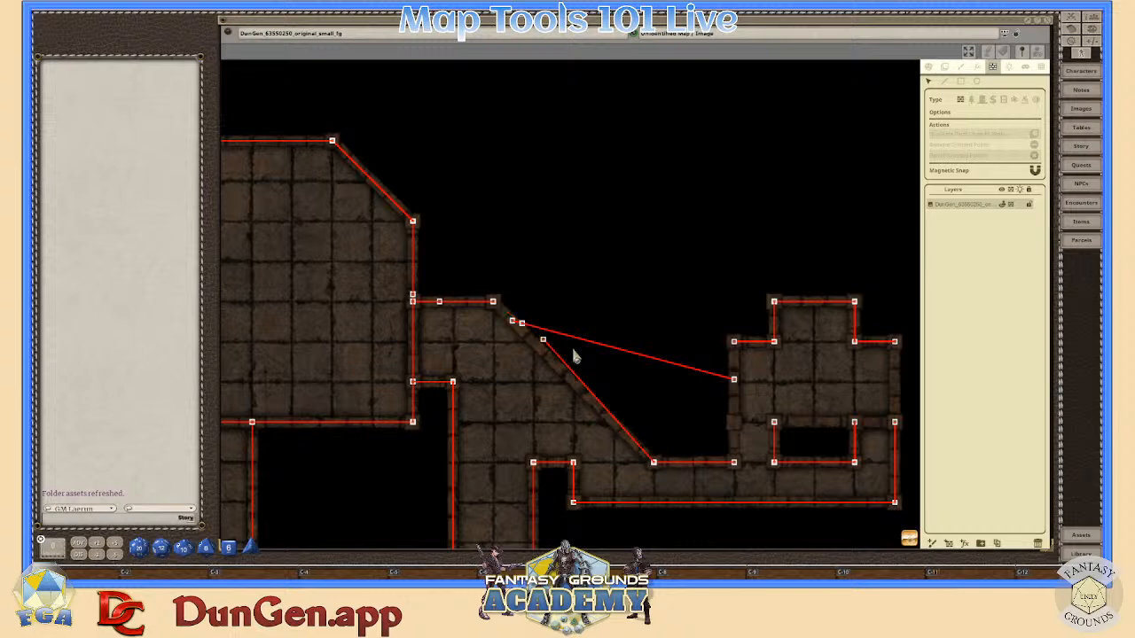
- Close the dungeon map and open the cave map DunGenC_33725364_original_small_fg_3s_rooms0.010 from the campaign images
scroll(621, 372, down, 4)
scroll(647, 388, down, 3)
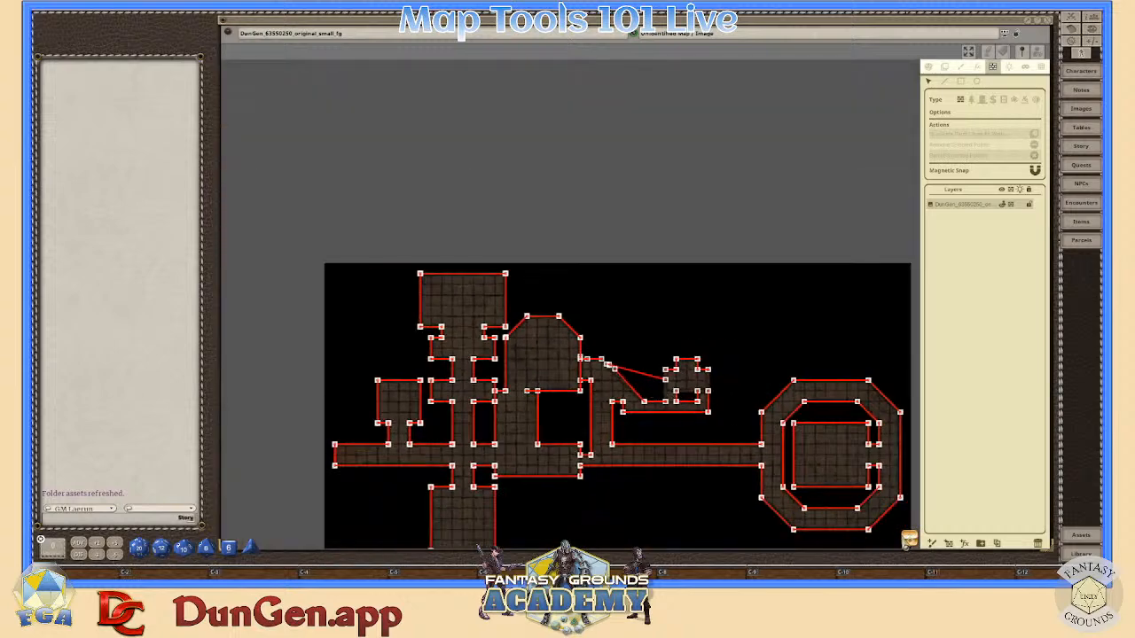
scroll(701, 330, up, 2)
scroll(701, 329, down, 2)
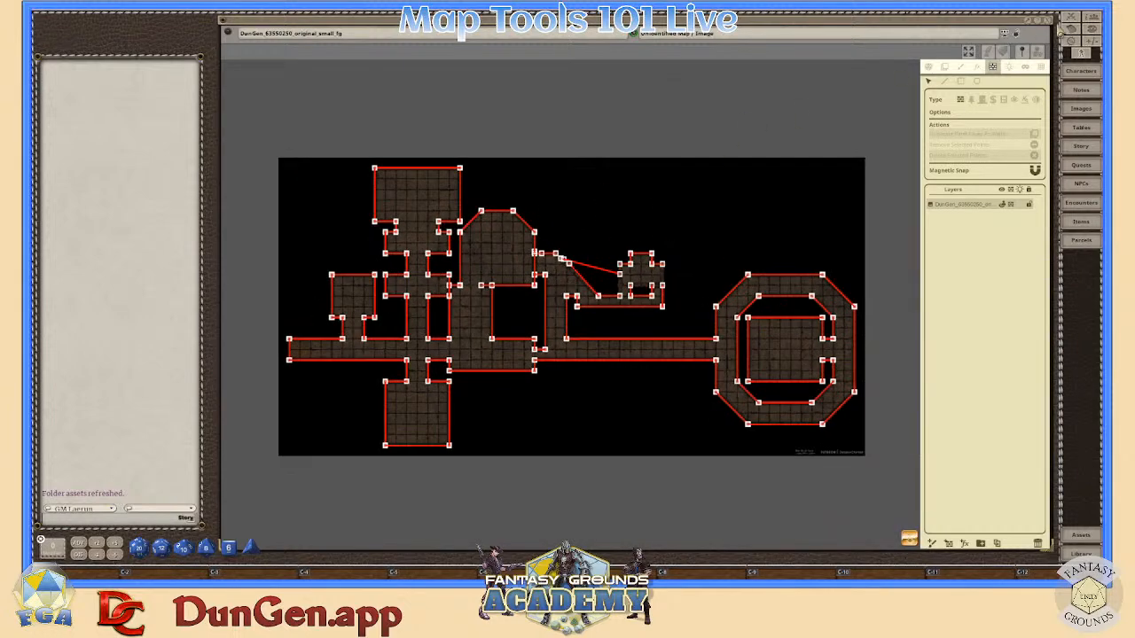
click(1054, 25)
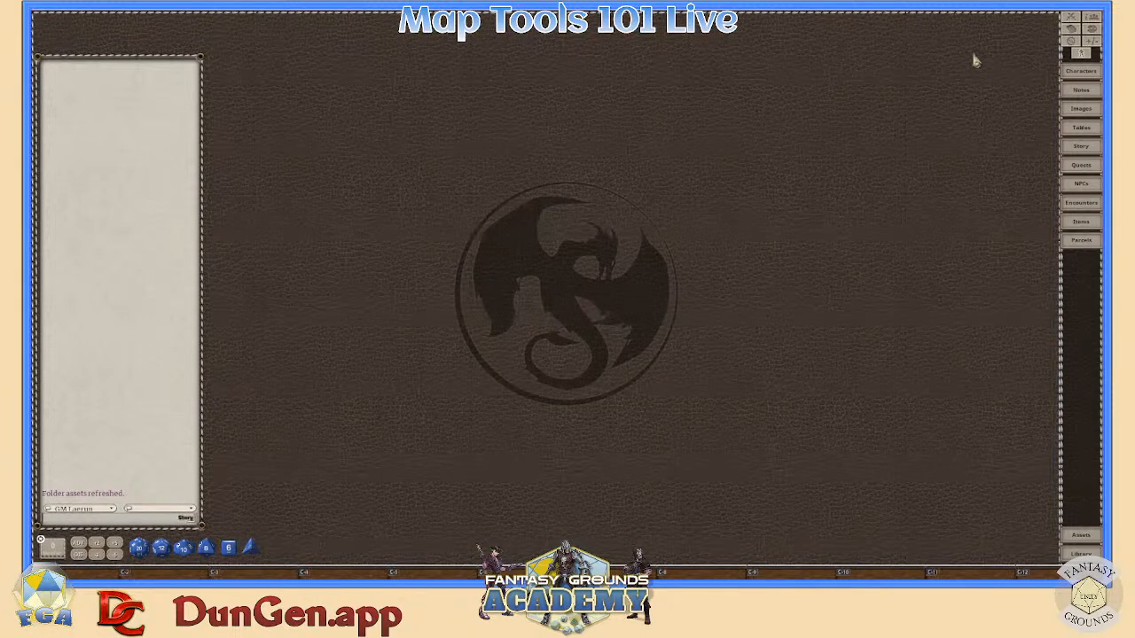
click(1082, 108)
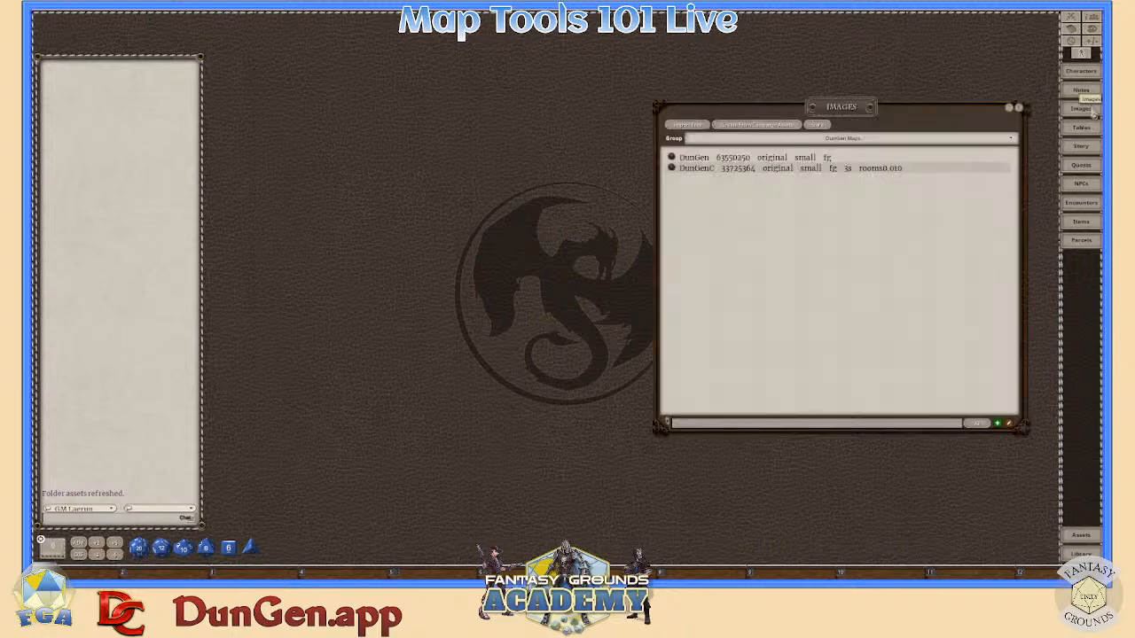
click(672, 167)
scroll(766, 245, down, 2)
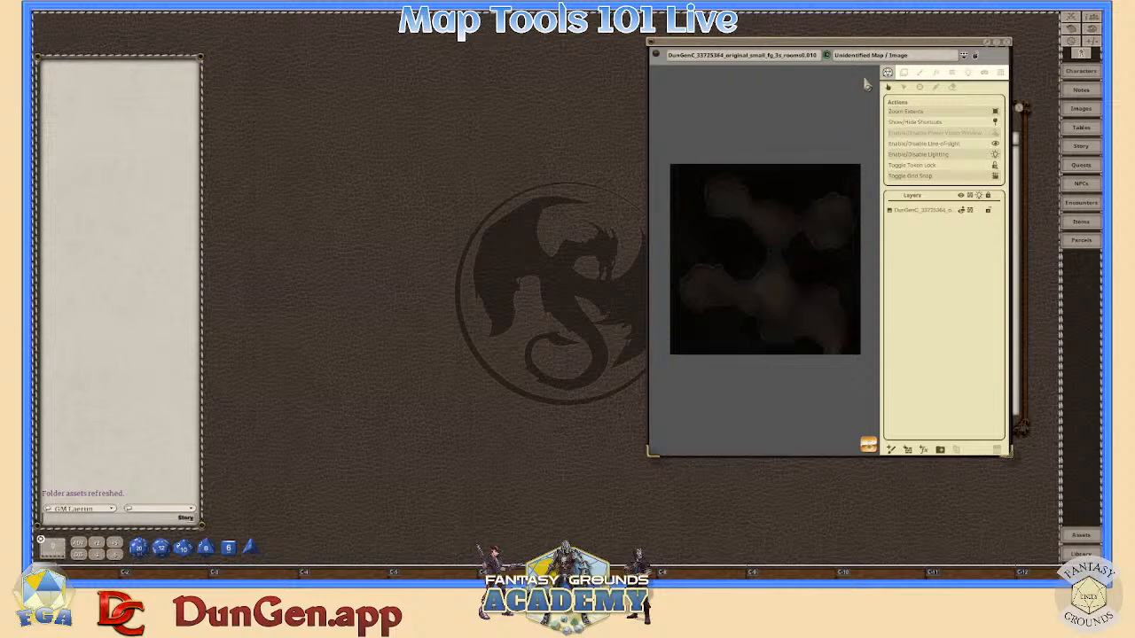
- Move the cave map window away from the images list and look over the dark cave
drag(879, 43, 590, 64)
scroll(513, 239, up, 5)
scroll(506, 268, down, 4)
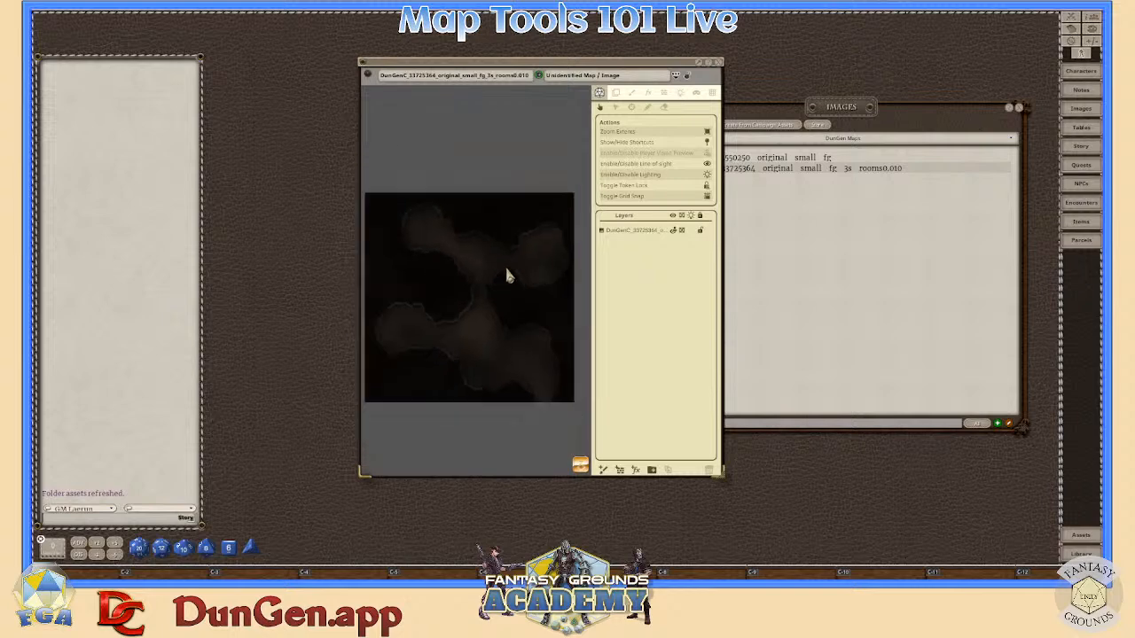
scroll(503, 293, down, 2)
scroll(497, 313, up, 2)
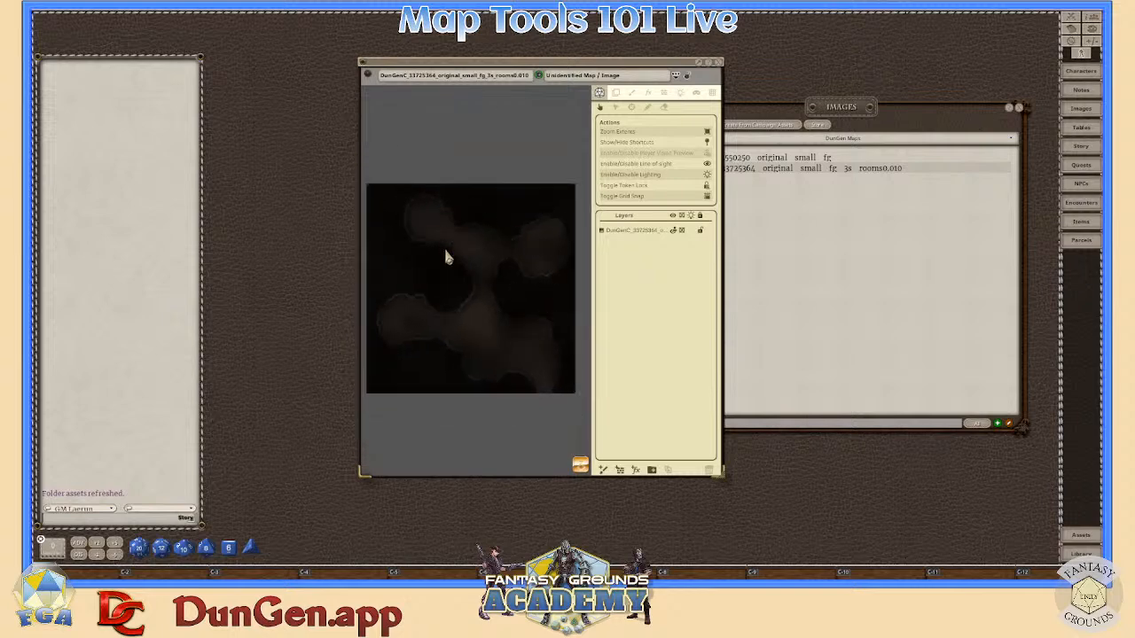
scroll(540, 398, up, 3)
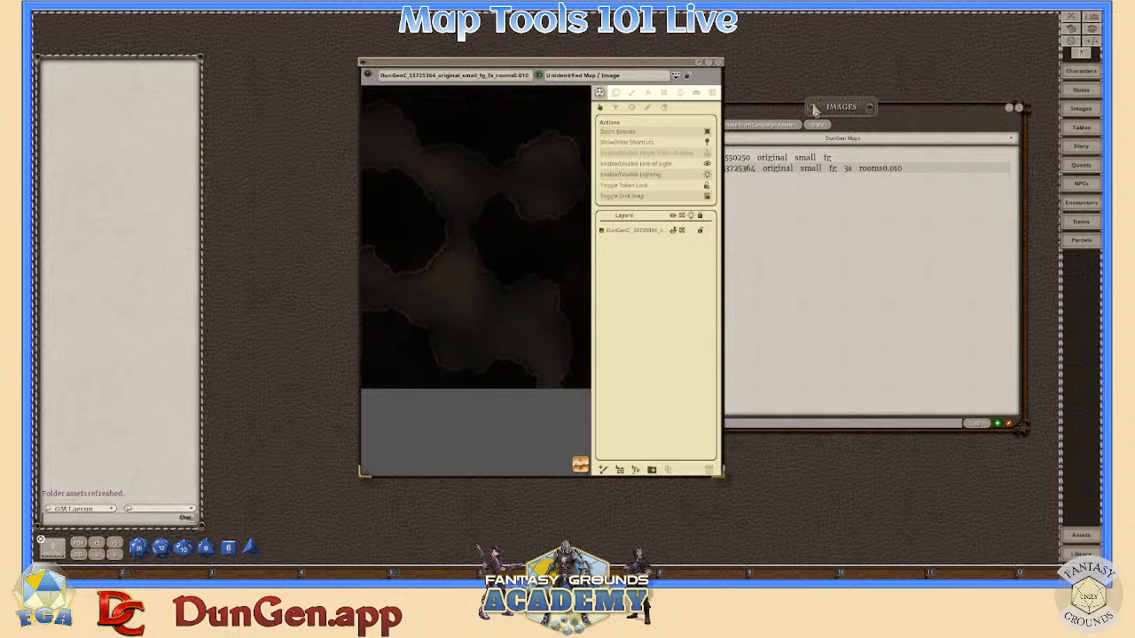
- Shift the images list aside and widen the cave map window so the whole cave fits
drag(810, 107, 884, 113)
drag(723, 212, 667, 209)
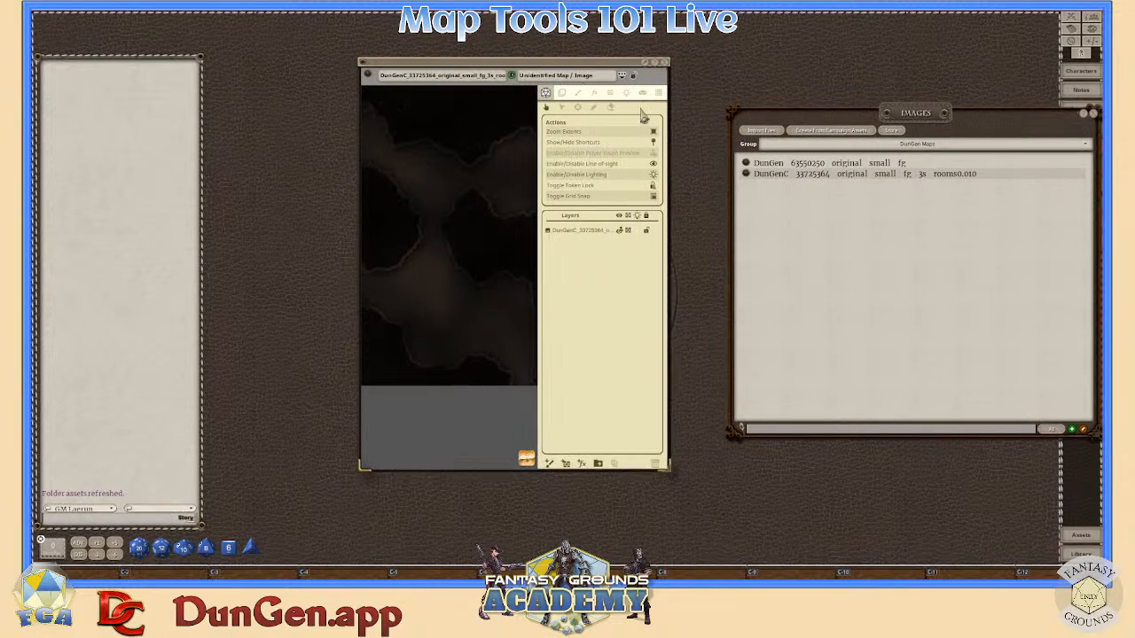
drag(671, 257, 891, 271)
scroll(658, 293, up, 4)
scroll(660, 310, down, 7)
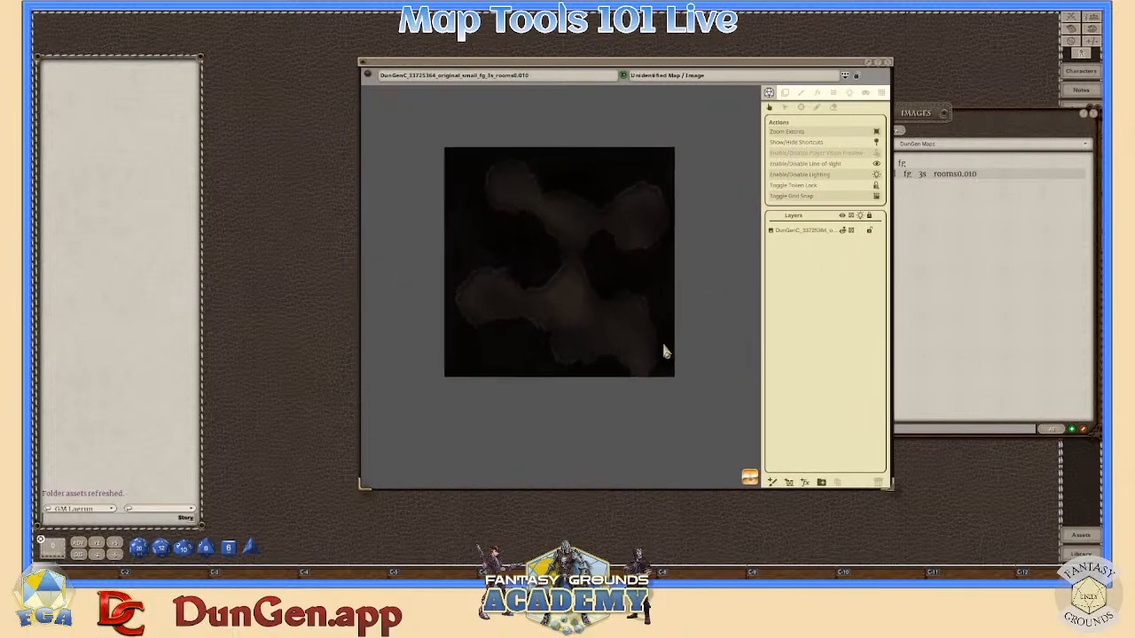
- Display the cave map's line-of-sight walls and examine the wall points along the cave outline
click(833, 92)
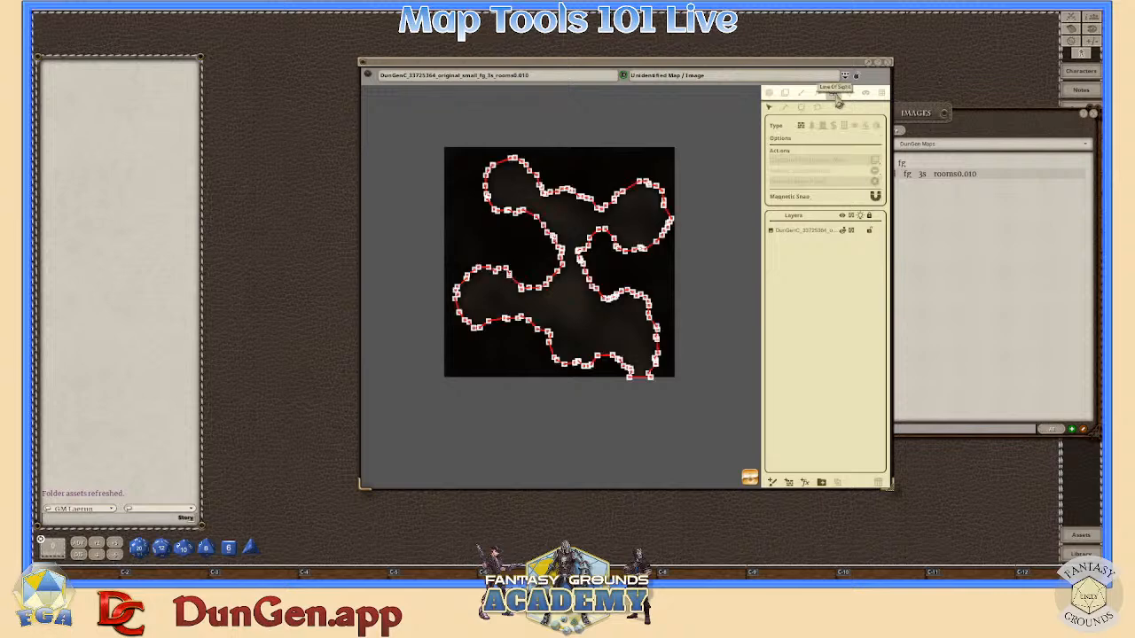
scroll(604, 320, up, 2)
scroll(592, 319, down, 3)
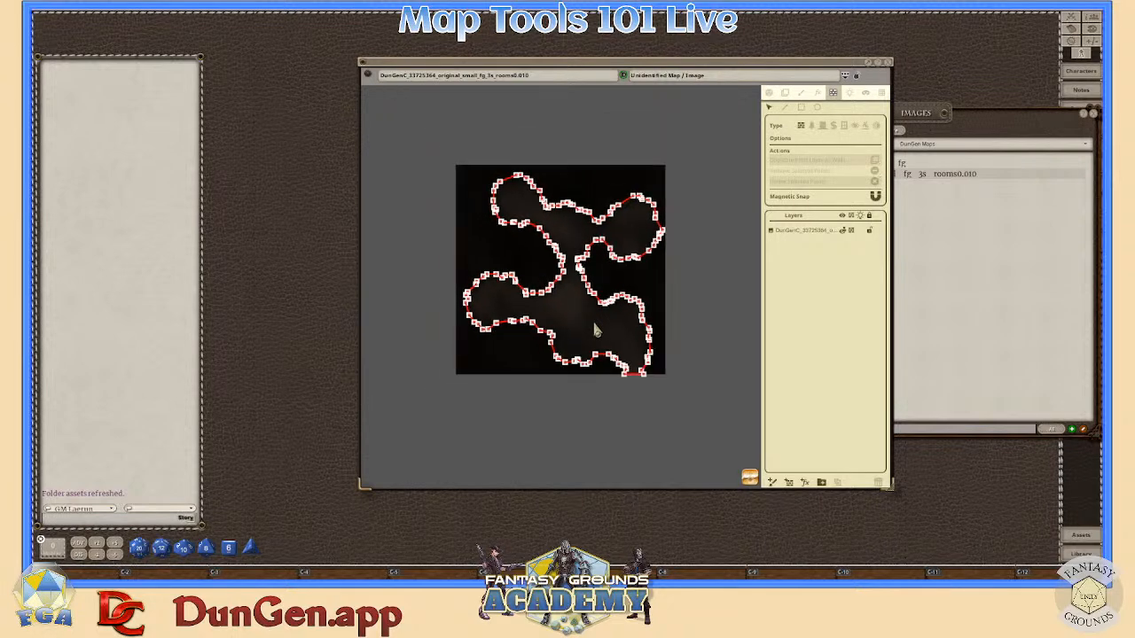
scroll(576, 316, up, 2)
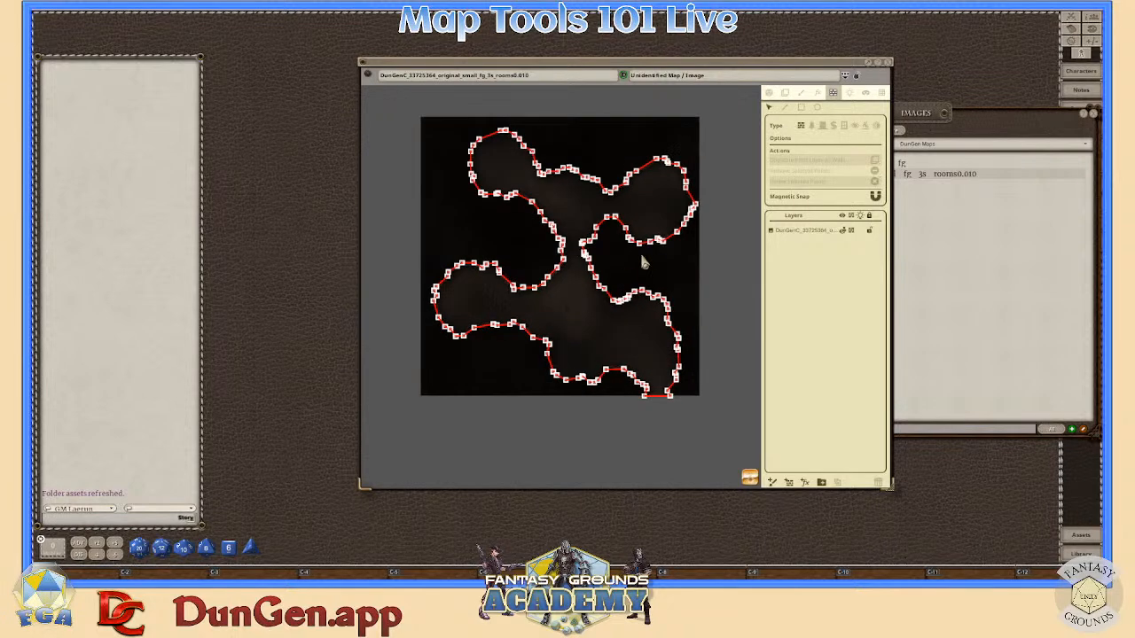
scroll(578, 265, up, 1)
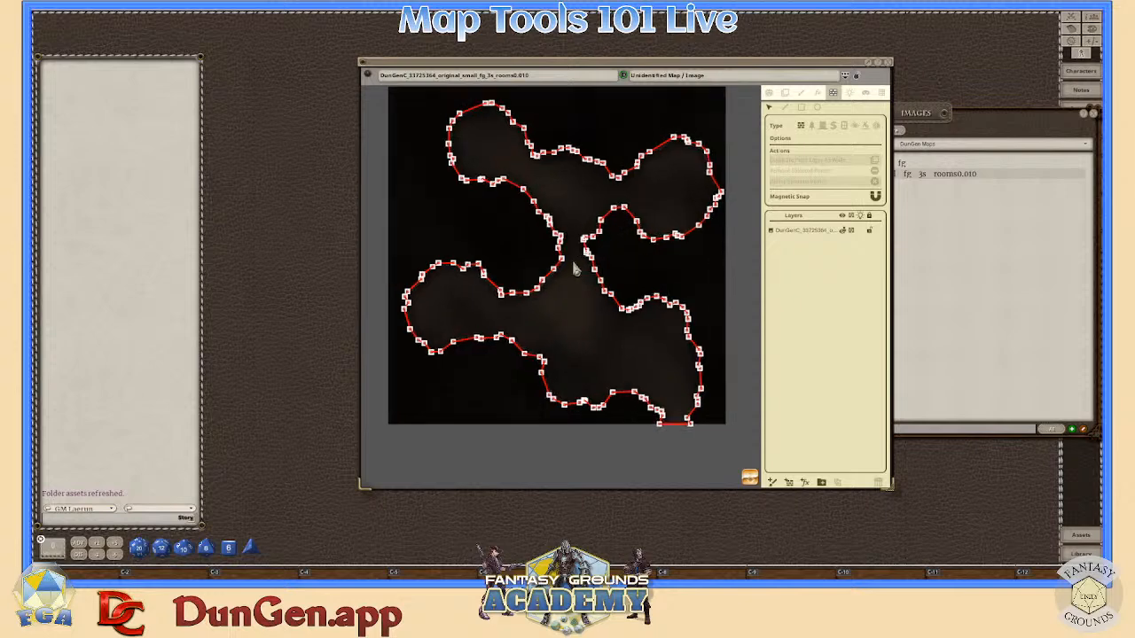
scroll(575, 271, down, 1)
scroll(576, 265, up, 1)
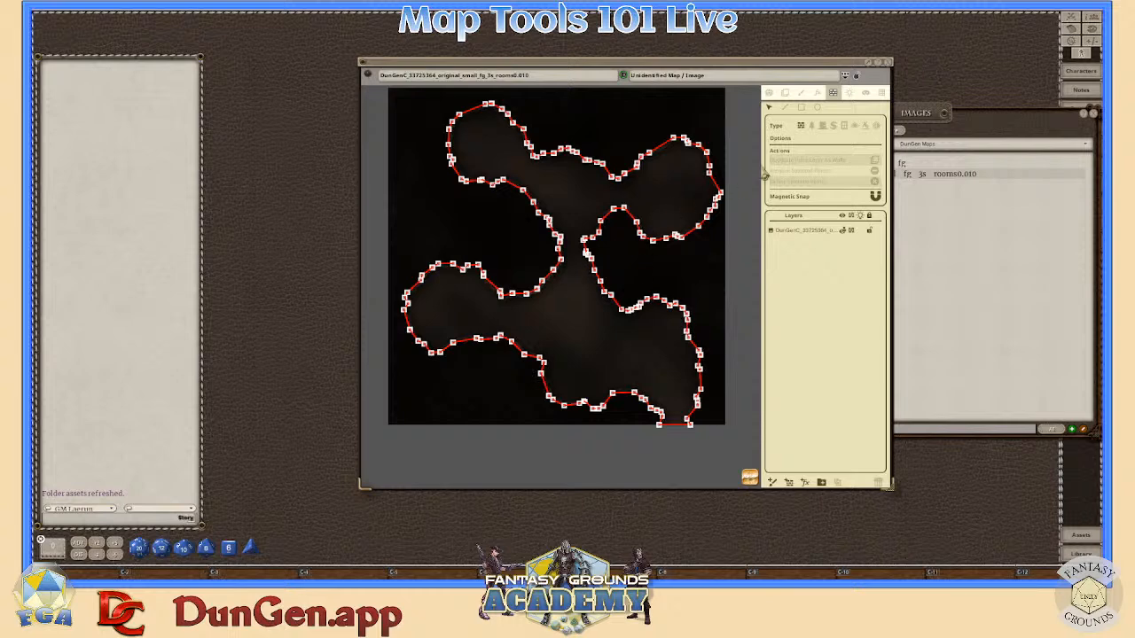
- Open the cave map's grid settings, lock its image layer and make the grid visible
click(882, 94)
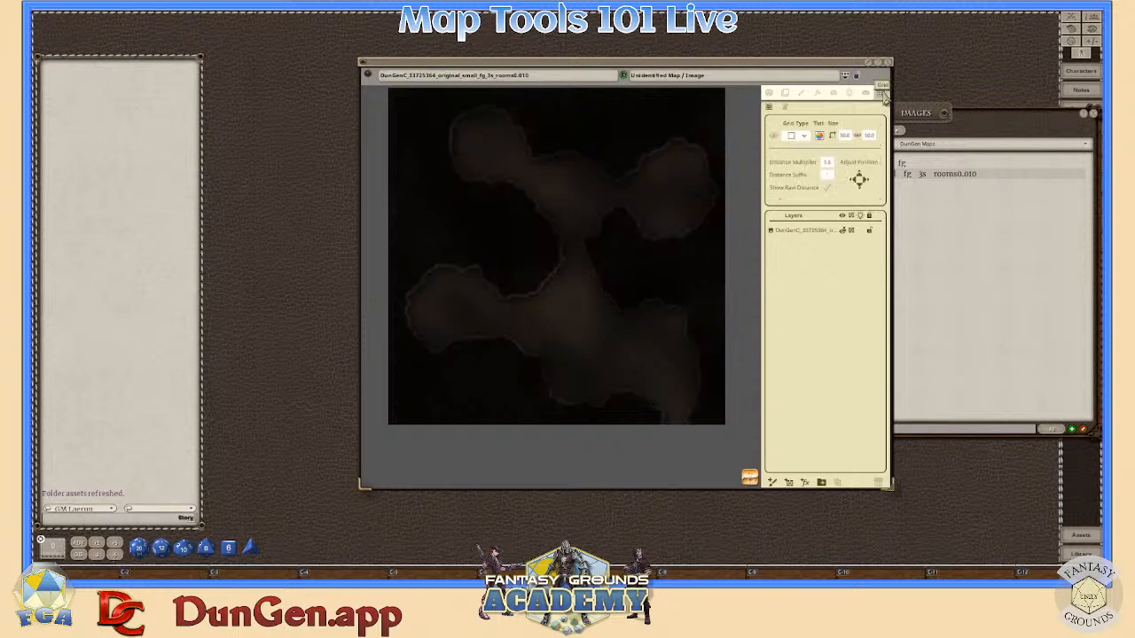
scroll(633, 279, up, 1)
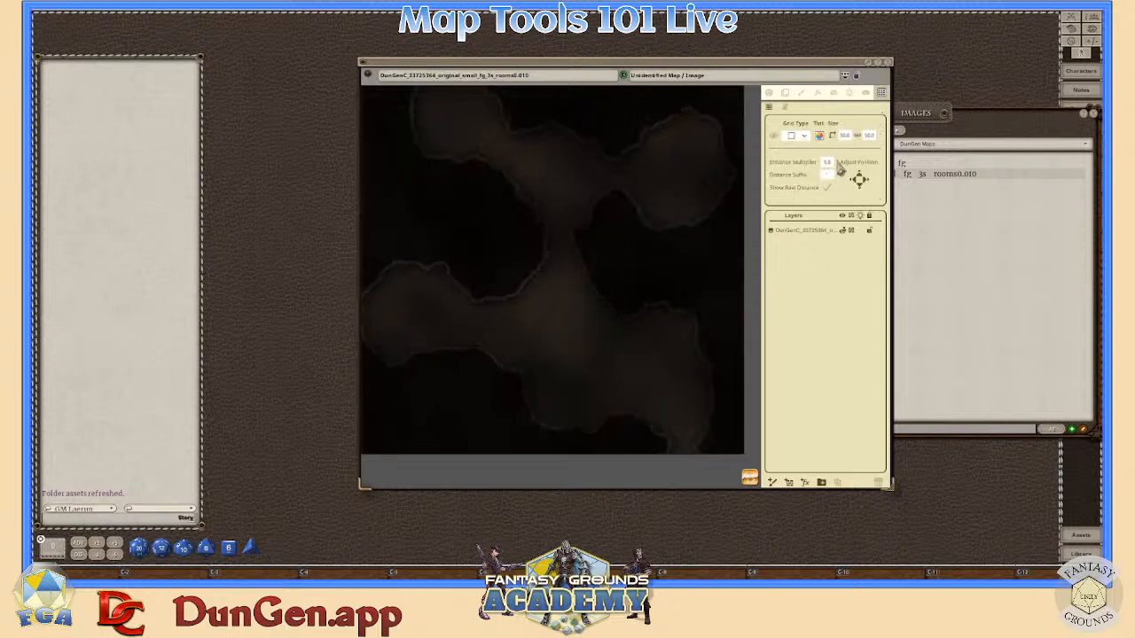
scroll(576, 247, down, 1)
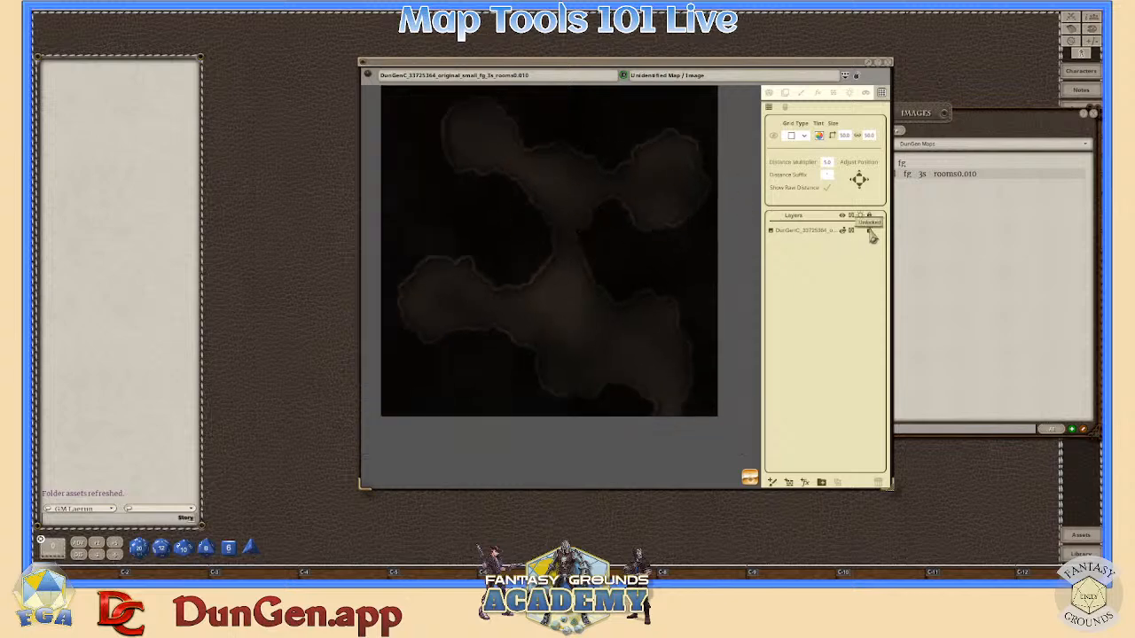
scroll(588, 271, up, 1)
scroll(574, 266, down, 1)
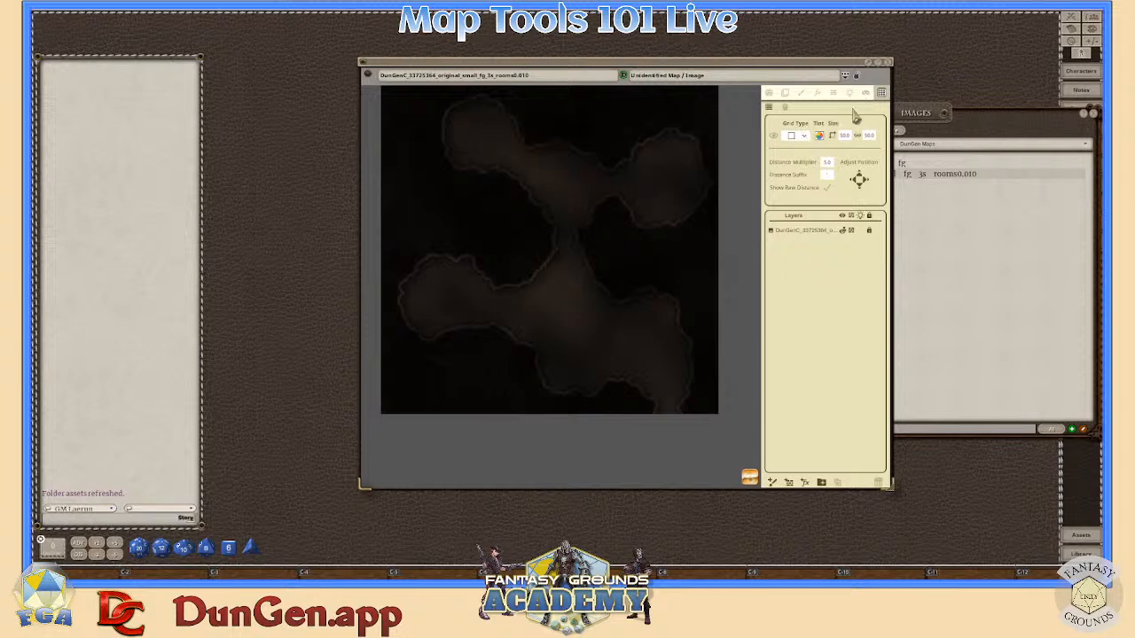
click(775, 139)
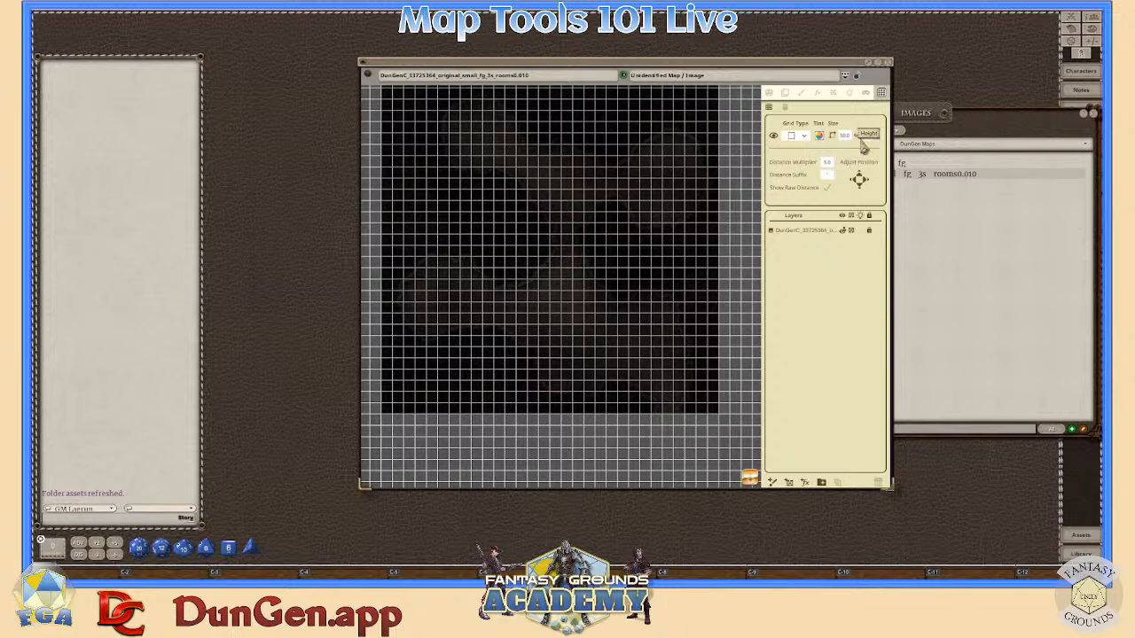
- Enlarge the cave map window and check the square grid over the cave passages at several zoom levels
scroll(540, 269, up, 5)
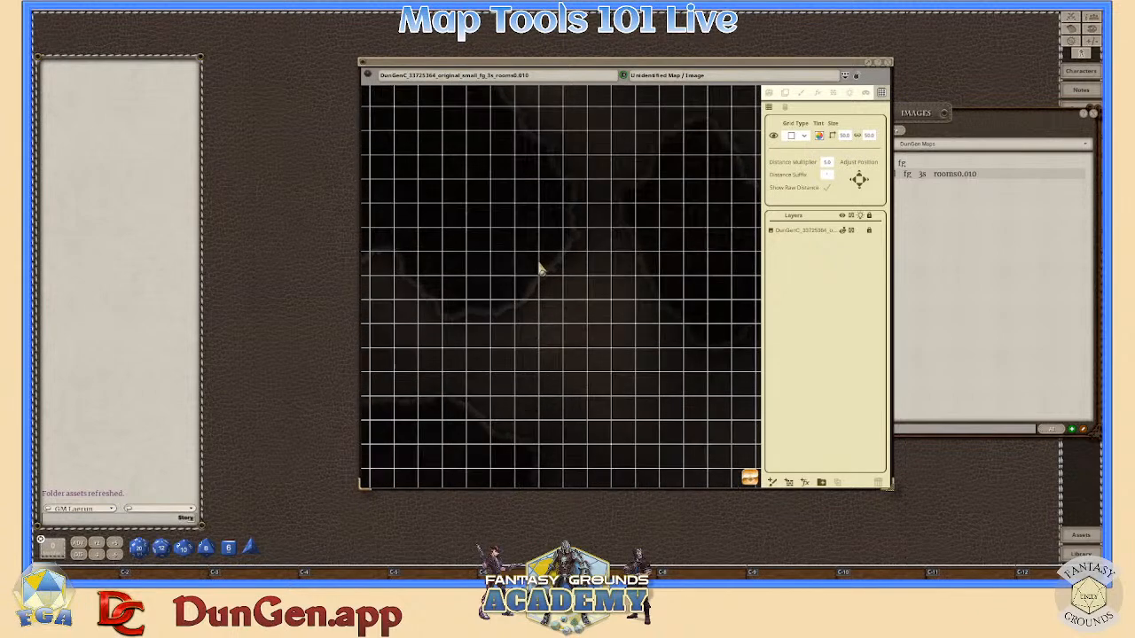
scroll(601, 266, down, 5)
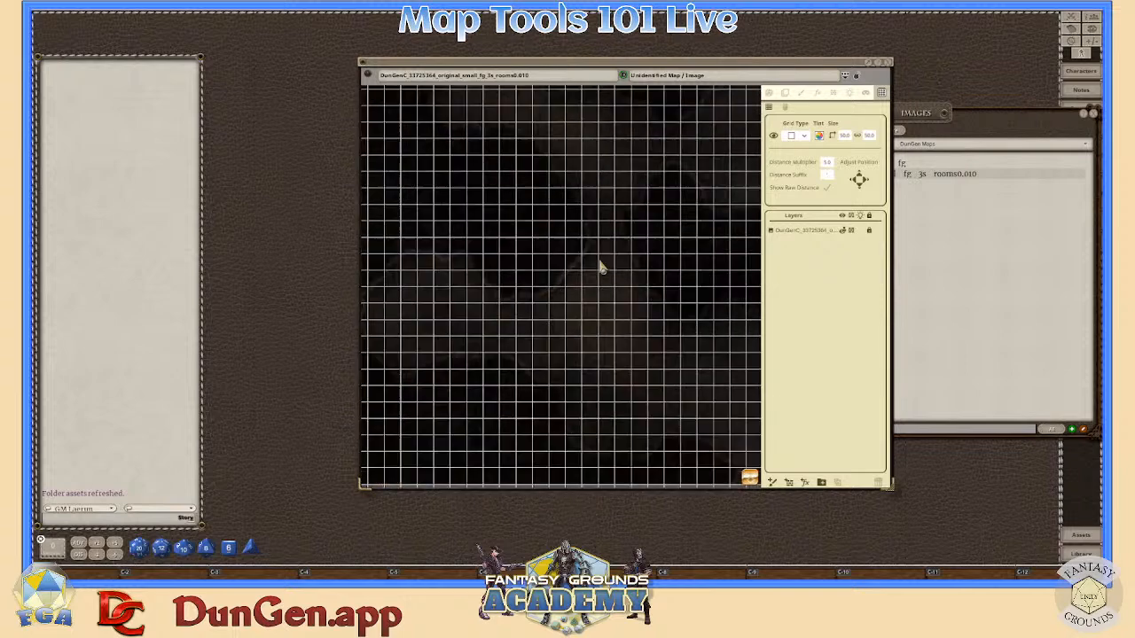
scroll(600, 266, up, 5)
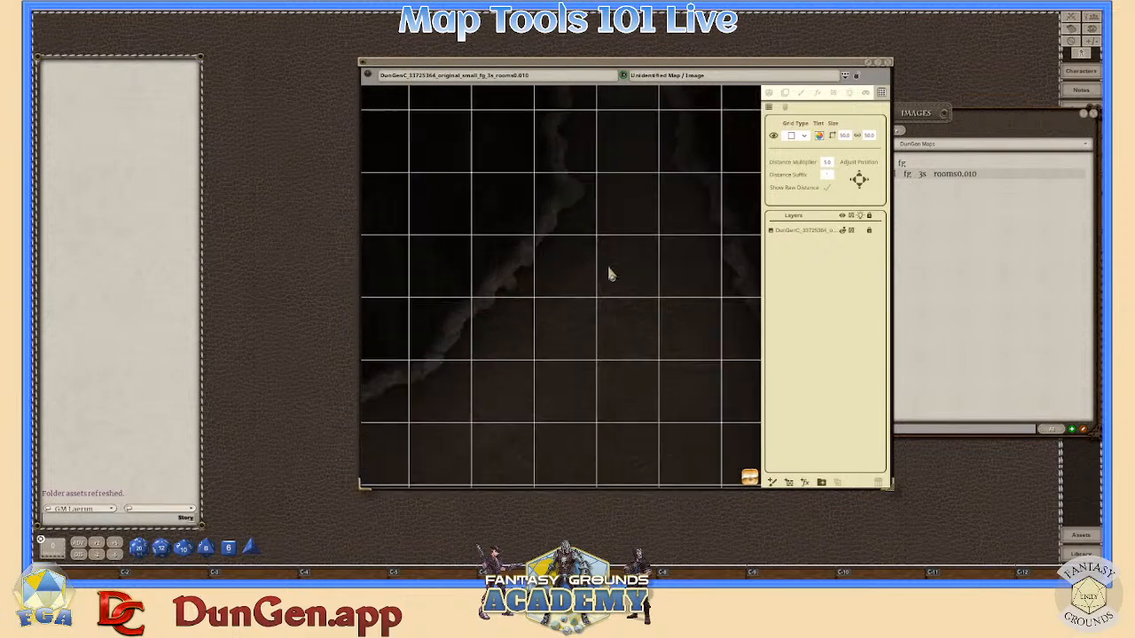
scroll(748, 469, down, 1)
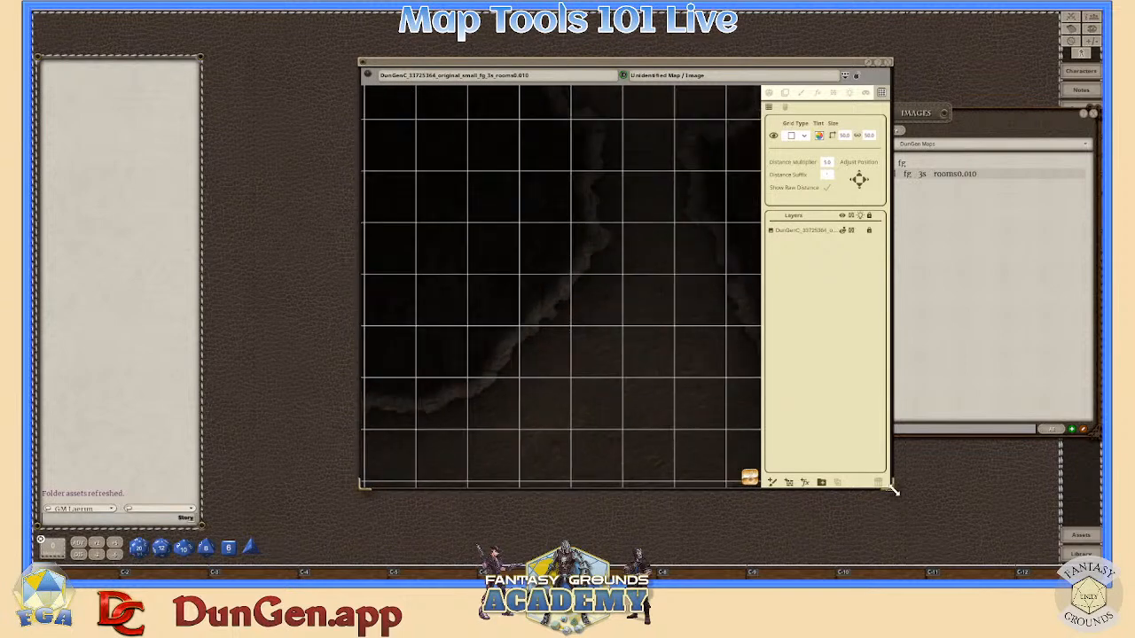
drag(894, 486, 1007, 557)
scroll(760, 373, down, 3)
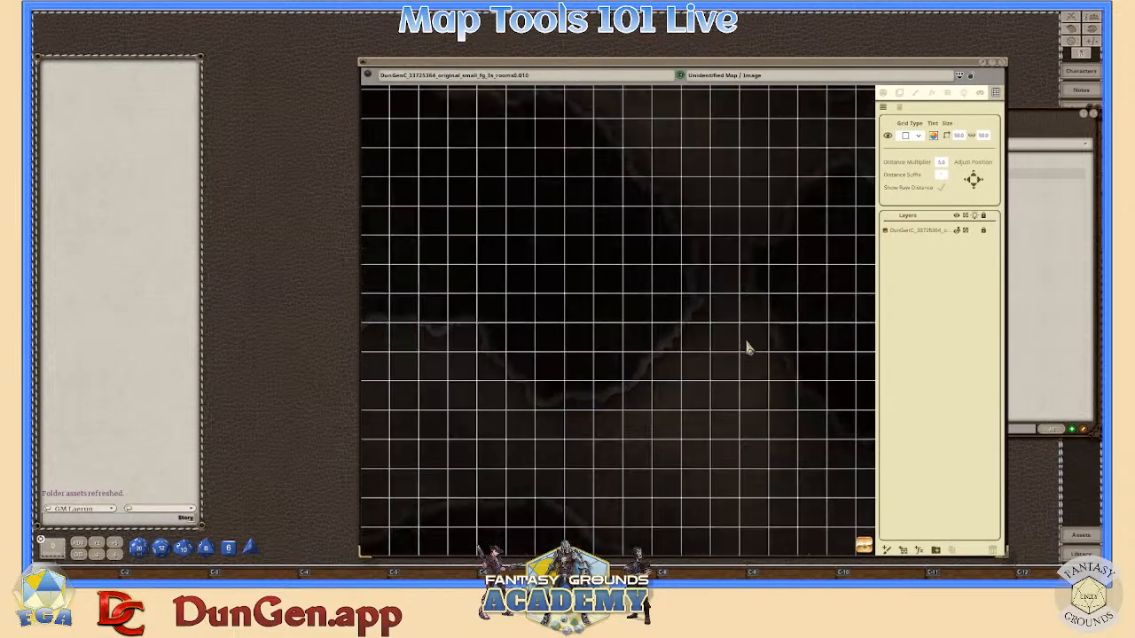
scroll(761, 474, down, 3)
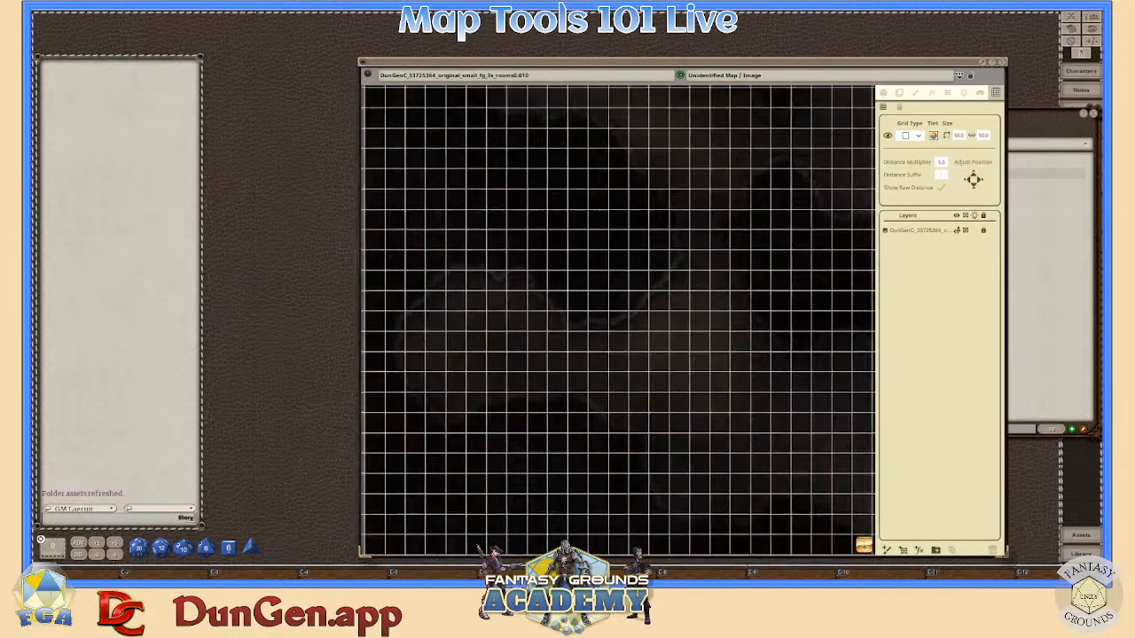
scroll(758, 470, up, 3)
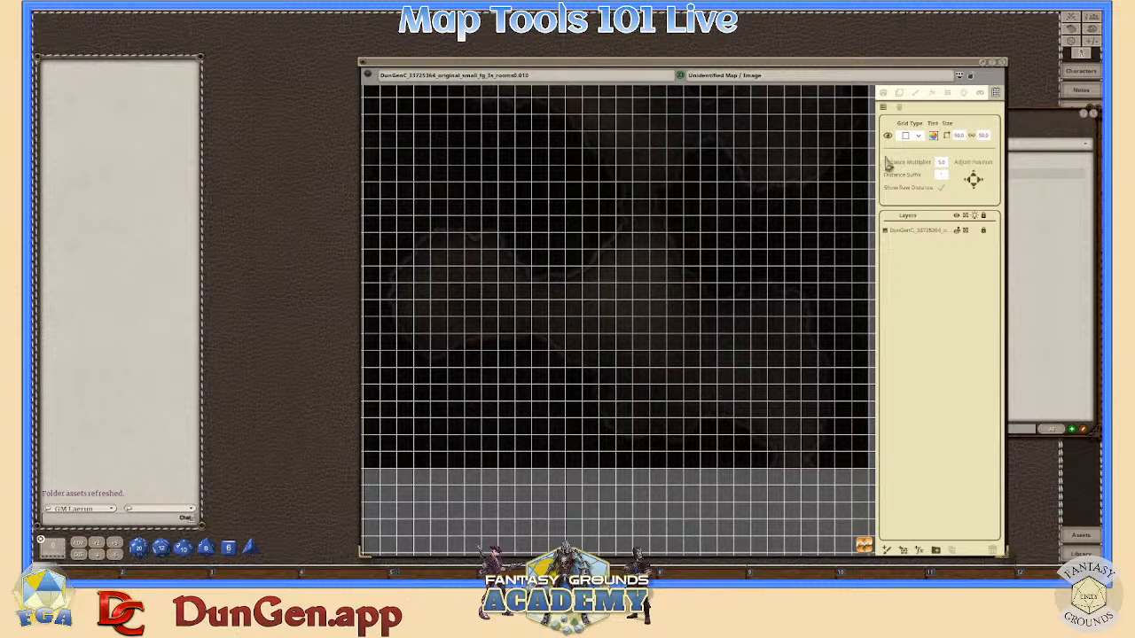
- Tint the cave map's grid yellow and lower the colour's alpha so the lines are faint, keeping the colour picker off the map
click(934, 139)
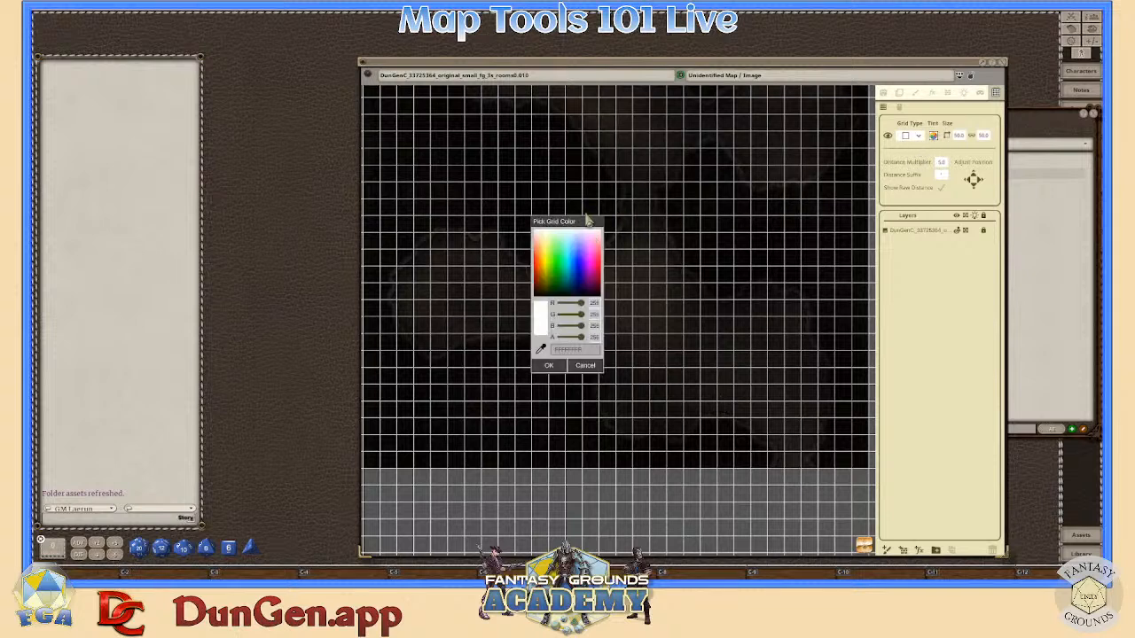
drag(588, 222, 950, 244)
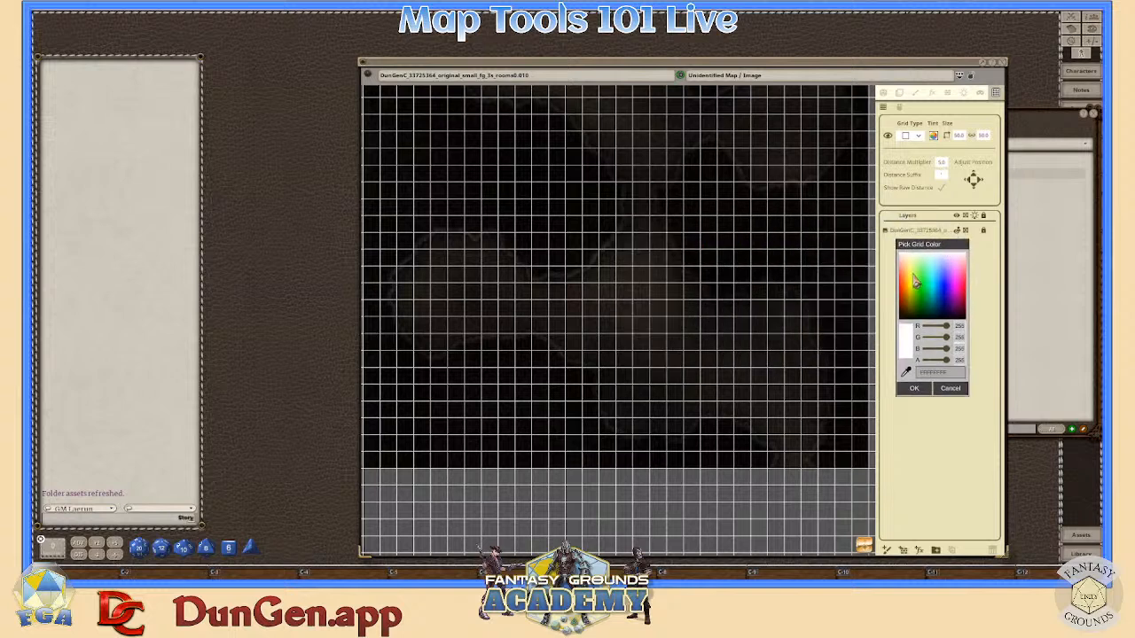
click(914, 280)
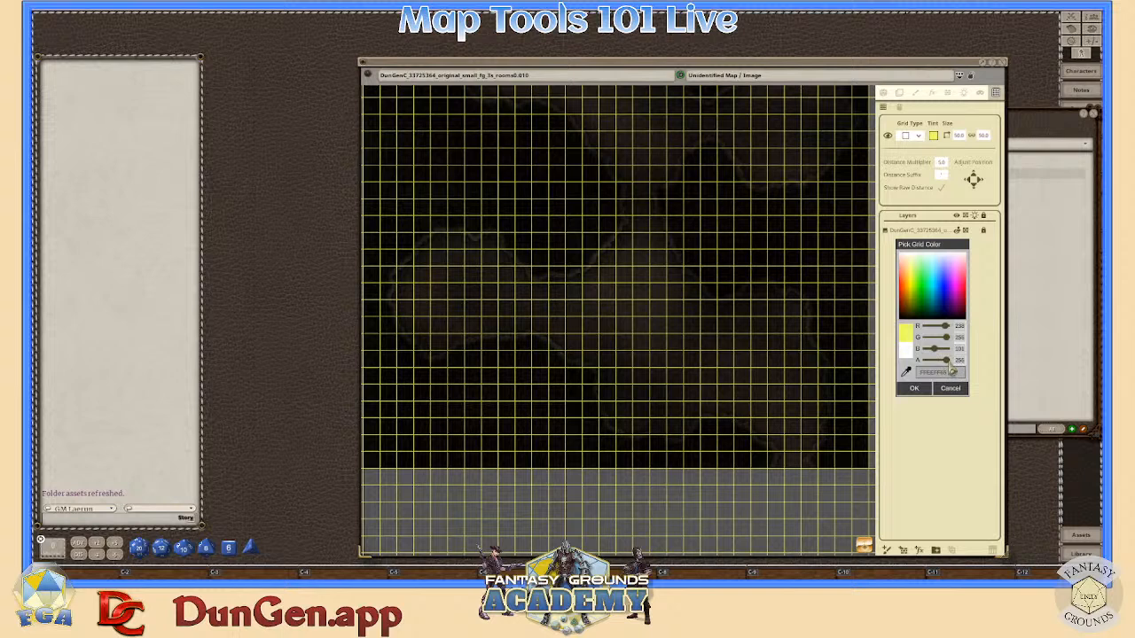
drag(948, 364, 930, 365)
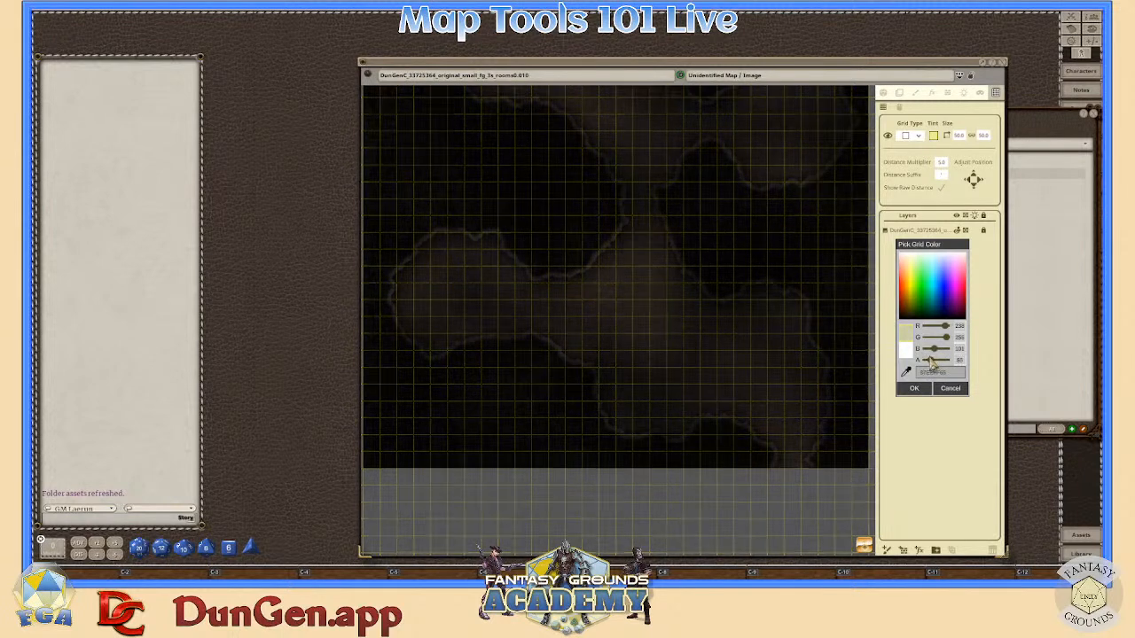
- Examine the faint yellow grid against the cave walls and floor, both close up and across the wider cave
scroll(743, 332, down, 5)
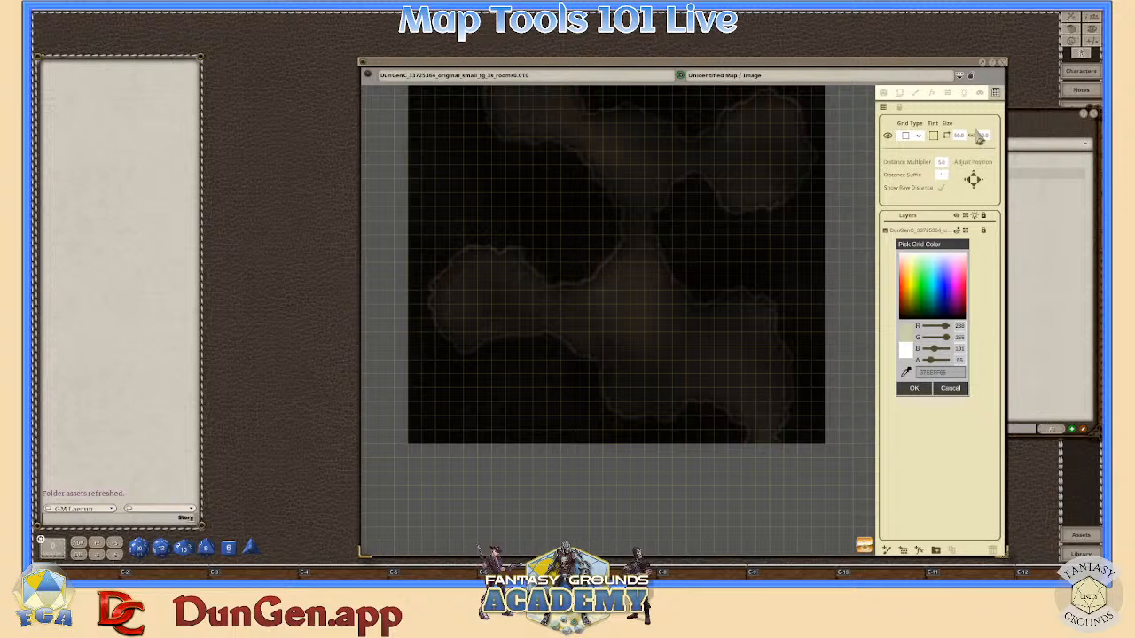
scroll(578, 239, up, 2)
scroll(639, 253, down, 2)
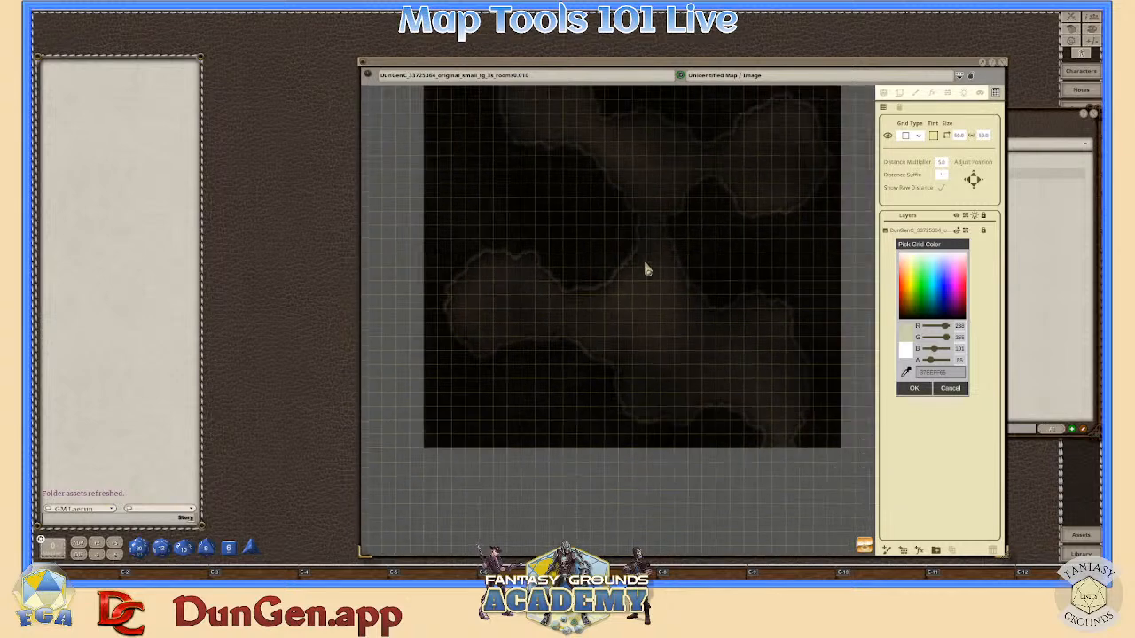
scroll(709, 346, up, 2)
scroll(710, 346, down, 2)
scroll(679, 272, up, 1)
scroll(611, 262, down, 2)
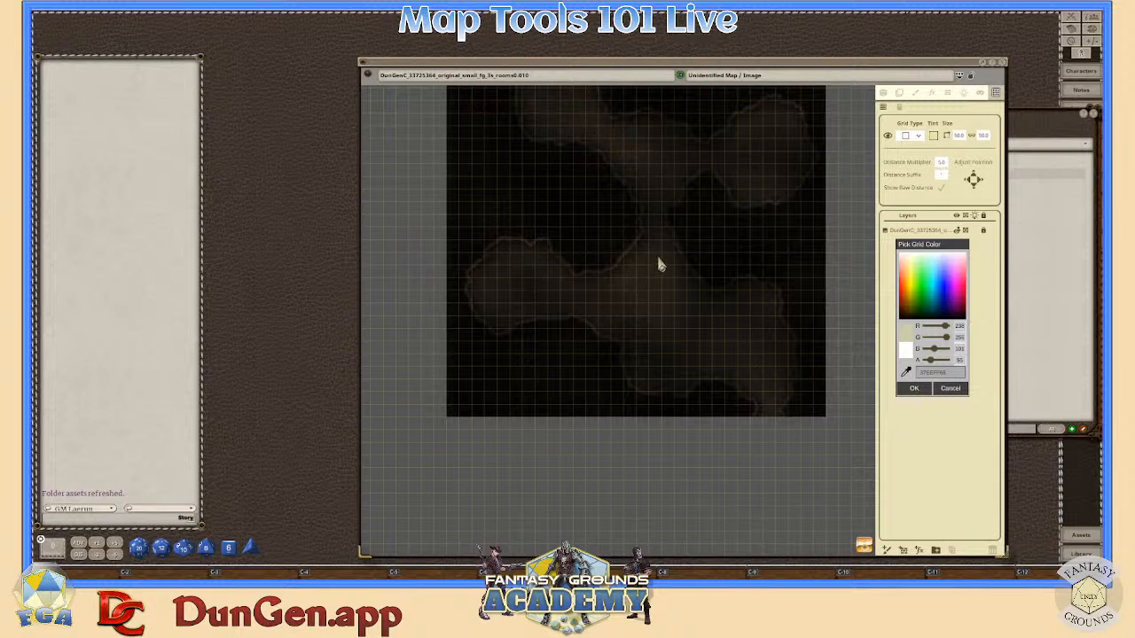
scroll(698, 244, up, 2)
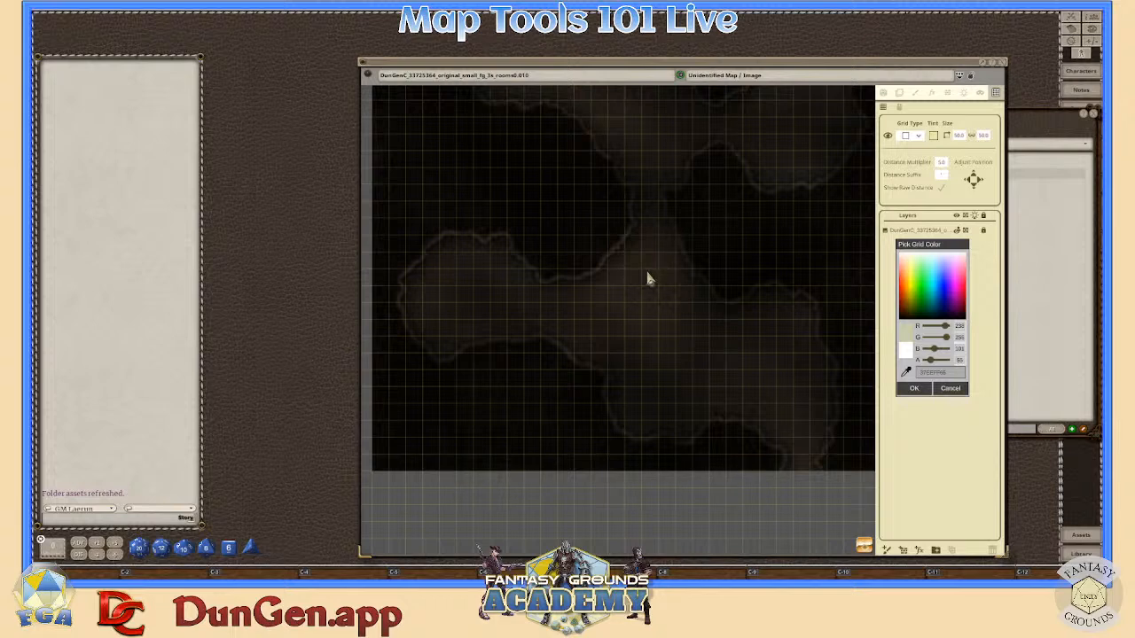
scroll(656, 263, up, 3)
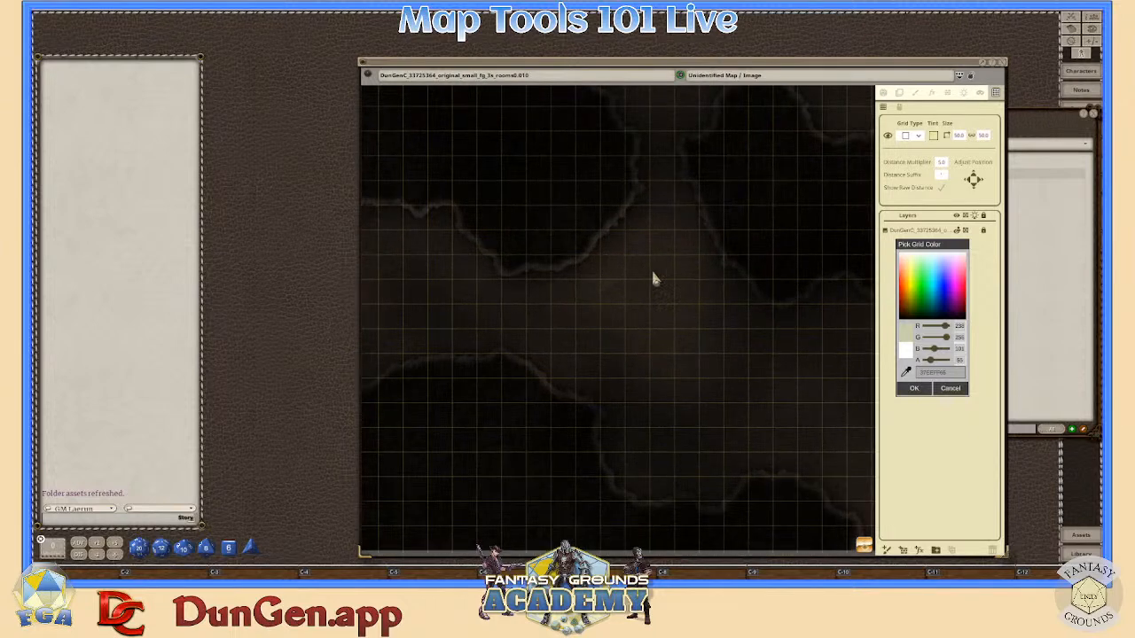
scroll(650, 294, down, 3)
scroll(637, 262, up, 3)
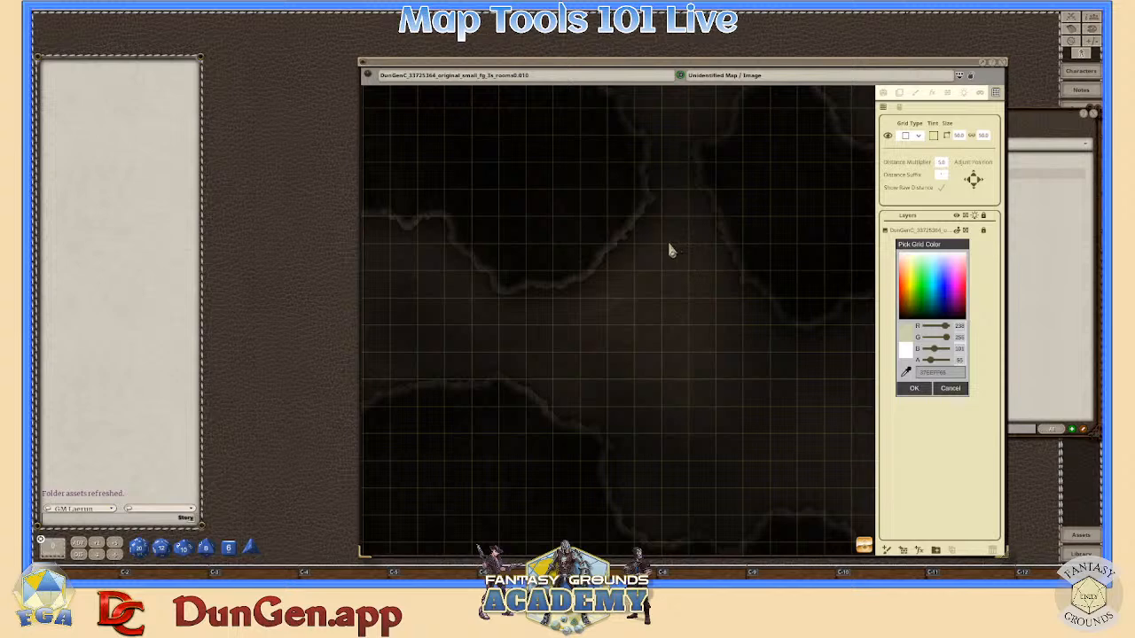
scroll(666, 251, down, 2)
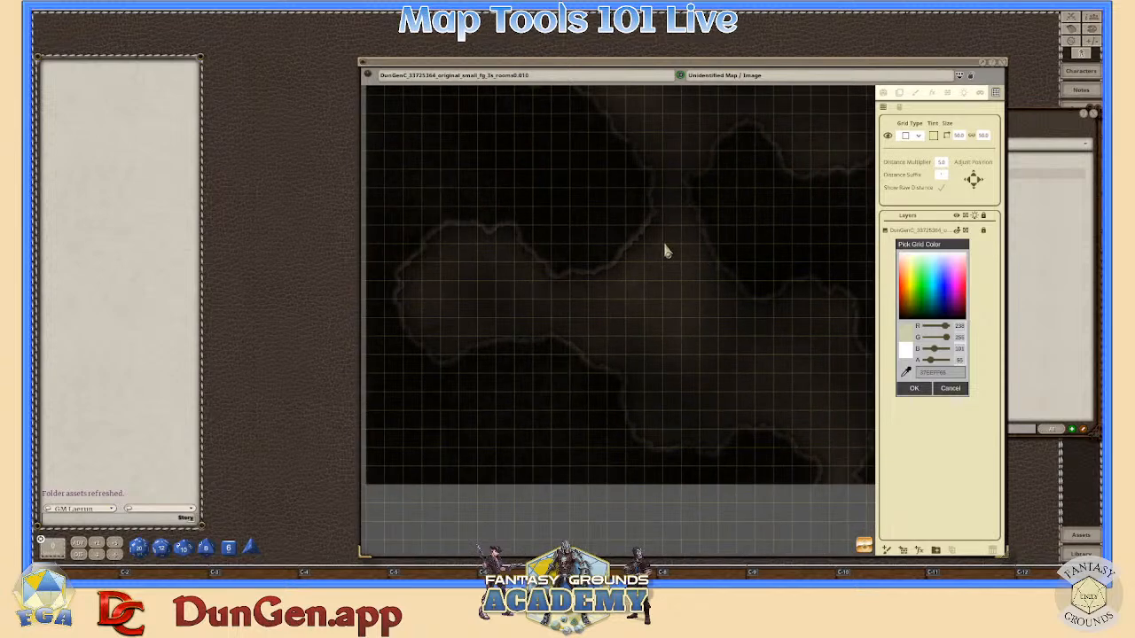
scroll(645, 222, up, 4)
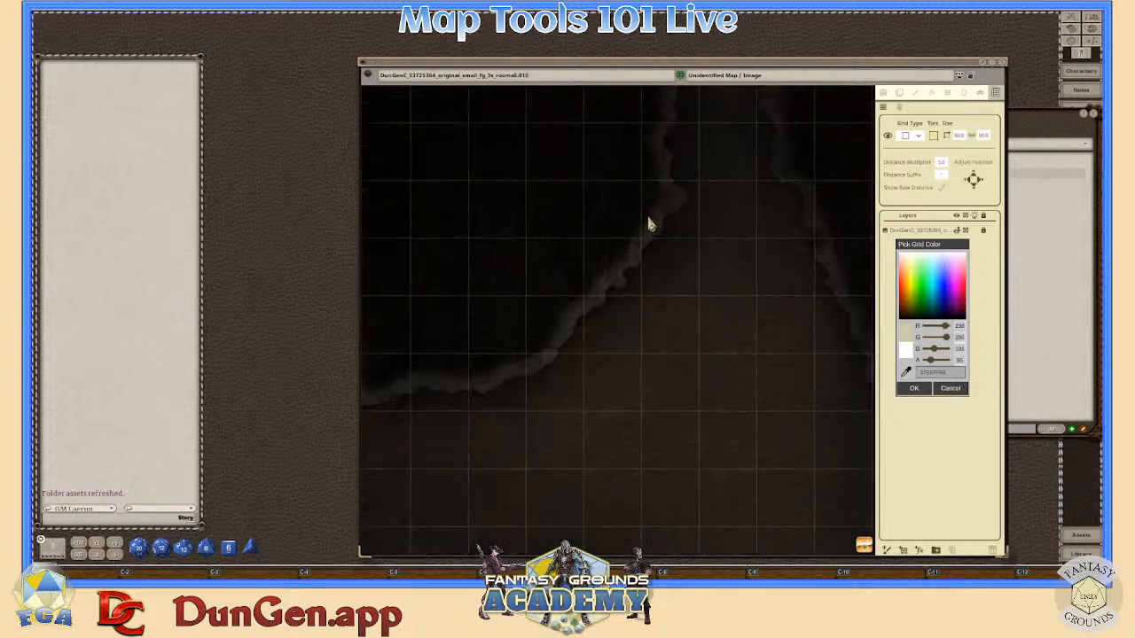
scroll(697, 238, down, 2)
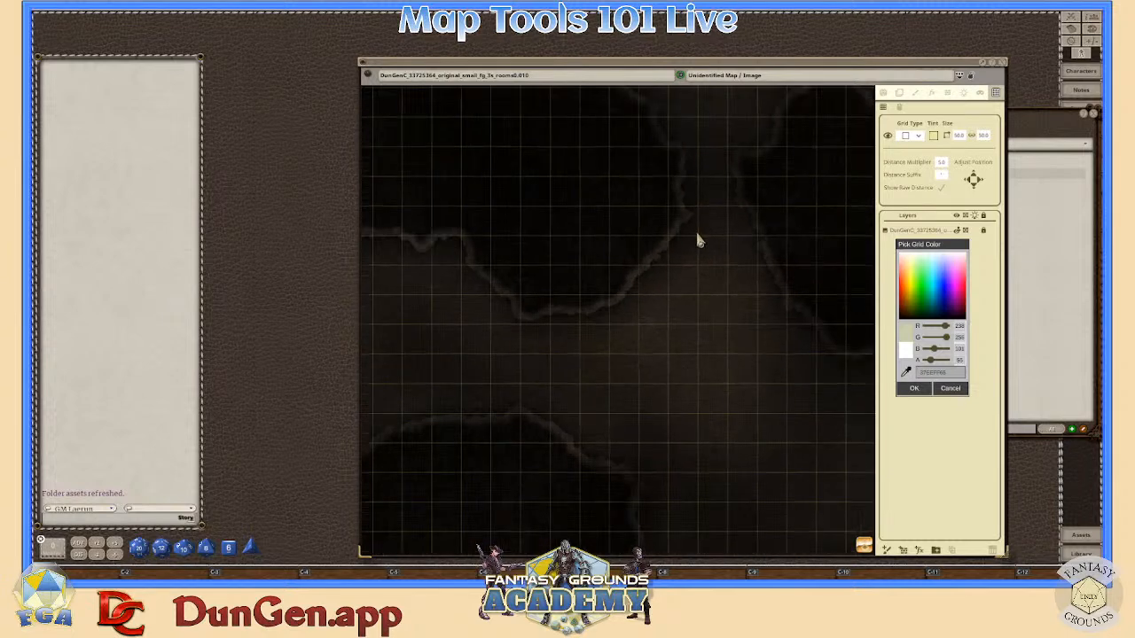
scroll(697, 238, down, 1)
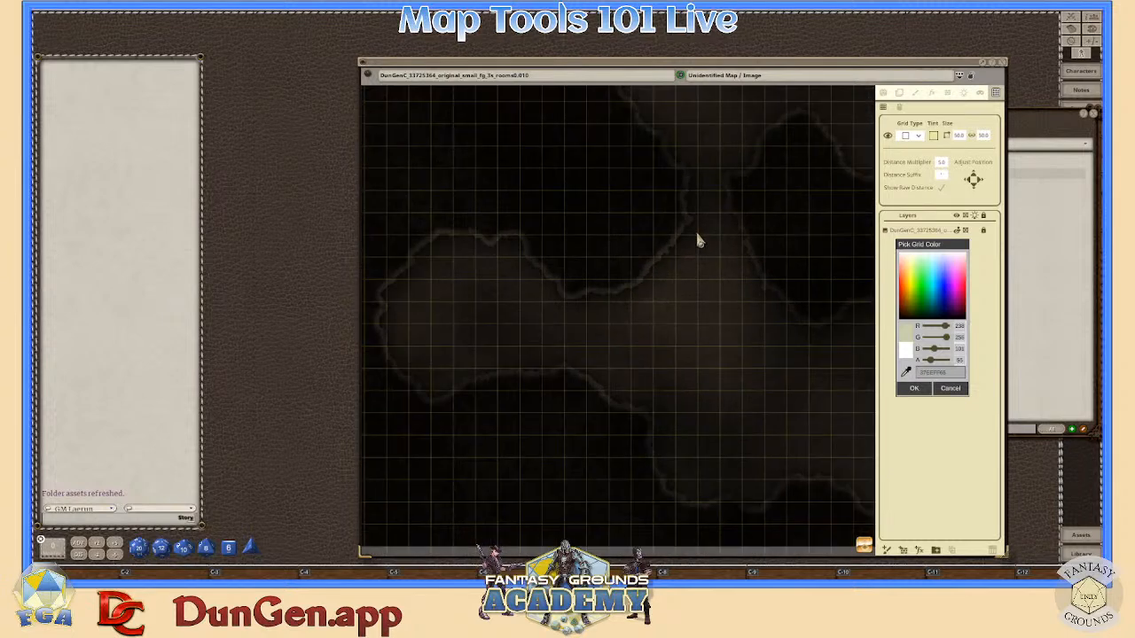
scroll(688, 252, up, 2)
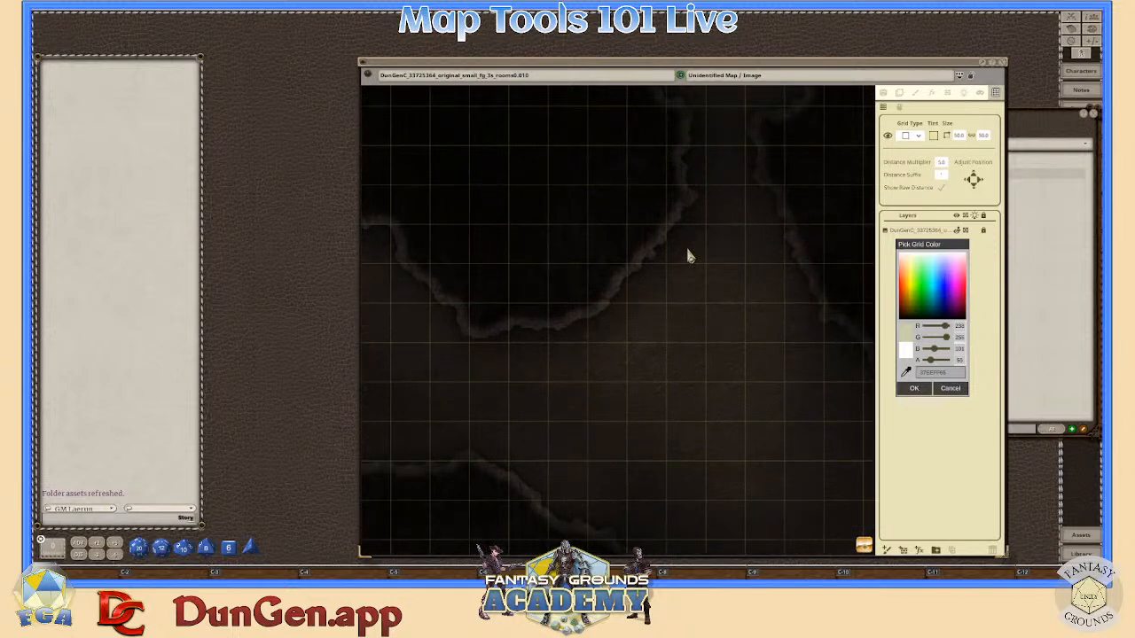
scroll(688, 254, down, 1)
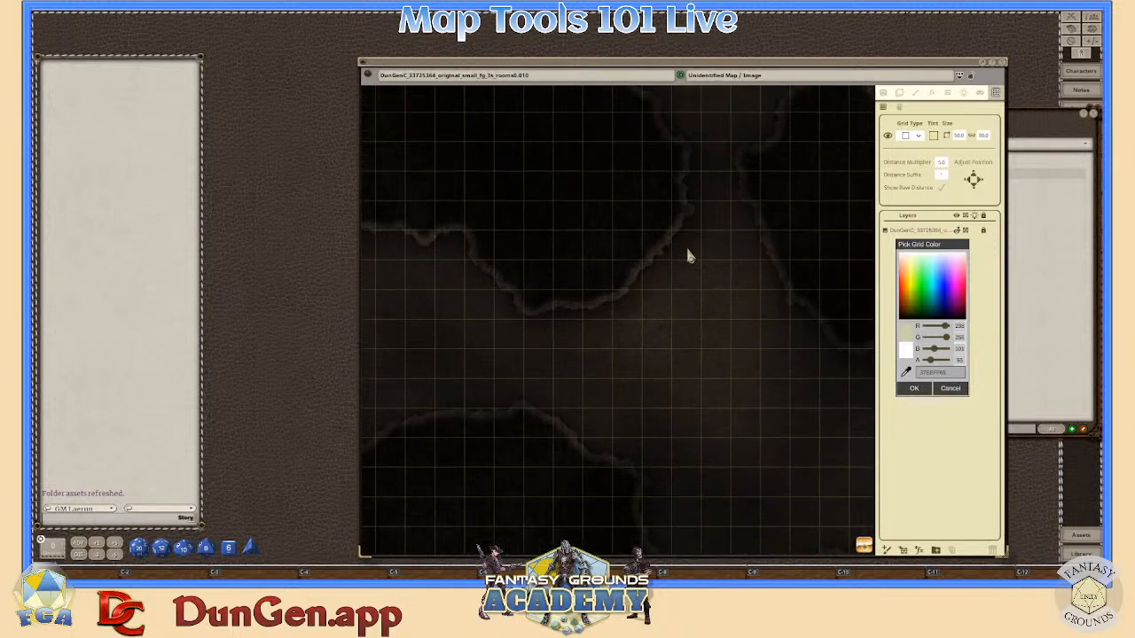
scroll(689, 253, down, 1)
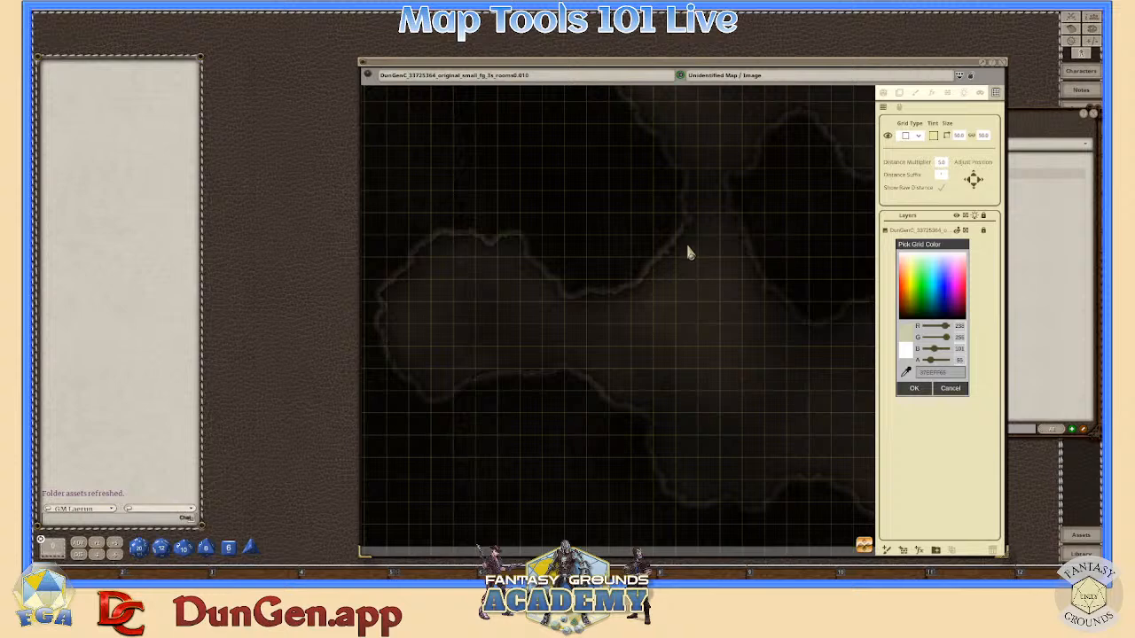
scroll(691, 243, up, 1)
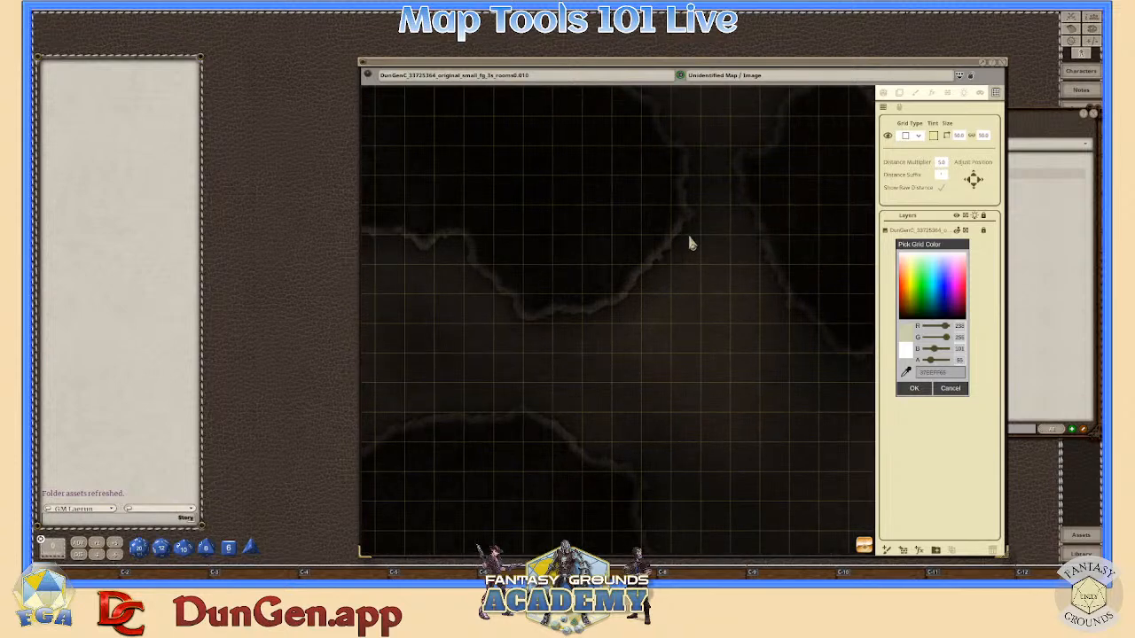
scroll(690, 243, down, 2)
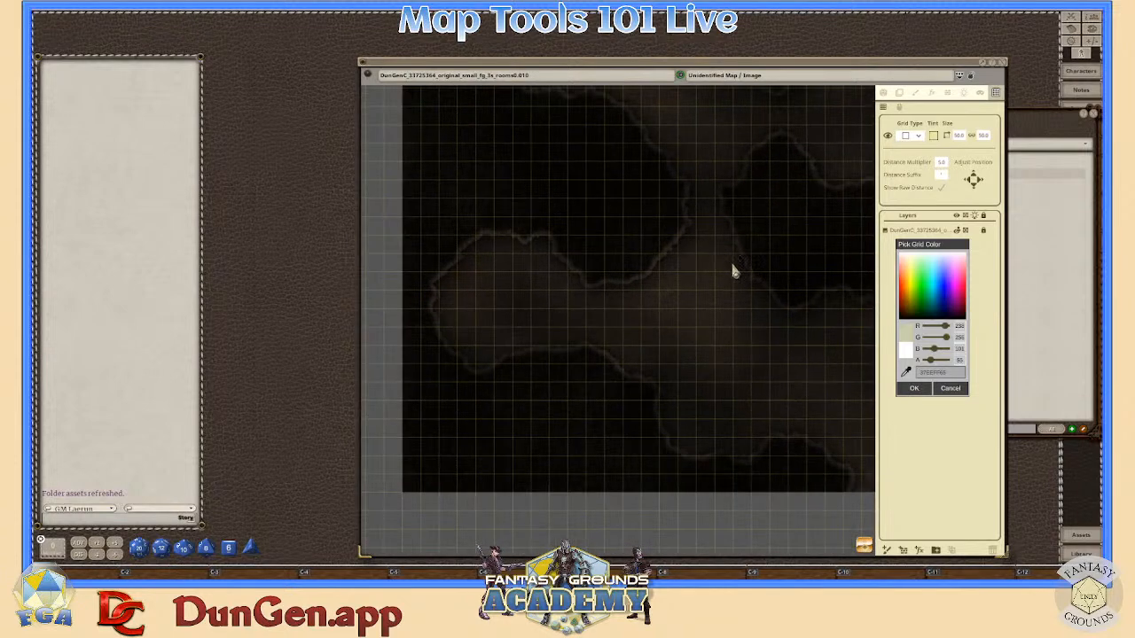
scroll(695, 281, up, 2)
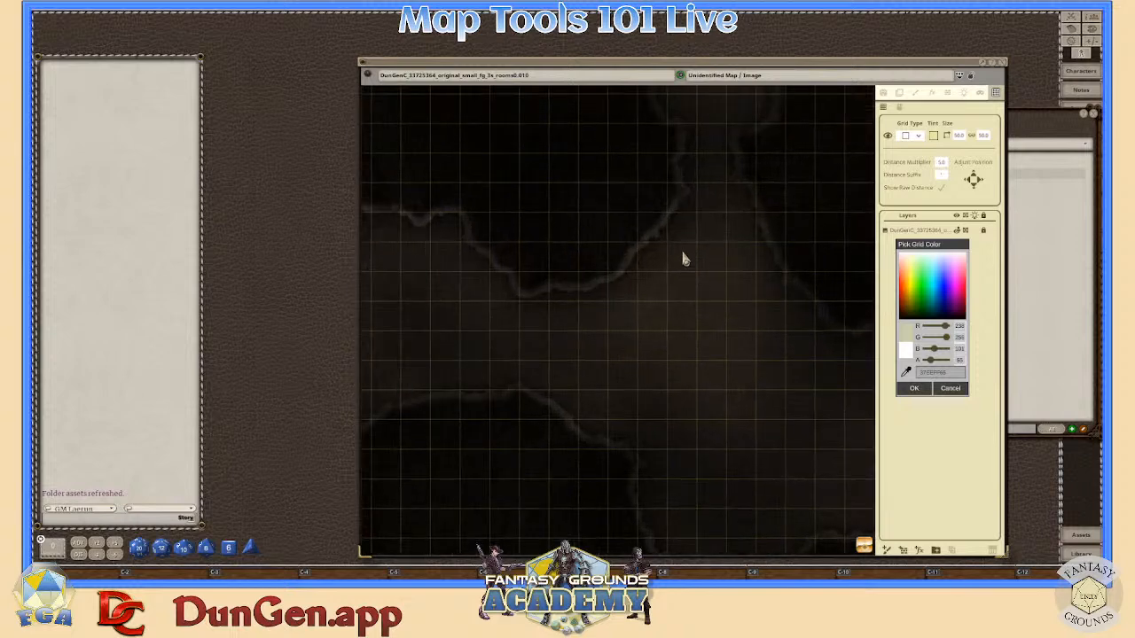
scroll(685, 240, up, 2)
scroll(670, 209, down, 2)
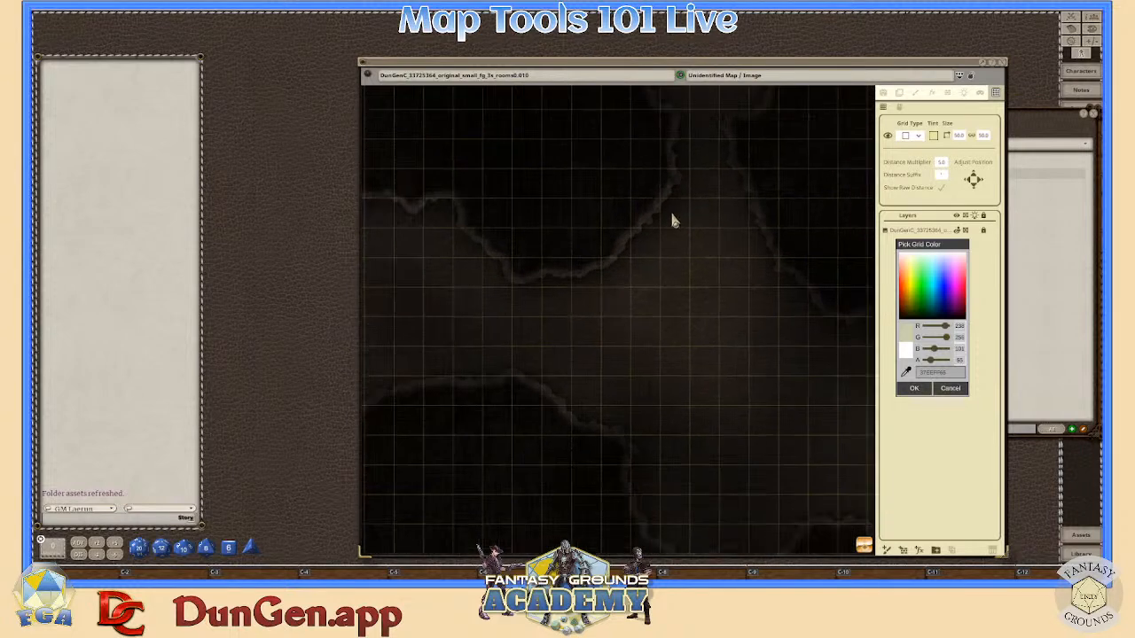
scroll(670, 222, down, 3)
scroll(670, 224, up, 3)
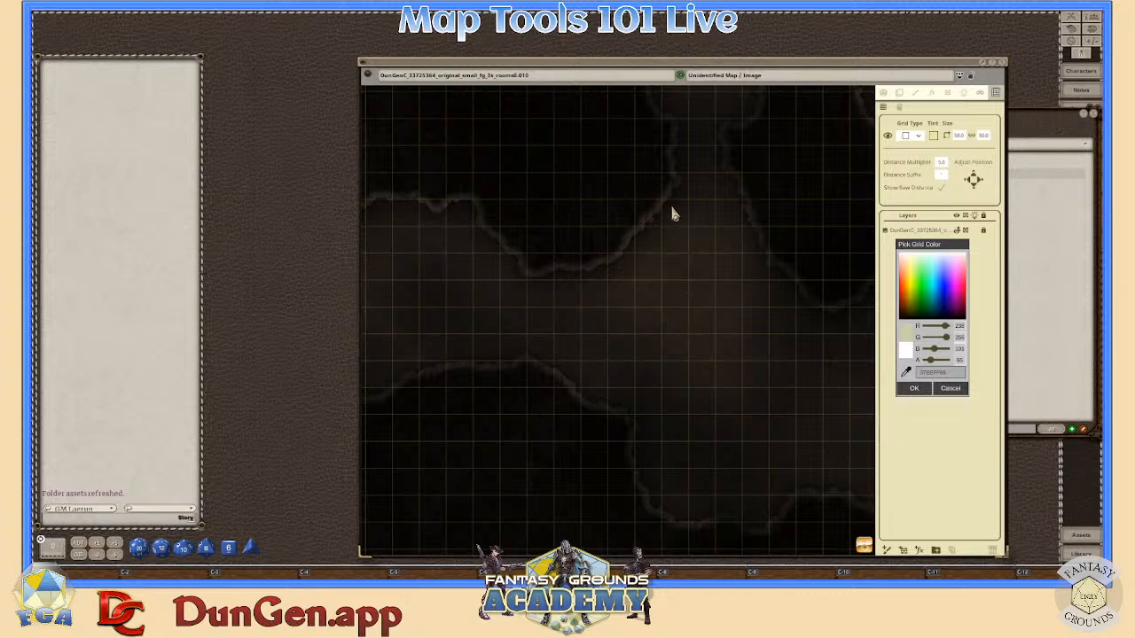
scroll(589, 222, down, 3)
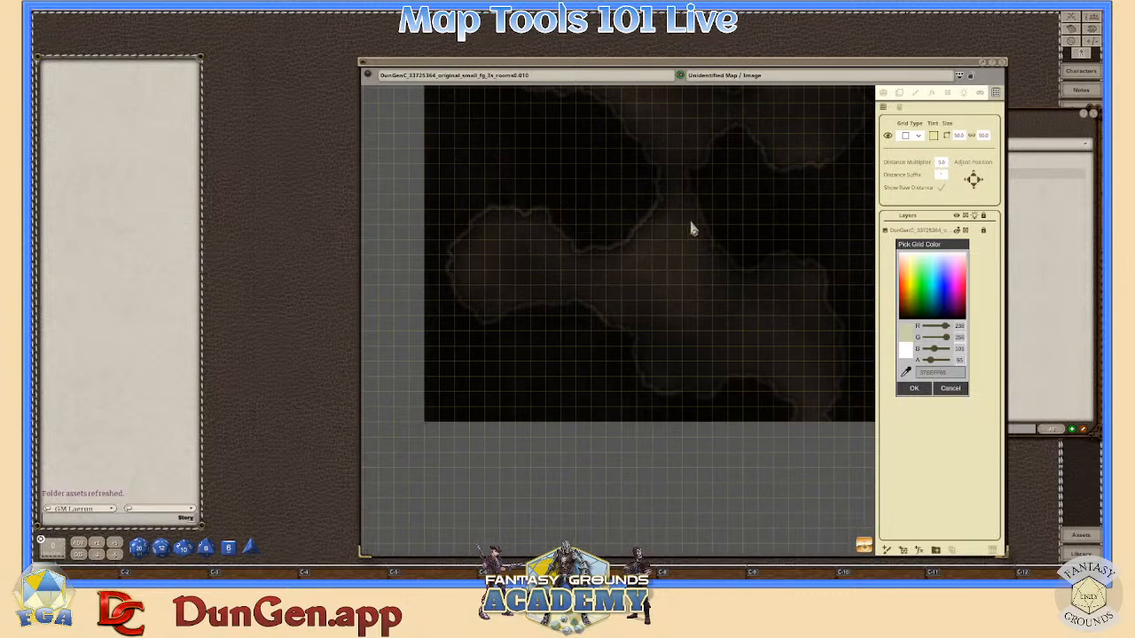
- Review the cave grid's width and height settings and compare the square size with the cave passages at different zoom levels
scroll(661, 236, up, 3)
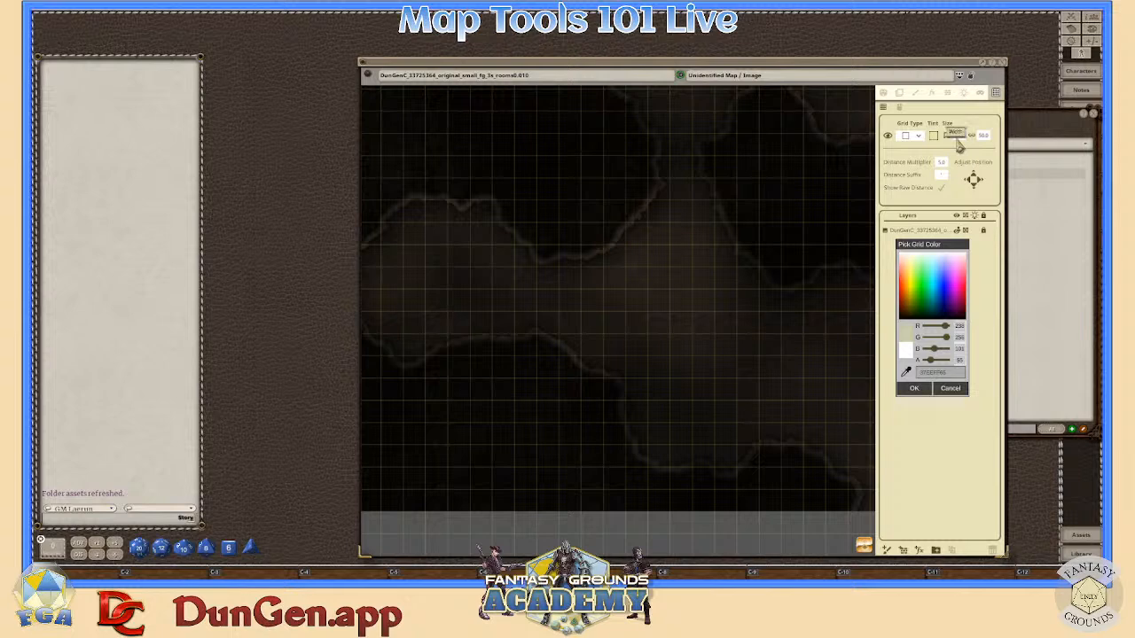
scroll(665, 259, down, 1)
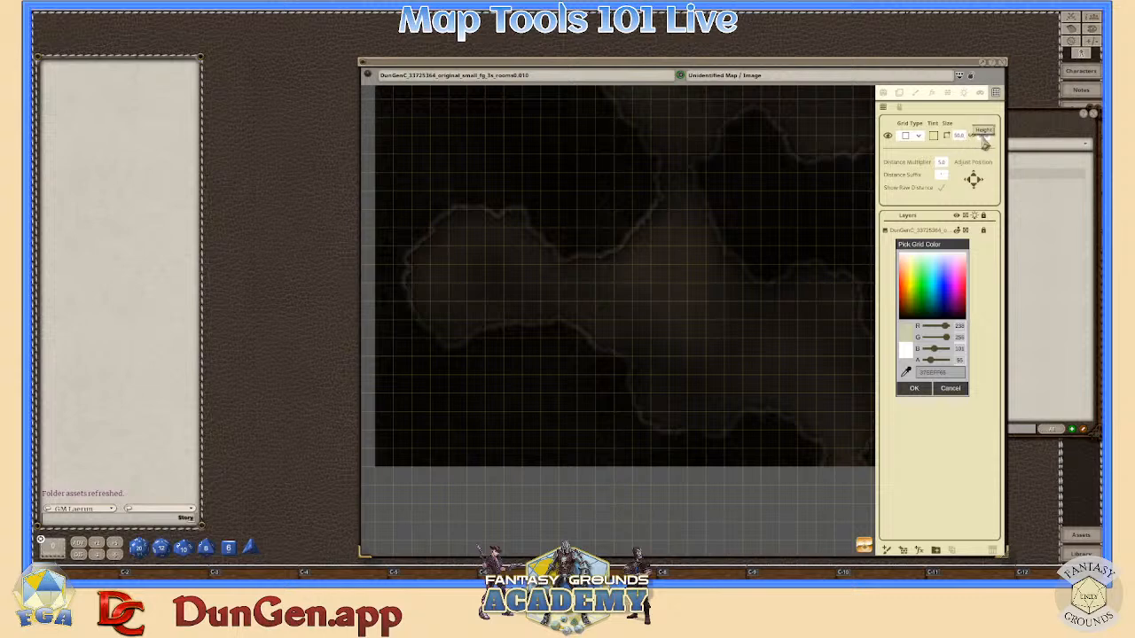
scroll(732, 253, down, 2)
scroll(736, 265, up, 2)
scroll(690, 262, up, 1)
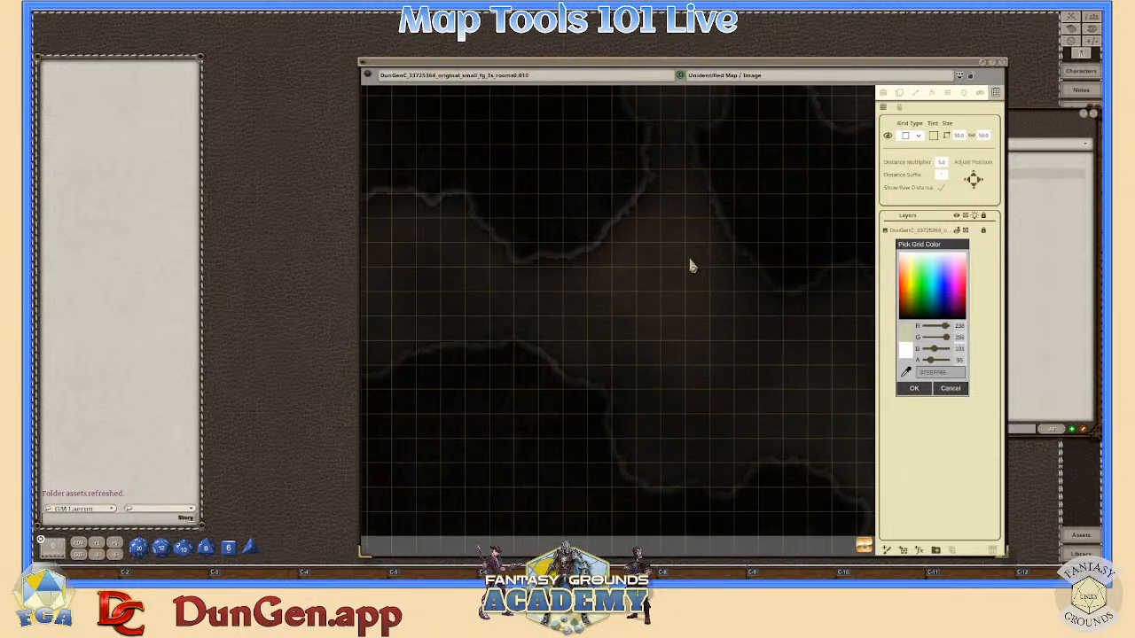
scroll(690, 264, down, 1)
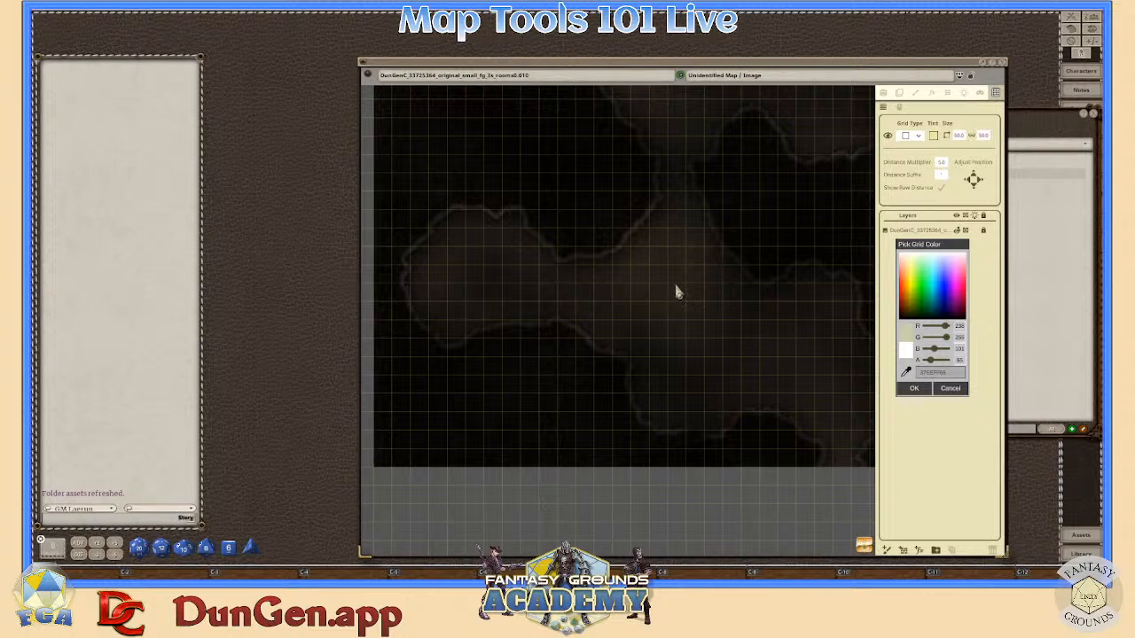
scroll(682, 289, down, 1)
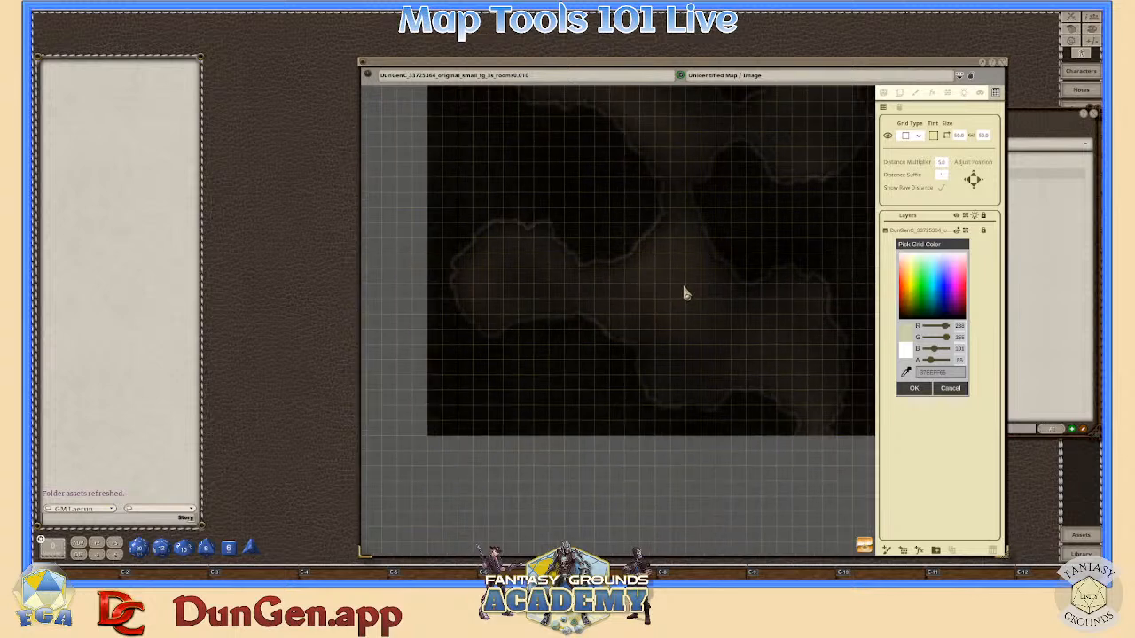
scroll(684, 293, up, 2)
scroll(684, 293, down, 3)
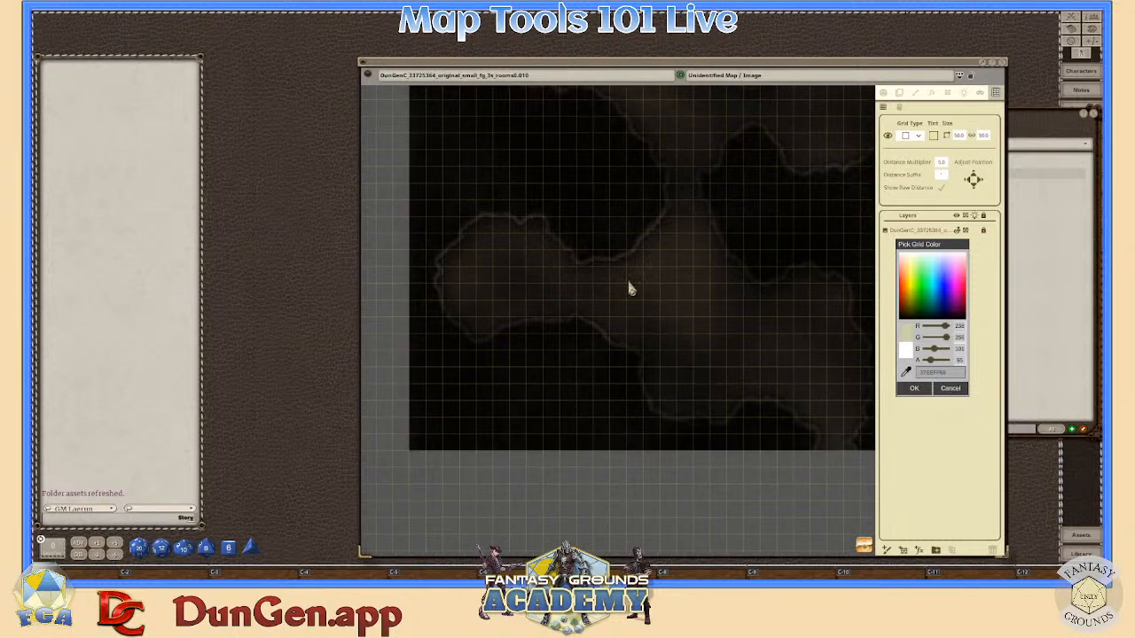
scroll(667, 297, up, 1)
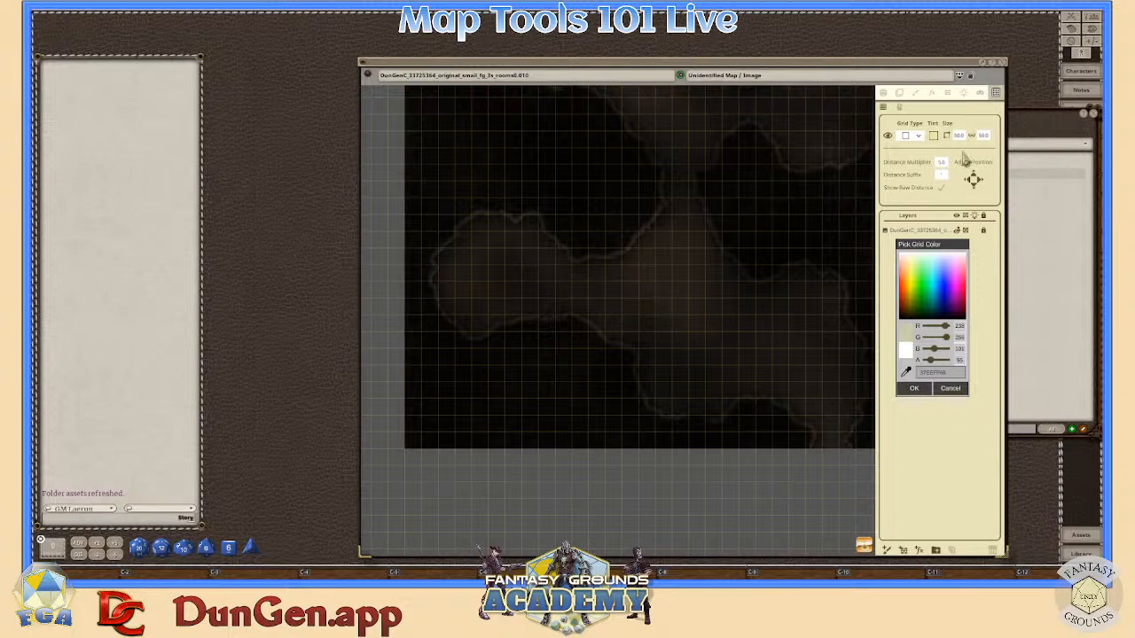
scroll(691, 277, up, 3)
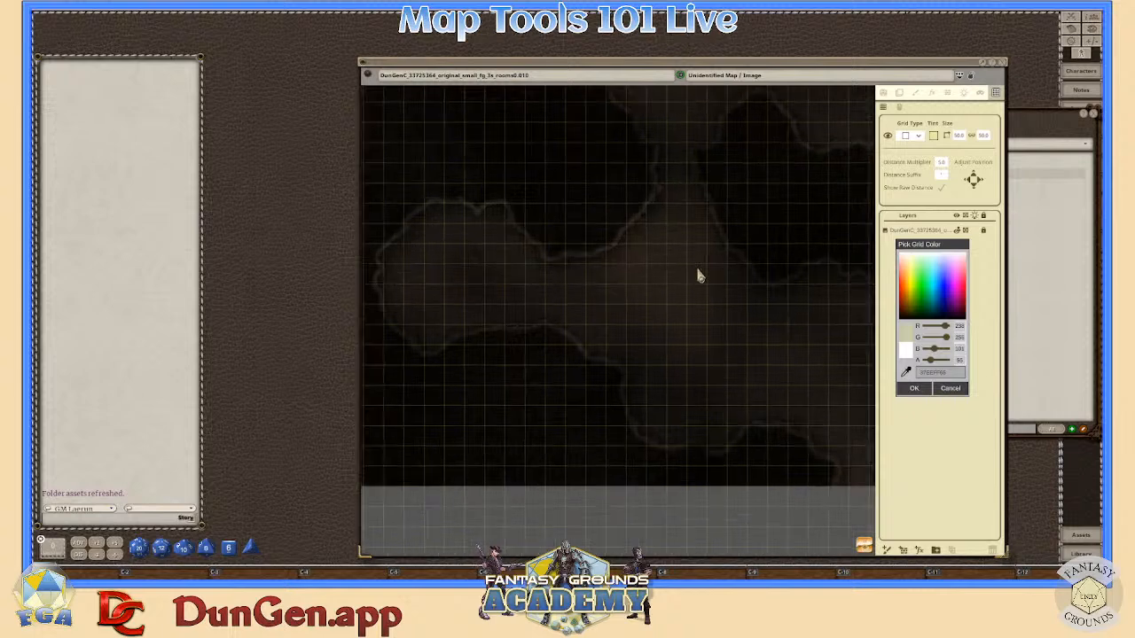
scroll(691, 277, down, 1)
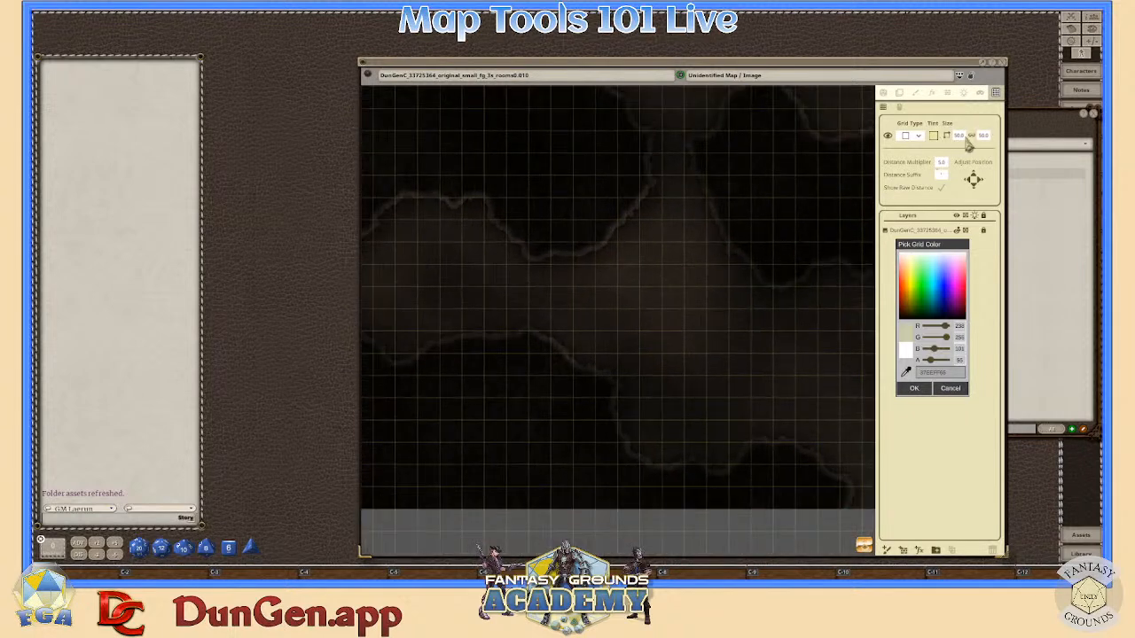
scroll(652, 270, up, 1)
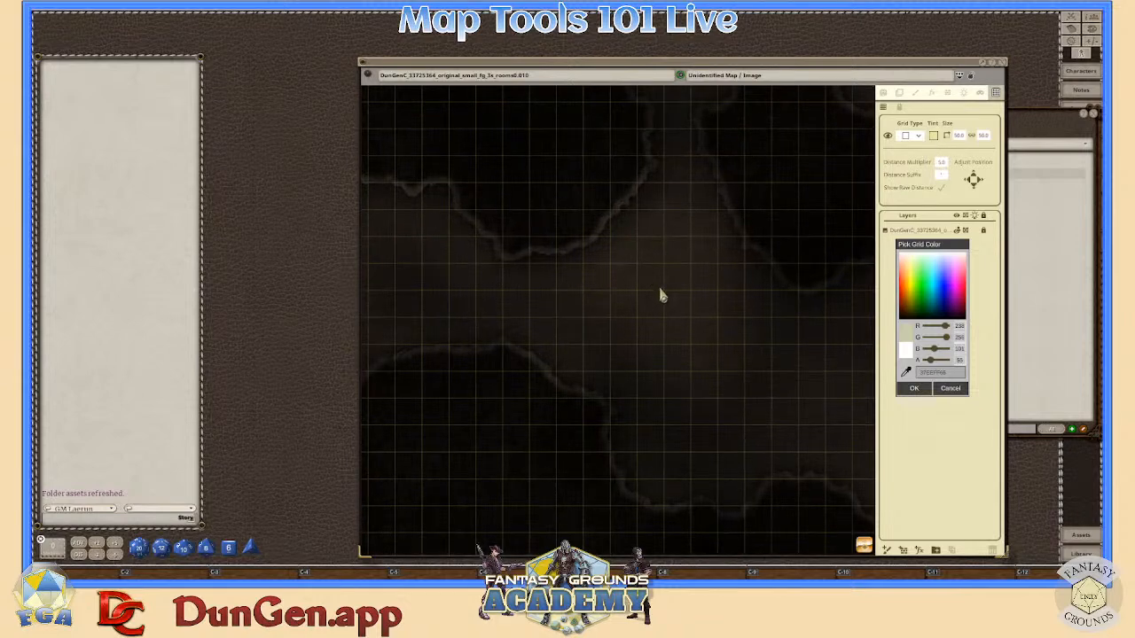
scroll(655, 285, down, 3)
scroll(654, 297, up, 1)
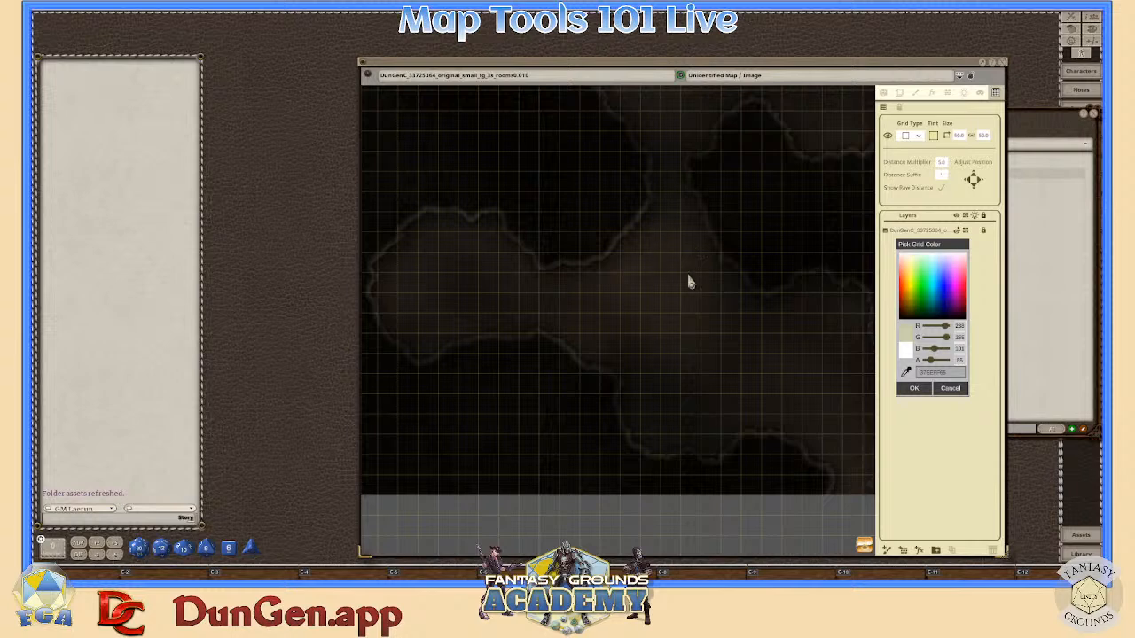
- Check the pale yellow grid tint against the cave map at several zoom levels and accept the color
scroll(694, 285, down, 2)
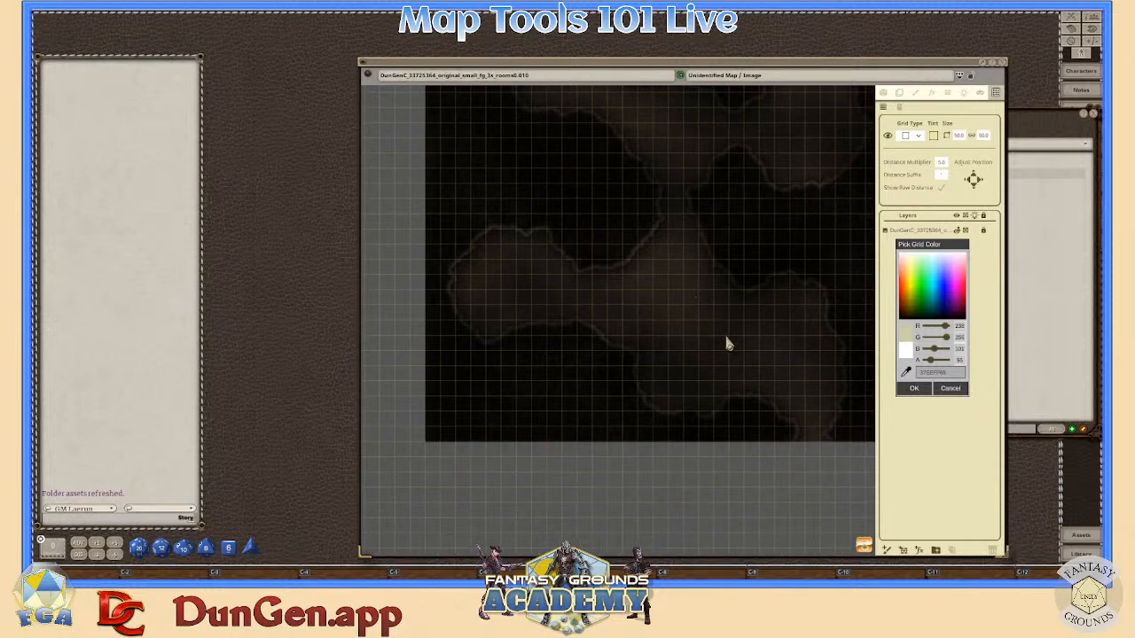
scroll(802, 446, up, 1)
scroll(802, 448, down, 1)
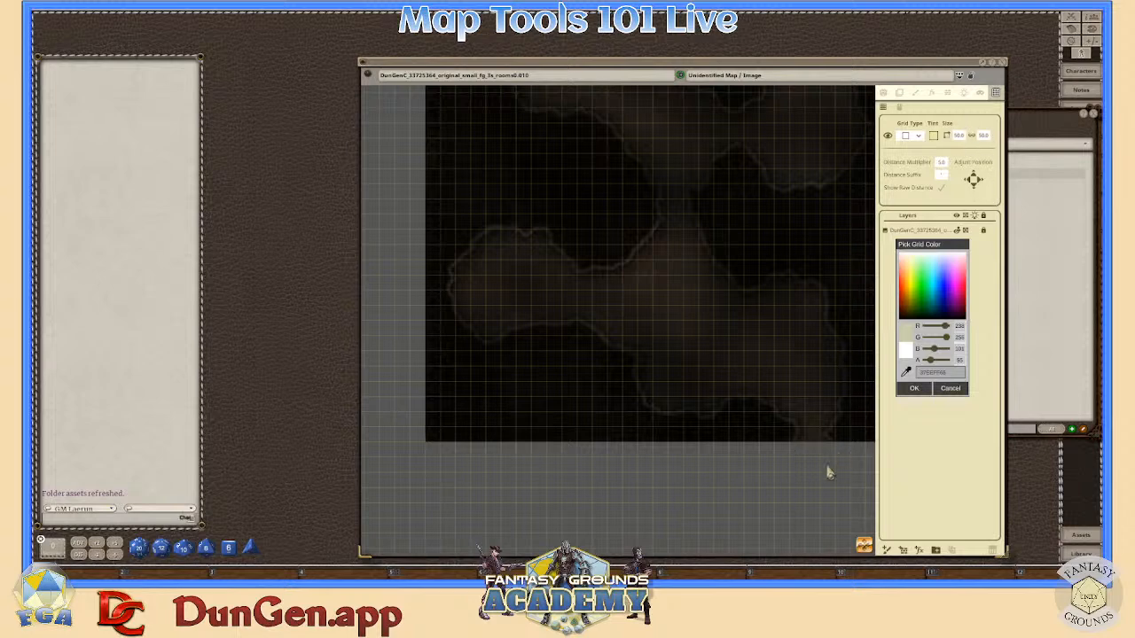
scroll(801, 485, down, 1)
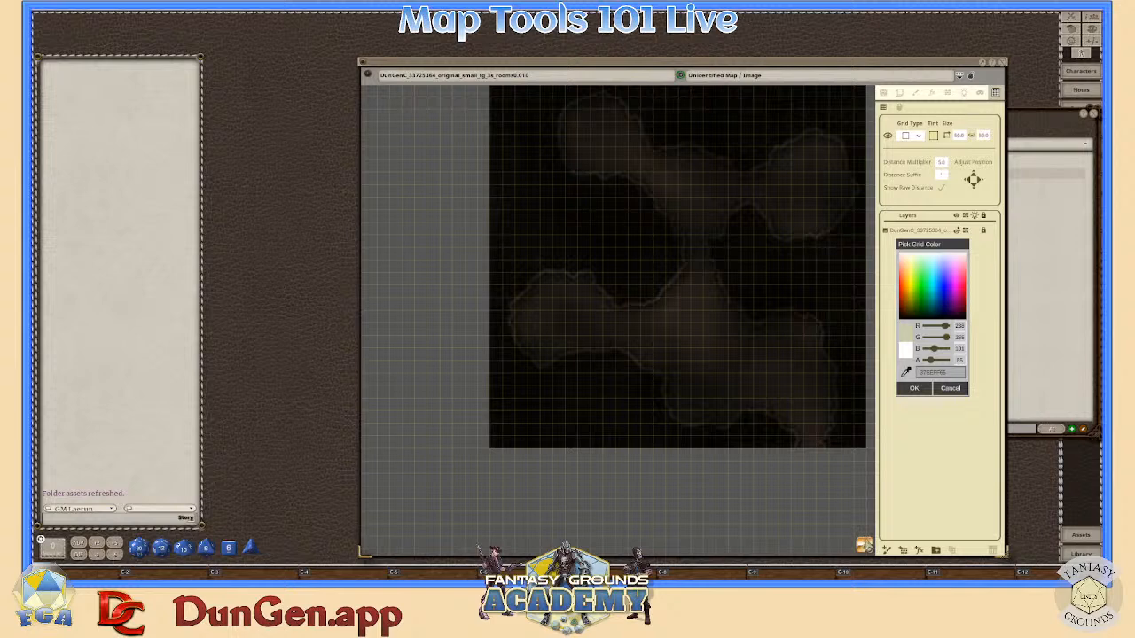
scroll(754, 301, up, 2)
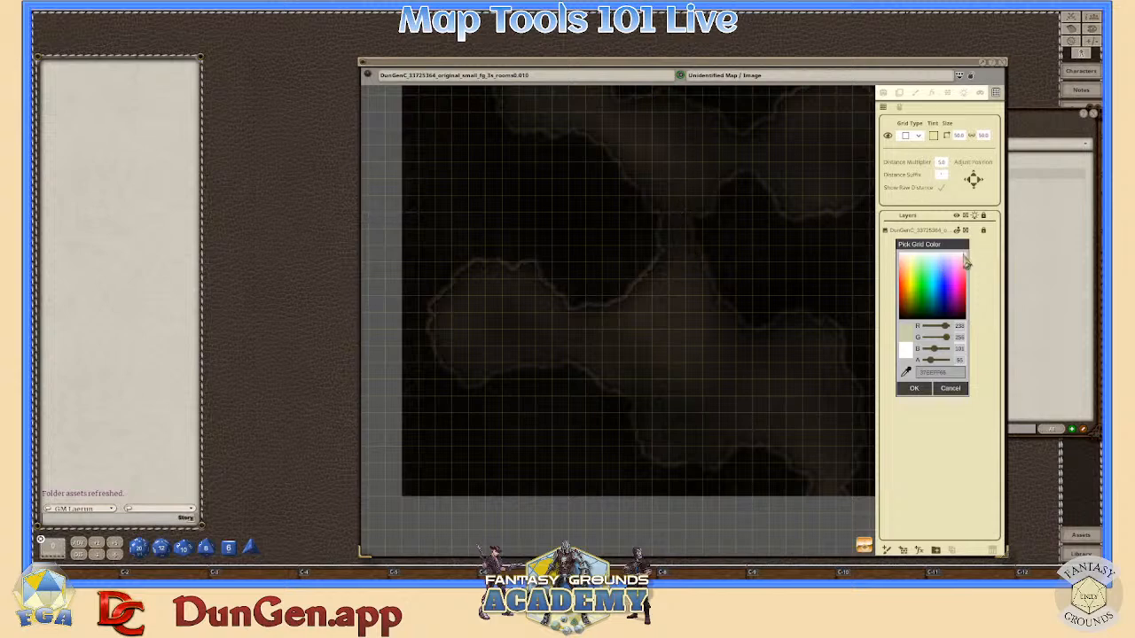
click(914, 389)
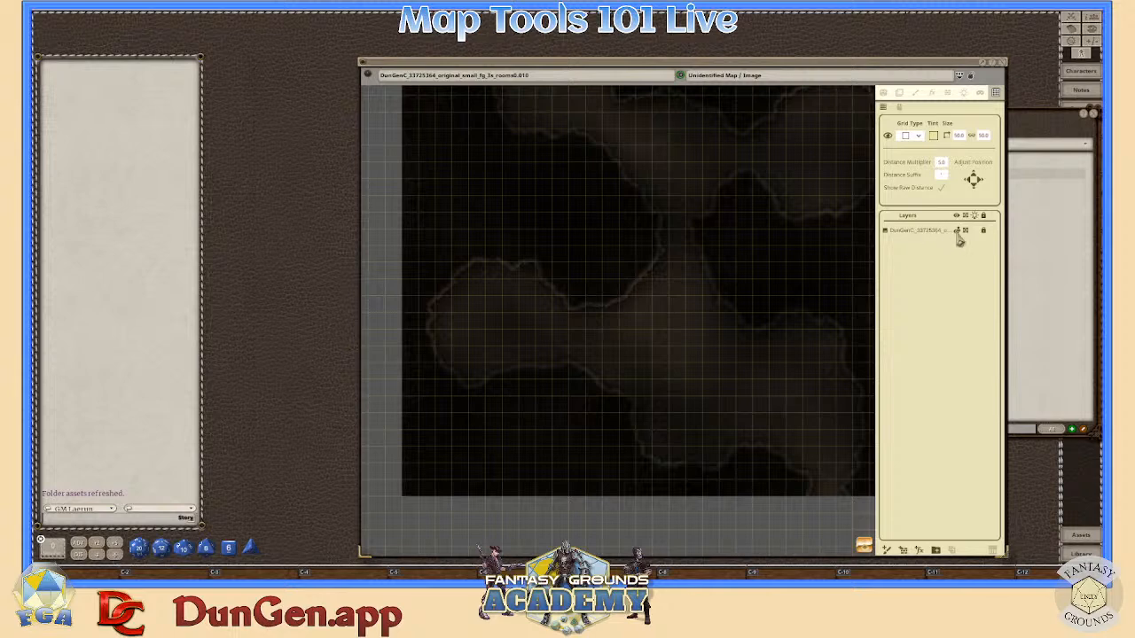
- Examine how the yellow grid reads over the whole cave map and over its individual passages, up close and from afar
scroll(784, 302, down, 1)
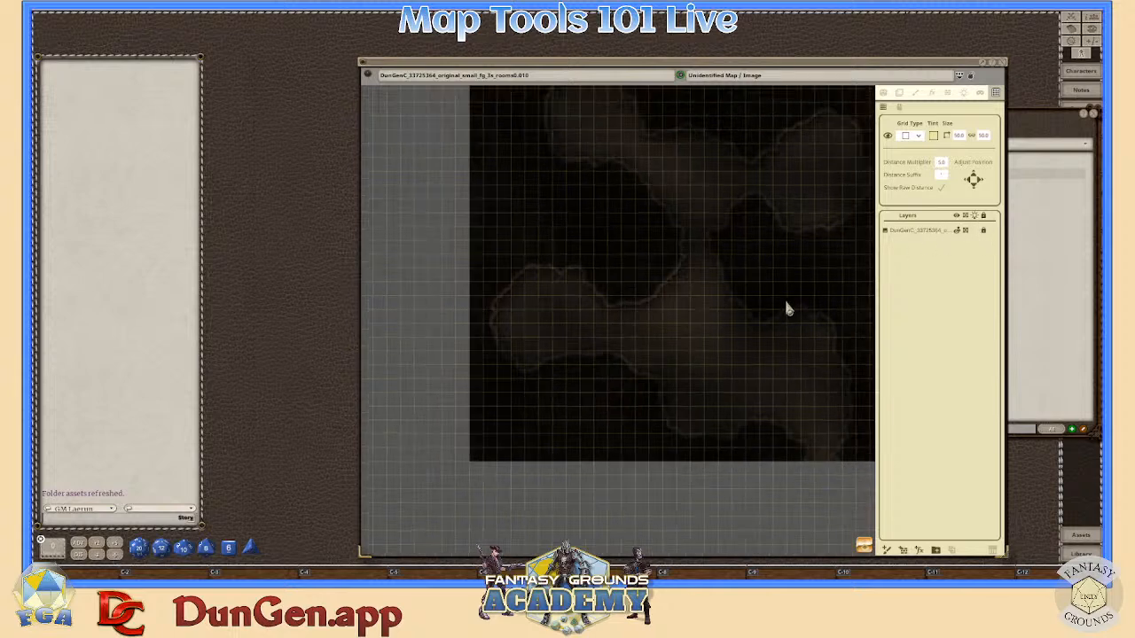
scroll(782, 302, down, 1)
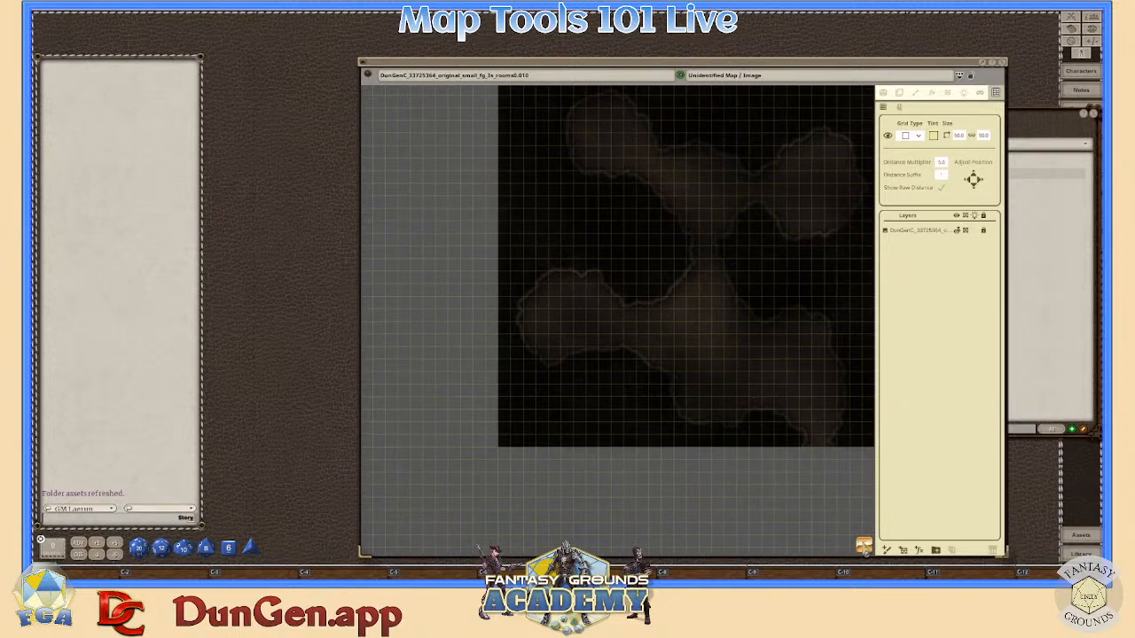
click(863, 545)
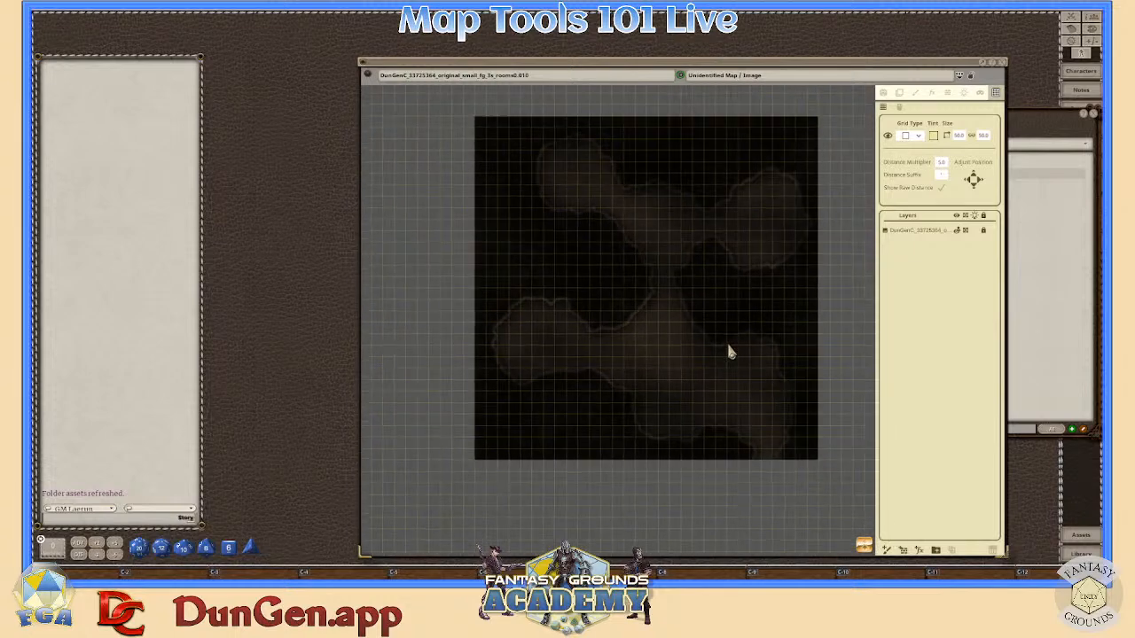
scroll(608, 264, up, 1)
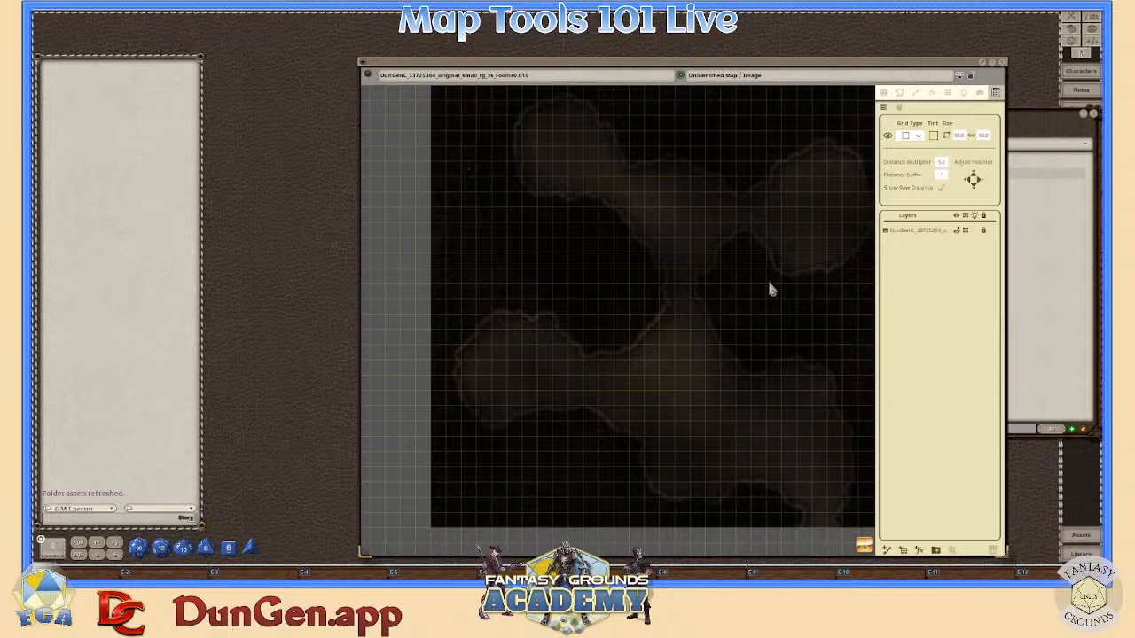
scroll(770, 288, down, 2)
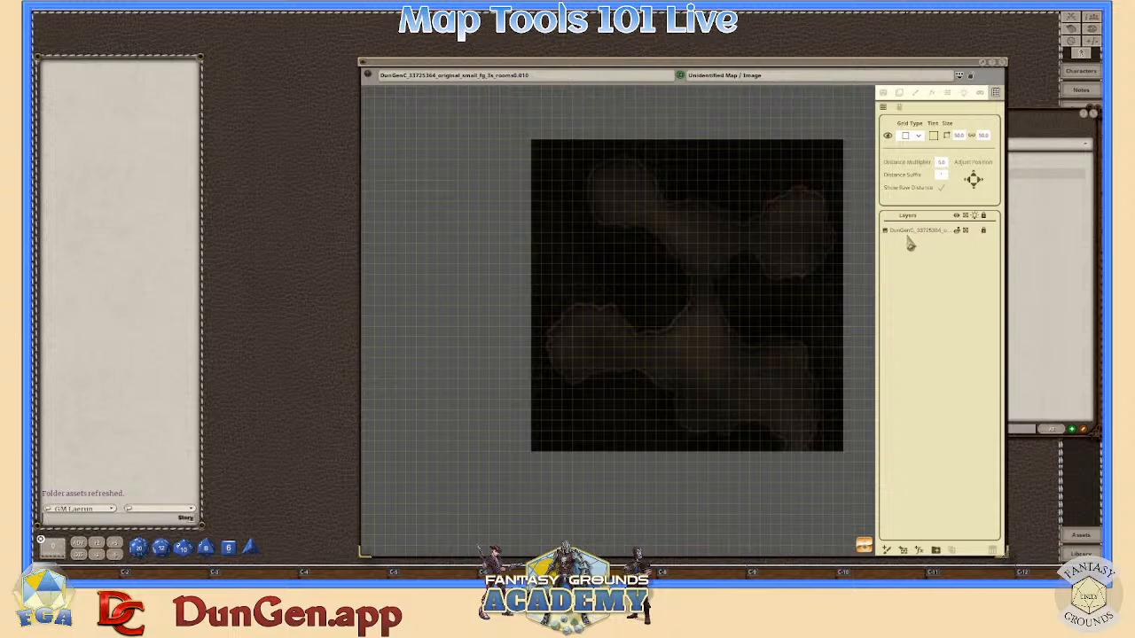
scroll(811, 403, up, 2)
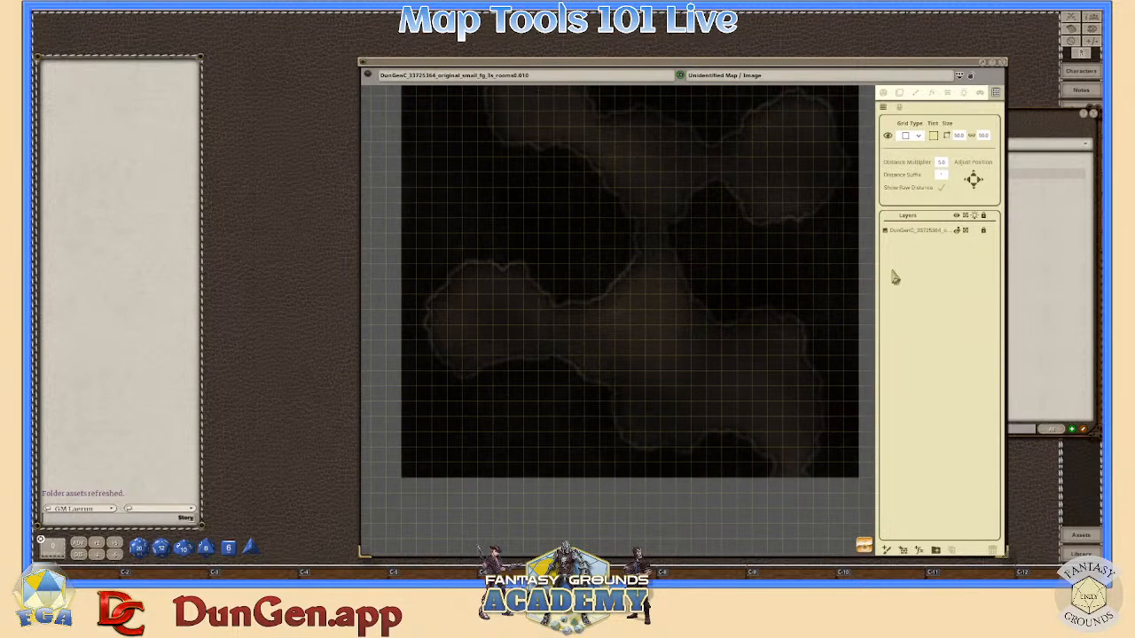
scroll(732, 299, down, 1)
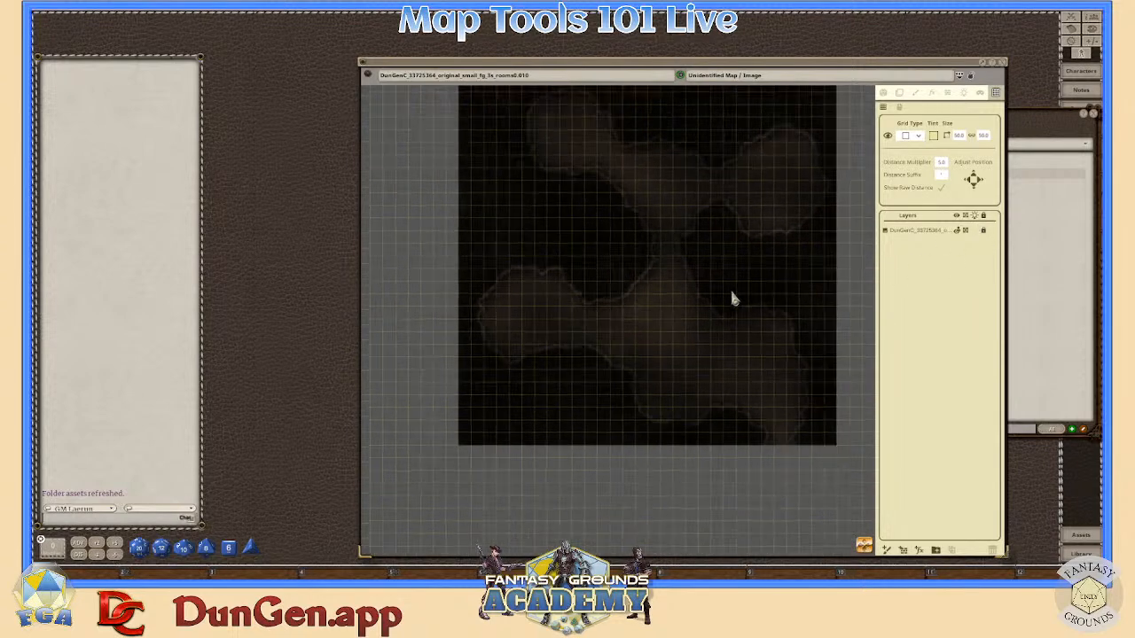
scroll(731, 292, down, 4)
scroll(730, 292, up, 4)
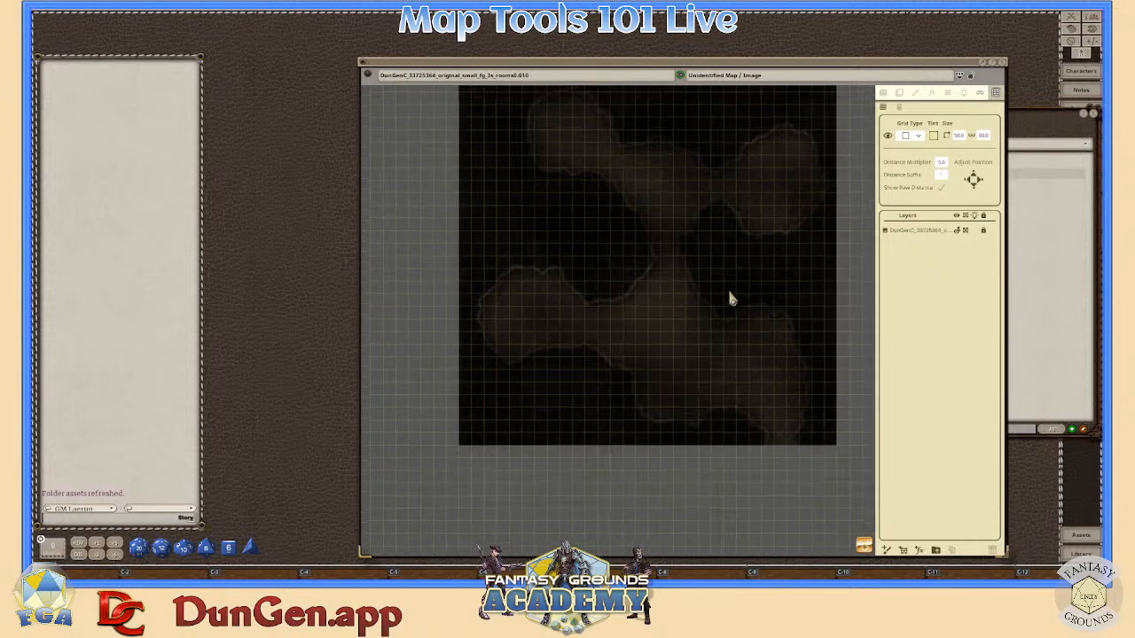
scroll(731, 299, down, 2)
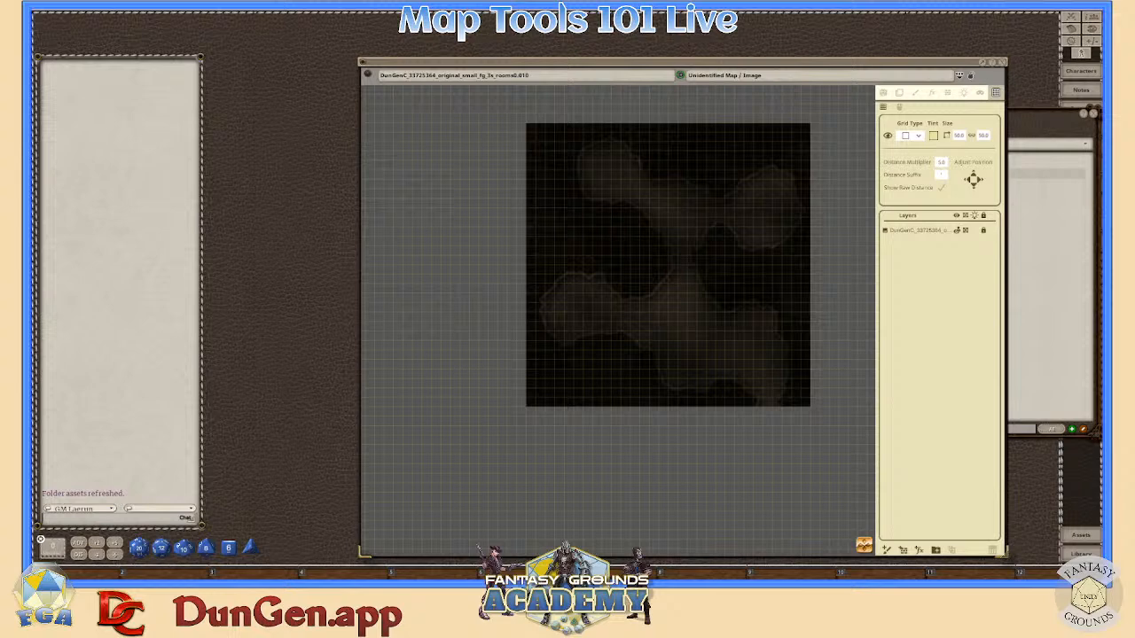
scroll(656, 342, up, 3)
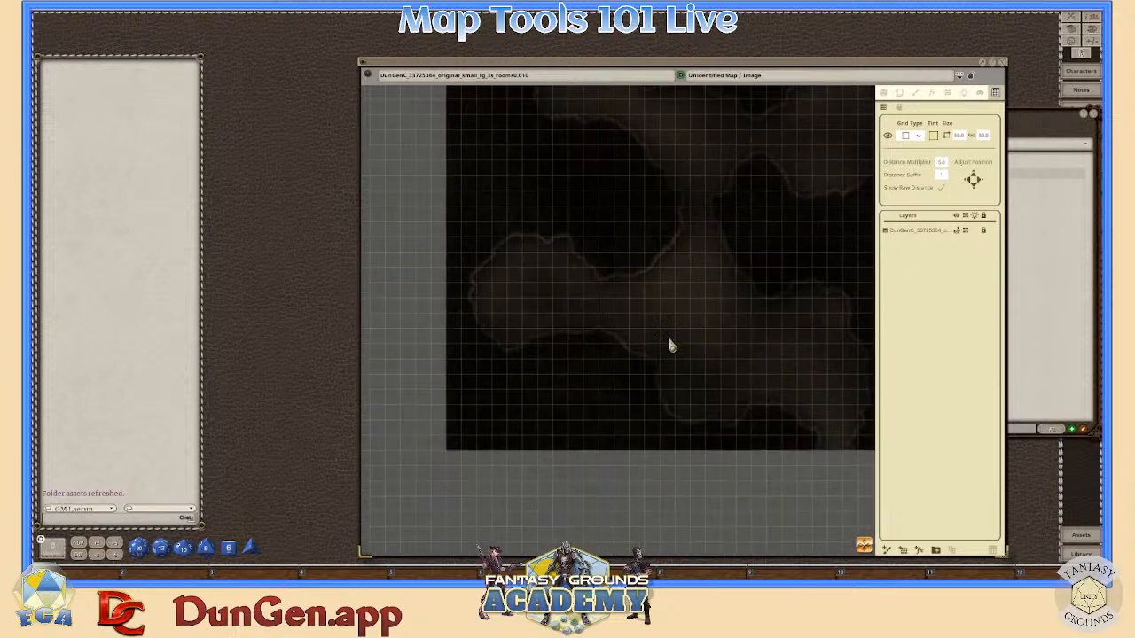
scroll(669, 342, down, 1)
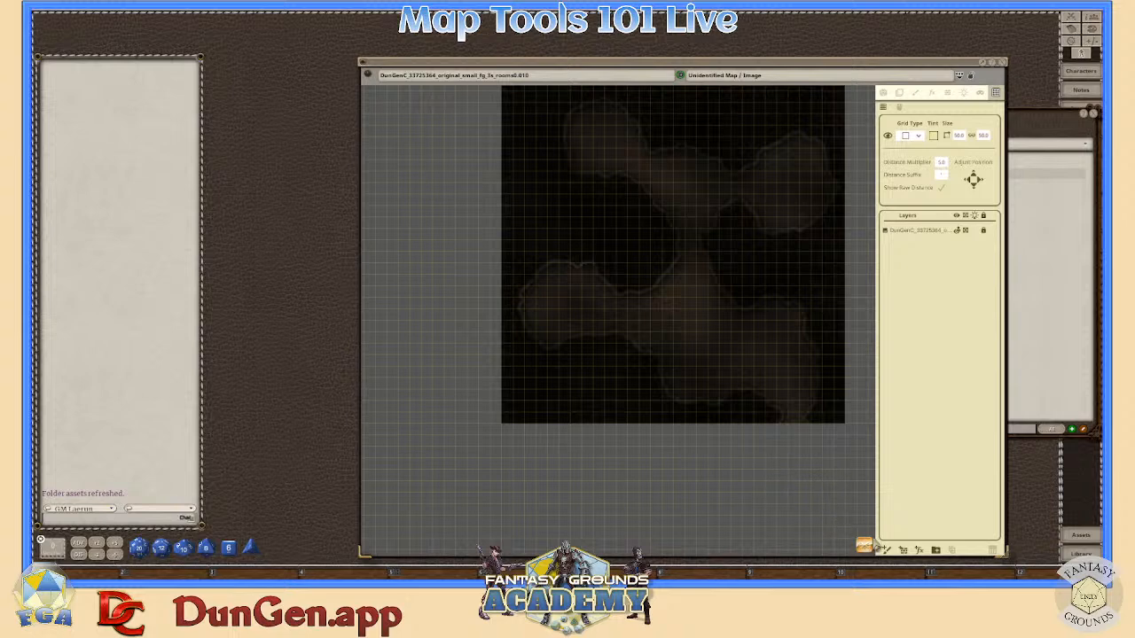
scroll(765, 356, up, 4)
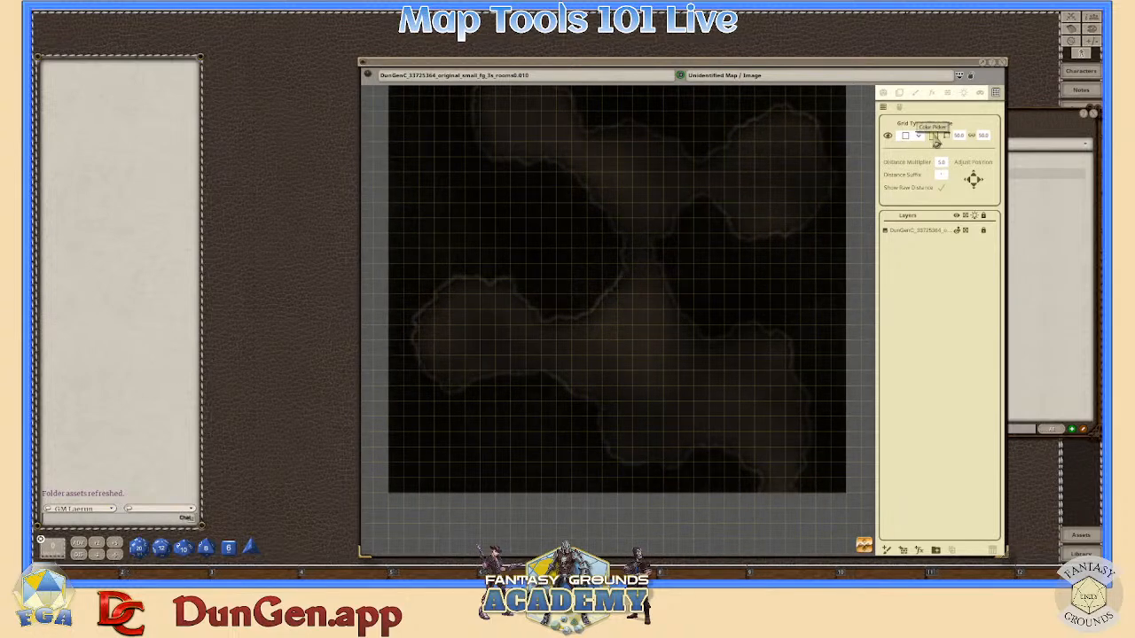
- Recolor the map grid to a light cyan and fine-tune the tint's transparency
click(933, 135)
click(571, 254)
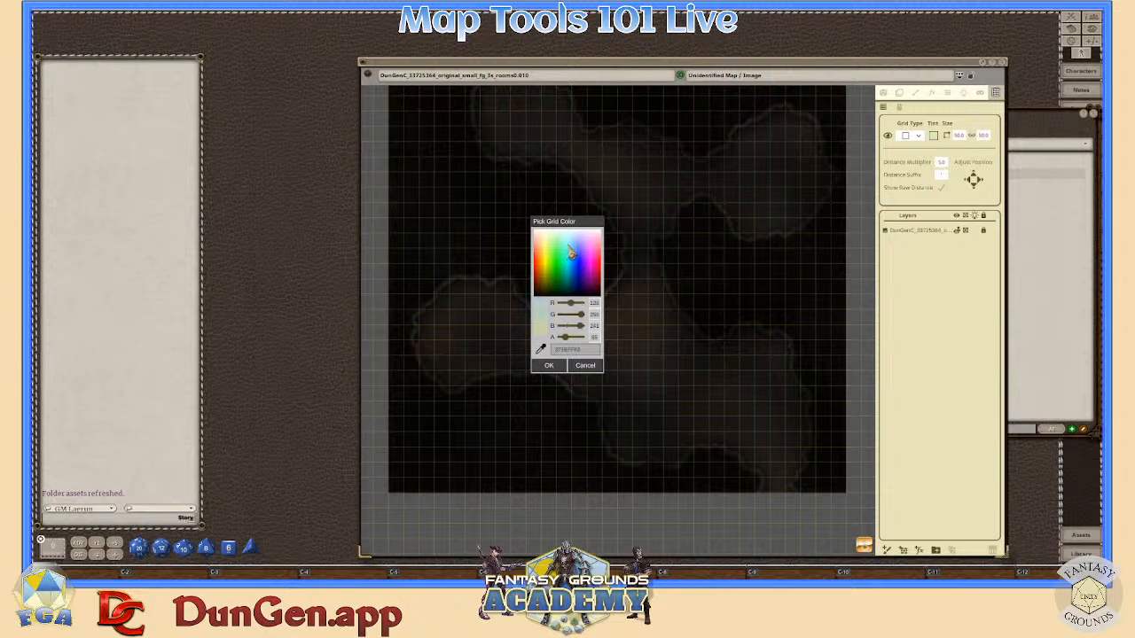
click(549, 365)
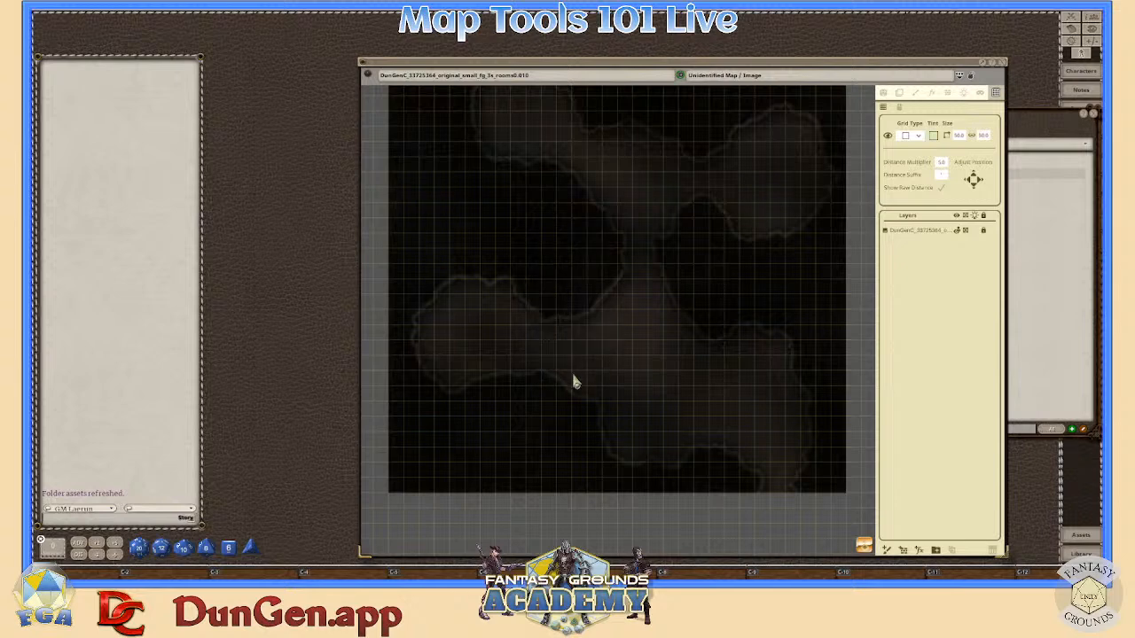
scroll(575, 381, up, 1)
click(935, 136)
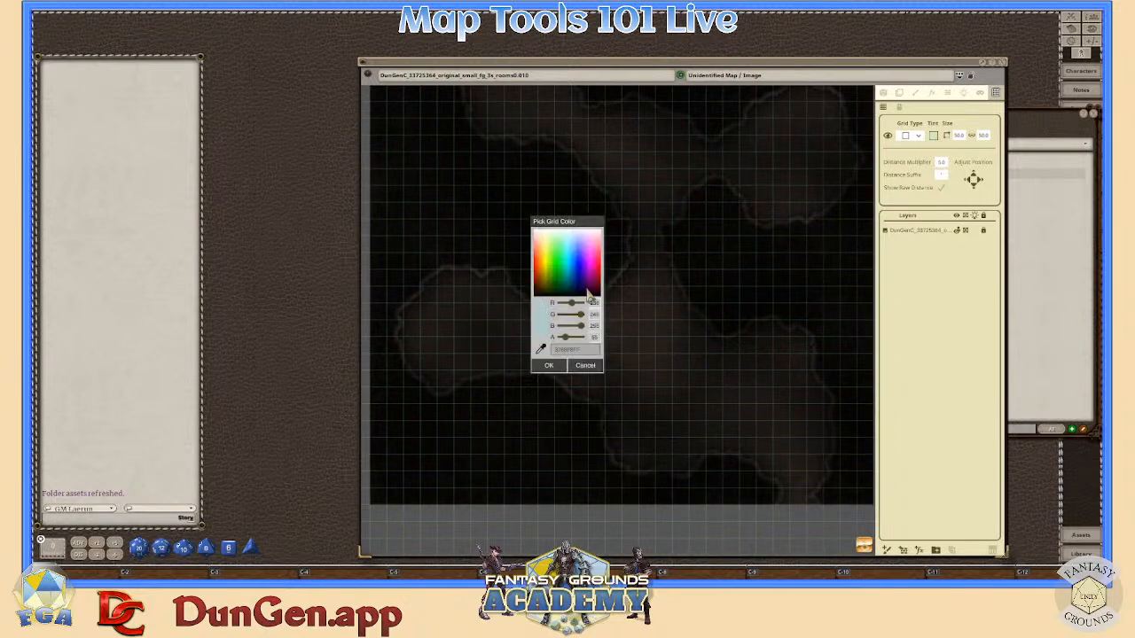
drag(570, 344, 567, 346)
click(549, 365)
- Inspect the visibility of the cyan grid over the cave floor and walls, both close up and zoomed out
scroll(621, 368, up, 3)
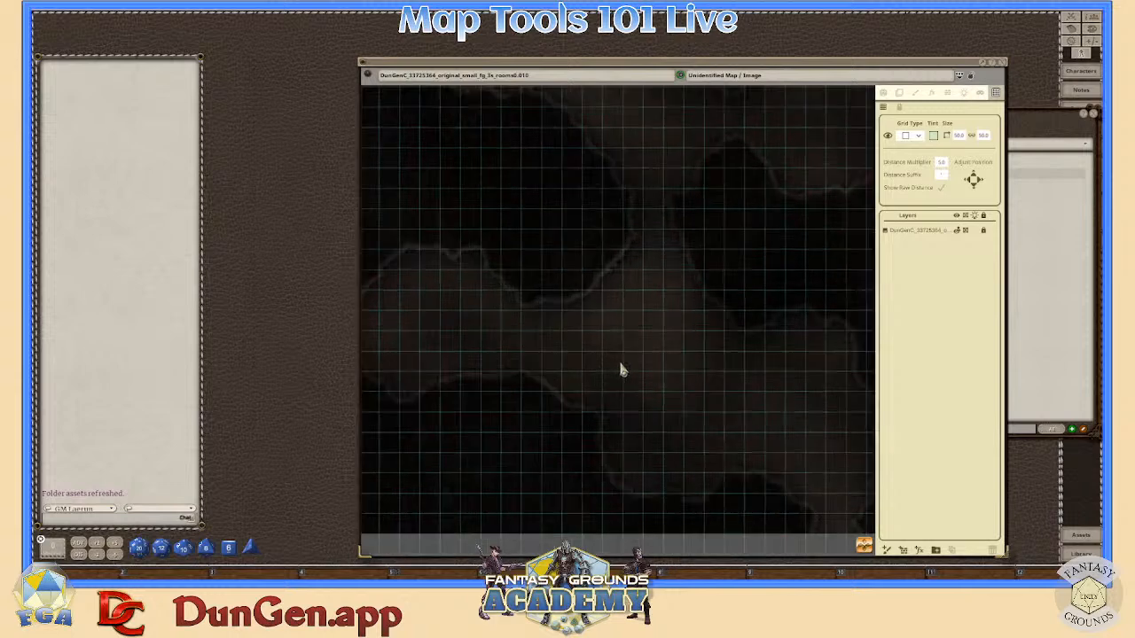
scroll(625, 363, down, 3)
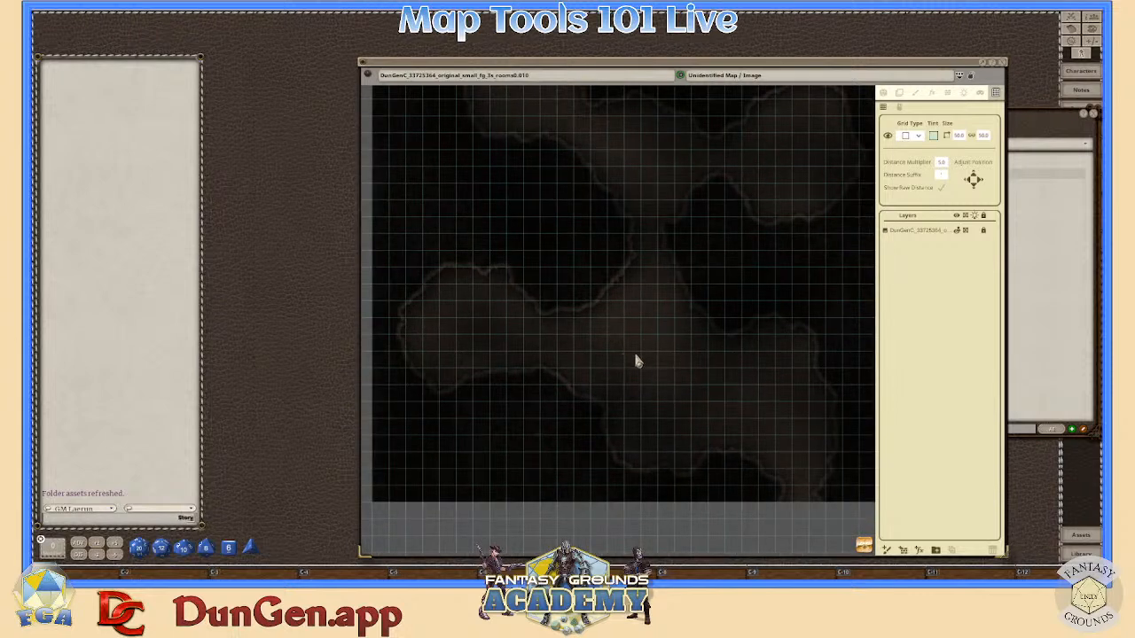
scroll(633, 360, up, 2)
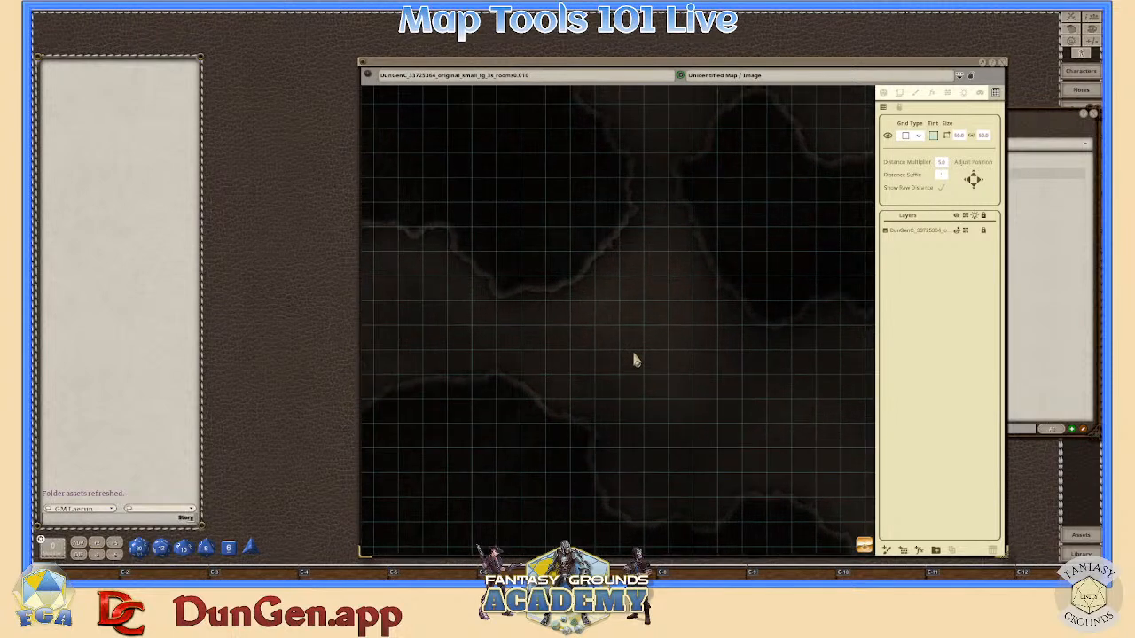
scroll(633, 359, down, 3)
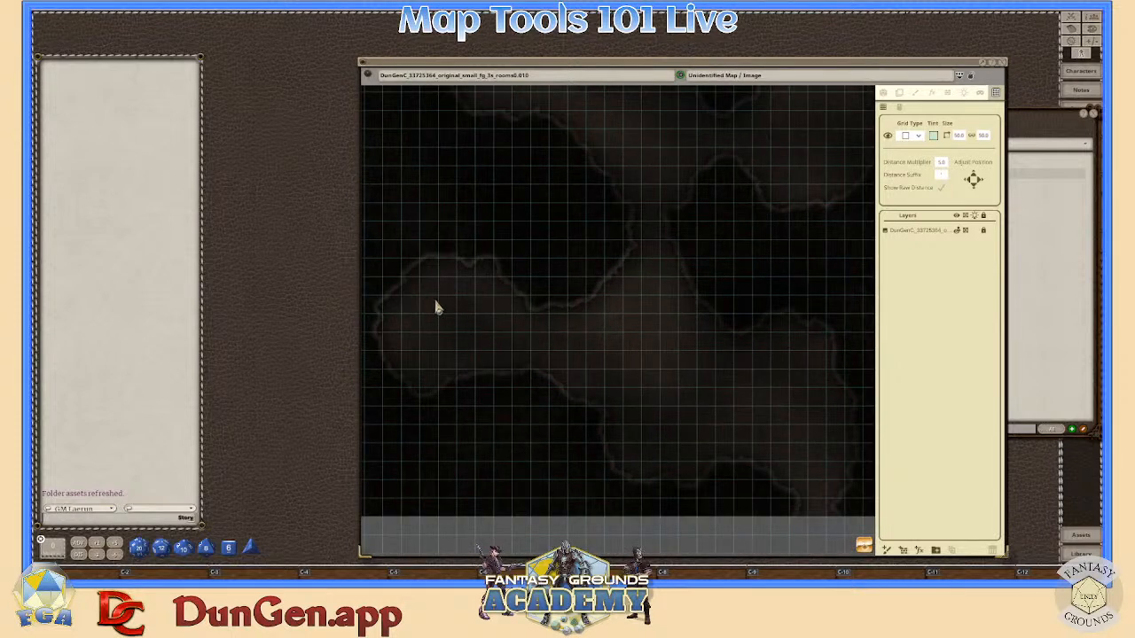
scroll(453, 315, up, 3)
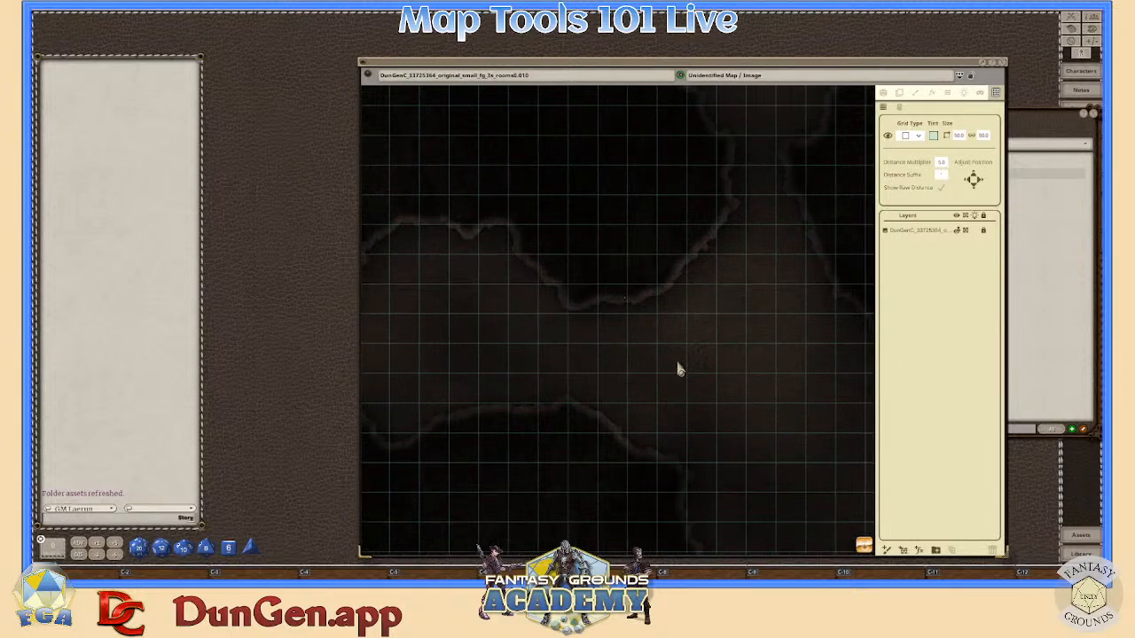
scroll(532, 382, down, 2)
scroll(731, 244, down, 2)
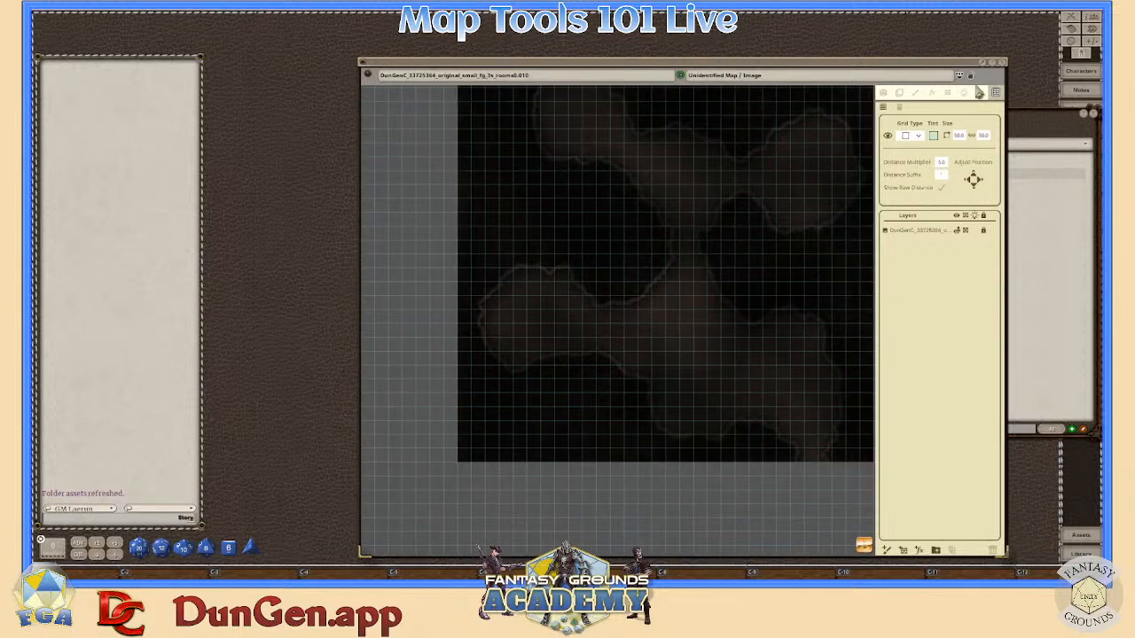
- Hide the map's editing tools, reposition the map window, and close the list window behind it
click(973, 87)
scroll(866, 282, up, 2)
scroll(868, 249, down, 3)
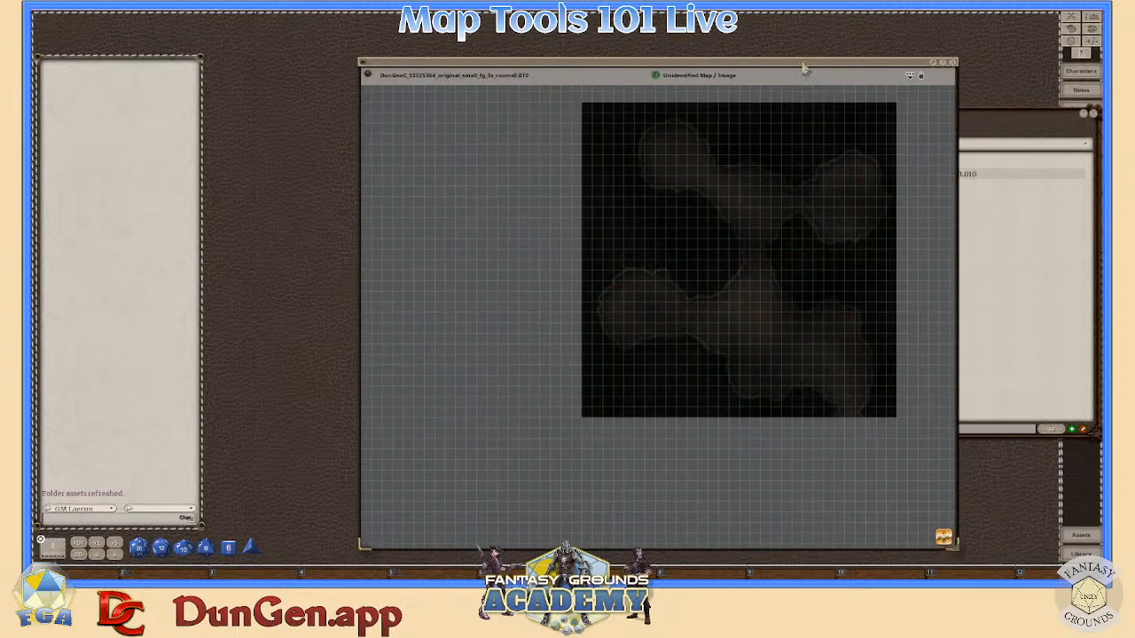
drag(809, 66, 751, 51)
click(1093, 115)
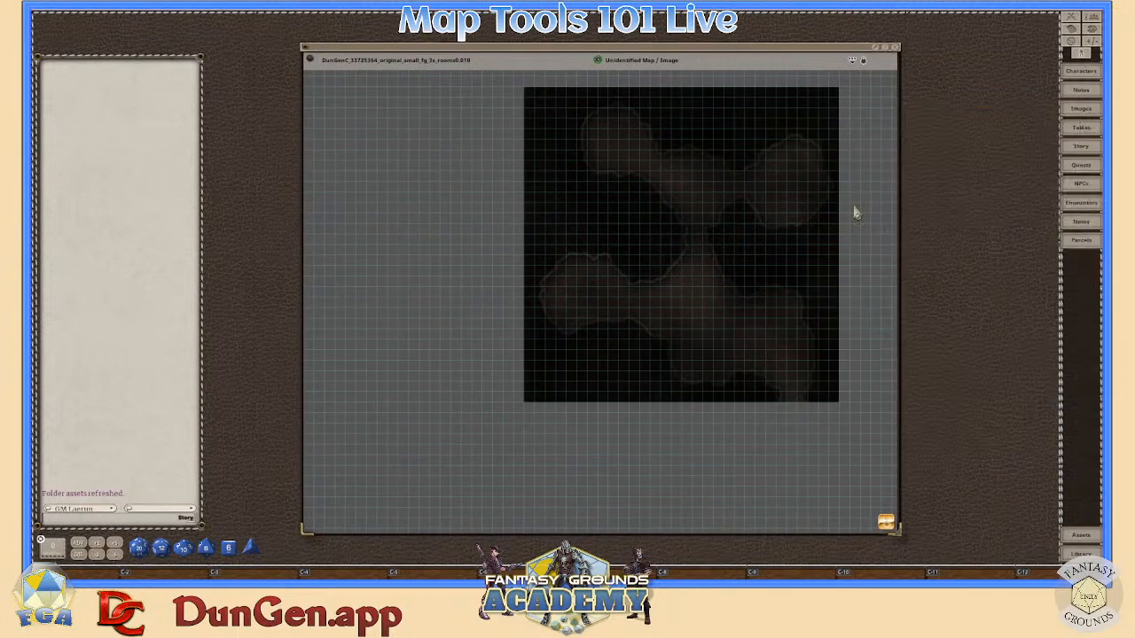
- Look over the gridded map in its cleared window and fit the entire map back into view
scroll(825, 240, up, 2)
scroll(829, 274, down, 2)
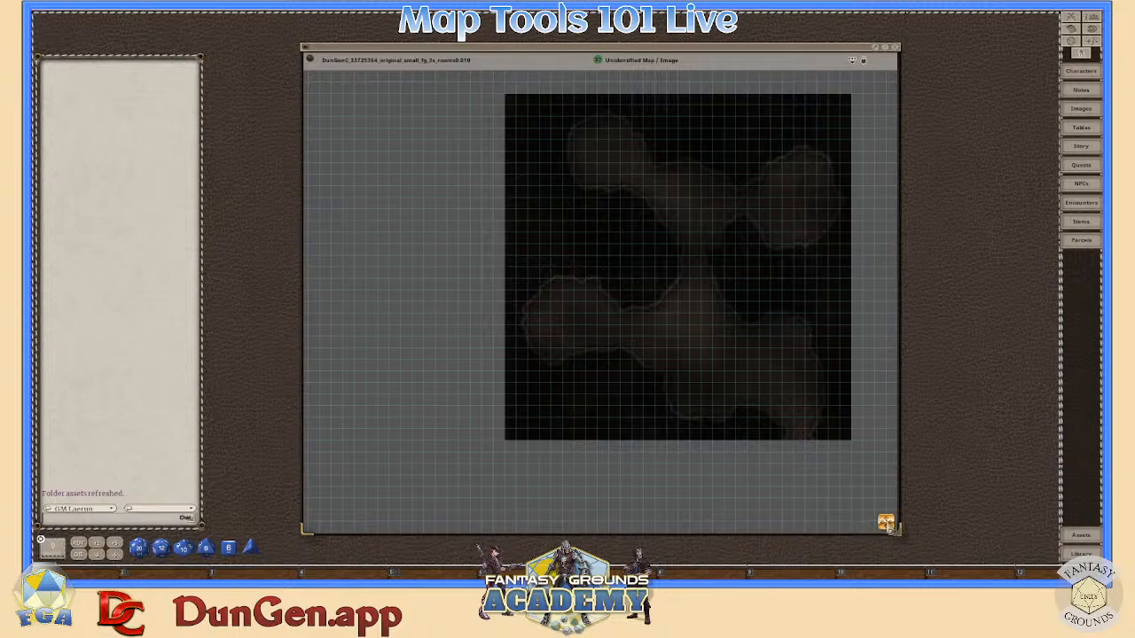
drag(894, 531, 912, 511)
scroll(789, 429, up, 3)
scroll(763, 443, up, 3)
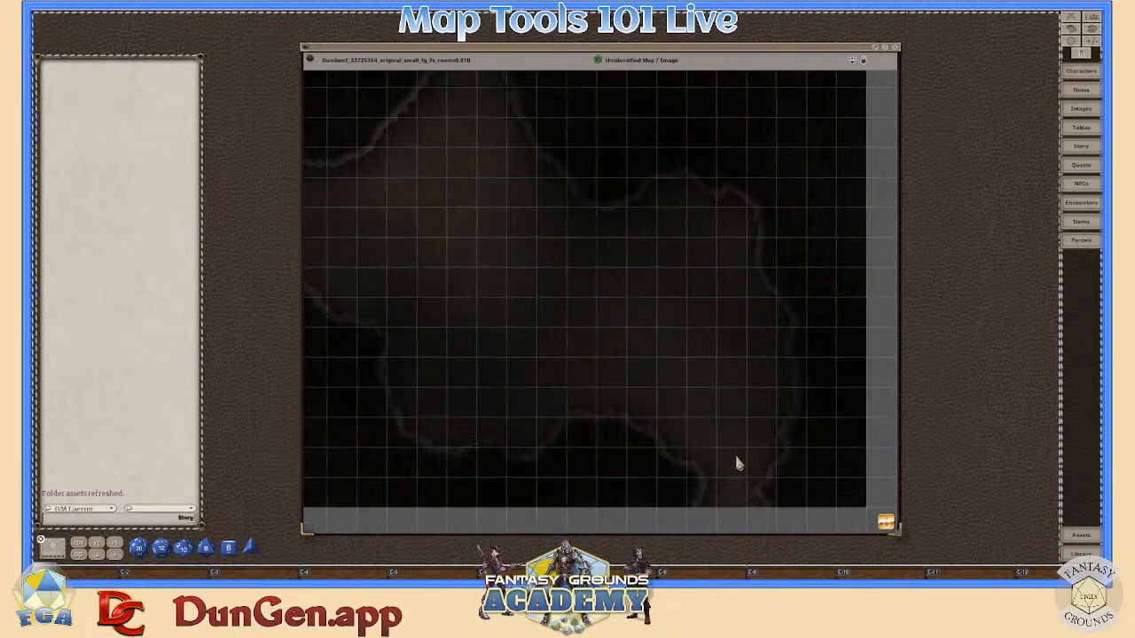
scroll(735, 470, down, 1)
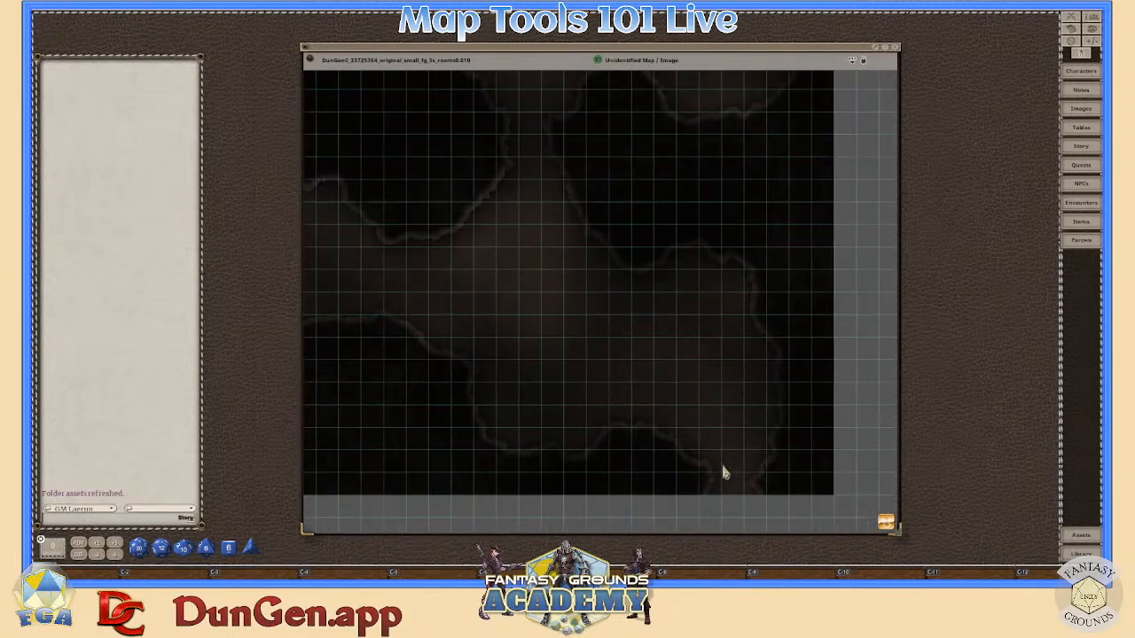
scroll(724, 474, down, 5)
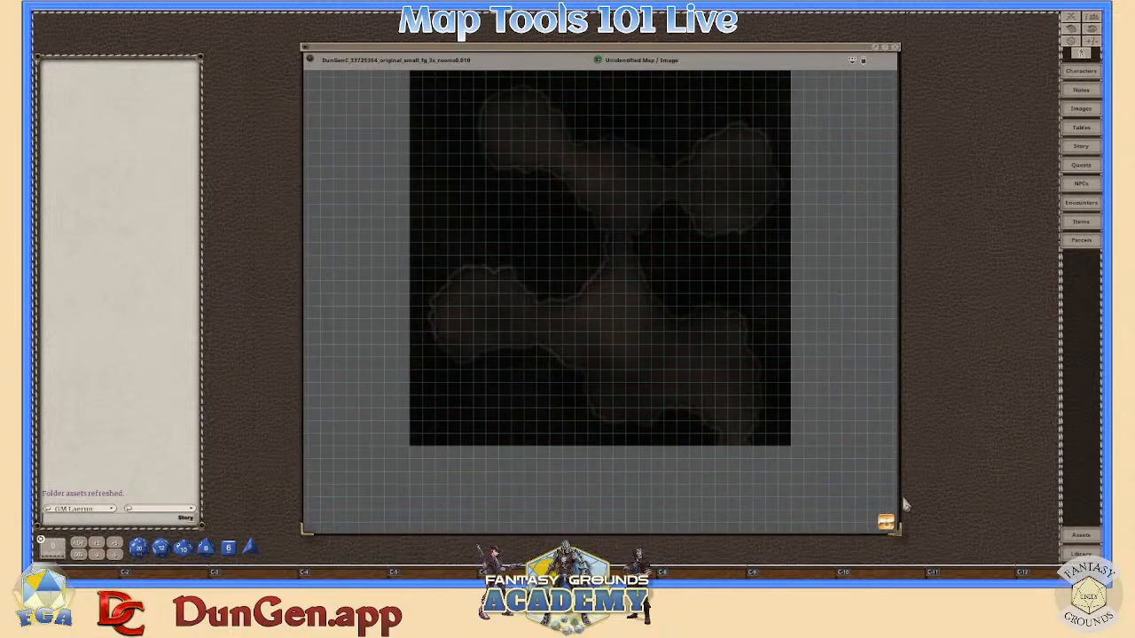
click(887, 521)
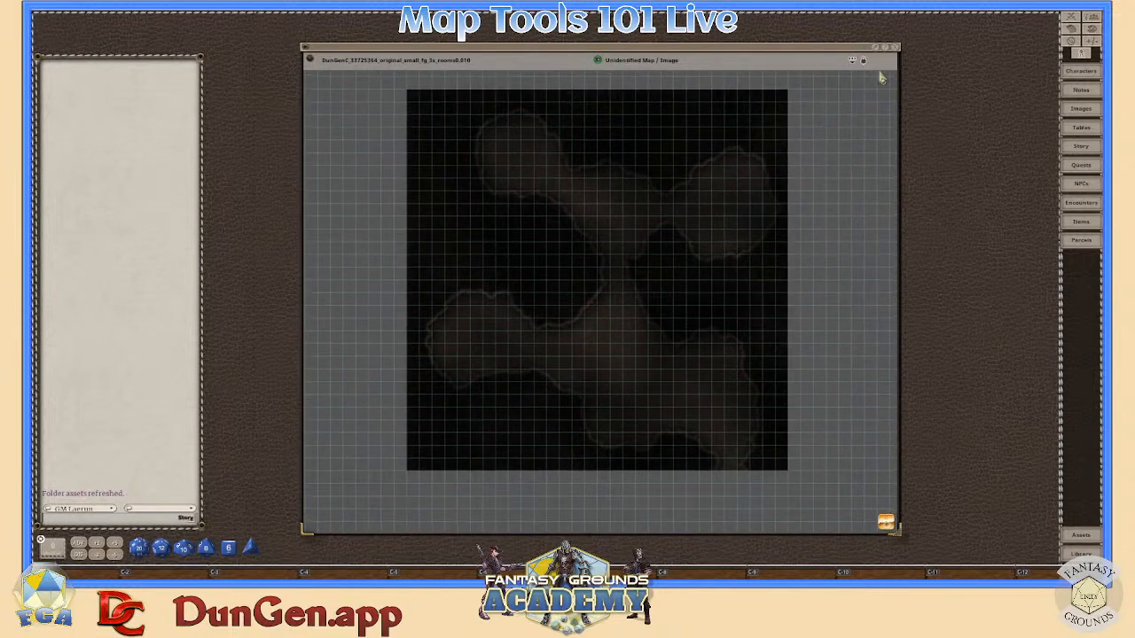
- Show the map's editing tools again and turn on the player vision preview
click(868, 71)
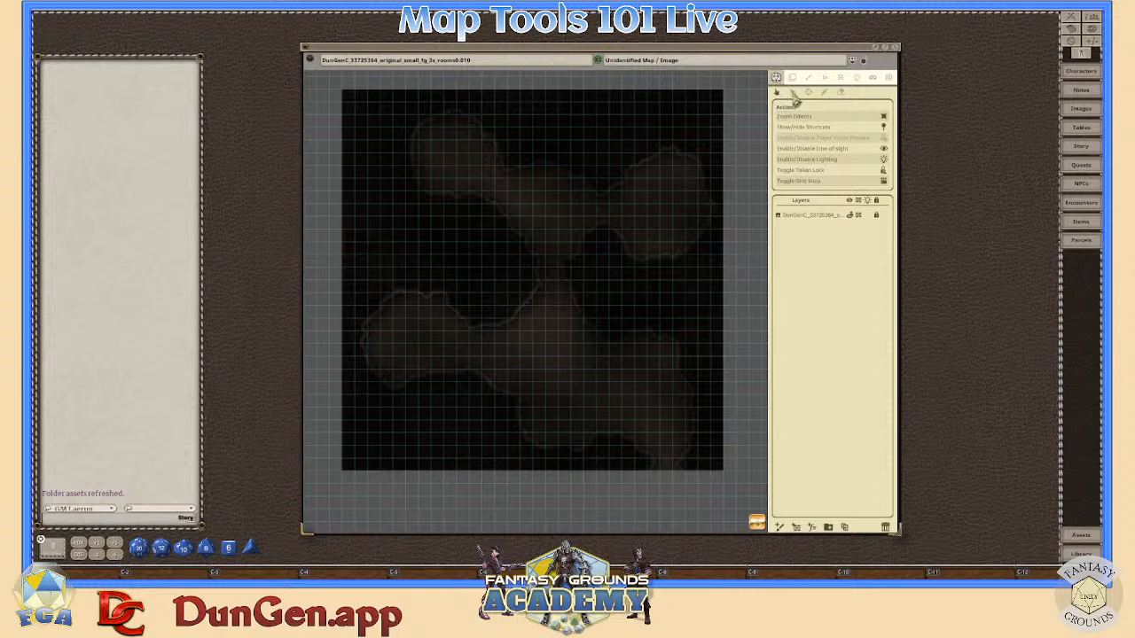
key(ctrl+p)
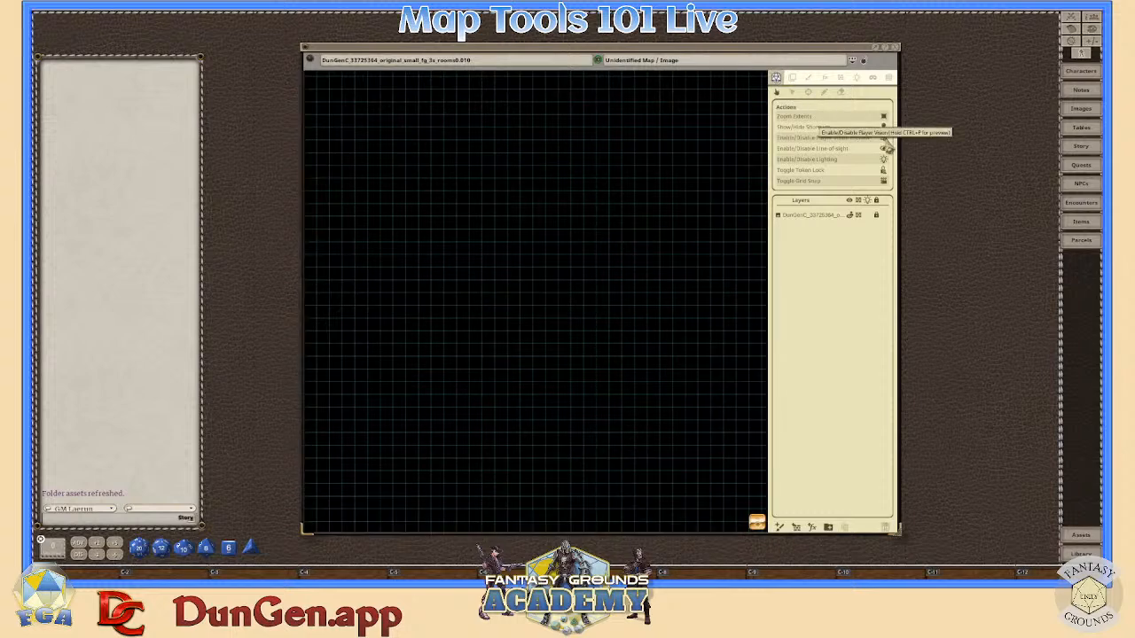
- Preview the map's lighting and the players' vision, and return to the normal GM view
key(ctrl+p)
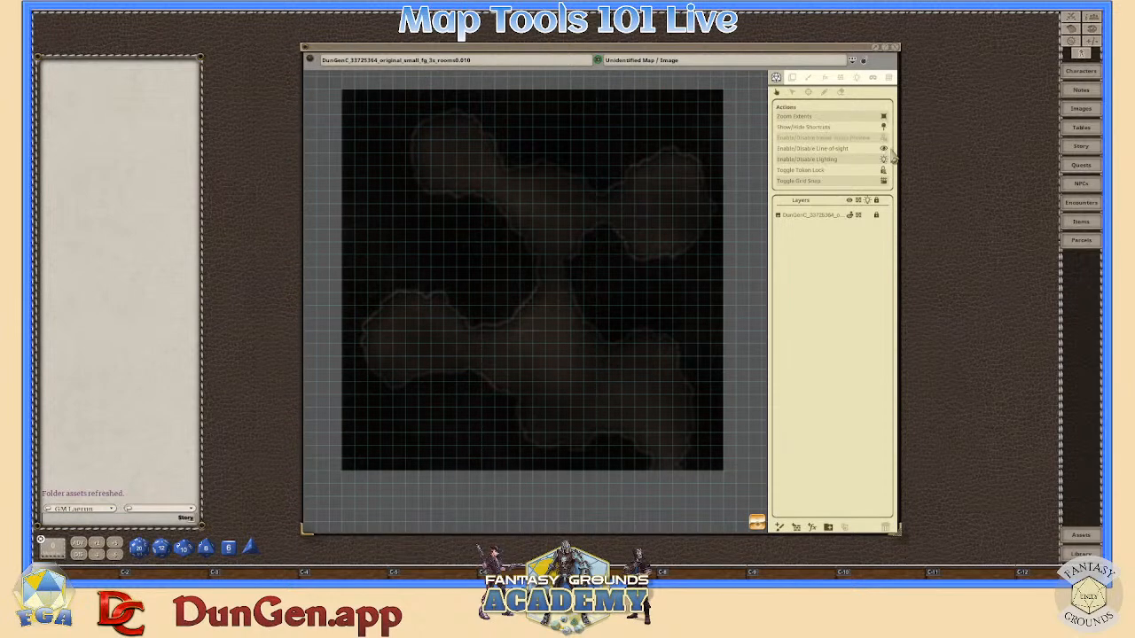
key(ctrl+l)
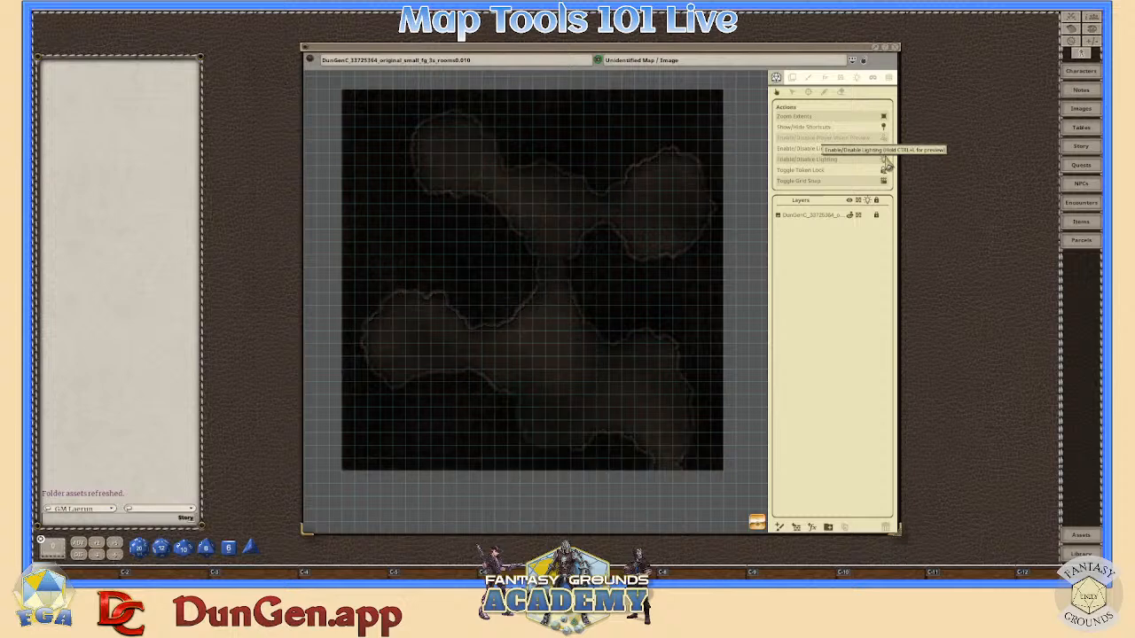
key(ctrl+l)
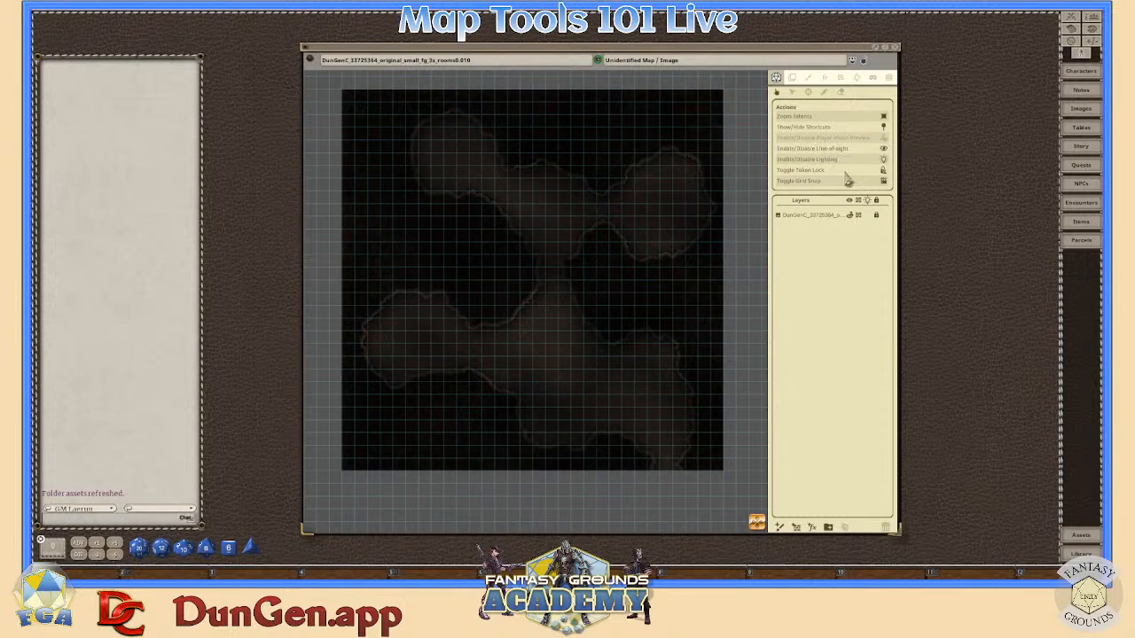
key(ctrl+p)
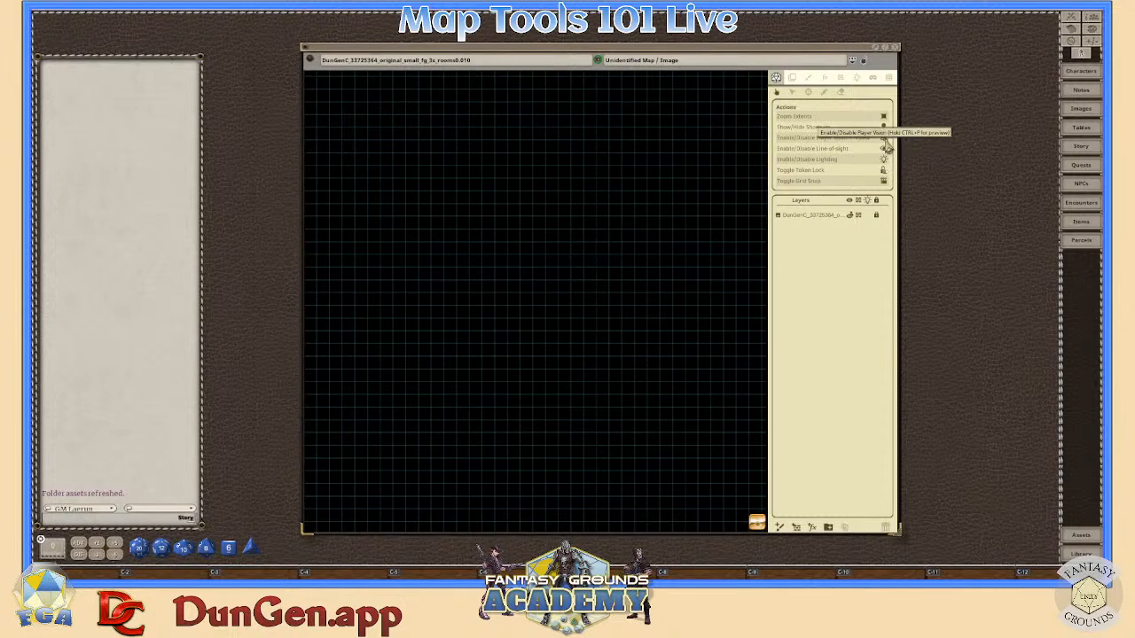
scroll(524, 238, up, 2)
scroll(524, 239, down, 3)
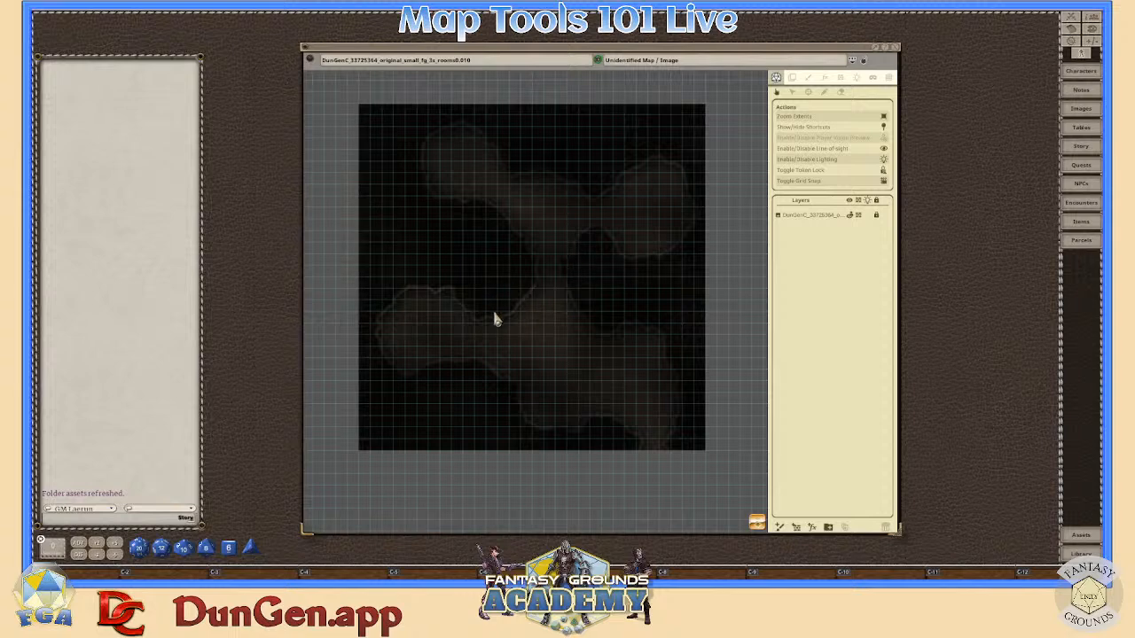
- Bring up the tile placement tools and look at the cave's narrow central passage close up
click(793, 78)
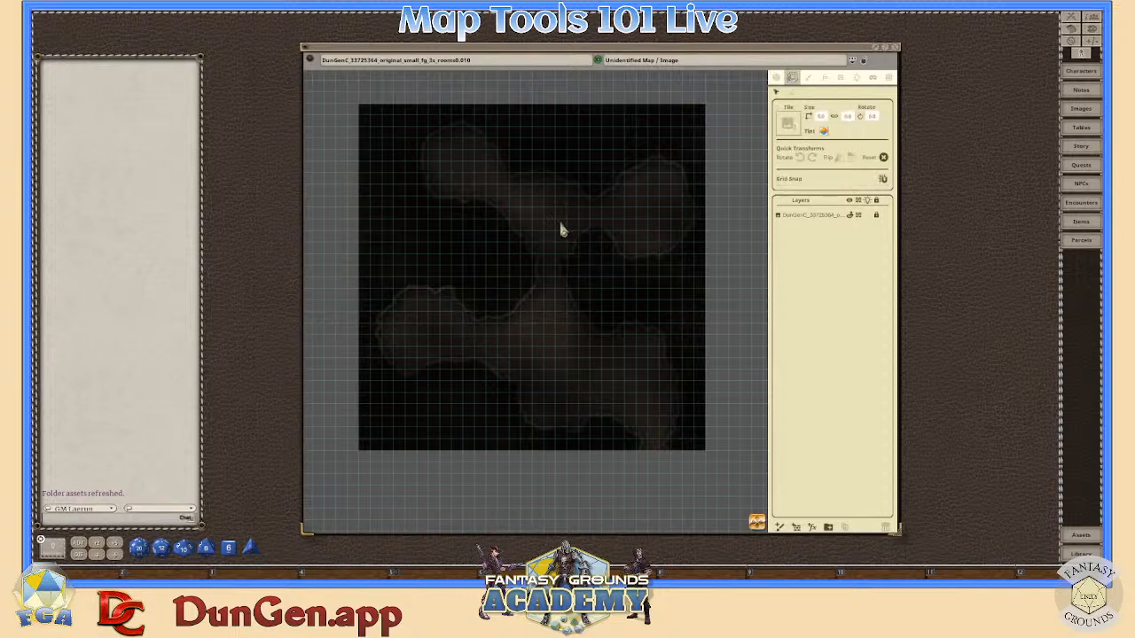
scroll(556, 224, up, 3)
scroll(553, 230, up, 2)
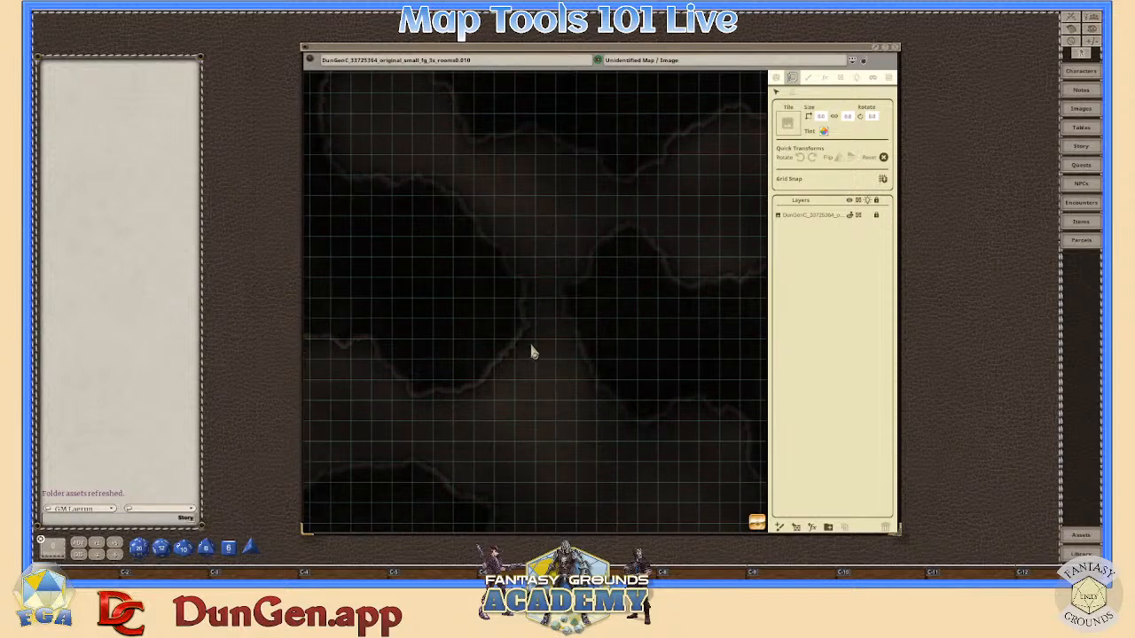
scroll(531, 355, up, 2)
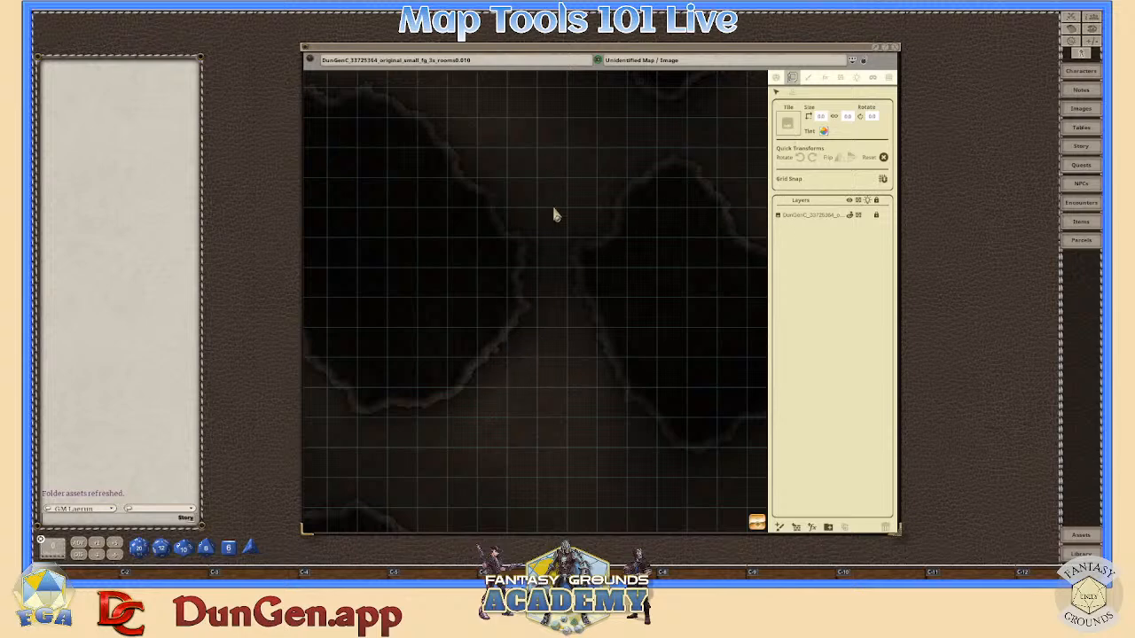
scroll(547, 329, down, 2)
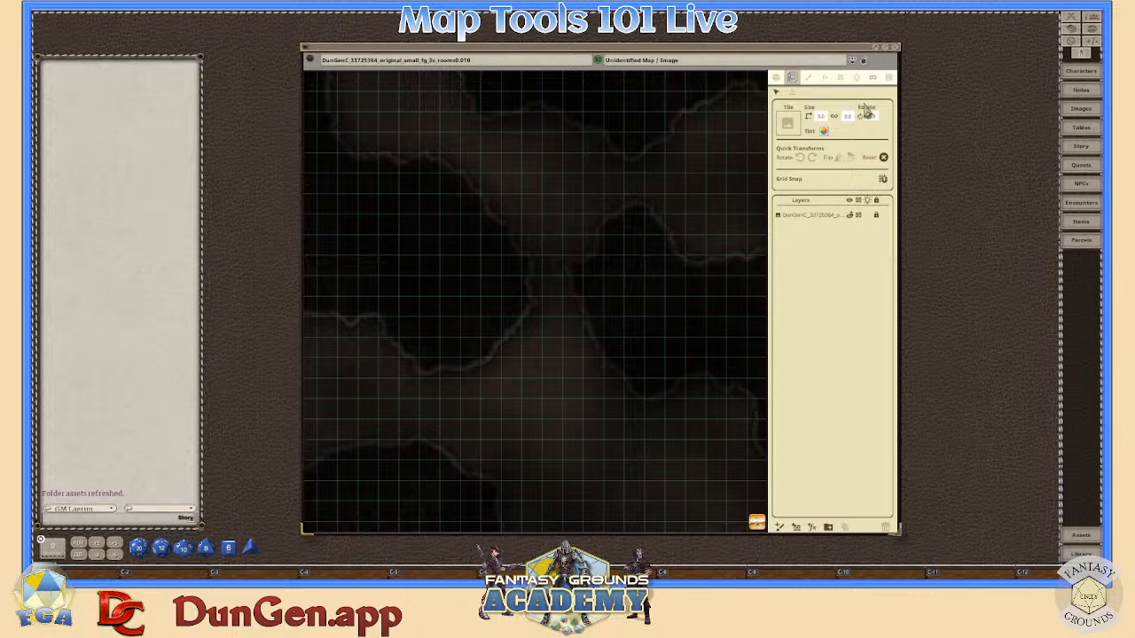
- Review the paint brush settings and the layer effect options for the map
click(808, 77)
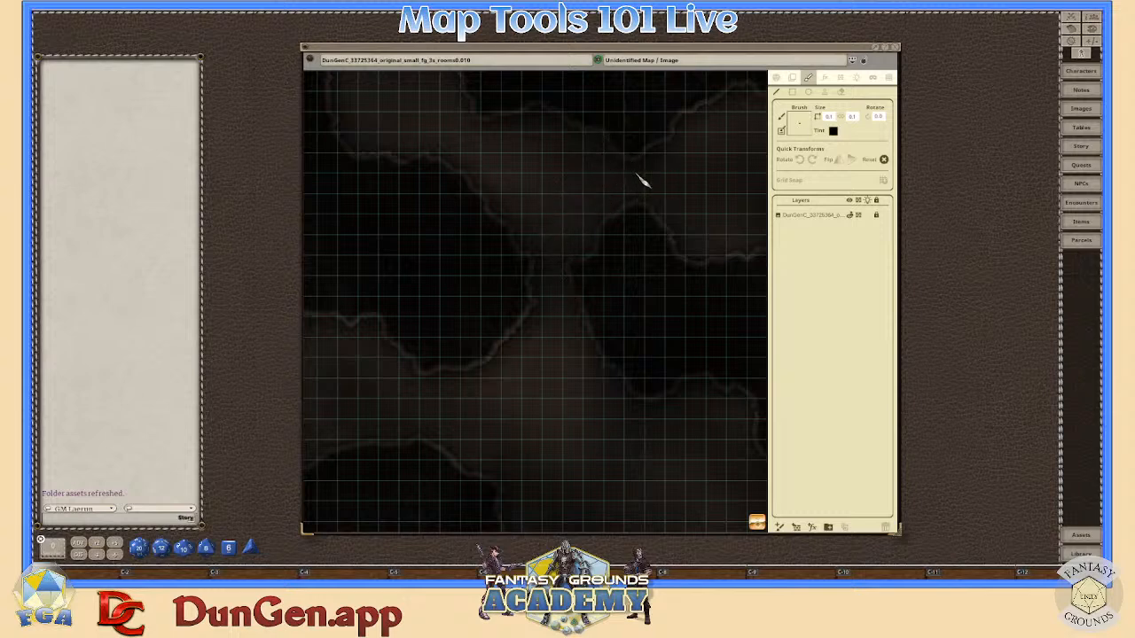
scroll(570, 296, up, 2)
click(825, 78)
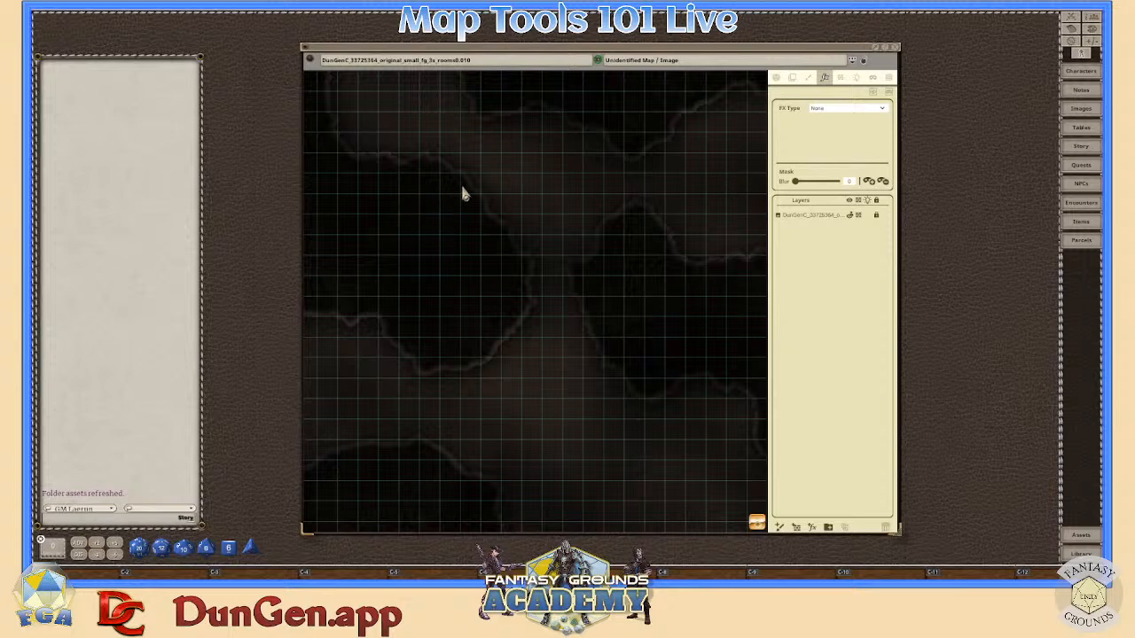
- Display the map's line-of-sight walls and check their outline around the whole cave
click(839, 78)
scroll(690, 256, down, 1)
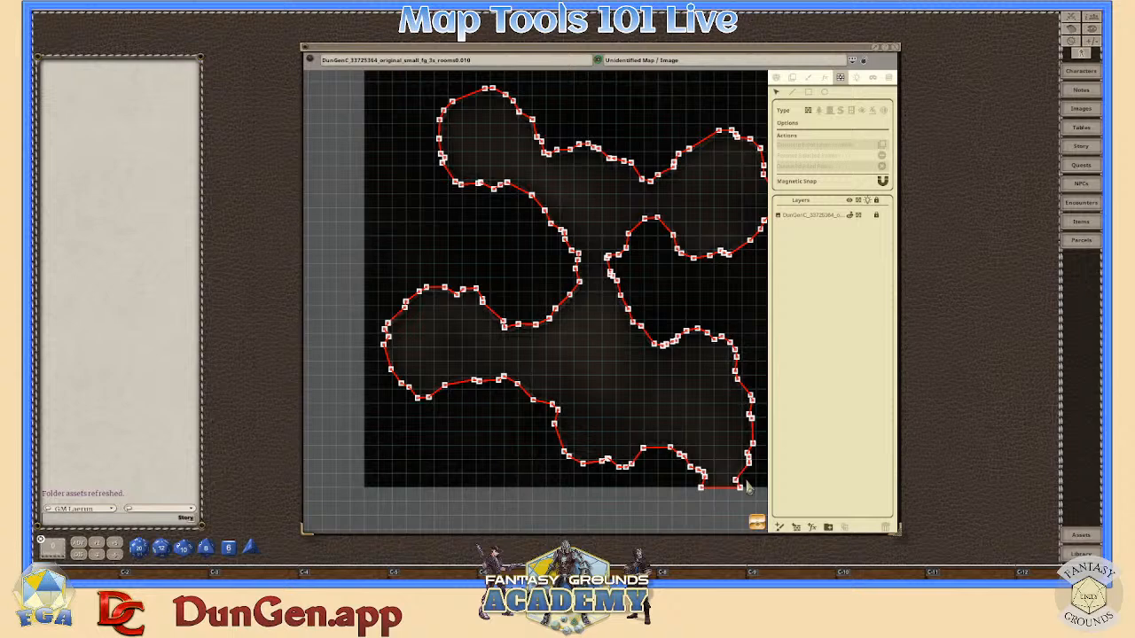
scroll(750, 517, down, 1)
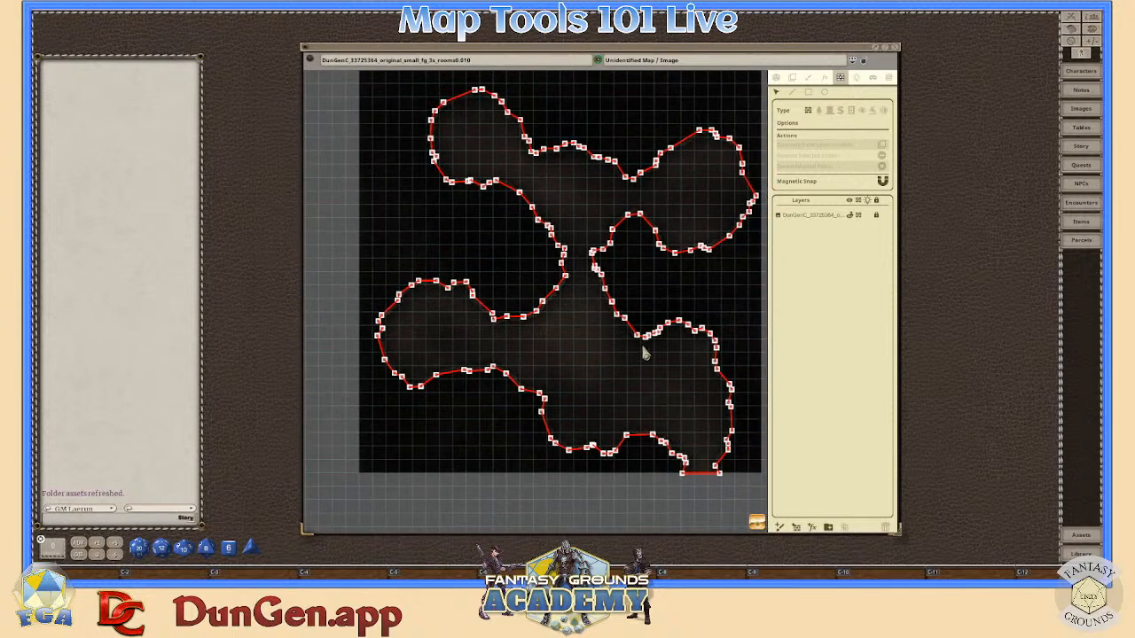
scroll(568, 325, up, 1)
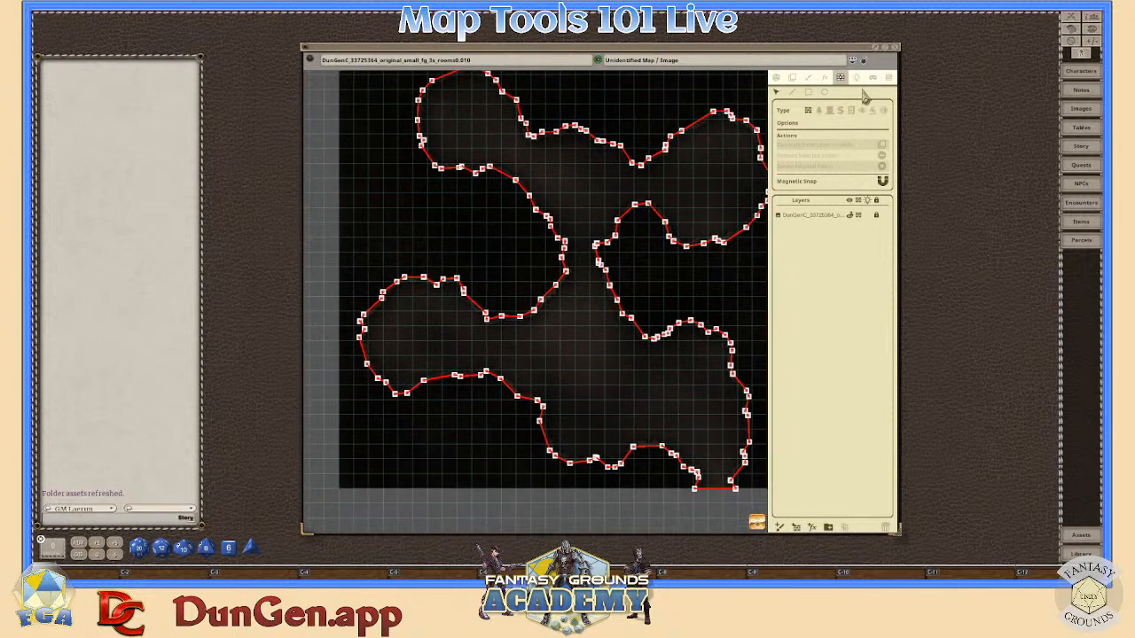
- Review the light source settings and the global mask actions for the map
click(857, 78)
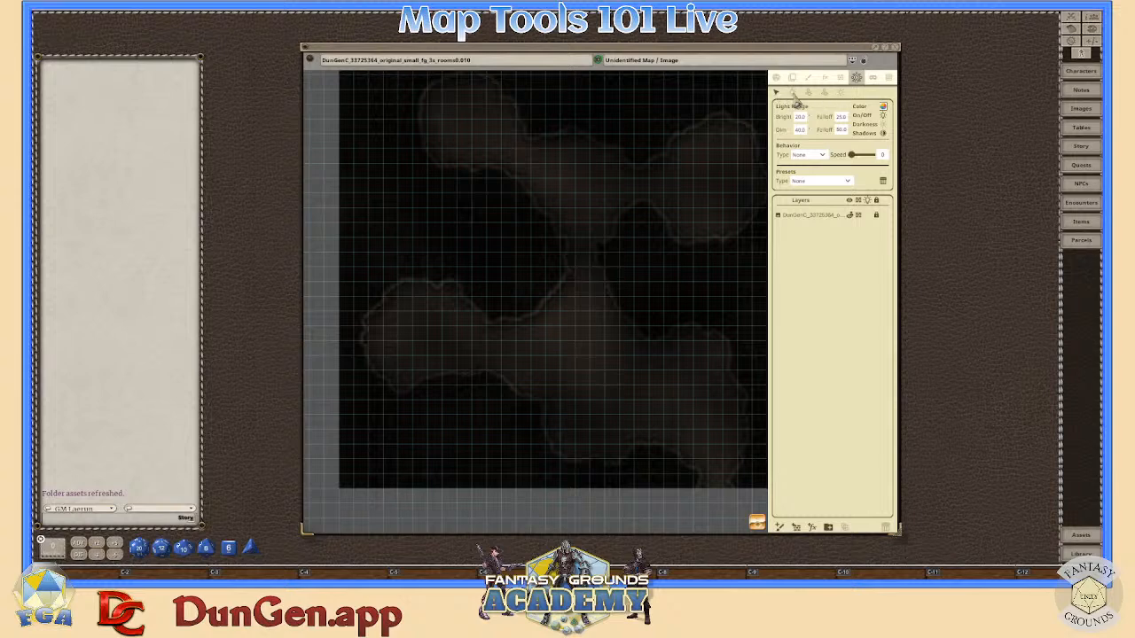
click(873, 78)
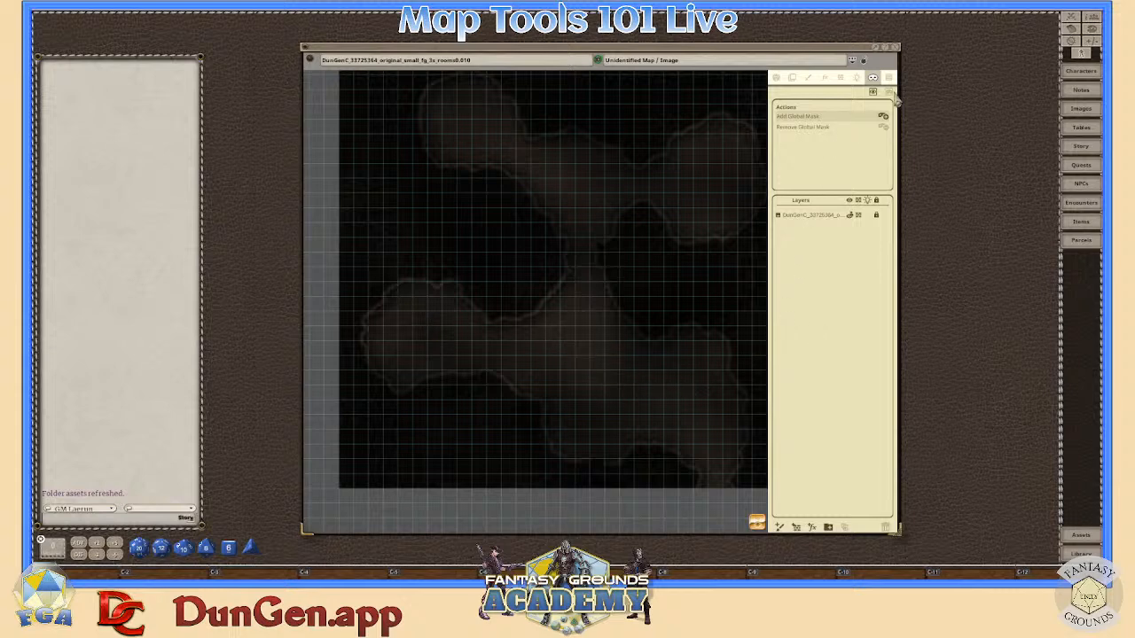
scroll(616, 345, down, 1)
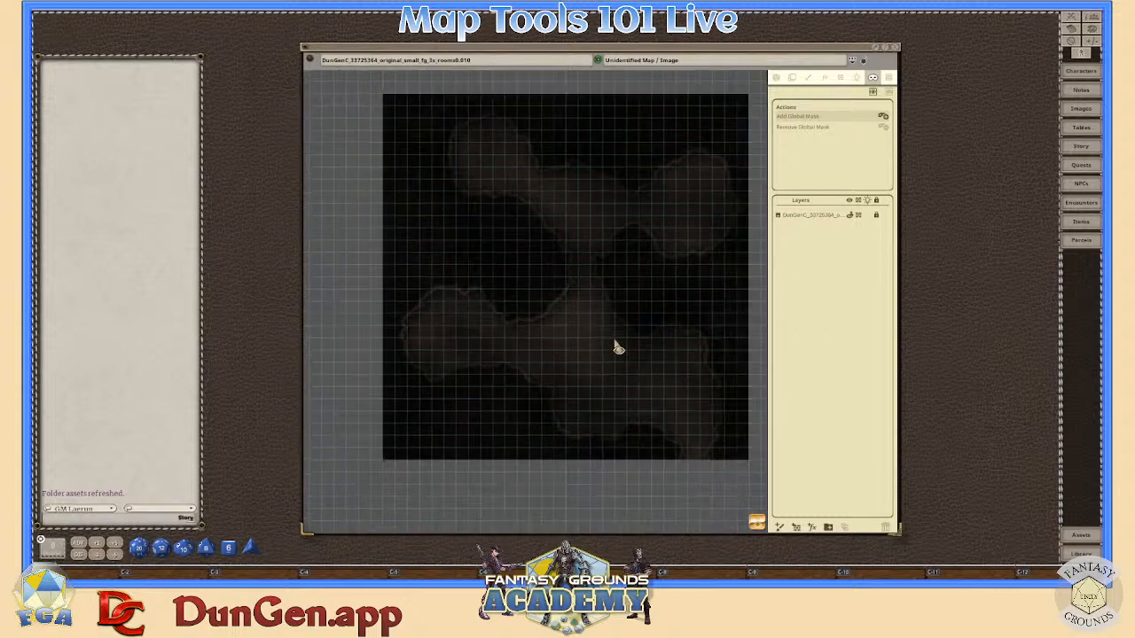
scroll(621, 349, up, 3)
scroll(620, 349, down, 1)
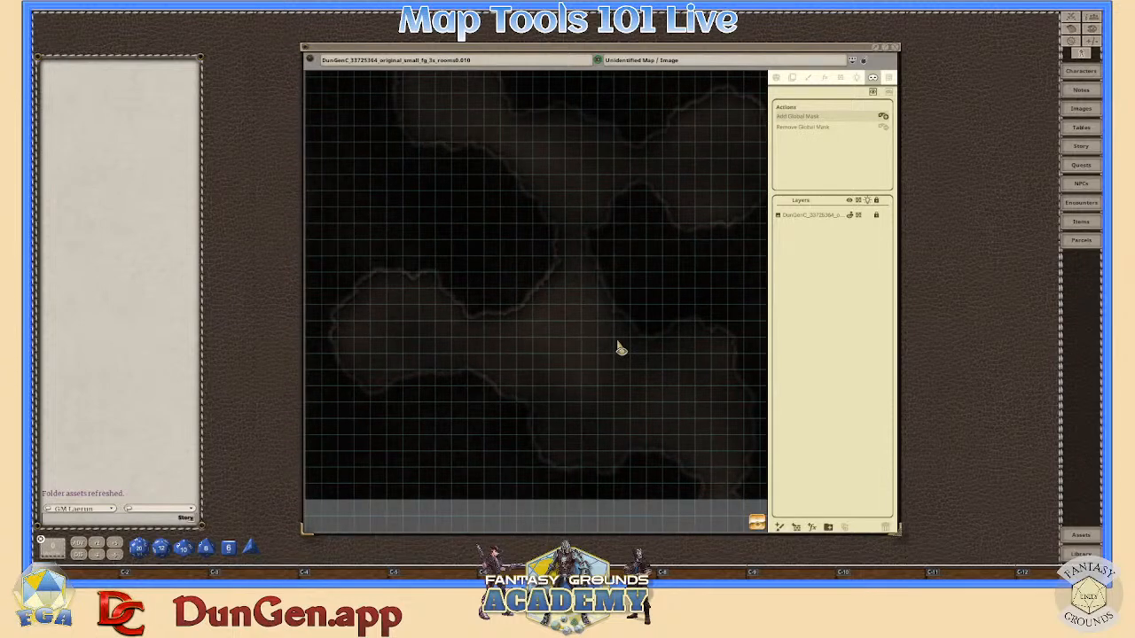
scroll(621, 349, up, 1)
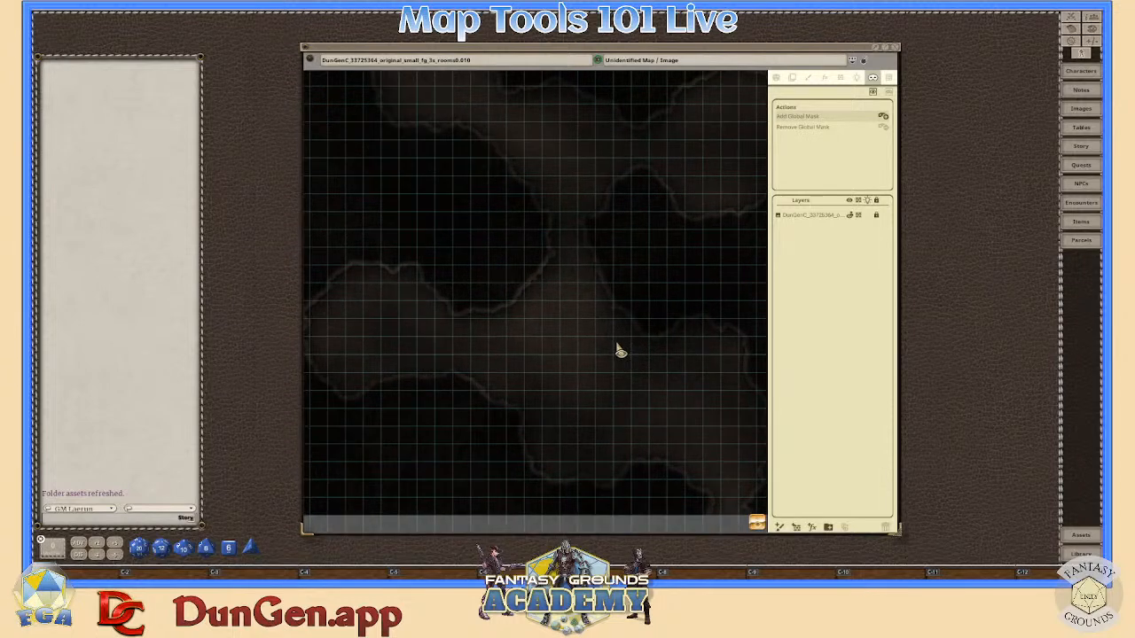
scroll(682, 400, down, 2)
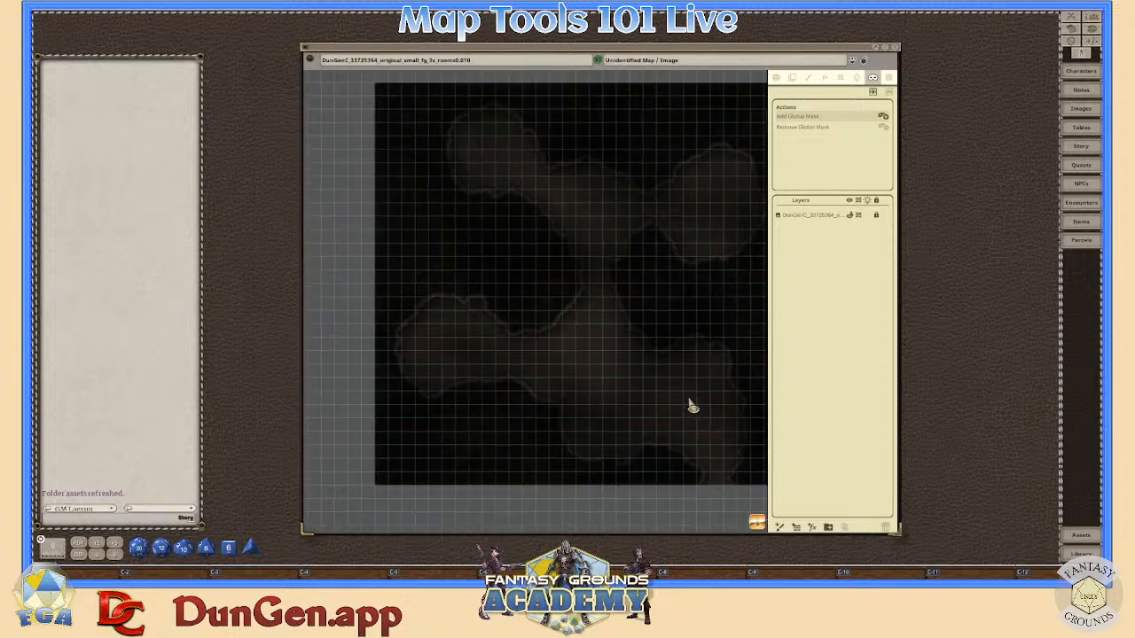
scroll(695, 406, up, 1)
scroll(697, 409, down, 1)
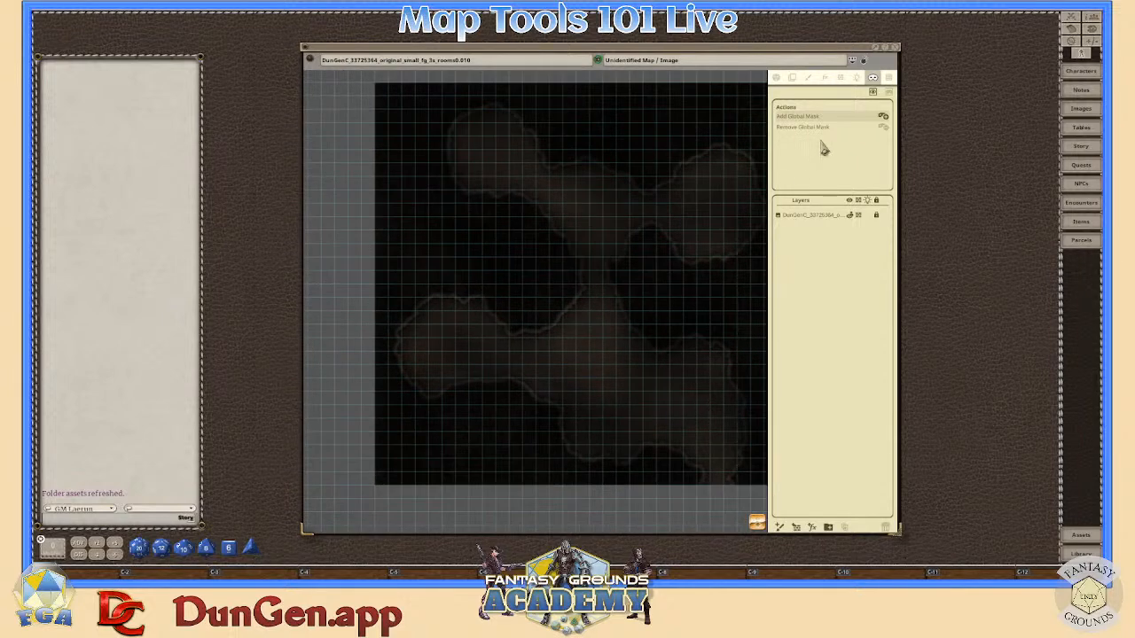
scroll(754, 308, up, 1)
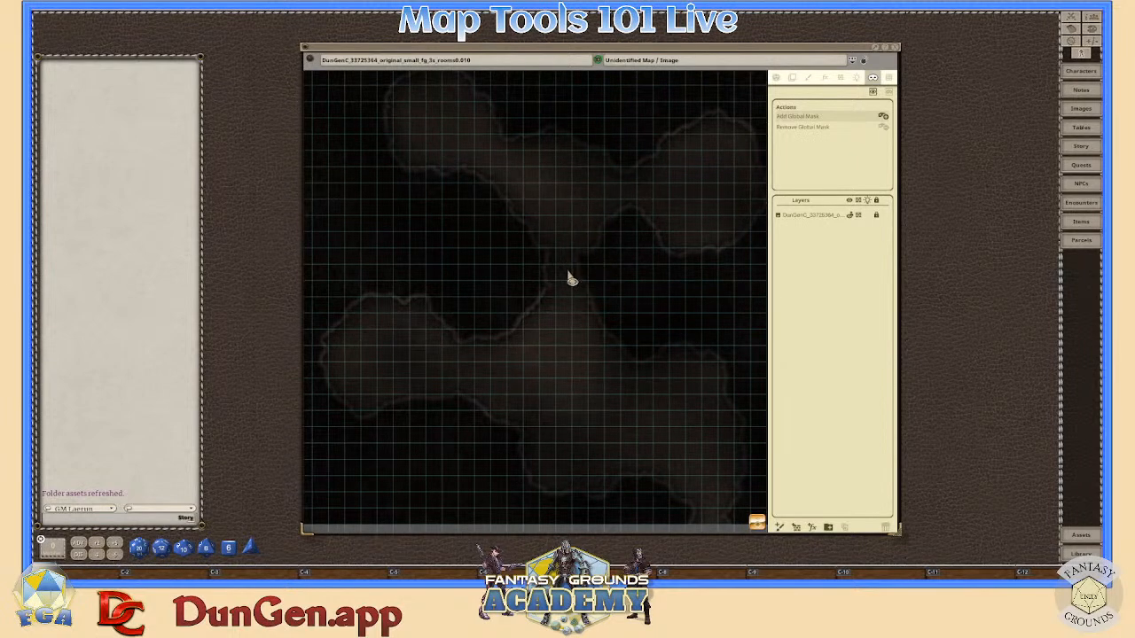
scroll(695, 276, down, 1)
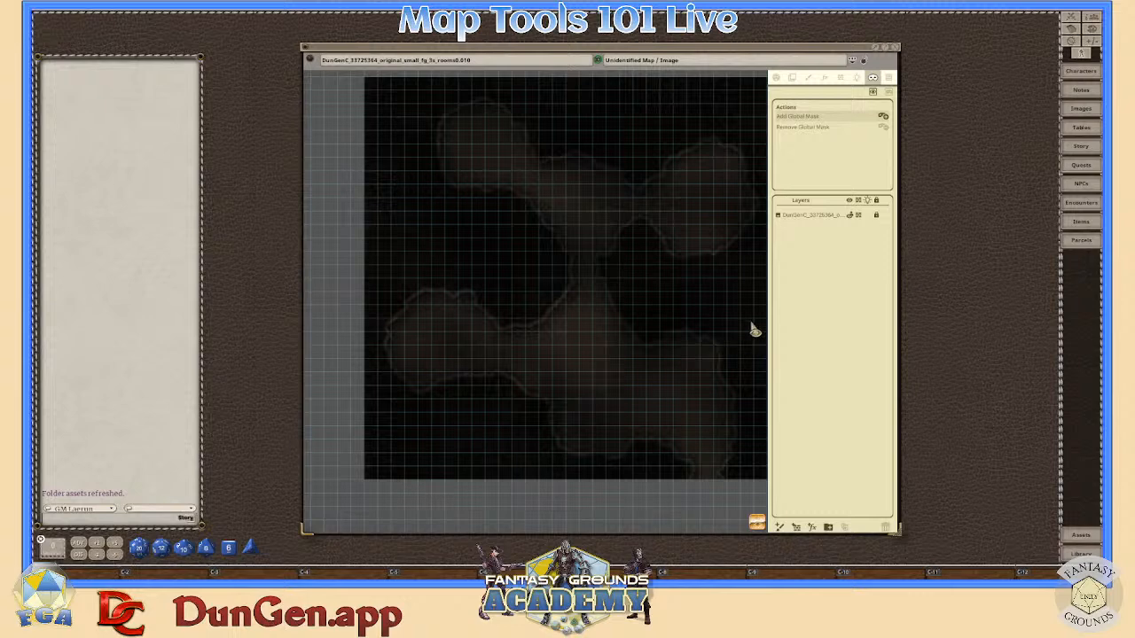
scroll(617, 293, up, 1)
scroll(617, 293, down, 1)
- Show the line-of-sight walls again, and narrow and move the map window to free desktop space beside the chat
click(842, 79)
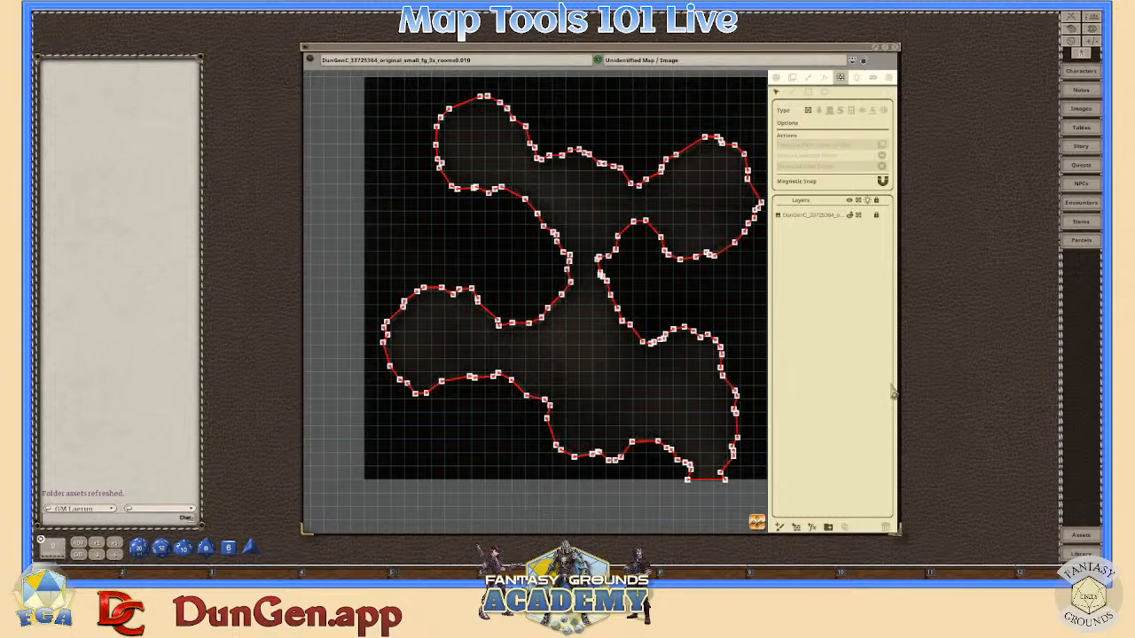
drag(910, 543, 829, 563)
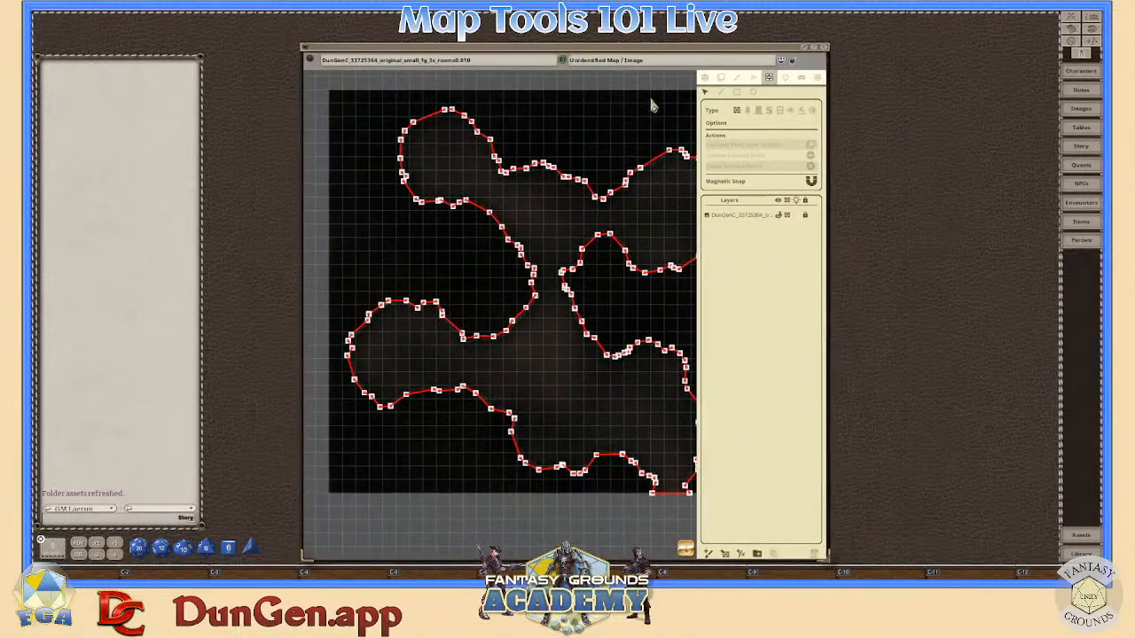
drag(639, 47, 867, 19)
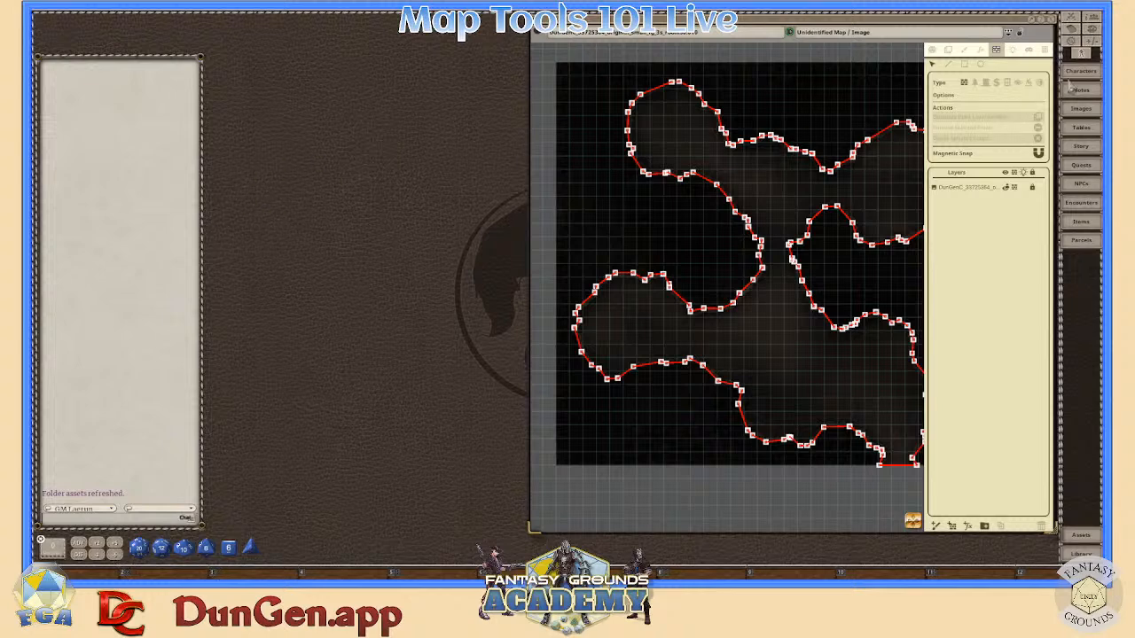
- Open the character selection list and close it again
click(1081, 71)
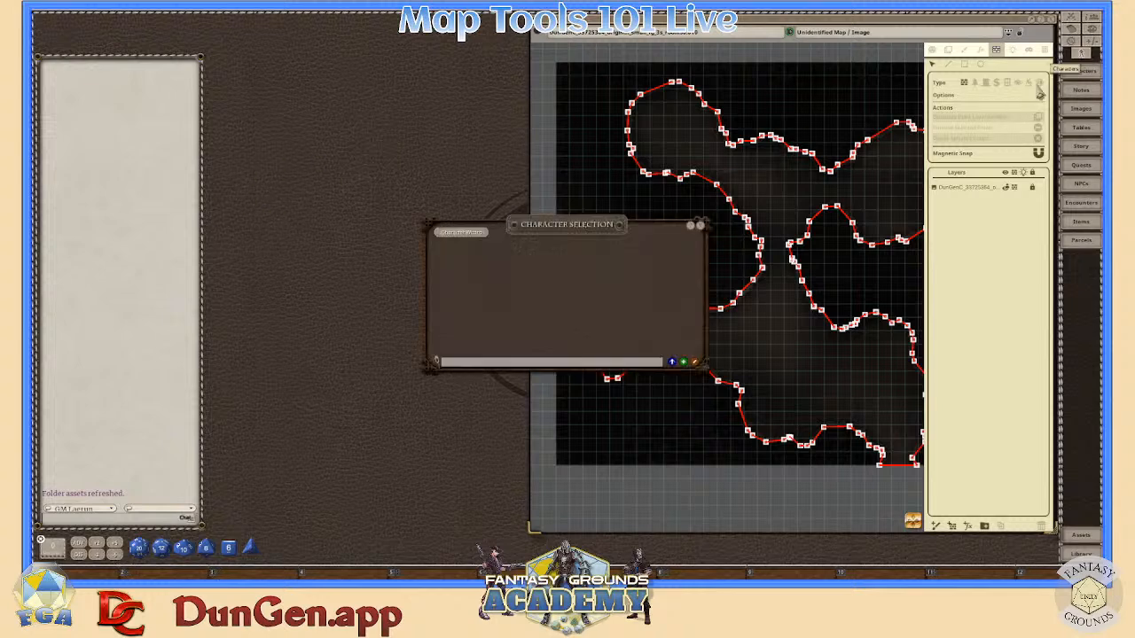
click(699, 226)
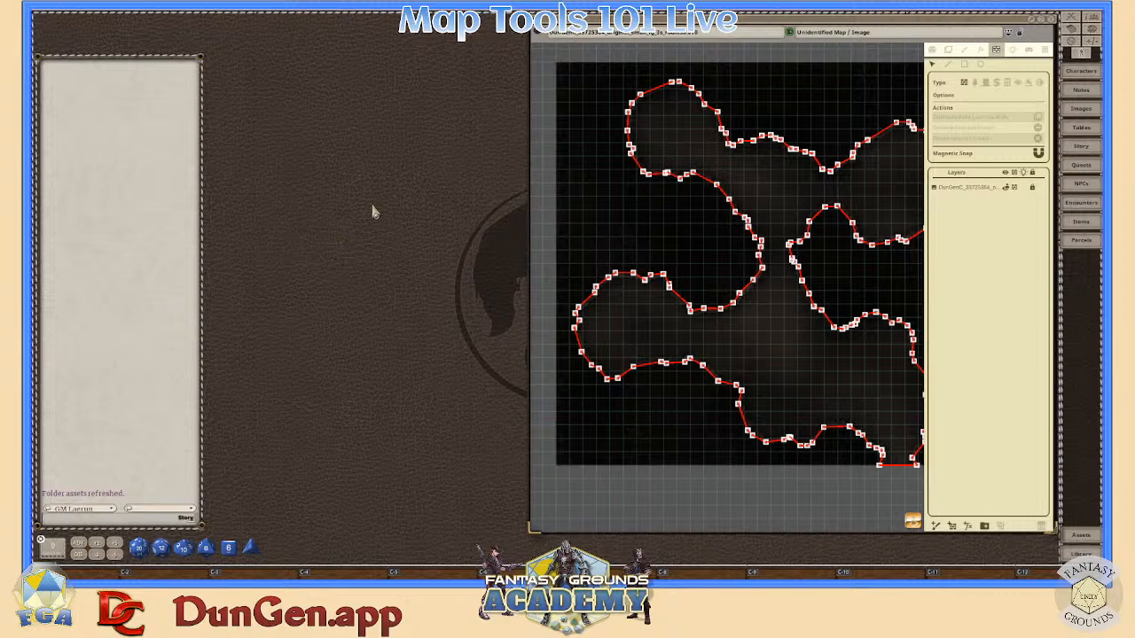
- Show the map's toolbar and fit the entire map into the narrowed window
click(1008, 37)
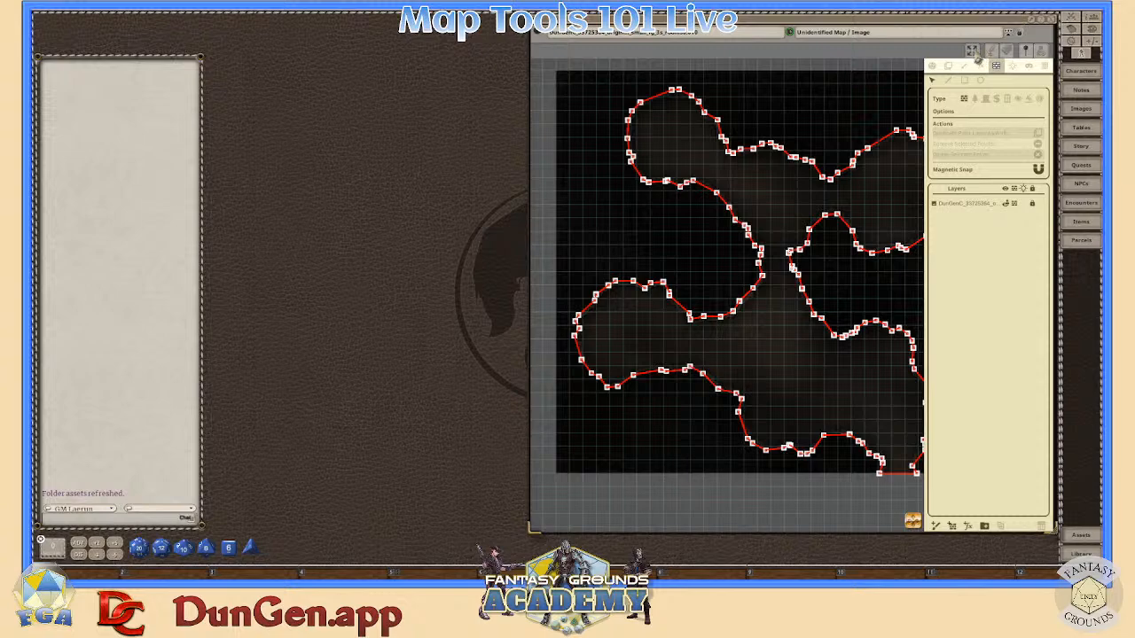
click(973, 51)
- Inspect how closely the line-of-sight walls follow the rock edges near the central passage, both close up and across the entire map
scroll(783, 297, up, 6)
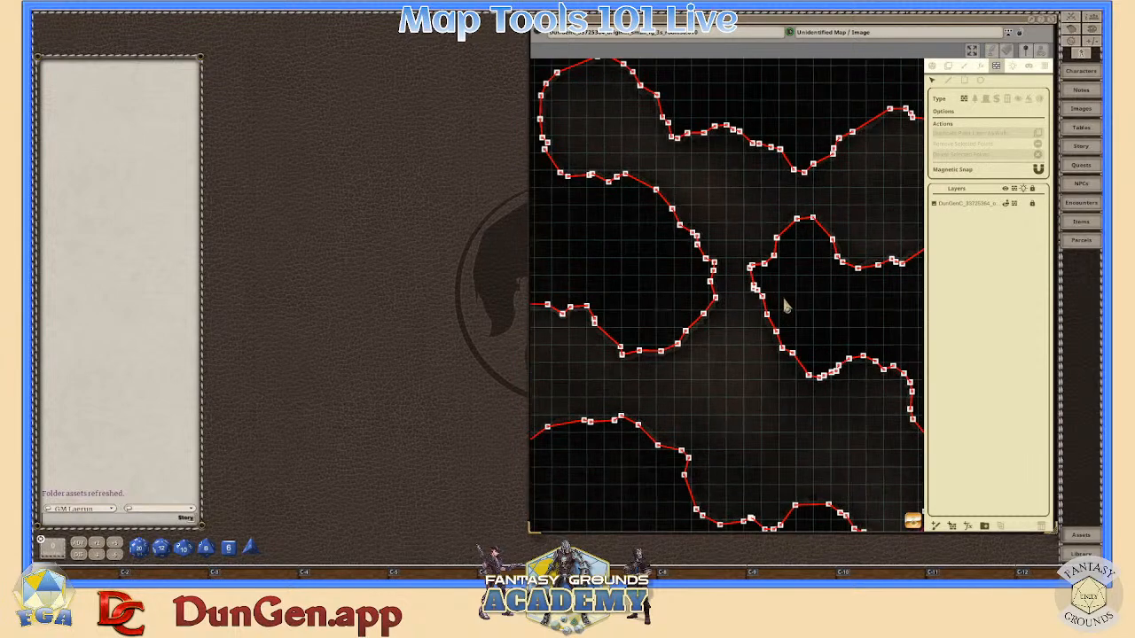
scroll(784, 306, up, 1)
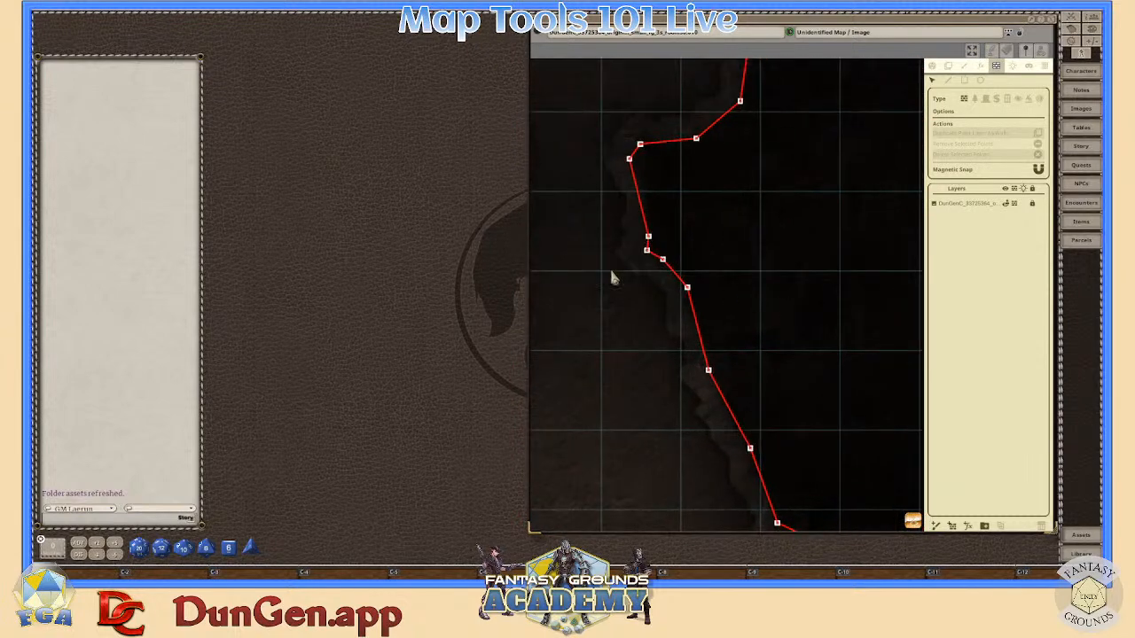
scroll(582, 354, down, 2)
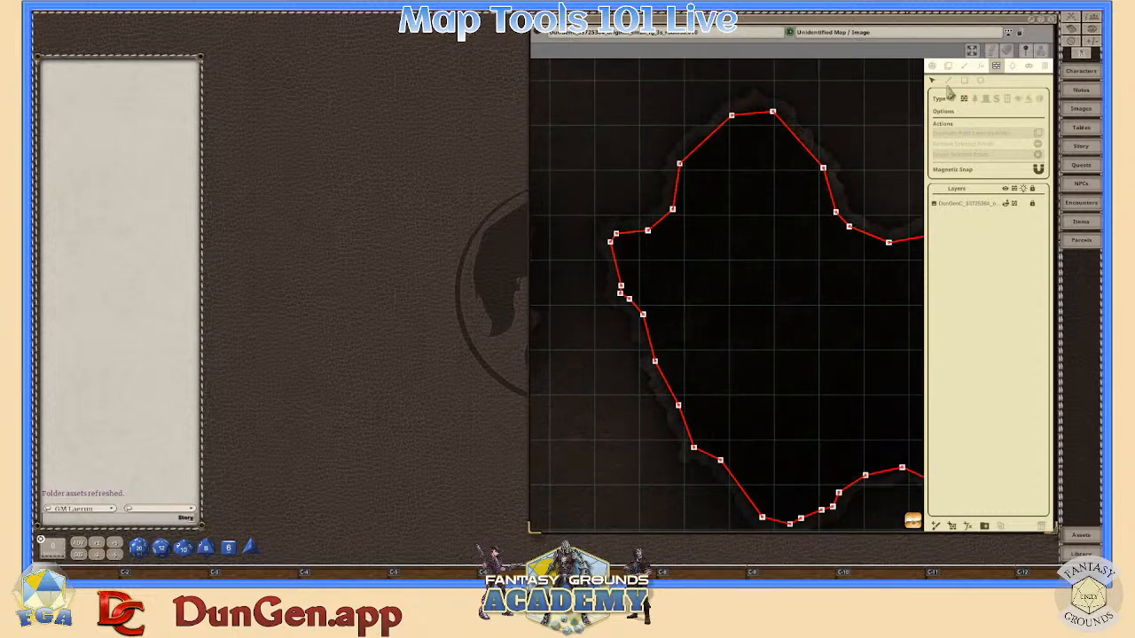
click(972, 52)
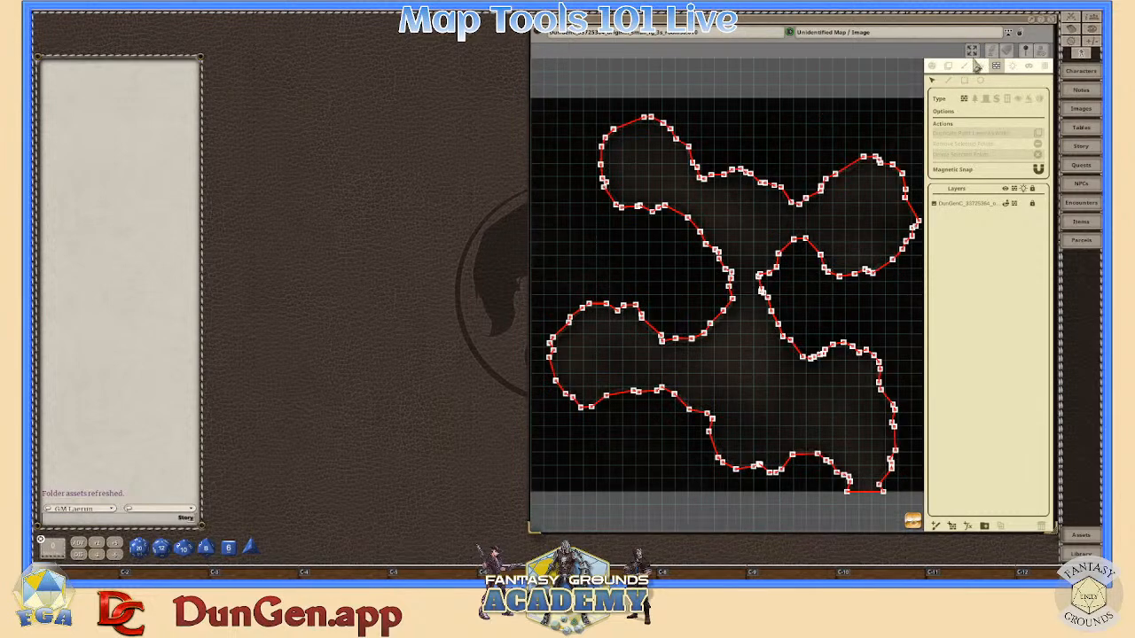
scroll(701, 308, down, 1)
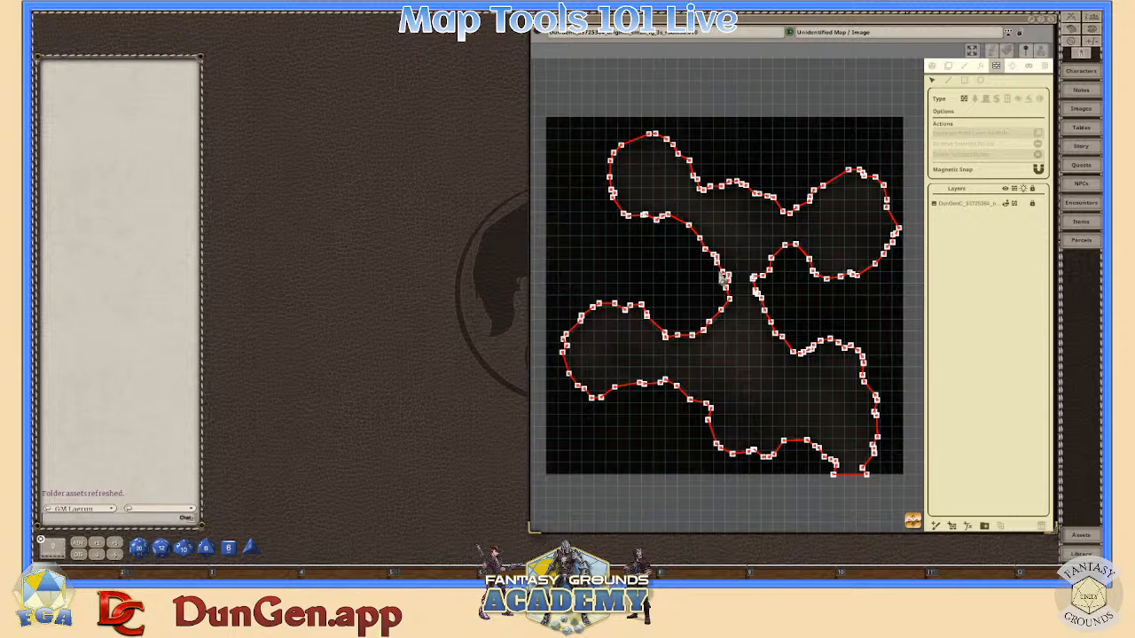
scroll(729, 275, up, 3)
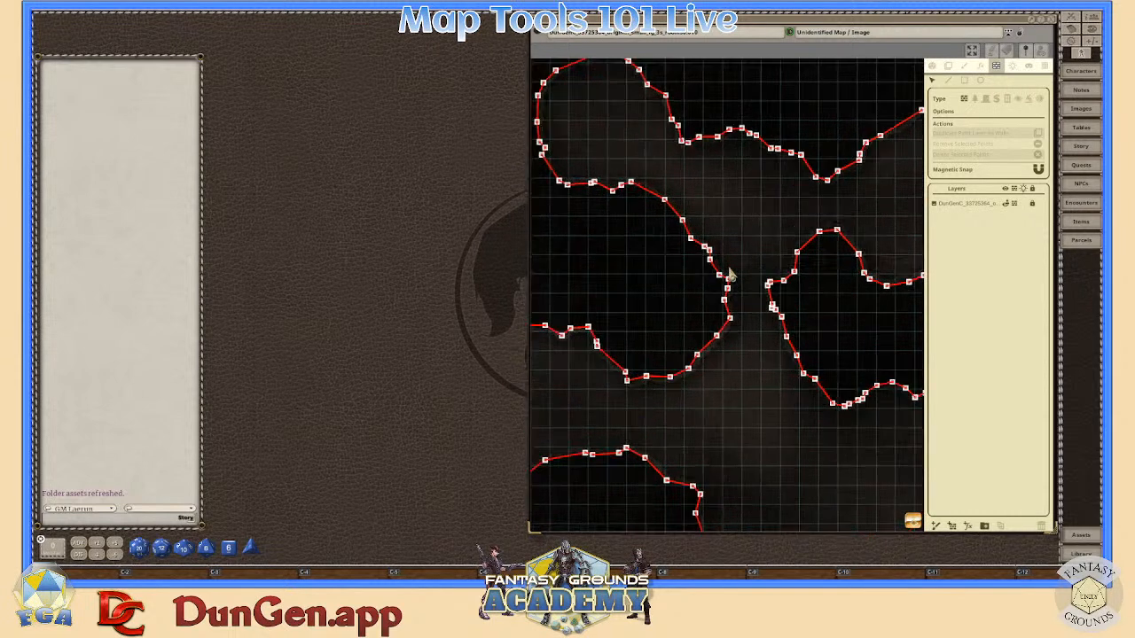
- Fit the entire cave map into its window
right_click(775, 202)
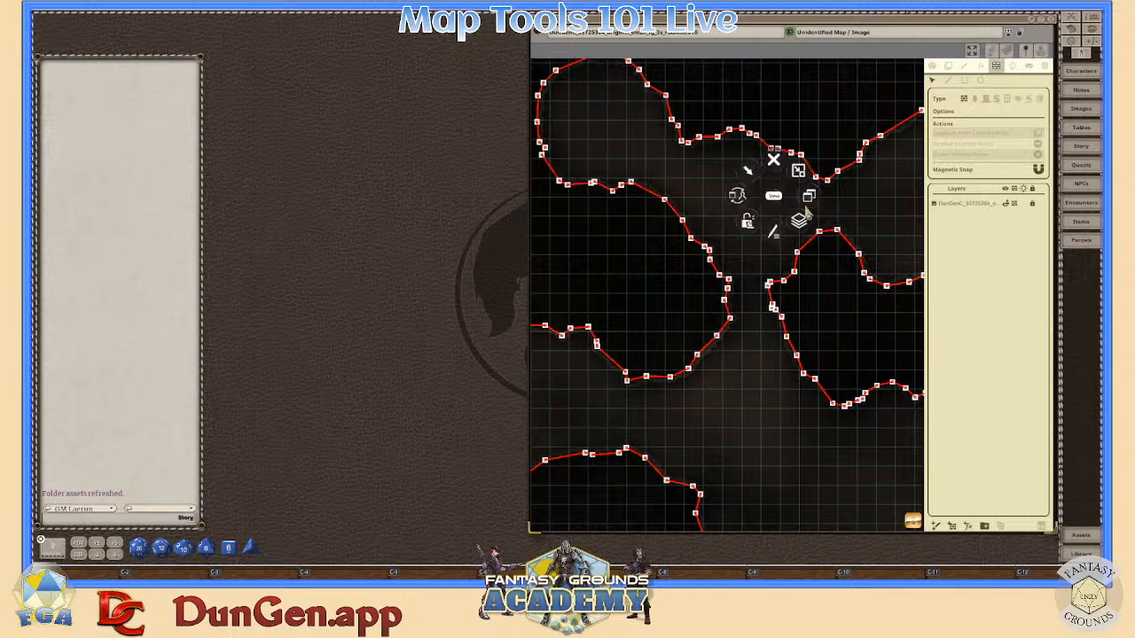
click(810, 199)
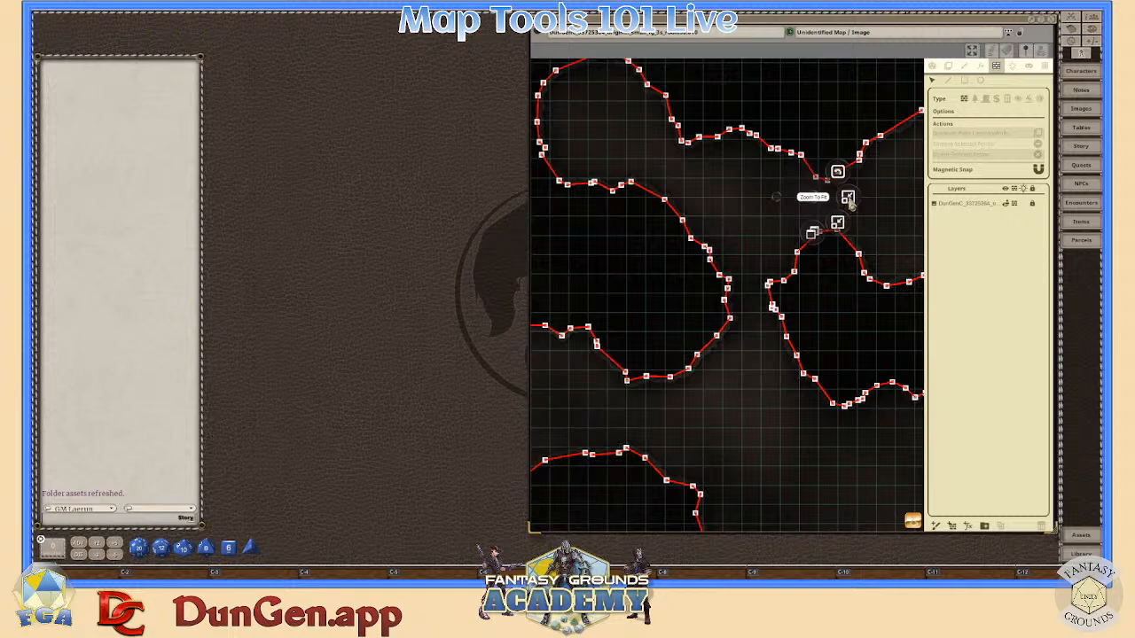
click(848, 199)
right_click(826, 211)
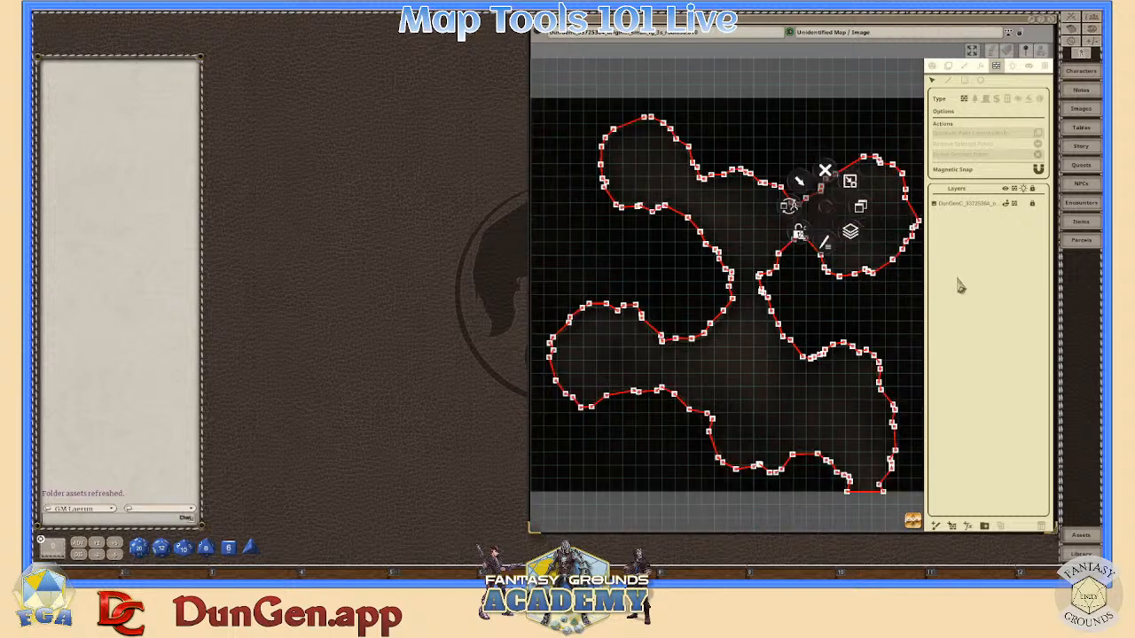
- Examine the line-of-sight walls around the central passage up close and across the whole cave, and return to the fitted view
scroll(792, 345, down, 2)
scroll(790, 347, up, 3)
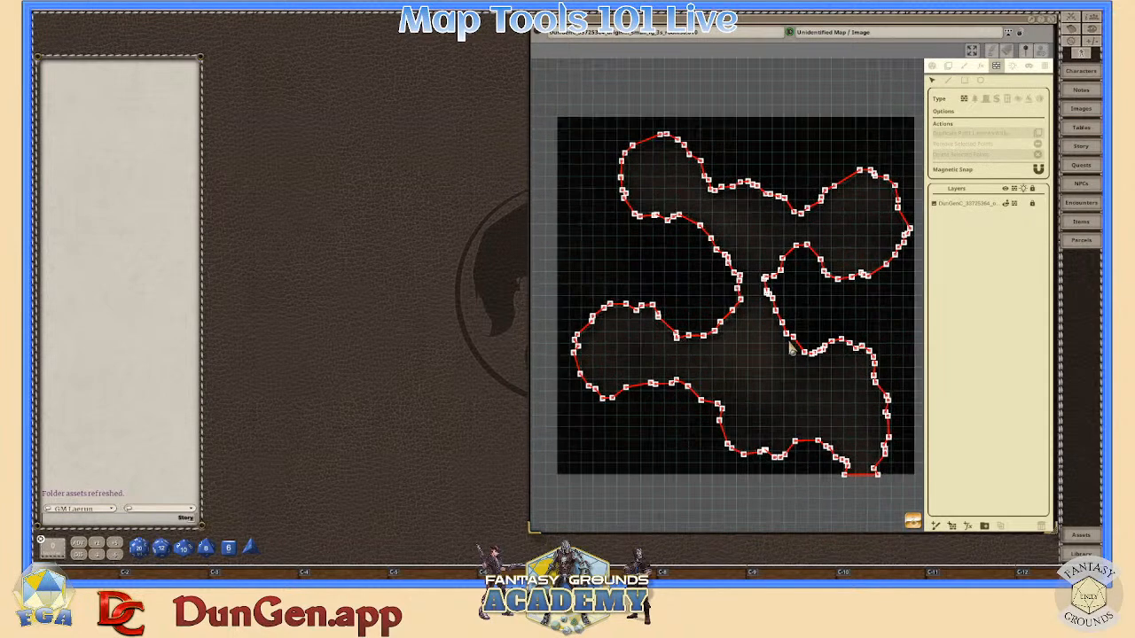
scroll(790, 349, down, 1)
scroll(689, 280, up, 2)
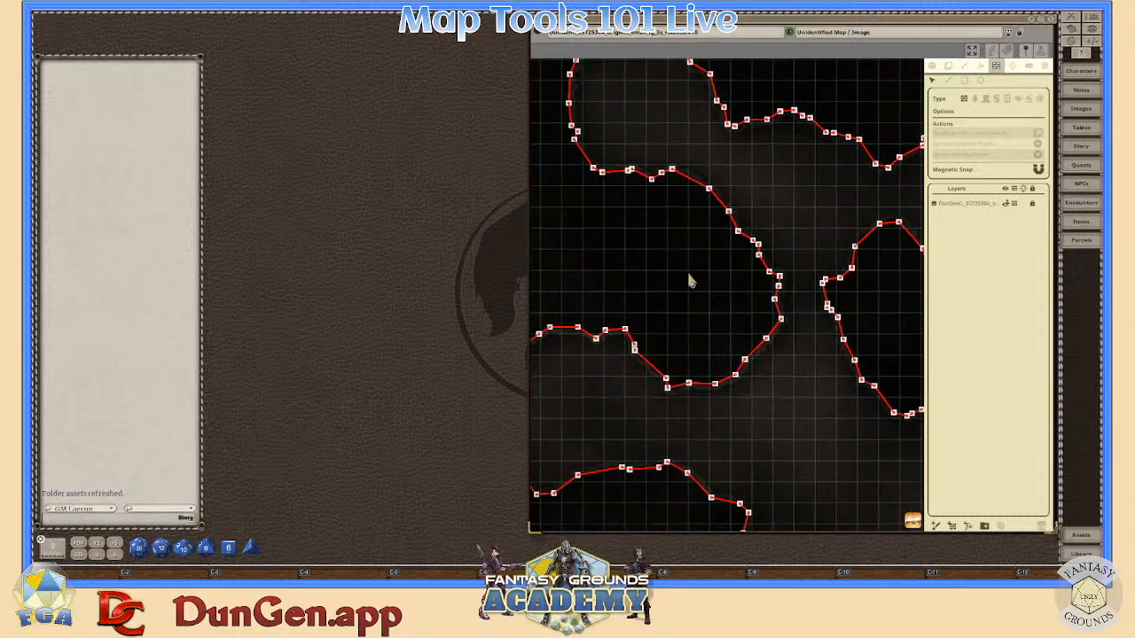
scroll(689, 279, down, 3)
scroll(687, 269, up, 1)
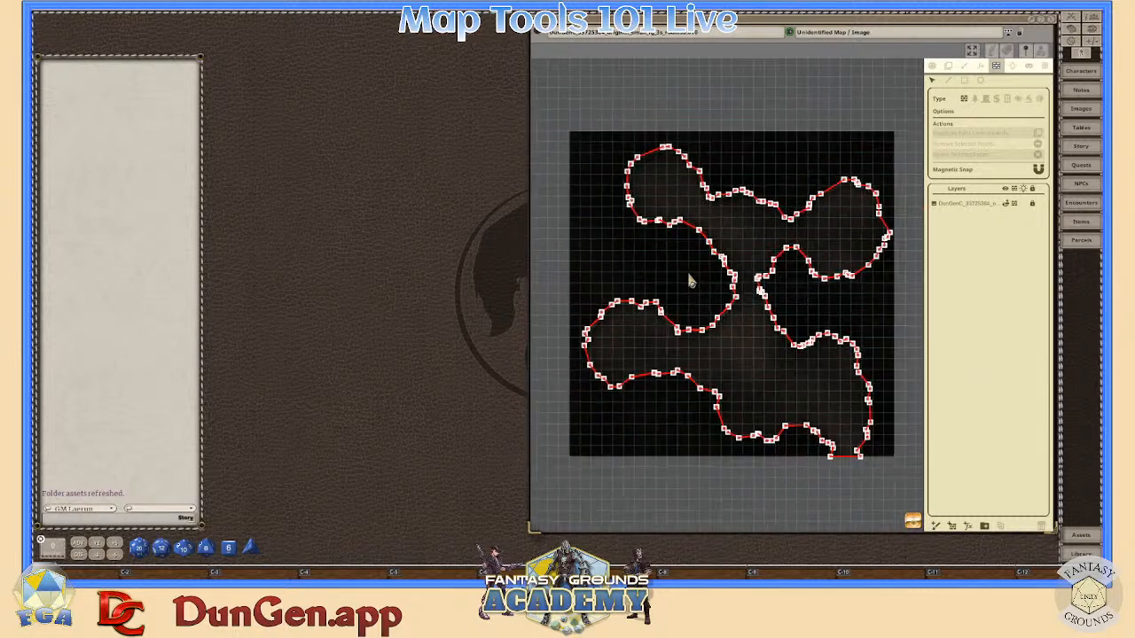
scroll(781, 285, up, 2)
scroll(783, 292, down, 2)
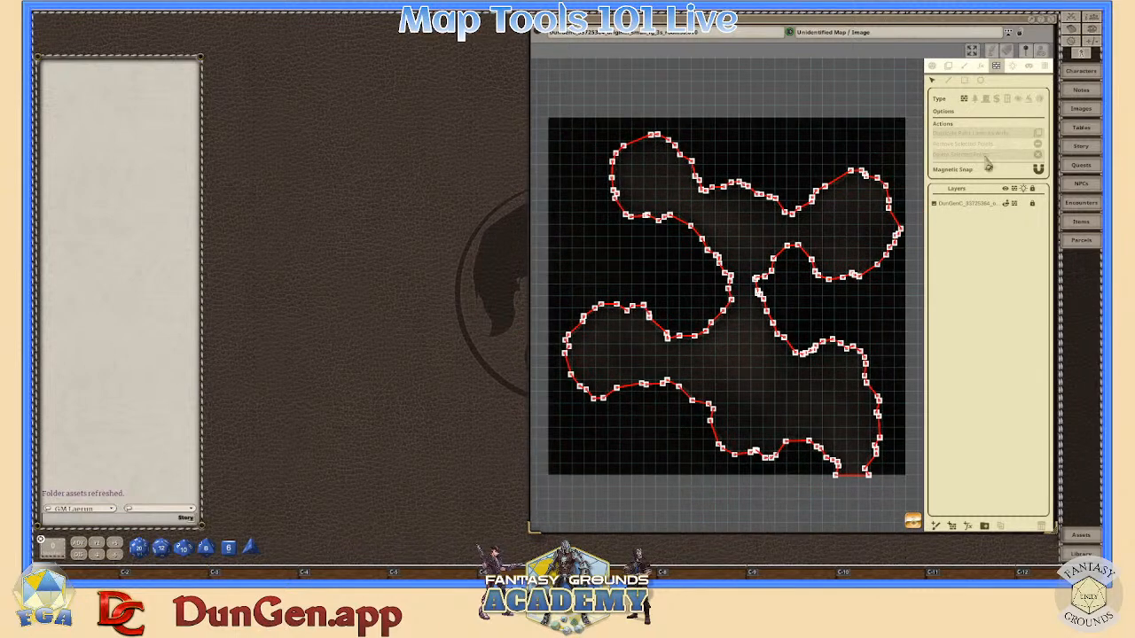
click(973, 52)
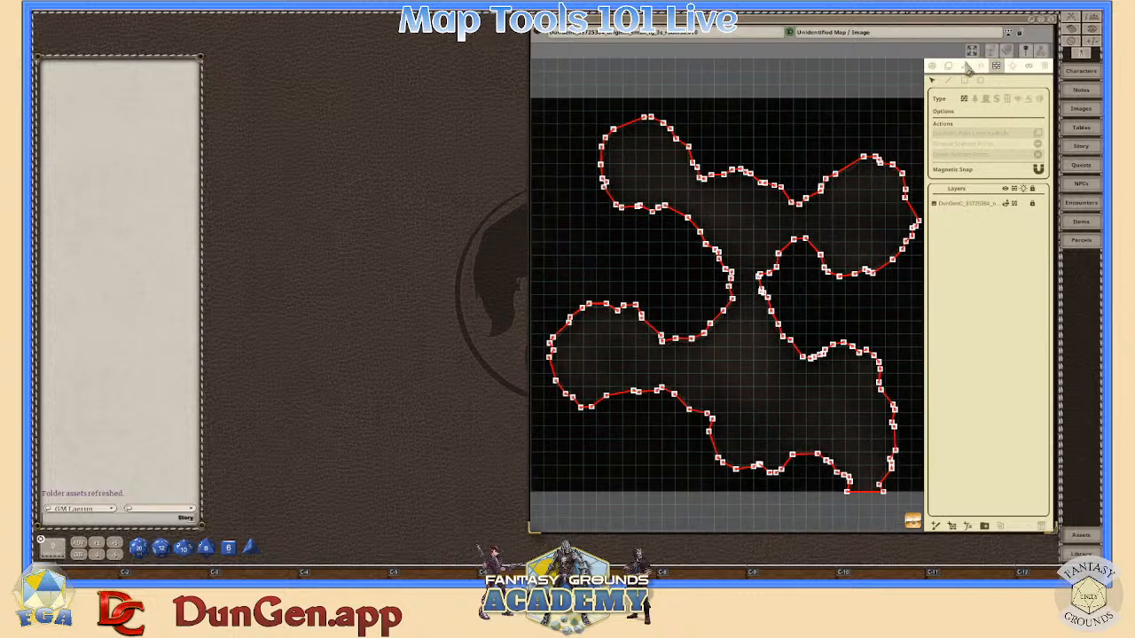
- Hide the map's editing tools and inspect the bare cave artwork around the central passage
click(1020, 34)
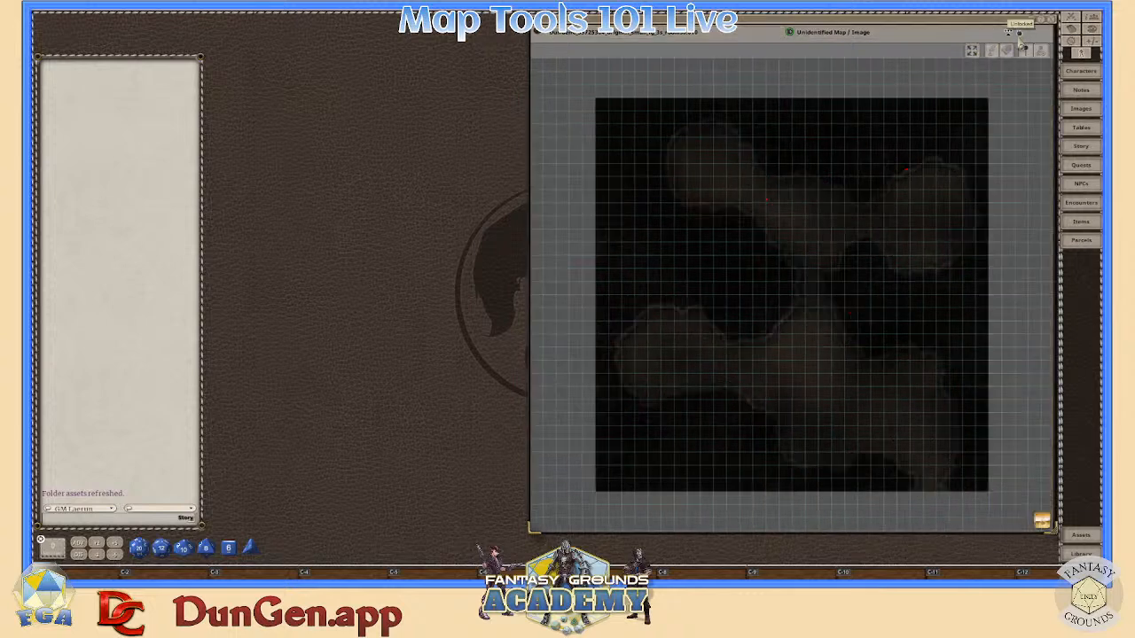
scroll(913, 271, up, 1)
scroll(819, 282, up, 2)
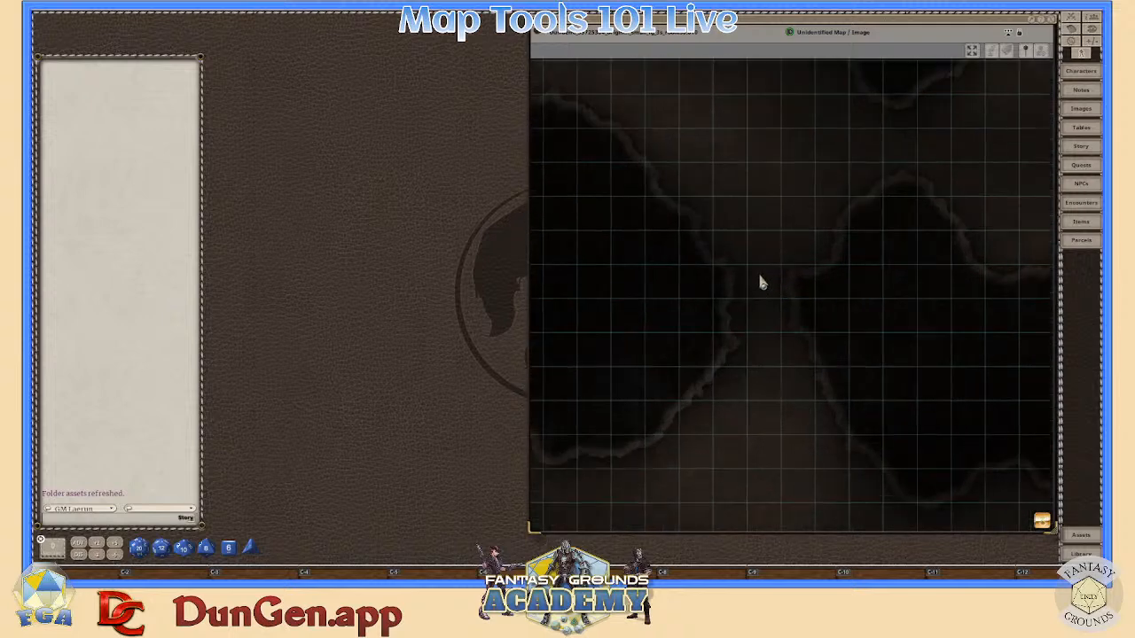
scroll(755, 286, down, 3)
scroll(758, 296, up, 3)
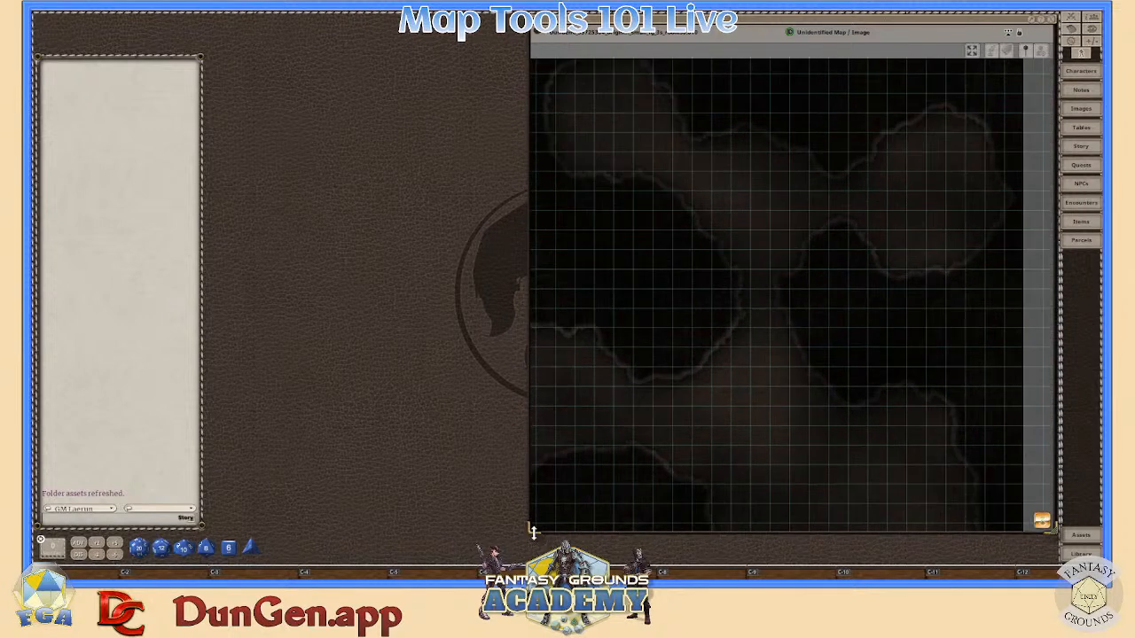
- Enlarge the map window downward while keeping its full width beside the sidebar
drag(531, 533, 496, 561)
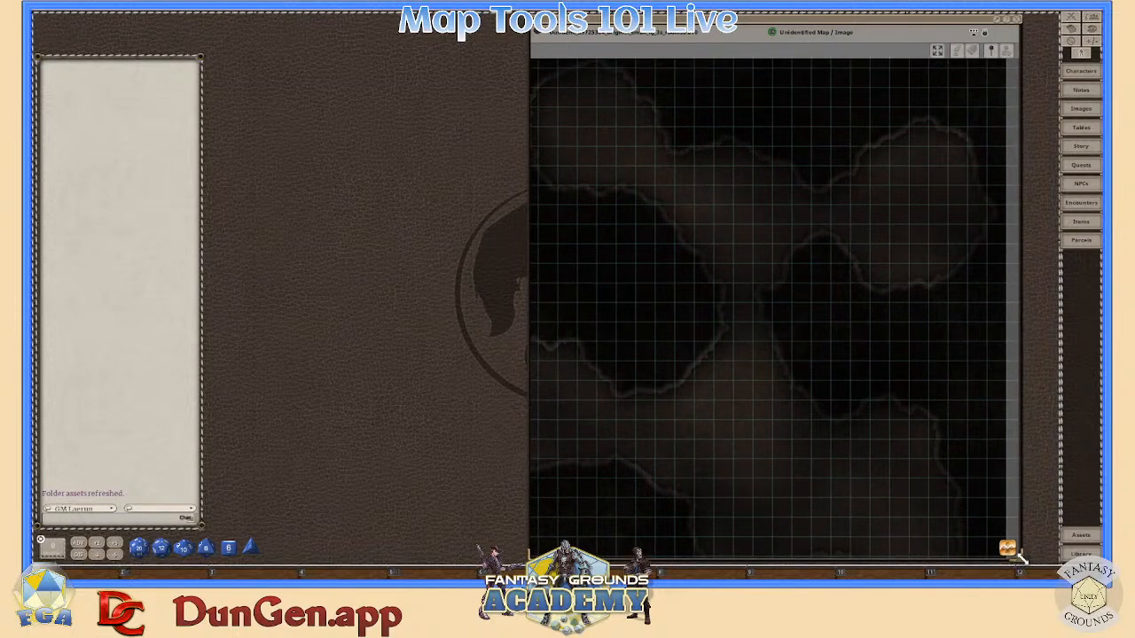
drag(1018, 559, 1052, 558)
scroll(876, 329, down, 3)
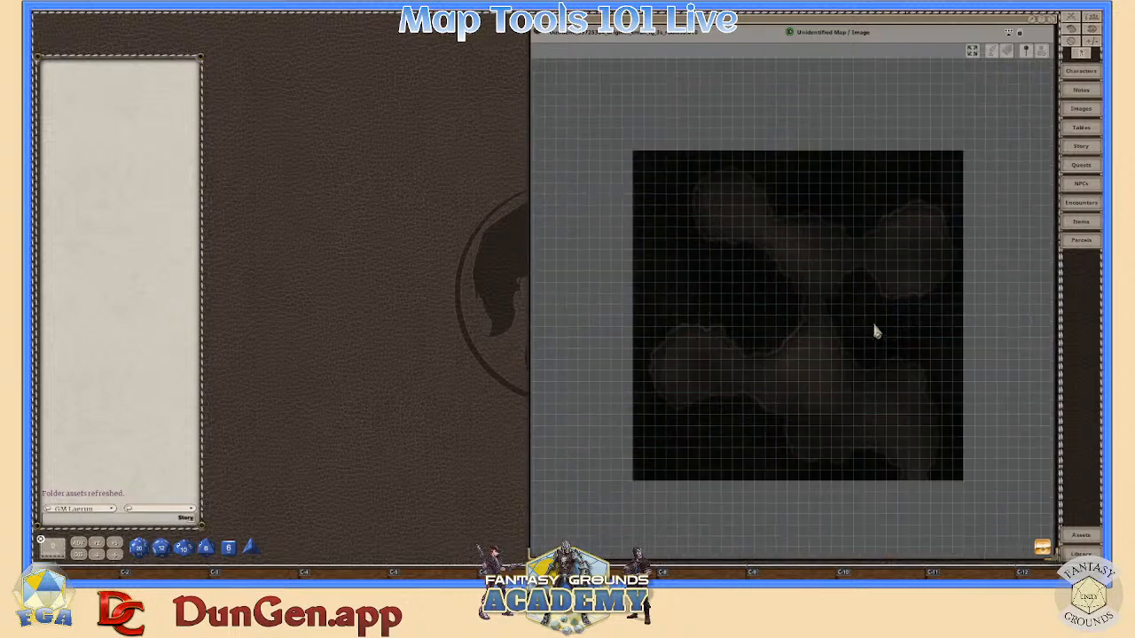
scroll(894, 332, up, 2)
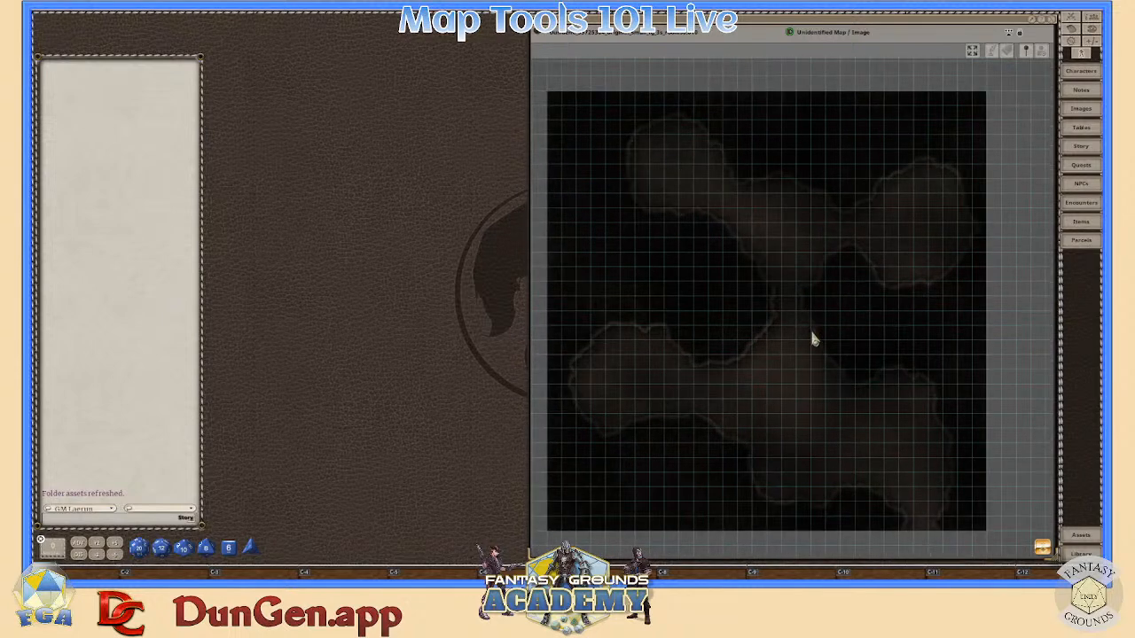
- Examine the cave's chambers, central passage and southern exit without the walls shown, and fit the map to the enlarged window
scroll(813, 337, up, 1)
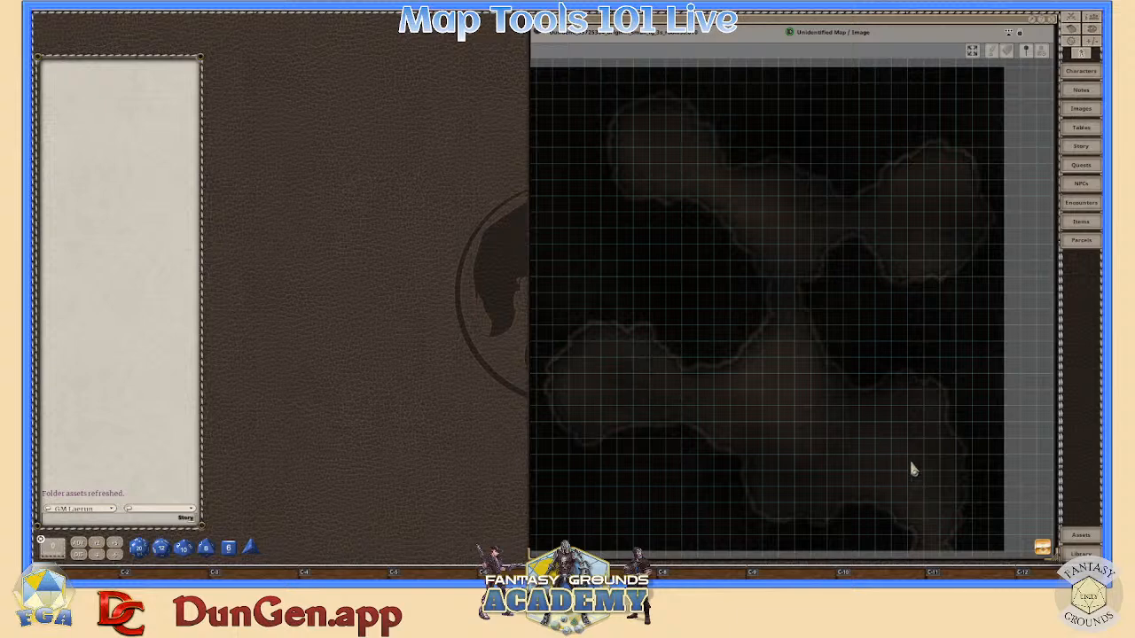
scroll(907, 470, down, 2)
scroll(935, 520, up, 3)
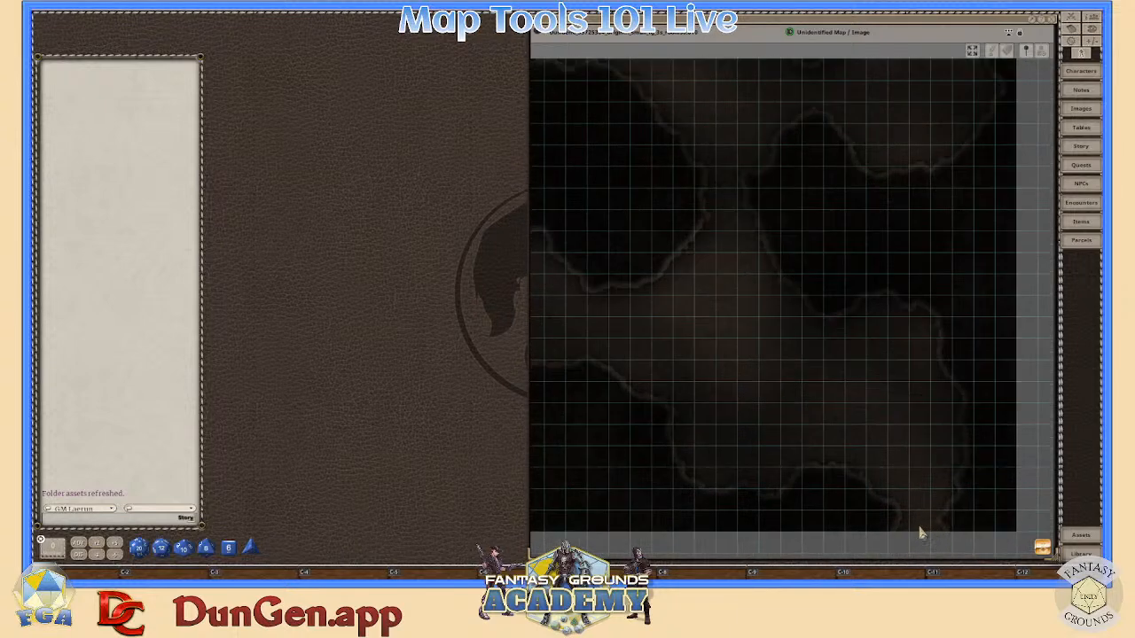
scroll(919, 537, down, 3)
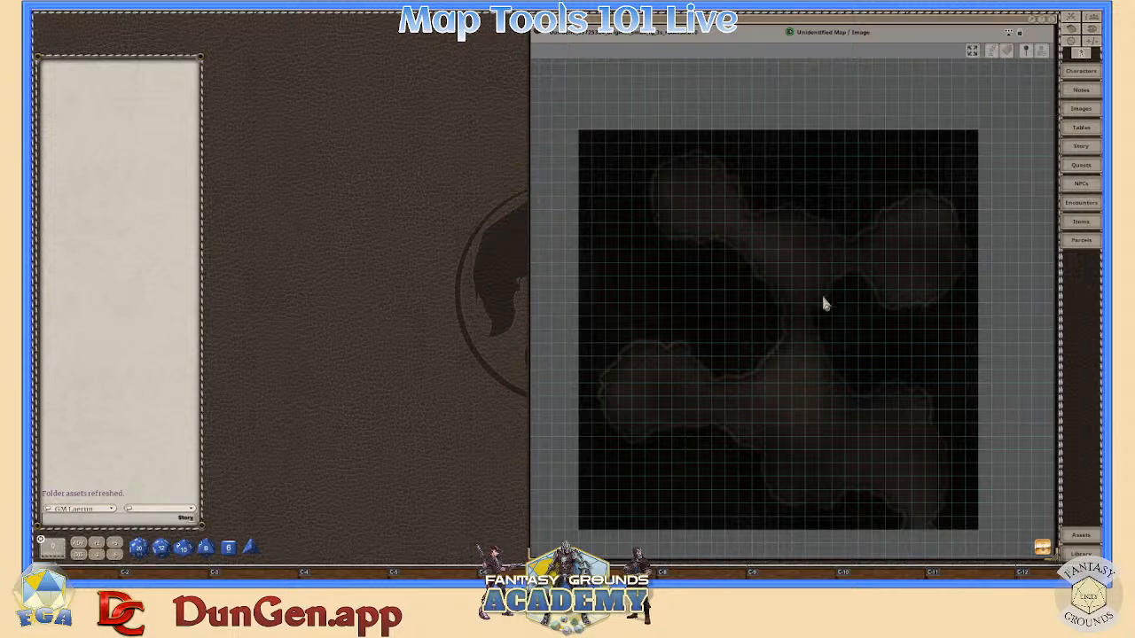
scroll(823, 304, up, 2)
scroll(823, 304, down, 2)
scroll(833, 306, up, 1)
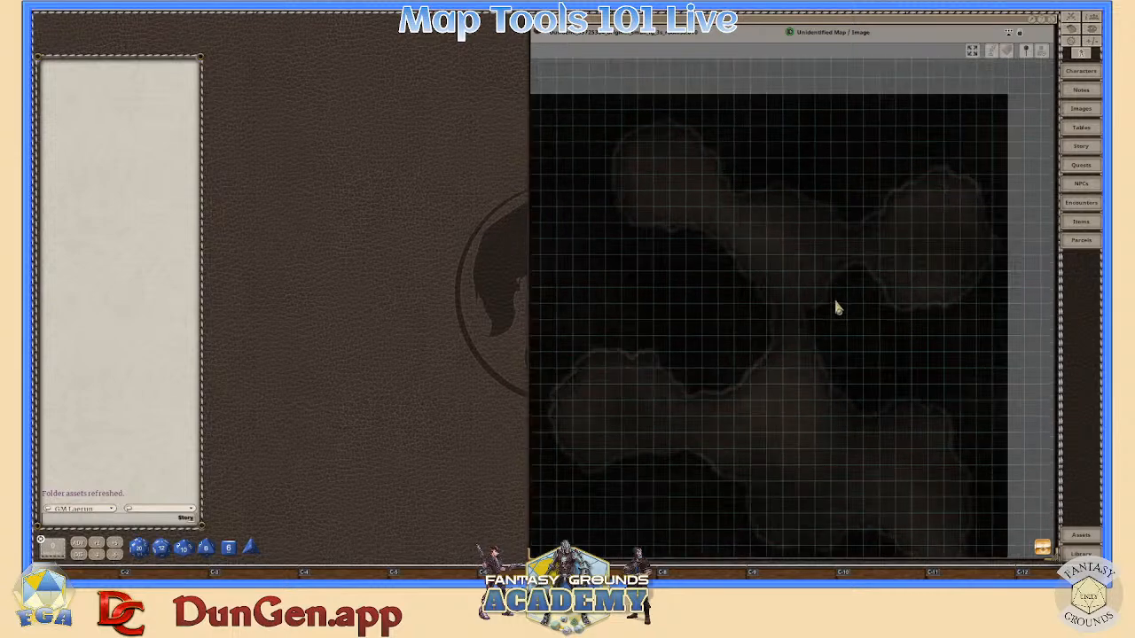
scroll(836, 302, up, 1)
scroll(835, 302, down, 2)
scroll(835, 303, up, 1)
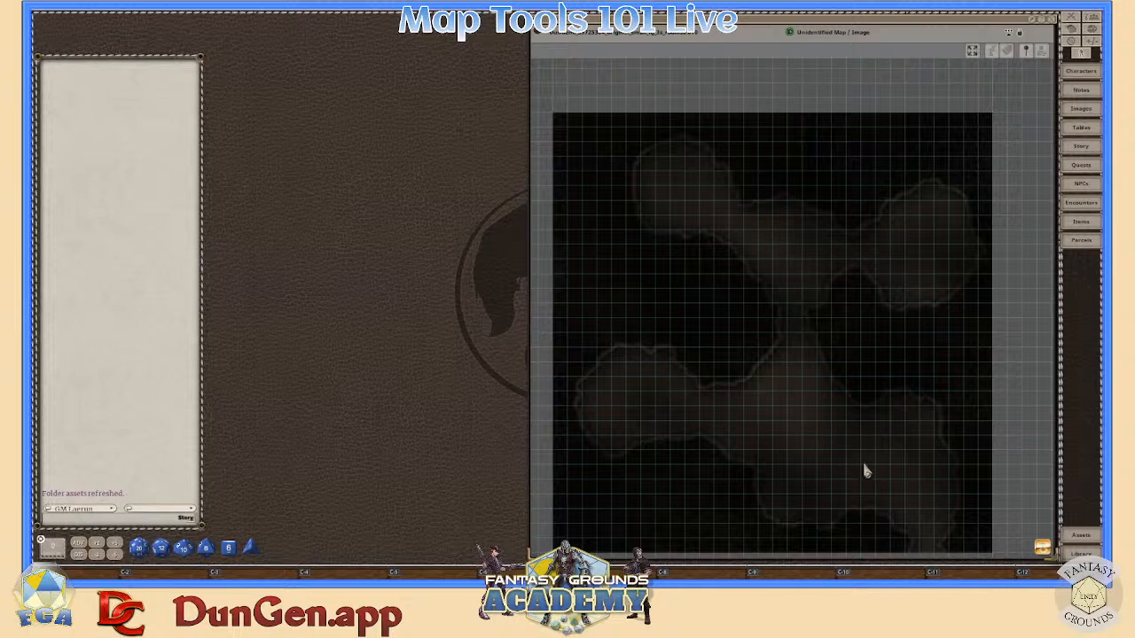
scroll(864, 468, down, 1)
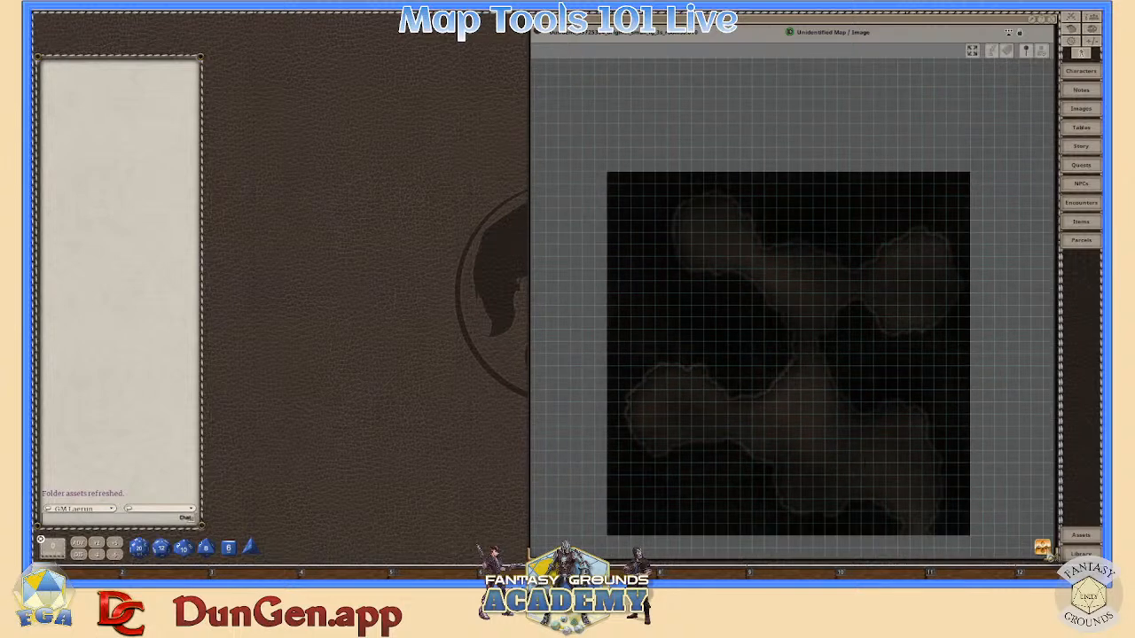
key(ctrl)
scroll(908, 526, up, 2)
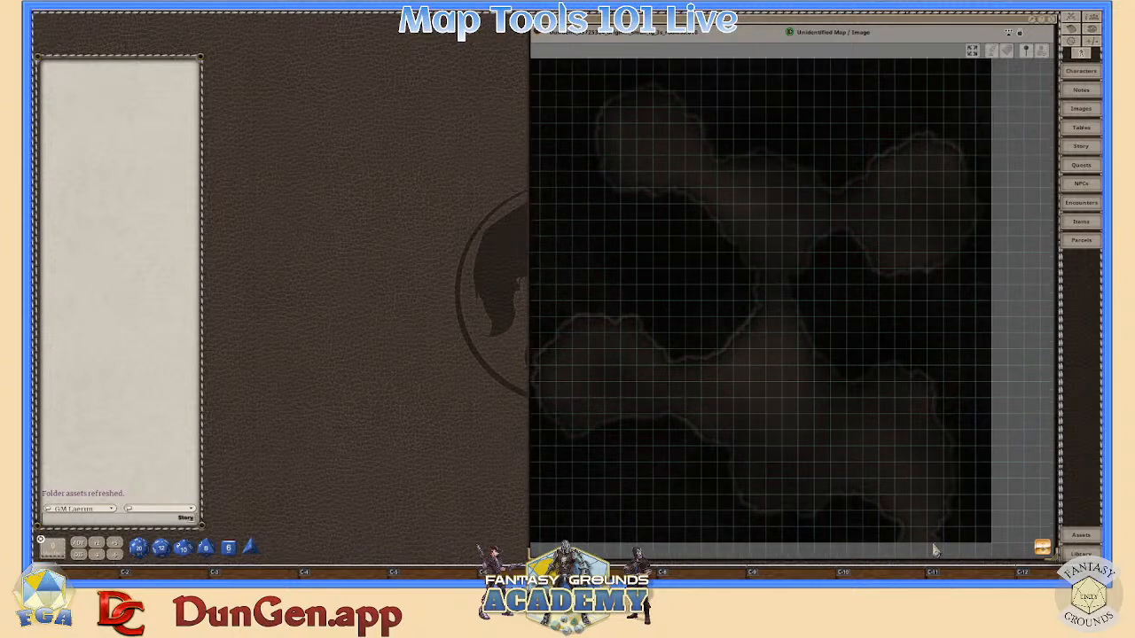
scroll(922, 520, down, 2)
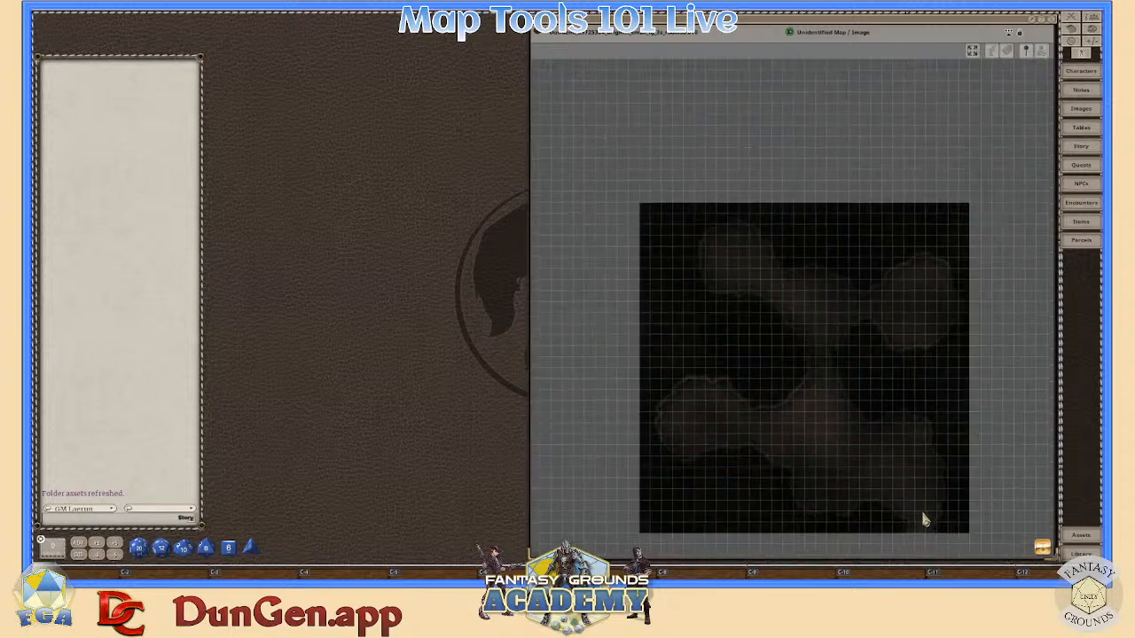
scroll(922, 521, up, 2)
scroll(922, 521, down, 1)
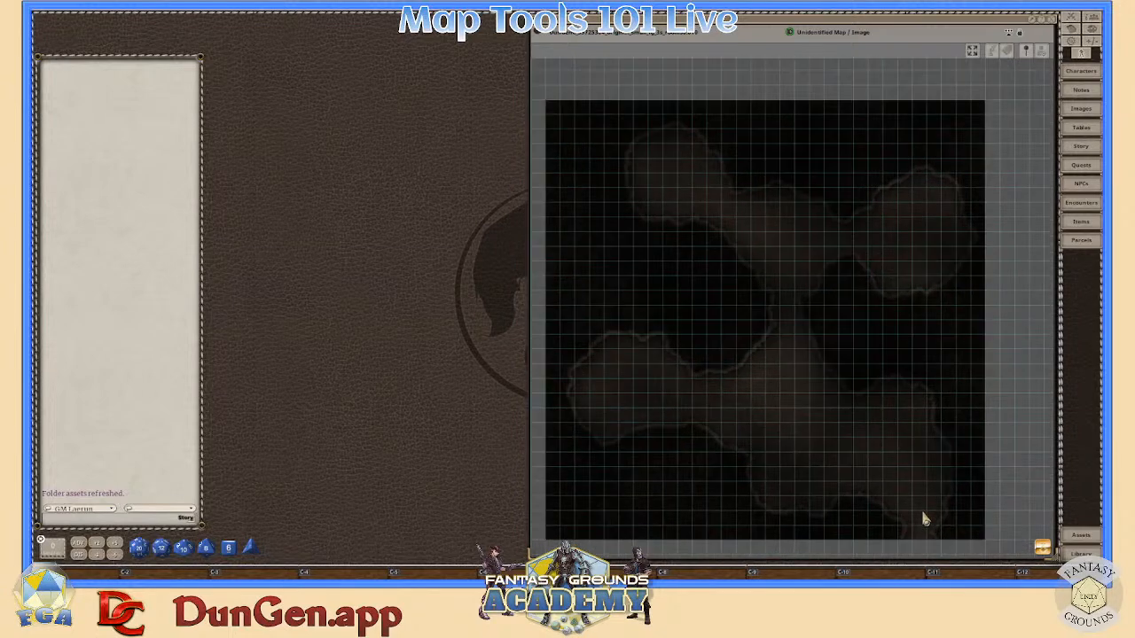
drag(1045, 558, 1034, 554)
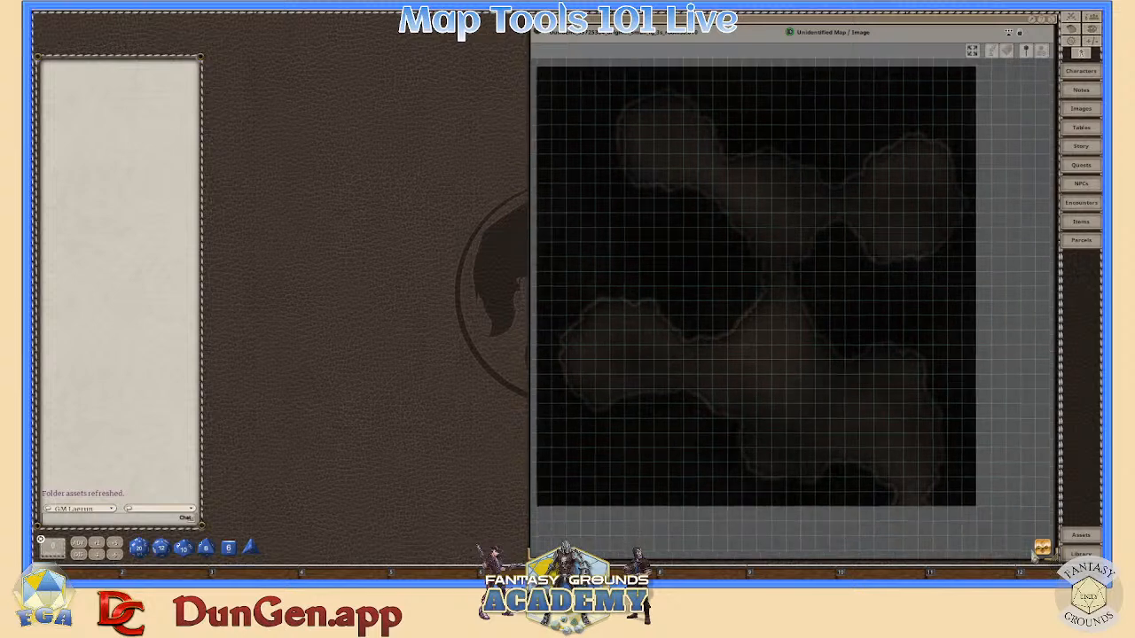
scroll(760, 404, up, 1)
scroll(759, 396, down, 1)
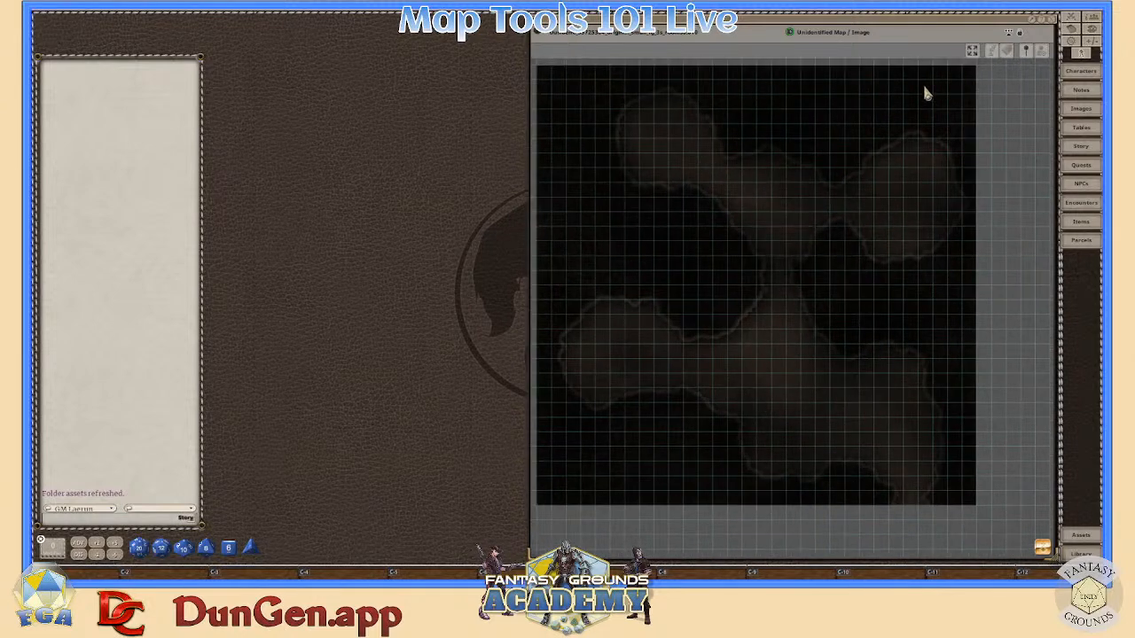
click(975, 51)
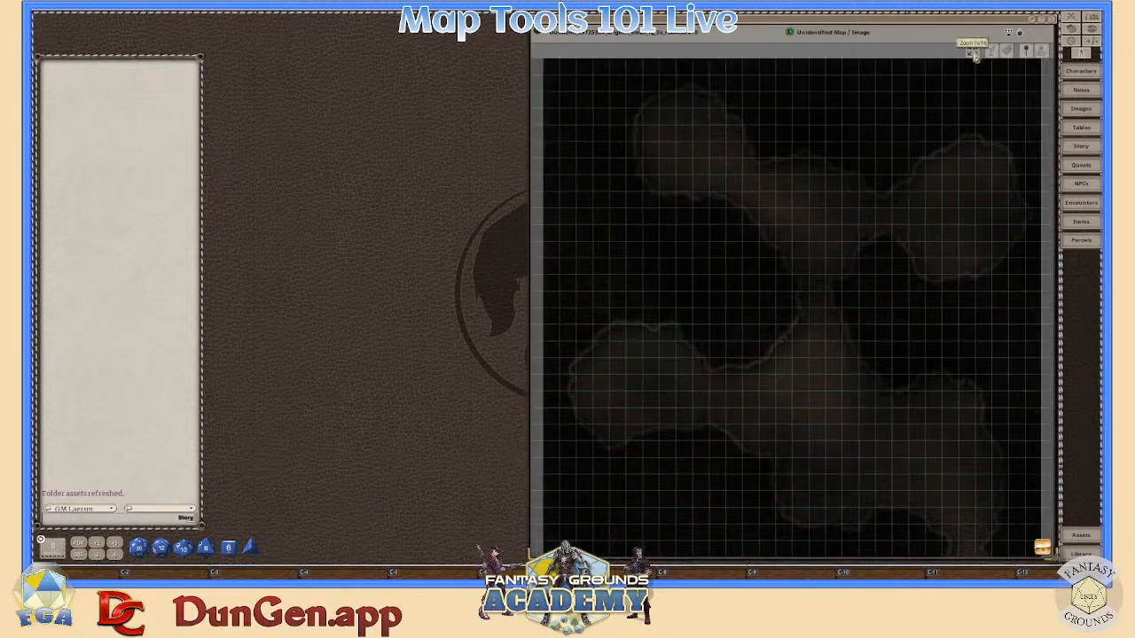
- Show the map's editing tools again and display the line-of-sight walls around the entire cave
click(1025, 50)
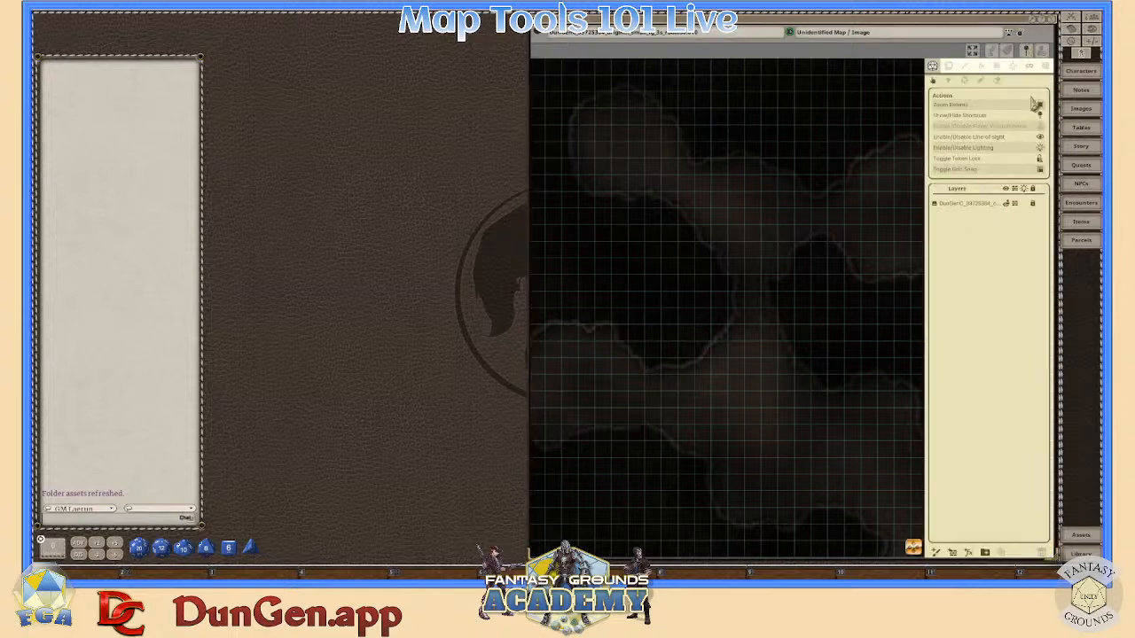
click(996, 66)
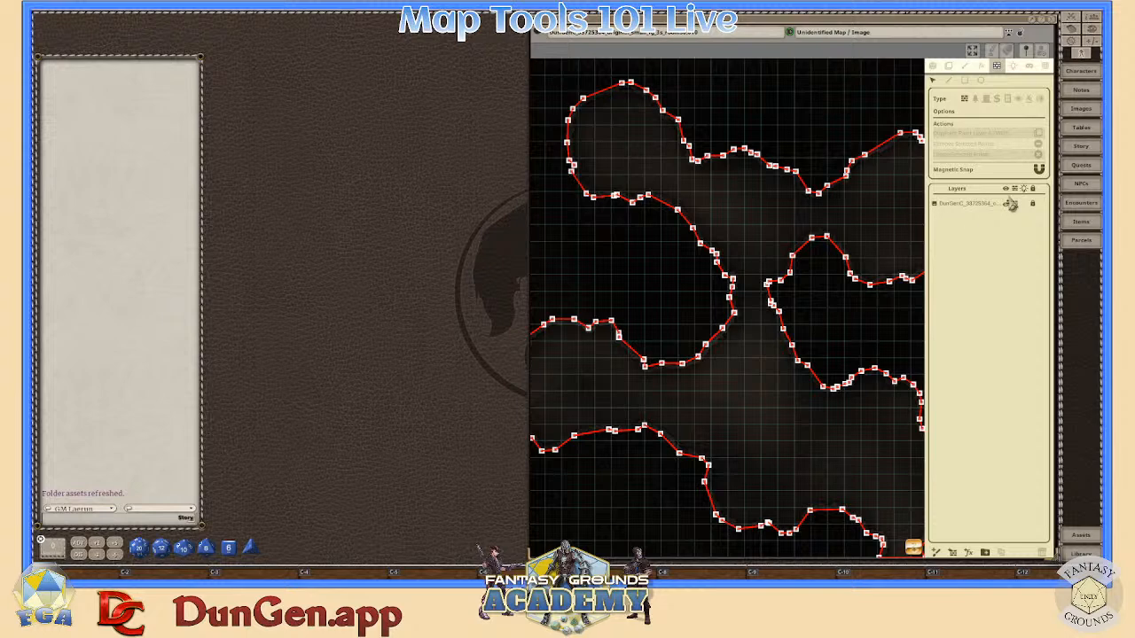
scroll(754, 325, down, 1)
scroll(754, 325, up, 1)
scroll(755, 326, down, 1)
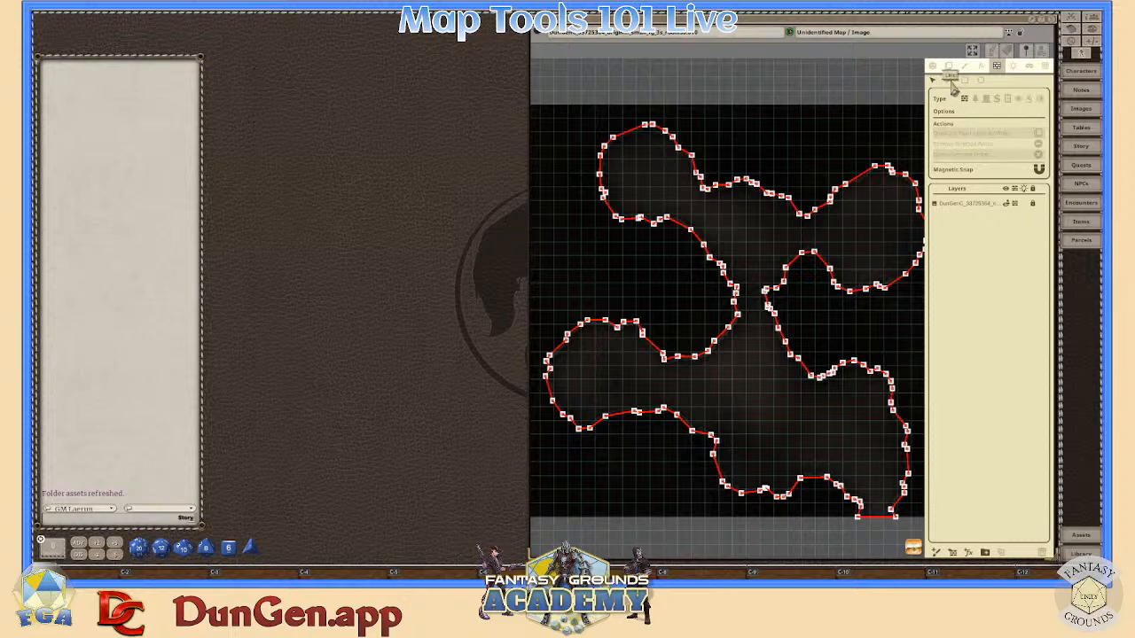
- Select the line tool for walls and inspect the wall points along the northwest chamber's rock edge
scroll(639, 157, up, 2)
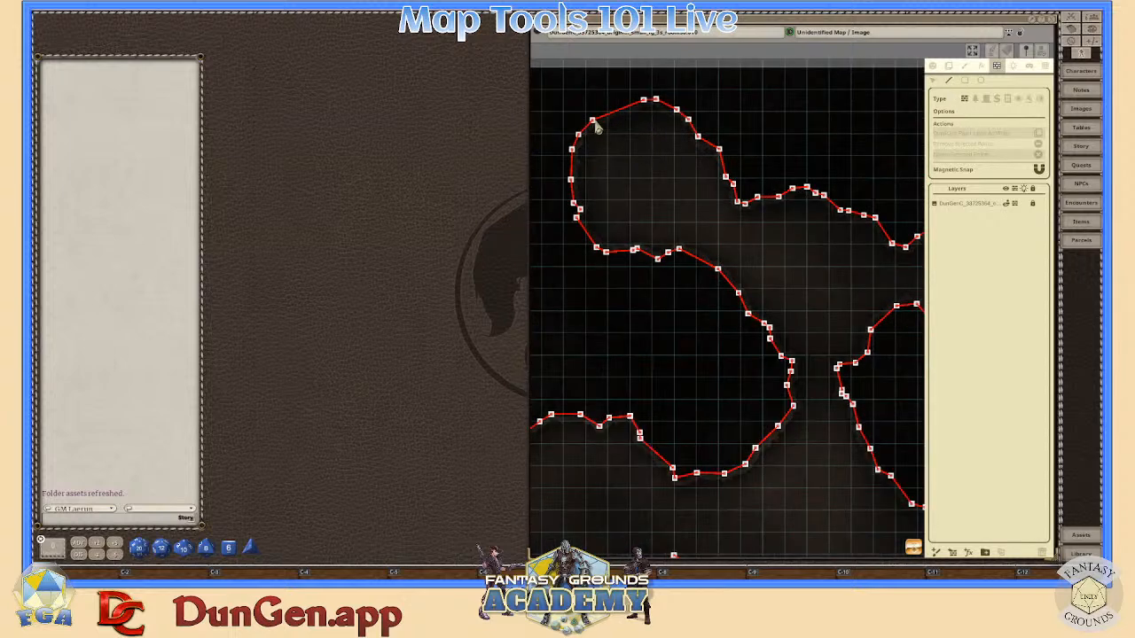
scroll(580, 189, up, 2)
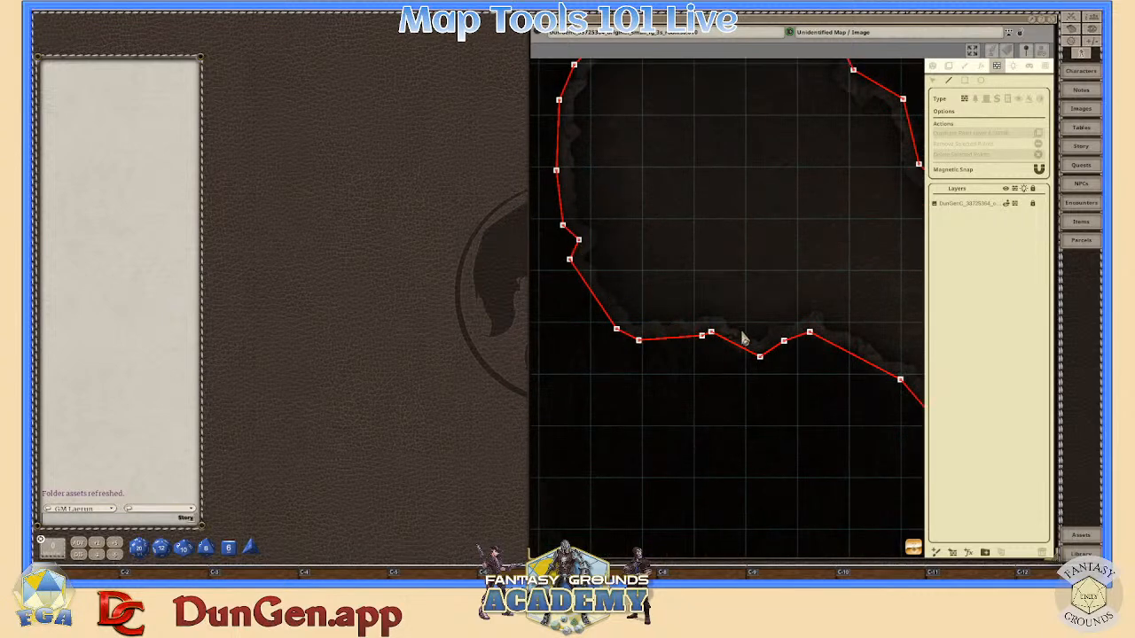
scroll(754, 335, down, 4)
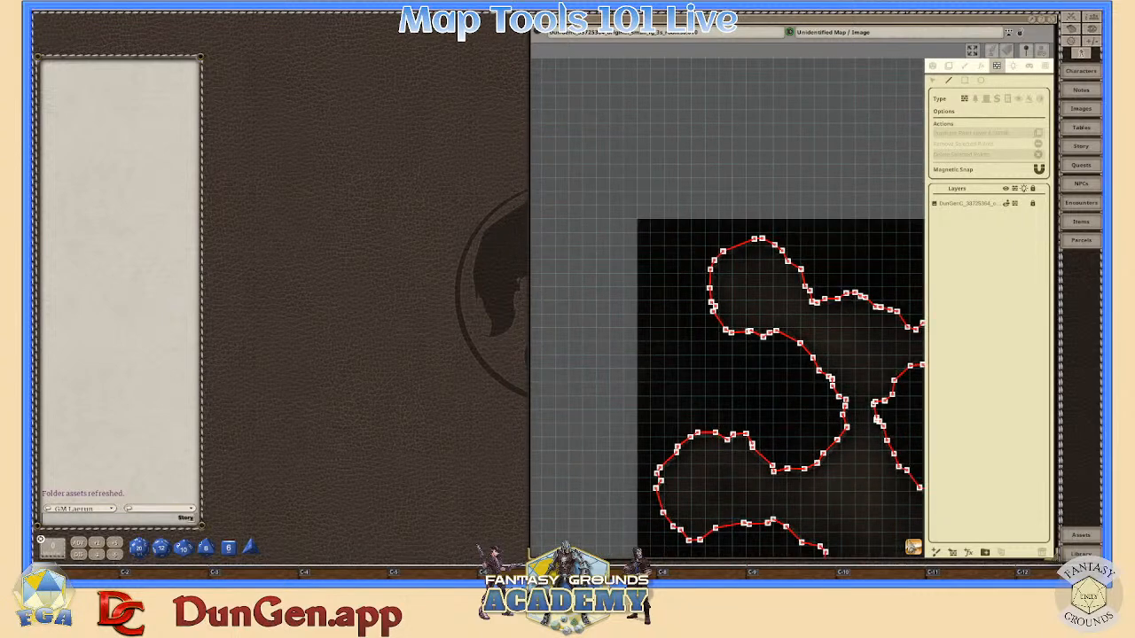
- Bring the whole cave back into view and examine the walls on both sides of the central passage
drag(919, 534, 852, 495)
scroll(851, 495, down, 2)
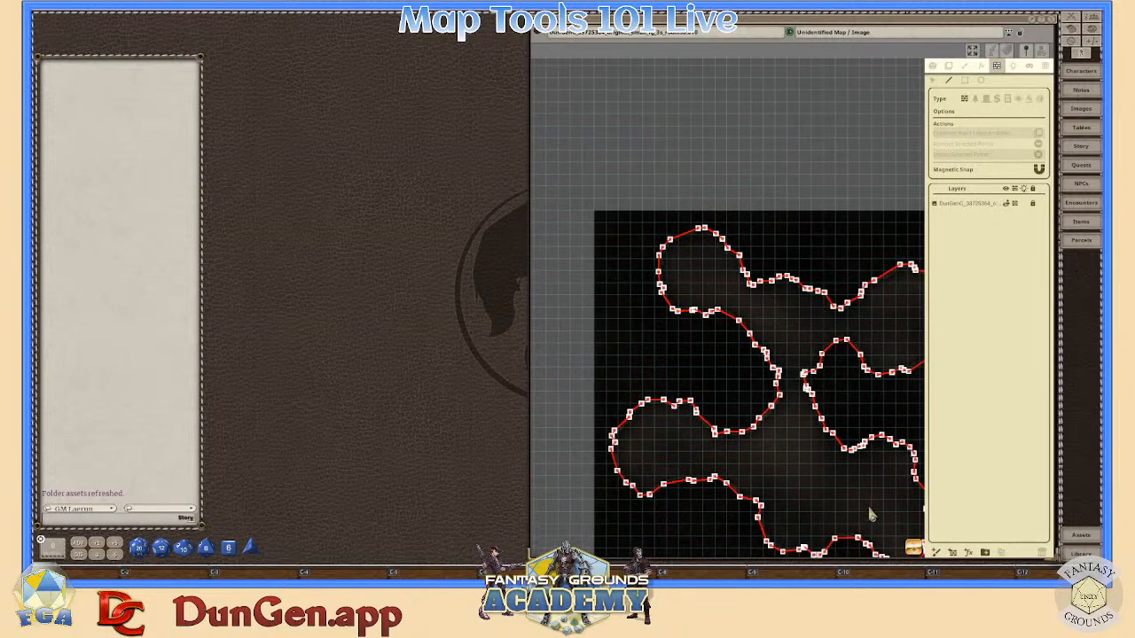
drag(920, 556, 847, 488)
scroll(688, 376, up, 2)
scroll(687, 376, down, 1)
scroll(687, 380, down, 1)
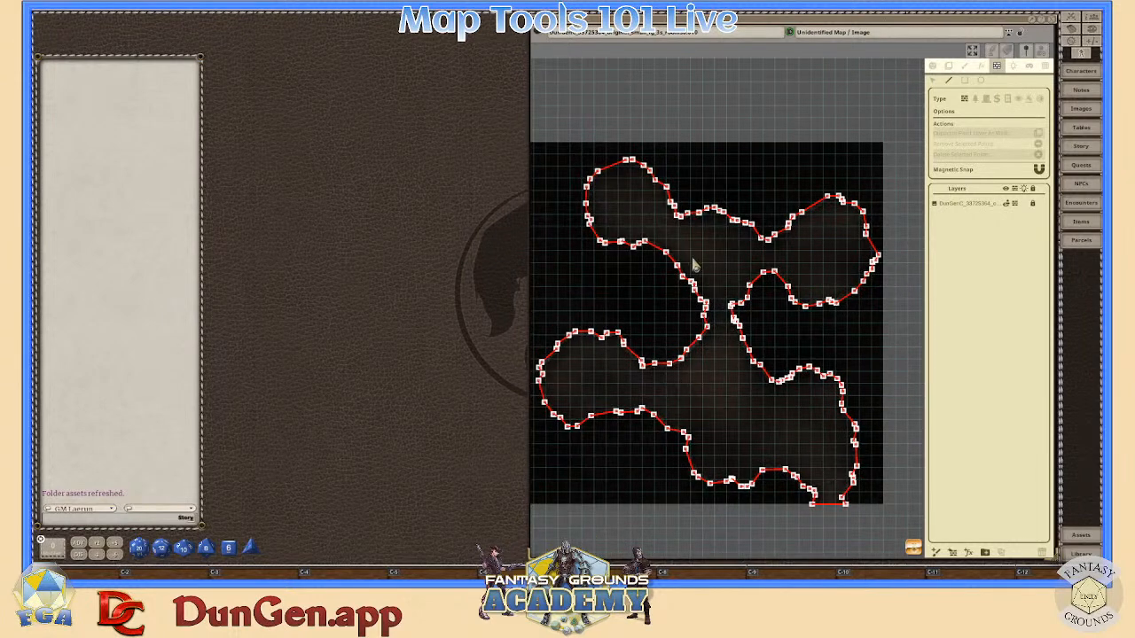
scroll(716, 345, up, 2)
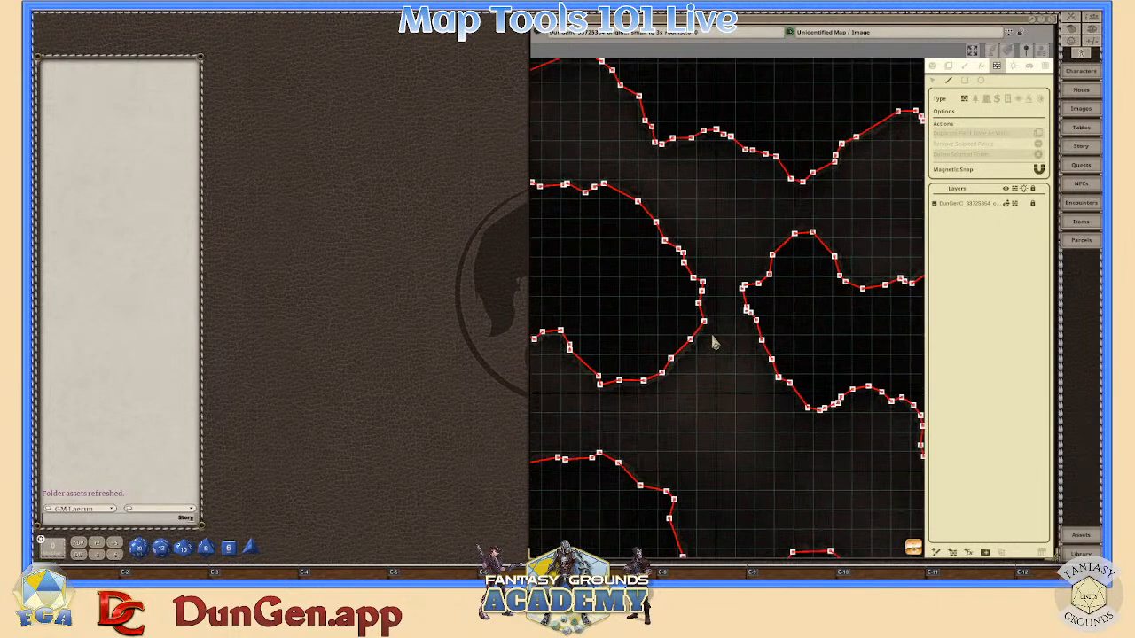
- Examine the line-of-sight walls around the central passage, across the whole cave and over the southern exit
scroll(715, 344, up, 1)
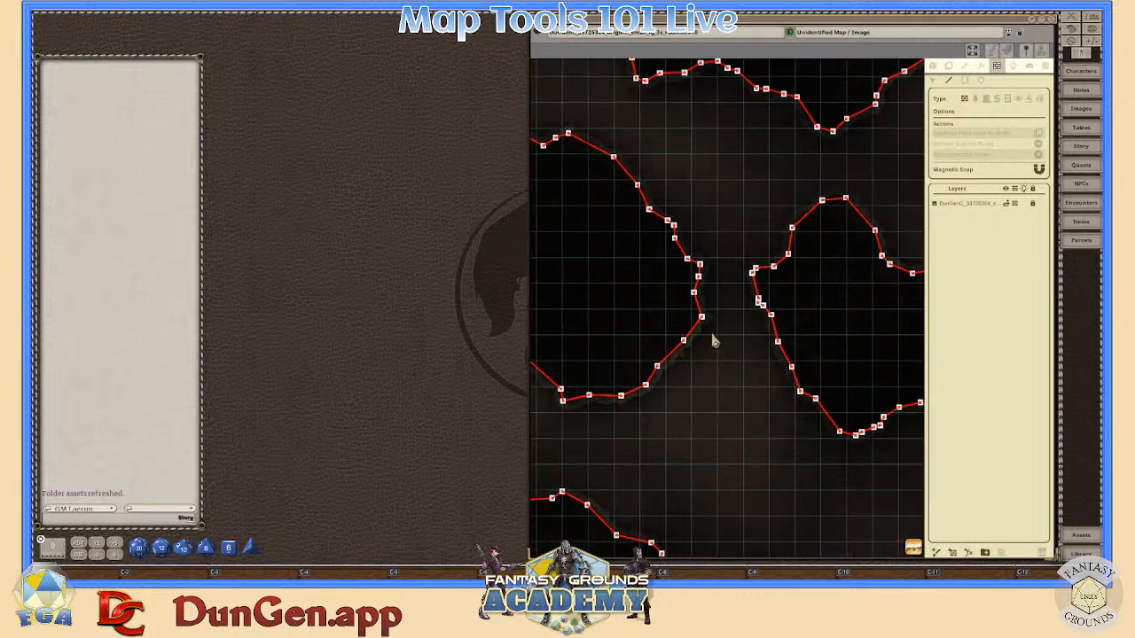
scroll(715, 342, down, 3)
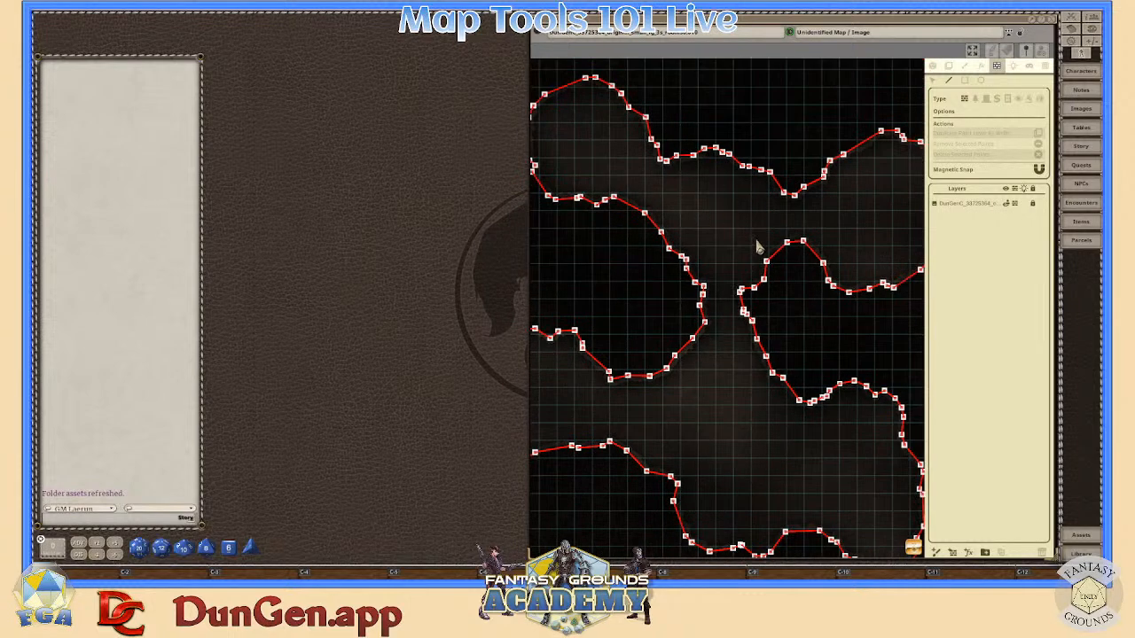
scroll(756, 253, down, 2)
scroll(713, 301, down, 1)
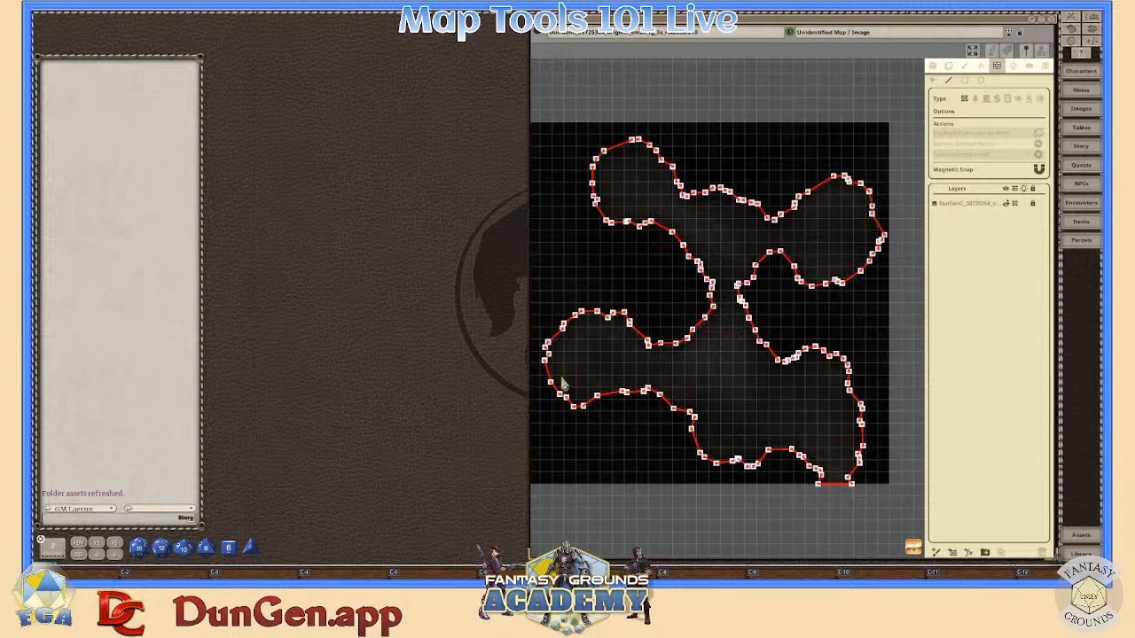
scroll(843, 479, up, 3)
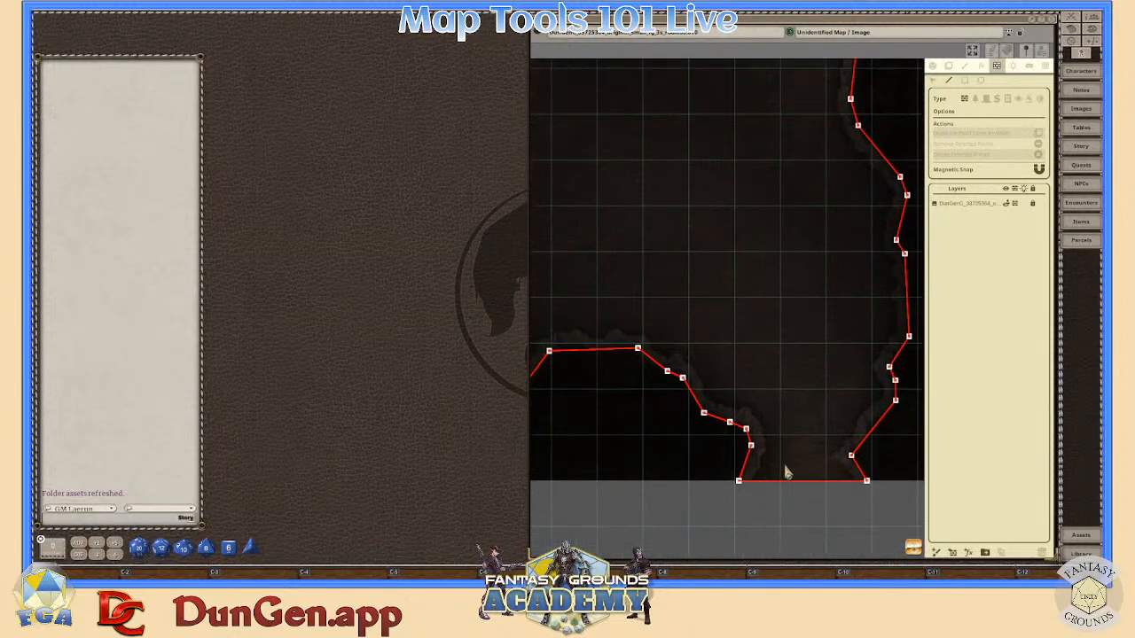
scroll(814, 472, down, 2)
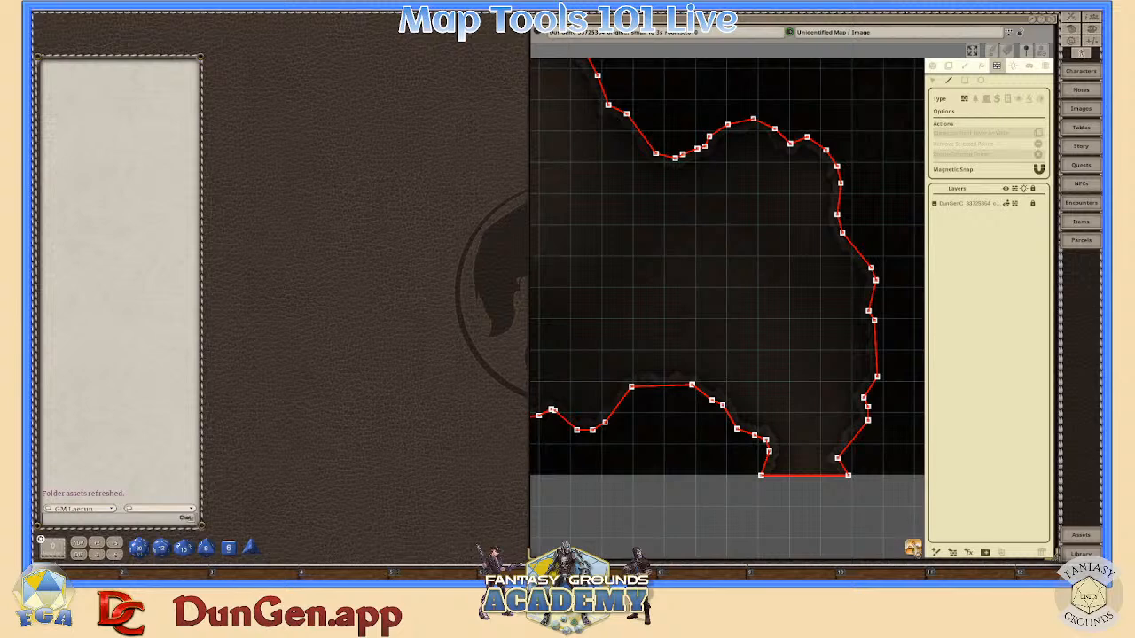
scroll(753, 417, up, 4)
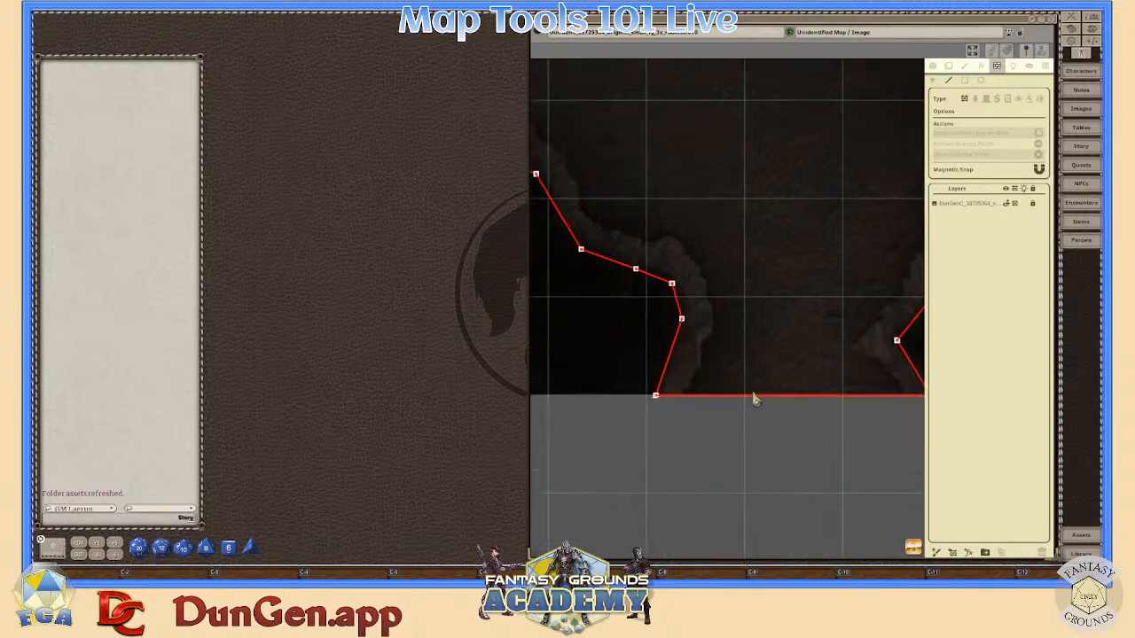
scroll(754, 399, down, 1)
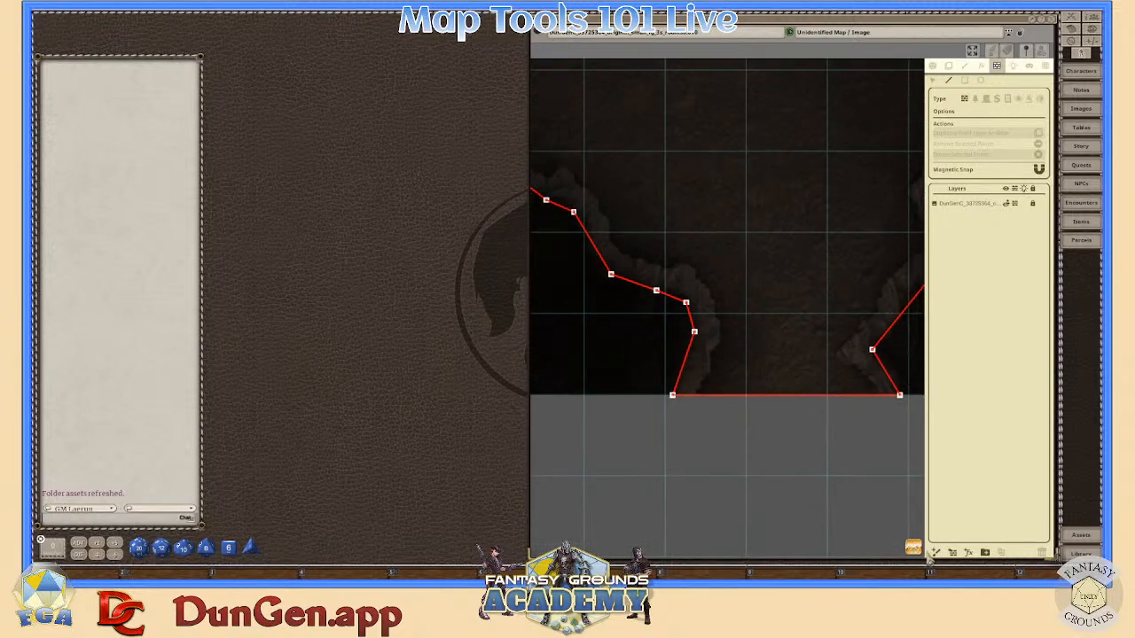
scroll(845, 434, down, 1)
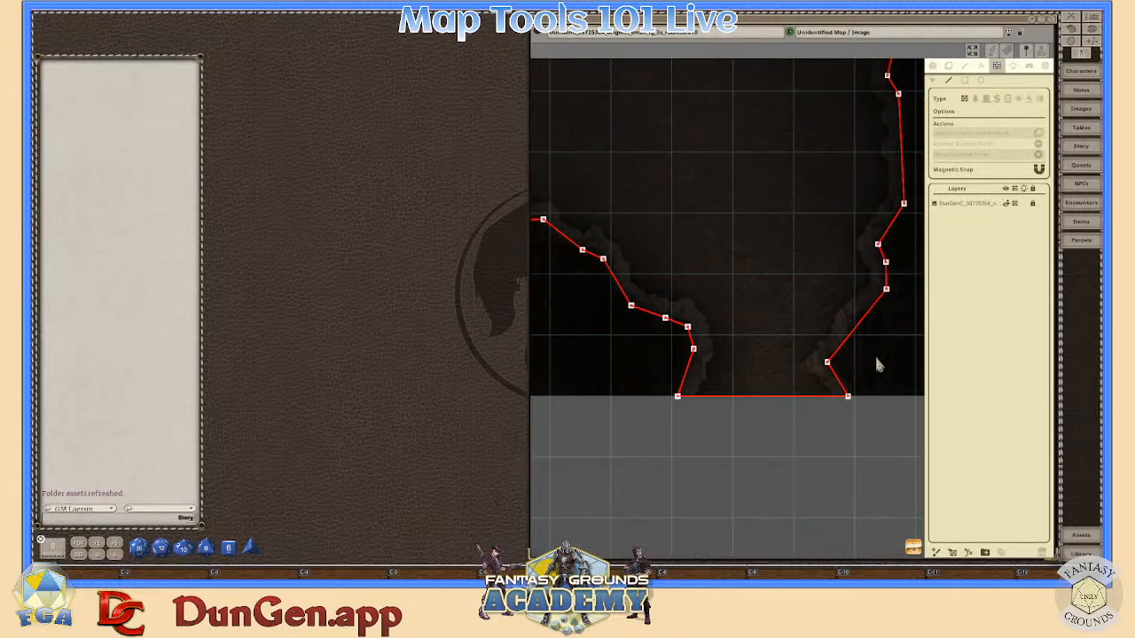
scroll(852, 284, down, 2)
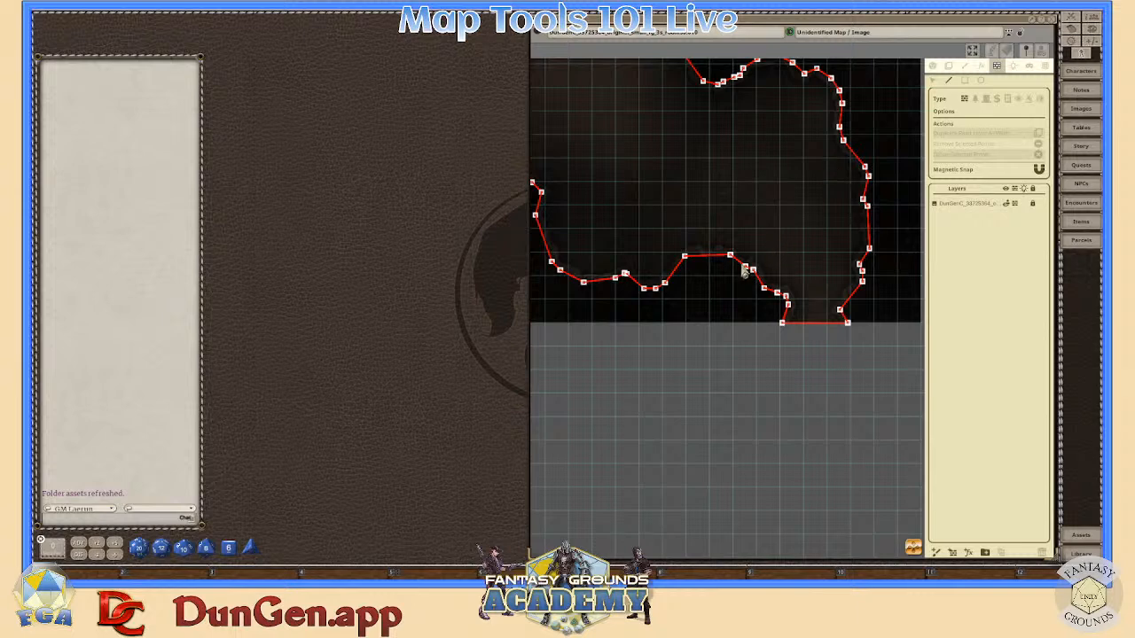
- With the wall selection tool, move both end points of the flat wall segment west of the southern exit up to the rock edge
scroll(705, 266, up, 4)
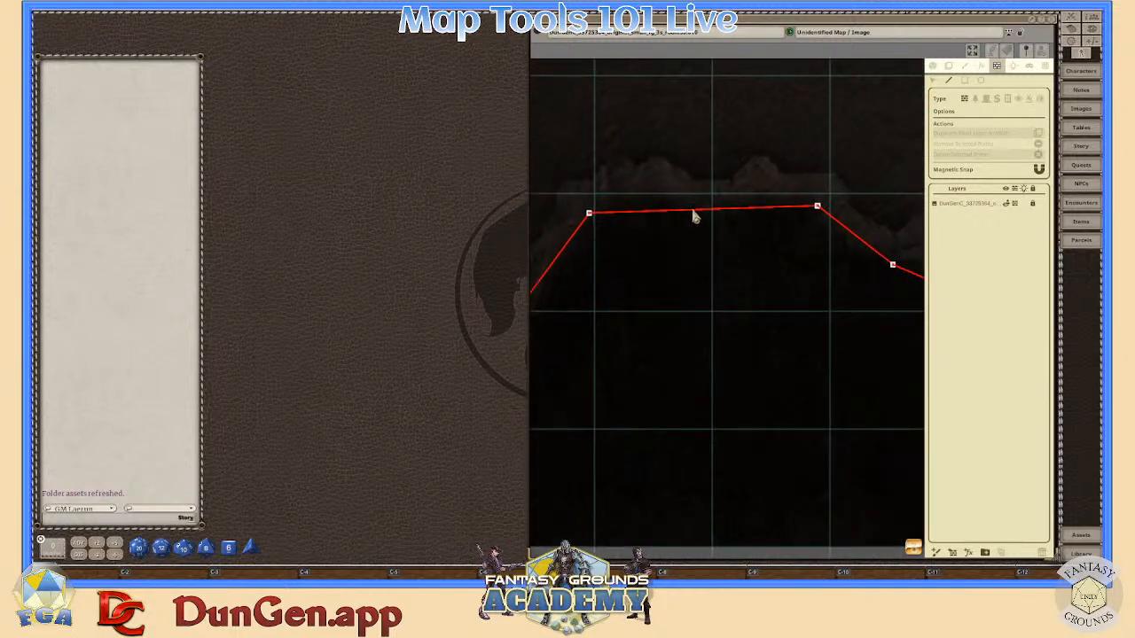
scroll(694, 218, down, 2)
scroll(794, 207, up, 1)
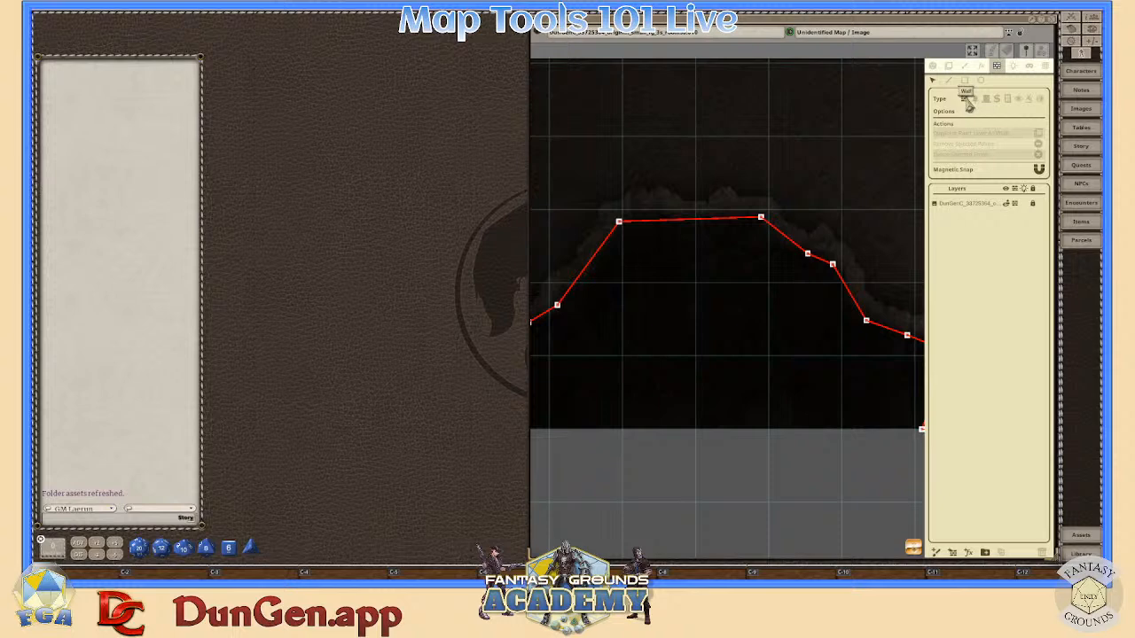
scroll(727, 238, up, 2)
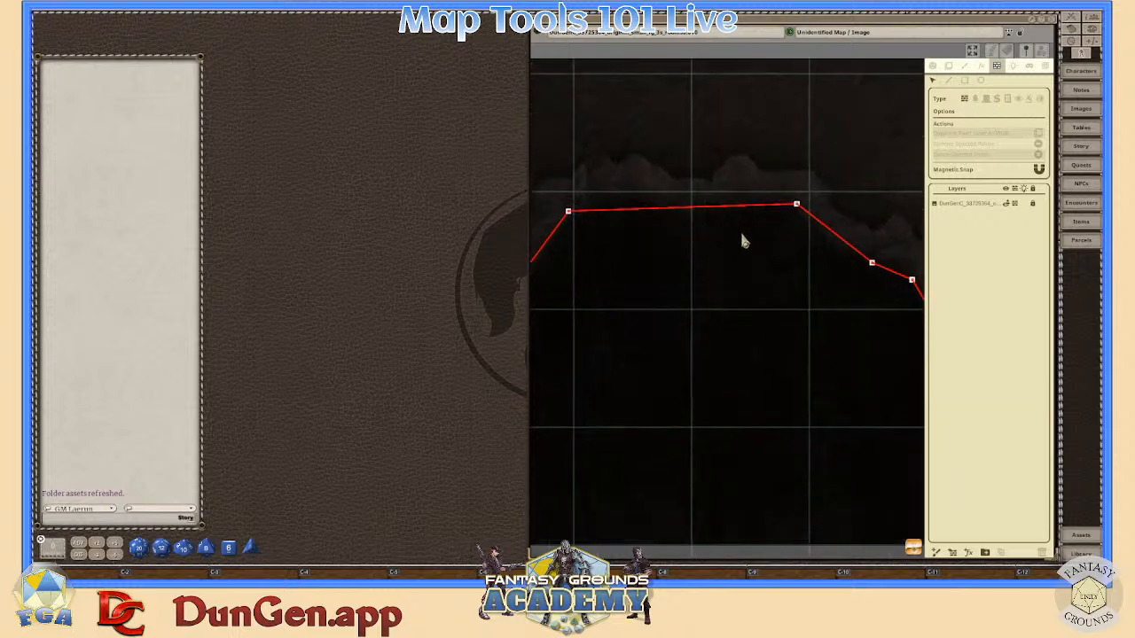
scroll(802, 223, down, 2)
scroll(807, 227, up, 1)
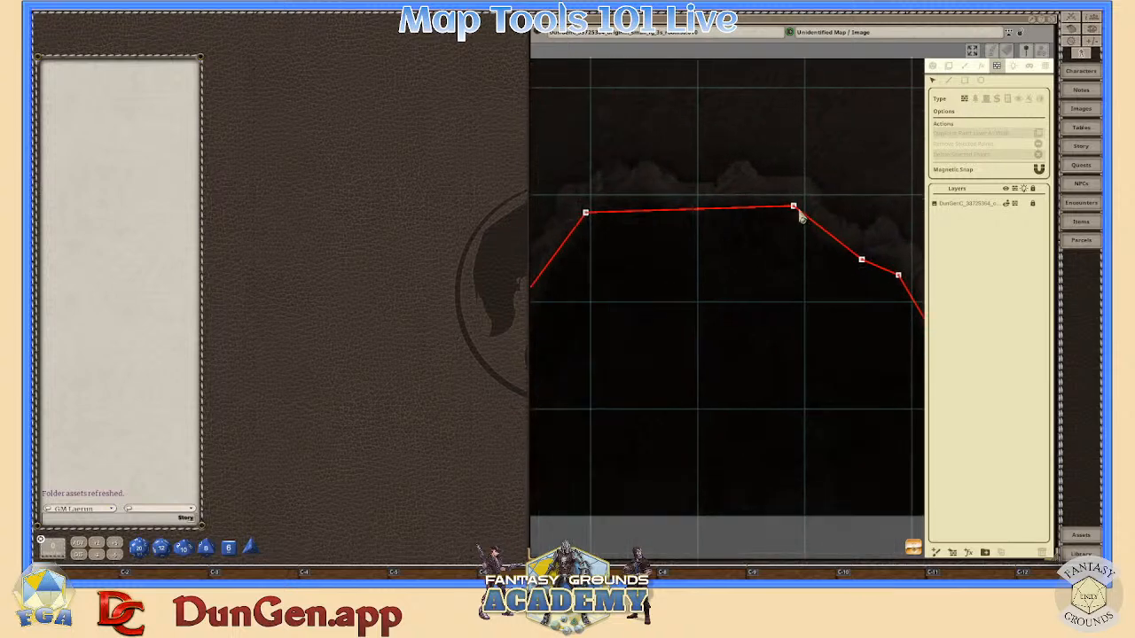
click(795, 209)
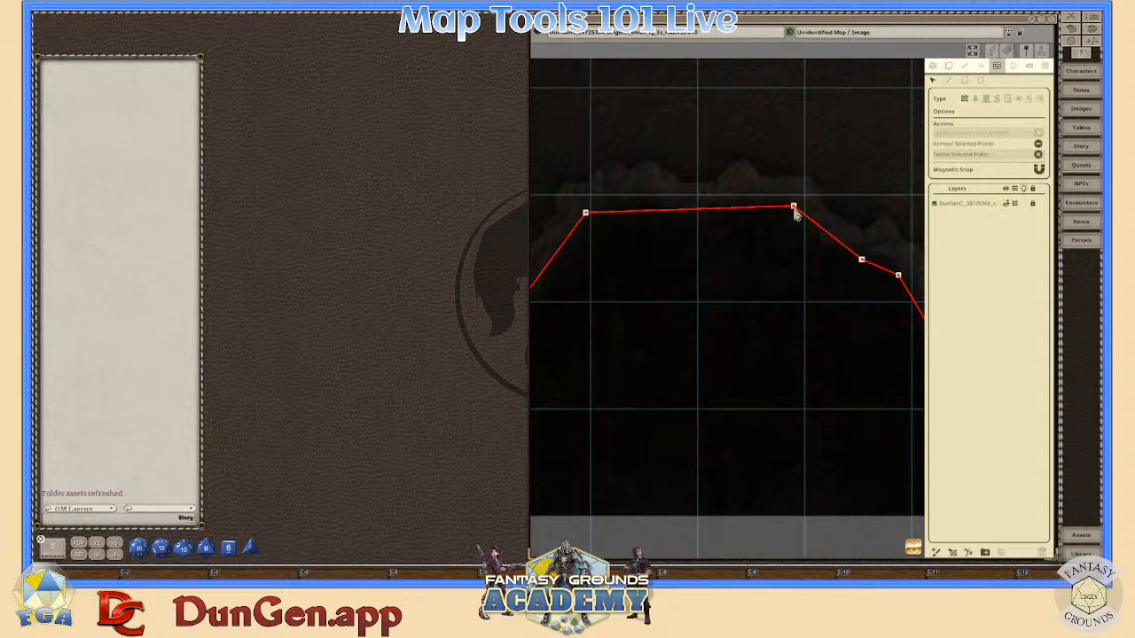
drag(796, 211, 801, 197)
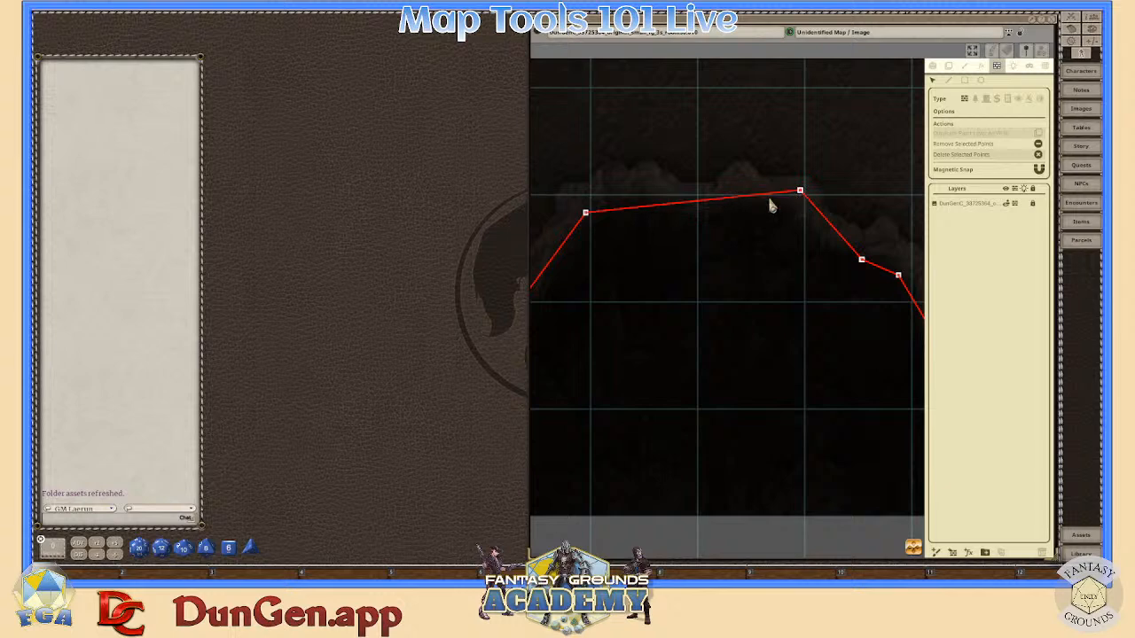
drag(587, 217, 590, 205)
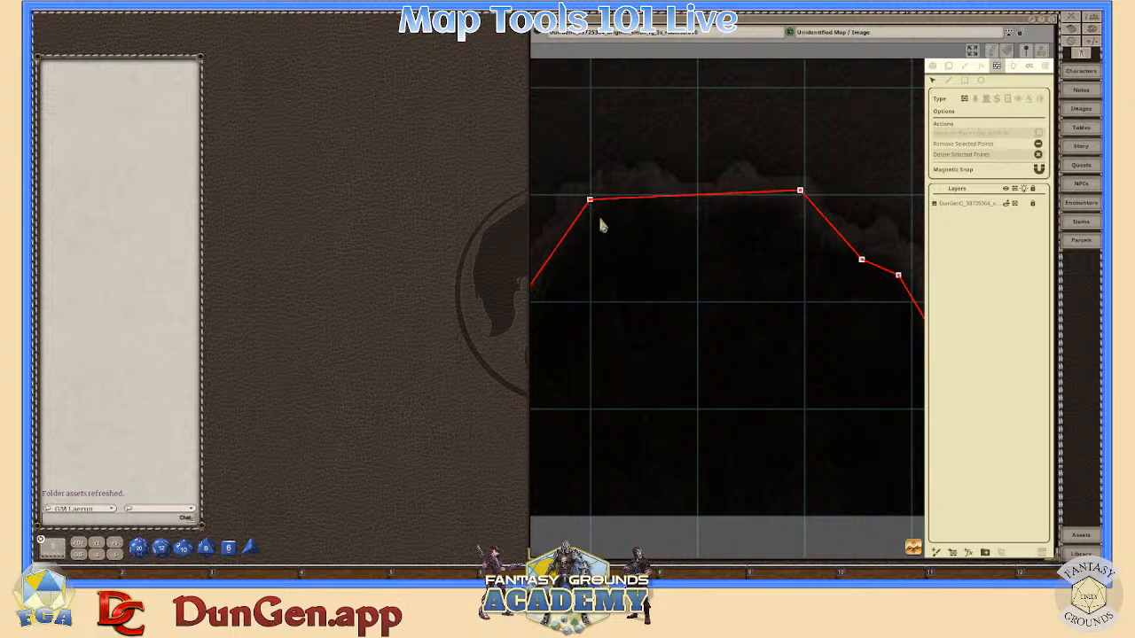
- Move the wall point just southwest of the flat segment up towards the rock edge
scroll(745, 284, down, 10)
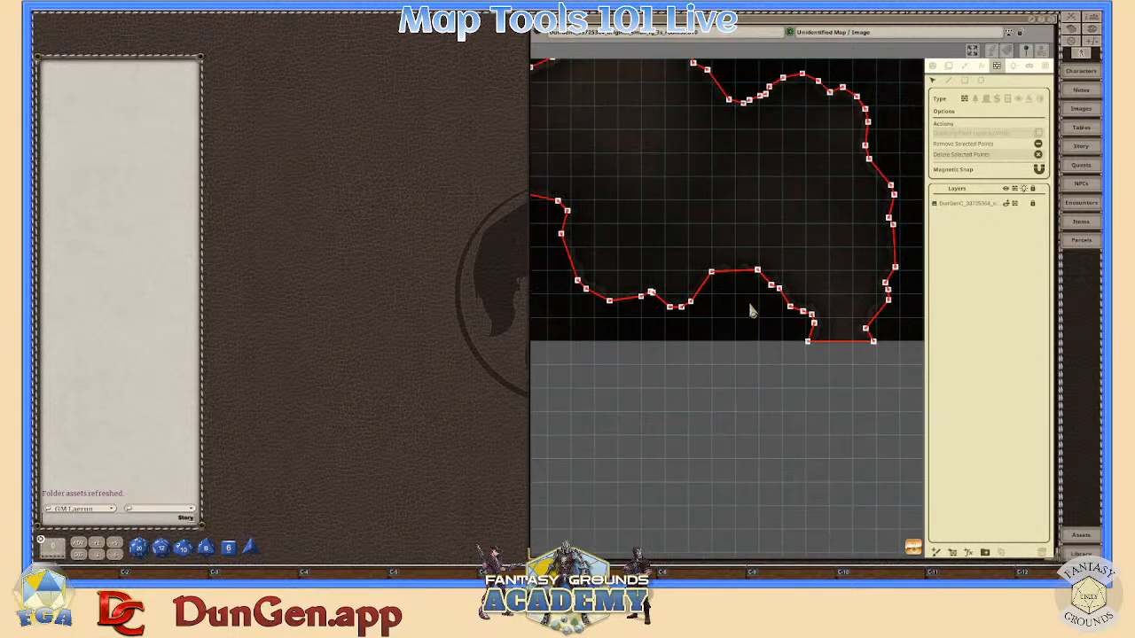
scroll(750, 308, up, 10)
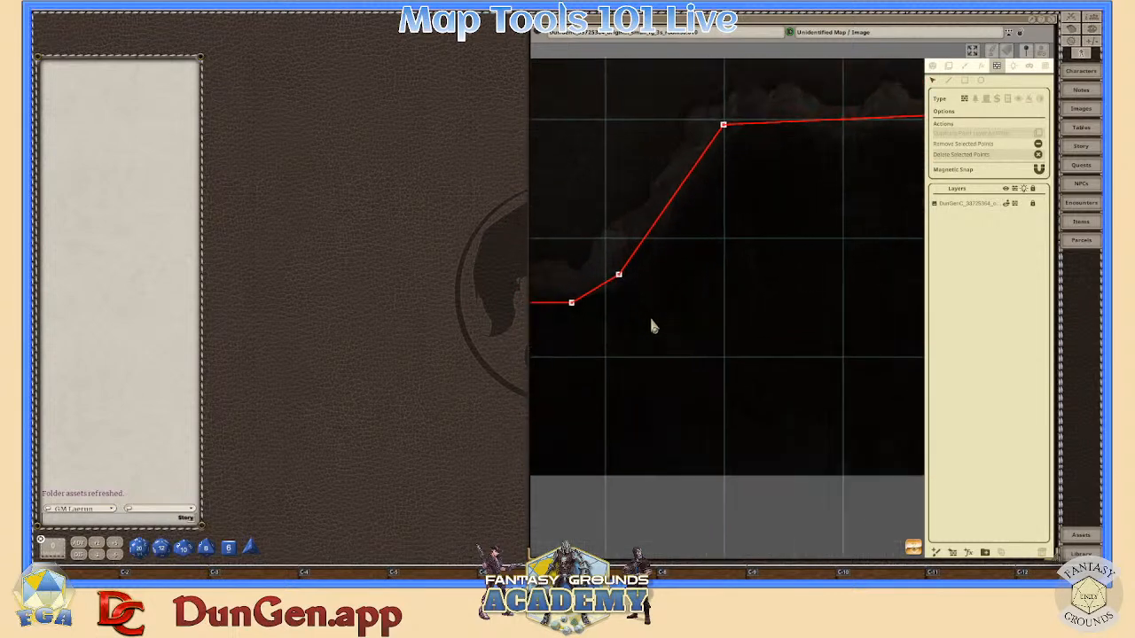
scroll(652, 327, up, 2)
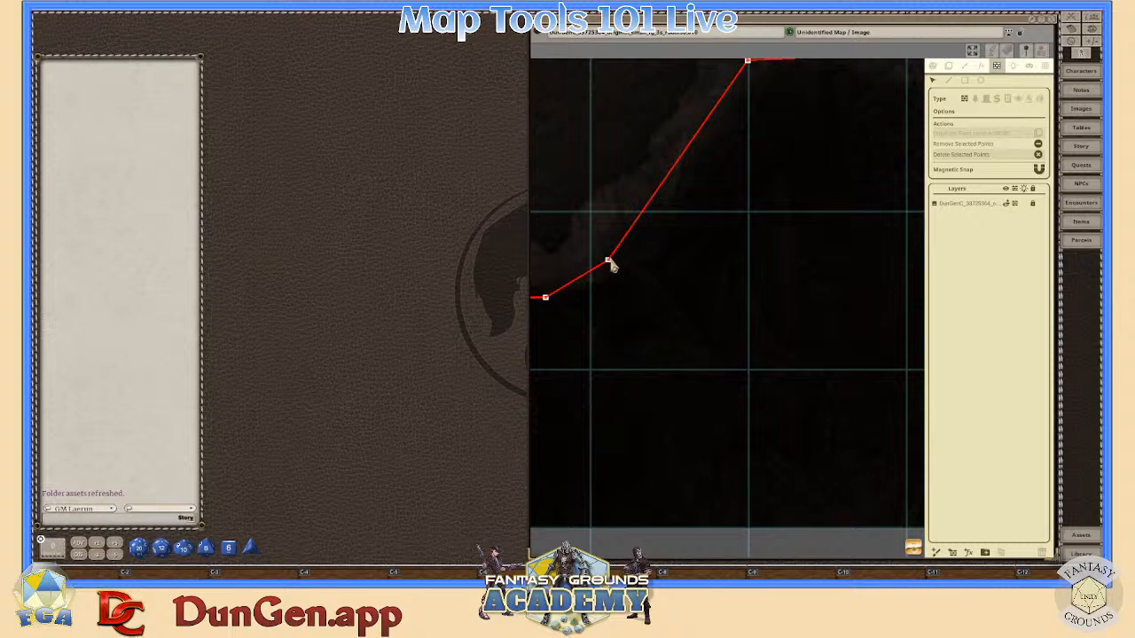
drag(610, 266, 603, 235)
scroll(653, 313, down, 4)
scroll(648, 326, down, 6)
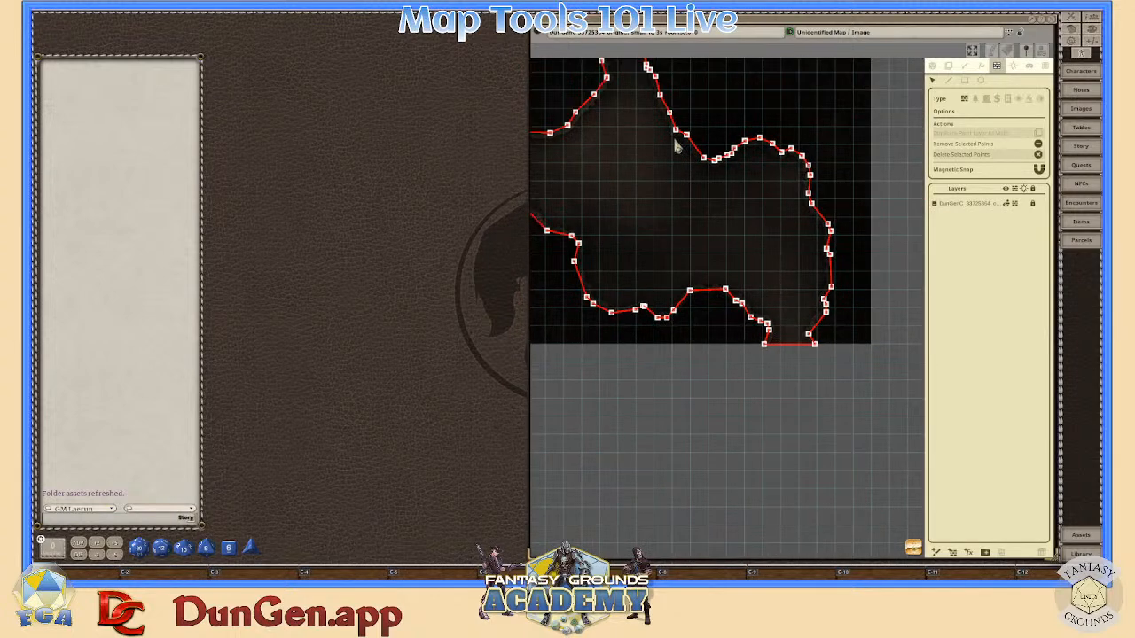
- Examine how closely the wall points follow the rock along the southeast chamber's northern edge and the central passage's east side
scroll(782, 182, up, 8)
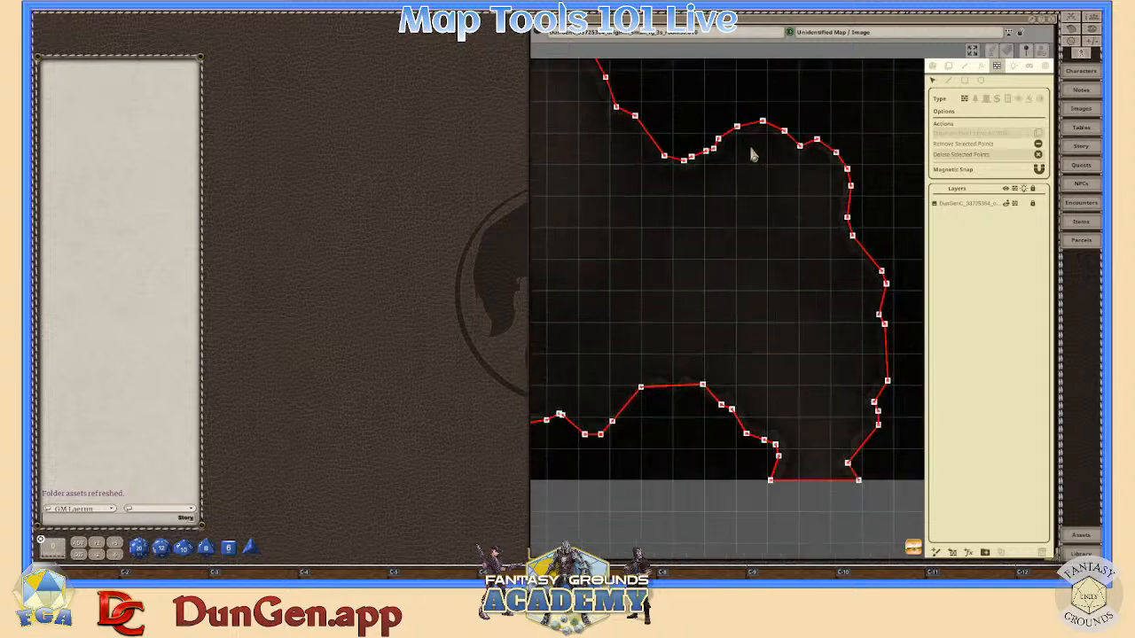
scroll(655, 145, up, 4)
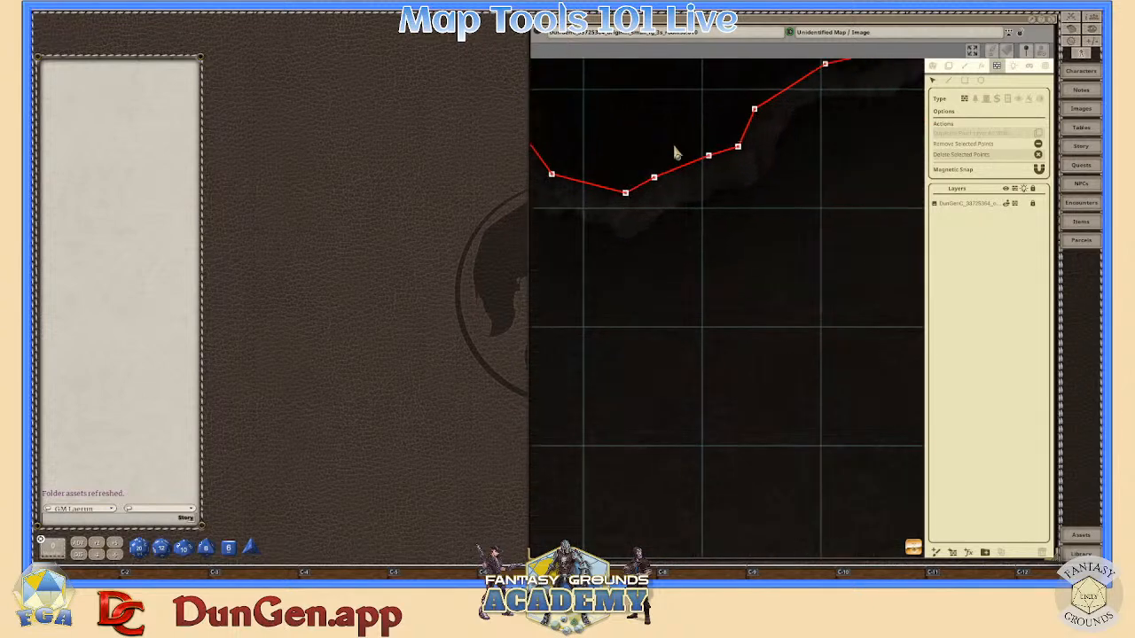
mouse_move(722, 163)
mouse_down()
mouse_move(718, 184)
mouse_move(722, 159)
mouse_up()
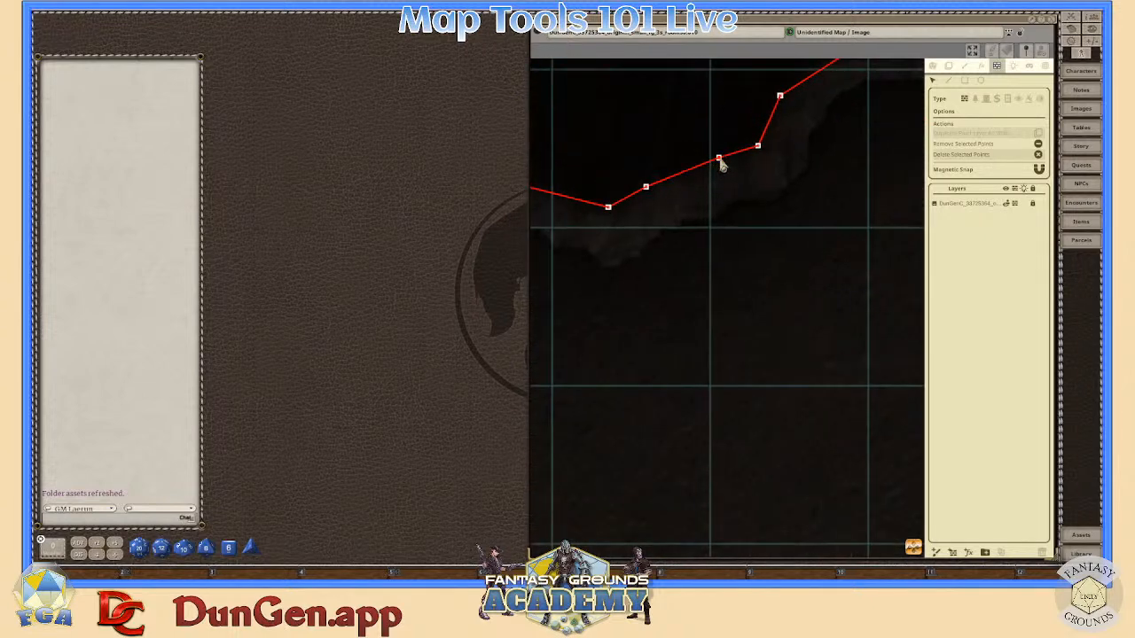
scroll(758, 208, down, 6)
scroll(757, 212, down, 4)
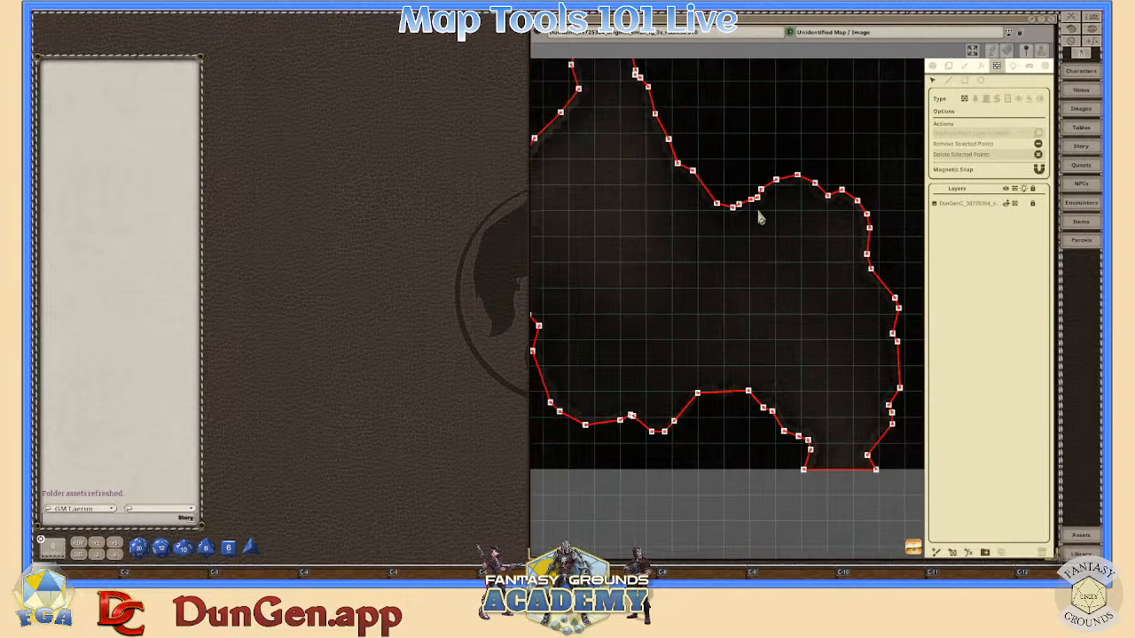
scroll(660, 177, up, 5)
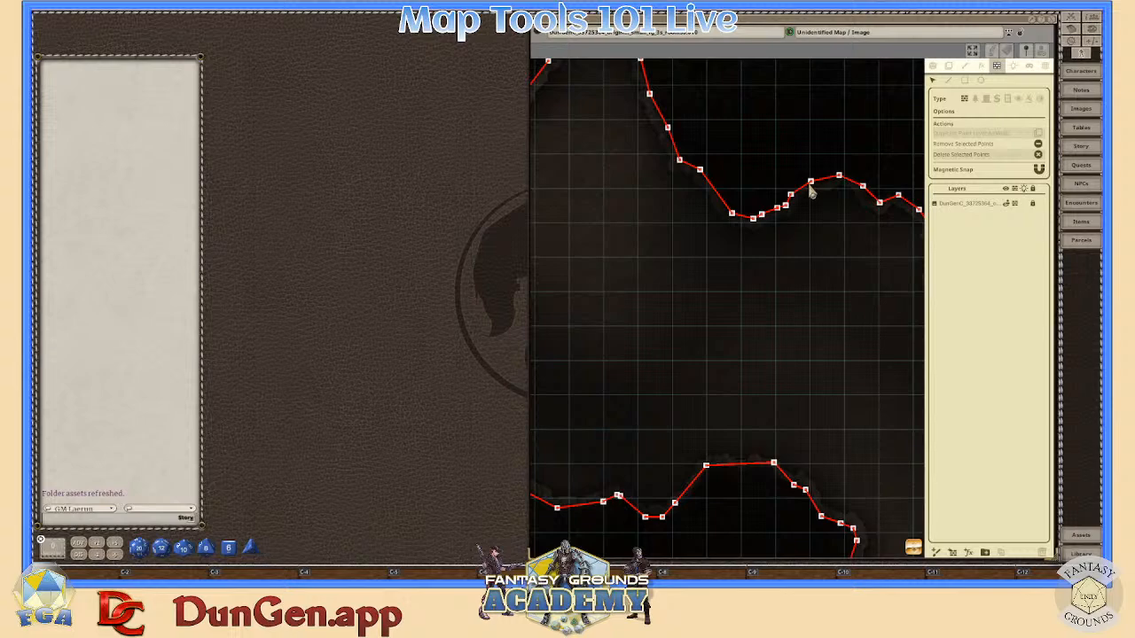
scroll(810, 193, down, 4)
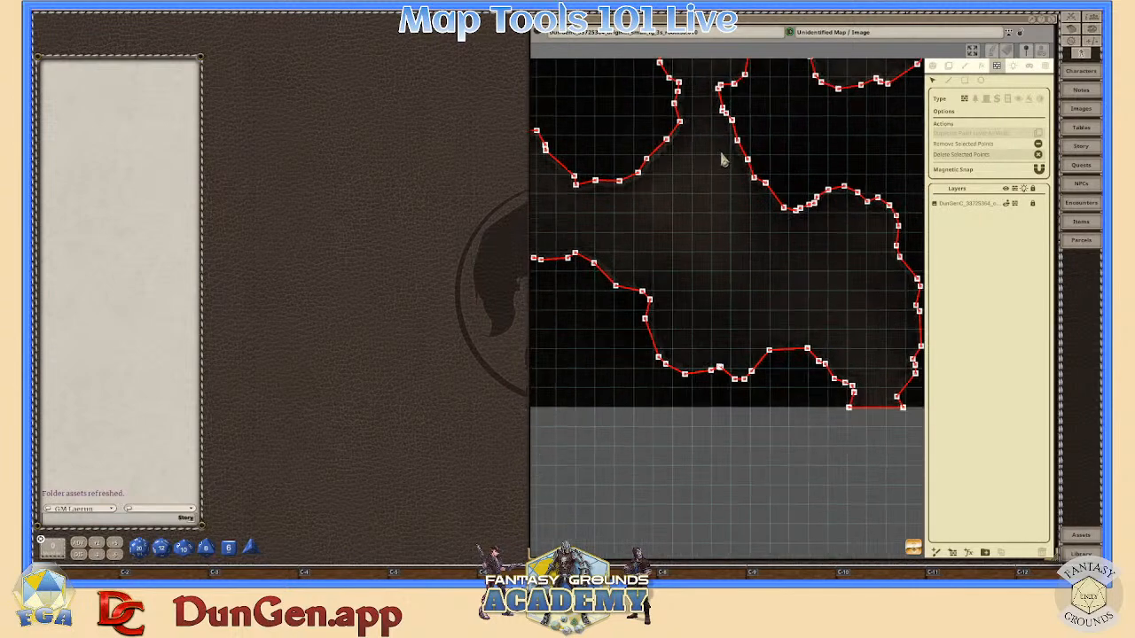
scroll(725, 159, up, 5)
scroll(757, 163, down, 2)
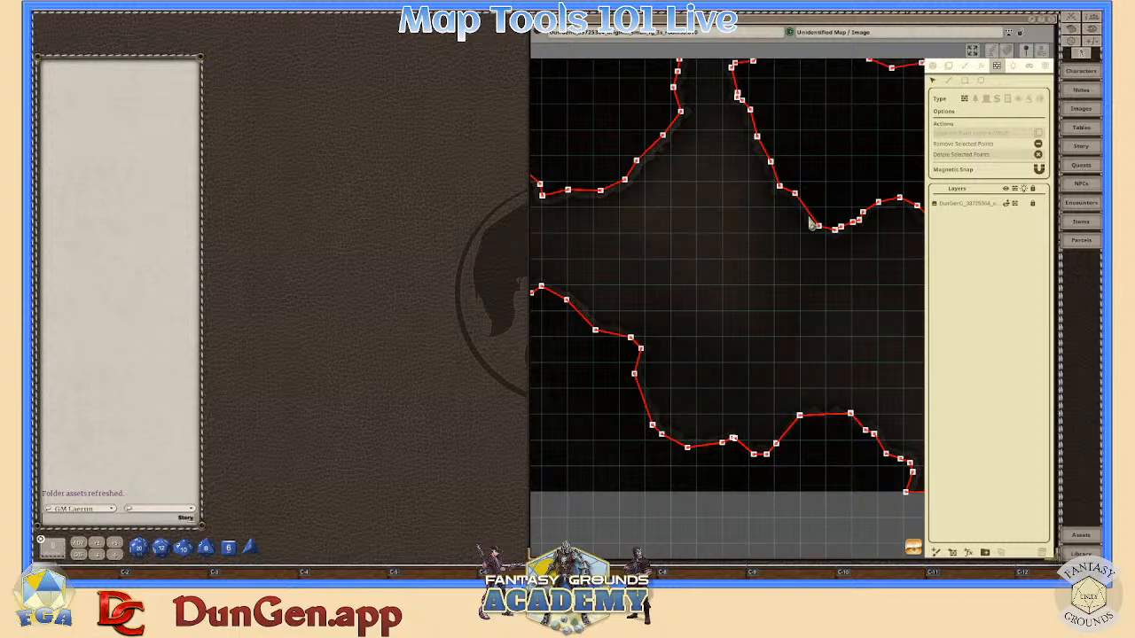
scroll(820, 232, up, 3)
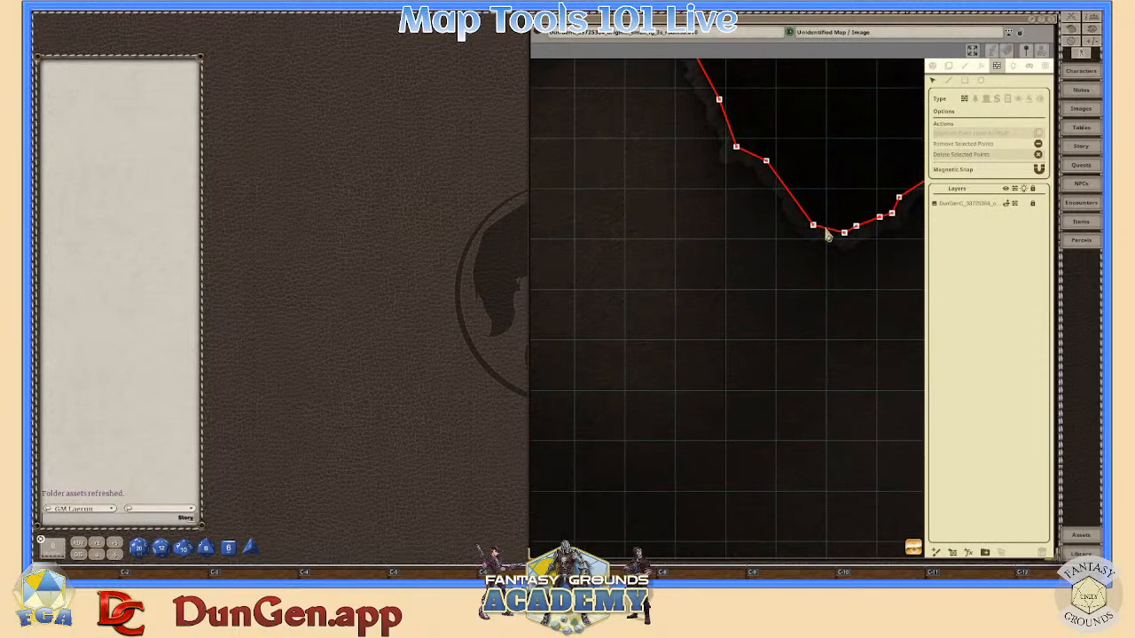
scroll(827, 235, down, 5)
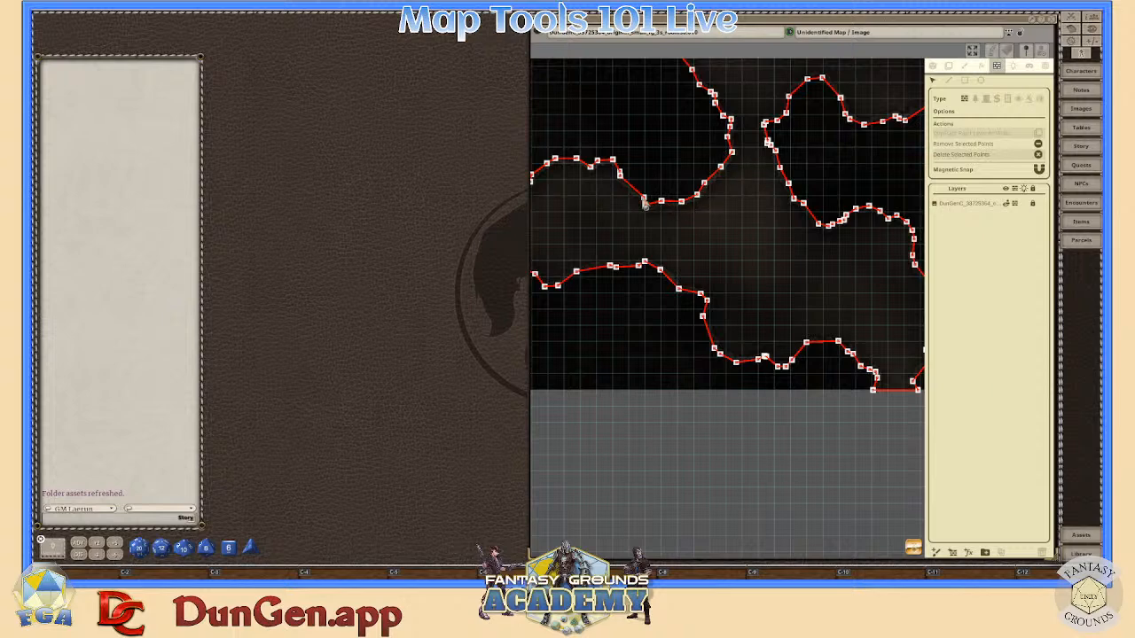
- Try to box-select the group of wall points on the west side of the central passage's lower end
scroll(750, 215, up, 4)
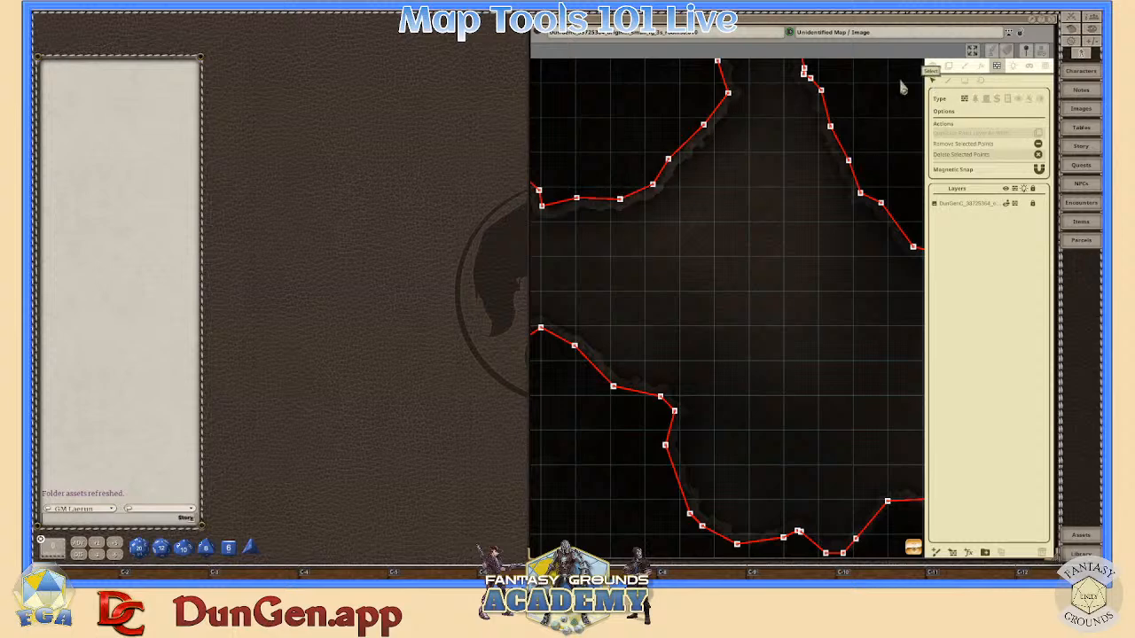
drag(620, 74, 796, 227)
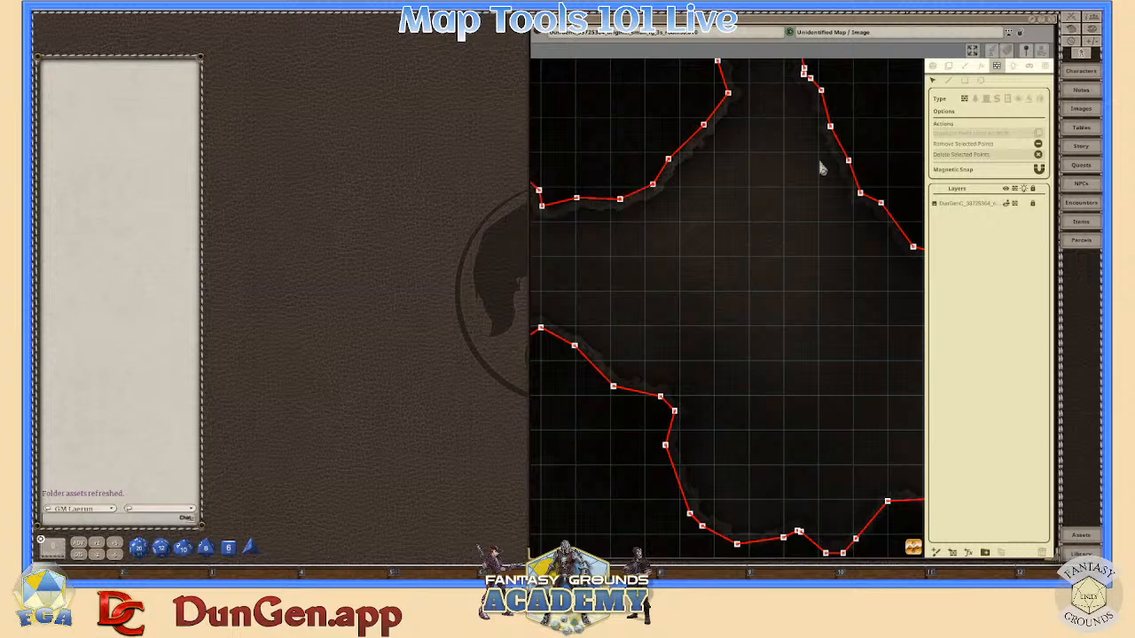
scroll(696, 192, down, 2)
scroll(696, 192, down, 1)
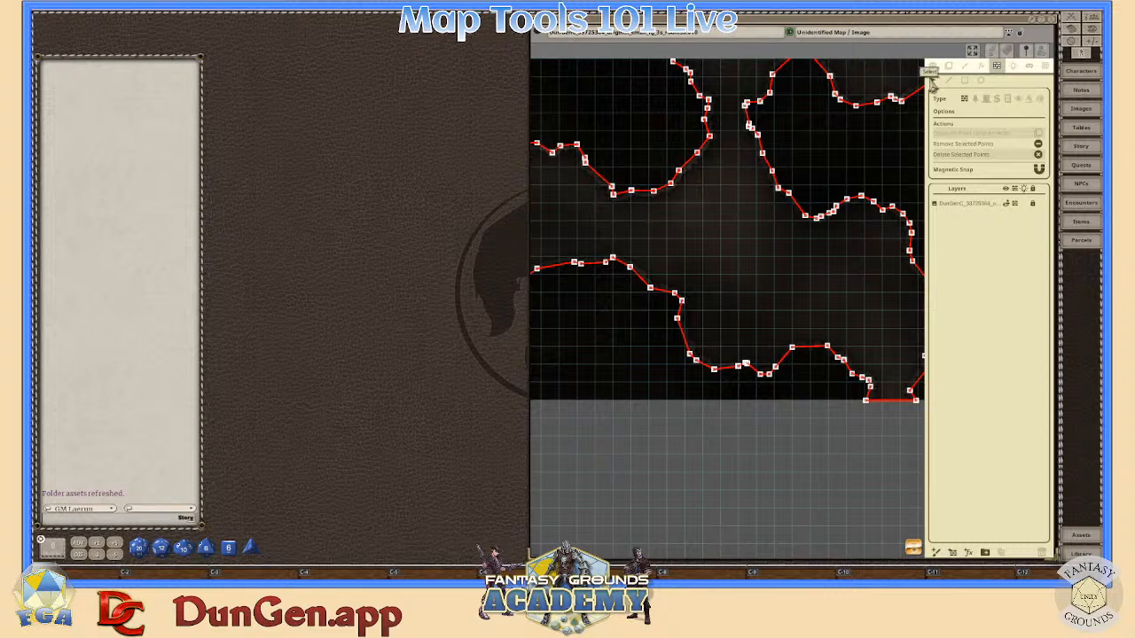
scroll(816, 200, up, 1)
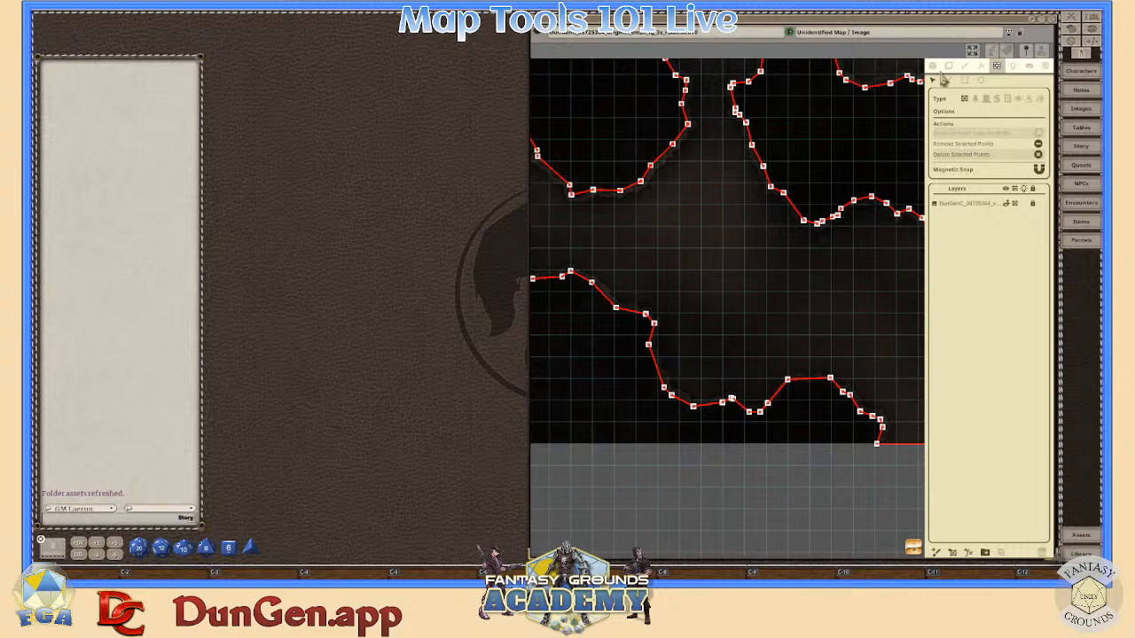
scroll(836, 203, up, 1)
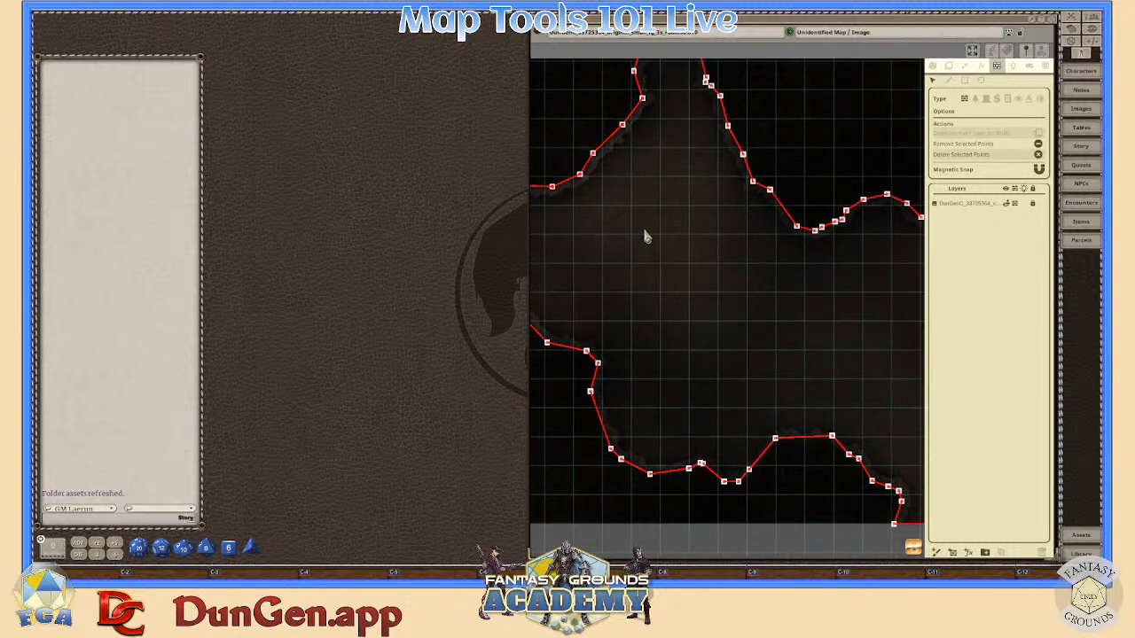
scroll(725, 247, down, 2)
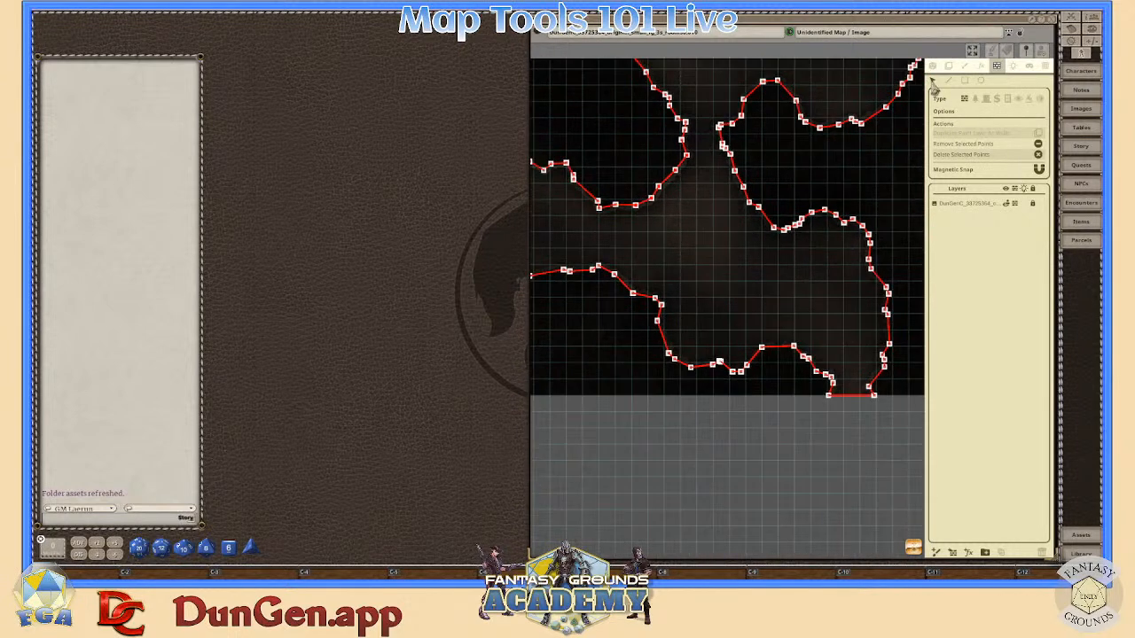
- Examine the wall points where the central passage meets the southeast chamber, both up close and against the whole cave outline
scroll(781, 213, up, 2)
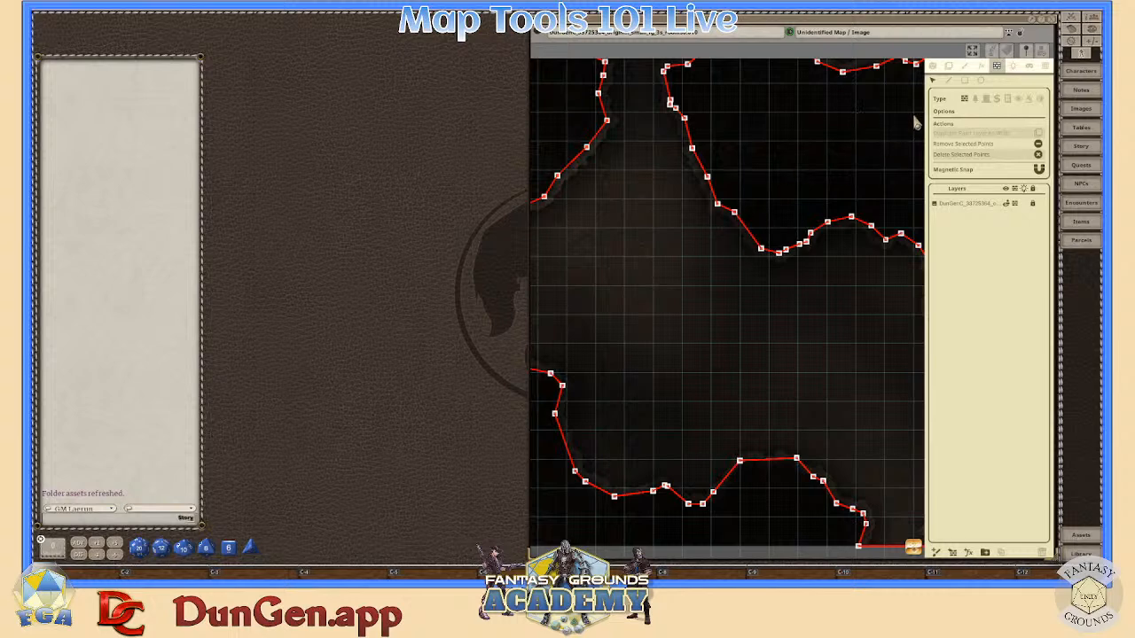
scroll(704, 198, up, 1)
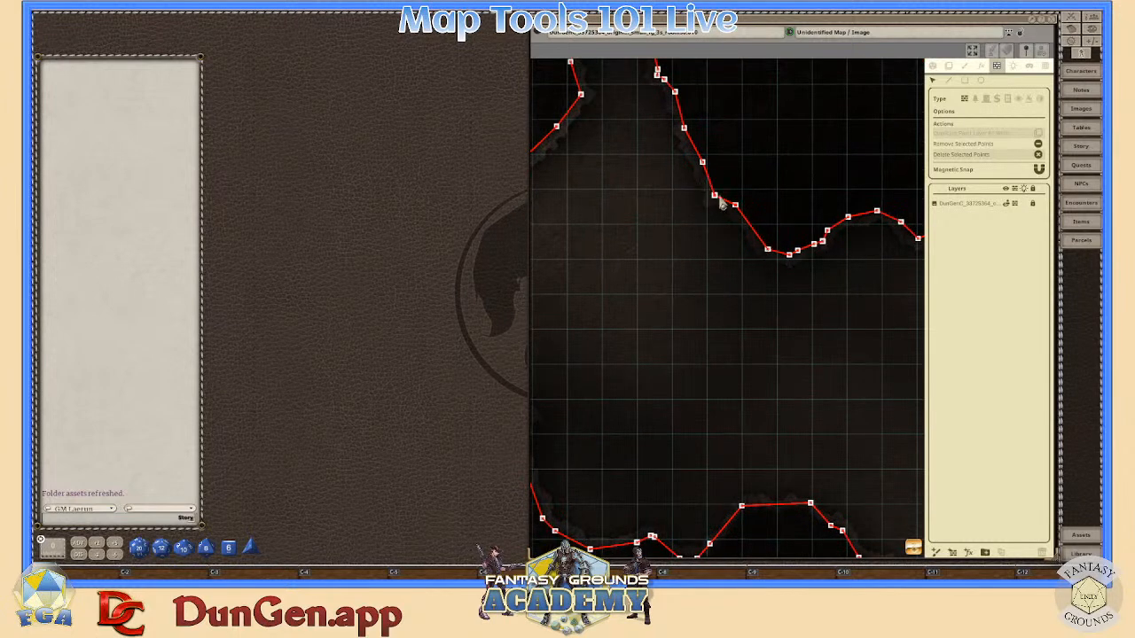
scroll(736, 211, up, 1)
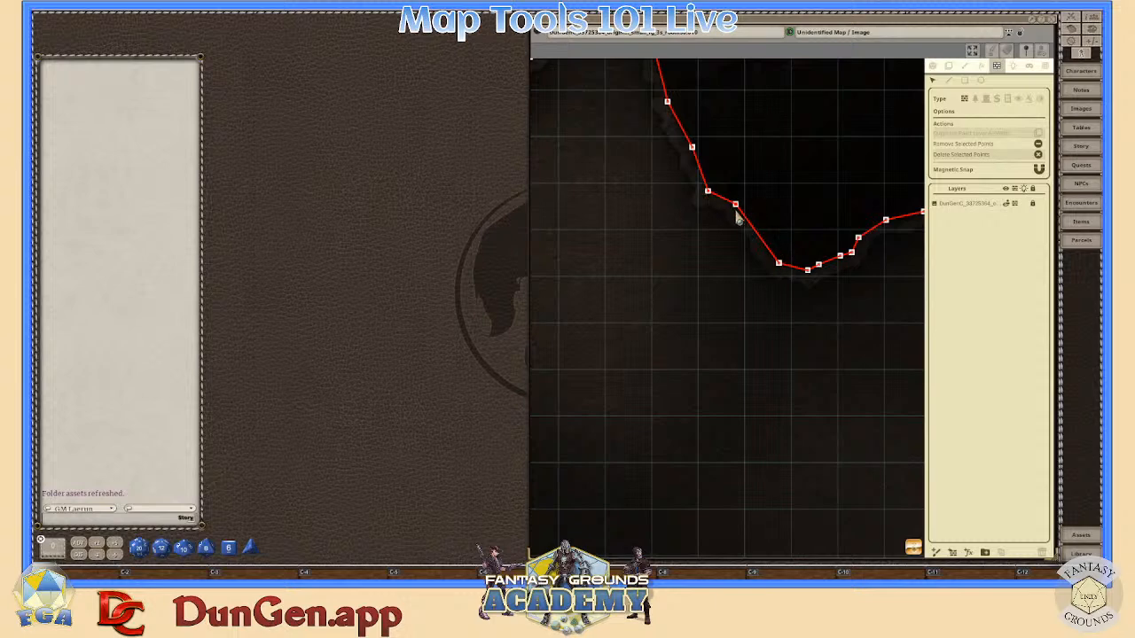
scroll(761, 233, down, 5)
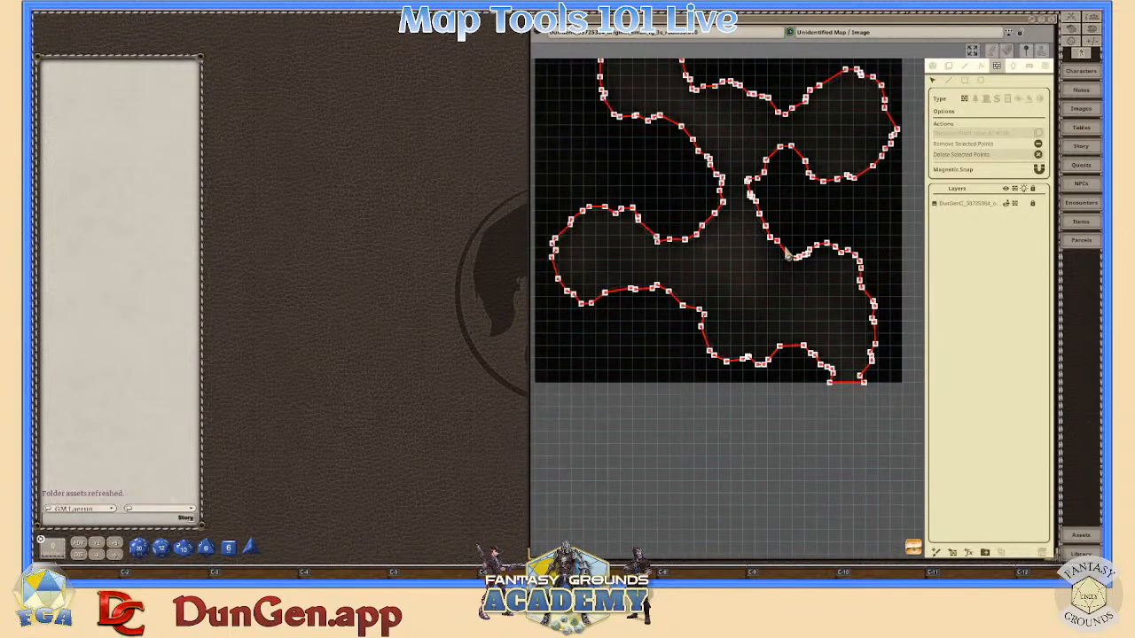
scroll(839, 199, up, 2)
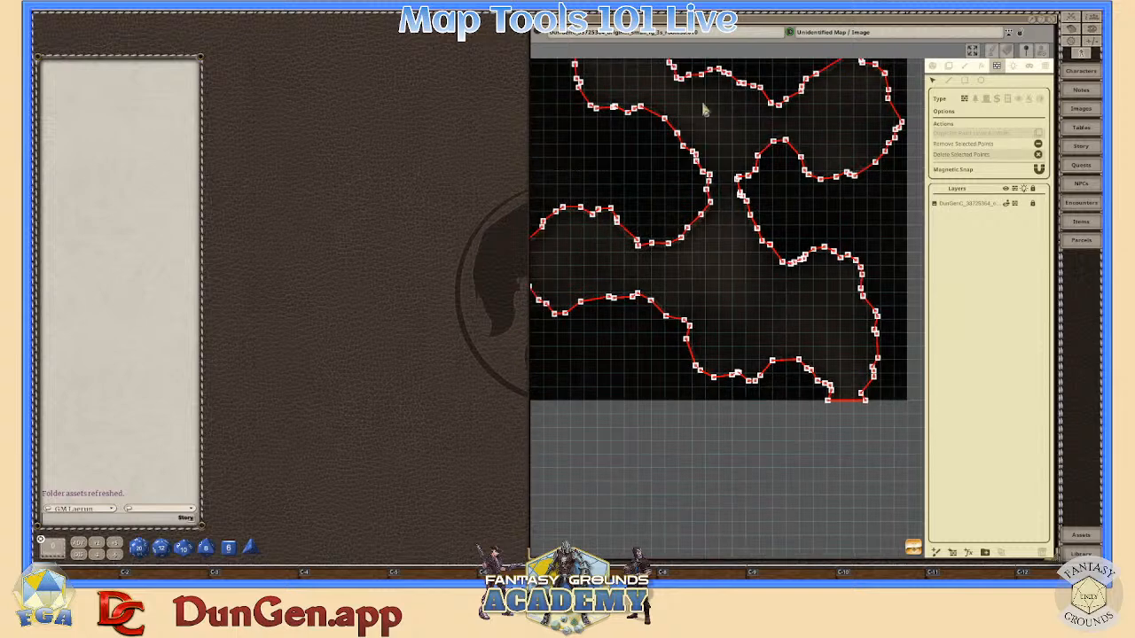
scroll(752, 197, up, 1)
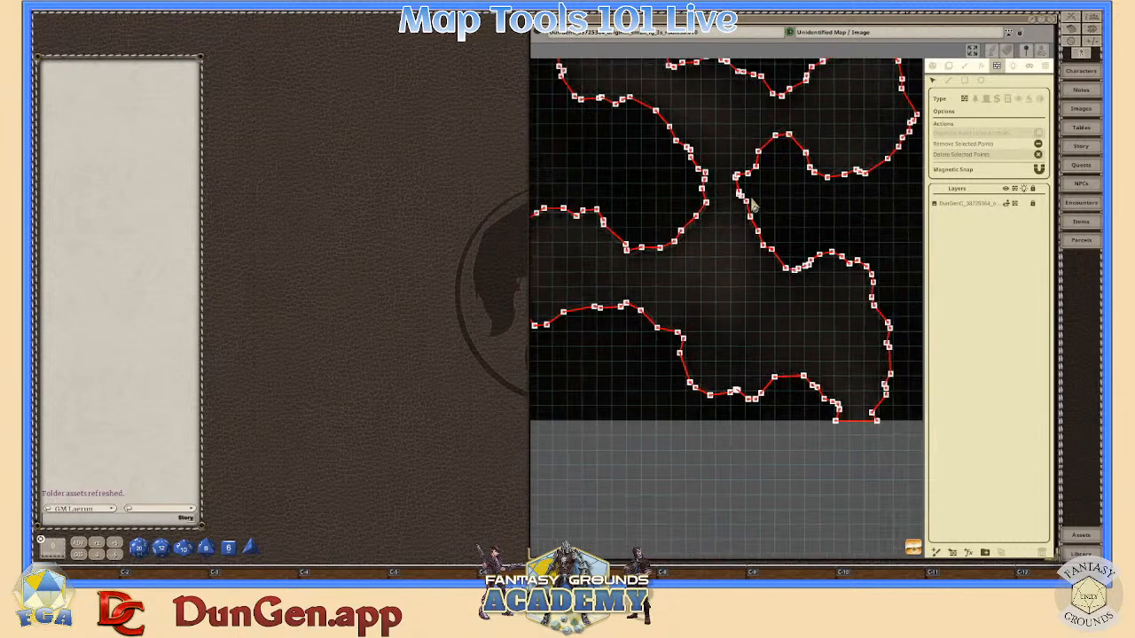
scroll(752, 206, down, 2)
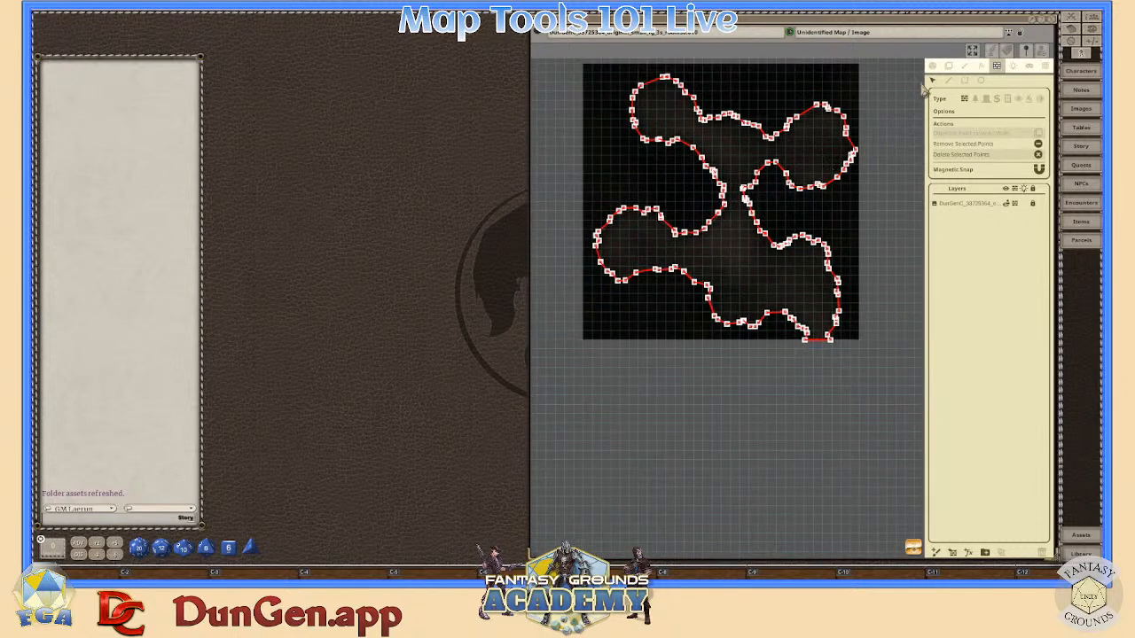
scroll(784, 163, up, 1)
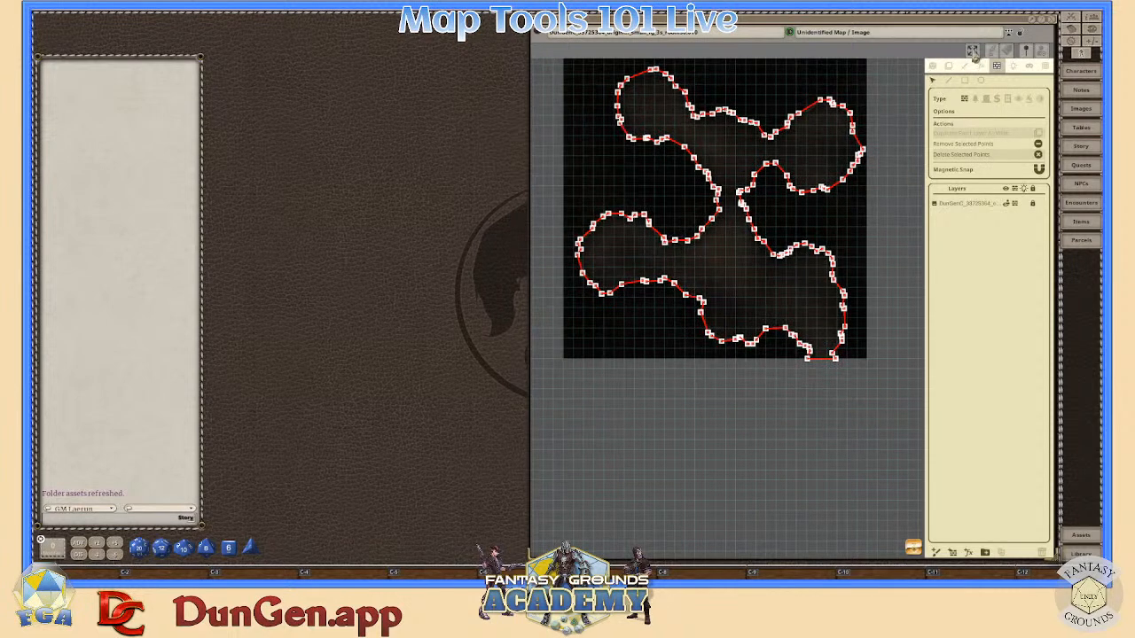
- Reset the map view and inspect the walls along the northern edge, around the southeast chamber and beside the southern exit
click(974, 50)
scroll(852, 255, down, 1)
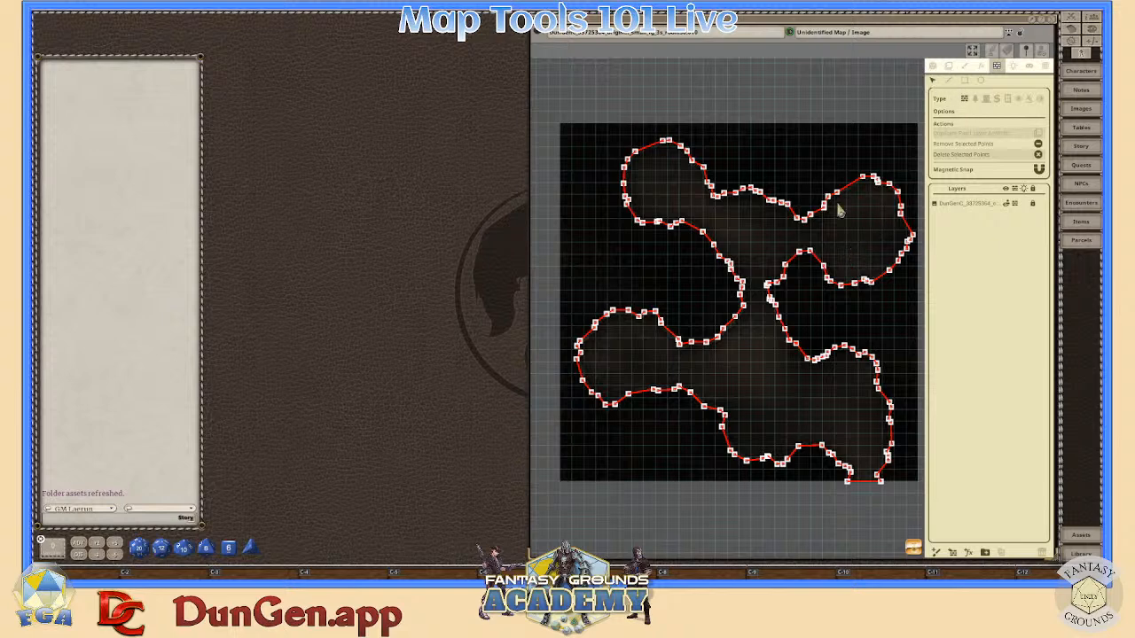
scroll(796, 209, up, 1)
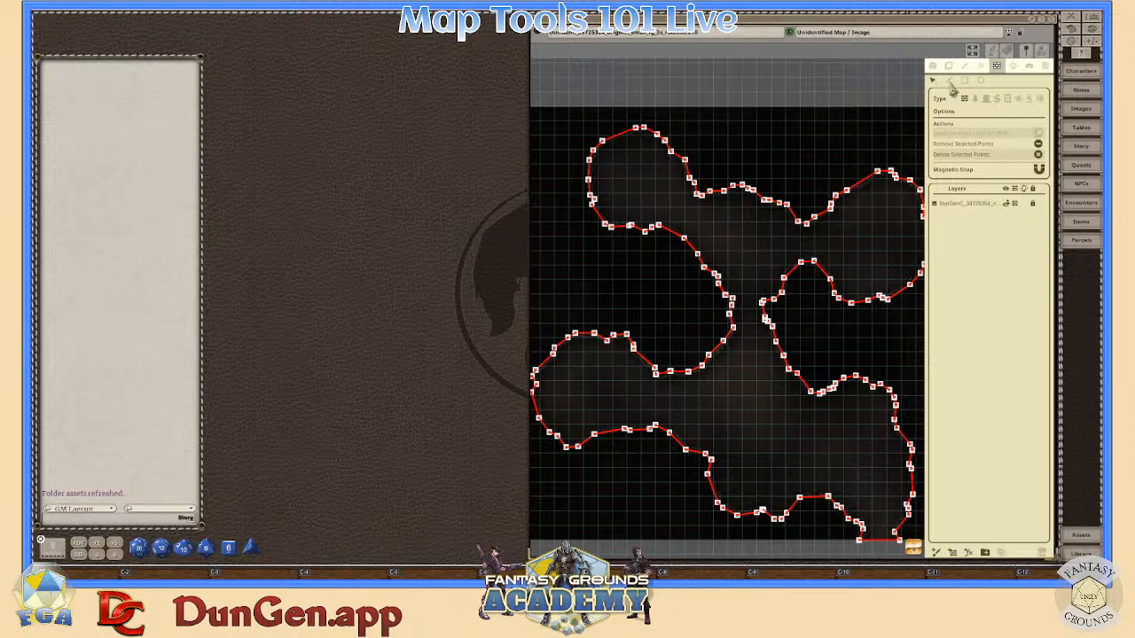
scroll(842, 195, up, 2)
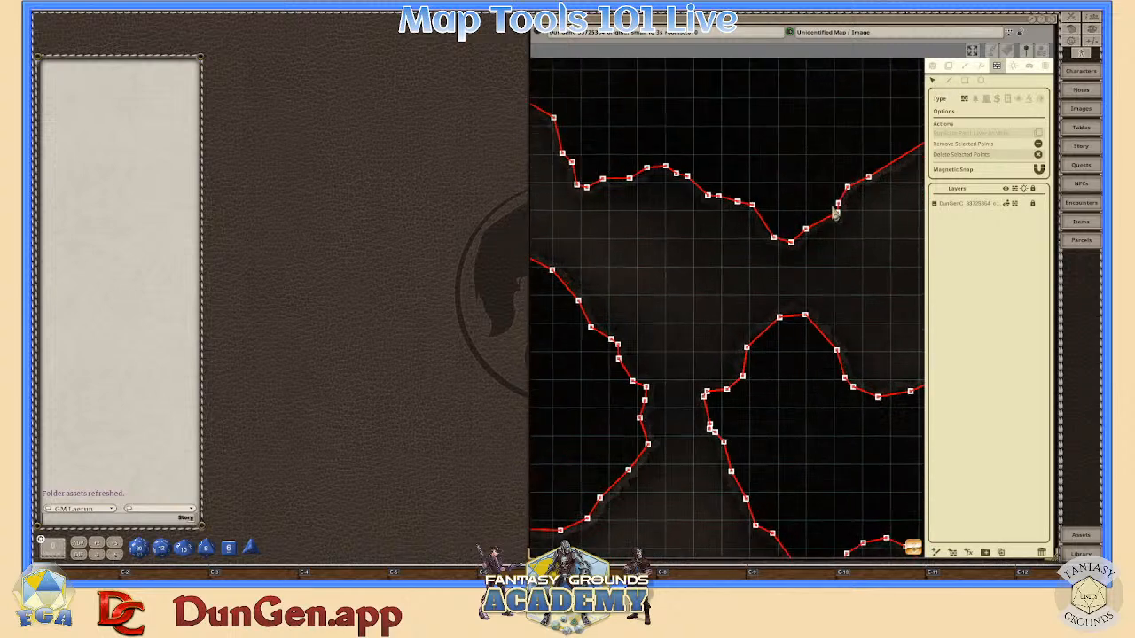
scroll(845, 238, down, 5)
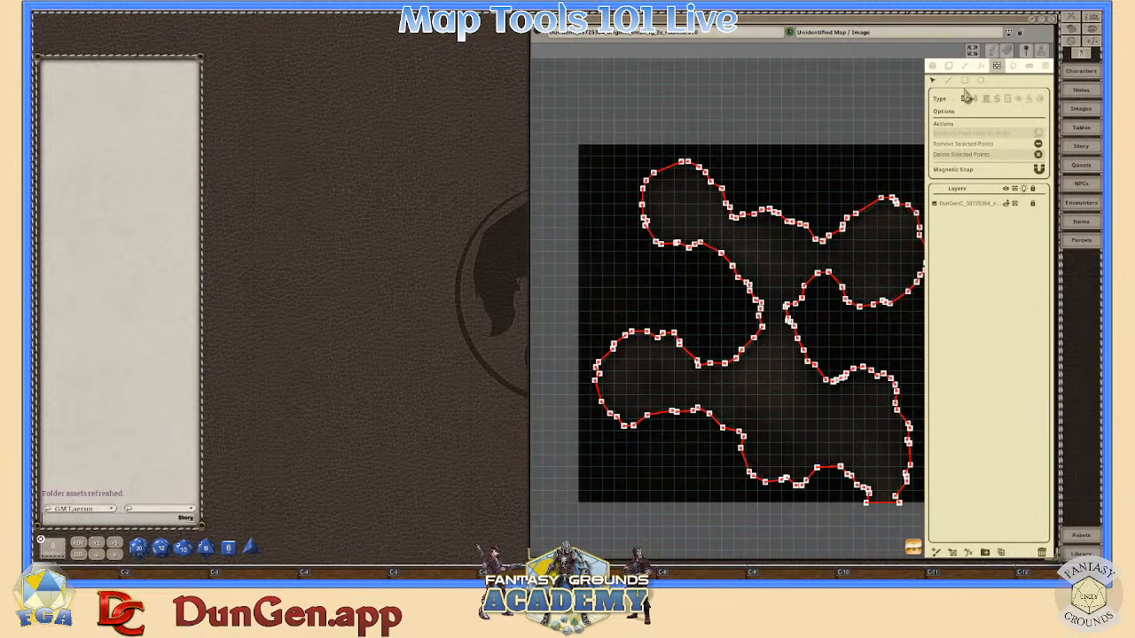
scroll(911, 336, down, 1)
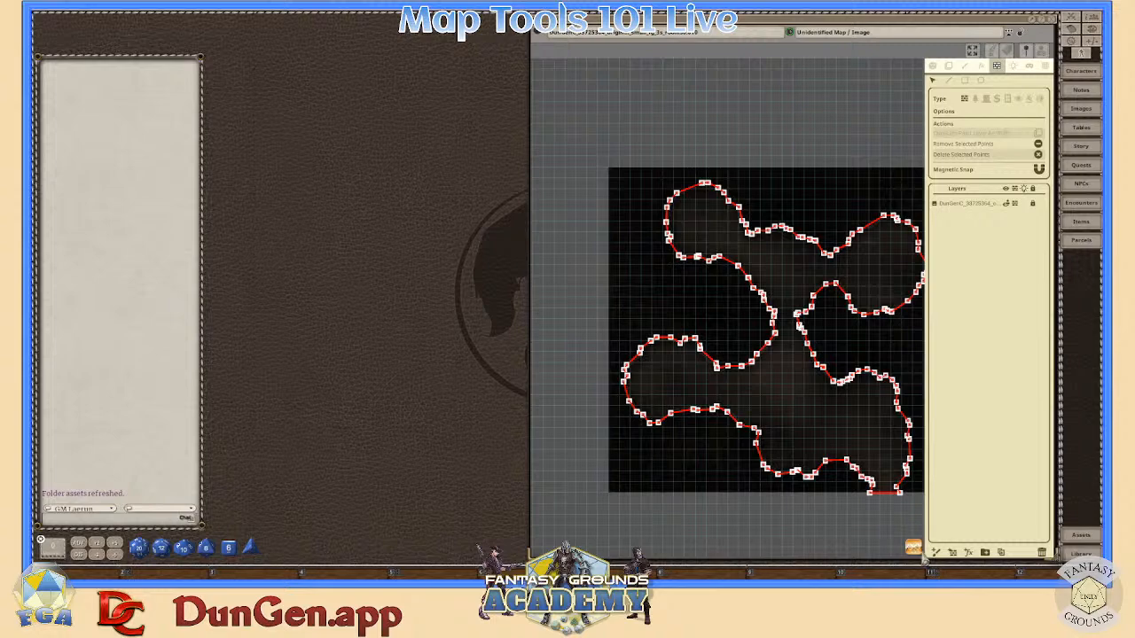
scroll(865, 515, up, 2)
scroll(880, 494, up, 3)
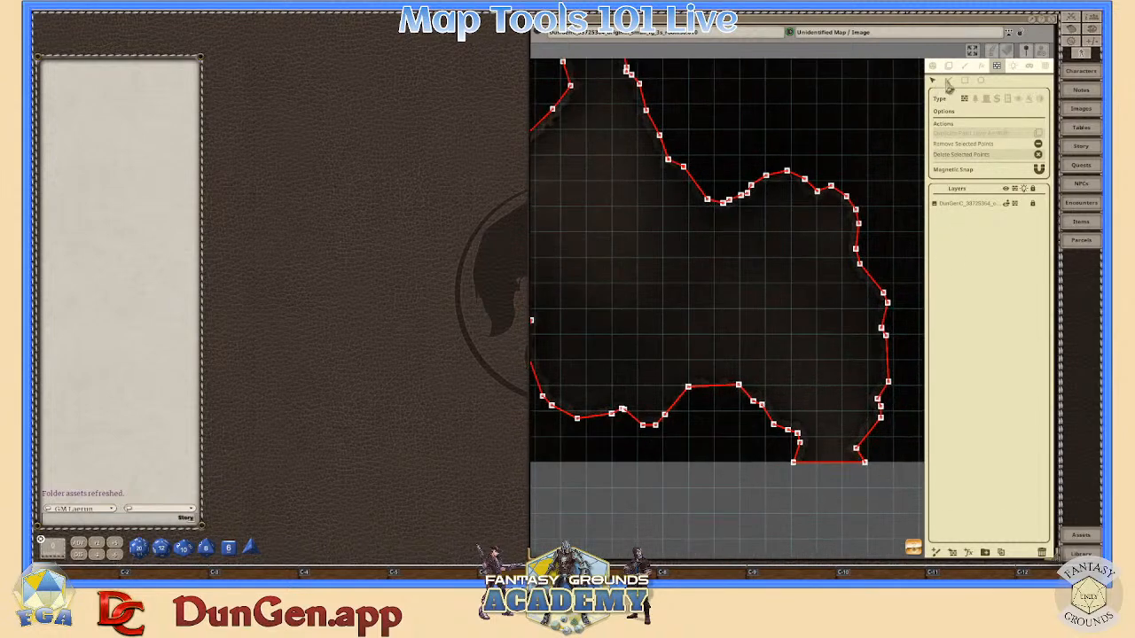
scroll(888, 328, down, 2)
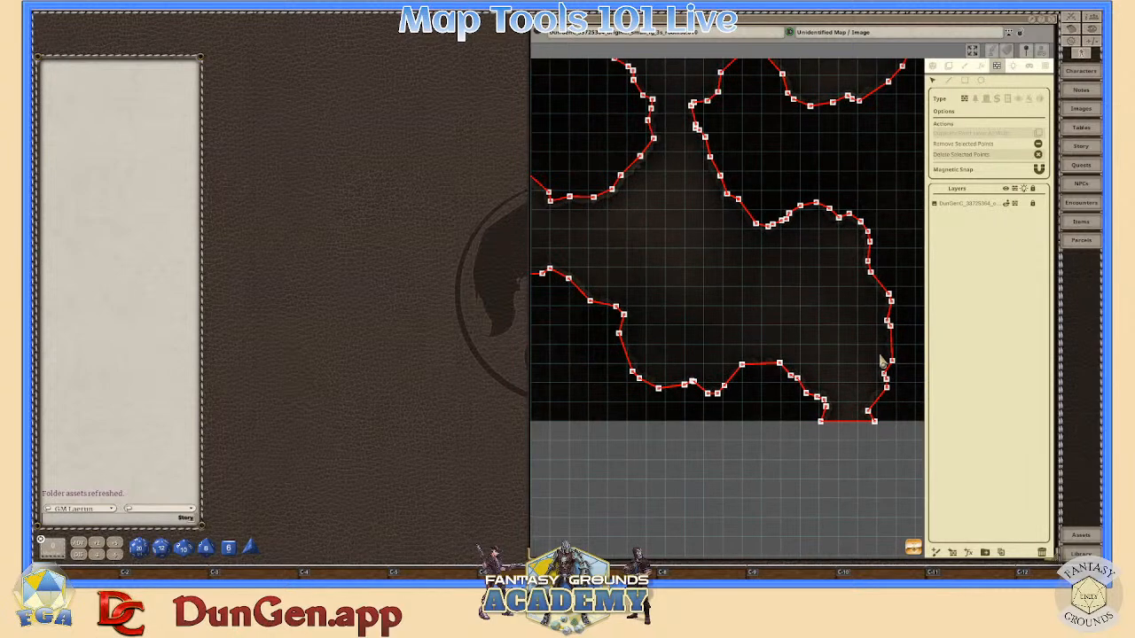
scroll(881, 361, up, 1)
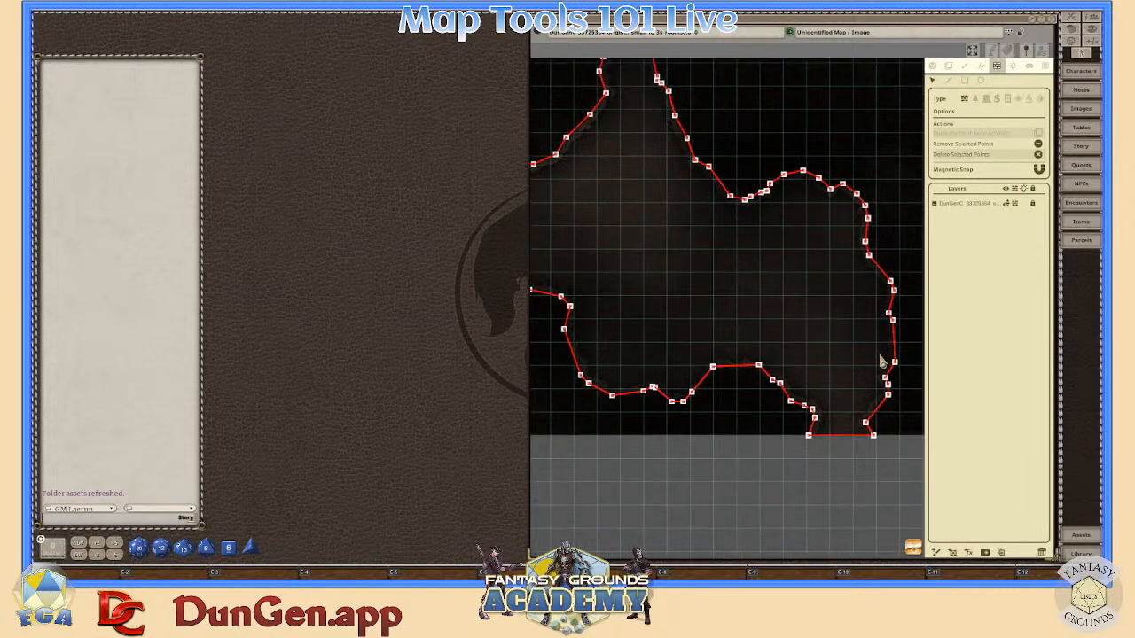
scroll(836, 406, up, 1)
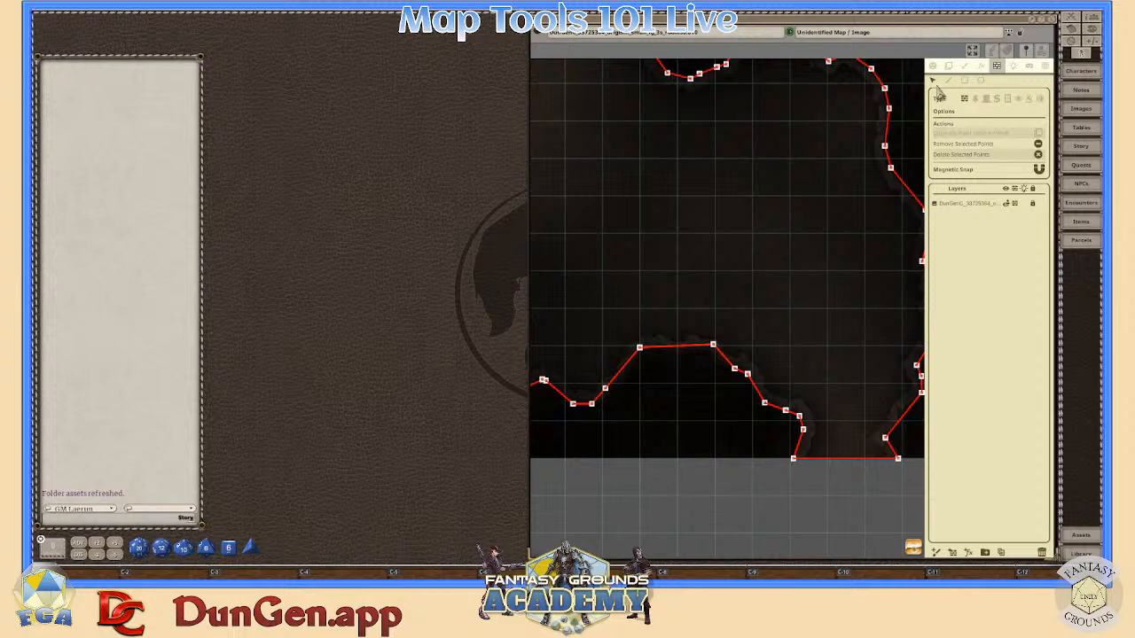
scroll(861, 237, down, 1)
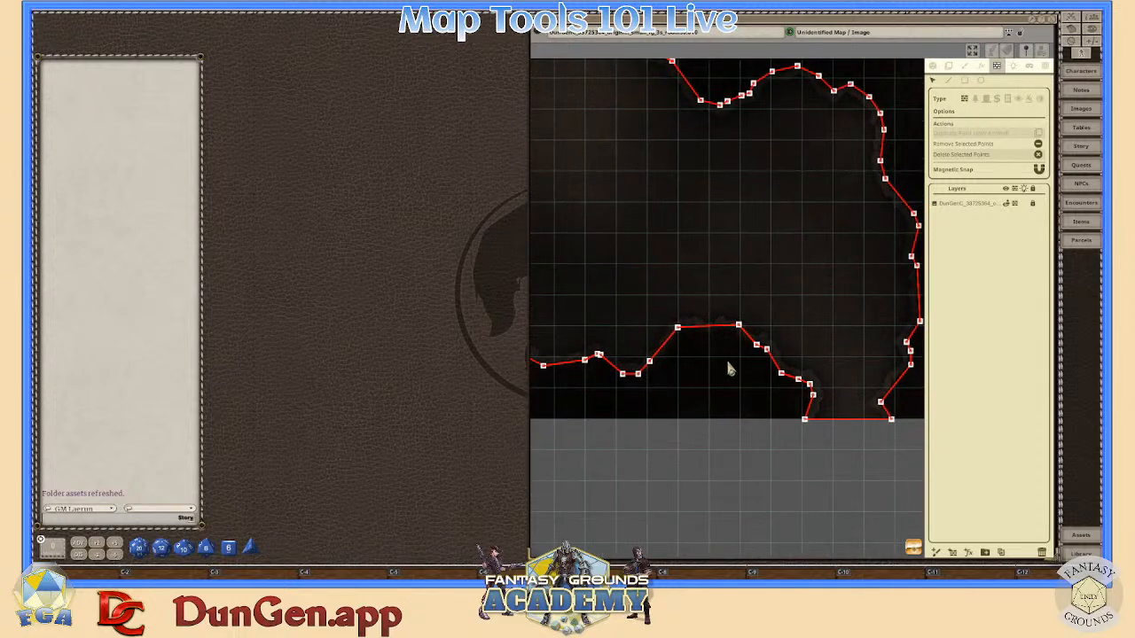
- Switch the line-of-sight drawing type to terrain and look over the walls of the southern and western chambers
scroll(728, 369, up, 1)
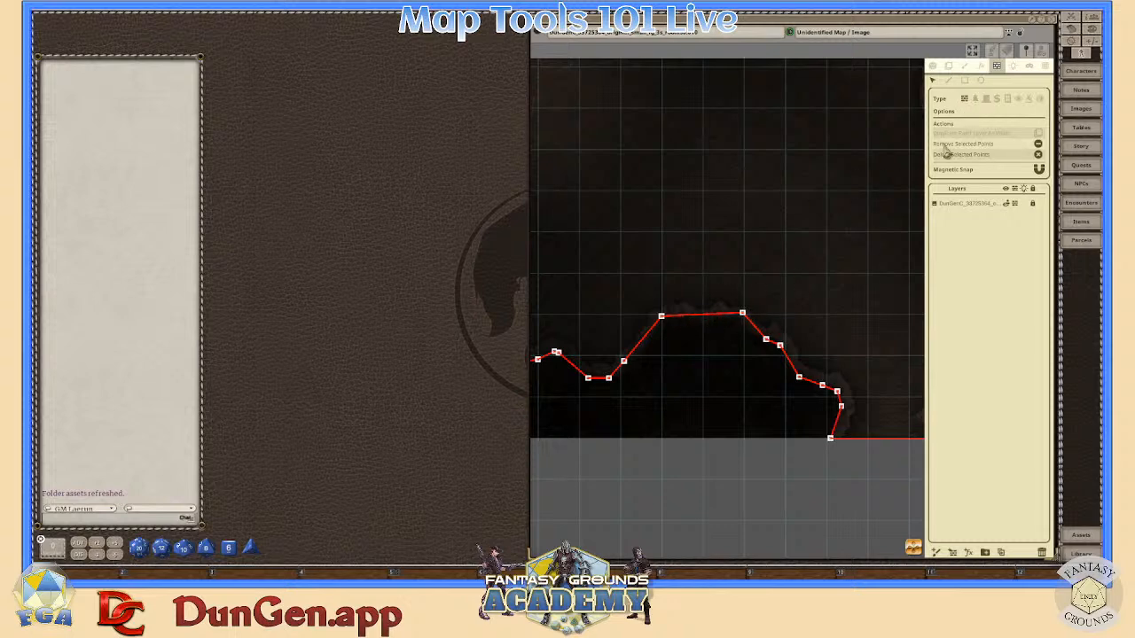
click(976, 98)
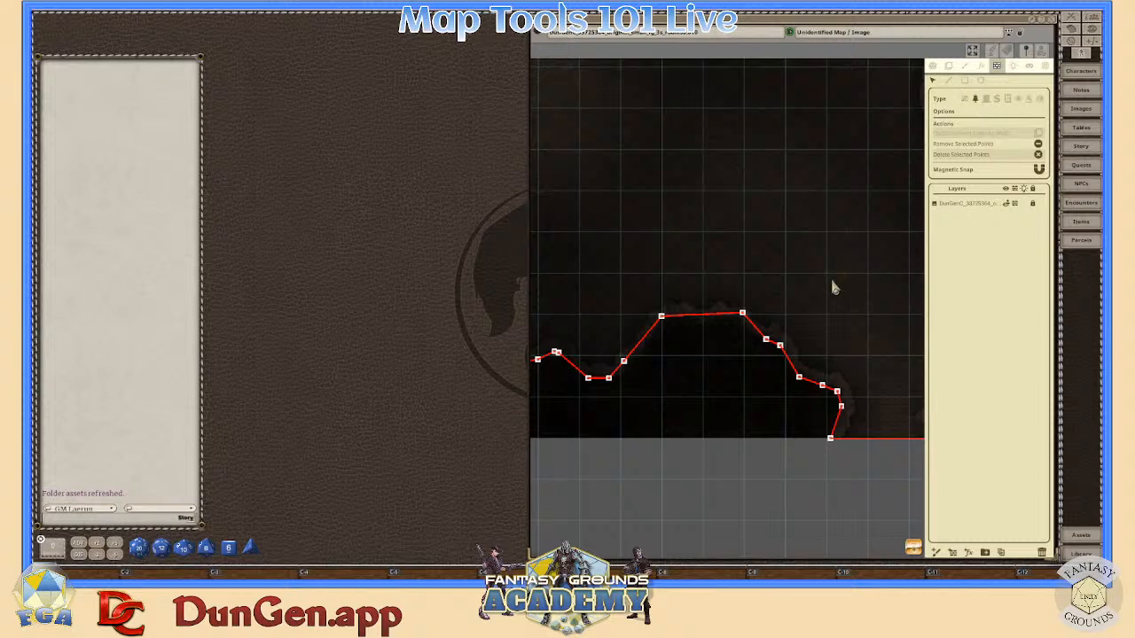
scroll(831, 284, down, 4)
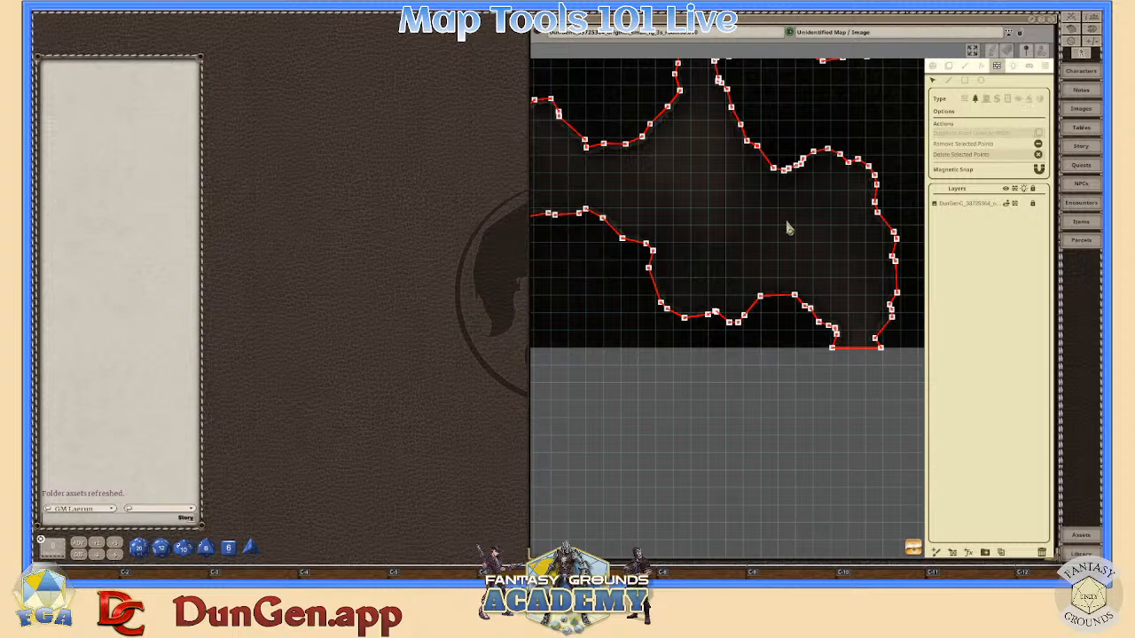
scroll(790, 237, up, 3)
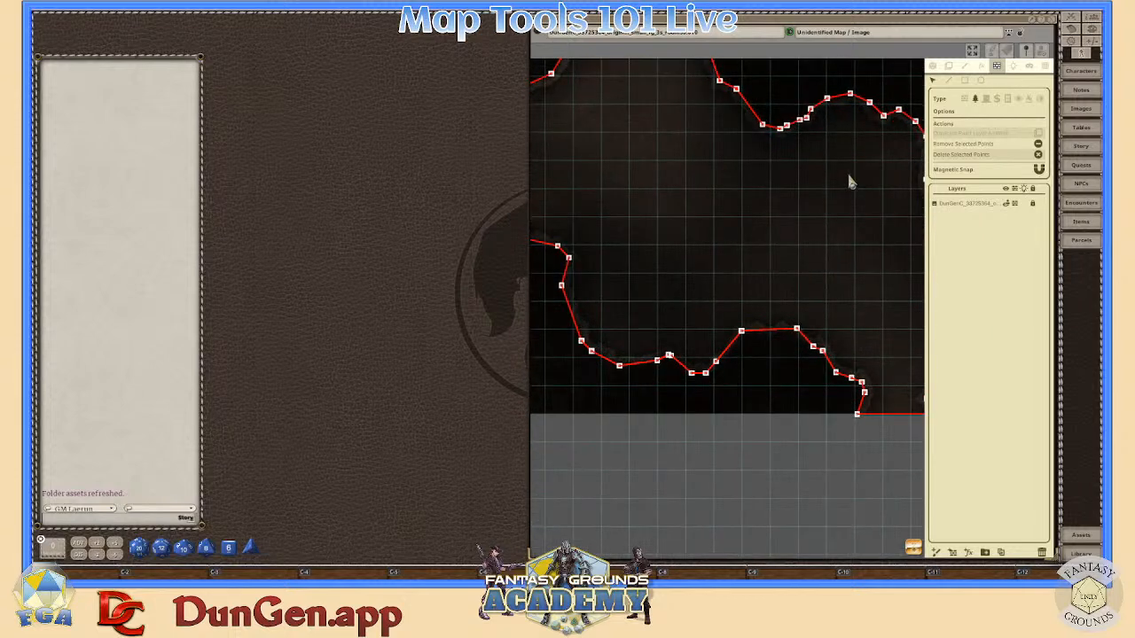
scroll(860, 205, down, 3)
scroll(858, 218, down, 3)
scroll(771, 201, up, 3)
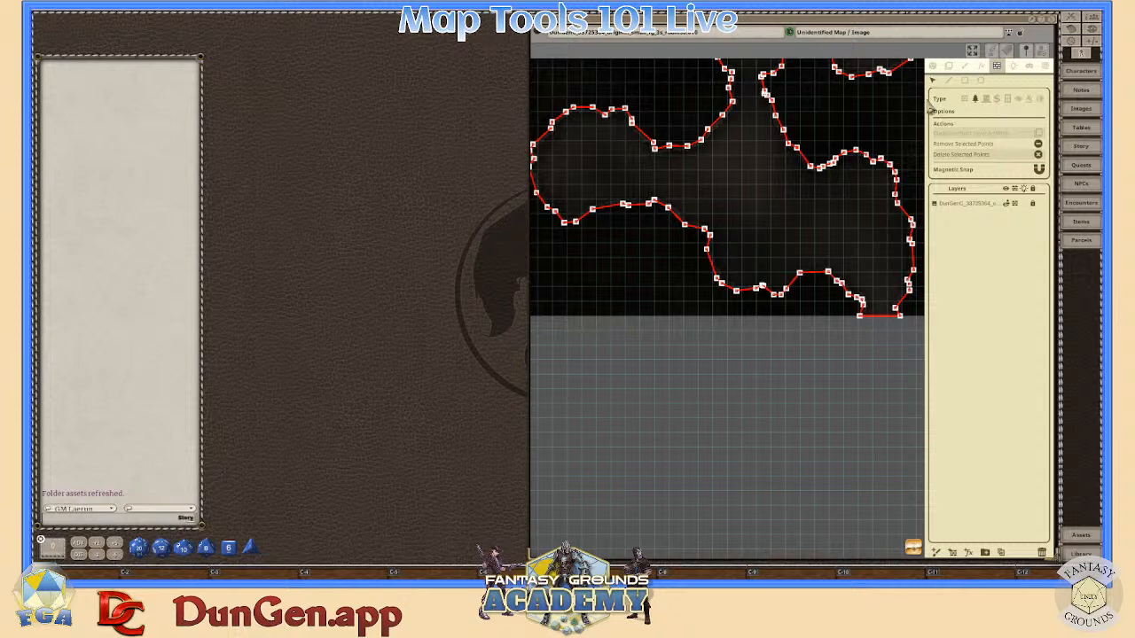
scroll(674, 160, up, 3)
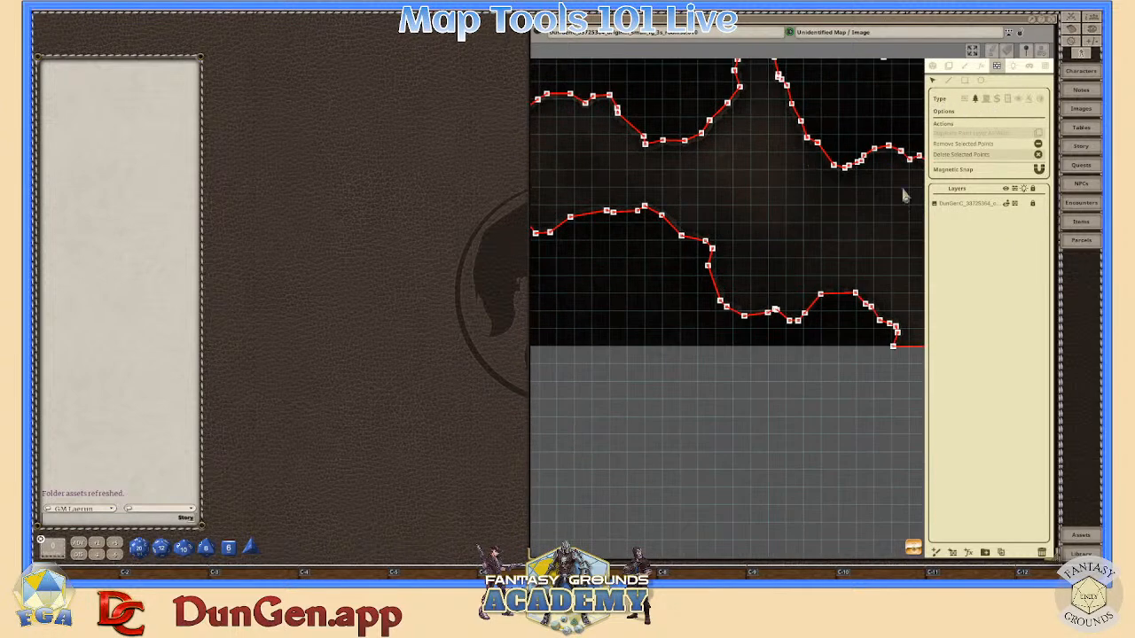
scroll(874, 237, down, 2)
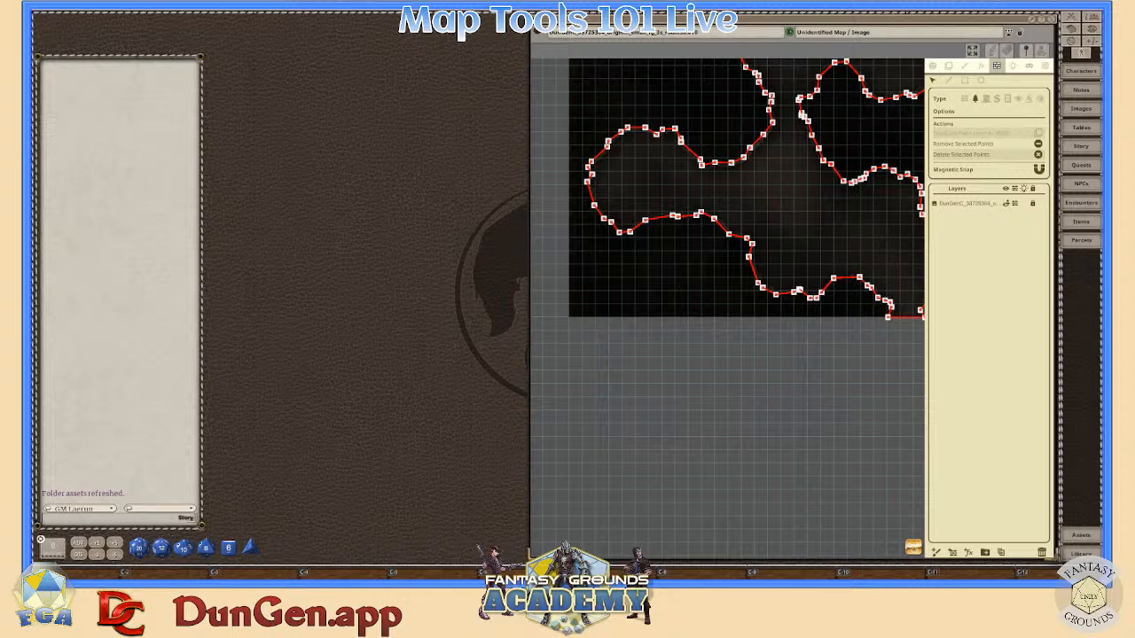
scroll(814, 229, up, 2)
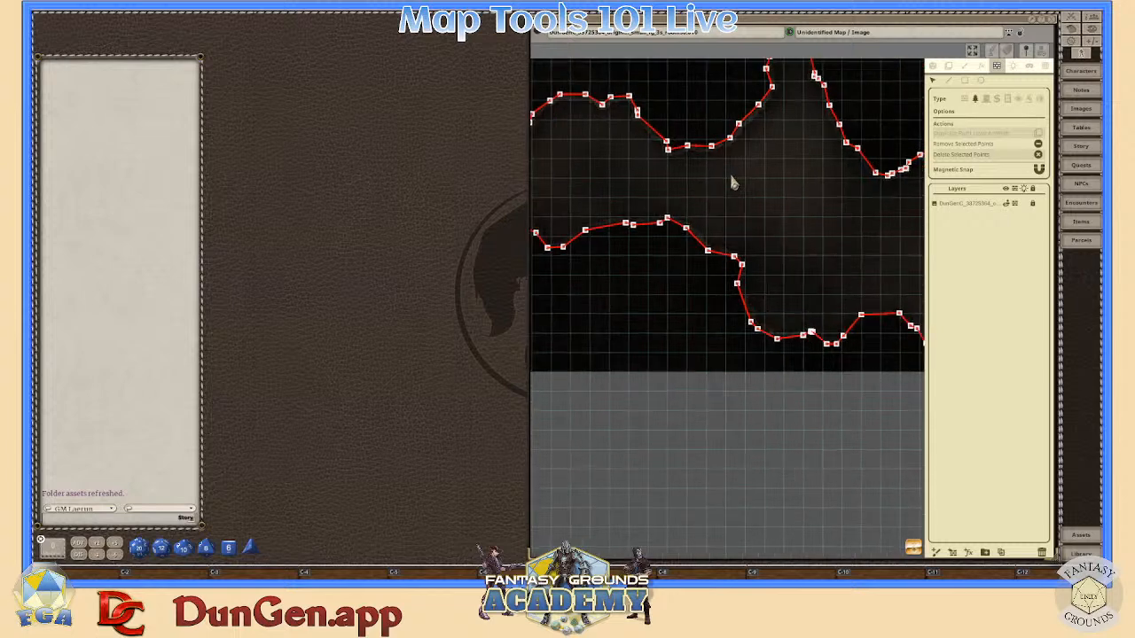
scroll(729, 173, down, 1)
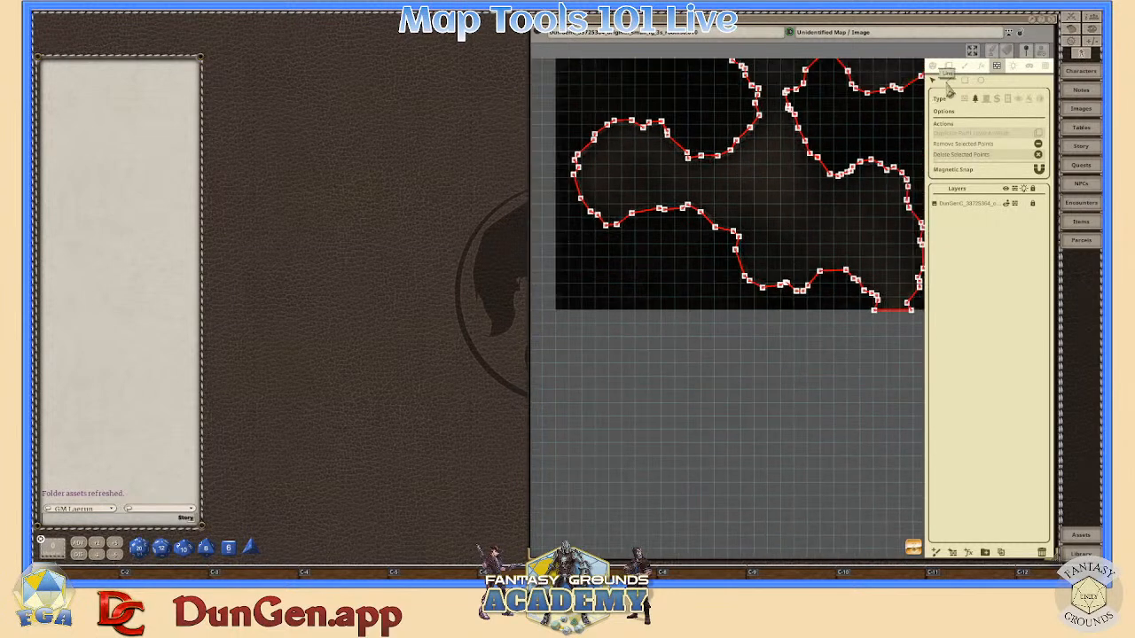
- Set the line-of-sight drawing type to door and draw a thin rectangular door spanning the southern exit between its west and east walls
drag(918, 556, 795, 375)
scroll(810, 328, up, 3)
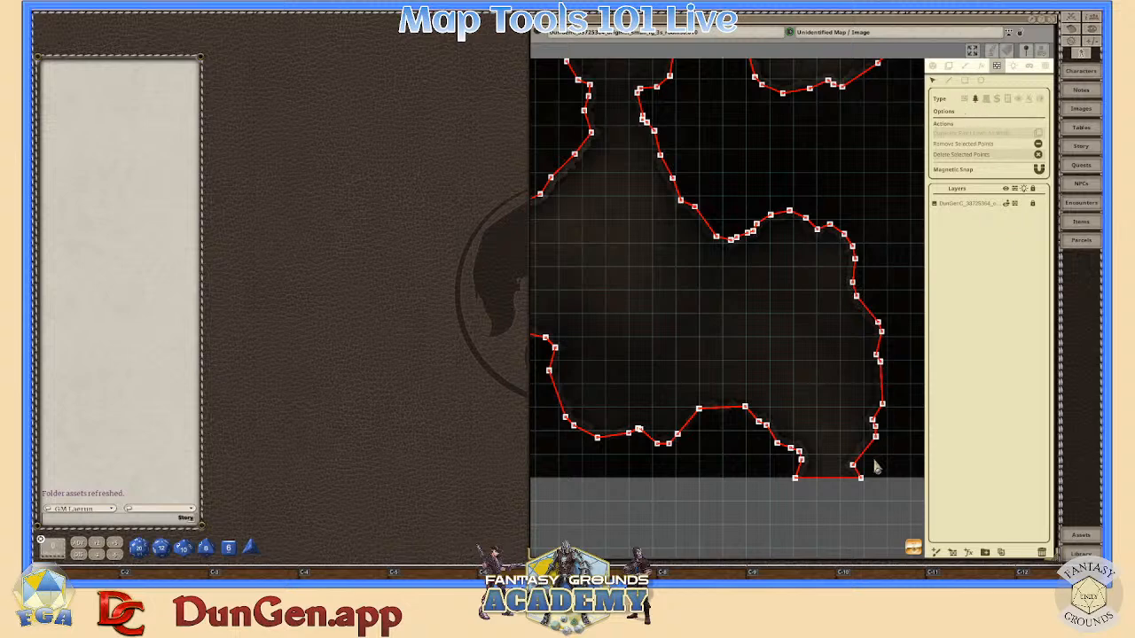
scroll(803, 399, up, 10)
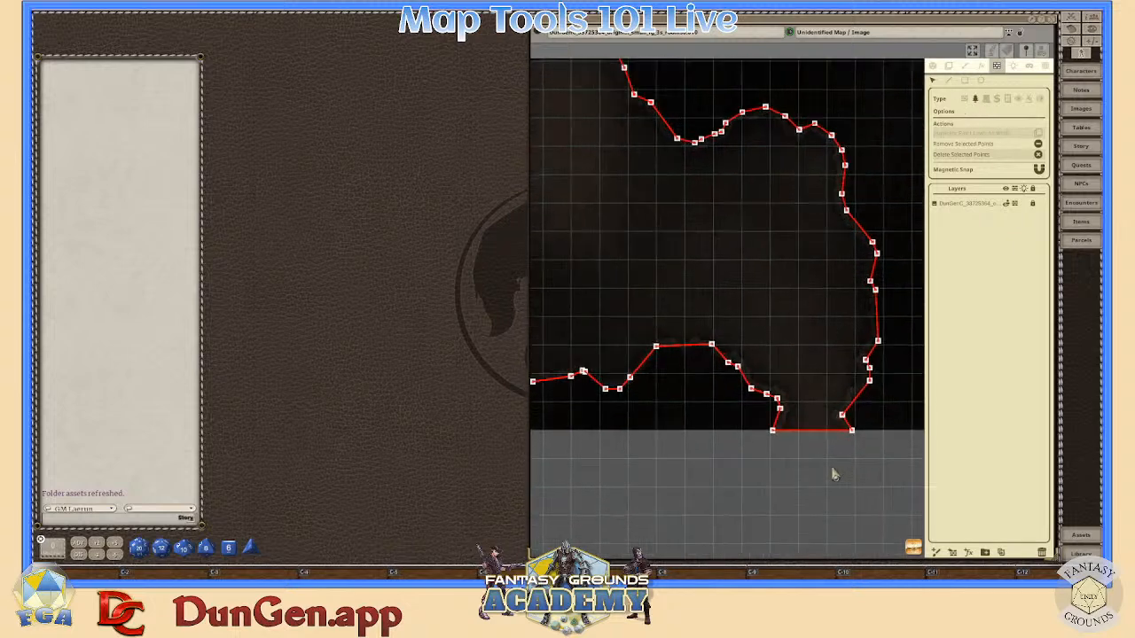
scroll(805, 417, down, 2)
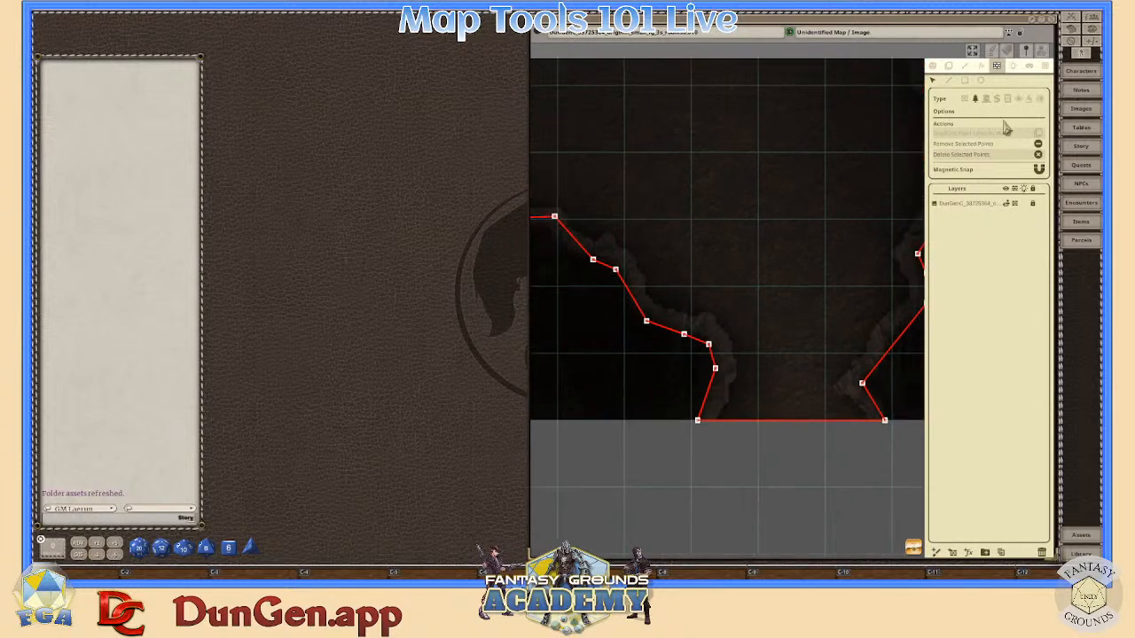
click(986, 99)
scroll(909, 311, down, 1)
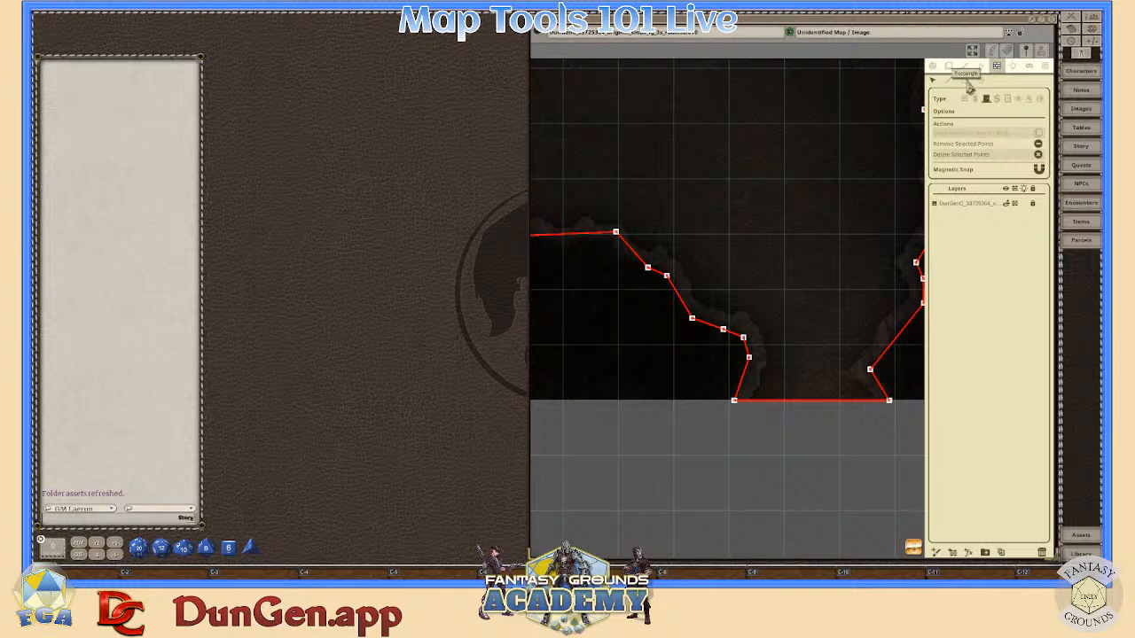
scroll(887, 364, up, 1)
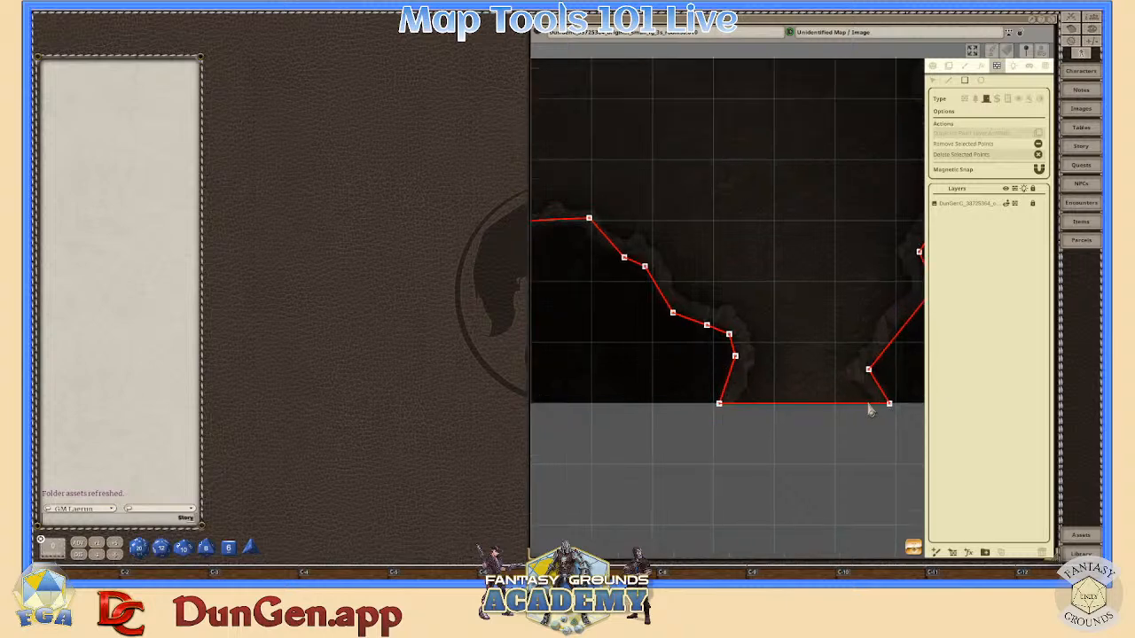
scroll(750, 386, up, 2)
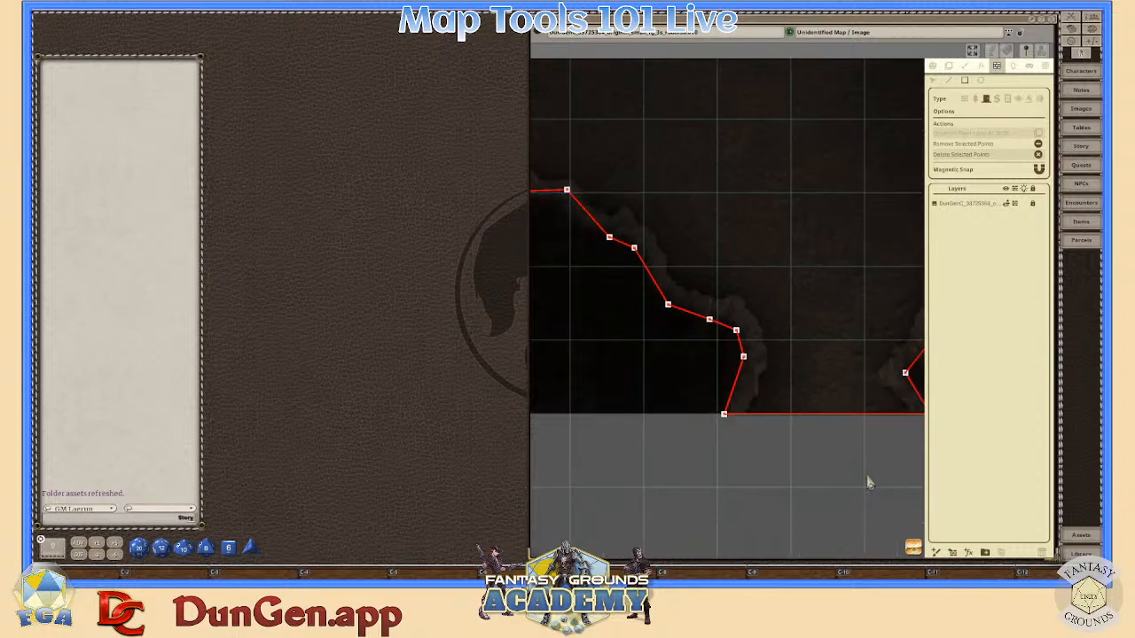
scroll(765, 384, up, 2)
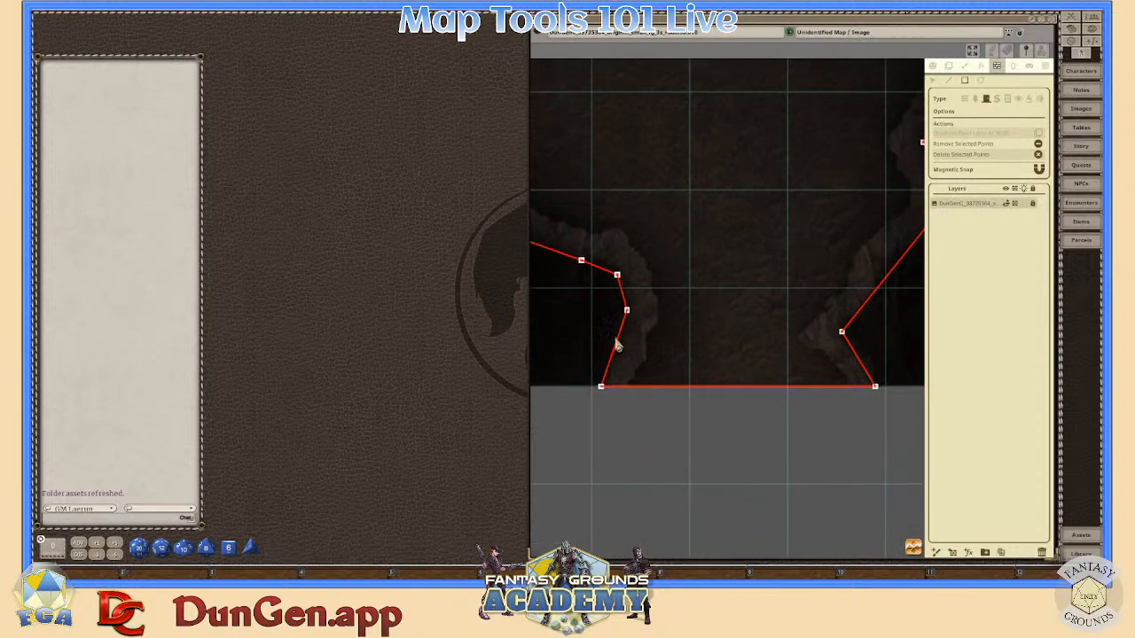
drag(615, 338, 873, 390)
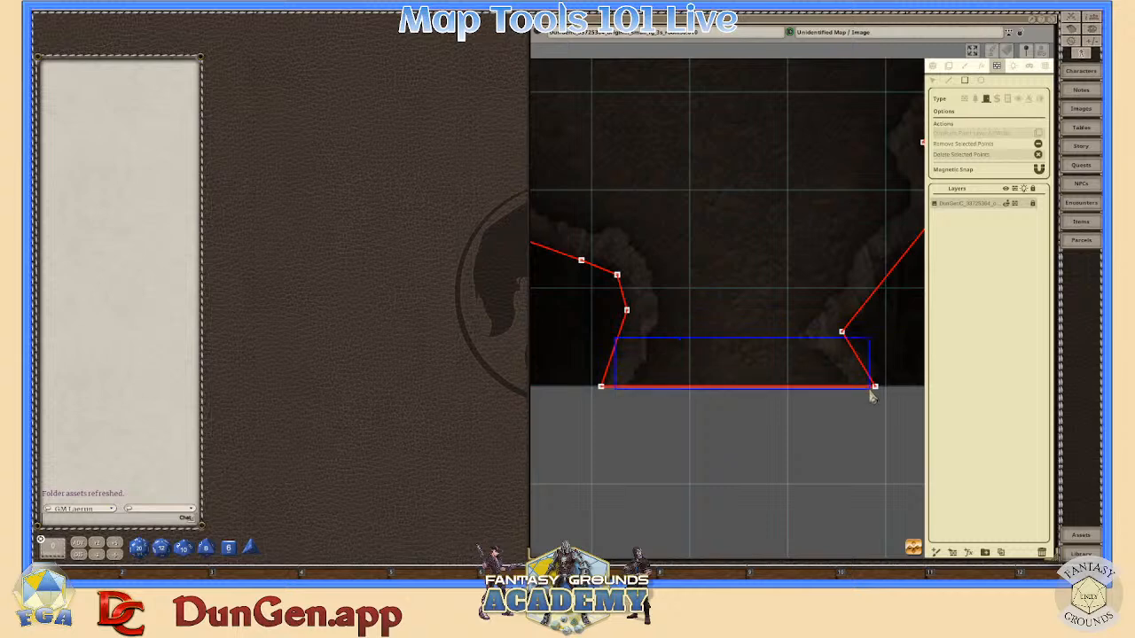
- Inspect how the new door rectangle meets the walls on the west and east sides of the southern exit
scroll(873, 390, down, 1)
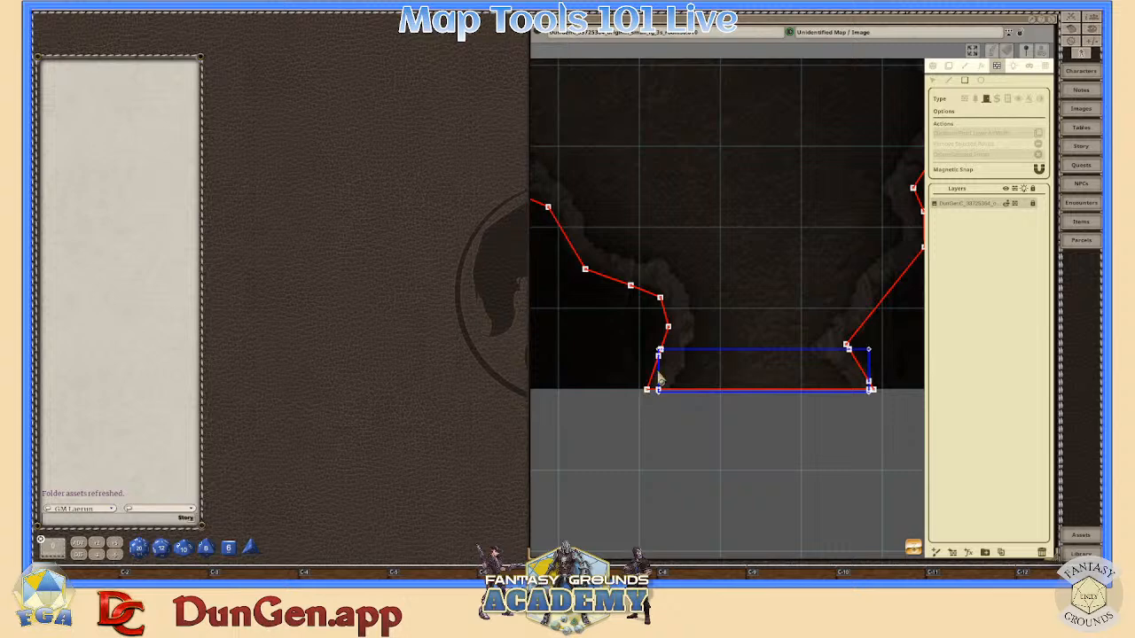
scroll(693, 367, up, 3)
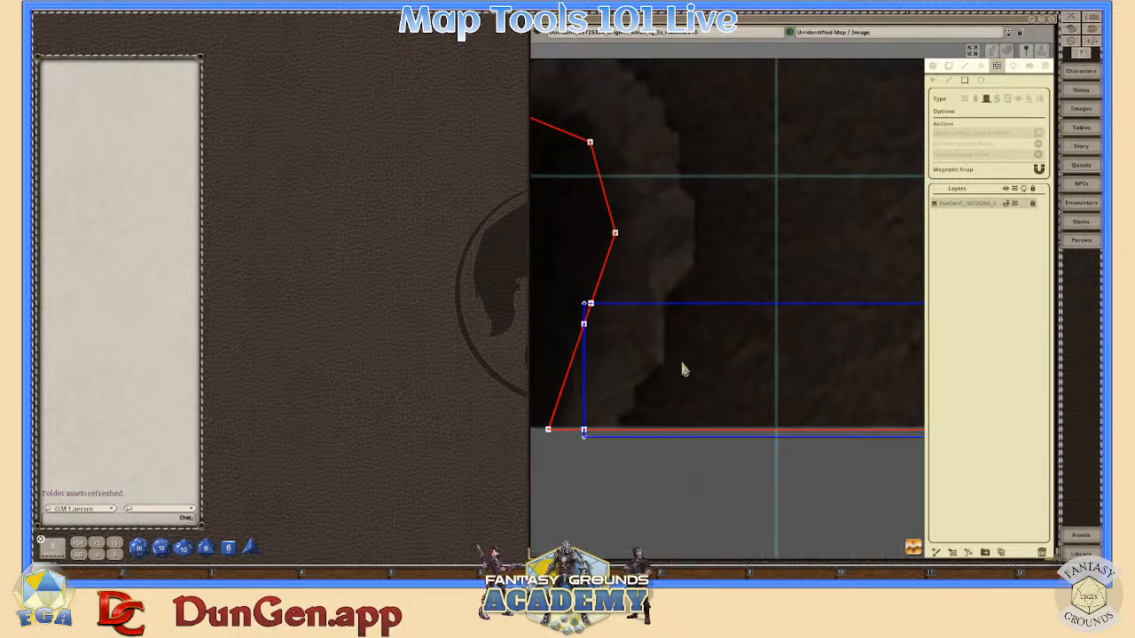
scroll(802, 376, down, 2)
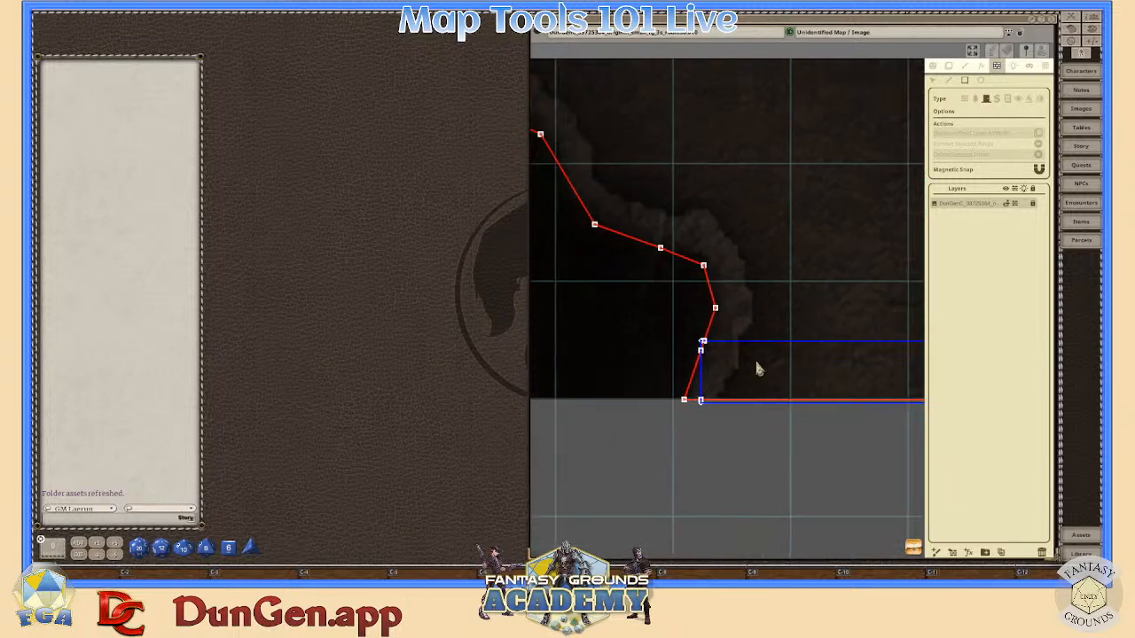
drag(921, 400, 837, 384)
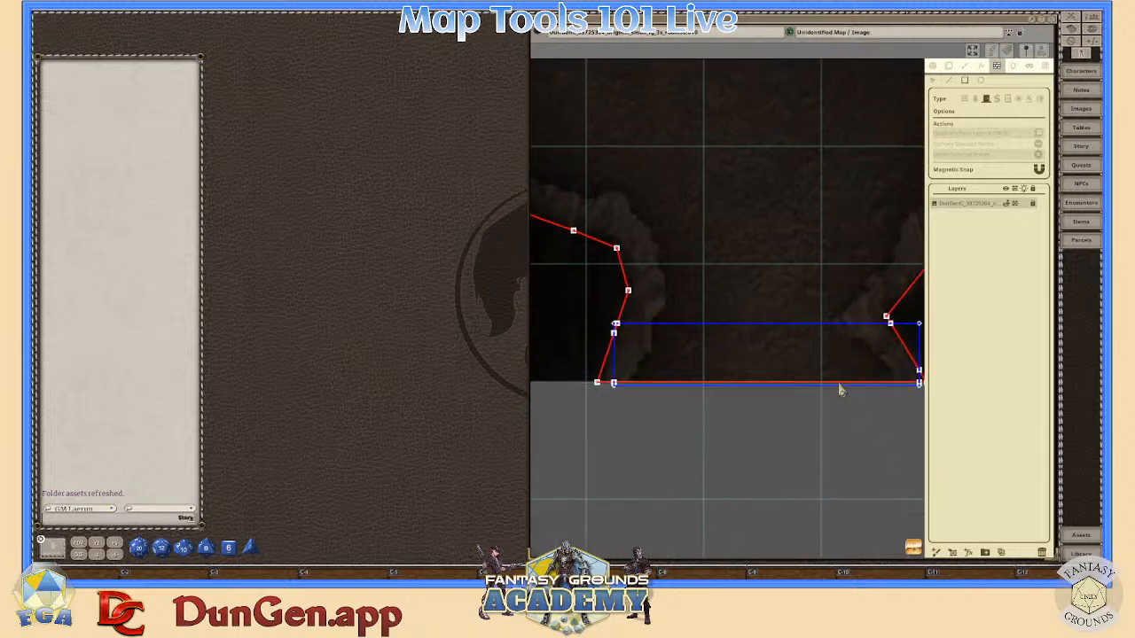
scroll(837, 384, down, 1)
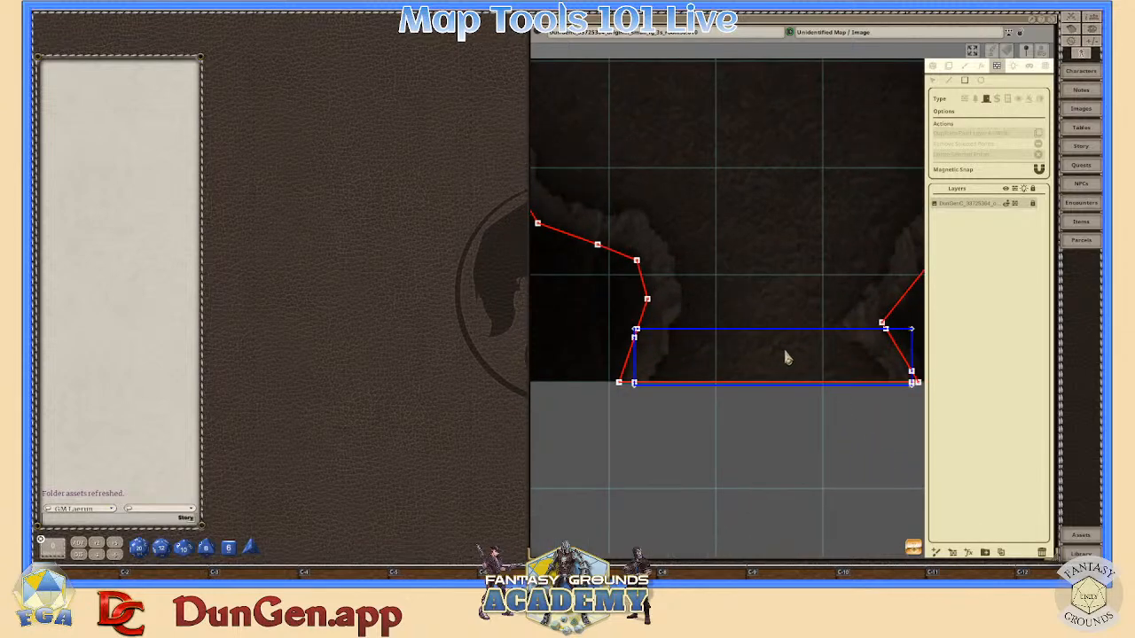
scroll(788, 358, down, 2)
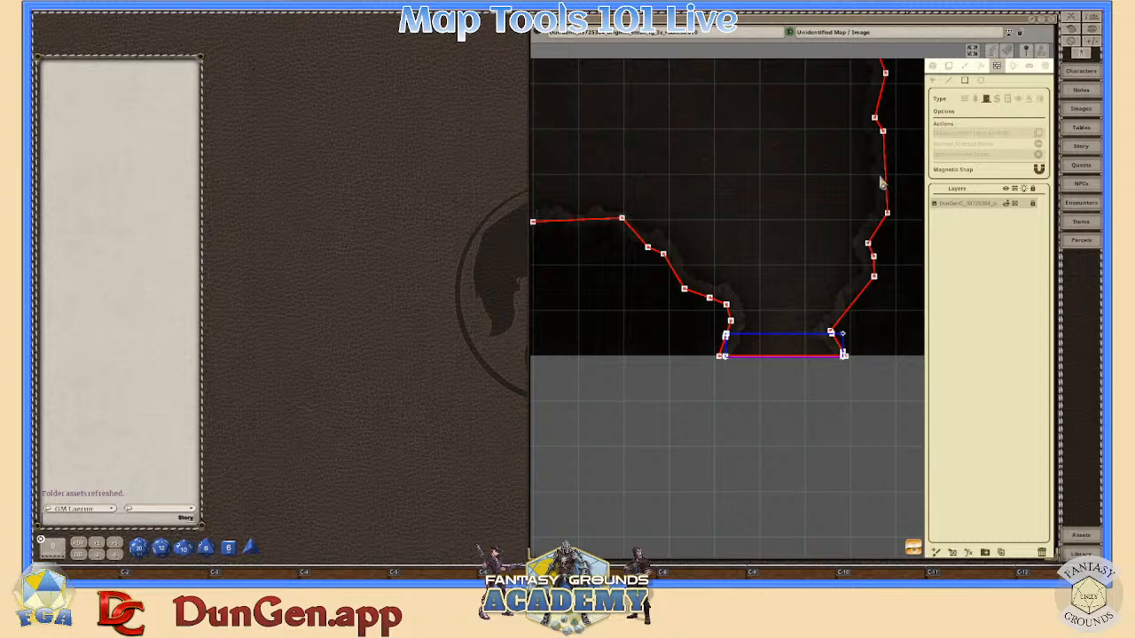
scroll(882, 183, down, 1)
- Leave line-of-sight editing to check the map at the southern exit, and return to it to view the door outline up close
click(934, 66)
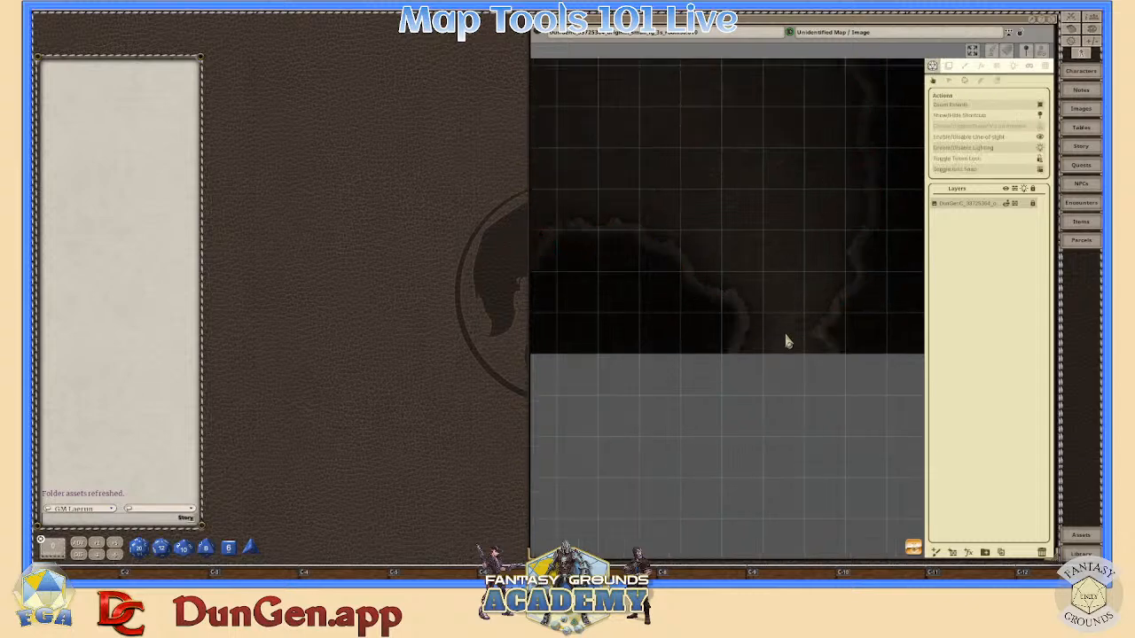
click(998, 67)
scroll(809, 364, up, 5)
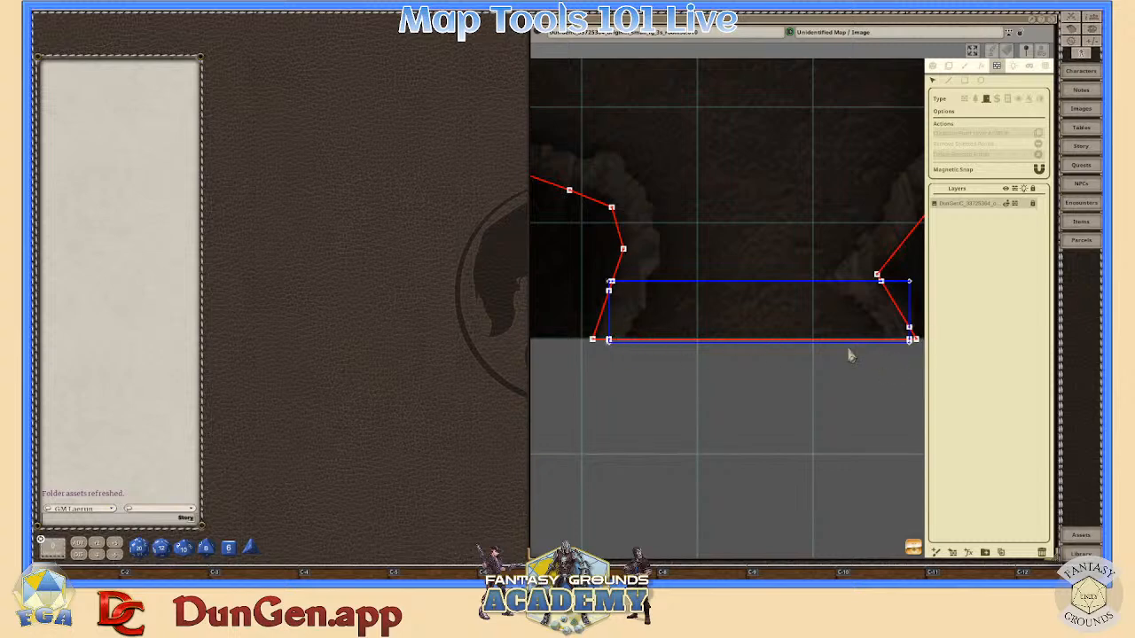
scroll(754, 323, up, 2)
scroll(753, 323, up, 3)
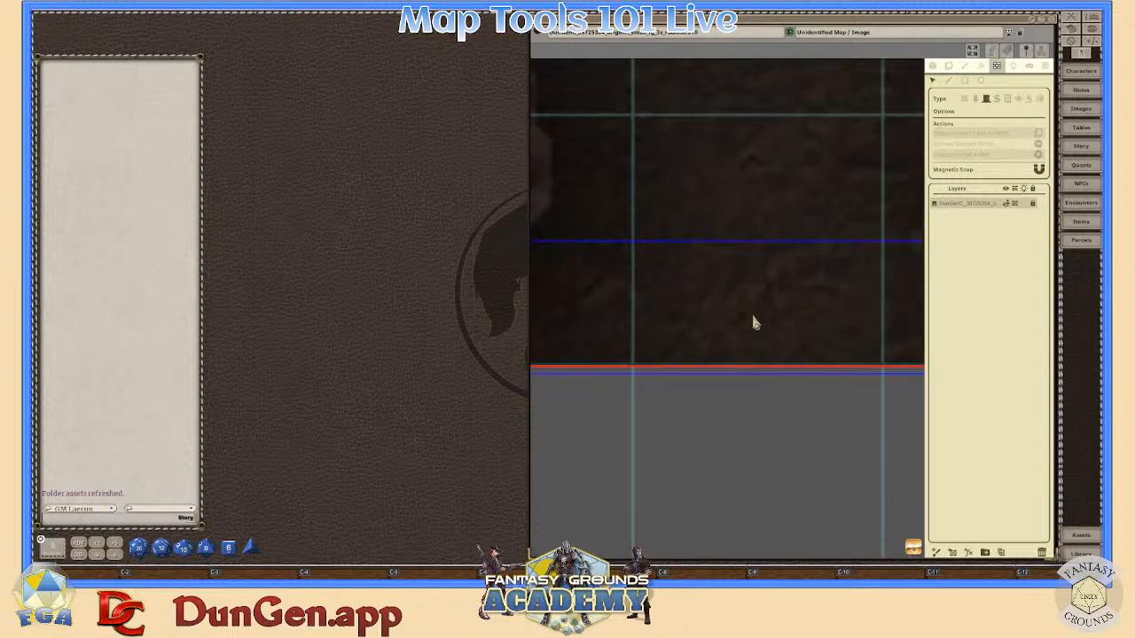
scroll(753, 323, down, 4)
scroll(820, 317, up, 1)
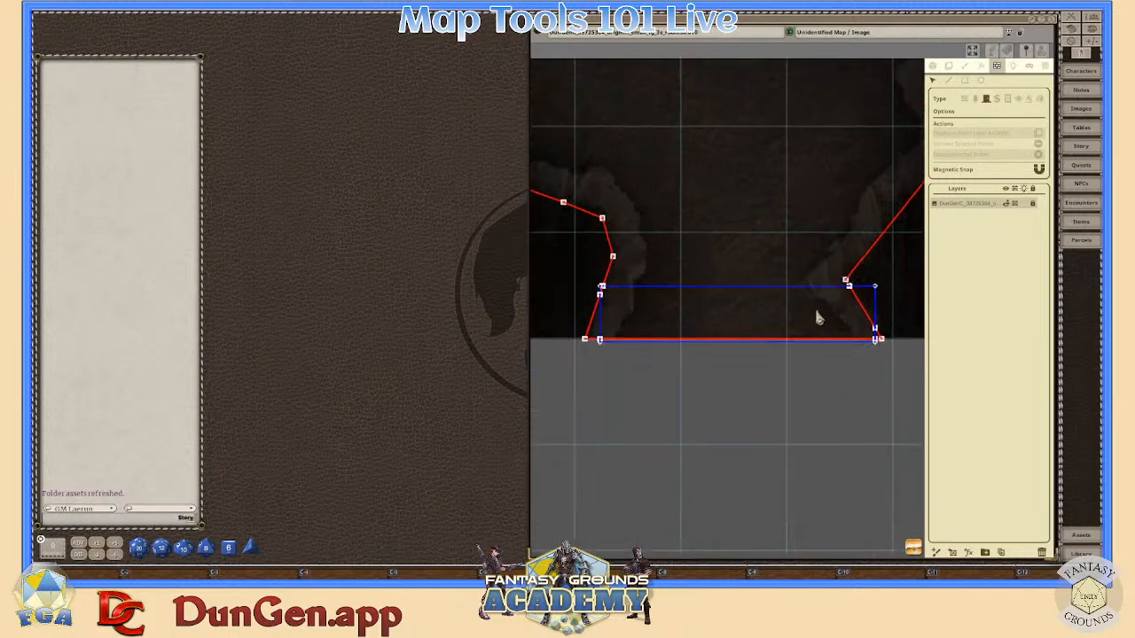
scroll(625, 297, up, 1)
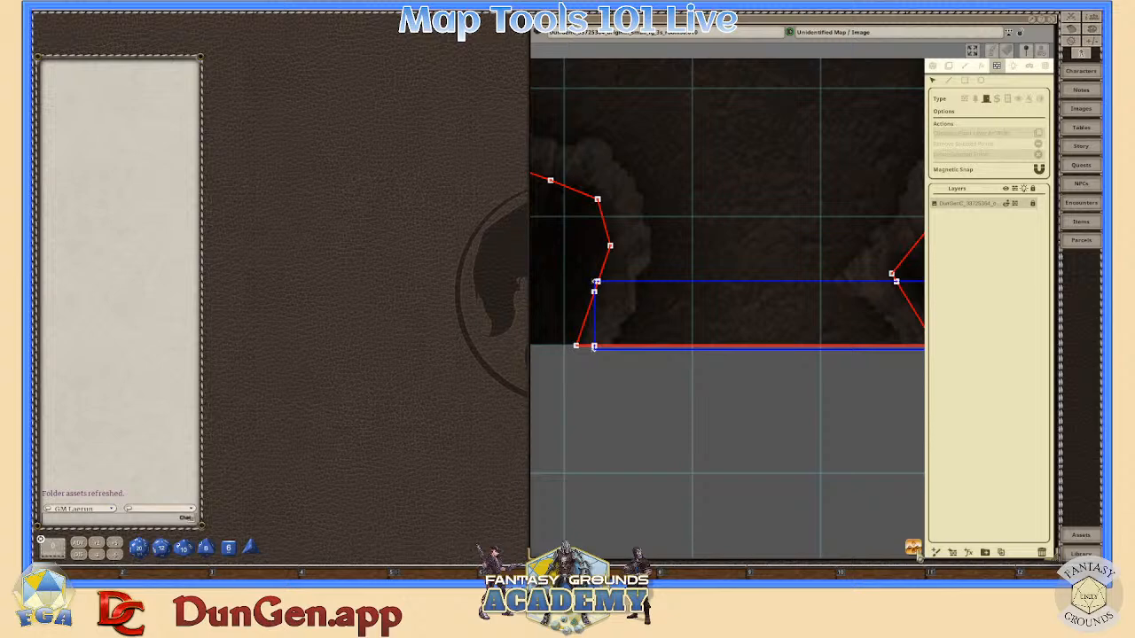
- Examine the points where the door outline crosses the exit's west and east walls and the map's southern edge
drag(914, 547, 849, 527)
scroll(630, 314, up, 5)
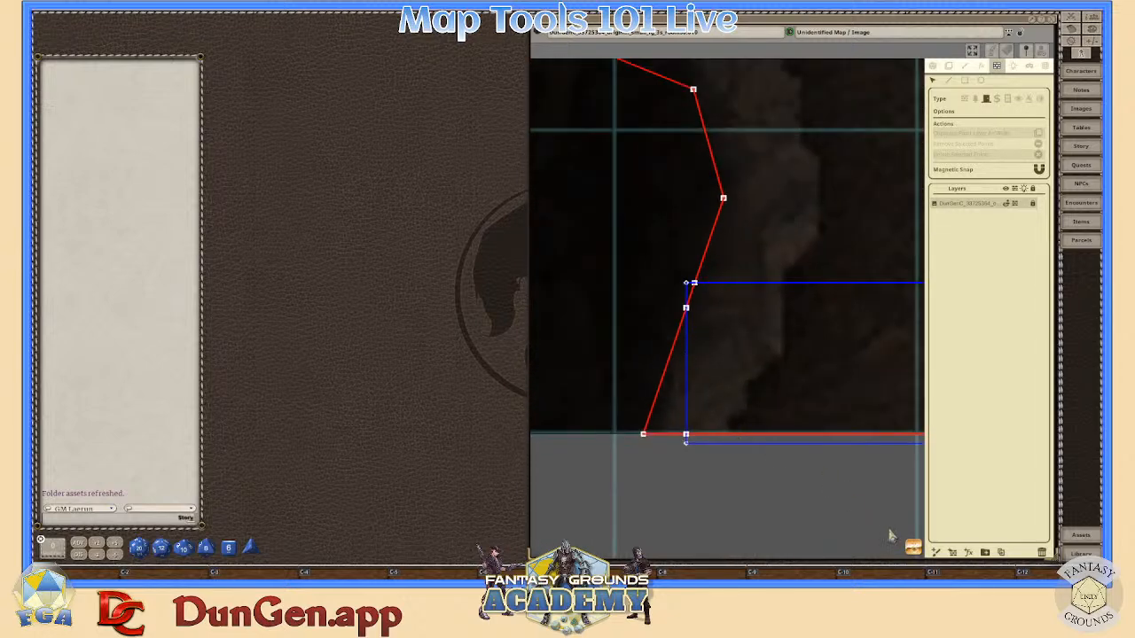
drag(888, 495, 821, 497)
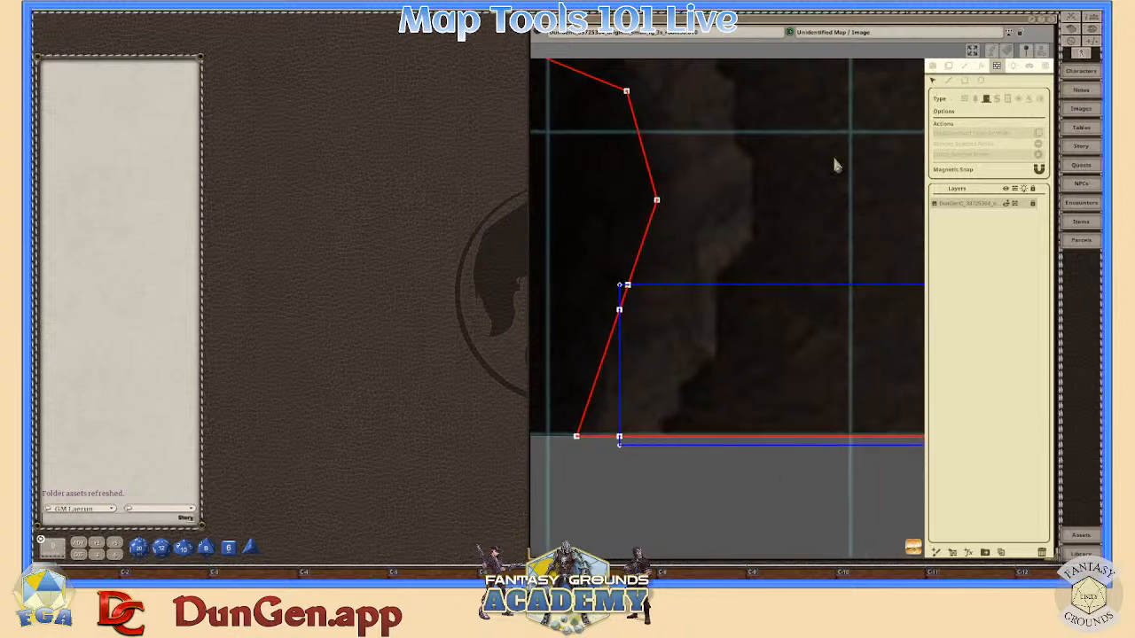
scroll(598, 415, up, 2)
scroll(597, 412, up, 2)
scroll(599, 404, down, 2)
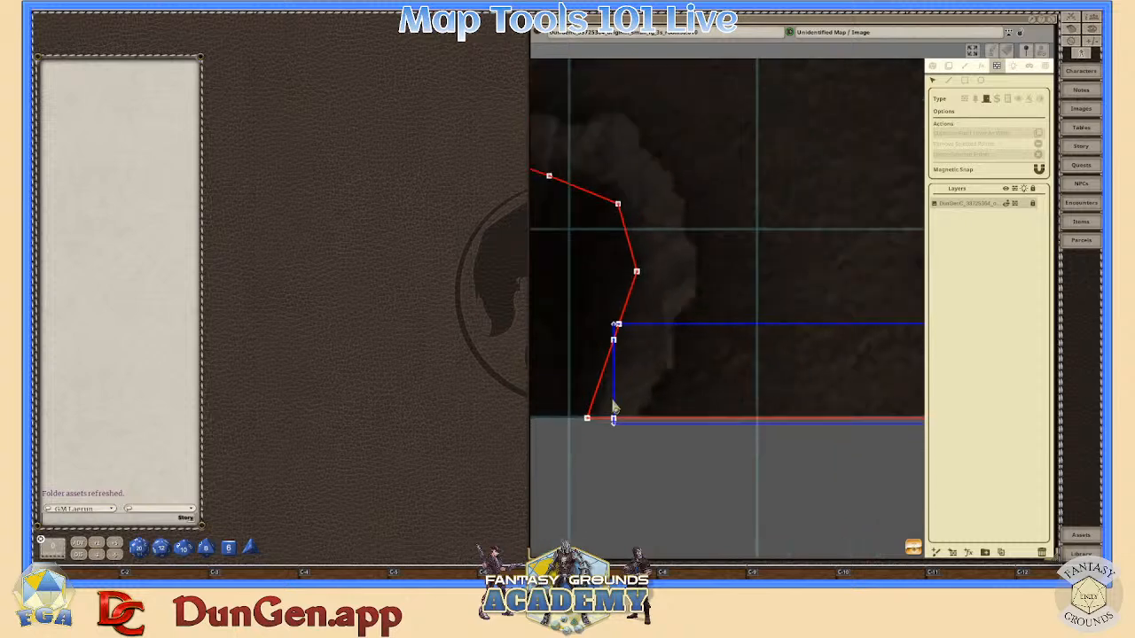
scroll(801, 434, up, 2)
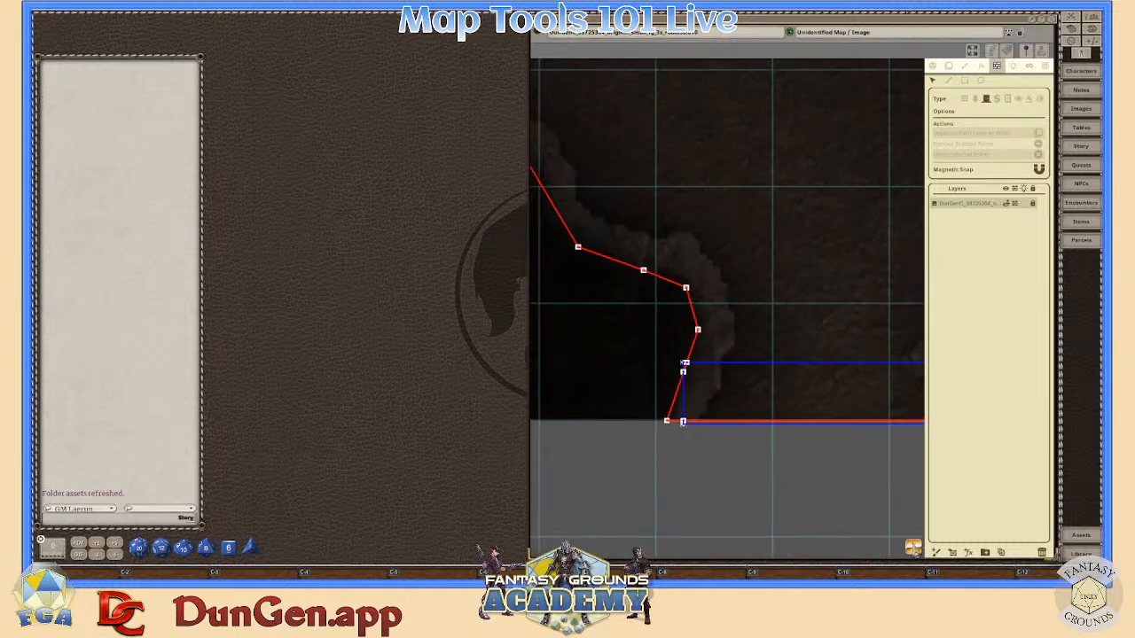
drag(917, 551, 843, 474)
scroll(775, 414, up, 2)
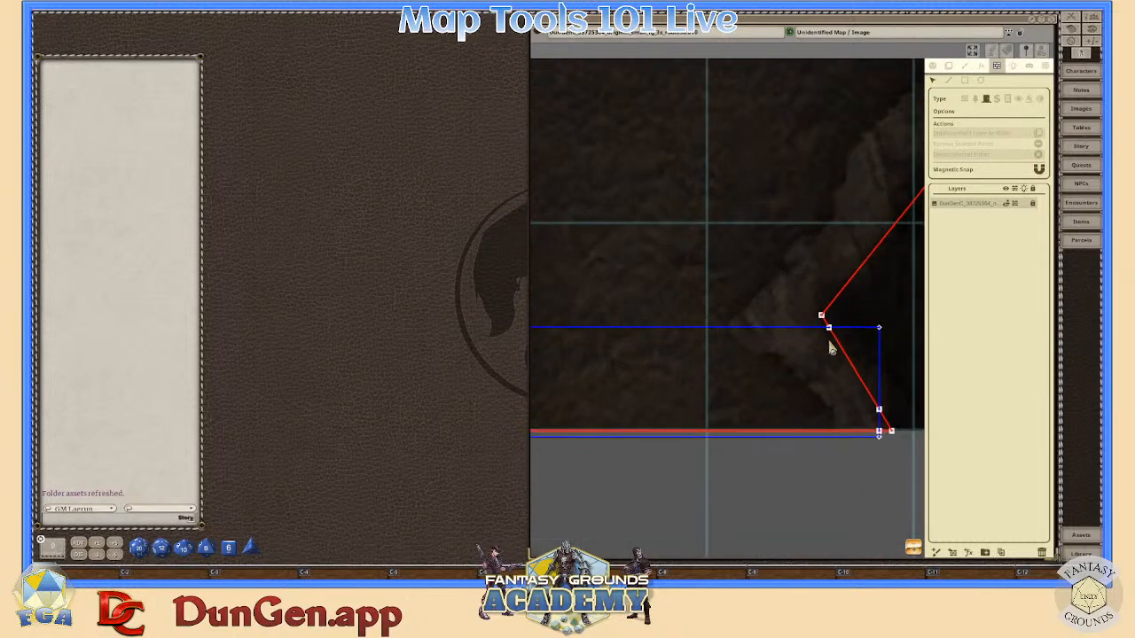
scroll(829, 390, down, 3)
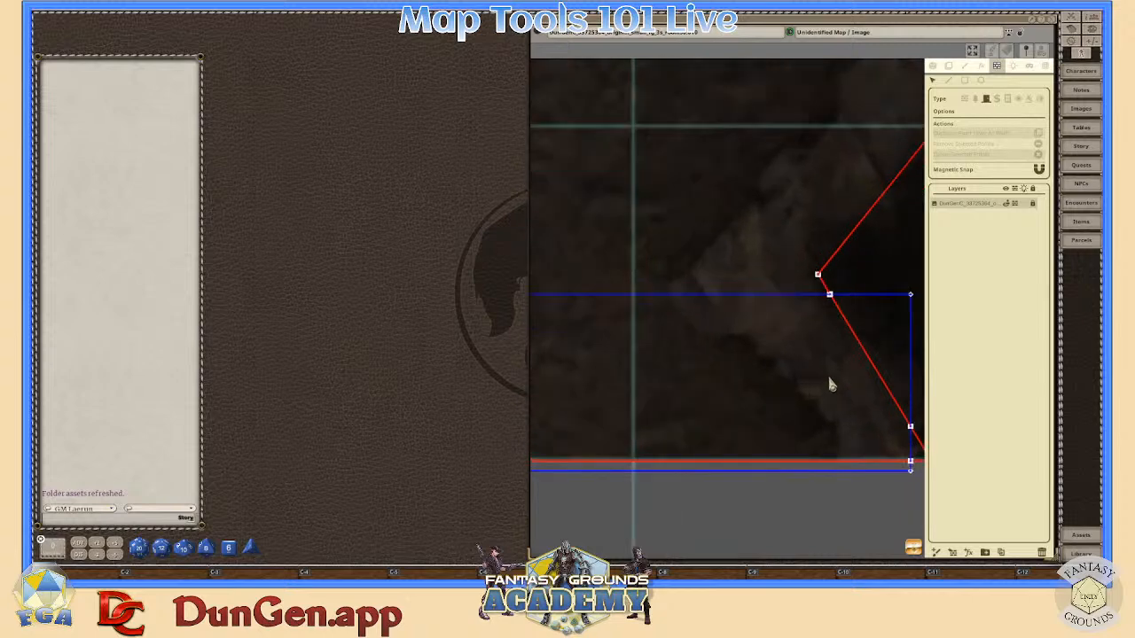
scroll(585, 397, up, 4)
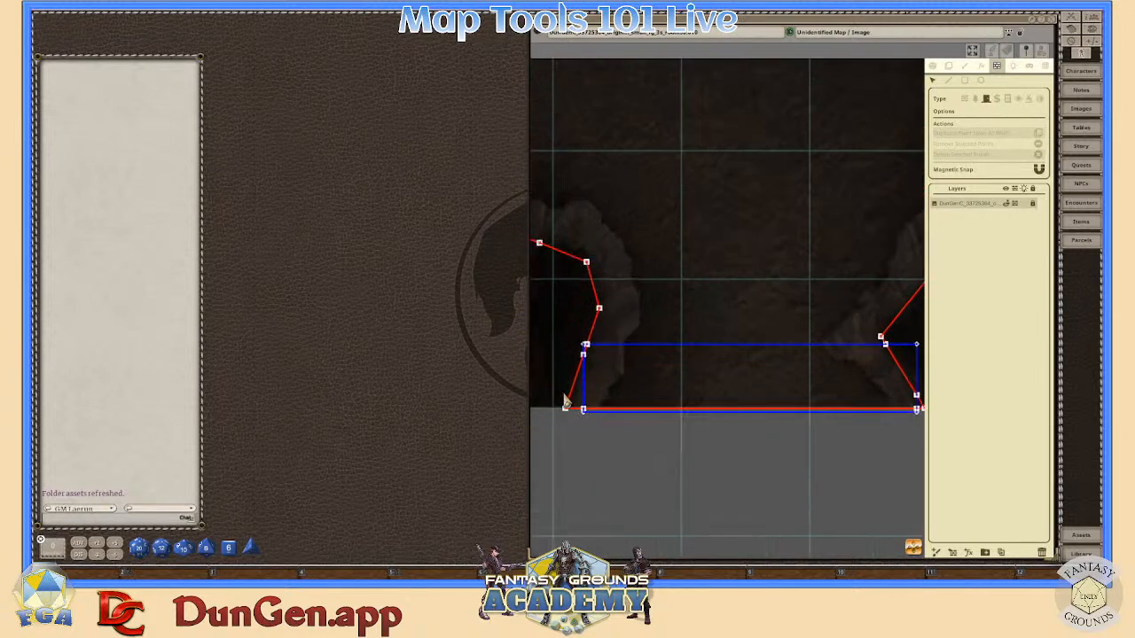
scroll(611, 370, up, 1)
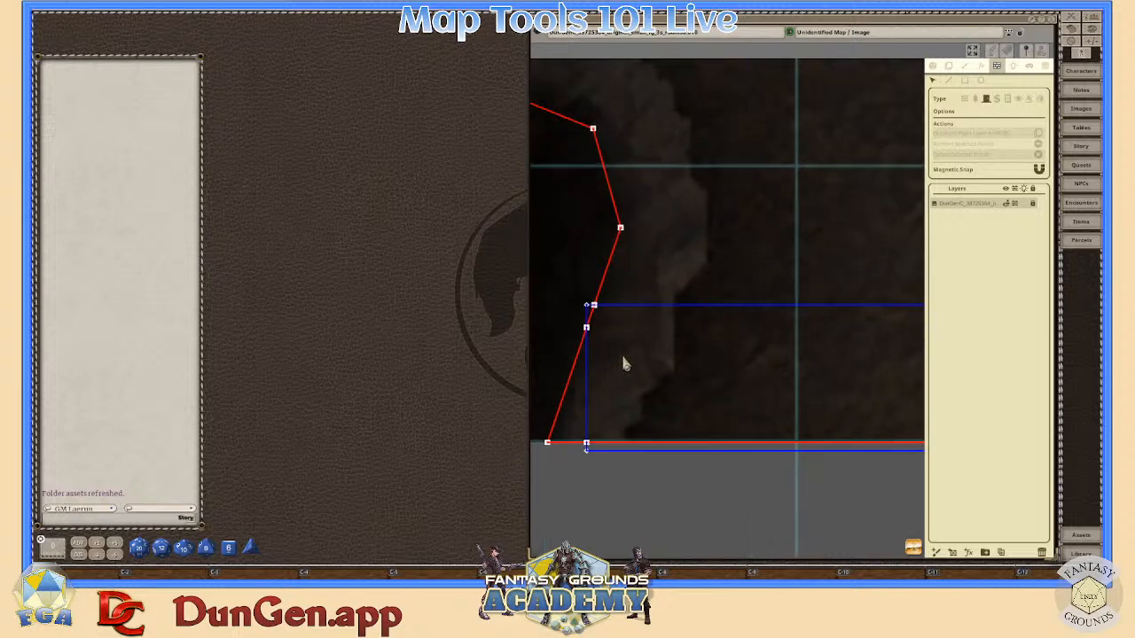
scroll(621, 353, down, 2)
scroll(612, 412, down, 2)
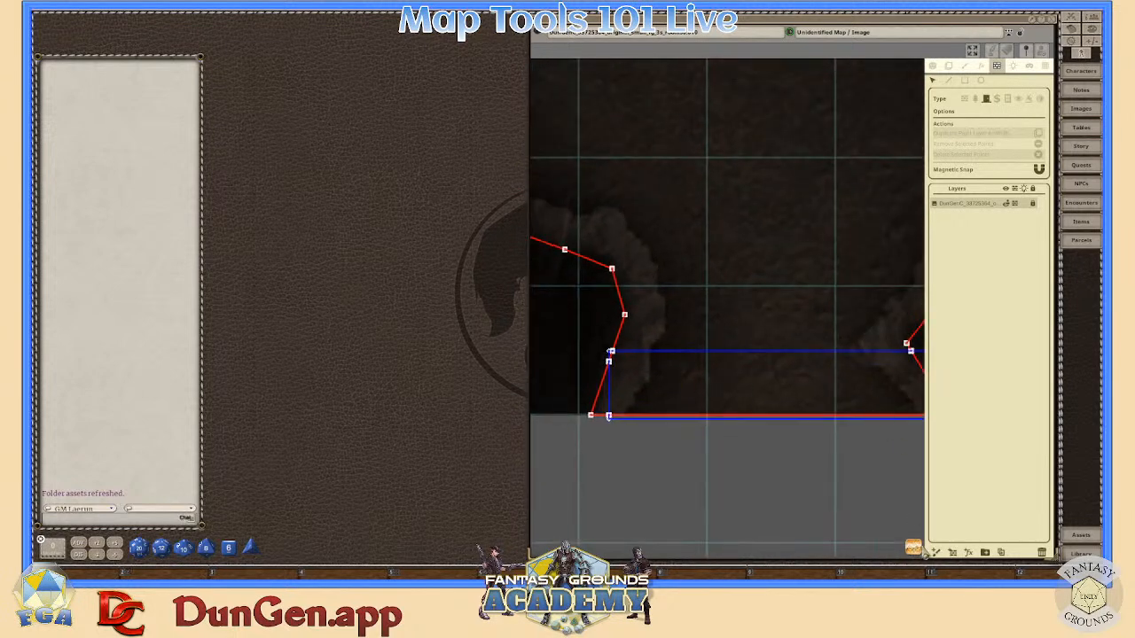
- Draw a straight horizontal wall line through the door rectangle, from just outside the exit's west wall to just beyond its east wall
scroll(697, 364, down, 2)
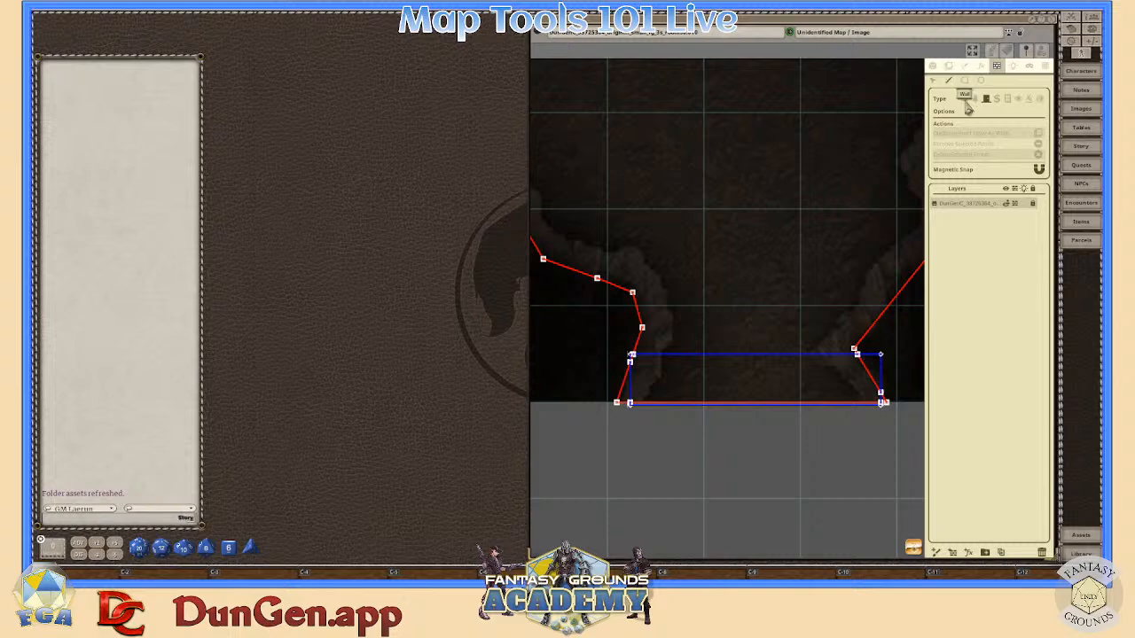
scroll(670, 374, up, 1)
scroll(760, 391, down, 1)
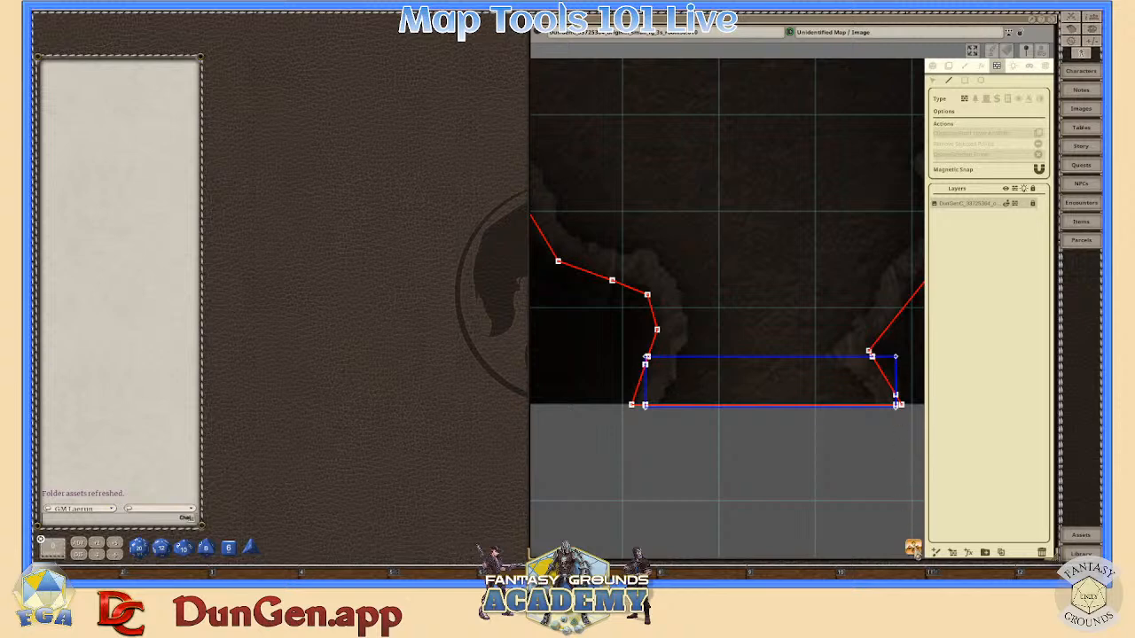
drag(920, 532, 896, 523)
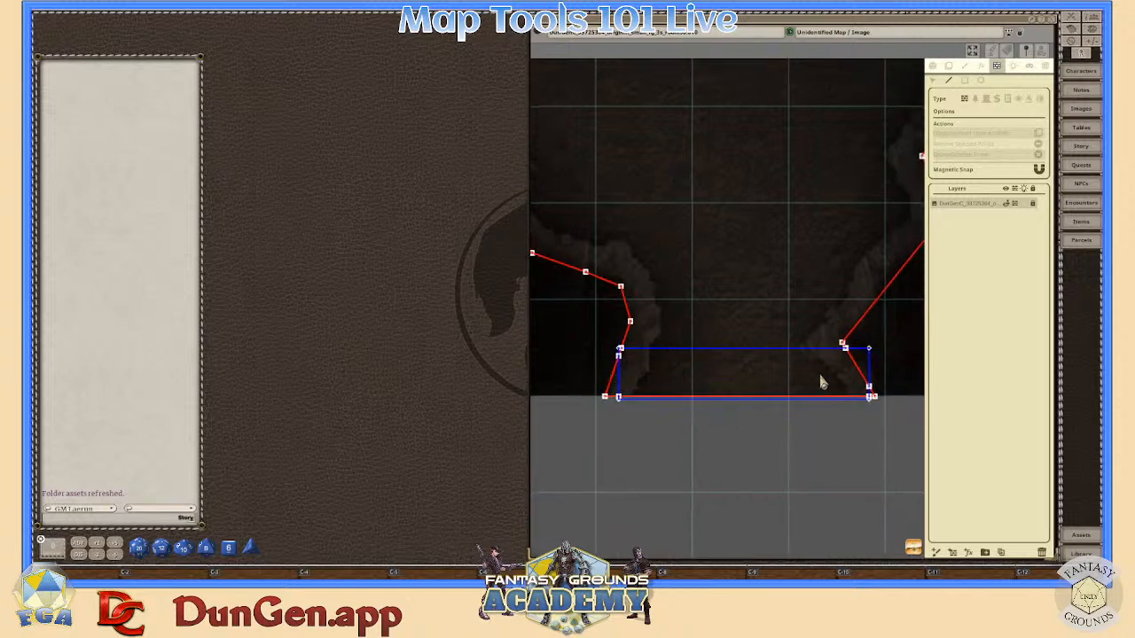
click(601, 360)
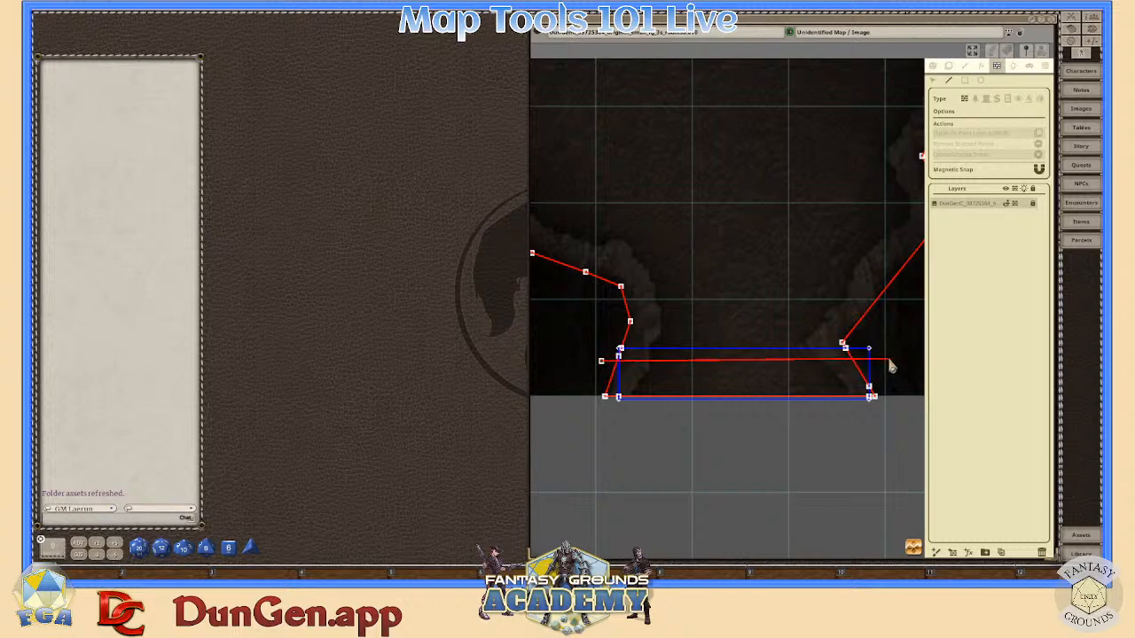
double_click(890, 362)
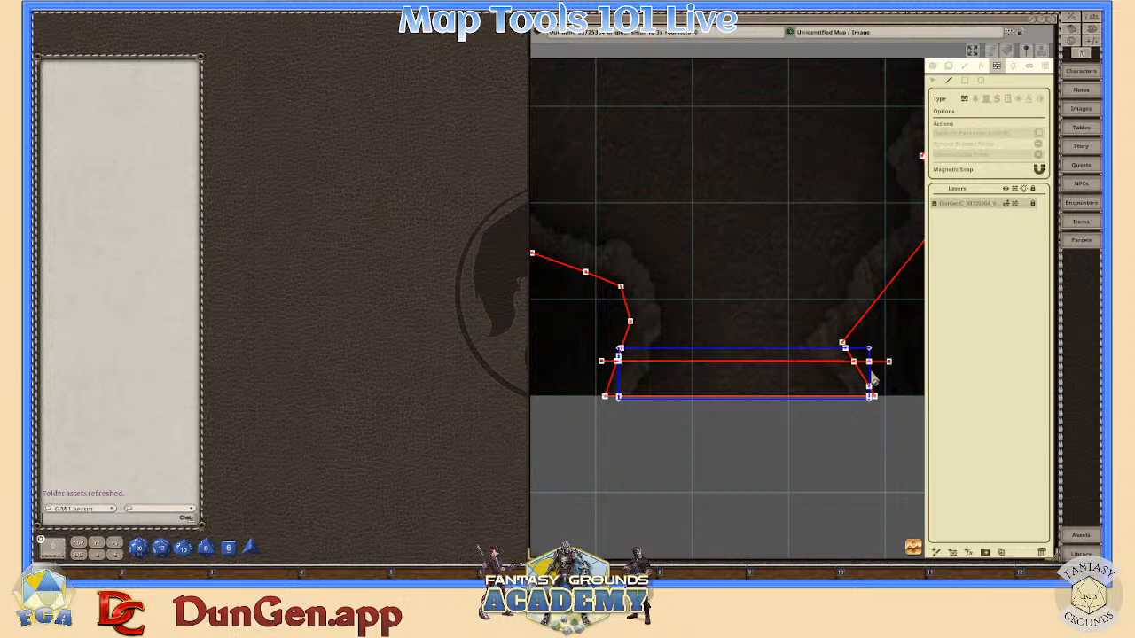
scroll(798, 435, up, 5)
scroll(798, 435, down, 6)
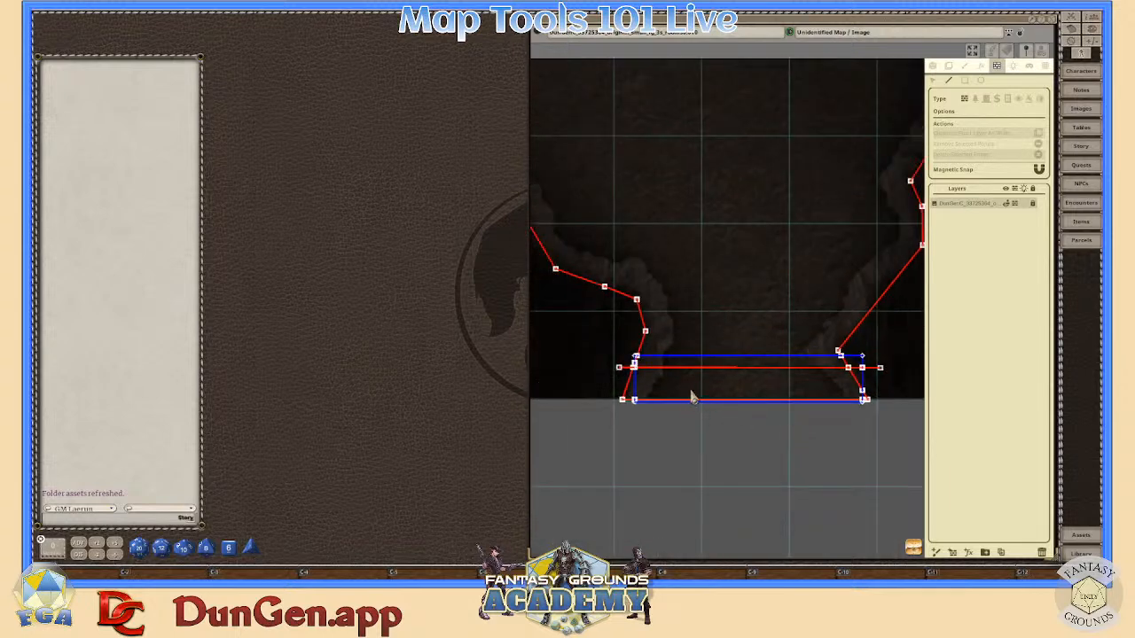
scroll(664, 394, up, 4)
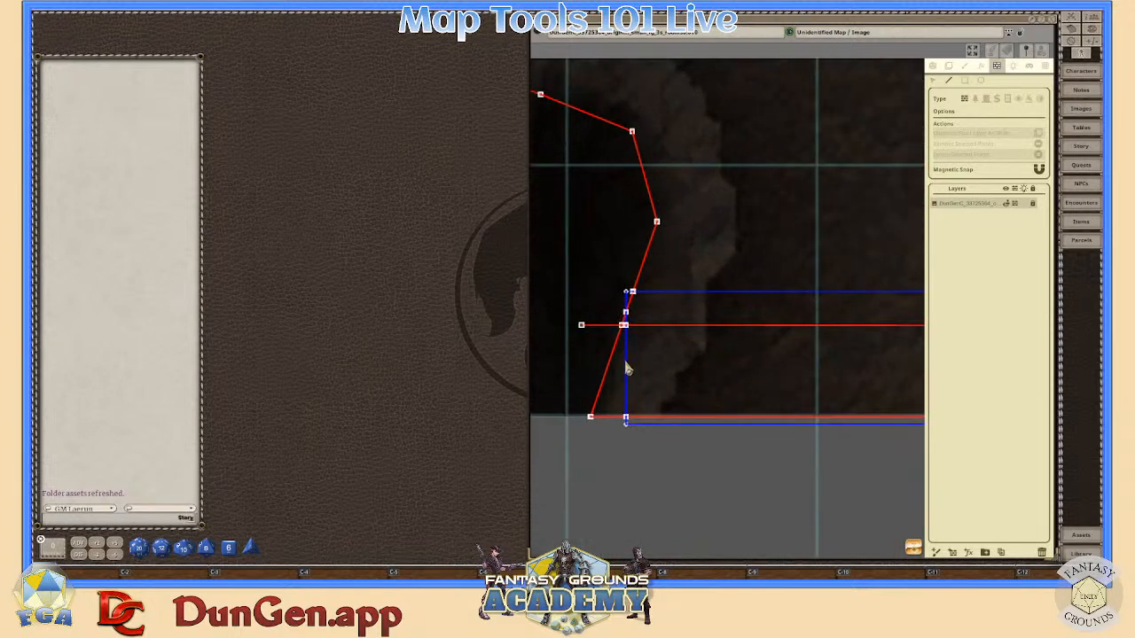
- Examine where the horizontal wall line crosses the exit's west wall and the door outline, across to the east wall
scroll(695, 373, down, 2)
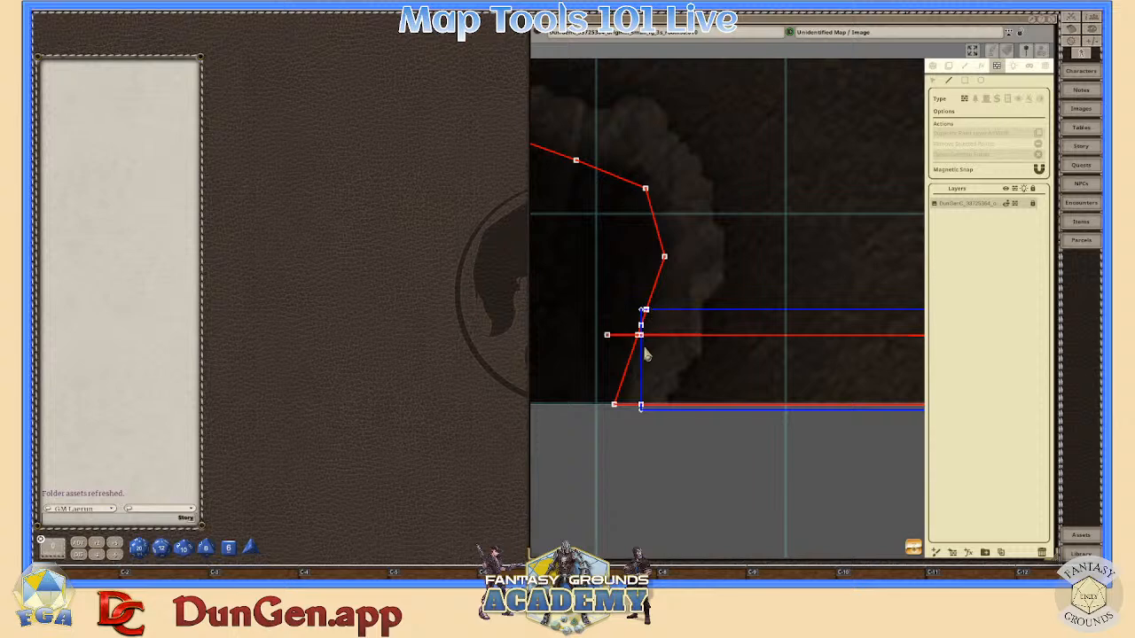
scroll(644, 353, up, 2)
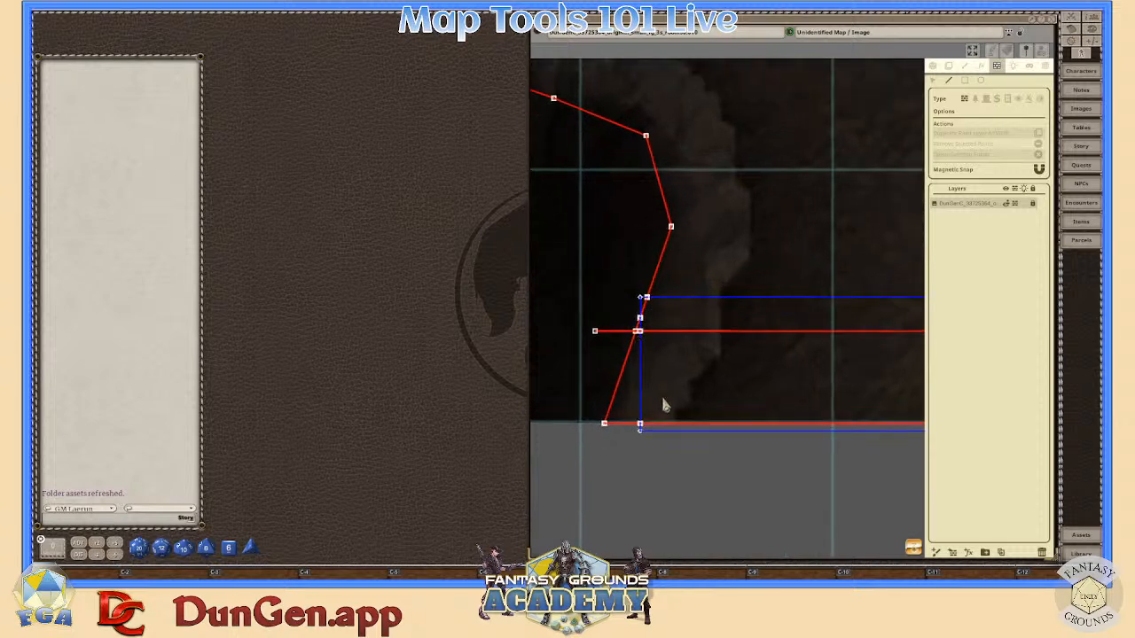
scroll(656, 393, up, 3)
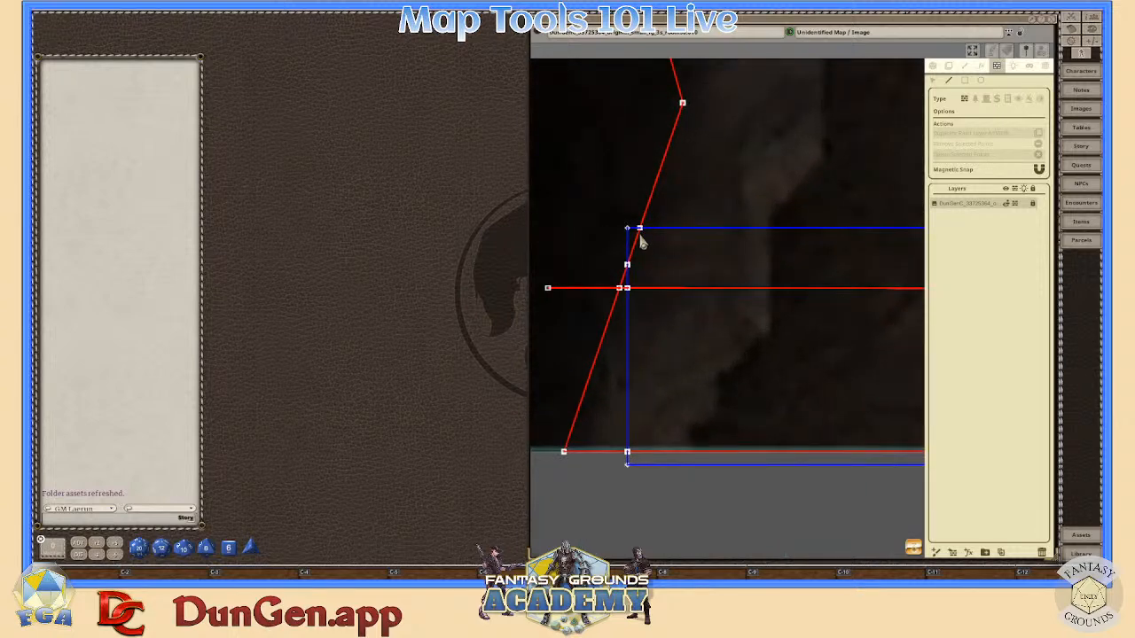
scroll(708, 373, down, 3)
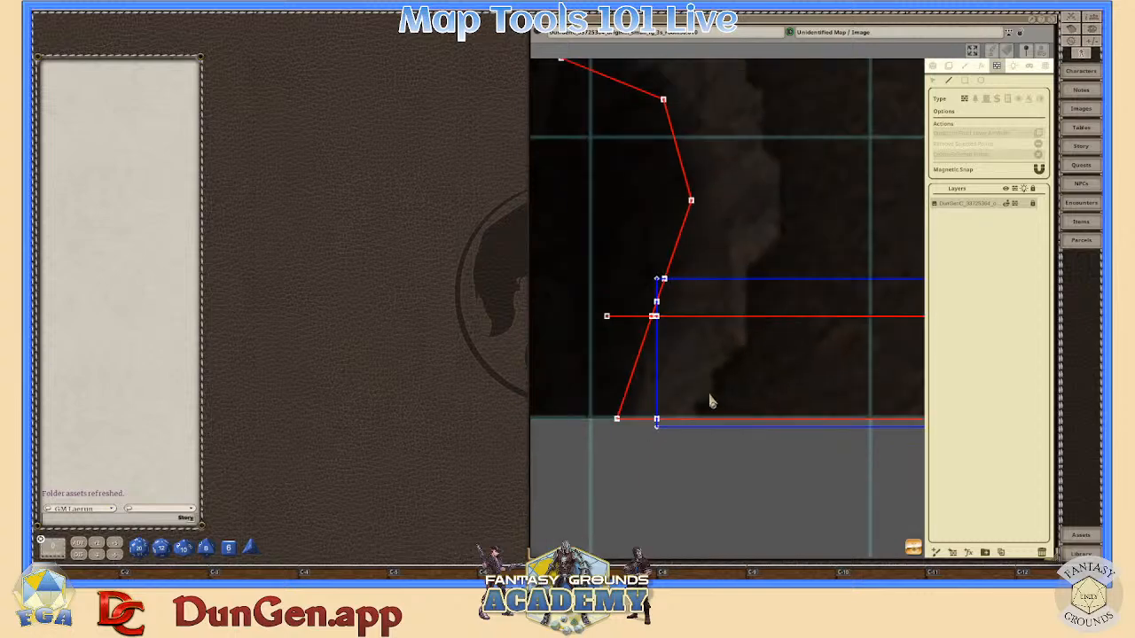
scroll(880, 497, down, 3)
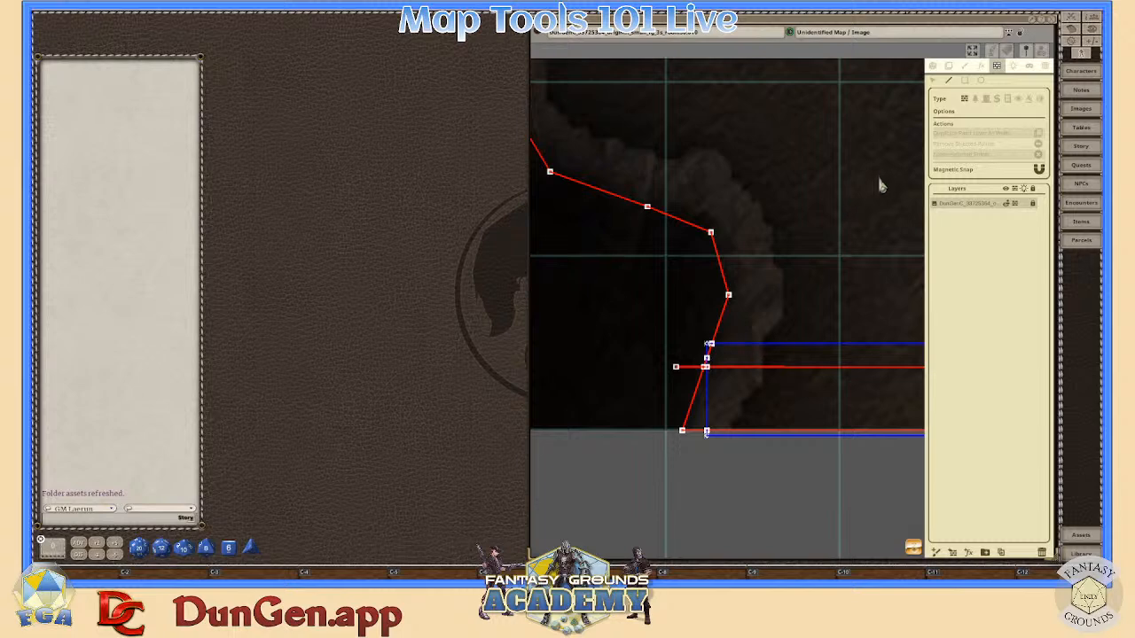
click(937, 84)
drag(914, 553, 778, 555)
scroll(917, 442, down, 2)
scroll(905, 450, up, 1)
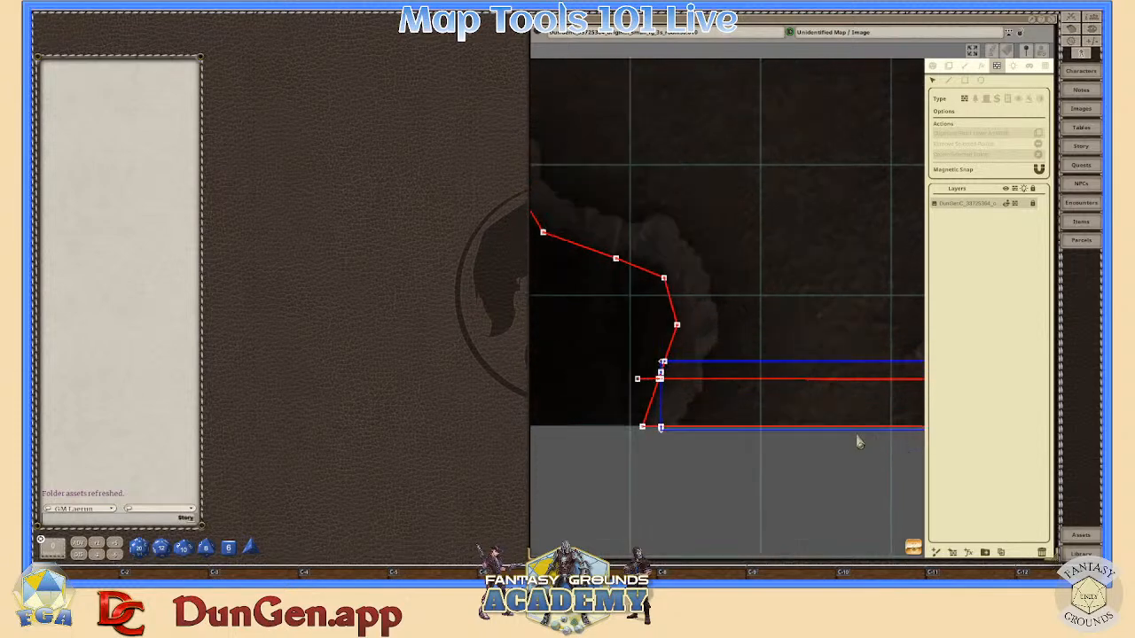
scroll(854, 439, up, 6)
scroll(740, 430, down, 7)
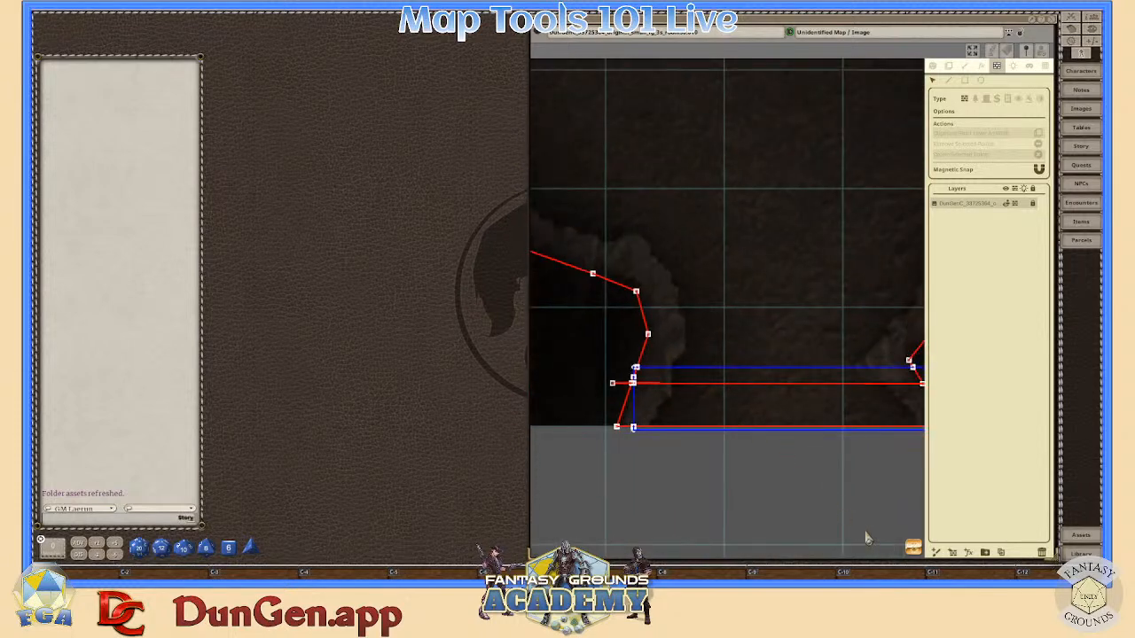
drag(917, 537, 853, 531)
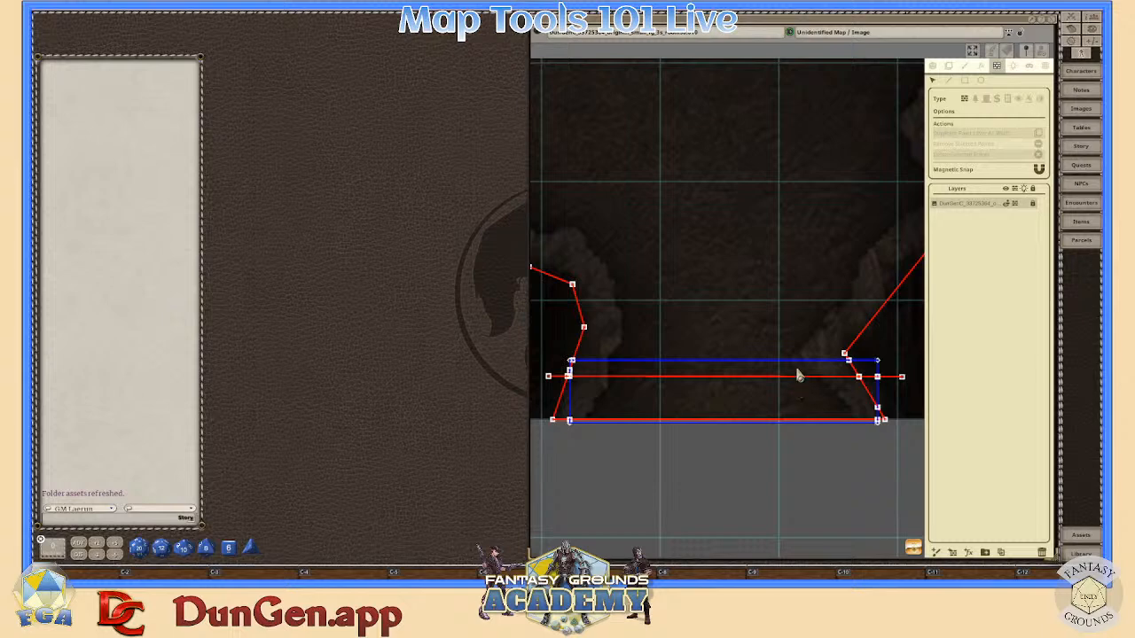
scroll(717, 396, up, 5)
scroll(718, 399, down, 4)
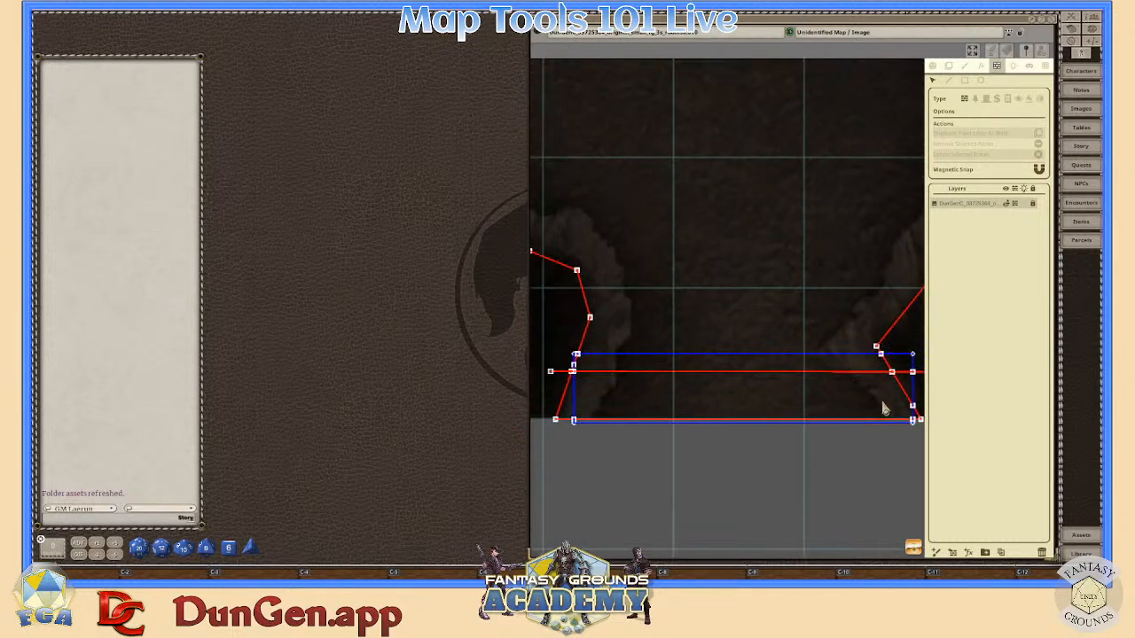
- Draw a diagonal wall line from inside the door rectangle across the horizontal wall line to just past the map's southern edge
scroll(805, 410, up, 2)
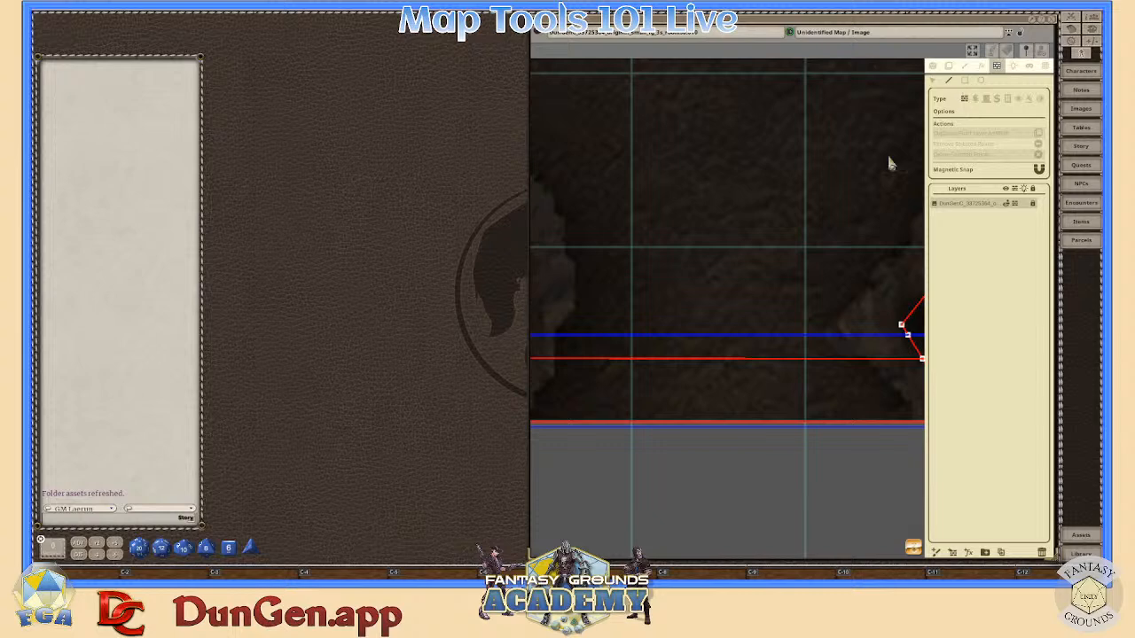
scroll(717, 368, up, 3)
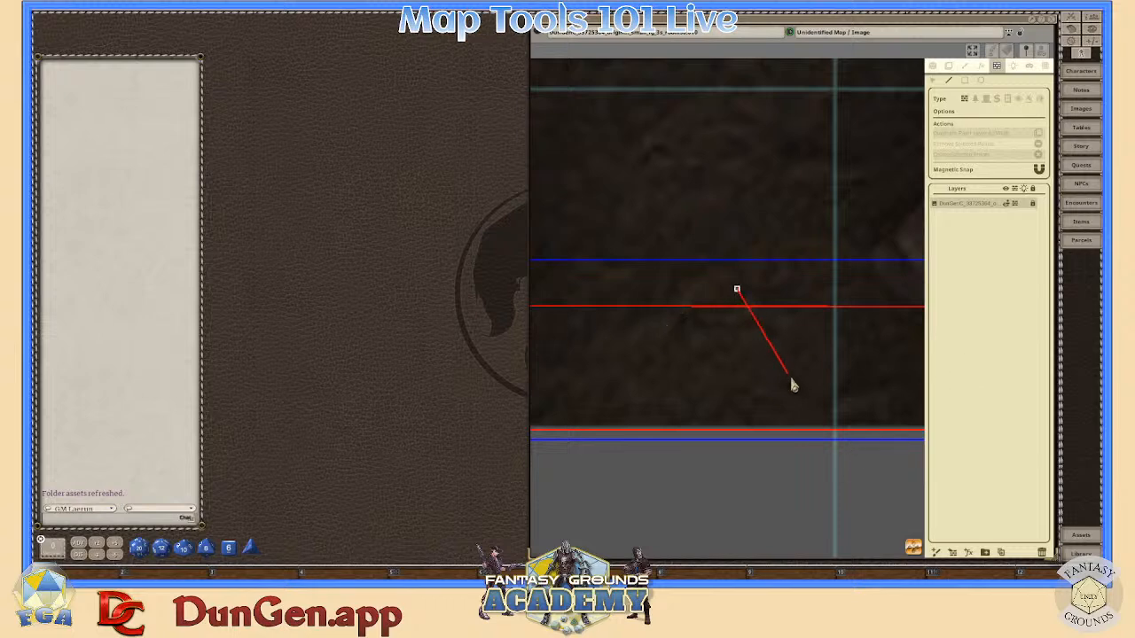
double_click(818, 436)
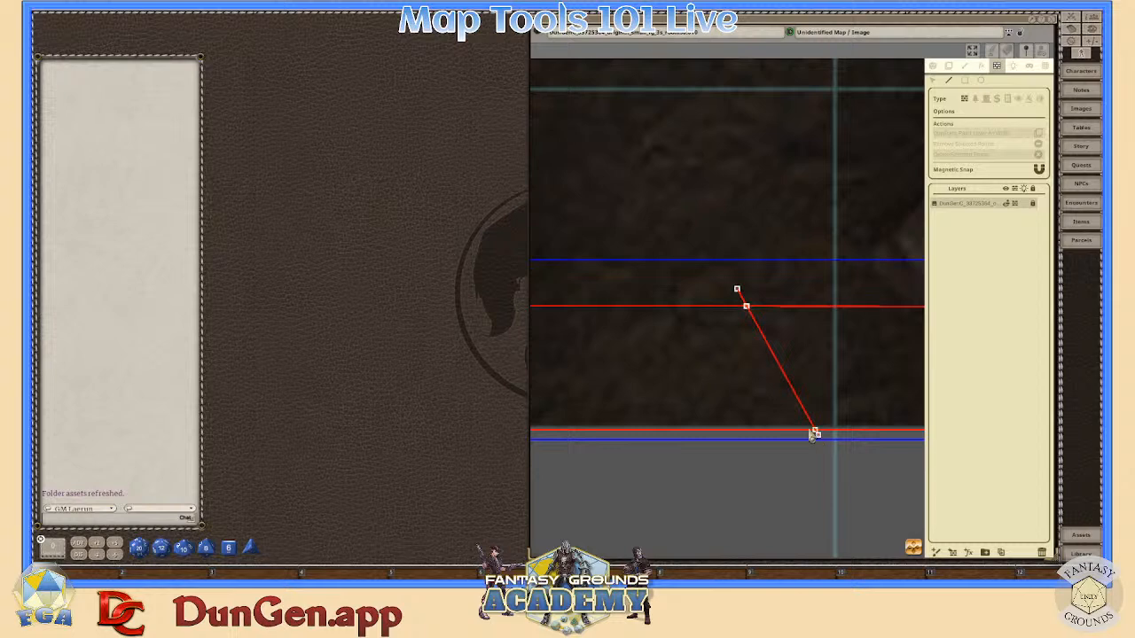
scroll(759, 371, down, 5)
scroll(836, 425, up, 6)
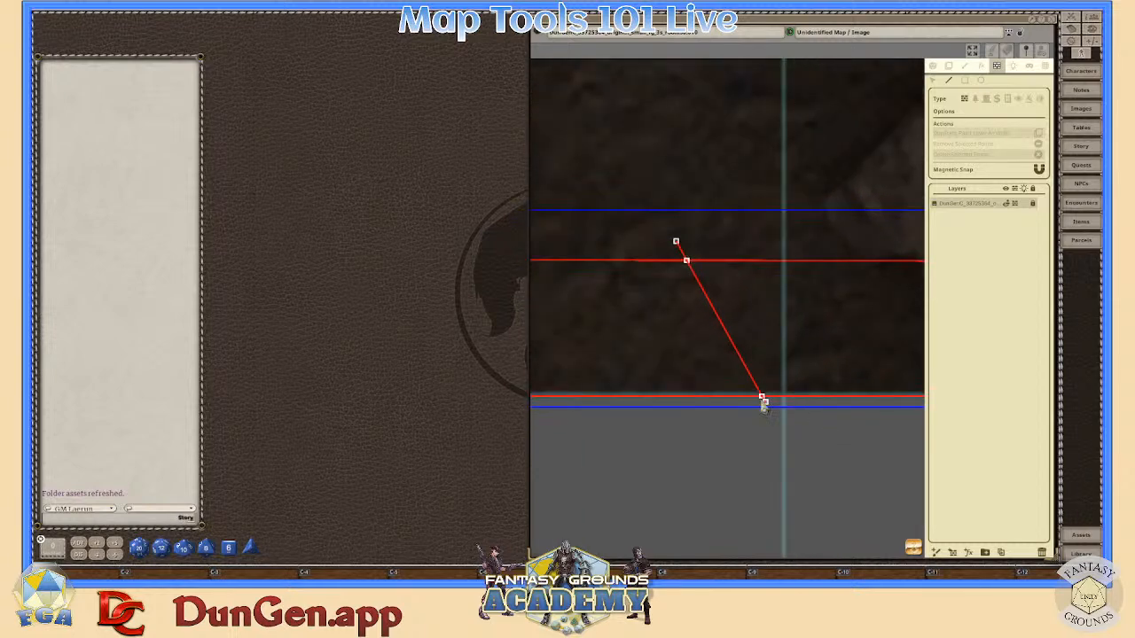
scroll(761, 399, up, 2)
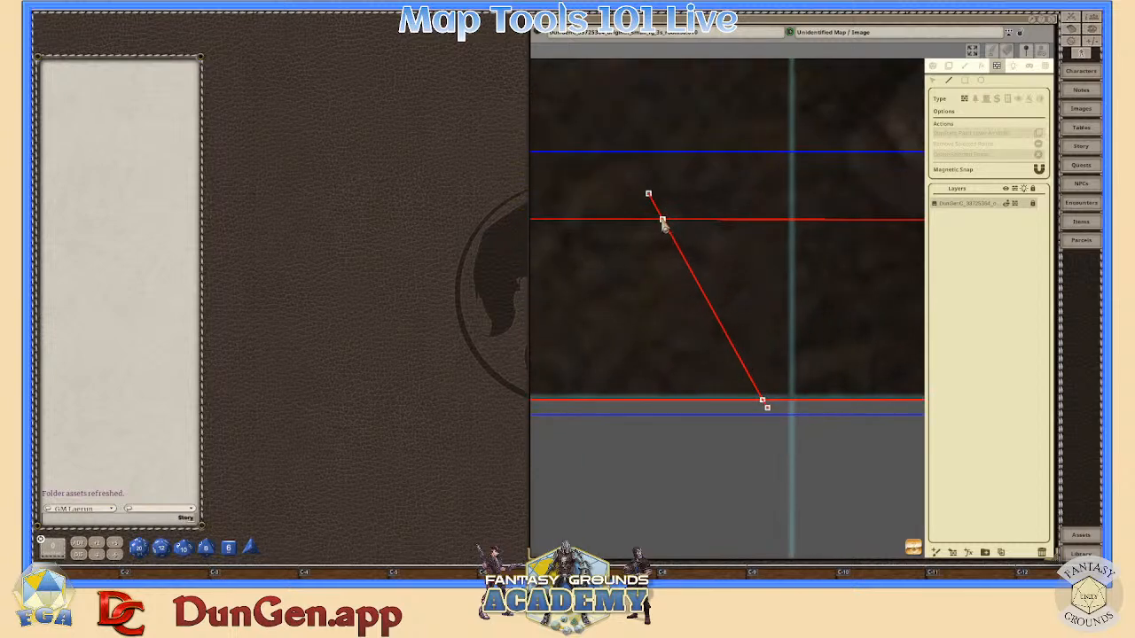
scroll(793, 358, down, 8)
scroll(815, 383, down, 1)
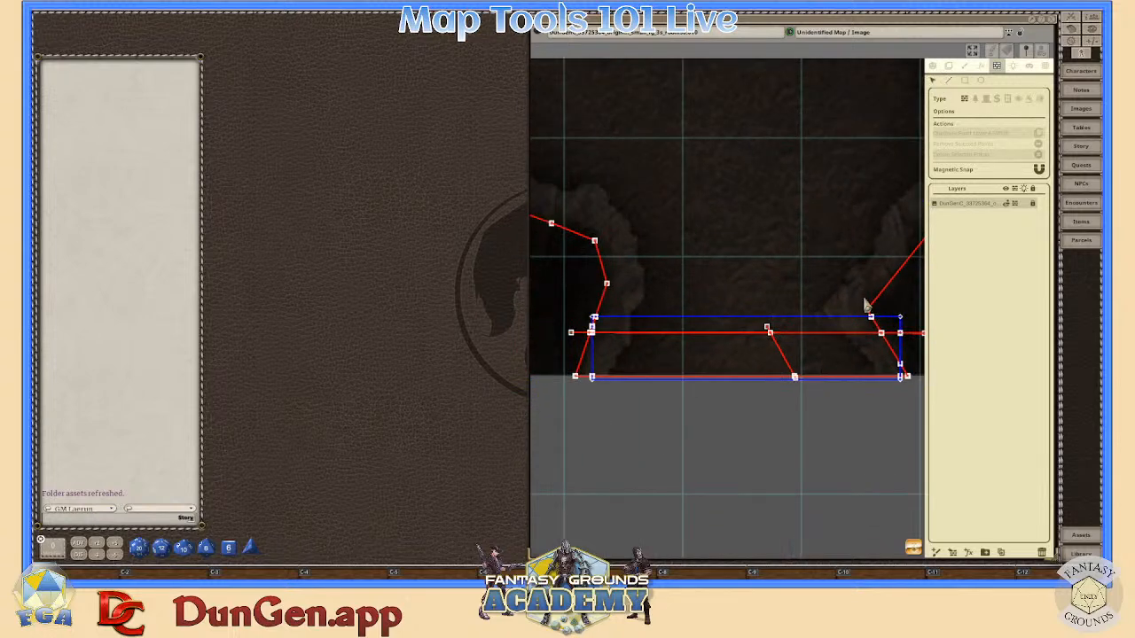
- Delete all points of the diagonal line, including its crossings with the horizontal wall line and the southern-edge wall
scroll(836, 390, up, 4)
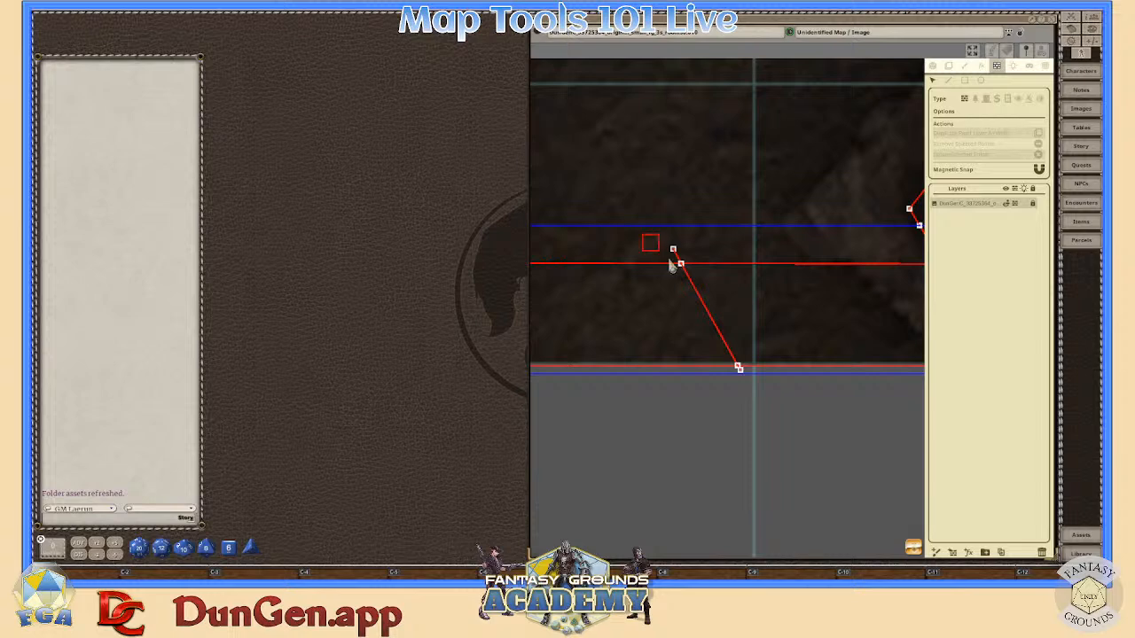
drag(672, 266, 772, 376)
key(Delete)
scroll(772, 377, down, 4)
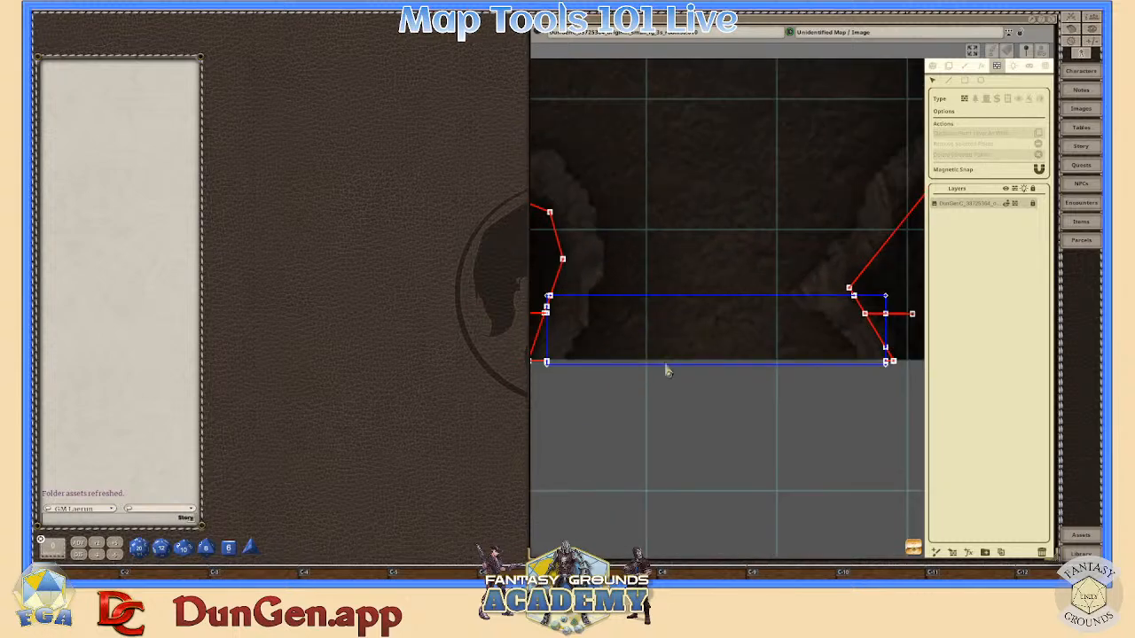
- Delete the horizontal wall's end point, the southern-edge wall stub and the east wall's tip outside the door rectangle
scroll(872, 314, up, 6)
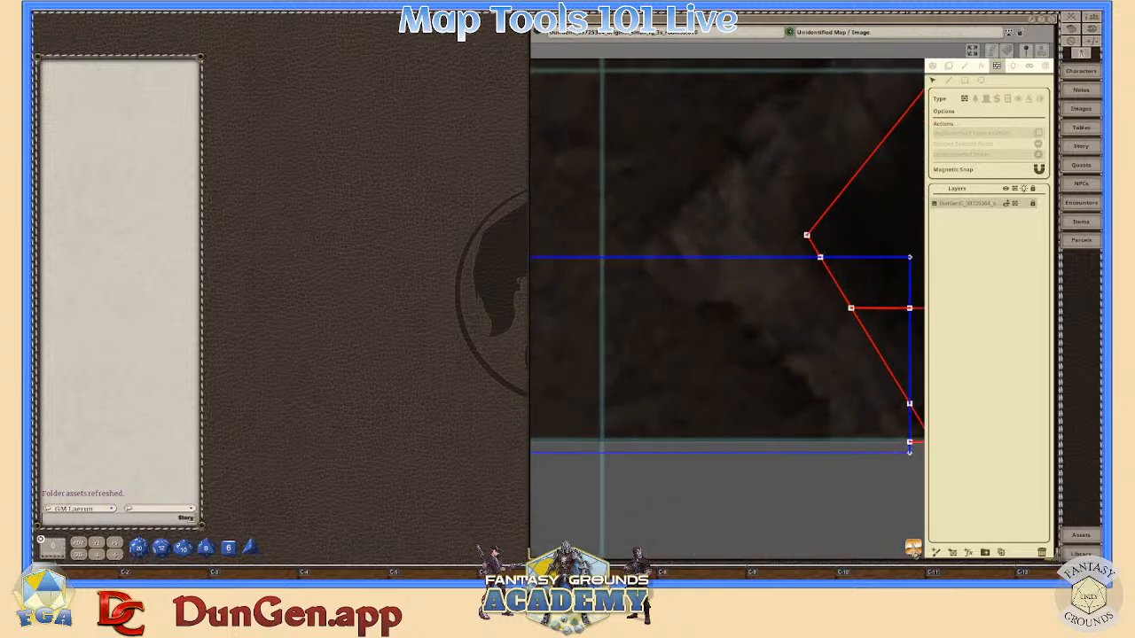
drag(914, 547, 985, 532)
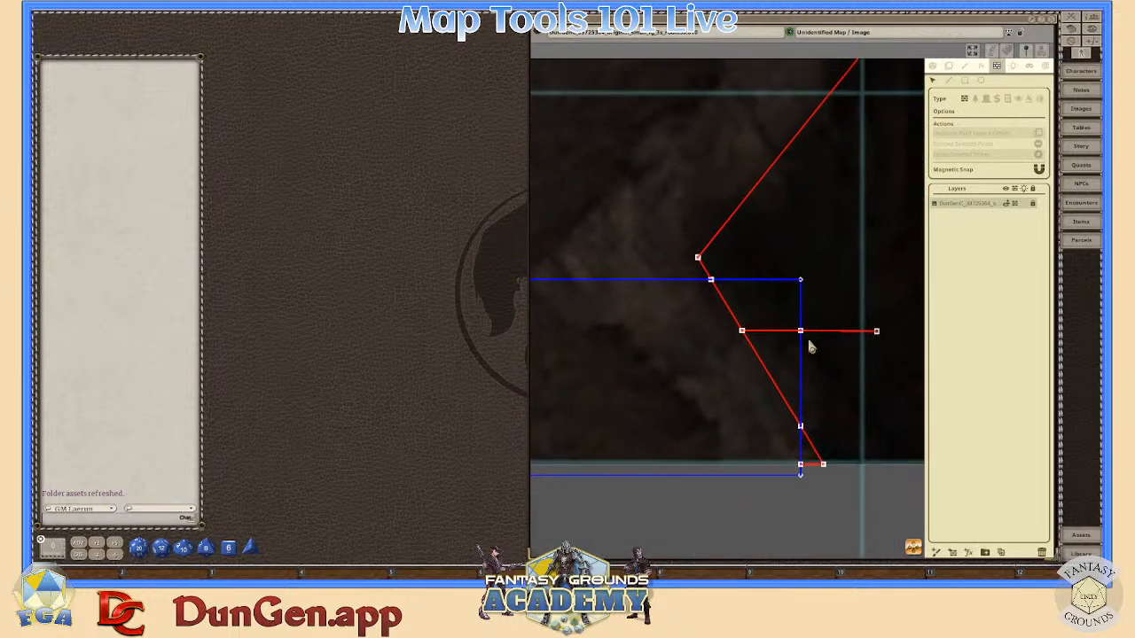
click(876, 333)
key(Delete)
click(824, 465)
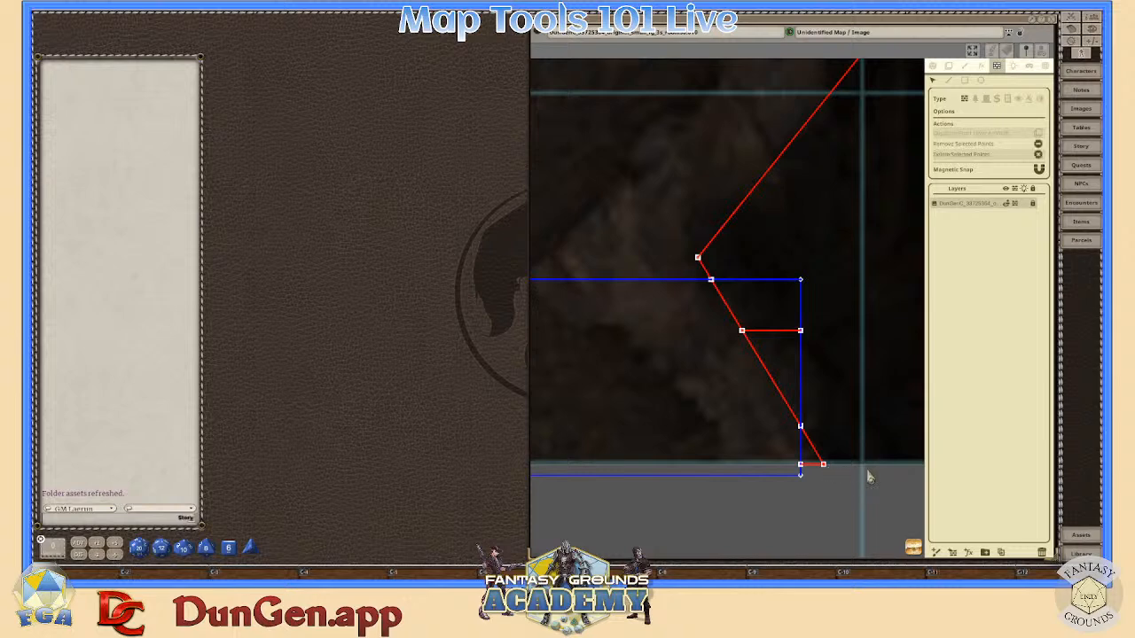
key(Delete)
scroll(835, 468, up, 3)
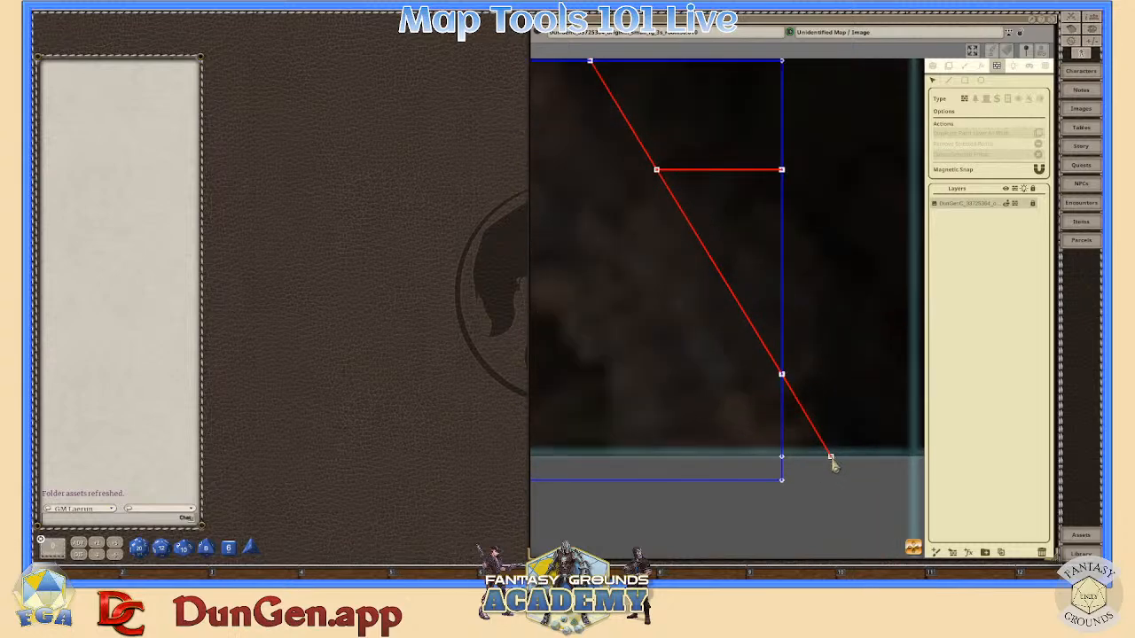
click(832, 461)
key(Delete)
scroll(831, 458, down, 3)
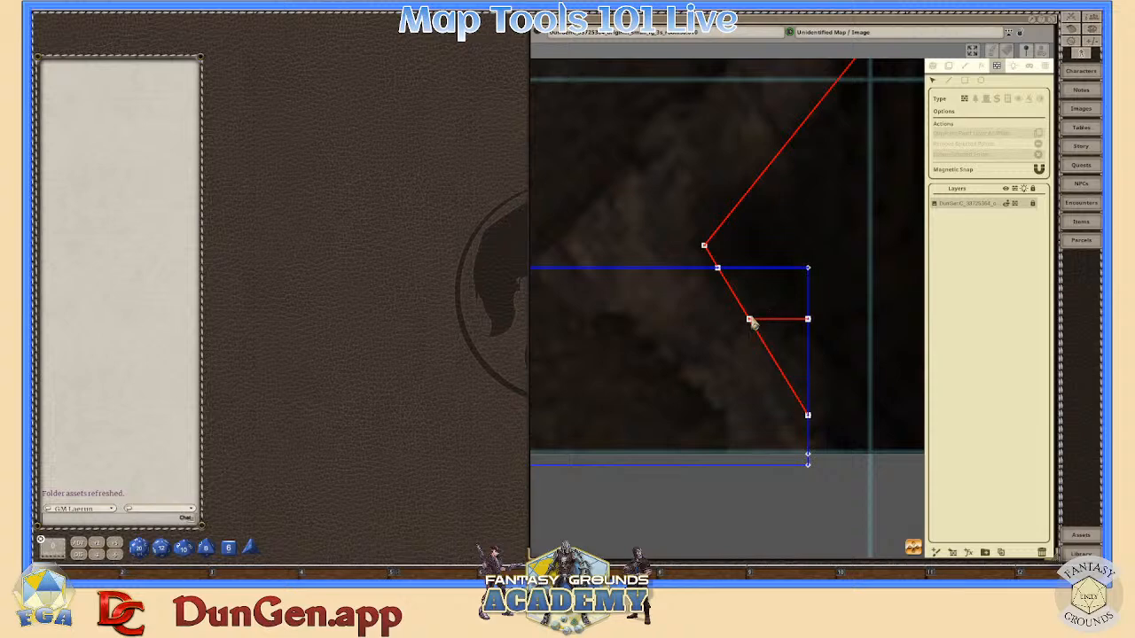
- Drag the east wall's crossing points at the horizontal stub onto the door's northeast corner and its east edge
scroll(752, 321, up, 2)
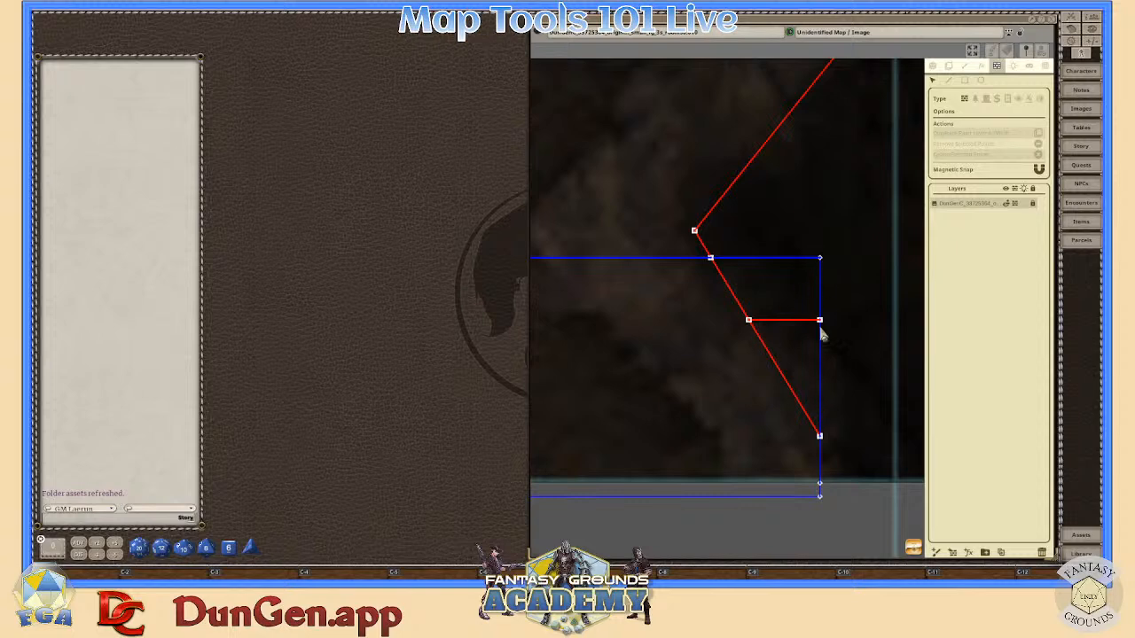
drag(750, 323, 824, 278)
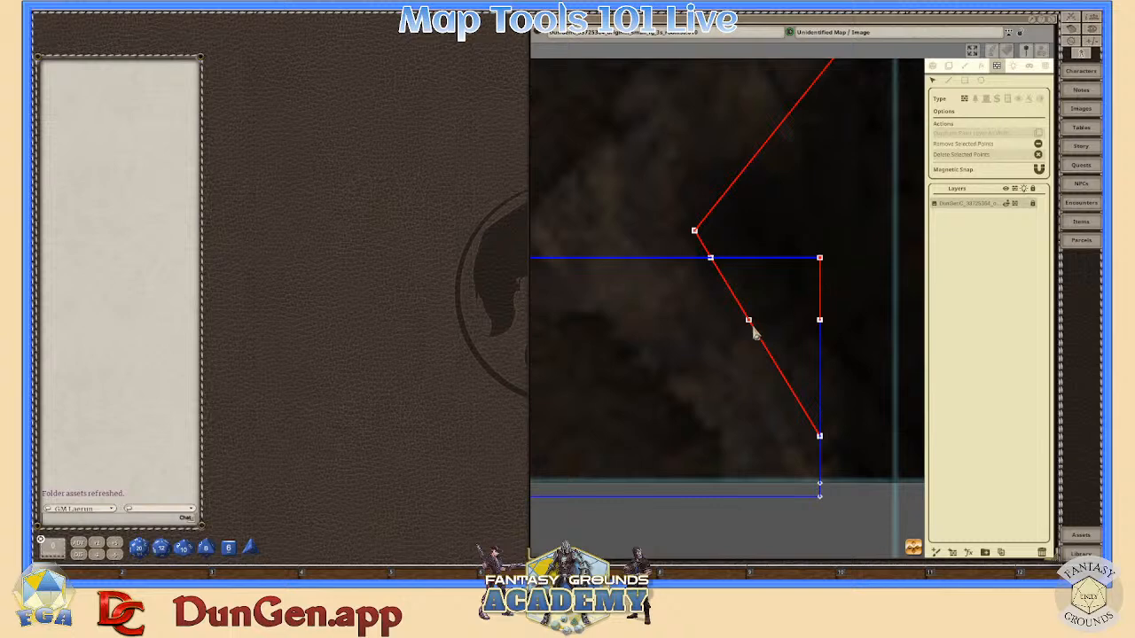
drag(750, 321, 806, 319)
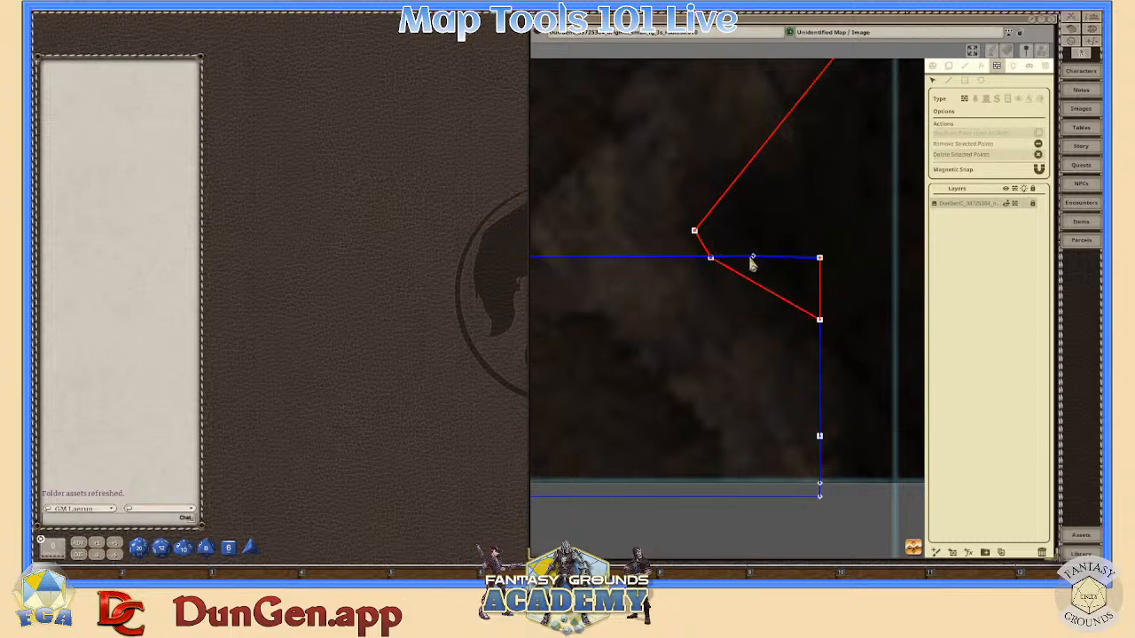
- Bend the door's upper edge downward near the east wall and pull its wall crossing point to the door's northeast corner
mouse_move(750, 259)
mouse_down()
mouse_move(719, 261)
mouse_move(766, 269)
mouse_up()
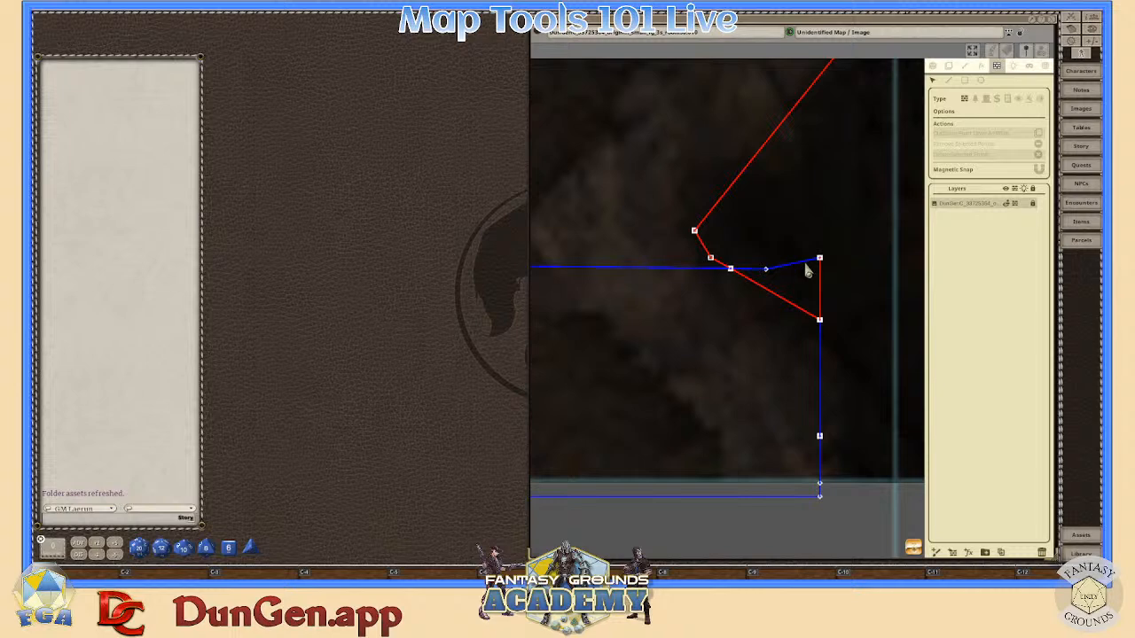
scroll(782, 278, up, 2)
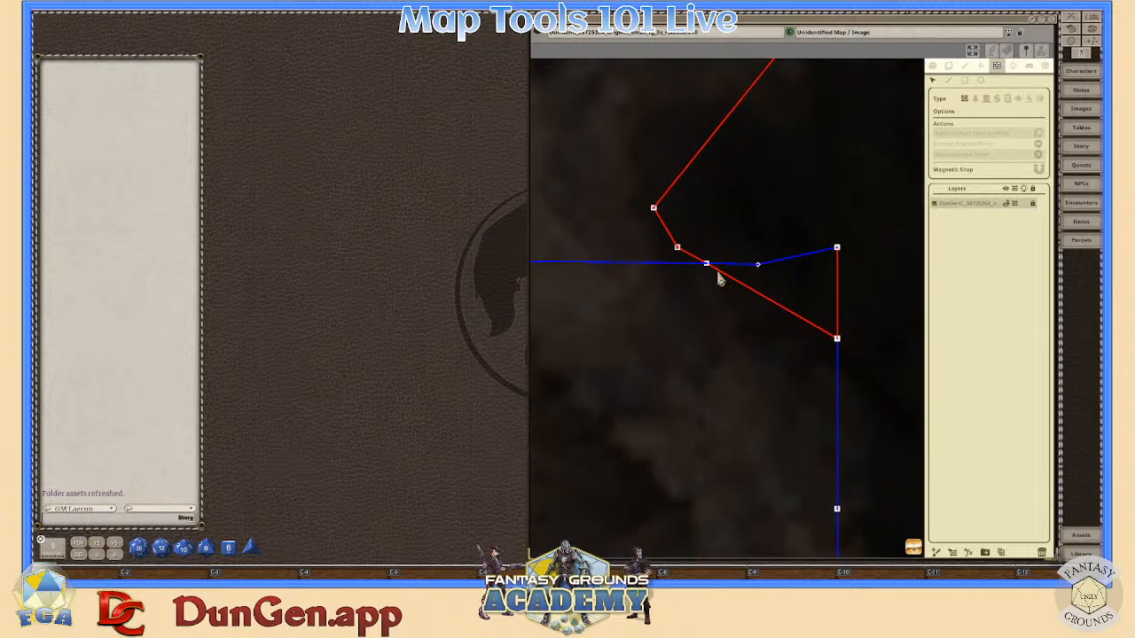
drag(707, 263, 655, 298)
drag(708, 269, 836, 248)
mouse_move(727, 280)
mouse_down()
mouse_move(775, 281)
mouse_move(730, 274)
mouse_move(717, 279)
mouse_move(721, 300)
mouse_up()
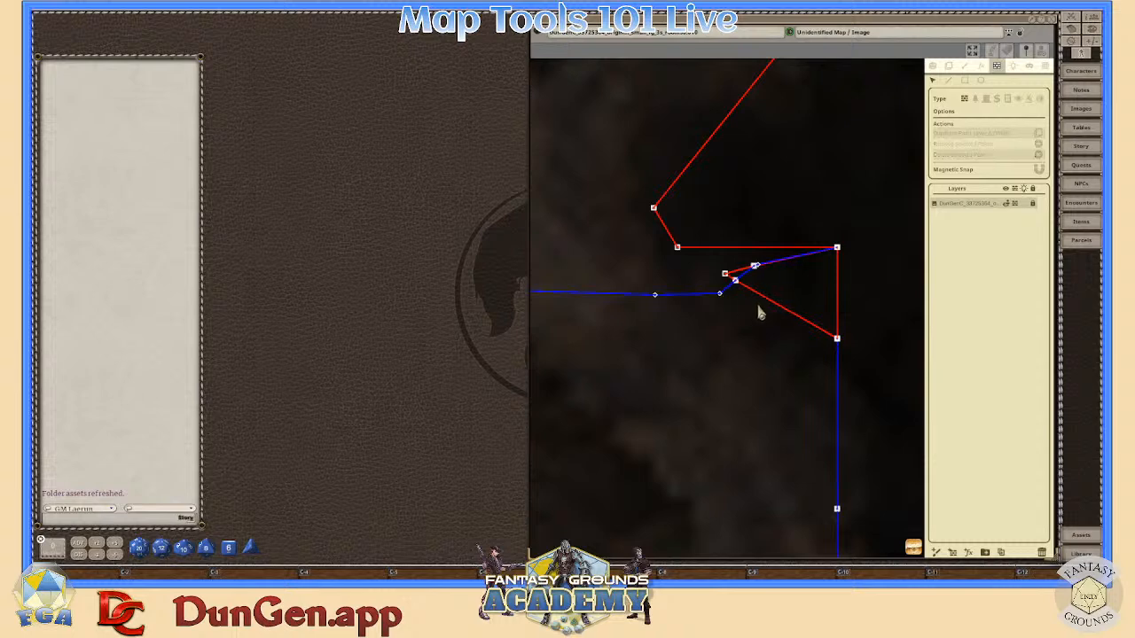
- Draw a short diagonal wall line across the slanted wall inside the door's northeast corner
scroll(764, 320, down, 2)
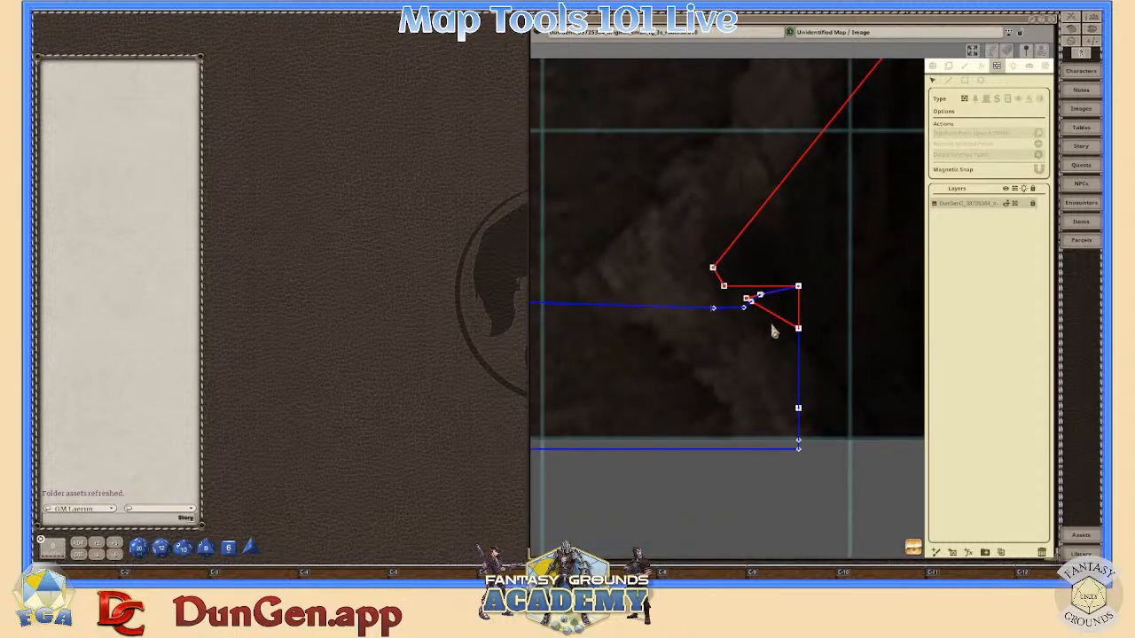
scroll(763, 306, up, 3)
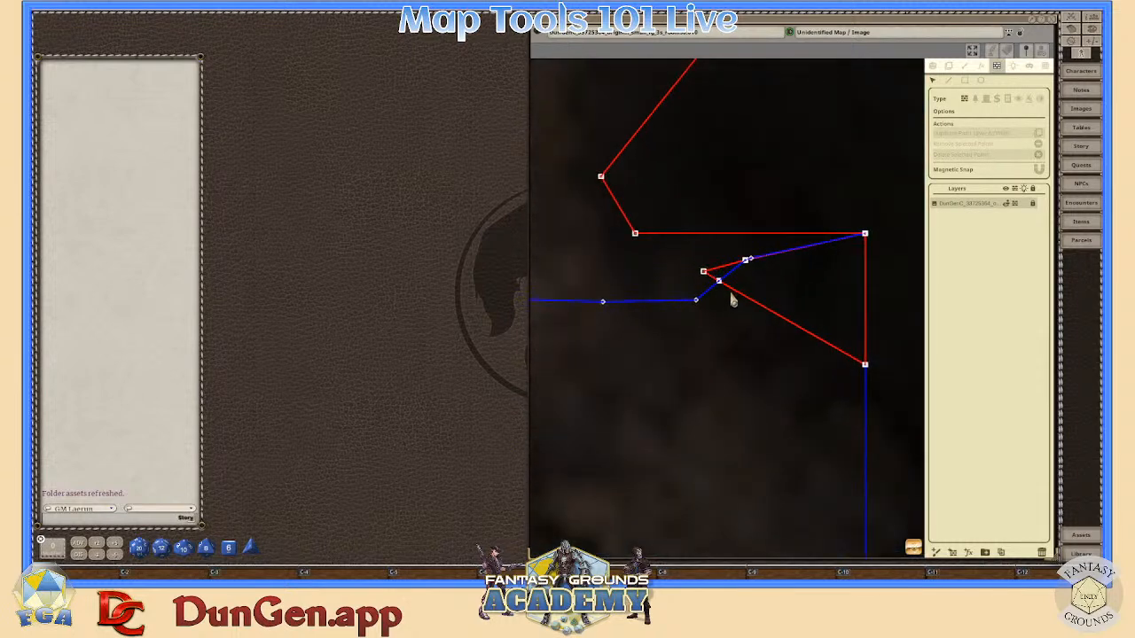
scroll(750, 301, down, 3)
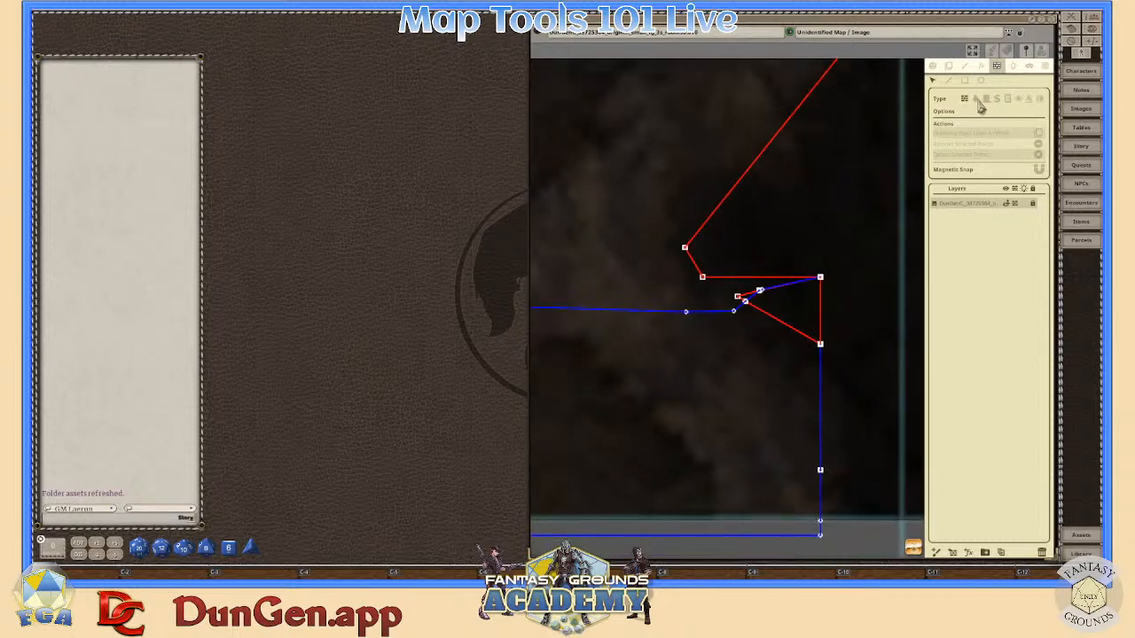
click(949, 81)
drag(792, 308, 770, 354)
scroll(747, 310, up, 2)
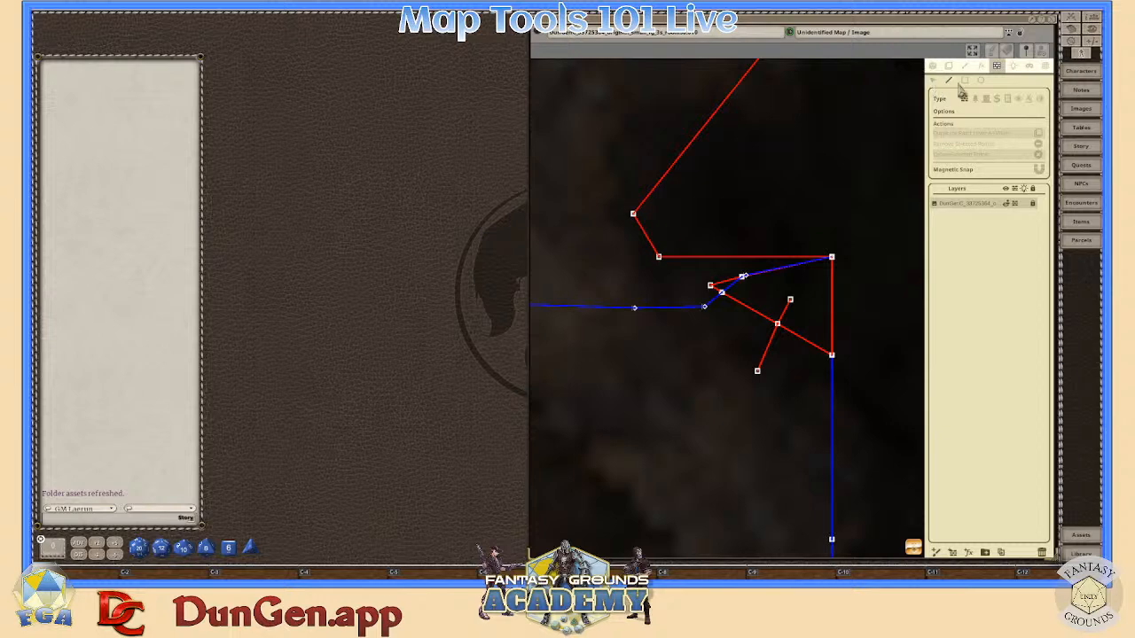
- Delete the short diagonal line and its crossing point with the slanted wall near the door's northeast corner
click(933, 80)
drag(743, 288, 804, 400)
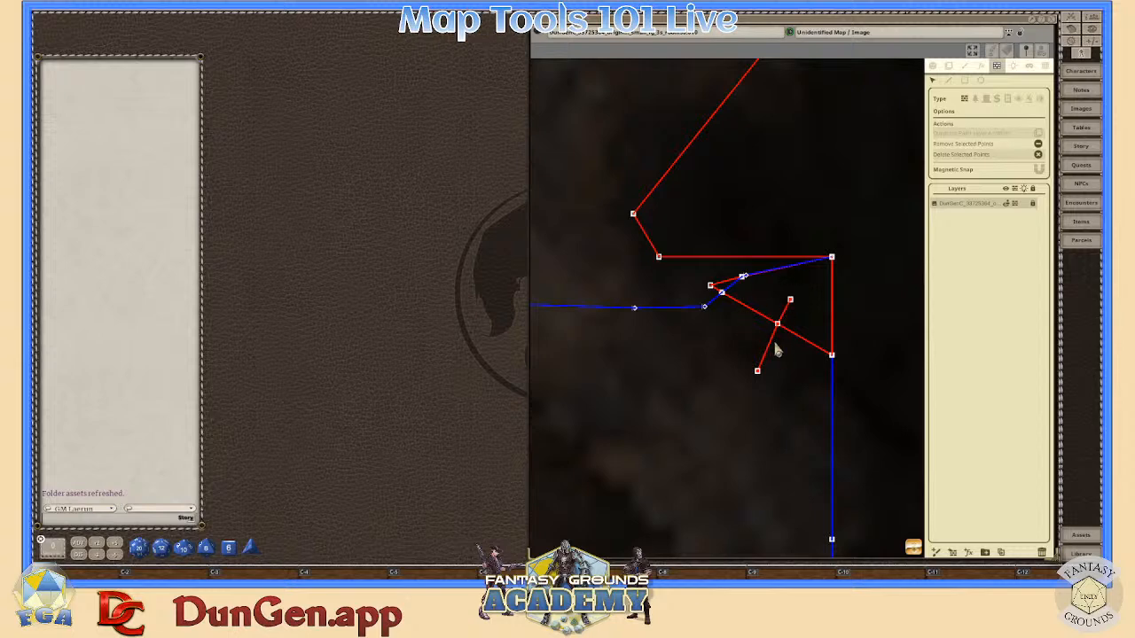
key(Delete)
scroll(734, 344, up, 1)
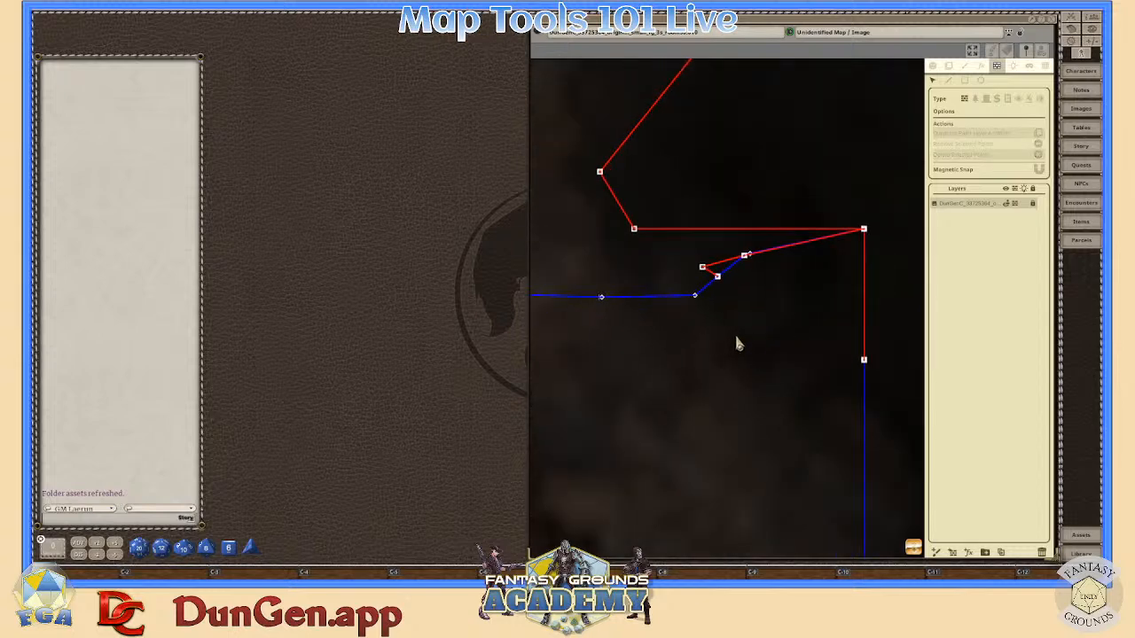
scroll(738, 350, down, 5)
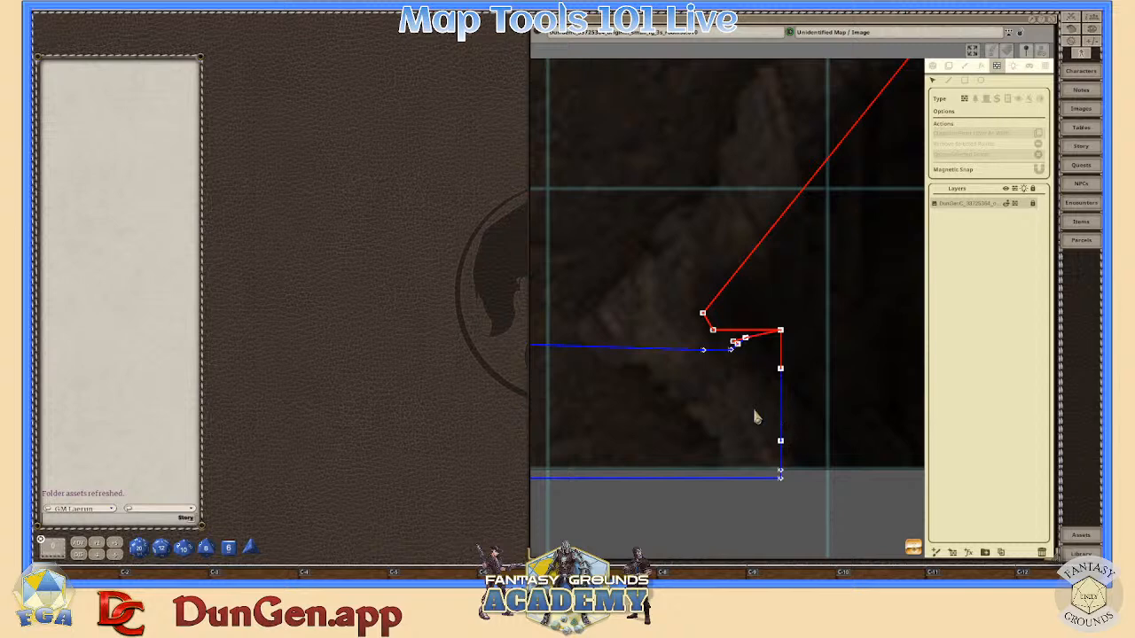
- Drag the stacked wall and door points at the door's northeast corner down onto the wall crossing point on its east edge
scroll(740, 350, up, 5)
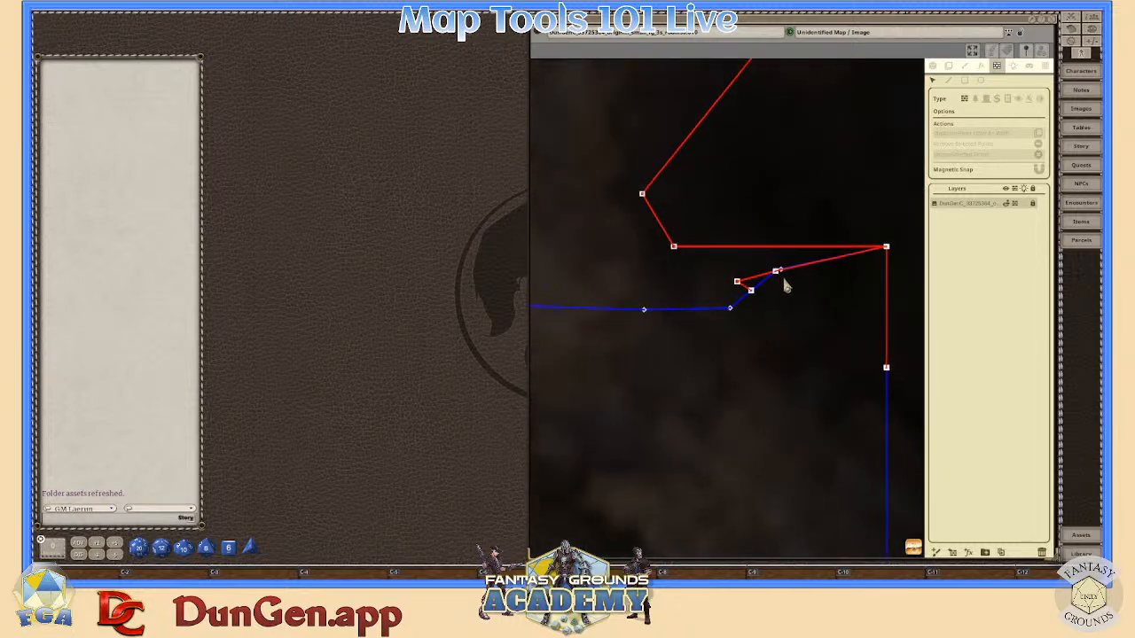
scroll(778, 285, up, 2)
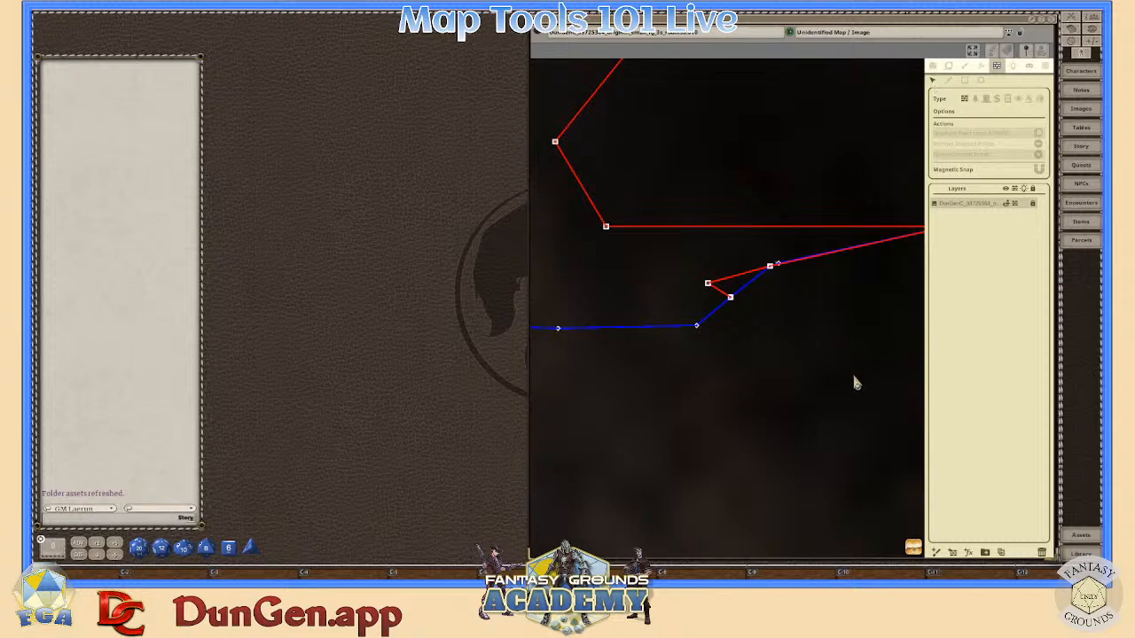
scroll(856, 383, down, 3)
drag(919, 369, 857, 359)
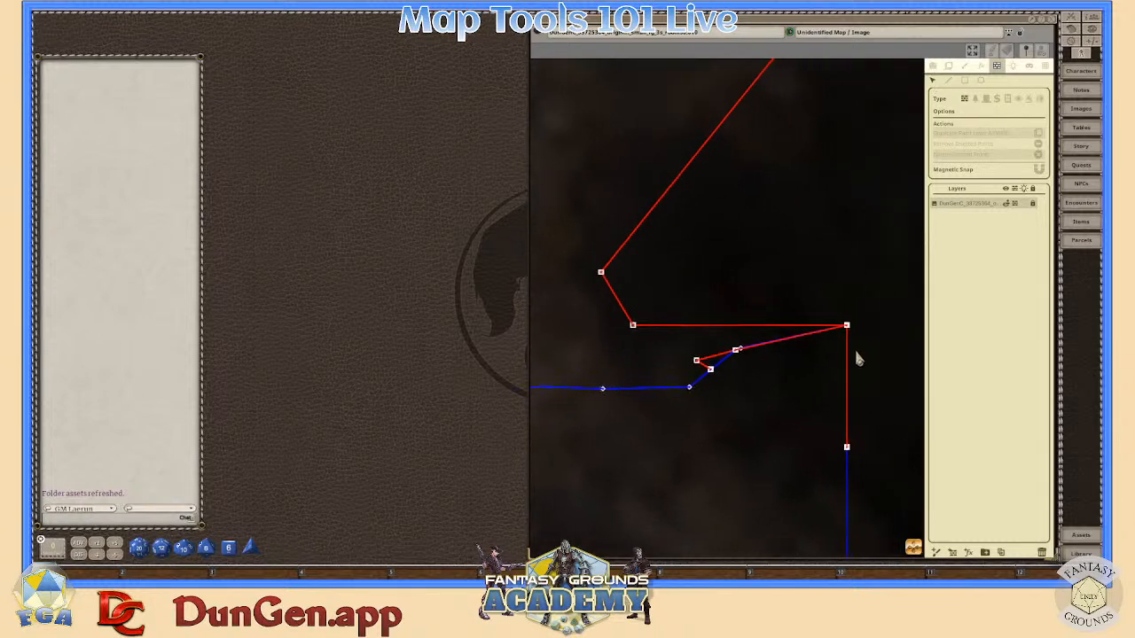
drag(849, 332, 849, 453)
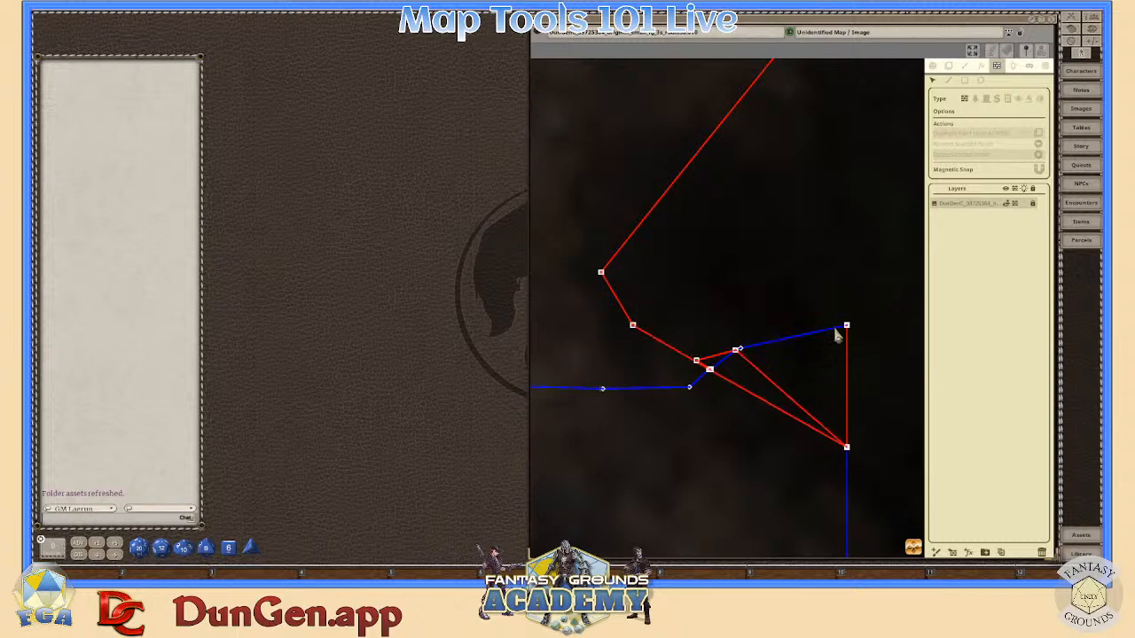
drag(849, 331, 848, 455)
drag(849, 333, 825, 429)
- Pull the slanted wall's crossing point off the door's upper edge and delete the leftover wall lines inside the northeast corner
scroll(714, 395, up, 5)
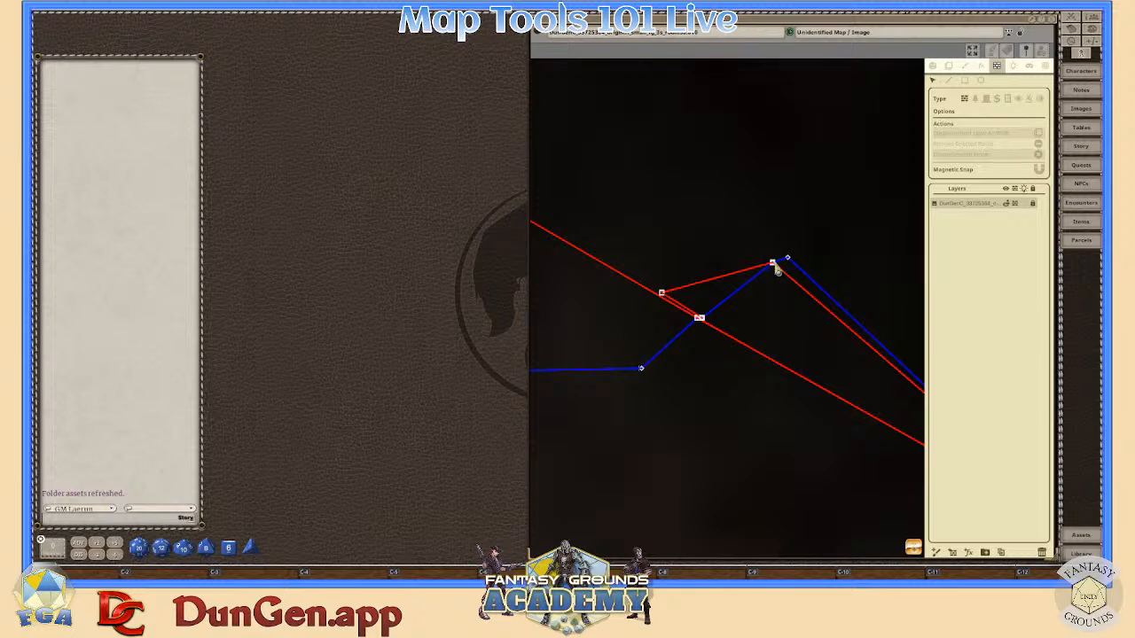
drag(774, 272, 768, 329)
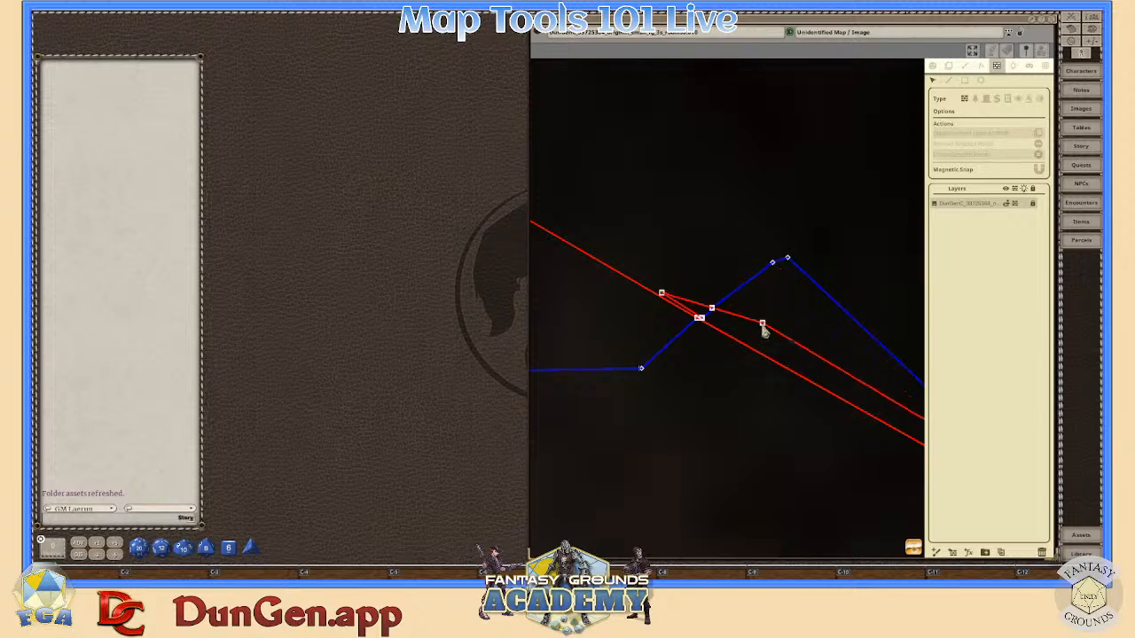
click(763, 328)
key(Delete)
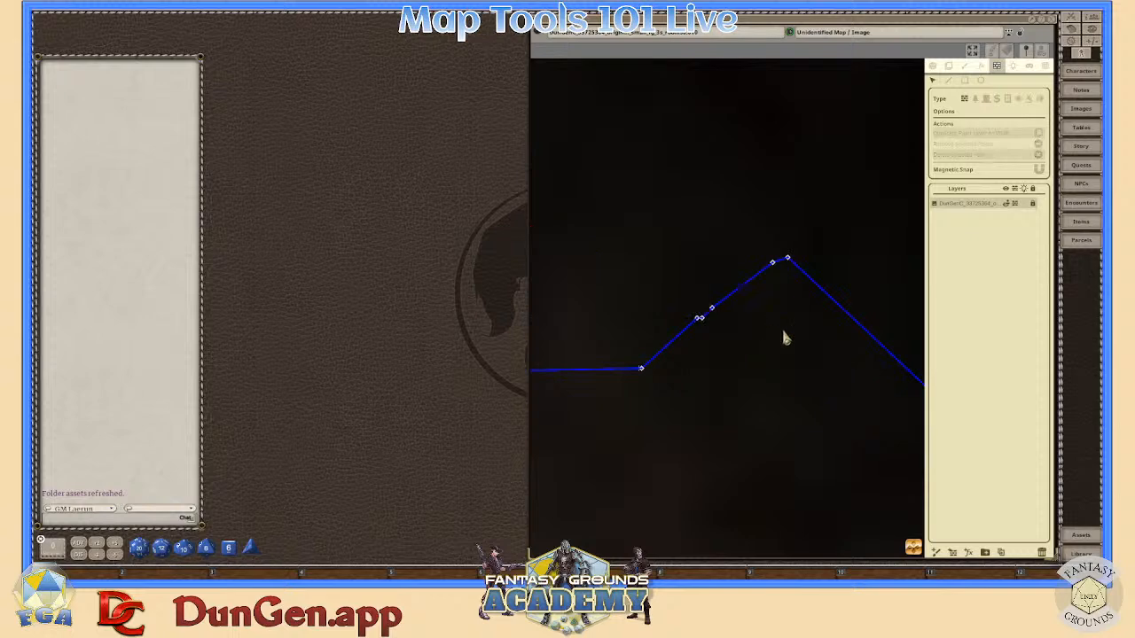
- Drag the loose lower end of the east wall onto the door's northeast corner
scroll(779, 381, down, 6)
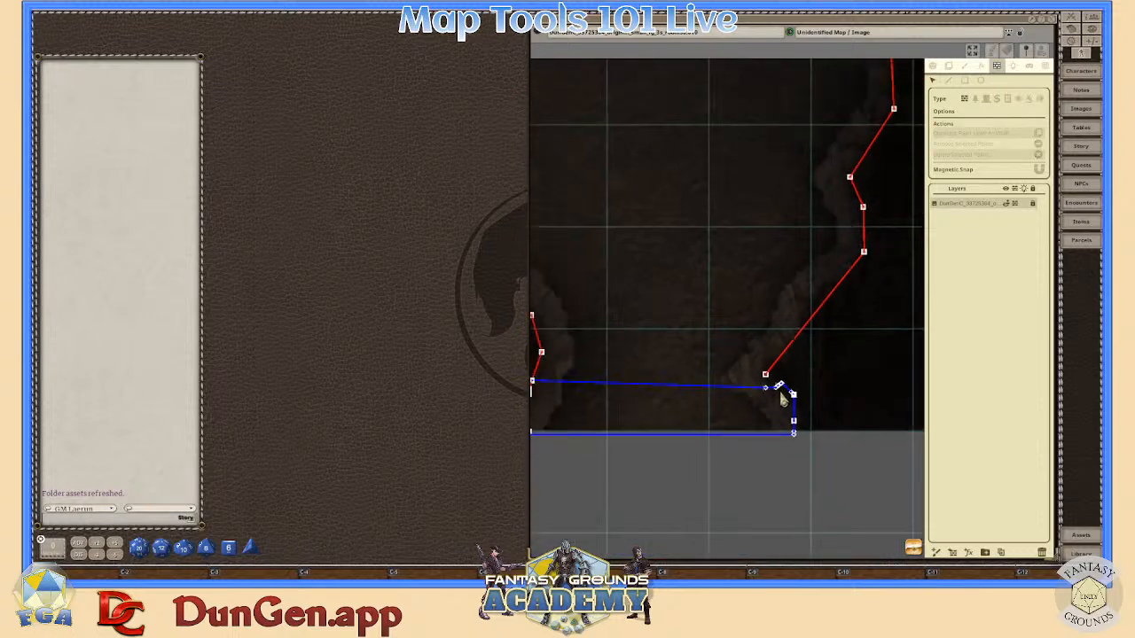
scroll(781, 400, down, 5)
scroll(786, 394, up, 6)
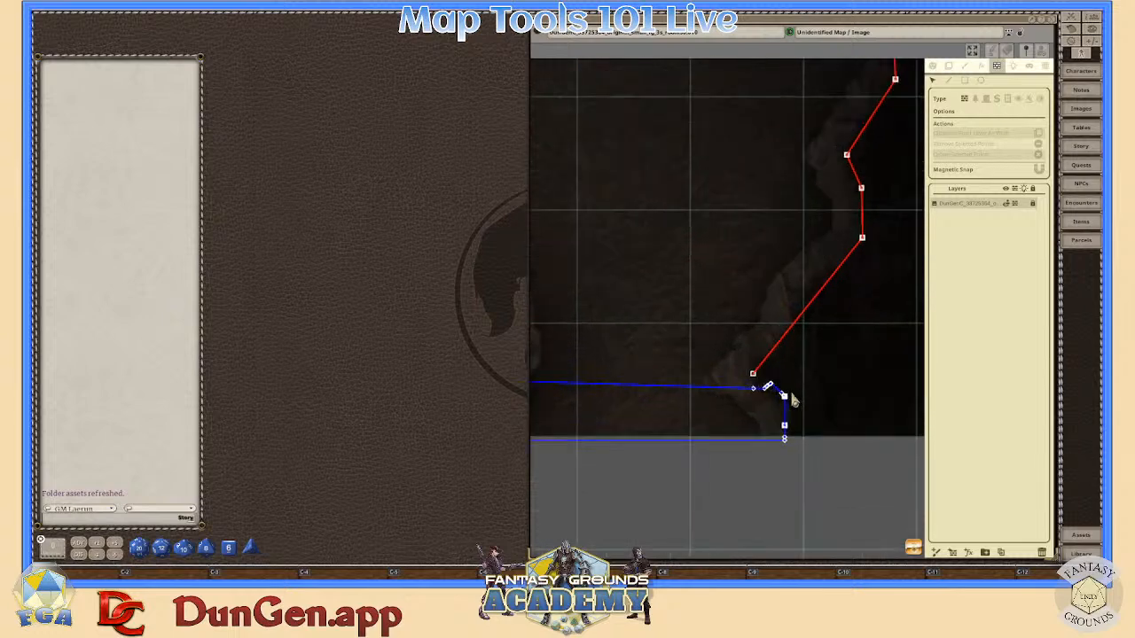
scroll(794, 401, up, 3)
scroll(792, 399, up, 3)
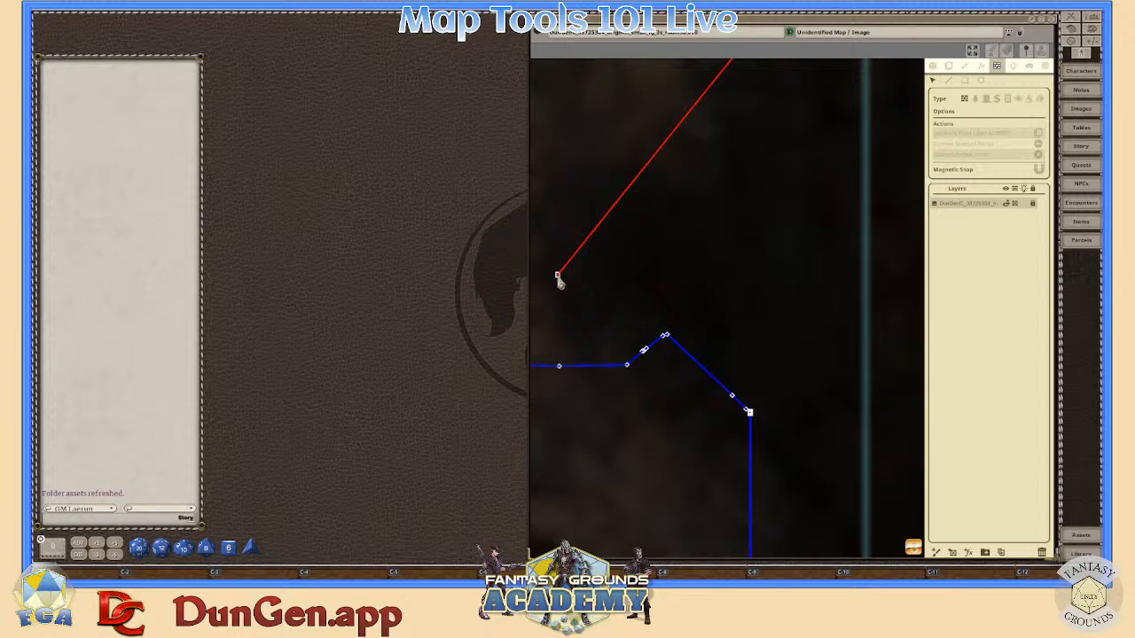
drag(559, 280, 752, 421)
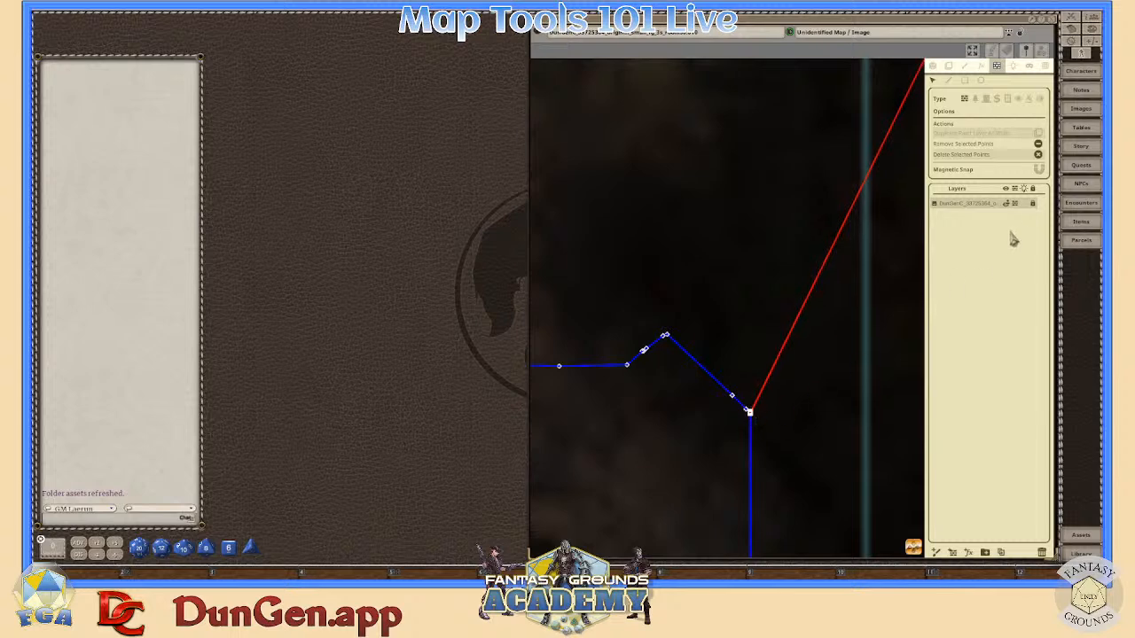
- Turn on Magnetic Snap and delete the short vertical stub above the door's northeast corner
click(1038, 168)
scroll(768, 403, up, 3)
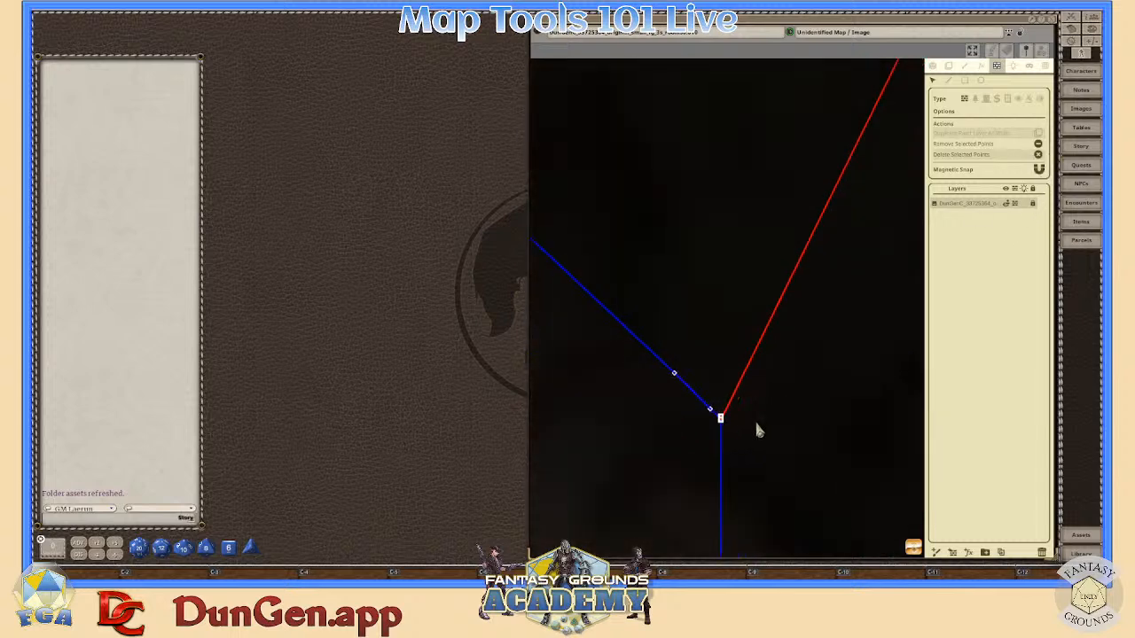
scroll(755, 422, up, 10)
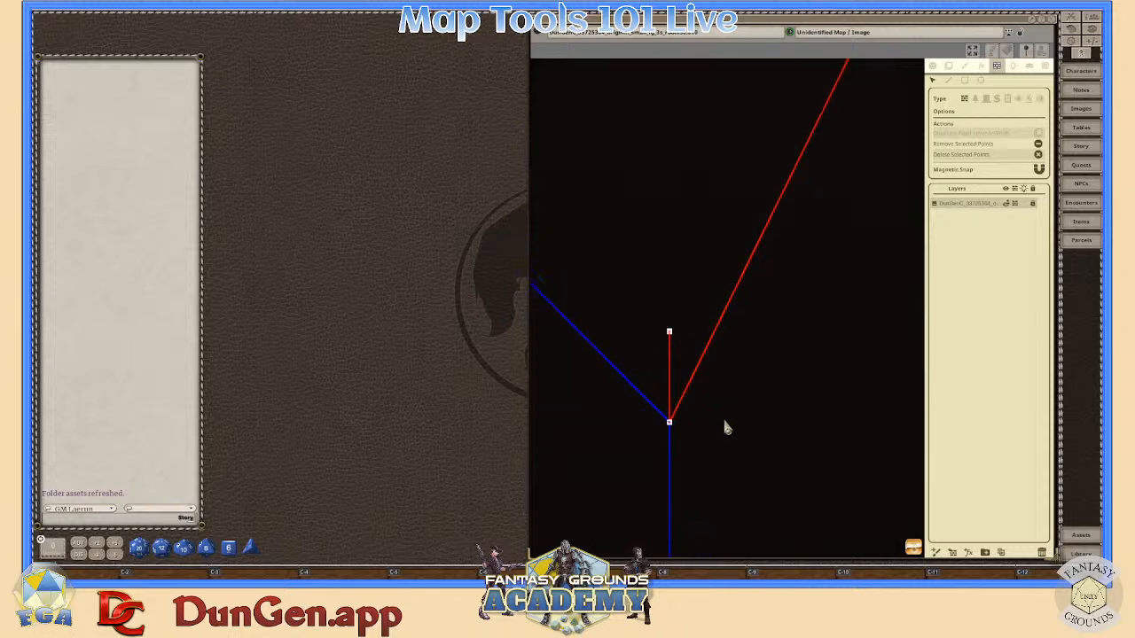
scroll(678, 349, up, 2)
scroll(679, 387, down, 2)
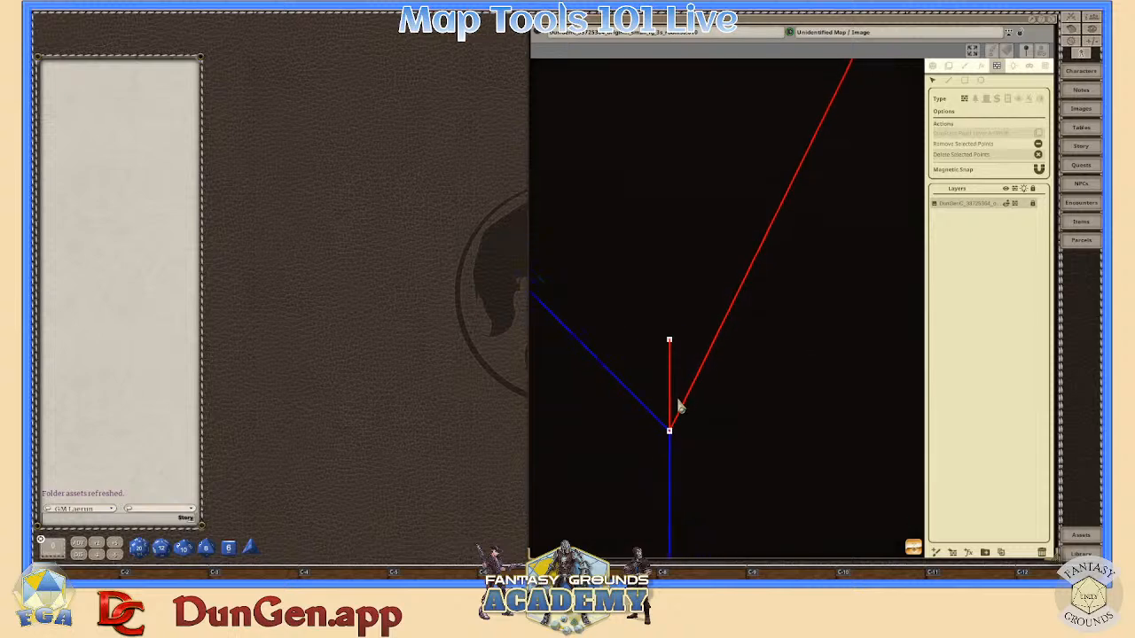
scroll(678, 406, down, 2)
scroll(676, 373, down, 1)
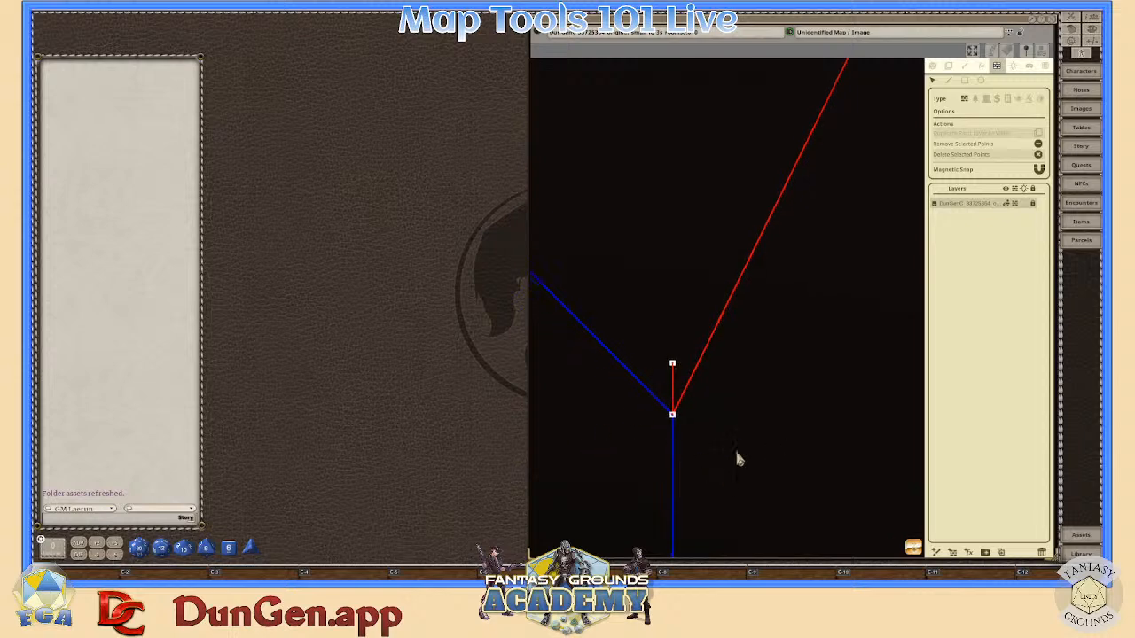
click(675, 376)
scroll(705, 390, down, 1)
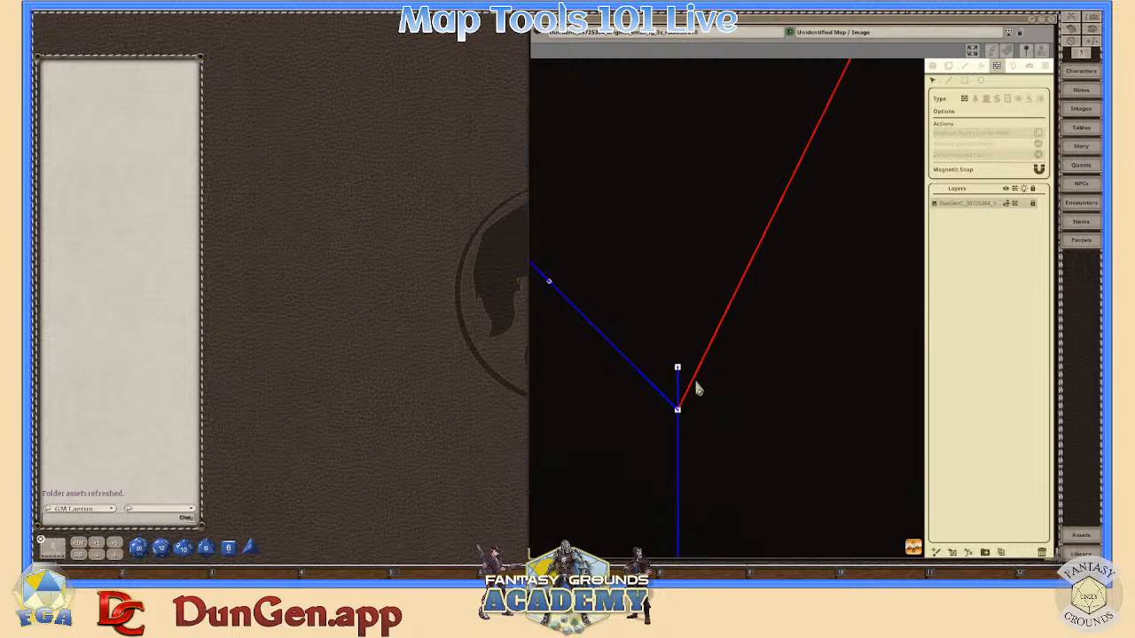
click(678, 369)
click(679, 371)
key(Delete)
- Delete the surplus points forming the peak in the door's upper edge beside its northeast corner
scroll(739, 404, down, 7)
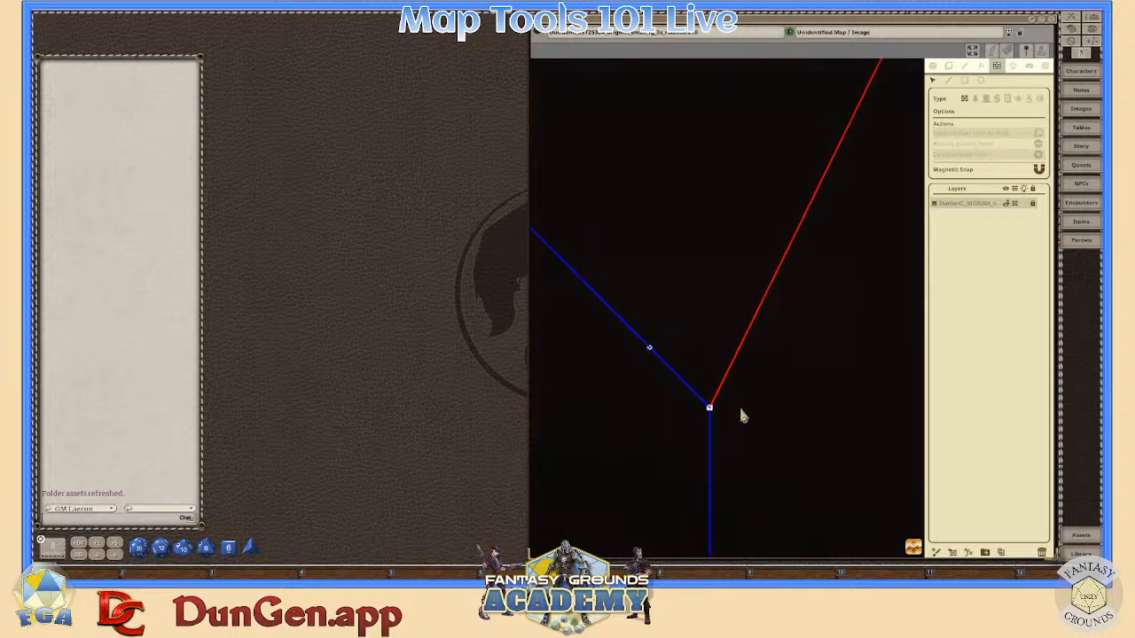
scroll(747, 427, down, 3)
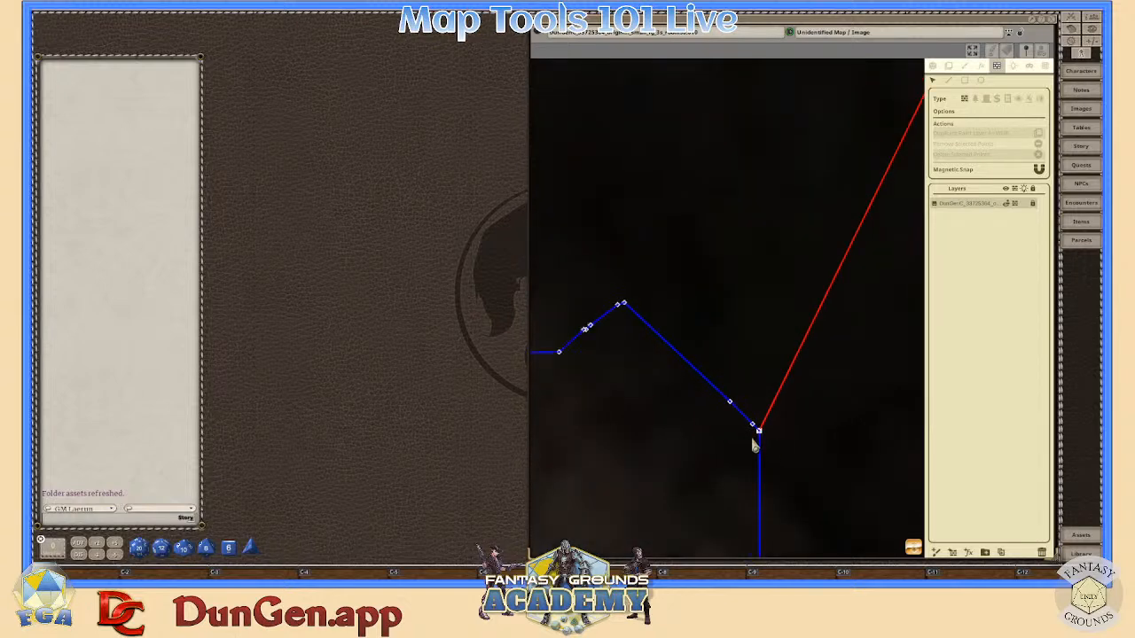
click(622, 306)
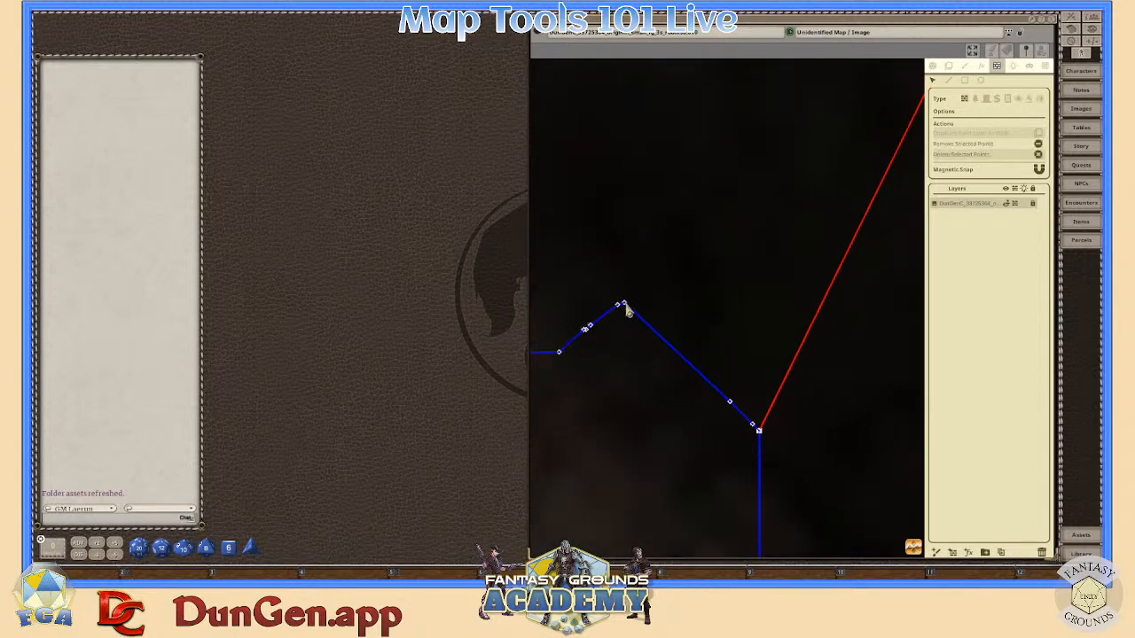
key(Delete)
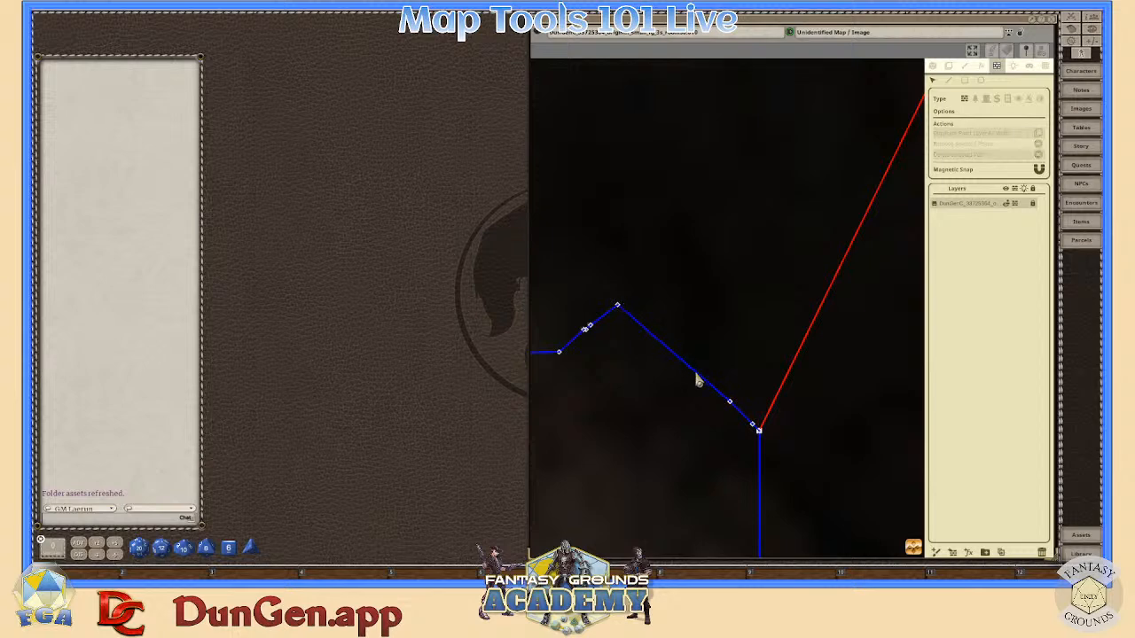
click(730, 404)
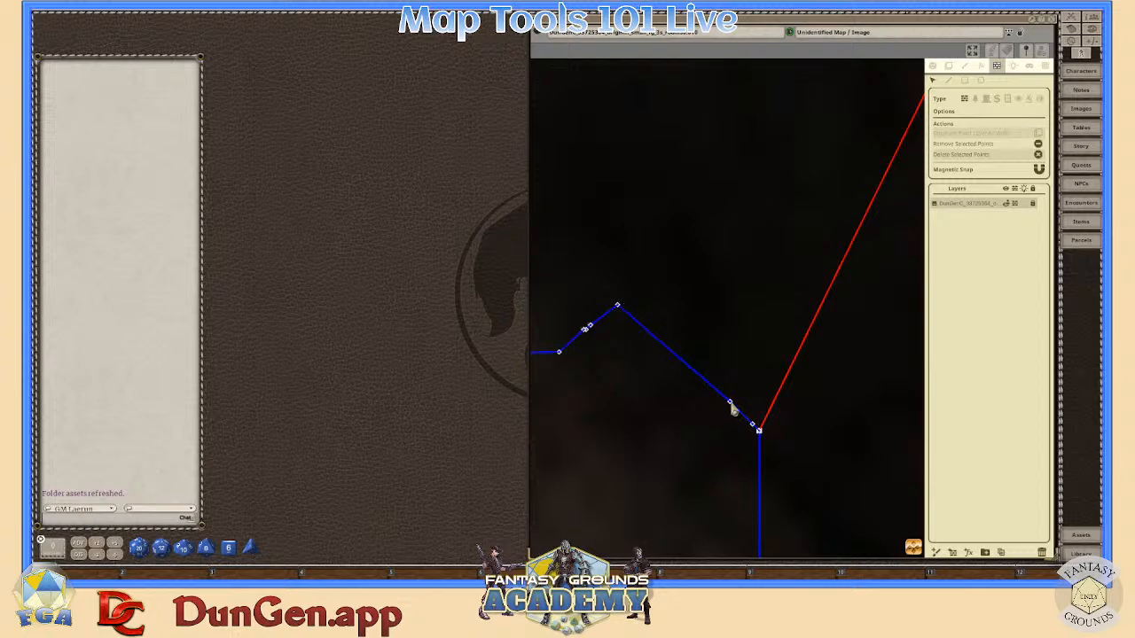
key(Delete)
click(618, 309)
key(Delete)
click(591, 328)
key(Delete)
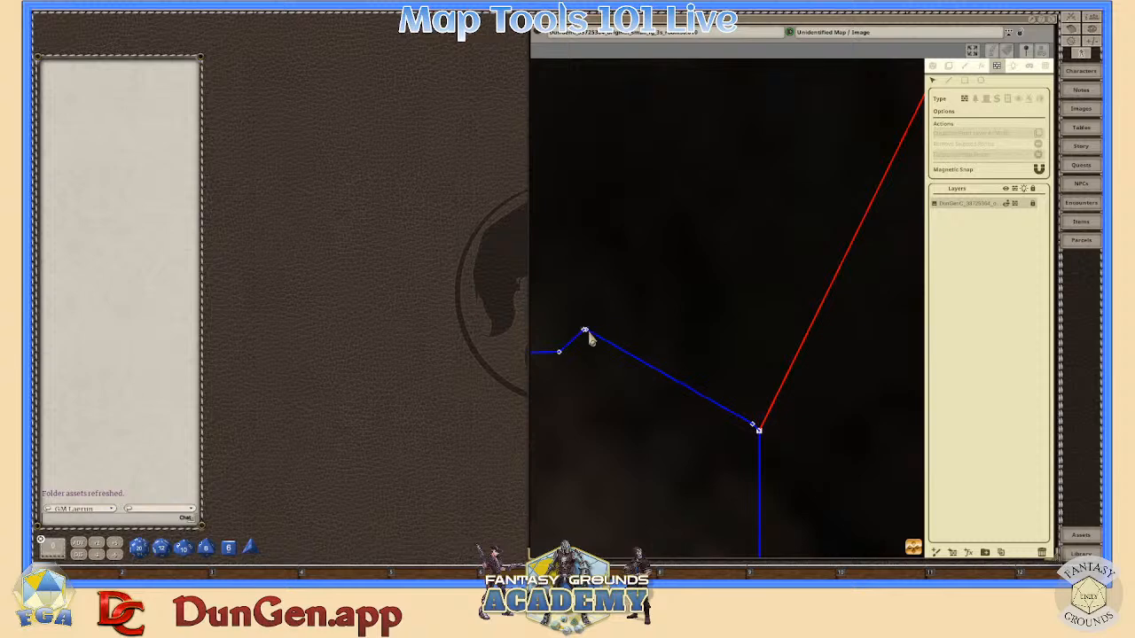
click(585, 330)
key(Delete)
click(586, 332)
key(Delete)
- Delete the short horizontal wall stub extending west from the door's west edge
scroll(667, 423, down, 3)
scroll(669, 432, down, 2)
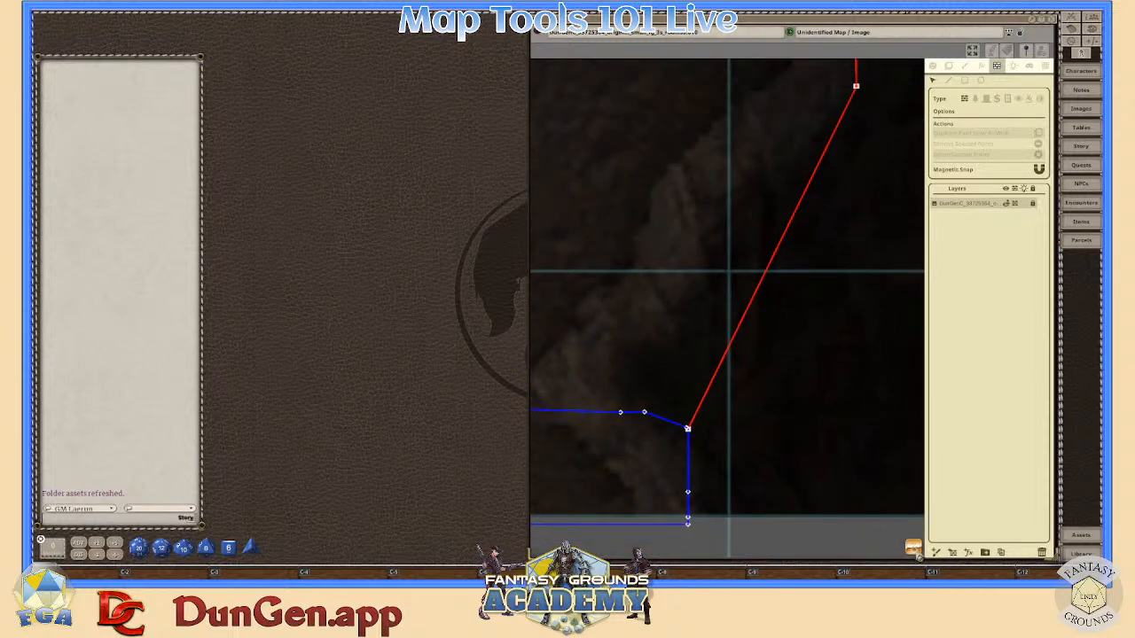
drag(690, 557, 789, 525)
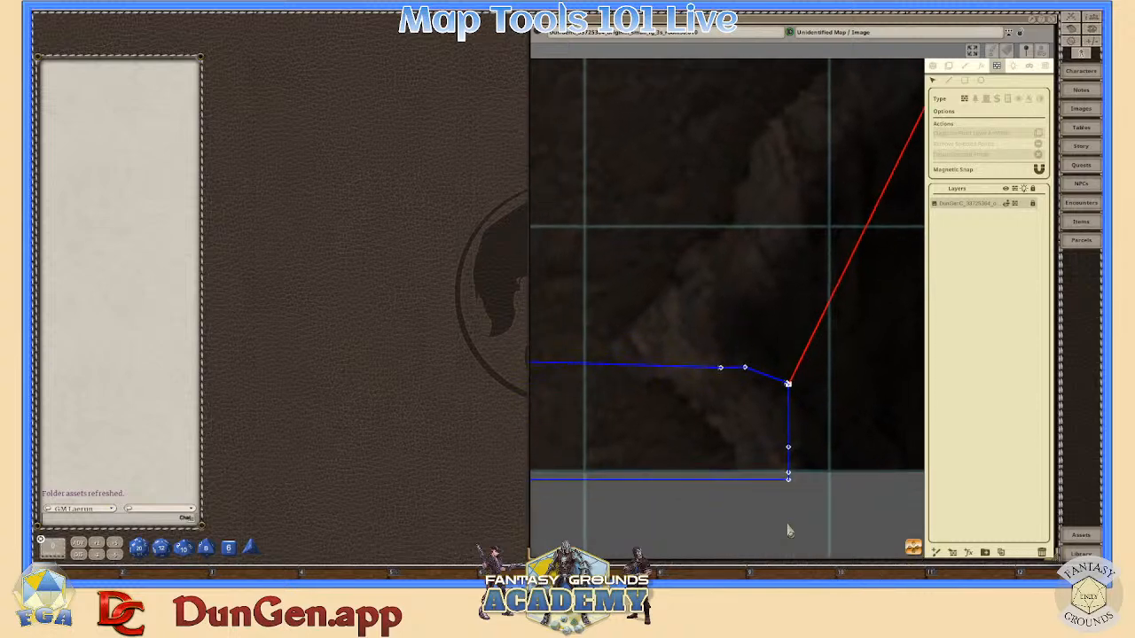
scroll(788, 524, down, 3)
scroll(870, 524, down, 2)
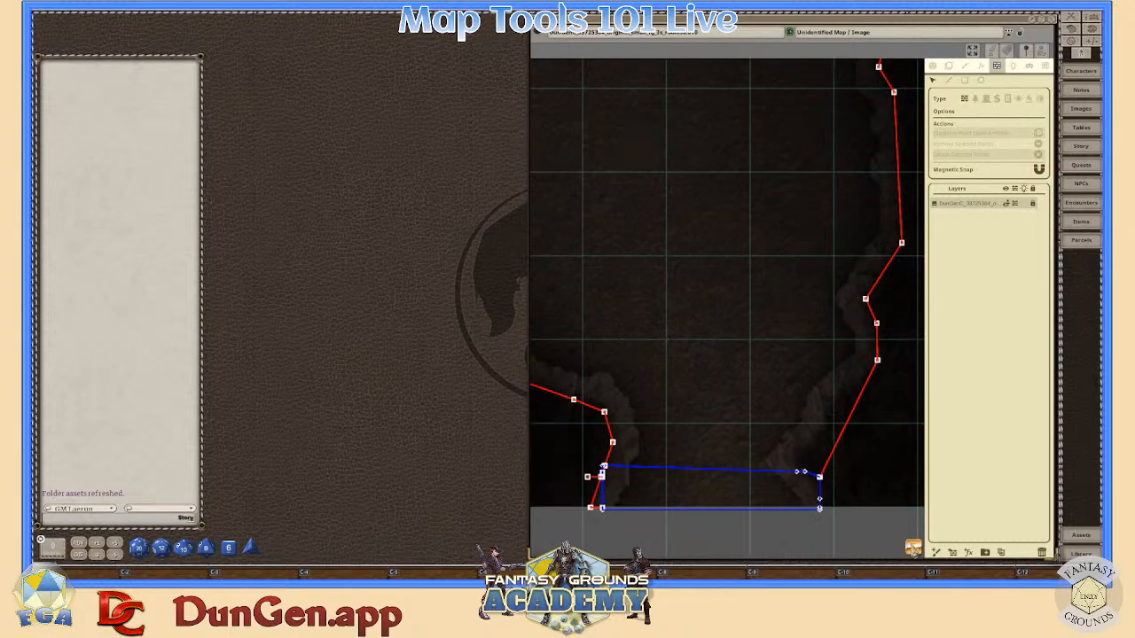
scroll(603, 479, up, 5)
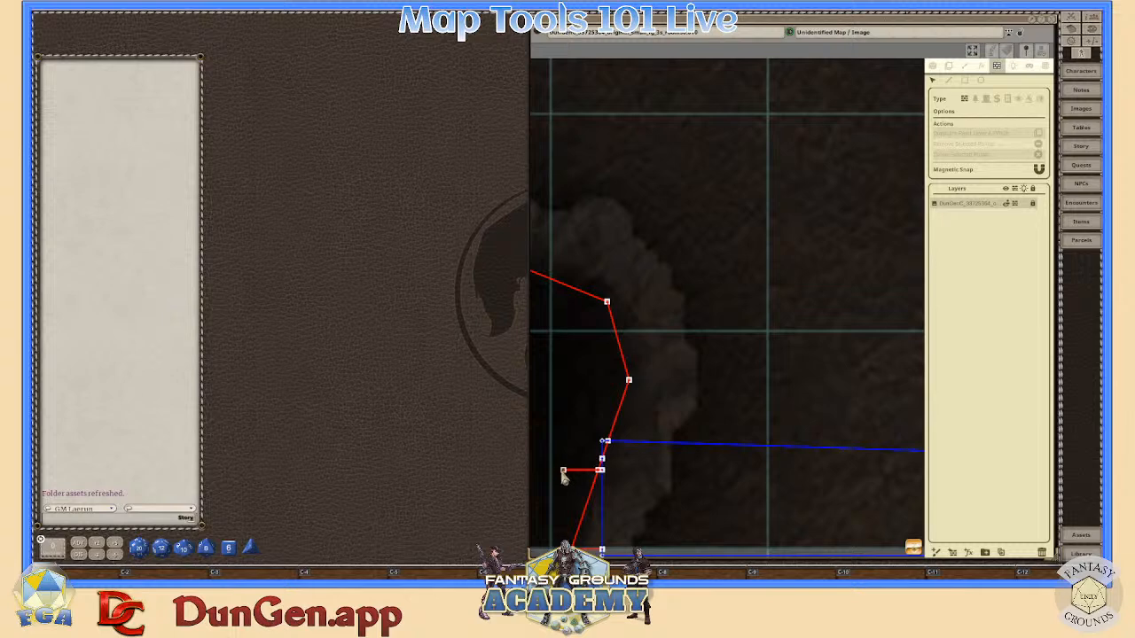
click(563, 471)
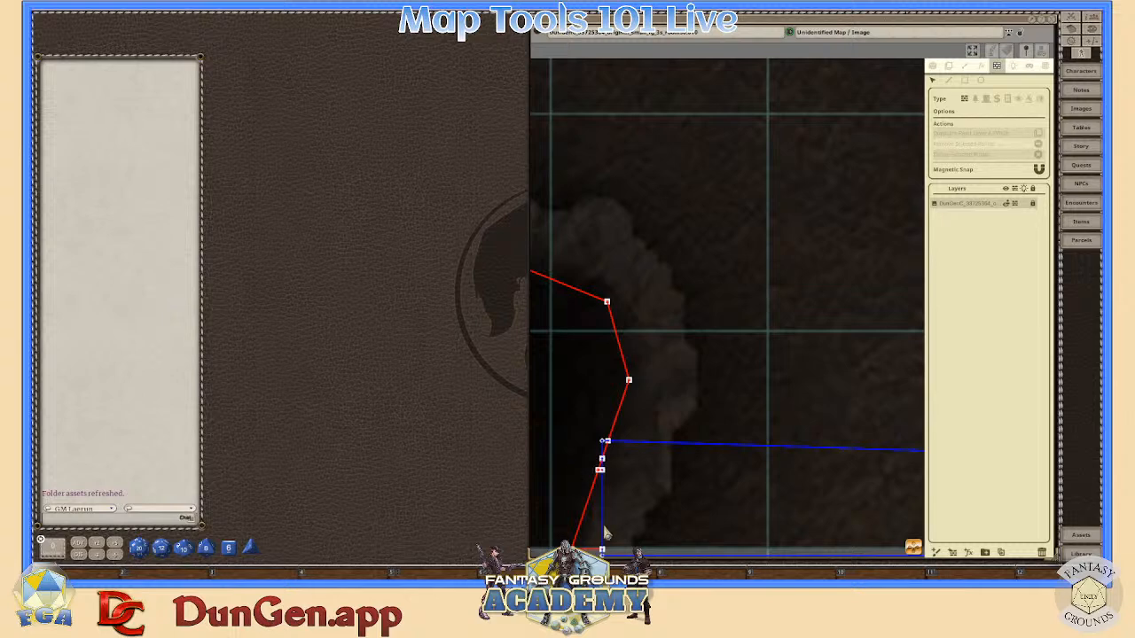
key(Delete)
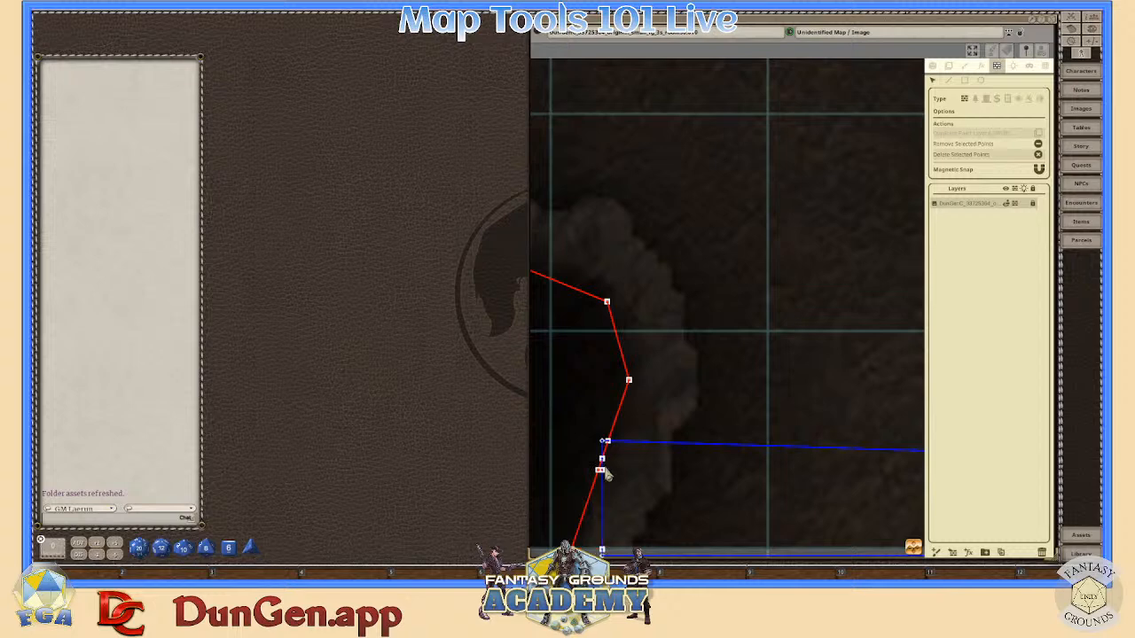
- Turn off Magnetic Snap and drag the west wall's point just outside the door onto the door's west edge
scroll(605, 447, down, 1)
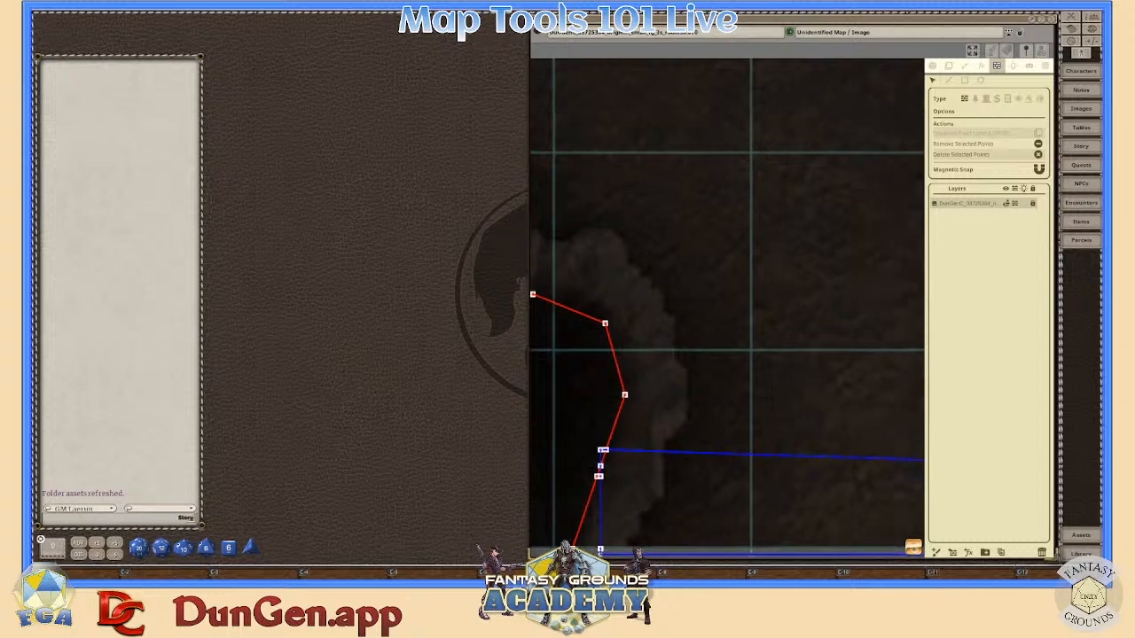
scroll(595, 529, up, 4)
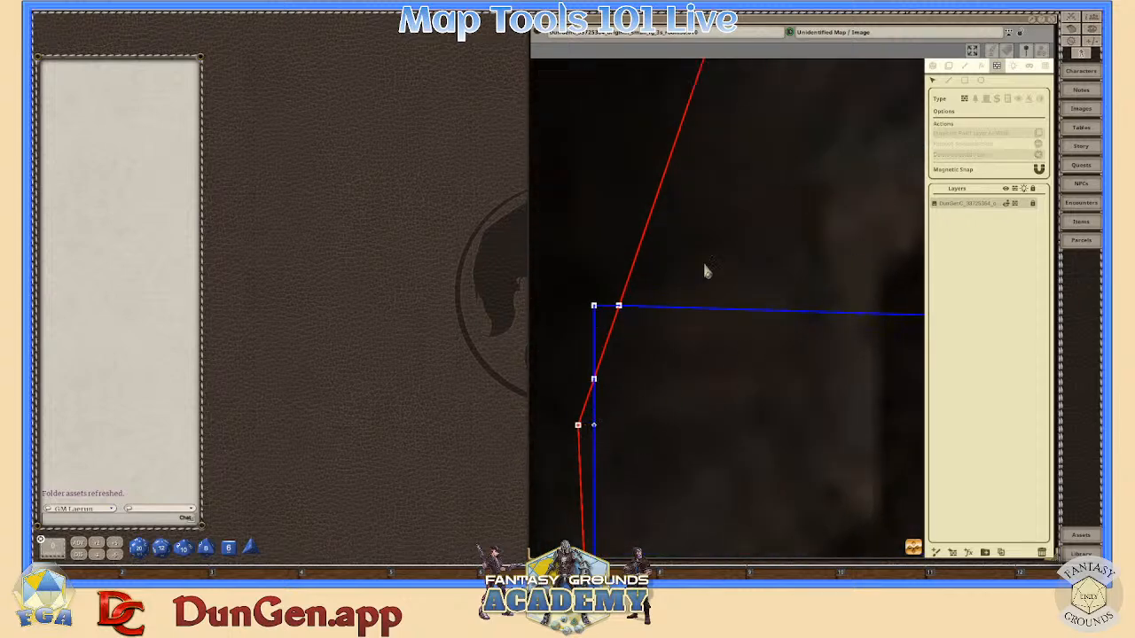
drag(578, 426, 592, 432)
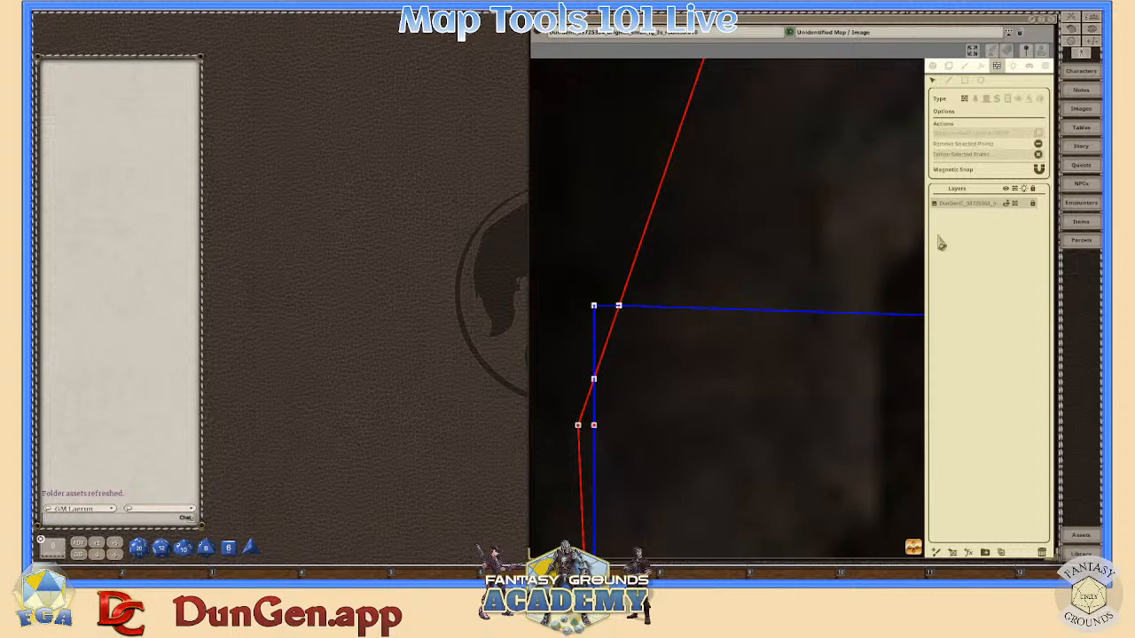
click(1038, 168)
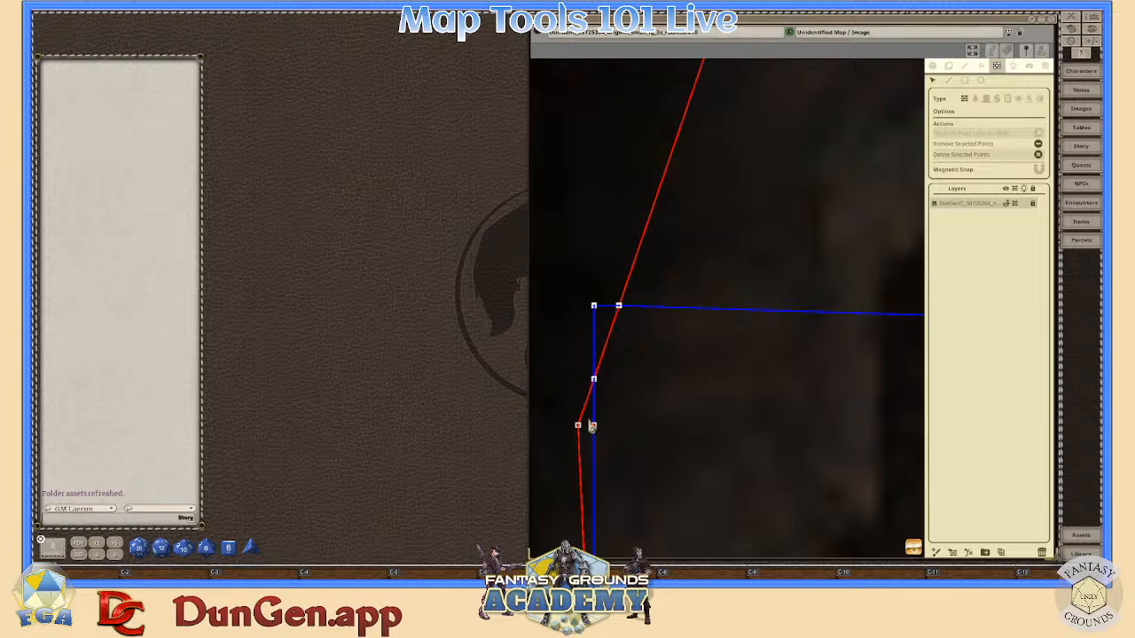
drag(578, 429, 593, 427)
scroll(619, 338, down, 5)
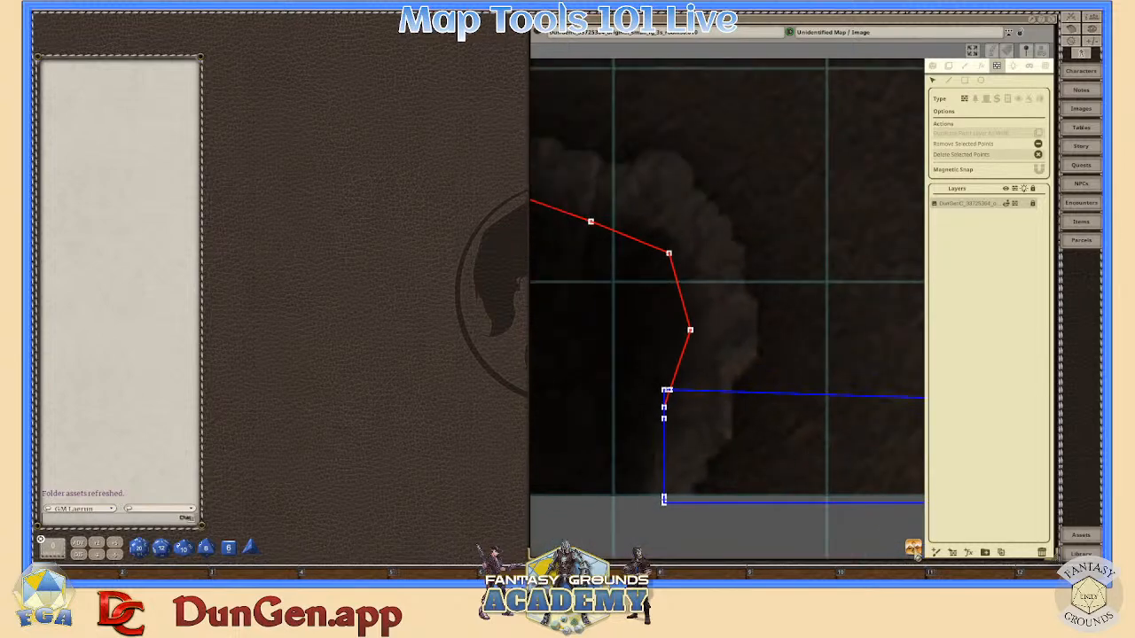
scroll(885, 525, down, 4)
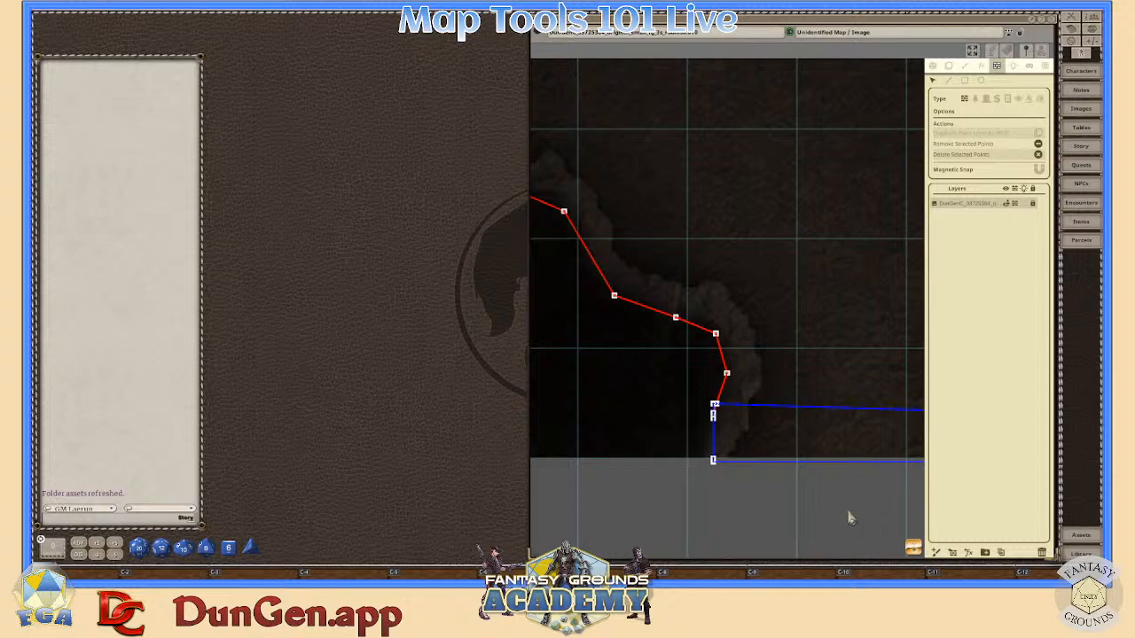
scroll(850, 519, up, 4)
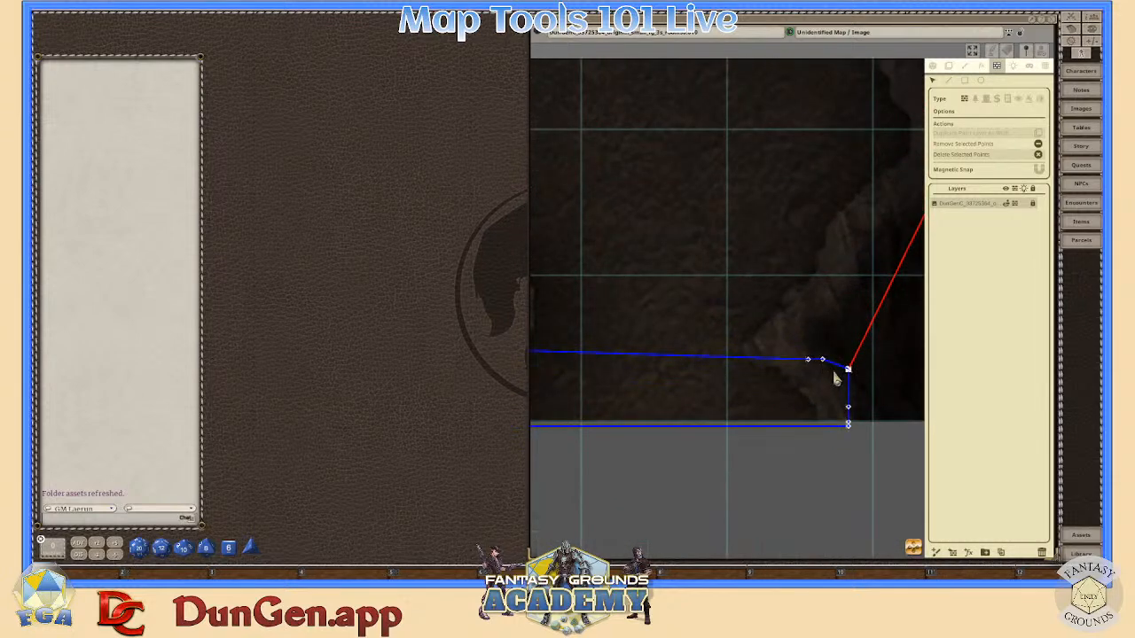
- Delete the surplus point in the door's upper edge near the northeast corner and the extra point in its east edge
key(Delete)
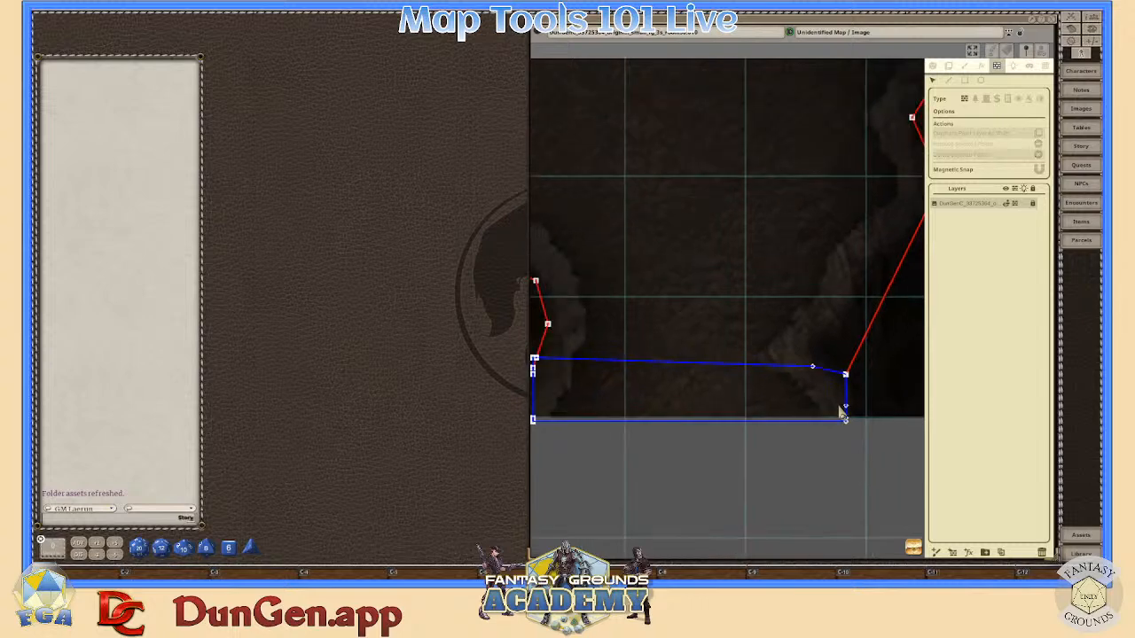
scroll(845, 403, up, 2)
click(846, 408)
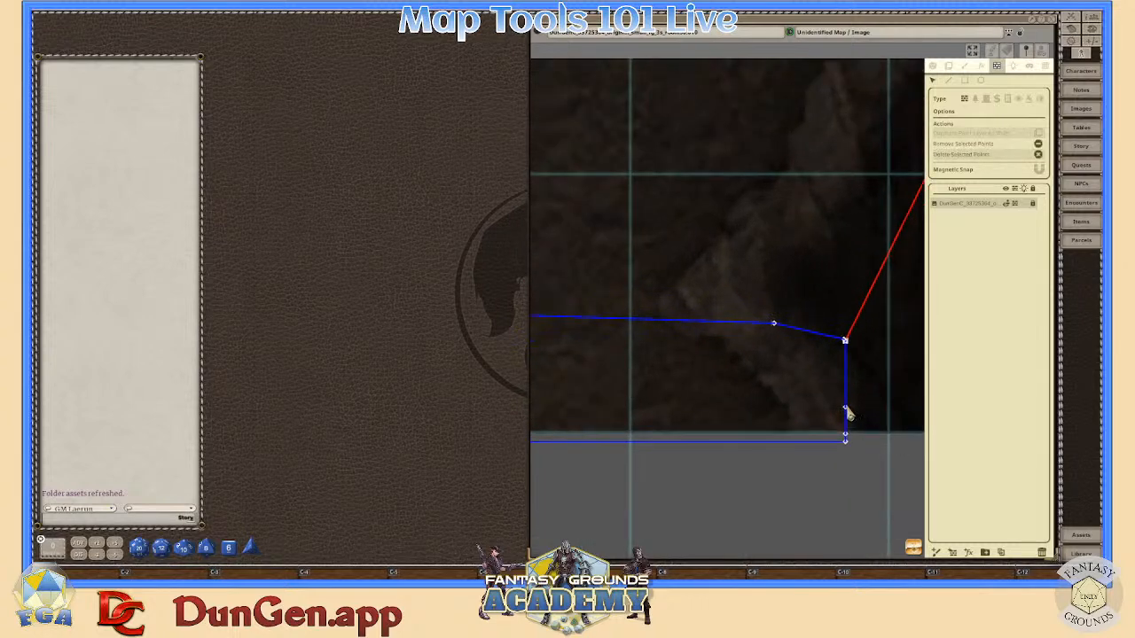
key(Delete)
scroll(849, 425, up, 2)
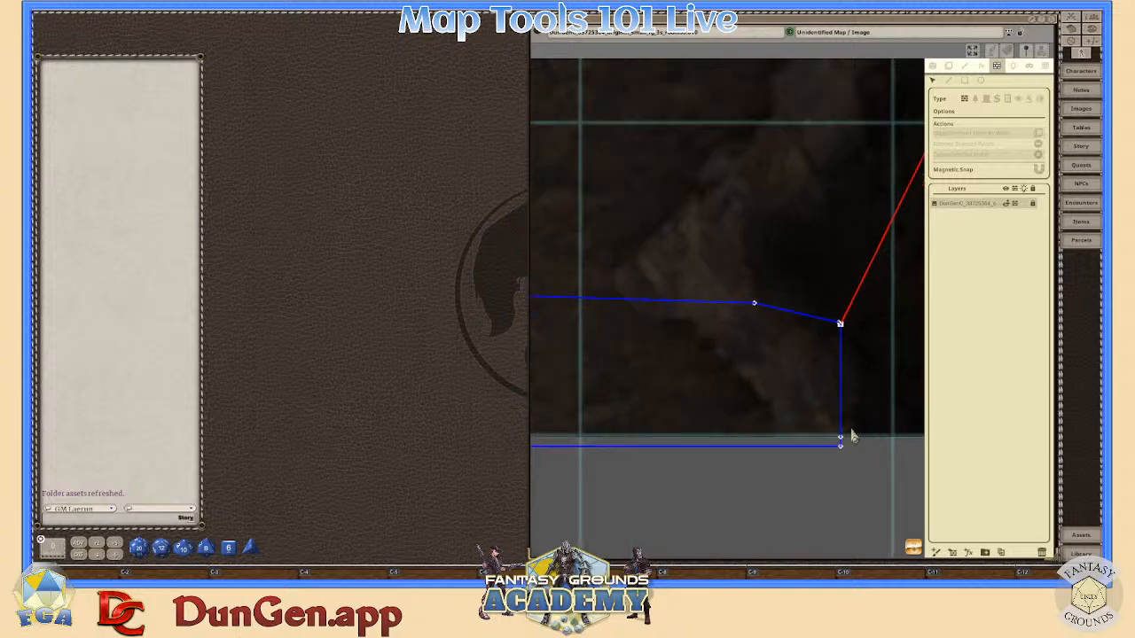
- Examine the remaining points at the door's southeast corner and along its west edge where the cave wall meets it
scroll(842, 448, down, 1)
scroll(848, 457, down, 5)
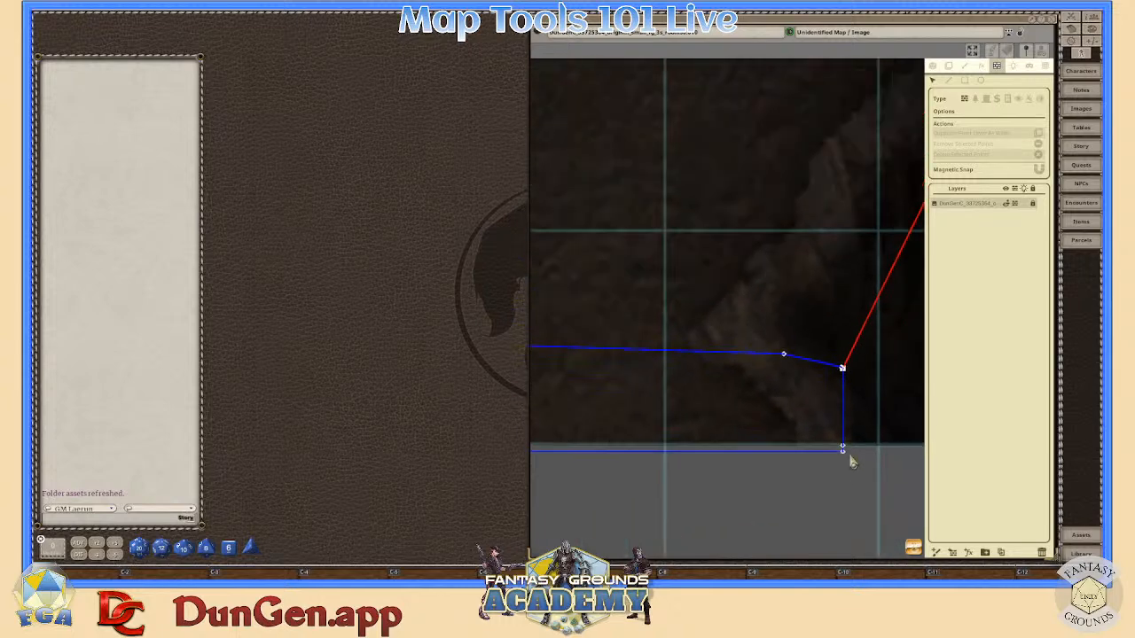
scroll(642, 457, up, 3)
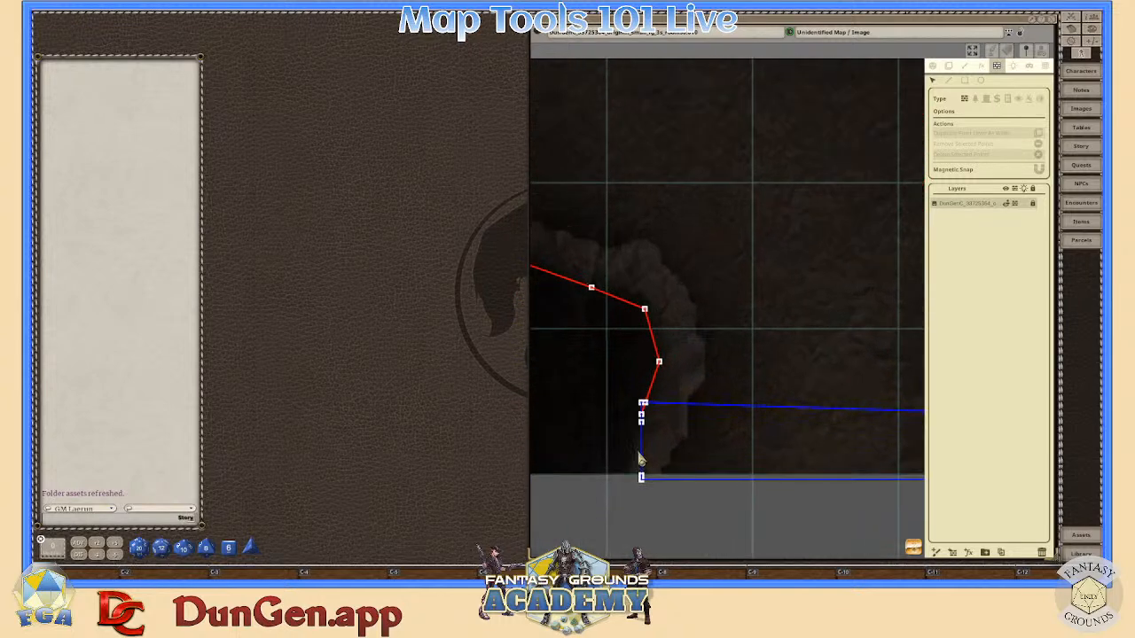
scroll(657, 439, down, 4)
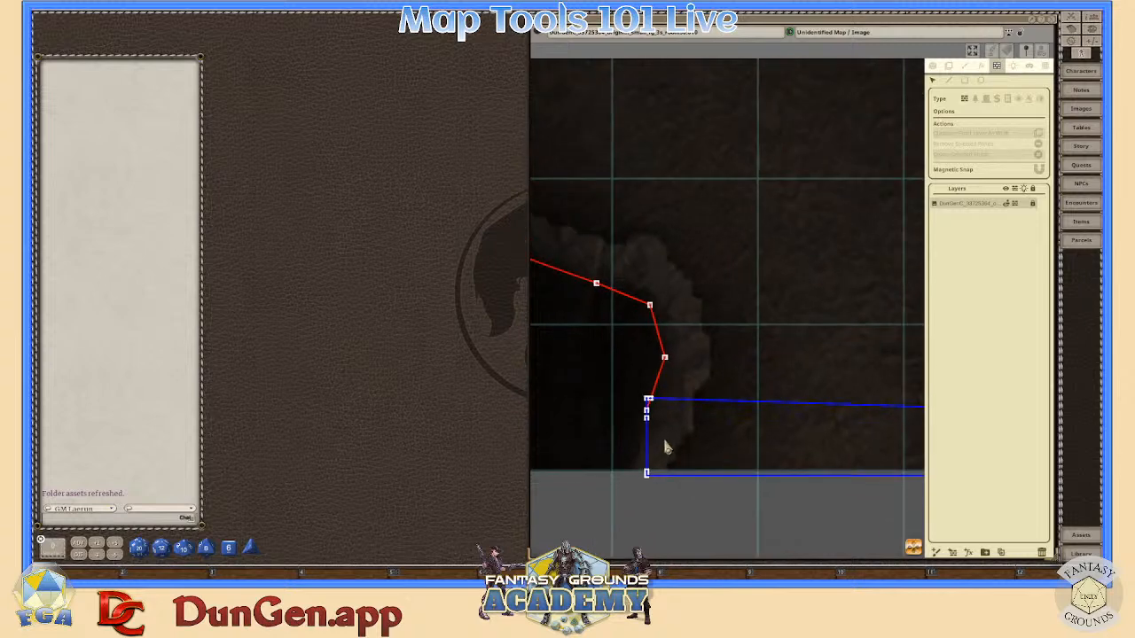
scroll(665, 439, up, 4)
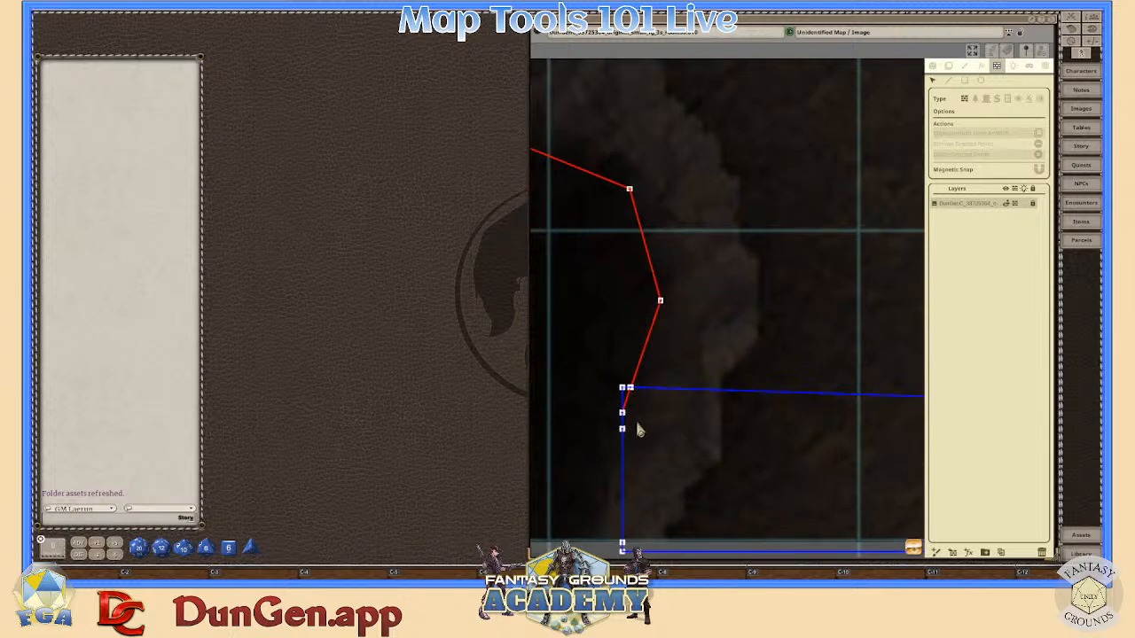
scroll(663, 462, down, 3)
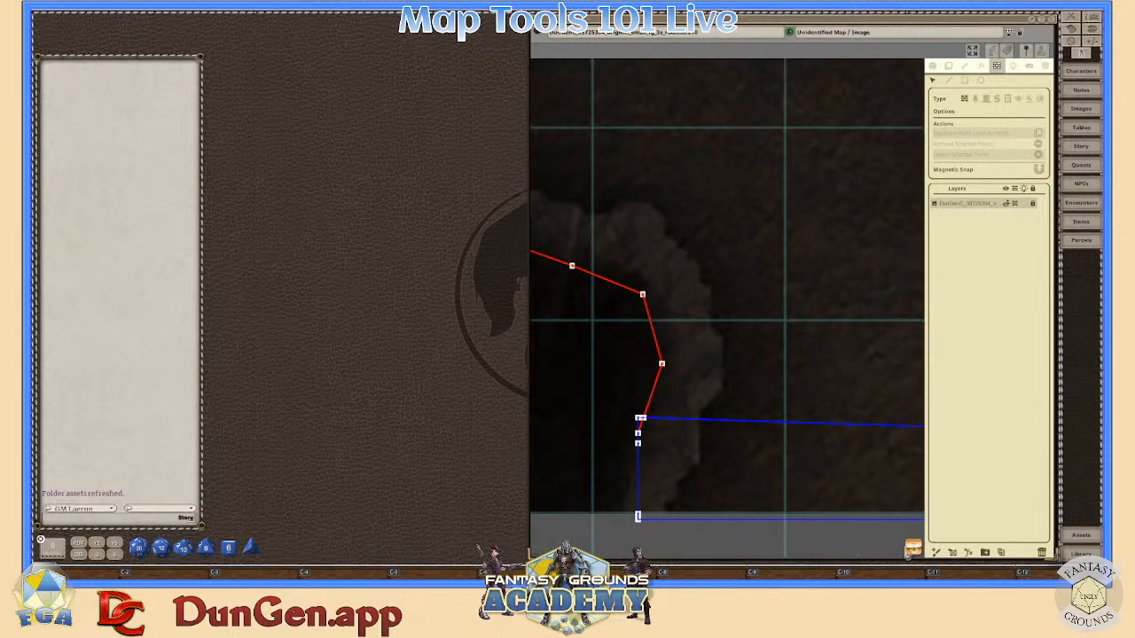
drag(907, 552, 827, 485)
scroll(833, 486, down, 4)
scroll(672, 464, up, 5)
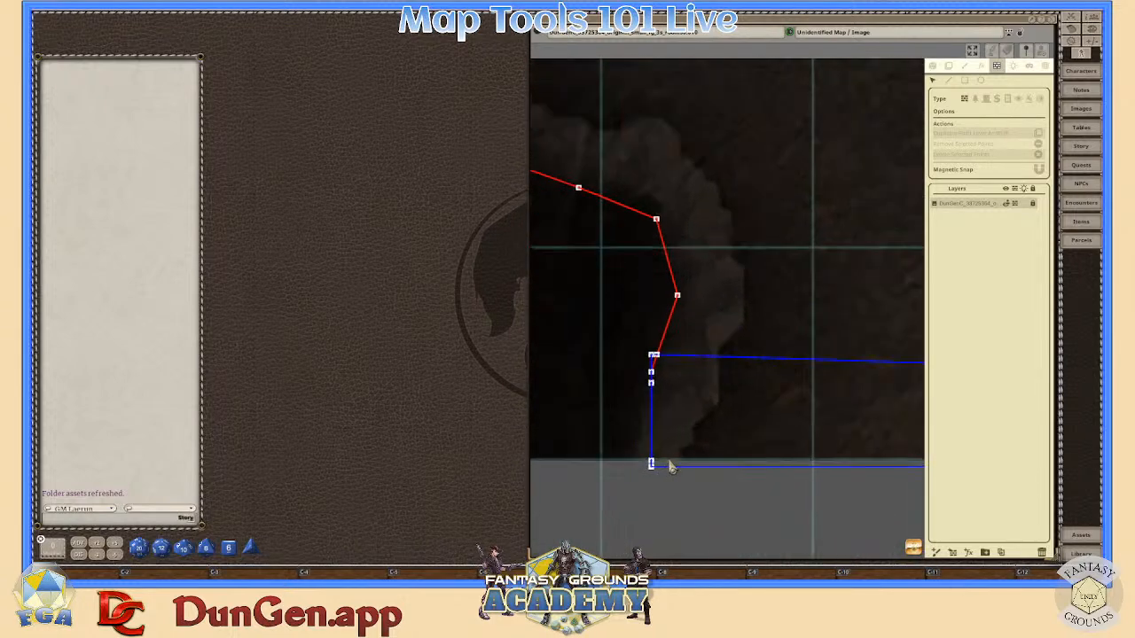
scroll(671, 465, down, 5)
drag(910, 546, 823, 527)
scroll(857, 459, down, 4)
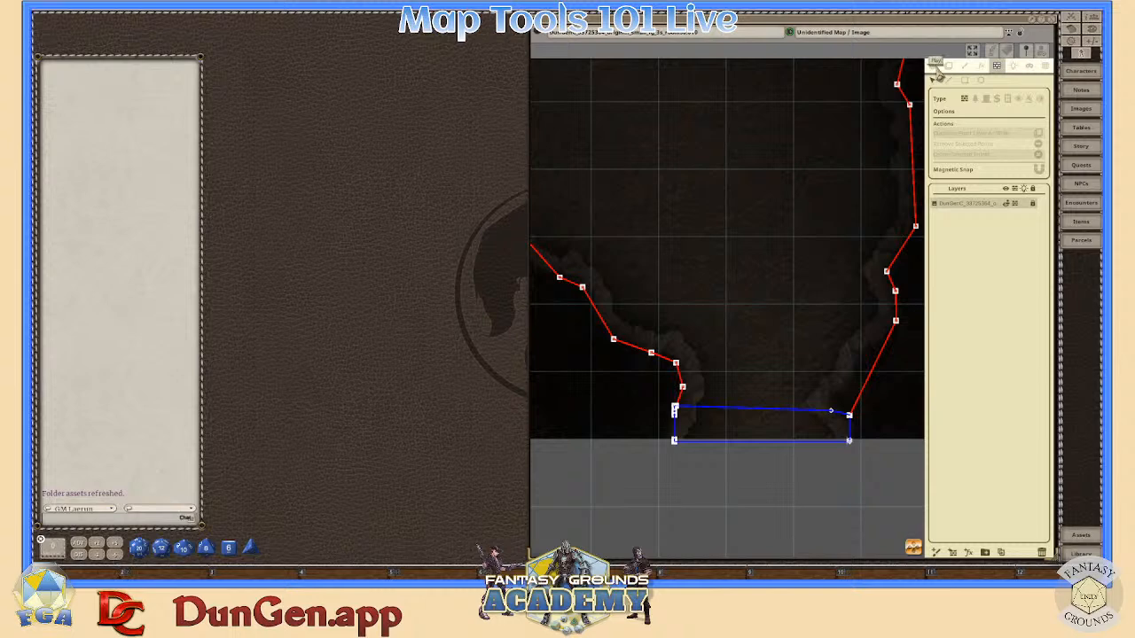
- Try to enable the player vision preview for the map
click(934, 67)
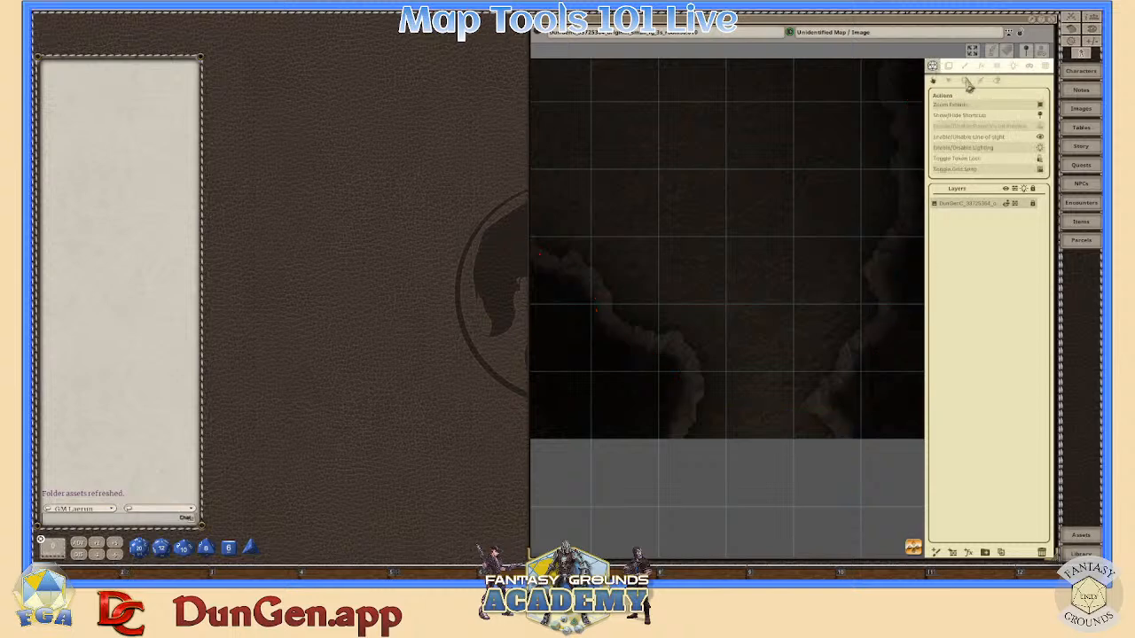
click(1043, 129)
scroll(772, 413, down, 2)
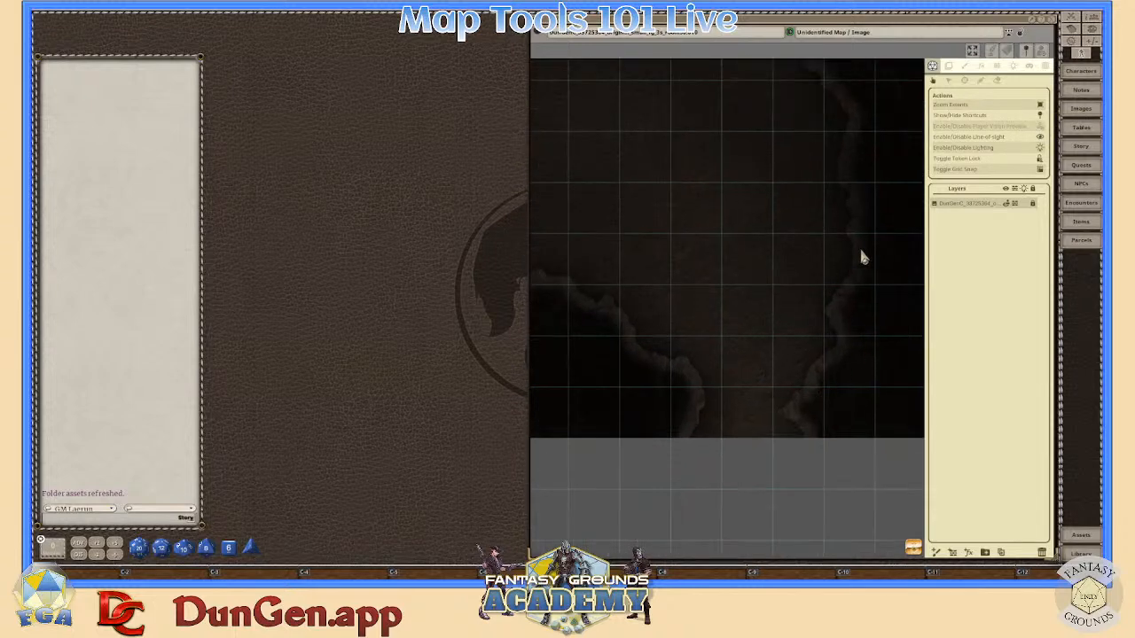
click(1043, 132)
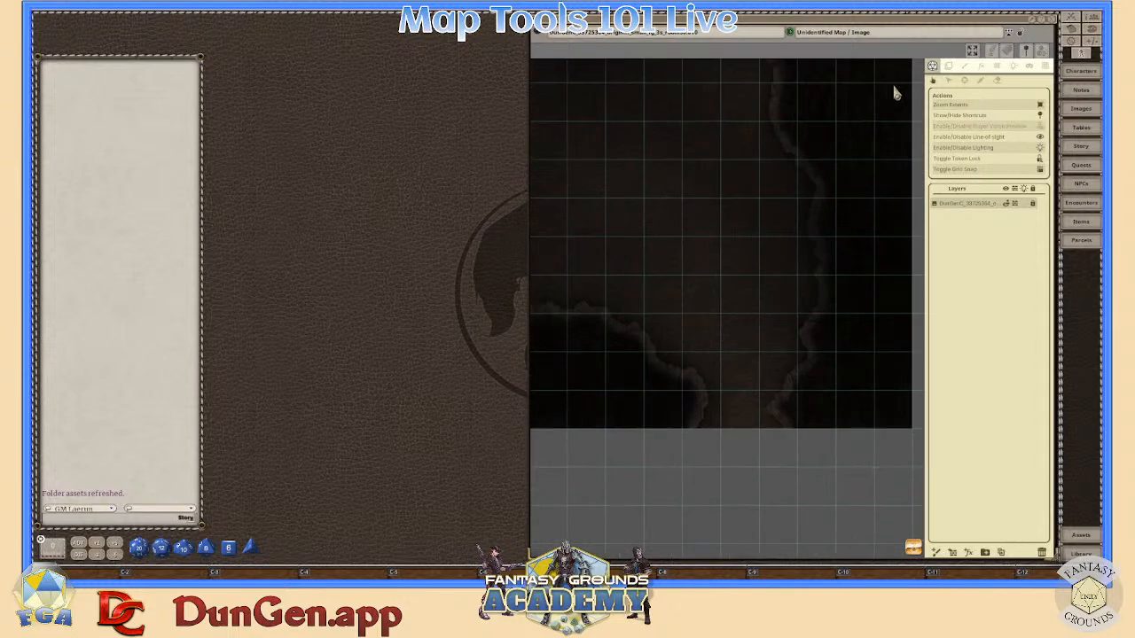
click(948, 67)
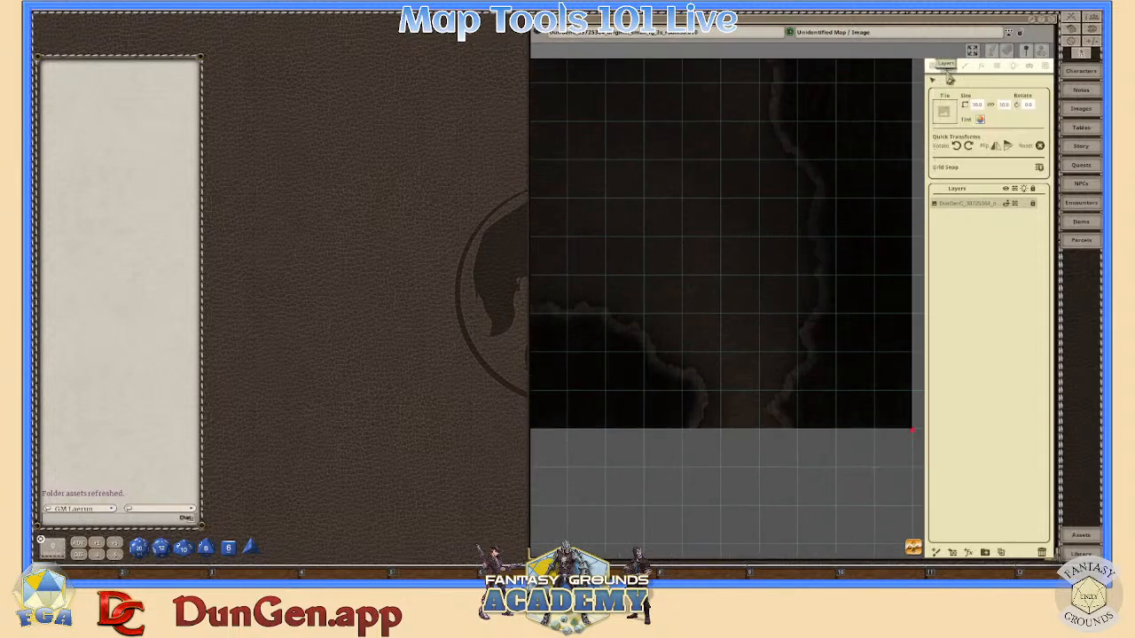
- Return to line-of-sight editing and move the door's upper-edge point onto the east cave wall just above the door's northeast corner
click(997, 67)
scroll(768, 415, up, 1)
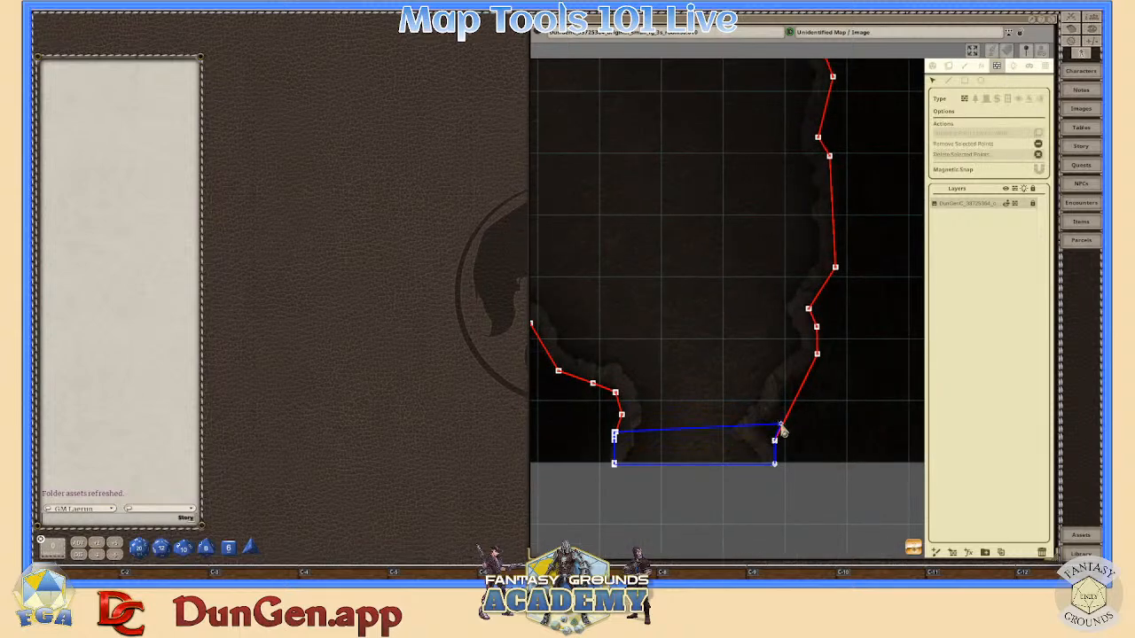
scroll(635, 454, up, 2)
scroll(635, 454, down, 2)
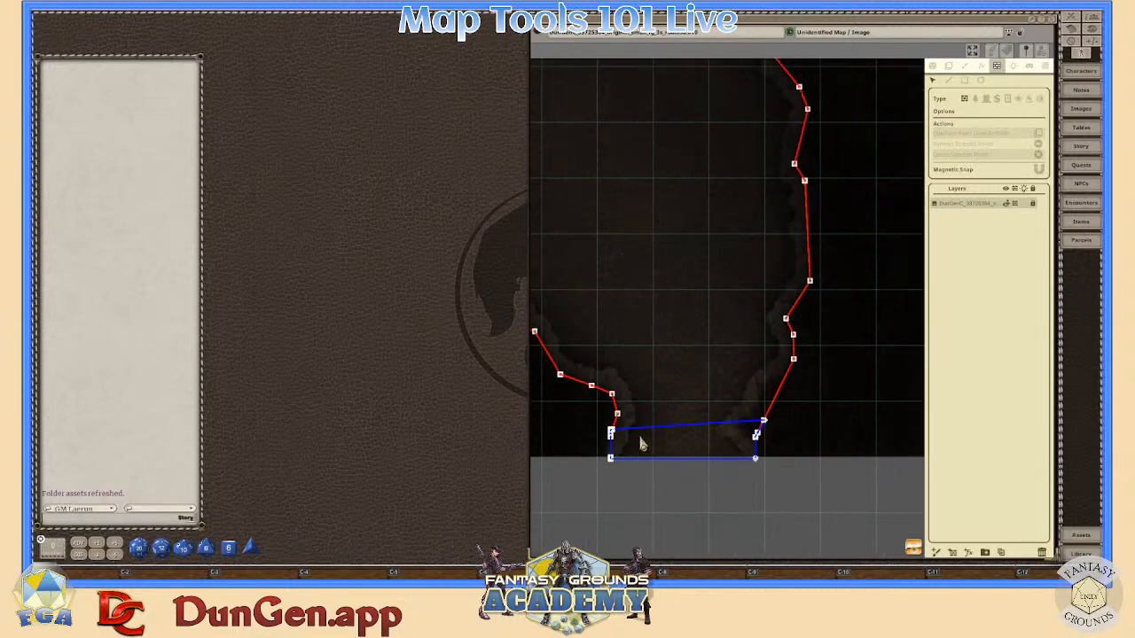
- Examine how the southern door's west and east ends join the cave walls
scroll(634, 442, up, 4)
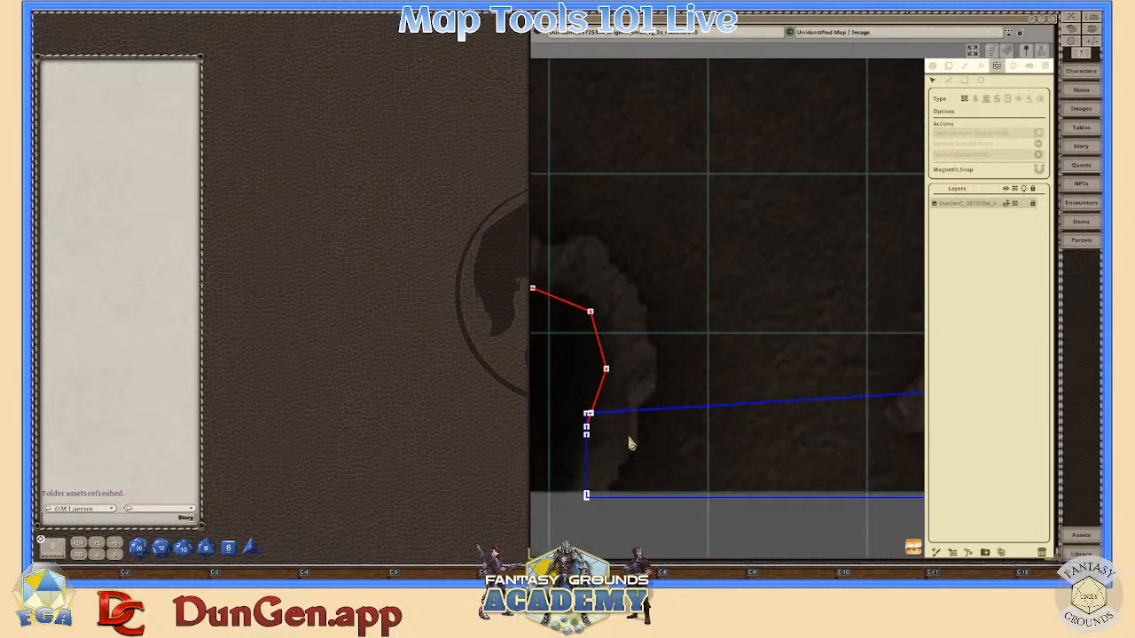
scroll(628, 443, up, 1)
scroll(591, 431, up, 1)
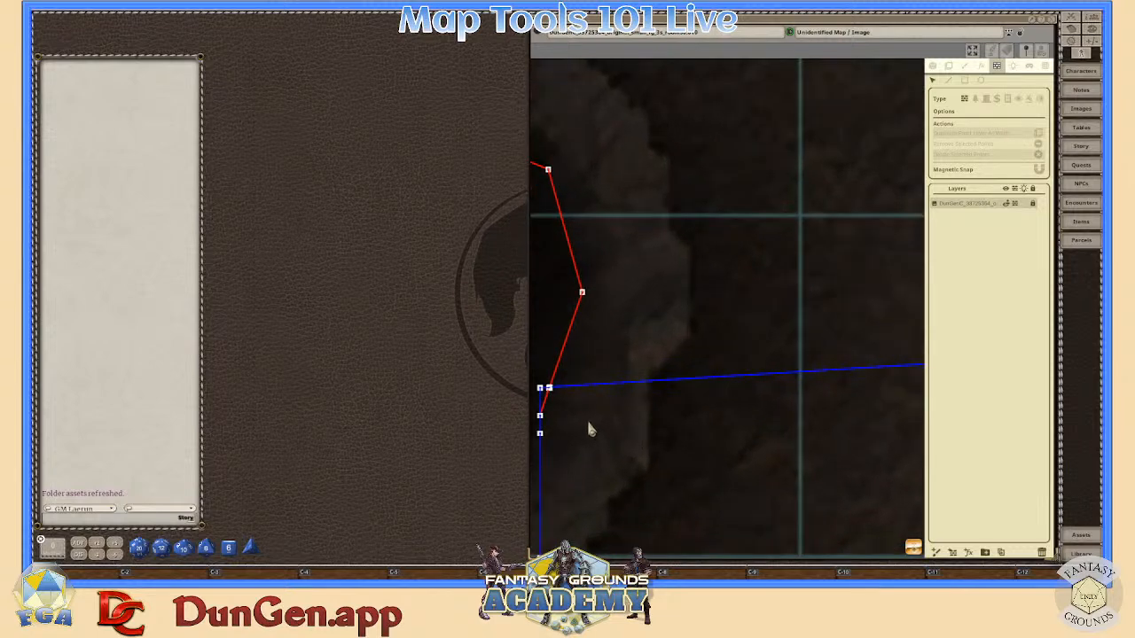
click(547, 393)
scroll(654, 396, down, 3)
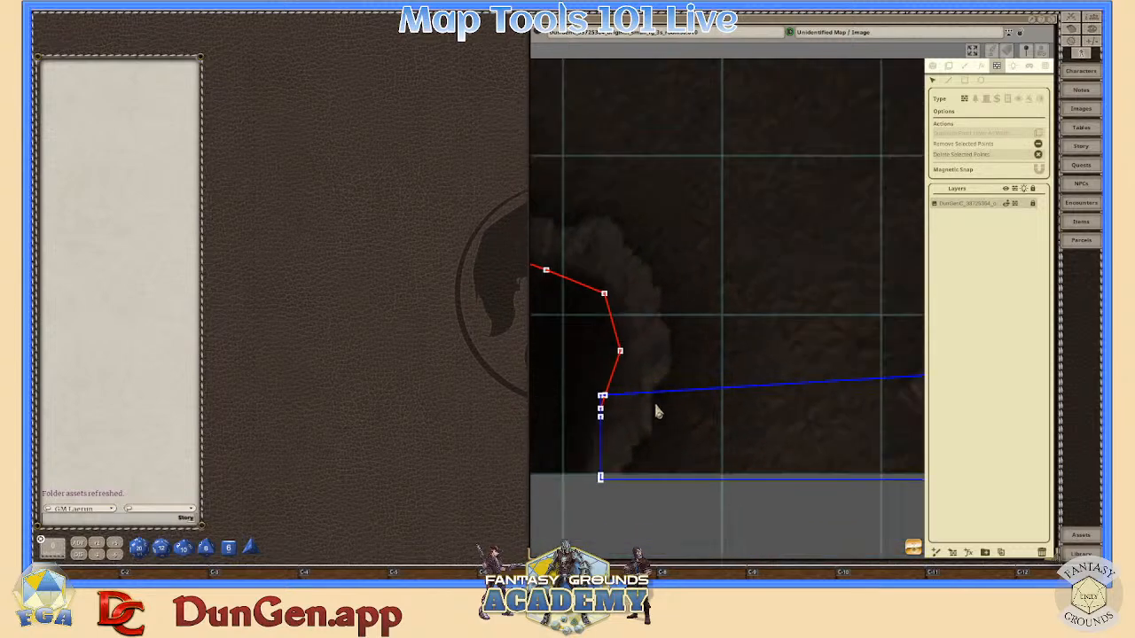
scroll(658, 406, down, 3)
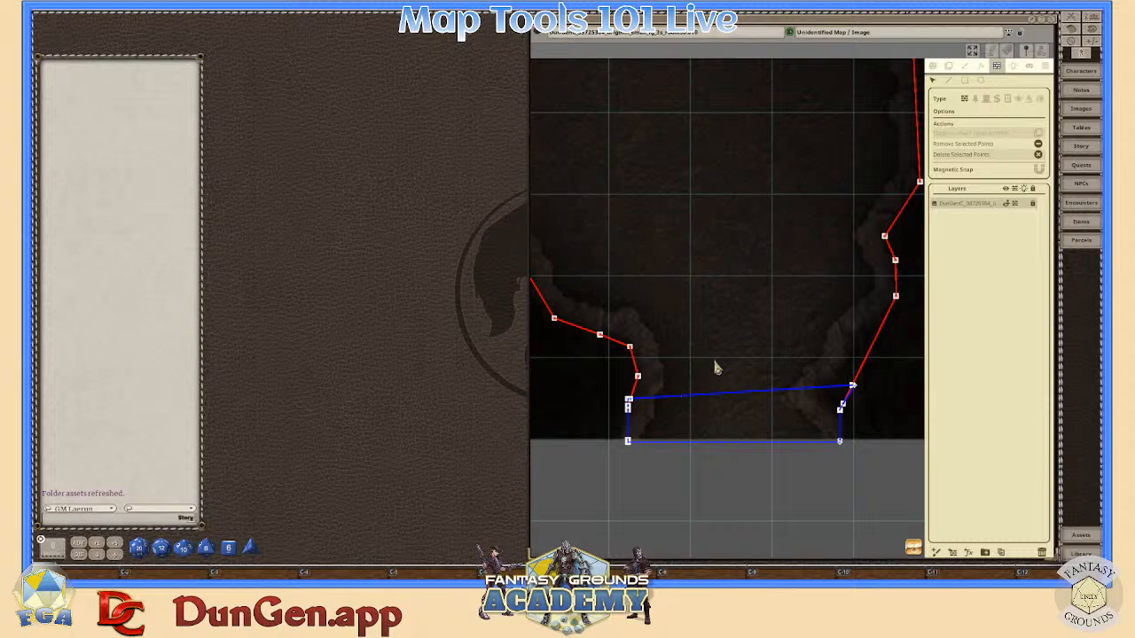
scroll(717, 366, down, 2)
scroll(720, 365, down, 1)
scroll(720, 364, up, 1)
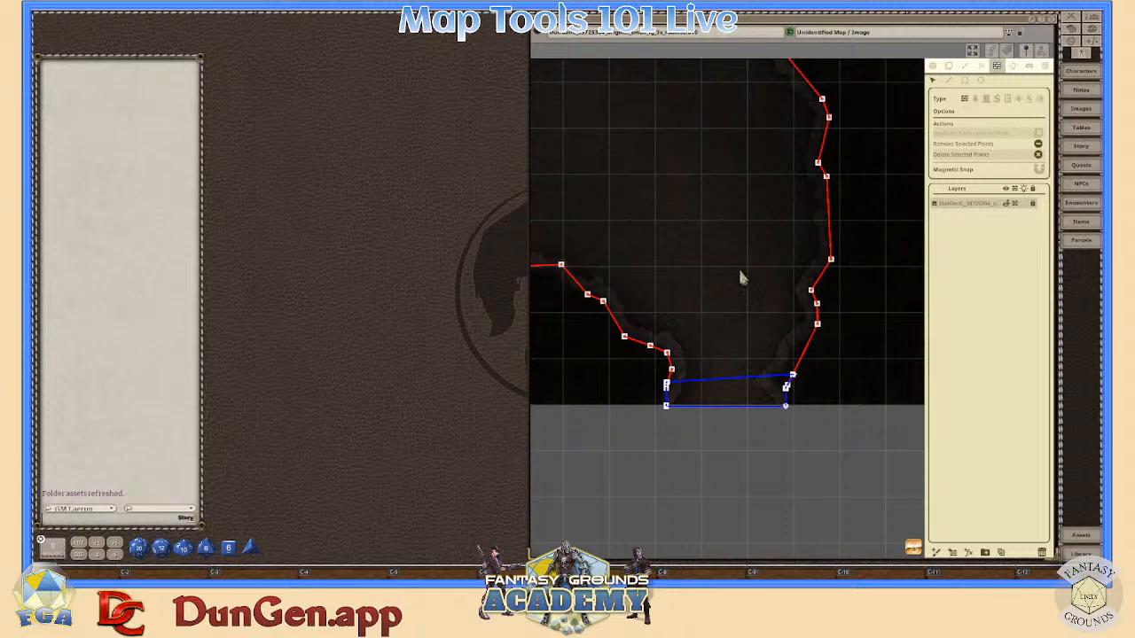
scroll(683, 373, up, 1)
scroll(682, 368, down, 2)
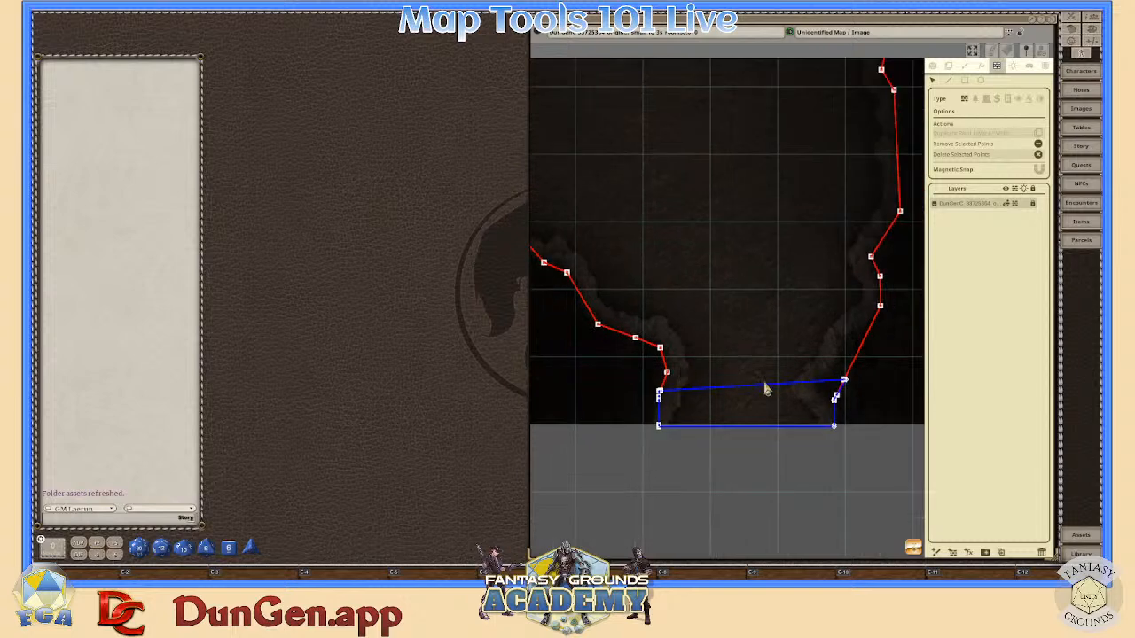
scroll(830, 396, up, 8)
scroll(842, 388, down, 3)
scroll(842, 390, down, 2)
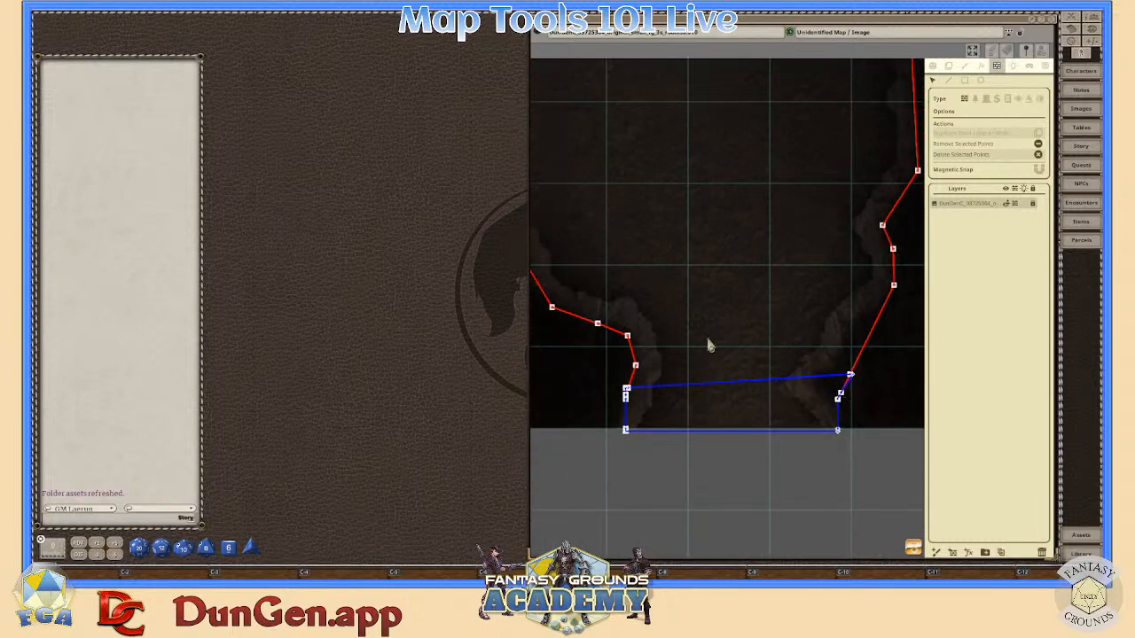
scroll(889, 328, down, 3)
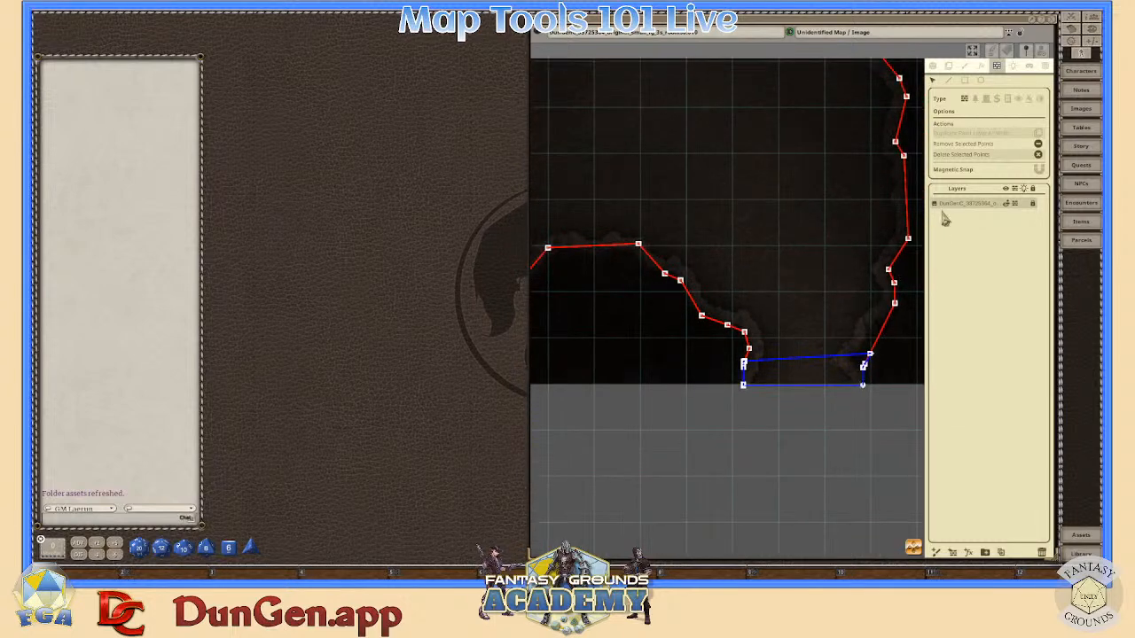
- With Magnetic Snap on, draw a four-cornered door across the passage just north of the existing door, from the west wall's corner point past the east wall
click(949, 81)
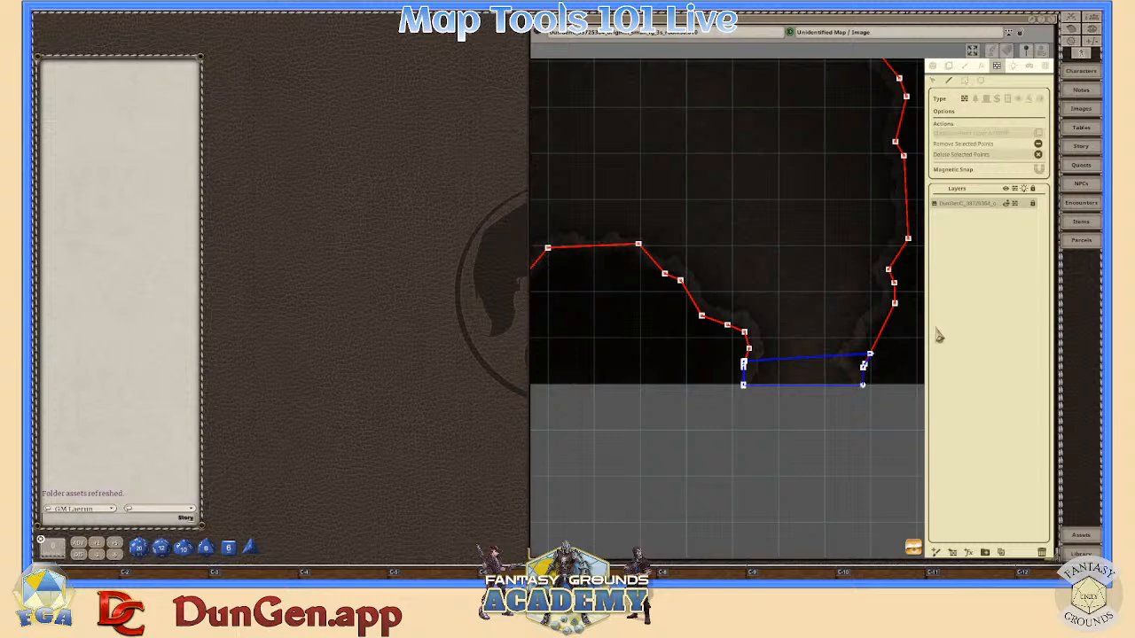
scroll(861, 328, up, 2)
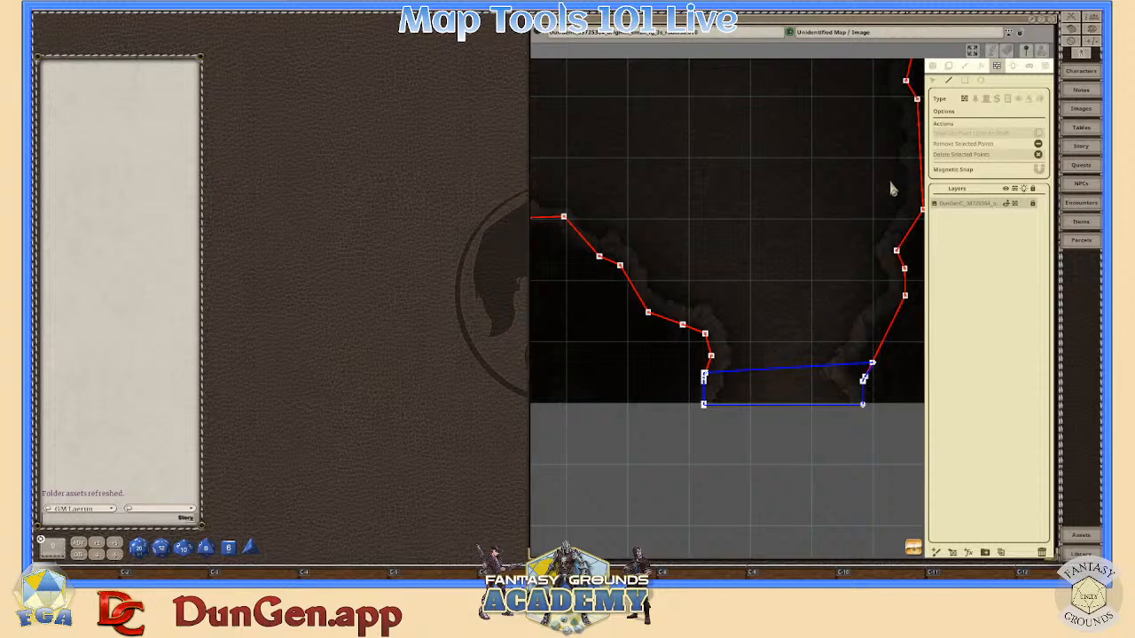
click(986, 103)
scroll(770, 315, up, 1)
scroll(904, 352, down, 1)
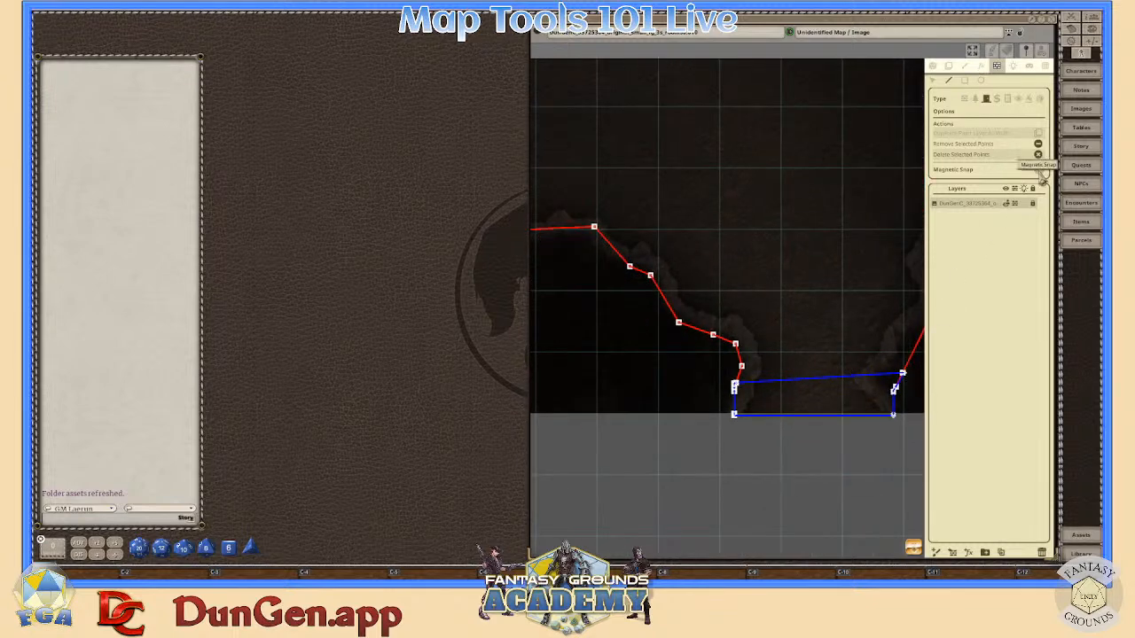
click(1040, 170)
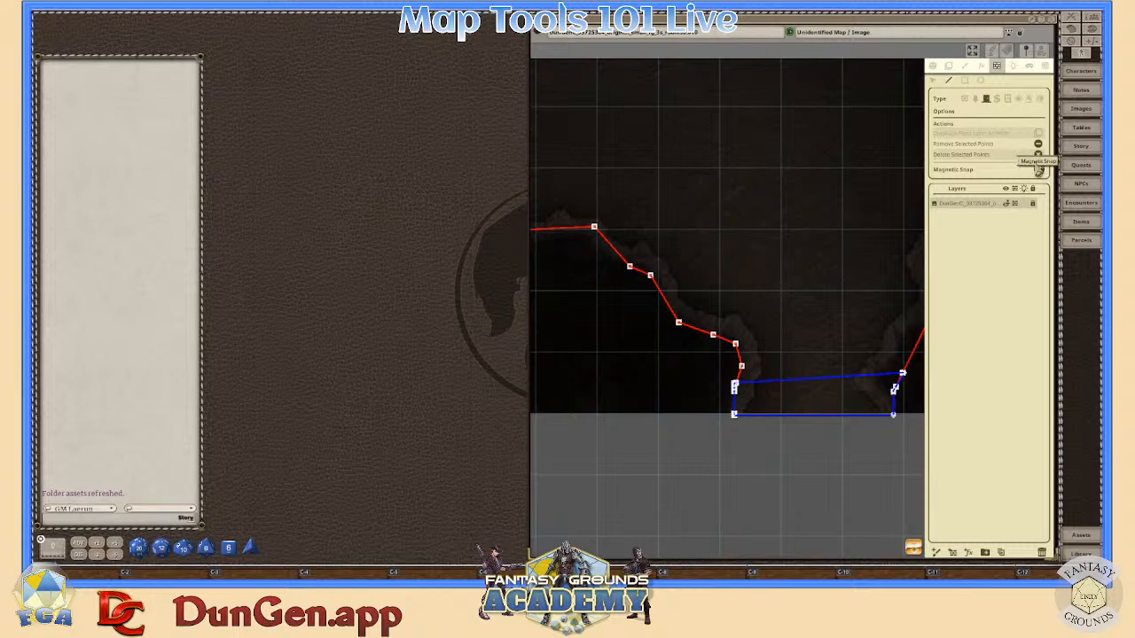
scroll(770, 350, up, 1)
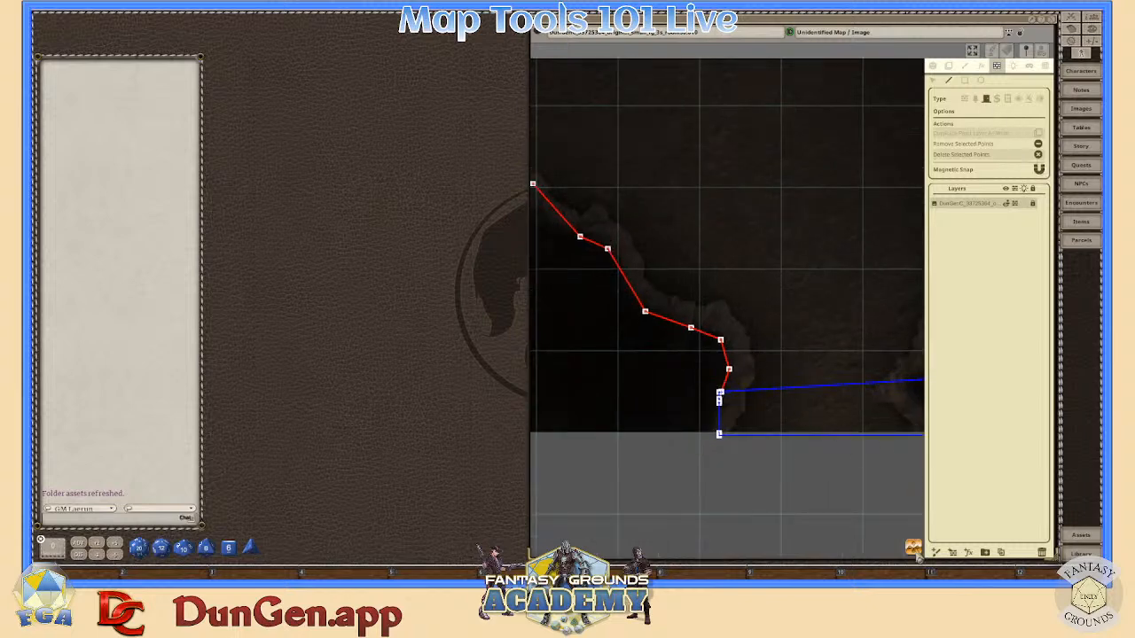
drag(826, 442, 709, 411)
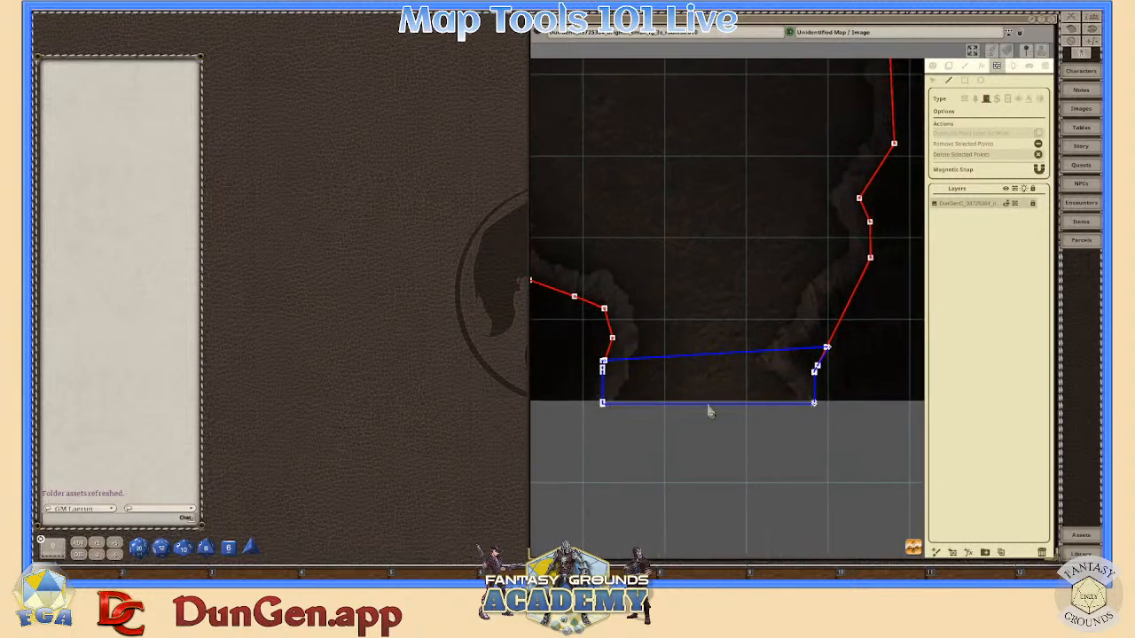
click(605, 314)
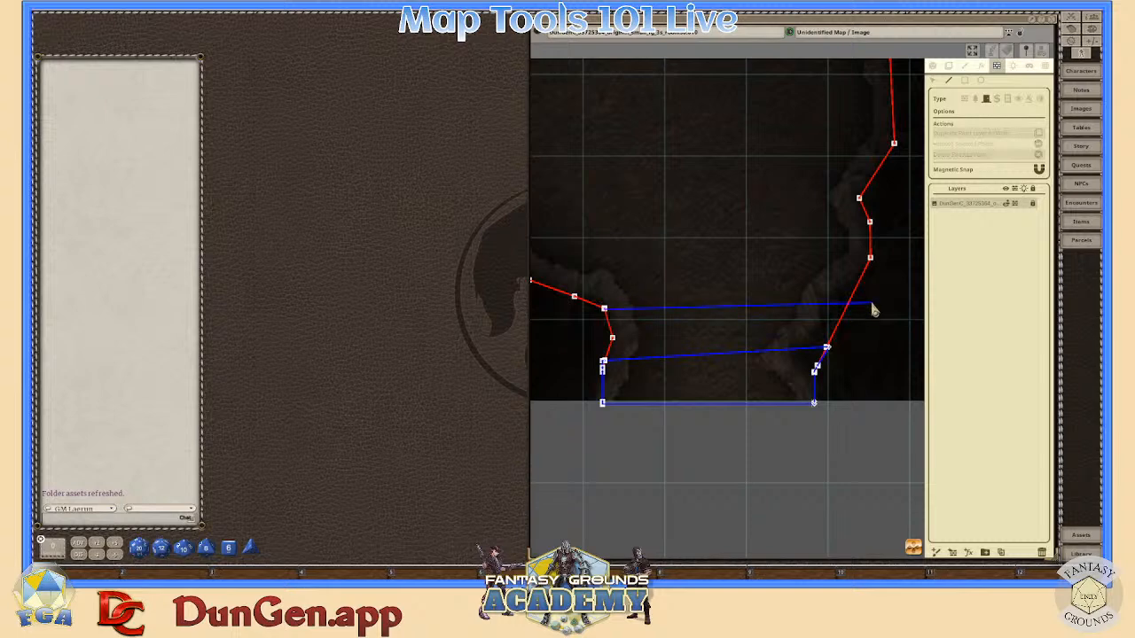
click(839, 341)
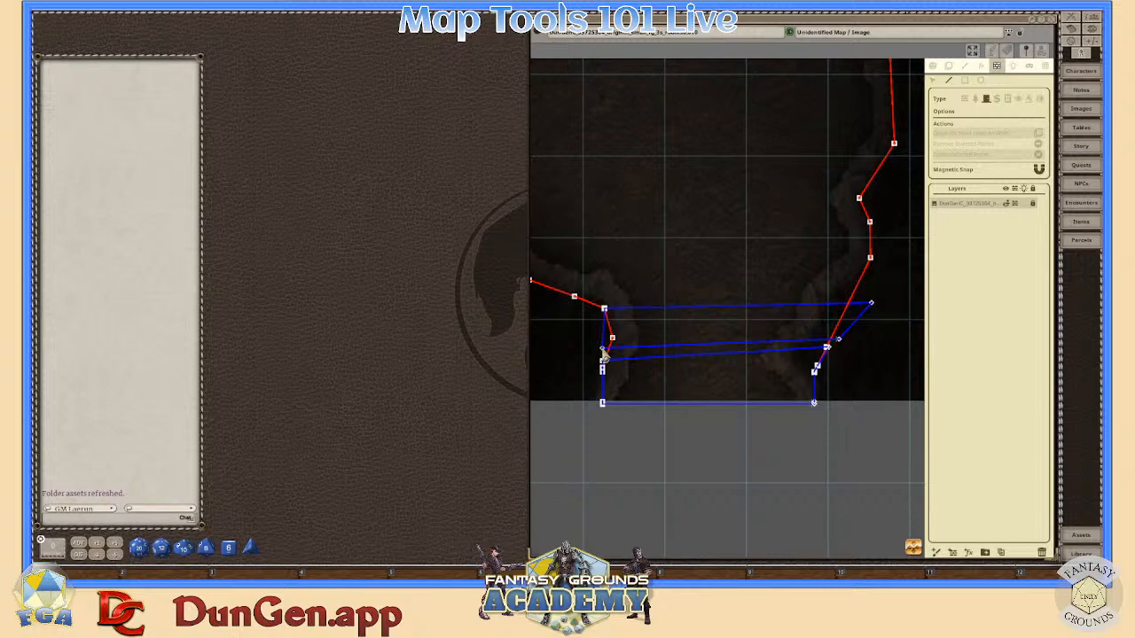
scroll(760, 354, up, 4)
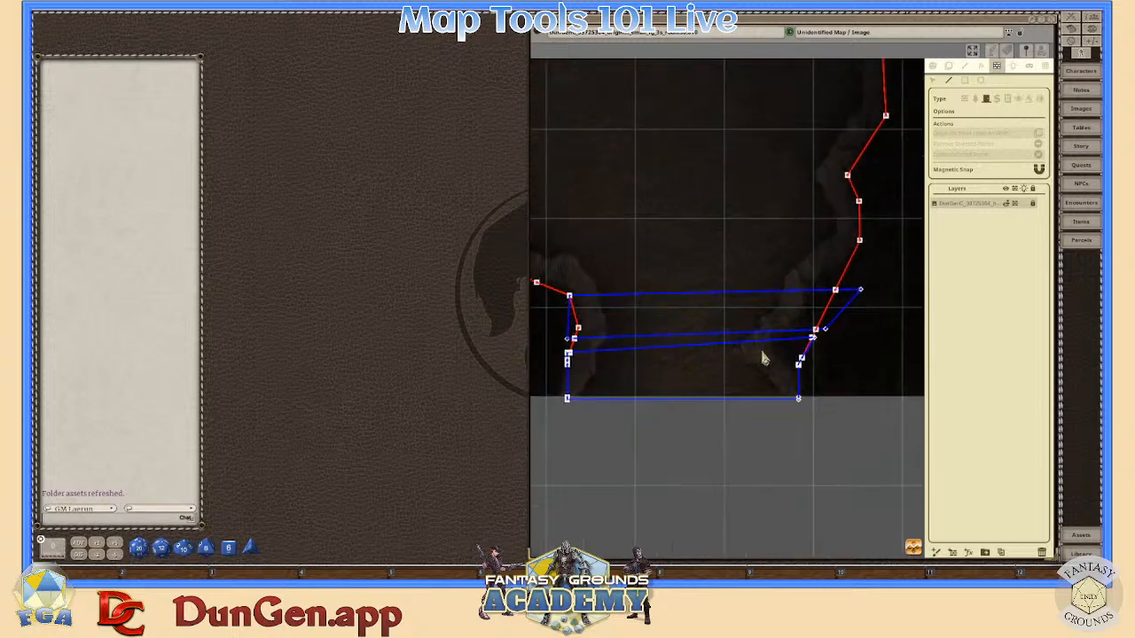
scroll(861, 302, down, 4)
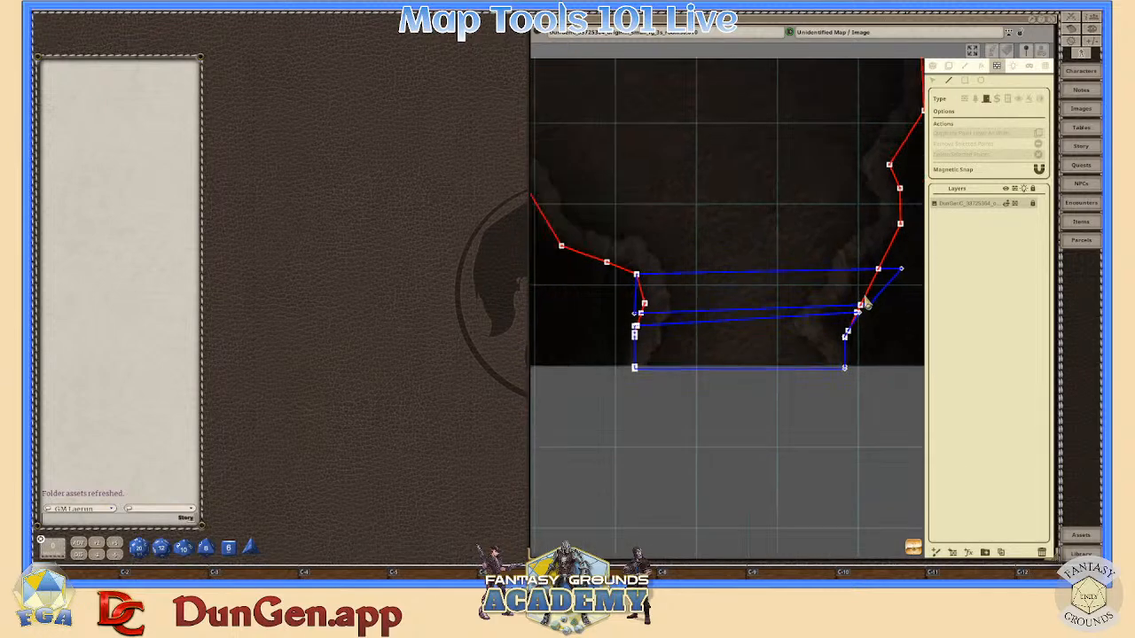
scroll(645, 317, up, 1)
scroll(645, 316, up, 2)
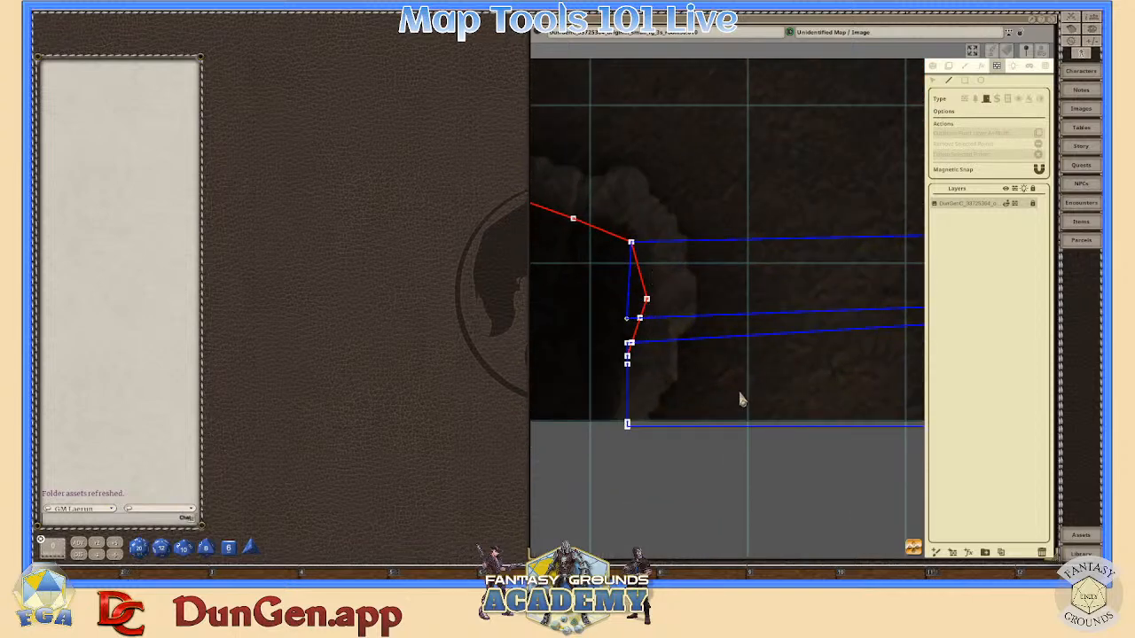
- Select and delete the older southern door together with the leftover wall points south of the new door
scroll(739, 399, down, 3)
drag(916, 462, 860, 461)
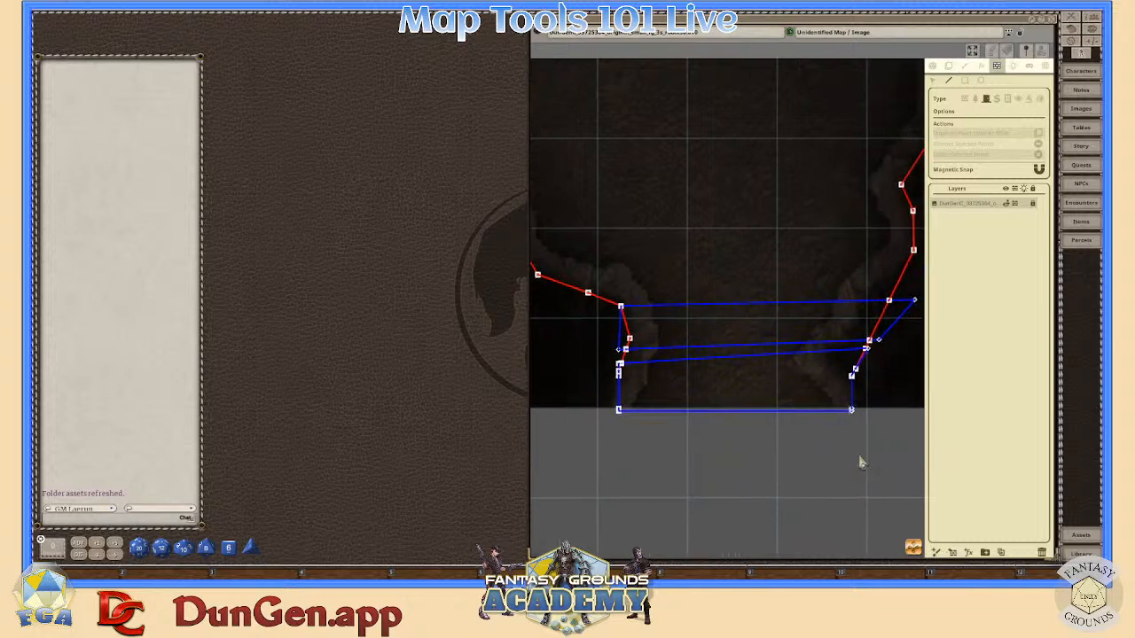
scroll(622, 387, up, 1)
scroll(622, 387, up, 3)
scroll(787, 425, down, 4)
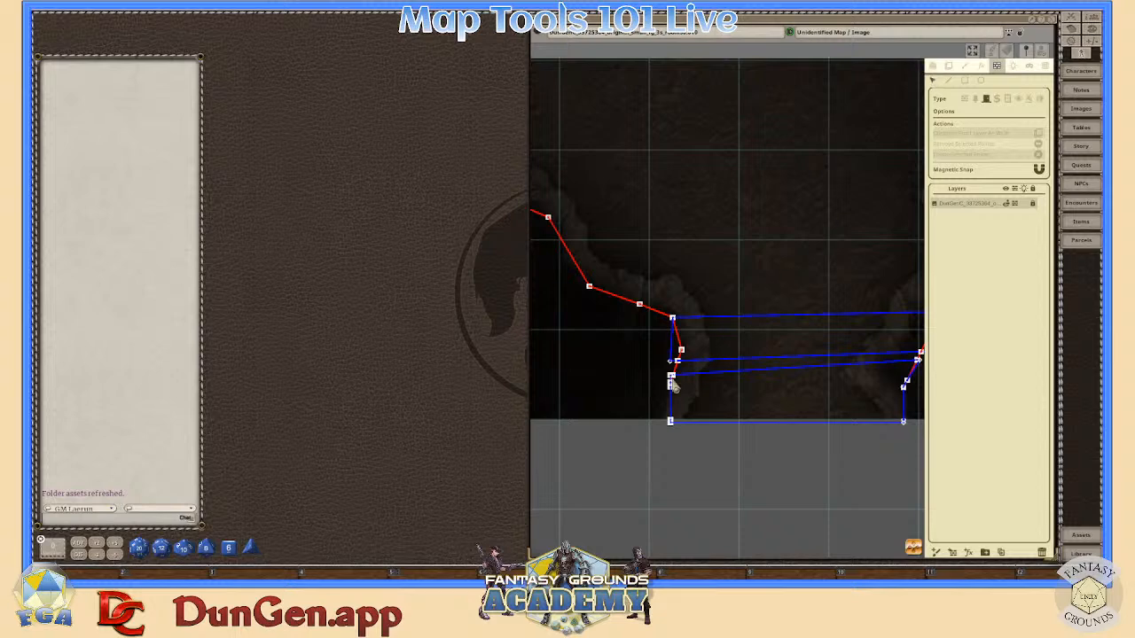
drag(661, 371, 925, 446)
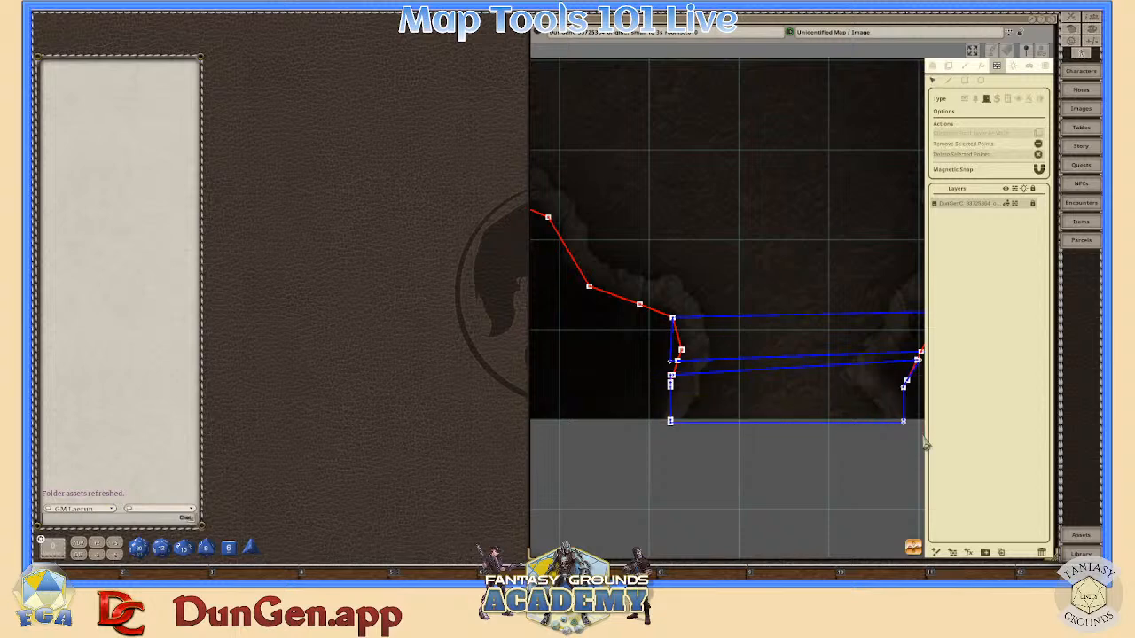
key(Delete)
- Draw a wall along the new door's southern edge, from the west cave wall's end point to the east cave wall
scroll(834, 424, up, 3)
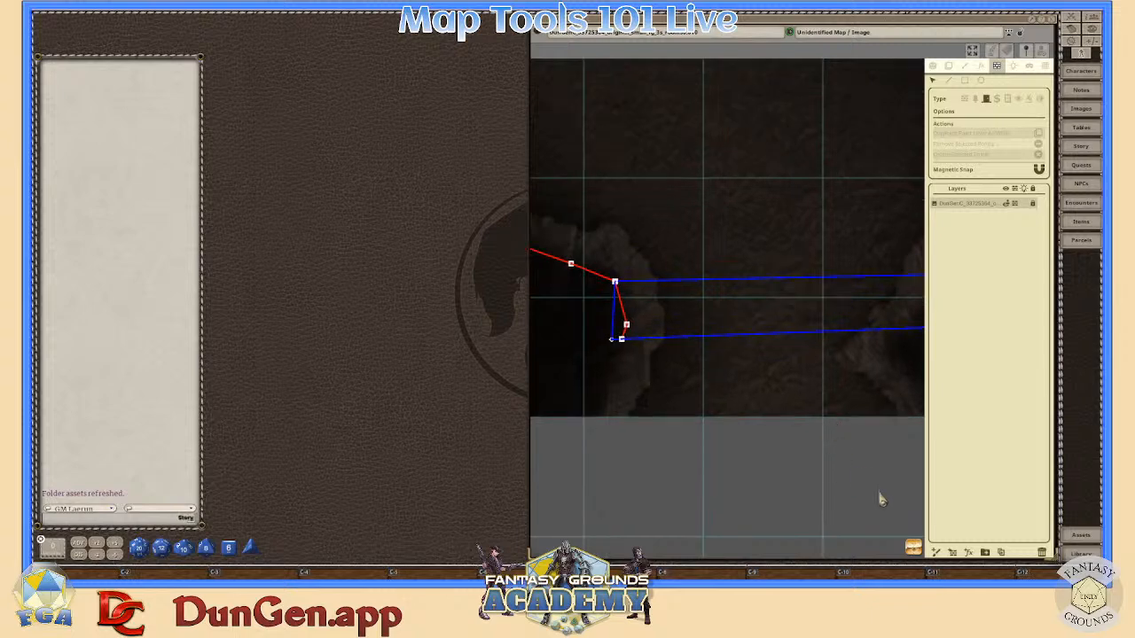
drag(855, 366, 787, 388)
scroll(789, 394, down, 3)
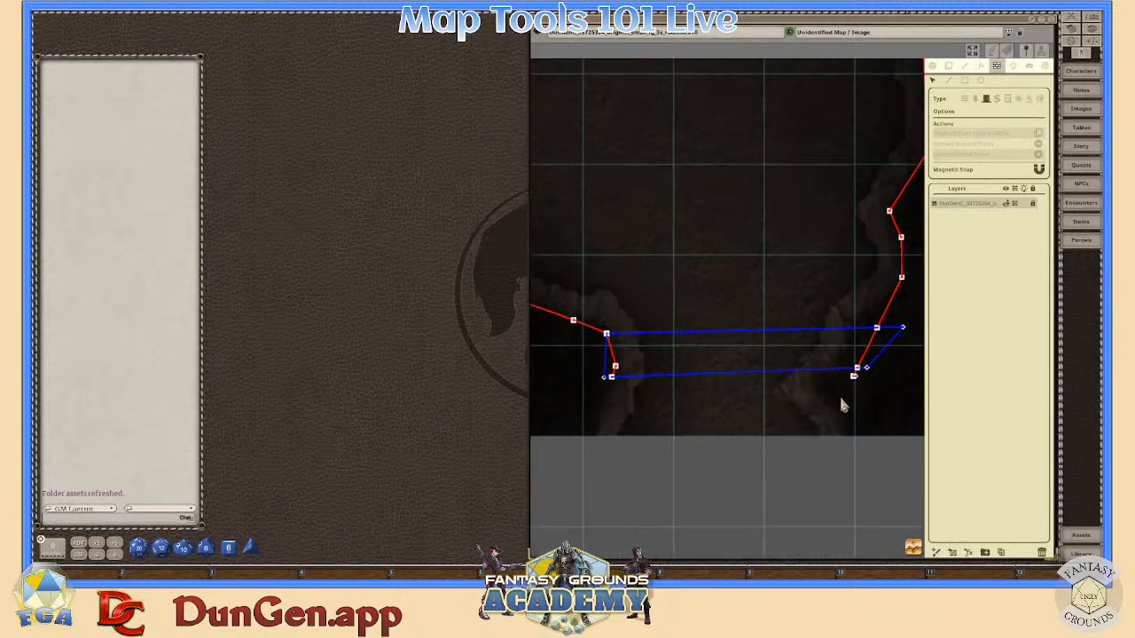
scroll(769, 381, up, 3)
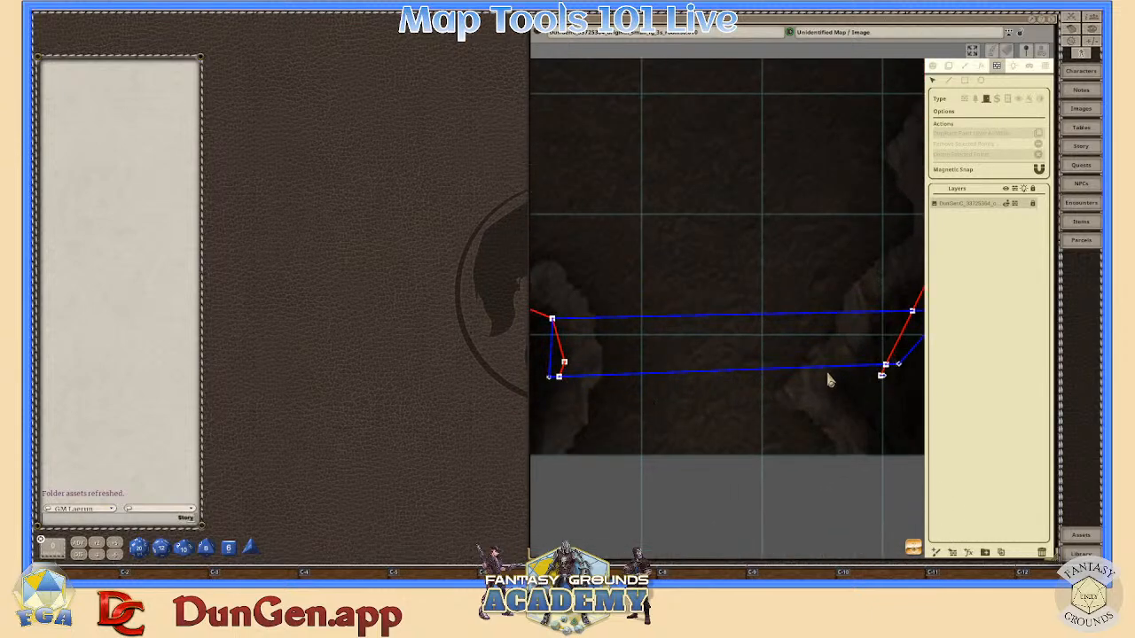
click(951, 85)
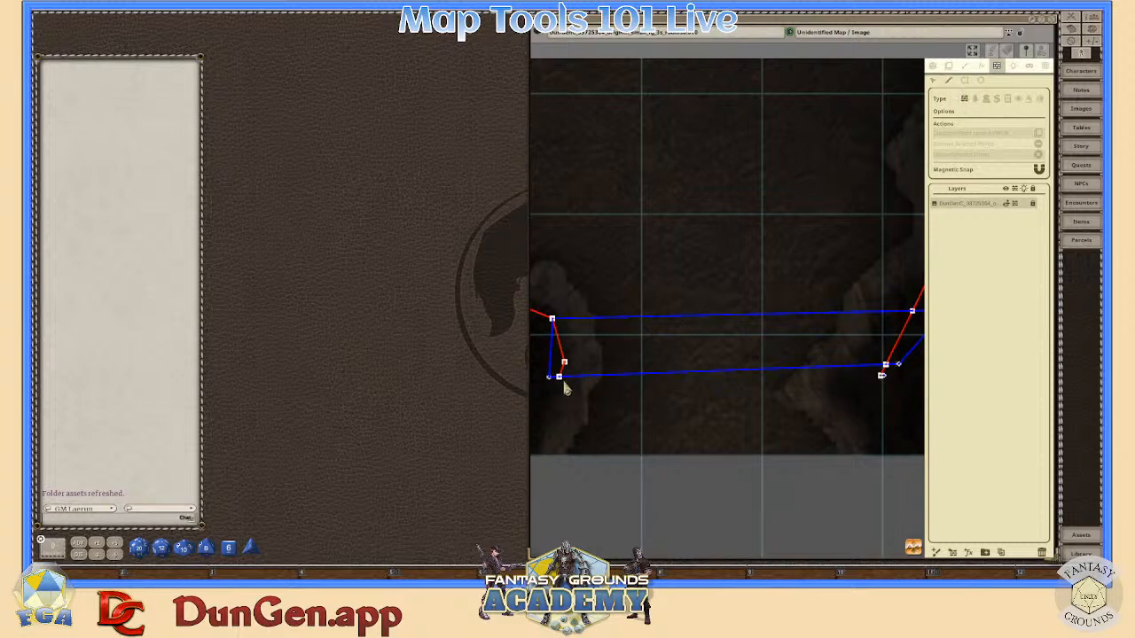
mouse_move(561, 385)
mouse_down()
mouse_move(772, 387)
mouse_move(891, 373)
mouse_up()
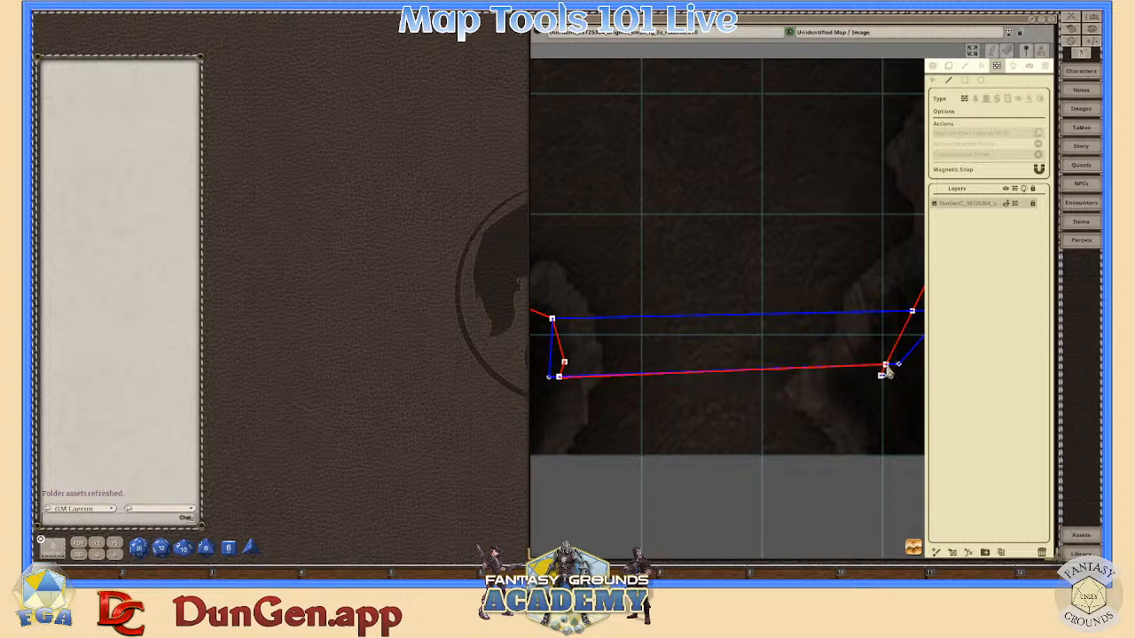
- Move the west cave wall's lowest points and the new wall's west end onto the door's southwest corner
scroll(833, 395, down, 3)
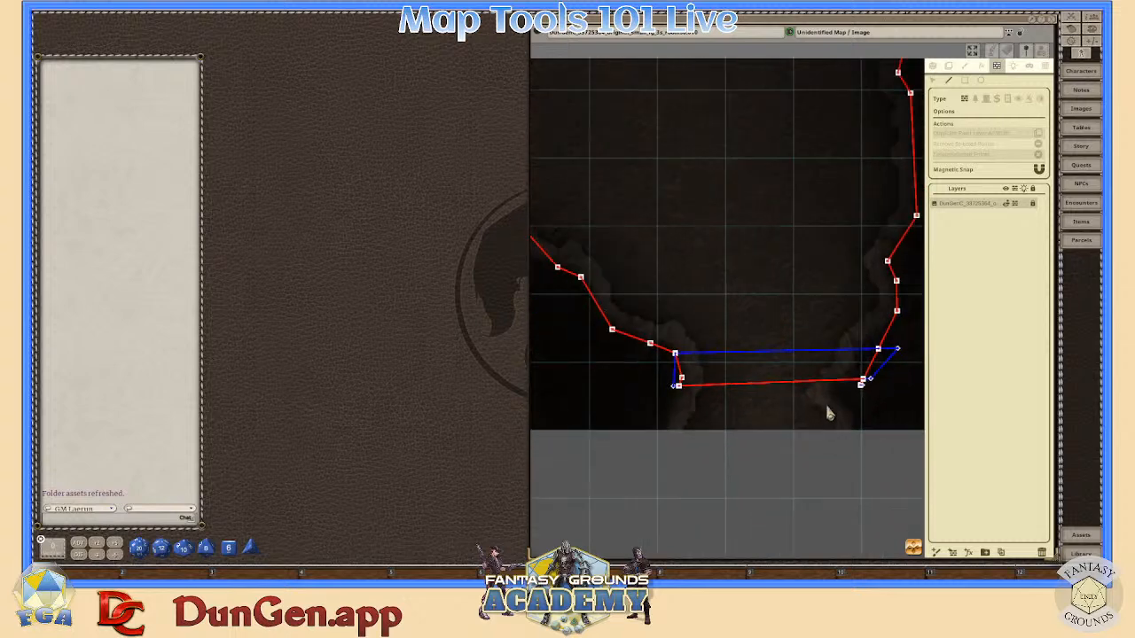
scroll(763, 401, up, 1)
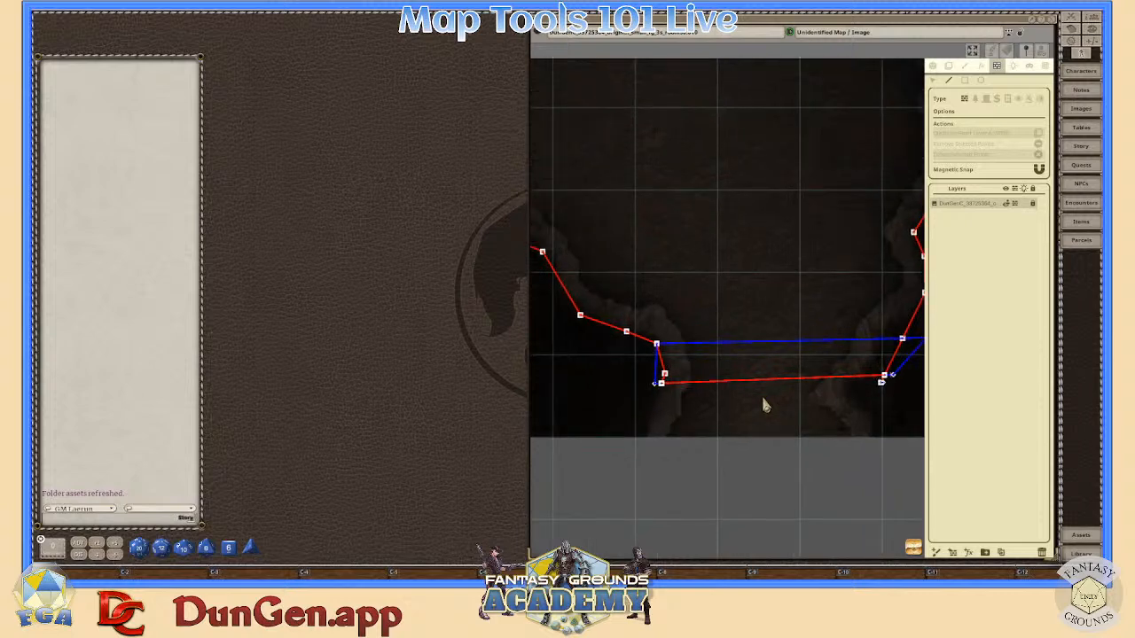
scroll(689, 393, up, 2)
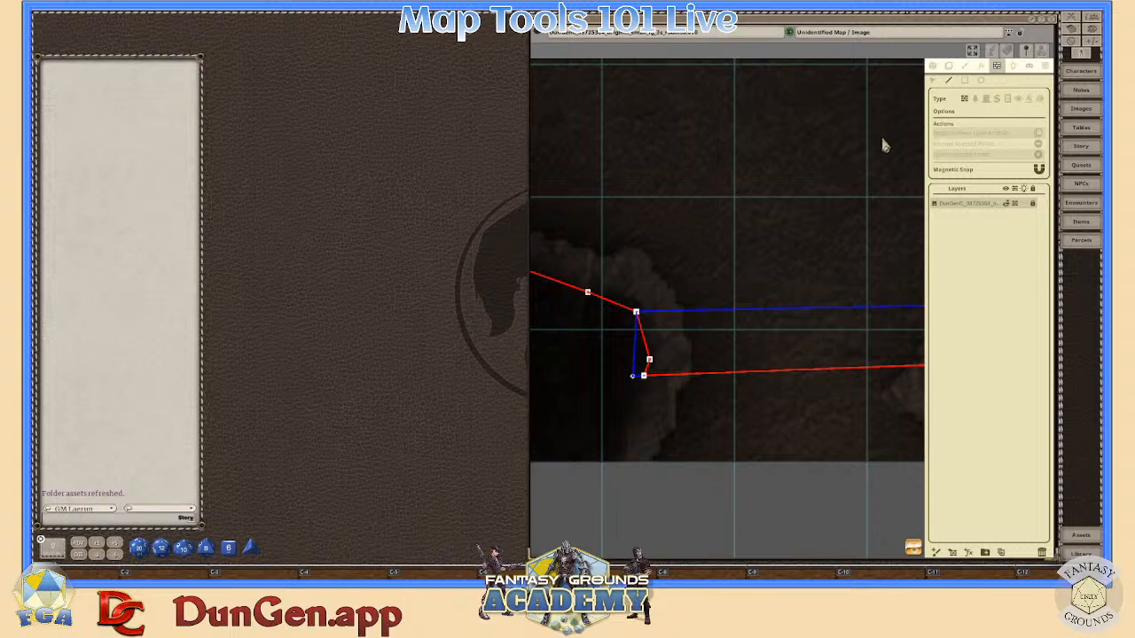
click(932, 80)
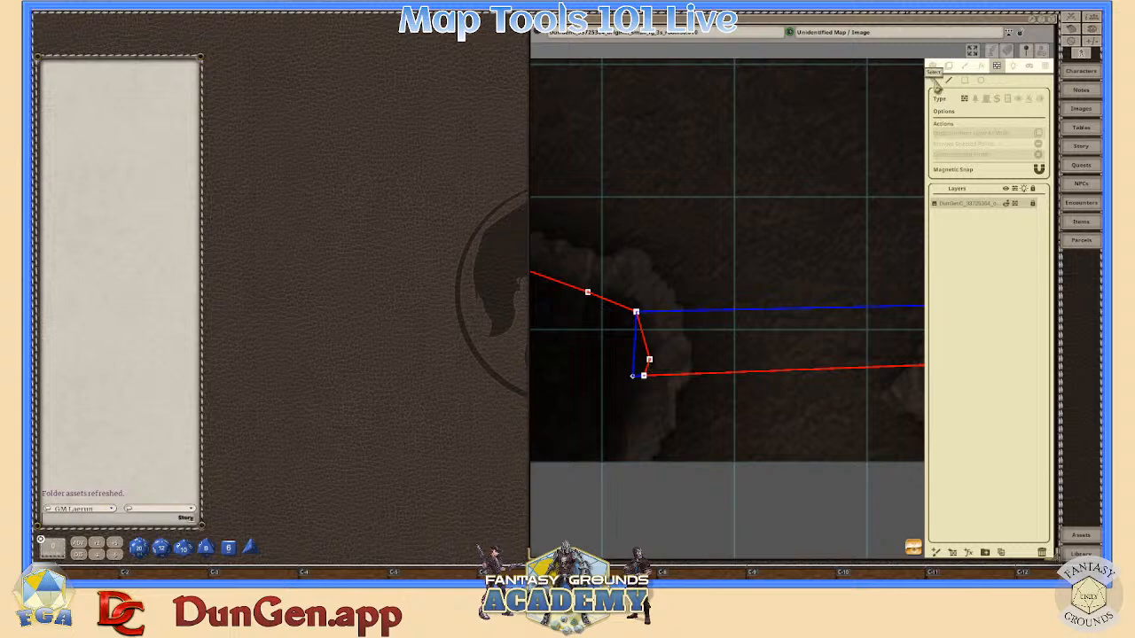
click(633, 376)
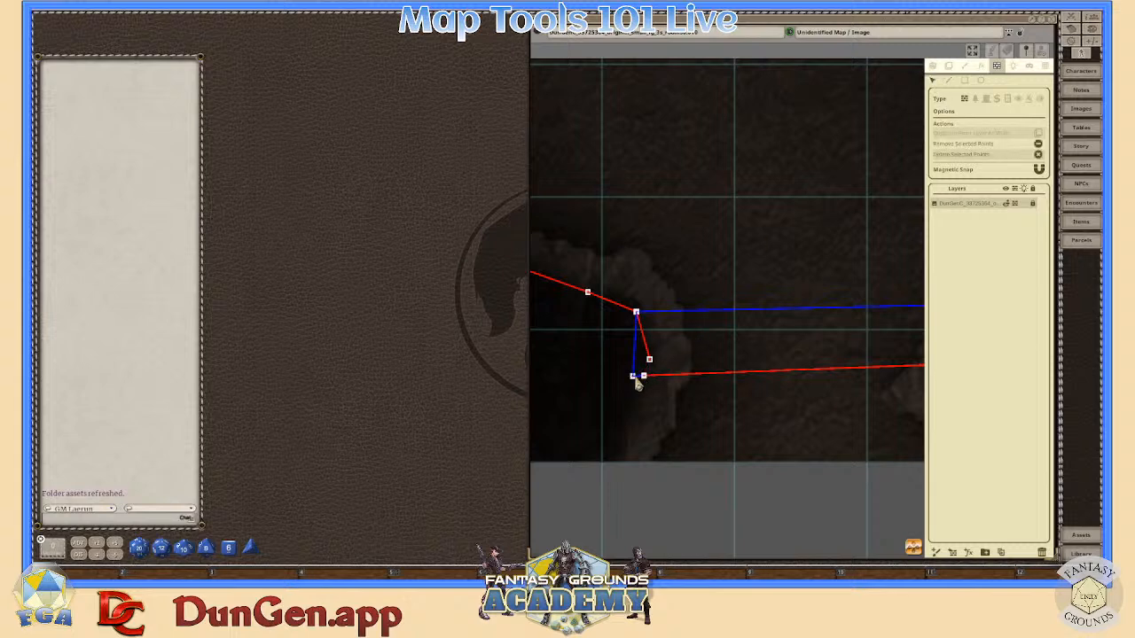
drag(650, 364, 634, 382)
scroll(660, 383, down, 3)
right_click(665, 387)
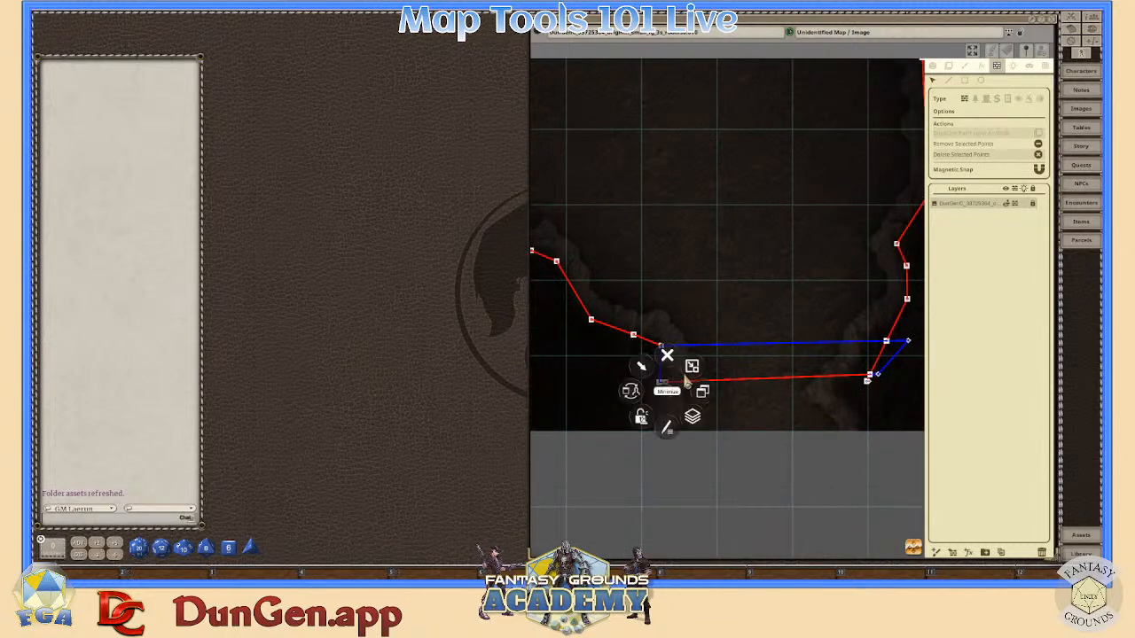
scroll(665, 383, up, 5)
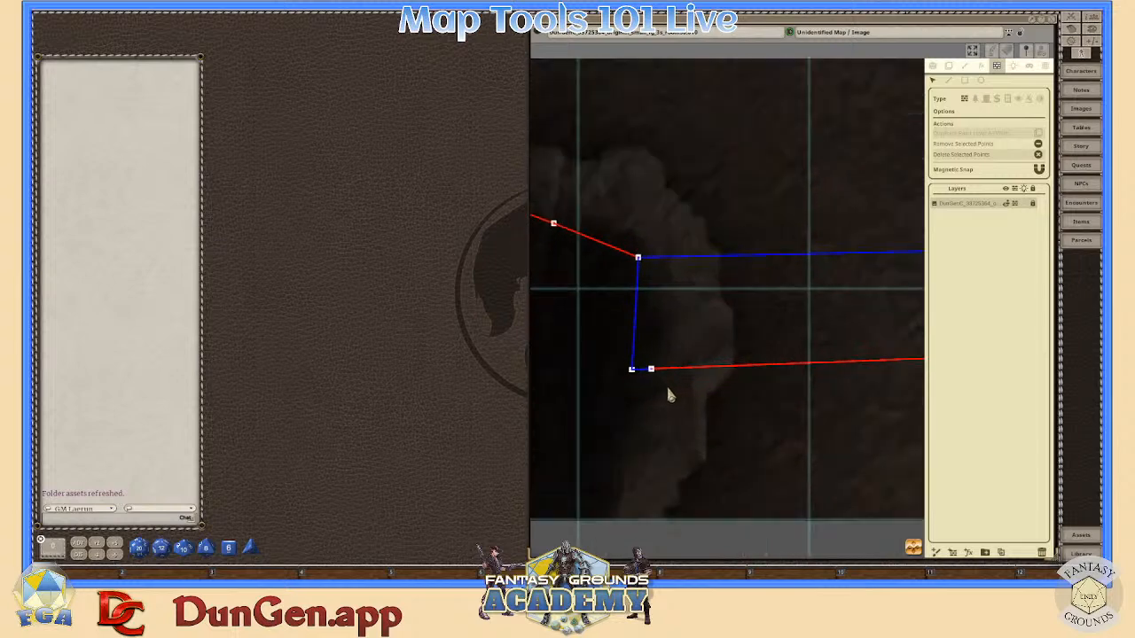
click(625, 367)
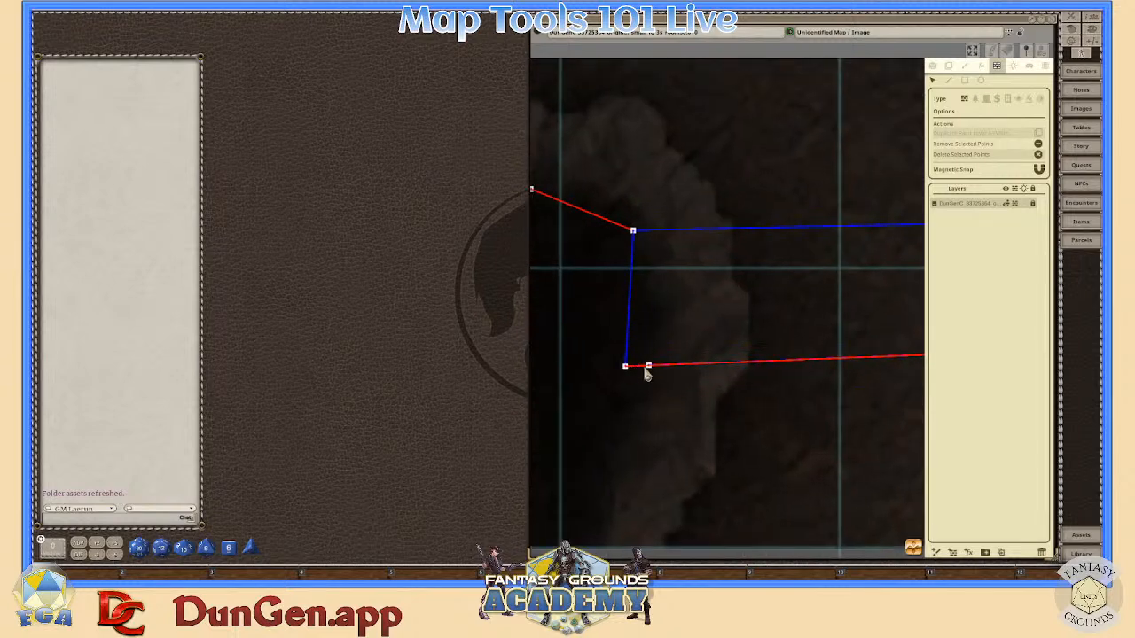
scroll(646, 372, up, 3)
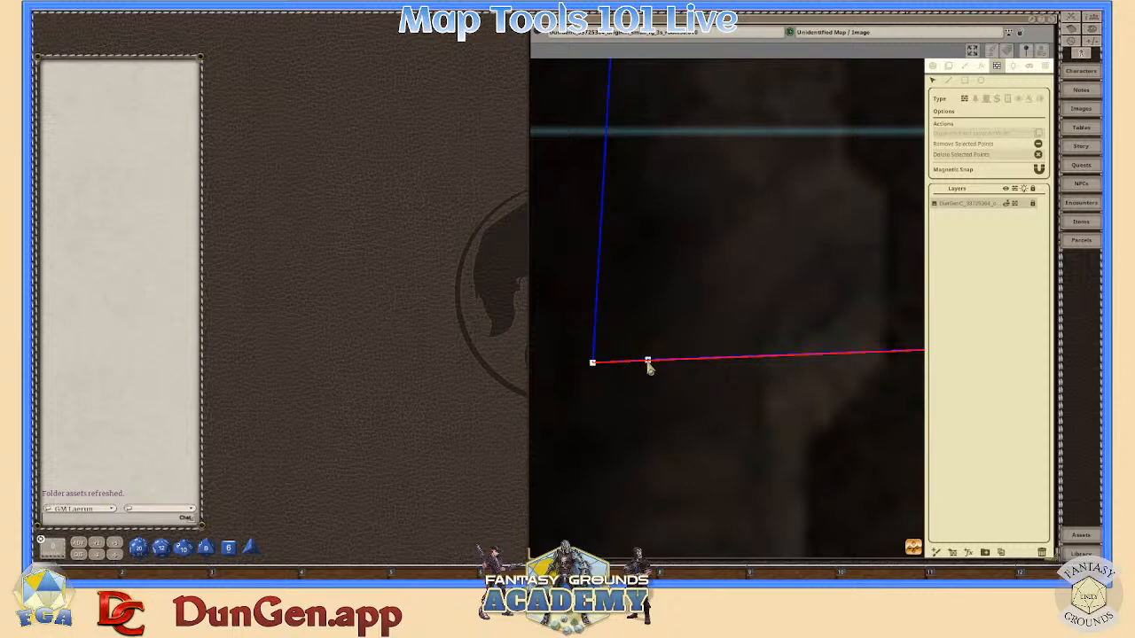
scroll(710, 391, down, 4)
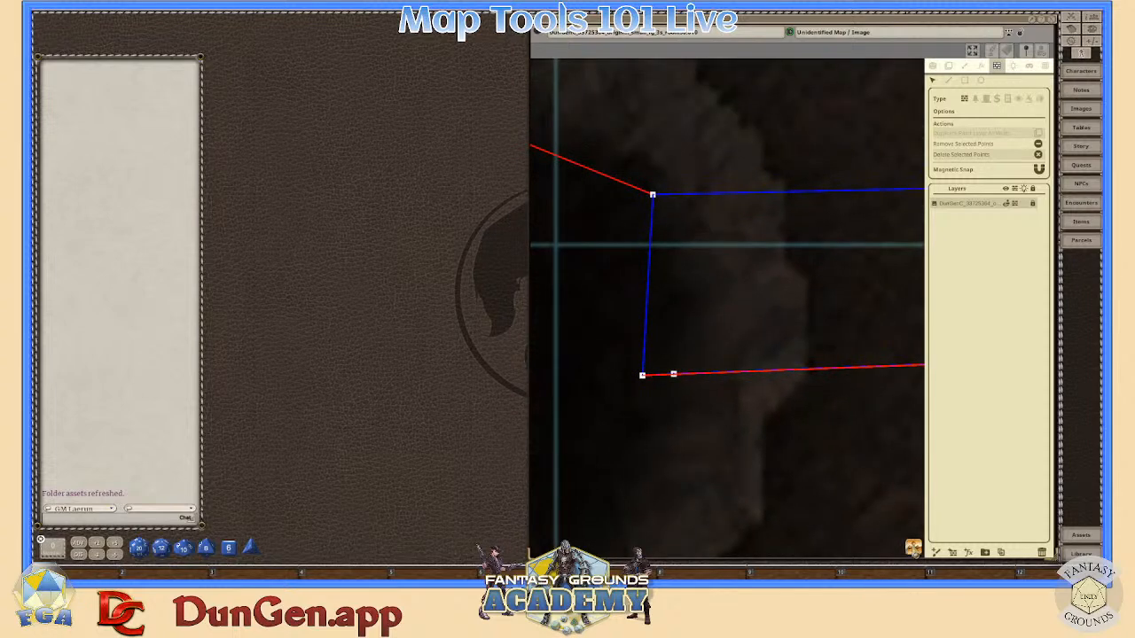
drag(709, 391, 239, 410)
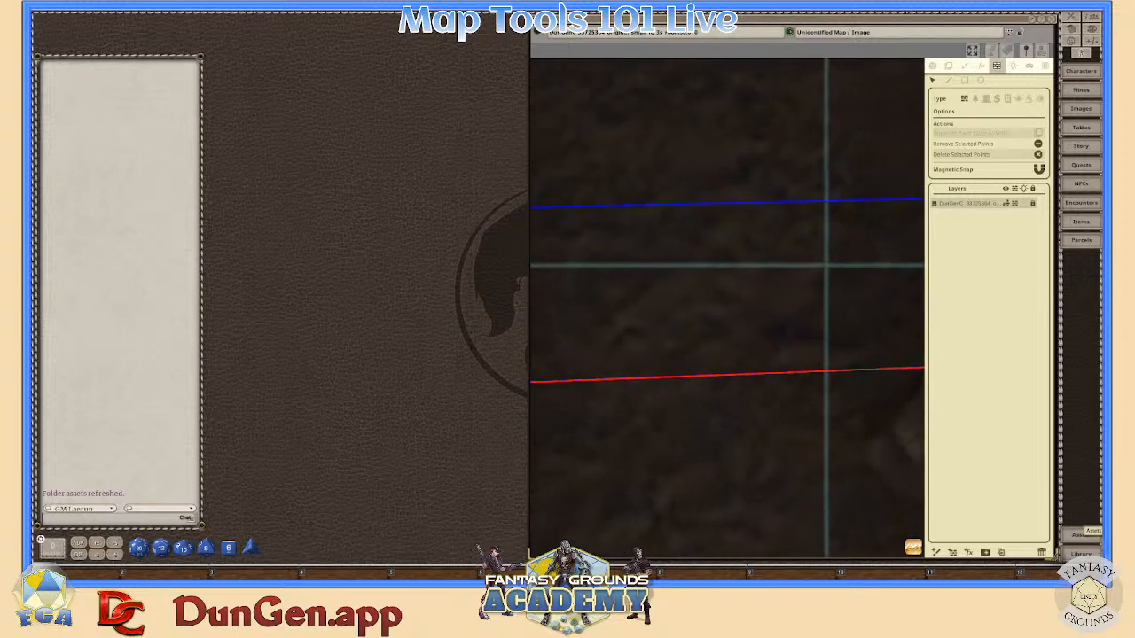
- Delete the stray wall point hanging below the corner of the blue door shape at the cave's southern exit
drag(1086, 528, 906, 451)
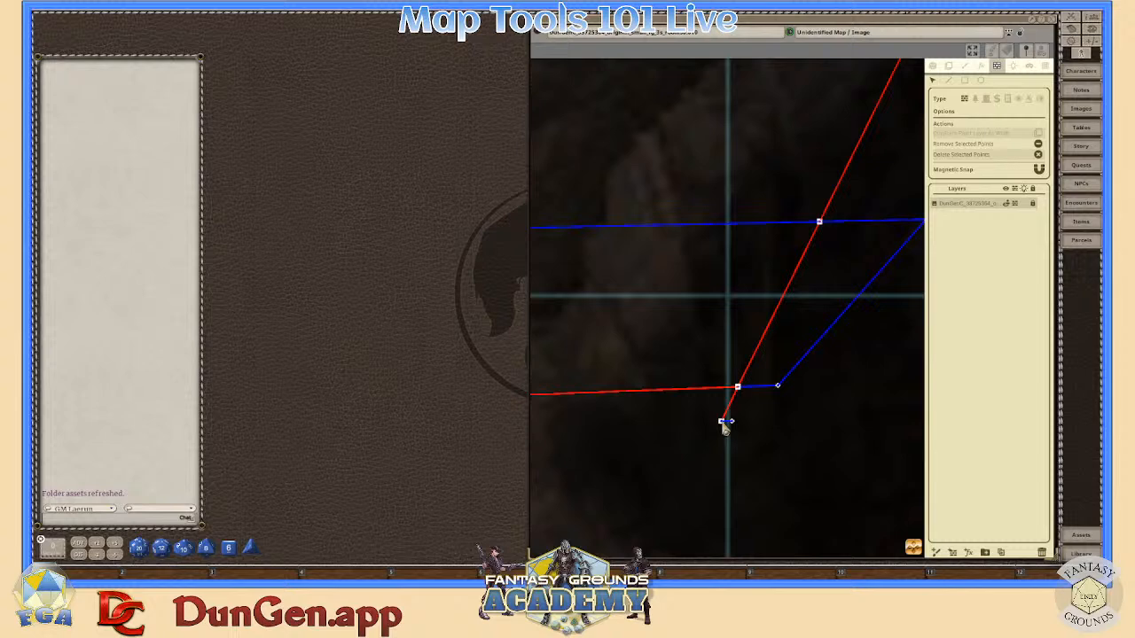
scroll(741, 426, up, 3)
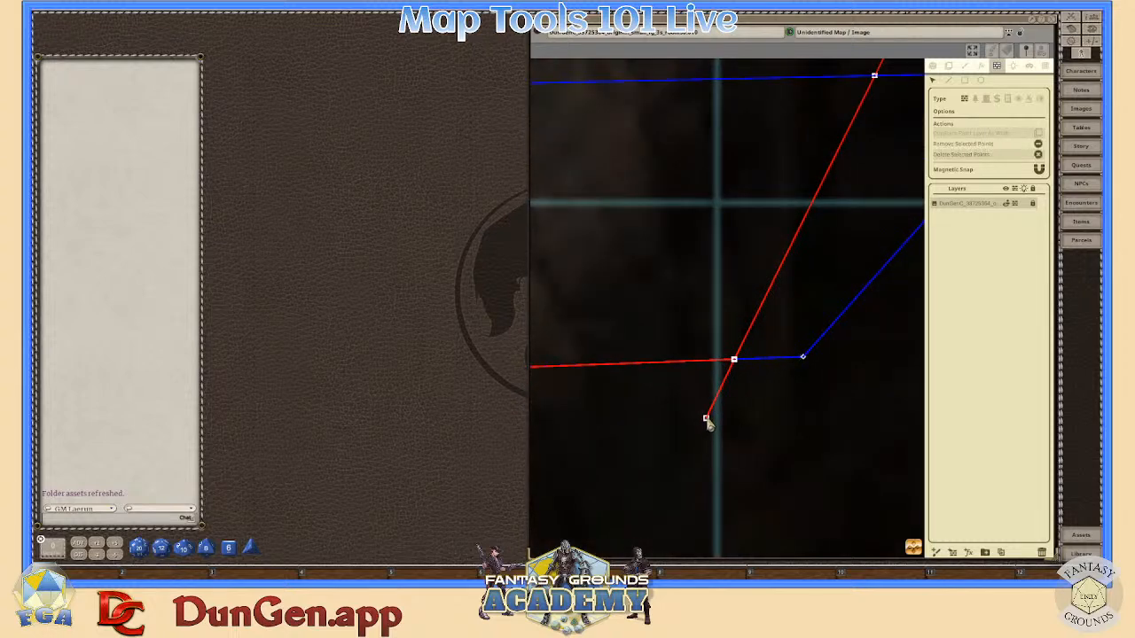
key(Delete)
scroll(817, 356, down, 4)
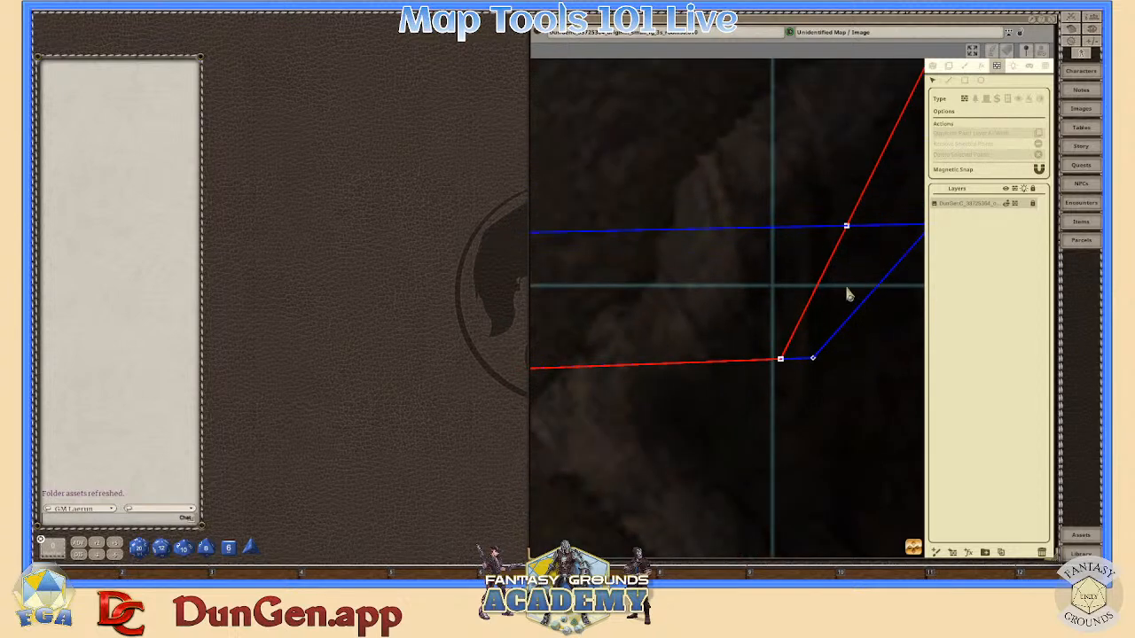
- Align the two eastern corner points of the blue door shape with the adjacent red wall points
drag(901, 506, 804, 507)
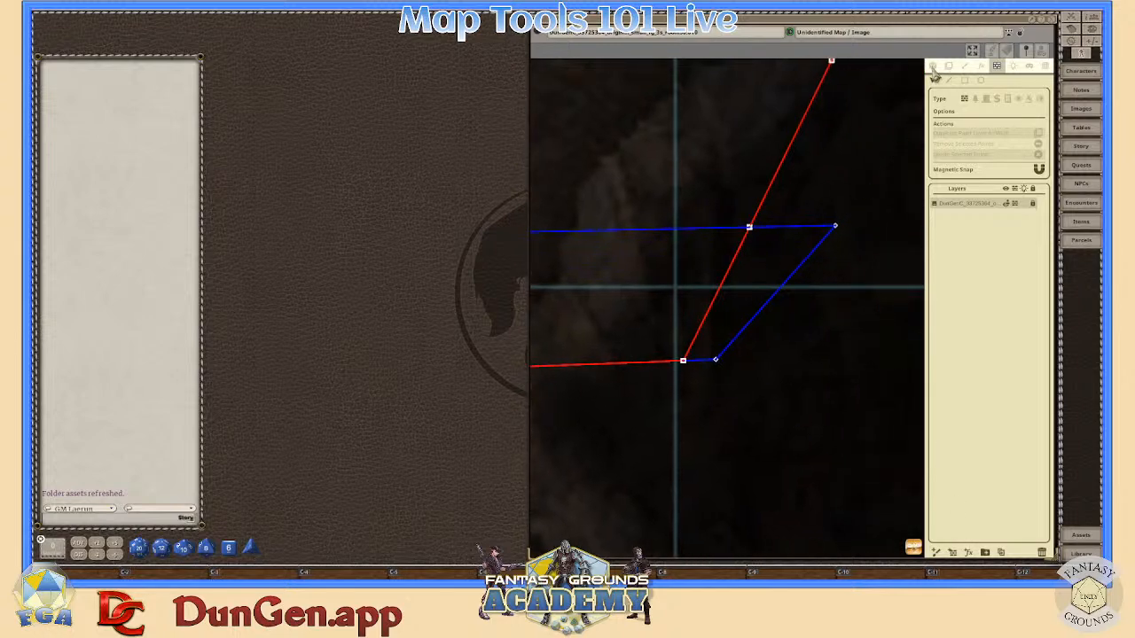
drag(836, 229, 751, 230)
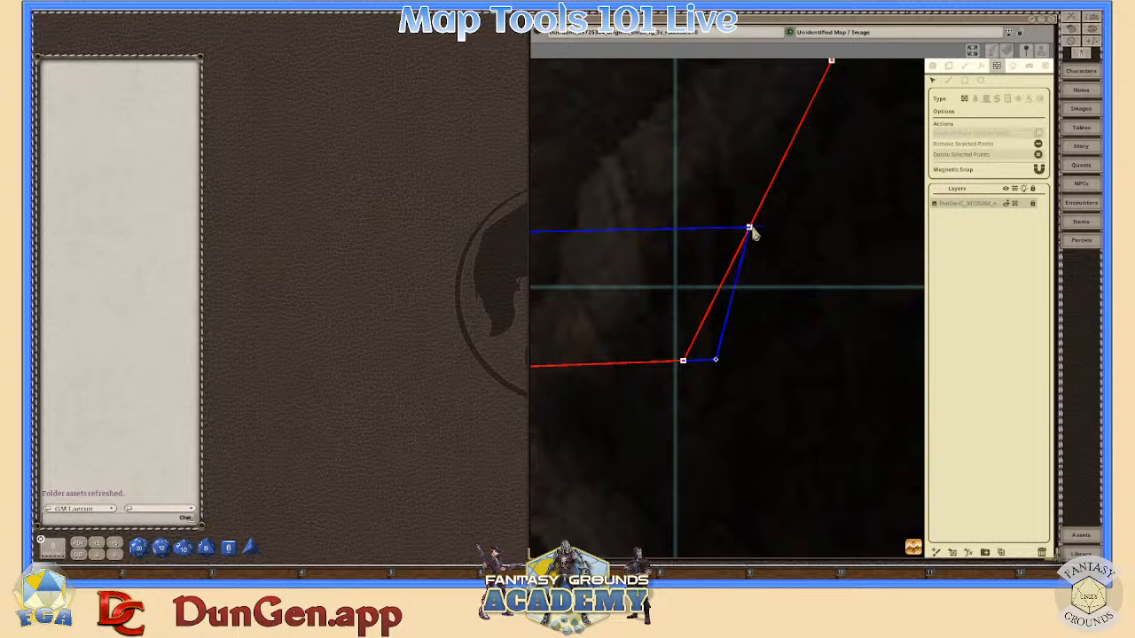
drag(717, 361, 685, 362)
scroll(730, 380, down, 5)
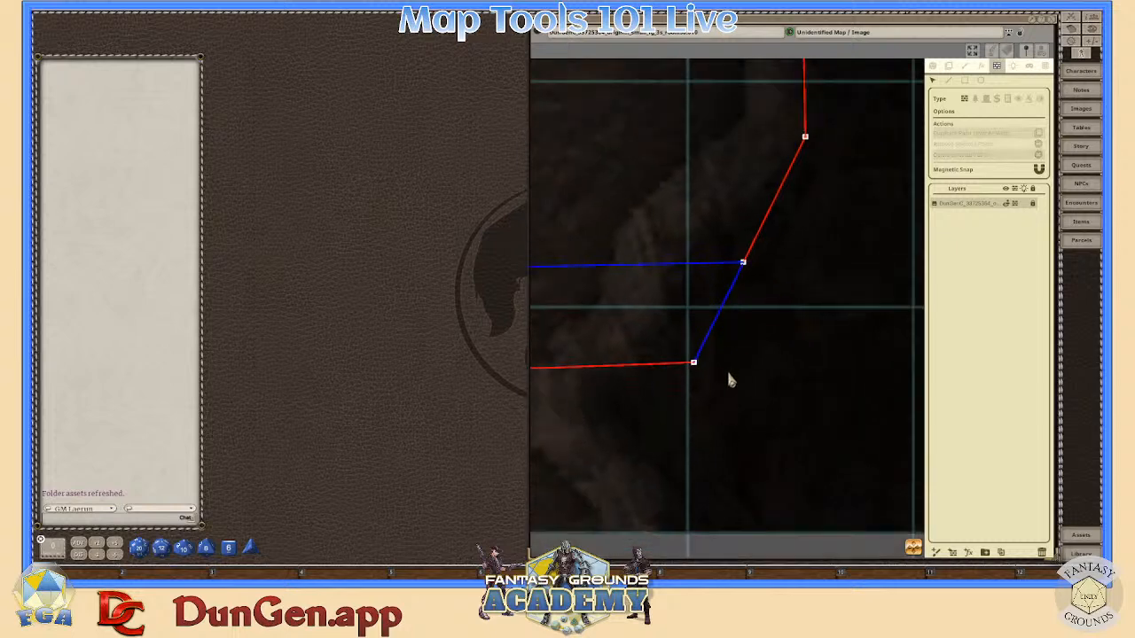
scroll(743, 419, down, 1)
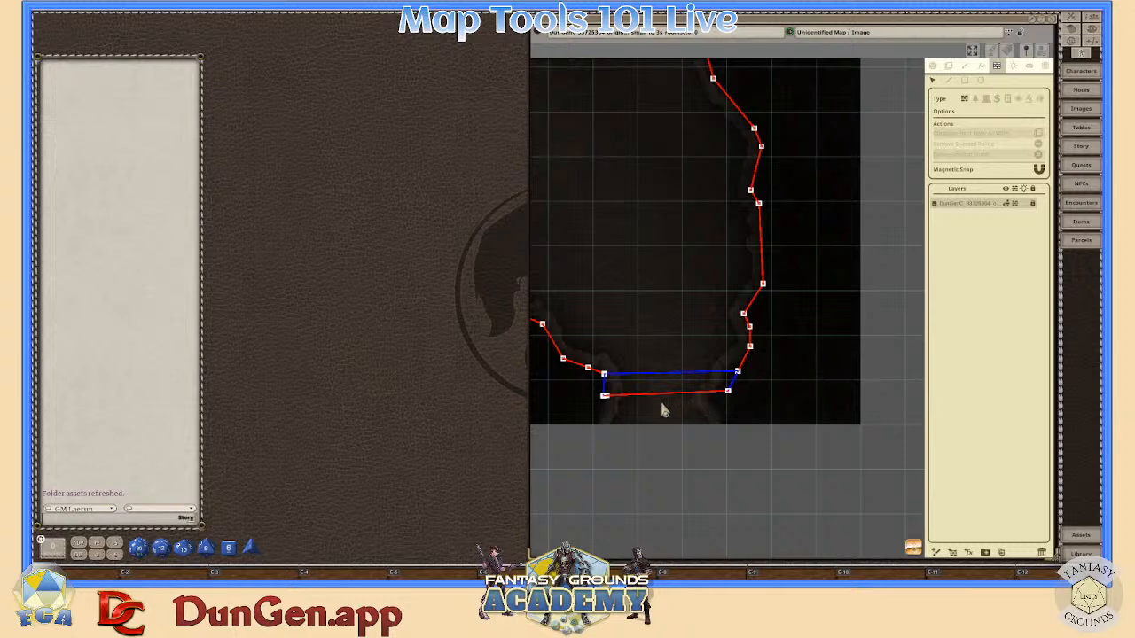
- Examine both ends of the door shape at the southern exit and how they meet the cave walls
scroll(630, 406, up, 3)
scroll(573, 400, up, 5)
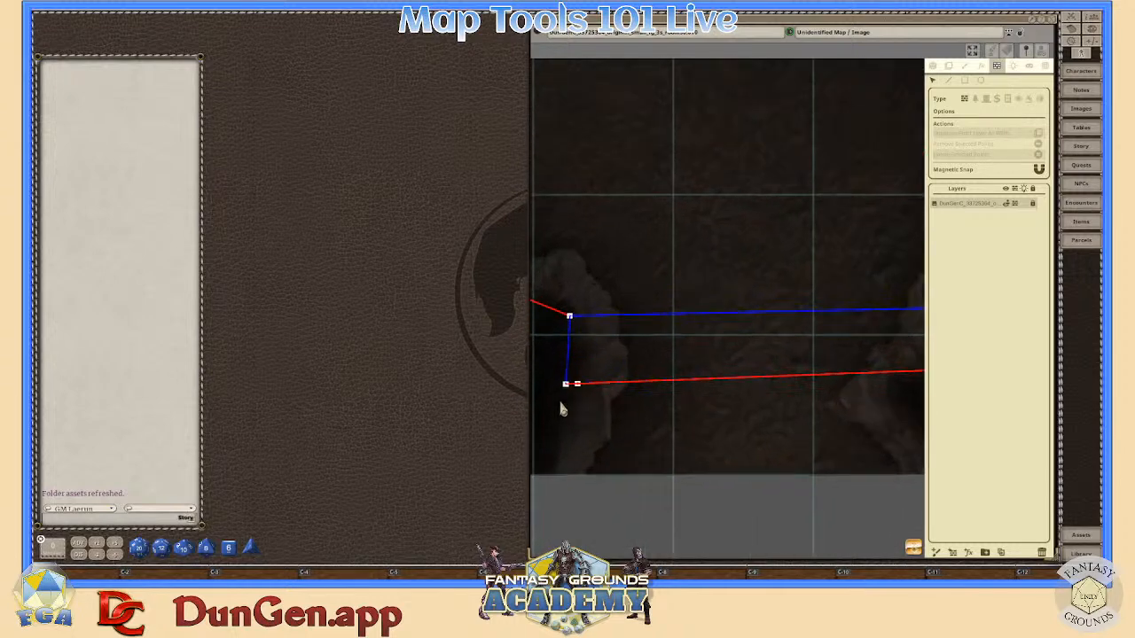
scroll(575, 391, up, 4)
scroll(620, 395, down, 8)
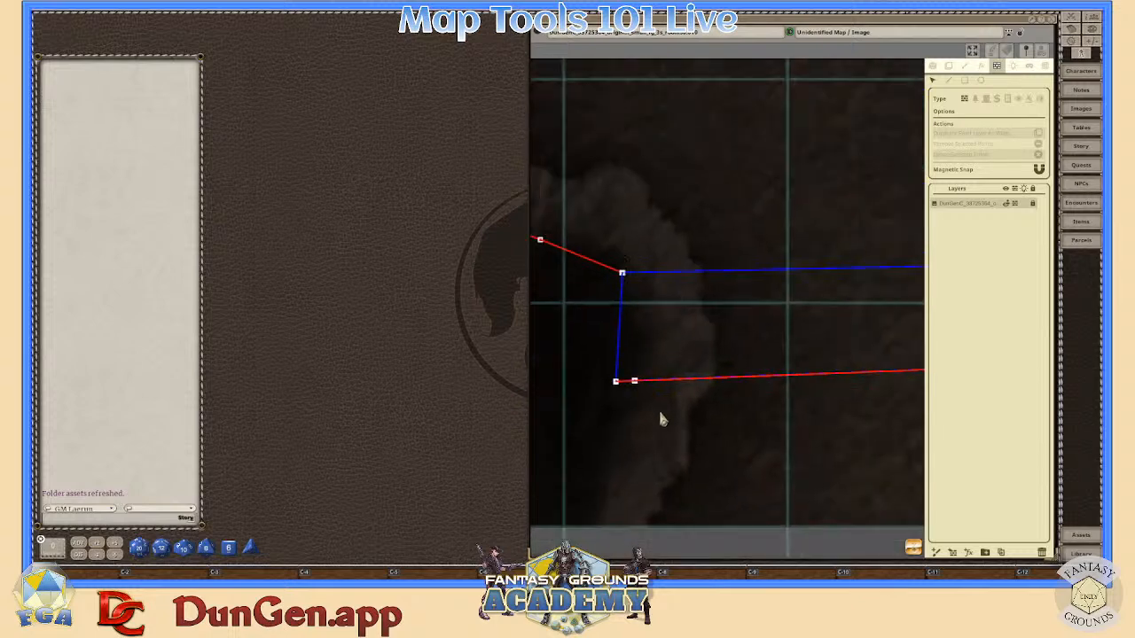
scroll(661, 420, up, 2)
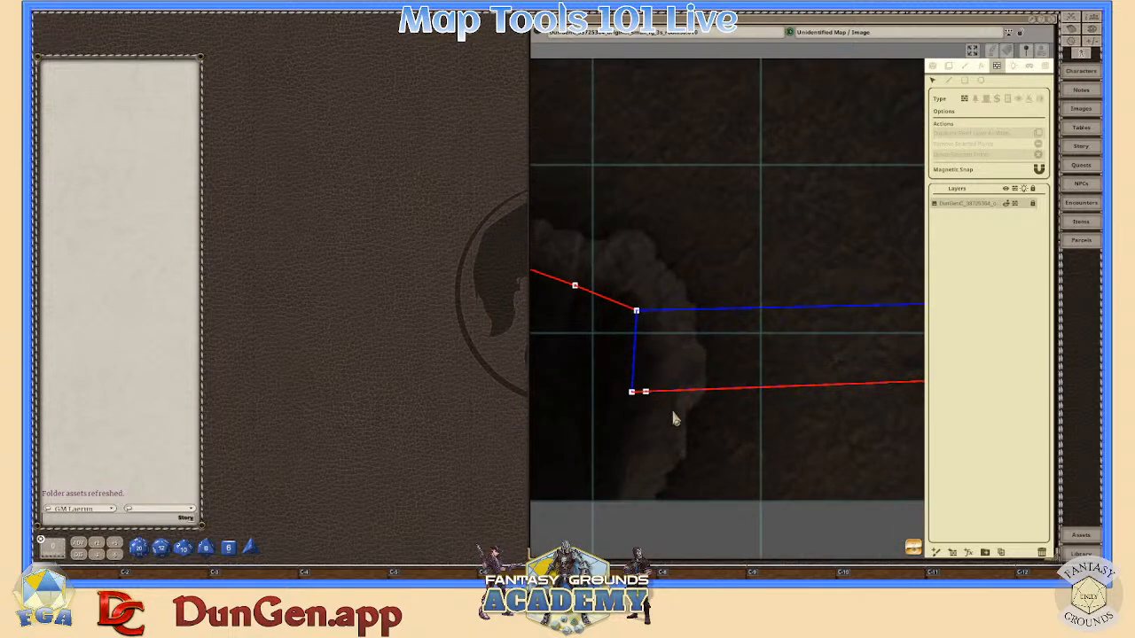
scroll(672, 419, down, 6)
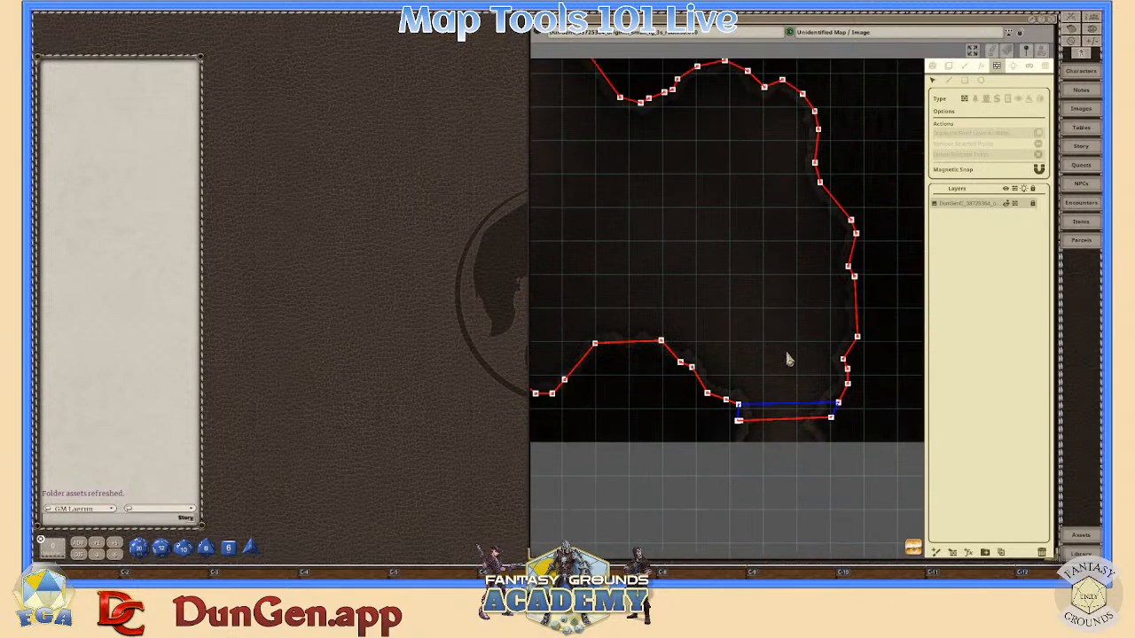
scroll(742, 406, up, 5)
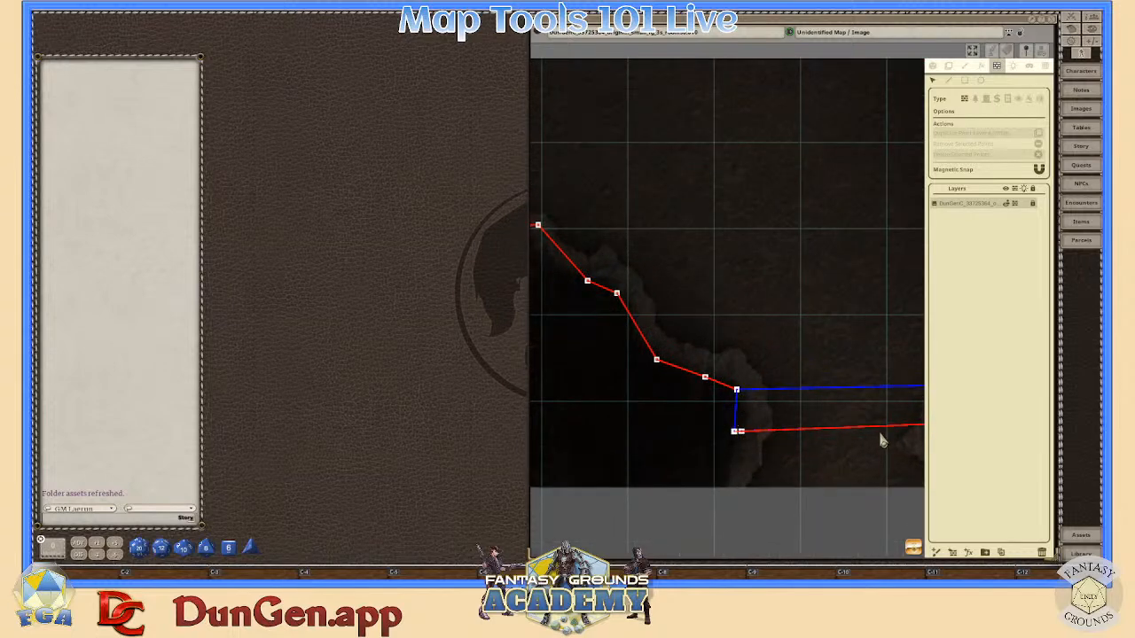
drag(919, 441, 781, 438)
scroll(873, 414, up, 3)
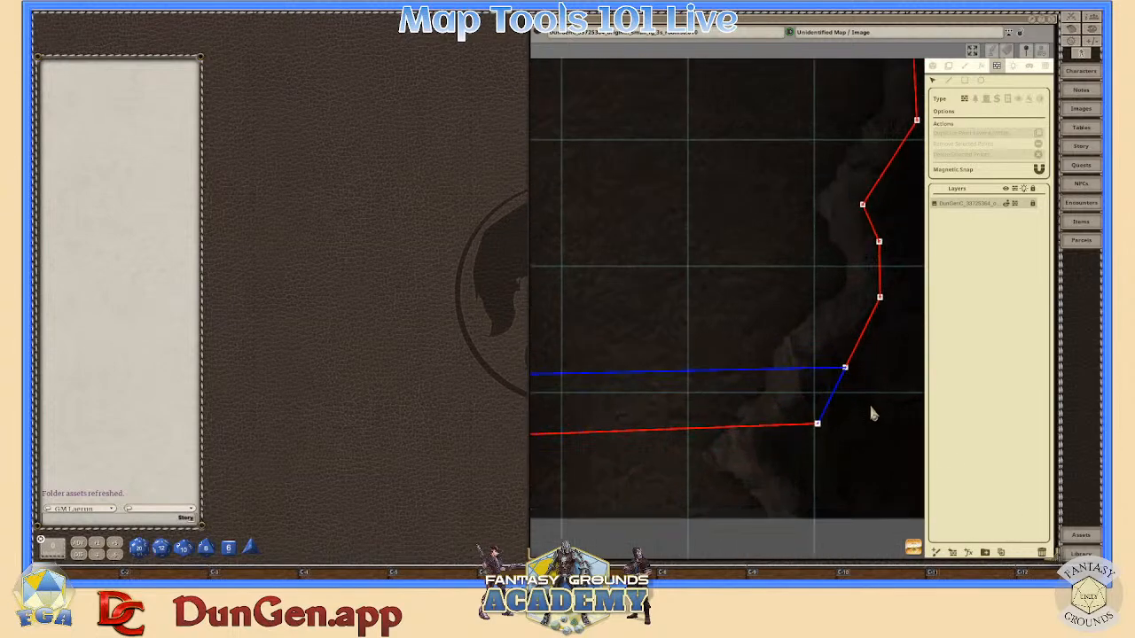
scroll(873, 413, up, 2)
scroll(759, 433, down, 6)
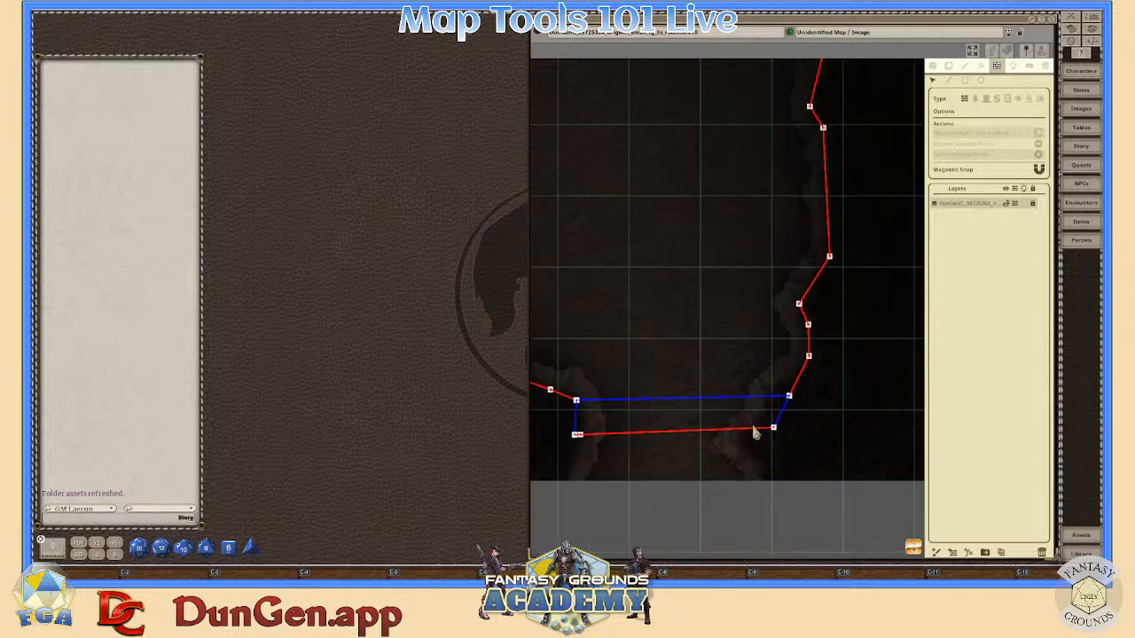
scroll(682, 416, up, 5)
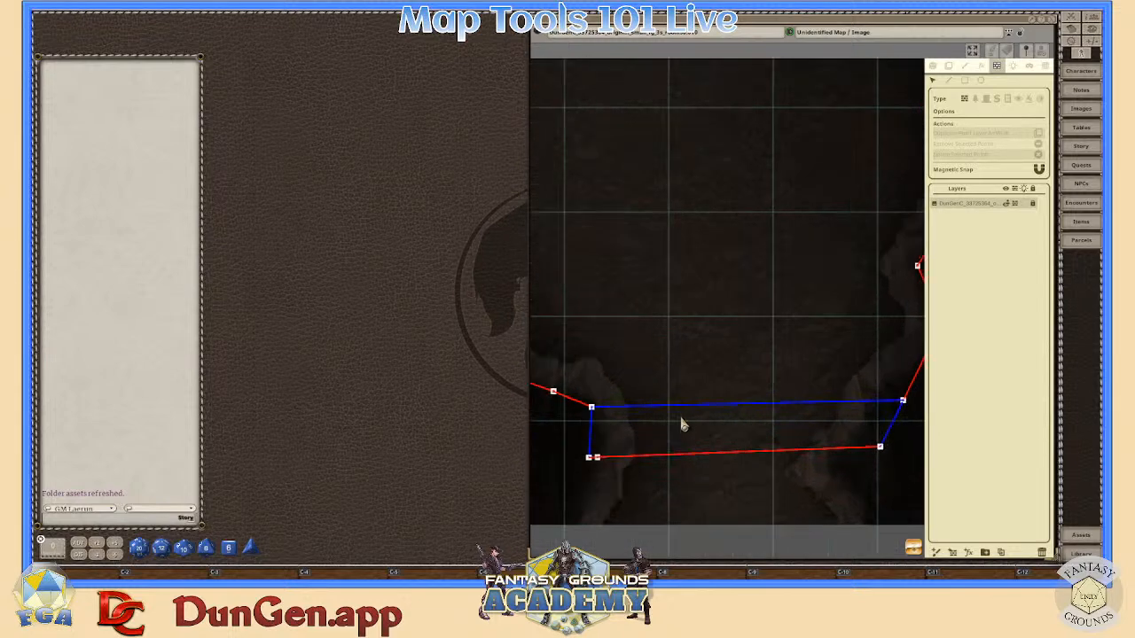
scroll(720, 387, down, 4)
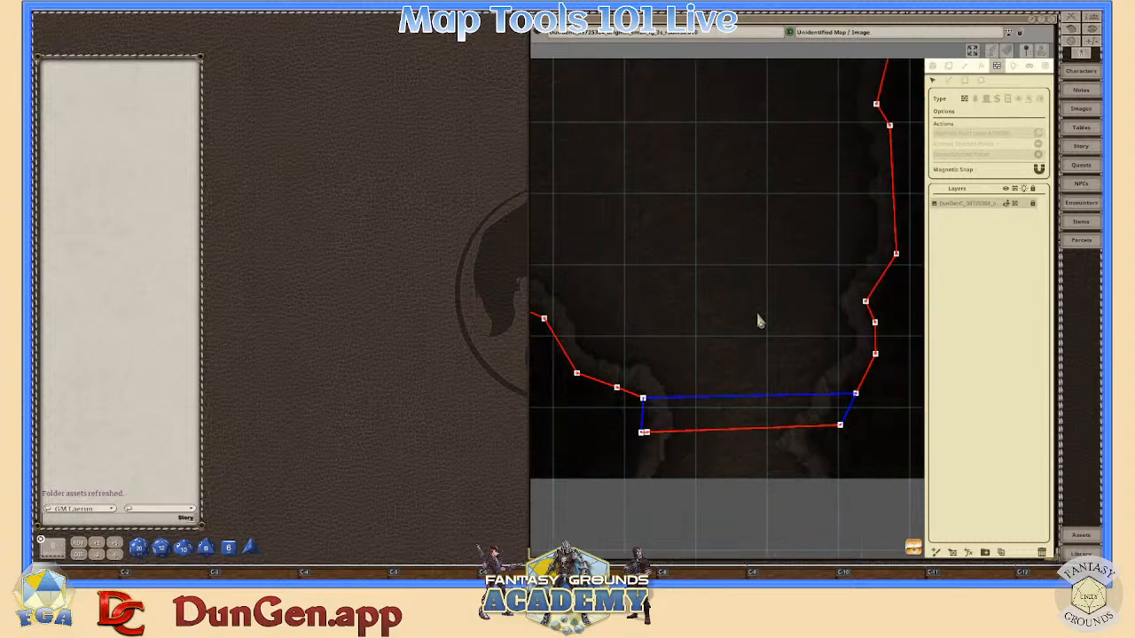
scroll(683, 417, up, 2)
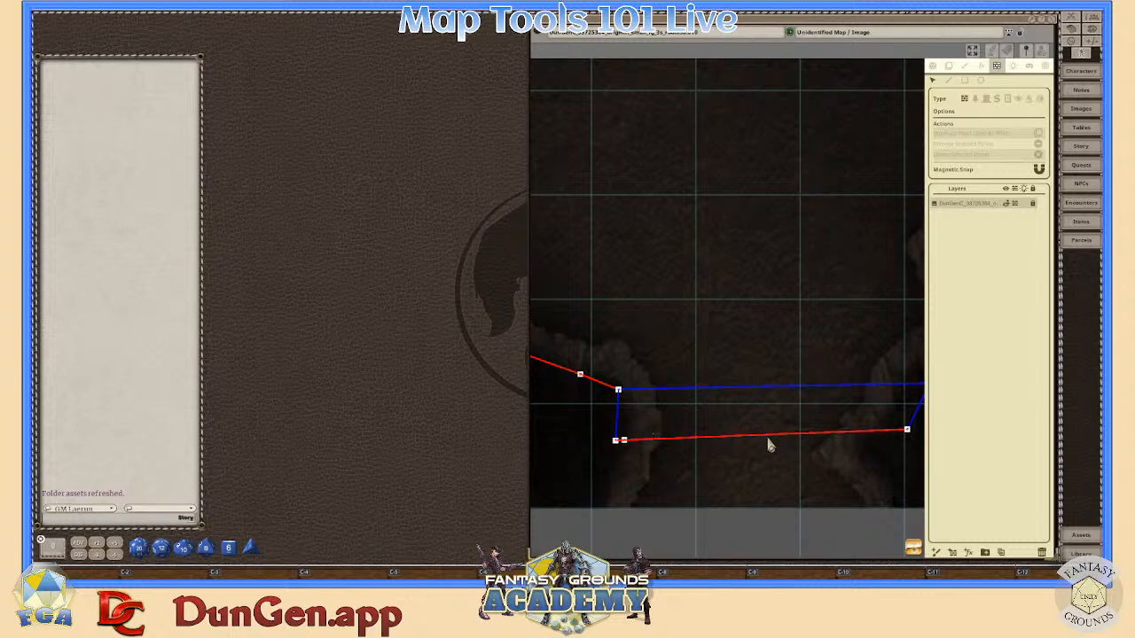
scroll(796, 446, down, 5)
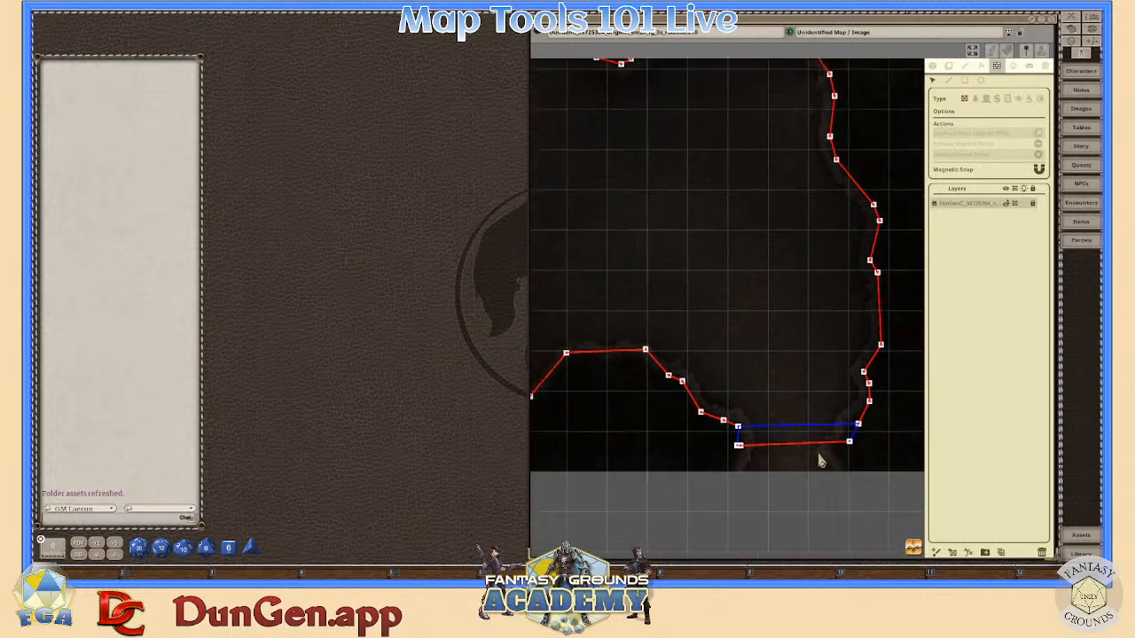
scroll(820, 461, down, 4)
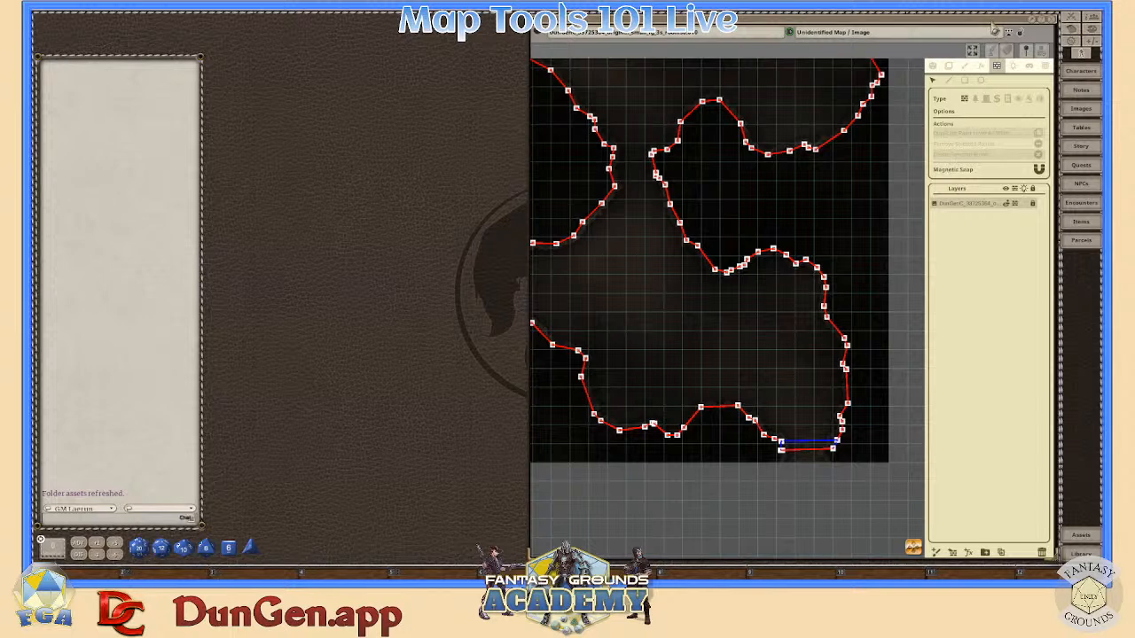
- Move the cave map window away from the sidebar buttons
drag(993, 28, 894, 34)
scroll(591, 259, up, 2)
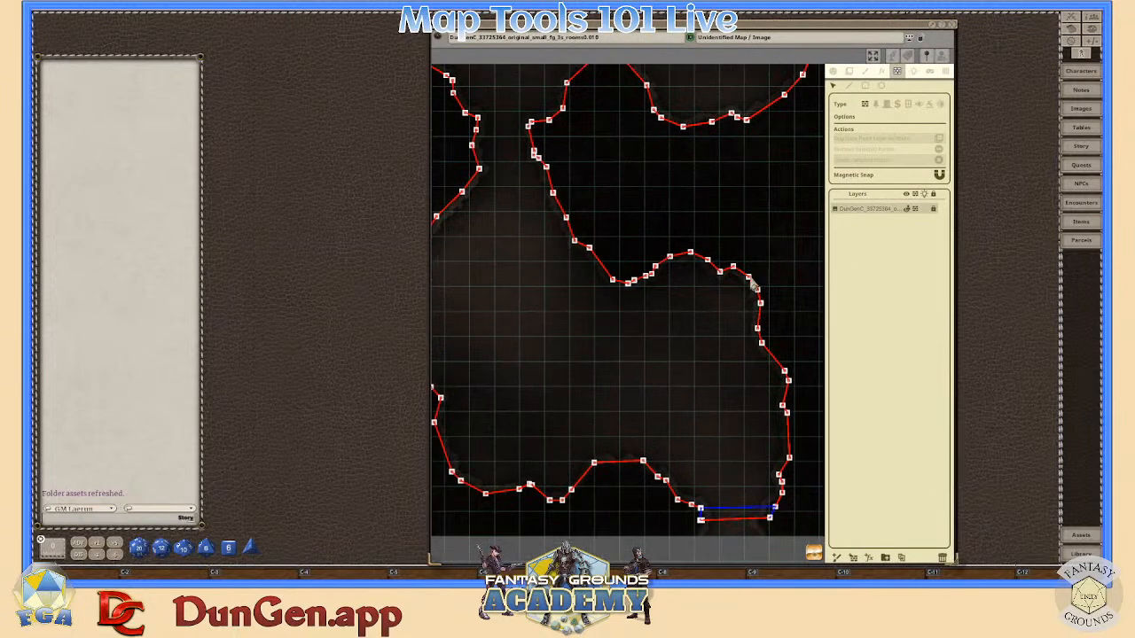
scroll(665, 299, up, 3)
scroll(716, 329, down, 5)
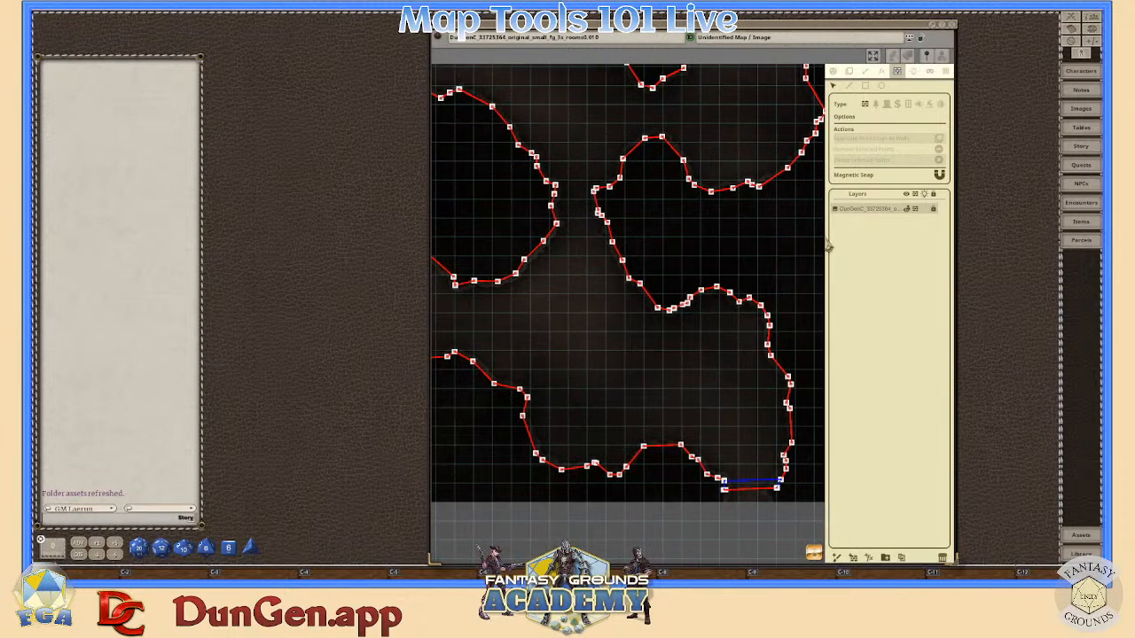
- Open the DunGen_63550250_original_small_fg map from the campaign images and show its line-of-sight walls
click(1076, 108)
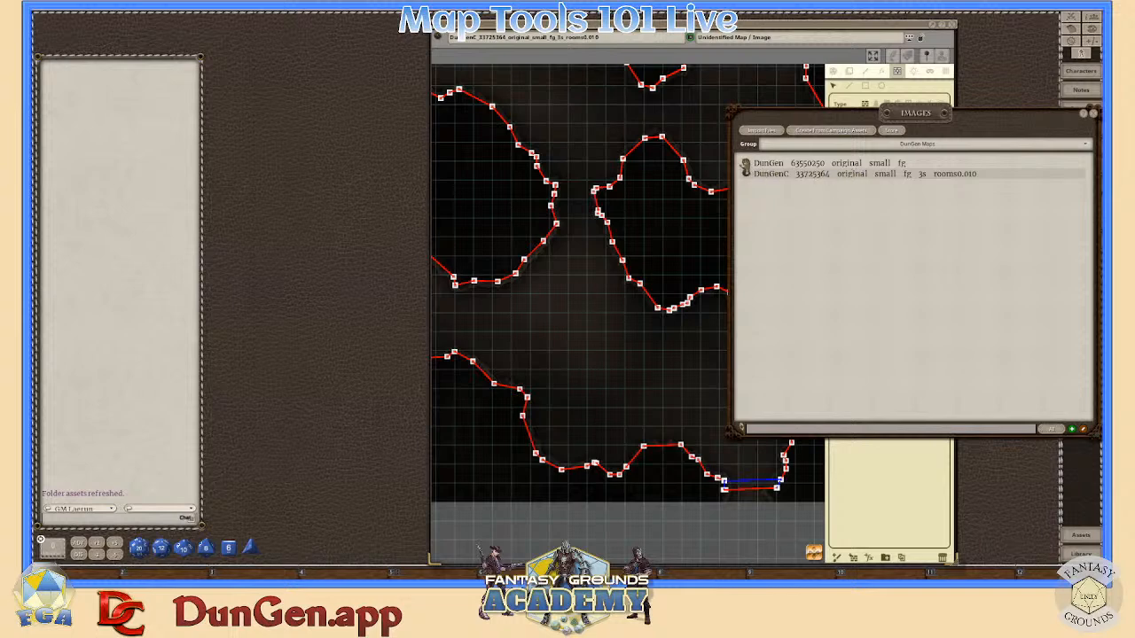
click(746, 163)
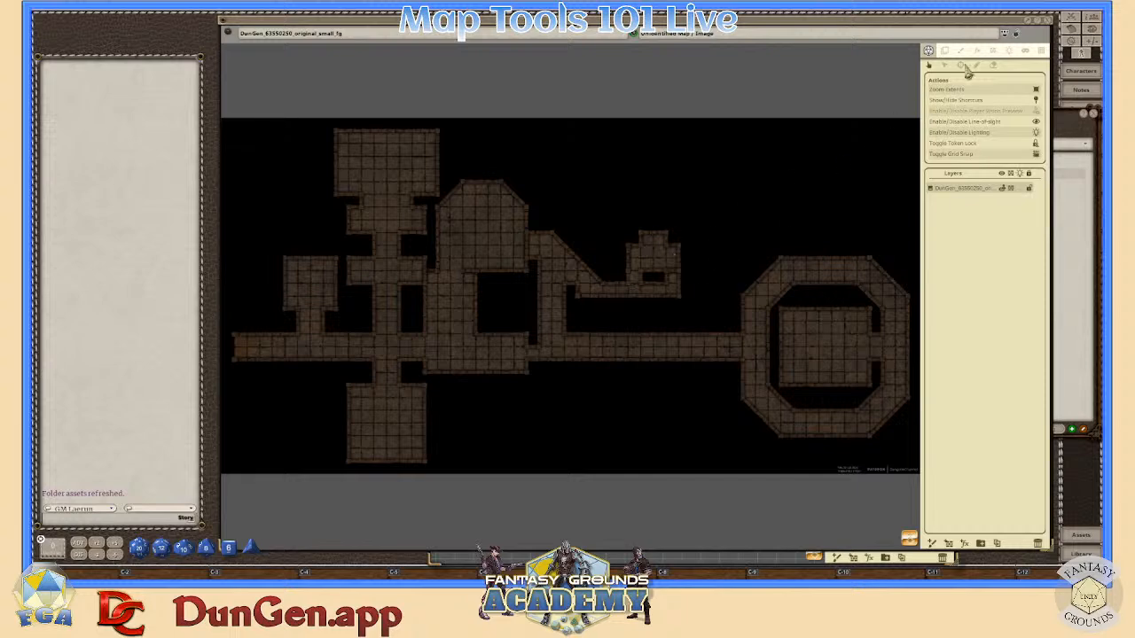
click(992, 51)
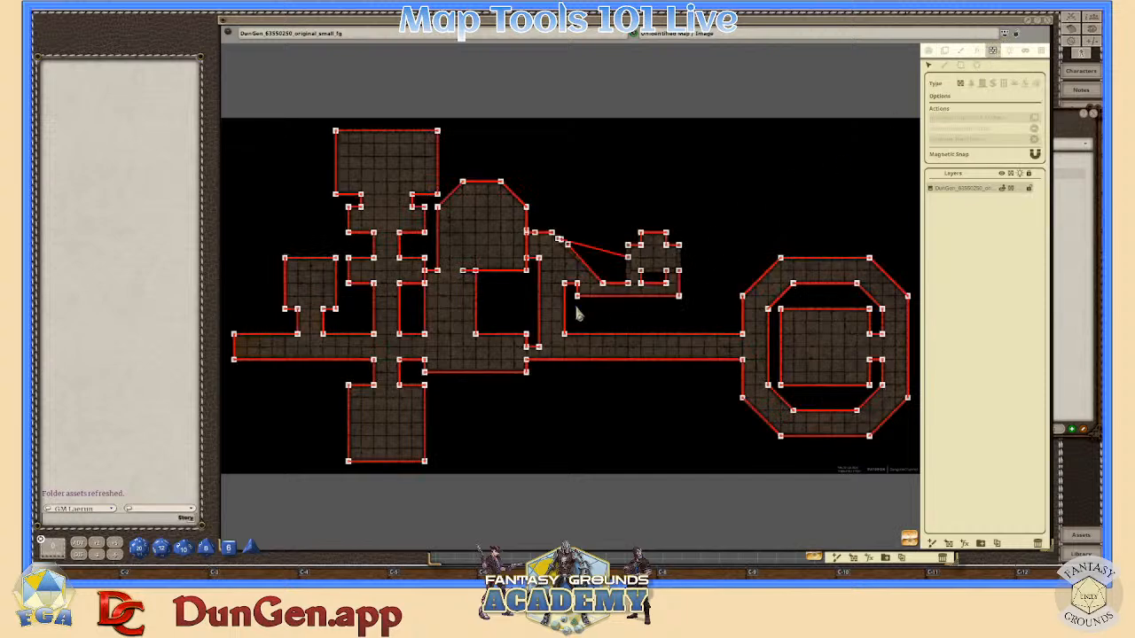
- Draw a rectangular Door occluder across the corridor opening east of the central room, slightly overlapping the wall points on both sides
scroll(477, 331, up, 8)
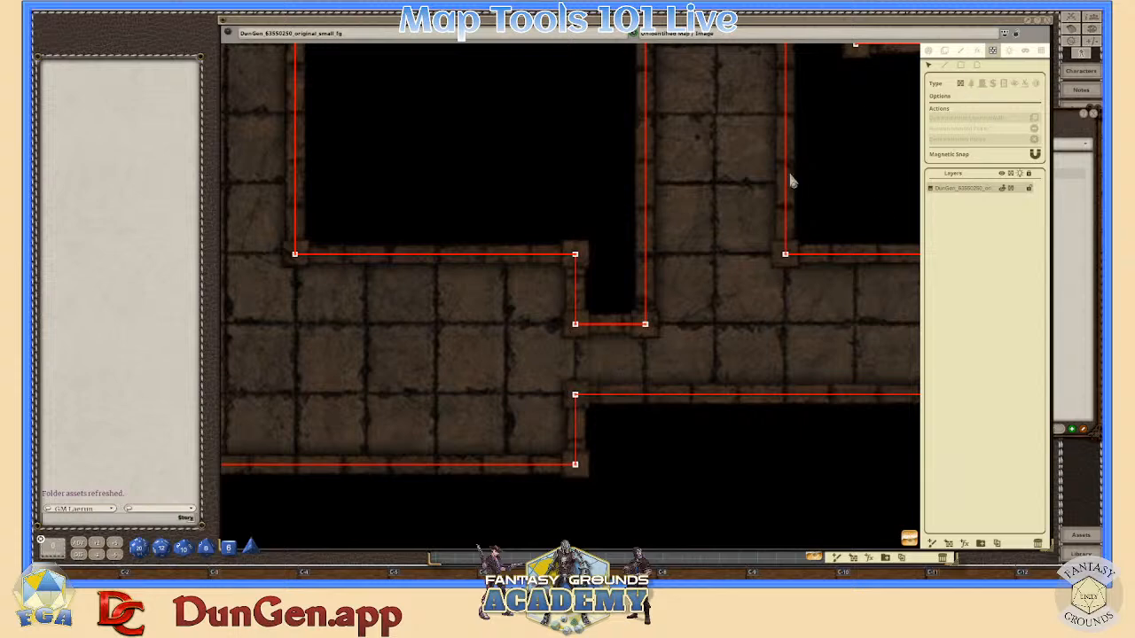
scroll(740, 311, down, 4)
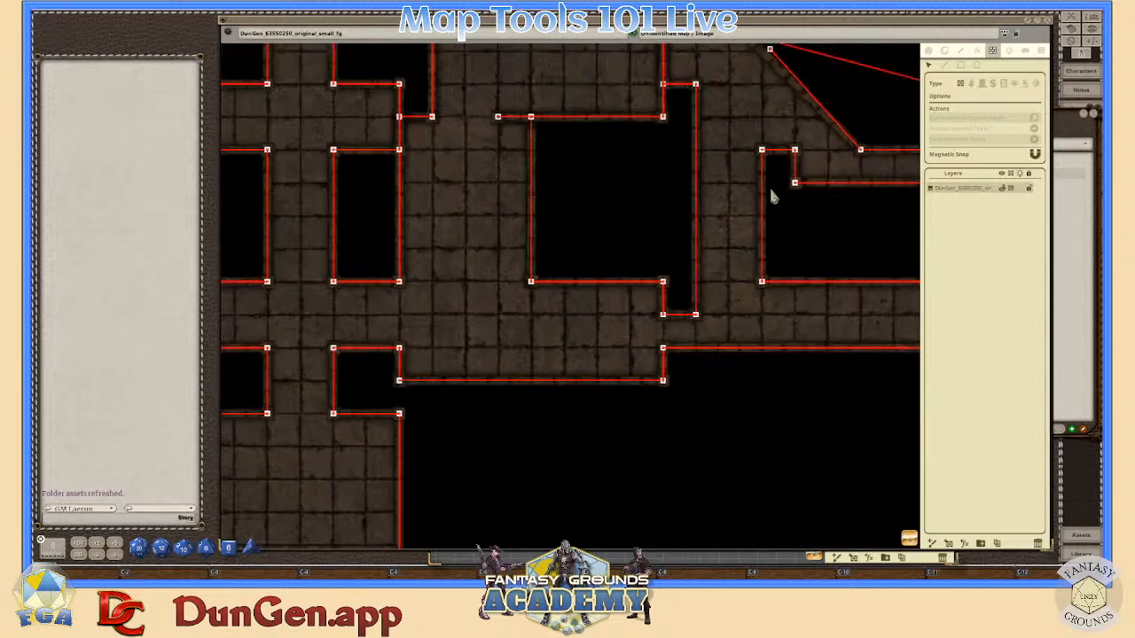
scroll(773, 317, up, 4)
scroll(559, 330, up, 2)
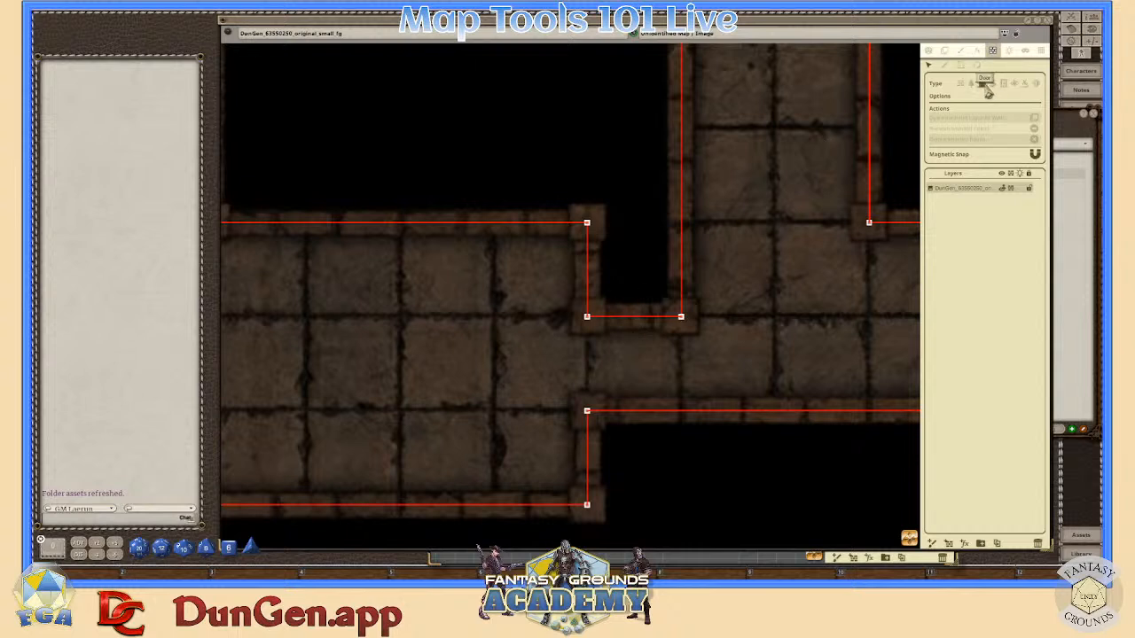
click(984, 84)
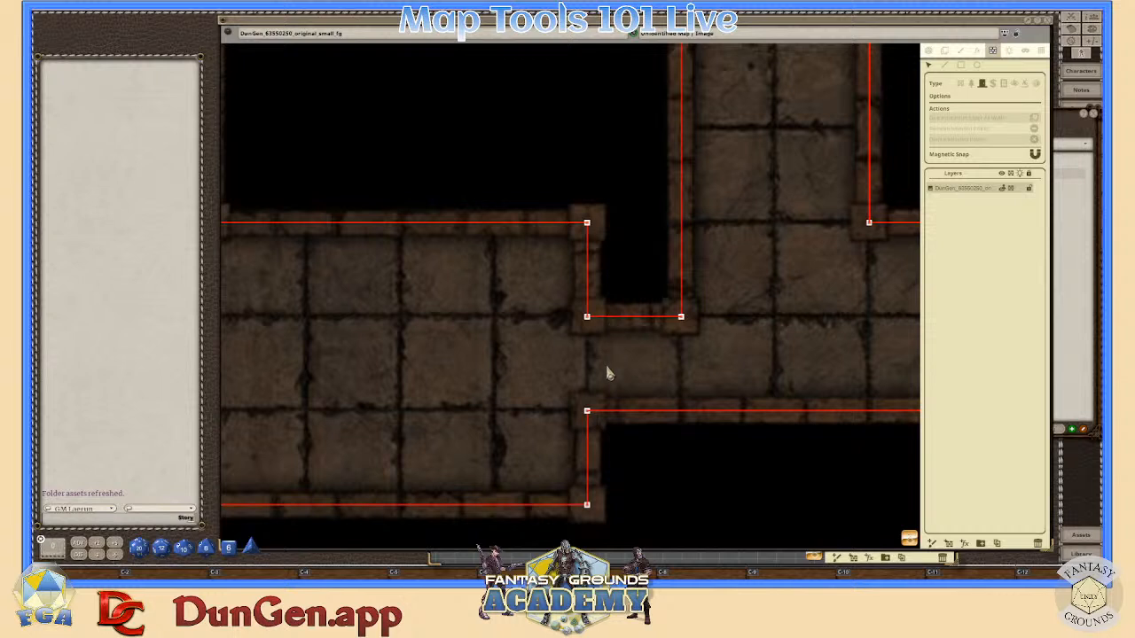
scroll(609, 372, up, 1)
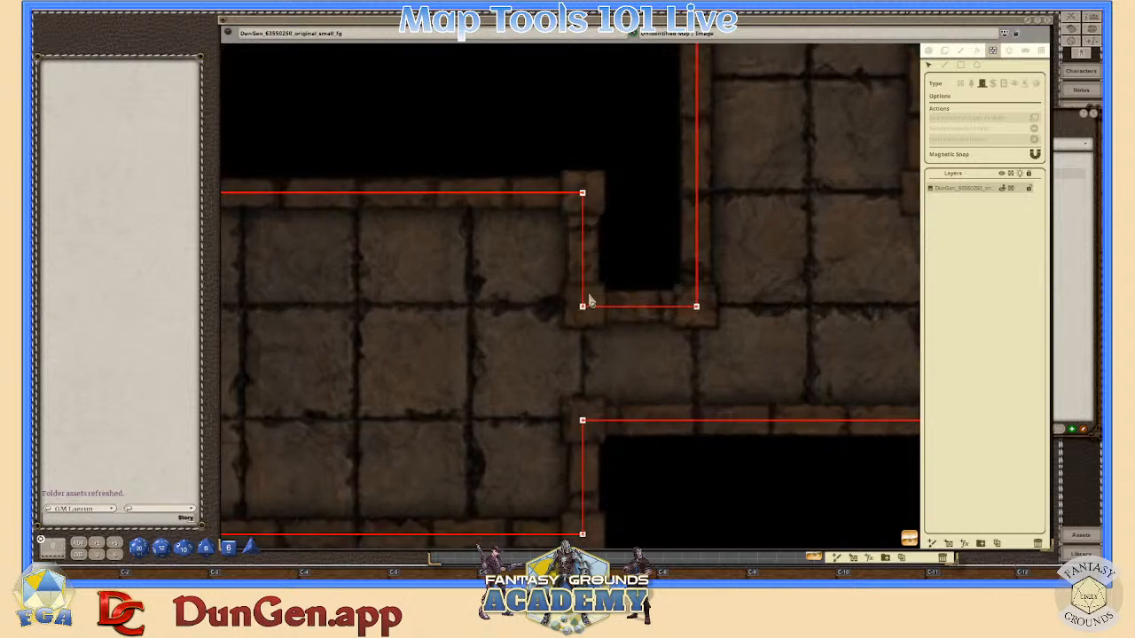
click(961, 68)
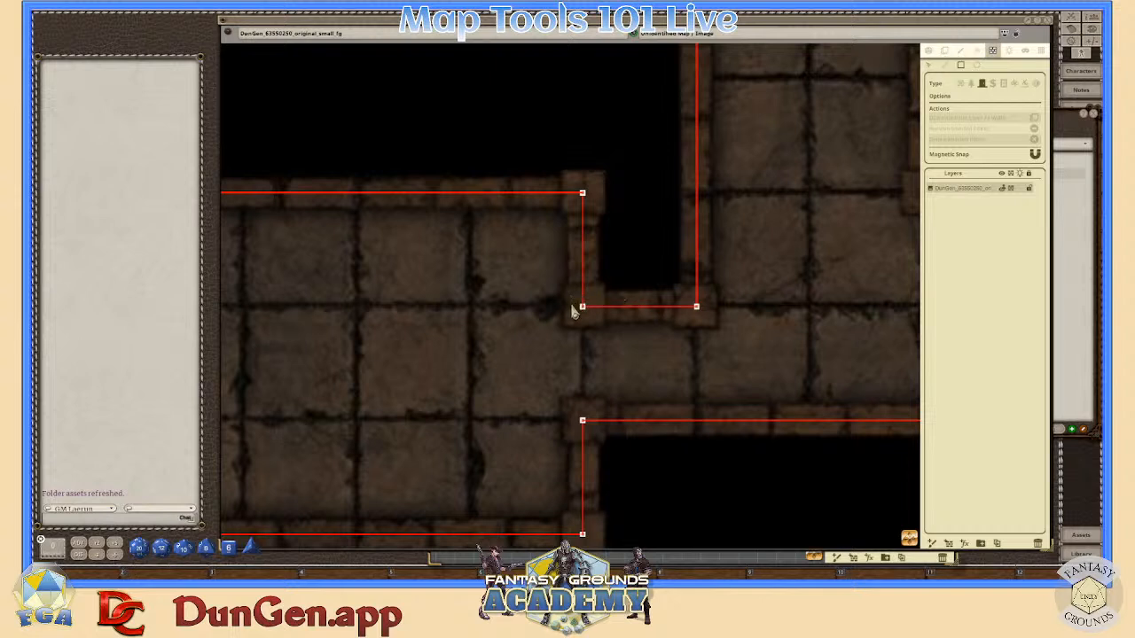
drag(573, 308, 607, 424)
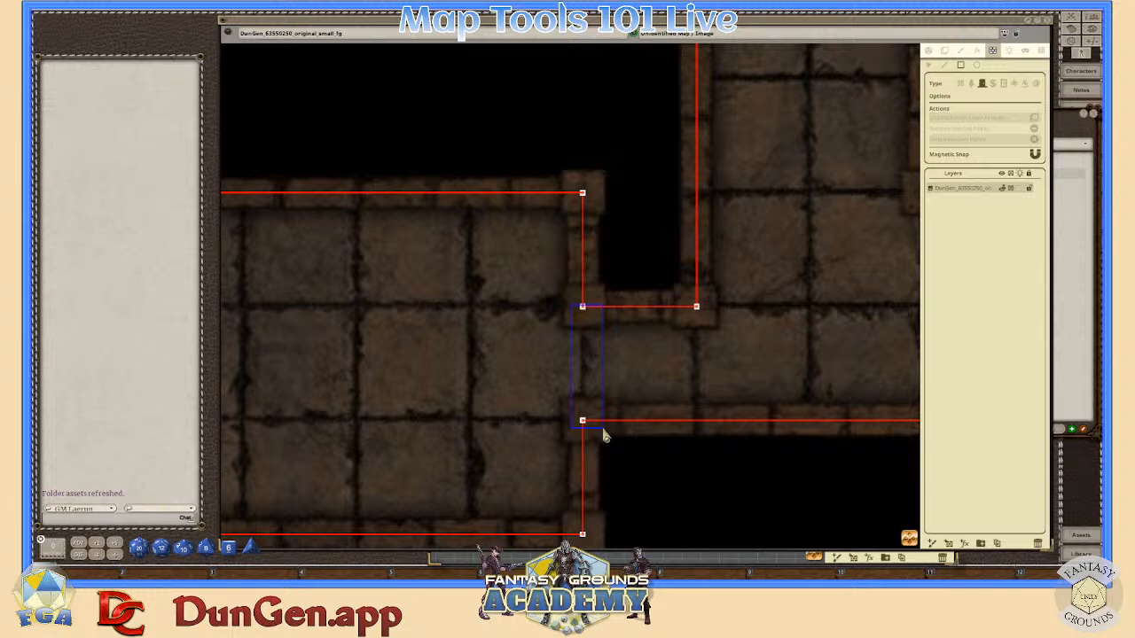
drag(606, 433, 600, 426)
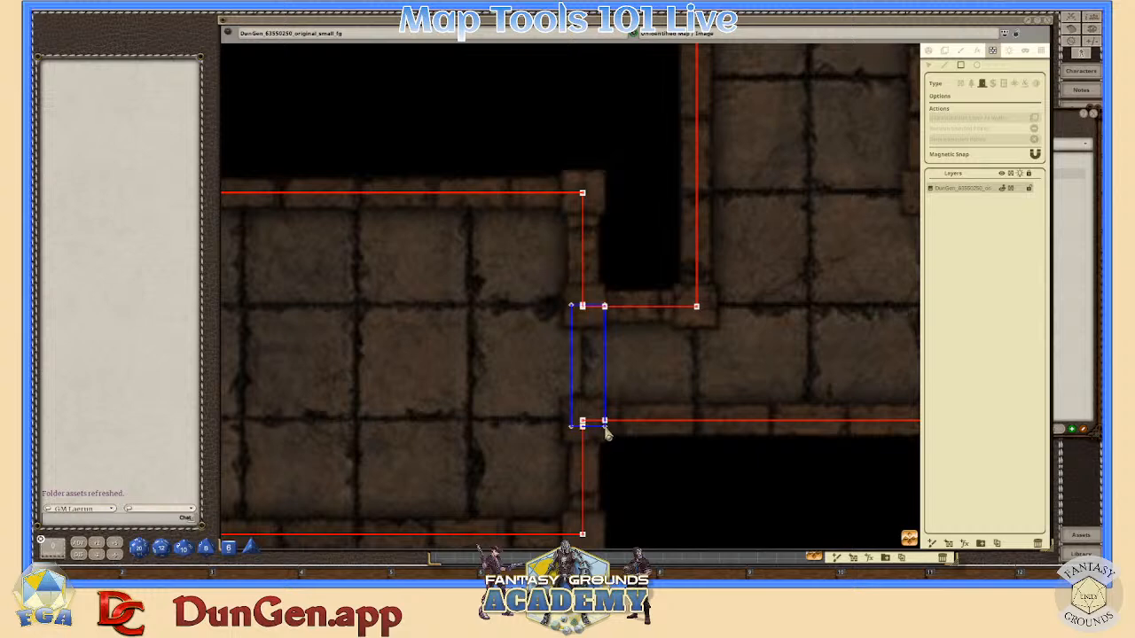
- Examine how the door shape's corners overlap the wall points on both sides of the corridor opening
scroll(585, 399, up, 6)
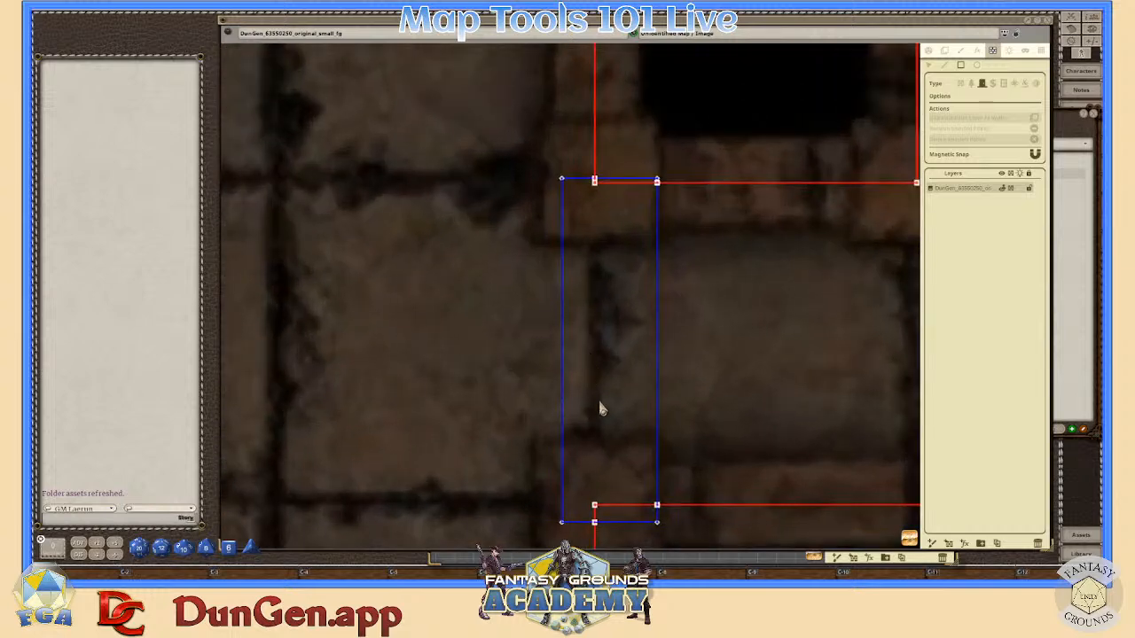
scroll(612, 293, up, 4)
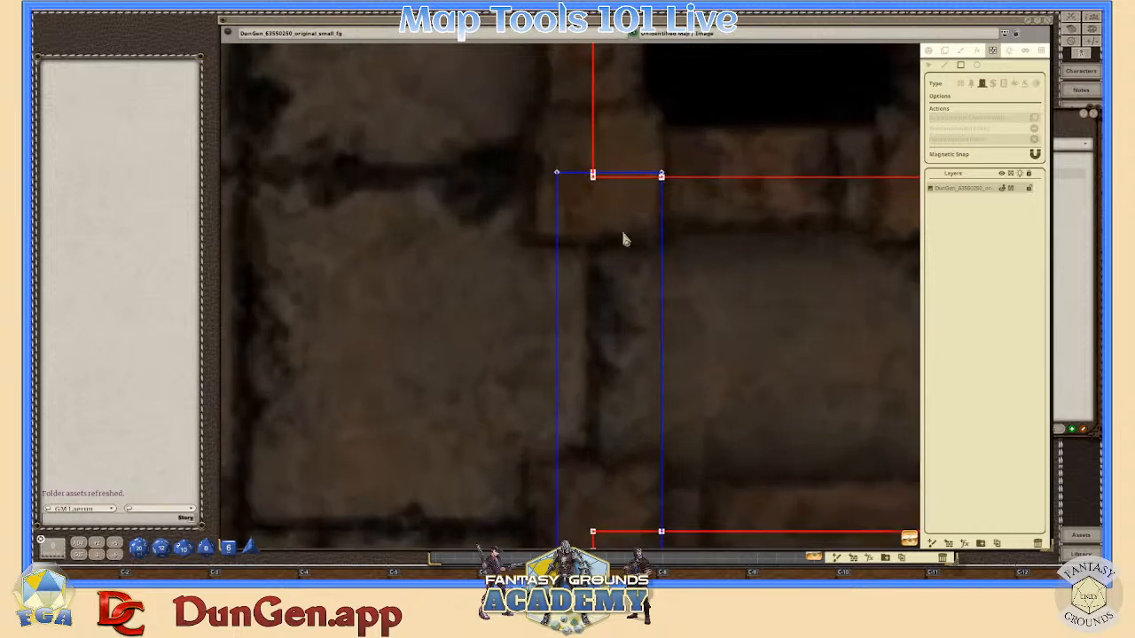
scroll(650, 171, up, 2)
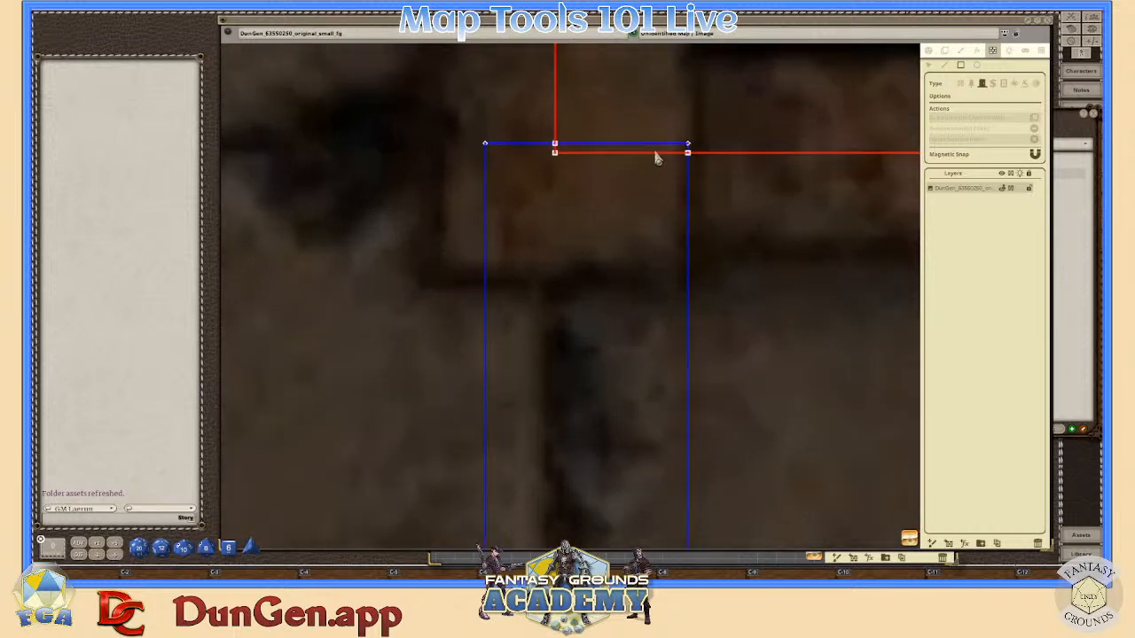
scroll(629, 170, down, 5)
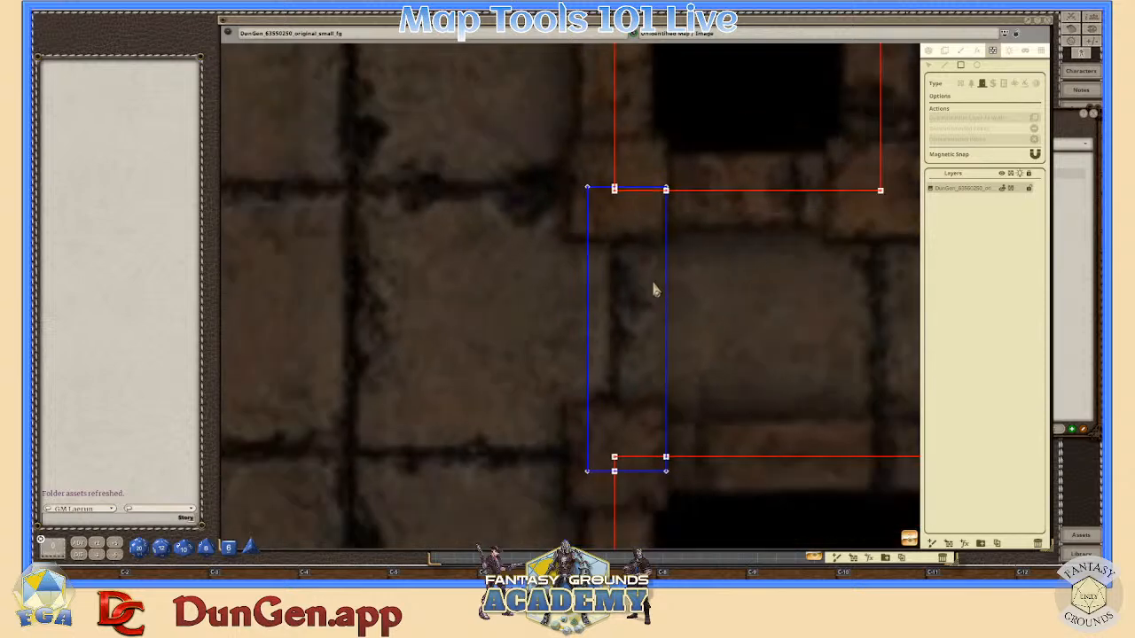
scroll(656, 335, down, 2)
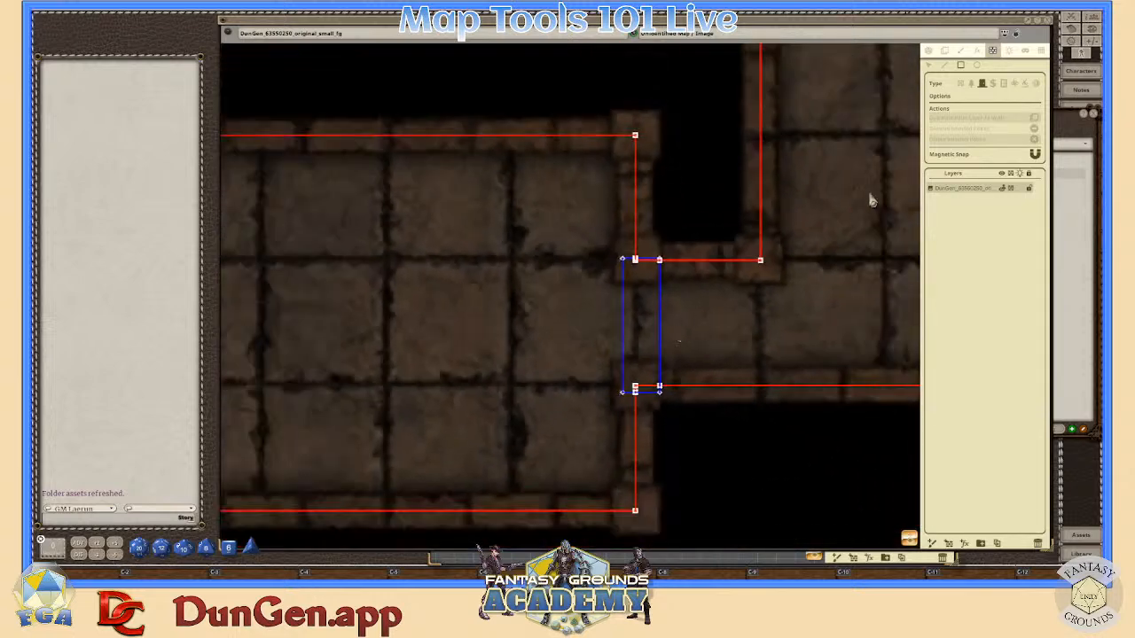
- Switch the map to Play mode and check its line-of-sight by toggling it on and off again
click(932, 59)
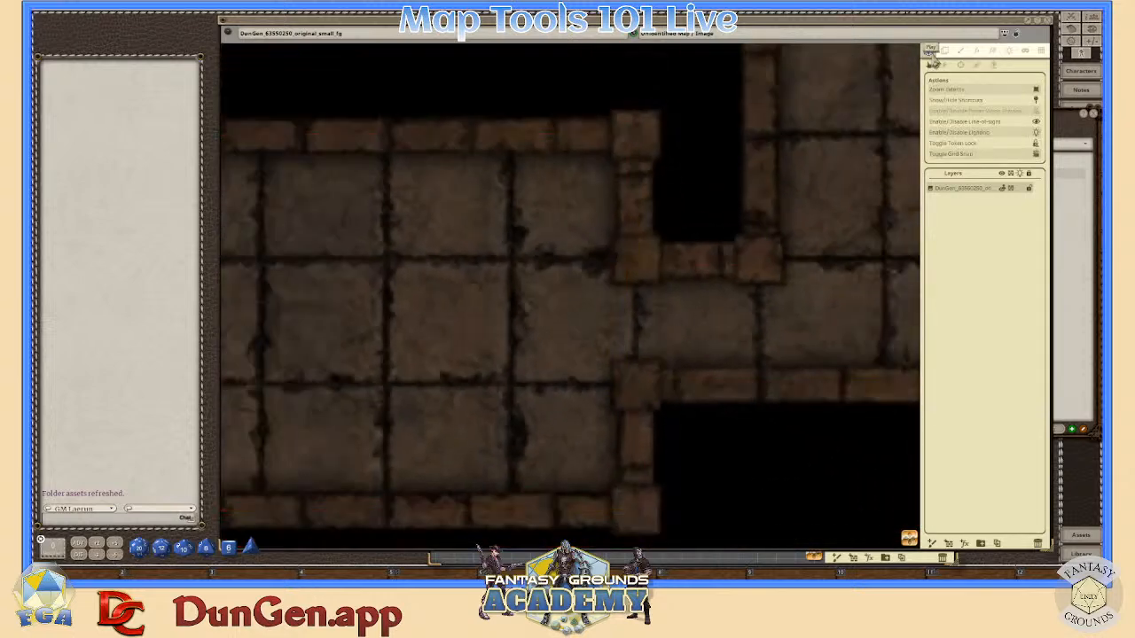
click(995, 58)
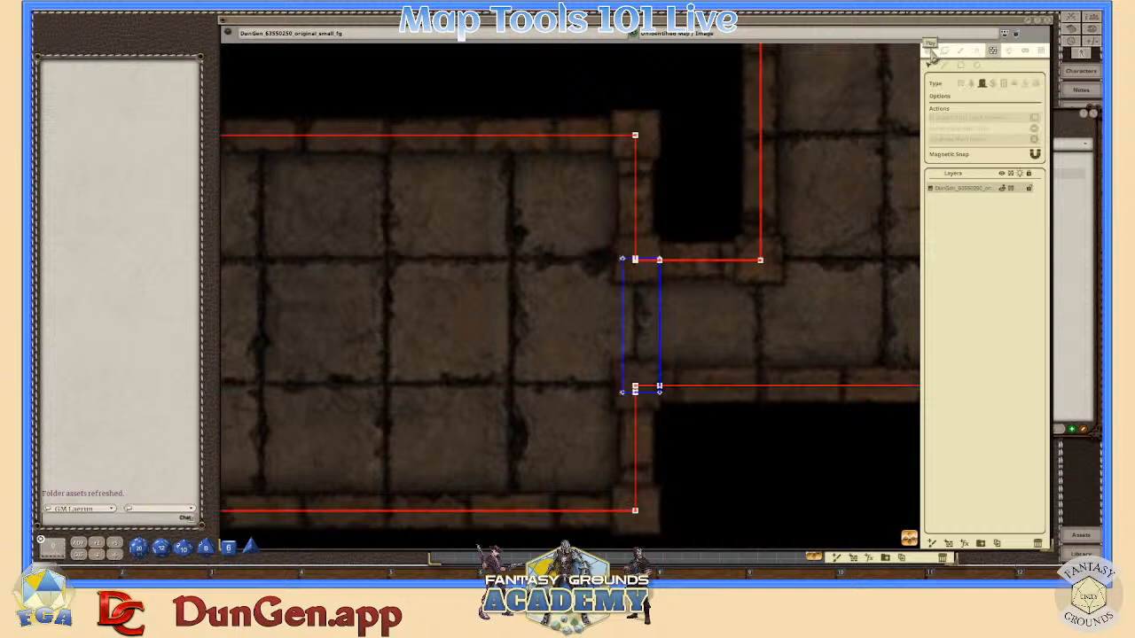
click(932, 57)
click(1036, 122)
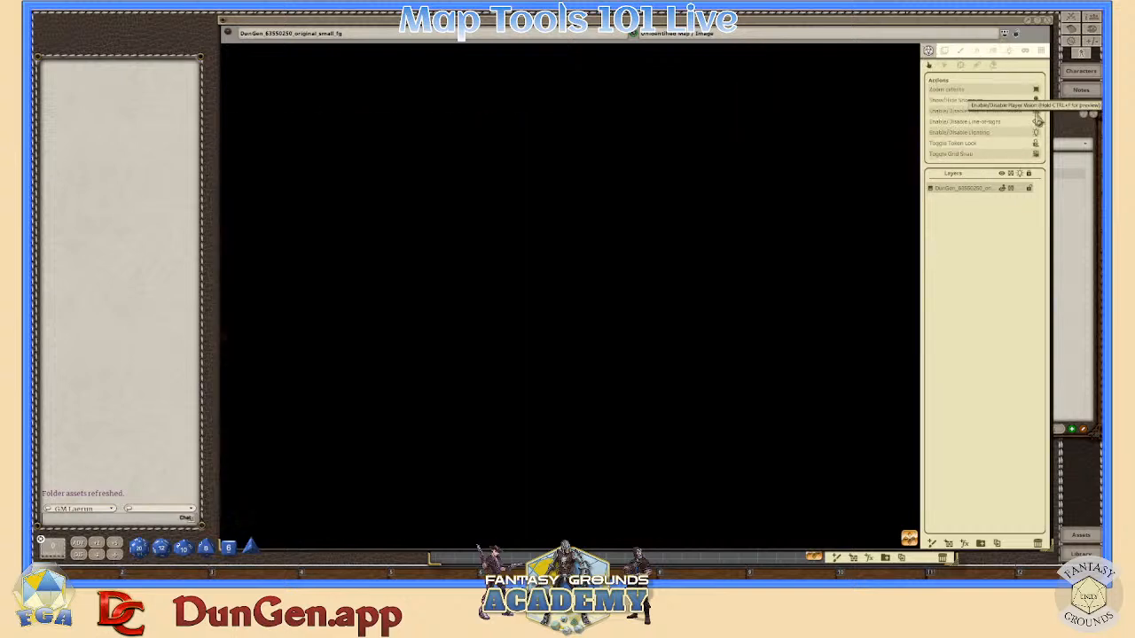
click(1036, 122)
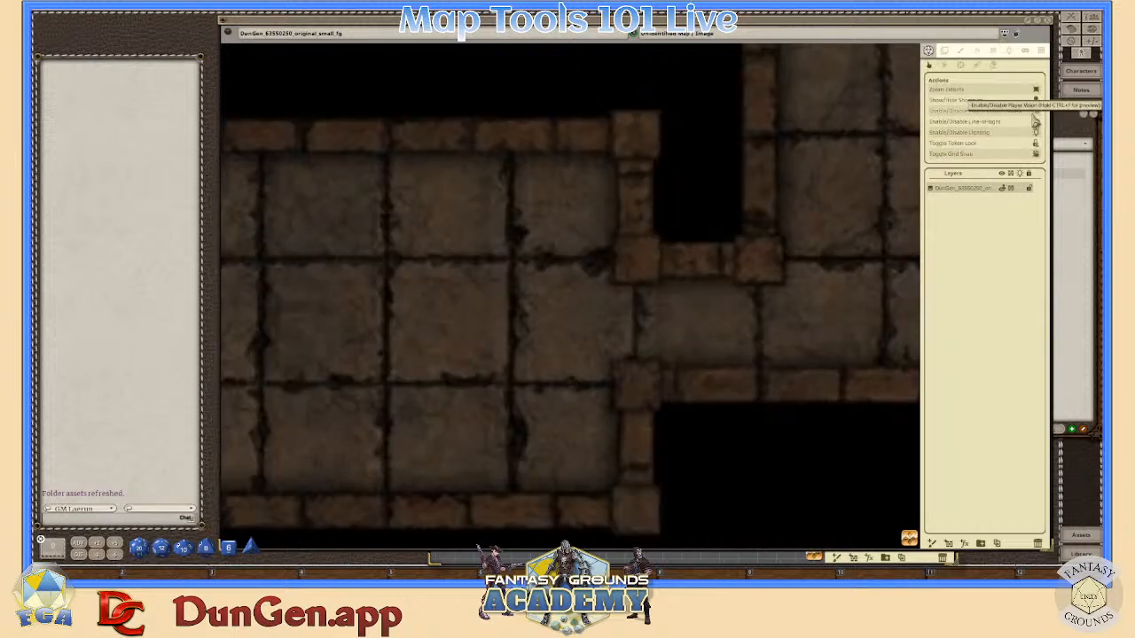
- Create a new blank character and return to the map
click(1093, 74)
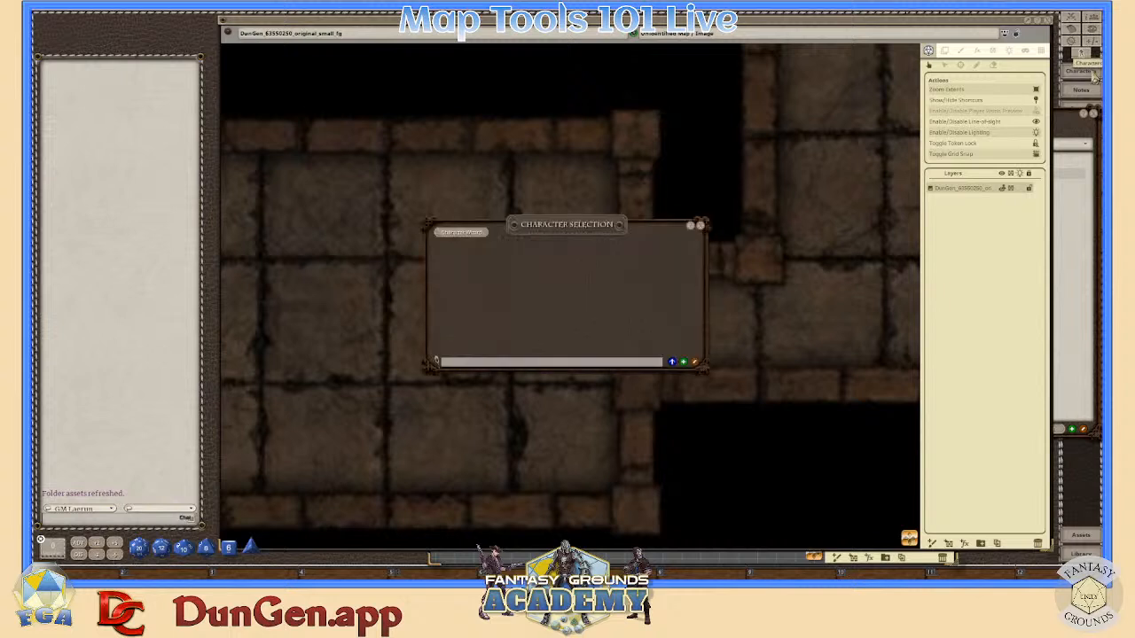
click(685, 363)
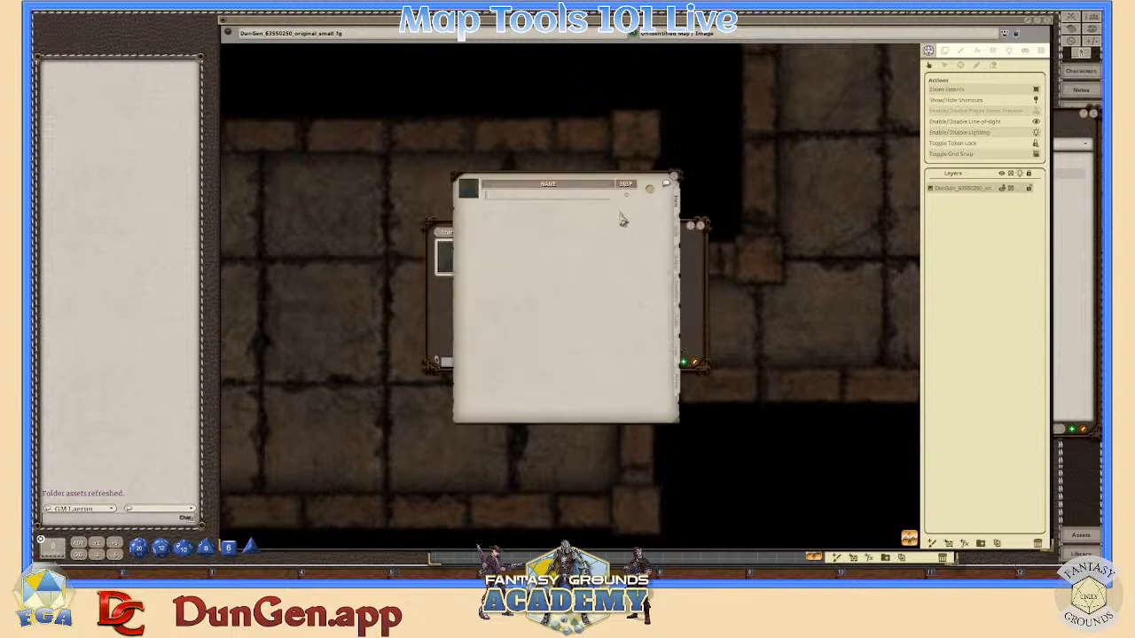
click(961, 222)
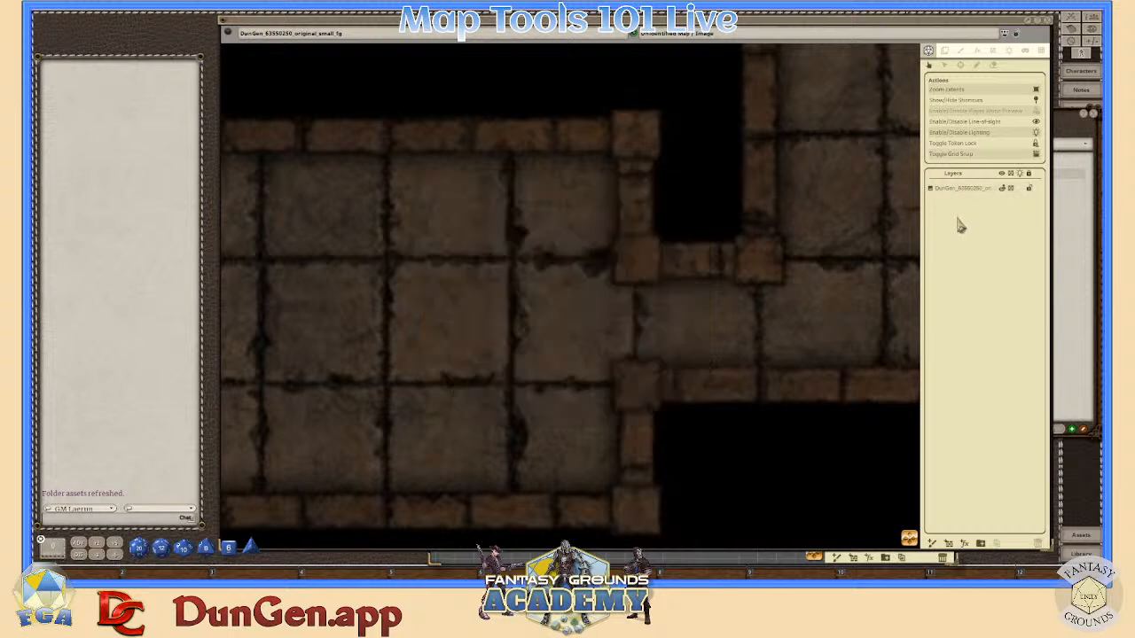
- Add the unnamed character to the combat tracker and close the character selection
scroll(692, 289, down, 3)
scroll(690, 298, down, 3)
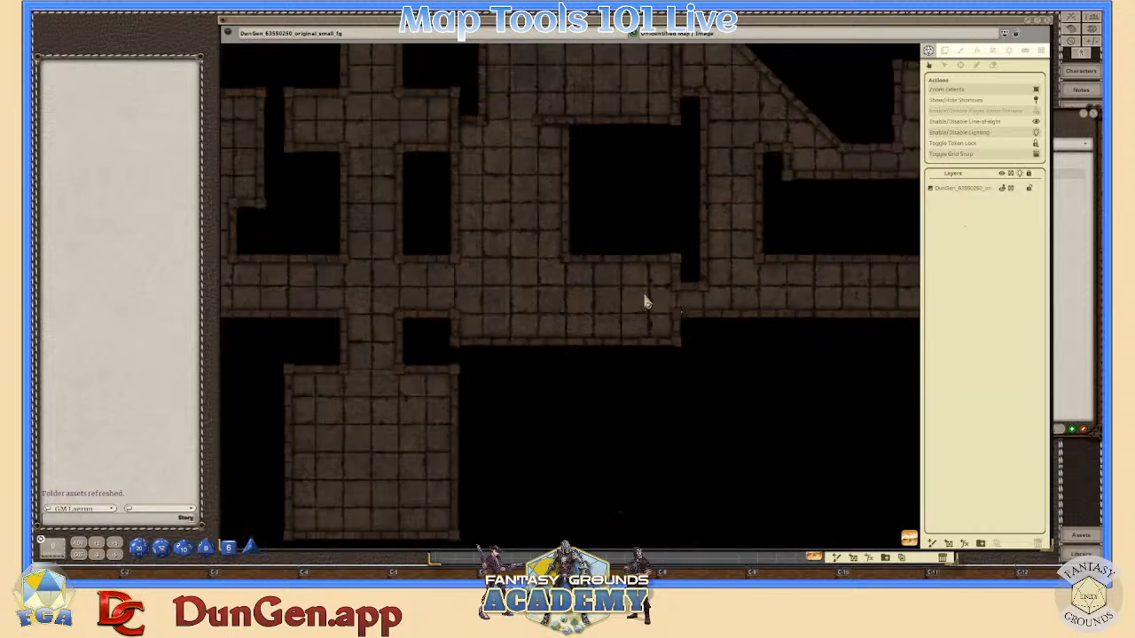
scroll(661, 304, up, 2)
scroll(683, 302, up, 2)
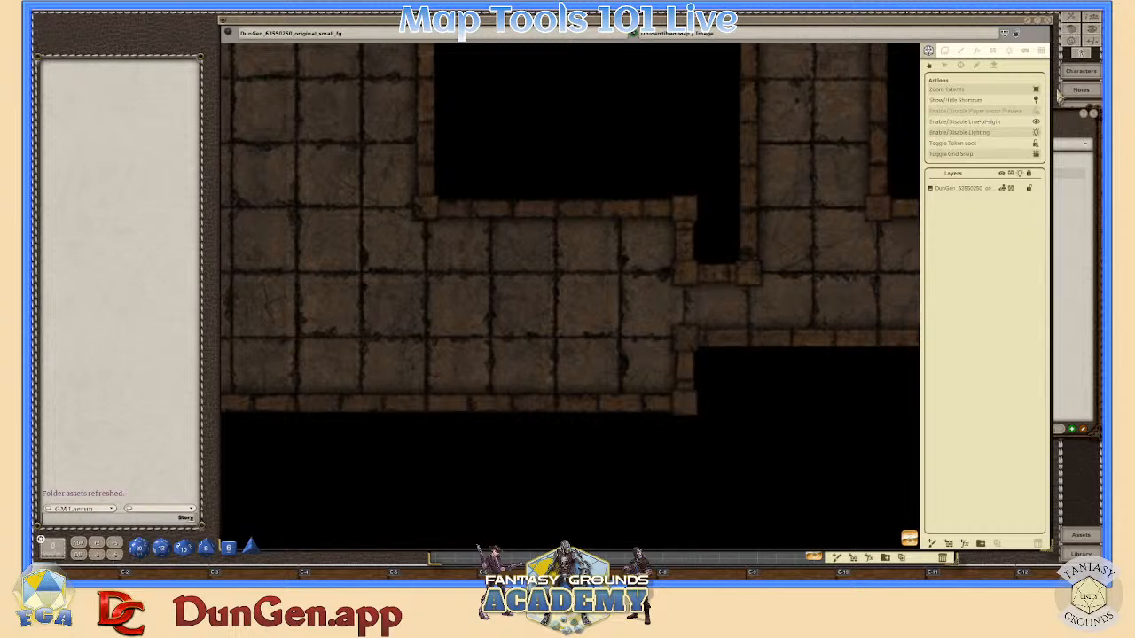
click(1079, 71)
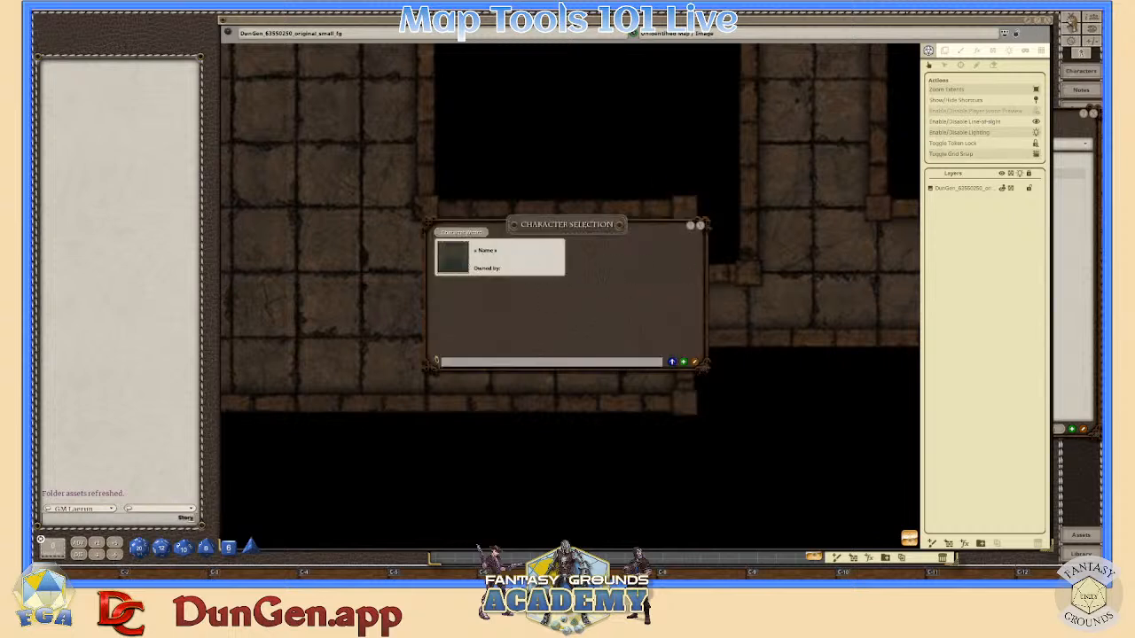
click(1071, 17)
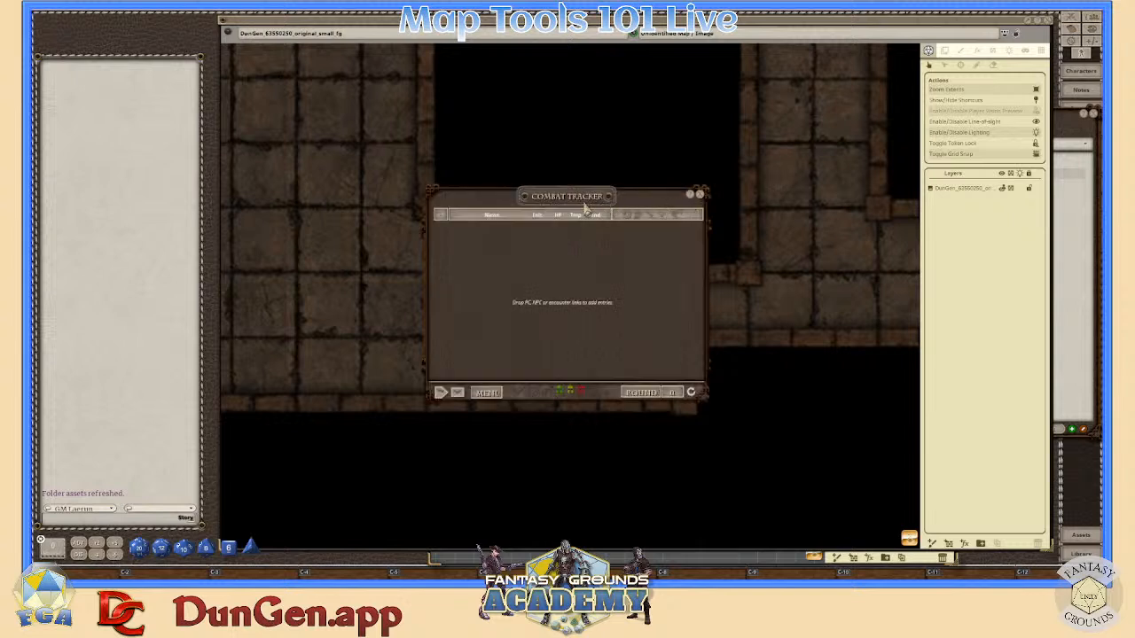
drag(581, 200, 193, 28)
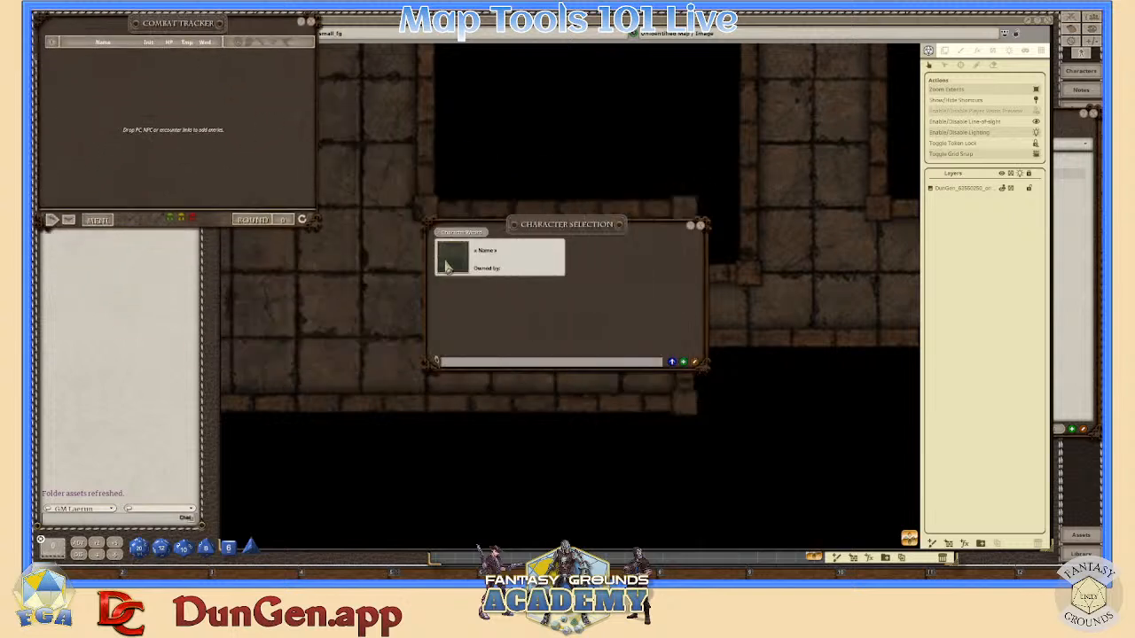
drag(449, 268, 144, 107)
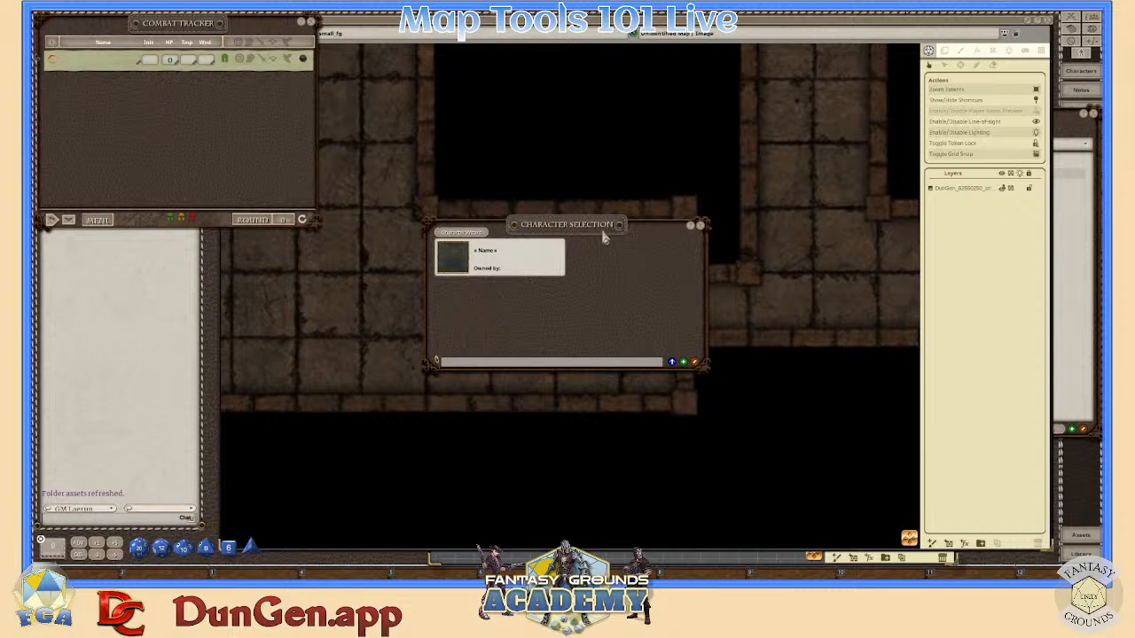
click(700, 225)
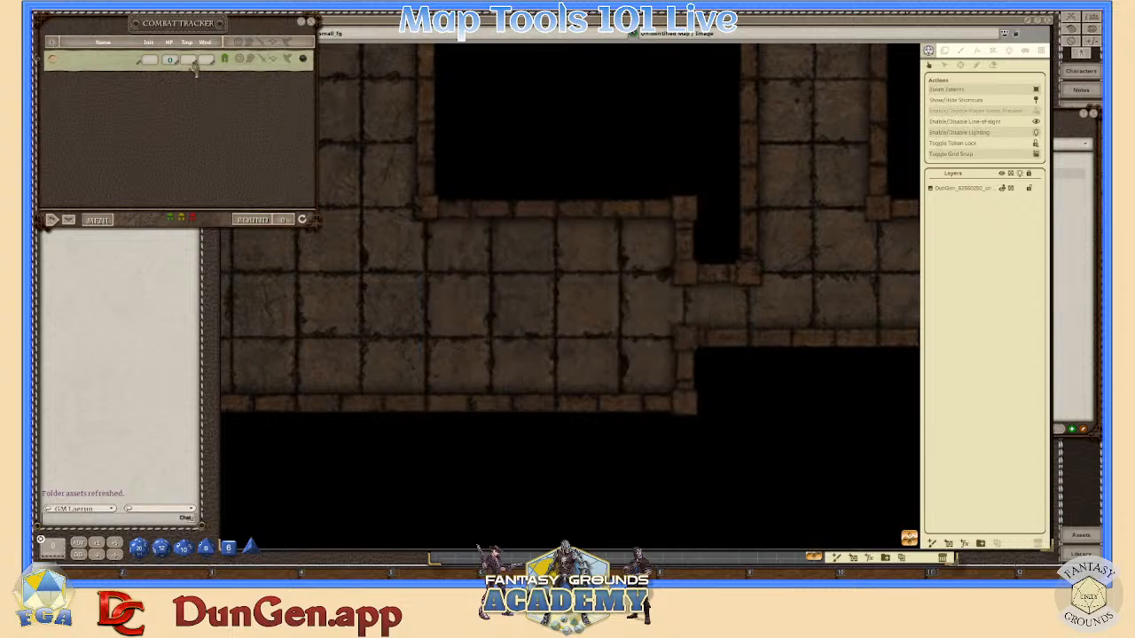
- Move the combat tracker so it leaves the room and corridor around the door uncovered
drag(183, 41, 282, 109)
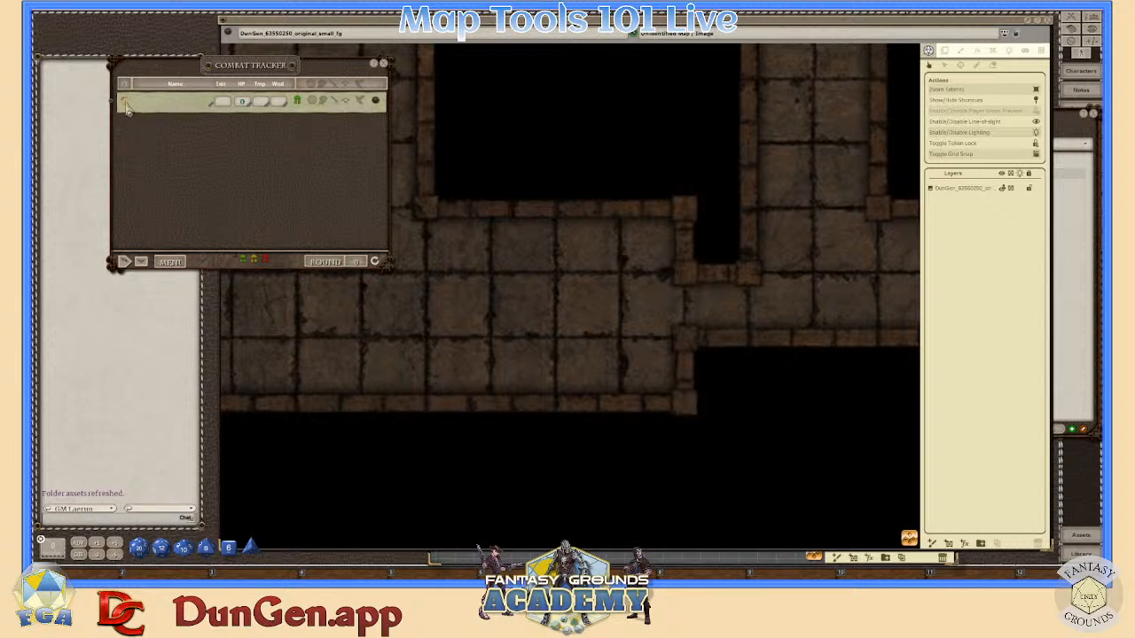
drag(139, 109, 188, 160)
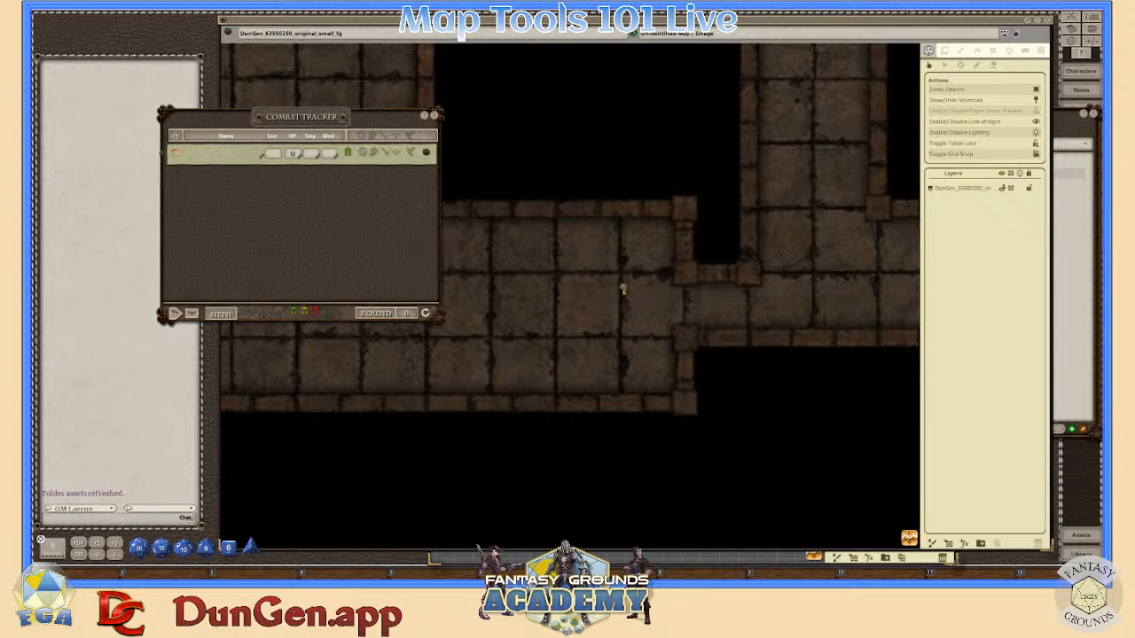
scroll(472, 214, down, 3)
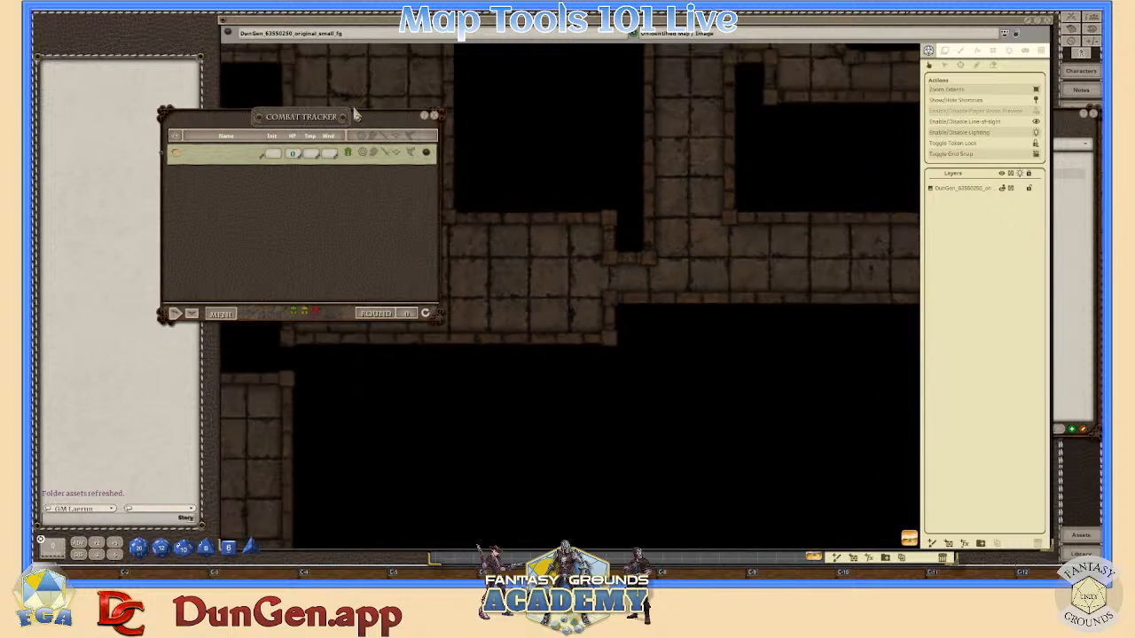
drag(352, 115, 264, 104)
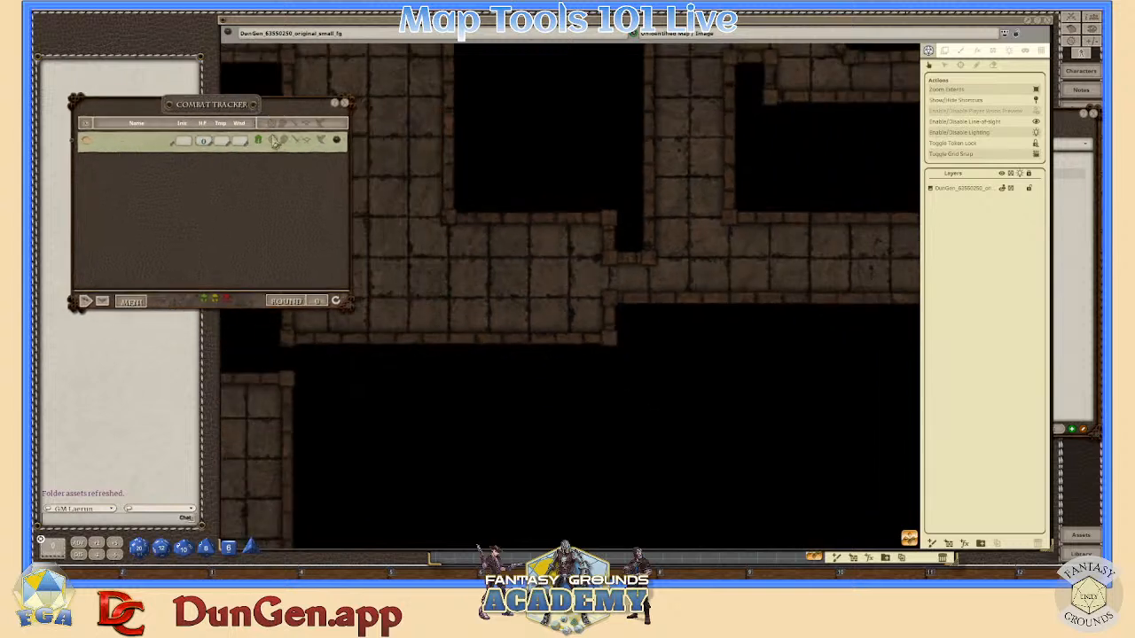
- Give the unnamed character a male dwarf portrait and close the character sheet
click(336, 140)
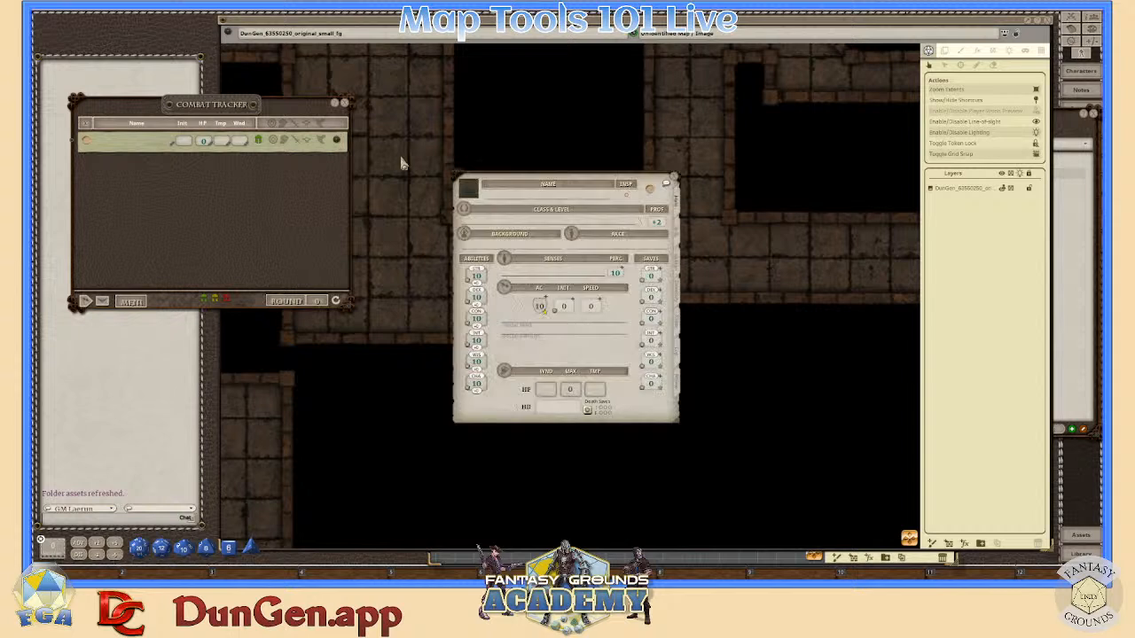
click(473, 192)
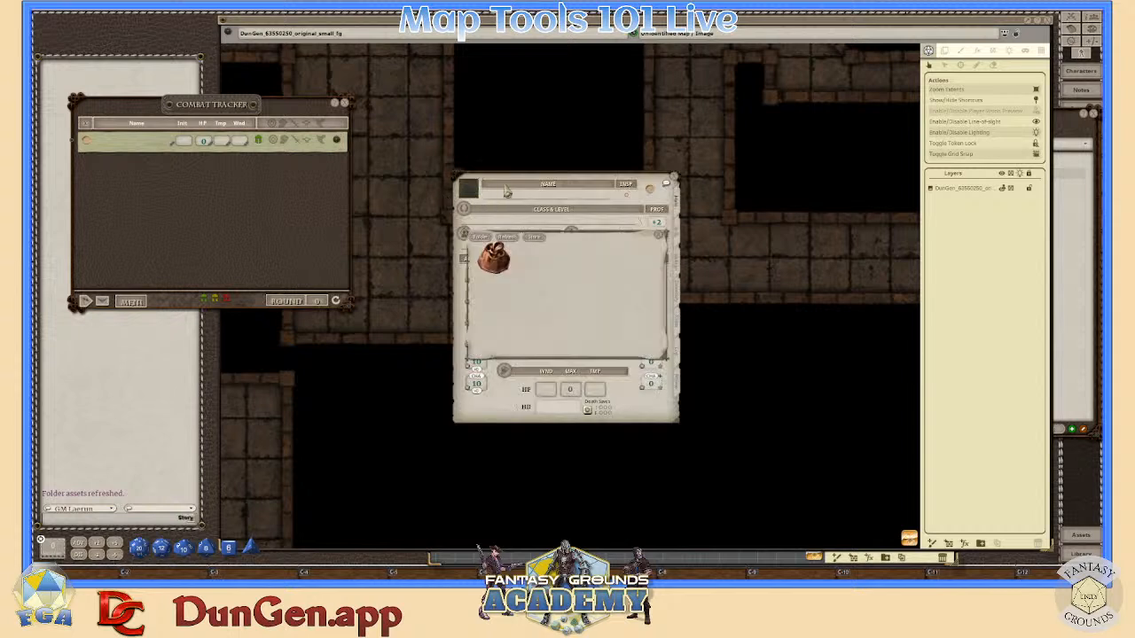
click(494, 257)
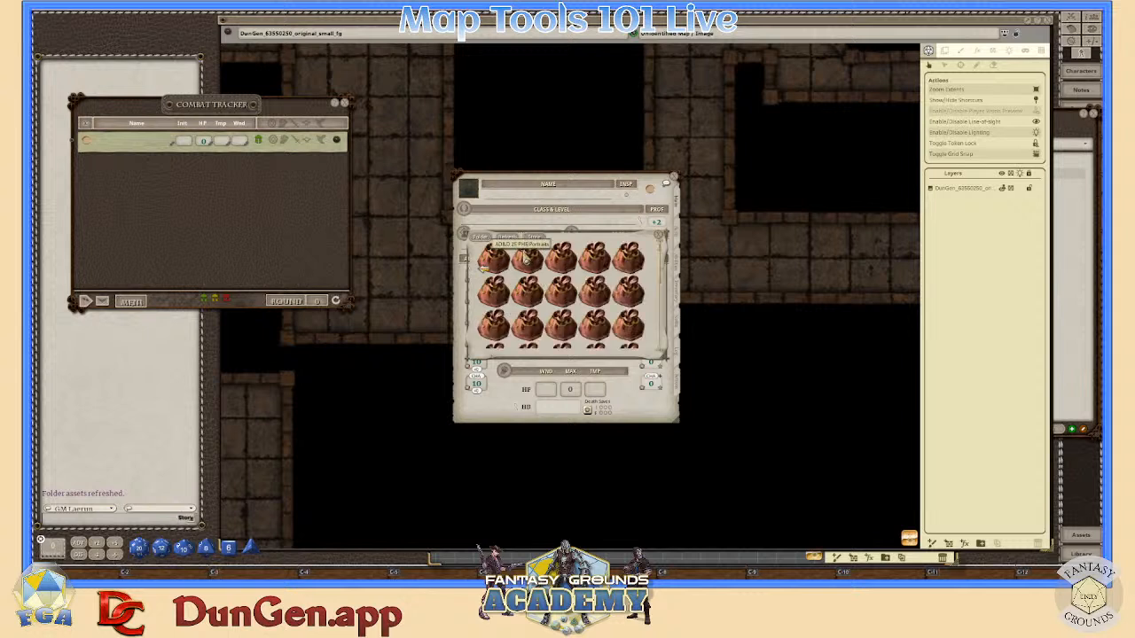
scroll(532, 297, down, 1)
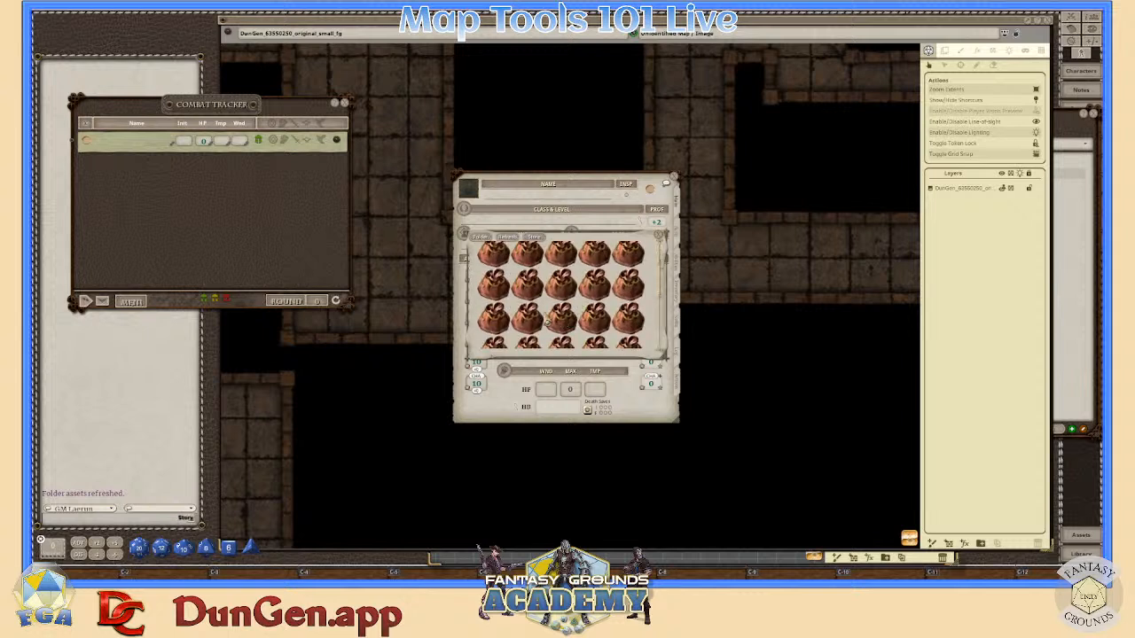
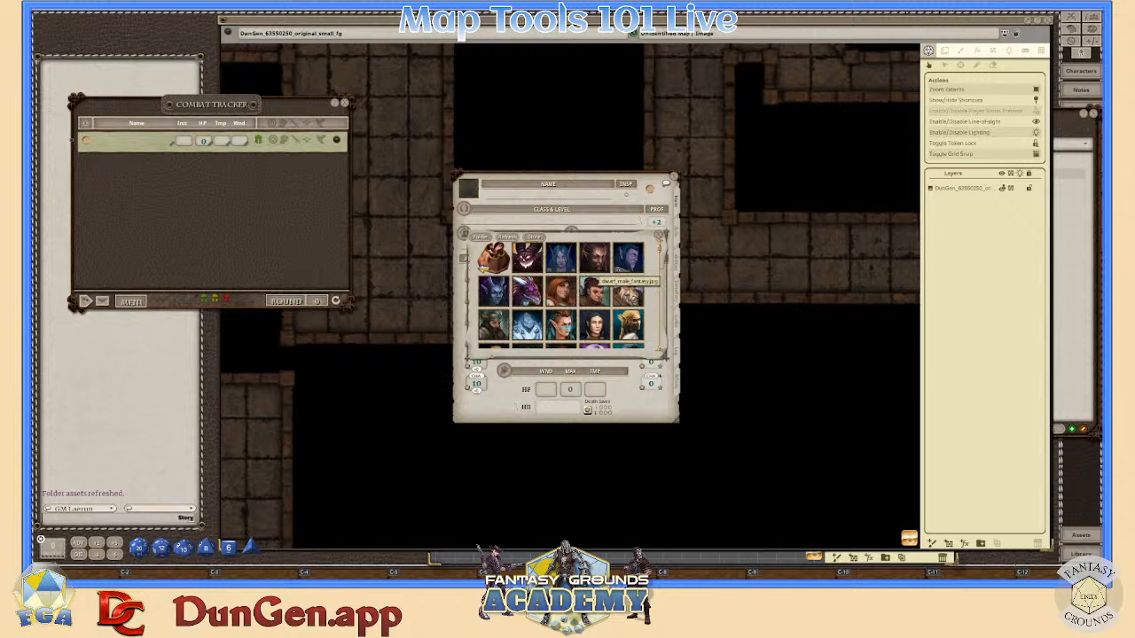
click(596, 285)
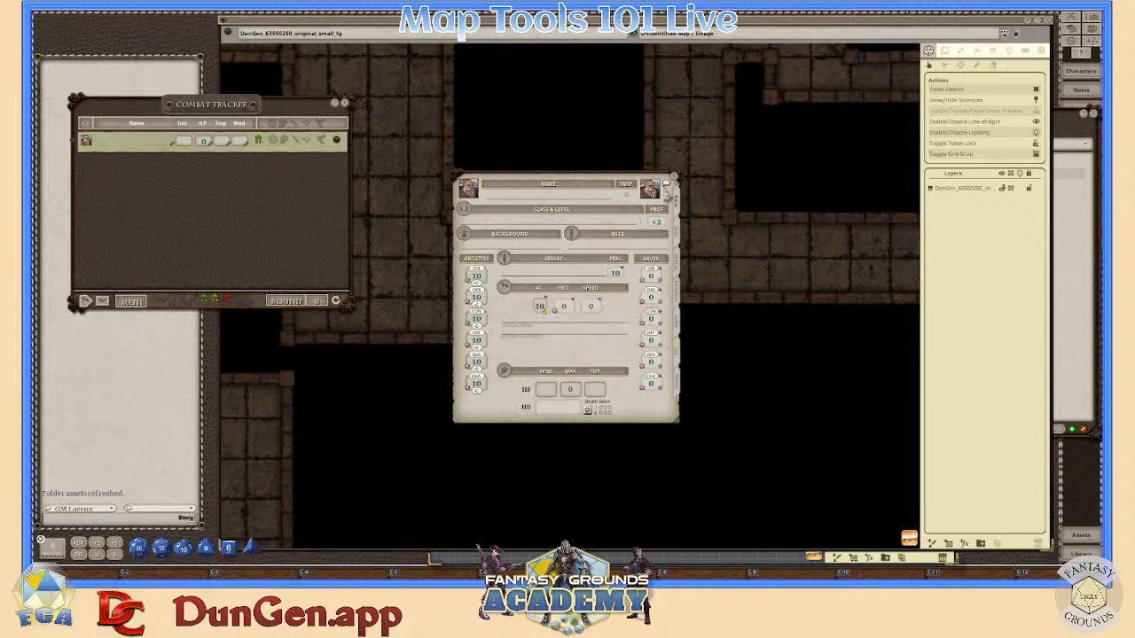
click(672, 180)
scroll(647, 240, down, 2)
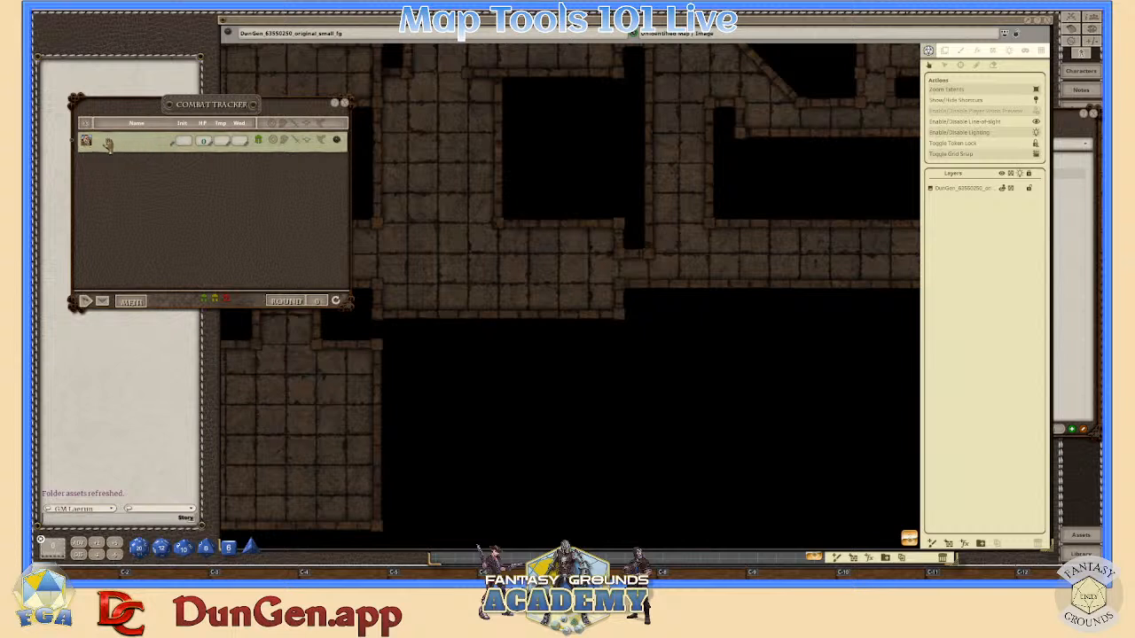
click(336, 141)
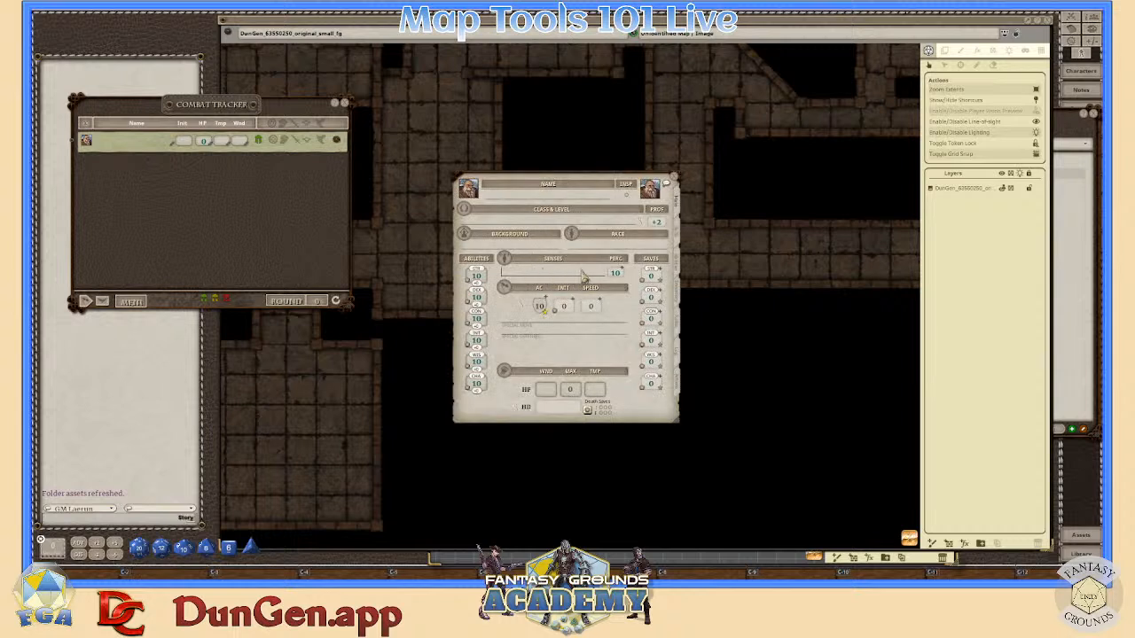
click(675, 181)
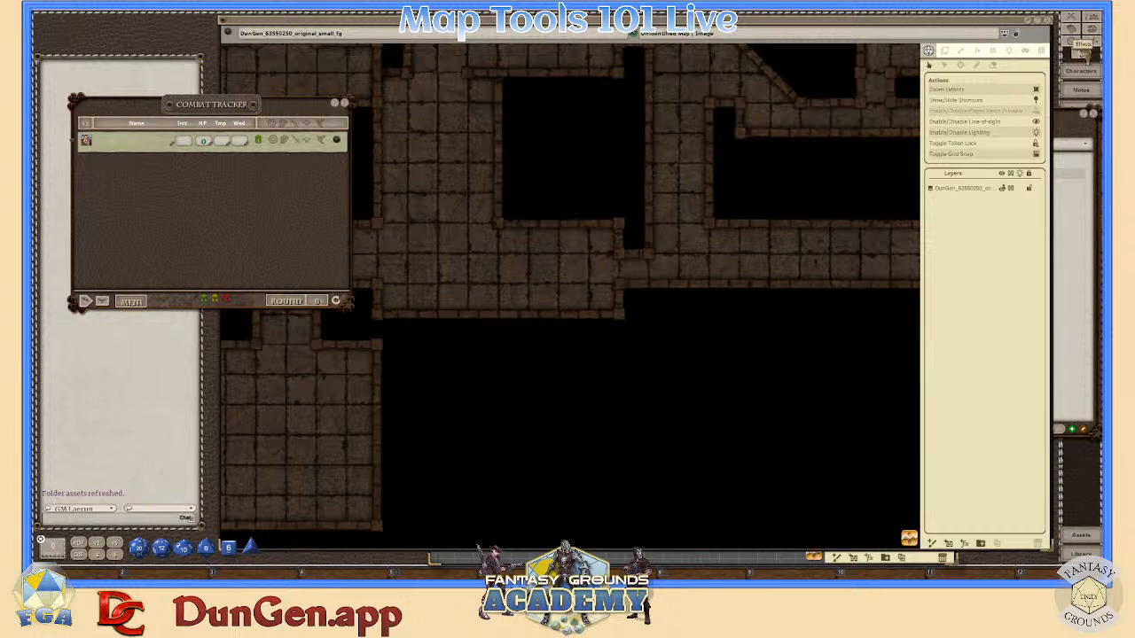
- Apply the preset Candle light effect to the character in the combat tracker and close the effects list
click(1084, 55)
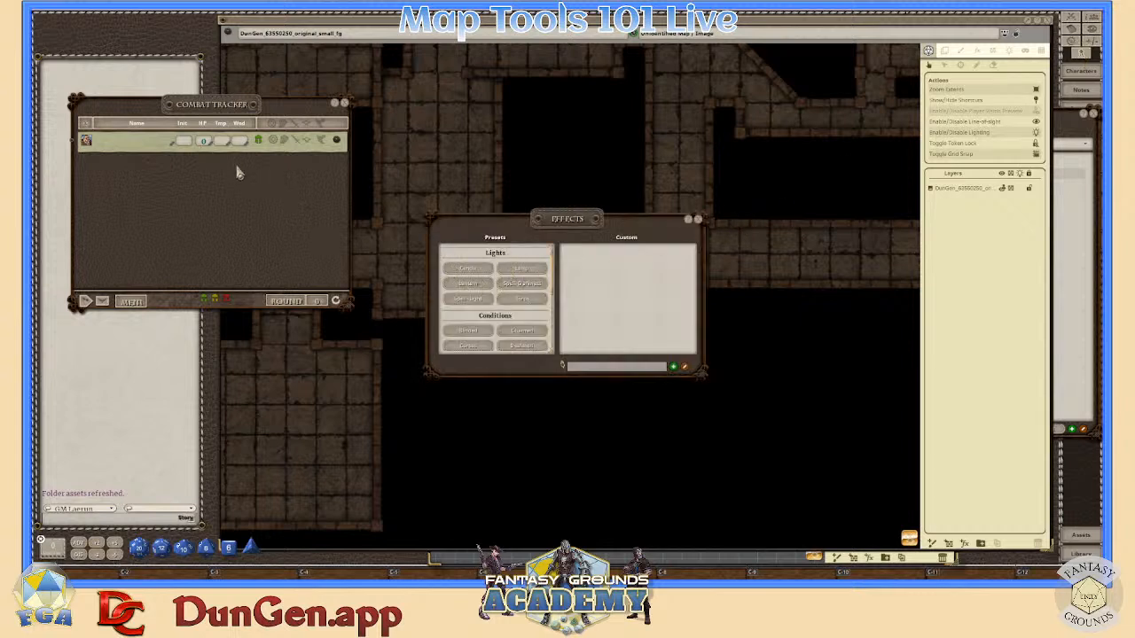
drag(470, 277, 147, 153)
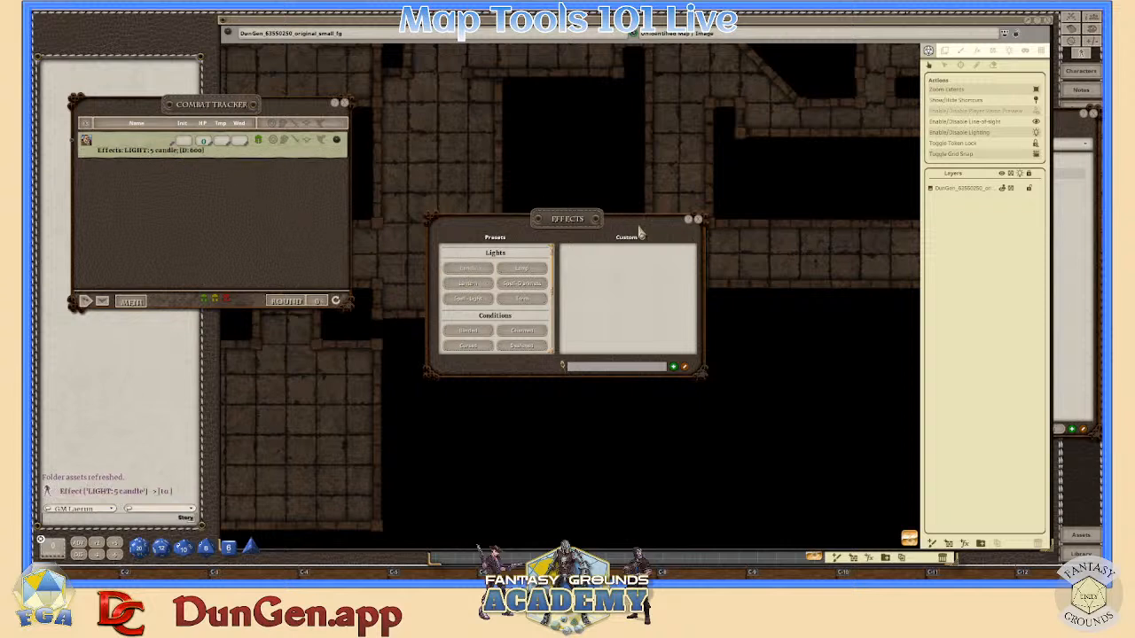
click(698, 219)
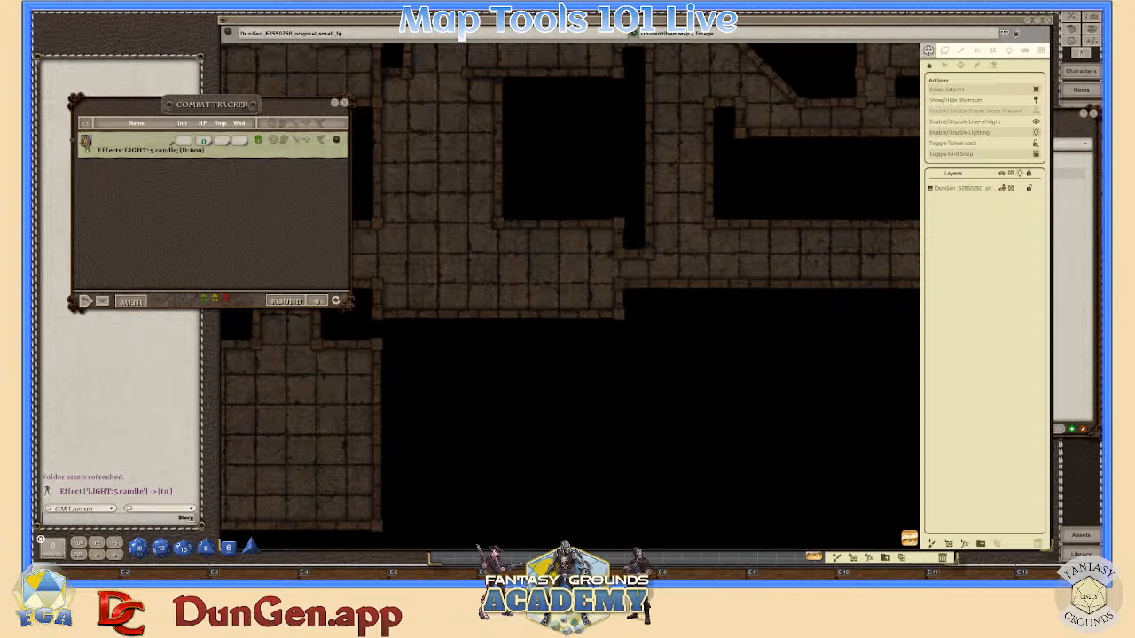
- Place the character's token from the combat tracker in the corridor, about two squares outside the door
drag(86, 142, 701, 257)
scroll(705, 230, down, 3)
scroll(685, 267, up, 4)
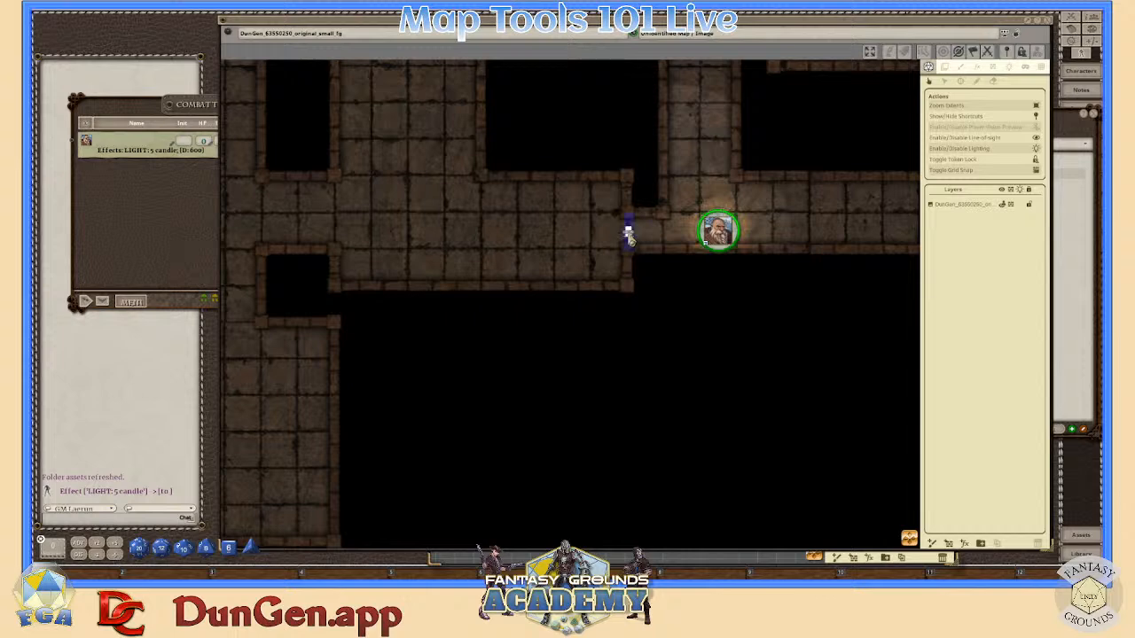
scroll(627, 235, up, 4)
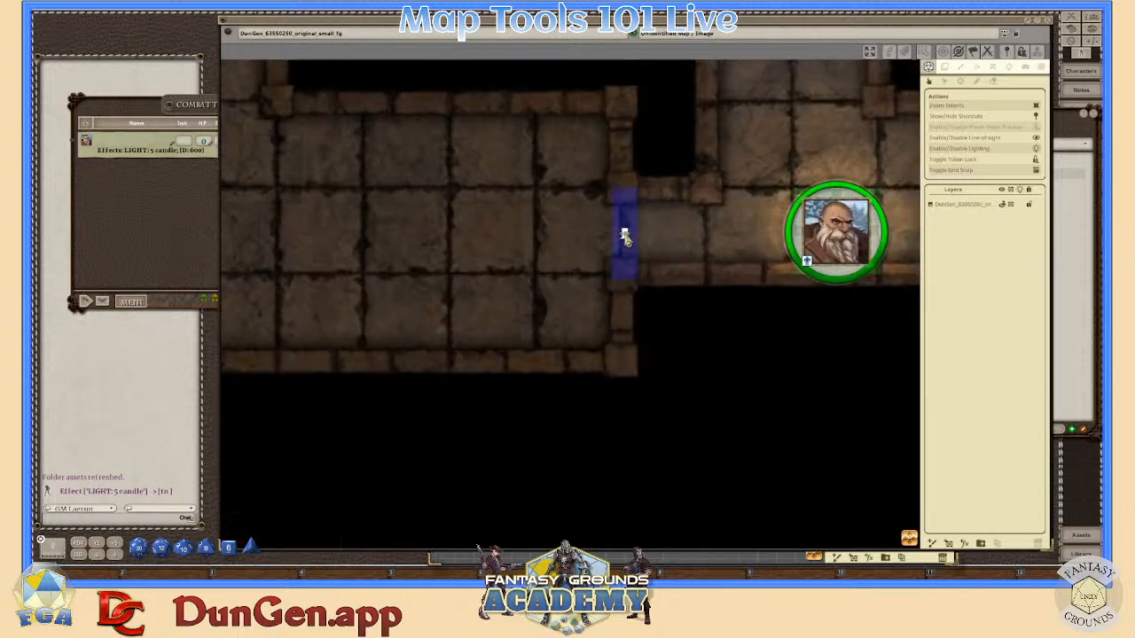
drag(836, 232, 795, 222)
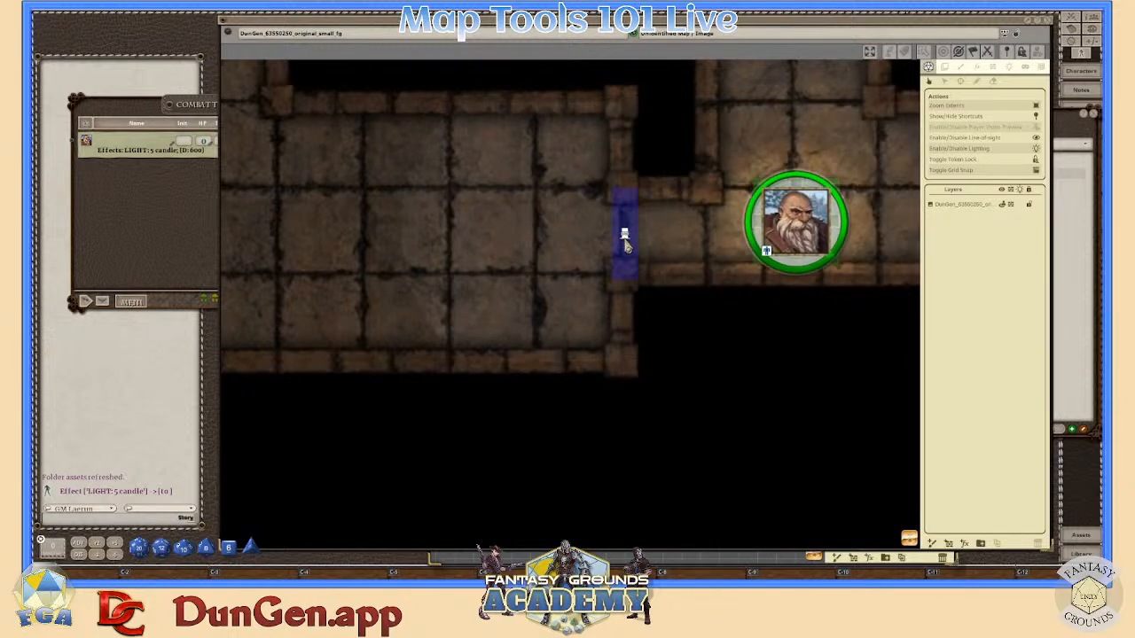
- Open the door between the room and the corridor, and move the character's token up to the doorway
click(625, 236)
drag(796, 222, 750, 220)
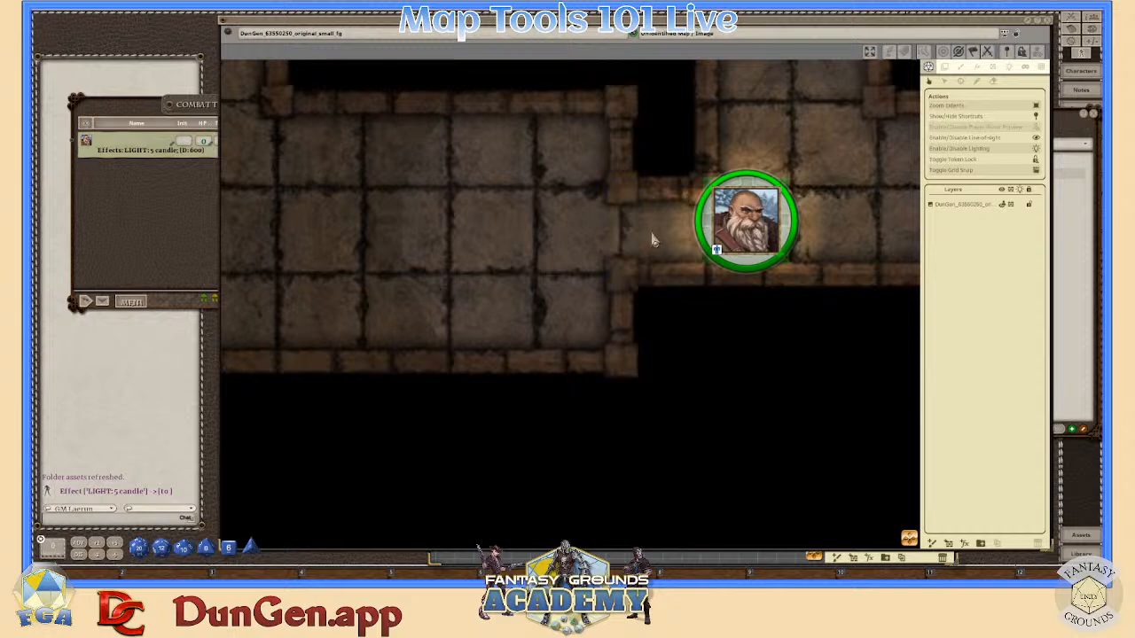
drag(741, 221, 654, 228)
scroll(467, 244, down, 3)
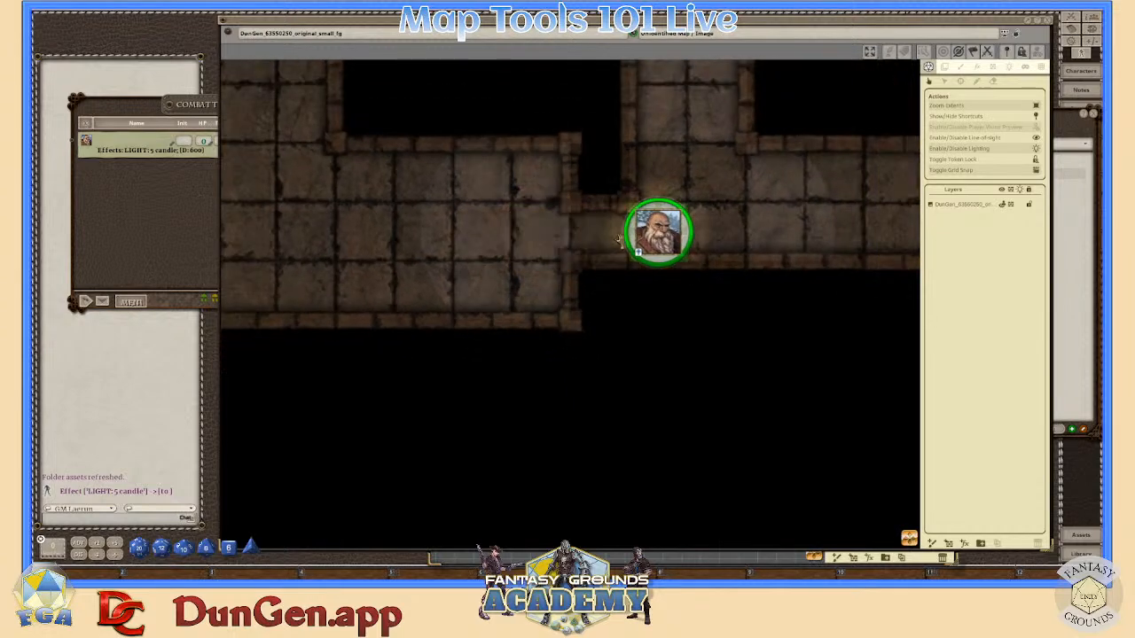
scroll(574, 238, up, 3)
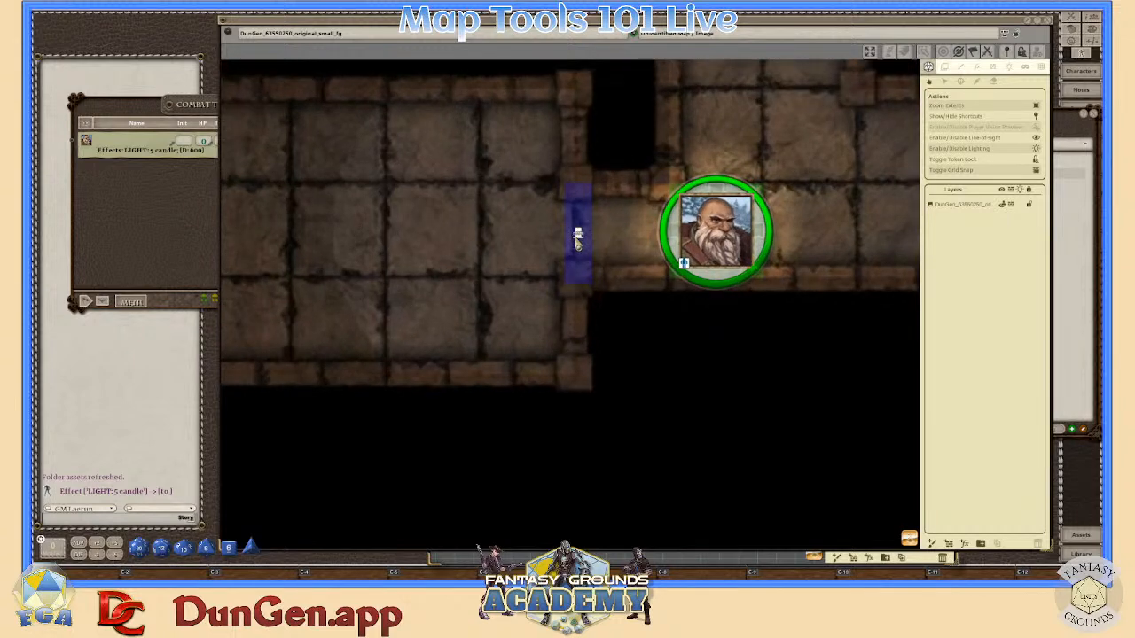
drag(688, 232, 621, 233)
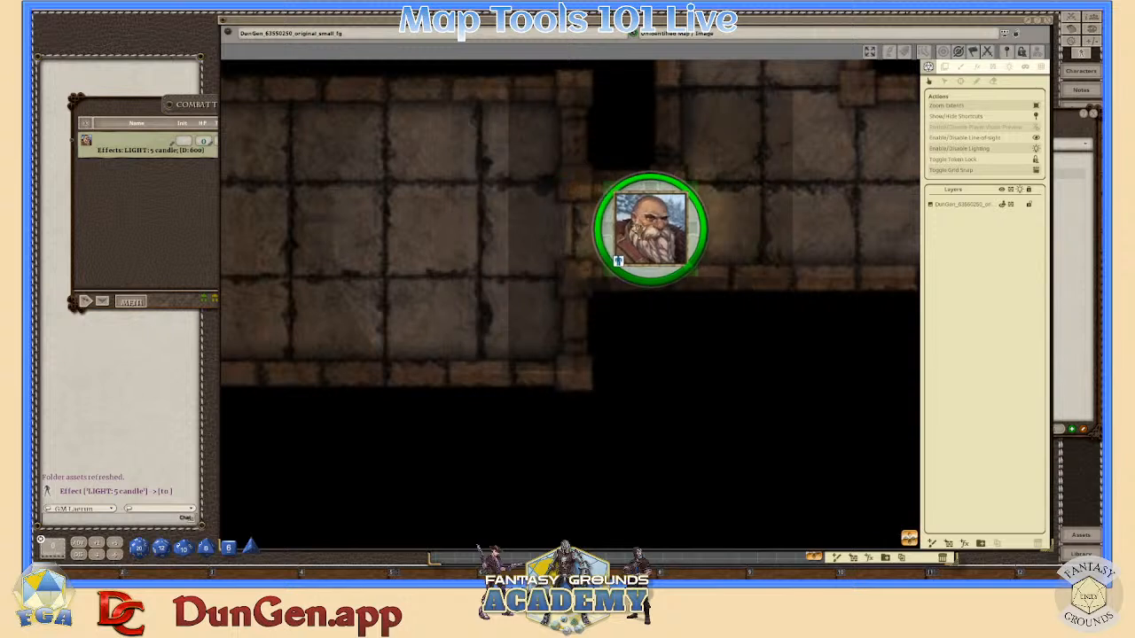
key(ctrl)
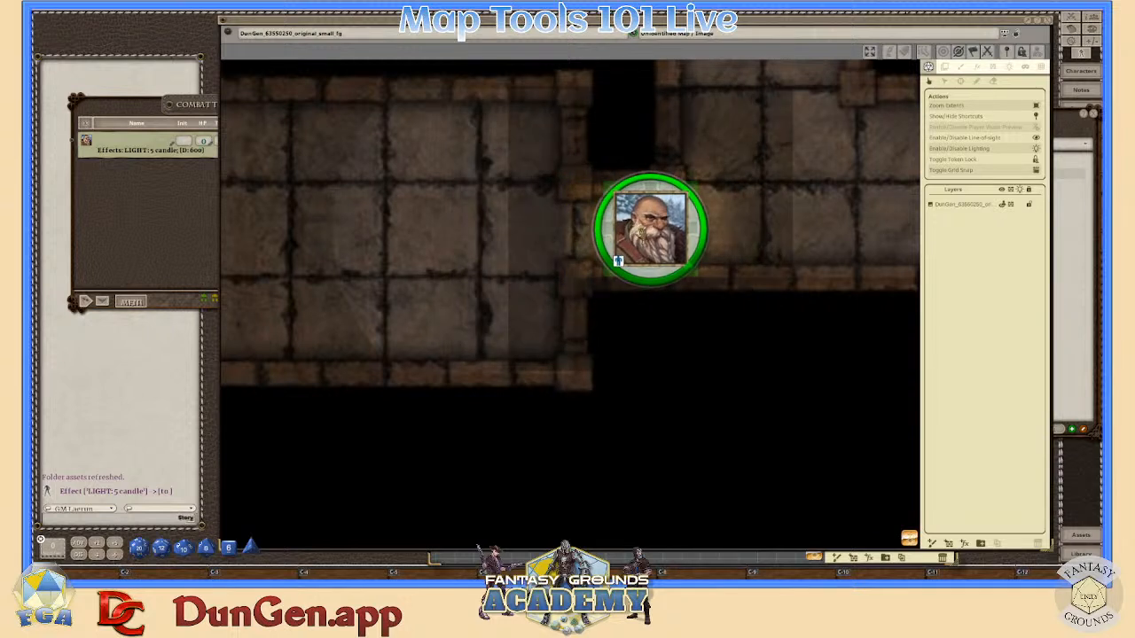
- Move the character's token through the doorway into the room
drag(660, 233, 490, 232)
scroll(557, 257, down, 3)
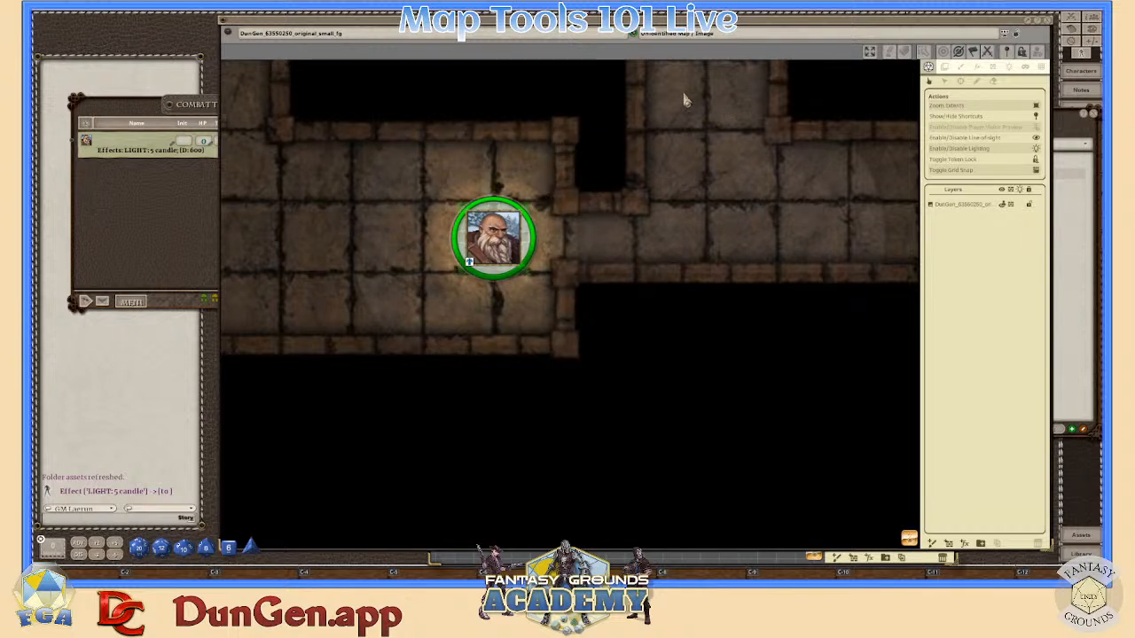
scroll(644, 147, down, 3)
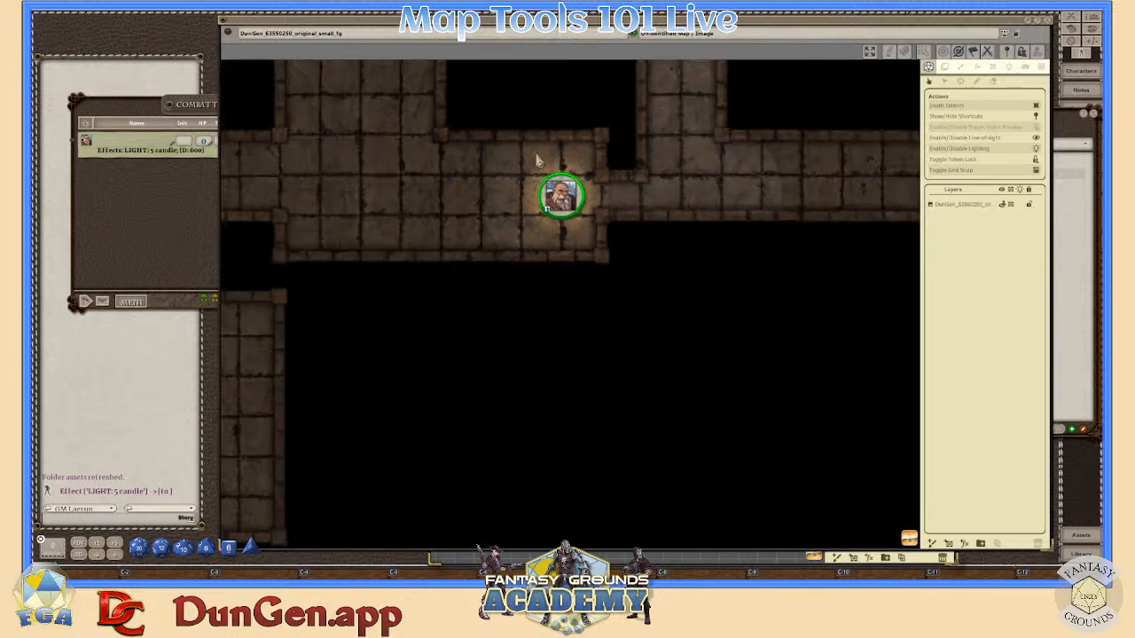
- Examine the door and the candlelight around it with the token standing just inside the room
scroll(629, 193, up, 3)
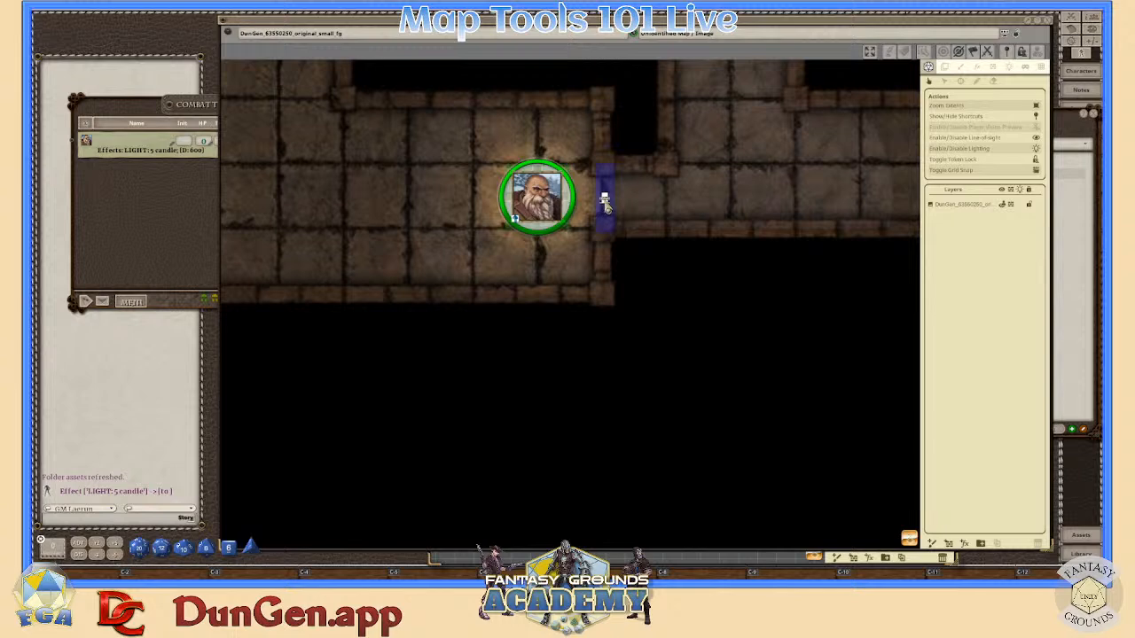
scroll(604, 202, up, 3)
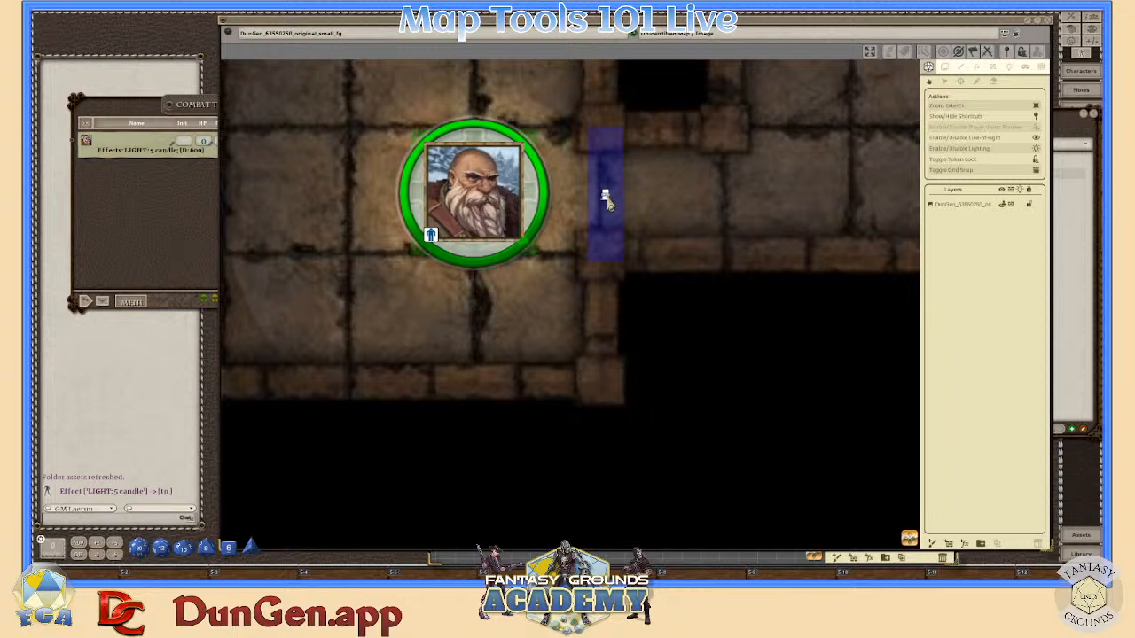
scroll(612, 220, up, 1)
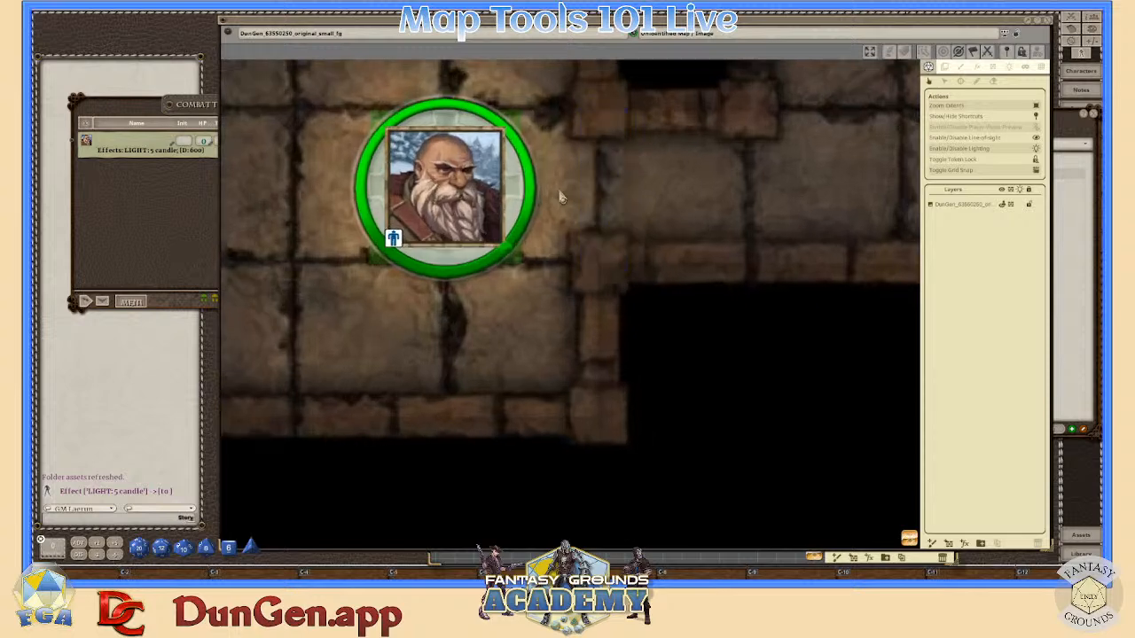
scroll(604, 203, down, 4)
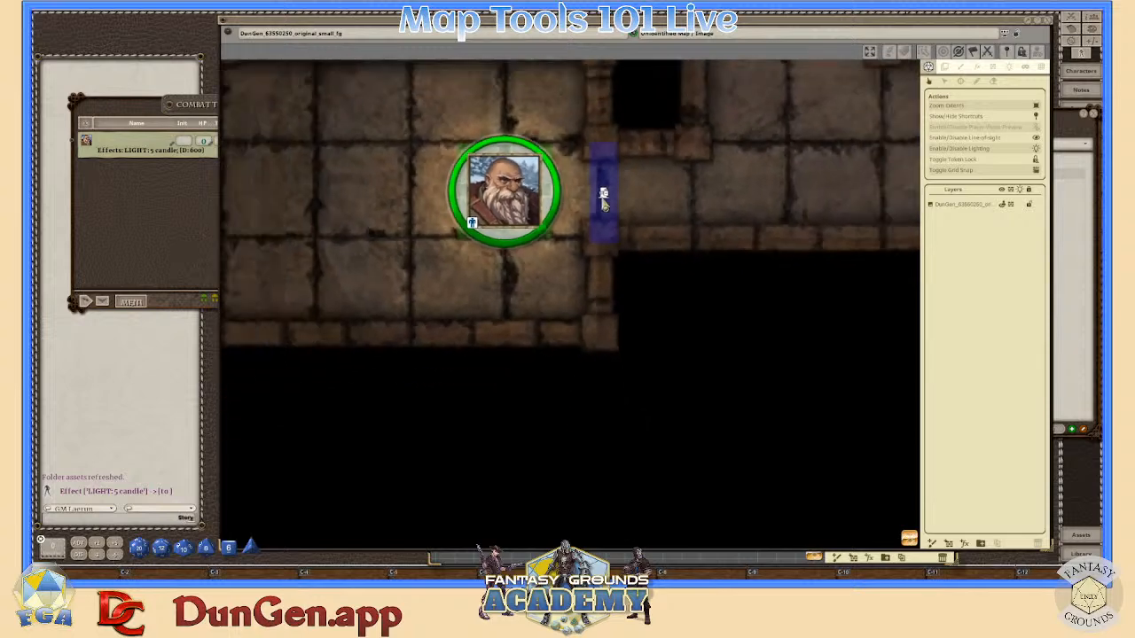
scroll(609, 222, up, 2)
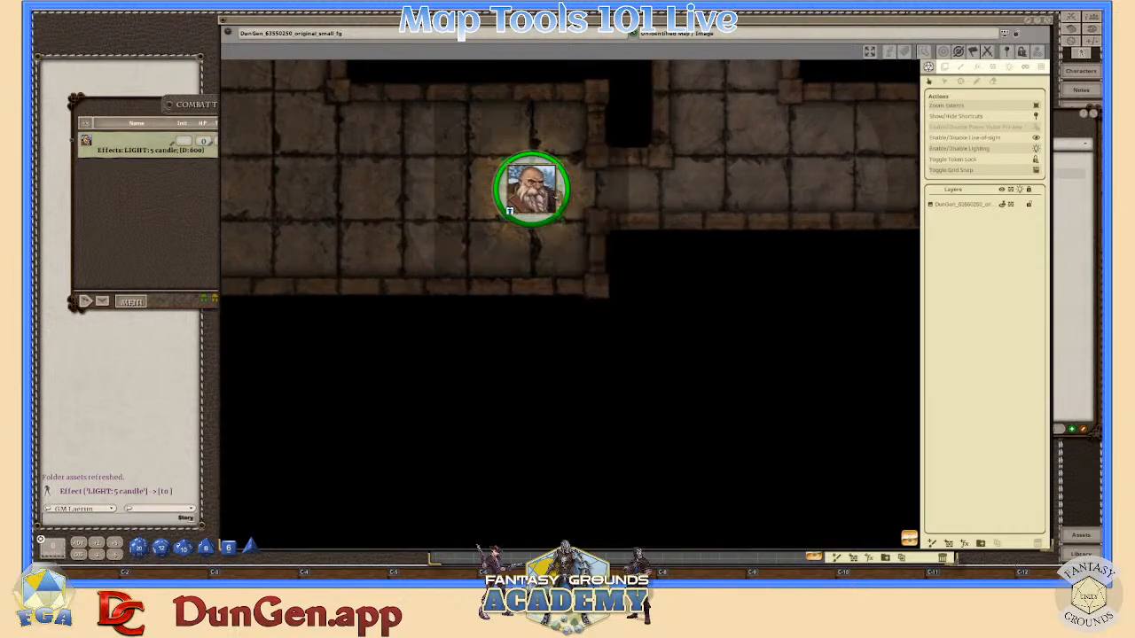
mouse_move(534, 188)
mouse_down()
mouse_move(508, 187)
mouse_move(546, 191)
mouse_move(522, 191)
mouse_up()
scroll(596, 192, down, 2)
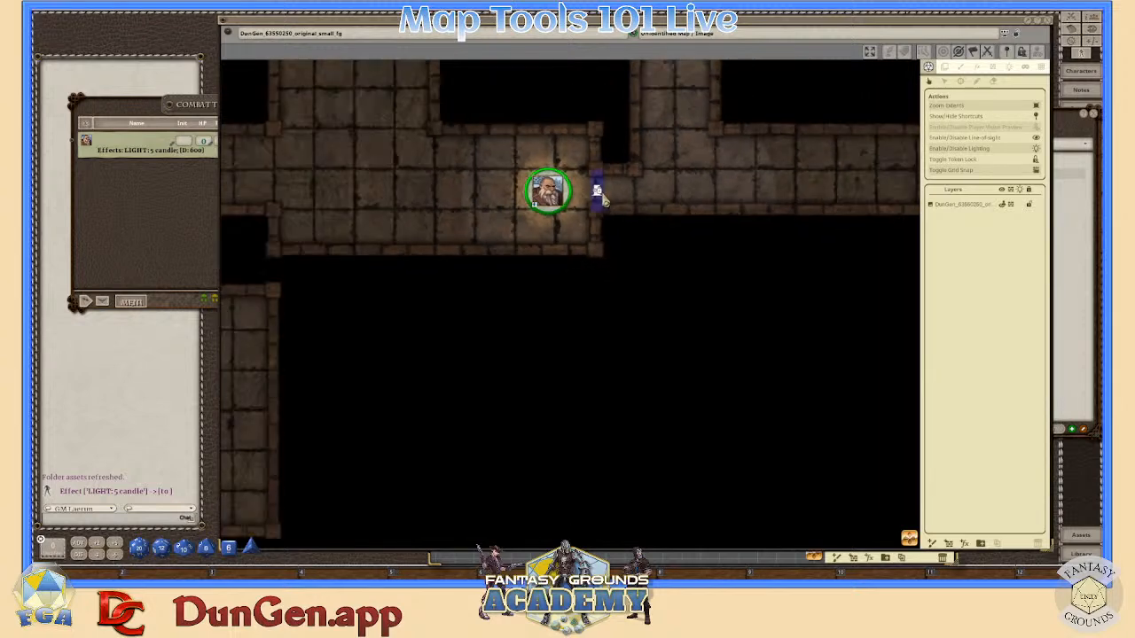
scroll(599, 204, down, 5)
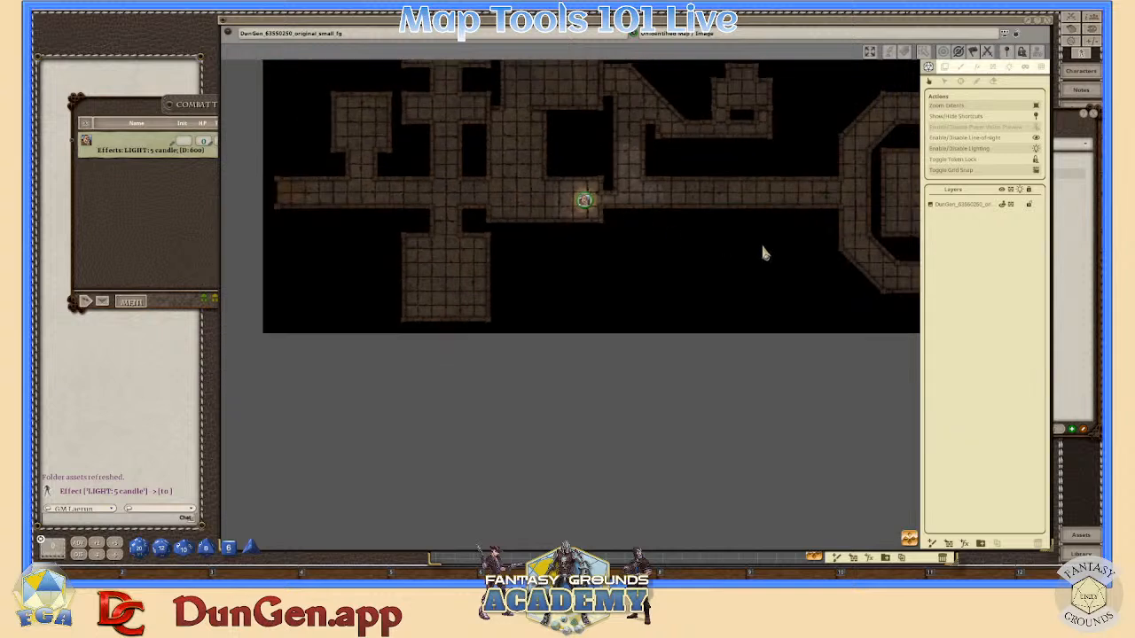
click(870, 53)
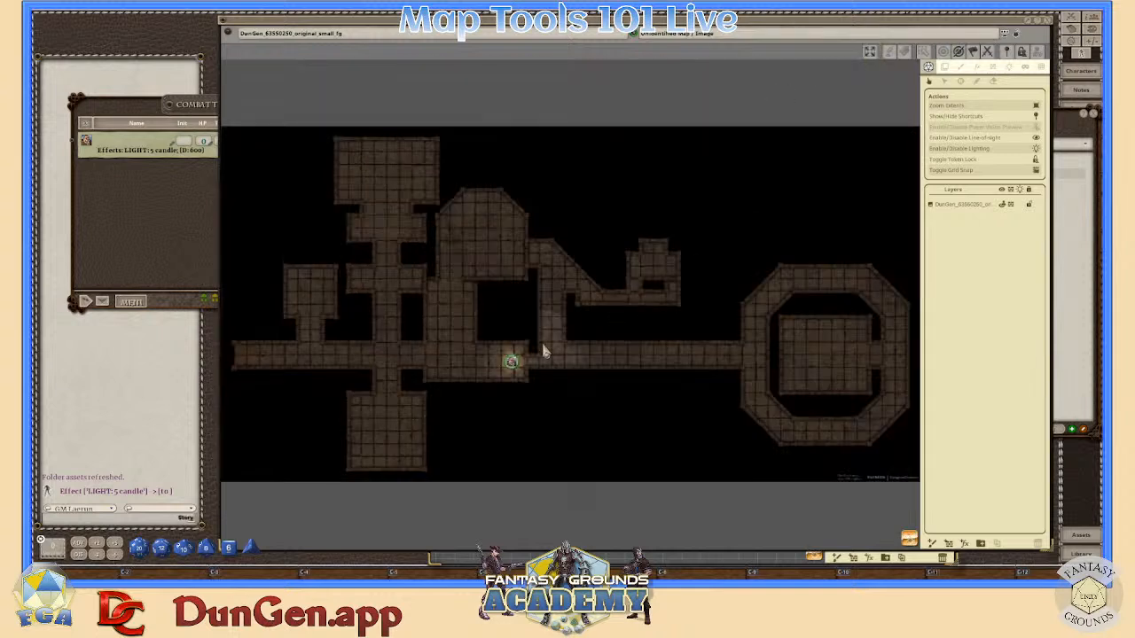
- Enable the player vision preview on the map to check what the token sees, and disable it again
click(169, 108)
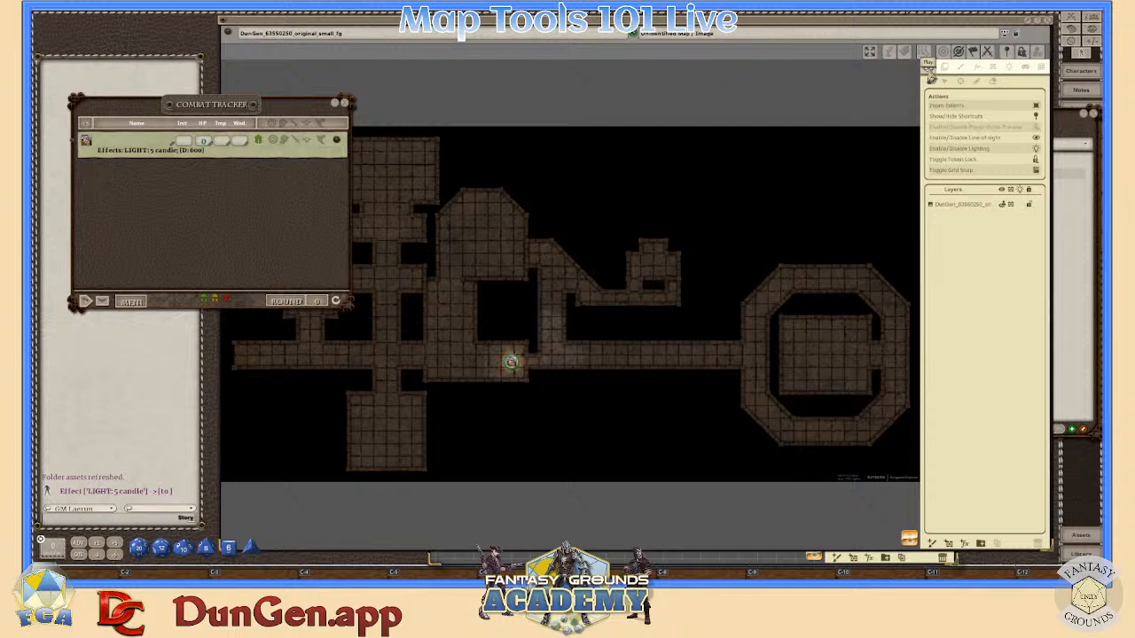
click(929, 69)
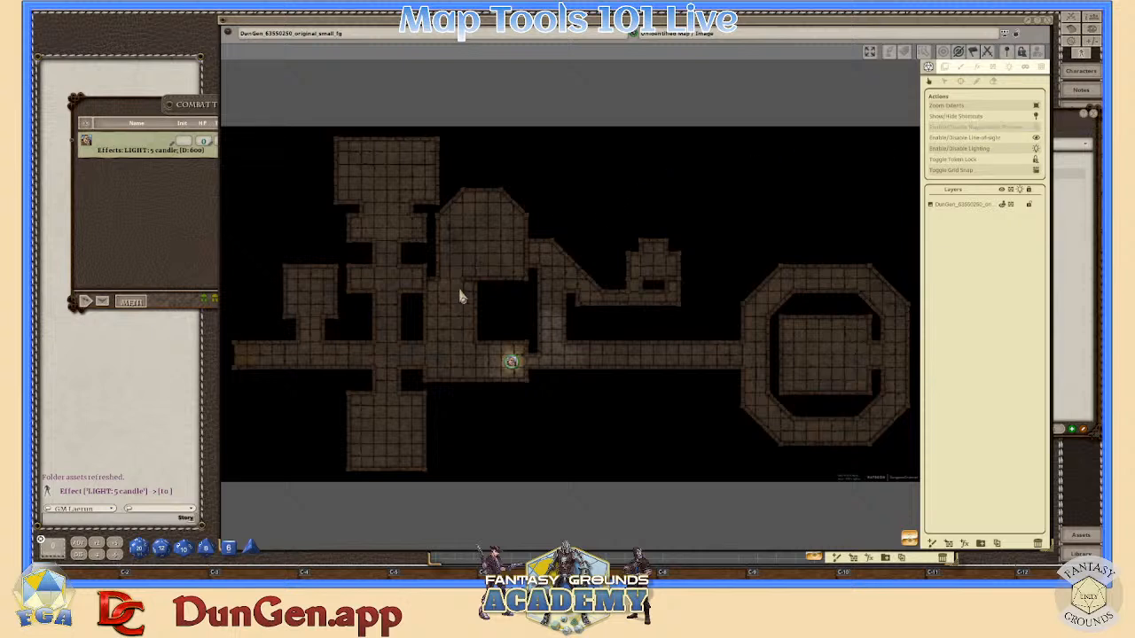
scroll(519, 344, up, 2)
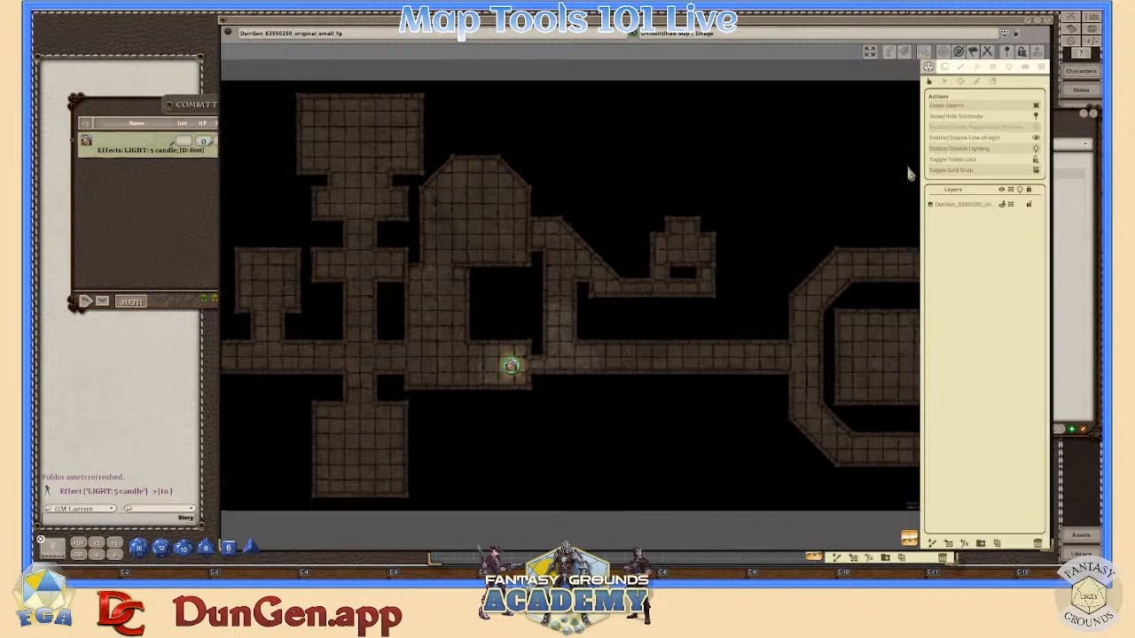
click(1035, 126)
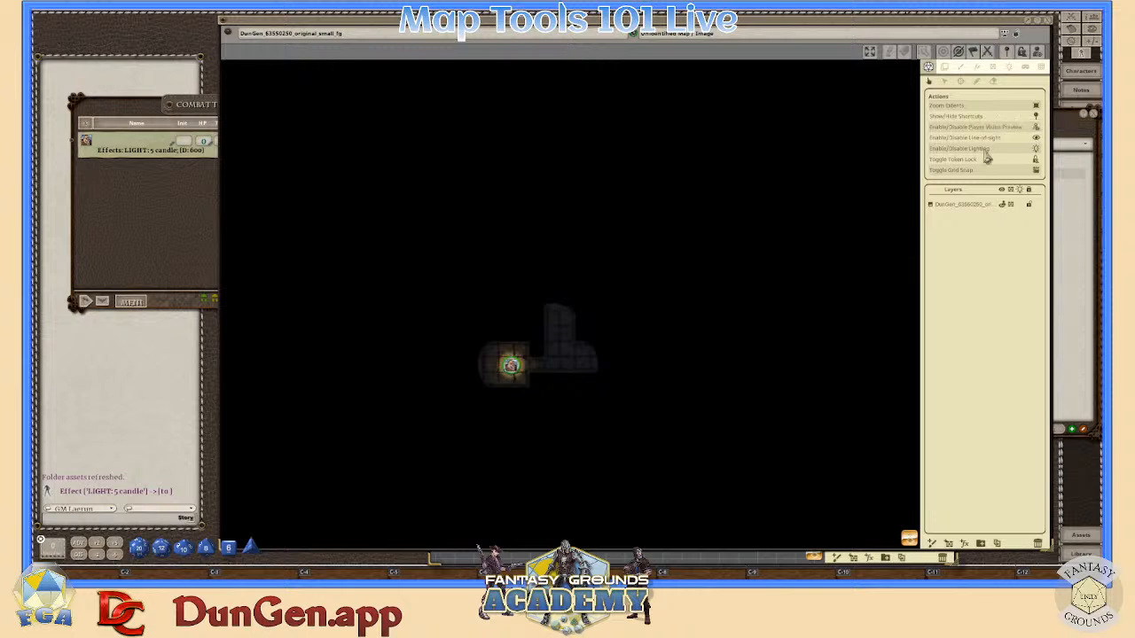
scroll(523, 368, up, 1)
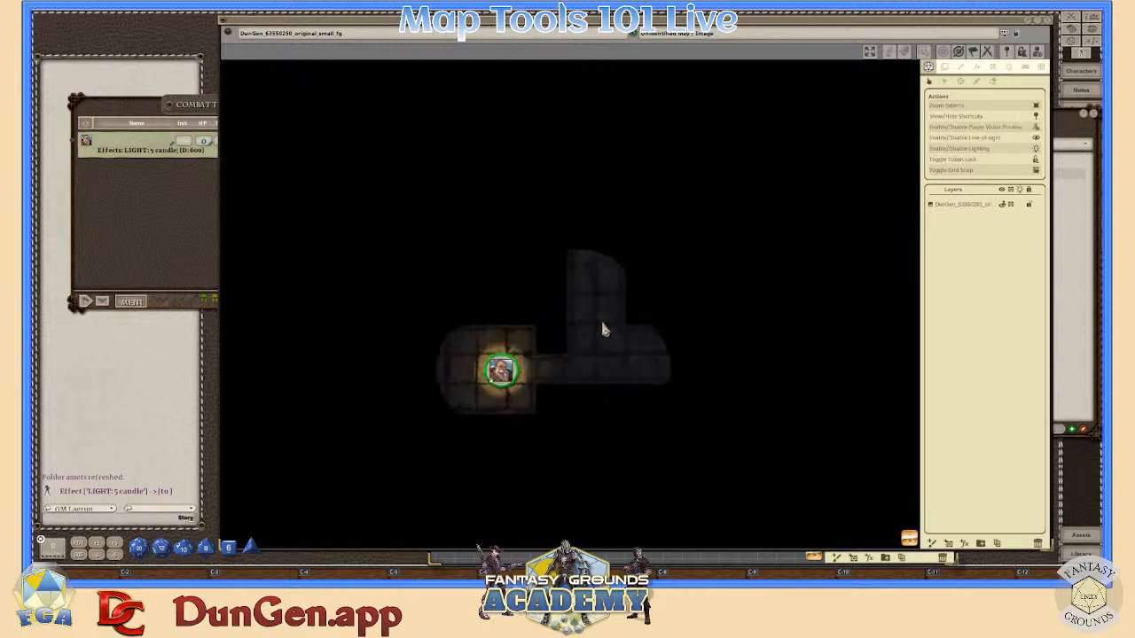
scroll(602, 330, down, 1)
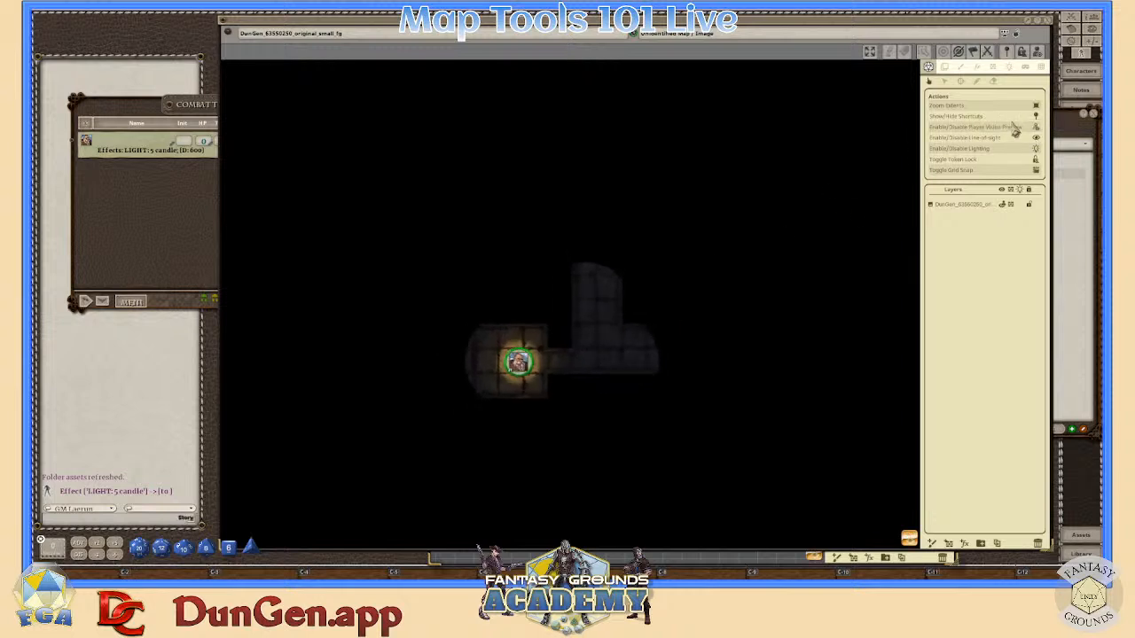
click(1037, 128)
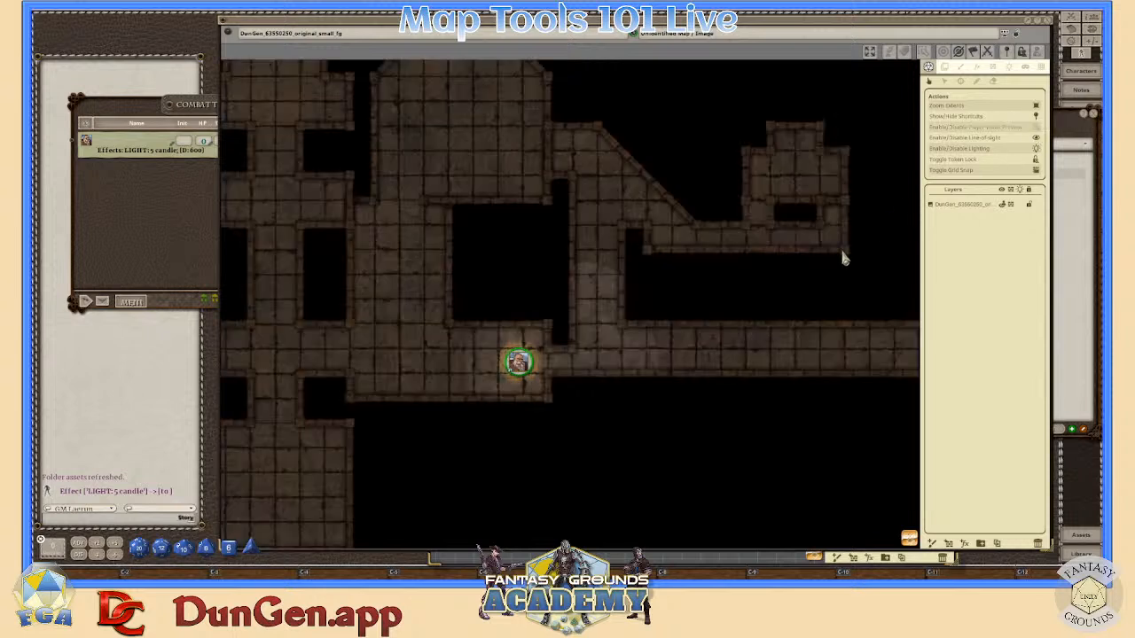
- Compare the GM view with the player view by repeatedly switching the momentary player vision preview on and off
key(ctrl+p)
key(ctrl+p)
key(ctrl+p)
key(ctrl+p)
scroll(630, 322, down, 3)
scroll(547, 320, down, 1)
scroll(589, 339, up, 1)
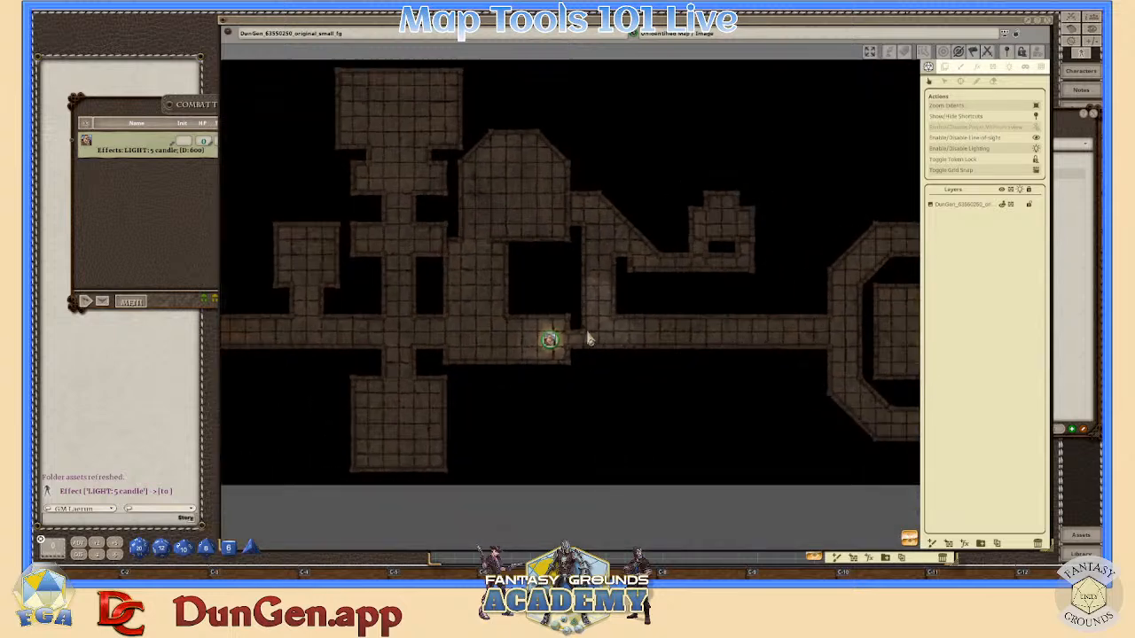
scroll(554, 355, up, 1)
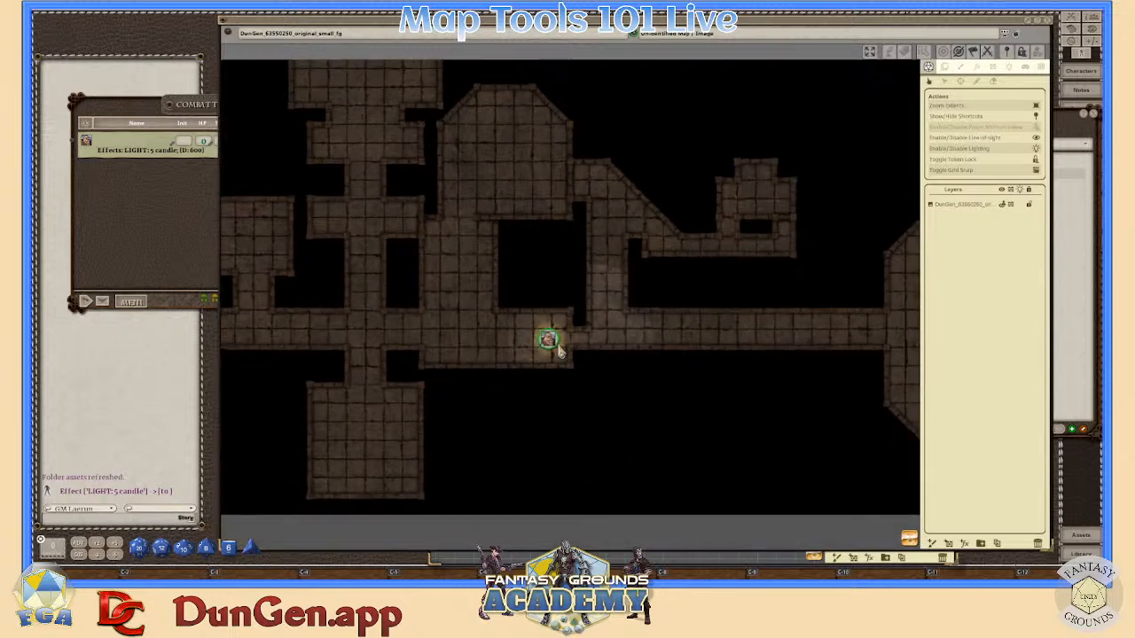
scroll(559, 350, down, 2)
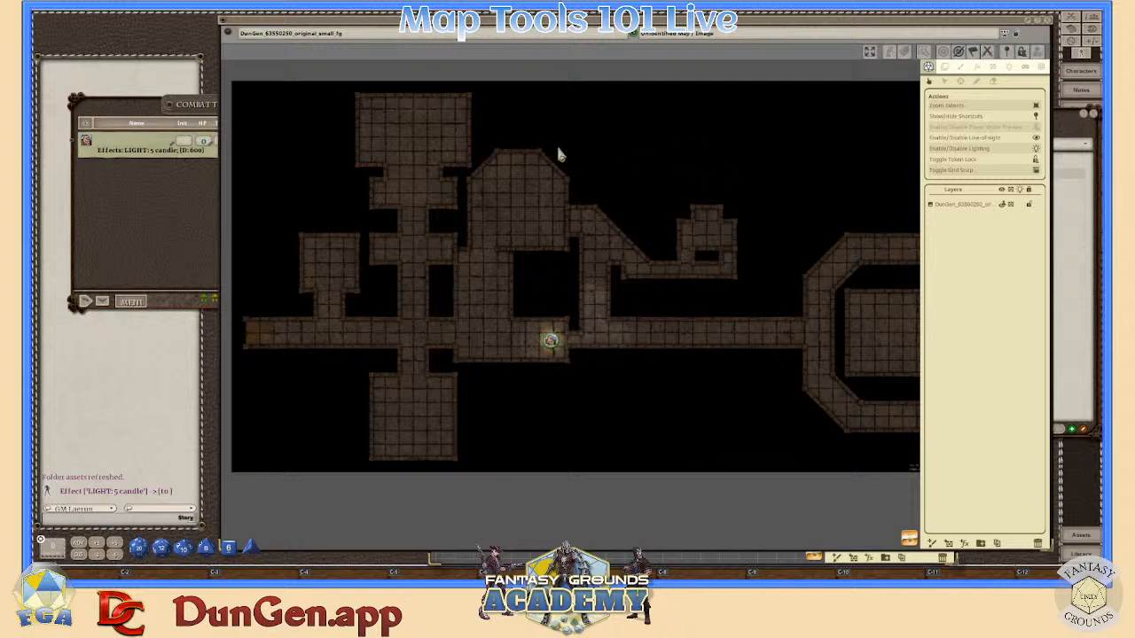
scroll(558, 347, up, 1)
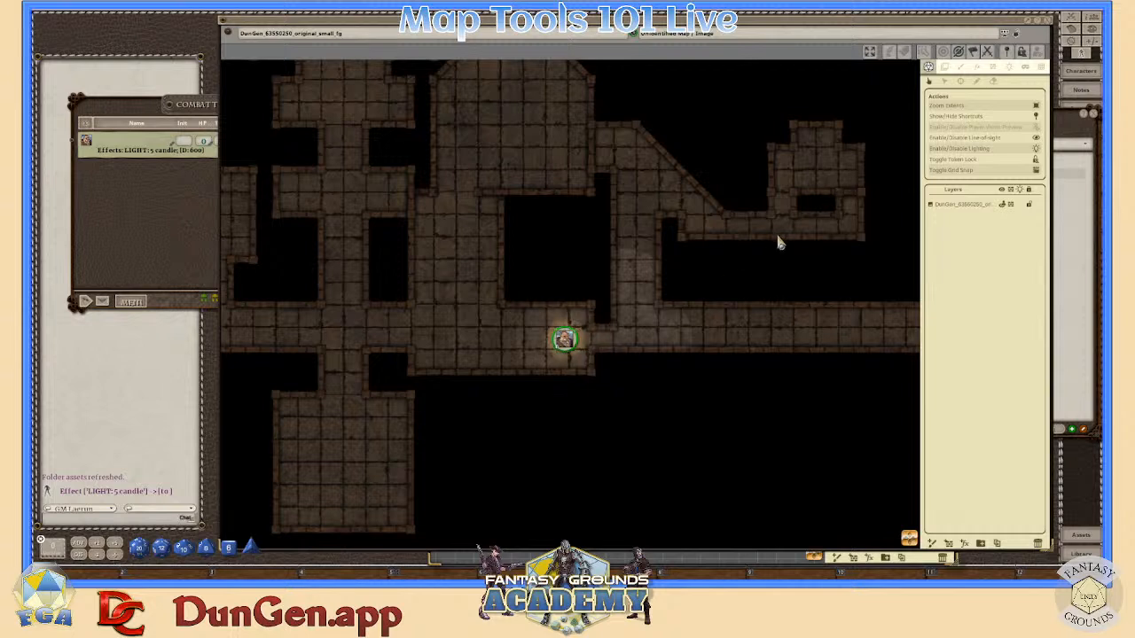
key(ctrl)
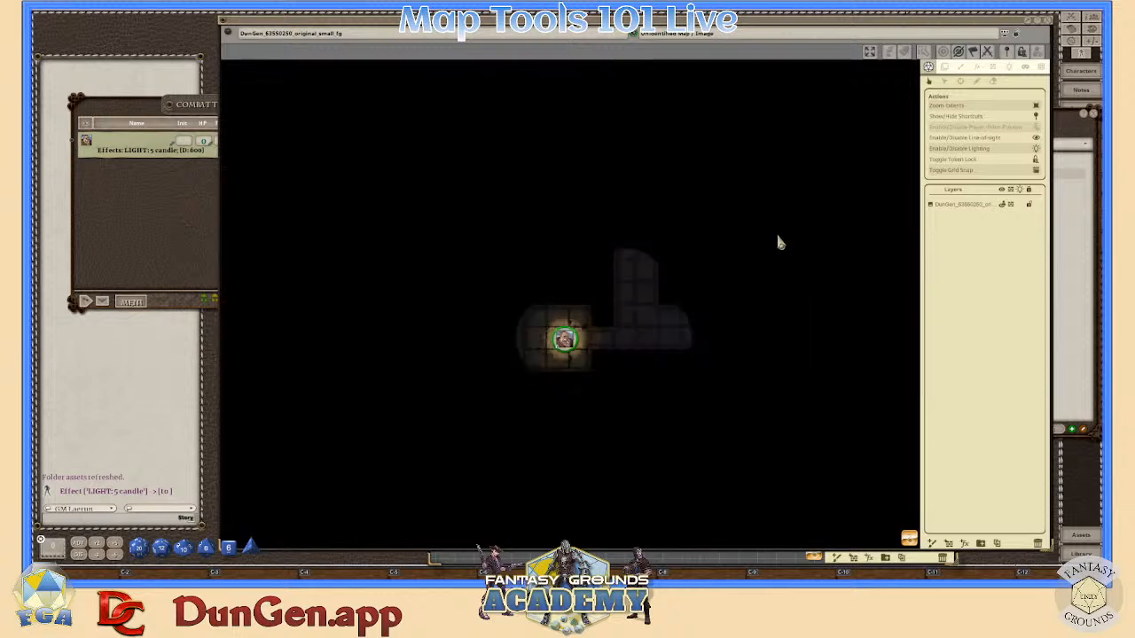
key(ctrl)
key(ctrl)
key(ctrl)
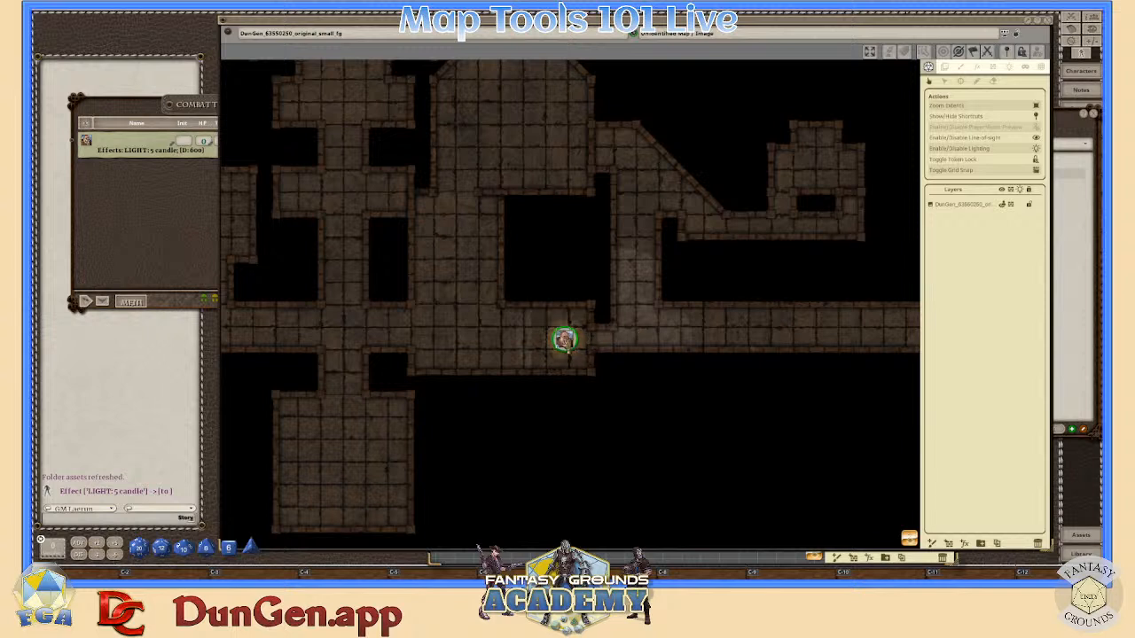
- Reset the explored areas by toggling line of sight during the player vision preview, and disable line of sight after leaving the preview
click(1036, 127)
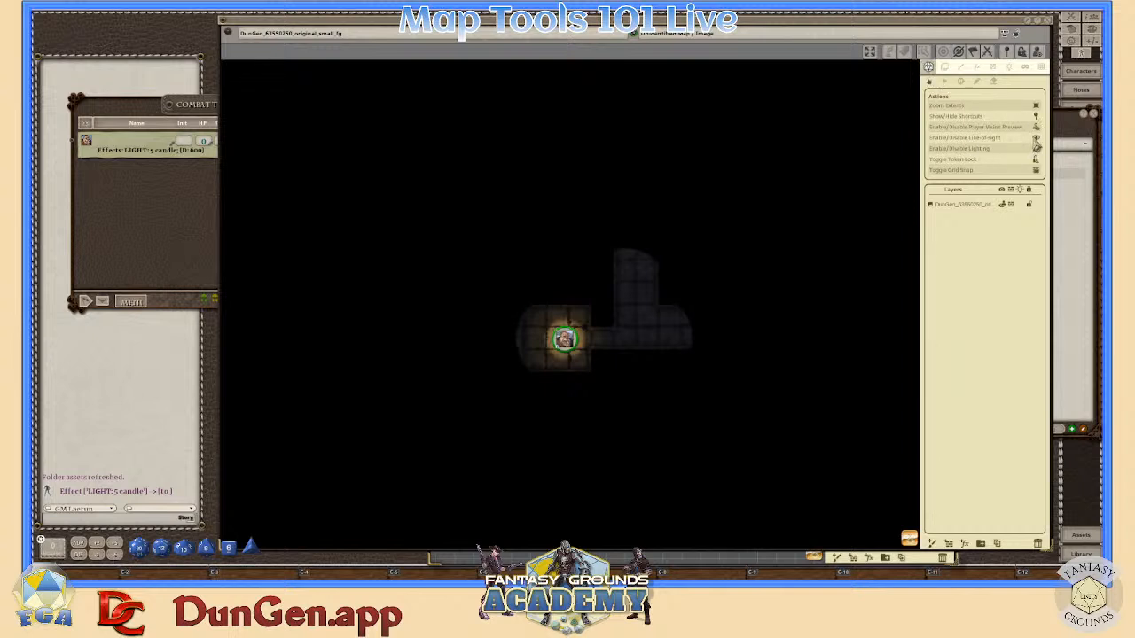
click(1036, 139)
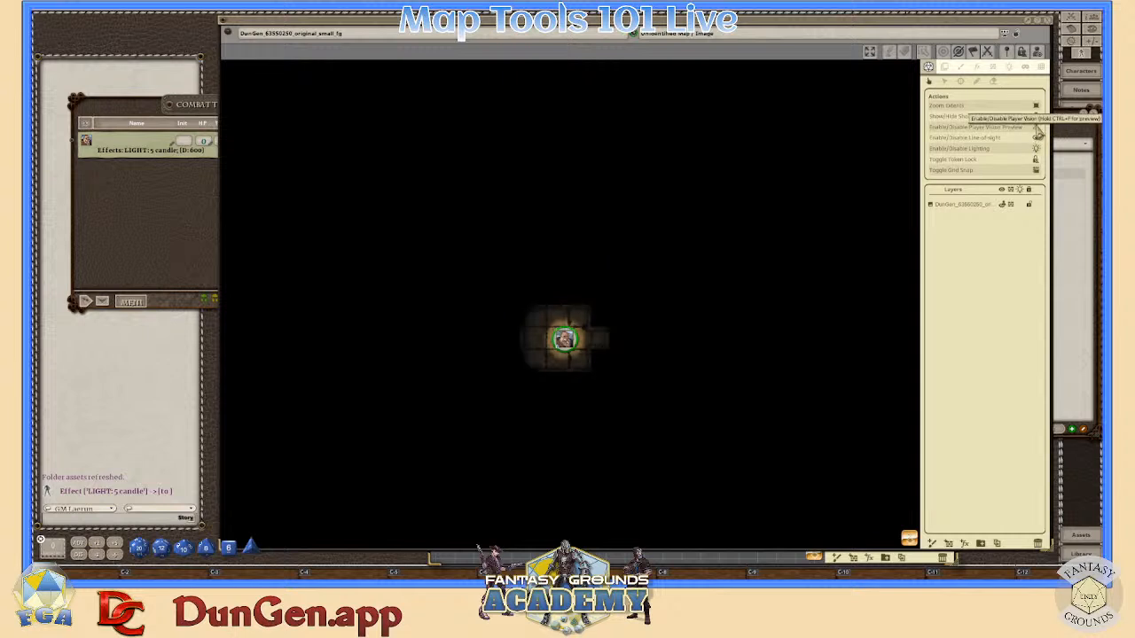
click(1036, 130)
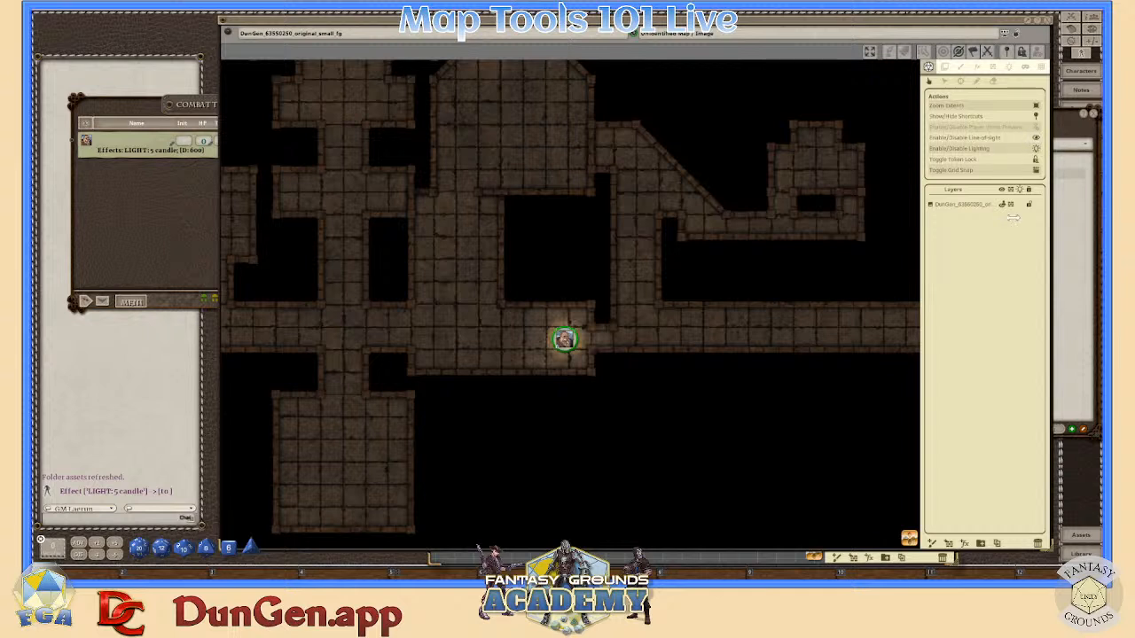
click(1037, 139)
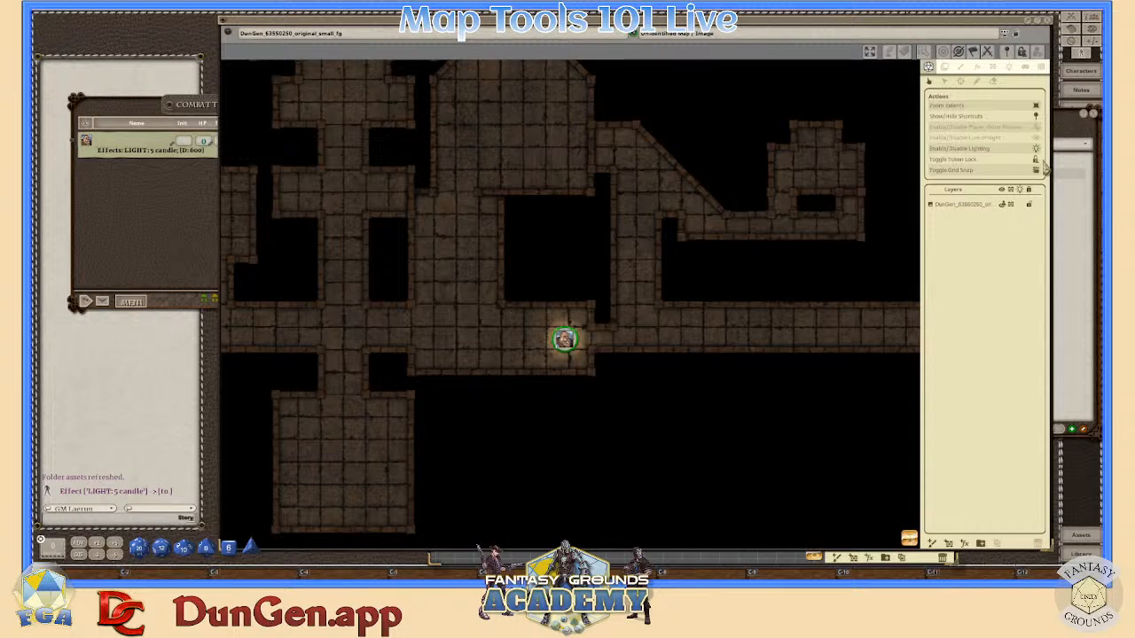
- Disable the map's lighting to view the whole dungeon at full brightness, and enable it again
click(1036, 149)
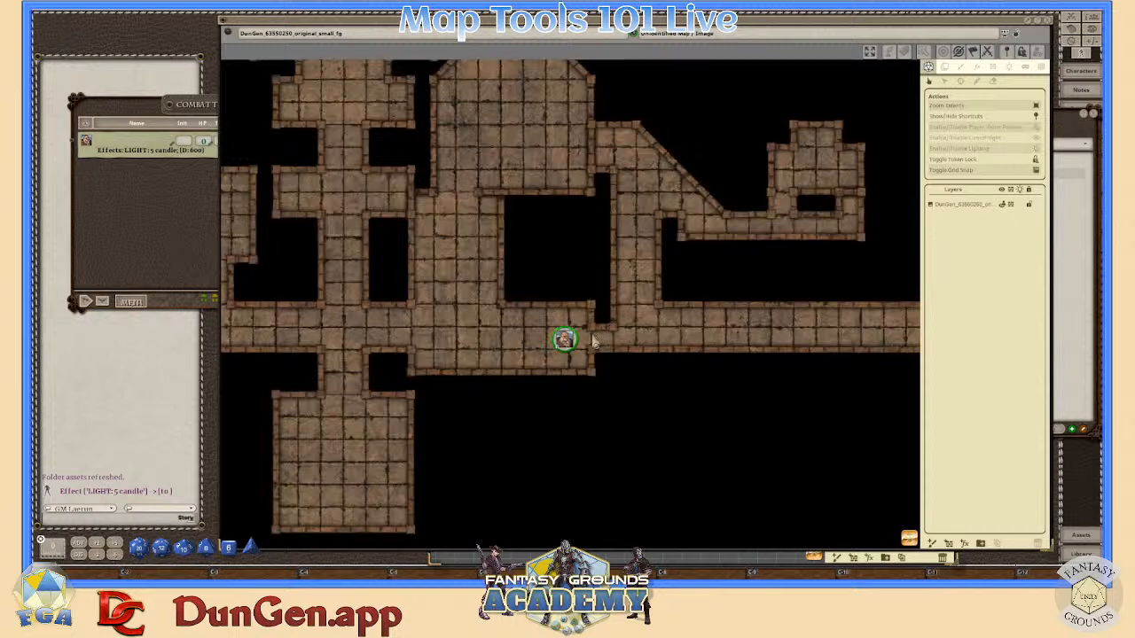
scroll(596, 344, down, 2)
scroll(574, 355, up, 2)
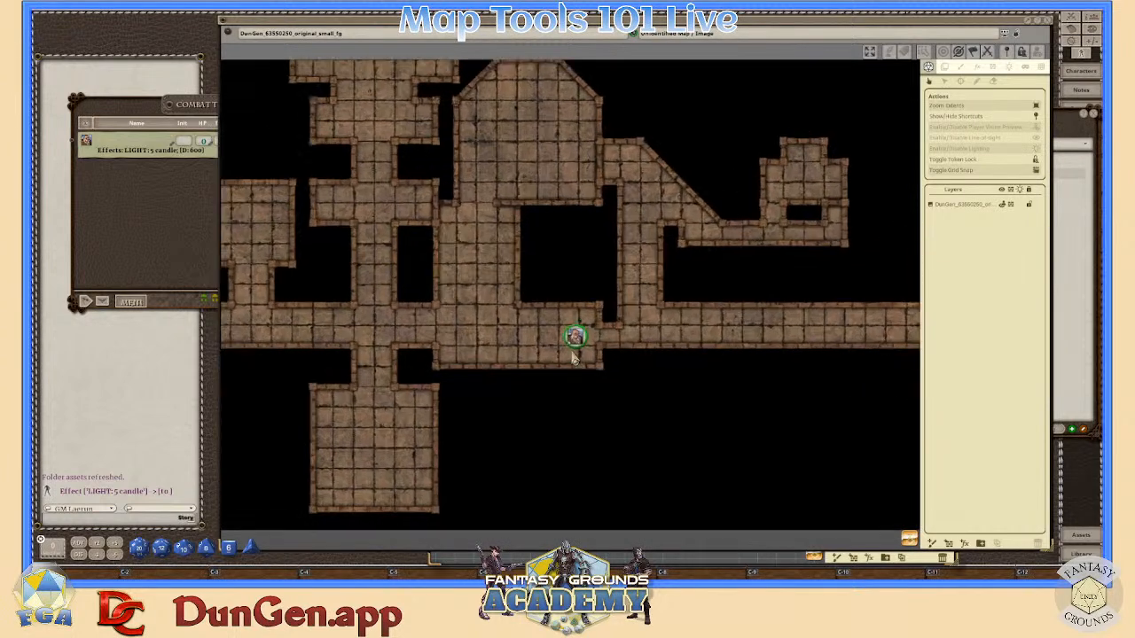
scroll(410, 249, down, 1)
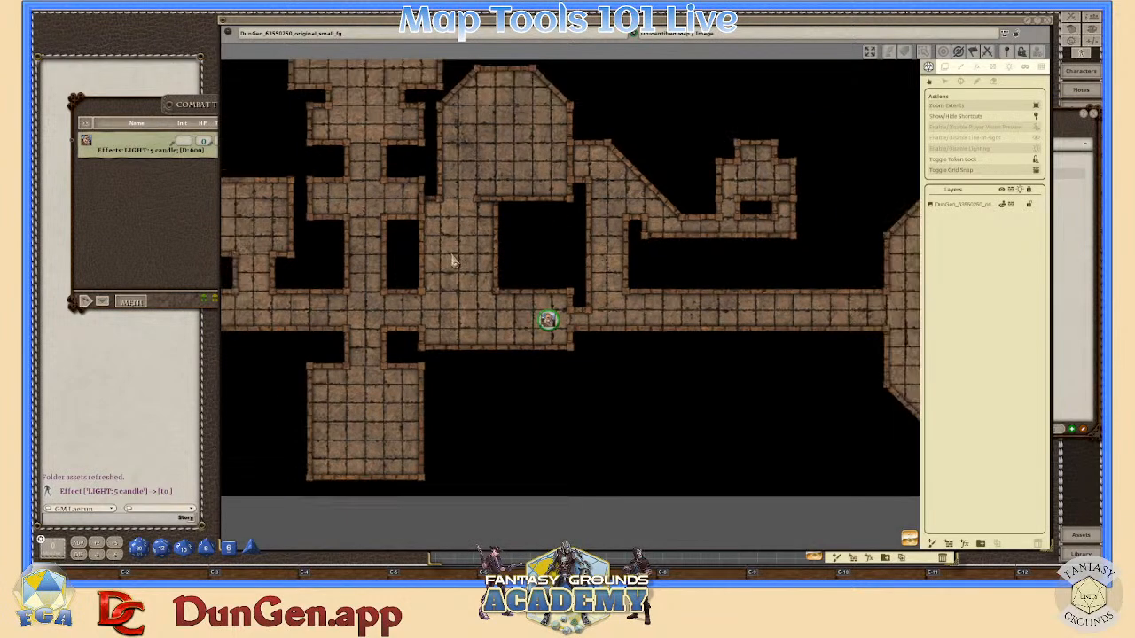
scroll(452, 256, down, 2)
scroll(420, 207, down, 1)
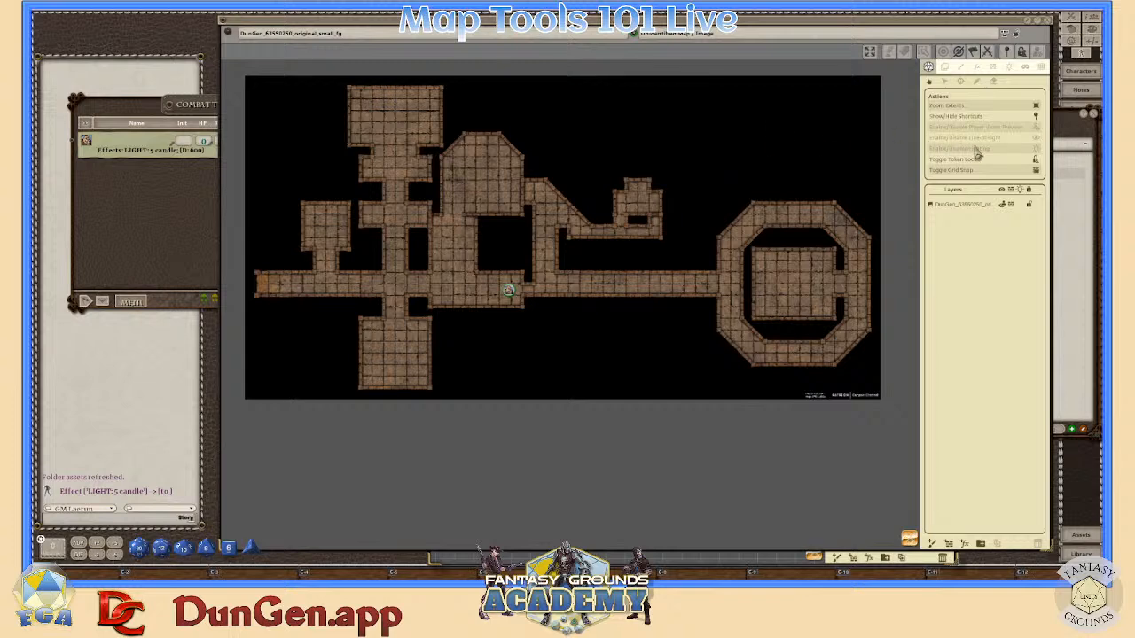
click(1037, 151)
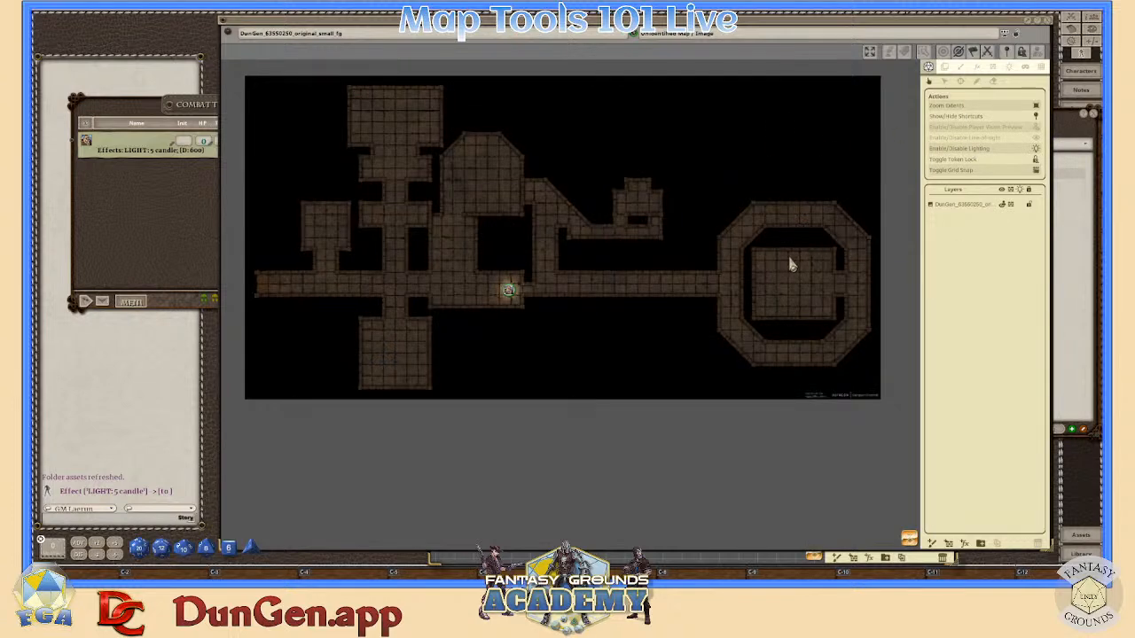
- Enable line of sight on the map and switch on the player vision preview for the candle-lit token
click(1036, 138)
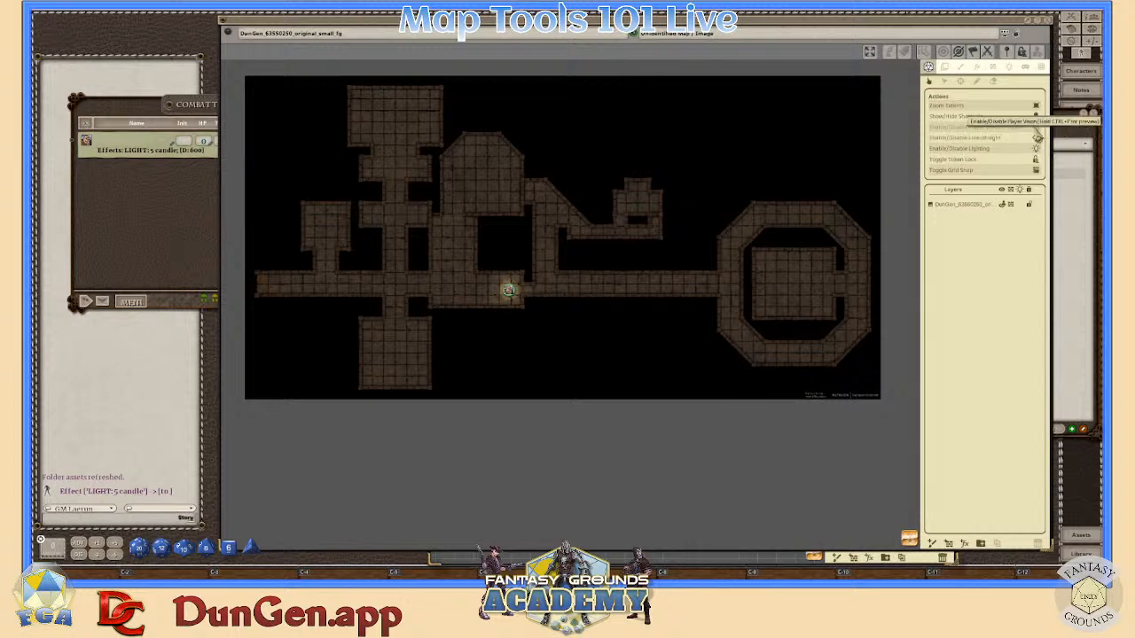
click(1036, 127)
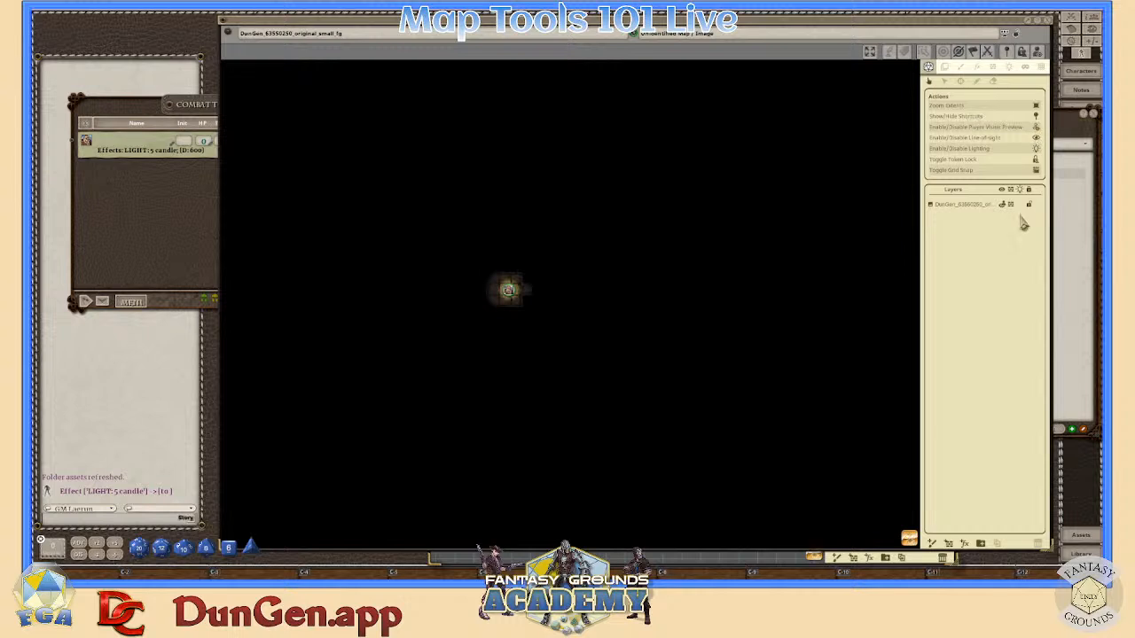
click(1036, 129)
click(1035, 129)
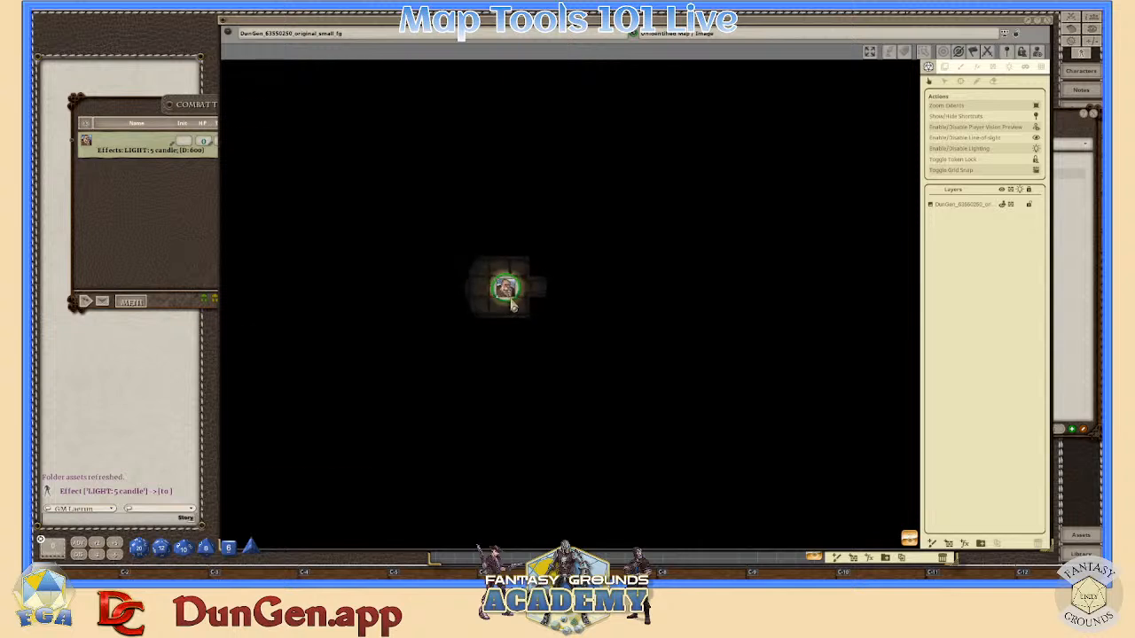
- Compare the GM and player views around the candle-lit token, and leave the player vision preview disabled
click(511, 301)
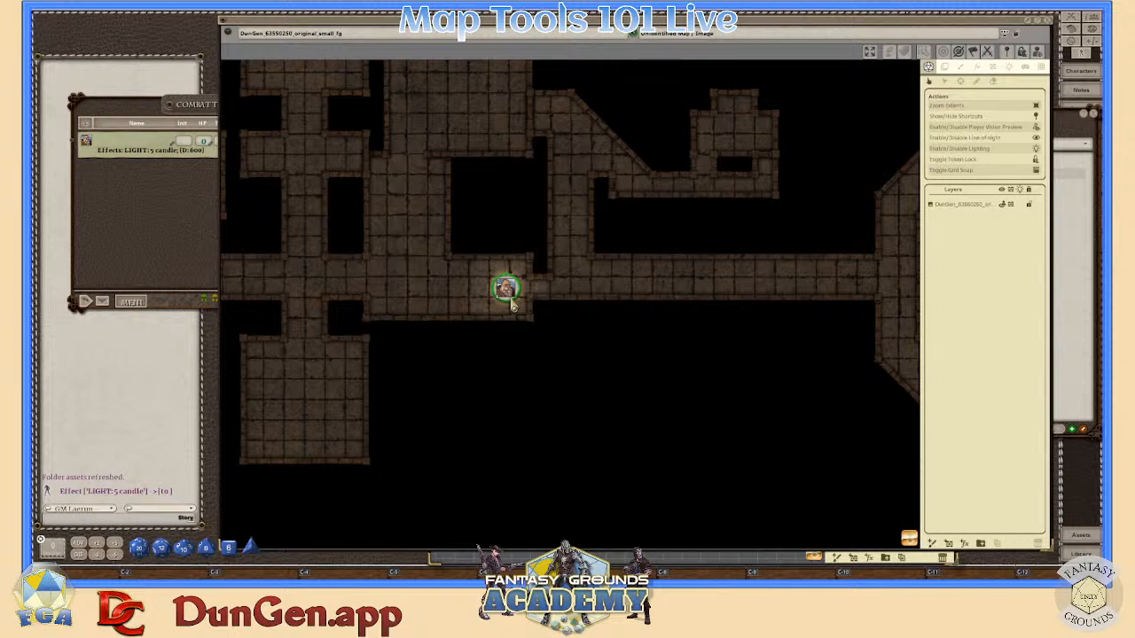
click(512, 304)
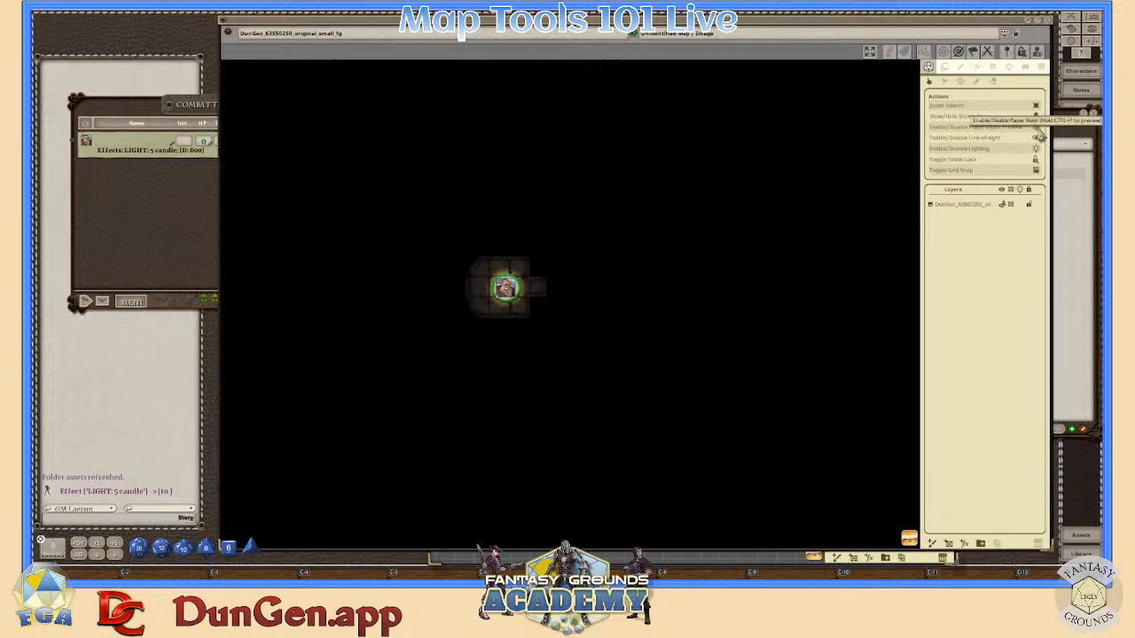
click(1035, 128)
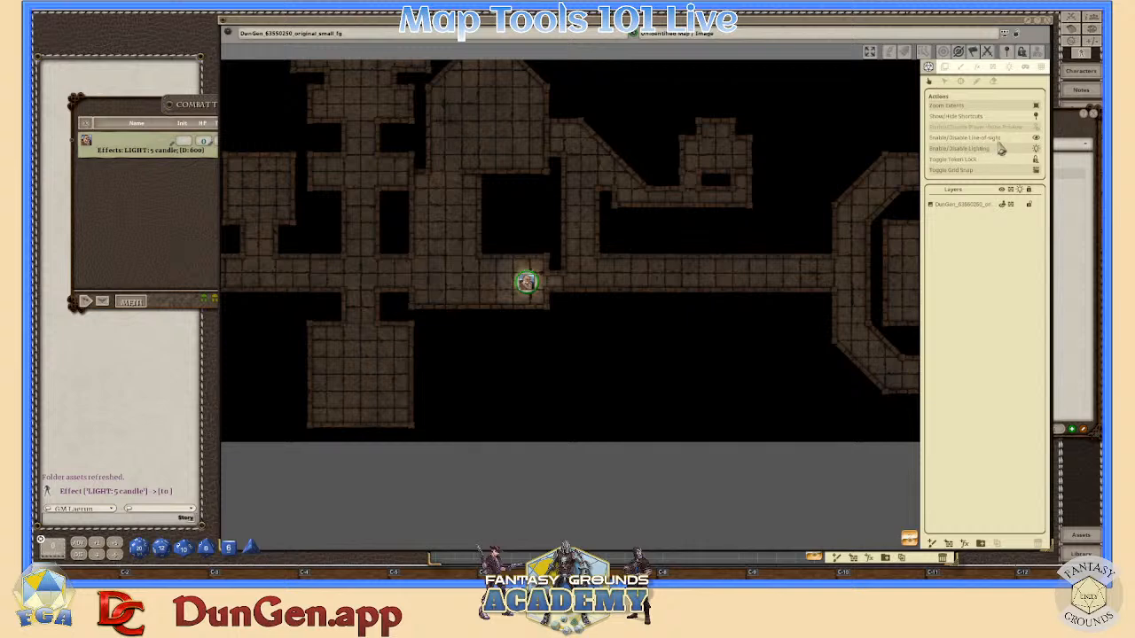
- Disable both line of sight and lighting on the map, and enable lighting again
scroll(607, 230, down, 2)
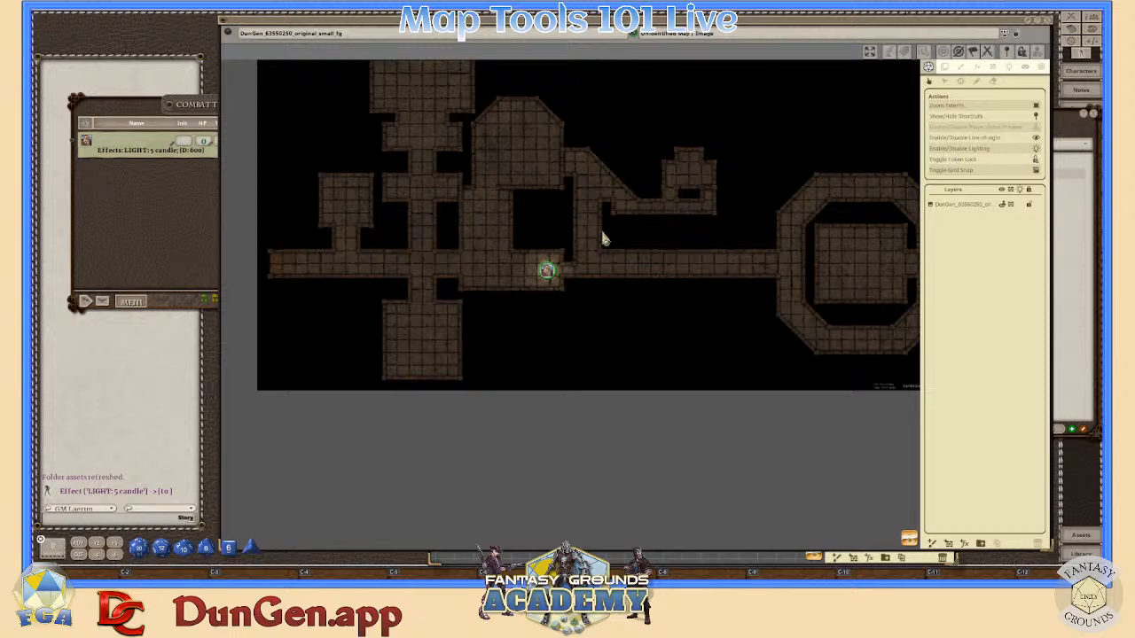
scroll(603, 238, up, 5)
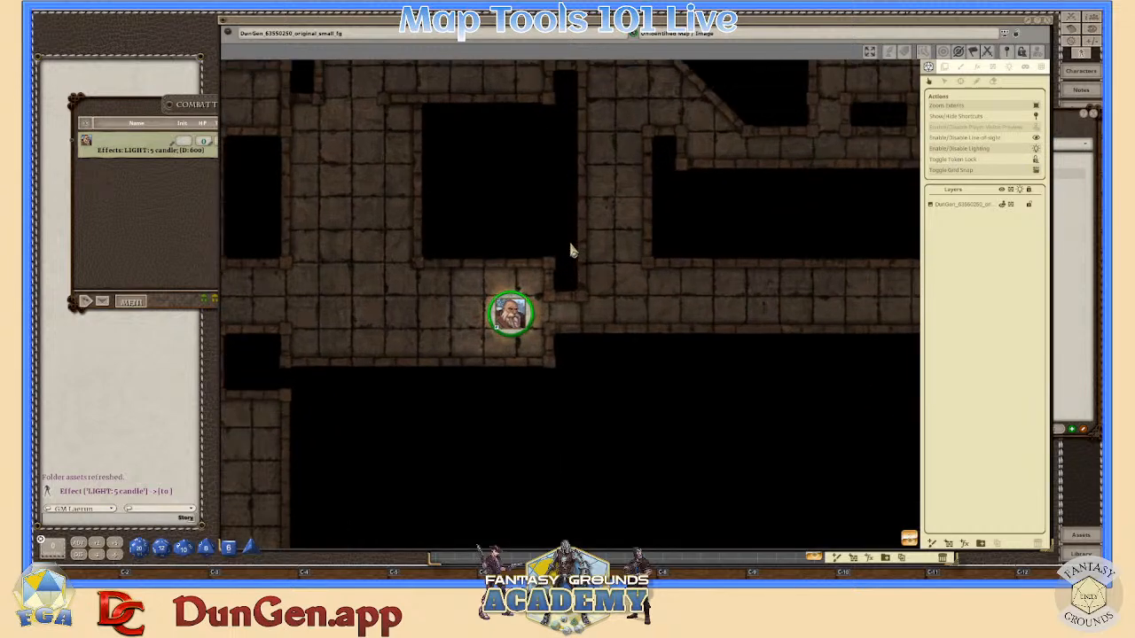
scroll(603, 244, down, 3)
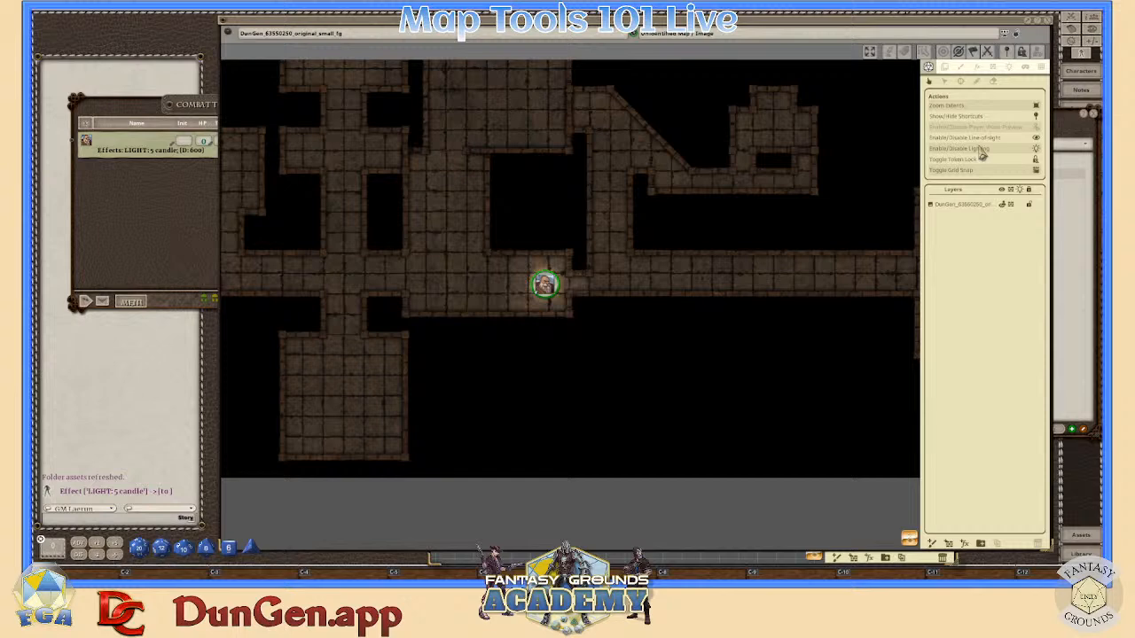
scroll(663, 231, up, 3)
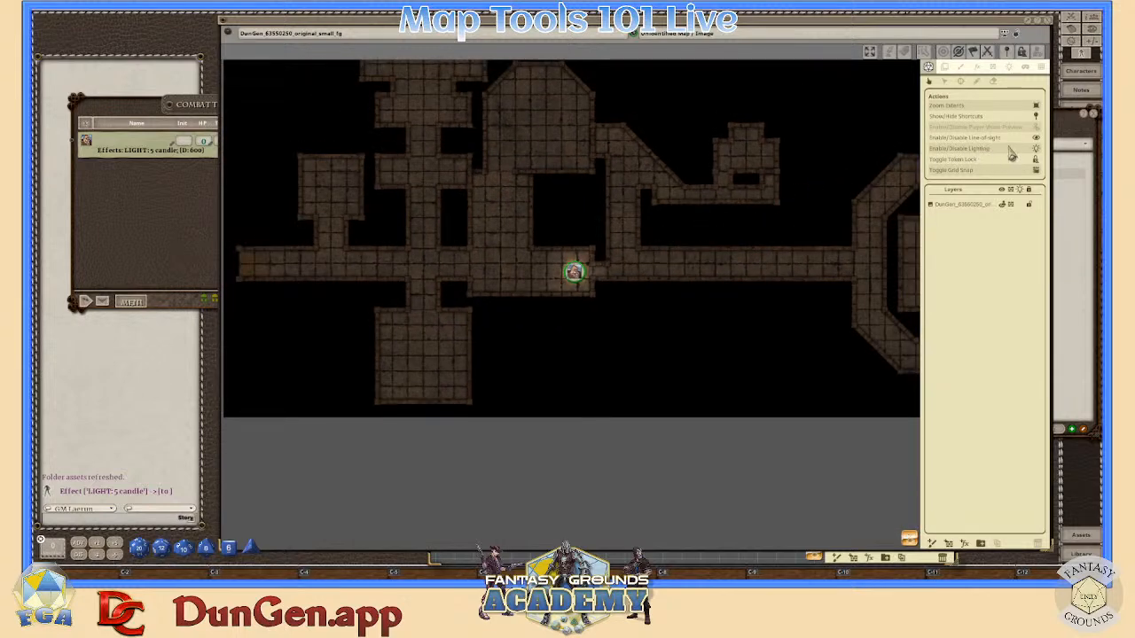
click(1036, 138)
click(1036, 149)
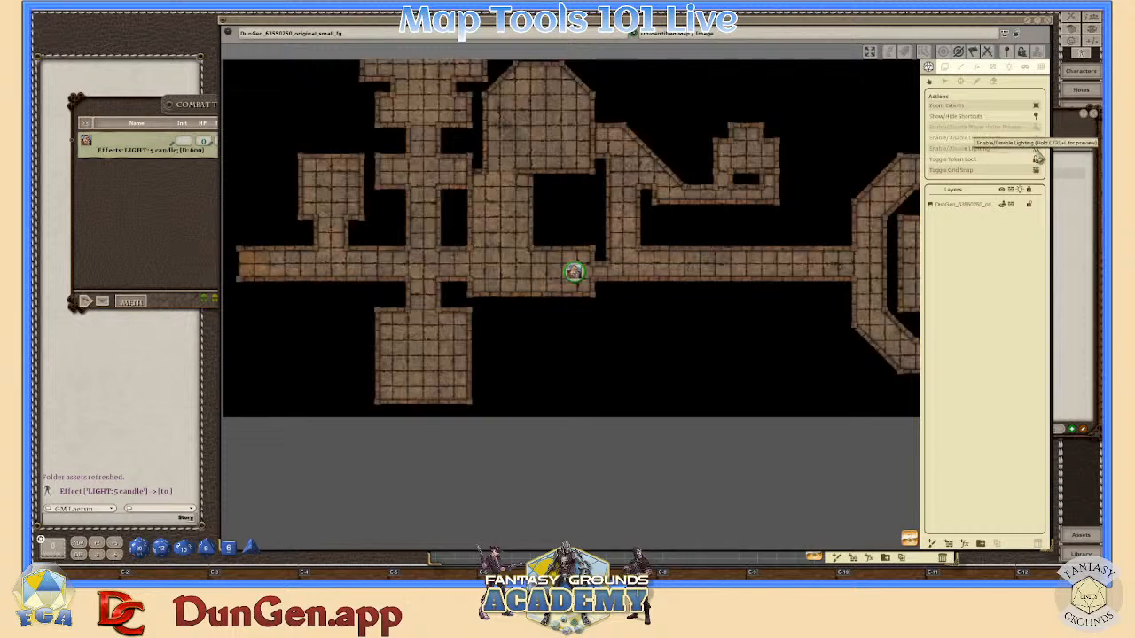
click(1035, 148)
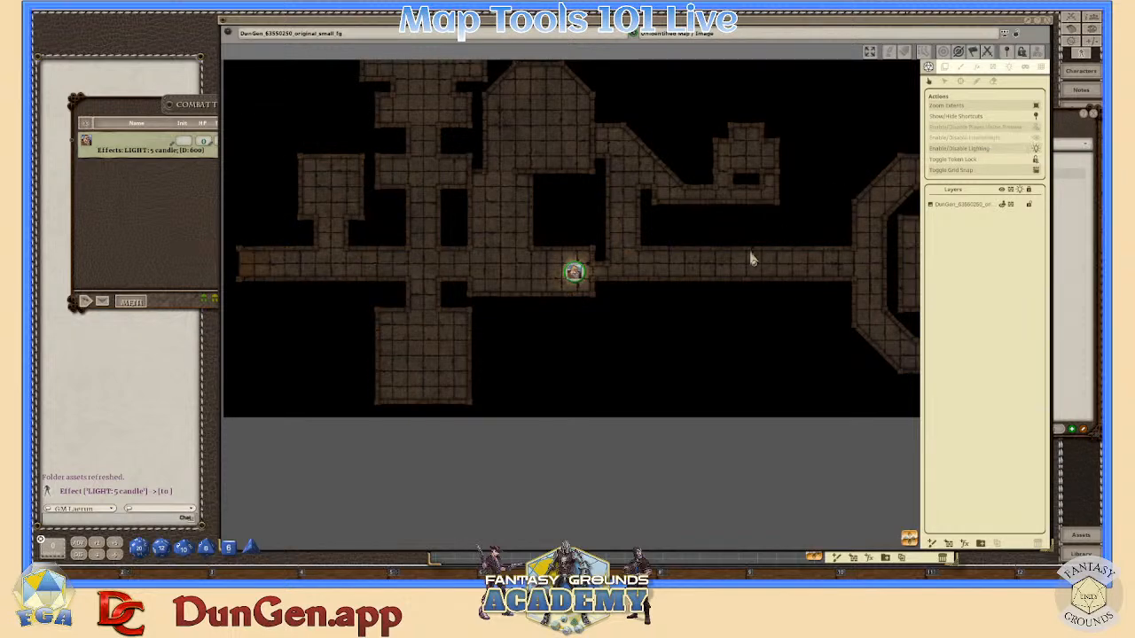
- Enable line of sight again so that it is active together with lighting
scroll(591, 270, up, 3)
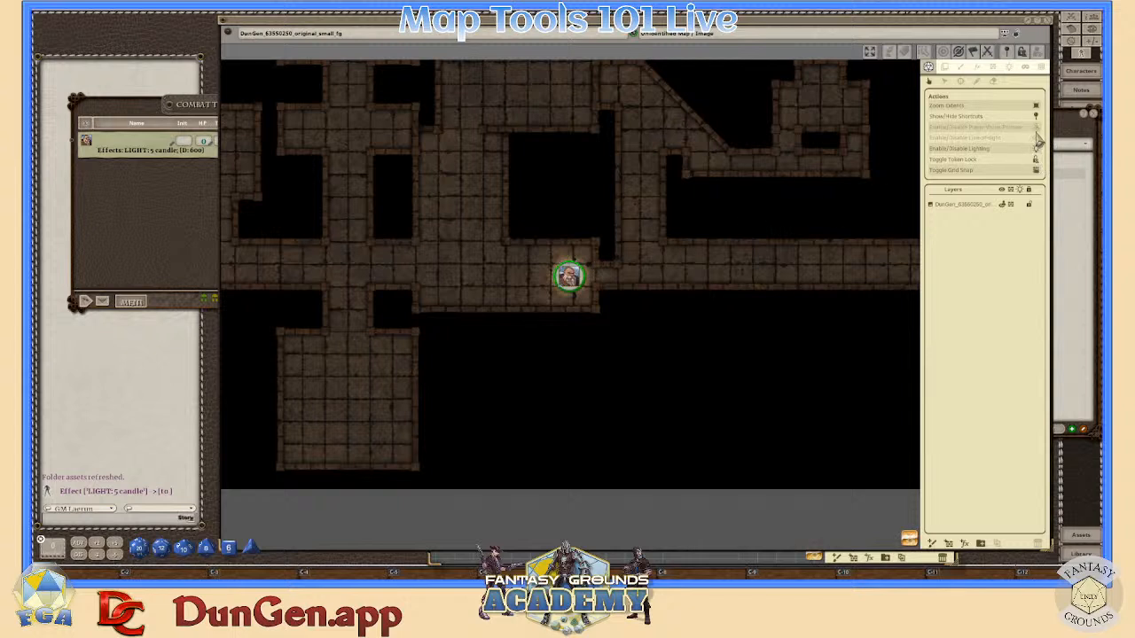
click(1036, 140)
scroll(719, 258, down, 2)
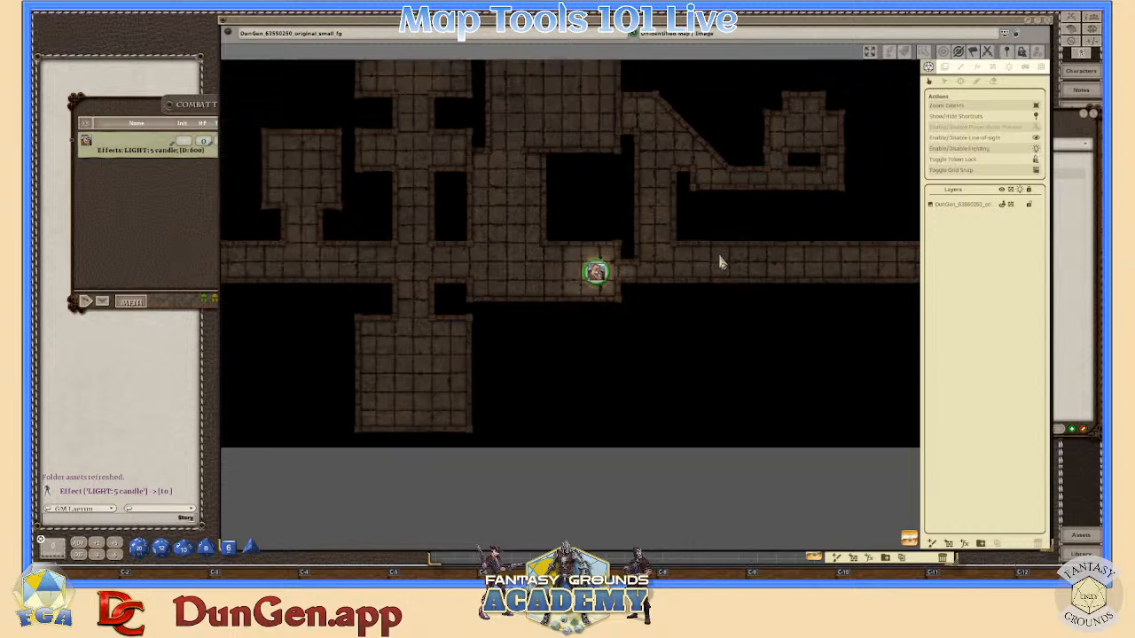
click(1037, 140)
click(1037, 140)
scroll(709, 253, down, 1)
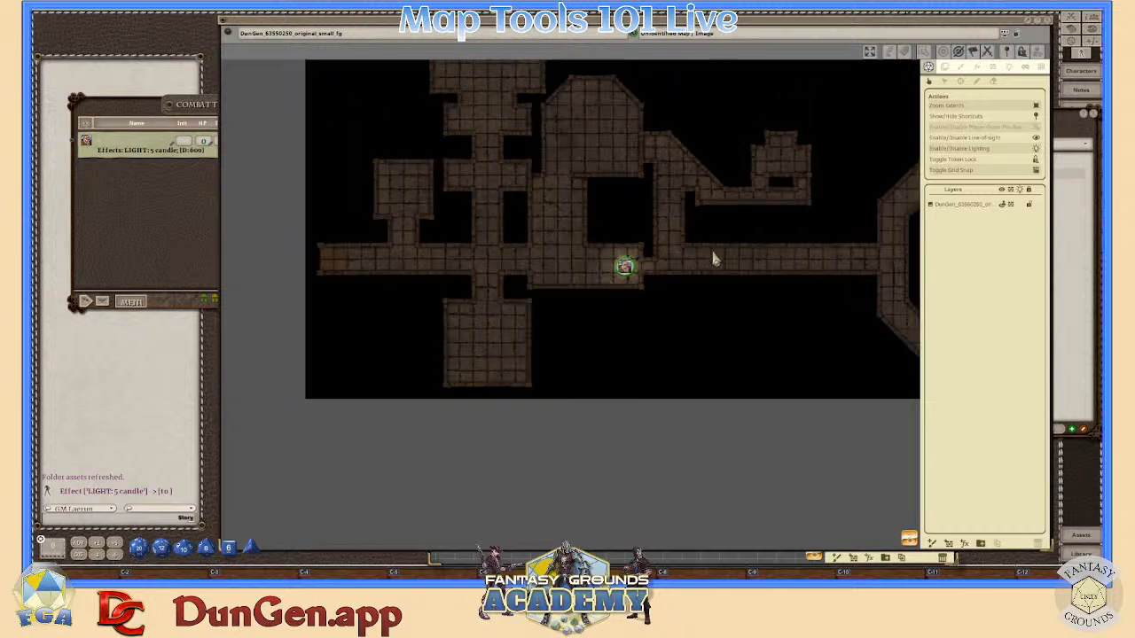
- Check the token's surroundings in the player vision preview with line of sight and lighting enabled, and return to the GM view
scroll(603, 251, up, 1)
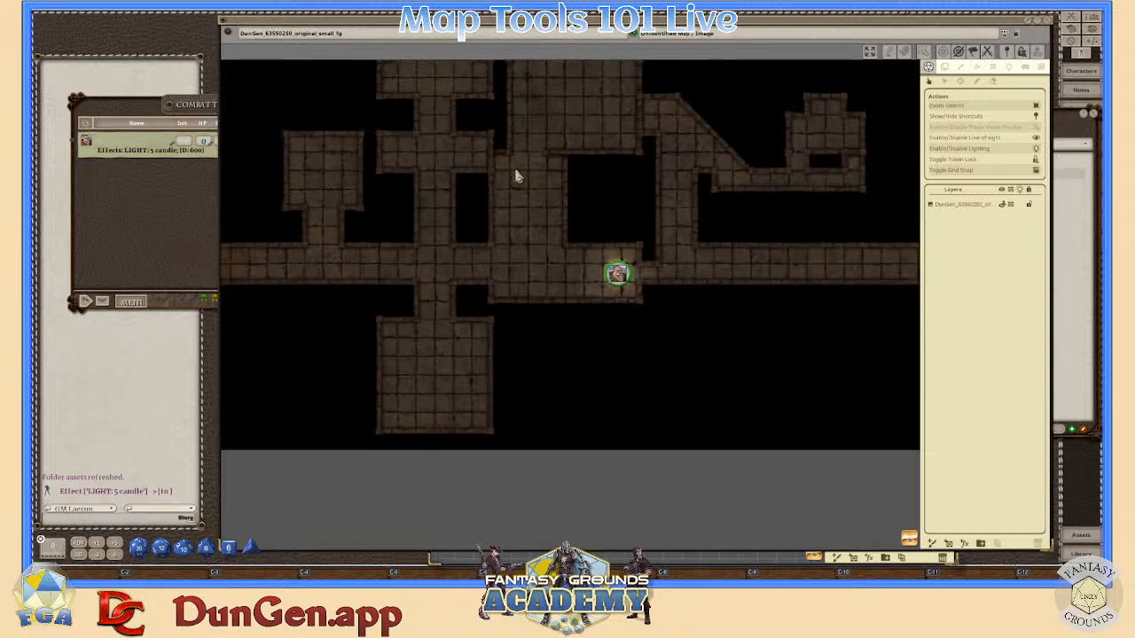
scroll(740, 232, down, 2)
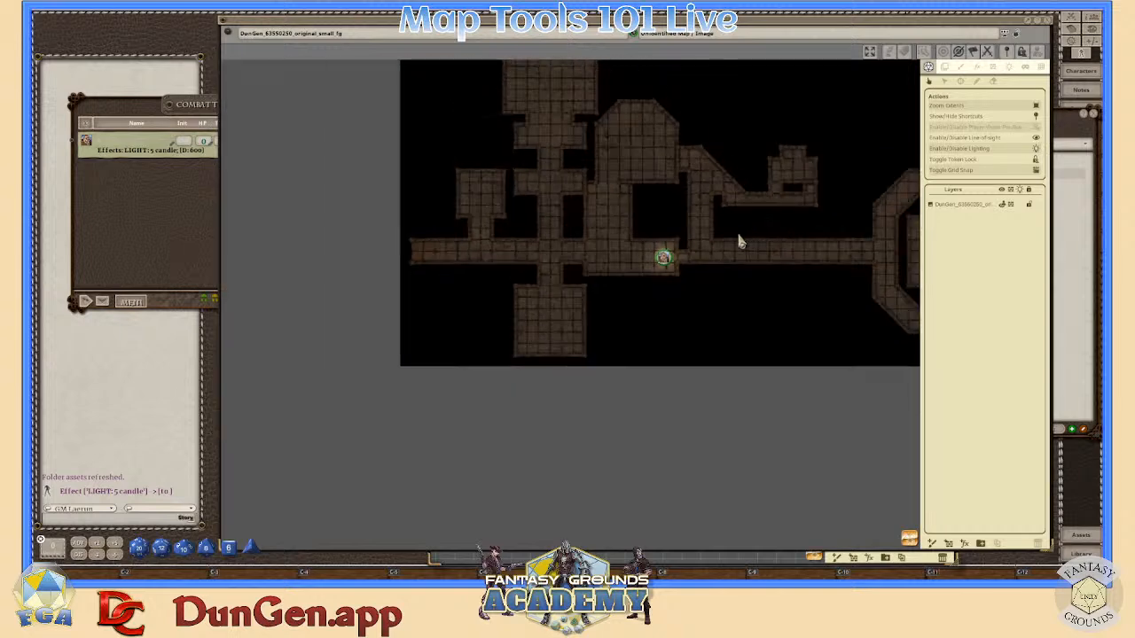
scroll(740, 242, up, 2)
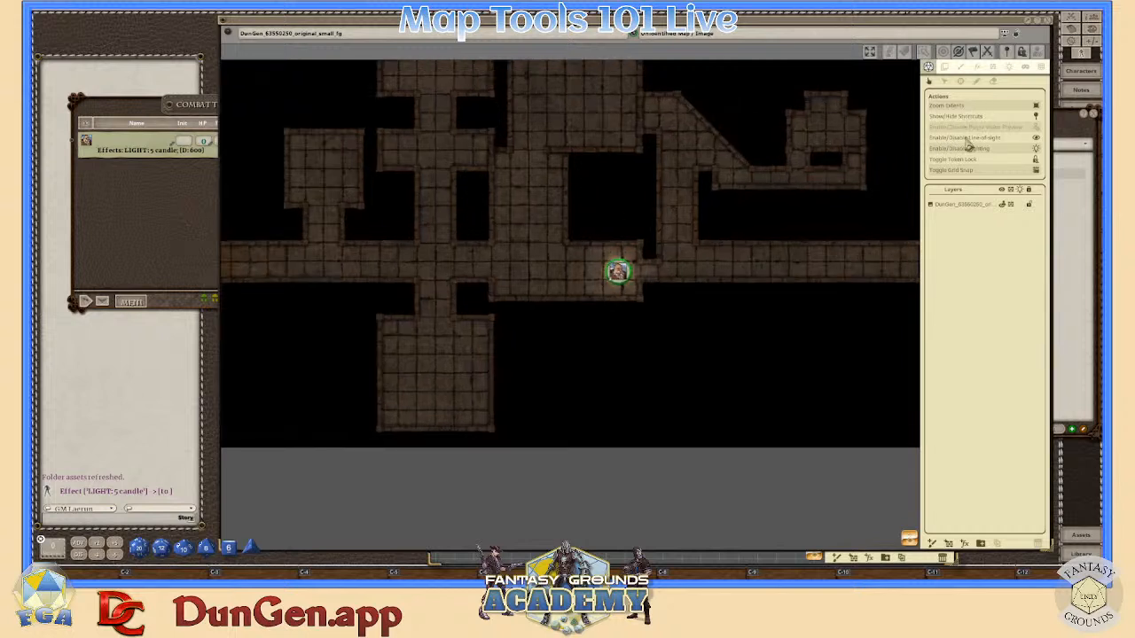
click(1038, 128)
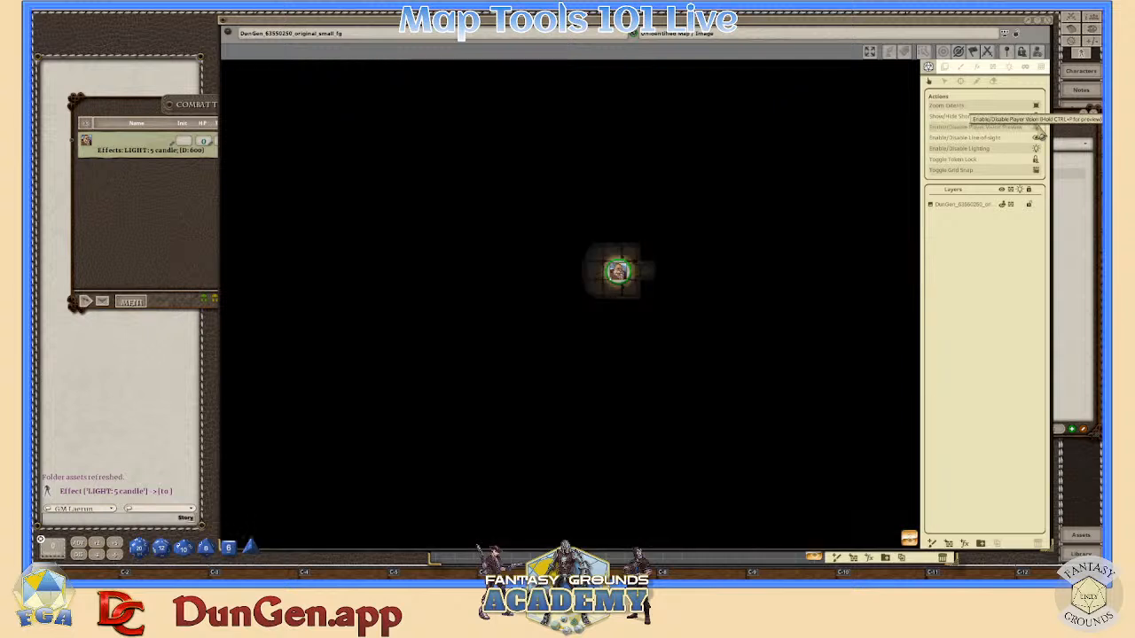
click(1037, 128)
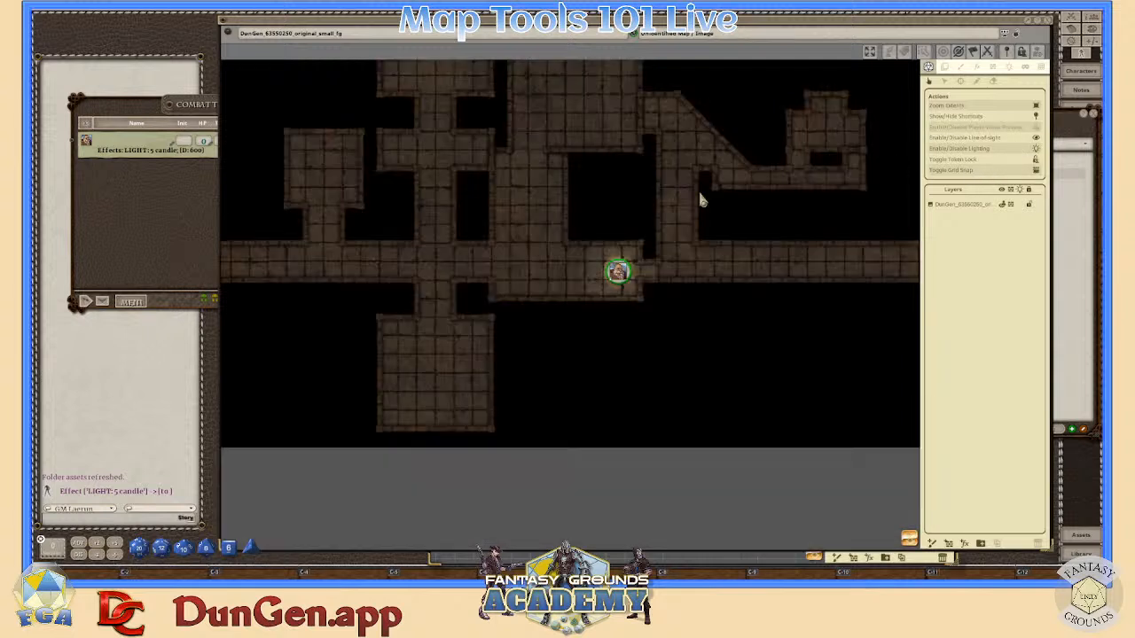
- Select the DunGen map layer and display its line-of-sight walls, inspecting the door next to the token up close
scroll(643, 247, down, 1)
scroll(654, 250, up, 1)
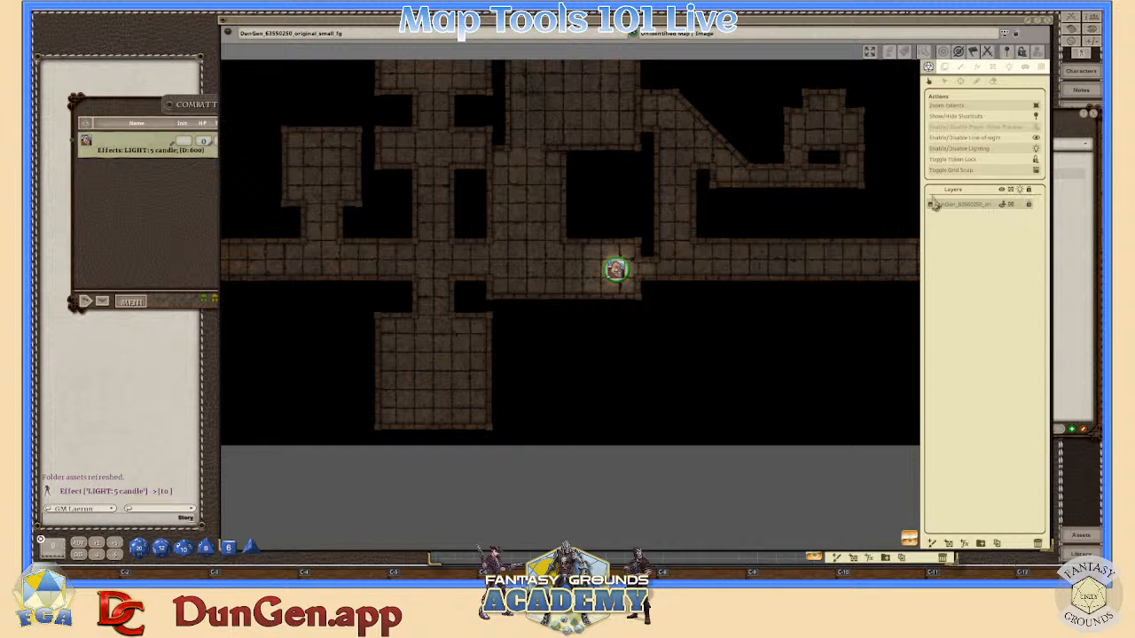
scroll(748, 221, down, 2)
scroll(754, 240, up, 1)
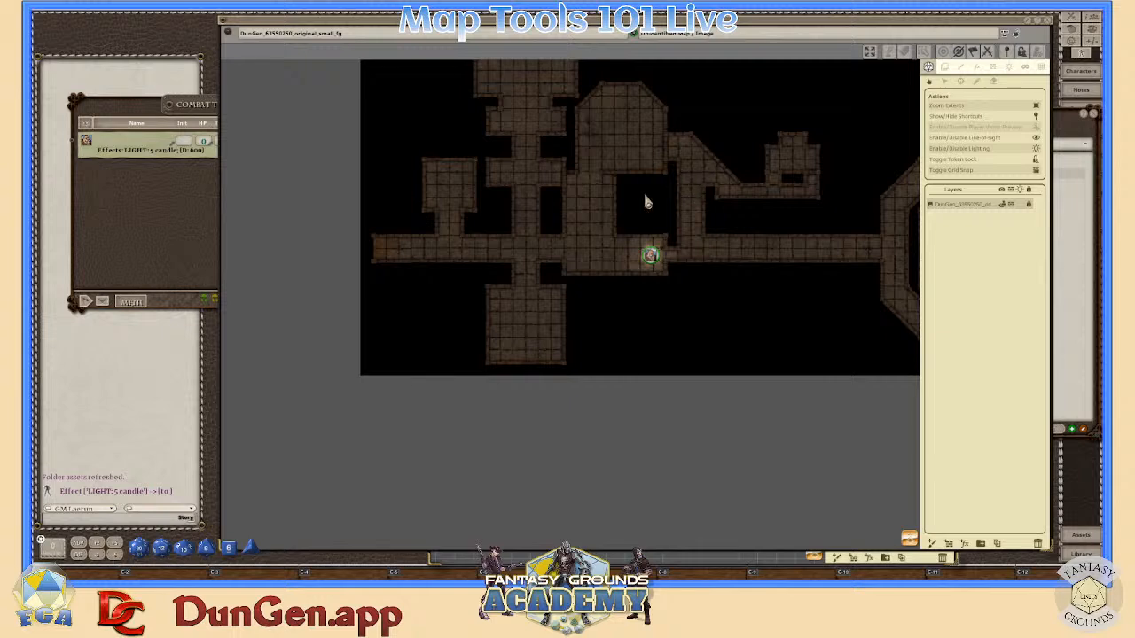
click(993, 67)
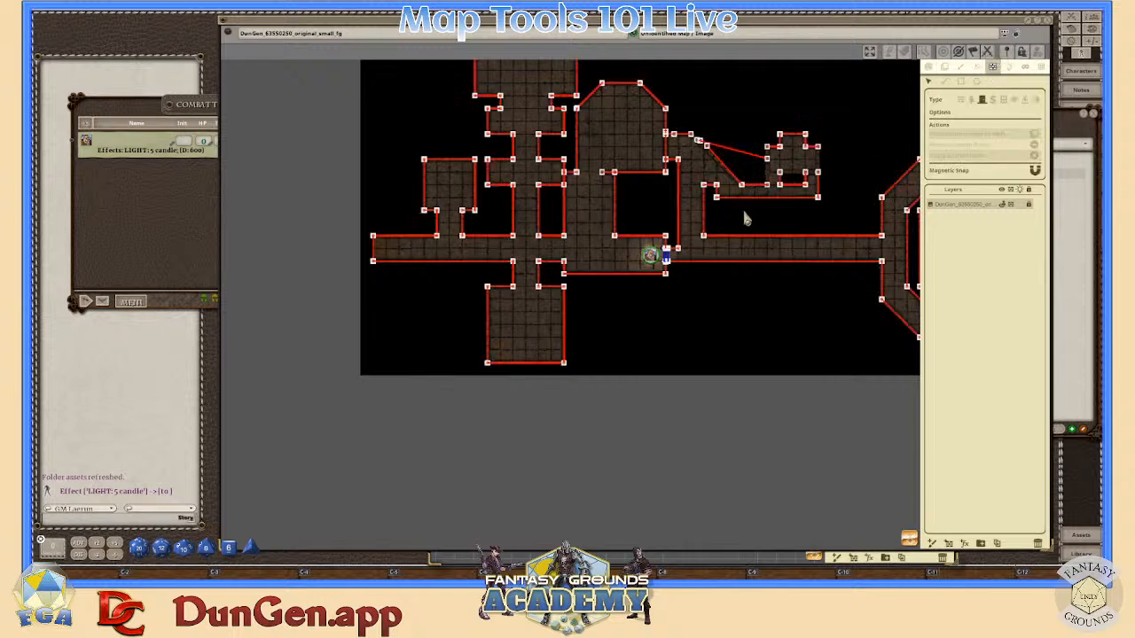
scroll(745, 219, up, 8)
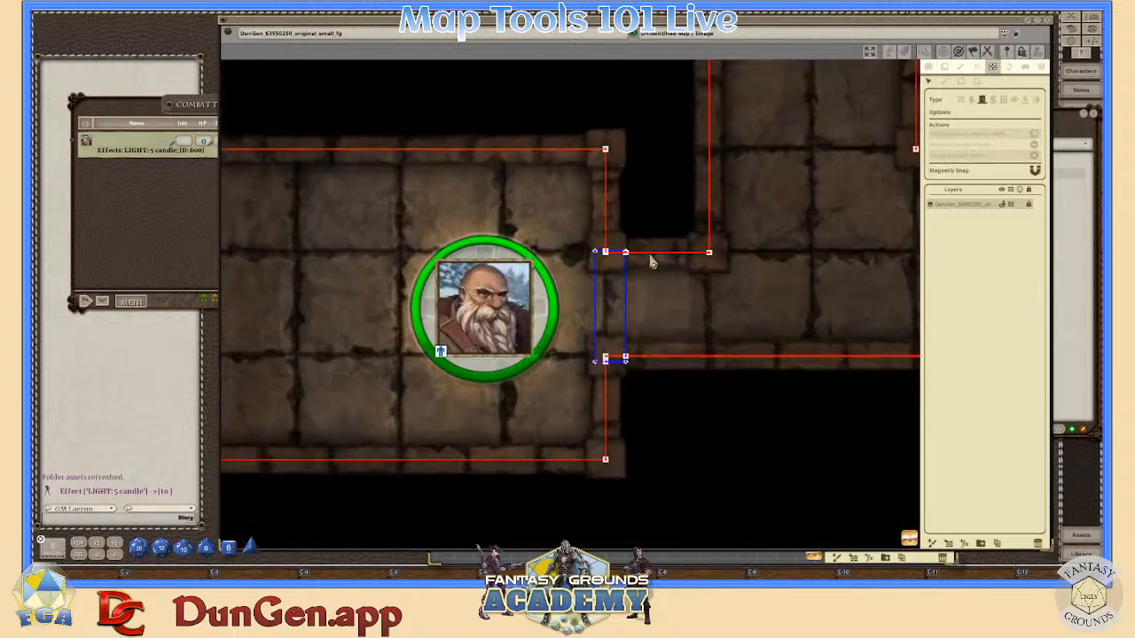
scroll(652, 261, up, 4)
scroll(584, 281, down, 5)
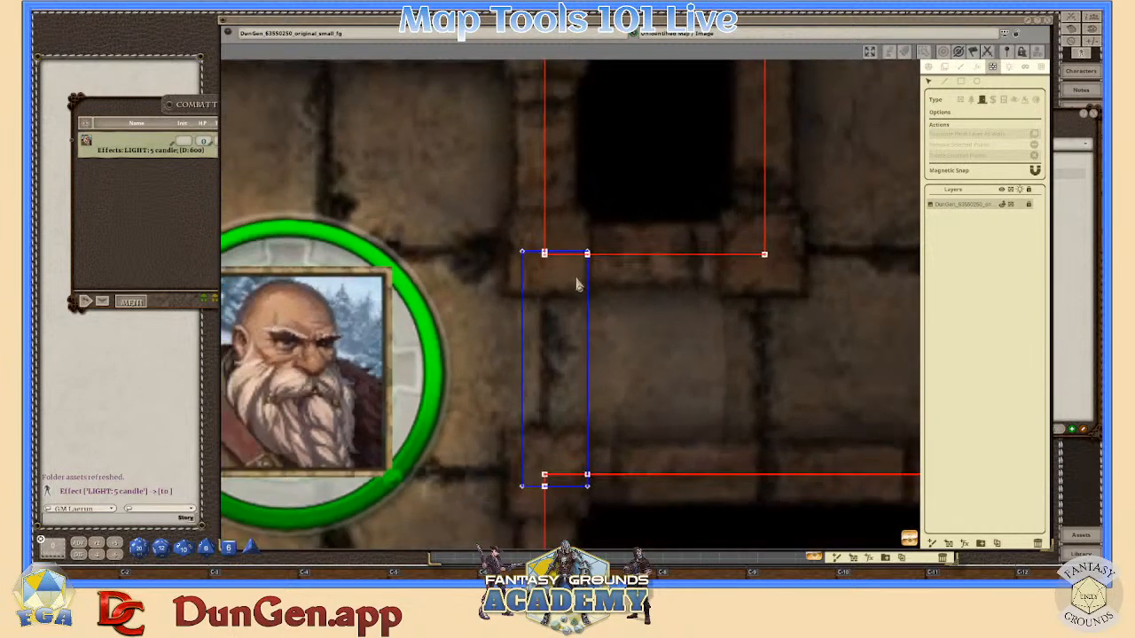
scroll(577, 286, down, 10)
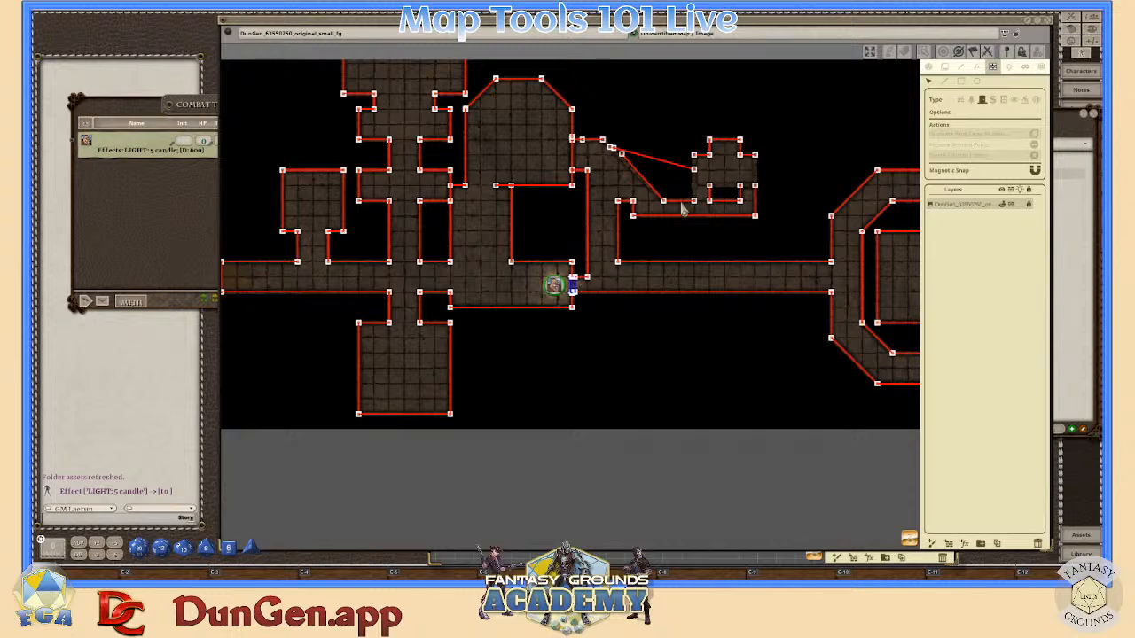
- Examine the line-of-sight walls around the diagonal corridor, the small room beside it and the rest of the dungeon
scroll(683, 200, up, 5)
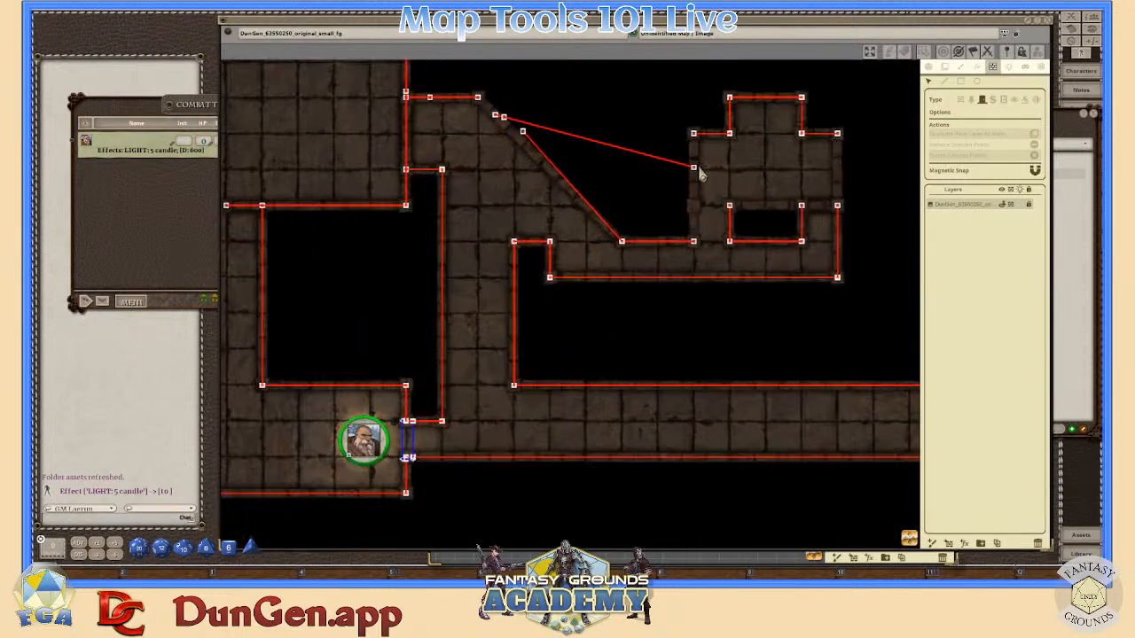
scroll(703, 226, down, 5)
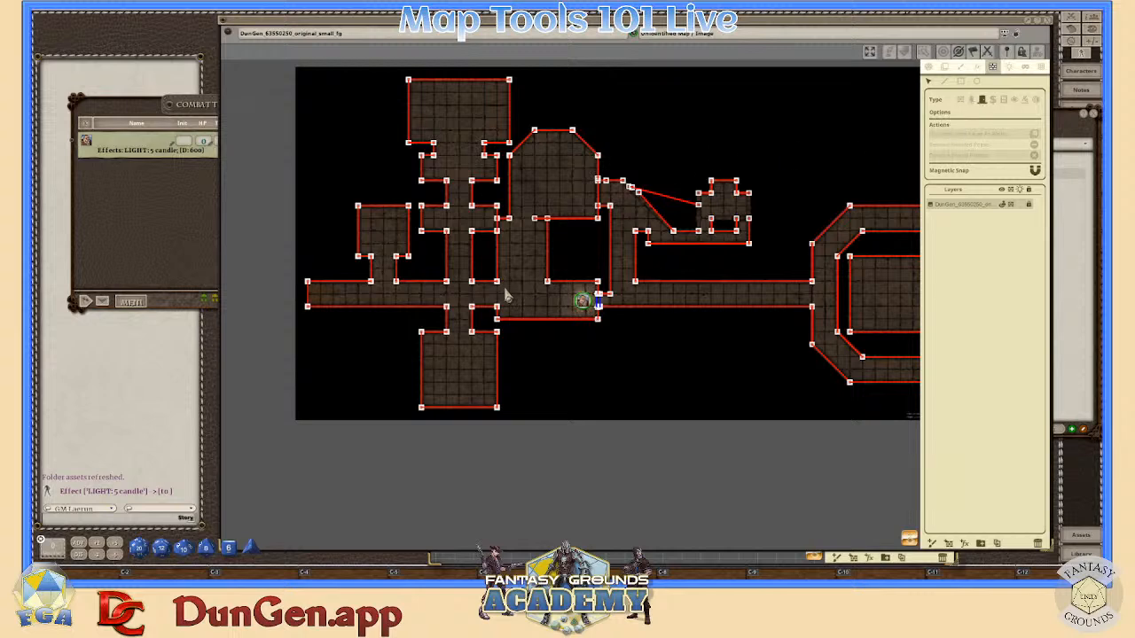
scroll(463, 239, up, 3)
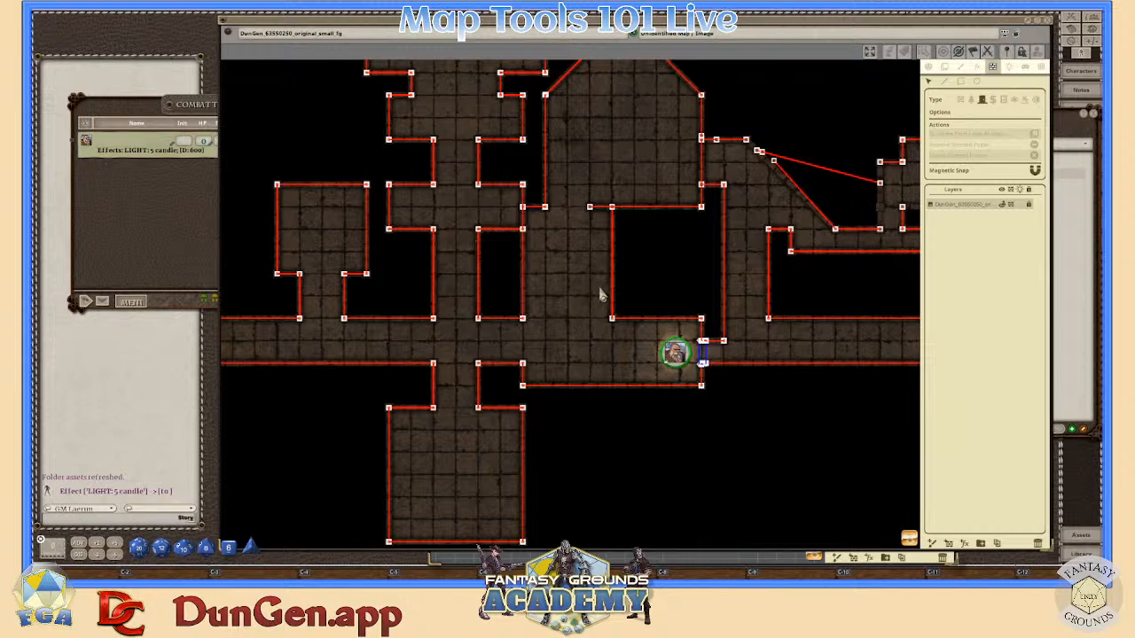
scroll(655, 266, down, 3)
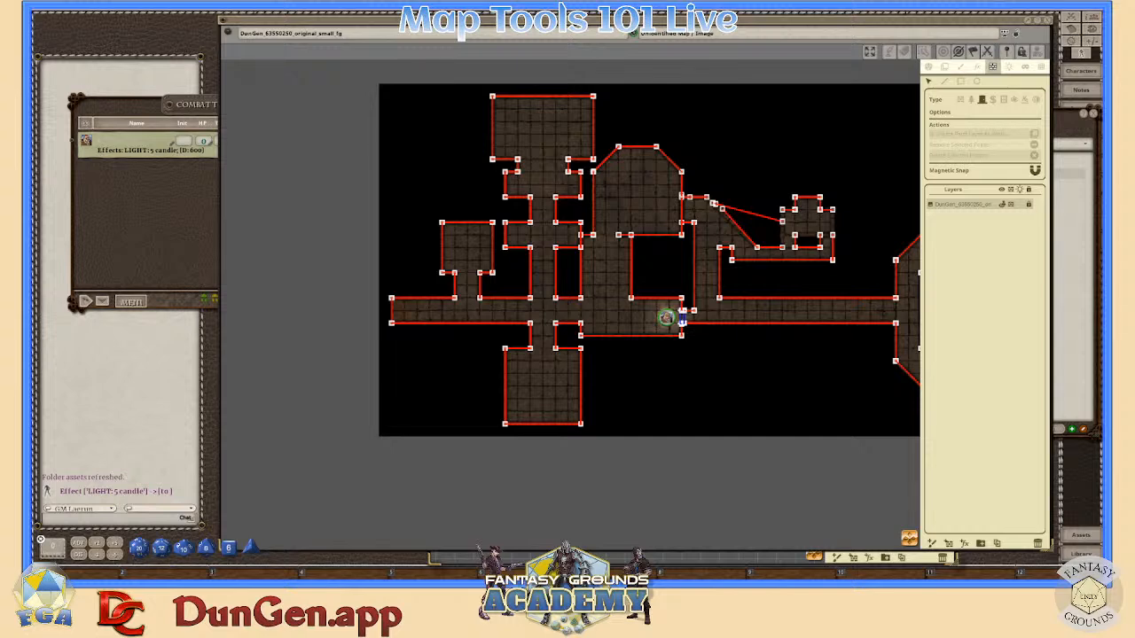
- Look over the full dungeon layout, from the crossing corridors to the octagonal chamber
scroll(579, 330, up, 2)
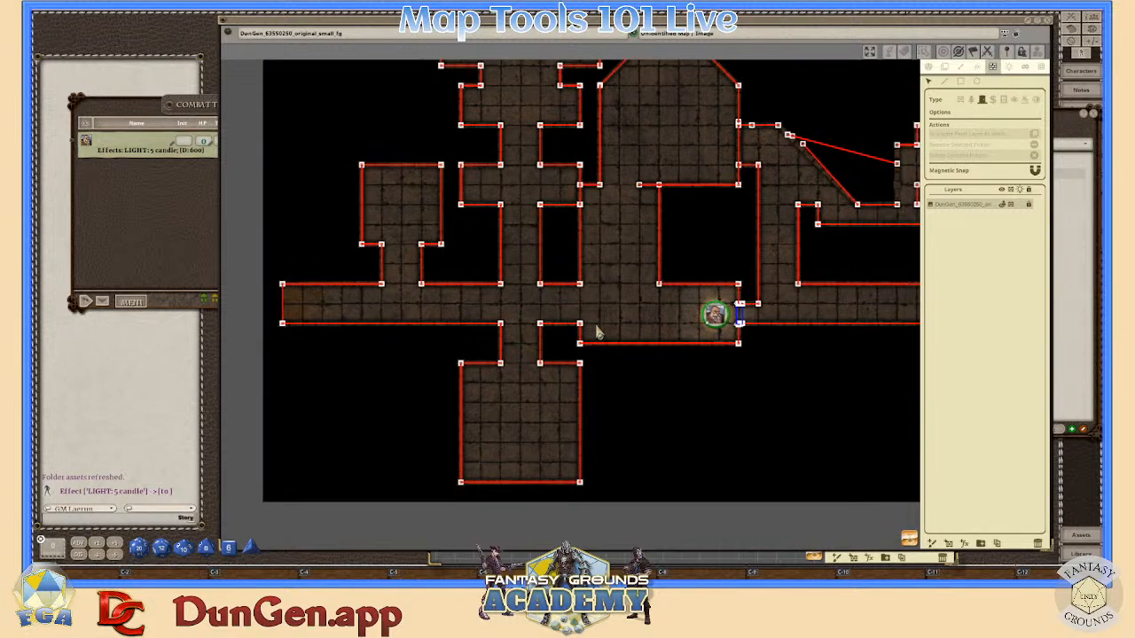
scroll(649, 330, down, 2)
scroll(753, 383, up, 1)
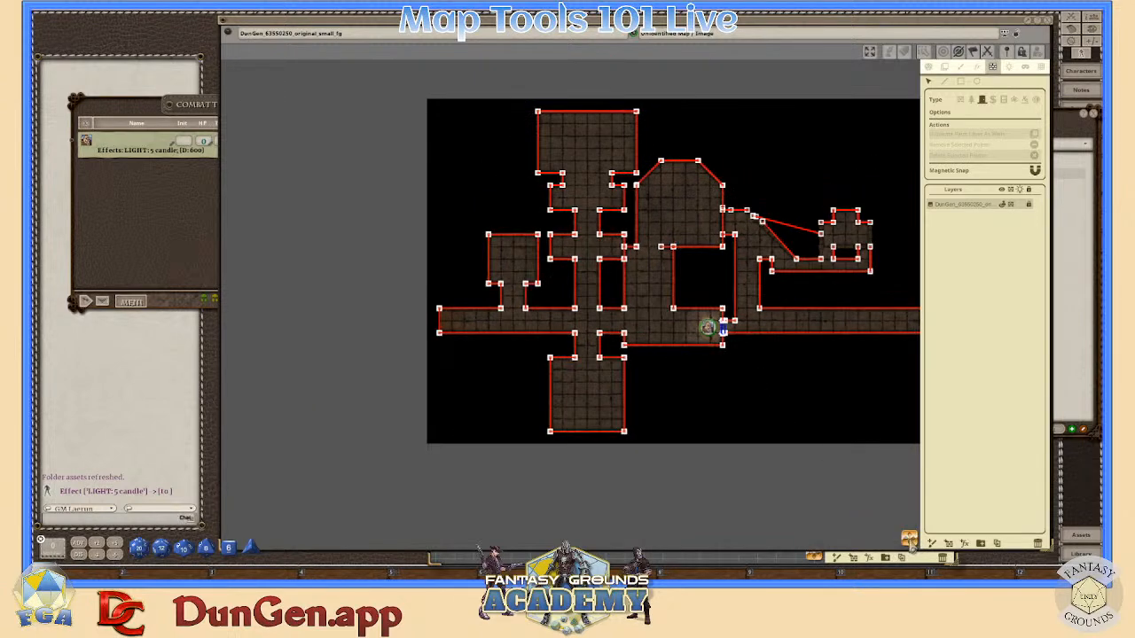
drag(911, 542, 996, 546)
scroll(532, 390, down, 1)
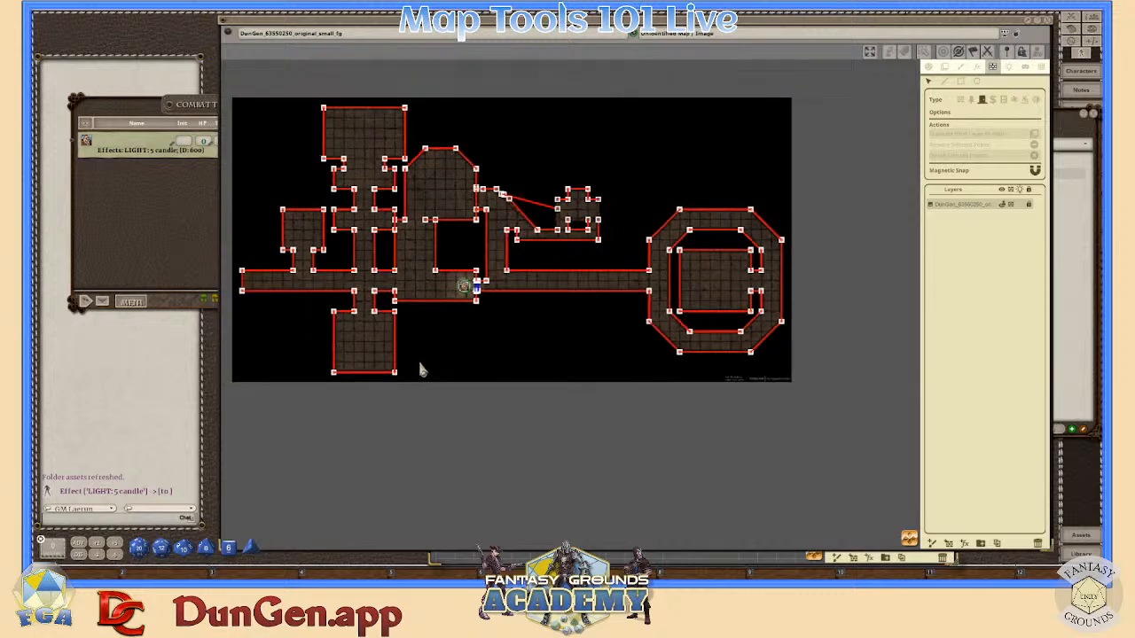
scroll(281, 280, up, 1)
scroll(281, 281, up, 1)
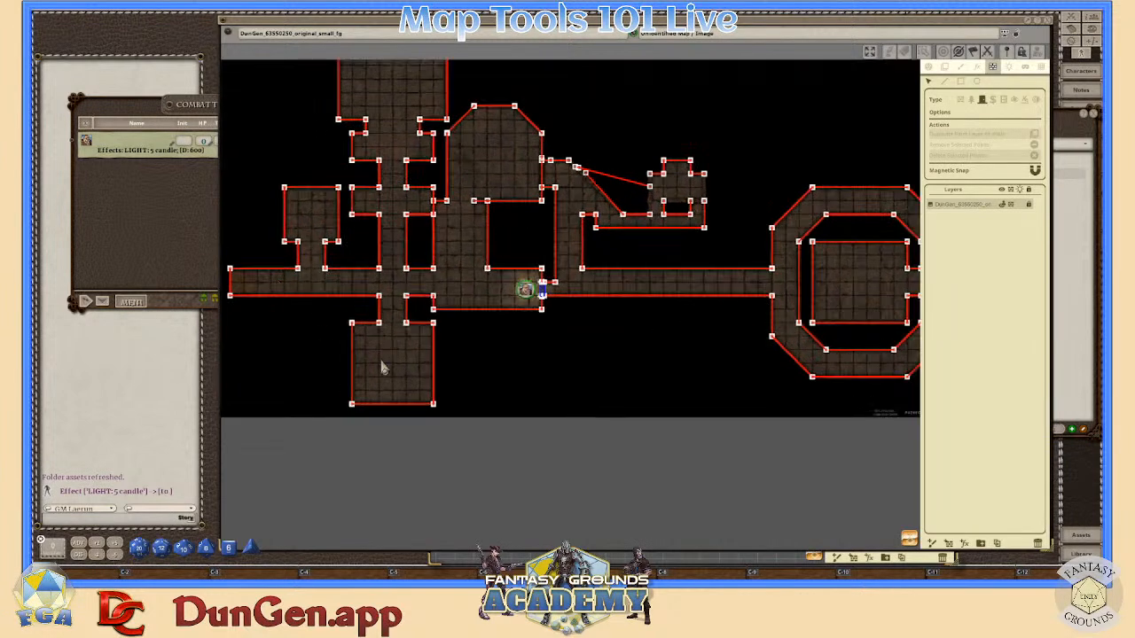
- Draw a narrow rectangular door across the dead end of the westernmost corridor, spanning from its upper wall to its lower wall
scroll(348, 382, up, 6)
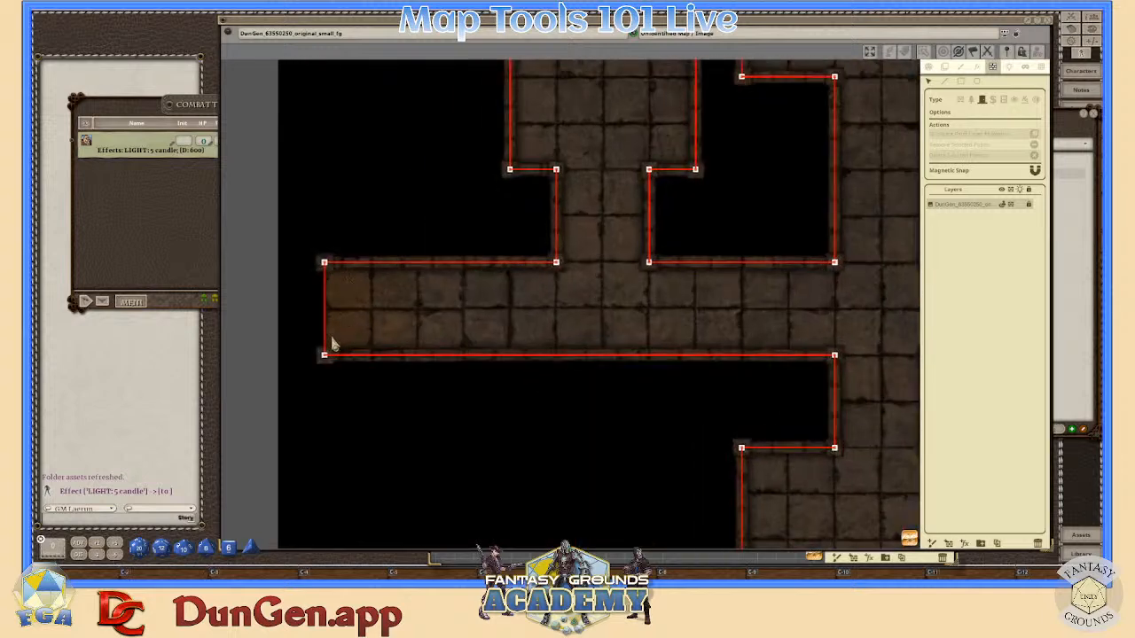
scroll(335, 306, up, 1)
scroll(329, 296, up, 1)
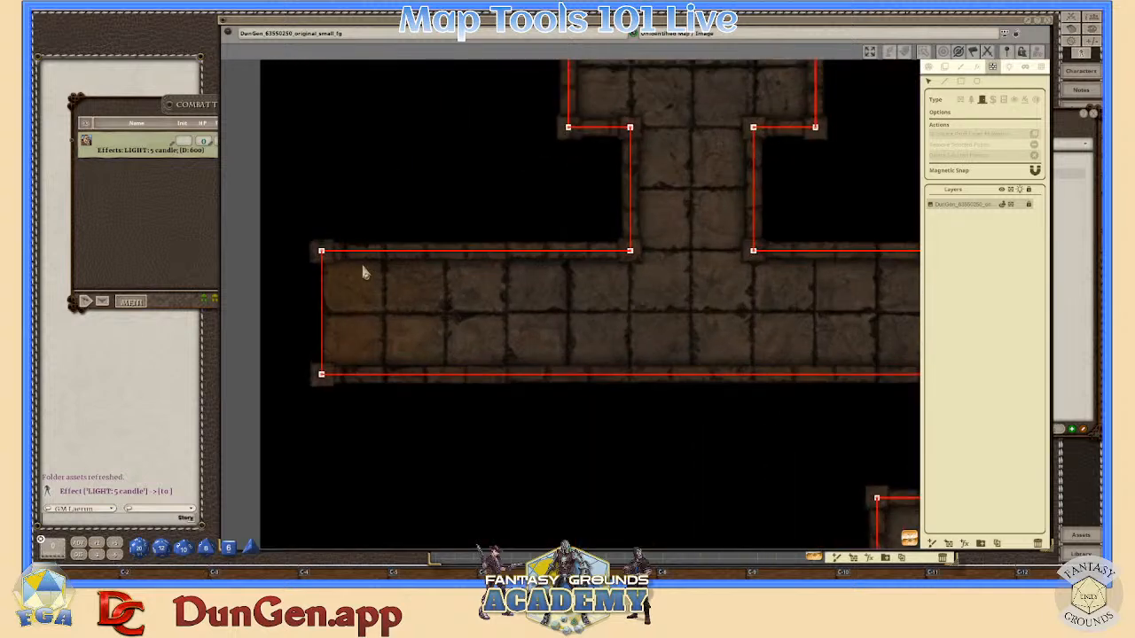
click(962, 83)
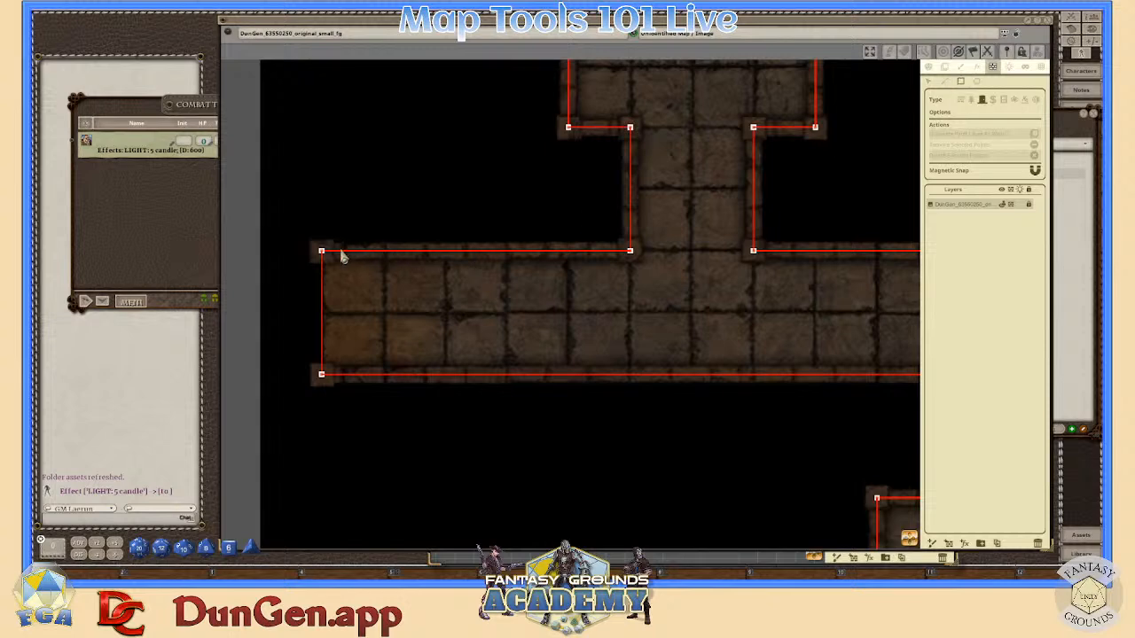
scroll(321, 273, up, 3)
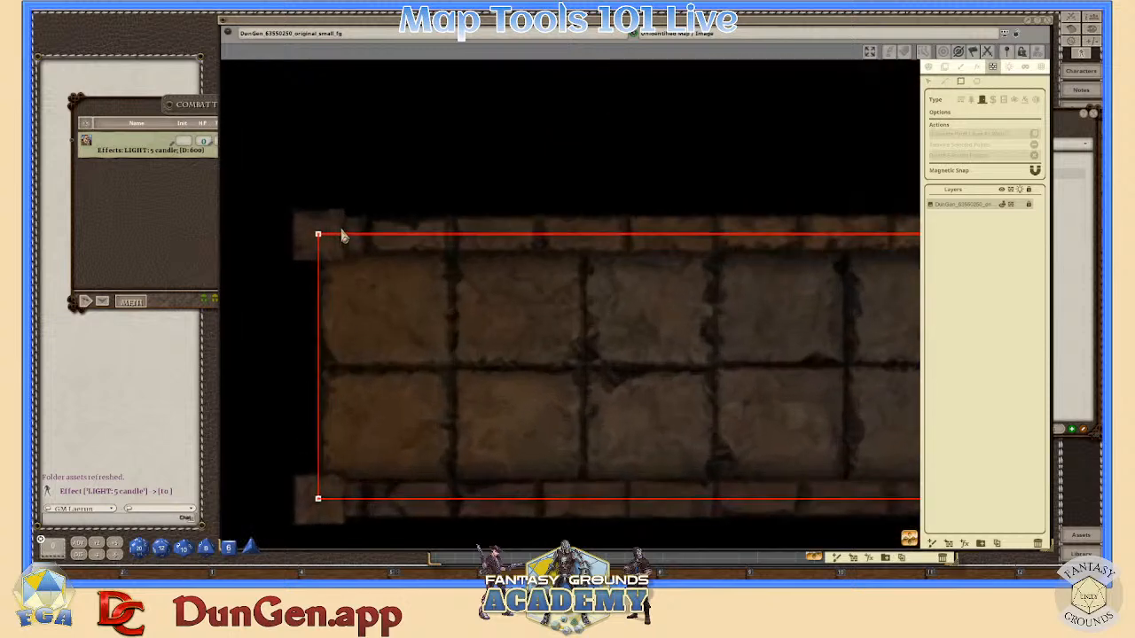
drag(341, 229, 408, 339)
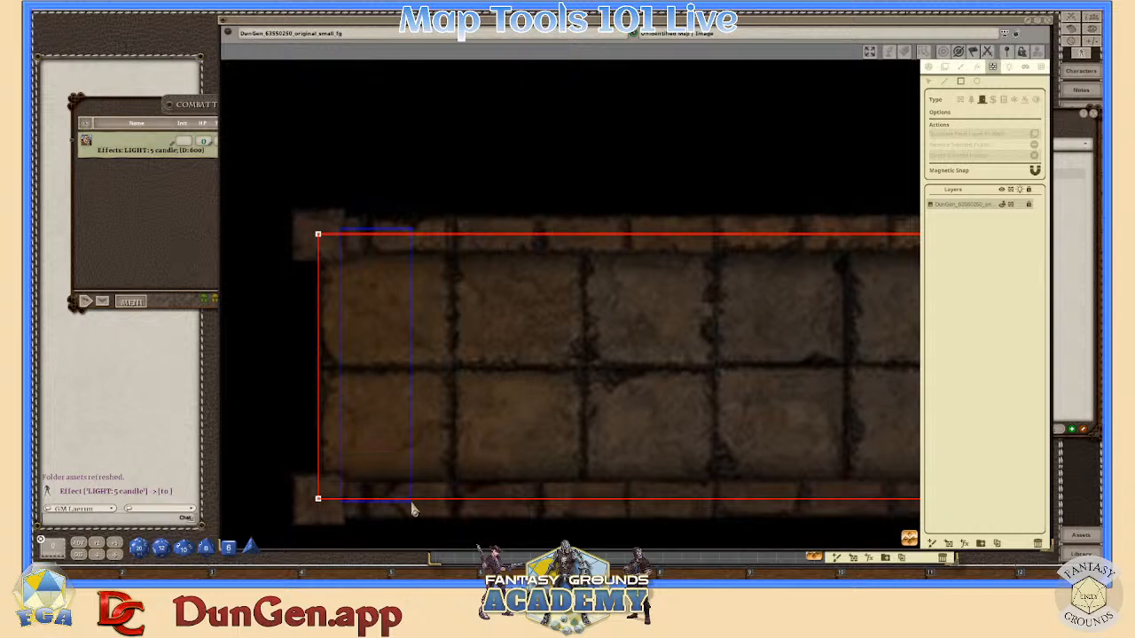
drag(416, 512, 413, 502)
scroll(444, 405, down, 3)
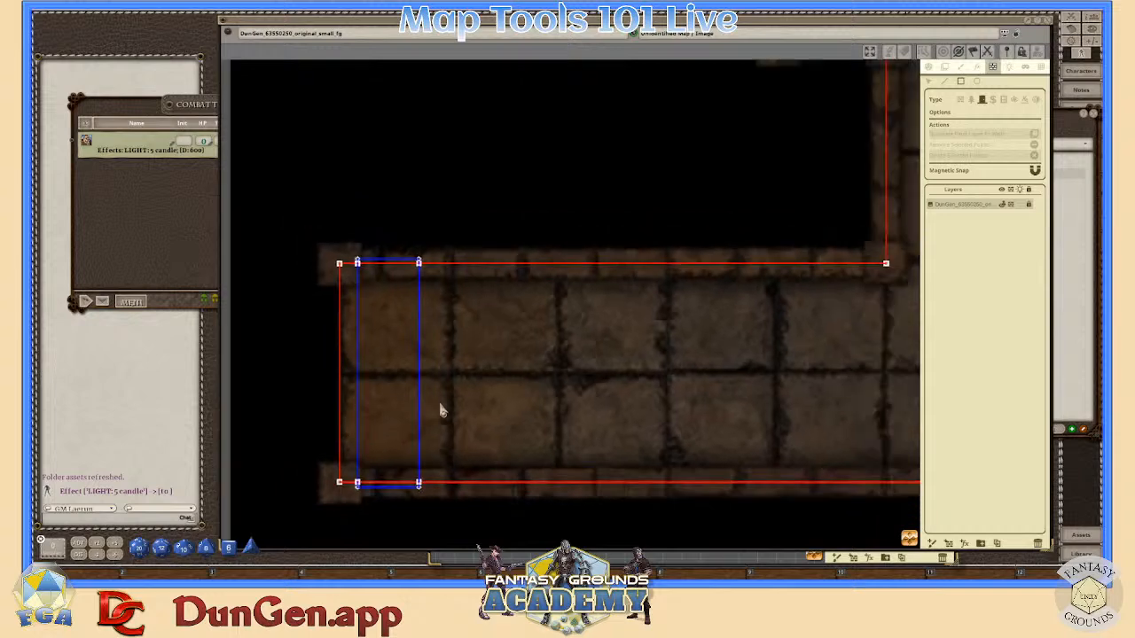
- Move the new door's two upper corner points down onto the corridor's upper wall line
scroll(404, 373, up, 4)
scroll(403, 372, up, 2)
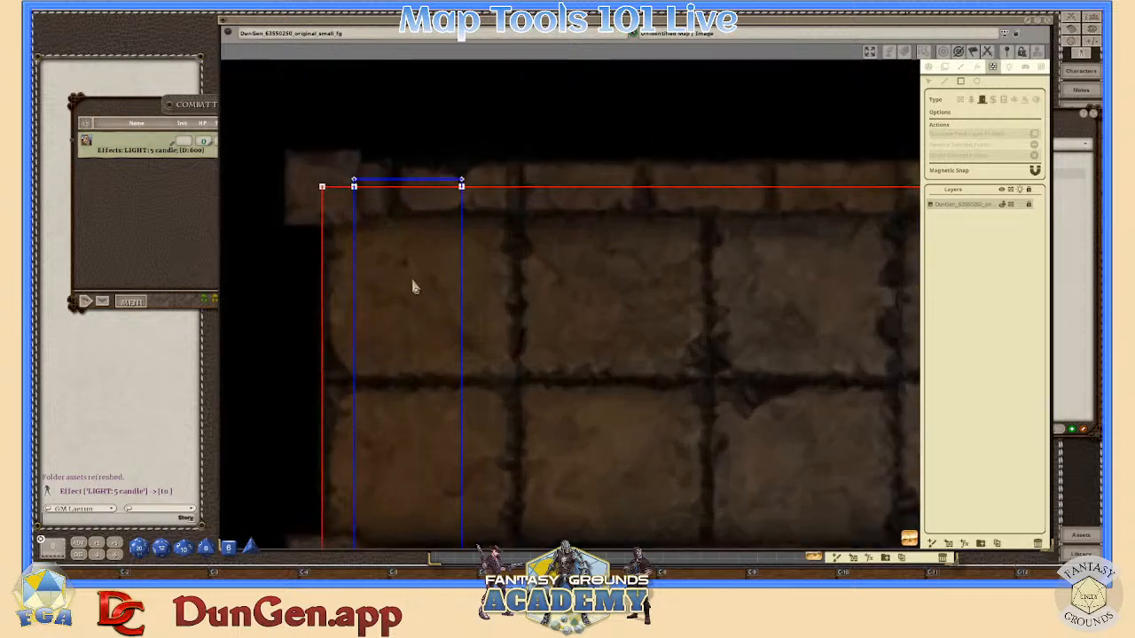
scroll(516, 233, up, 2)
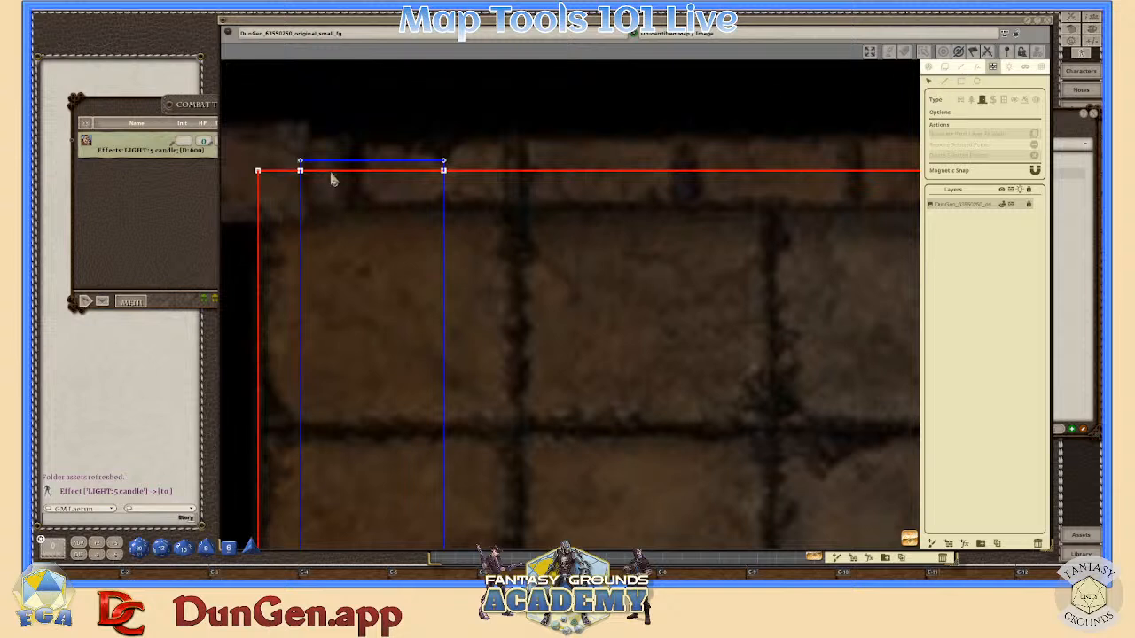
scroll(334, 178, up, 2)
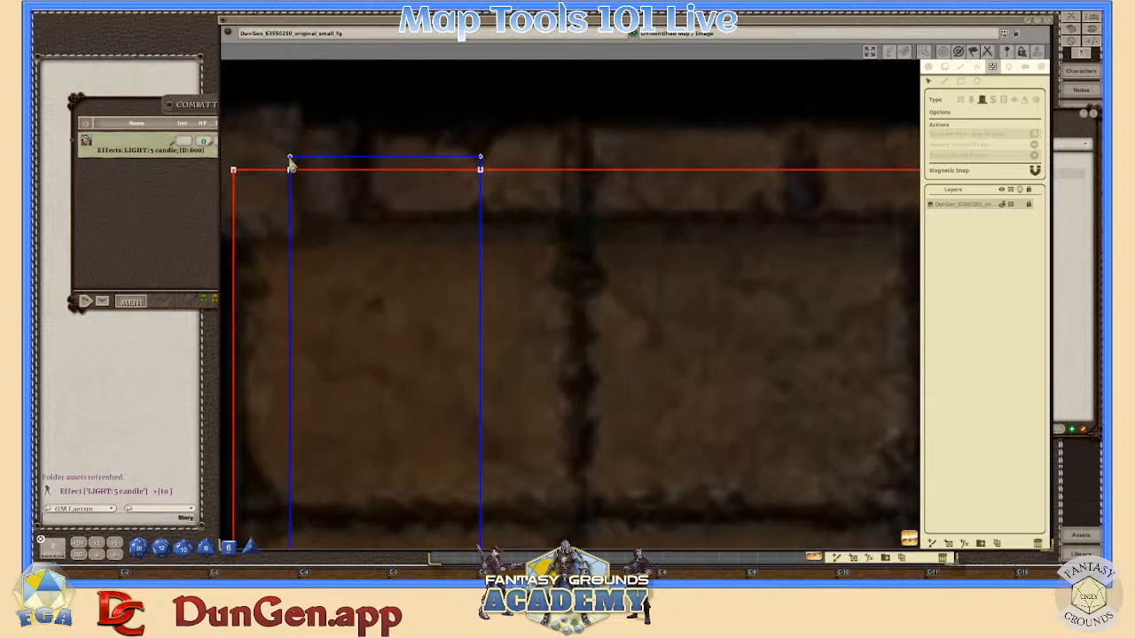
drag(290, 161, 291, 169)
drag(480, 159, 480, 171)
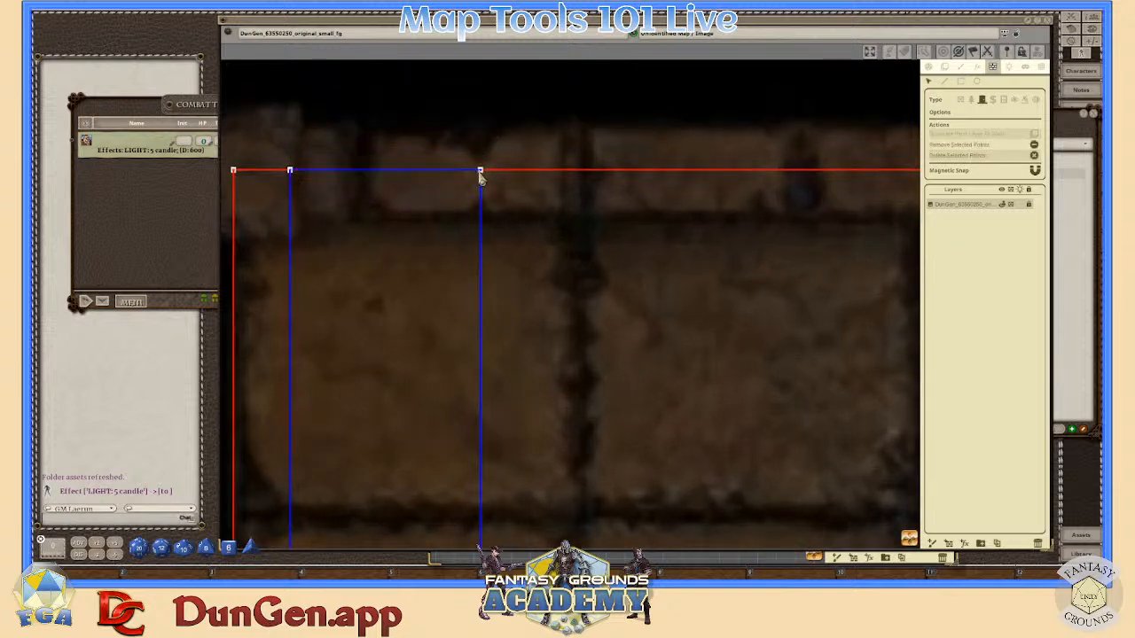
- Move the new door's two lower corner points up onto the corridor's lower wall line
drag(532, 453, 749, 102)
drag(691, 600, 704, 501)
scroll(563, 409, up, 3)
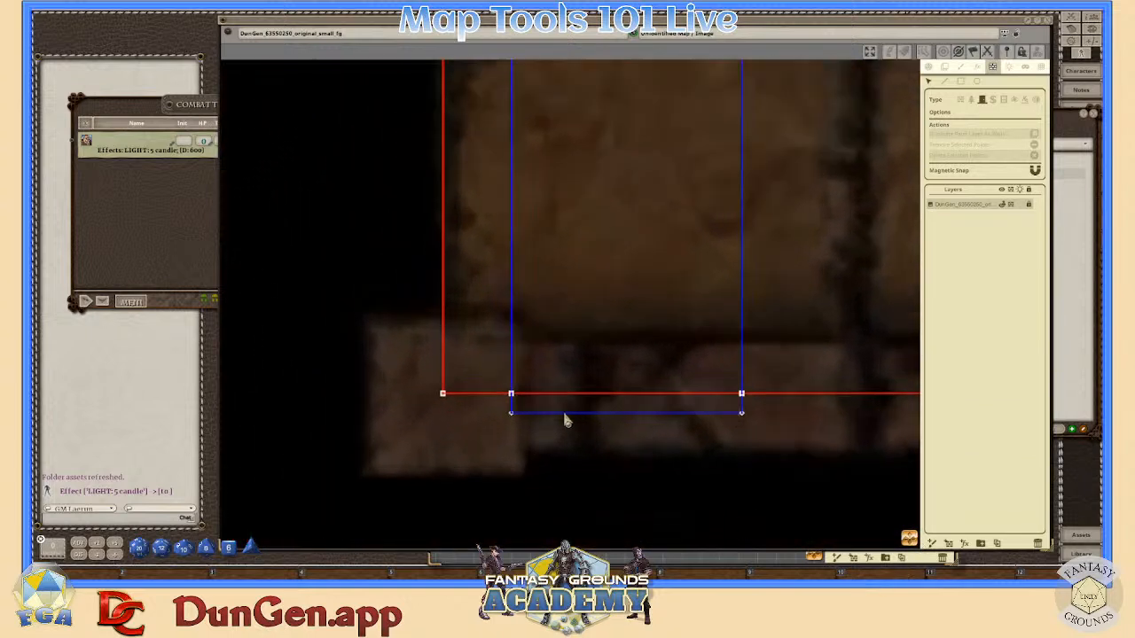
drag(507, 415, 506, 399)
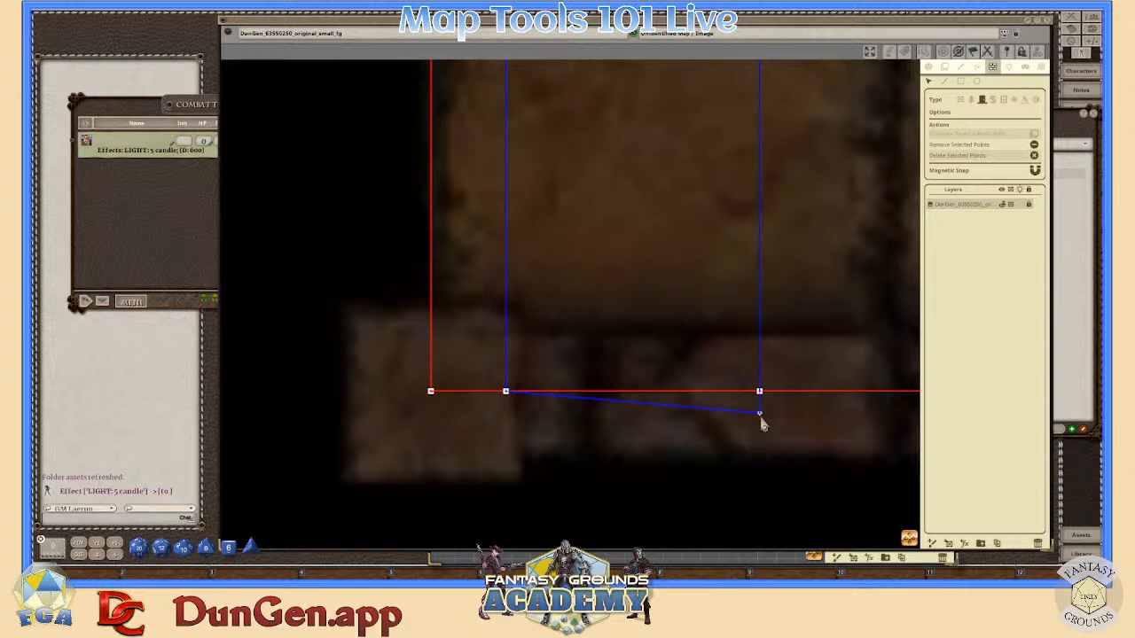
drag(762, 422, 760, 391)
scroll(814, 457, down, 5)
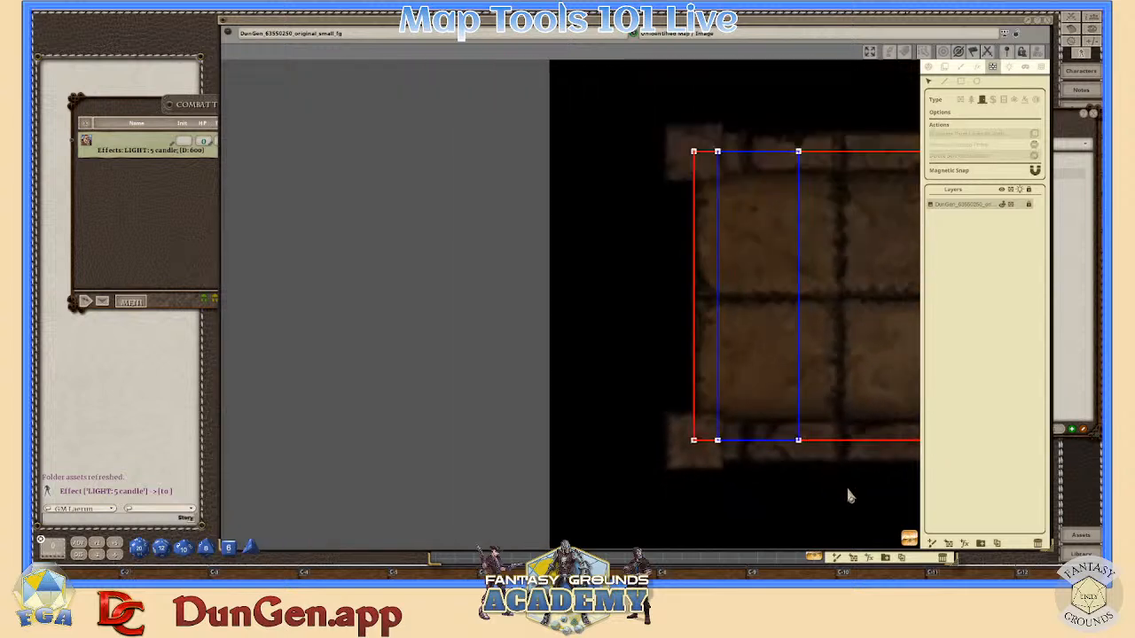
- Inspect the new door at the corridor's dead end together with the surrounding line-of-sight walls
drag(915, 545, 1033, 546)
scroll(885, 344, down, 3)
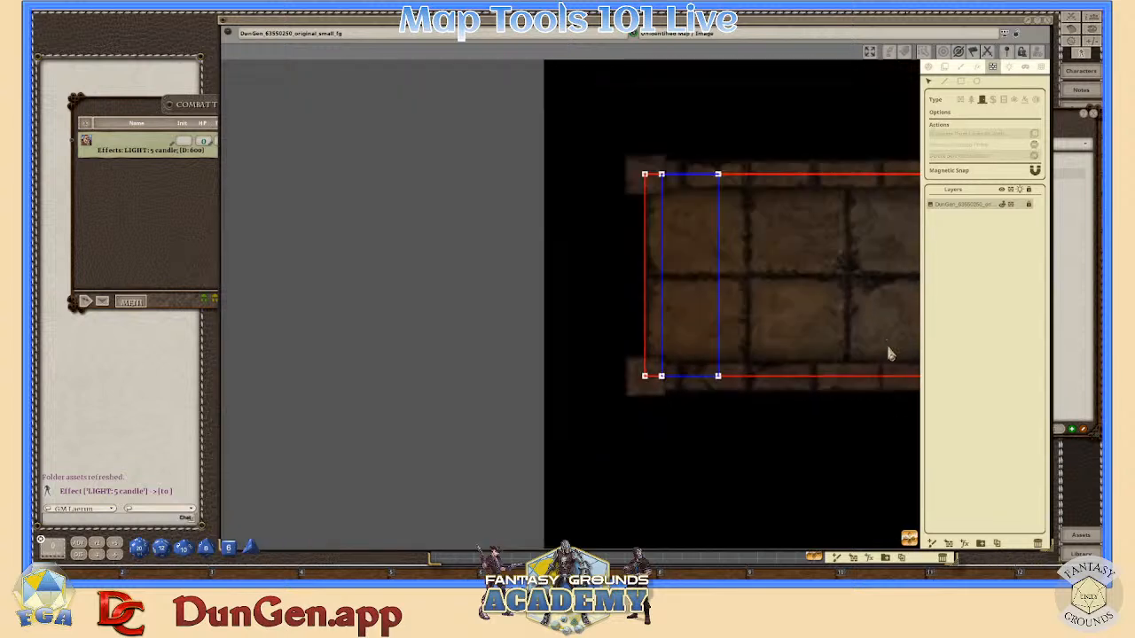
scroll(888, 351, down, 3)
drag(911, 540, 1019, 549)
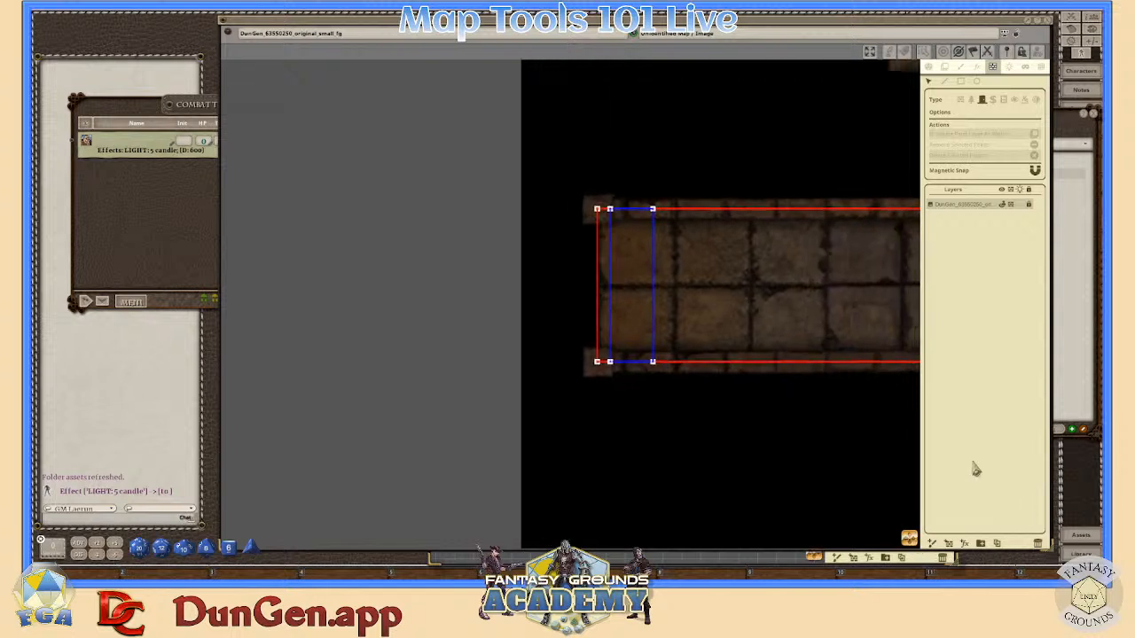
scroll(811, 334, down, 3)
scroll(768, 292, up, 5)
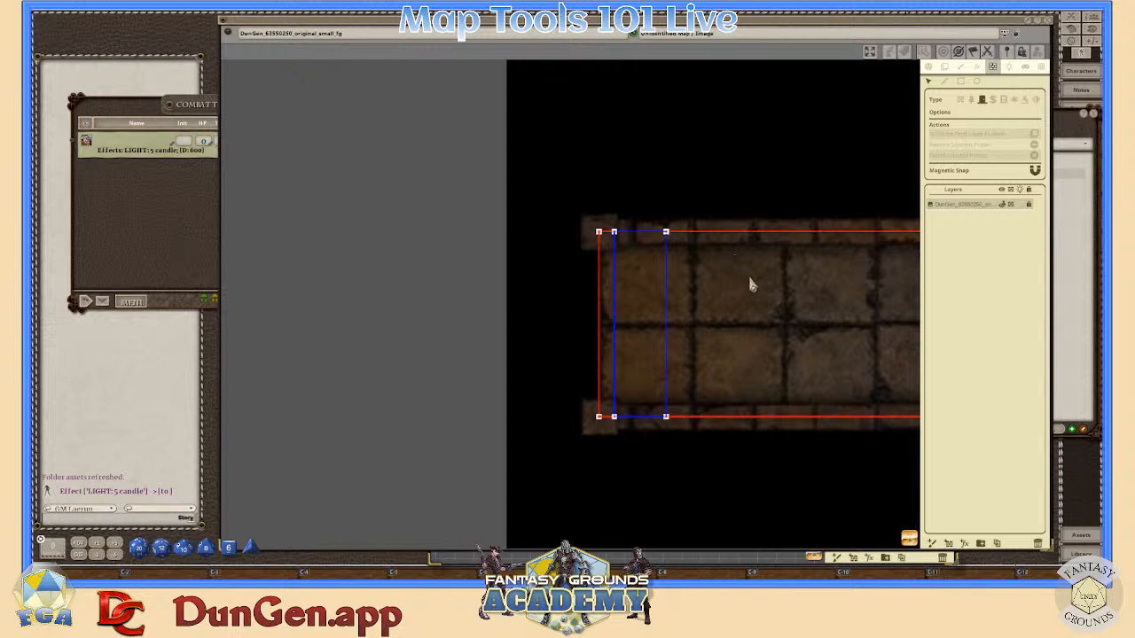
scroll(749, 297, down, 2)
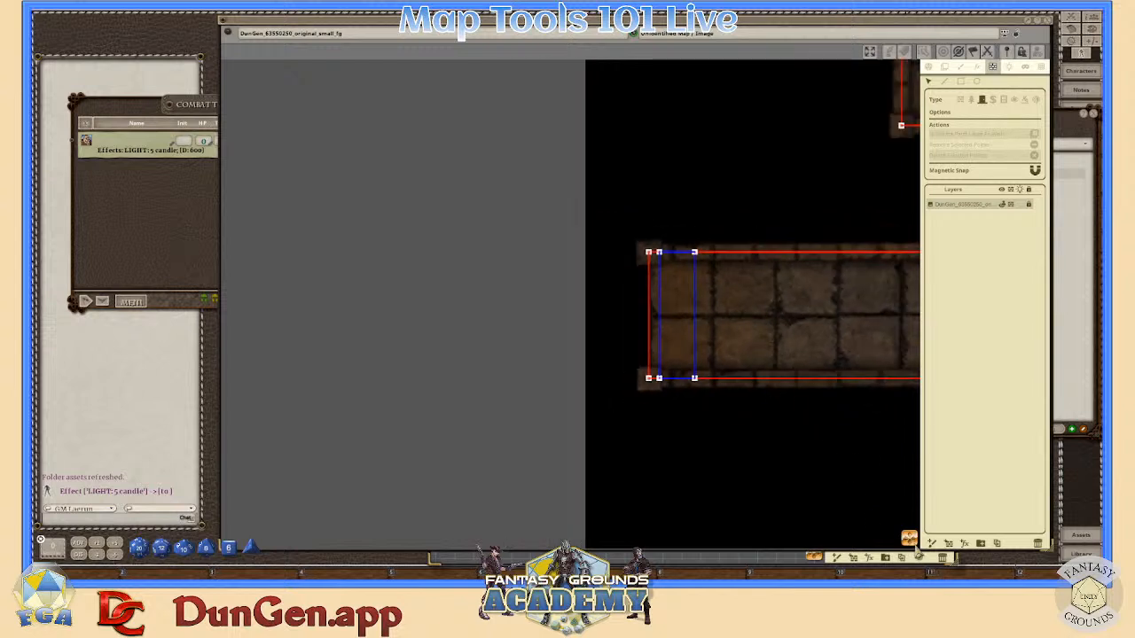
drag(910, 540, 976, 548)
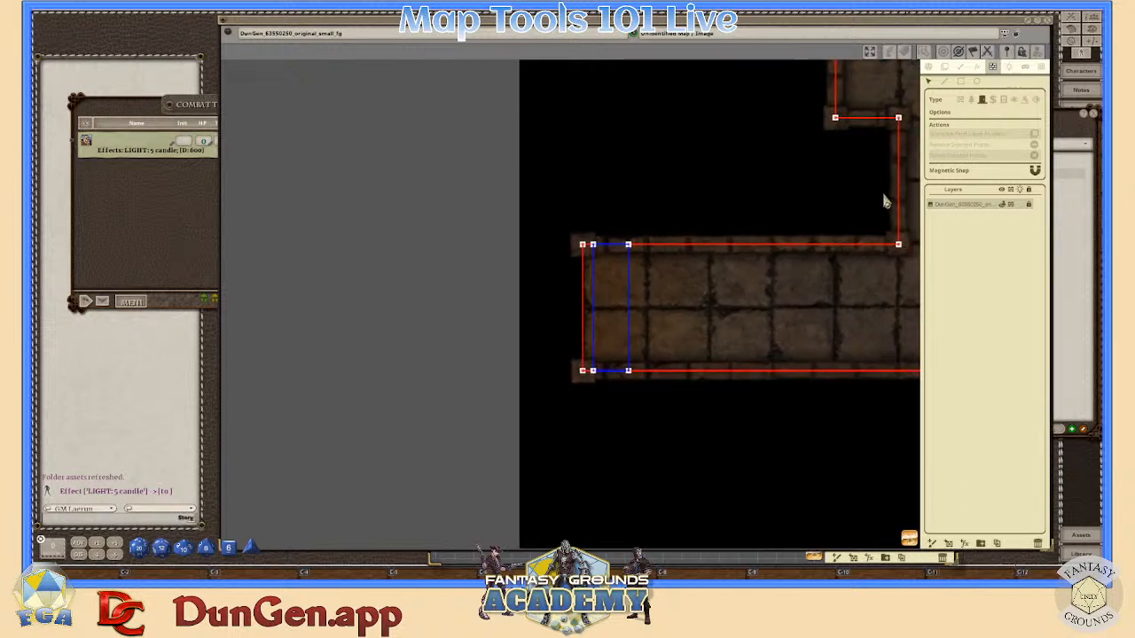
scroll(869, 248, down, 3)
drag(909, 538, 1012, 564)
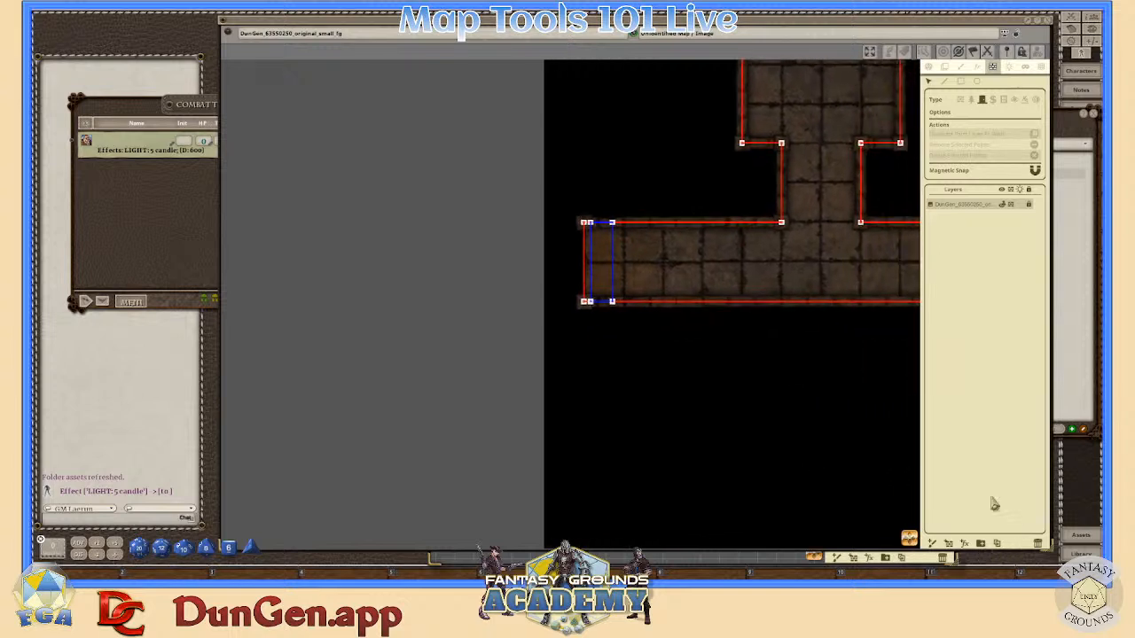
scroll(878, 301, up, 4)
scroll(885, 295, down, 3)
scroll(889, 298, down, 2)
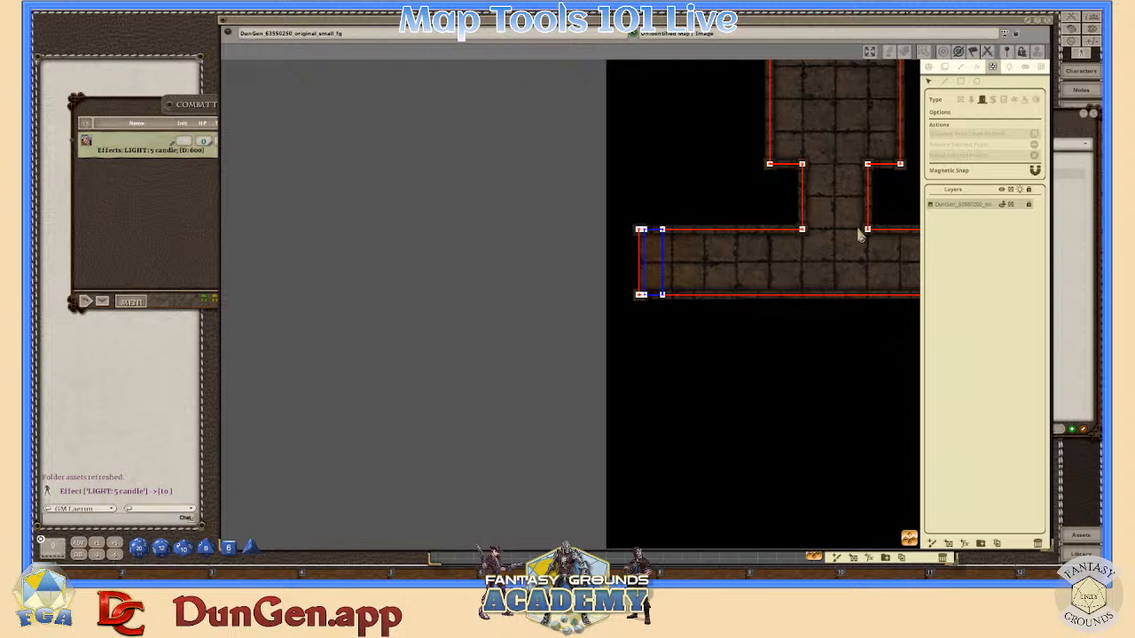
scroll(833, 241, up, 2)
scroll(847, 255, down, 1)
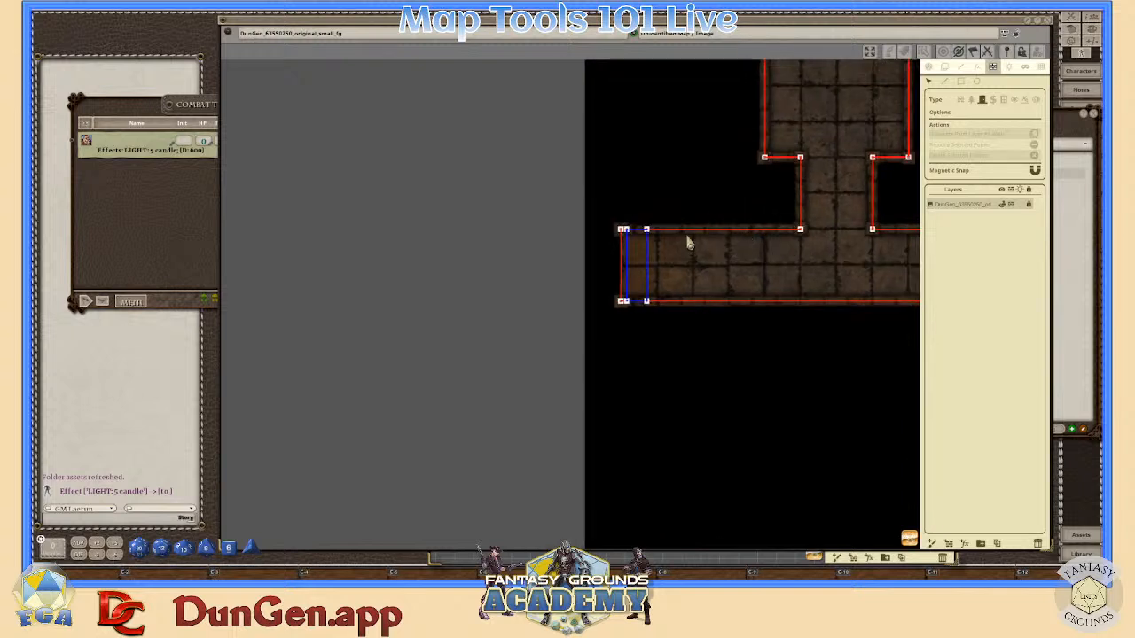
scroll(694, 284, up, 1)
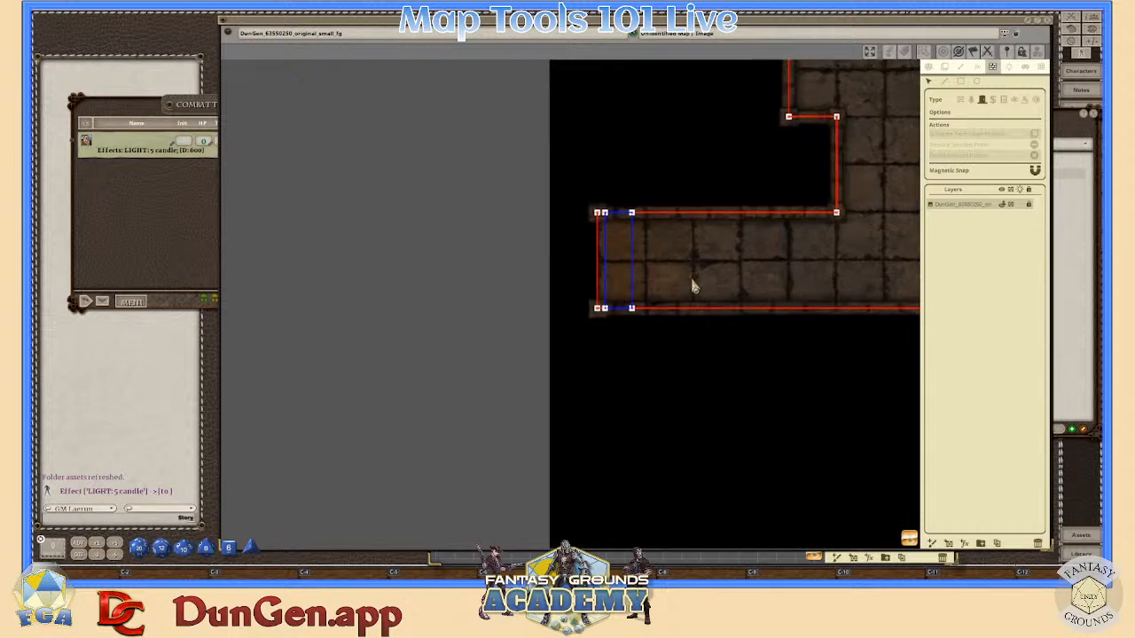
scroll(692, 280, down, 1)
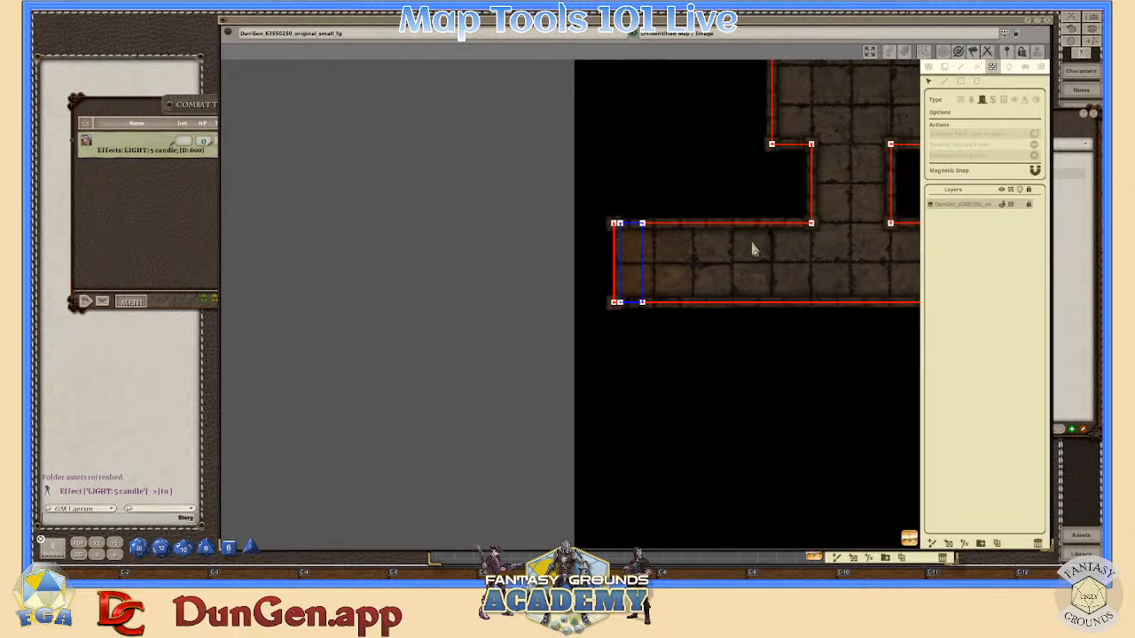
scroll(842, 279, down, 1)
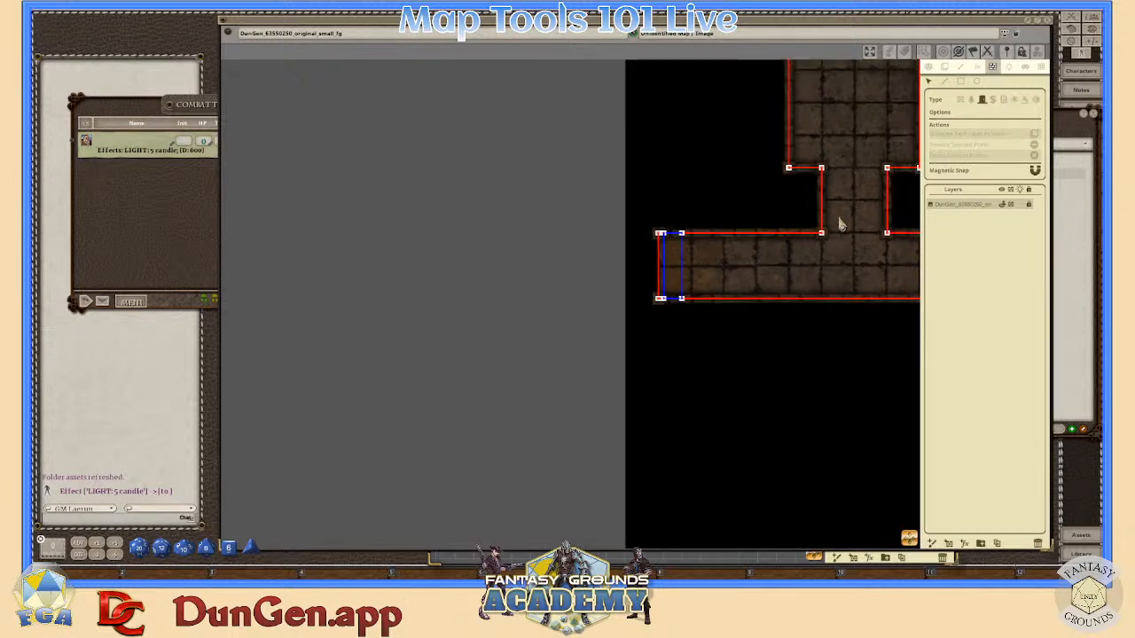
scroll(763, 236, up, 2)
scroll(695, 255, up, 1)
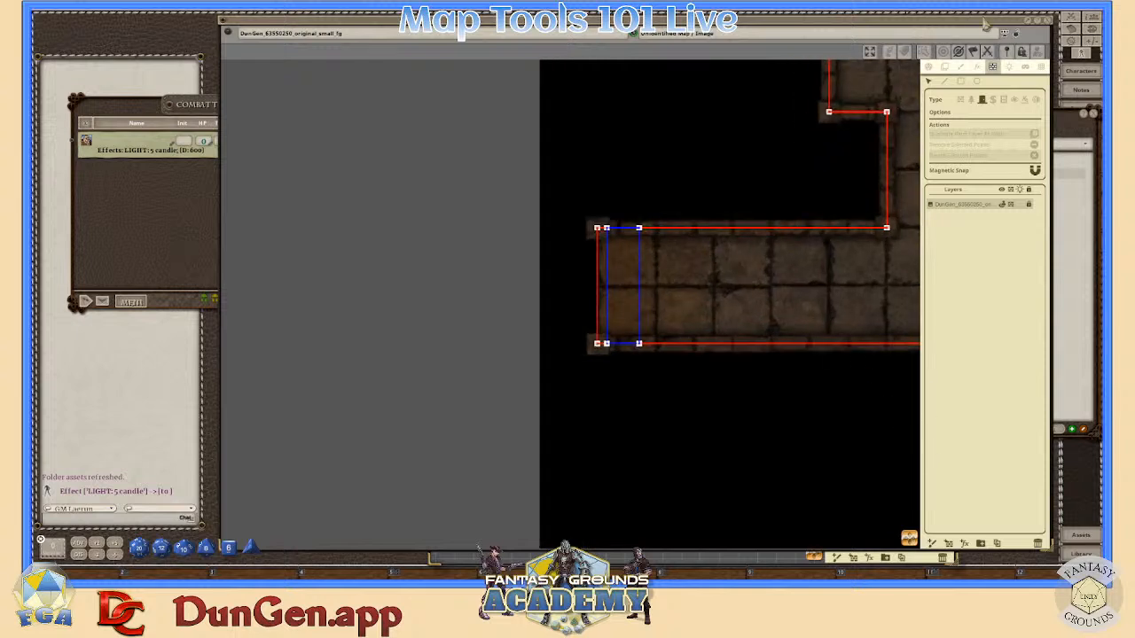
- Open the asset library beside the corridor's dead end and search its images for "torch"
click(872, 53)
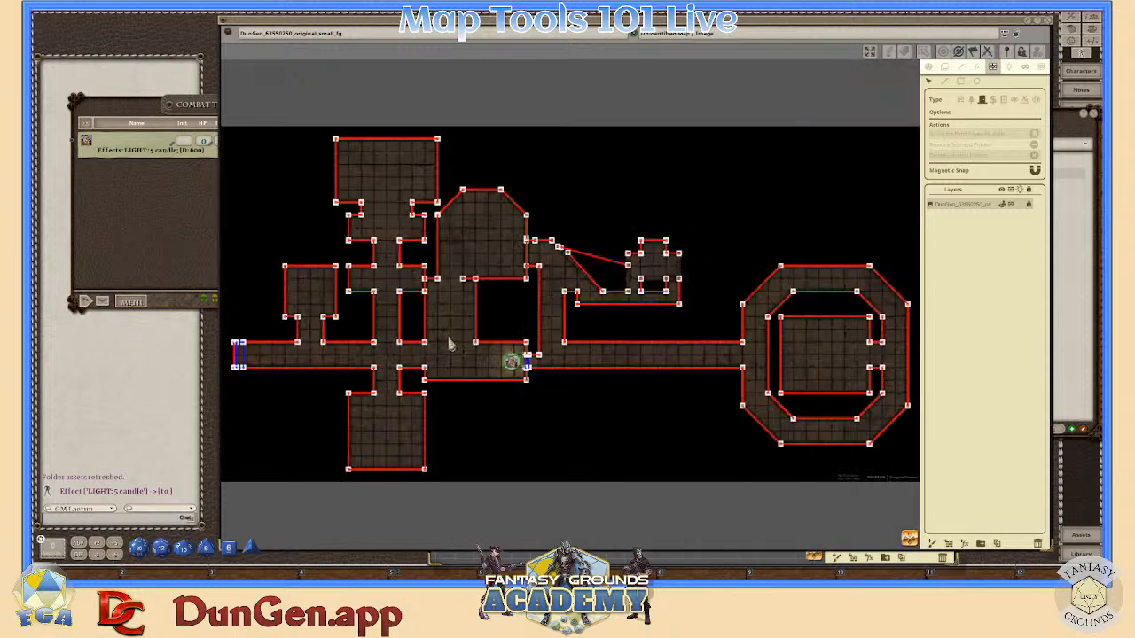
scroll(449, 344, up, 3)
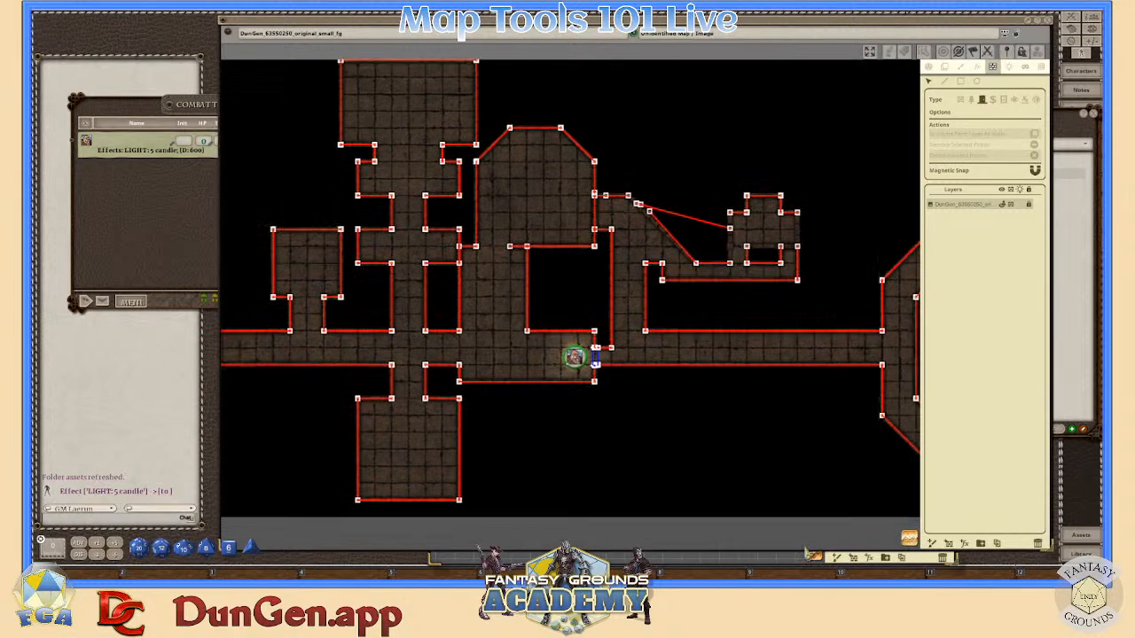
scroll(462, 413, up, 4)
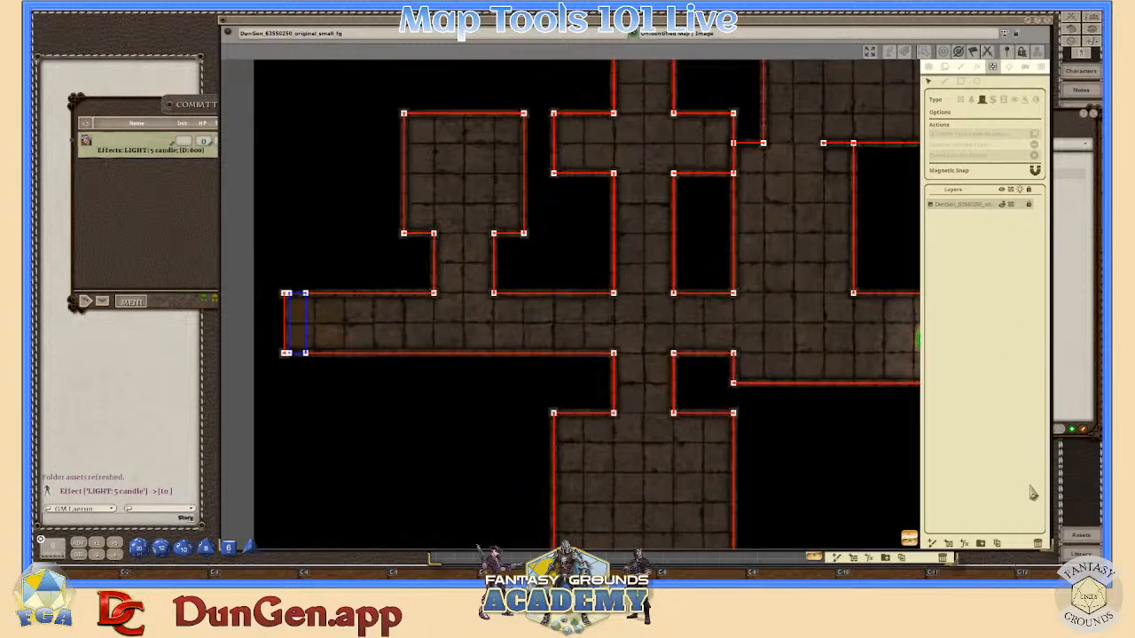
click(1080, 538)
drag(503, 71, 736, 95)
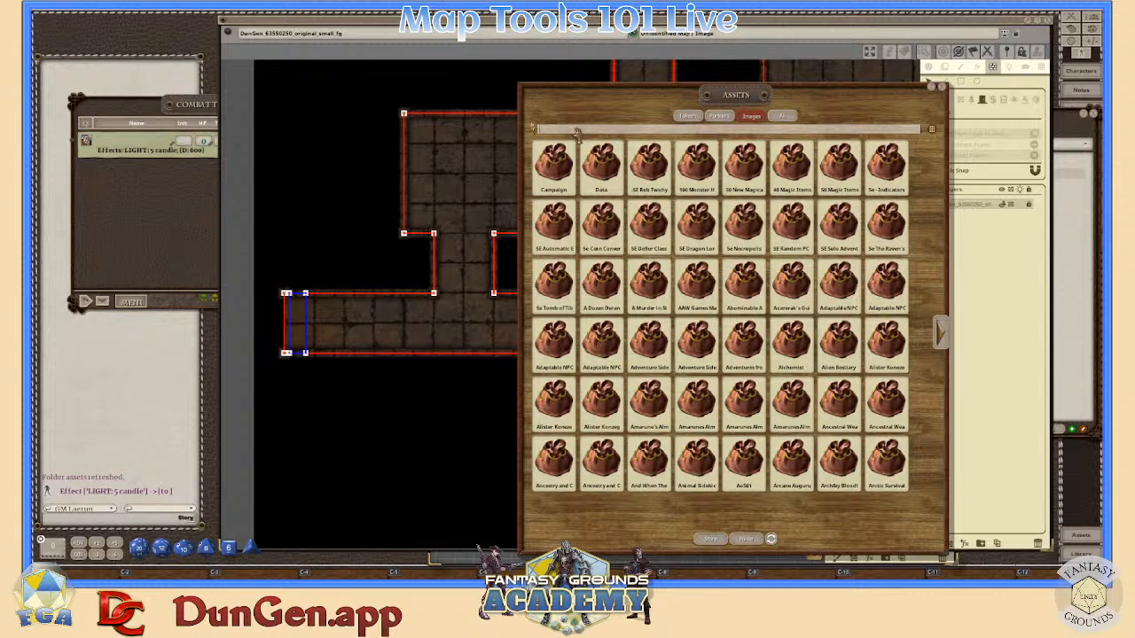
text(torch)
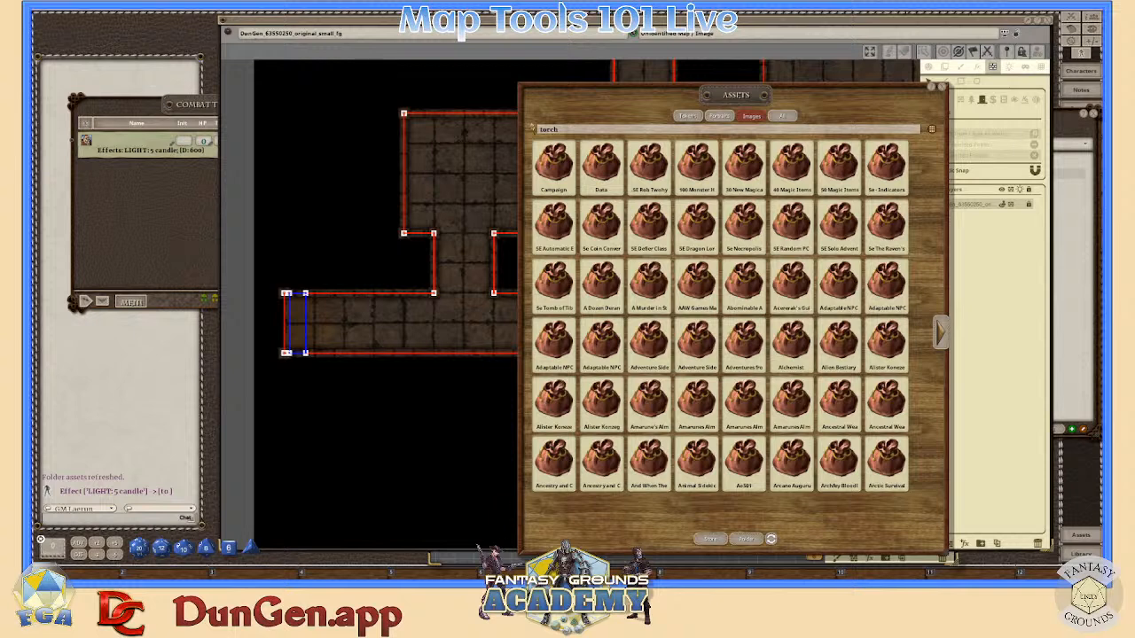
key(Return)
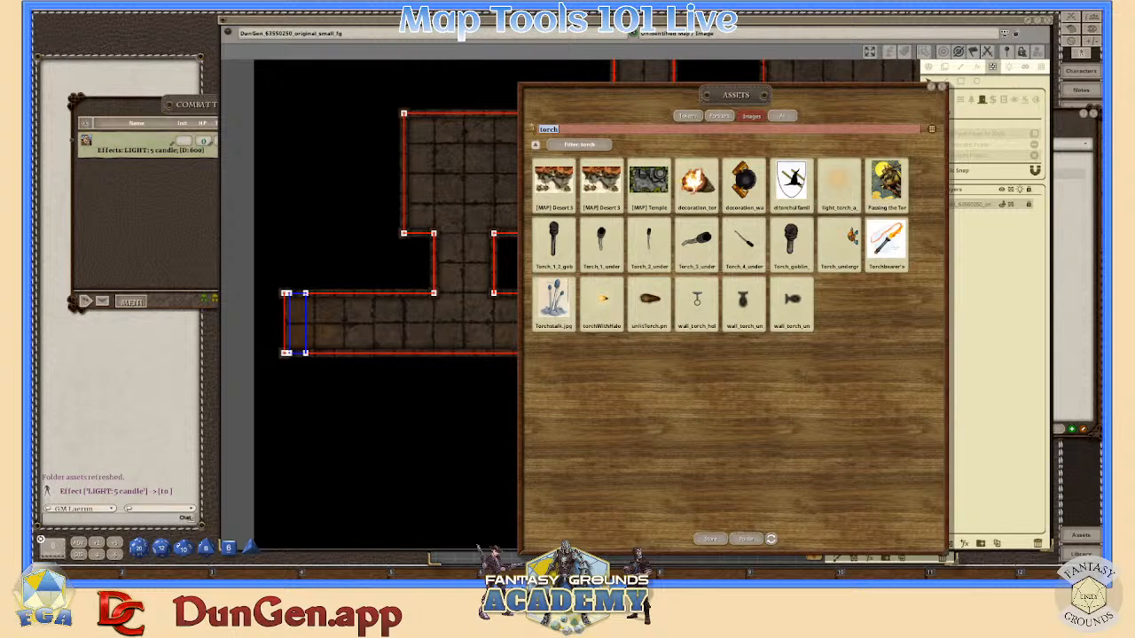
- Choose the torchWithHalo image from the torch search results as the map's tile brush and close the asset library
key(ctrl)
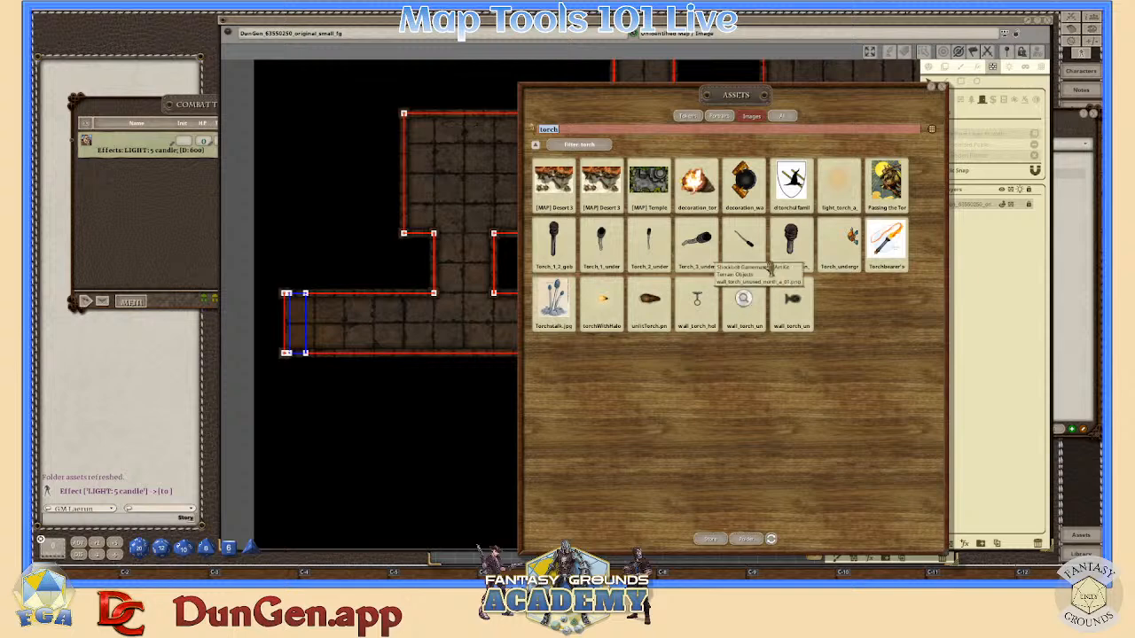
drag(767, 94, 873, 140)
drag(789, 165, 572, 176)
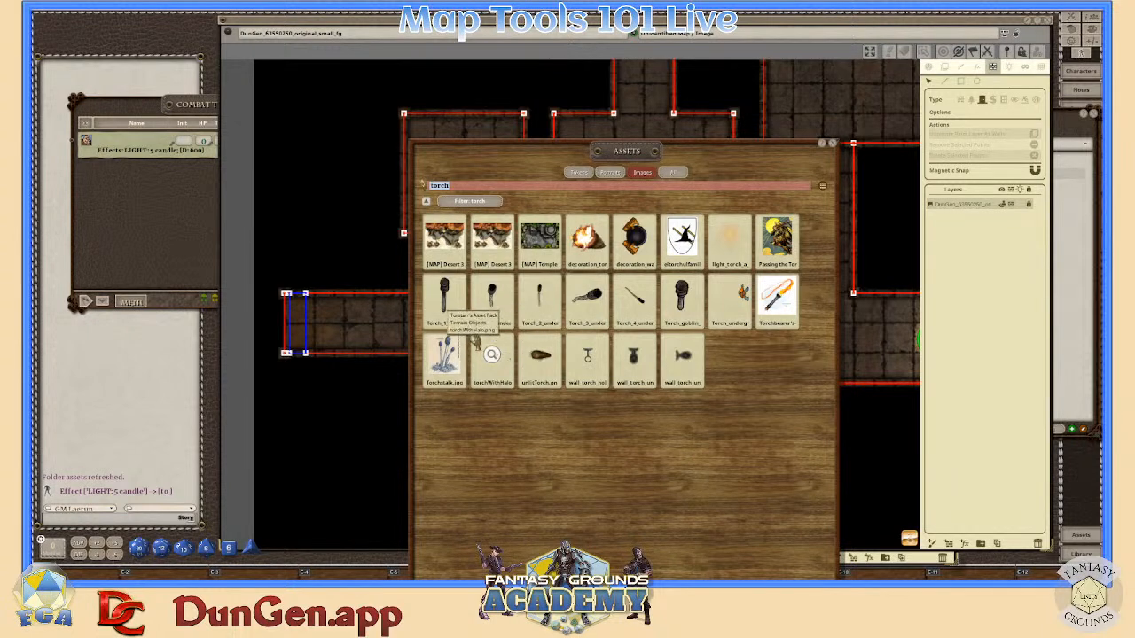
click(945, 68)
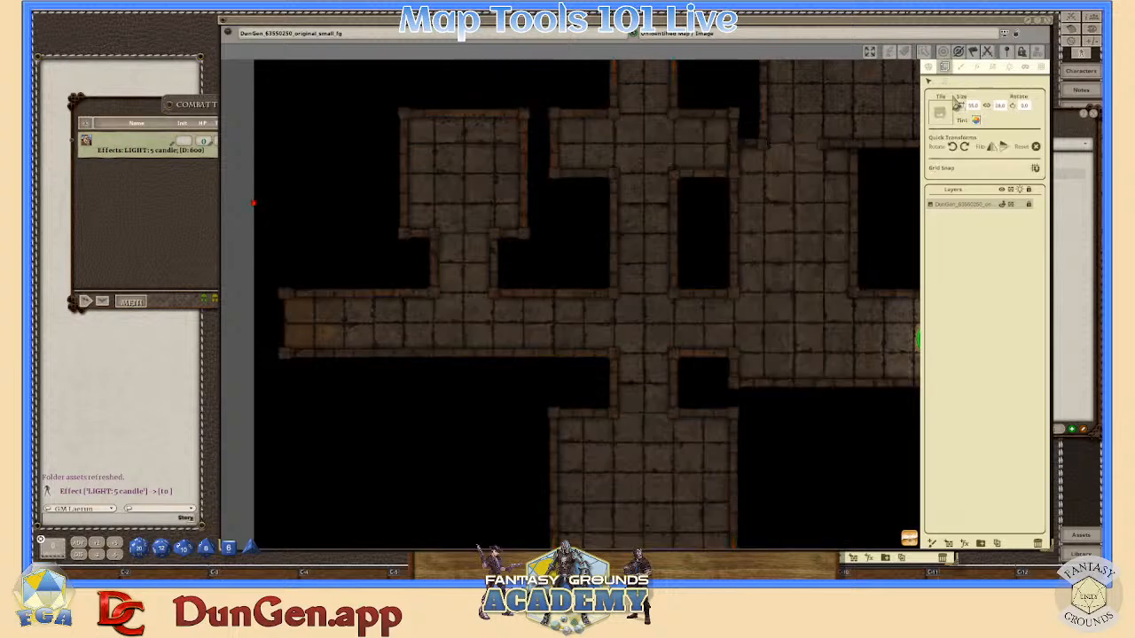
click(705, 568)
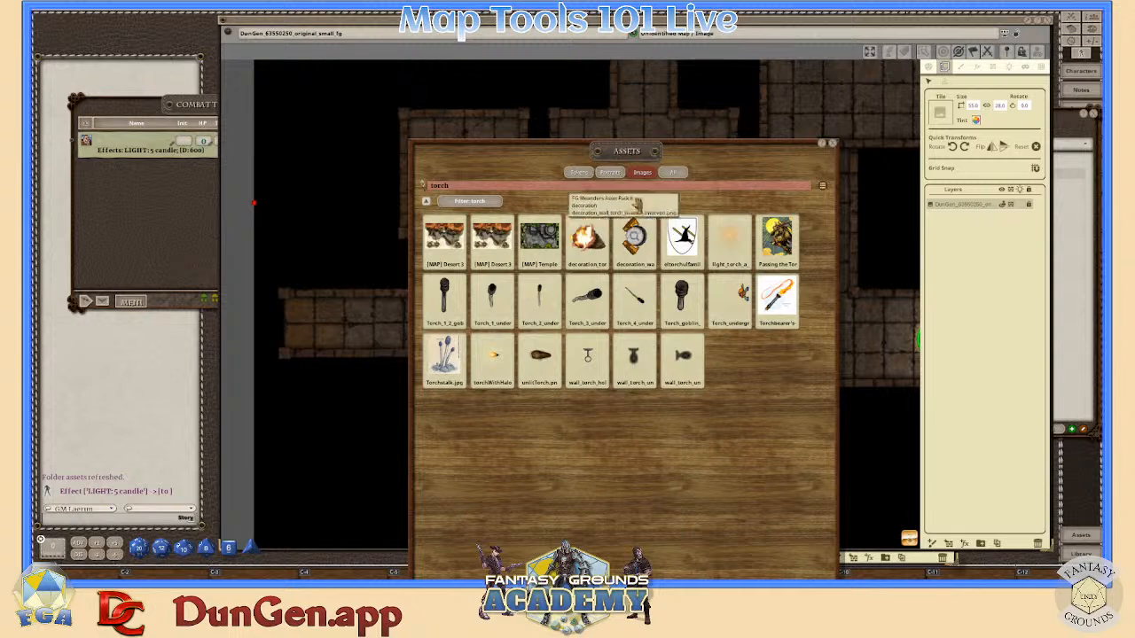
drag(666, 162, 598, 108)
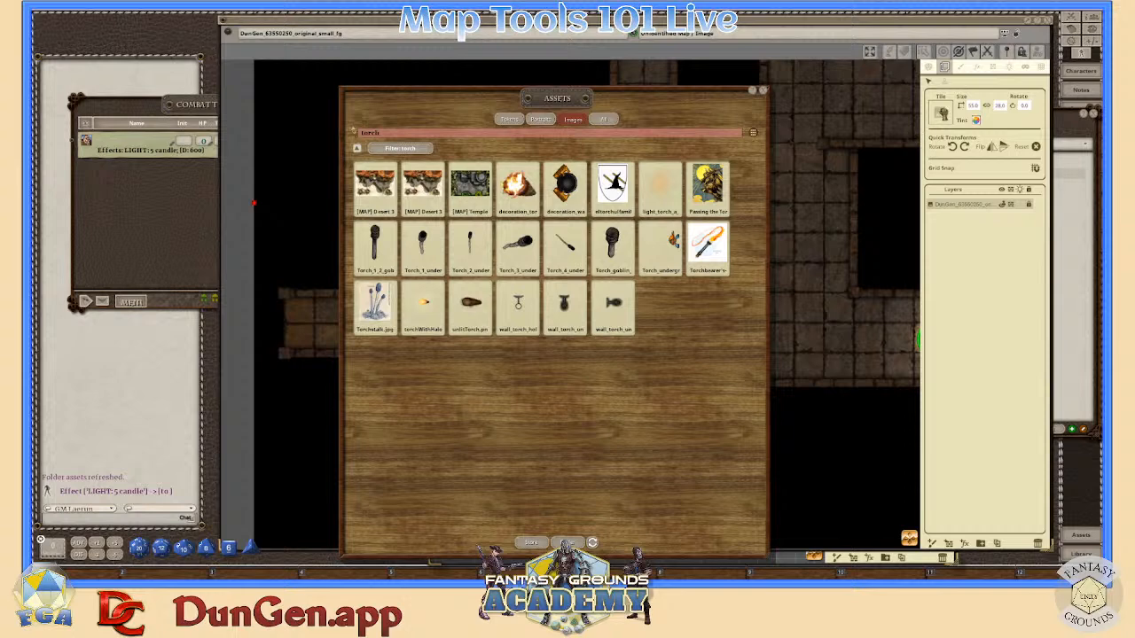
drag(944, 115, 942, 114)
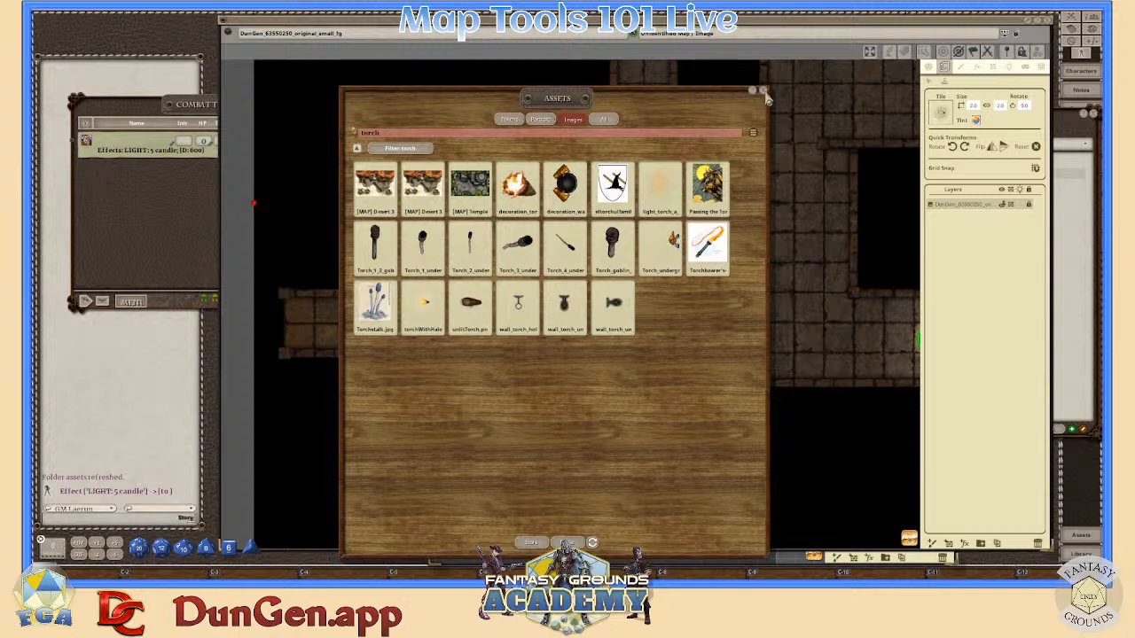
click(764, 93)
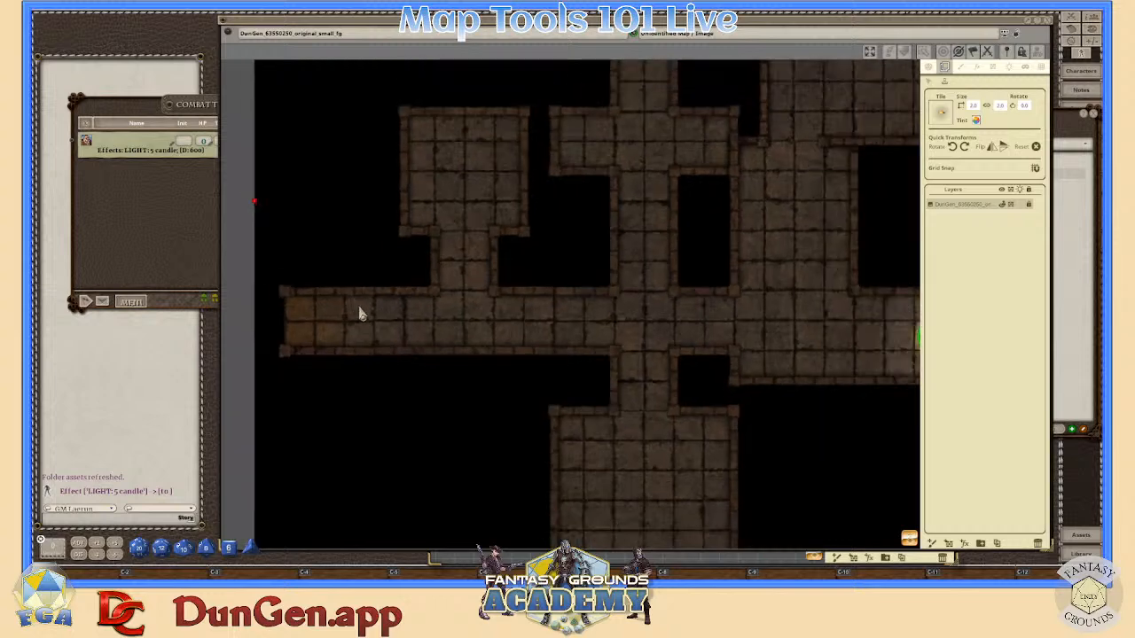
- Rotate the torch tile counter-clockwise to 315° and set its size to 0.5 by 0.5
scroll(376, 305, up, 1)
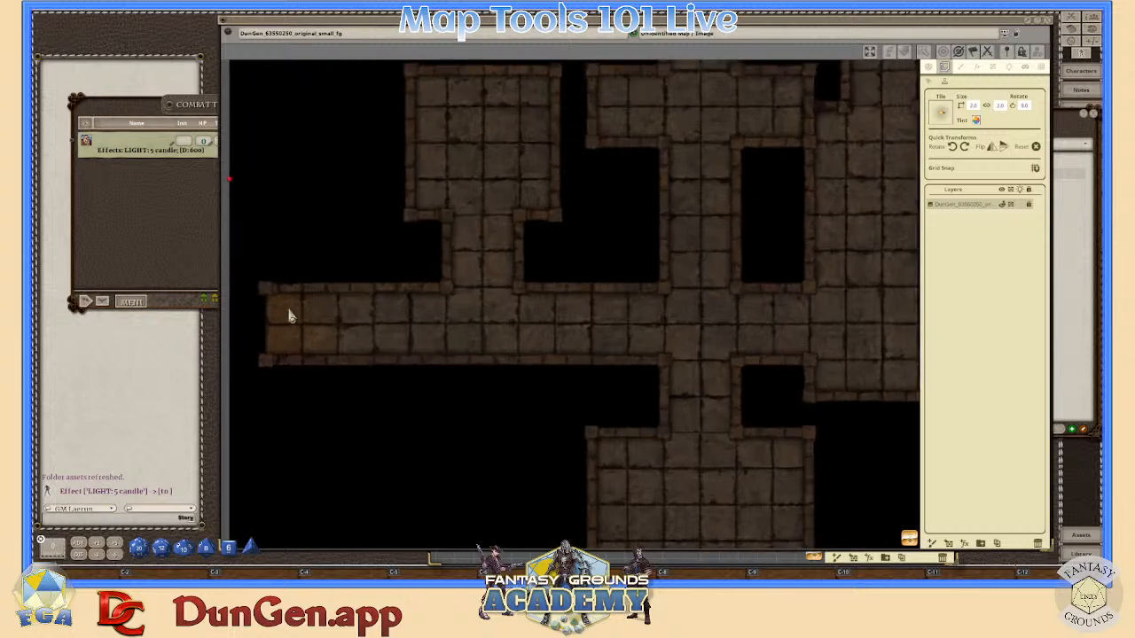
scroll(279, 310, up, 1)
scroll(298, 309, down, 1)
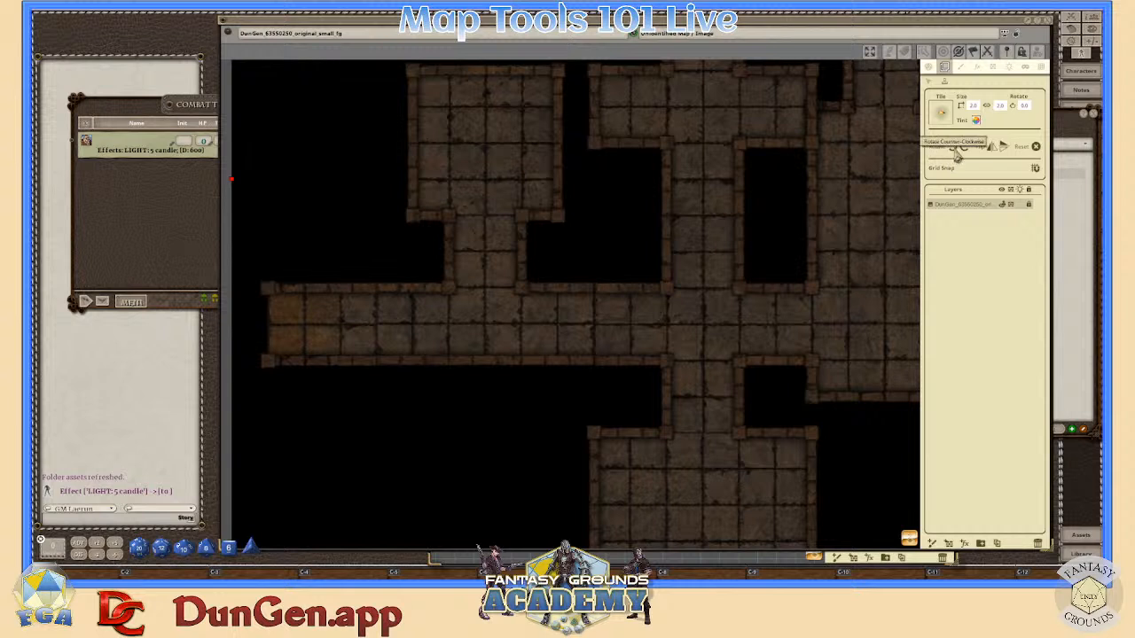
click(955, 151)
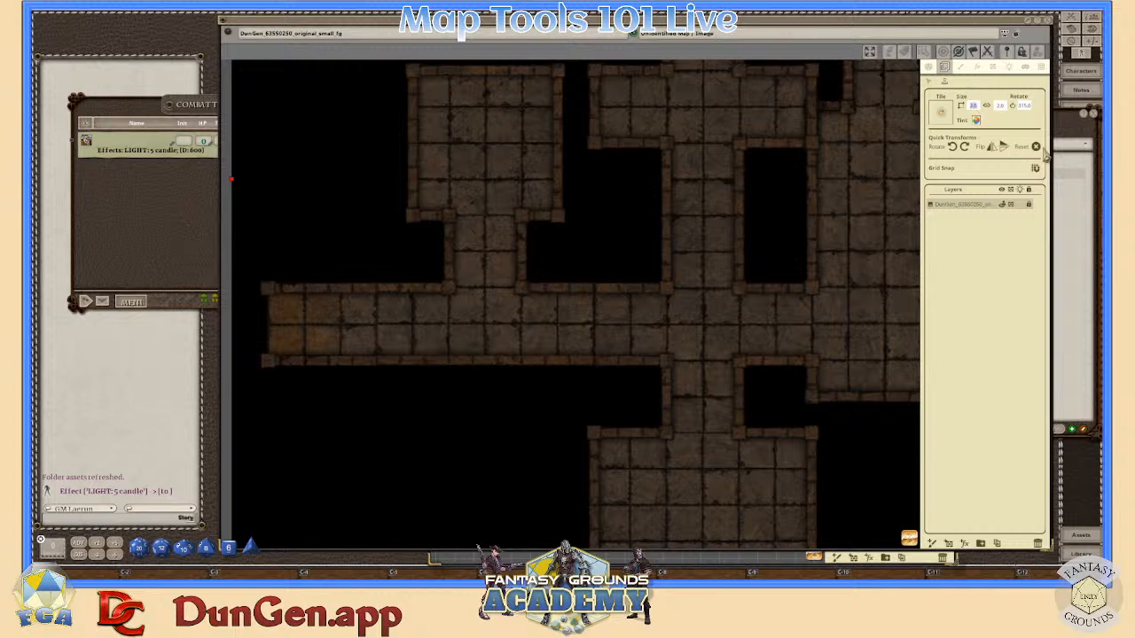
text(.5)
click(1002, 105)
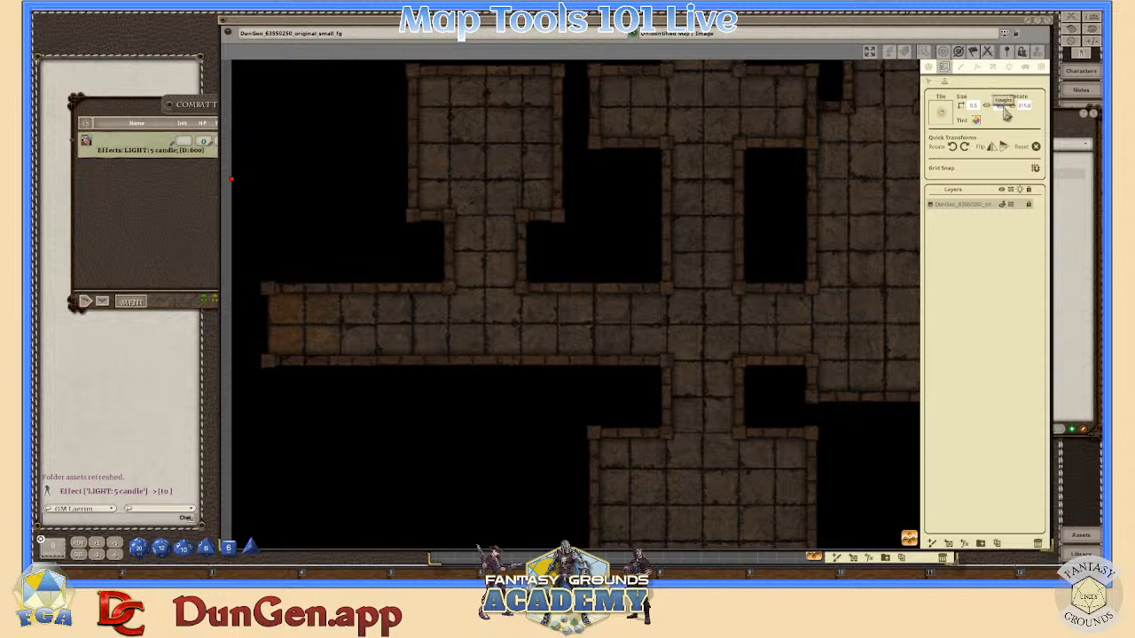
key(ctrl+a)
- Examine the map around the corridor's dead end at several zoom levels for torch placement
scroll(359, 295, up, 1)
scroll(359, 294, down, 2)
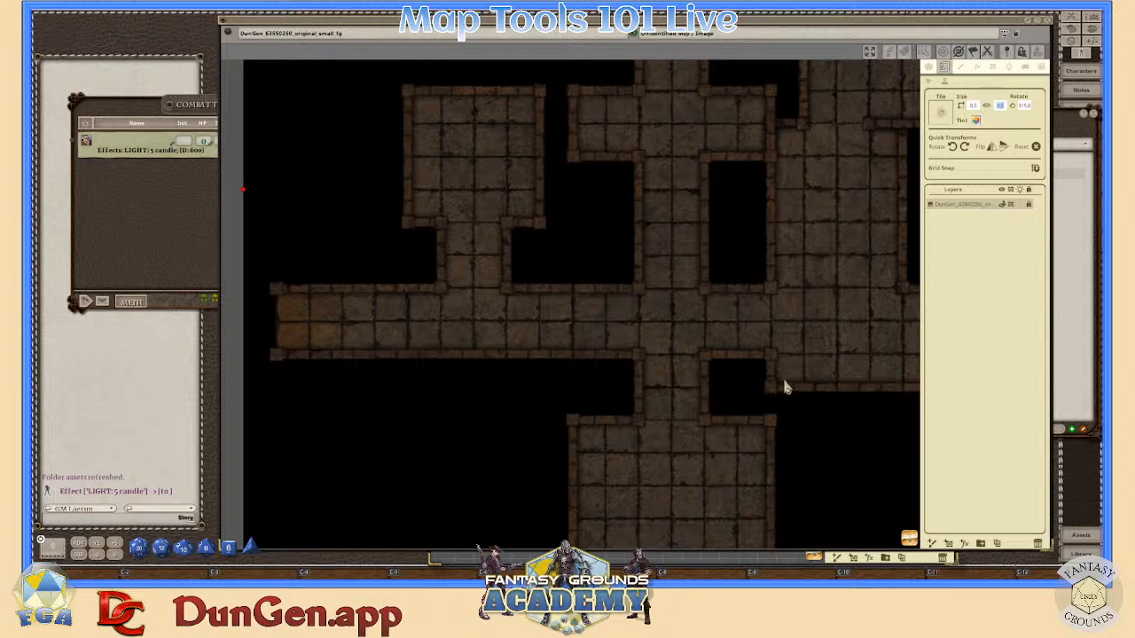
scroll(785, 390, down, 5)
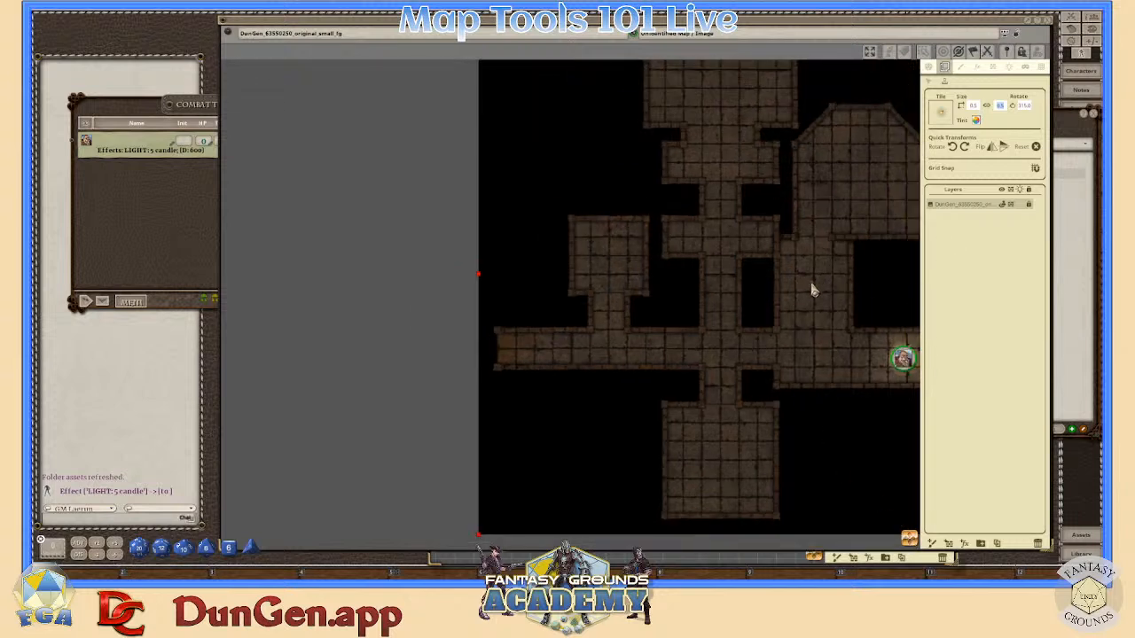
scroll(814, 301, down, 2)
scroll(662, 341, up, 2)
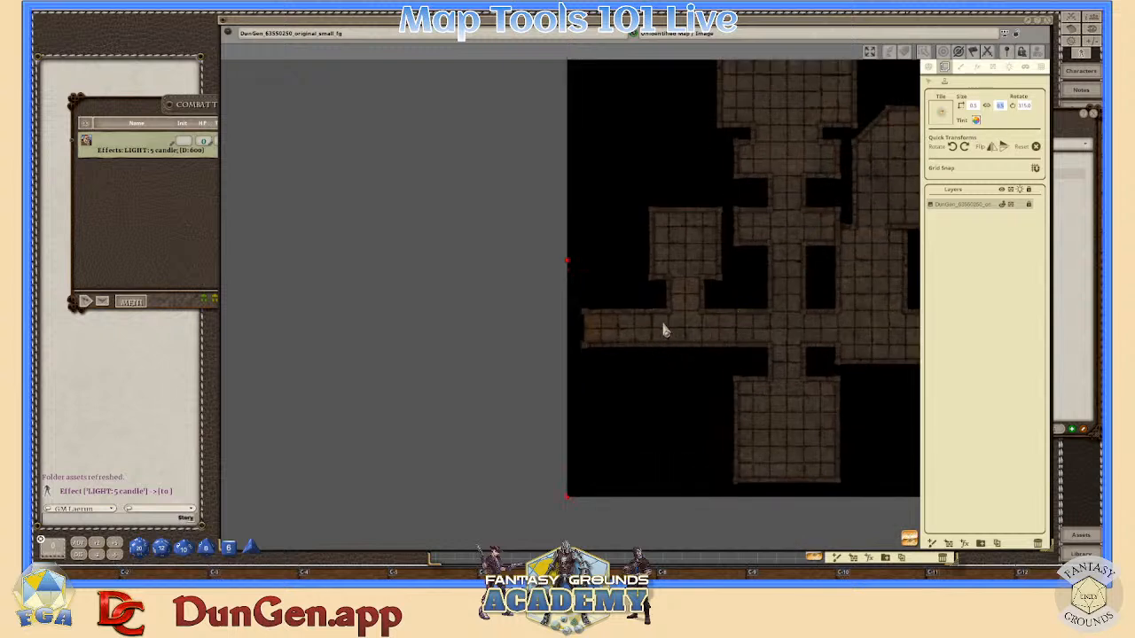
scroll(664, 330, up, 1)
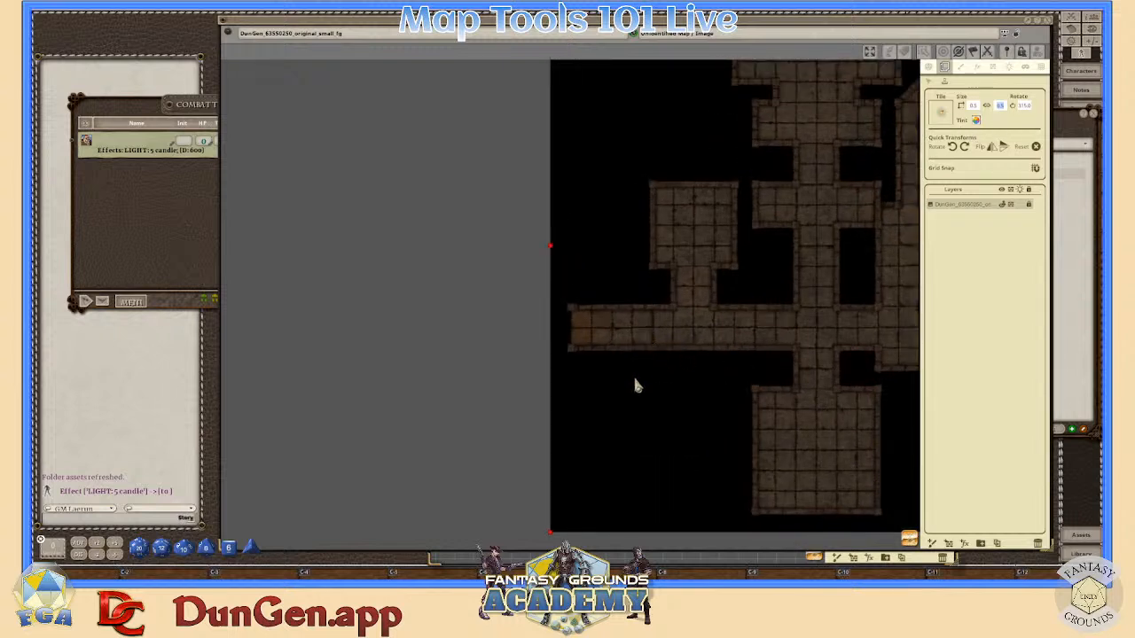
scroll(620, 349, up, 3)
scroll(620, 322, down, 1)
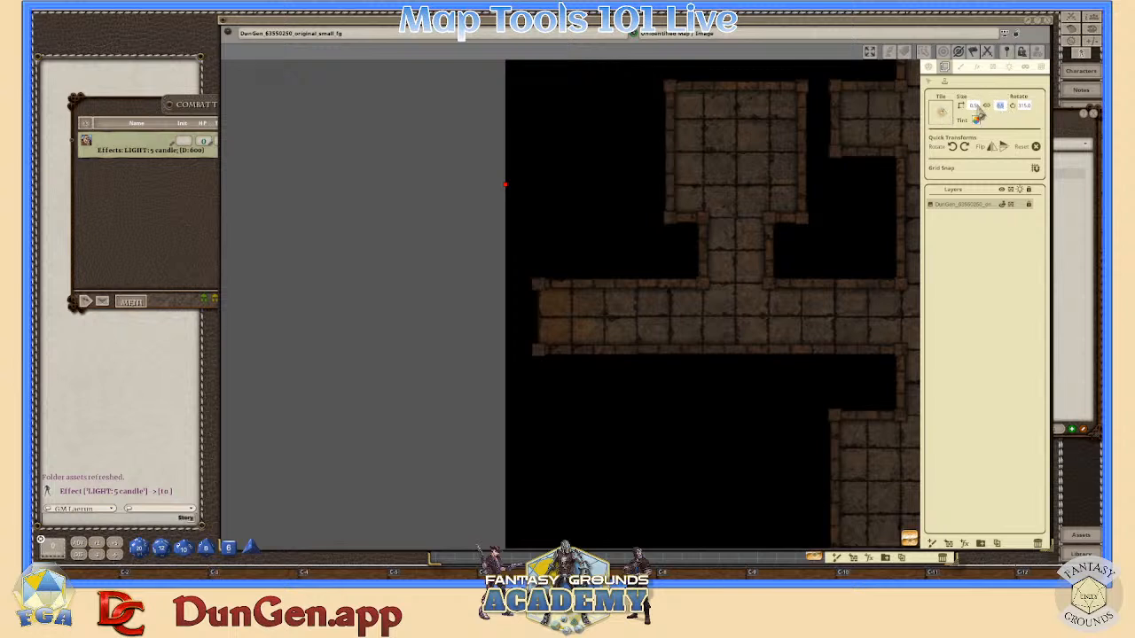
scroll(646, 293, up, 1)
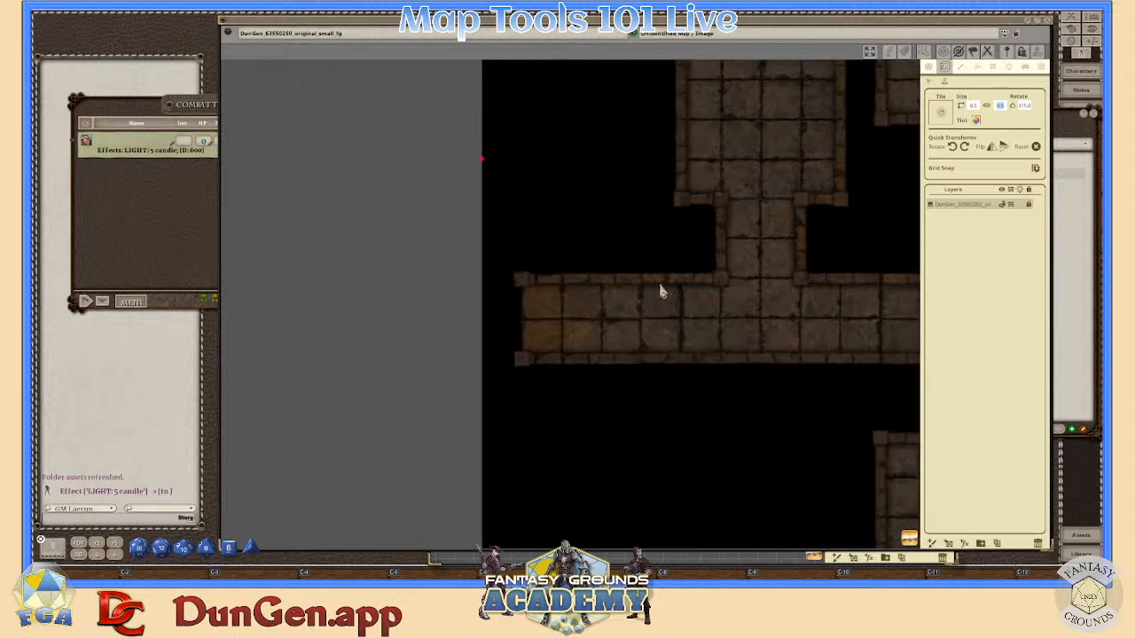
- Open the torch tile's tint color settings, move them off the corridor's dead end, and lower the alpha to 224
click(976, 122)
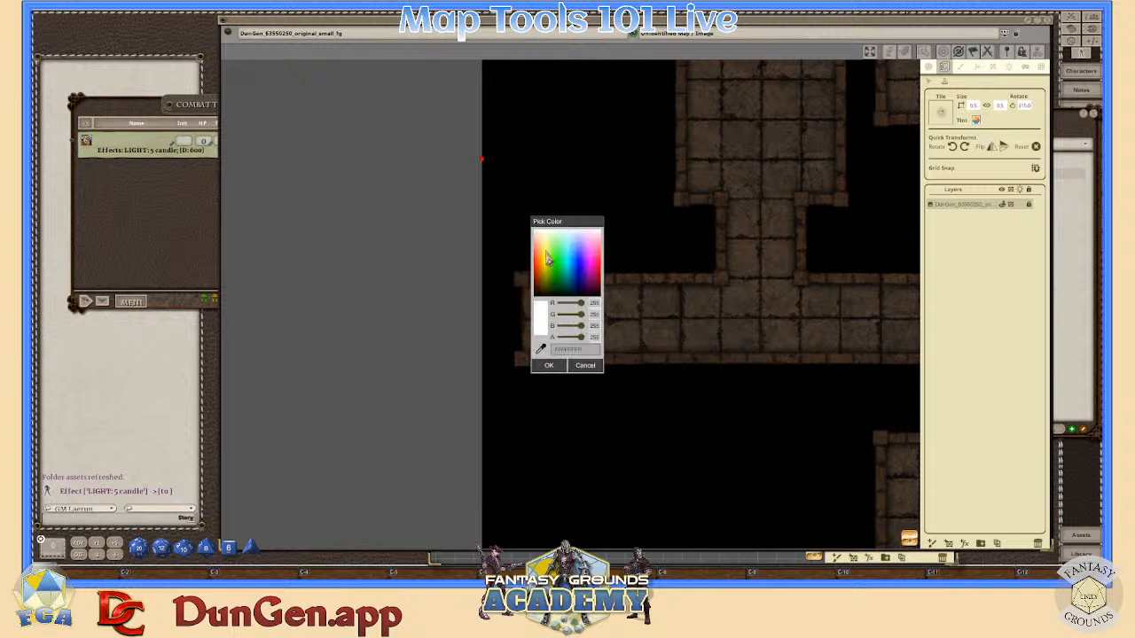
drag(568, 224, 803, 264)
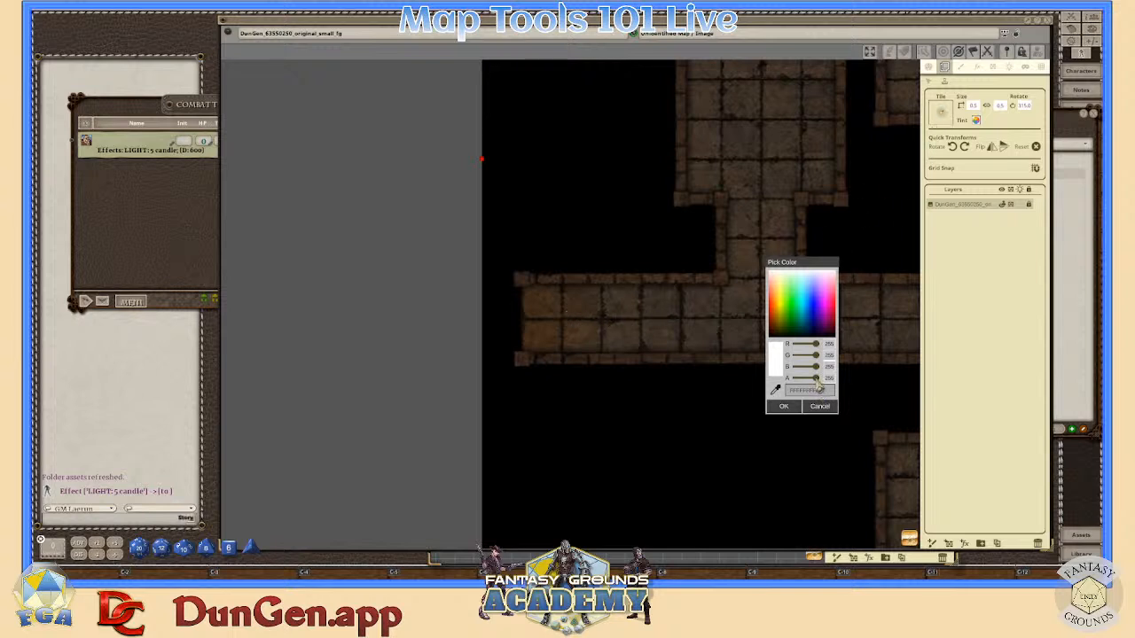
drag(816, 378, 812, 379)
scroll(603, 295, up, 1)
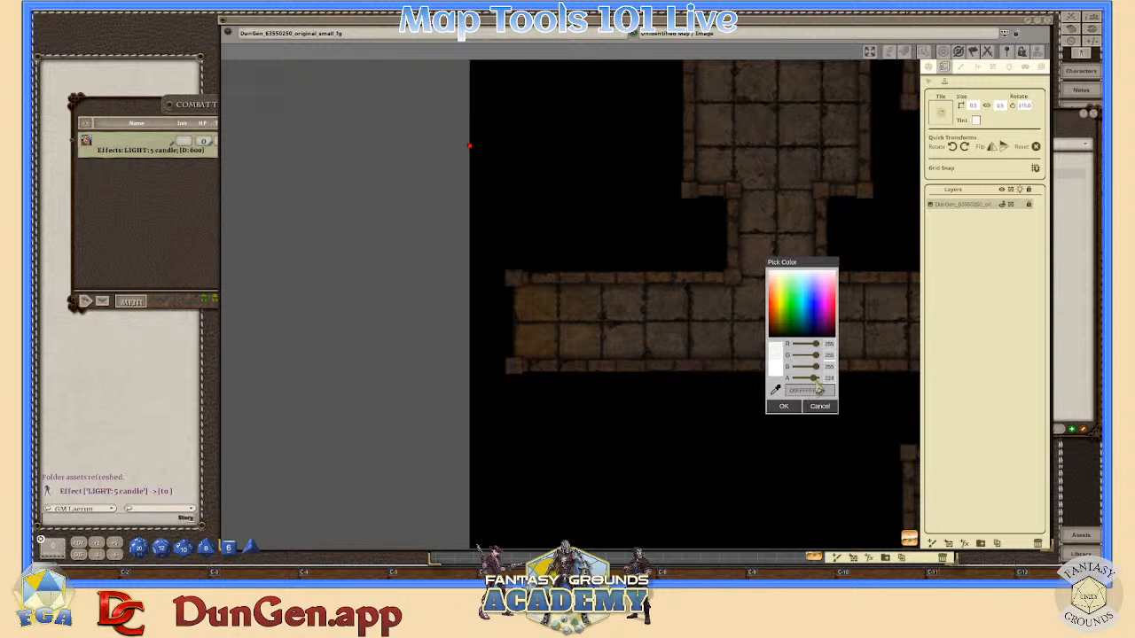
drag(816, 390, 815, 388)
scroll(605, 301, up, 3)
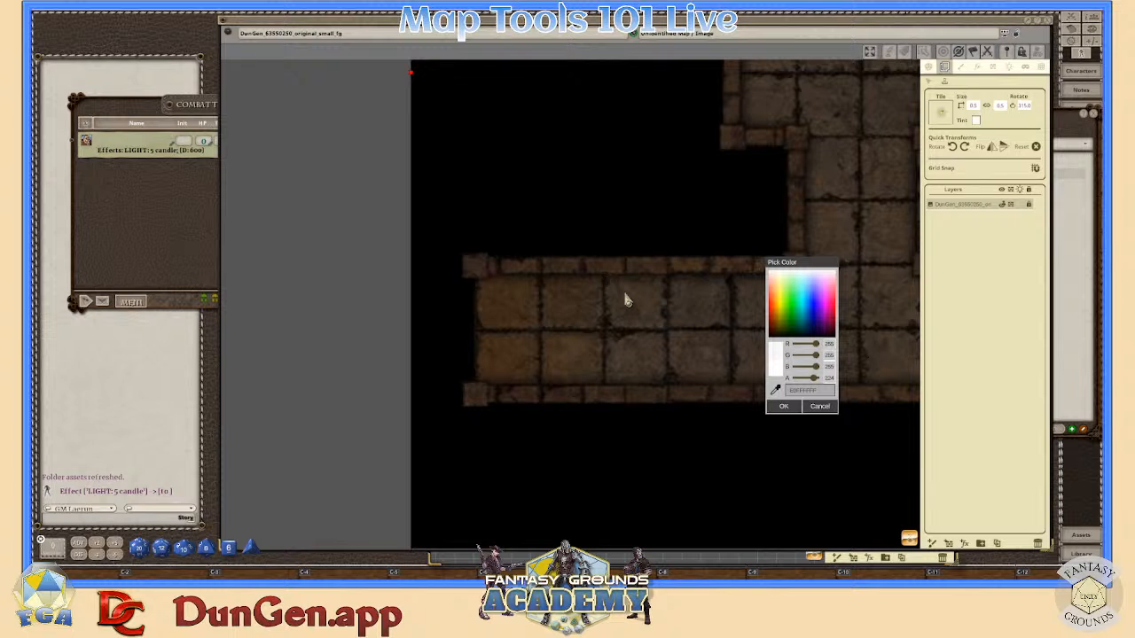
- Raise the tint's alpha again and accept white as the torch tile's tint
scroll(625, 293, down, 2)
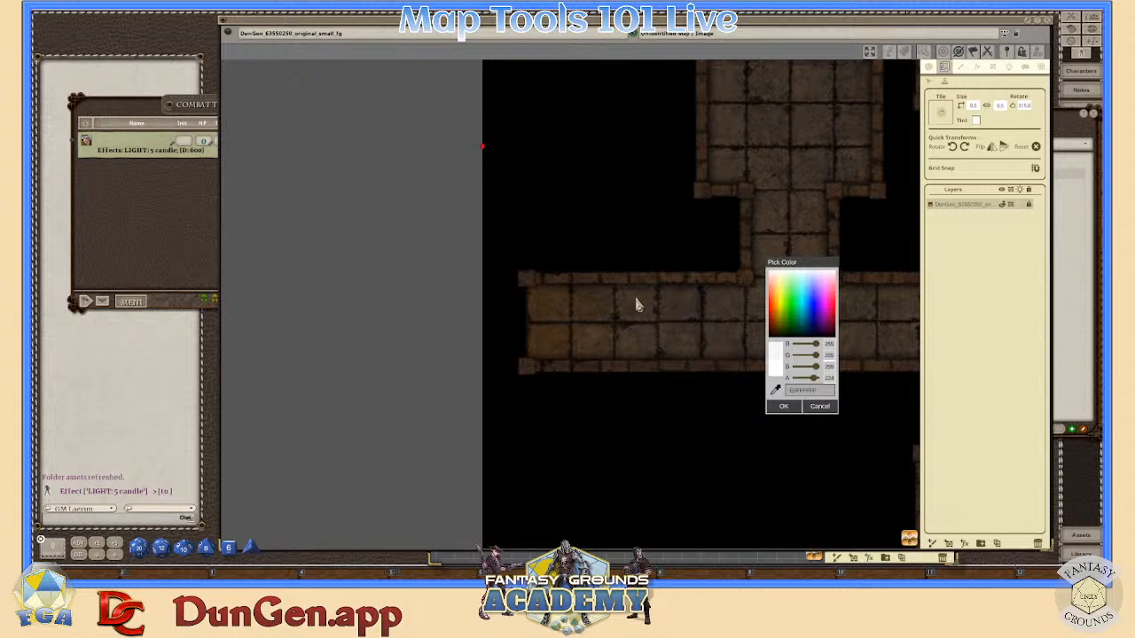
scroll(625, 297, up, 1)
scroll(619, 284, down, 1)
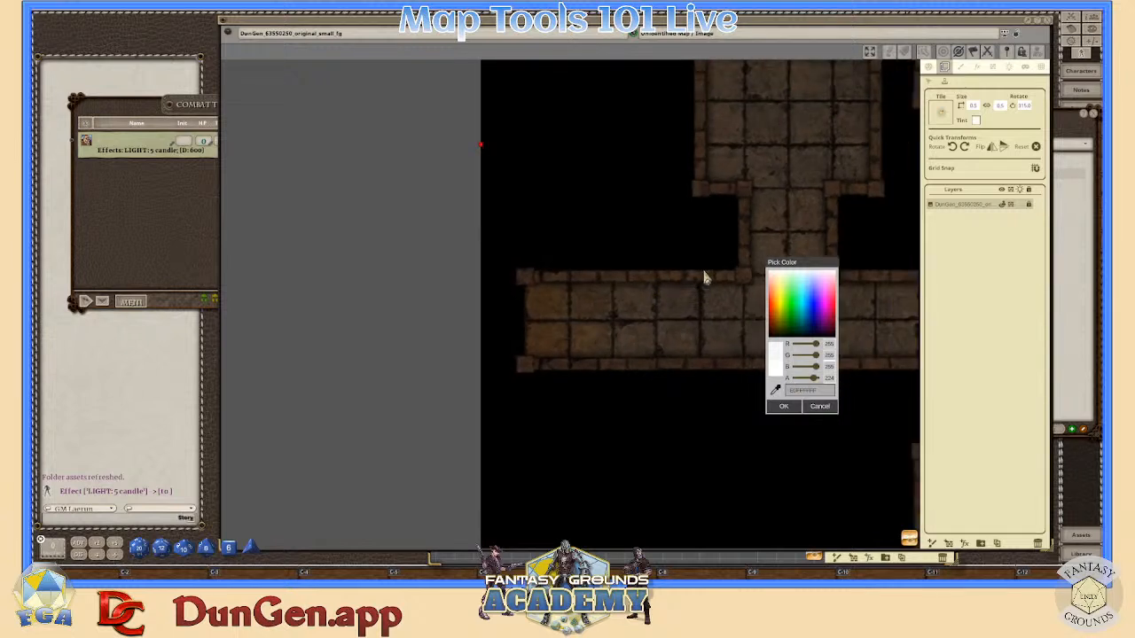
drag(810, 377, 820, 388)
click(783, 406)
- Place one torch tile on the corridor's upper wall near the dead end and another on the lower wall below the side passage
scroll(669, 344, down, 1)
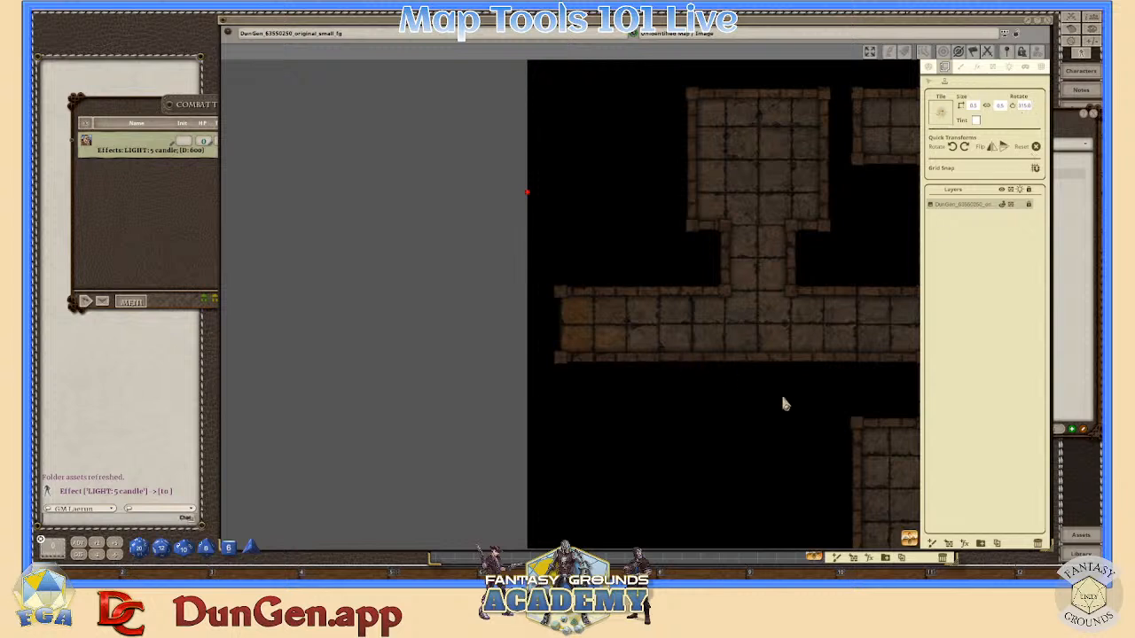
scroll(824, 444, down, 2)
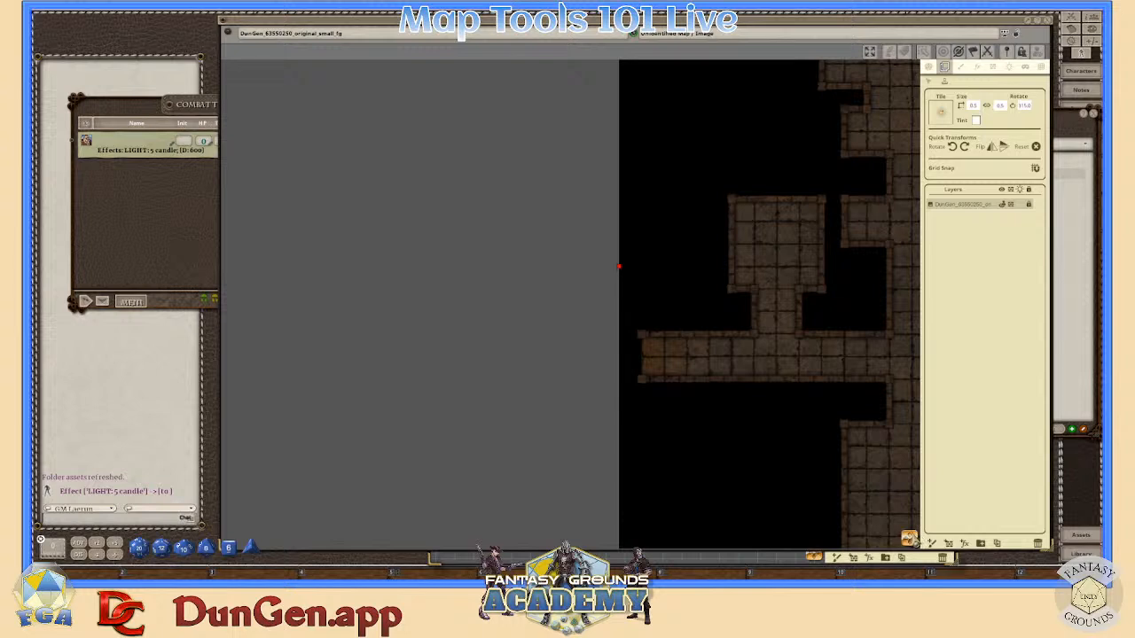
drag(914, 527, 809, 511)
scroll(860, 480, down, 1)
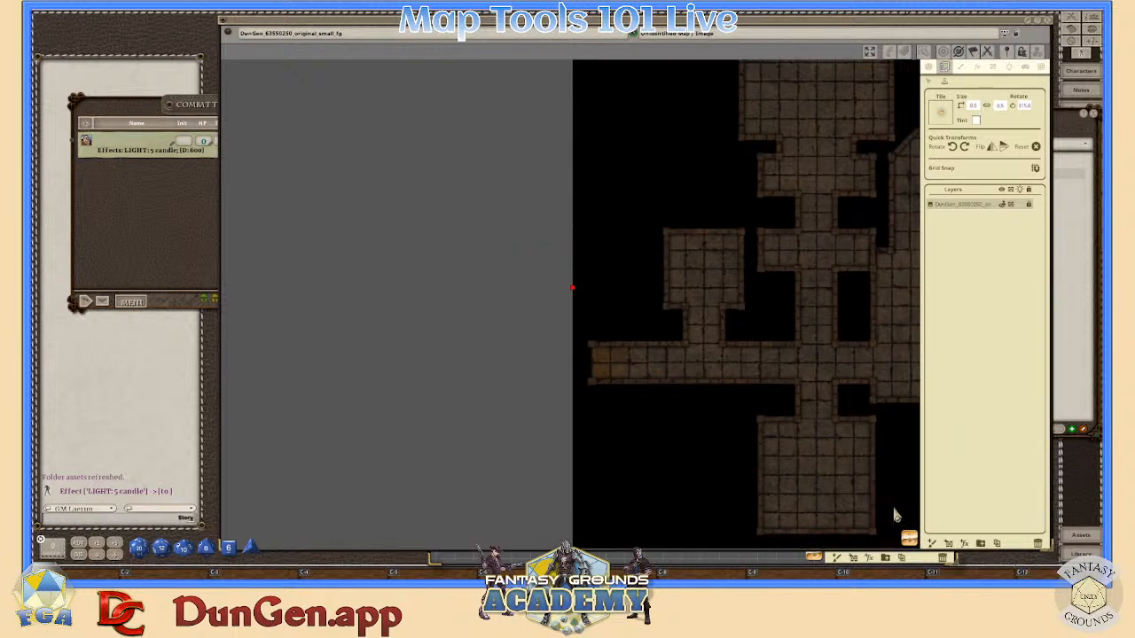
scroll(624, 362, up, 4)
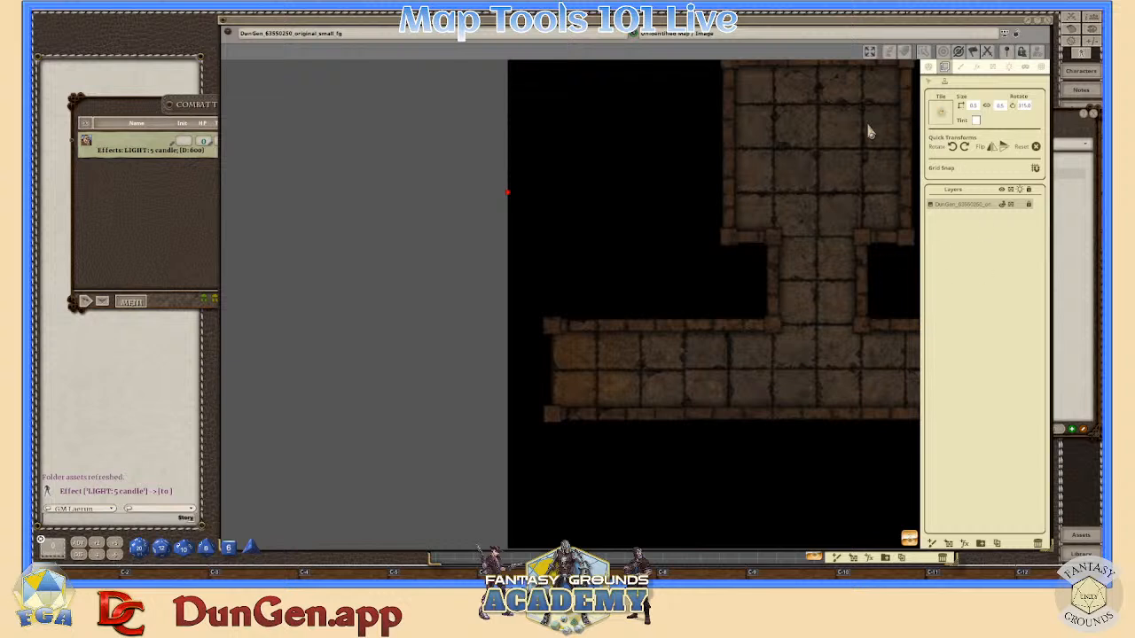
scroll(615, 372, up, 1)
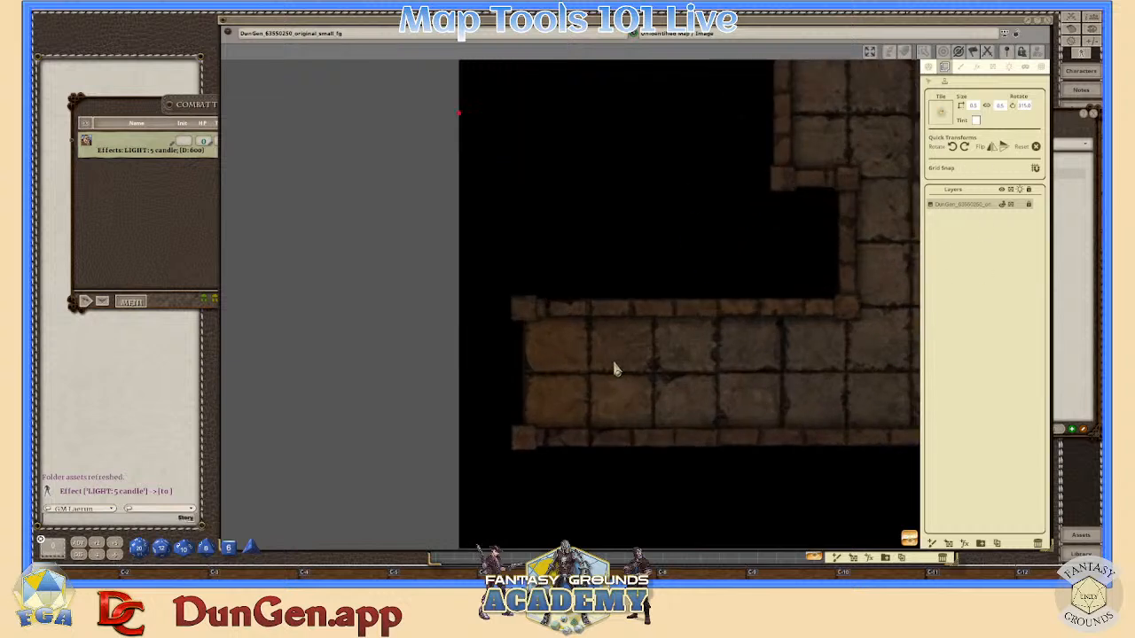
click(648, 326)
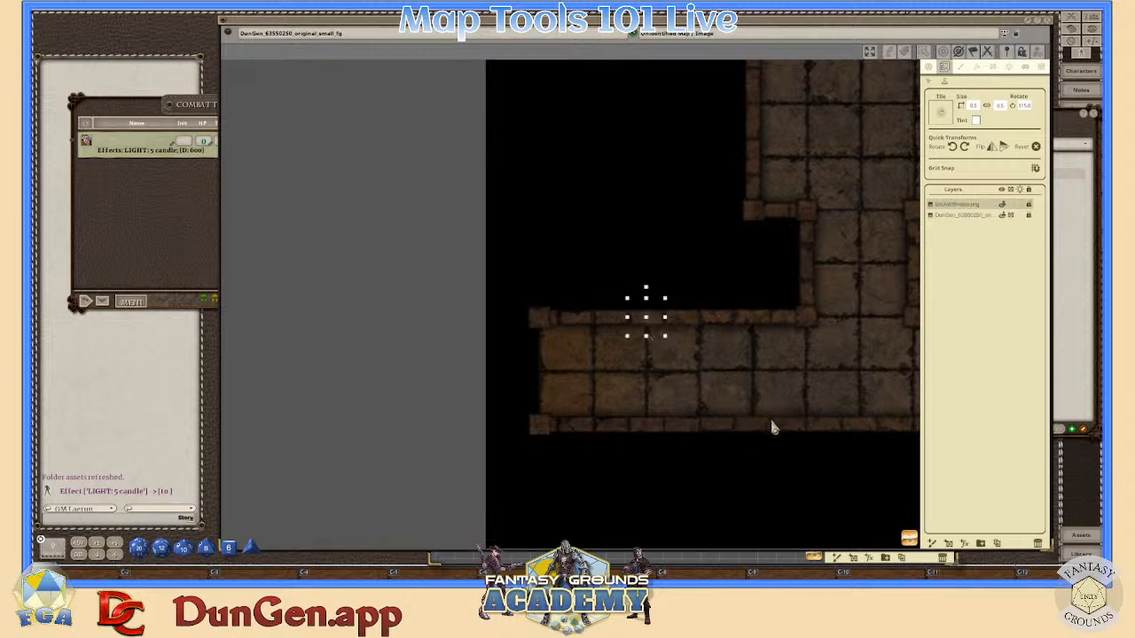
click(806, 424)
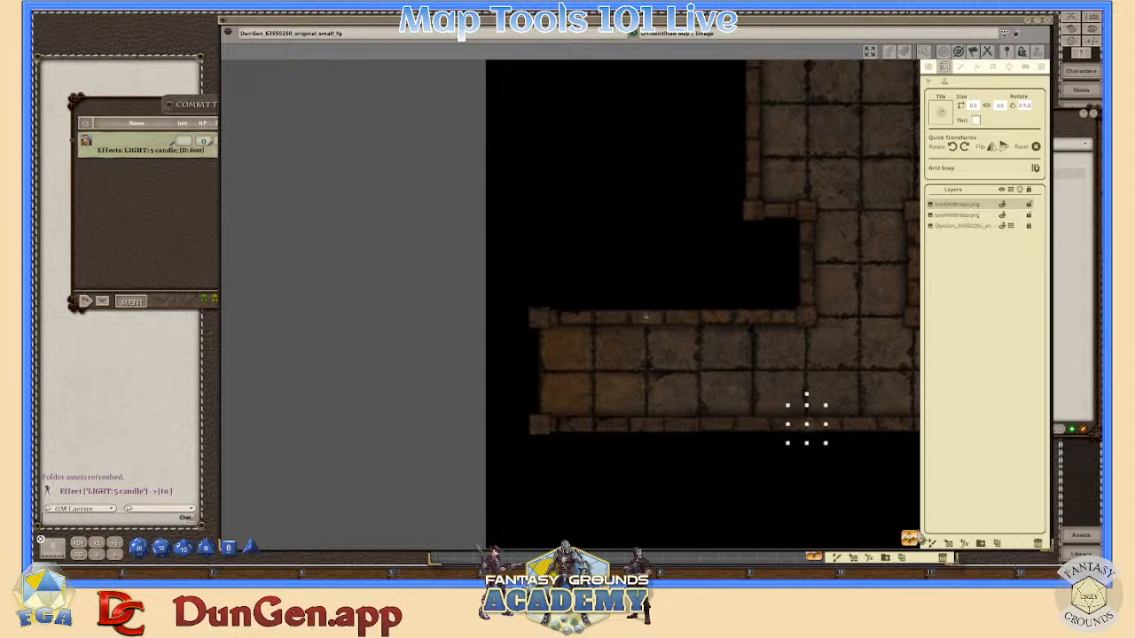
- Fit the whole map in view to check the placed torches against the rest of the dungeon
drag(910, 540, 1029, 479)
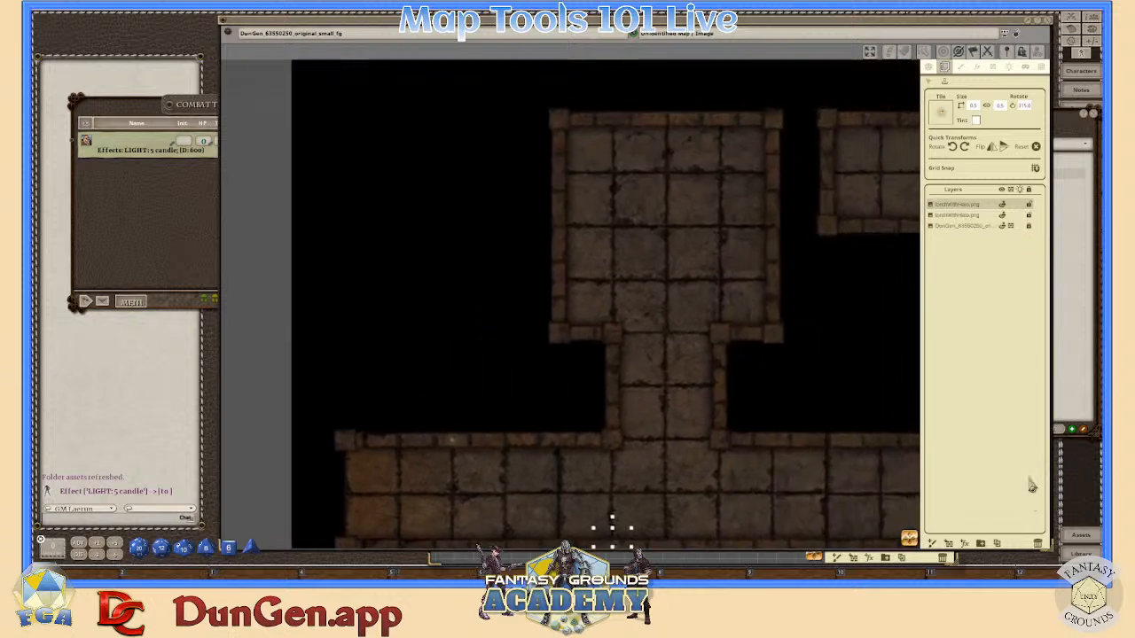
scroll(885, 401, down, 4)
drag(910, 540, 1073, 548)
scroll(847, 439, down, 3)
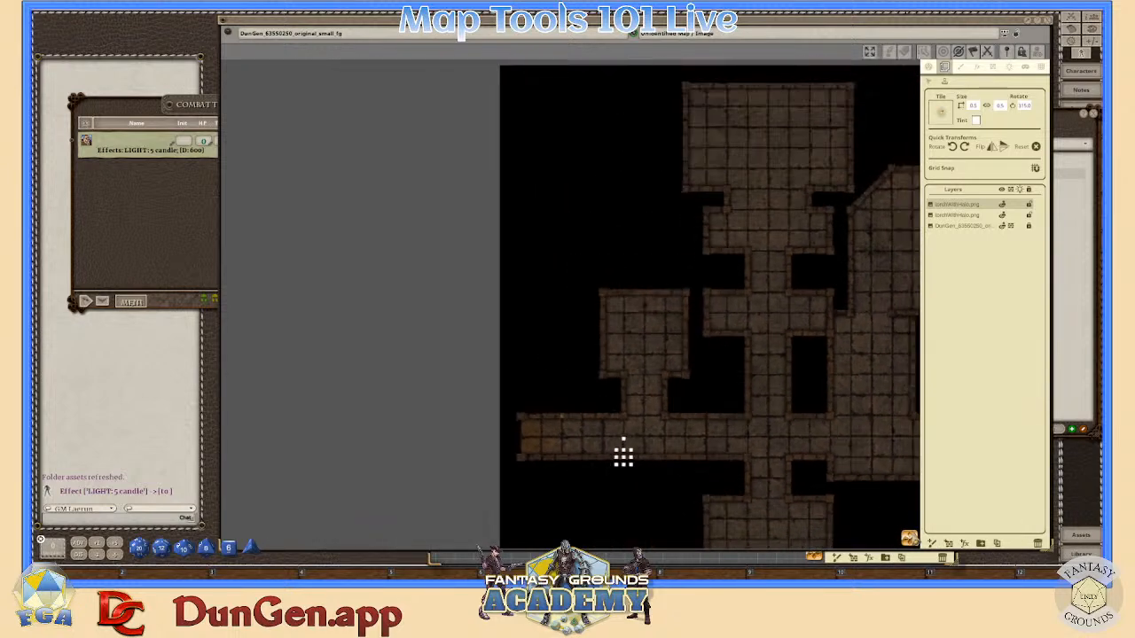
drag(910, 540, 969, 550)
scroll(763, 413, down, 4)
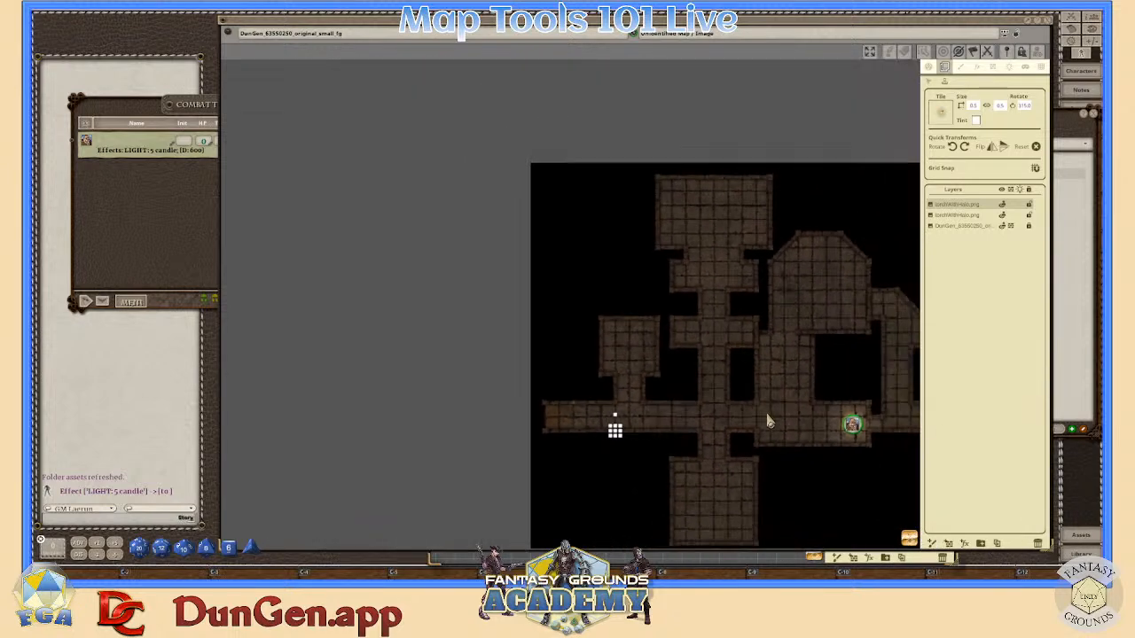
scroll(801, 380, up, 4)
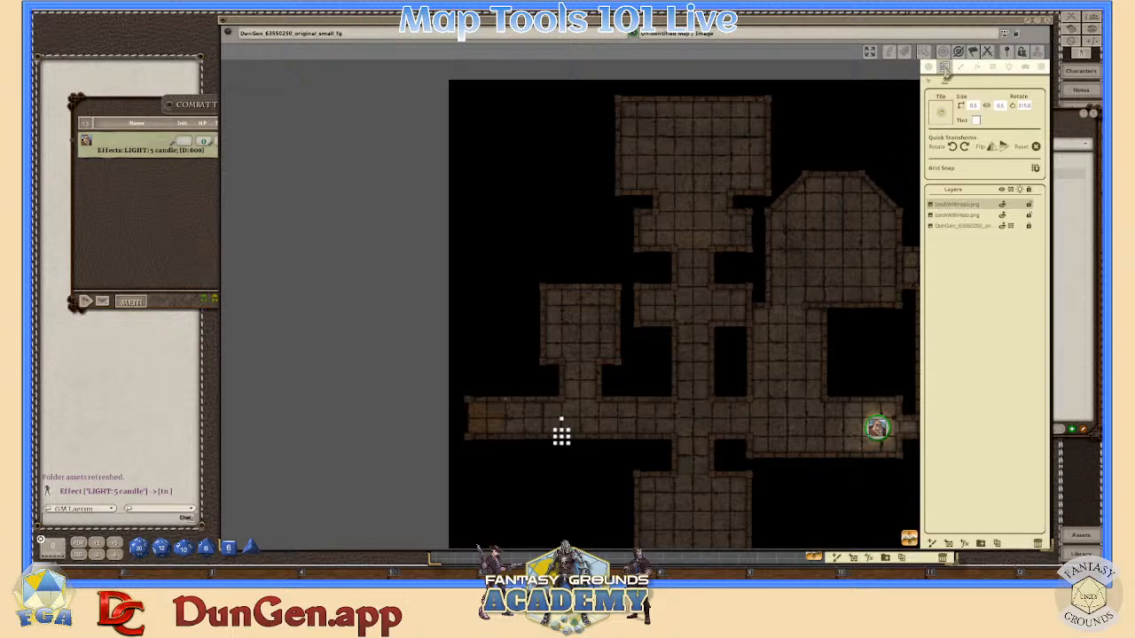
click(870, 52)
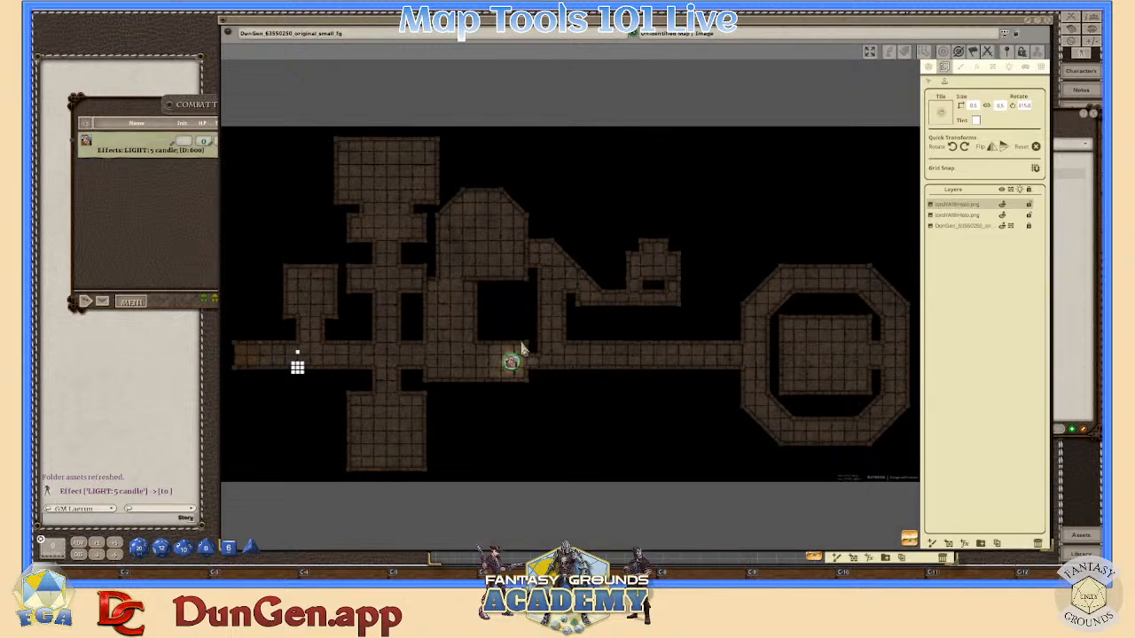
- Place one torch tile on the west wall of the octagon's inner room and another on the north wall of the northernmost room
scroll(780, 352, up, 2)
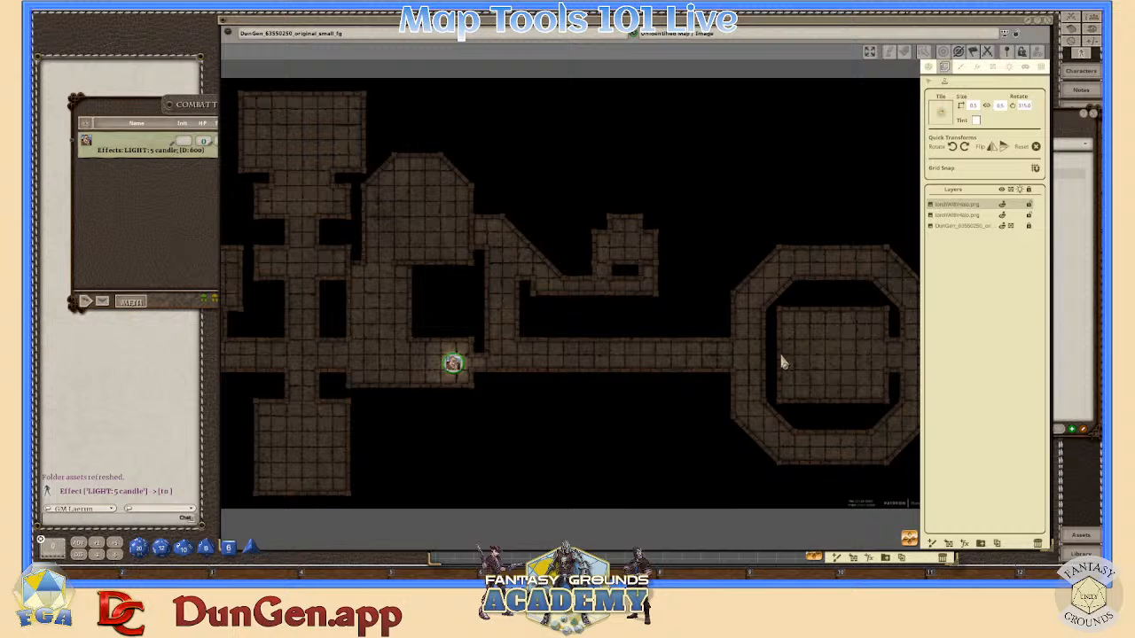
click(780, 359)
scroll(532, 344, down, 2)
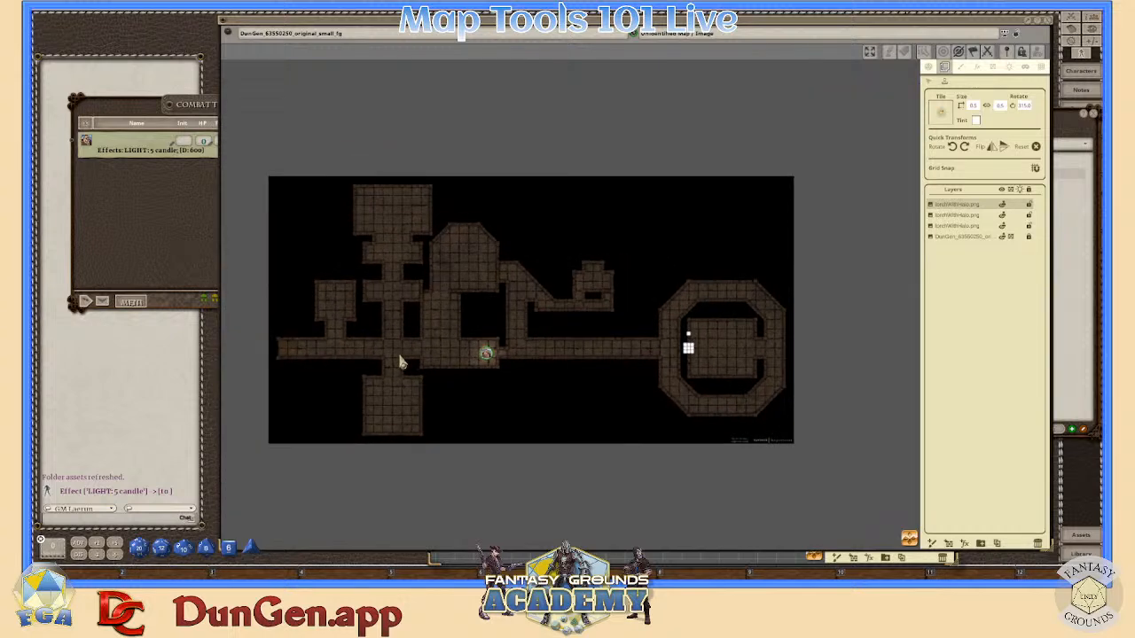
scroll(417, 333, up, 1)
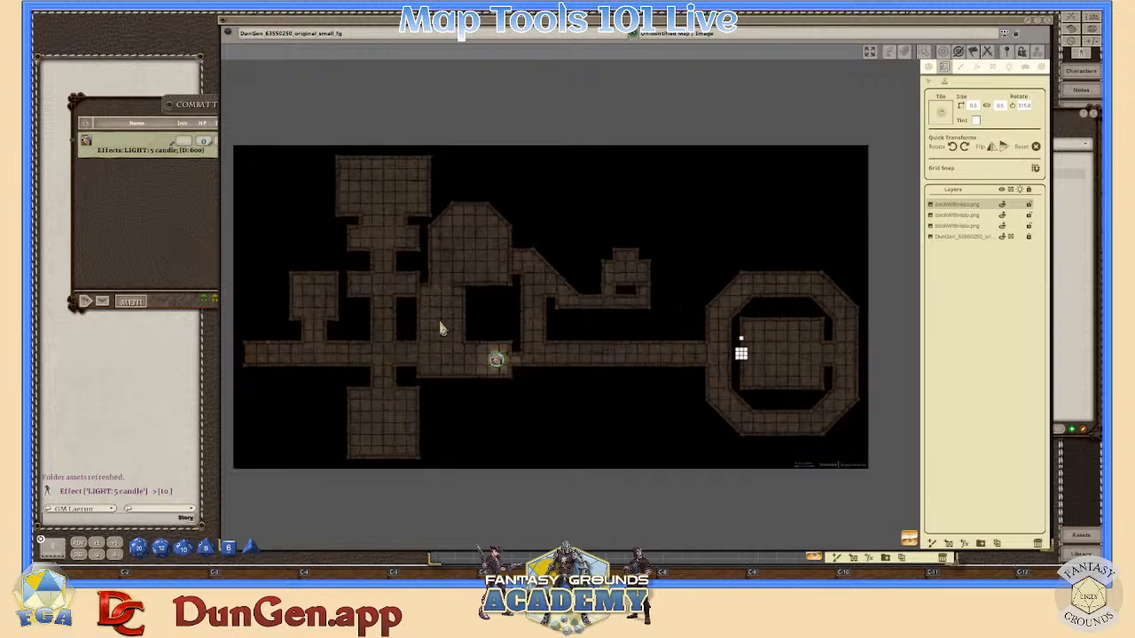
click(385, 164)
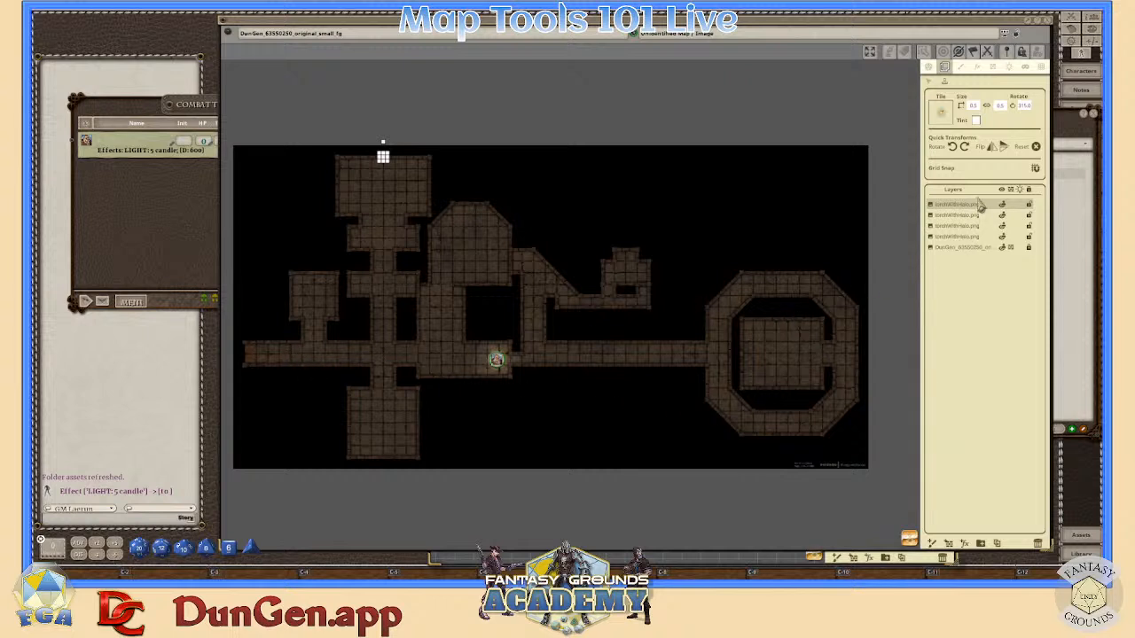
- Create a layer folder above the torch layers and name it Torches
click(981, 542)
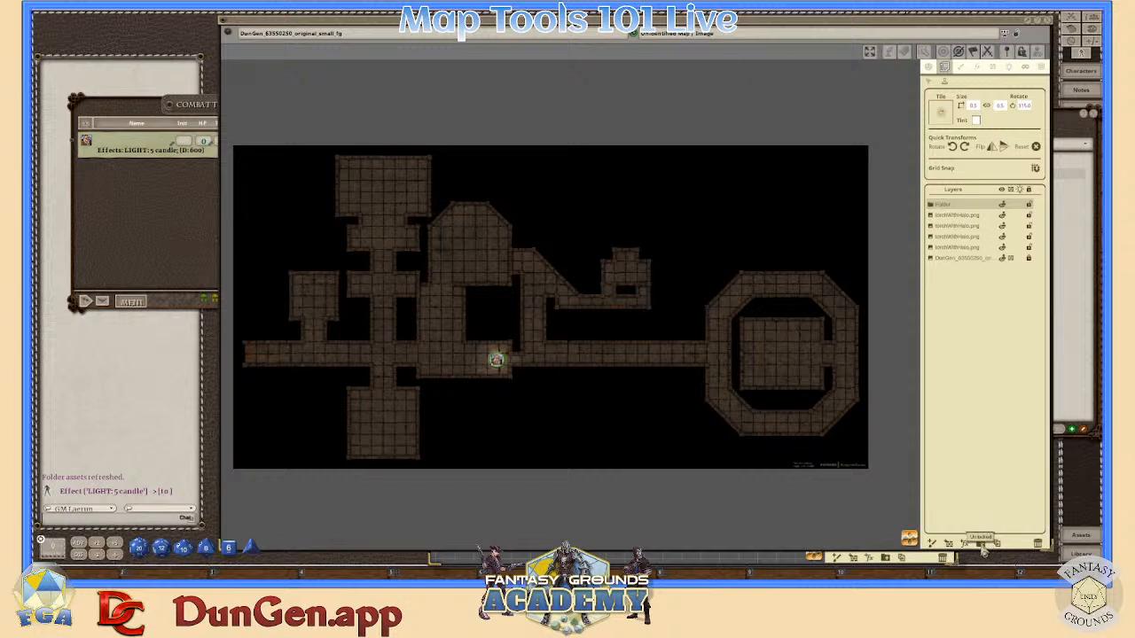
drag(963, 220, 947, 212)
ctrl+click(947, 206)
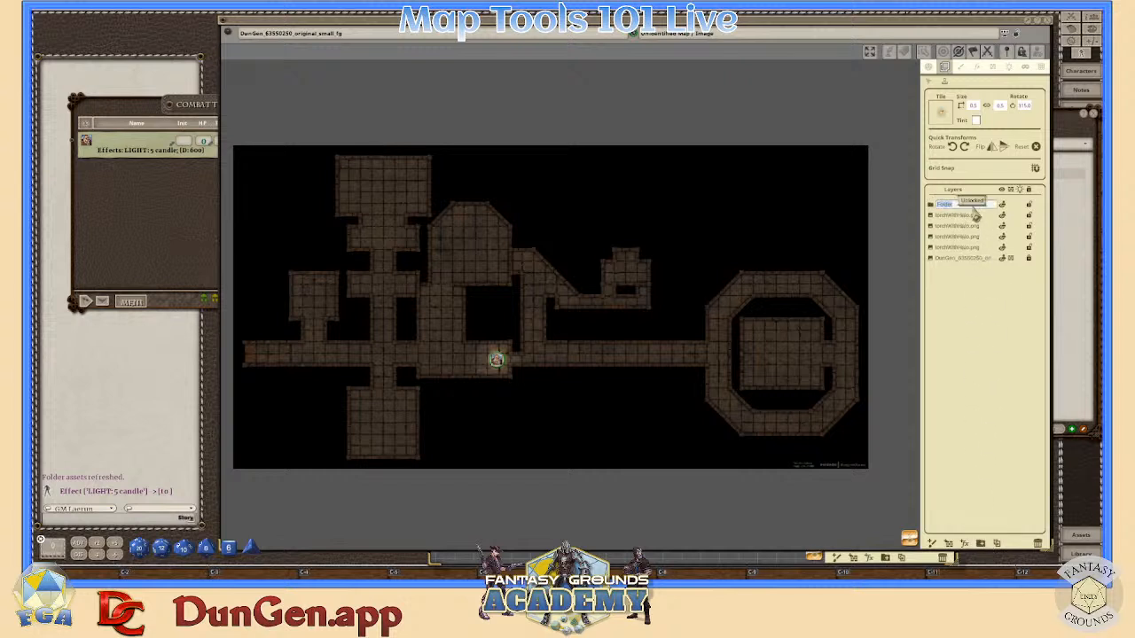
text(T)
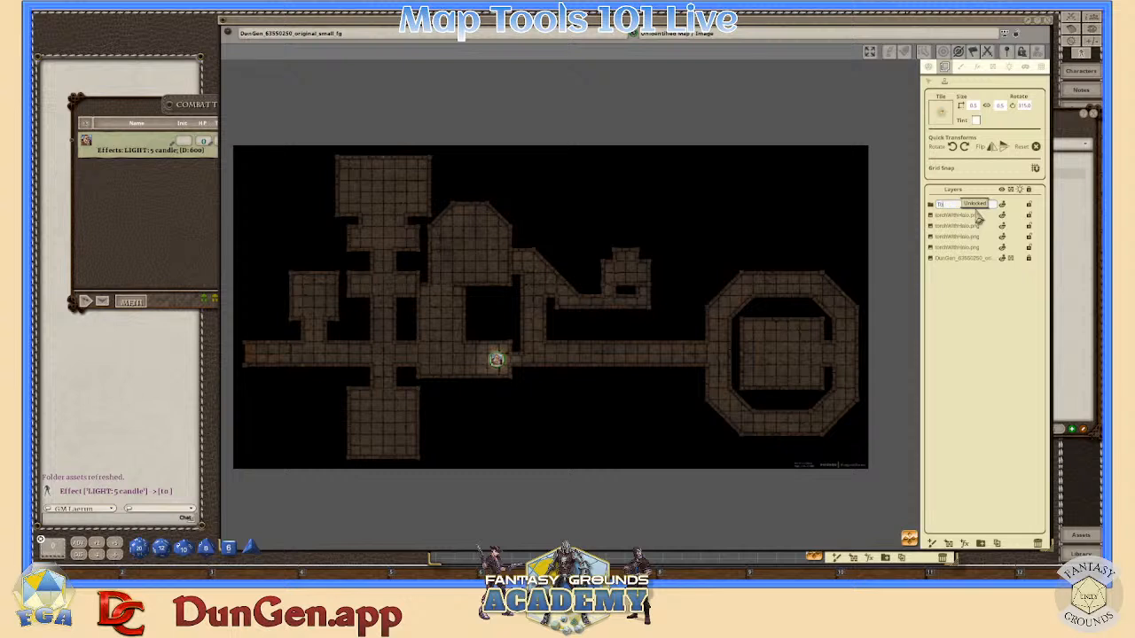
text(orches)
key(Return)
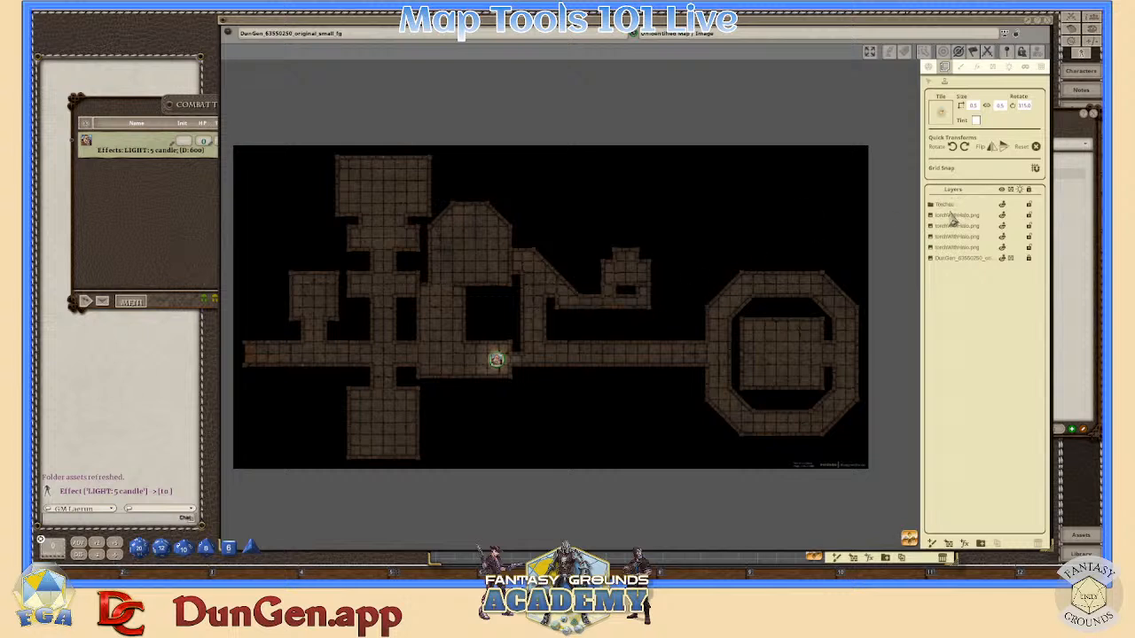
- Move the four torch tile layers into the Torches folder and select them one after another to locate each tile on the map
drag(951, 219, 948, 208)
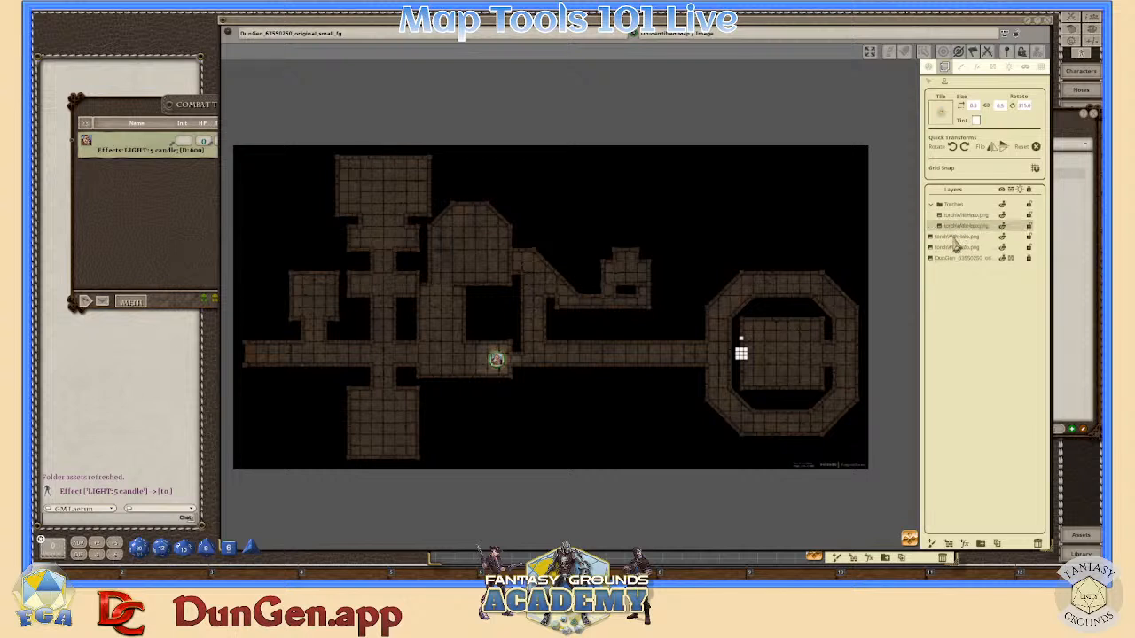
mouse_move(956, 247)
mouse_down()
mouse_move(955, 229)
mouse_move(960, 248)
mouse_move(963, 235)
mouse_up()
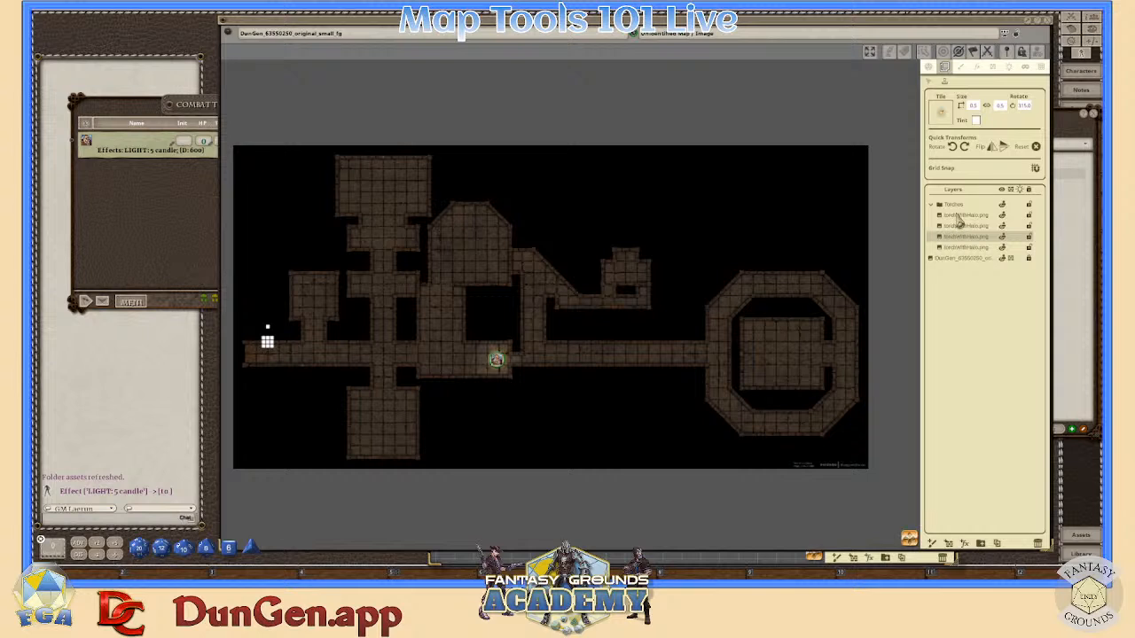
click(952, 216)
click(960, 227)
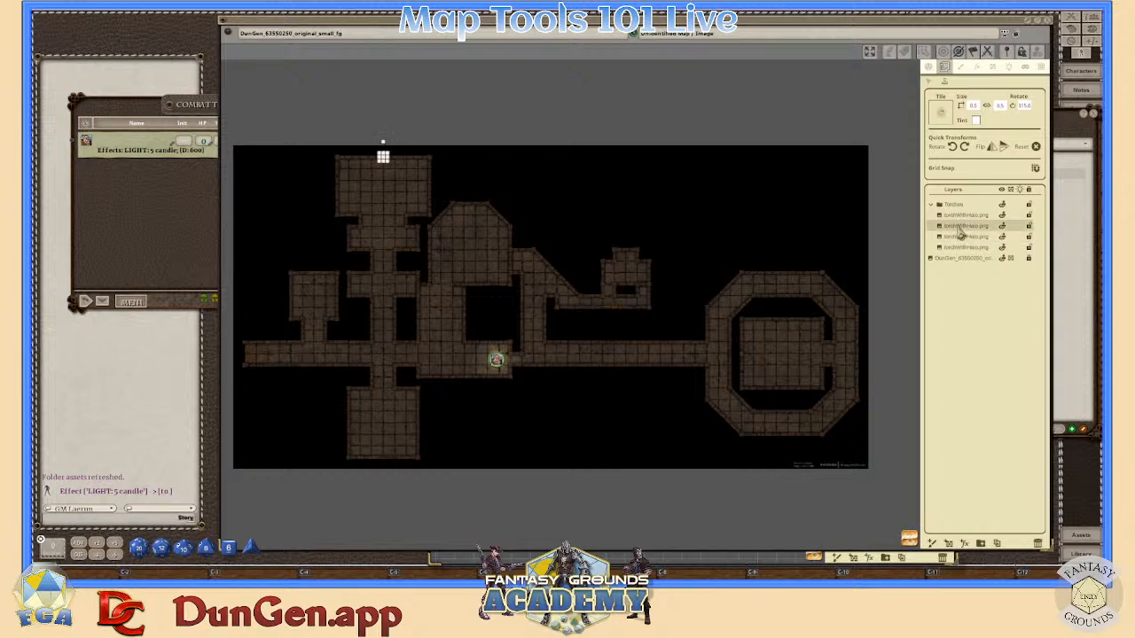
click(964, 237)
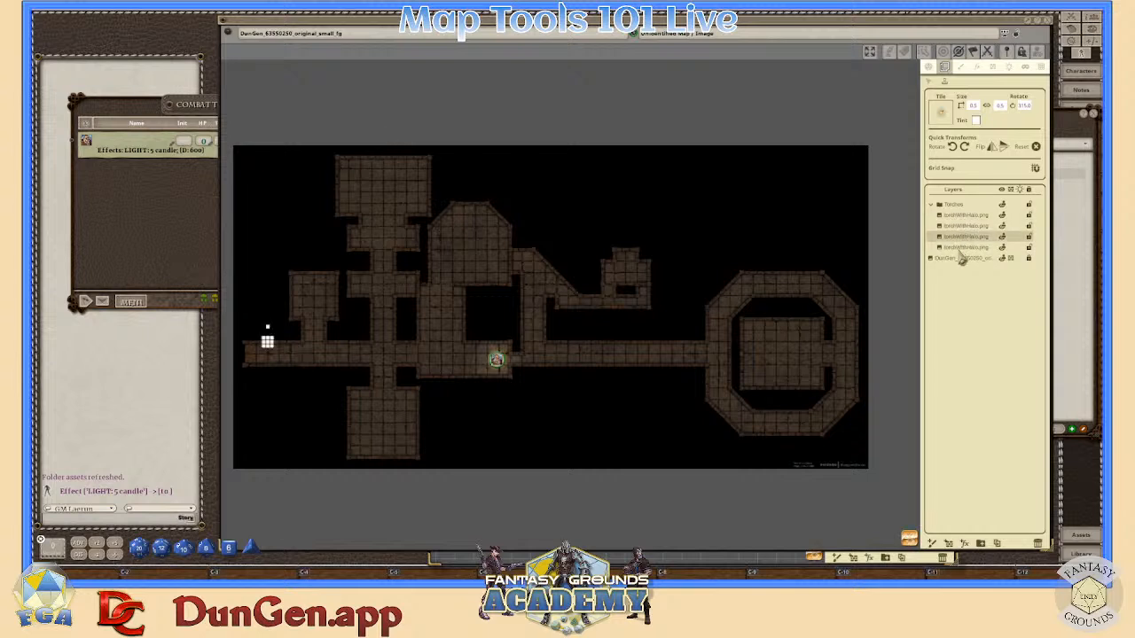
click(960, 248)
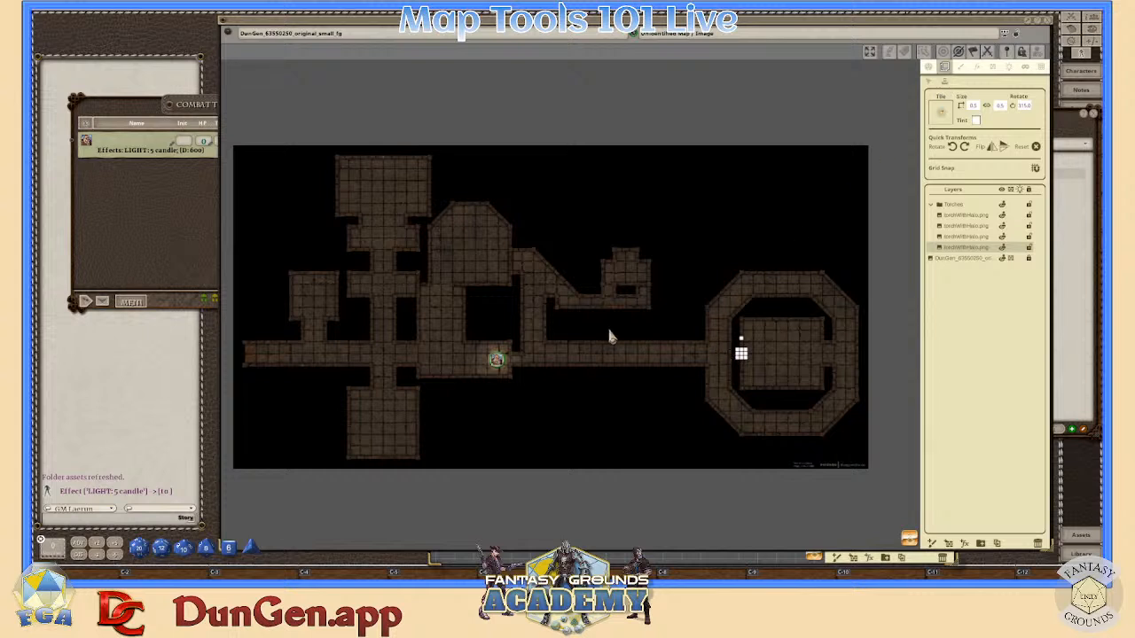
- With grid snap off, shift the torch on the corridor's lower wall slightly so it sits just inside the corridor
click(930, 83)
click(971, 215)
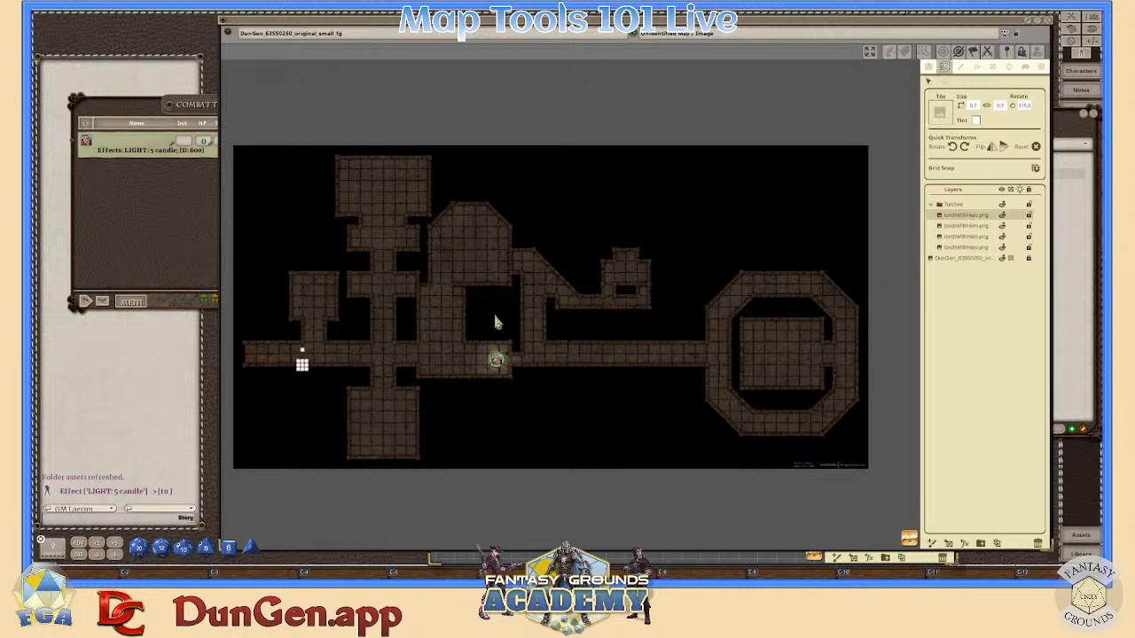
scroll(278, 369, up, 8)
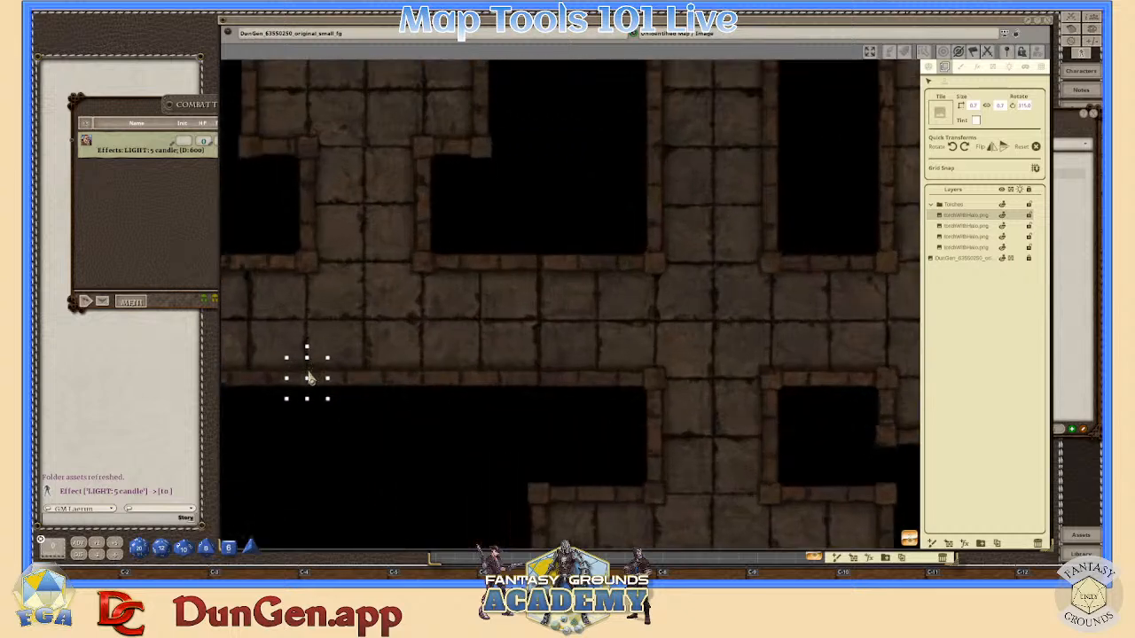
scroll(308, 379, up, 3)
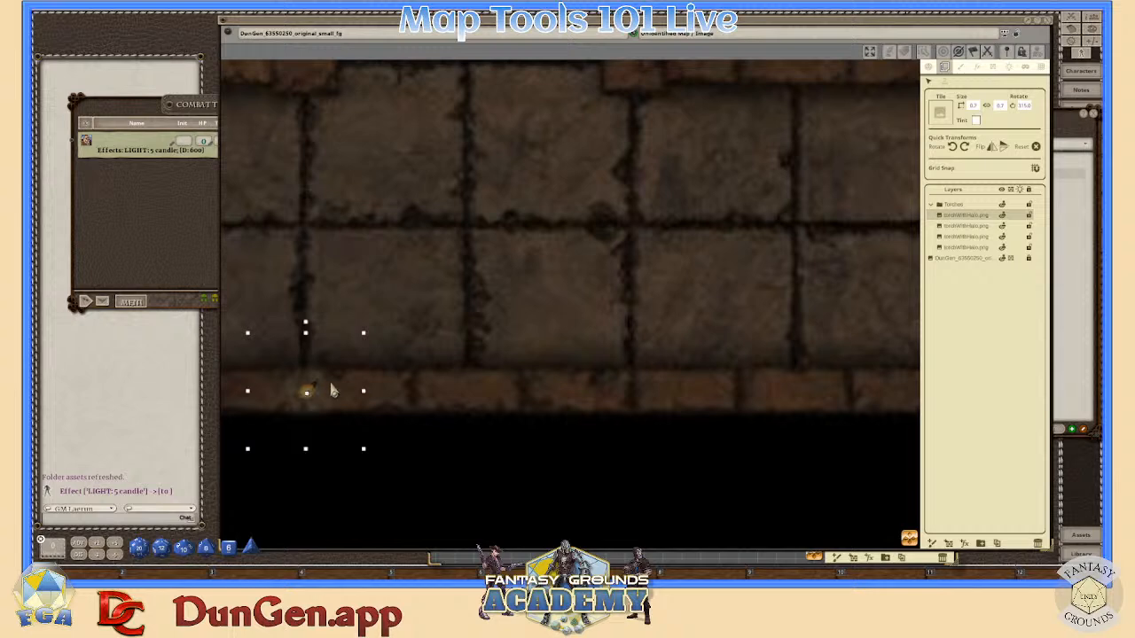
scroll(718, 329, down, 1)
scroll(346, 335, down, 2)
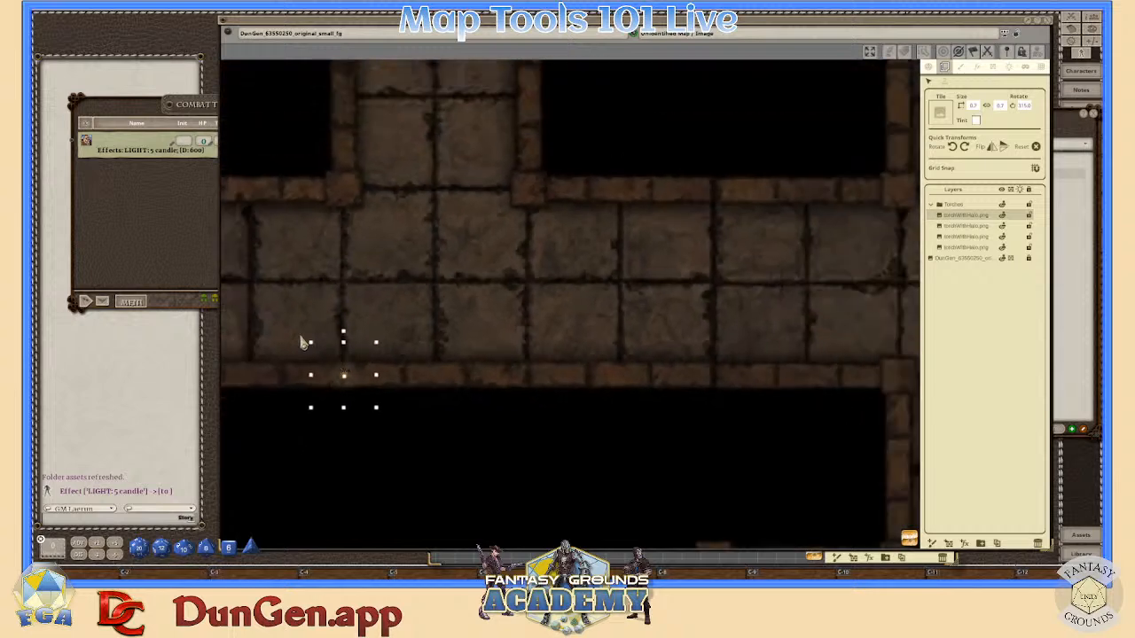
scroll(310, 346, down, 2)
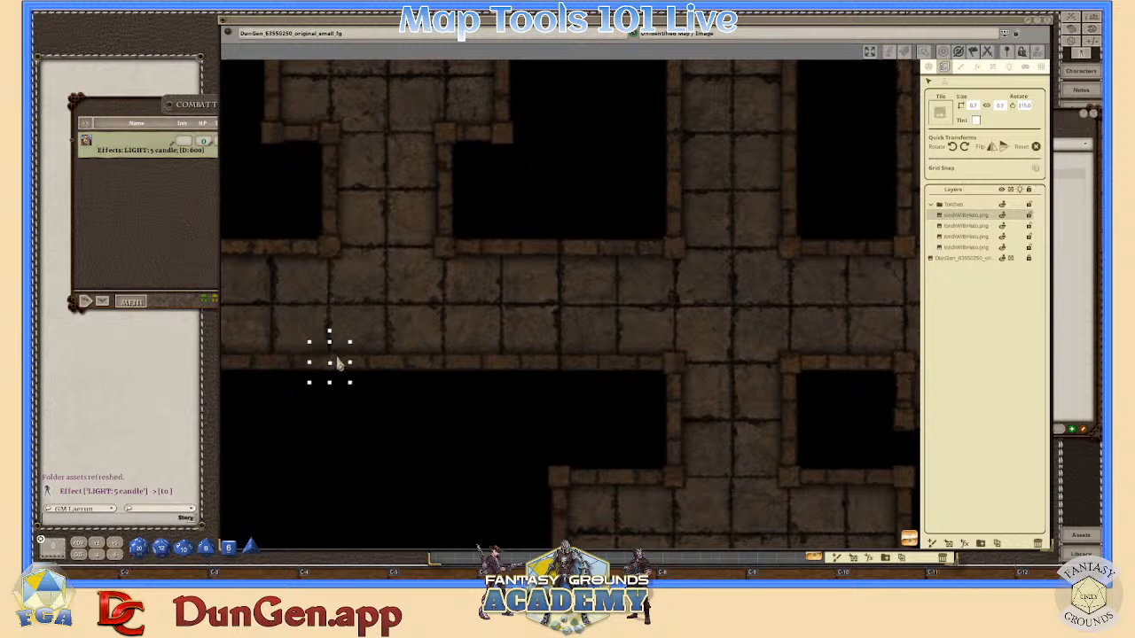
drag(337, 362, 270, 341)
drag(273, 337, 281, 347)
scroll(329, 377, down, 5)
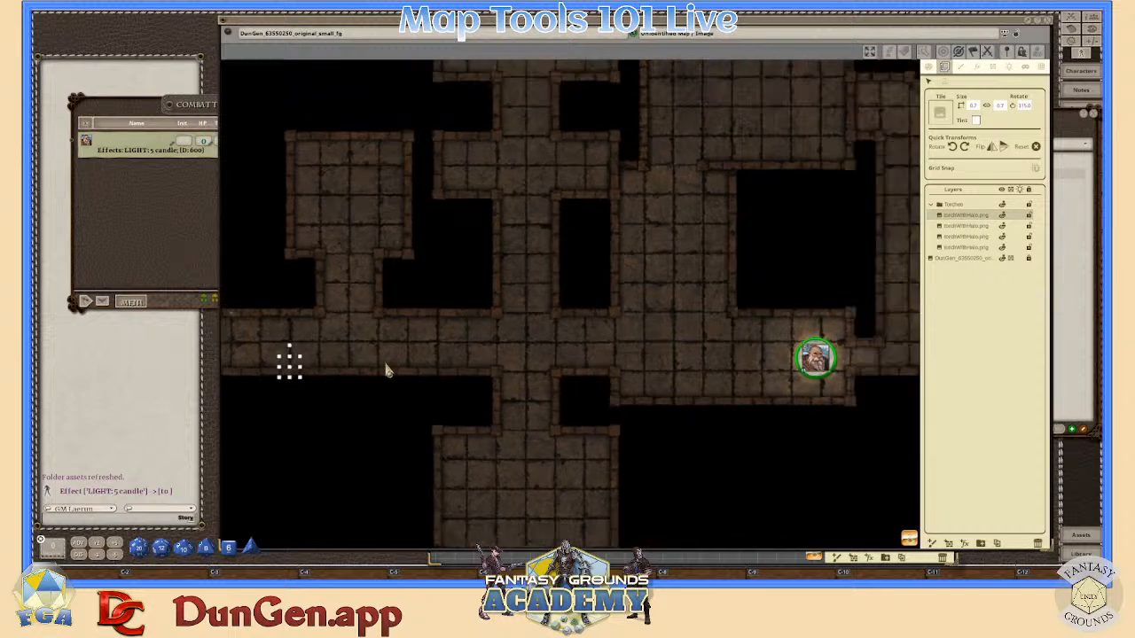
- Display the line-of-sight walls and compare the positions of the two corridor torches with the wall lines
click(995, 73)
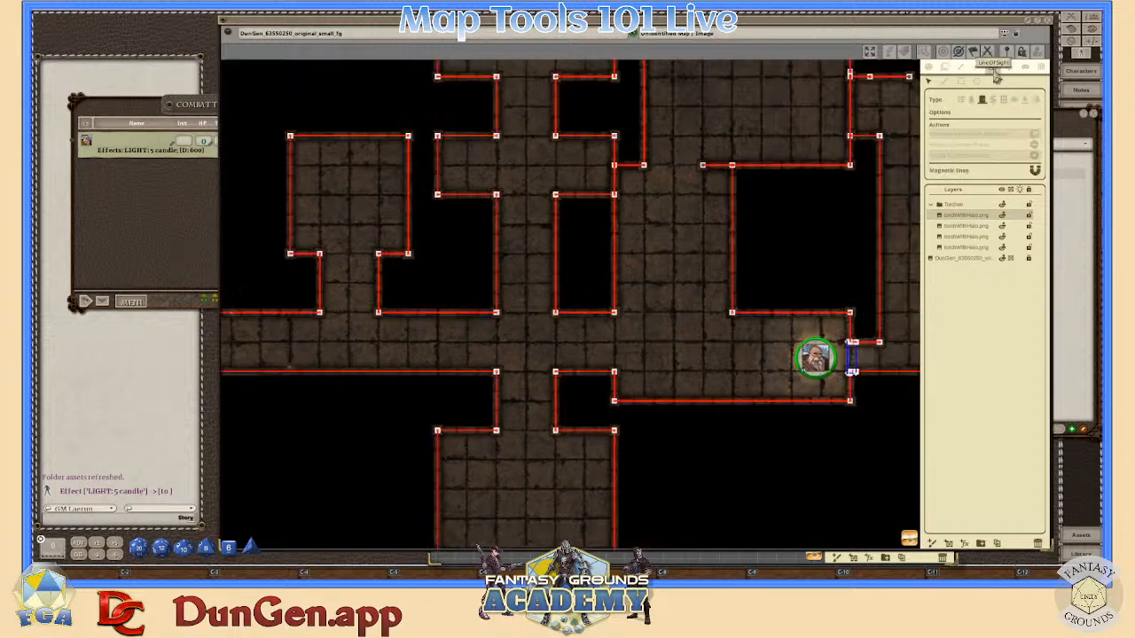
scroll(299, 363, up, 5)
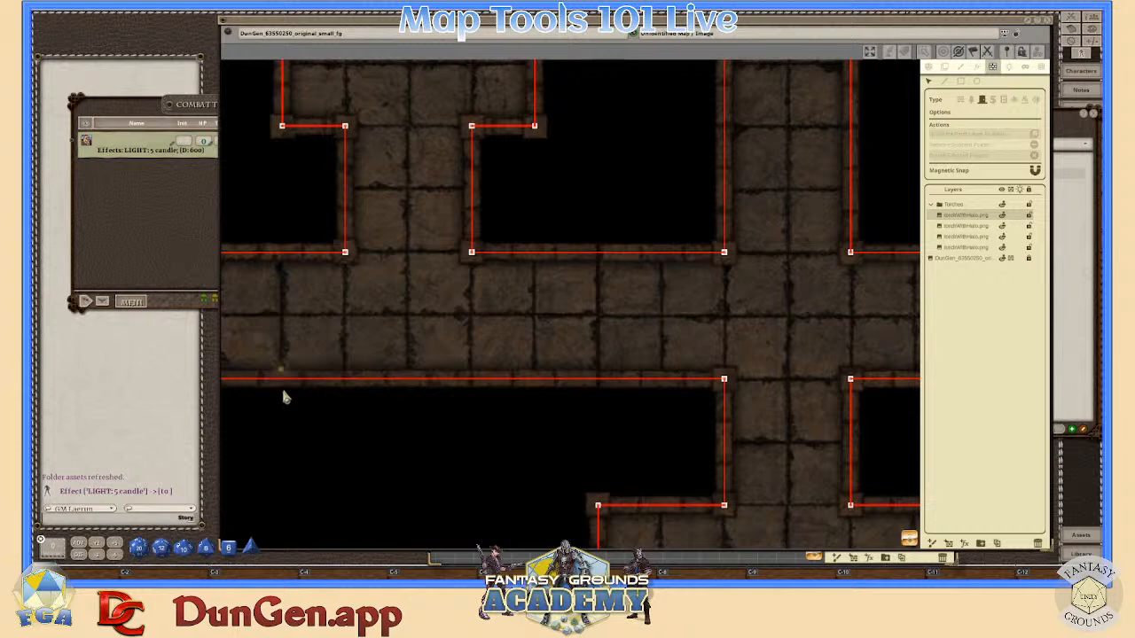
scroll(296, 375, down, 5)
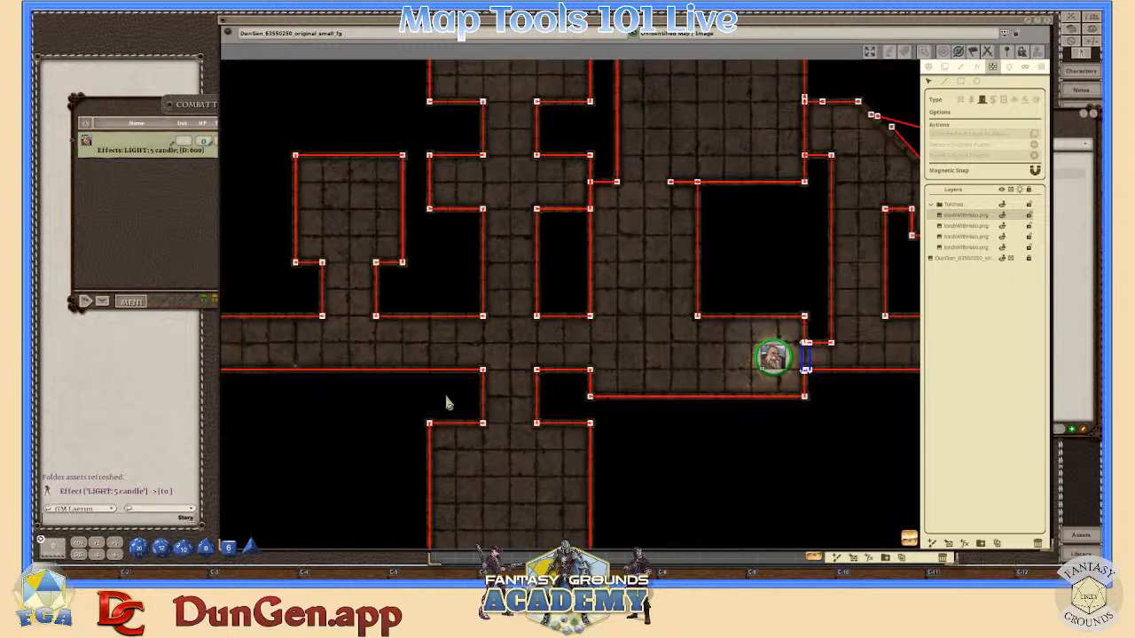
drag(911, 544, 610, 518)
scroll(435, 340, up, 5)
scroll(435, 320, up, 4)
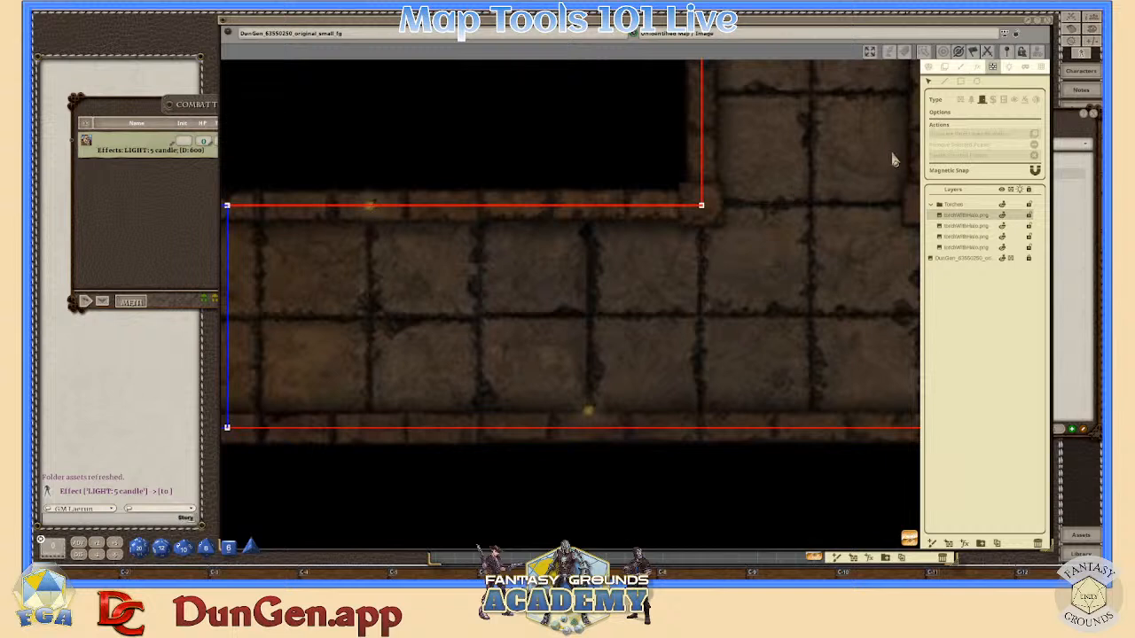
- Move the torch tile near the dead end off the upper wall line to the corridor side of that wall, without grid snapping
click(967, 227)
click(965, 236)
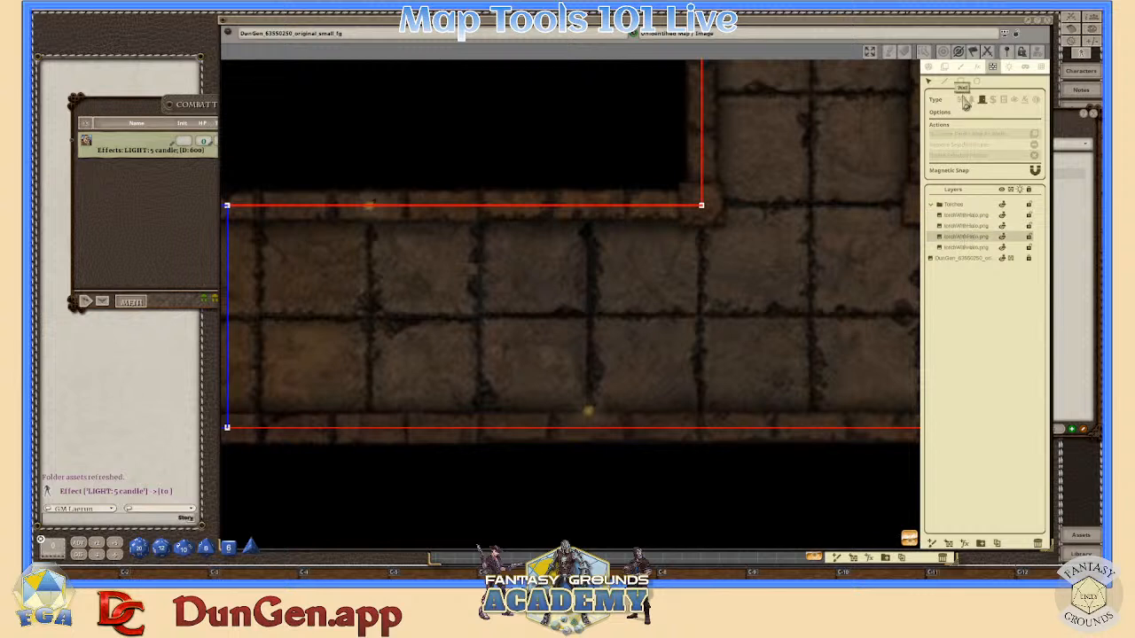
click(944, 67)
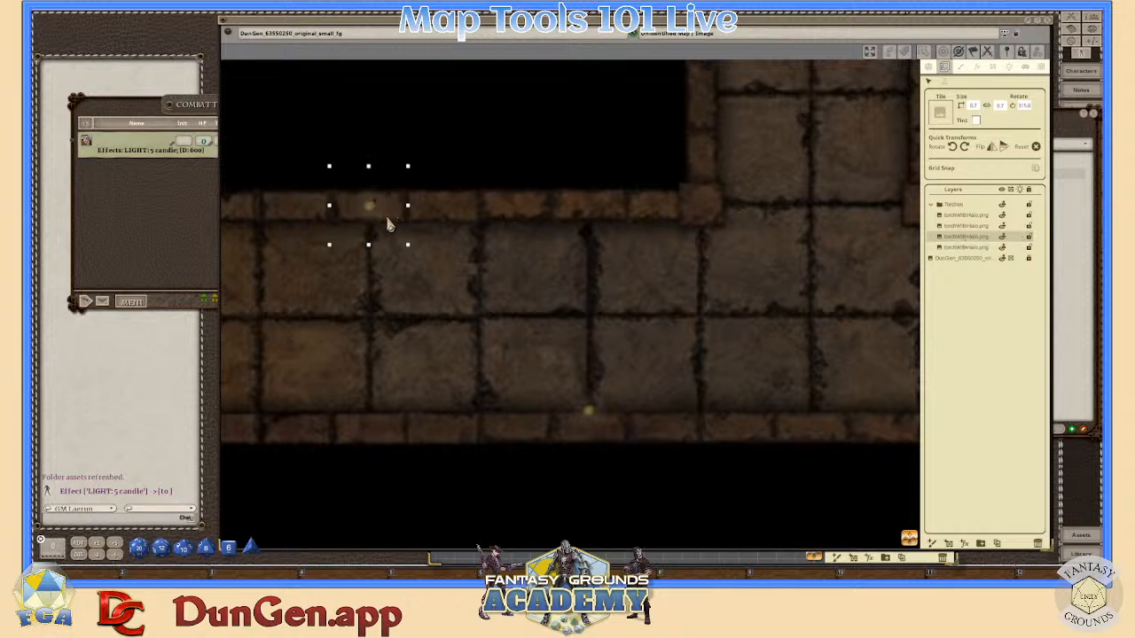
click(618, 177)
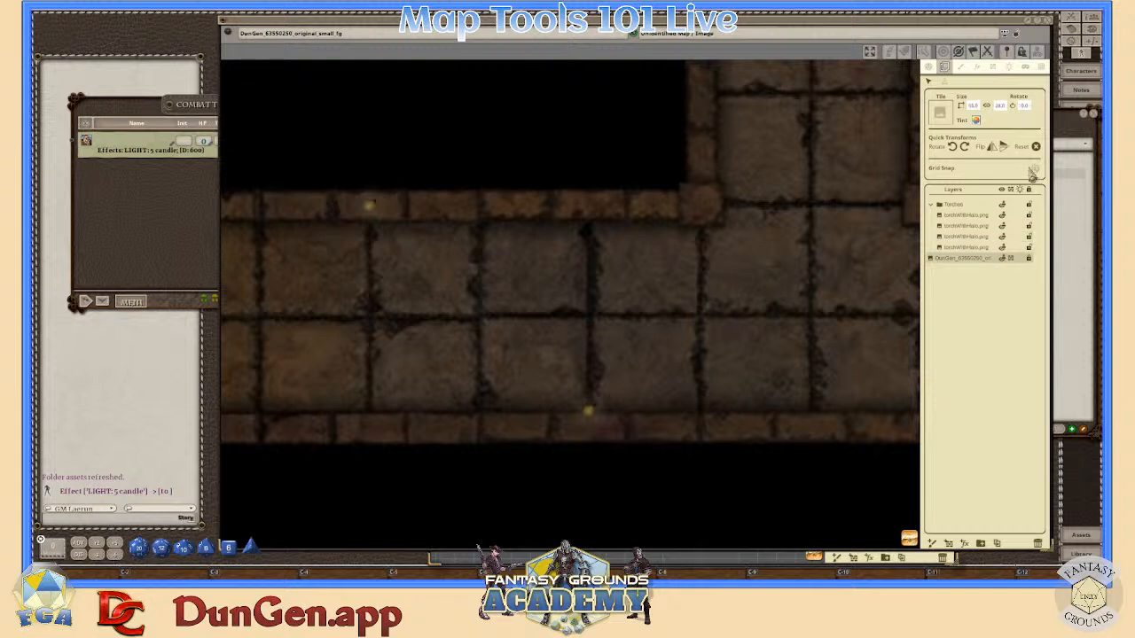
click(371, 211)
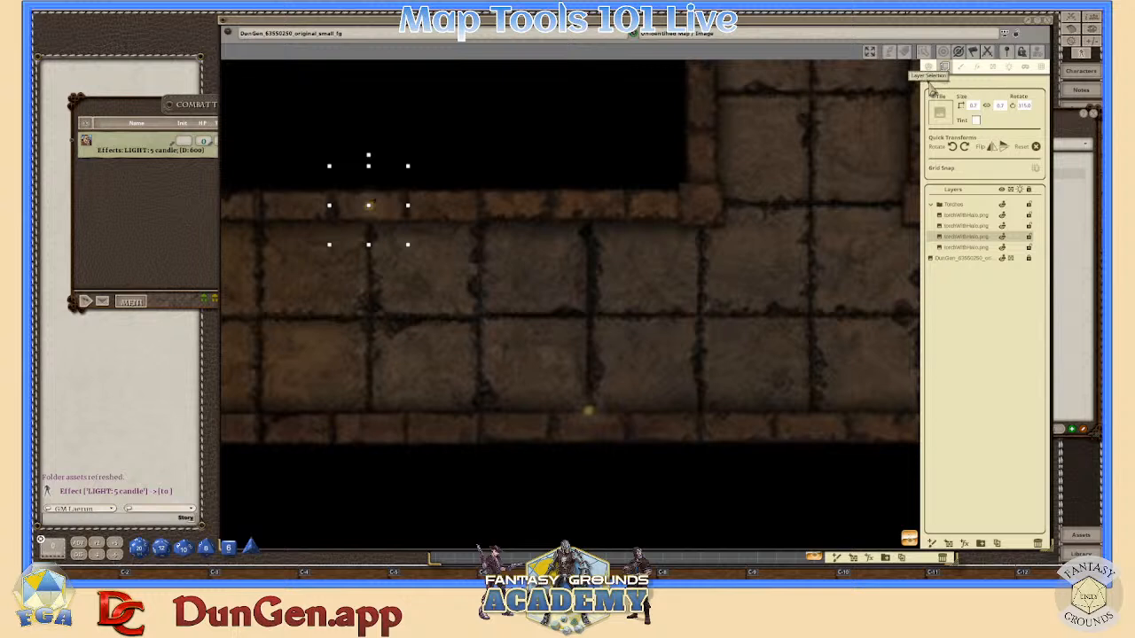
drag(402, 186, 384, 223)
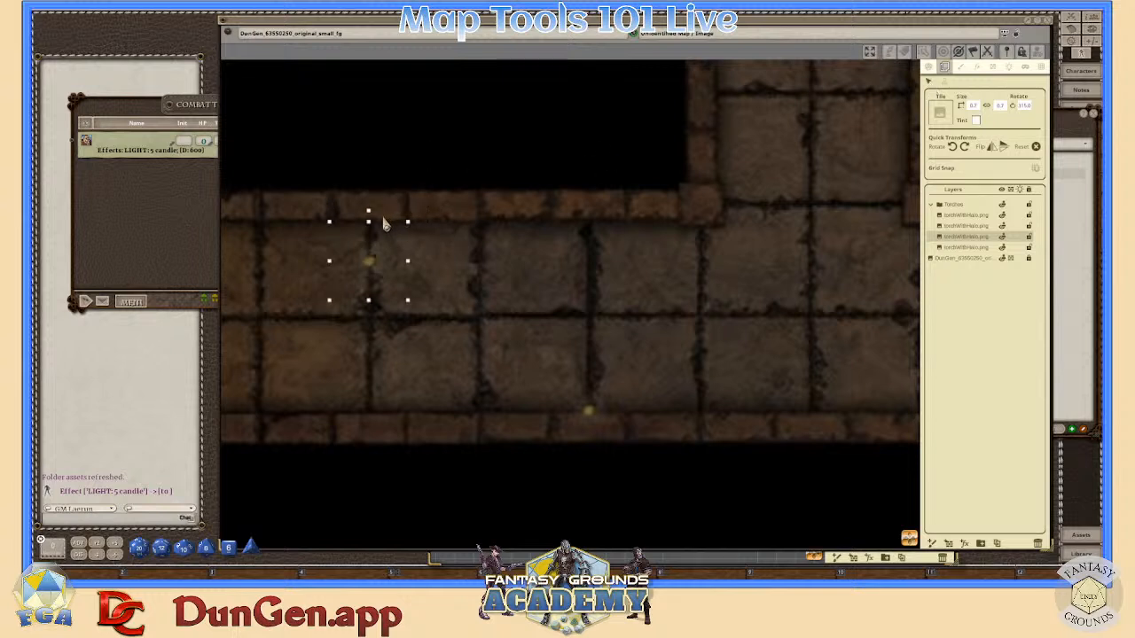
click(426, 201)
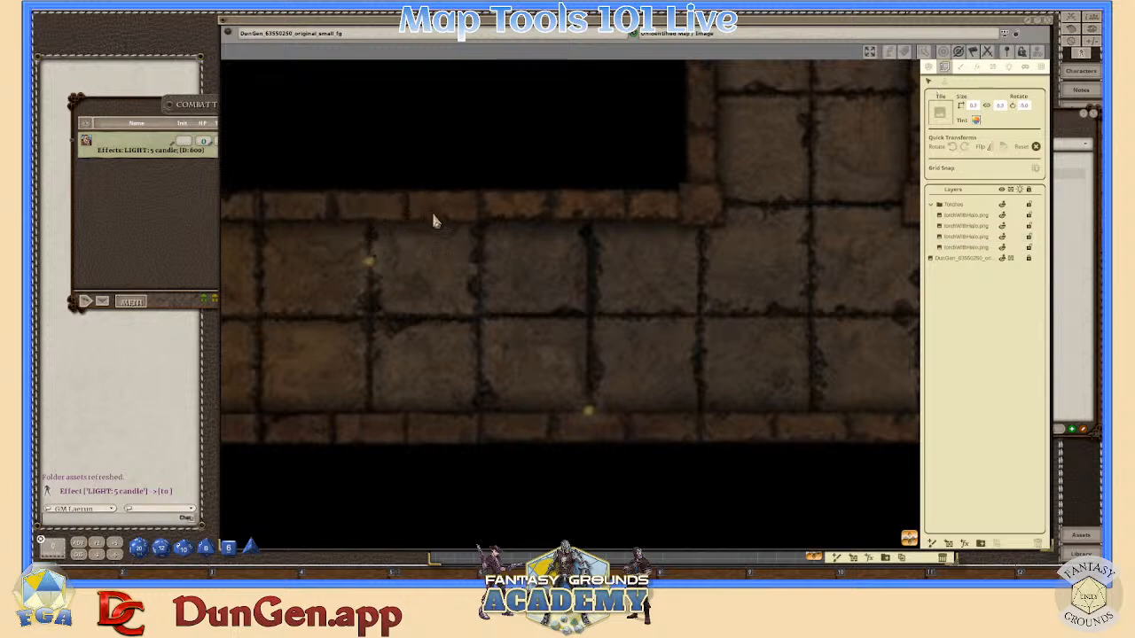
click(370, 265)
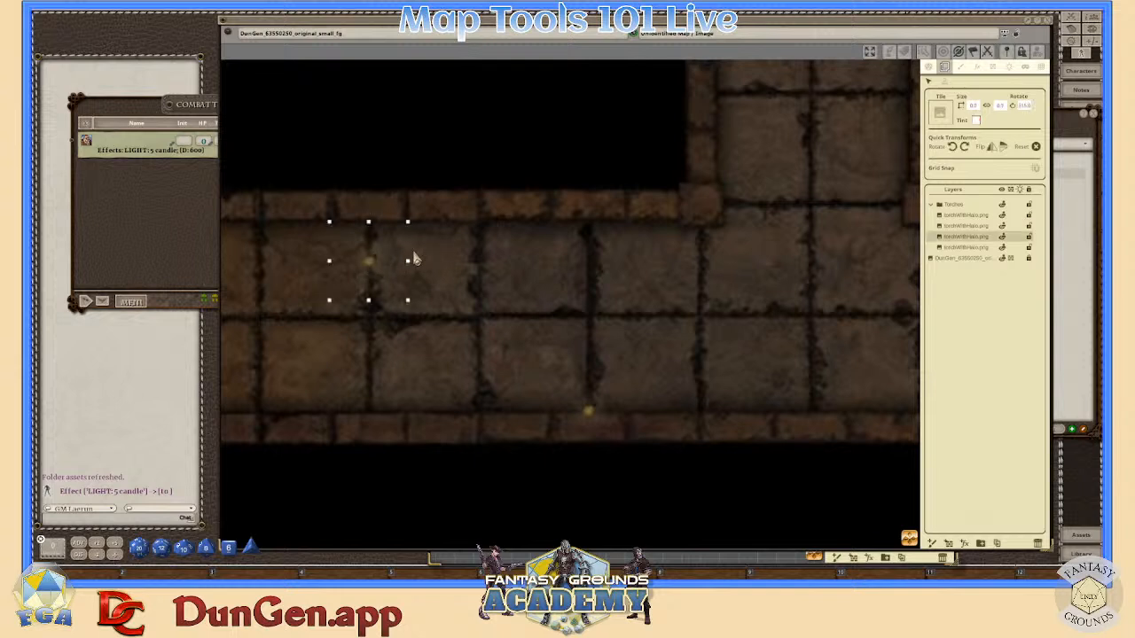
click(477, 239)
click(373, 263)
scroll(381, 273, down, 2)
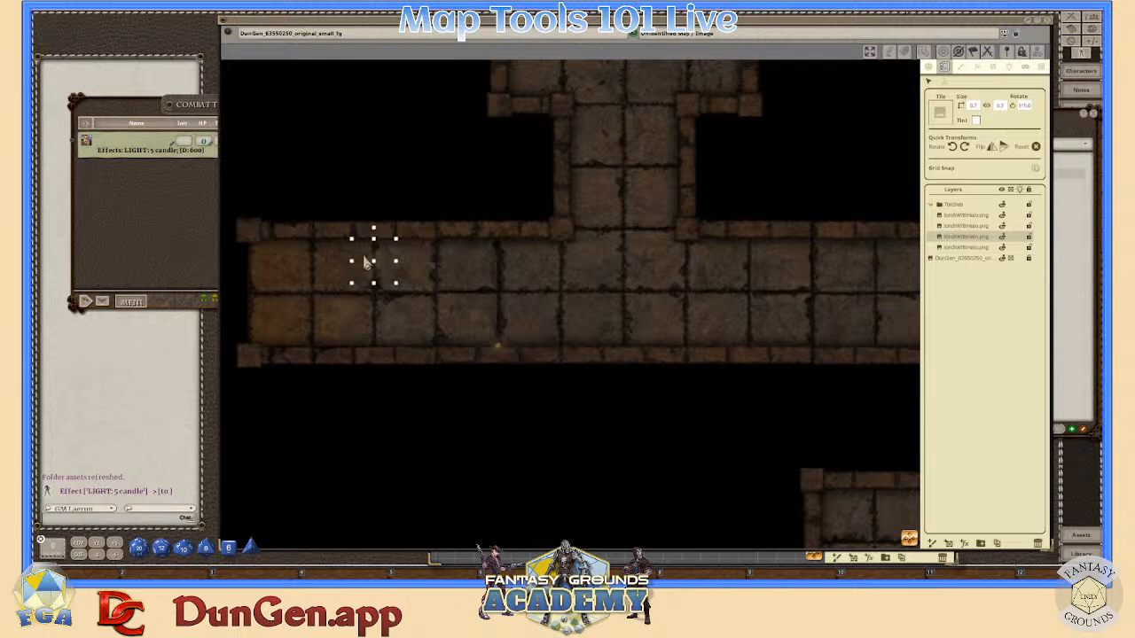
mouse_move(365, 261)
mouse_down()
mouse_move(480, 239)
mouse_move(363, 245)
mouse_up()
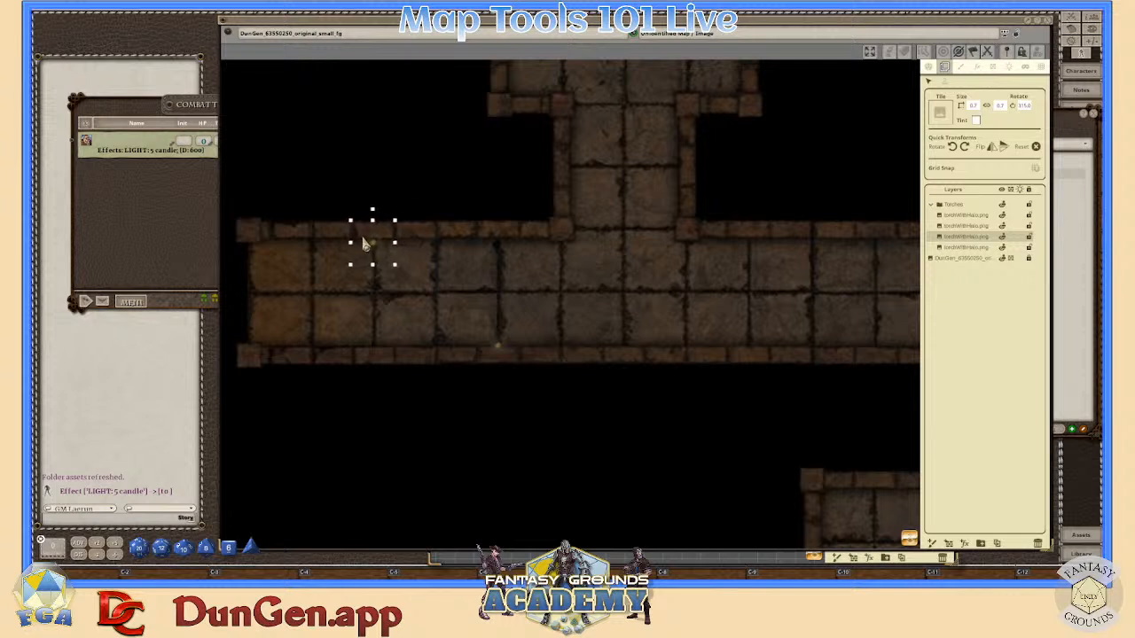
- Deselect the torch tile and inspect both torches beside the corridor walls near the dead end
scroll(495, 303, down, 4)
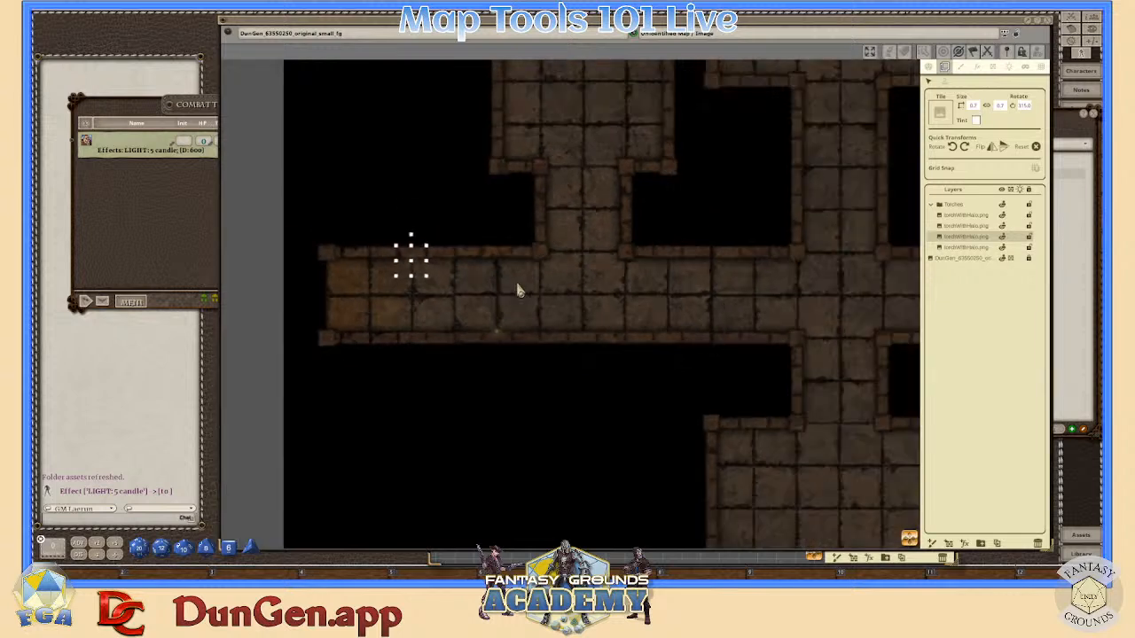
click(522, 286)
scroll(464, 315, up, 2)
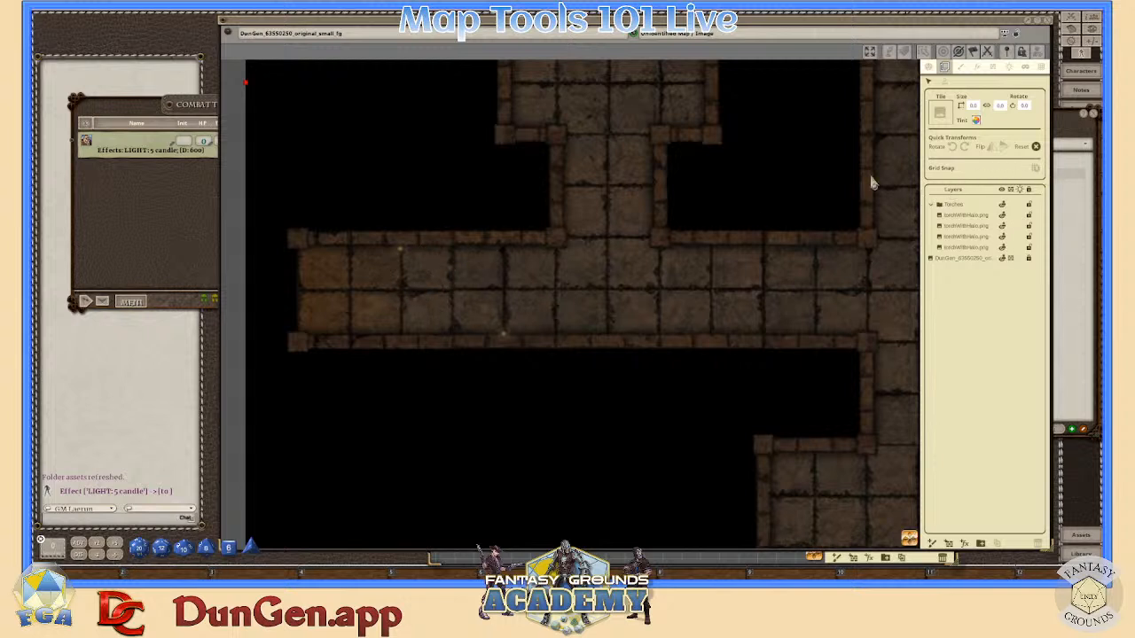
scroll(410, 289, up, 2)
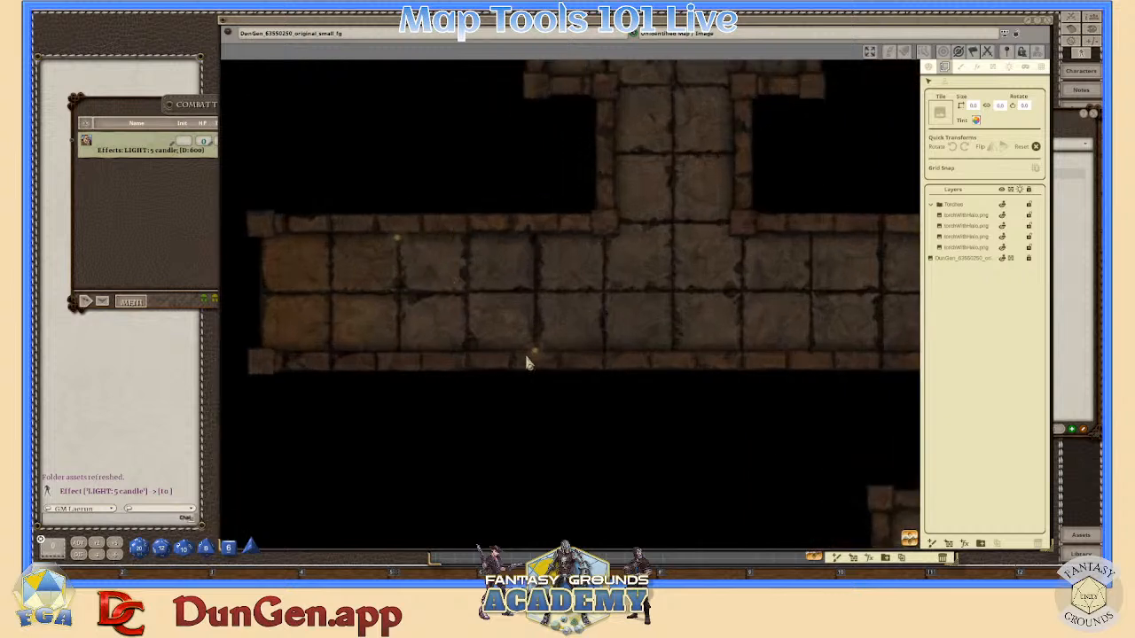
- Survey the whole map for the remaining torch tiles, highlighting the first torch layer to locate its tile
scroll(476, 314, down, 2)
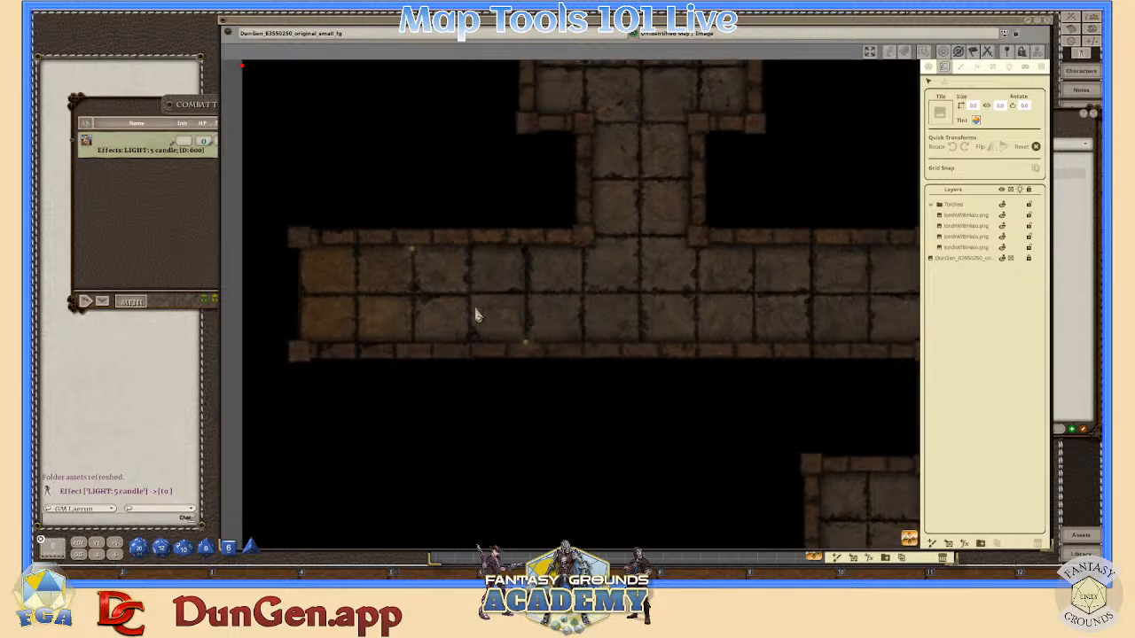
scroll(691, 383, down, 2)
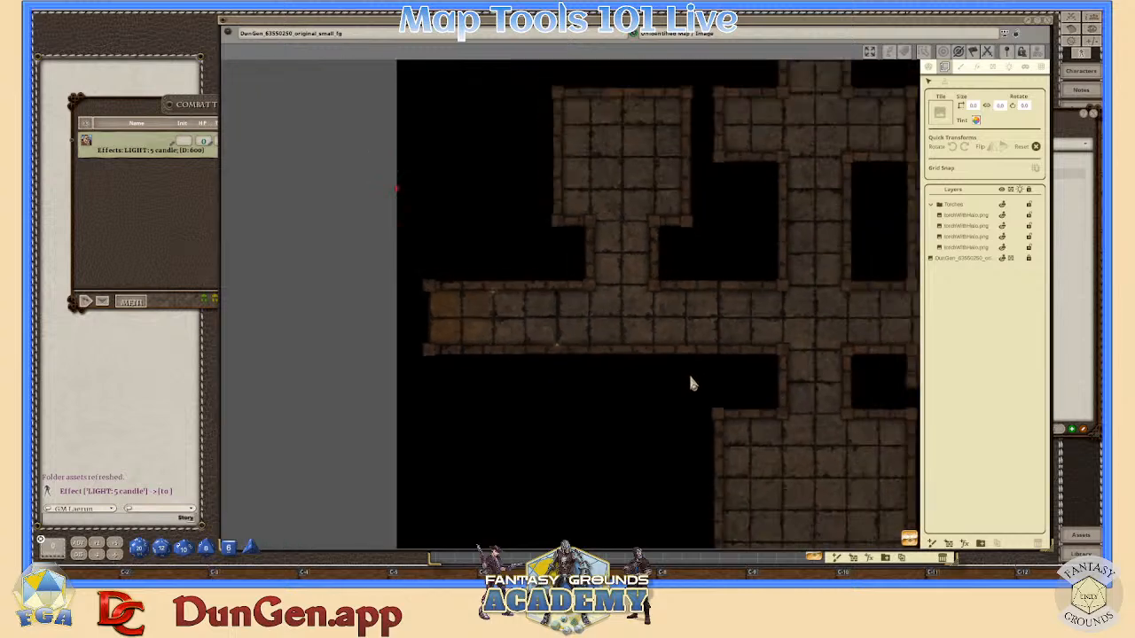
scroll(918, 523, down, 2)
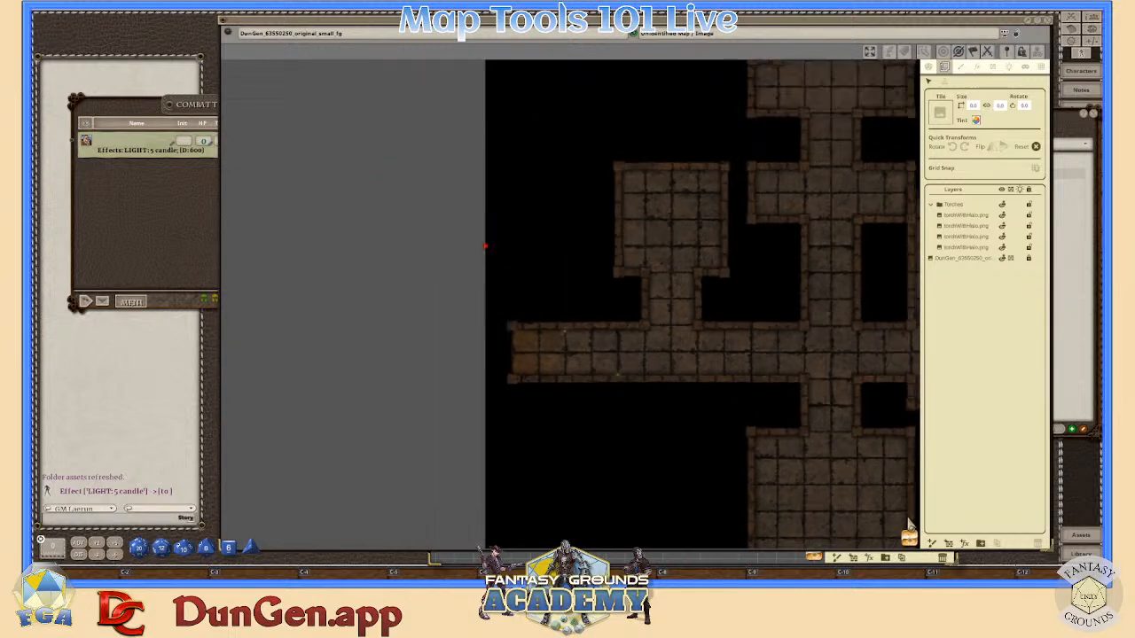
drag(918, 539, 912, 539)
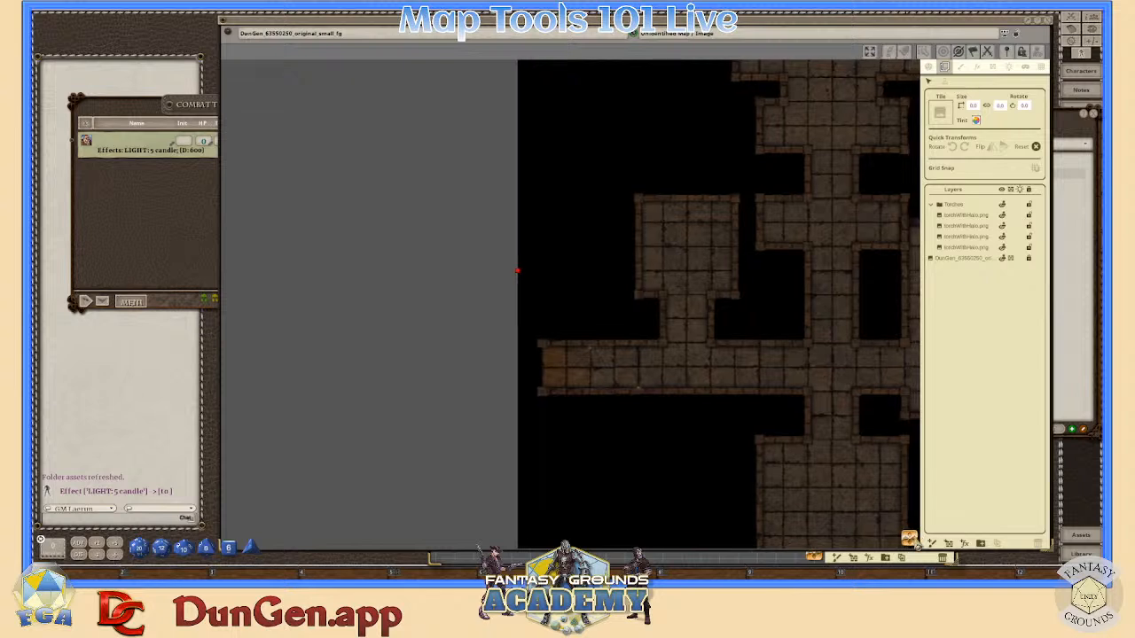
click(870, 51)
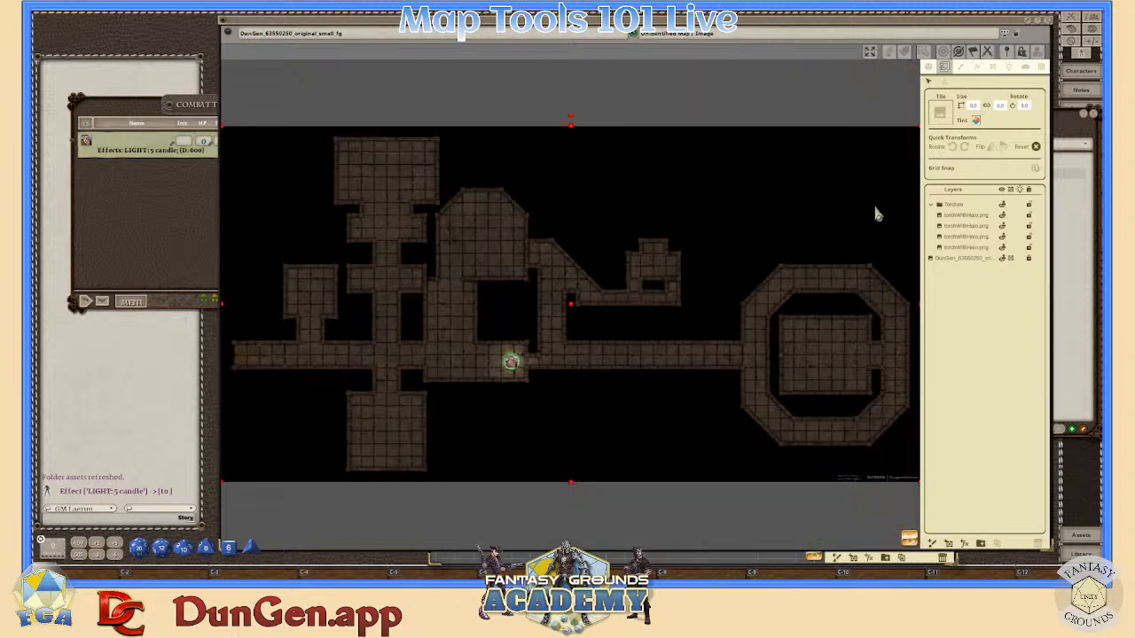
scroll(806, 332, up, 1)
scroll(806, 333, down, 2)
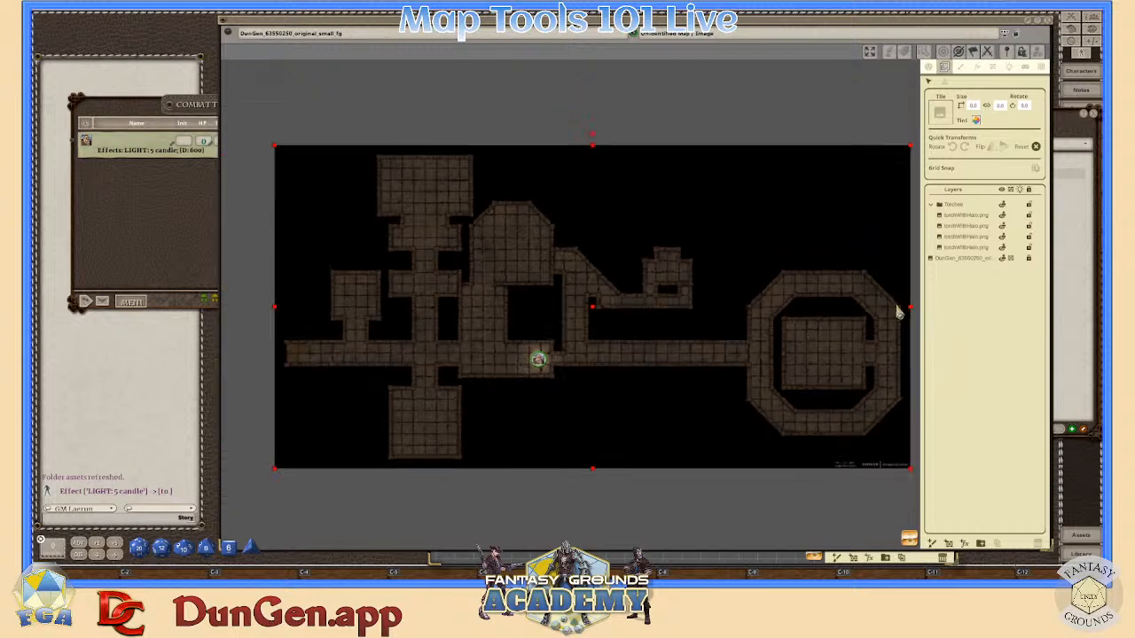
scroll(621, 365, down, 1)
scroll(537, 375, up, 1)
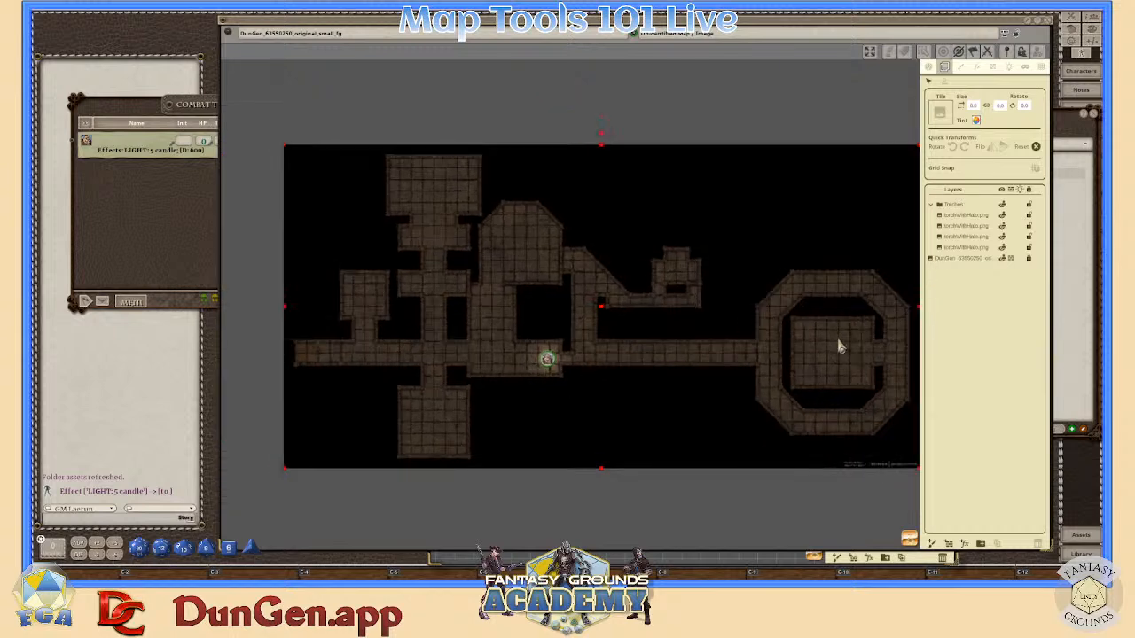
scroll(801, 365, up, 5)
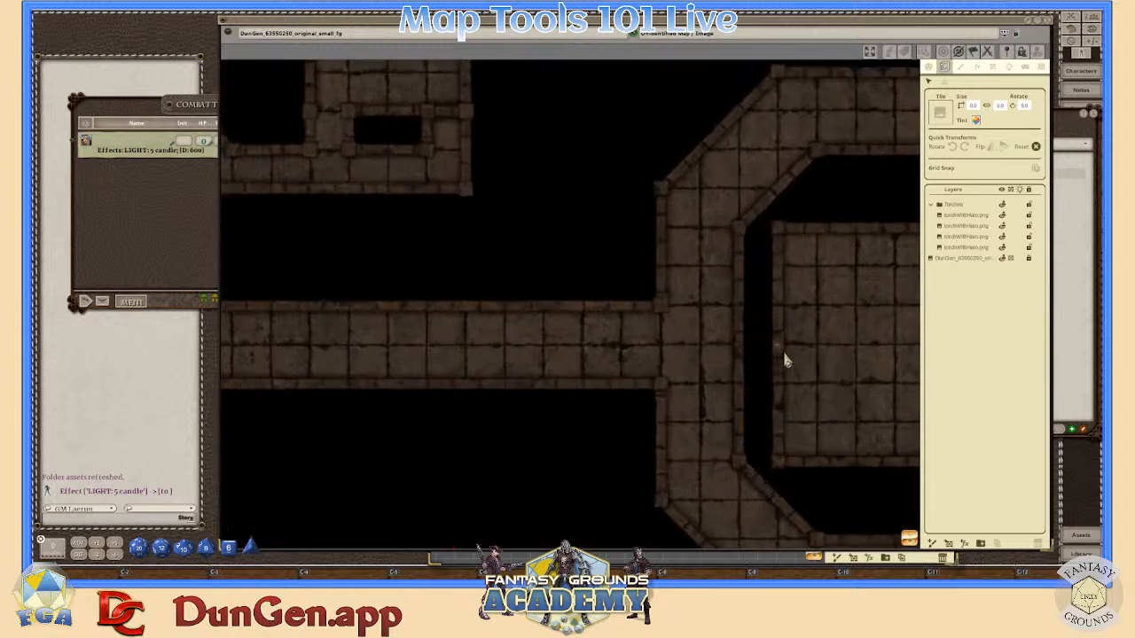
scroll(784, 362, down, 4)
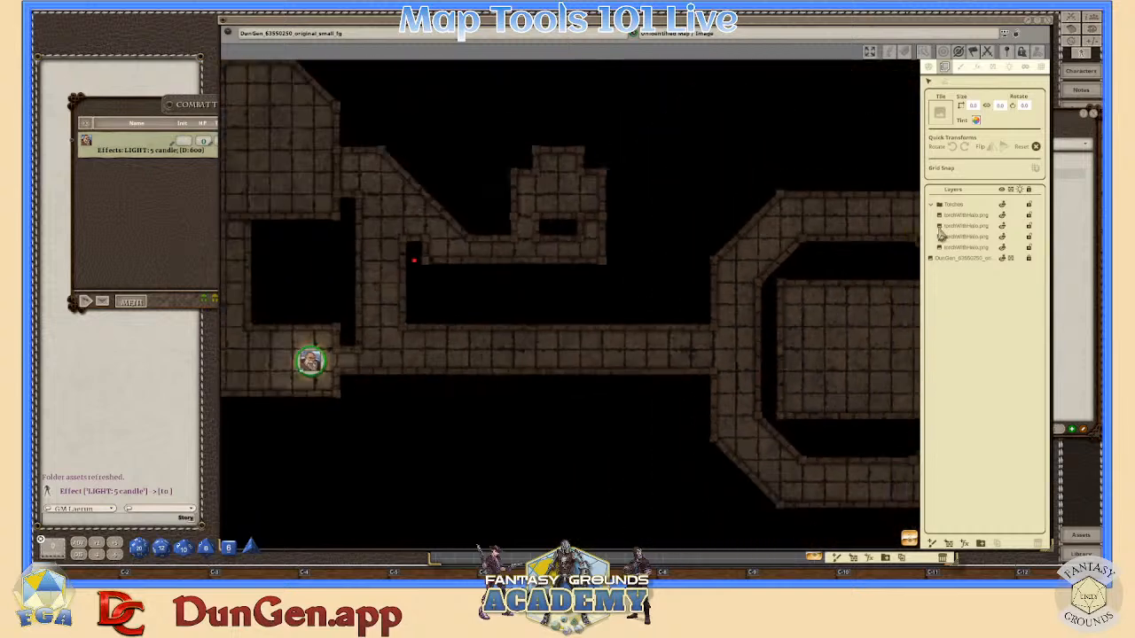
click(967, 217)
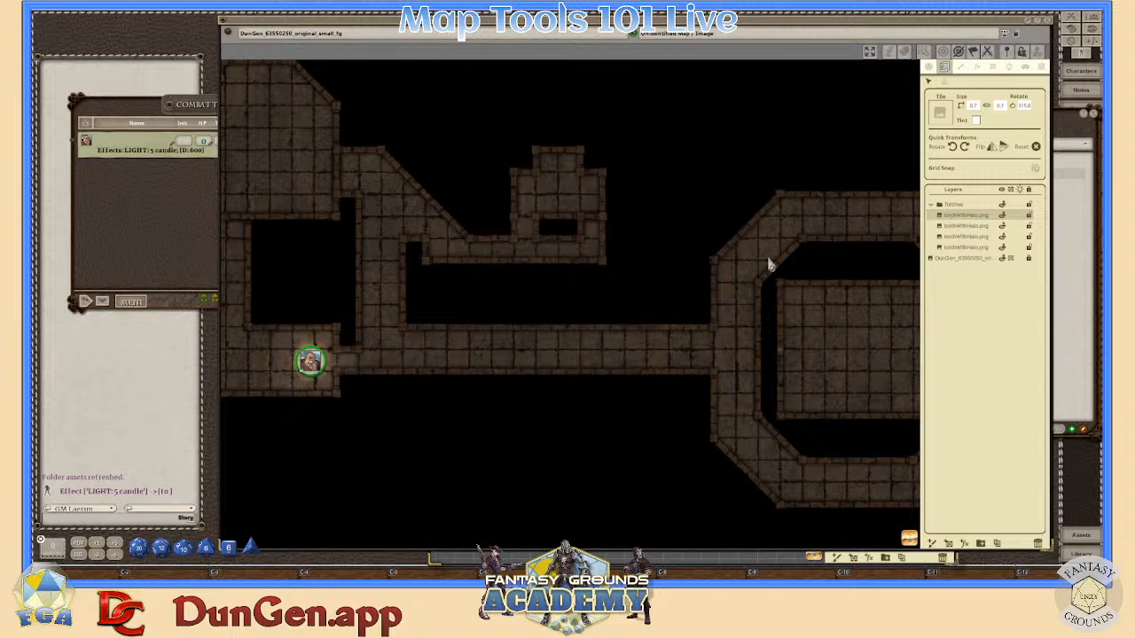
scroll(768, 260, down, 5)
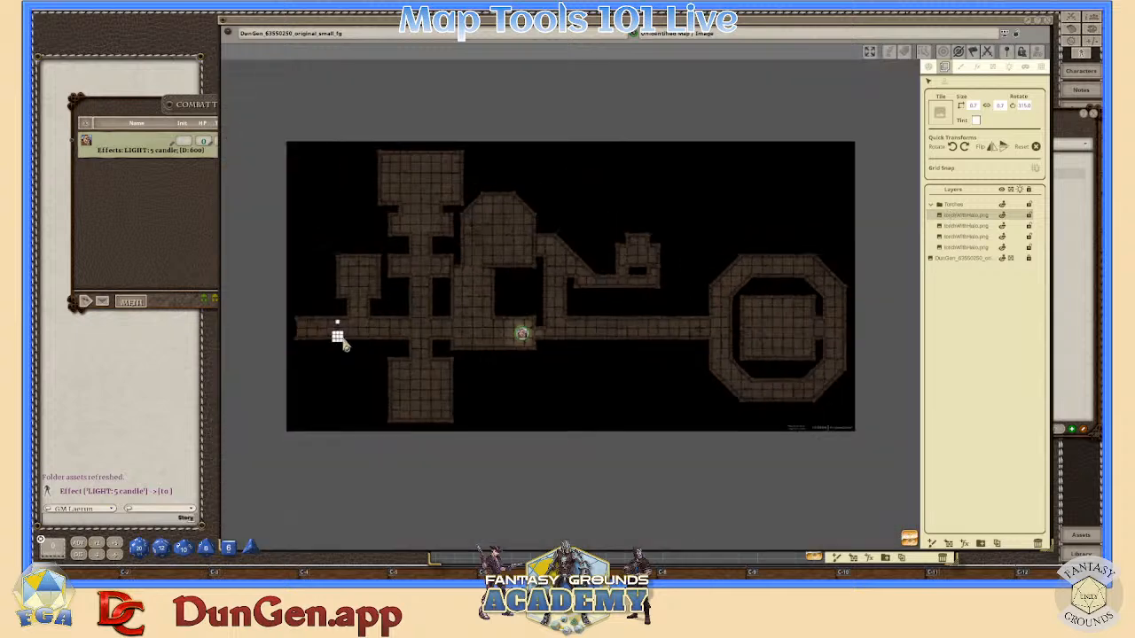
- Move the torch tile on the northernmost room's upper wall slightly down to the room's inner edge, without grid snapping
click(967, 226)
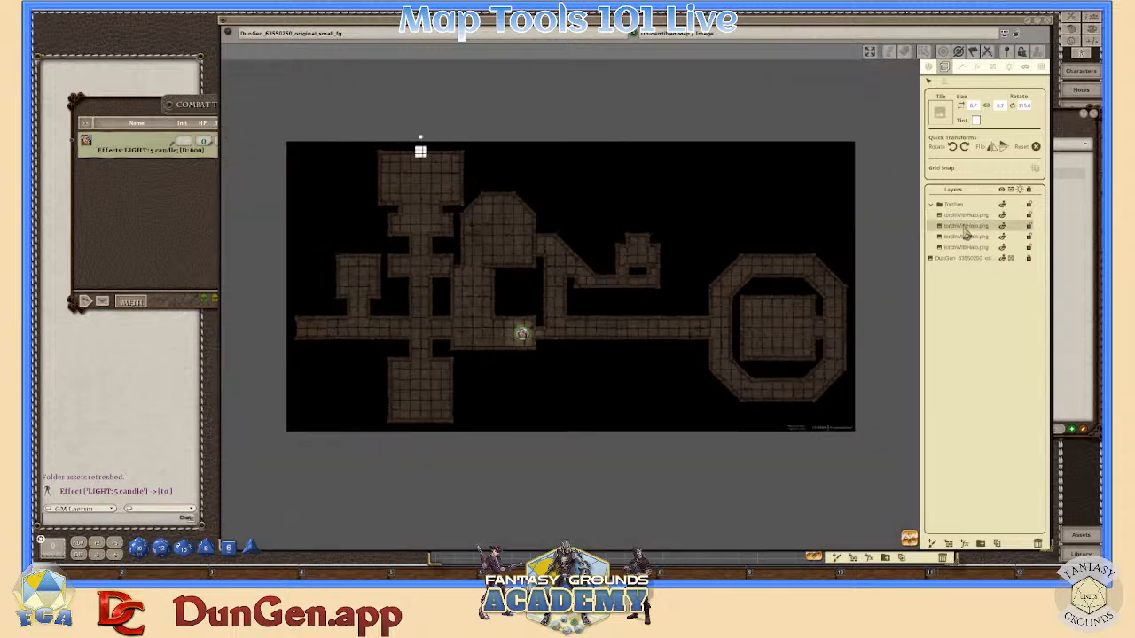
scroll(433, 182, up, 10)
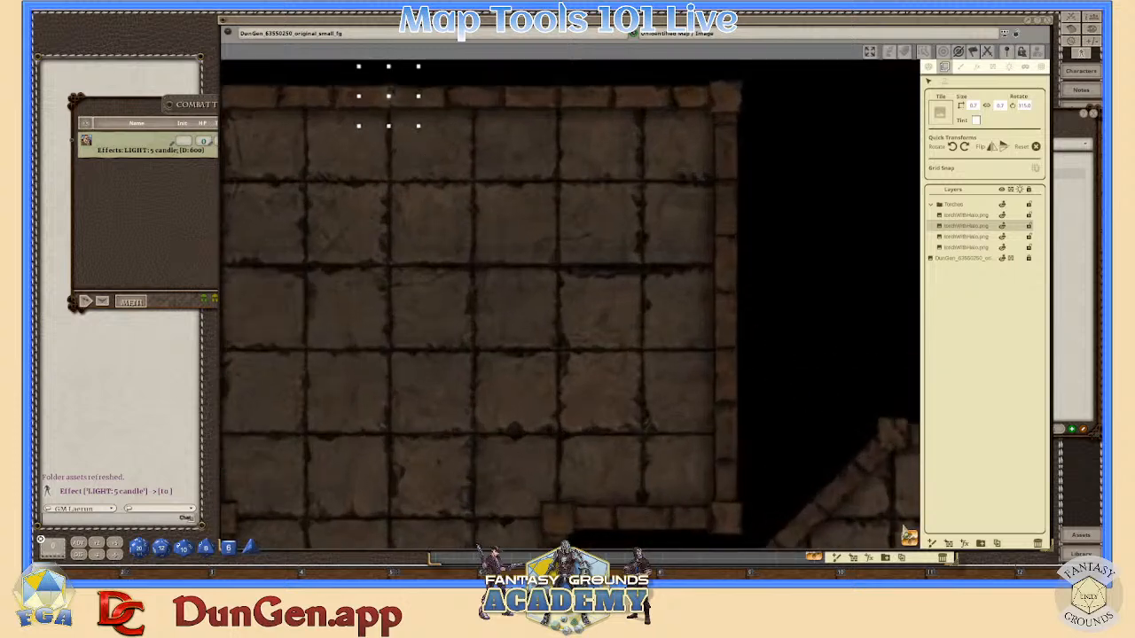
drag(756, 401, 862, 493)
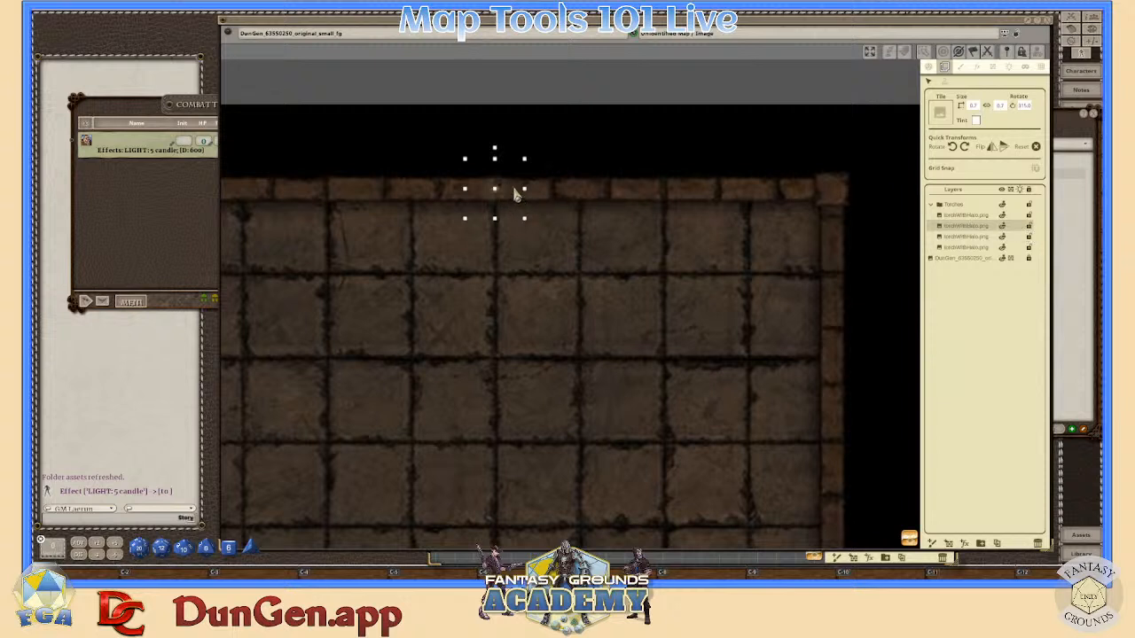
mouse_move(517, 186)
mouse_down()
mouse_move(521, 199)
mouse_move(506, 202)
mouse_up()
scroll(735, 292, down, 5)
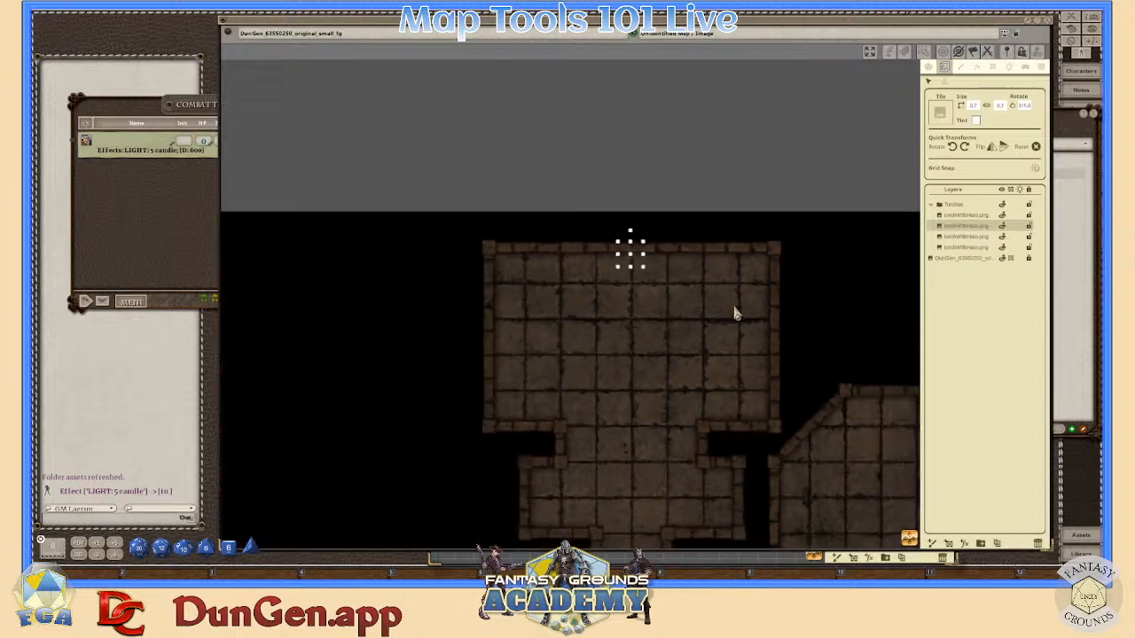
- Shift the torch tile on the west wall of the square room inside the octagonal corridor slightly east to the wall's inner edge
click(976, 249)
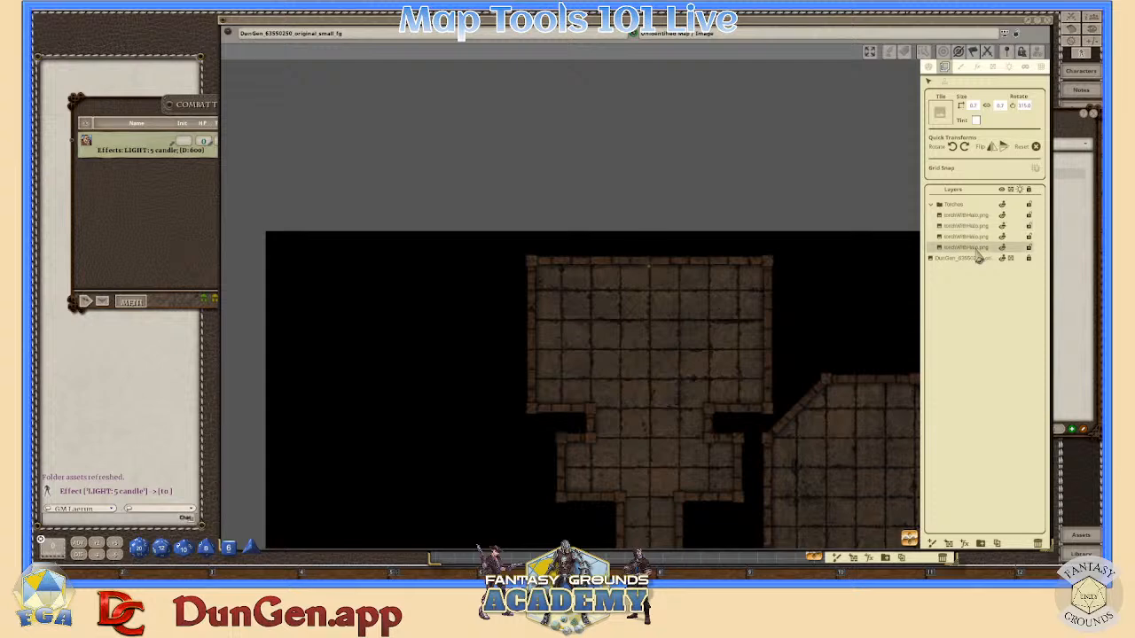
click(869, 52)
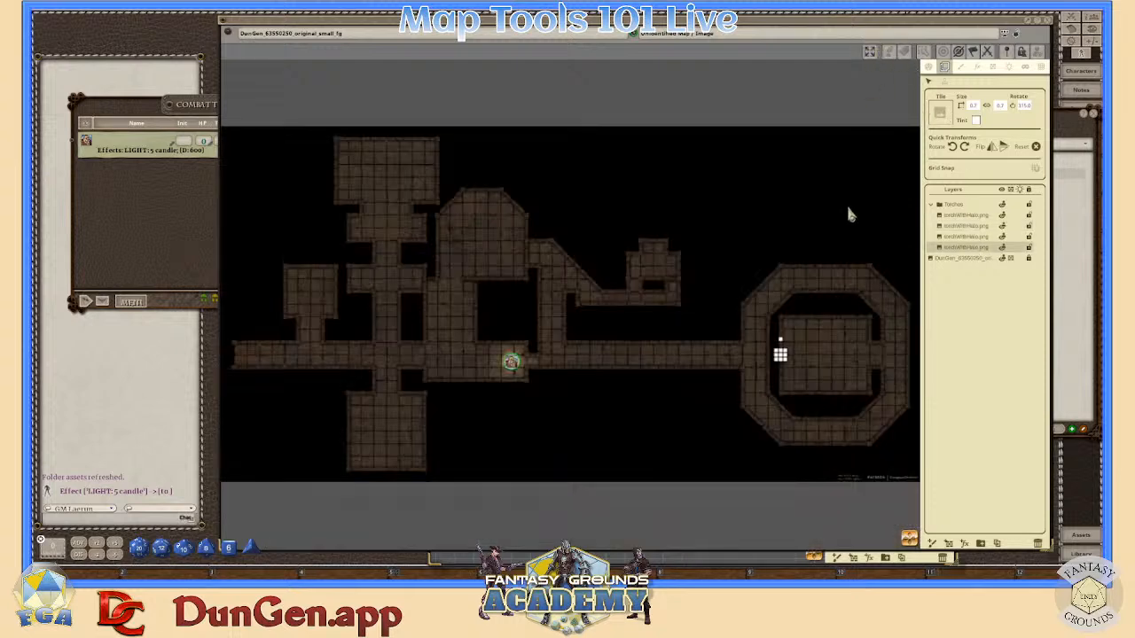
scroll(789, 363, up, 4)
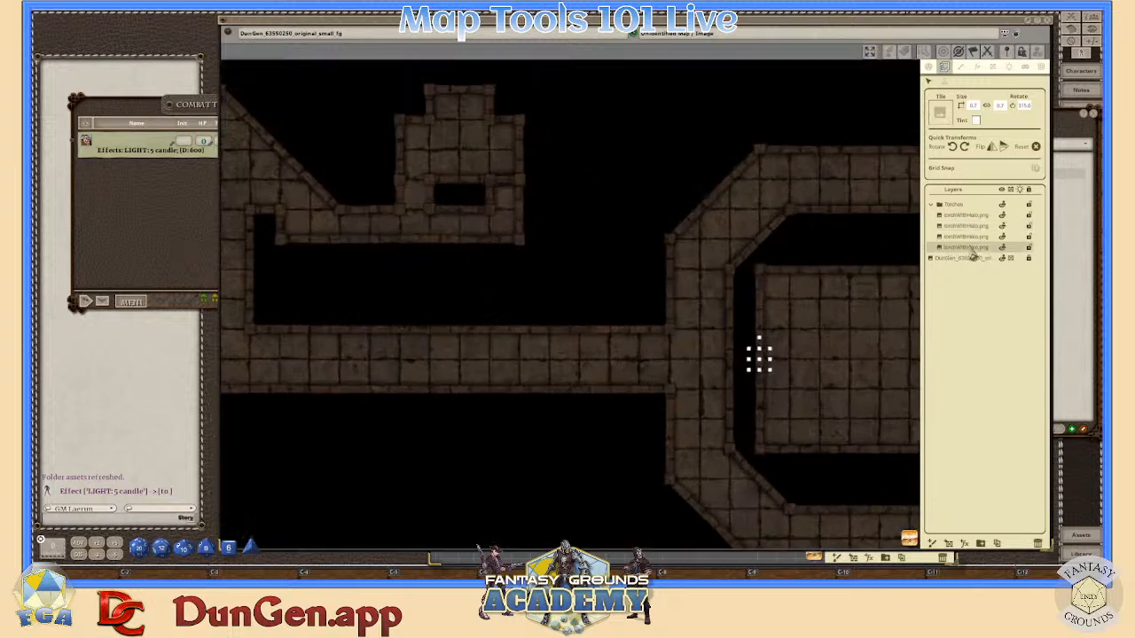
scroll(762, 371, up, 4)
scroll(743, 372, up, 4)
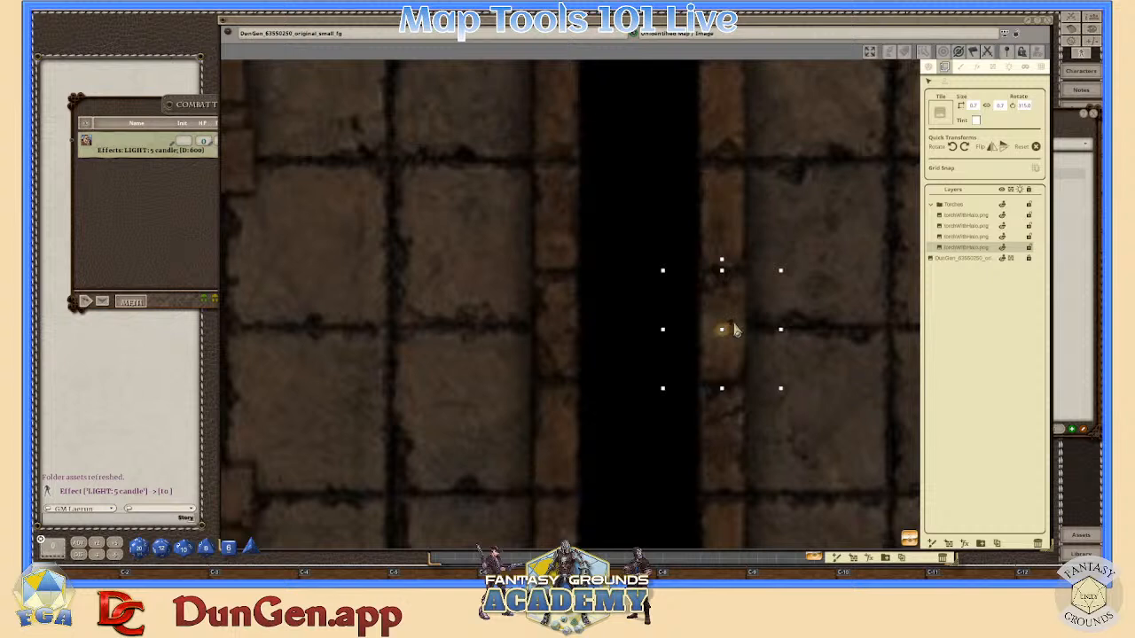
drag(727, 331, 750, 334)
scroll(822, 372, down, 10)
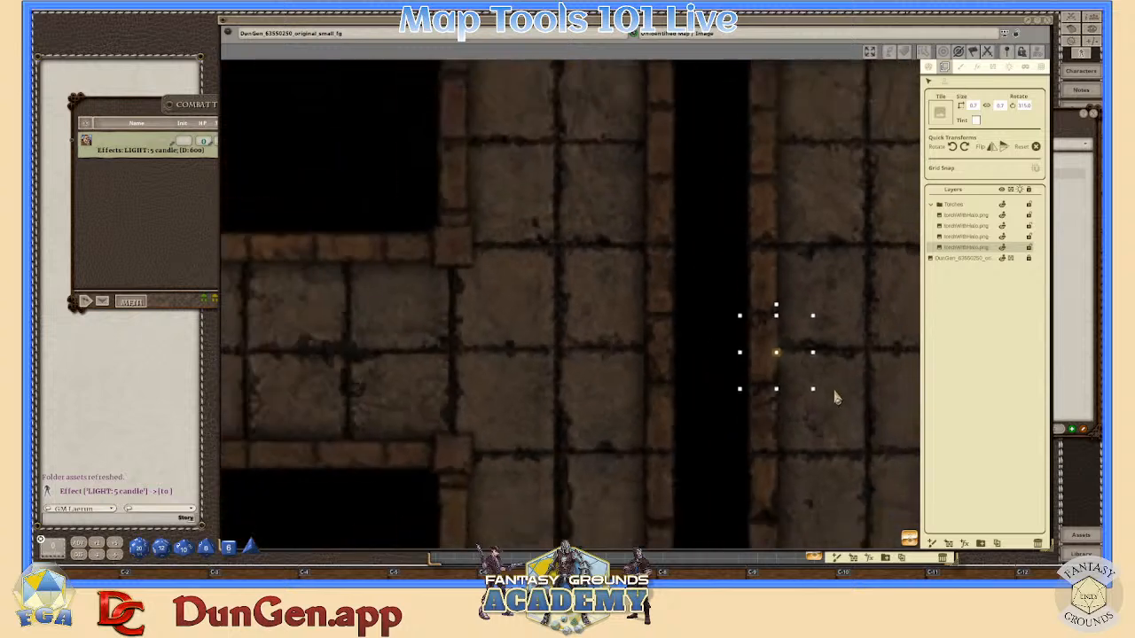
- Examine where the four torch tiles sit on the map by highlighting their layers
scroll(834, 407, down, 3)
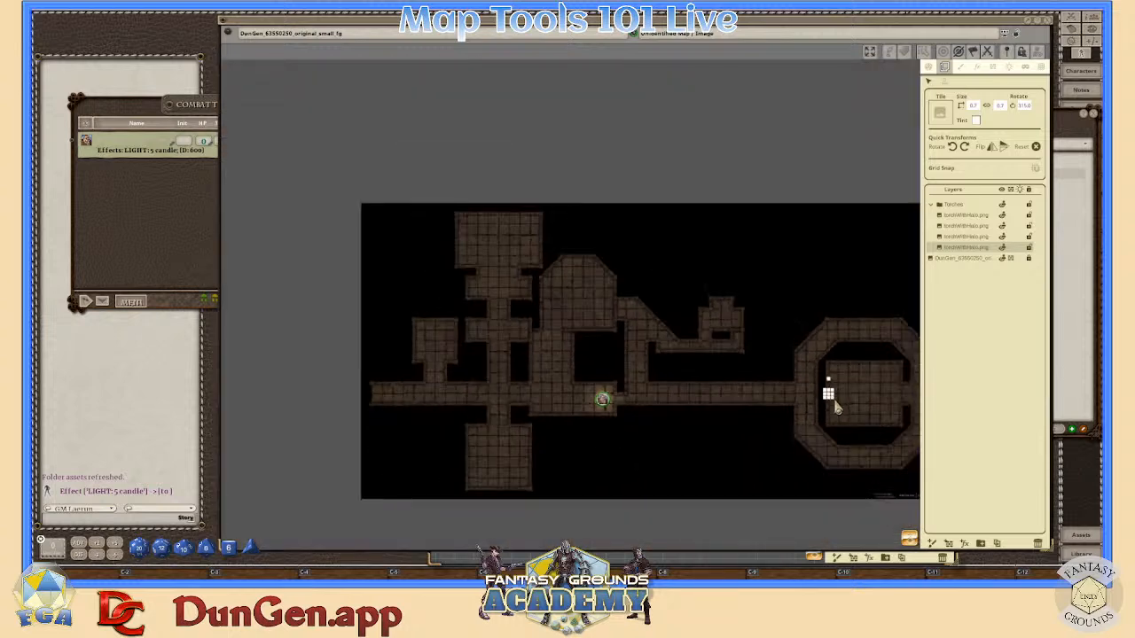
scroll(532, 421, up, 3)
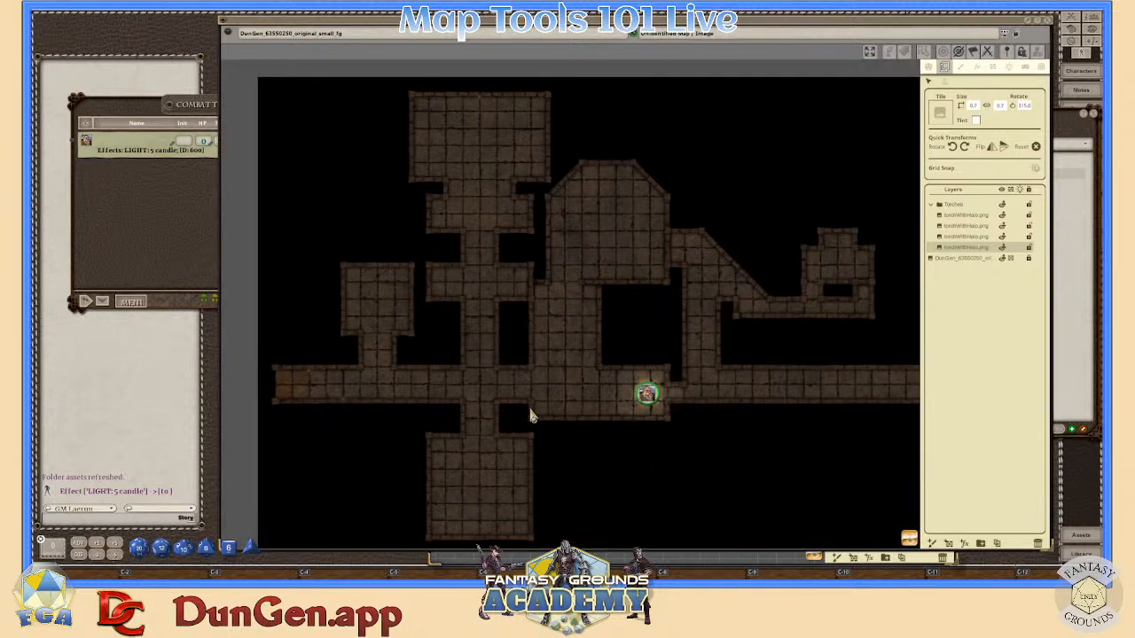
scroll(695, 419, down, 3)
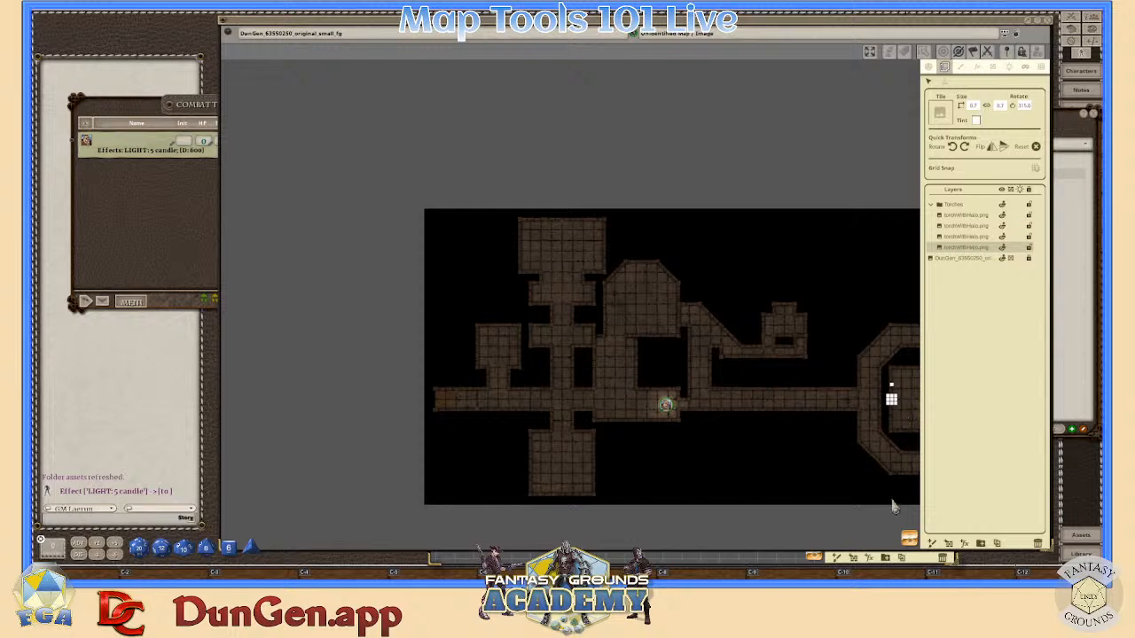
scroll(841, 517, up, 3)
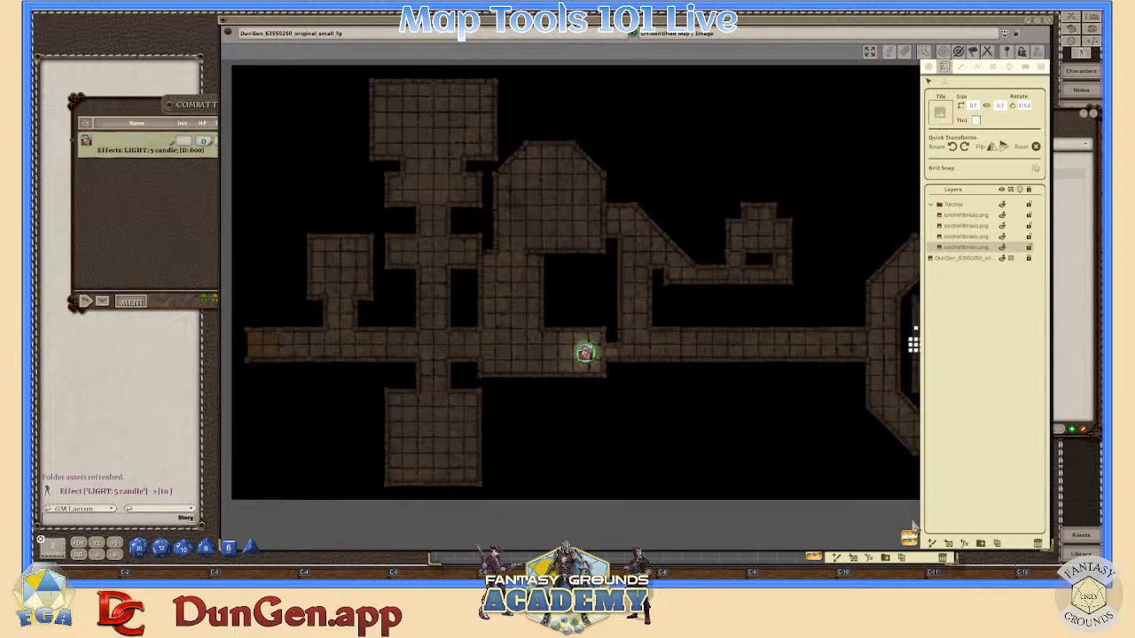
drag(926, 535, 957, 536)
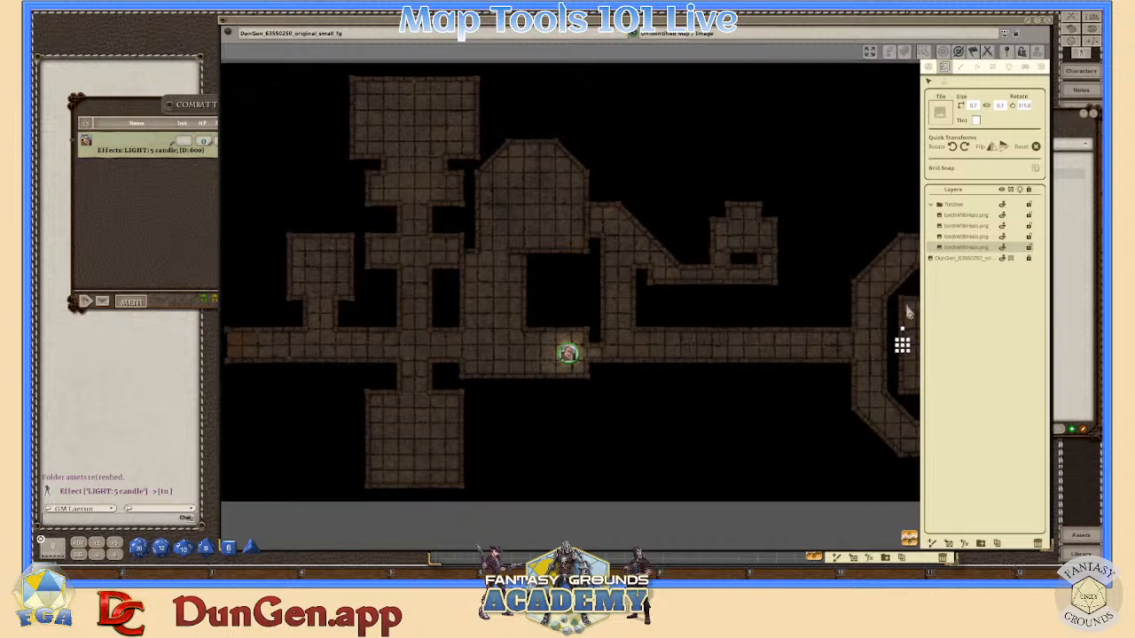
ctrl+click(957, 216)
ctrl+click(960, 227)
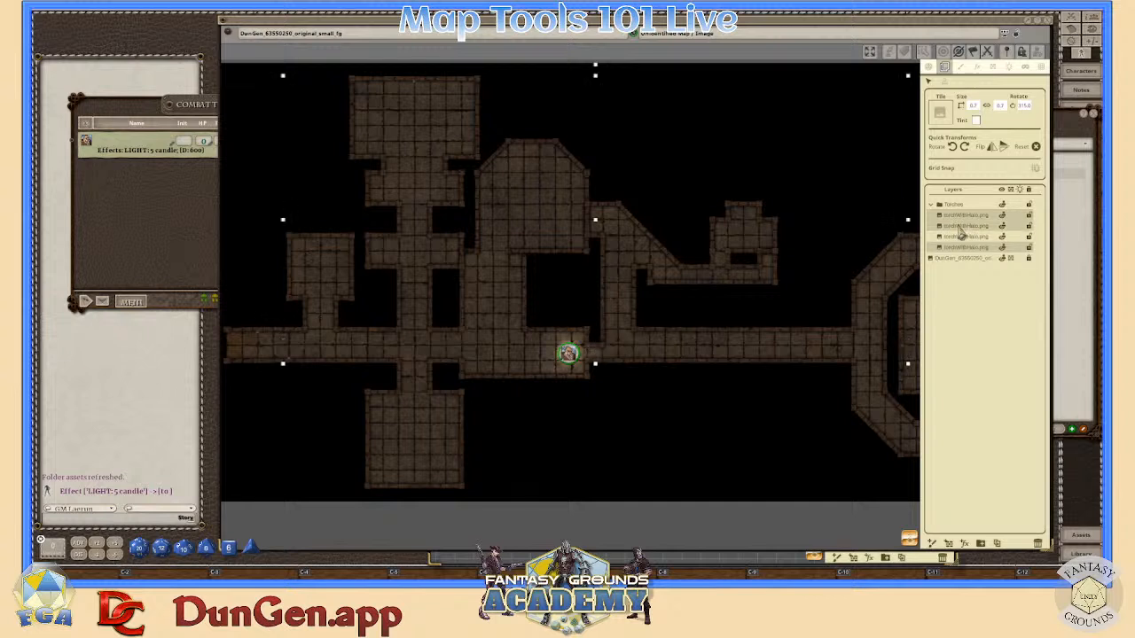
click(961, 237)
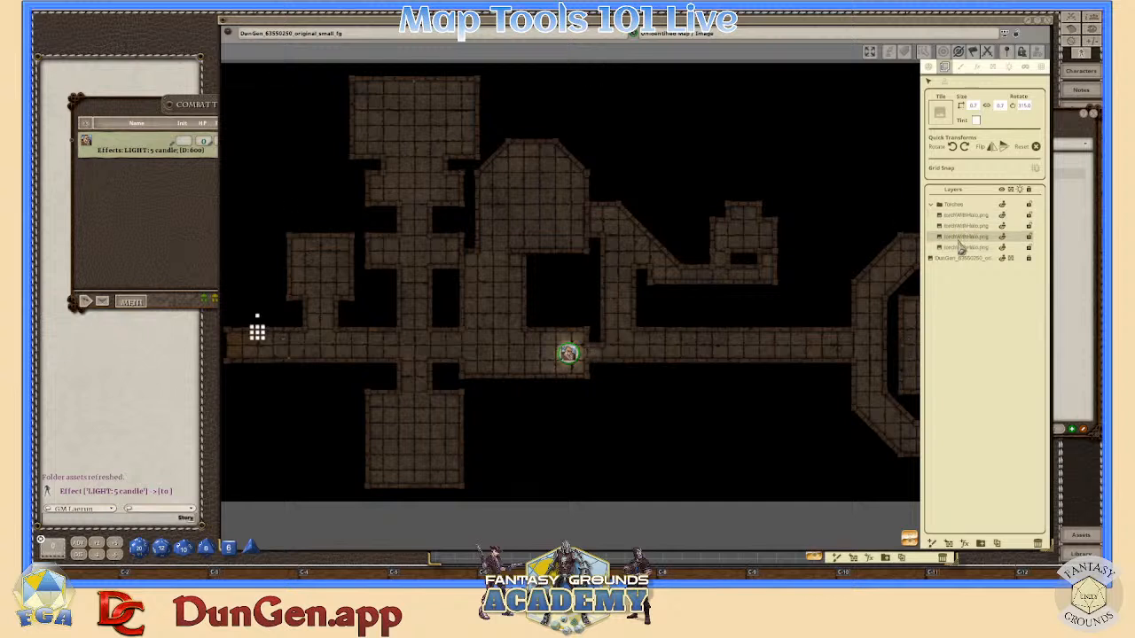
click(962, 247)
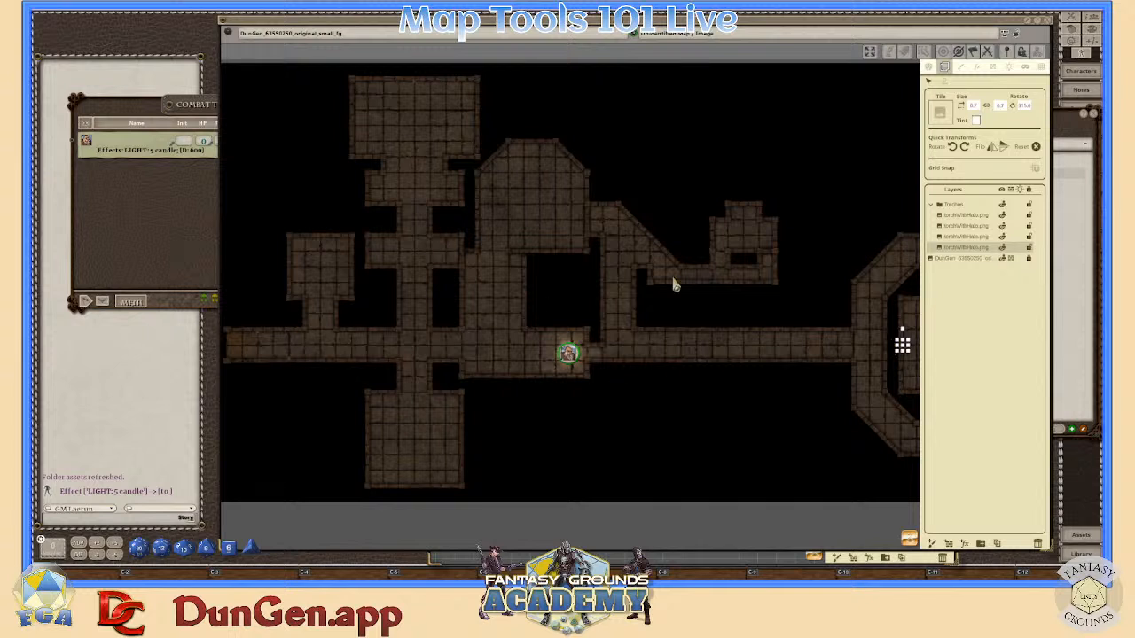
click(962, 236)
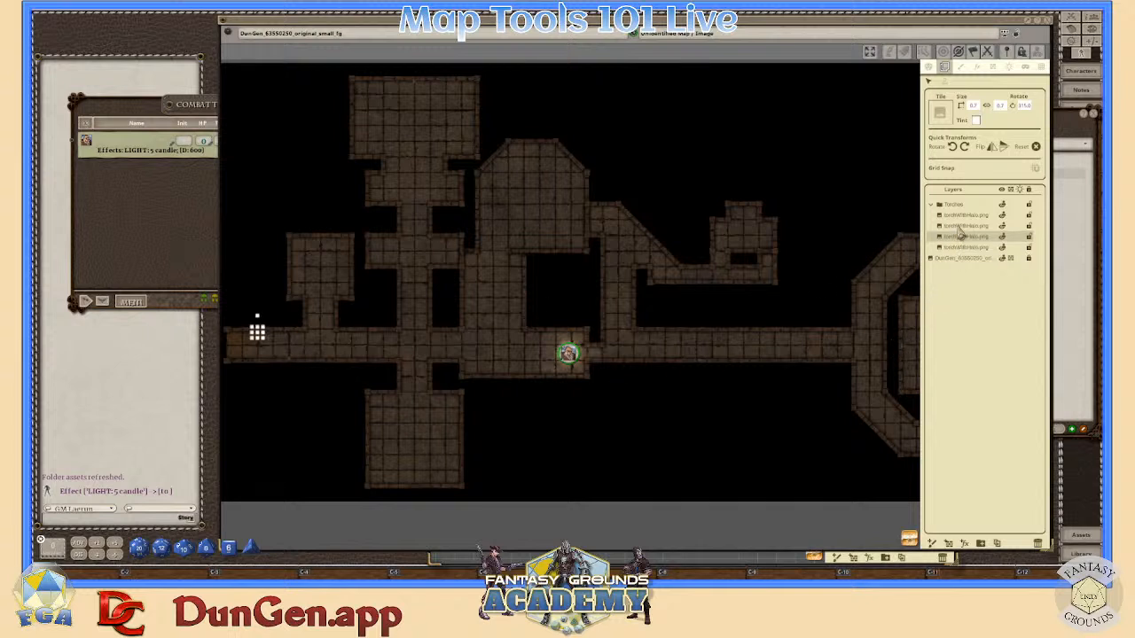
shift+click(962, 227)
click(962, 216)
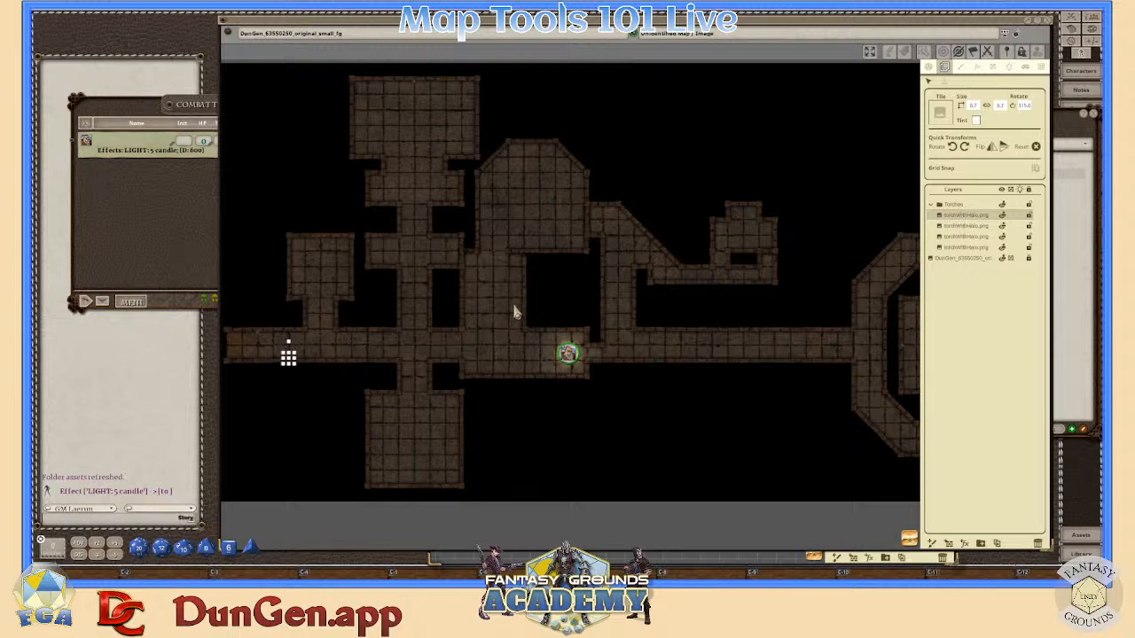
scroll(709, 363, down, 2)
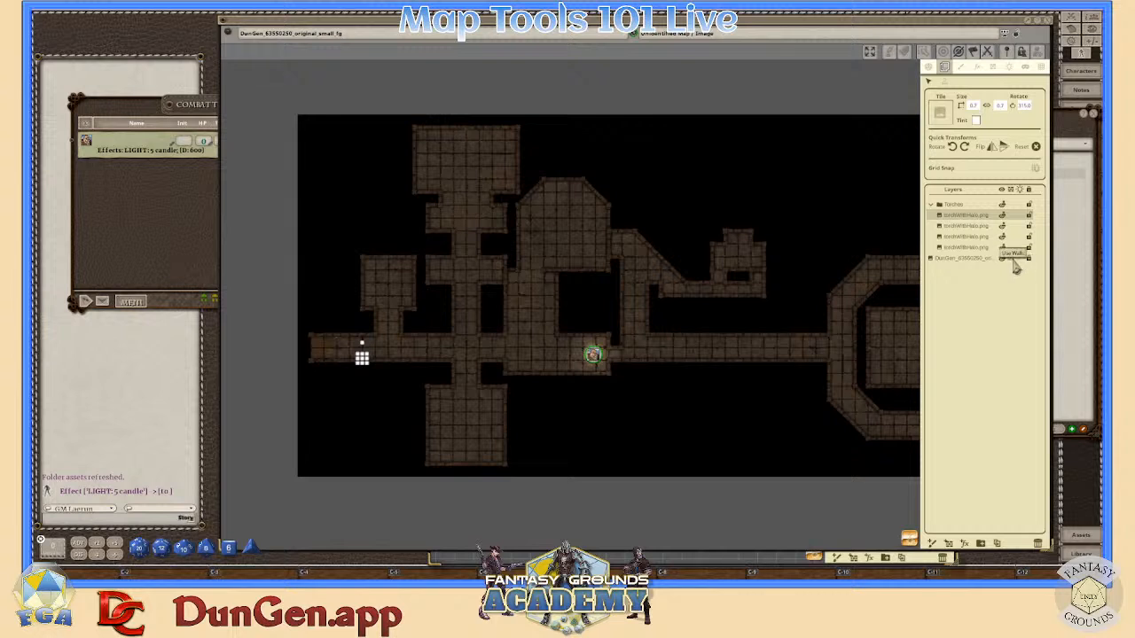
- Start adding point lights to the map and apply the Torch preset to the light settings
click(963, 259)
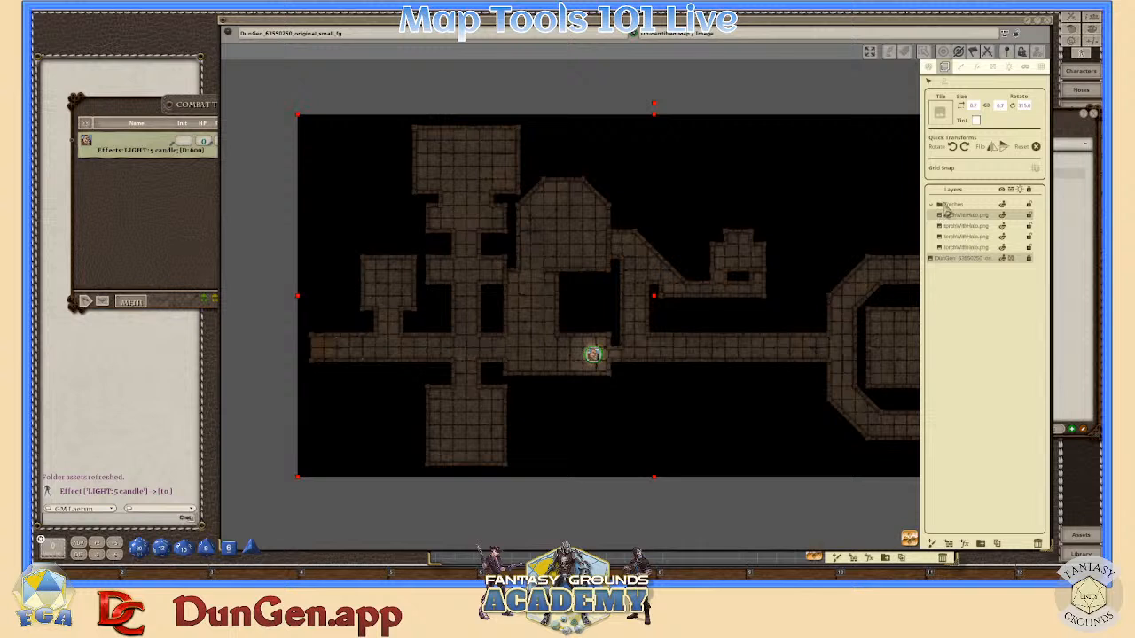
click(945, 205)
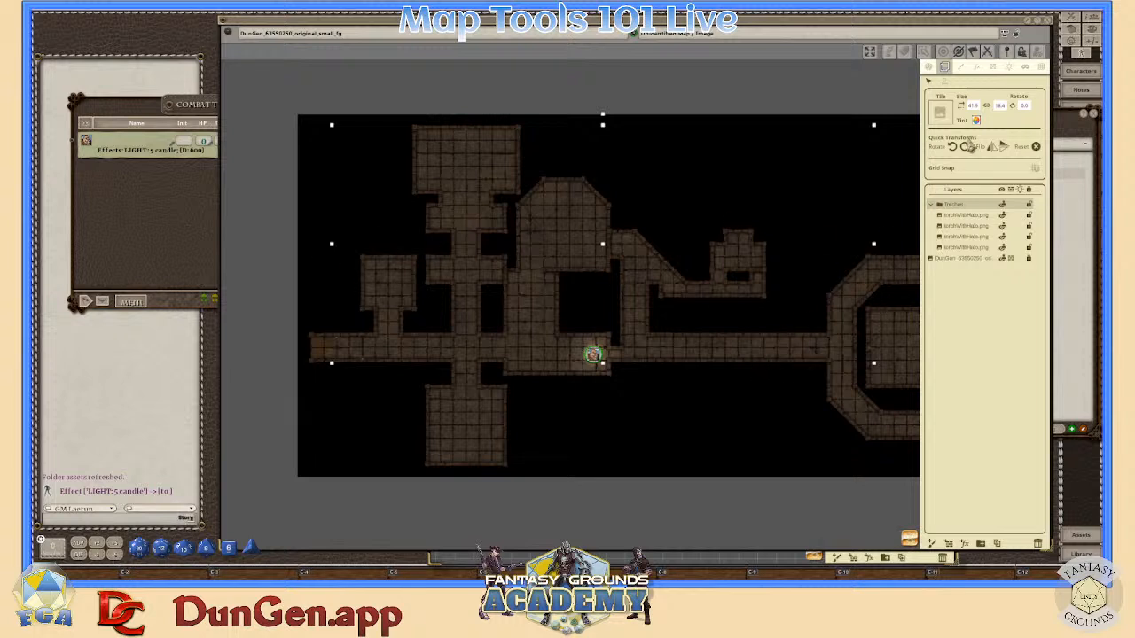
click(1010, 68)
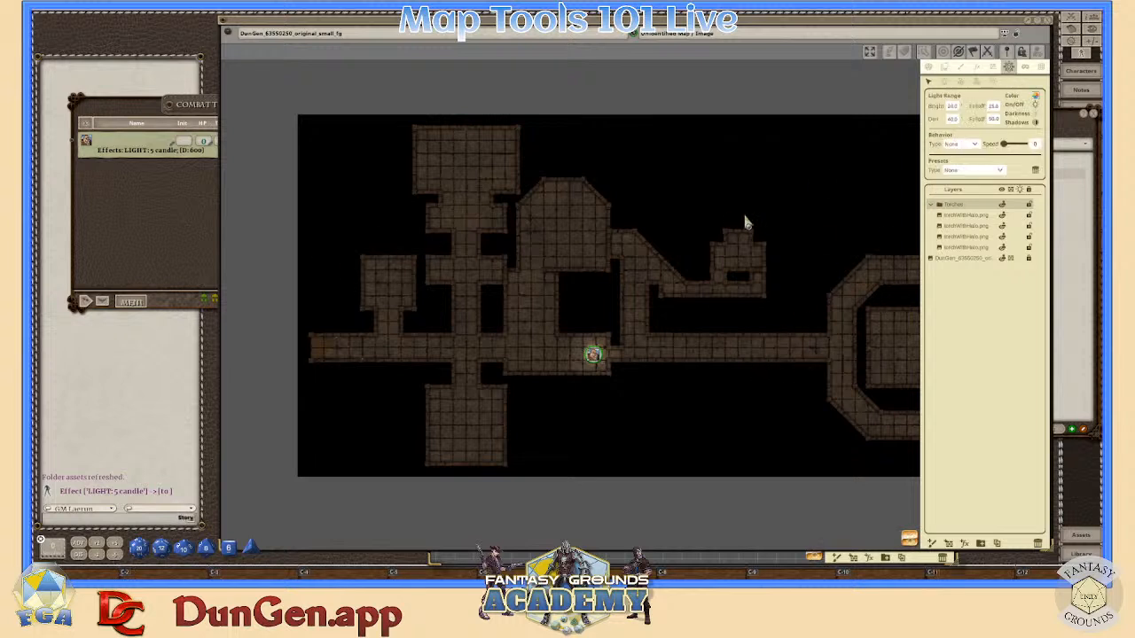
scroll(369, 363, up, 4)
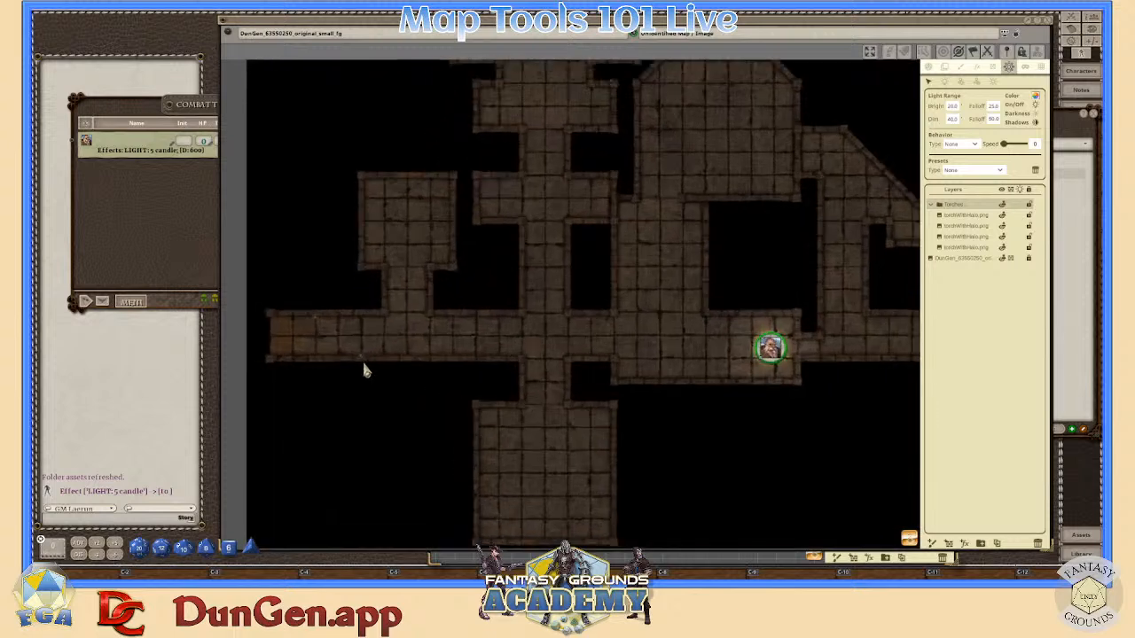
scroll(541, 364, down, 3)
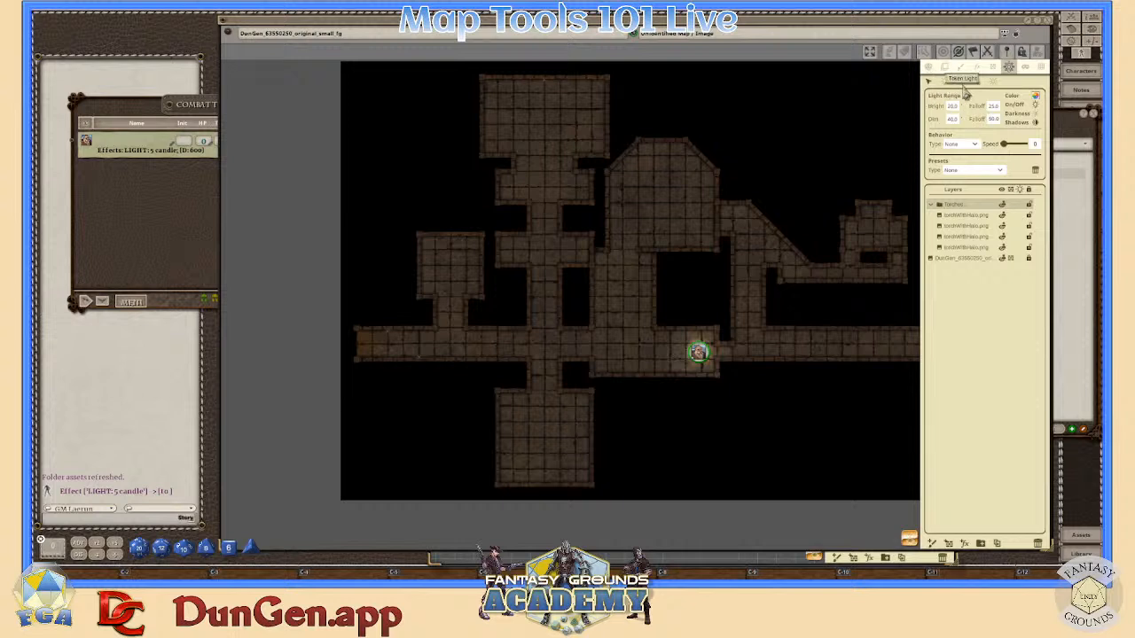
click(1008, 67)
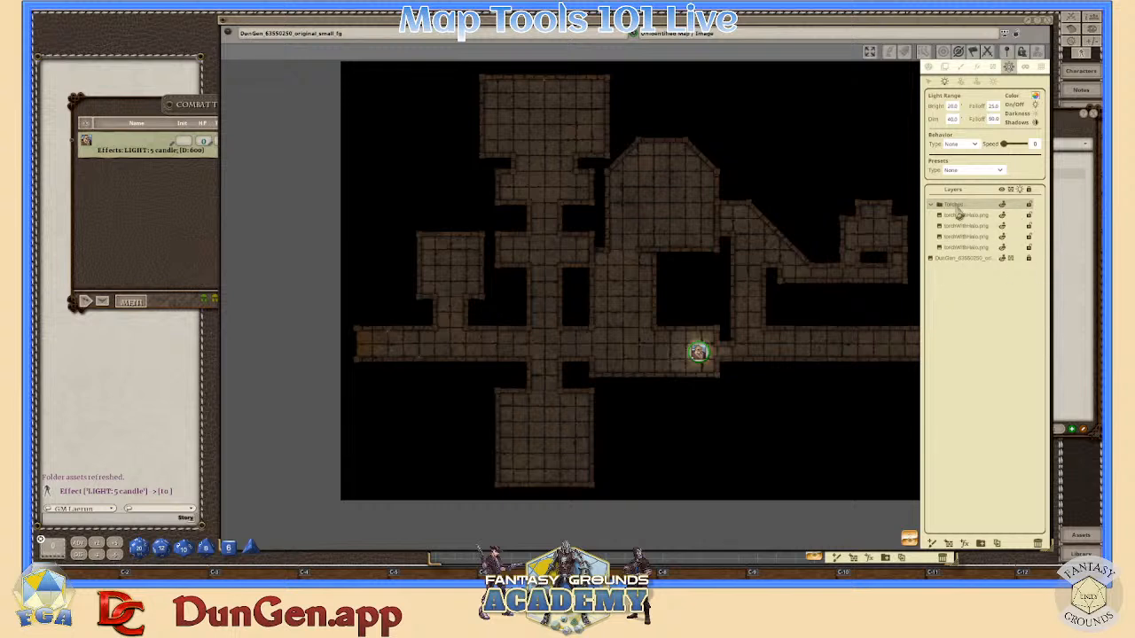
scroll(821, 321, down, 1)
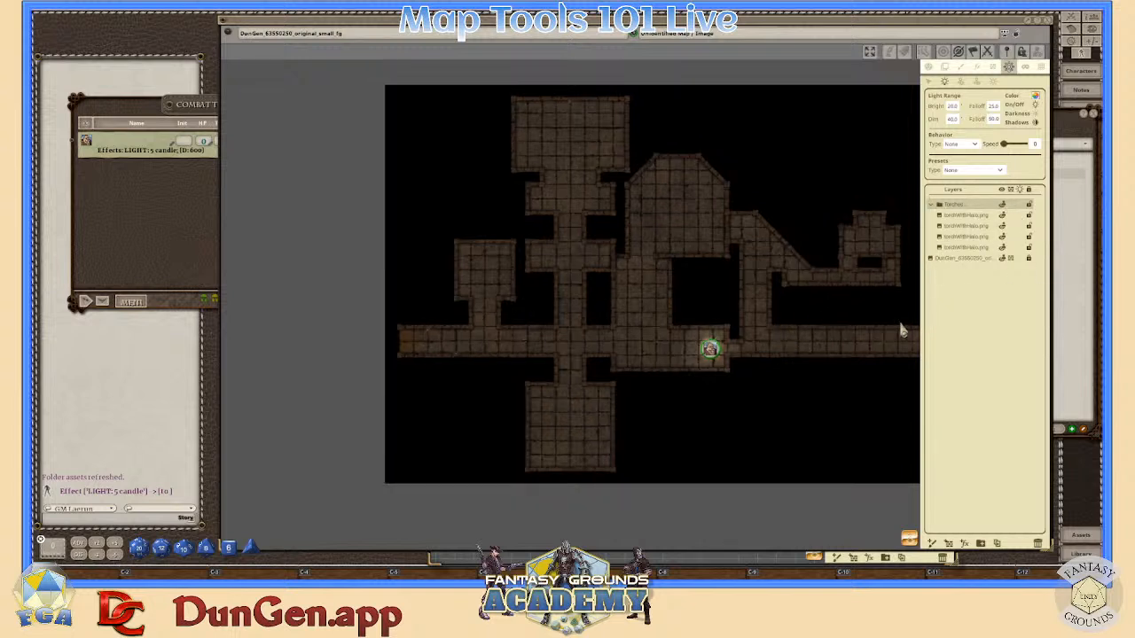
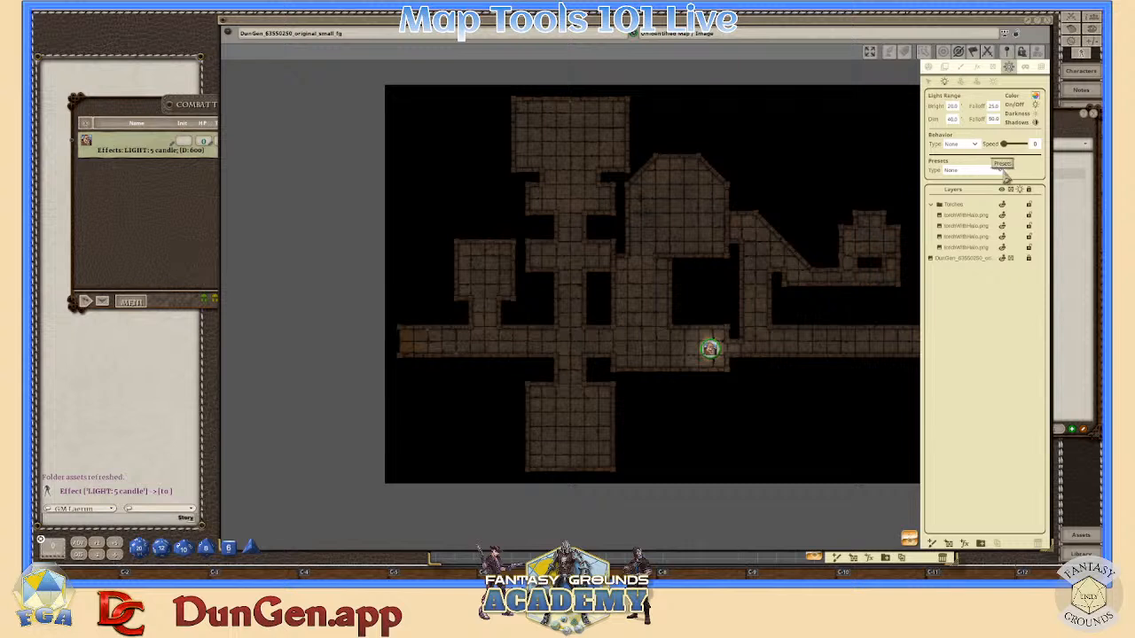
click(1003, 171)
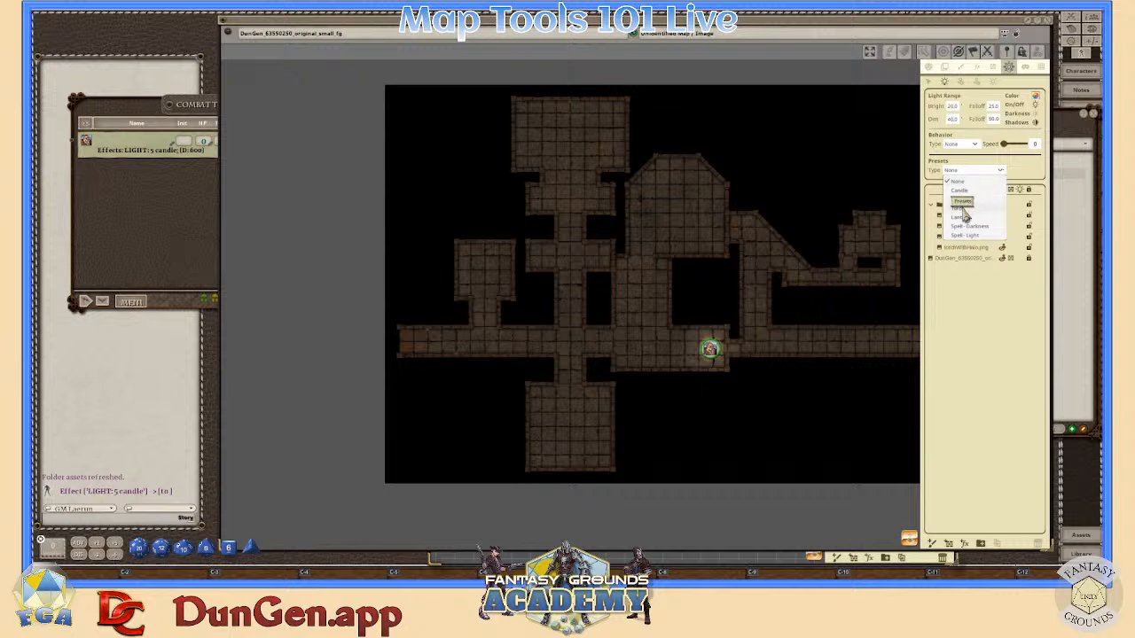
click(962, 207)
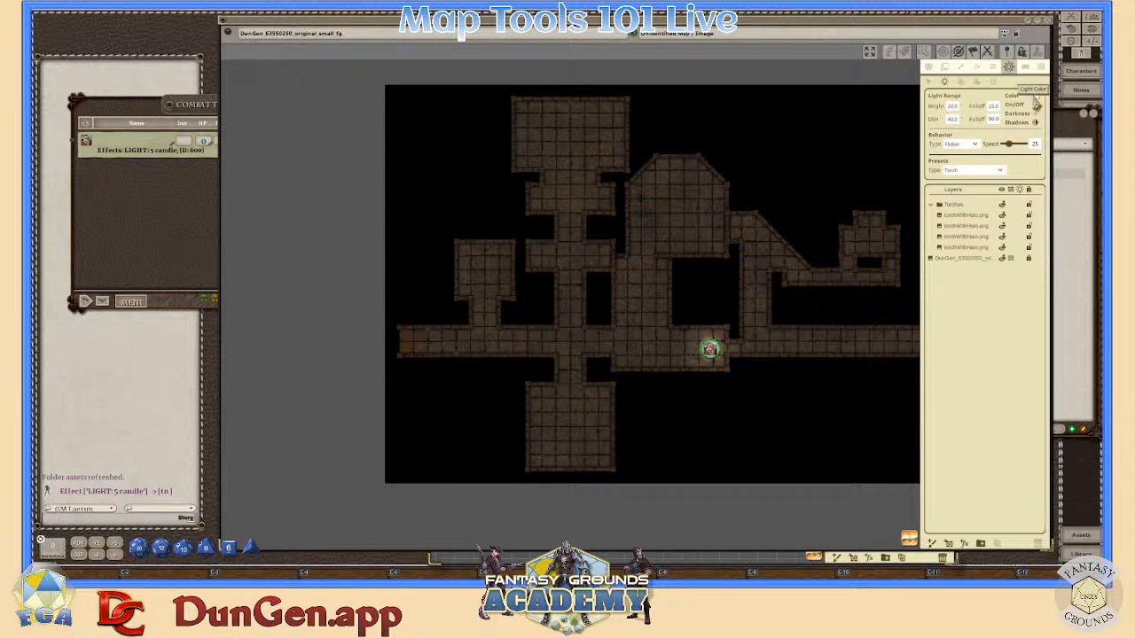
- Open the light's colour picker and place it over the map near the western corridor's torch tiles
scroll(440, 340, up, 5)
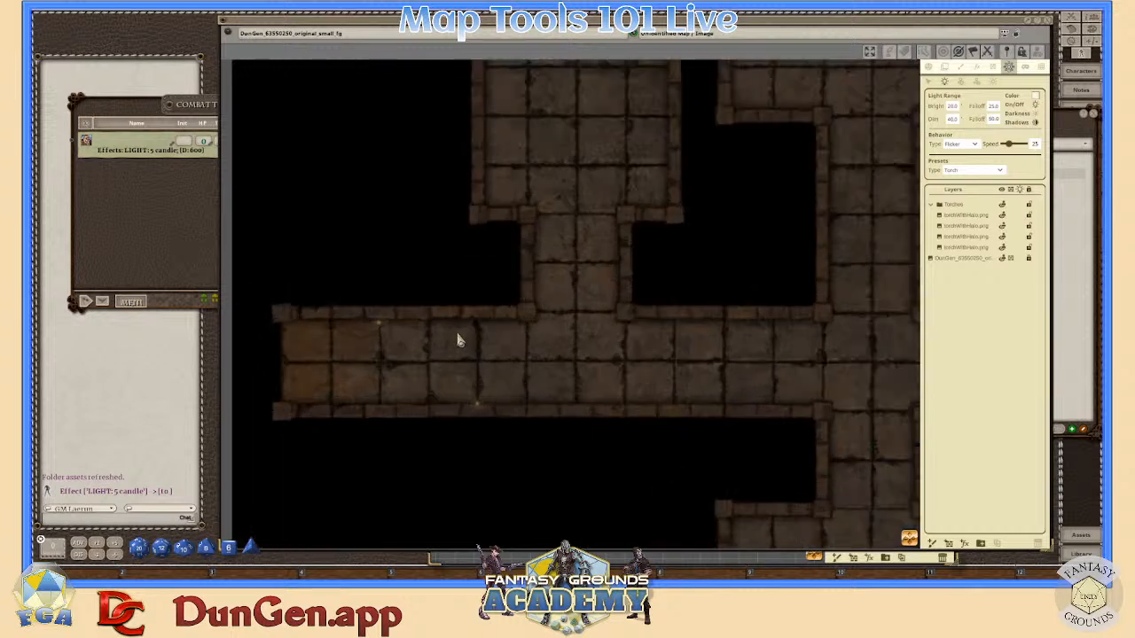
scroll(458, 340, up, 3)
scroll(508, 491, up, 3)
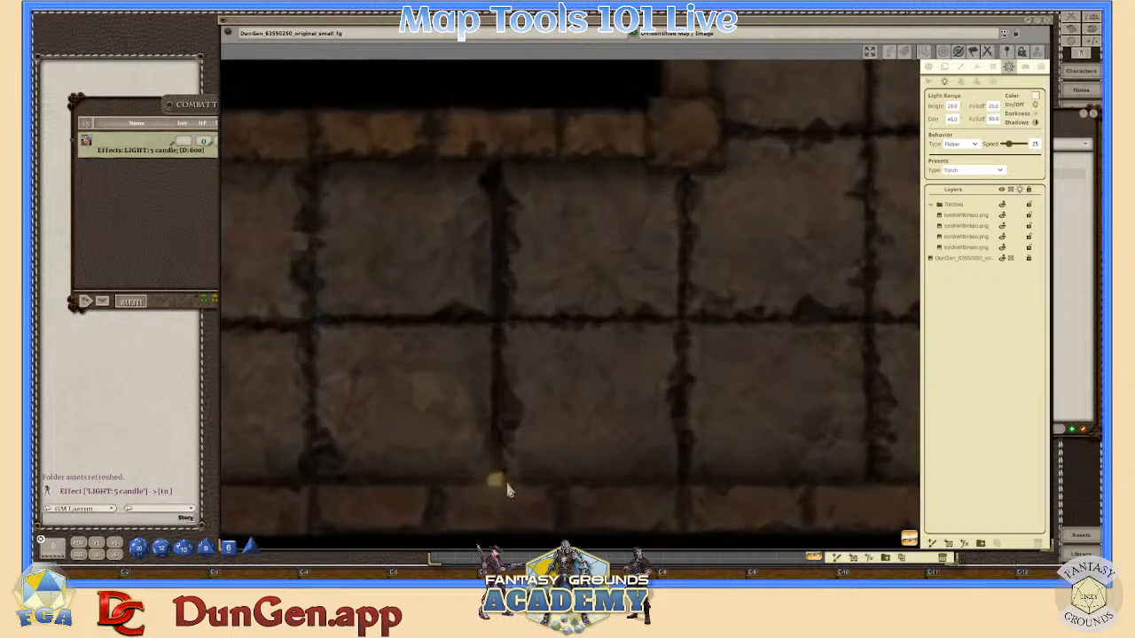
scroll(501, 488, up, 2)
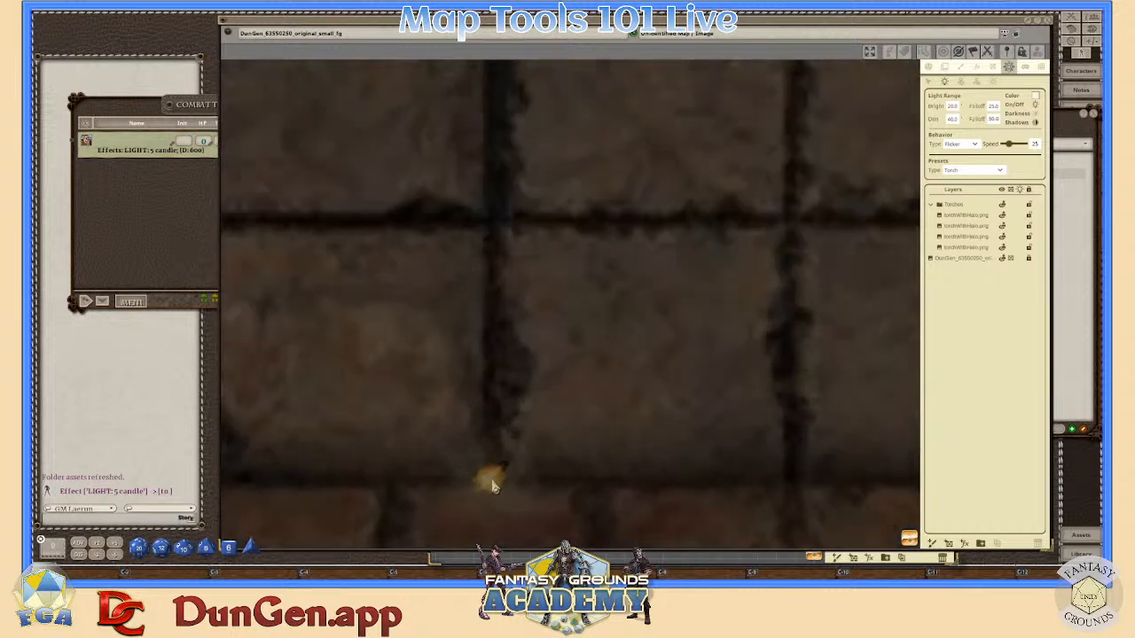
scroll(495, 485, down, 3)
scroll(495, 485, down, 2)
scroll(585, 423, down, 2)
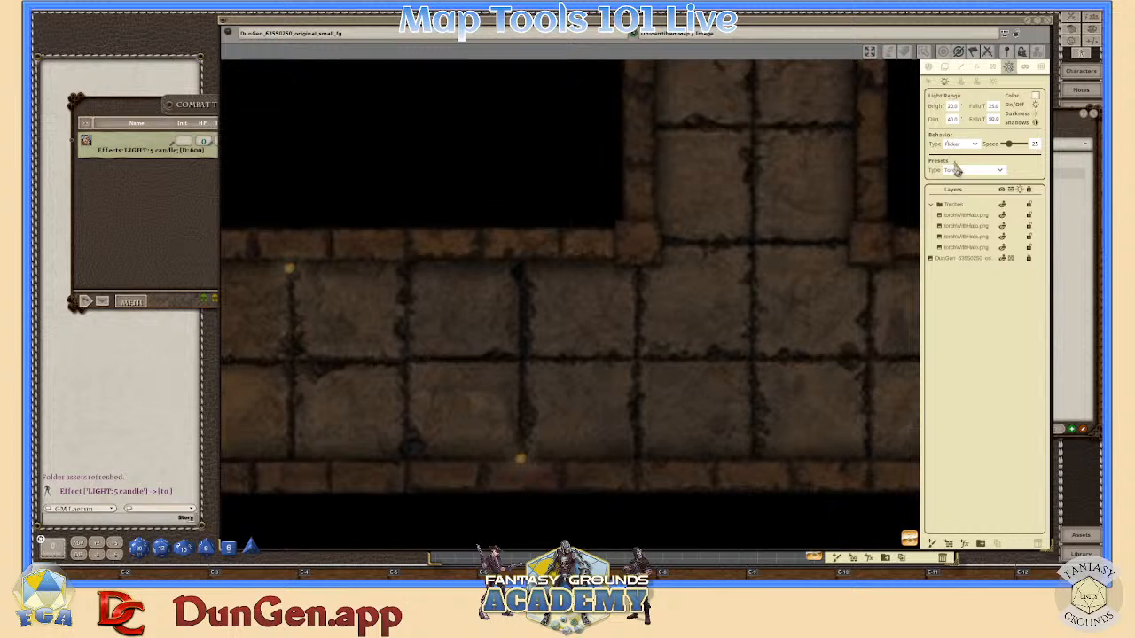
click(1036, 97)
drag(577, 221, 728, 172)
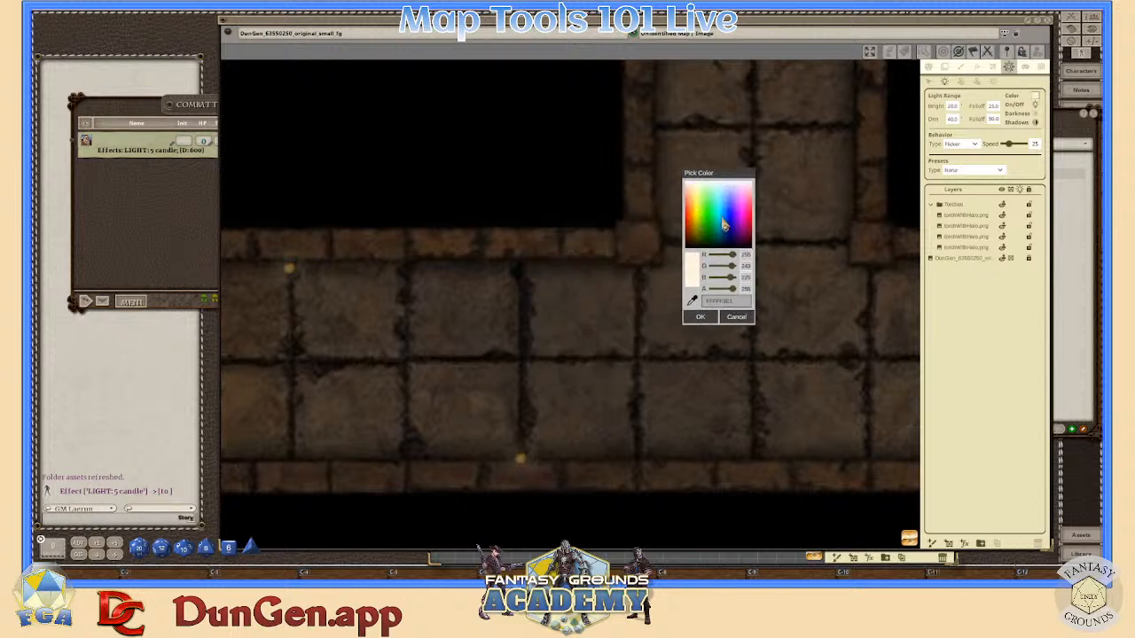
- Sample a light colour from the map with the eyedropper and compare it with the corridor torch's flame
click(692, 301)
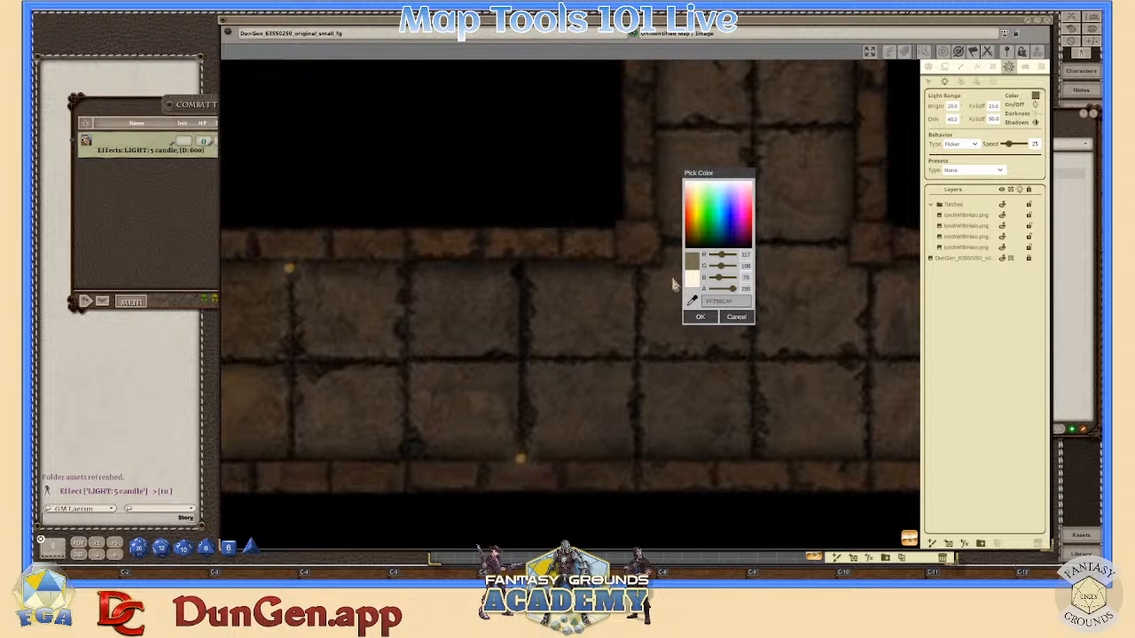
scroll(522, 459, up, 5)
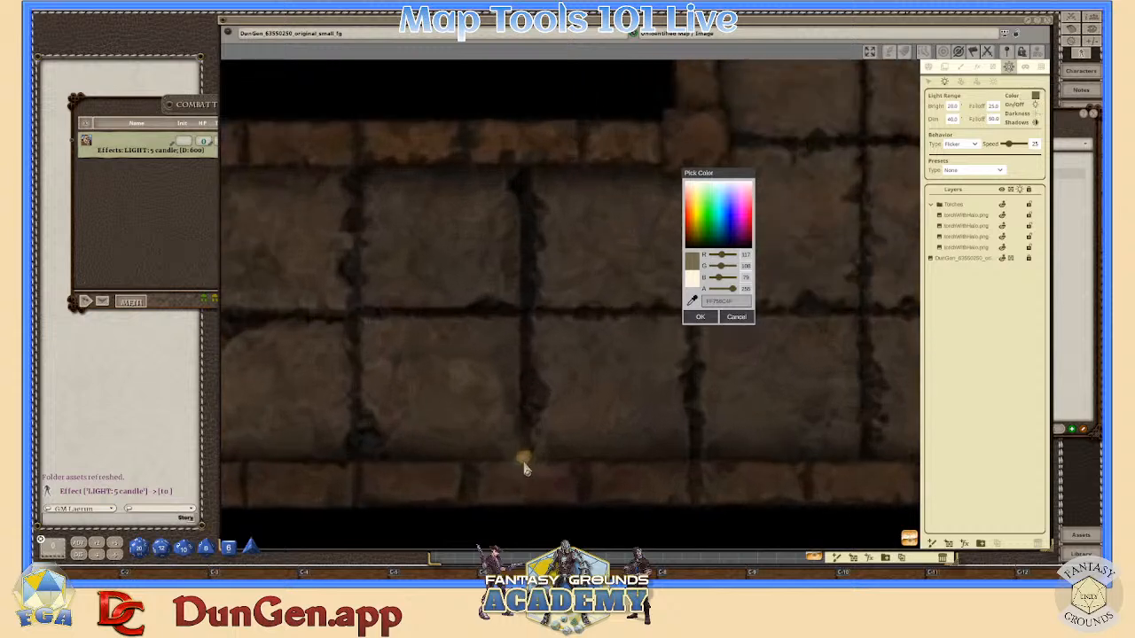
scroll(524, 459, down, 3)
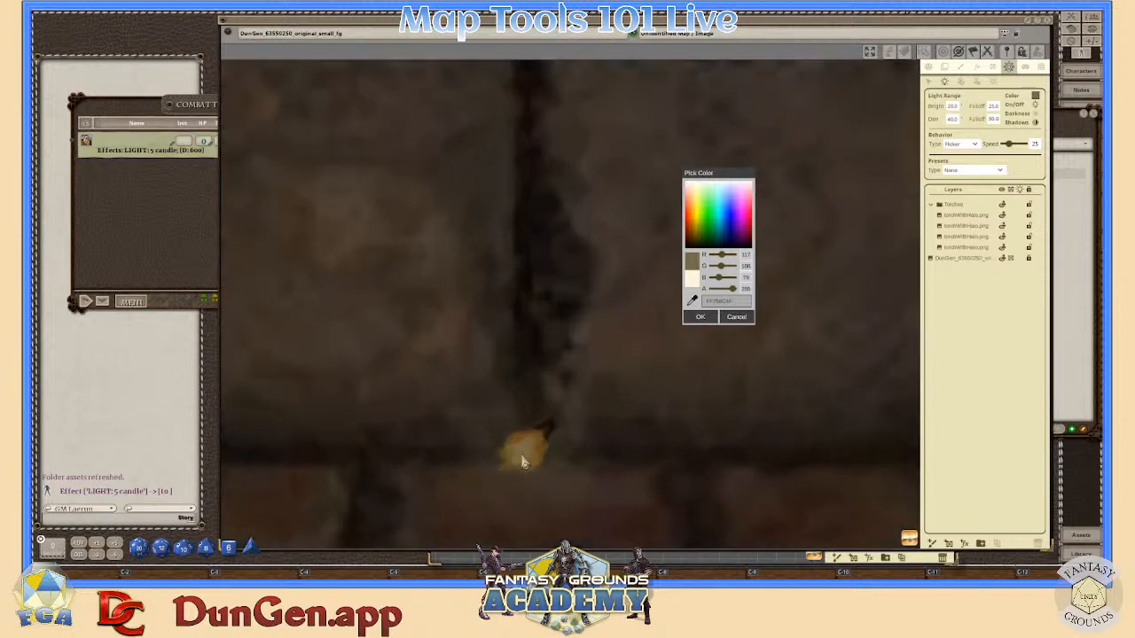
scroll(523, 459, down, 3)
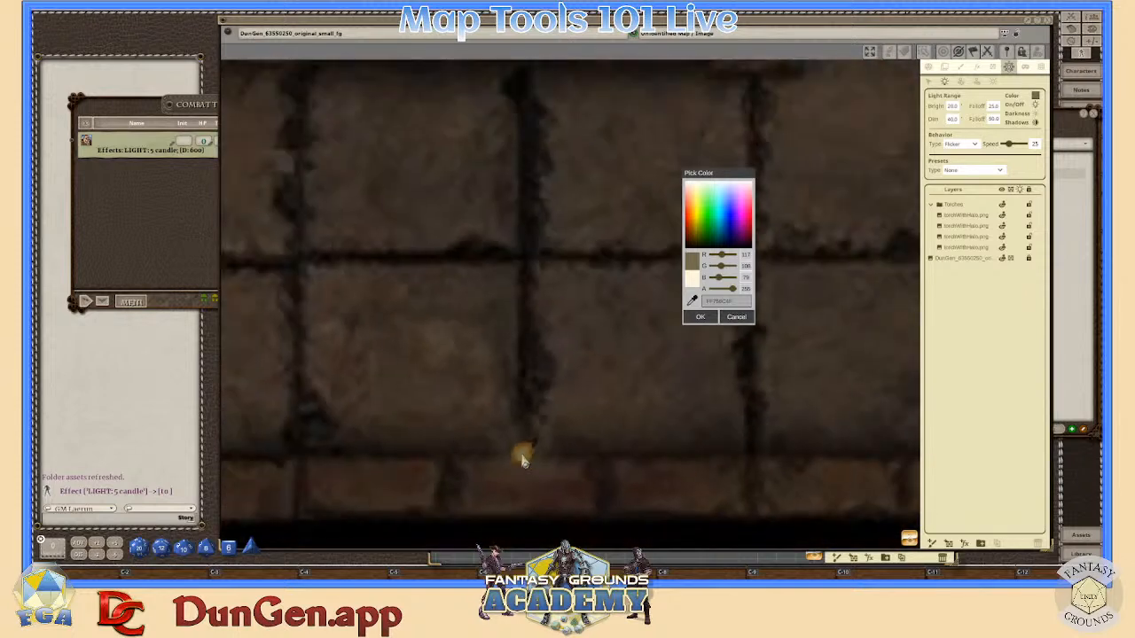
scroll(520, 448, up, 4)
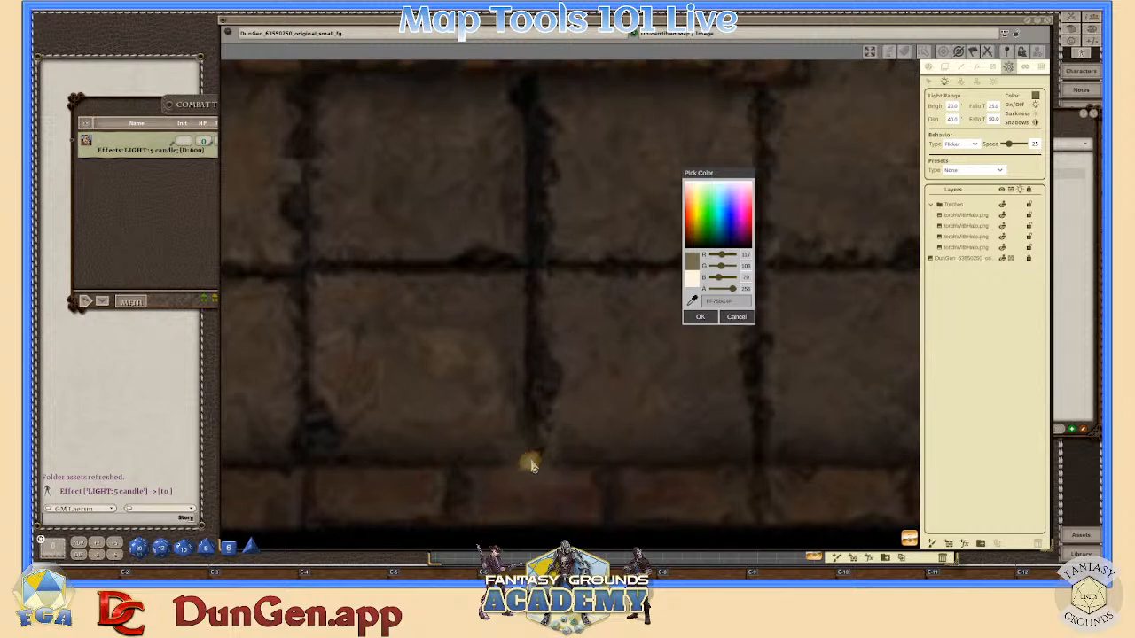
scroll(528, 456, down, 5)
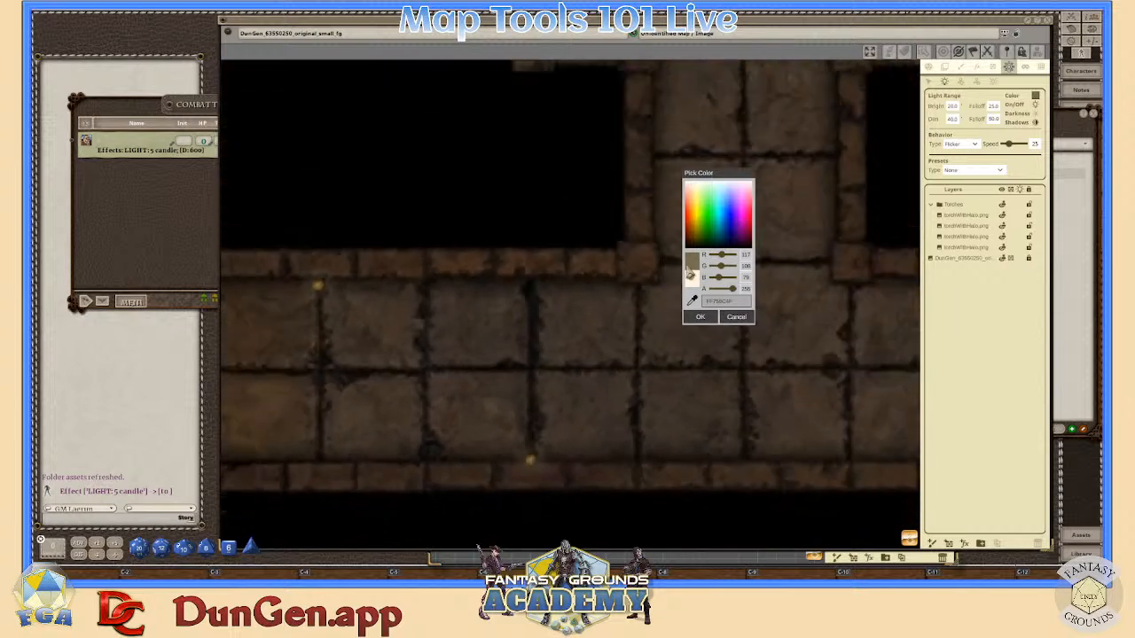
scroll(537, 441, up, 4)
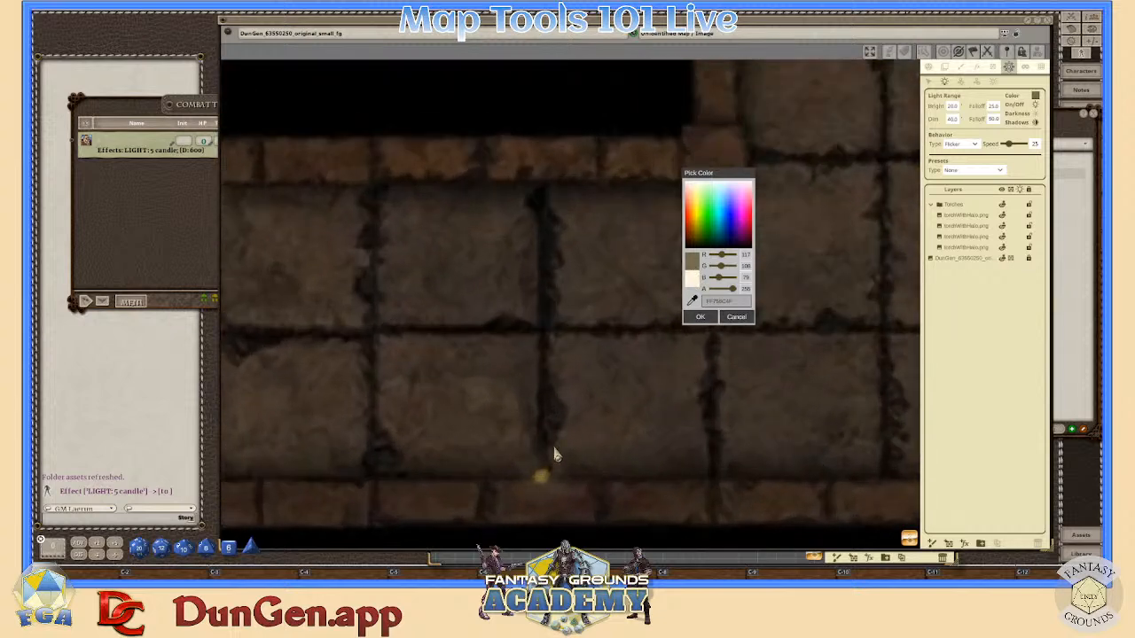
scroll(551, 450, down, 4)
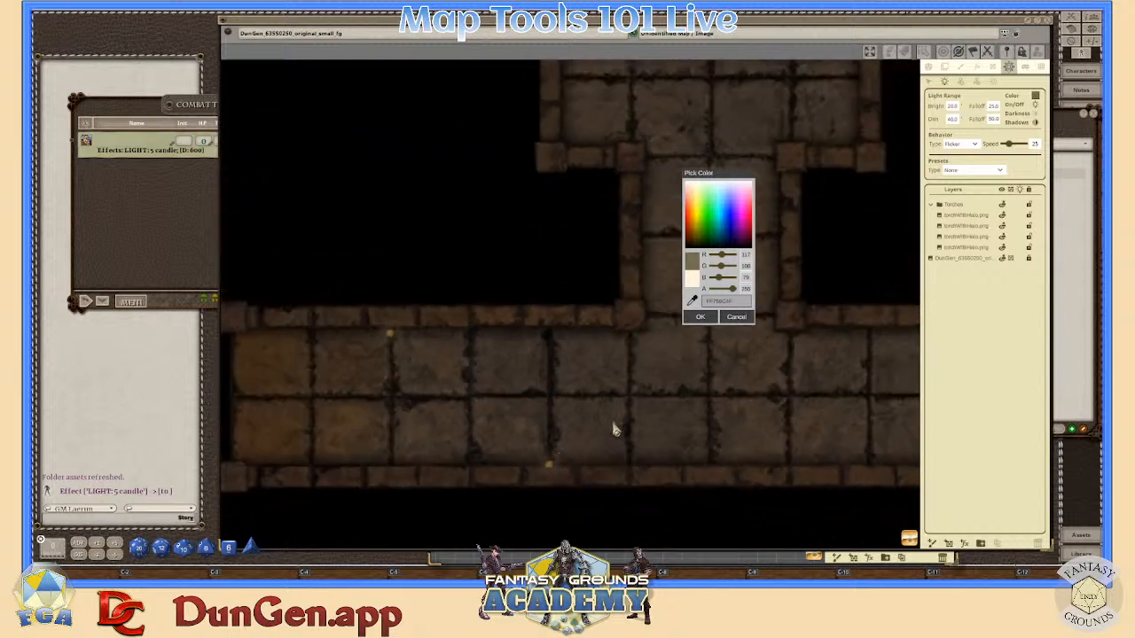
- Set the light colour to a bright yellow with red 237, green 255, blue 45 and slightly reduced alpha
click(695, 302)
click(700, 216)
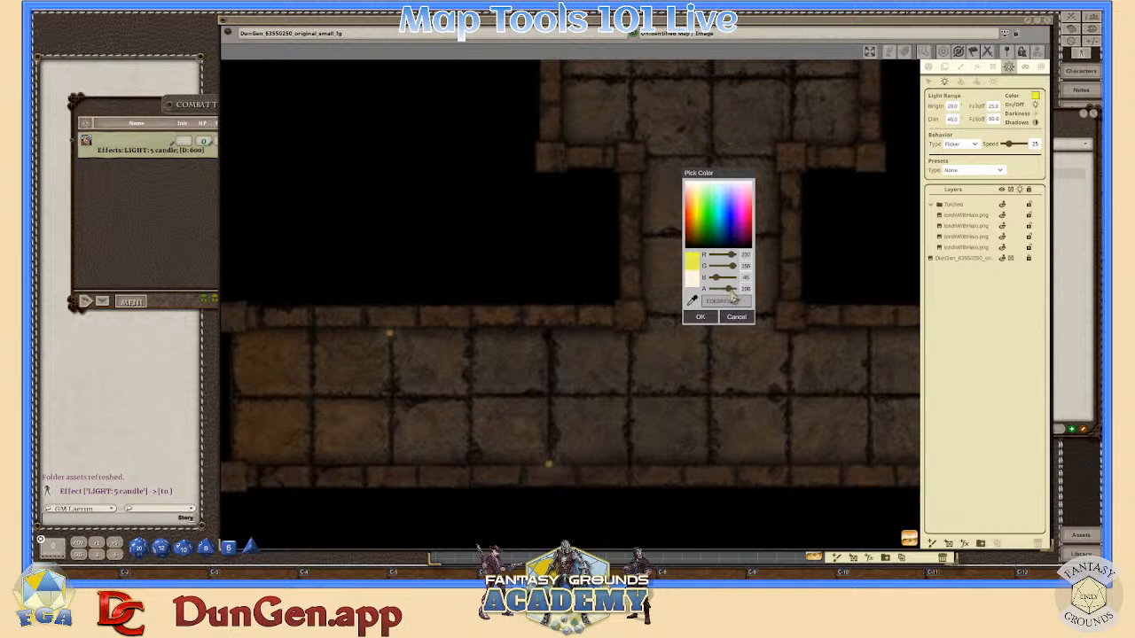
scroll(634, 324, down, 3)
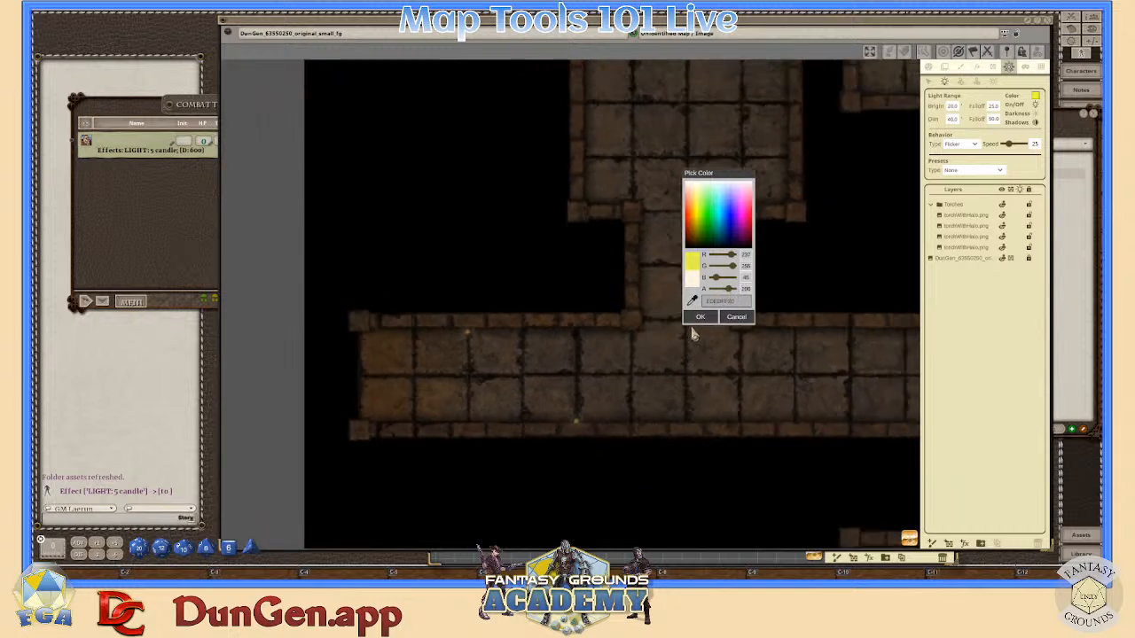
click(700, 318)
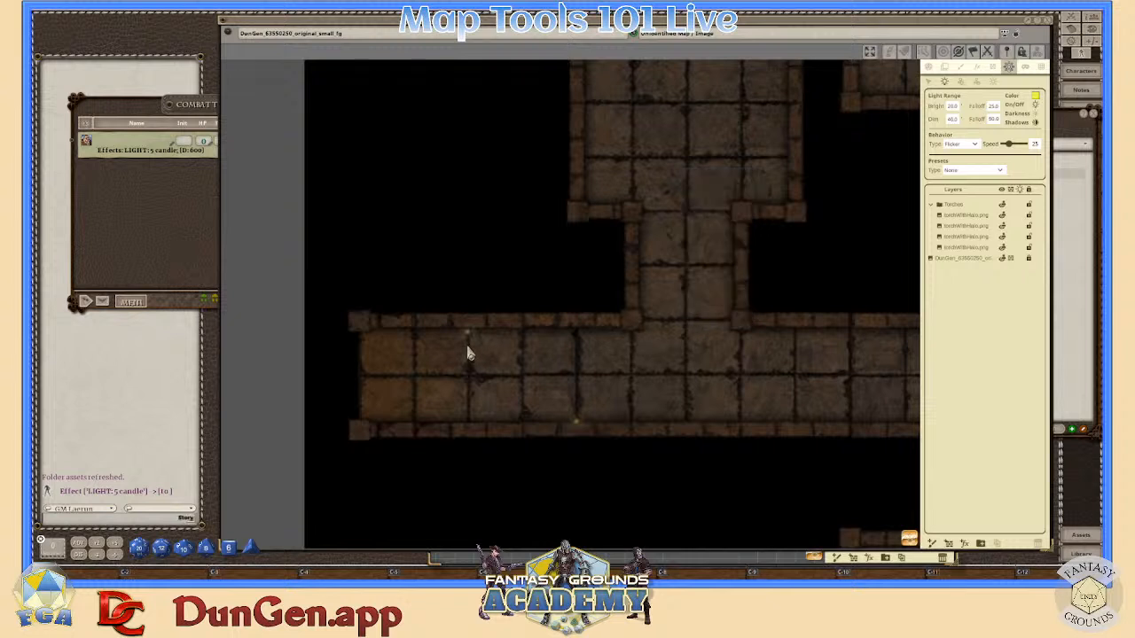
- Place a yellow torch light on each of the two torch tiles in the western corridor
scroll(468, 353, up, 2)
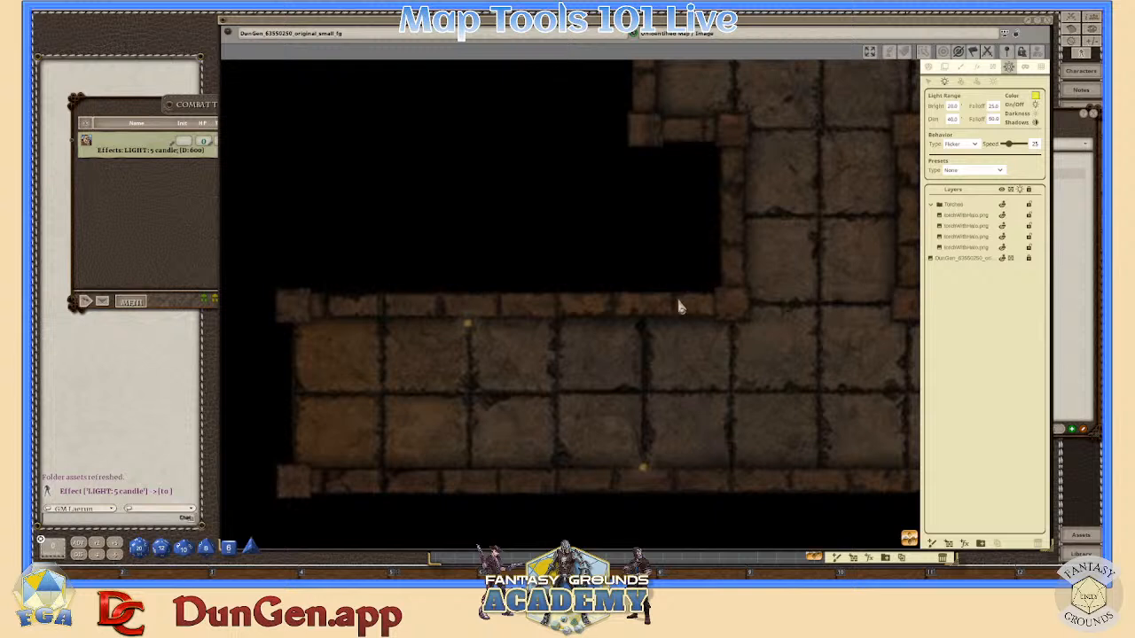
click(468, 328)
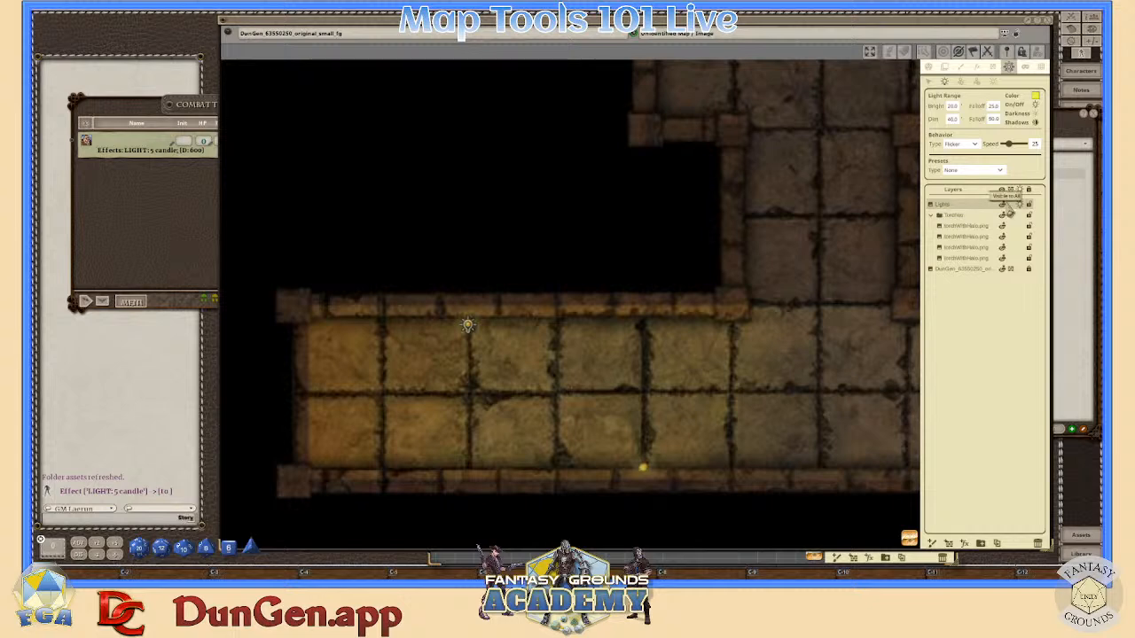
click(643, 471)
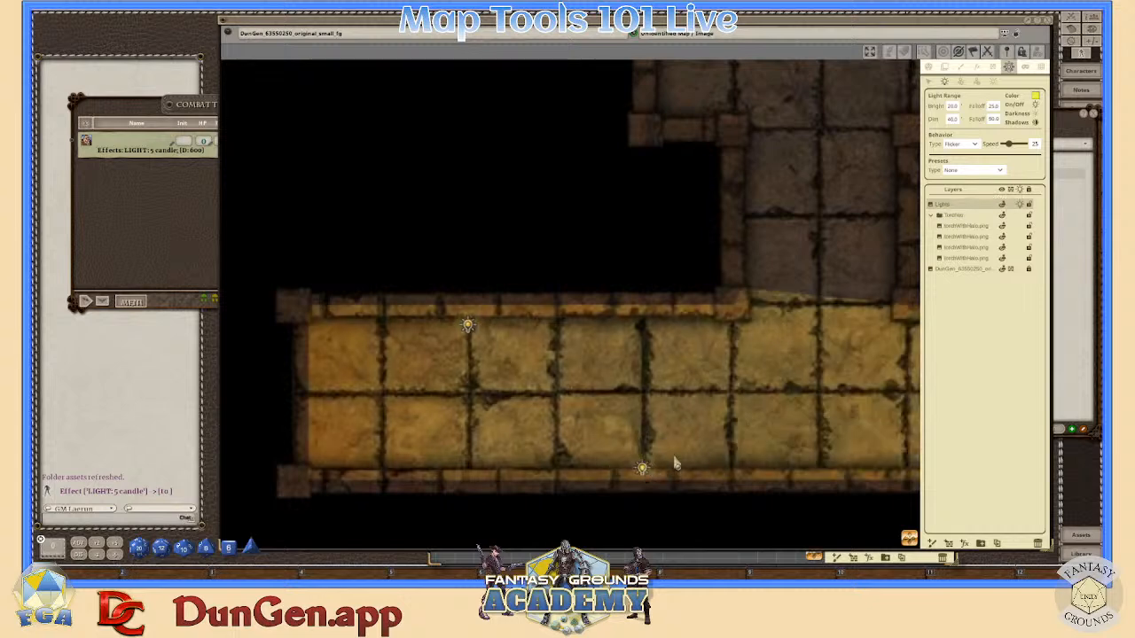
- Add a torch light on the torch tile at the northernmost room's upper wall
scroll(759, 466, down, 2)
scroll(905, 529, down, 1)
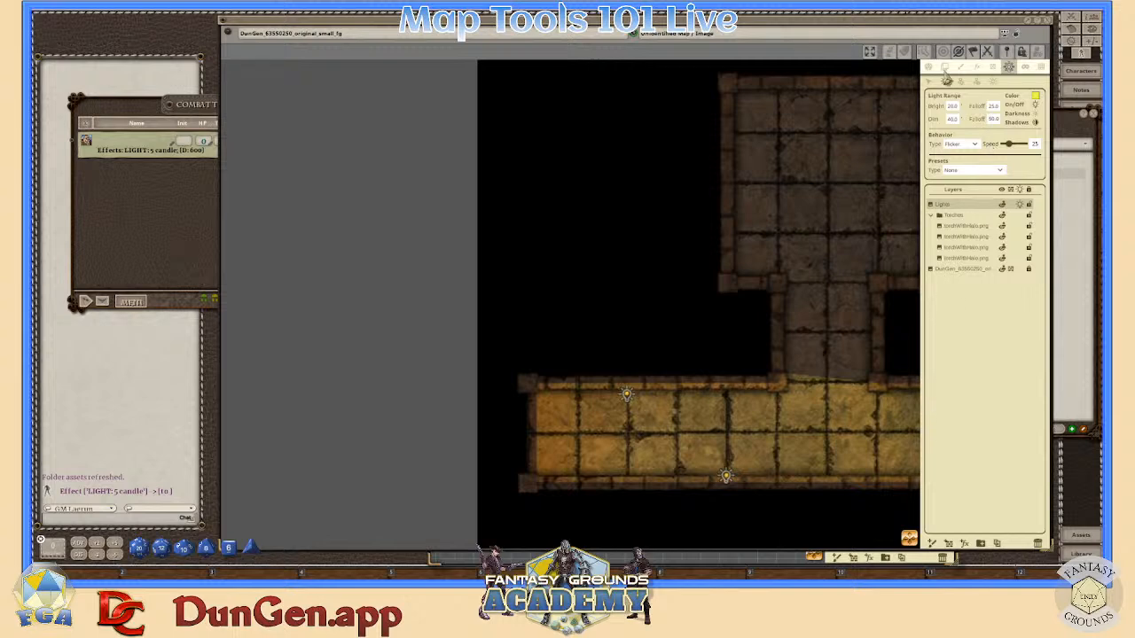
click(870, 51)
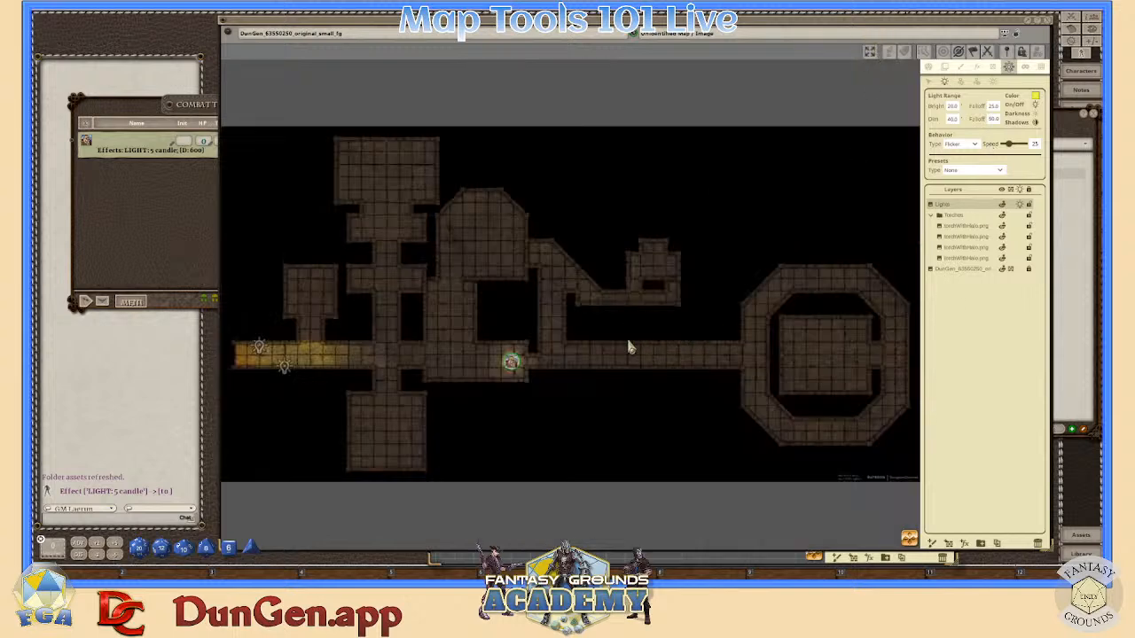
scroll(380, 157, up, 5)
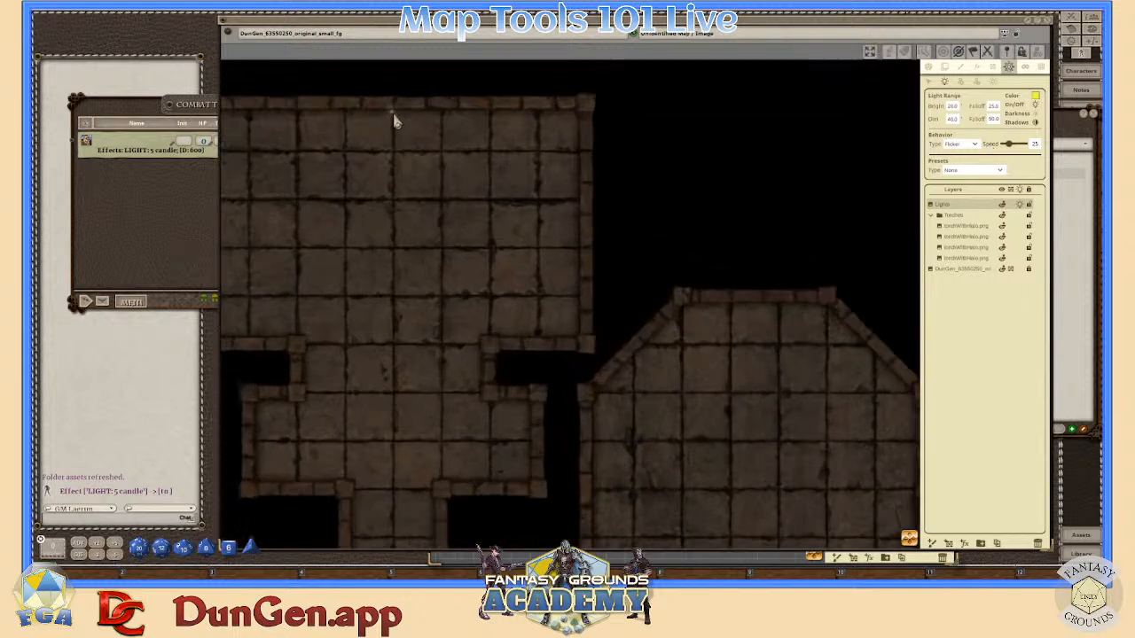
scroll(795, 502, down, 3)
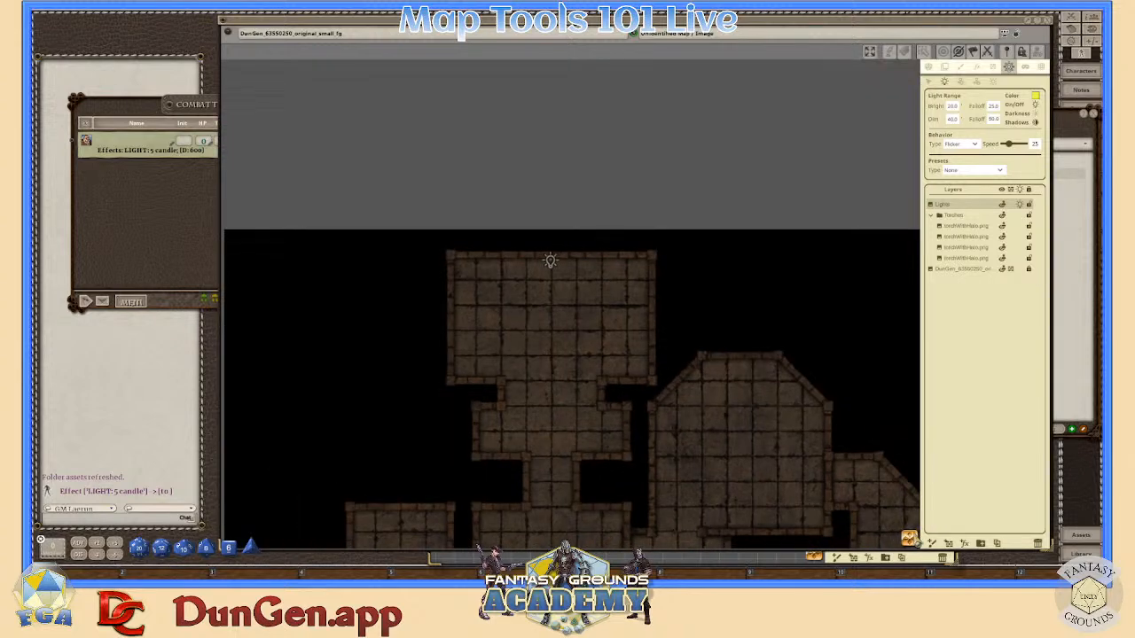
- Add a torch light on the west-wall torch tile of the square room inside the octagonal corridor
mouse_move(911, 545)
mouse_down()
mouse_move(970, 569)
mouse_move(972, 589)
mouse_move(925, 535)
mouse_up()
scroll(818, 314, up, 3)
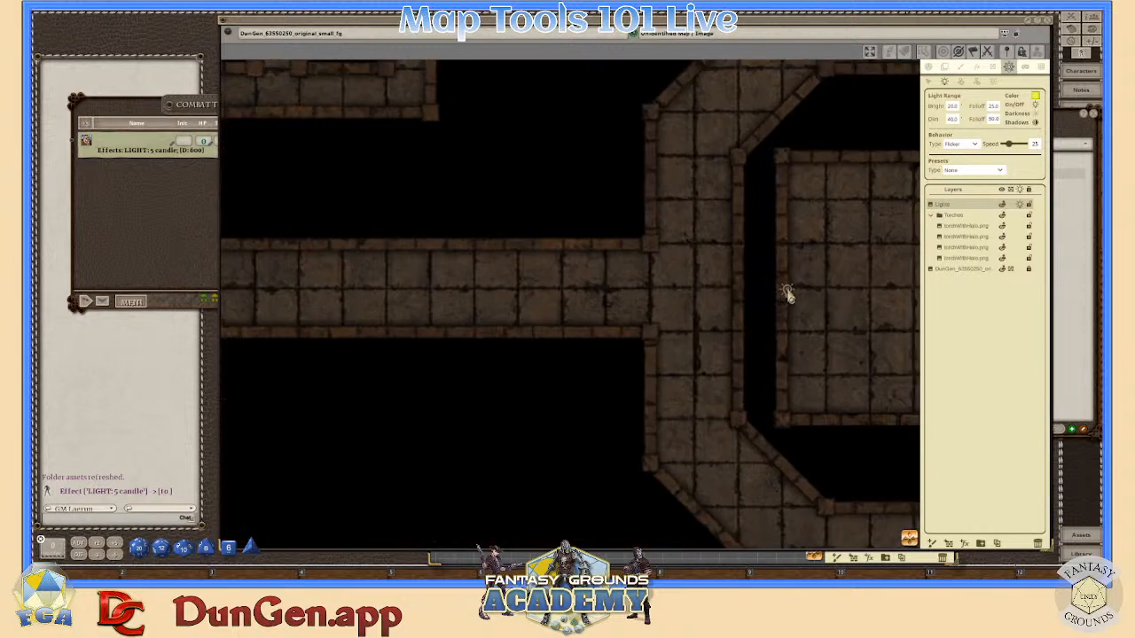
scroll(798, 306, down, 5)
scroll(829, 388, down, 1)
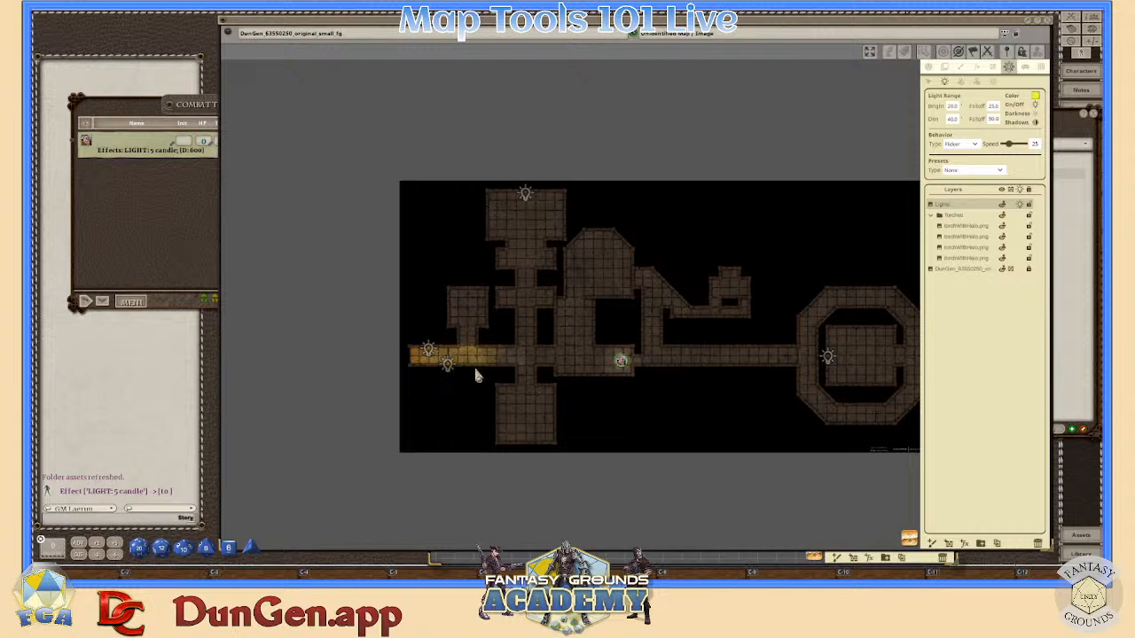
- Return to play mode, turn the map's lighting off and back on, and briefly preview the player vision
click(928, 67)
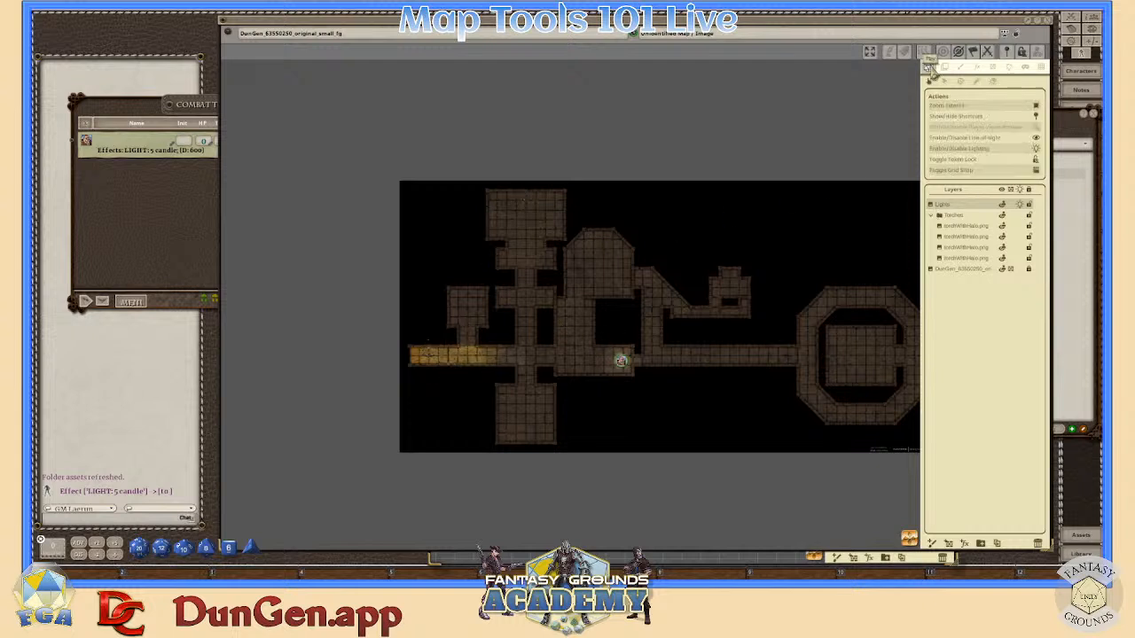
click(1036, 150)
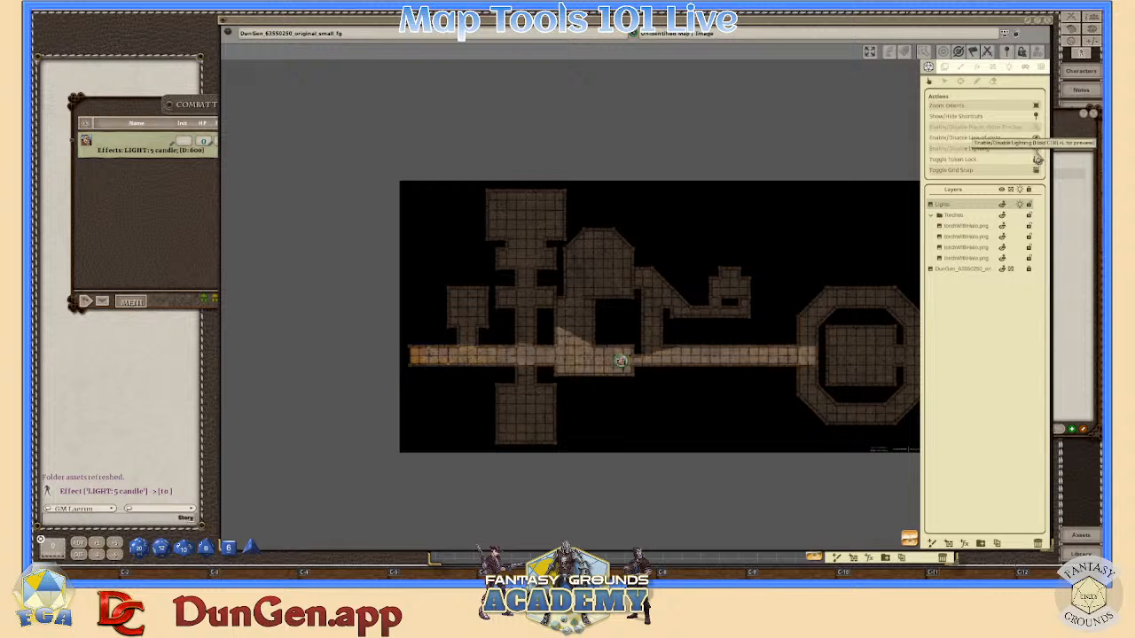
click(1036, 153)
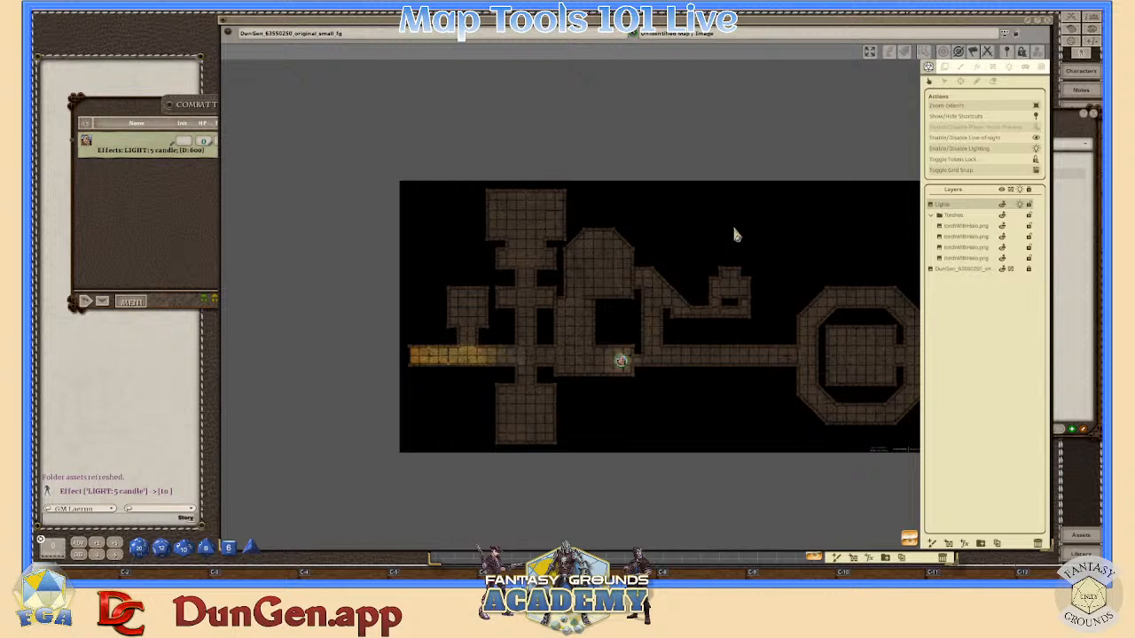
click(1037, 130)
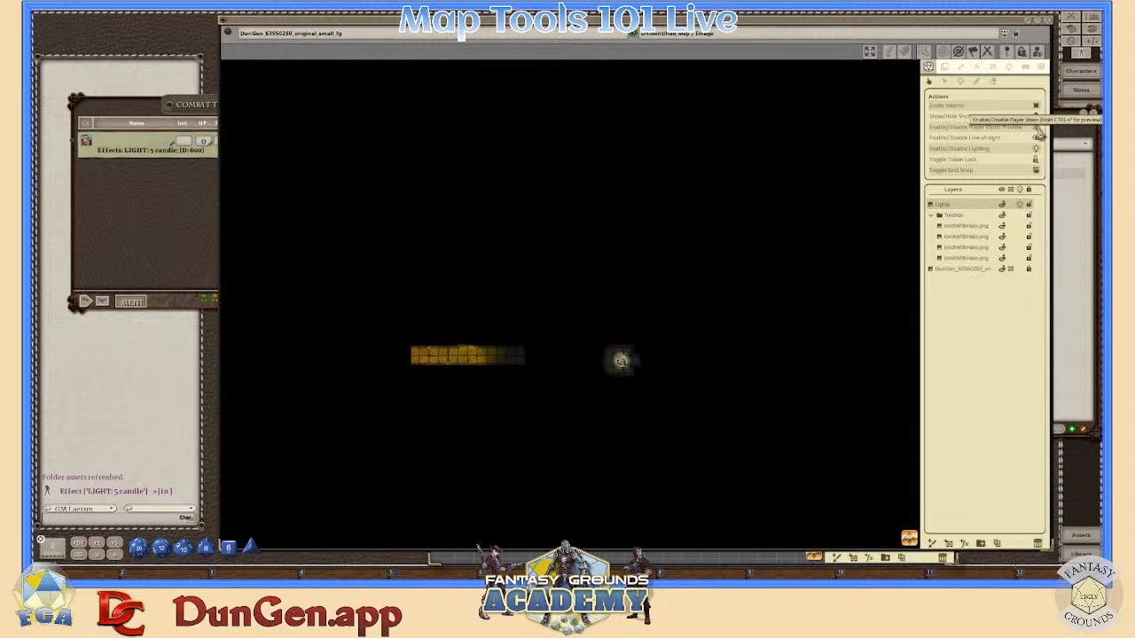
click(1038, 131)
- Inspect the northernmost room's light and its available presets, and examine the two torch lights in the western corridor
scroll(546, 246, up, 2)
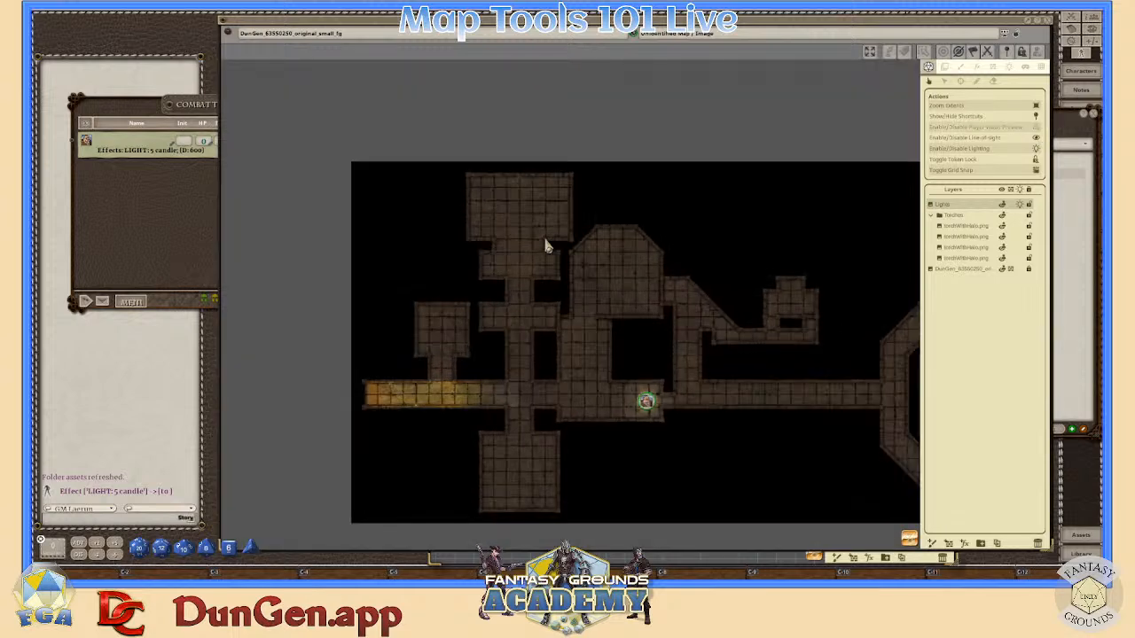
scroll(458, 228, up, 1)
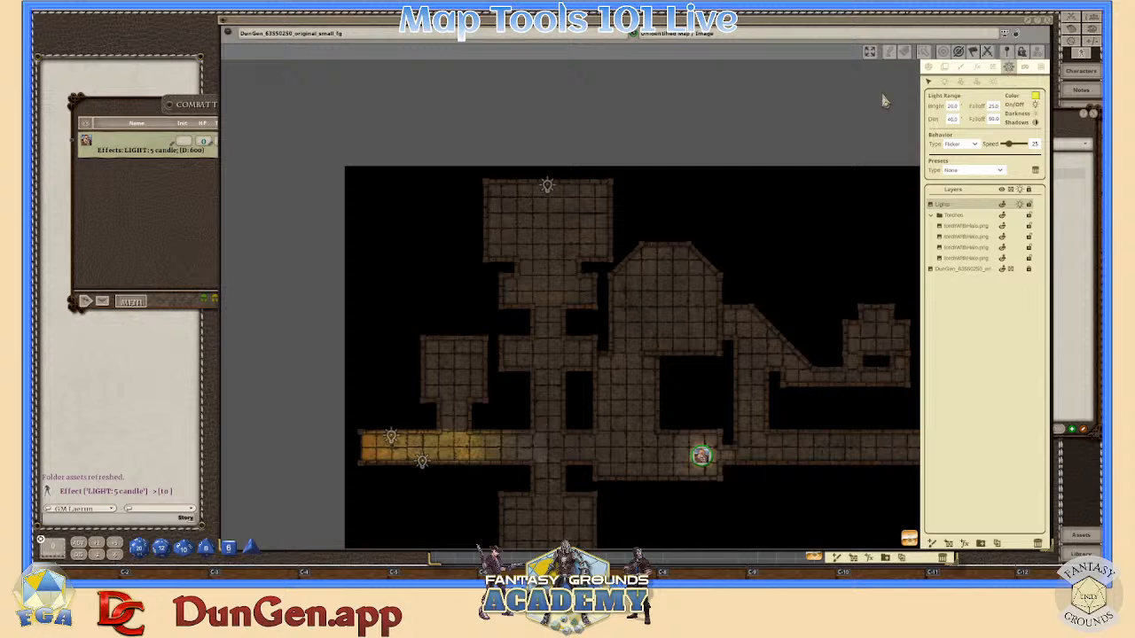
scroll(524, 210, up, 5)
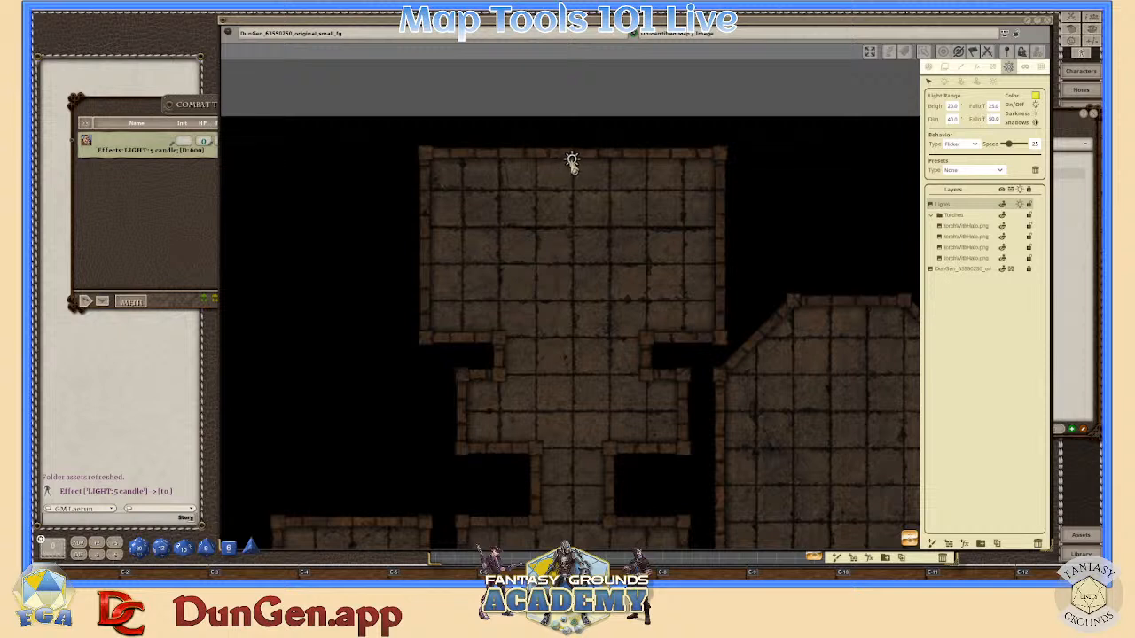
click(1002, 172)
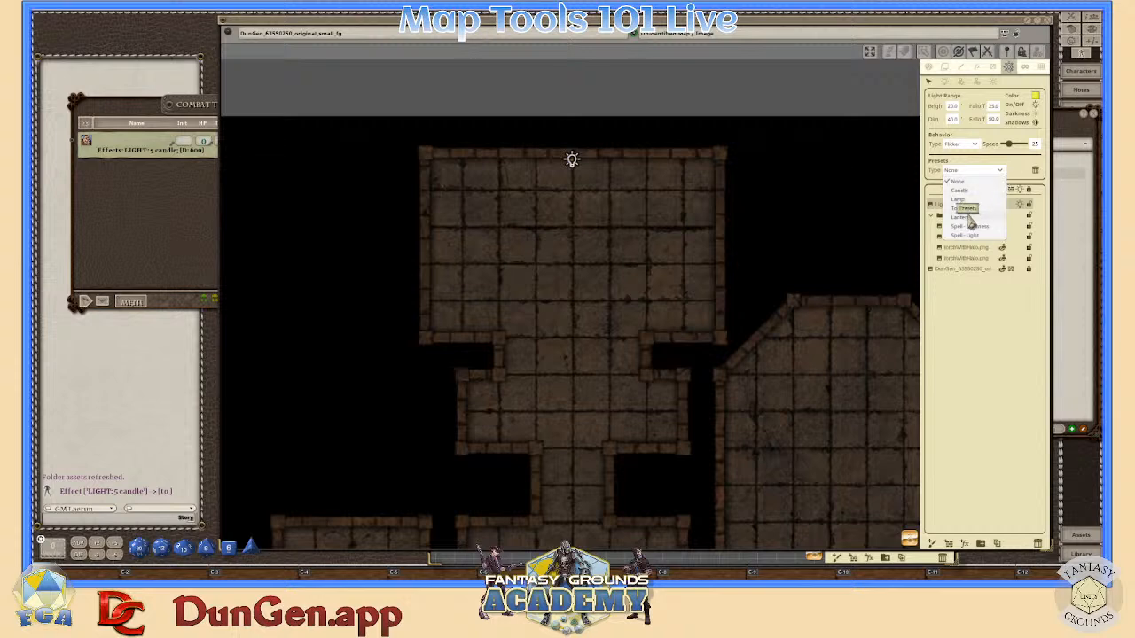
scroll(696, 283, down, 3)
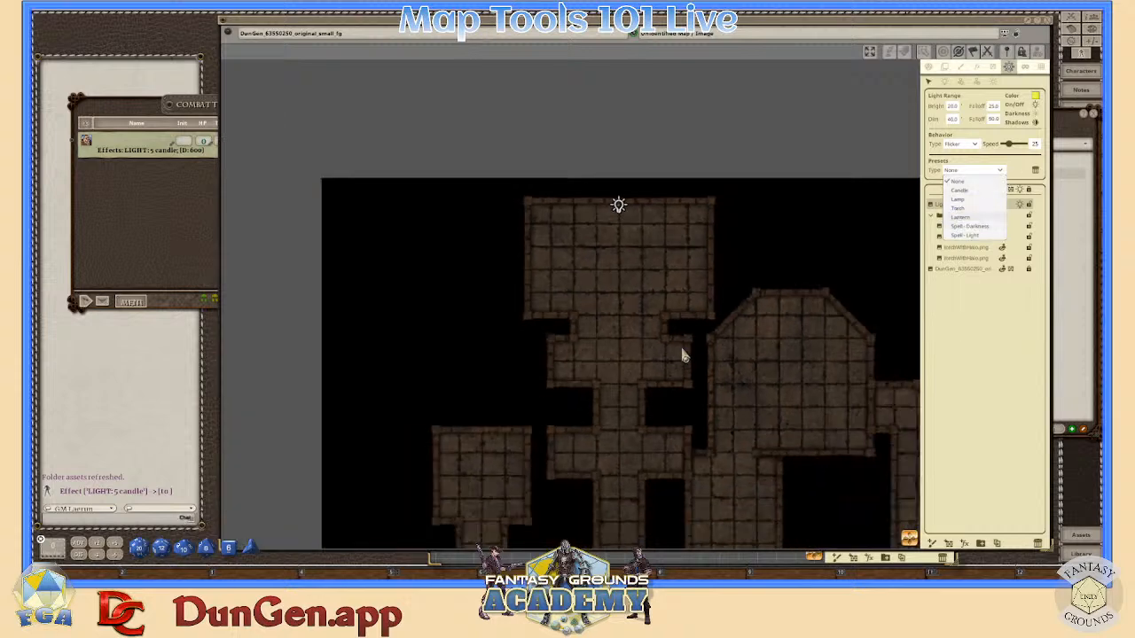
scroll(683, 355, down, 1)
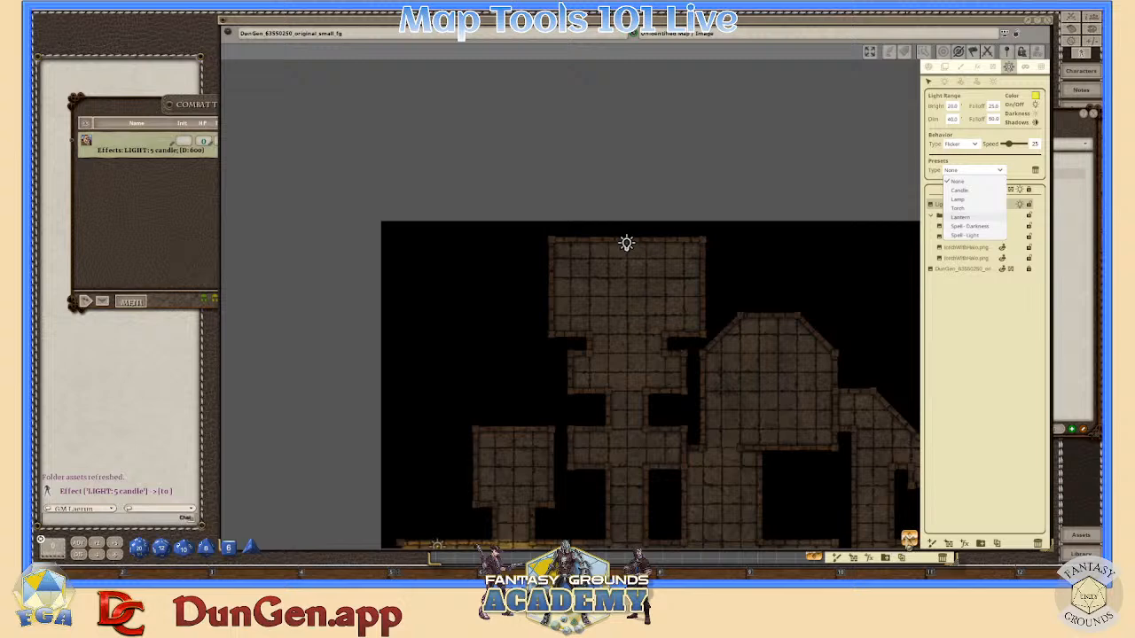
scroll(488, 476, up, 5)
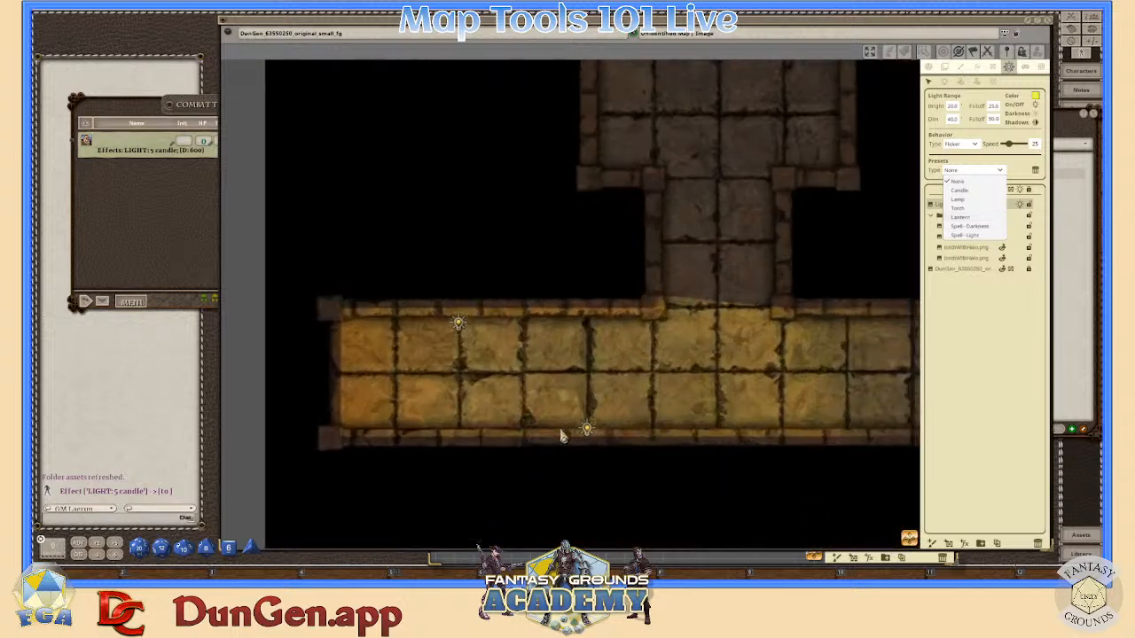
scroll(822, 424, down, 1)
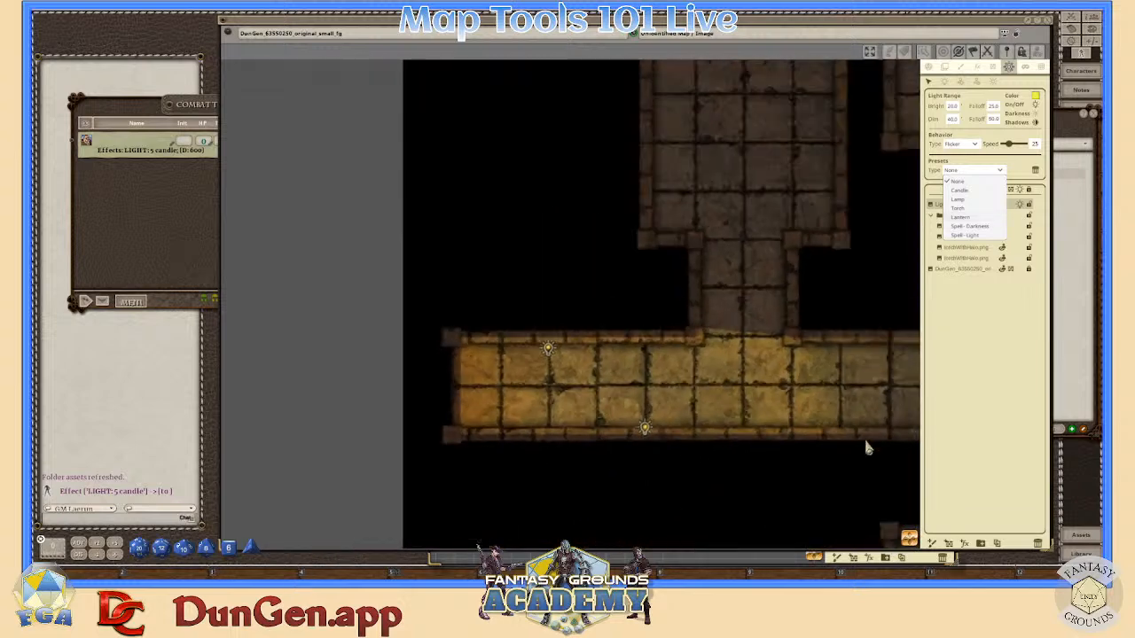
scroll(867, 448, down, 1)
click(968, 371)
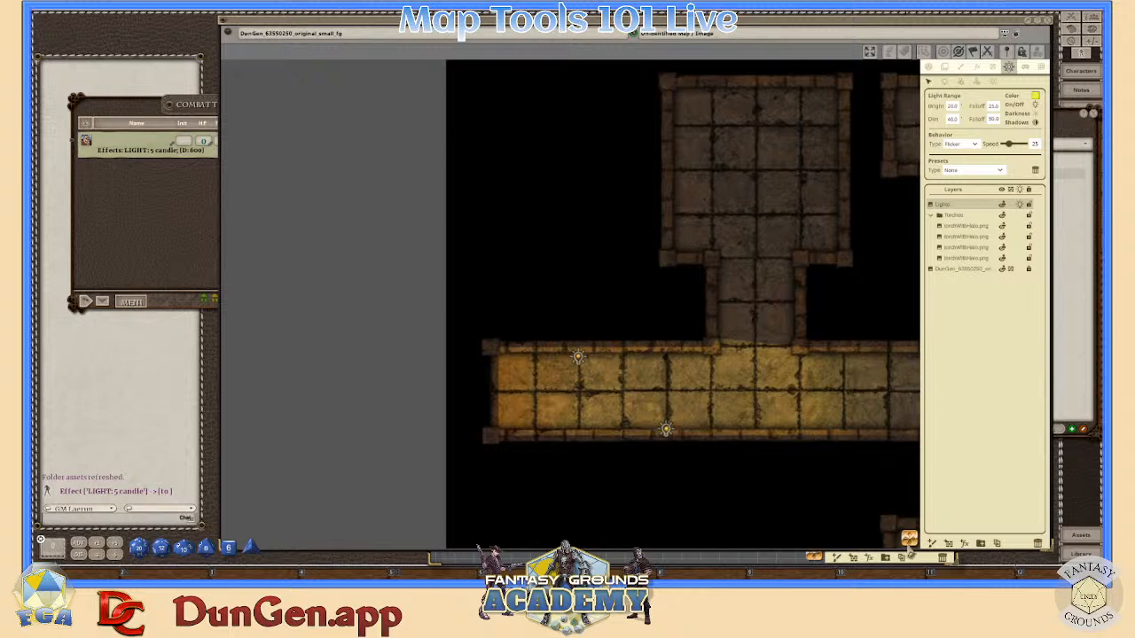
- Leave light editing for play mode and examine the torch lighting in the northernmost room and western corridor
drag(862, 368, 623, 307)
scroll(849, 355, down, 5)
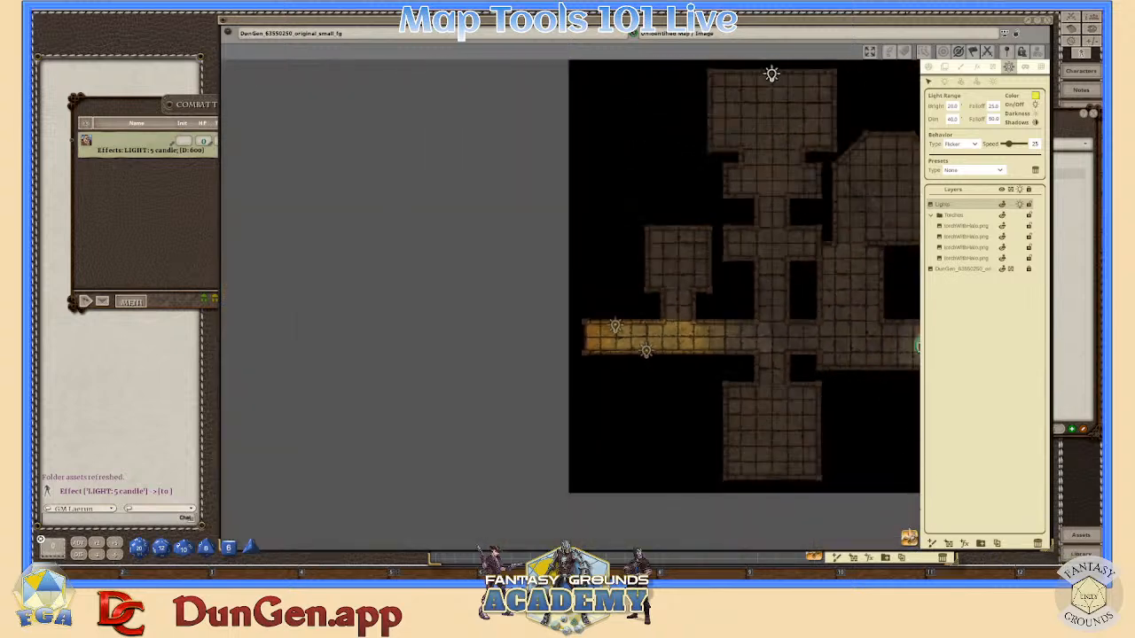
drag(918, 362, 843, 359)
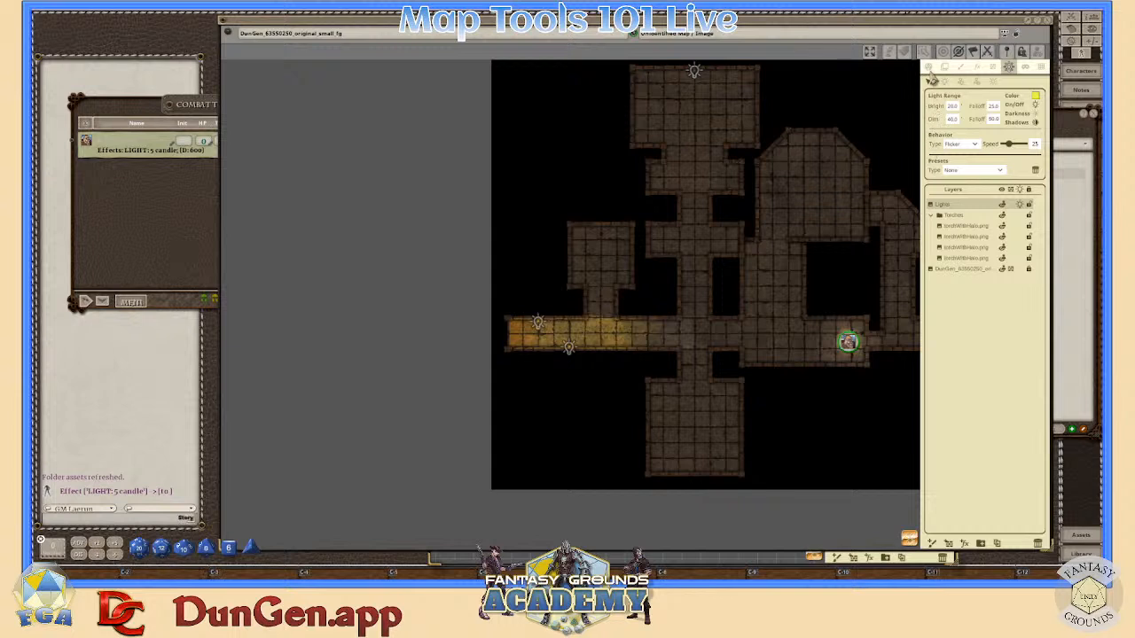
click(929, 67)
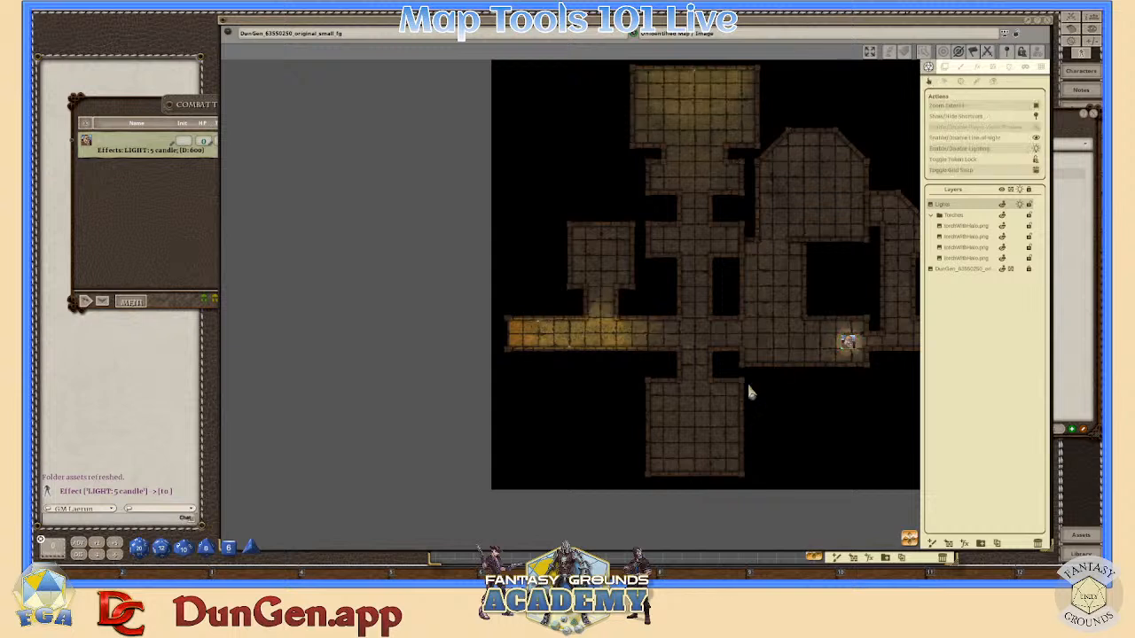
scroll(830, 476, down, 3)
scroll(878, 473, up, 2)
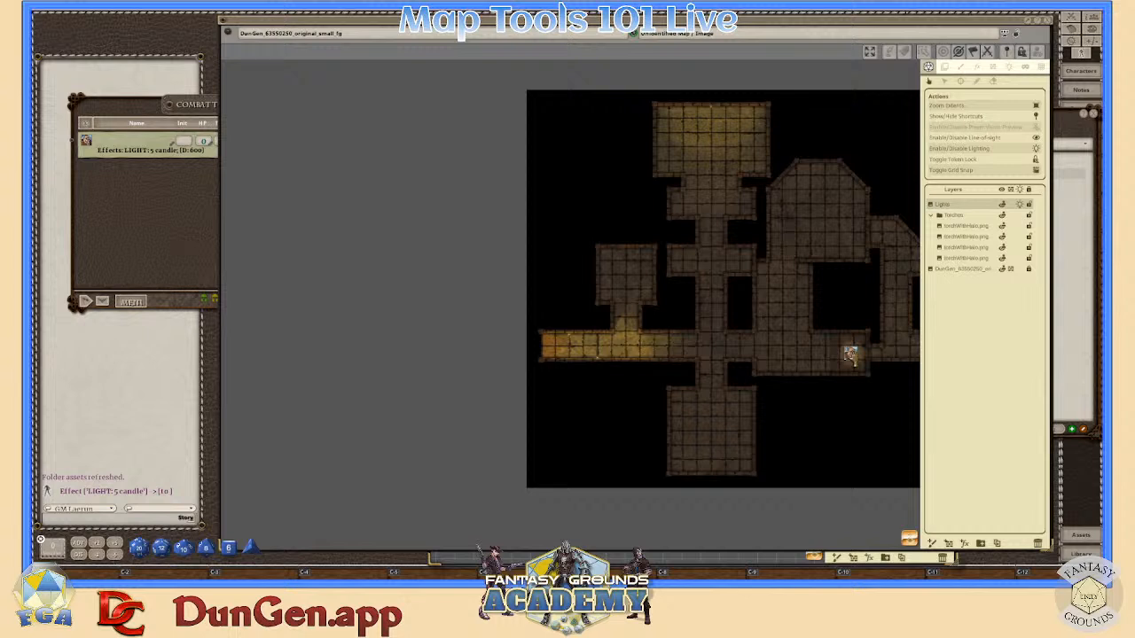
scroll(723, 176, up, 2)
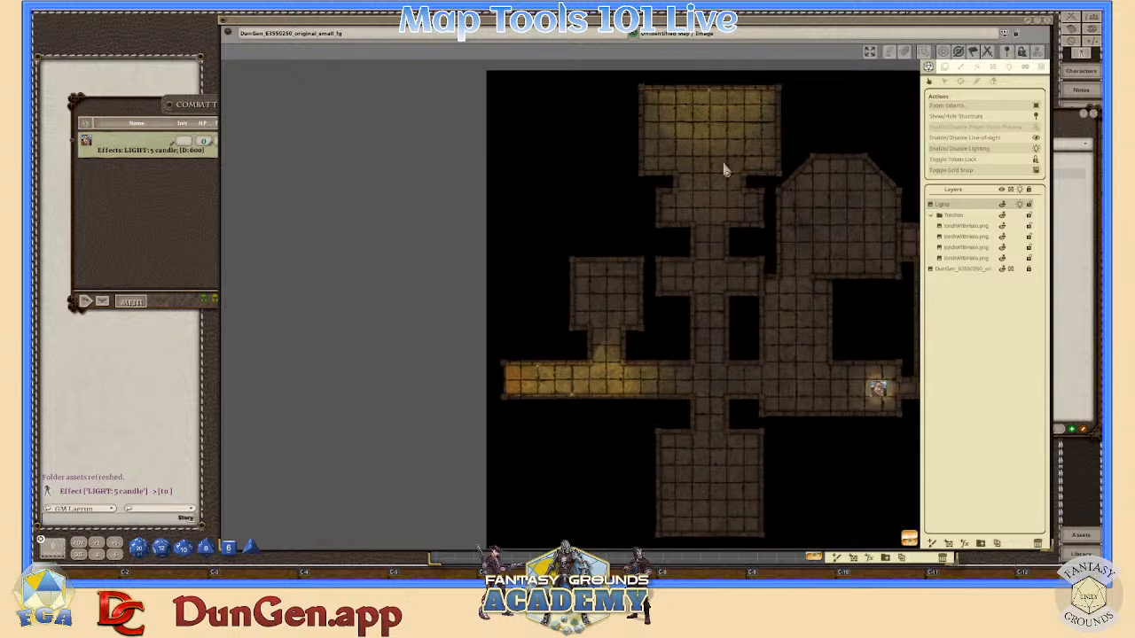
- Switch the Lights layer's lights off and back on to compare the dungeon with and without them
scroll(723, 169, up, 1)
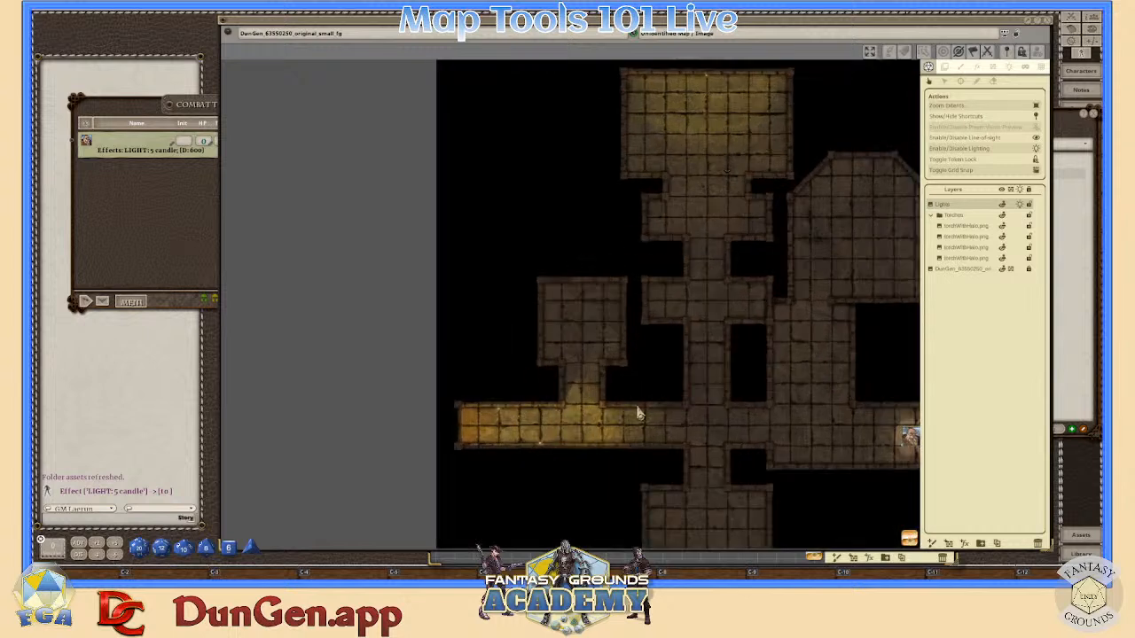
drag(913, 542, 1064, 534)
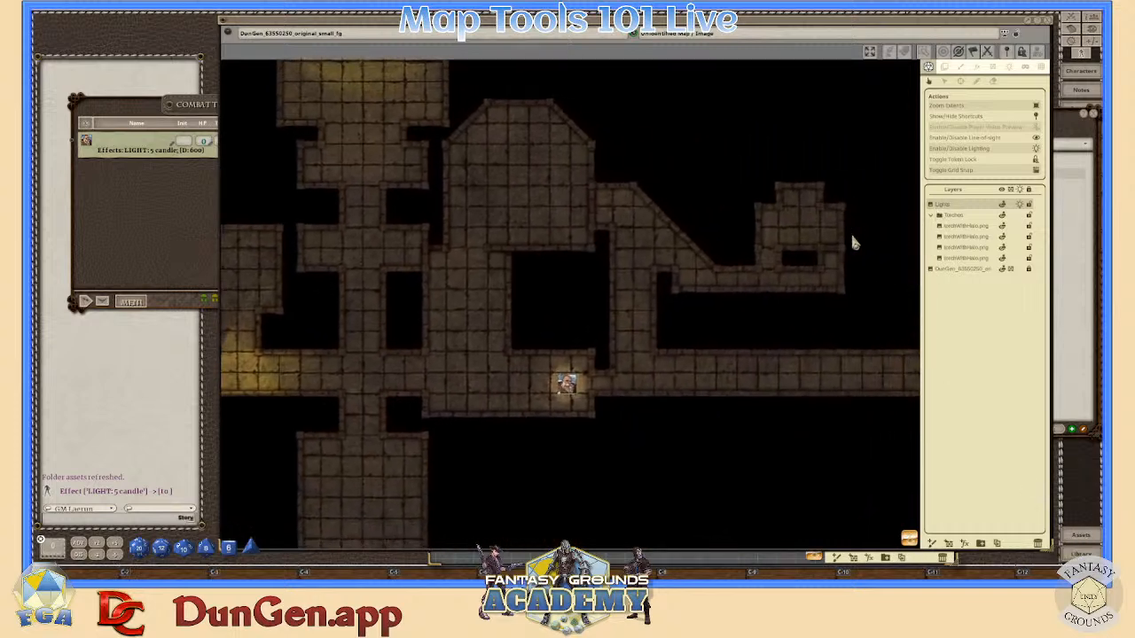
scroll(765, 358, down, 4)
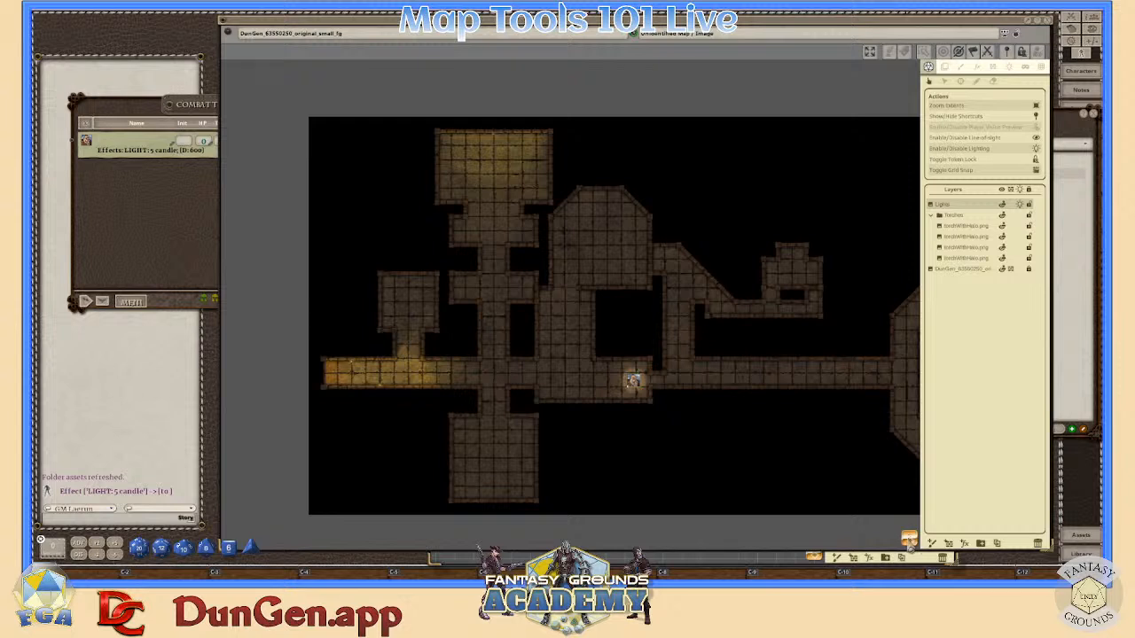
scroll(826, 411, down, 5)
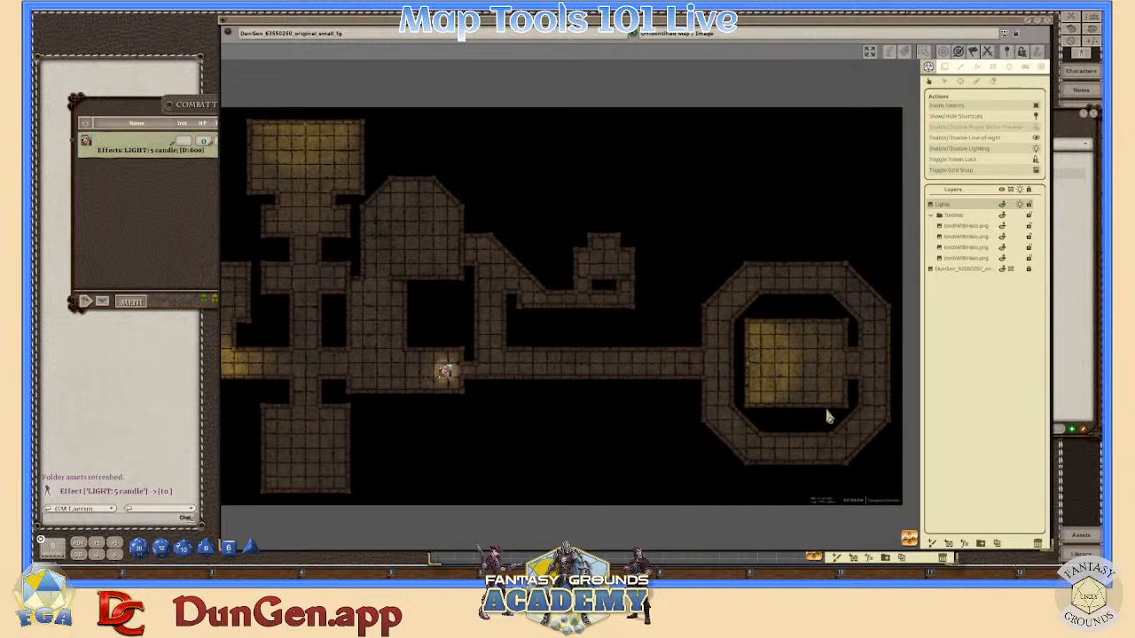
click(1025, 209)
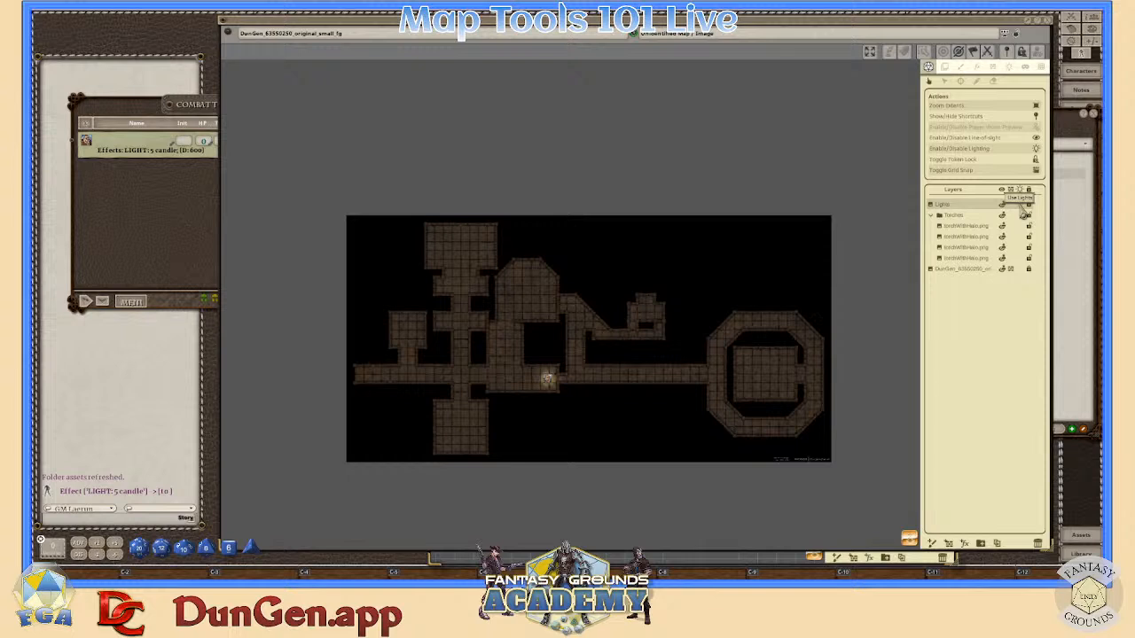
click(1025, 209)
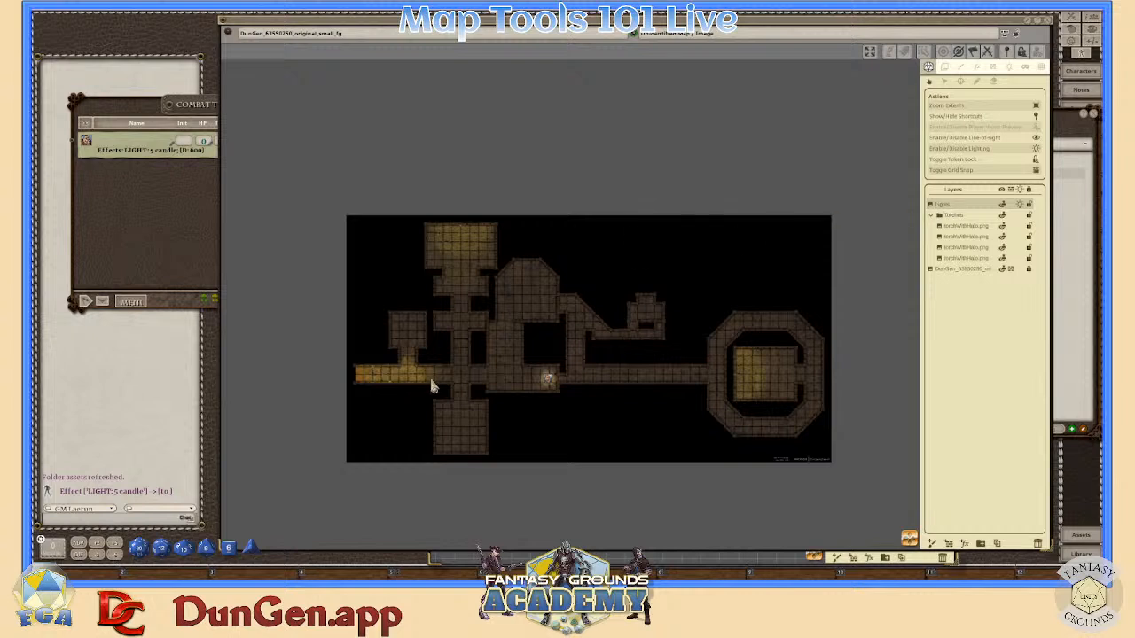
scroll(418, 385, up, 2)
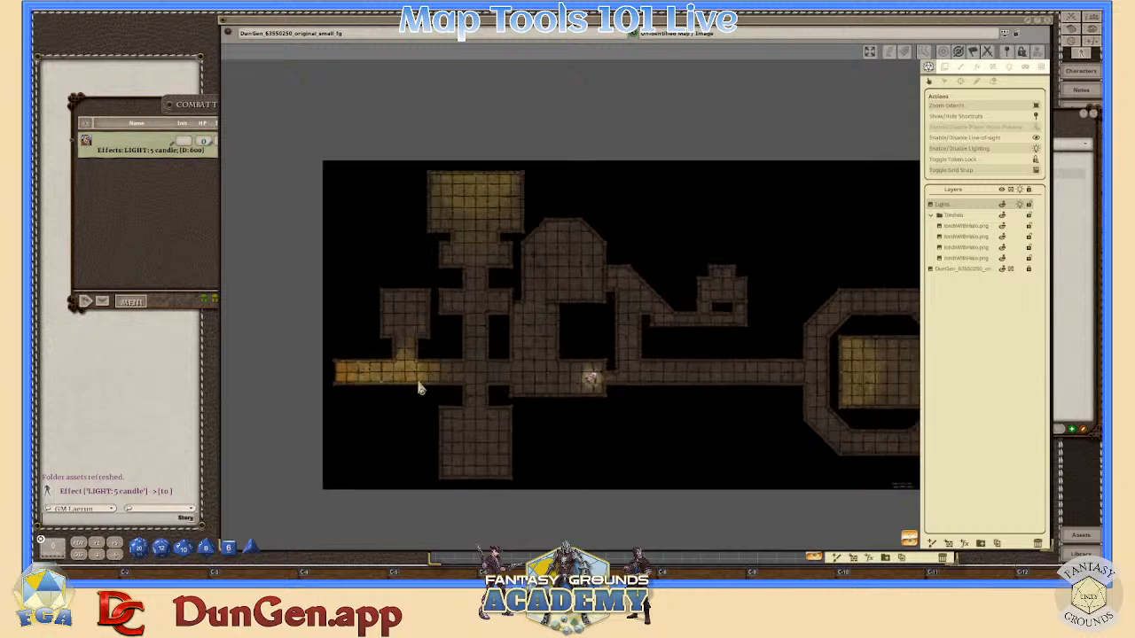
scroll(435, 381, down, 1)
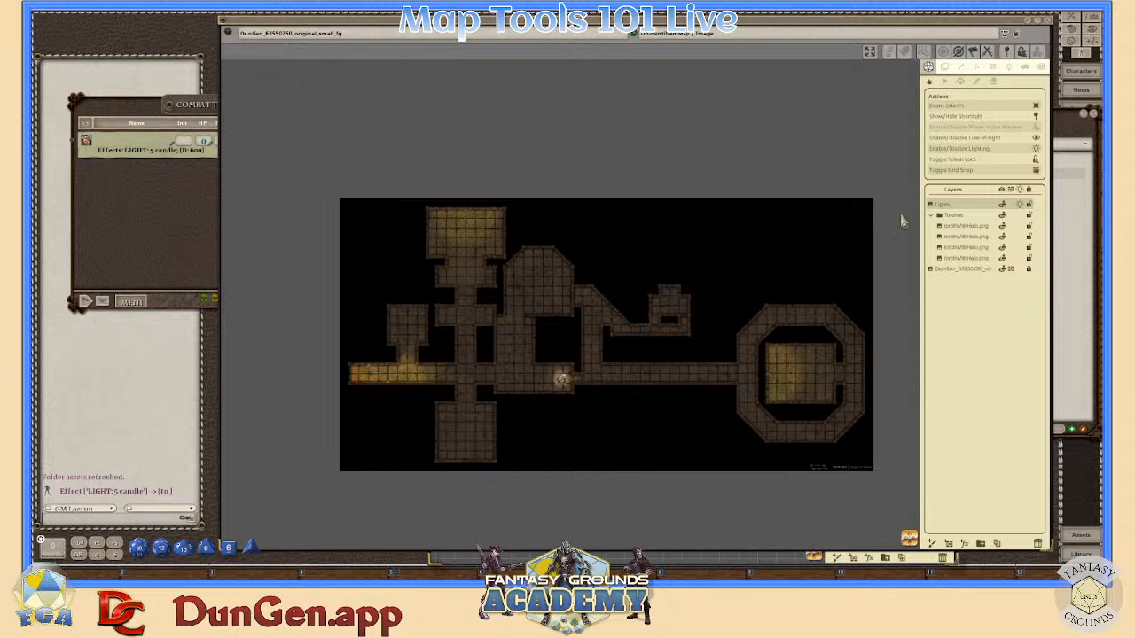
- Lock the Lights layer of the dungeon map
click(966, 228)
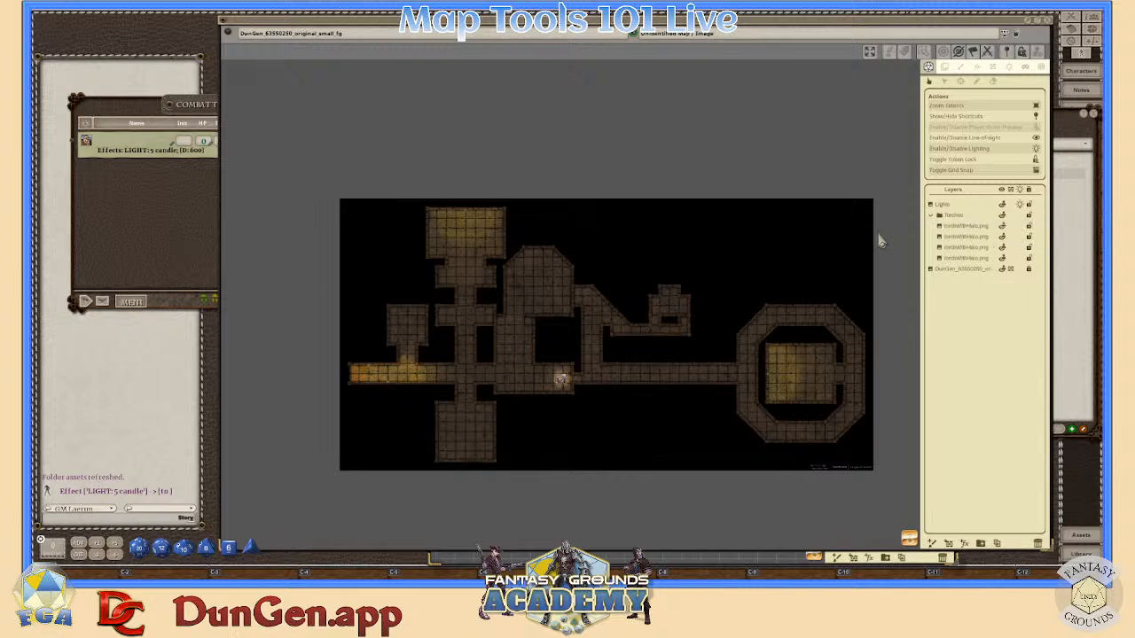
scroll(502, 355, up, 2)
scroll(504, 356, down, 3)
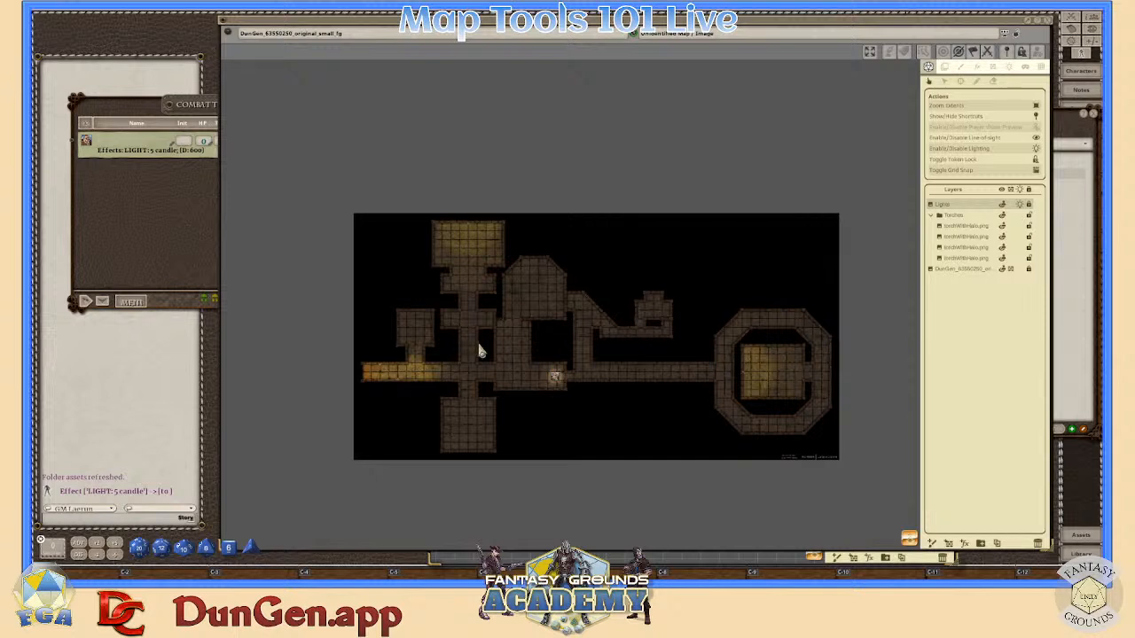
scroll(479, 352, up, 2)
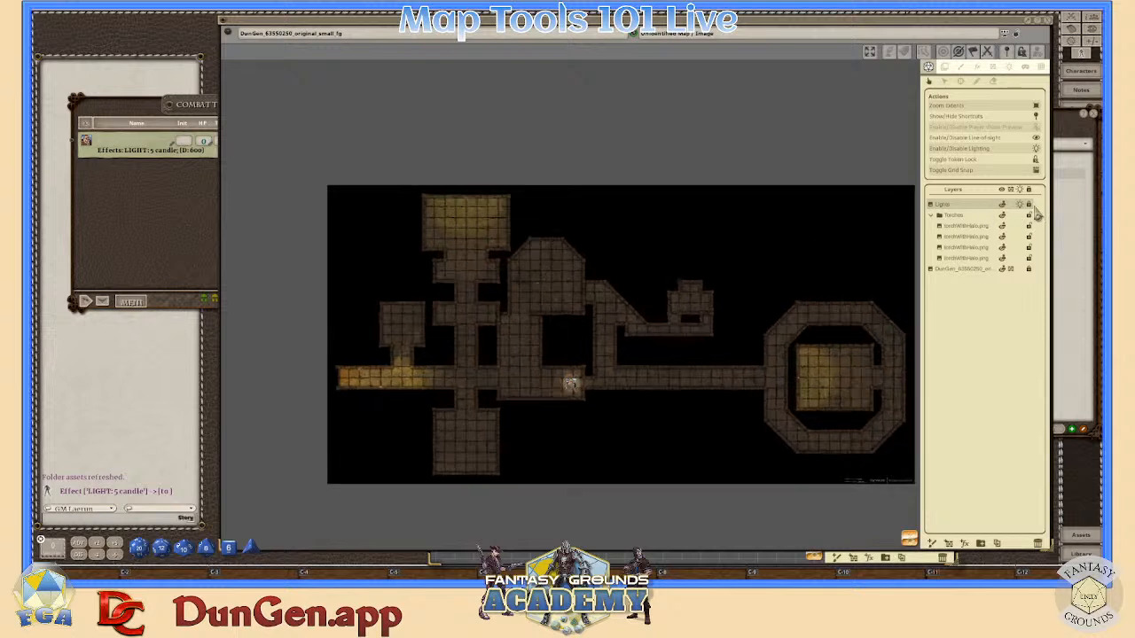
scroll(532, 328, up, 3)
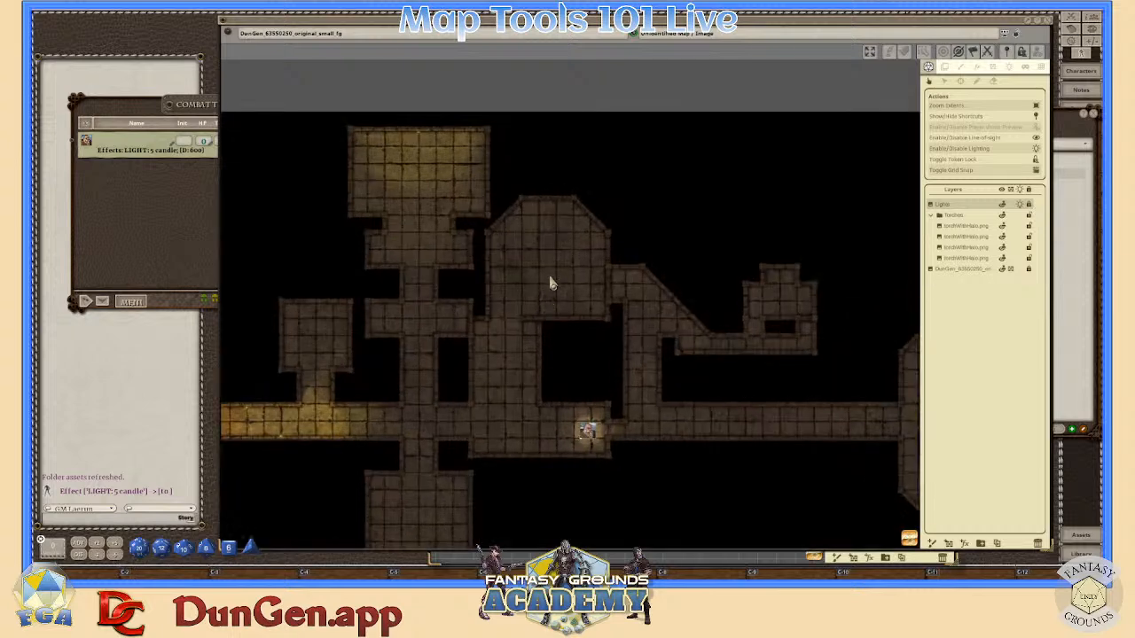
- Open the image assets and search them for "fountain" and "basin"
scroll(539, 282, down, 3)
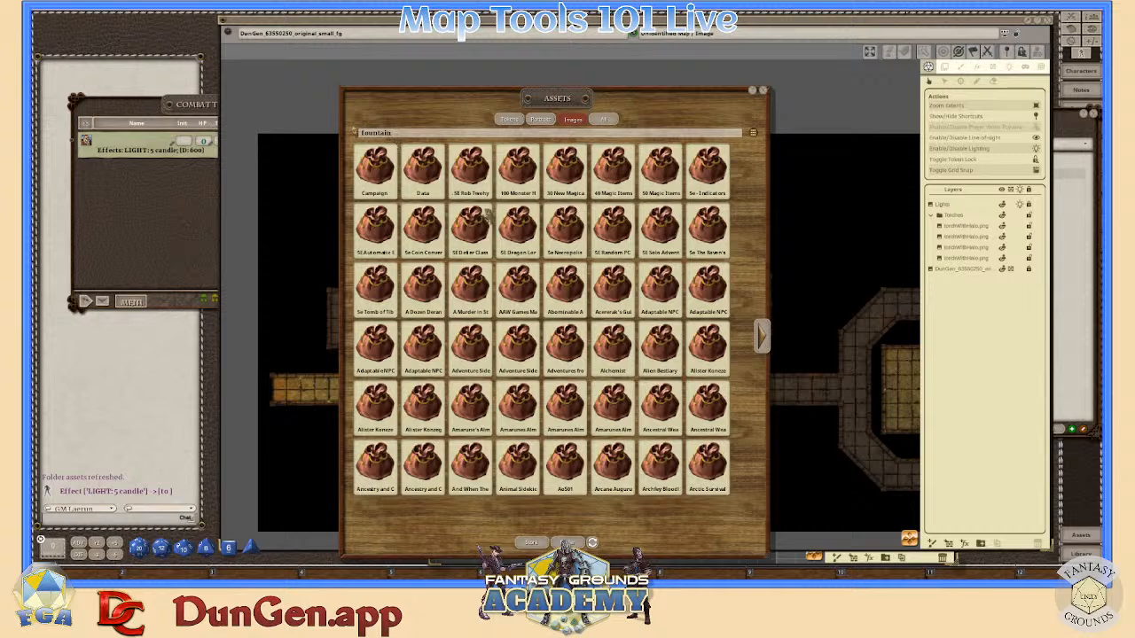
key(Return)
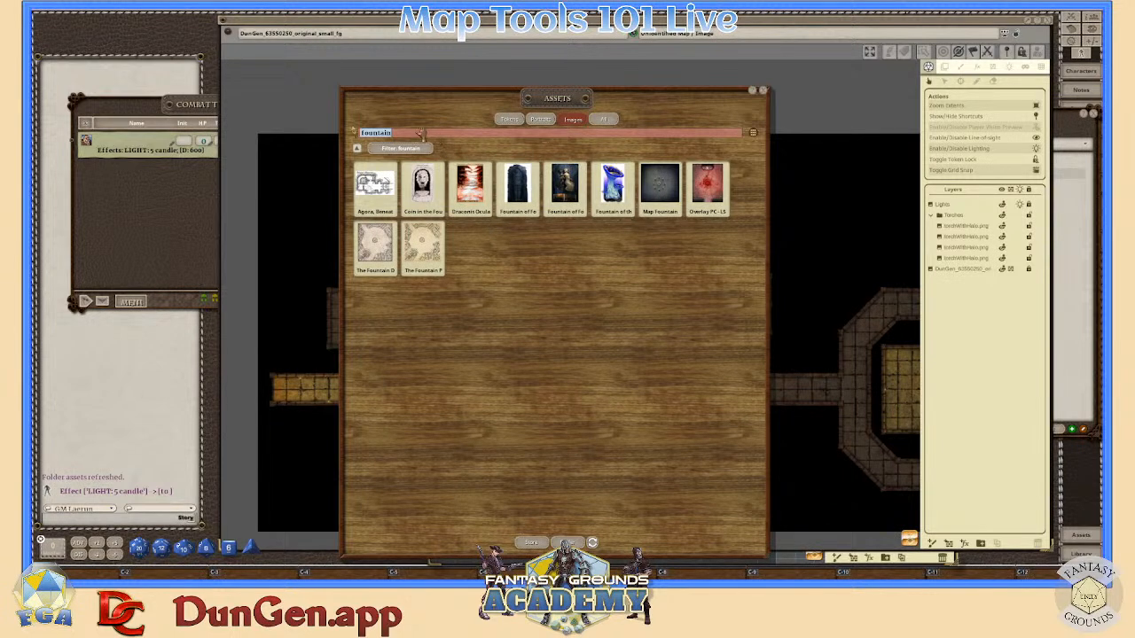
text(ha)
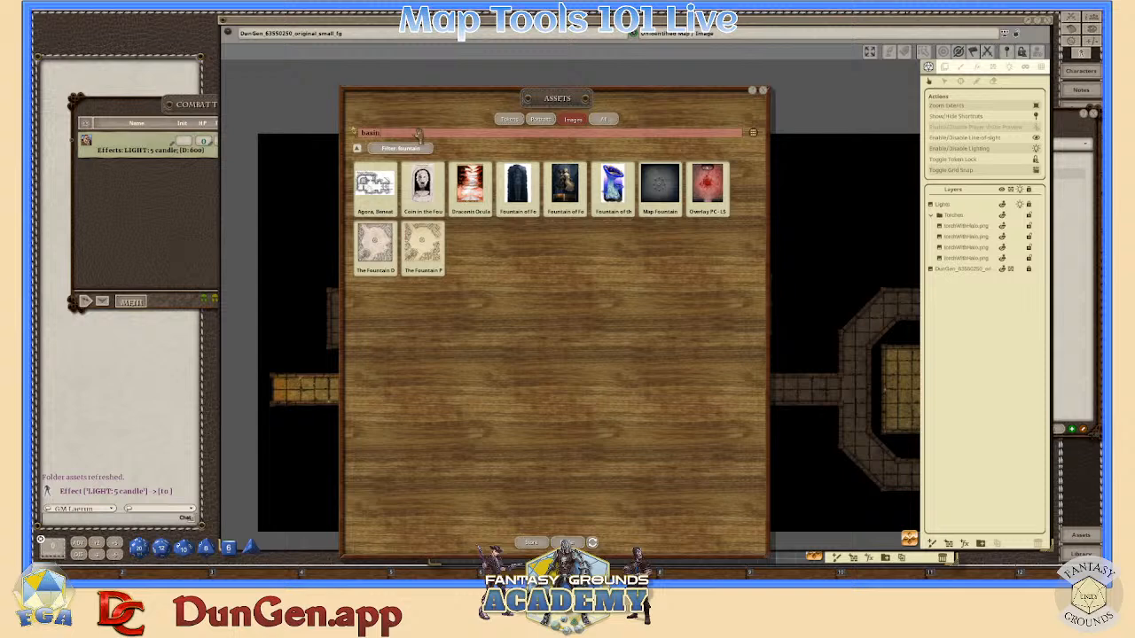
text(sin)
key(Return)
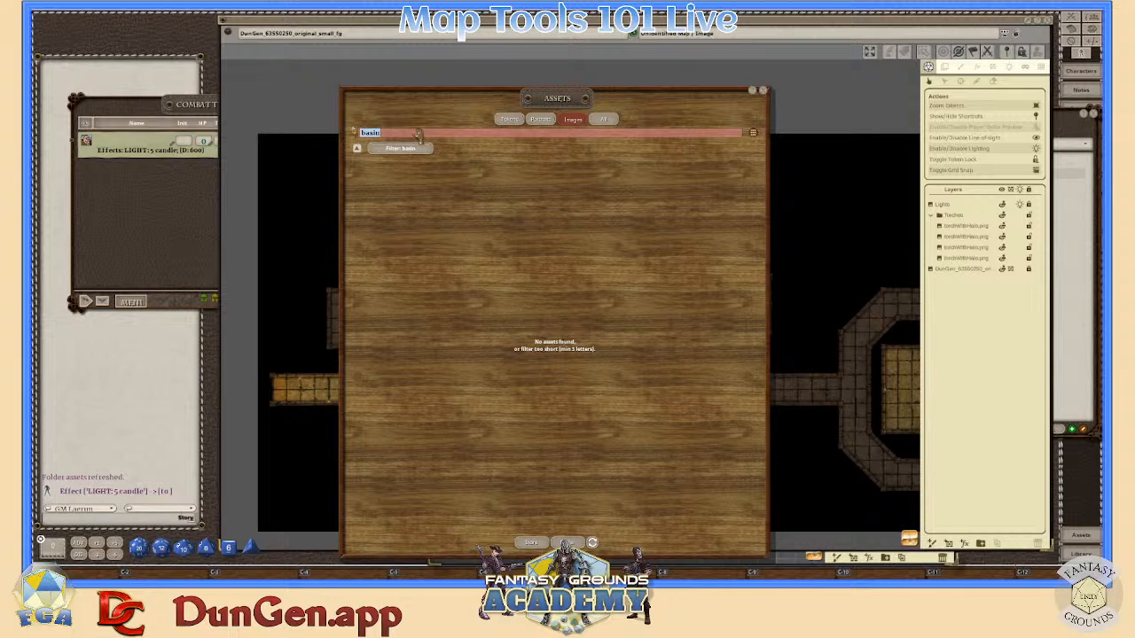
- Search the image assets for "pool" and once more for "fountain"
text(pond)
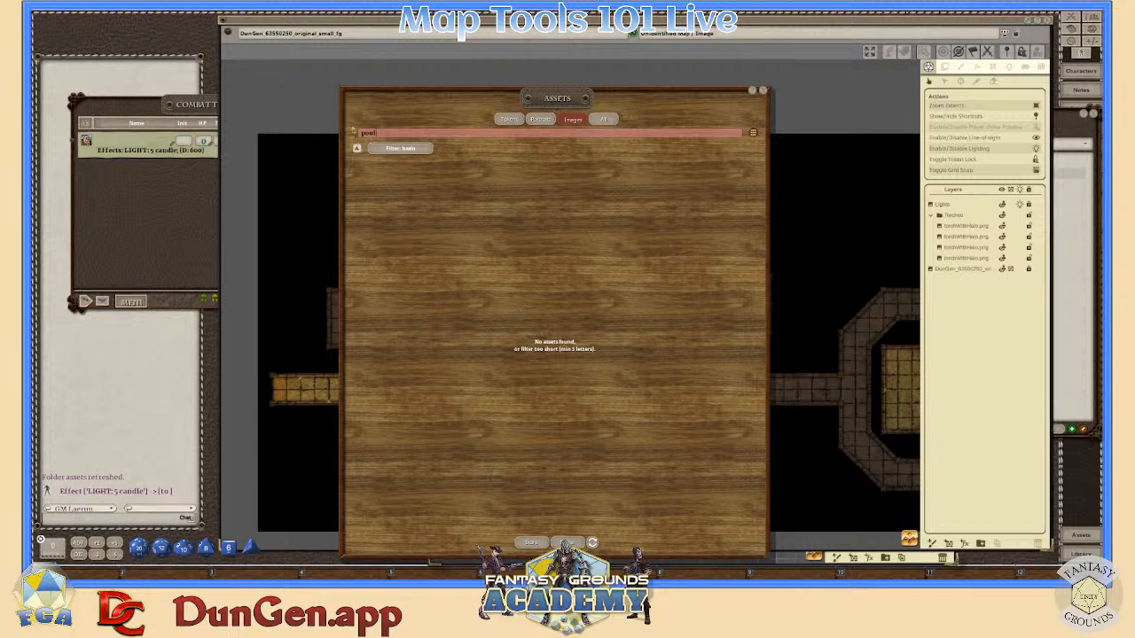
key(Return)
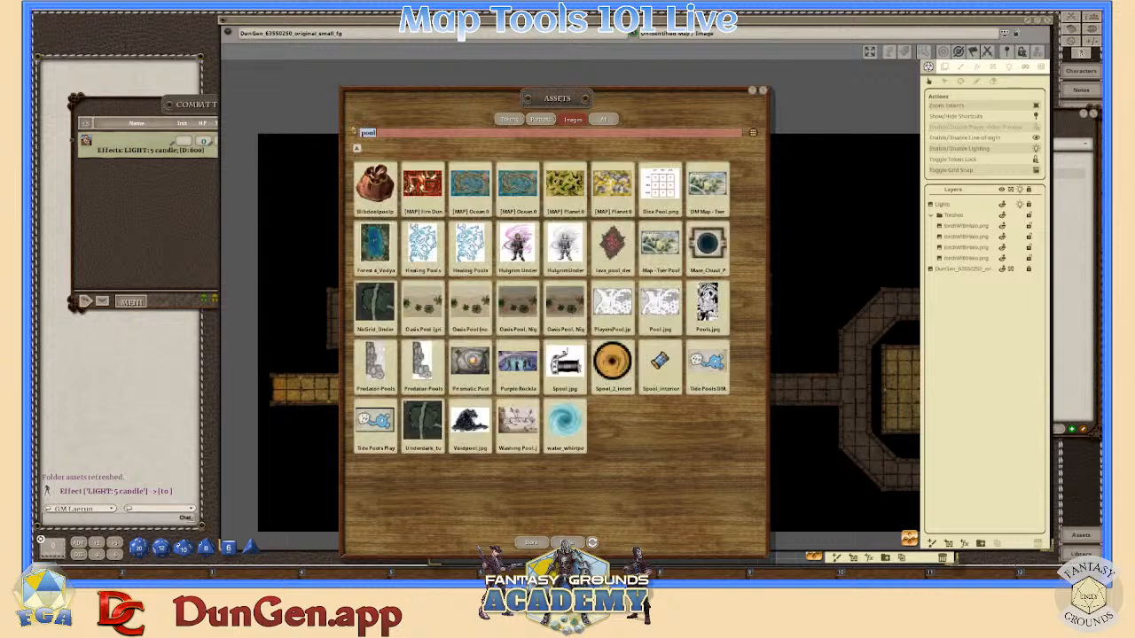
key(BackSpace)
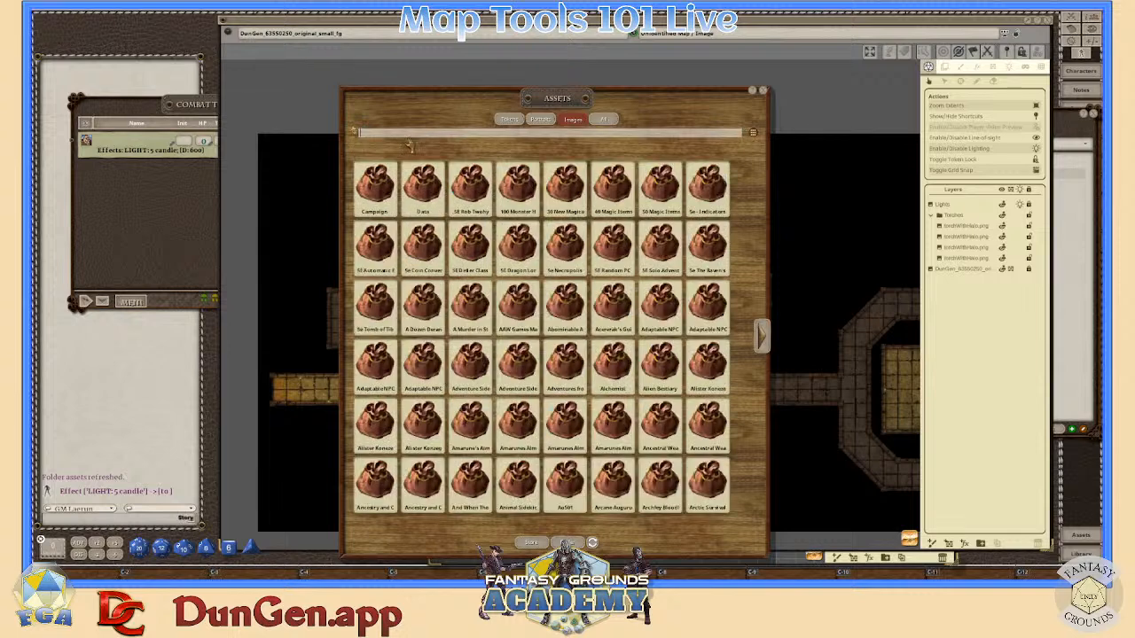
text(fountain)
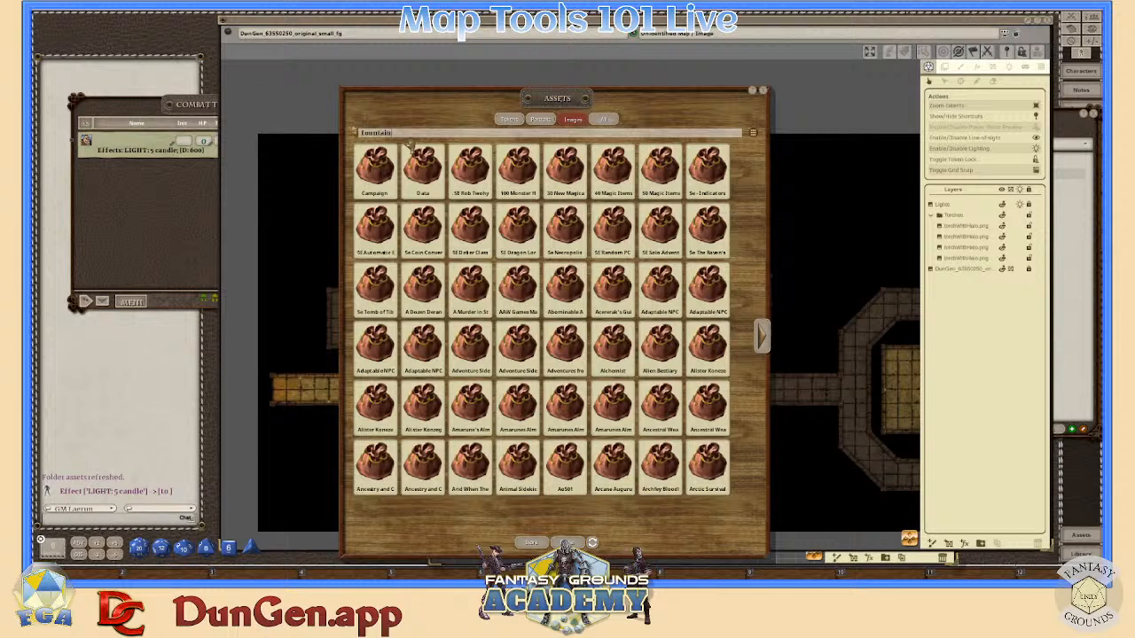
key(Return)
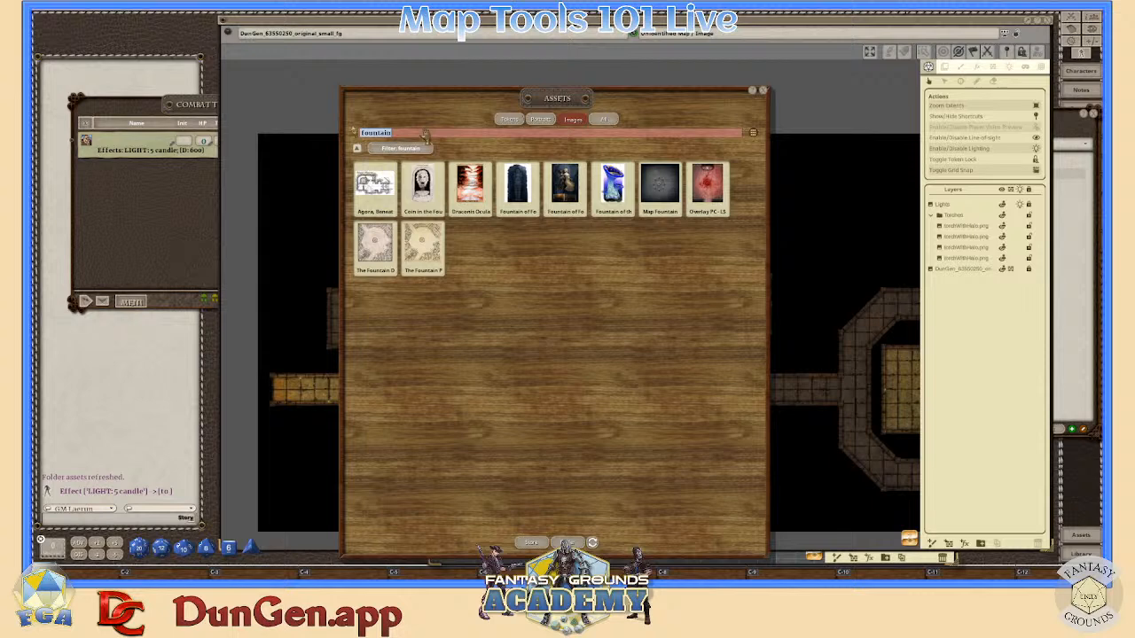
- Search the image assets for "bowl" and switch the dungeon map to its tile painting tools
text(be)
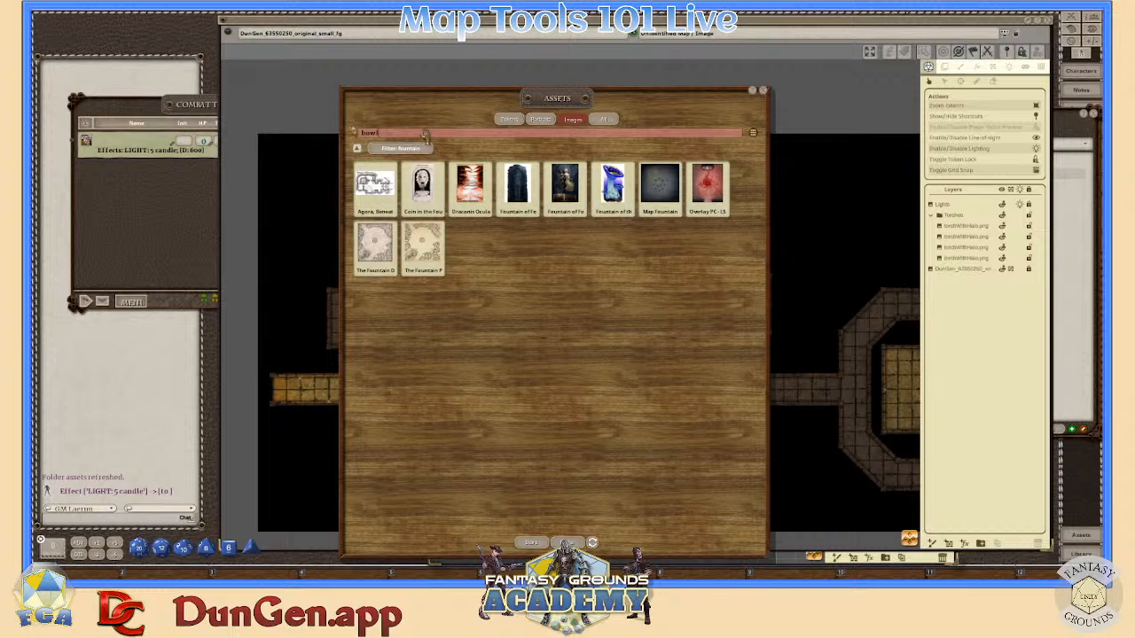
key(Return)
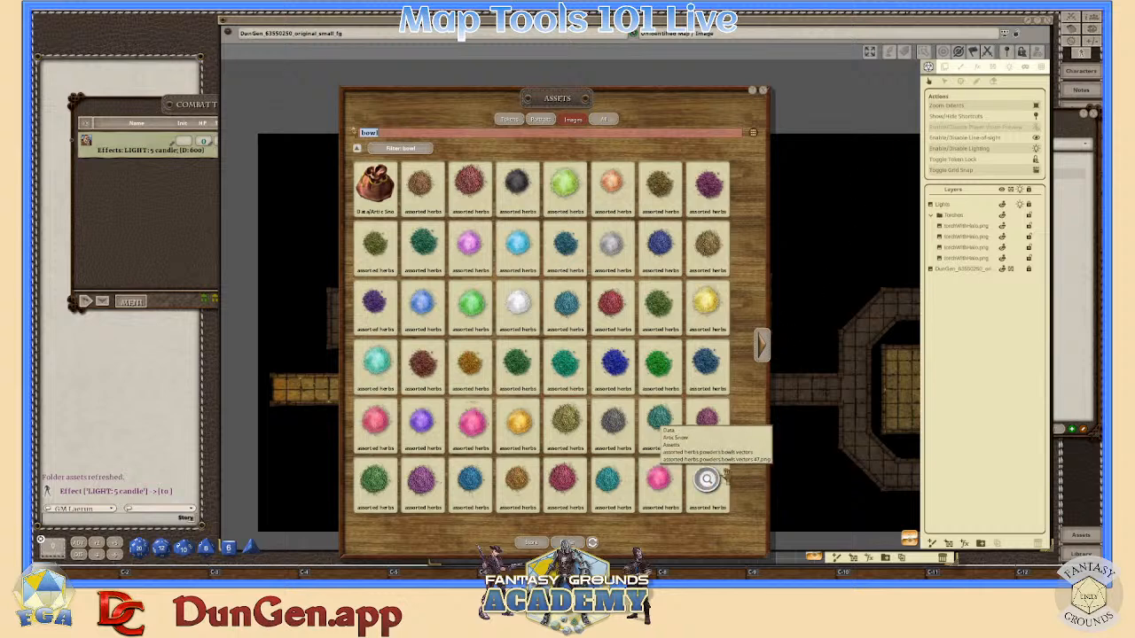
click(945, 67)
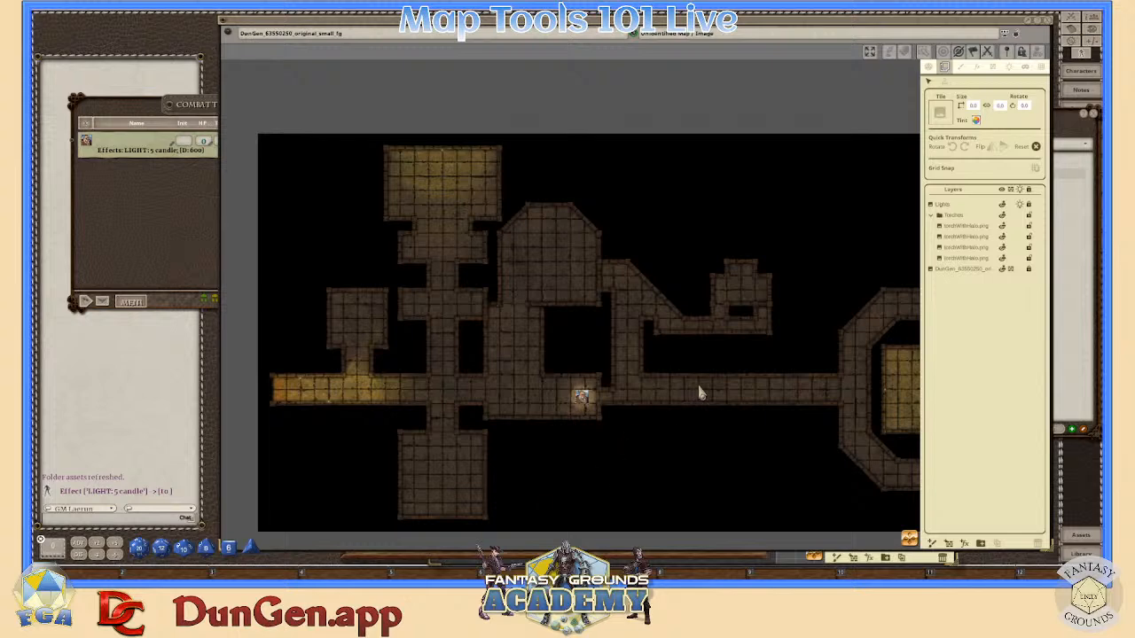
- Move the dungeon map aside and close the list window behind it and the Combat Tracker
drag(992, 21, 889, 54)
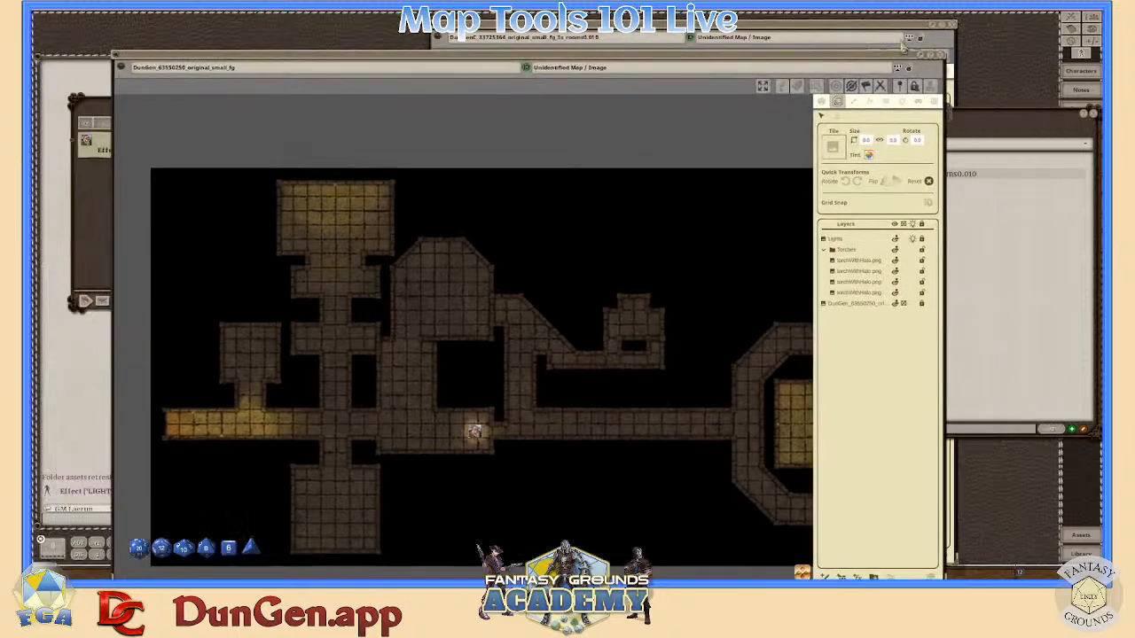
click(1093, 114)
drag(613, 56, 863, 85)
click(264, 106)
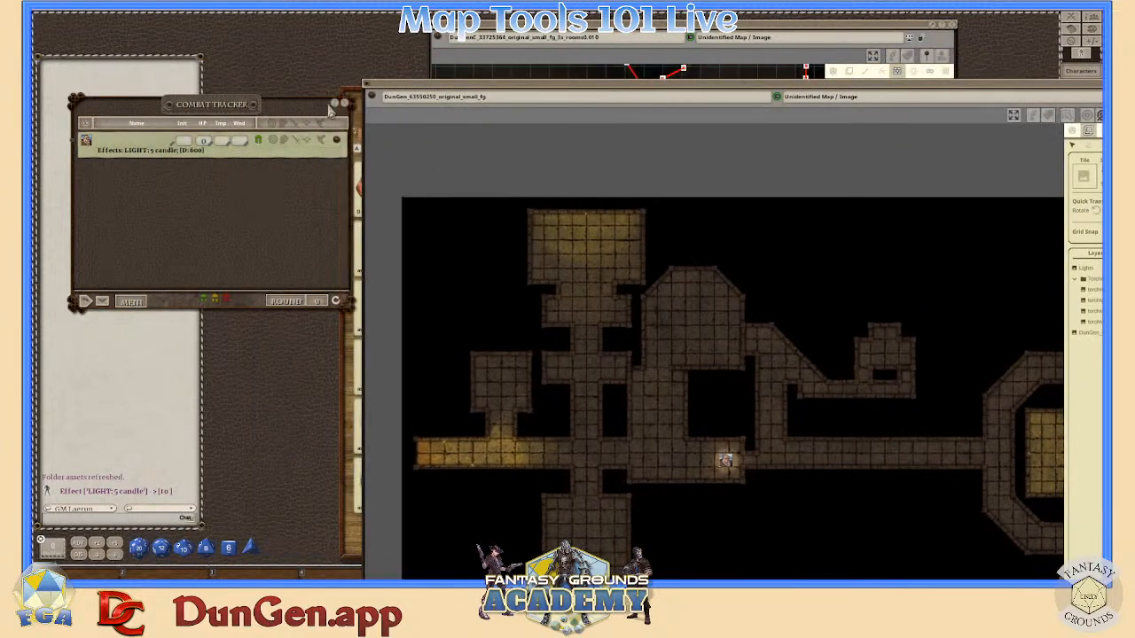
click(346, 104)
- Narrow the dungeon map window and arrange it beside the Assets window so the bowl images stay accessible
drag(347, 105, 74, 53)
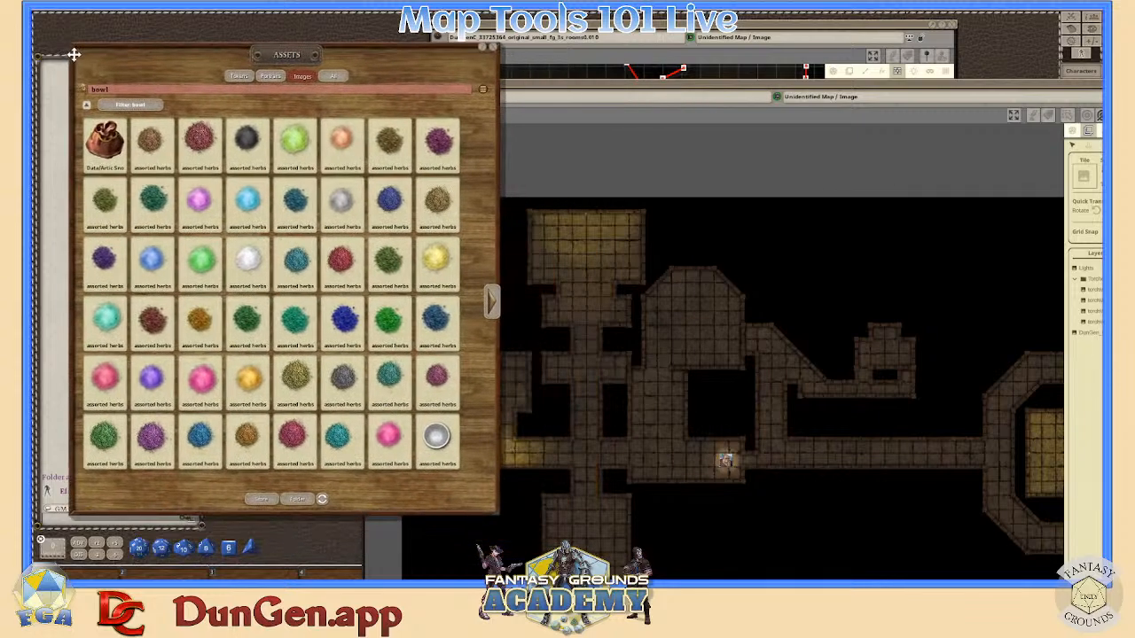
drag(677, 79, 608, 63)
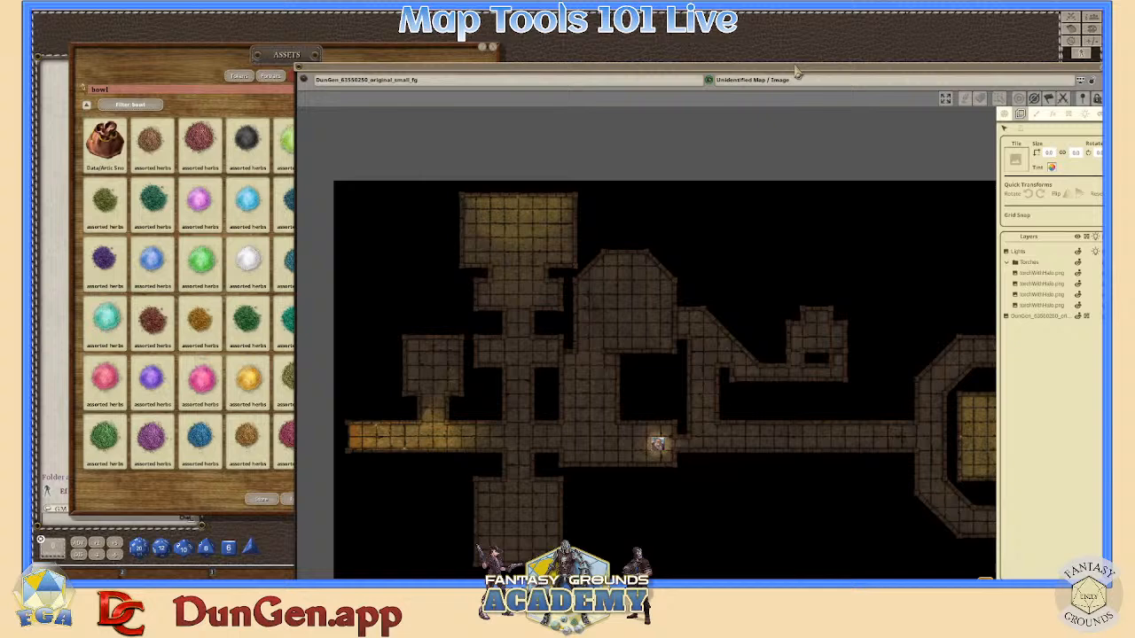
drag(797, 75, 713, 10)
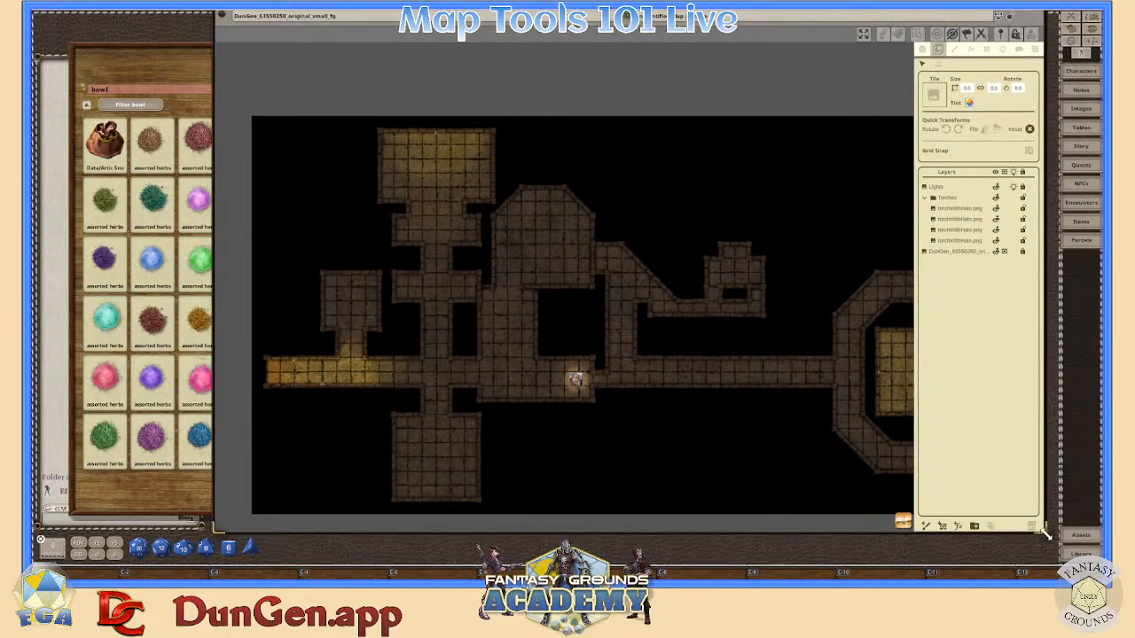
drag(1047, 532, 892, 522)
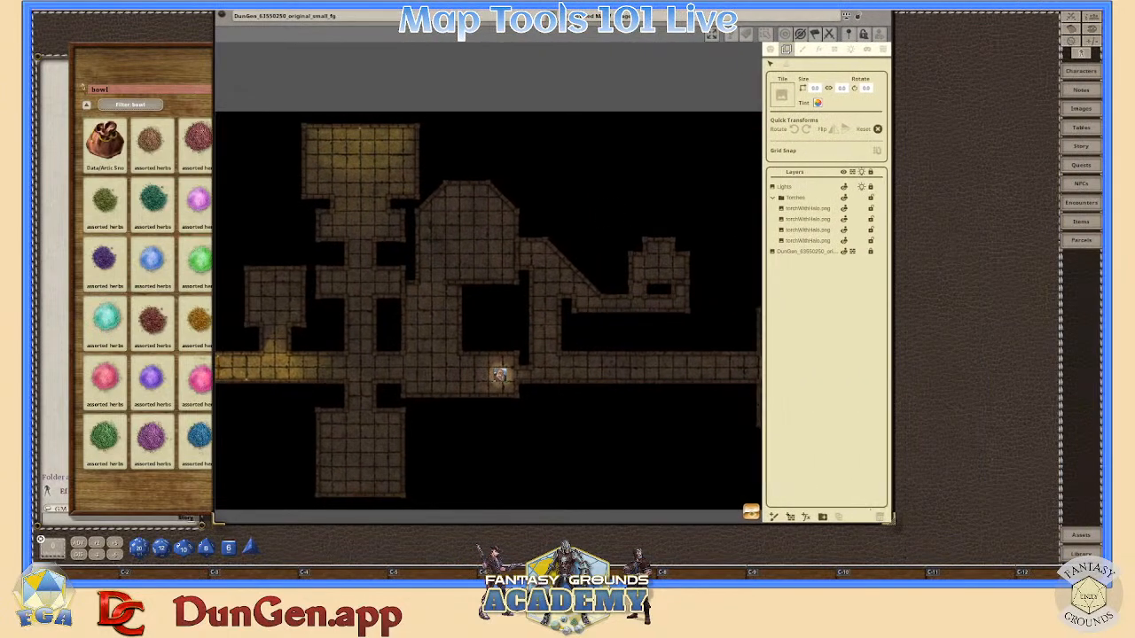
drag(537, 36, 694, 55)
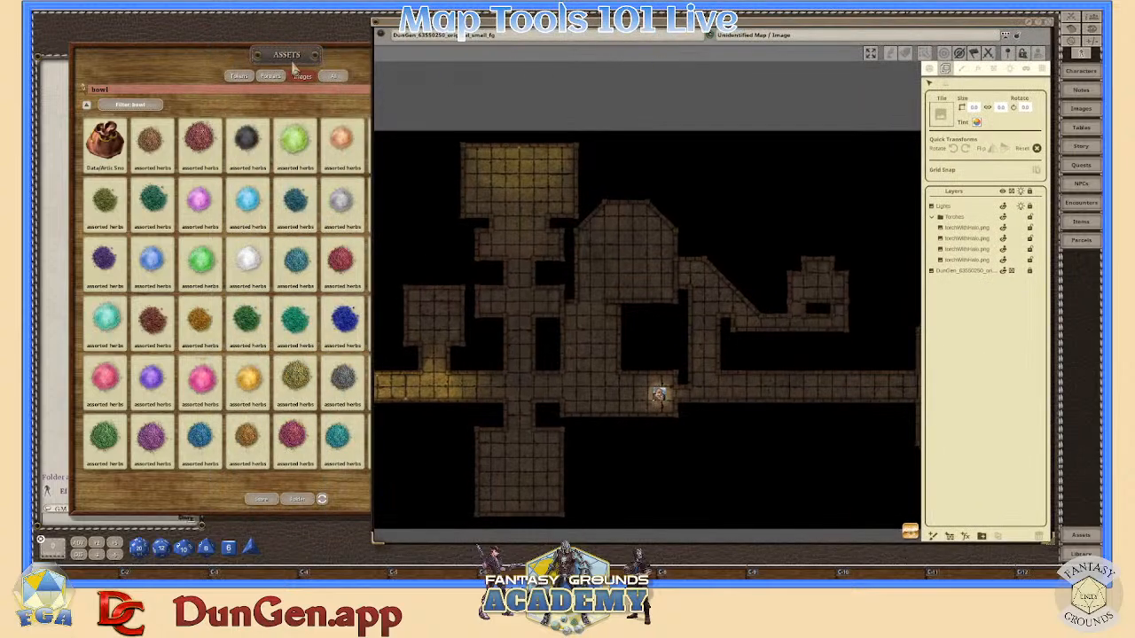
drag(295, 69, 222, 49)
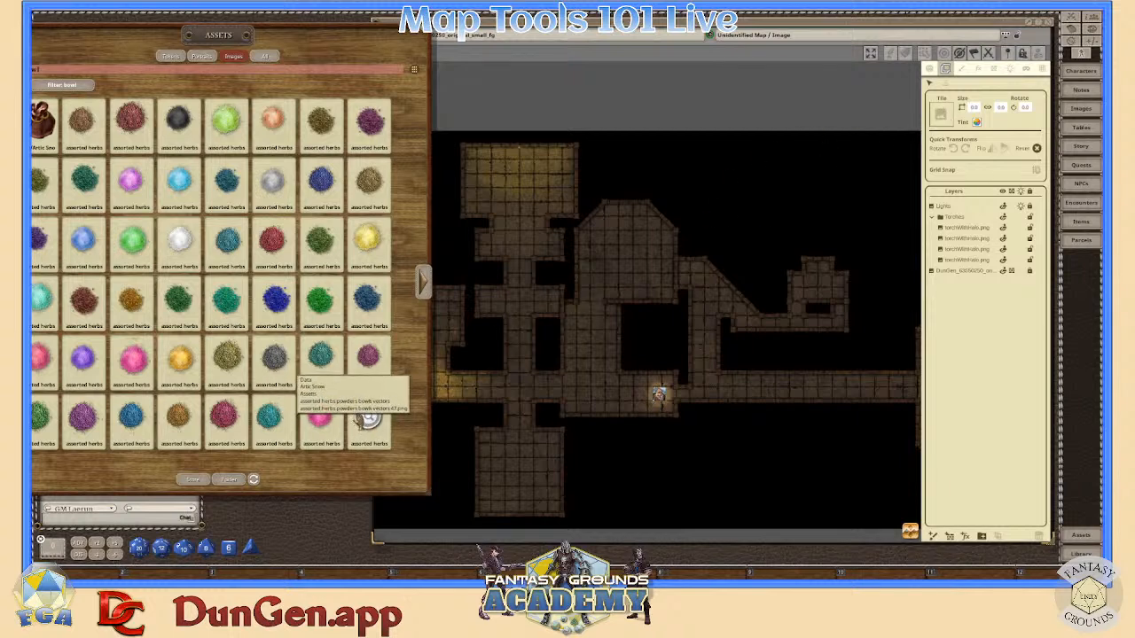
- Load the empty grey bowl image from the assets as the map's painting tile, and close the Assets window
drag(448, 389, 943, 120)
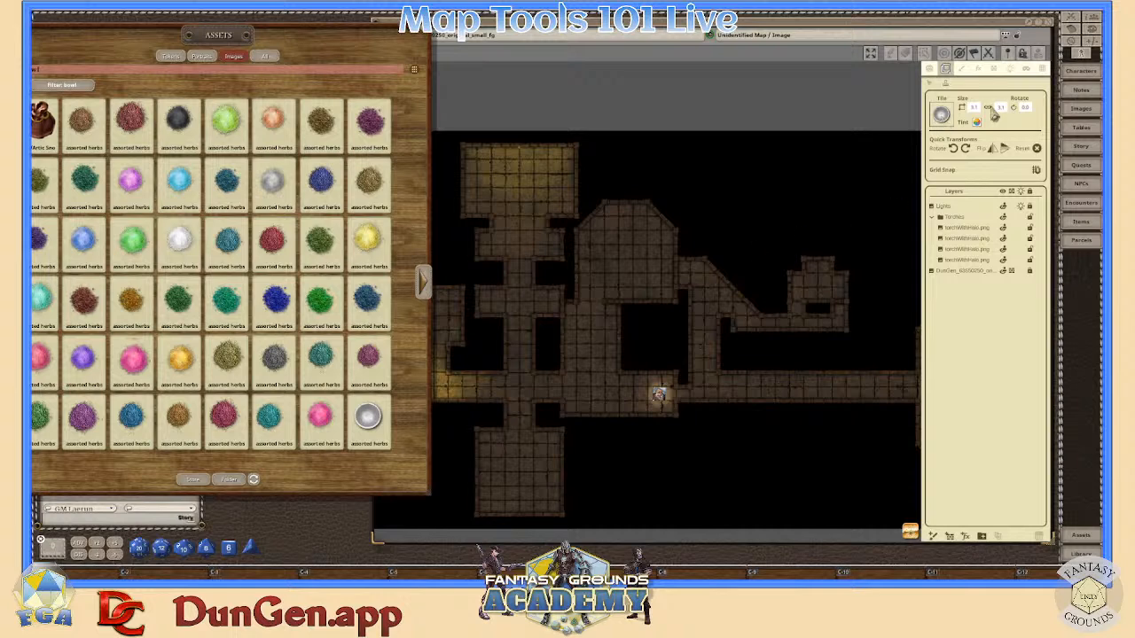
click(427, 36)
scroll(461, 179, up, 3)
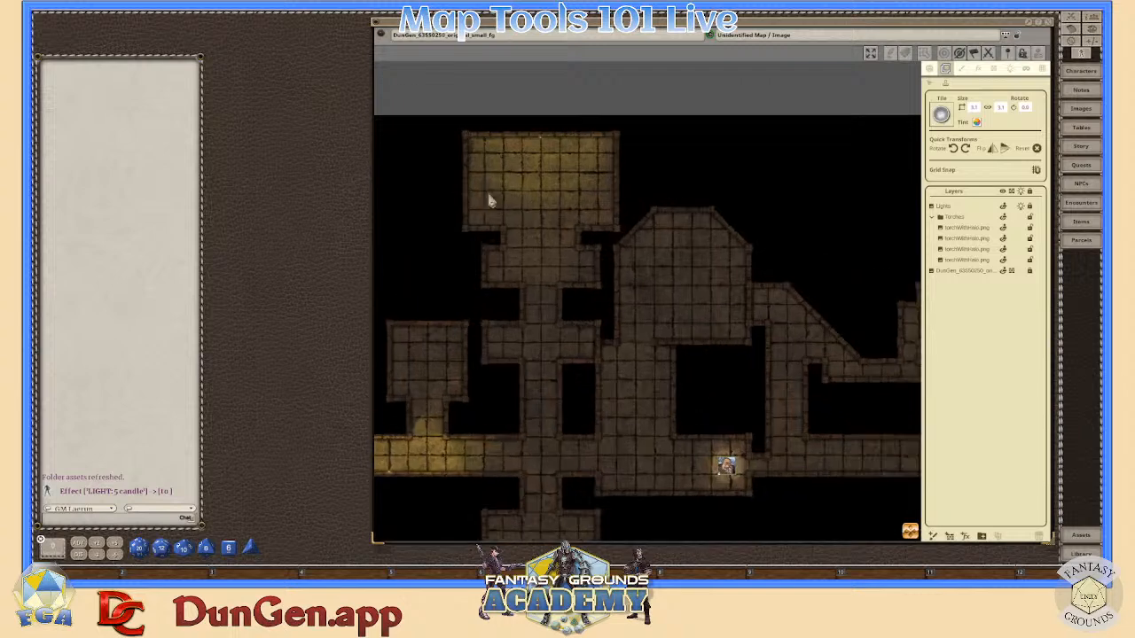
scroll(710, 293, up, 2)
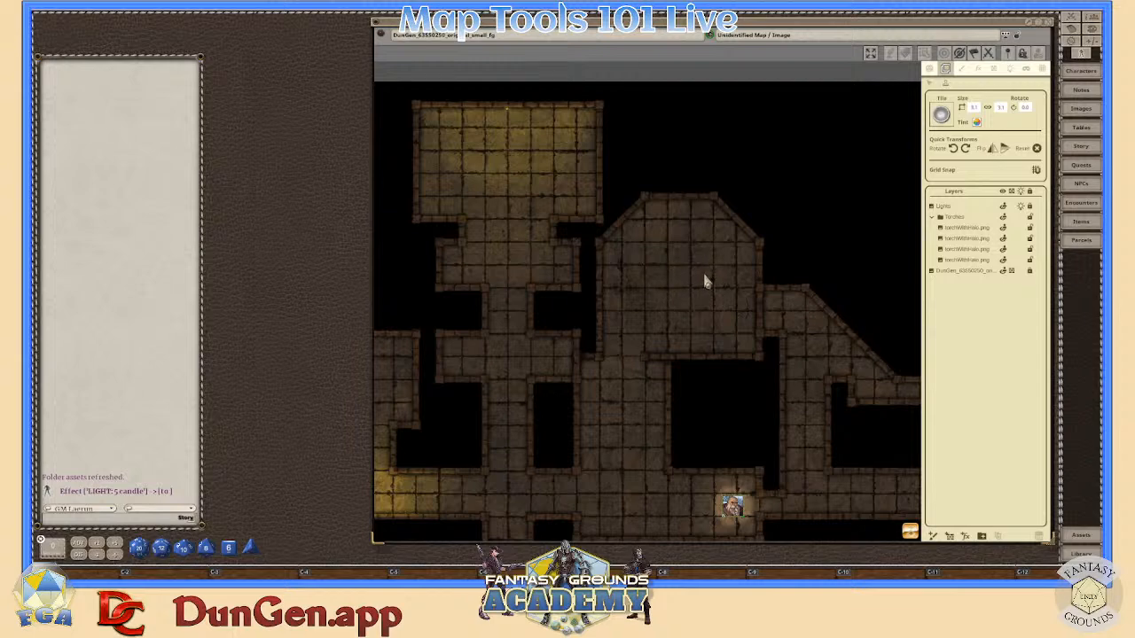
- Set the bowl tile's size to 3 by 3 squares and place it in the middle of the octagonal room
click(976, 109)
text(1)
click(1000, 107)
scroll(709, 275, up, 1)
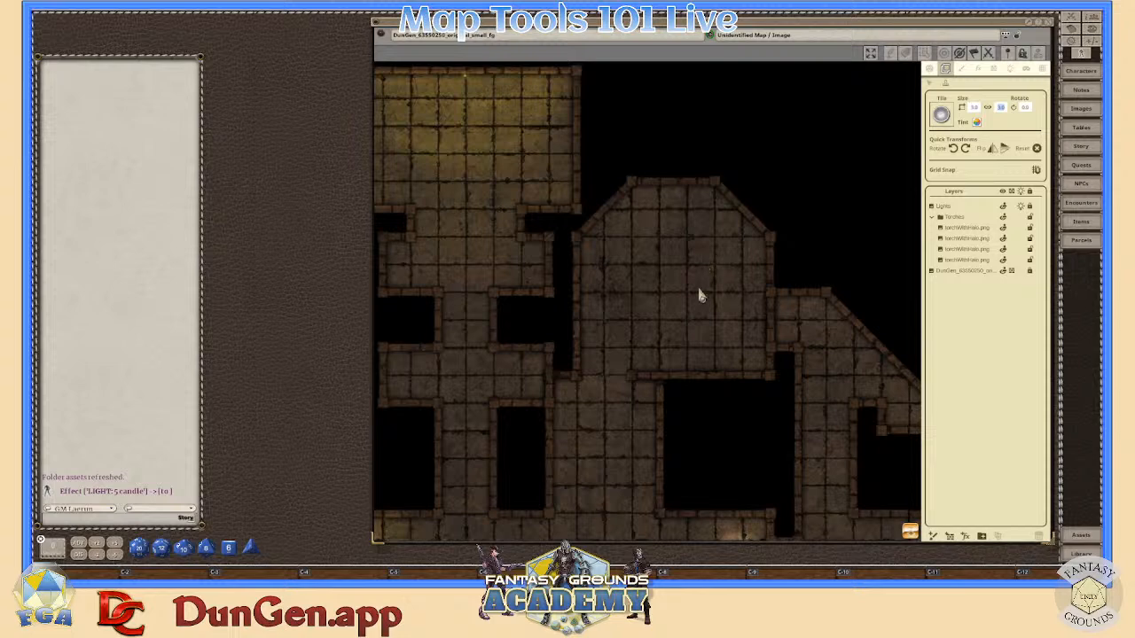
scroll(699, 295, up, 1)
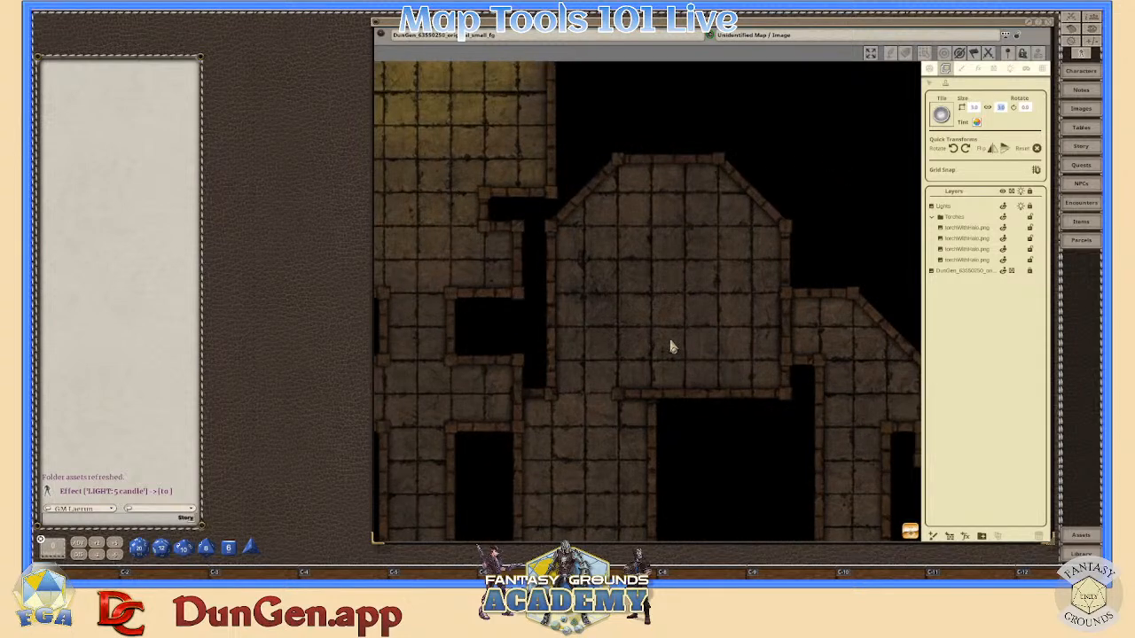
click(671, 282)
scroll(736, 346, down, 2)
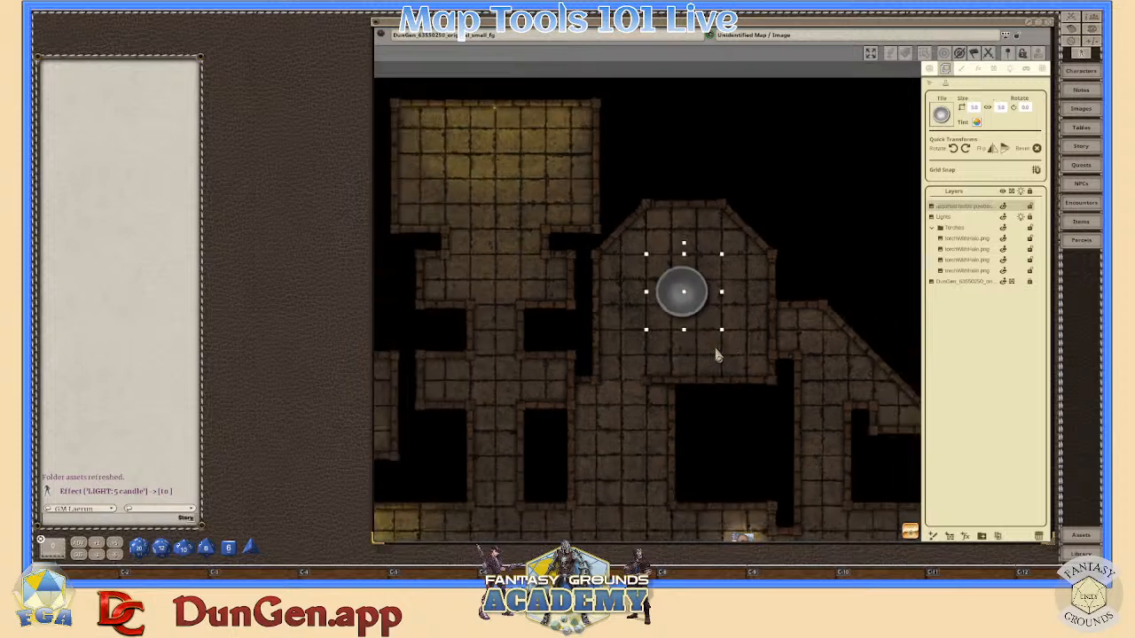
scroll(718, 356, up, 3)
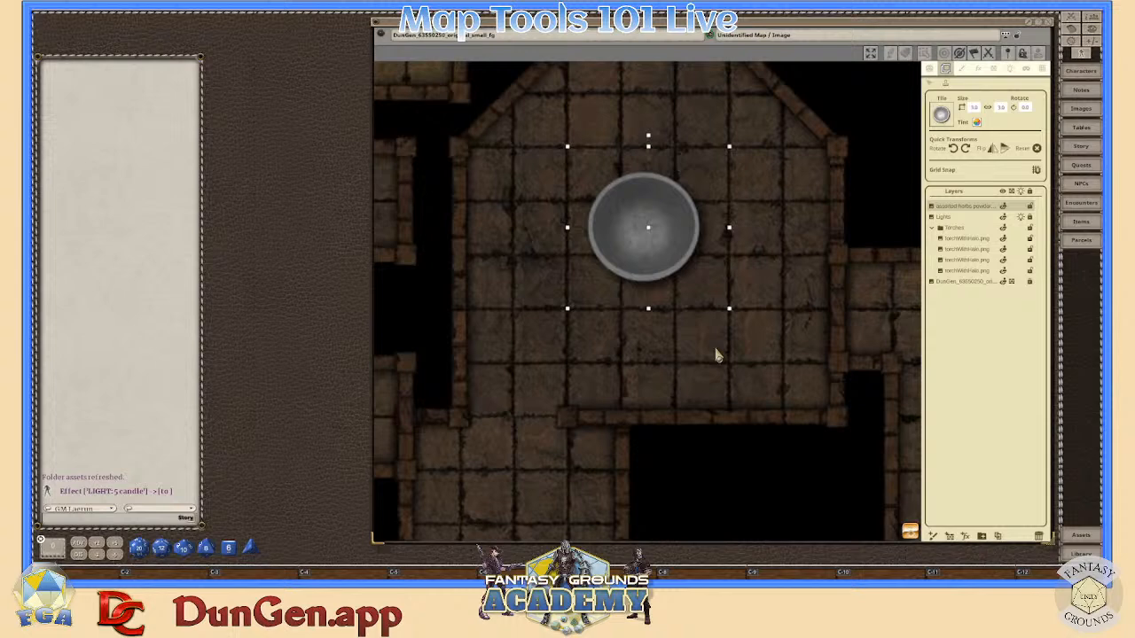
scroll(718, 355, down, 2)
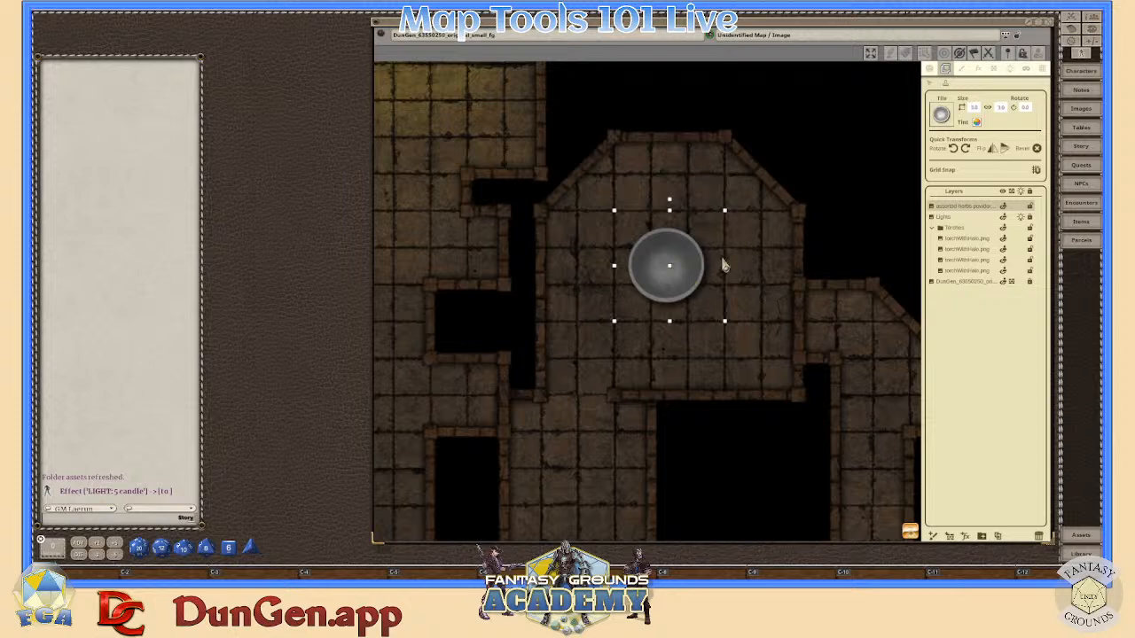
- Select the placed bowl tile, move it about one square towards the octagonal room's upper wall, and deselect it
click(944, 69)
drag(683, 253, 685, 199)
click(707, 312)
scroll(707, 313, down, 2)
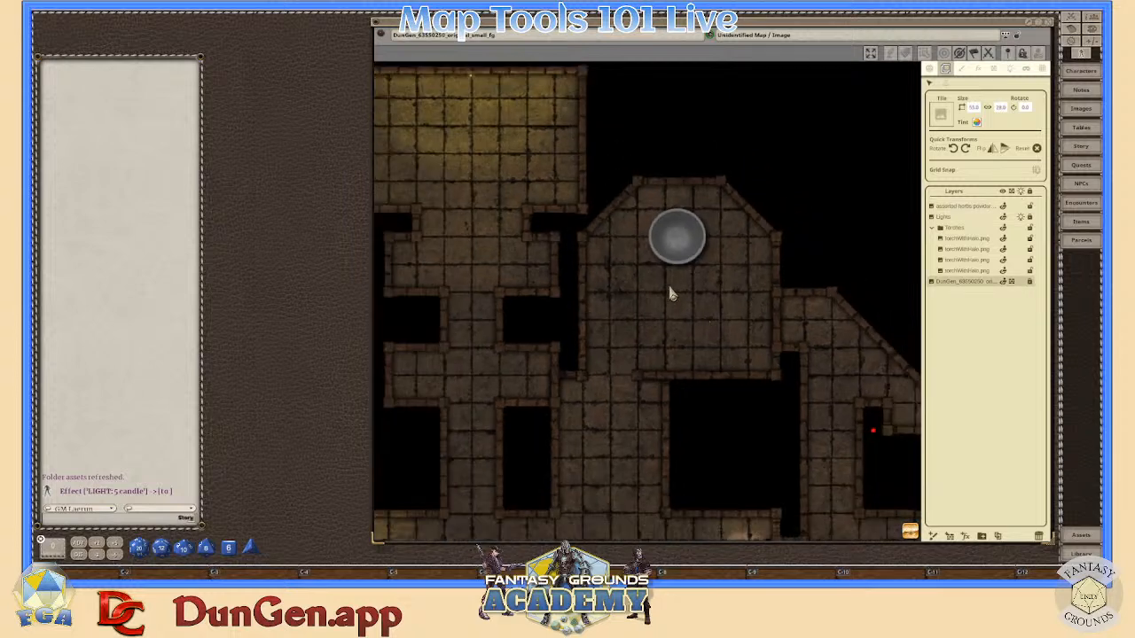
- Examine the bowl tile's size and placement in the octagonal room up close and from afar
scroll(672, 295, up, 3)
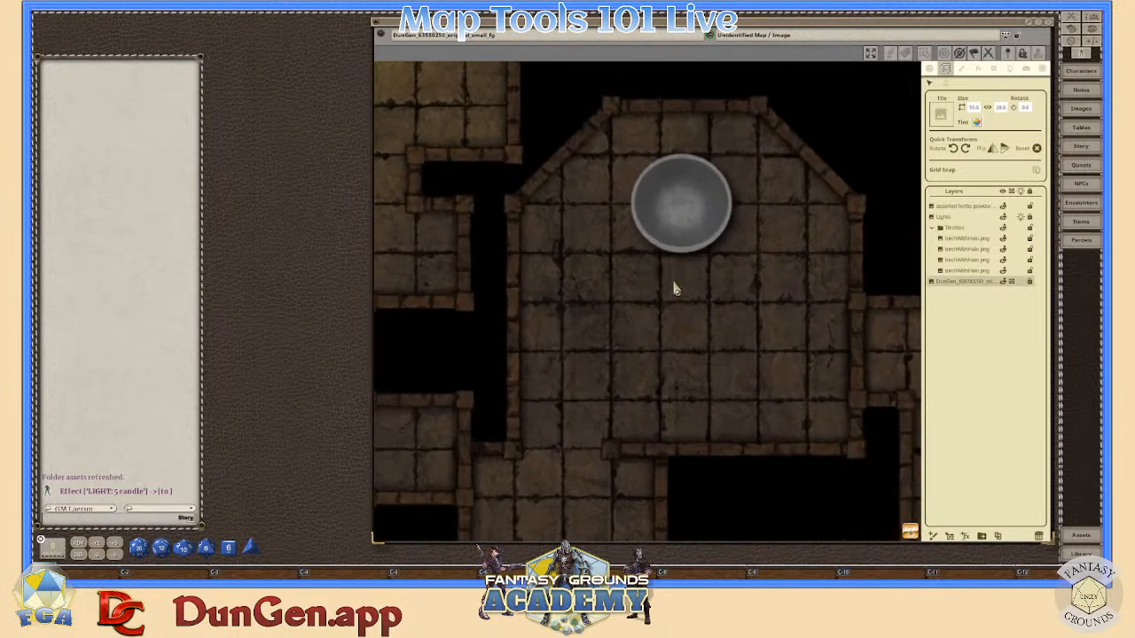
scroll(675, 289, down, 2)
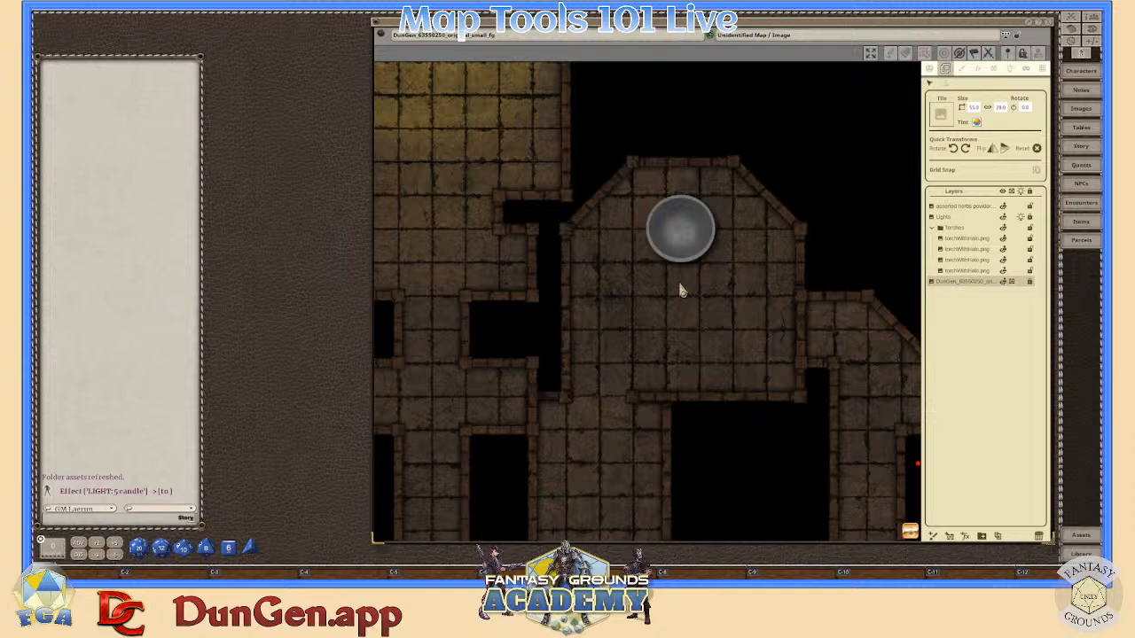
scroll(701, 263, up, 3)
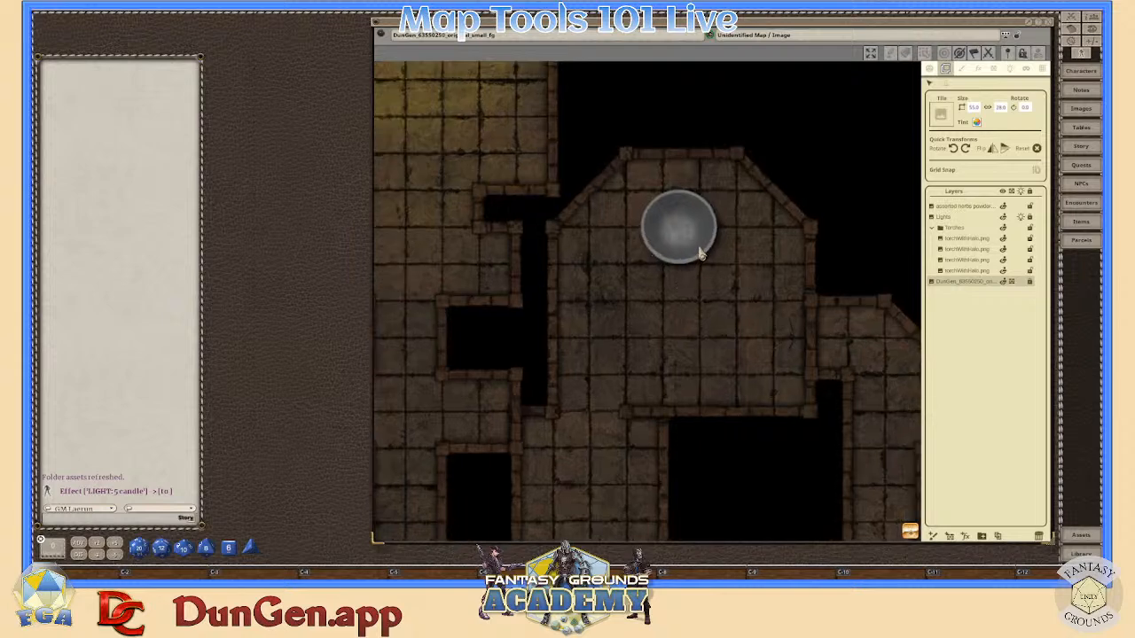
scroll(701, 253, up, 4)
scroll(699, 251, down, 4)
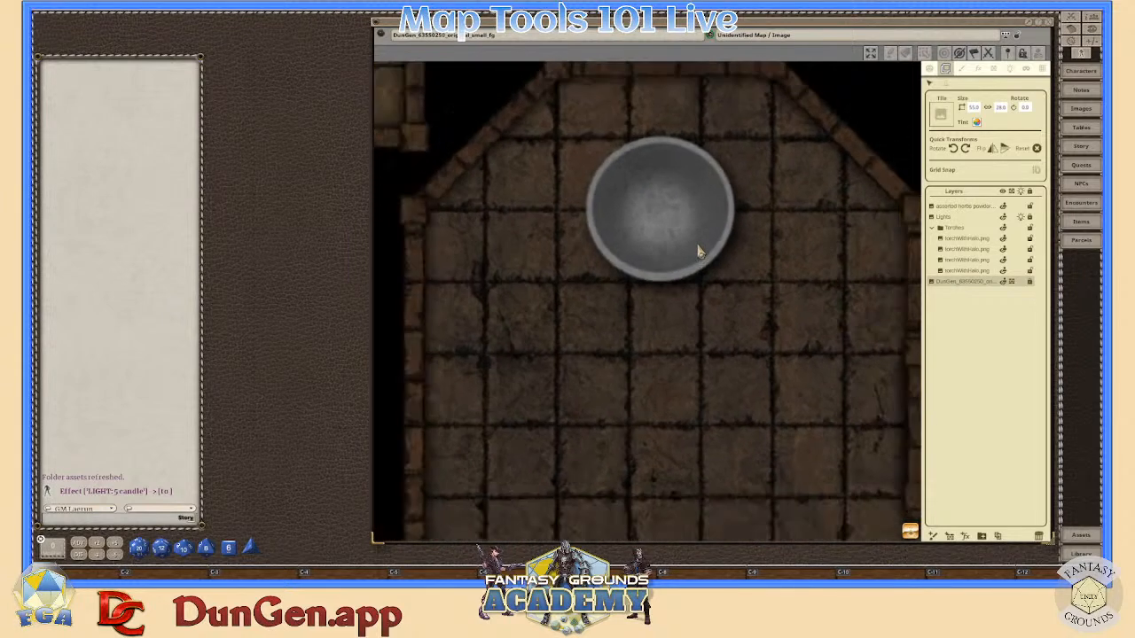
scroll(688, 232, up, 1)
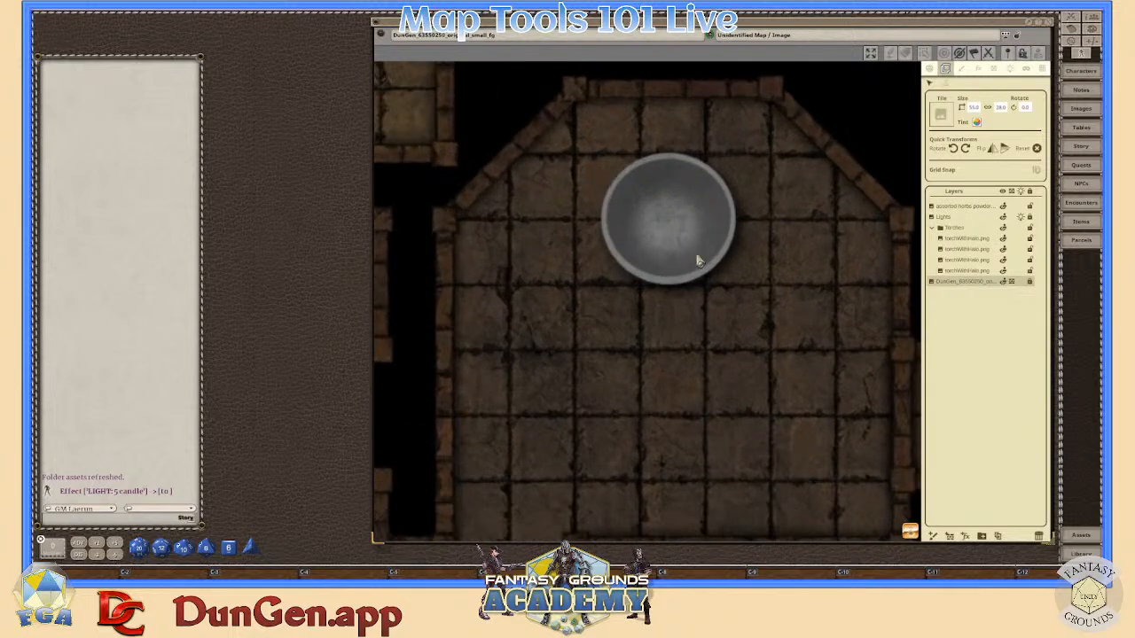
scroll(698, 262, down, 2)
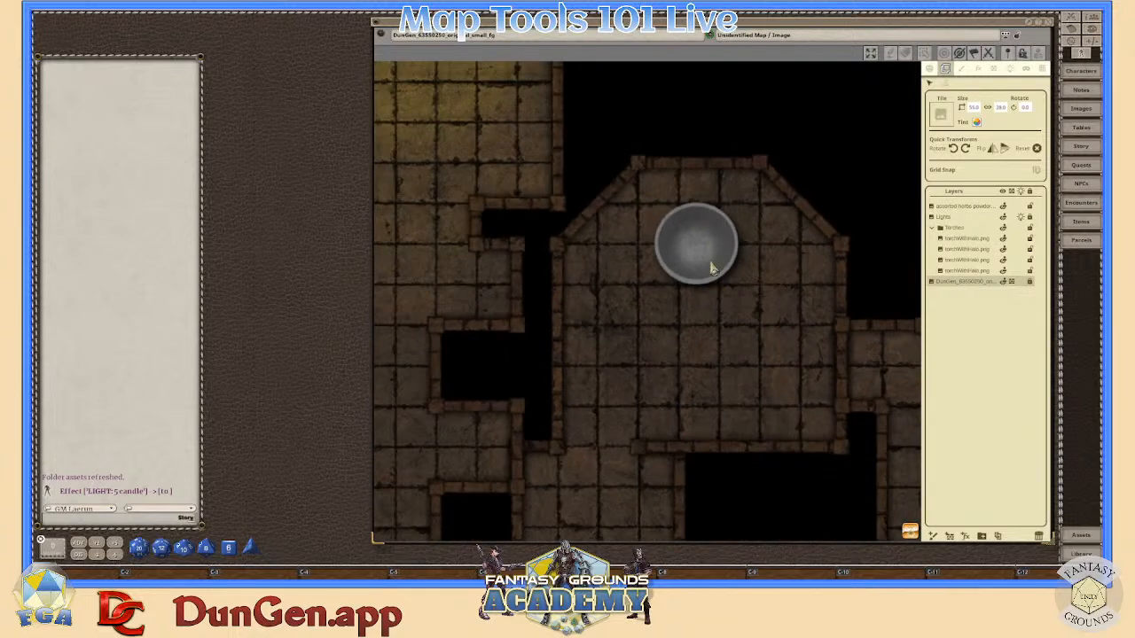
scroll(692, 244, down, 1)
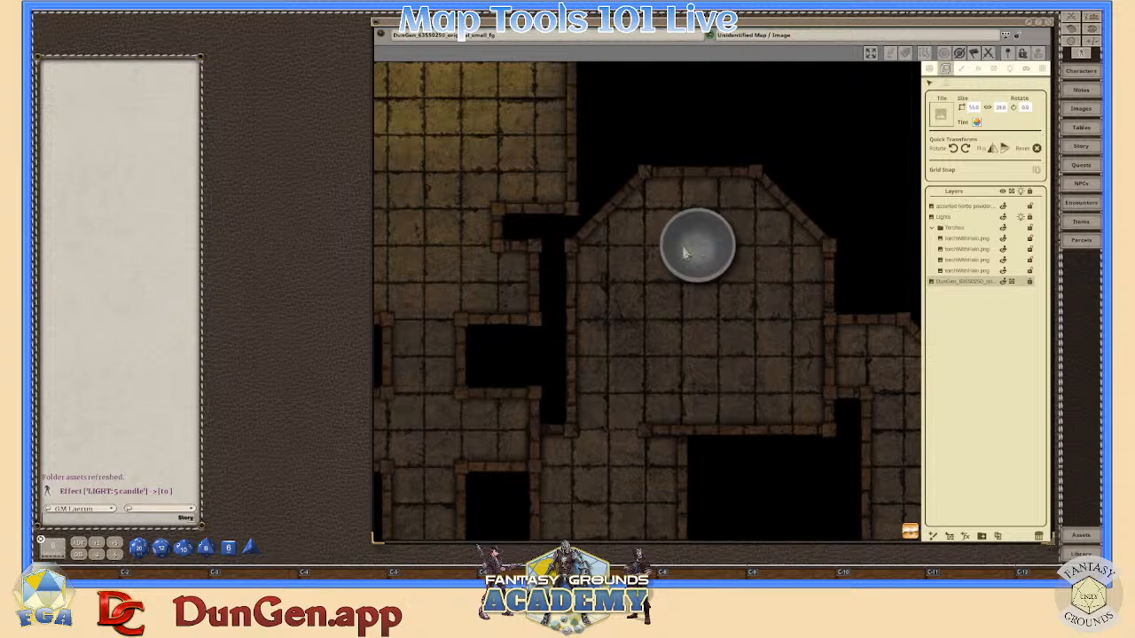
scroll(715, 281, up, 2)
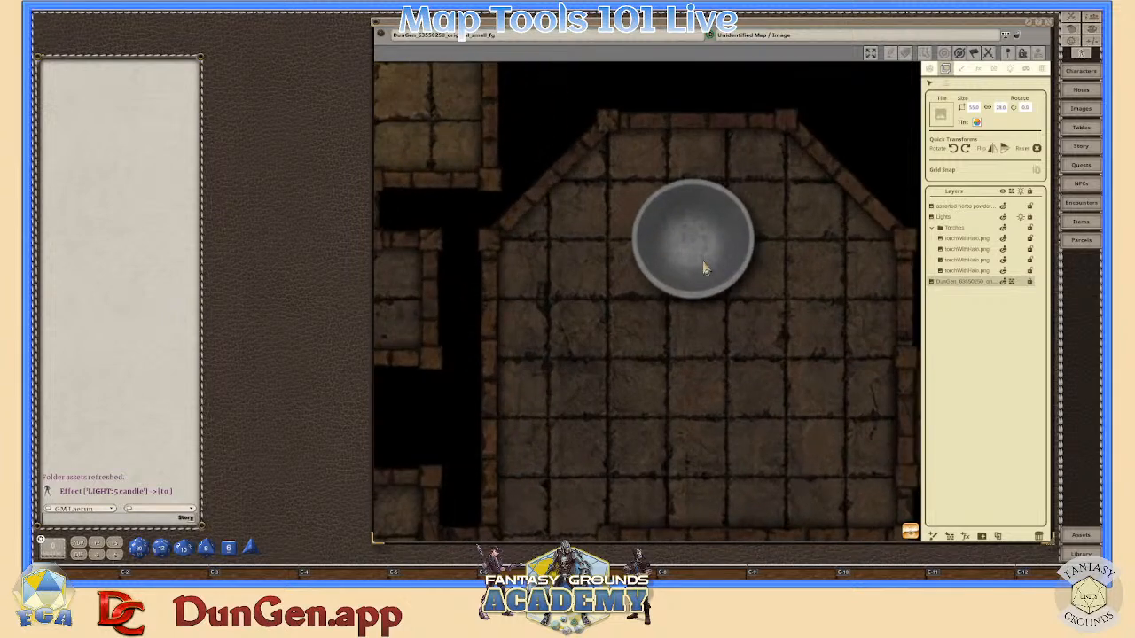
scroll(703, 268, down, 3)
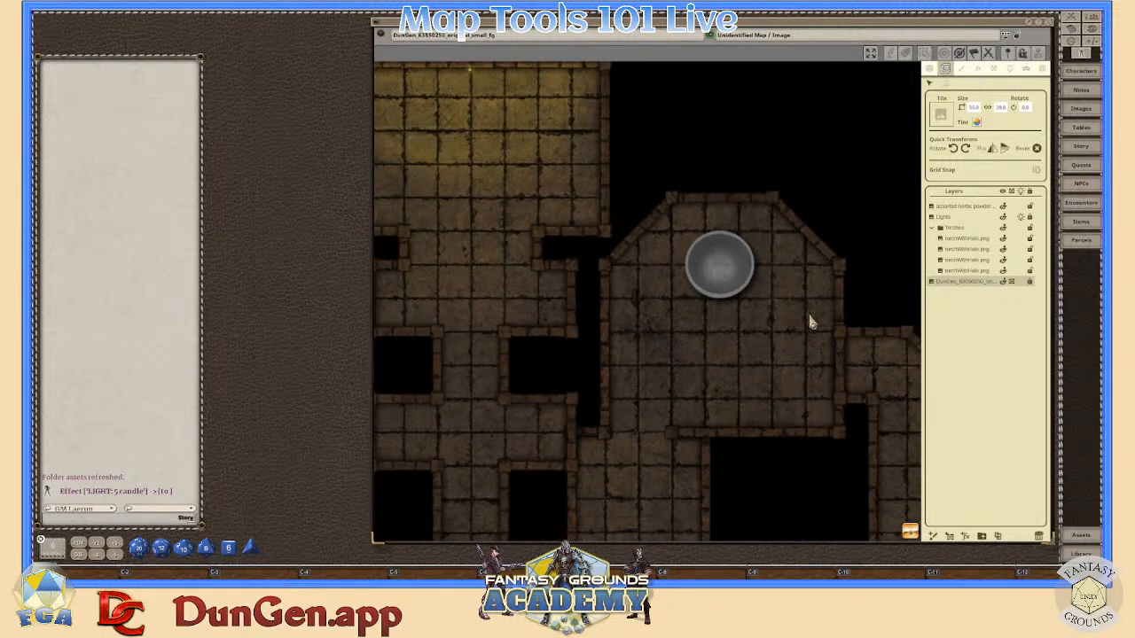
- Switch to the map's effect tools, add a layer folder above the bowl layer, and name it "Water Fountain"
click(979, 69)
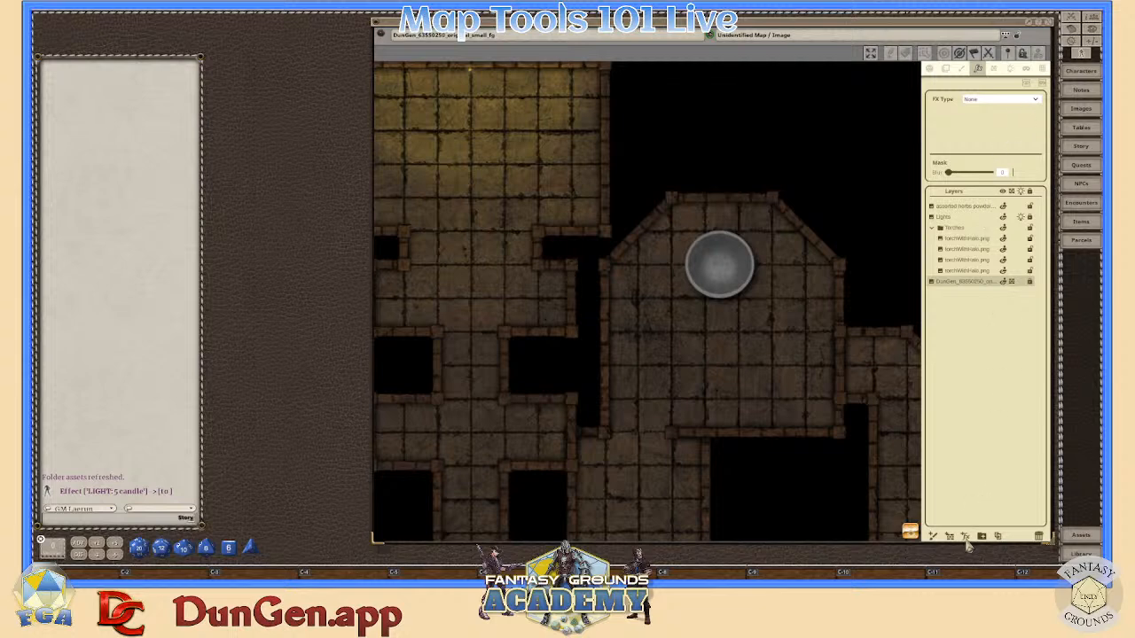
click(965, 207)
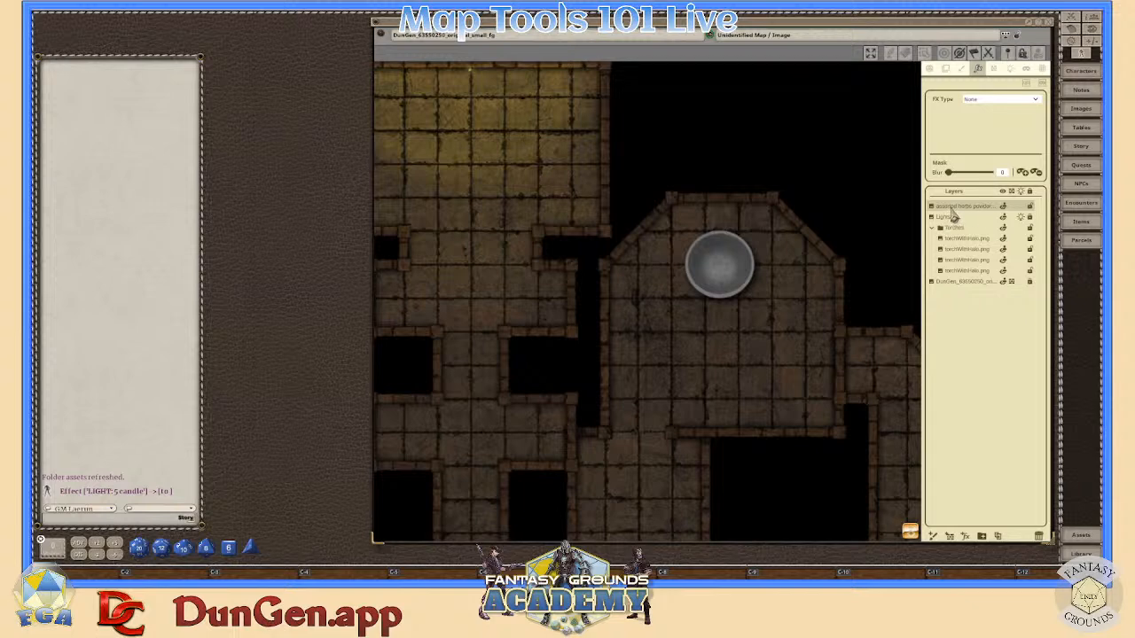
click(982, 536)
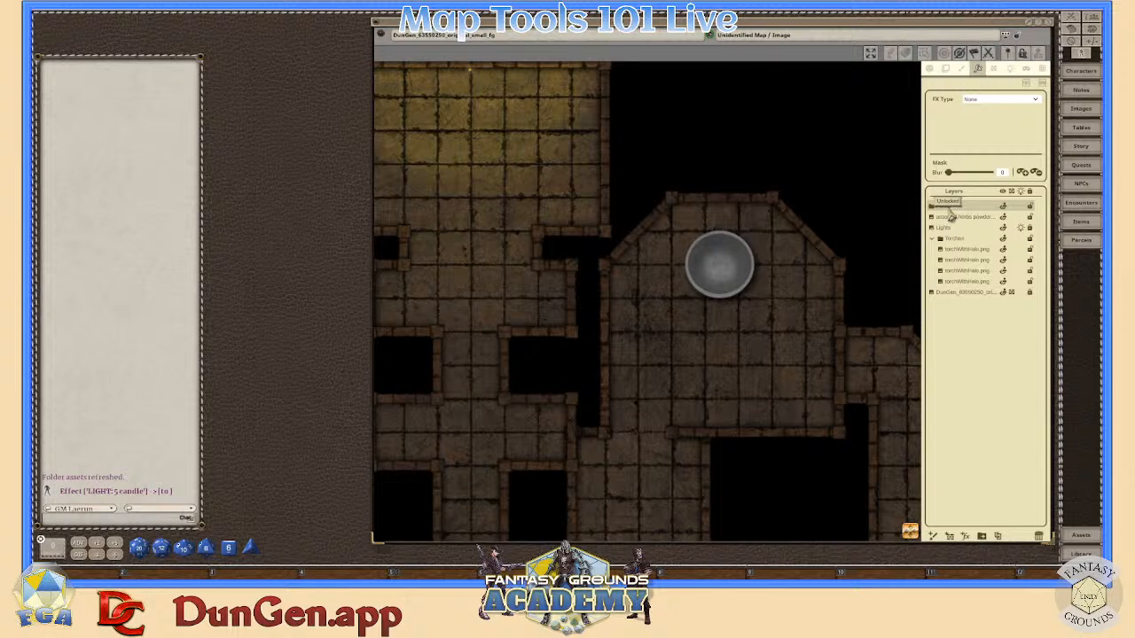
double_click(947, 206)
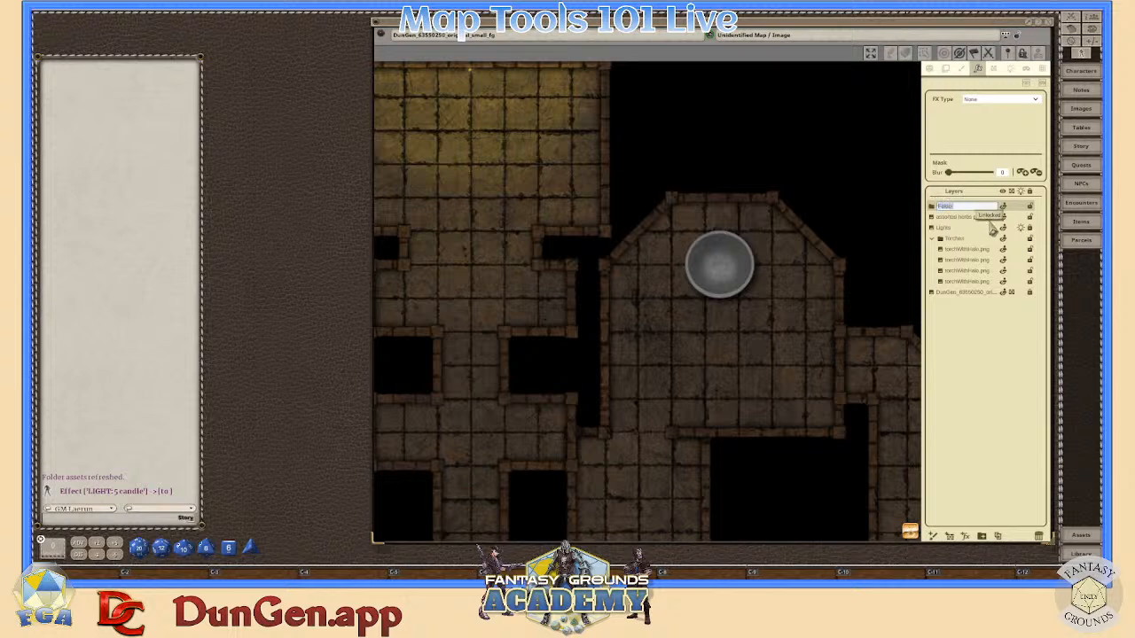
text(Wi)
text(ter Fx)
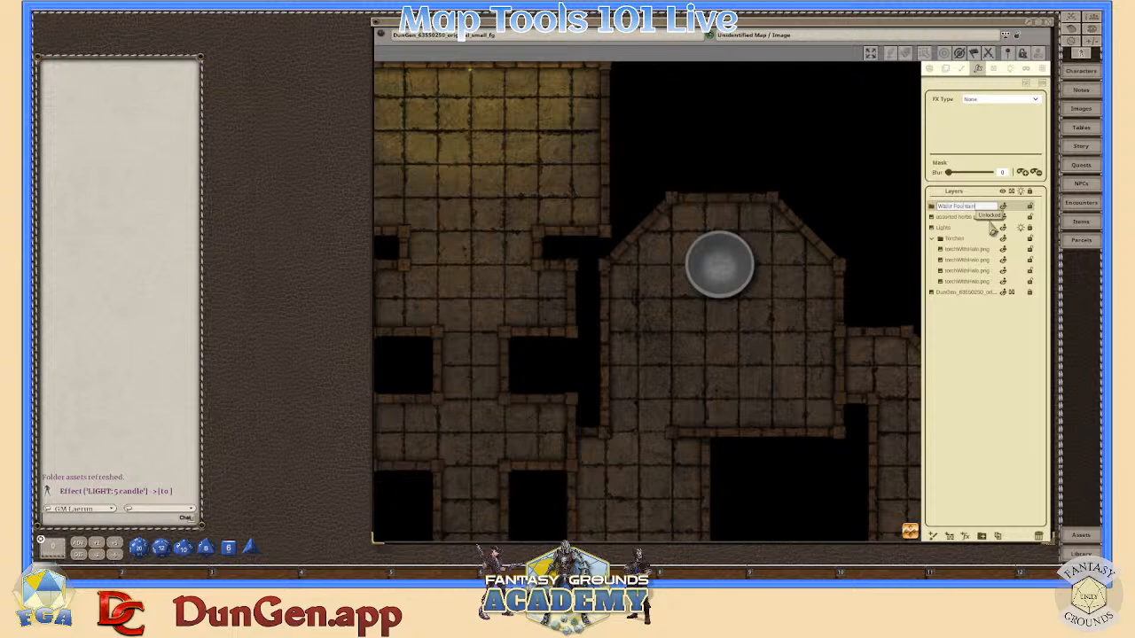
text(untain)
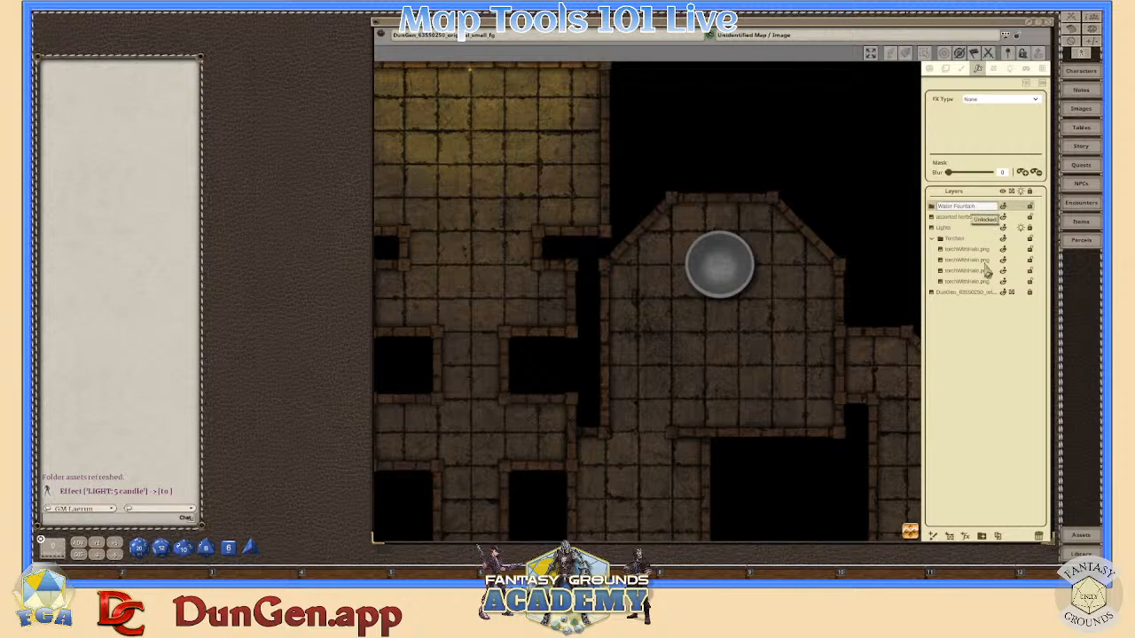
key(Return)
- Rename the bowl's image layer as "Fountain"
click(955, 209)
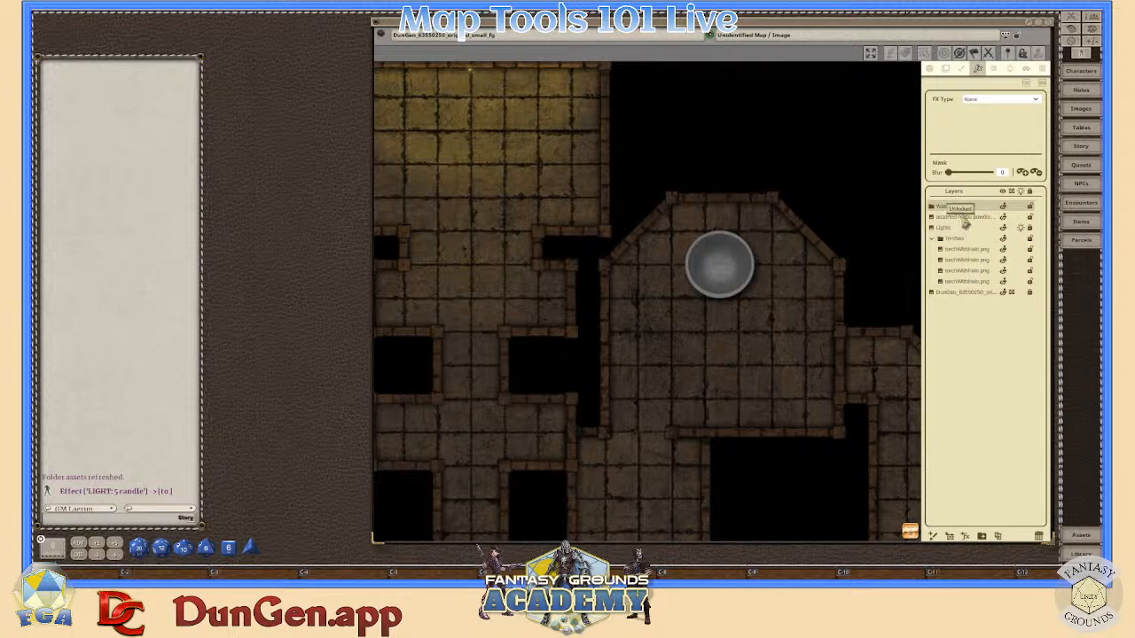
drag(963, 209, 967, 227)
double_click(965, 217)
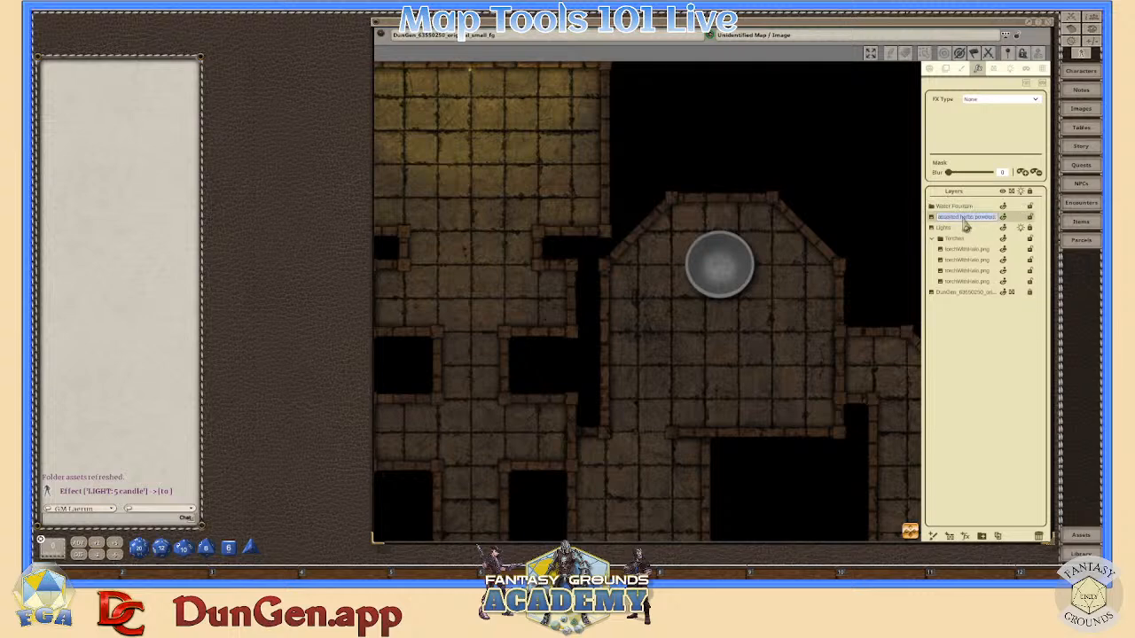
text(H)
key(Return)
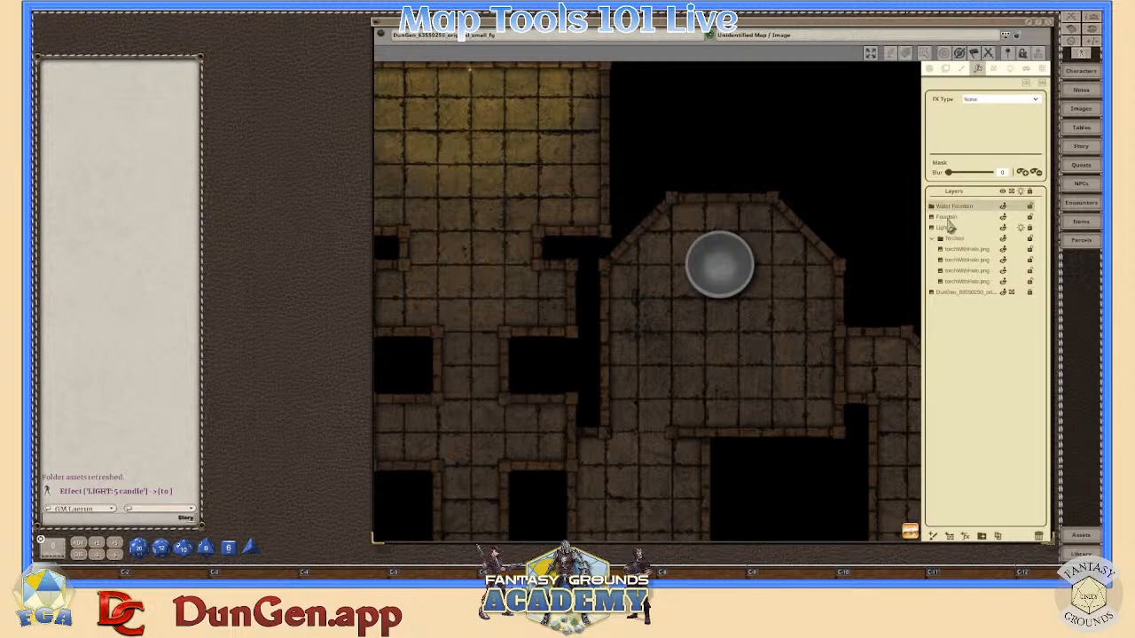
- Select the Fountain layer and collapse the Torches folder in the layer list
click(947, 218)
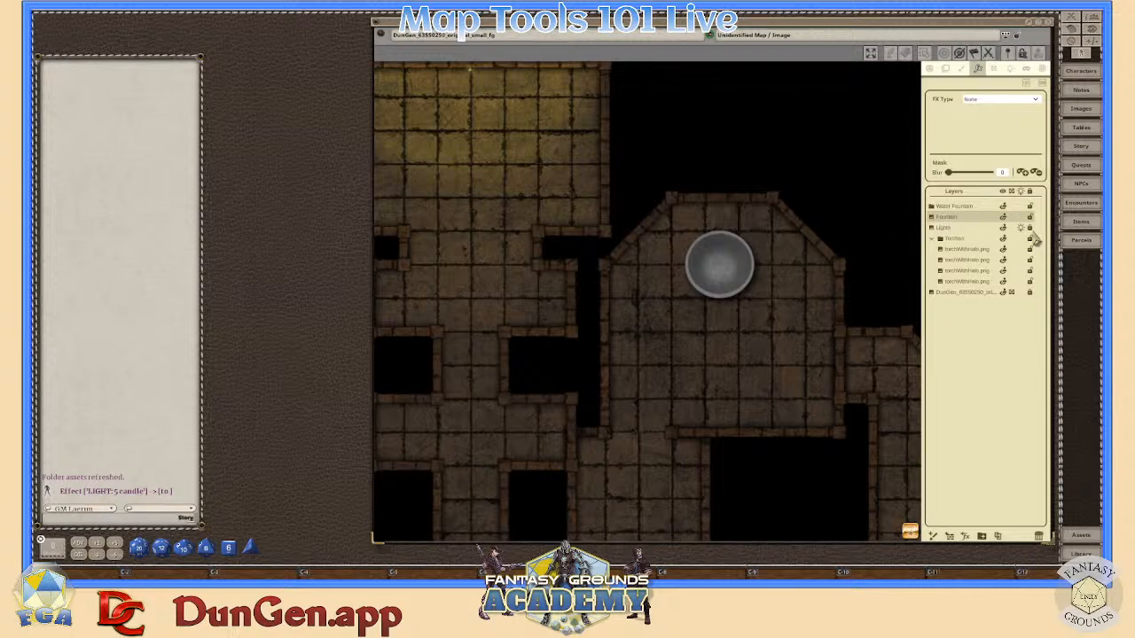
click(933, 240)
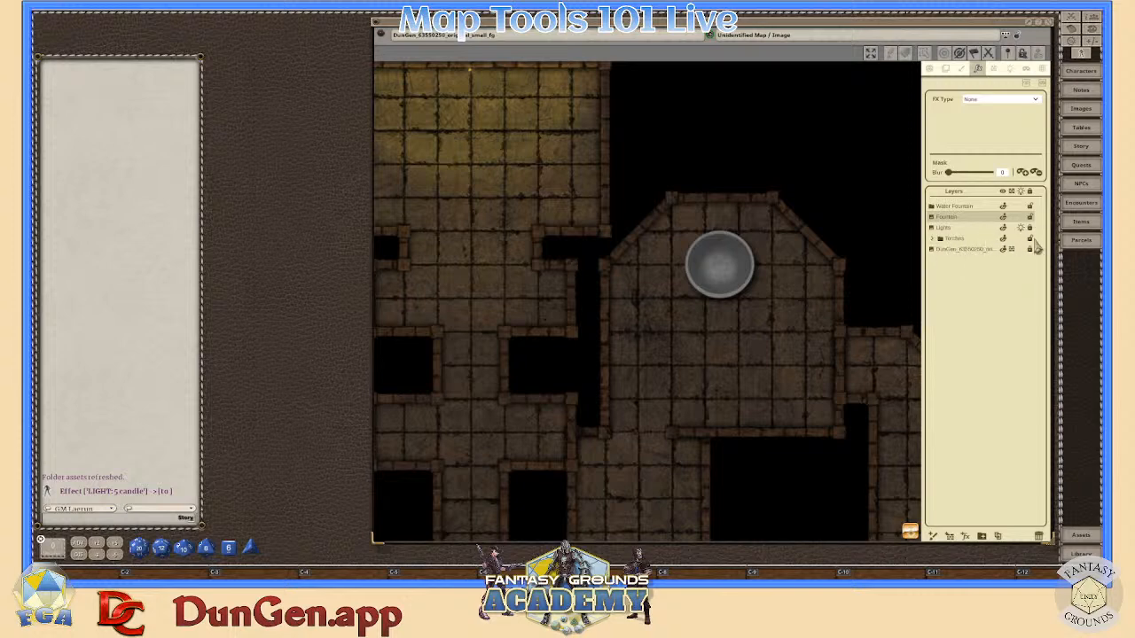
scroll(606, 253, down, 2)
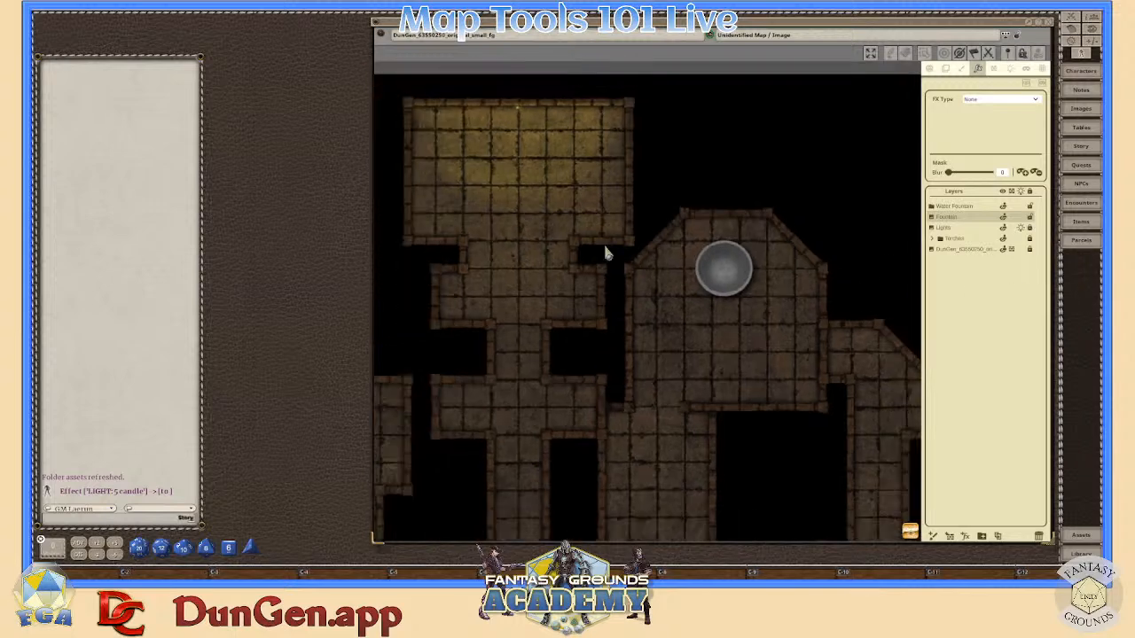
scroll(773, 293, up, 3)
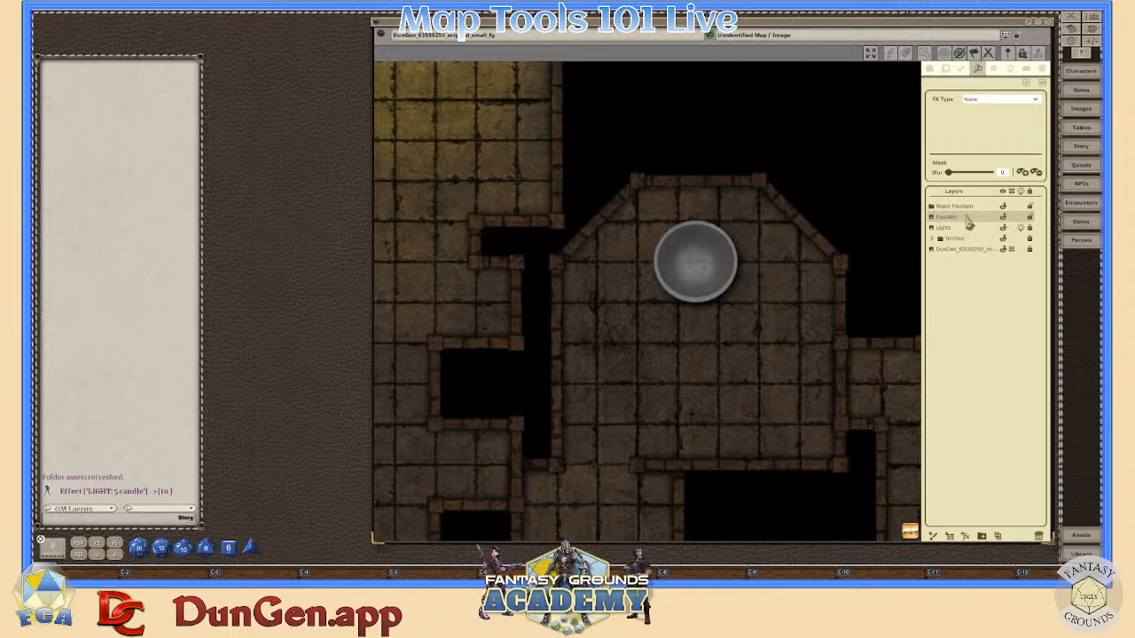
scroll(741, 242, up, 3)
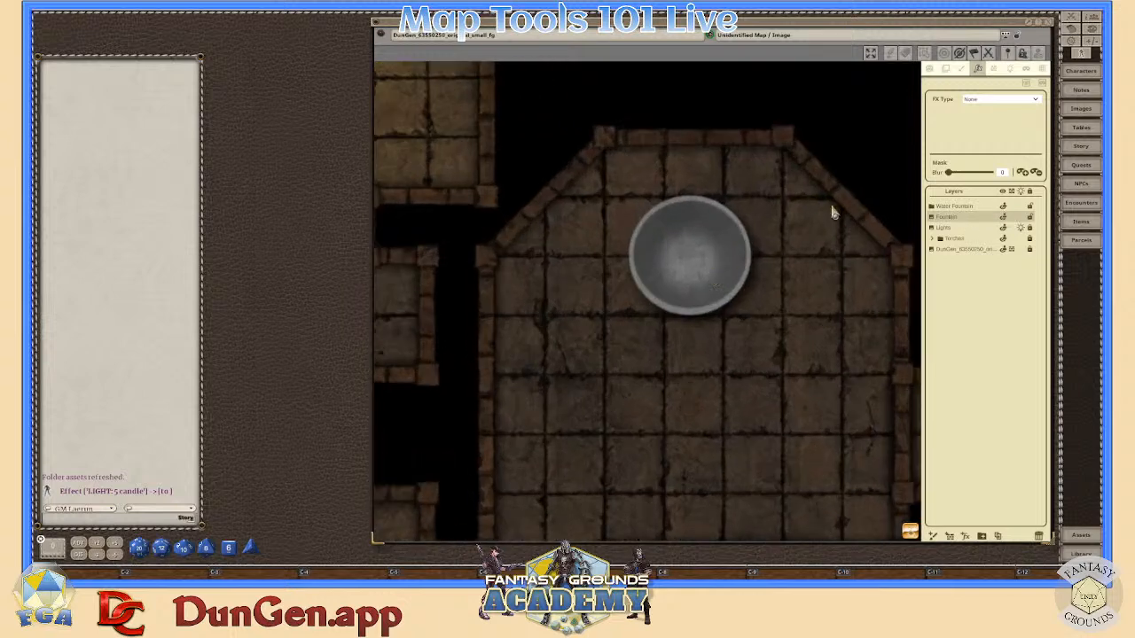
- Add an "Adjust colors" effect layer to the dungeon map and bring the surrounding rooms into view
click(1014, 98)
scroll(1014, 153, down, 3)
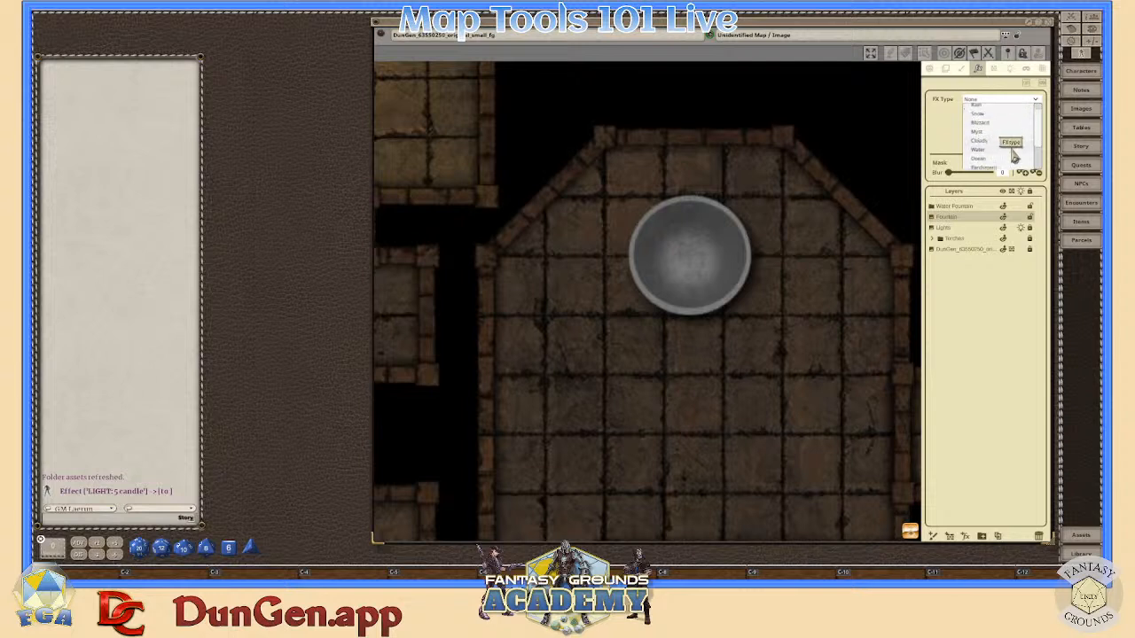
scroll(1014, 155, down, 1)
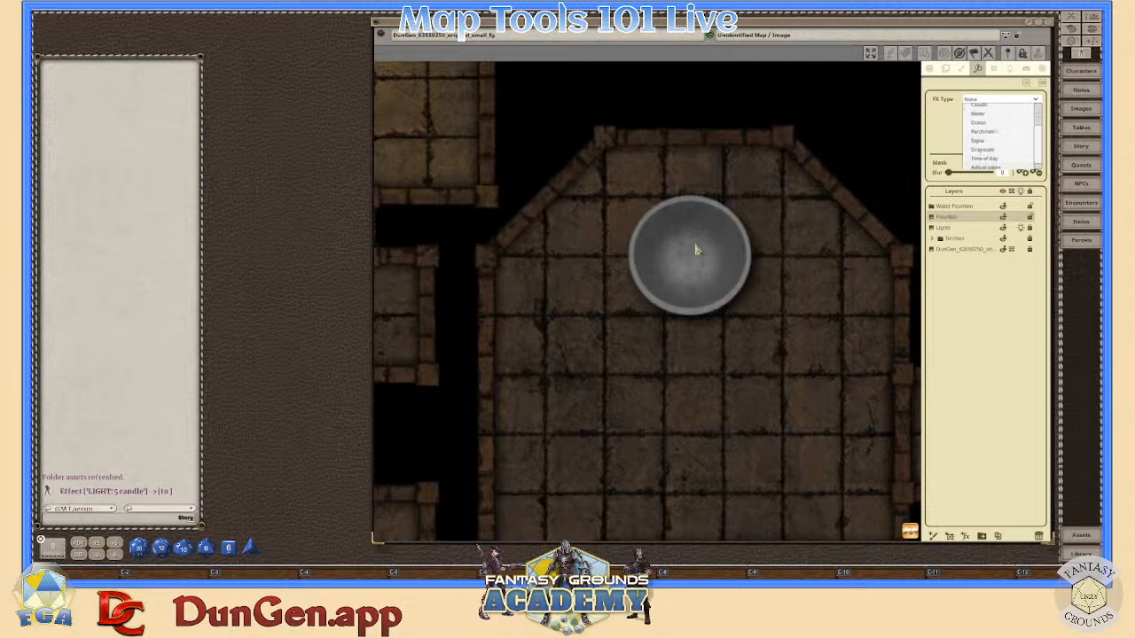
scroll(994, 161, down, 2)
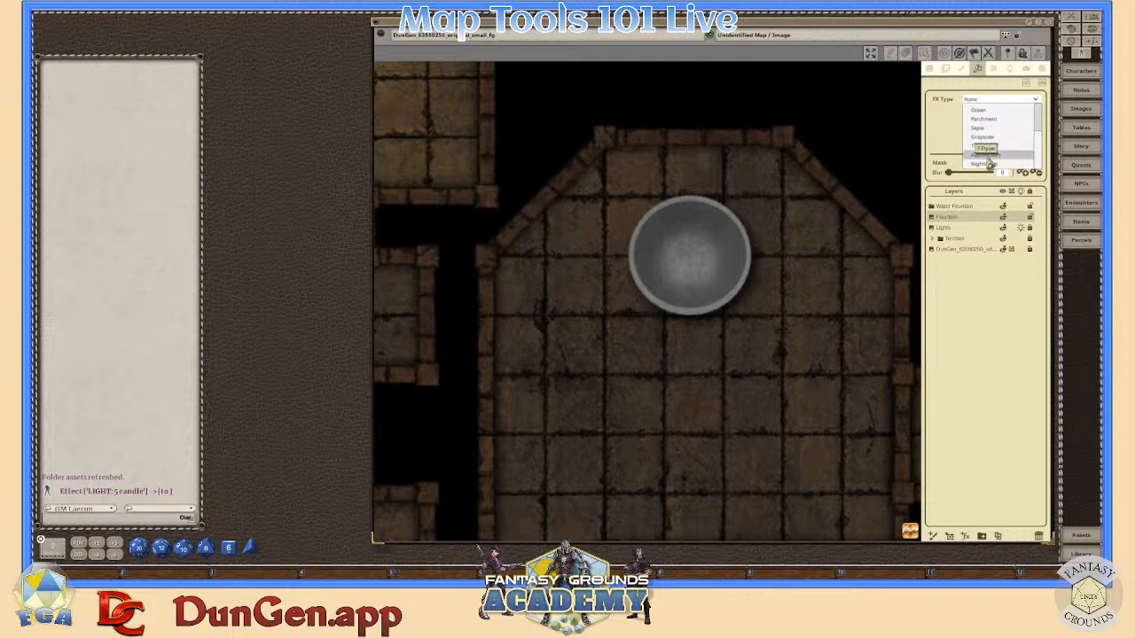
click(986, 156)
scroll(912, 221, down, 4)
scroll(912, 241, down, 1)
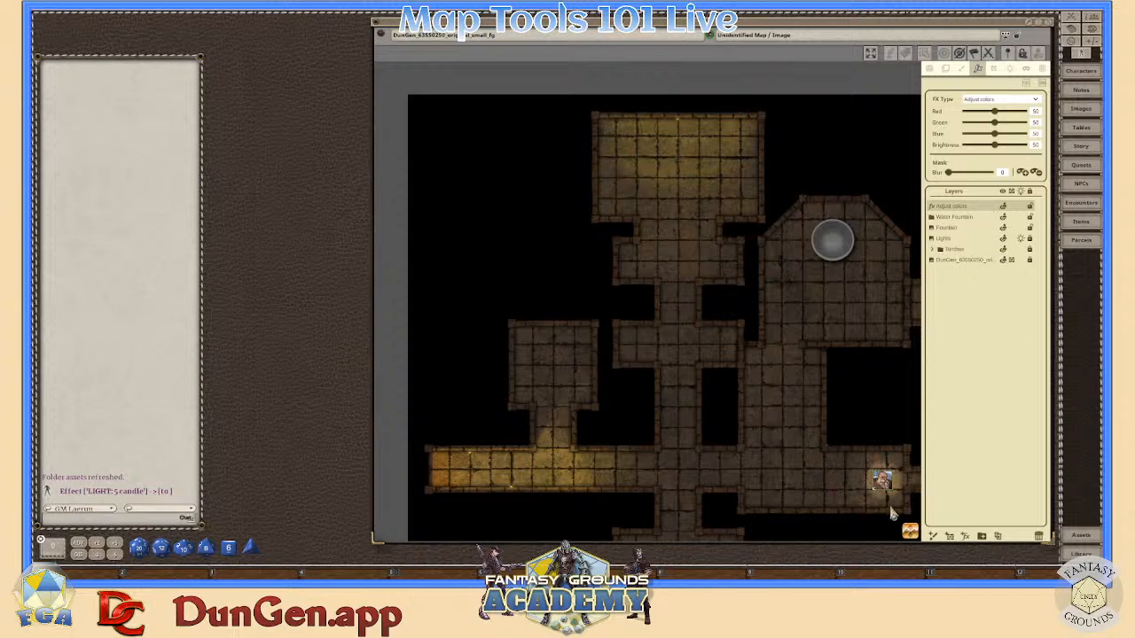
scroll(882, 476, down, 2)
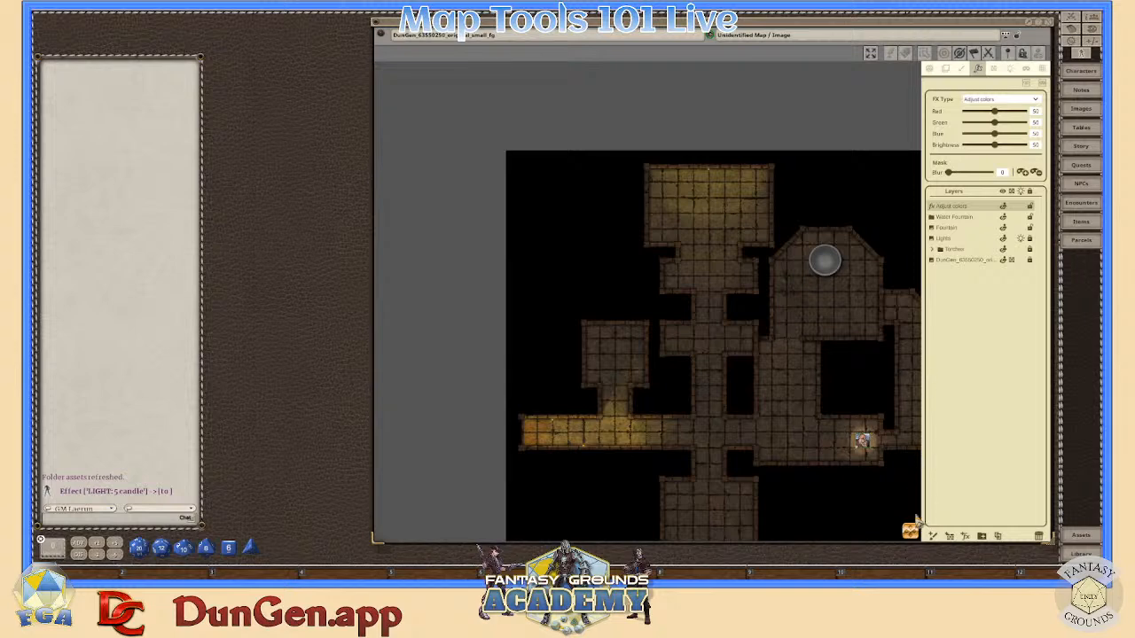
drag(917, 523, 860, 521)
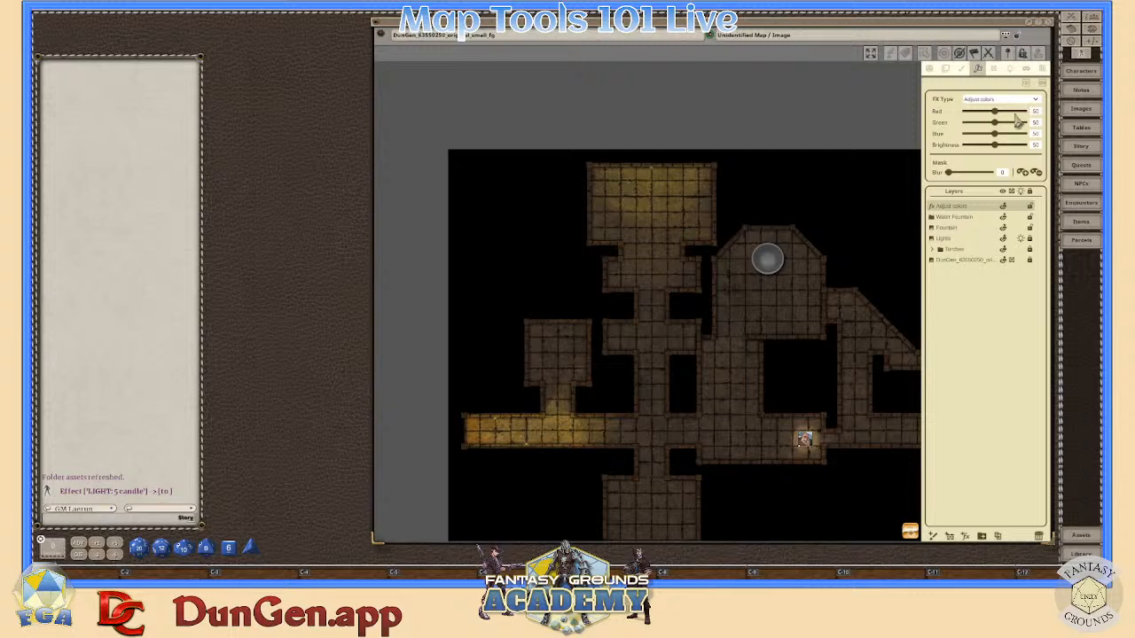
- Enable the mask on the "Adjust colors" effect, set its mask blur to 30, and raise its blue to 87
scroll(791, 338, down, 1)
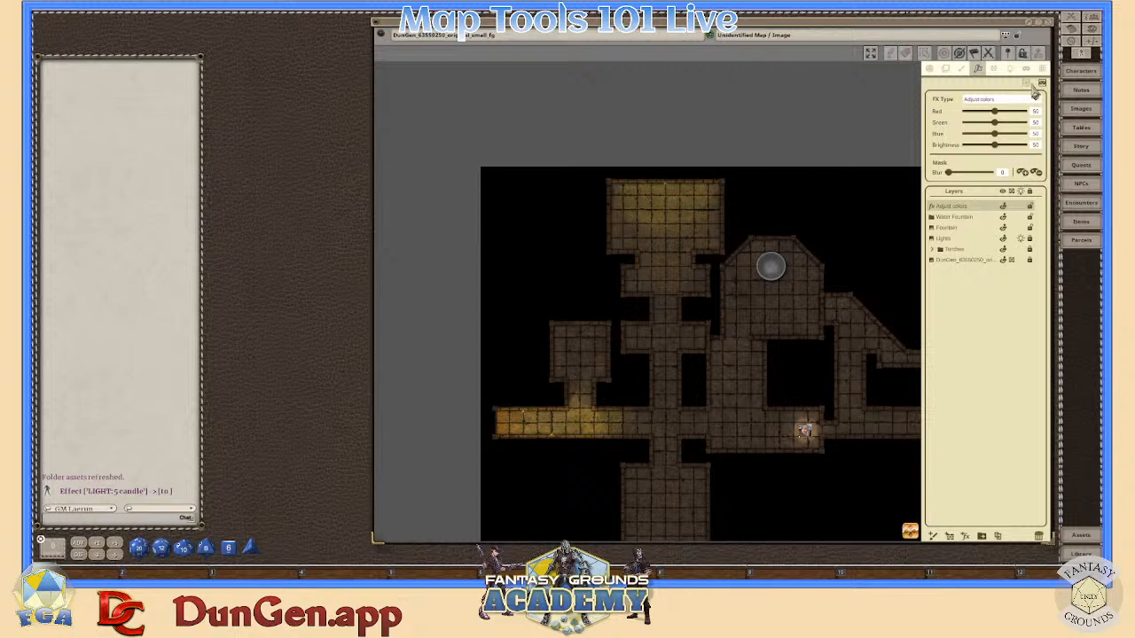
scroll(780, 317, up, 3)
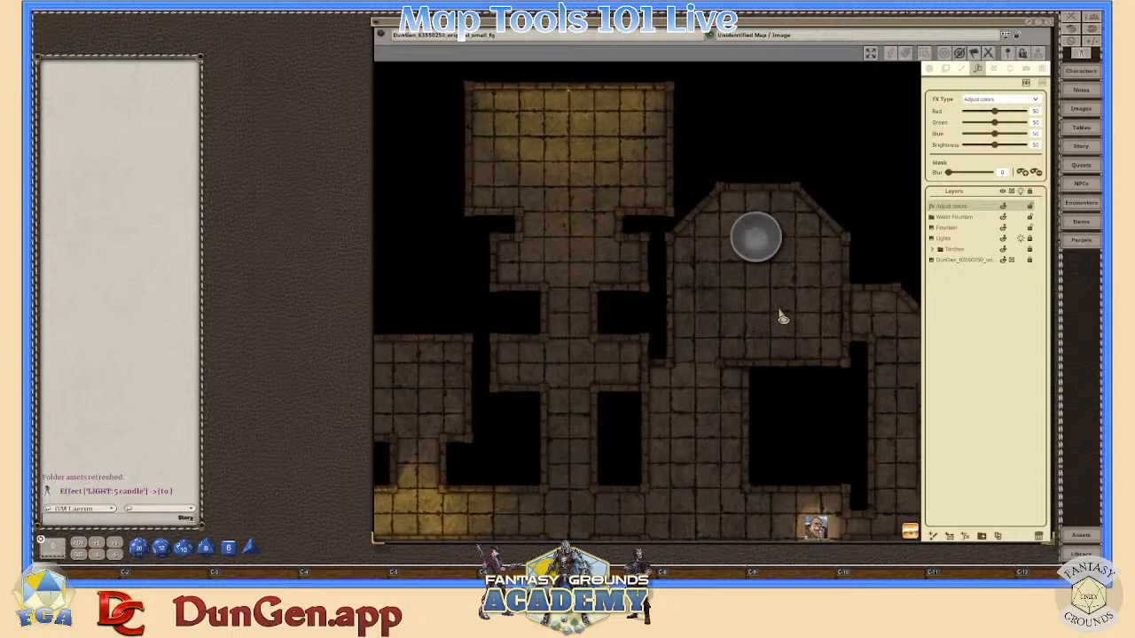
scroll(780, 318, up, 1)
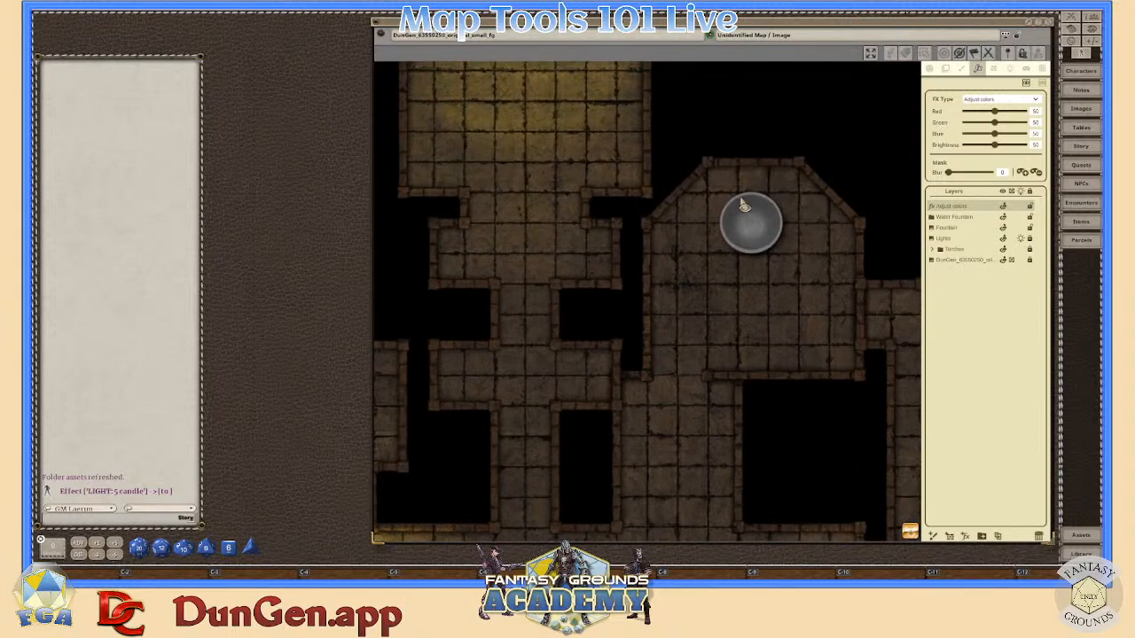
scroll(770, 244, up, 1)
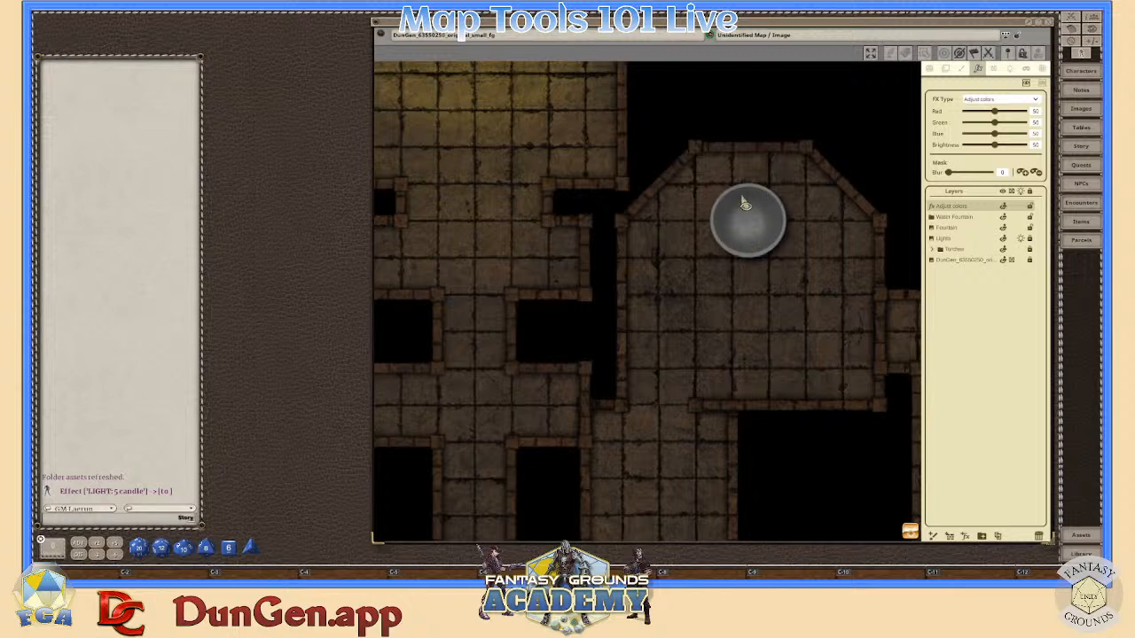
scroll(776, 239, up, 1)
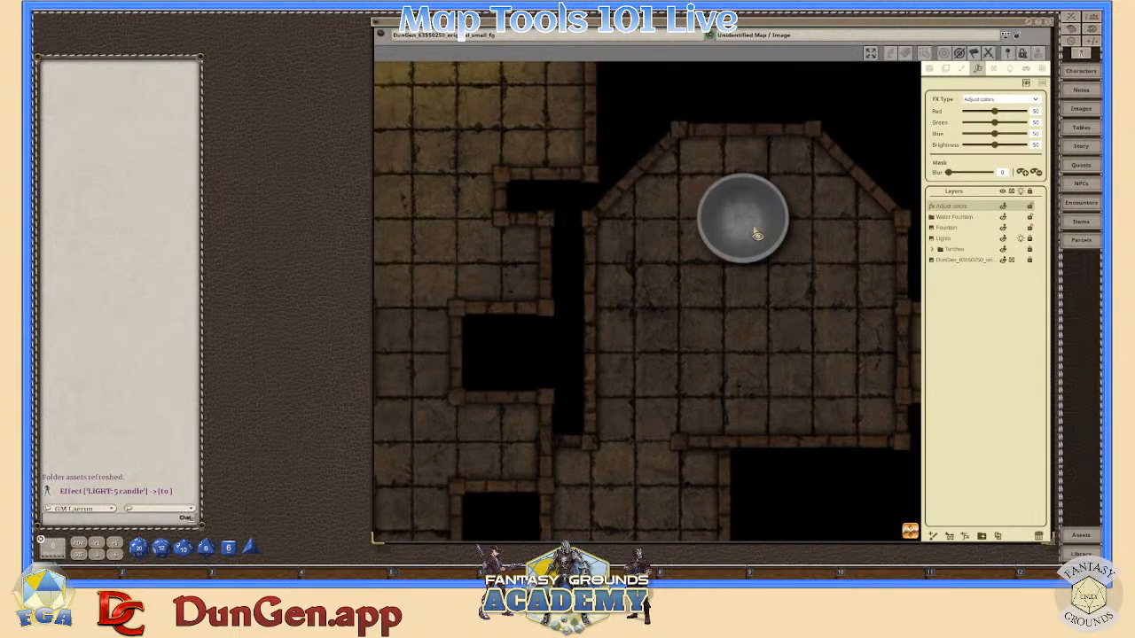
drag(949, 173, 963, 177)
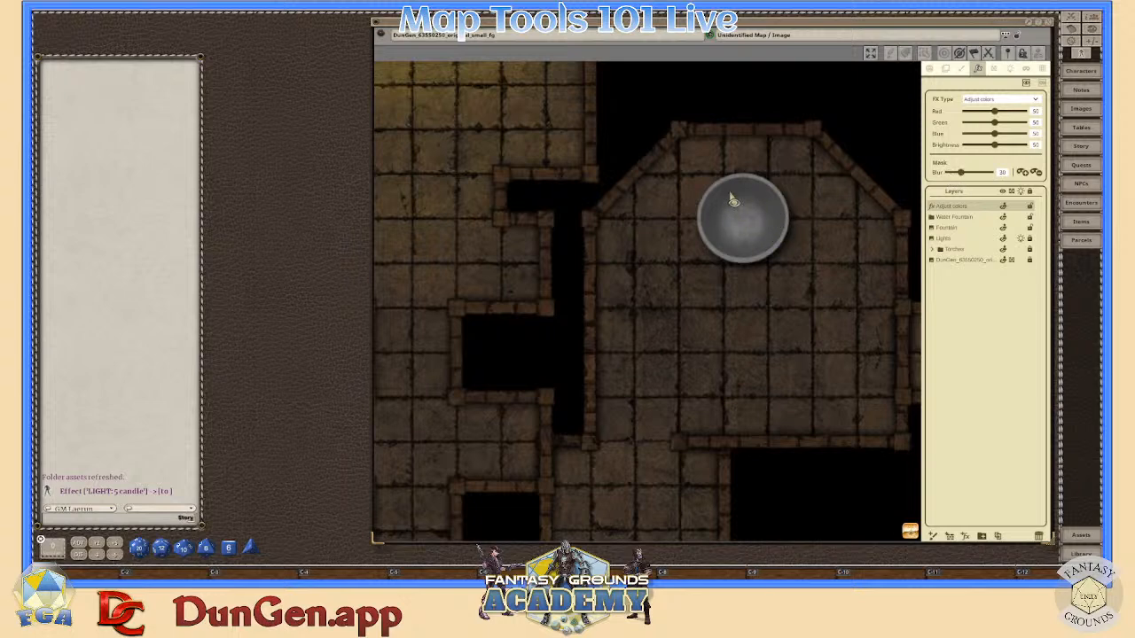
scroll(752, 206, up, 2)
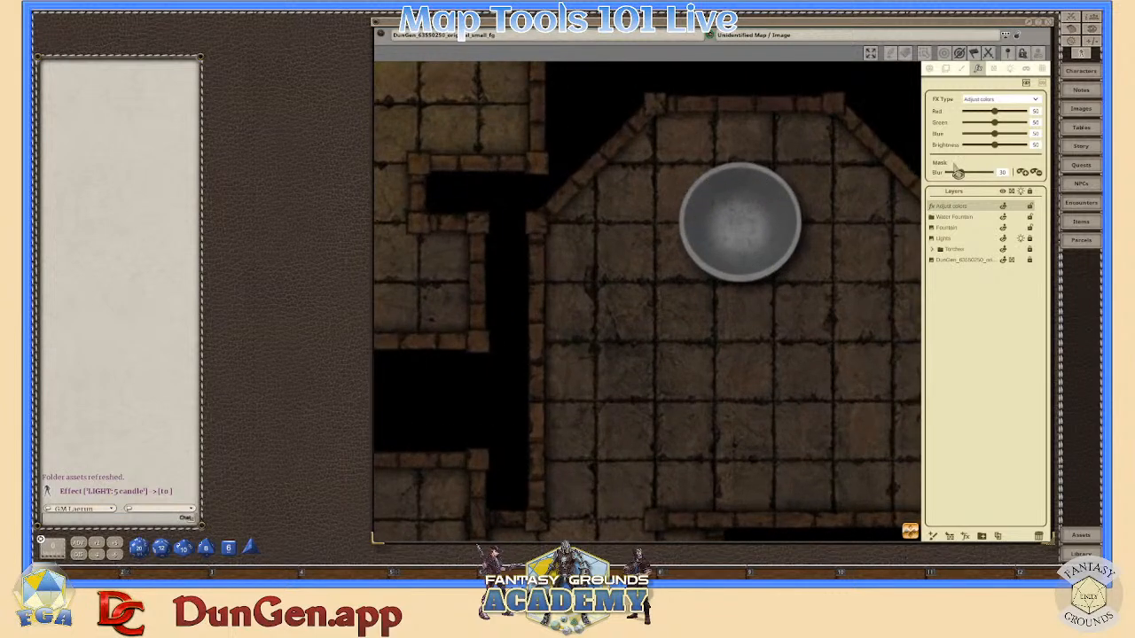
drag(998, 140, 1018, 142)
scroll(791, 222, down, 5)
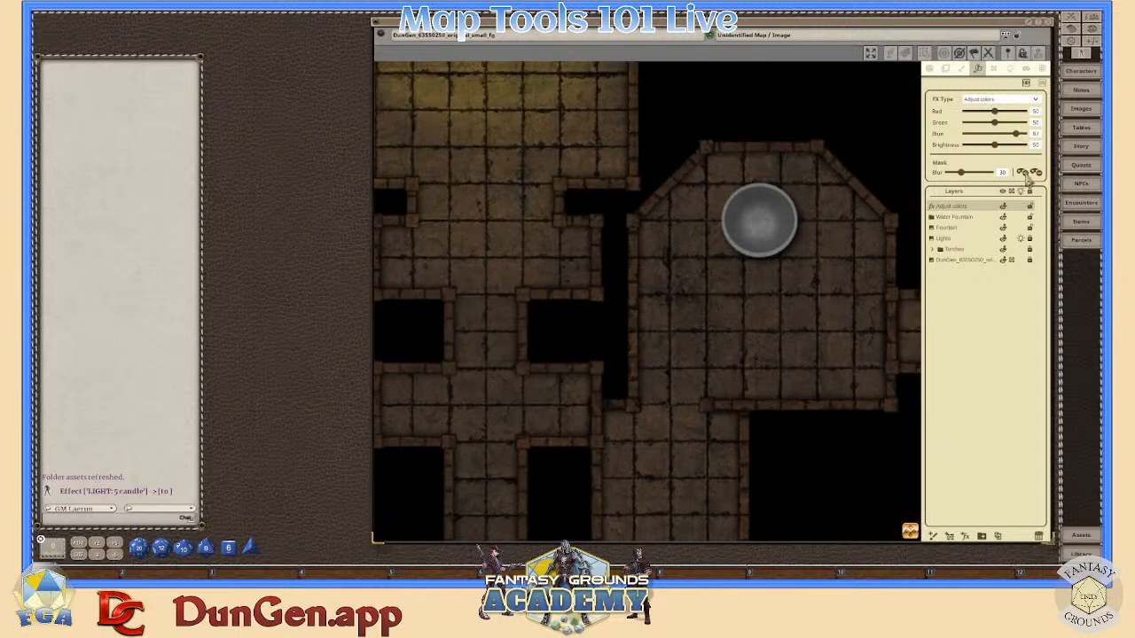
- Disable the "Adjust colors" mask to tint the whole map, and enable the mask again
click(1029, 174)
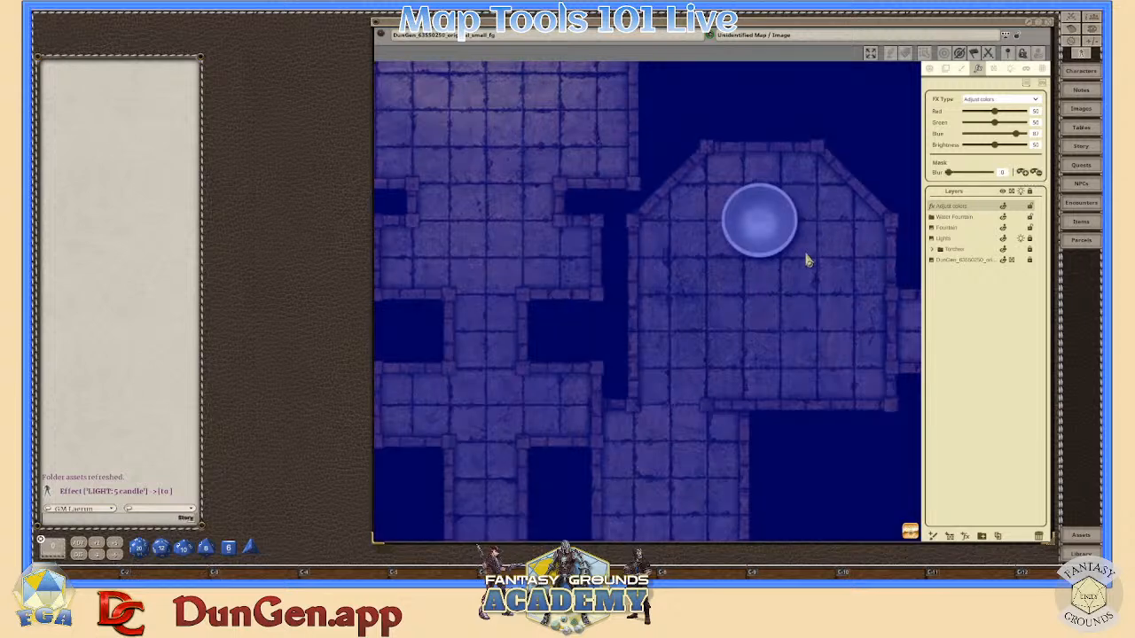
scroll(806, 260, down, 3)
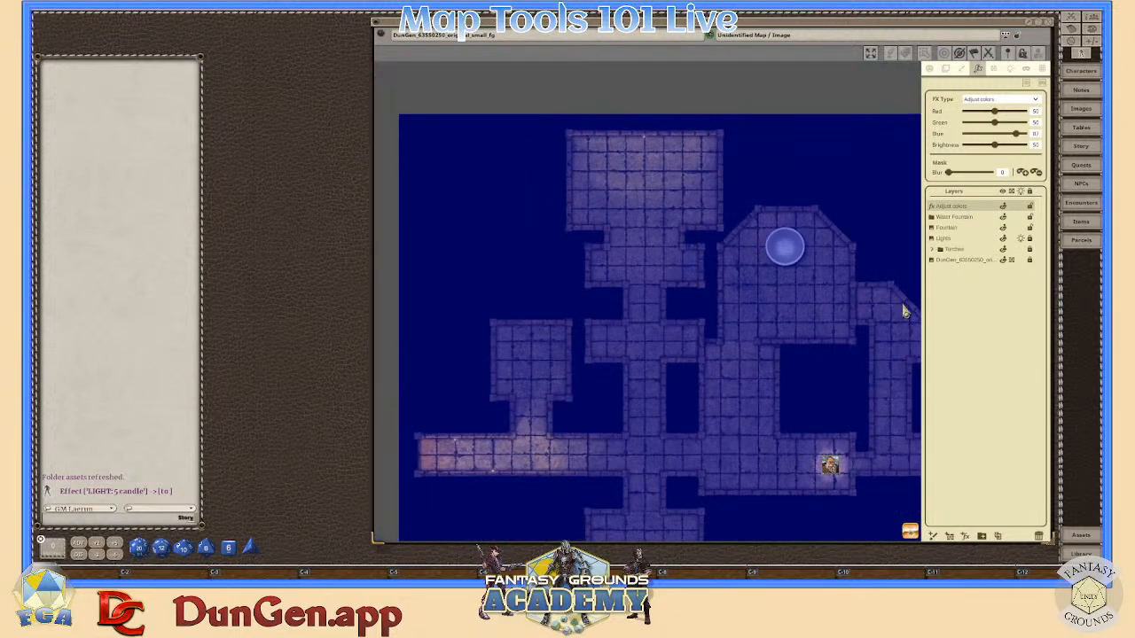
scroll(884, 324, up, 1)
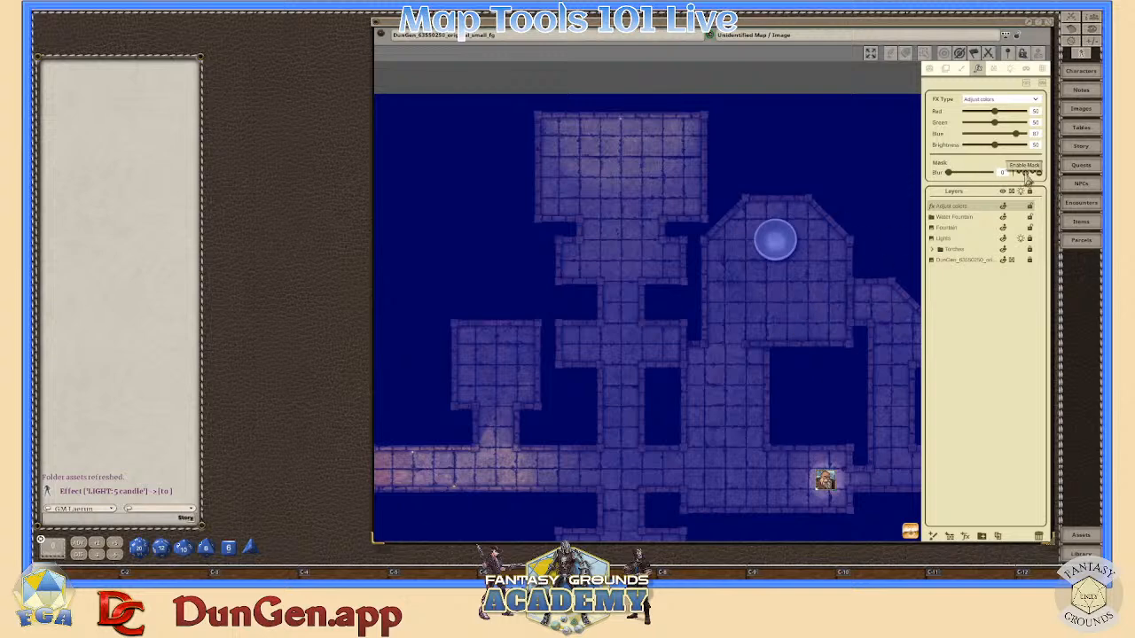
drag(950, 173, 958, 175)
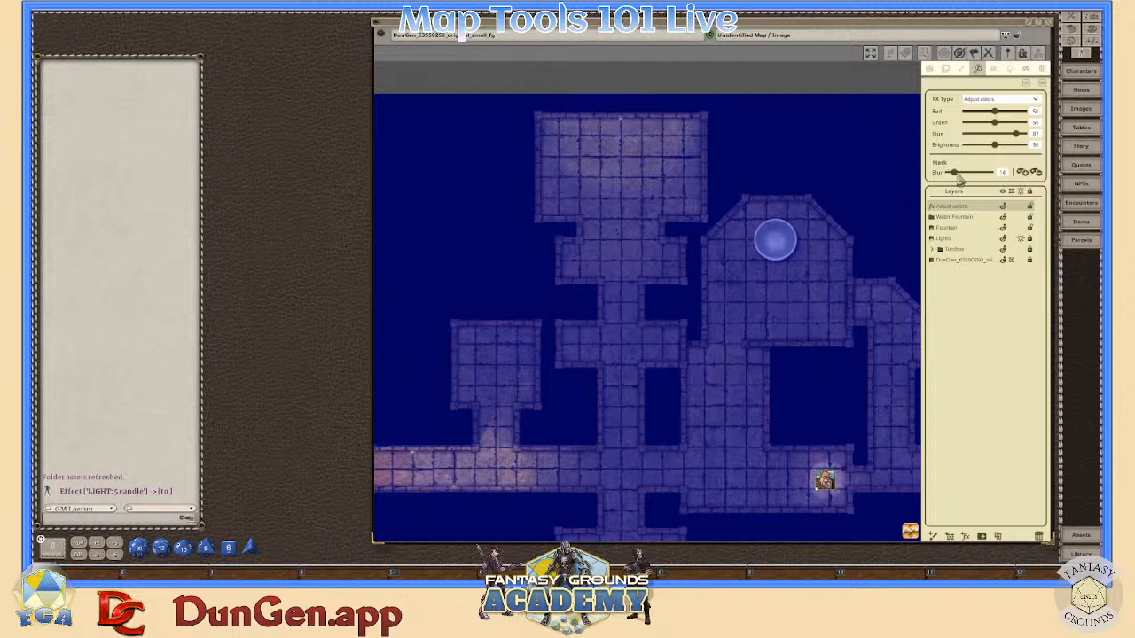
click(1027, 172)
scroll(849, 278, up, 3)
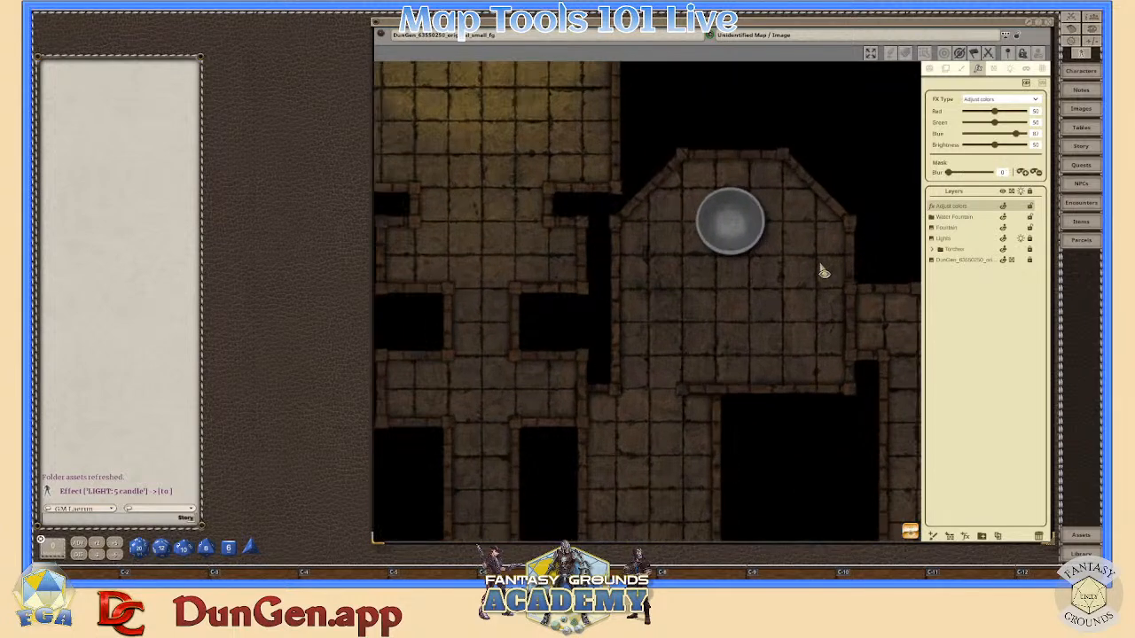
scroll(809, 282, down, 2)
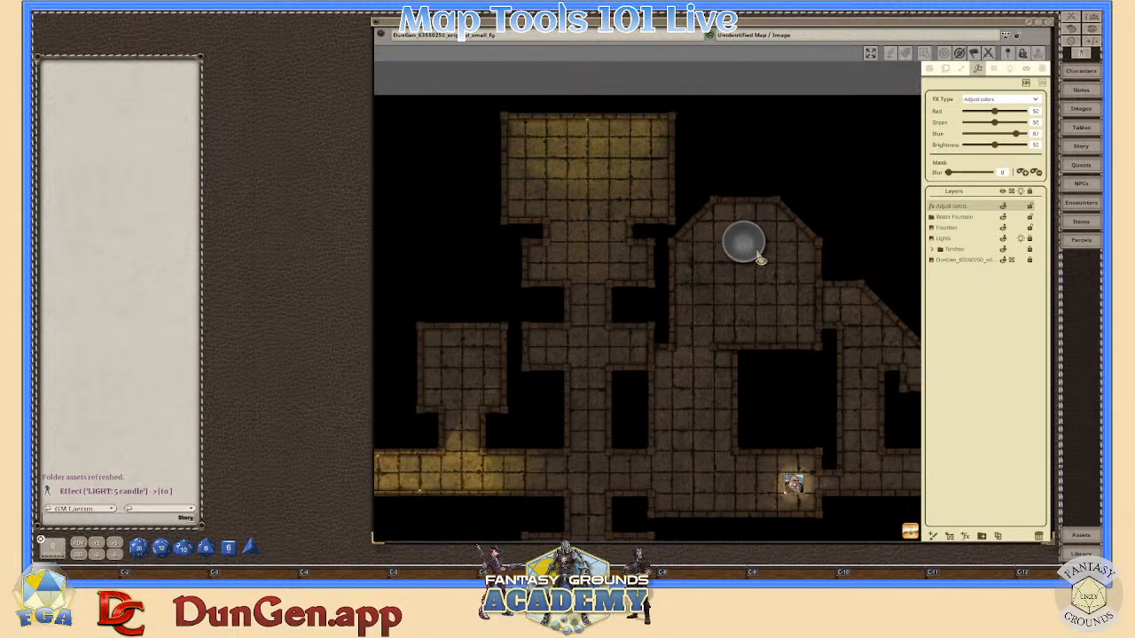
- Set the "Adjust colors" effect's red to 42, brightness to 40, and mask blur to 42
scroll(760, 258, up, 3)
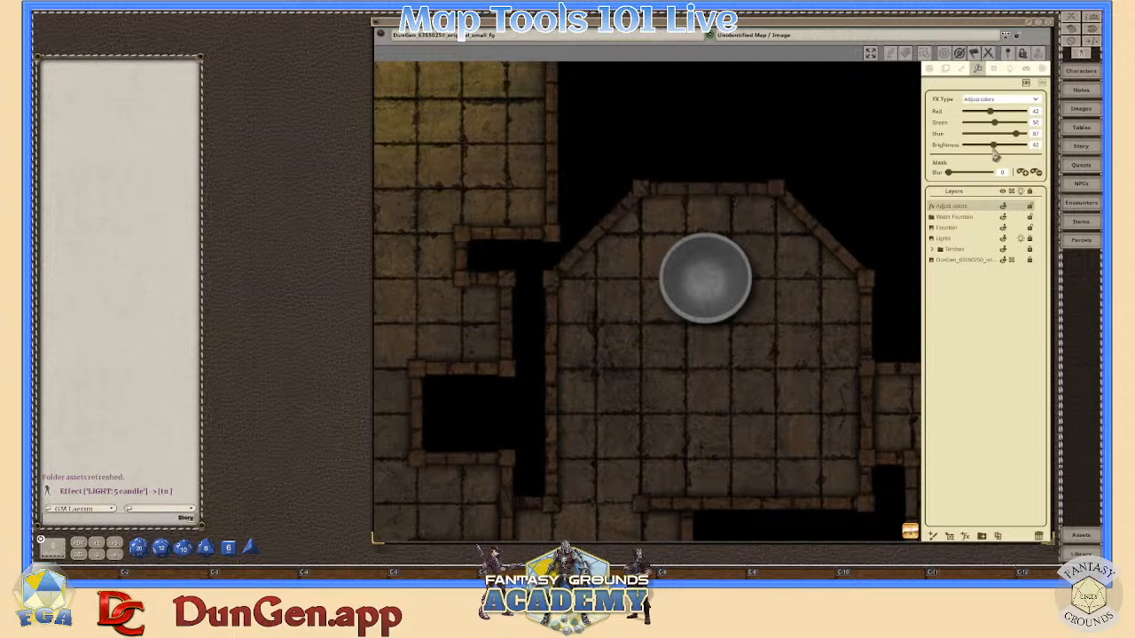
drag(949, 173, 974, 181)
scroll(697, 262, up, 2)
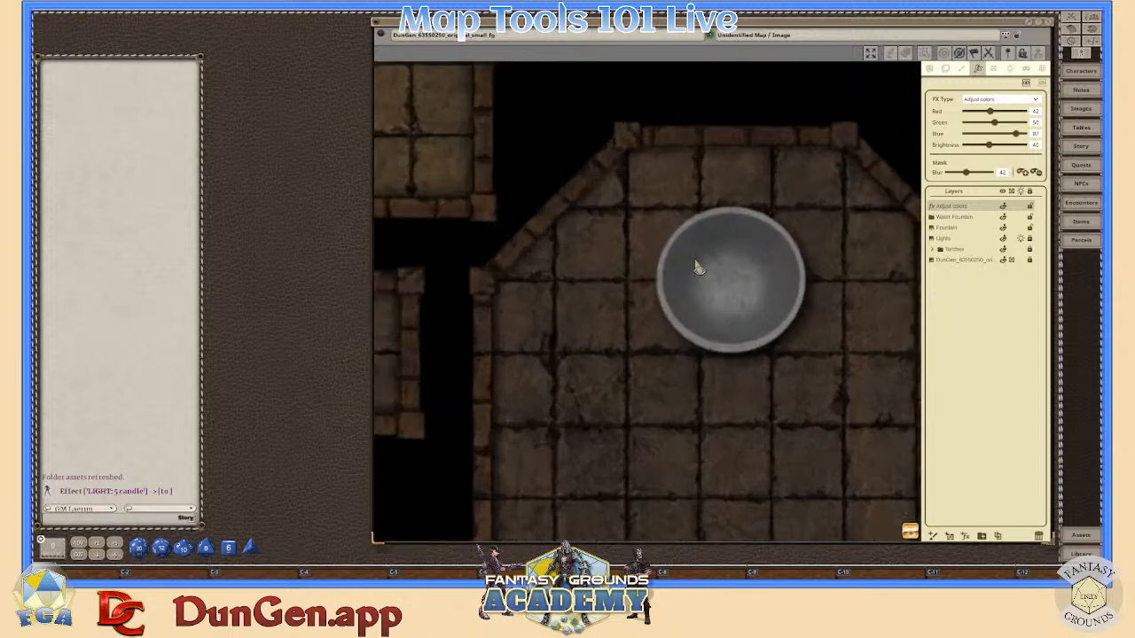
scroll(720, 286, up, 2)
scroll(722, 289, down, 1)
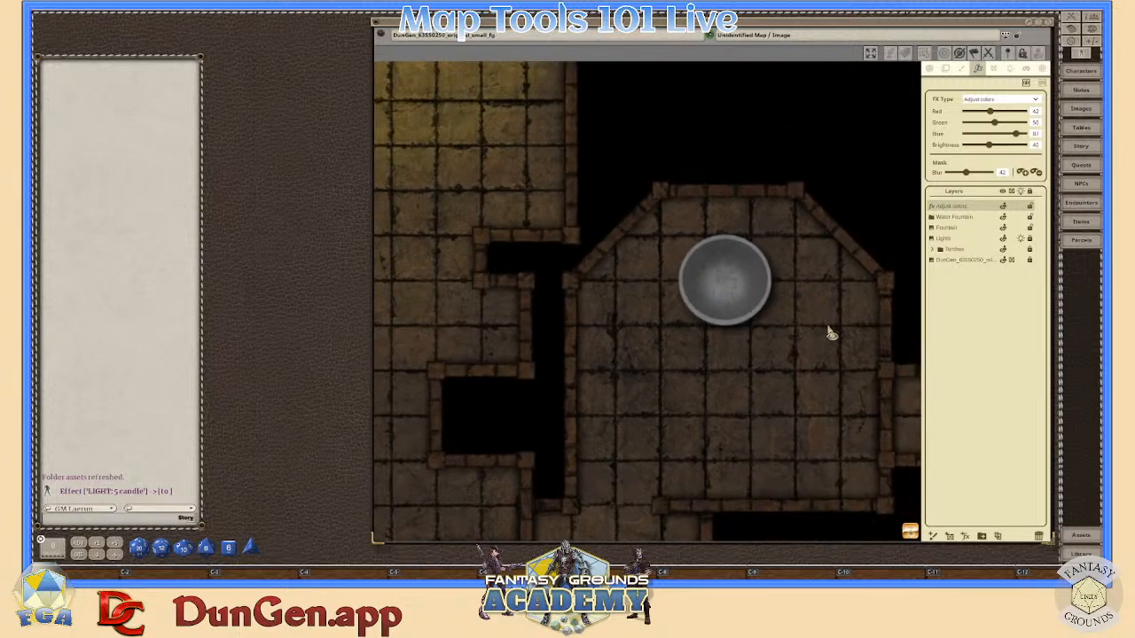
- Reveal the blue effect inside the fountain bowl with freehand areas that cover most of its basin
scroll(785, 273, up, 2)
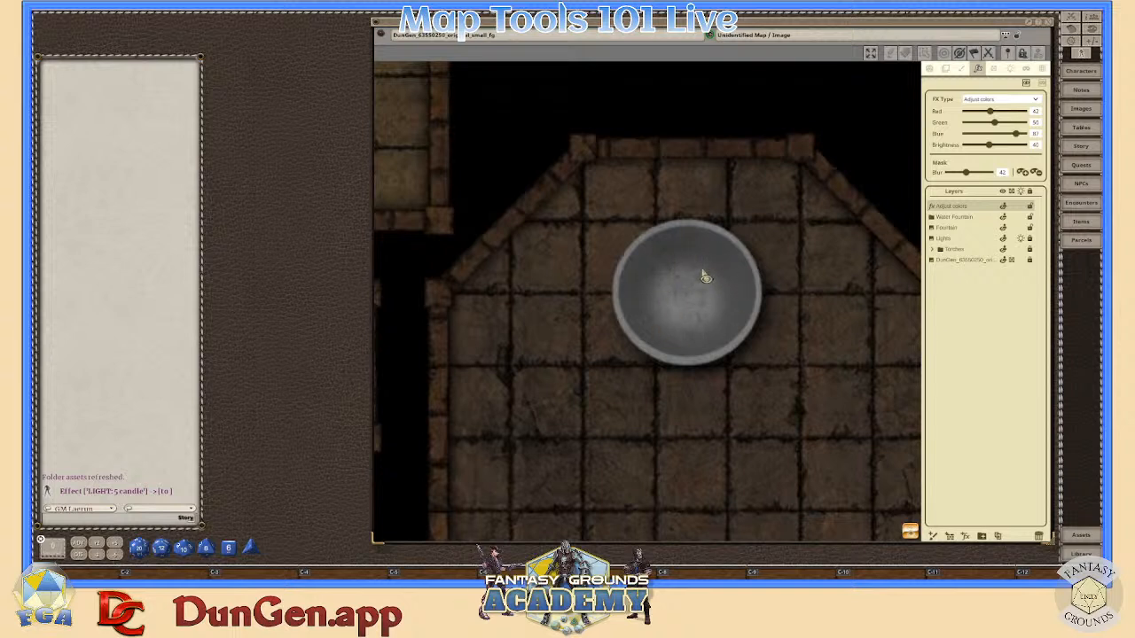
mouse_move(668, 248)
mouse_down()
mouse_move(646, 266)
mouse_move(641, 323)
mouse_up()
mouse_move(701, 355)
mouse_down()
mouse_move(737, 341)
mouse_move(751, 311)
mouse_move(735, 262)
mouse_move(690, 244)
mouse_move(653, 255)
mouse_move(637, 275)
mouse_move(643, 300)
mouse_up()
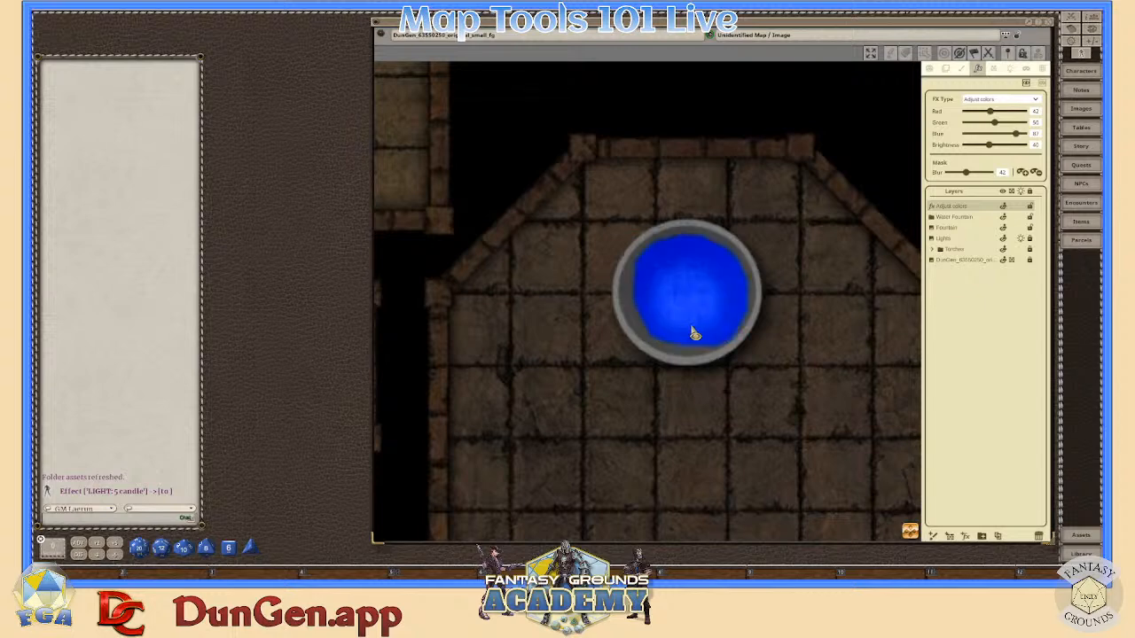
- Extend the revealed blue water area freehand so that it follows the bowl's inner rim more closely
scroll(727, 349, up, 4)
scroll(726, 364, up, 1)
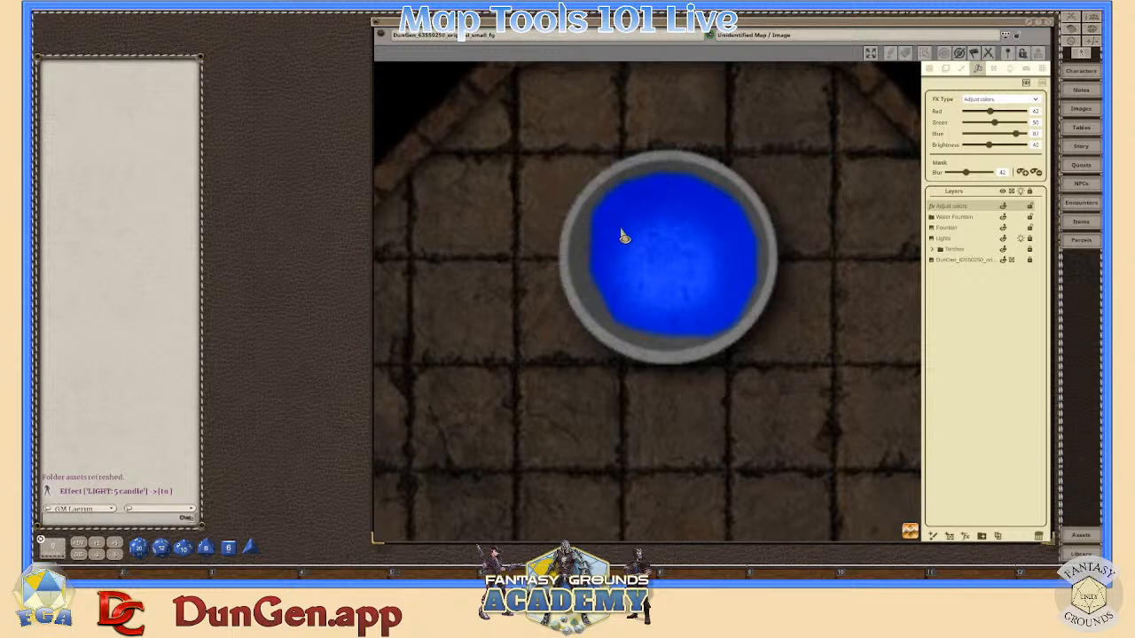
mouse_move(604, 205)
mouse_down()
mouse_move(590, 245)
mouse_move(595, 295)
mouse_move(620, 330)
mouse_move(685, 346)
mouse_move(723, 323)
mouse_move(719, 224)
mouse_move(666, 187)
mouse_move(604, 206)
mouse_up()
scroll(701, 331, down, 2)
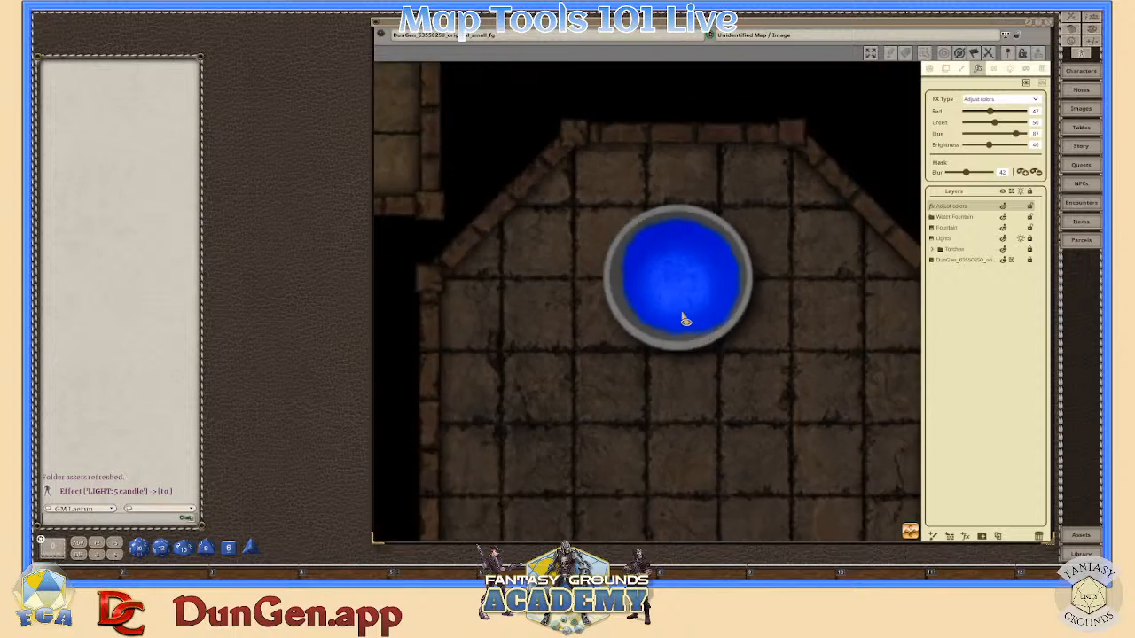
scroll(677, 318, up, 2)
scroll(677, 318, up, 1)
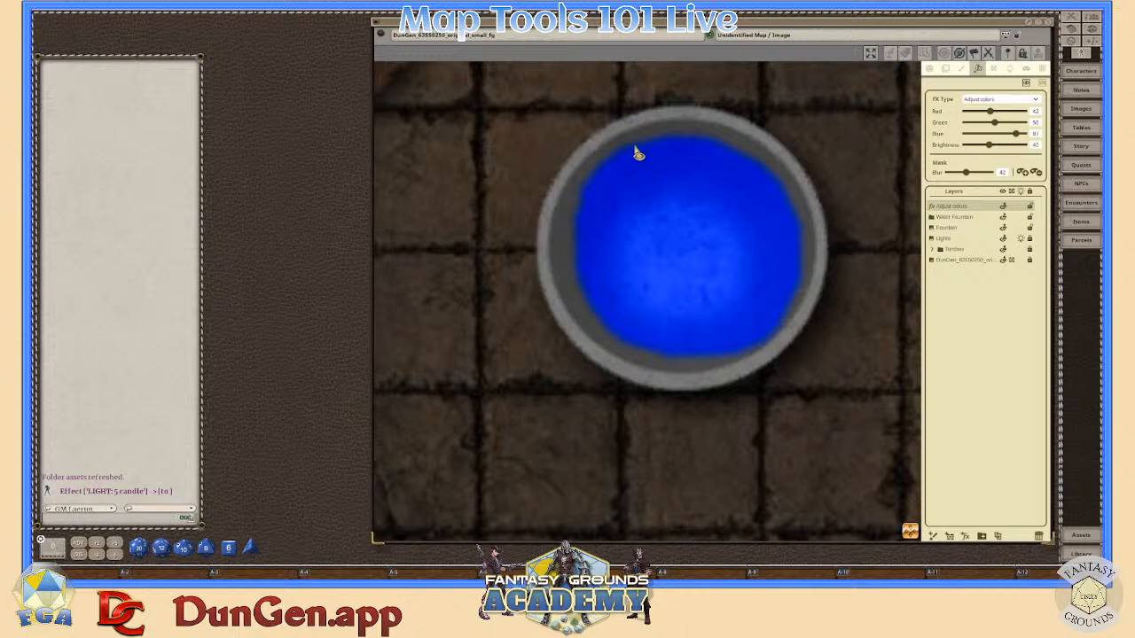
mouse_move(628, 147)
mouse_down()
mouse_move(578, 192)
mouse_move(569, 275)
mouse_move(579, 312)
mouse_move(602, 344)
mouse_move(637, 359)
mouse_move(688, 365)
mouse_move(760, 337)
mouse_move(795, 245)
mouse_move(794, 195)
mouse_move(764, 159)
mouse_move(703, 140)
mouse_move(632, 142)
mouse_move(585, 188)
mouse_up()
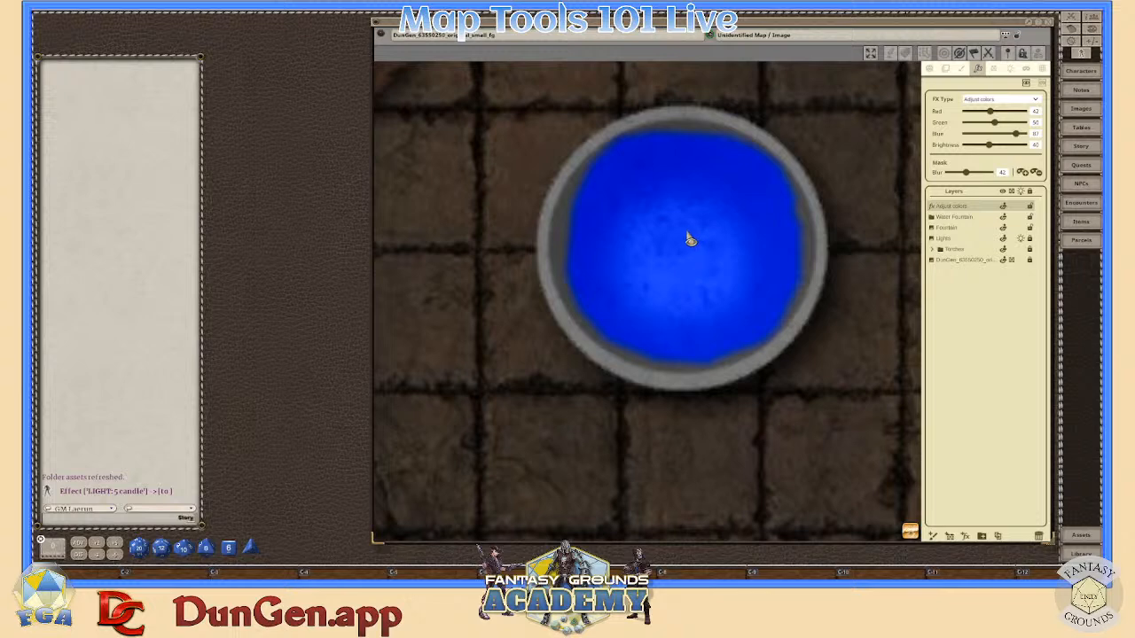
- Trim the water's upper-left edge with Hide Area, and smooth the cut by revealing a small area again
scroll(591, 195, up, 5)
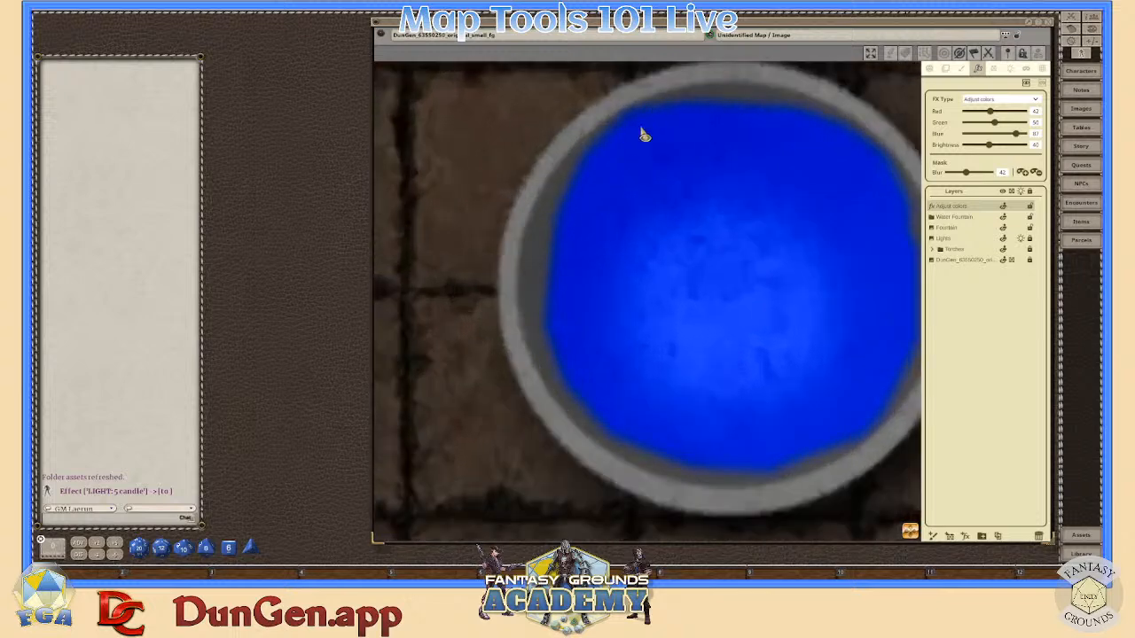
scroll(639, 133, down, 2)
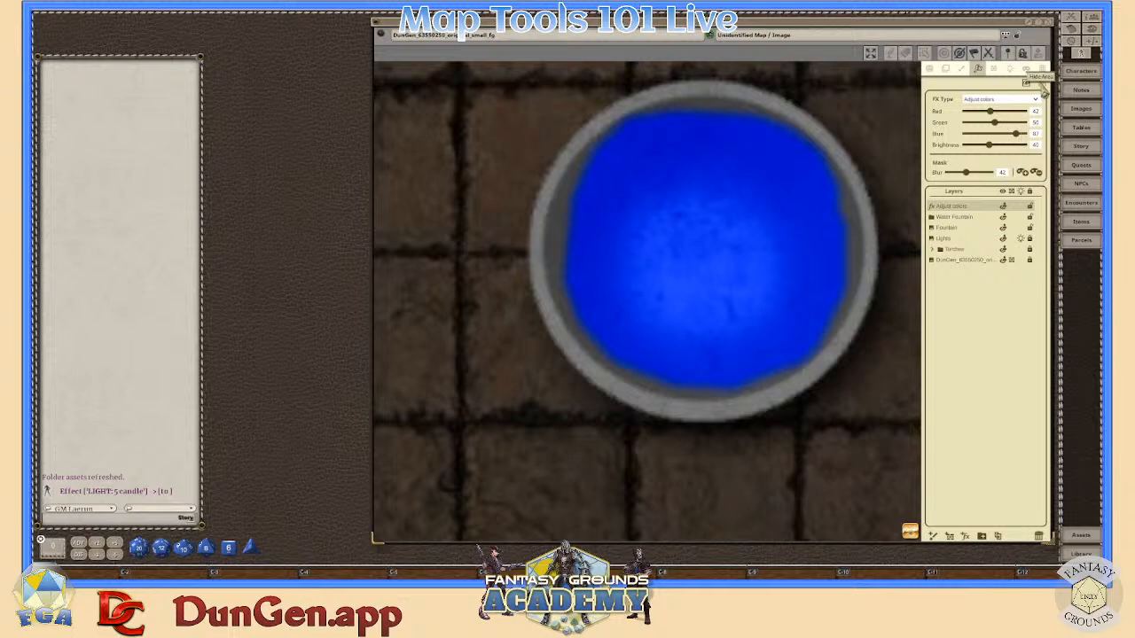
scroll(620, 135, up, 1)
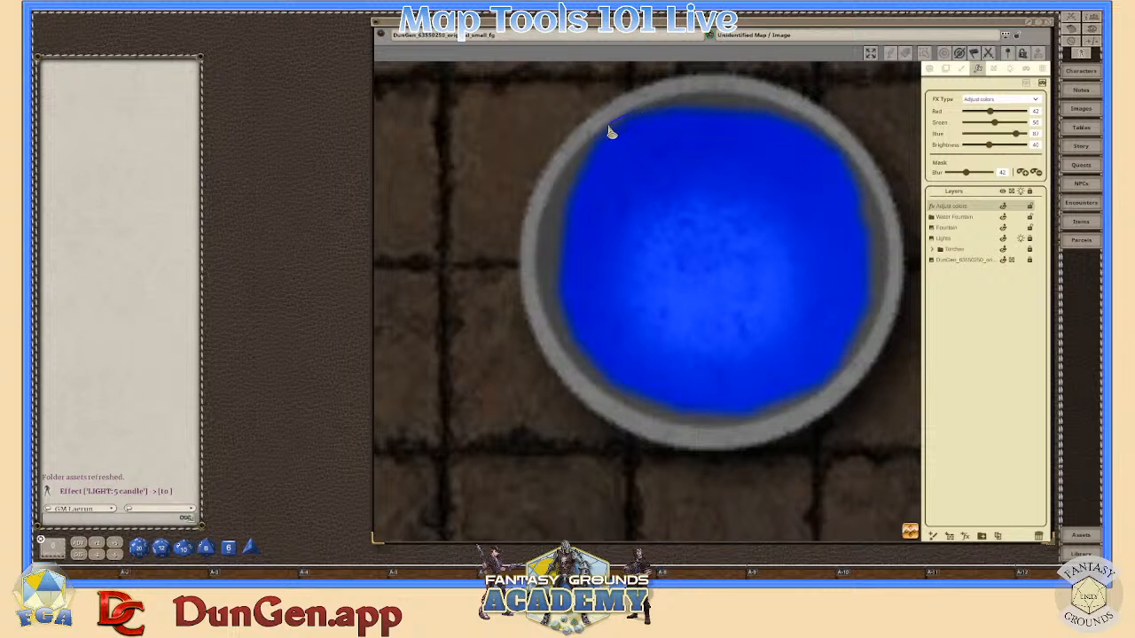
drag(588, 144, 597, 163)
drag(645, 114, 649, 110)
drag(821, 134, 815, 131)
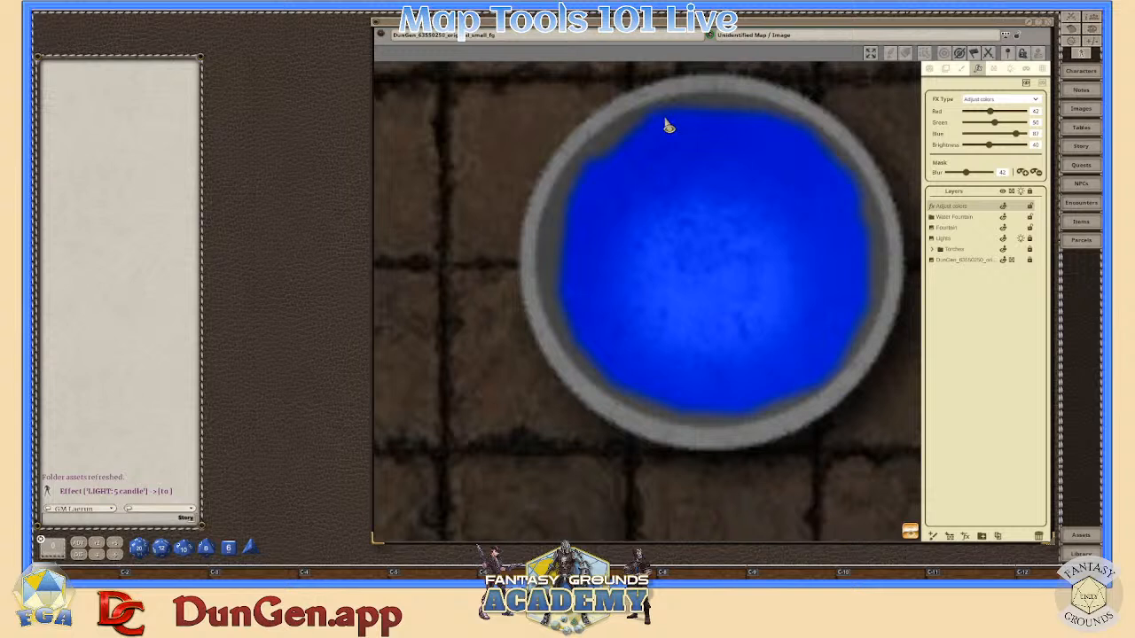
mouse_move(663, 115)
mouse_down()
mouse_move(646, 117)
mouse_move(586, 179)
mouse_move(576, 282)
mouse_move(694, 393)
mouse_move(830, 355)
mouse_move(863, 256)
mouse_move(864, 212)
mouse_move(844, 170)
mouse_move(786, 124)
mouse_move(673, 114)
mouse_up()
scroll(768, 330, down, 1)
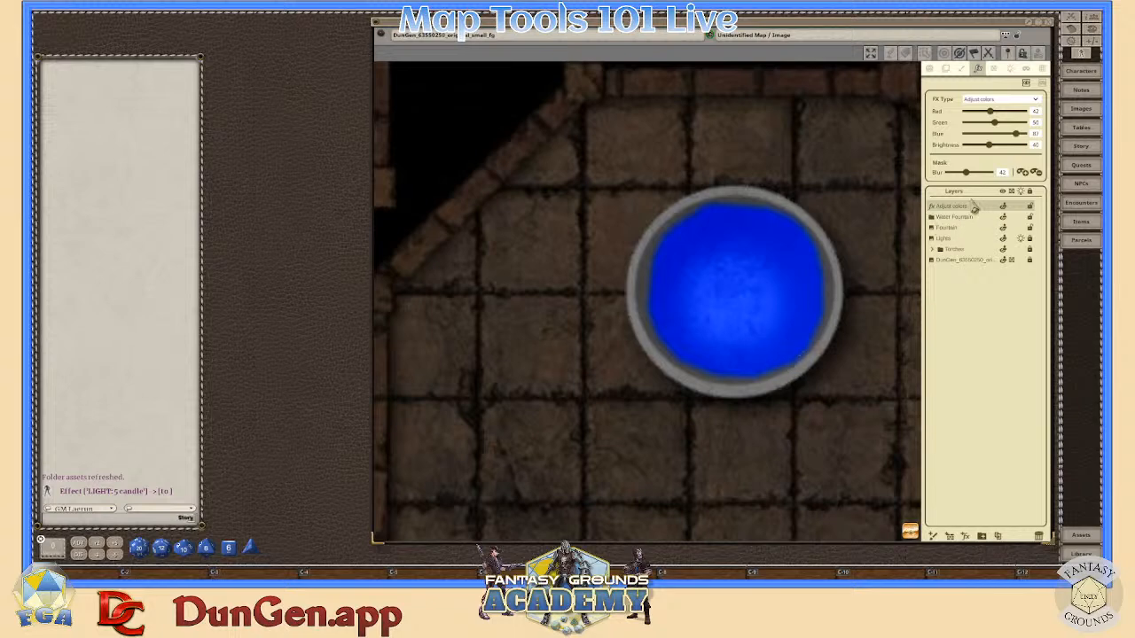
scroll(780, 322, down, 2)
scroll(780, 322, up, 3)
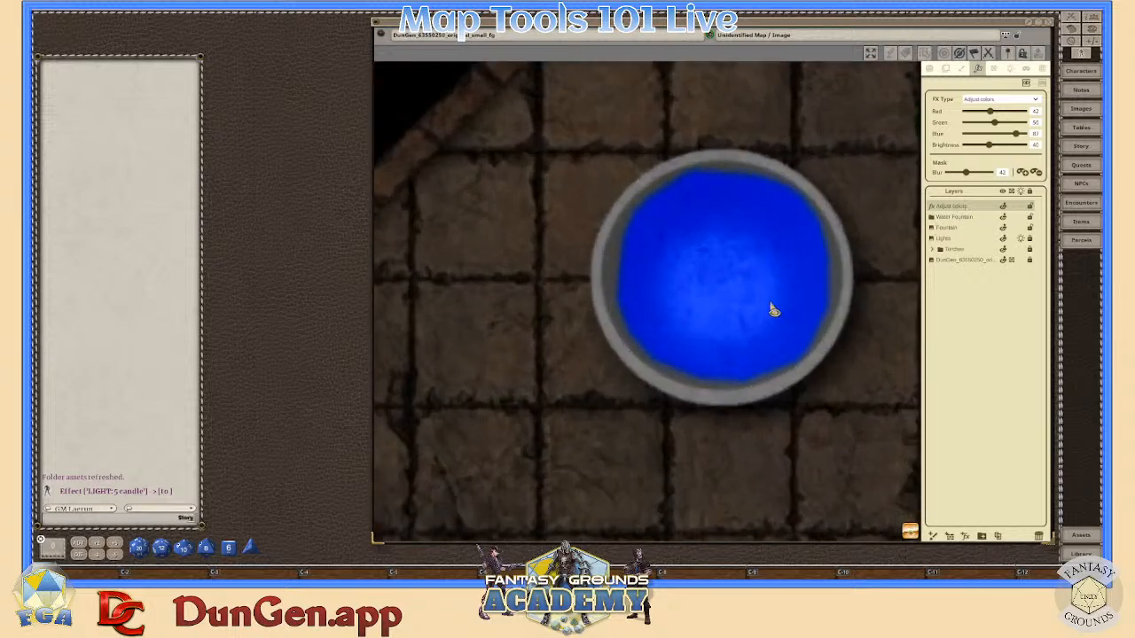
- Try brightness values of 50 and 37 on the fountain's "Adjust colors" effect
scroll(773, 311, down, 2)
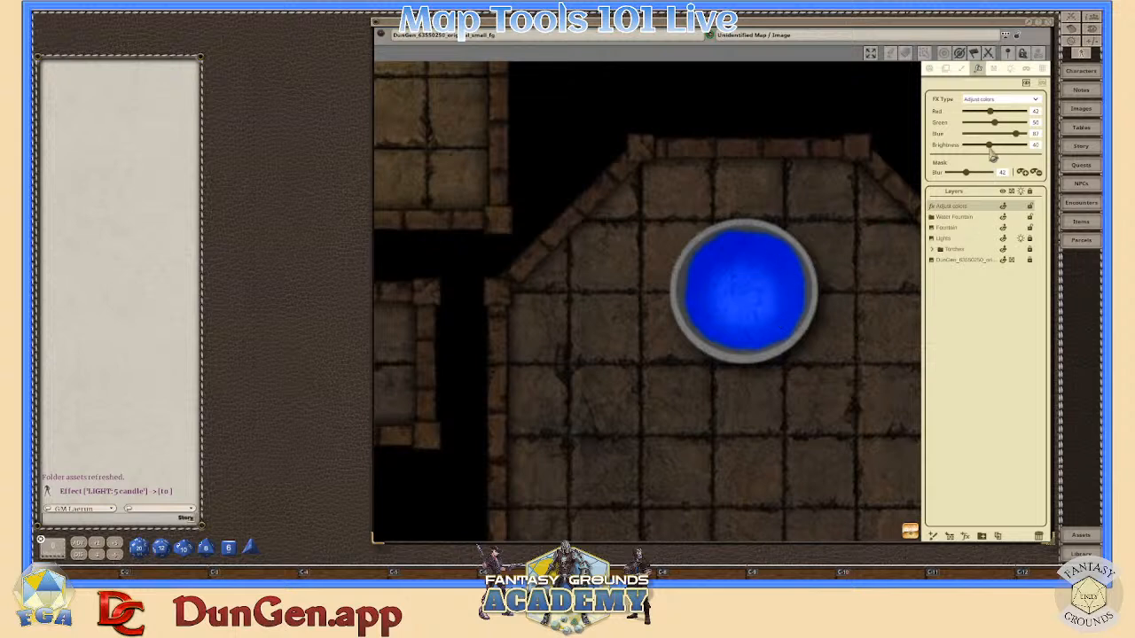
drag(992, 152, 999, 153)
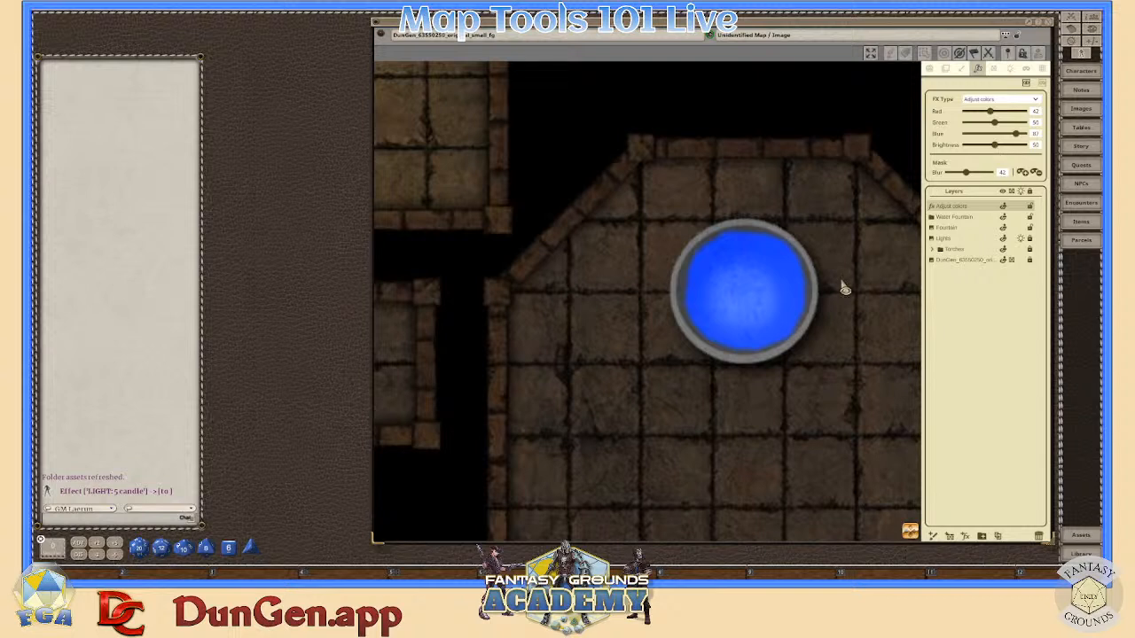
scroll(800, 321, up, 1)
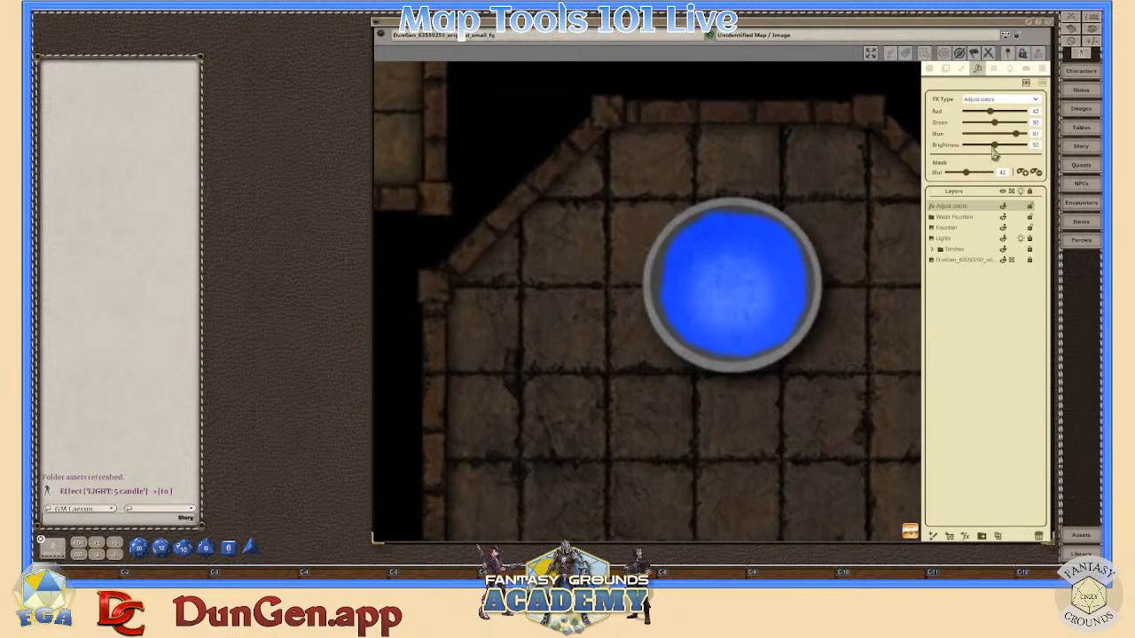
drag(995, 153, 987, 152)
scroll(874, 319, down, 2)
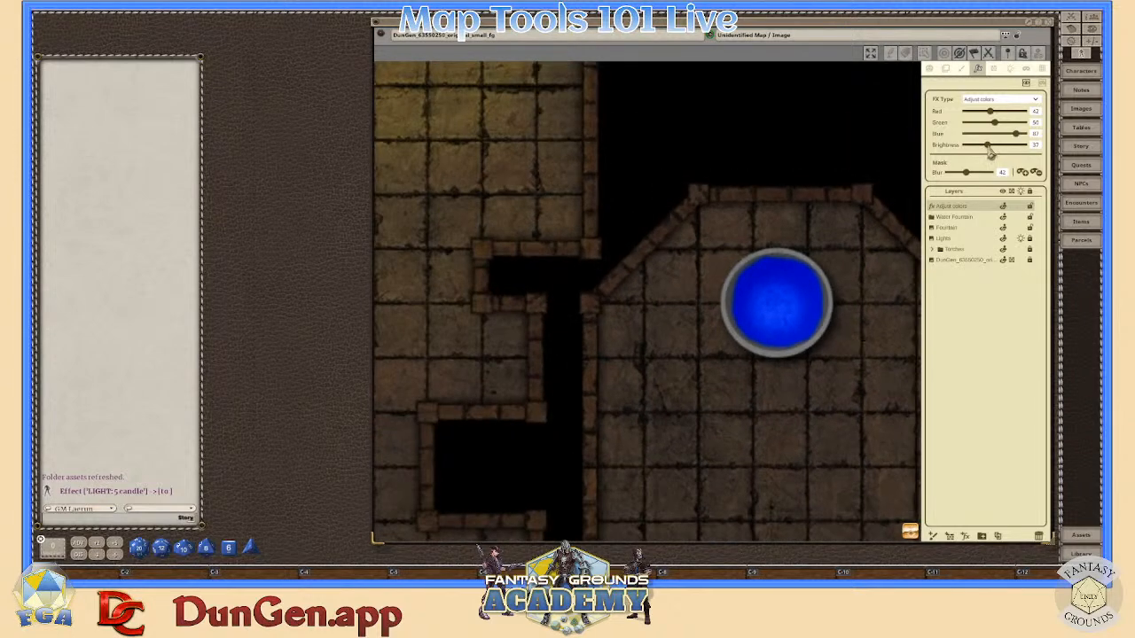
- Set the brightness of the fountain's "Adjust colors" effect to 42
drag(994, 154, 996, 154)
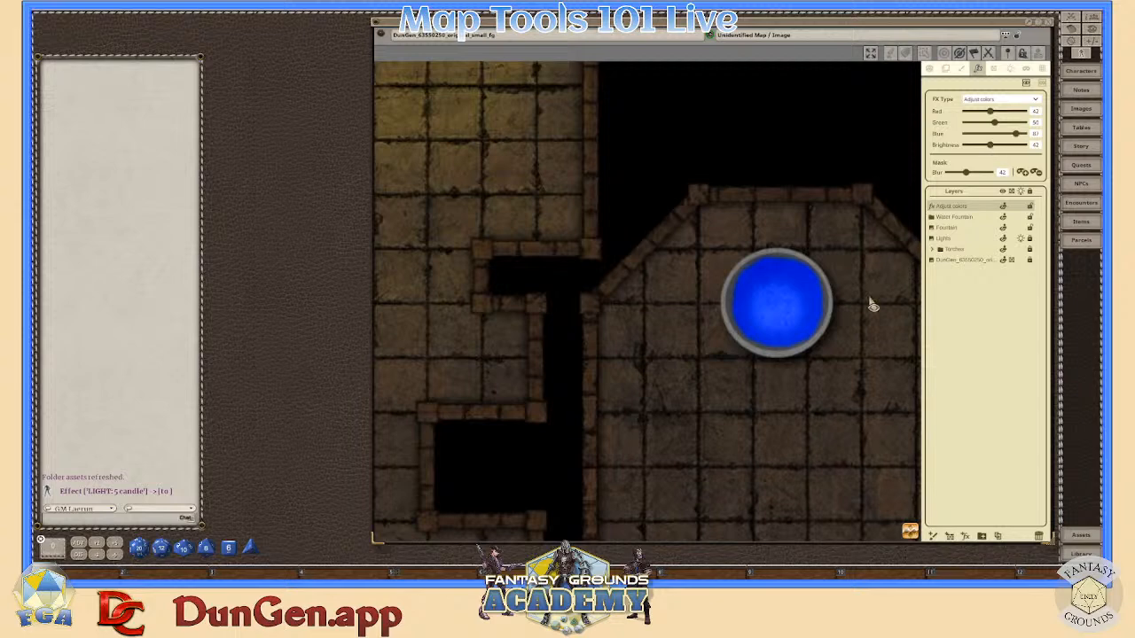
scroll(803, 332, down, 1)
scroll(827, 331, up, 2)
scroll(828, 330, up, 3)
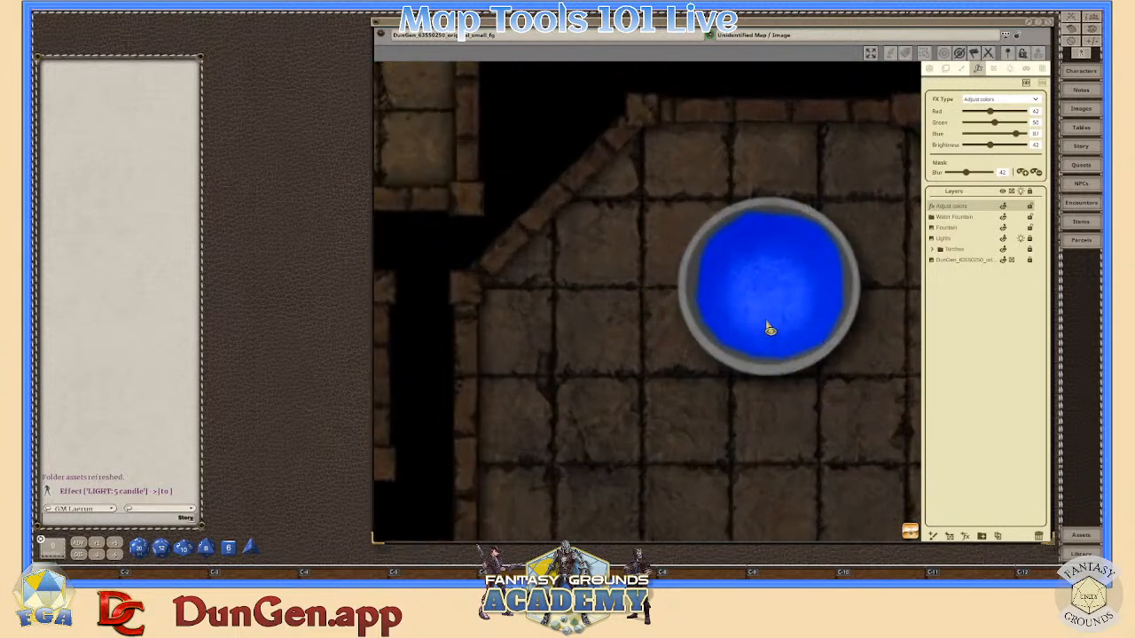
- Rename the fountain's "Adjust colors" effect layer to "Light Water Color"
scroll(811, 293, up, 1)
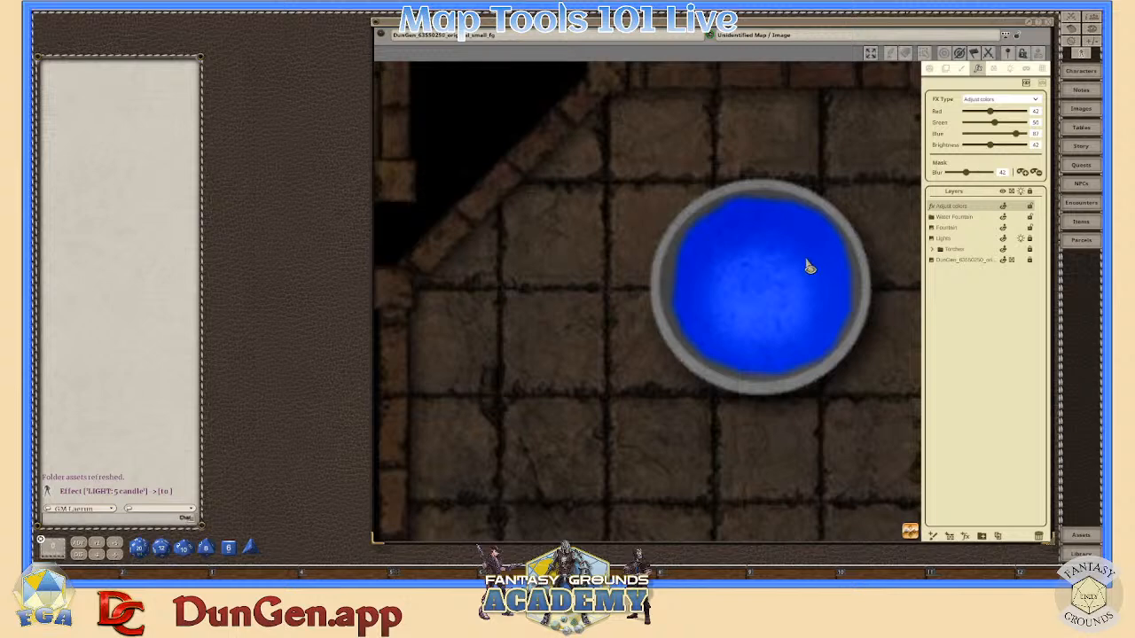
scroll(806, 263, down, 2)
scroll(768, 305, up, 2)
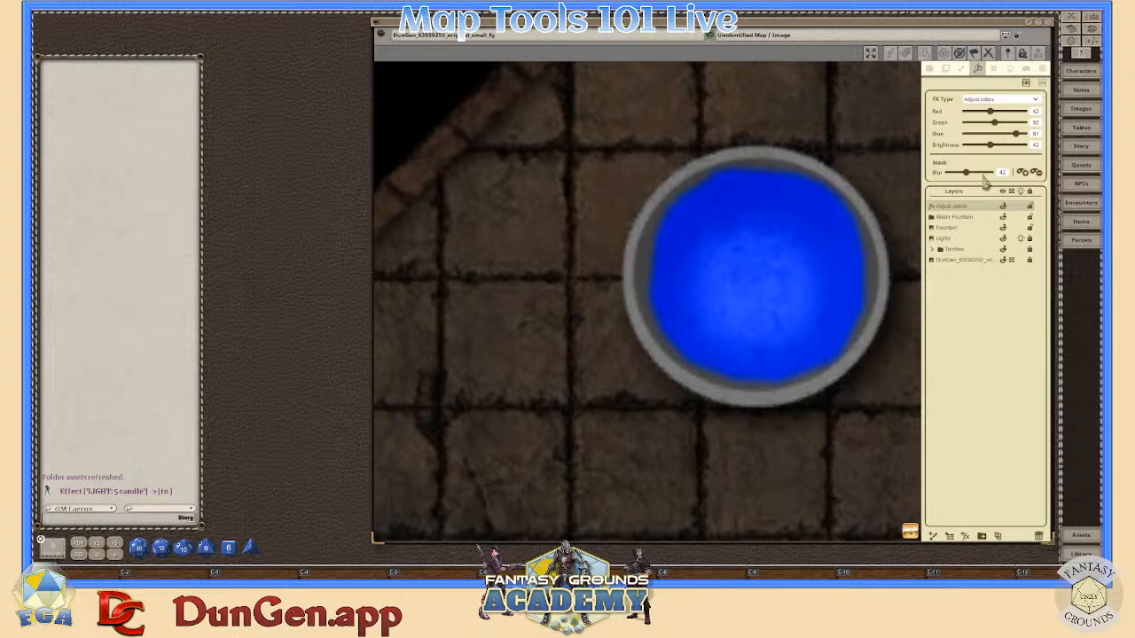
scroll(790, 337, down, 3)
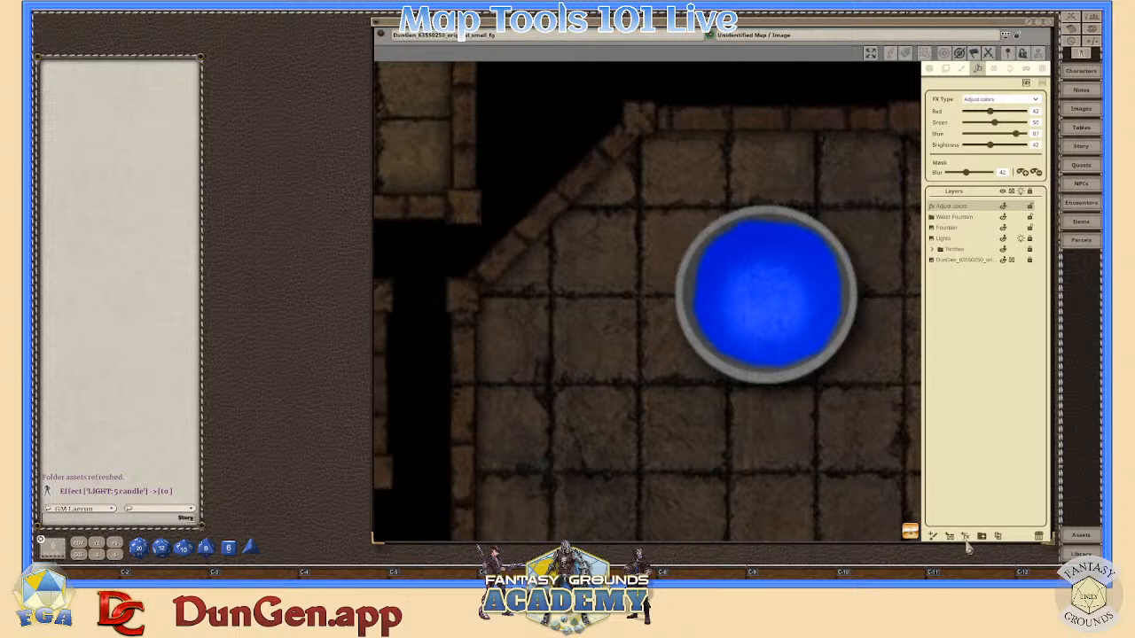
double_click(964, 207)
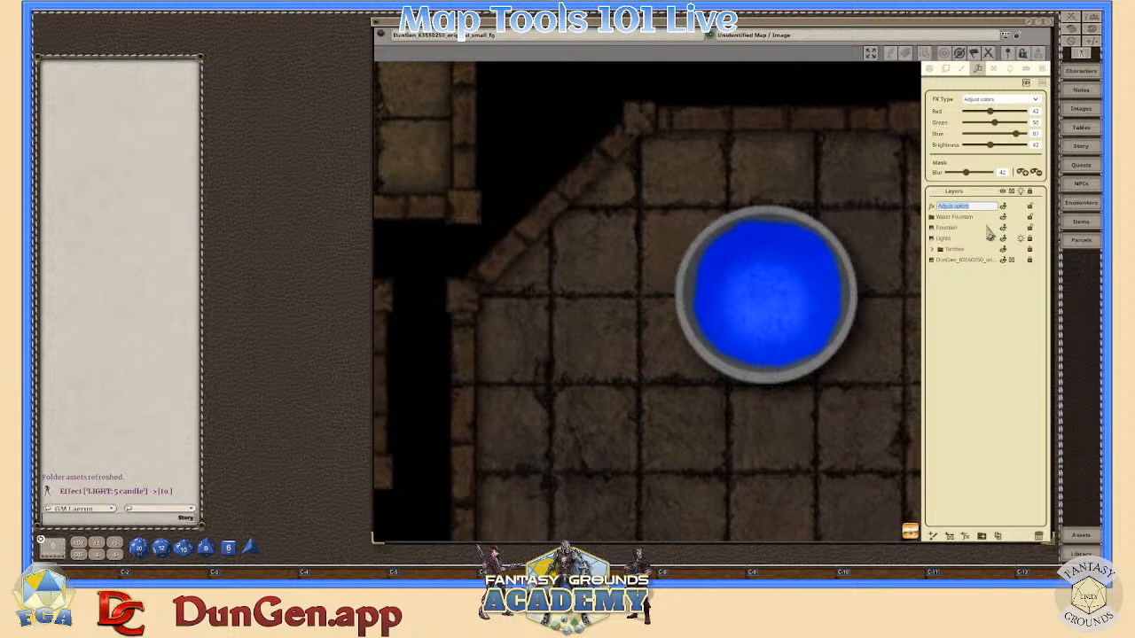
text(Light Wat)
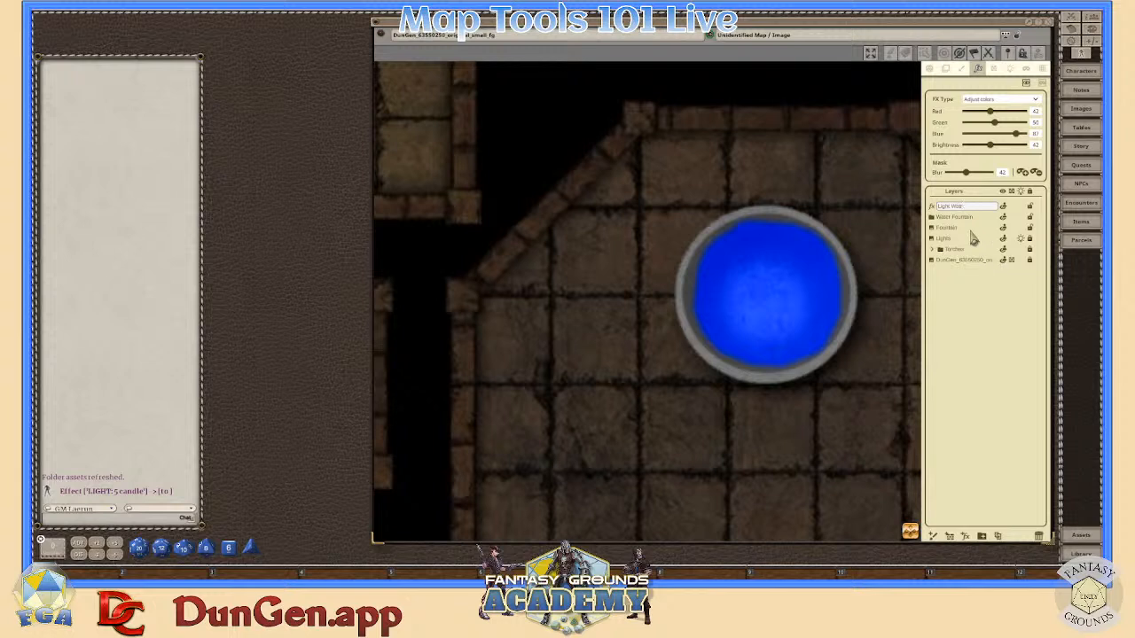
text(er 2)
click(1006, 284)
click(963, 209)
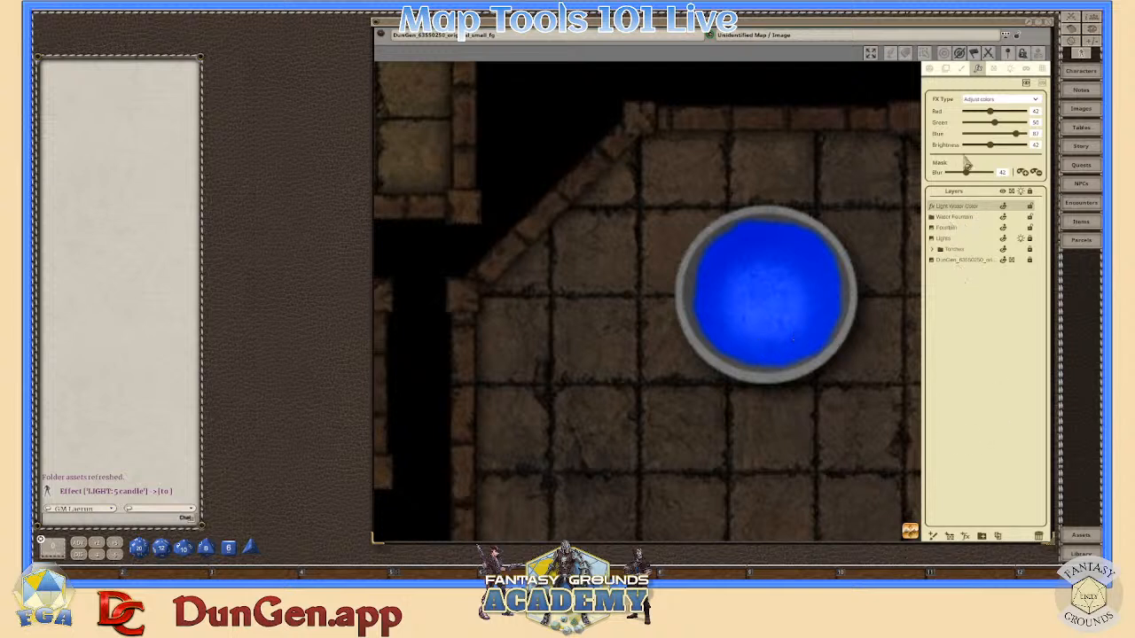
- Add a new FX layer above "Light Water Color" with the "Adjust colors" type and lower its brightness to about 38
click(965, 536)
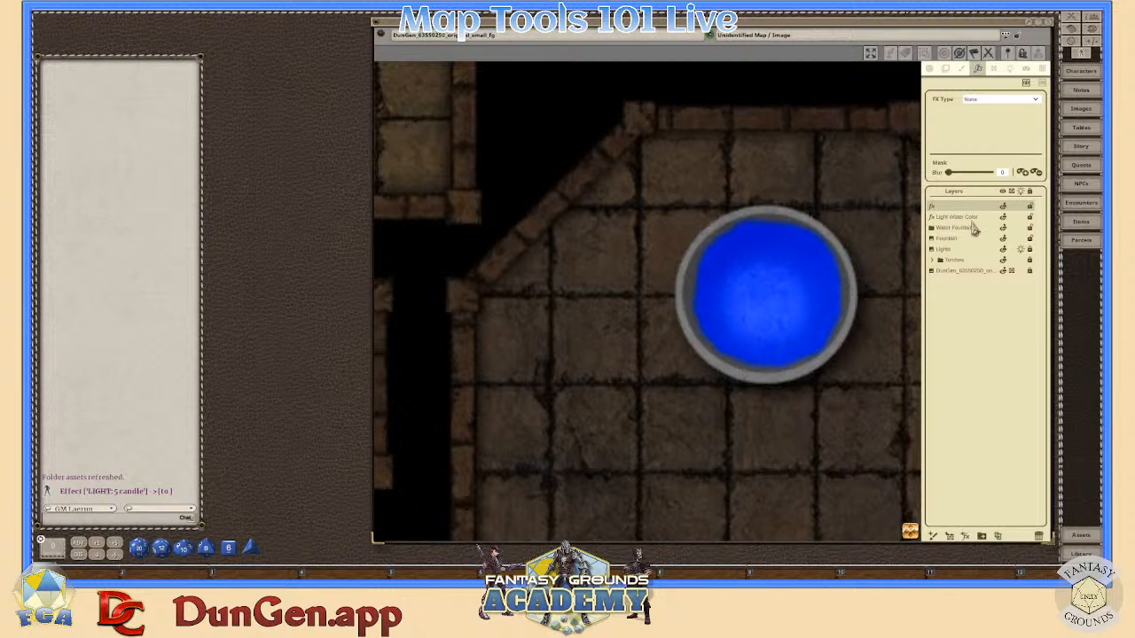
click(1031, 100)
scroll(1011, 147, down, 1)
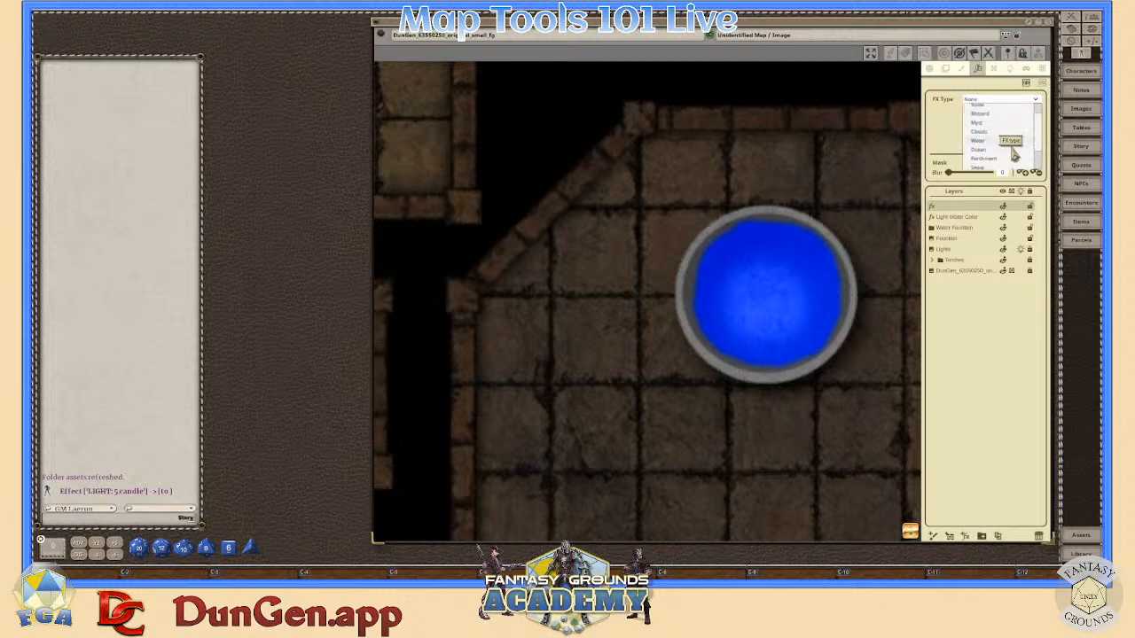
scroll(1010, 151, down, 2)
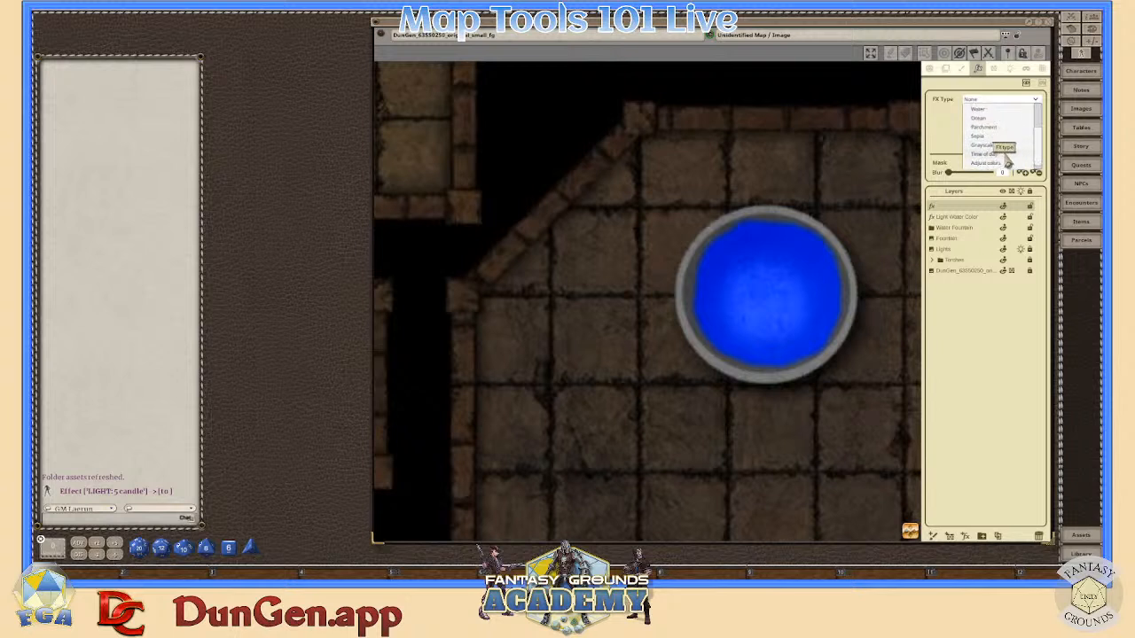
scroll(1002, 150, down, 2)
click(989, 160)
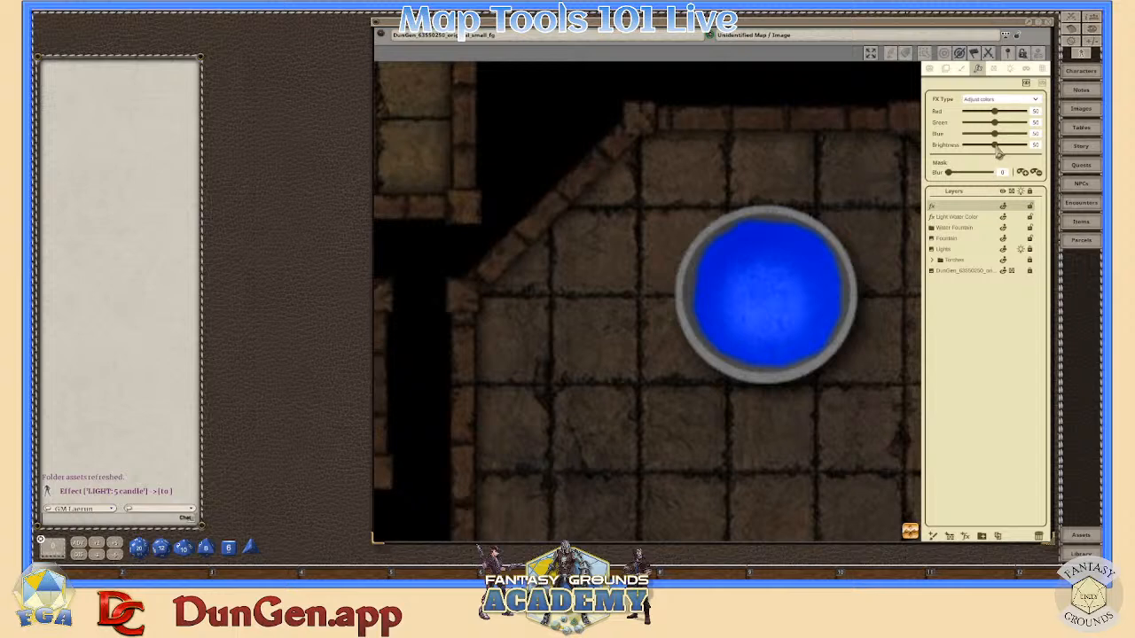
mouse_move(997, 149)
mouse_down()
mouse_move(981, 149)
mouse_move(990, 150)
mouse_up()
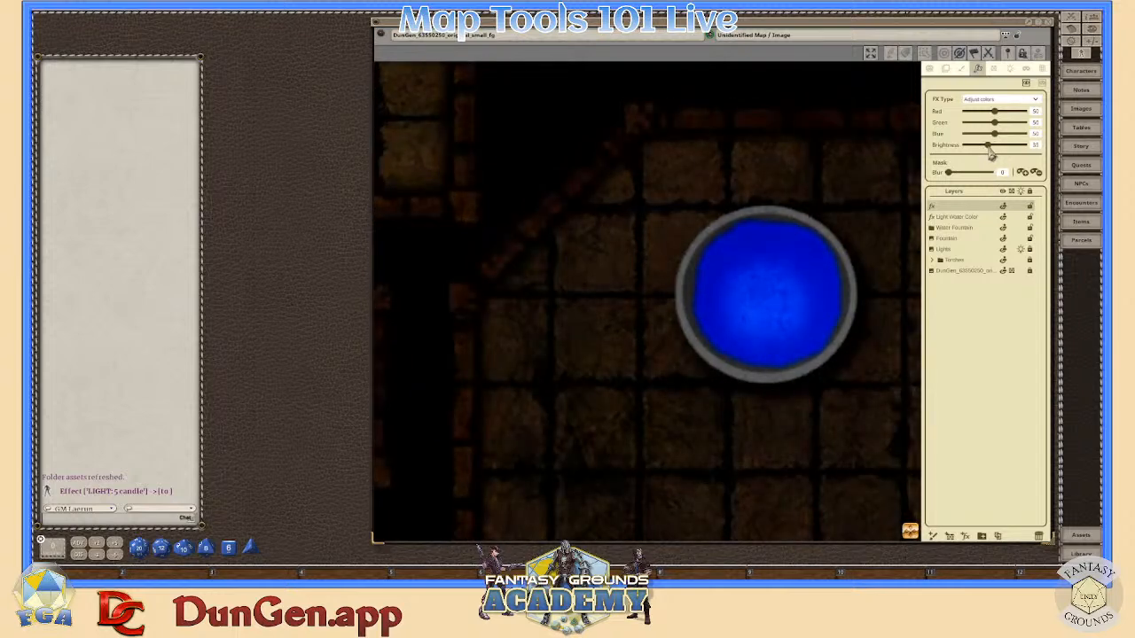
- Set the new effect's red to 24 and reveal it freehand over a smaller round area in the middle of the water
scroll(878, 248, down, 8)
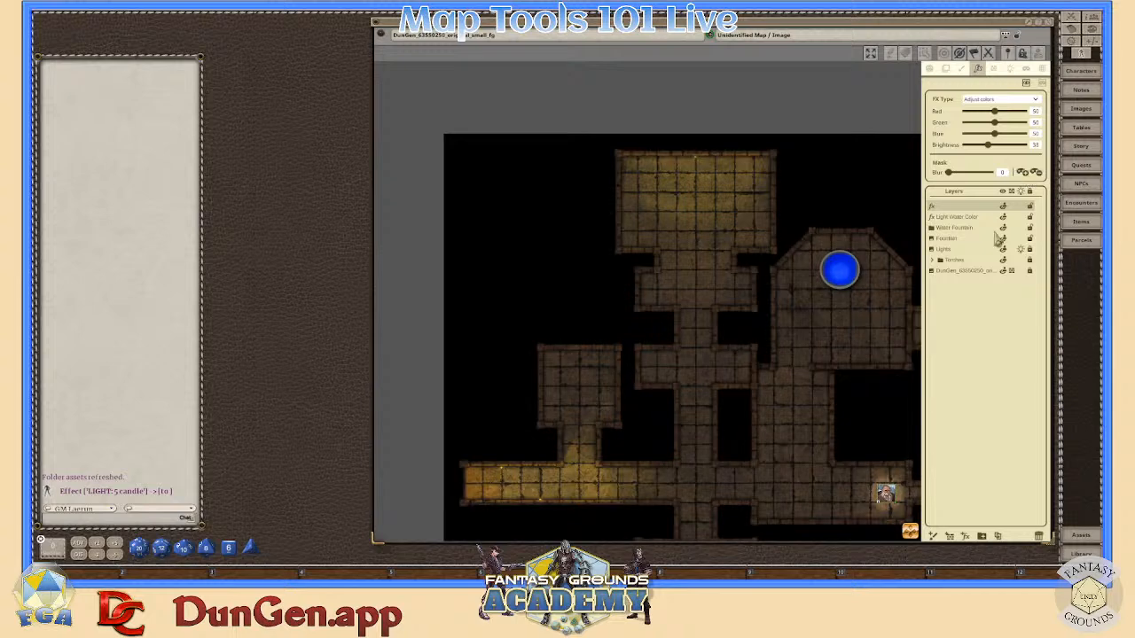
scroll(844, 297, up, 6)
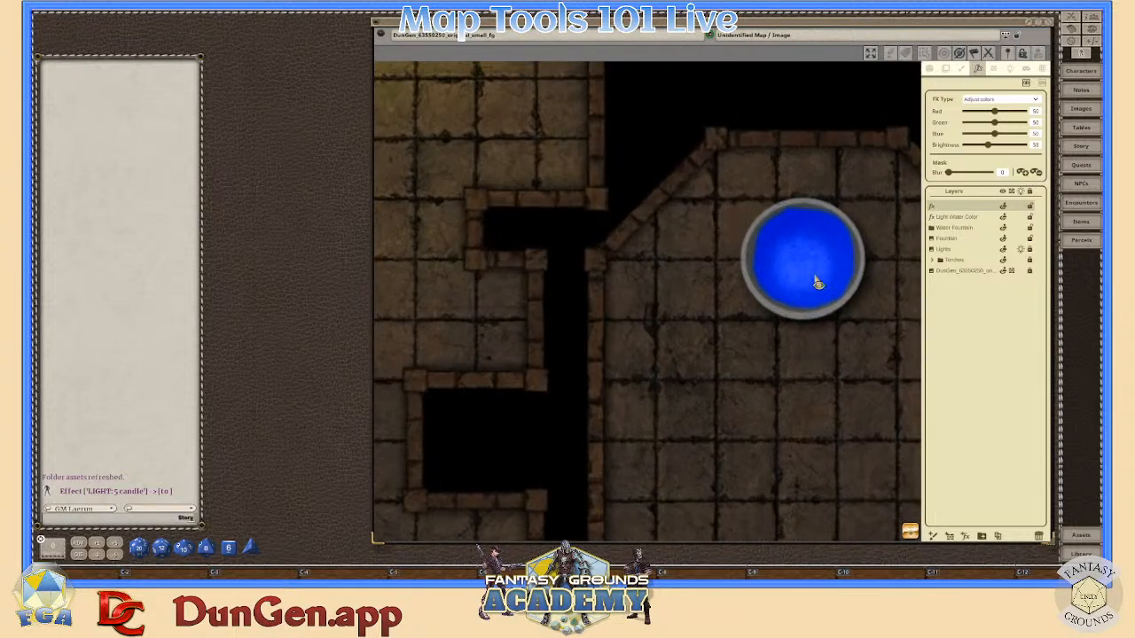
scroll(819, 282, up, 2)
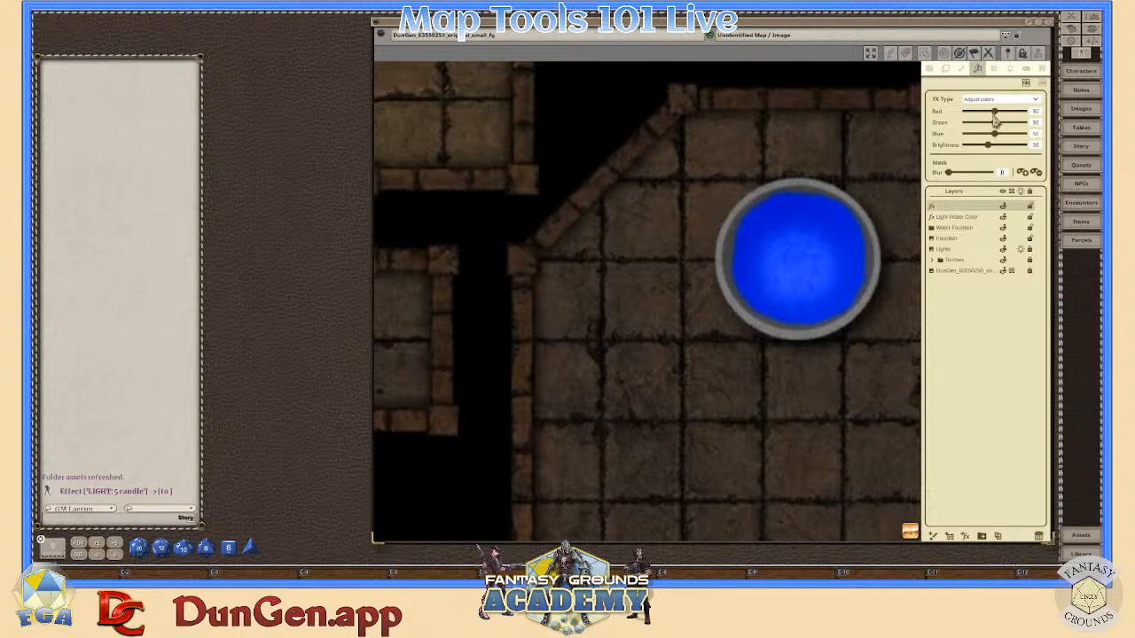
drag(995, 118, 983, 118)
key(alt)
mouse_move(778, 233)
mouse_down()
mouse_move(762, 254)
mouse_move(767, 280)
mouse_move(781, 297)
mouse_move(815, 299)
mouse_move(840, 270)
mouse_move(834, 239)
mouse_move(778, 232)
mouse_up()
scroll(836, 284, down, 1)
scroll(838, 284, up, 4)
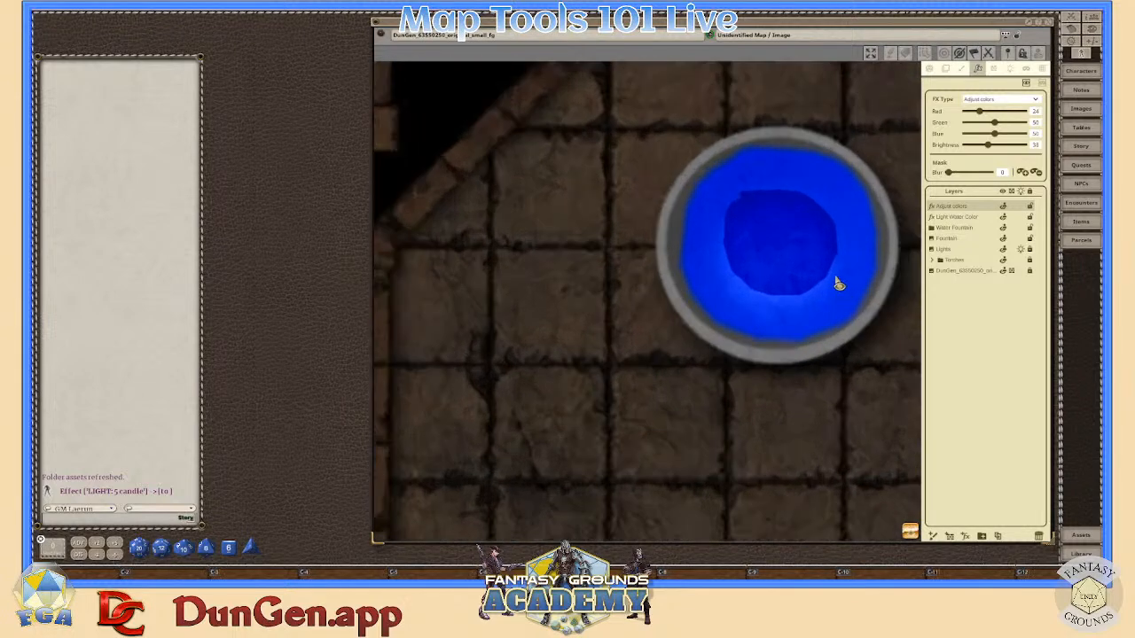
scroll(798, 276, up, 2)
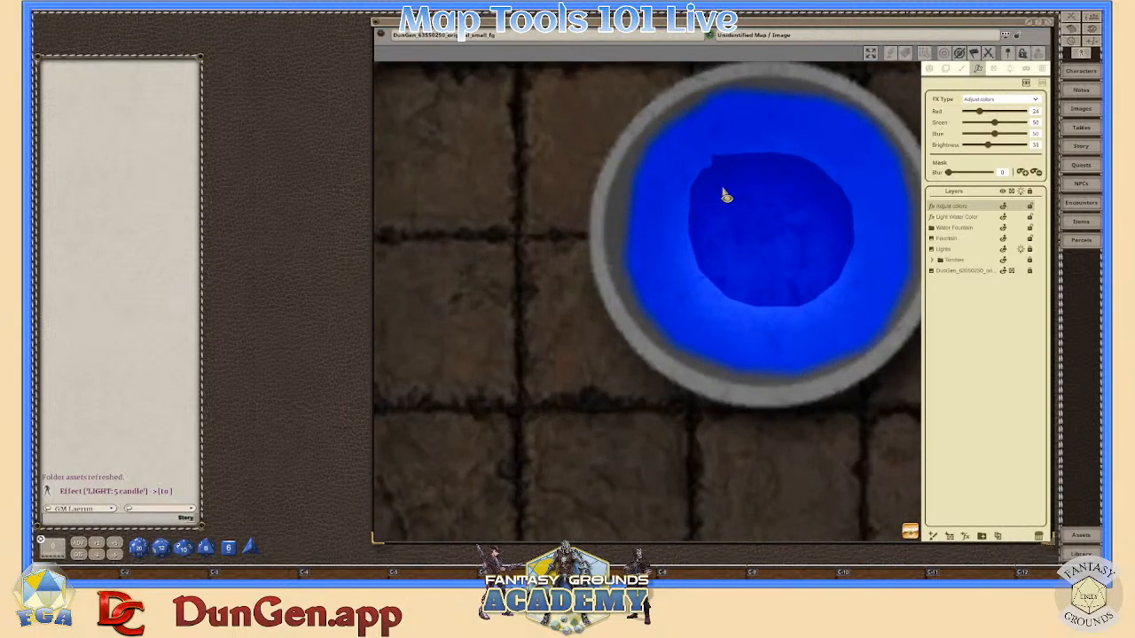
- Set the inner effect's mask blur to 100 and extend its revealed dark area slightly at the upper-left edge
drag(951, 175, 997, 183)
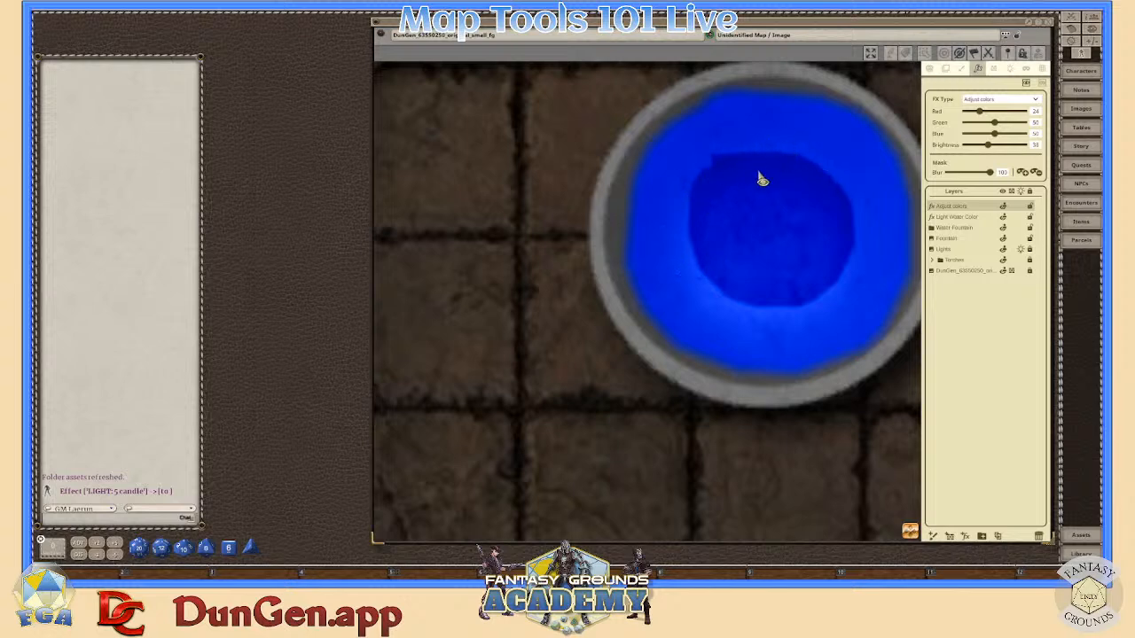
scroll(734, 174, up, 2)
scroll(777, 232, down, 4)
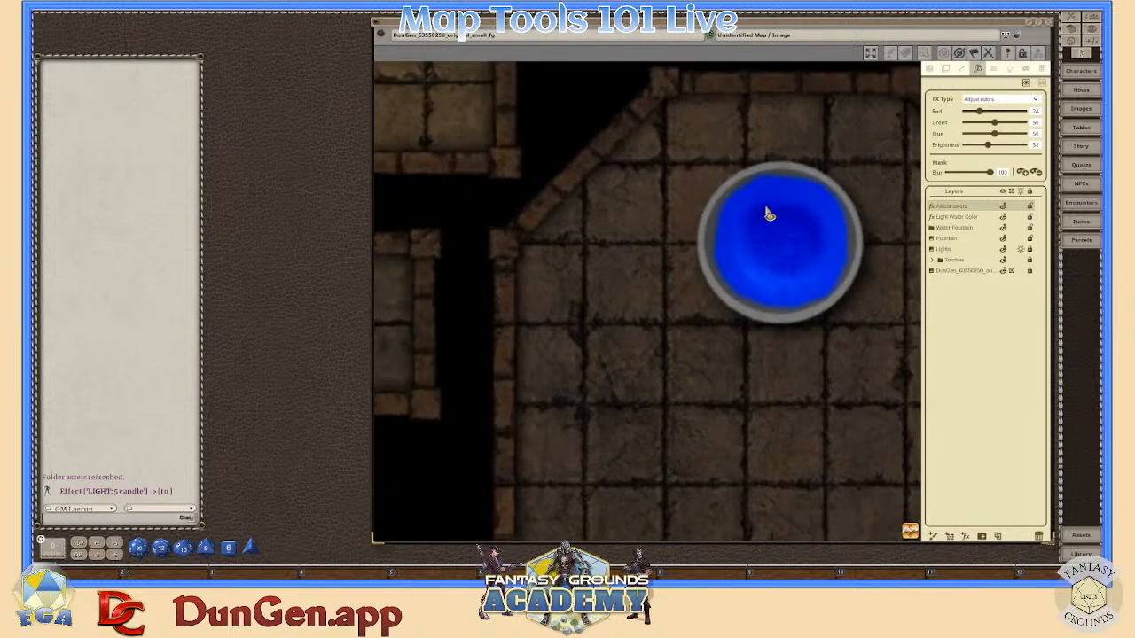
mouse_move(761, 207)
mouse_down()
mouse_move(748, 222)
mouse_move(775, 254)
mouse_move(783, 210)
mouse_move(754, 208)
mouse_up()
scroll(798, 276, down, 3)
scroll(806, 261, up, 3)
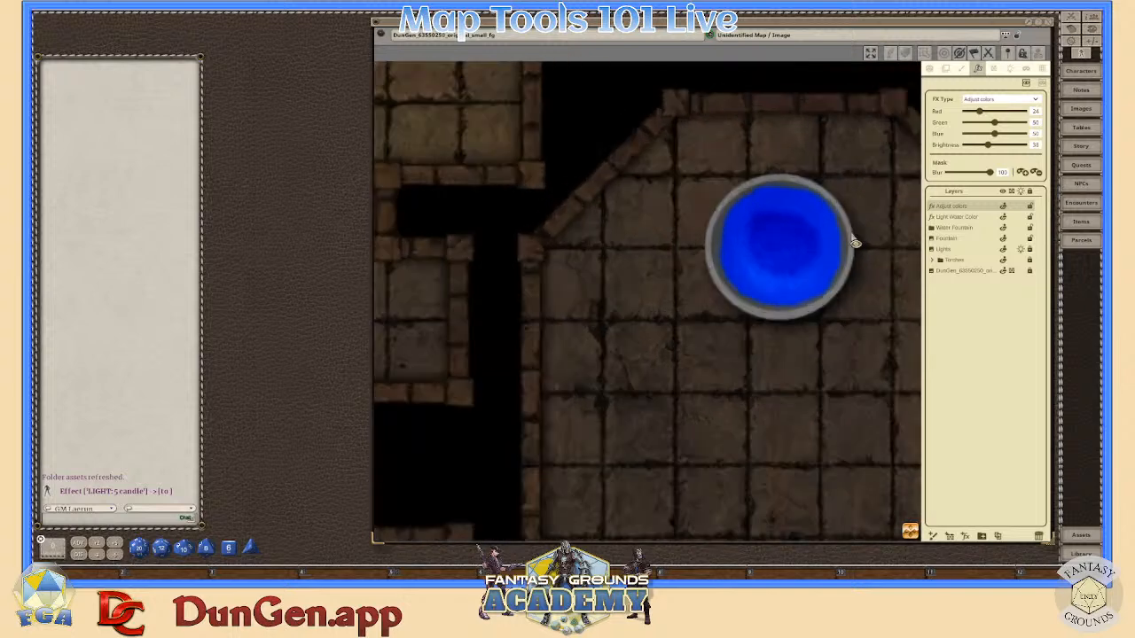
scroll(833, 239, up, 2)
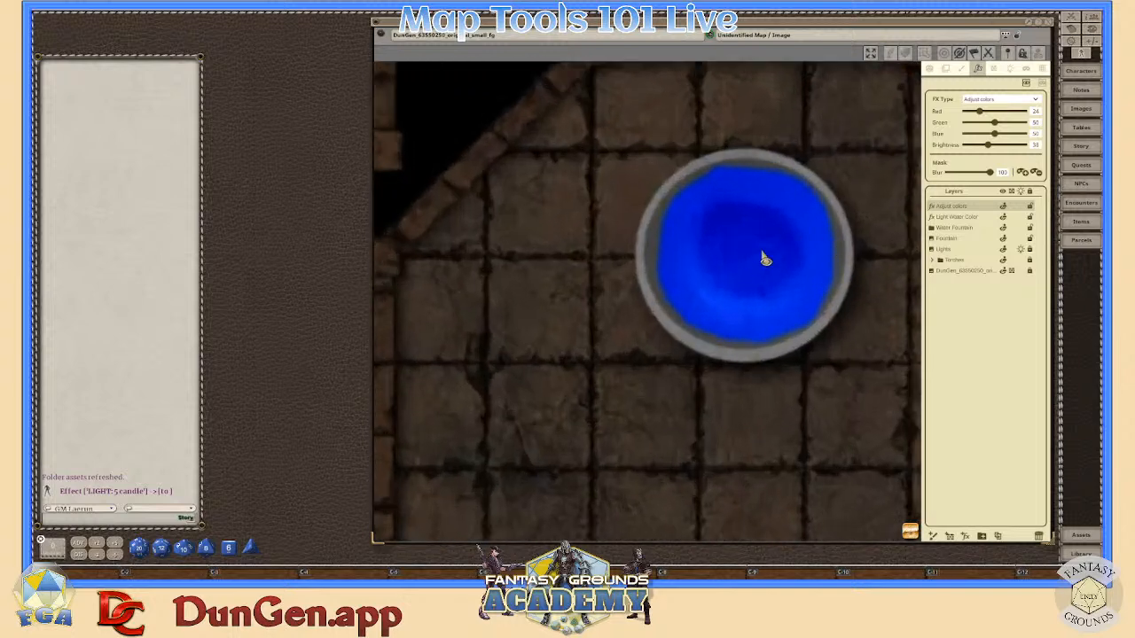
- Try mask blur values of 36 and 80 on the inner water effect
drag(991, 173, 965, 176)
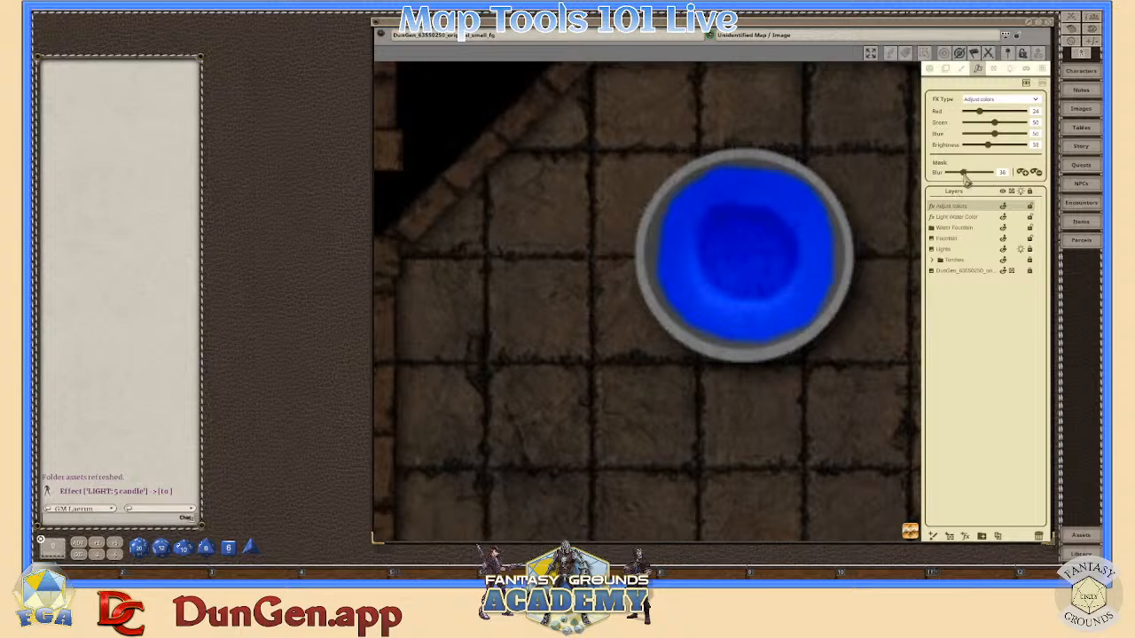
scroll(811, 269, down, 3)
scroll(794, 271, up, 4)
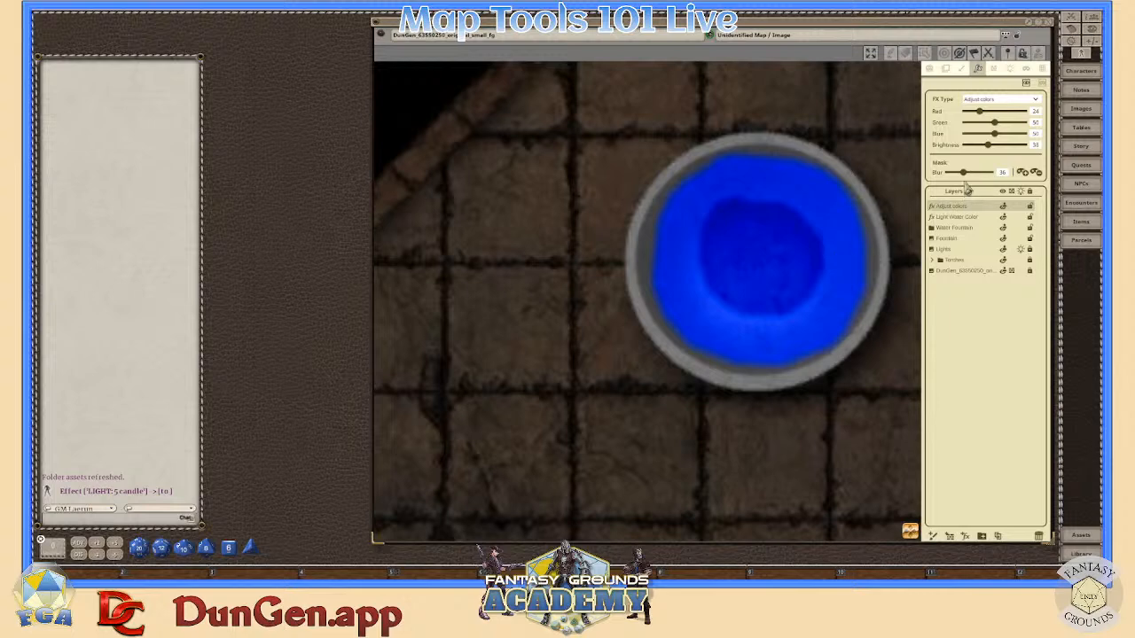
drag(964, 173, 979, 179)
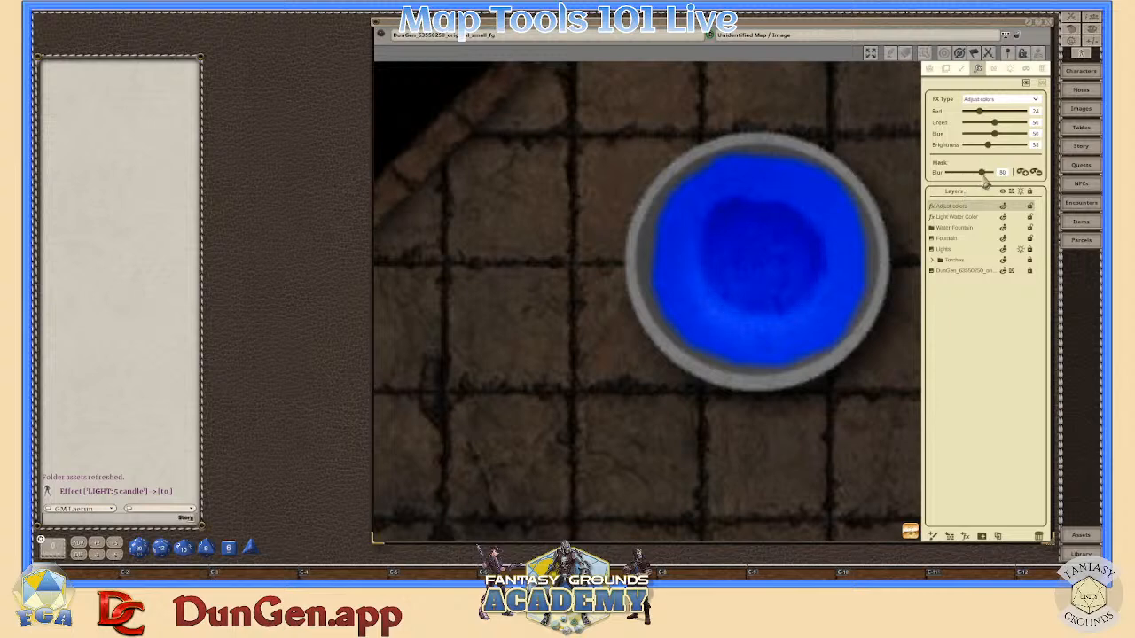
scroll(801, 258, down, 3)
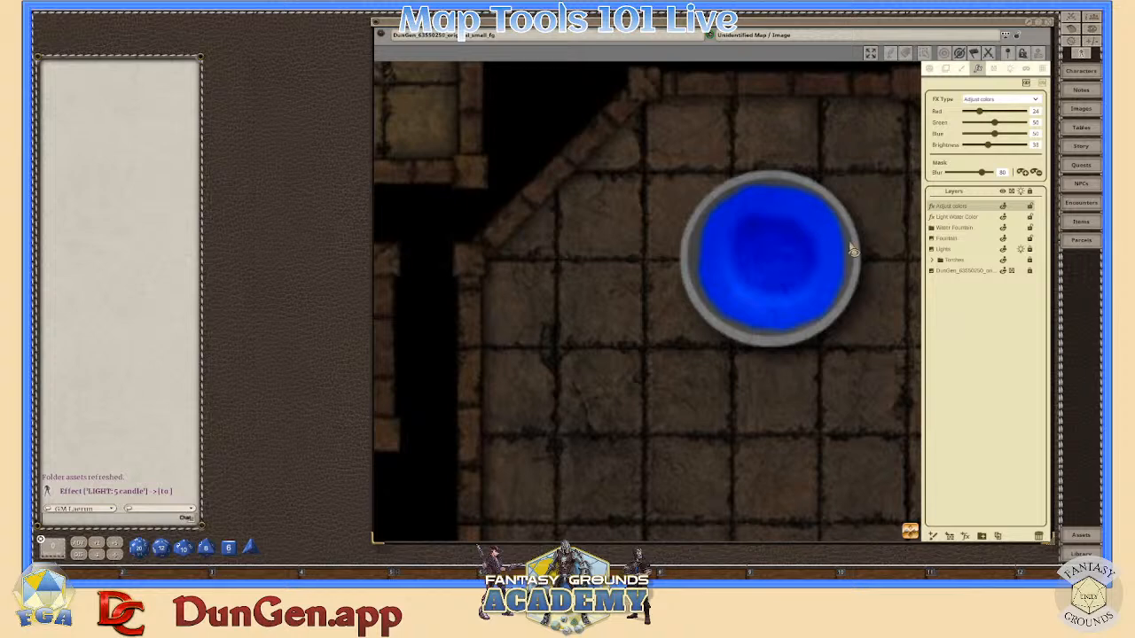
scroll(773, 272, up, 1)
scroll(772, 264, down, 1)
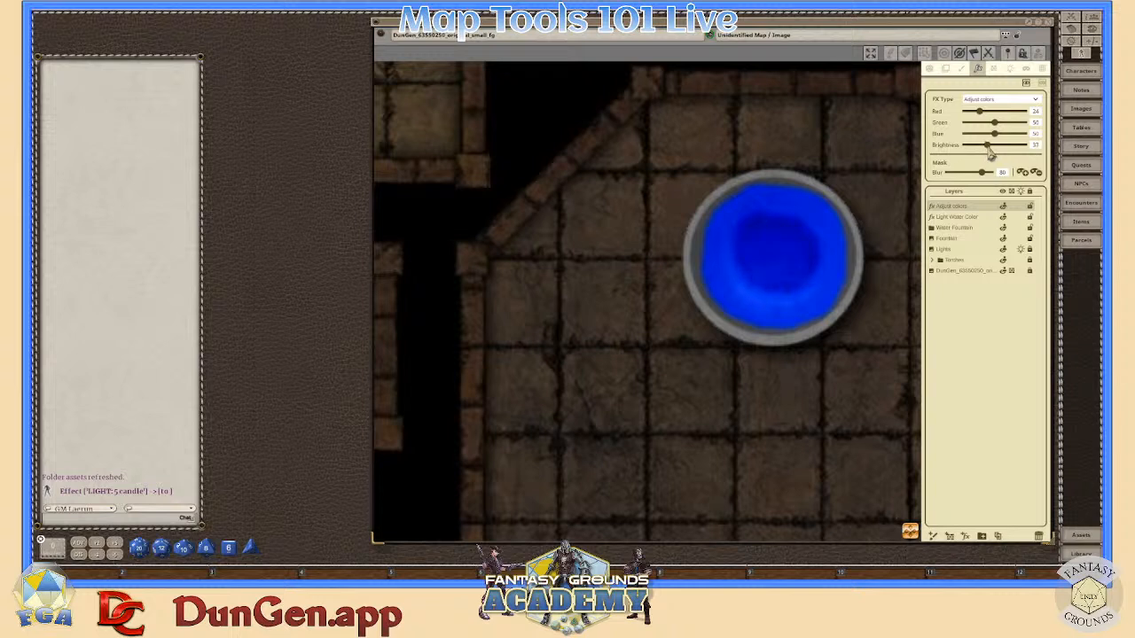
- Set the inner water effect to mask blur 100, red 14, green 47, brightness 37, and raise its blue to about 58
drag(984, 174, 998, 174)
drag(998, 124, 1002, 124)
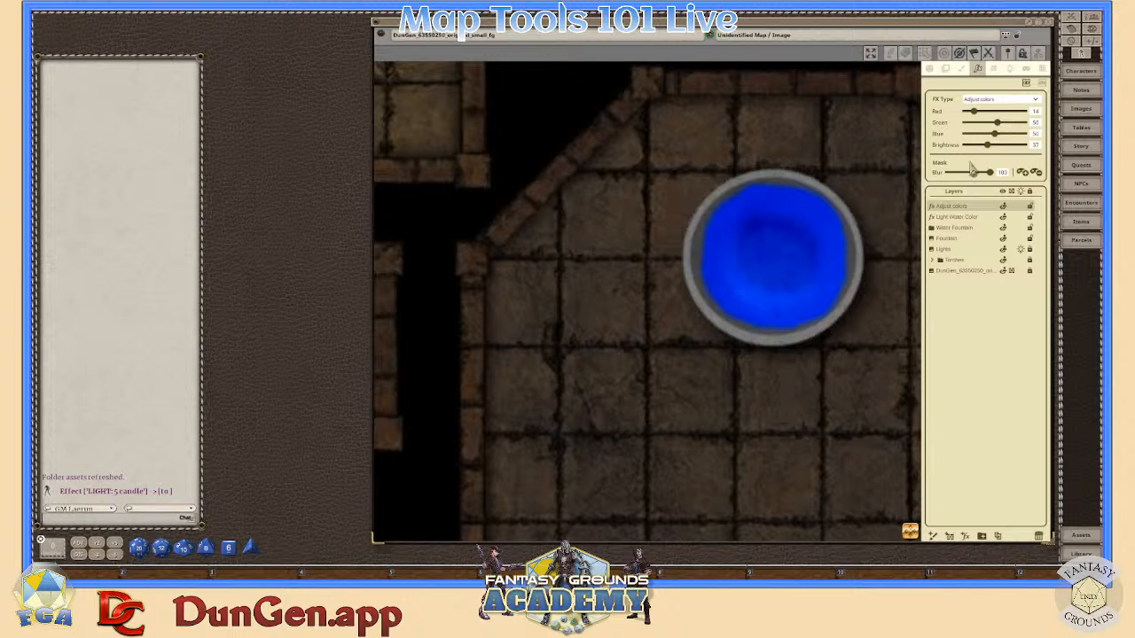
mouse_move(1004, 130)
mouse_down()
mouse_move(991, 133)
mouse_move(1000, 130)
mouse_up()
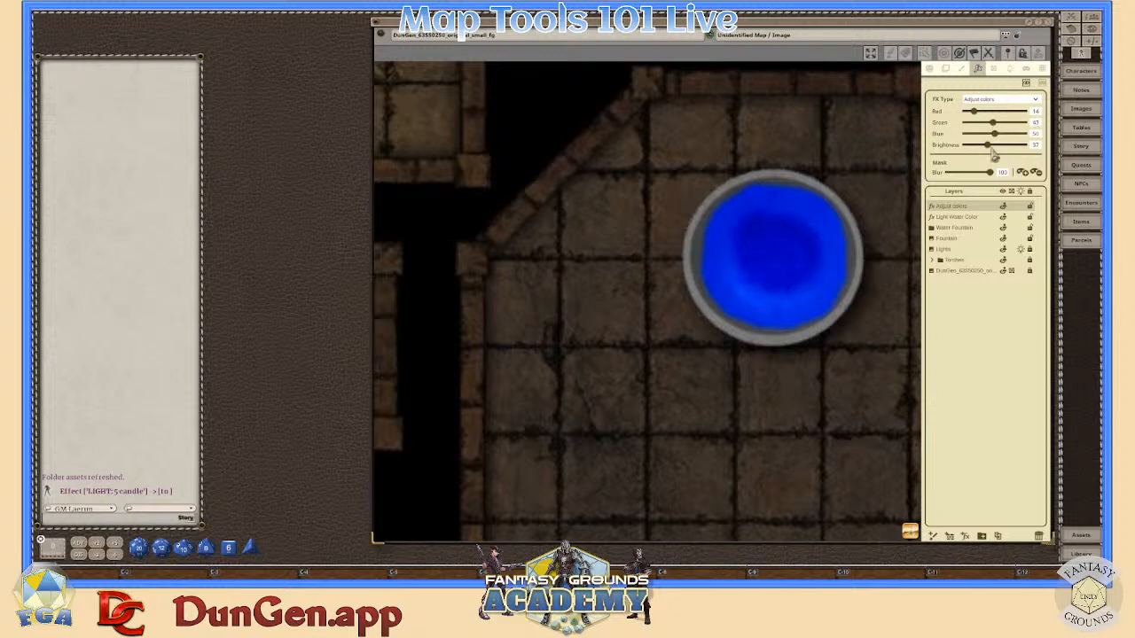
drag(1000, 136, 1004, 139)
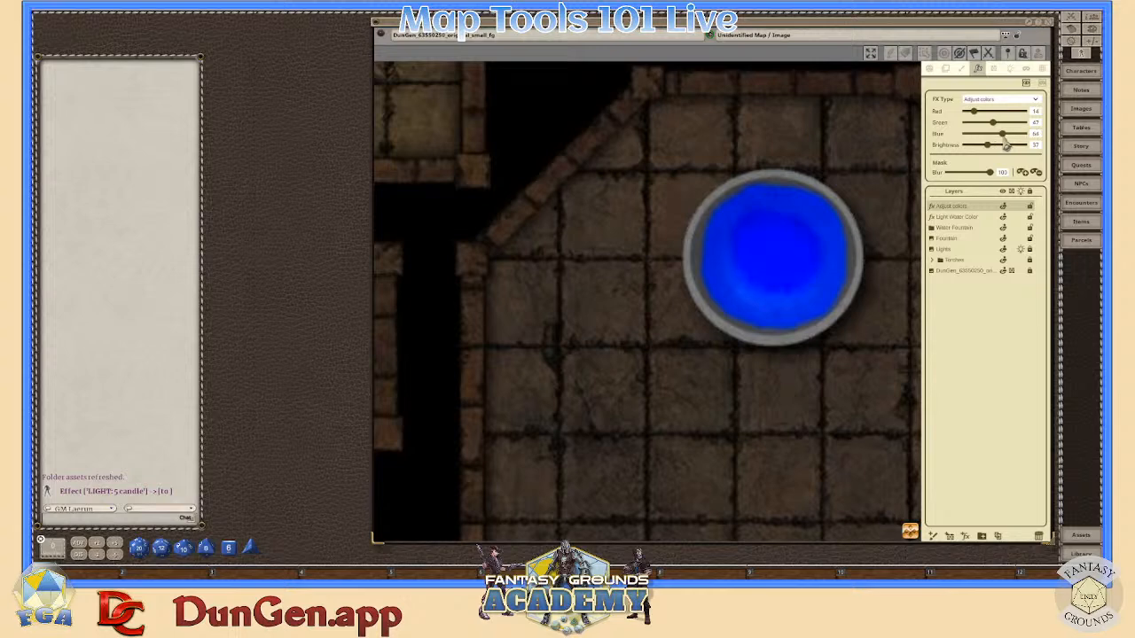
scroll(882, 307, down, 5)
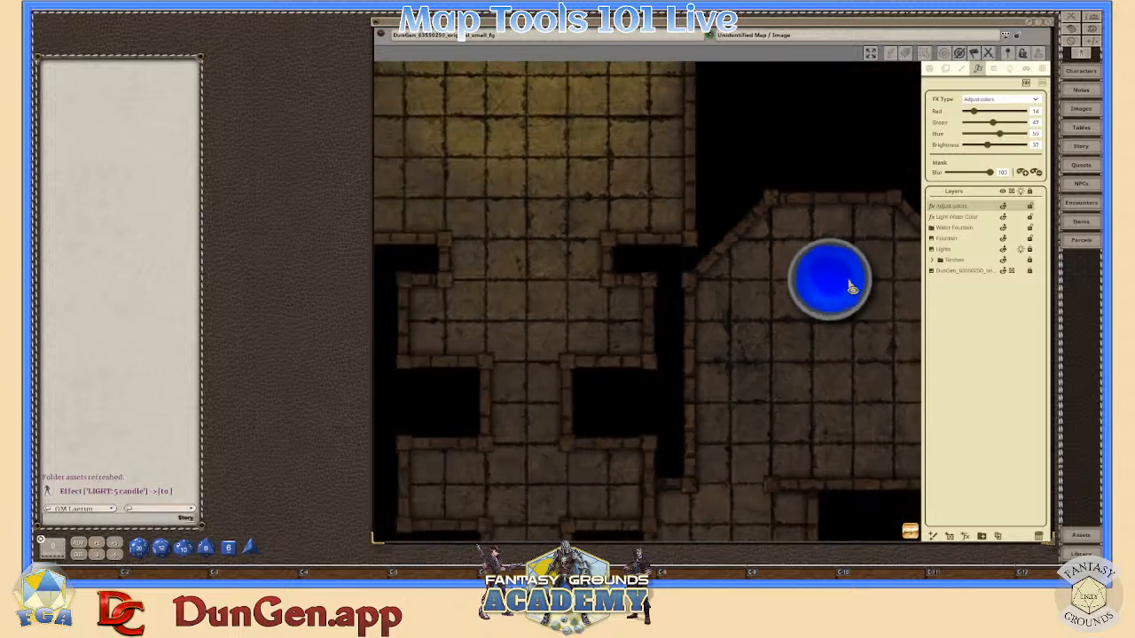
scroll(861, 314, up, 3)
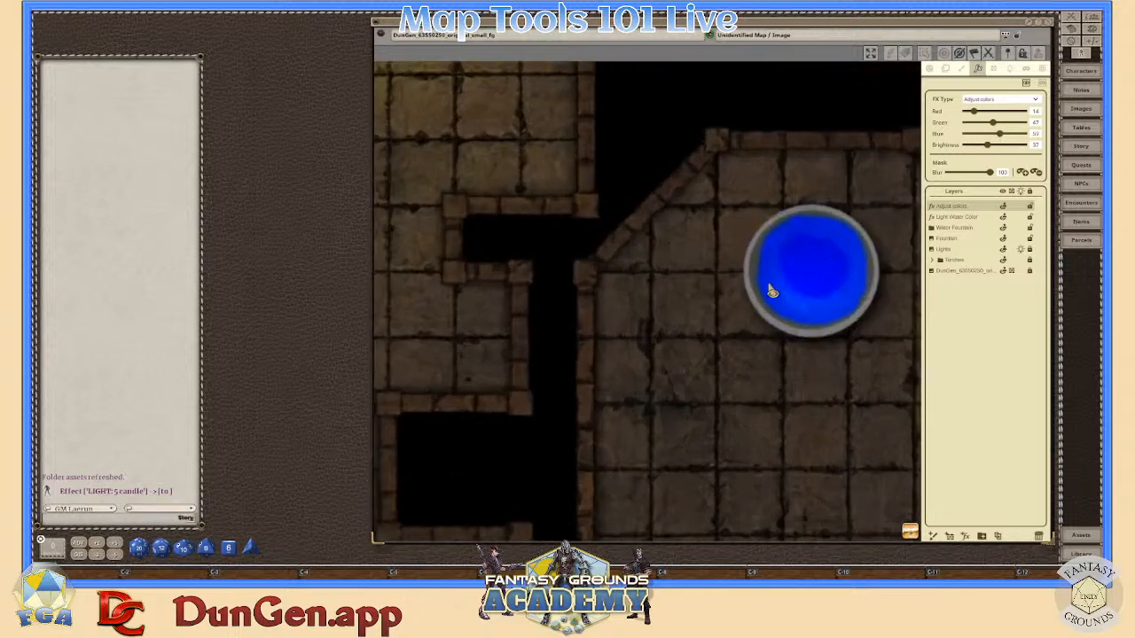
scroll(785, 276, down, 1)
scroll(811, 282, up, 2)
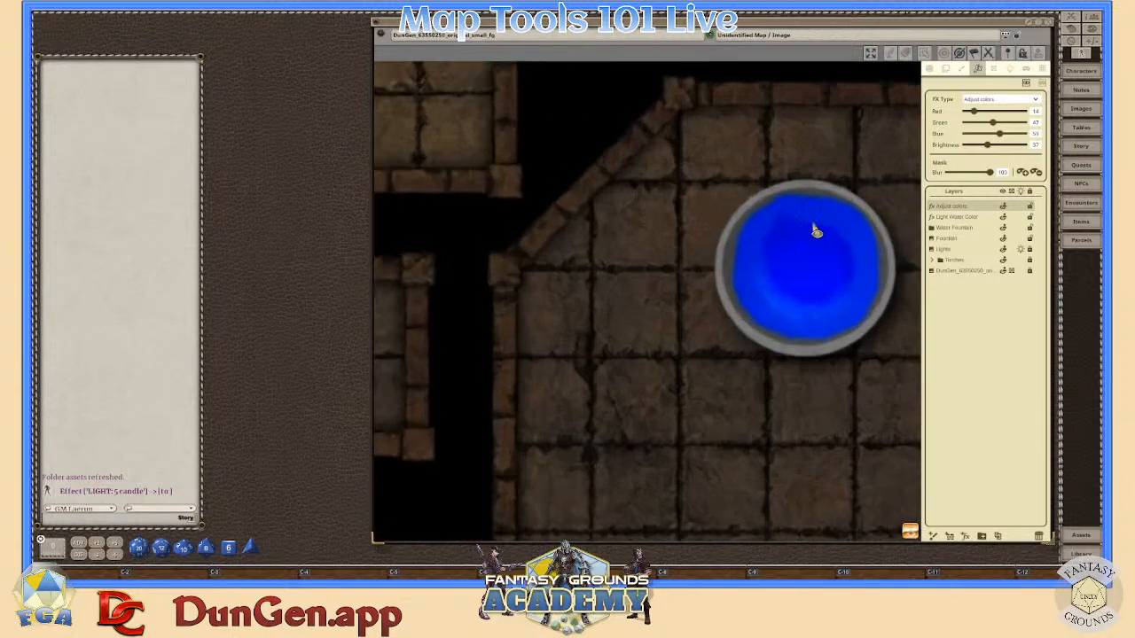
- Add an effect layer on top of the layer stack and set its effect type to Water
scroll(863, 289, up, 3)
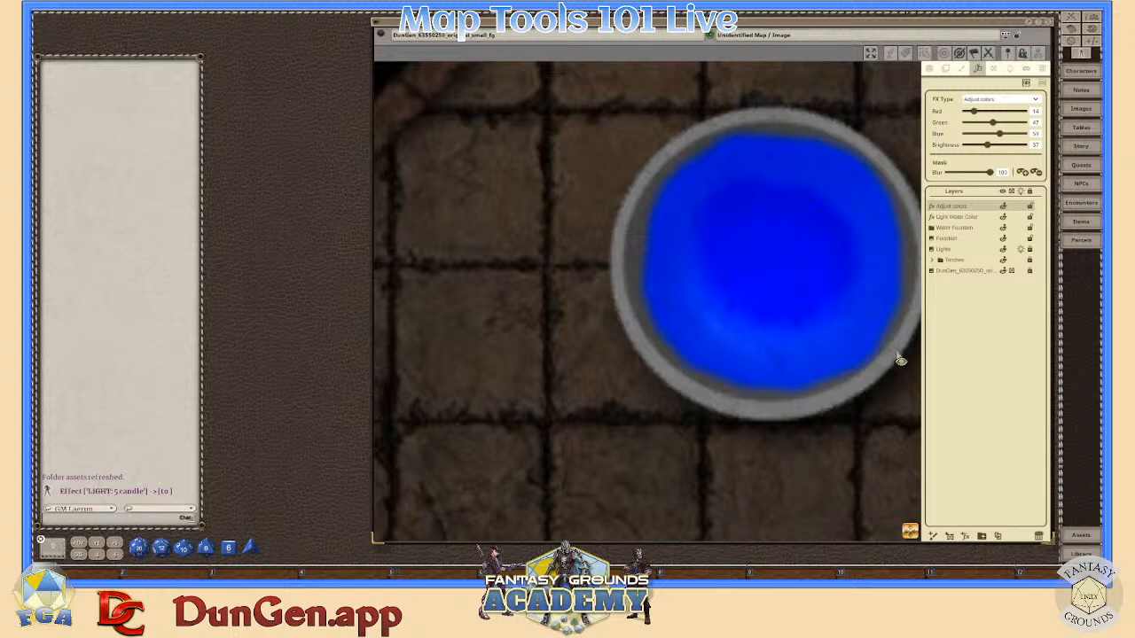
scroll(900, 359, down, 3)
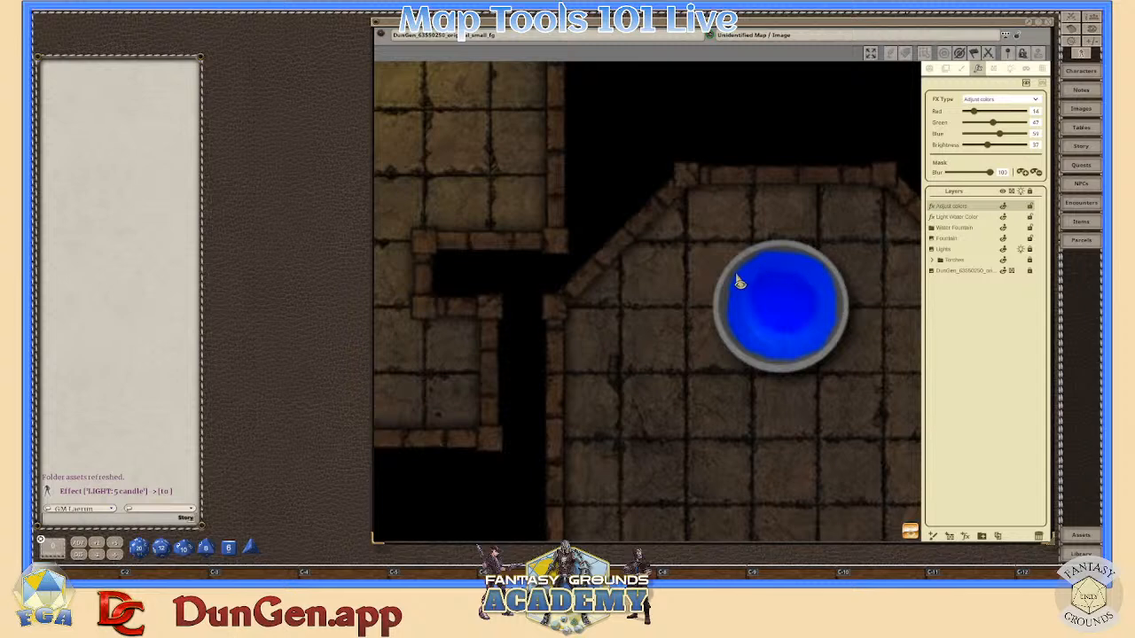
scroll(919, 335, down, 1)
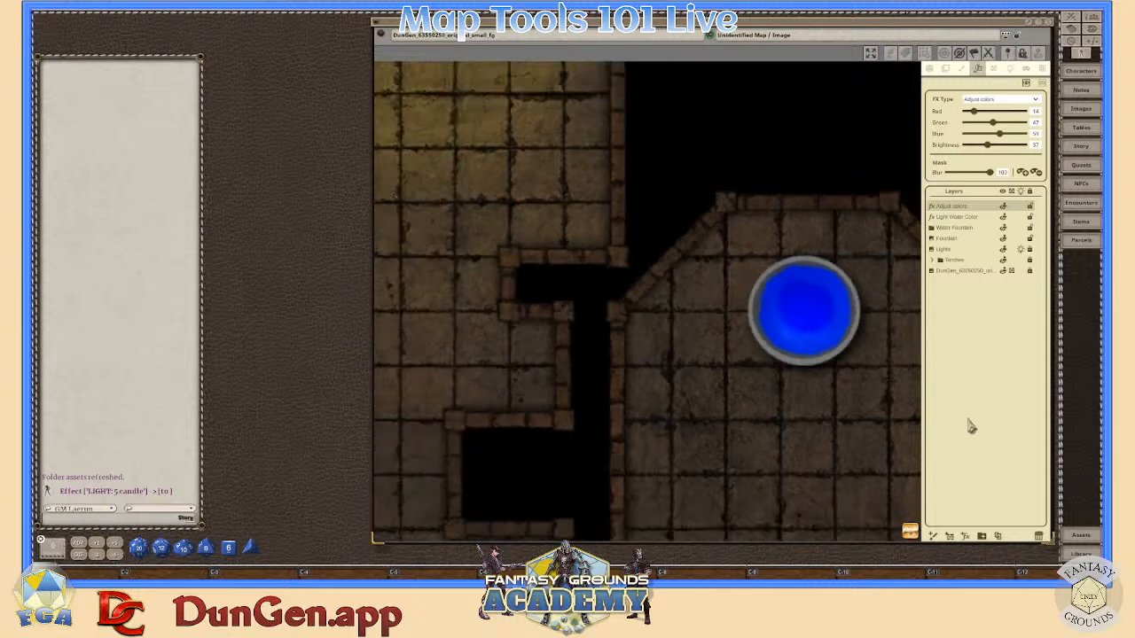
click(969, 544)
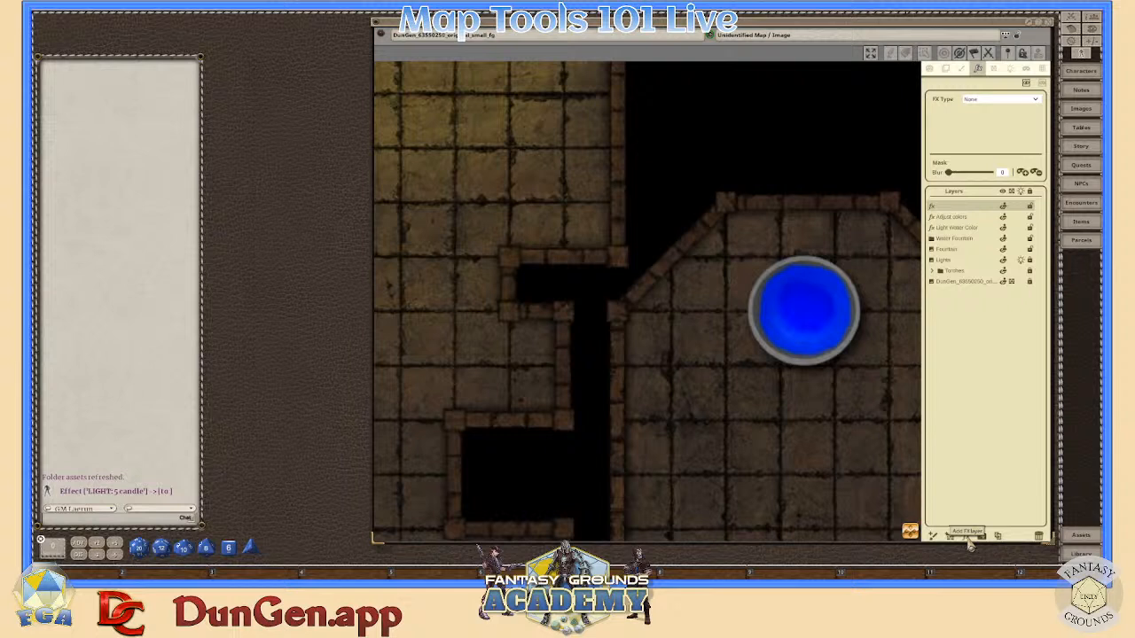
click(1033, 101)
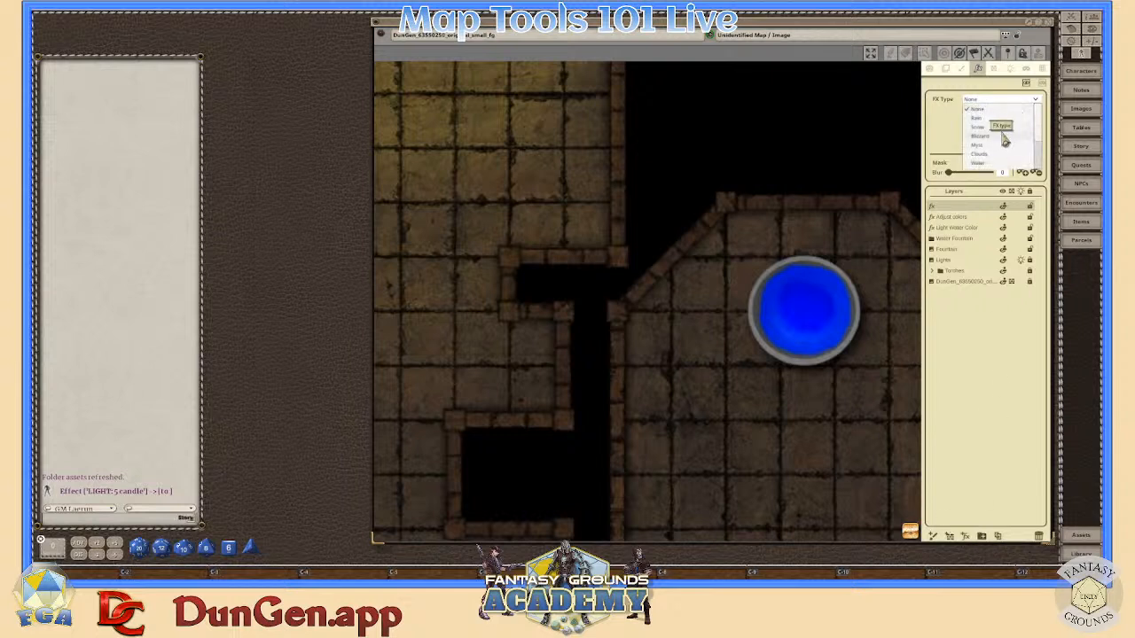
scroll(1002, 148, down, 1)
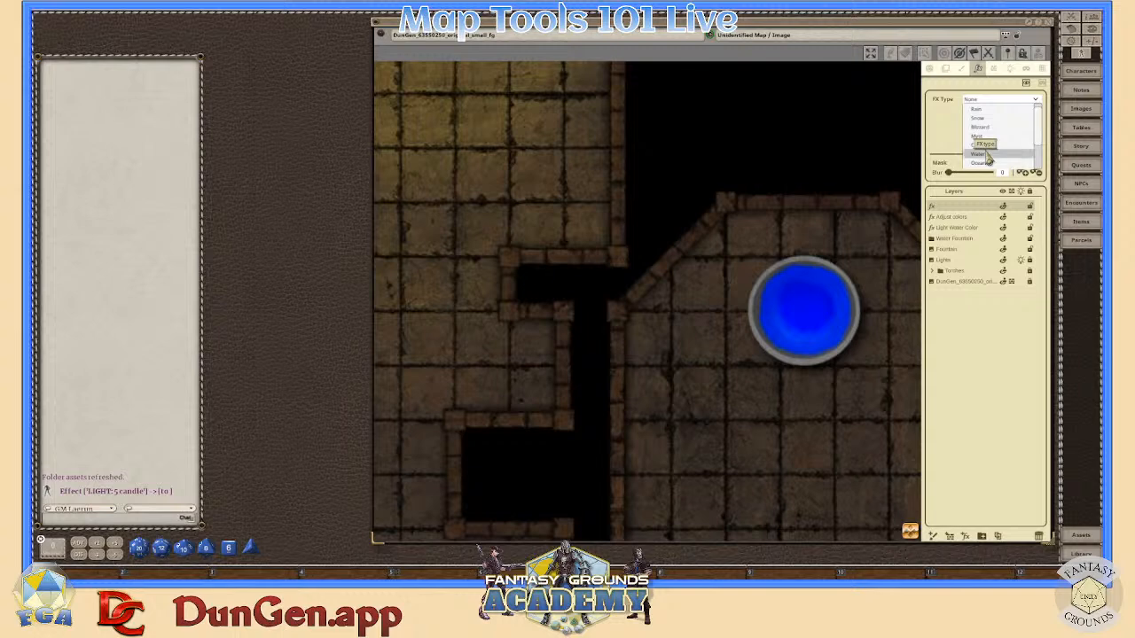
click(987, 156)
scroll(873, 320, down, 3)
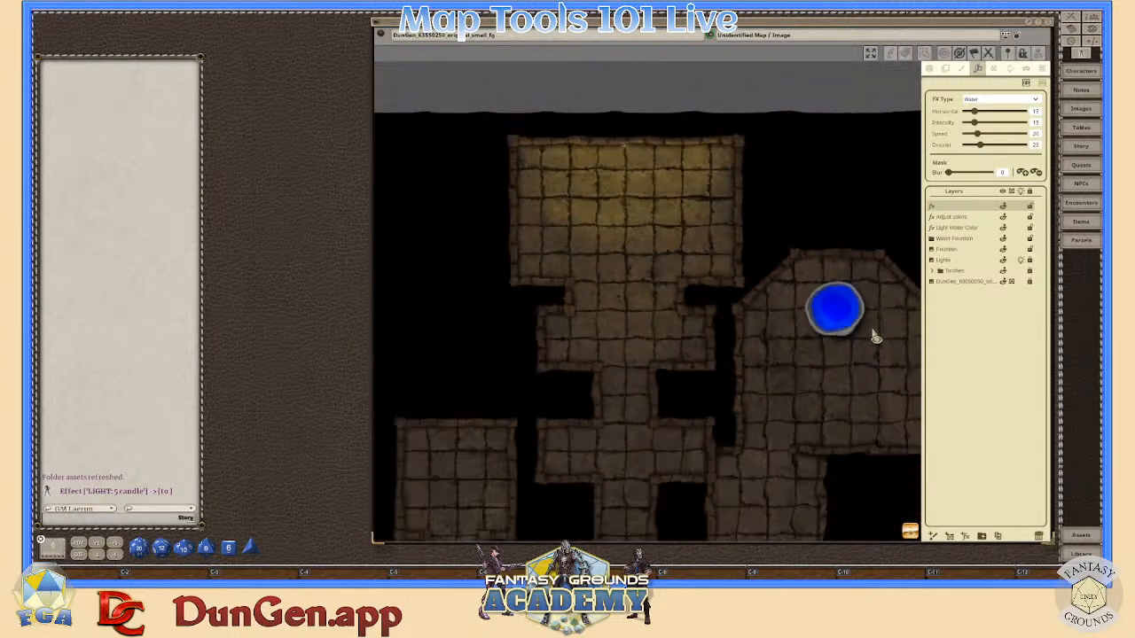
scroll(873, 335, down, 2)
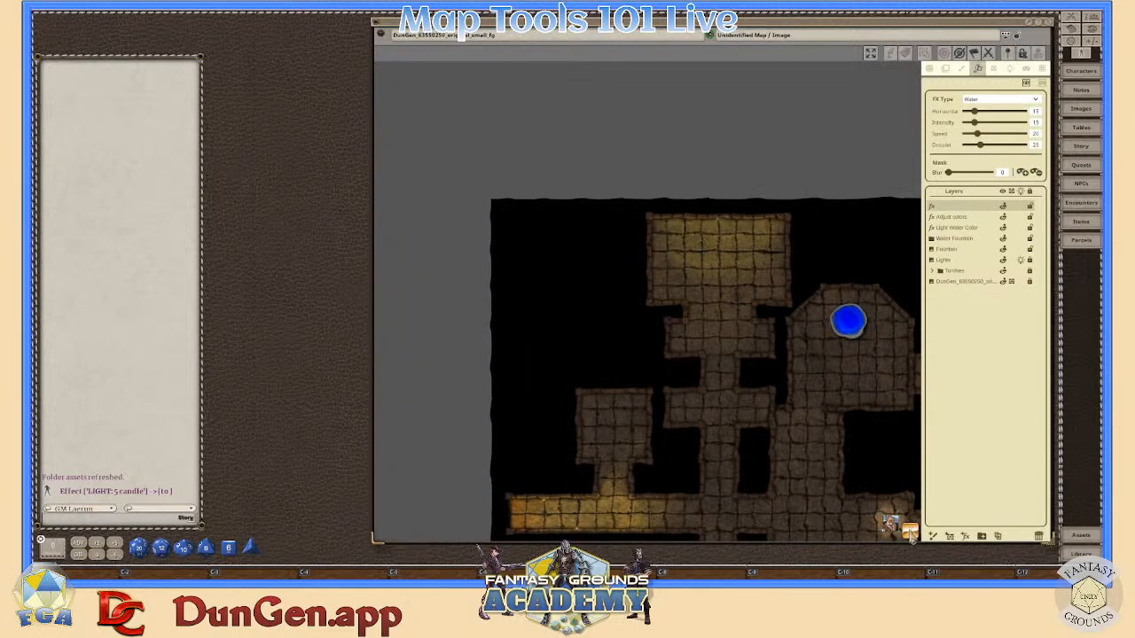
- Mask the Water effect off the map and reveal it freehand only over the water inside the fountain bowl
drag(912, 535, 980, 530)
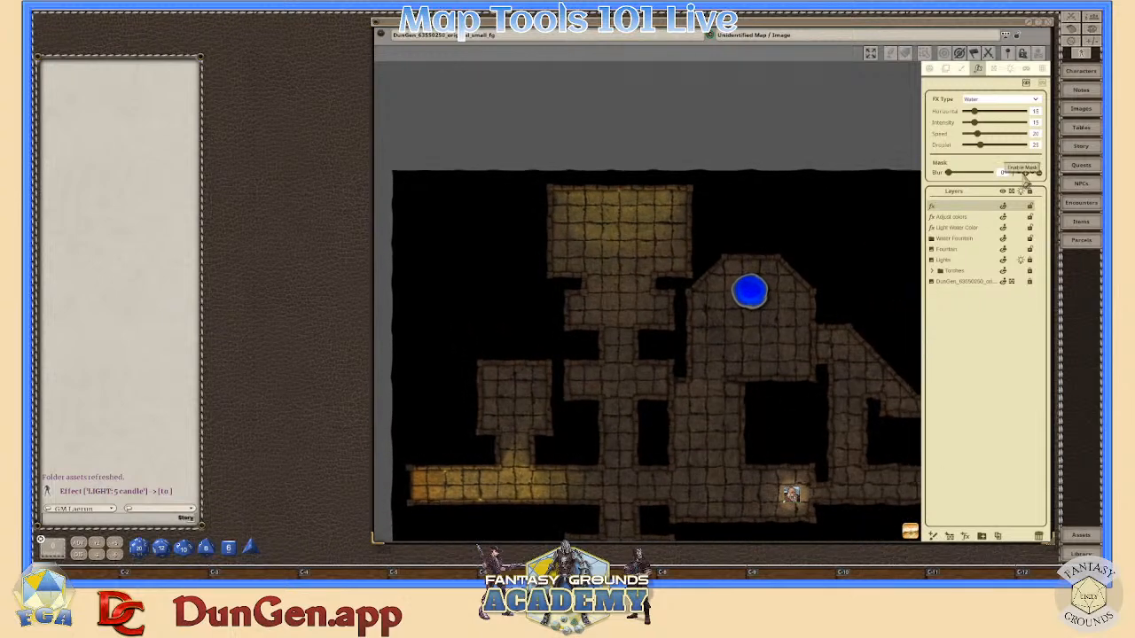
scroll(768, 326, up, 3)
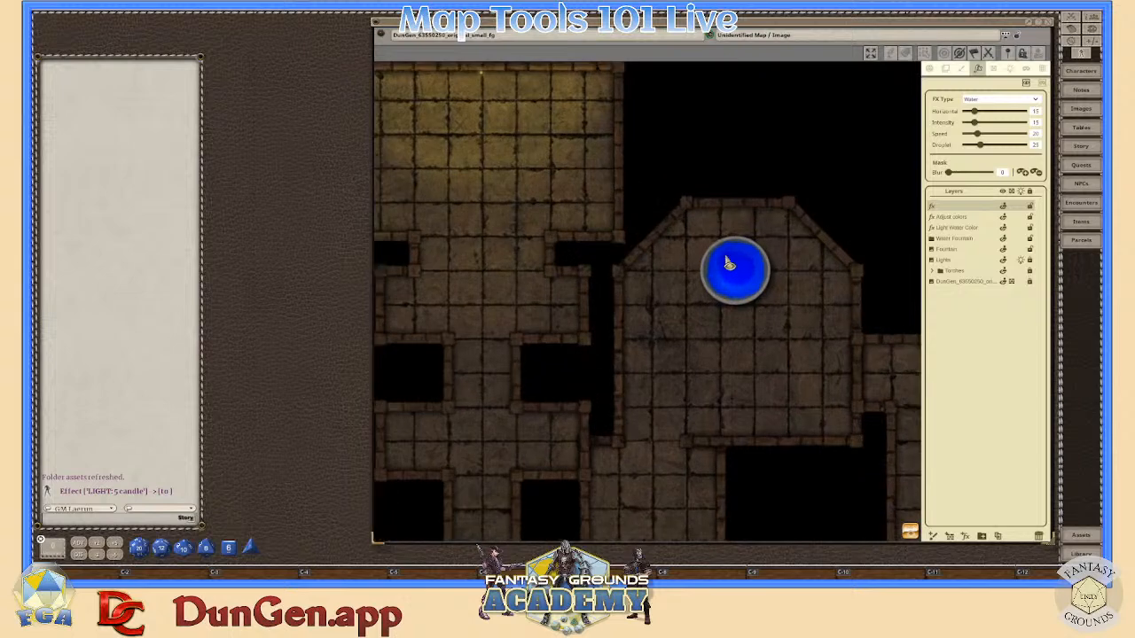
scroll(727, 264, up, 3)
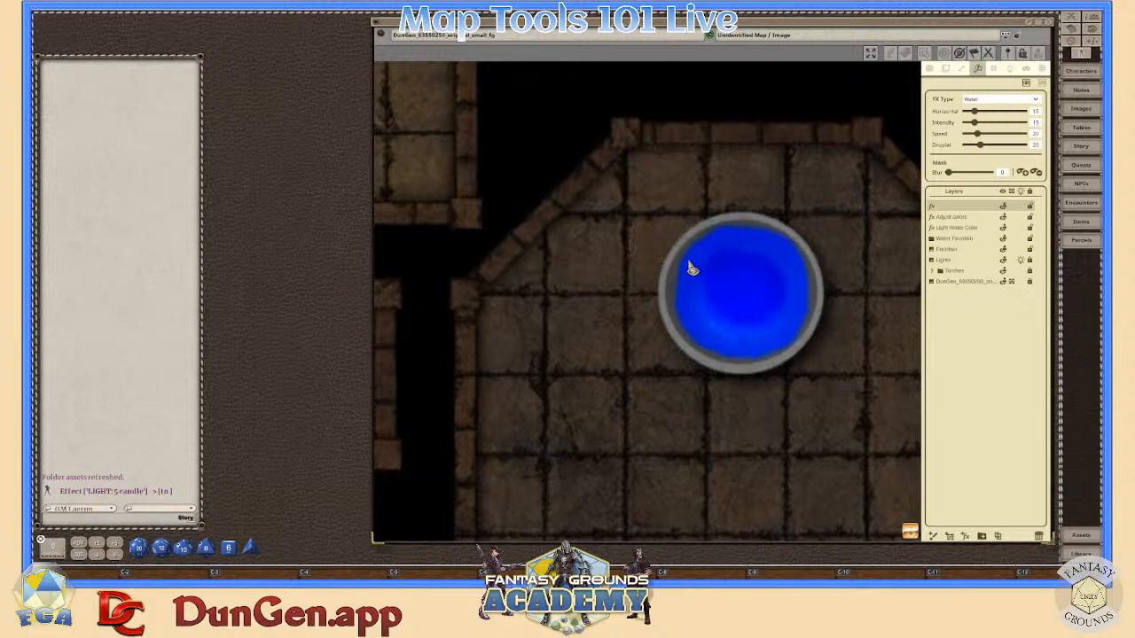
scroll(732, 319, up, 3)
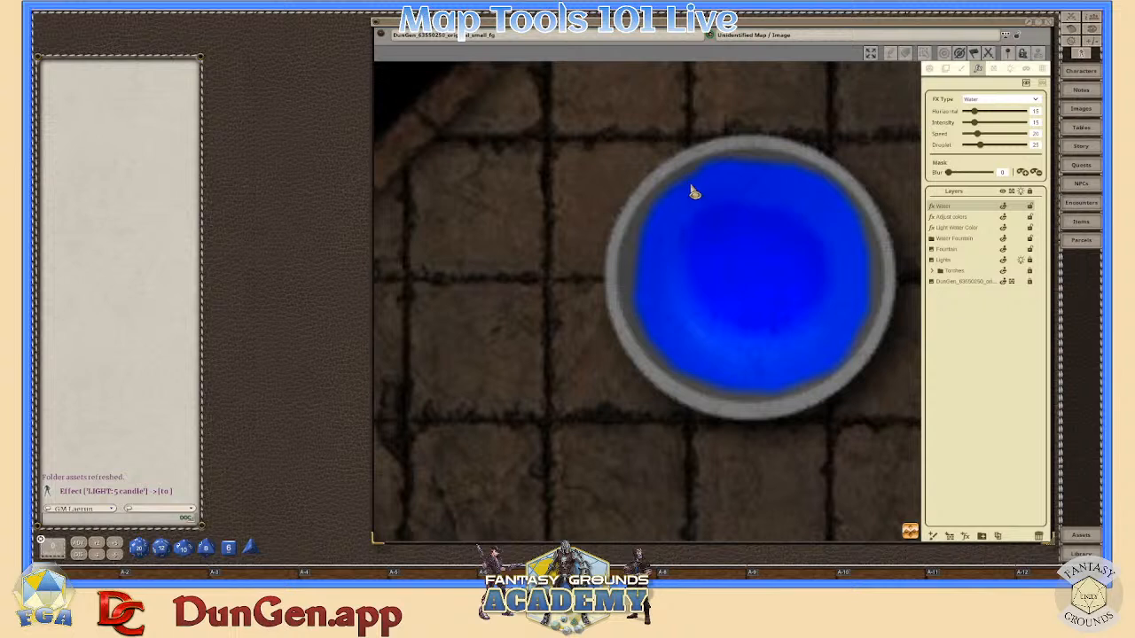
mouse_move(684, 197)
mouse_down()
mouse_move(666, 213)
mouse_move(646, 284)
mouse_move(668, 346)
mouse_move(689, 370)
mouse_move(727, 382)
mouse_move(828, 370)
mouse_move(859, 332)
mouse_move(863, 289)
mouse_move(839, 197)
mouse_move(733, 172)
mouse_move(695, 185)
mouse_up()
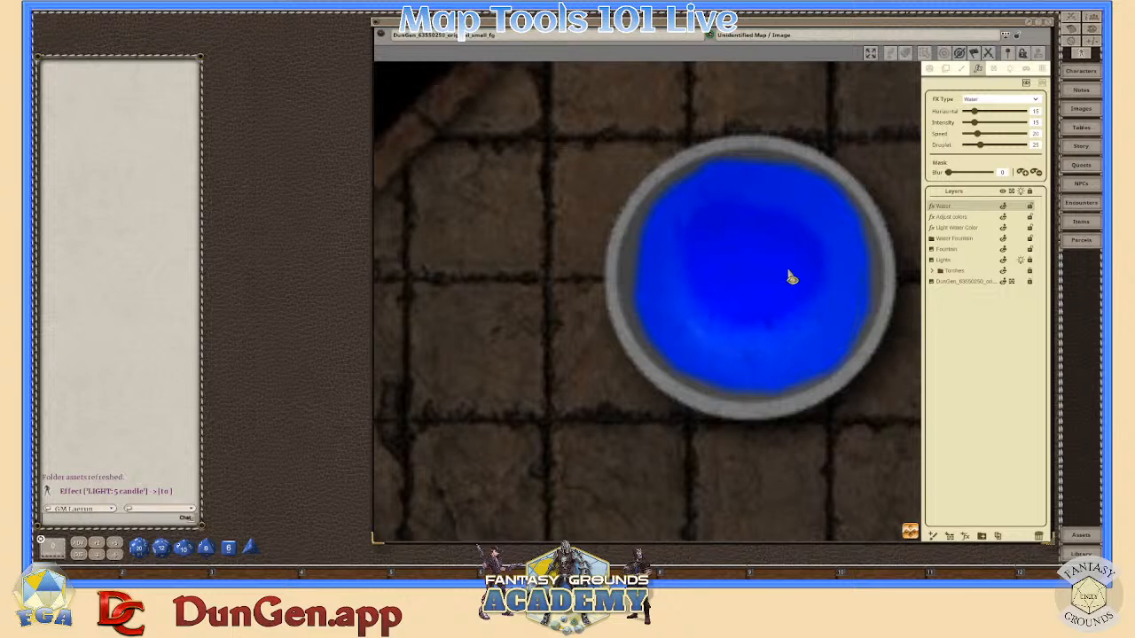
scroll(795, 297, down, 3)
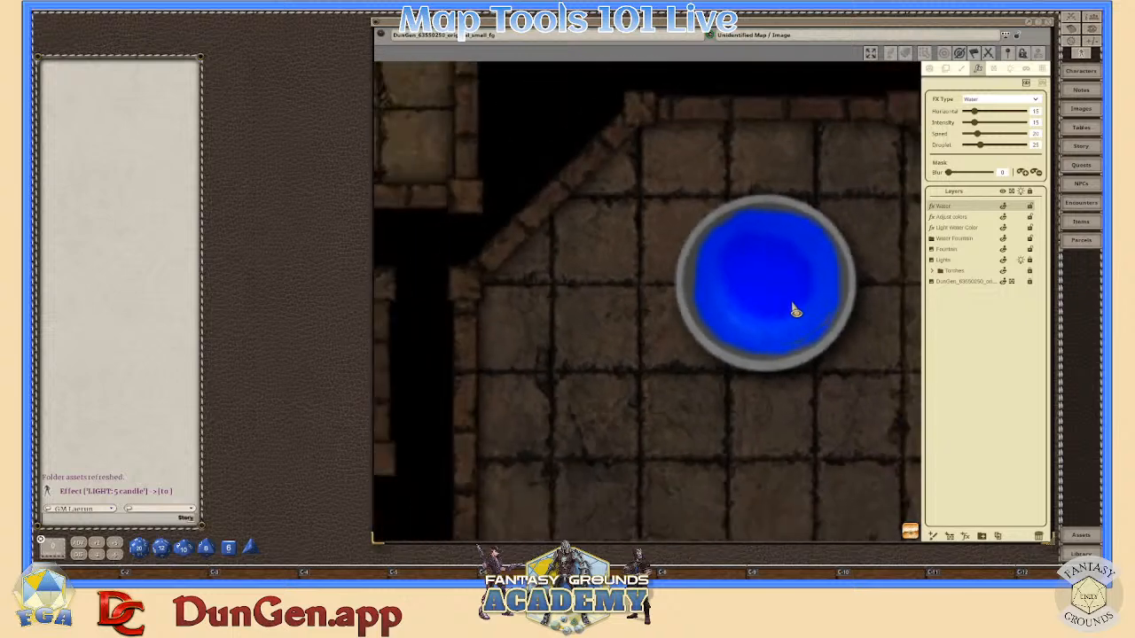
scroll(794, 302, up, 3)
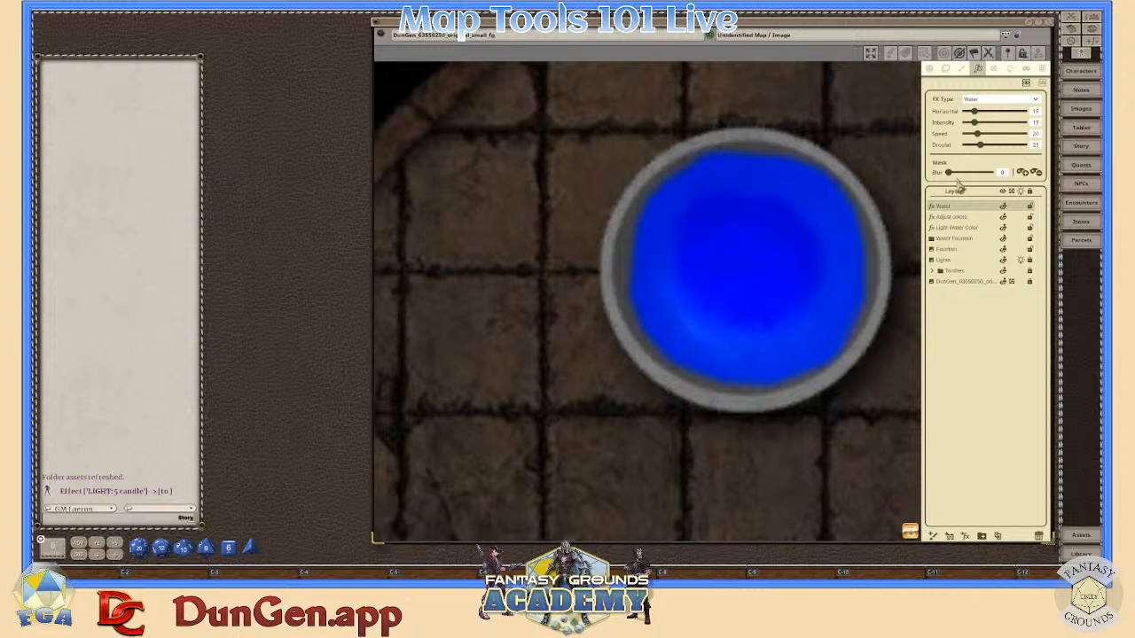
- Set the Water effect's mask blur to 90, droplet to 8, speed to 11, intensity to 14 and horizontal to 8
drag(951, 178, 987, 177)
scroll(809, 293, down, 1)
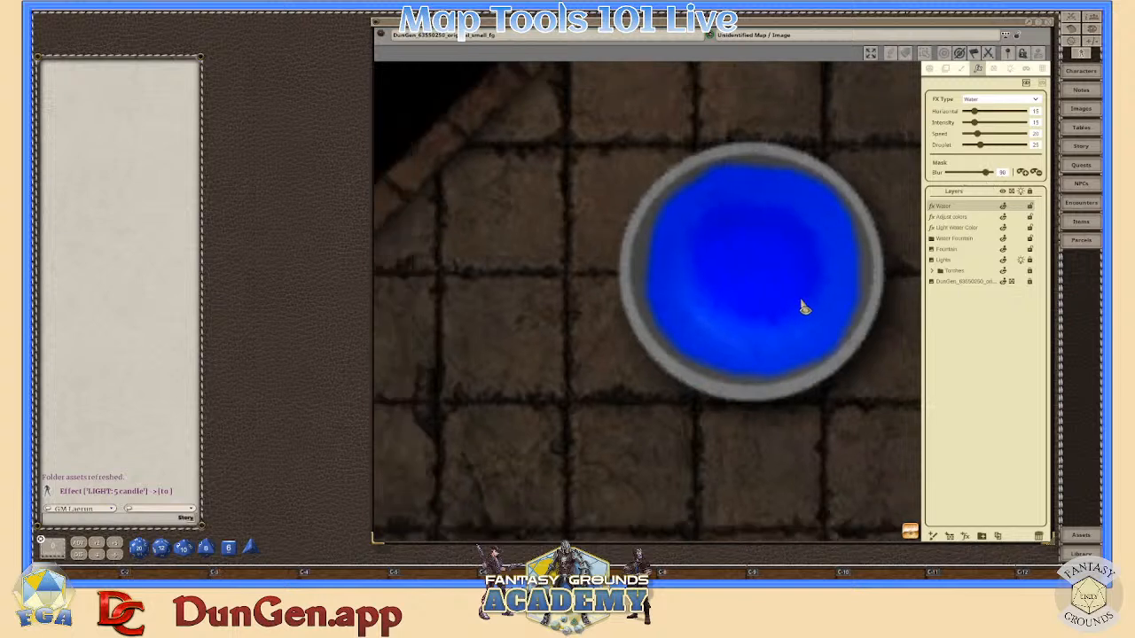
scroll(802, 306, up, 1)
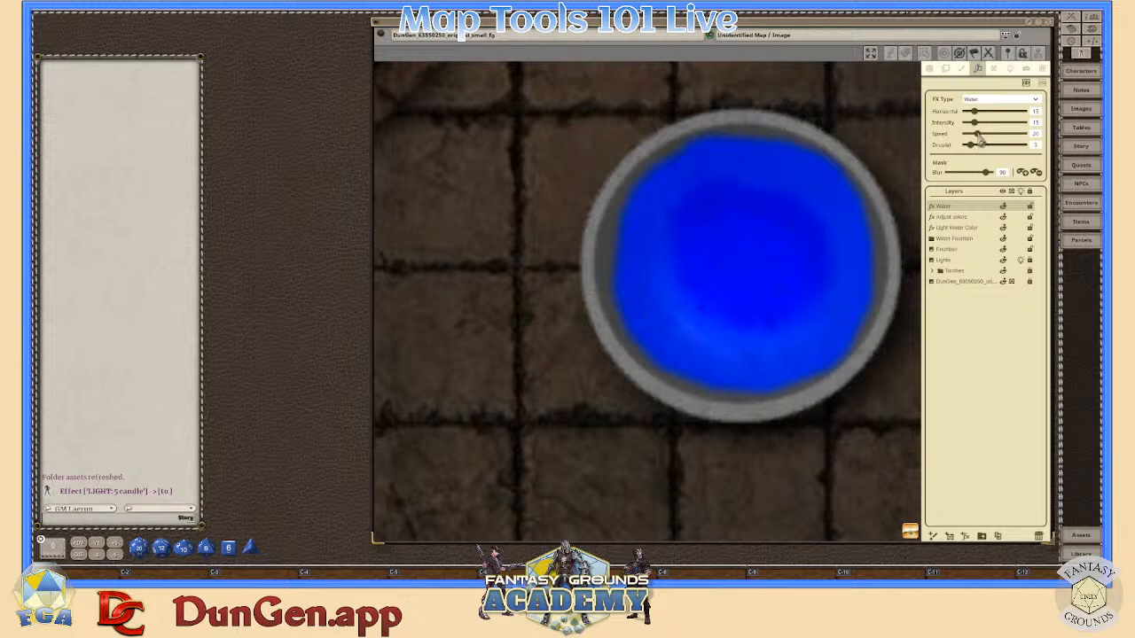
drag(980, 139, 975, 138)
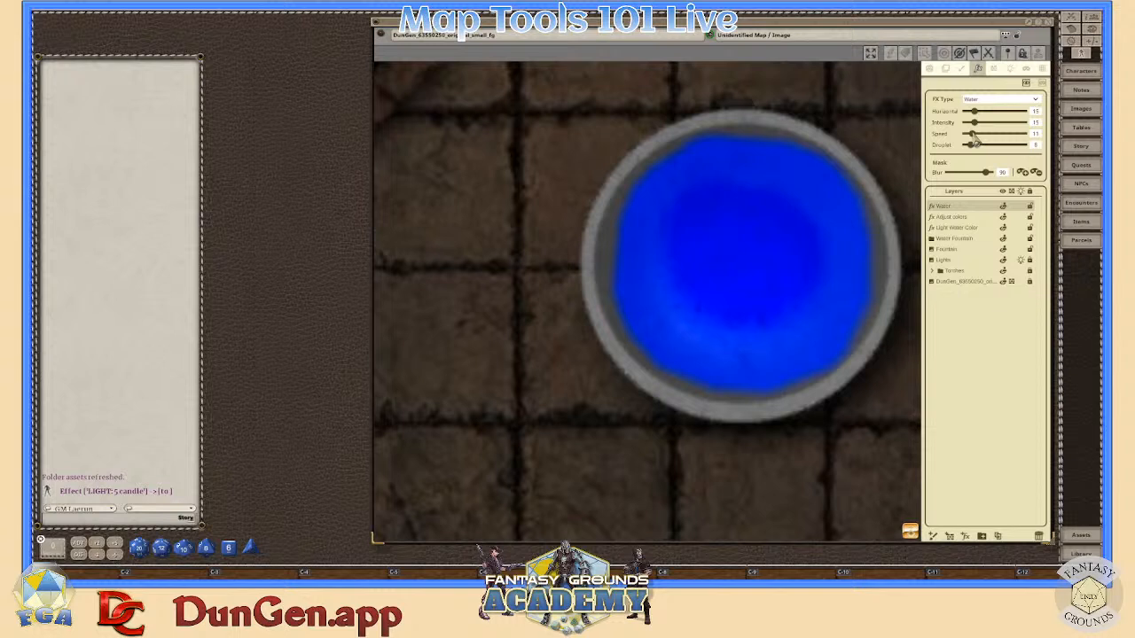
mouse_move(980, 129)
mouse_down()
mouse_move(990, 134)
mouse_move(974, 120)
mouse_up()
scroll(758, 290, up, 1)
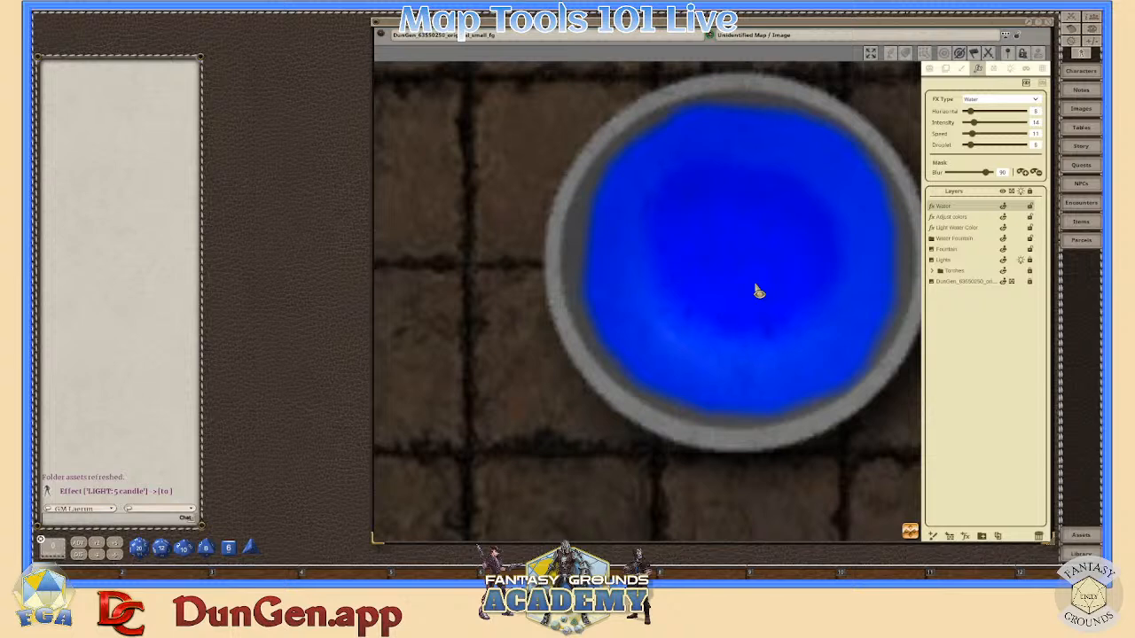
scroll(796, 300, down, 1)
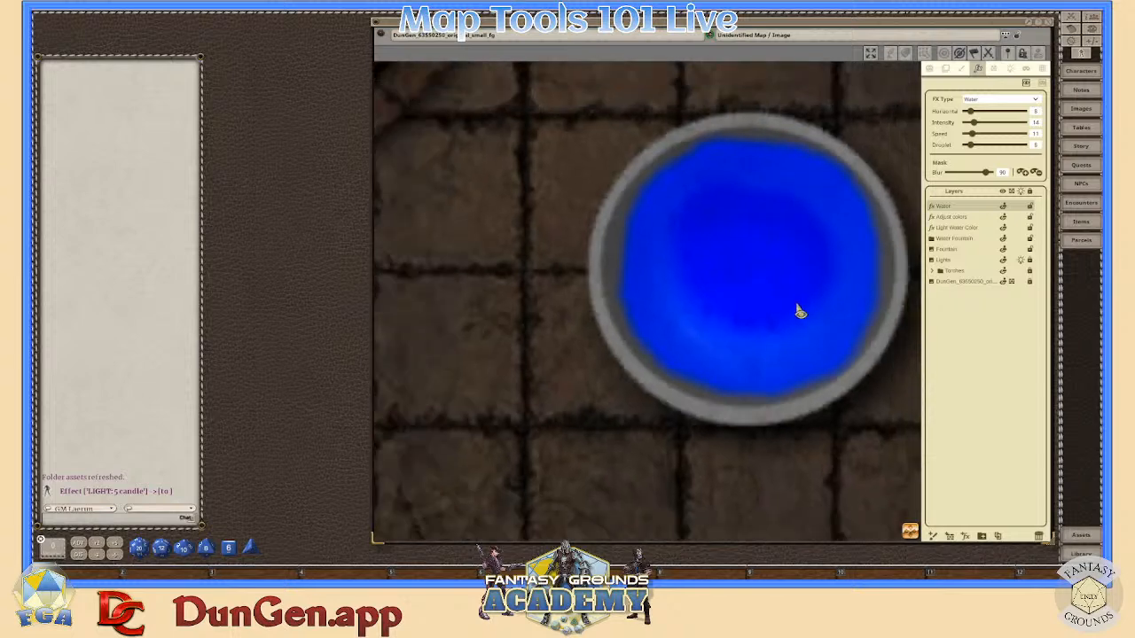
scroll(798, 315, down, 3)
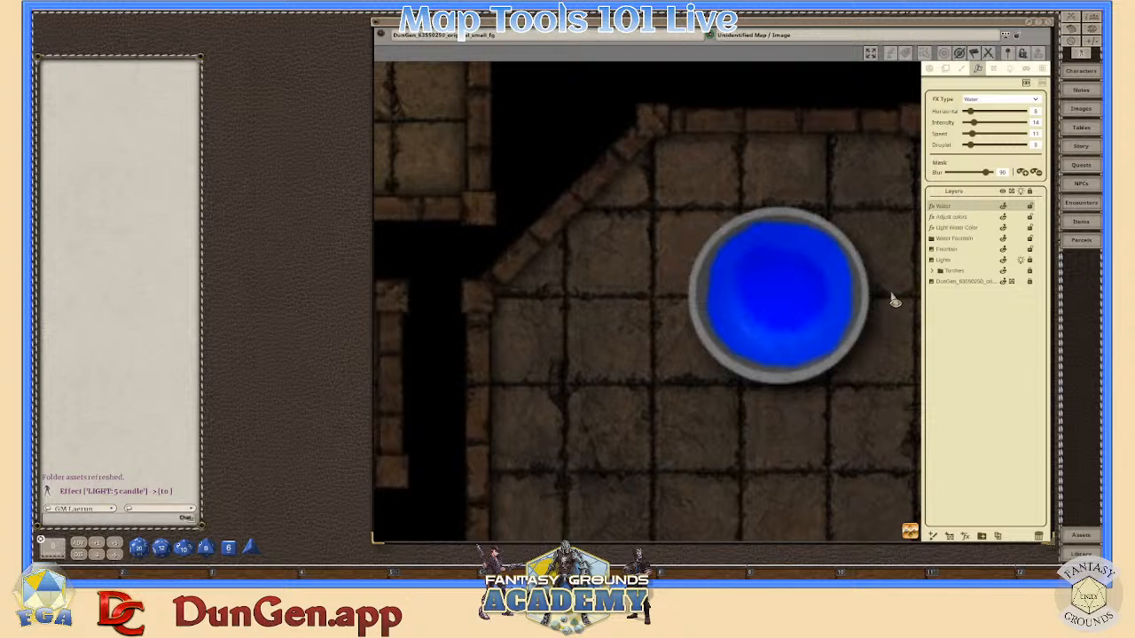
- Try a mask blur of 100 on the Water effect and settle on 82
drag(986, 180, 1013, 178)
scroll(763, 292, up, 2)
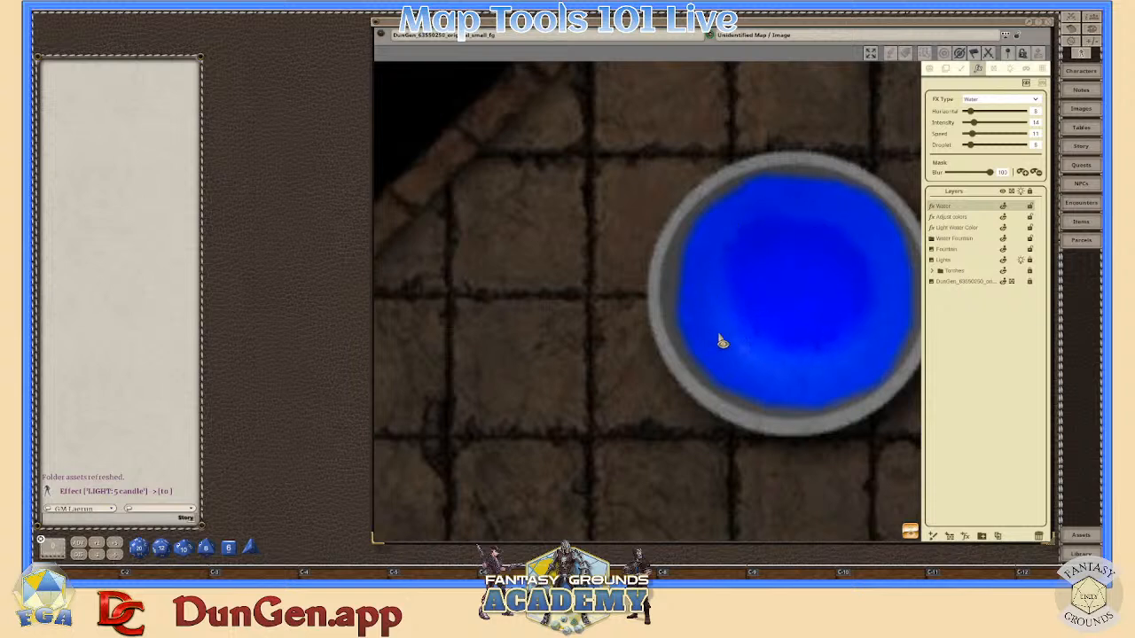
drag(994, 179, 985, 178)
scroll(847, 288, down, 3)
scroll(828, 287, up, 5)
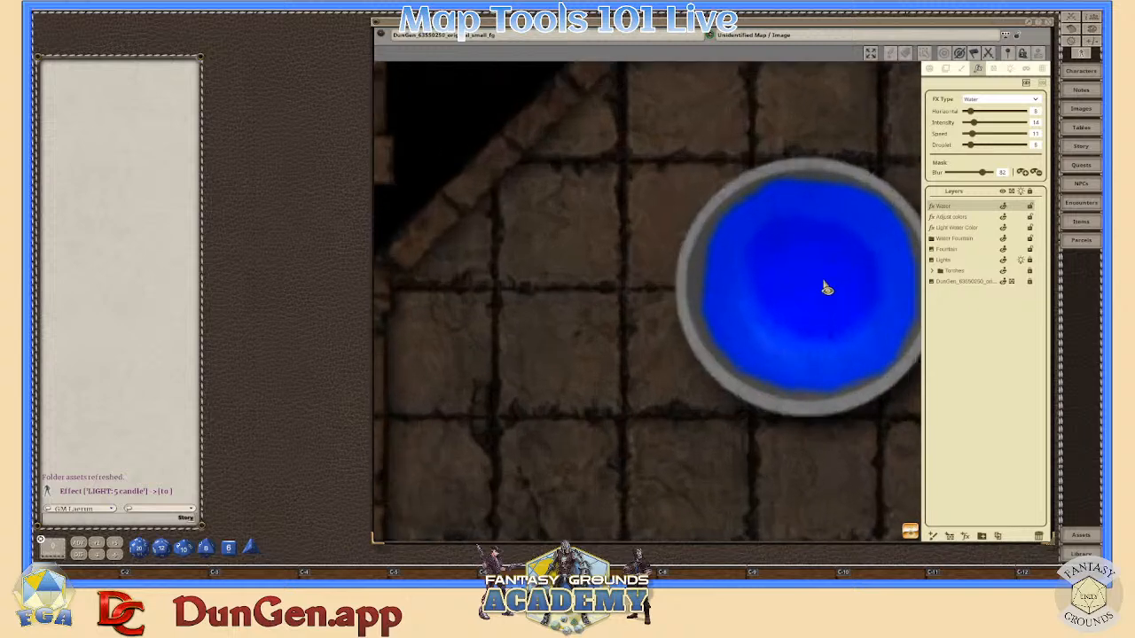
scroll(783, 314, down, 2)
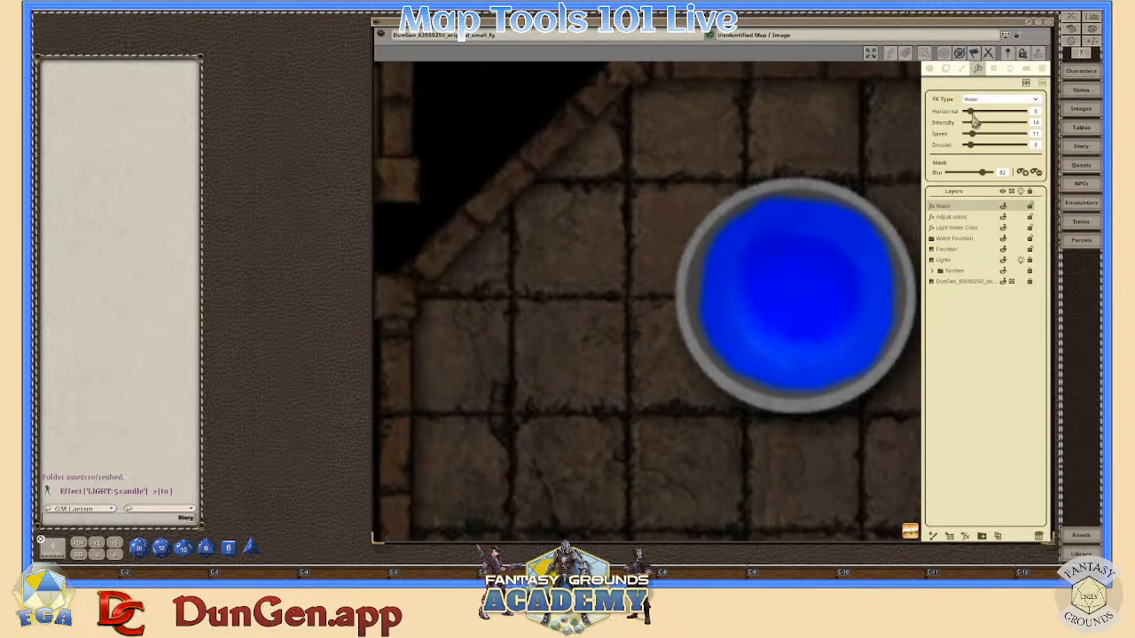
- Reduce the Water effect's intensity to 6
drag(978, 129, 968, 130)
scroll(847, 296, up, 3)
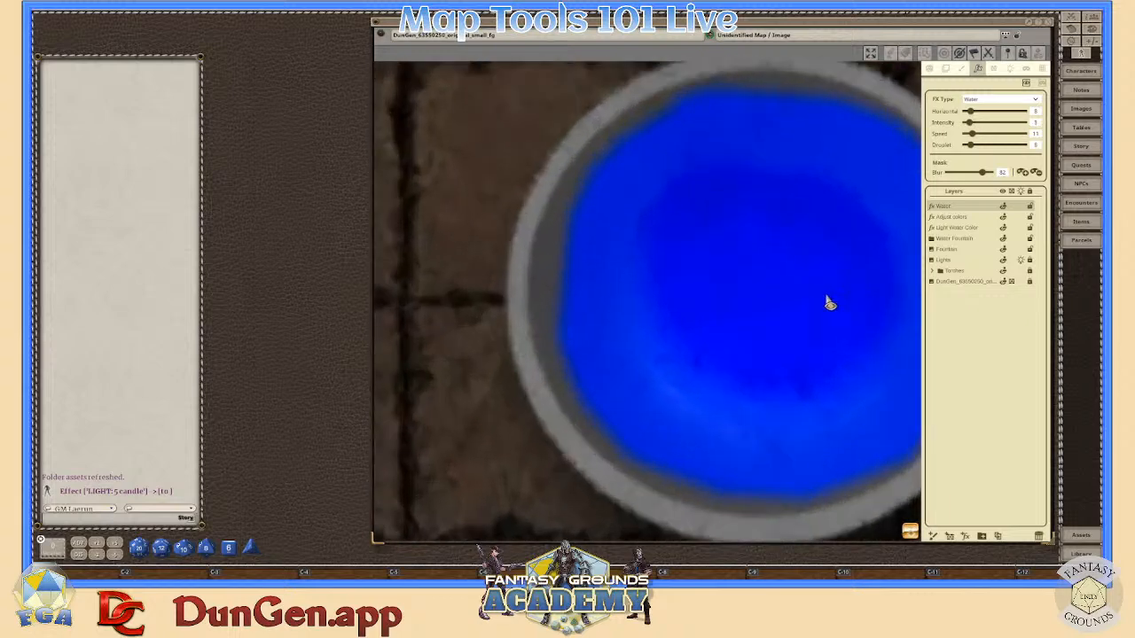
scroll(829, 303, down, 3)
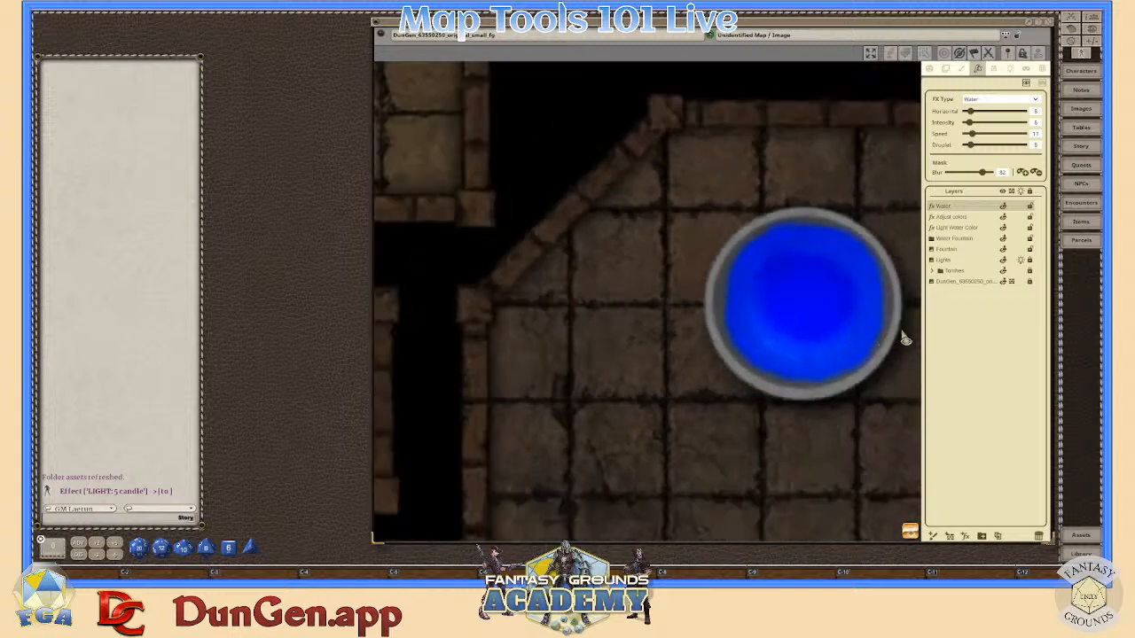
scroll(905, 337, up, 2)
scroll(902, 335, down, 4)
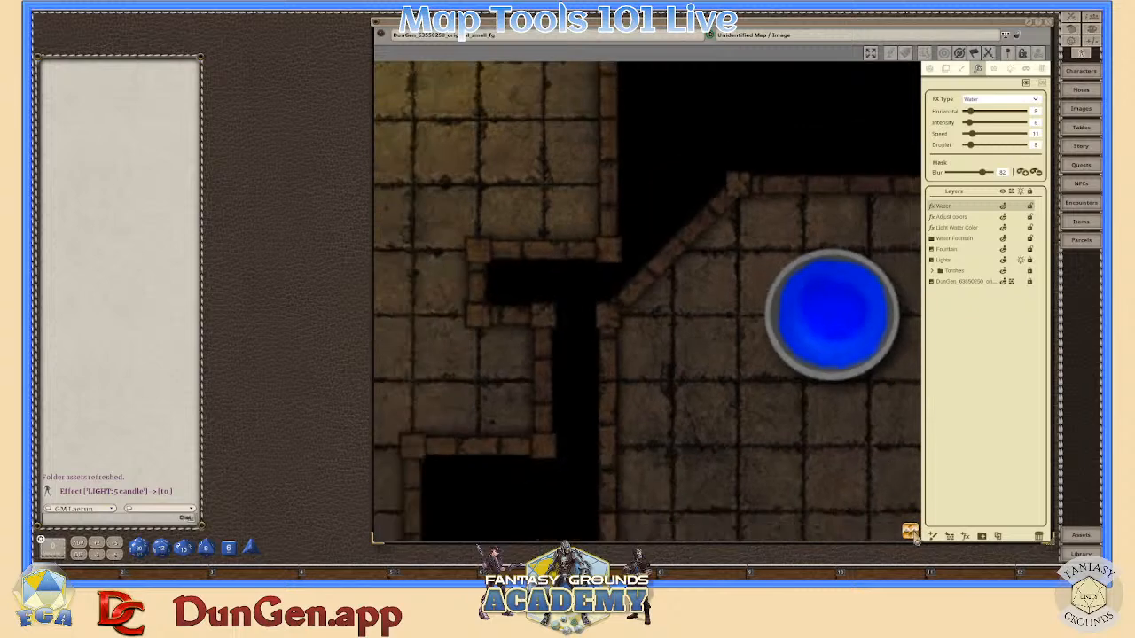
- Examine the fountain's water movement and edges at several zoom levels
drag(916, 497, 816, 437)
scroll(793, 374, up, 2)
scroll(792, 376, down, 4)
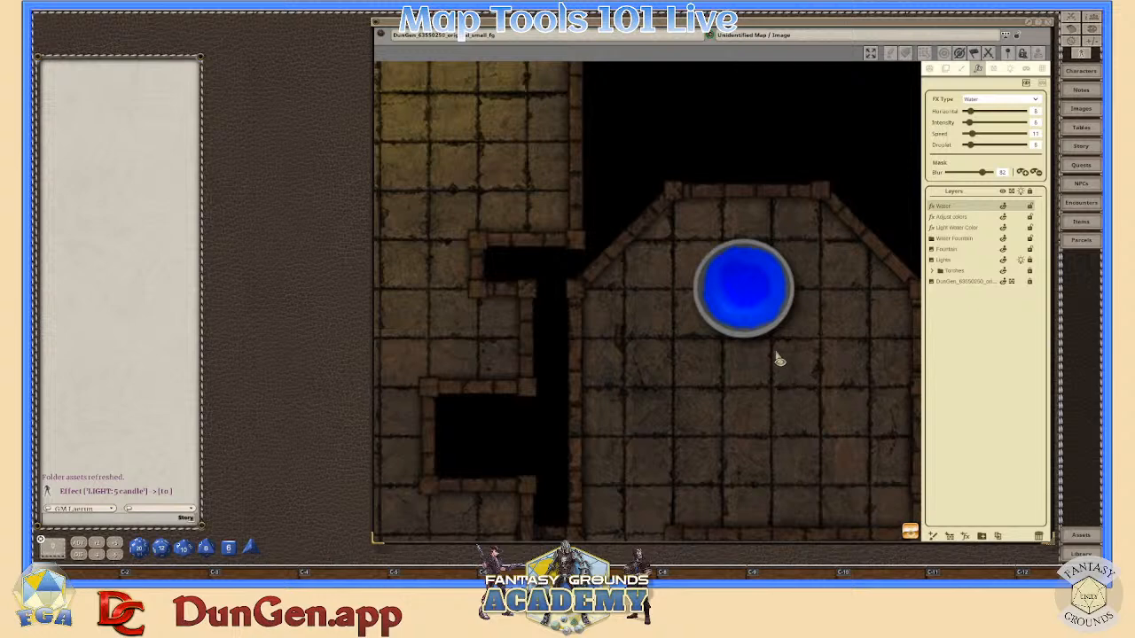
scroll(766, 333, up, 2)
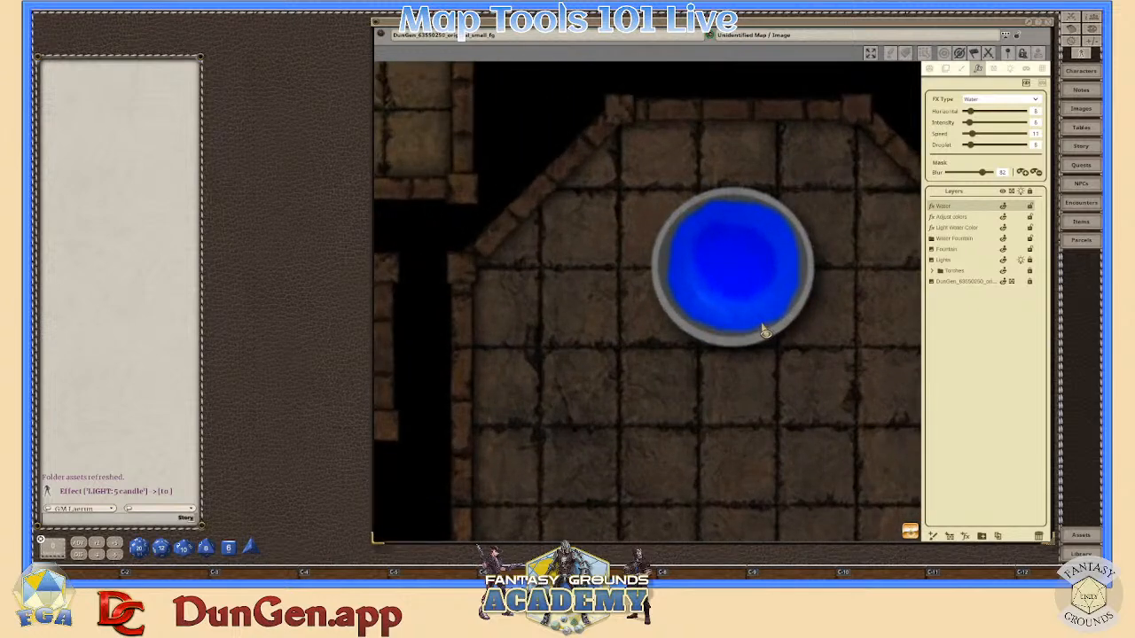
scroll(766, 333, down, 2)
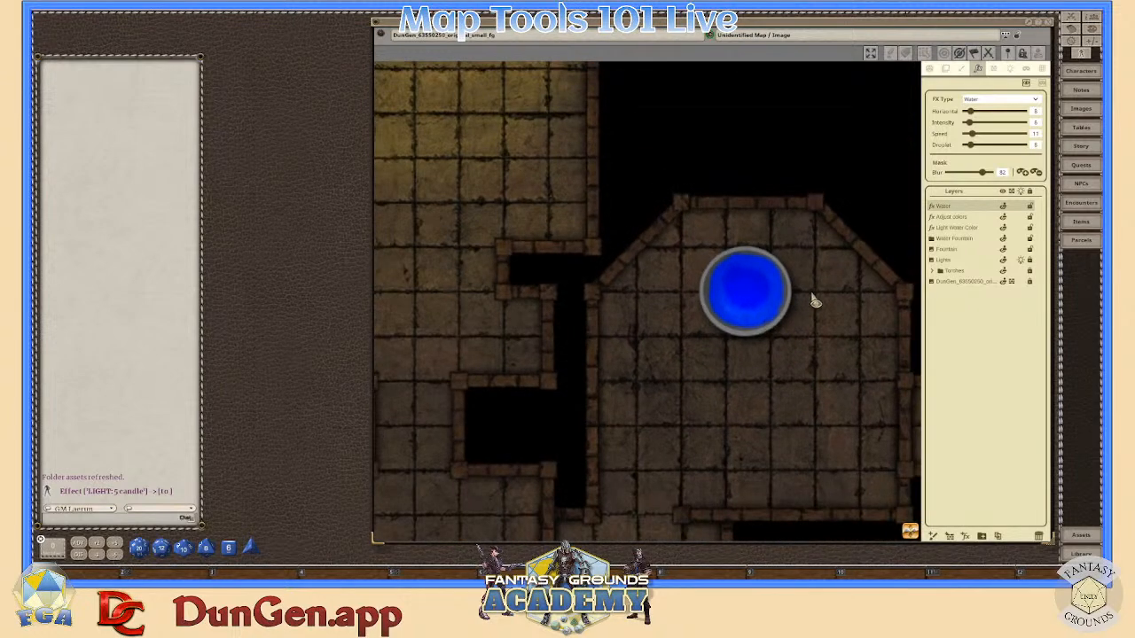
scroll(812, 299, up, 2)
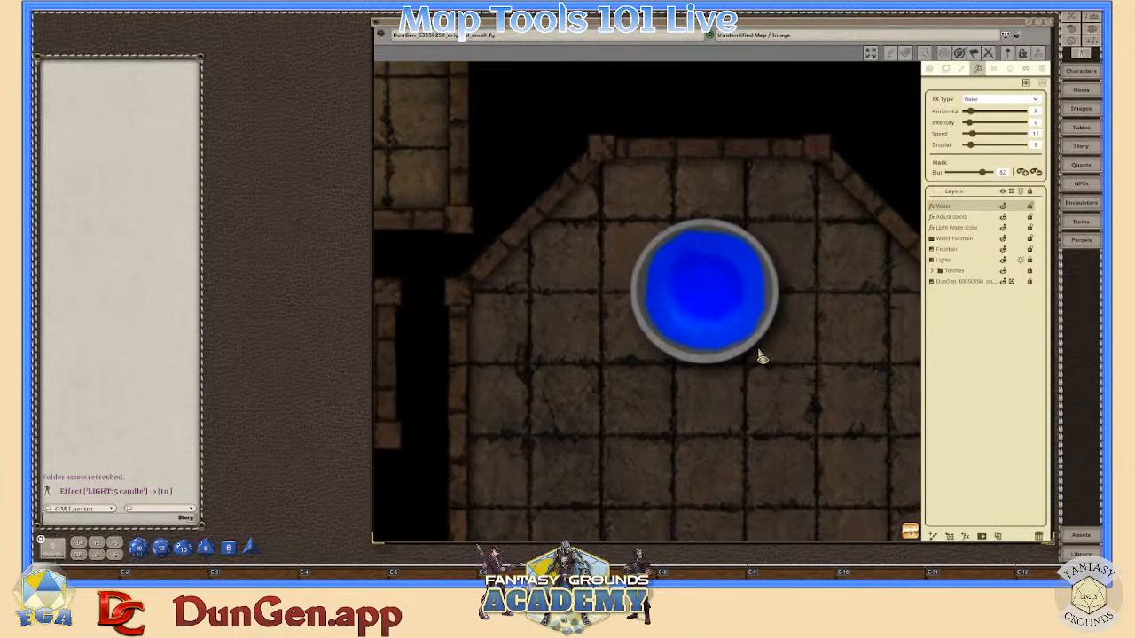
scroll(694, 339, down, 1)
scroll(705, 315, up, 1)
scroll(732, 372, down, 2)
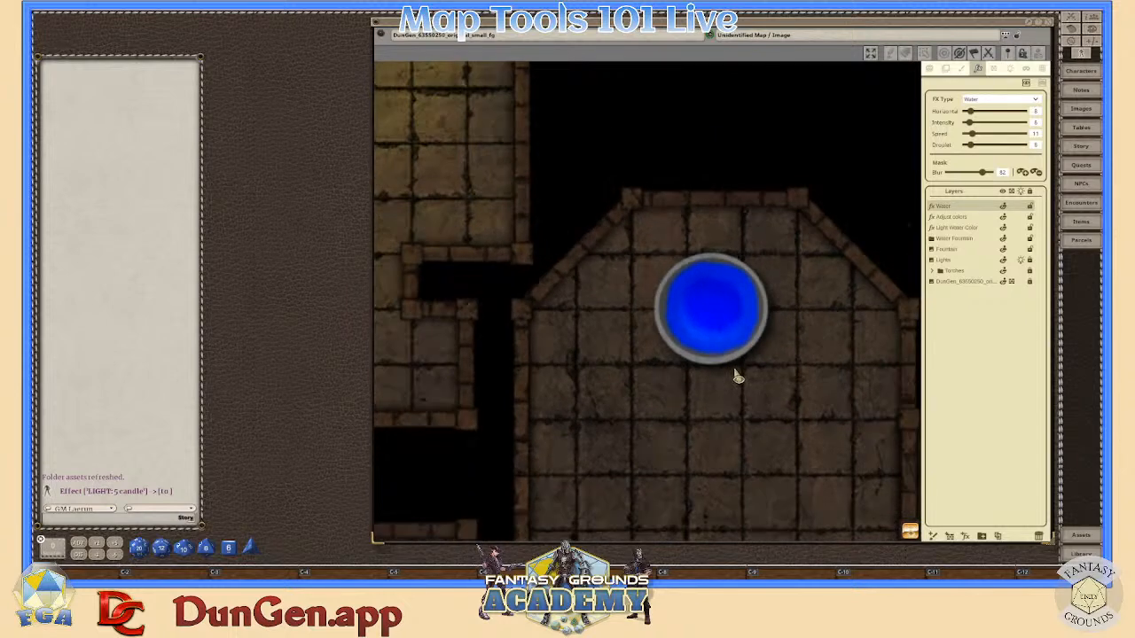
scroll(735, 377, up, 1)
scroll(737, 381, down, 2)
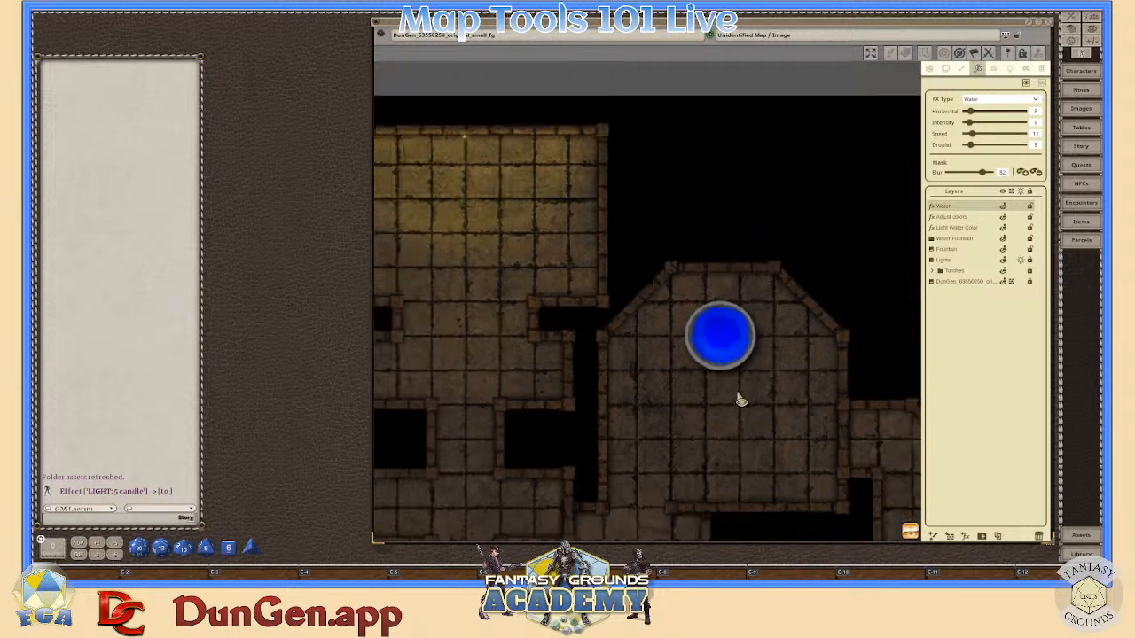
- Set the Water effect's droplet value to 11
scroll(741, 399, up, 2)
scroll(742, 393, up, 3)
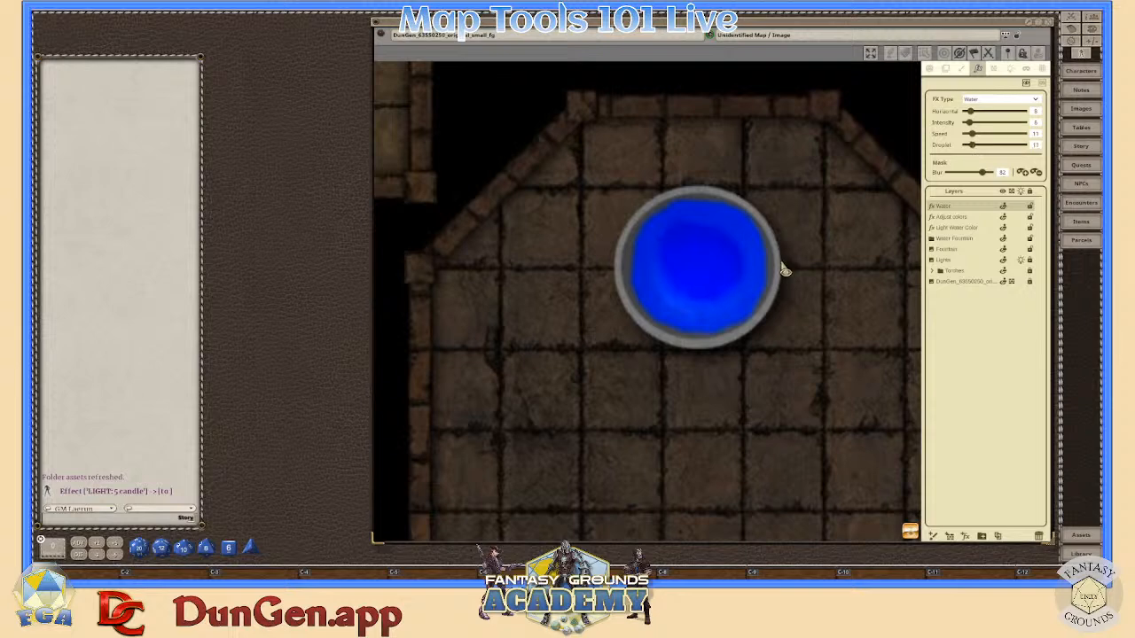
scroll(748, 309, down, 2)
scroll(765, 350, down, 1)
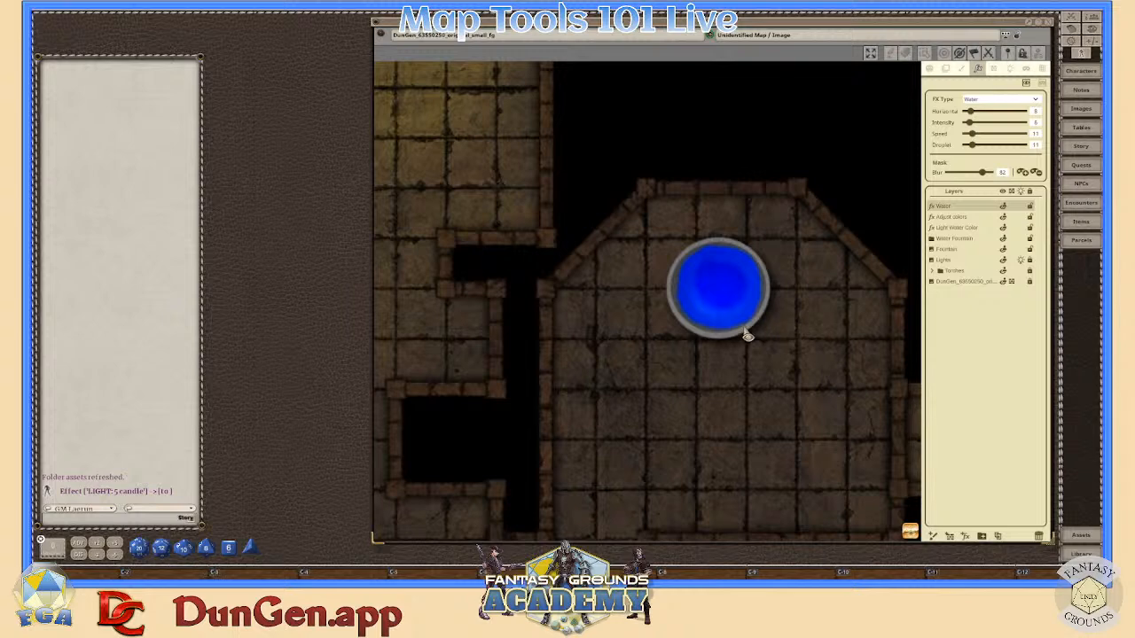
- Examine the fountain's animated water with the new droplet setting from close up and from farther away
scroll(748, 333, up, 1)
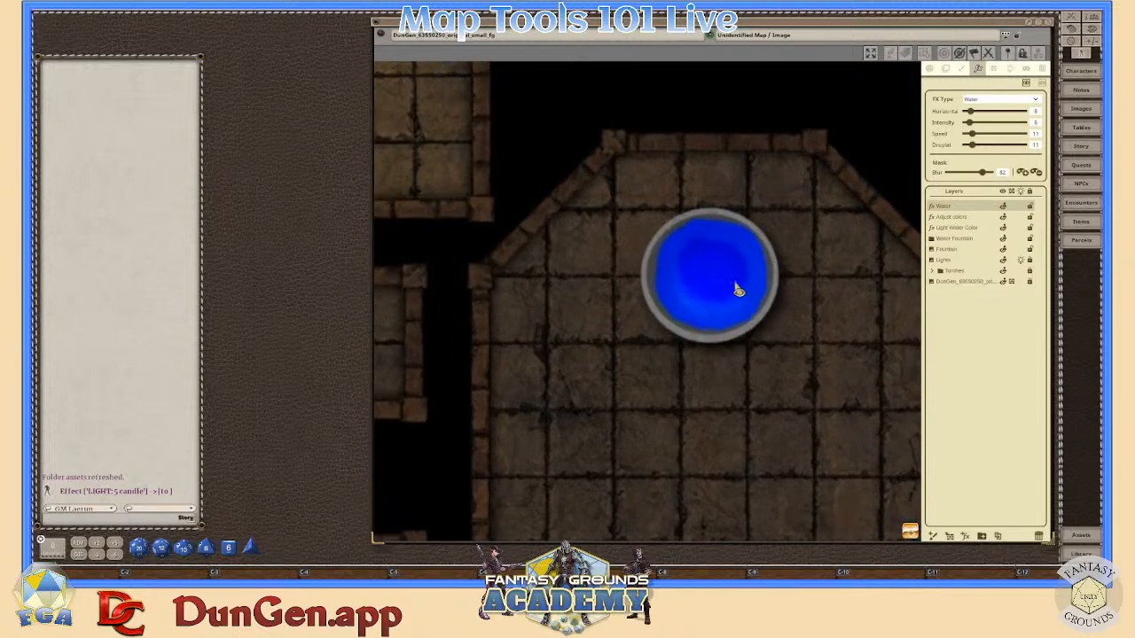
scroll(737, 289, down, 3)
scroll(818, 308, up, 3)
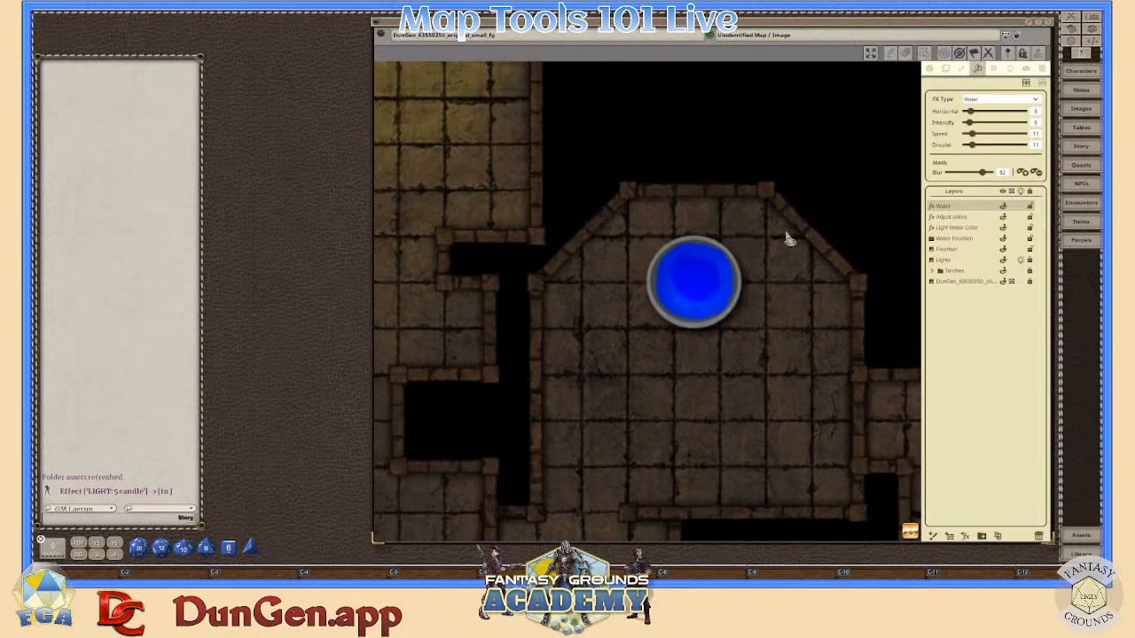
scroll(681, 282, up, 1)
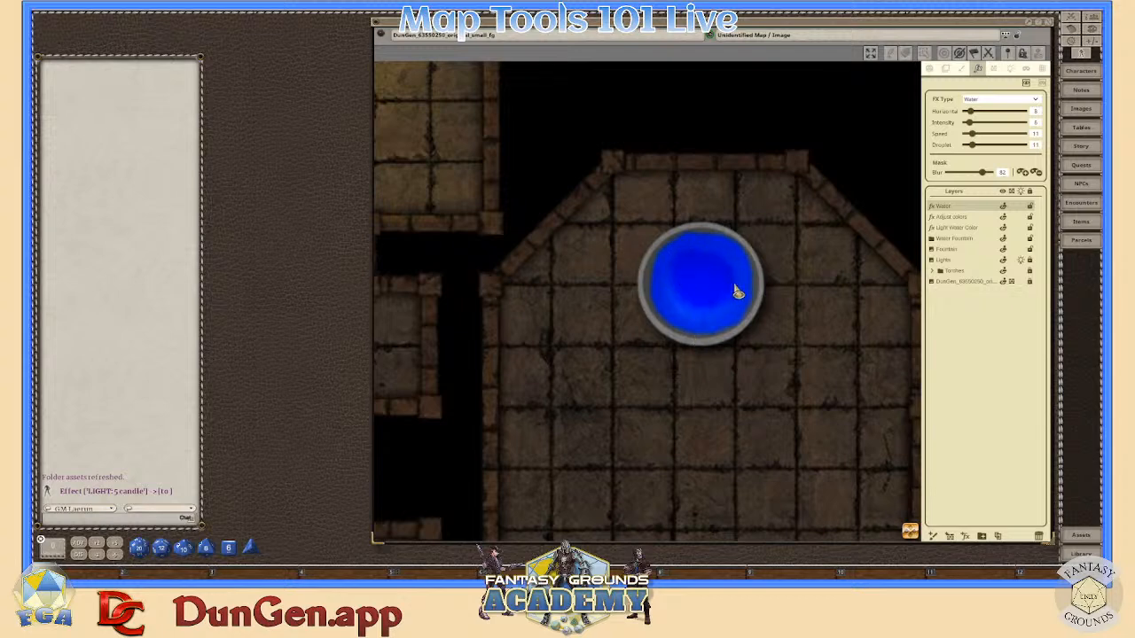
scroll(735, 295, down, 1)
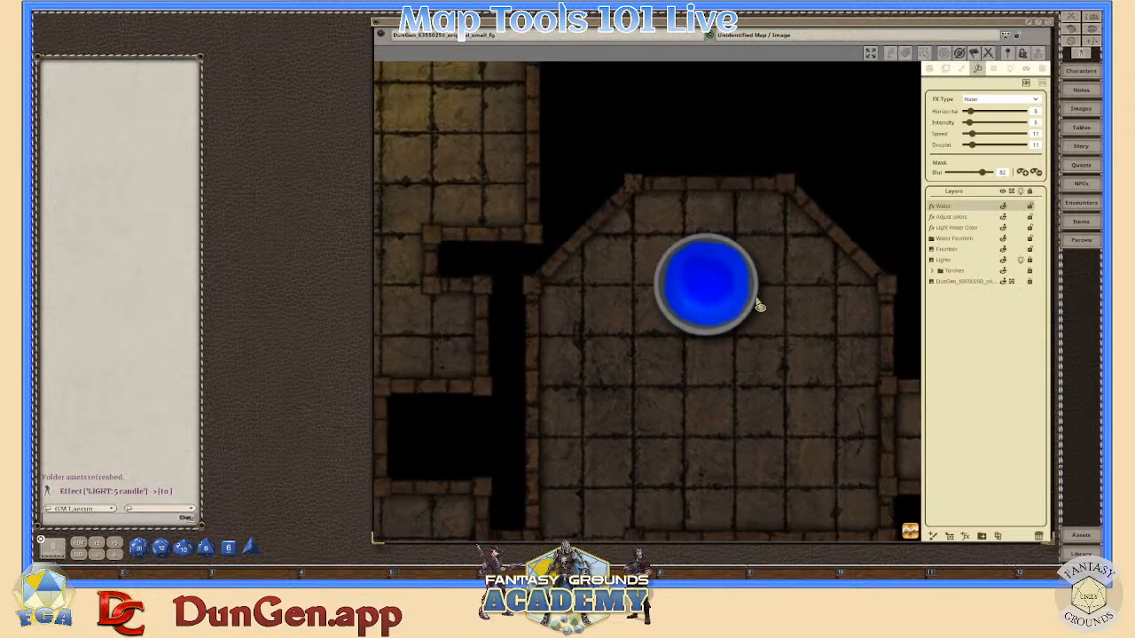
scroll(755, 304, up, 2)
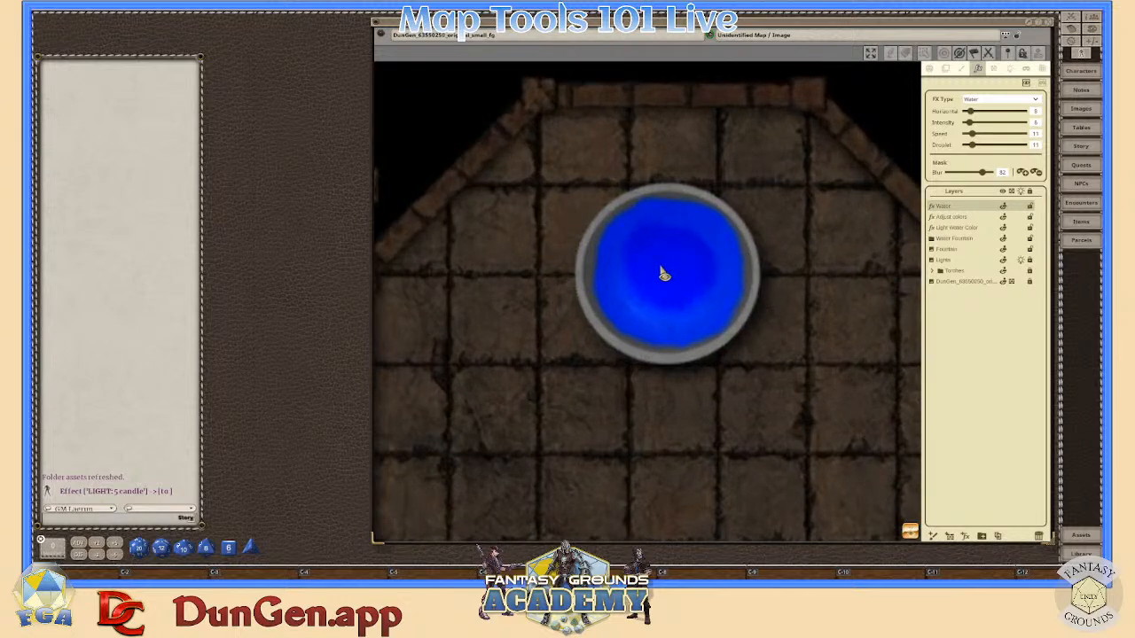
scroll(676, 295, down, 1)
scroll(680, 296, up, 1)
- Add an effect layer of type Myst above the Water layer and enable its mask
click(971, 545)
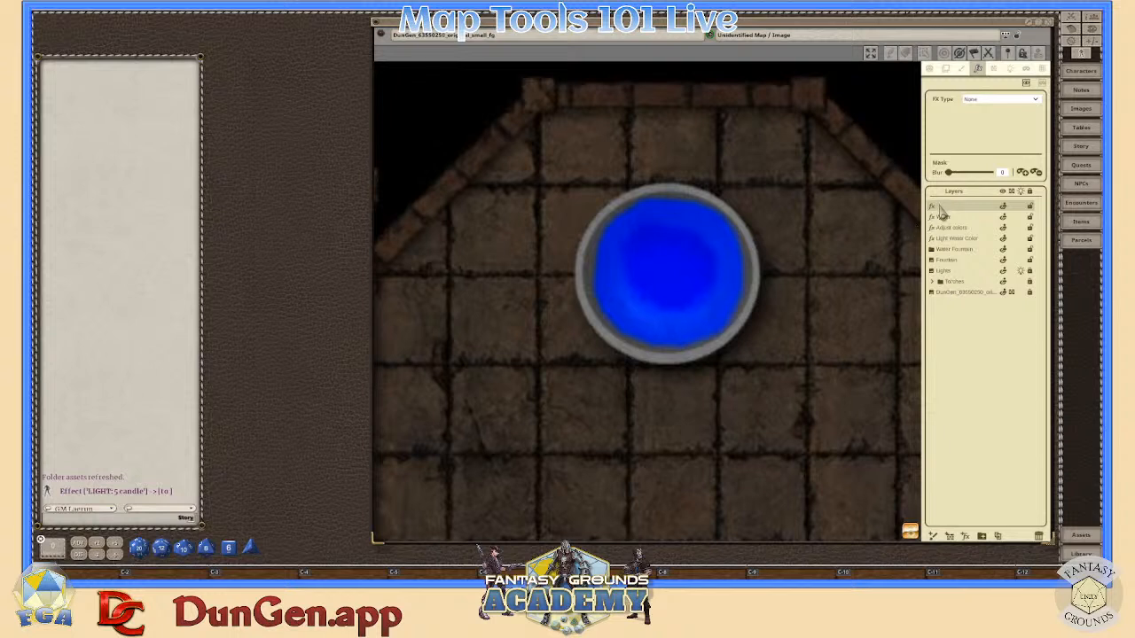
click(1026, 102)
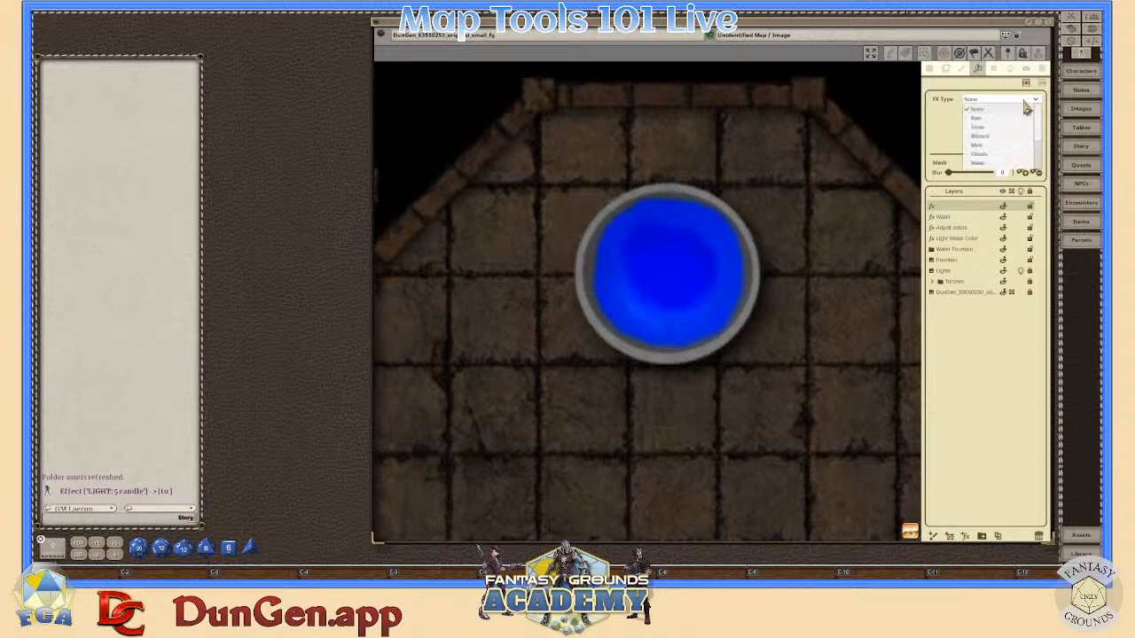
scroll(998, 149, down, 1)
click(979, 137)
scroll(810, 297, down, 5)
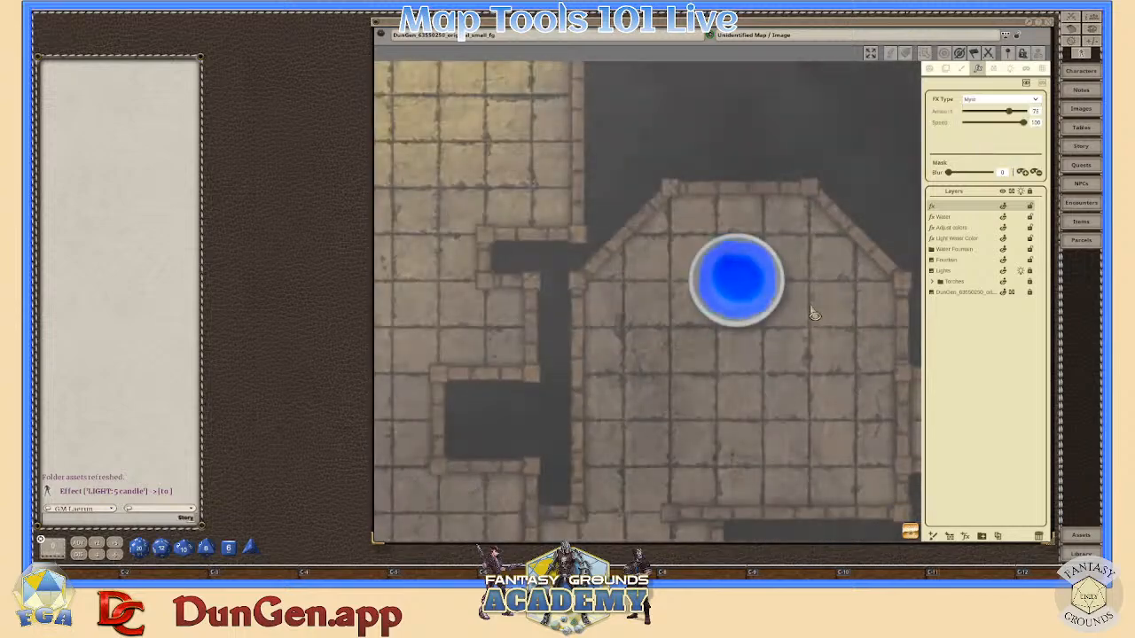
scroll(815, 322, up, 4)
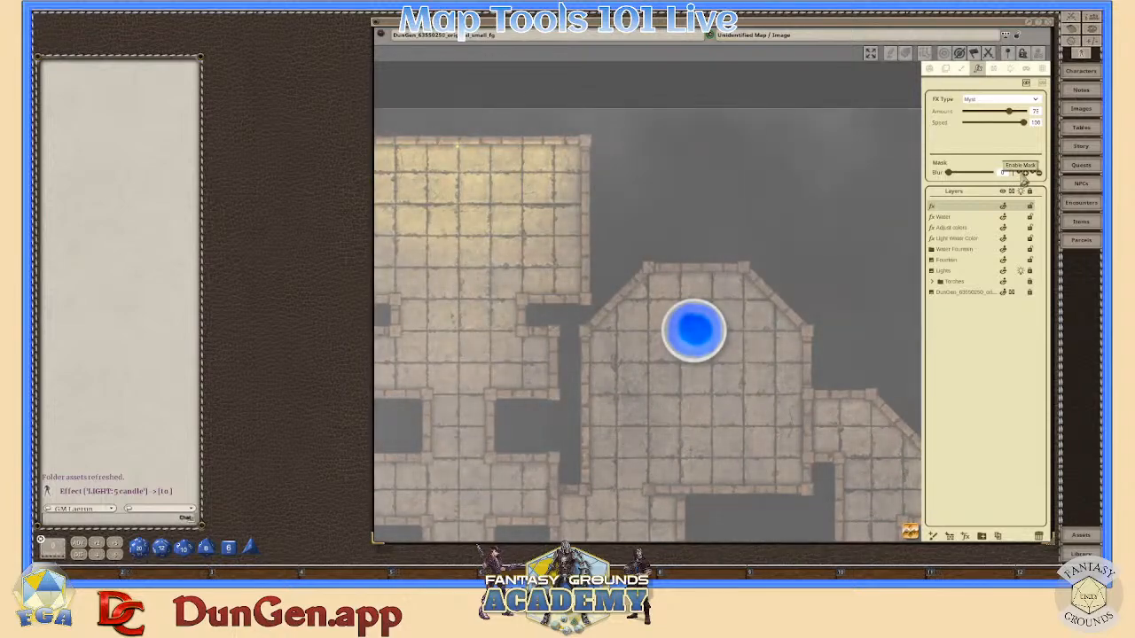
scroll(786, 298, up, 3)
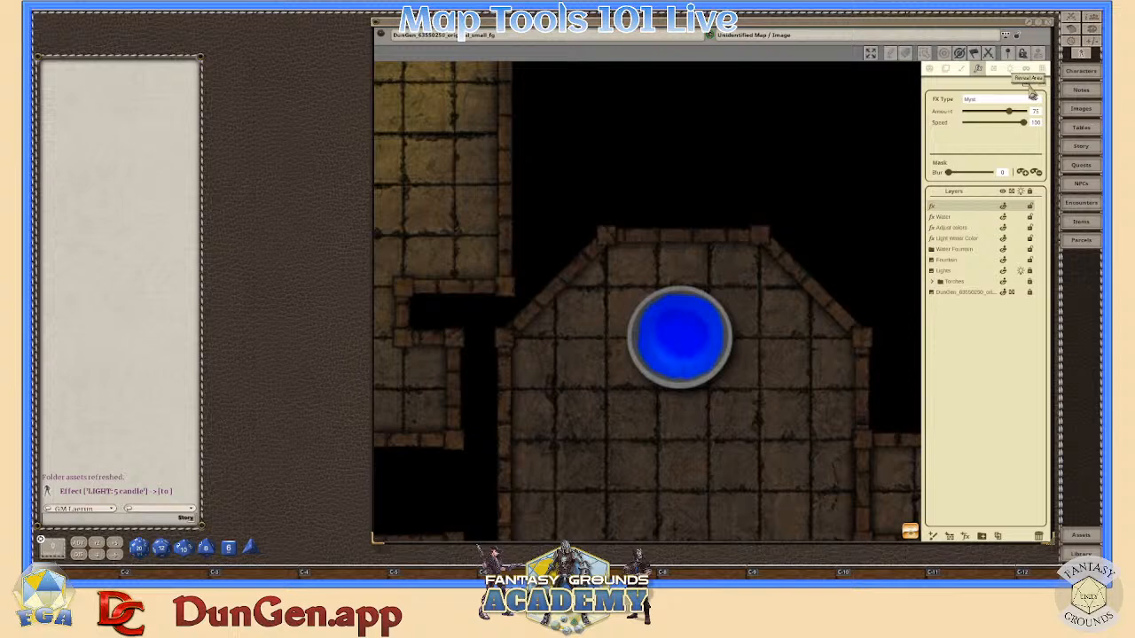
- Reveal the Myst effect in a freehand circle over the fountain's water and set its mask blur to 100
scroll(672, 336, up, 4)
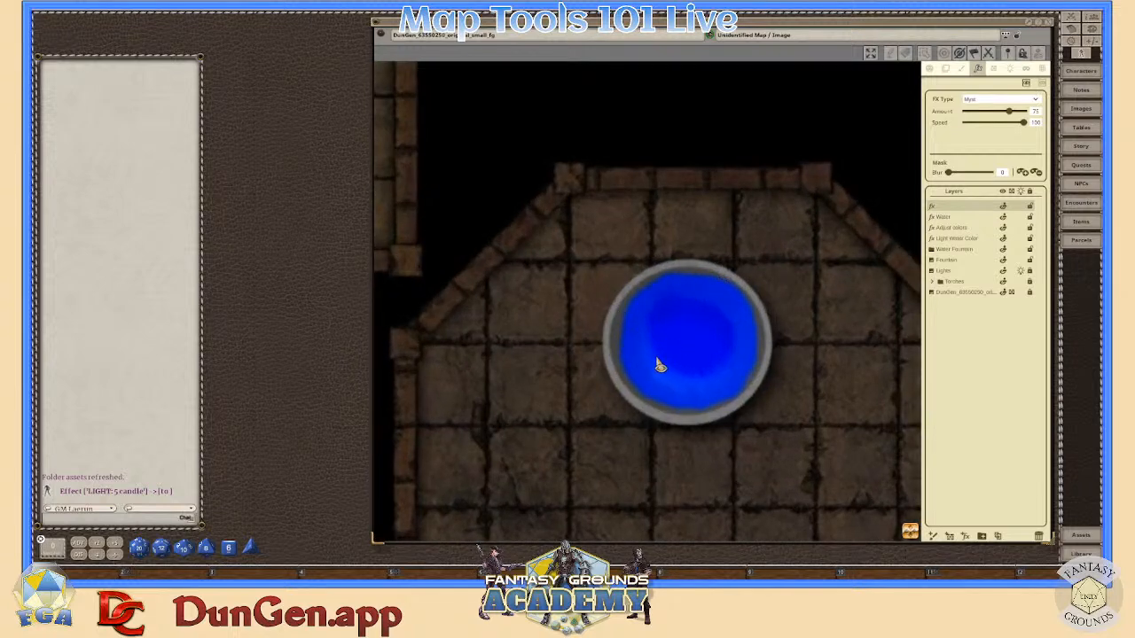
scroll(660, 359, up, 1)
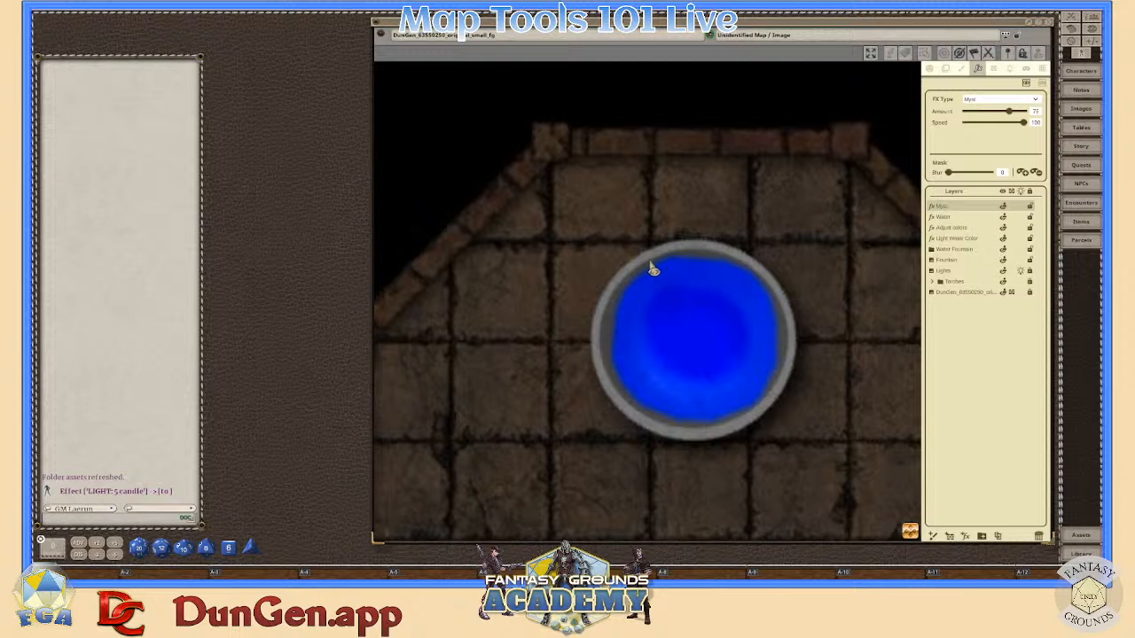
mouse_move(632, 282)
mouse_down()
mouse_move(608, 353)
mouse_move(618, 390)
mouse_move(637, 417)
mouse_move(736, 435)
mouse_move(772, 405)
mouse_move(785, 364)
mouse_move(782, 306)
mouse_move(761, 275)
mouse_move(716, 255)
mouse_move(665, 260)
mouse_up()
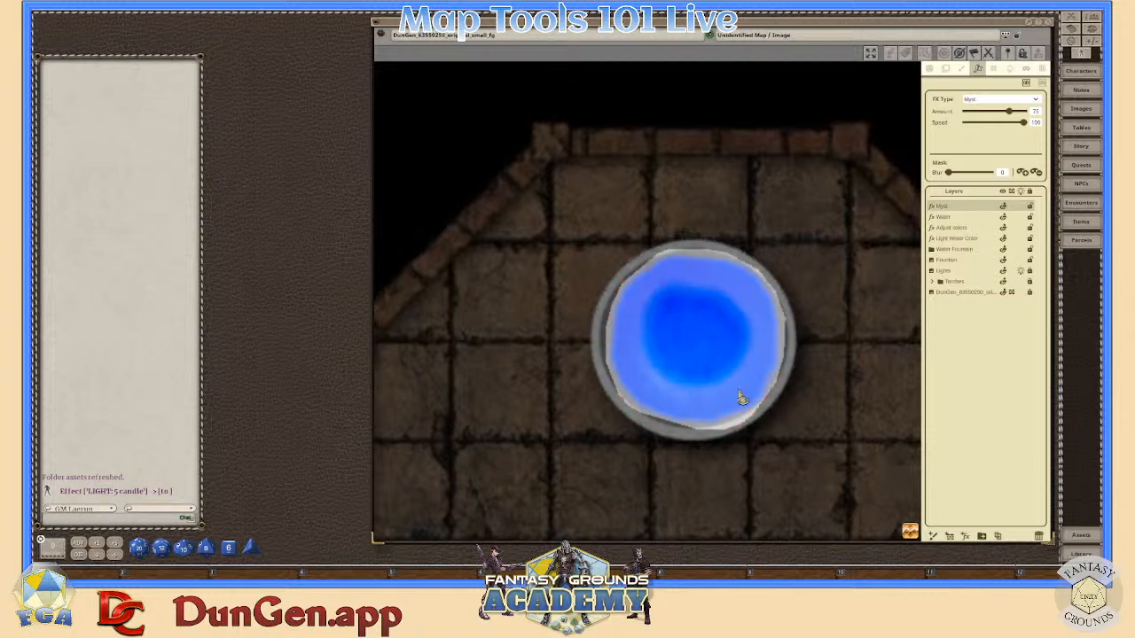
scroll(782, 414, up, 3)
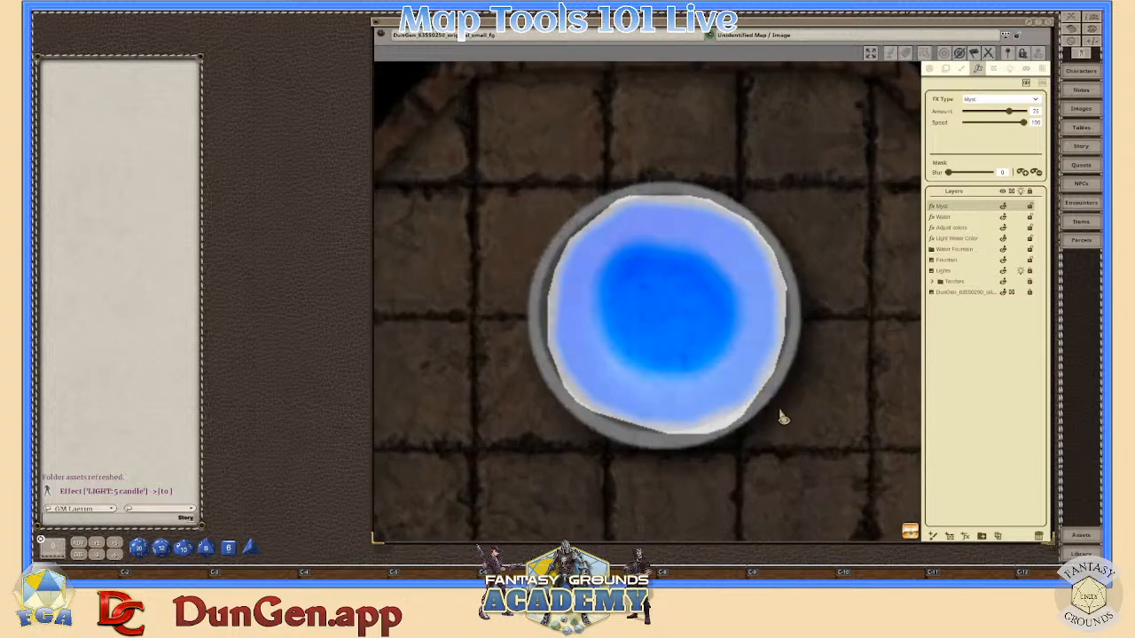
scroll(781, 412, down, 5)
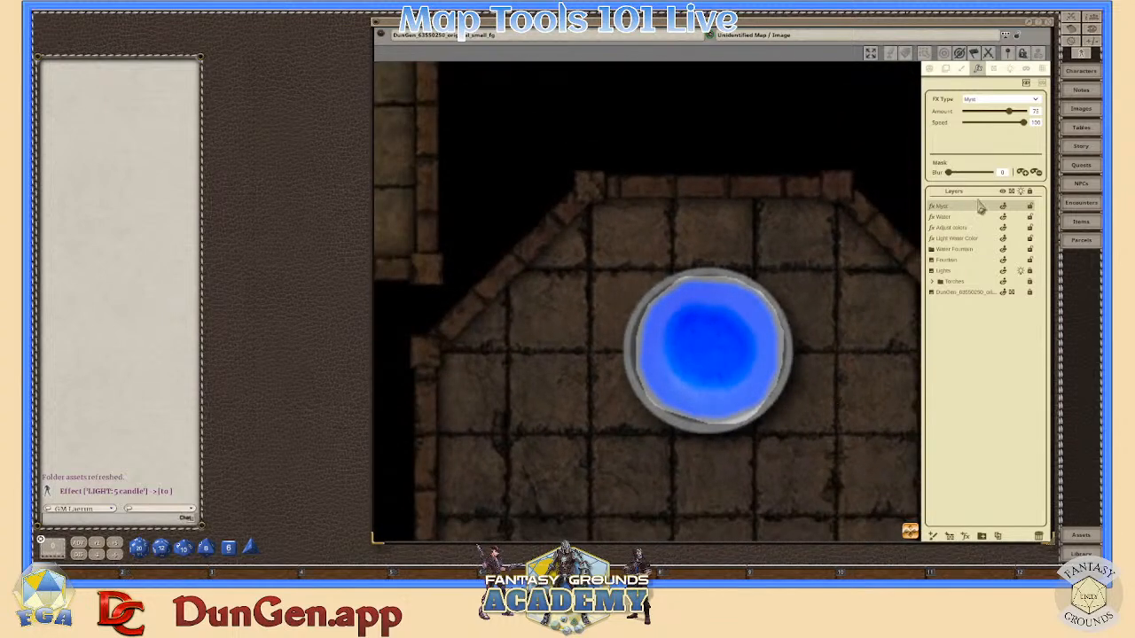
drag(950, 172, 990, 173)
scroll(737, 398, up, 1)
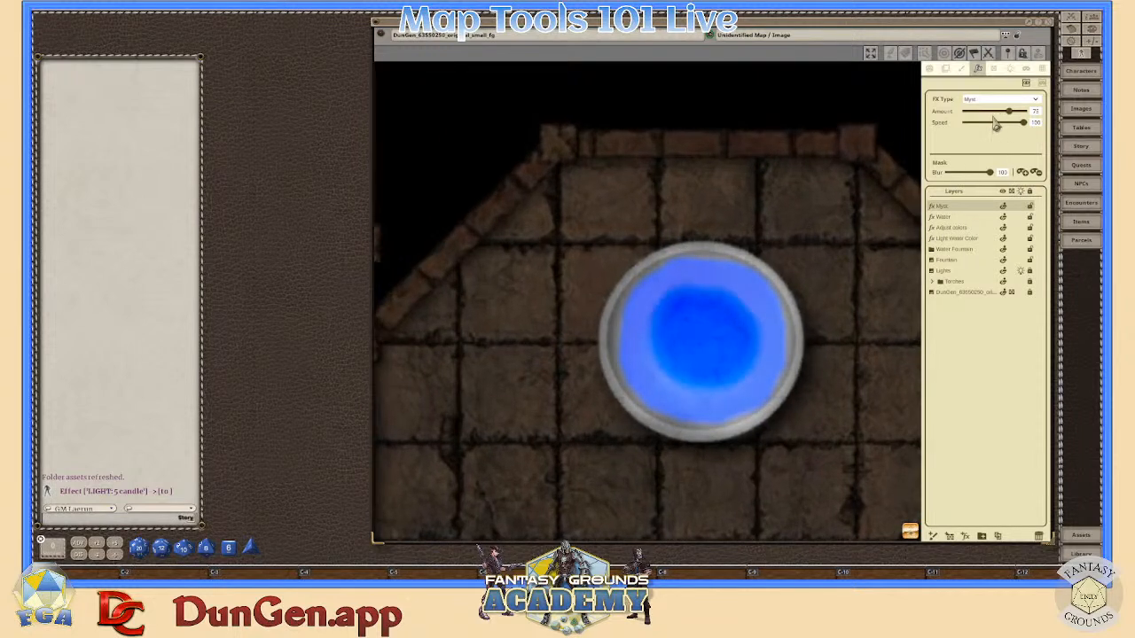
- Try an amount of 14 and a speed of 55 for the fountain's Myst effect
drag(1009, 112, 977, 121)
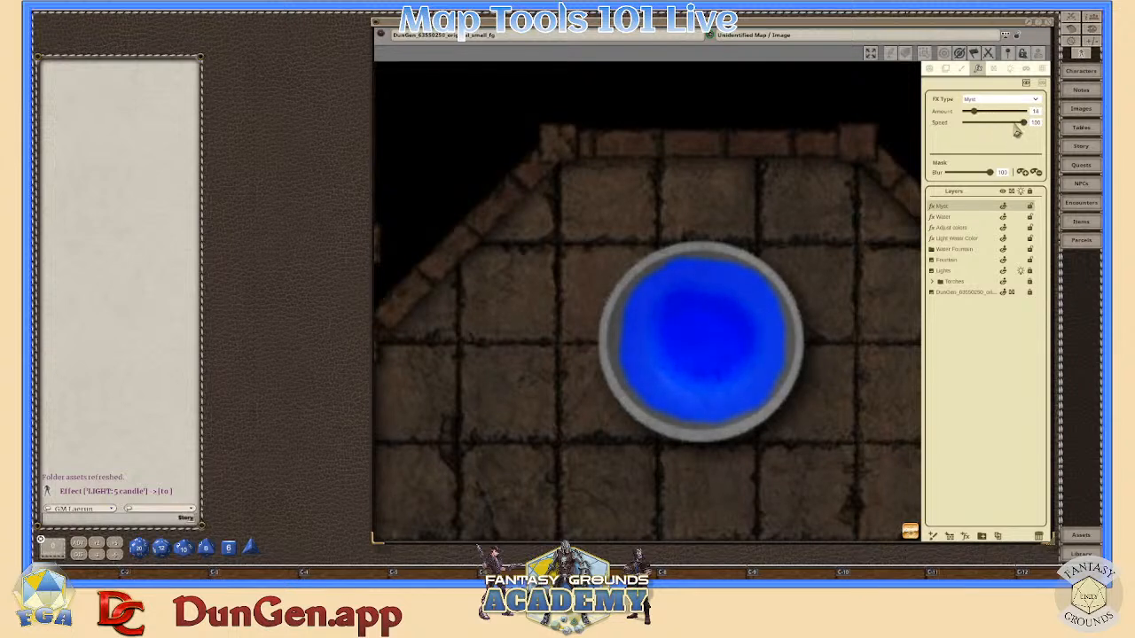
drag(1025, 125, 1002, 131)
drag(1000, 131, 997, 131)
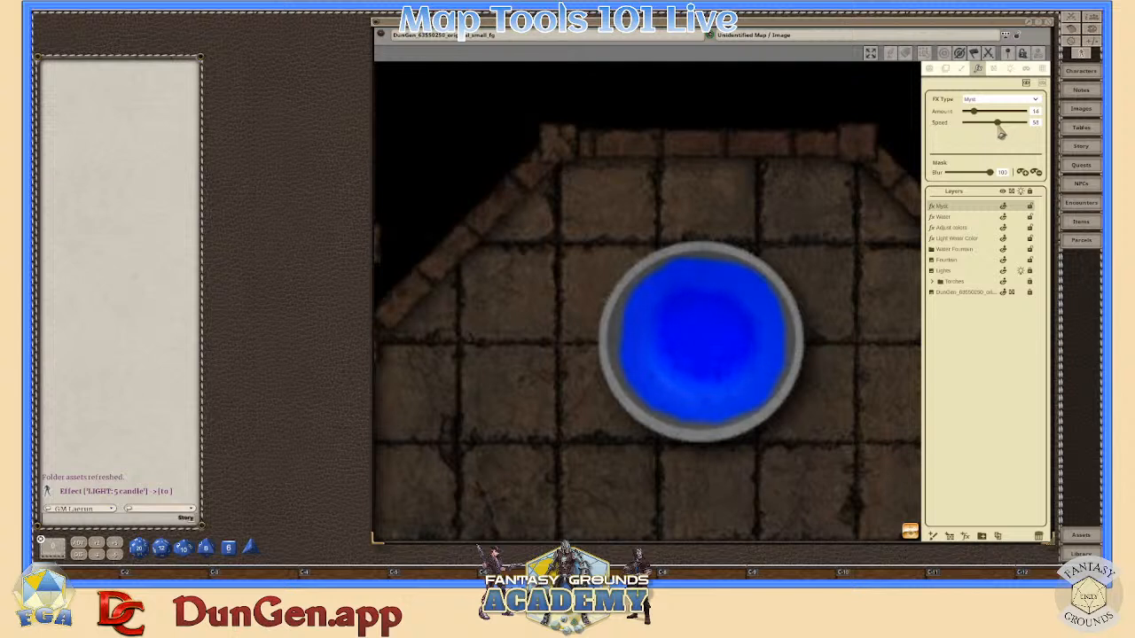
scroll(720, 370, up, 4)
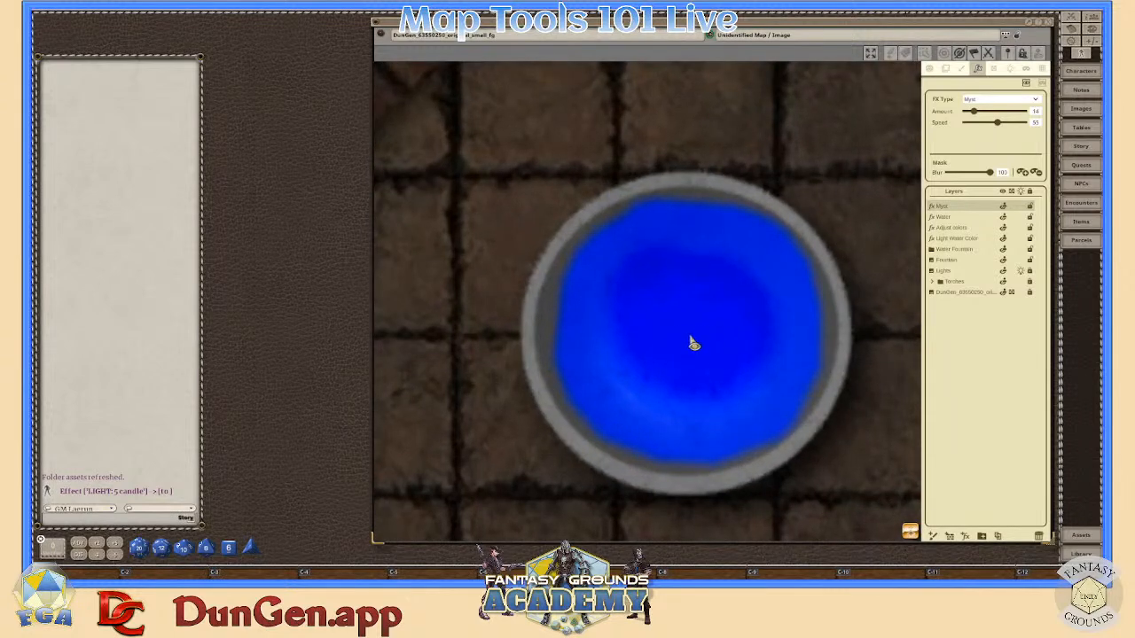
scroll(694, 344, down, 2)
- Try a Myst amount of 58, set the speed to 47 and settle on an amount of 64
drag(976, 115, 987, 115)
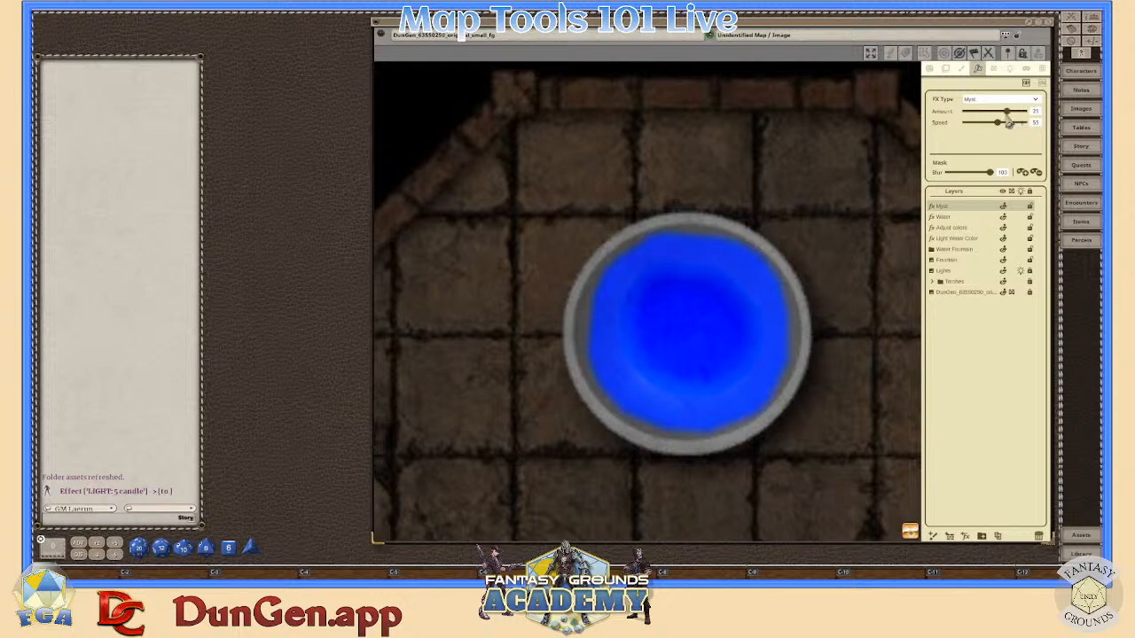
scroll(709, 357, up, 1)
scroll(706, 372, down, 3)
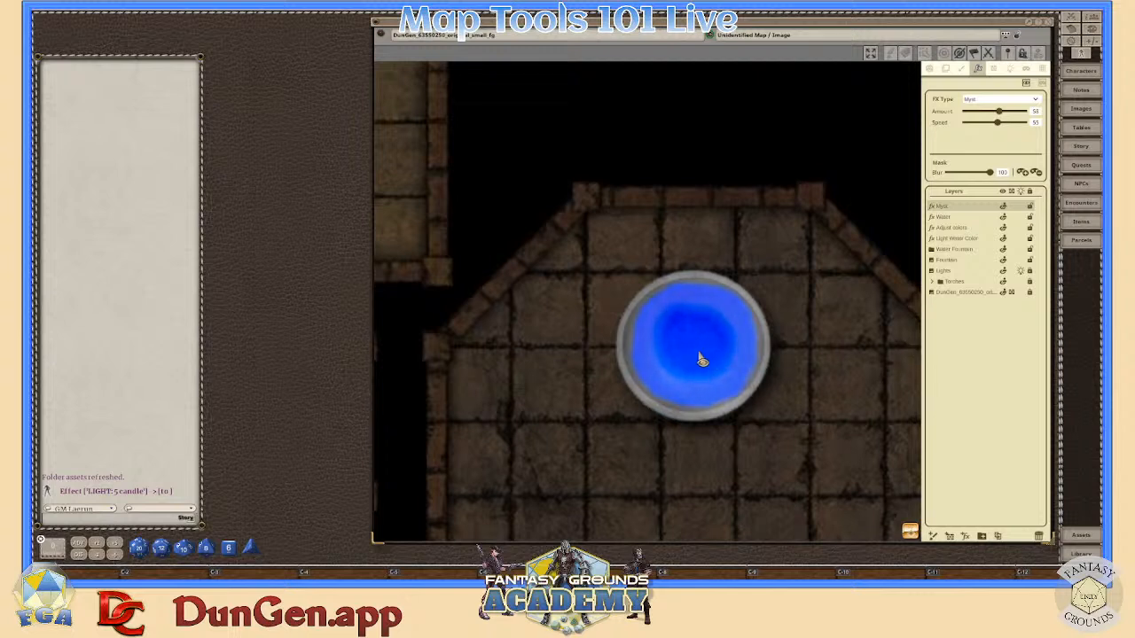
scroll(700, 359, up, 2)
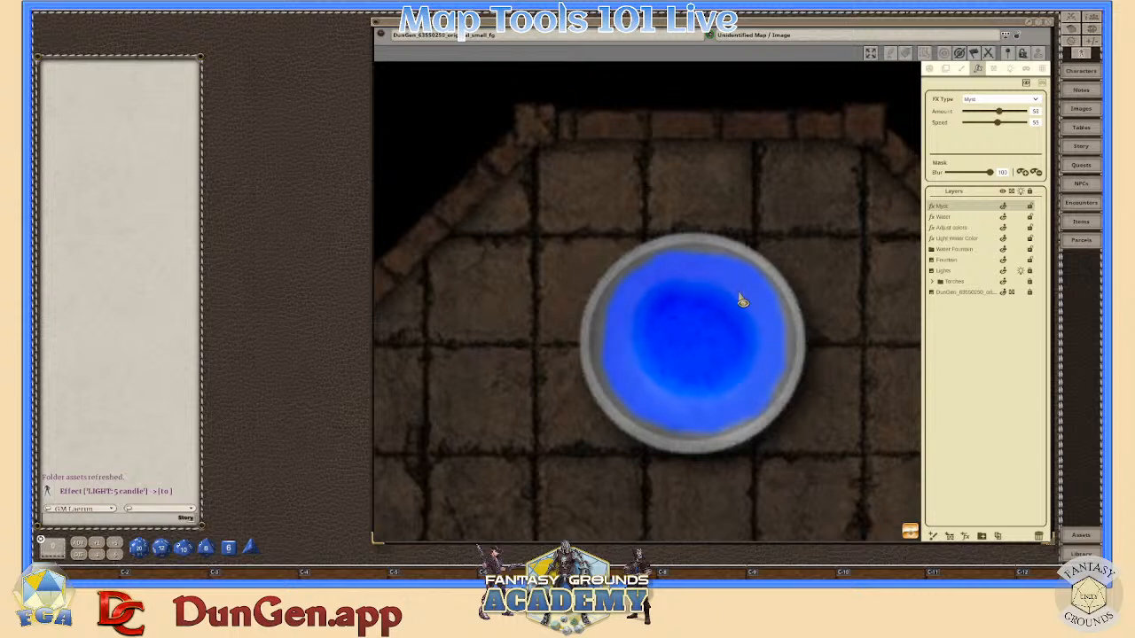
drag(1005, 122, 996, 130)
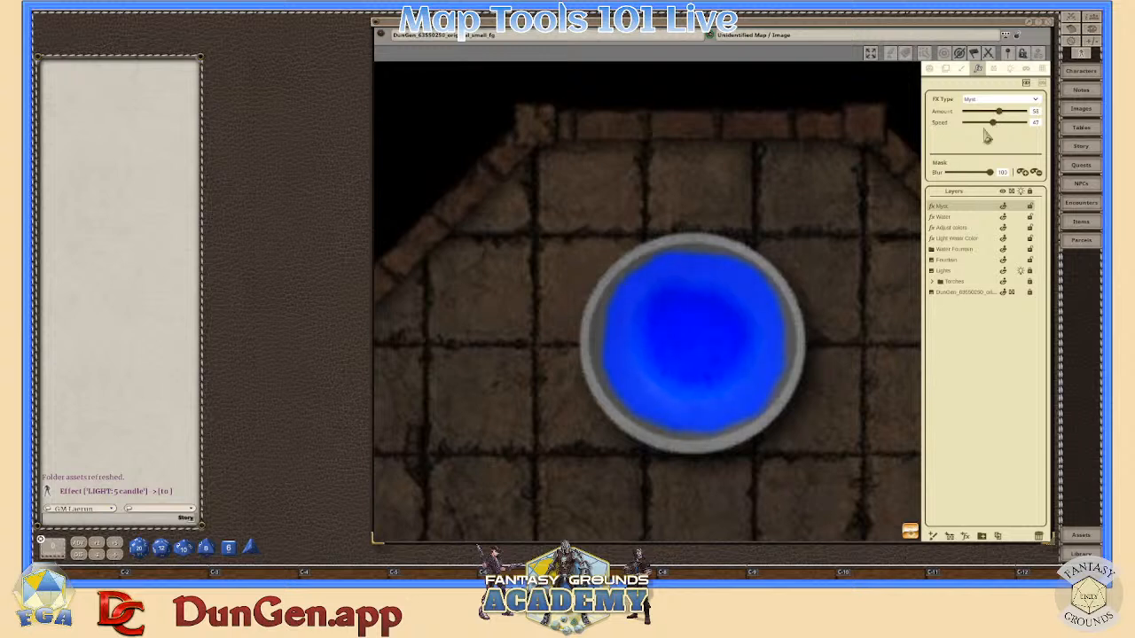
scroll(736, 360, up, 2)
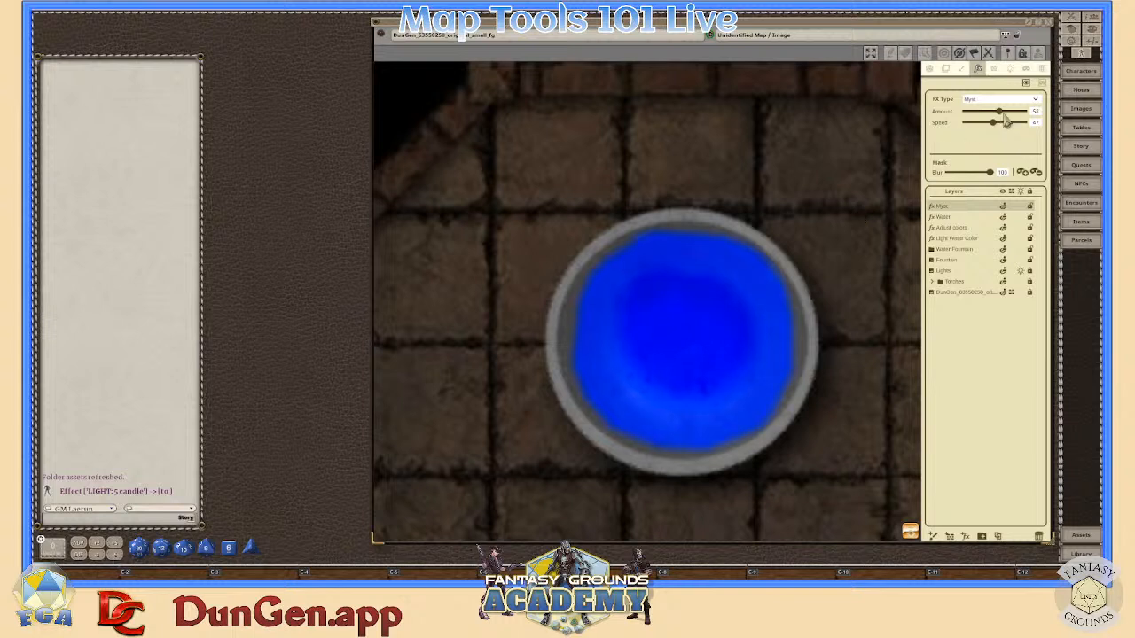
drag(1001, 114, 1003, 118)
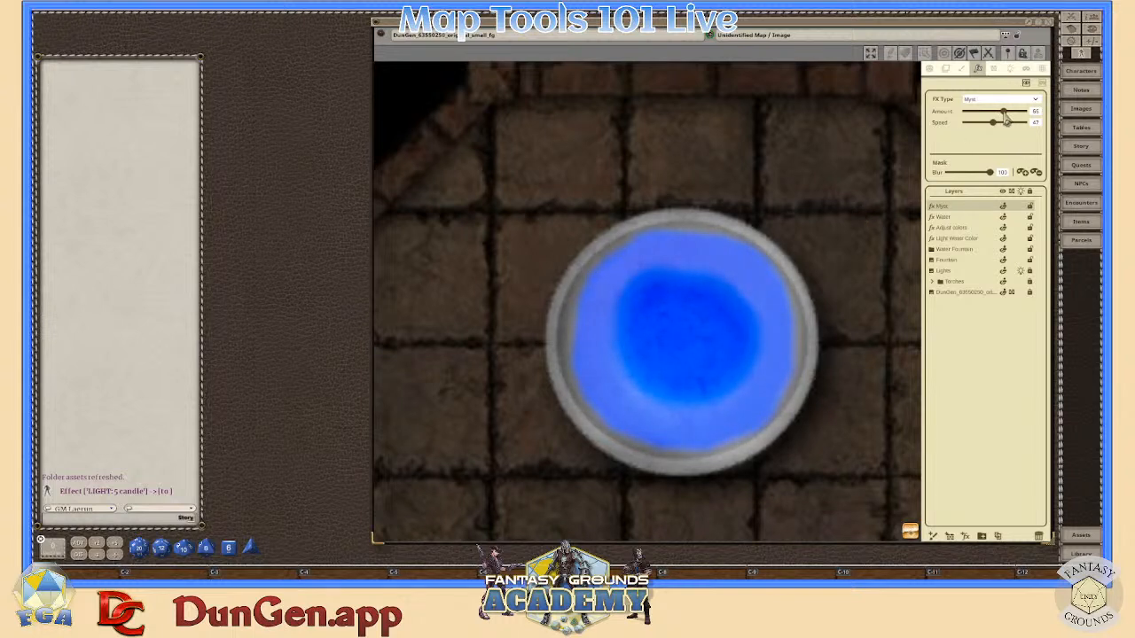
scroll(716, 324, down, 2)
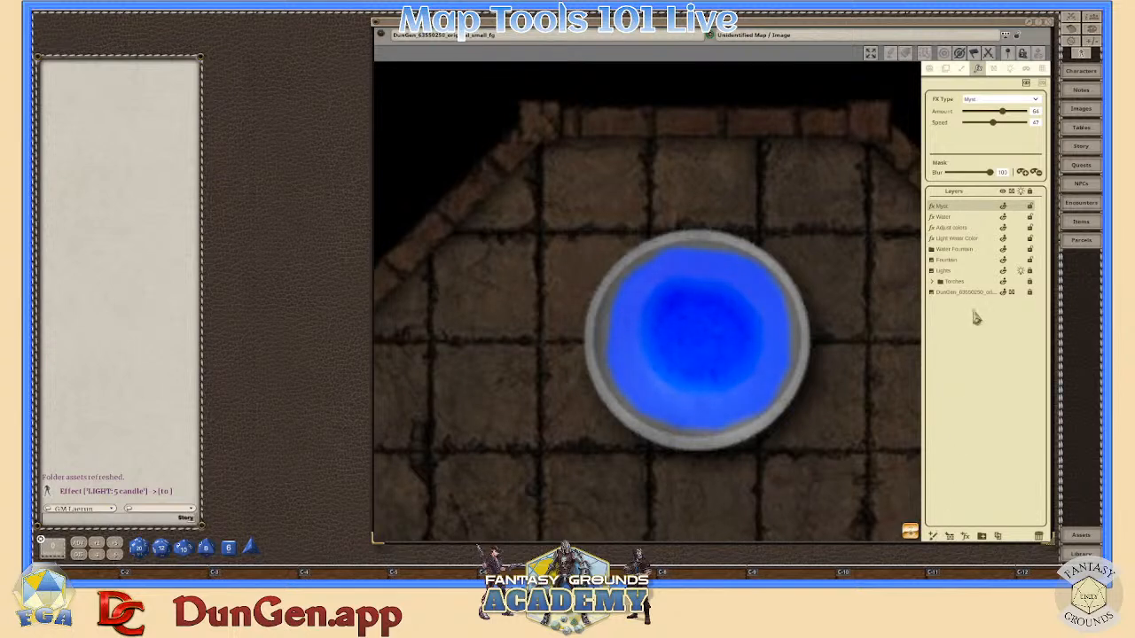
- Add a second effect layer of type Myst on top of the first and enable its mask
click(966, 538)
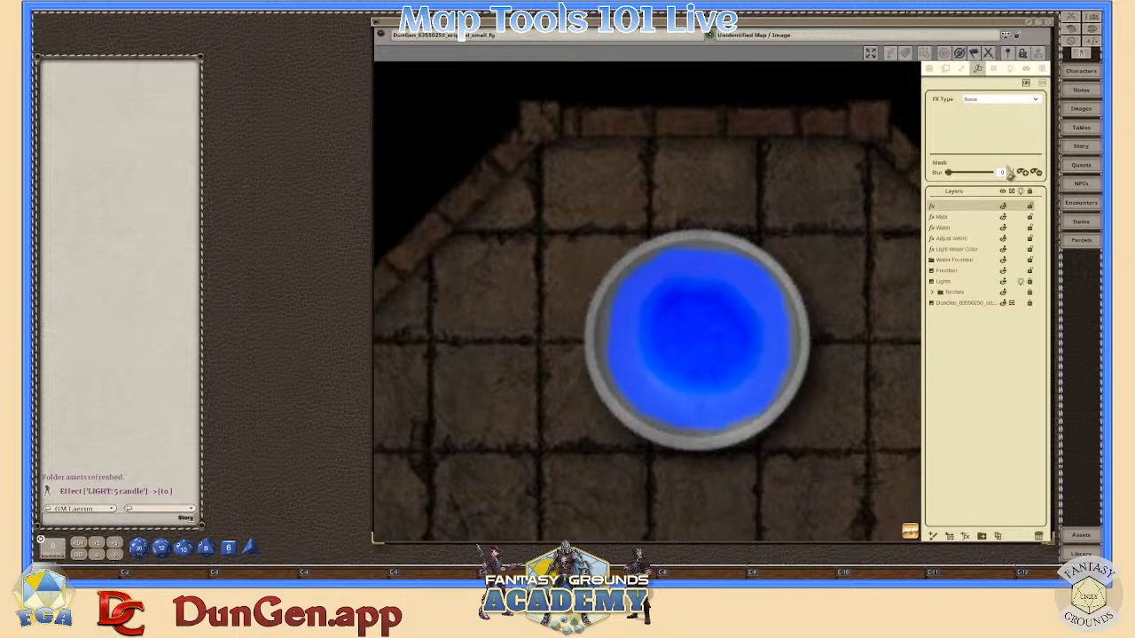
click(1035, 99)
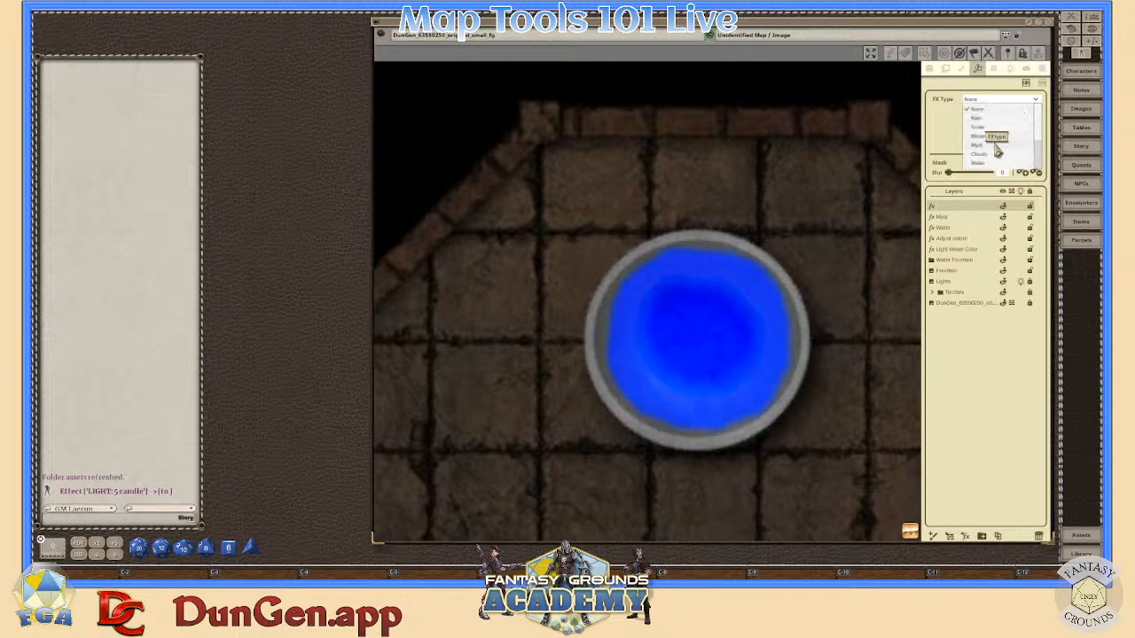
click(979, 144)
scroll(881, 357, down, 3)
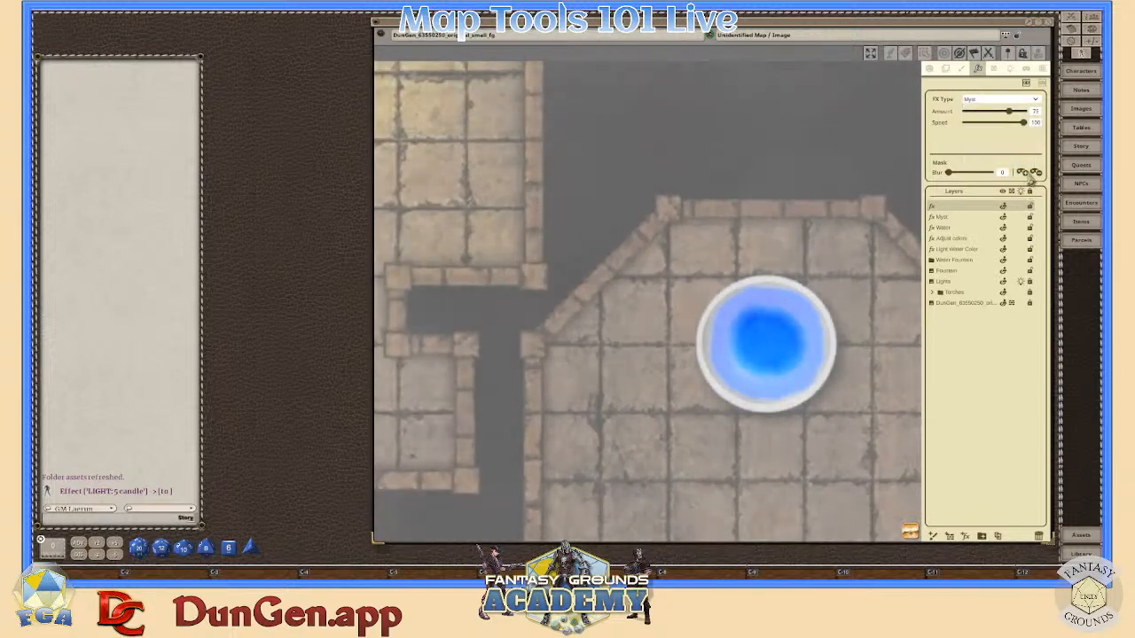
scroll(890, 383, up, 2)
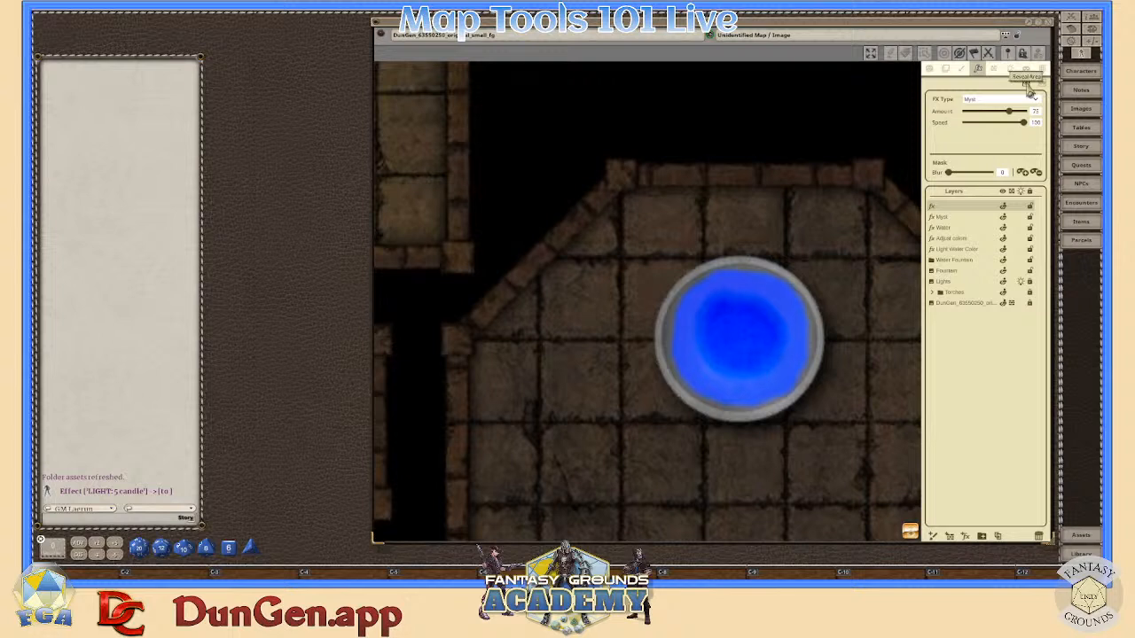
- Reveal the second Myst effect in a freehand circle over the fountain's water and set its mask blur to 83
scroll(736, 330, up, 1)
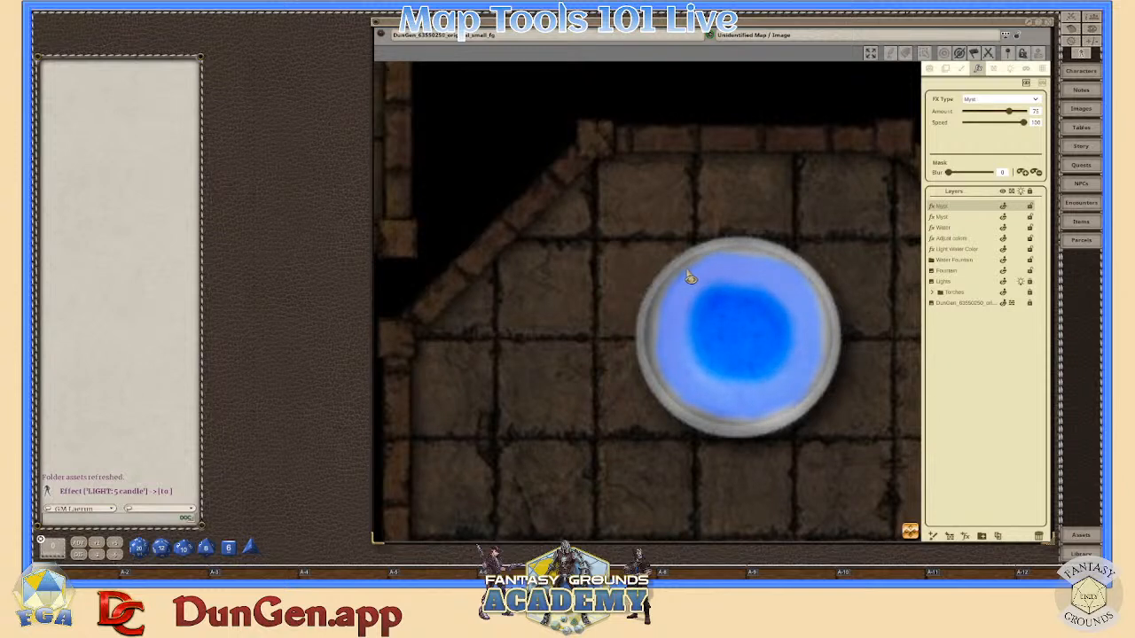
drag(674, 293, 661, 358)
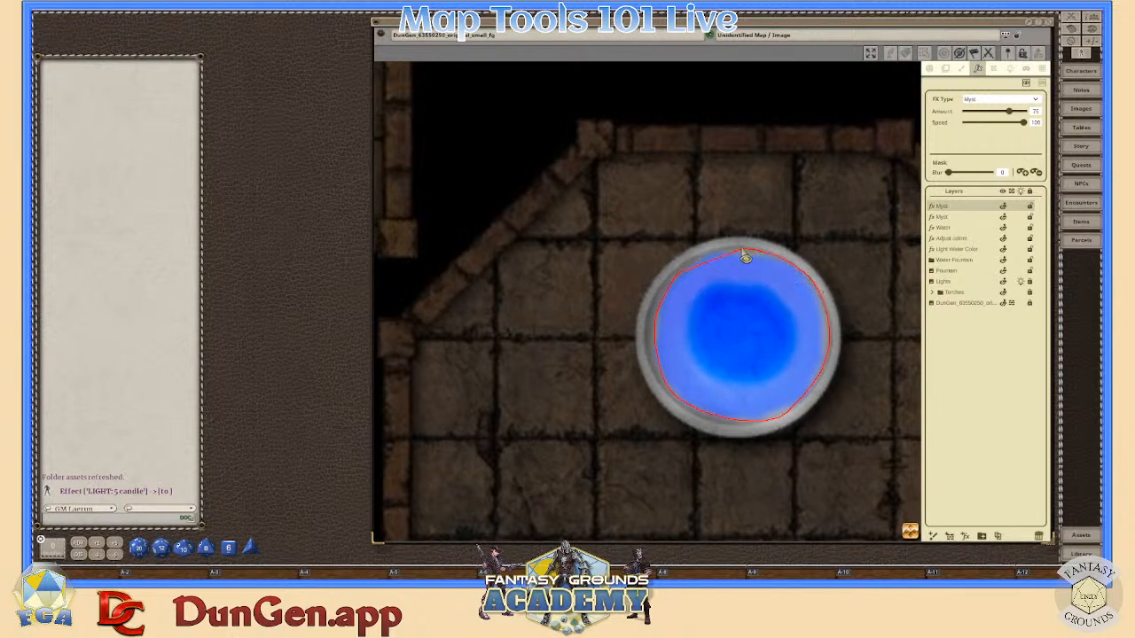
drag(691, 263, 683, 270)
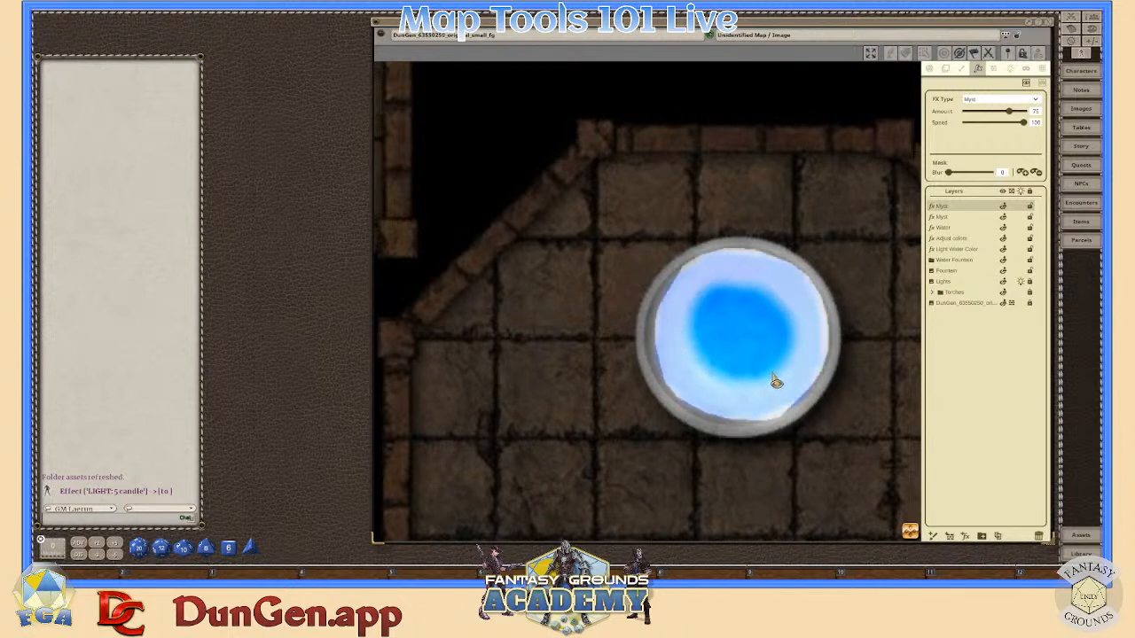
scroll(788, 375, up, 3)
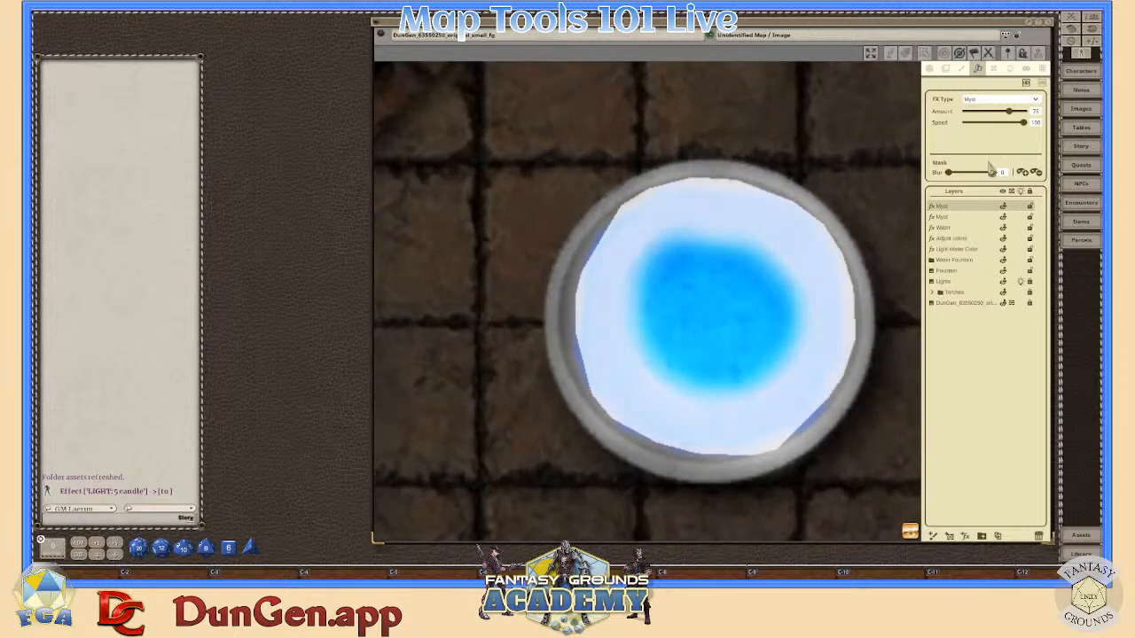
drag(975, 174, 984, 179)
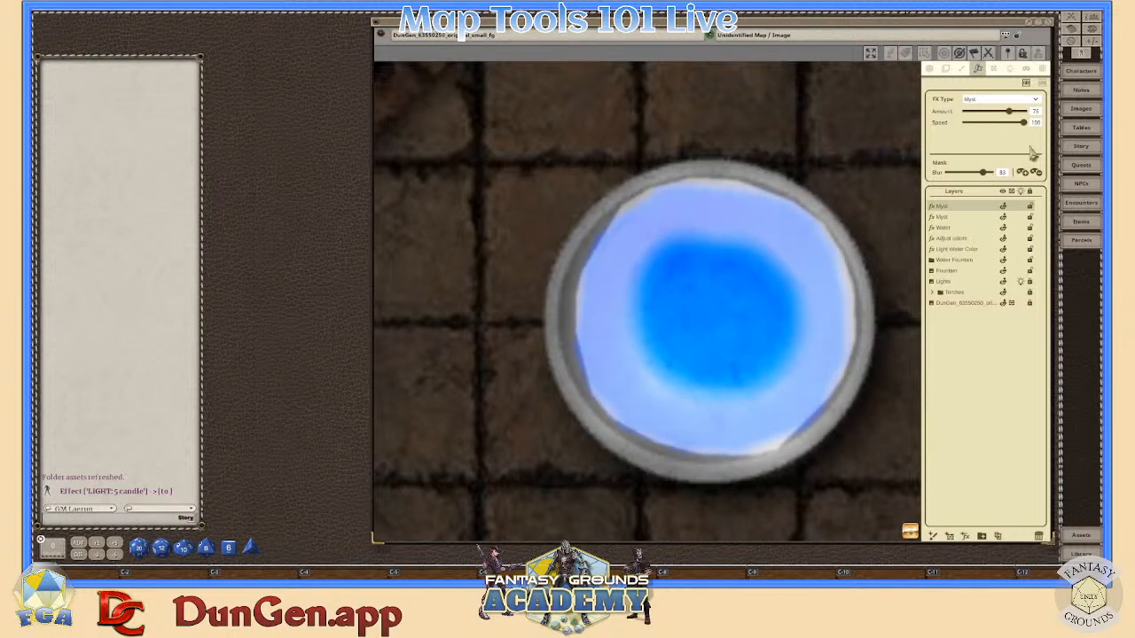
- Lower the upper Myst effect's speed, settle on a speed of 55 and set its amount to 46
drag(1029, 126, 991, 132)
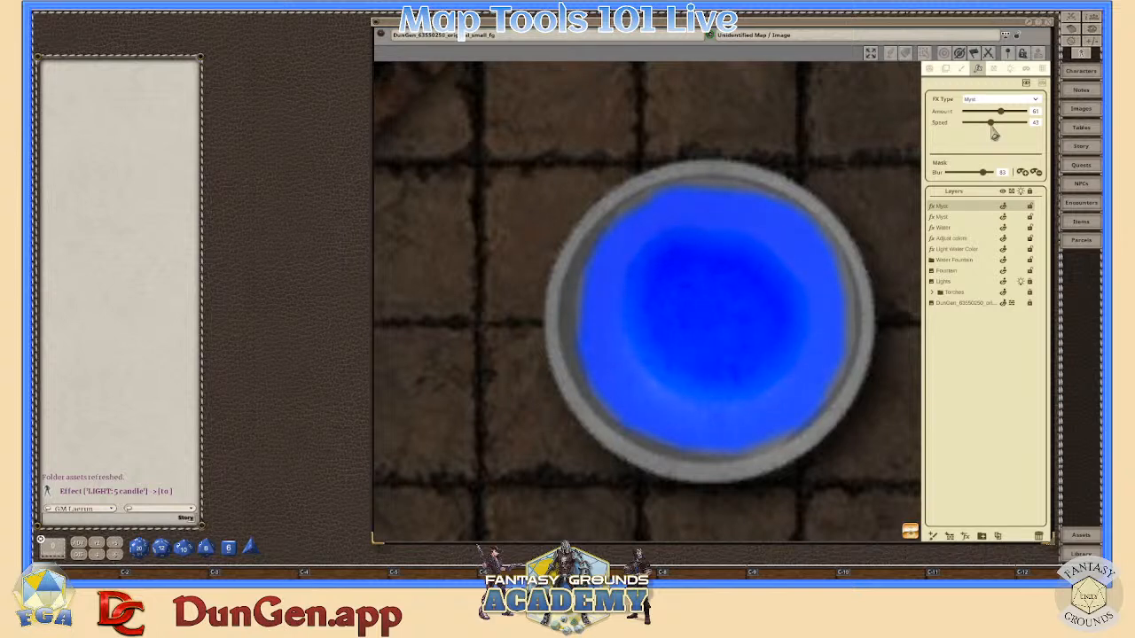
click(945, 218)
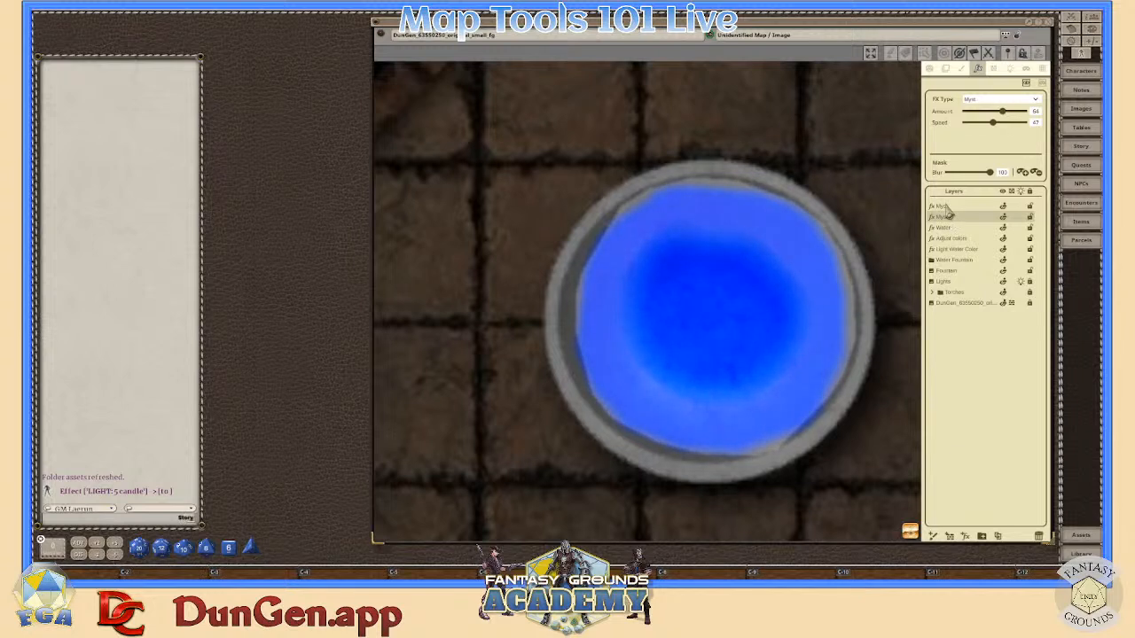
click(944, 207)
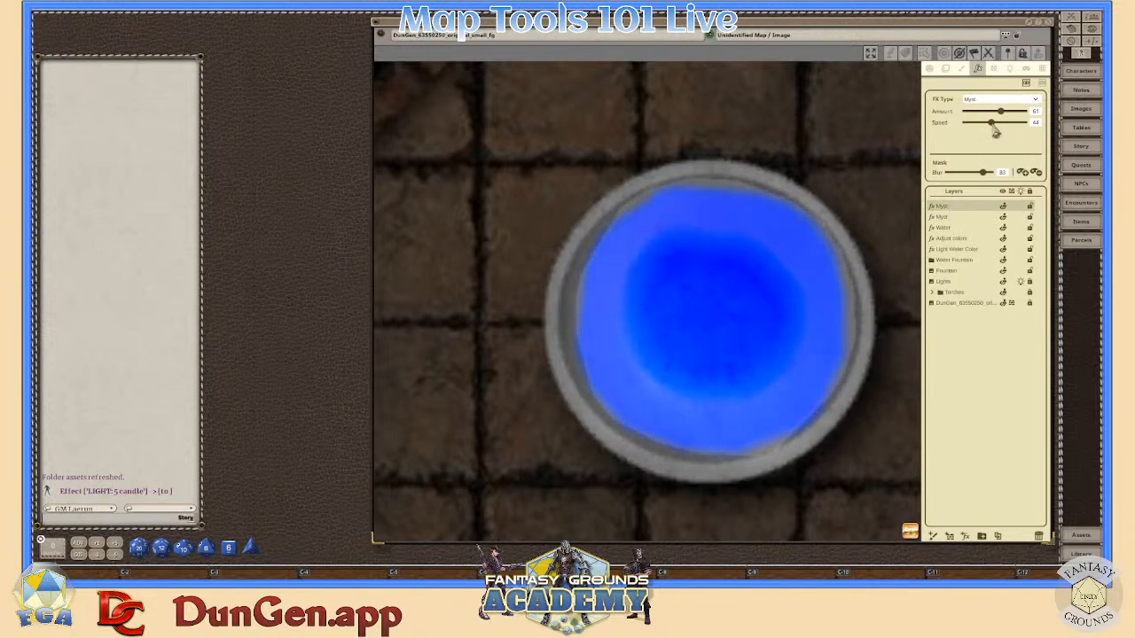
drag(996, 130, 1001, 129)
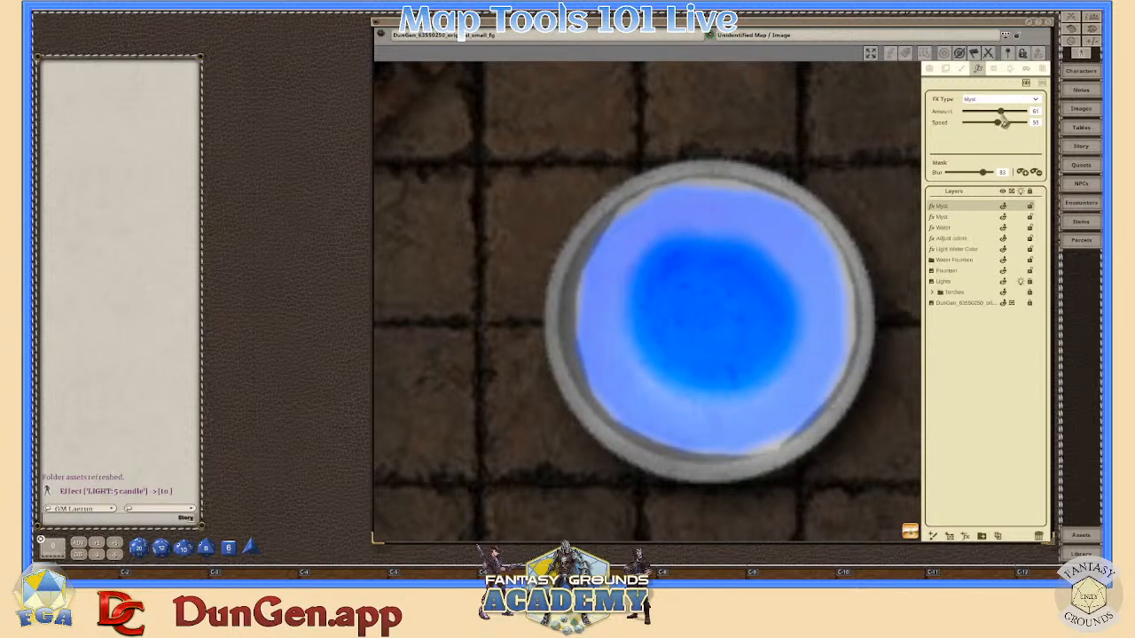
drag(999, 112, 994, 112)
scroll(792, 332, down, 4)
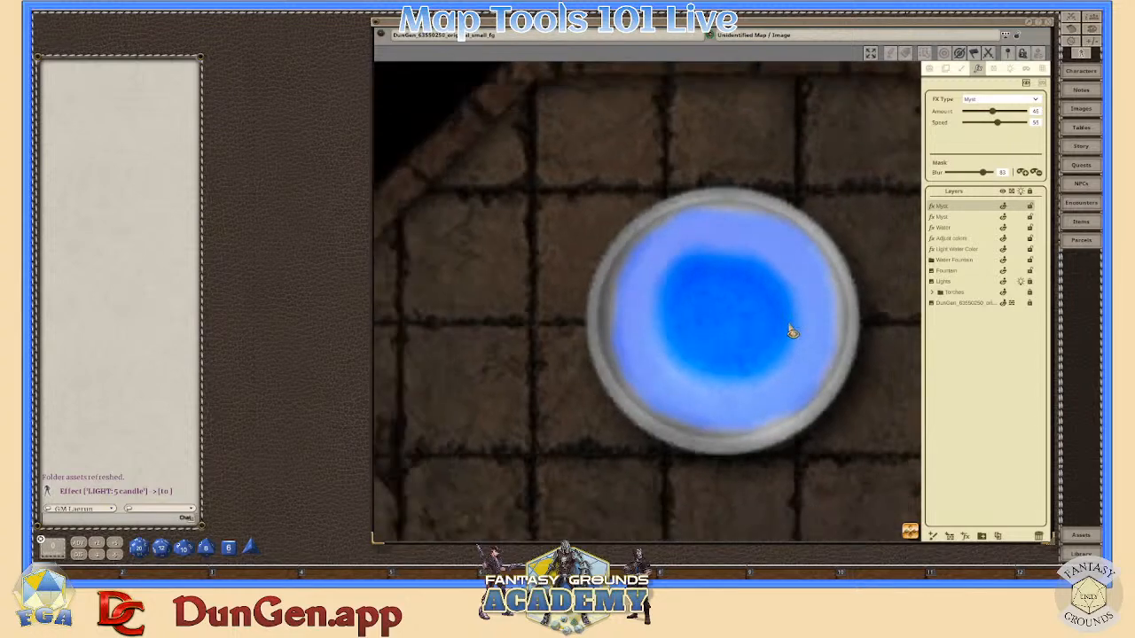
scroll(805, 357, up, 4)
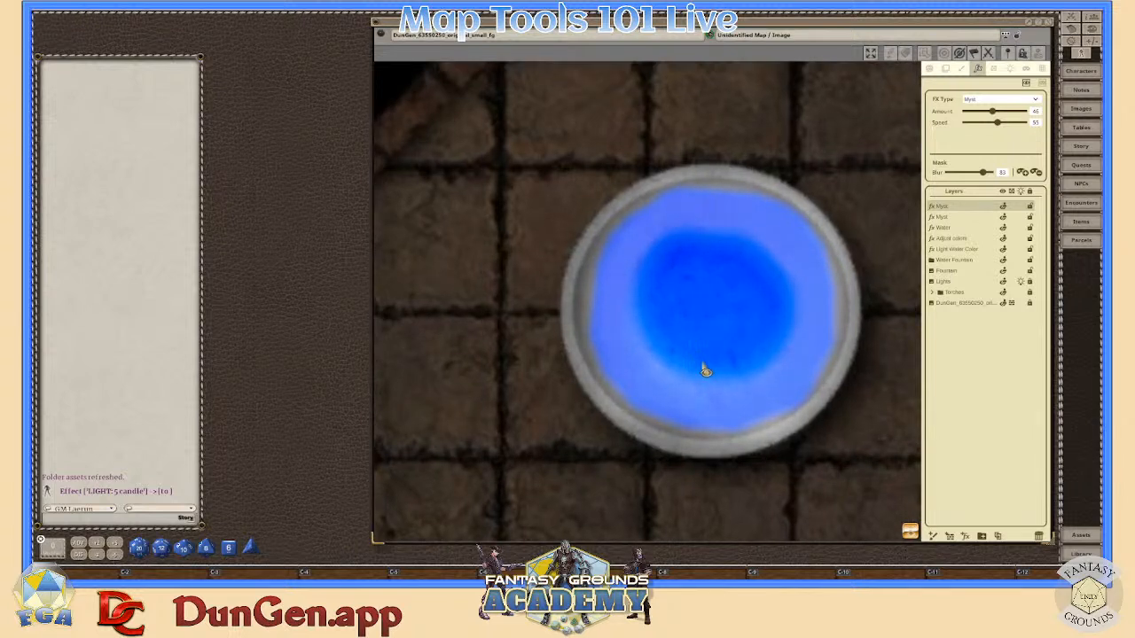
- Set the upper Myst's mask blur to 100, its amount to 41 after trying 35, and the lower Myst's amount to 58
drag(983, 172, 990, 172)
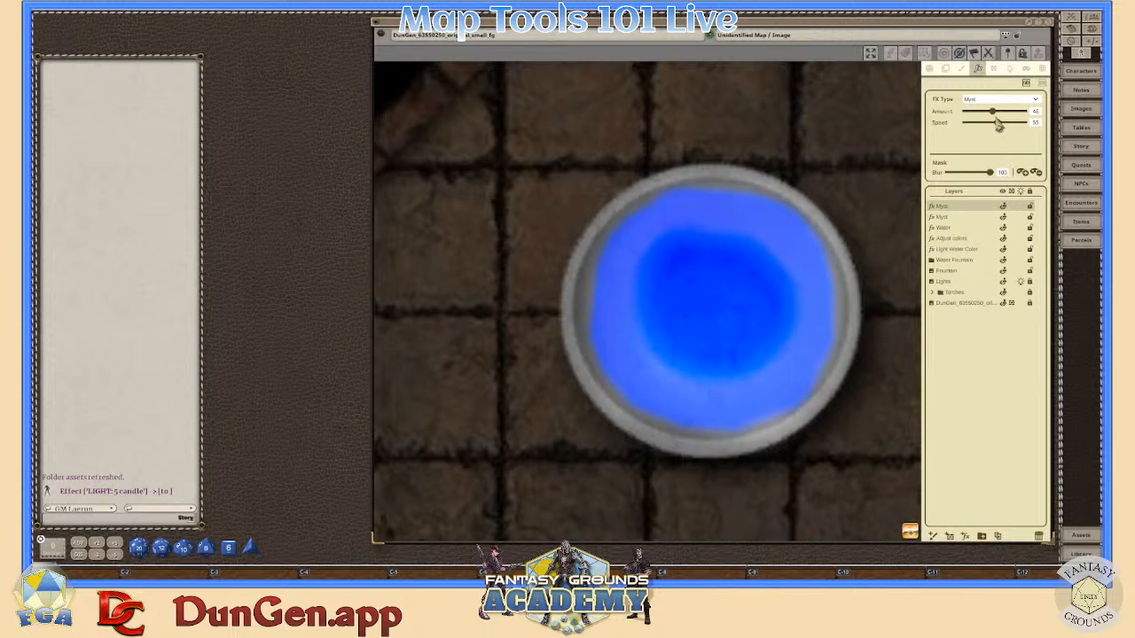
drag(993, 112, 987, 124)
scroll(755, 347, down, 1)
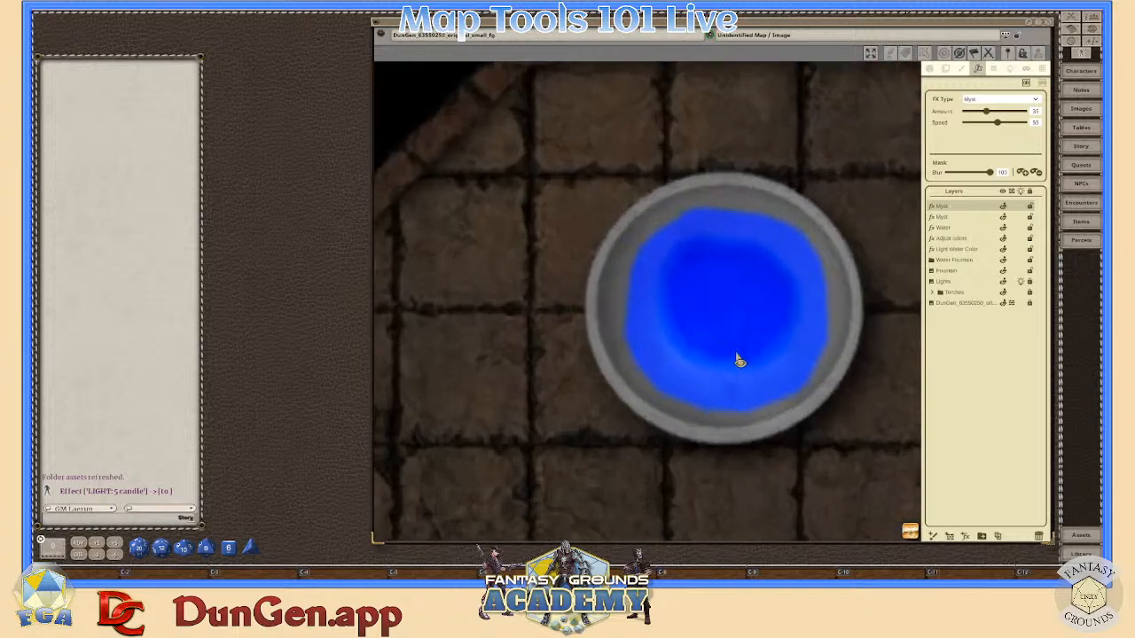
scroll(755, 329, up, 3)
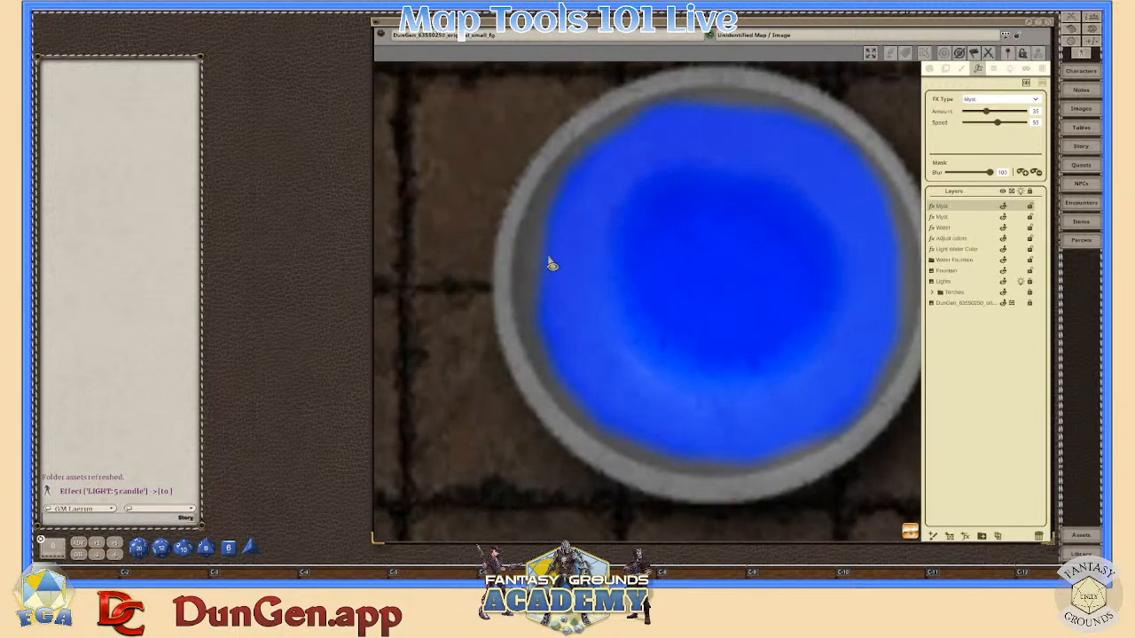
scroll(666, 387, down, 2)
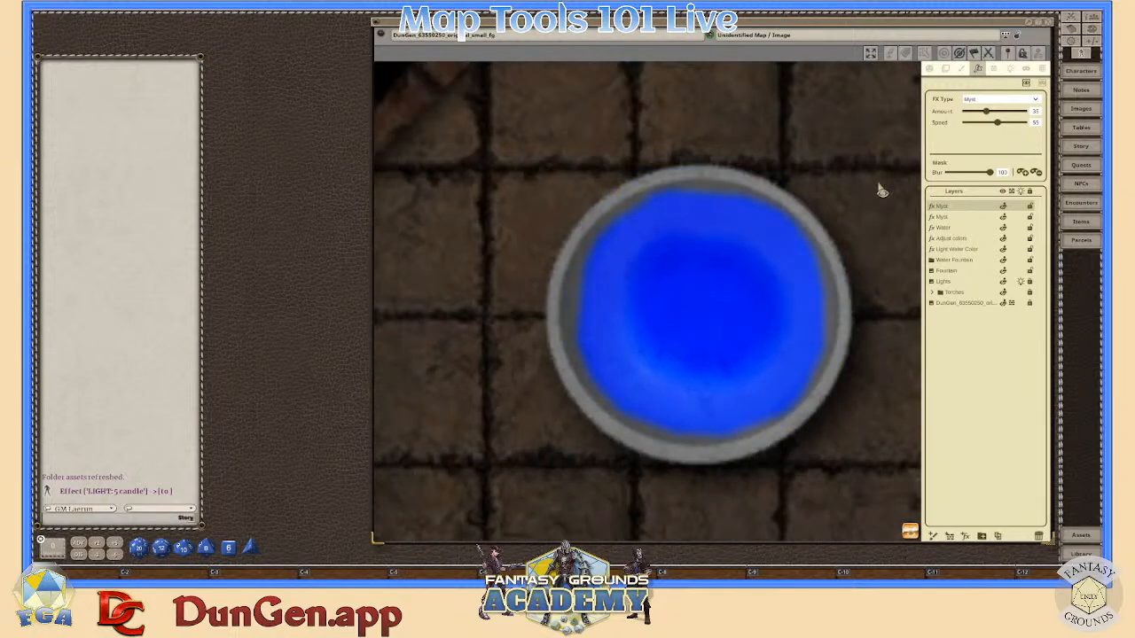
scroll(793, 319, down, 1)
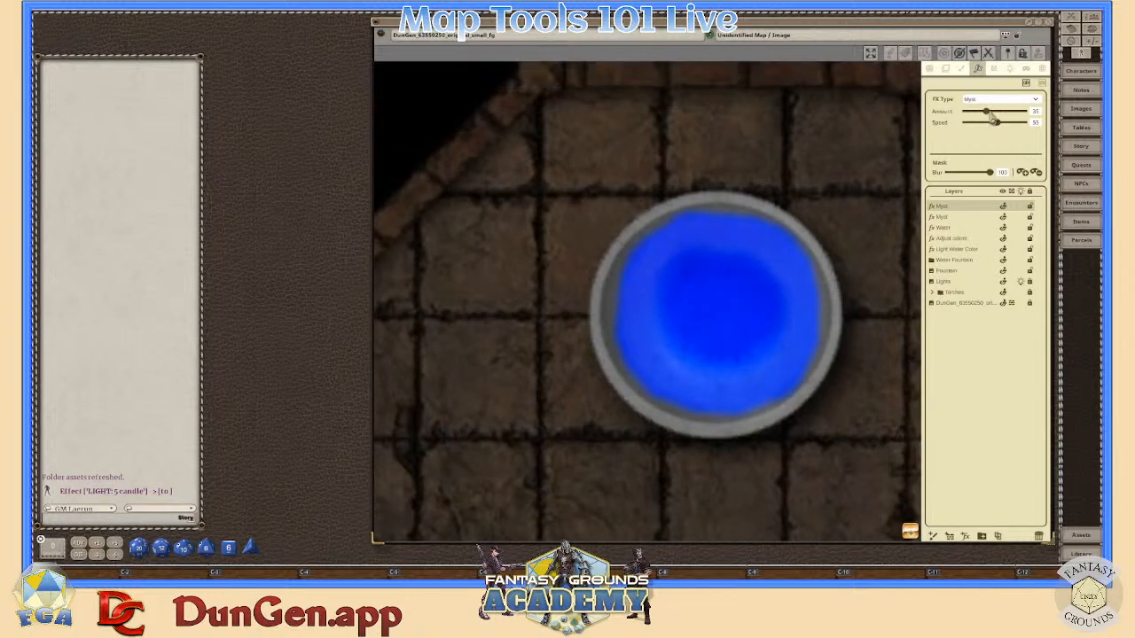
drag(987, 112, 990, 112)
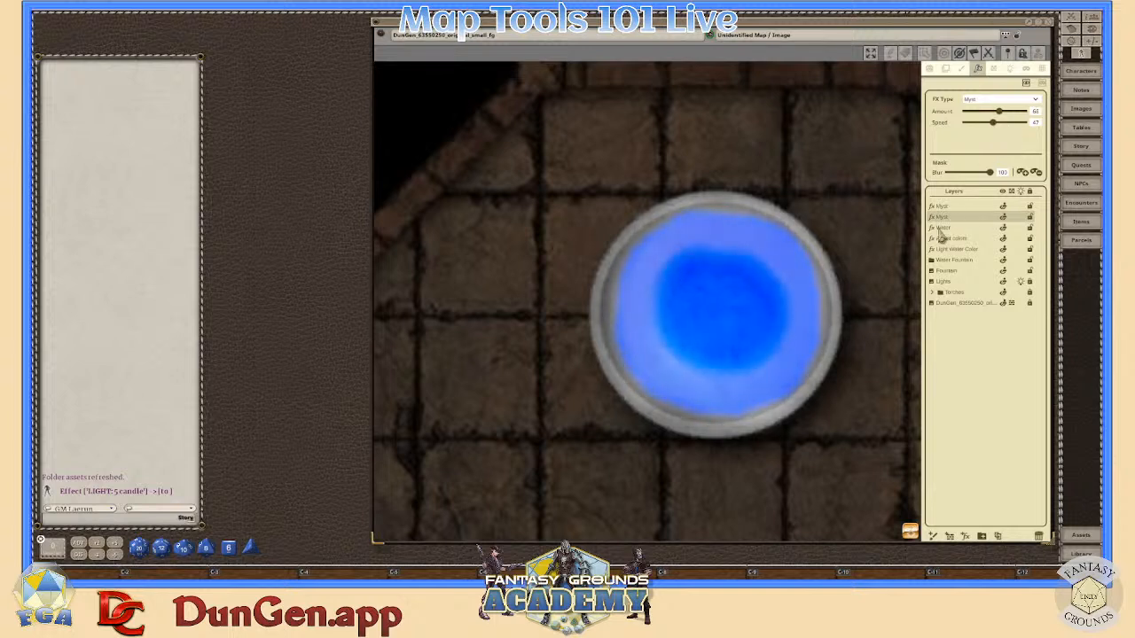
scroll(910, 240, up, 2)
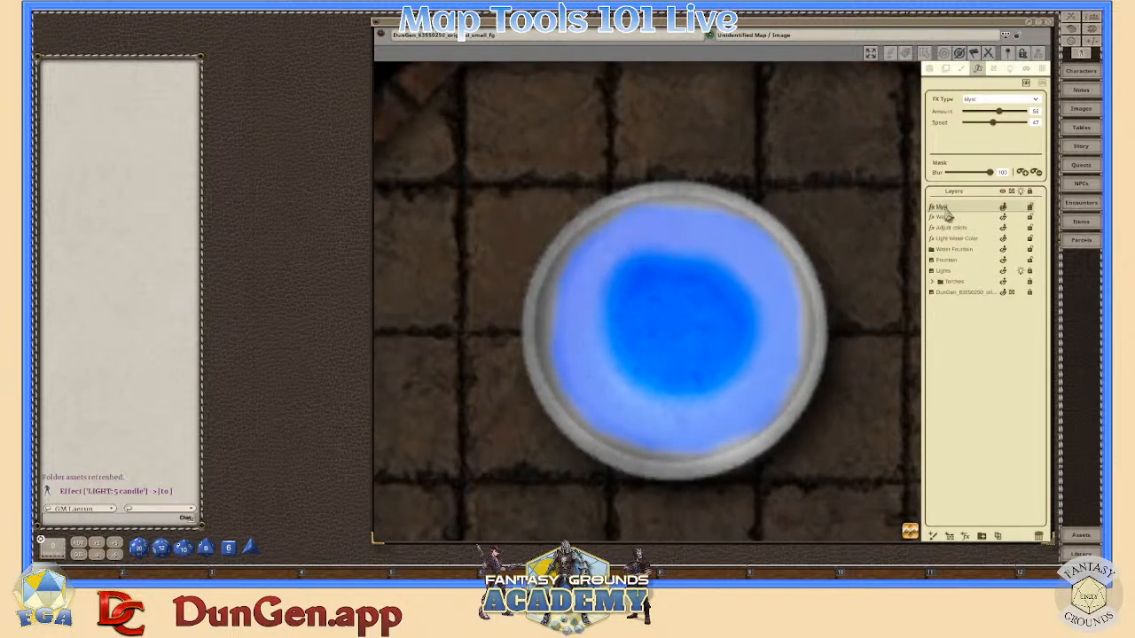
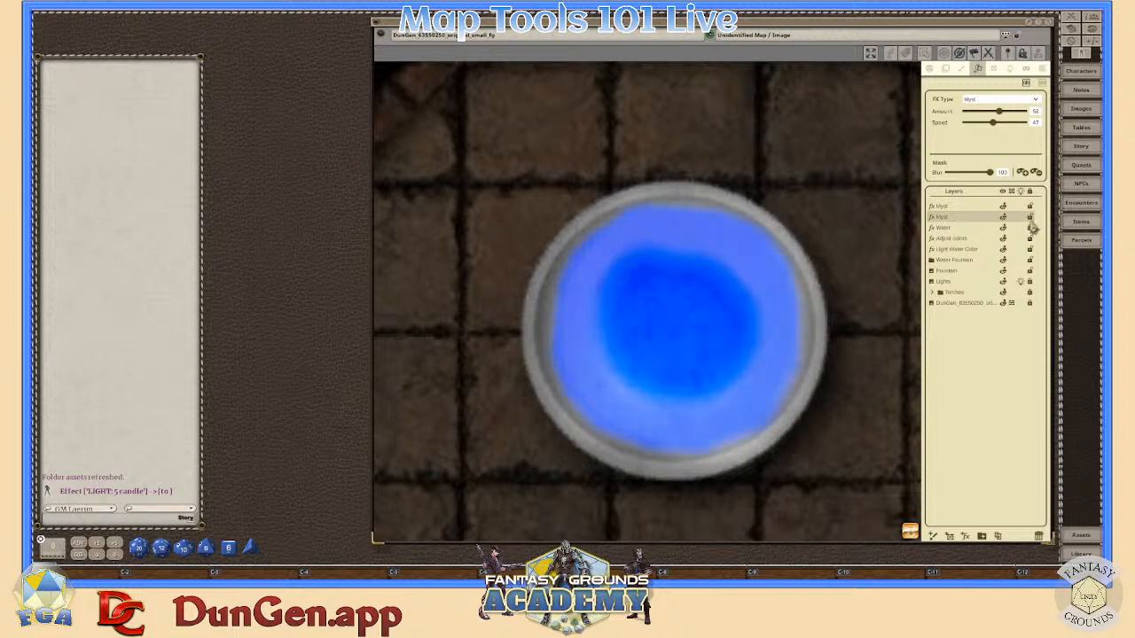
- Lock the lower Myst layer and move both Myst layers, Water, Adjust colors and Light Water Color into the Water Fountain folder
click(1030, 218)
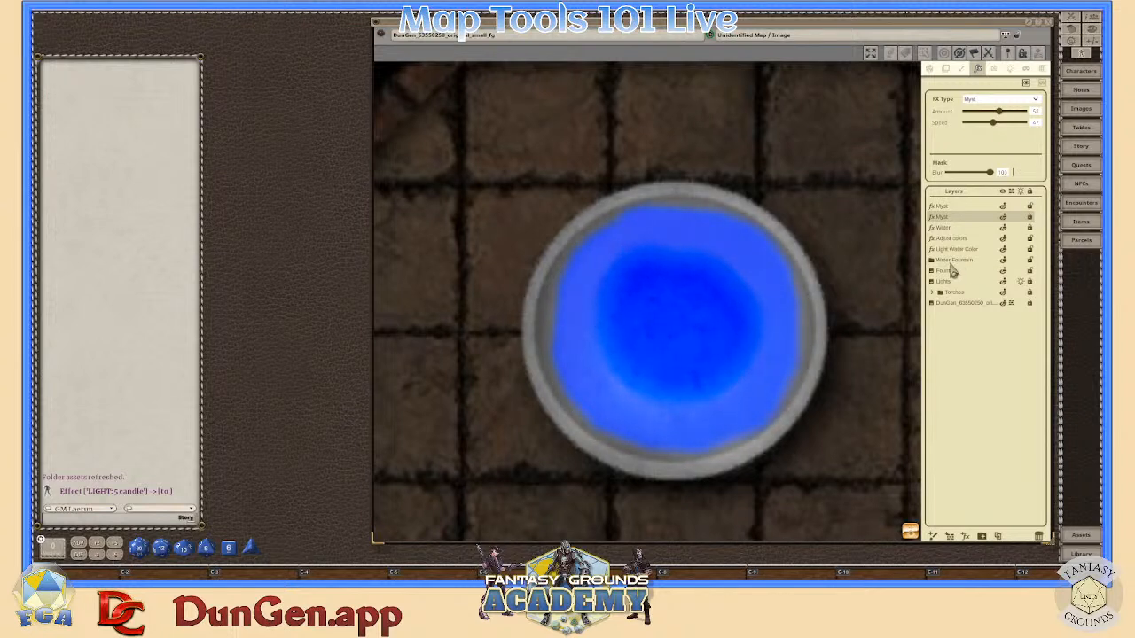
drag(949, 217, 963, 254)
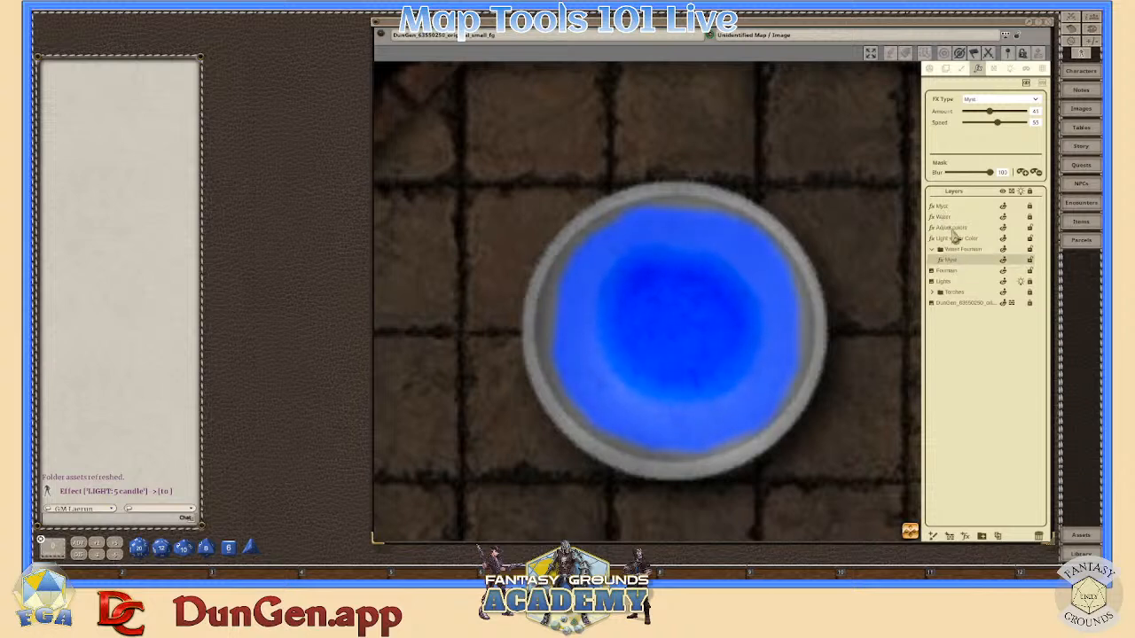
drag(944, 207, 955, 252)
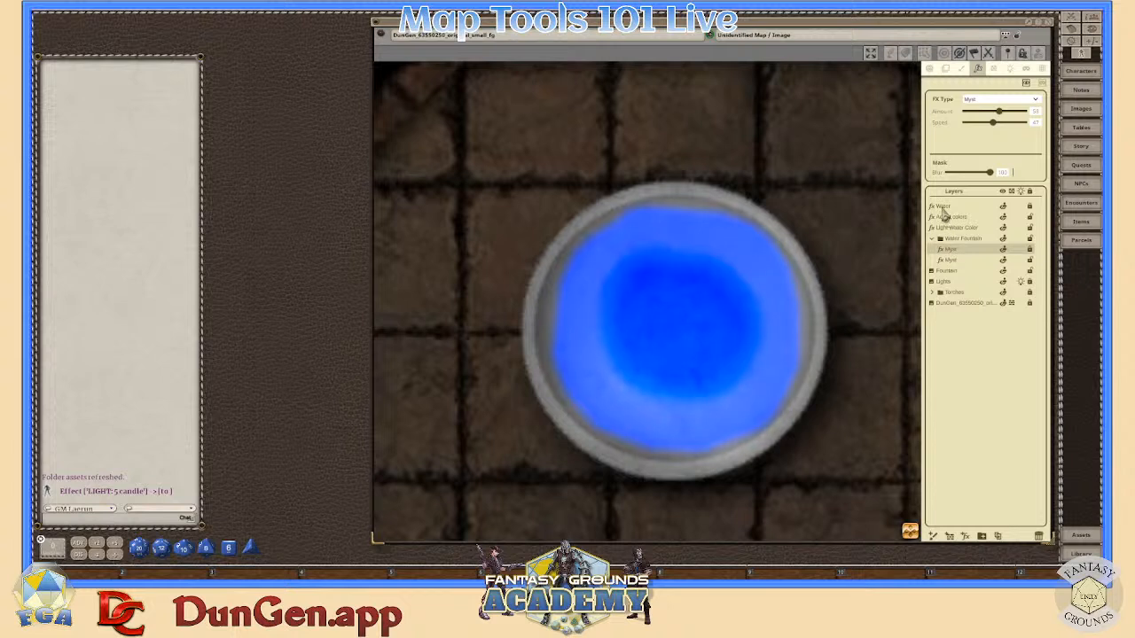
drag(943, 209, 957, 249)
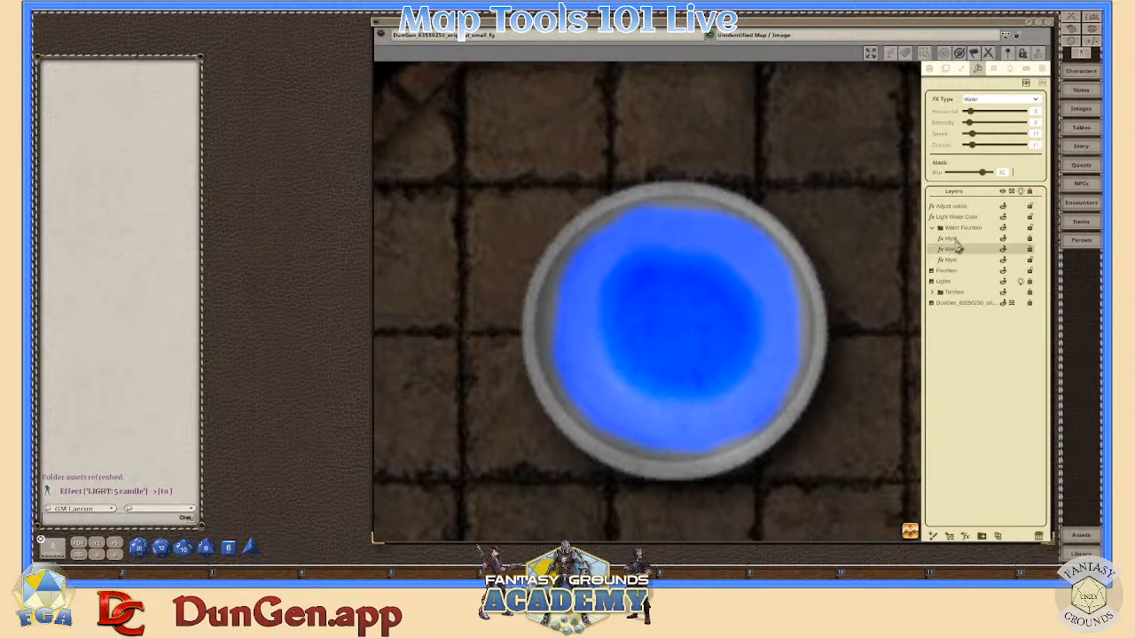
drag(956, 209, 957, 271)
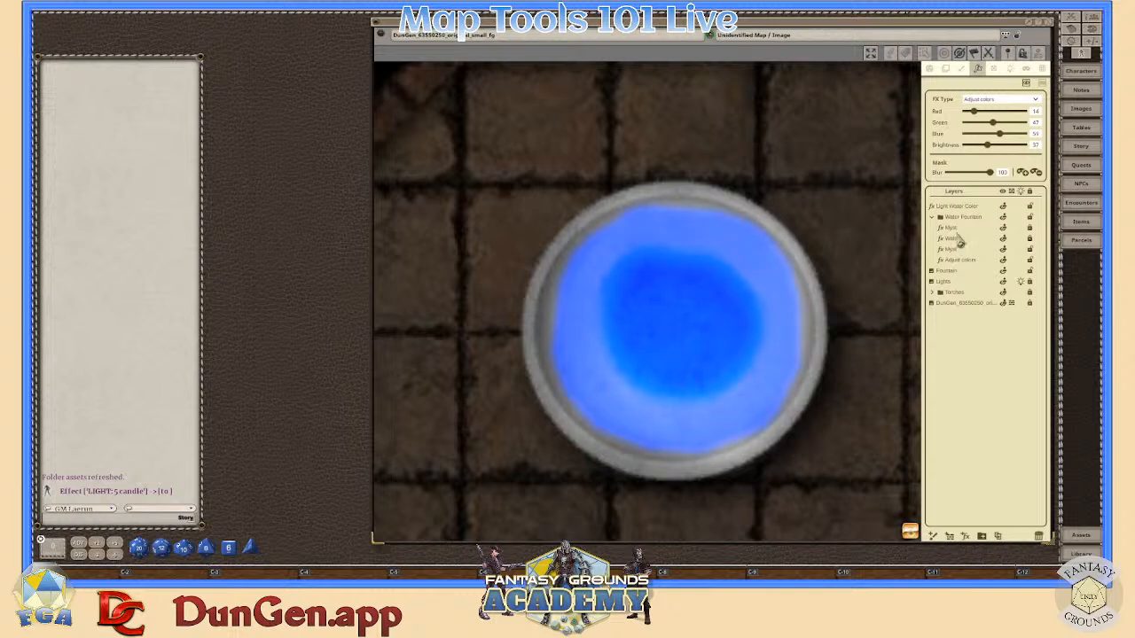
drag(961, 206, 976, 270)
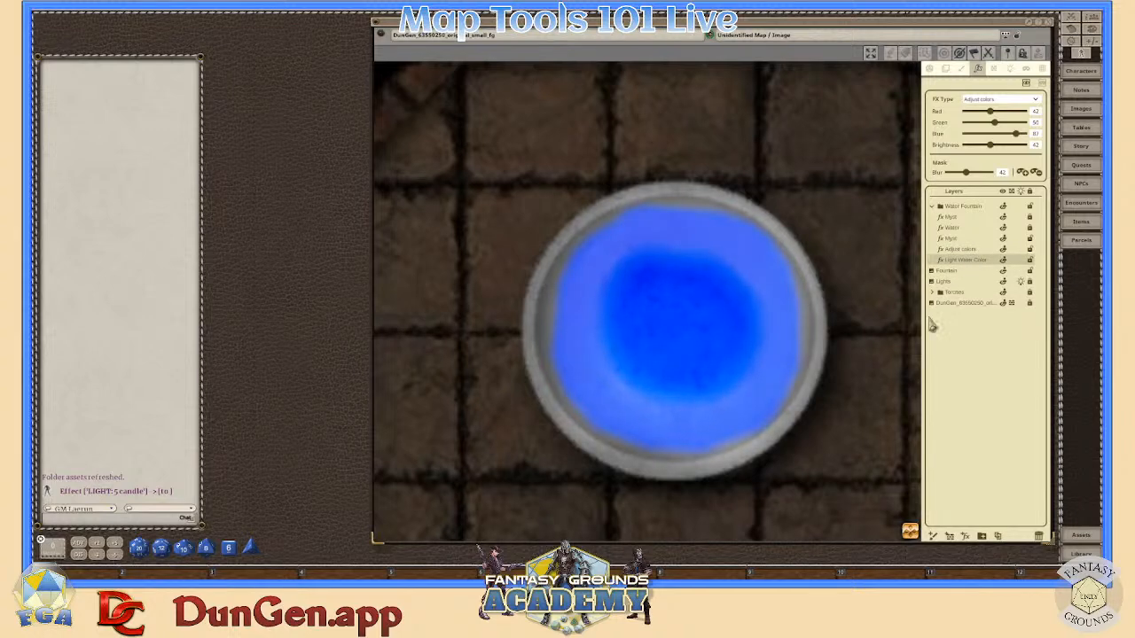
- Unlock the first Myst layer in the Water Fountain folder and reduce its amount to 46
scroll(763, 346, down, 2)
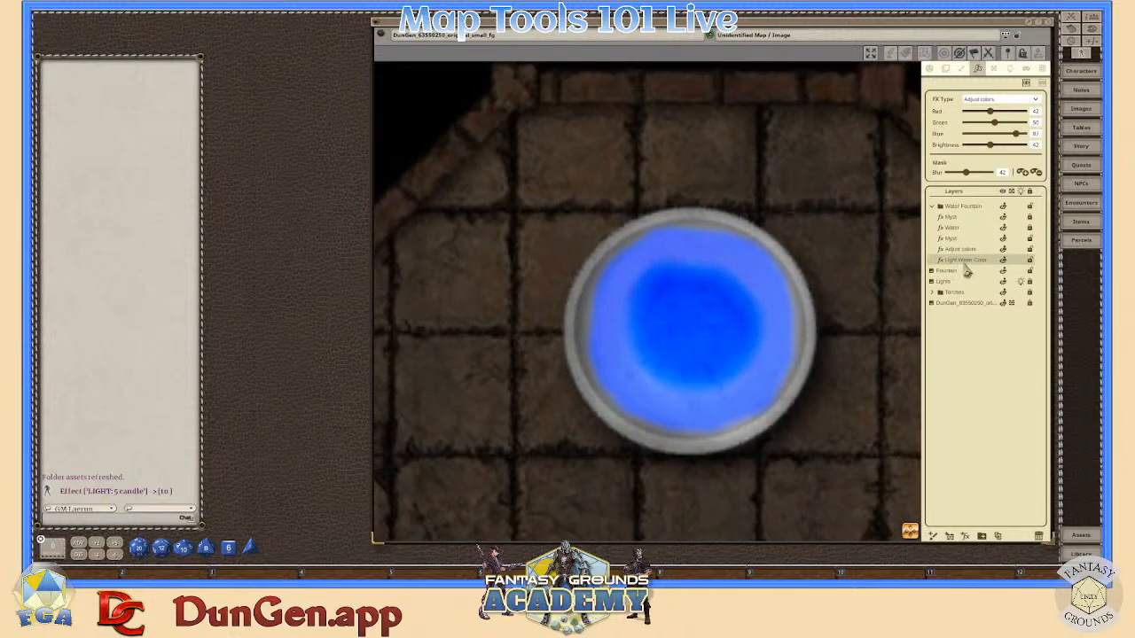
scroll(752, 343, up, 3)
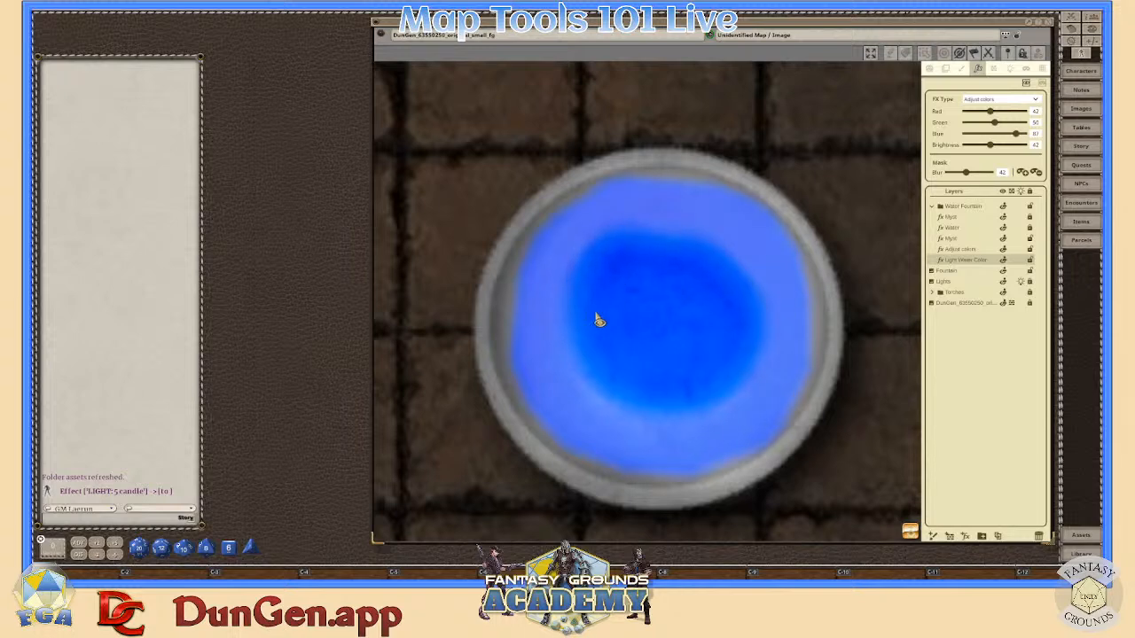
scroll(597, 319, down, 3)
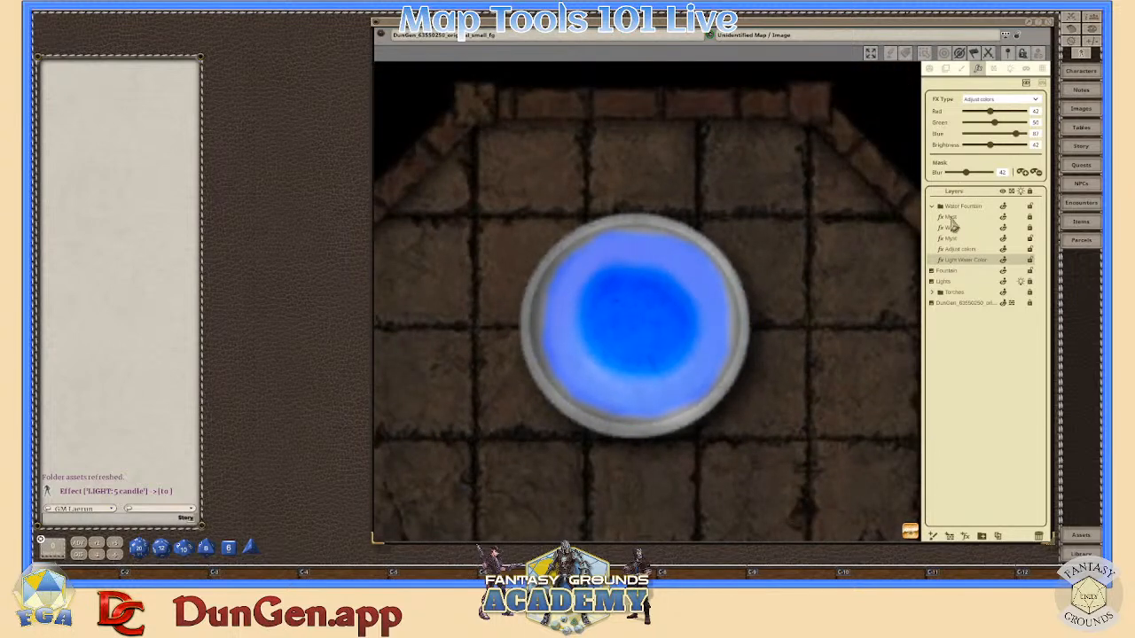
click(950, 217)
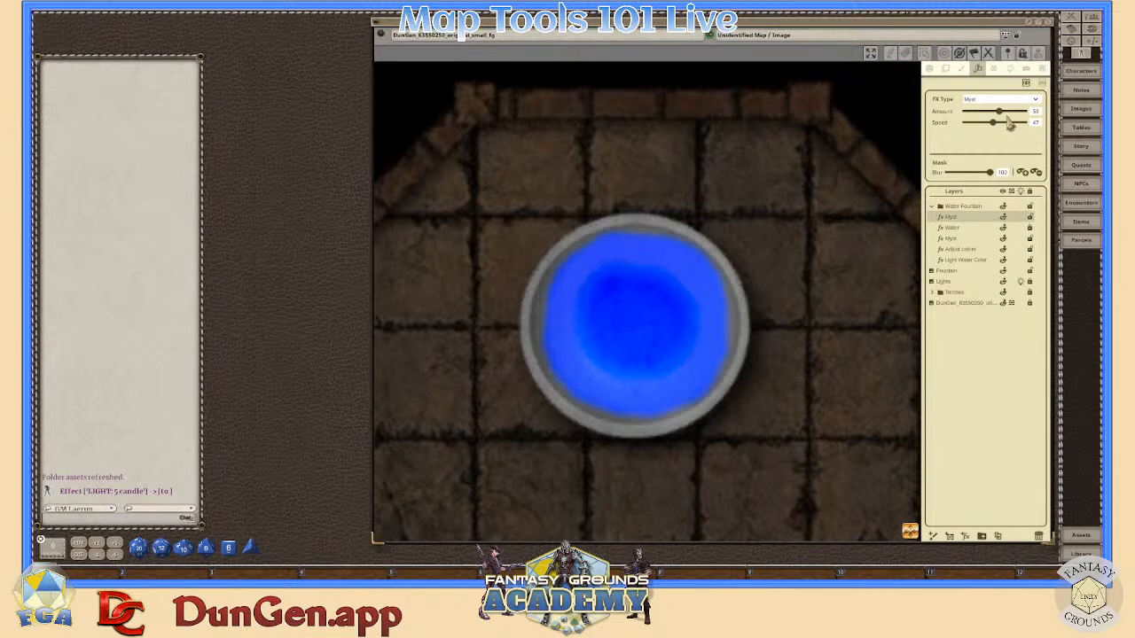
drag(1000, 117, 993, 118)
- Place both Myst layers above Water in the folder and set the amount of the Myst directly above Water to 35
click(958, 229)
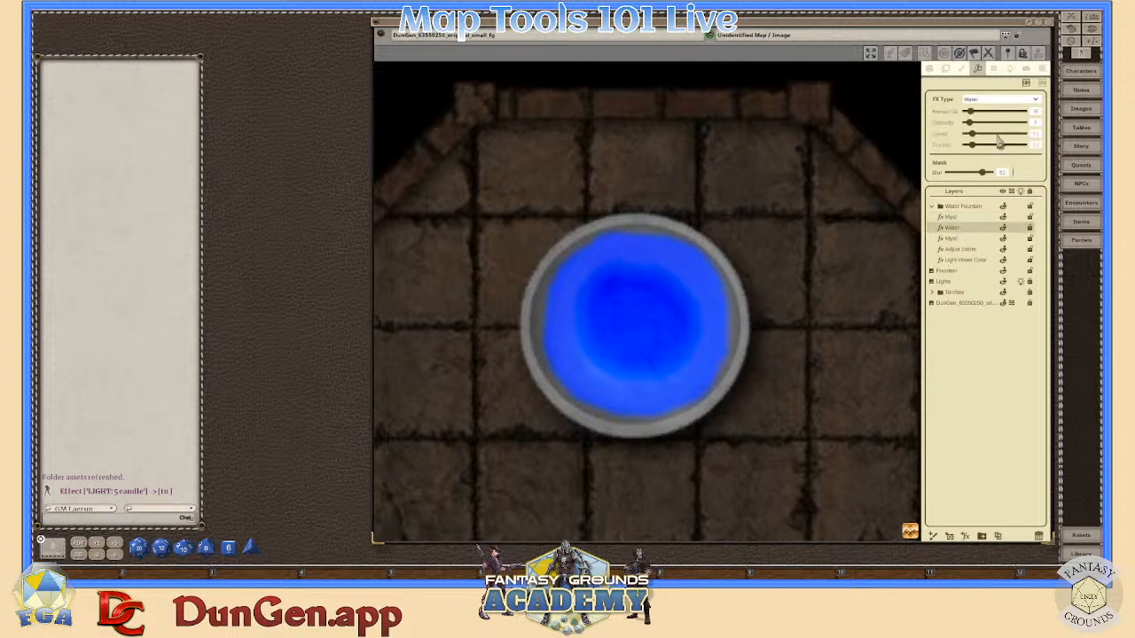
mouse_move(953, 239)
mouse_down()
mouse_move(950, 223)
mouse_move(956, 233)
mouse_up()
click(956, 232)
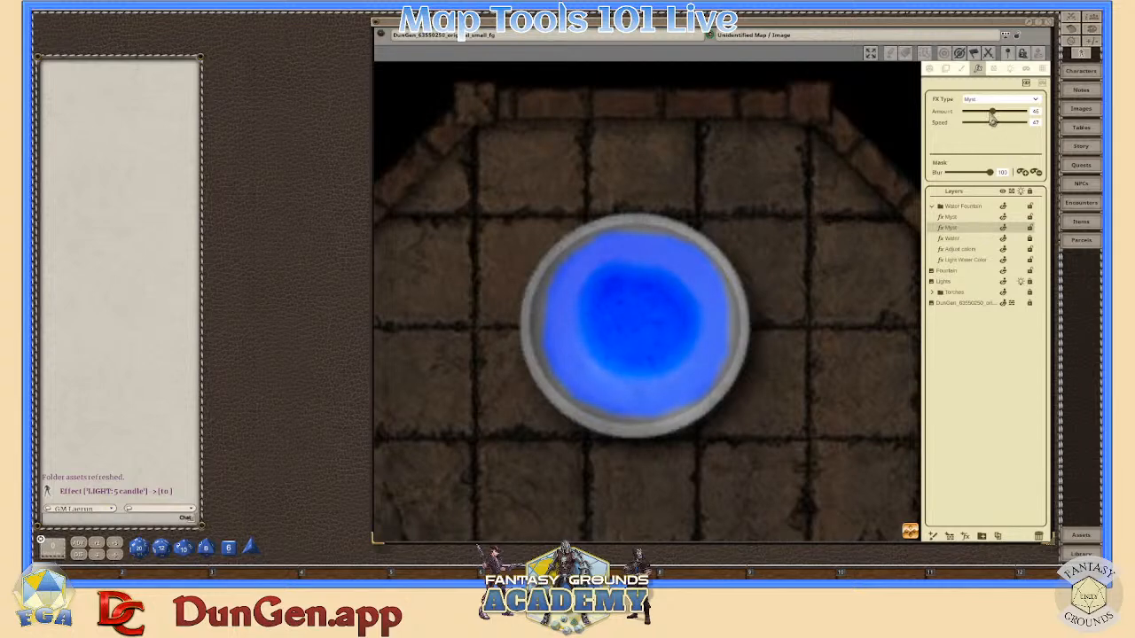
scroll(697, 381, down, 2)
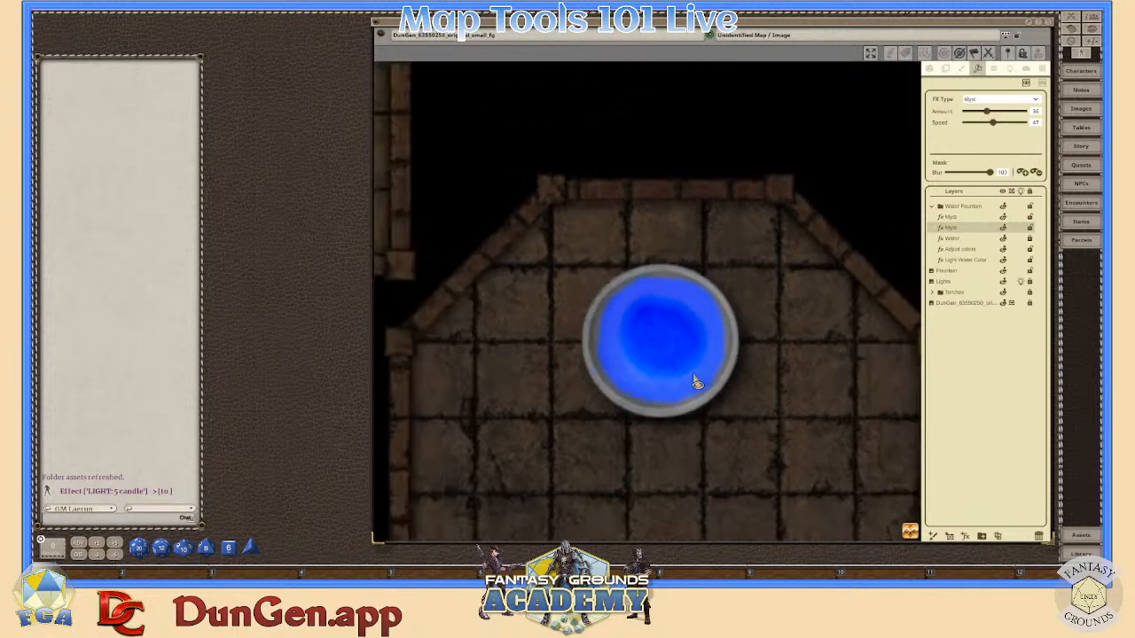
scroll(707, 358, down, 2)
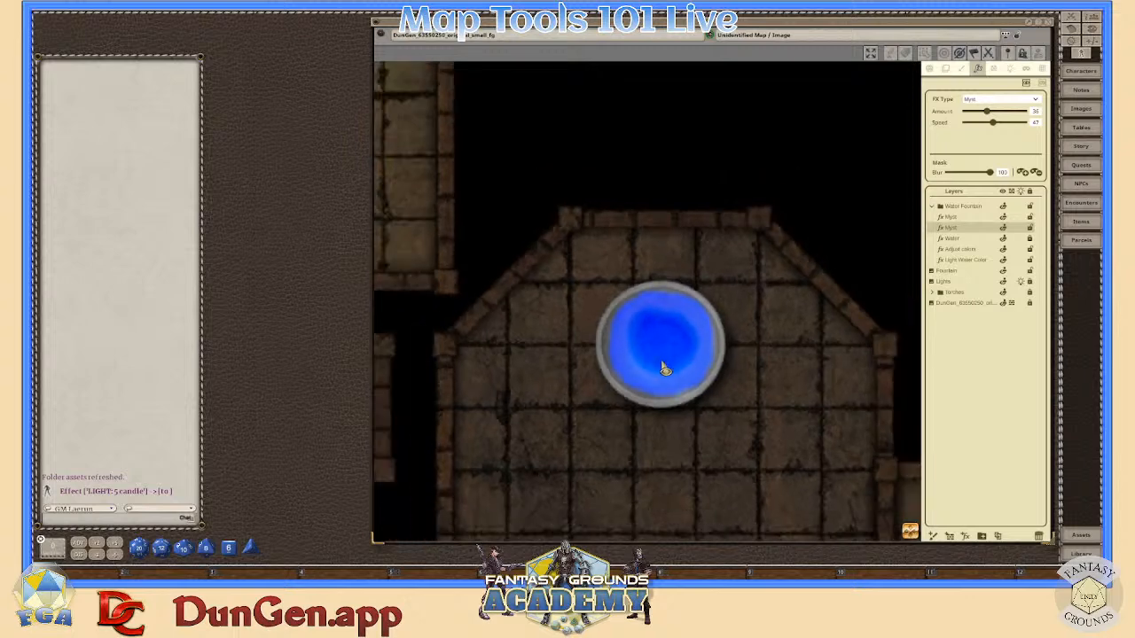
scroll(657, 364, up, 3)
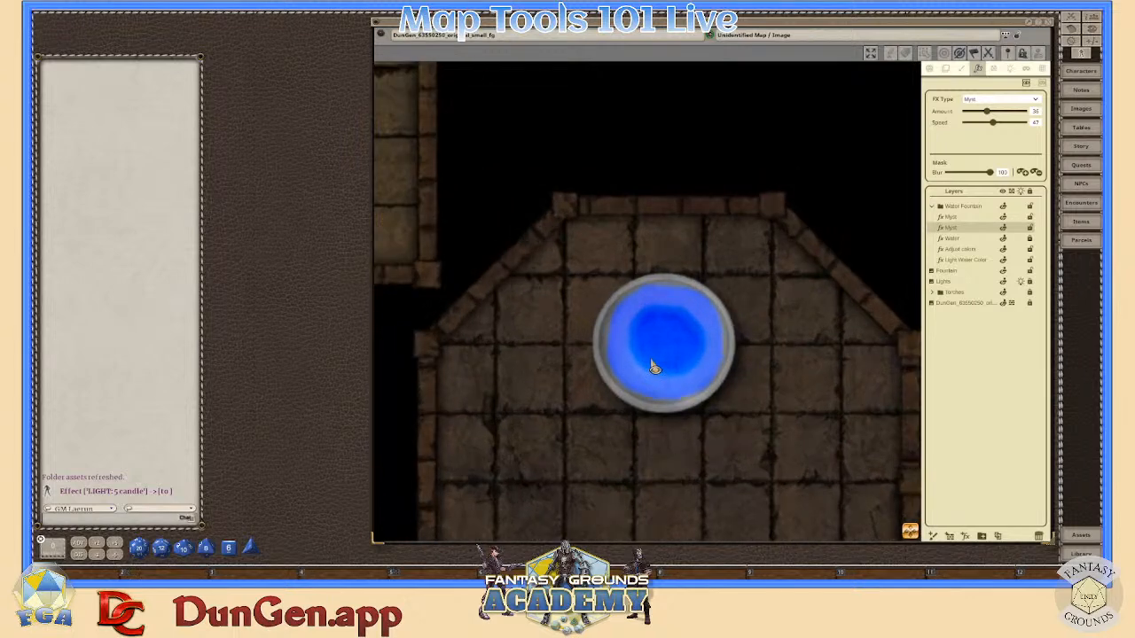
scroll(654, 355, up, 2)
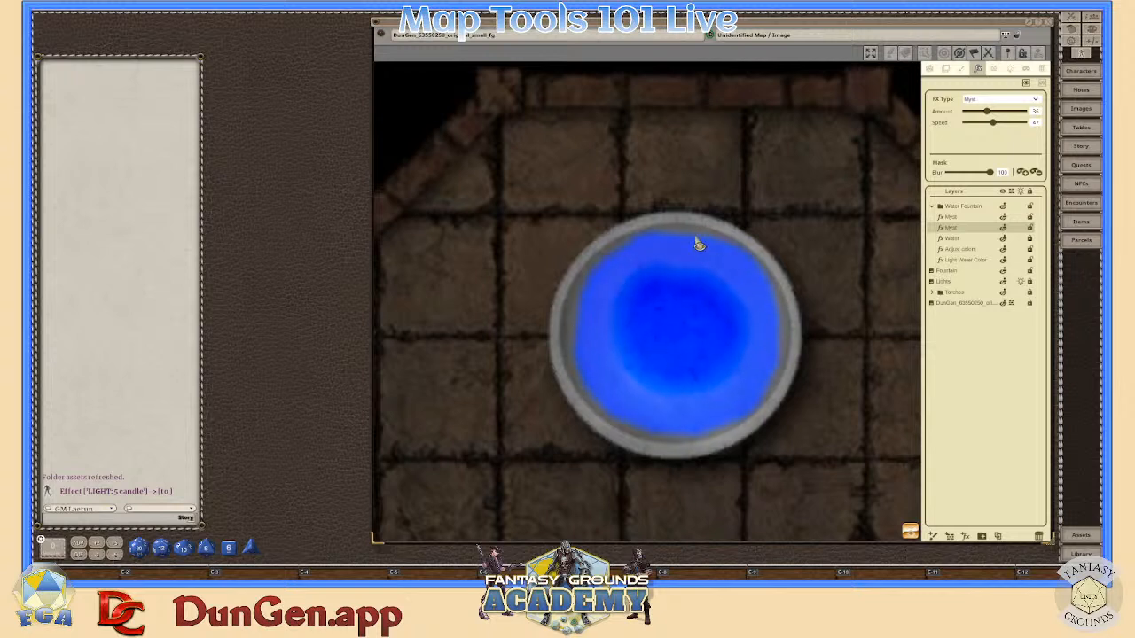
- Set the topmost Myst layer's mask blur to 83 and return to the general map actions
click(949, 217)
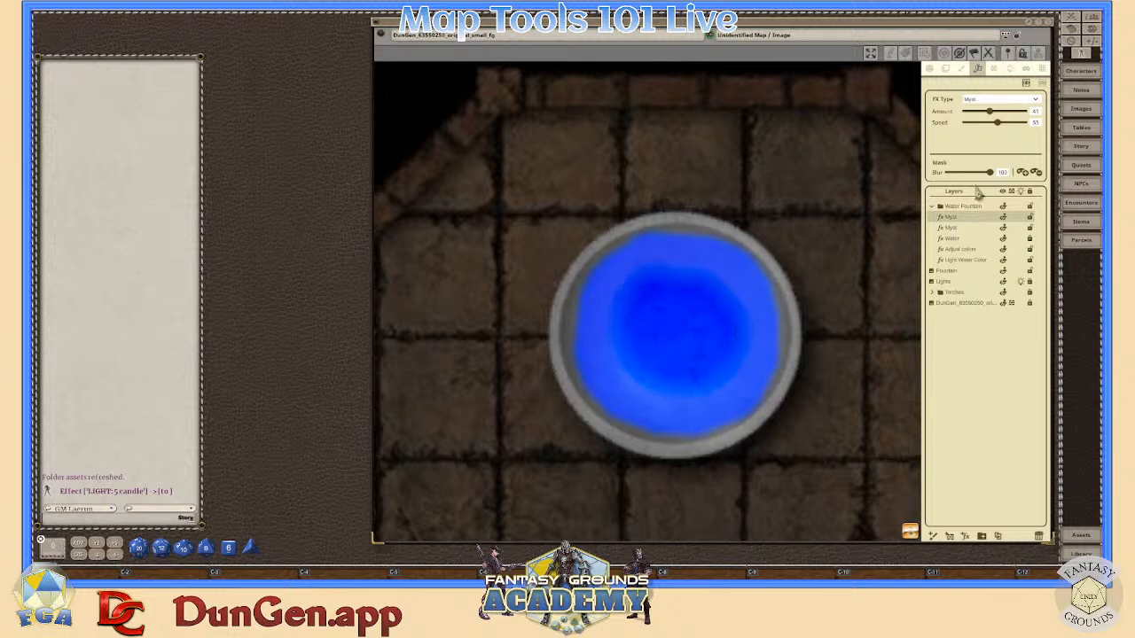
scroll(712, 366, down, 1)
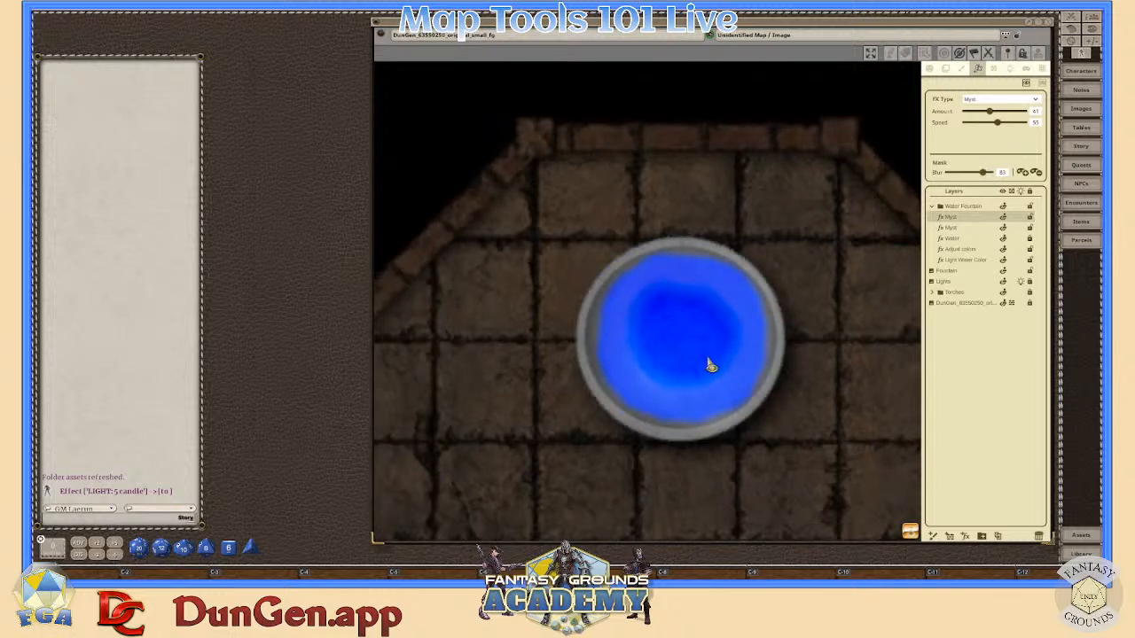
scroll(816, 417, down, 2)
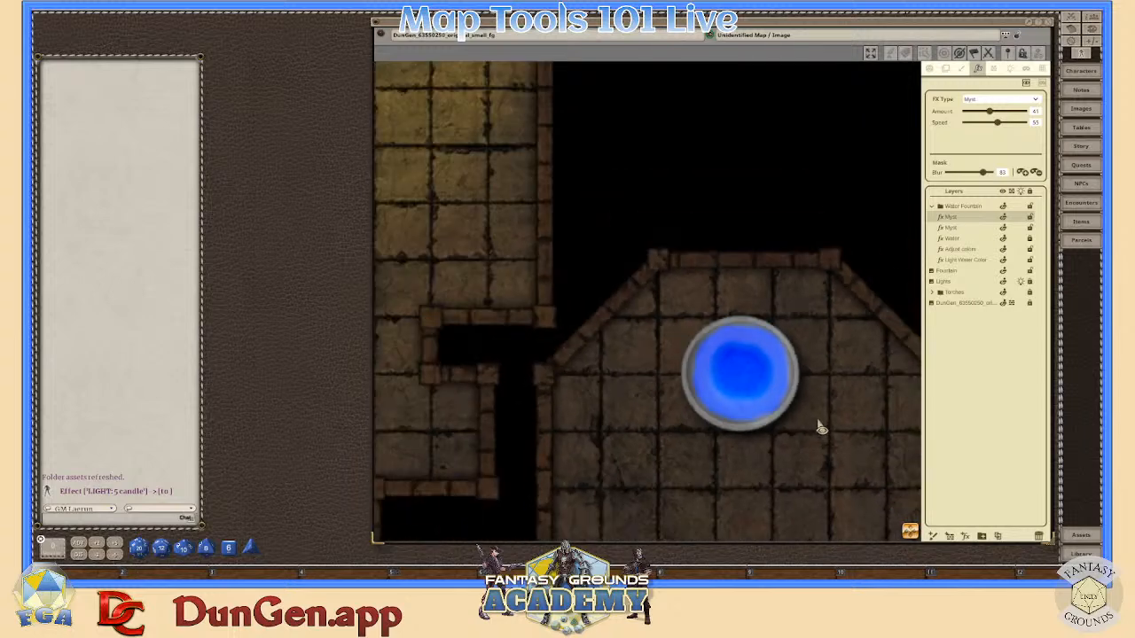
scroll(804, 413, up, 2)
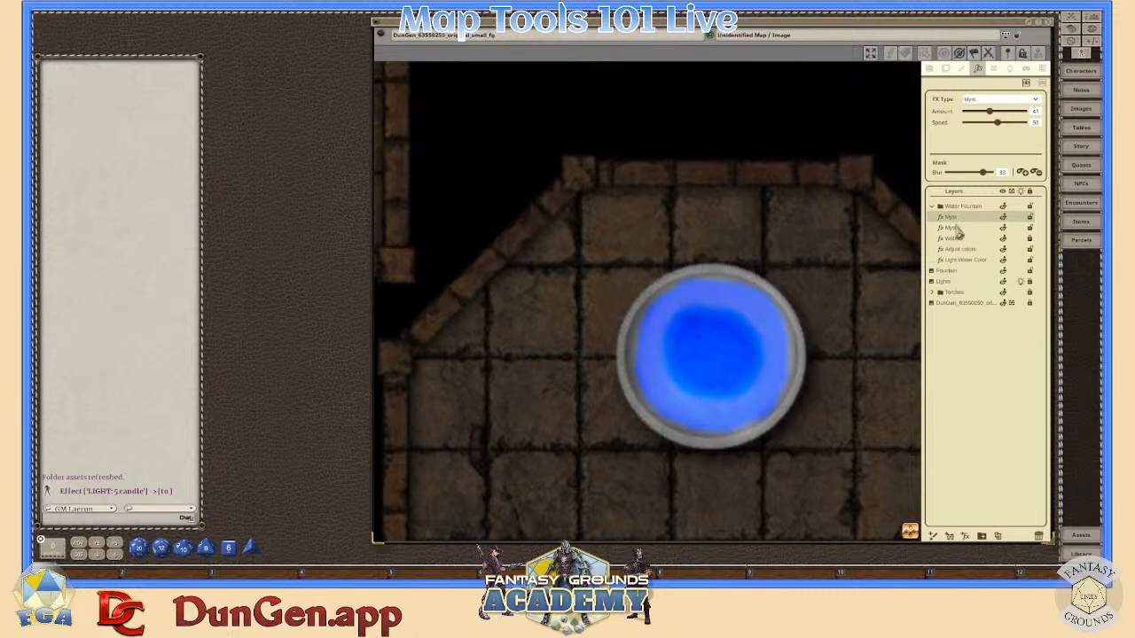
click(929, 71)
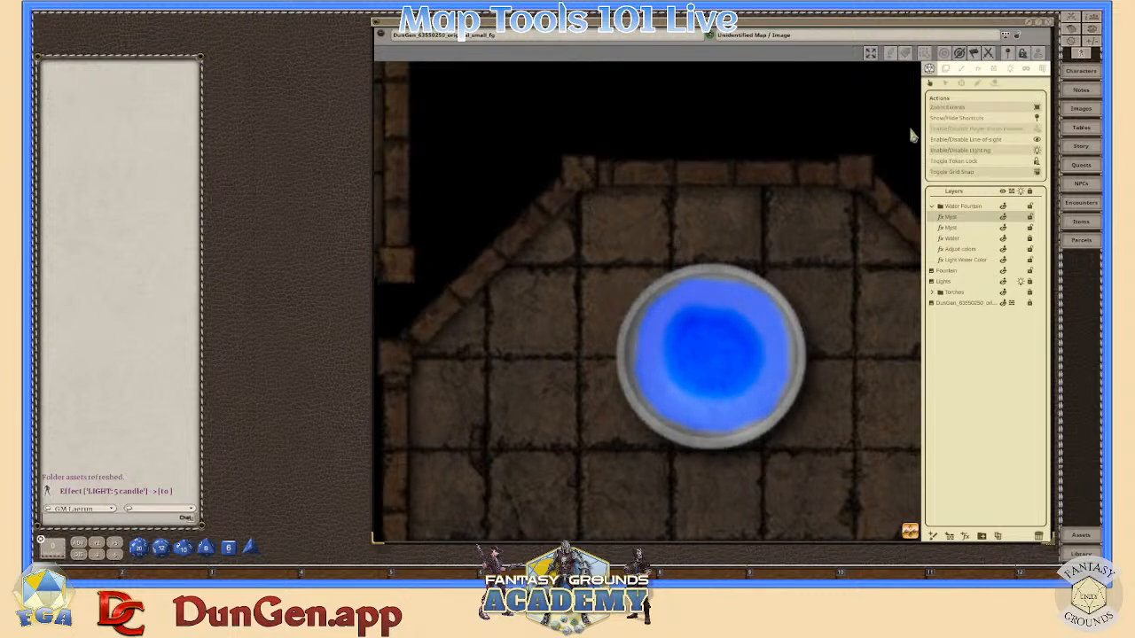
- Select the Water Fountain folder and configure a new light with the Spell - Light preset and Pulse behavior
scroll(860, 302, down, 6)
scroll(867, 335, down, 2)
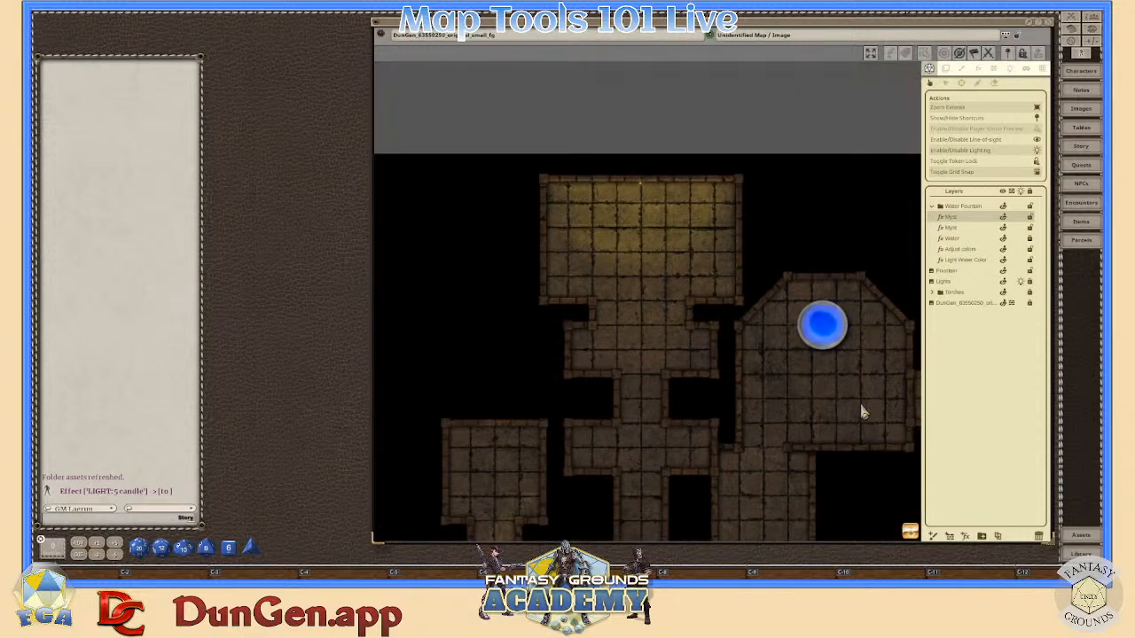
drag(910, 533, 964, 585)
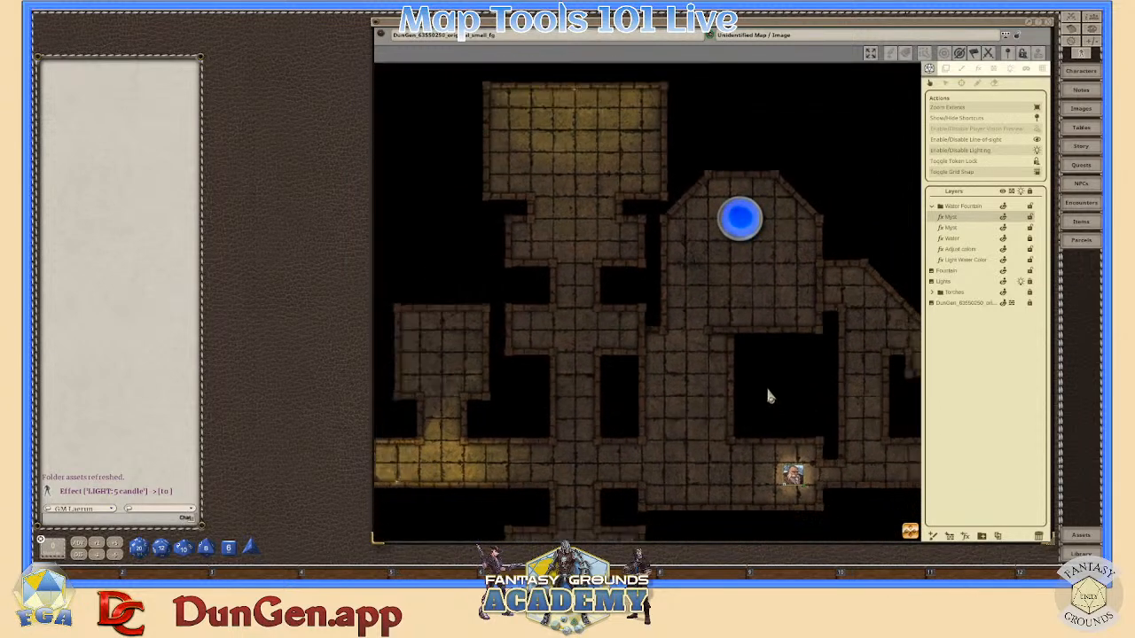
scroll(760, 312, up, 3)
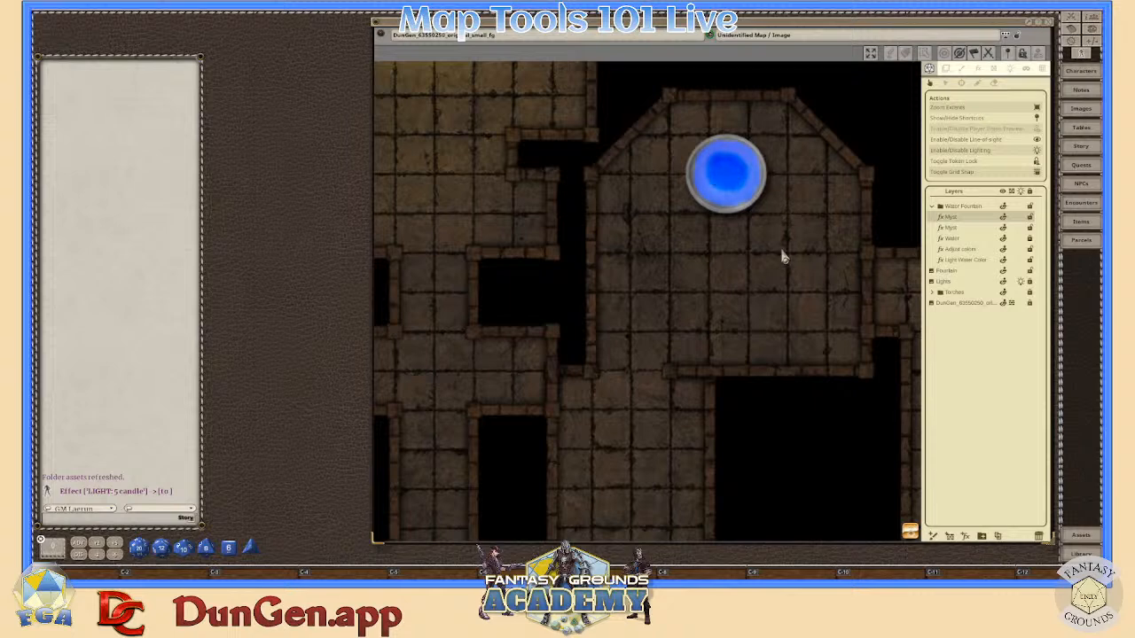
scroll(711, 248, up, 4)
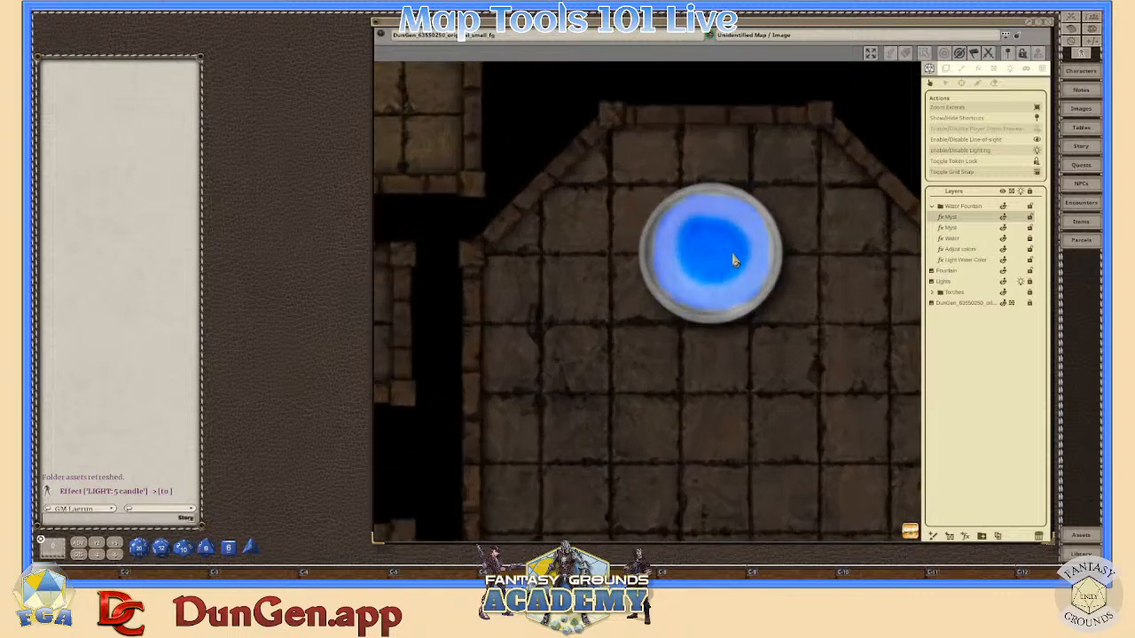
click(1011, 69)
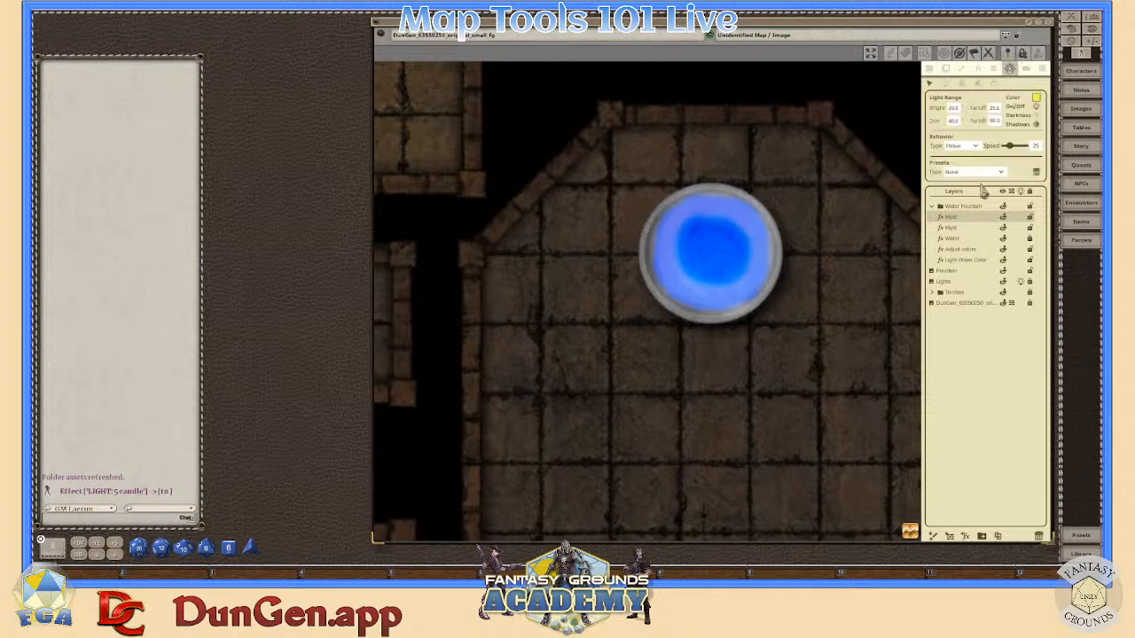
click(963, 209)
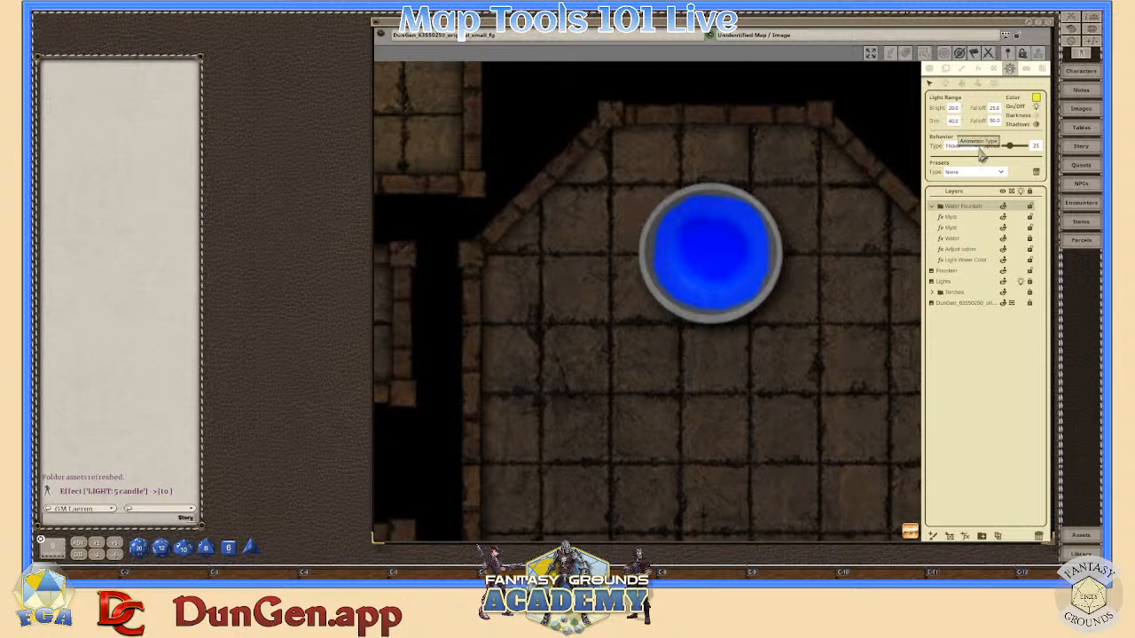
click(1002, 173)
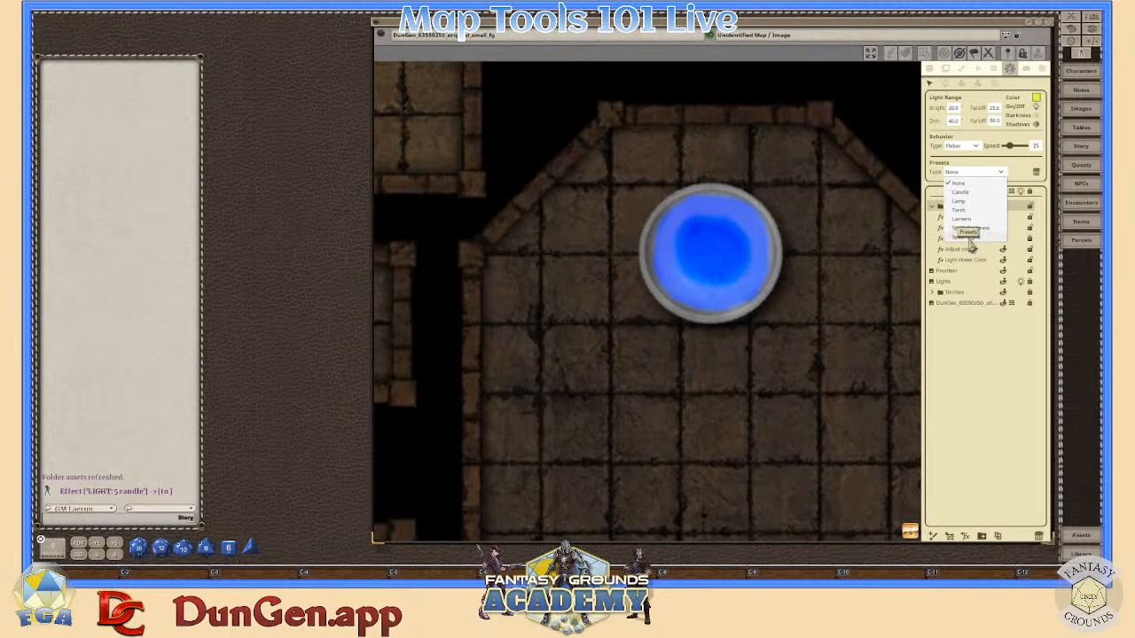
click(963, 236)
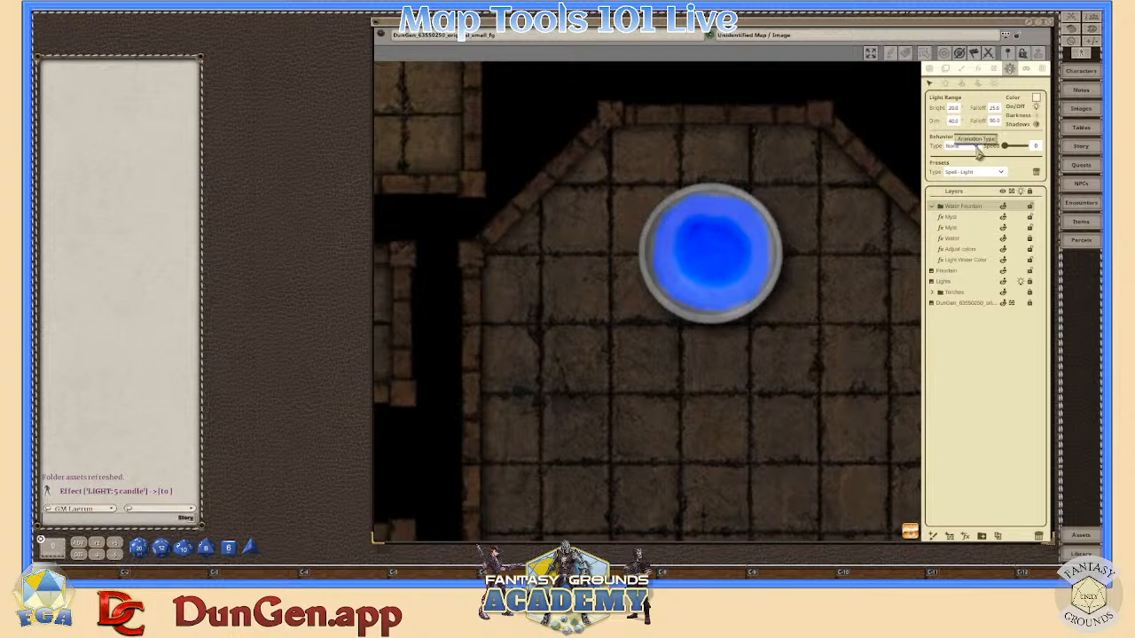
click(978, 147)
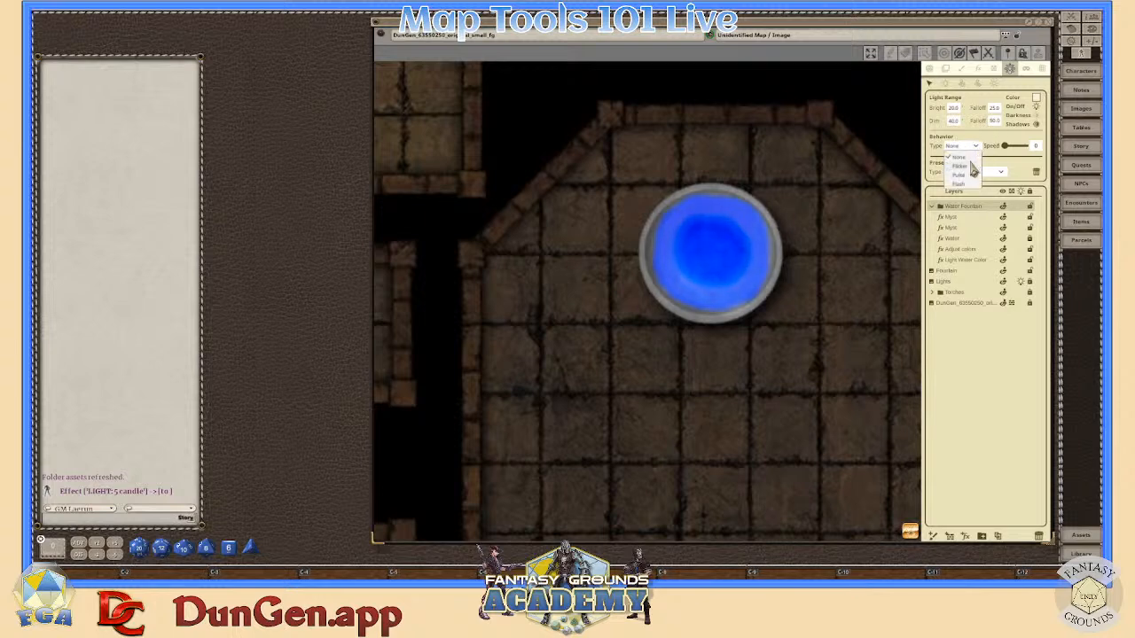
click(971, 183)
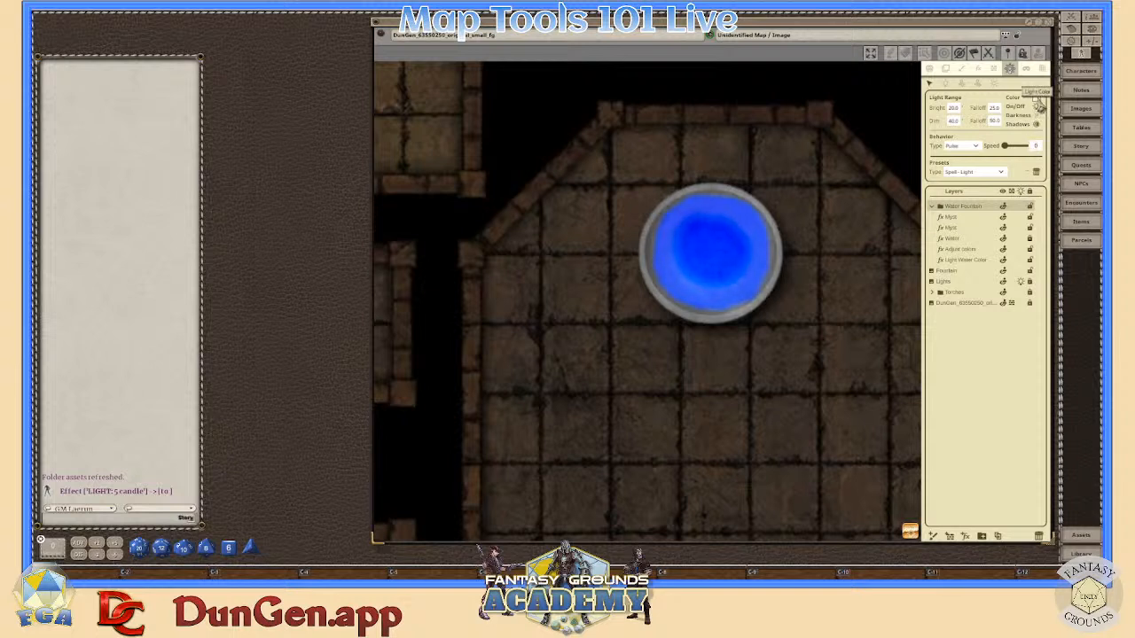
- Set the light color to the blue sampled from the fountain's water and reduce its alpha slightly
click(1038, 99)
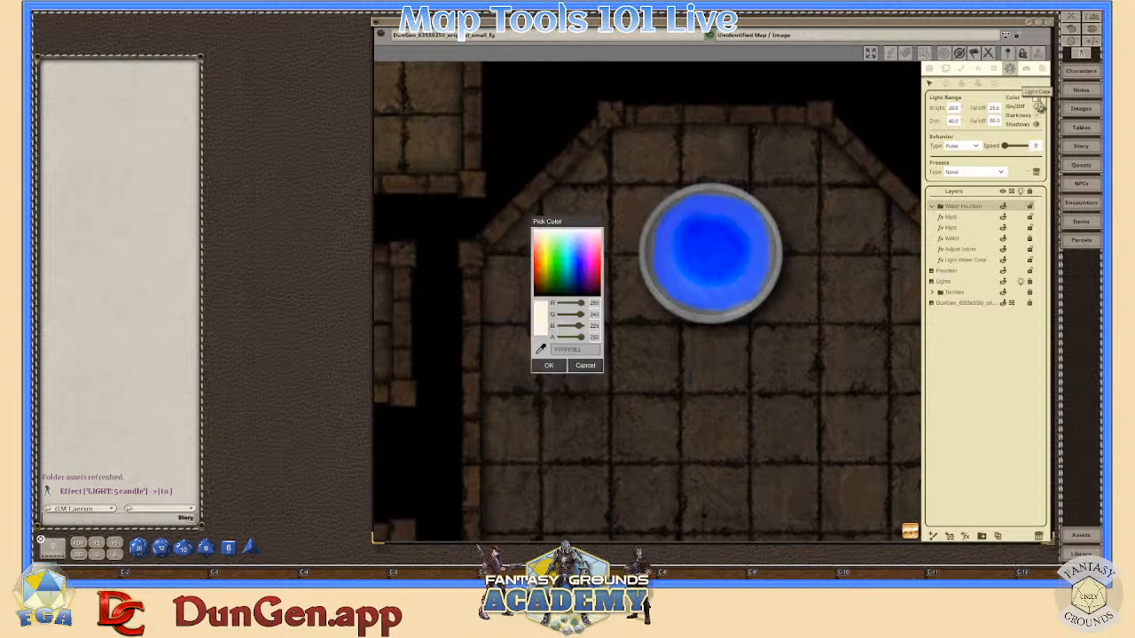
click(542, 349)
click(681, 282)
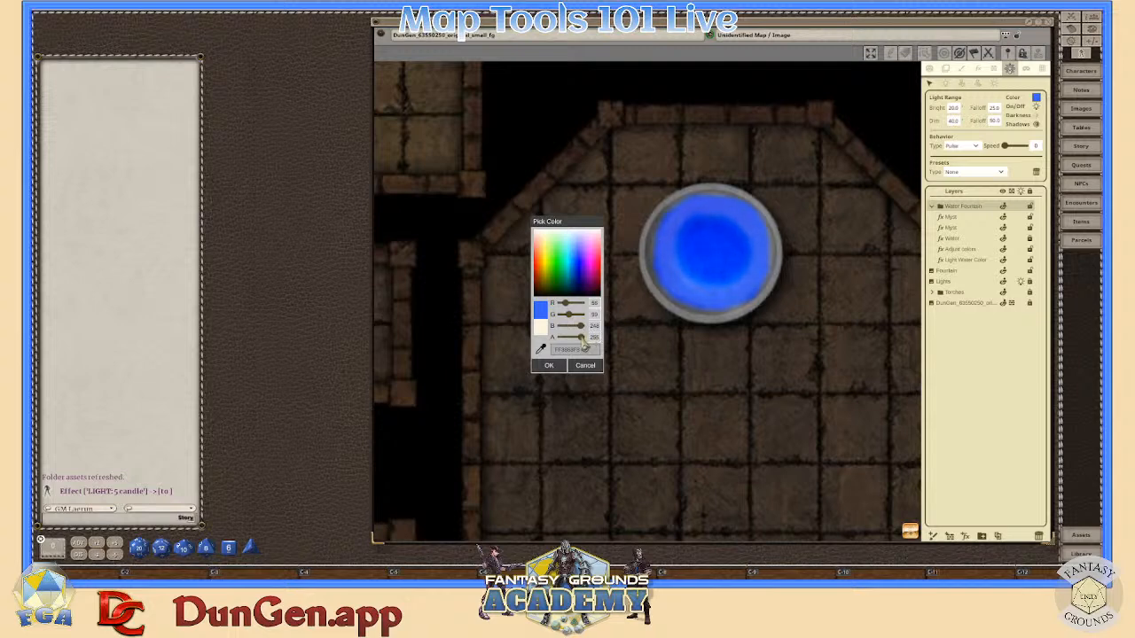
drag(582, 341, 577, 342)
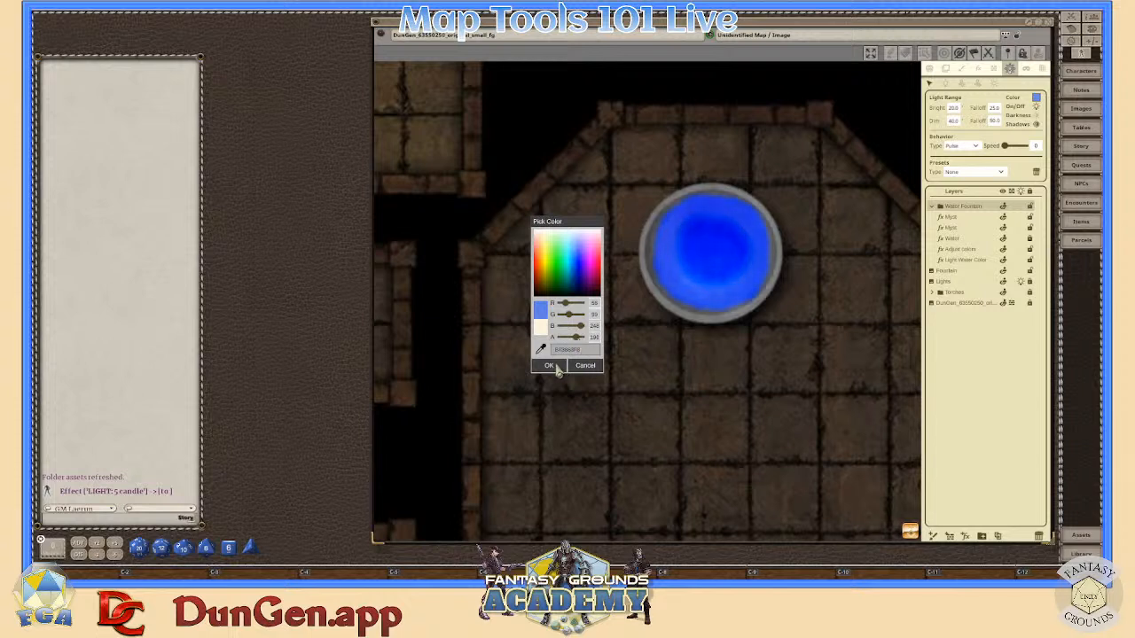
click(550, 366)
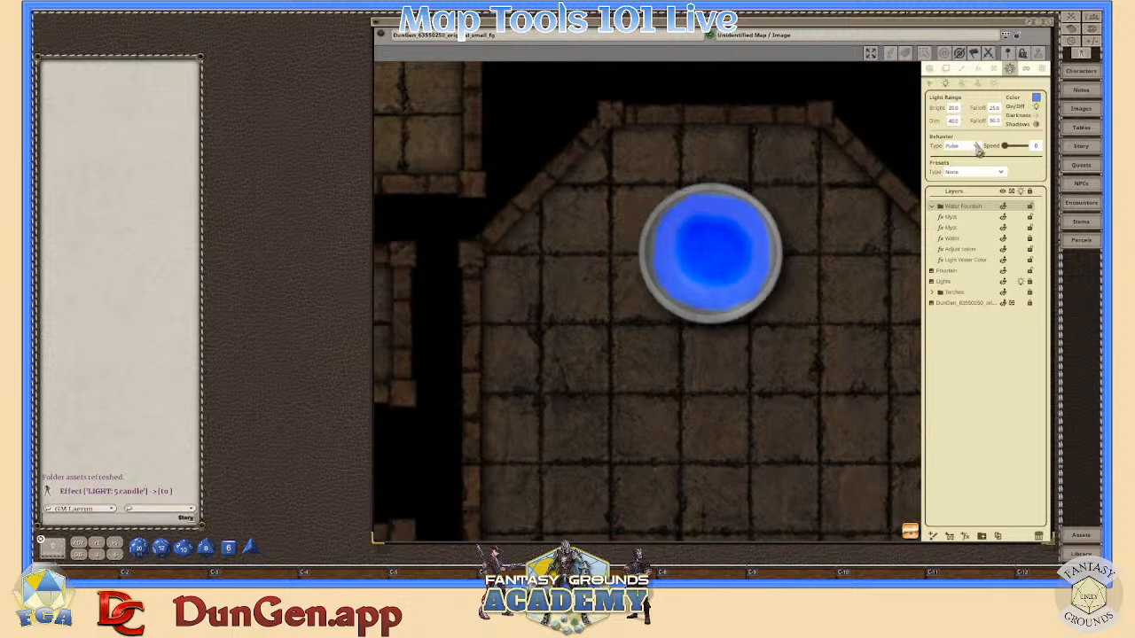
- Raise the light's pulse speed slightly above zero and place the light at the center of the fountain
drag(1006, 148, 1012, 149)
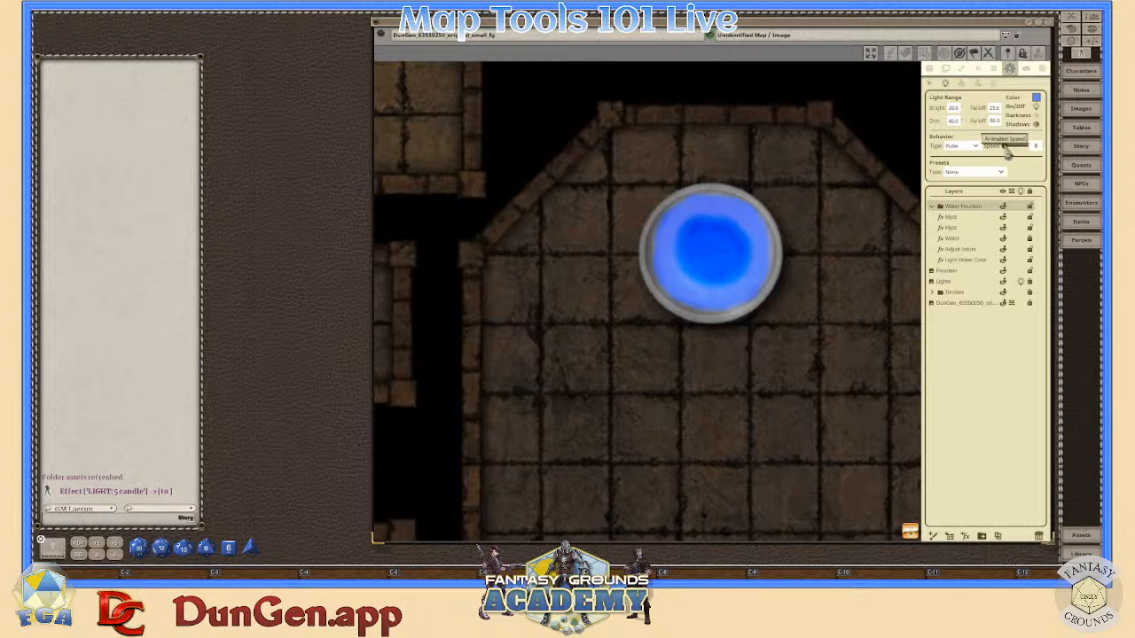
click(712, 251)
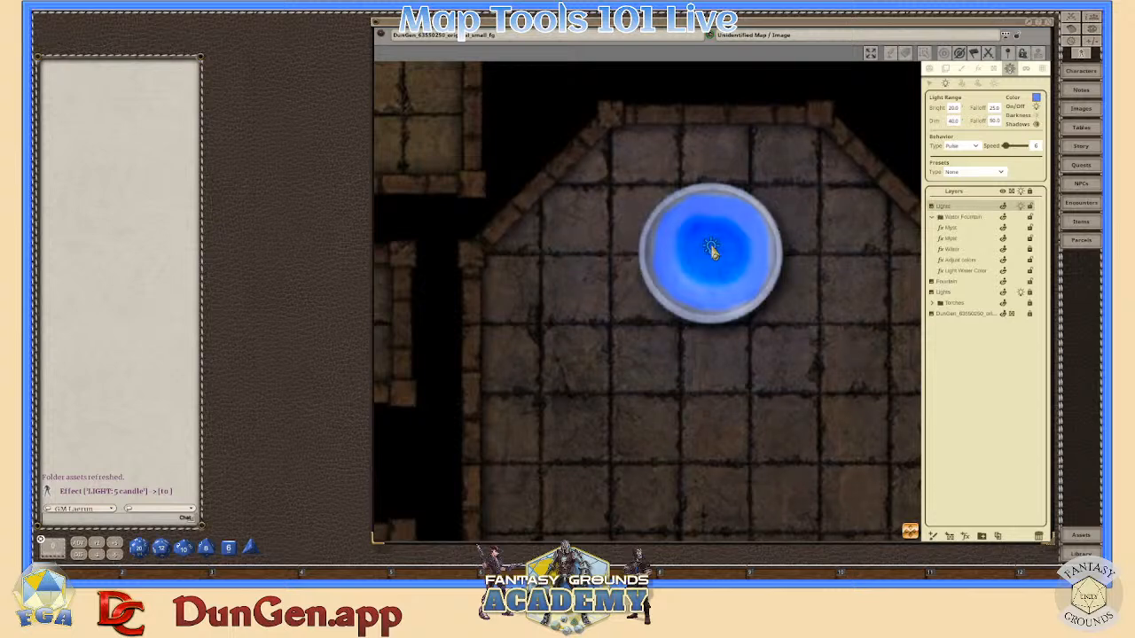
scroll(697, 330, up, 2)
scroll(781, 316, down, 3)
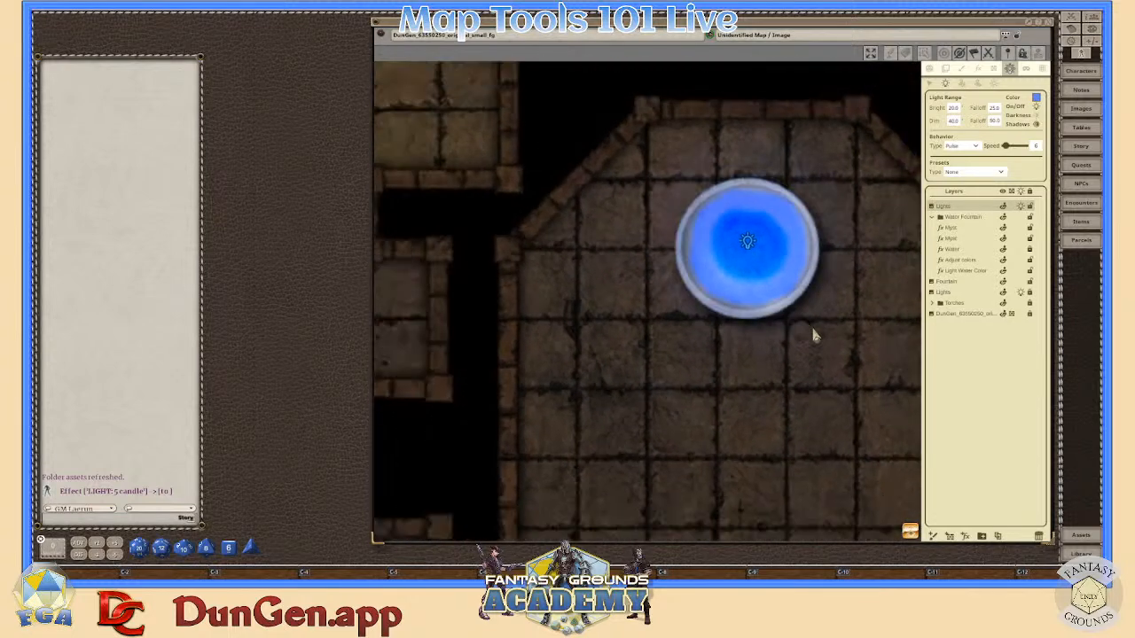
scroll(821, 335, down, 2)
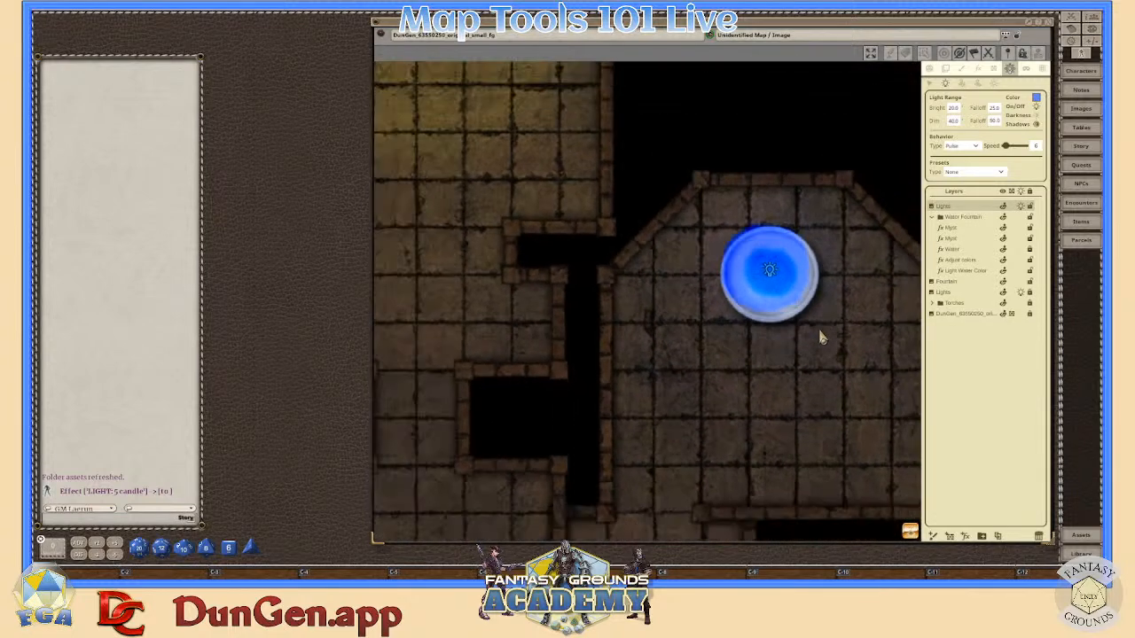
- Enable the player vision preview and examine the blue light around the fountain
click(929, 68)
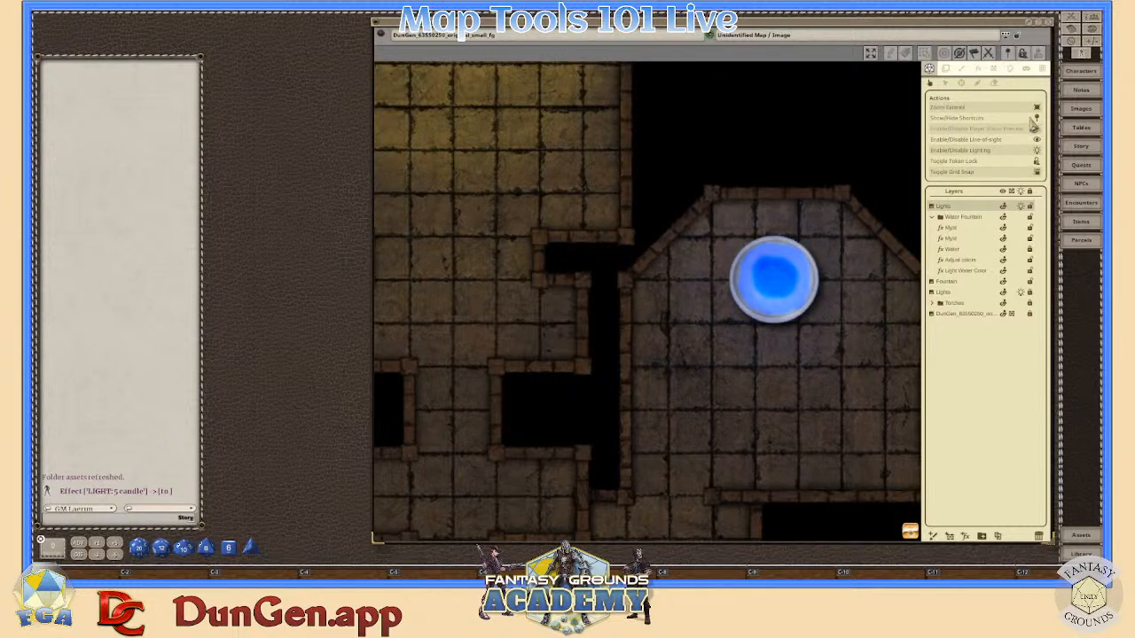
click(1038, 131)
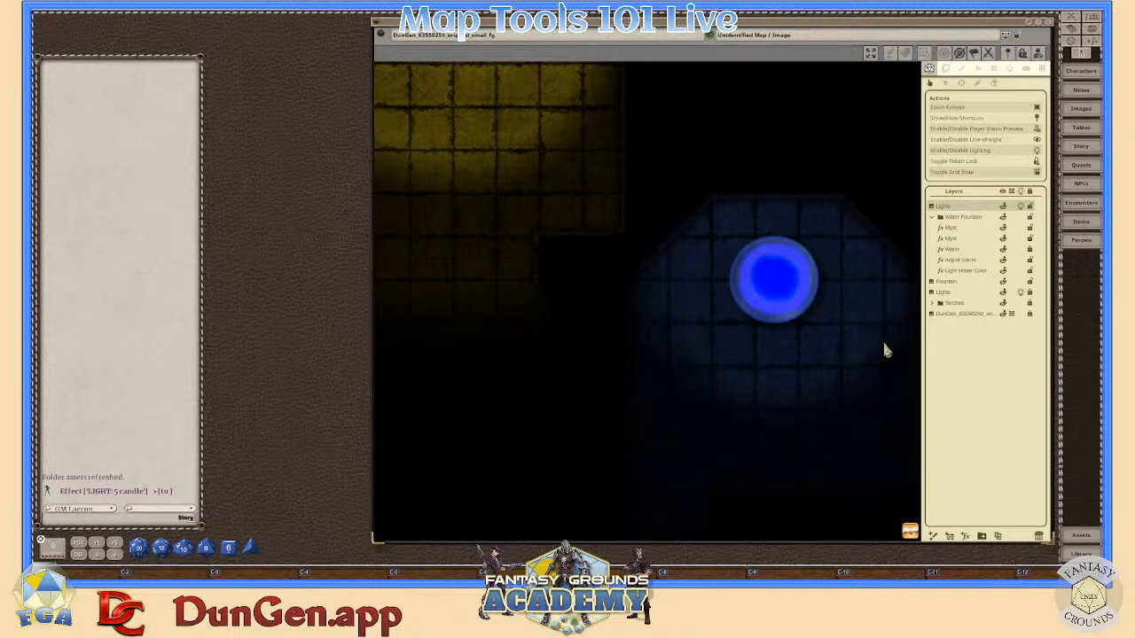
scroll(882, 350, down, 1)
scroll(883, 353, down, 1)
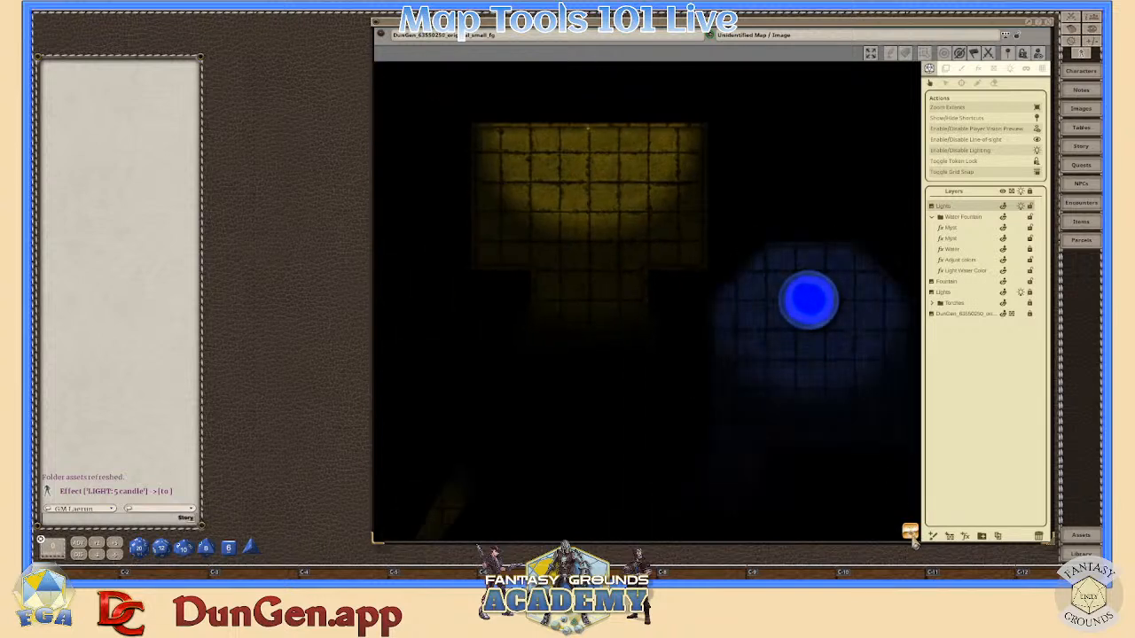
scroll(781, 328, up, 2)
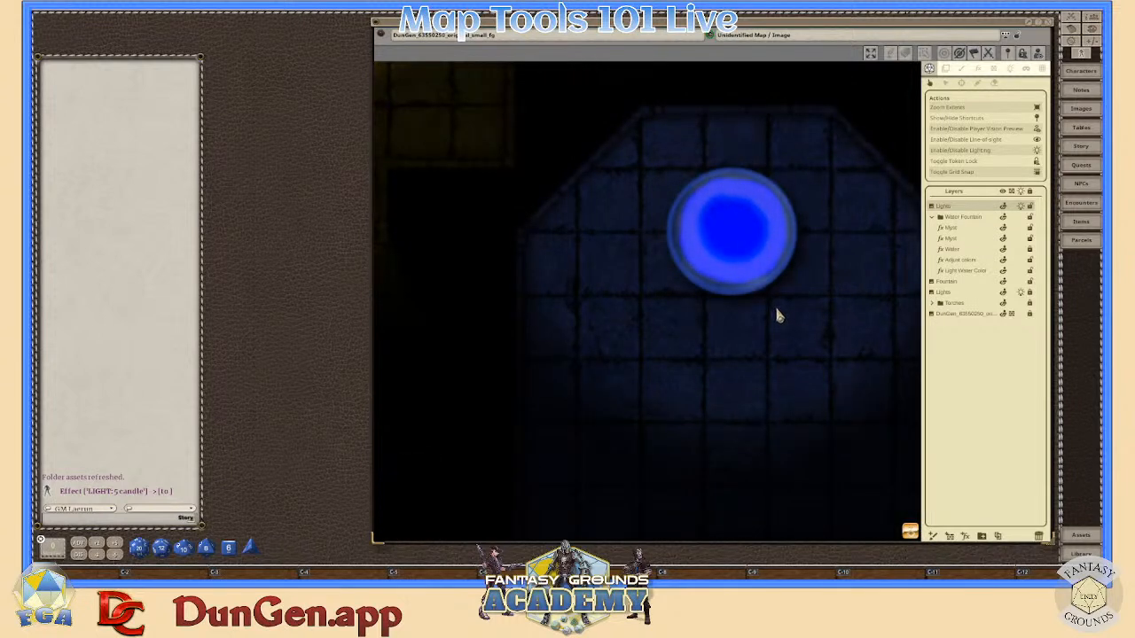
- Move the new fountain Lights layer to the top of the Water Fountain folder, then lock and collapse the folder
click(1008, 70)
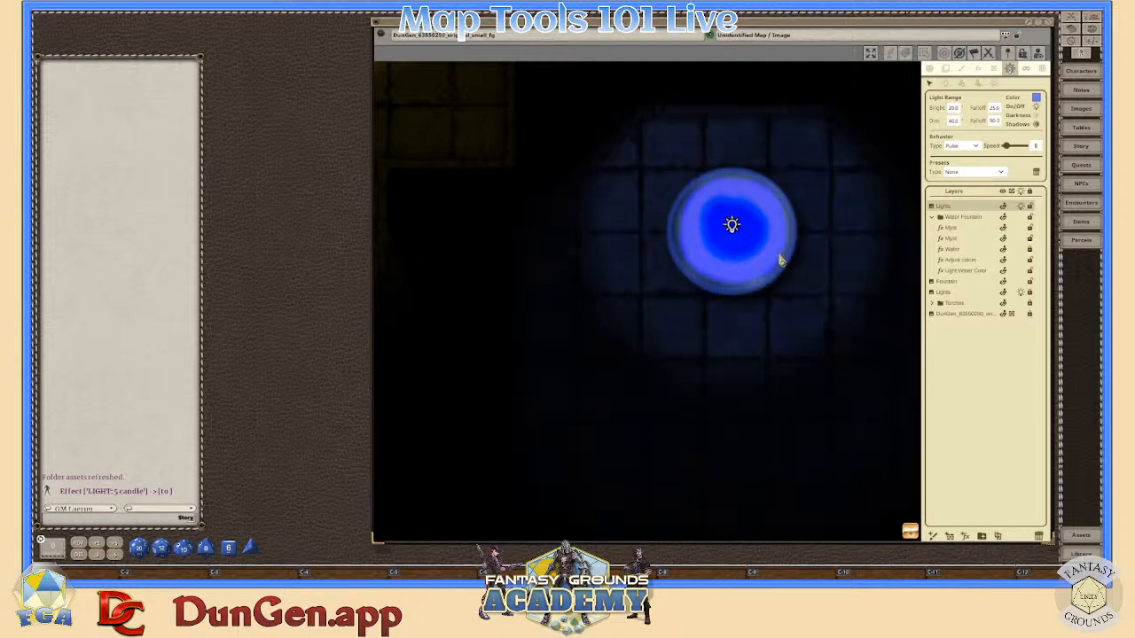
scroll(793, 293, down, 2)
scroll(798, 312, down, 2)
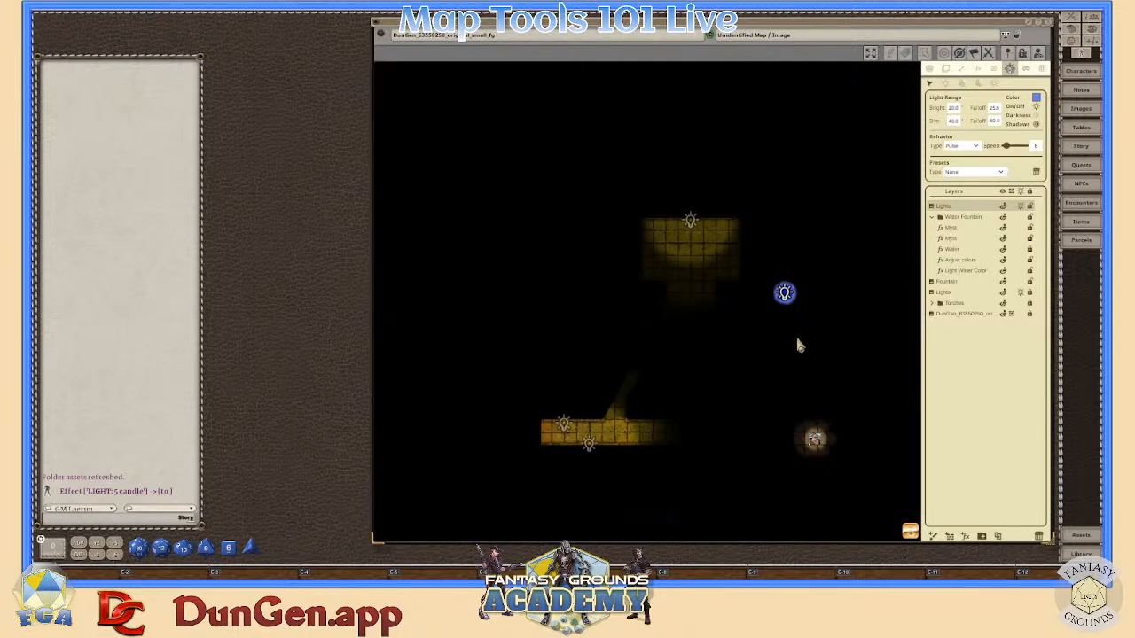
scroll(810, 310, up, 1)
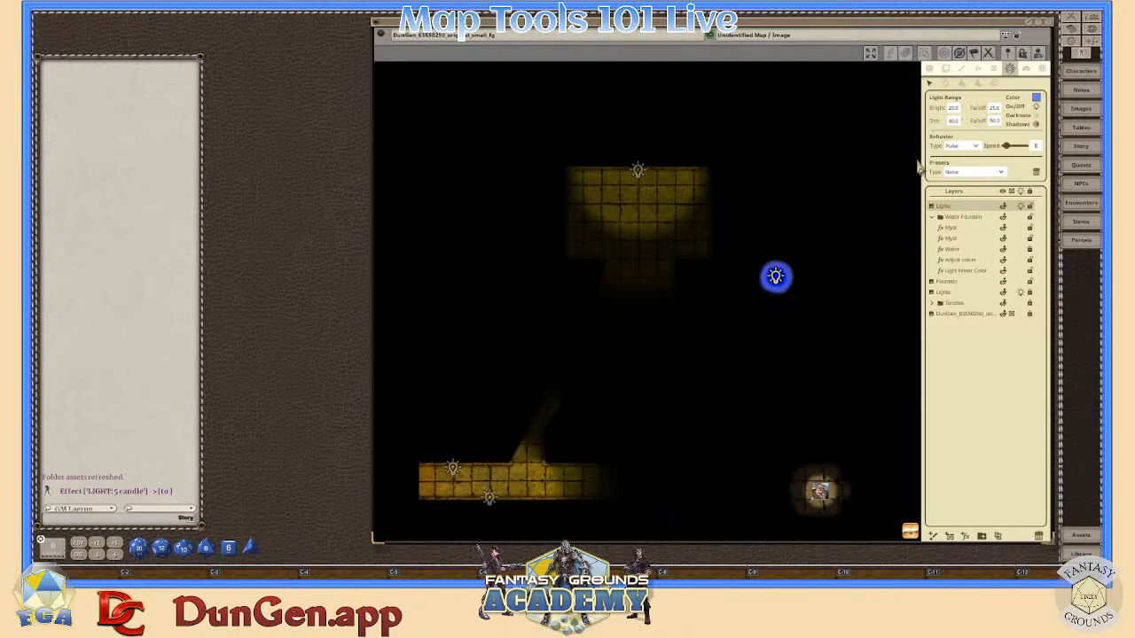
scroll(791, 298, up, 3)
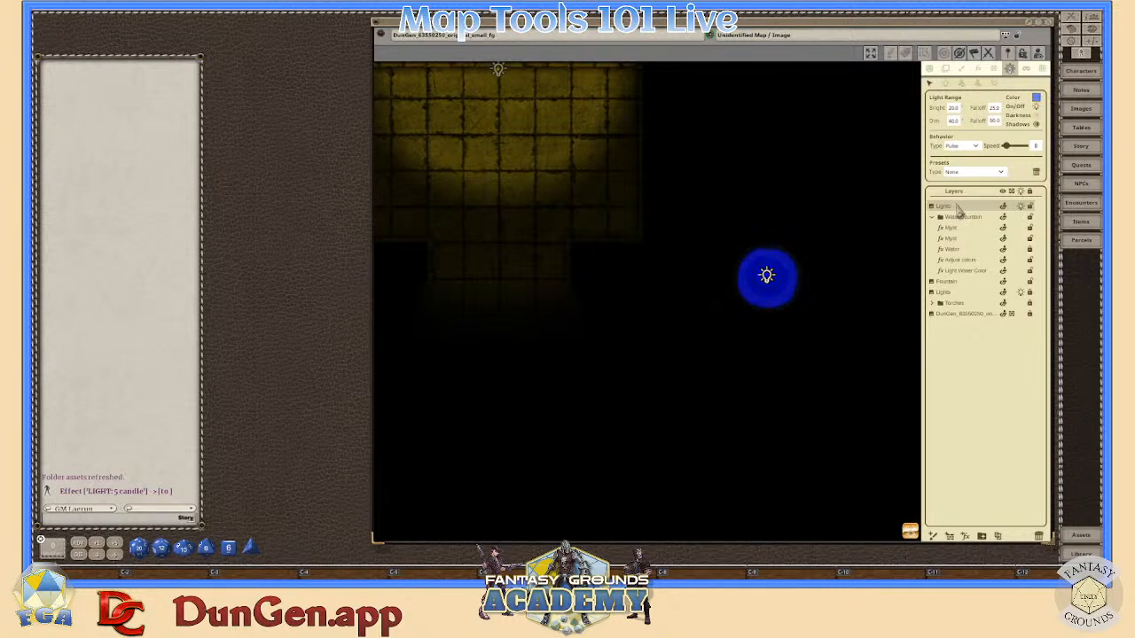
mouse_move(957, 207)
mouse_down()
mouse_move(971, 228)
mouse_move(958, 222)
mouse_up()
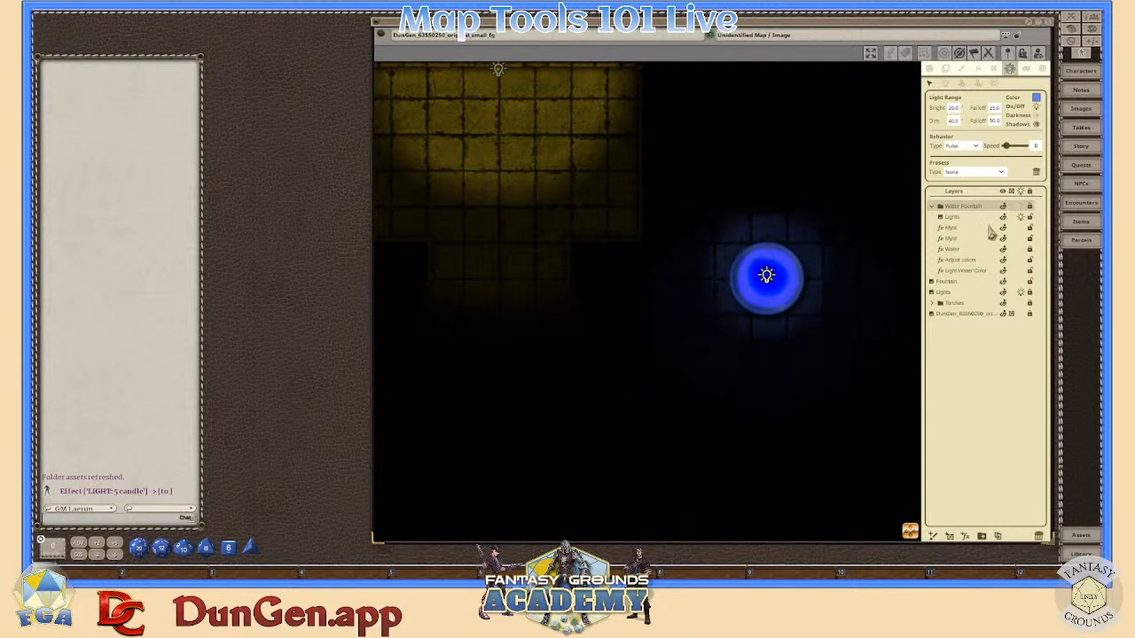
click(931, 206)
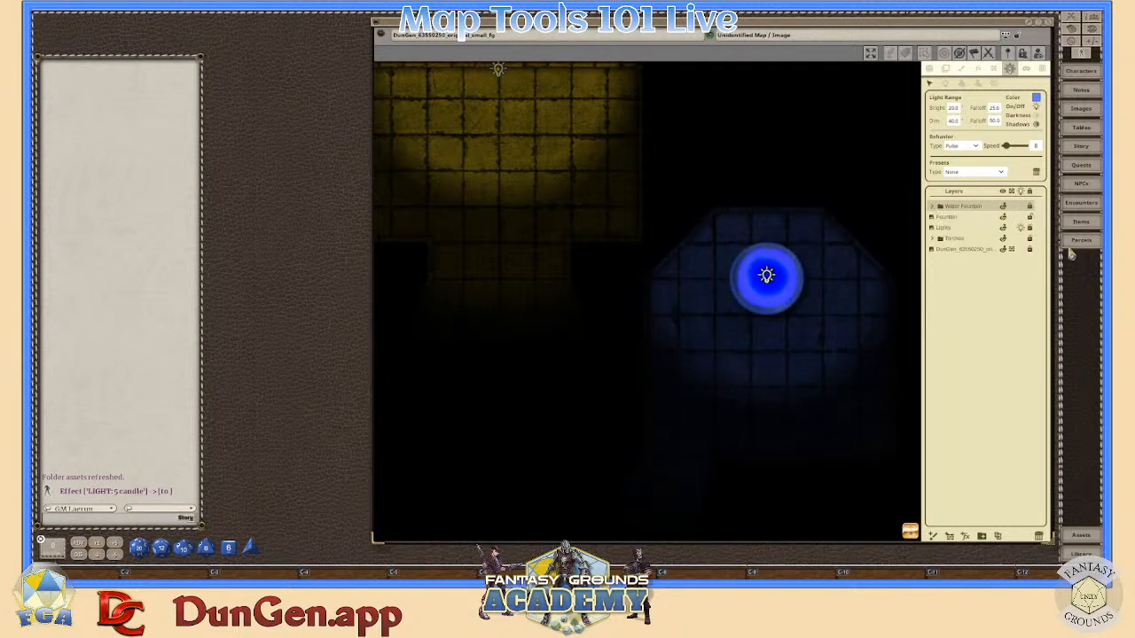
- Toggle the use of lights on the Water Fountain folder's Lights layer to compare the fountain with and without its light
click(931, 206)
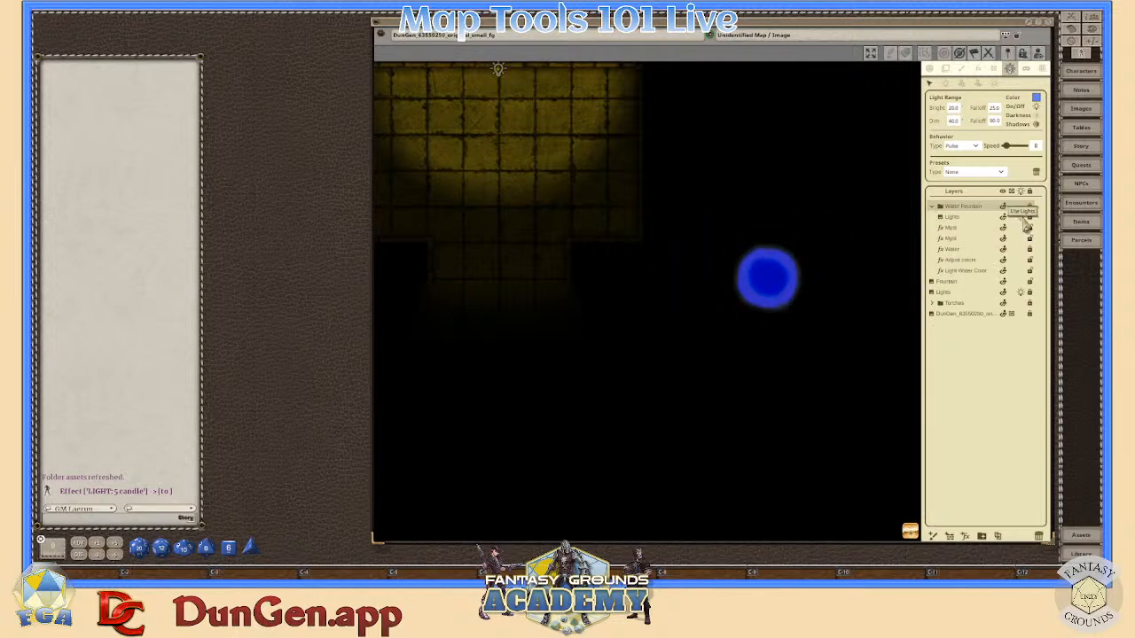
click(1022, 219)
scroll(780, 315, up, 1)
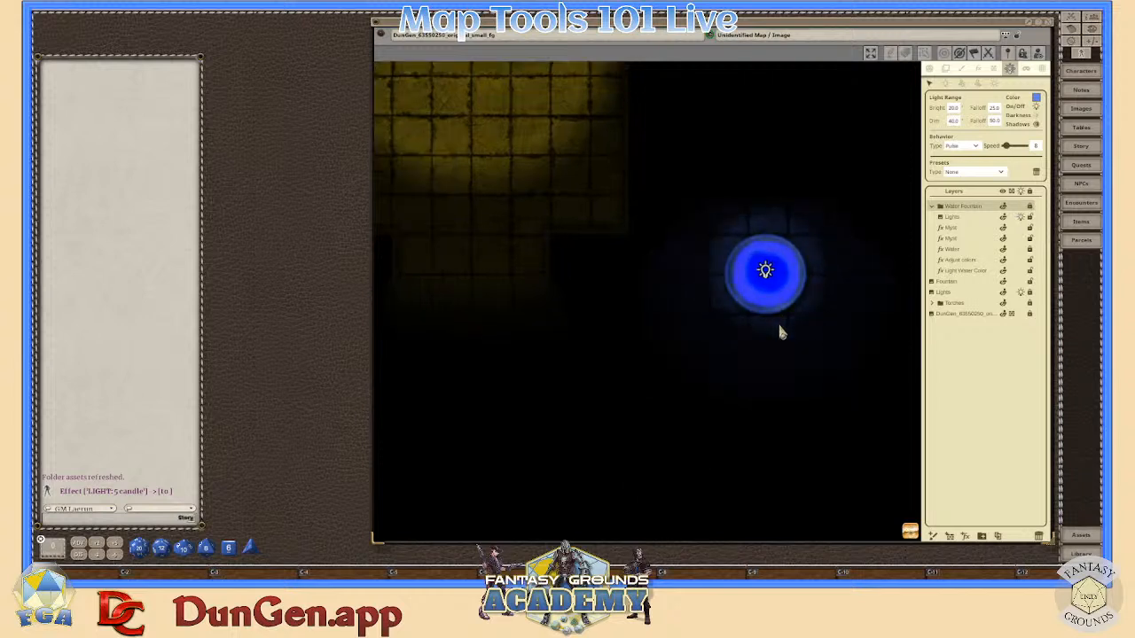
click(1022, 219)
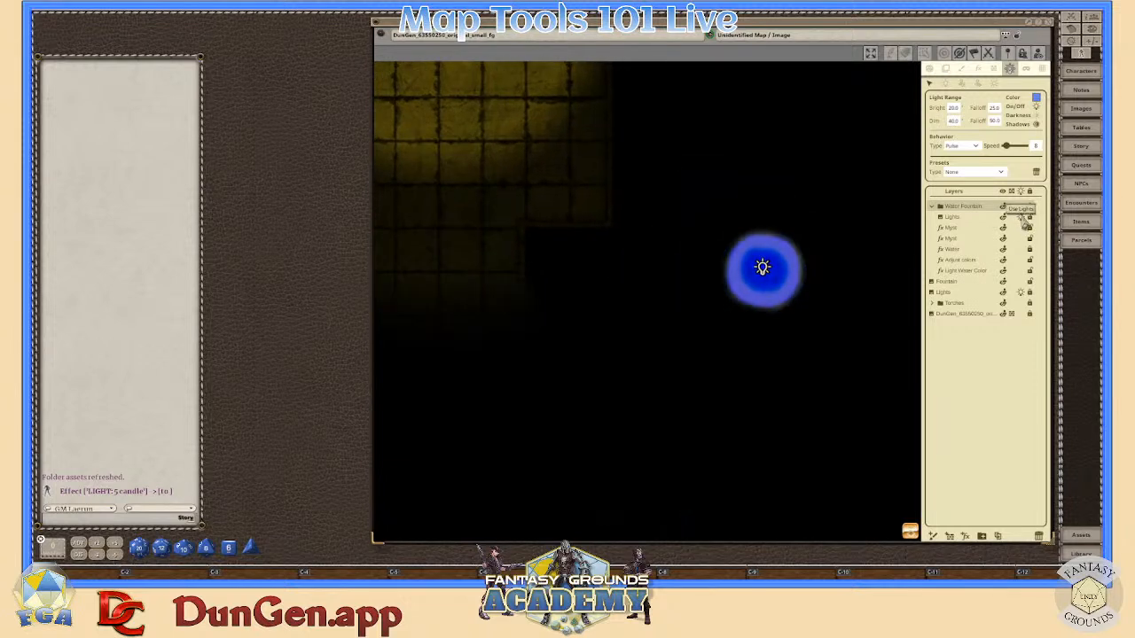
- Move the Fountain tile layer into the Water Fountain folder and expand the folder to show its layers
click(932, 207)
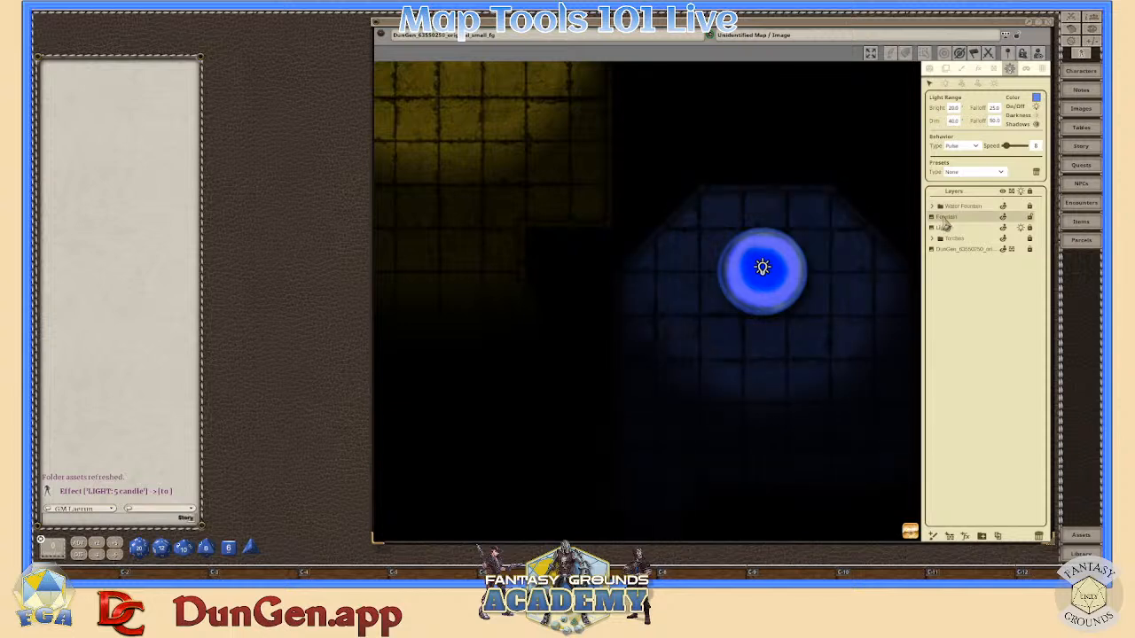
drag(944, 226, 952, 212)
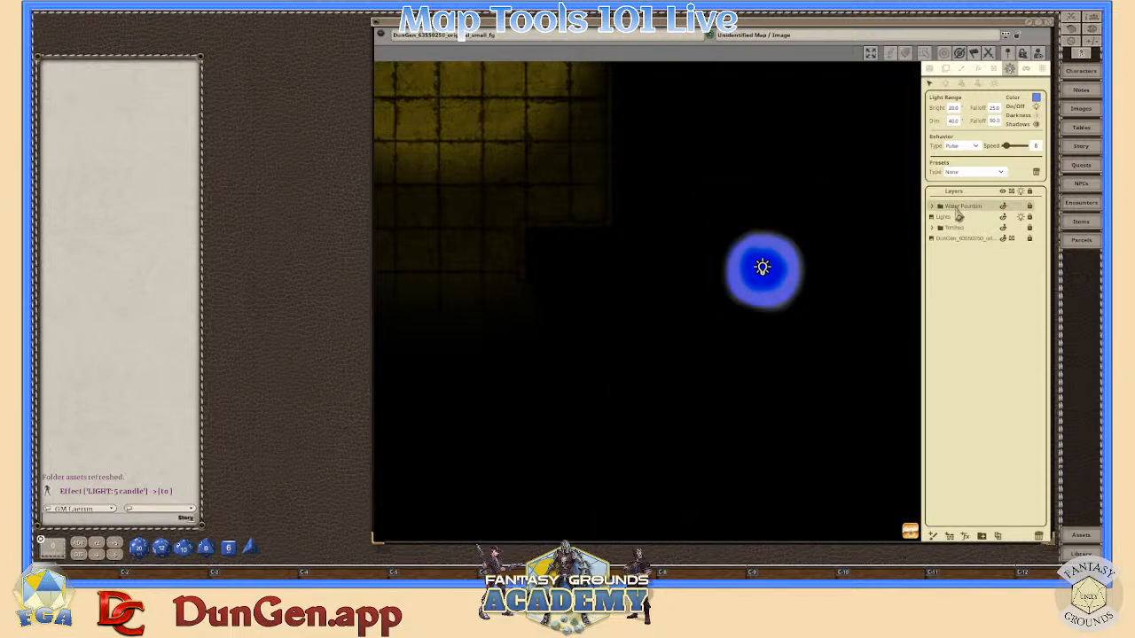
double_click(957, 209)
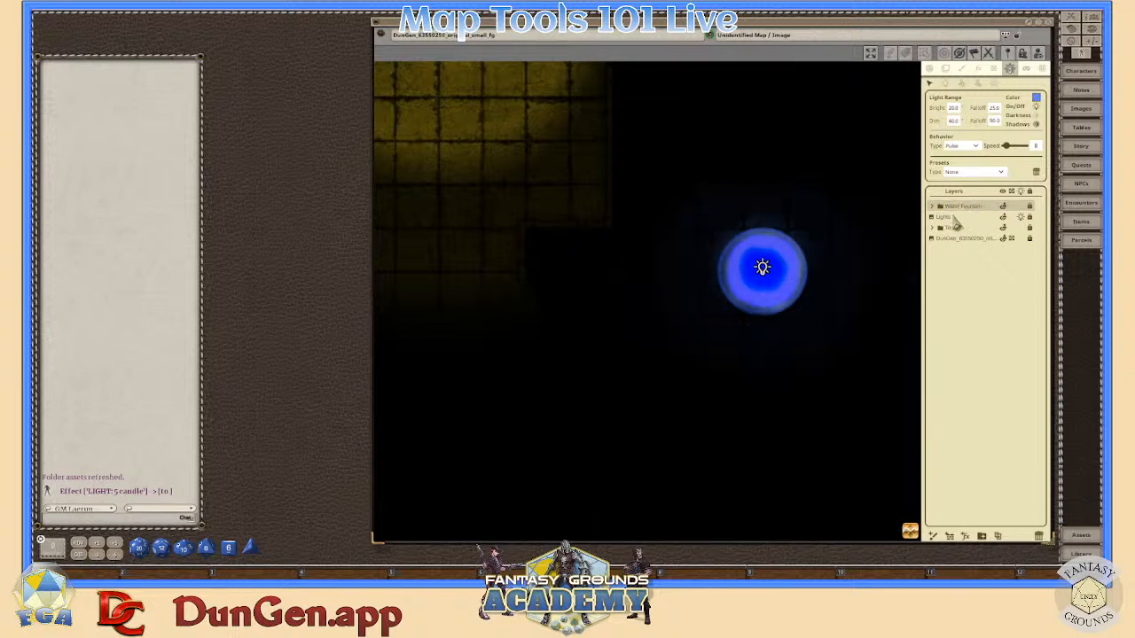
click(948, 218)
click(932, 207)
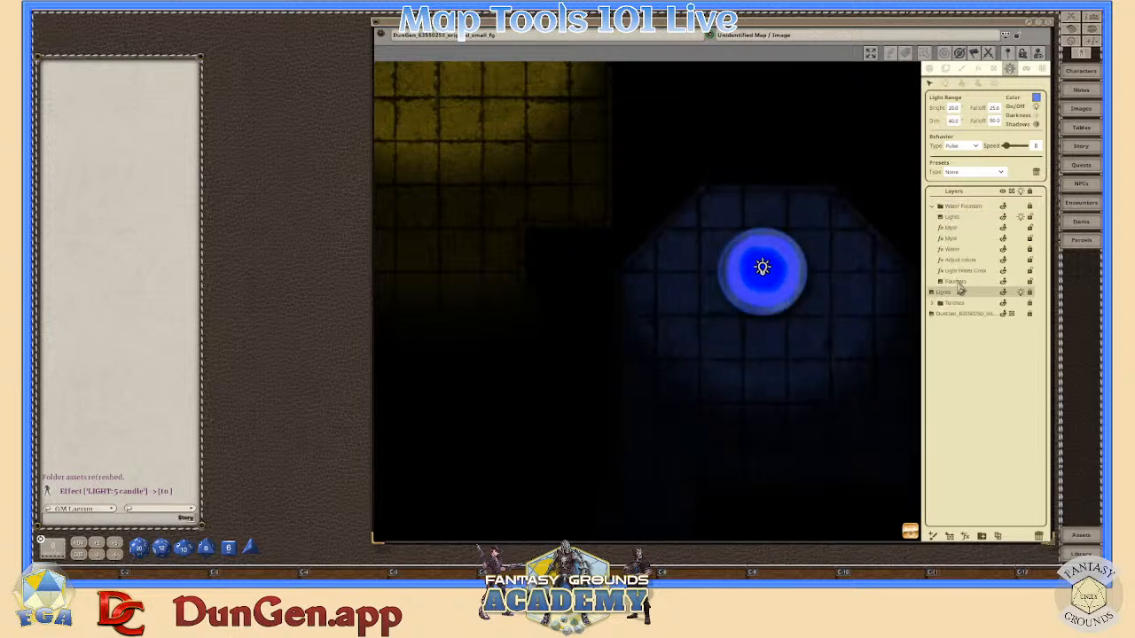
- Collapse the Water Fountain folder and view the lit areas across the dungeon map
click(932, 208)
scroll(829, 310, down, 3)
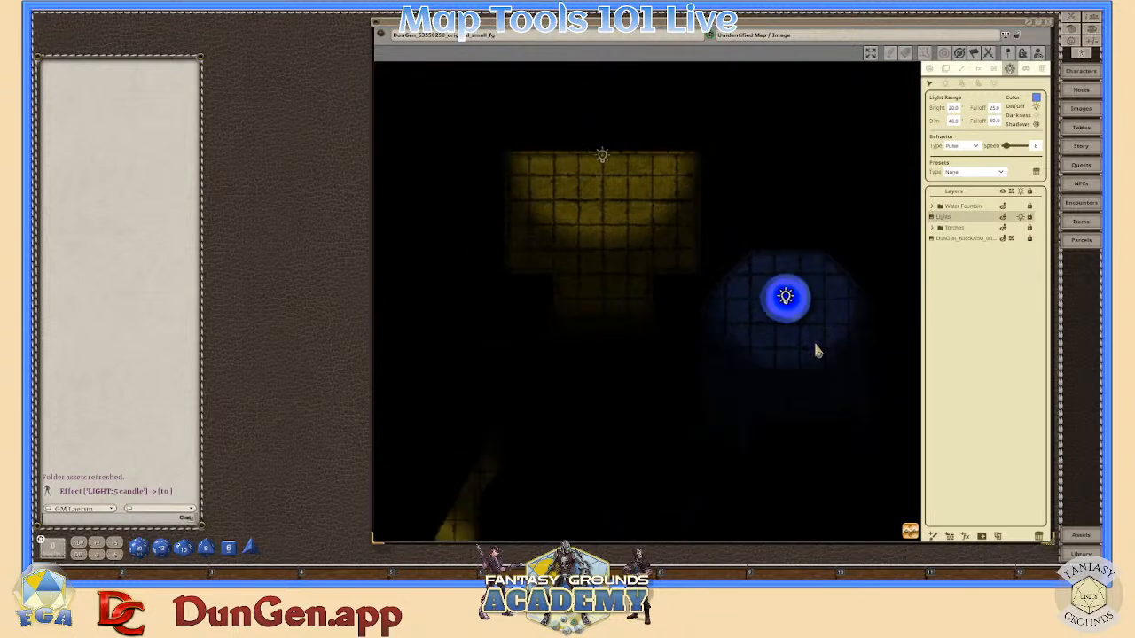
scroll(802, 375, down, 4)
scroll(802, 375, up, 1)
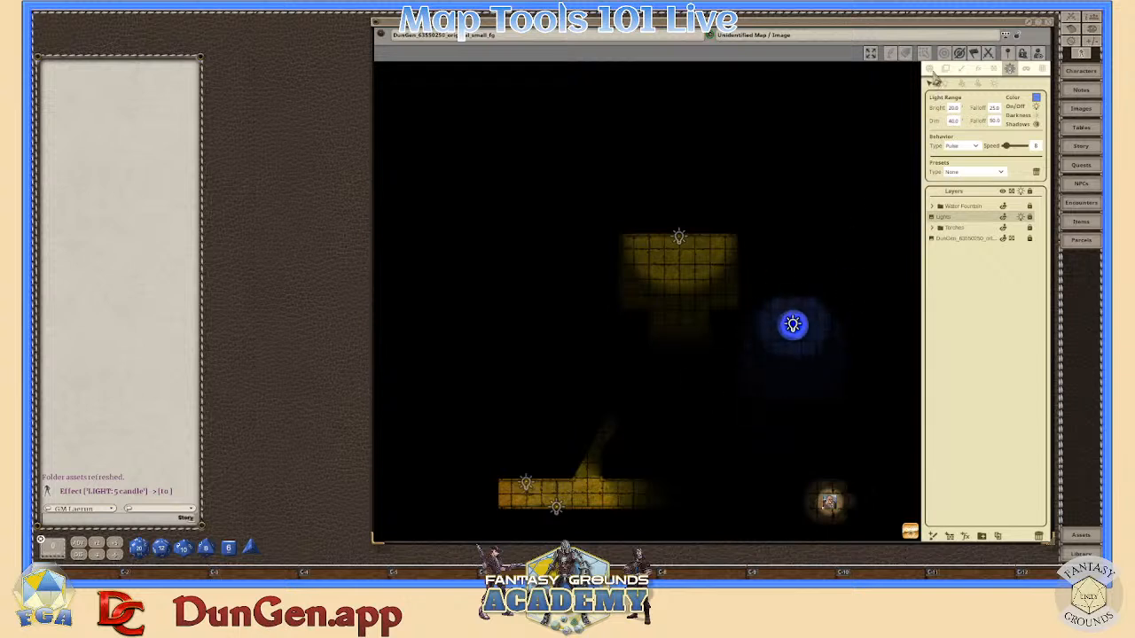
- Turn off the player vision preview and the lighting on the dungeon map
click(931, 82)
scroll(718, 365, up, 1)
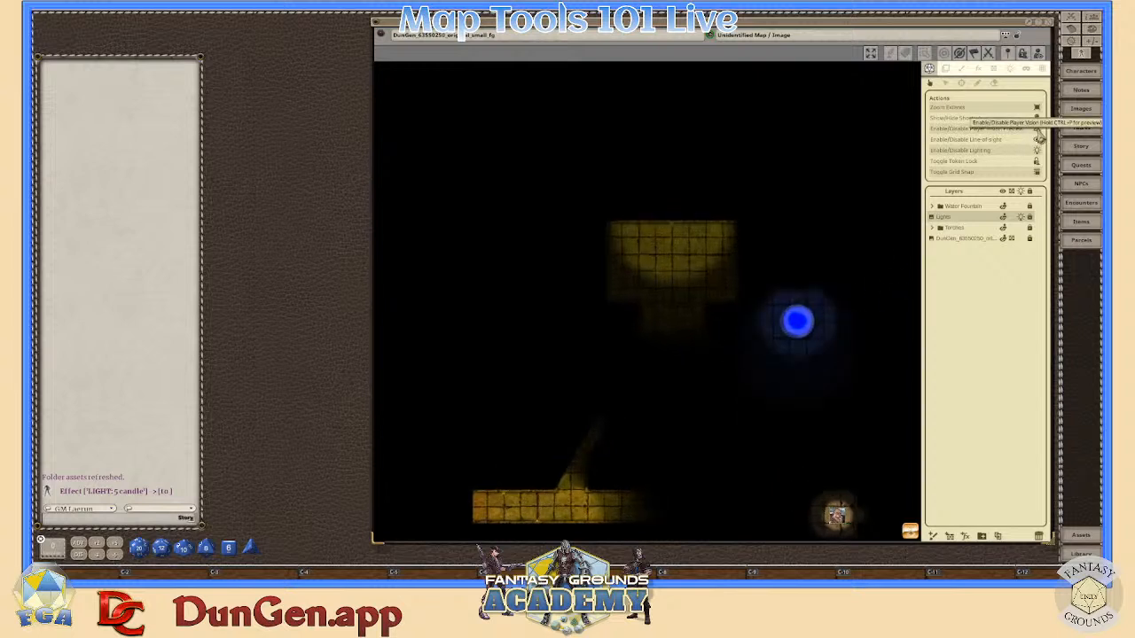
click(1035, 130)
scroll(903, 347, down, 1)
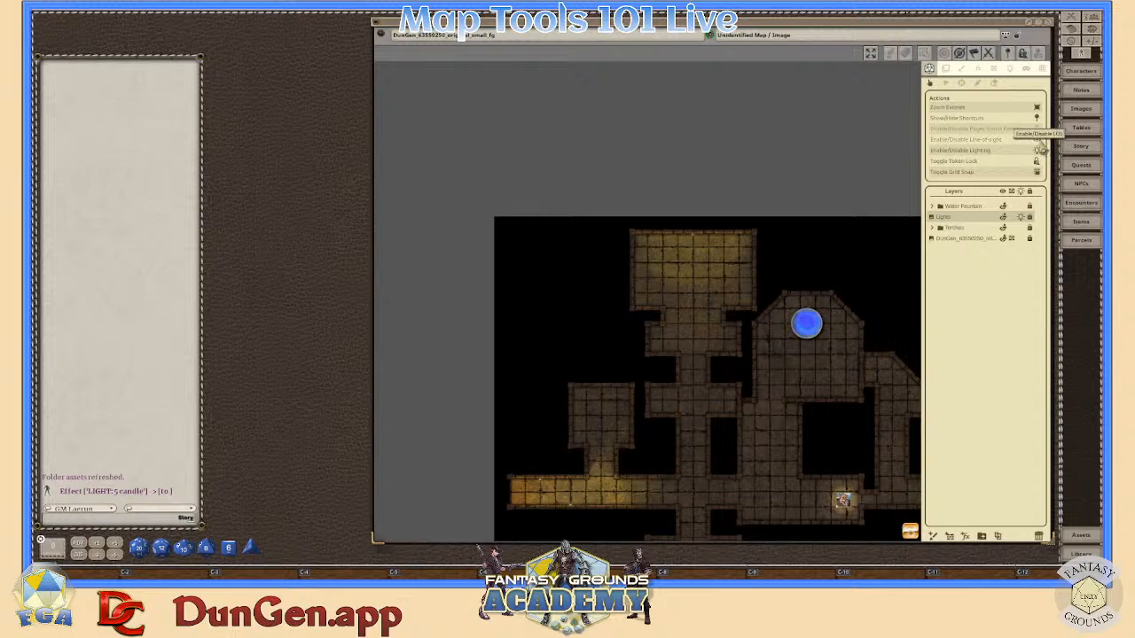
click(1037, 150)
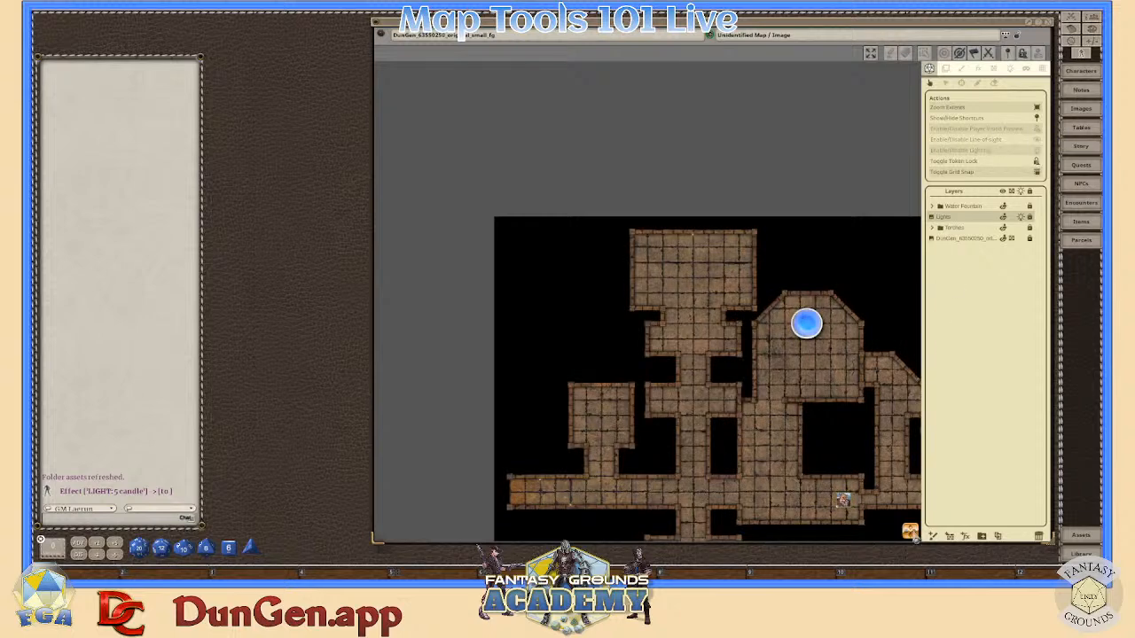
- Examine the unlit dungeon map, from the fountain room along the corridor to the octagonal room
drag(914, 535, 944, 588)
scroll(698, 426, up, 3)
scroll(682, 328, down, 1)
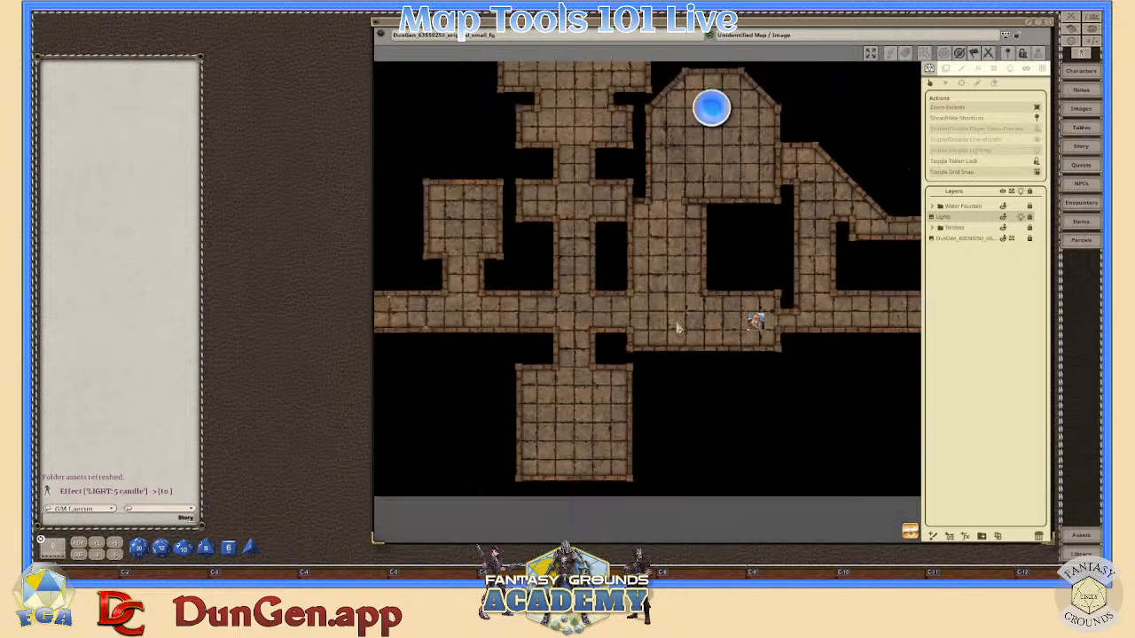
scroll(676, 328, down, 1)
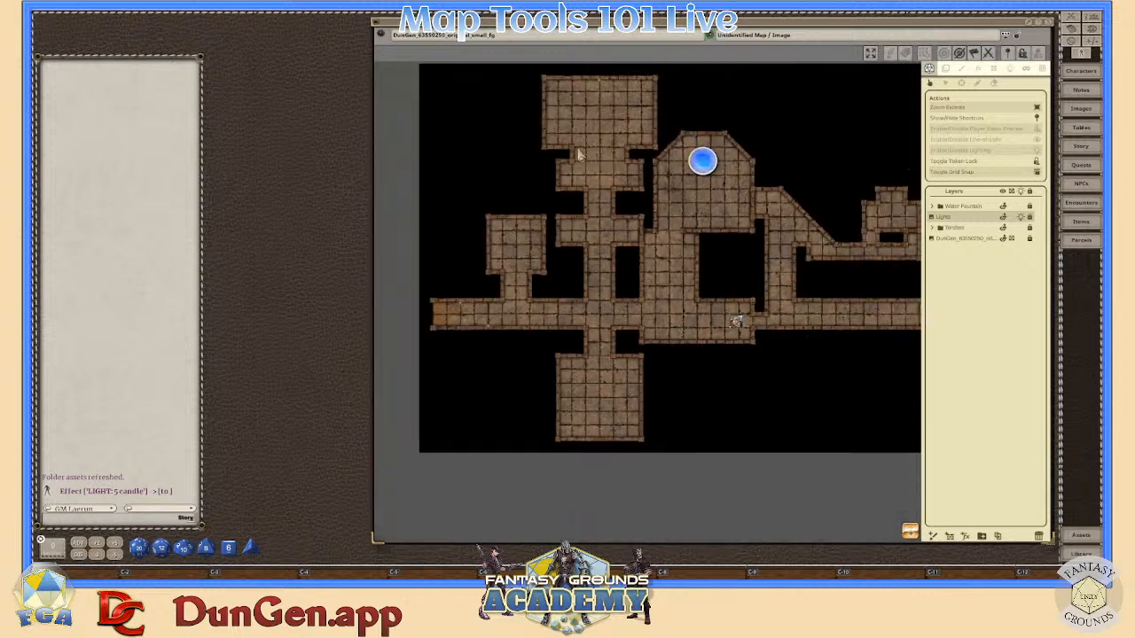
drag(913, 536, 978, 503)
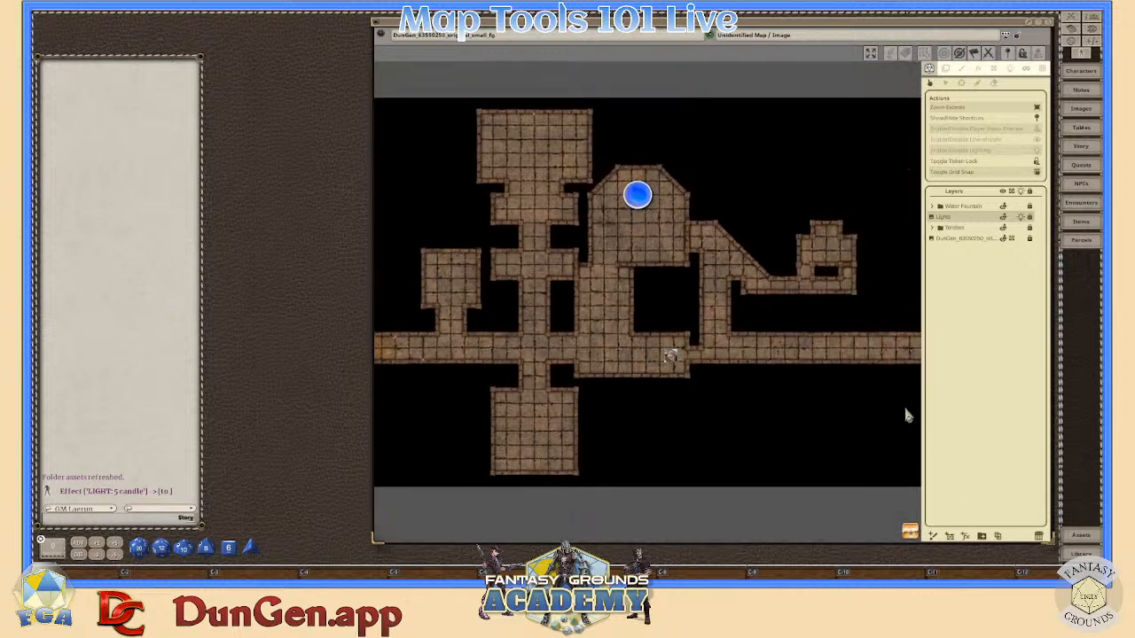
scroll(839, 327, down, 2)
scroll(832, 333, up, 2)
scroll(639, 320, down, 1)
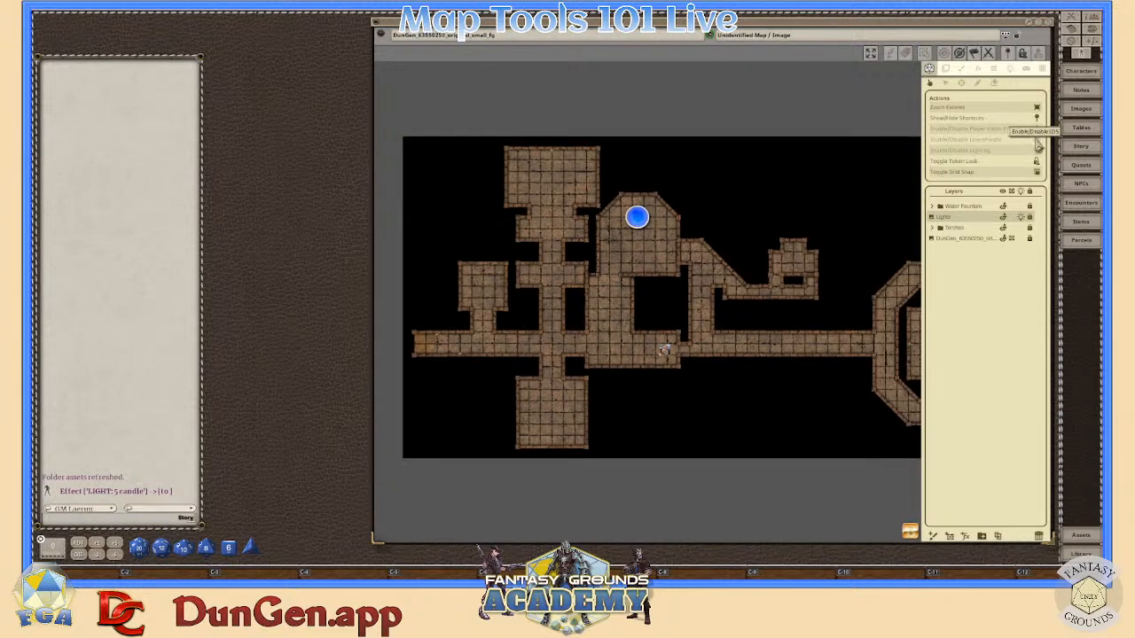
scroll(763, 333, up, 1)
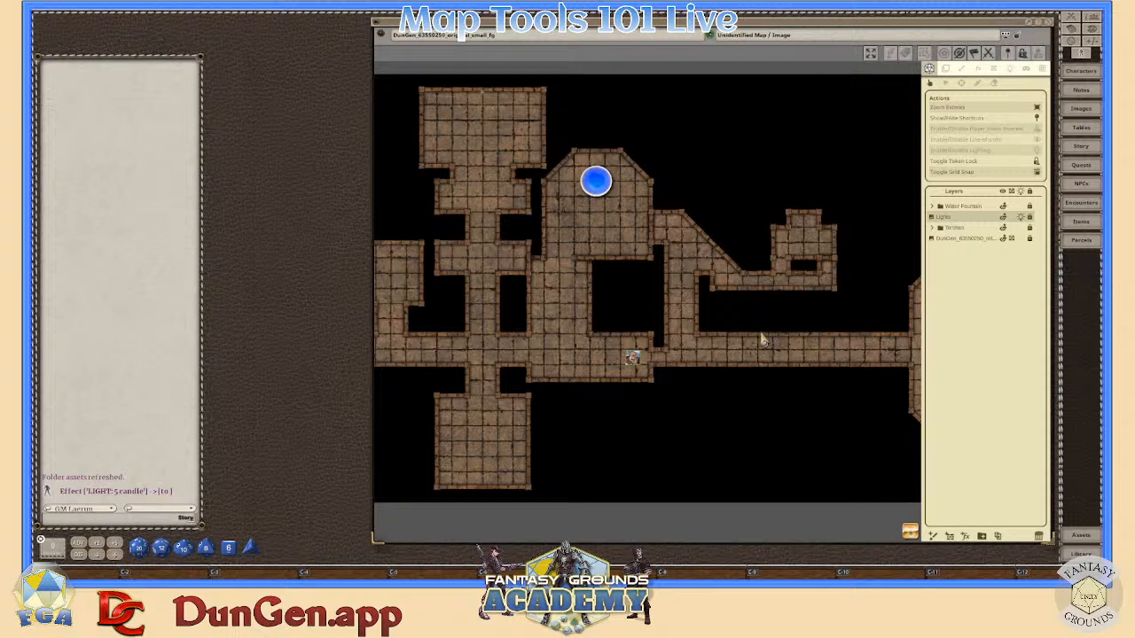
scroll(763, 340, down, 1)
drag(909, 534, 1040, 549)
scroll(859, 339, up, 5)
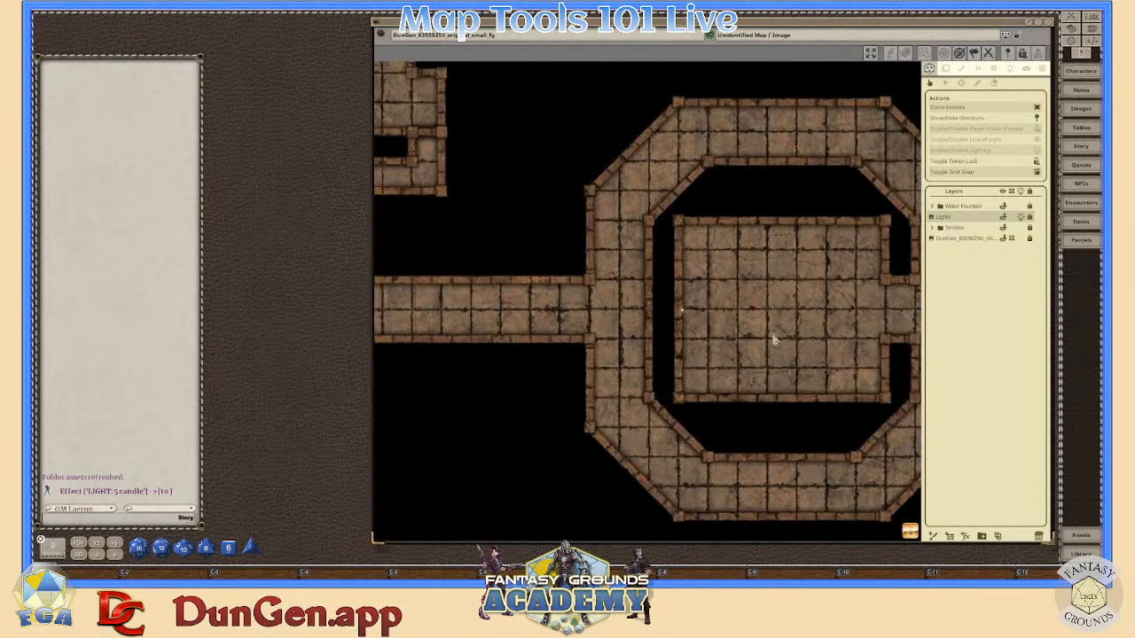
scroll(774, 342, down, 5)
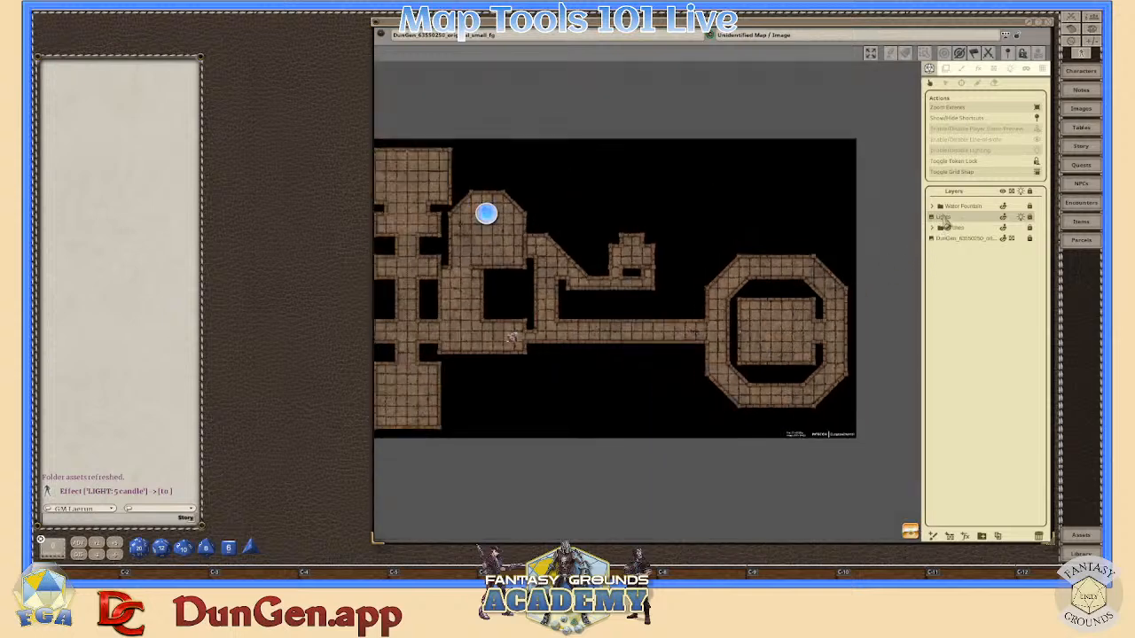
- Move the standalone Lights layer into the Water Fountain folder
click(932, 207)
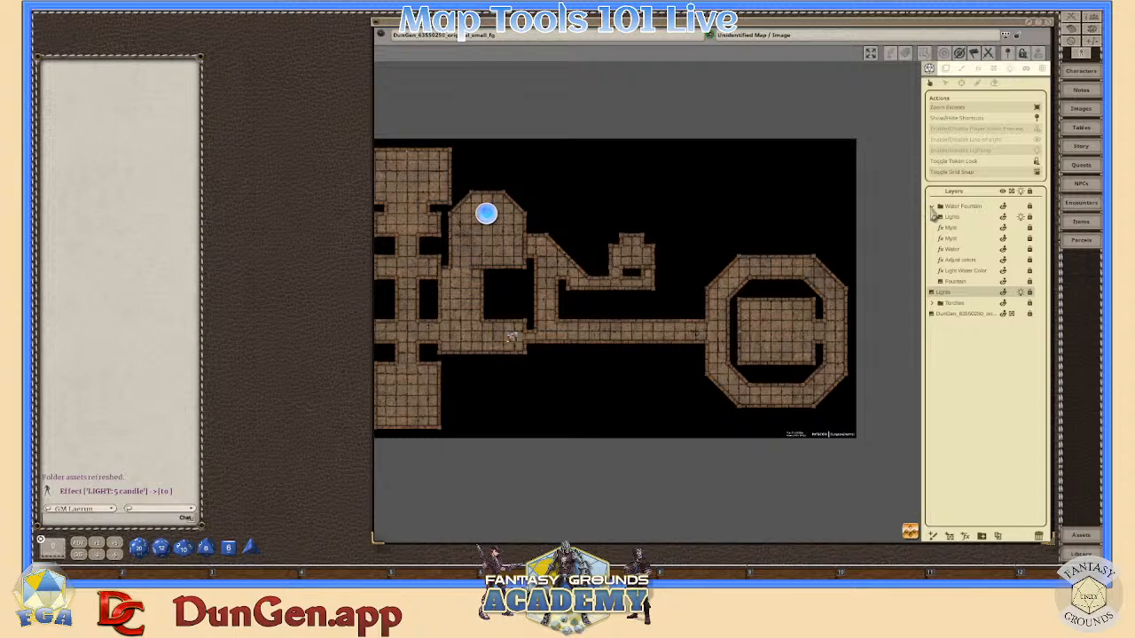
click(932, 208)
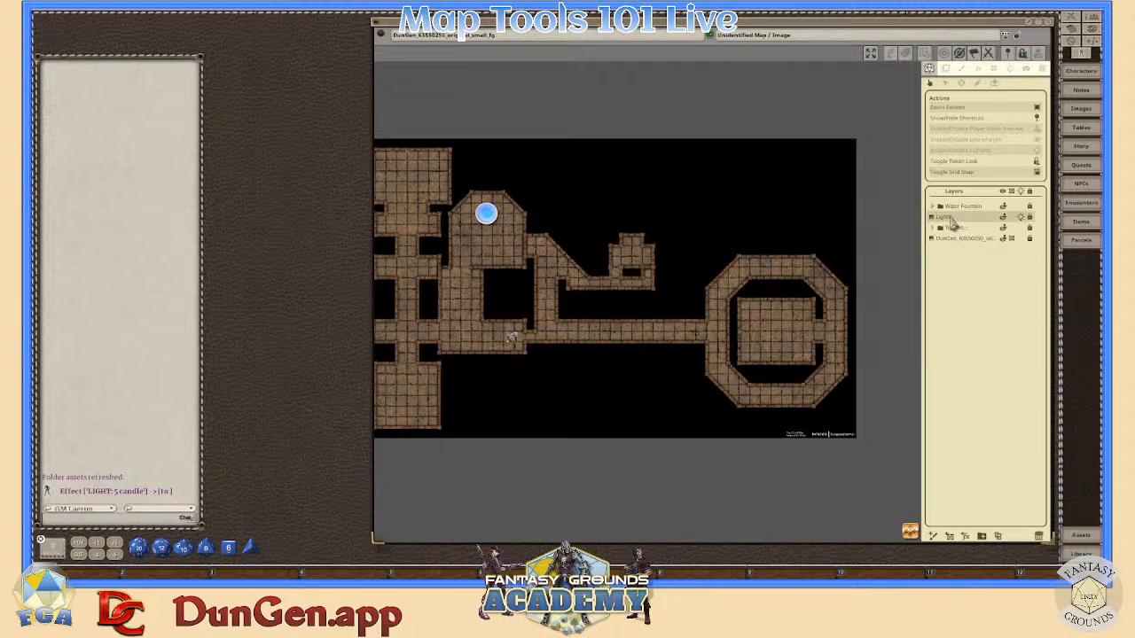
drag(952, 223, 960, 233)
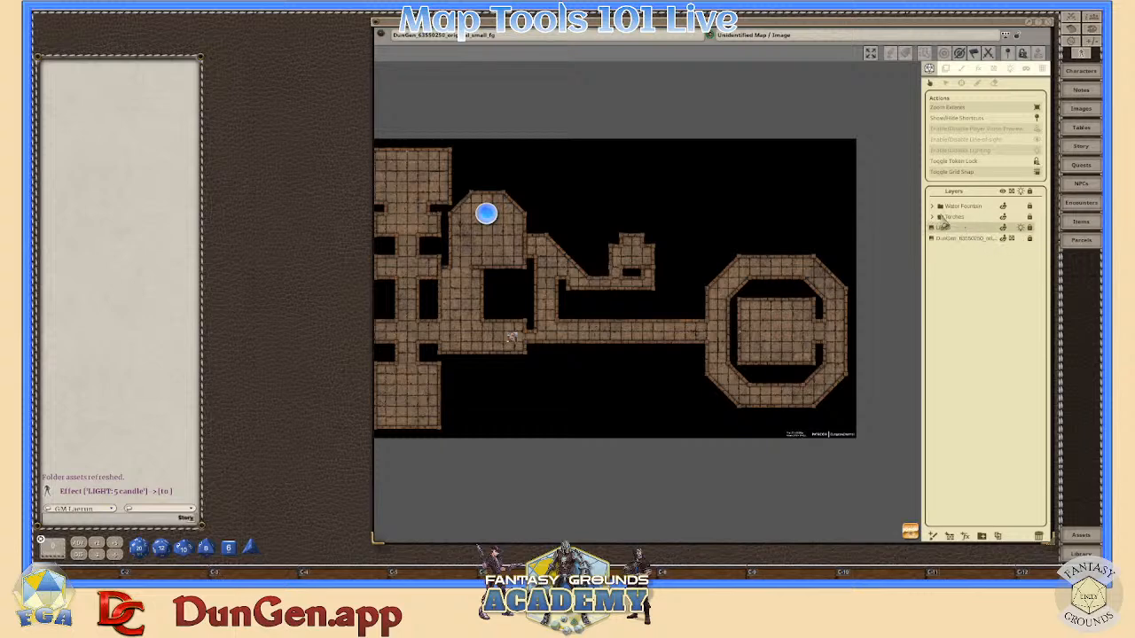
drag(945, 229, 950, 216)
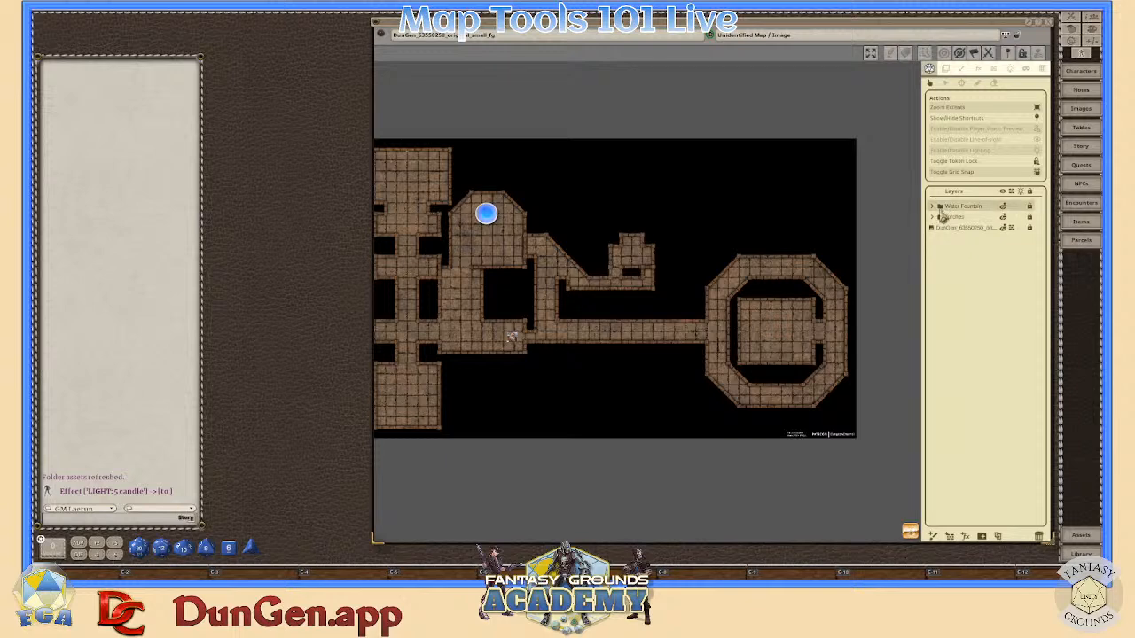
- Move the upper Lights layer out of the Water Fountain folder to the end of the layer list, then collapse the folder
click(934, 206)
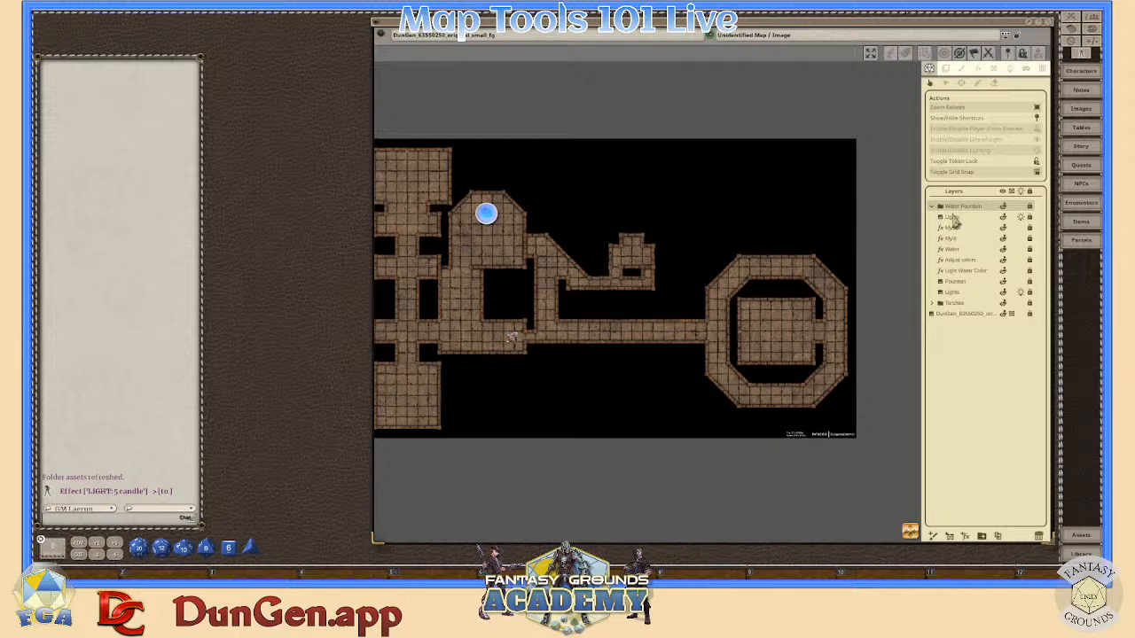
click(952, 218)
drag(954, 224, 942, 314)
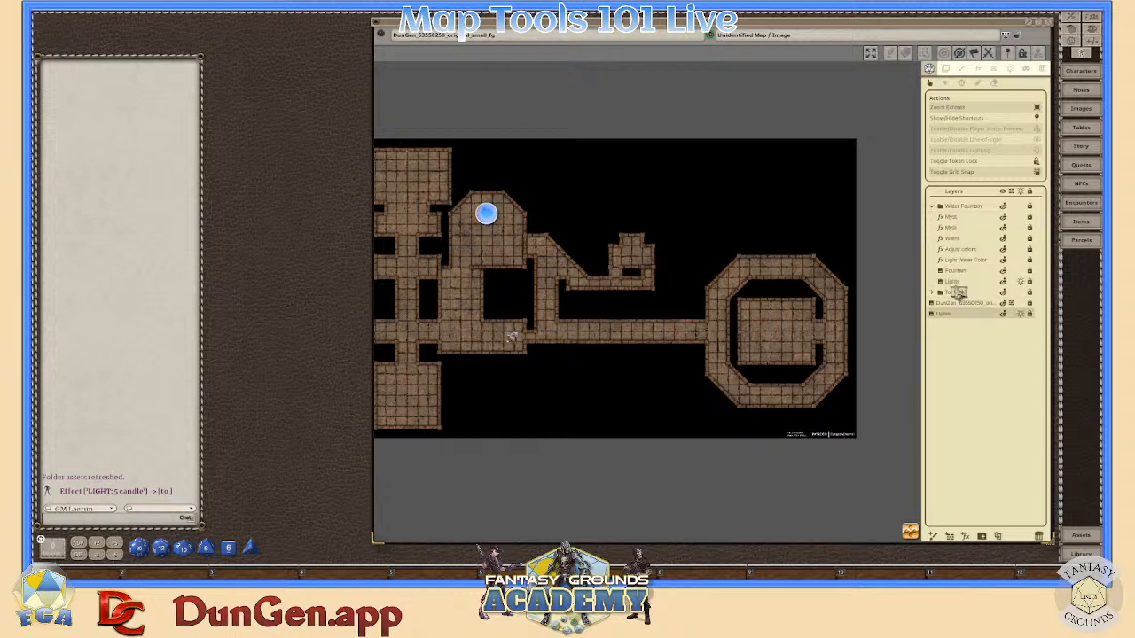
click(931, 206)
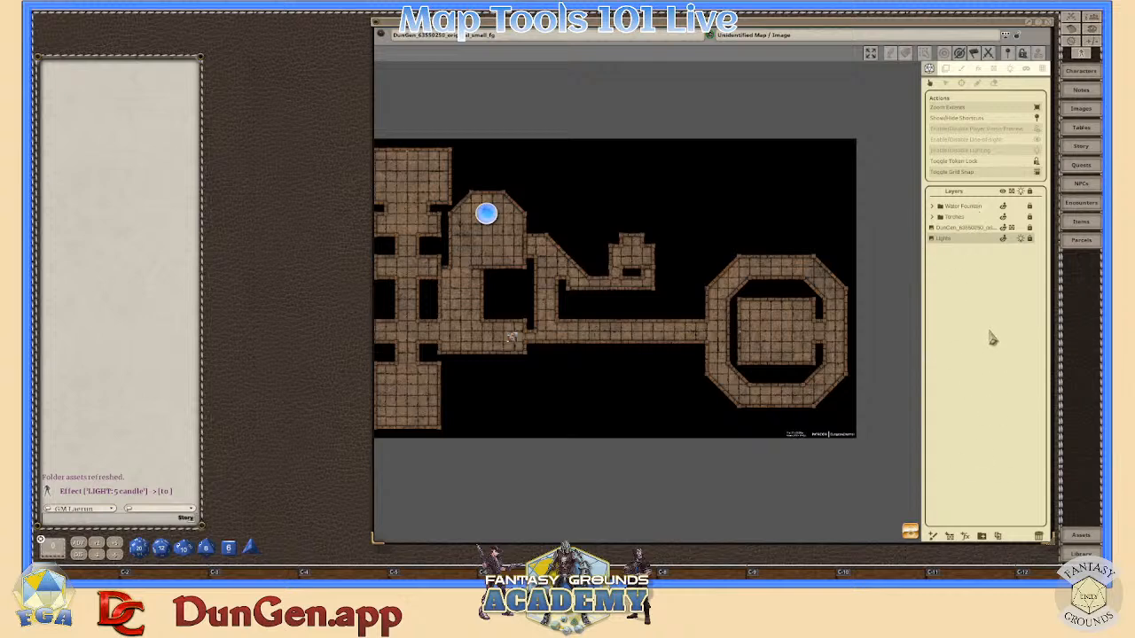
- Open the image assets, search them for "table" and return to the first page of matches
scroll(700, 333, down, 3)
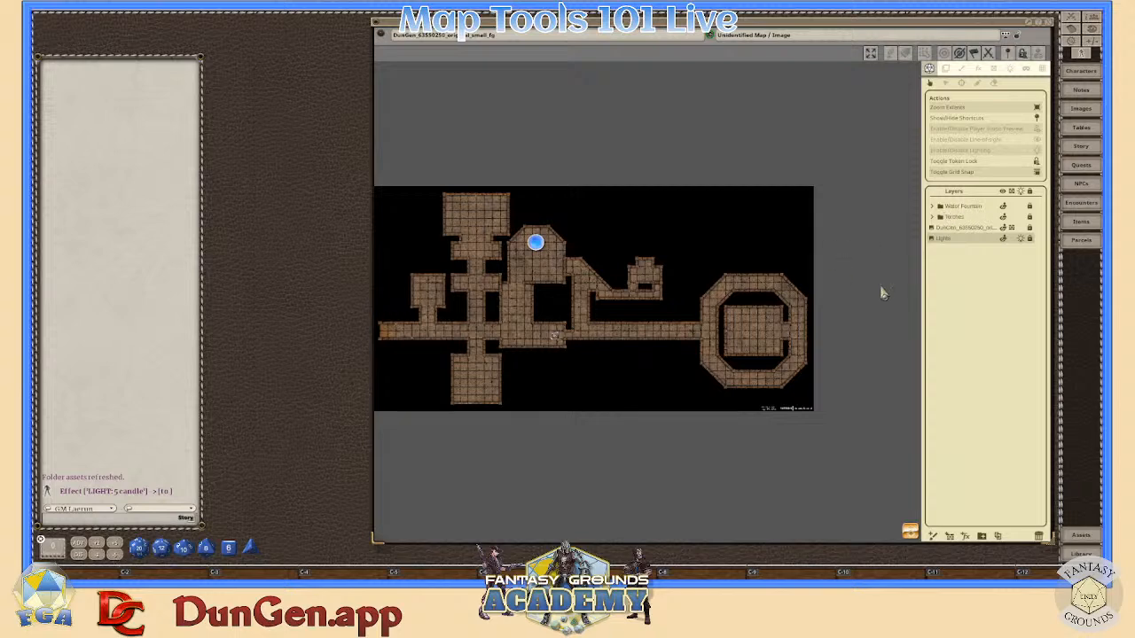
scroll(744, 348, up, 6)
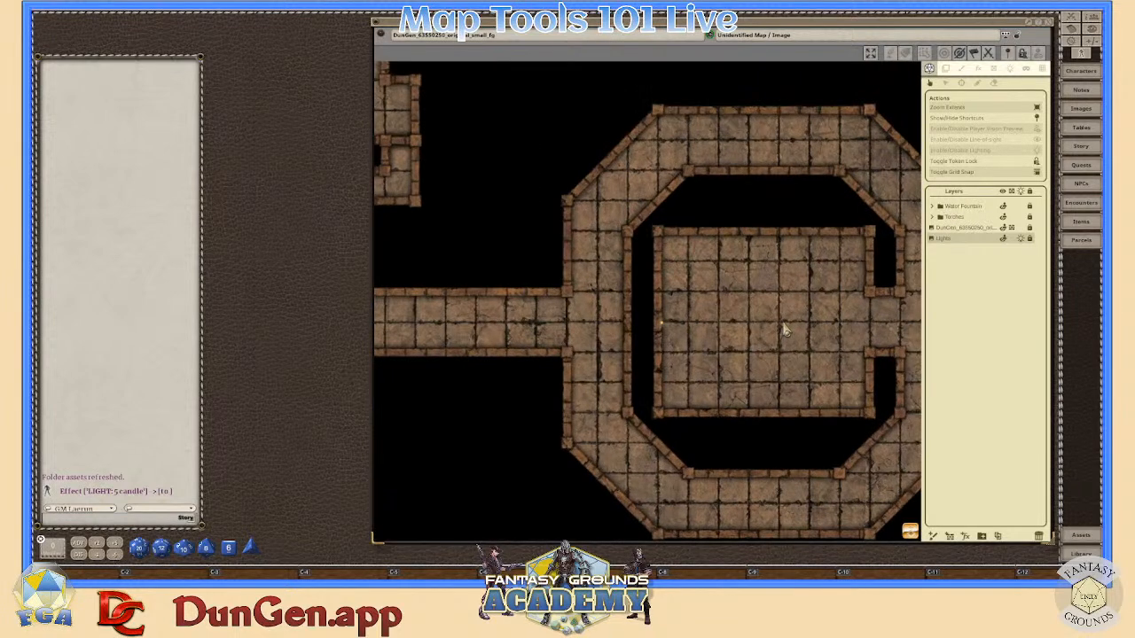
scroll(784, 330, down, 3)
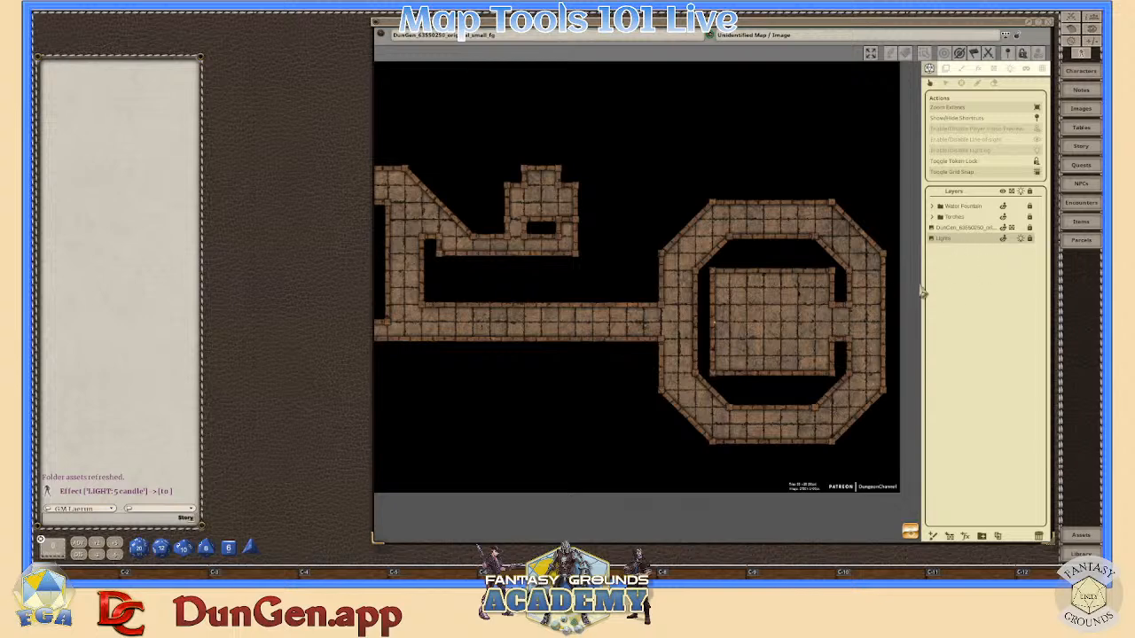
scroll(789, 337, up, 2)
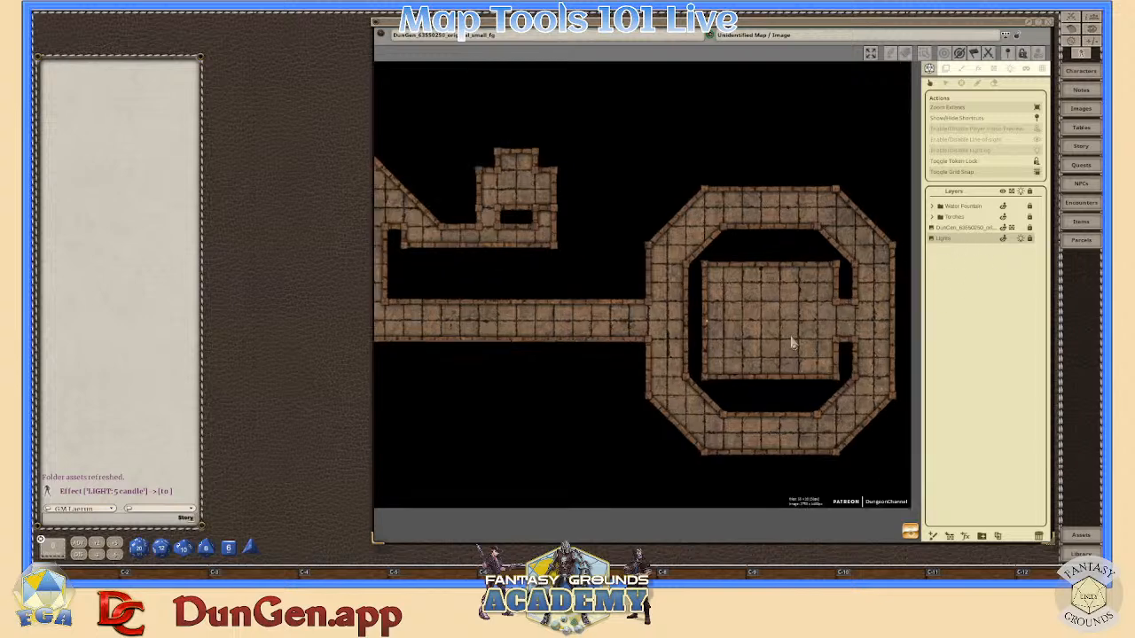
scroll(793, 346, down, 2)
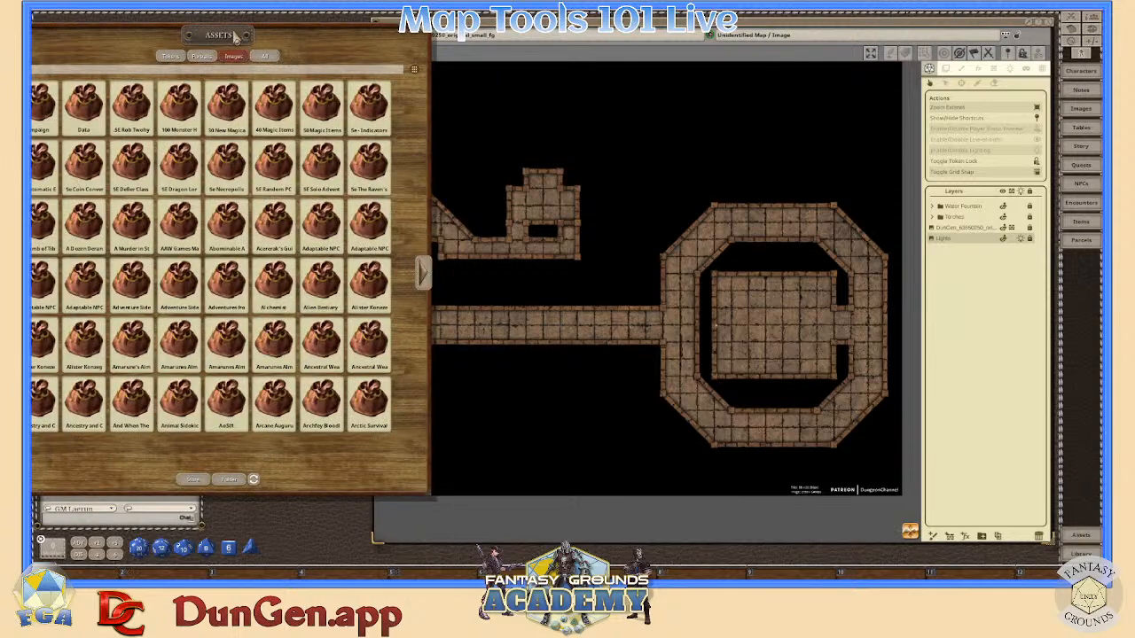
drag(235, 35, 423, 77)
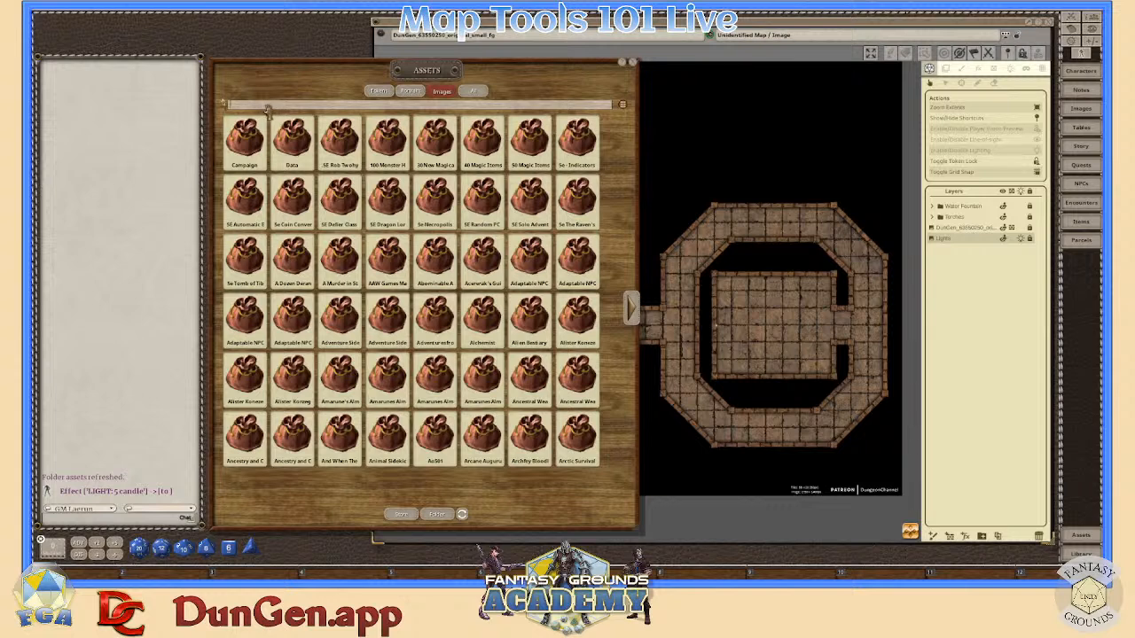
key(ctrl)
key(ctrl)
key(Return)
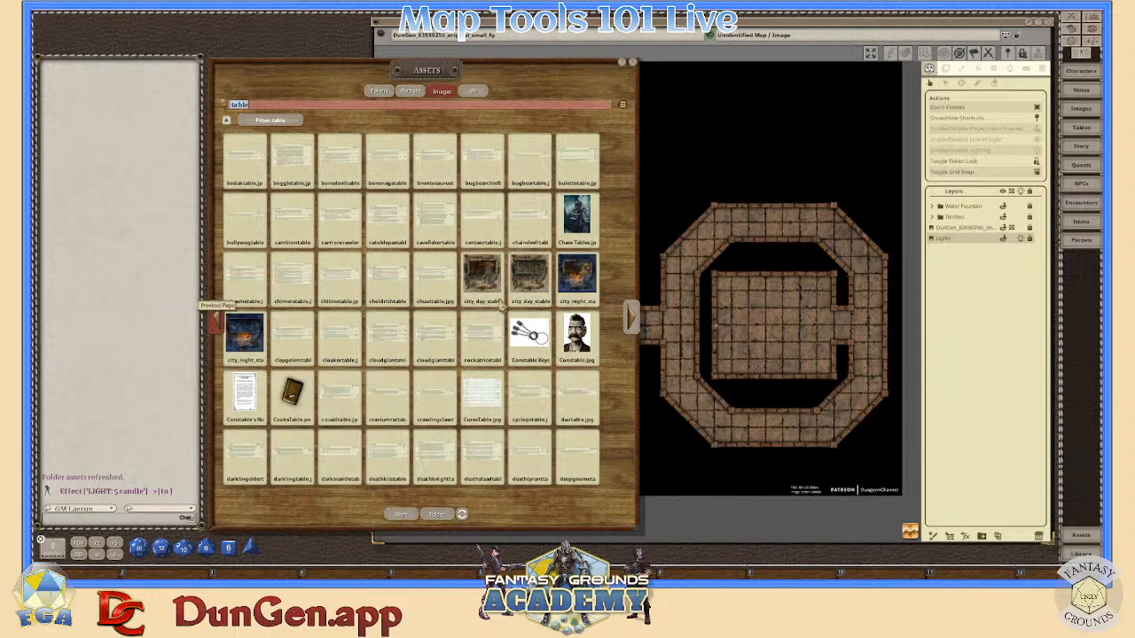
click(214, 323)
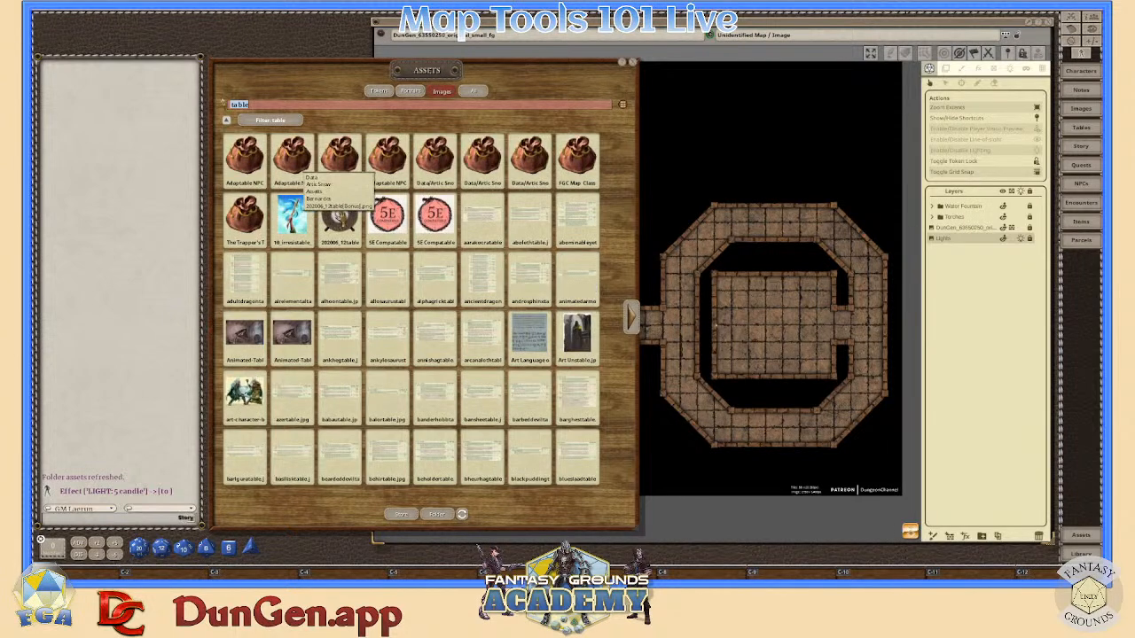
- Load the round table image as the current tile for the map and close the assets window
click(946, 70)
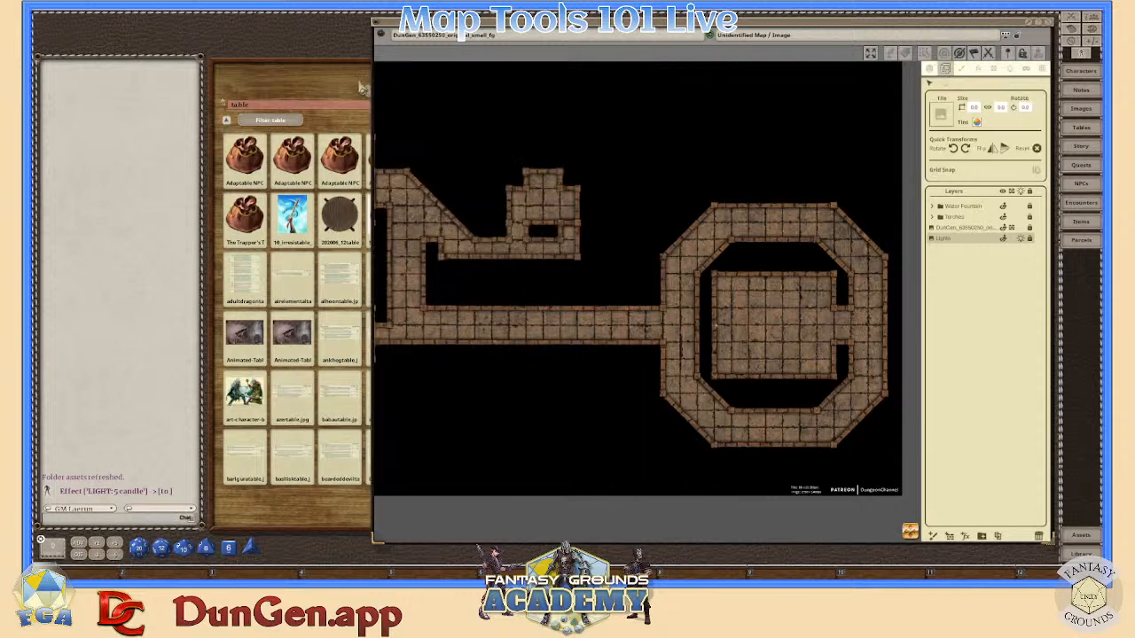
click(331, 86)
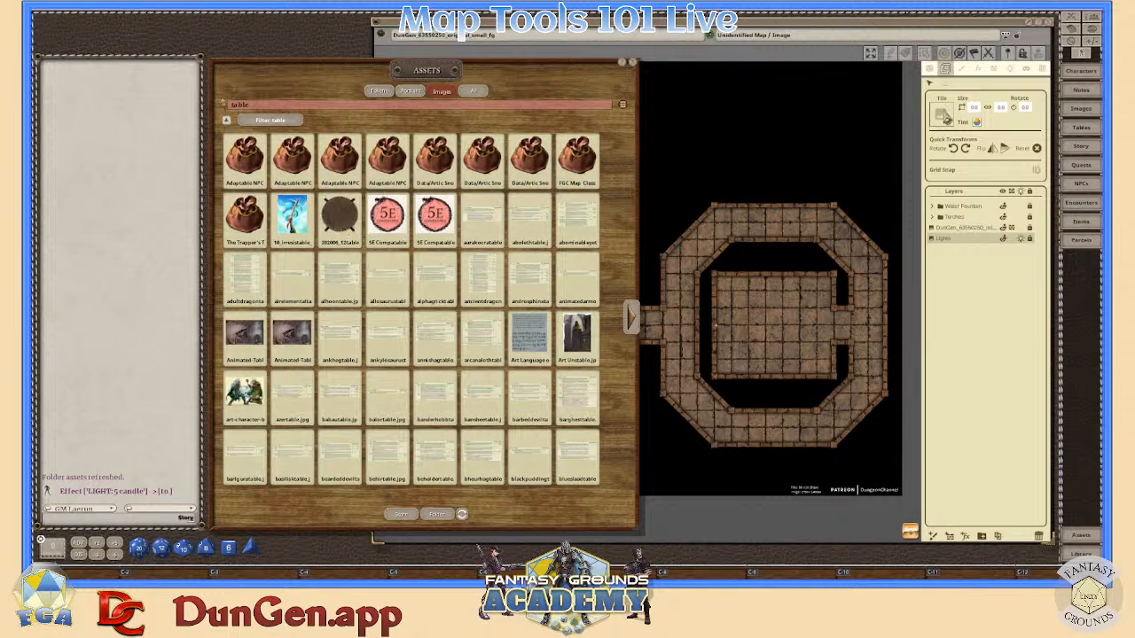
drag(386, 215, 941, 113)
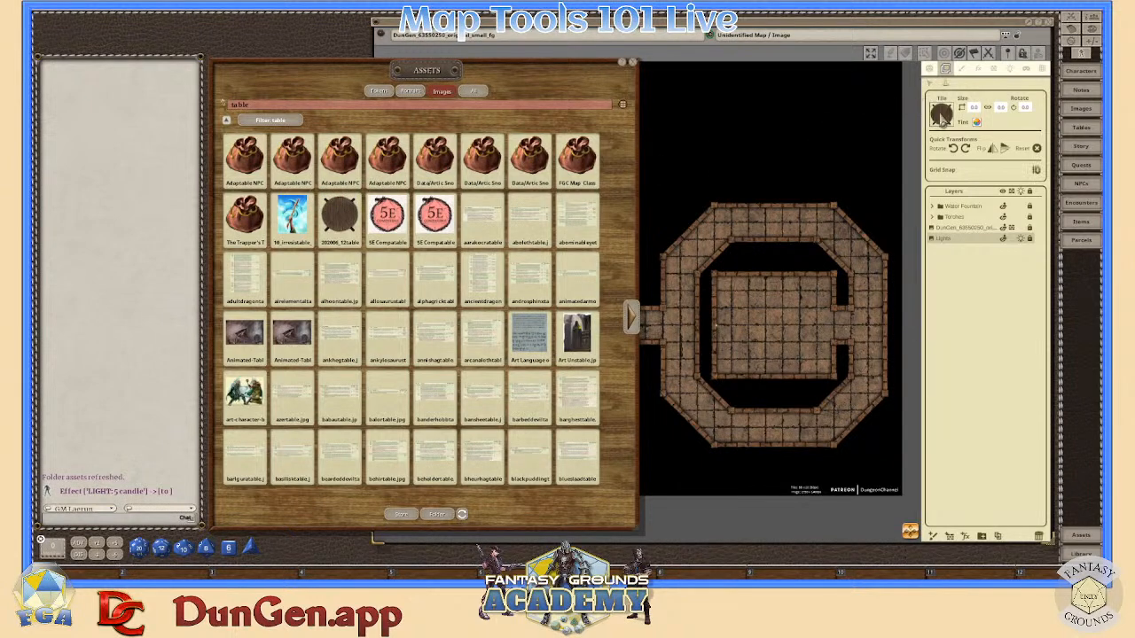
click(633, 69)
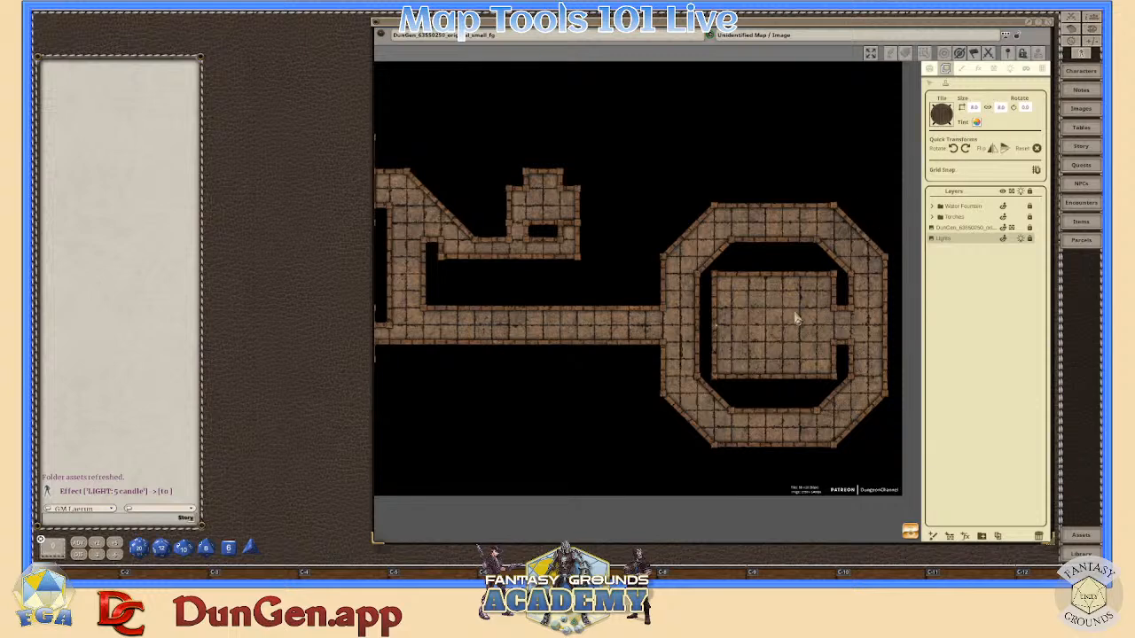
- Set the round table tile's size to 2.0 by 2.0 grid squares
scroll(791, 317, up, 2)
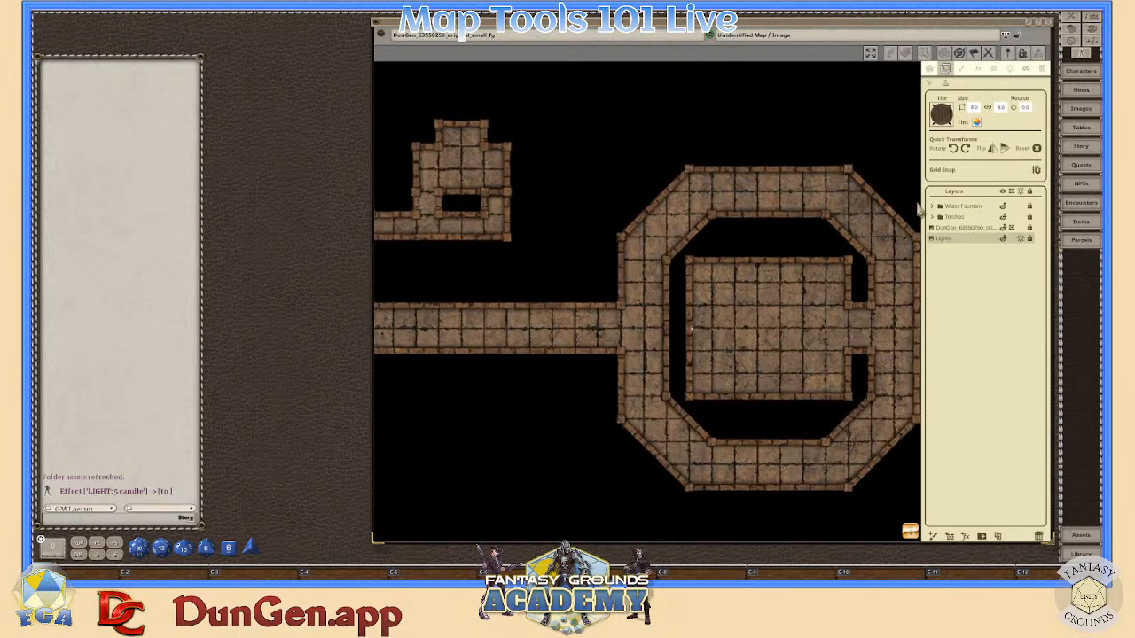
click(975, 107)
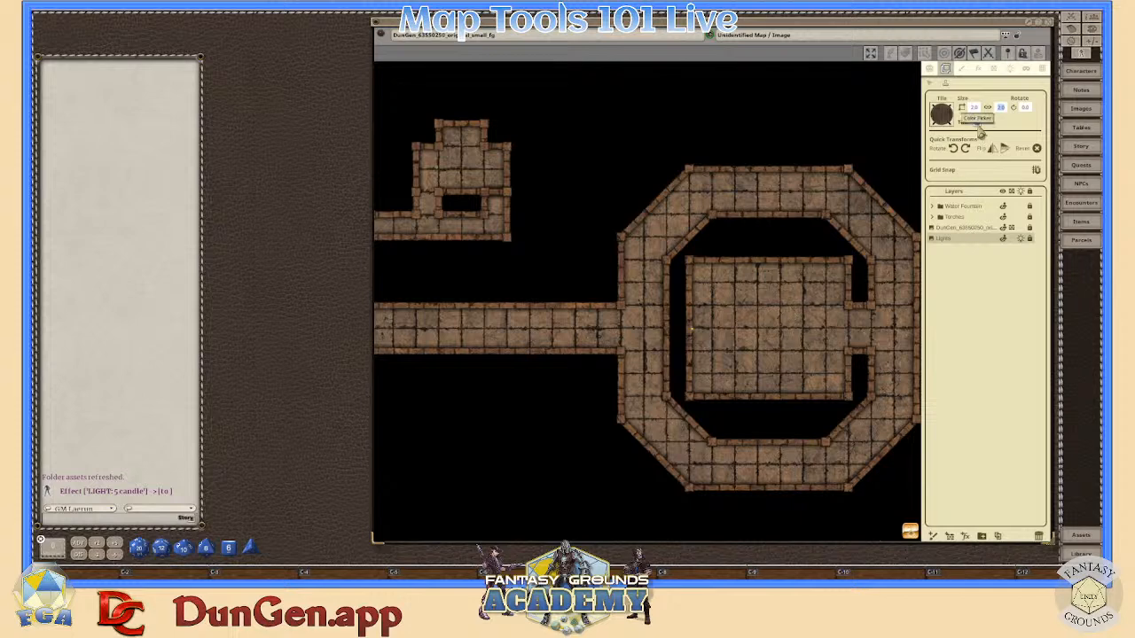
click(978, 124)
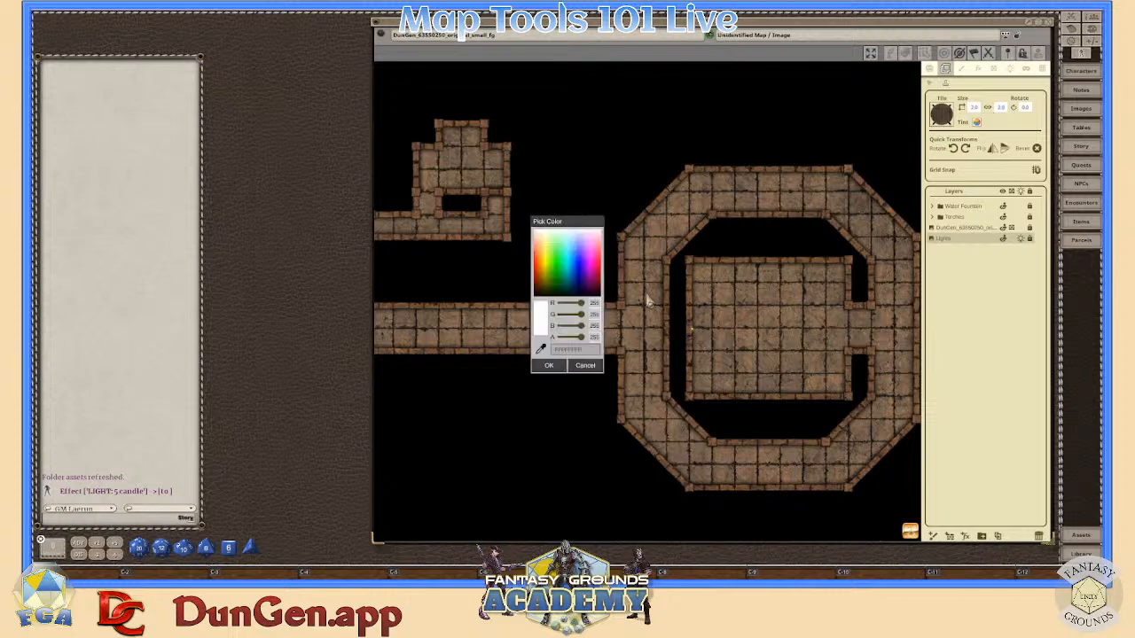
click(541, 348)
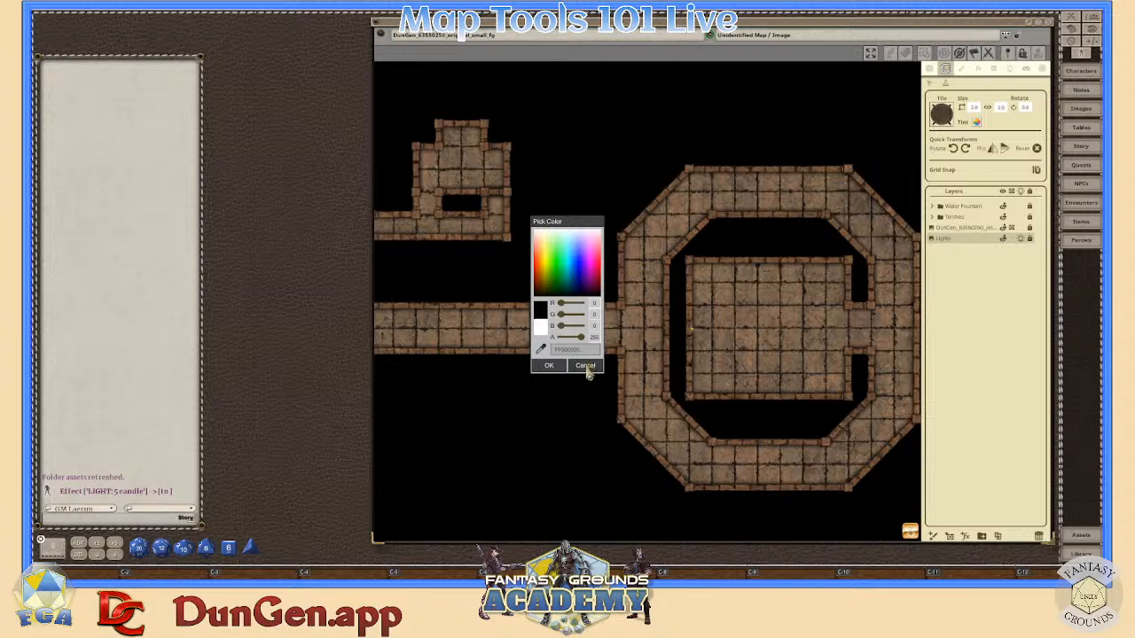
click(586, 368)
- Place the table tile in the middle of the square inner room and move the DunGen map layer to the end of the layer list
scroll(860, 215, up, 2)
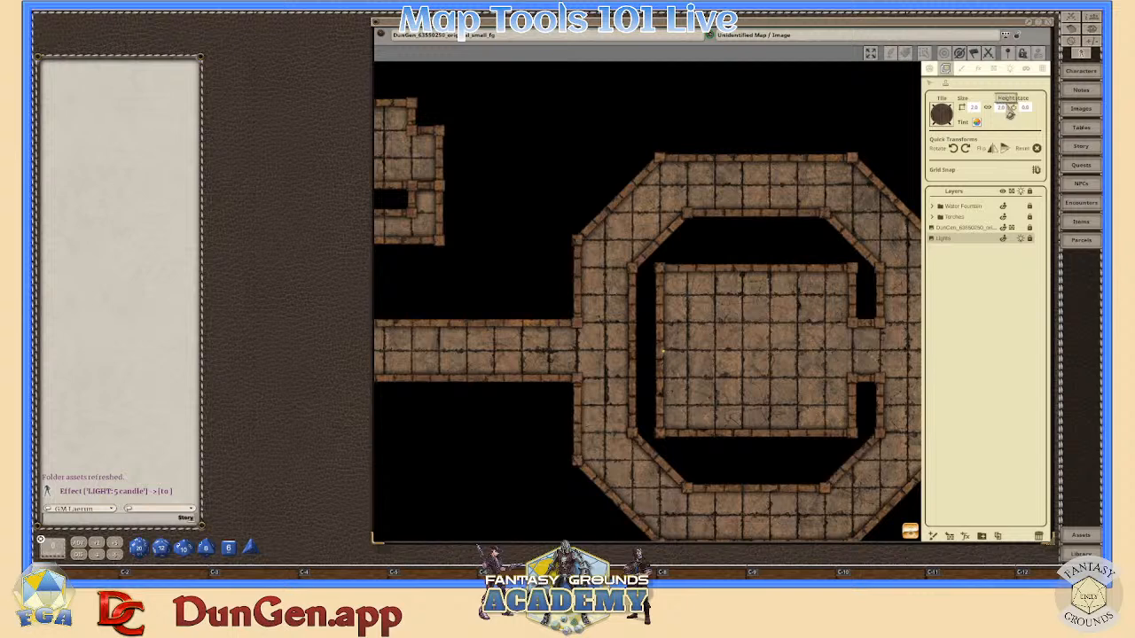
click(745, 358)
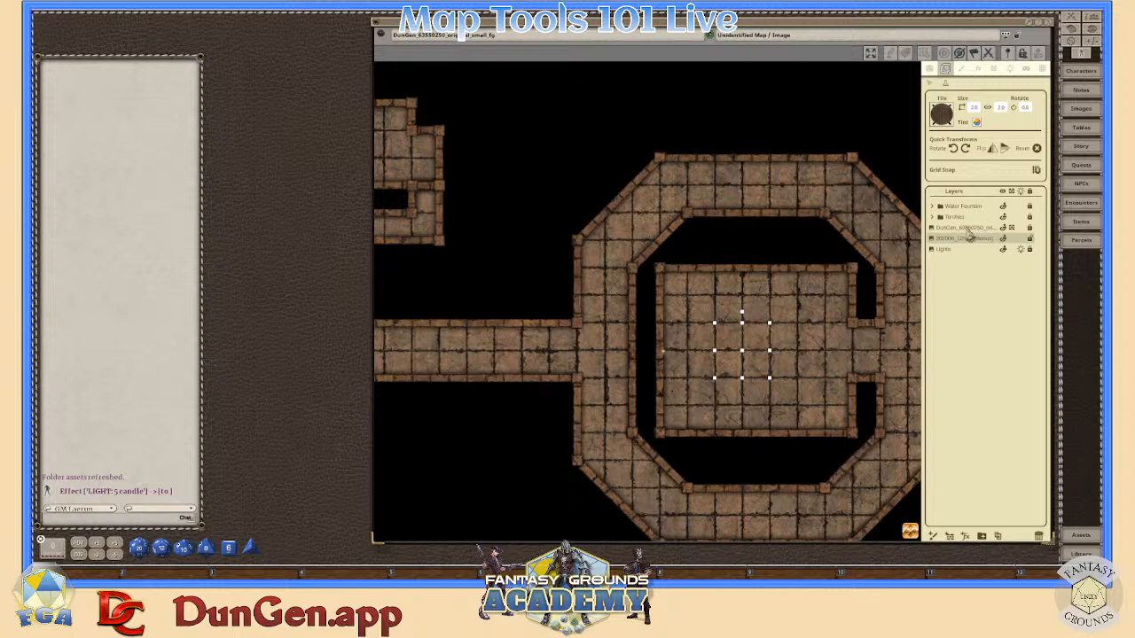
drag(967, 232, 967, 248)
- Examine the placed round table against the floor grid and the octagonal room in closer and wider views
scroll(749, 346, up, 5)
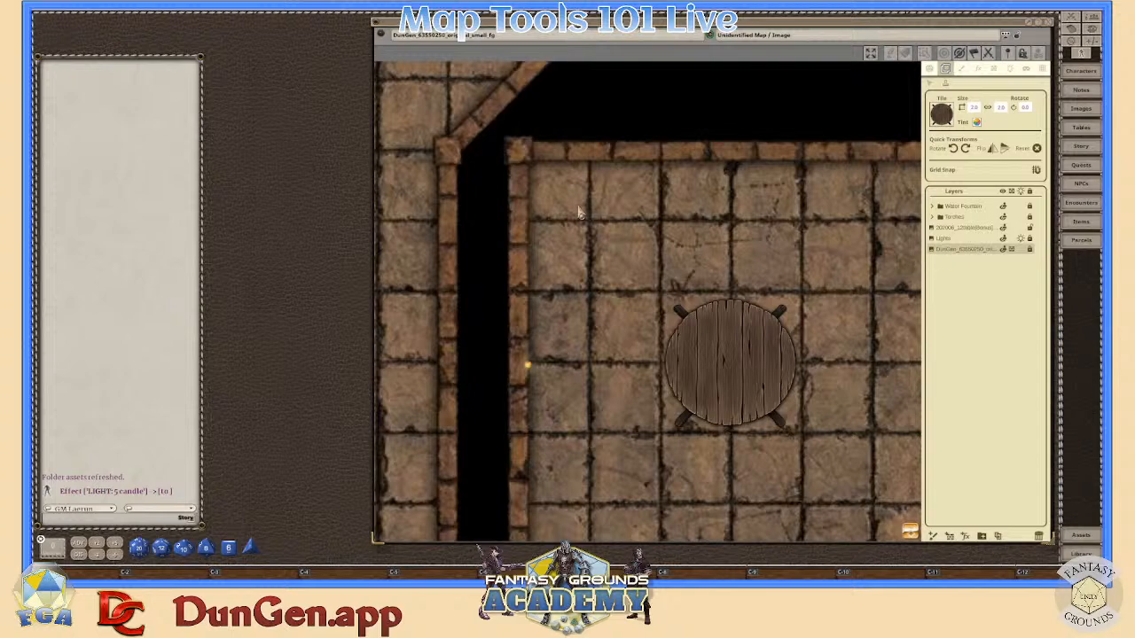
scroll(714, 288, down, 2)
scroll(714, 289, down, 3)
scroll(736, 308, up, 5)
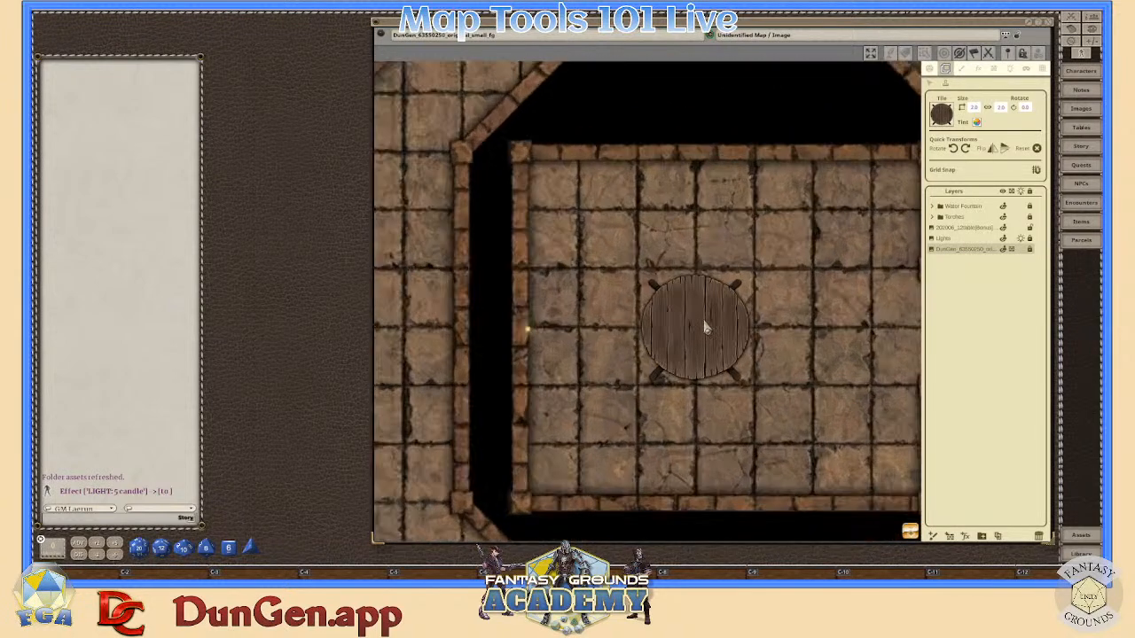
scroll(705, 328, down, 3)
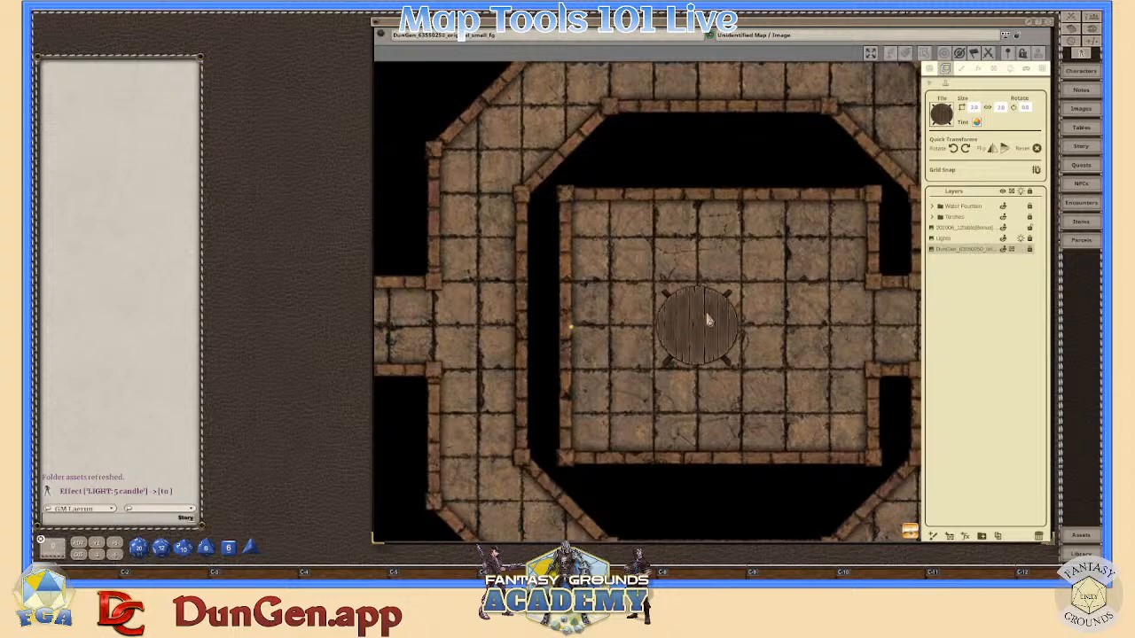
scroll(710, 330, down, 4)
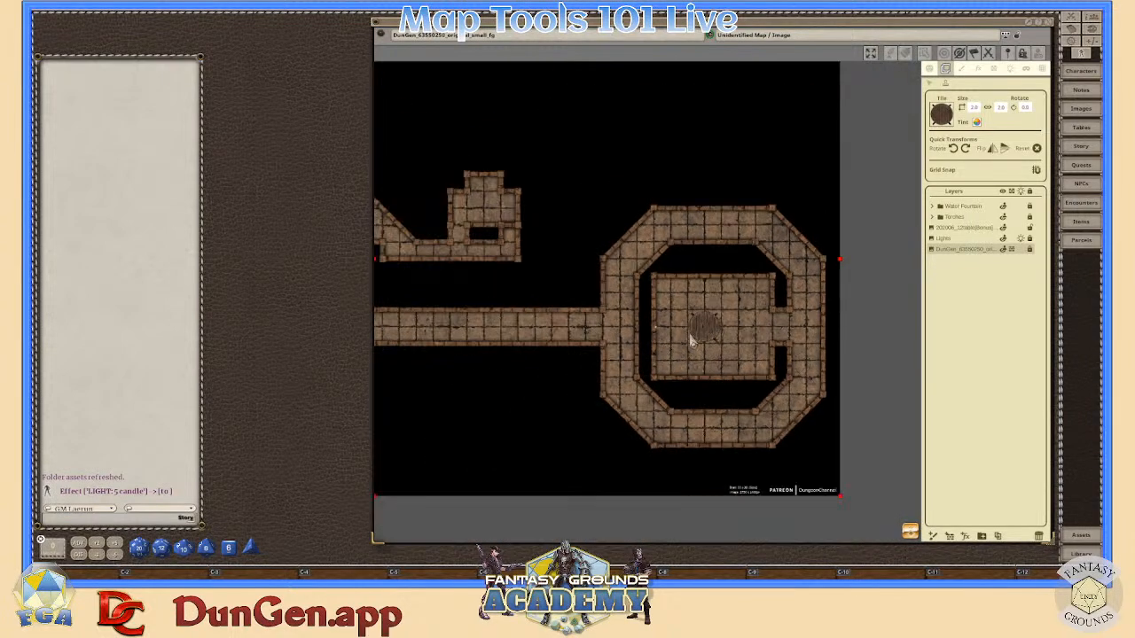
scroll(714, 333, up, 2)
scroll(718, 337, up, 4)
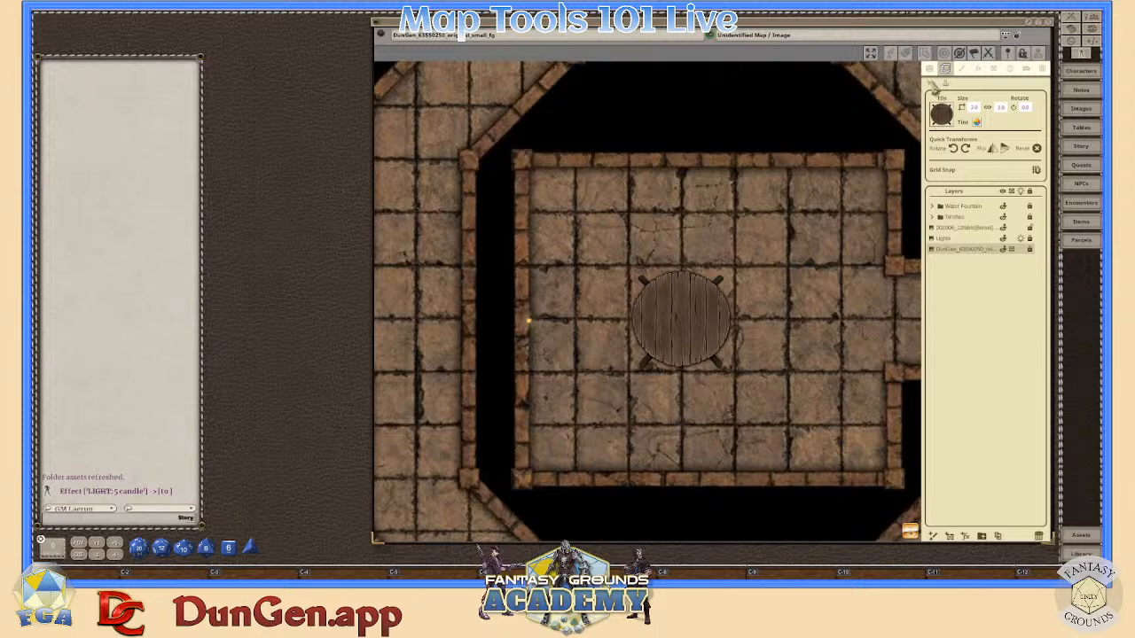
- Select the round table's layer for editing and lower its tint alpha to about 220
click(943, 69)
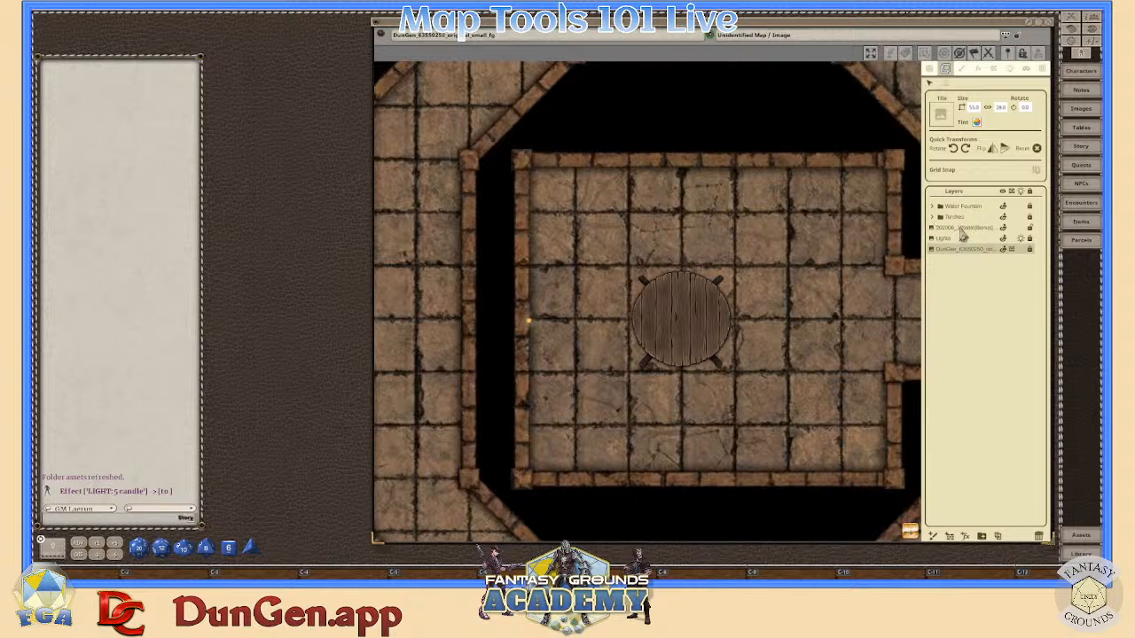
click(965, 228)
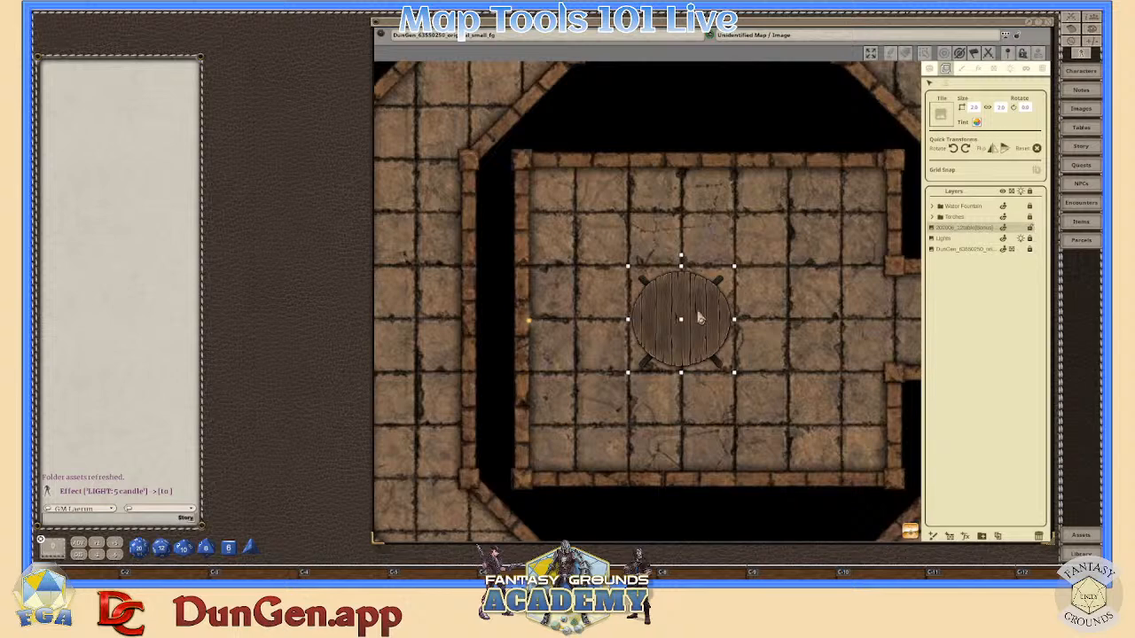
drag(696, 312, 753, 321)
scroll(700, 328, up, 4)
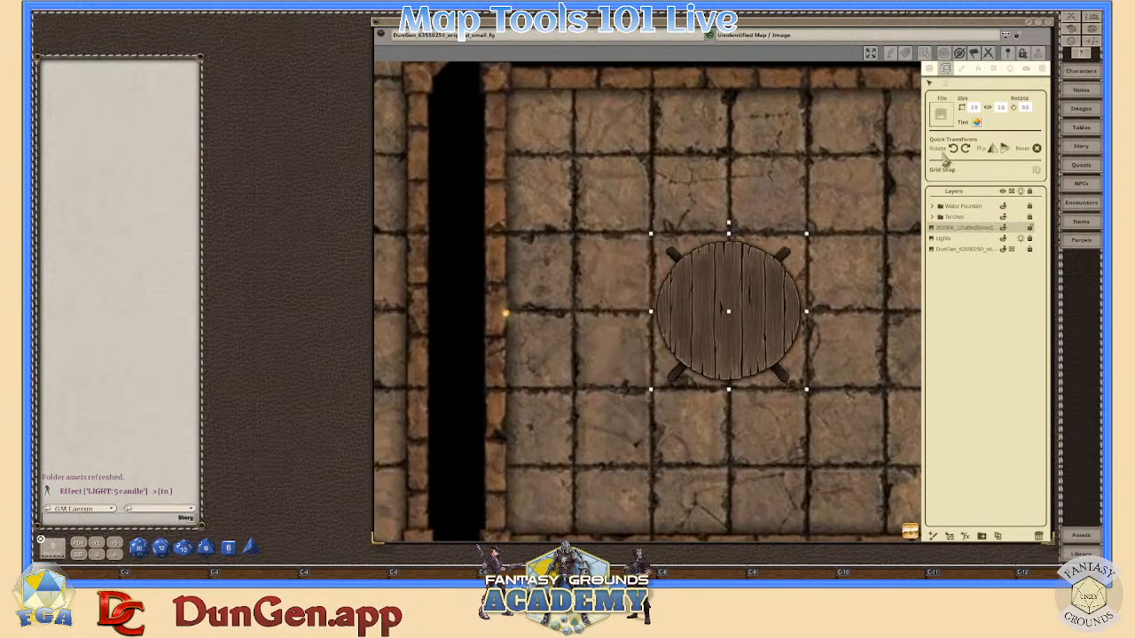
click(977, 122)
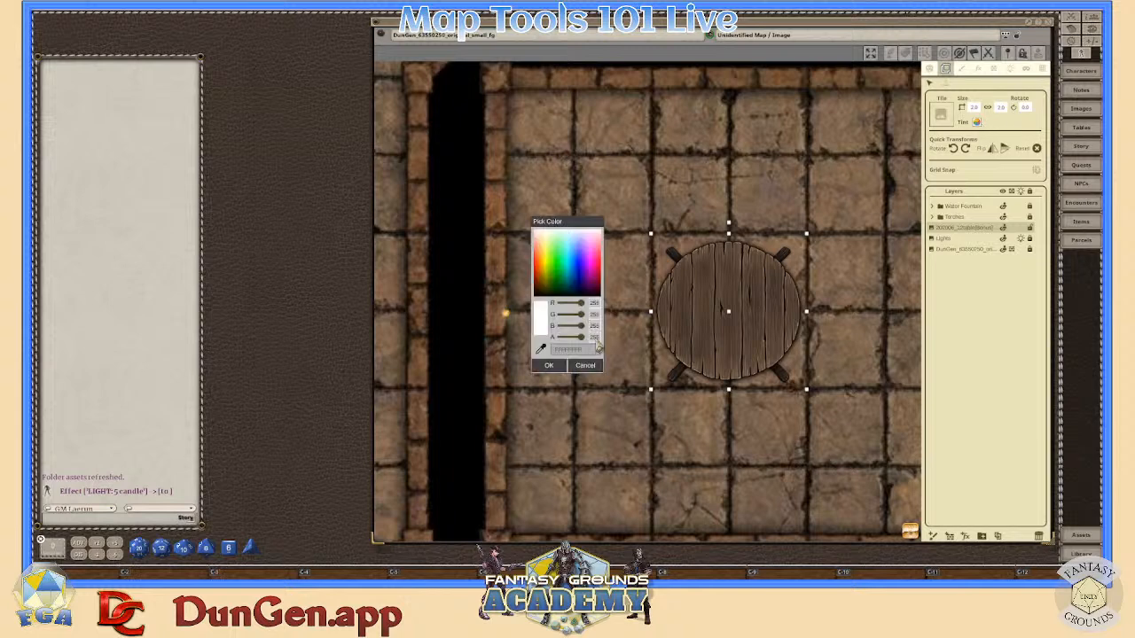
drag(582, 338, 578, 339)
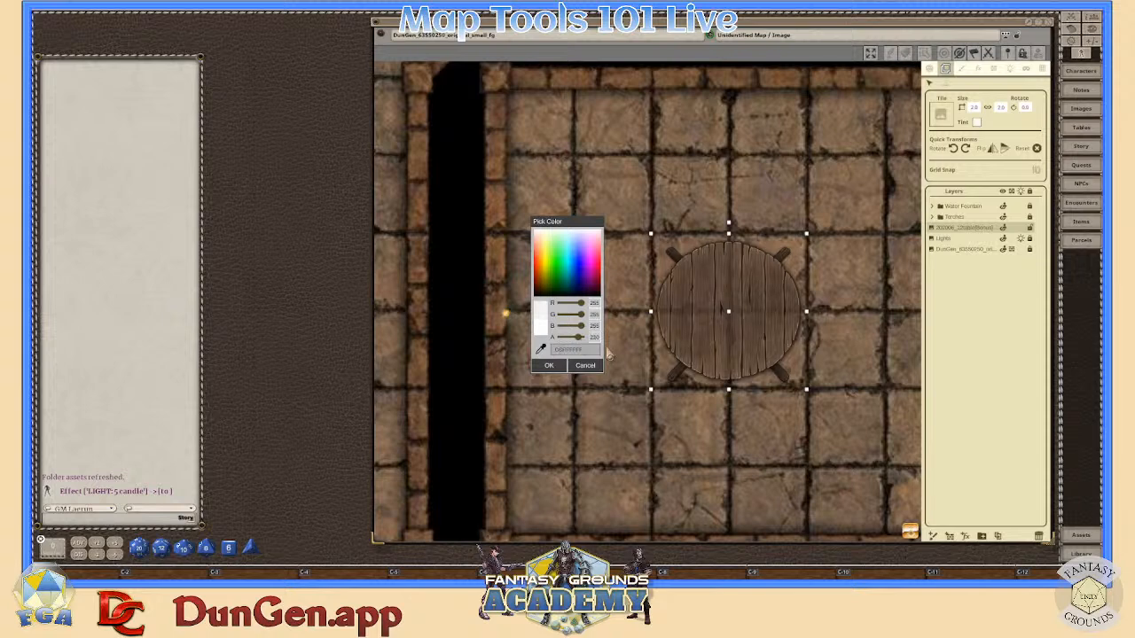
- Start sampling a tint colour for the round table from the map with the eyedropper
scroll(768, 404, down, 5)
scroll(832, 408, up, 2)
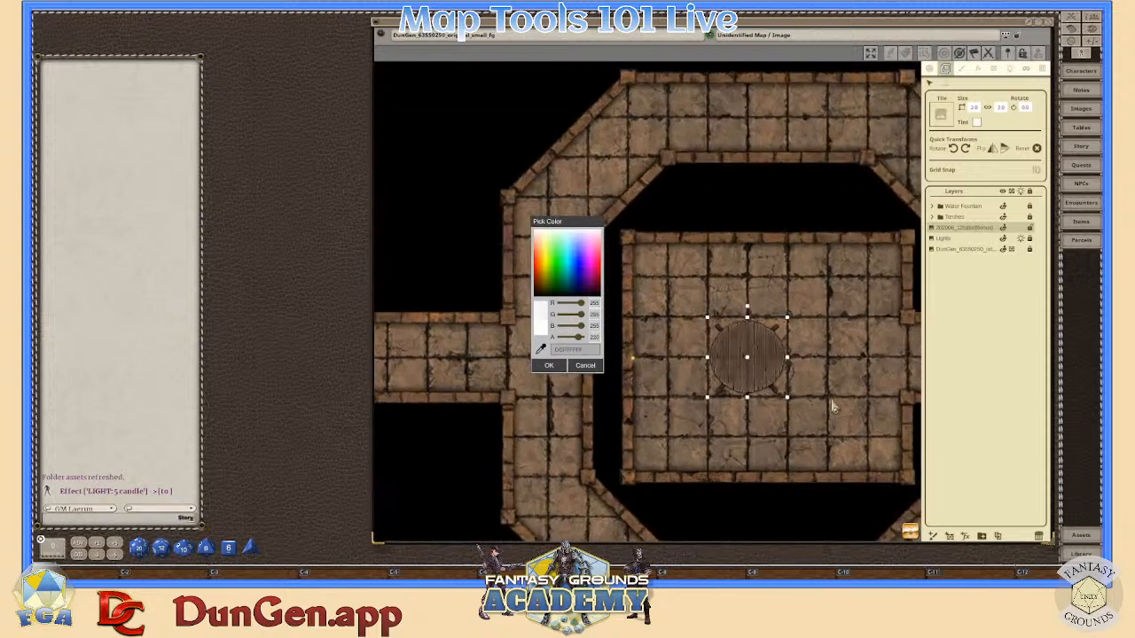
scroll(832, 408, down, 2)
scroll(833, 406, up, 2)
scroll(832, 408, up, 1)
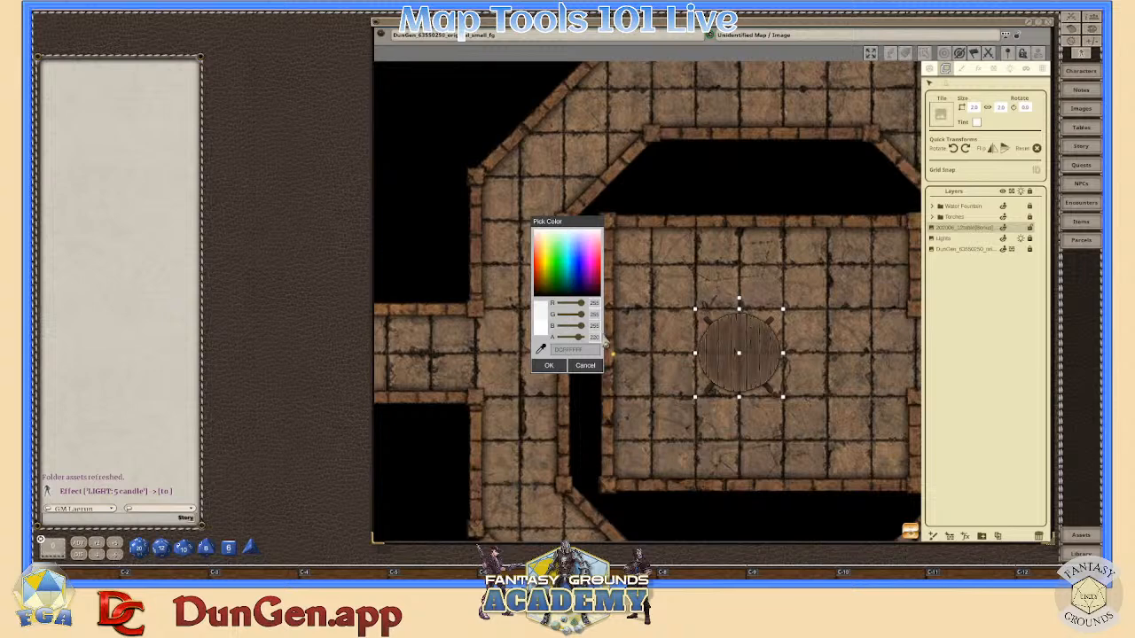
click(543, 351)
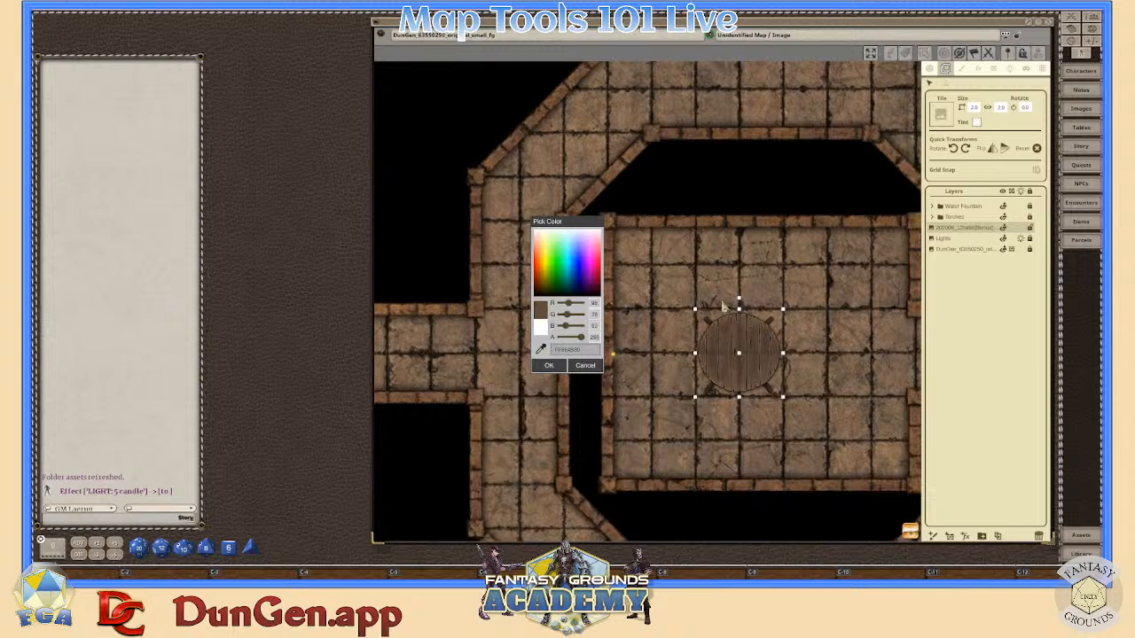
- Try tinting the round table with a dark brown sampled from the adjacent floor, at slightly reduced opacity
click(777, 308)
click(796, 312)
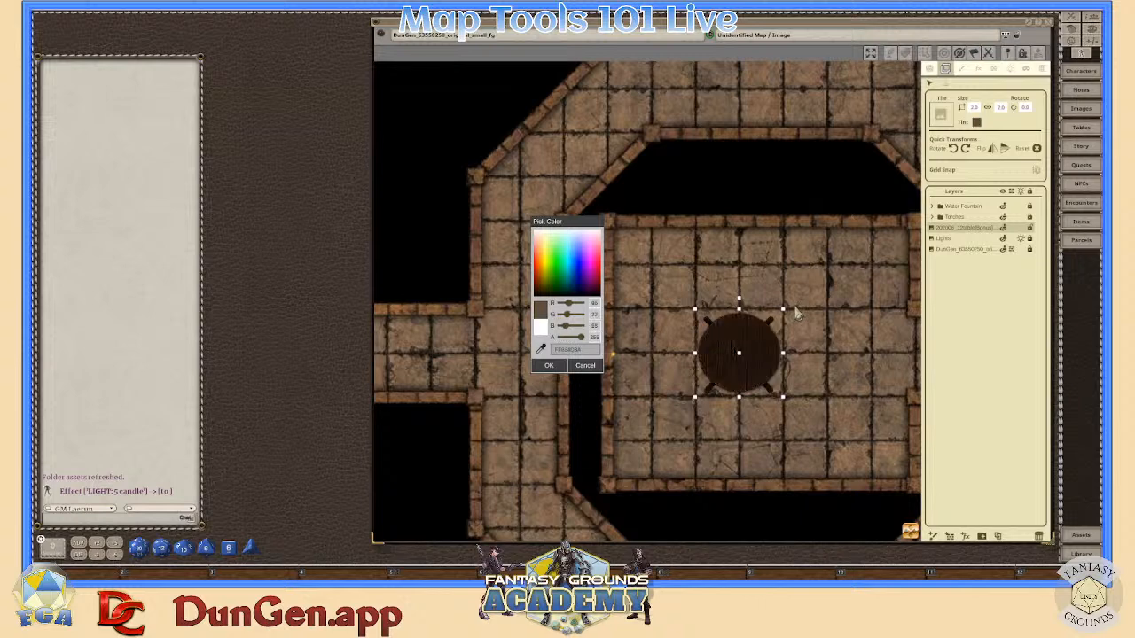
scroll(834, 359, down, 2)
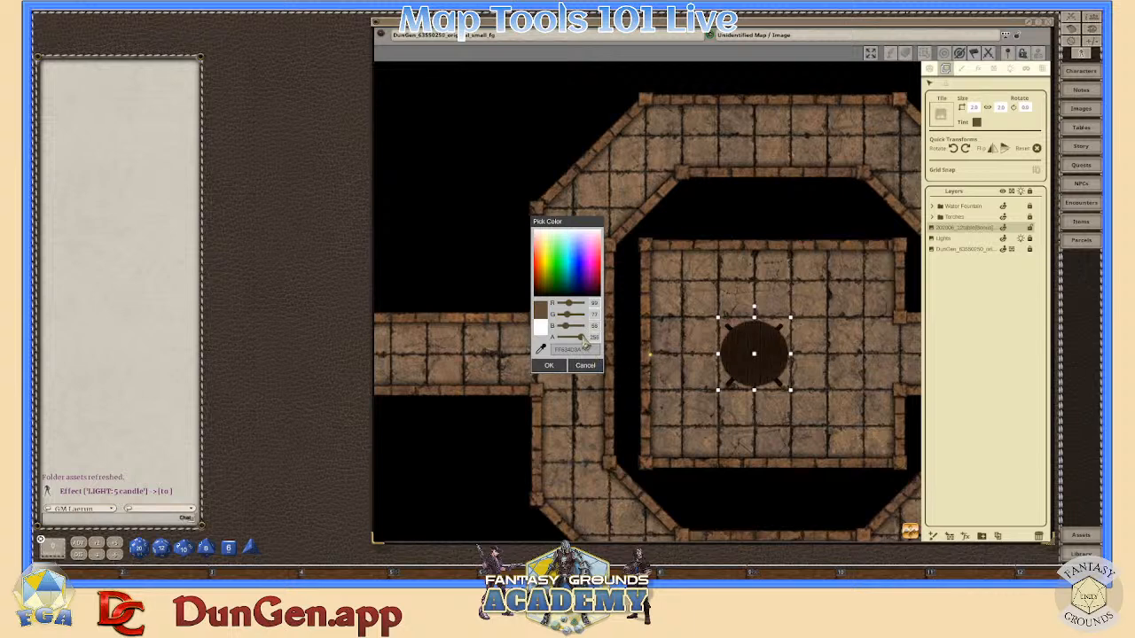
drag(582, 343, 584, 344)
scroll(777, 374, up, 5)
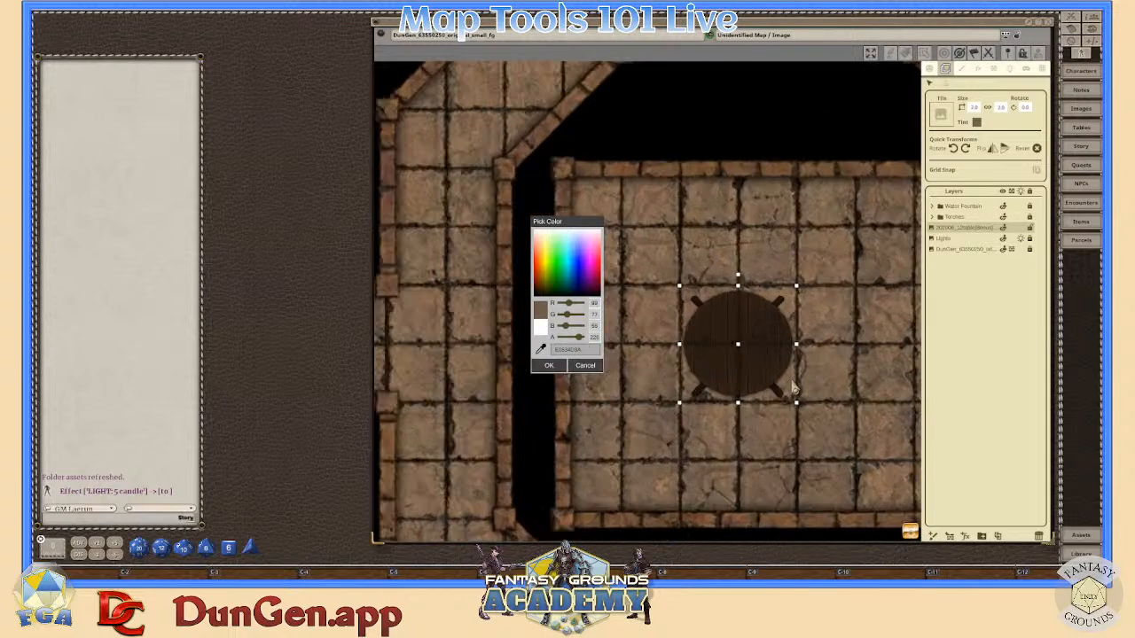
scroll(798, 386, down, 6)
scroll(845, 429, down, 2)
scroll(845, 429, up, 7)
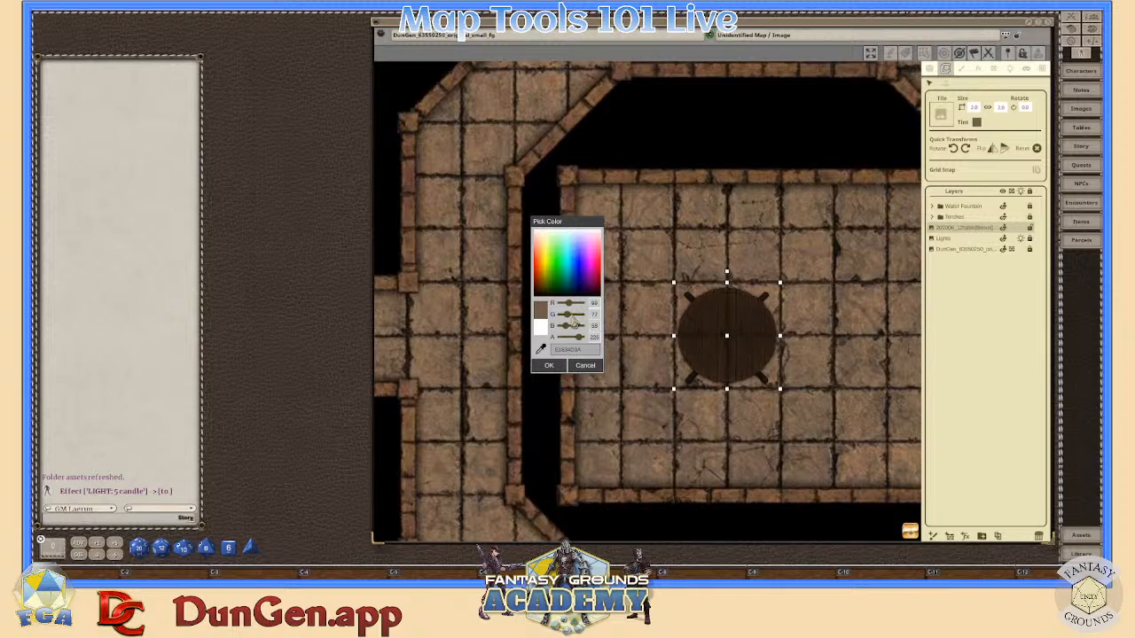
- Resample the table's tint as a lighter brown, reduce its opacity and apply the colour
click(541, 350)
drag(584, 346, 579, 343)
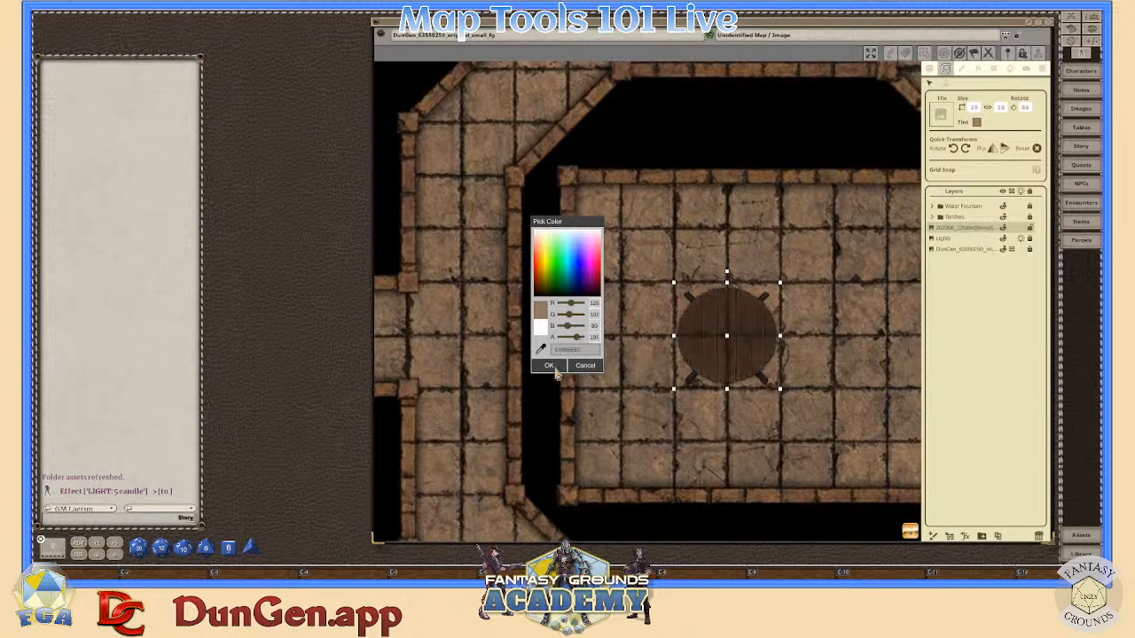
click(549, 365)
scroll(847, 433, down, 3)
scroll(847, 432, up, 3)
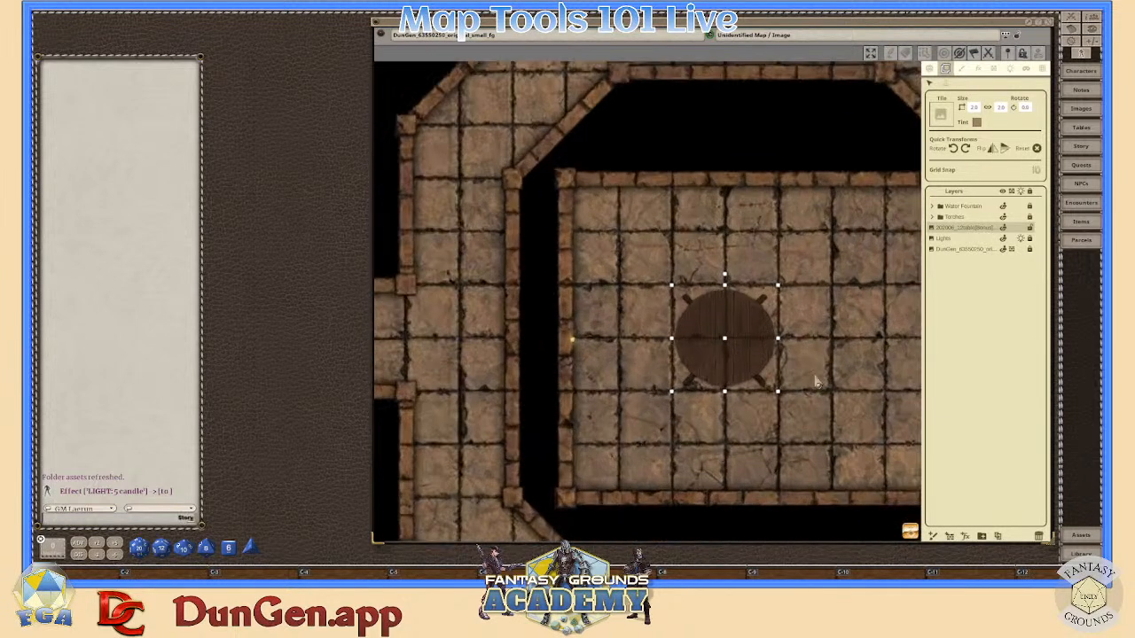
scroll(729, 328, down, 2)
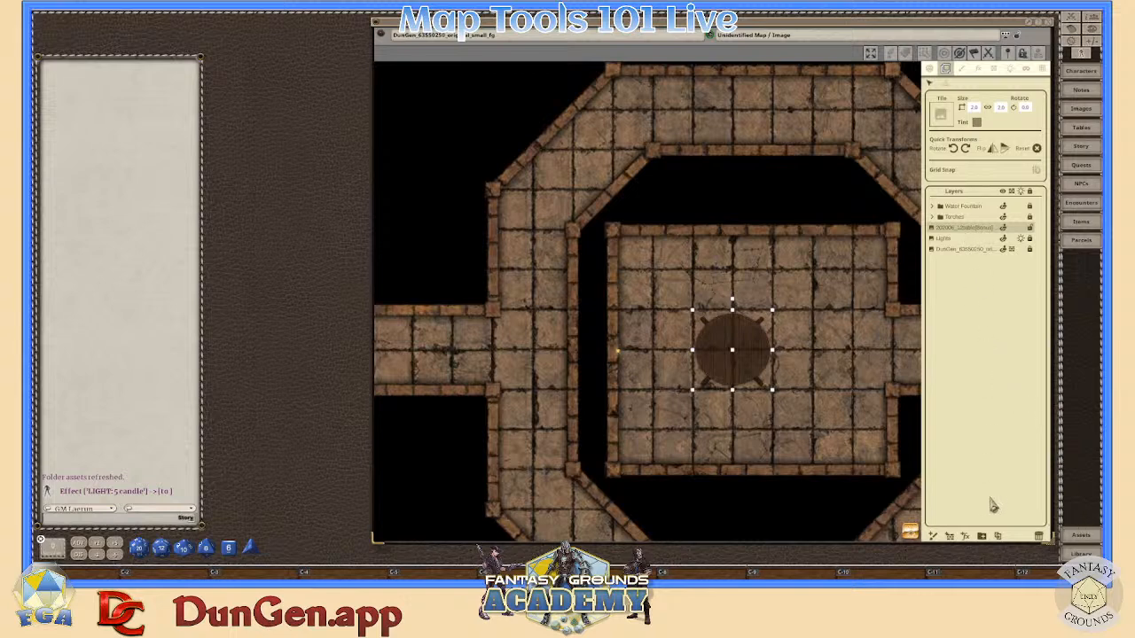
- Create a new layer folder and name it "Chair n Table"
click(981, 538)
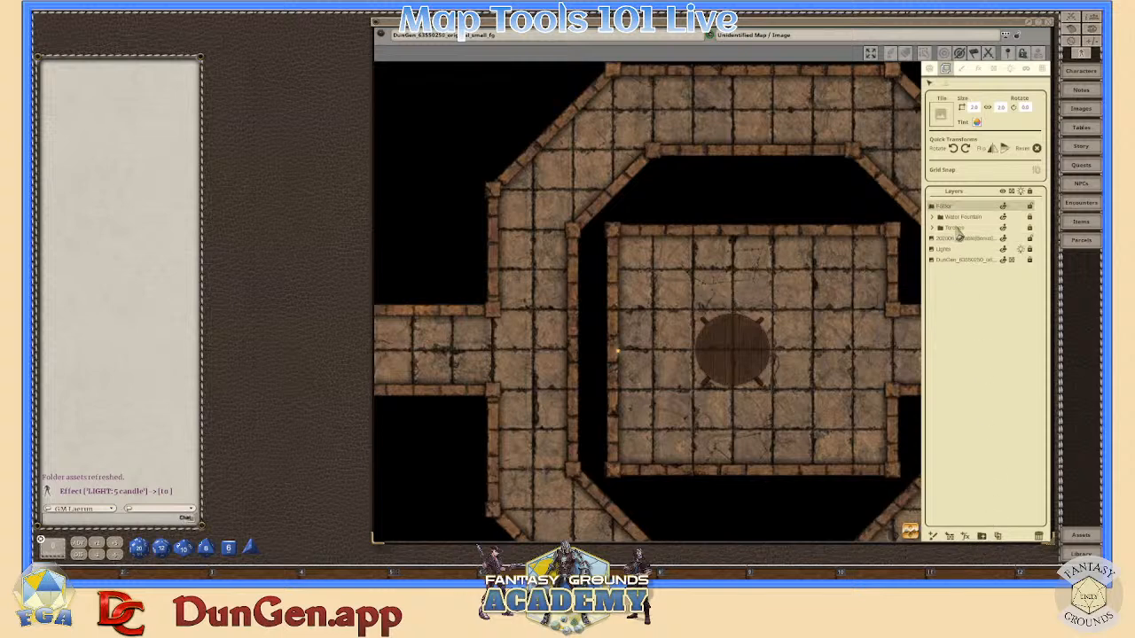
double_click(952, 208)
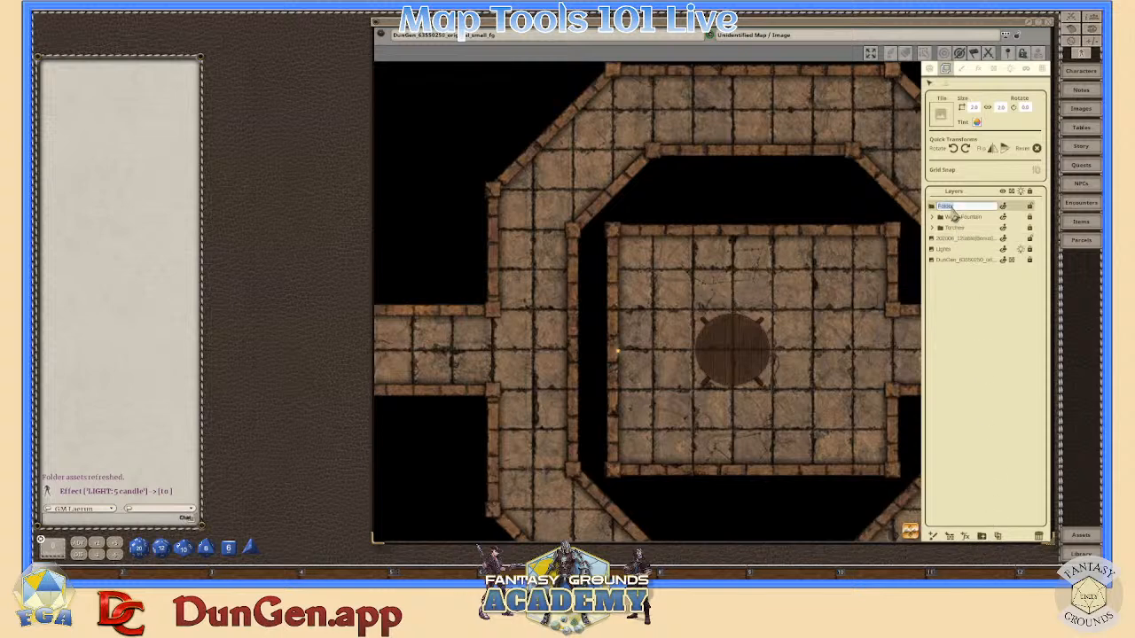
text(Cha)
text(r's Tok)
text(le)
key(Return)
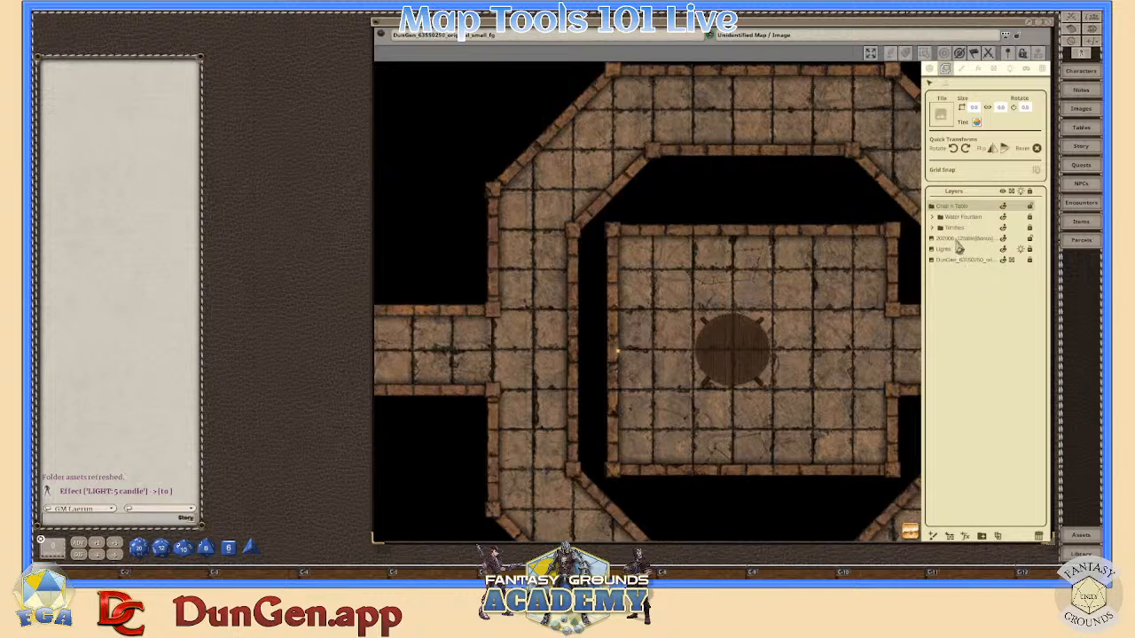
- Move the round table's layer into the Chair n Table folder and lock that layer
drag(956, 241, 962, 211)
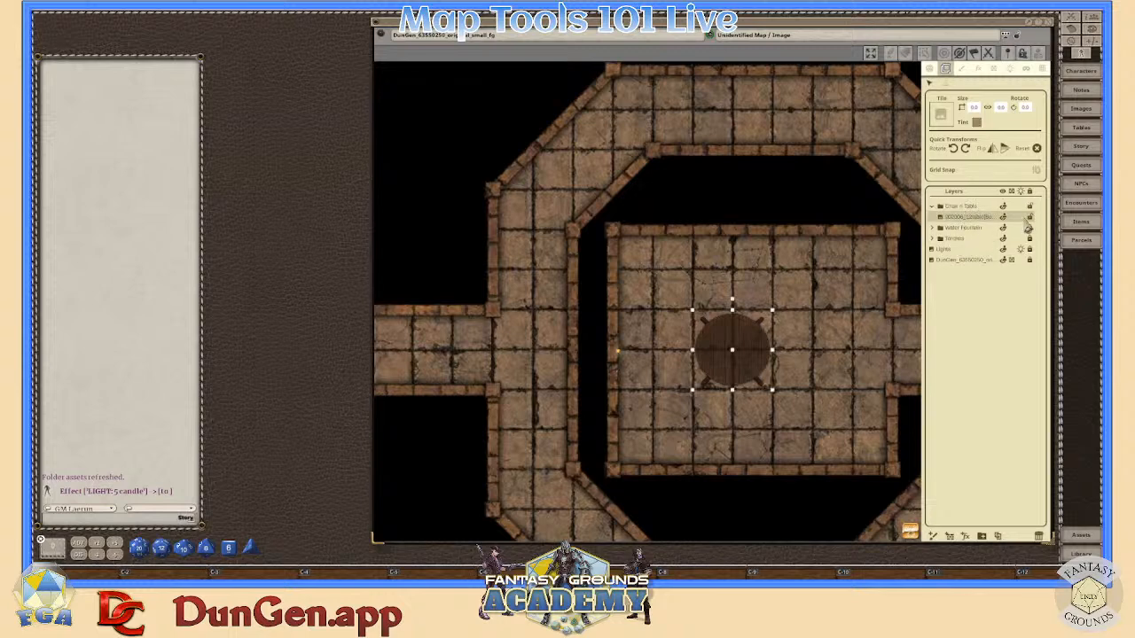
click(1029, 217)
scroll(745, 346, up, 3)
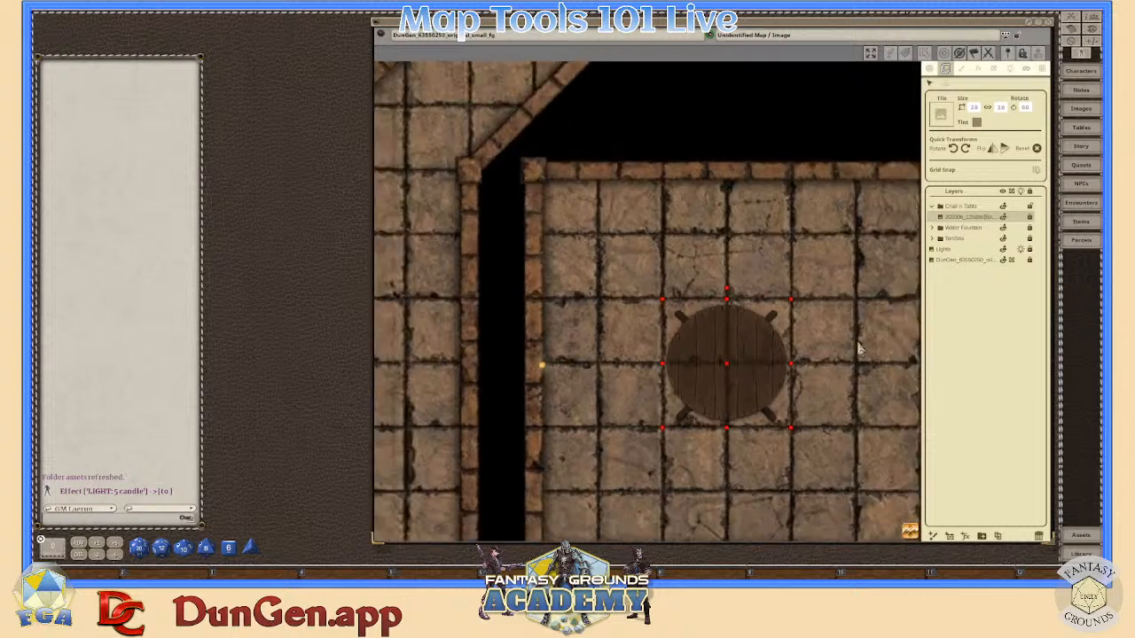
scroll(750, 371, down, 1)
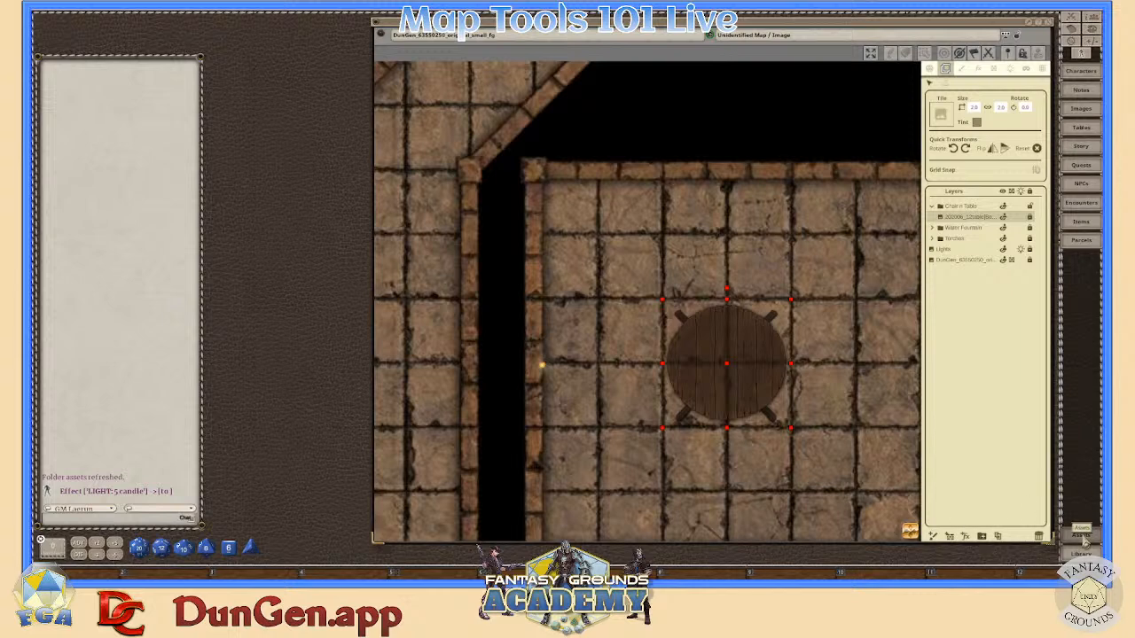
- Search the image assets for "candle" and load the no-halo candle image as the tile to place
click(1082, 536)
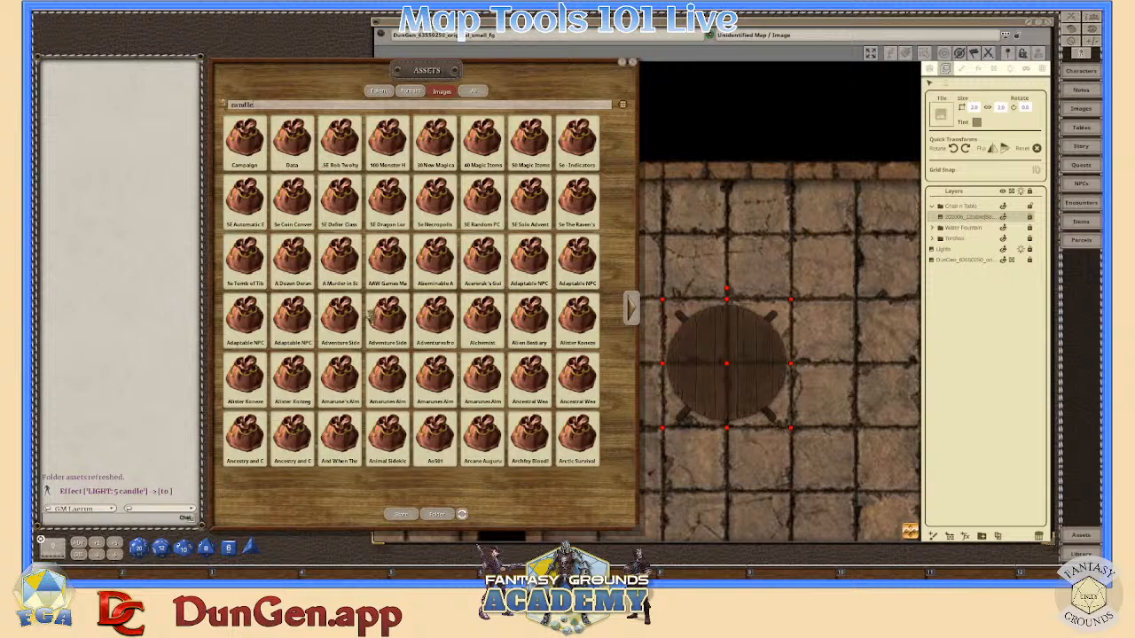
key(Return)
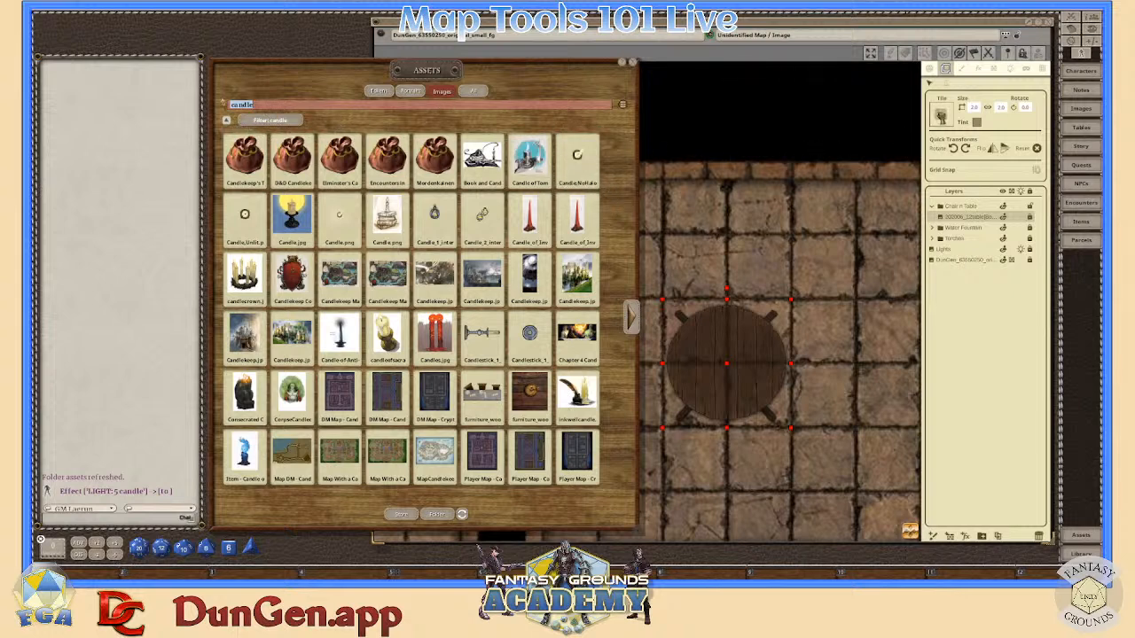
drag(940, 115, 941, 116)
click(633, 62)
- Set the candle tile's size to 0.6 and place it at the centre of the round table
scroll(852, 241, up, 2)
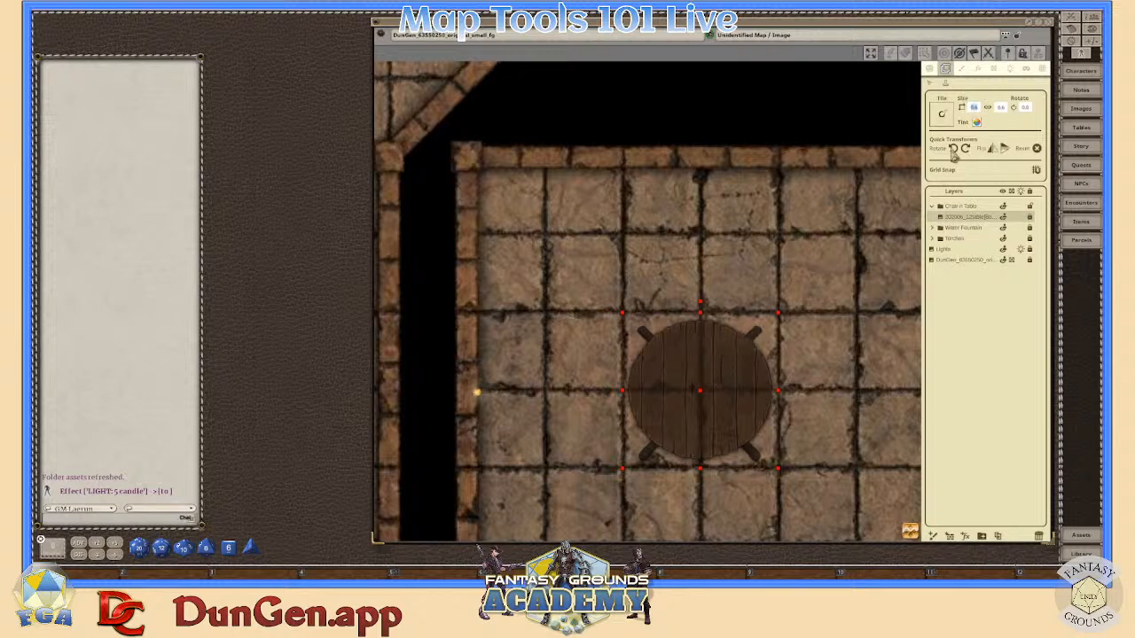
scroll(722, 388, up, 1)
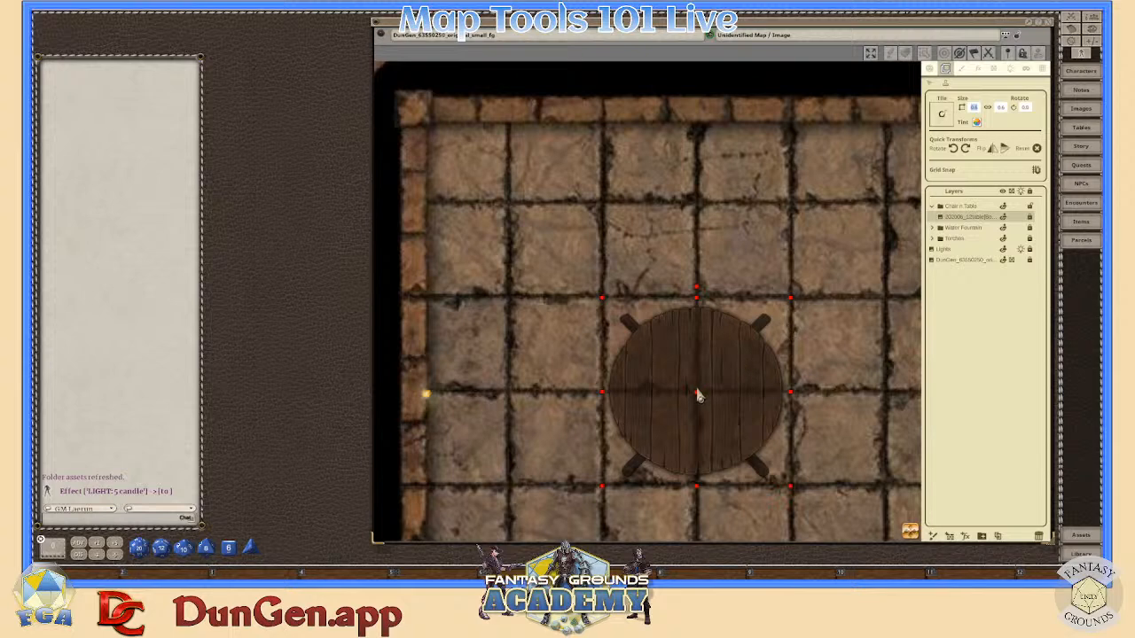
drag(697, 394, 697, 395)
scroll(748, 393, up, 3)
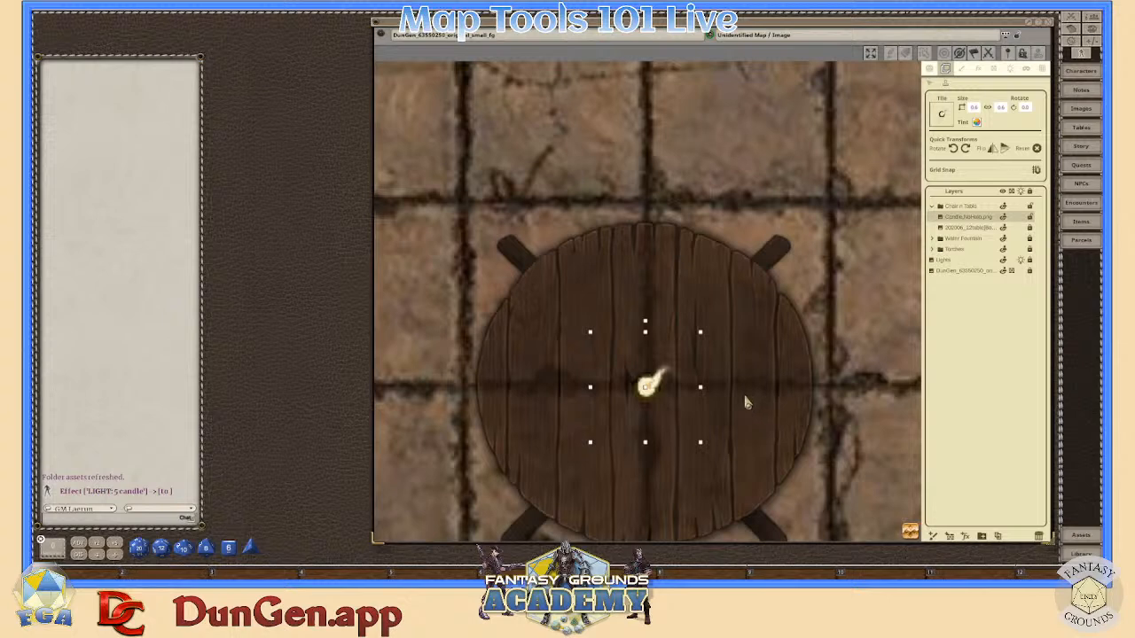
scroll(745, 401, down, 2)
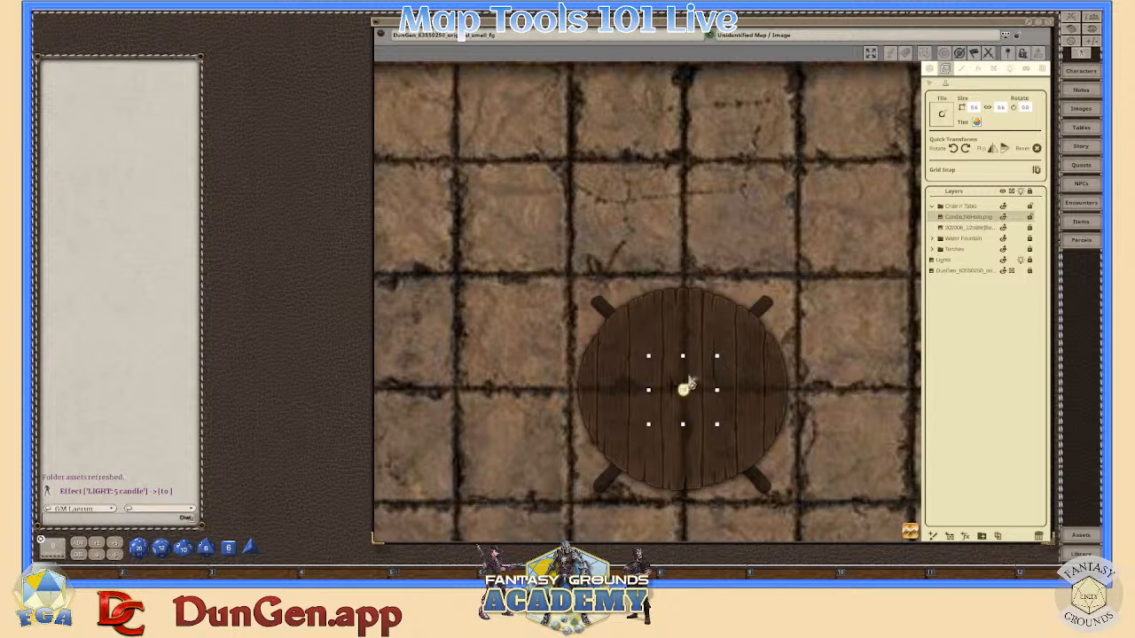
- Add a second candle on the table and move it up and left, apart from the first one
drag(689, 383, 700, 371)
key(ctrl+v)
scroll(700, 395, up, 3)
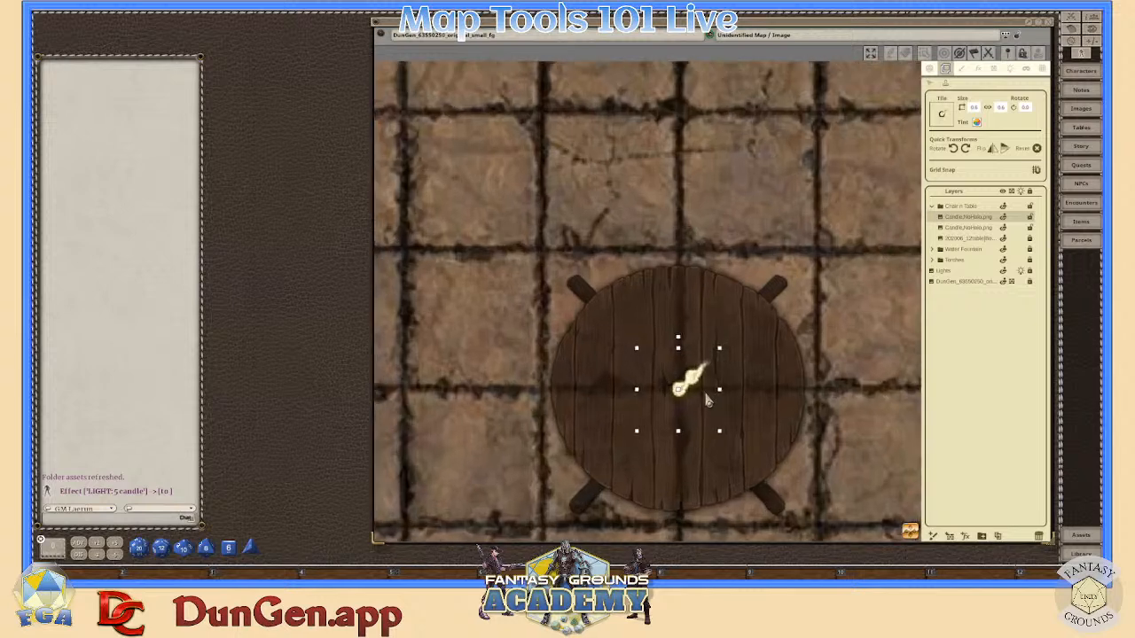
click(931, 83)
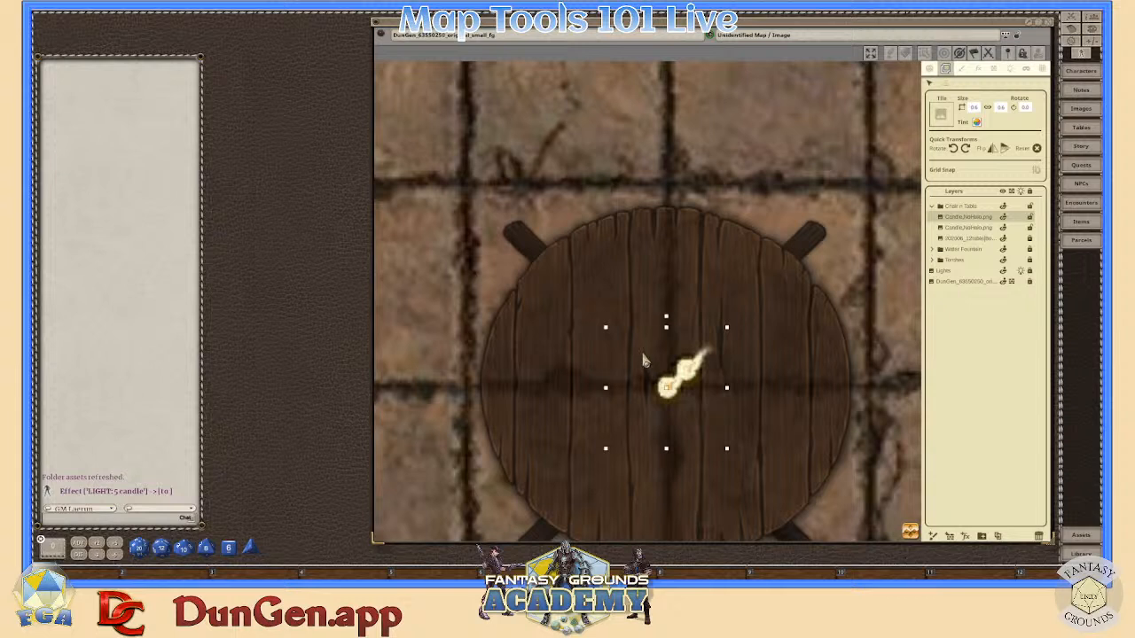
drag(644, 359, 626, 332)
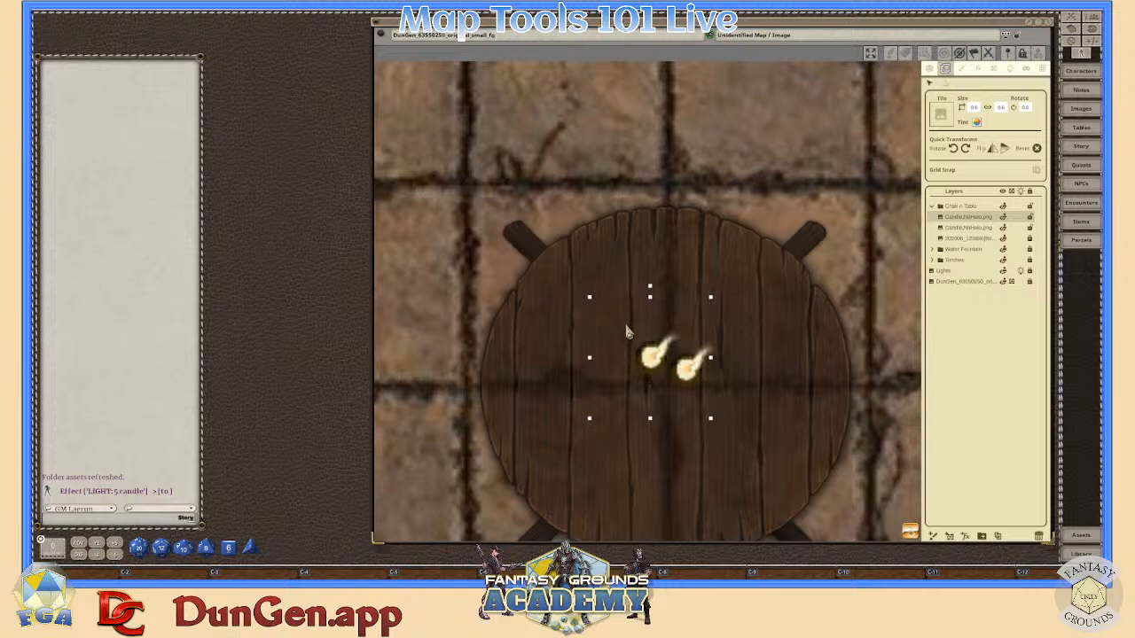
- Reposition the second candle diagonally below and left of the first one on the table
click(736, 374)
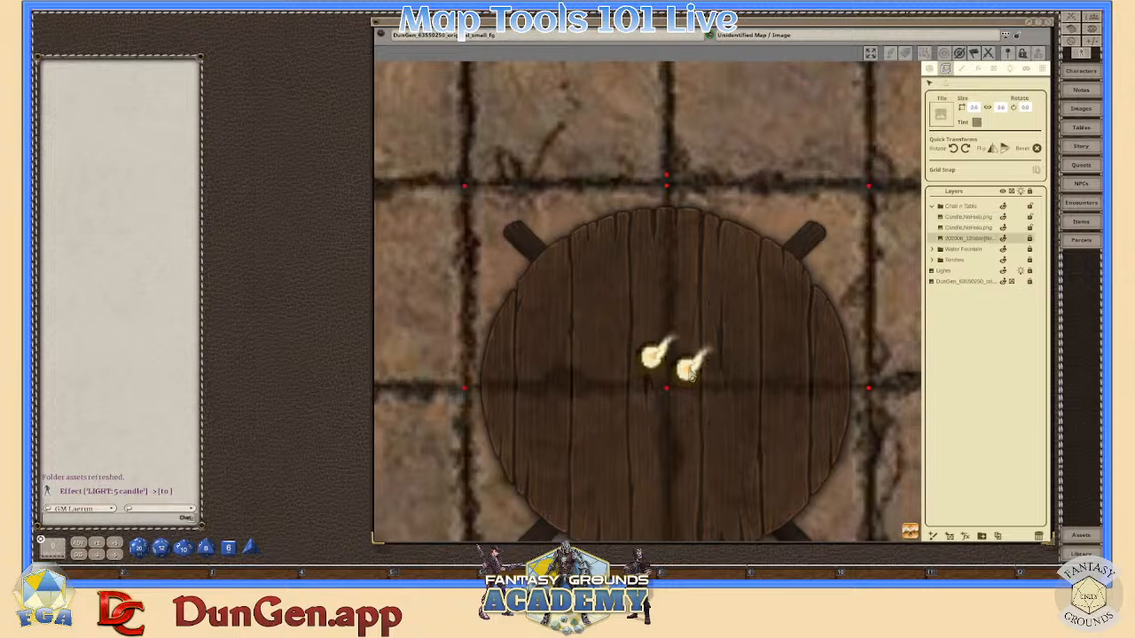
click(691, 373)
drag(689, 368, 680, 416)
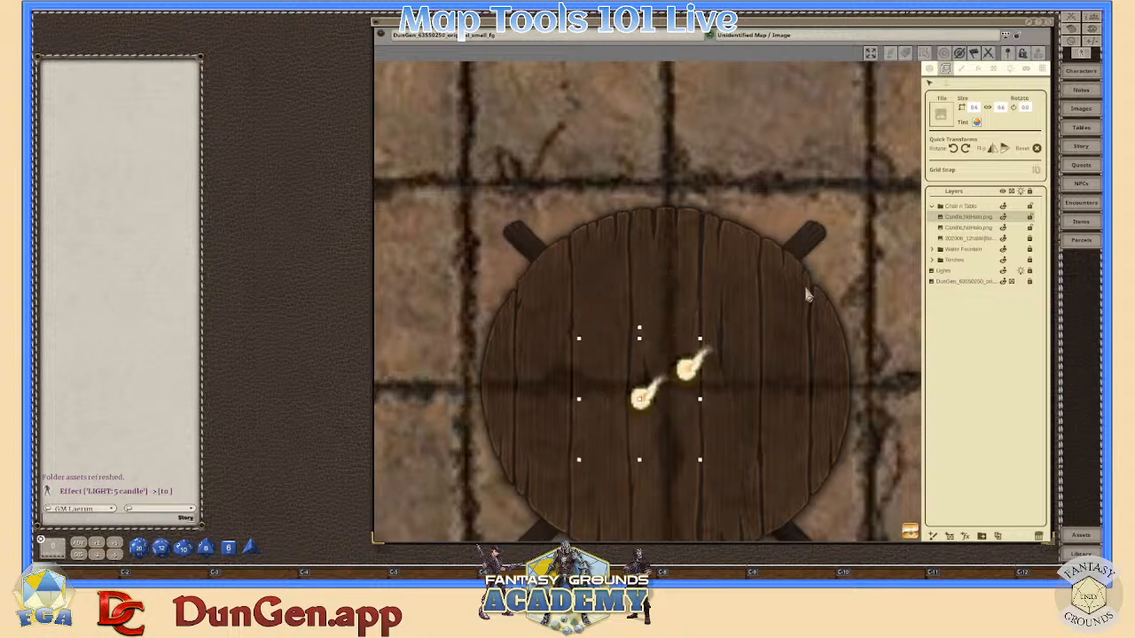
- Rotate the lower candle counter-clockwise in 45° increments to 45°
click(960, 156)
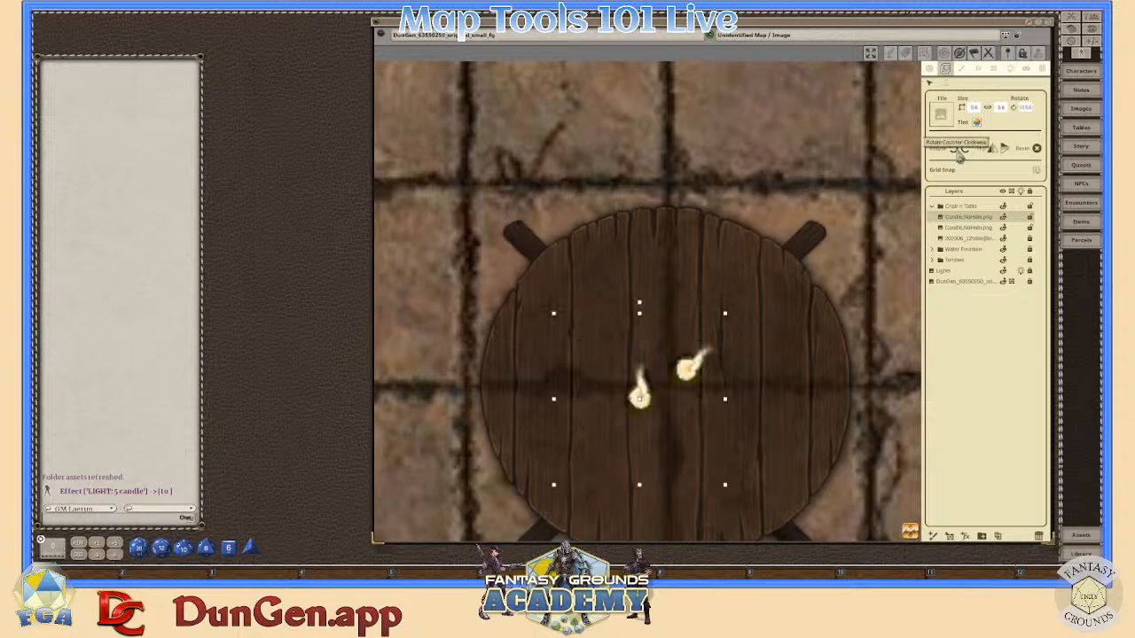
click(959, 156)
click(960, 156)
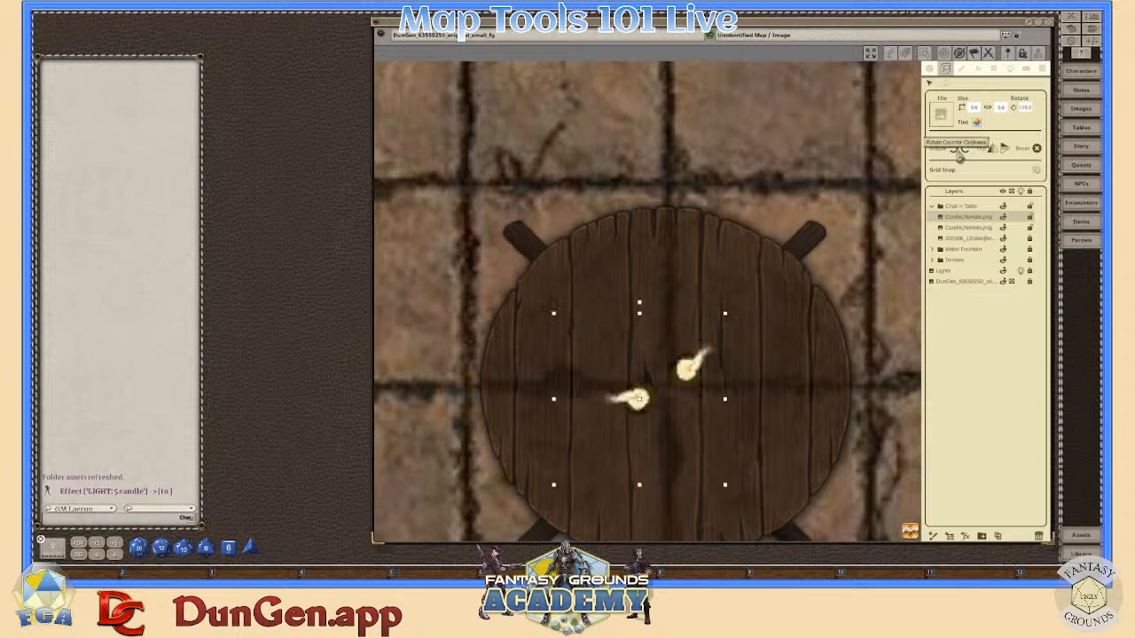
click(959, 156)
click(960, 156)
click(960, 156)
click(960, 156)
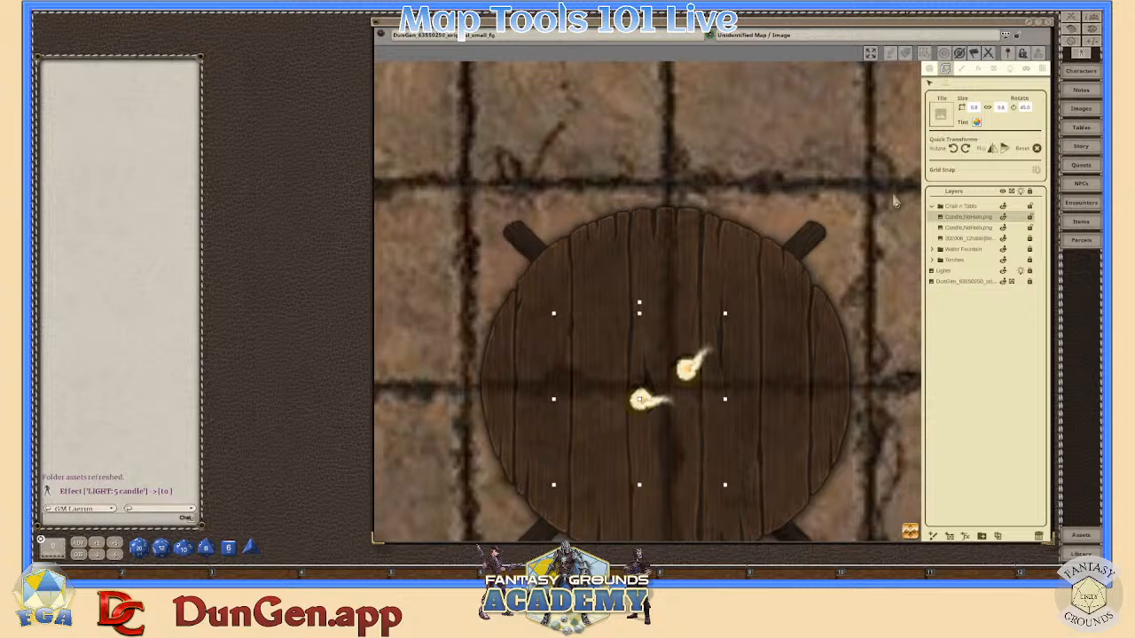
scroll(807, 353, down, 2)
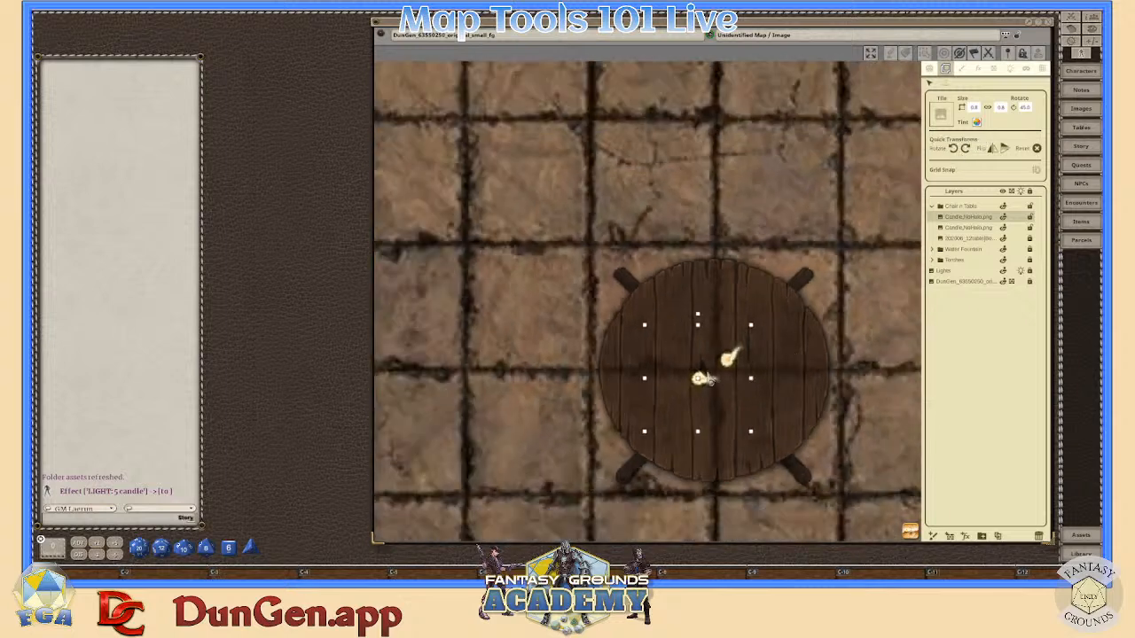
scroll(747, 380, up, 1)
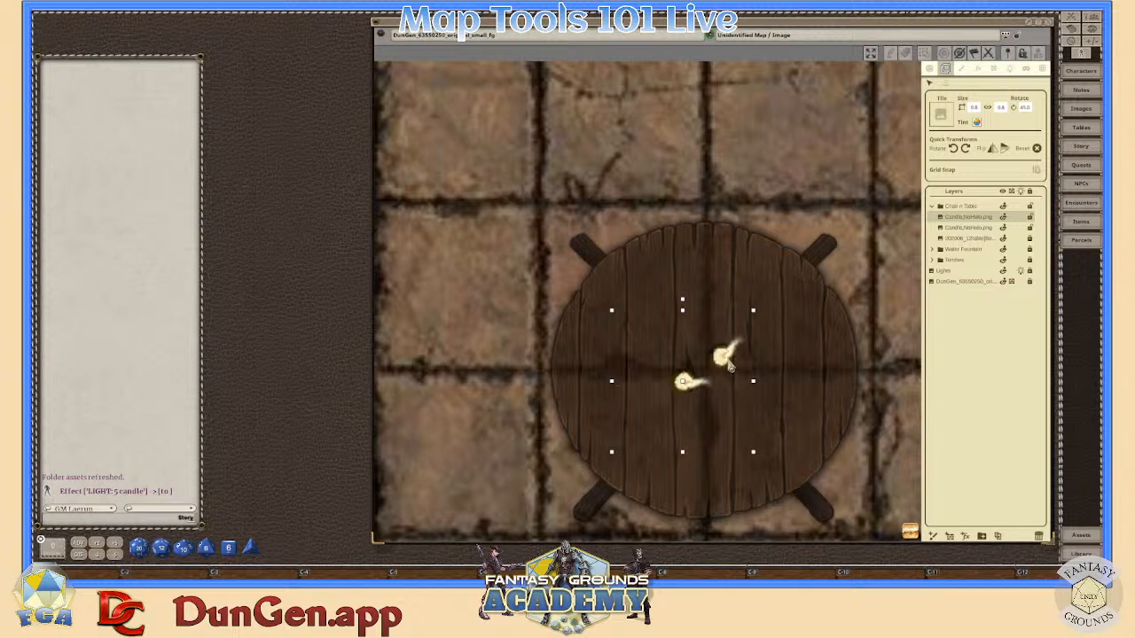
scroll(715, 395, up, 3)
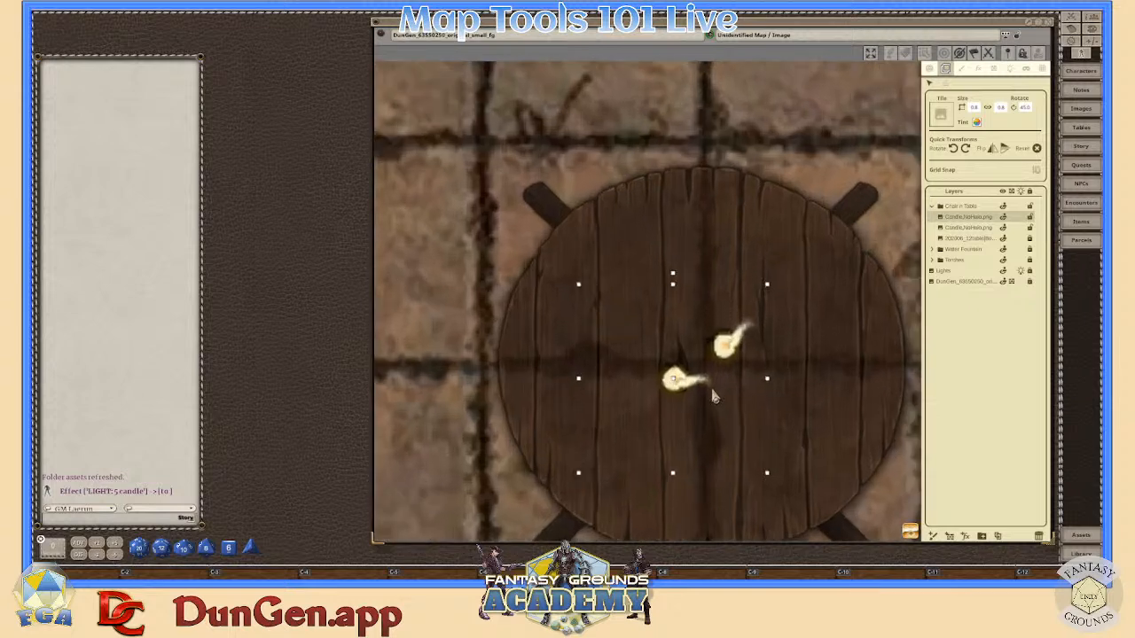
- Rotate the lower candle clockwise to 360° and lock its layer
click(967, 150)
click(969, 159)
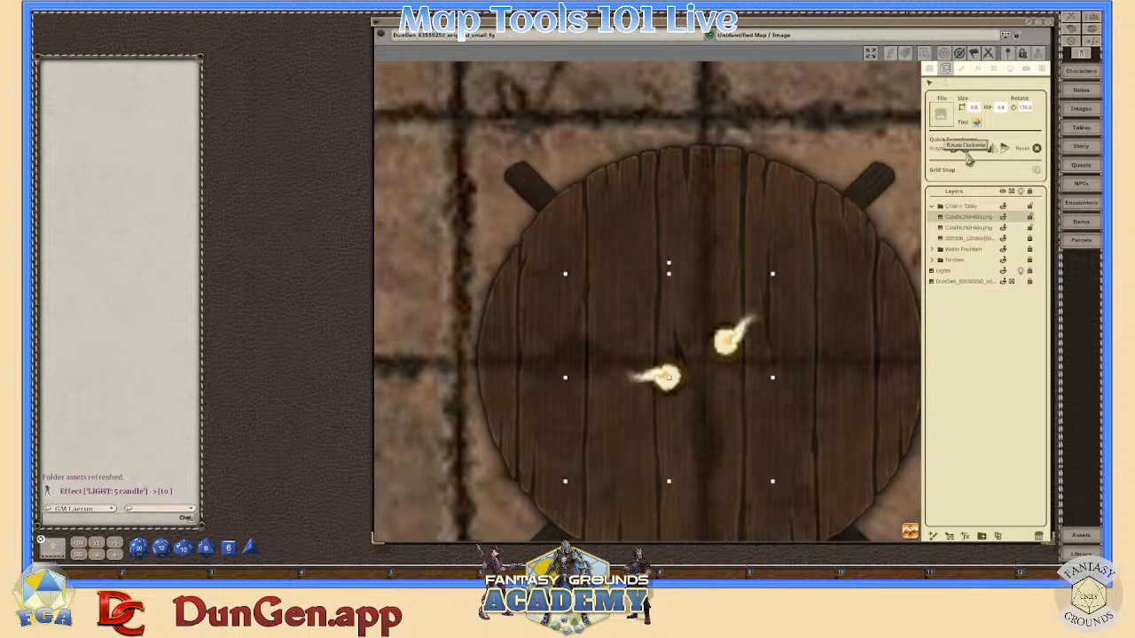
scroll(798, 373, down, 5)
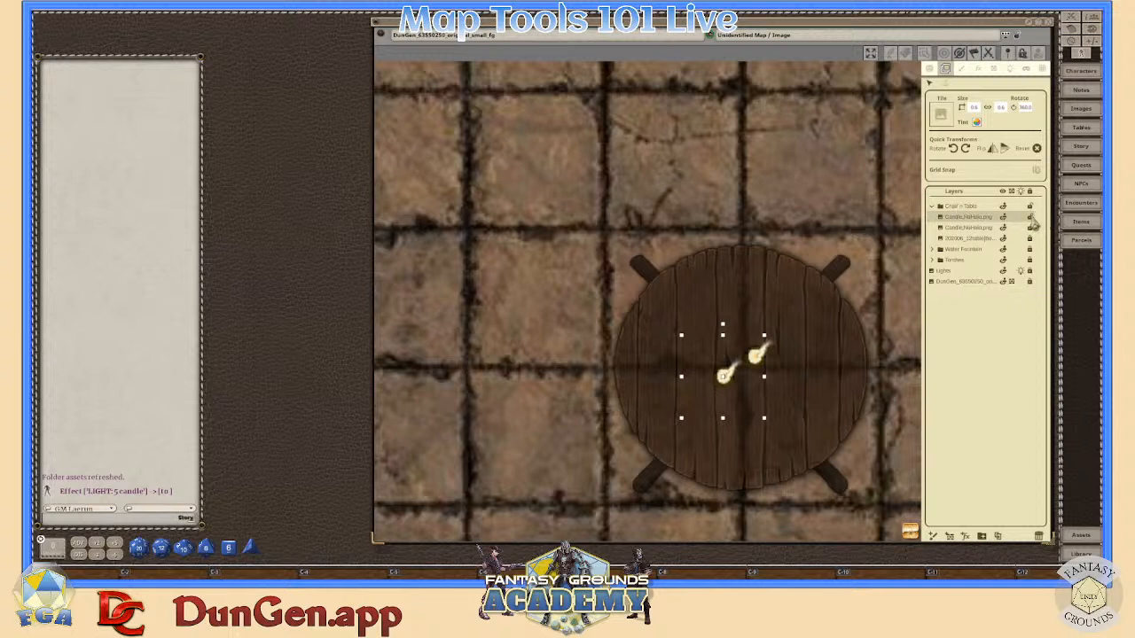
click(1030, 218)
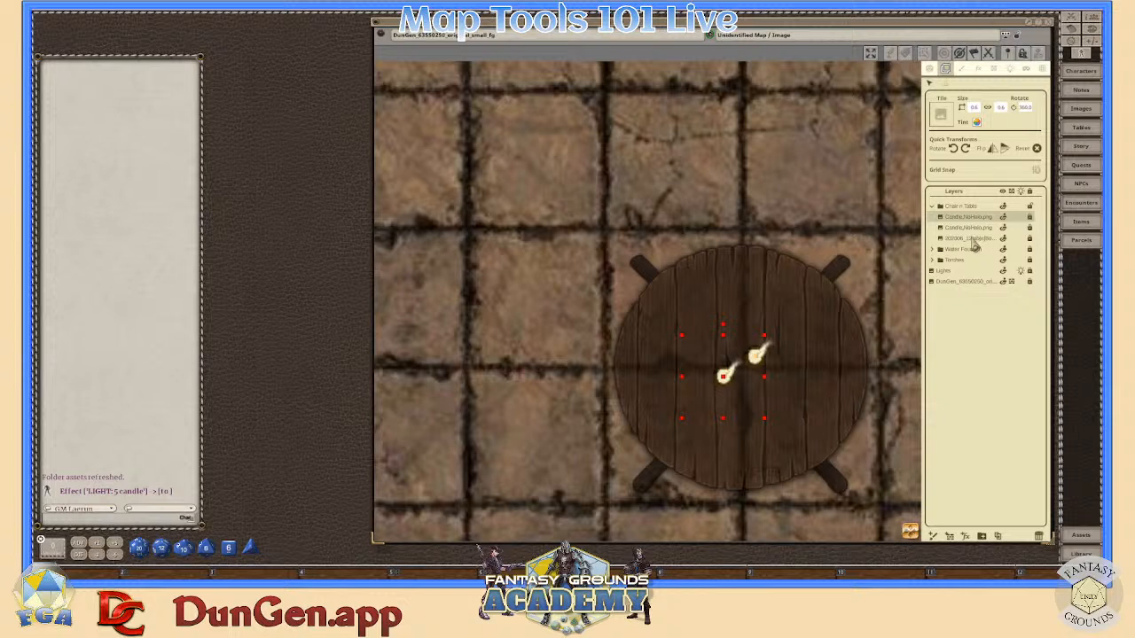
click(973, 241)
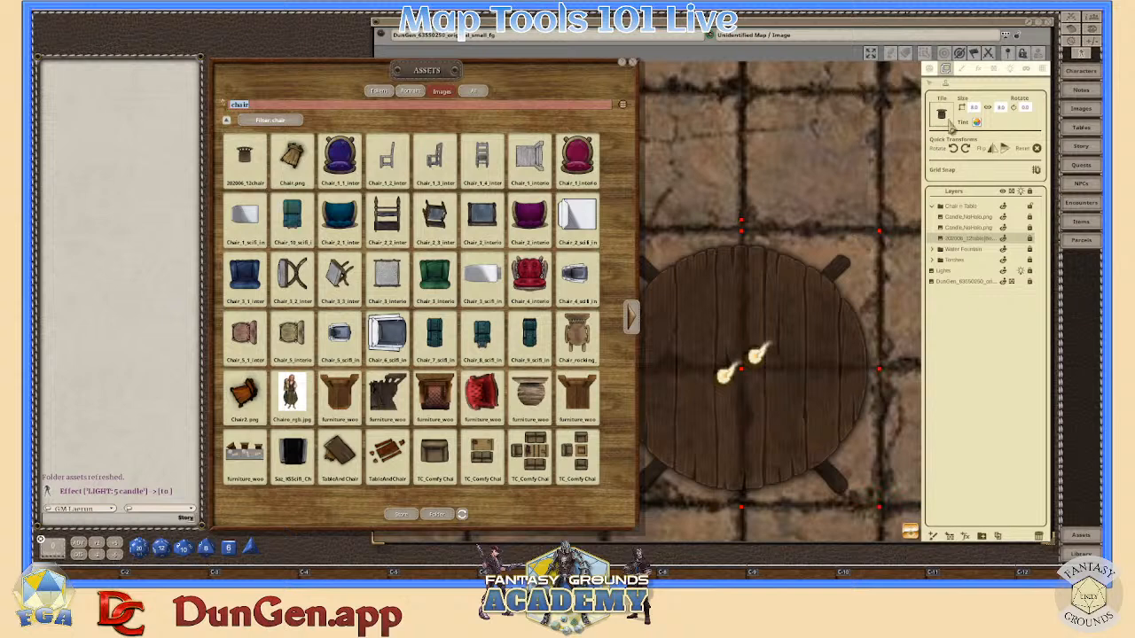
click(958, 152)
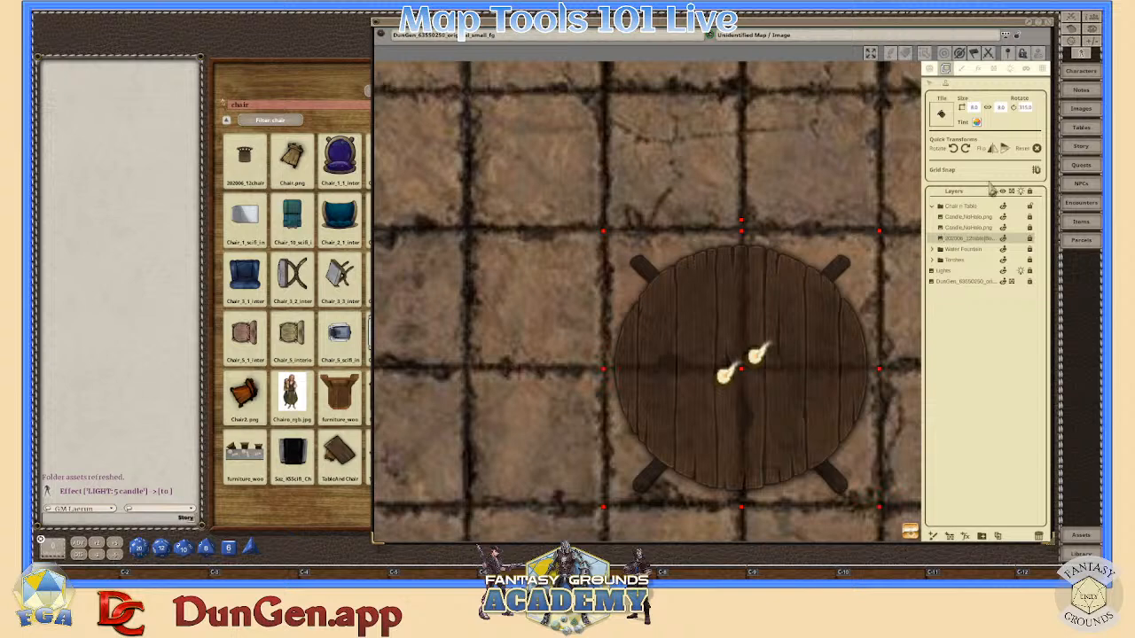
scroll(856, 186, down, 1)
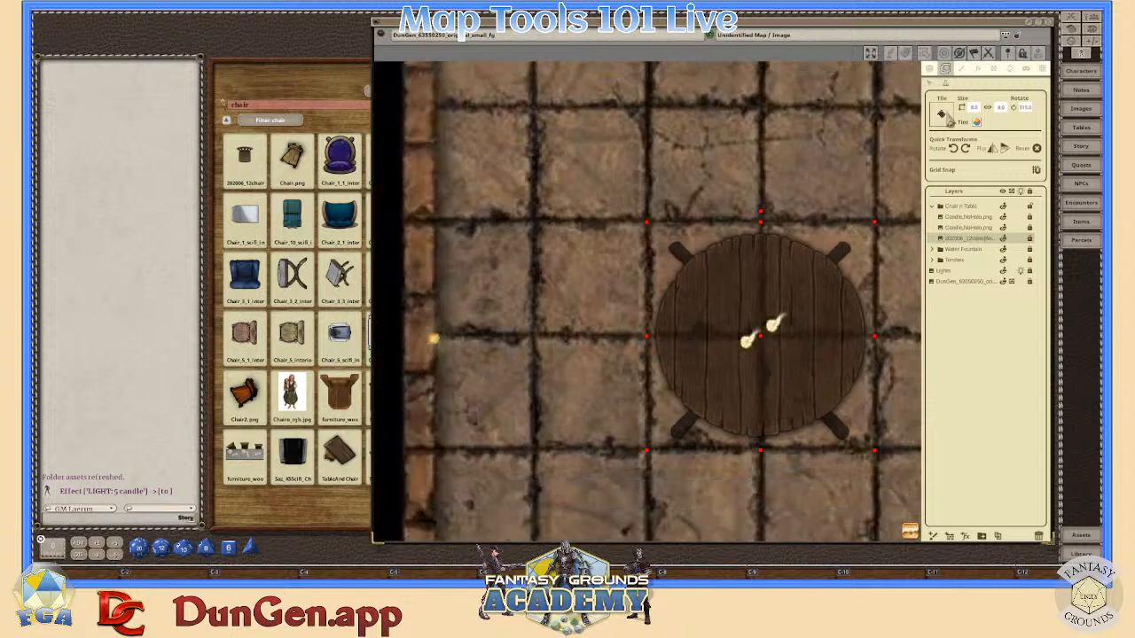
click(579, 264)
scroll(665, 288, down, 2)
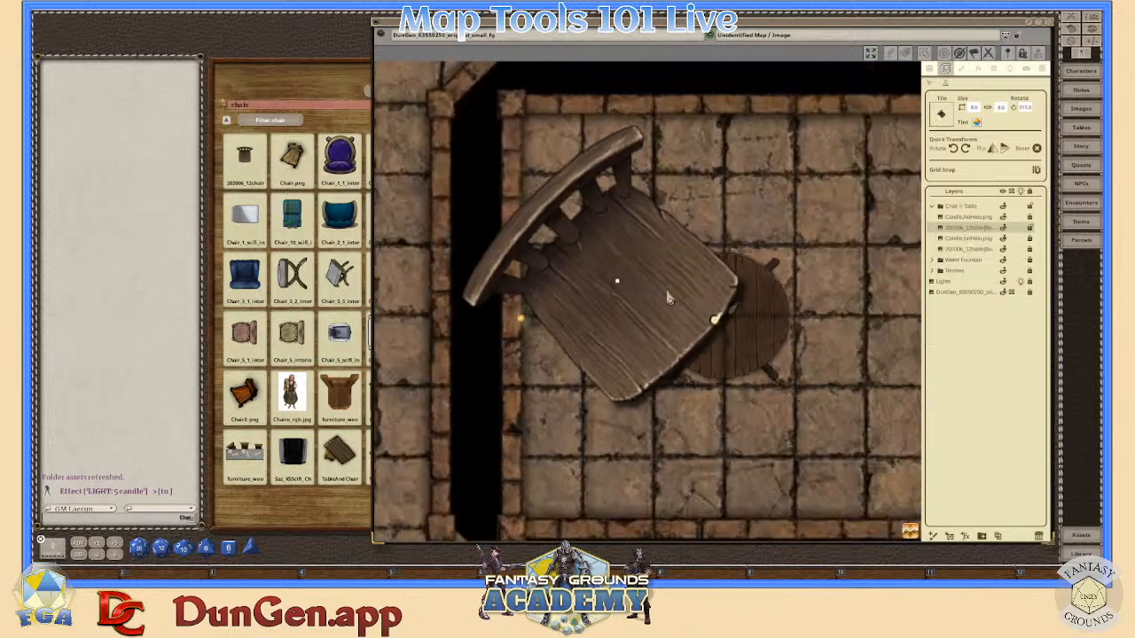
scroll(670, 298, down, 1)
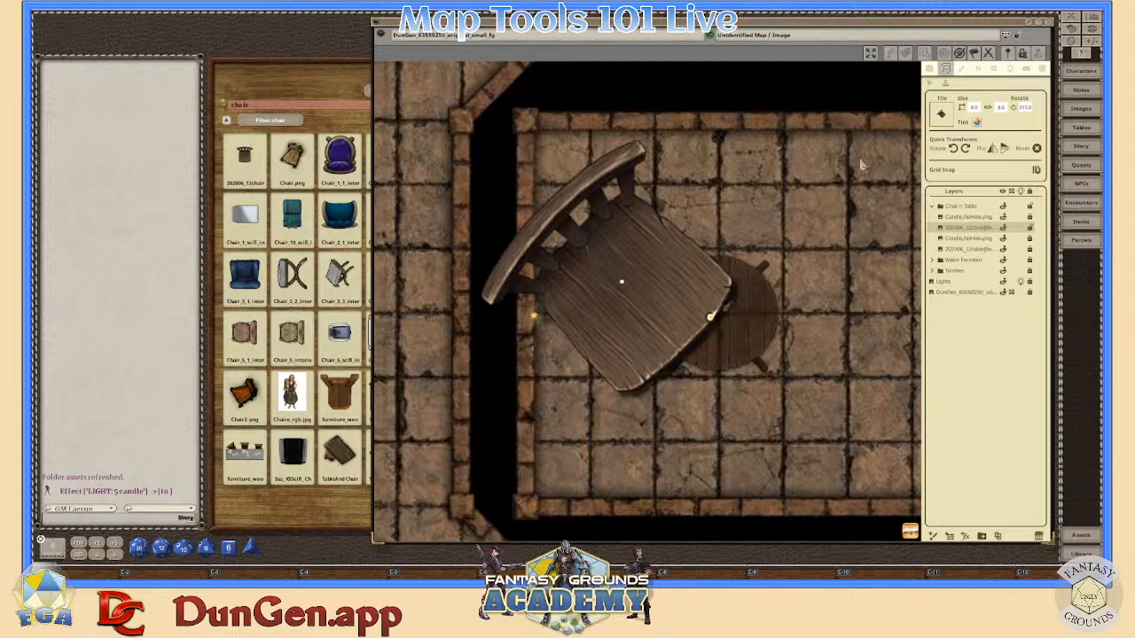
click(943, 69)
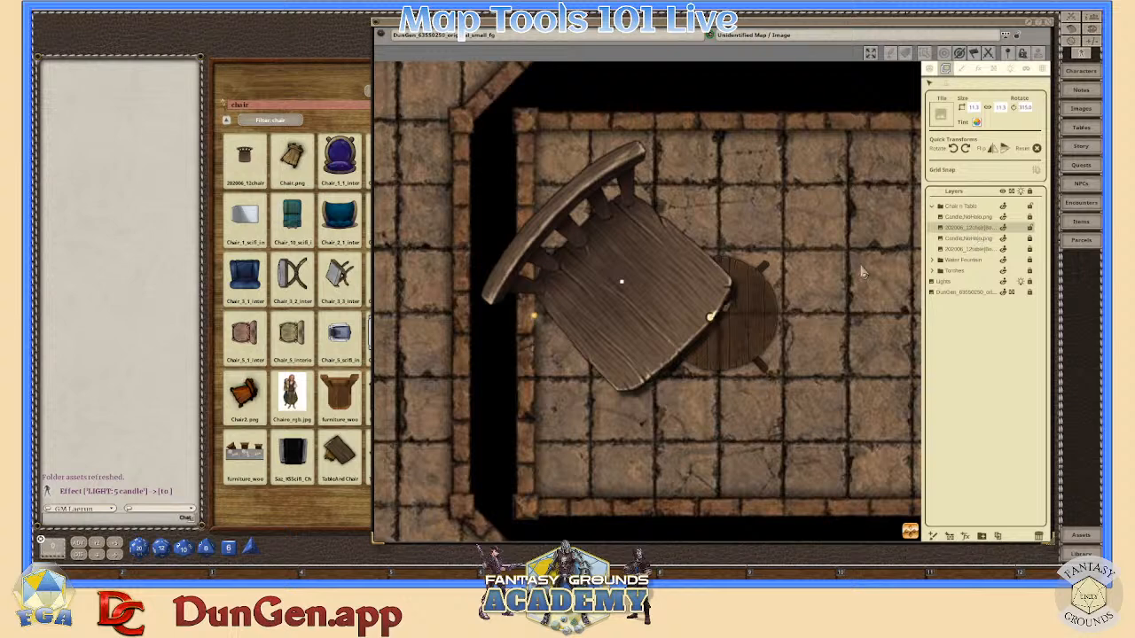
key(Delete)
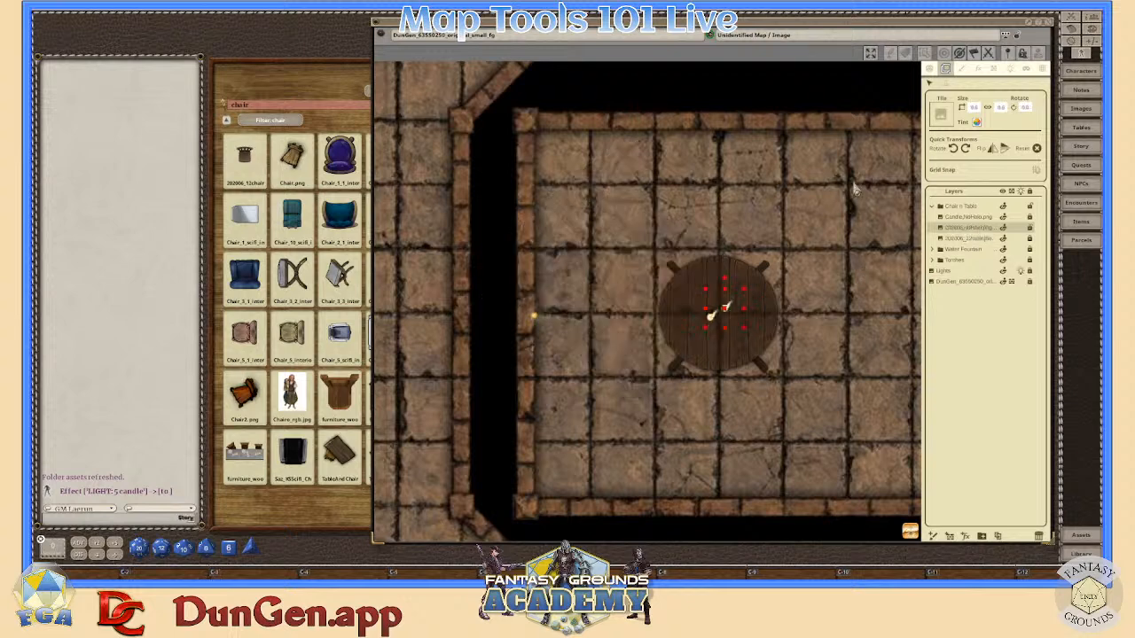
- Load the 202006_12chair image as the tile, size it 1.0 by 1.0, rotate it to 315° and place it above and left of the table
click(329, 80)
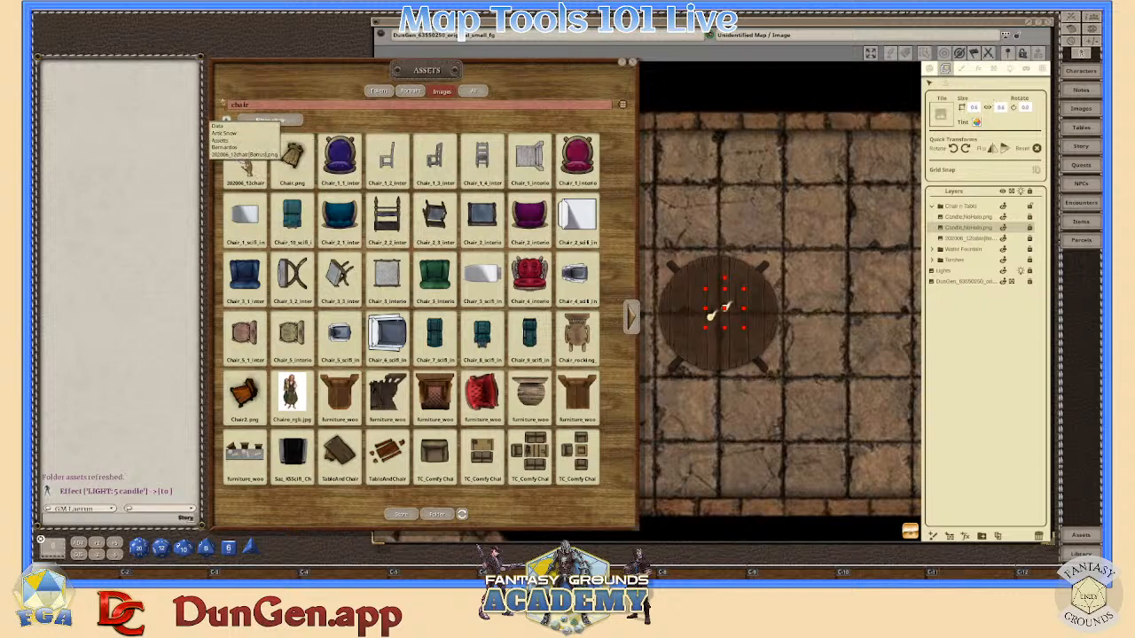
drag(247, 168, 941, 117)
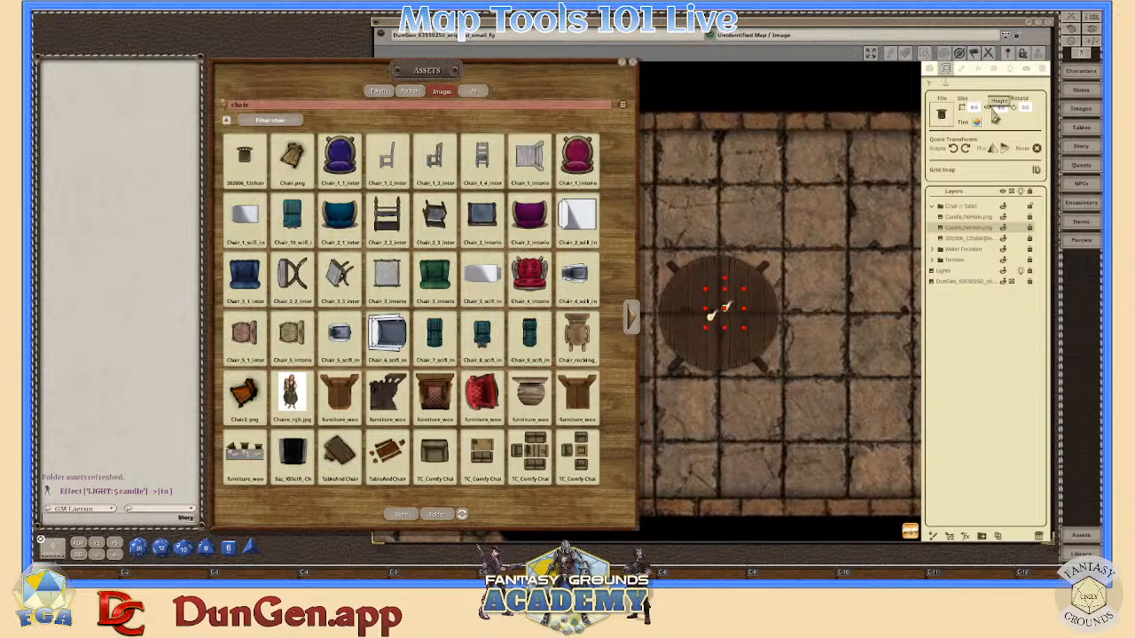
click(978, 114)
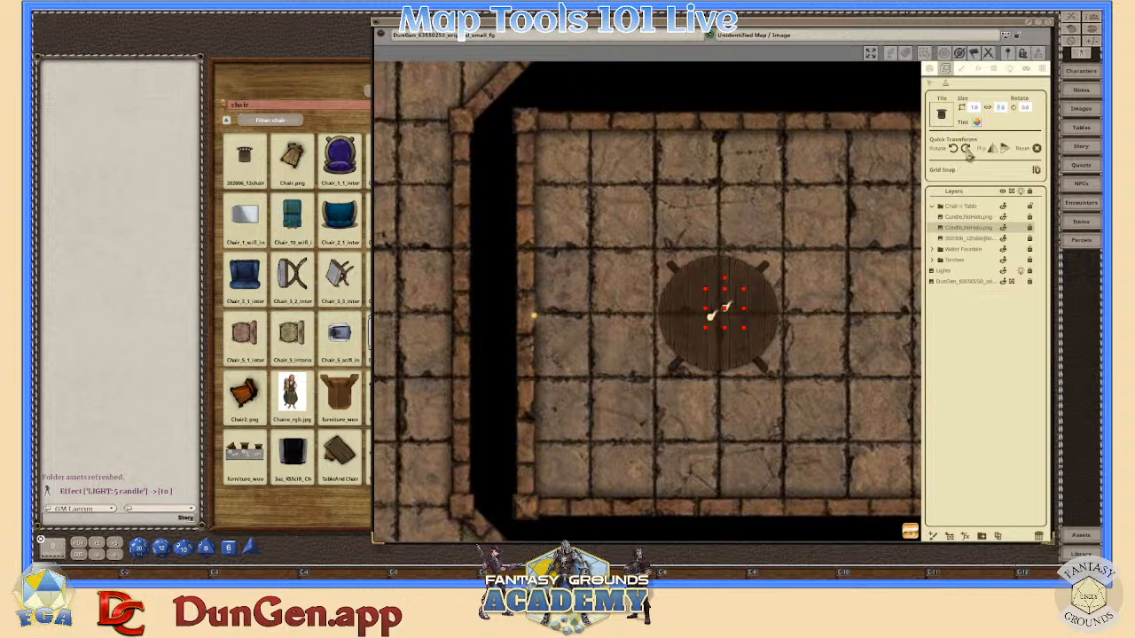
click(970, 152)
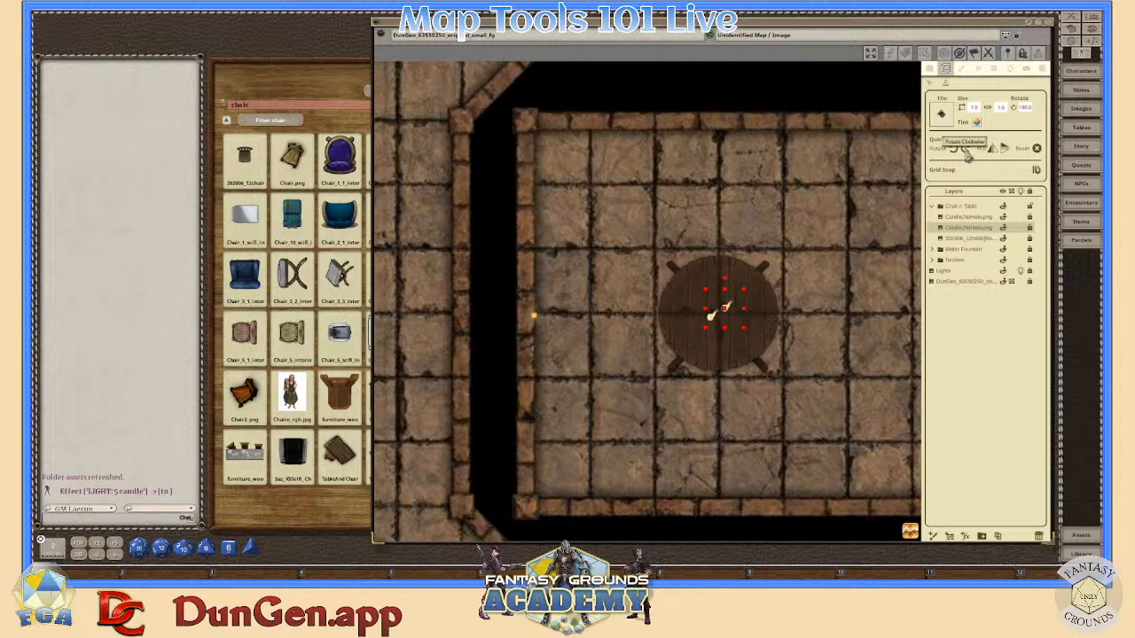
click(621, 255)
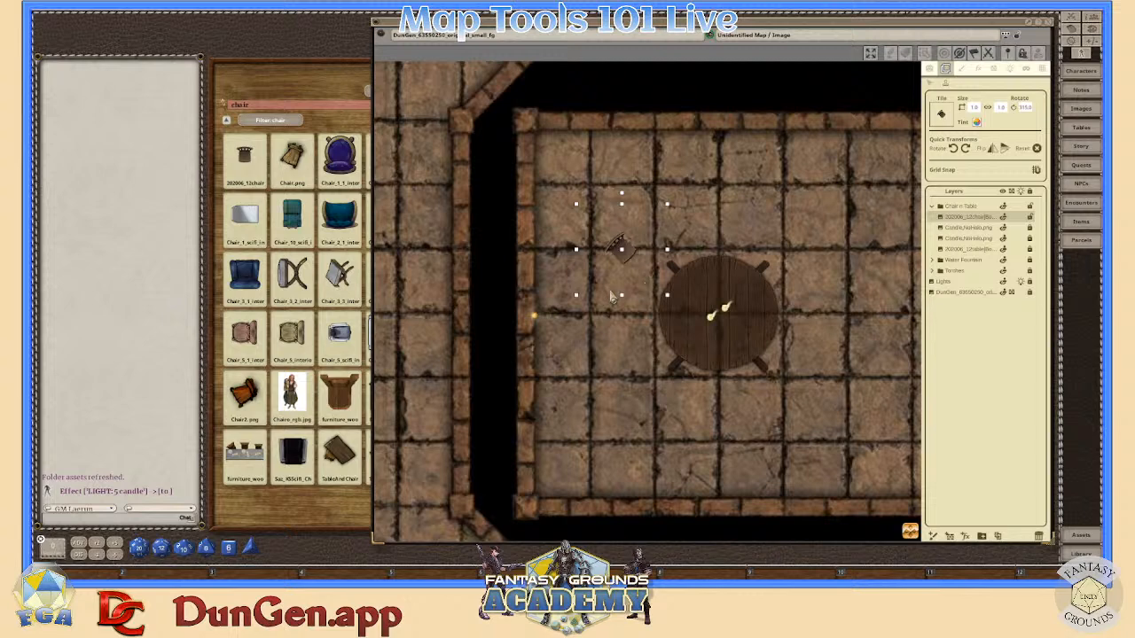
- Enlarge the placed chair in stages to a width and height of 2.3
scroll(628, 265, up, 3)
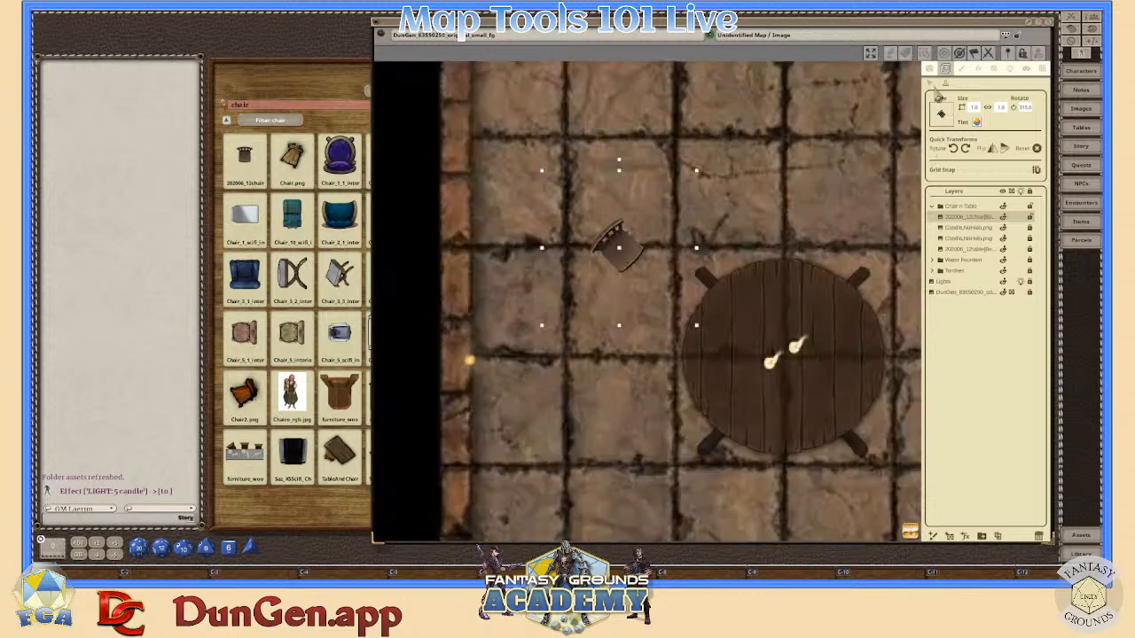
click(930, 82)
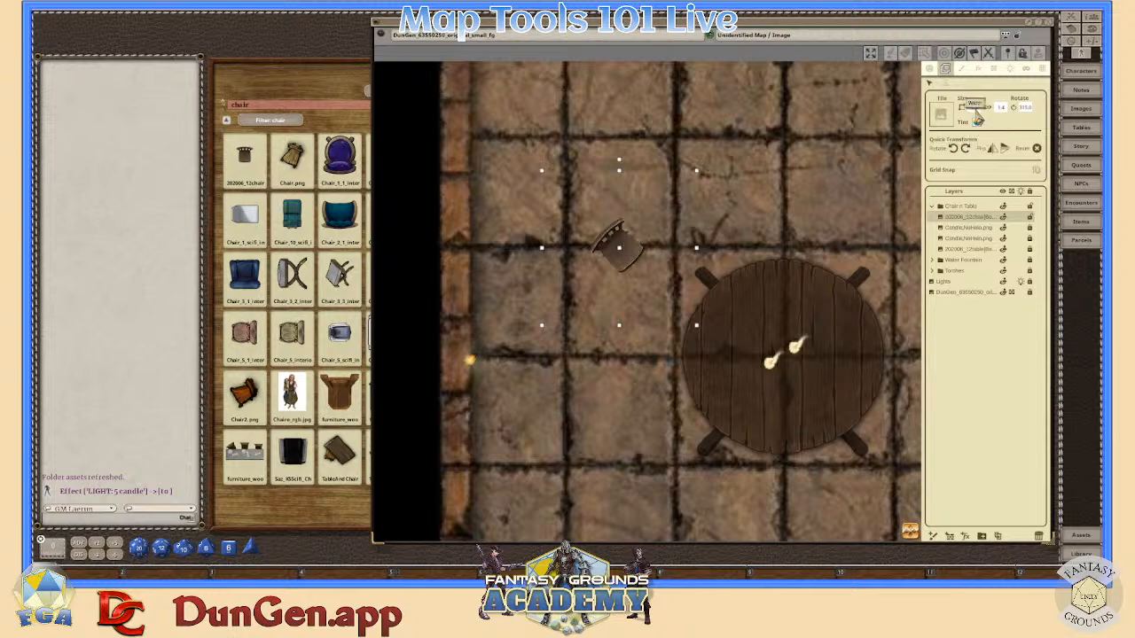
click(974, 108)
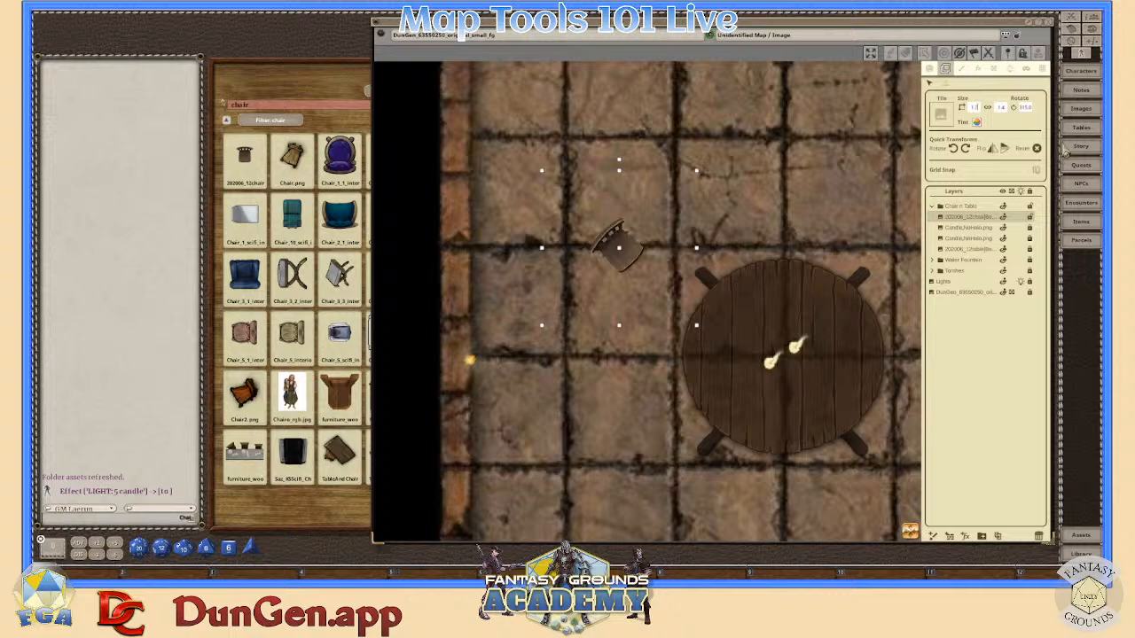
click(1002, 109)
click(976, 108)
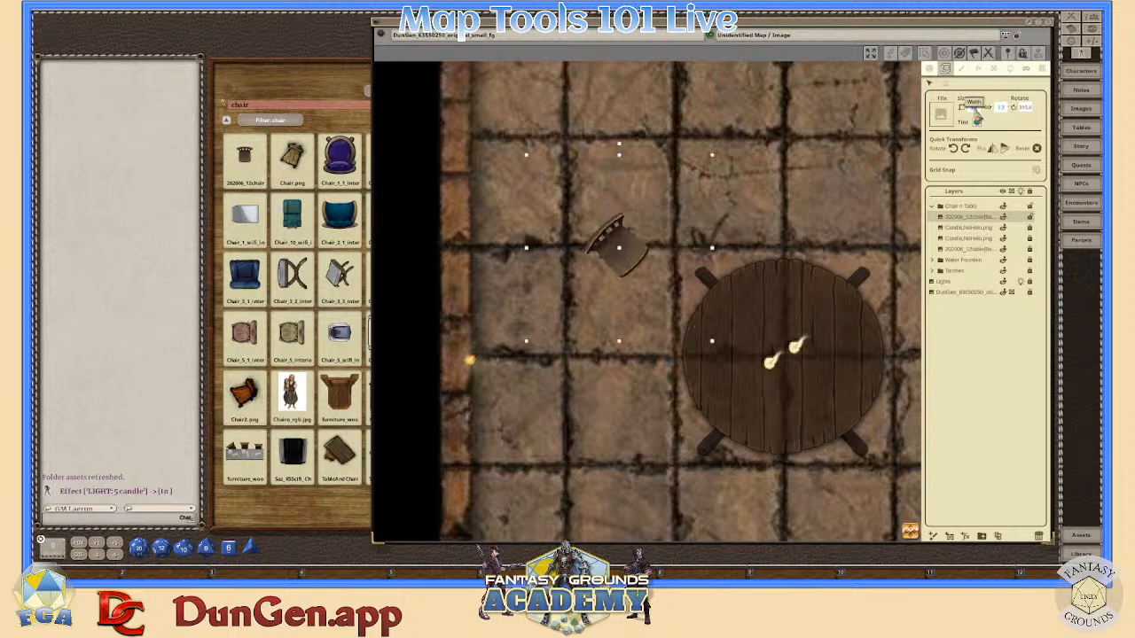
text(2)
click(1002, 108)
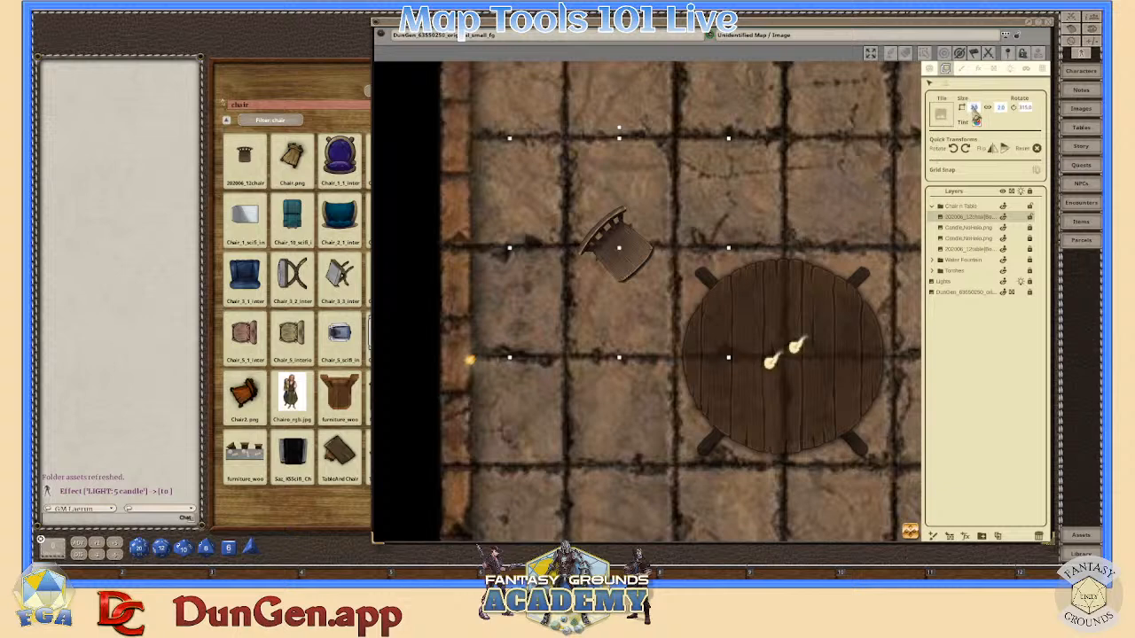
click(974, 108)
click(908, 136)
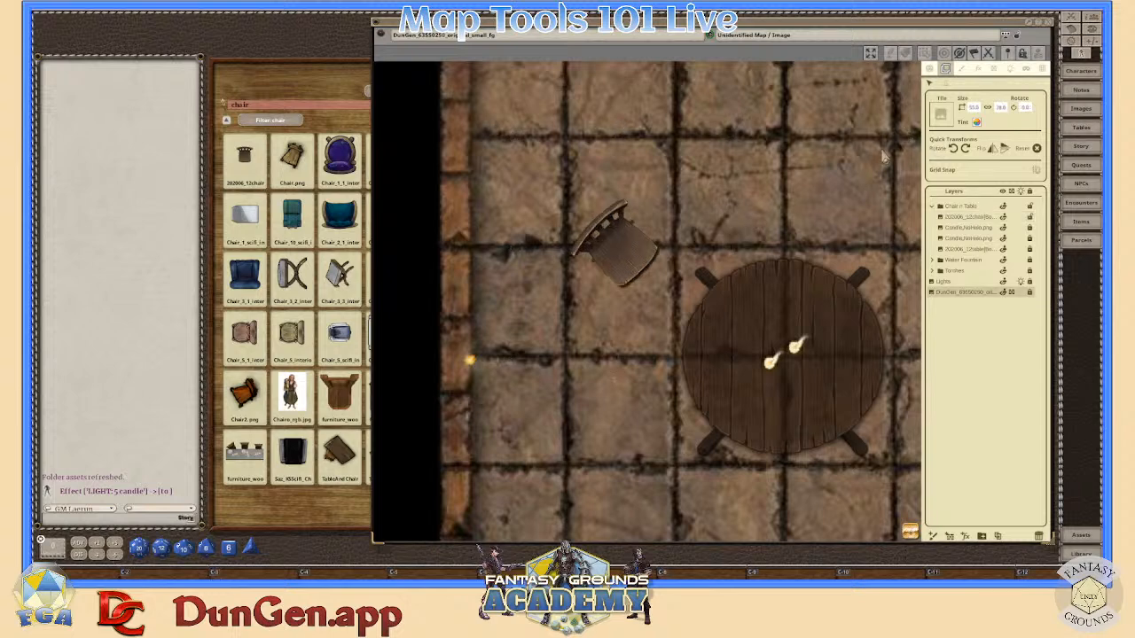
- Move the chair to the table's upper-left edge and reorder its layer beneath the table layer
click(620, 245)
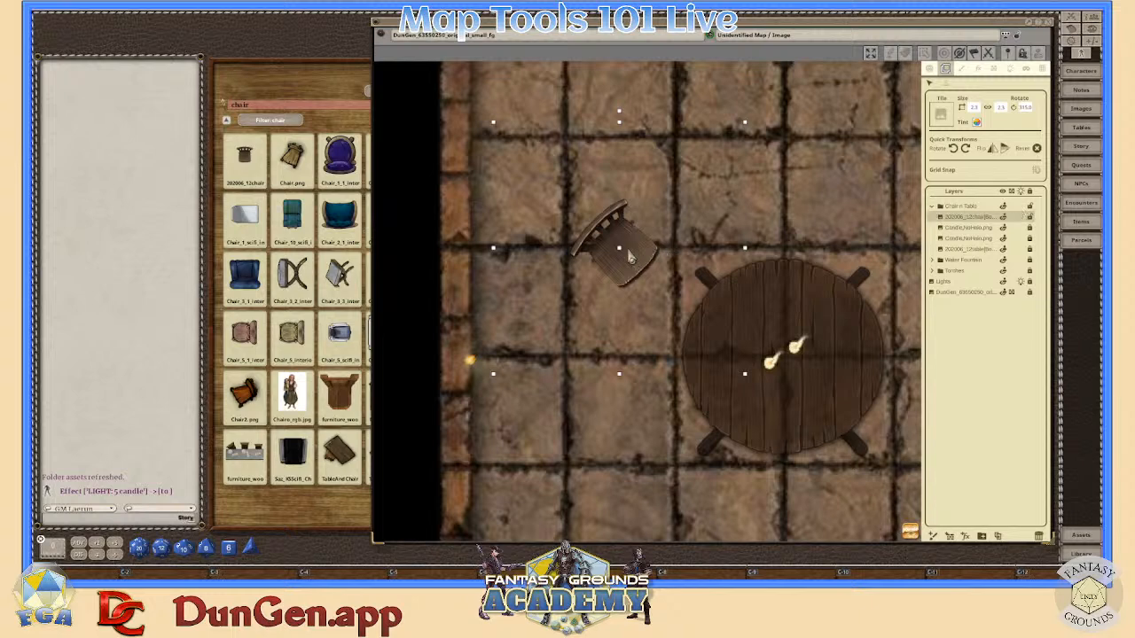
drag(618, 253, 686, 317)
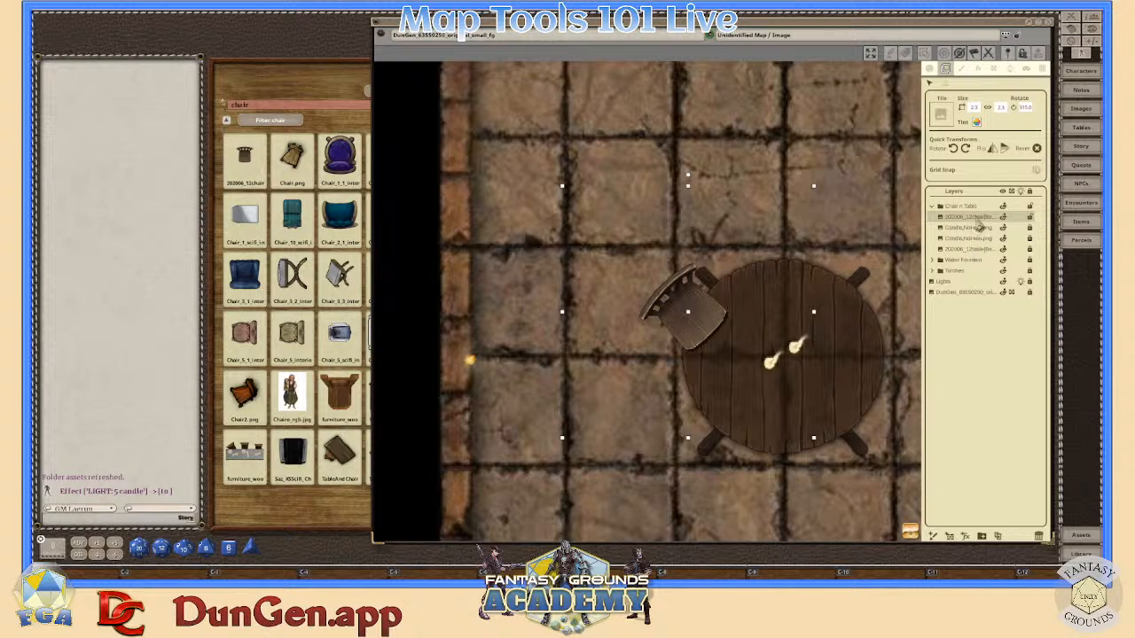
drag(980, 229, 981, 251)
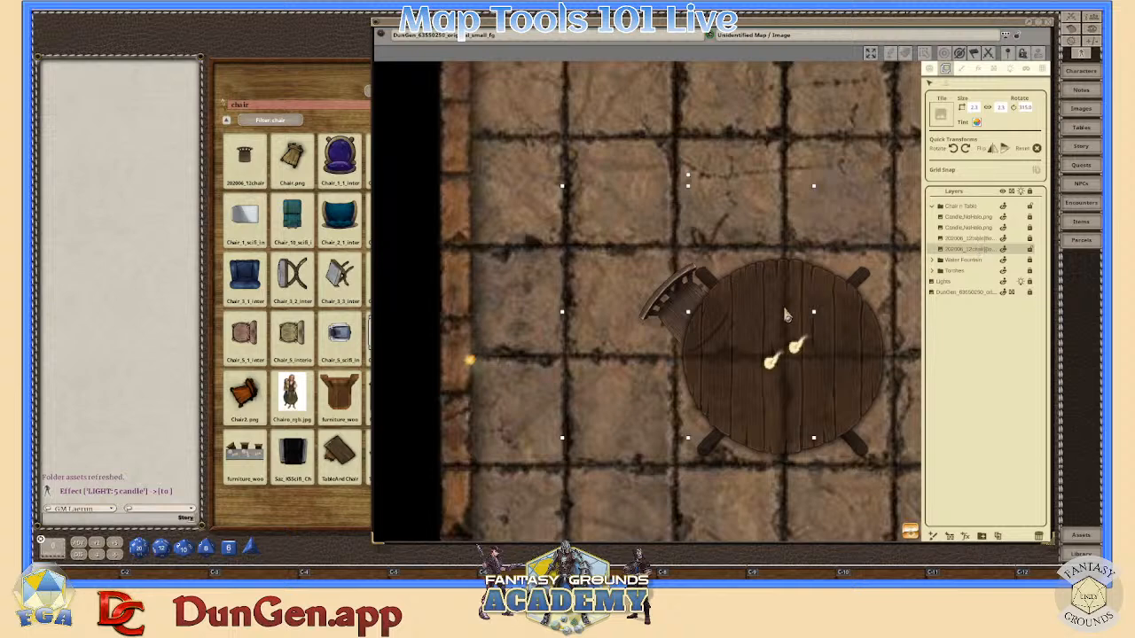
scroll(701, 328, up, 2)
scroll(700, 328, up, 2)
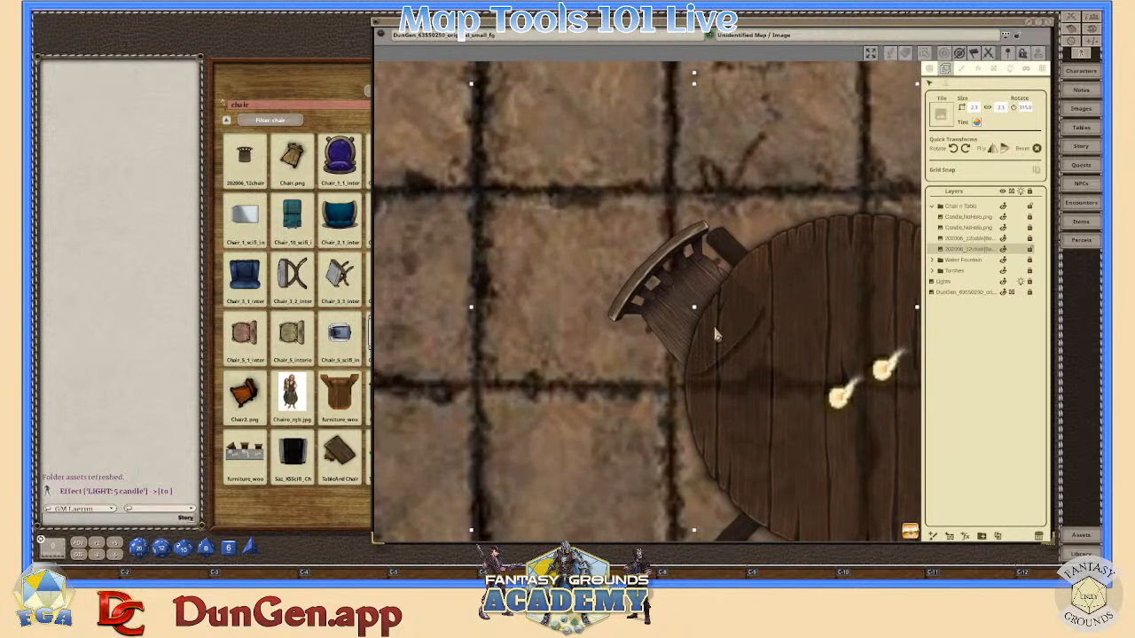
scroll(735, 331, down, 2)
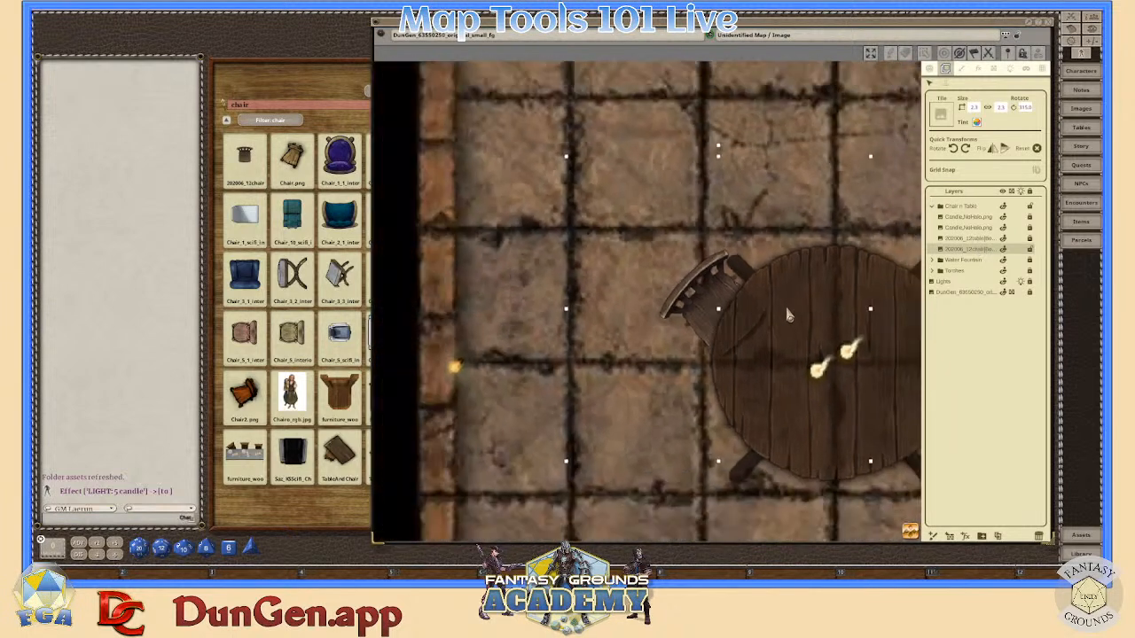
- Raise the alpha of the table's tint colour to 242
click(981, 240)
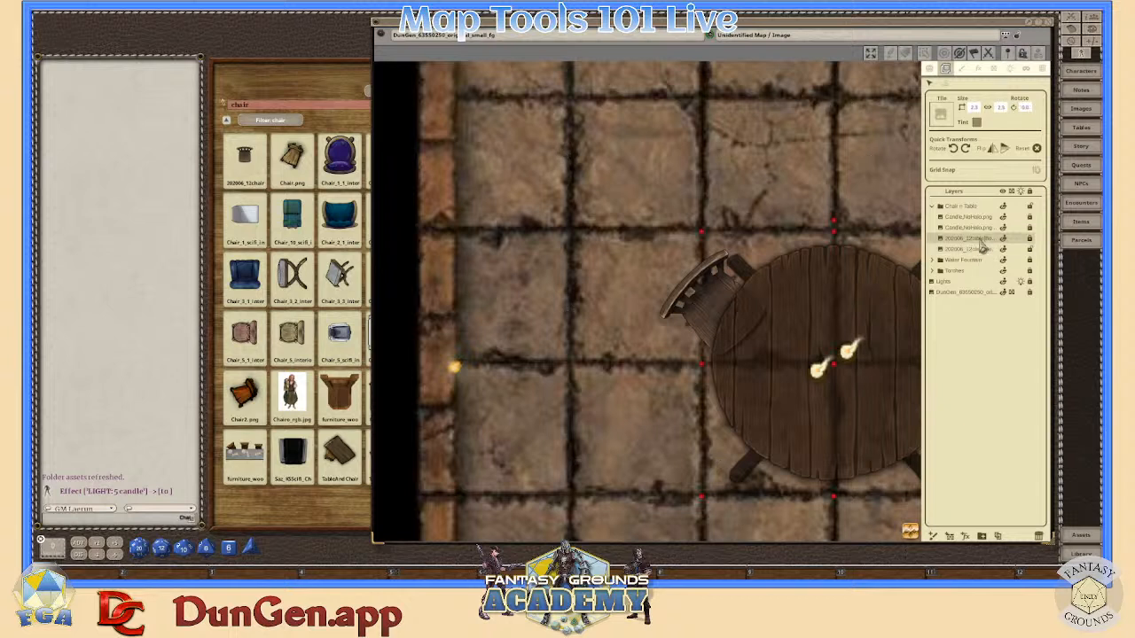
click(976, 123)
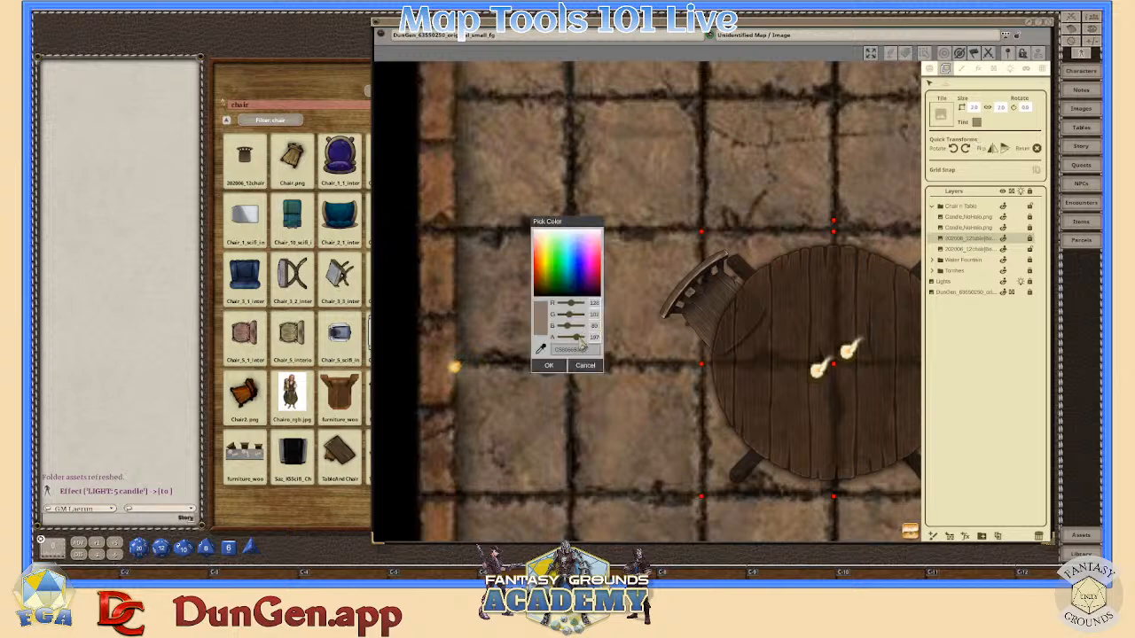
drag(581, 343, 588, 346)
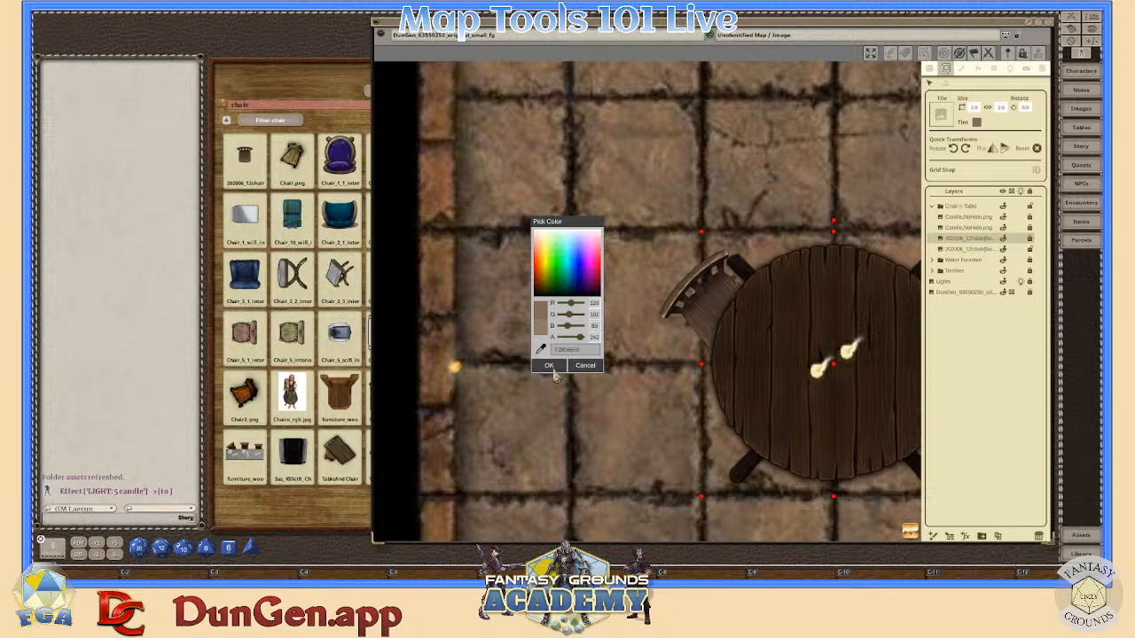
click(549, 365)
scroll(809, 385, down, 1)
scroll(810, 385, down, 2)
scroll(793, 348, up, 4)
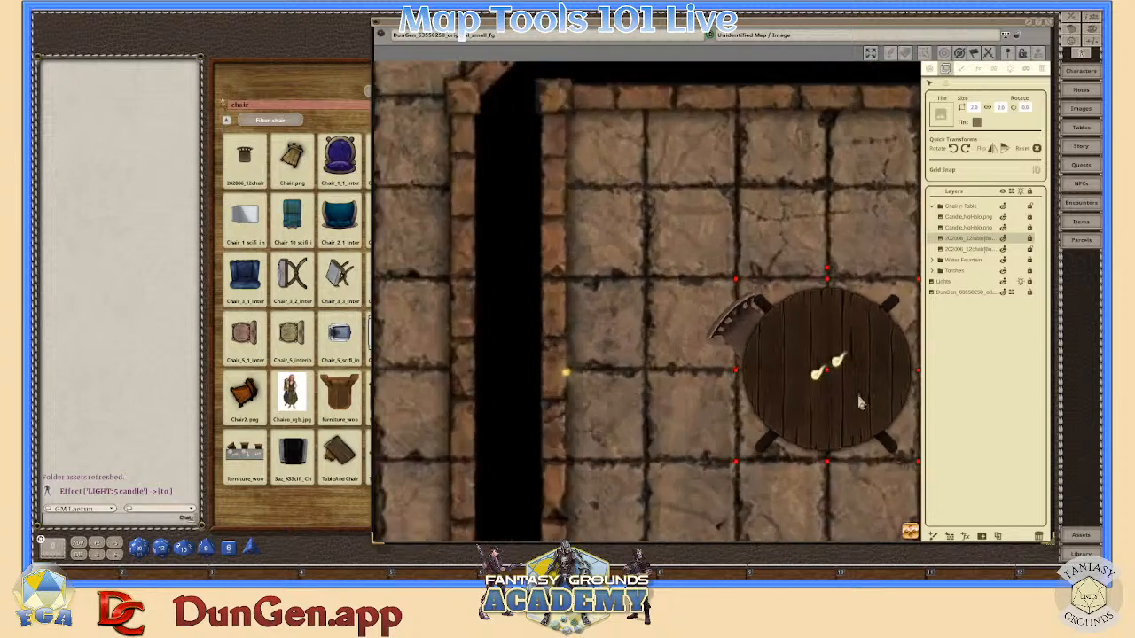
scroll(796, 358, down, 3)
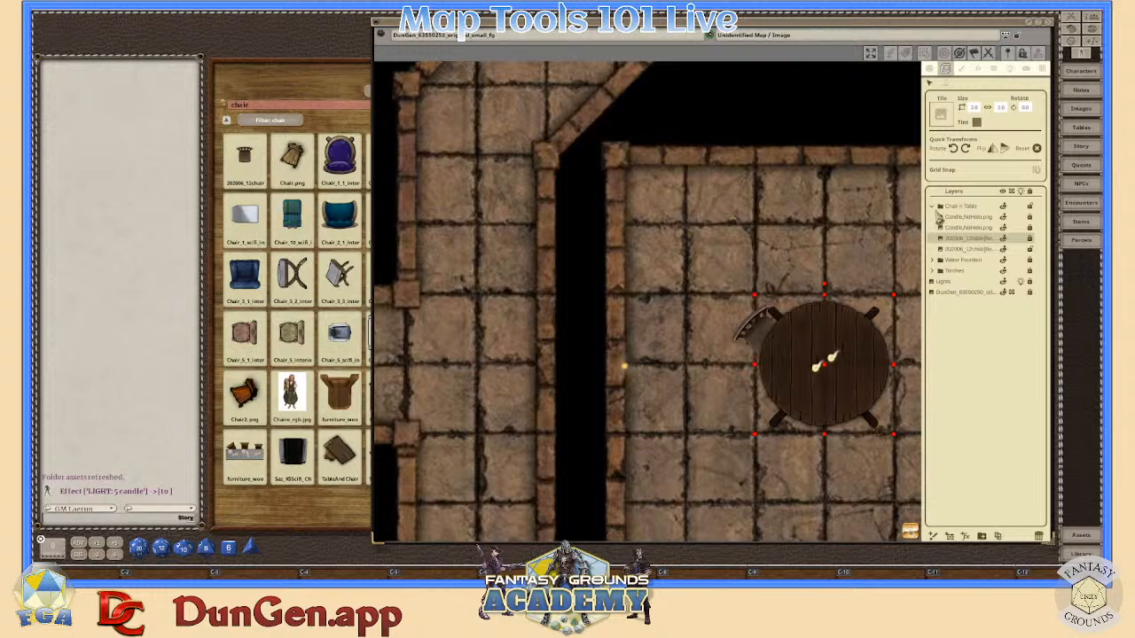
- Collapse and lock the Chair n Table layer folder and select it as a whole
click(934, 207)
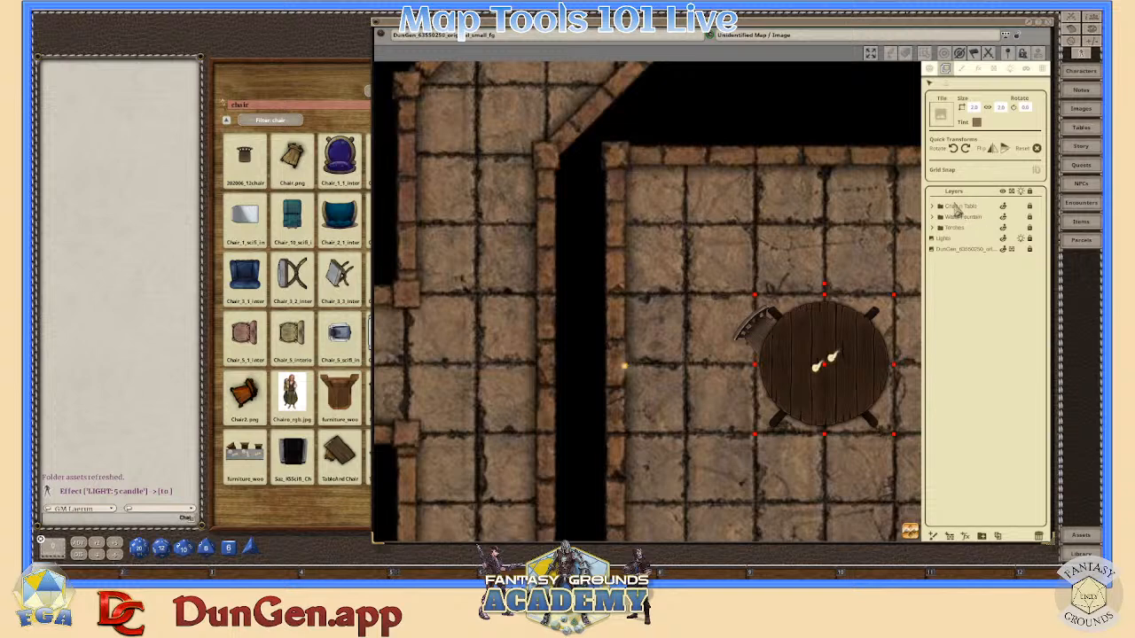
double_click(961, 207)
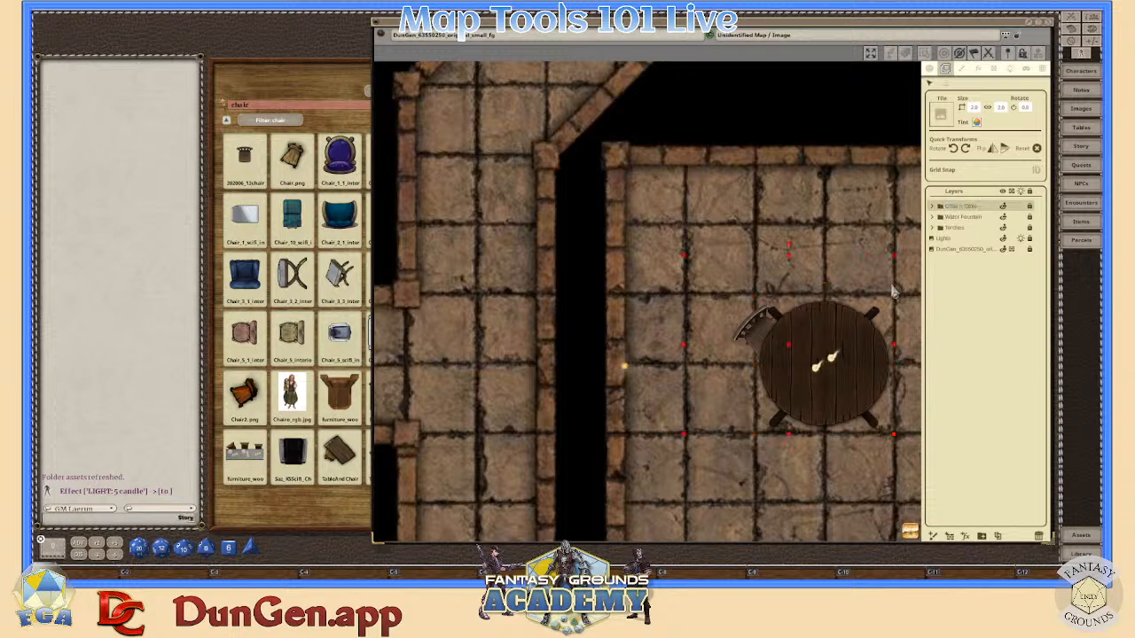
scroll(869, 413, down, 2)
drag(887, 452, 800, 442)
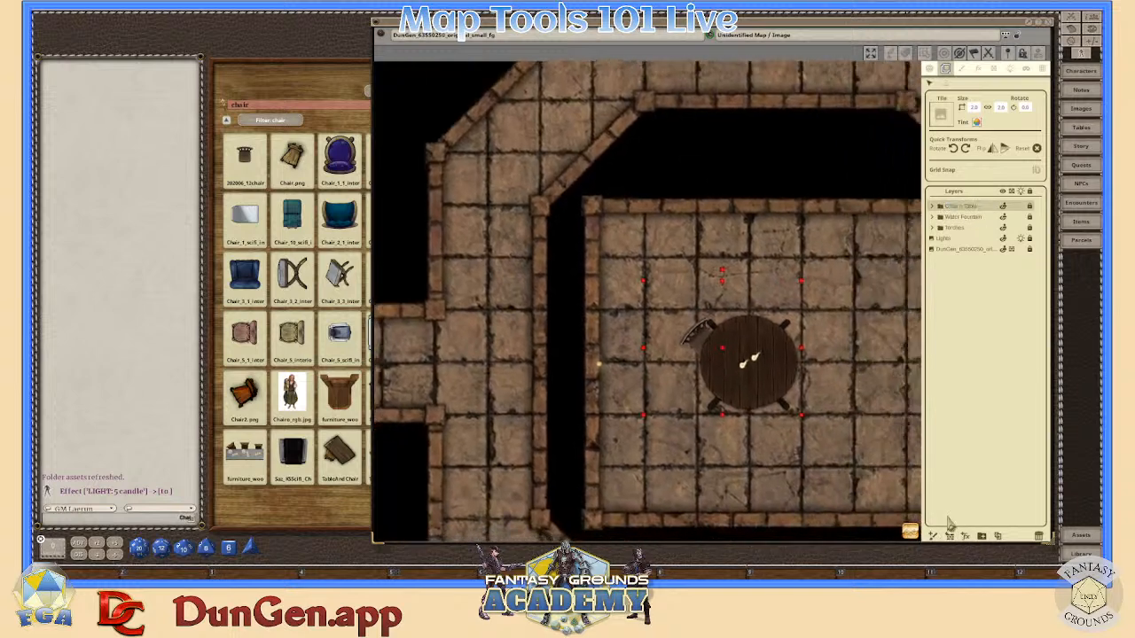
scroll(765, 371, up, 2)
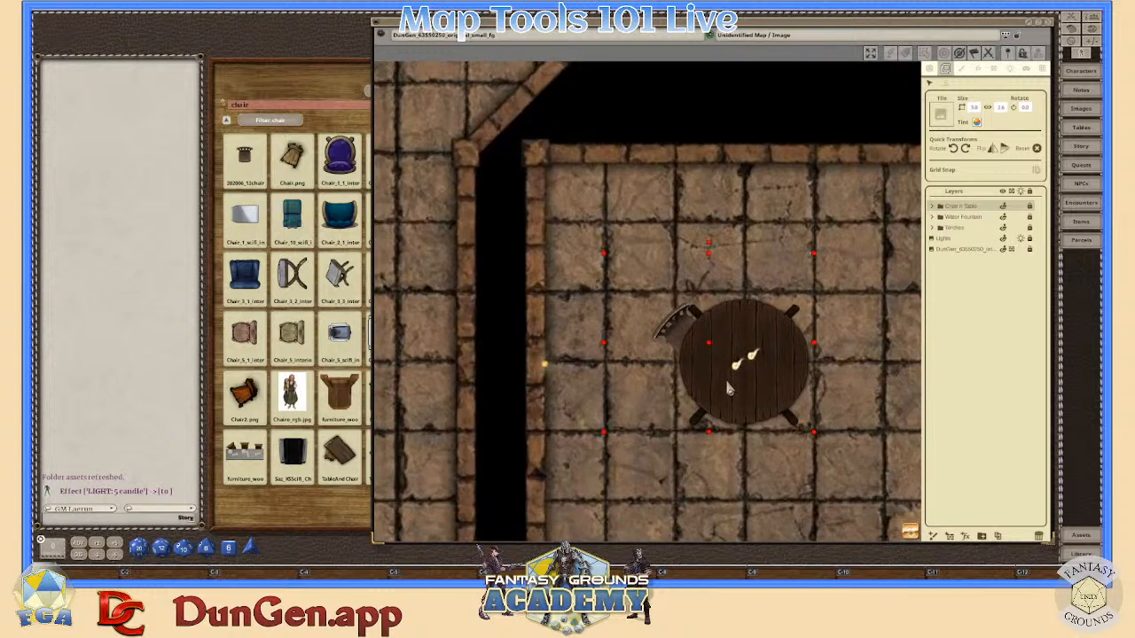
- Unlock the Chair n Table folder with all its layers and leave it expanded
click(933, 207)
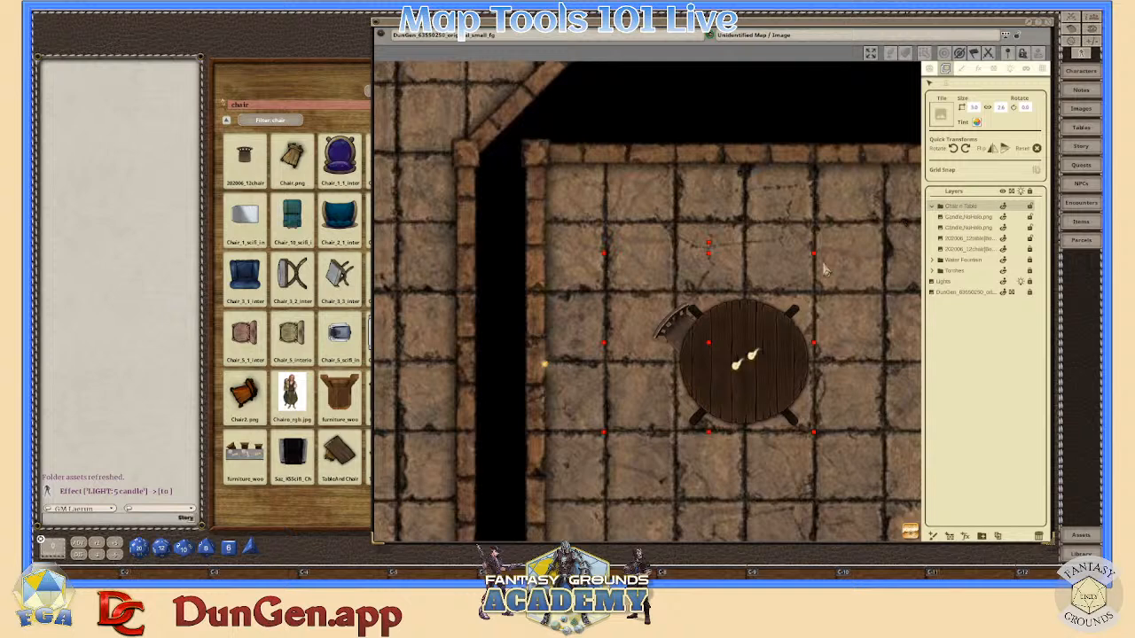
click(932, 207)
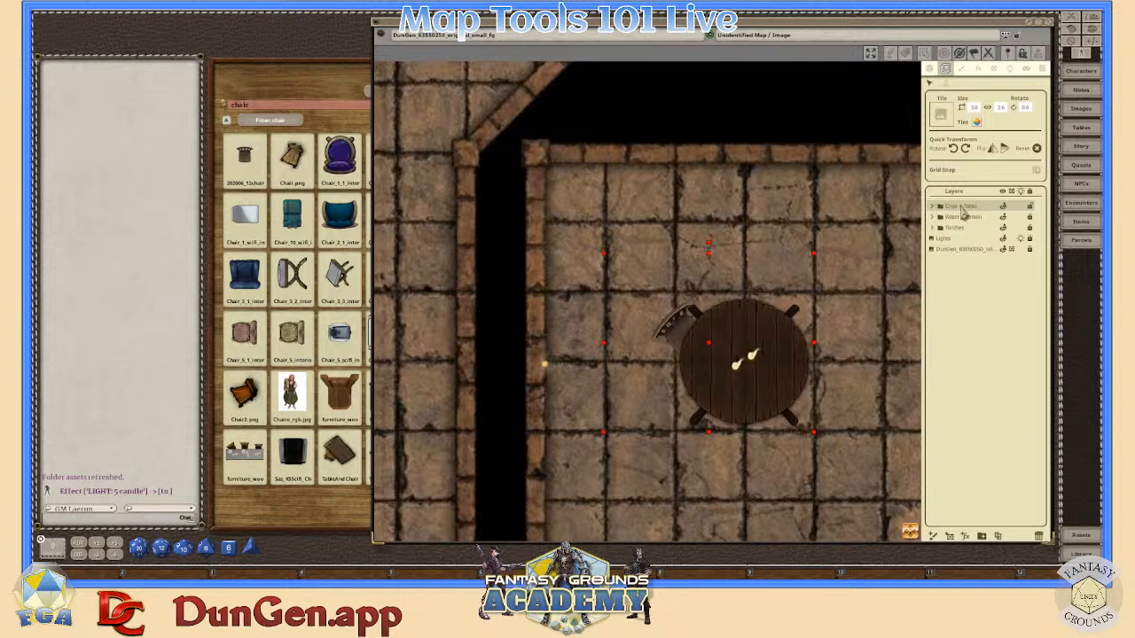
click(932, 208)
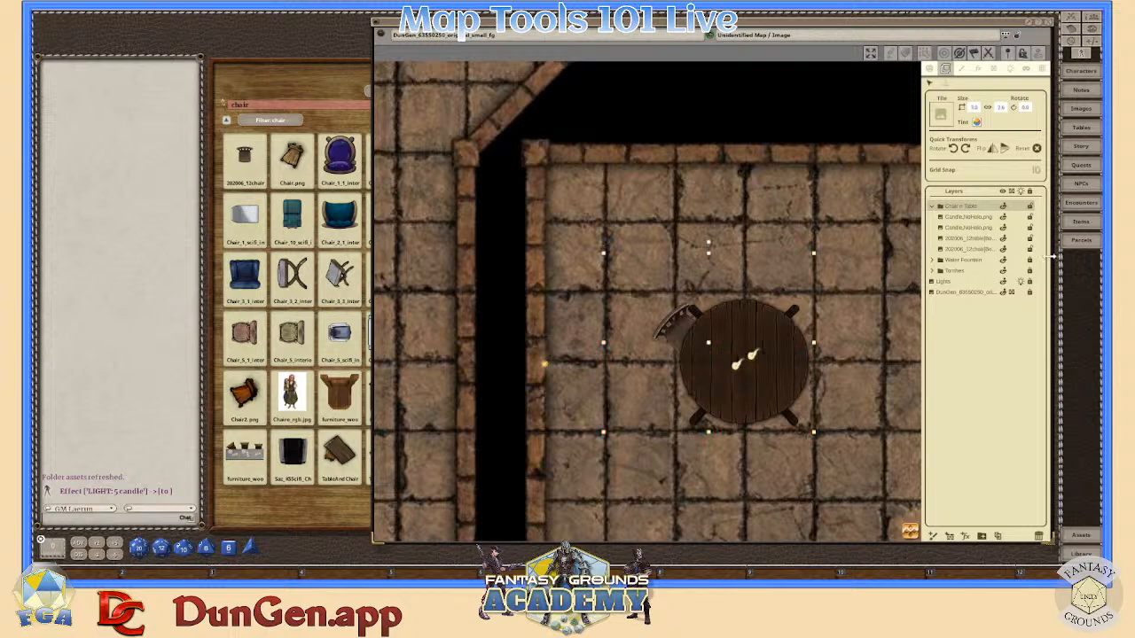
- Collapse the Chair n Table layer folder and lock it
click(934, 208)
mouse_move(763, 342)
mouse_down()
mouse_move(776, 302)
mouse_move(692, 270)
mouse_move(683, 337)
mouse_move(795, 300)
mouse_move(685, 358)
mouse_move(723, 356)
mouse_move(754, 337)
mouse_move(752, 263)
mouse_move(718, 340)
mouse_move(773, 361)
mouse_move(761, 343)
mouse_up()
scroll(807, 372, down, 3)
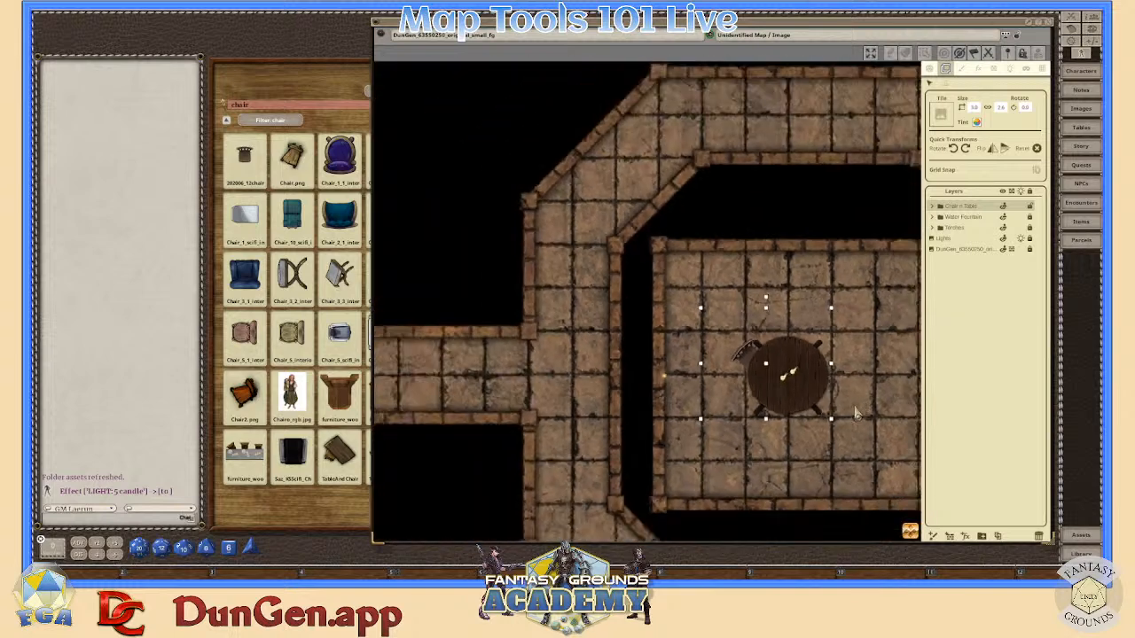
scroll(845, 408, up, 3)
scroll(845, 408, up, 2)
scroll(845, 408, down, 2)
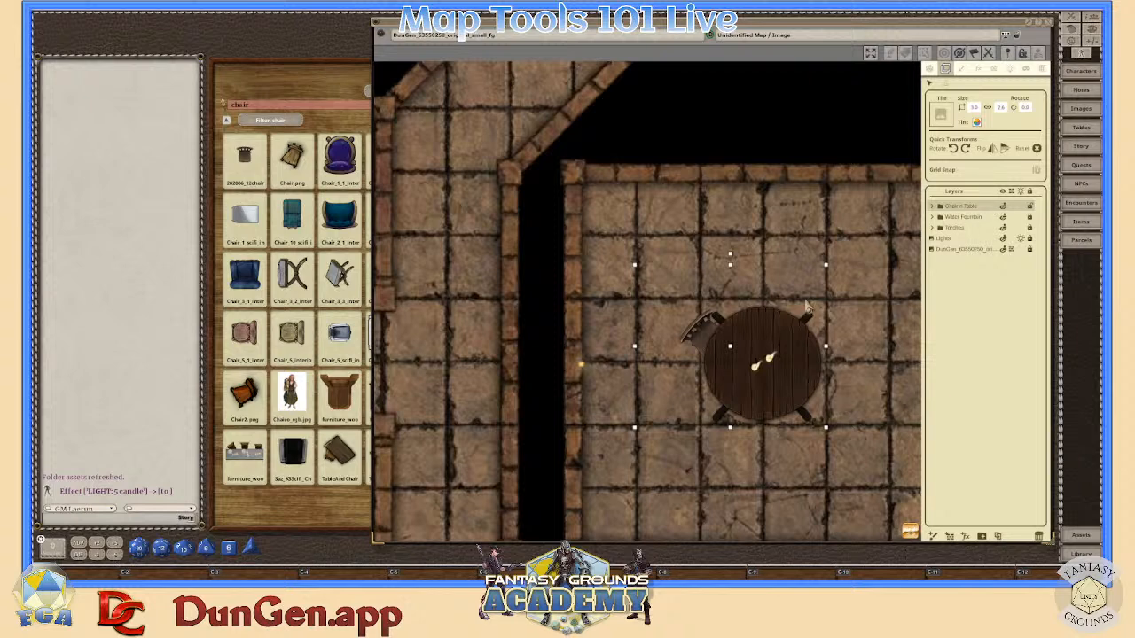
click(1030, 206)
scroll(778, 390, down, 2)
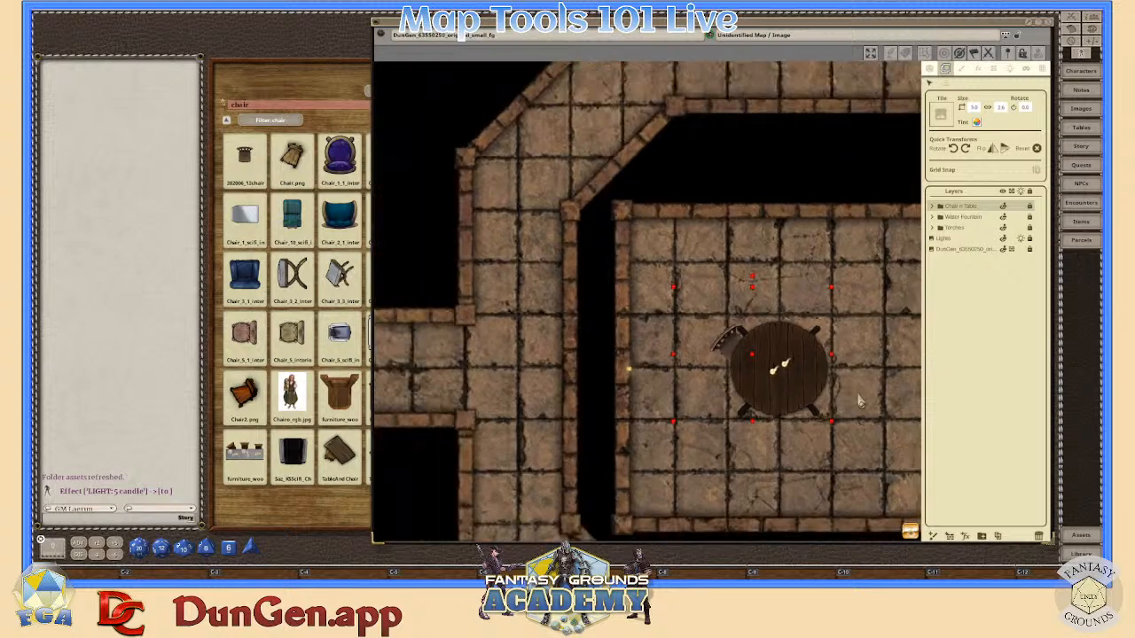
scroll(789, 388, up, 3)
scroll(802, 385, down, 1)
scroll(803, 386, down, 2)
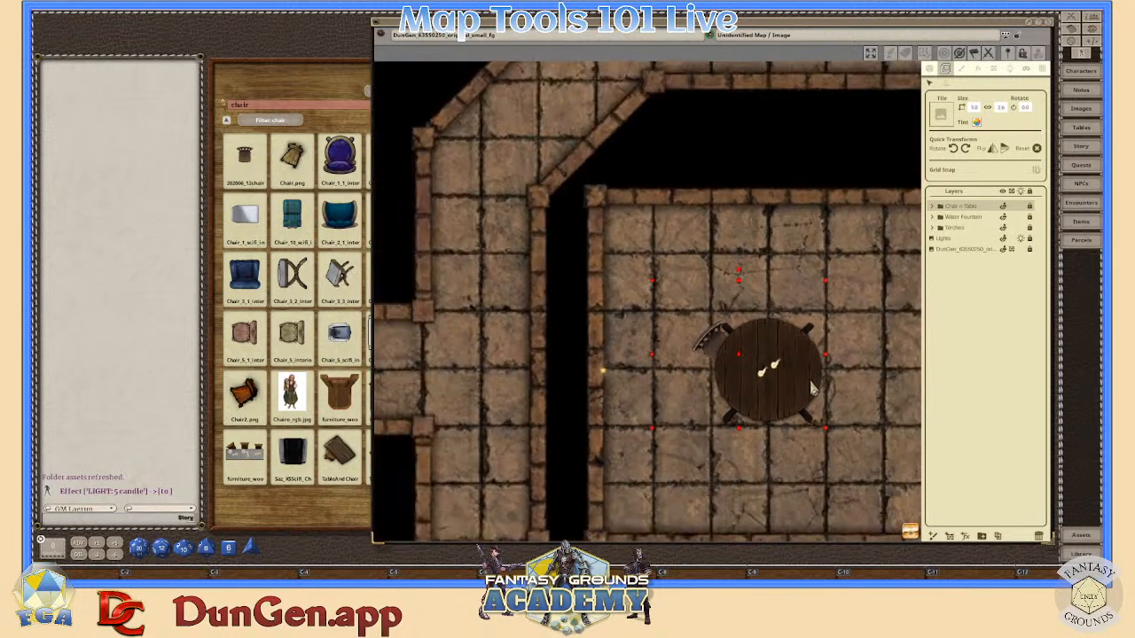
scroll(885, 419, up, 2)
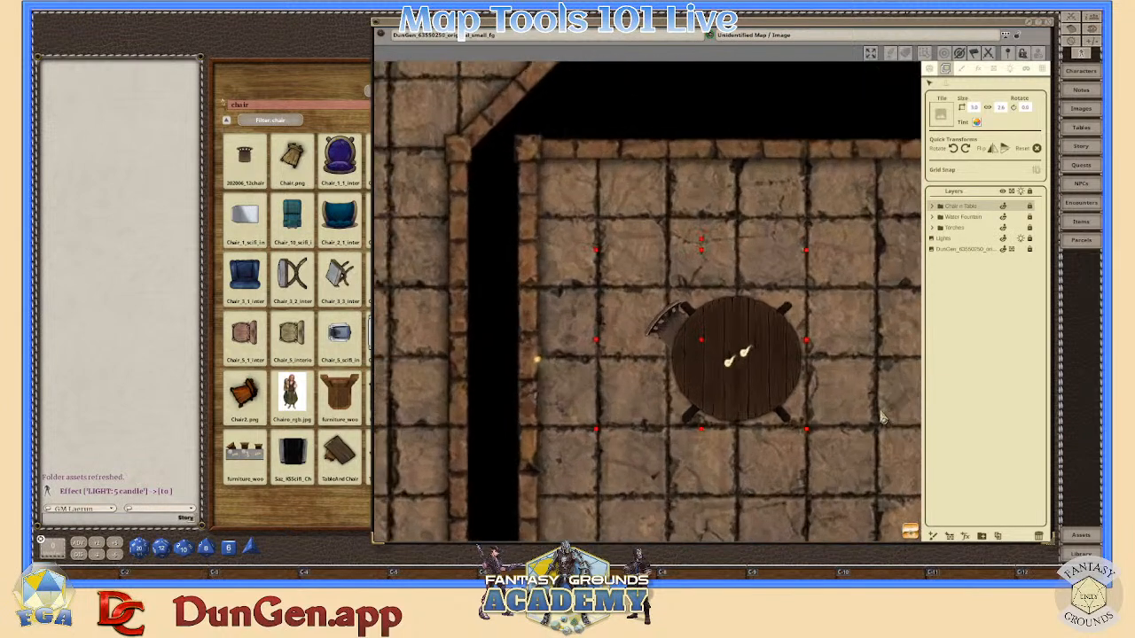
scroll(882, 422, down, 2)
scroll(878, 424, up, 1)
scroll(879, 420, down, 2)
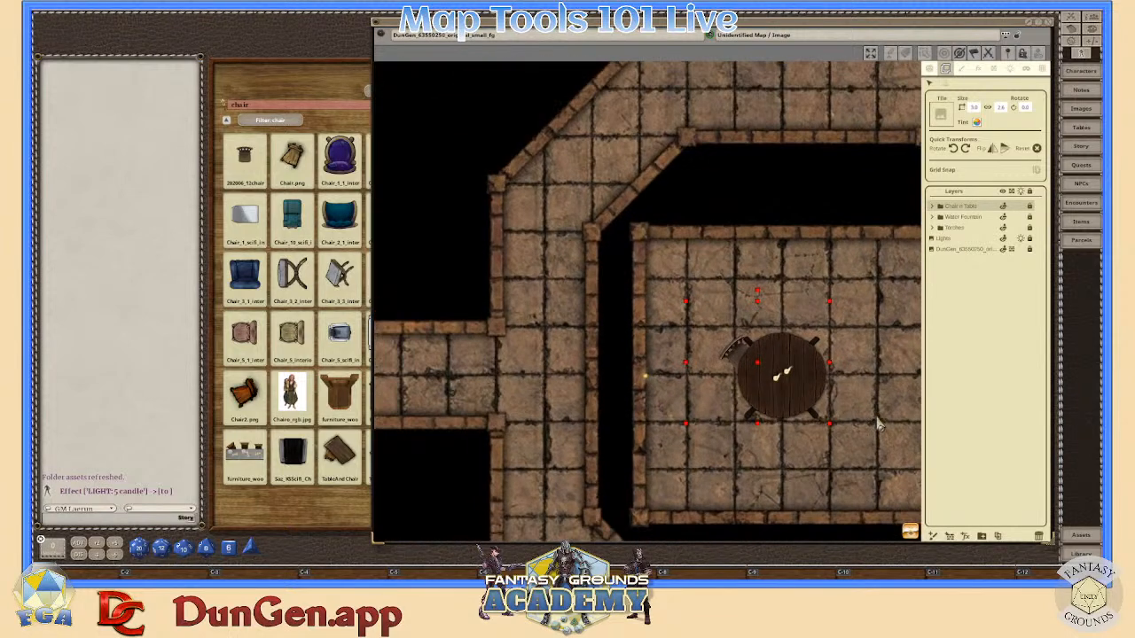
scroll(880, 420, up, 2)
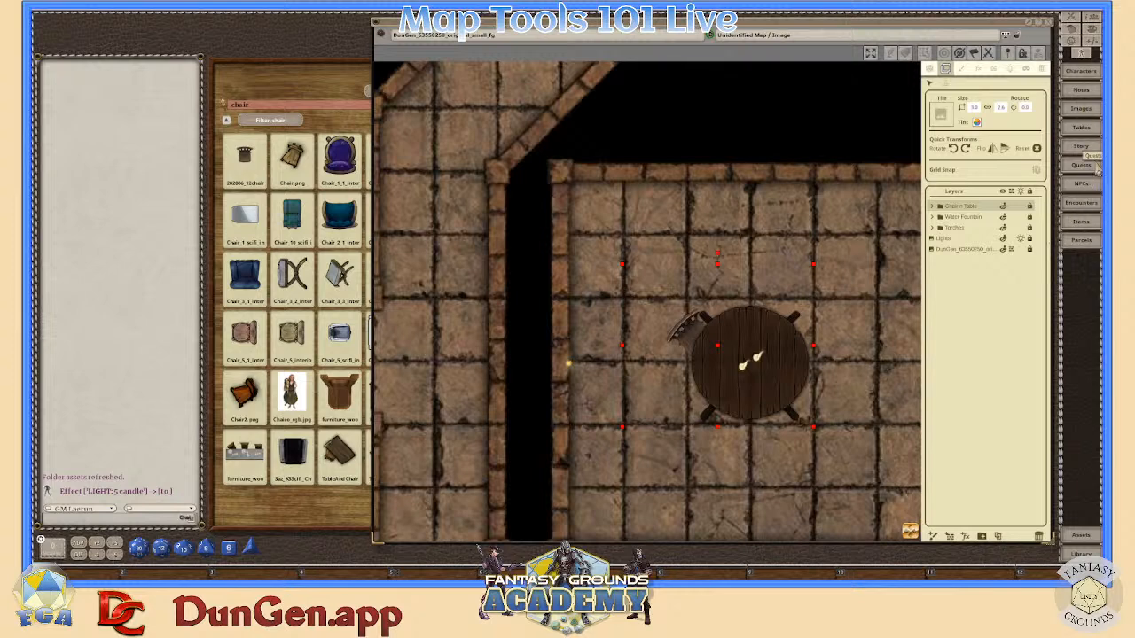
- Open the list of NPCs over the map
click(1091, 185)
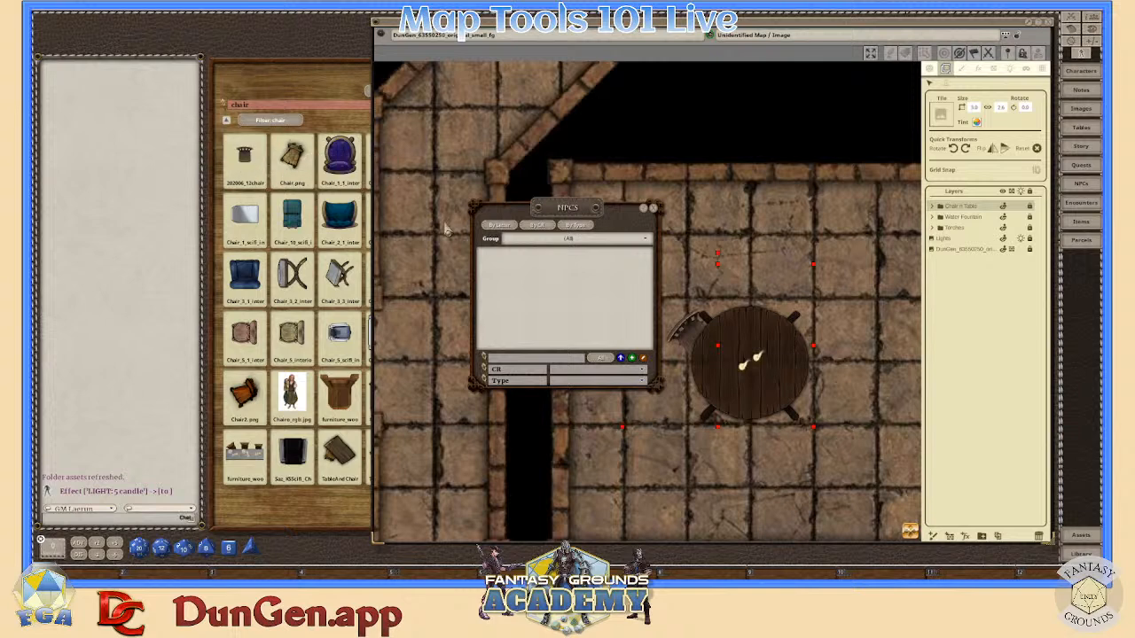
scroll(768, 347, down, 3)
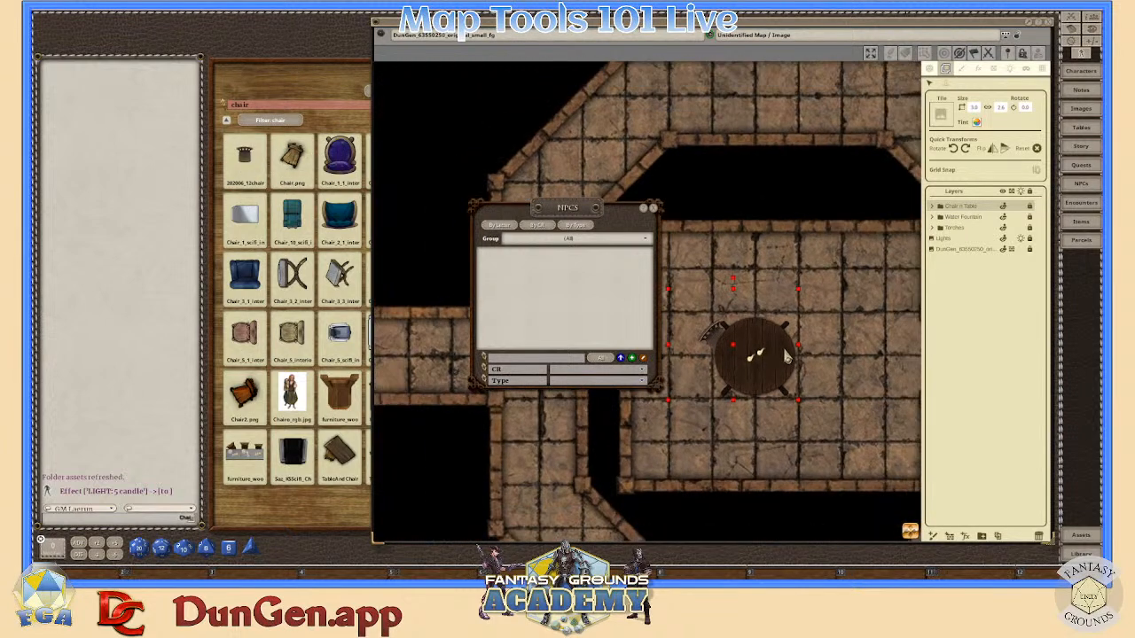
scroll(786, 355, up, 3)
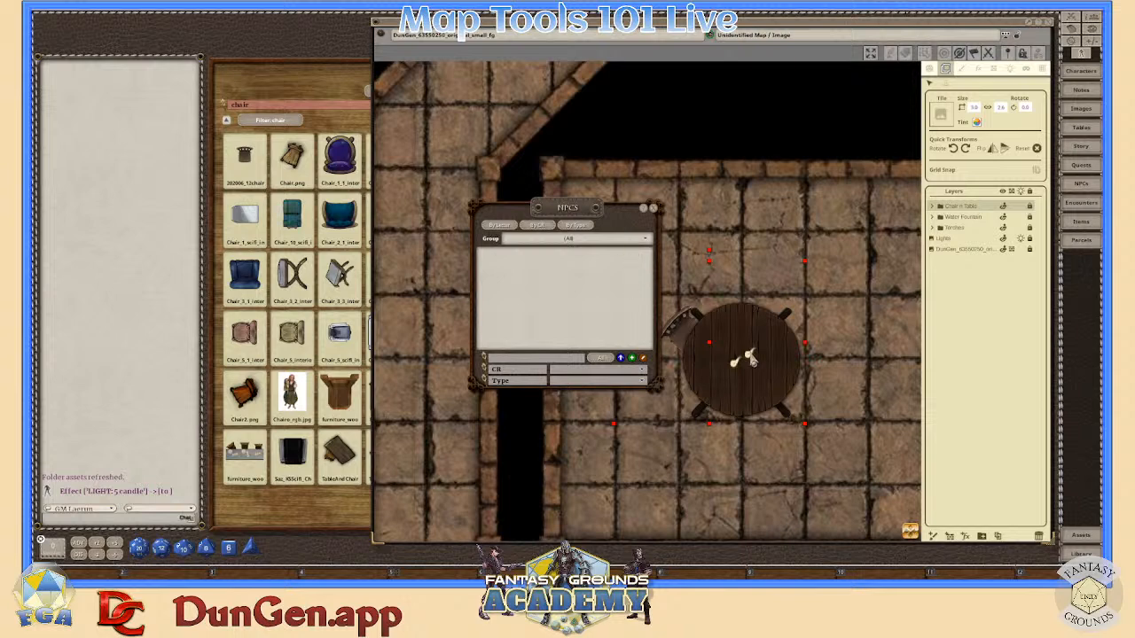
scroll(749, 358, down, 1)
scroll(749, 358, down, 1)
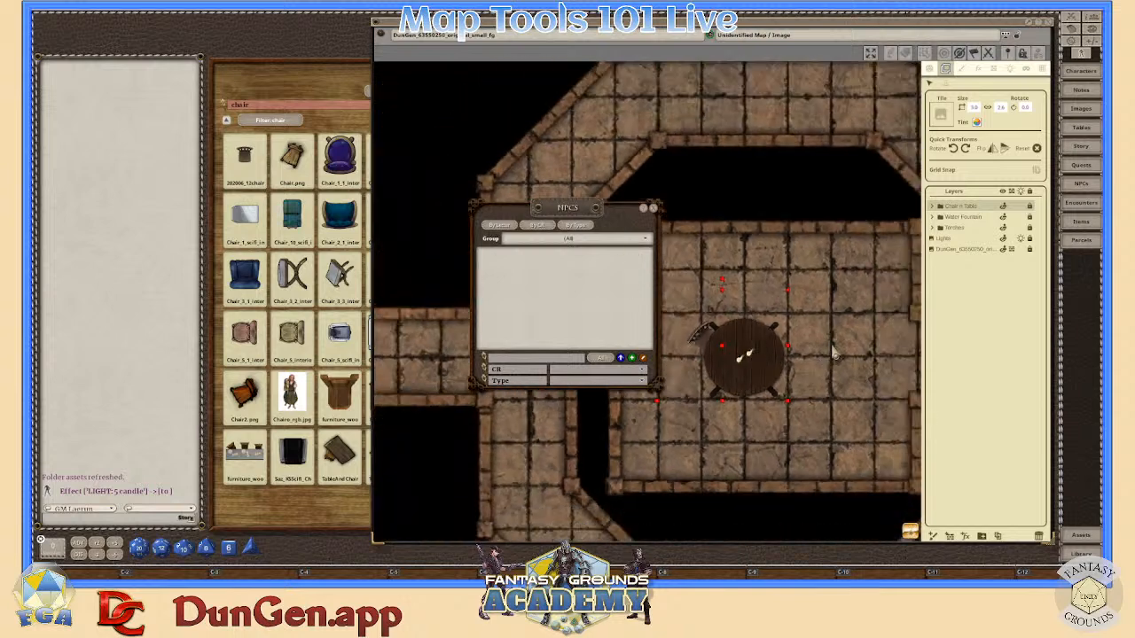
scroll(741, 358, up, 1)
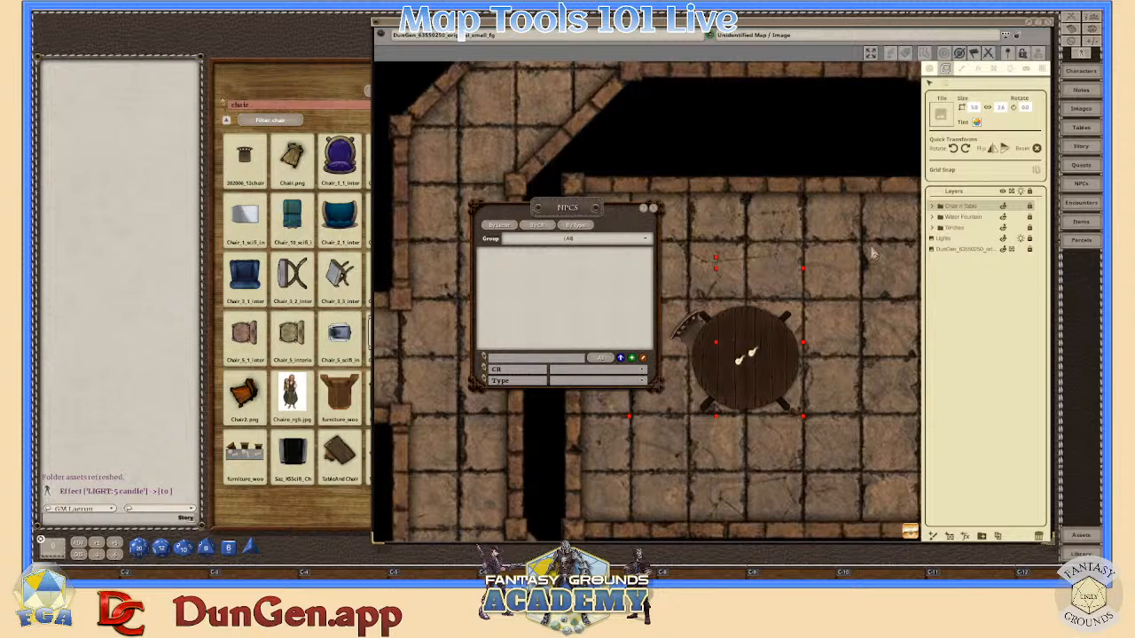
- Expand the Chair n Table folder to show its candle, table and chair layers
click(931, 207)
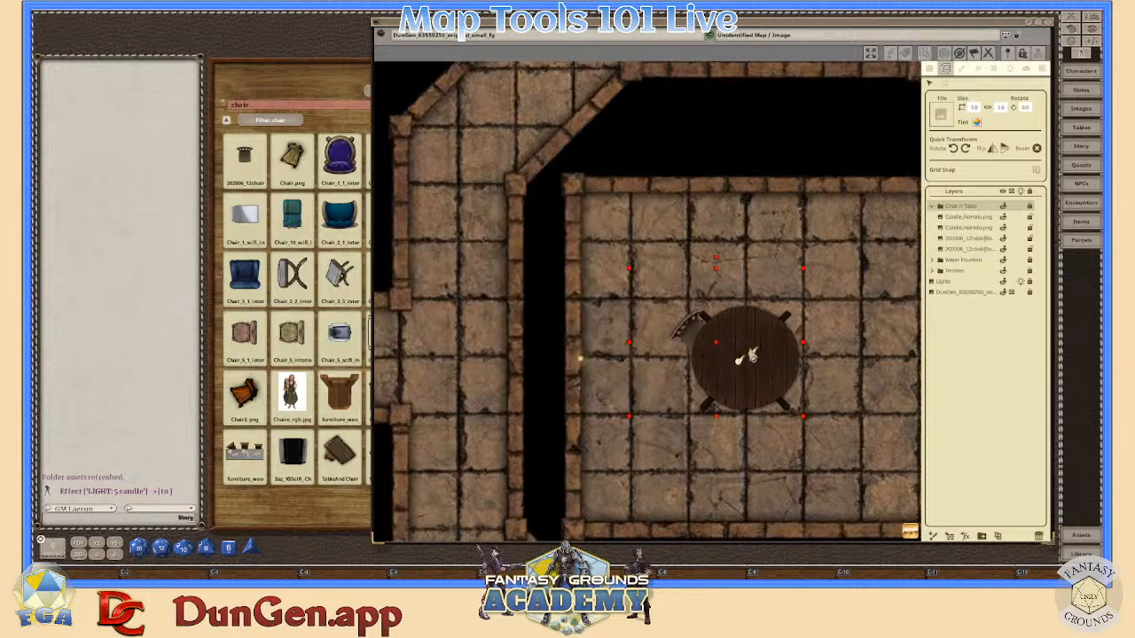
scroll(774, 357, up, 1)
scroll(780, 348, down, 2)
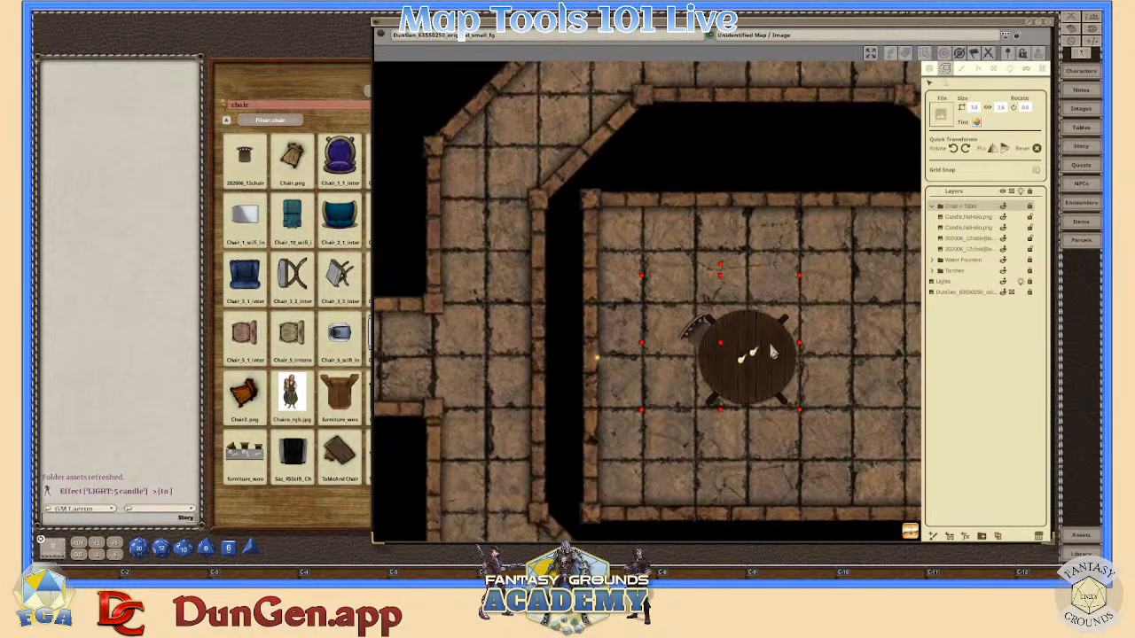
scroll(783, 364, up, 1)
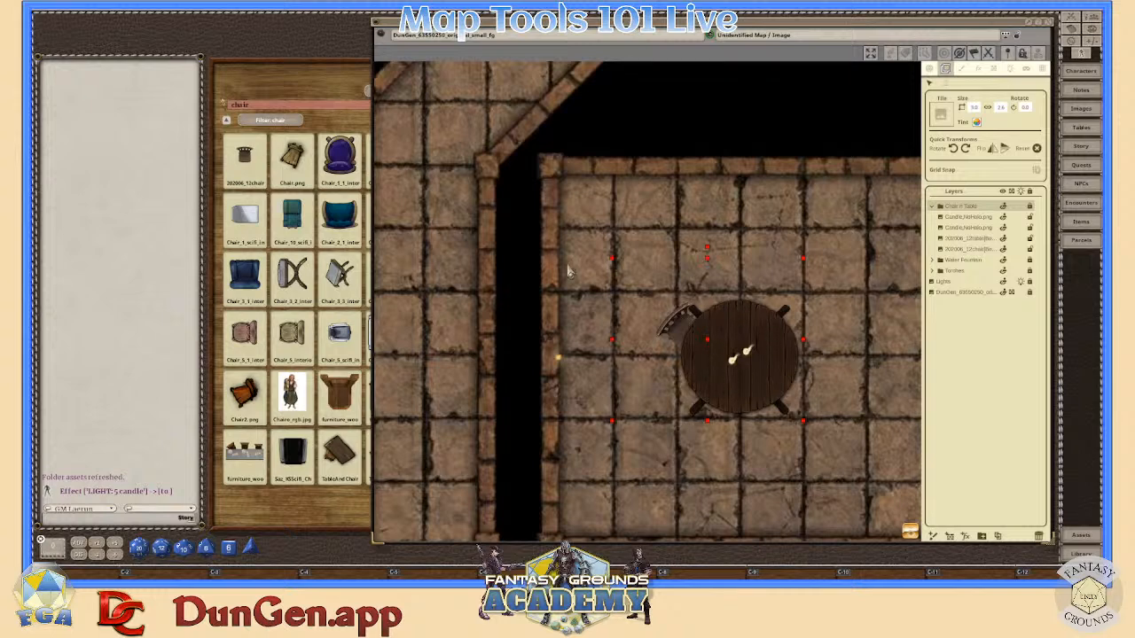
- Browse the token packs in the asset library and close the library
click(1084, 535)
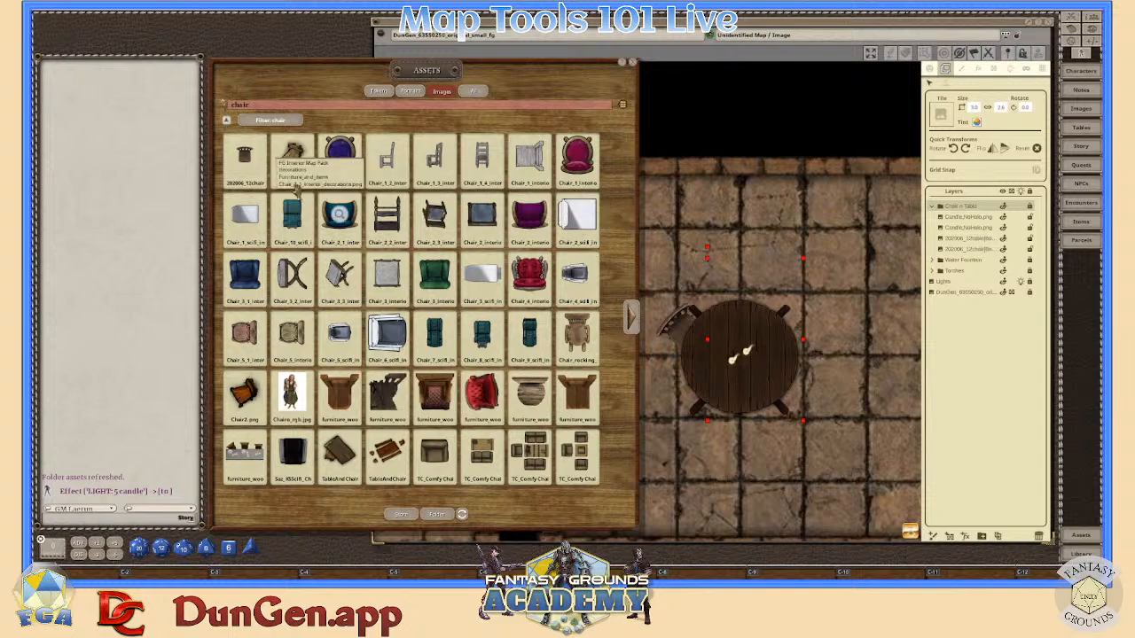
click(380, 92)
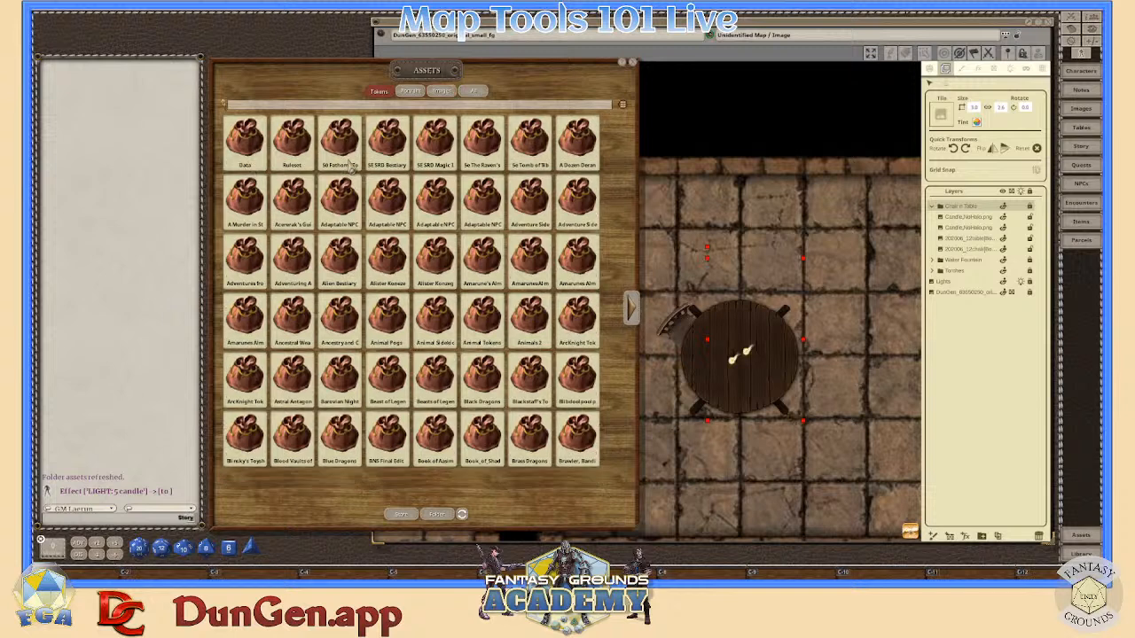
scroll(352, 168, down, 1)
click(633, 62)
- Cycle the table layer's visibility to Visible to All and collapse the Chair n Table folder
scroll(766, 353, up, 2)
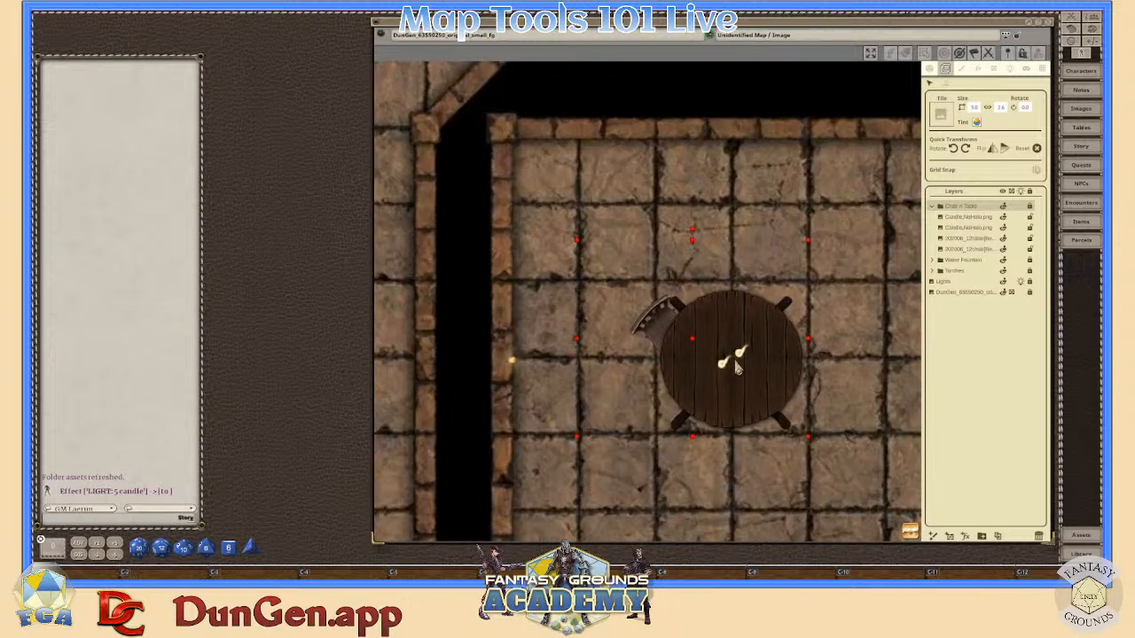
scroll(732, 360, up, 1)
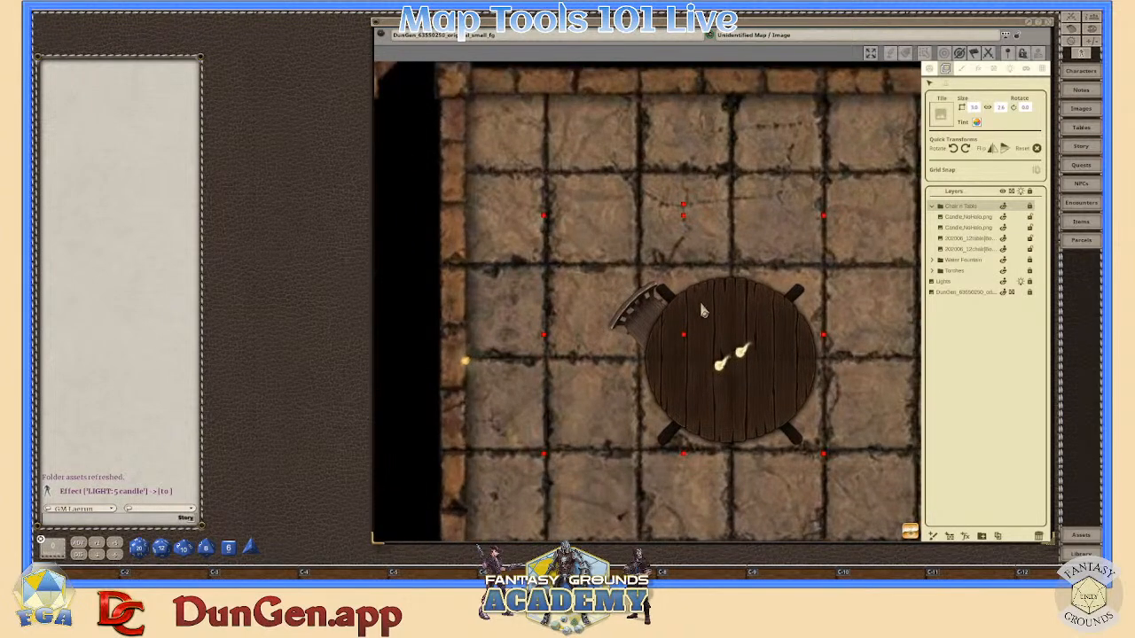
scroll(878, 309, down, 1)
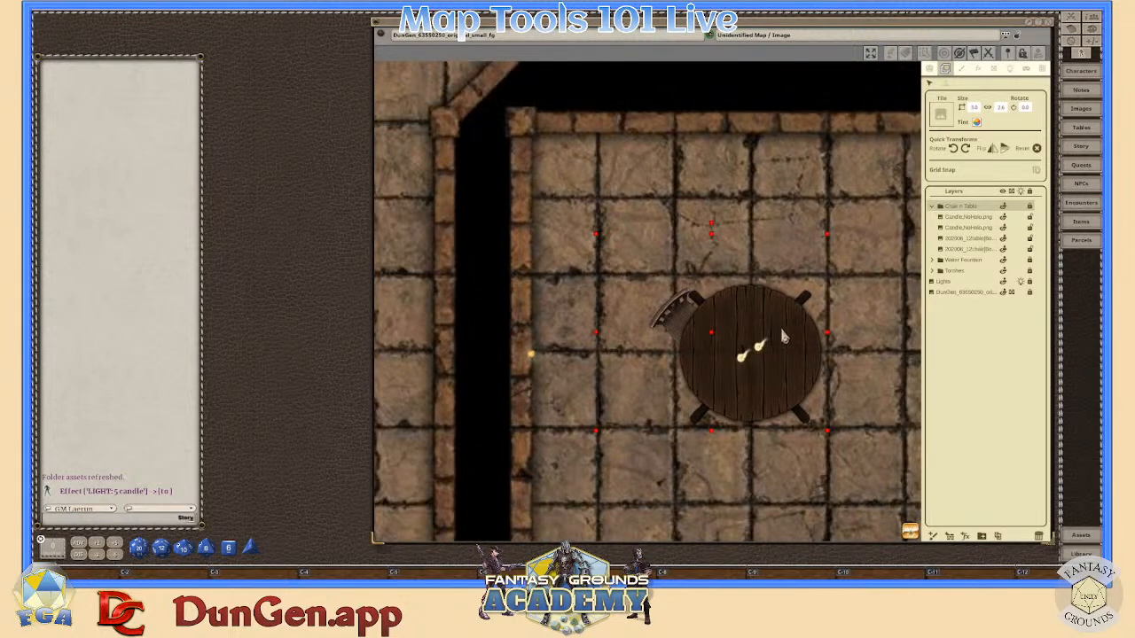
click(984, 239)
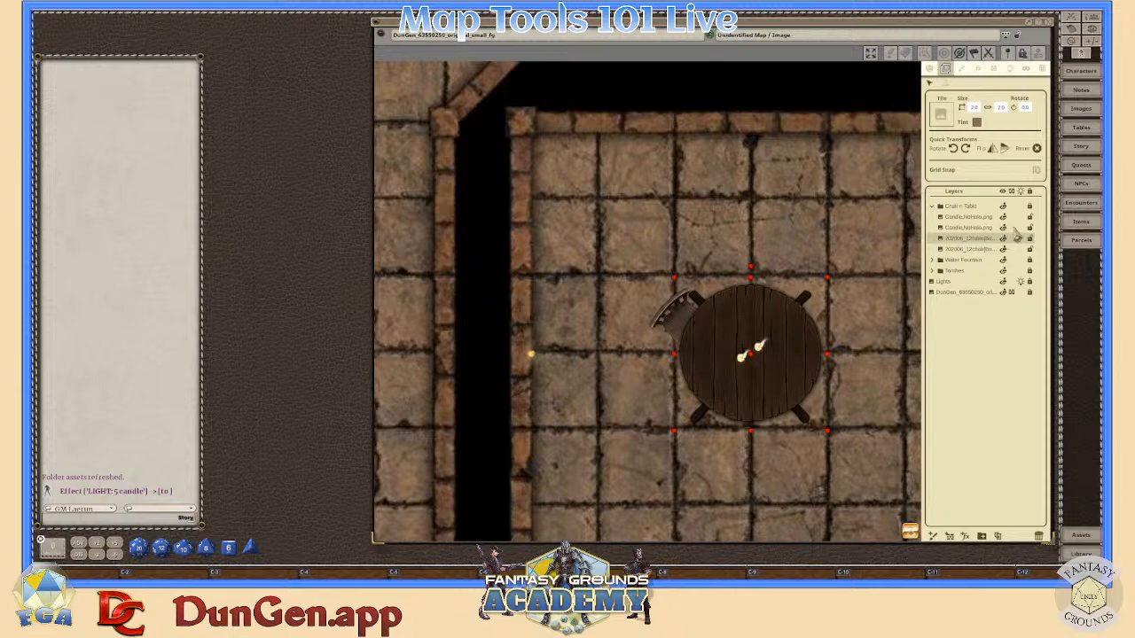
click(1004, 239)
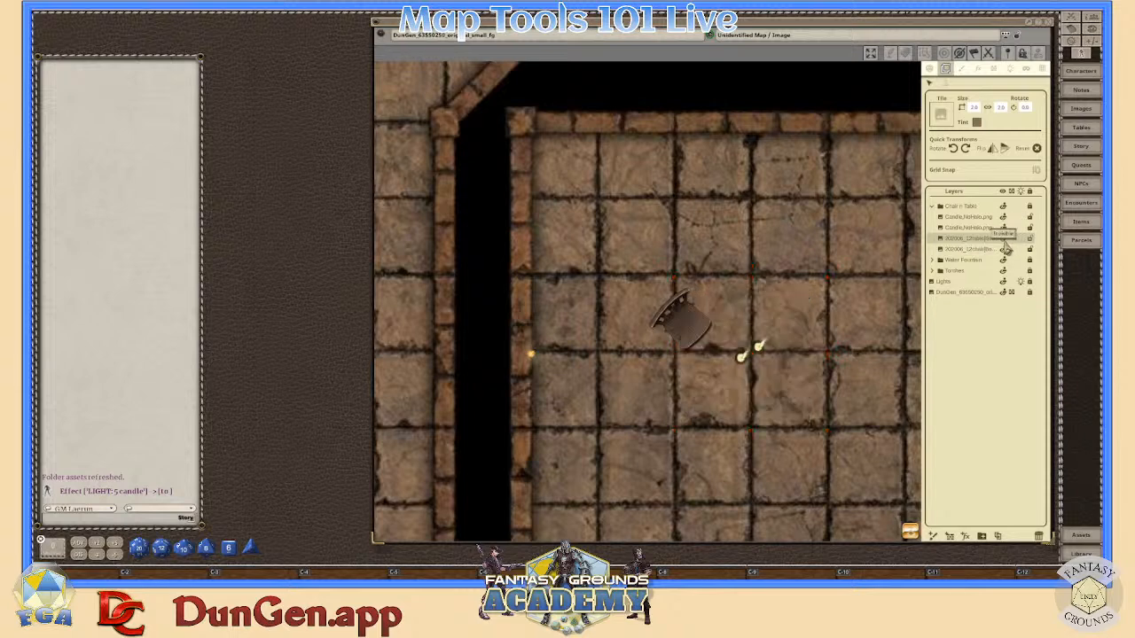
click(1005, 245)
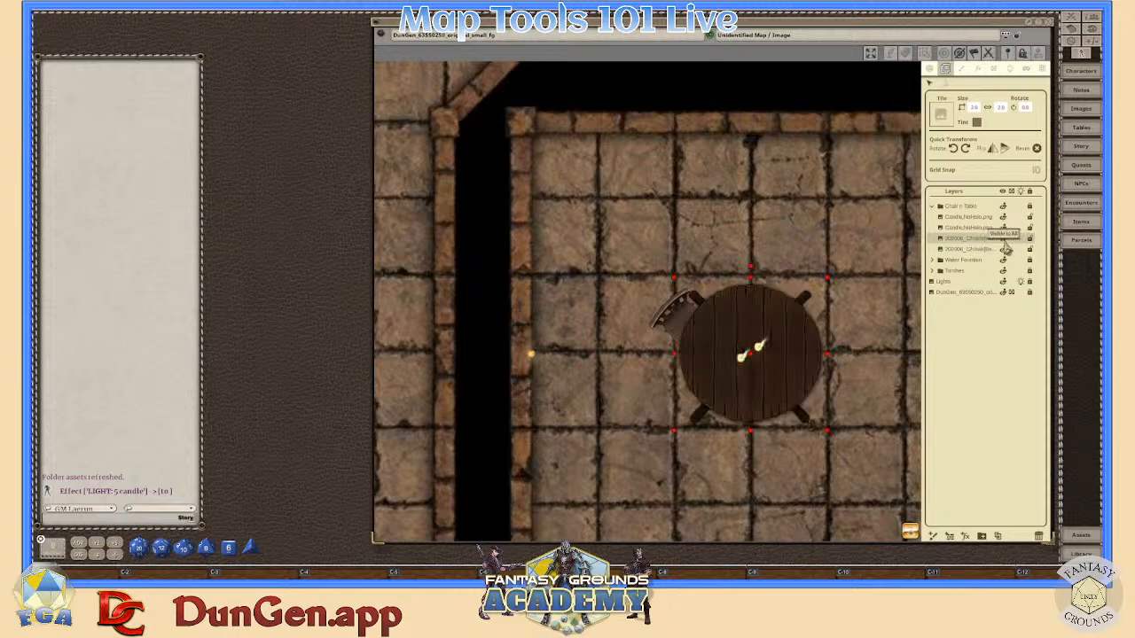
click(1005, 245)
click(1004, 245)
scroll(750, 375, down, 5)
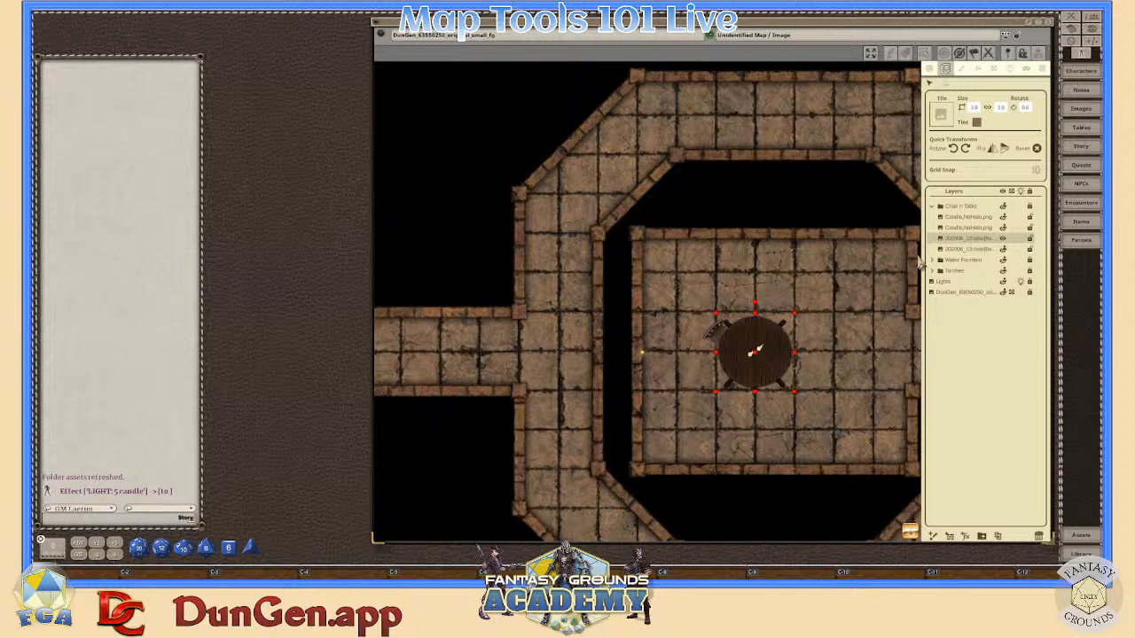
click(933, 206)
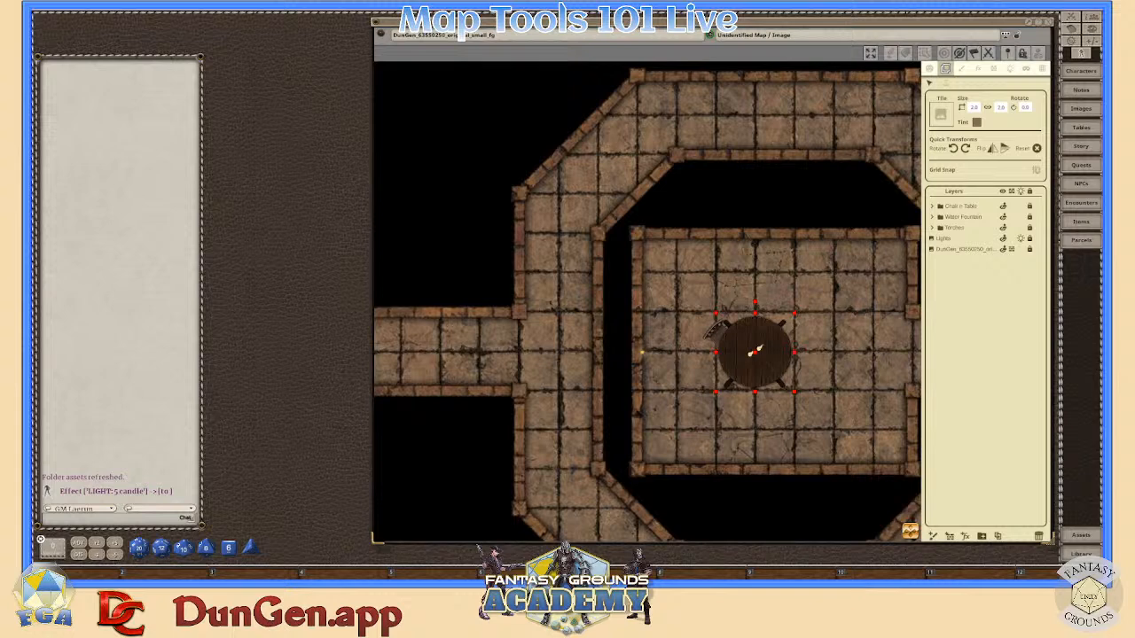
- Activate light placement and choose the Candle light preset
scroll(789, 354, up, 4)
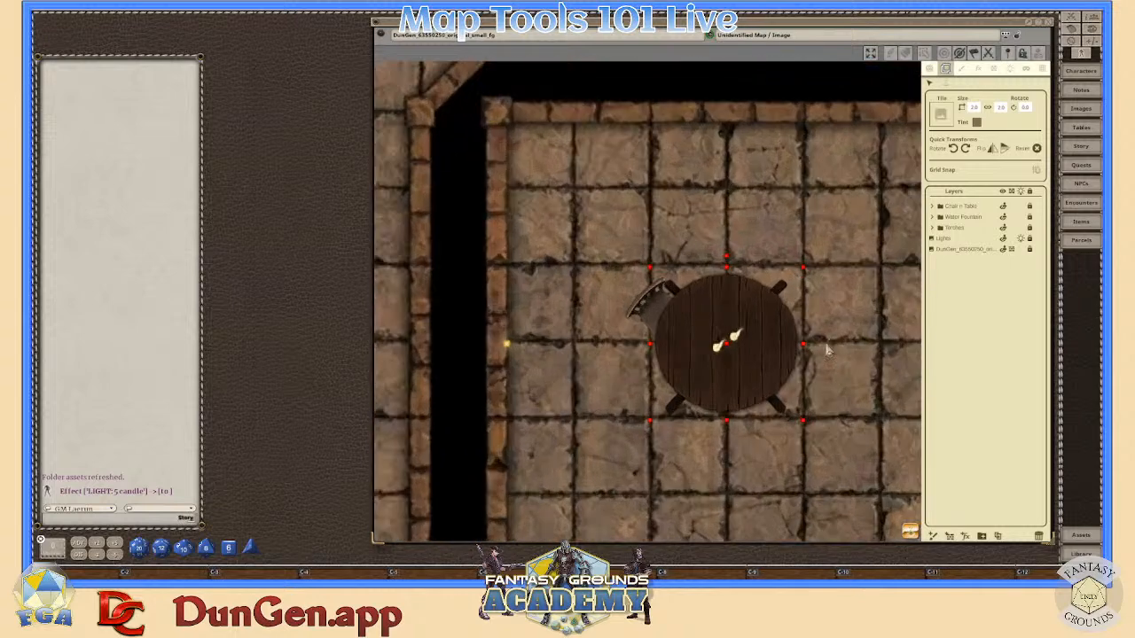
click(1010, 69)
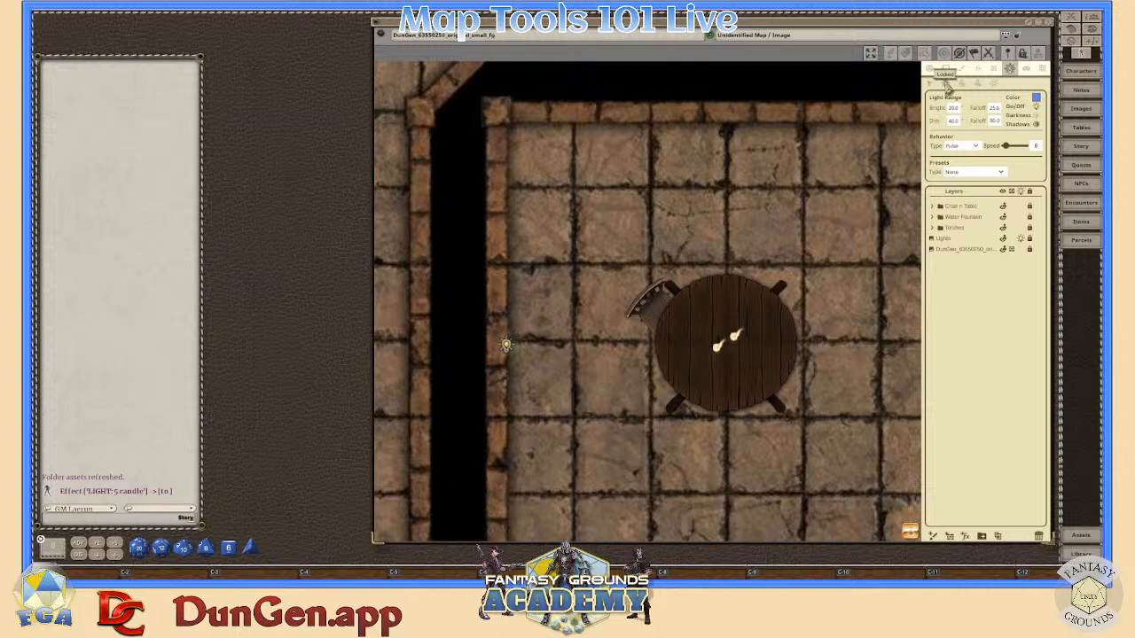
click(995, 172)
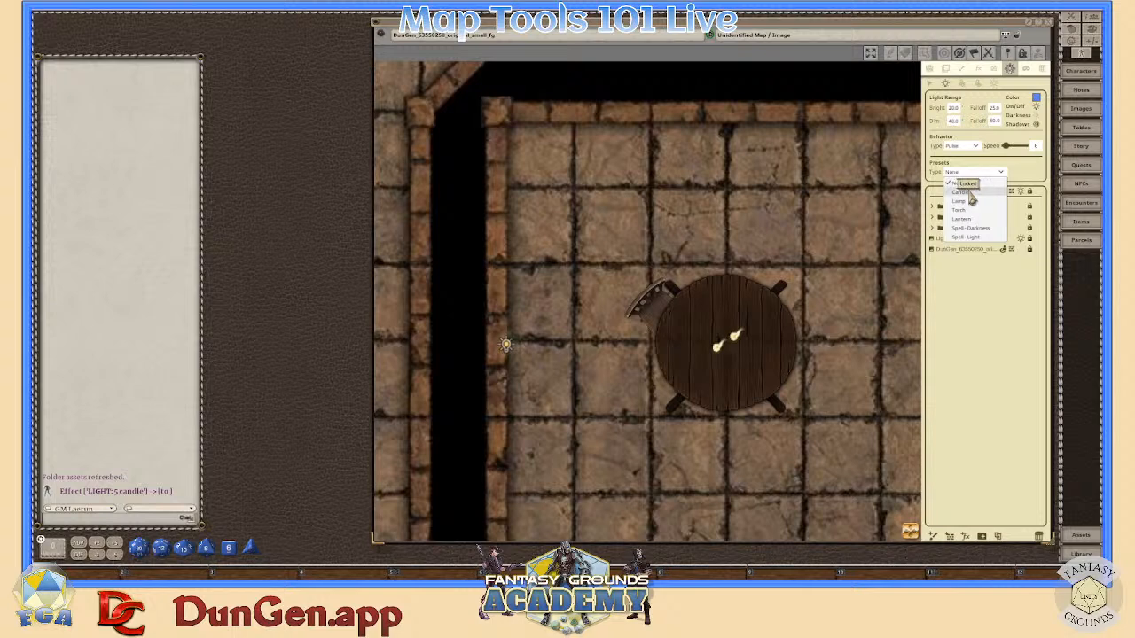
click(962, 191)
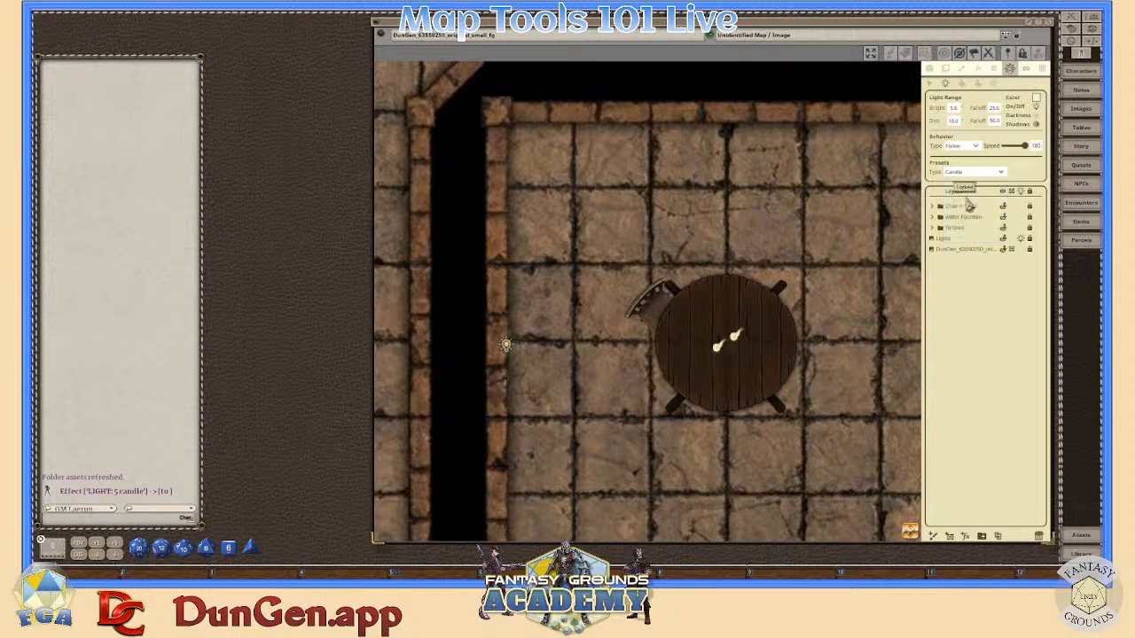
- Place a candle light on each of the table's two candles in the upper candle layer and collapse the Chair n Table folder
scroll(728, 335, up, 2)
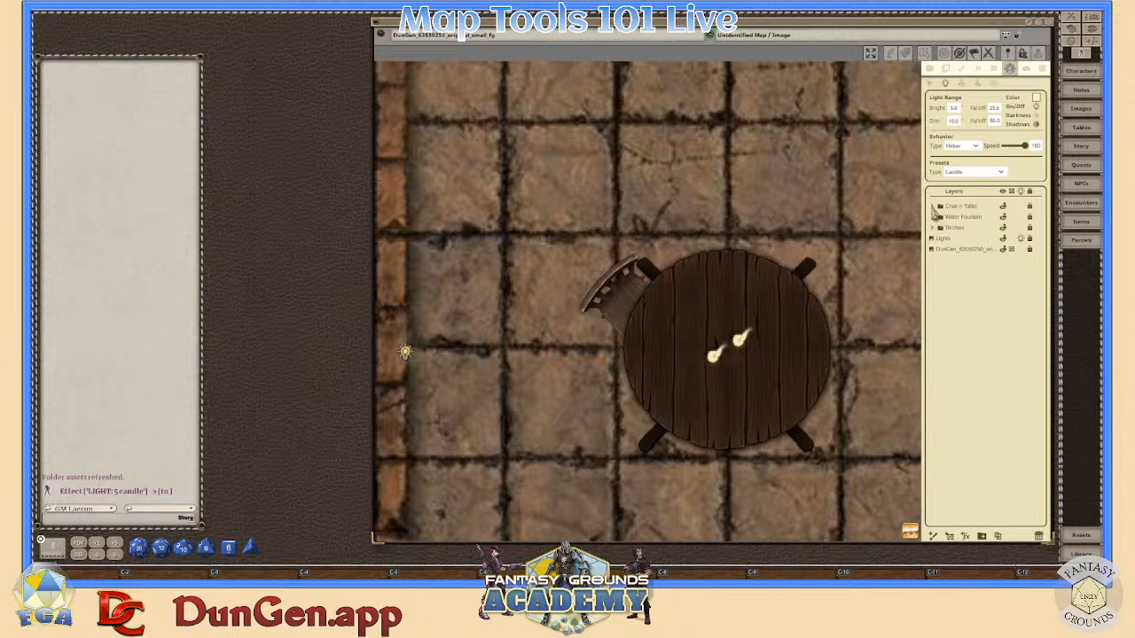
click(934, 207)
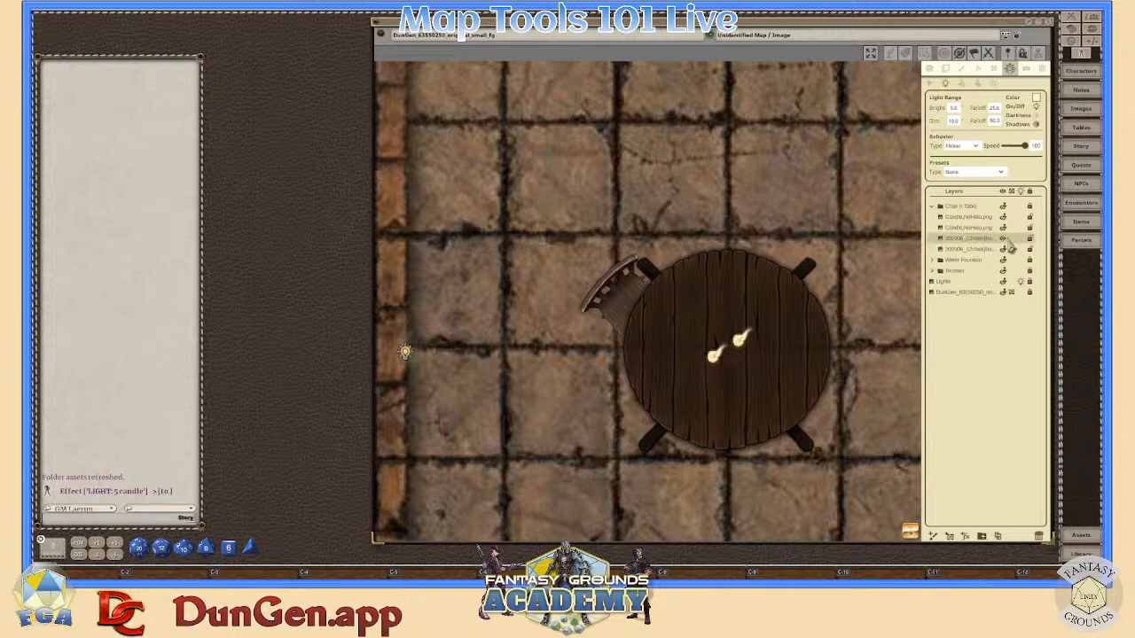
click(970, 219)
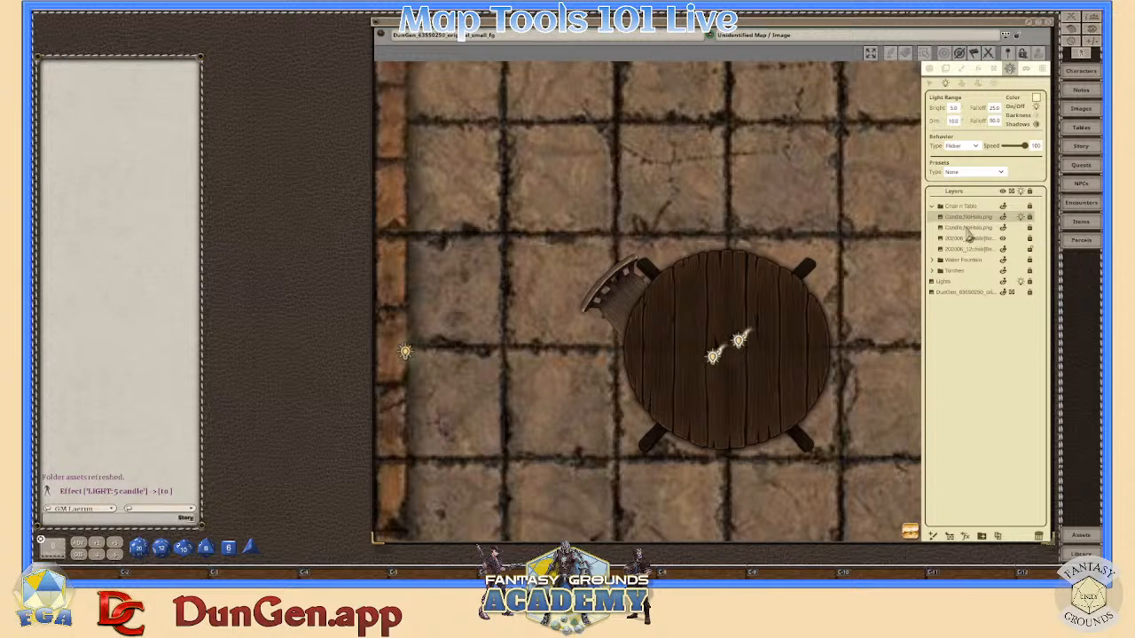
click(931, 207)
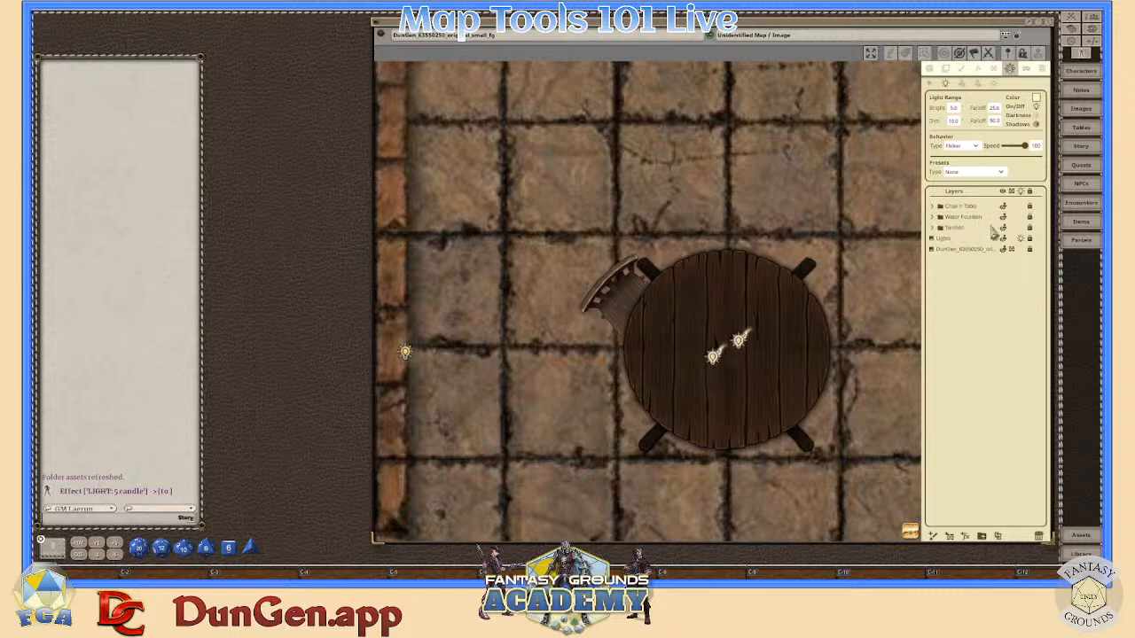
scroll(919, 288, down, 5)
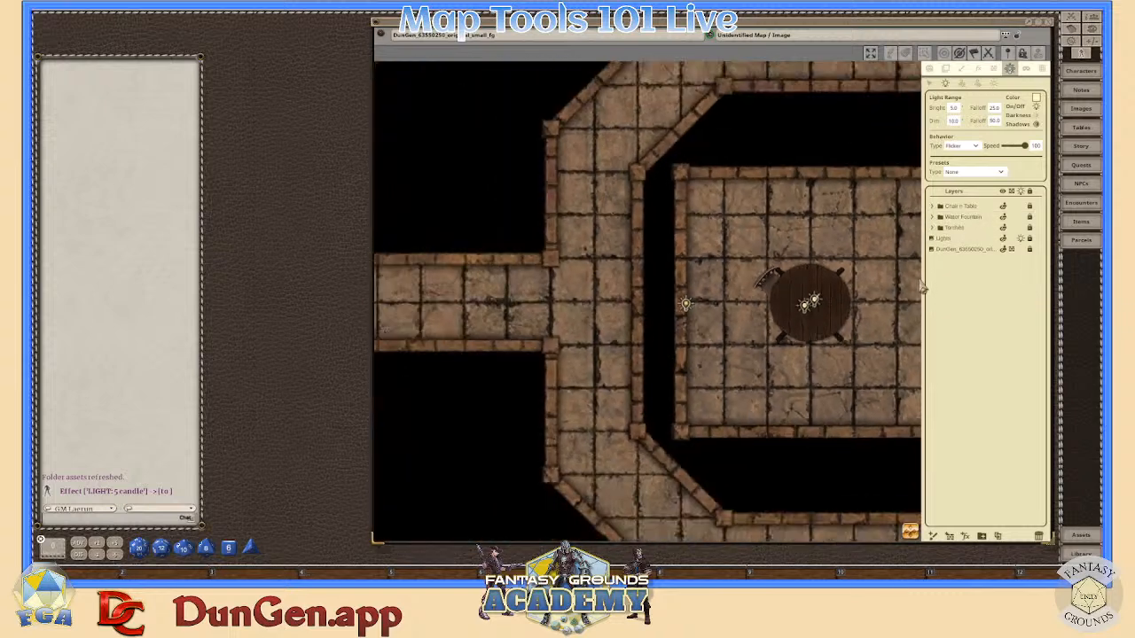
scroll(922, 287, down, 1)
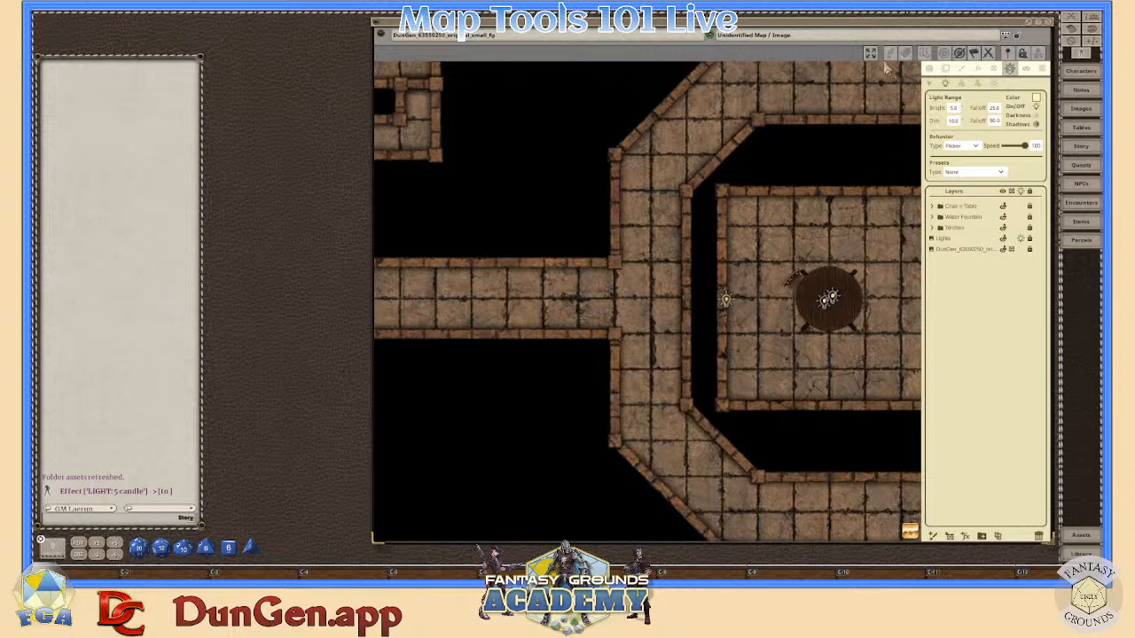
- Enable line of sight and lighting on the dungeon map
click(871, 54)
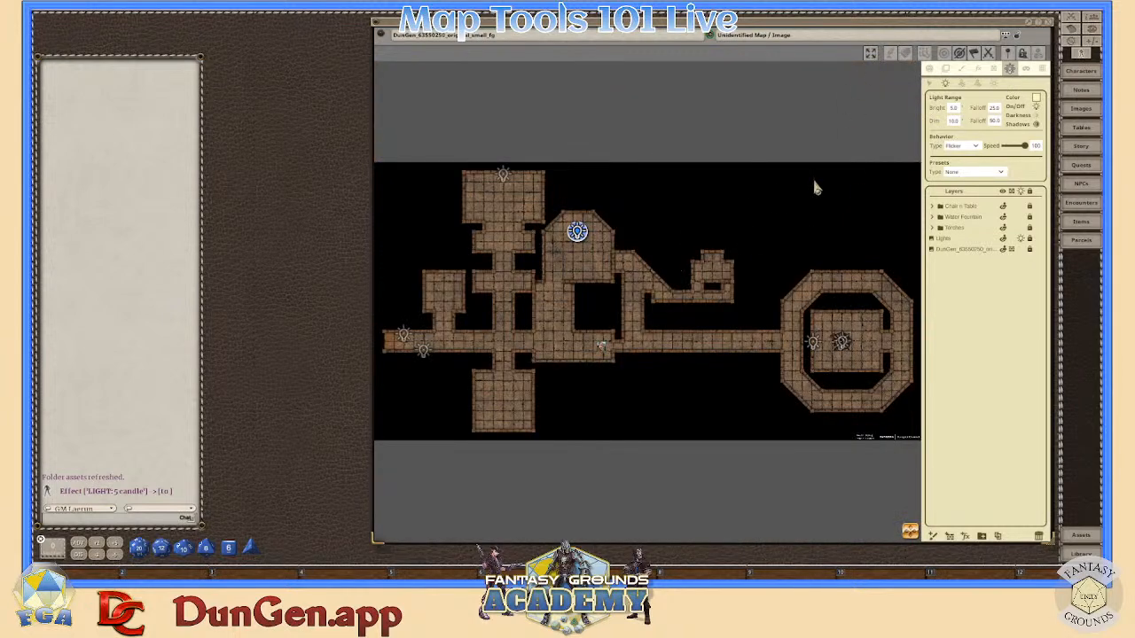
click(929, 69)
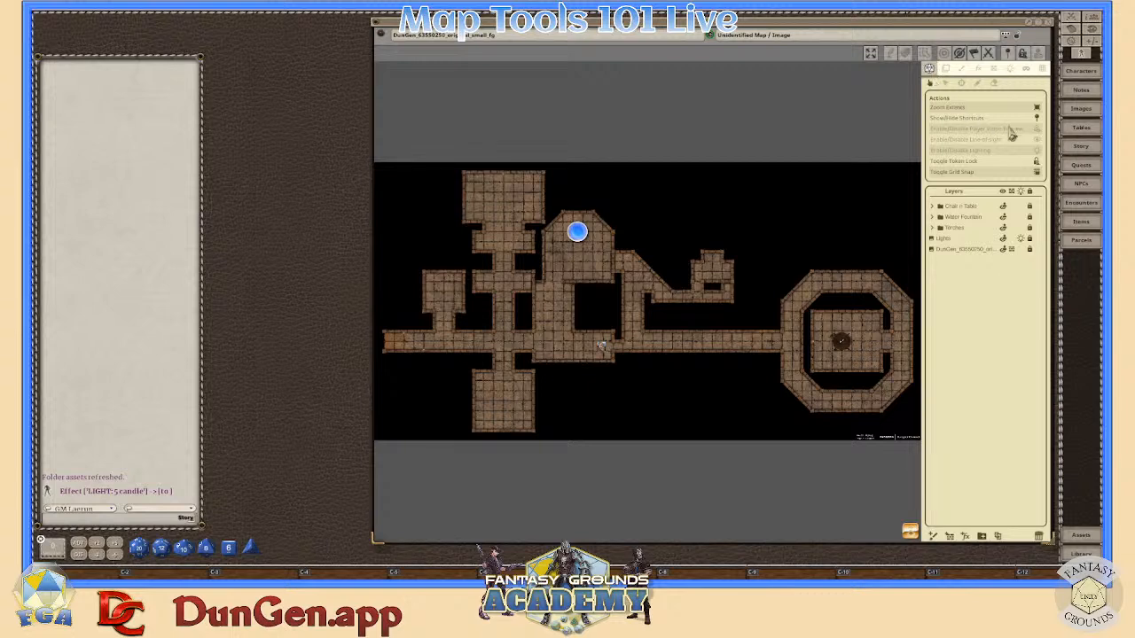
click(1037, 150)
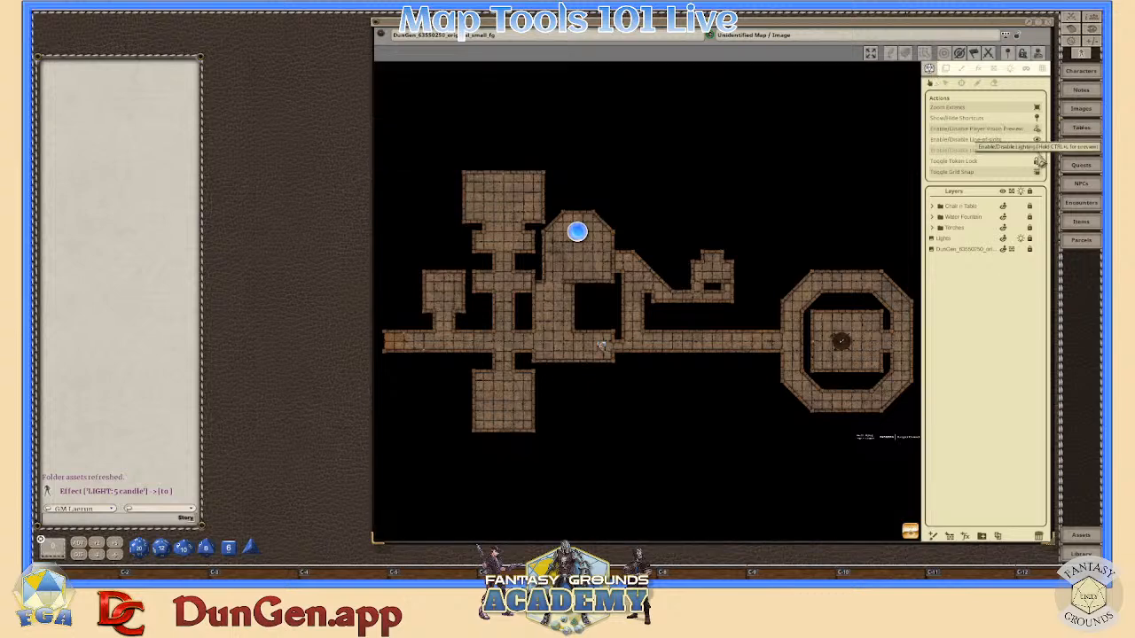
- Examine the candlelight around the round table and compare it with the other light sources across the dungeon
scroll(867, 345, up, 5)
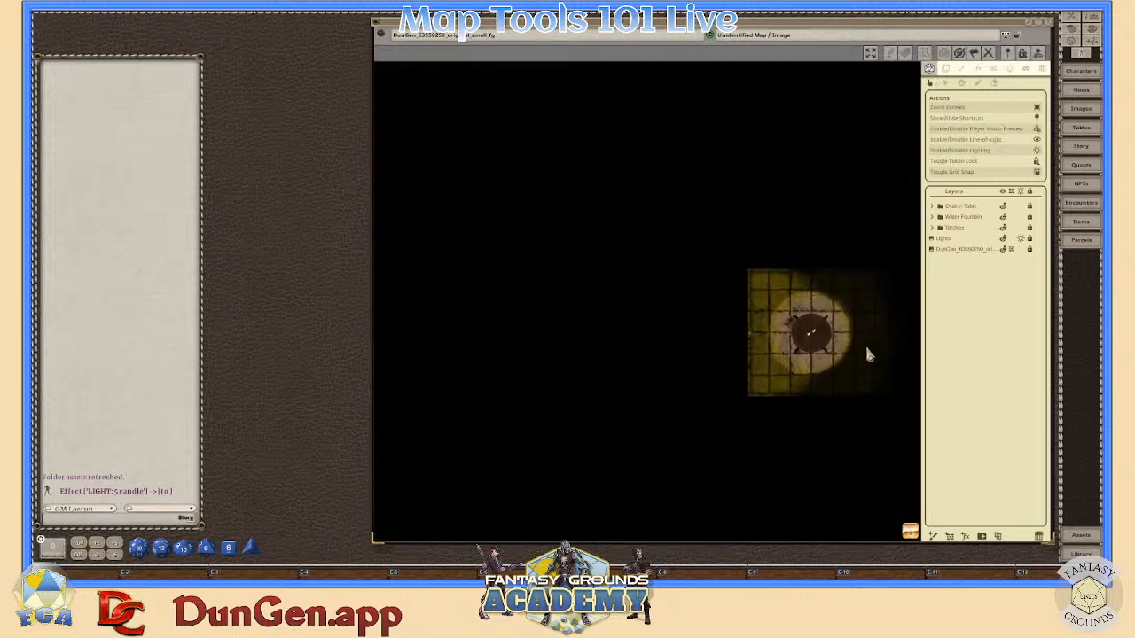
scroll(866, 351, up, 2)
scroll(853, 345, up, 2)
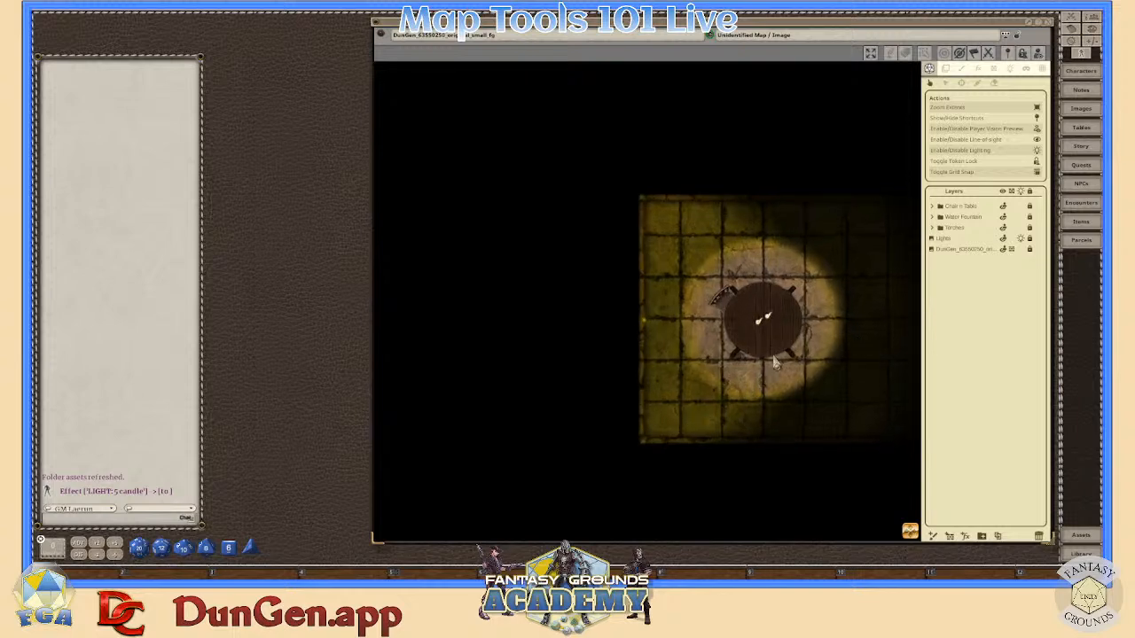
scroll(777, 351, up, 3)
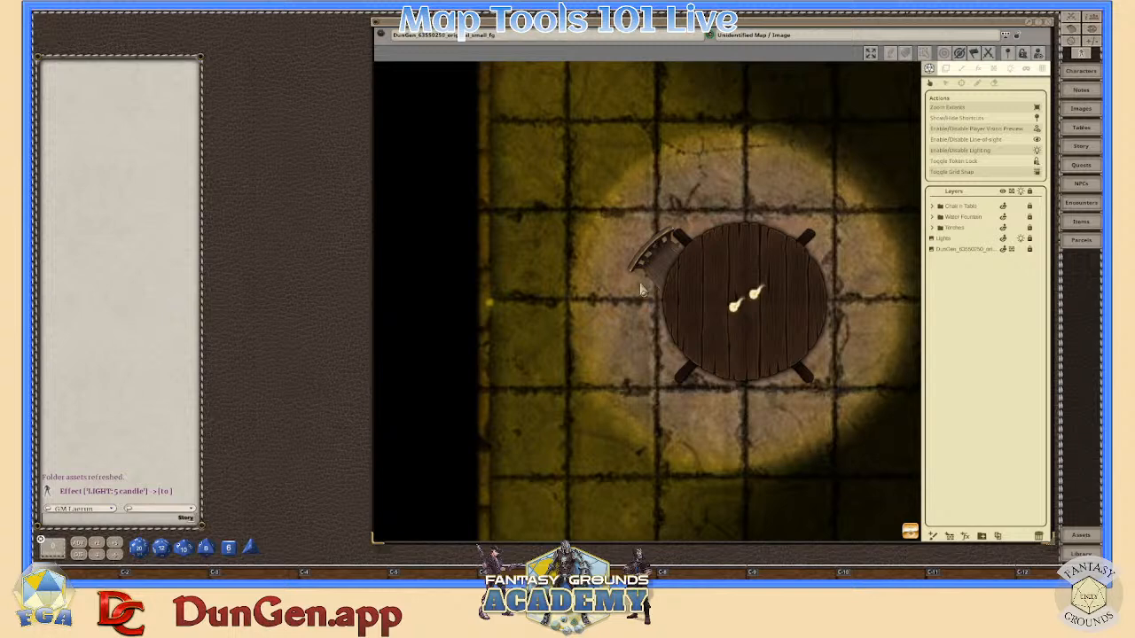
scroll(778, 318, down, 5)
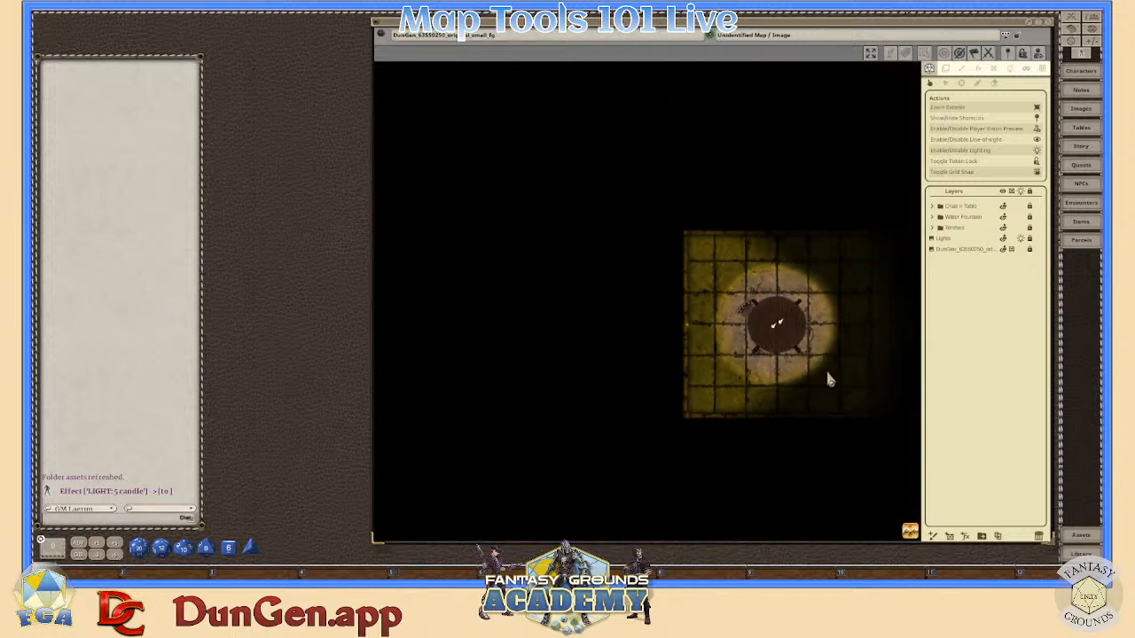
scroll(824, 372, down, 4)
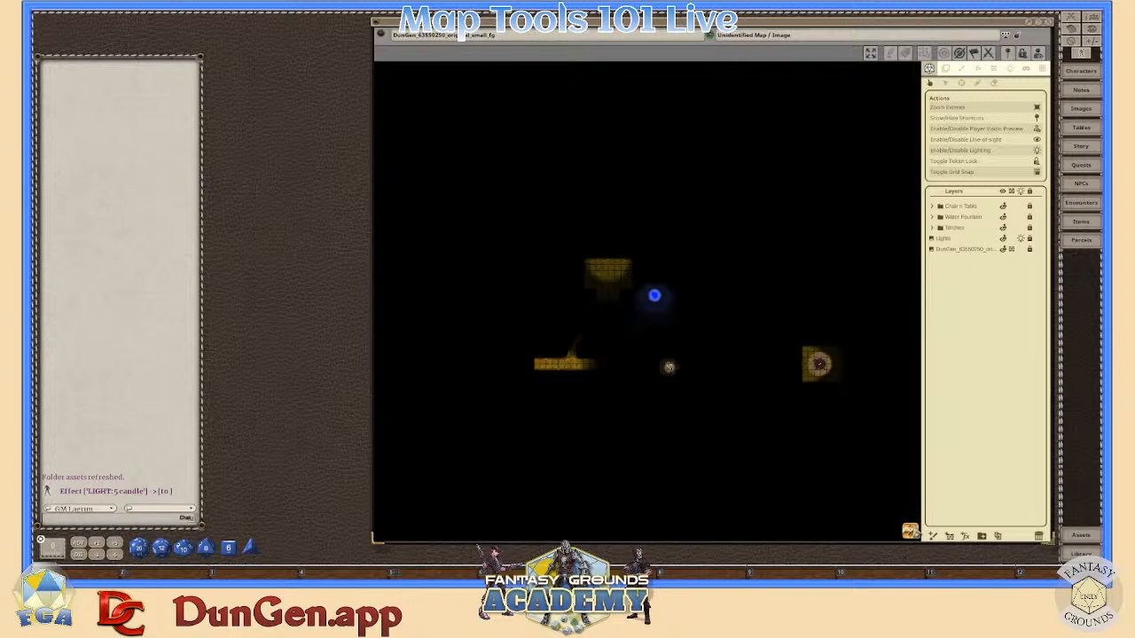
scroll(798, 448, up, 2)
scroll(746, 450, up, 2)
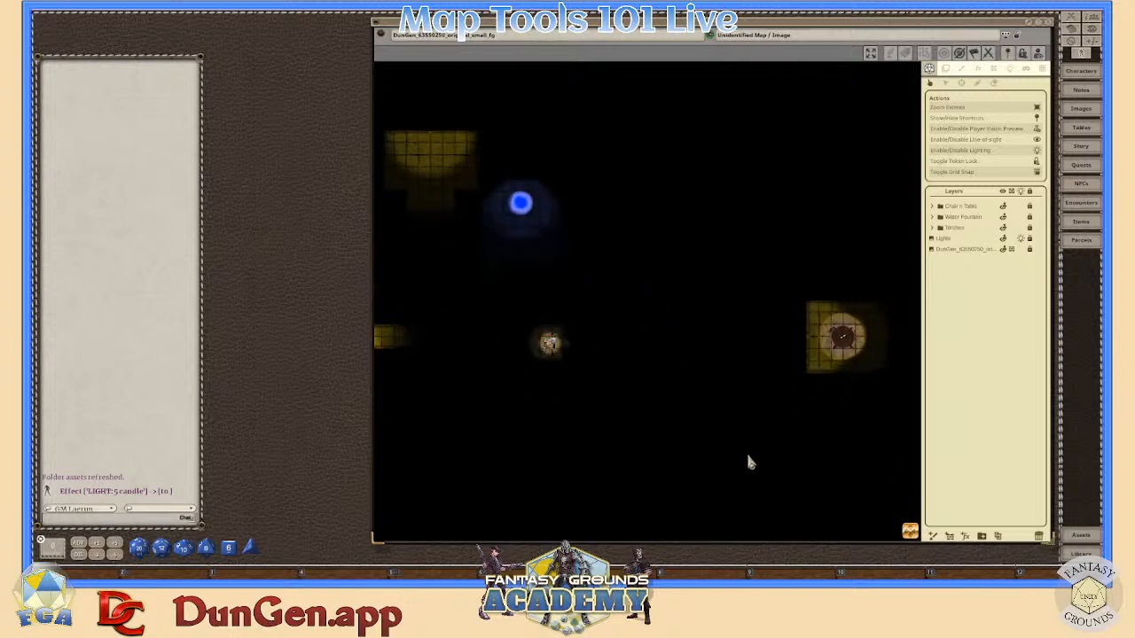
scroll(746, 450, down, 1)
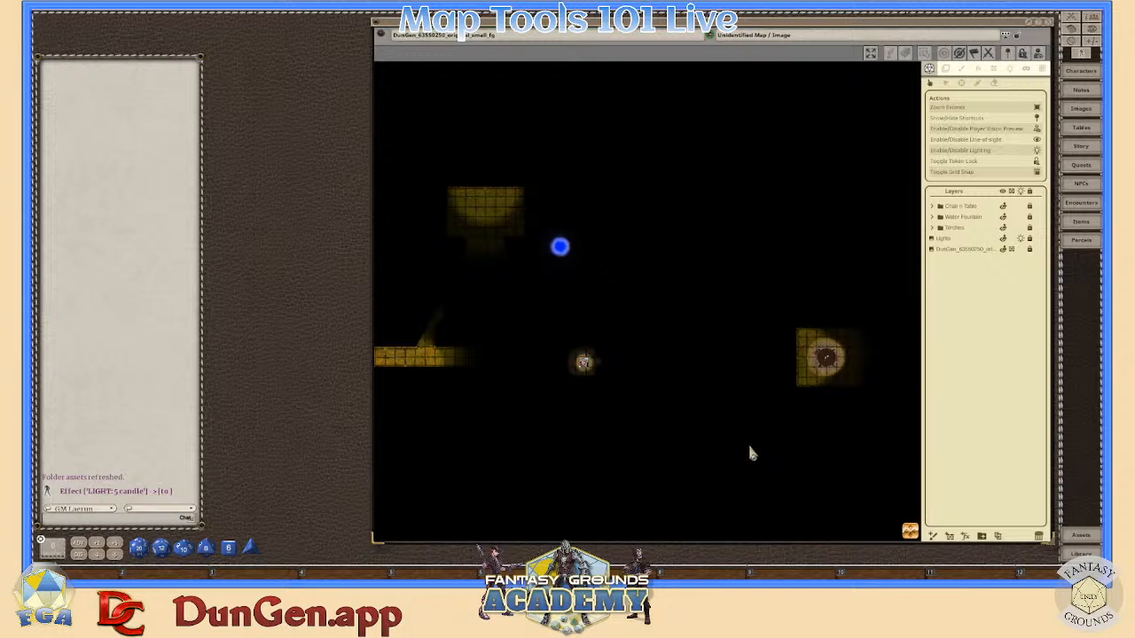
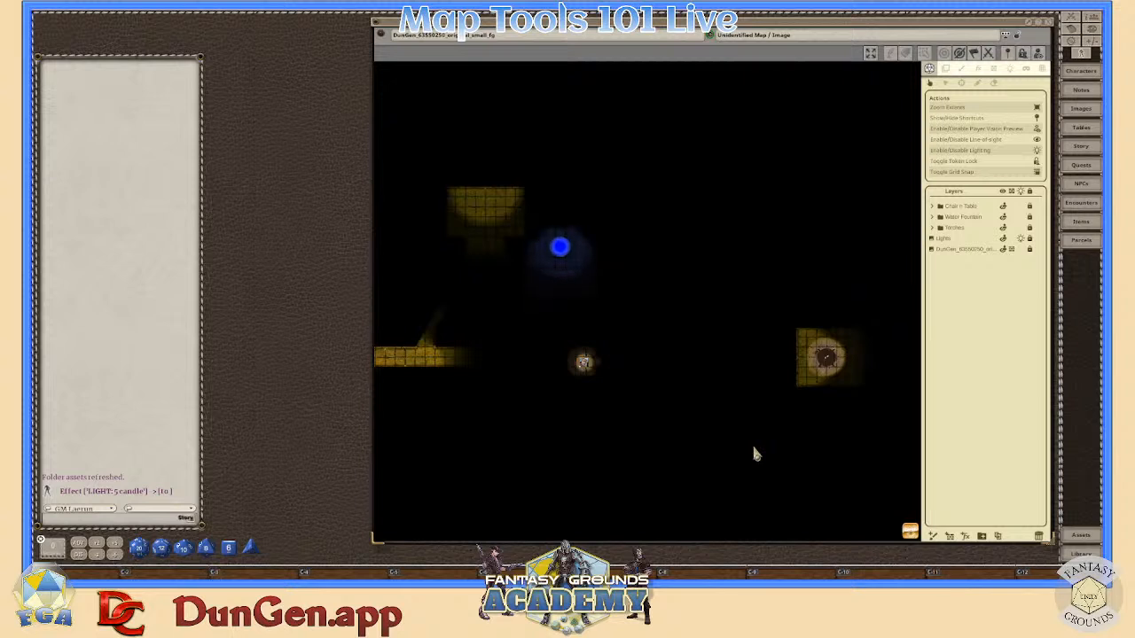
scroll(738, 379, down, 3)
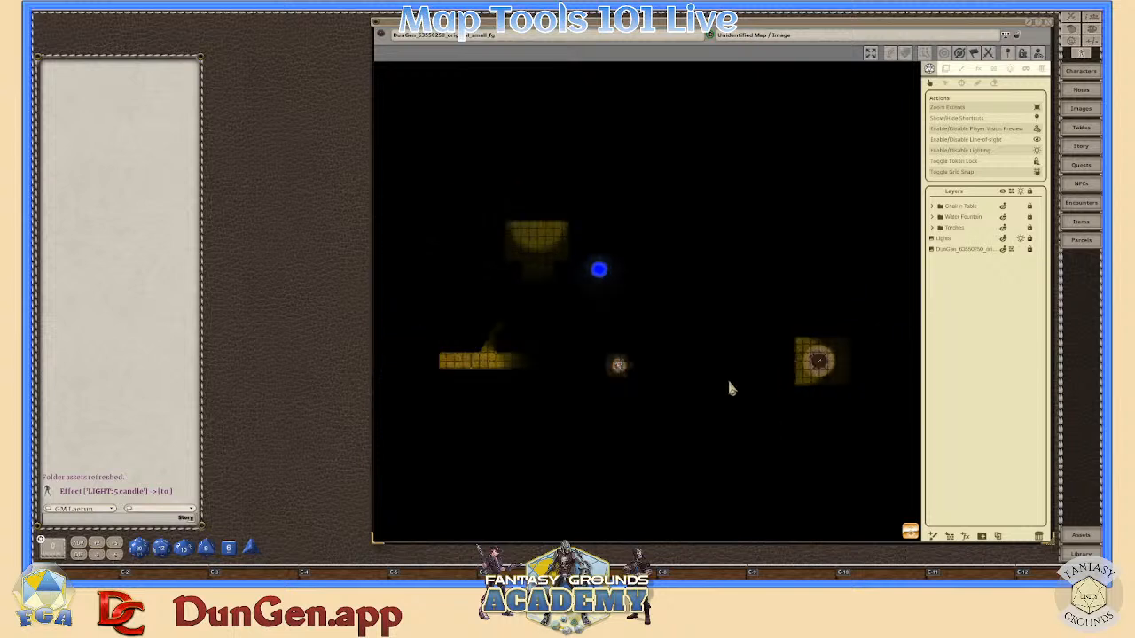
scroll(557, 364, up, 2)
scroll(557, 371, up, 1)
scroll(572, 376, down, 3)
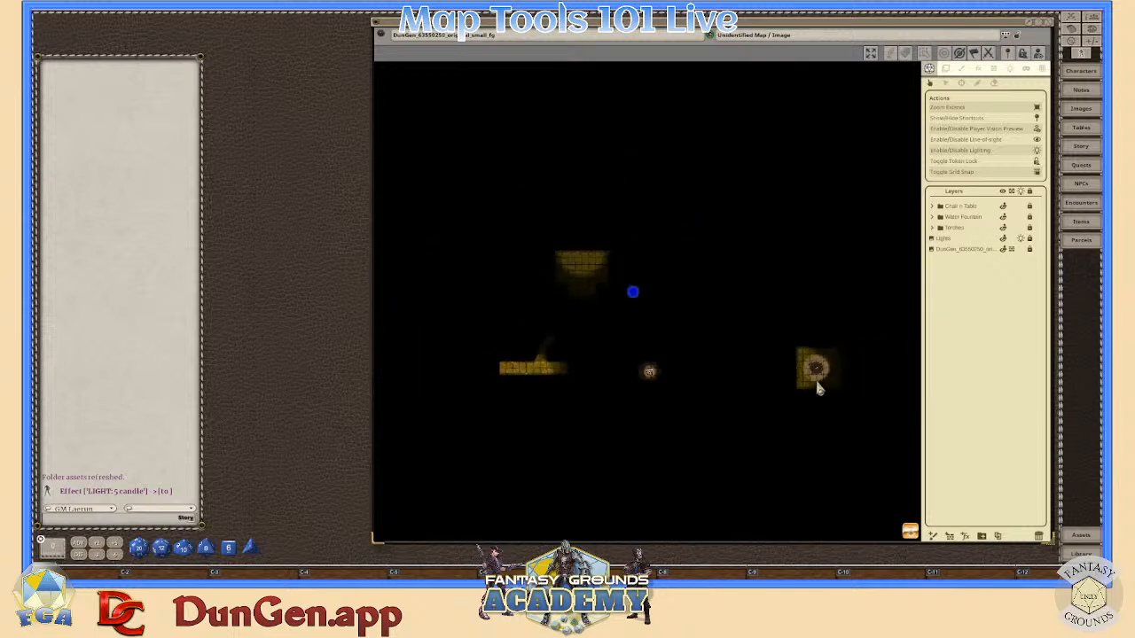
scroll(786, 394, up, 2)
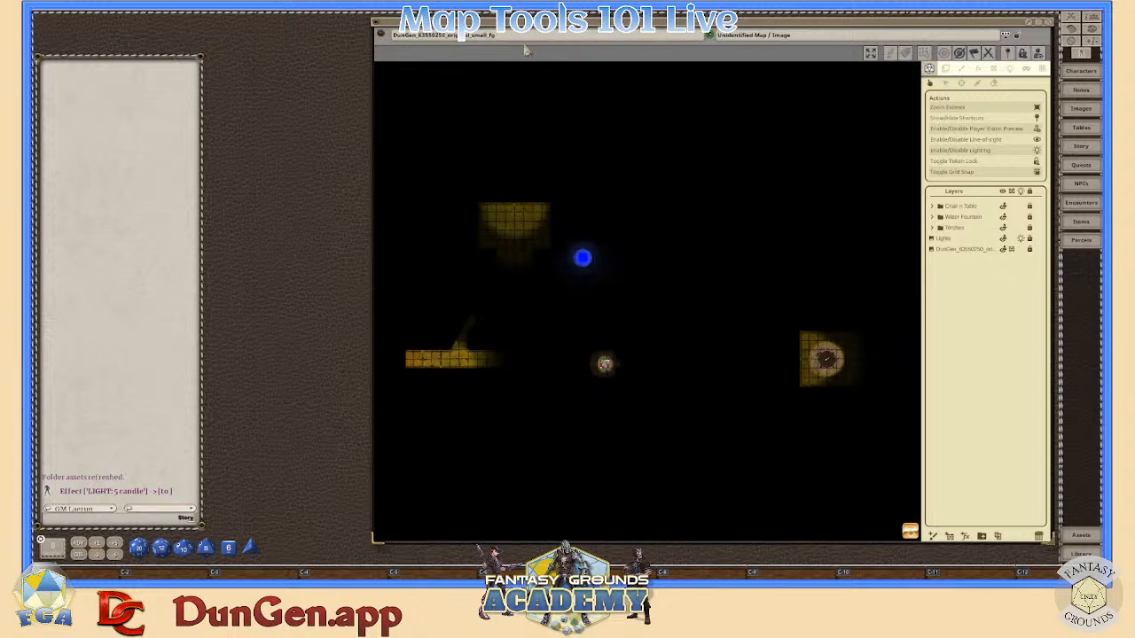
scroll(561, 249, down, 1)
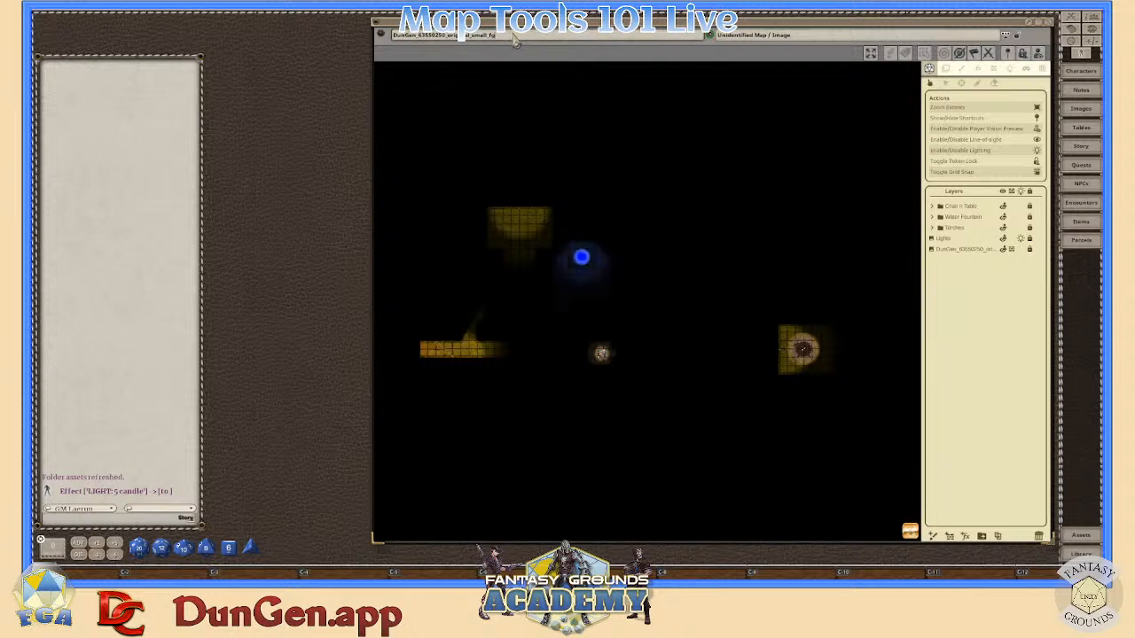
- Rename the map record as "map, Magic Fountain"
key(BackSpace)
key(BackSpace)
key(BackSpace)
key(BackSpace)
key(BackSpace)
key(BackSpace)
key(BackSpace)
key(BackSpace)
key(BackSpace)
key(BackSpace)
key(BackSpace)
key(BackSpace)
key(BackSpace)
key(BackSpace)
key(BackSpace)
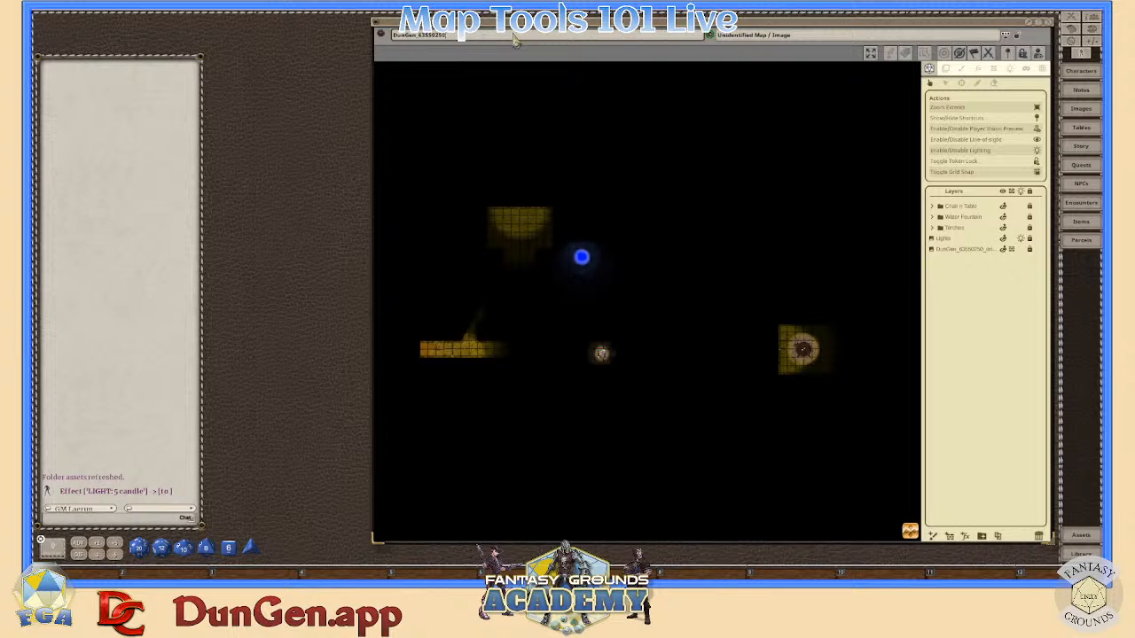
text(map, Magic Fou)
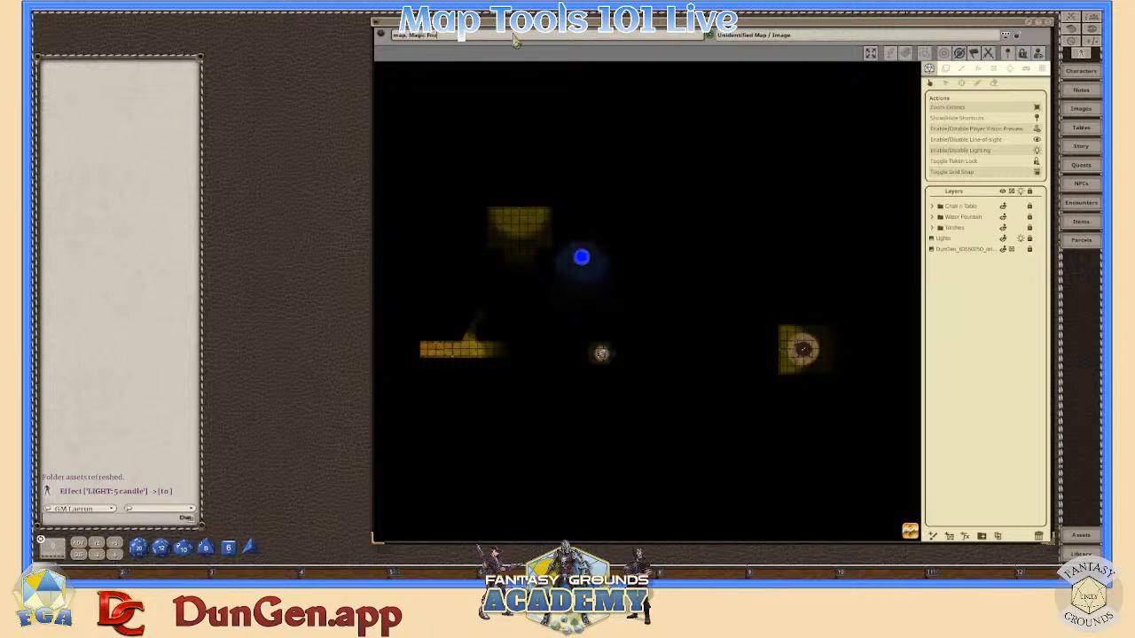
text(ntain)
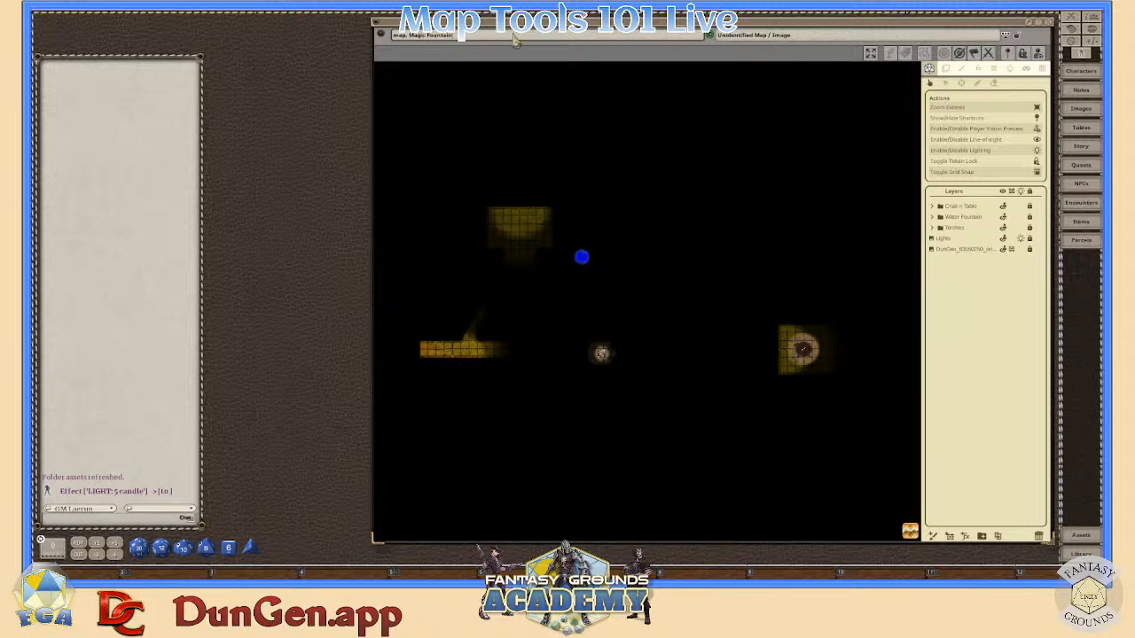
- Give the map the unidentified name "Dungeon" and lock the record in its unidentified state
click(743, 40)
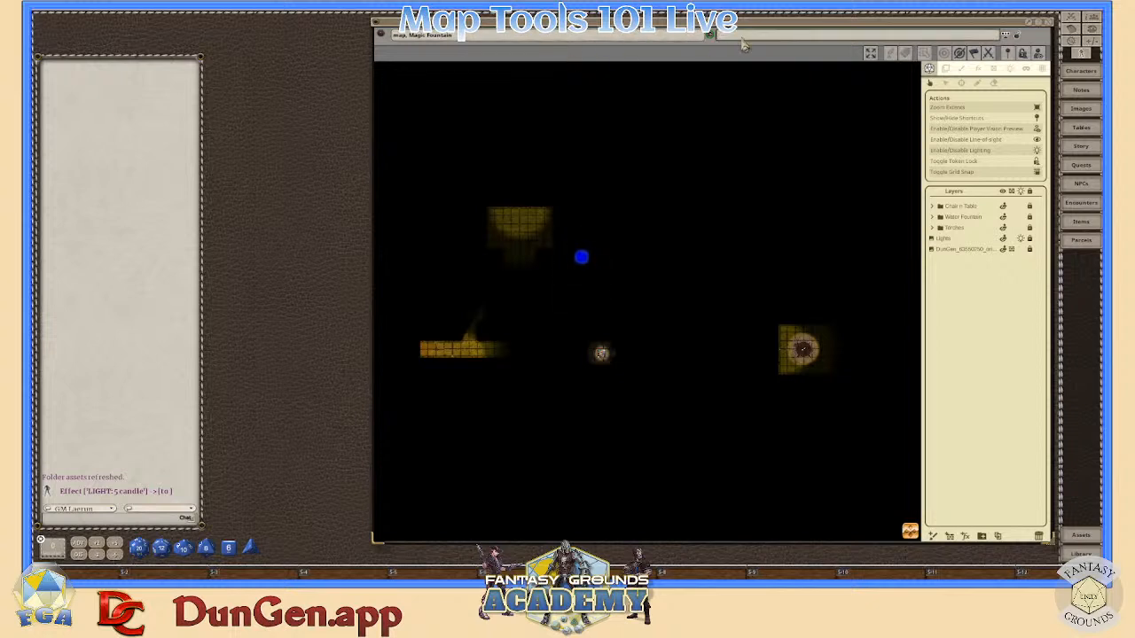
text(Dungeon)
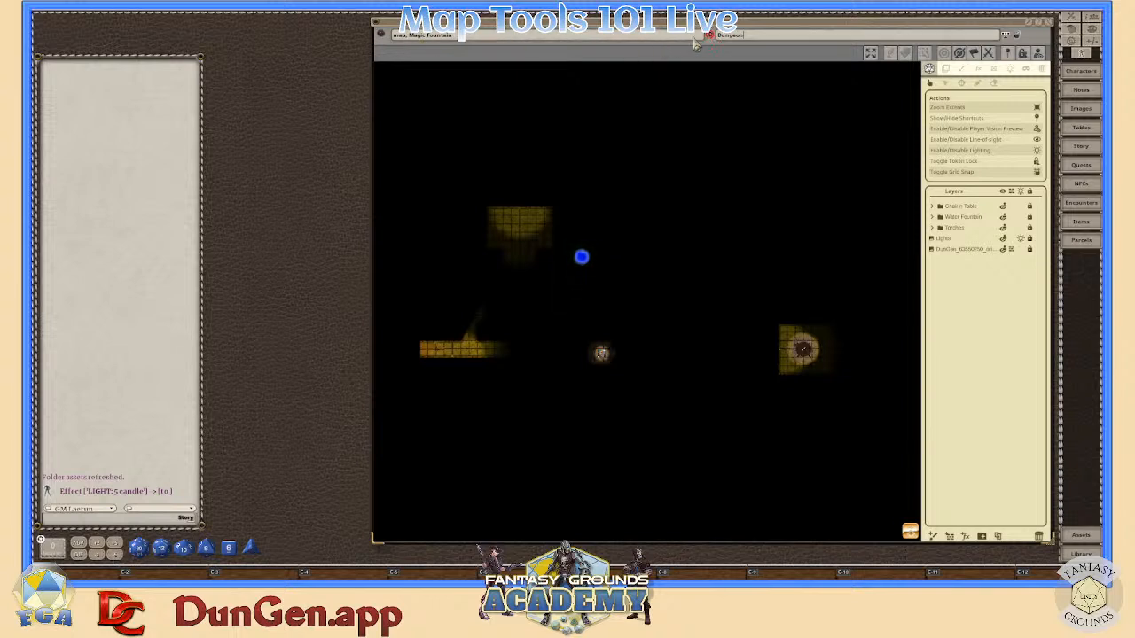
click(1017, 36)
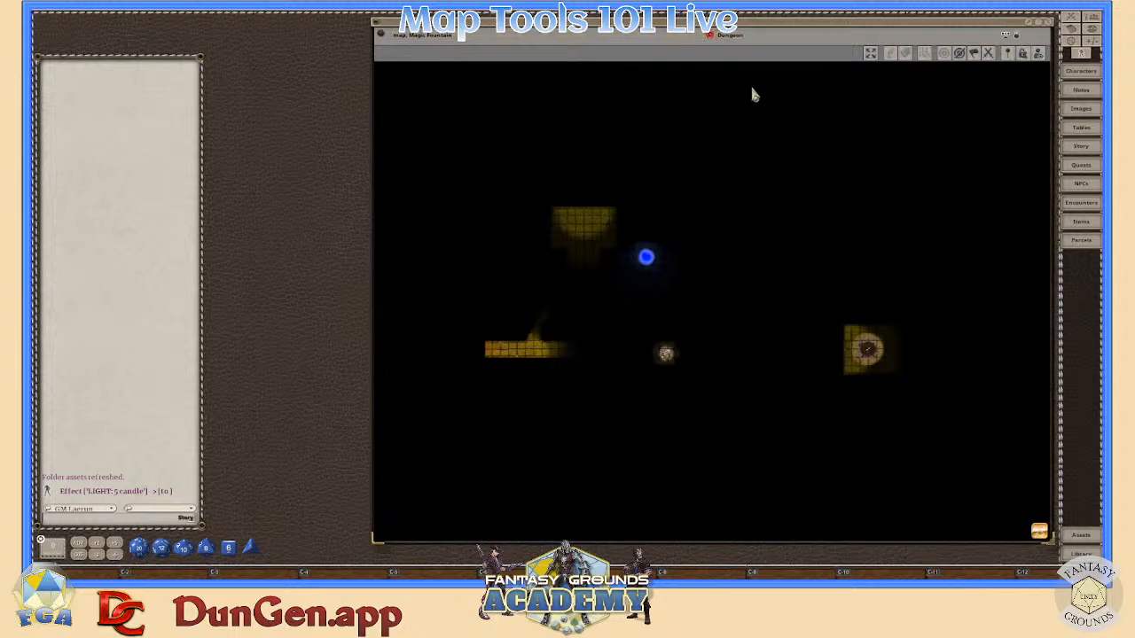
- Bring up the map's Share Record option and look over the lit areas across the dungeon
scroll(751, 94, up, 1)
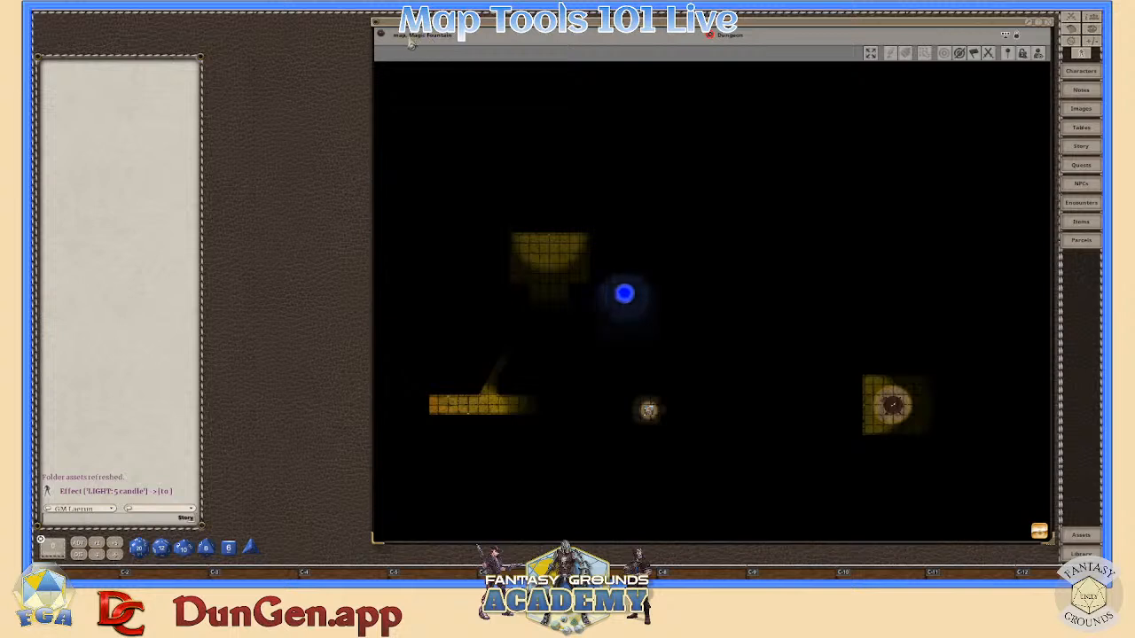
scroll(532, 138, down, 1)
scroll(554, 164, up, 1)
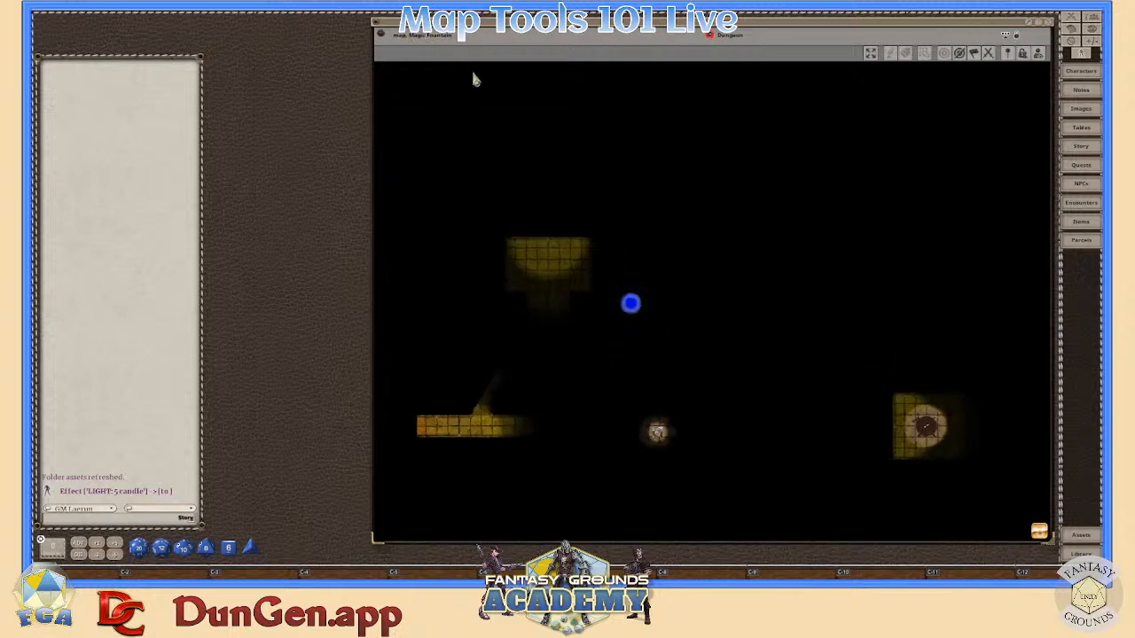
scroll(473, 88, down, 1)
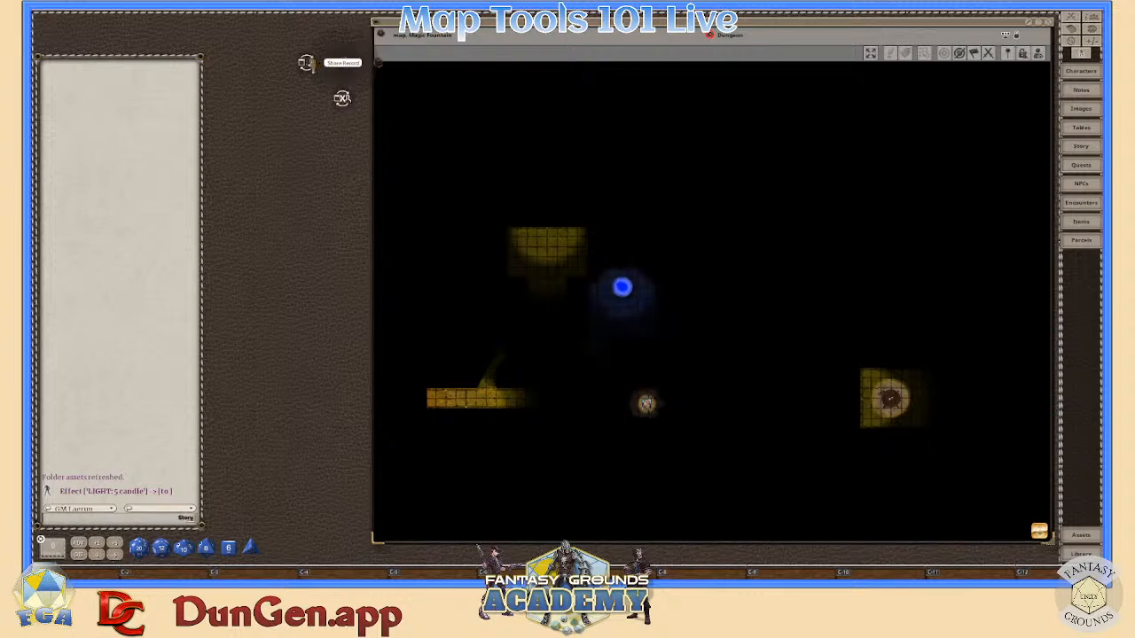
scroll(573, 190, down, 2)
scroll(649, 264, up, 2)
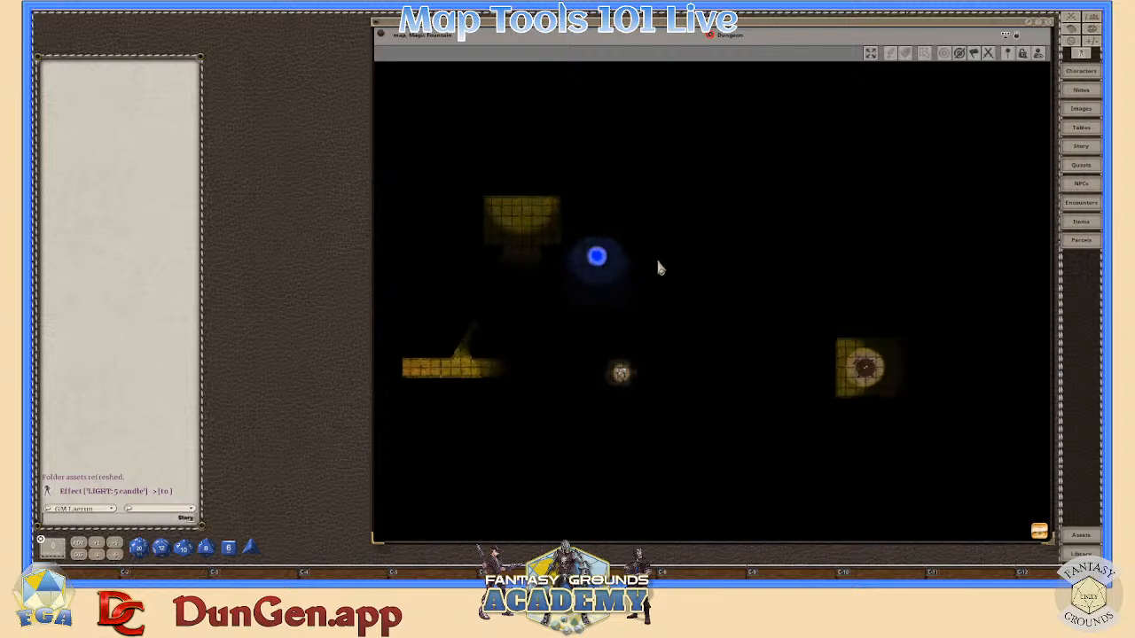
scroll(497, 359, down, 2)
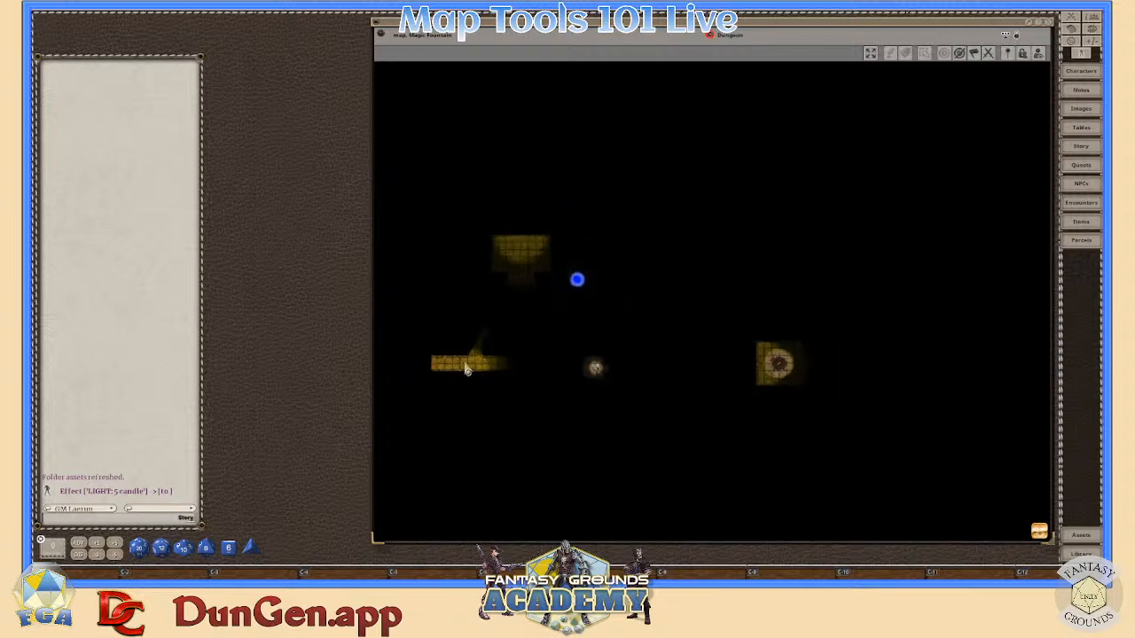
scroll(486, 362, up, 3)
scroll(678, 373, down, 2)
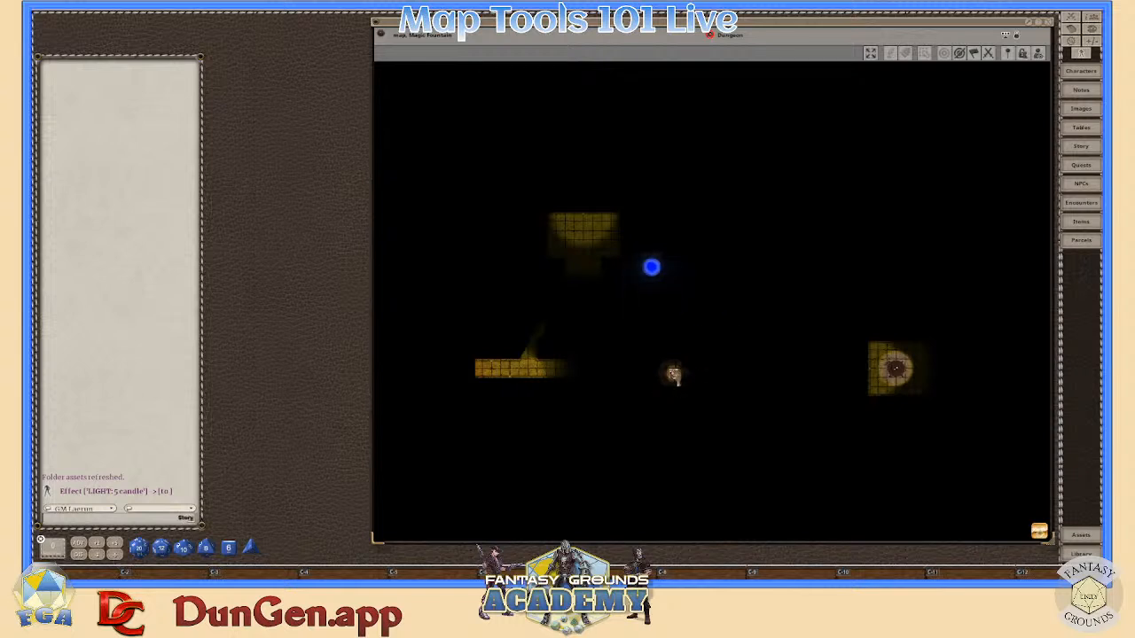
- Select the character token and examine what it can see from its current position in the dungeon
scroll(682, 395, up, 2)
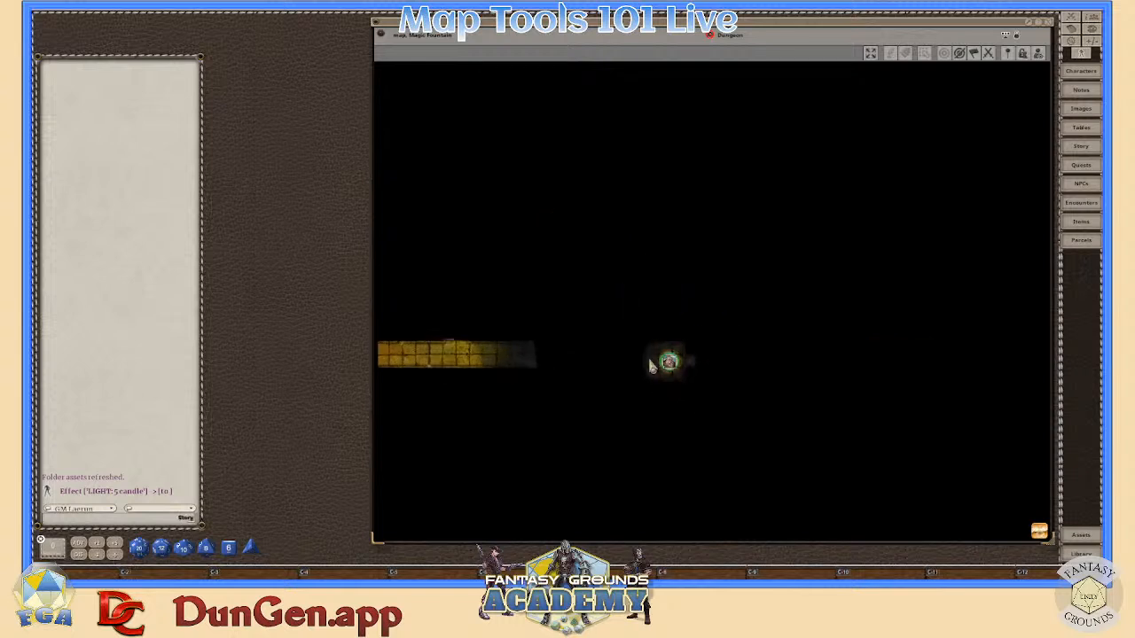
scroll(562, 367, down, 2)
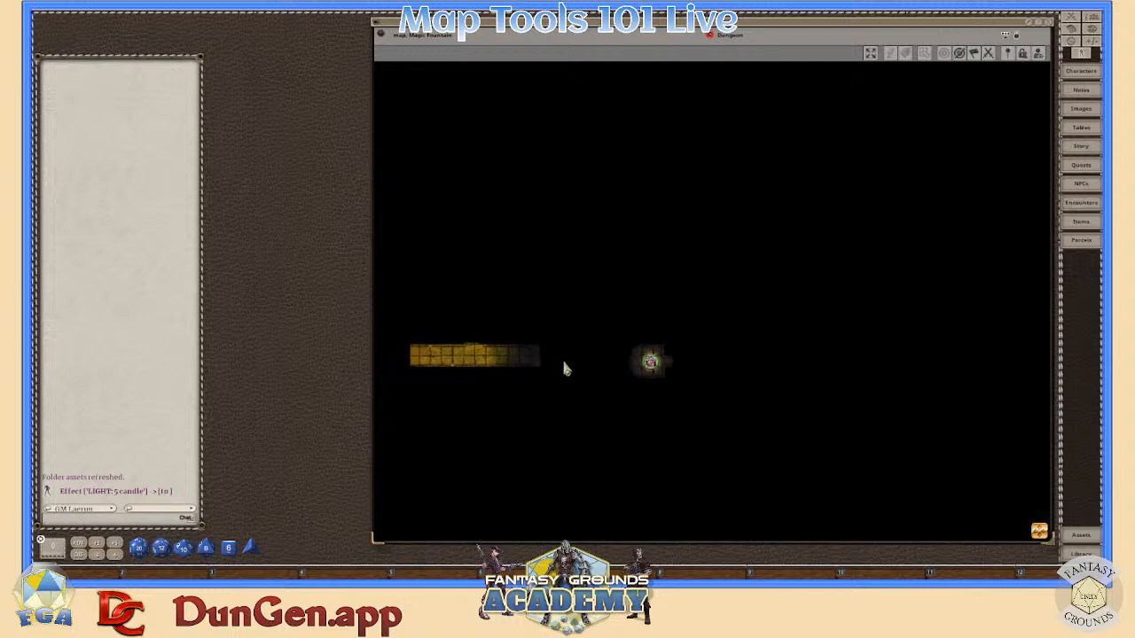
scroll(579, 371, up, 3)
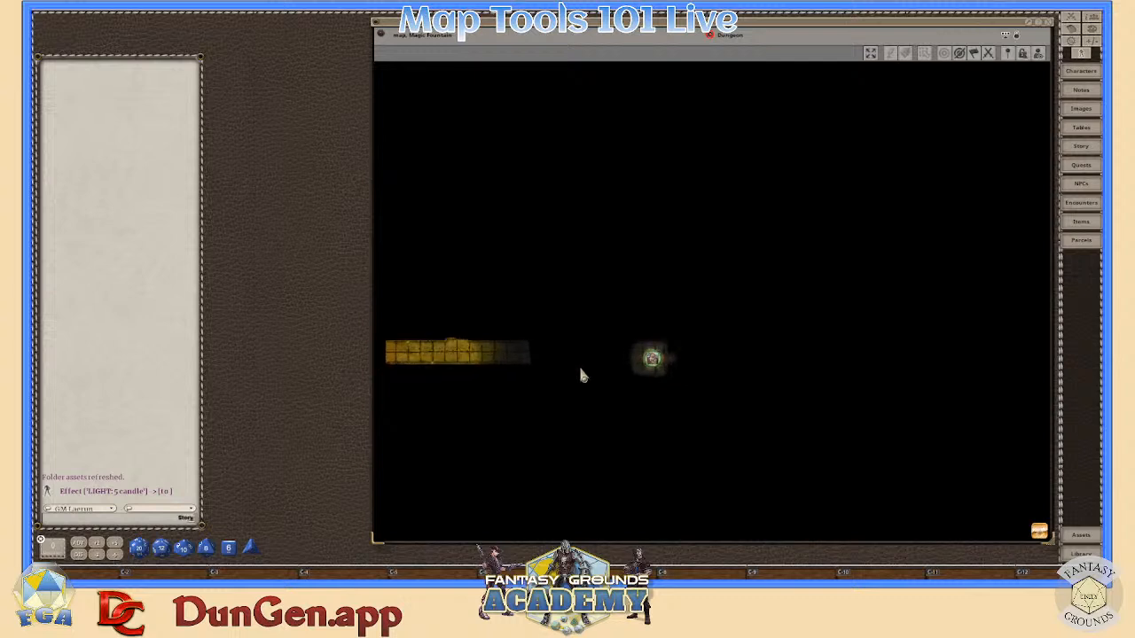
scroll(674, 371, up, 2)
scroll(677, 371, down, 5)
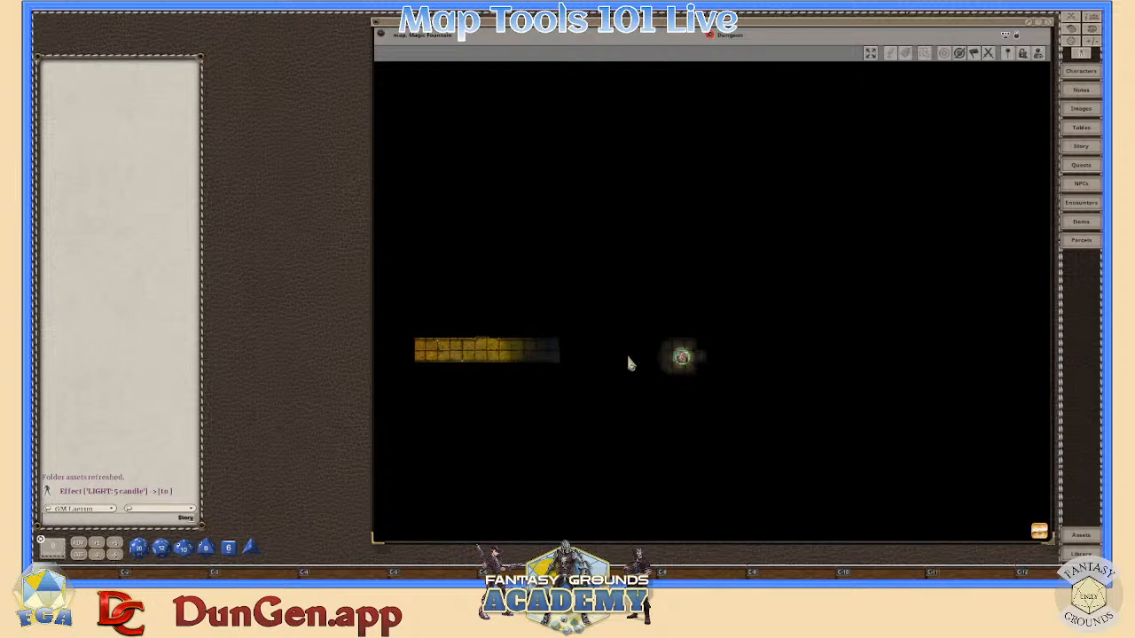
scroll(646, 368, up, 3)
scroll(549, 351, down, 3)
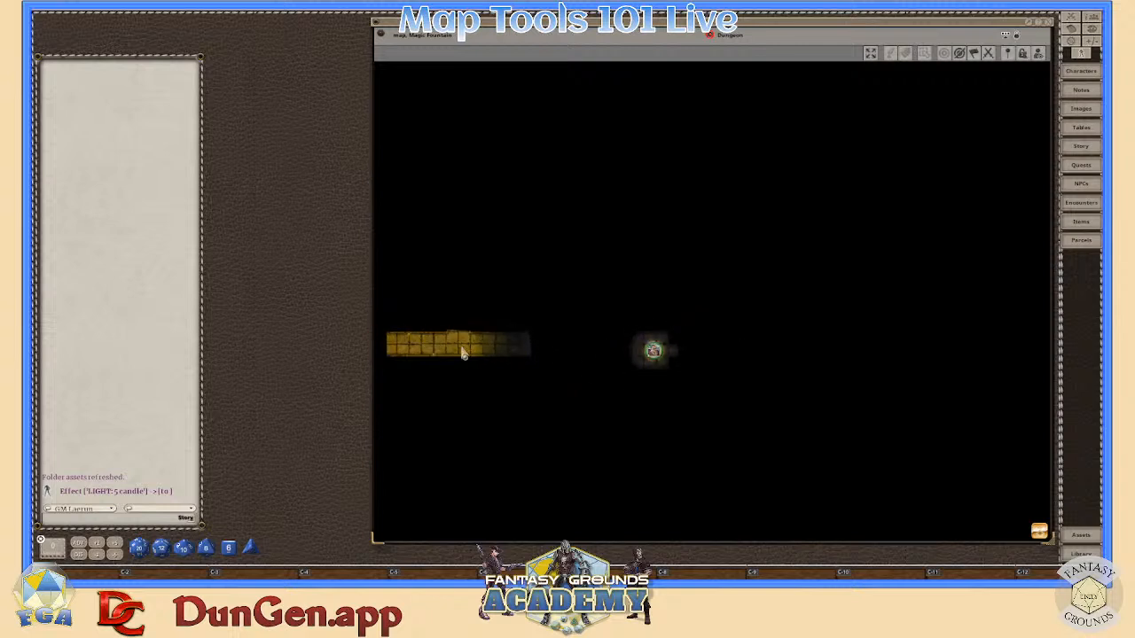
- Move the character token west into the torch-lit corridor and inspect its view there
drag(653, 353, 451, 348)
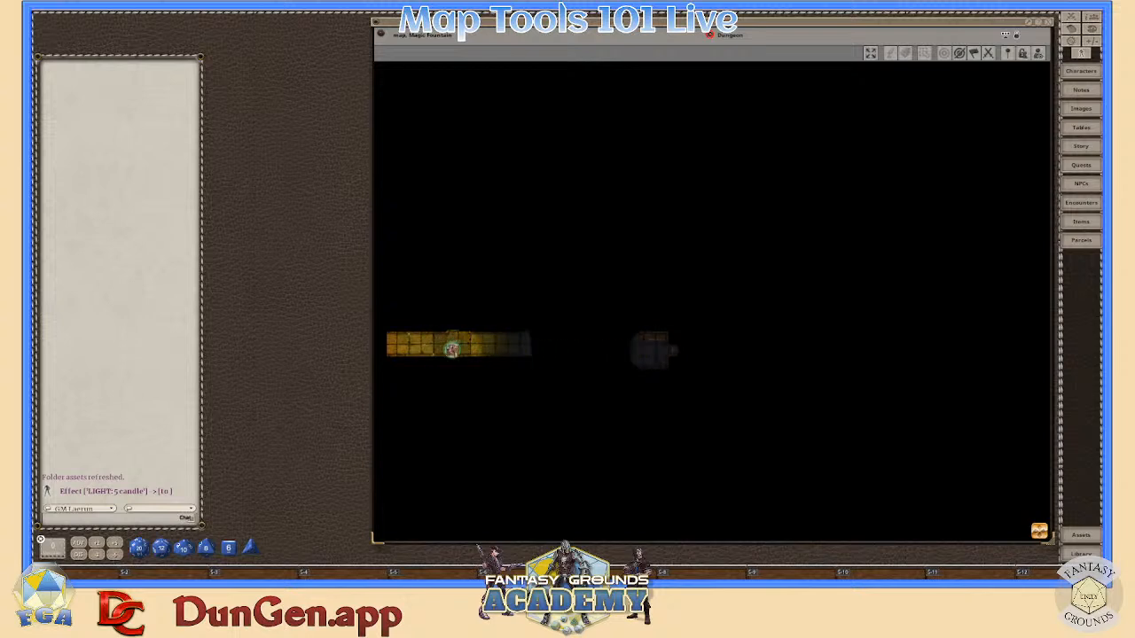
scroll(474, 370, up, 1)
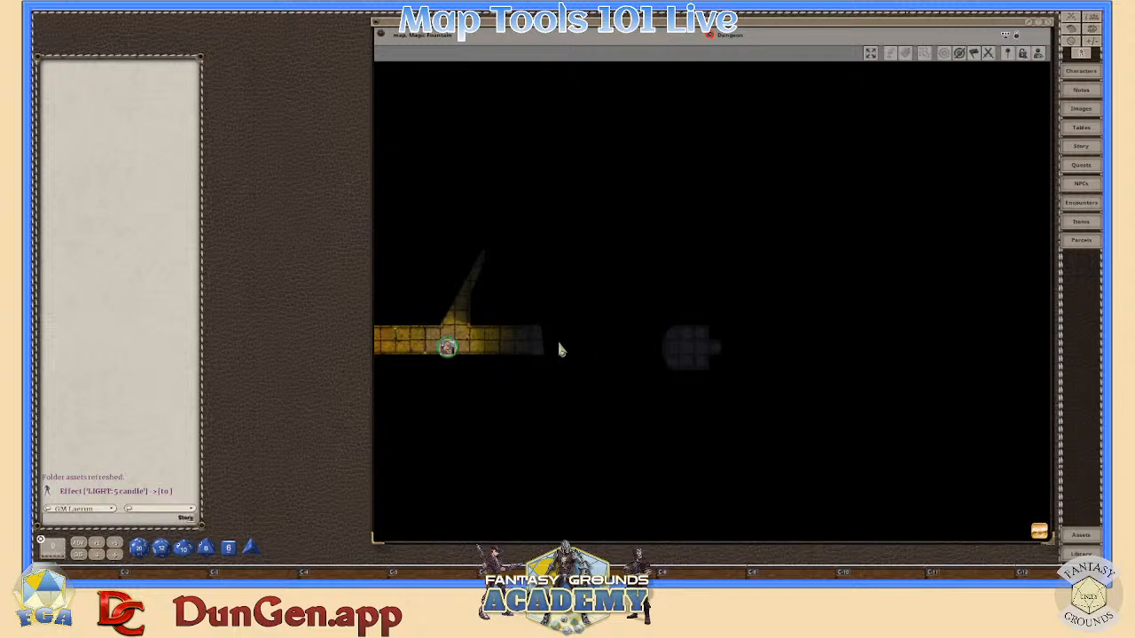
scroll(475, 320, up, 1)
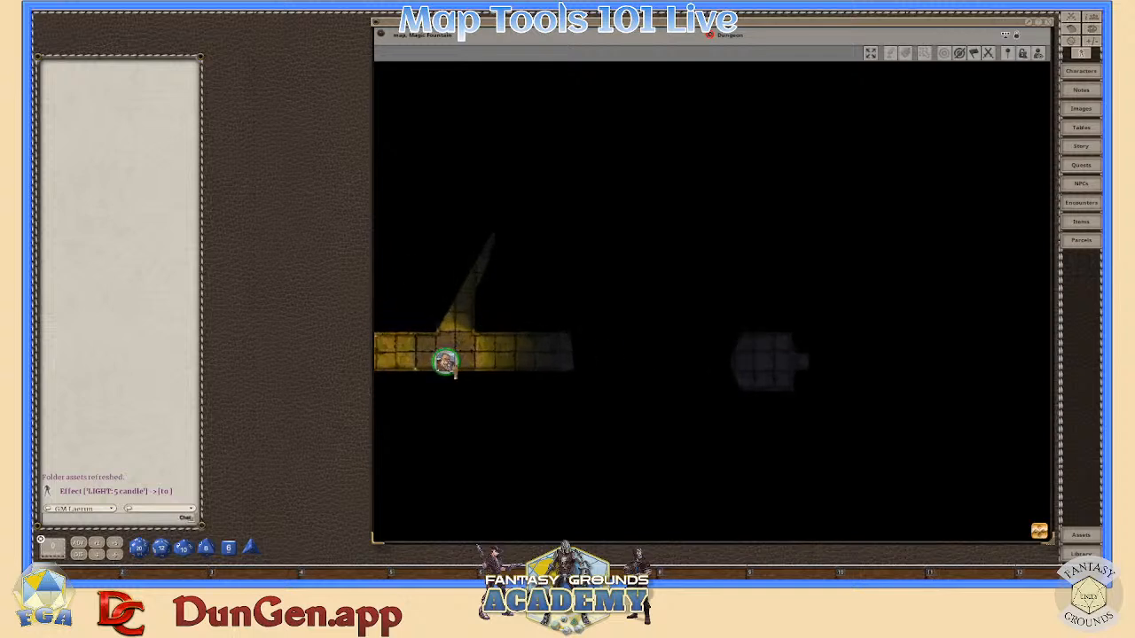
- Move the character token north out of the torch-lit corridor into the small side room and inspect its view there
drag(446, 358, 454, 241)
scroll(451, 271, up, 1)
scroll(460, 266, down, 2)
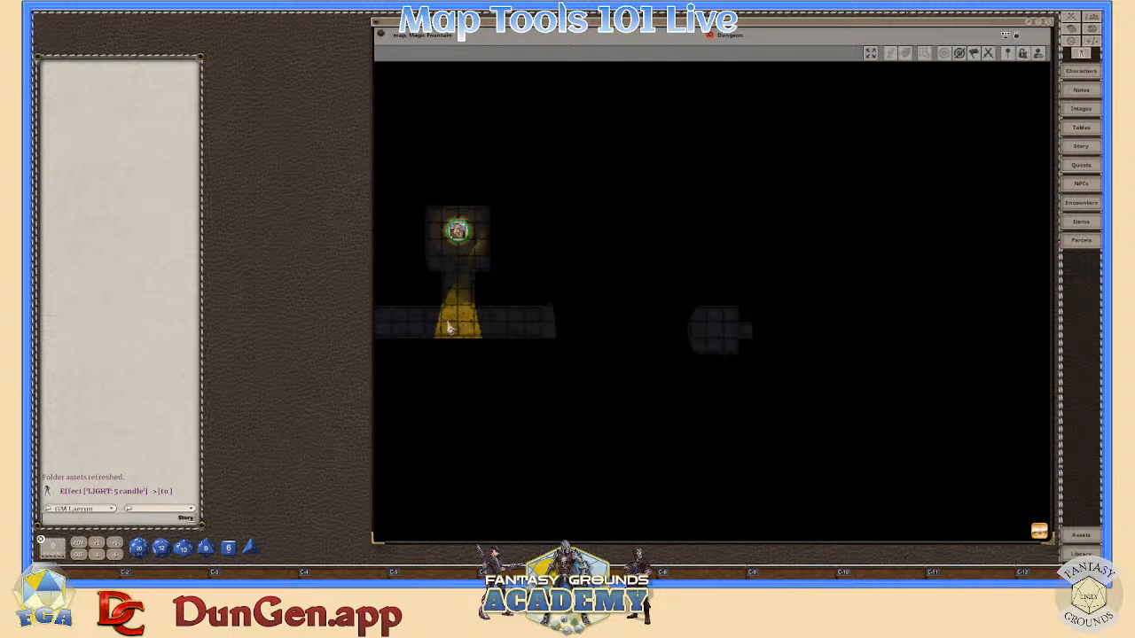
scroll(458, 232, up, 1)
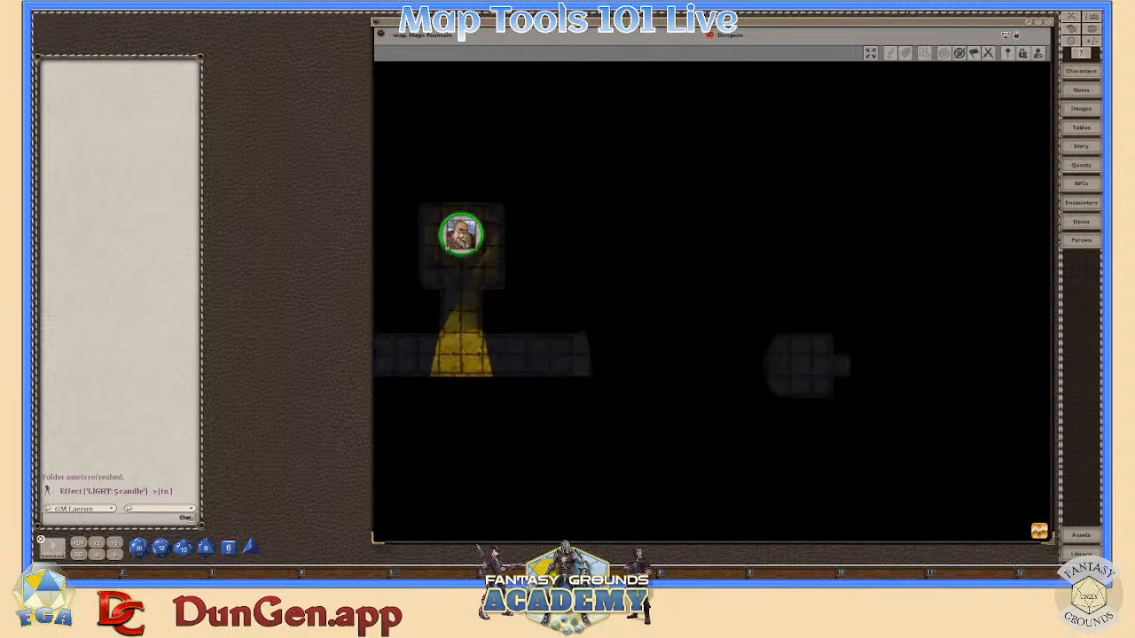
scroll(460, 233, down, 1)
- Reposition the character token at the room's north wall and at its east wall to test line of sight
drag(460, 234, 463, 160)
scroll(454, 230, up, 3)
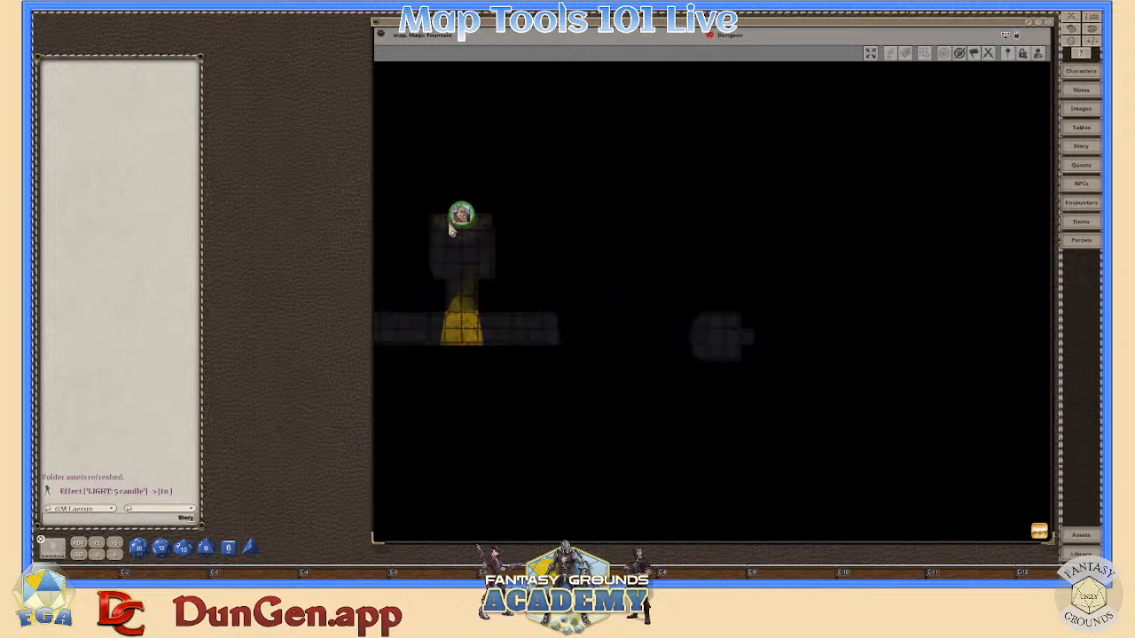
drag(460, 228, 564, 330)
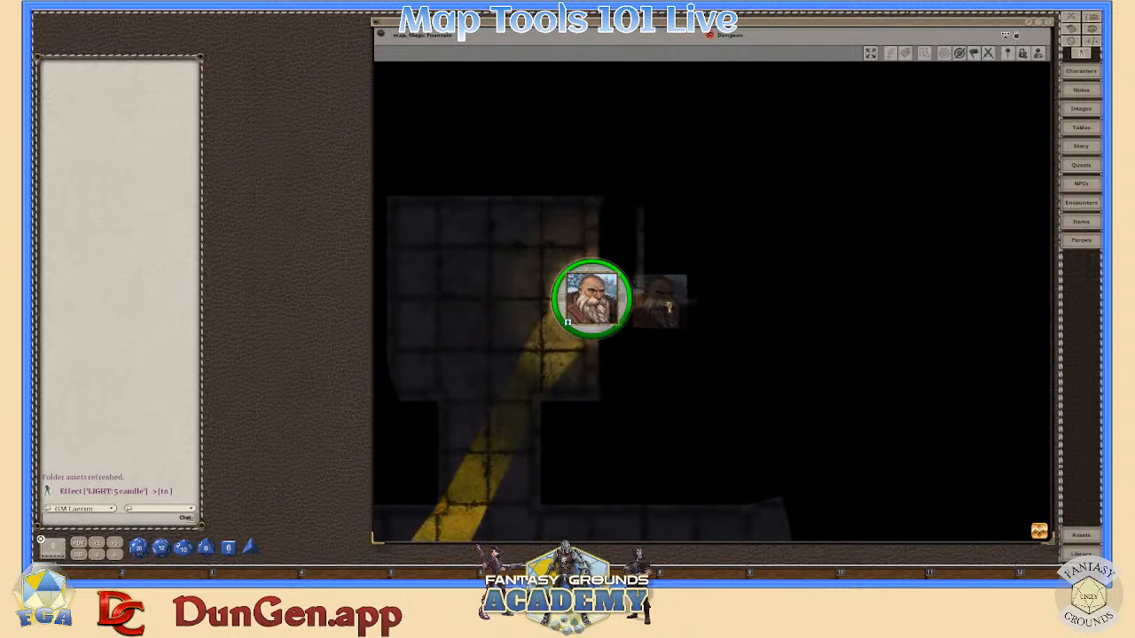
scroll(720, 324, down, 2)
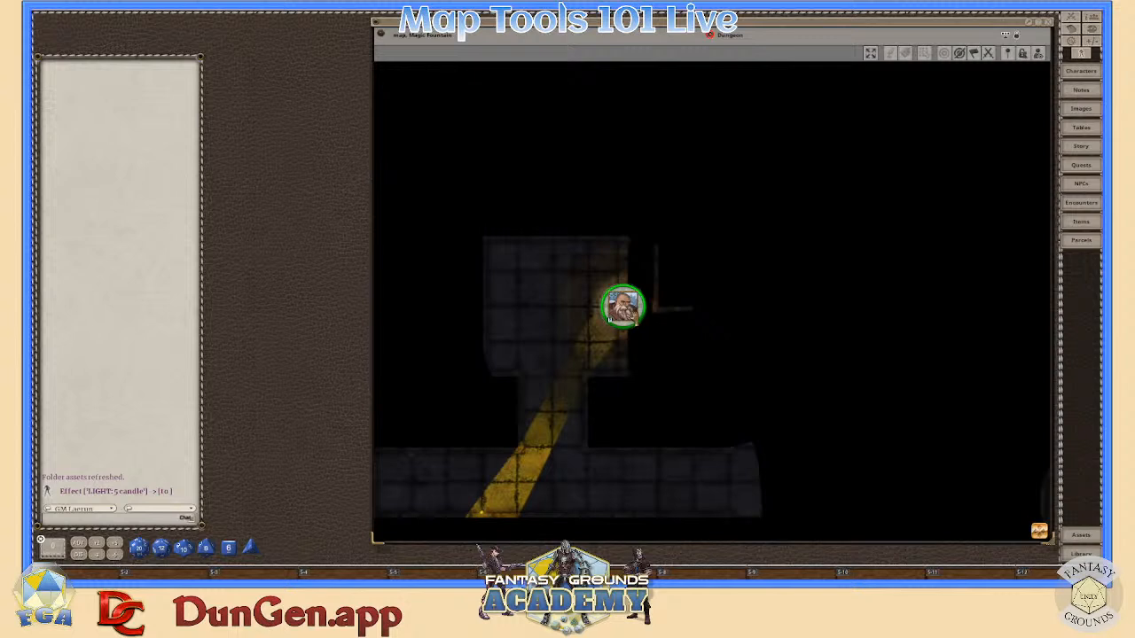
- Move the character token past the room's east wall into the small alcove and examine its candle-lit view
drag(635, 321, 679, 282)
scroll(736, 322, down, 3)
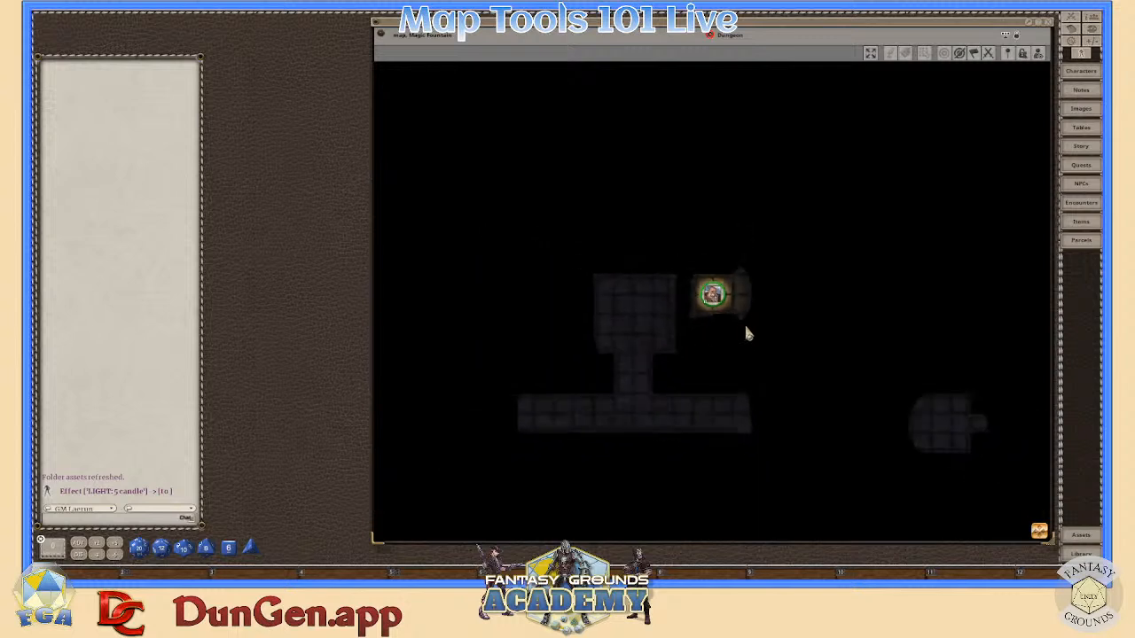
scroll(747, 302, up, 3)
scroll(747, 299, up, 2)
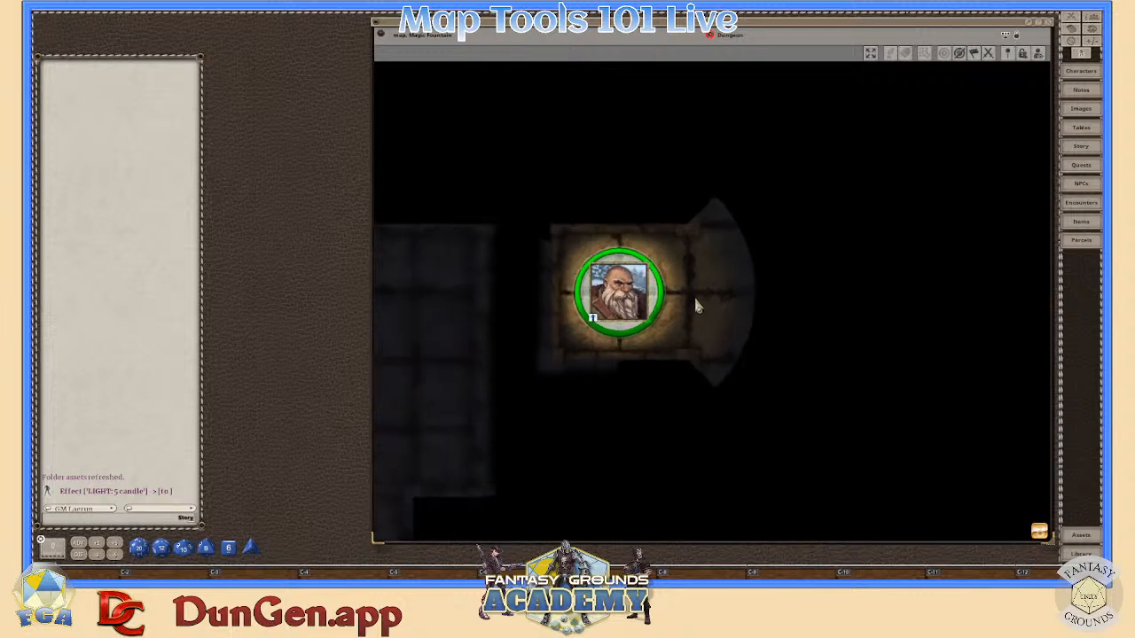
scroll(699, 302, down, 4)
scroll(697, 307, down, 2)
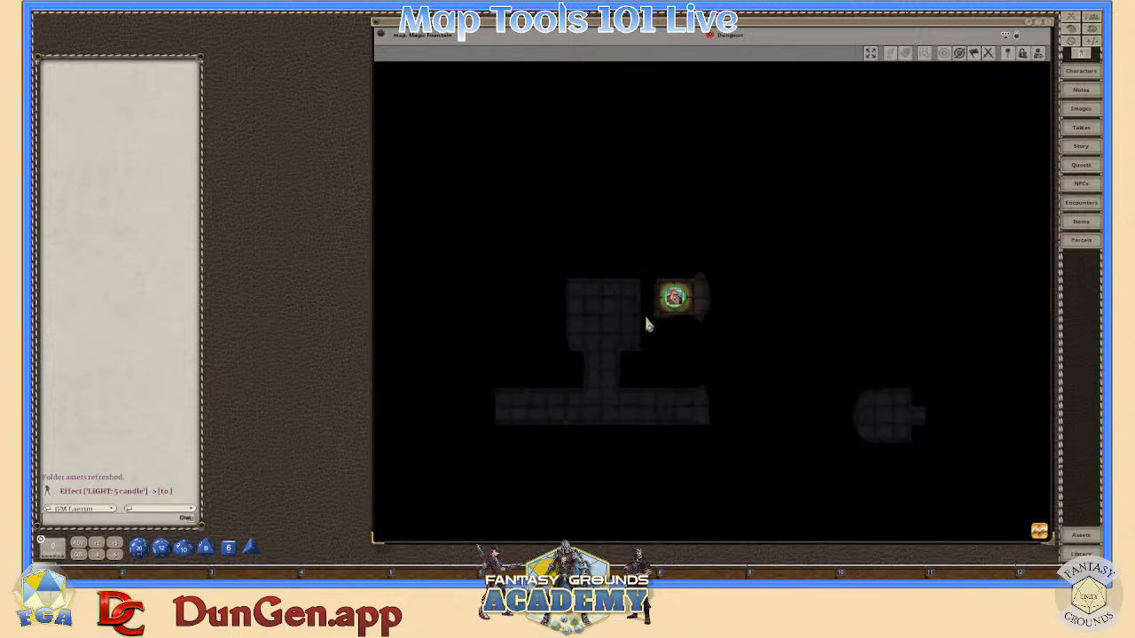
scroll(697, 325, up, 3)
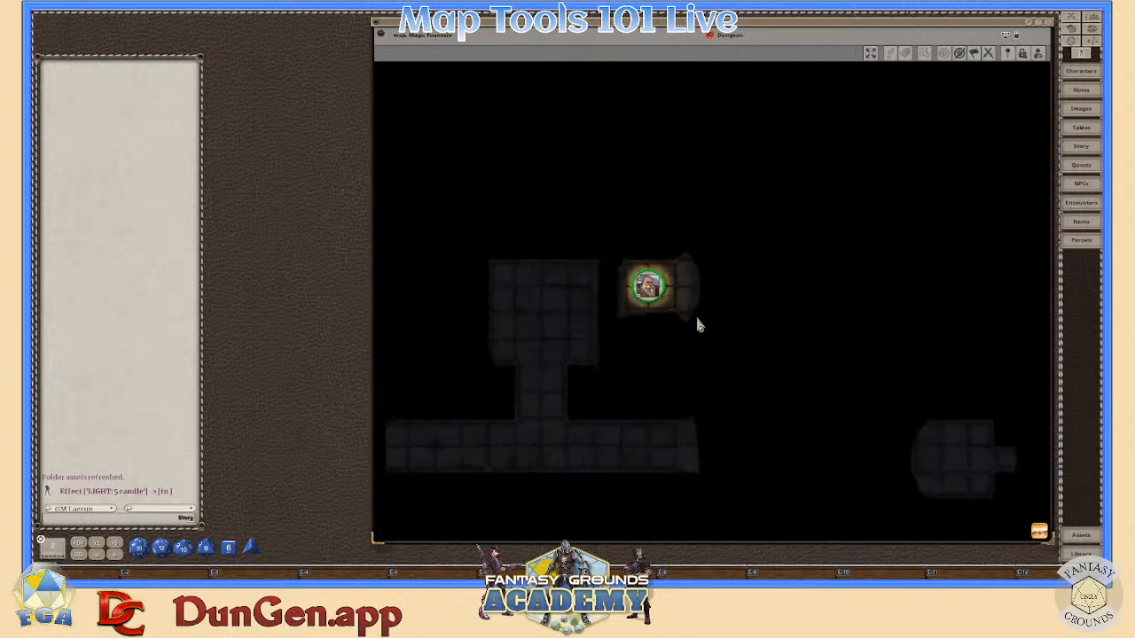
scroll(699, 302, down, 2)
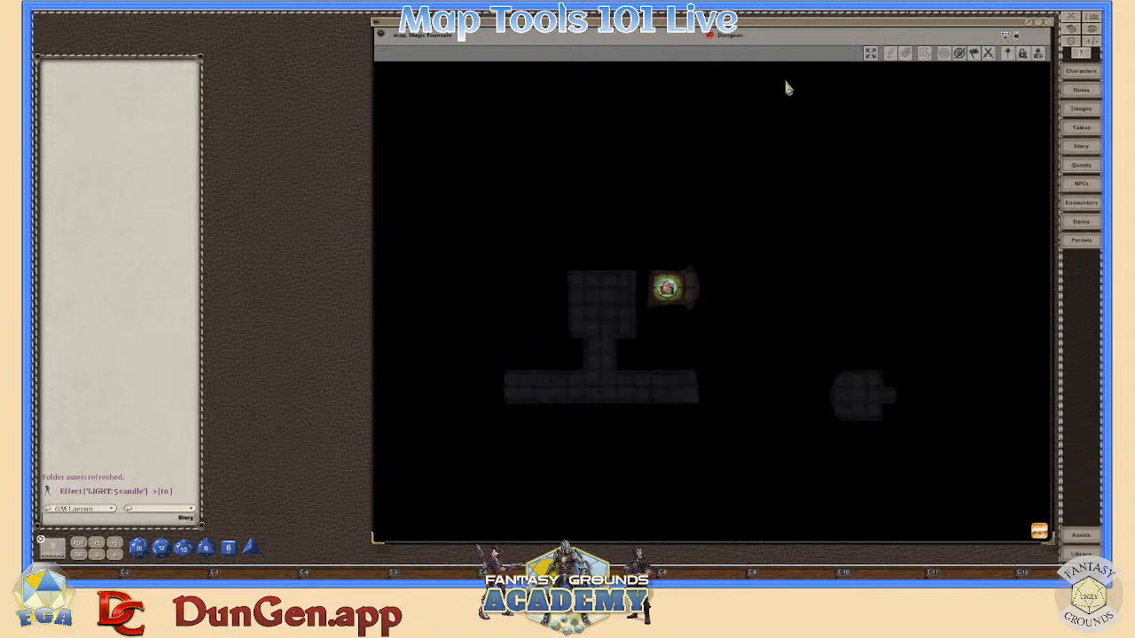
scroll(847, 315, up, 2)
scroll(754, 324, down, 2)
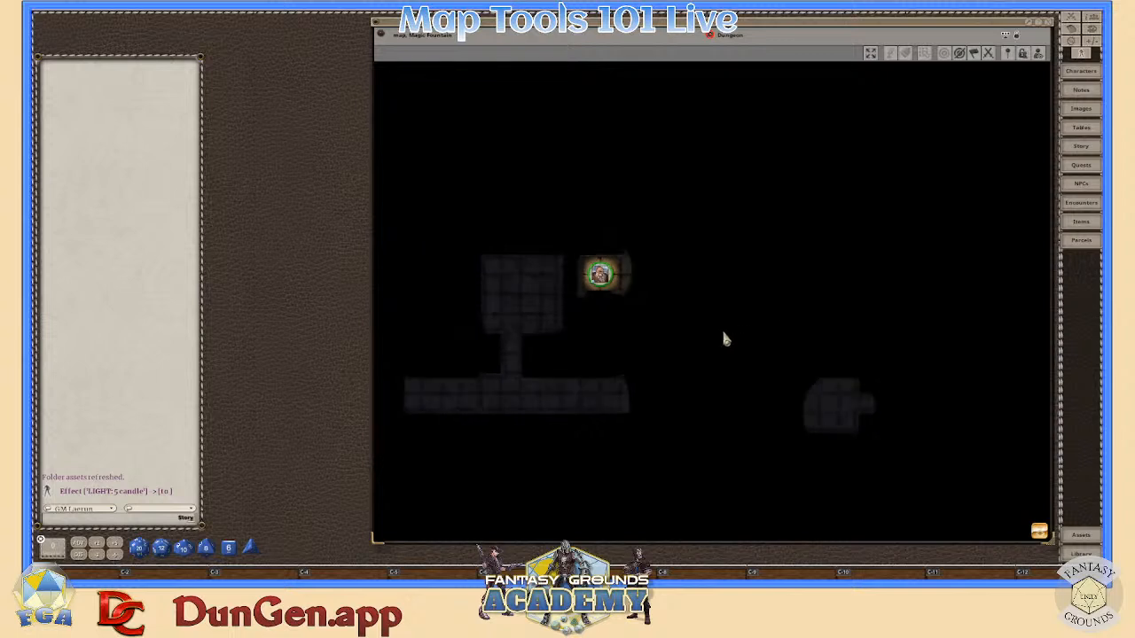
scroll(588, 299, up, 2)
scroll(597, 293, down, 1)
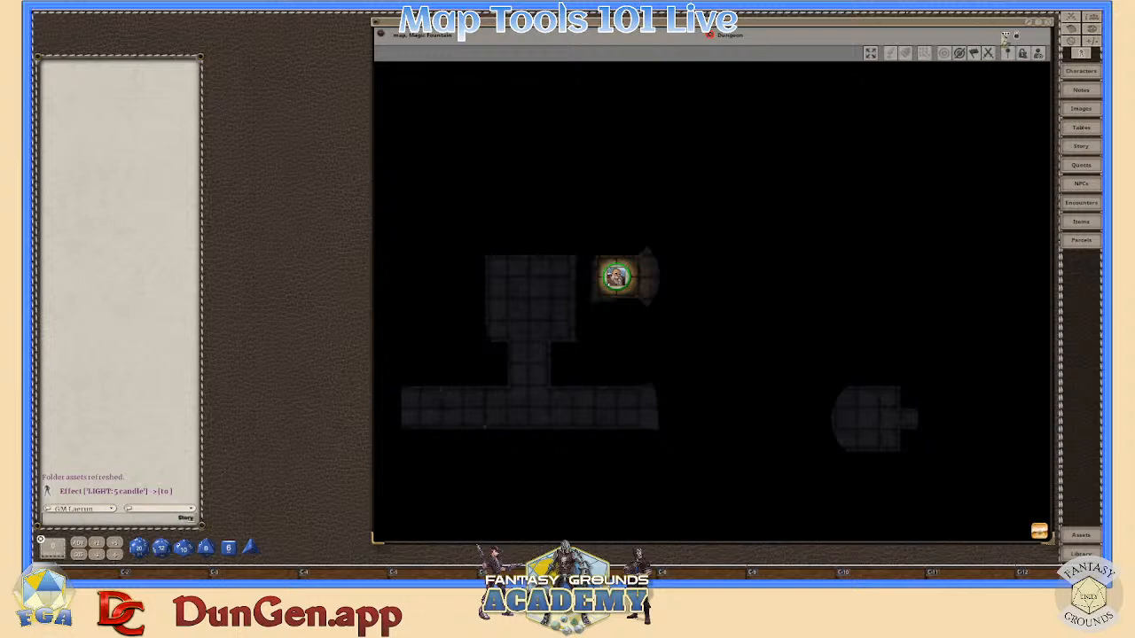
- Unlock the map record, deselect the character token and move the Lights layer into the Water Fountain folder
click(1016, 35)
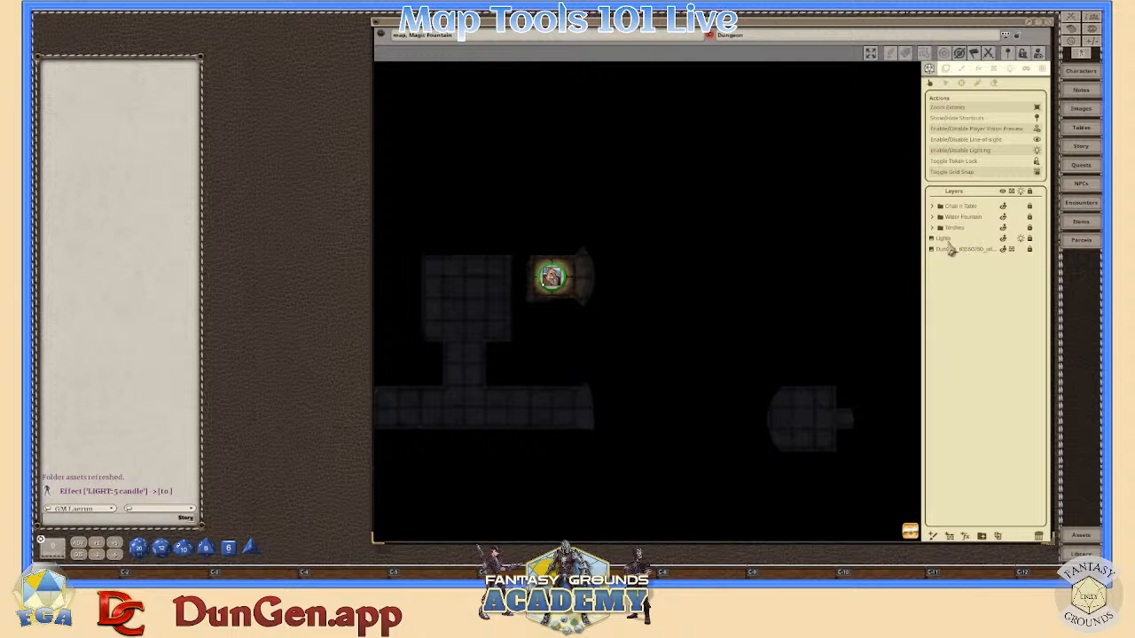
click(946, 239)
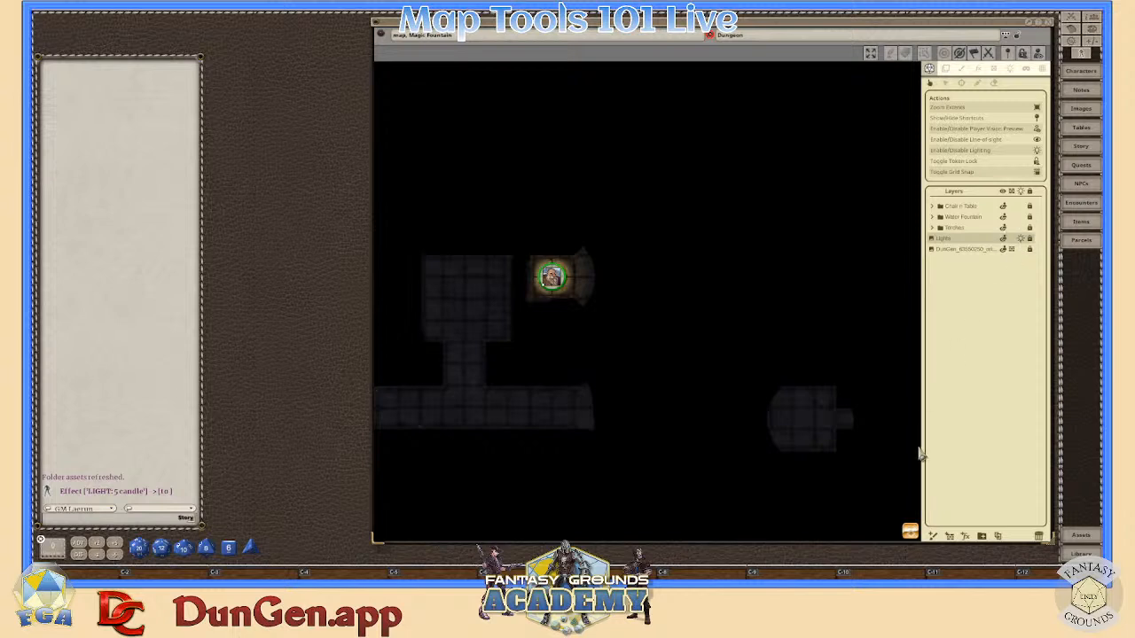
scroll(867, 434, down, 2)
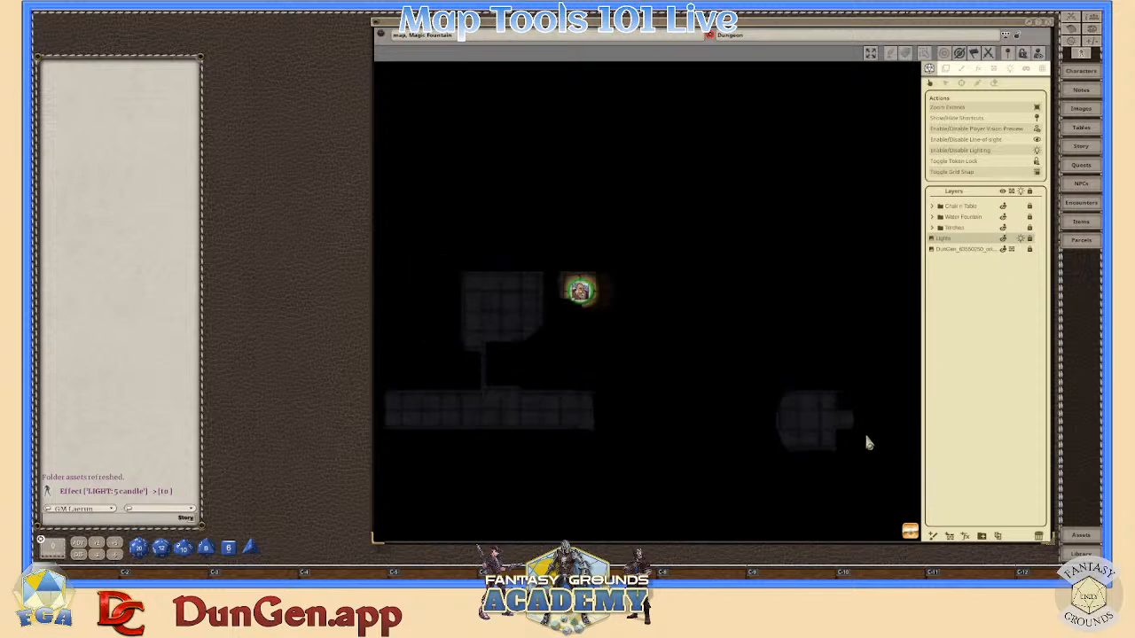
click(870, 53)
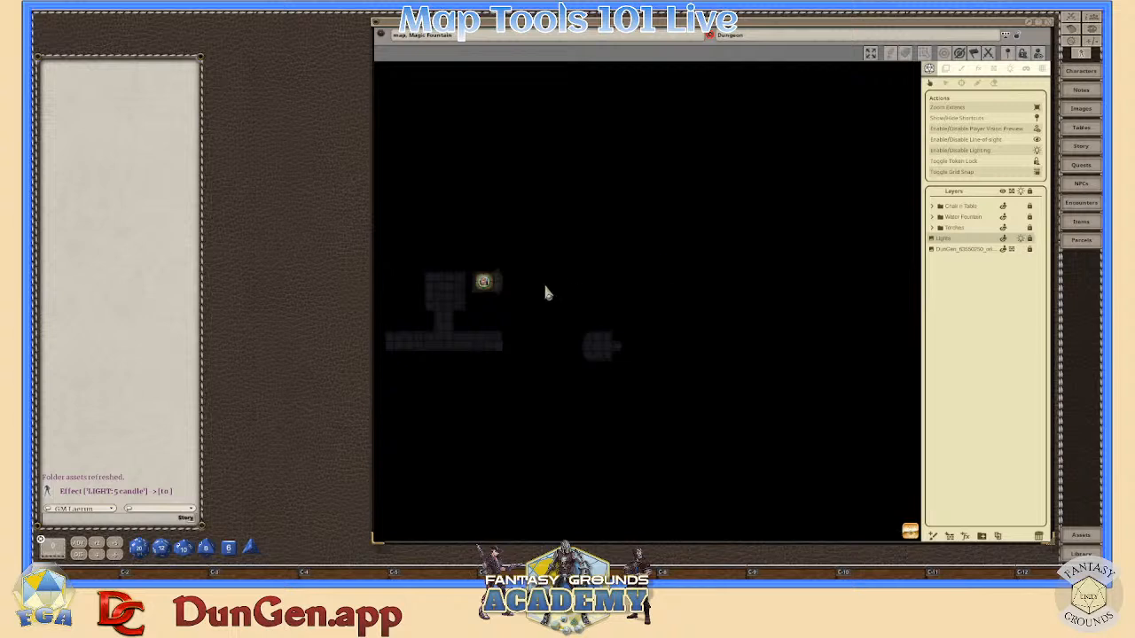
click(485, 284)
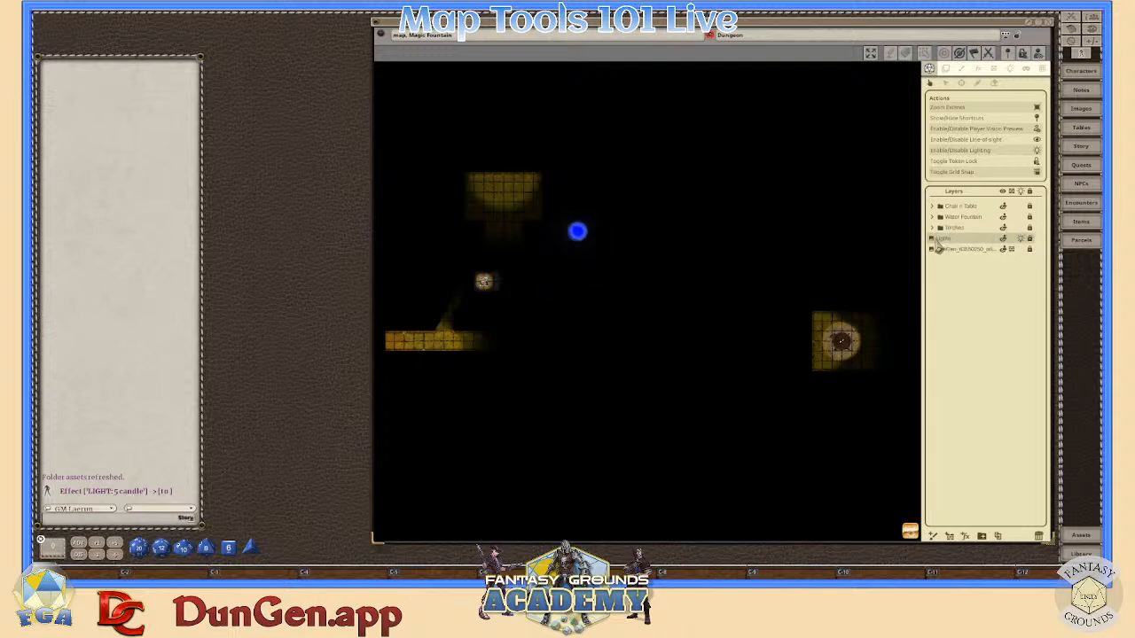
drag(954, 240, 956, 222)
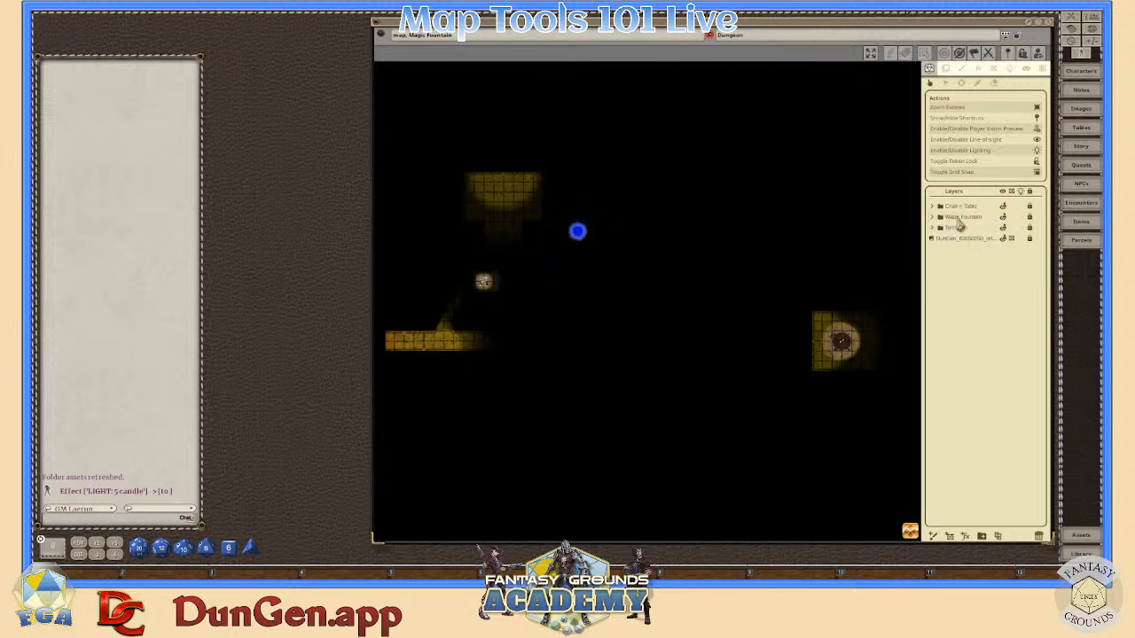
click(958, 221)
click(959, 220)
click(942, 220)
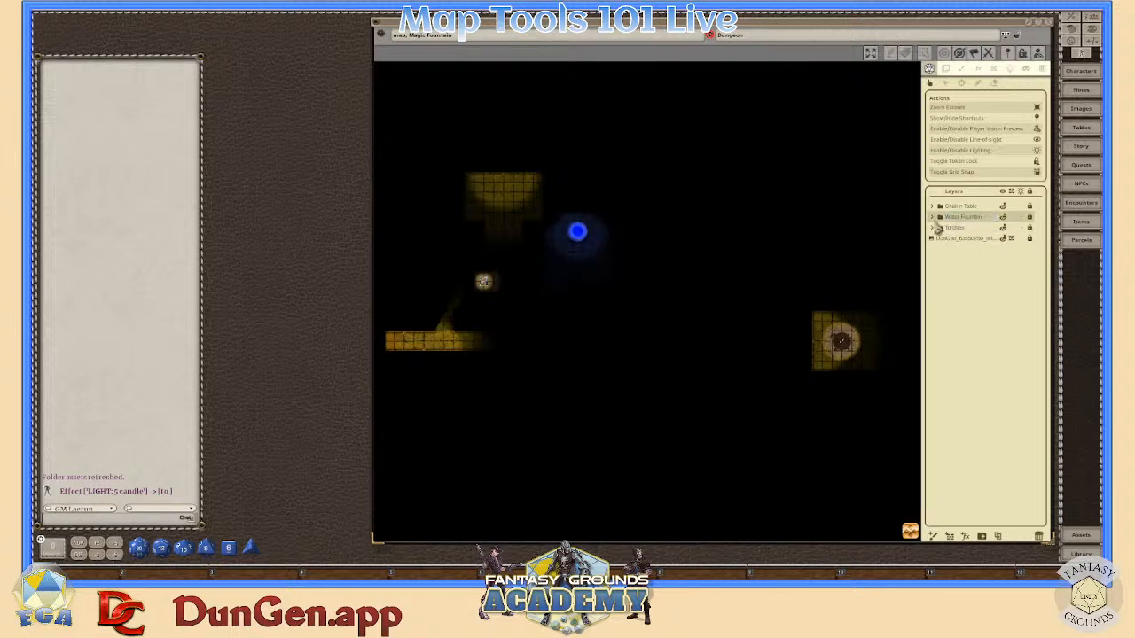
click(954, 220)
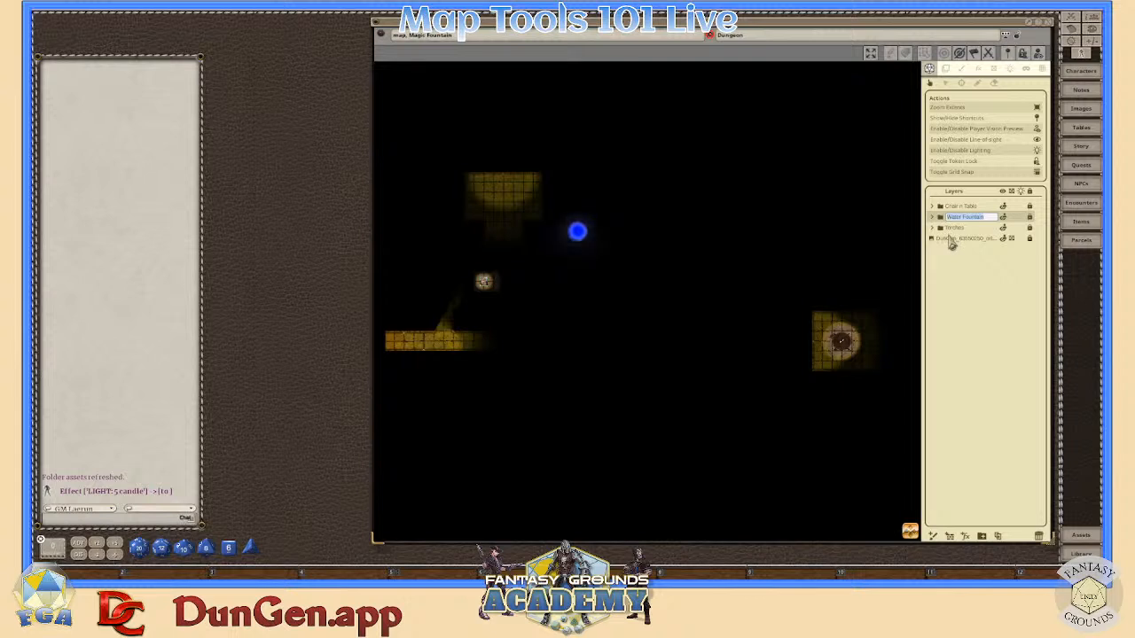
click(954, 230)
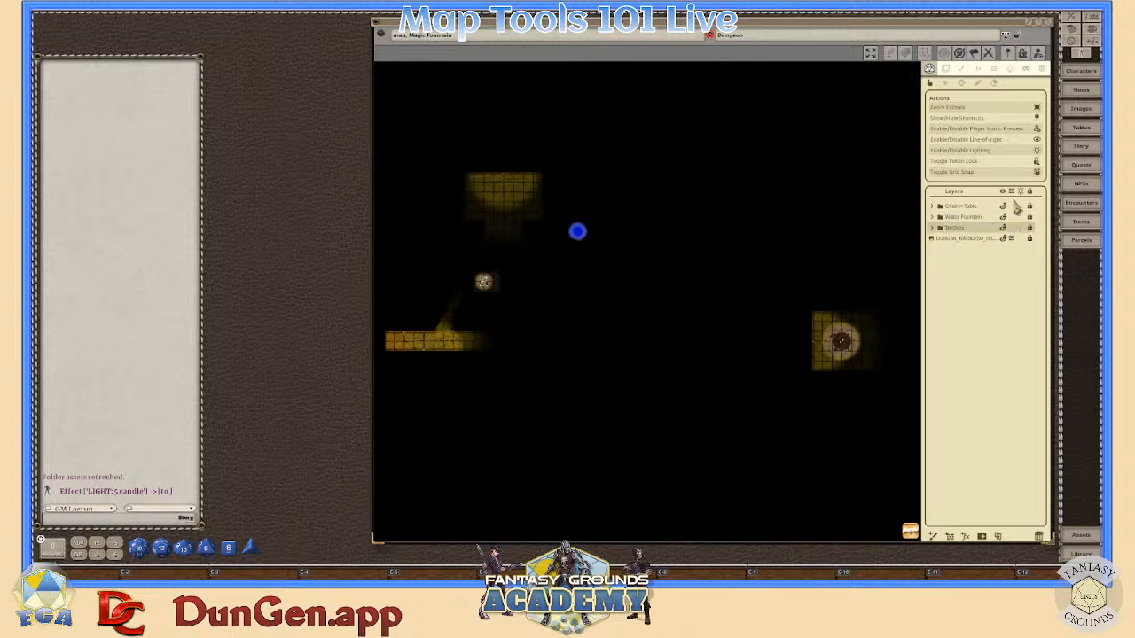
- Toggle the light of the first candle layer in the Chair n Table folder while viewing the round table
click(840, 341)
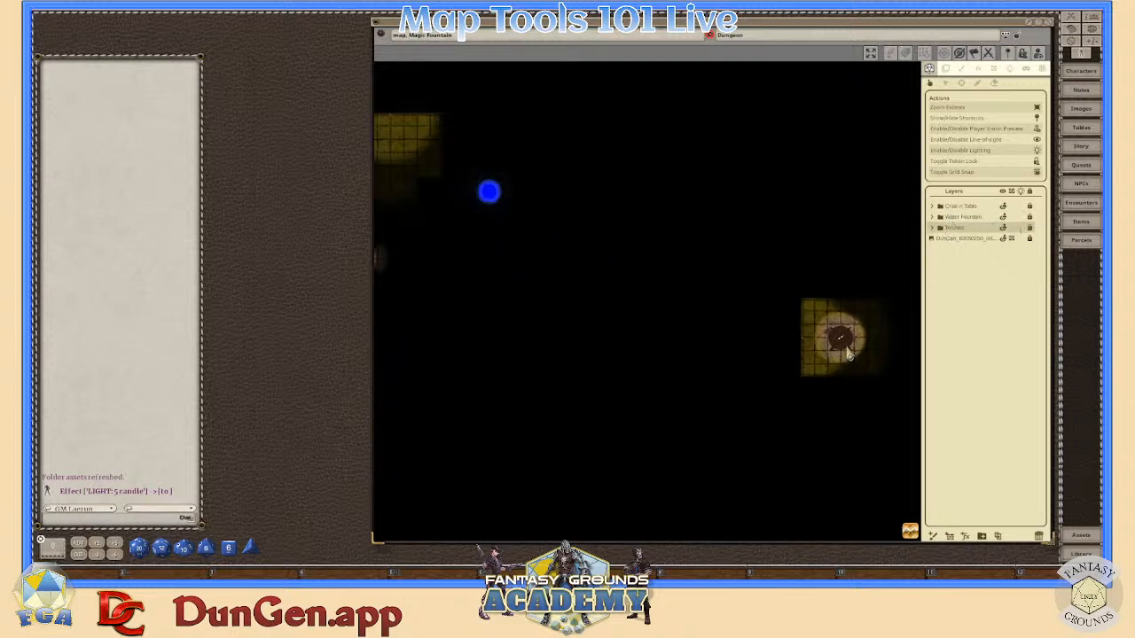
scroll(849, 350, up, 3)
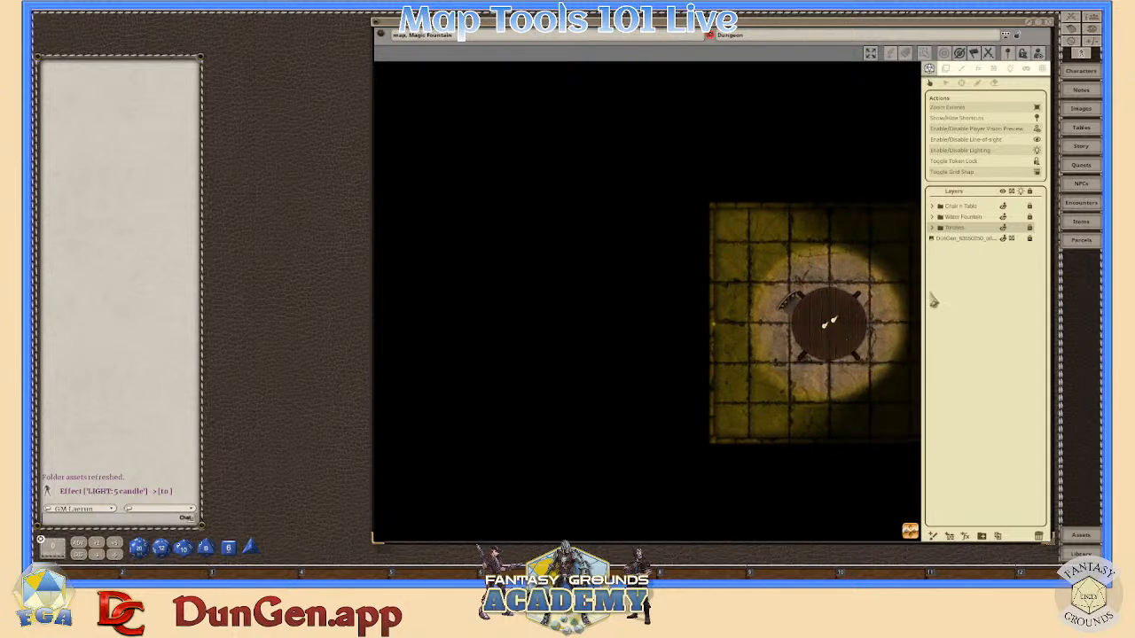
click(934, 207)
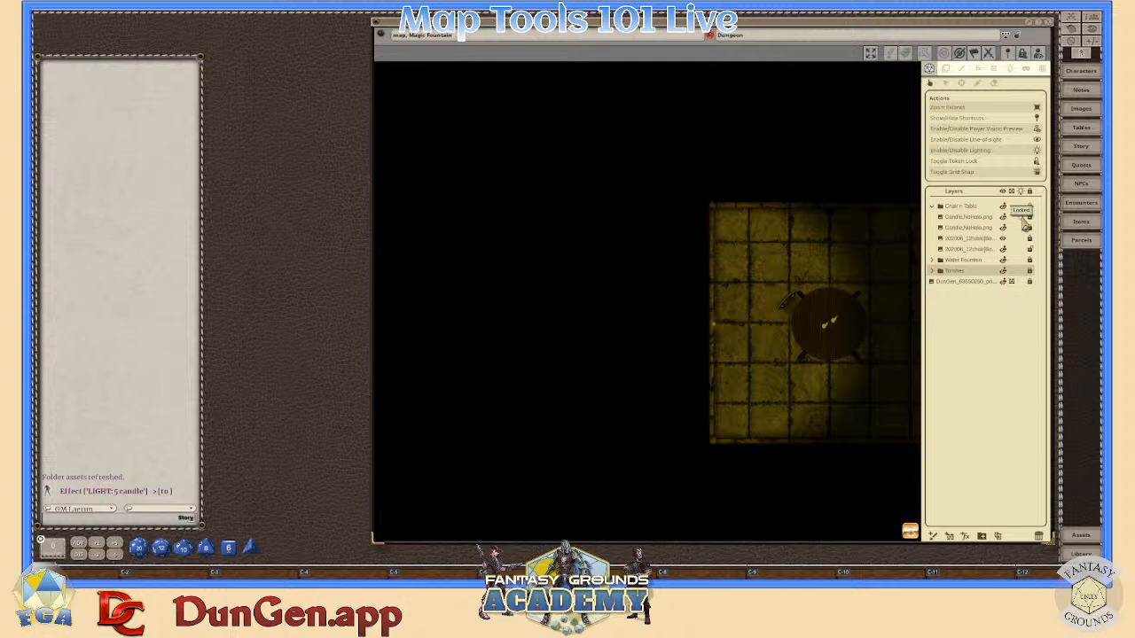
click(1021, 218)
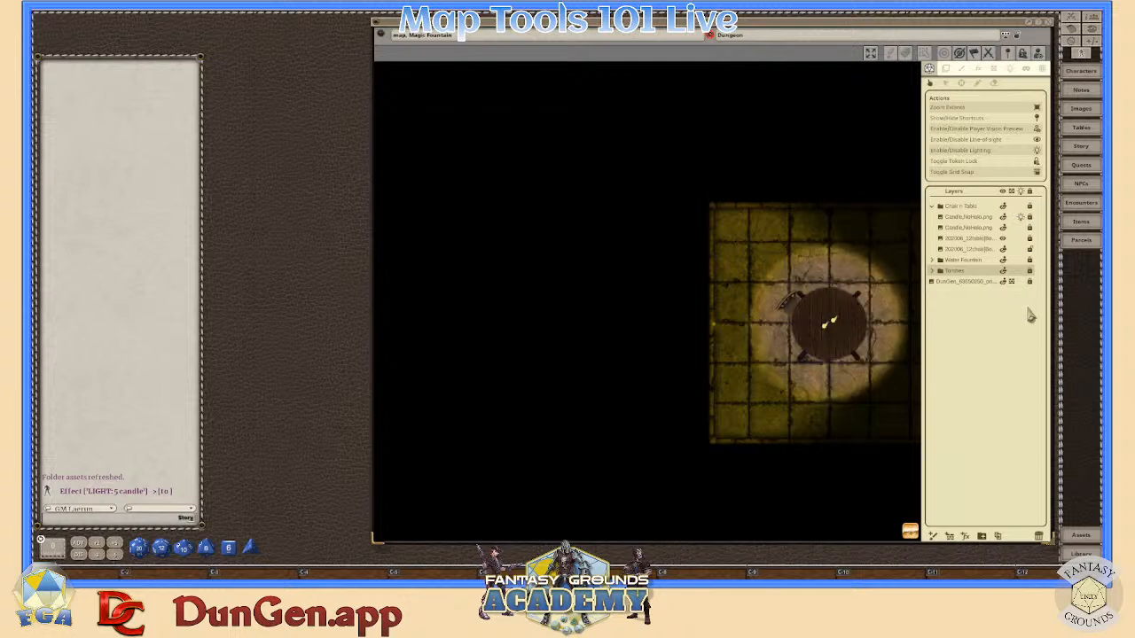
click(933, 207)
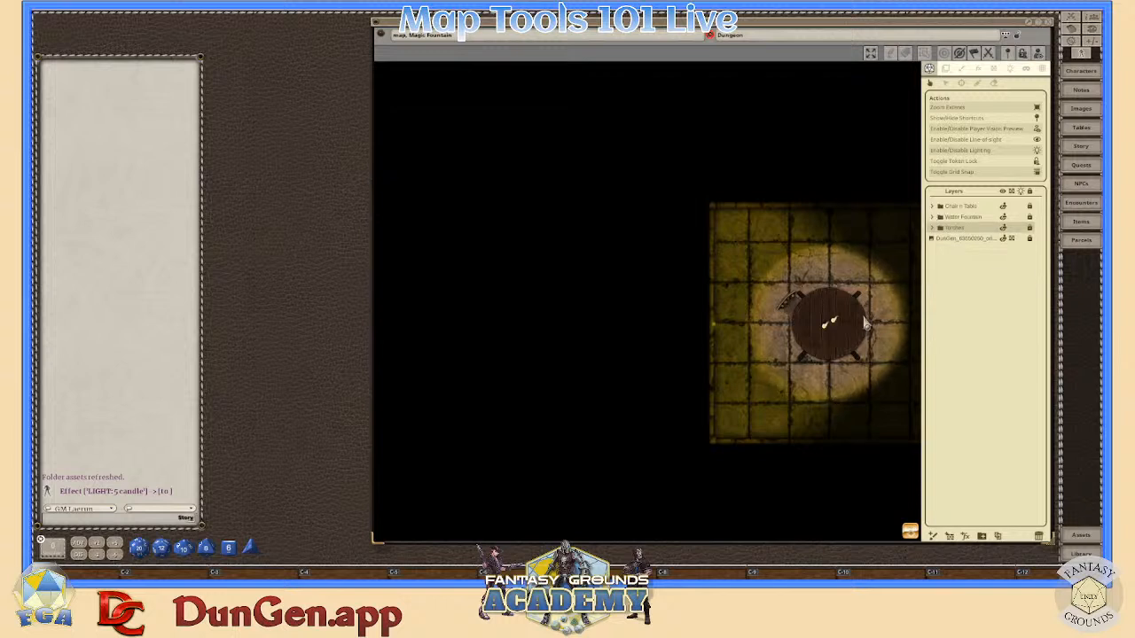
- Turn off line of sight for the whole dungeon map
scroll(856, 380, down, 6)
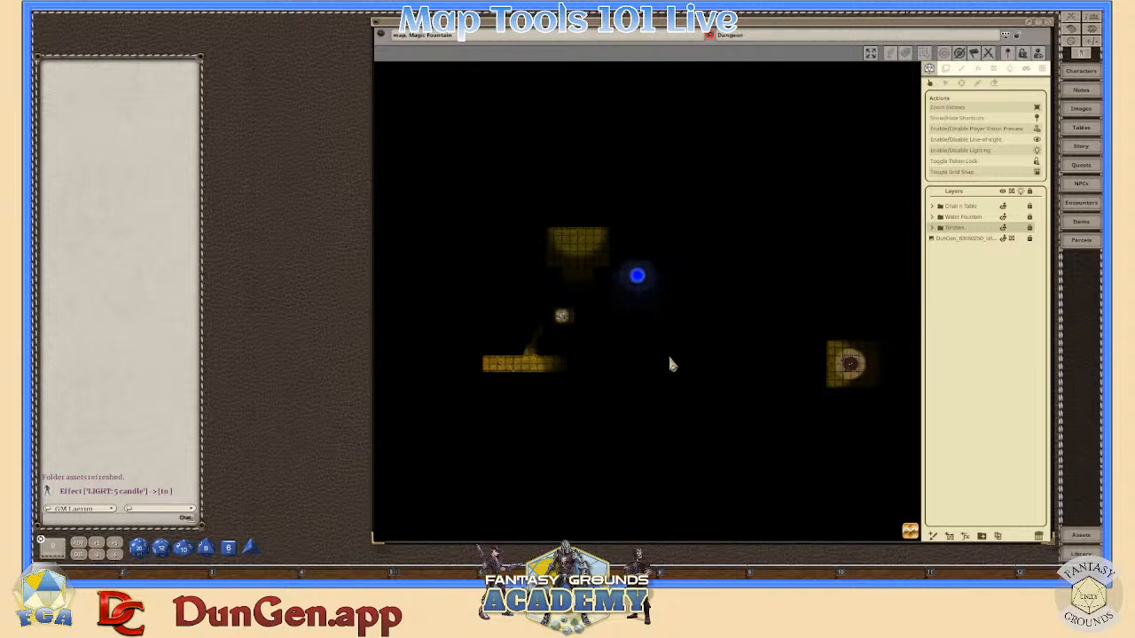
scroll(595, 266, up, 2)
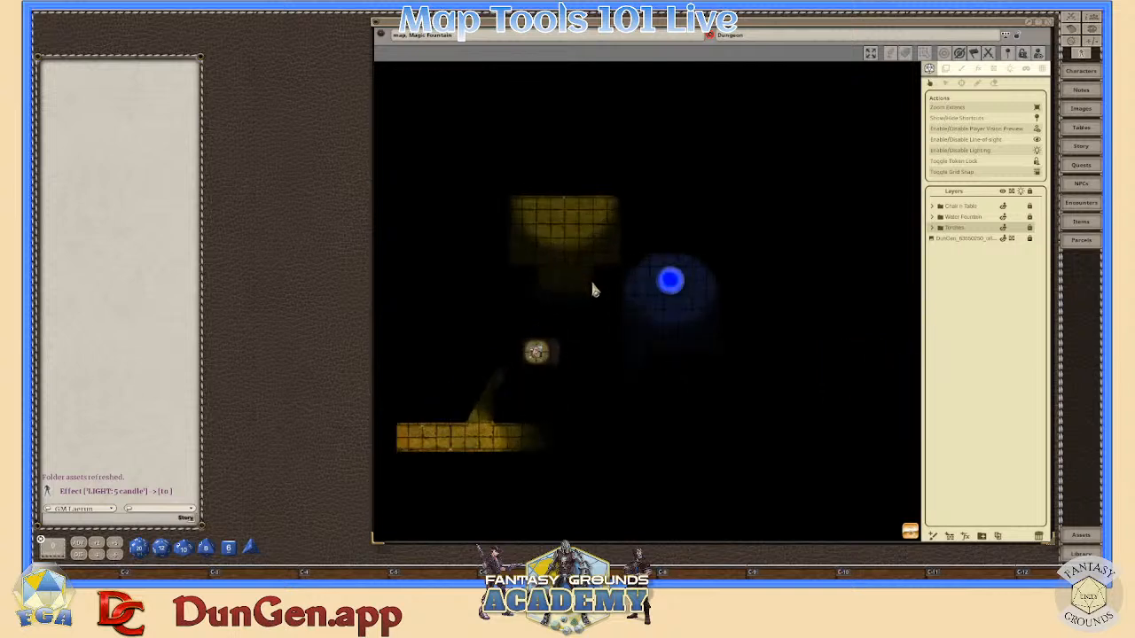
scroll(572, 328, up, 1)
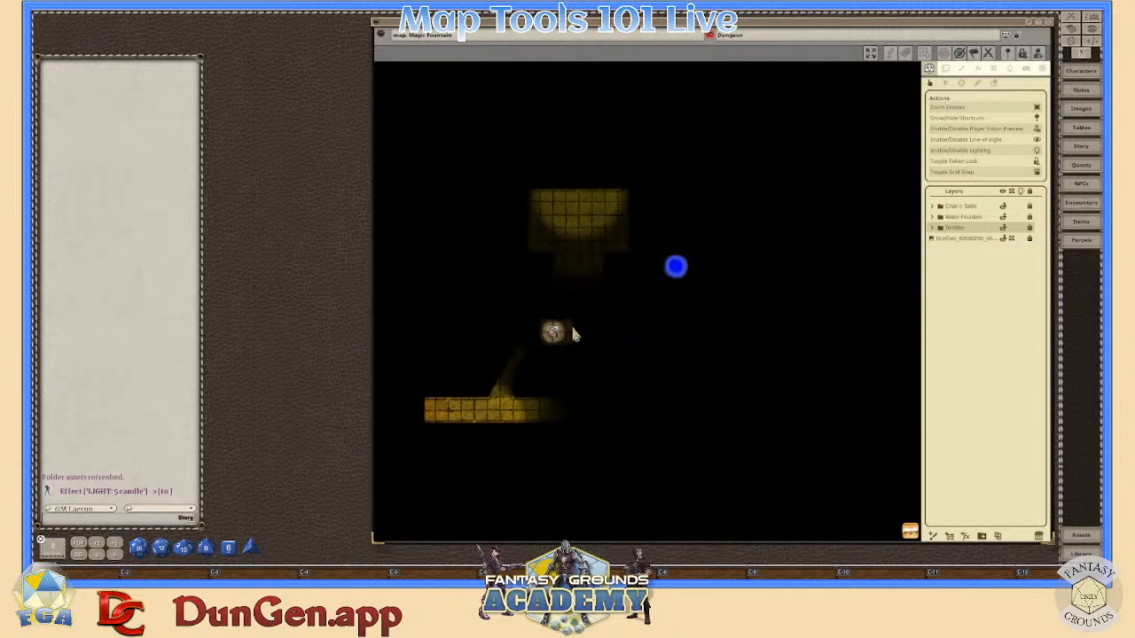
click(1039, 142)
- Examine the torch, candle and fountain lighting across the dungeon's rooms and corridors
scroll(532, 366, up, 1)
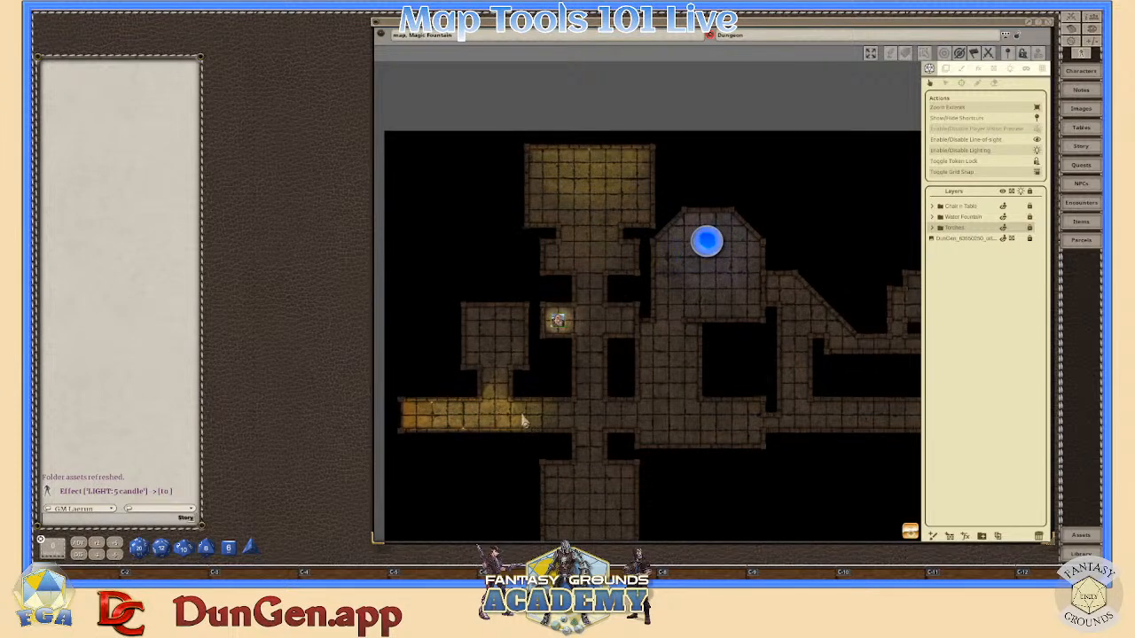
scroll(613, 406, down, 2)
scroll(709, 324, up, 2)
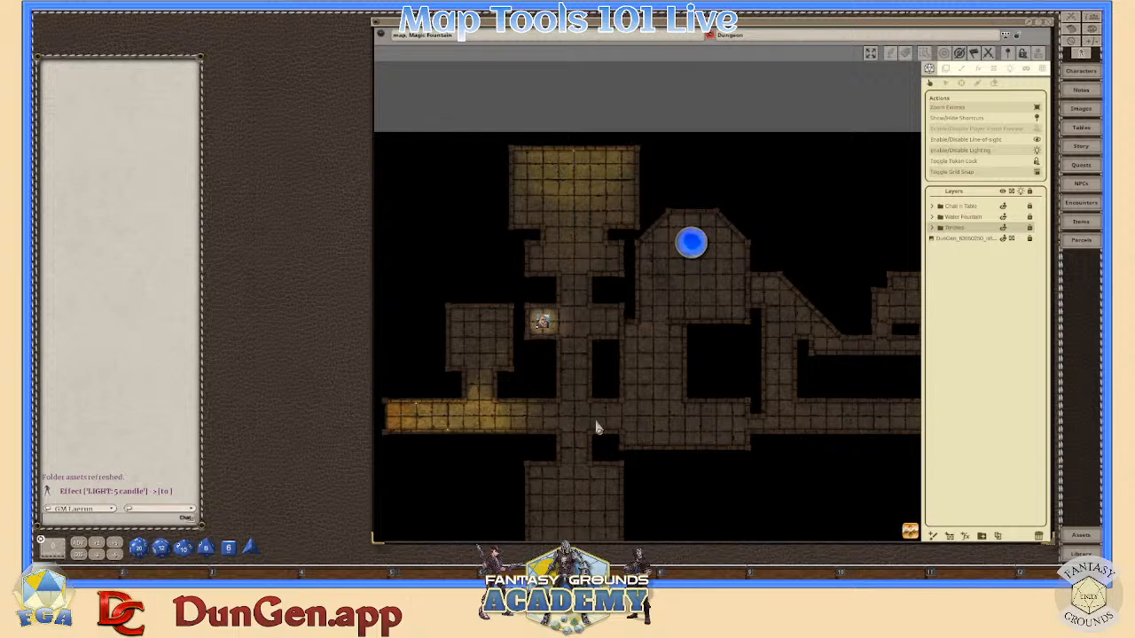
scroll(610, 406, down, 1)
scroll(610, 407, down, 1)
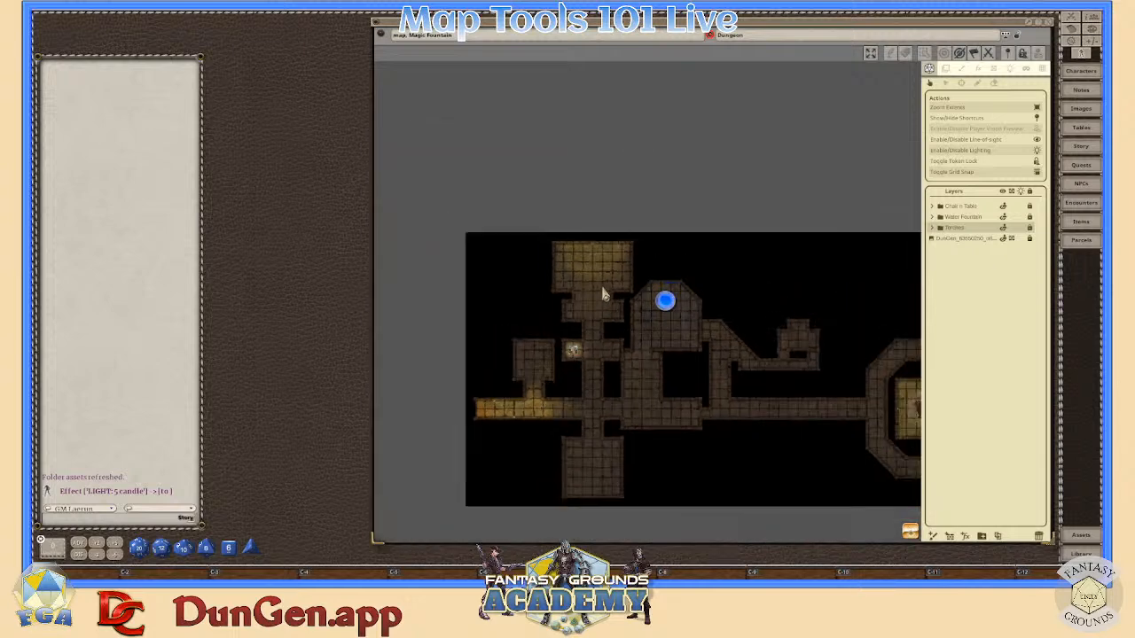
drag(588, 446, 565, 425)
scroll(463, 394, up, 3)
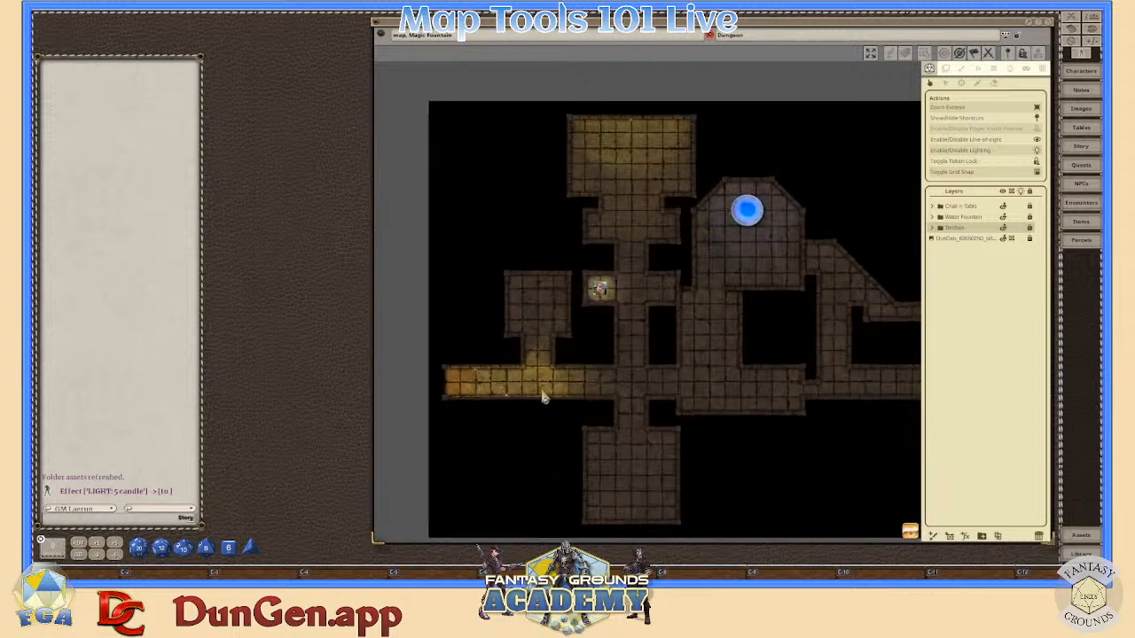
scroll(626, 397, down, 1)
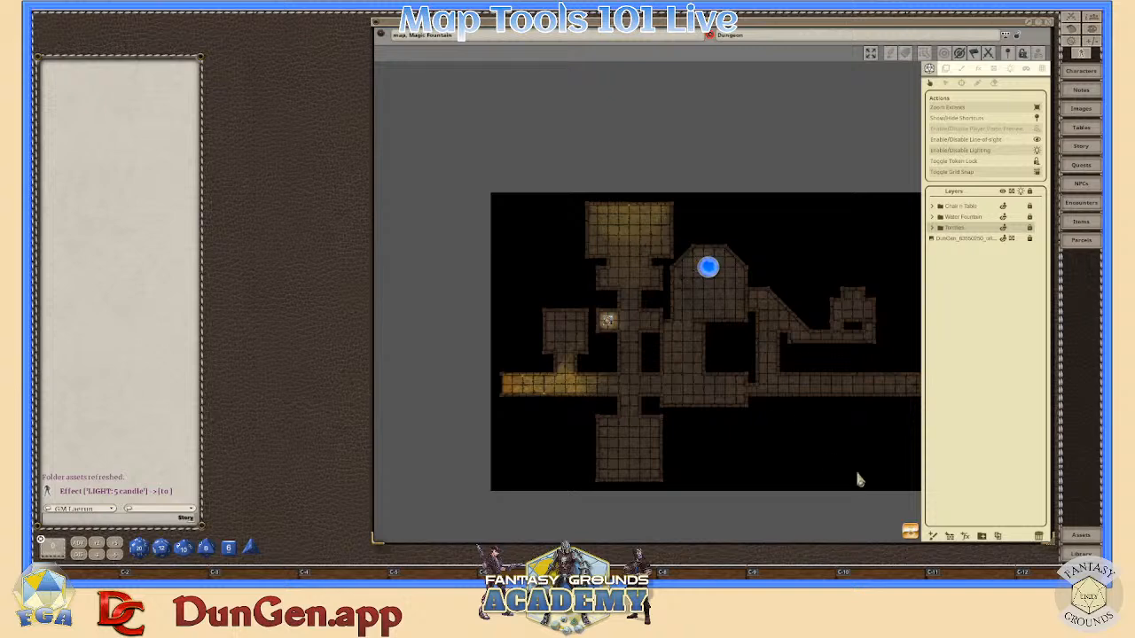
drag(908, 502, 864, 482)
scroll(811, 413, down, 1)
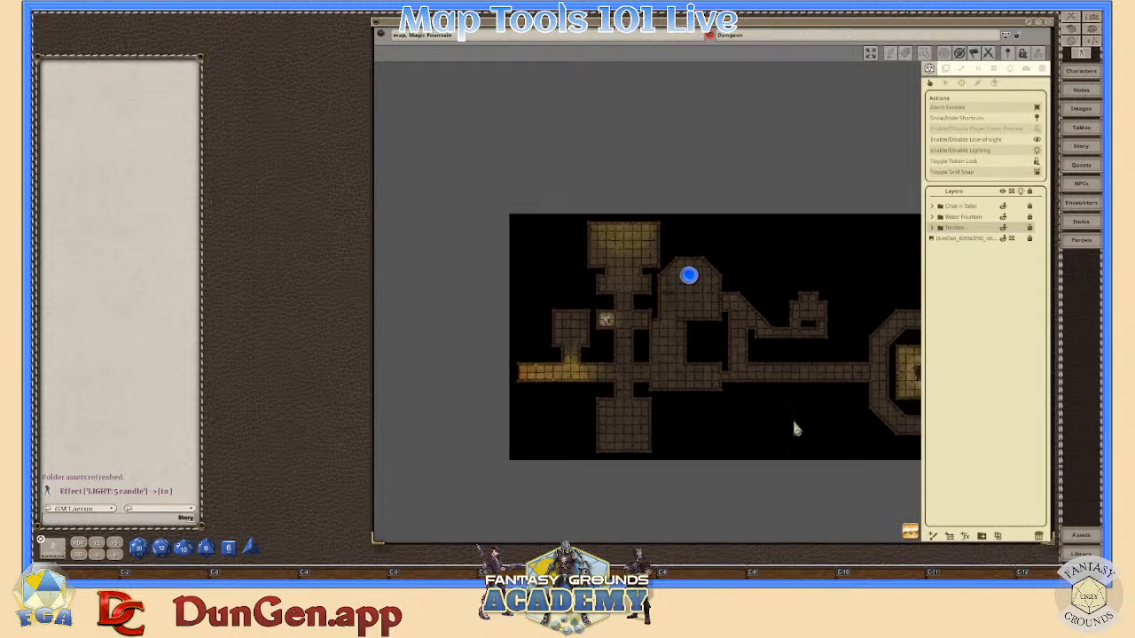
scroll(672, 380, up, 2)
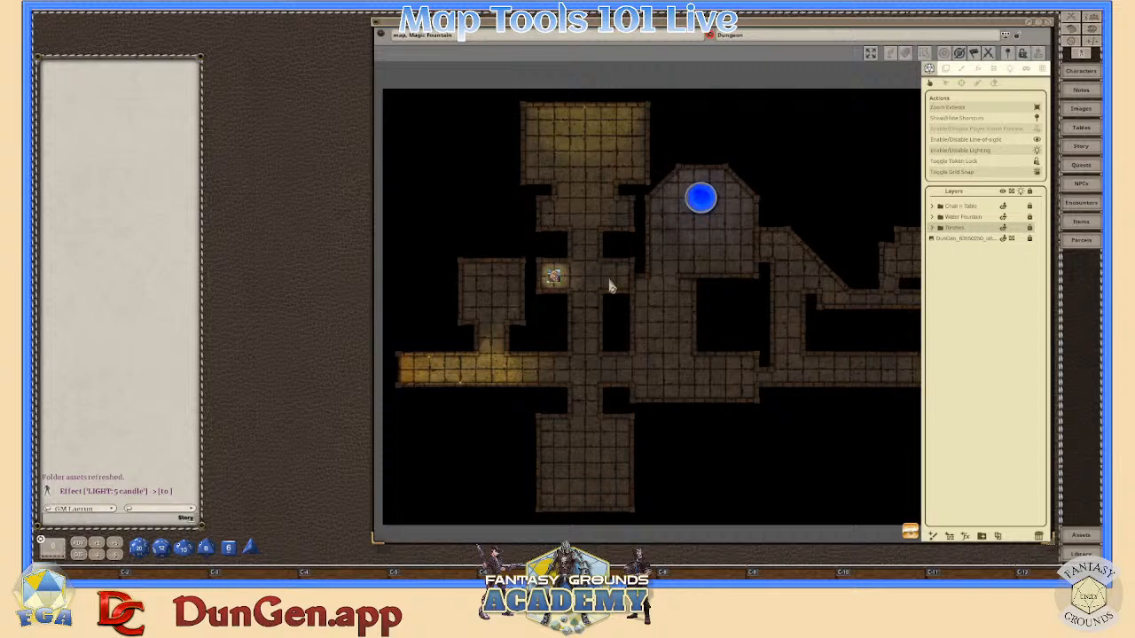
scroll(612, 288, down, 2)
scroll(672, 313, up, 1)
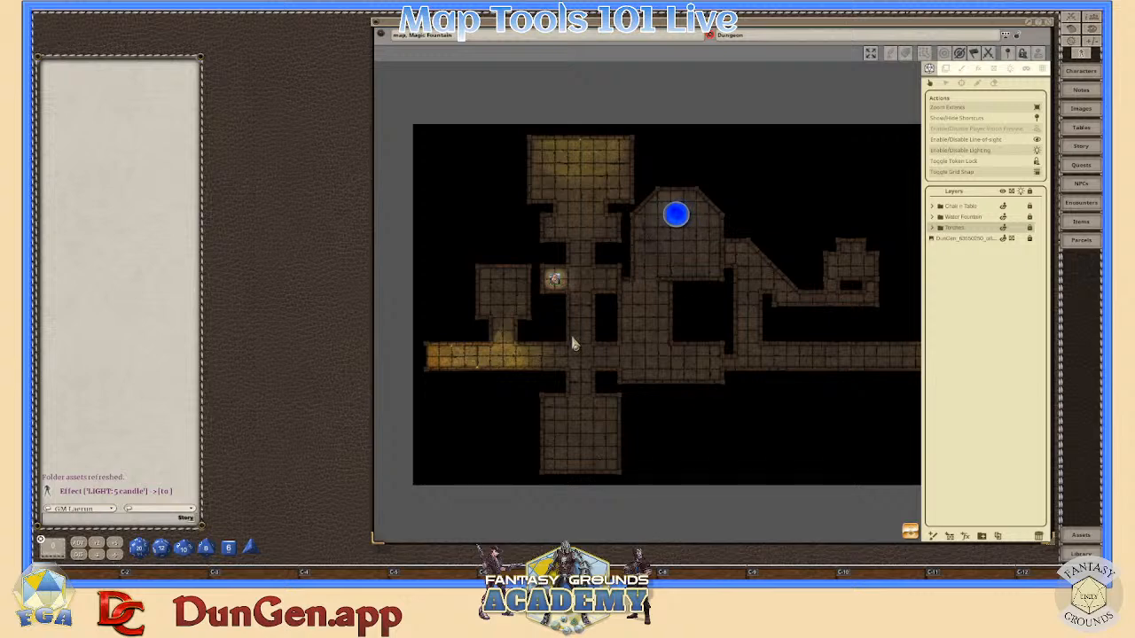
scroll(572, 338, up, 1)
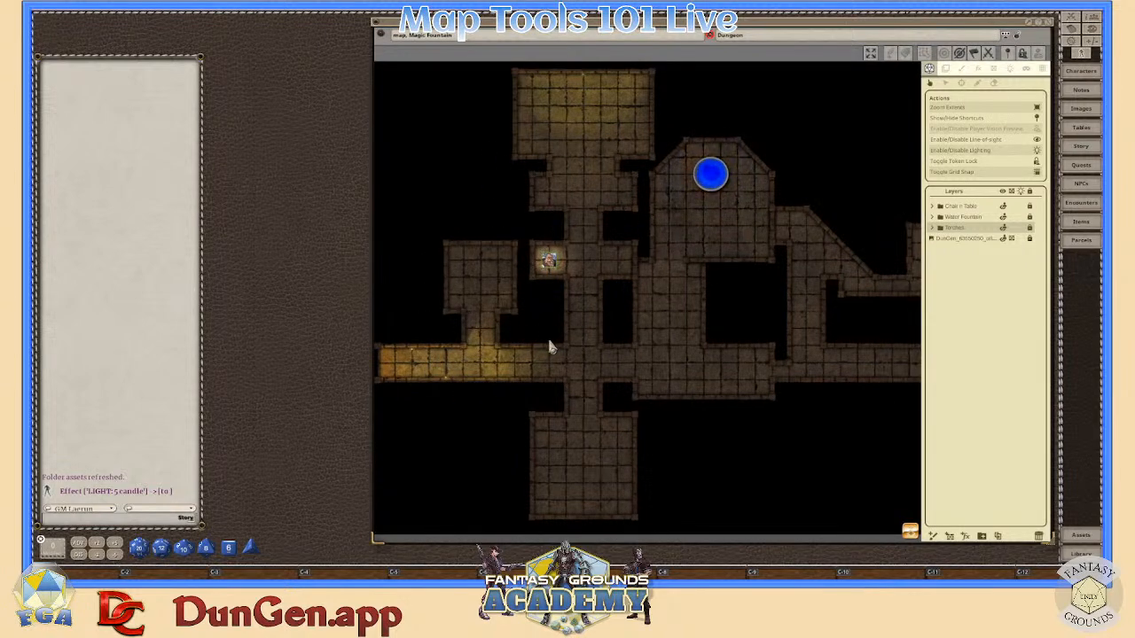
scroll(572, 360, down, 1)
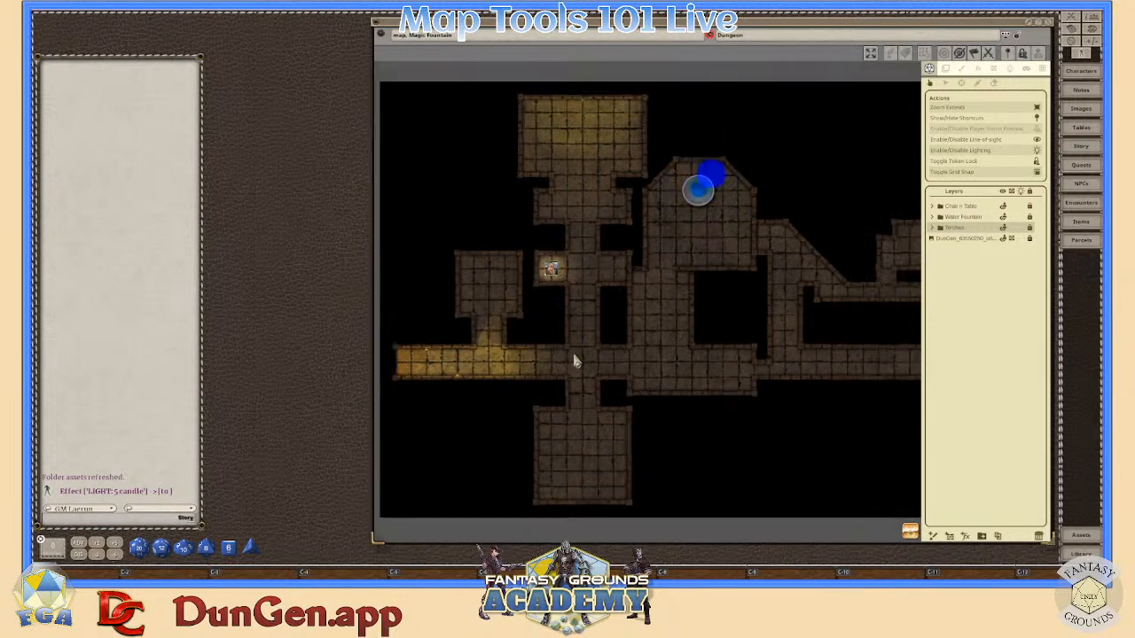
scroll(572, 360, down, 3)
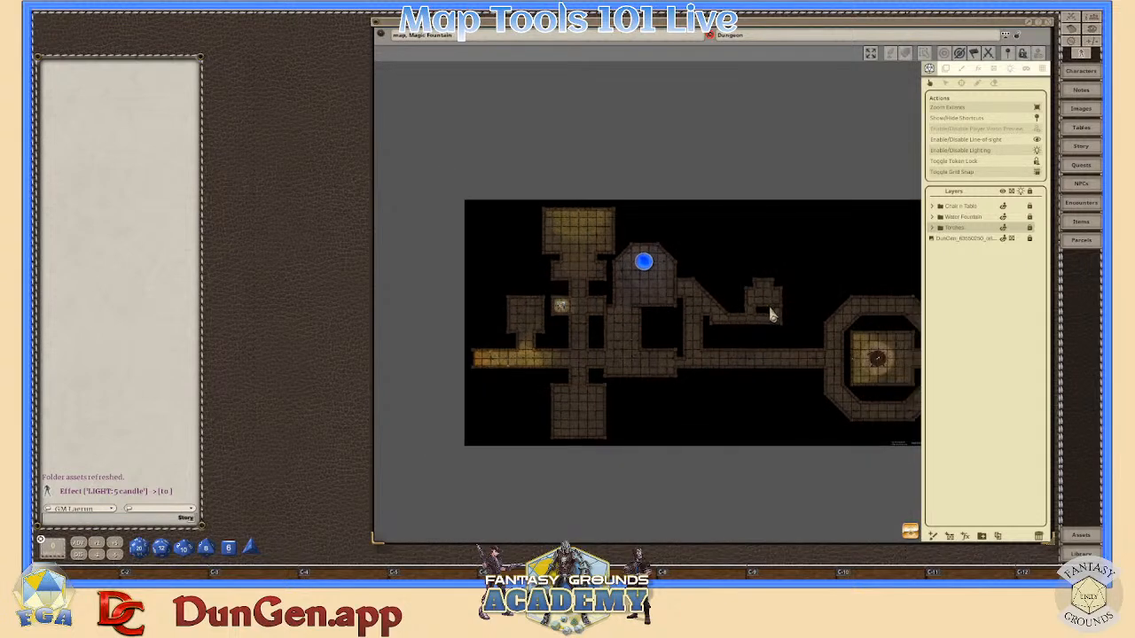
scroll(770, 313, up, 1)
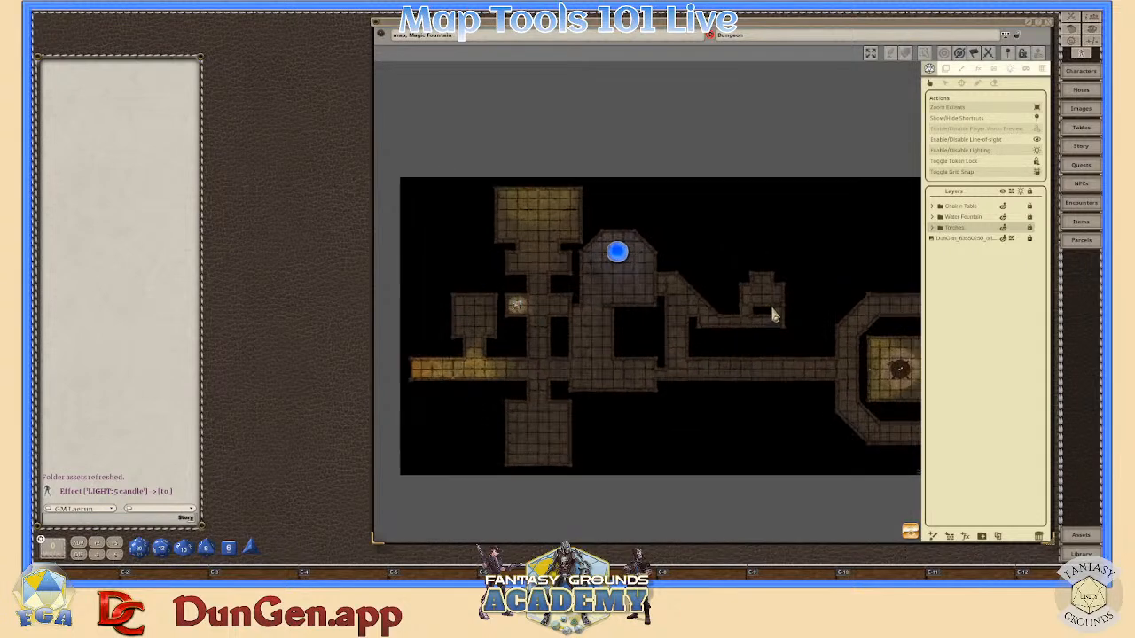
- Display the line-of-sight walls and doors over the dungeon map and examine how they outline the rooms and corridors
click(993, 69)
scroll(696, 318, up, 1)
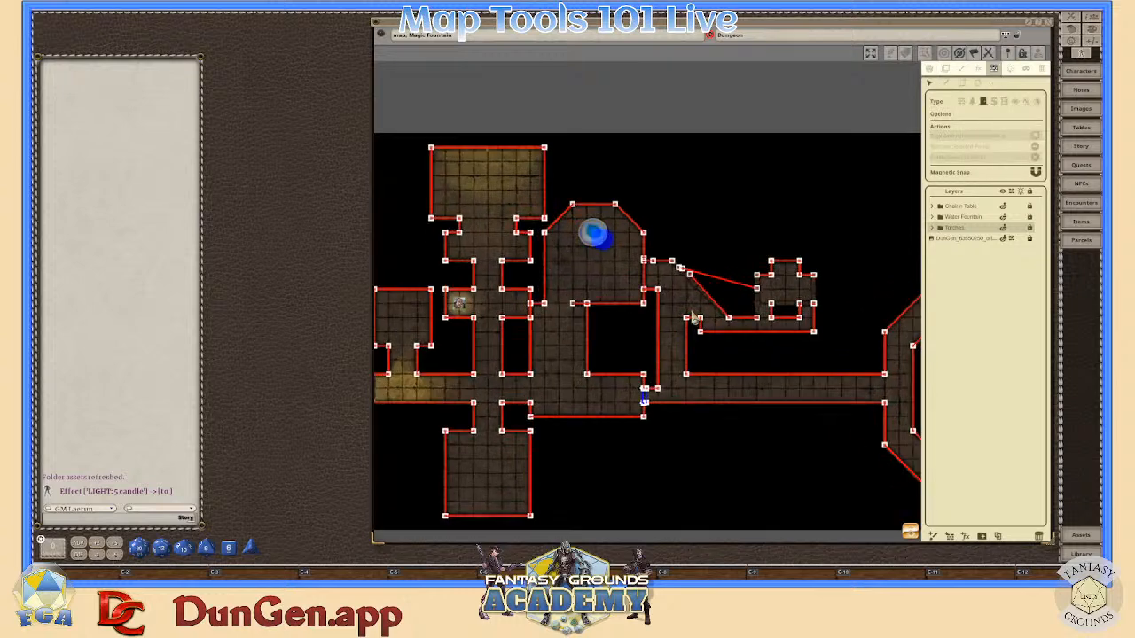
scroll(696, 317, up, 2)
scroll(699, 315, down, 1)
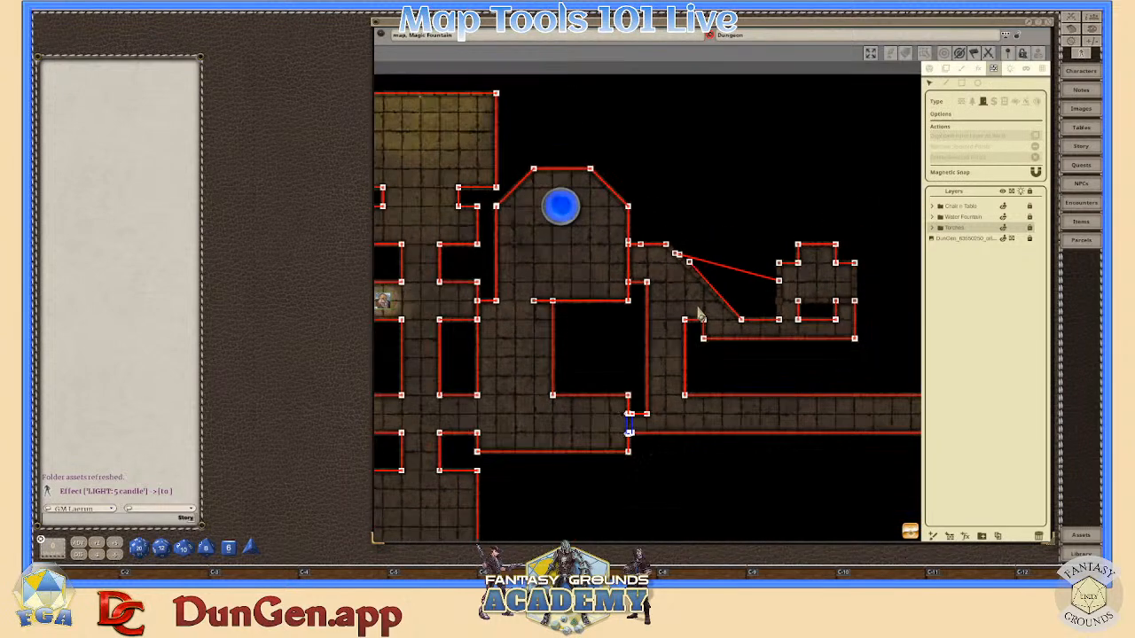
scroll(701, 318, down, 2)
scroll(642, 360, up, 1)
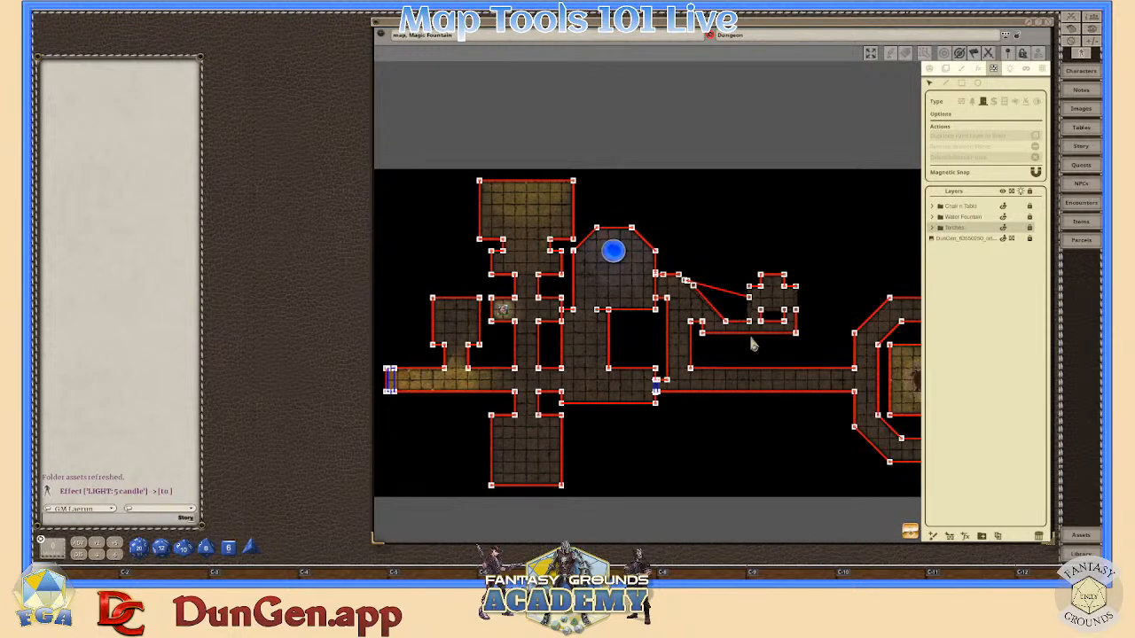
scroll(593, 288, up, 2)
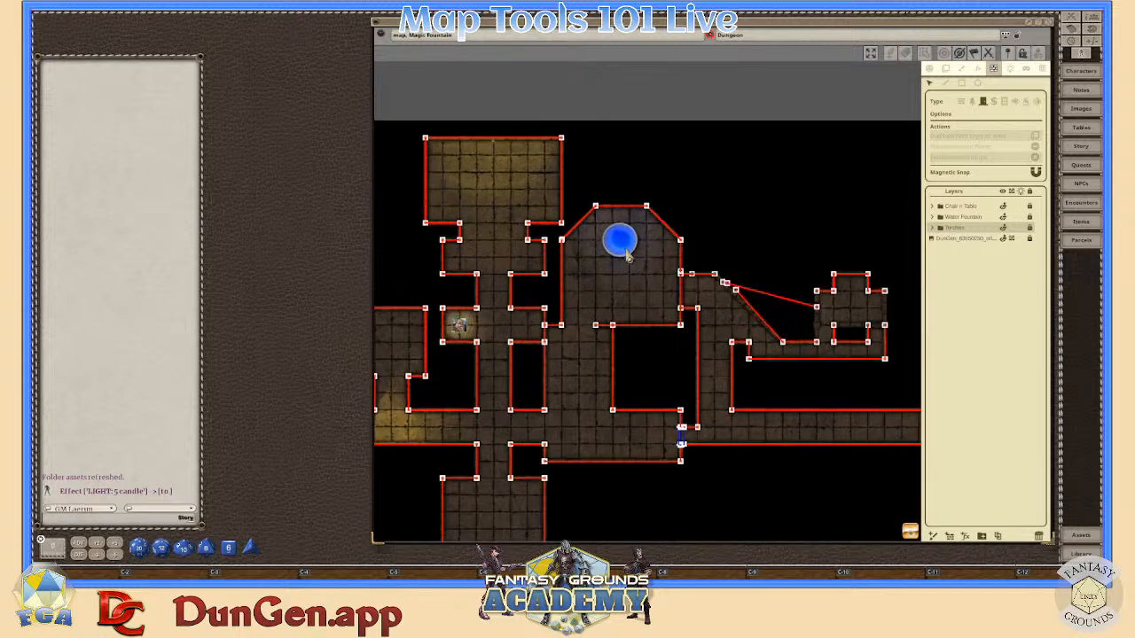
scroll(603, 293, down, 3)
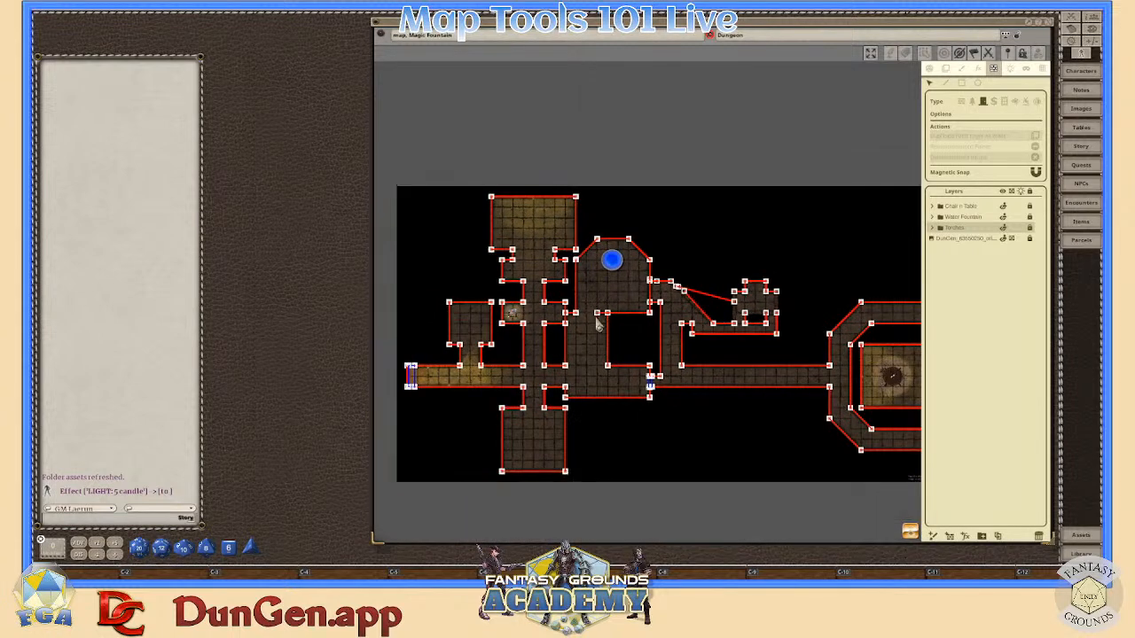
scroll(427, 379, up, 3)
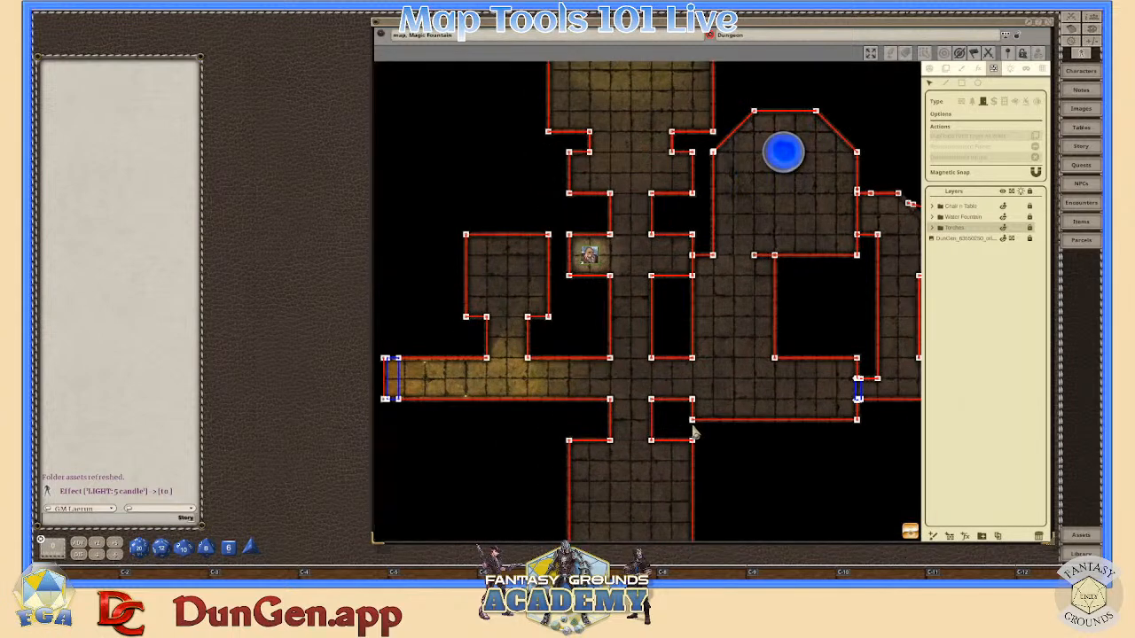
scroll(710, 439, down, 2)
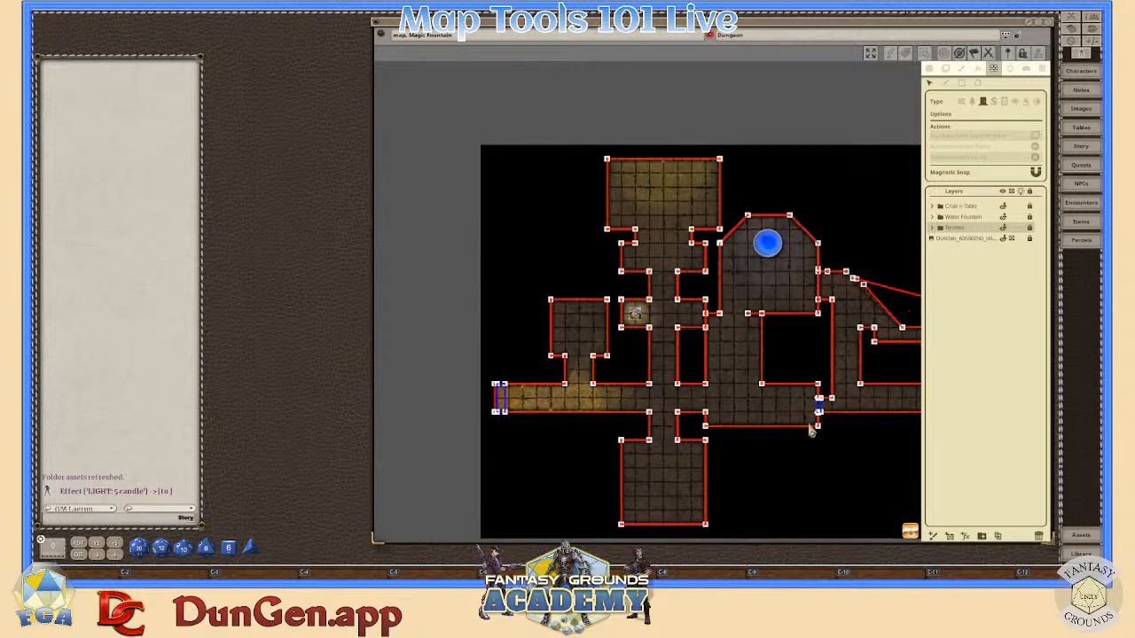
- Inspect the door occluder between the large fountain room and the long corridor up close, along with its neighbouring walls
scroll(807, 428, up, 4)
scroll(804, 425, down, 2)
scroll(803, 426, up, 2)
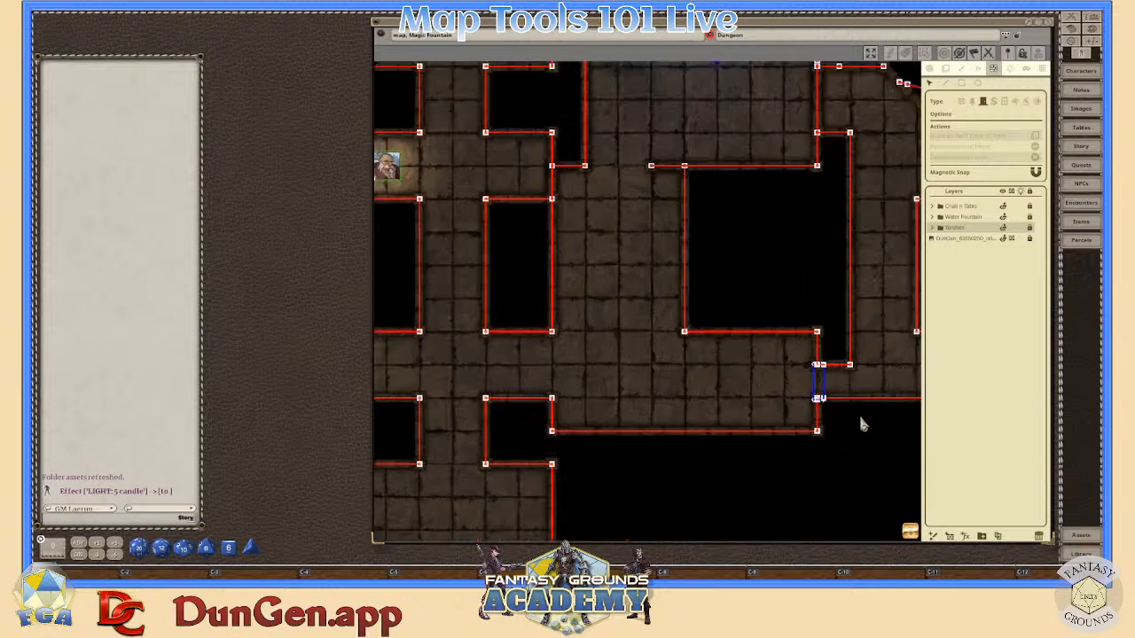
scroll(862, 424, up, 3)
scroll(829, 417, down, 3)
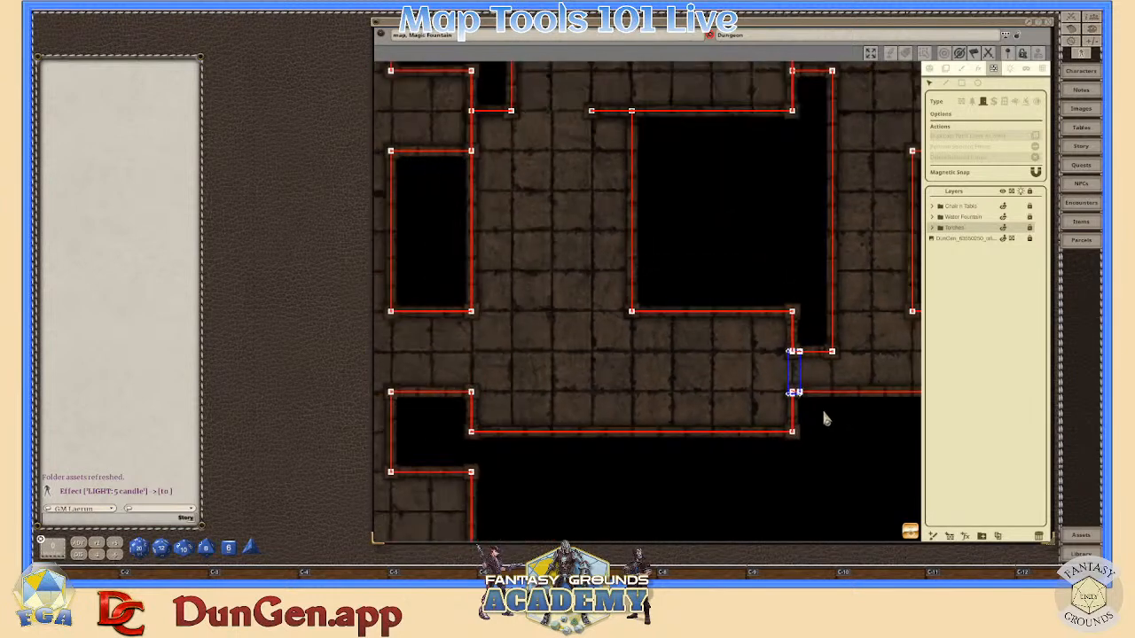
scroll(727, 401, down, 2)
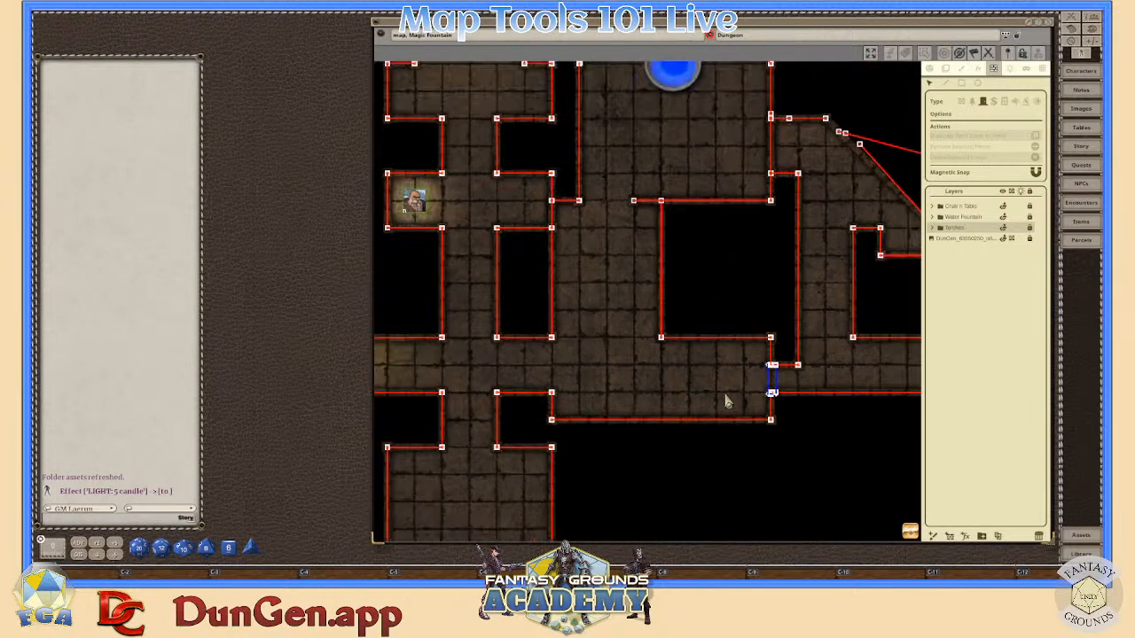
scroll(726, 401, down, 3)
scroll(725, 401, up, 2)
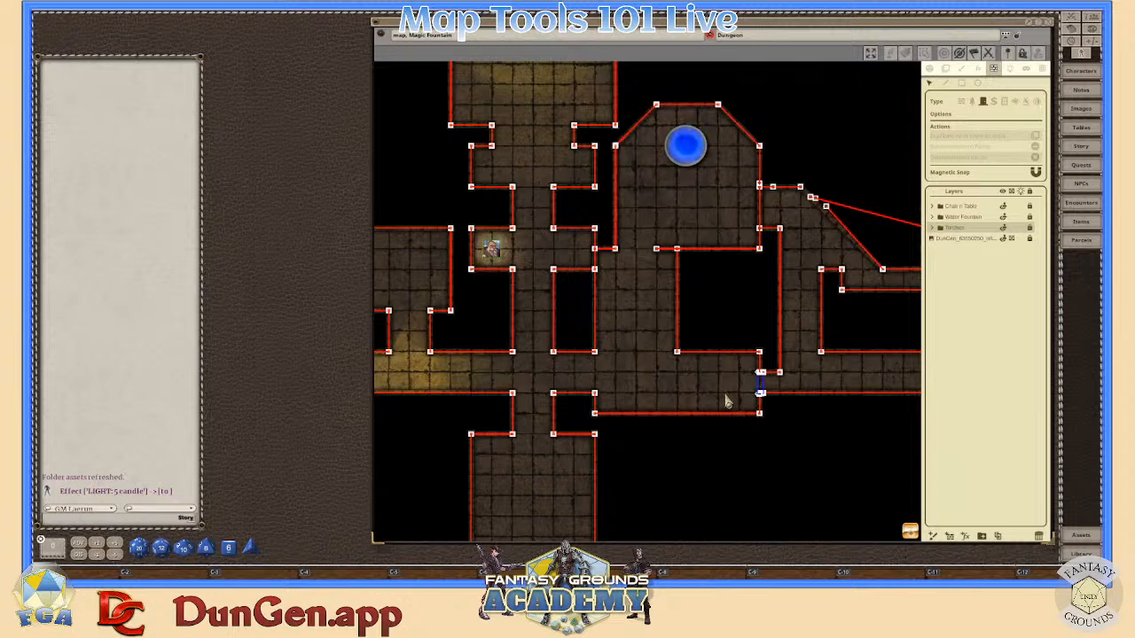
scroll(743, 360, down, 4)
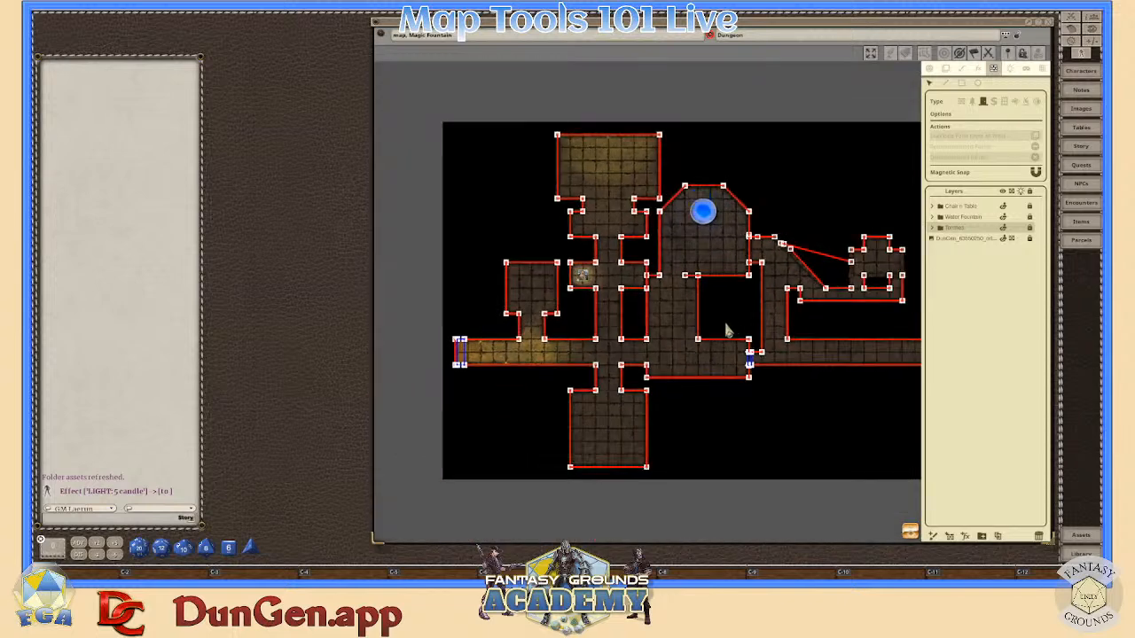
scroll(688, 344, up, 3)
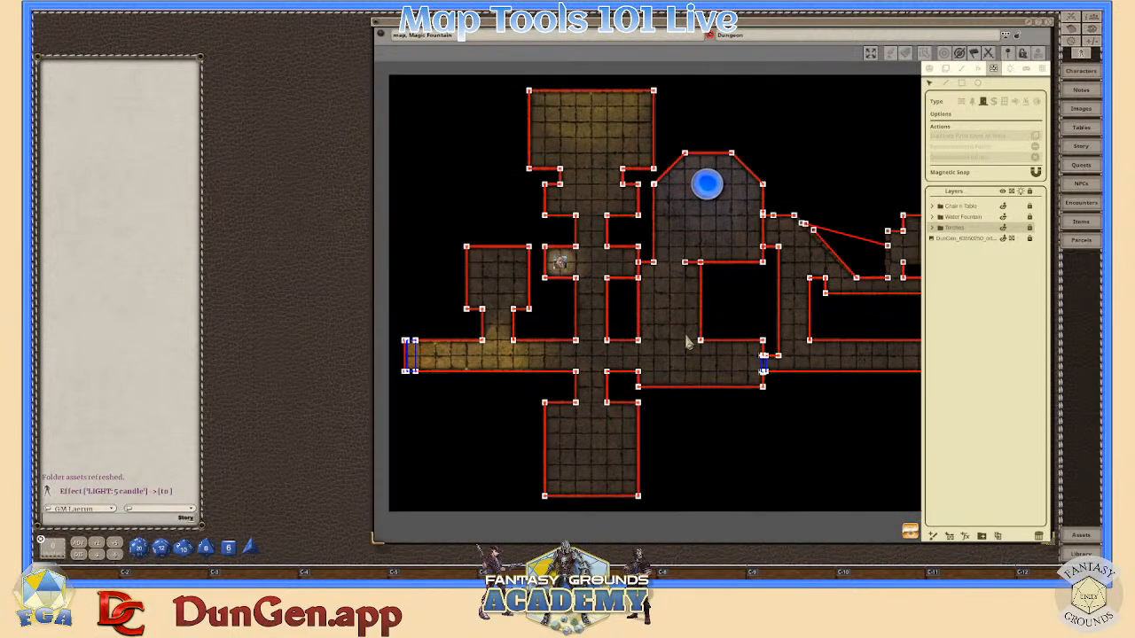
scroll(687, 344, down, 2)
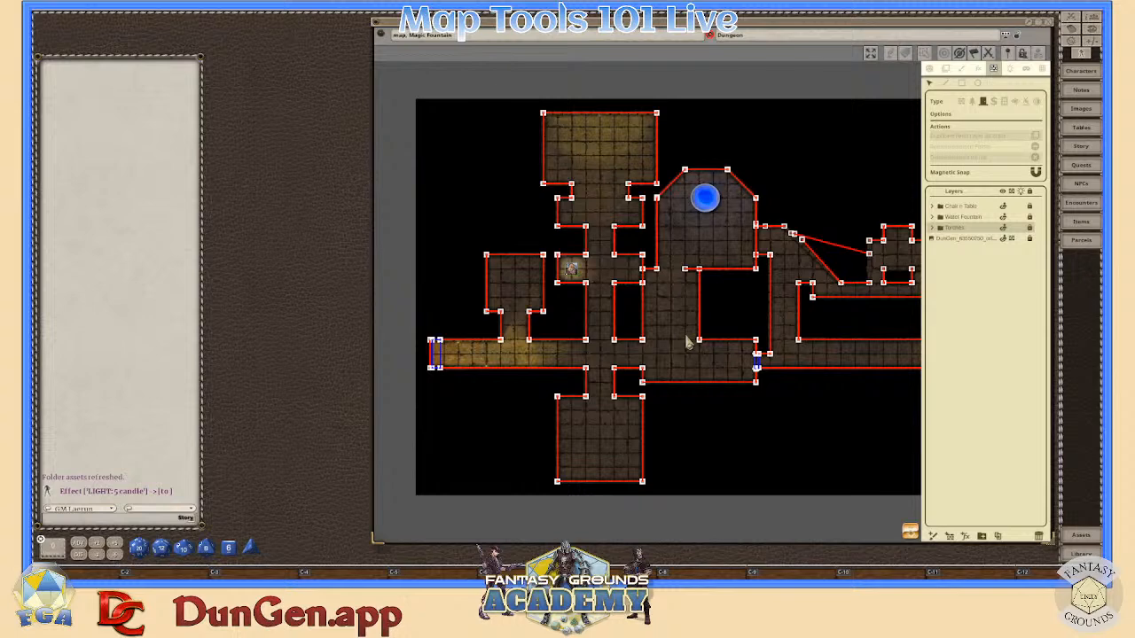
scroll(687, 344, up, 1)
scroll(688, 345, down, 1)
scroll(687, 344, up, 1)
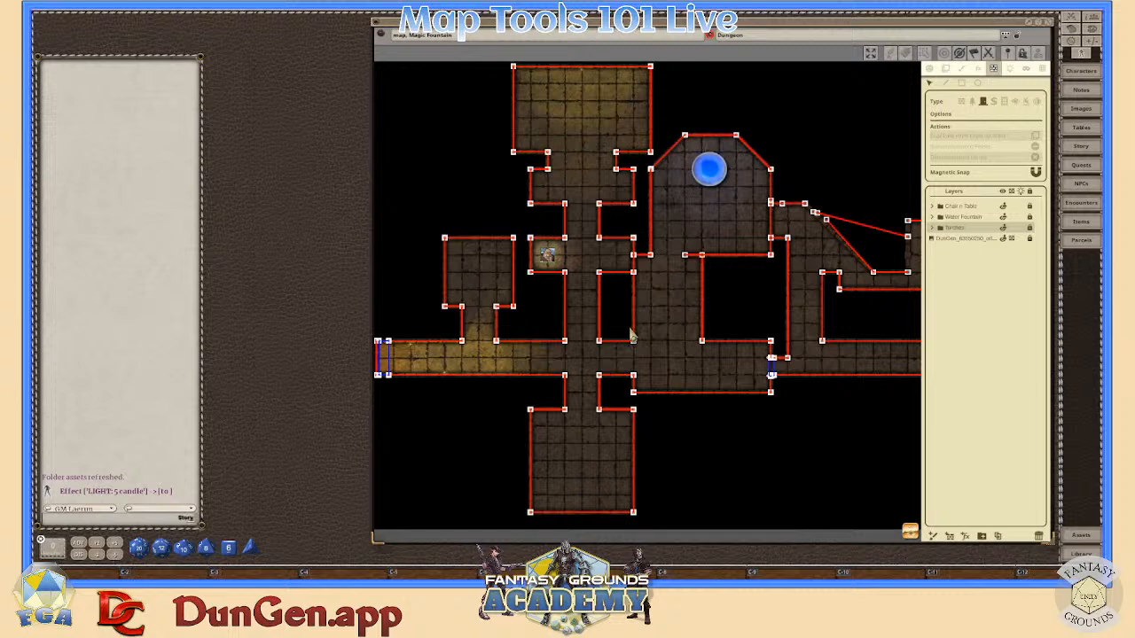
scroll(633, 335, down, 2)
scroll(633, 335, down, 1)
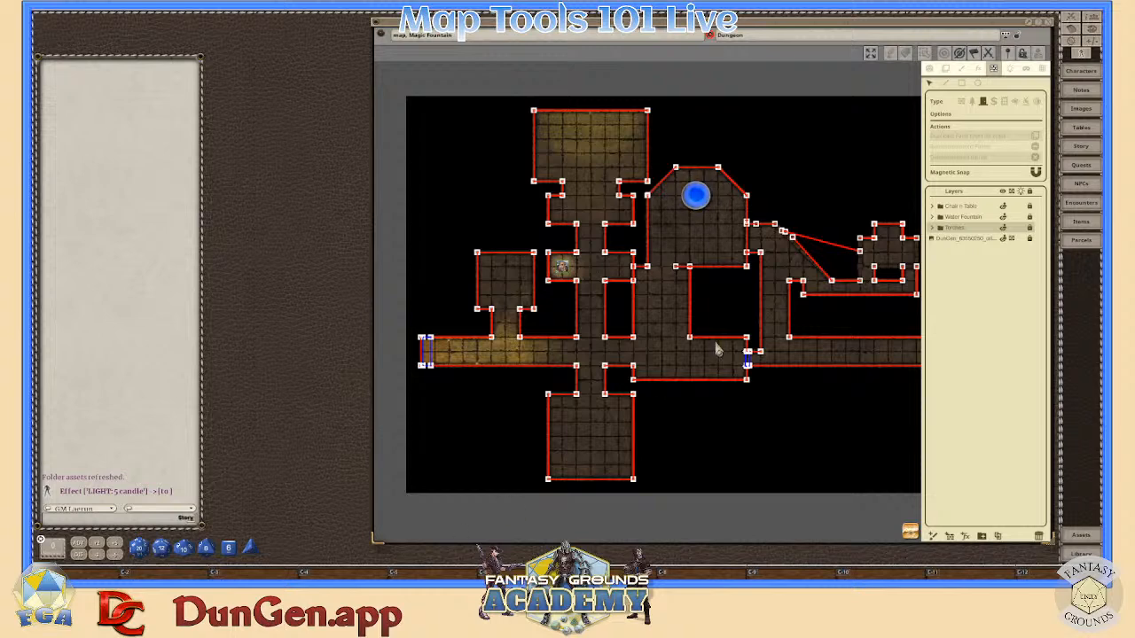
scroll(790, 354, up, 2)
scroll(792, 353, down, 4)
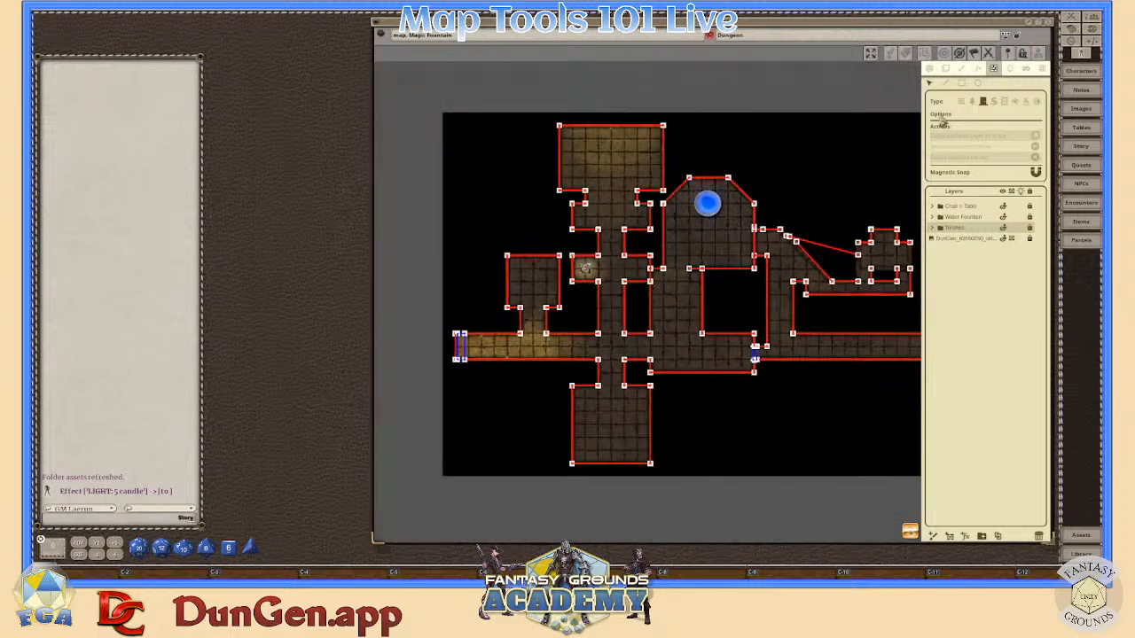
- Leave line-of-sight editing for tile editing of the Torches folder, try the tile stamp tool, and return to tile selection
click(930, 69)
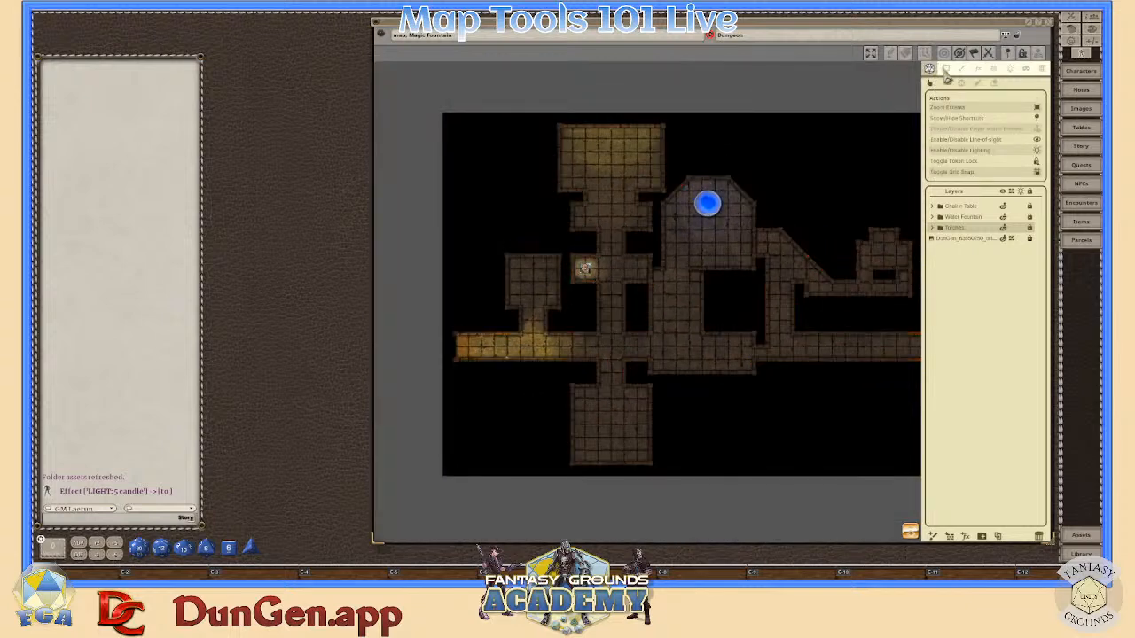
click(947, 70)
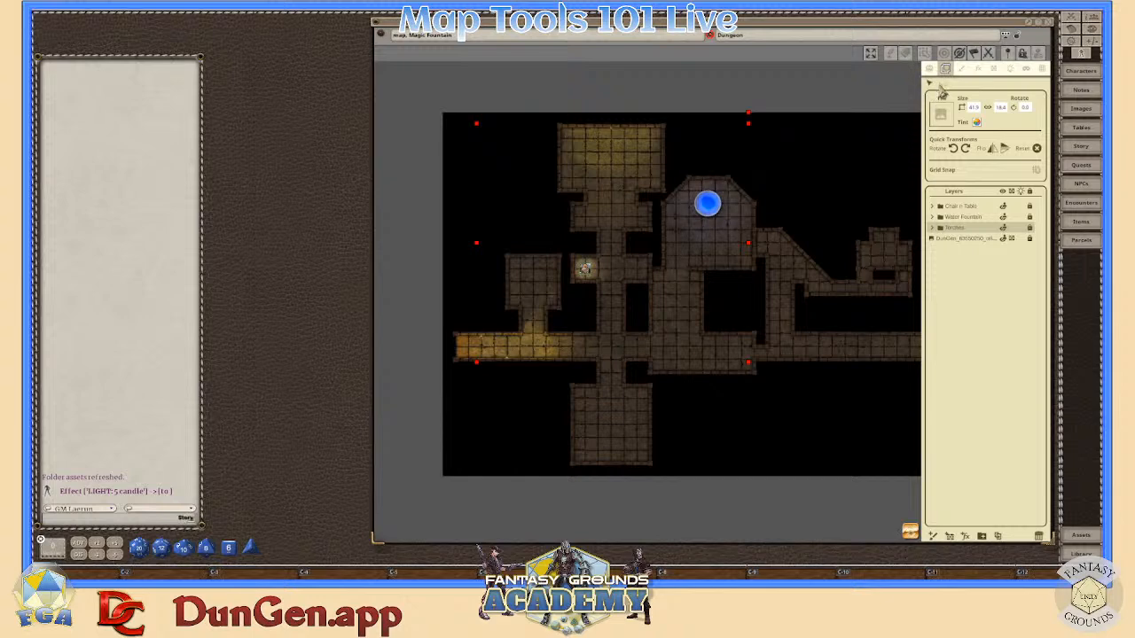
scroll(749, 285, down, 2)
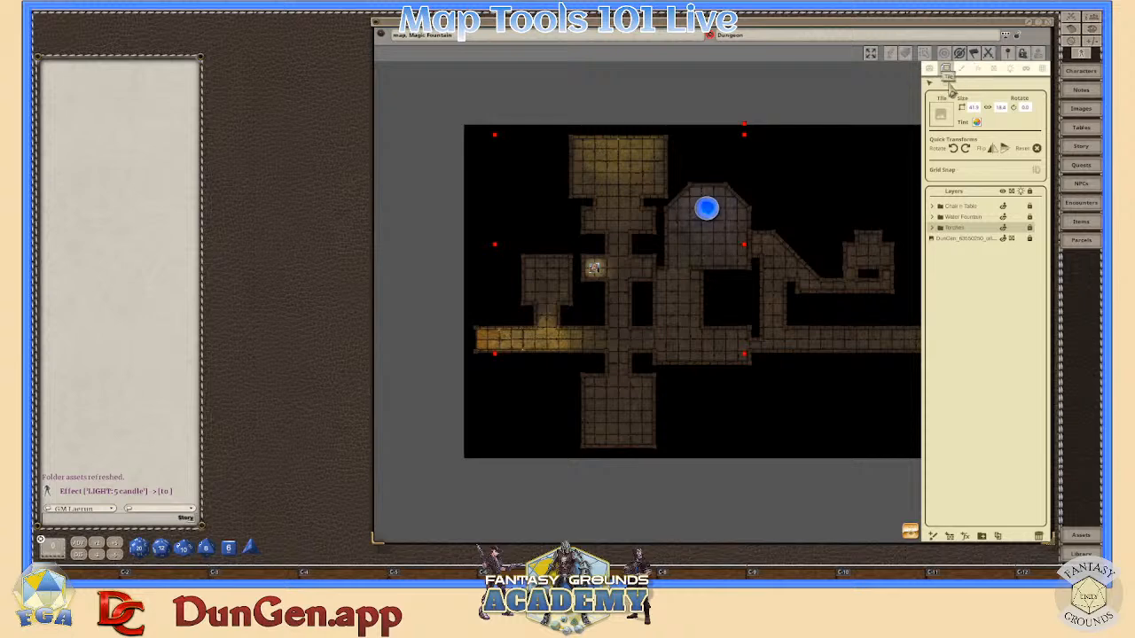
click(947, 83)
scroll(736, 267, up, 4)
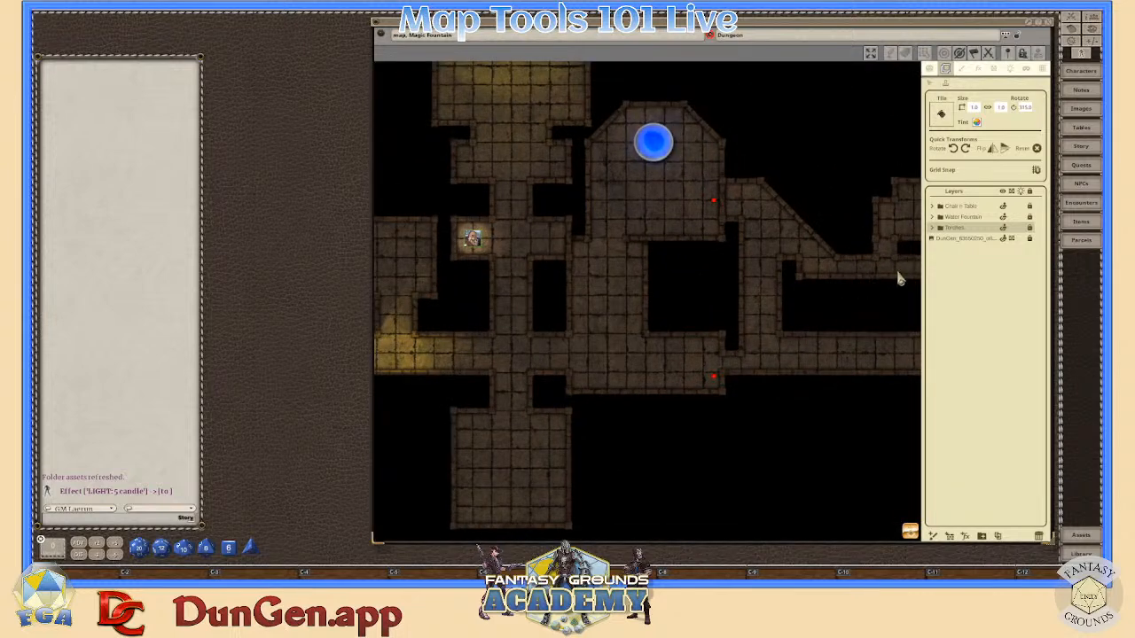
click(931, 85)
scroll(830, 355, down, 3)
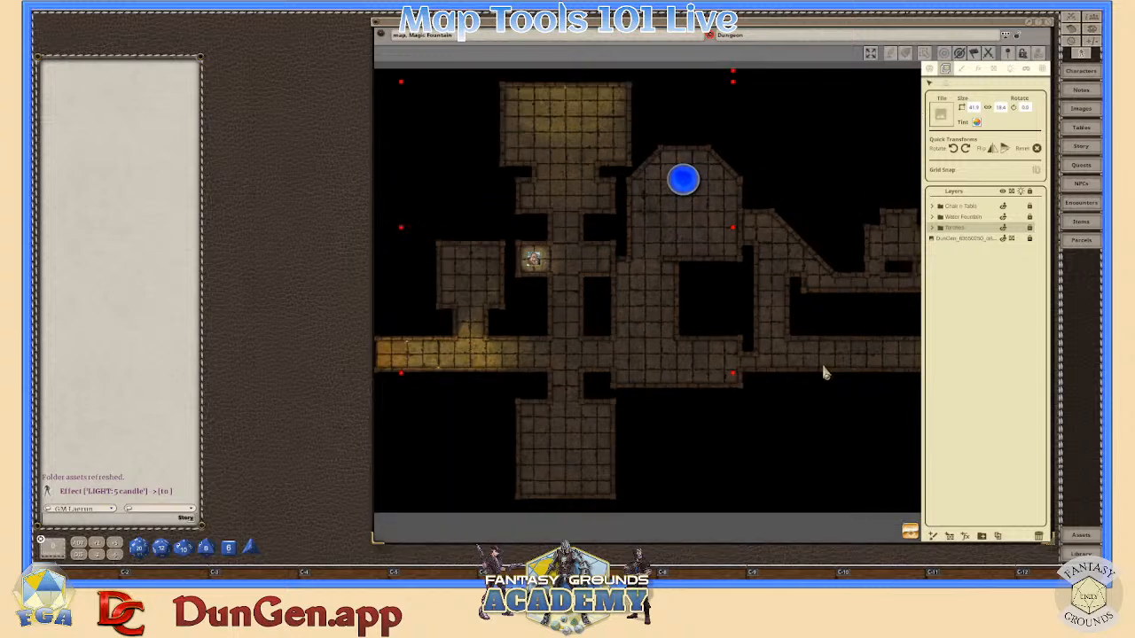
- Examine the round table, its chair and candles, and the light around them in the octagon's central room
scroll(891, 408, up, 5)
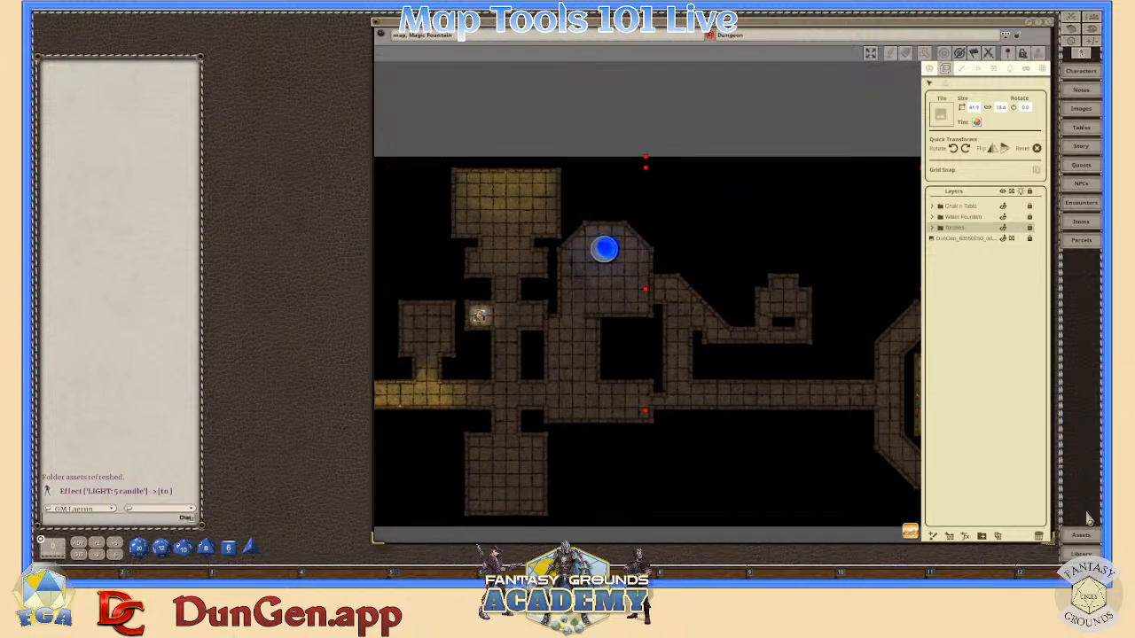
scroll(890, 408, up, 1)
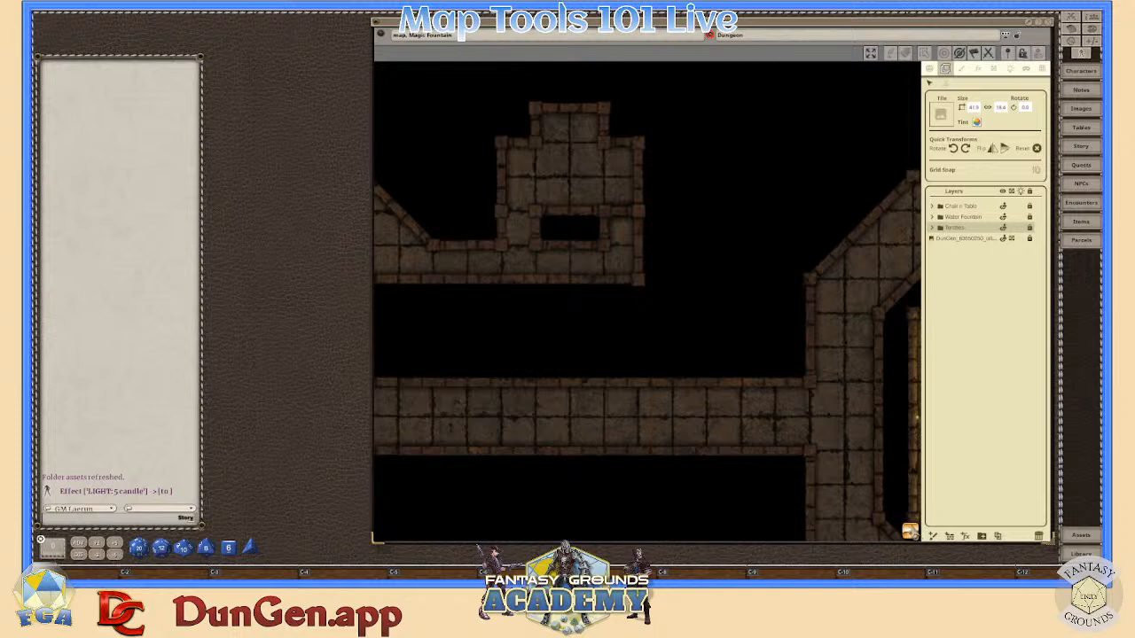
drag(913, 532, 672, 431)
scroll(727, 313, up, 5)
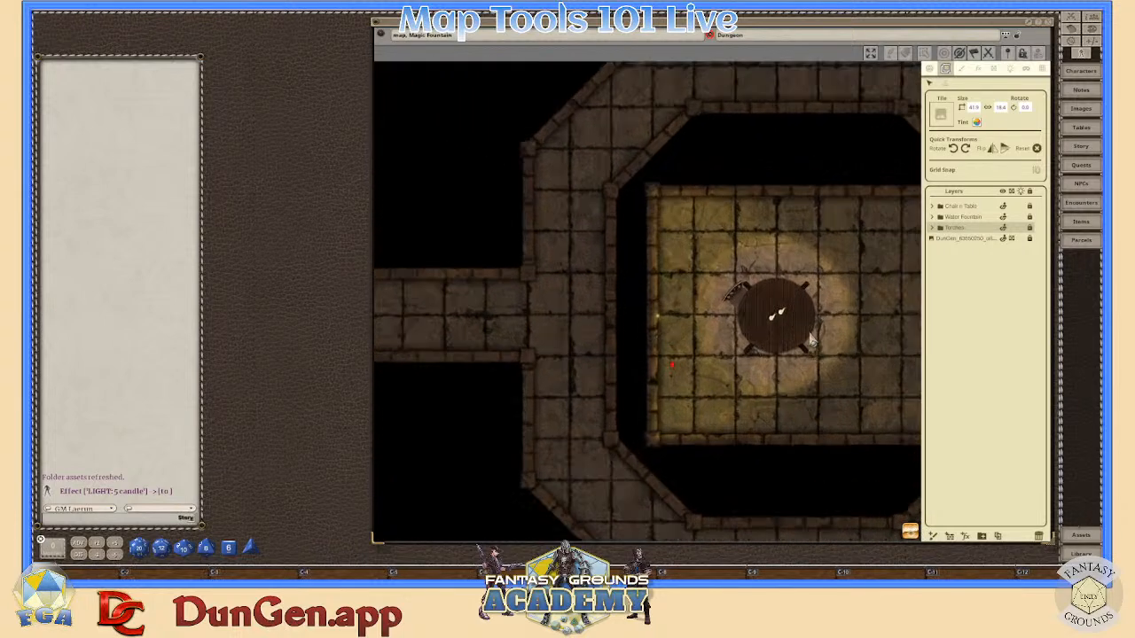
scroll(725, 310, up, 1)
scroll(782, 333, down, 2)
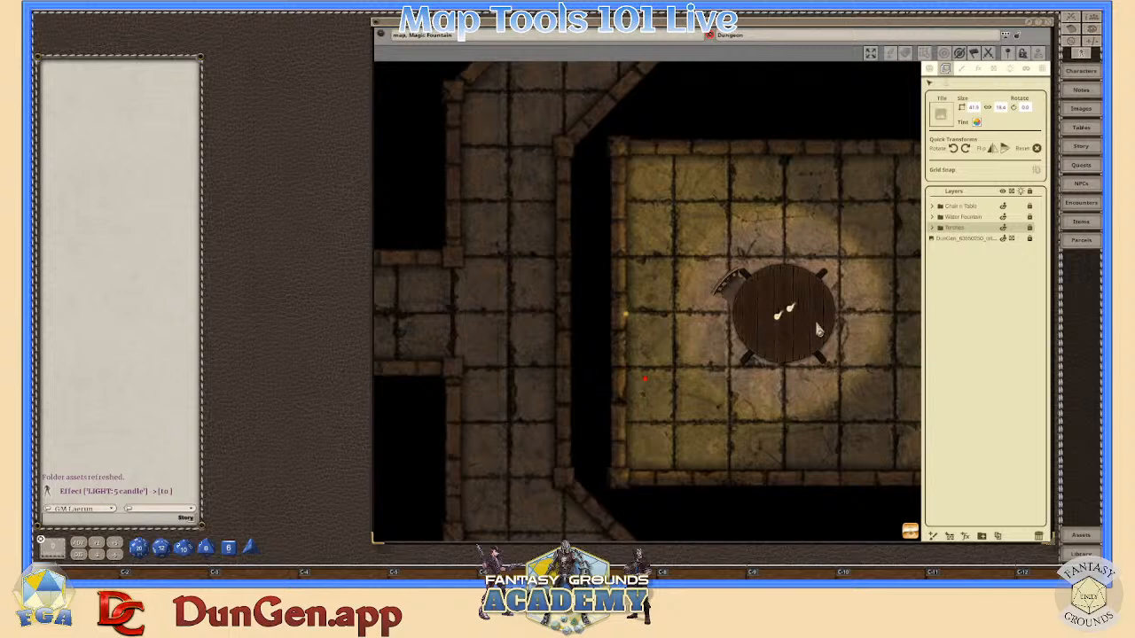
scroll(818, 330, down, 1)
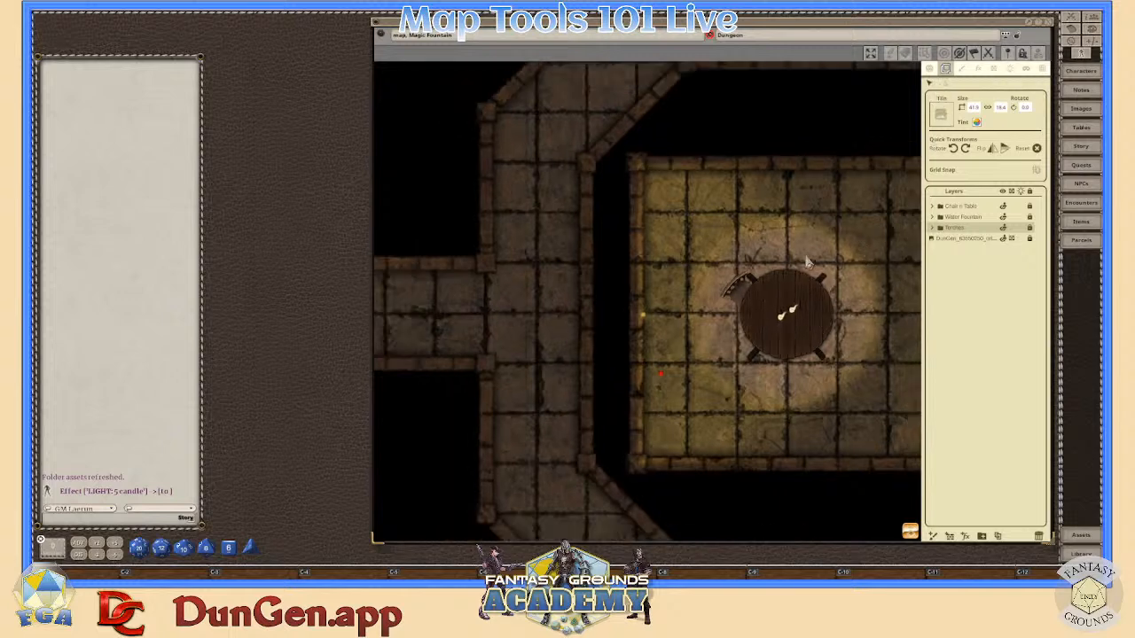
scroll(736, 295, up, 3)
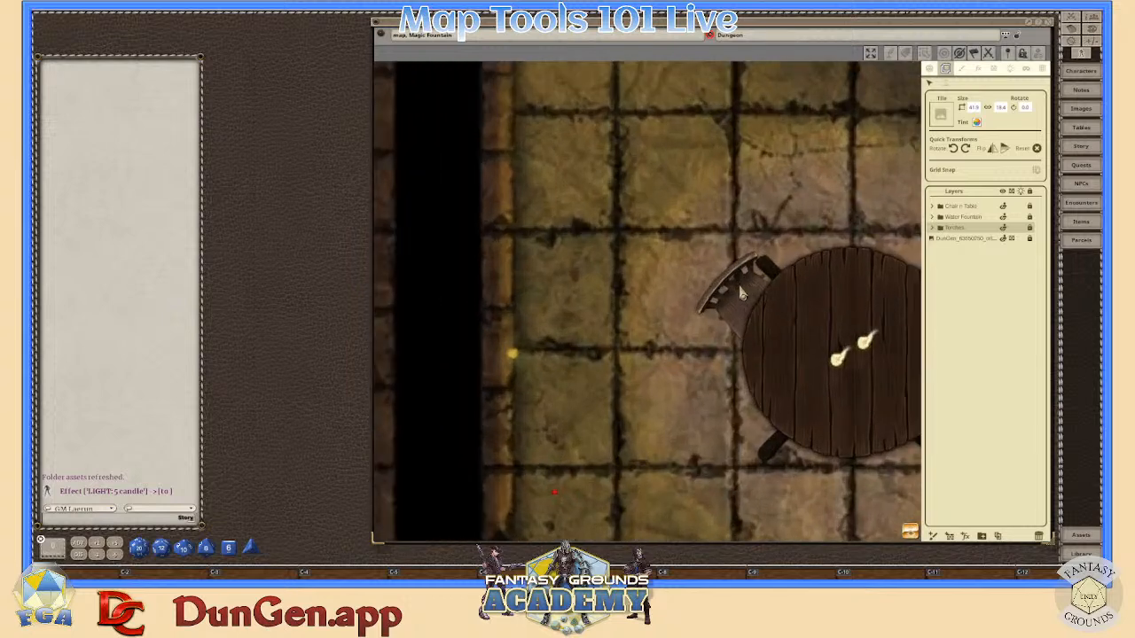
scroll(743, 300, down, 1)
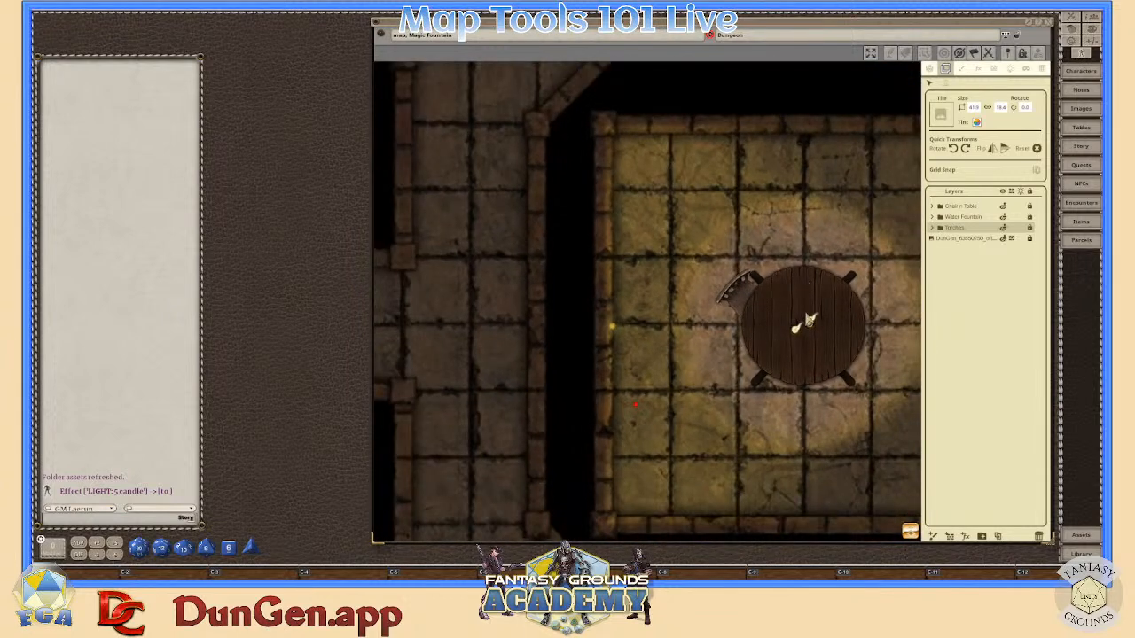
scroll(801, 348, up, 1)
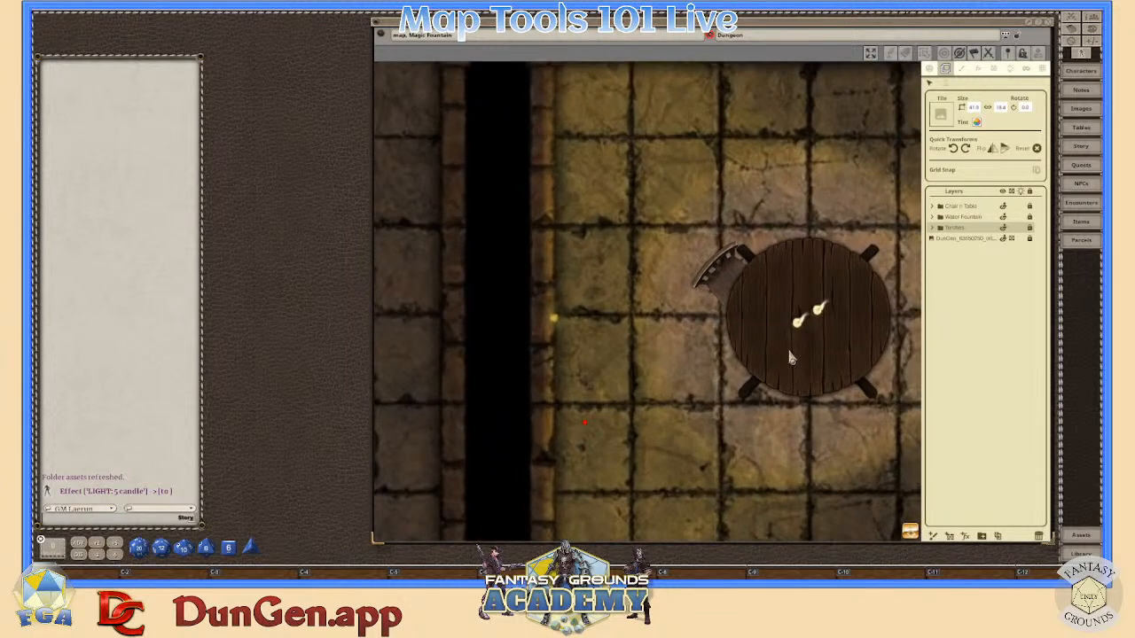
scroll(792, 357, down, 1)
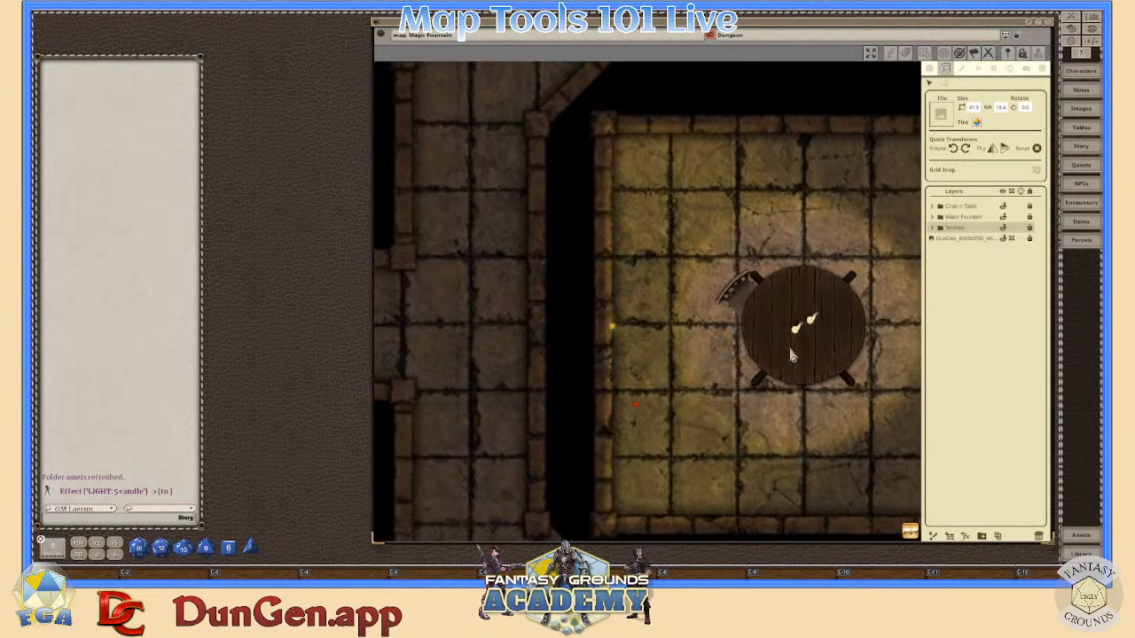
scroll(776, 334, down, 1)
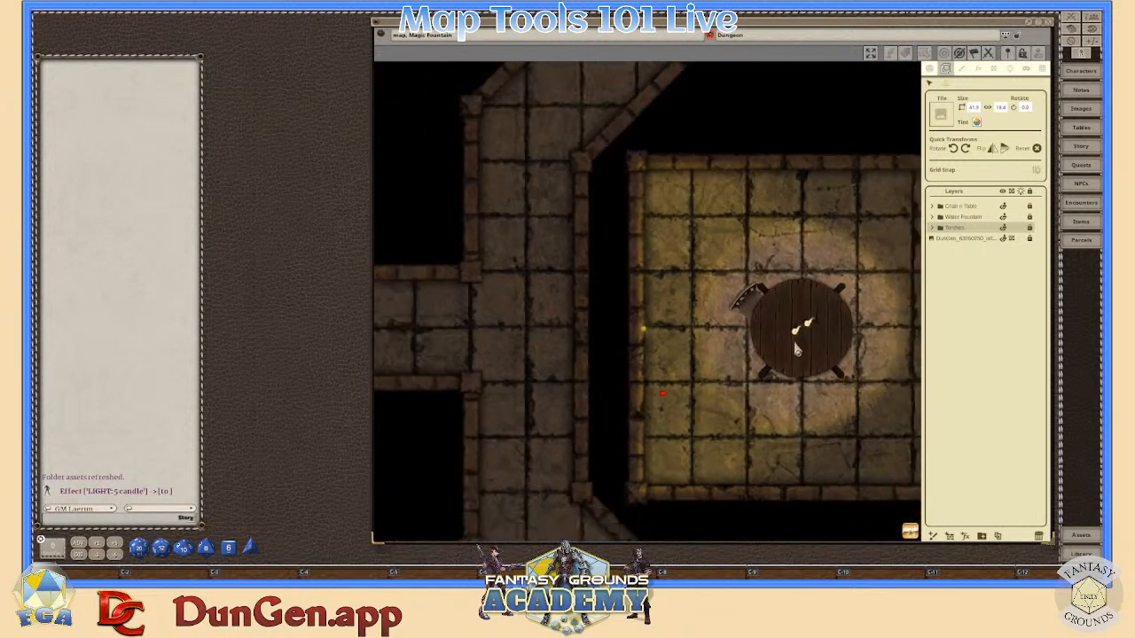
scroll(860, 350, down, 1)
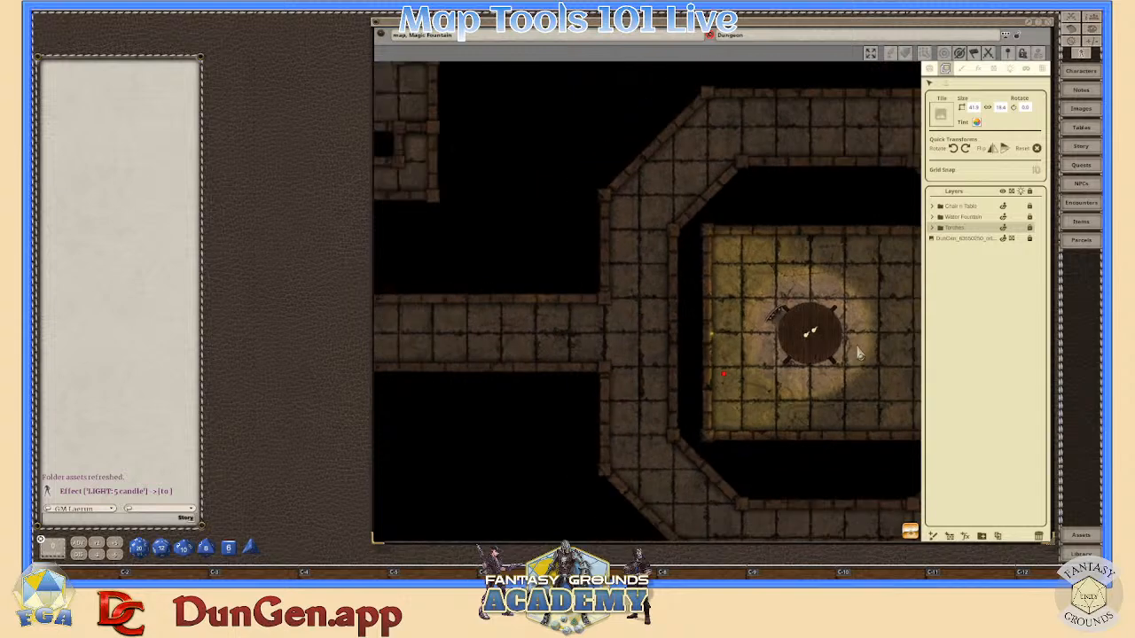
- Return to line-of-sight editing and check the walls around the octagon, its central room and the adjoining corridor
click(993, 71)
scroll(882, 299, down, 1)
scroll(922, 282, up, 2)
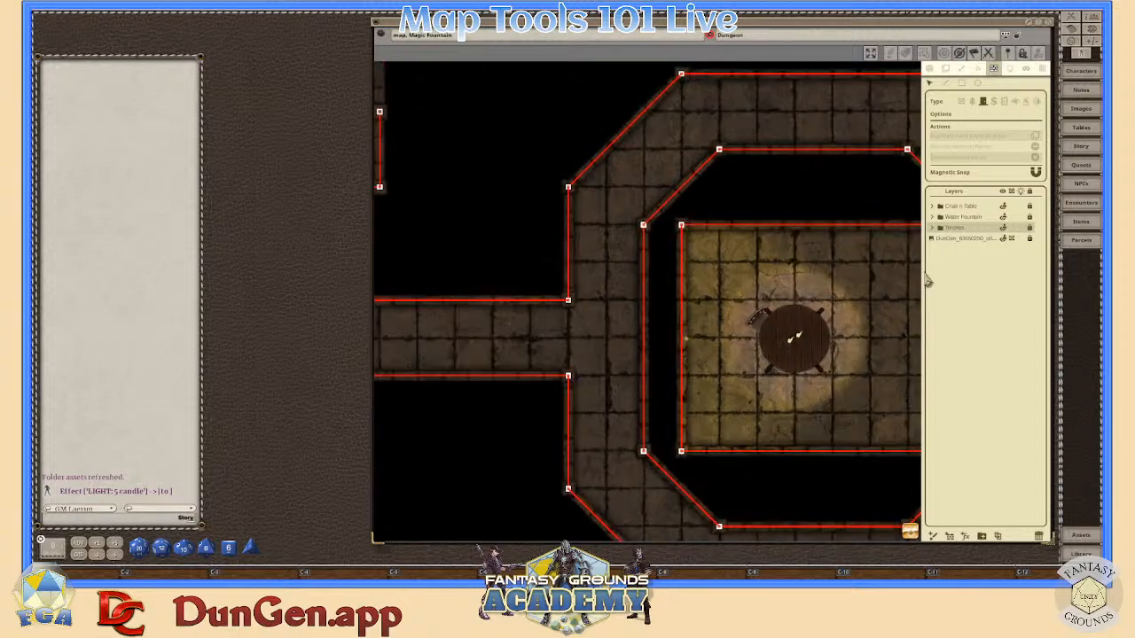
scroll(922, 282, down, 3)
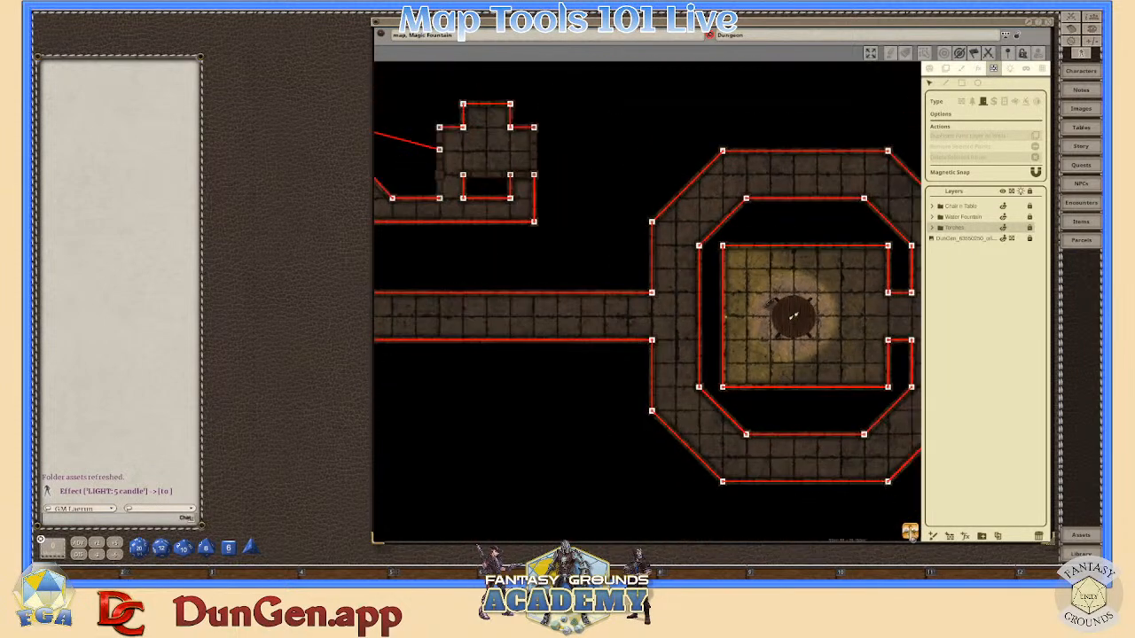
scroll(963, 483, up, 5)
scroll(965, 482, down, 1)
scroll(831, 441, down, 3)
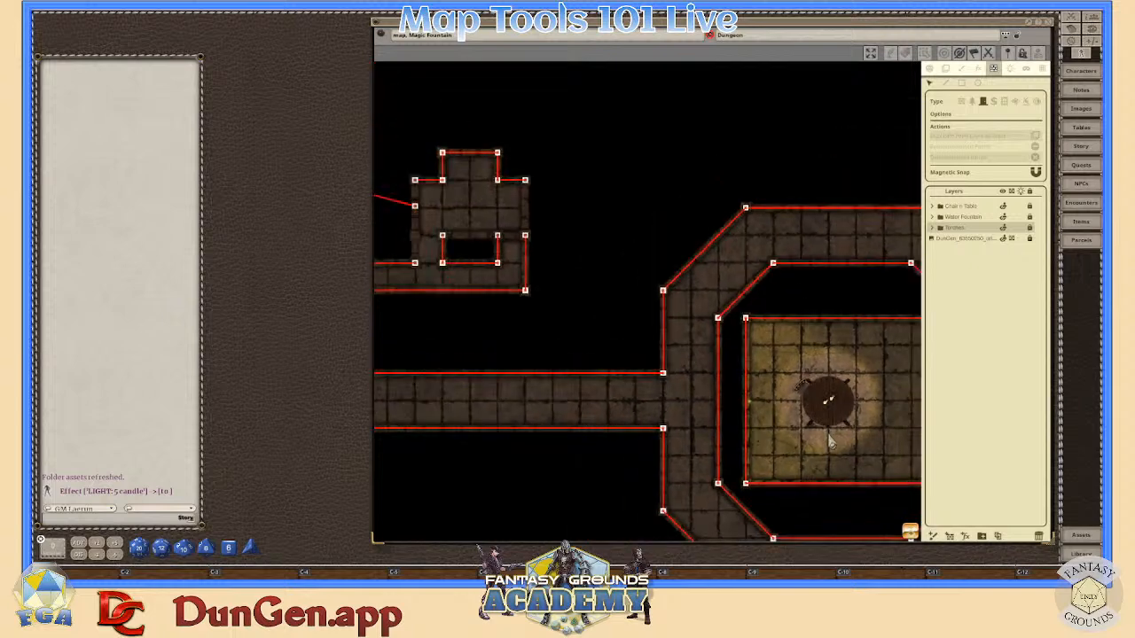
- Reshape the stray slanted wall into the small room's west wall by moving its two outer points onto the room's upper and lower west corners
scroll(831, 442, down, 2)
scroll(580, 302, up, 3)
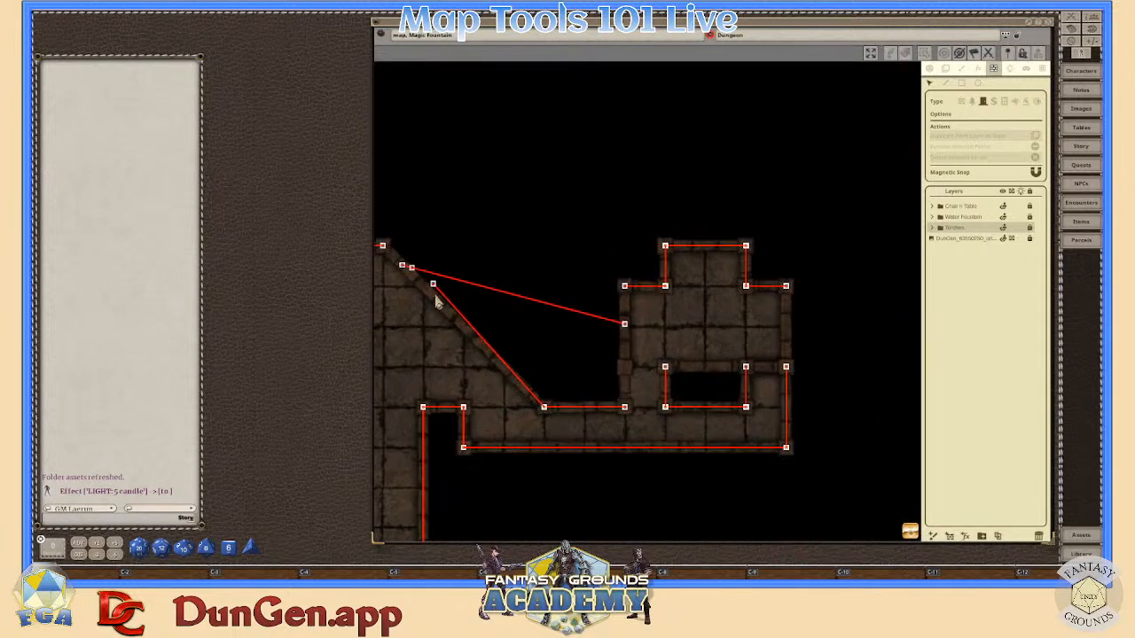
scroll(610, 327, up, 1)
scroll(610, 330, down, 2)
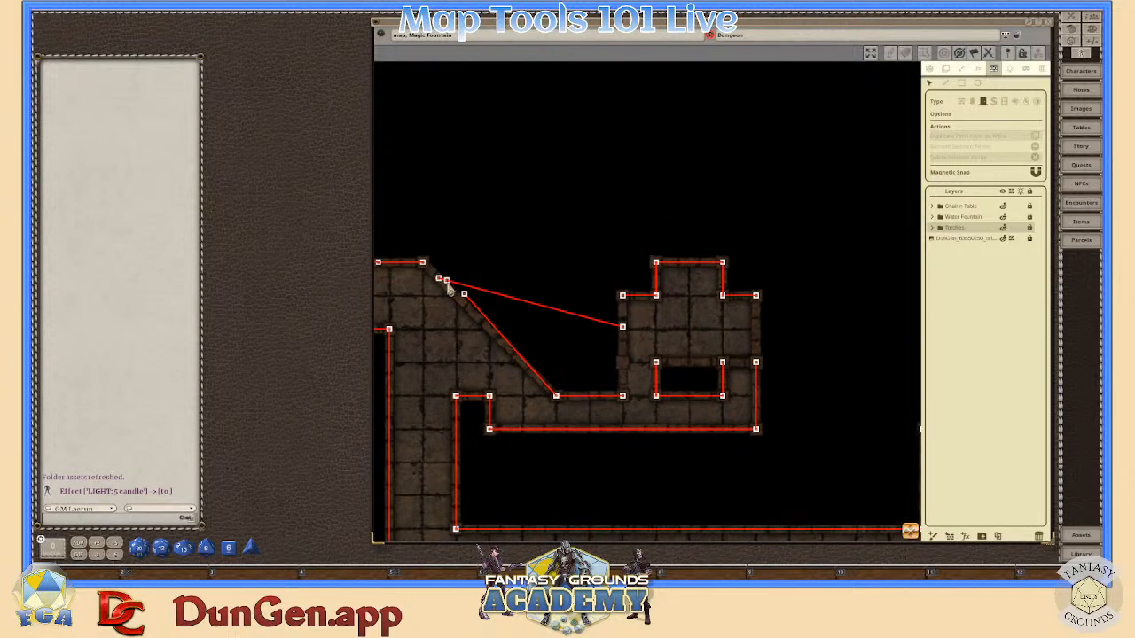
drag(448, 285, 626, 293)
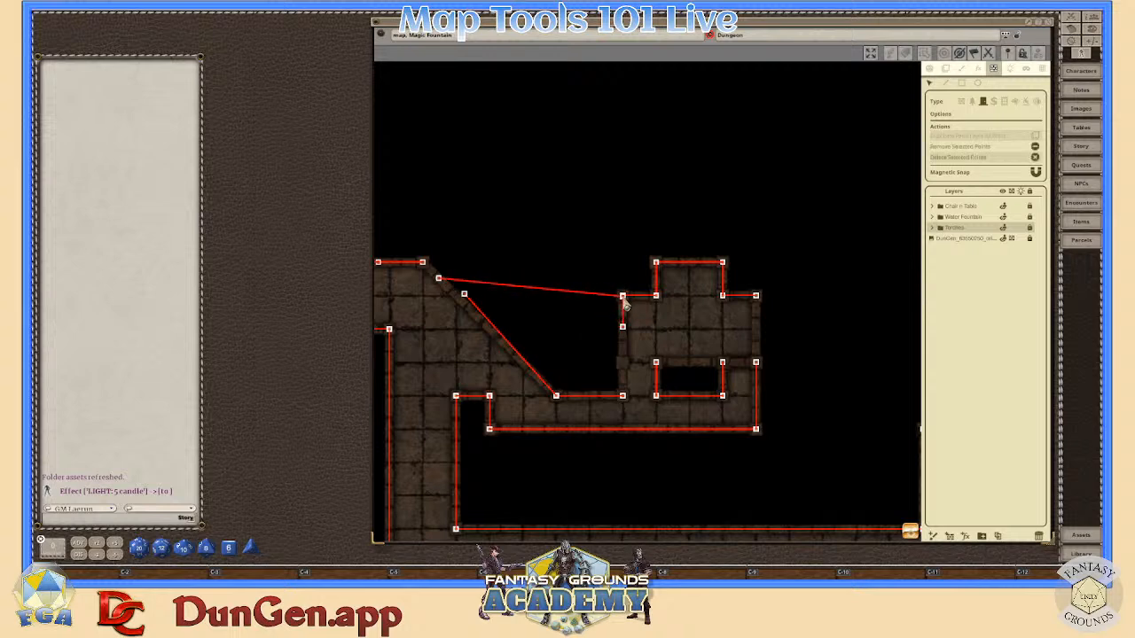
scroll(450, 305, down, 1)
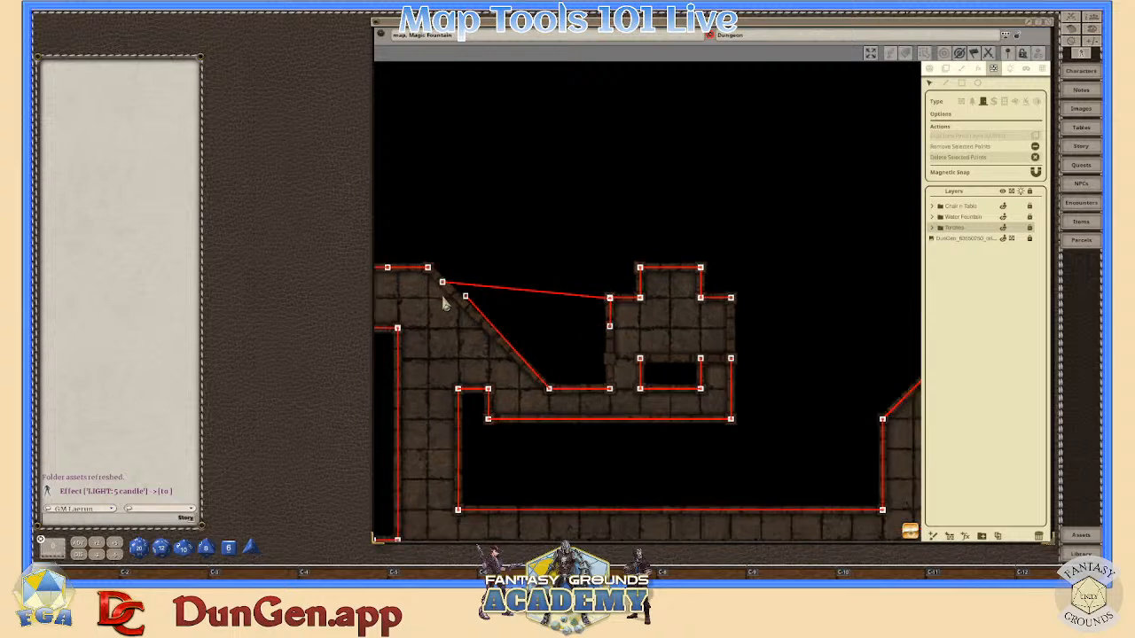
drag(447, 291, 612, 397)
- Extend the diagonal corridor wall up to the corner where the horizontal wall from the fountain room ends
scroll(464, 317, up, 2)
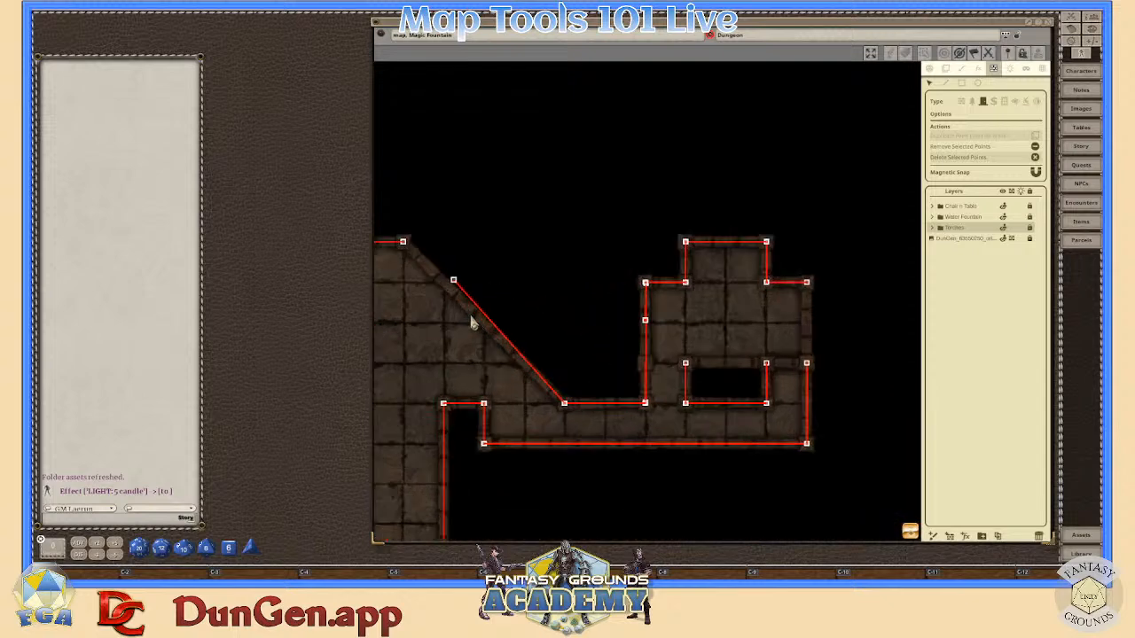
scroll(456, 292, down, 1)
scroll(422, 269, up, 3)
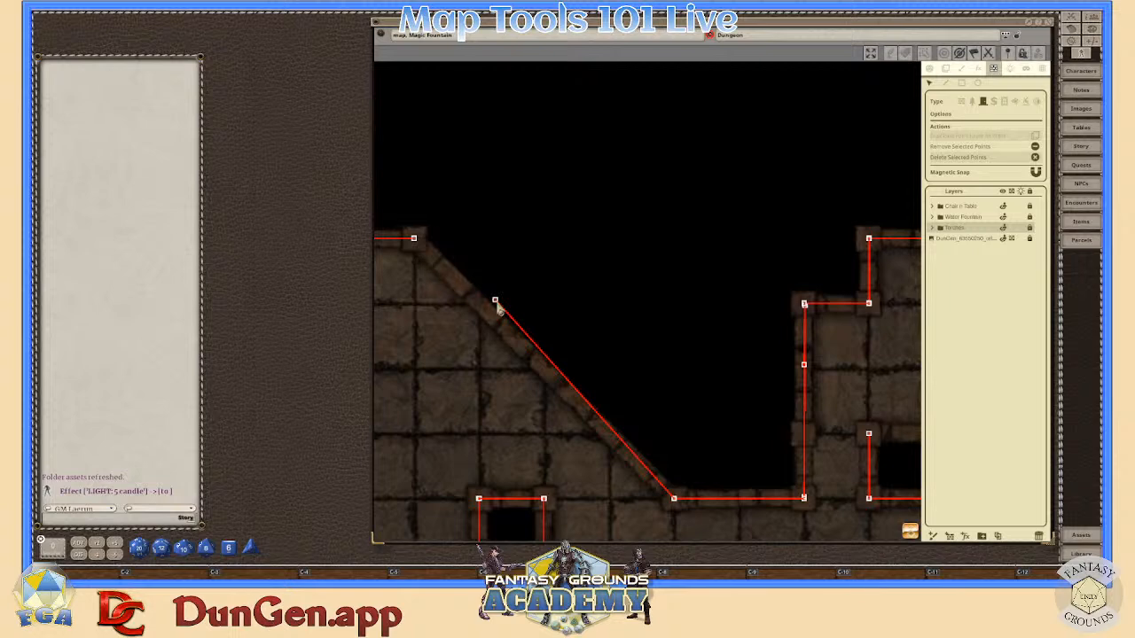
drag(497, 306, 416, 240)
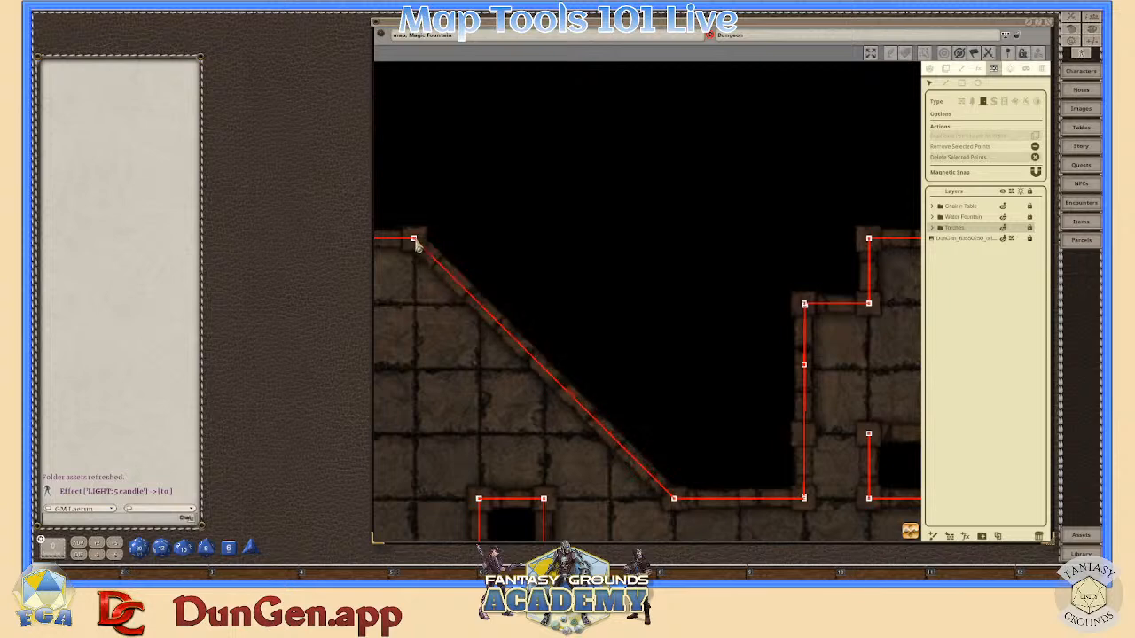
- Align the upper point of the small room's west wall exactly with the room's northwest corner
scroll(524, 339, down, 2)
scroll(532, 348, down, 1)
scroll(803, 255, up, 3)
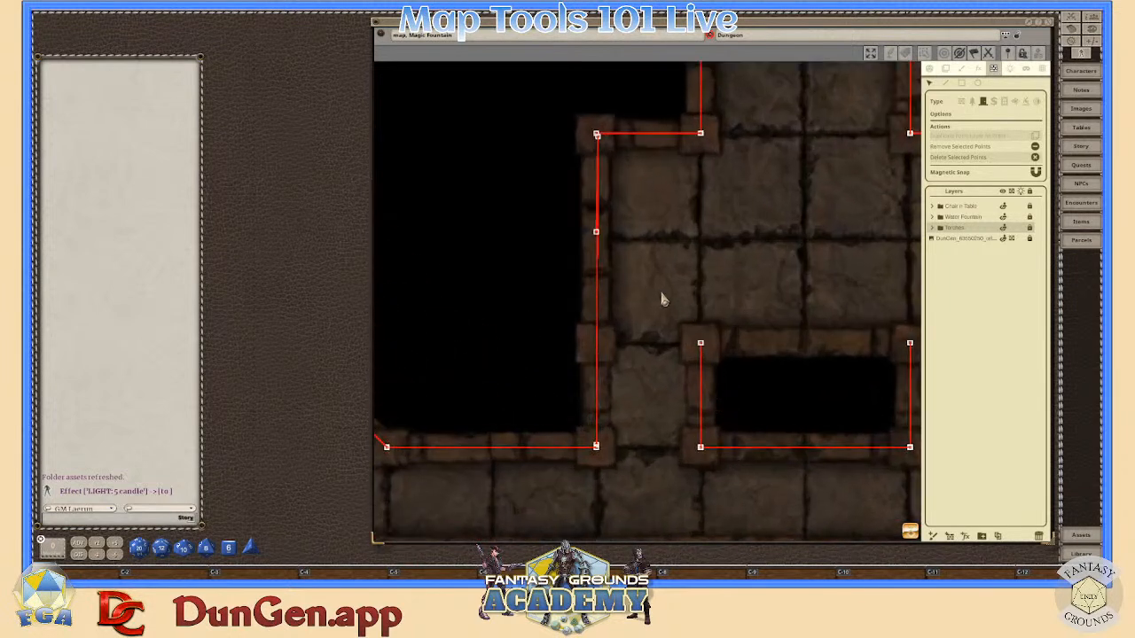
scroll(662, 297, up, 2)
scroll(629, 212, up, 3)
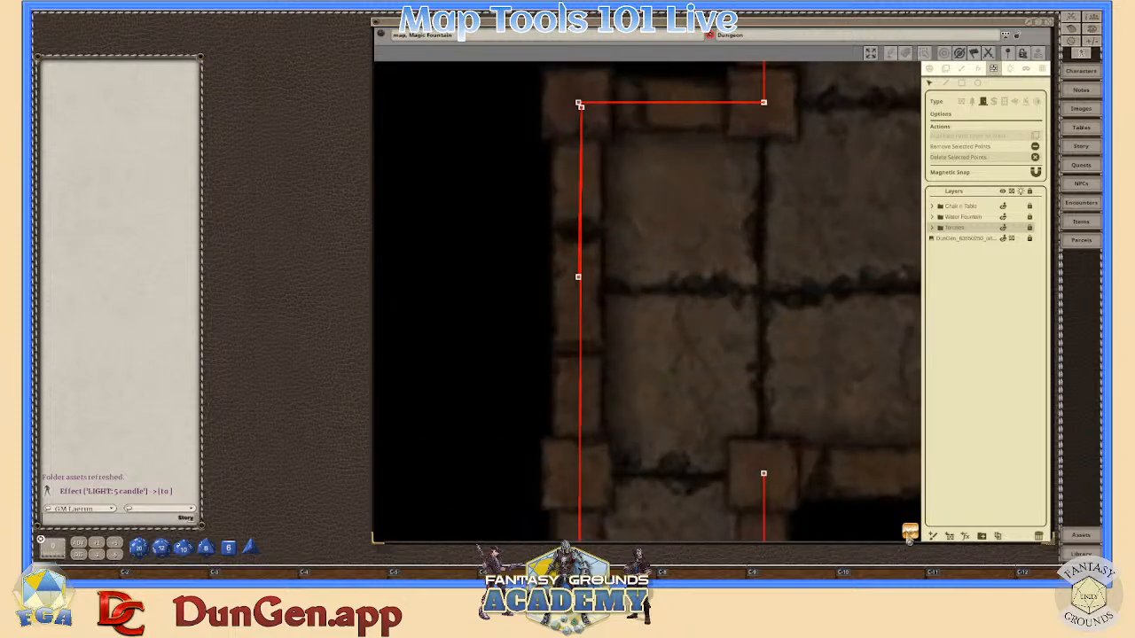
scroll(591, 213, up, 3)
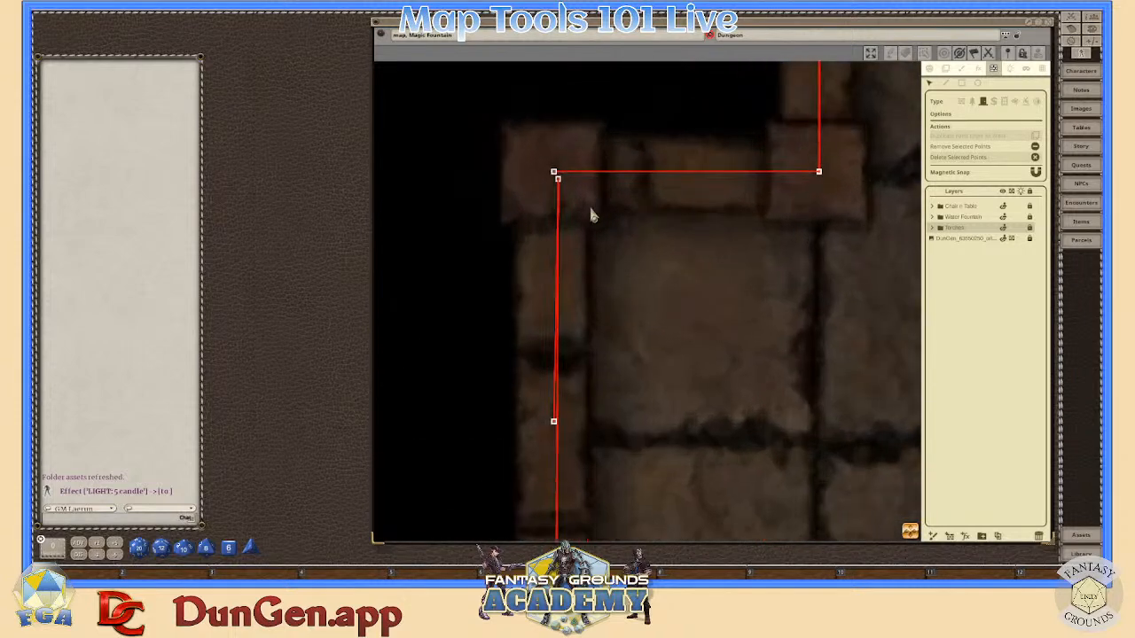
drag(548, 169, 543, 162)
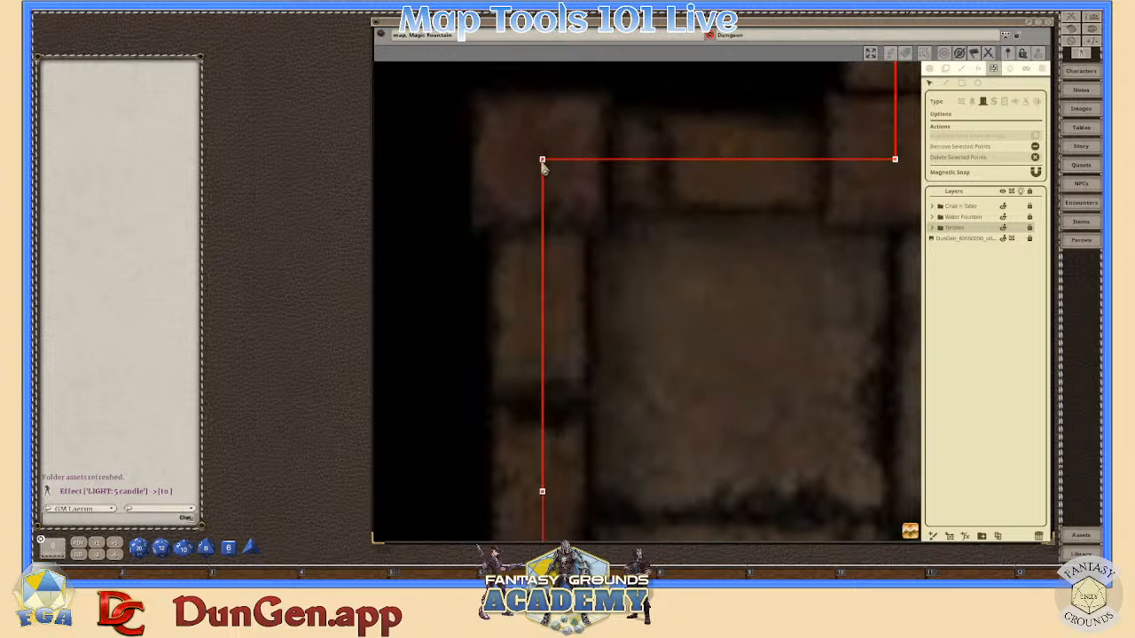
- Close the gap in the small room's east side by extending the wall's open end up to the northeast corner
scroll(571, 411, down, 5)
scroll(590, 465, down, 3)
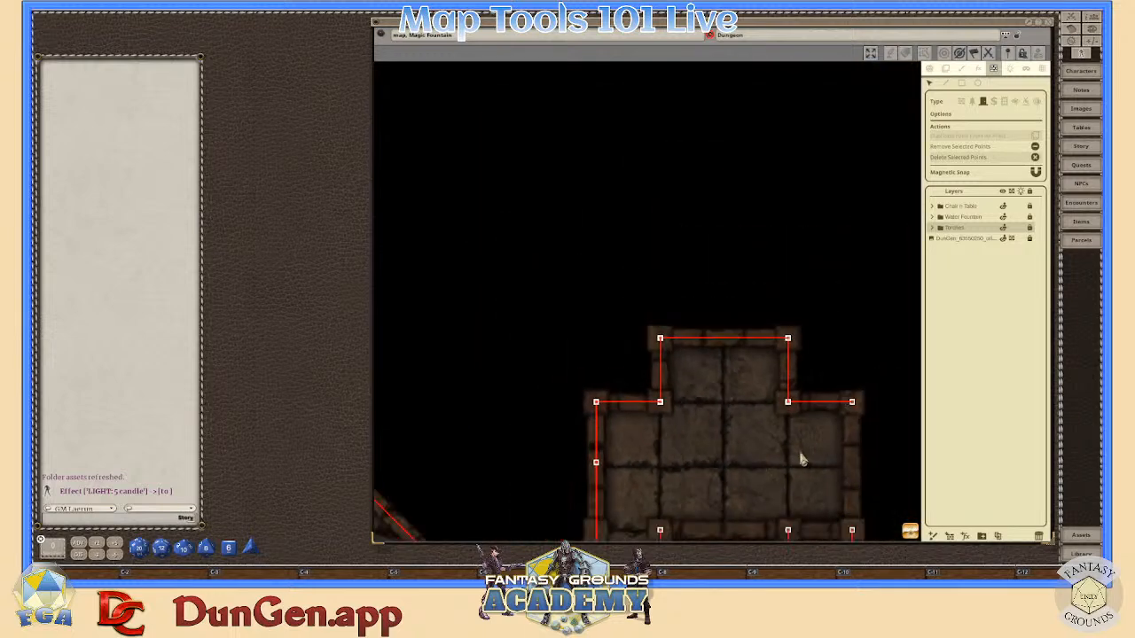
mouse_move(920, 541)
mouse_down()
mouse_move(930, 583)
mouse_move(911, 532)
mouse_up()
scroll(813, 421, up, 5)
scroll(828, 379, down, 2)
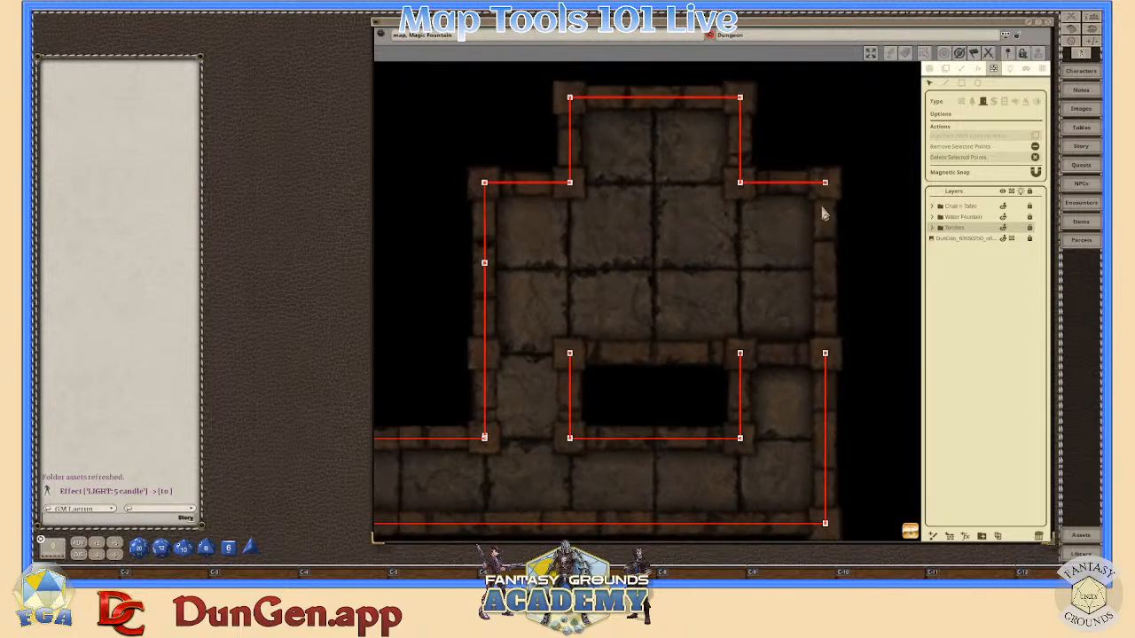
drag(826, 354, 825, 186)
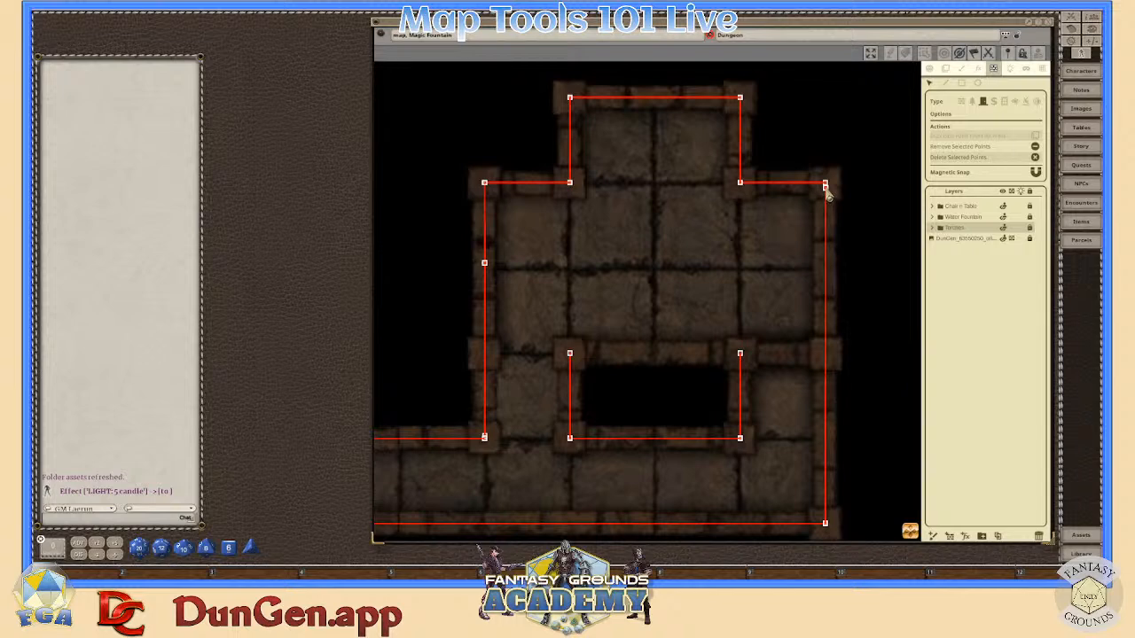
- Move the lower end of the small room's west wall onto the corridor corner and delete the redundant point partway along that wall
scroll(793, 346, down, 6)
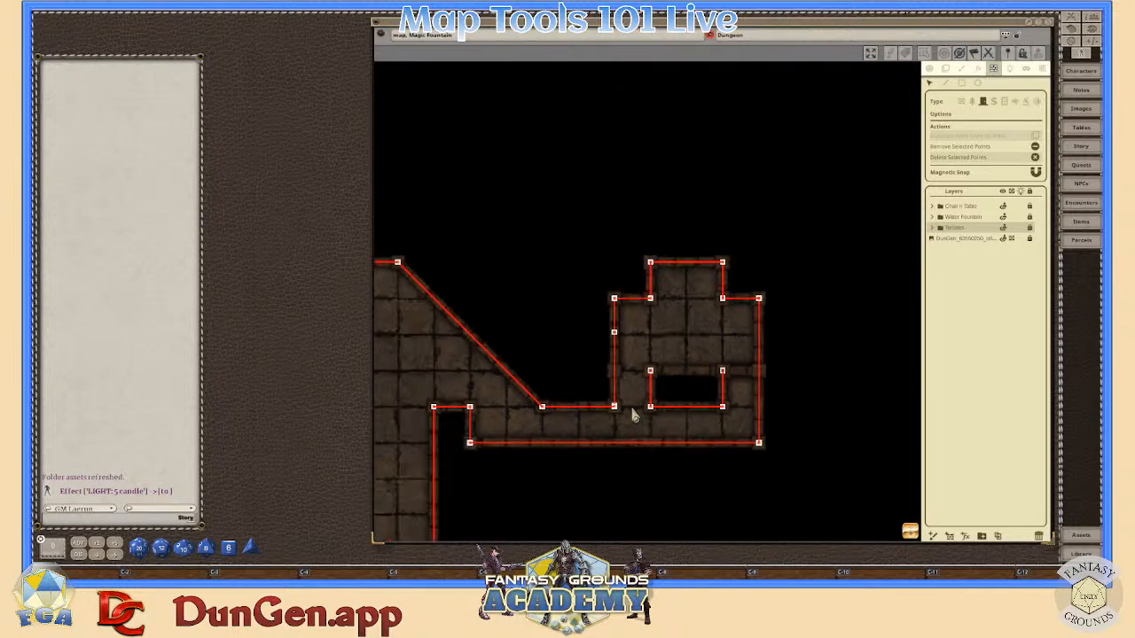
scroll(523, 429, up, 5)
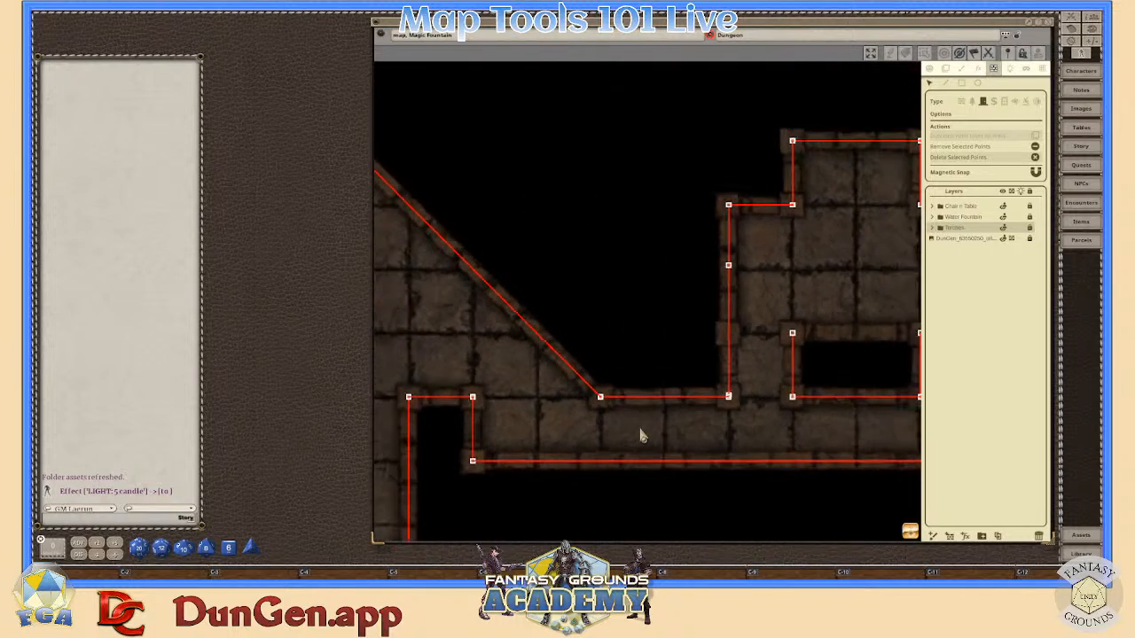
scroll(815, 376, up, 8)
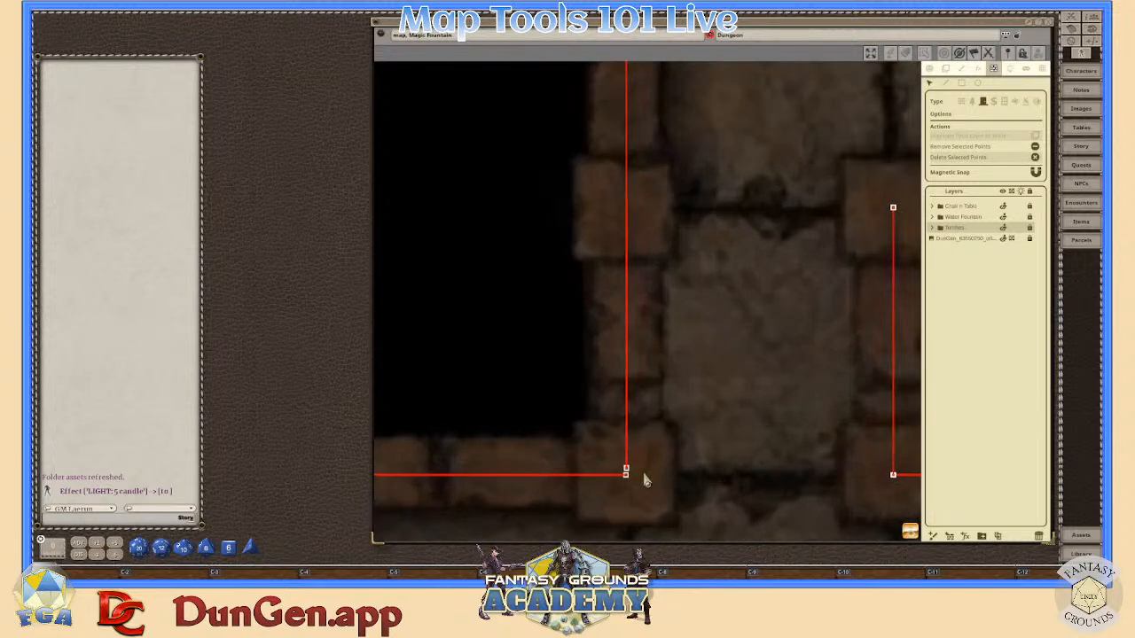
scroll(644, 480, up, 1)
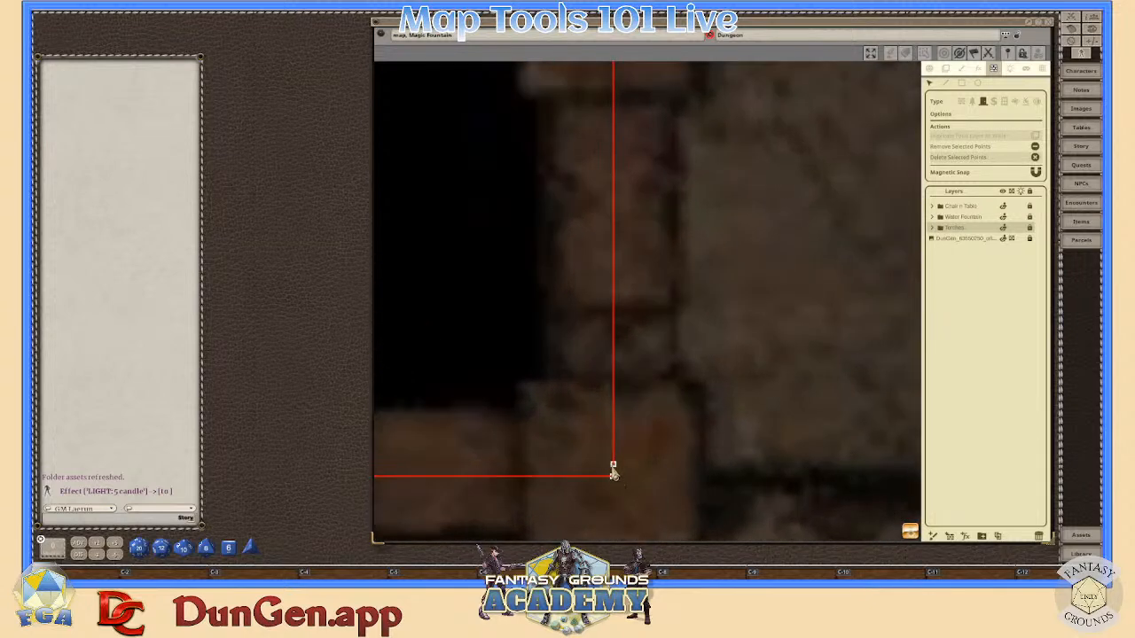
drag(613, 466, 613, 477)
scroll(648, 474, down, 6)
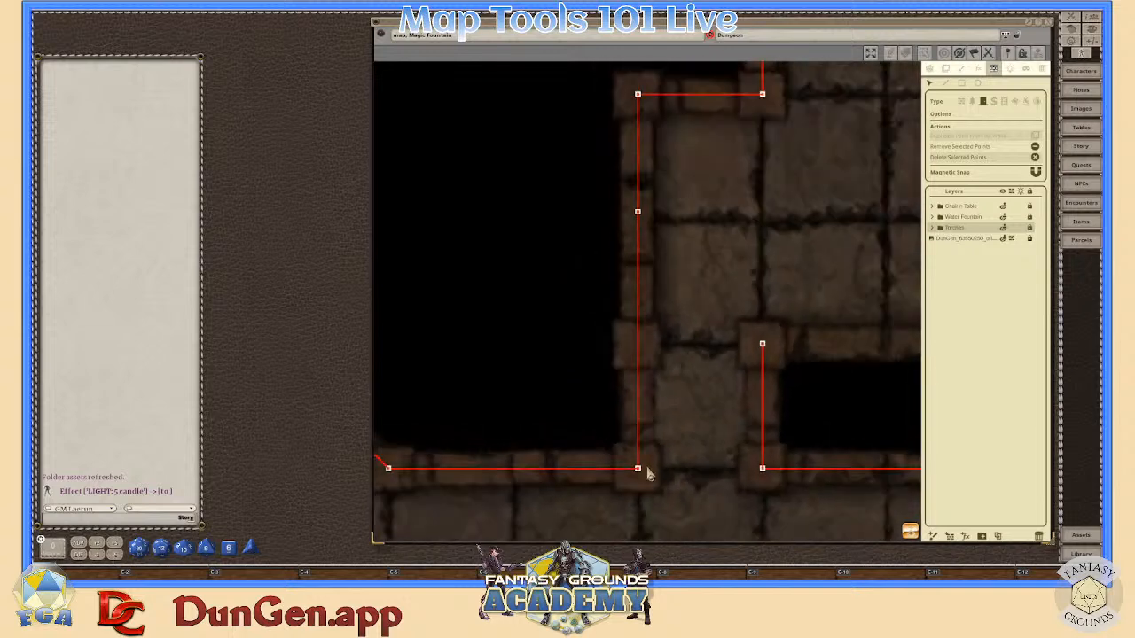
scroll(669, 215, up, 4)
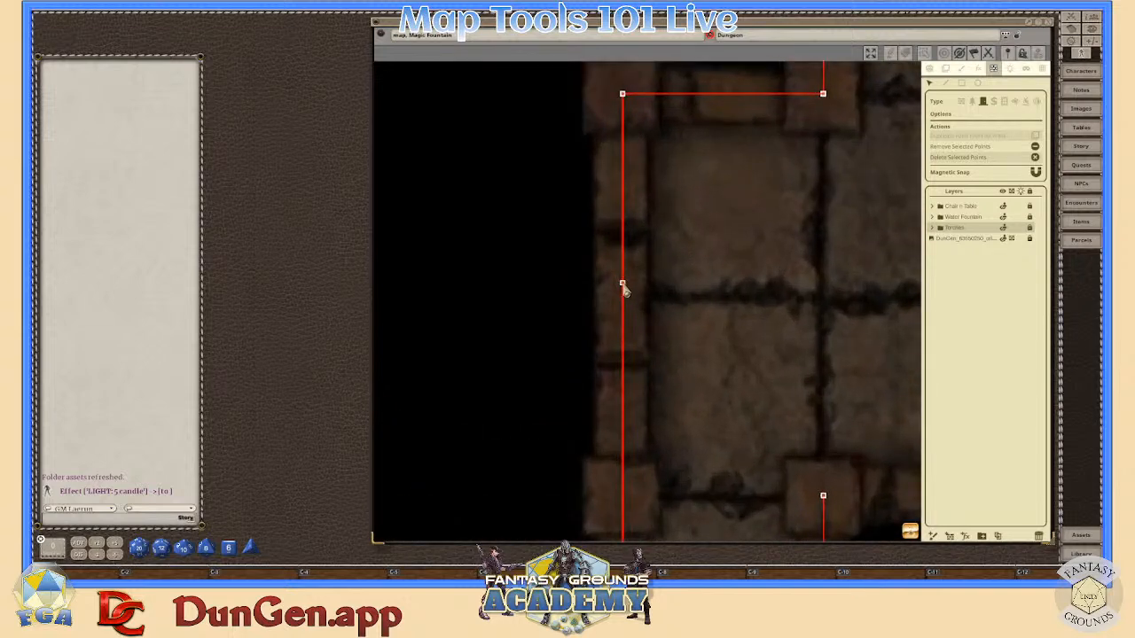
key(Delete)
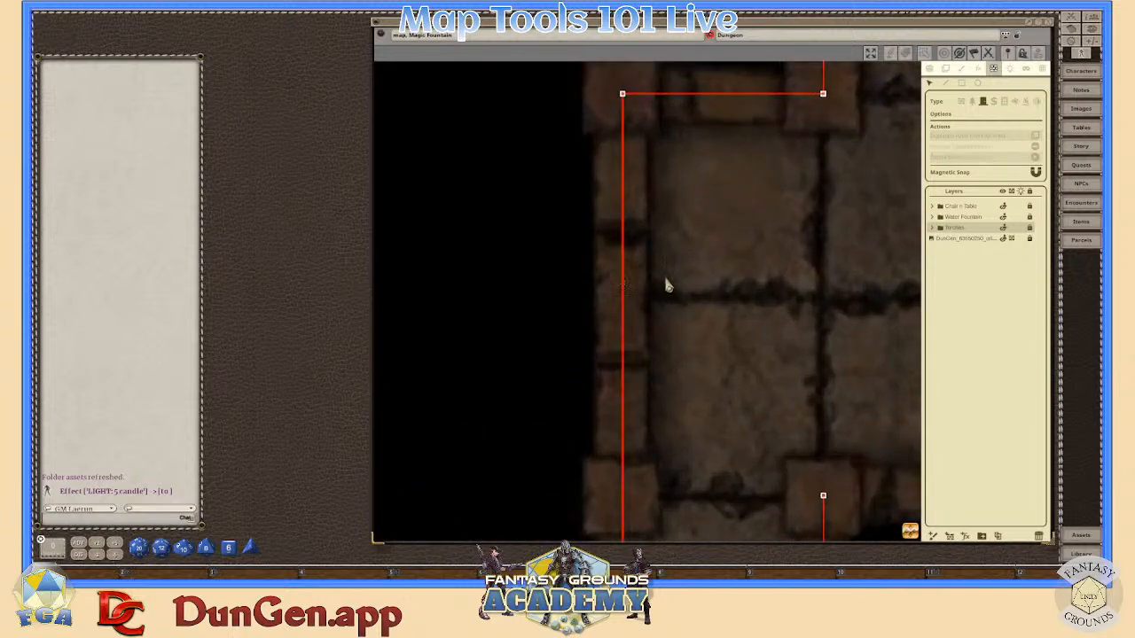
- Delete the line-of-sight wall with the extra point between the fountain room's east side and the adjoining corridor area
scroll(669, 285, down, 6)
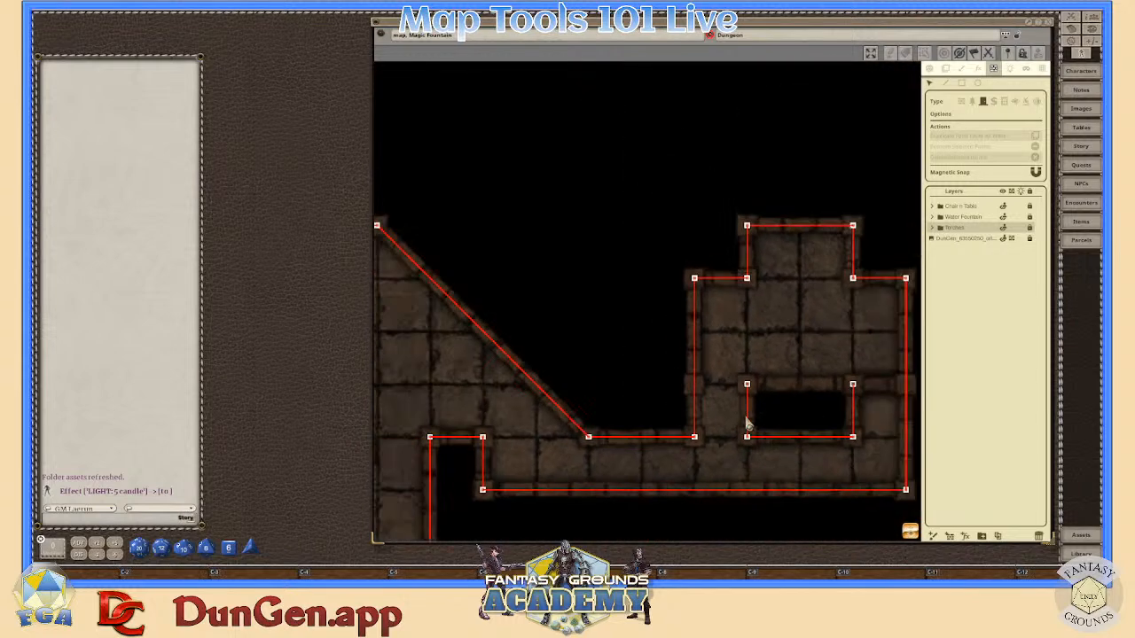
scroll(595, 448, down, 2)
scroll(464, 367, up, 6)
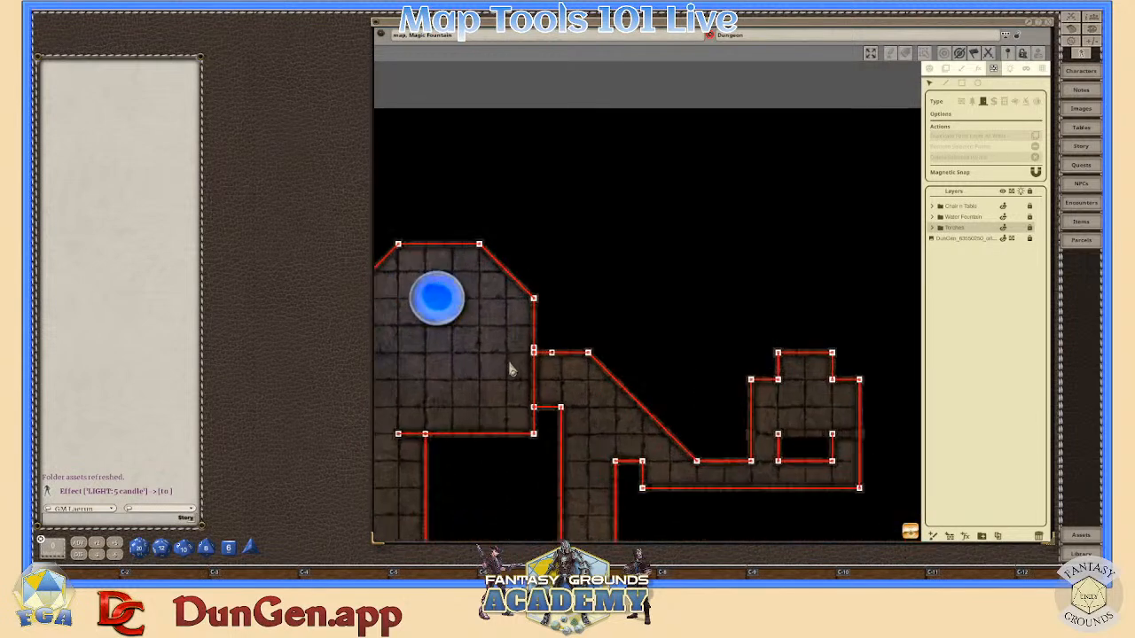
scroll(547, 372, up, 2)
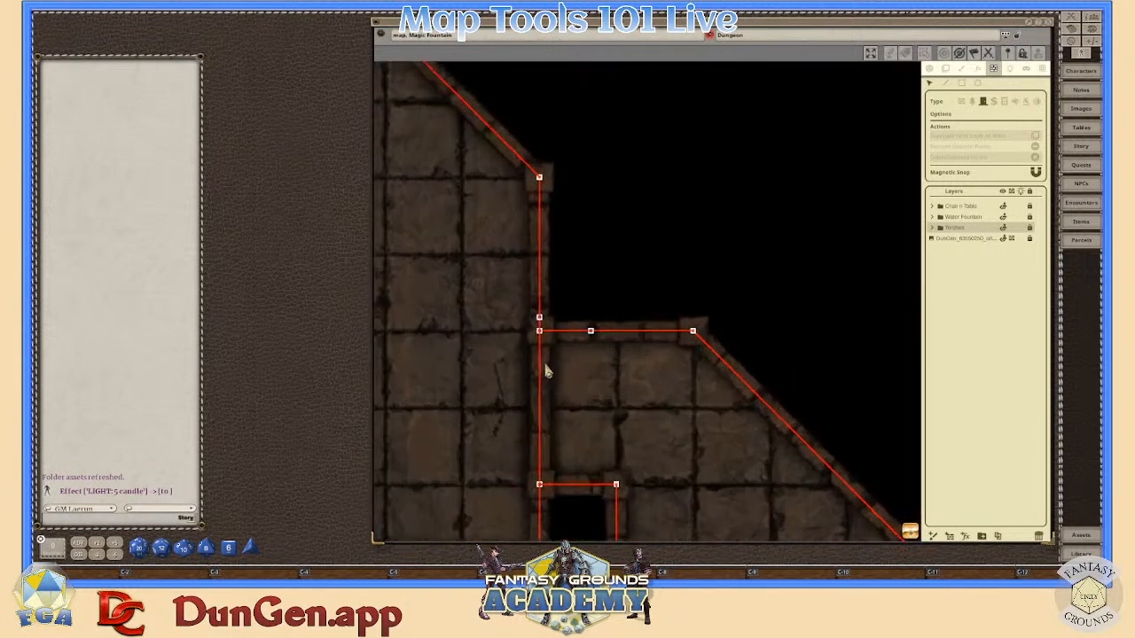
click(536, 296)
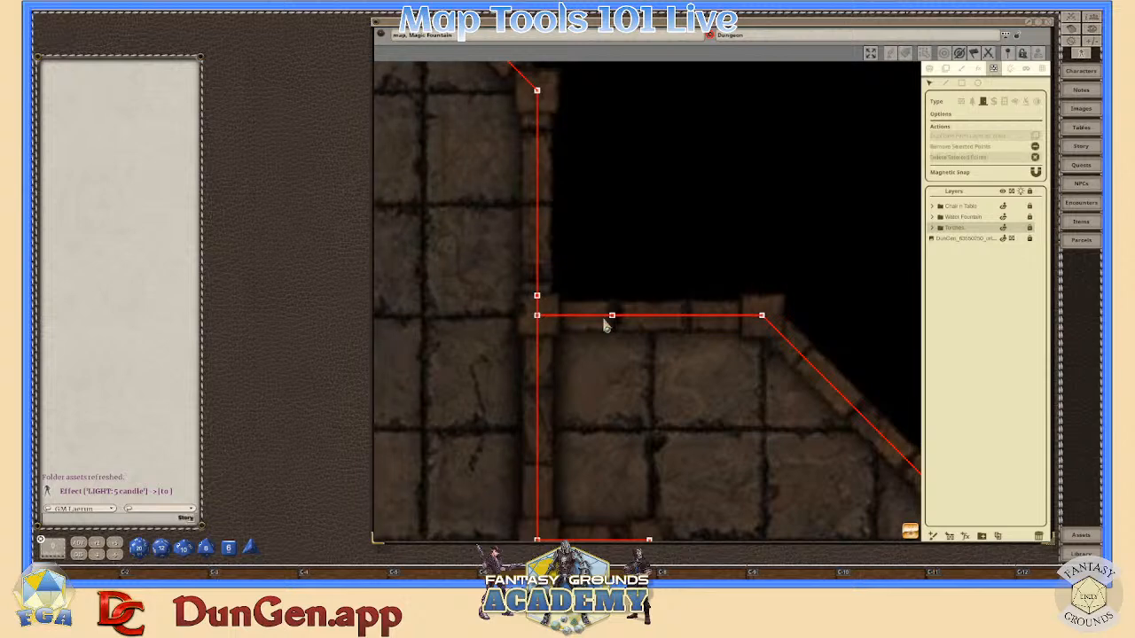
key(Delete)
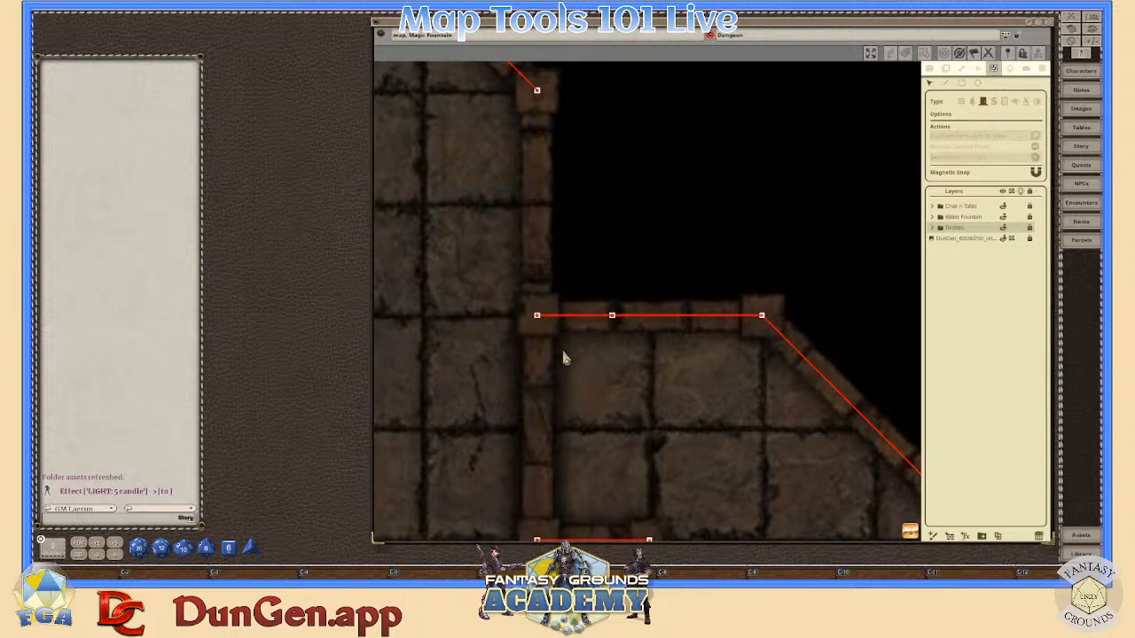
scroll(562, 372, down, 3)
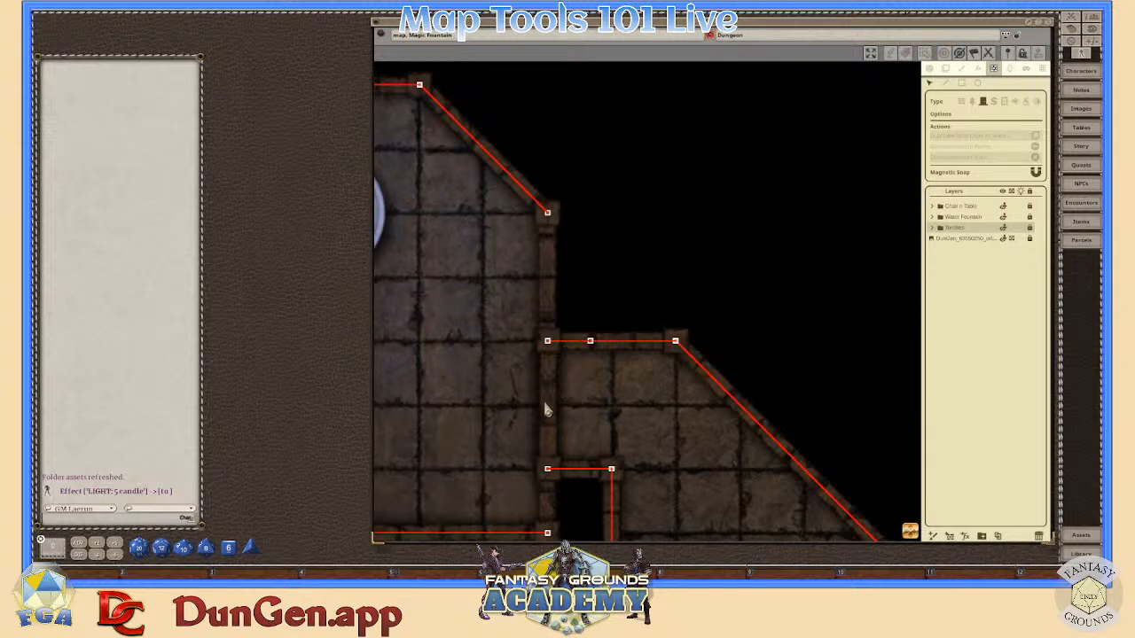
scroll(709, 333, down, 2)
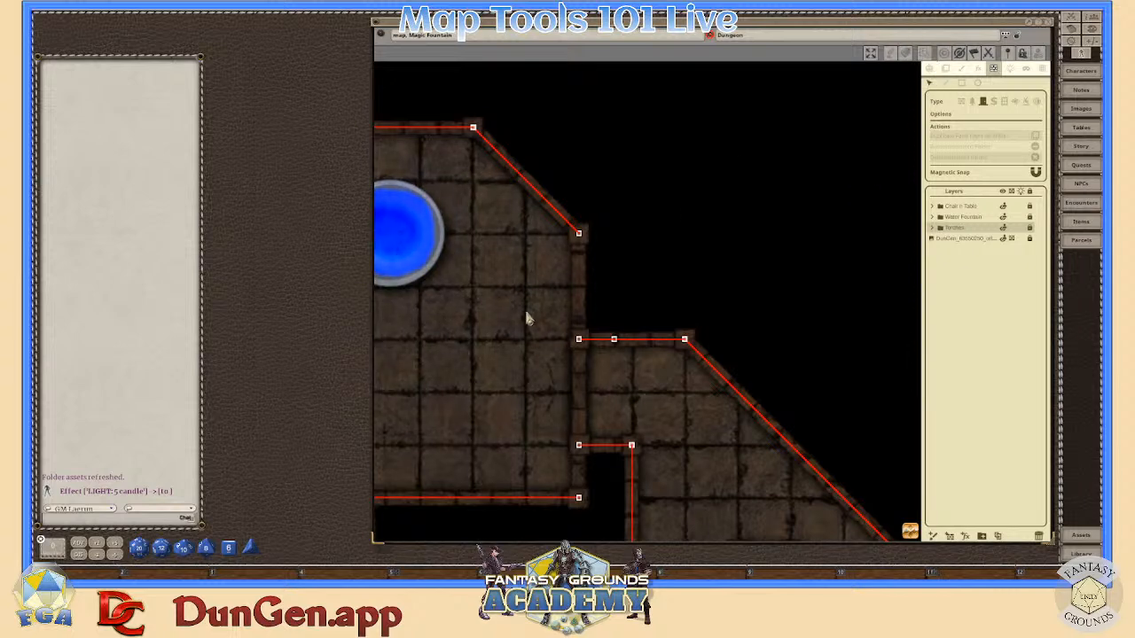
- Draw a line-of-sight wall down the fountain room's east side from its upper corner to the corridor's lower corner
scroll(547, 307, down, 1)
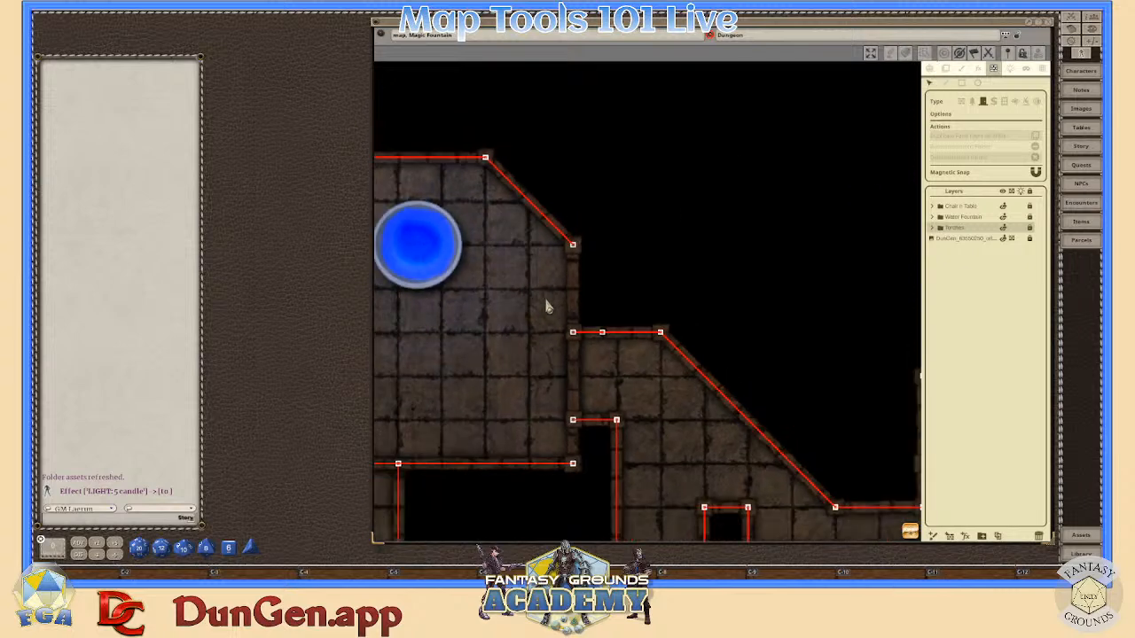
click(962, 101)
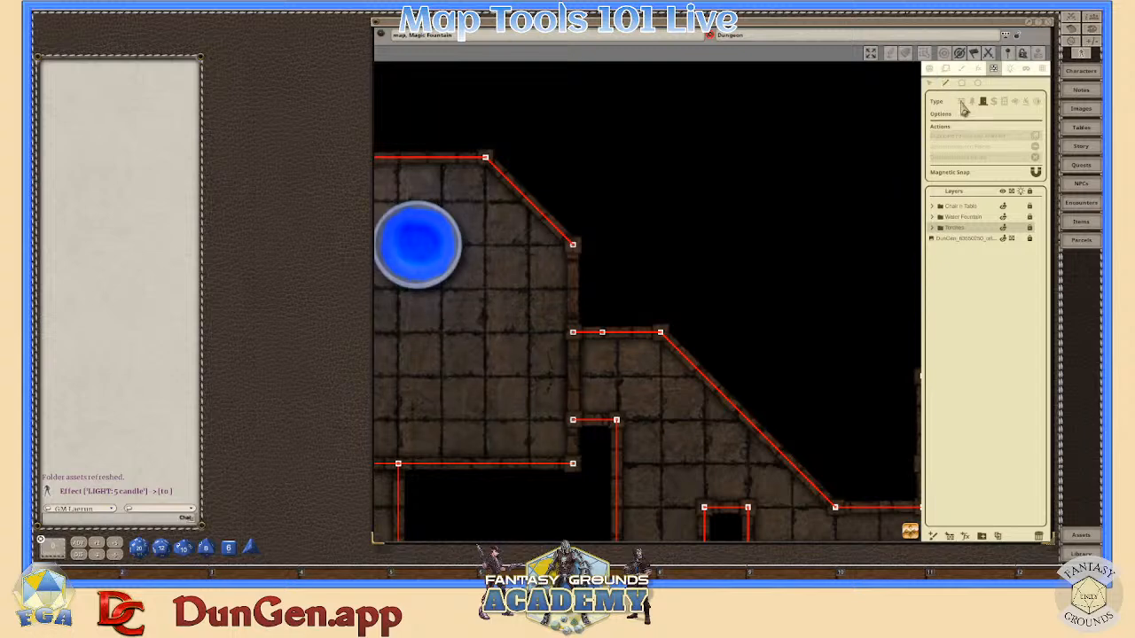
scroll(577, 221, up, 3)
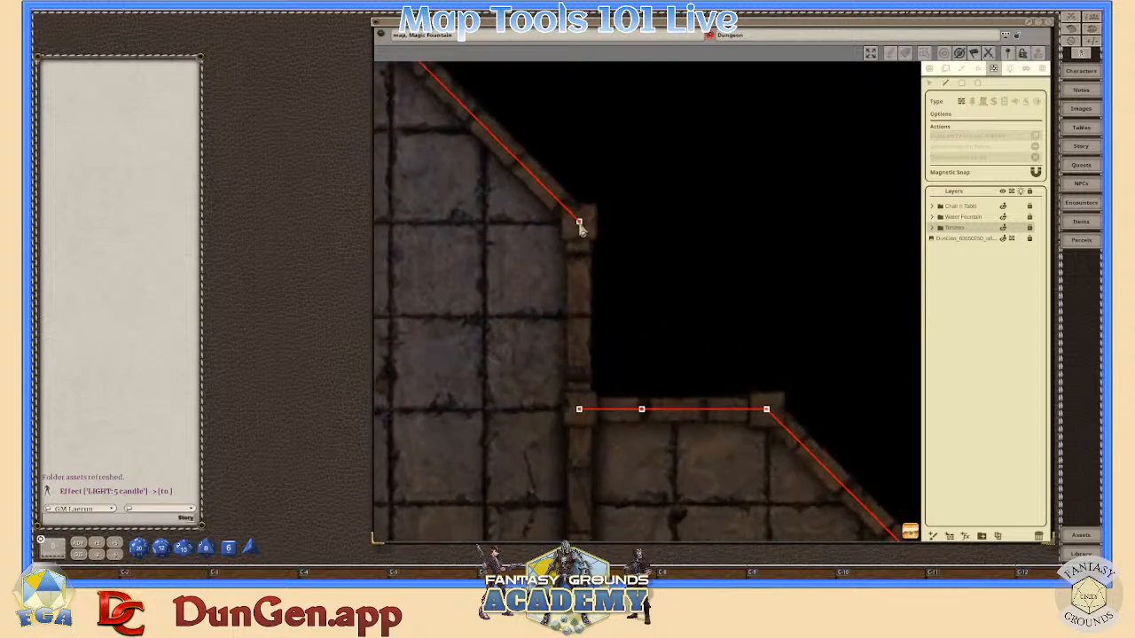
click(580, 223)
scroll(586, 285, down, 3)
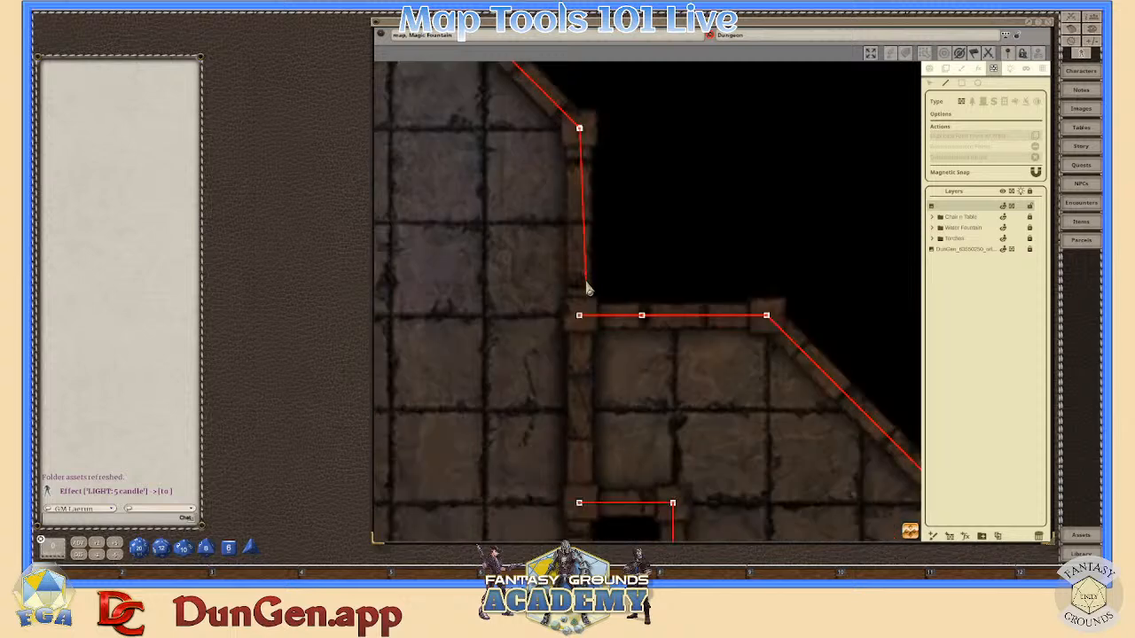
click(581, 315)
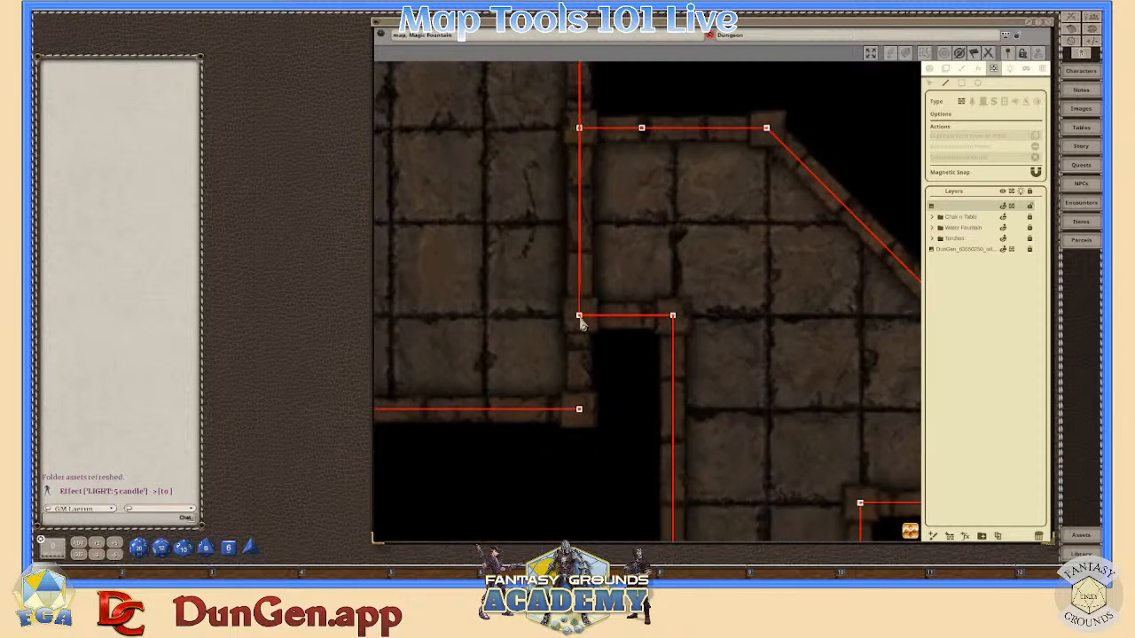
scroll(625, 341, down, 3)
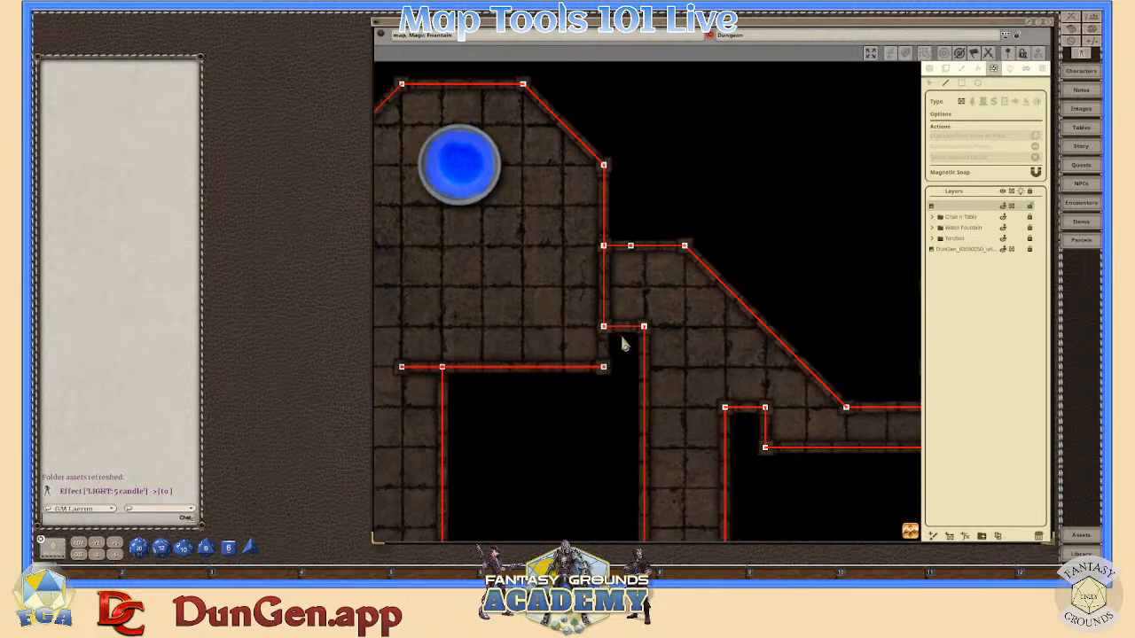
- Extend the fountain room's east wall from the corridor's lower corner down to the room's southeast corner
scroll(621, 340, up, 3)
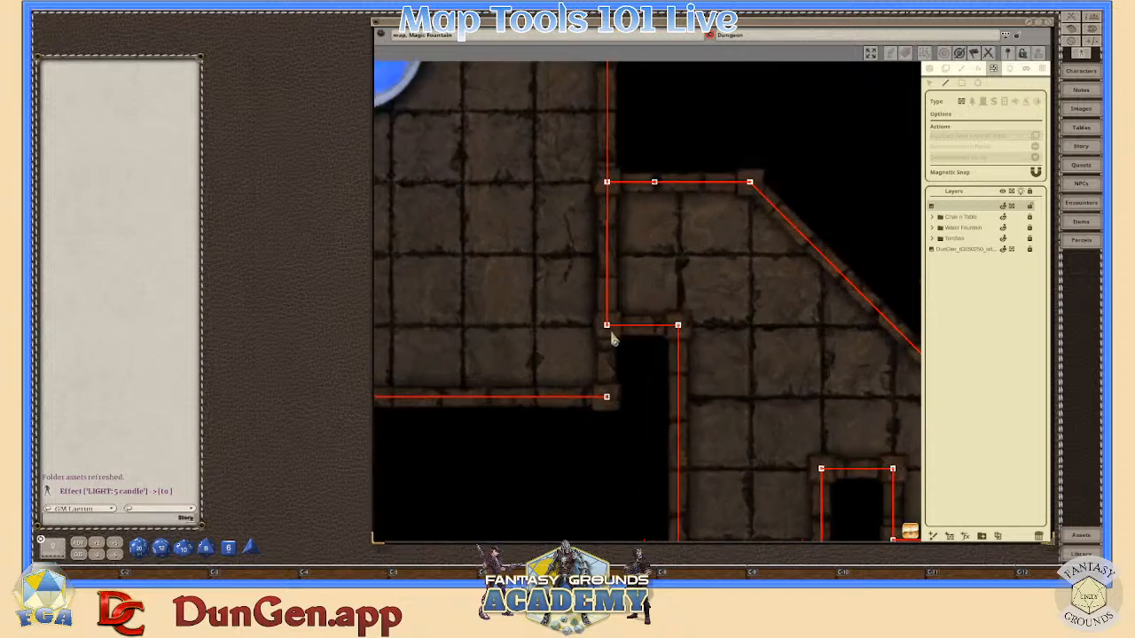
scroll(611, 337, up, 1)
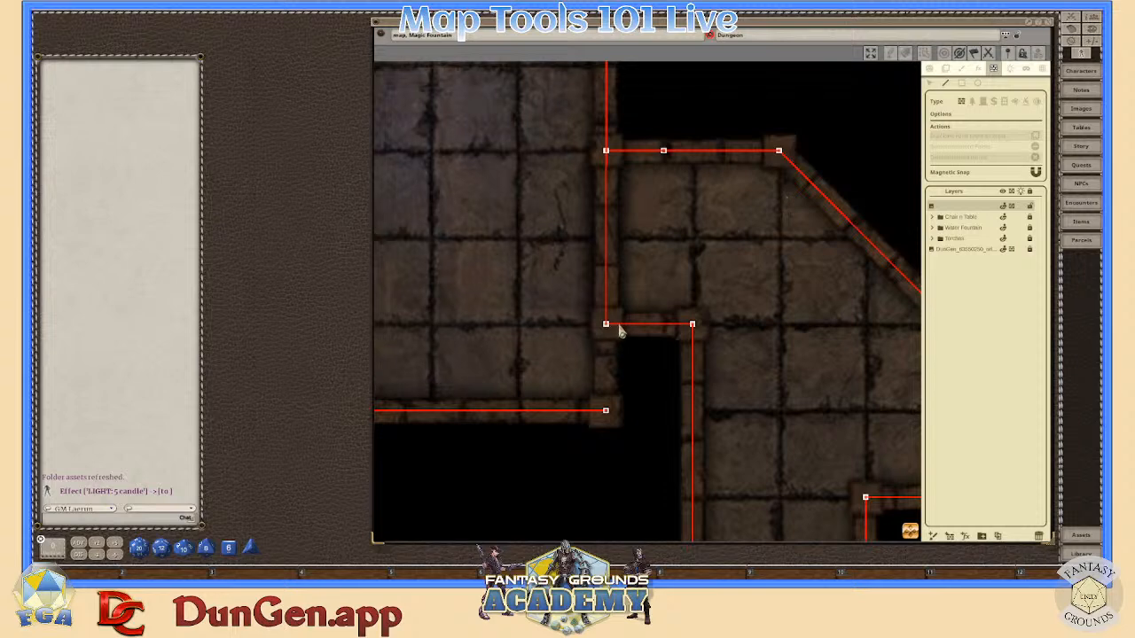
drag(607, 326, 606, 411)
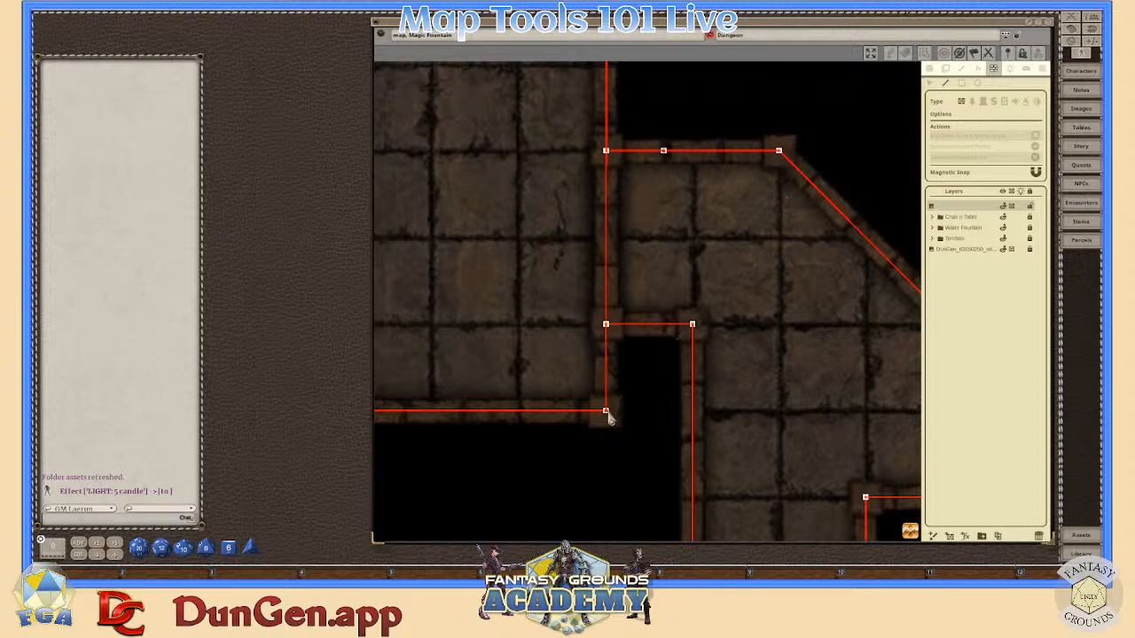
scroll(650, 393, down, 4)
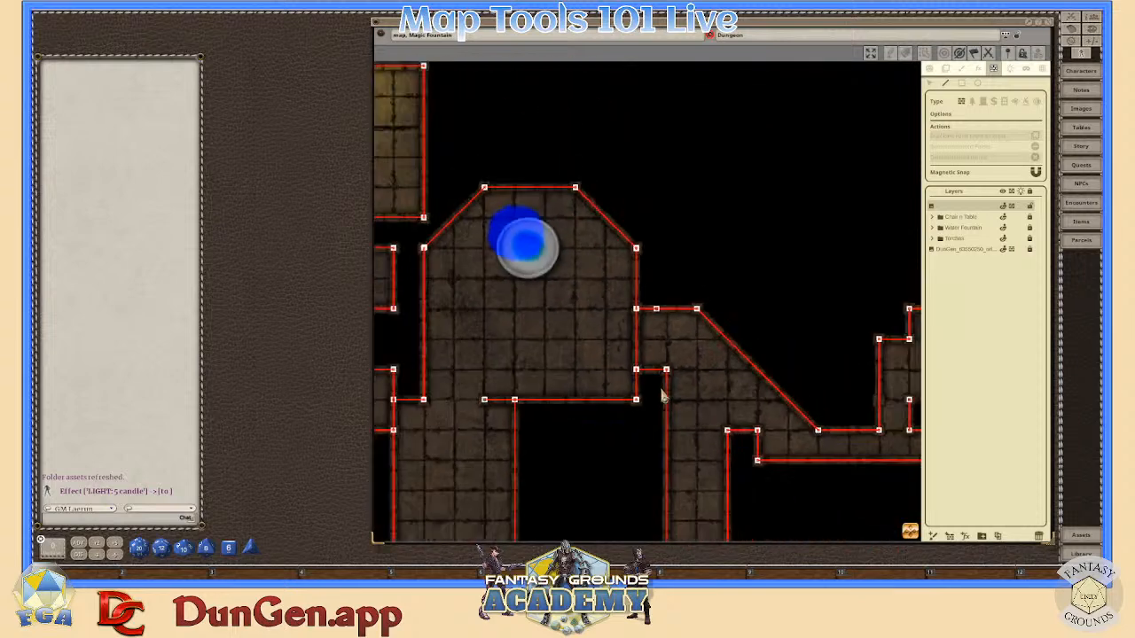
scroll(679, 374, down, 1)
scroll(676, 376, down, 2)
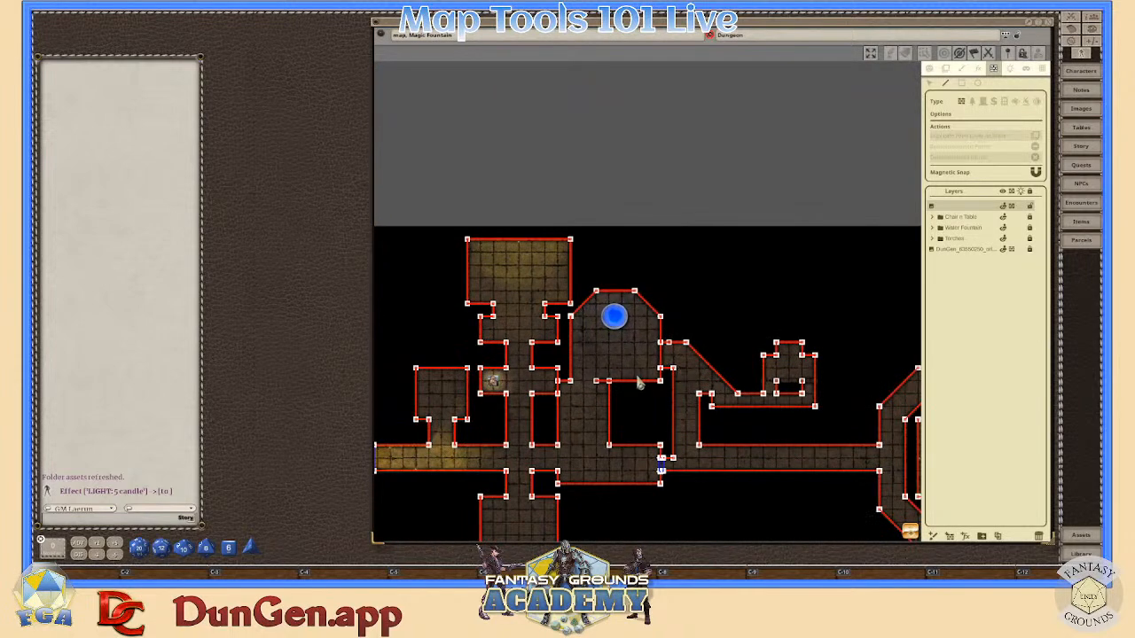
- Draw a narrow rectangular toggleable wall over the east wall section between the fountain room and the corridor
scroll(638, 383, up, 8)
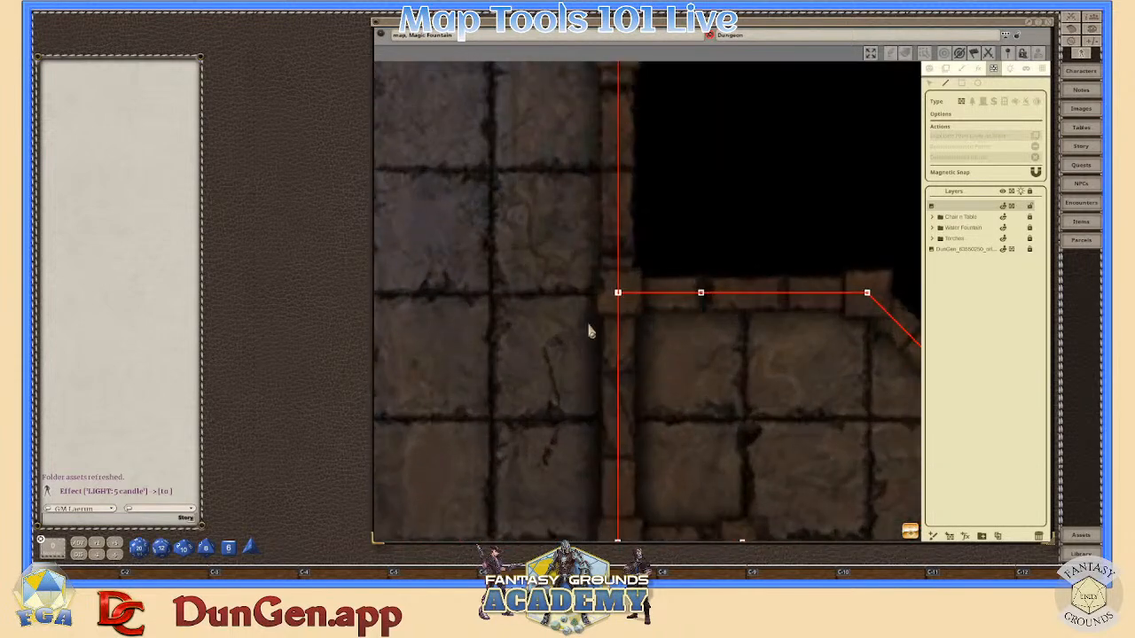
scroll(634, 381, down, 2)
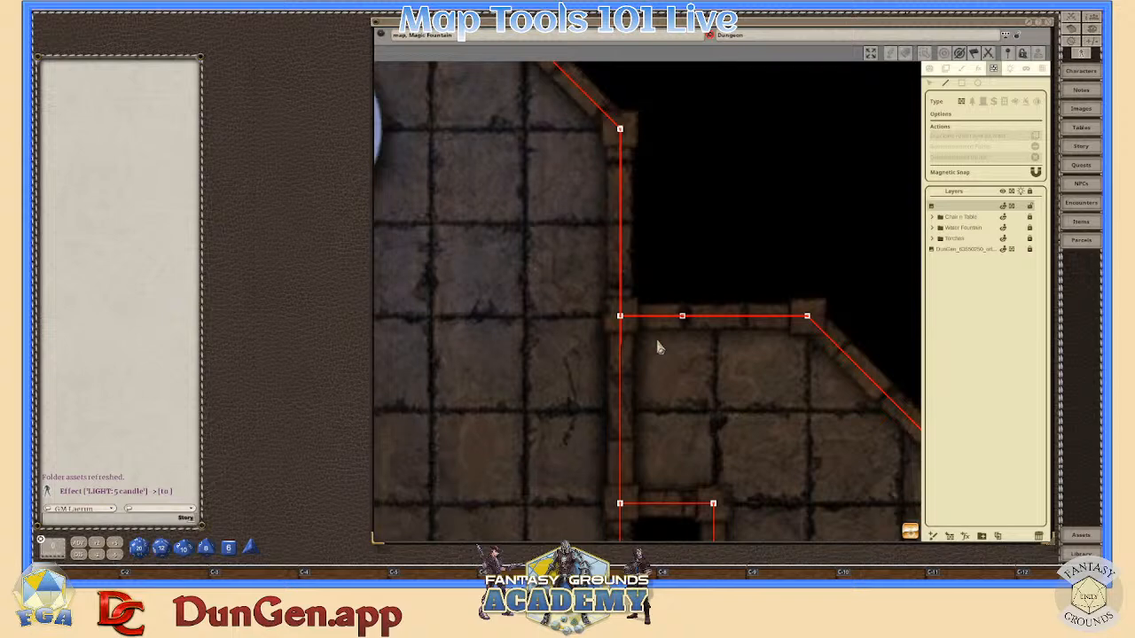
scroll(634, 332, up, 3)
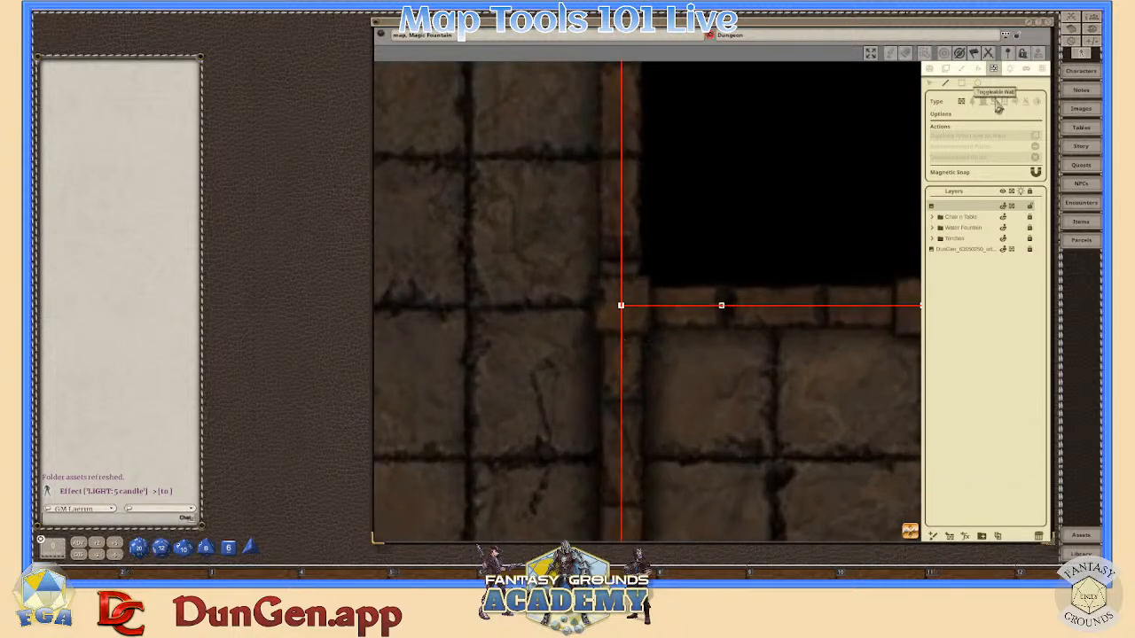
scroll(765, 307, down, 1)
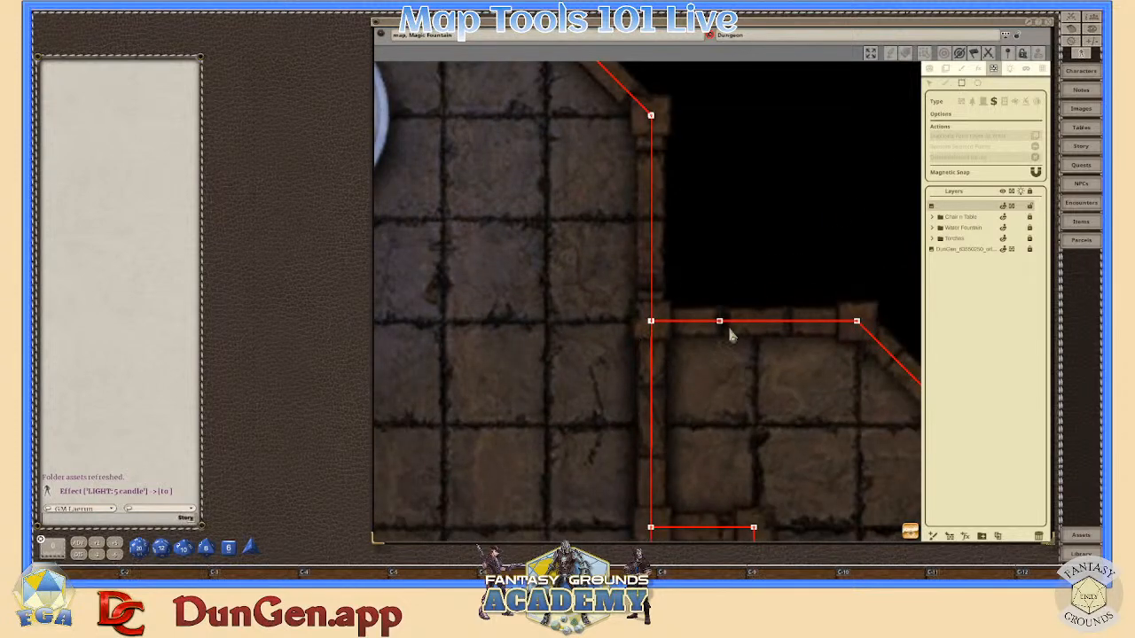
drag(637, 340, 665, 509)
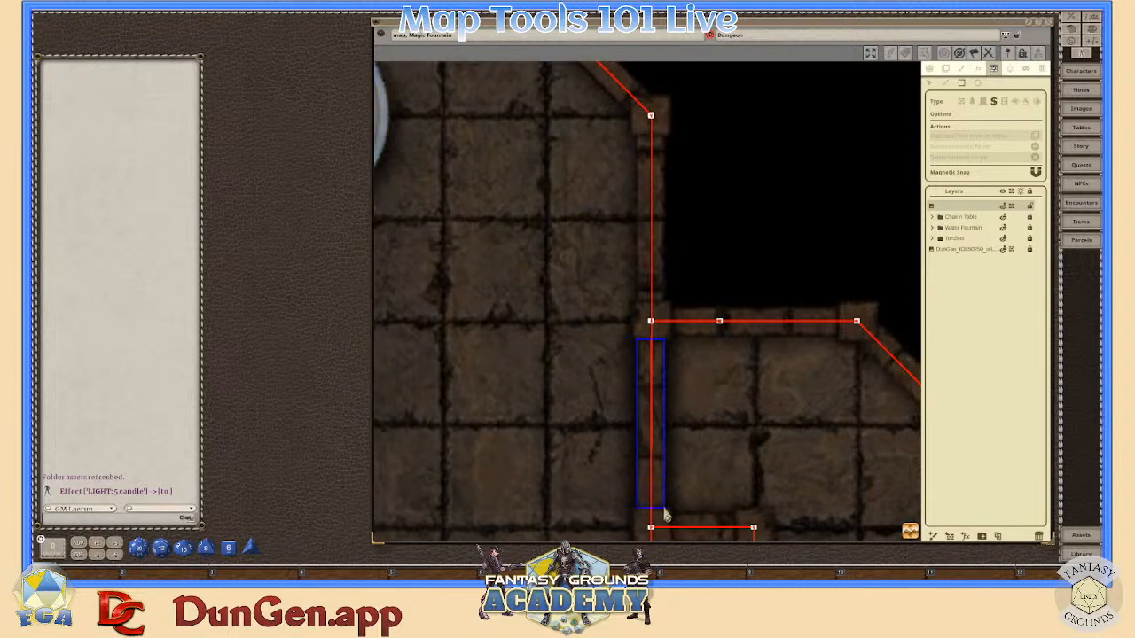
scroll(664, 487, up, 5)
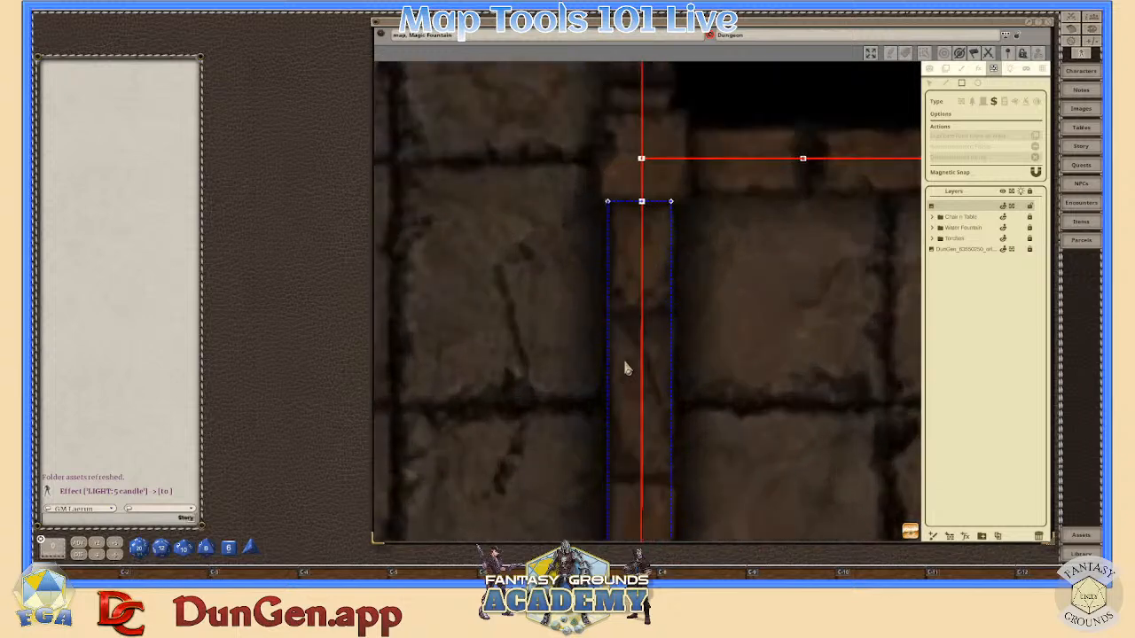
scroll(625, 368, down, 5)
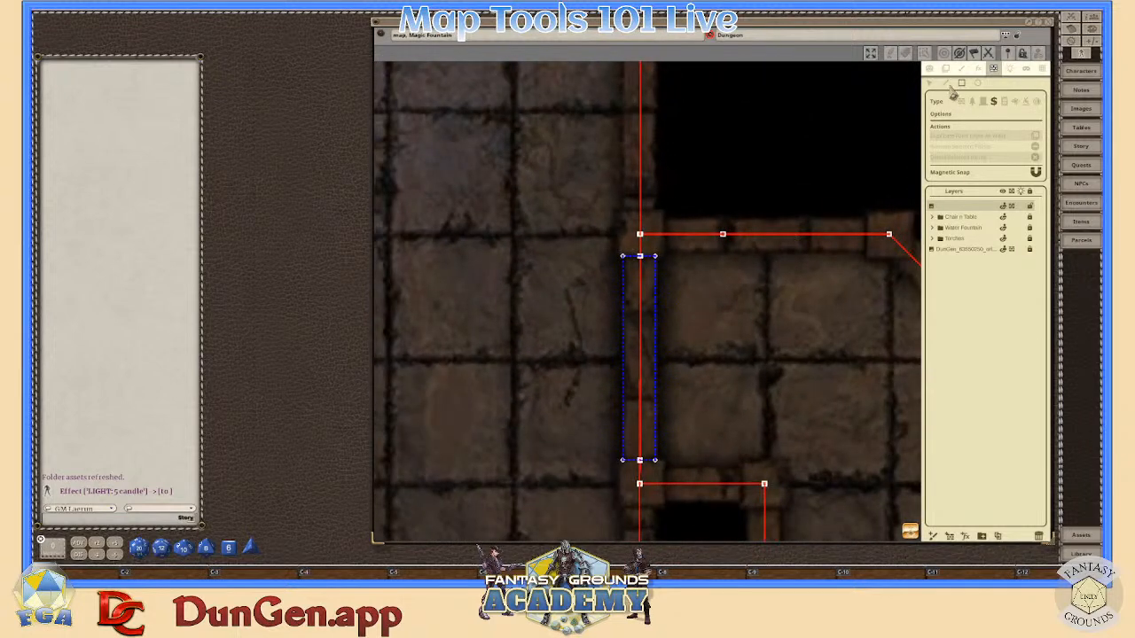
scroll(642, 350, up, 3)
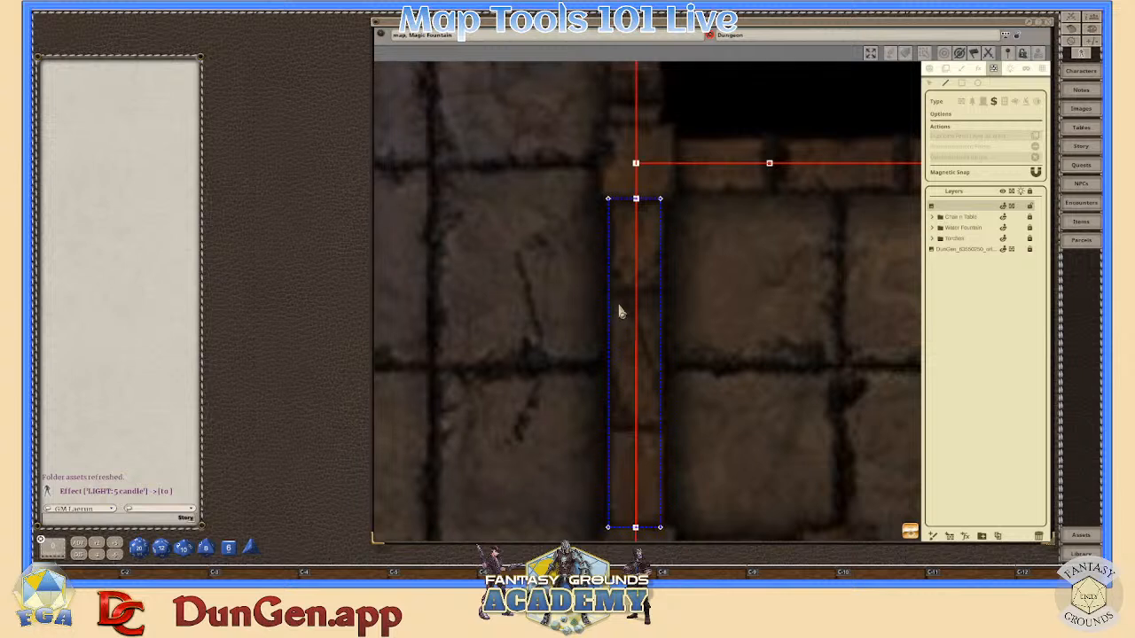
click(618, 306)
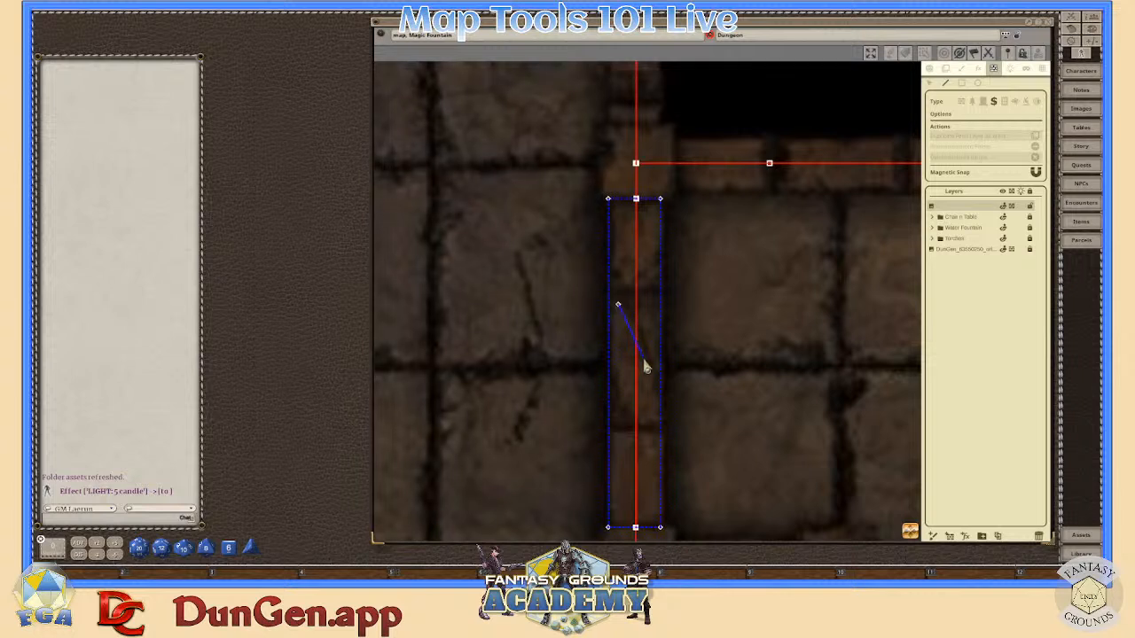
key(Escape)
- Draw a short diagonal wall crossing the solid wall line inside the toggleable wall rectangle
scroll(600, 368, up, 3)
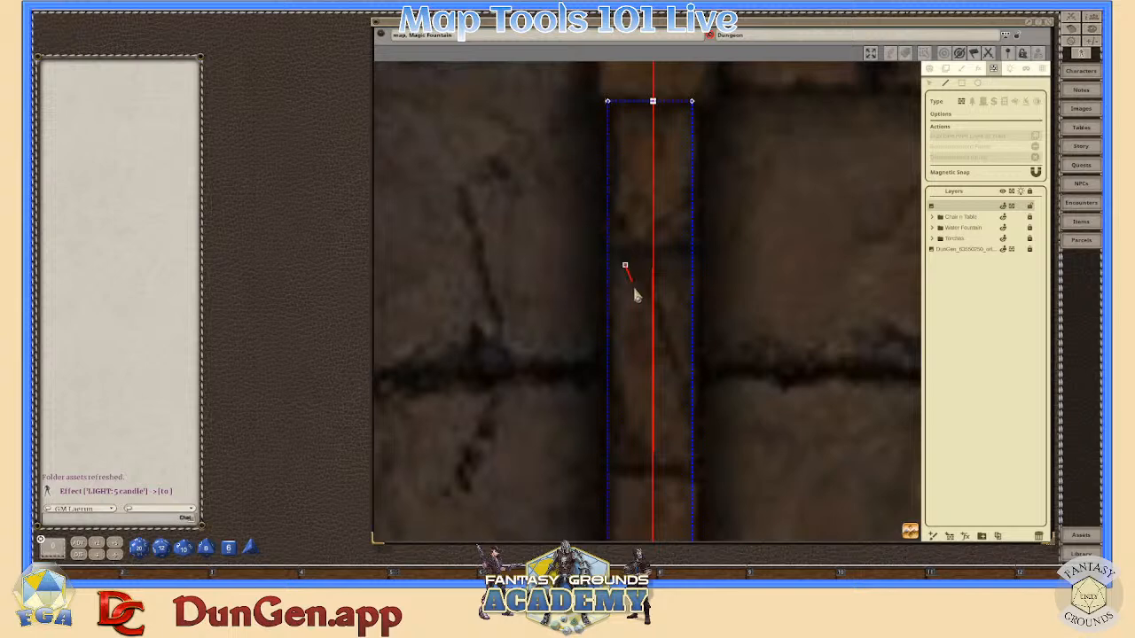
drag(626, 265, 672, 369)
scroll(674, 374, down, 4)
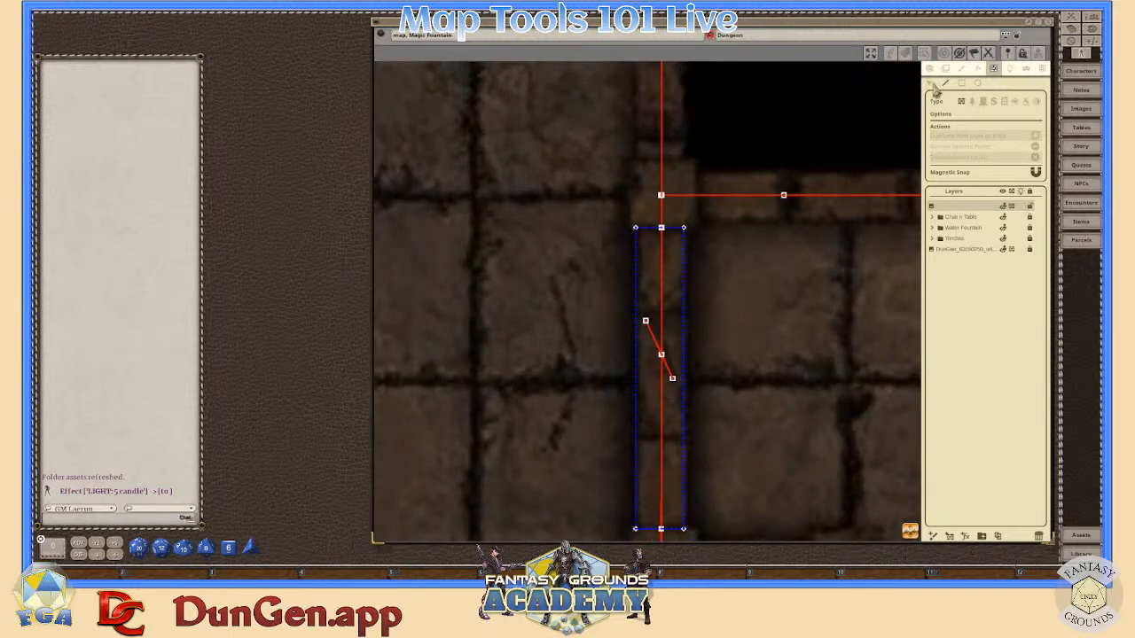
- Delete the diagonal wall and its crossing point so the solid wall inside the toggleable rectangle is removed
click(931, 83)
drag(646, 296, 677, 394)
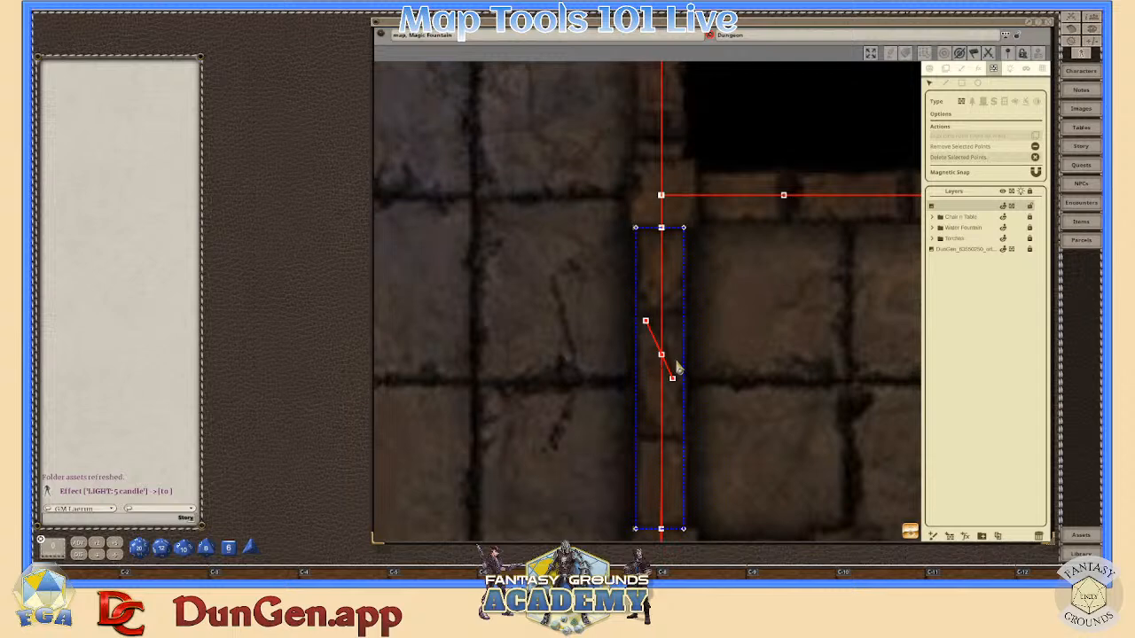
key(Delete)
scroll(698, 363, down, 2)
scroll(695, 393, down, 3)
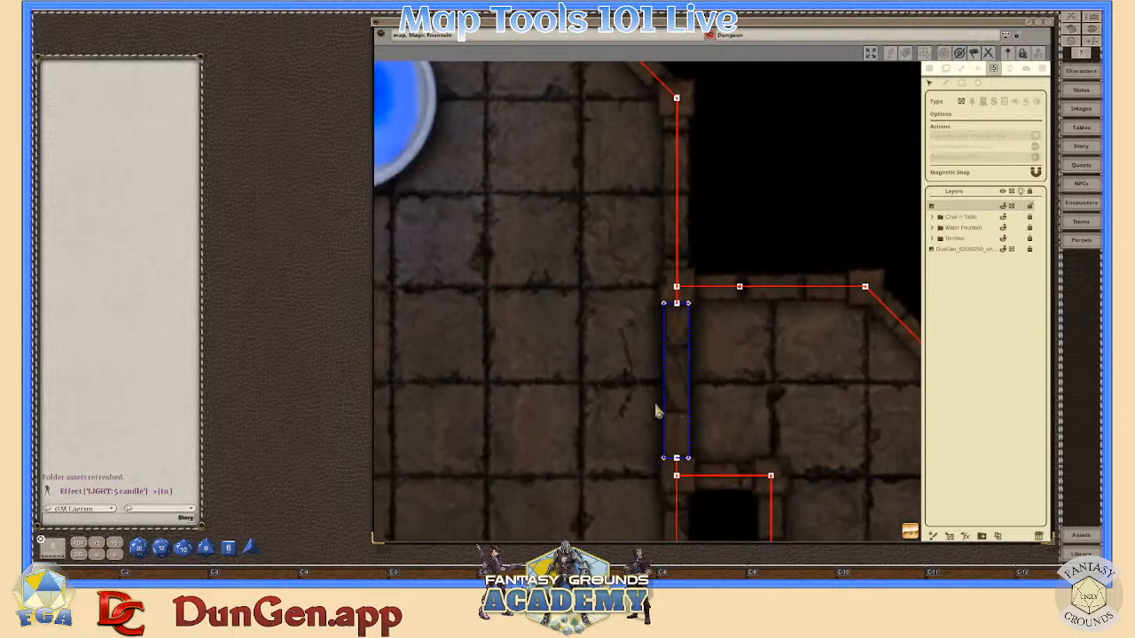
- Examine the toggleable wall beside the fountain room and the walls of the western corridors and southern room
scroll(678, 337, up, 2)
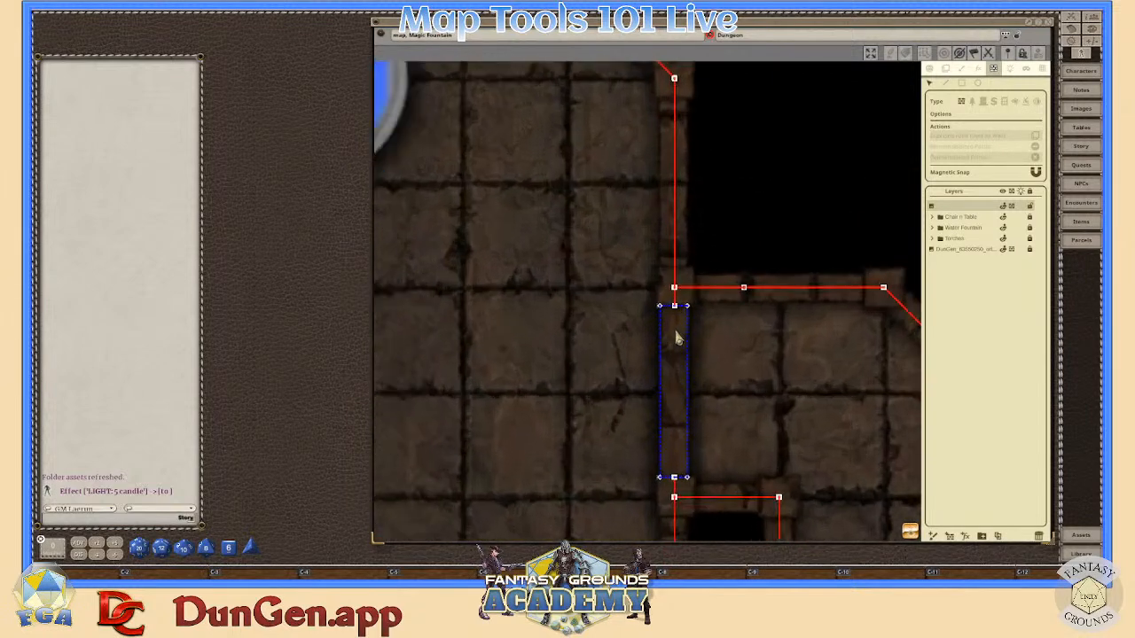
scroll(677, 355, down, 2)
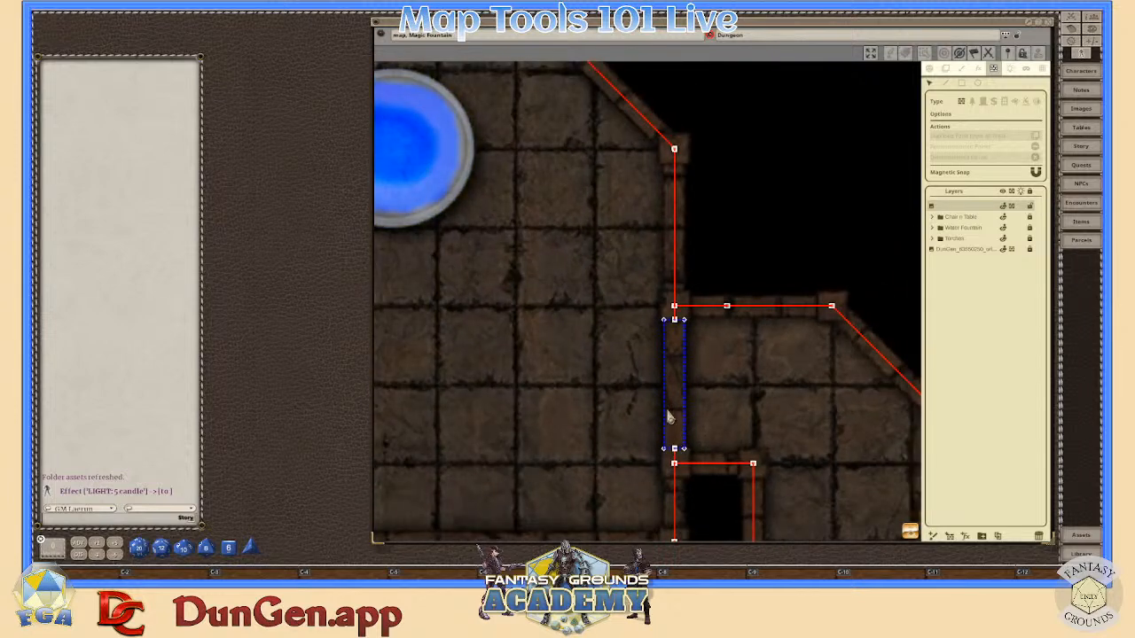
scroll(676, 451, up, 3)
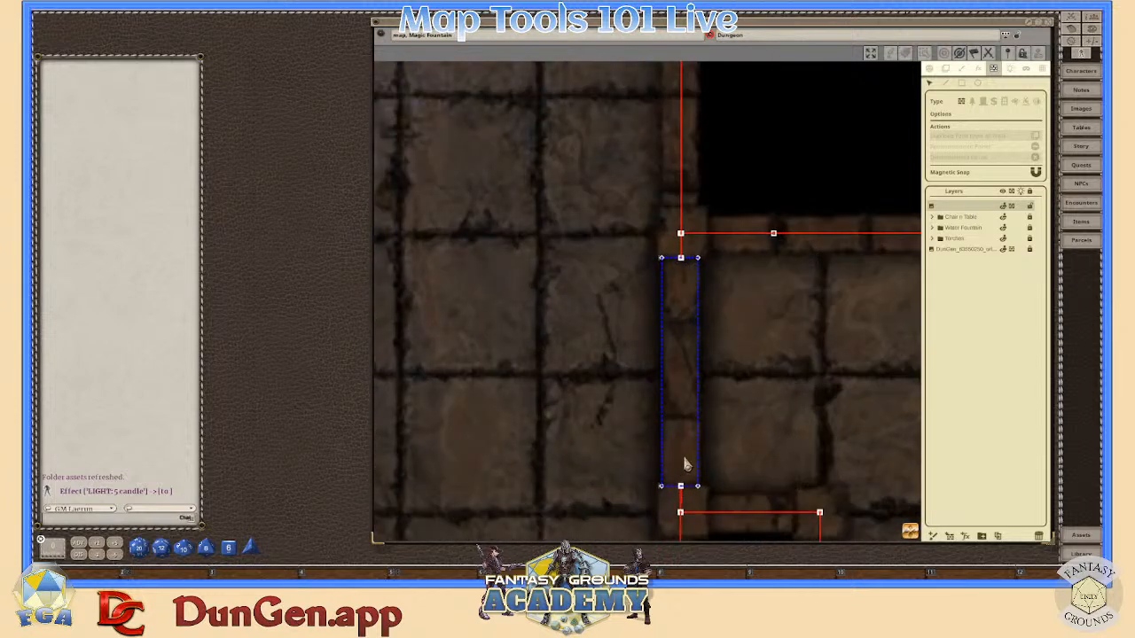
scroll(679, 466, down, 4)
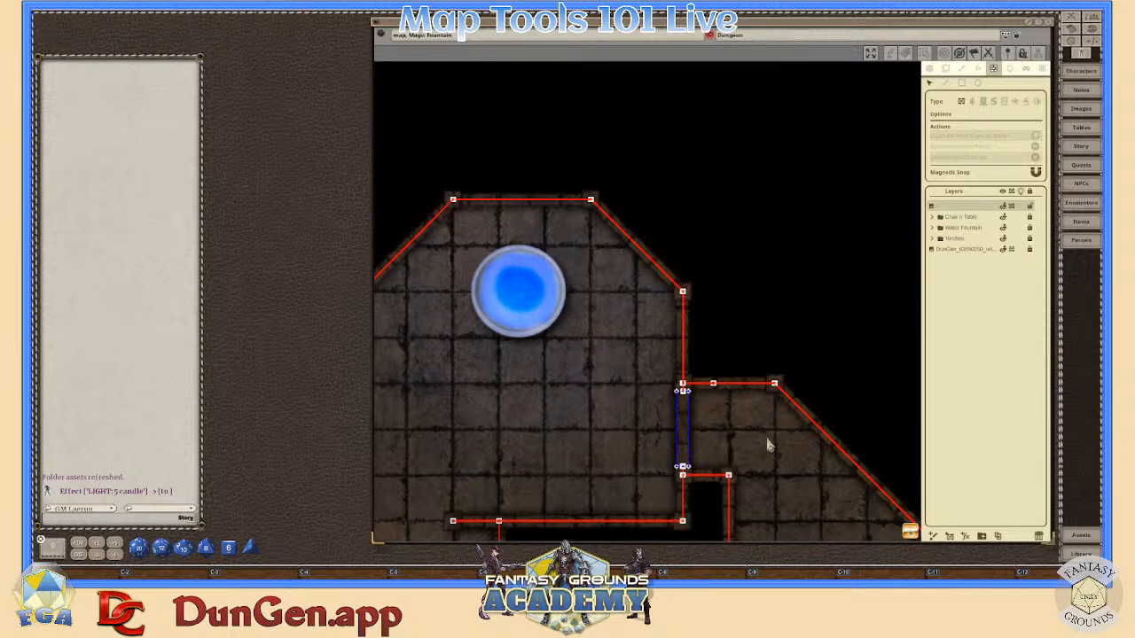
scroll(899, 460, down, 1)
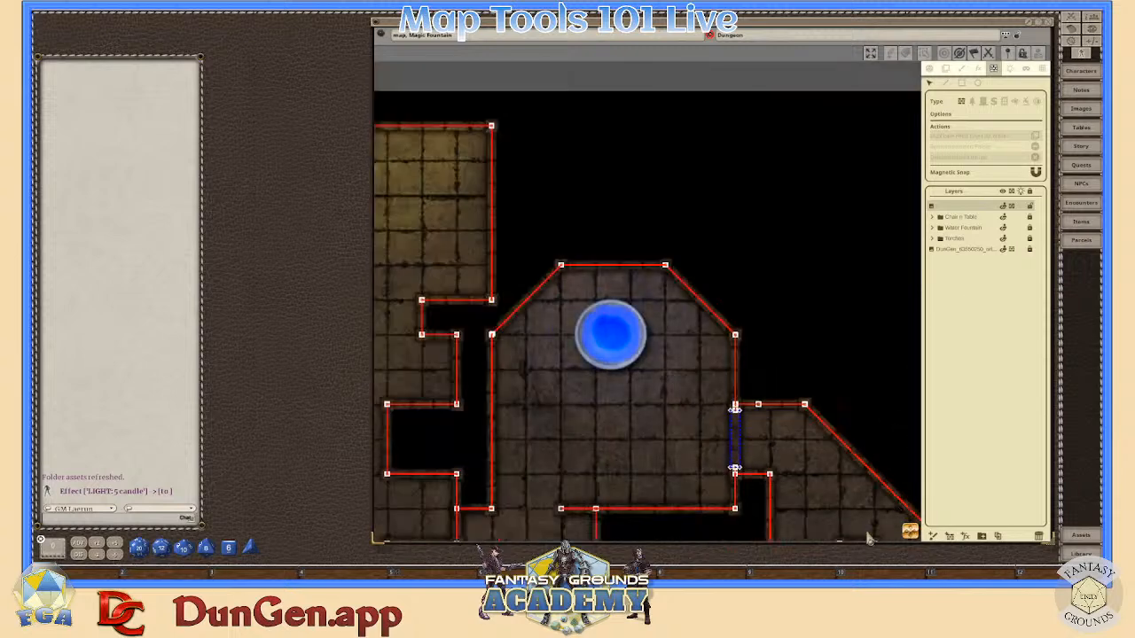
drag(643, 532, 835, 399)
drag(497, 537, 603, 472)
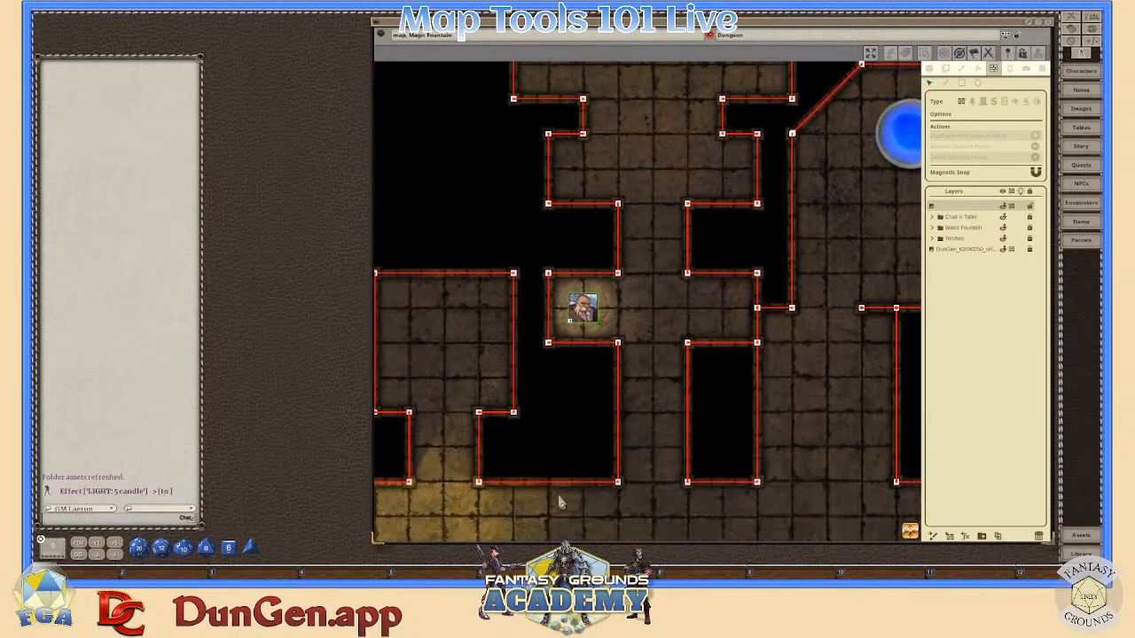
scroll(614, 477, down, 4)
drag(912, 533, 1037, 595)
scroll(529, 417, down, 3)
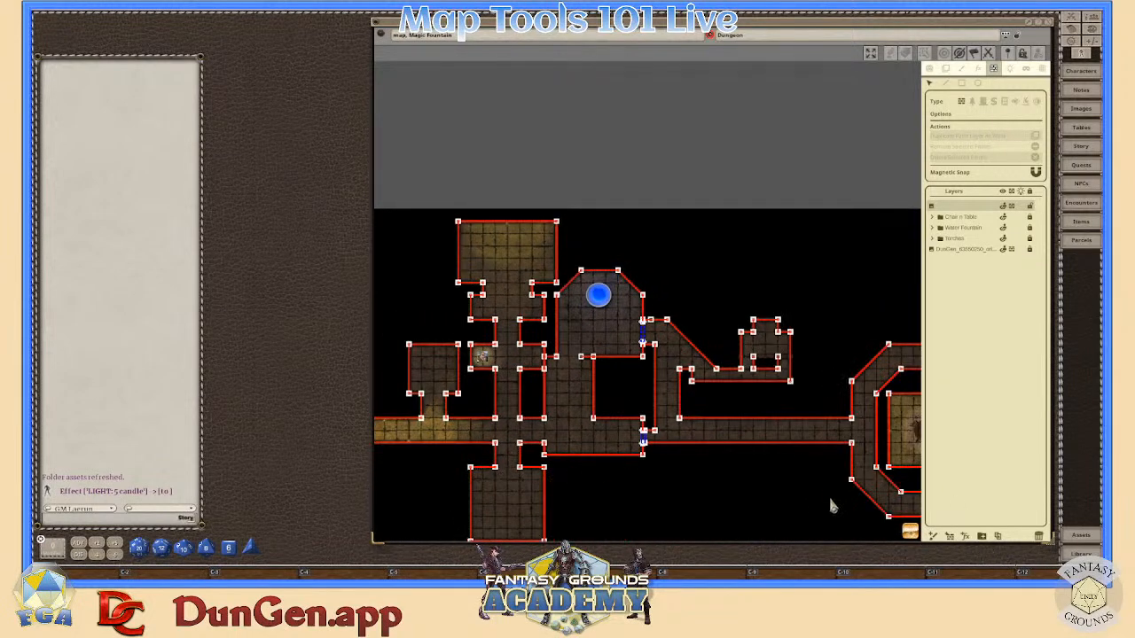
drag(518, 460, 520, 393)
scroll(520, 393, up, 5)
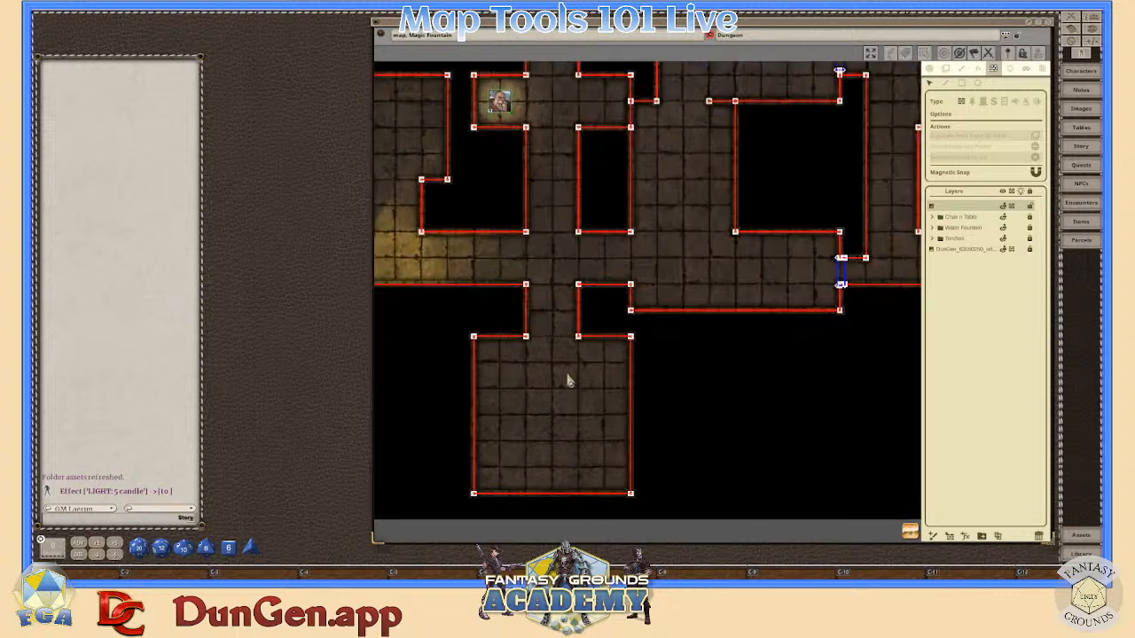
scroll(538, 431, up, 3)
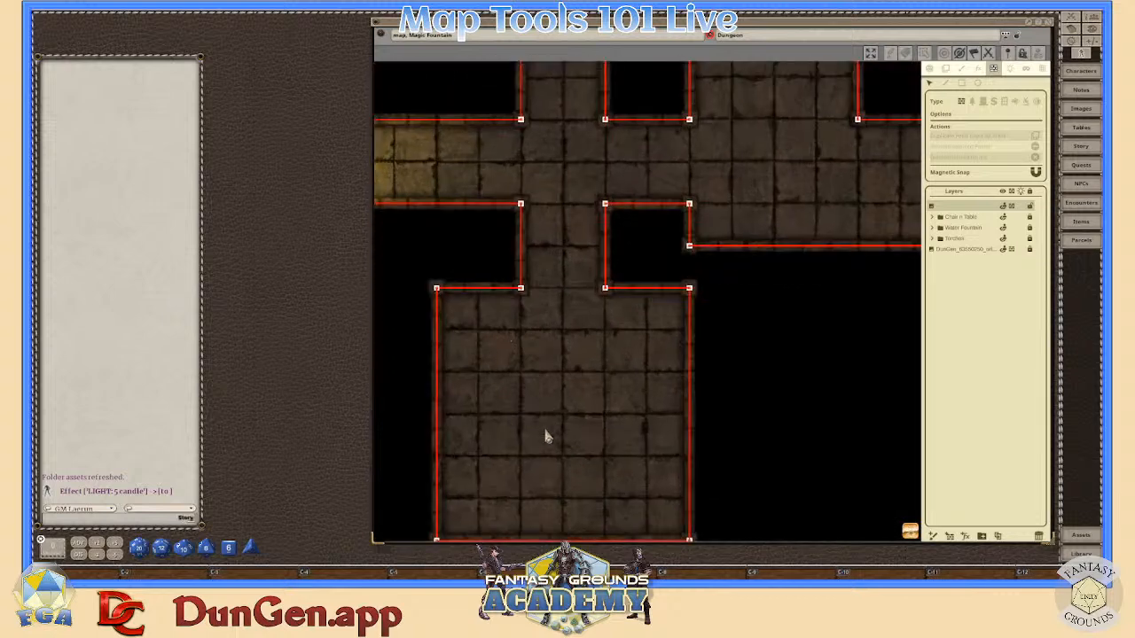
- Choose the experimental pit as the line-of-sight type and examine the southern room and surrounding corridors
scroll(594, 453, down, 9)
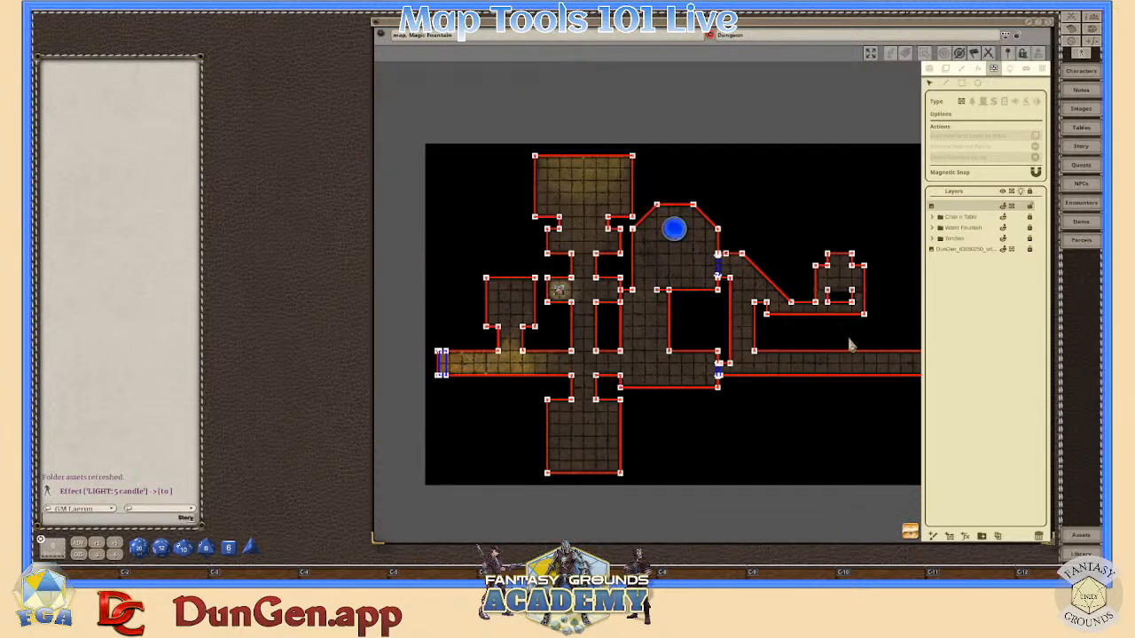
click(1027, 102)
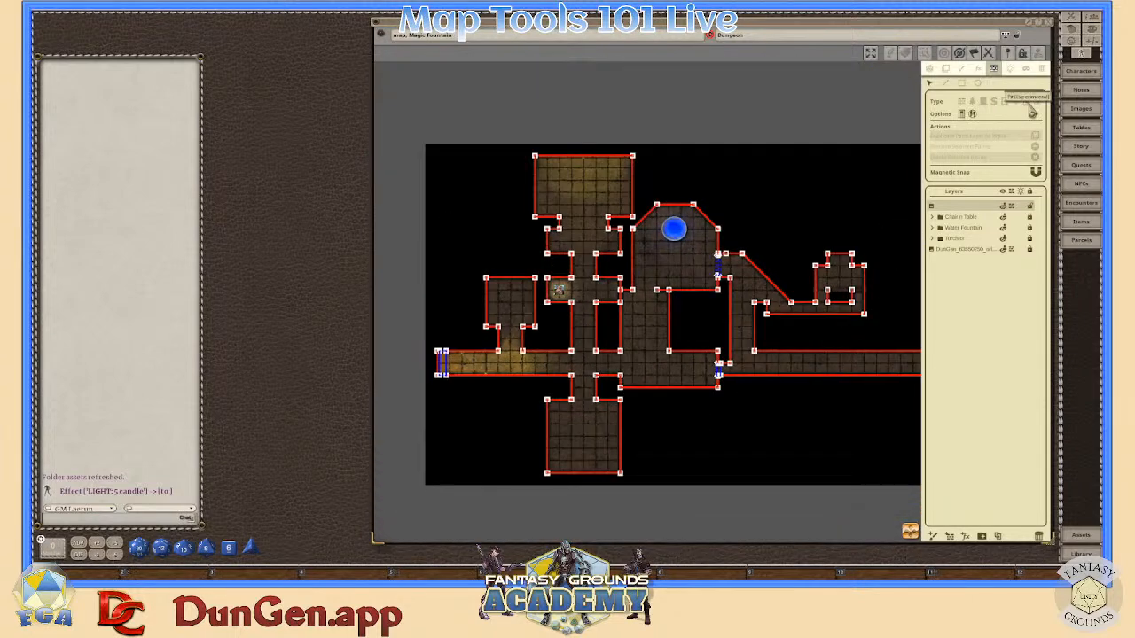
scroll(559, 427, up, 3)
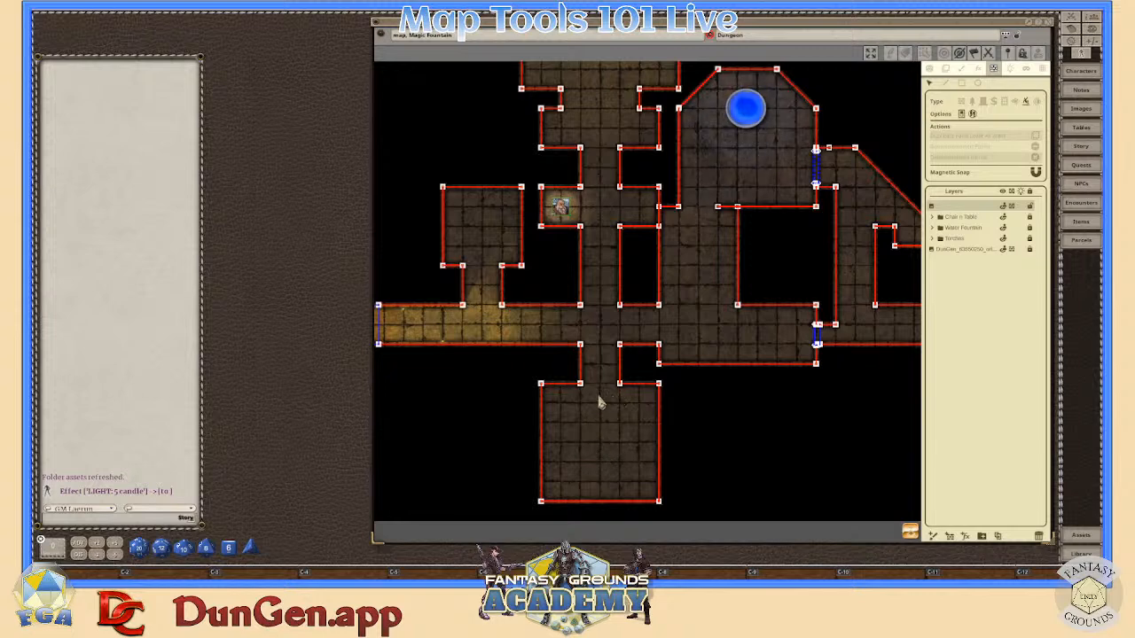
scroll(599, 472, up, 2)
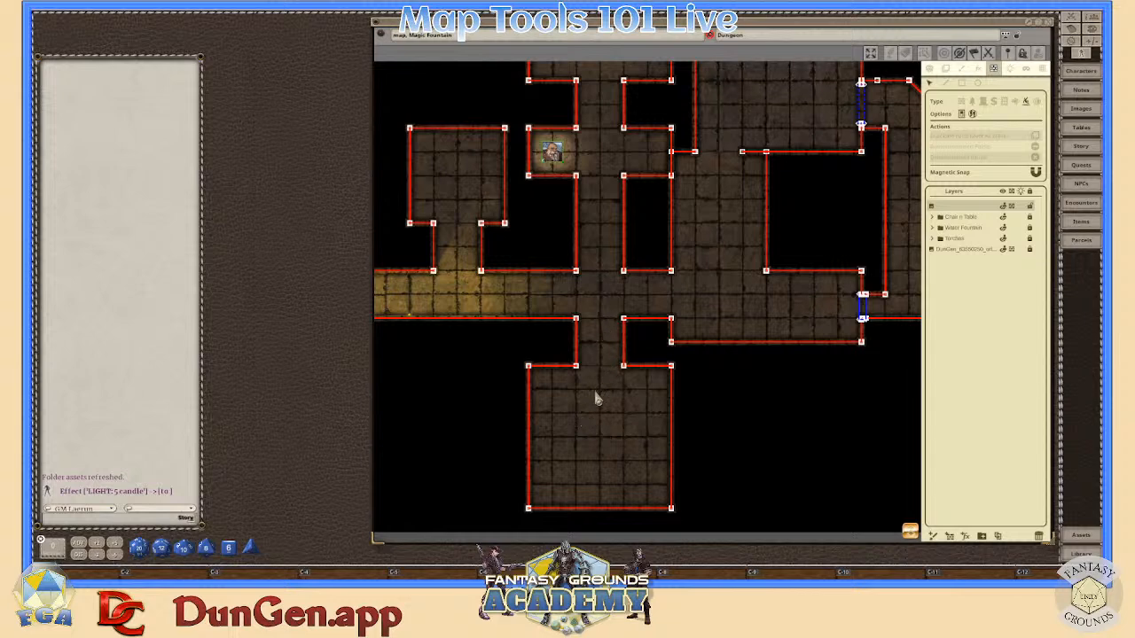
scroll(635, 393, down, 5)
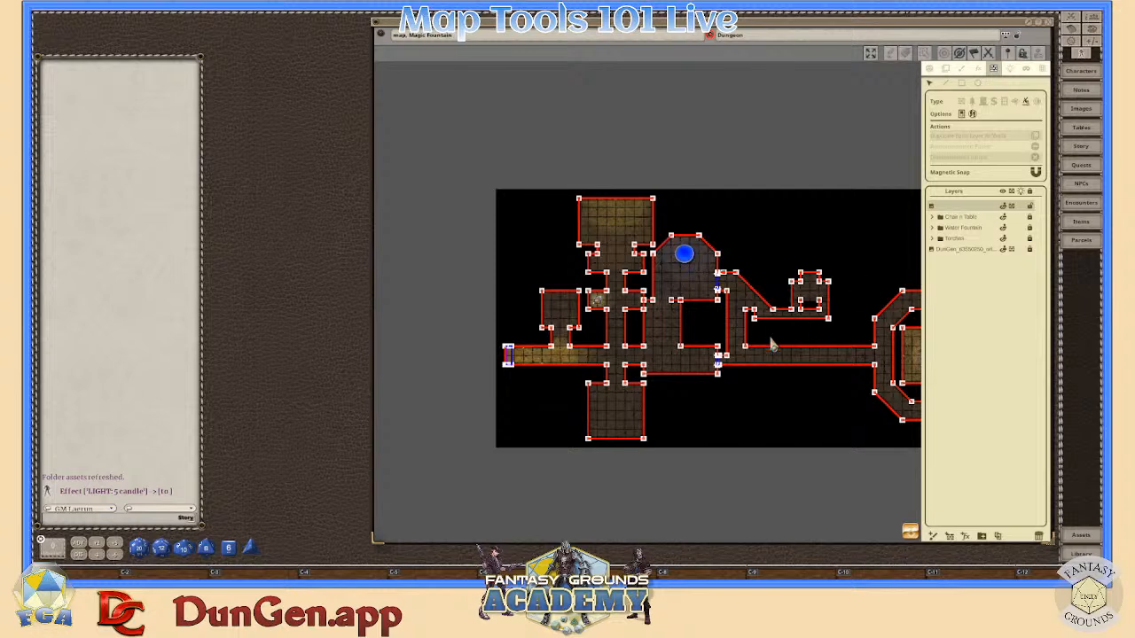
scroll(809, 381, up, 1)
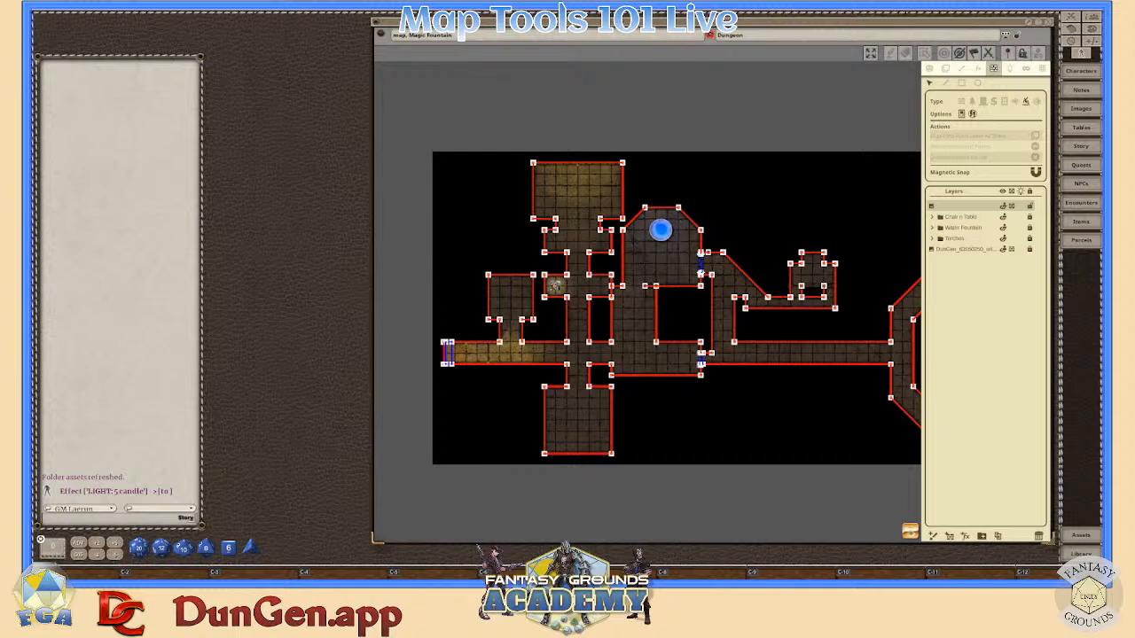
- Bring up the map's light settings and add a blank custom entry in the enlarged Effects window
drag(957, 23, 838, 32)
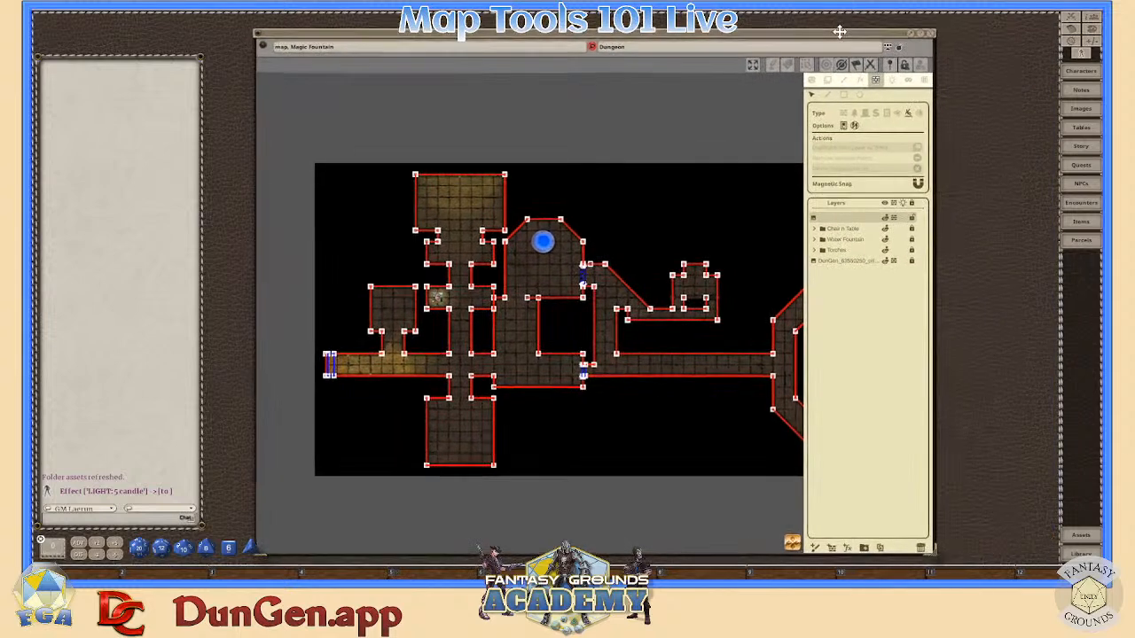
click(894, 80)
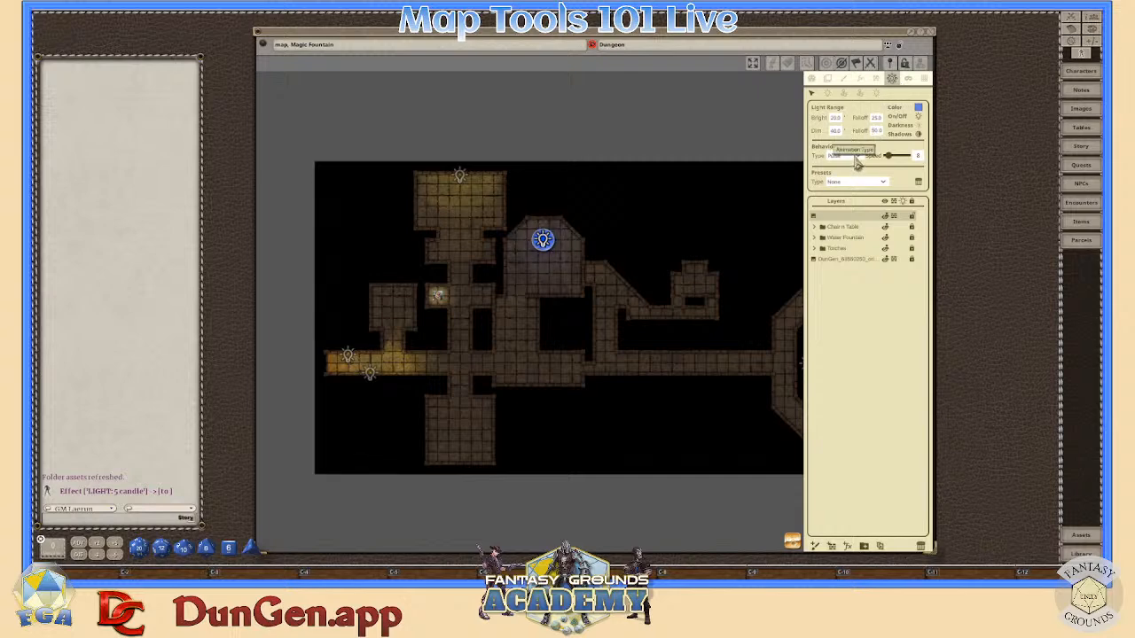
click(1089, 54)
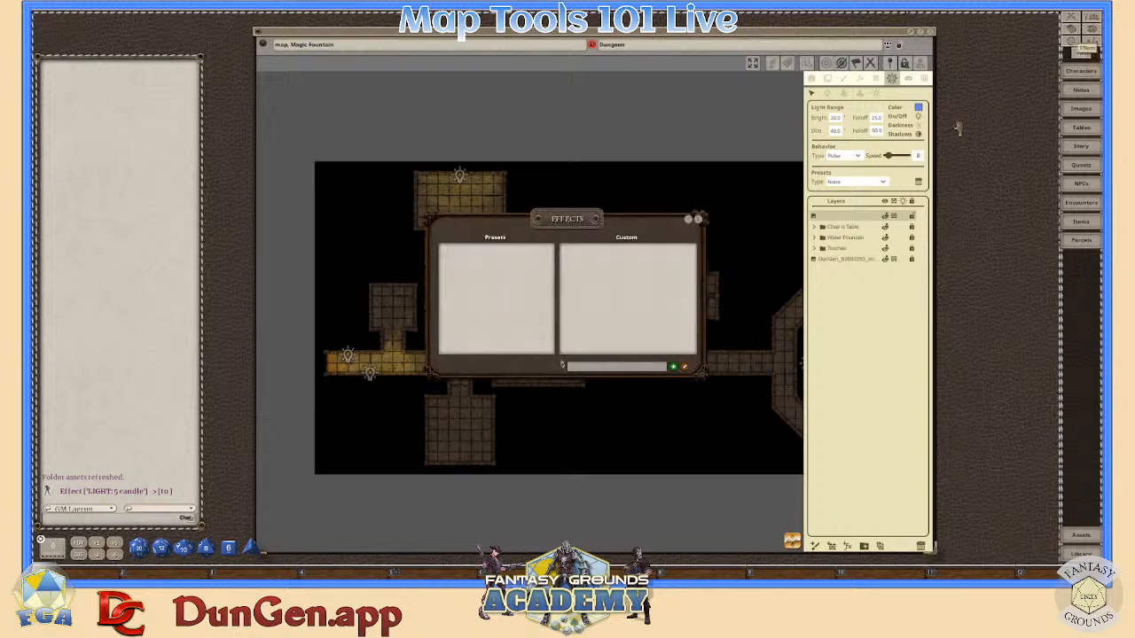
drag(582, 224, 853, 169)
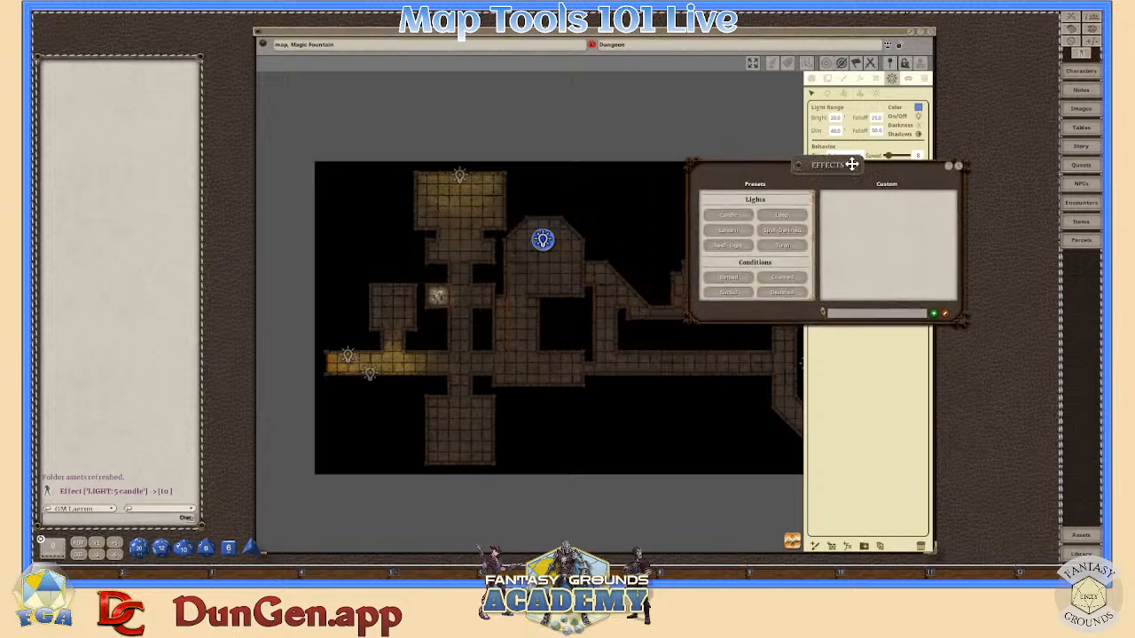
drag(975, 328, 1011, 463)
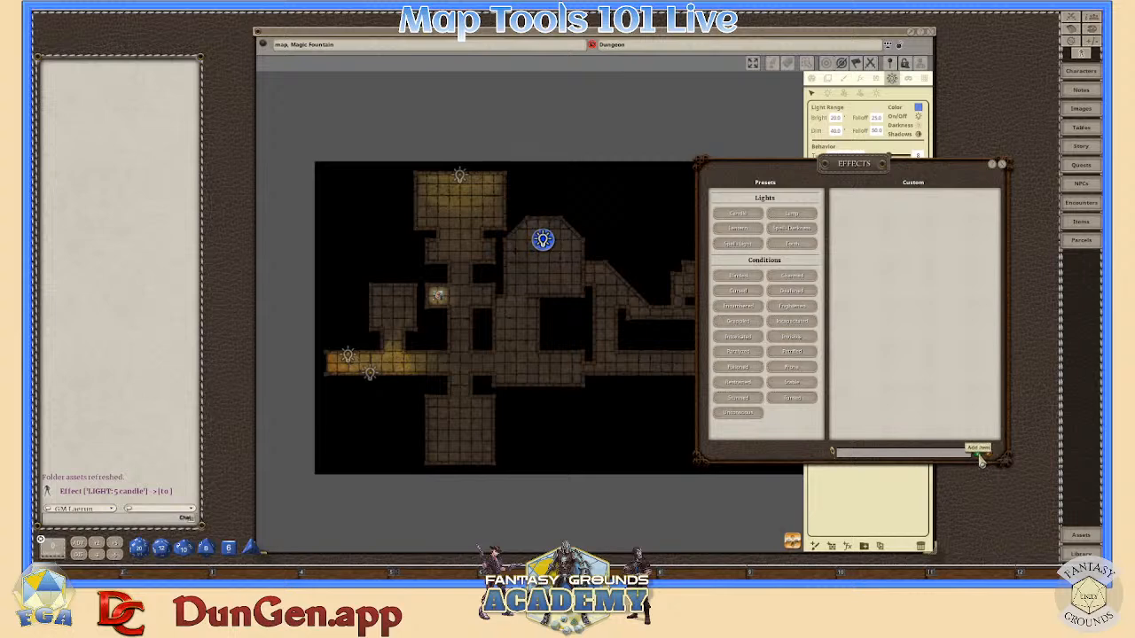
click(979, 455)
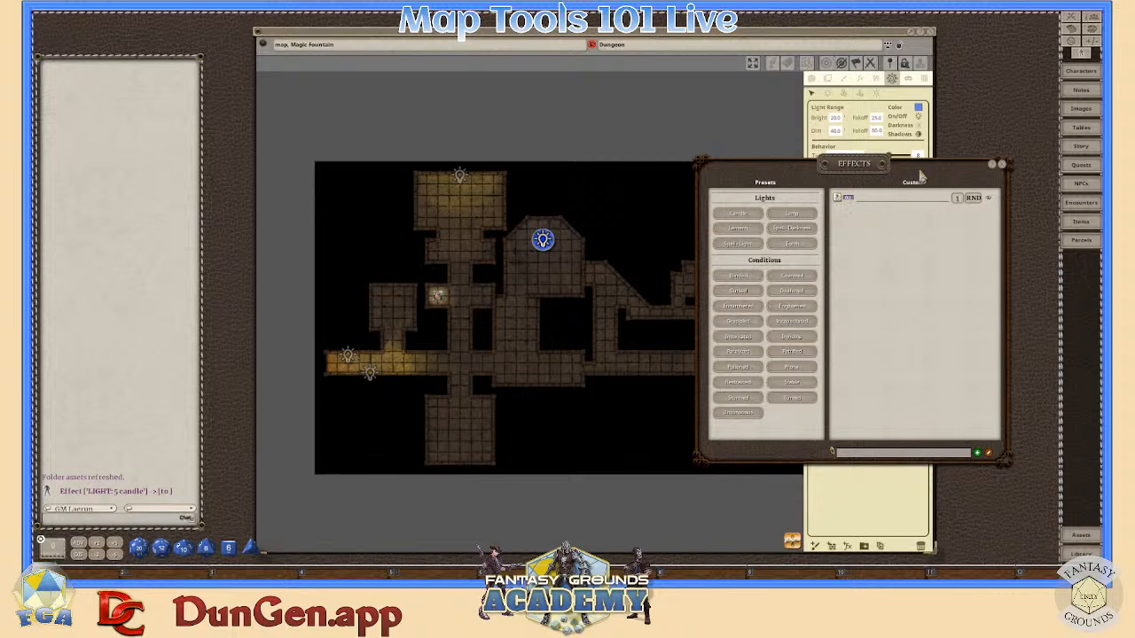
click(994, 166)
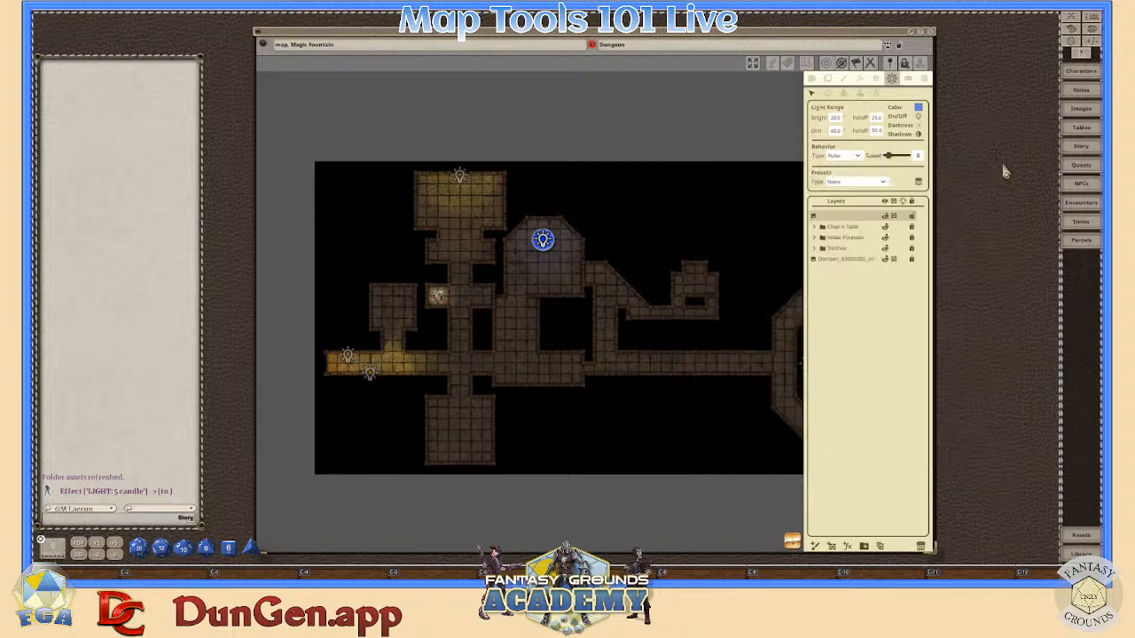
- Bring up the token light settings and send the preset Candle light effect to the chat
click(847, 95)
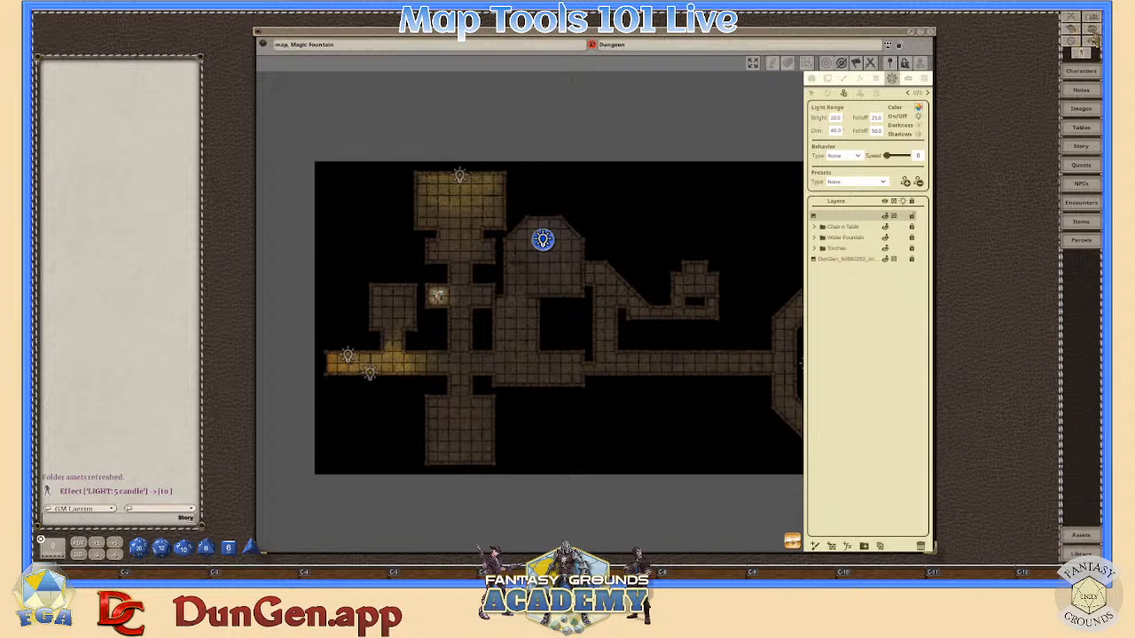
click(1086, 53)
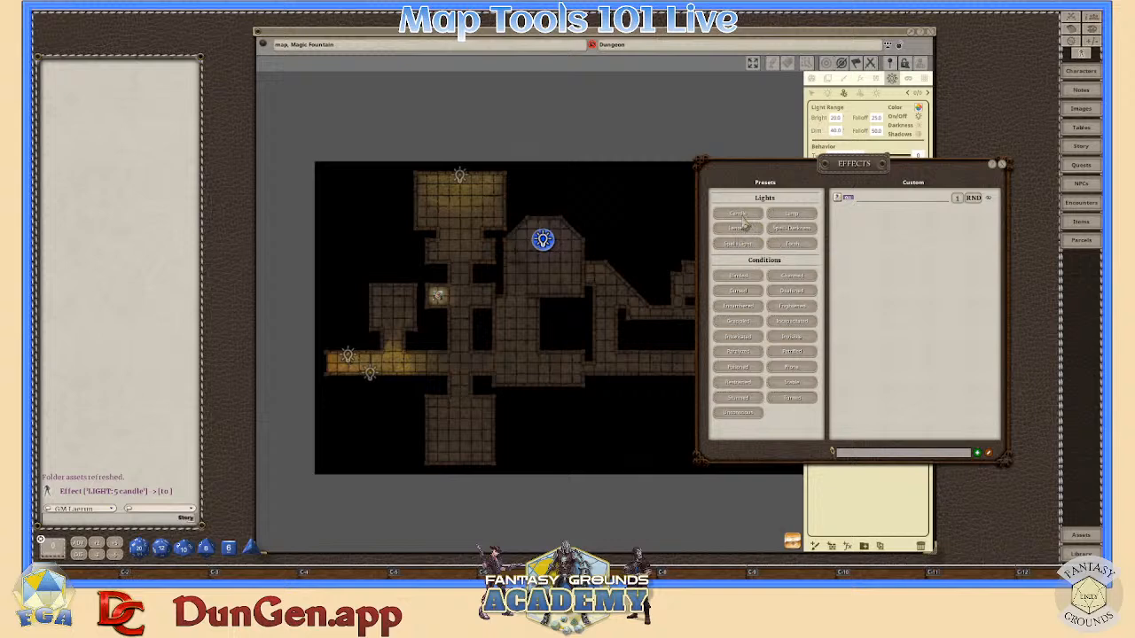
click(745, 215)
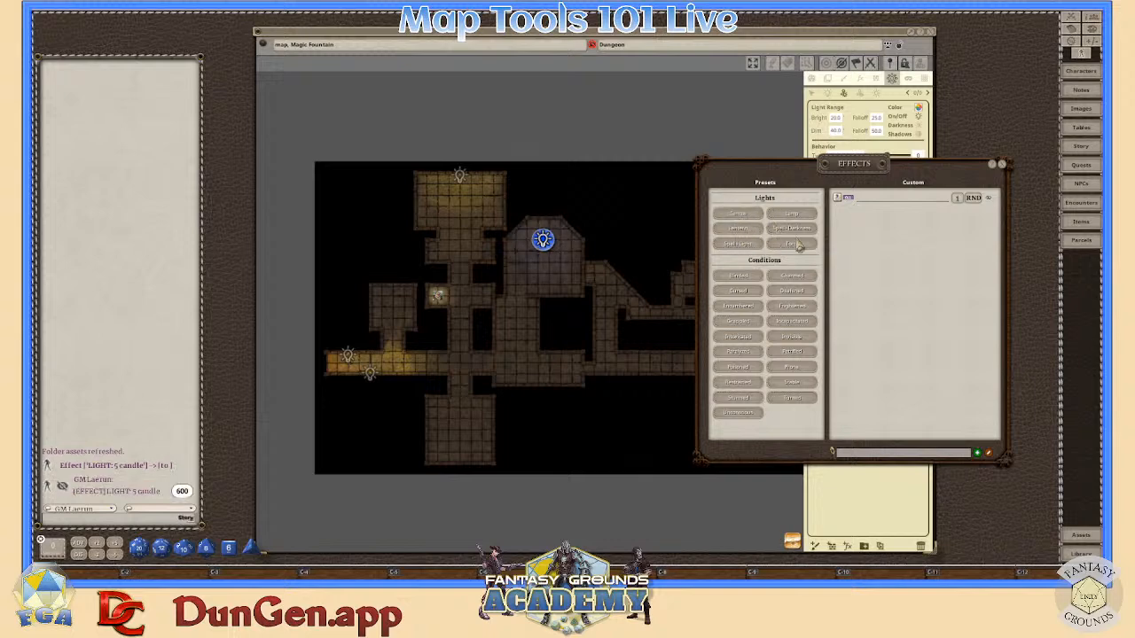
click(1001, 165)
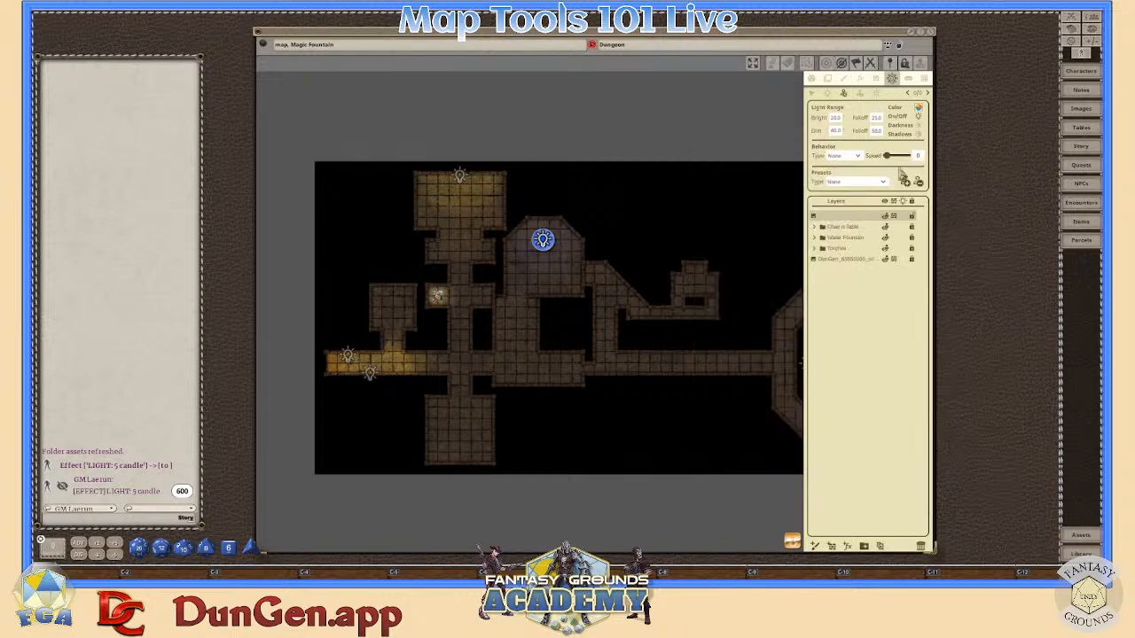
- Review the token vision and light settings and inspect the character sheet's main and weapons pages
click(860, 94)
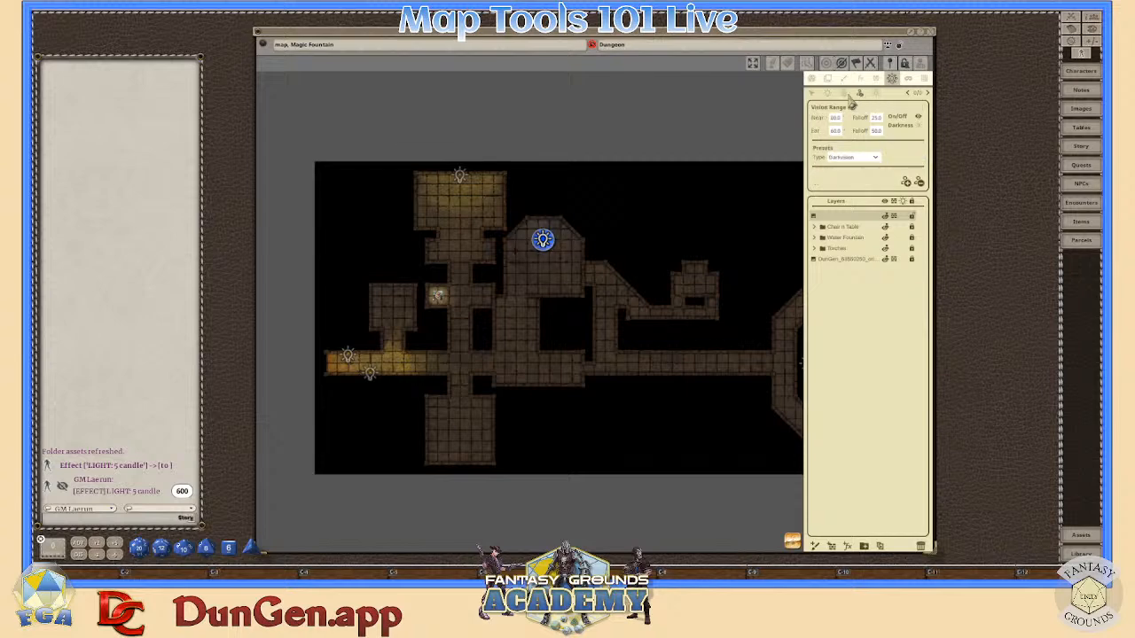
click(843, 94)
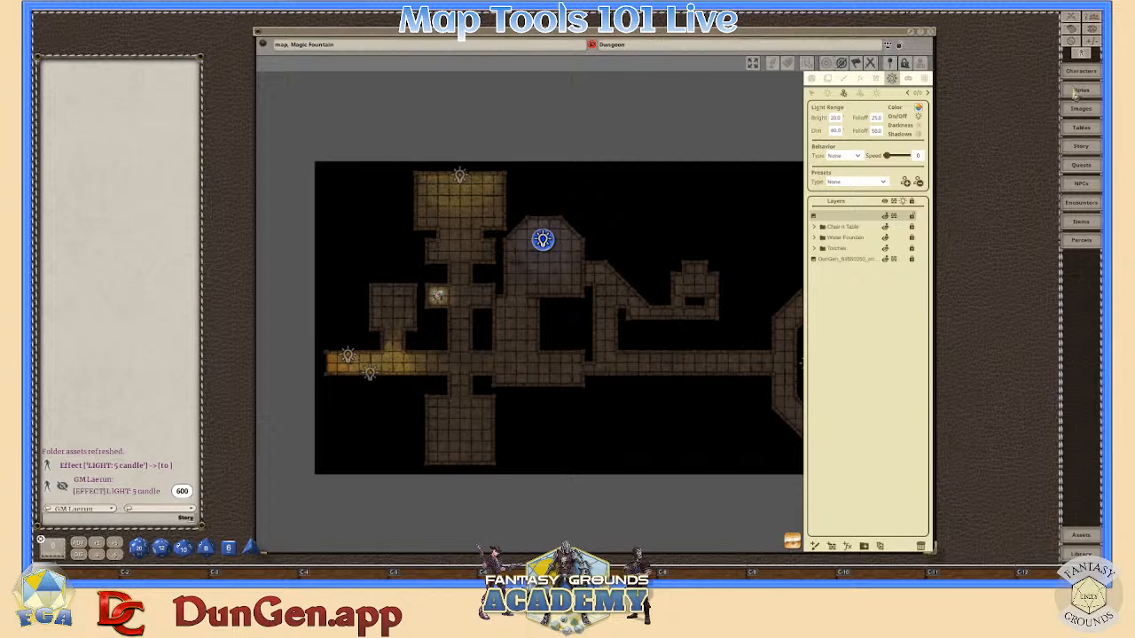
click(1082, 71)
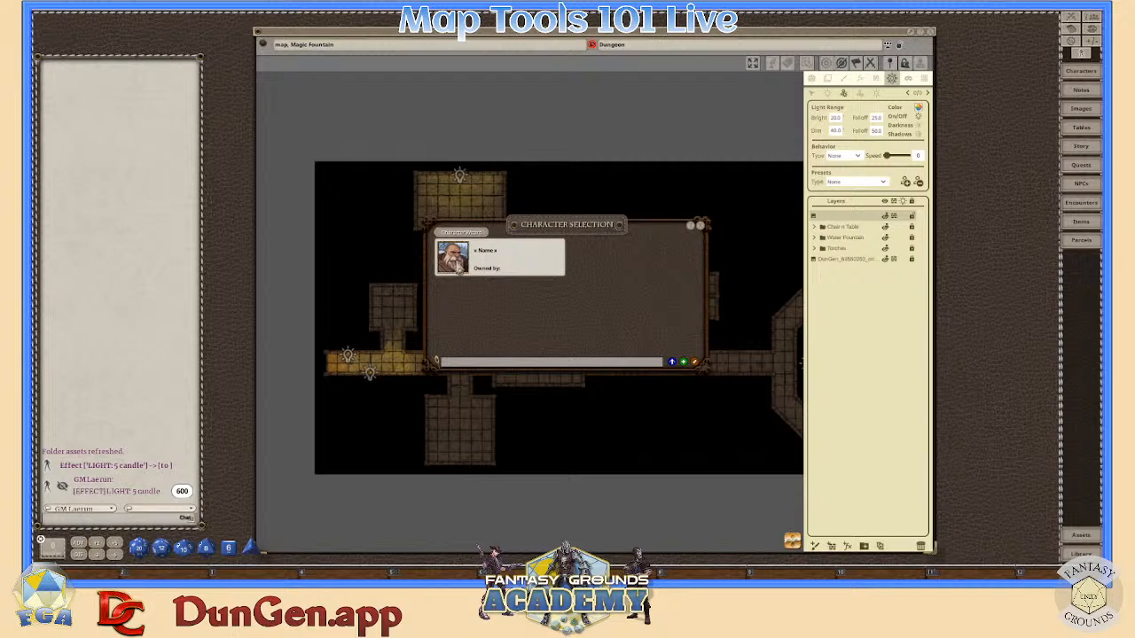
click(460, 266)
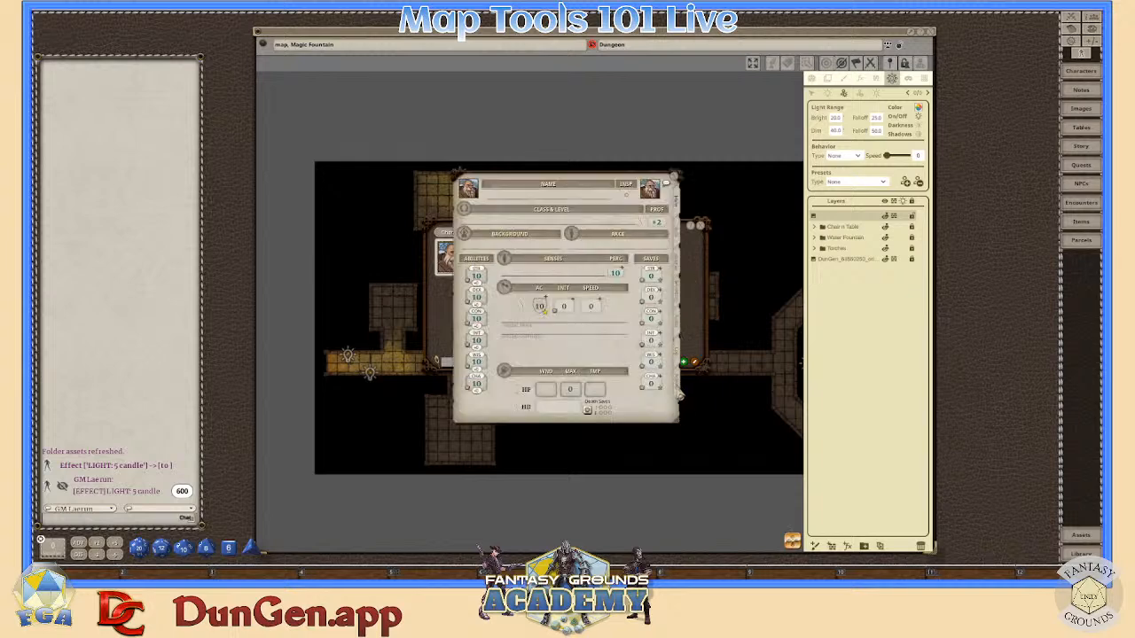
click(681, 394)
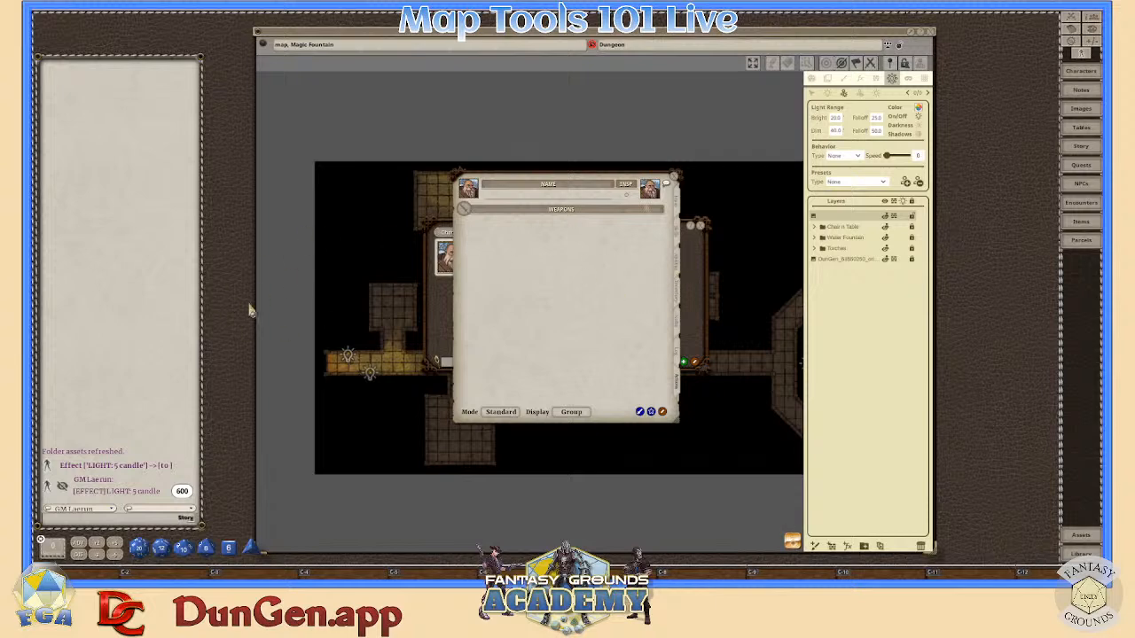
click(674, 178)
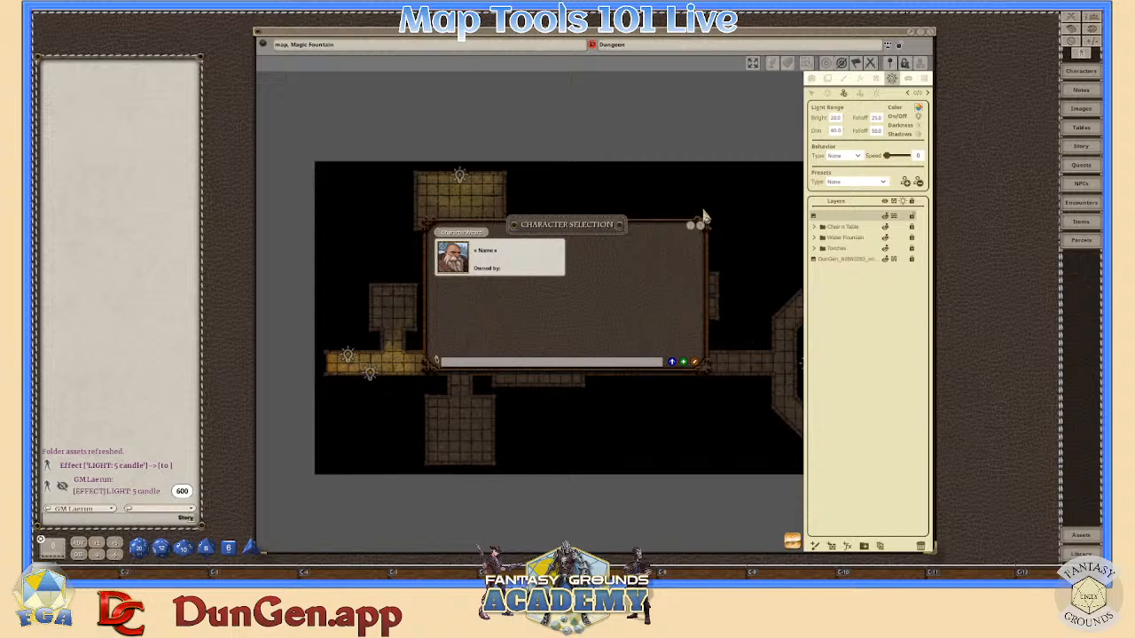
click(702, 228)
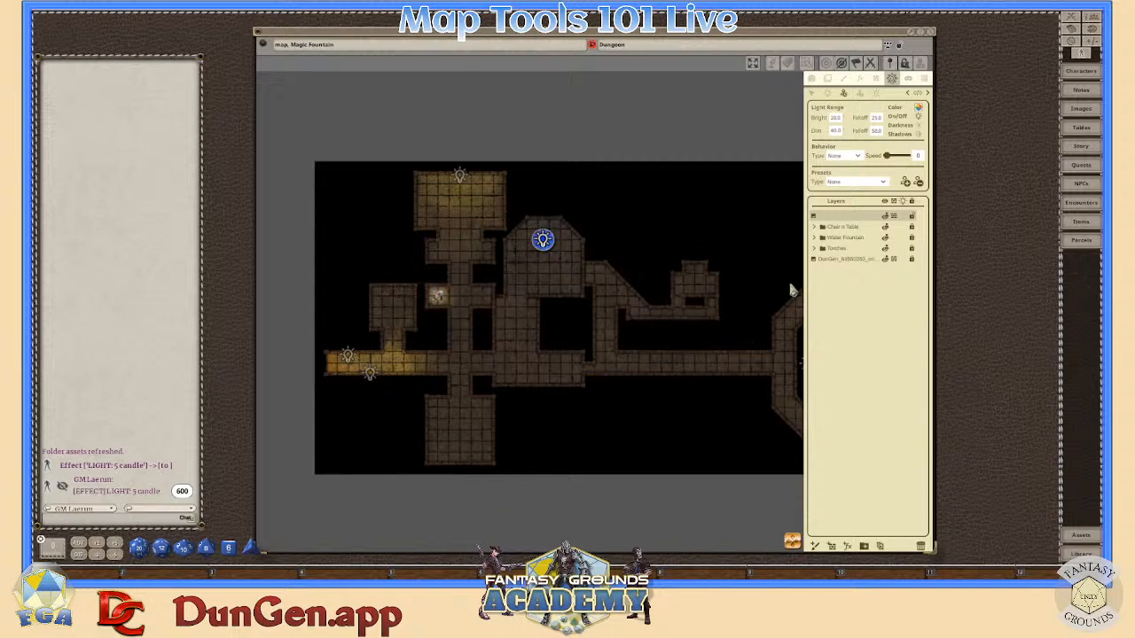
- Examine the animated water fountain up close and expand the Water Fountain layer group to show its effect layers
scroll(699, 317, up, 3)
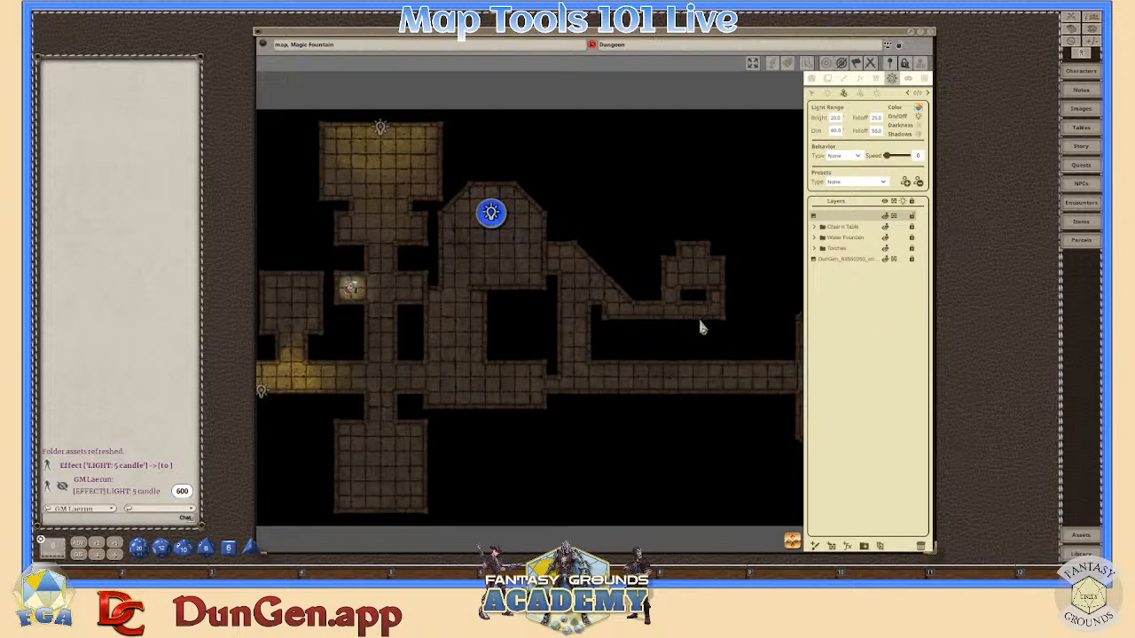
scroll(700, 325, down, 3)
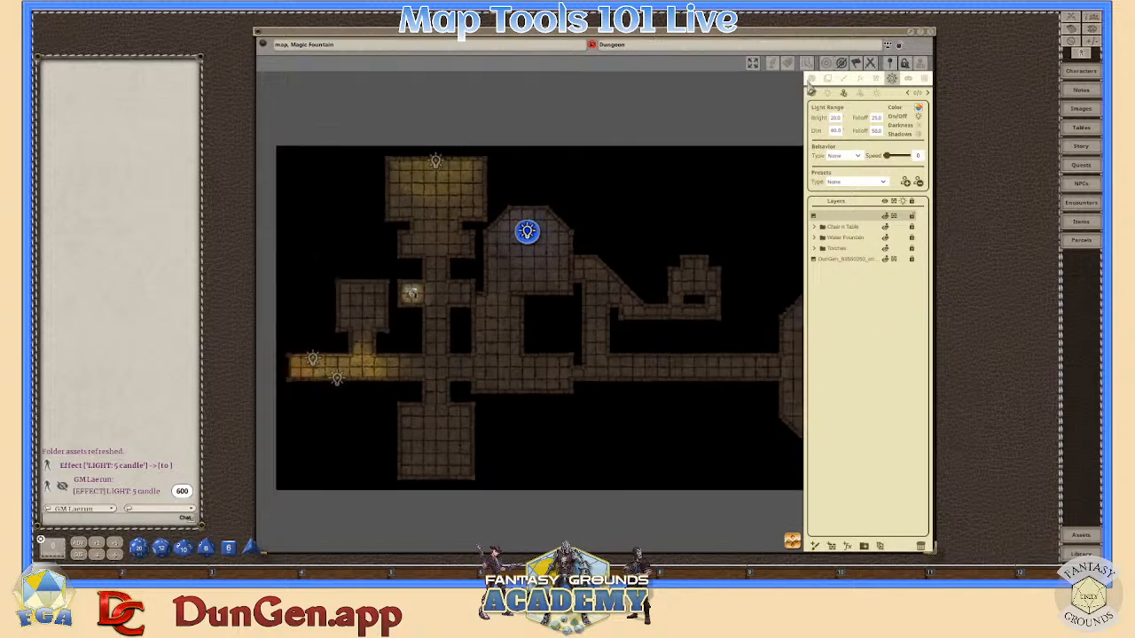
click(726, 173)
scroll(532, 319, up, 5)
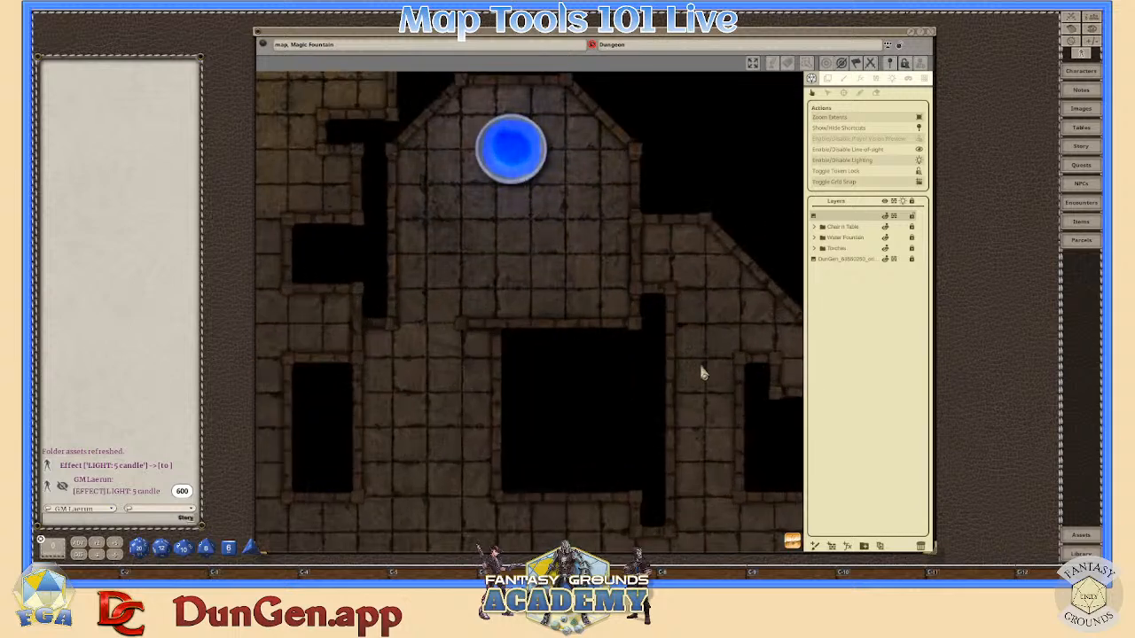
scroll(789, 479, up, 2)
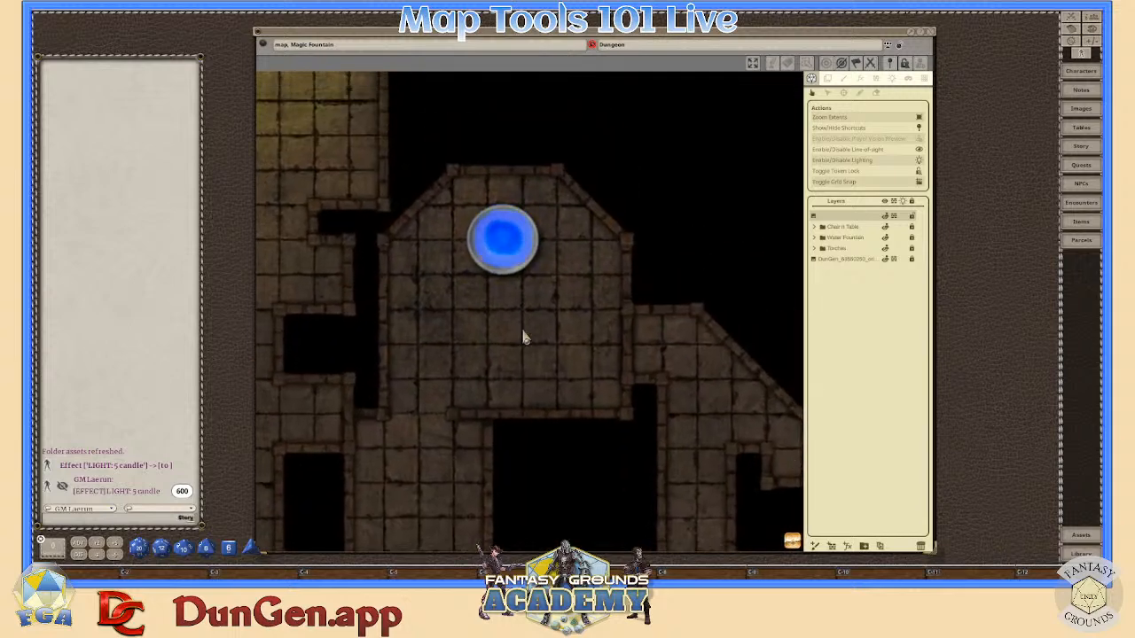
scroll(519, 274, up, 3)
scroll(518, 264, up, 4)
scroll(517, 261, down, 5)
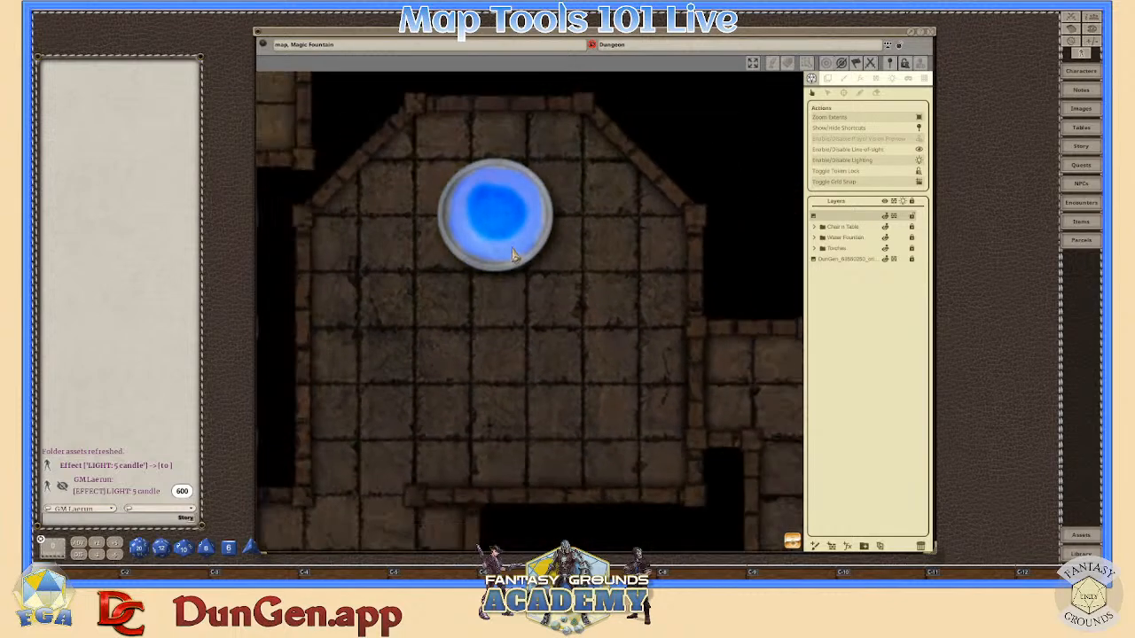
scroll(503, 235, down, 1)
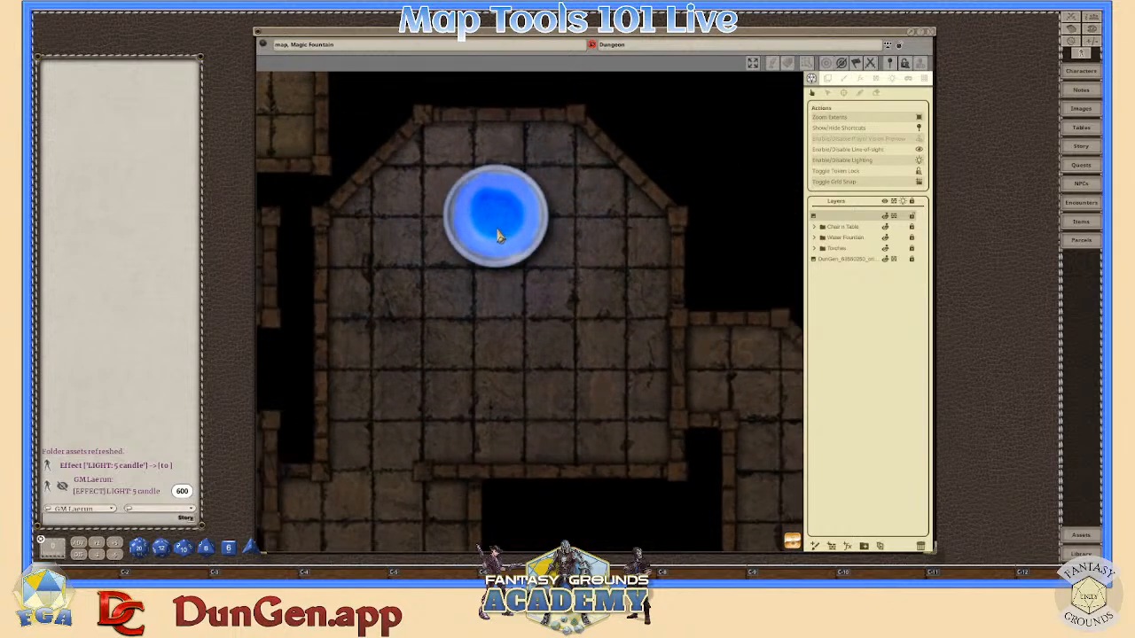
scroll(479, 205, up, 2)
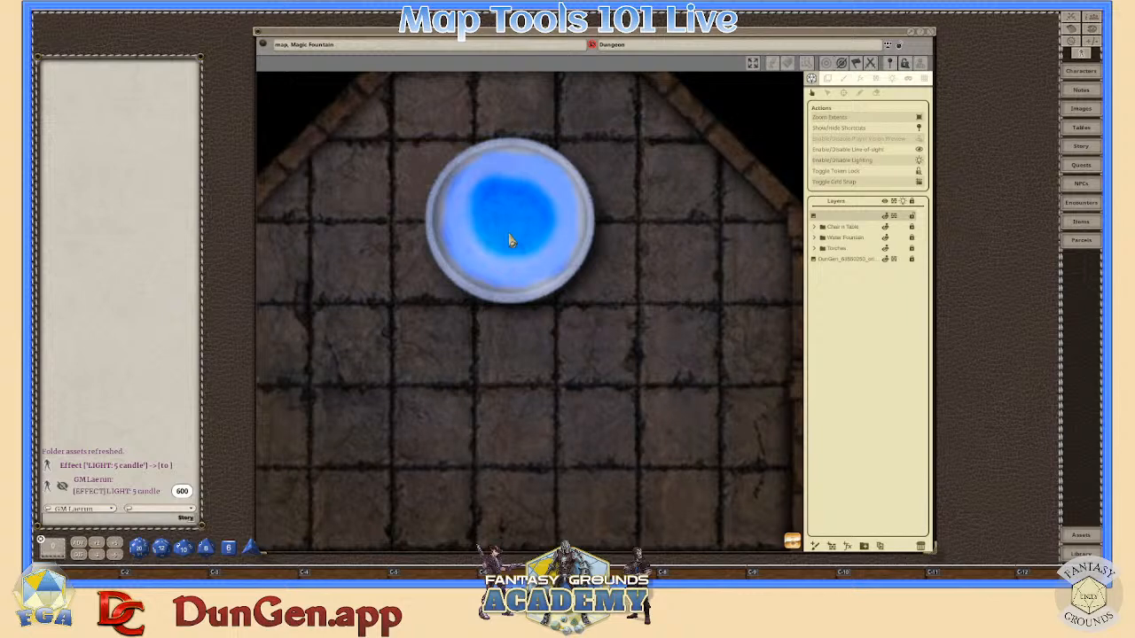
scroll(522, 229, down, 4)
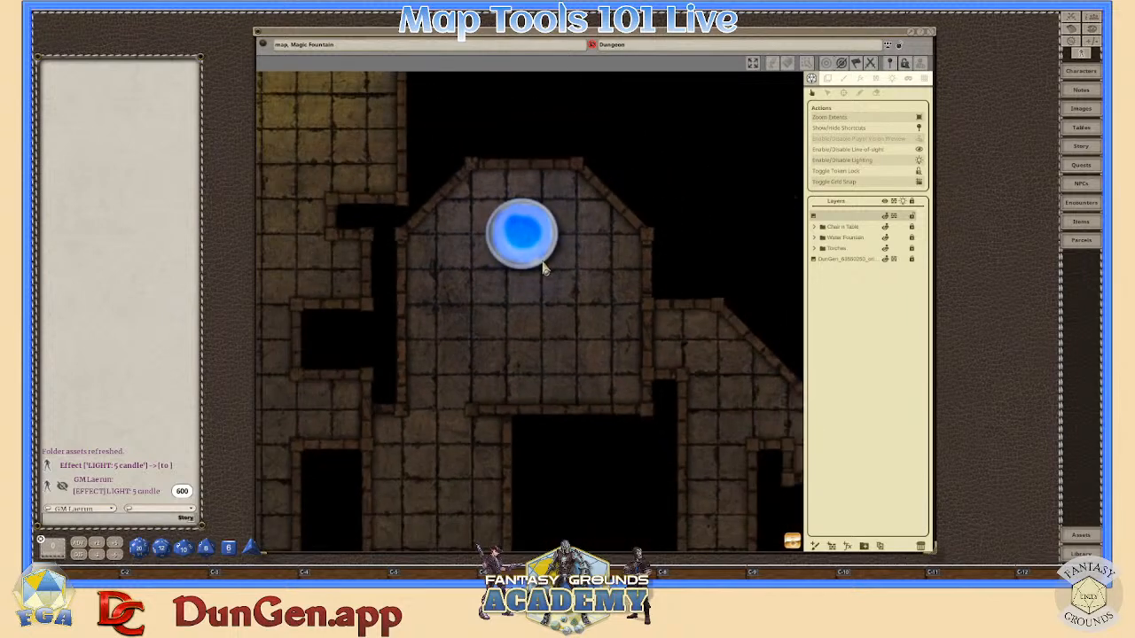
scroll(545, 260, up, 2)
scroll(534, 238, up, 2)
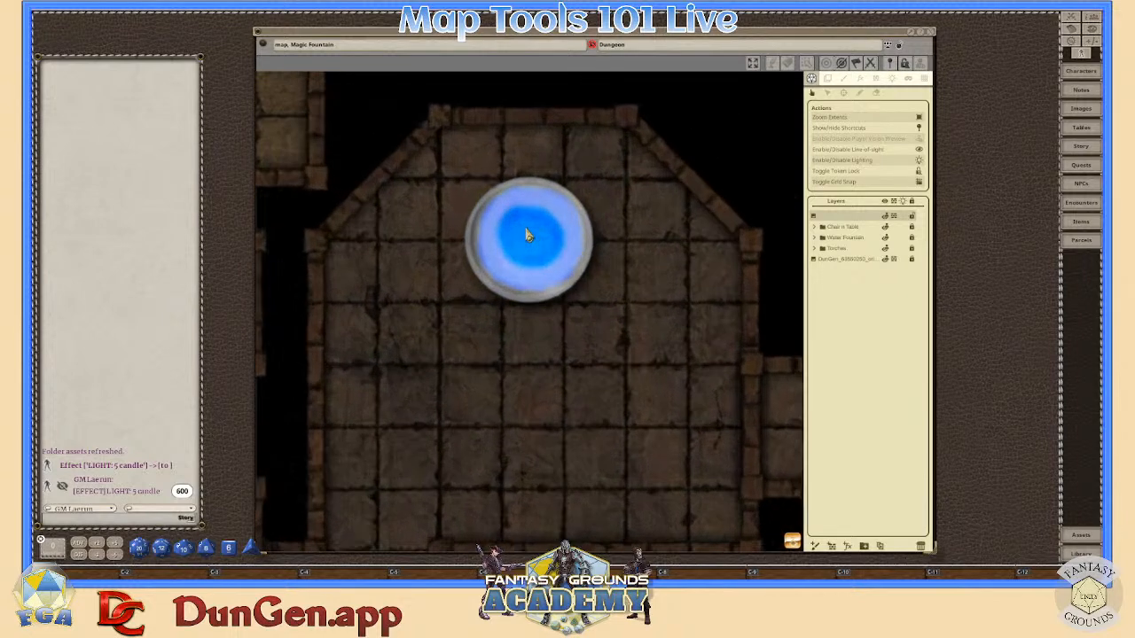
scroll(501, 257, up, 3)
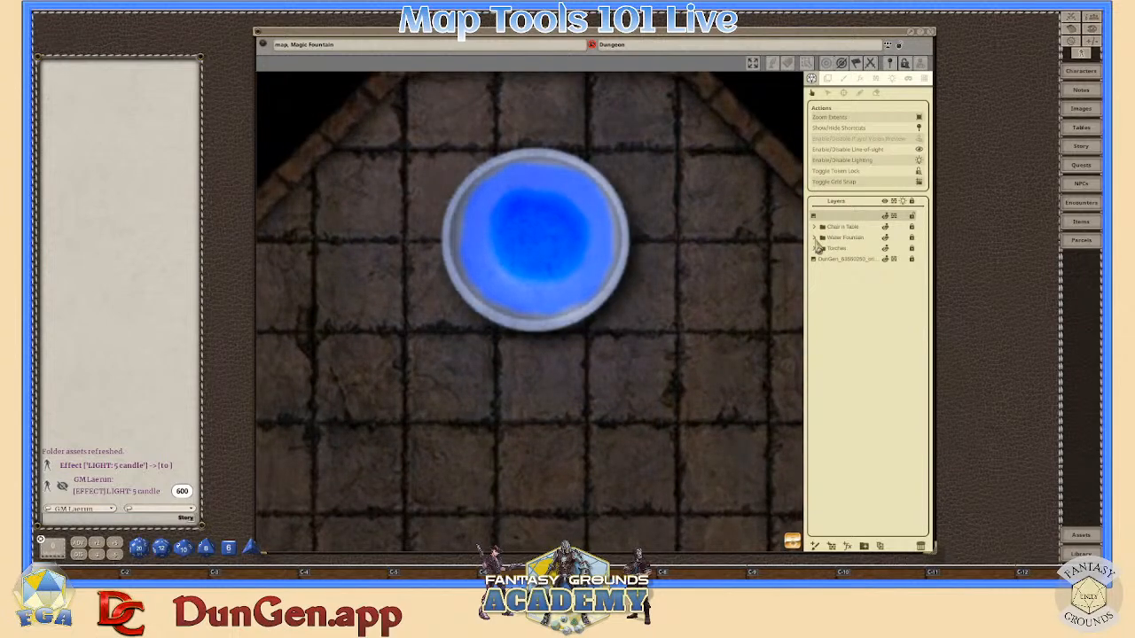
click(830, 238)
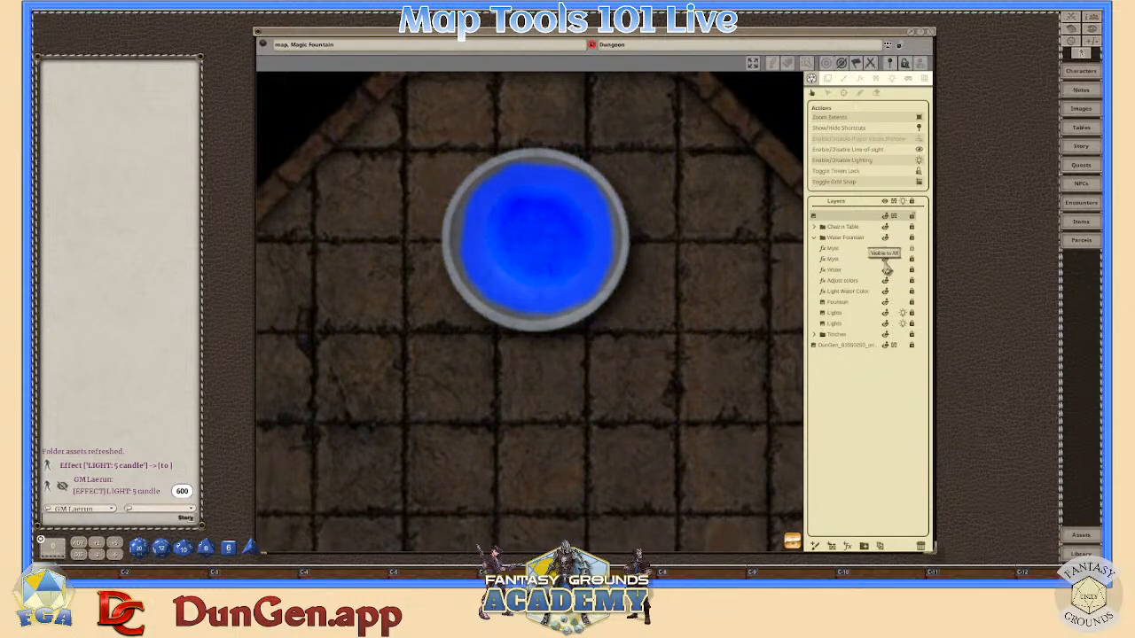
- Switch the visibility of the two Myst effect layers in the Water Fountain group and compare the fountain's appearance at different distances
click(885, 259)
scroll(668, 304, down, 1)
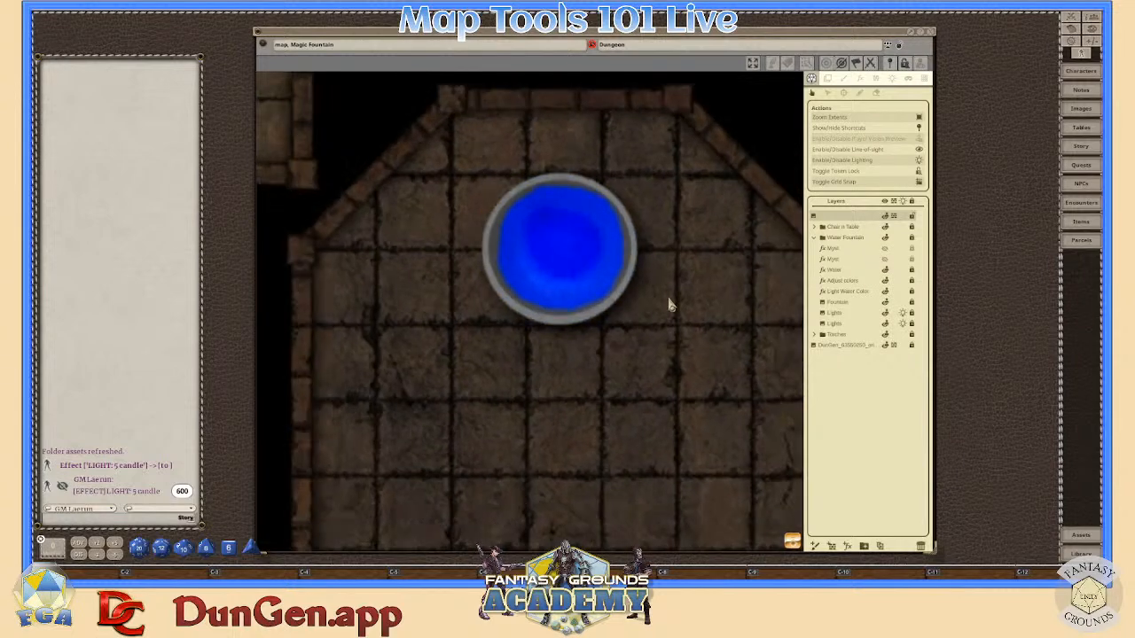
scroll(661, 307, down, 2)
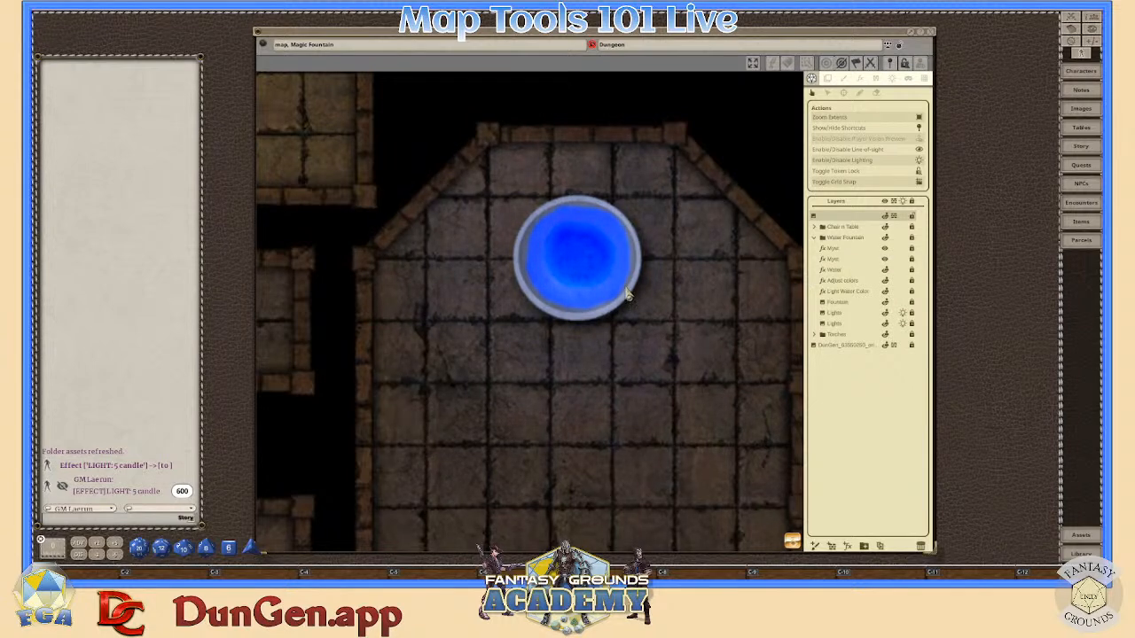
scroll(583, 266, up, 1)
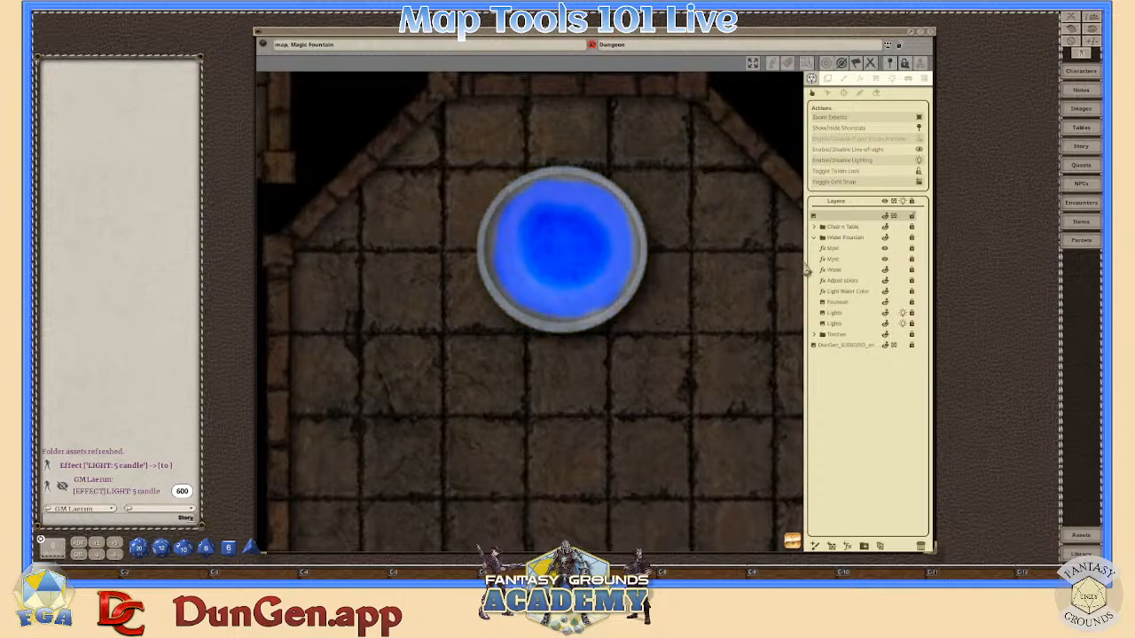
scroll(710, 289, down, 2)
scroll(679, 310, down, 1)
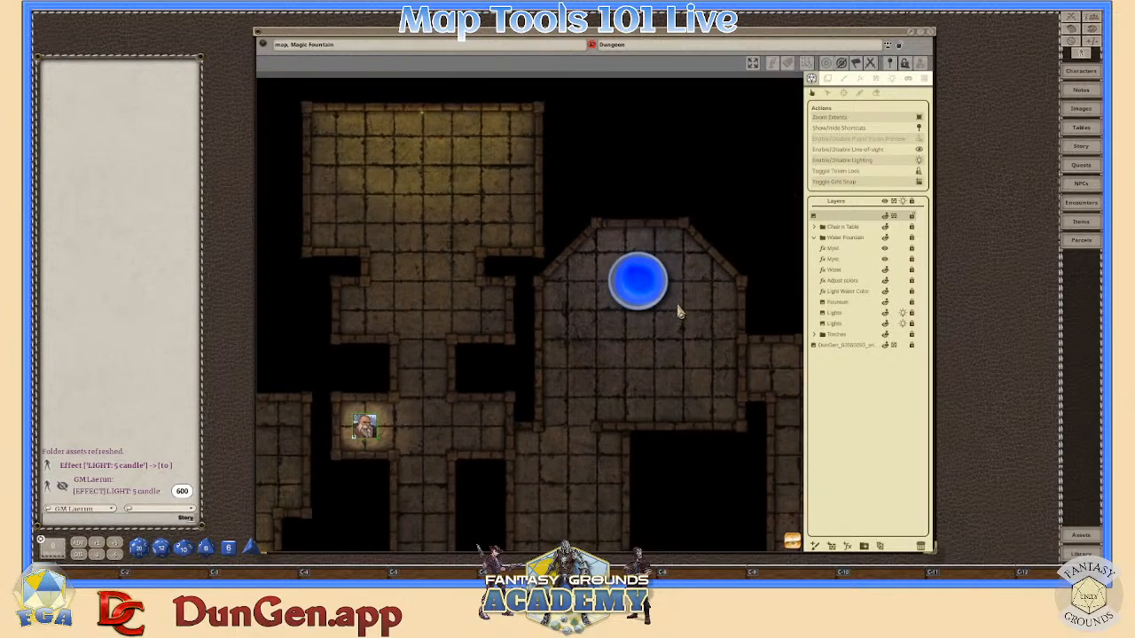
scroll(679, 310, down, 1)
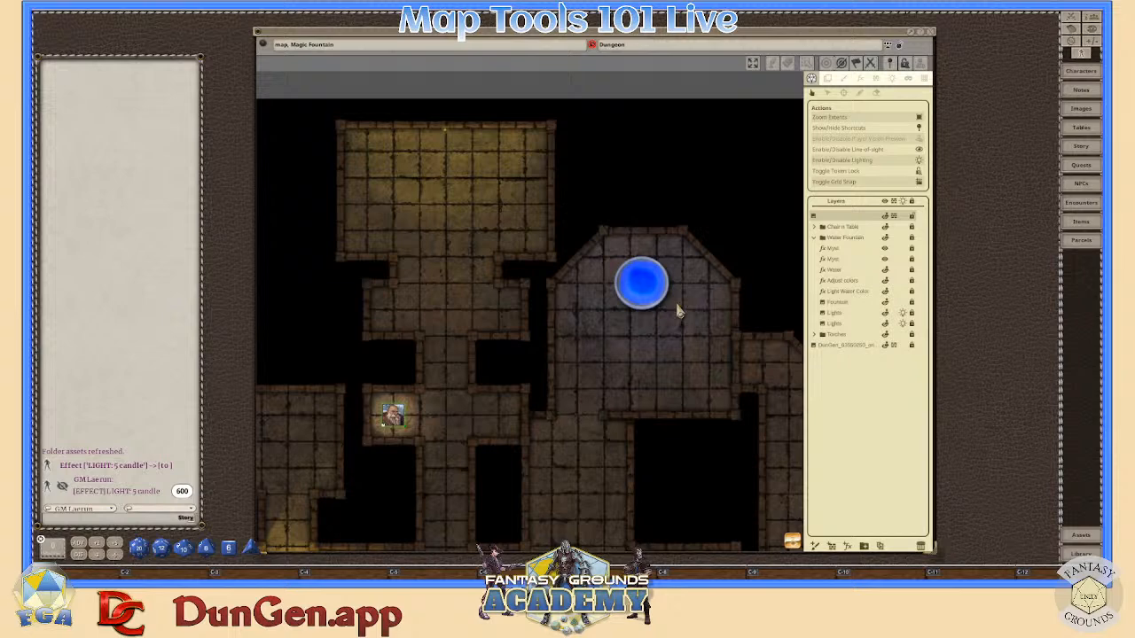
- Change the visibility of the fountain's Water effect layer and examine the fountain and its glow in the surrounding room
scroll(678, 310, up, 3)
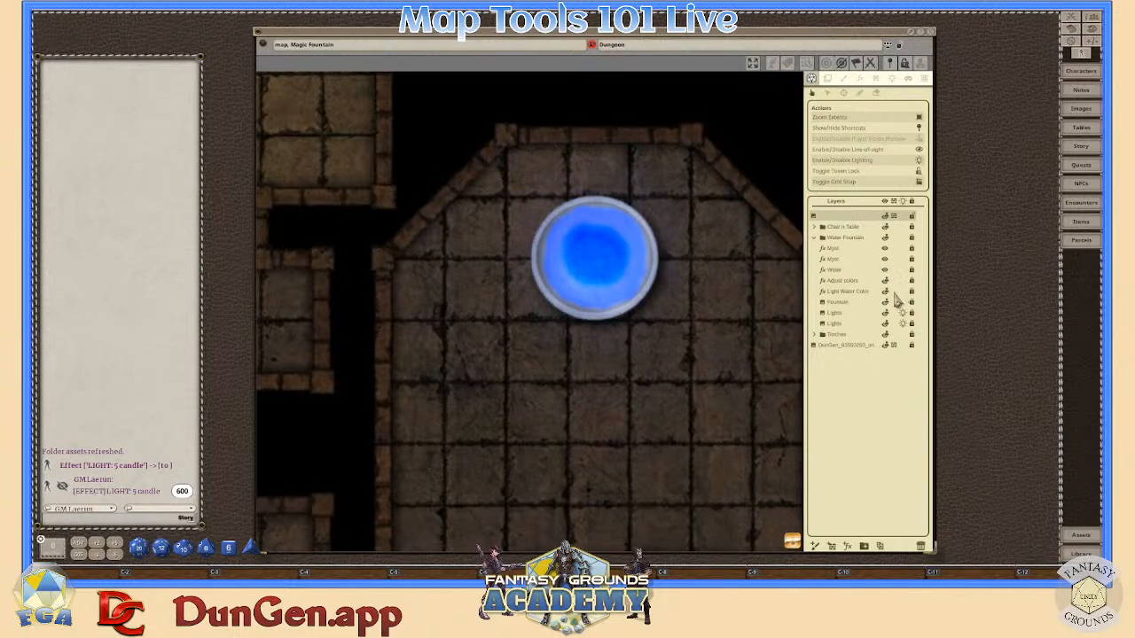
scroll(603, 275, down, 1)
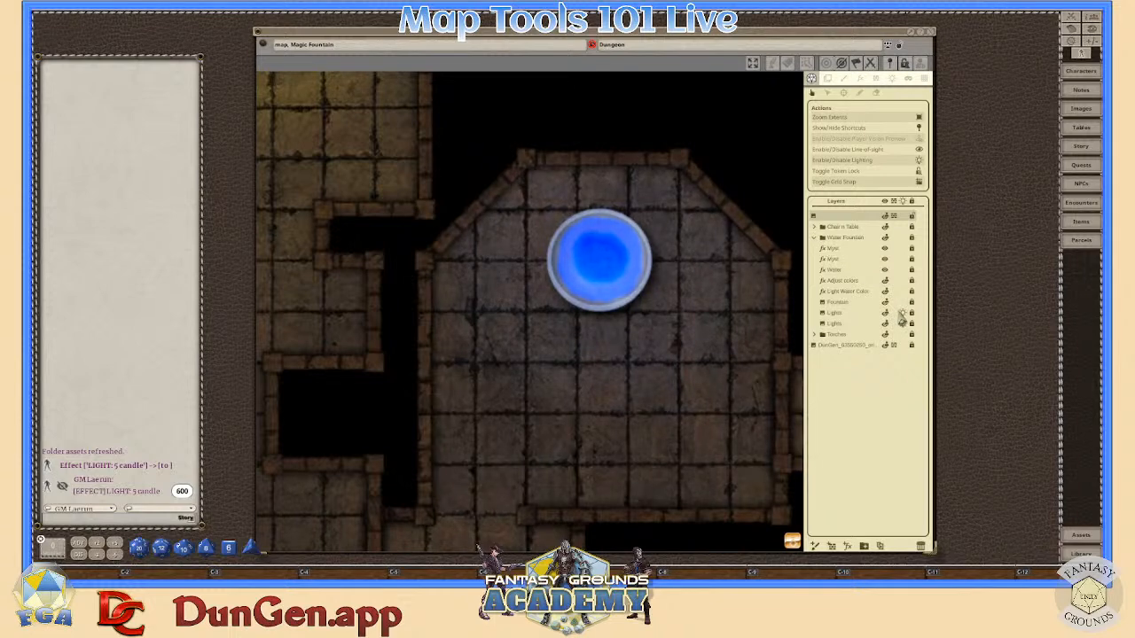
scroll(755, 334, down, 1)
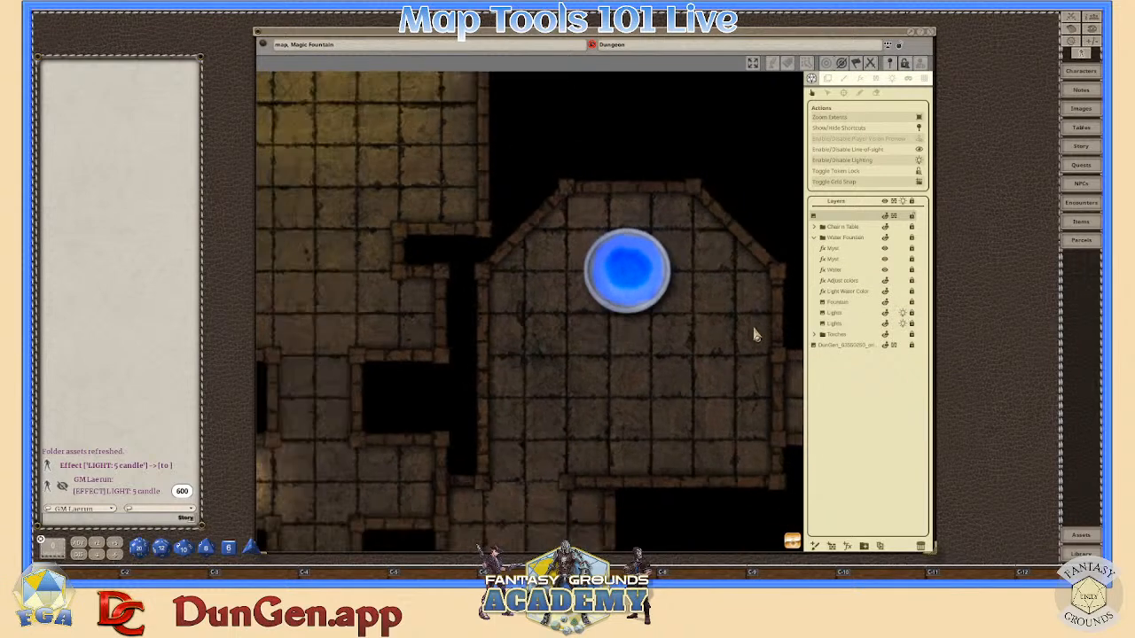
scroll(755, 334, down, 2)
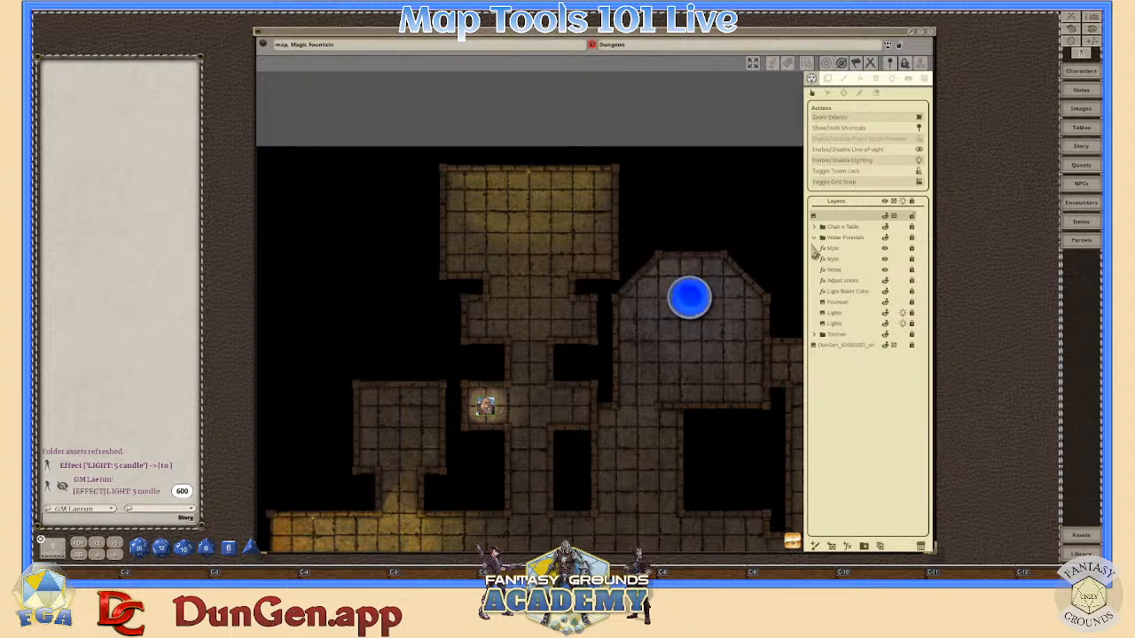
- Collapse the Water Fountain and Chair n Table layer groups after checking the latter's layers, and shift the map window nearer the sidebar
click(814, 238)
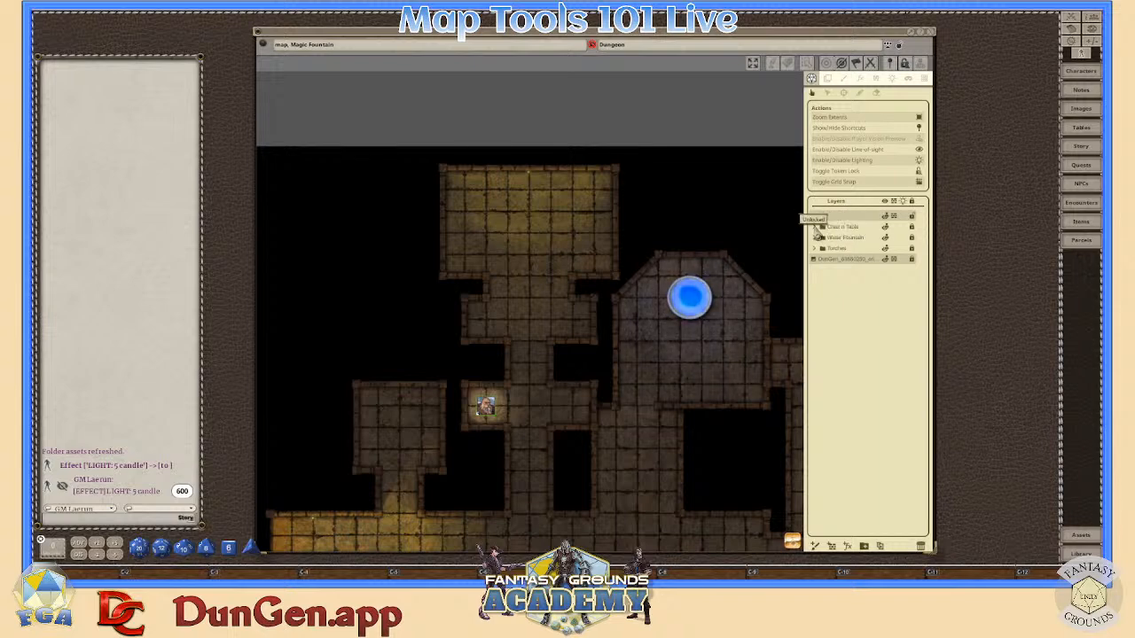
click(816, 228)
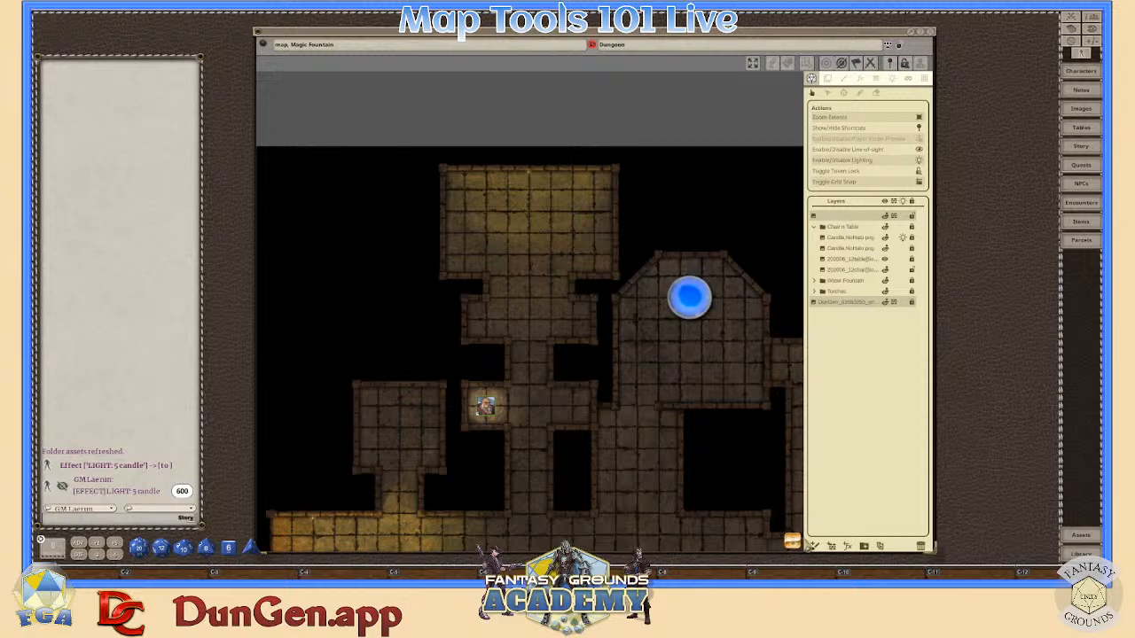
drag(794, 541, 940, 590)
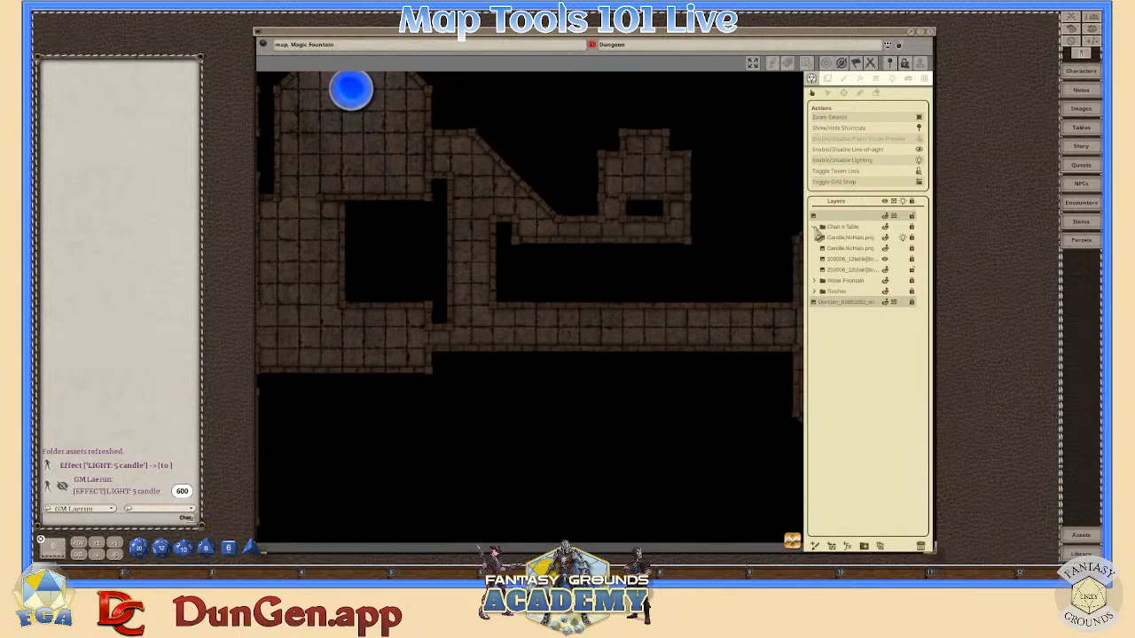
click(814, 227)
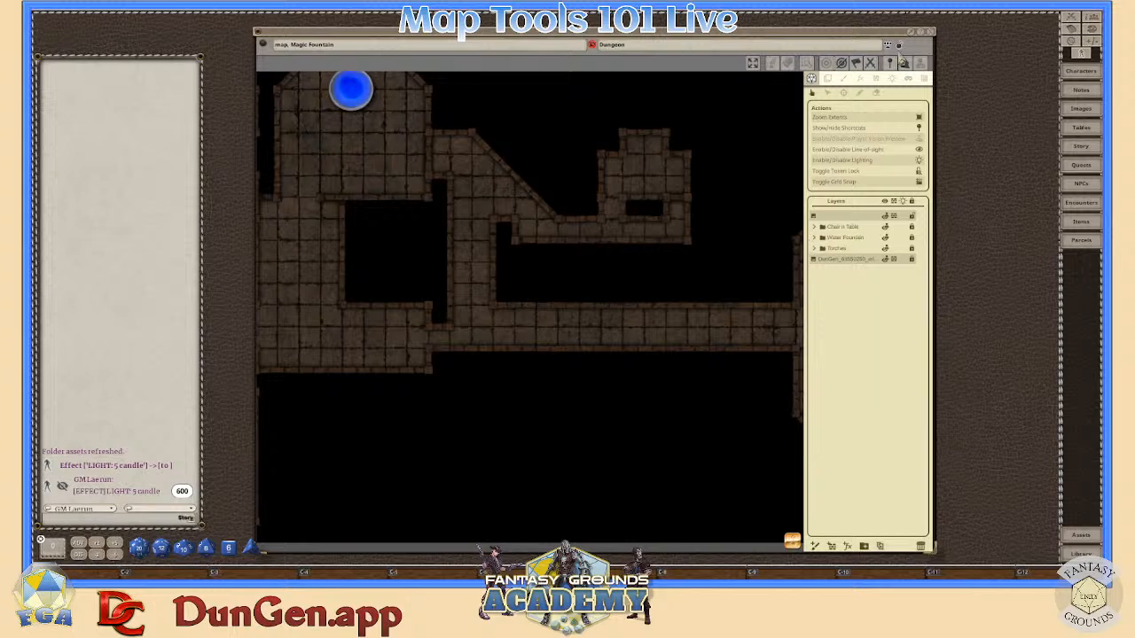
drag(798, 33, 866, 25)
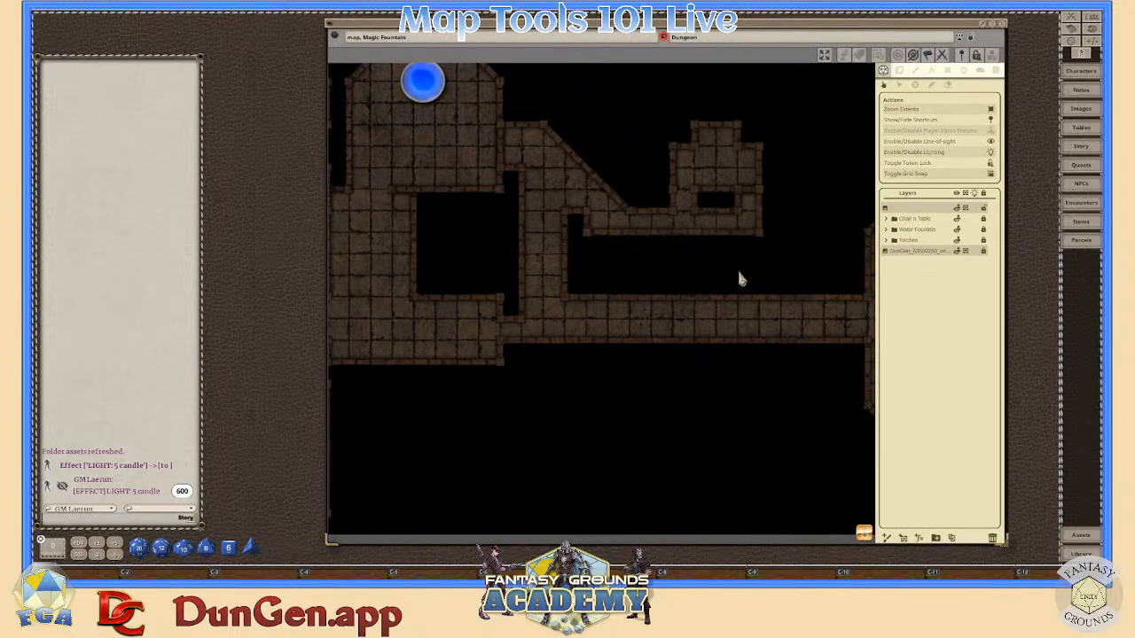
scroll(706, 346, up, 1)
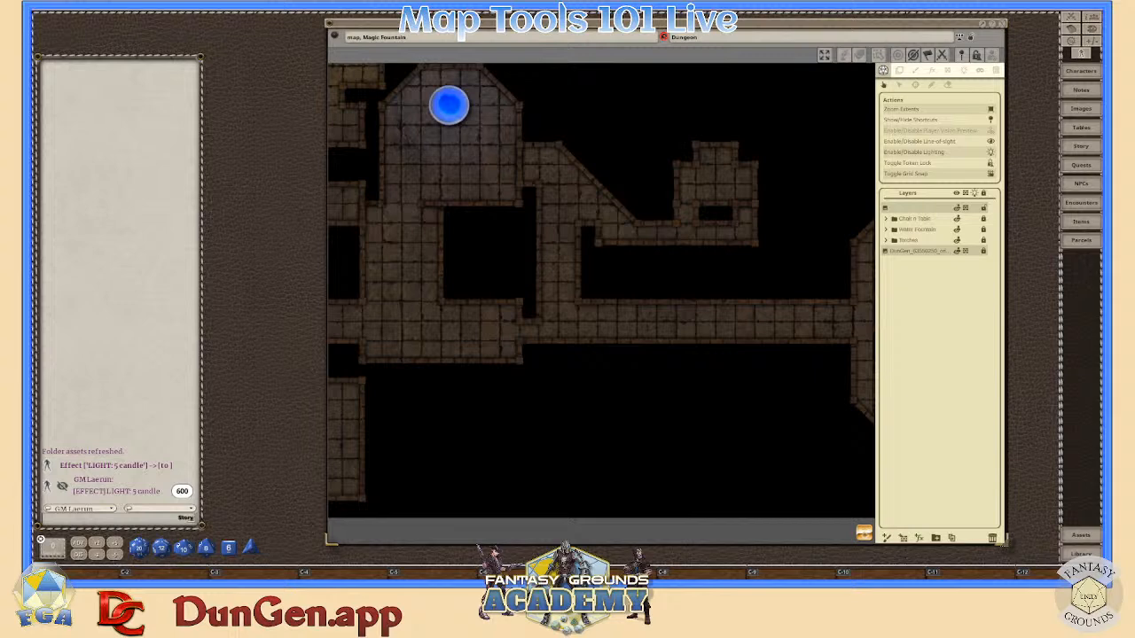